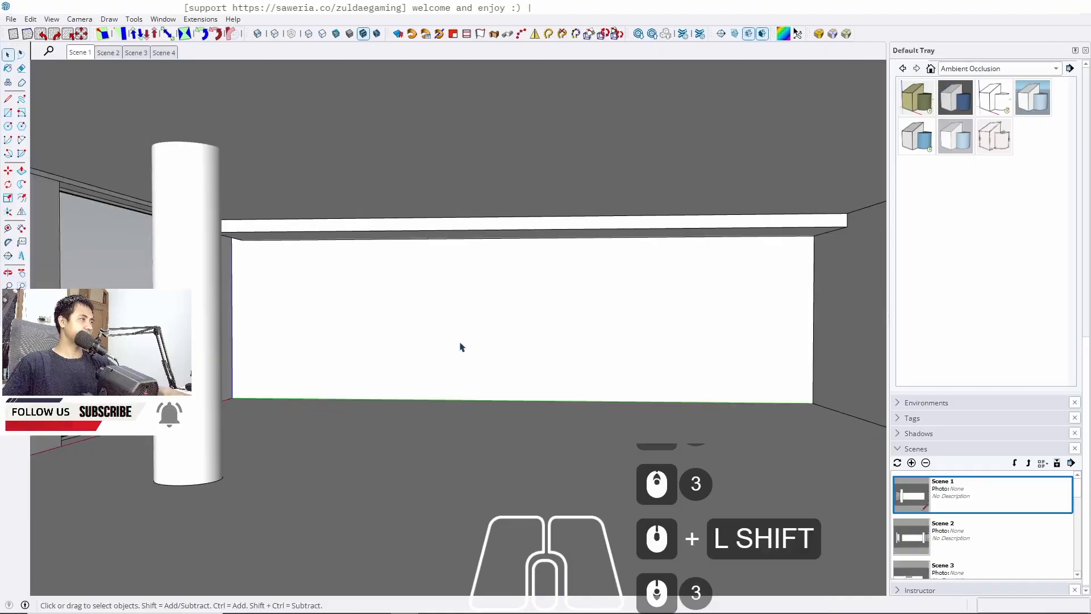
Inspect the wall and beam by orbiting the view and comparing Scene 1 with Scene 2
middle_drag(460, 346, 446, 344)
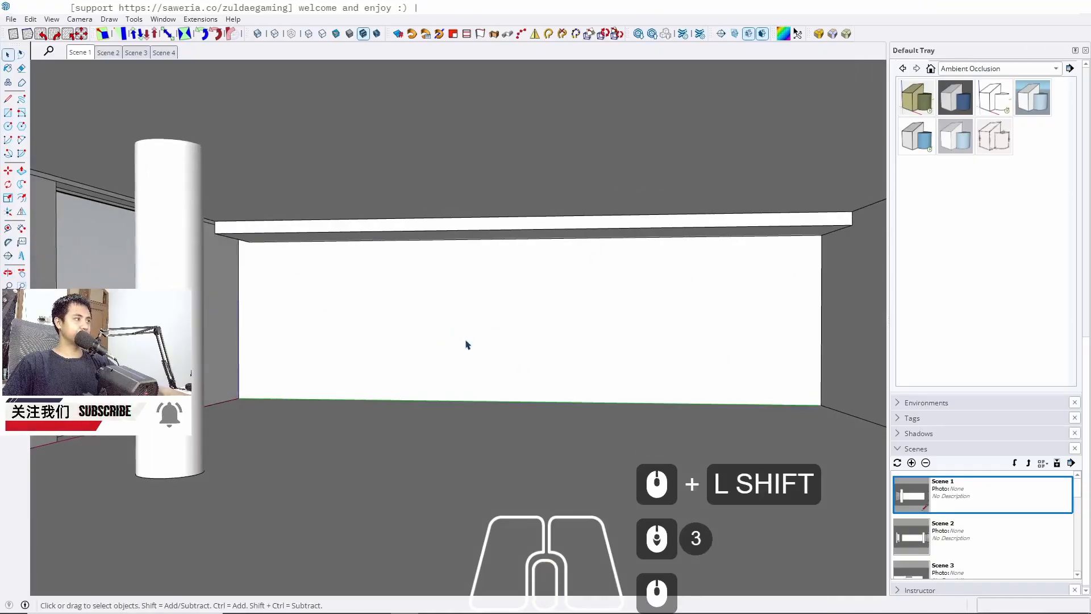
shift+middle_drag(312, 367, 176, 382)
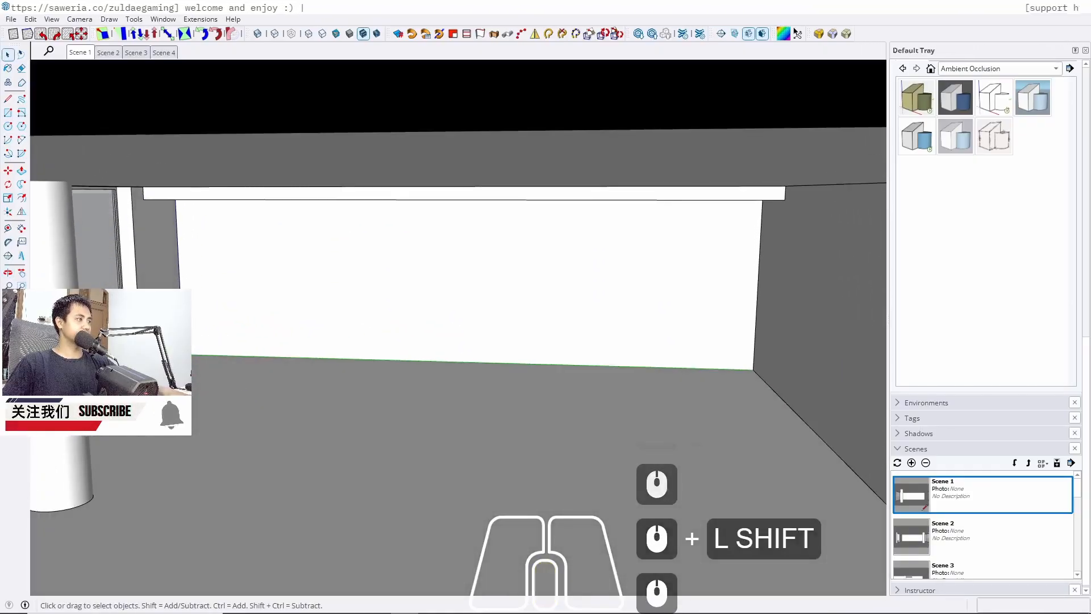
scroll(116, 380, up, 7)
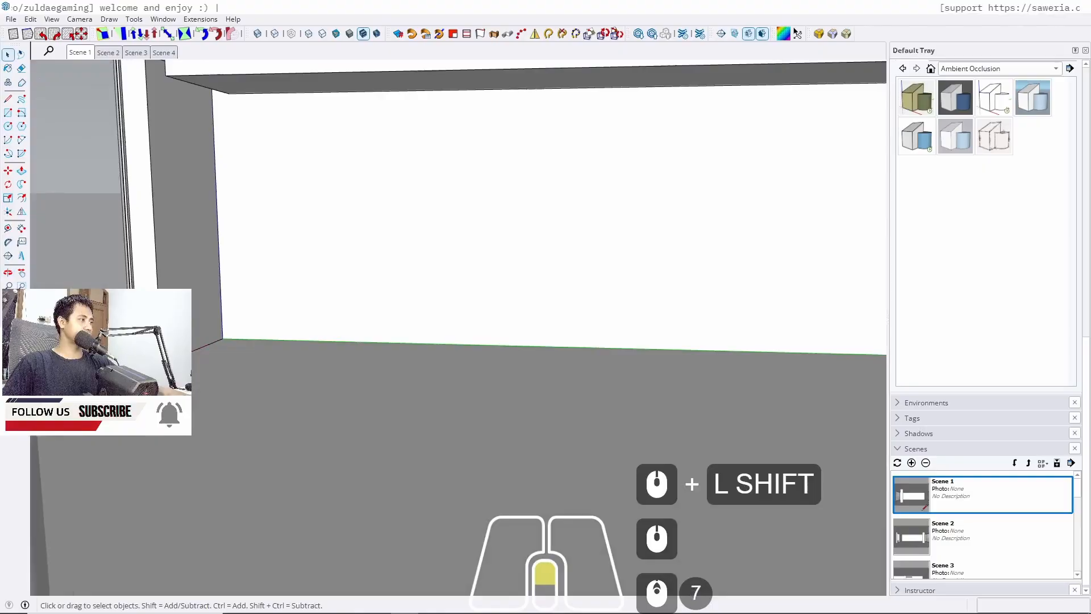
click(114, 53)
mouse_move(543, 388)
middle_down()
mouse_move(562, 385)
mouse_move(543, 389)
middle_up()
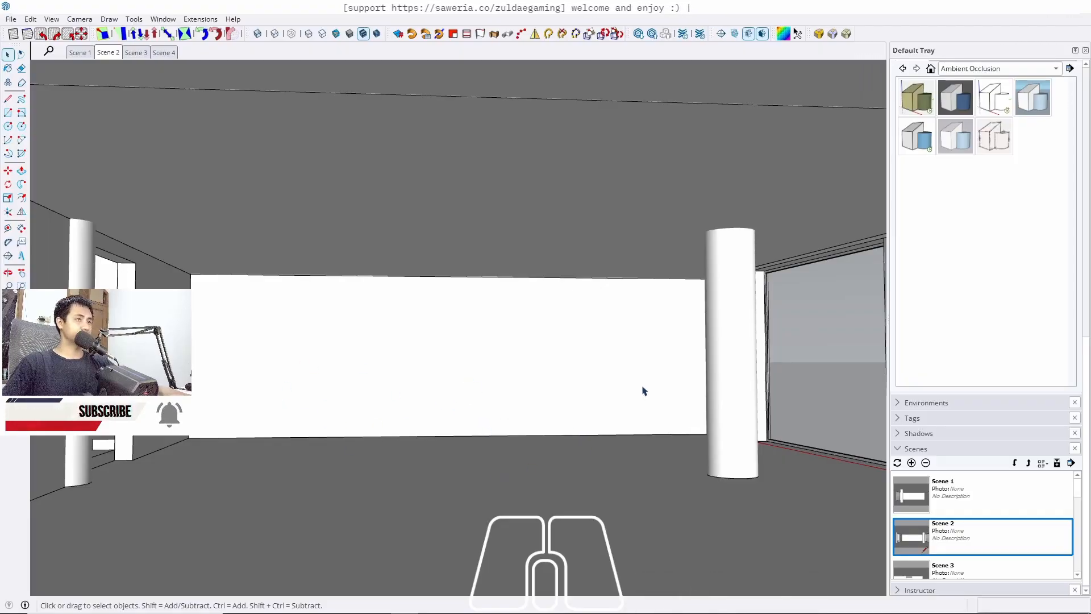
middle_drag(551, 400, 547, 399)
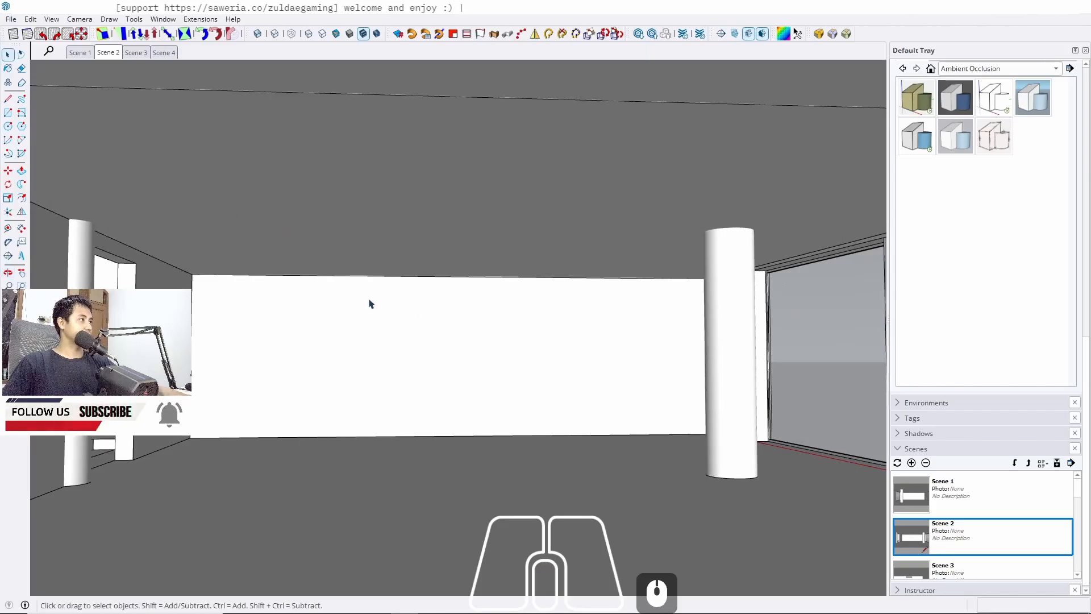
click(79, 52)
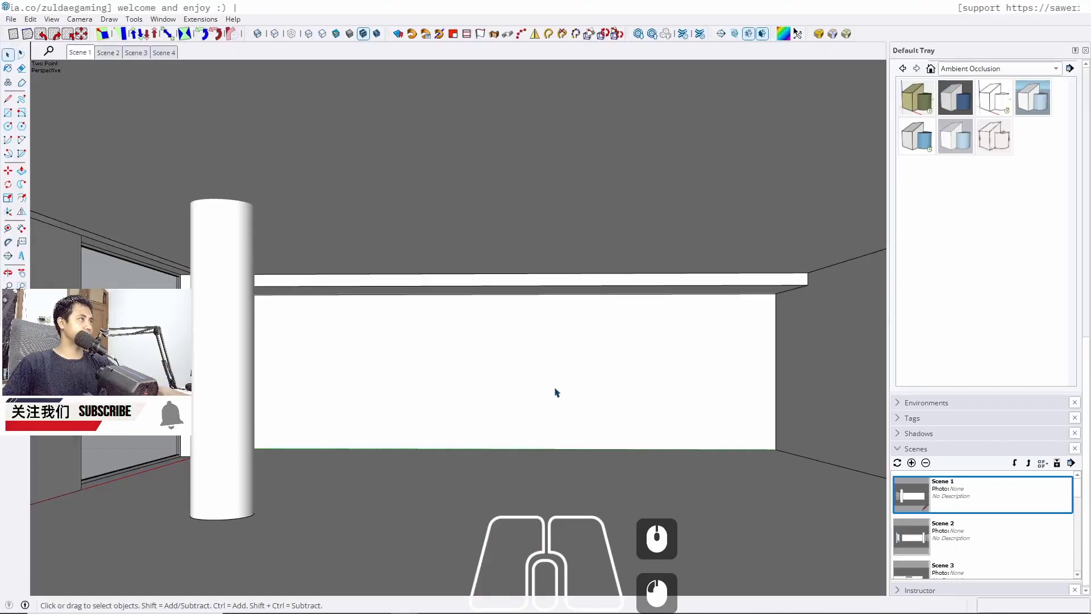
Create a vertical guide on the wall, 20 cm in from the side wall, aligned with the beam's end, using the Tape Measure
scroll(551, 391, up, 5)
mouse_move(512, 398)
shift+middle_down()
mouse_move(507, 414)
mouse_move(507, 378)
shift+middle_up()
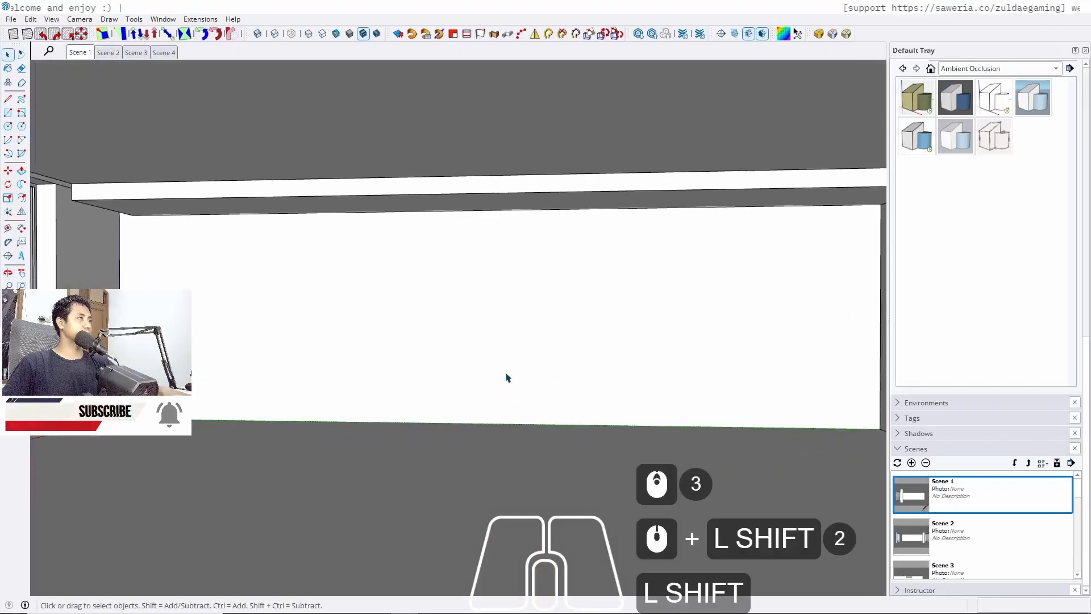
middle_drag(426, 334, 471, 364)
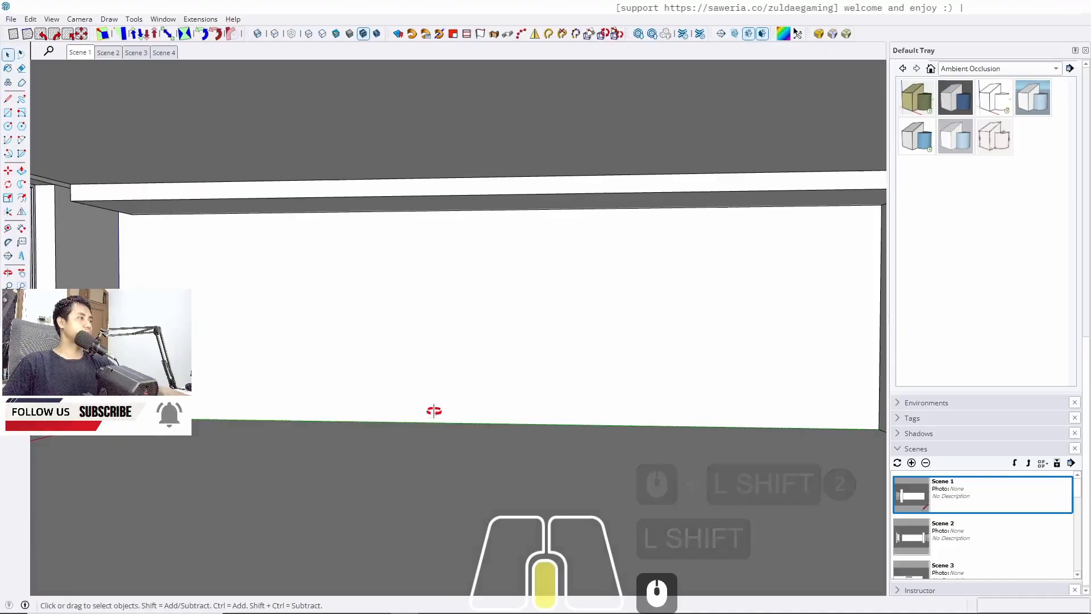
middle_drag(434, 412, 451, 384)
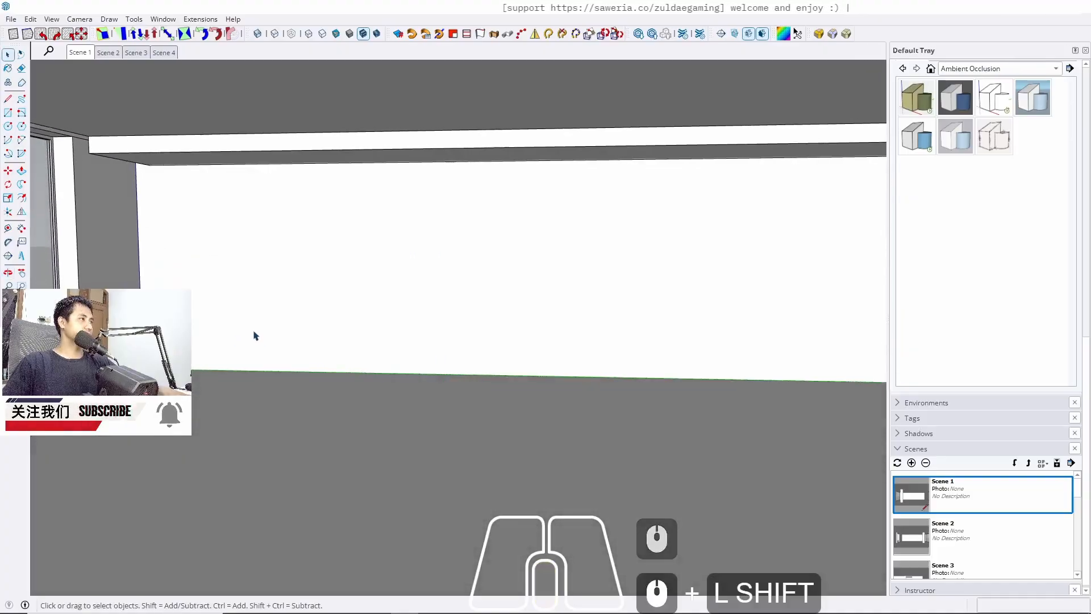
shift+middle_drag(253, 336, 192, 306)
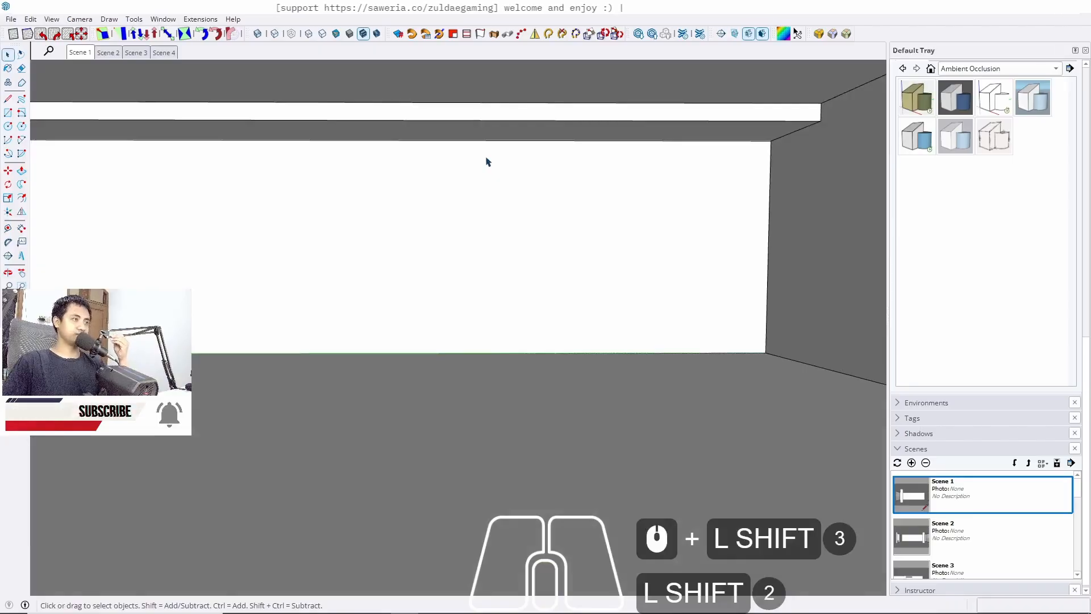
middle_drag(504, 215, 687, 245)
scroll(271, 165, up, 7)
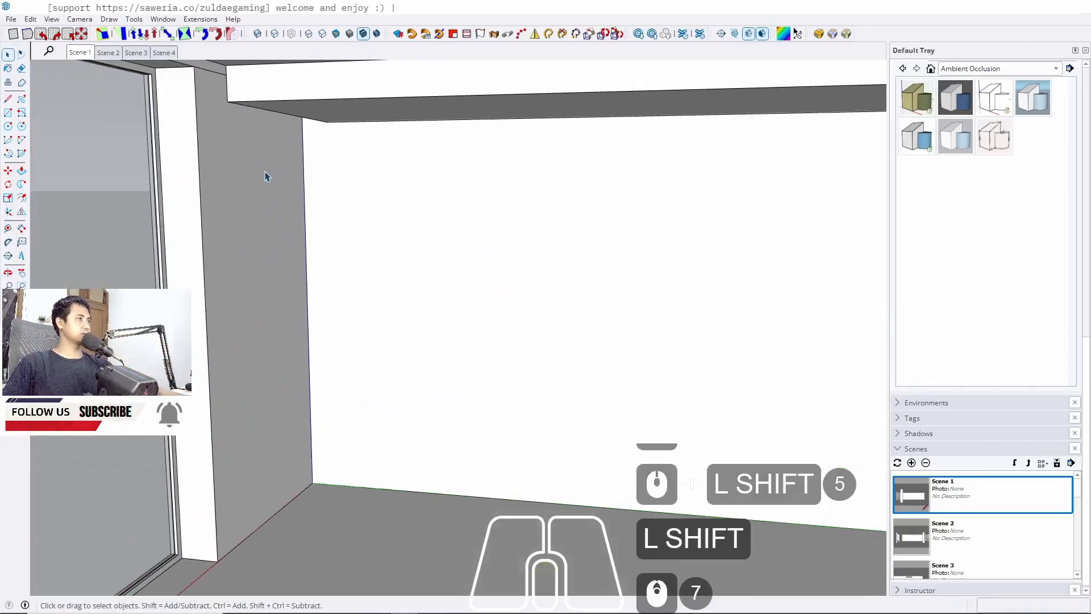
middle_drag(268, 175, 312, 178)
key(t)
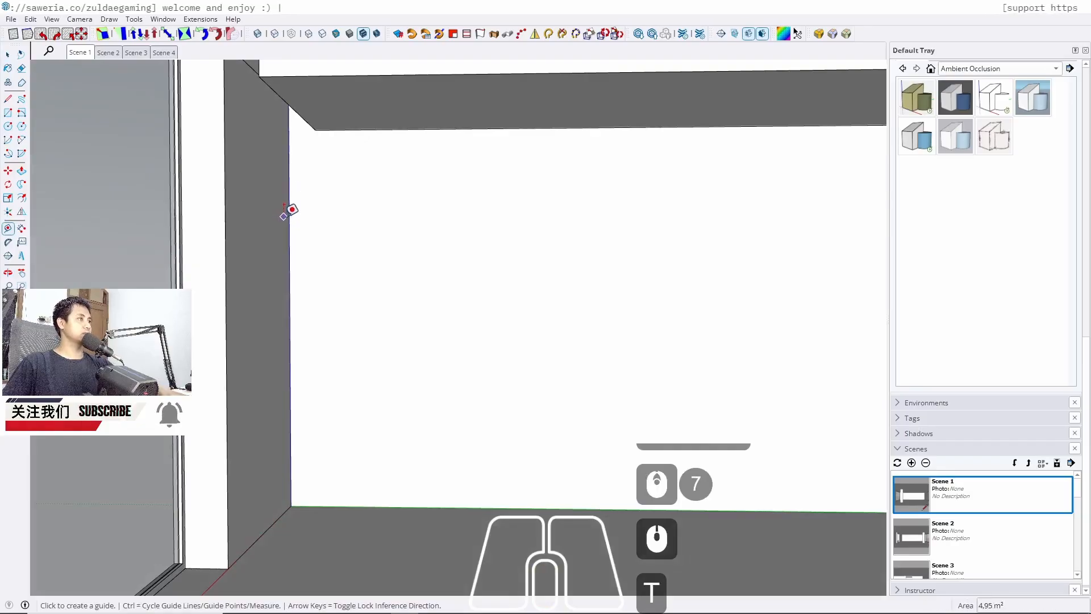
click(289, 216)
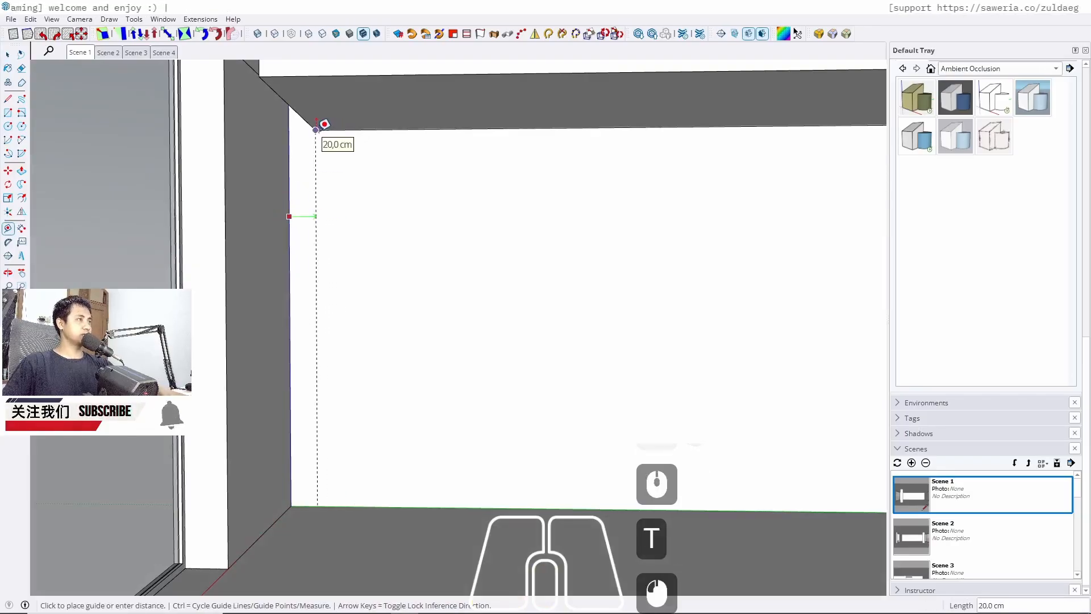
click(324, 124)
Place a second vertical guide on the wall 200 cm from the first guide
shift+middle_drag(287, 171, 339, 203)
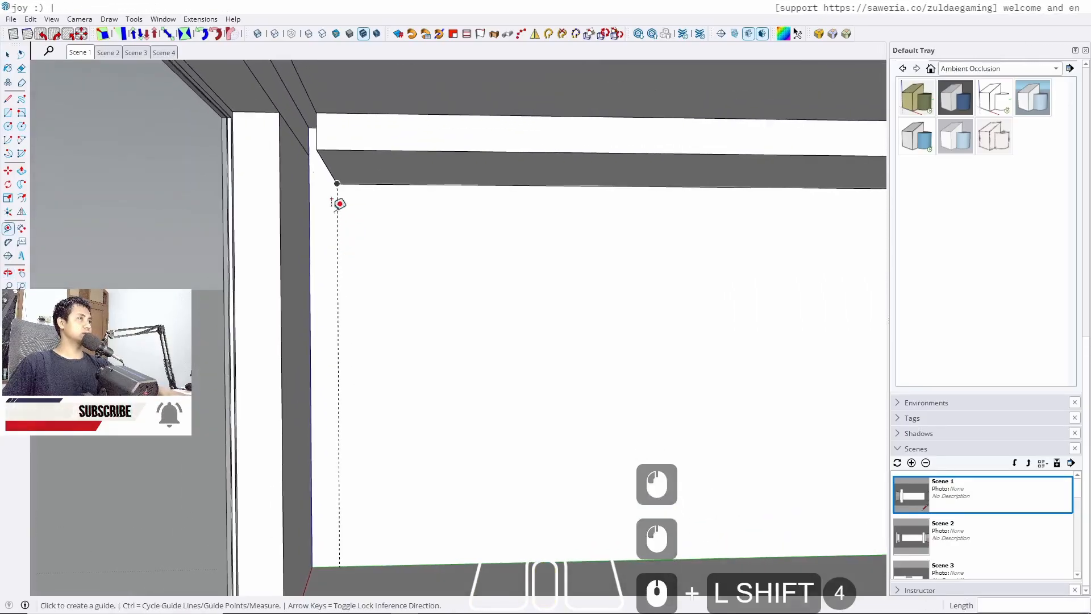
scroll(327, 167, down, 3)
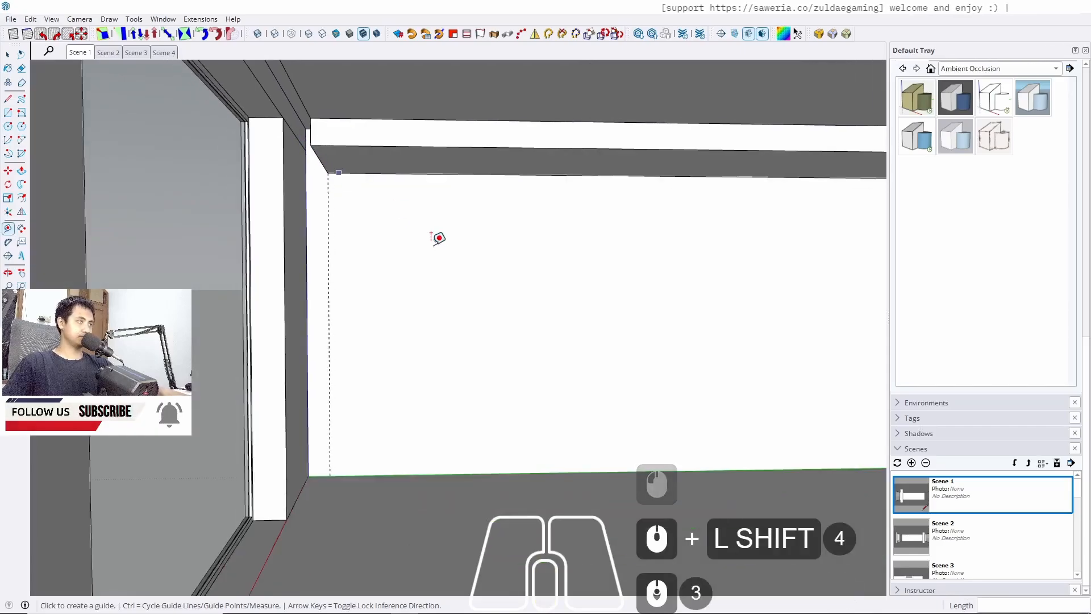
shift+middle_drag(437, 238, 377, 214)
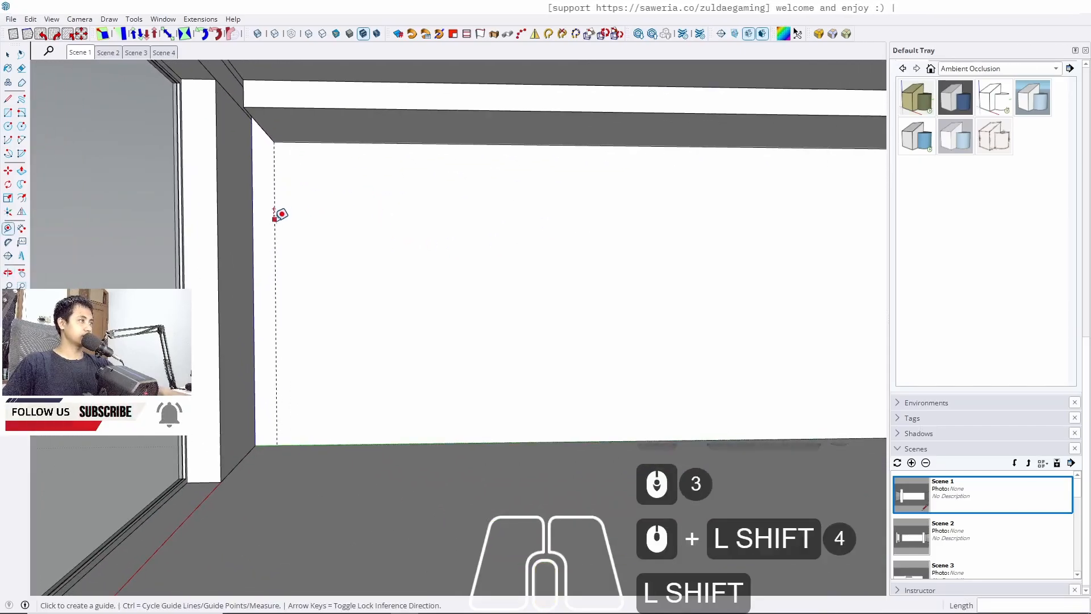
click(275, 262)
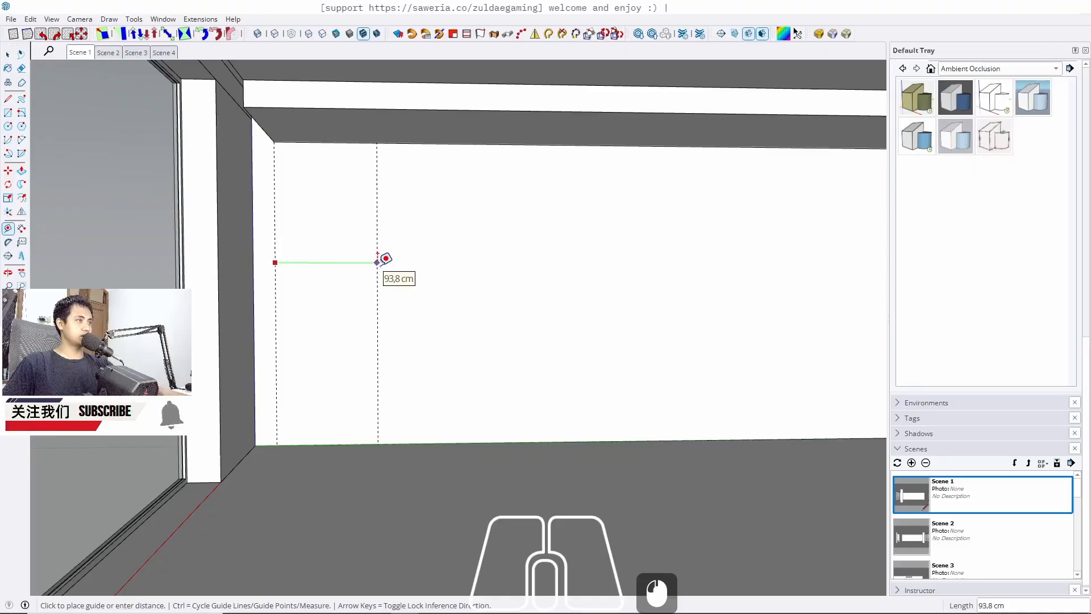
text(200)
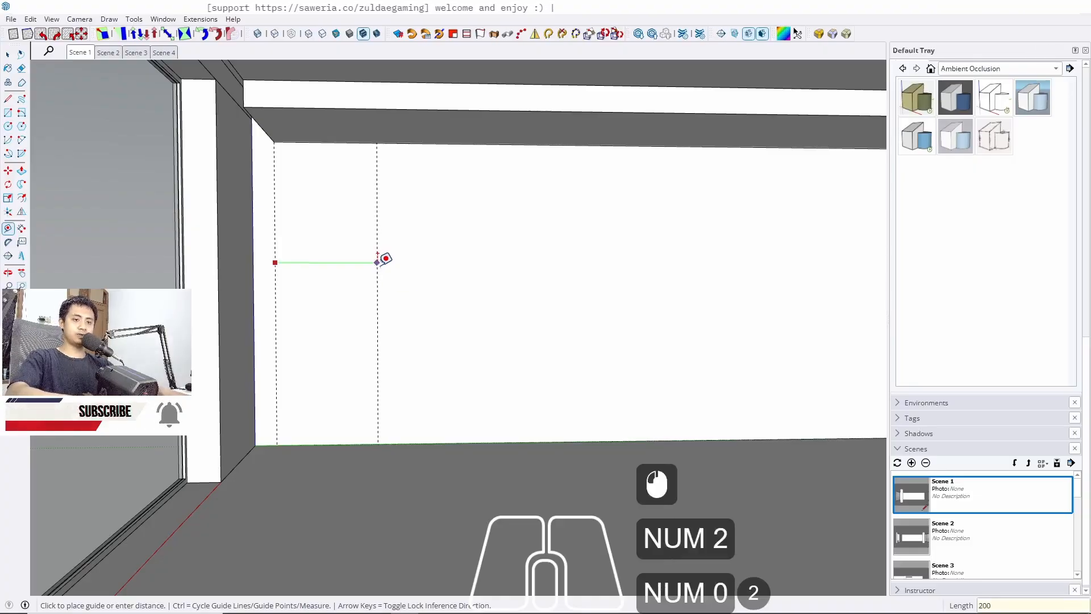
key(Return)
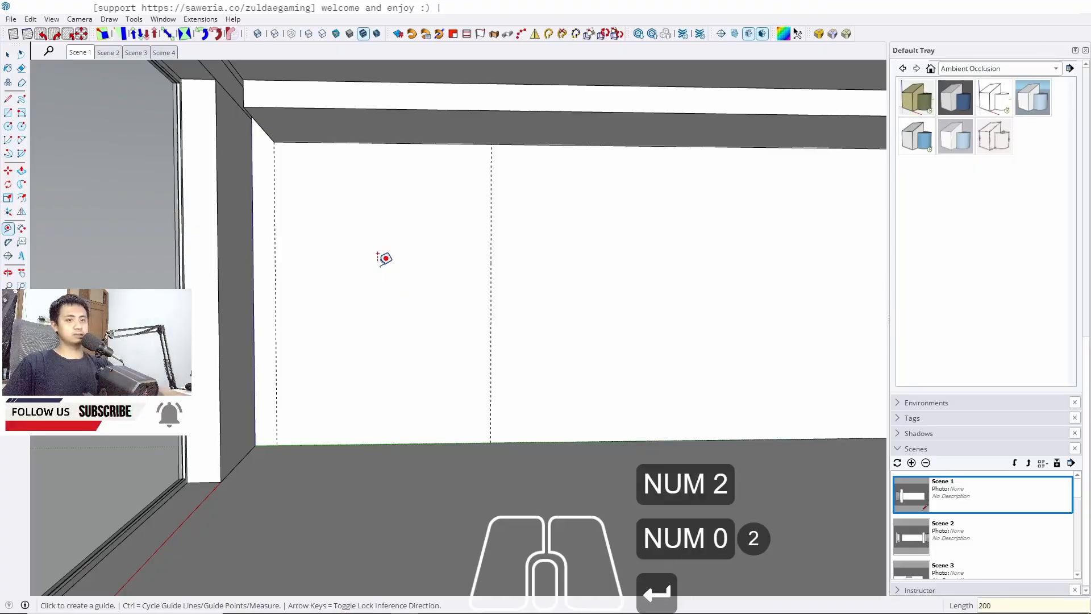
Place a vertical guide 200 cm in from the wall's right end
middle_drag(384, 258, 283, 371)
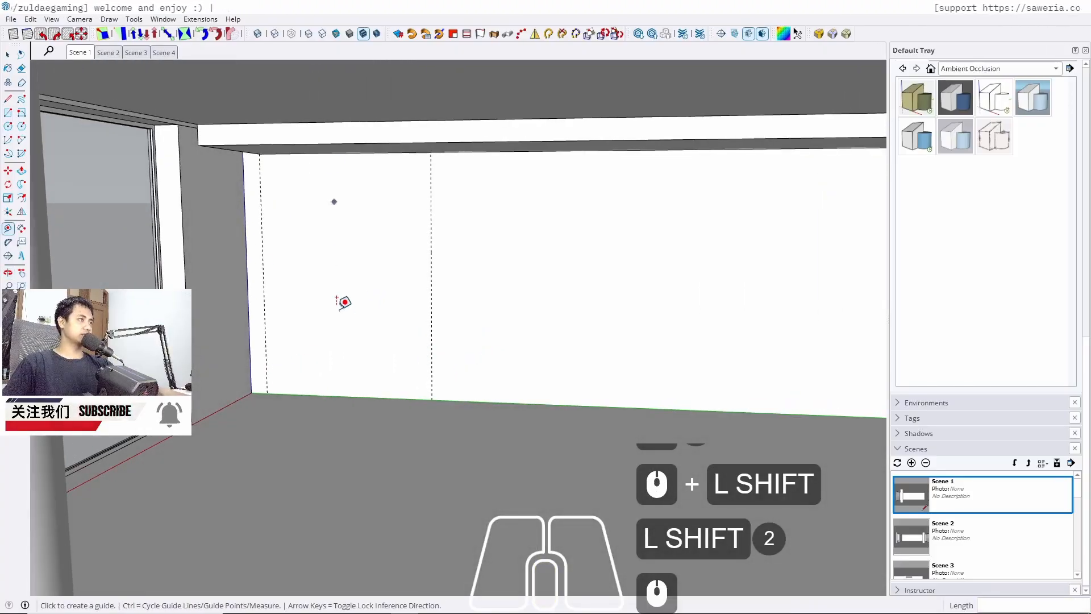
shift+middle_drag(494, 369, 369, 339)
mouse_move(258, 275)
shift+middle_down()
mouse_move(604, 304)
mouse_move(646, 294)
mouse_move(632, 301)
mouse_move(622, 264)
shift+middle_up()
key(t)
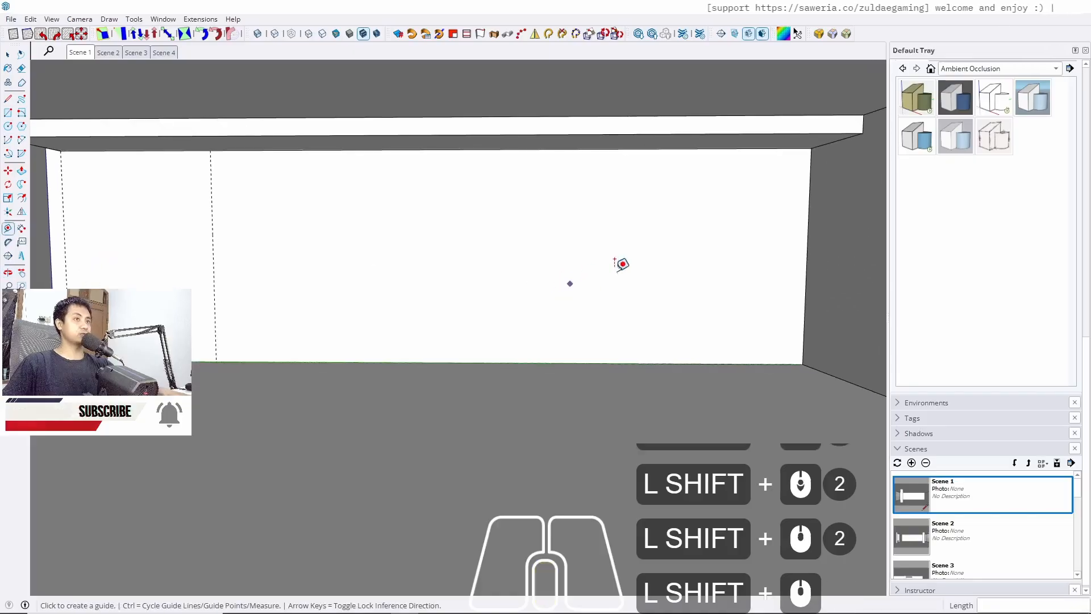
click(807, 245)
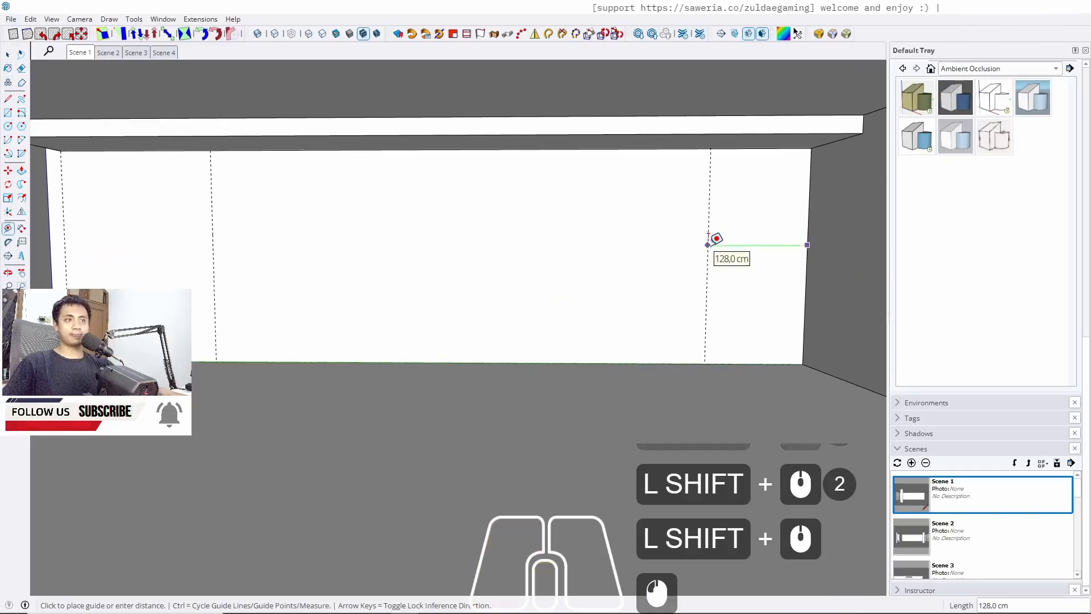
text(200)
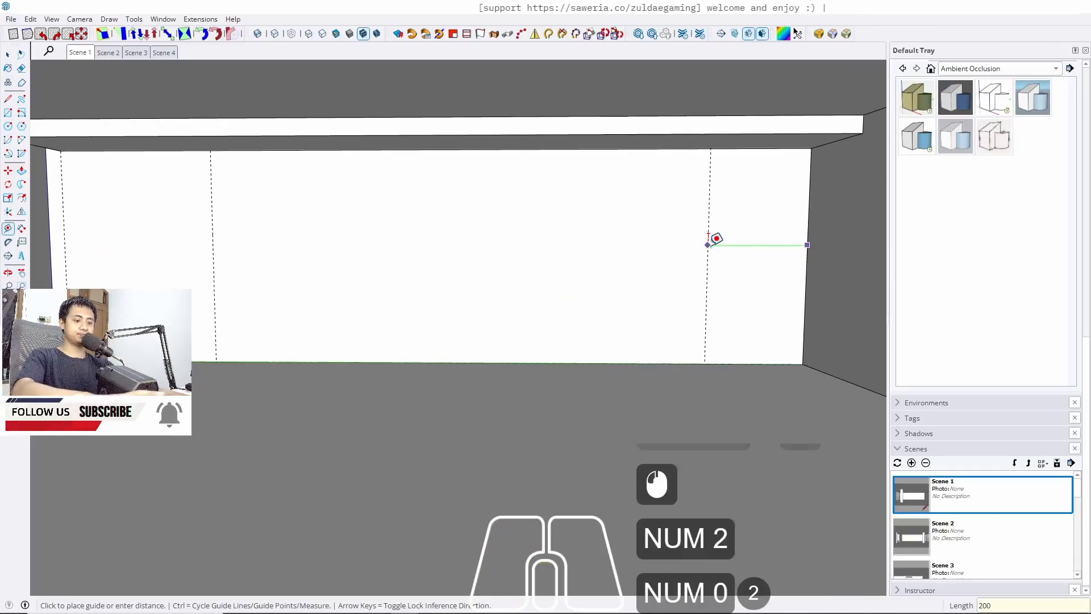
key(Return)
Add a vertical guide 100 cm from the first guide near the wall's left end
key(space)
click(708, 410)
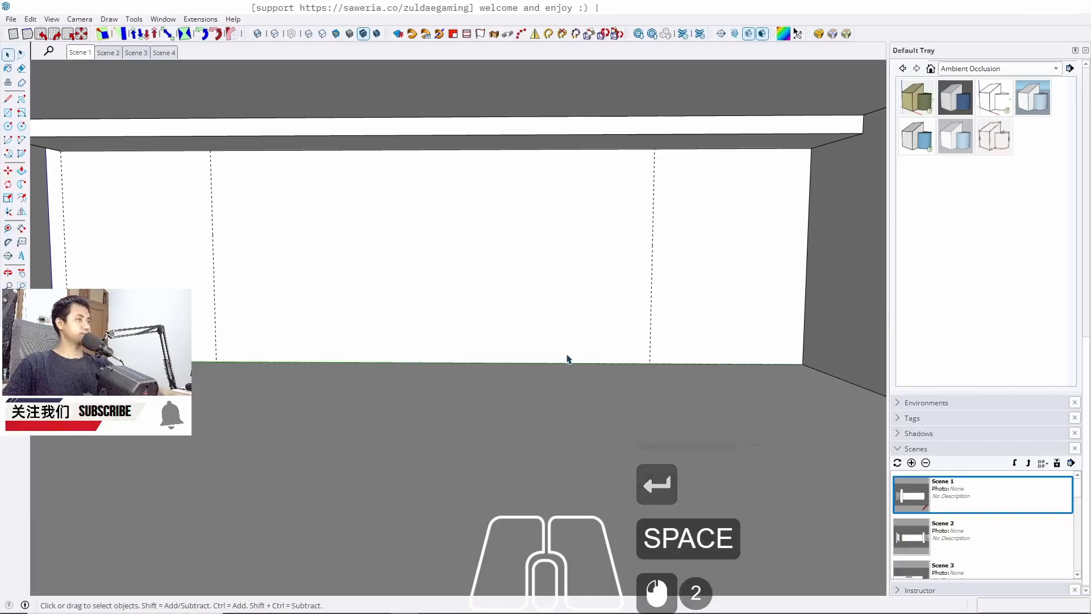
middle_drag(567, 361, 523, 326)
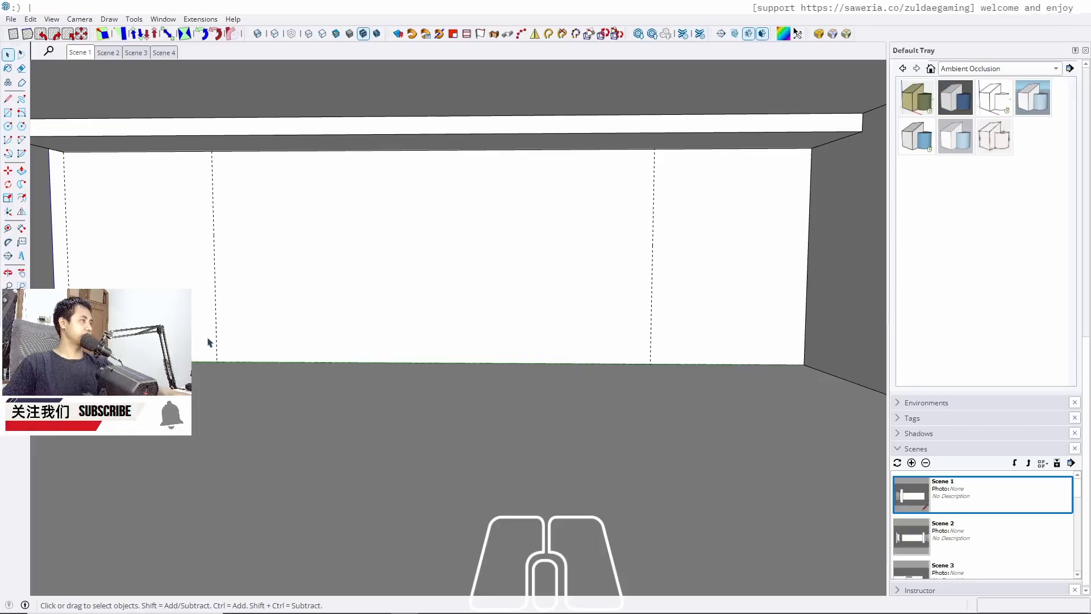
middle_drag(208, 342, 418, 282)
key(r)
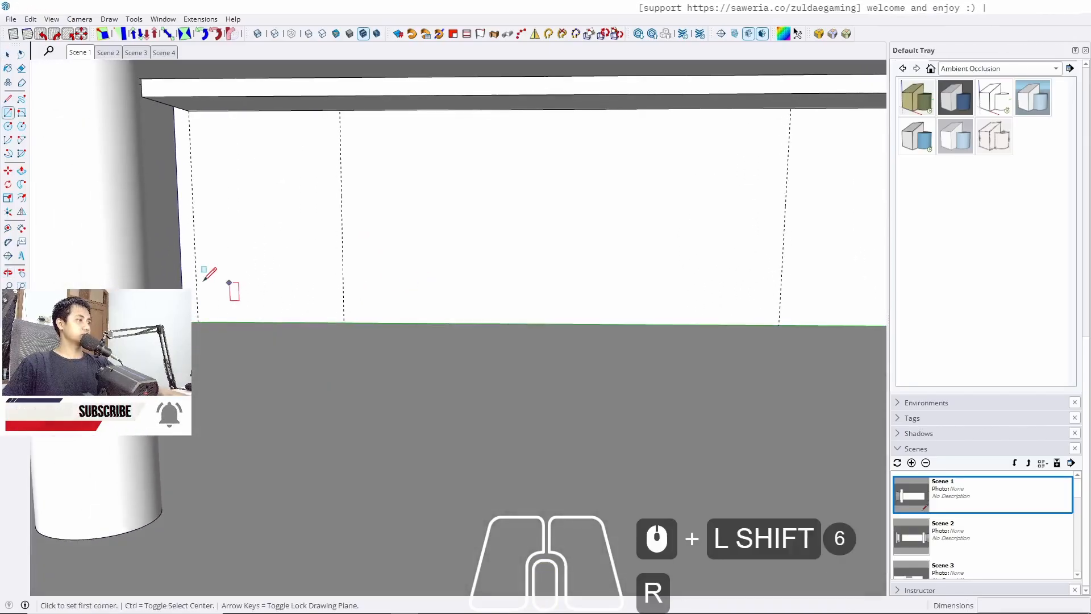
scroll(203, 270, up, 3)
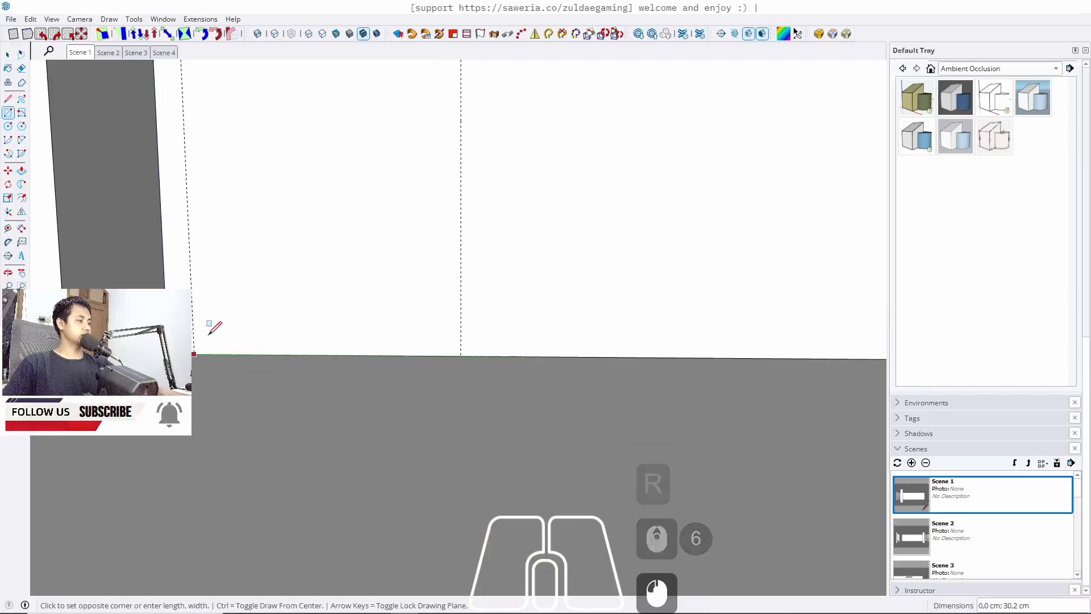
key(t)
click(190, 239)
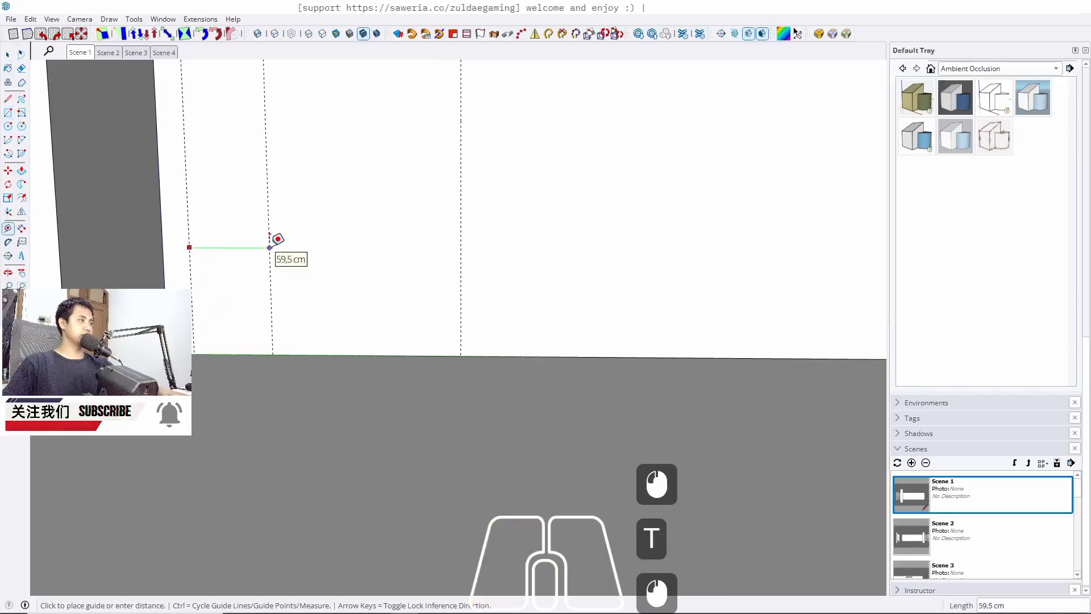
text(100)
key(Return)
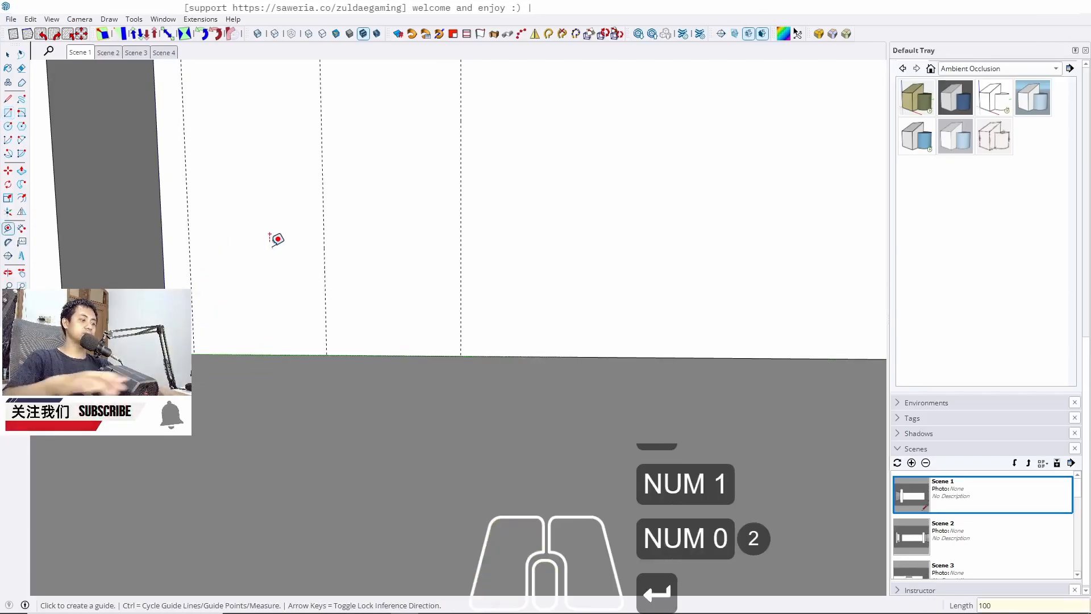
Draw a rectangle about 97 cm by 280 cm on the wall, from its lower-left corner to the 100 cm guide under the beam
key(r)
click(195, 354)
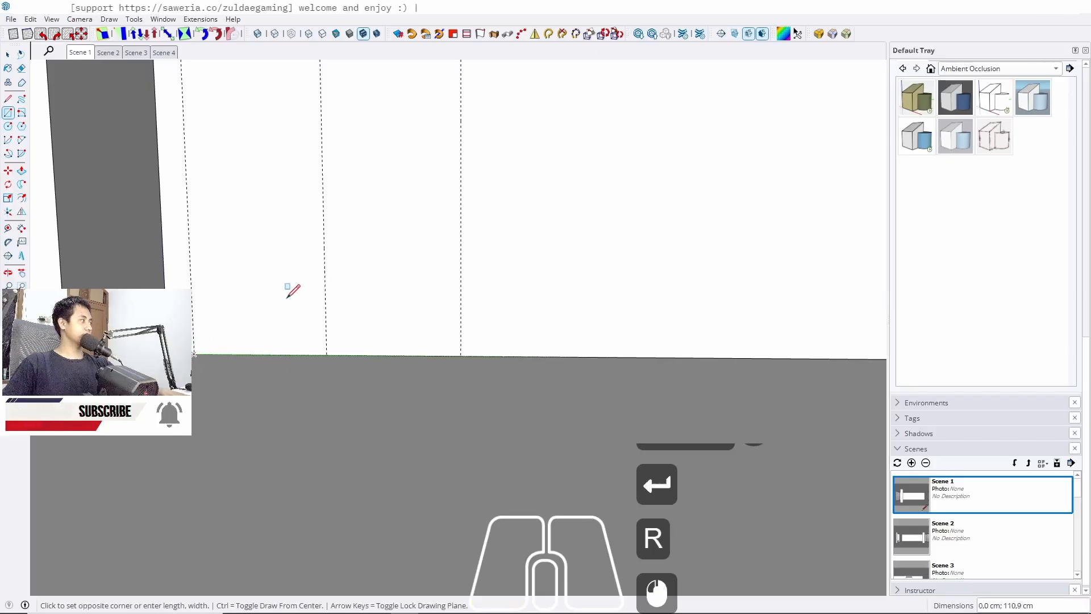
shift+middle_drag(284, 295, 307, 471)
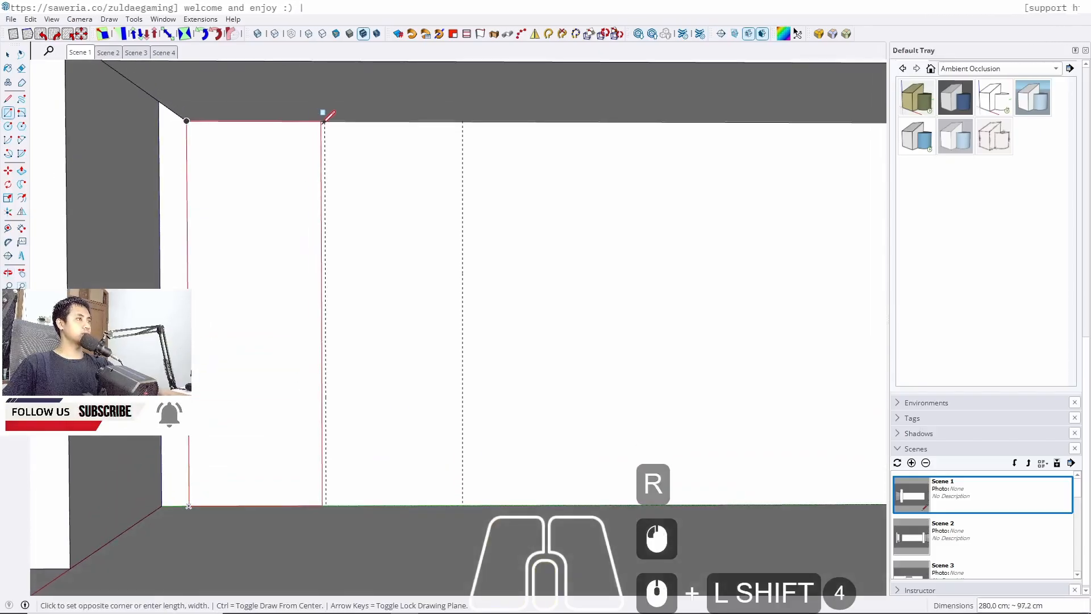
click(325, 121)
key(space)
middle_drag(366, 312, 326, 336)
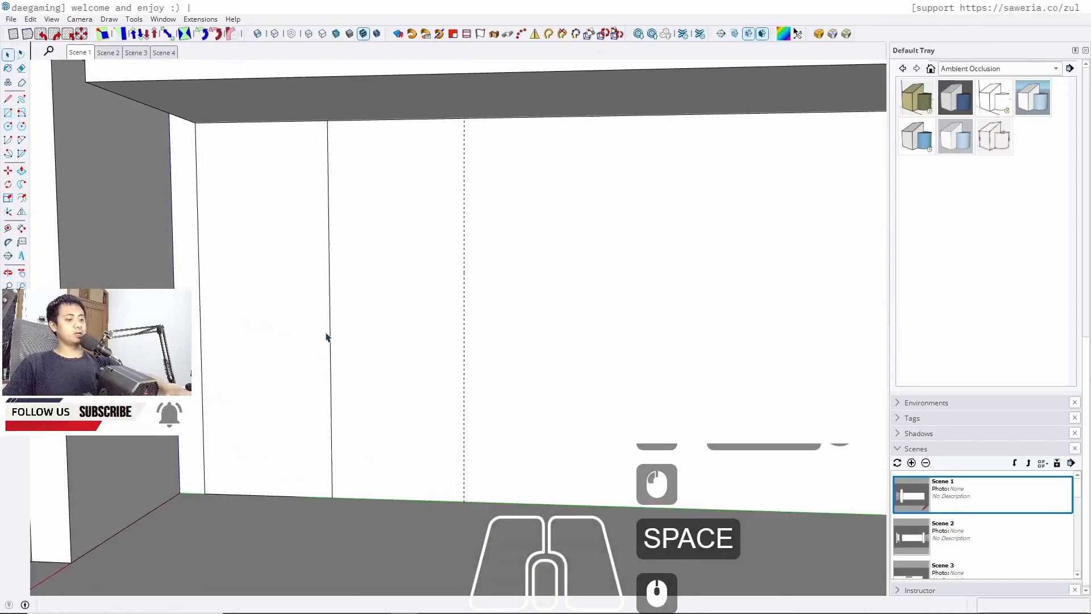
Push/pull the rectangle out from the wall by 60 cm
key(p)
click(289, 300)
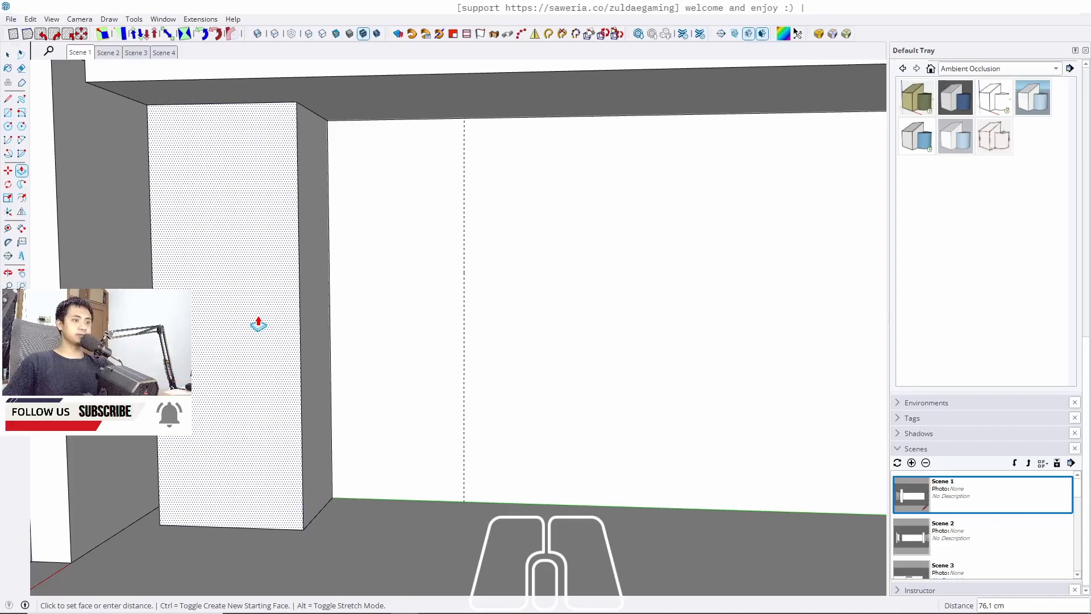
text(60)
key(Return)
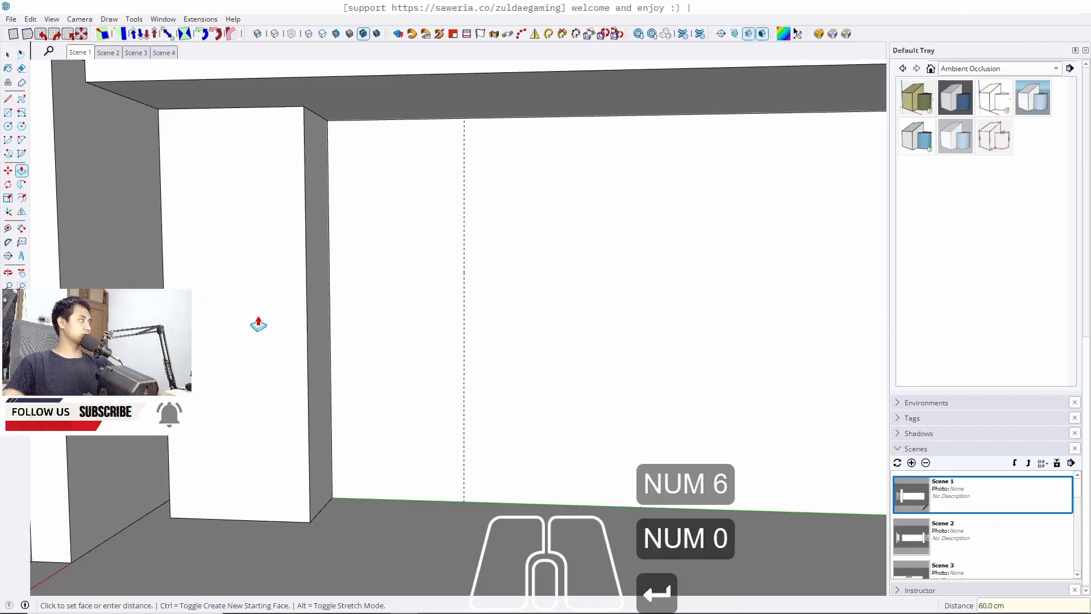
Select the extruded cabinet block and make it a component
key(space)
middle_drag(407, 253, 265, 448)
triple_click(265, 449)
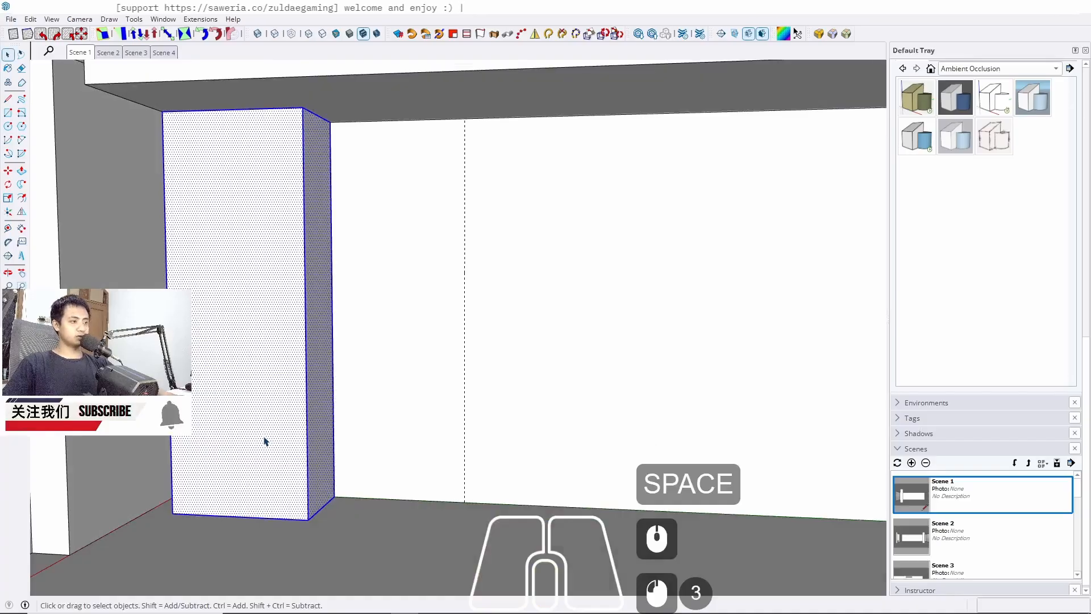
right_click(275, 384)
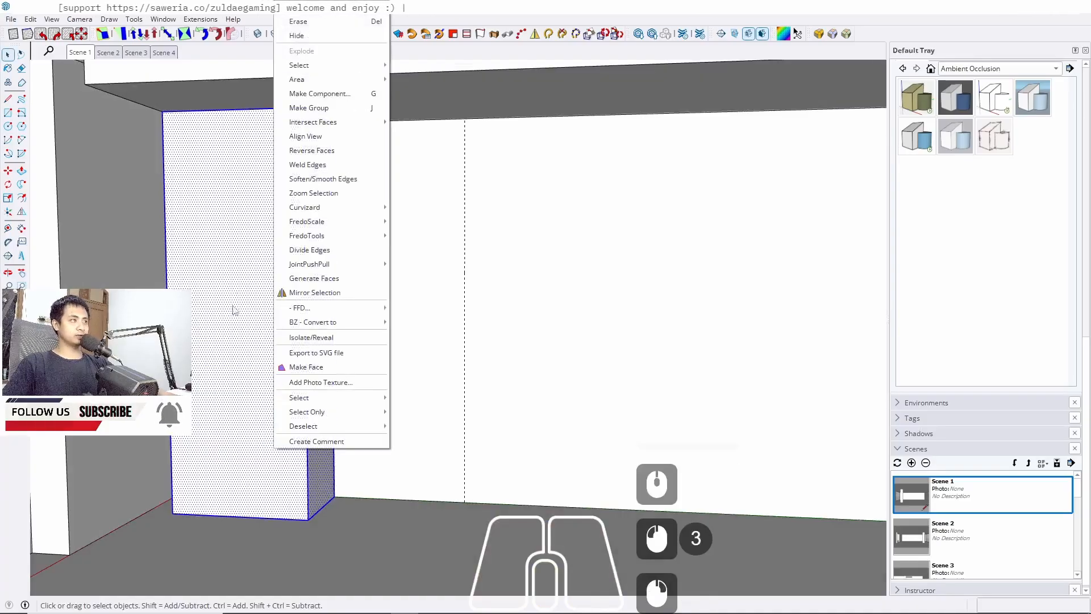
click(311, 93)
Mirror the cabinet component to create a second cabinet beside it toward the window recess
shift+middle_drag(331, 492, 381, 436)
click(533, 34)
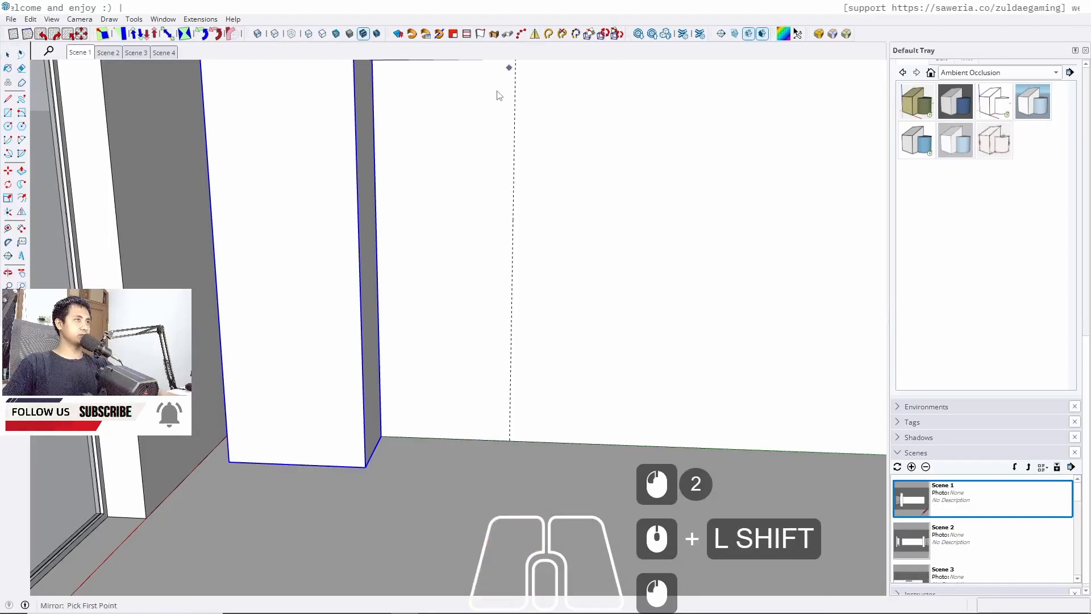
scroll(267, 314, down, 1)
middle_drag(410, 370, 320, 362)
scroll(380, 425, up, 9)
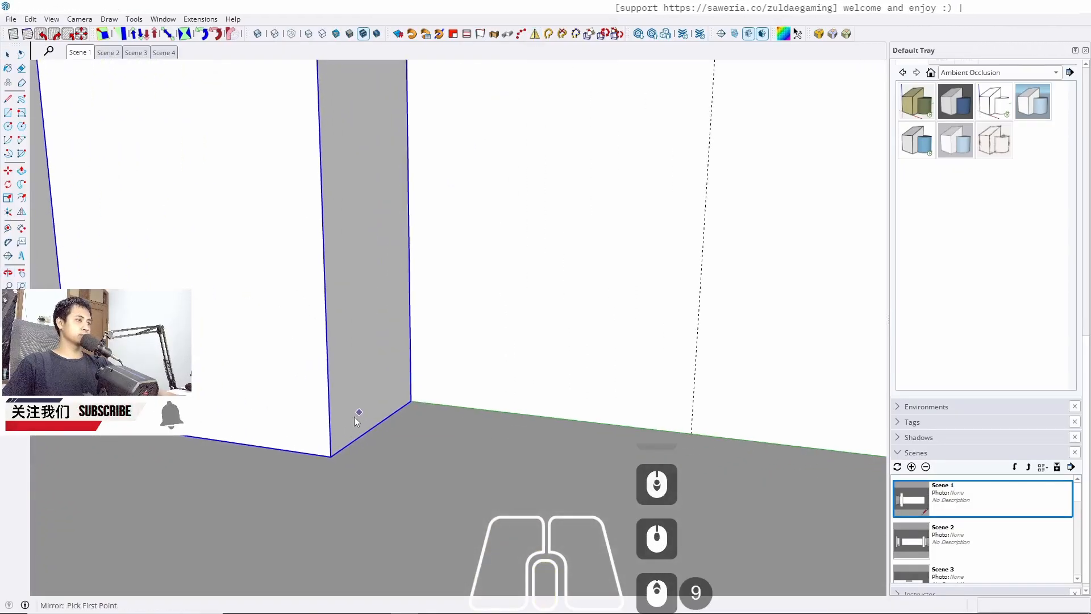
click(333, 457)
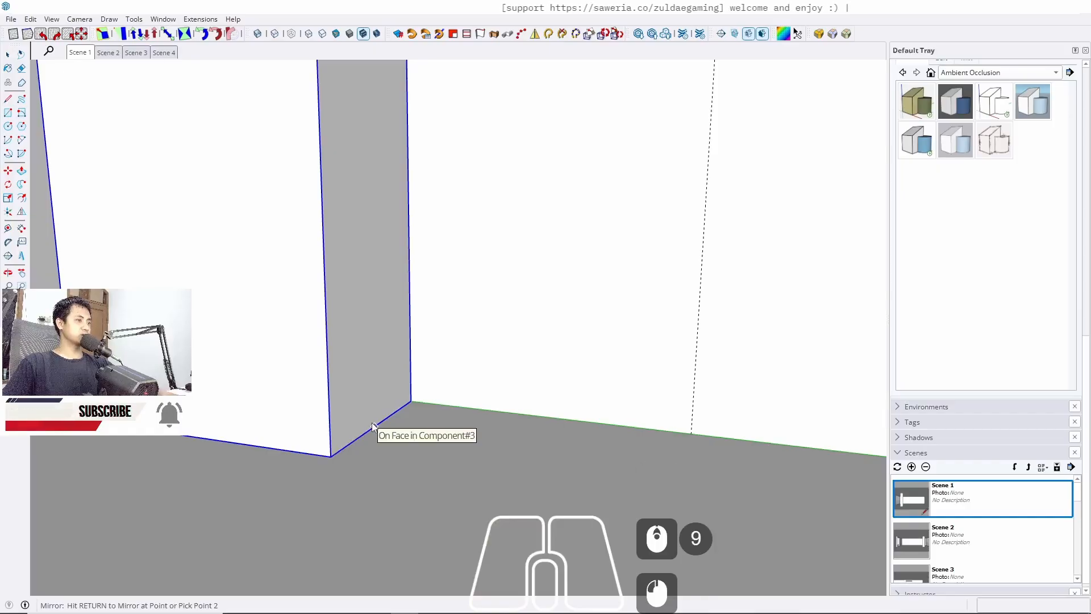
click(370, 358)
click(370, 348)
key(space)
Copy both cabinets along the wall to the opposite end of the recess
scroll(421, 316, down, 8)
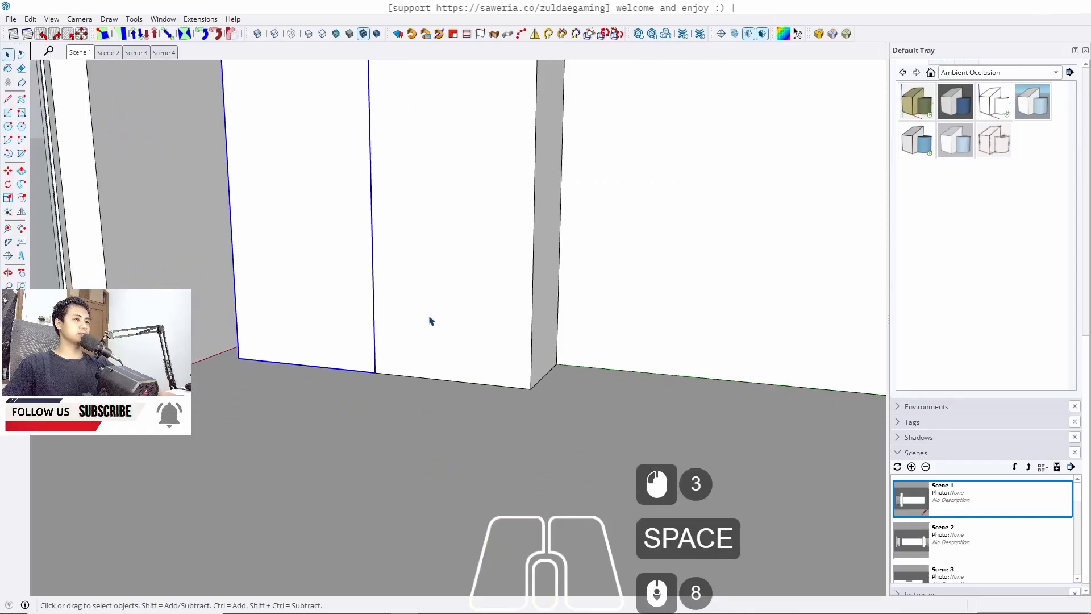
click(429, 318)
shift+click(307, 347)
middle_drag(443, 391, 511, 405)
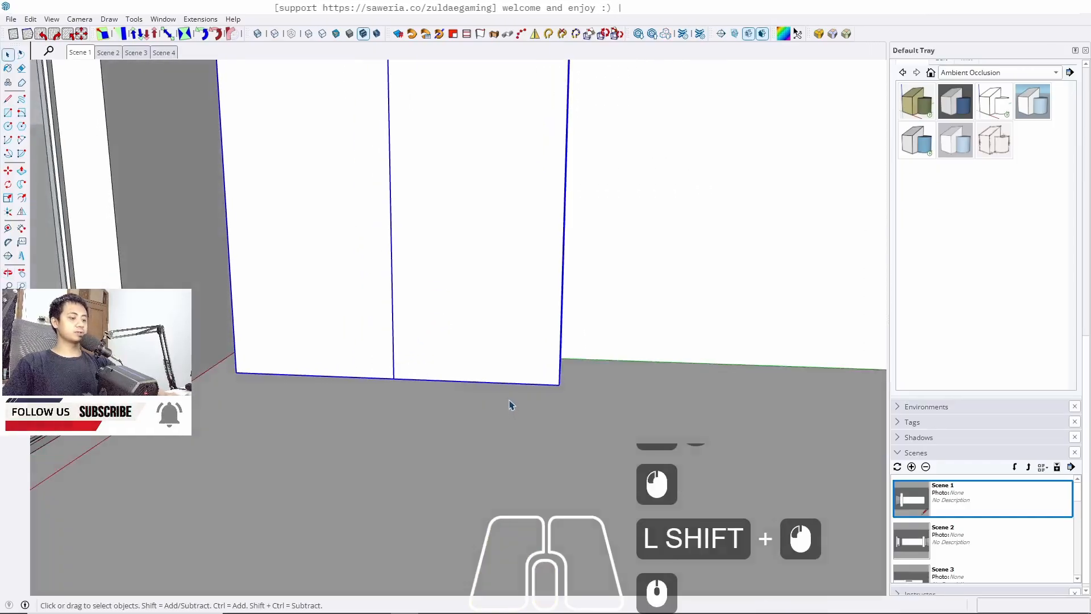
key(m)
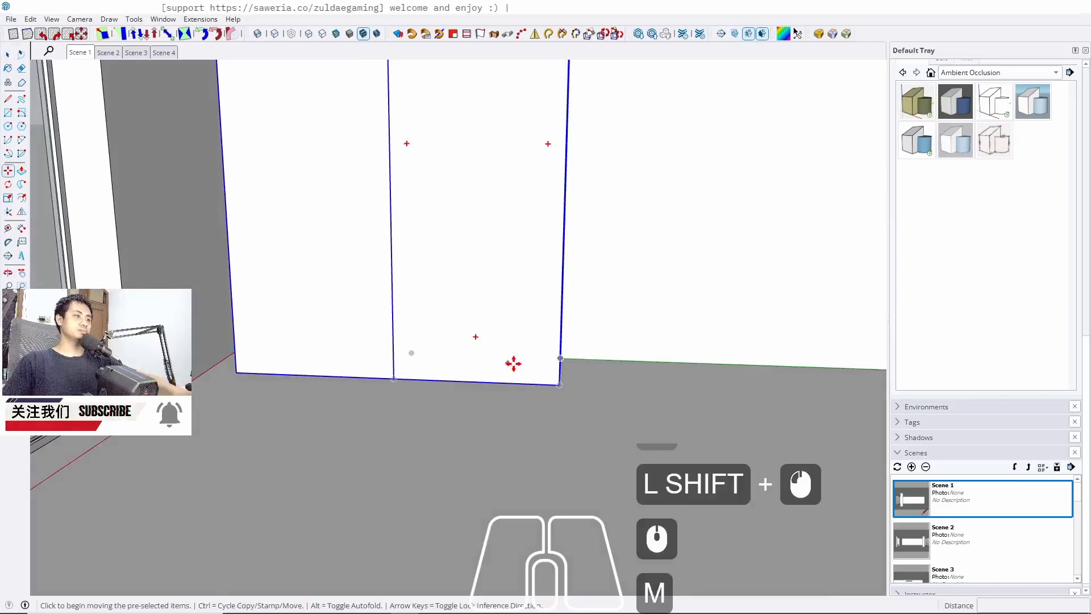
ctrl+click(560, 384)
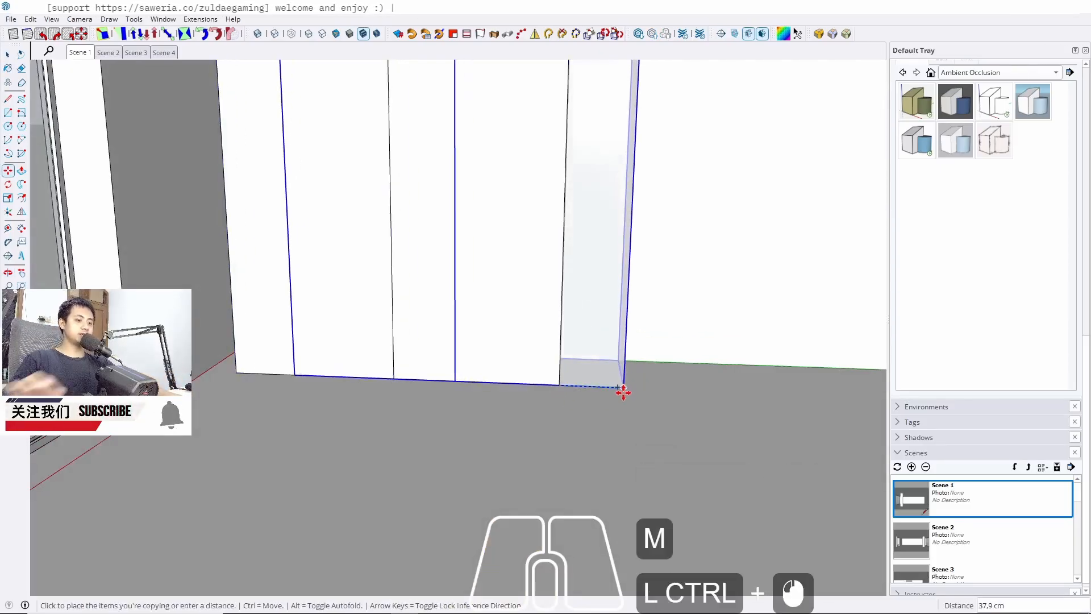
key(Left)
scroll(489, 366, down, 9)
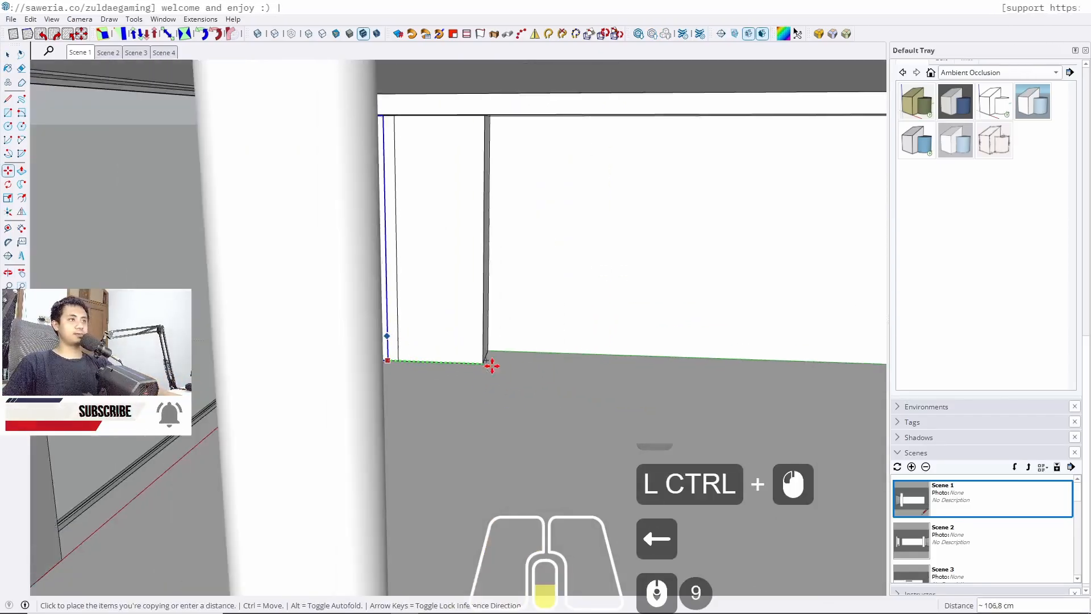
middle_drag(489, 366, 470, 112)
shift+middle_drag(585, 364, 477, 317)
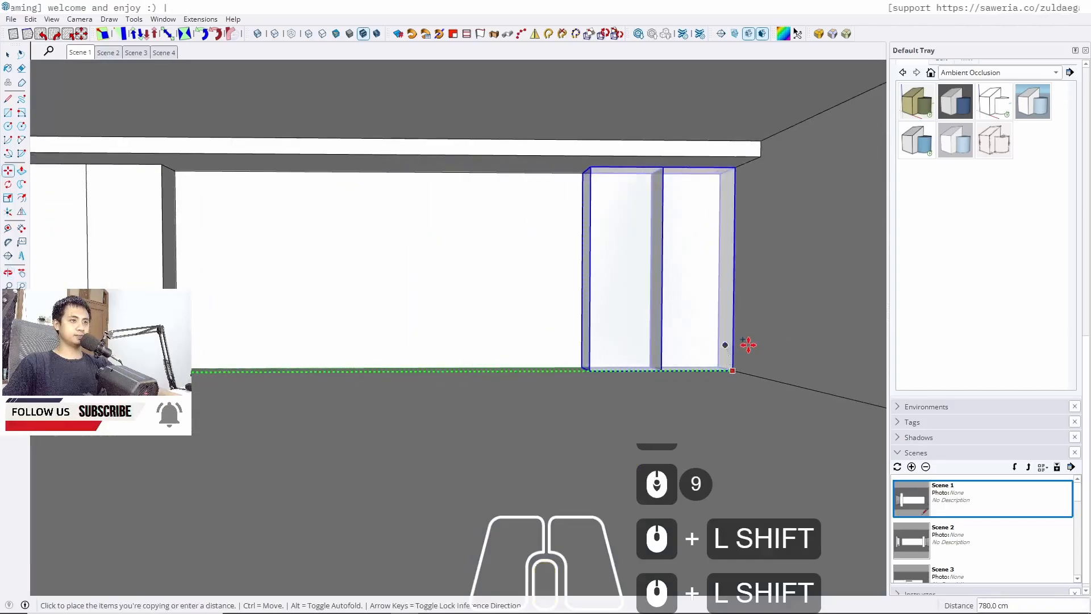
click(766, 358)
key(space)
Draw a rectangle about 60 cm by 580 cm on the floor between the two cabinet pairs
click(433, 419)
middle_drag(432, 419, 500, 433)
shift+middle_drag(500, 433, 545, 428)
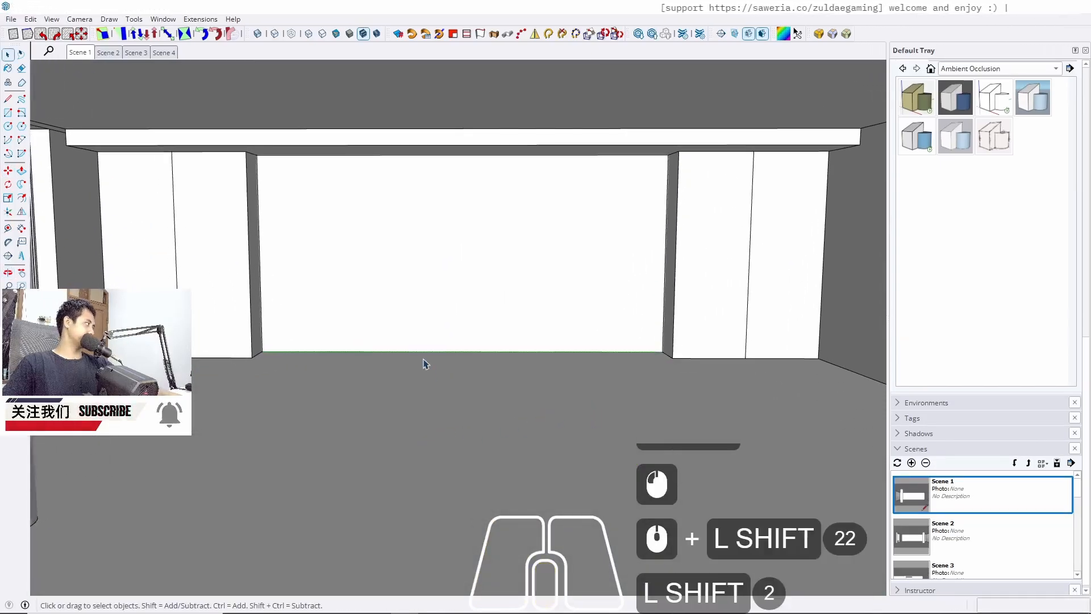
middle_drag(423, 363, 398, 344)
key(r)
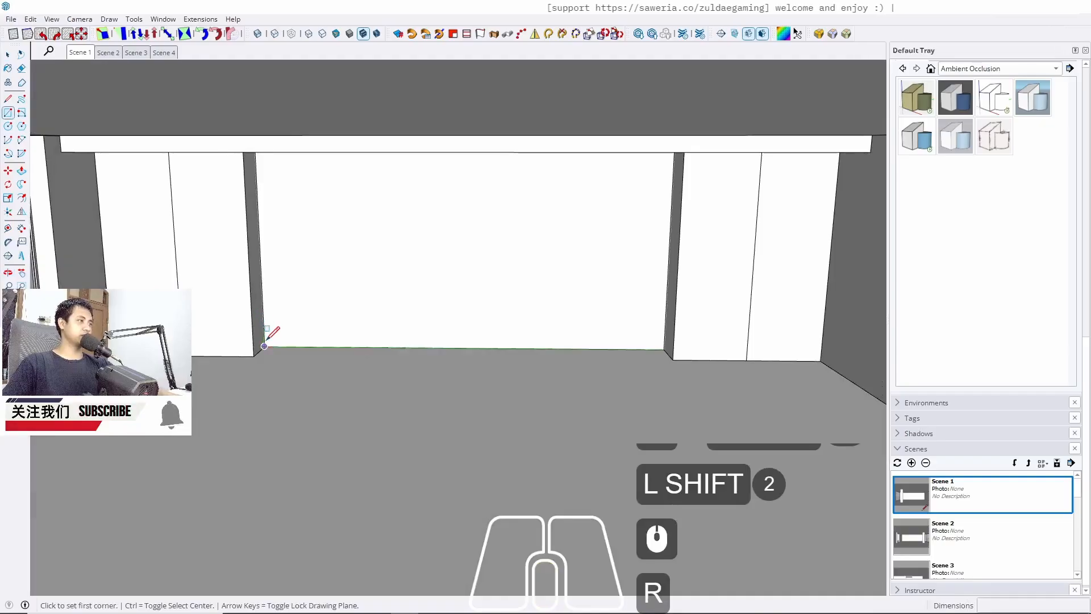
scroll(694, 358, up, 6)
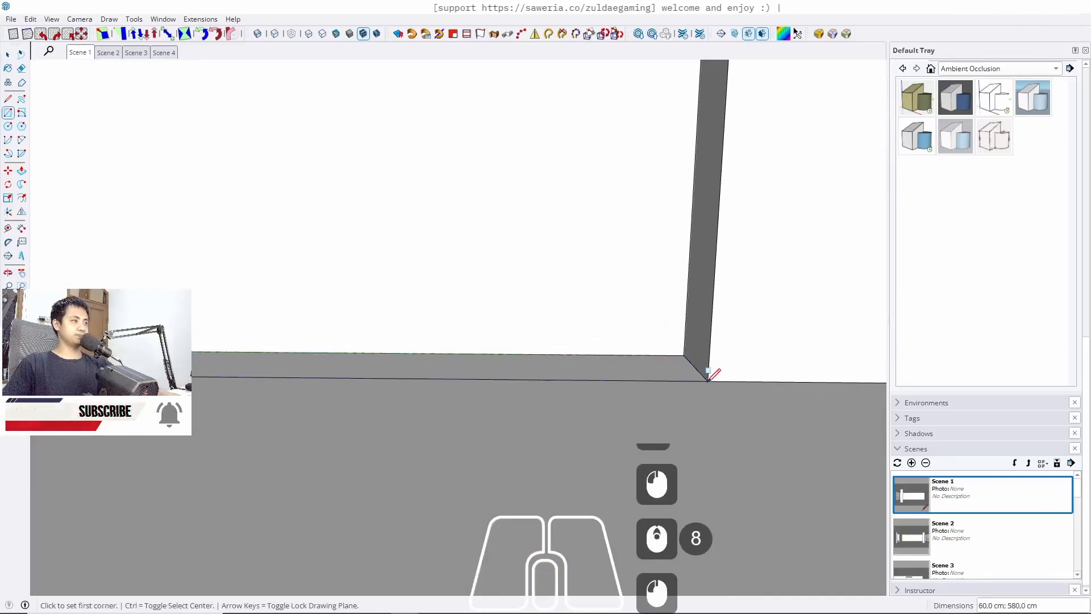
key(space)
Push/pull the floor rectangle up 25 cm to form a platform
key(p)
scroll(614, 370, down, 3)
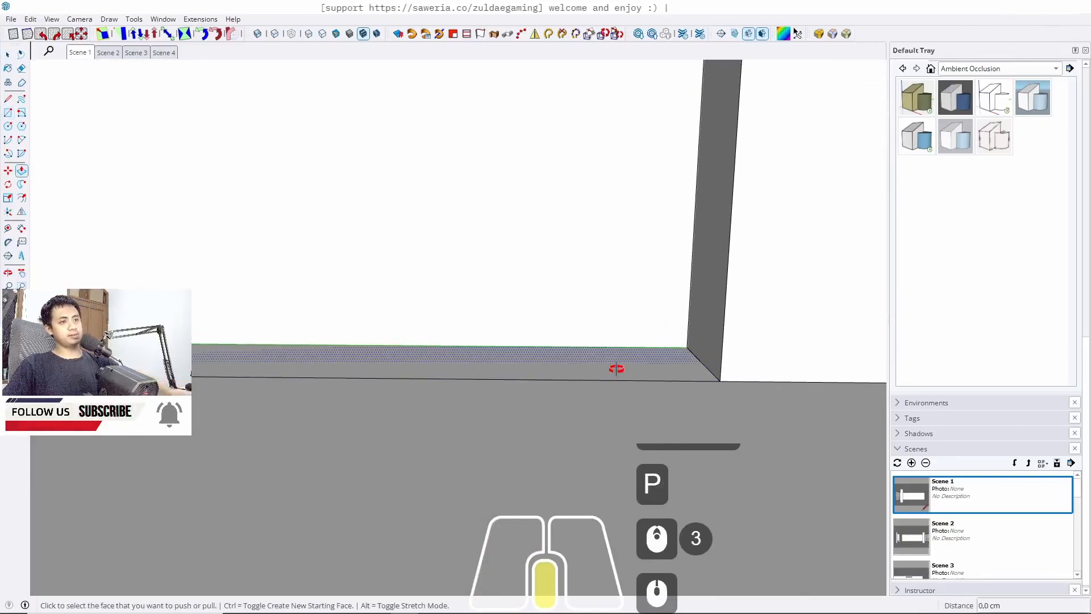
middle_drag(614, 370, 652, 368)
click(619, 357)
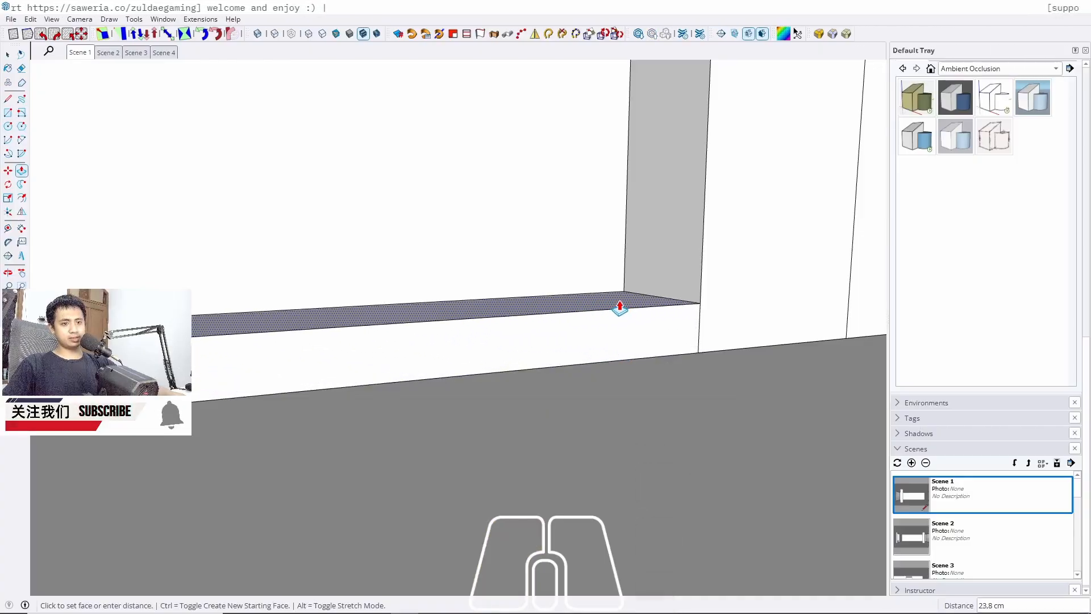
text(25)
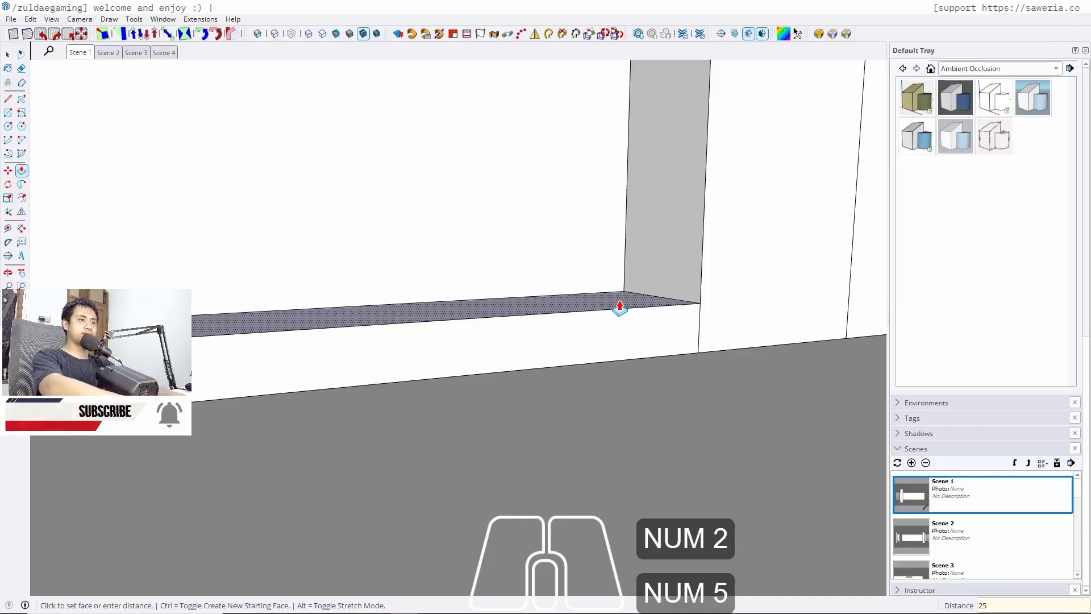
key(Return)
Push/pull the platform's front face out by 2 cm
key(space)
scroll(666, 401, up, 13)
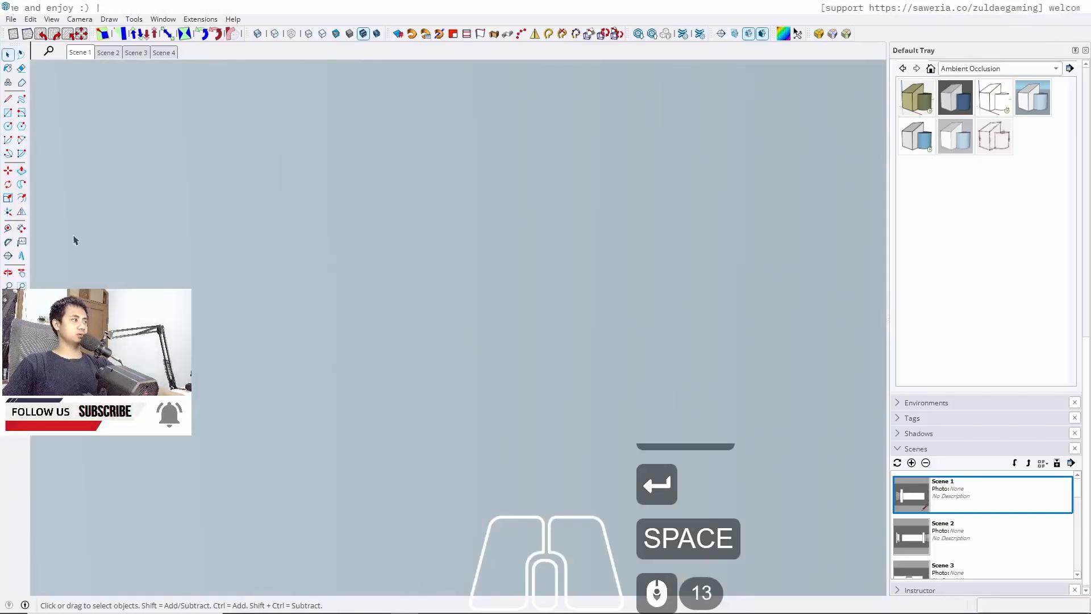
click(86, 54)
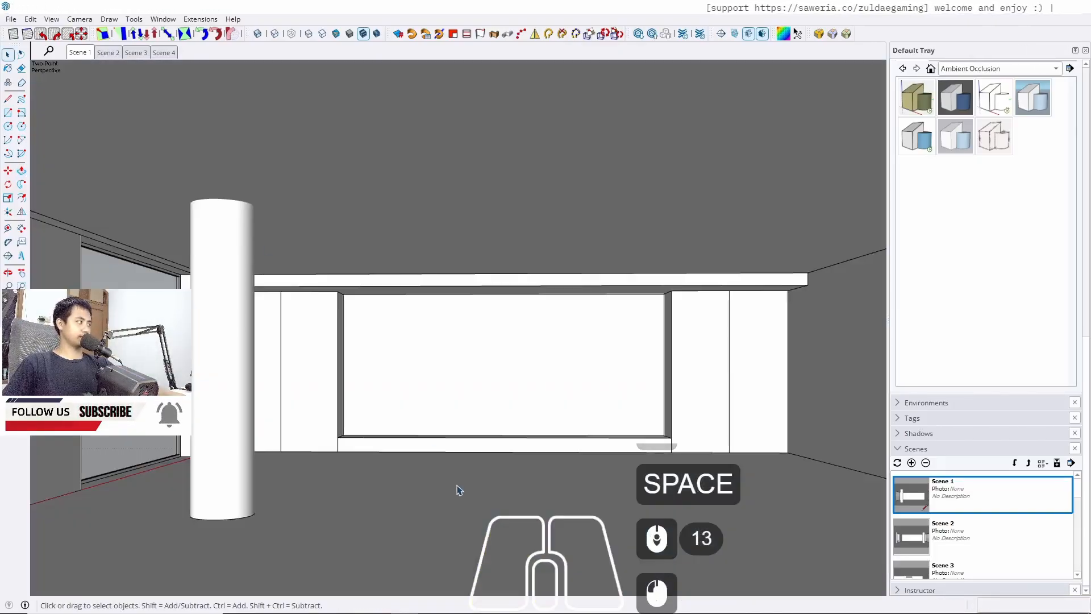
scroll(366, 443, up, 8)
click(344, 454)
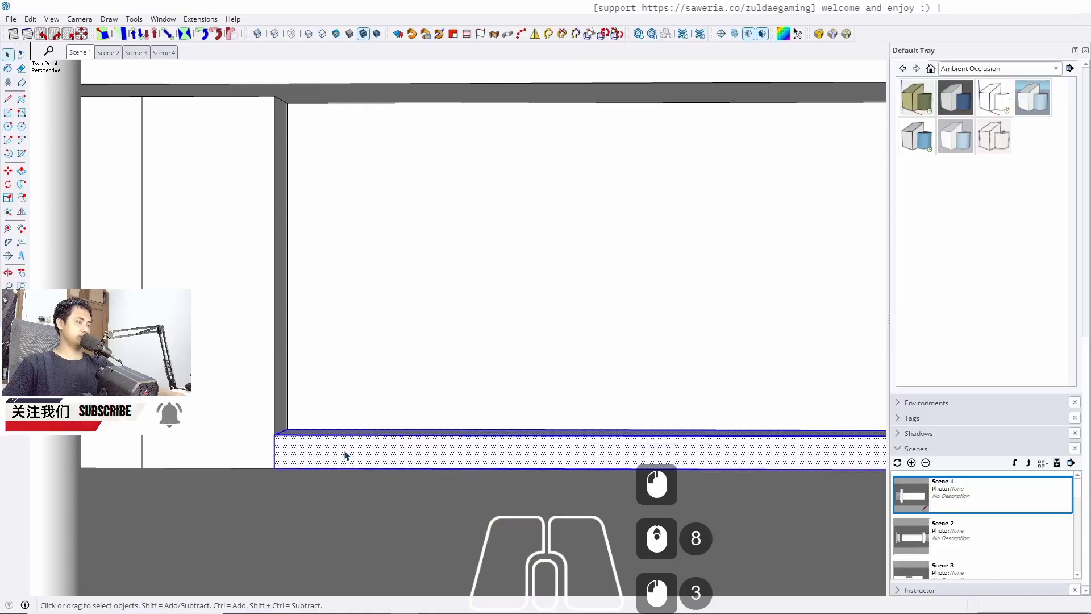
scroll(344, 454, down, 2)
mouse_move(344, 454)
middle_down()
mouse_move(353, 496)
mouse_move(331, 461)
middle_up()
key(p)
click(312, 462)
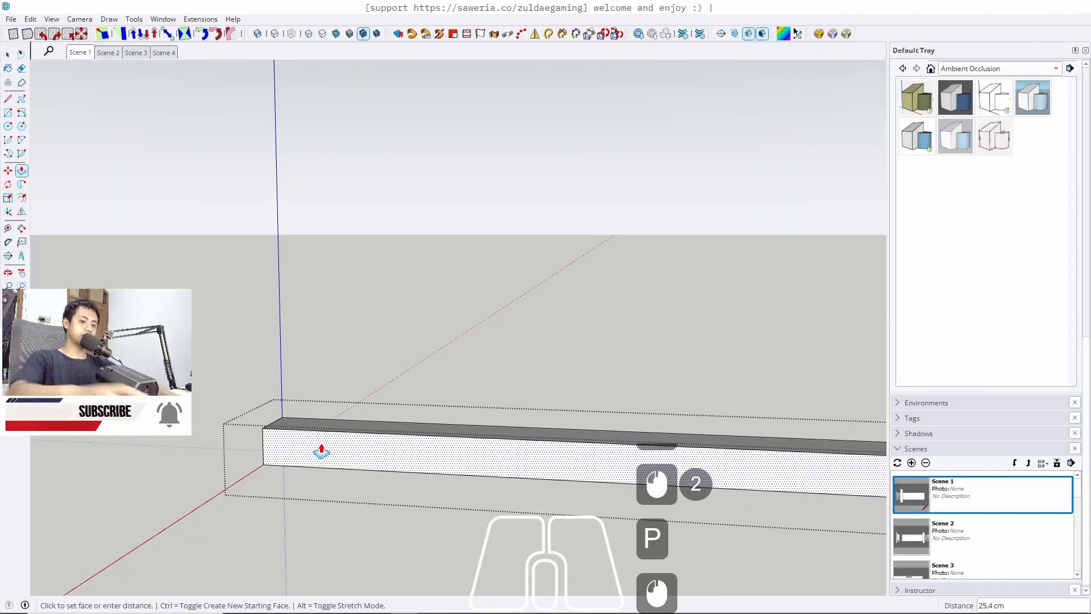
text(2)
key(Return)
Inspect the platform and the wall recess from several viewpoints
key(space)
key(Escape)
scroll(324, 446, up, 6)
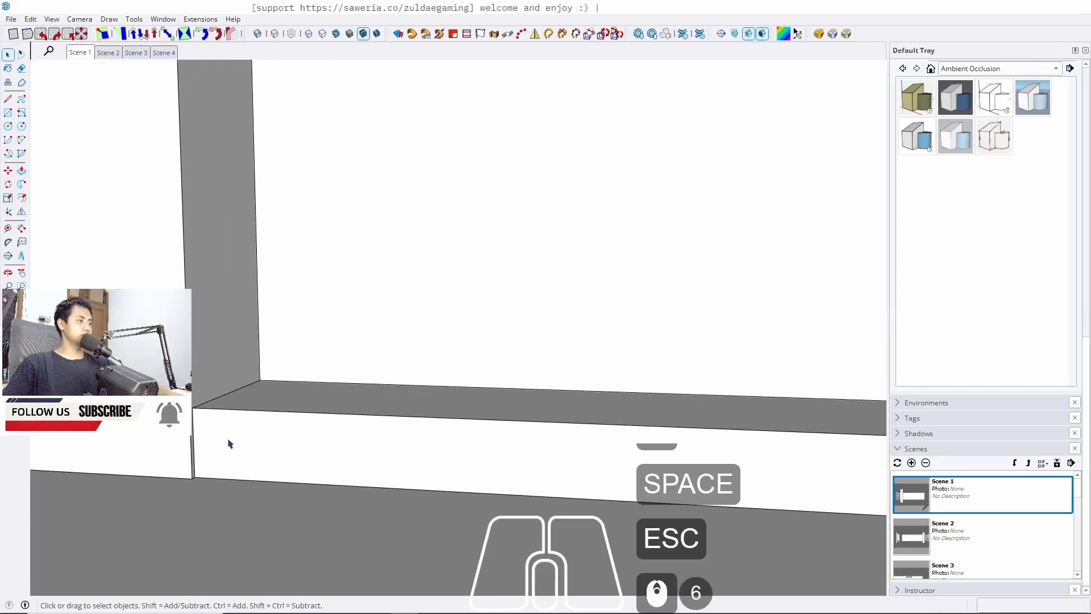
scroll(229, 443, up, 5)
middle_drag(108, 453, 206, 435)
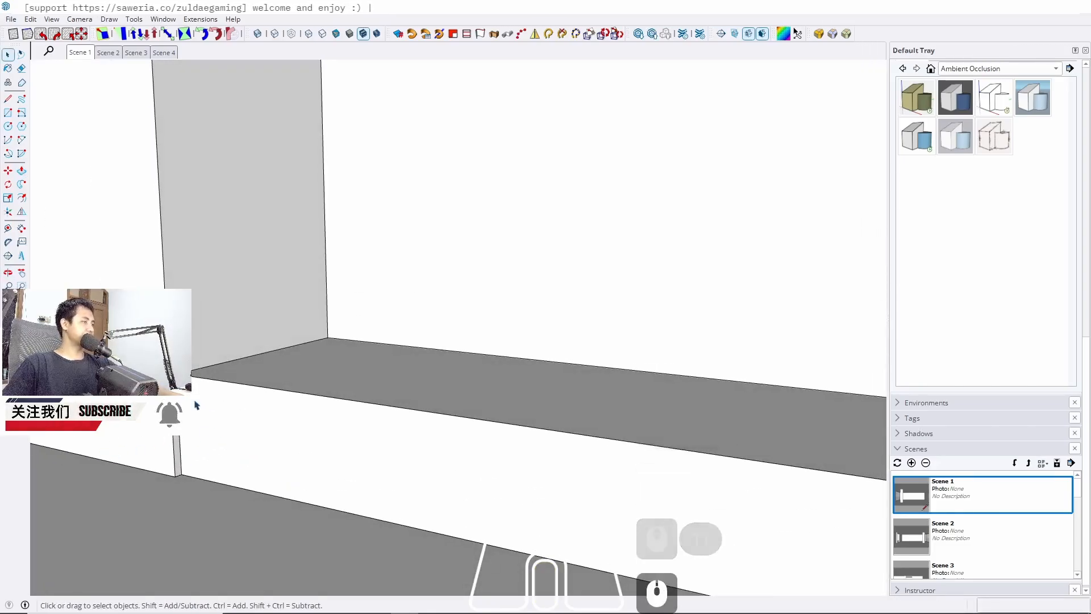
scroll(220, 402, down, 4)
middle_drag(286, 404, 310, 400)
scroll(358, 500, down, 5)
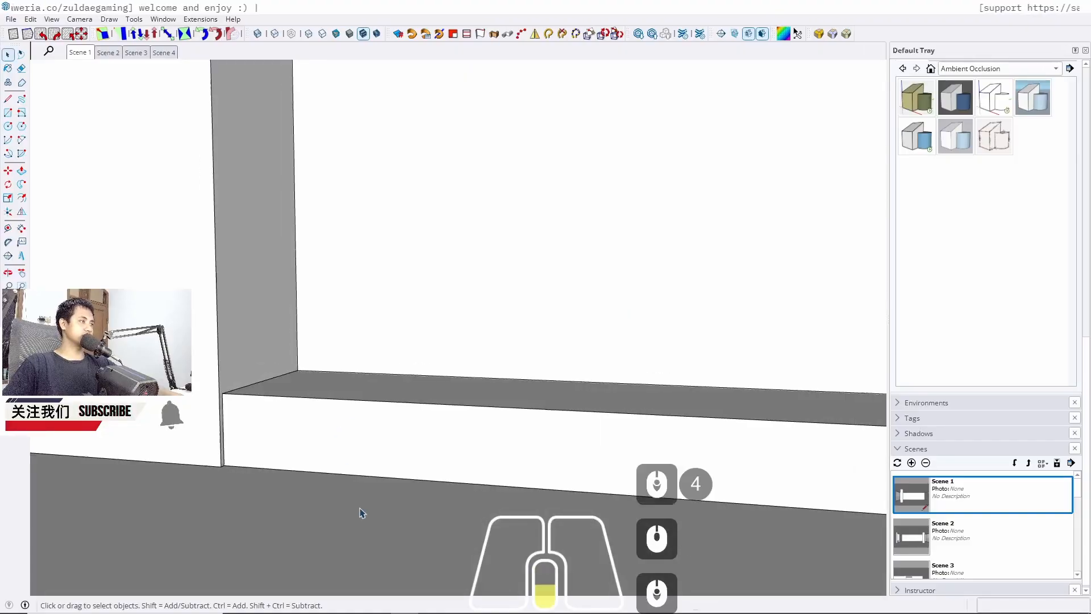
scroll(271, 430, down, 7)
middle_drag(381, 420, 358, 415)
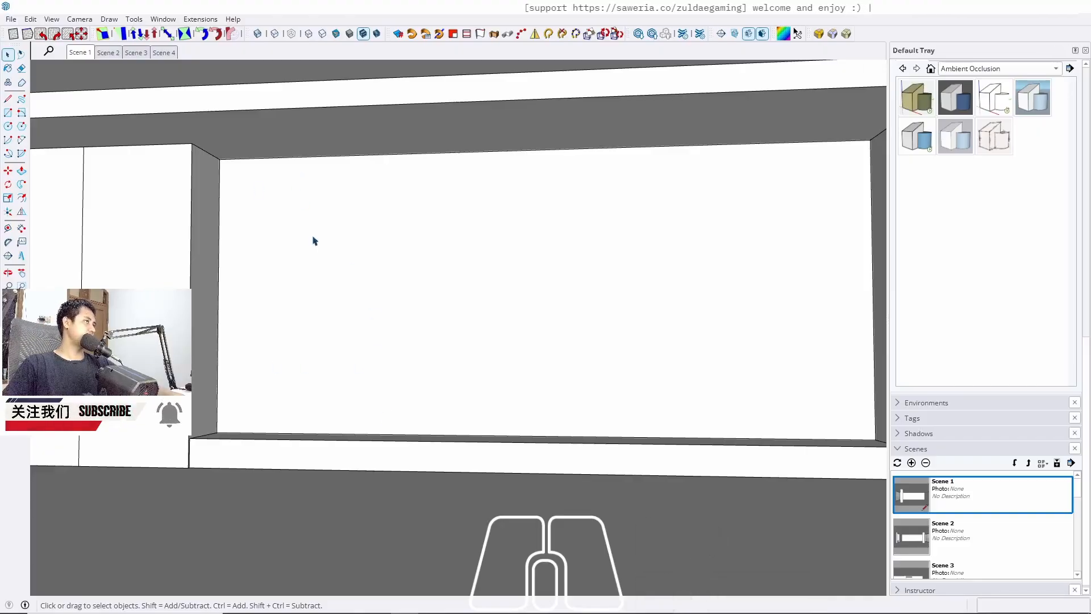
middle_drag(314, 241, 358, 342)
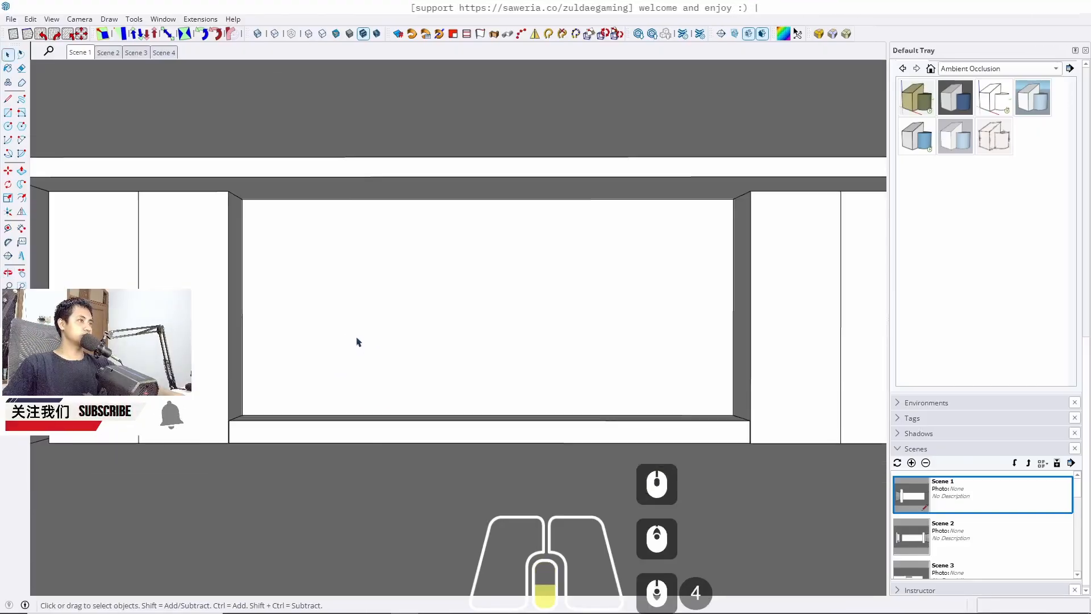
click(77, 52)
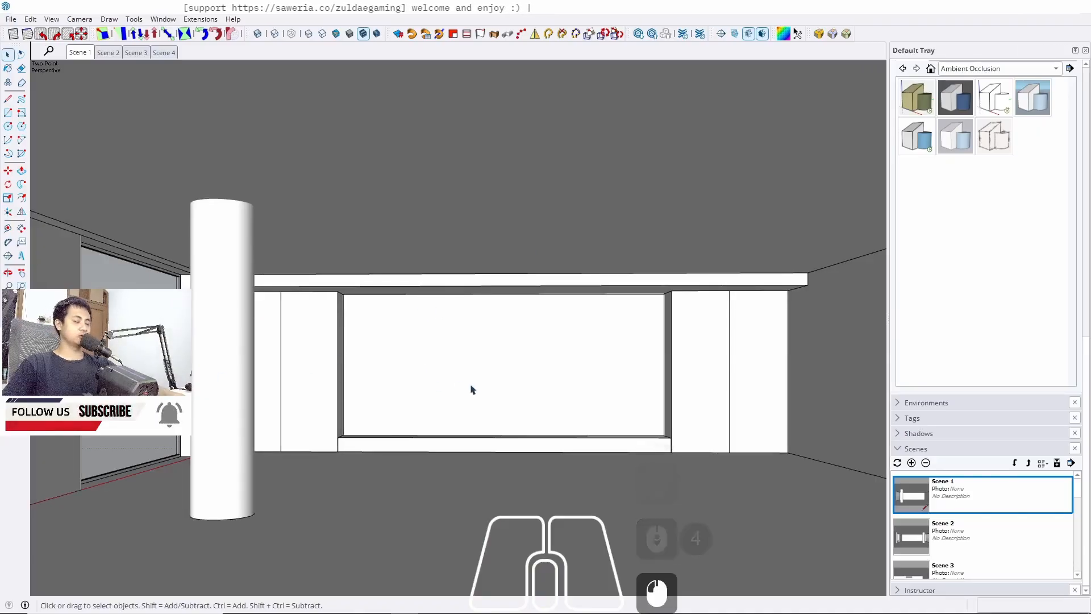
scroll(396, 411, up, 5)
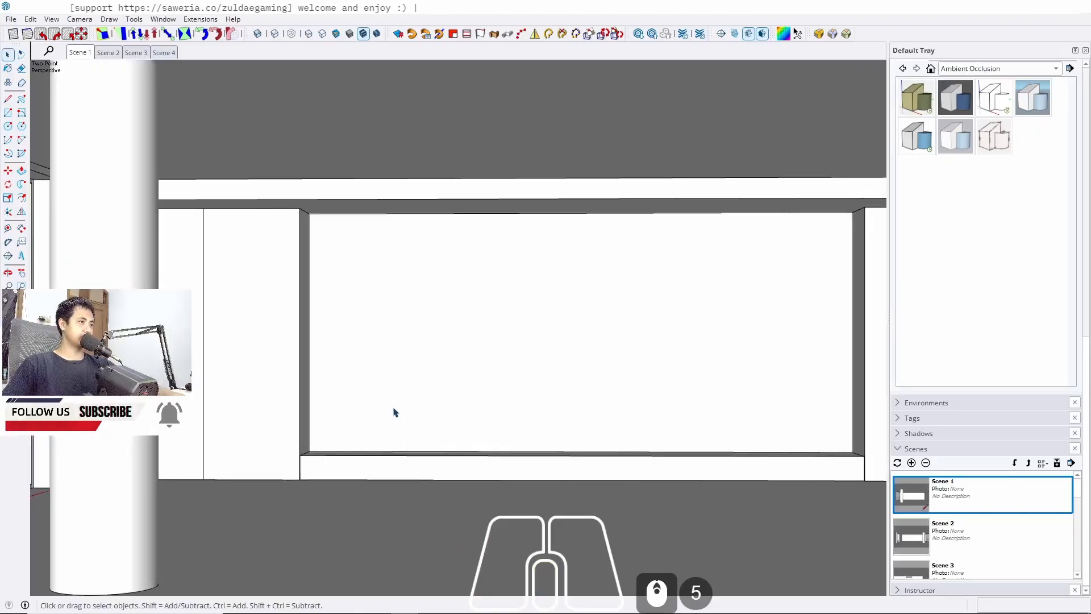
Place a horizontal guide 90 cm below the top edge of the wall recess
key(t)
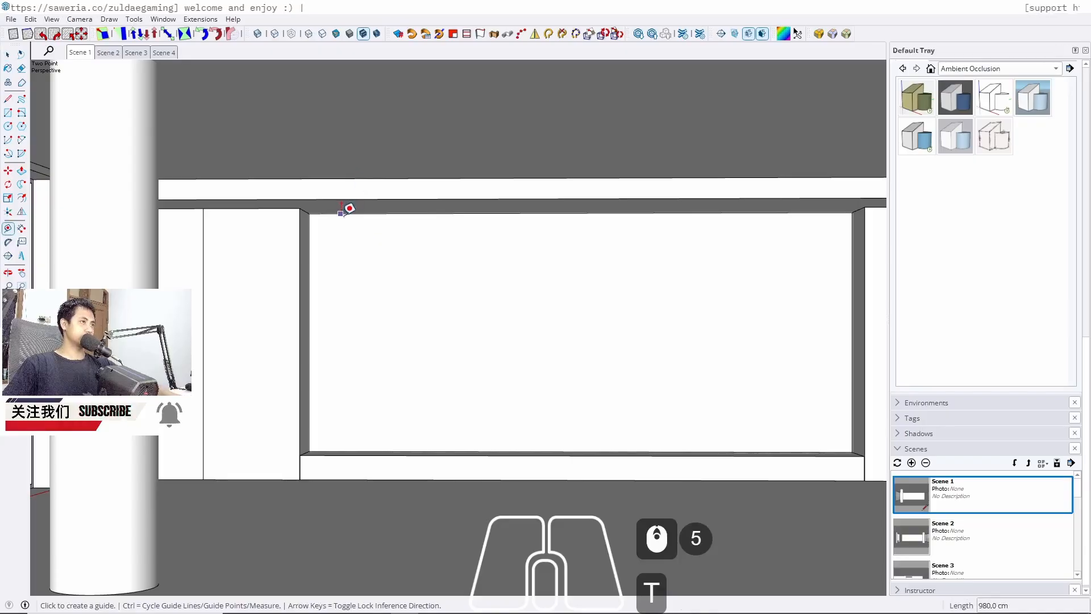
click(341, 214)
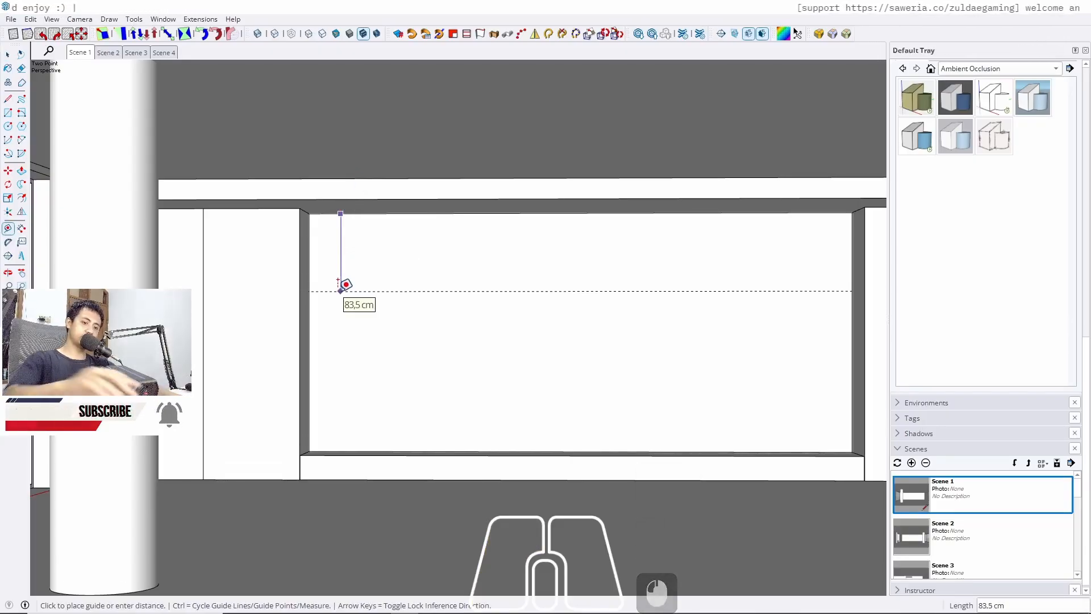
text(90)
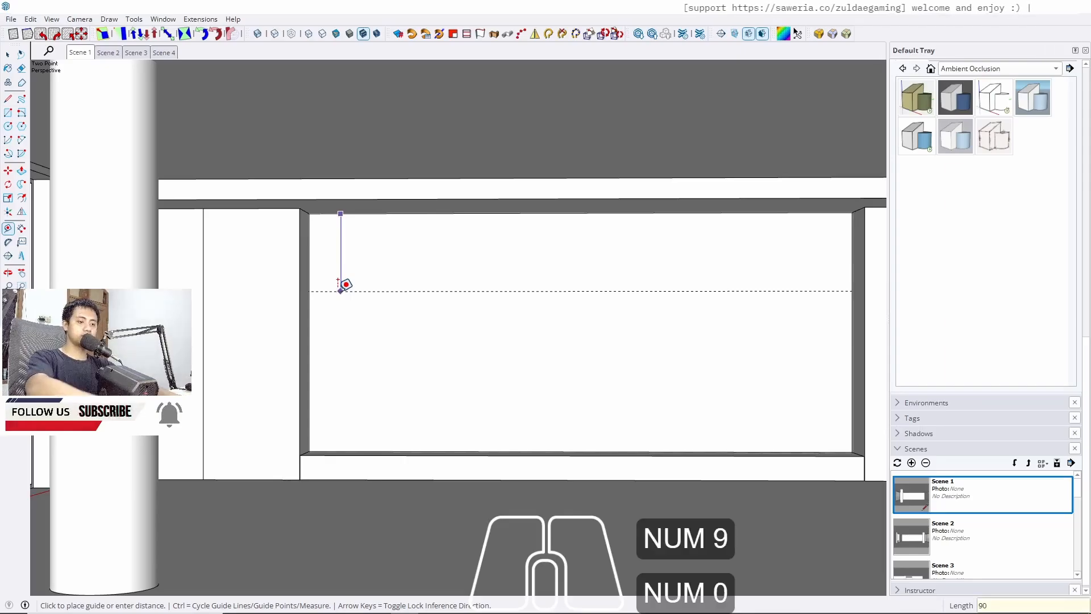
key(Return)
key(space)
middle_drag(401, 307, 366, 316)
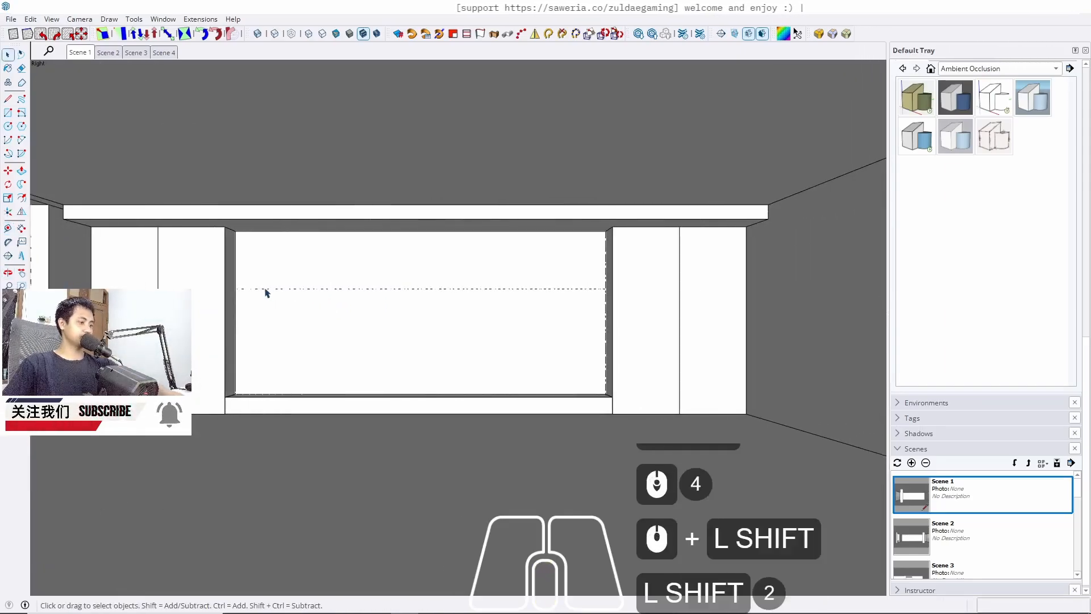
key(l)
click(284, 285)
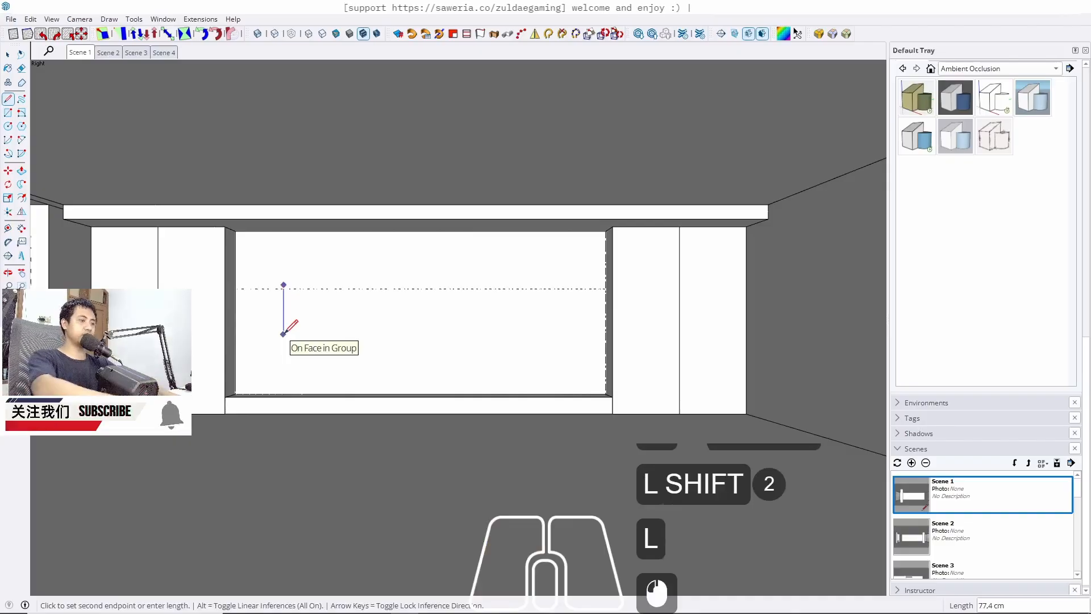
key(Up)
middle_drag(288, 351, 280, 372)
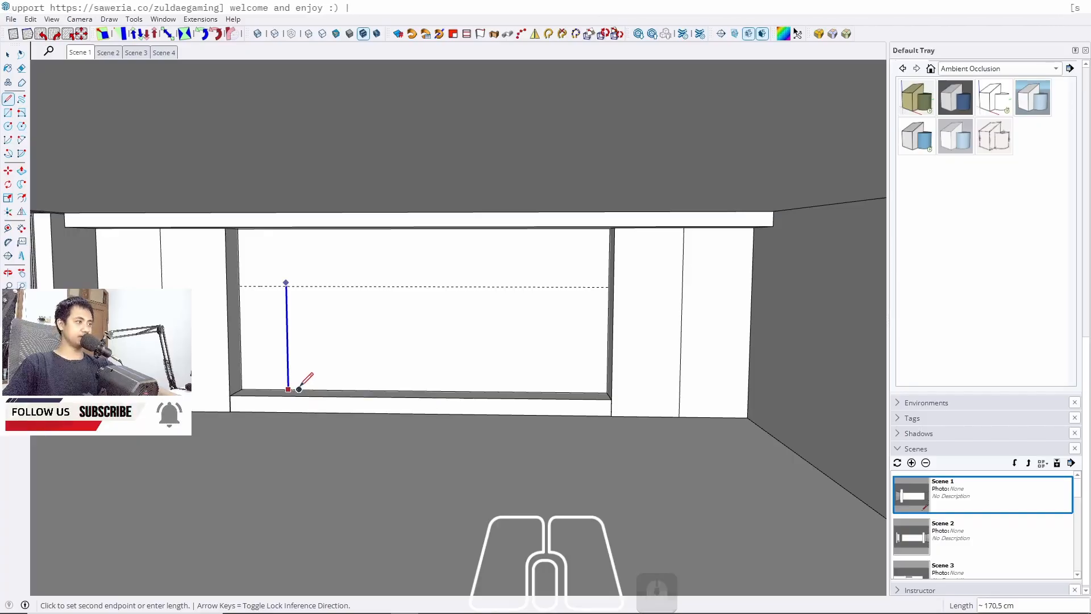
key(space)
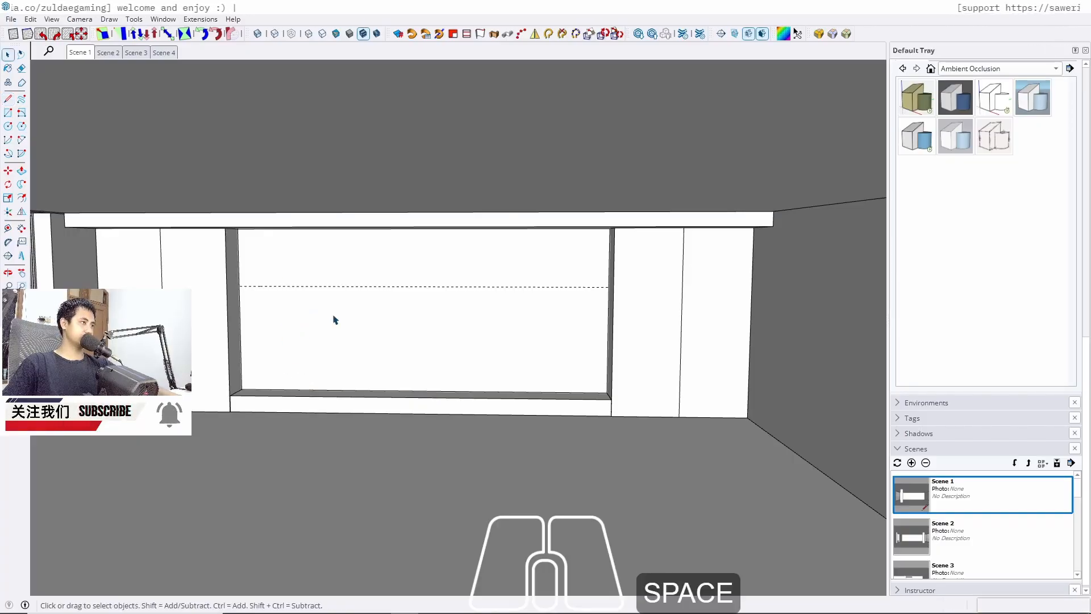
Draw a rectangle across the wall recess from its top-left corner down to the 90 cm guide
middle_drag(333, 316, 367, 266)
scroll(284, 270, up, 3)
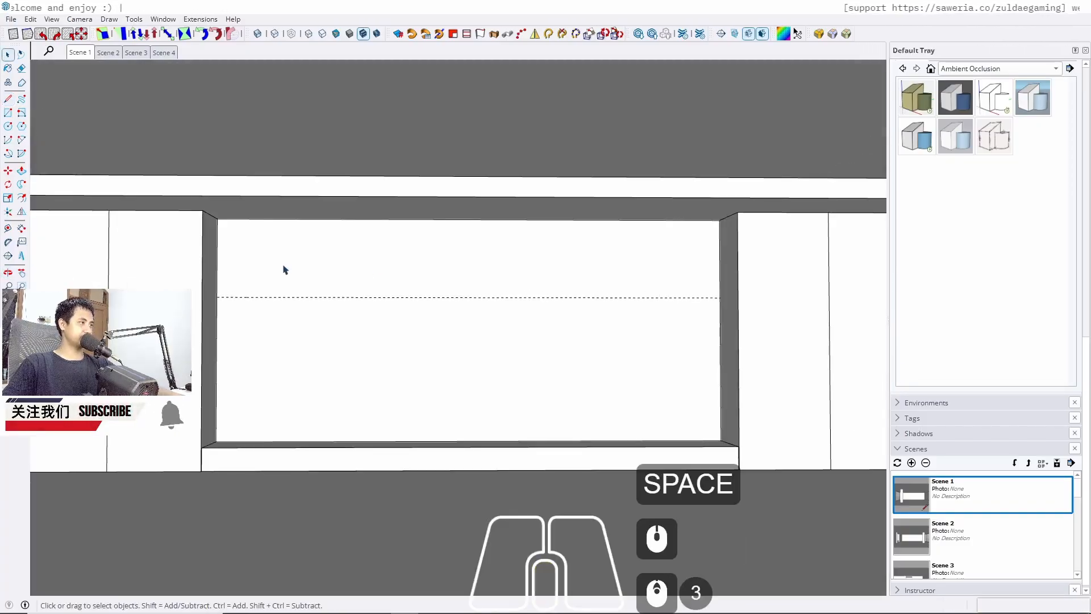
key(r)
scroll(224, 224, up, 3)
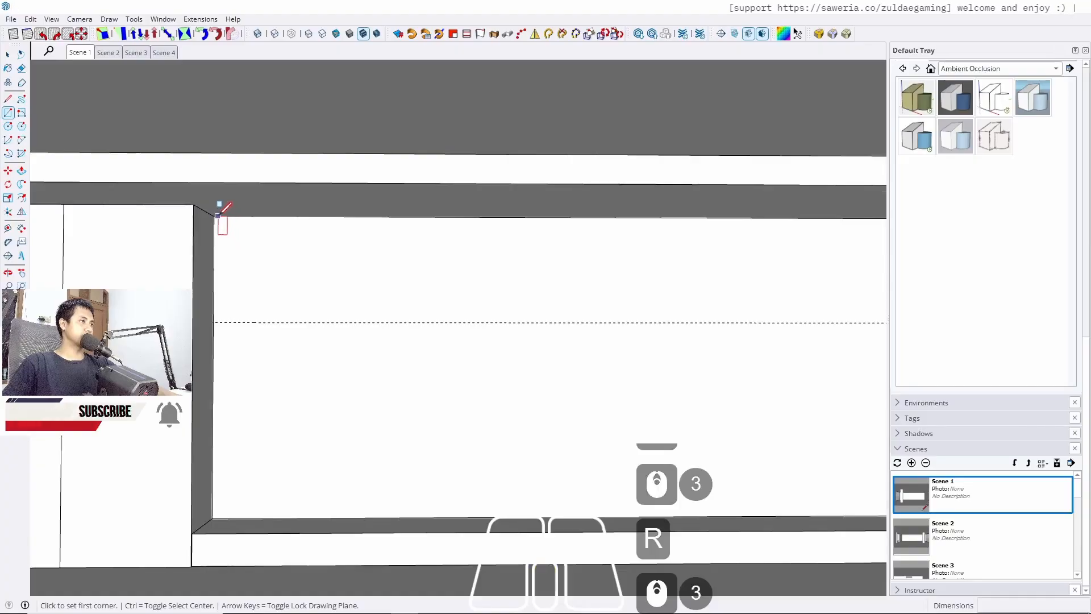
click(213, 216)
middle_drag(387, 365, 358, 311)
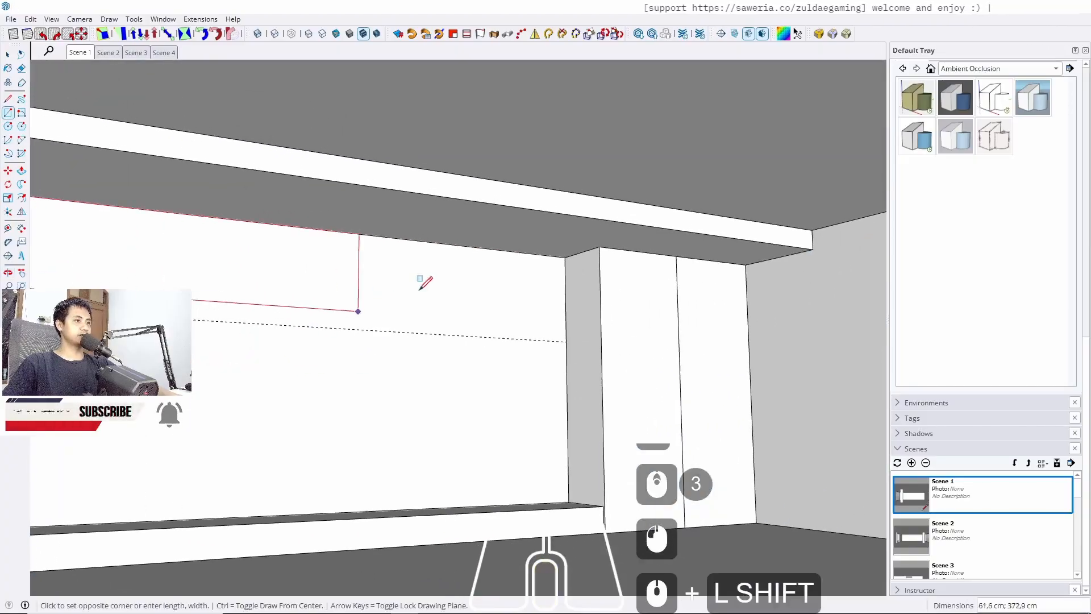
click(566, 343)
key(space)
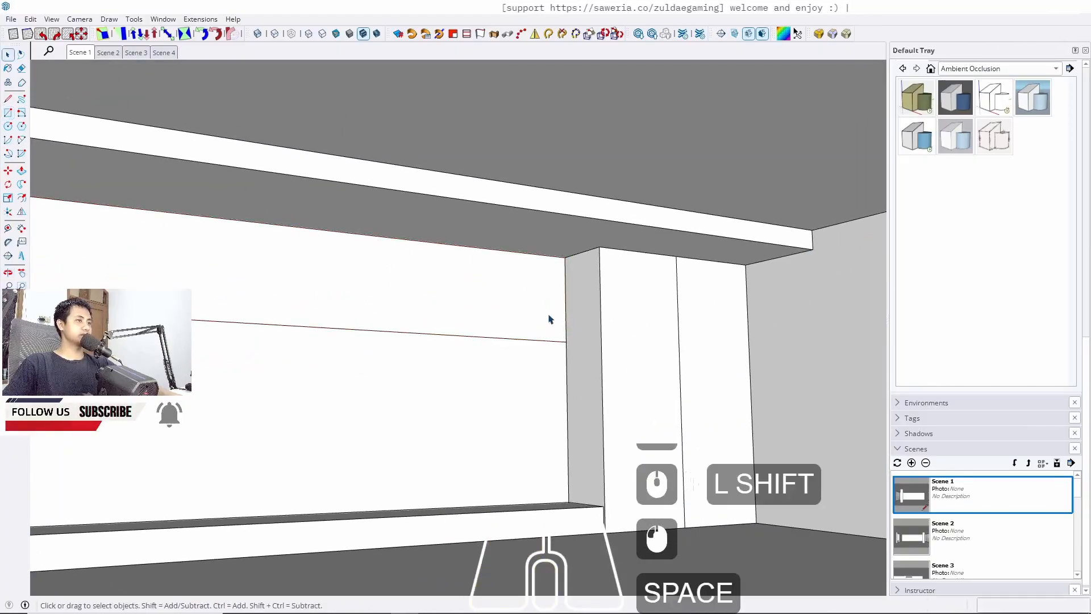
Push/pull the new rectangle out until it is flush with the platform's front edge
key(p)
click(523, 324)
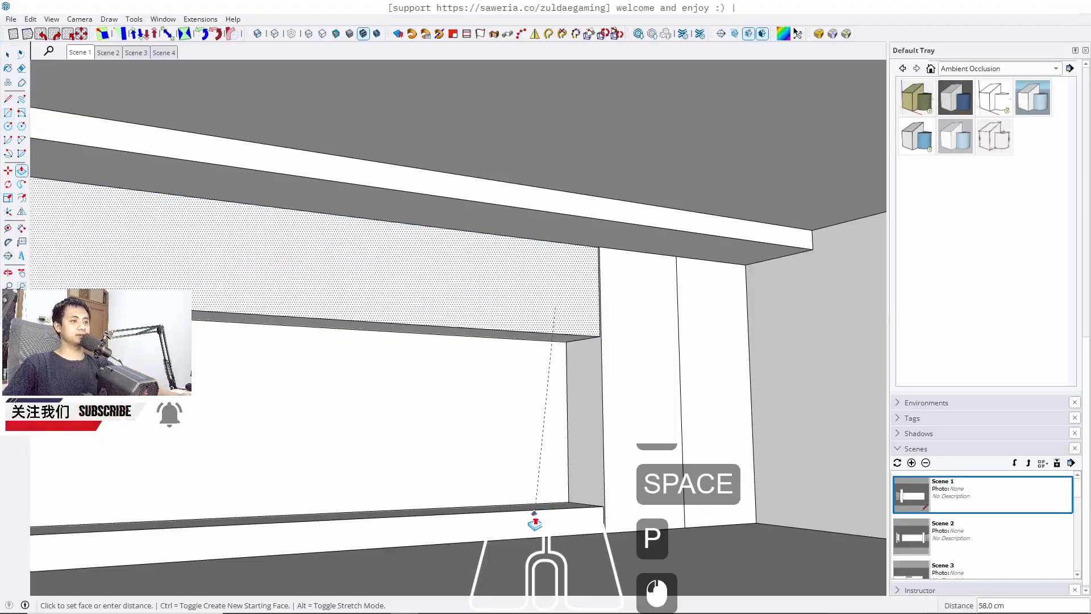
click(529, 503)
Select the whole upper cabinet block and make it a group
triple_click(479, 286)
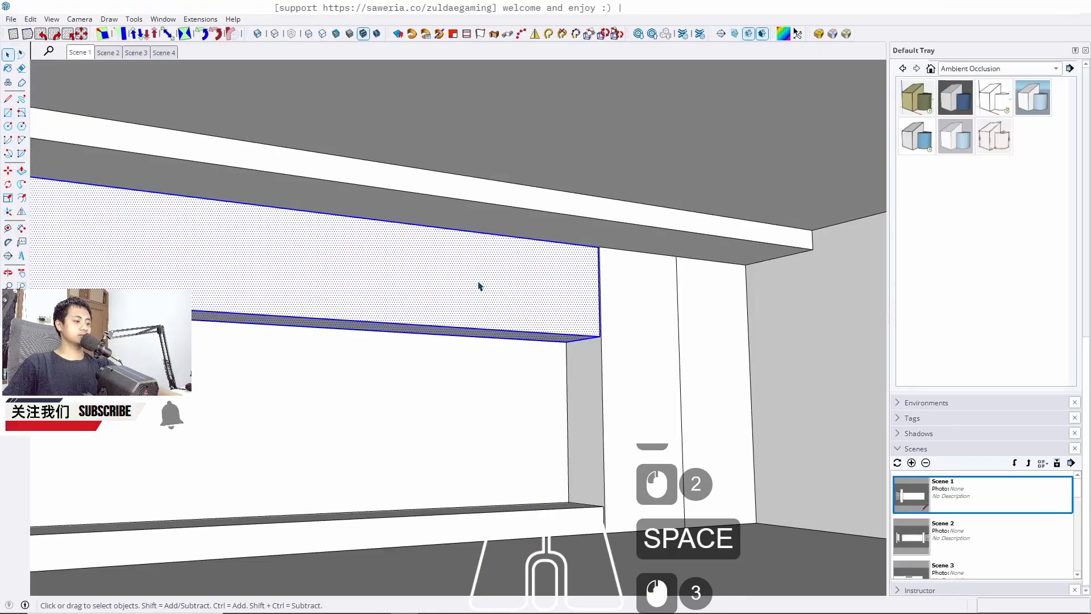
key(j)
click(86, 53)
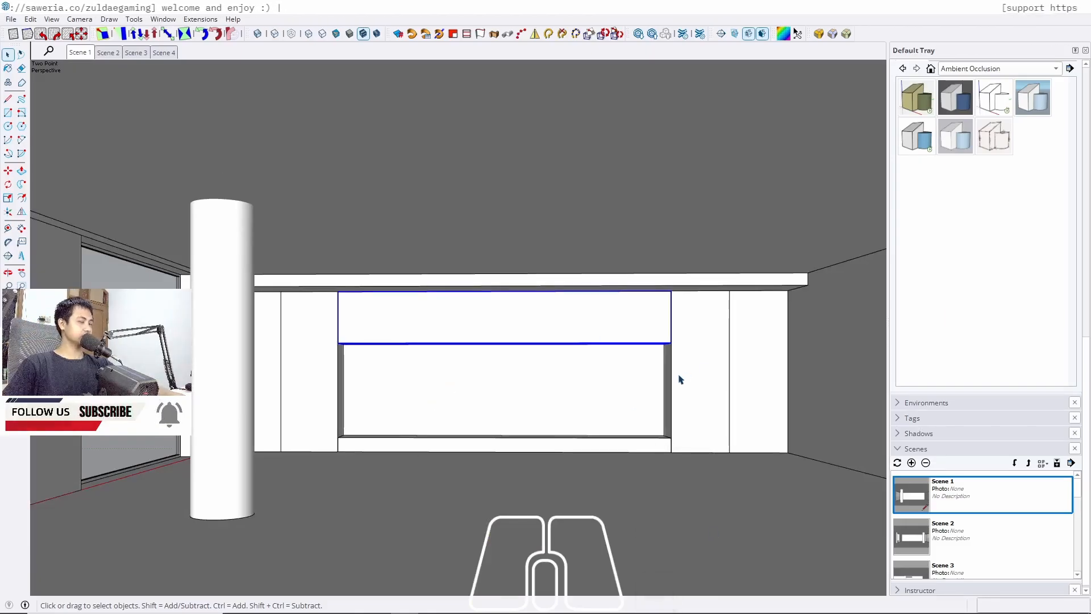
Switch to Scene 2 and navigate to the opposite wall of the room
middle_drag(592, 370, 381, 333)
click(105, 53)
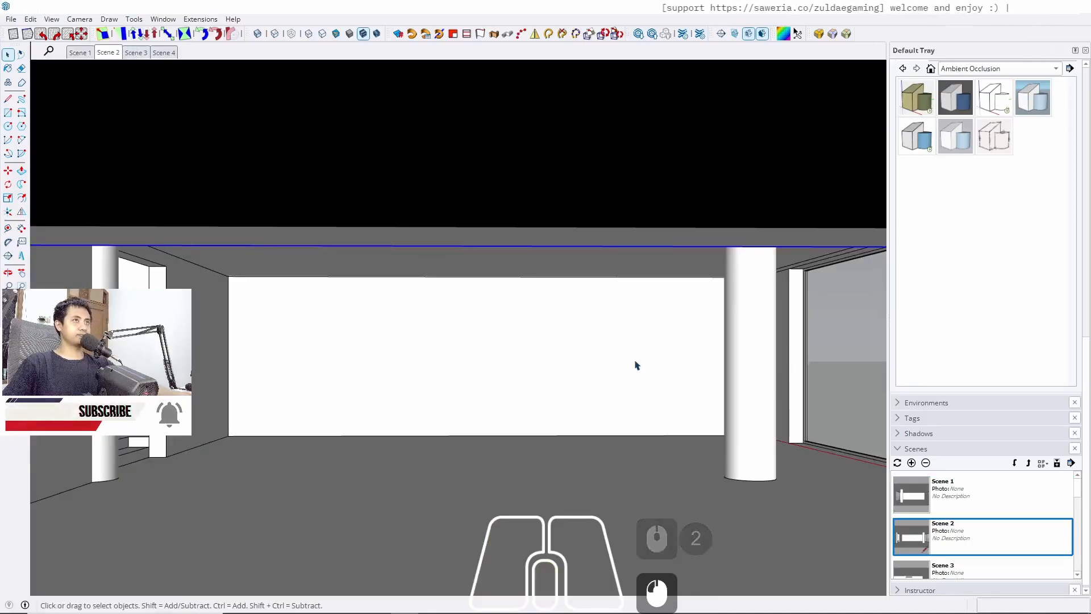
key(Escape)
key(Escape)
click(733, 33)
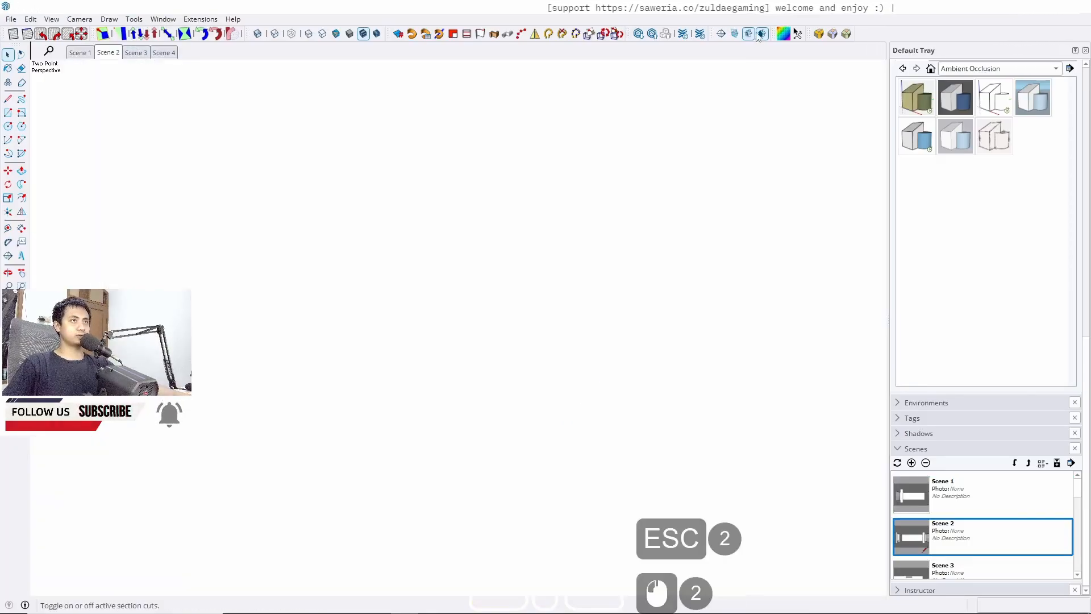
click(105, 54)
scroll(375, 282, down, 15)
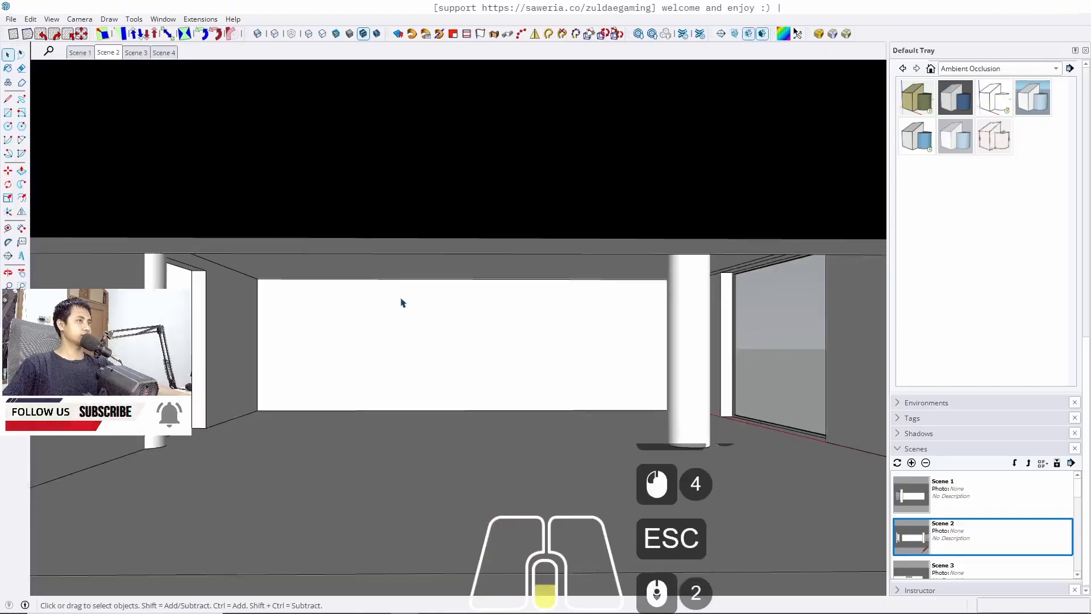
middle_drag(479, 268, 347, 287)
click(113, 54)
scroll(436, 373, up, 4)
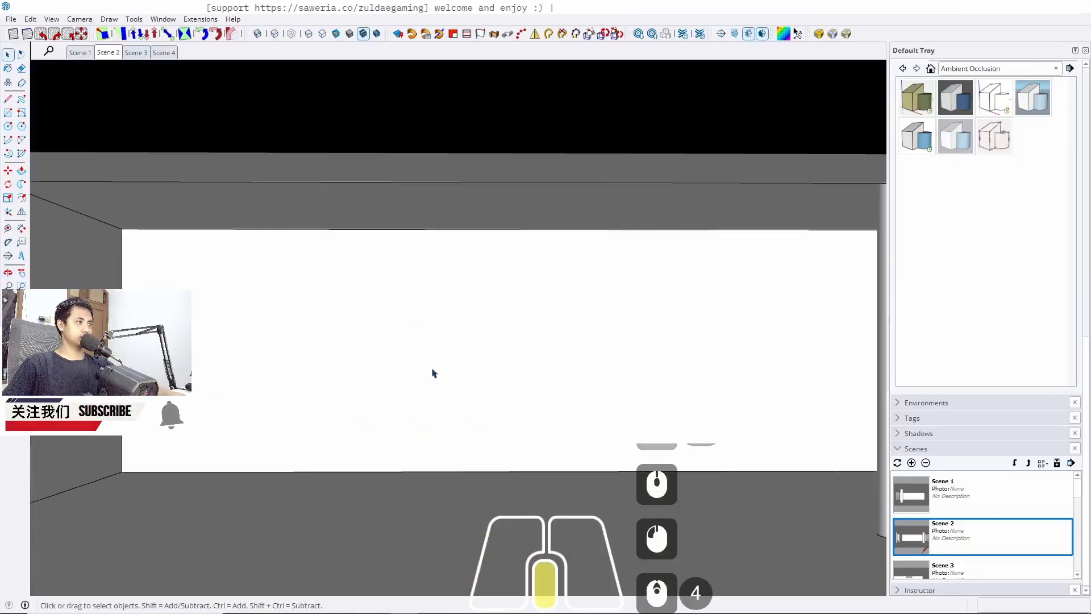
mouse_move(433, 373)
middle_down()
mouse_move(452, 341)
mouse_move(396, 330)
mouse_move(409, 367)
middle_up()
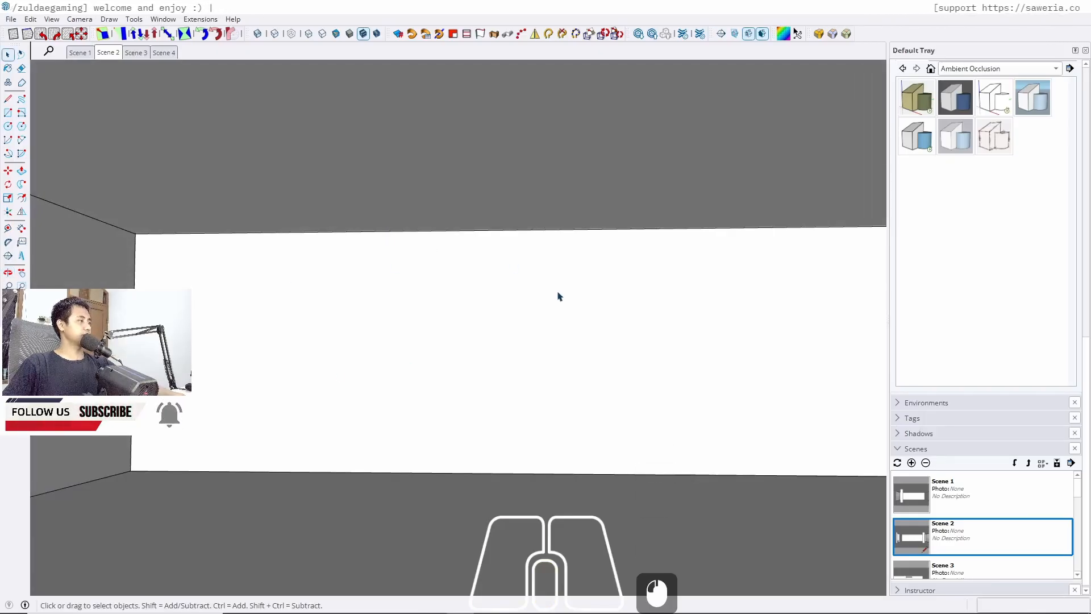
mouse_move(560, 297)
middle_down()
mouse_move(547, 307)
mouse_move(426, 302)
mouse_move(442, 310)
mouse_move(606, 285)
middle_up()
middle_drag(411, 314, 414, 329)
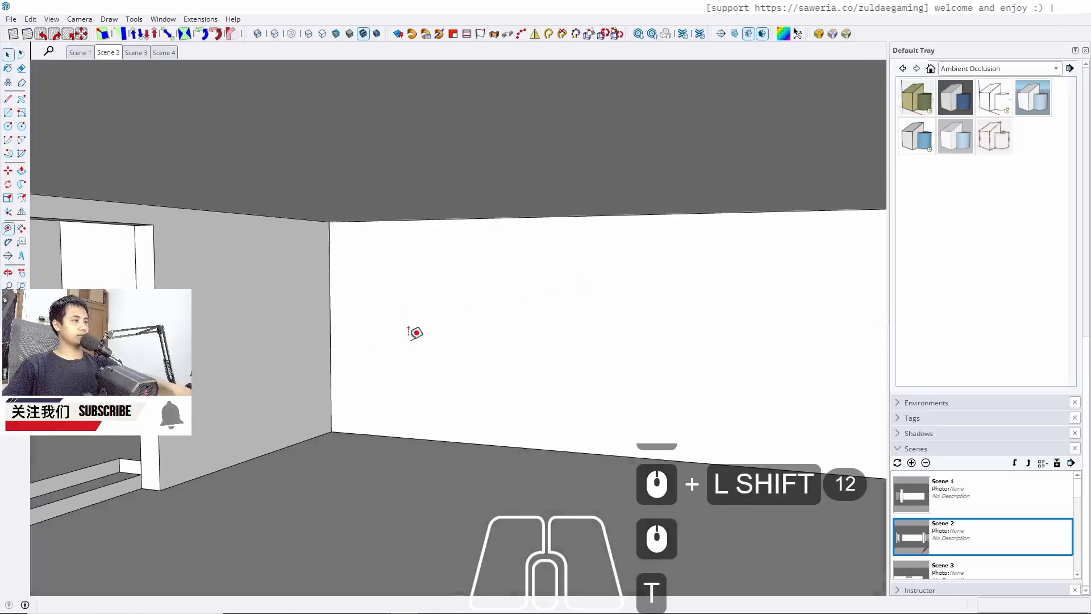
Place a floor guide 60 cm out from the base of the opposite wall
key(t)
click(384, 435)
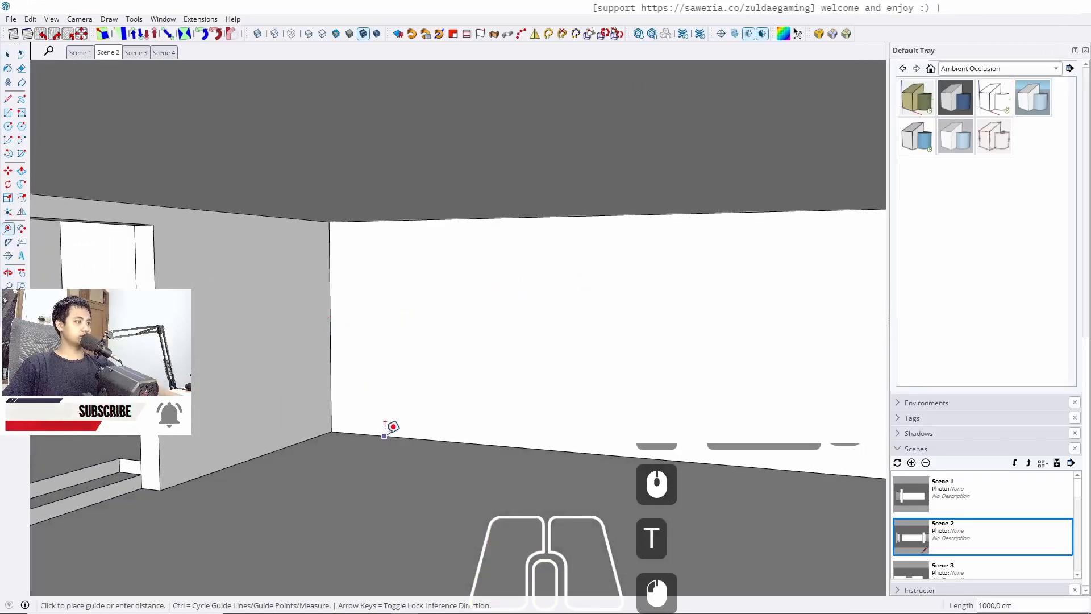
text(60)
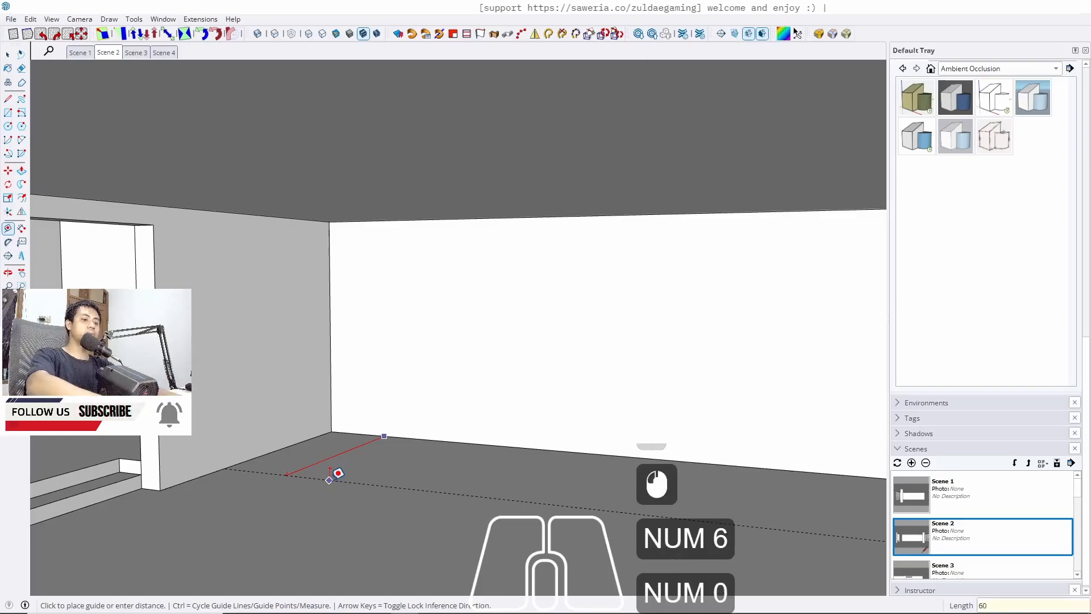
key(Return)
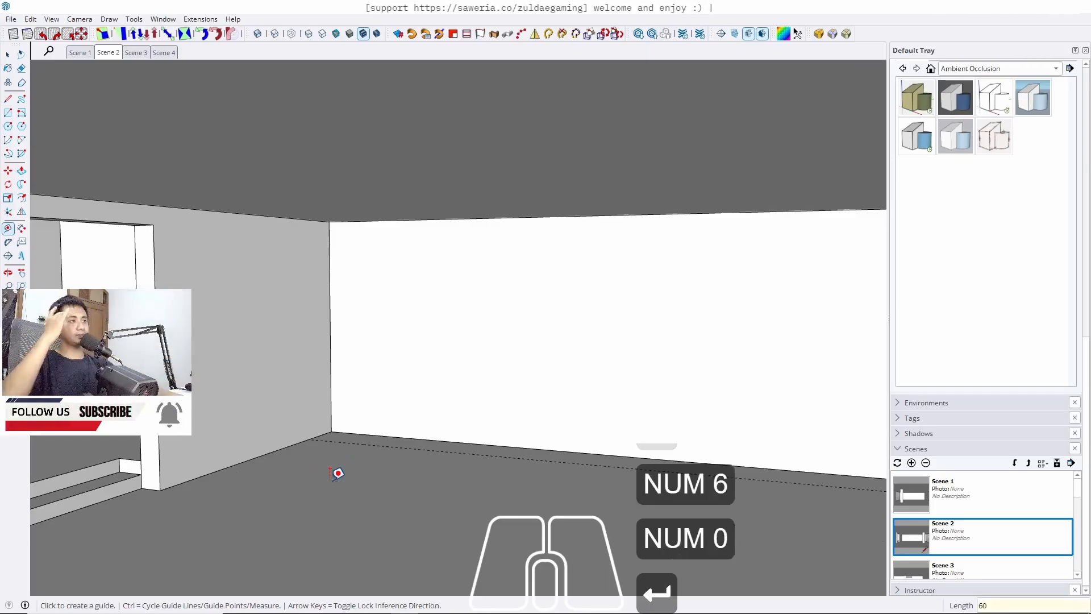
Place a vertical guide on the wall 100 cm from its left end
middle_drag(397, 392, 478, 390)
click(331, 368)
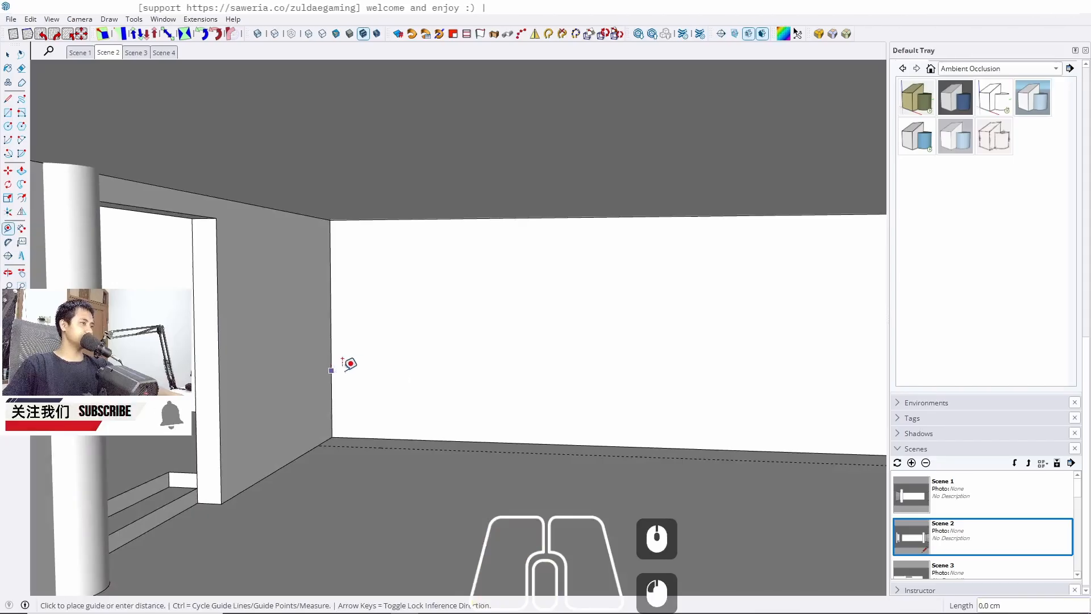
text(100)
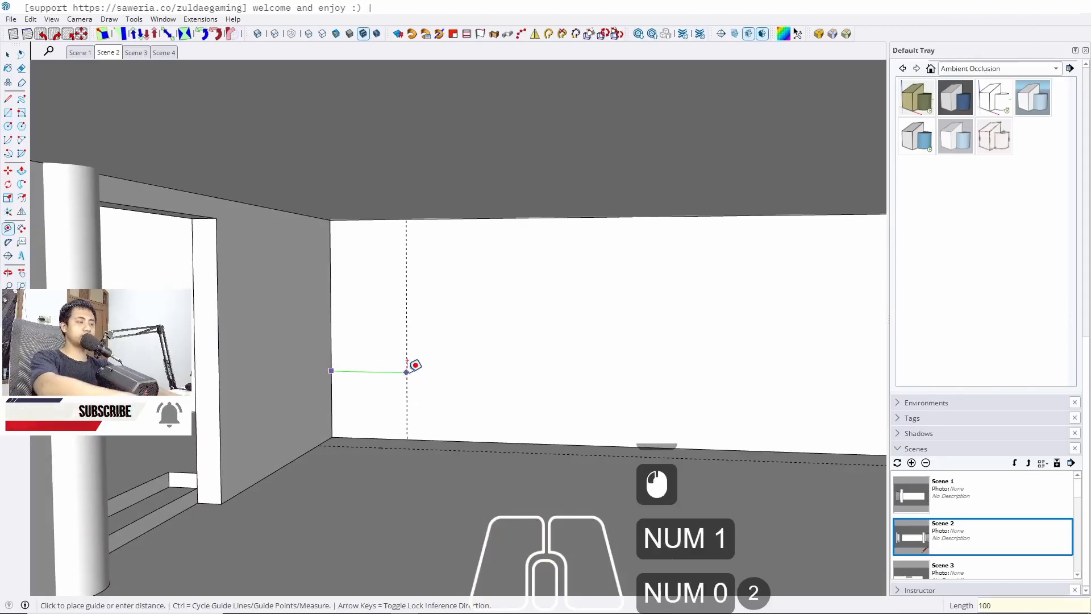
key(Return)
key(space)
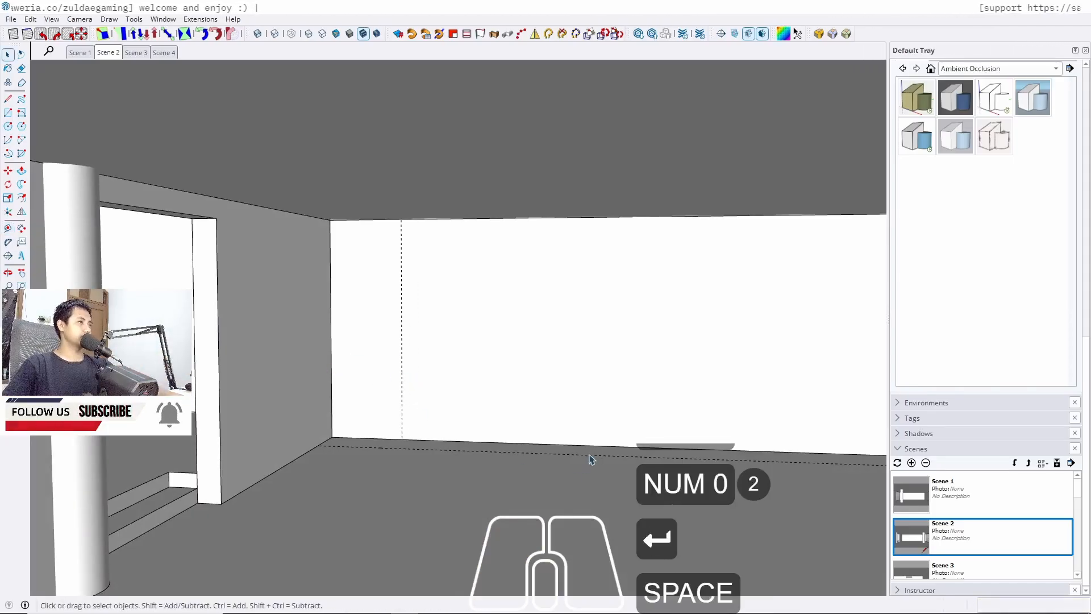
Try to place a vertical guide measured in from the wall's right end
shift+middle_drag(591, 459, 431, 419)
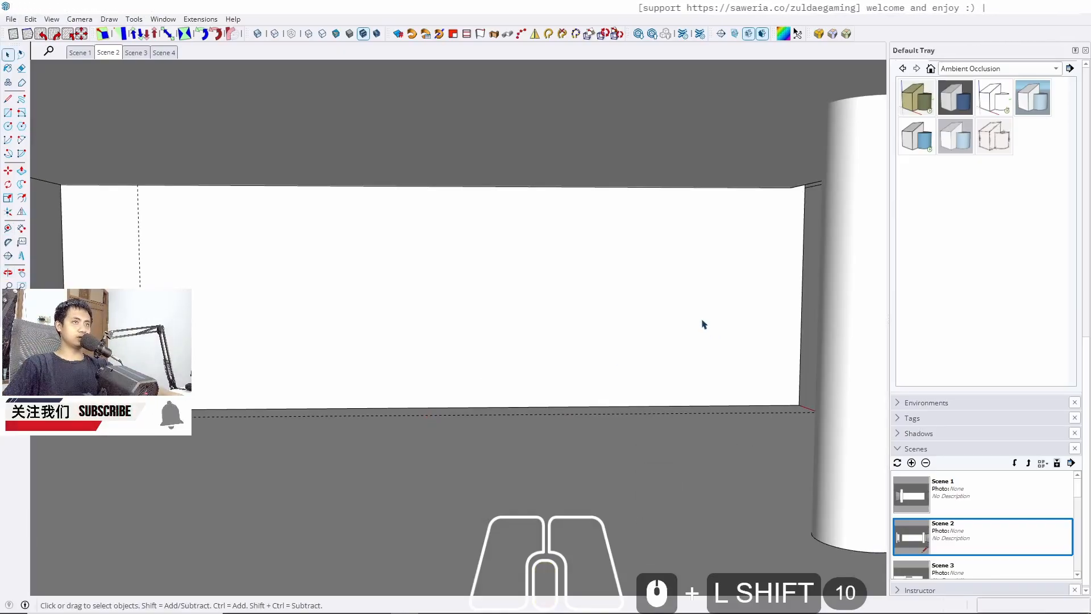
middle_drag(703, 324, 760, 317)
key(t)
scroll(782, 275, up, 5)
click(783, 266)
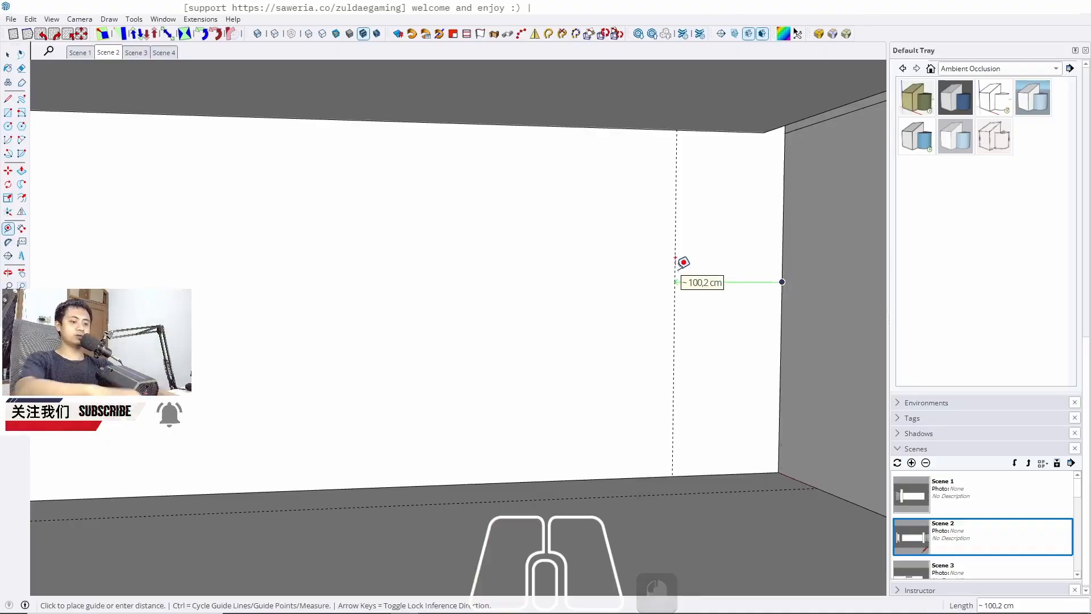
key(Left)
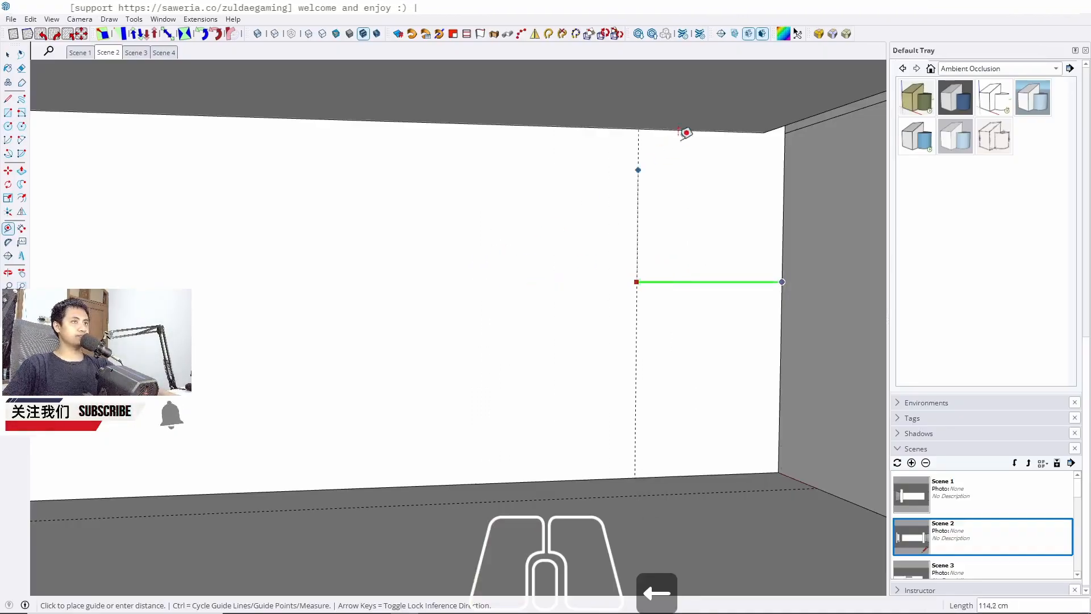
scroll(770, 170, down, 6)
middle_drag(511, 318, 591, 312)
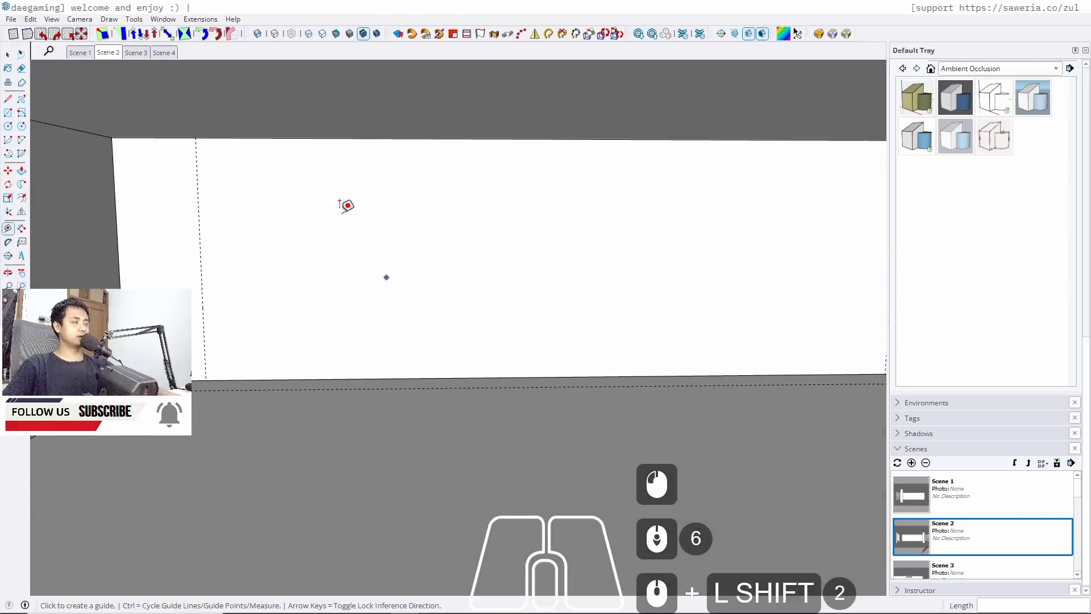
scroll(357, 186, up, 3)
scroll(312, 344, down, 1)
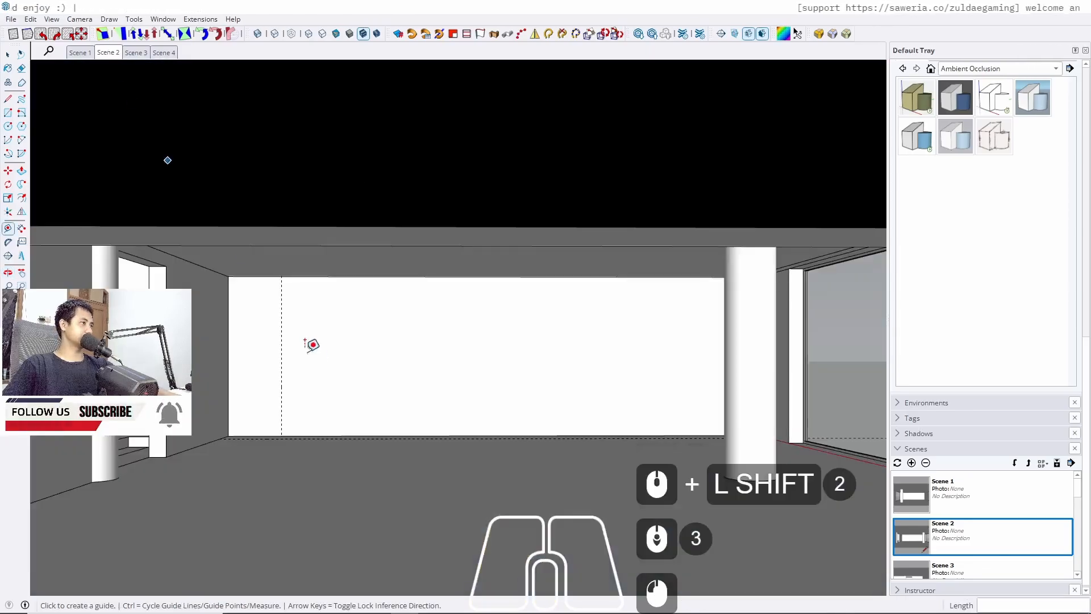
scroll(373, 390, up, 2)
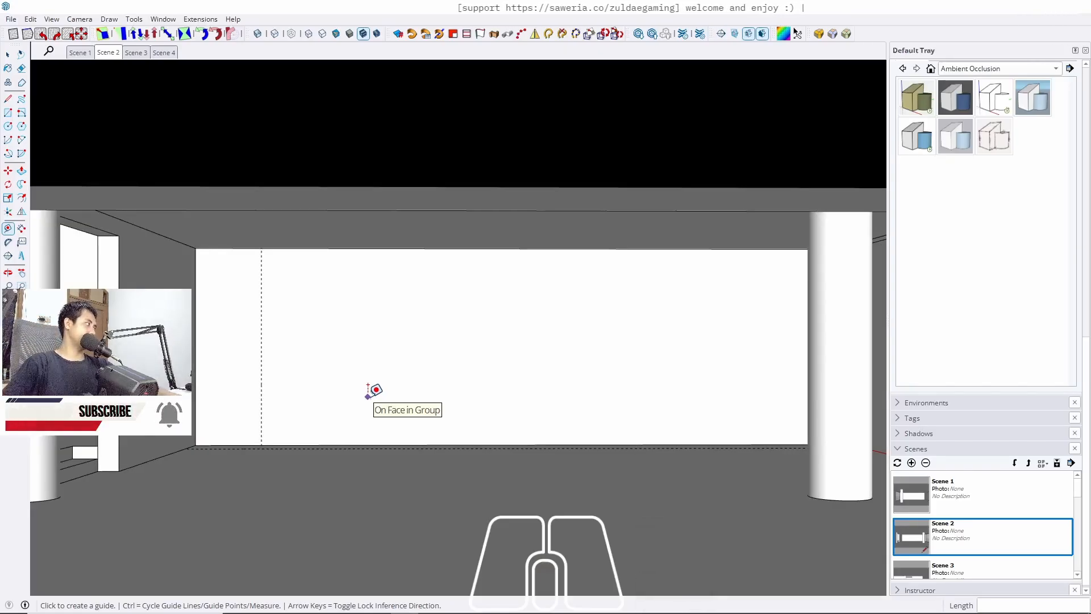
scroll(381, 373, up, 2)
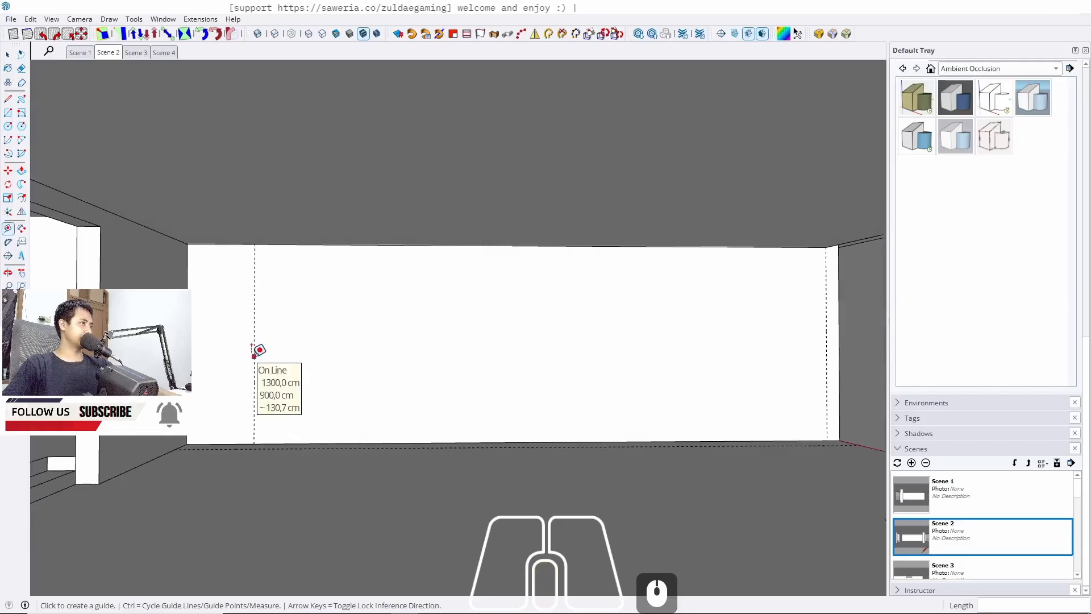
Place a vertical guide 250 cm to the right of the 100 cm guide
click(254, 353)
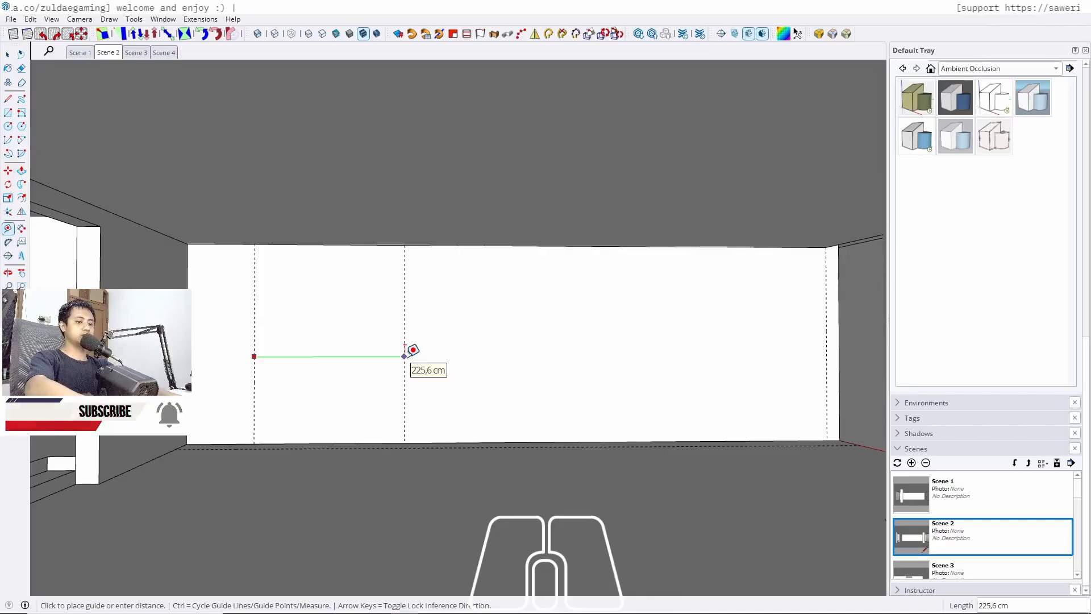
text(24)
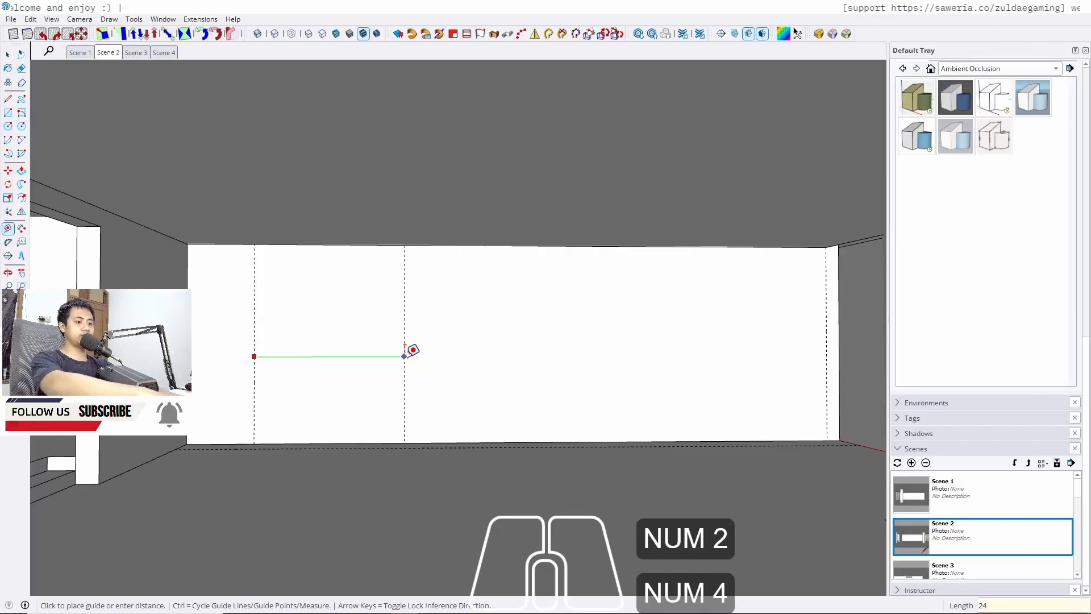
key(BackSpace)
text(50)
key(Return)
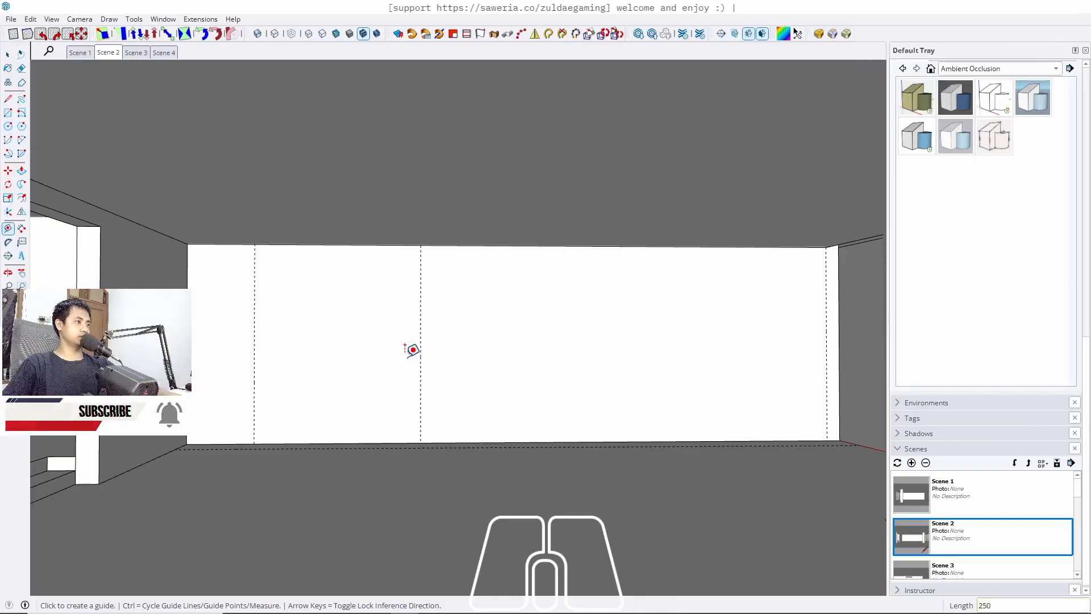
Place another vertical guide 250 cm further to the right
click(421, 338)
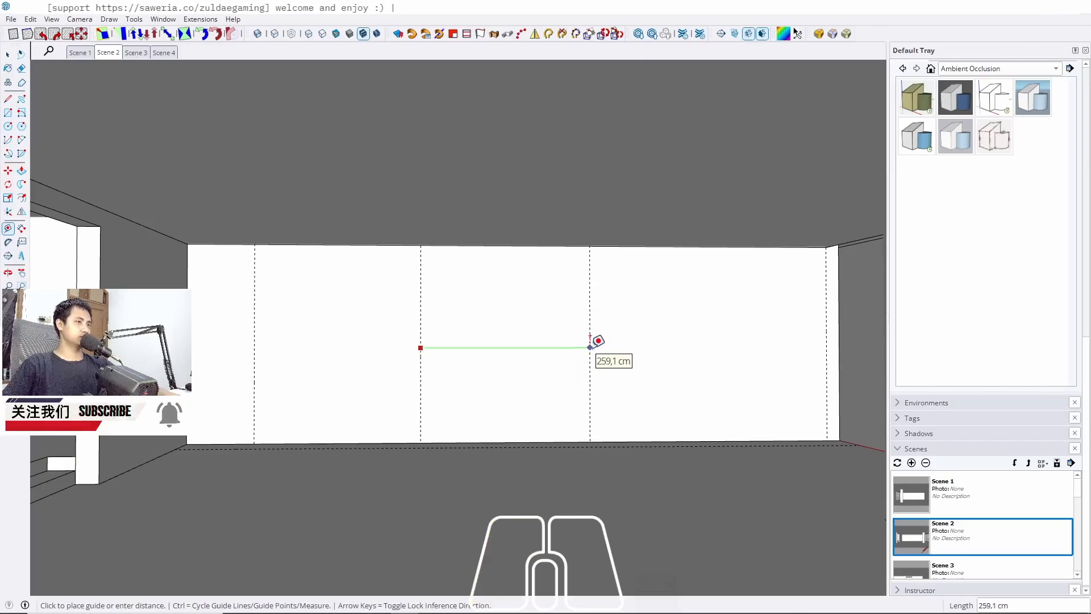
text(250)
key(Return)
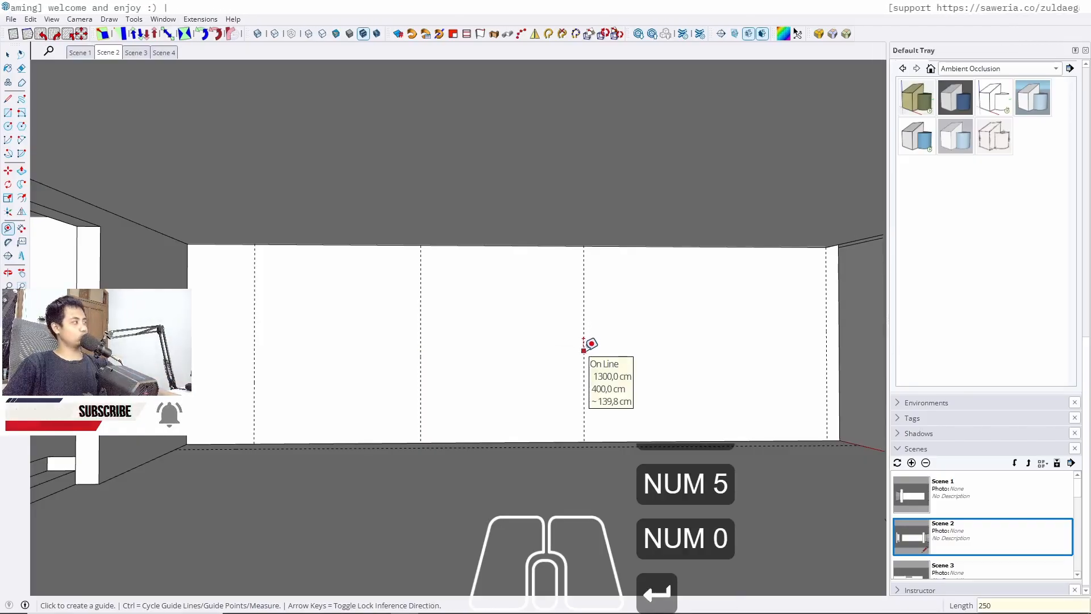
Add two more vertical guides, 60 cm and then 100 cm further to the right
click(583, 350)
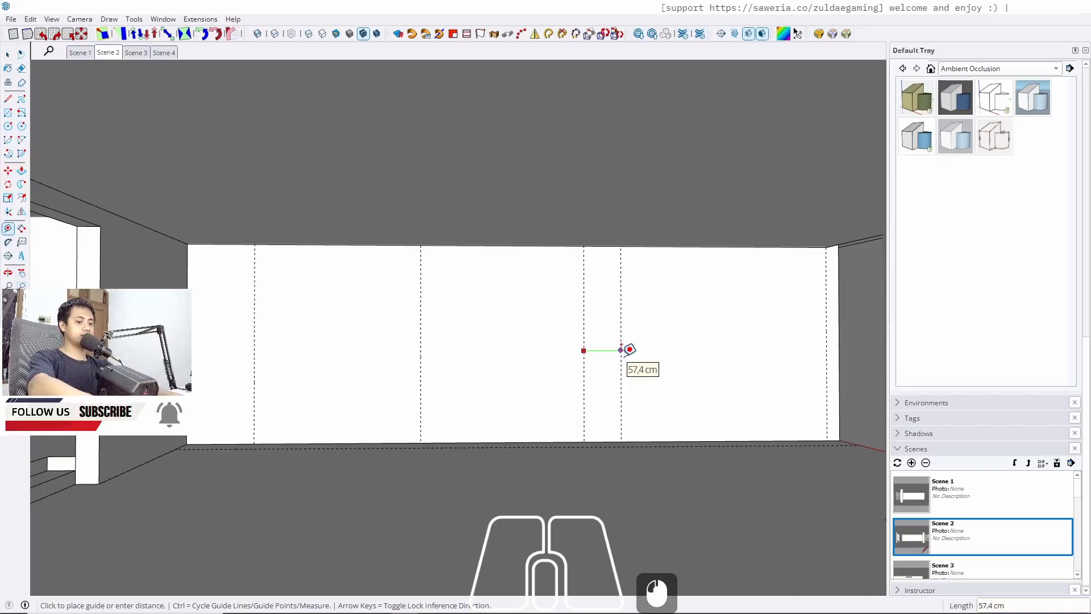
text(60)
key(Return)
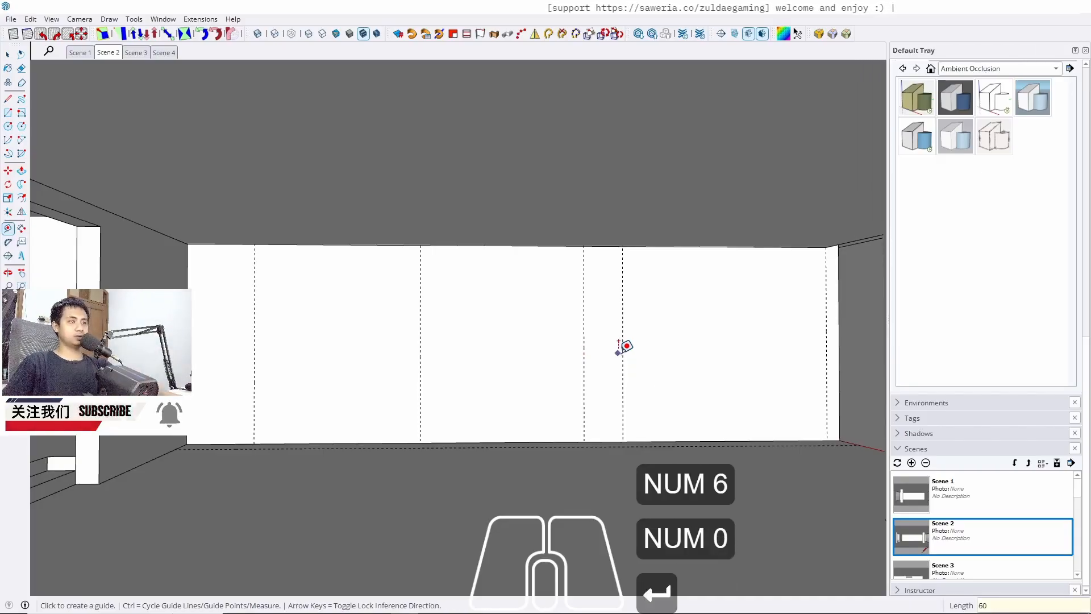
click(622, 351)
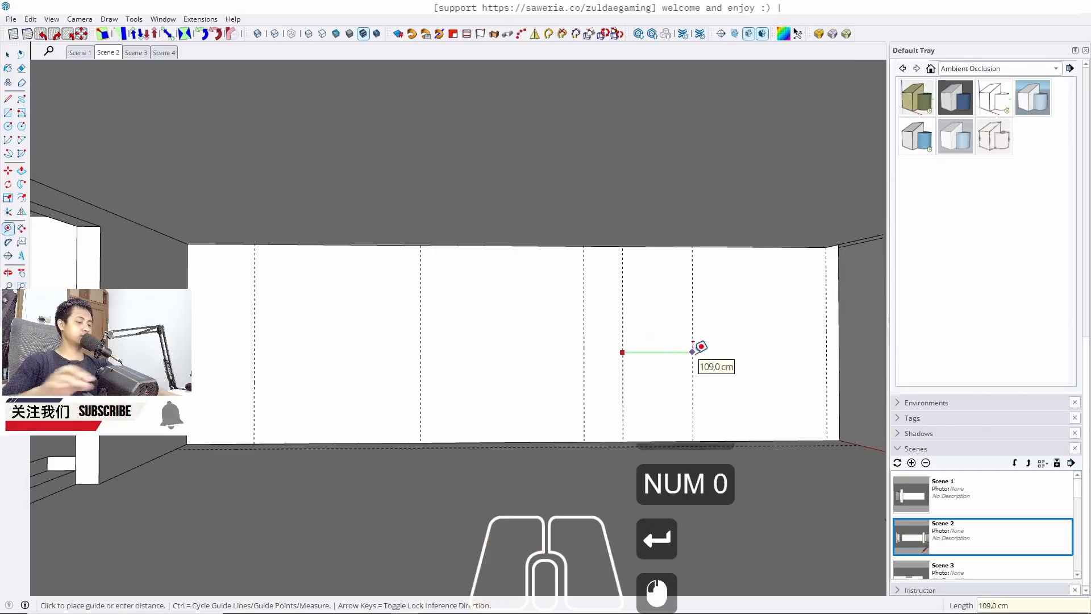
text(100)
key(Return)
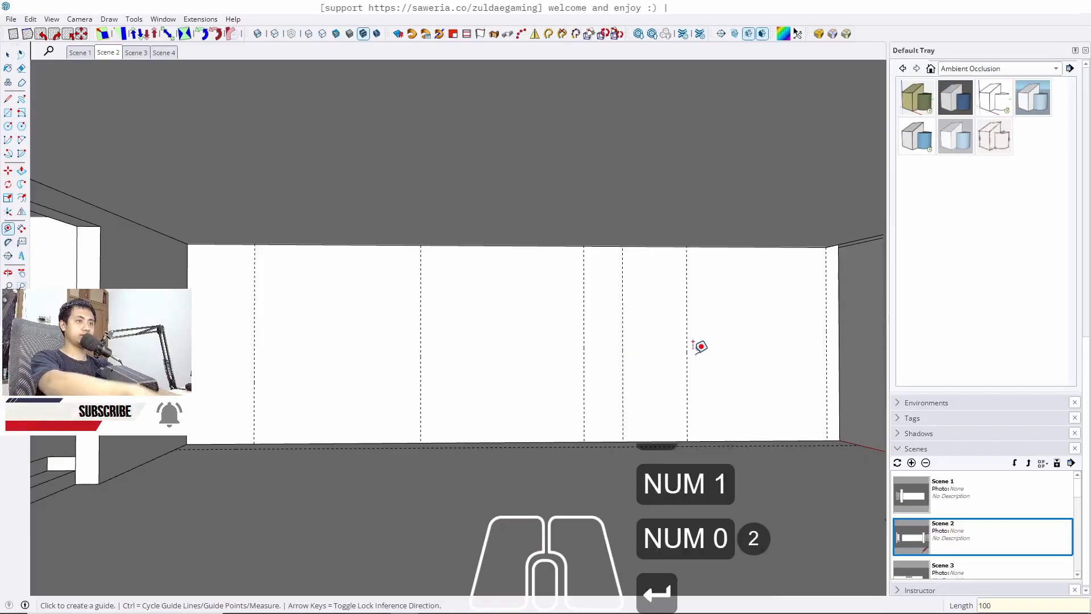
Draw a rectangle 100 cm wide and 300 cm tall on the wall from its left corner to the first guide
key(space)
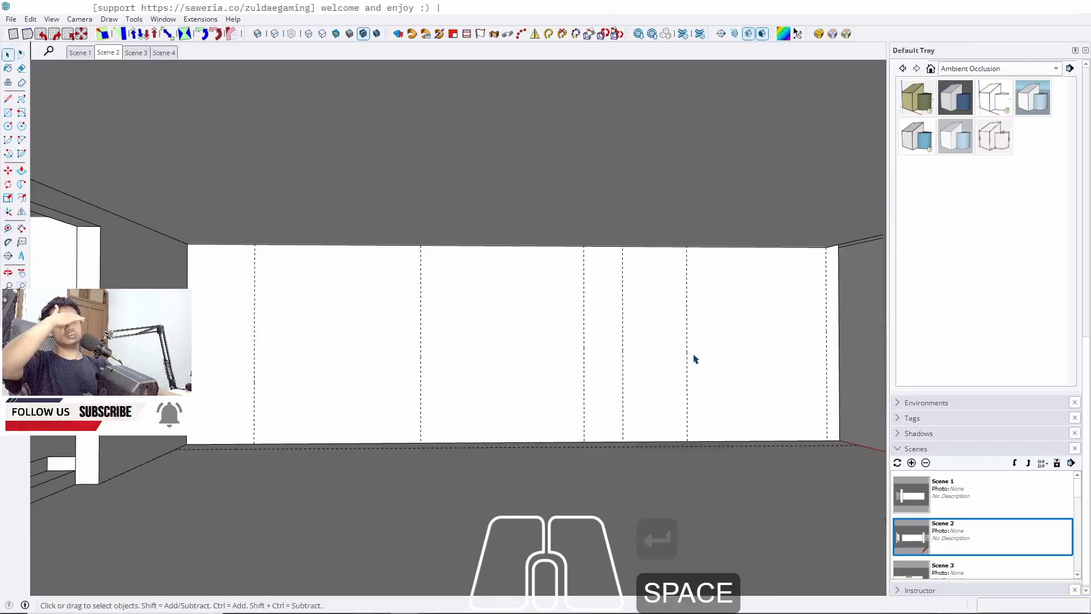
shift+middle_drag(740, 373, 674, 352)
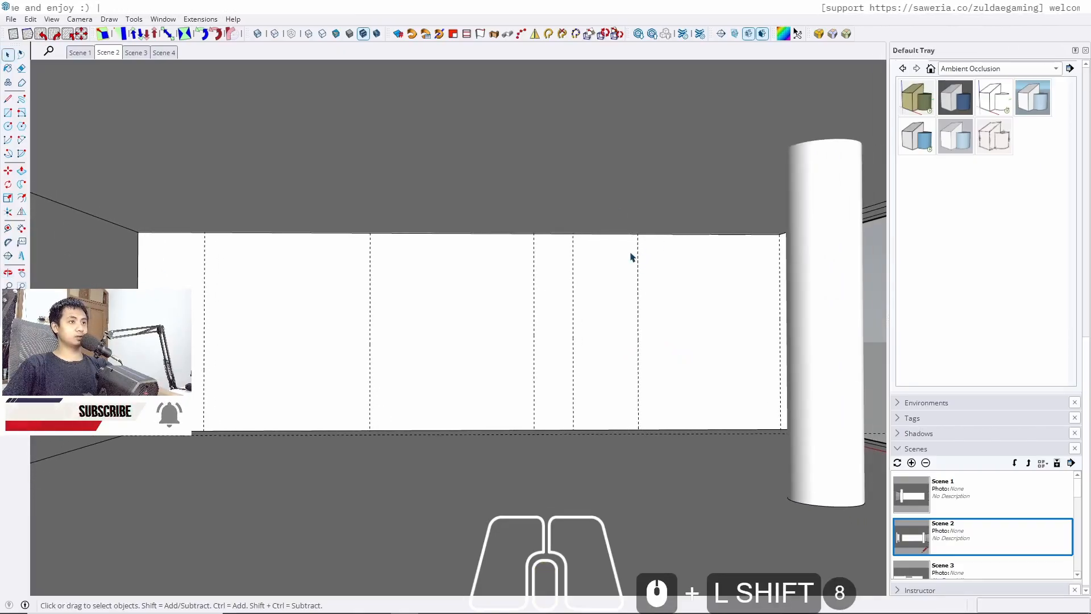
scroll(637, 258, up, 4)
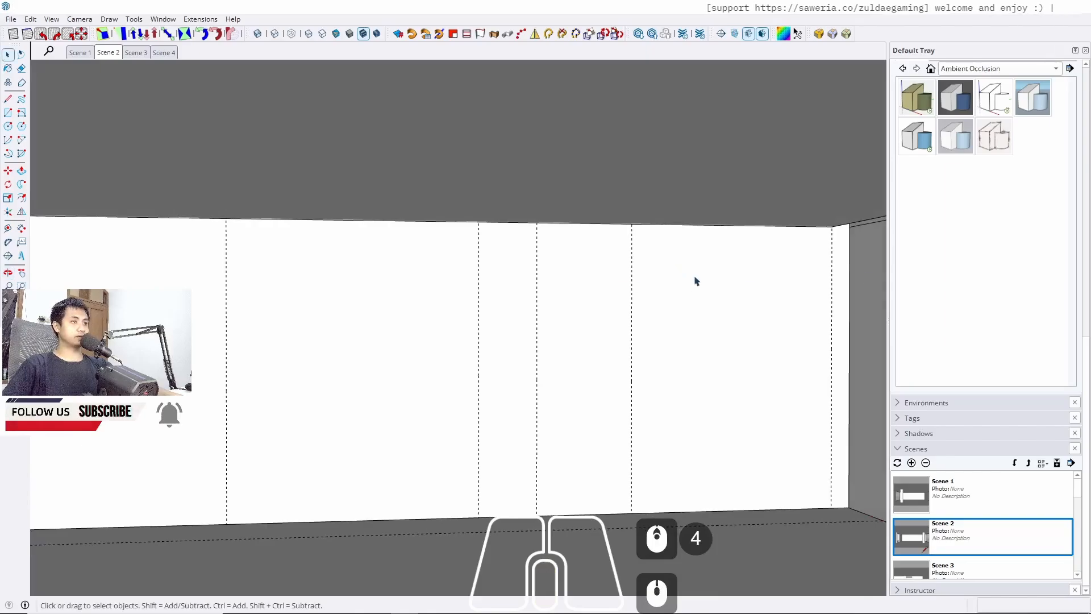
scroll(722, 275, down, 1)
shift+middle_drag(668, 344, 798, 301)
middle_drag(494, 372, 537, 371)
key(r)
scroll(158, 439, up, 4)
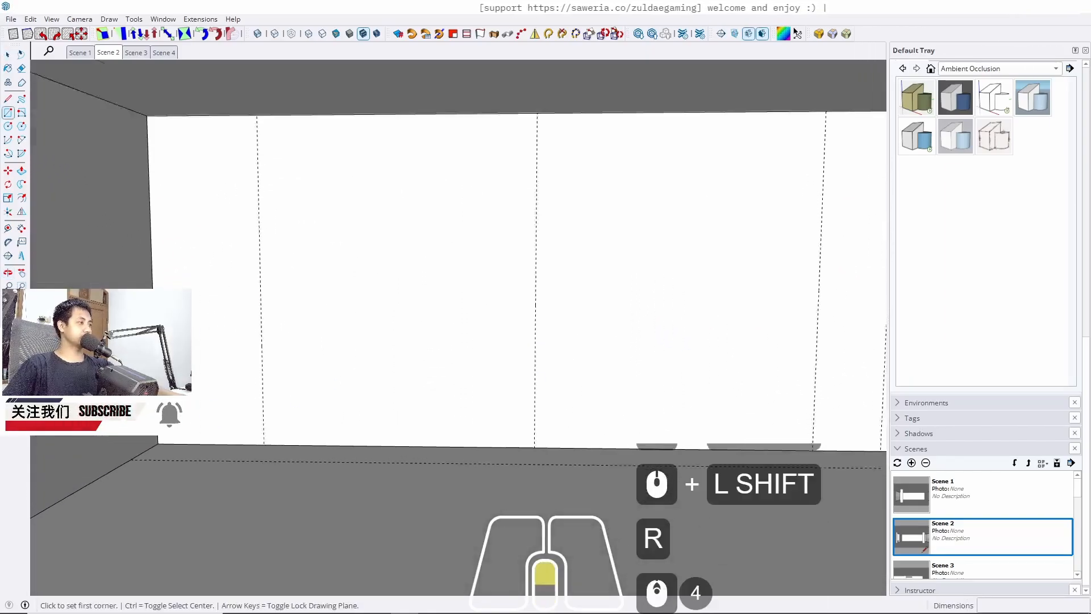
click(158, 447)
middle_drag(433, 387, 487, 499)
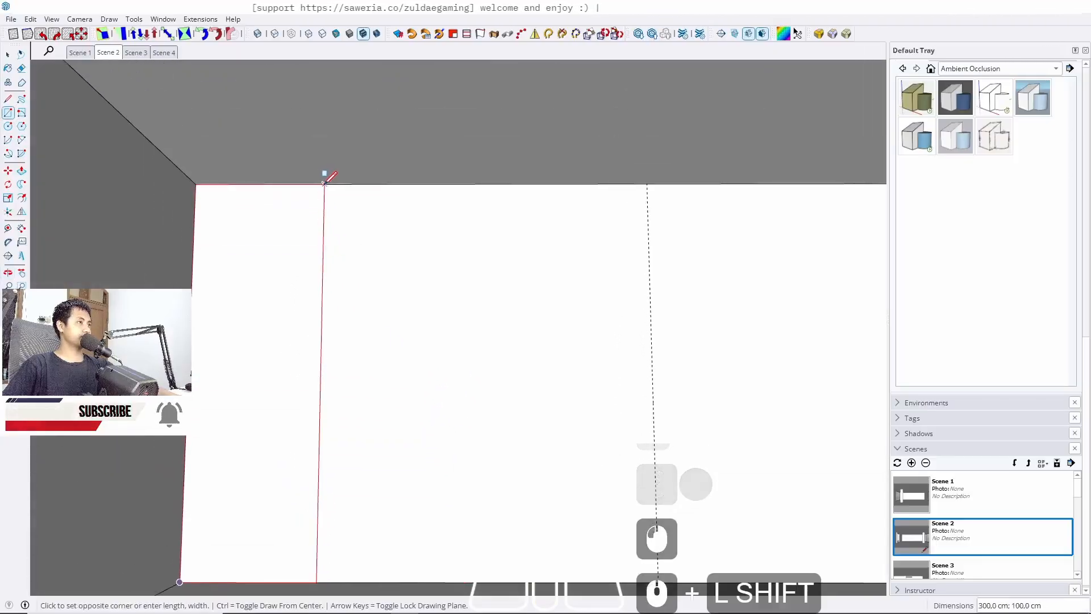
click(324, 183)
Push/pull the rectangle out 60 cm from the wall
key(space)
key(p)
click(293, 316)
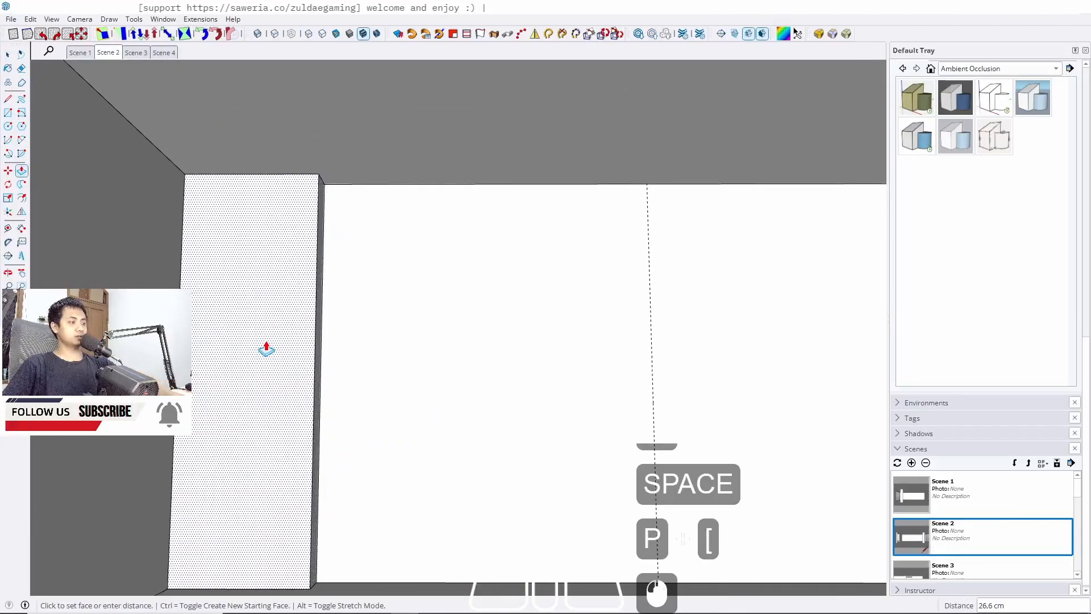
text(60)
key(Return)
key(space)
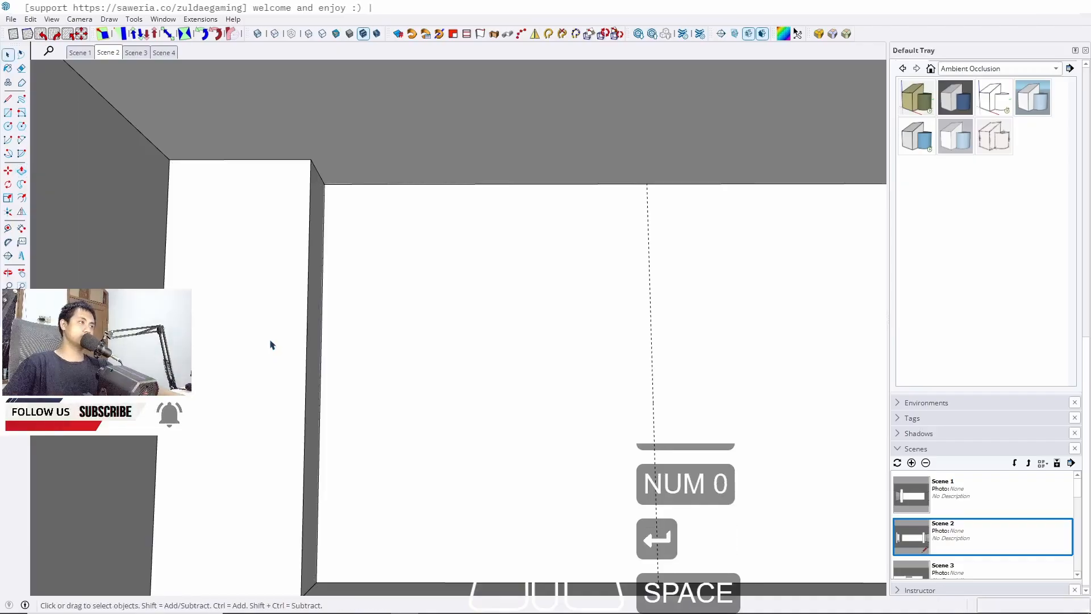
Select the new box and make it a group
triple_click(270, 343)
click(270, 343)
key(j)
Draw a full-height rectangle on the wall from the first cabinet's side to the next guide
scroll(433, 289, down, 7)
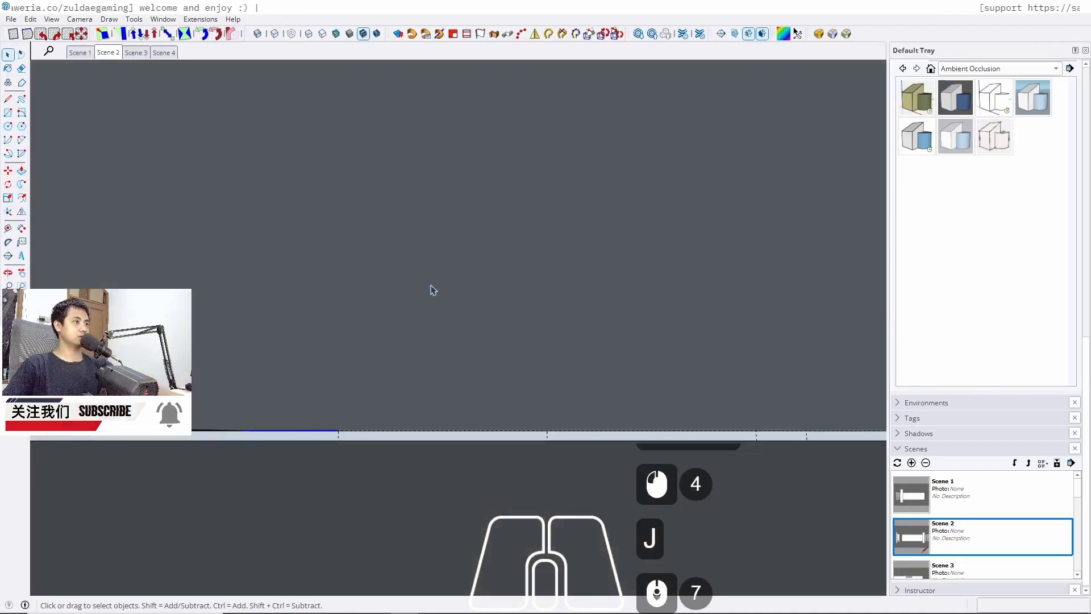
click(112, 52)
mouse_move(380, 346)
middle_down()
mouse_move(377, 329)
mouse_move(401, 348)
middle_up()
scroll(383, 419, up, 9)
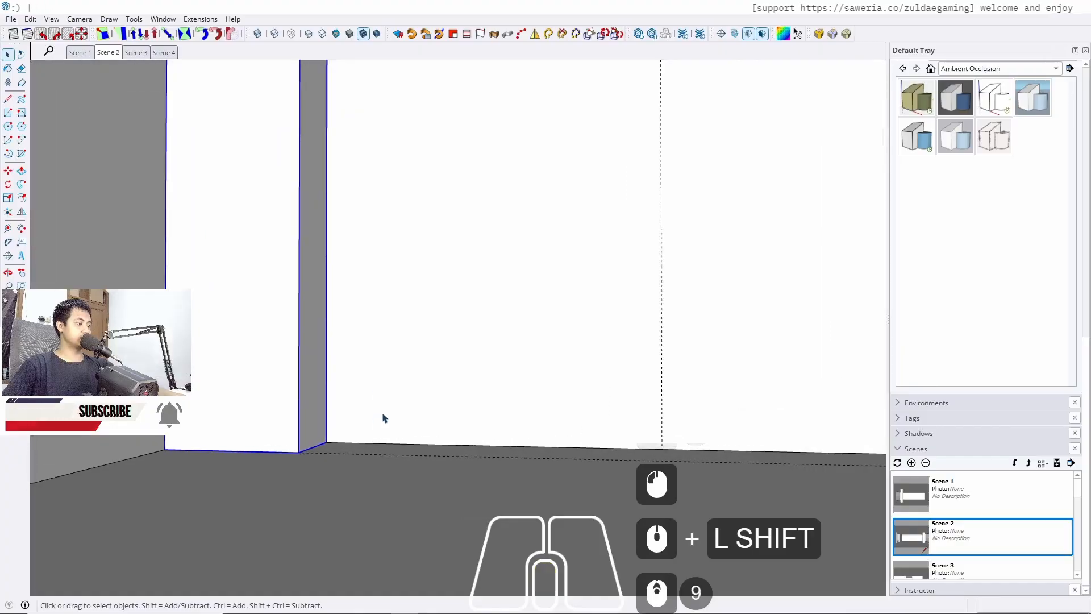
key(r)
click(325, 442)
scroll(502, 456, down, 5)
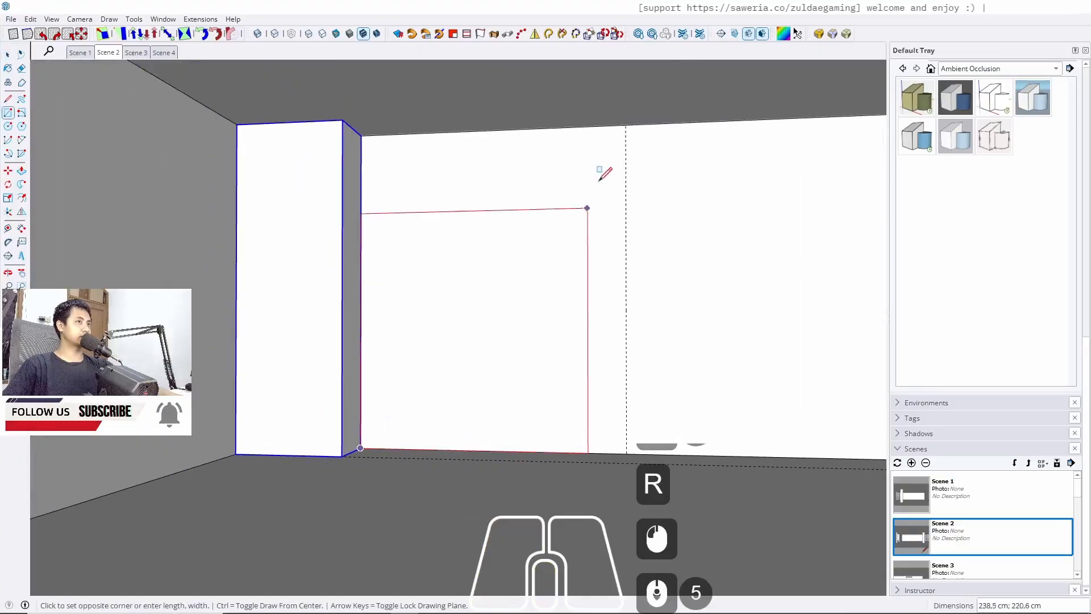
click(625, 124)
key(space)
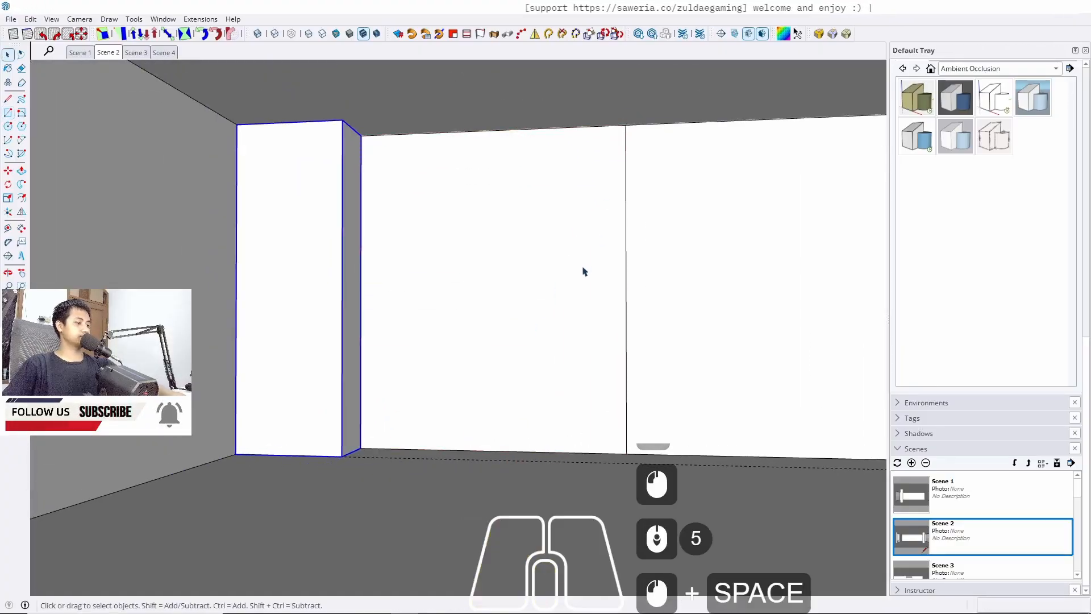
Push/pull the rectangle out into a cabinet box and group it
key(p)
click(501, 342)
middle_drag(501, 341, 290, 155)
click(445, 219)
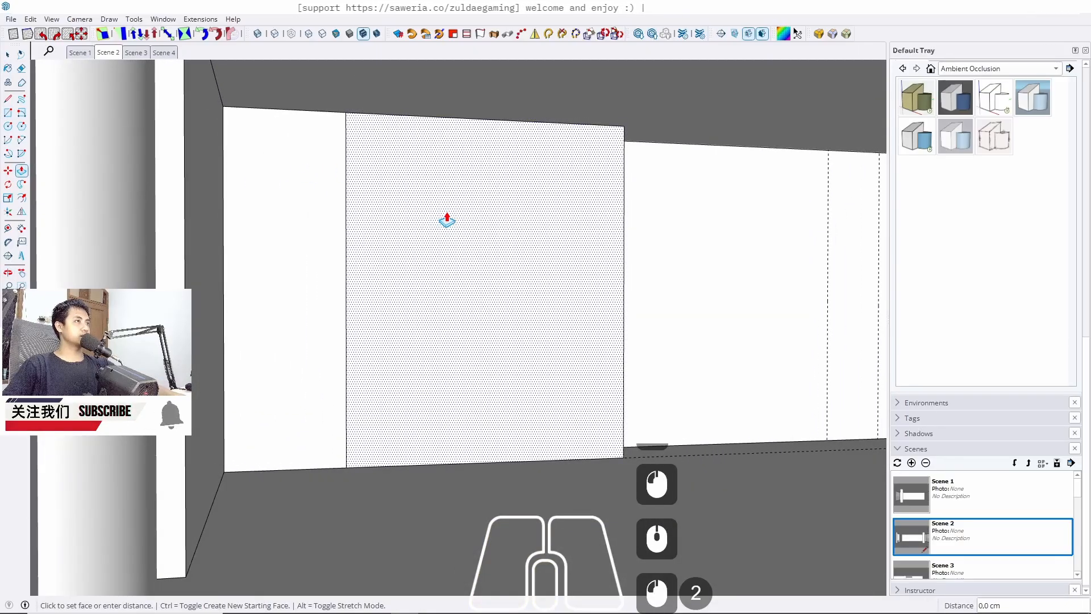
key(space)
click(497, 218)
key(j)
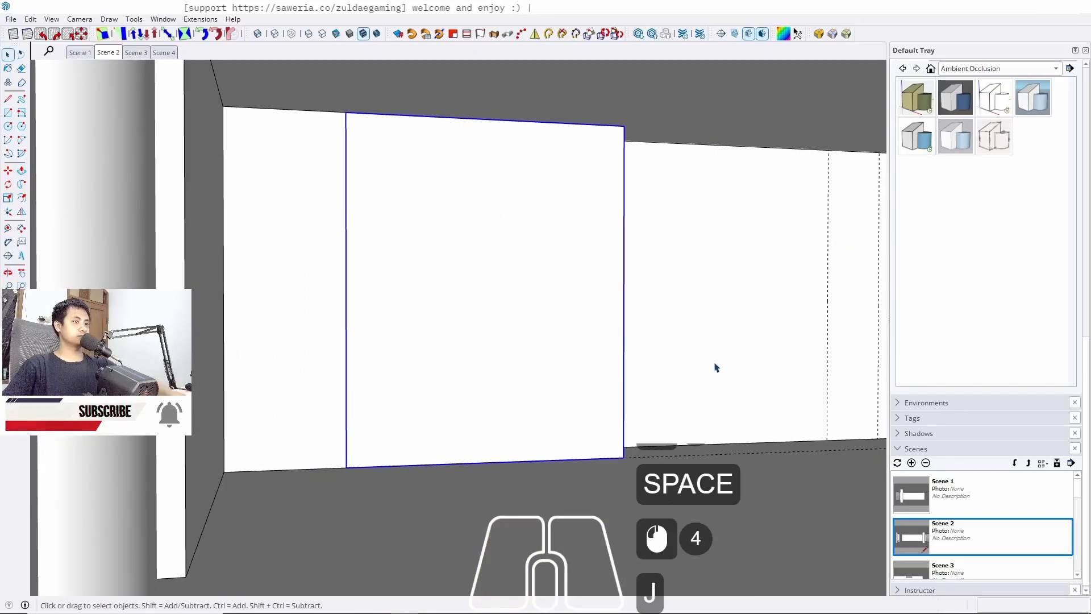
Draw a 250 cm wide, 300 cm tall rectangle on the wall beside the second cabinet
mouse_move(714, 367)
shift+middle_down()
mouse_move(470, 358)
mouse_move(381, 374)
shift+middle_up()
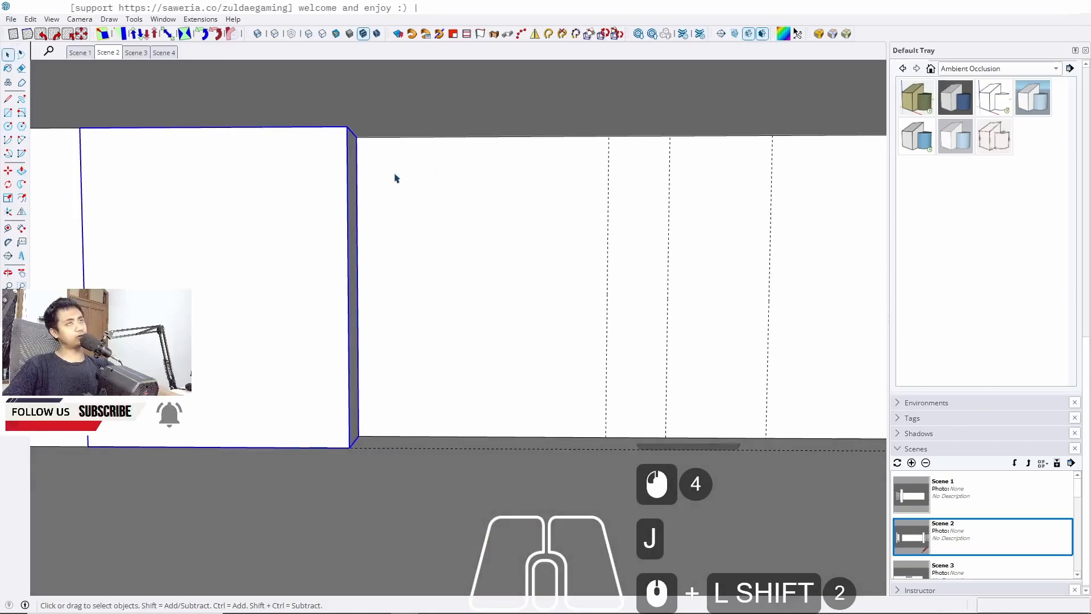
key(r)
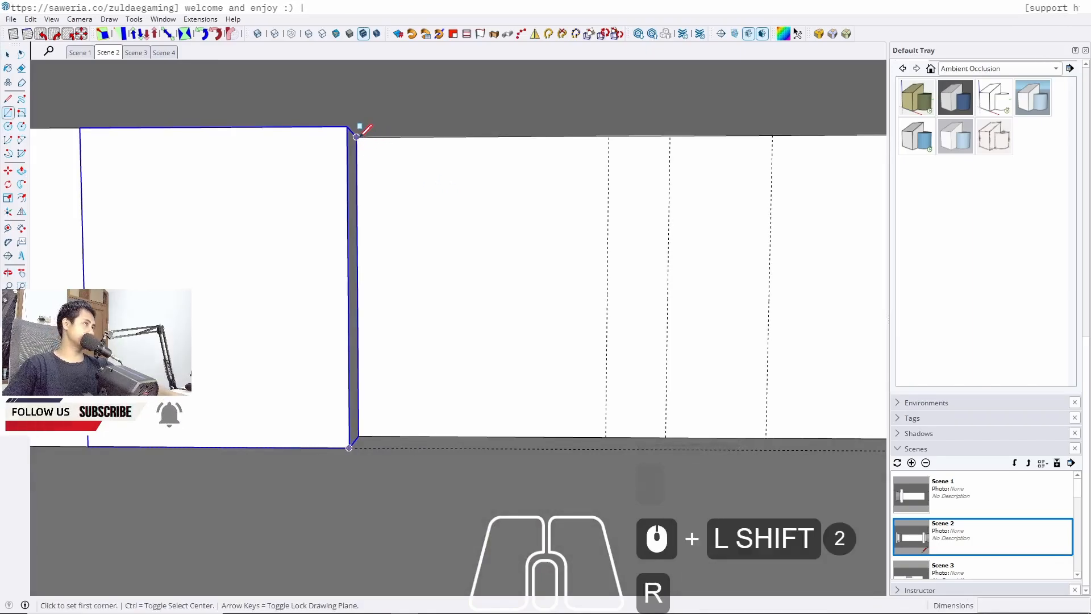
click(356, 137)
scroll(629, 414, up, 3)
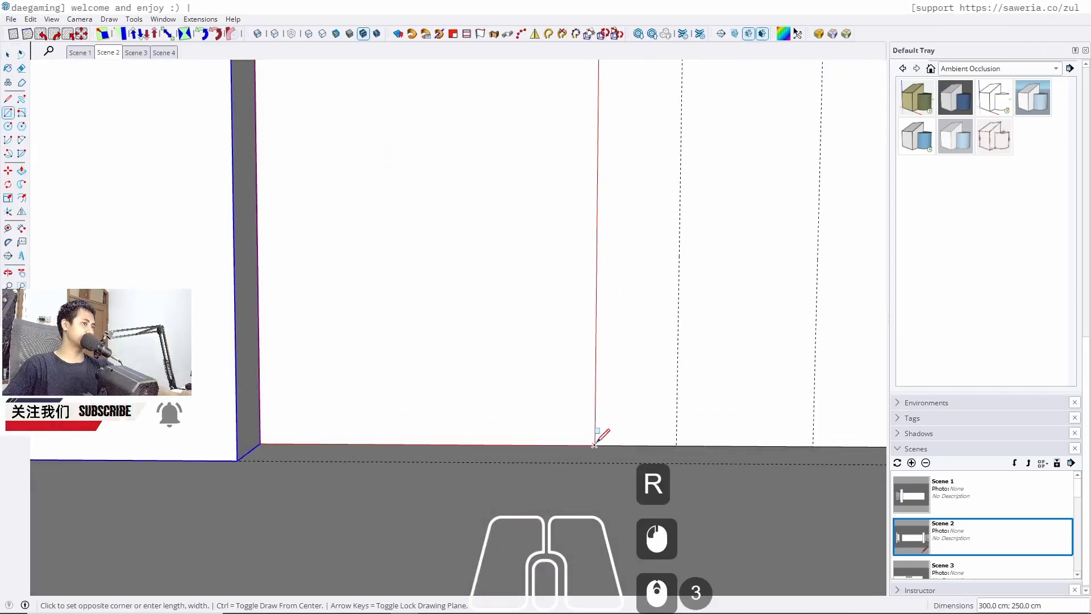
key(space)
Push/pull the third rectangle out into a cabinet box
key(p)
click(526, 409)
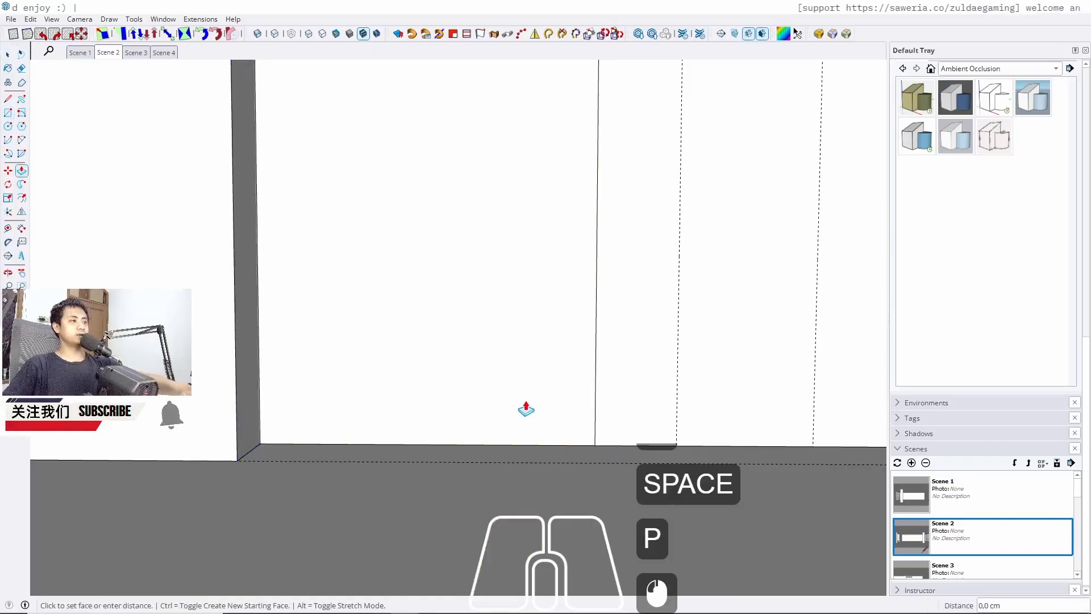
scroll(483, 388, down, 5)
middle_drag(483, 388, 424, 301)
scroll(505, 300, down, 6)
scroll(505, 299, down, 12)
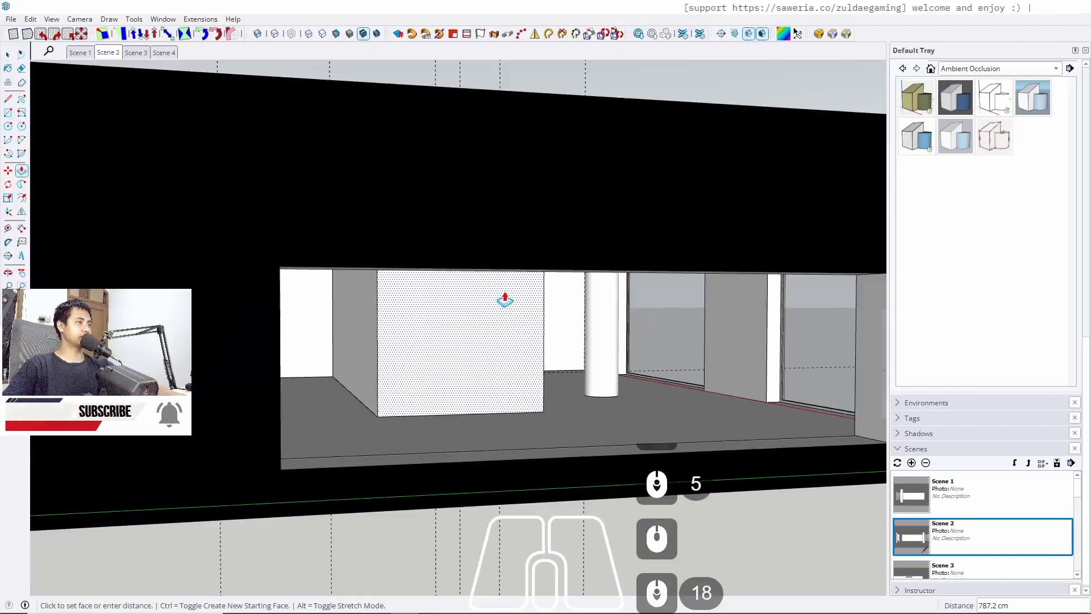
key(space)
Select the third cabinet box and make it a group
scroll(443, 352, up, 9)
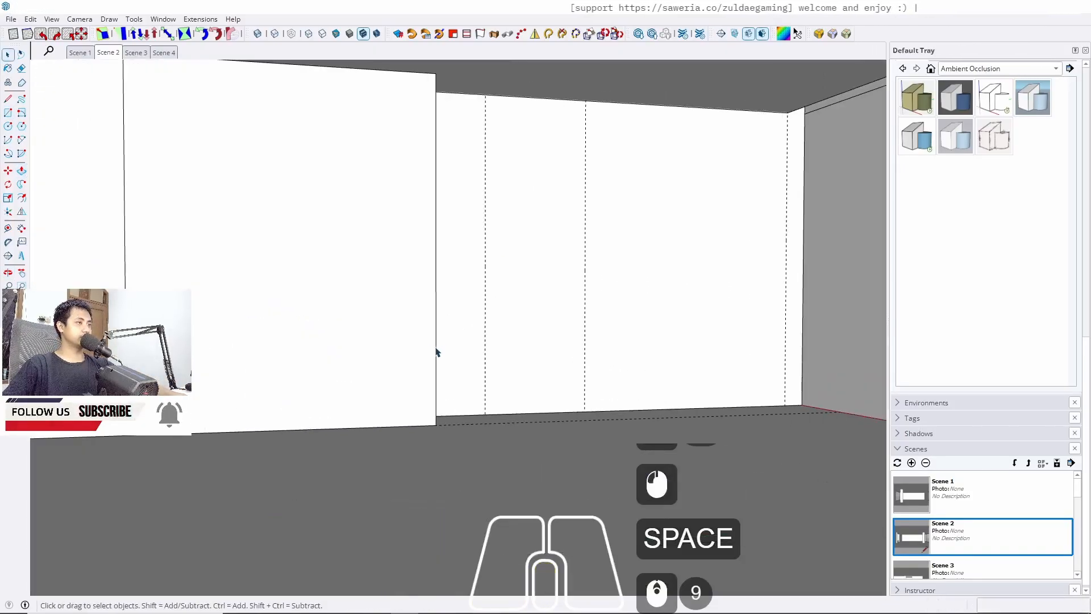
middle_drag(438, 353, 402, 316)
triple_click(402, 316)
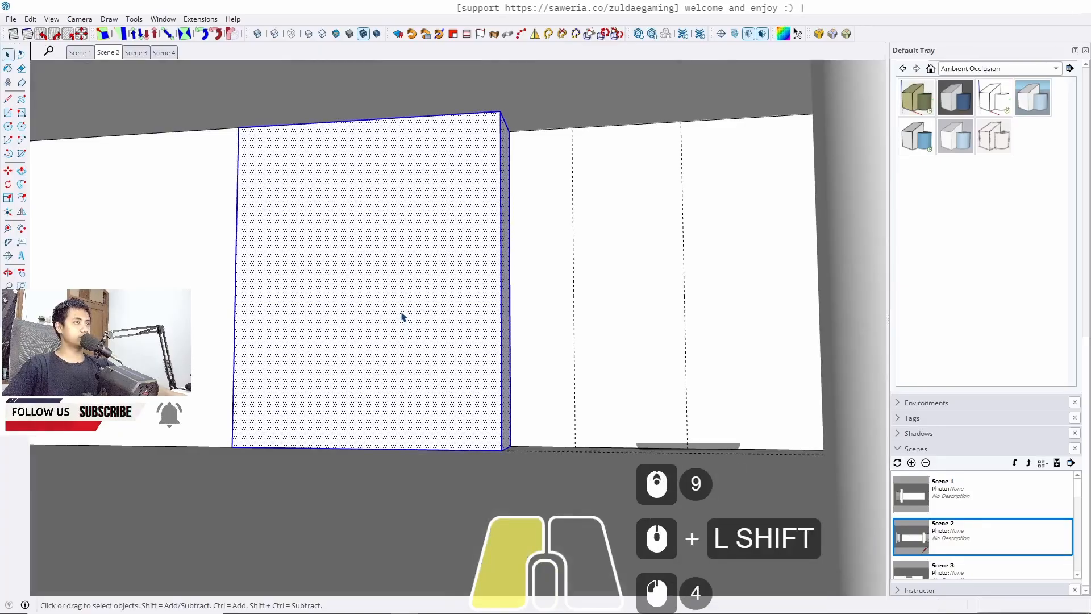
key(j)
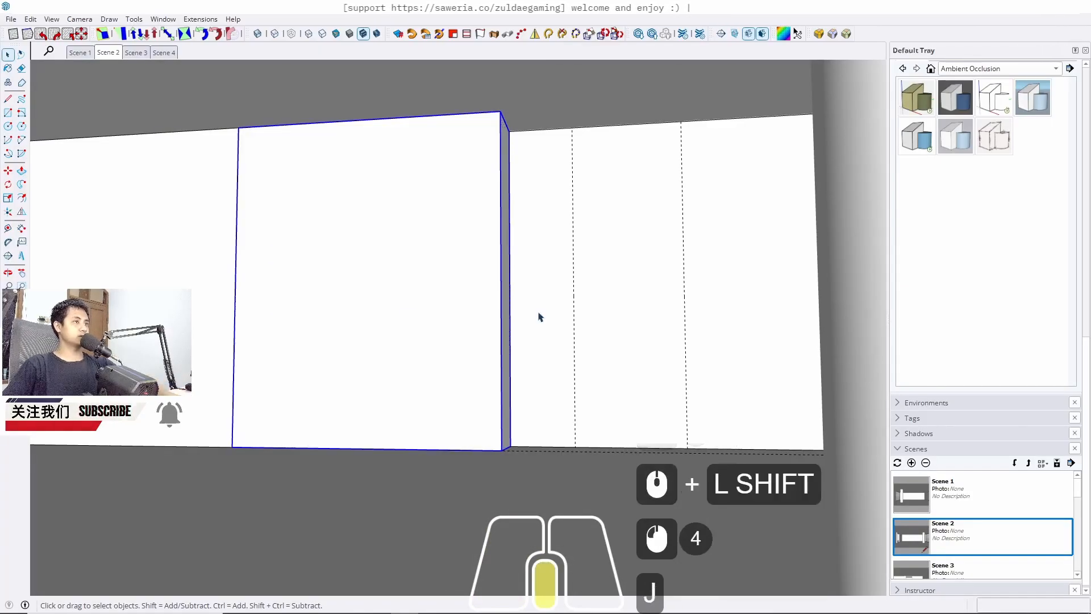
Draw a full-height rectangle from the third cabinet to the next guide 60 cm away
middle_drag(540, 317, 541, 367)
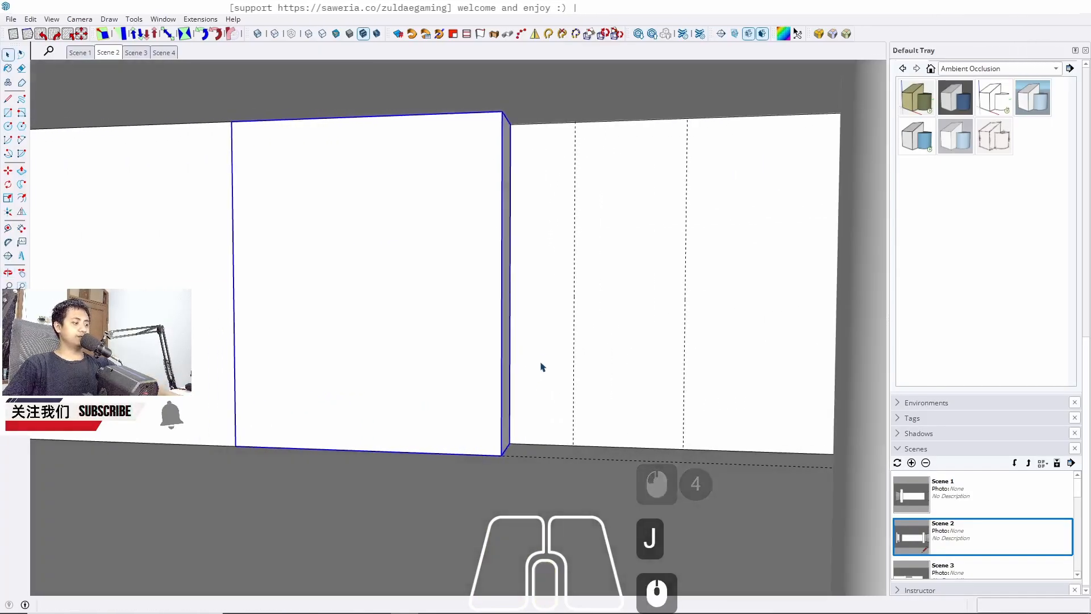
key(r)
scroll(531, 435, up, 2)
click(500, 445)
shift+middle_drag(631, 339, 645, 443)
click(603, 115)
key(space)
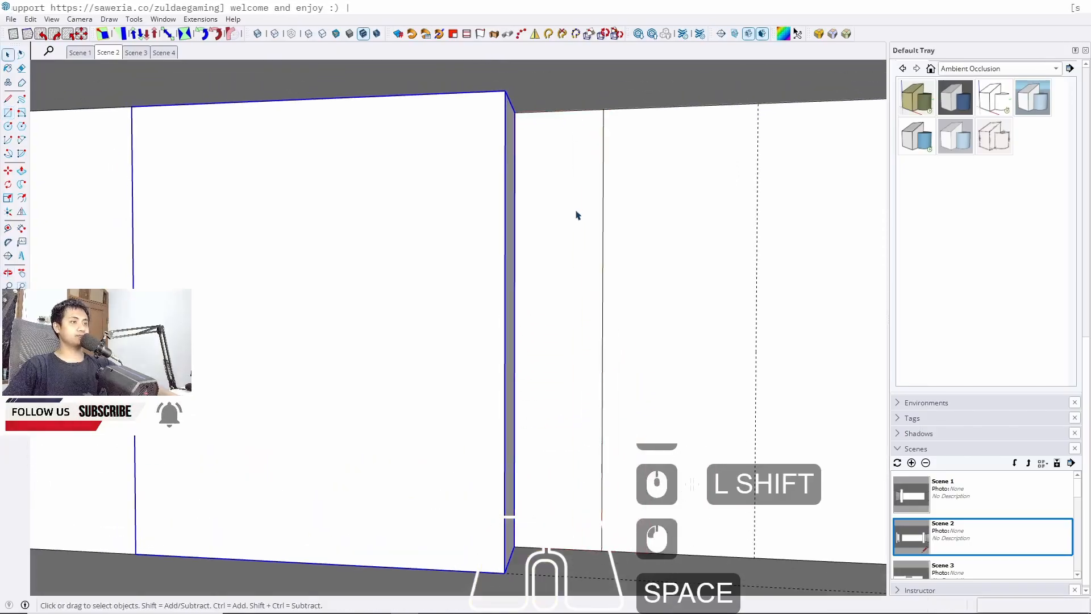
Push/pull the narrow rectangle out into a cabinet box and group it
key(p)
click(457, 165)
key(space)
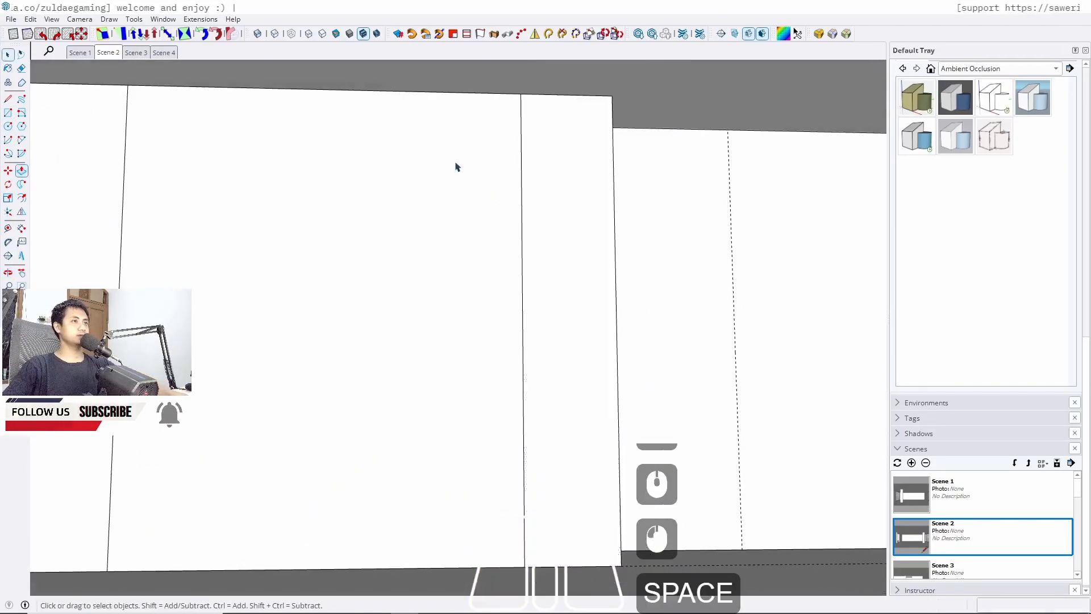
triple_click(561, 185)
key(j)
scroll(562, 185, down, 4)
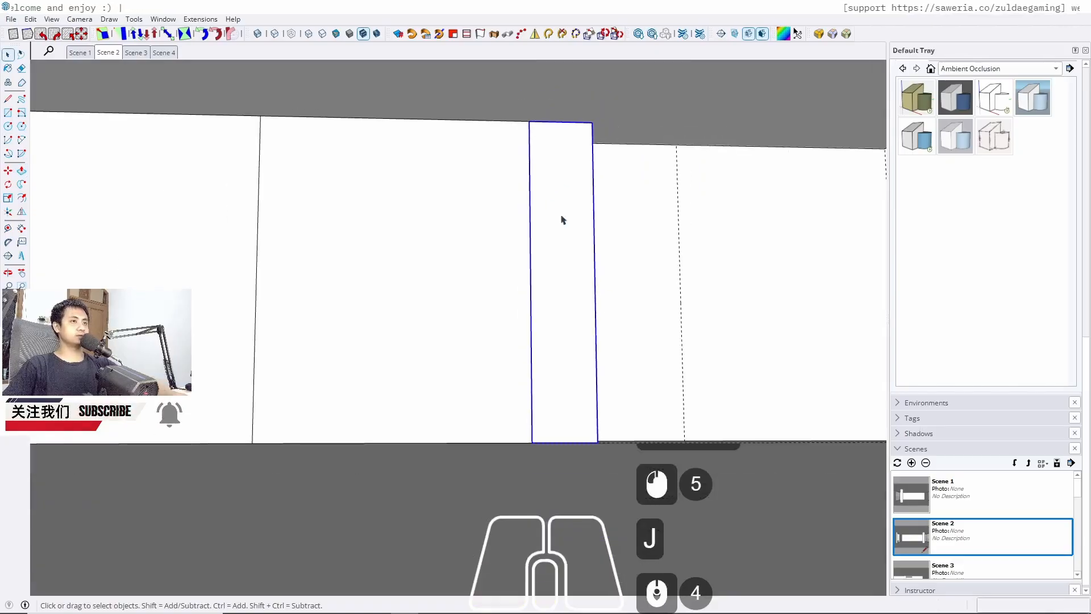
middle_drag(608, 307, 522, 338)
key(r)
scroll(487, 378, up, 7)
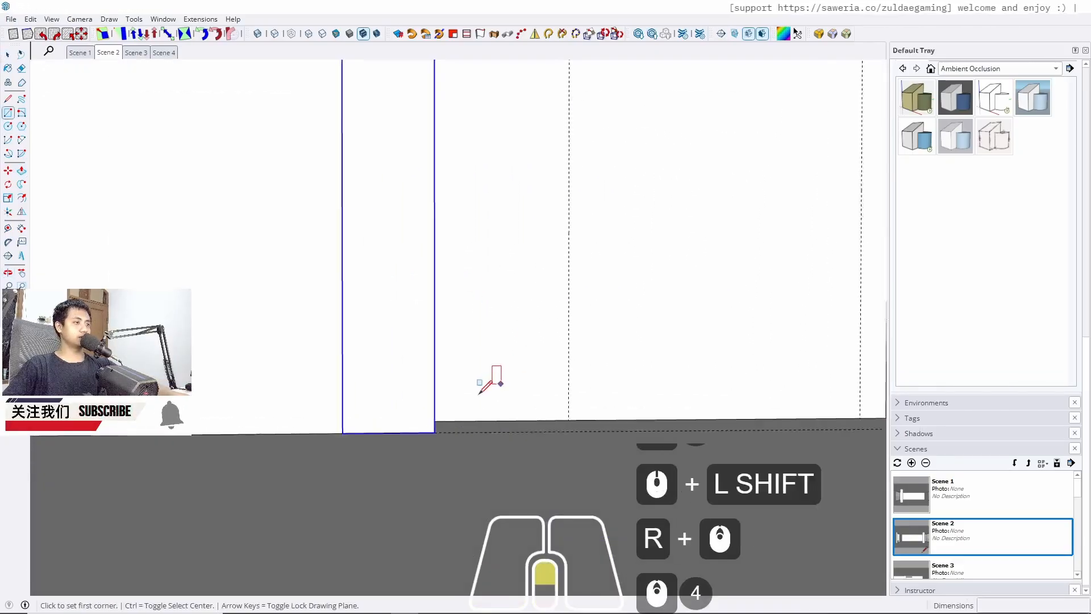
click(430, 423)
shift+middle_drag(504, 304, 576, 363)
shift+middle_drag(566, 208, 541, 483)
scroll(601, 210, up, 5)
middle_drag(600, 213, 554, 340)
shift+middle_drag(554, 341, 560, 391)
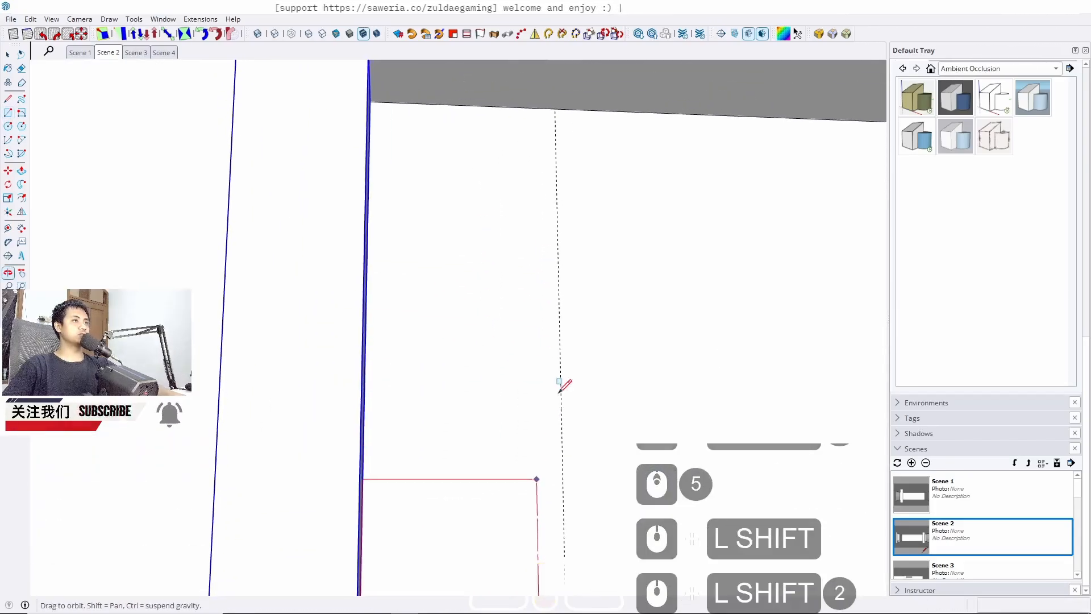
click(555, 112)
key(space)
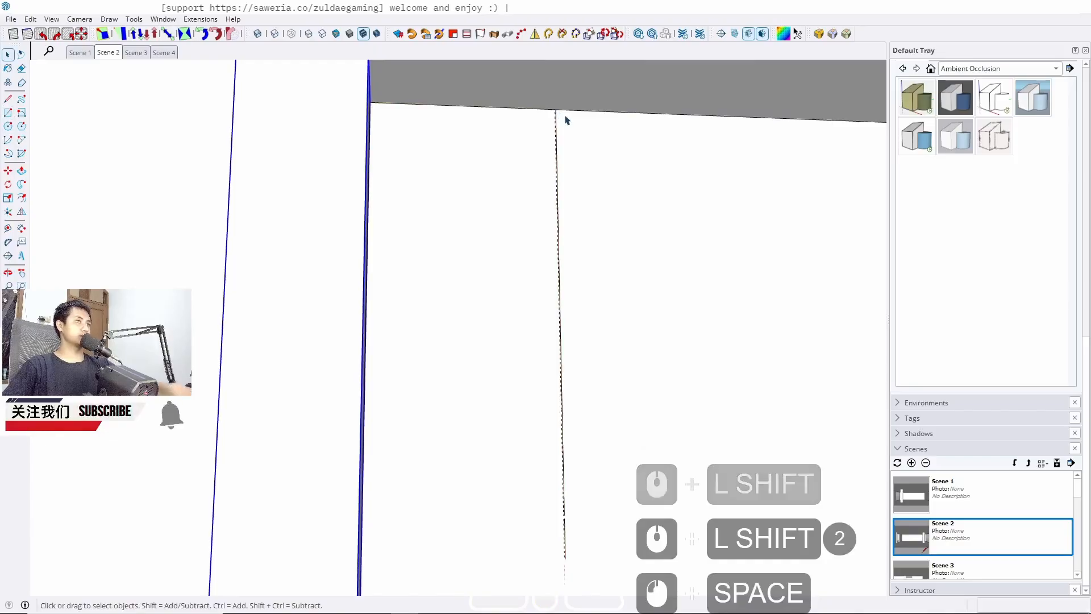
key(ctrl+z)
Draw a full-height rectangle on the wall between the narrow cabinet and the last guide
key(r)
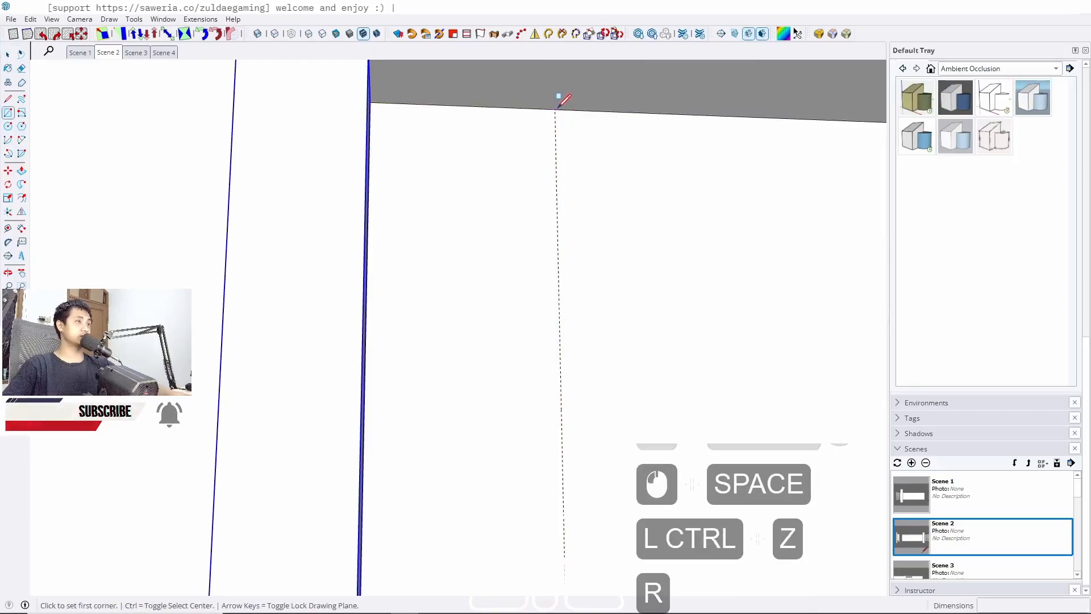
click(555, 109)
scroll(662, 134, down, 11)
middle_drag(606, 163, 522, 466)
scroll(573, 270, up, 9)
middle_drag(570, 239, 430, 255)
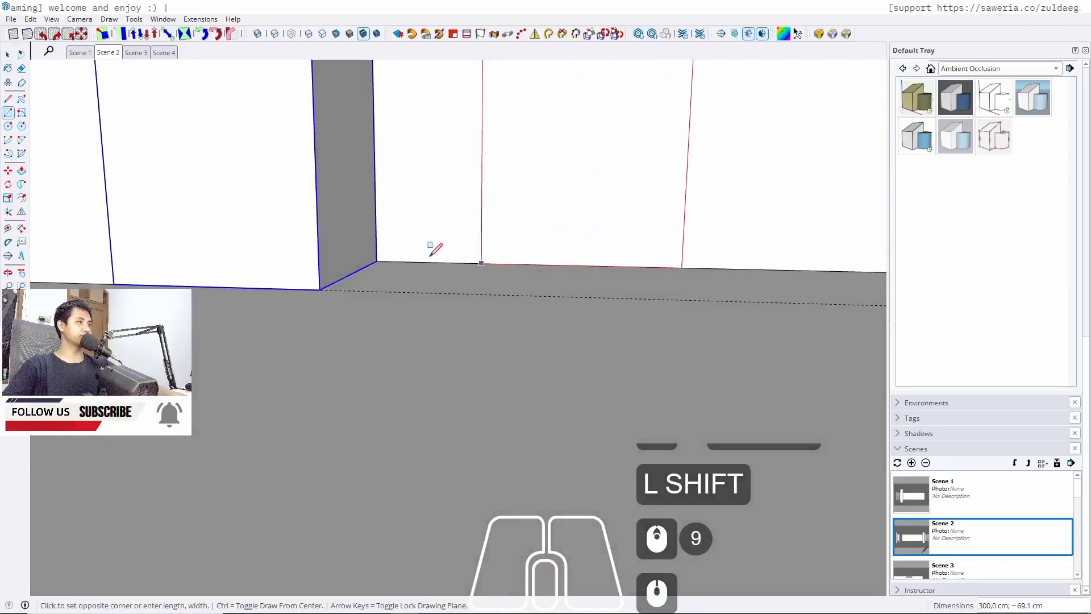
key(space)
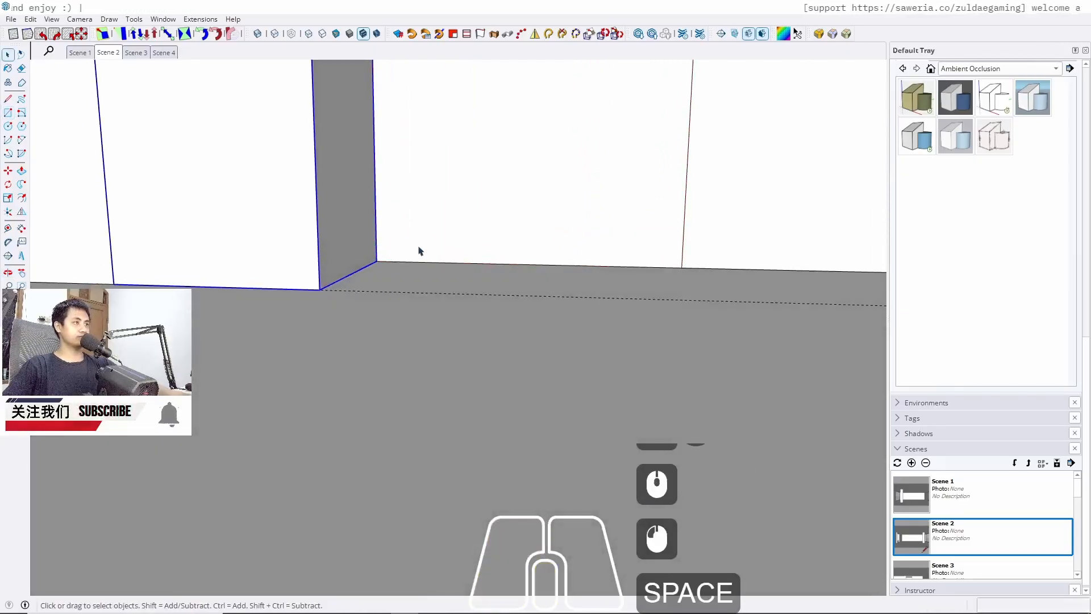
Push/pull the last rectangle out into a cabinet box and group it
key(p)
click(447, 228)
scroll(449, 229, down, 5)
middle_drag(337, 197, 596, 405)
click(307, 197)
key(space)
double_click(467, 205)
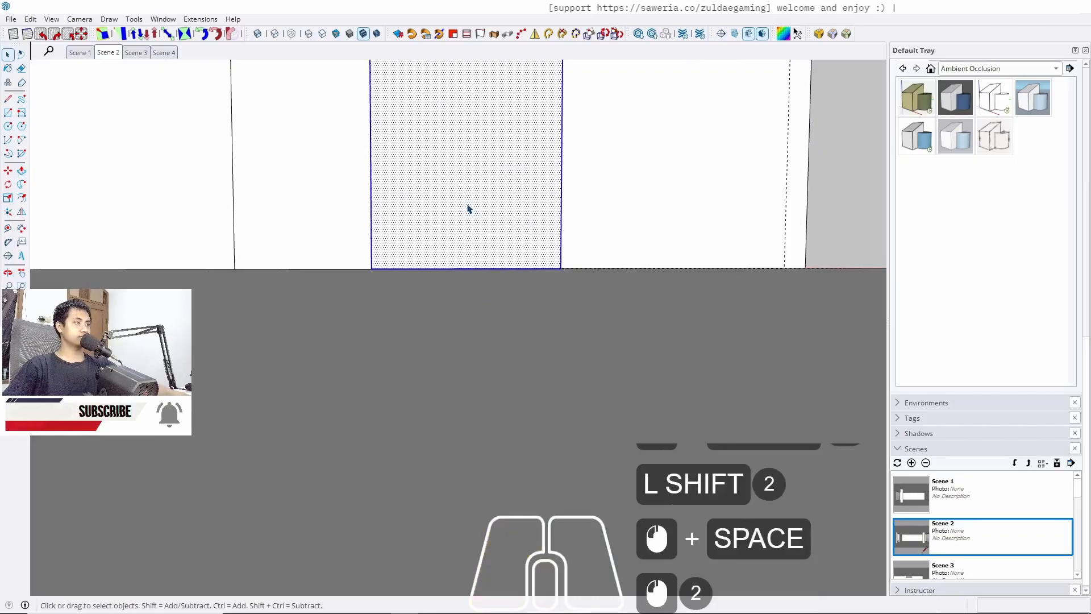
triple_click(468, 209)
key(j)
Draw a narrow full-height rectangle filling the gap between the last cabinet and the end wall by the pillar
scroll(584, 265, down, 3)
shift+middle_drag(585, 265, 587, 428)
click(108, 52)
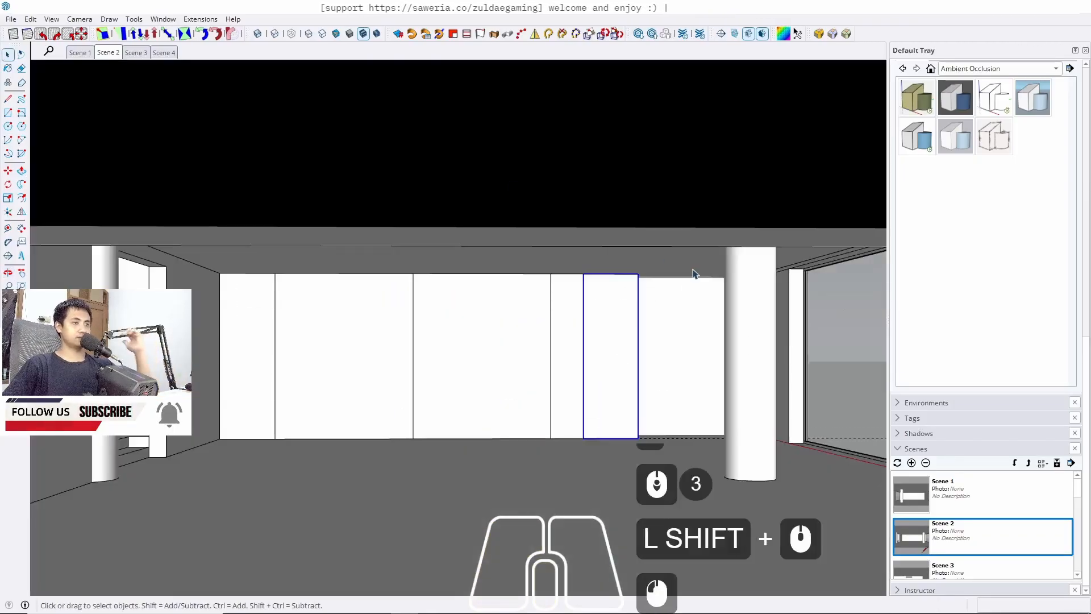
middle_drag(691, 305, 674, 343)
key(r)
scroll(674, 353, up, 8)
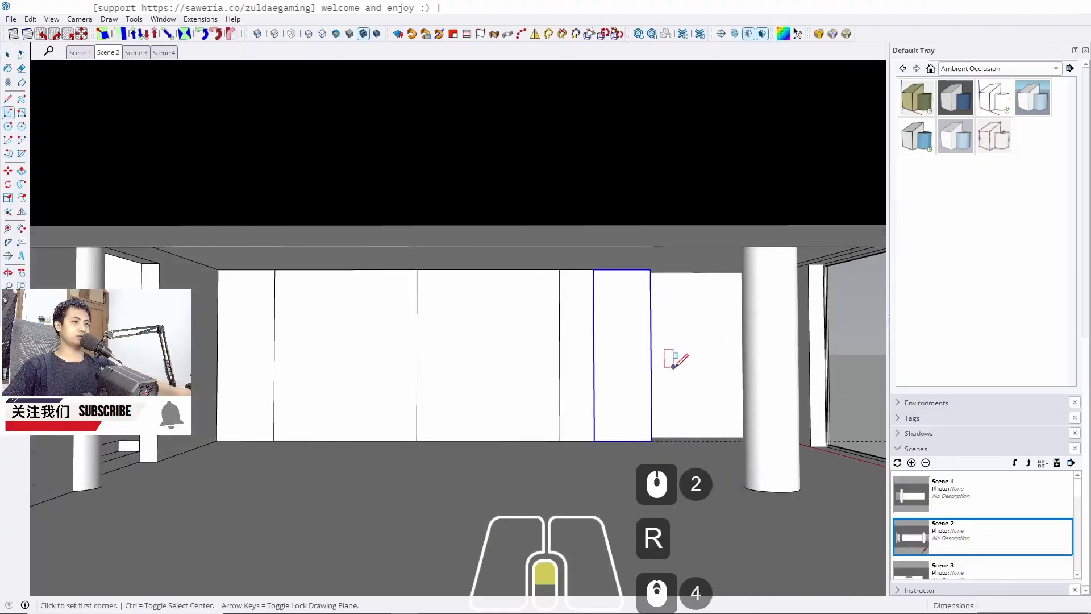
click(849, 180)
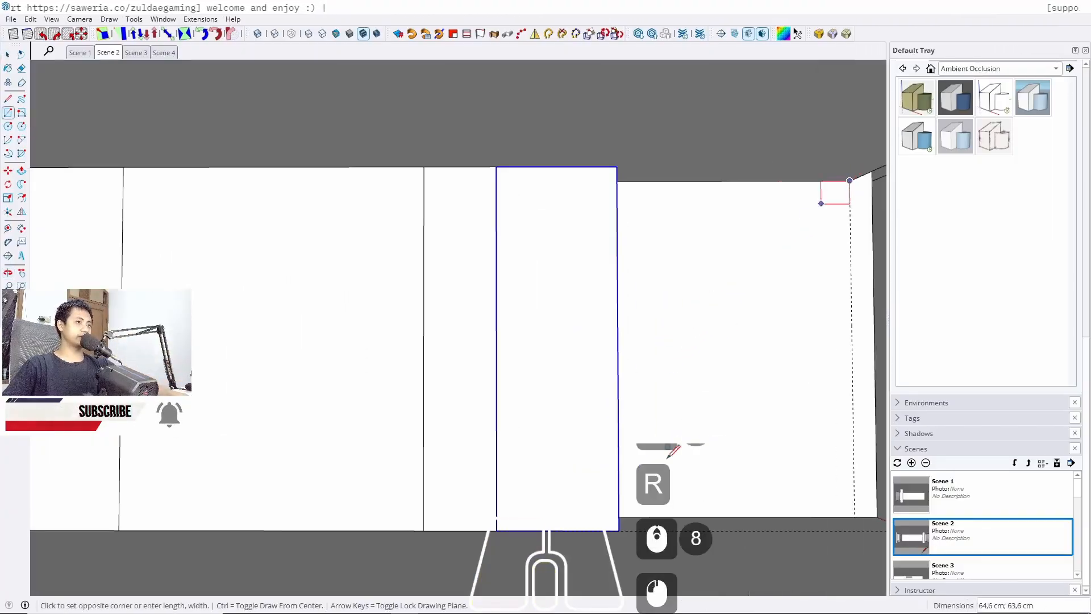
scroll(585, 500, up, 9)
scroll(583, 505, down, 2)
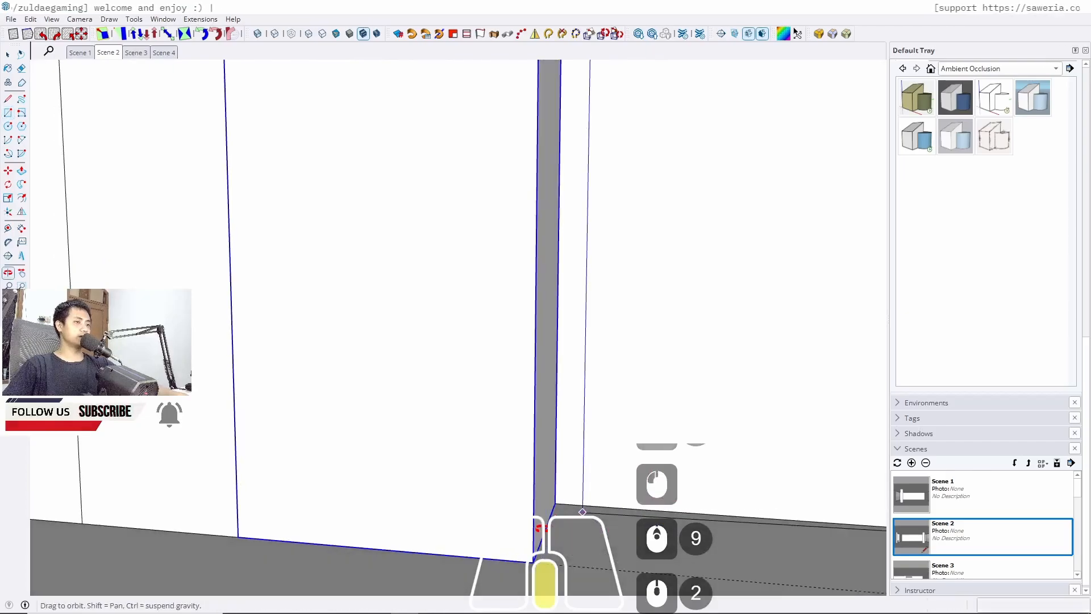
click(557, 500)
key(space)
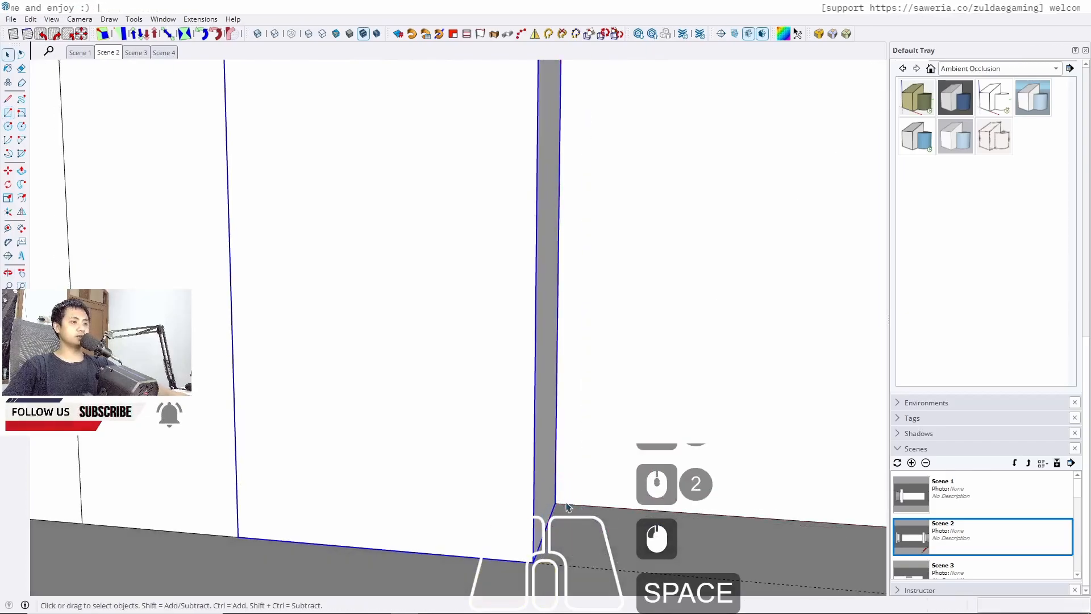
Push/pull the narrow filler rectangle out 60 cm and group it
click(574, 487)
key(p)
click(581, 472)
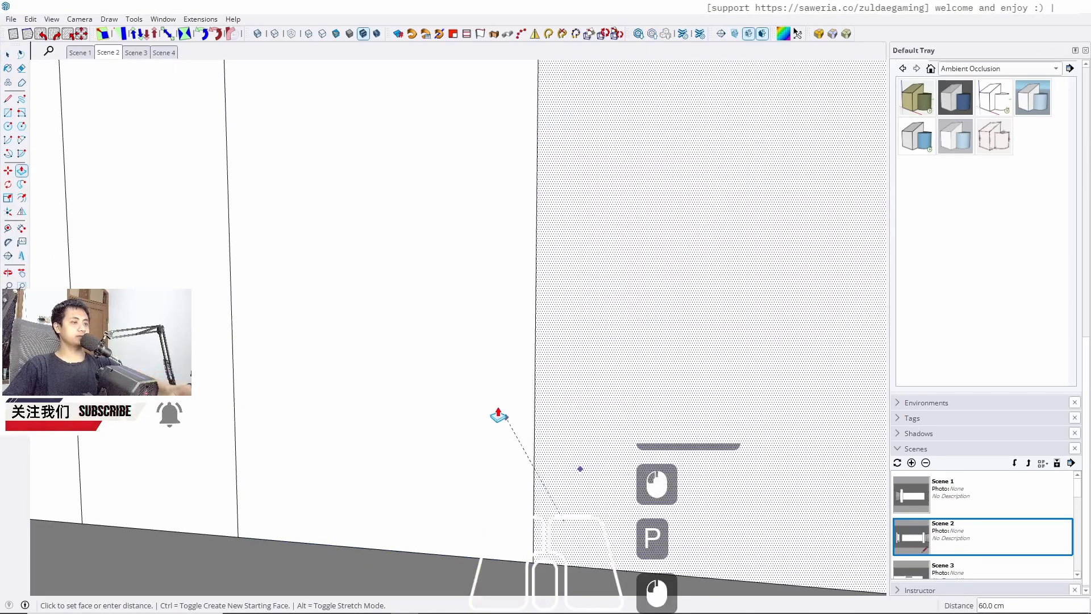
click(499, 411)
key(space)
click(614, 429)
double_click(618, 432)
double_click(618, 431)
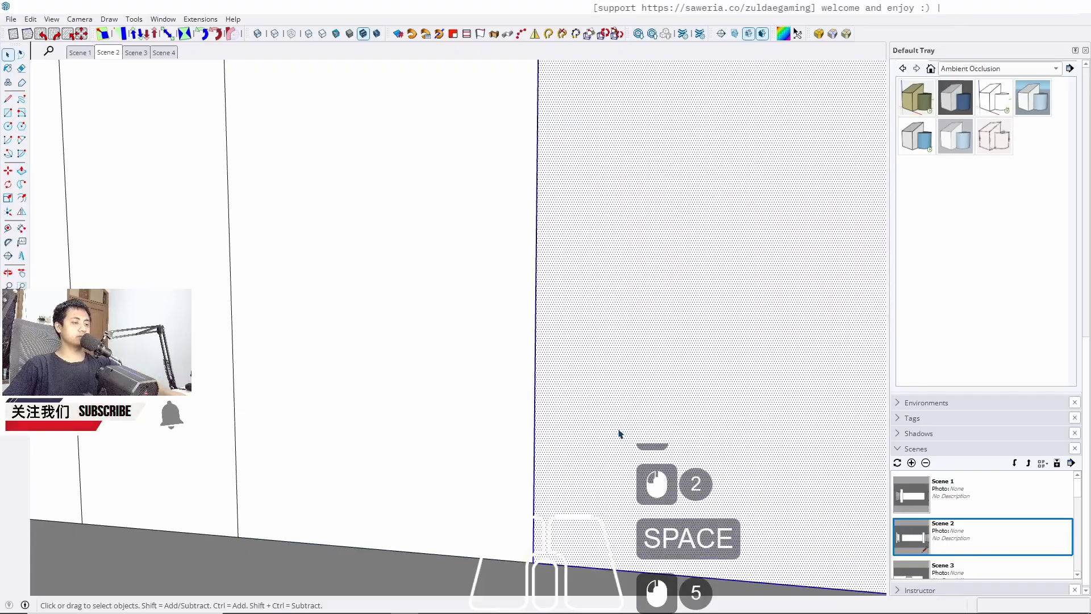
key(j)
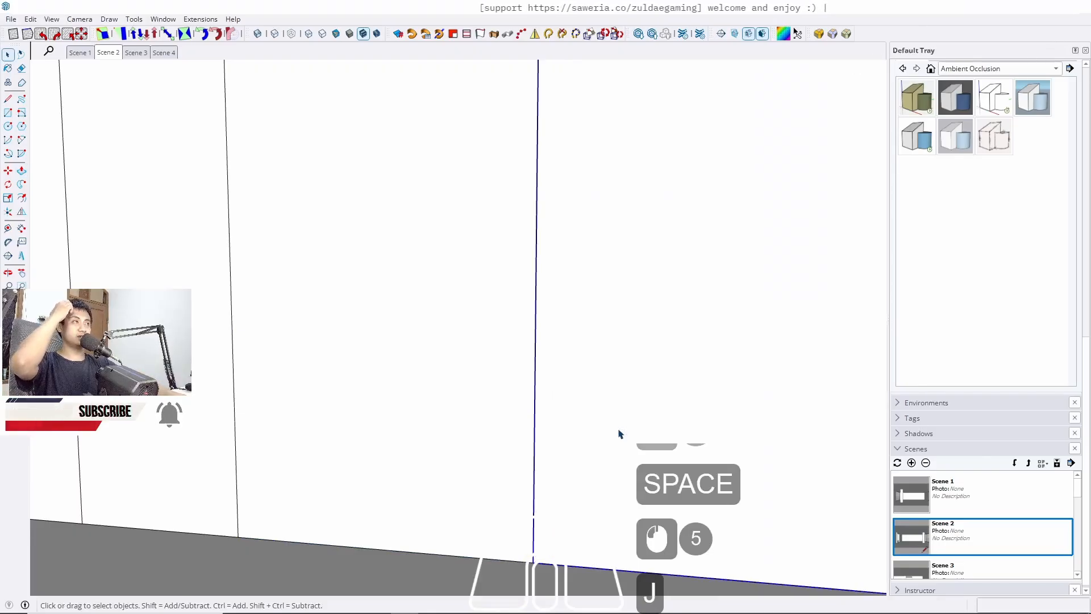
Place a floor guide parallel to the cabinet wall, aligned with the wall corner at the side pillar
middle_drag(618, 433, 697, 304)
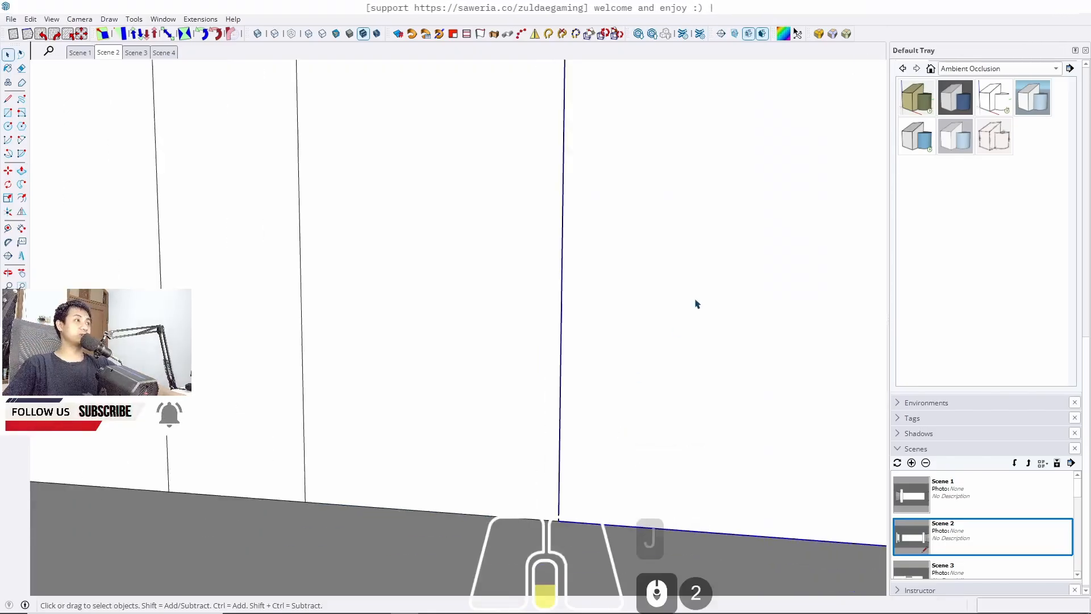
scroll(697, 304, down, 2)
middle_drag(555, 405, 398, 338)
shift+middle_drag(398, 338, 502, 365)
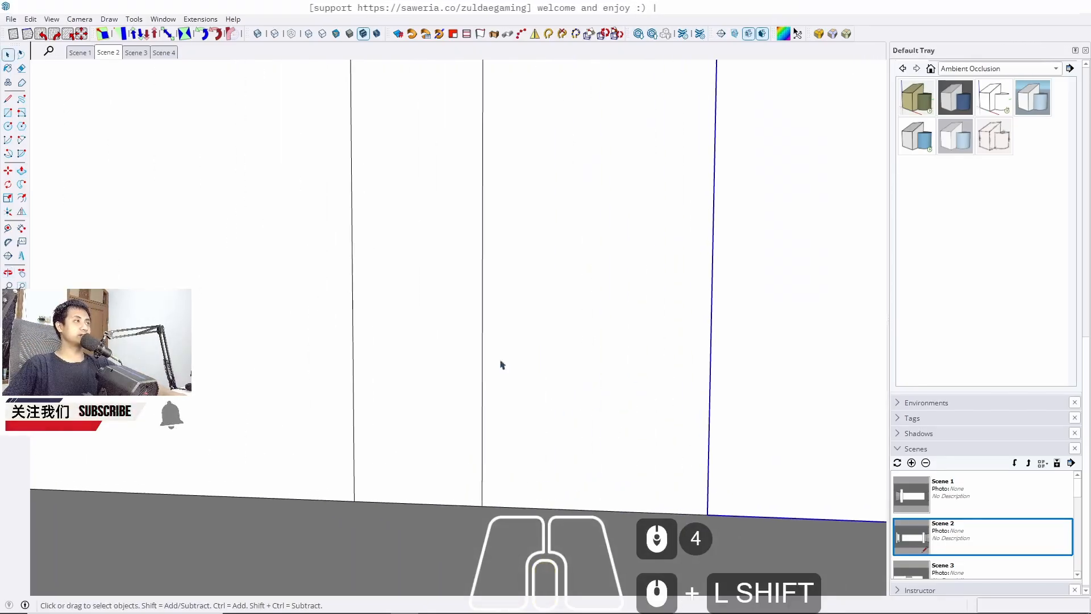
click(116, 55)
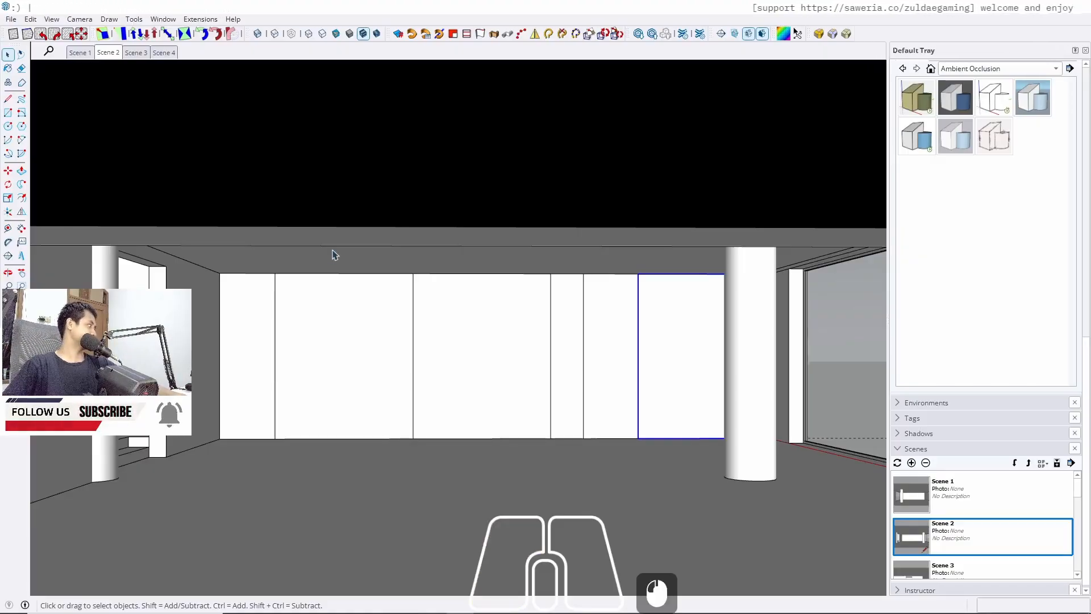
middle_drag(483, 250, 433, 363)
scroll(390, 375, up, 6)
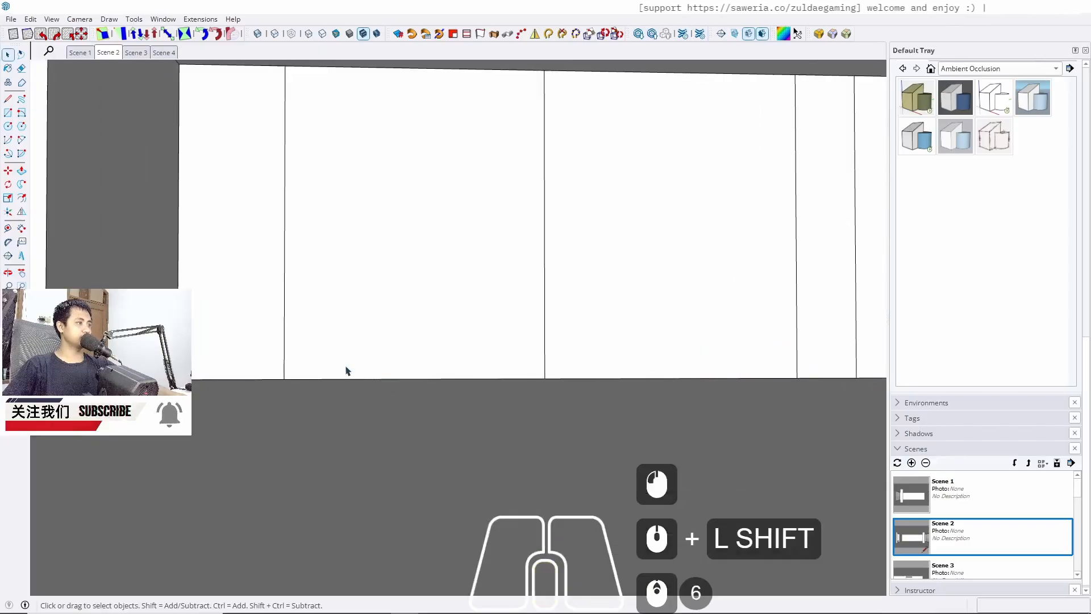
middle_drag(346, 371, 301, 392)
shift+middle_drag(196, 400, 279, 391)
key(t)
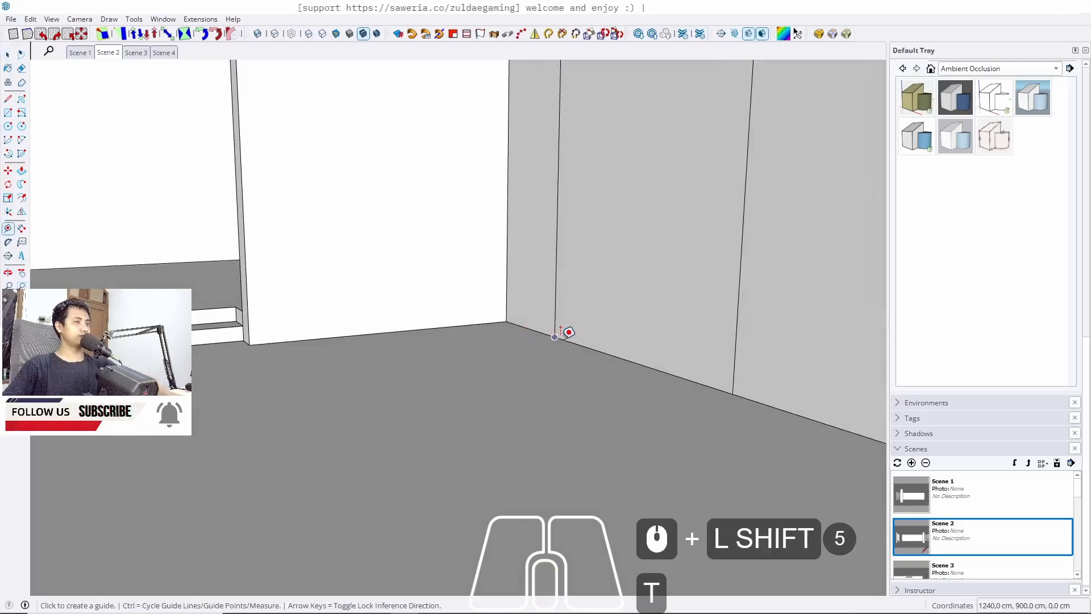
click(562, 339)
click(250, 344)
key(space)
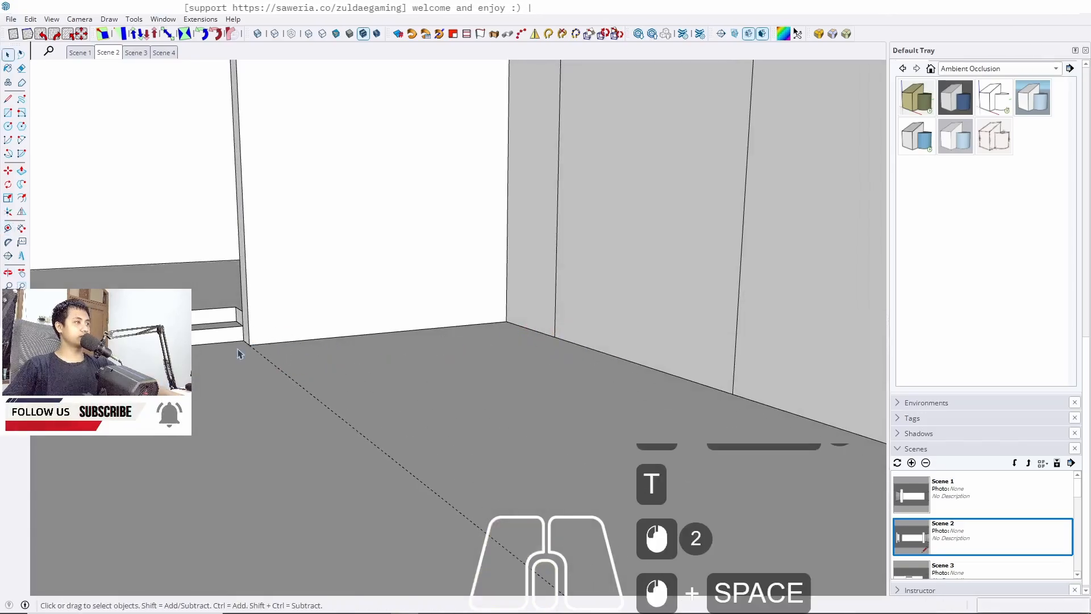
Set the camera's field of view to 60 degrees
middle_drag(301, 354, 551, 336)
middle_drag(407, 343, 333, 338)
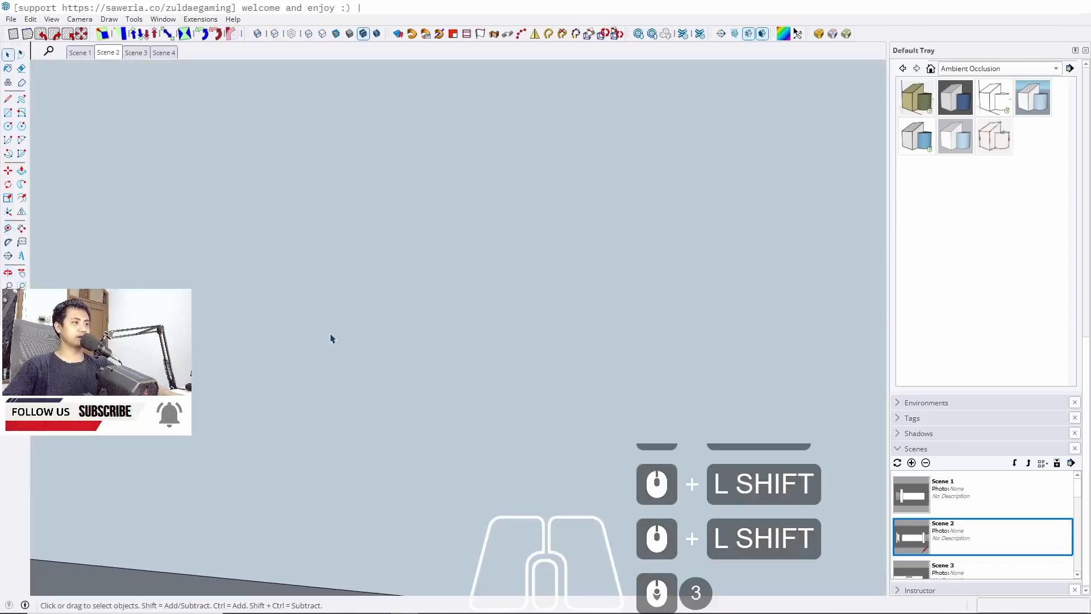
click(108, 53)
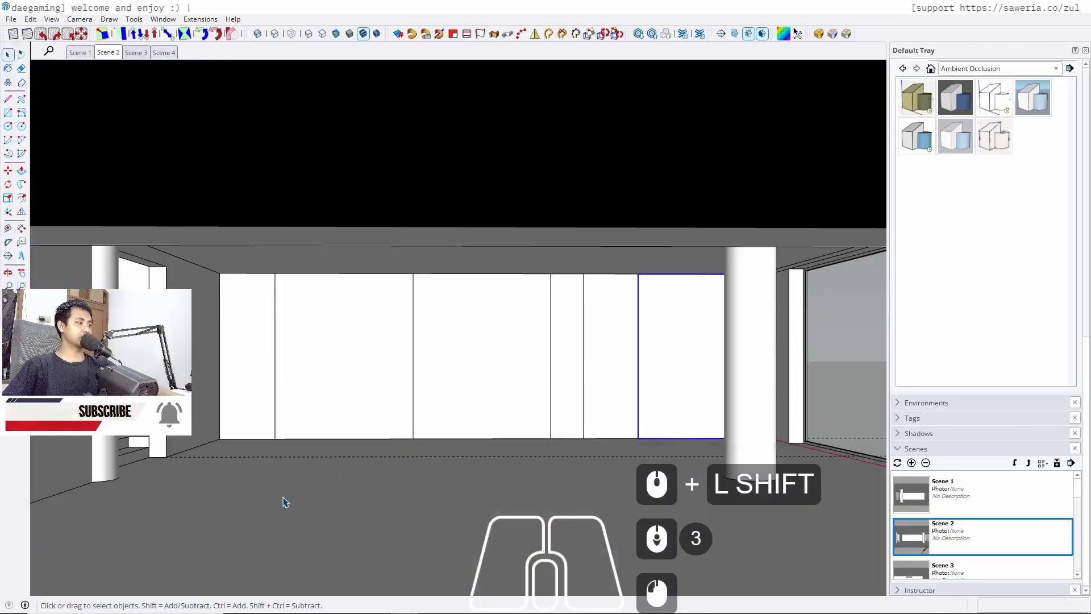
scroll(116, 459, up, 1)
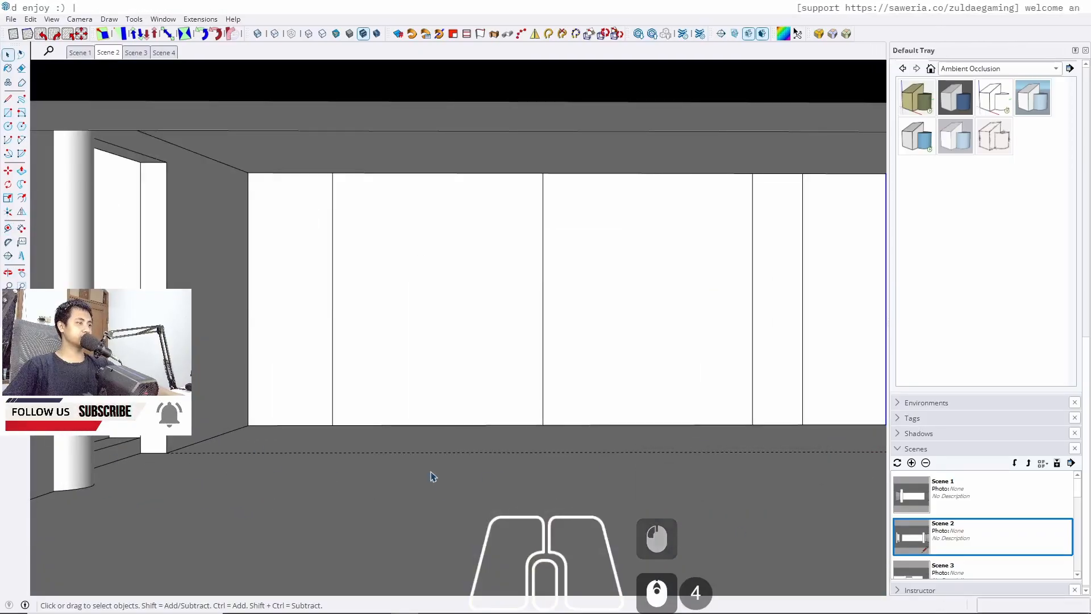
scroll(174, 444, up, 2)
middle_drag(174, 443, 295, 341)
shift+middle_drag(349, 487, 188, 439)
scroll(214, 370, down, 4)
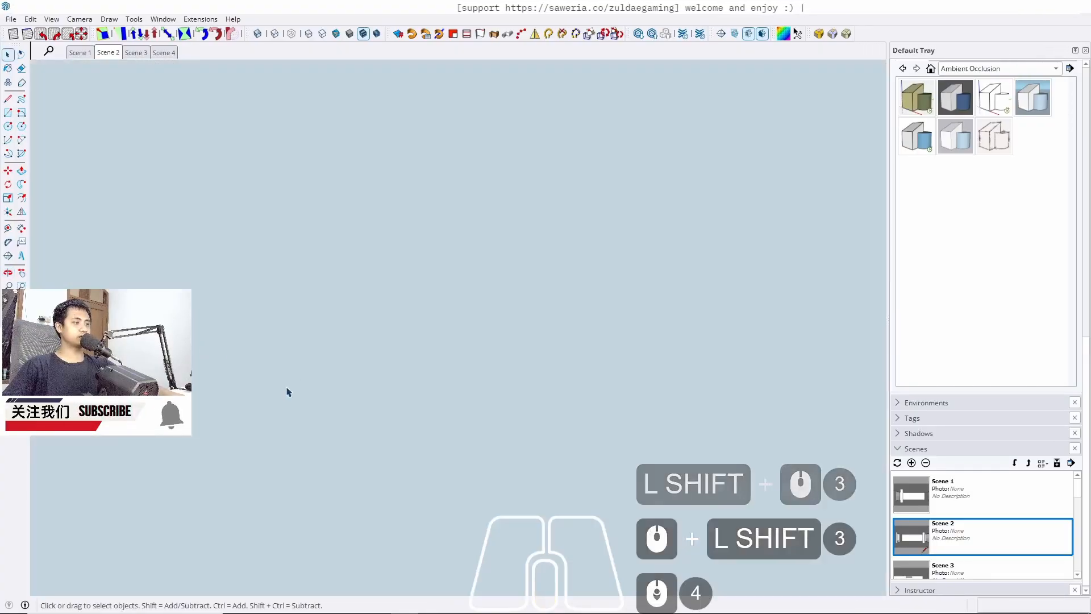
click(22, 299)
middle_drag(310, 410, 374, 339)
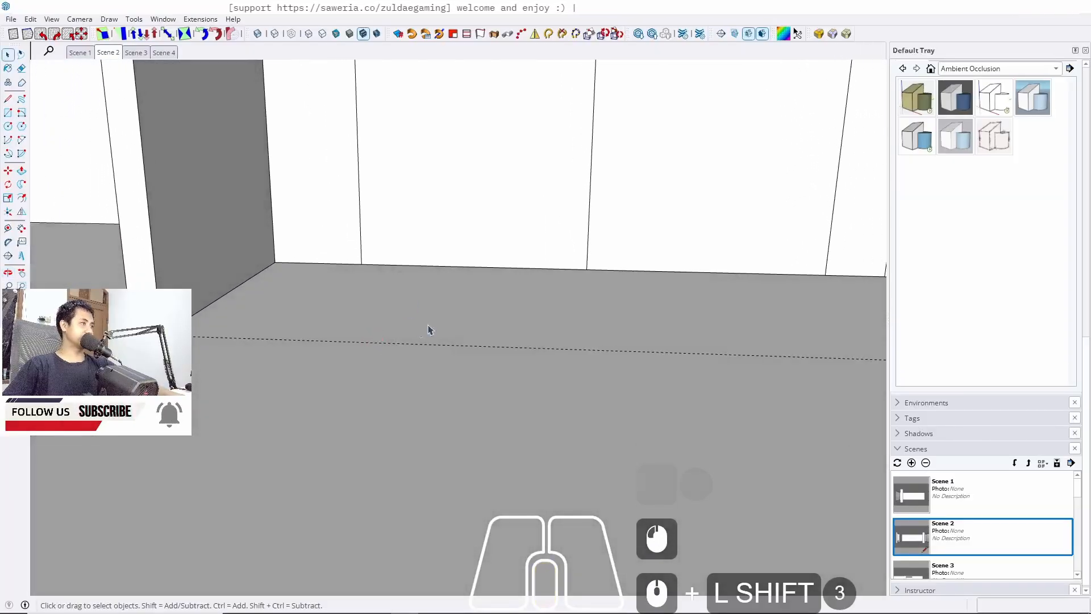
scroll(480, 337, down, 2)
shift+middle_drag(685, 432, 216, 408)
scroll(680, 369, up, 6)
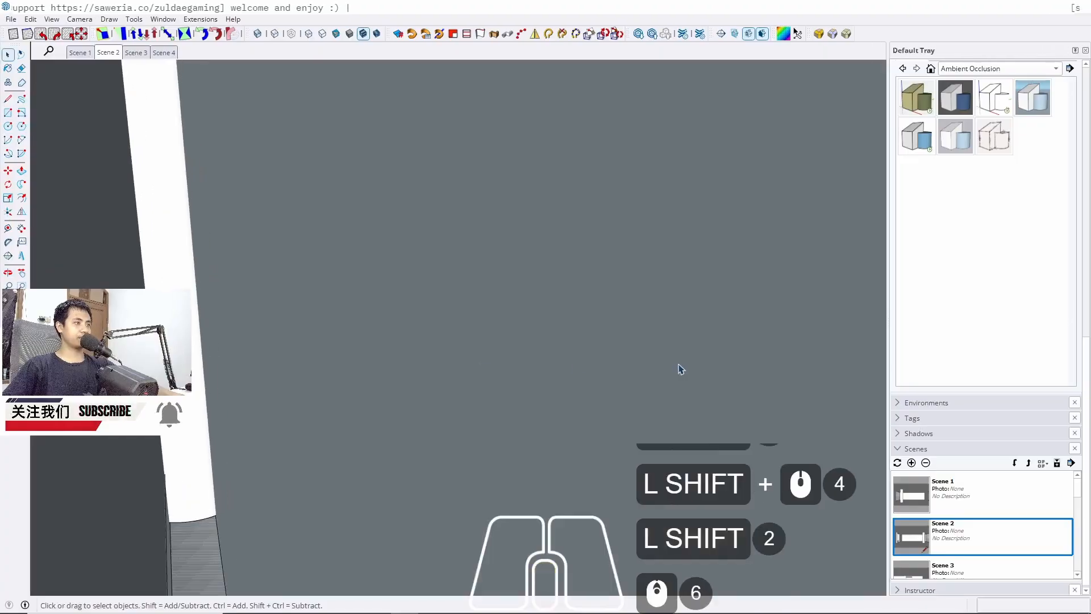
middle_drag(679, 368, 336, 401)
click(107, 54)
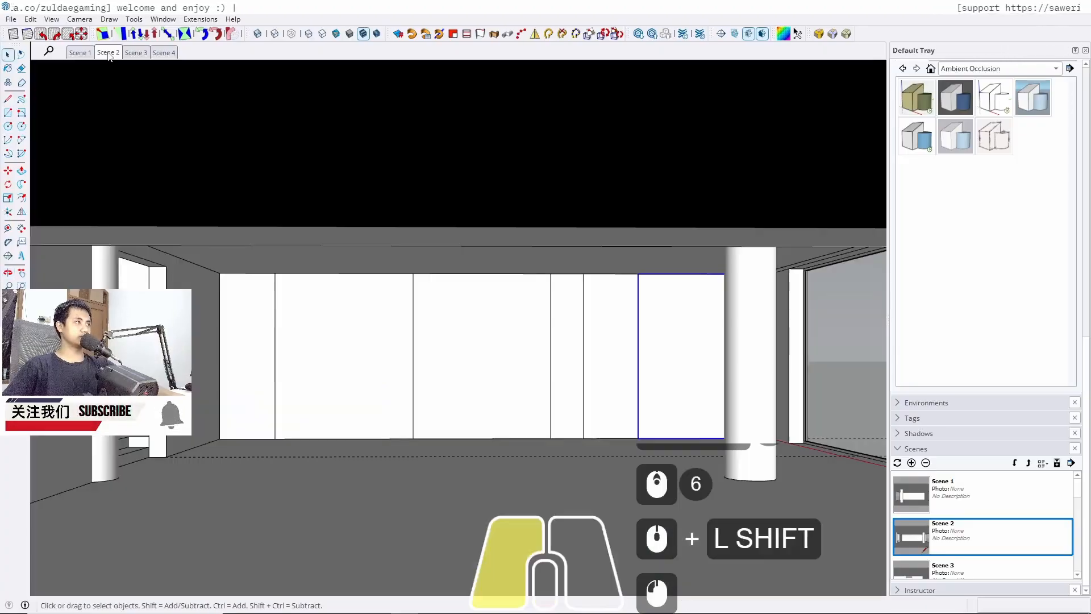
scroll(263, 418, up, 9)
middle_drag(218, 446, 261, 449)
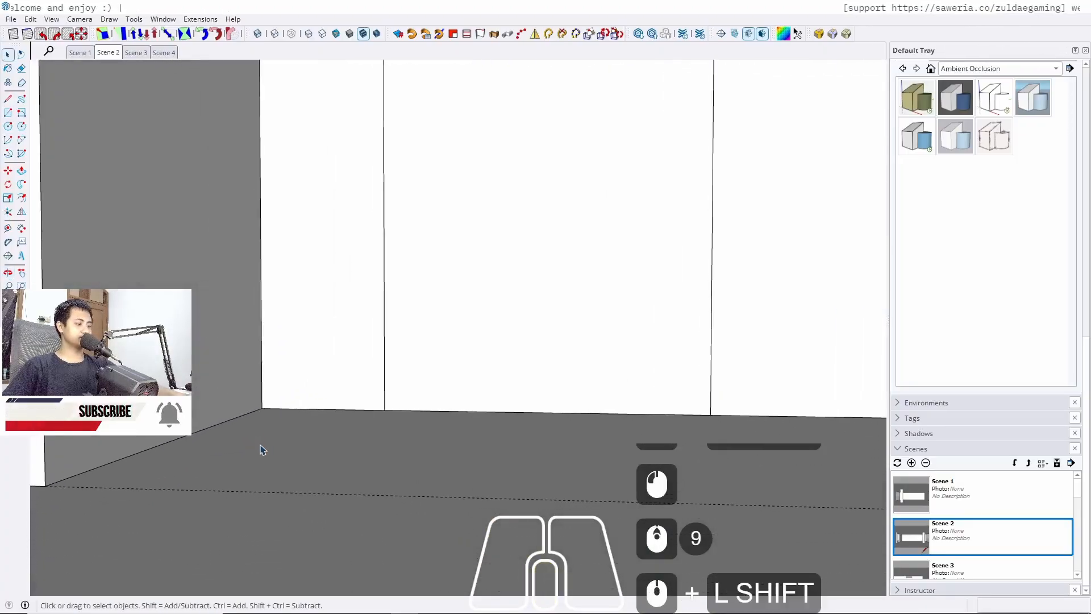
text(z60)
key(Return)
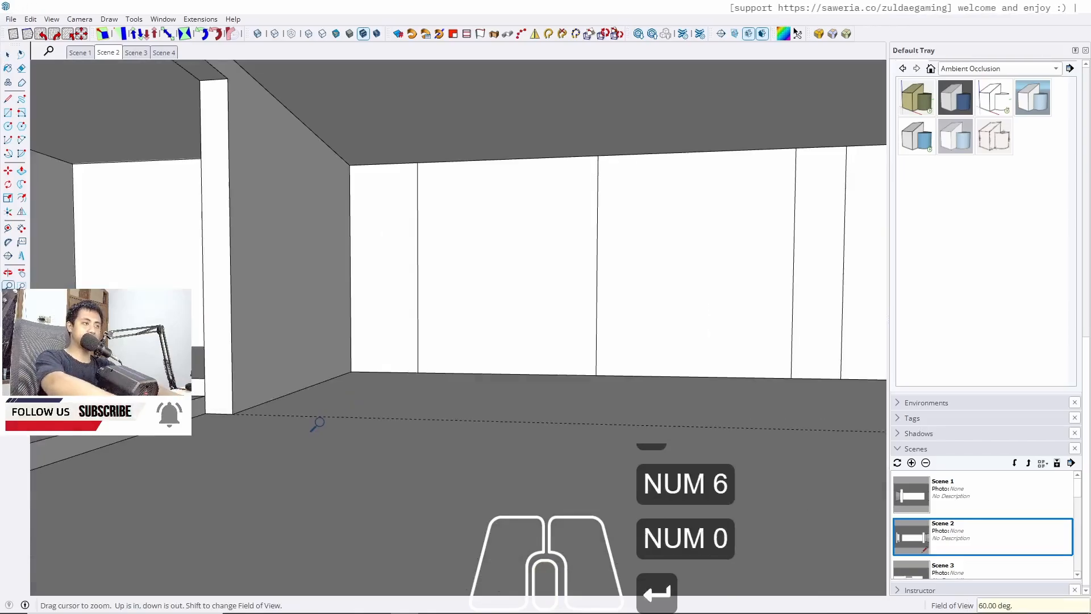
Create a second floor guide offset 90 cm from the previous guide
key(space)
mouse_move(326, 428)
middle_down()
mouse_move(475, 358)
mouse_move(419, 373)
mouse_move(526, 375)
mouse_move(384, 387)
mouse_move(343, 423)
mouse_move(244, 441)
mouse_move(168, 435)
middle_up()
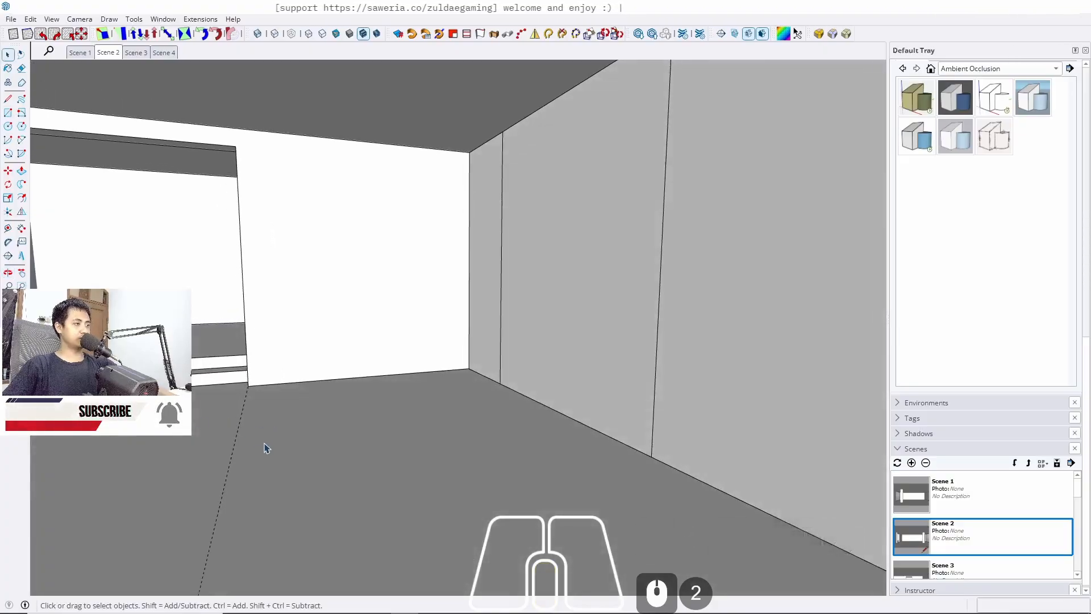
key(t)
click(231, 457)
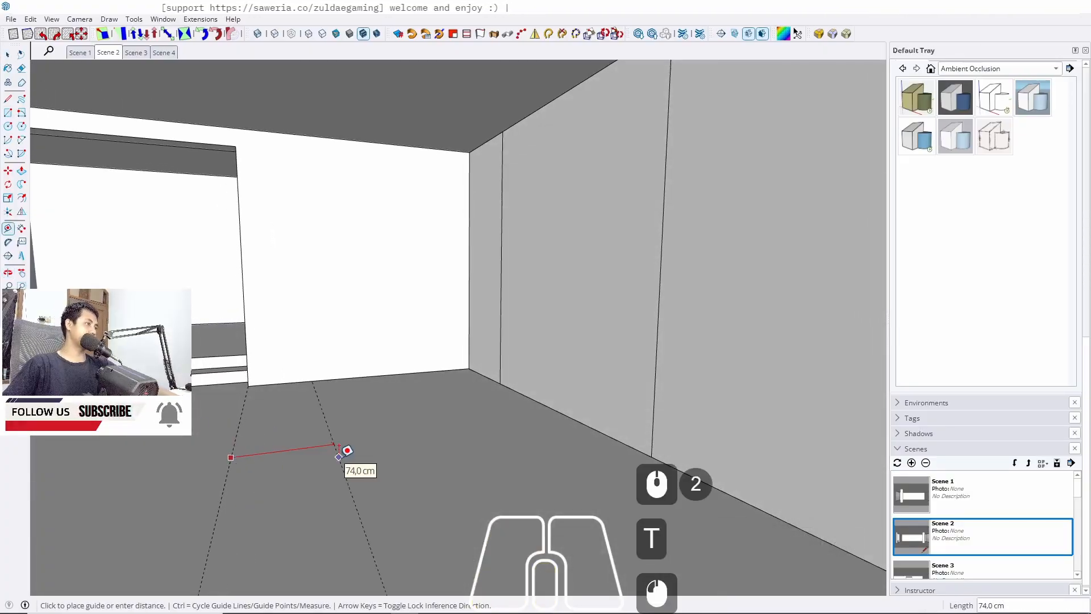
text(90)
key(Return)
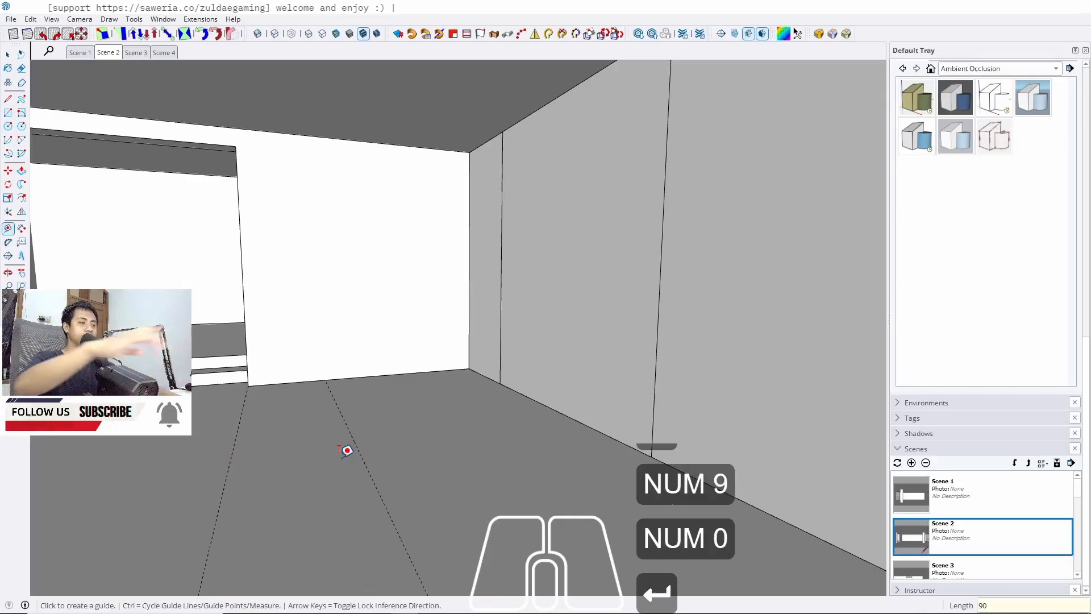
scroll(347, 450, down, 1)
key(l)
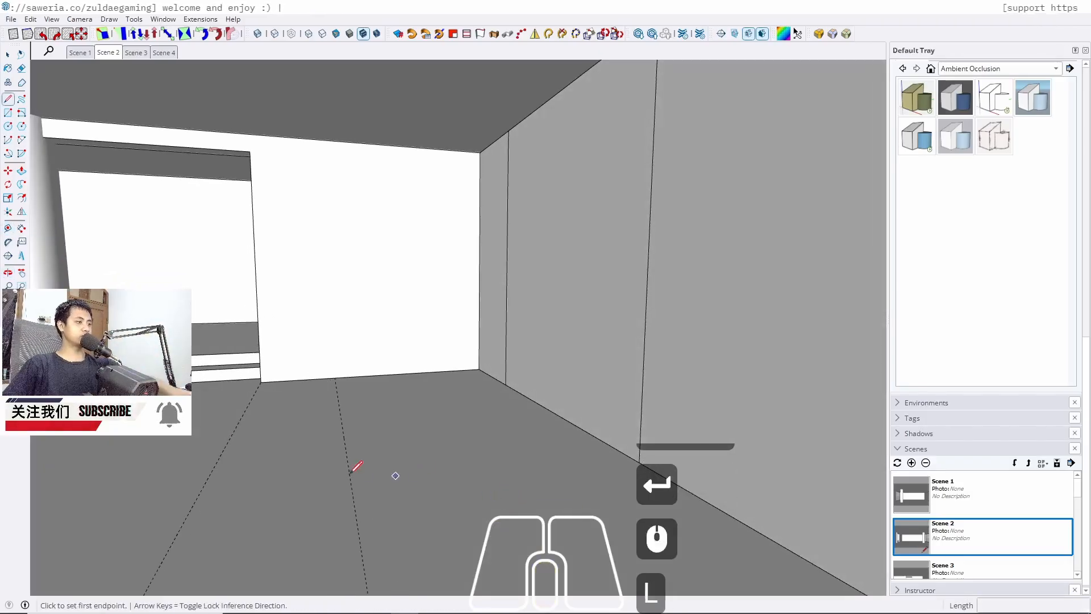
click(349, 473)
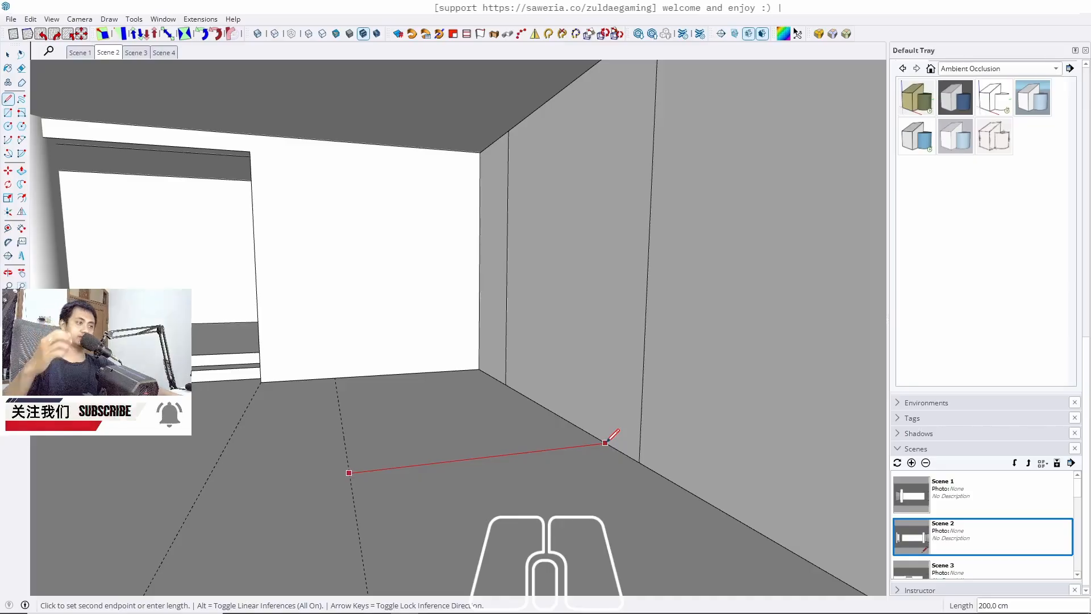
key(space)
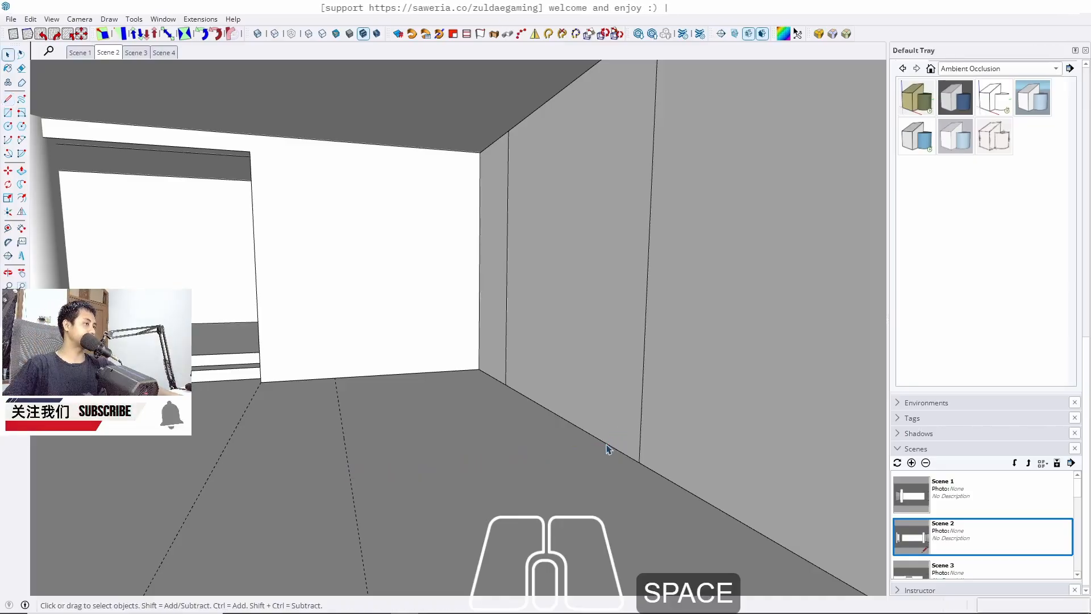
Create a floor guide 100 cm out from the base of the cabinet wall
middle_drag(309, 438, 542, 433)
middle_drag(549, 372, 364, 393)
scroll(548, 341, down, 3)
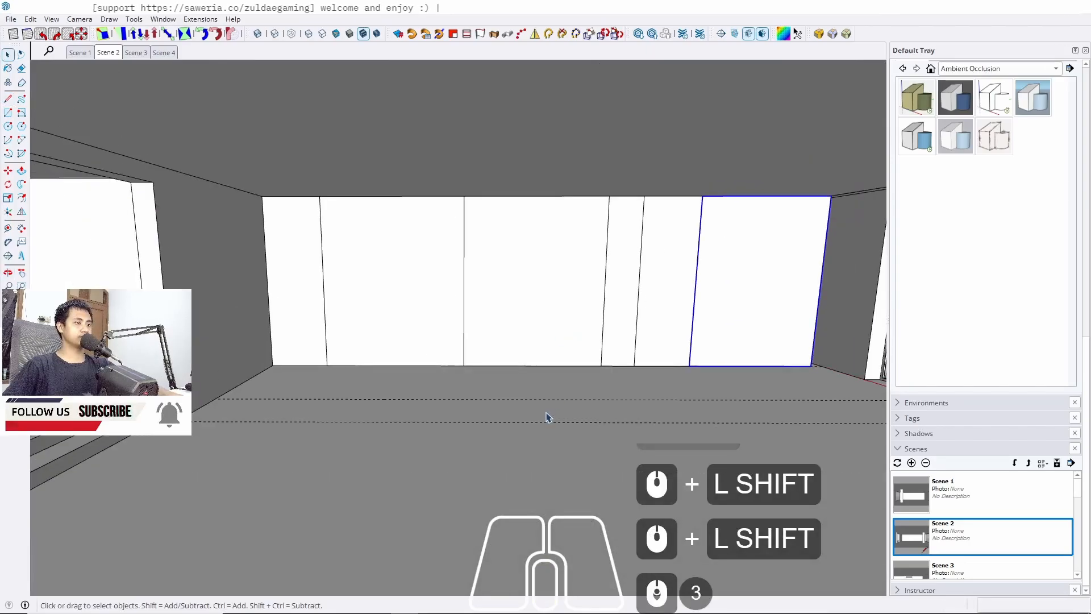
middle_drag(547, 419, 316, 420)
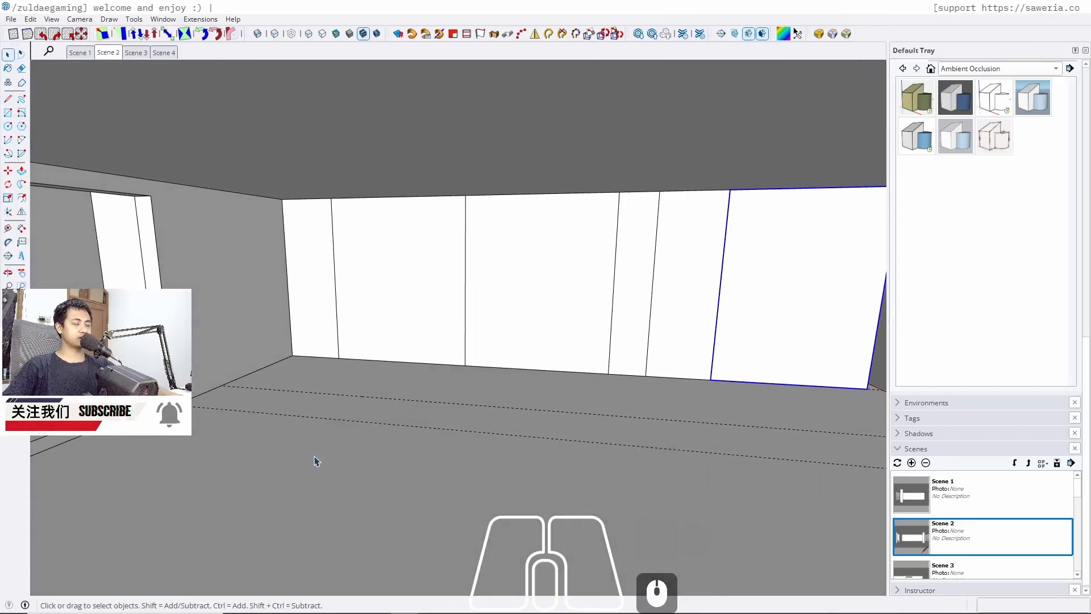
shift+middle_drag(298, 443, 292, 417)
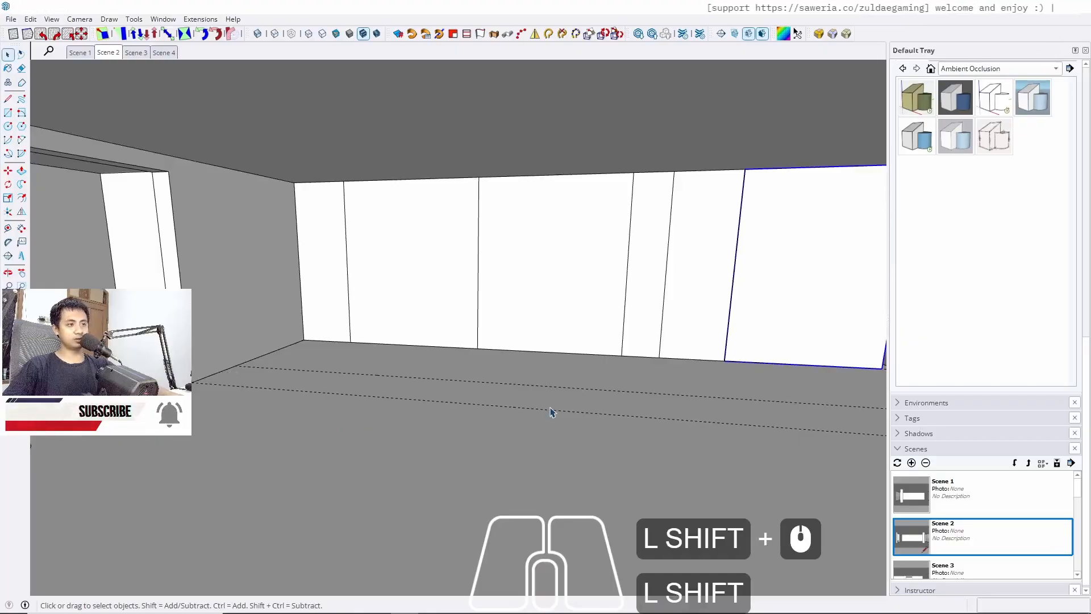
shift+middle_drag(551, 411, 475, 419)
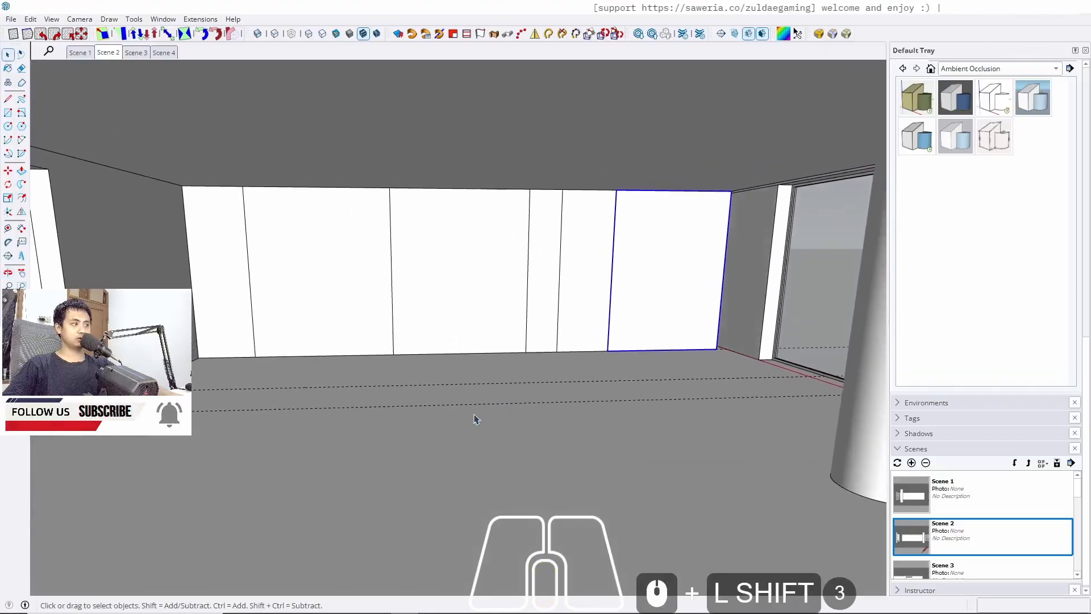
scroll(365, 341, up, 4)
scroll(378, 366, up, 1)
key(t)
scroll(450, 352, up, 3)
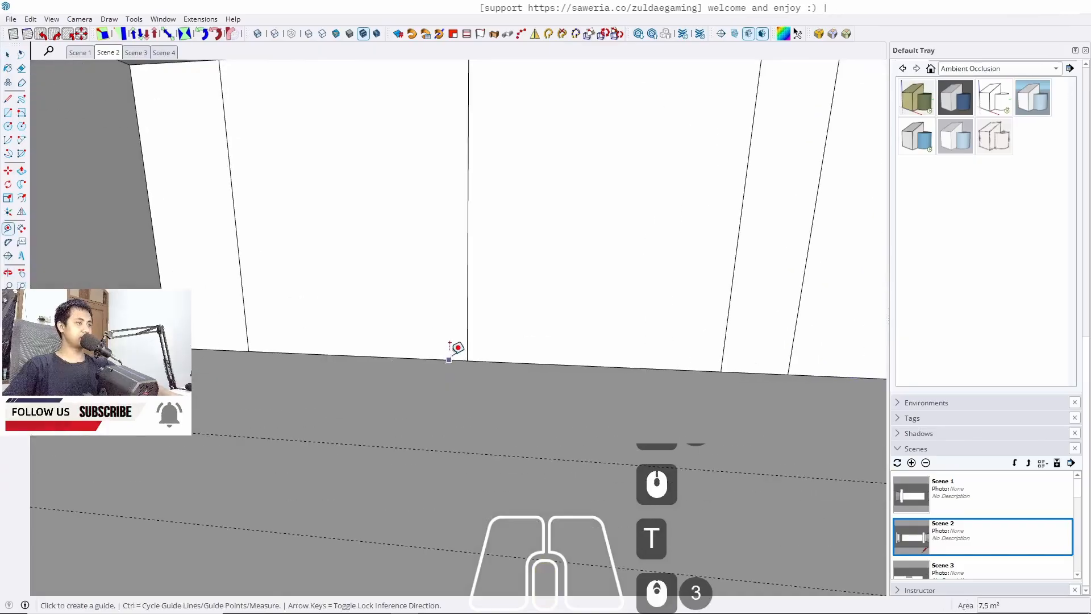
click(444, 359)
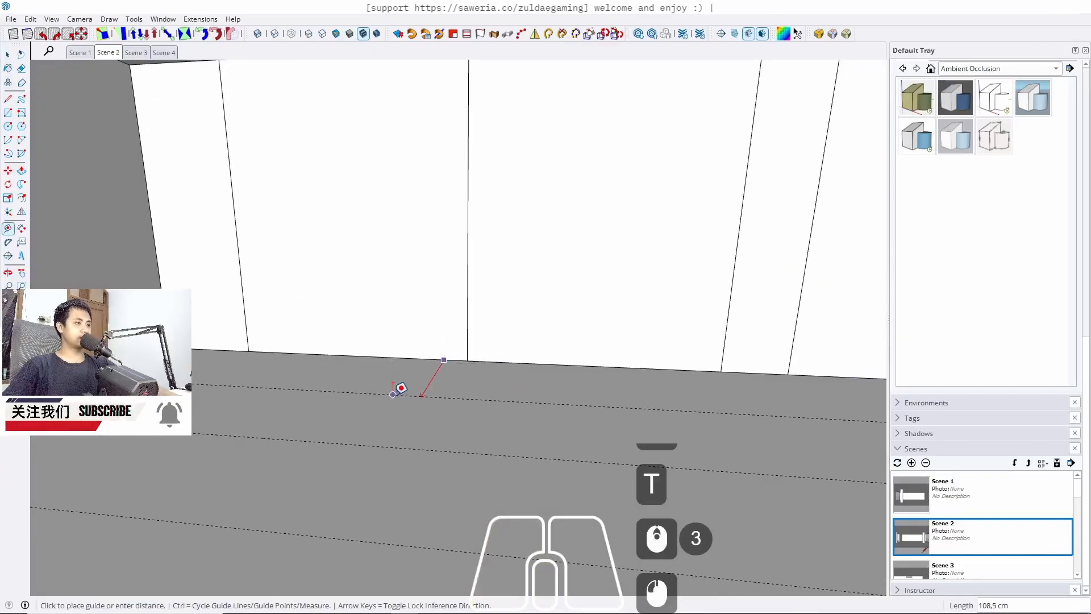
text(100)
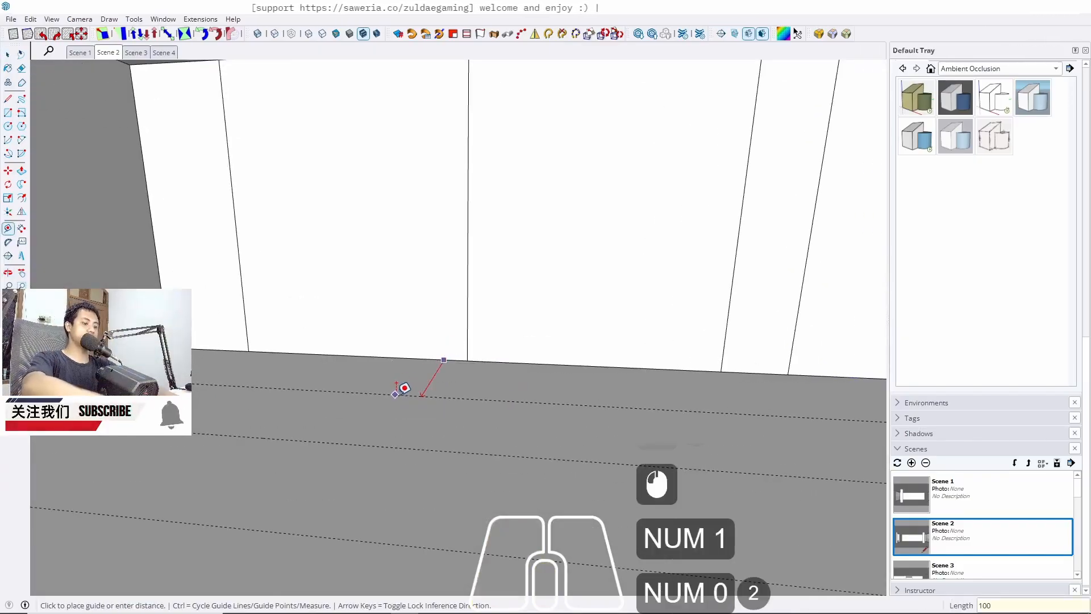
key(Return)
Check the distances between the cabinet wall and the floor guides with the Line tool
key(space)
middle_drag(396, 374, 238, 426)
key(l)
click(220, 377)
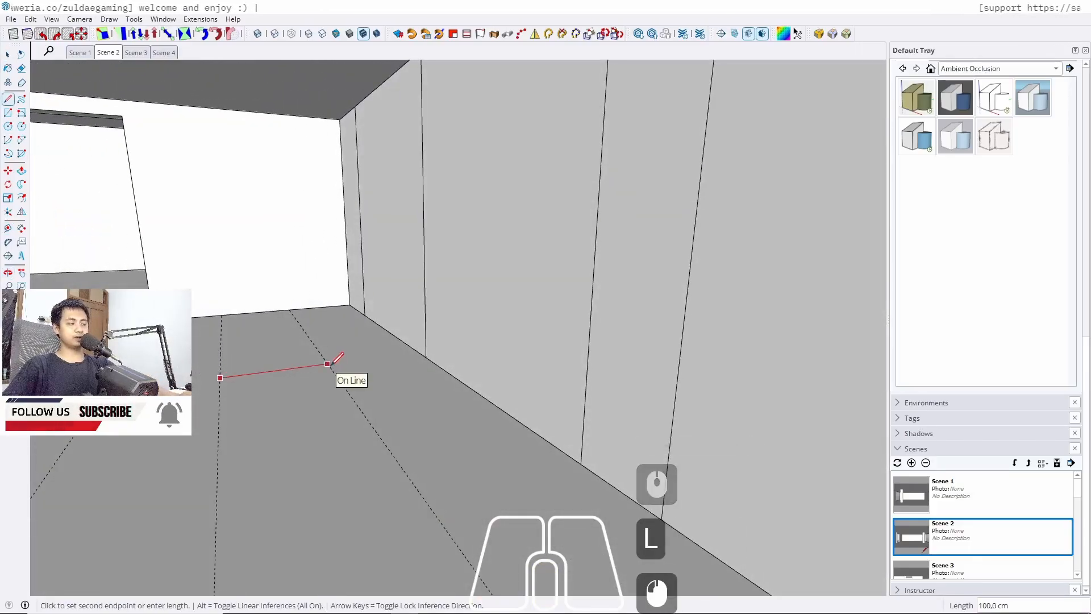
key(space)
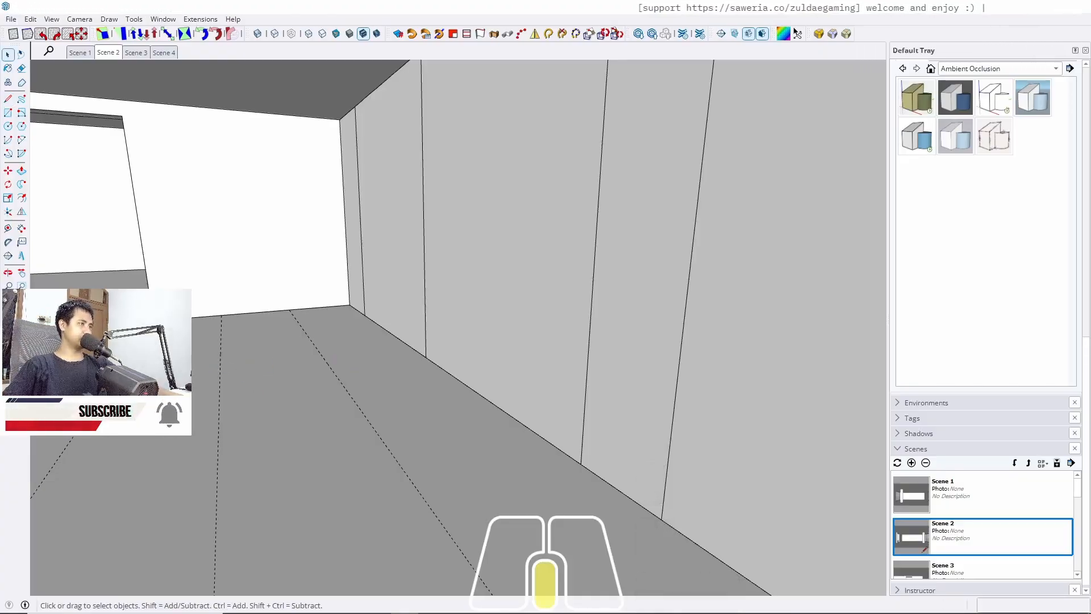
middle_drag(511, 432, 578, 370)
scroll(290, 418, down, 4)
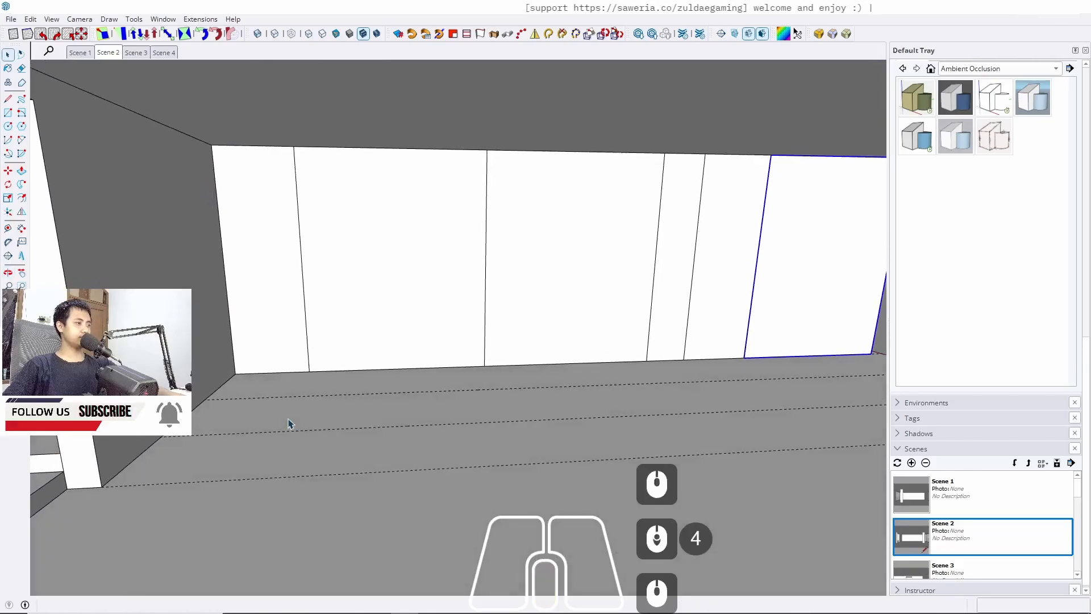
key(l)
click(279, 431)
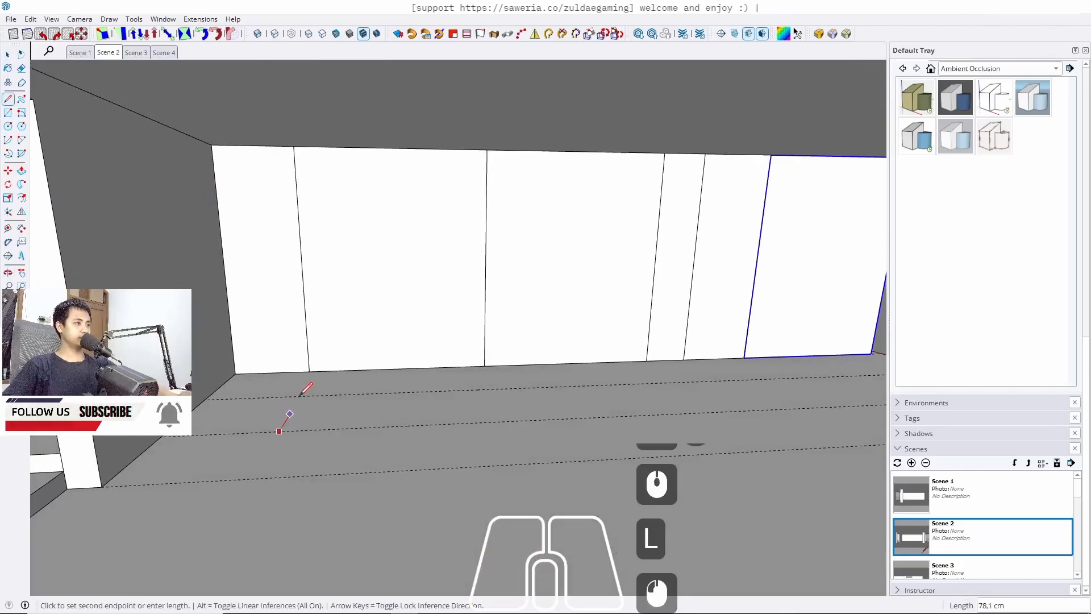
key(space)
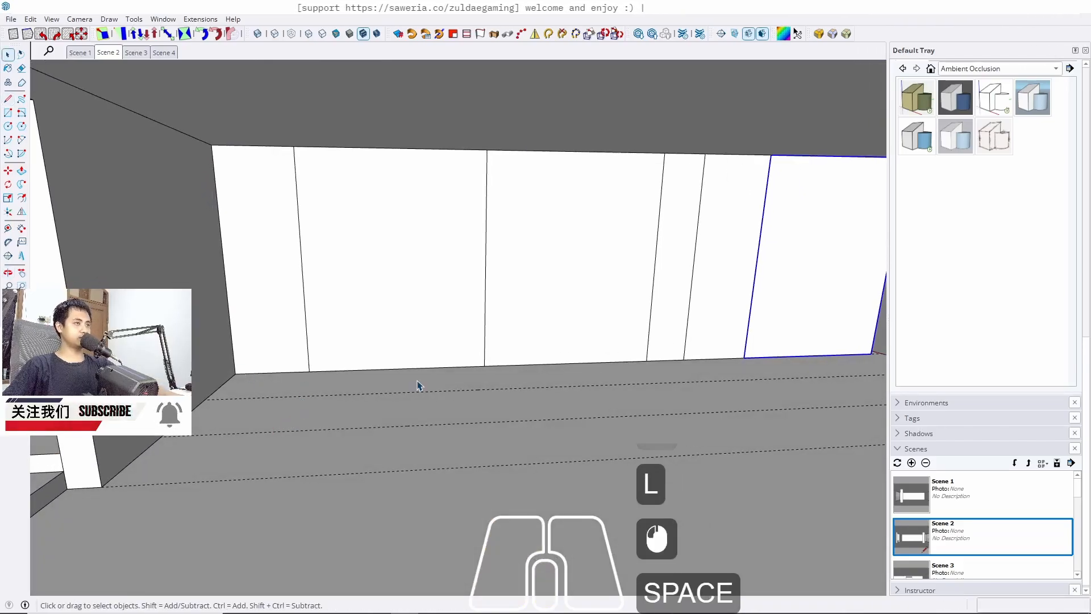
Add two floor guides perpendicular to the cabinet wall, aligned with two cabinet panel joints about 250 cm apart
middle_drag(418, 386, 216, 293)
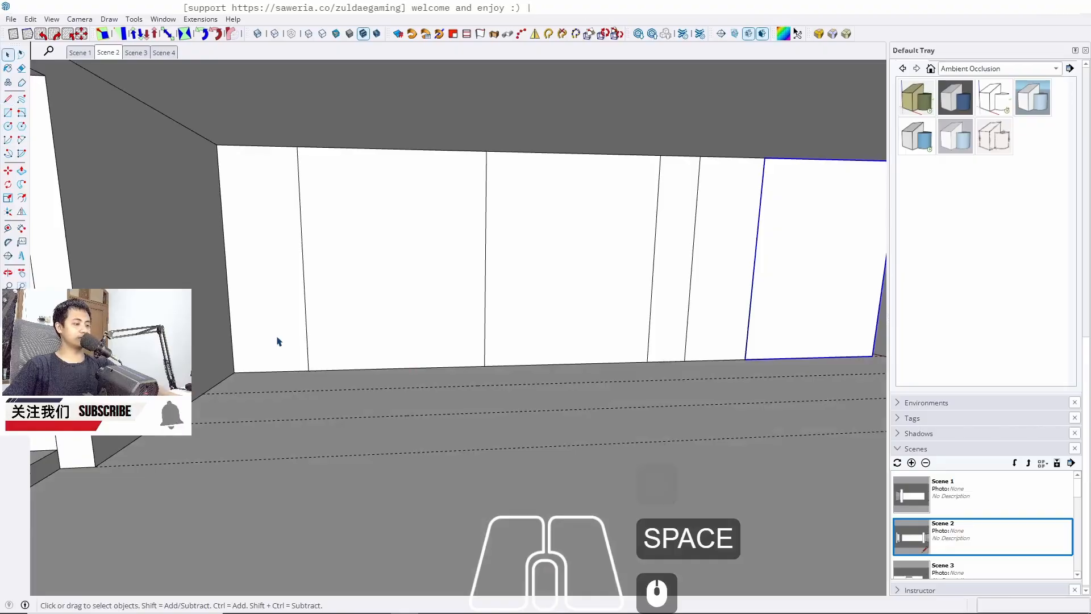
key(t)
scroll(192, 400, up, 3)
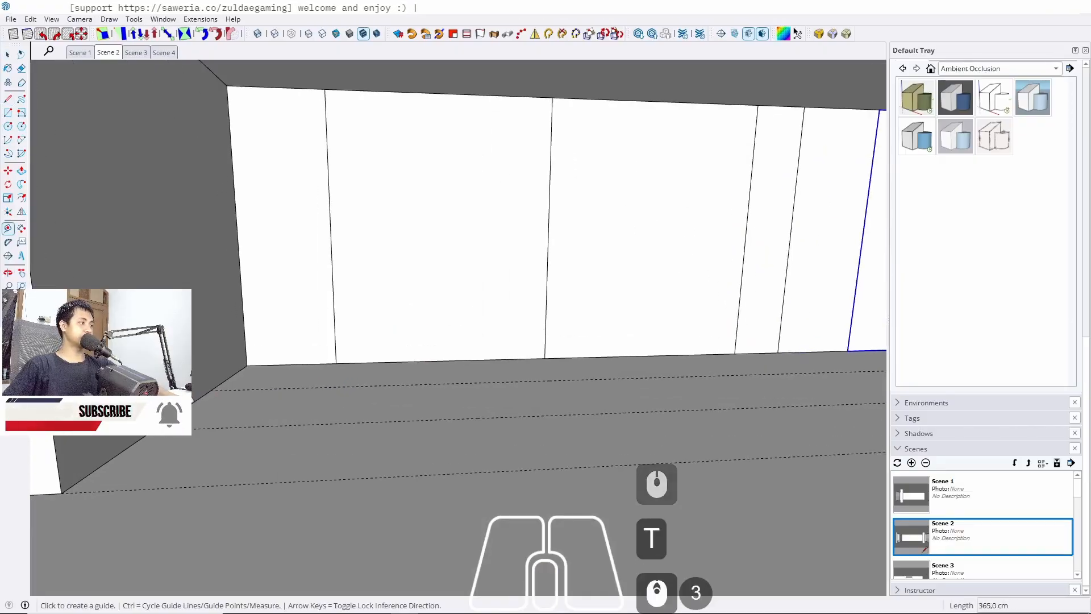
click(192, 400)
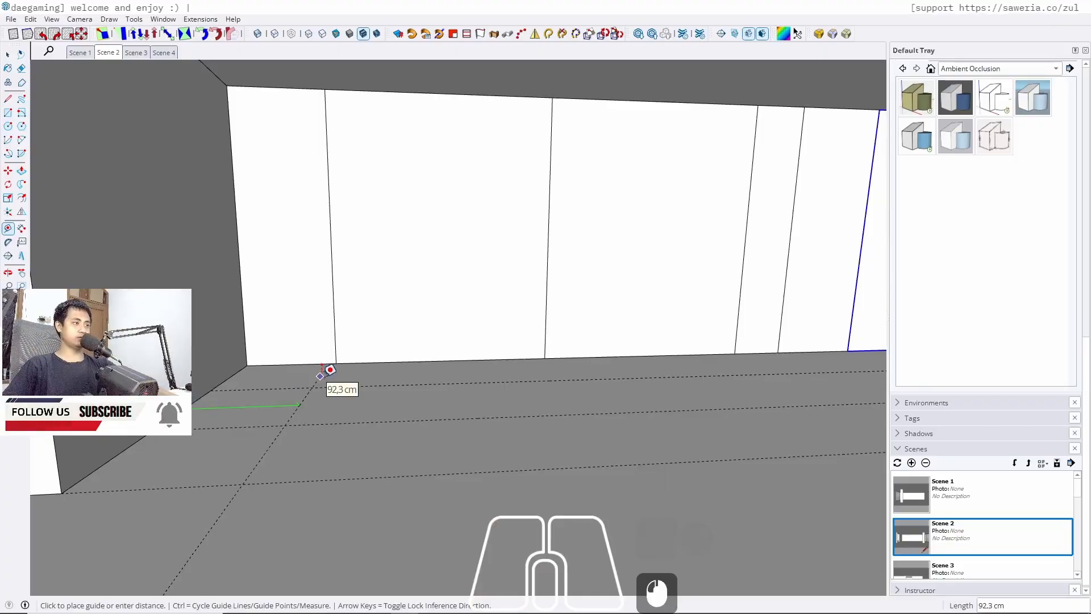
scroll(327, 367, down, 3)
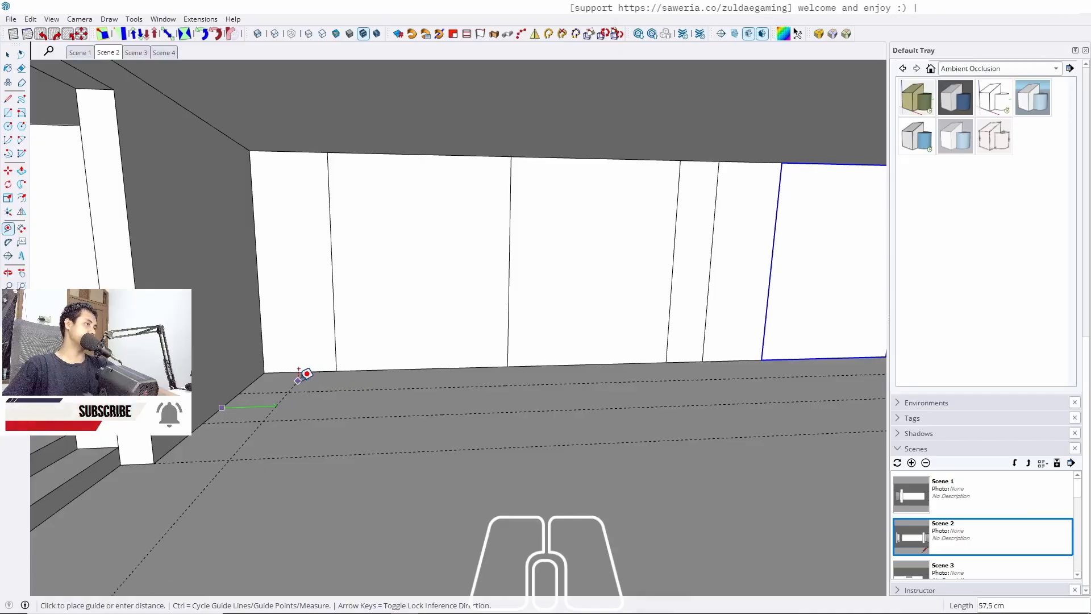
scroll(307, 374, down, 3)
scroll(316, 375, up, 3)
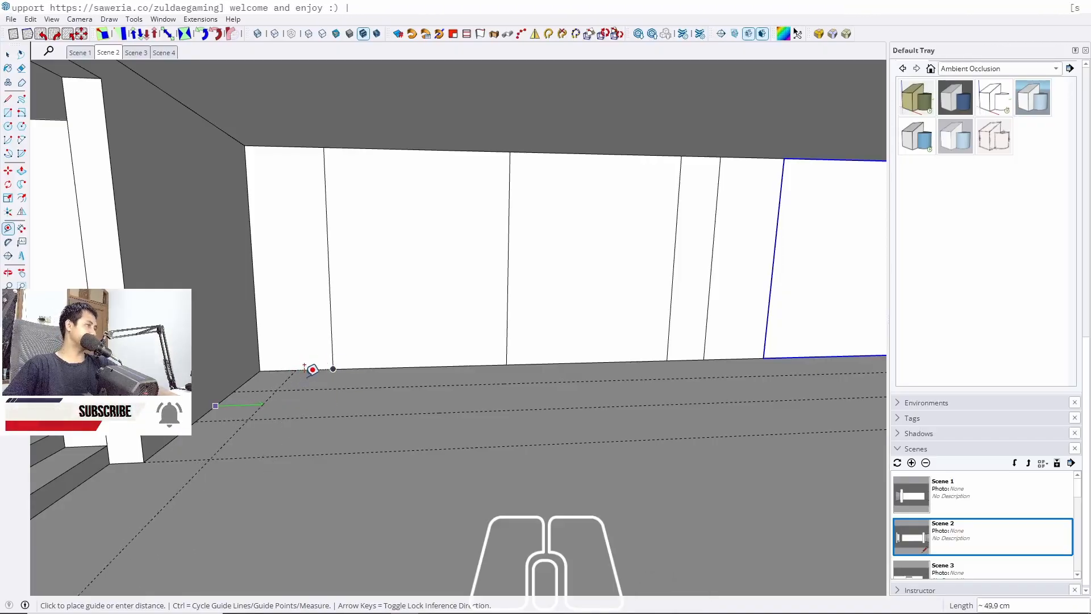
click(334, 358)
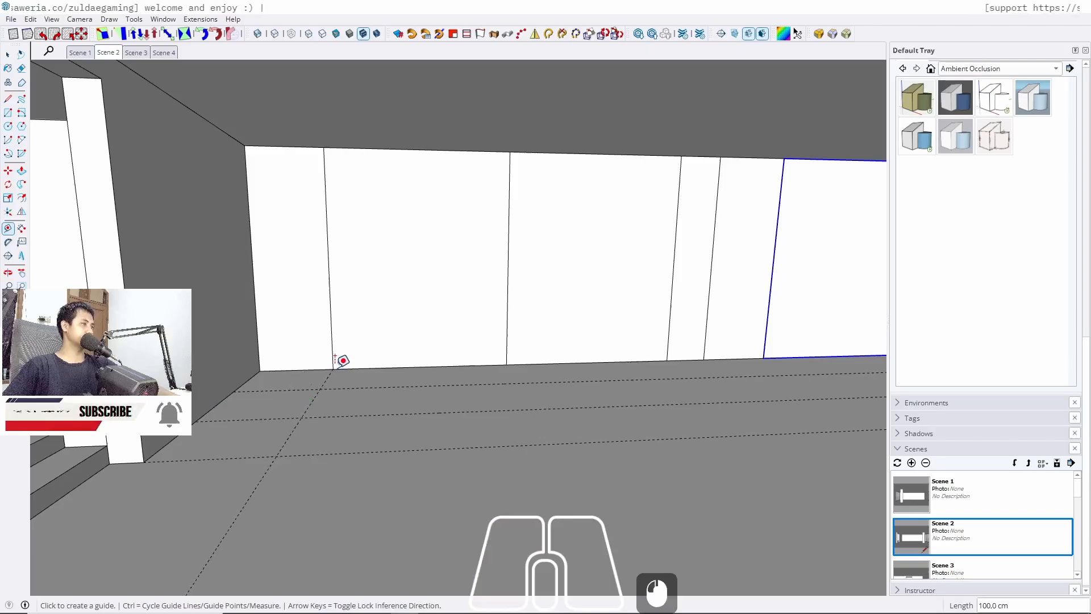
click(309, 404)
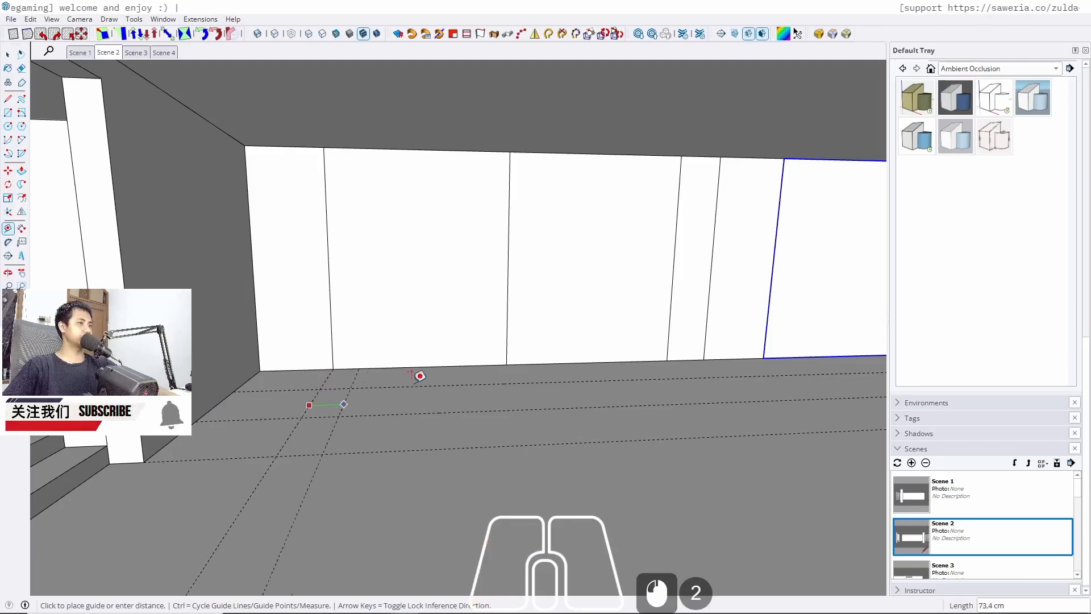
click(507, 364)
Draw a floor rectangle bounded by the cabinet wall's 100 cm guide and the two perpendicular guides
key(space)
middle_drag(421, 421, 409, 426)
key(r)
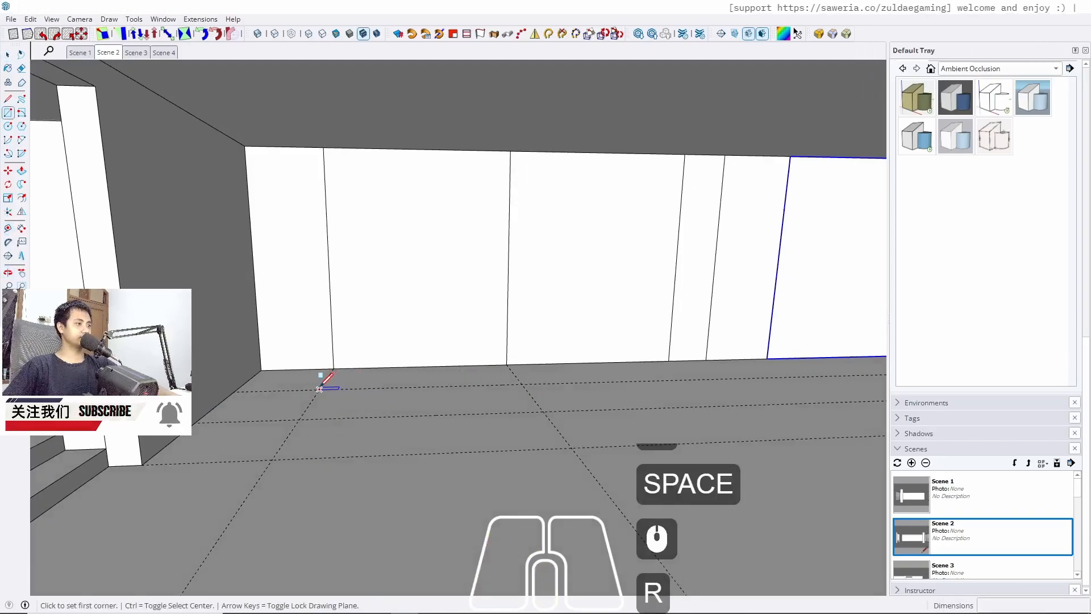
click(319, 388)
click(543, 410)
key(space)
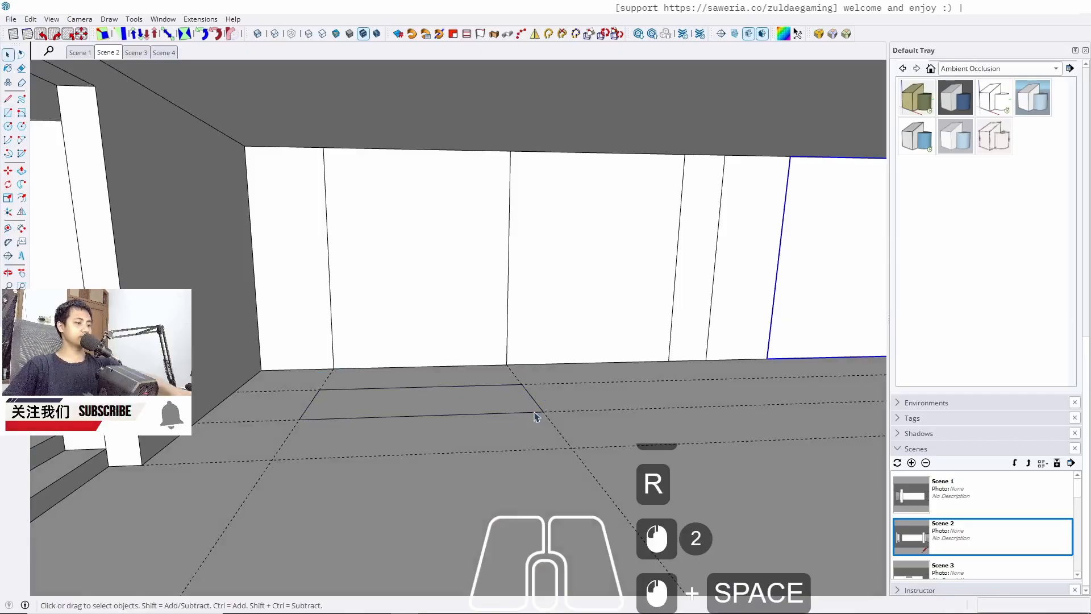
Push/pull the rectangle up 85 cm and group the resulting box
key(p)
click(502, 415)
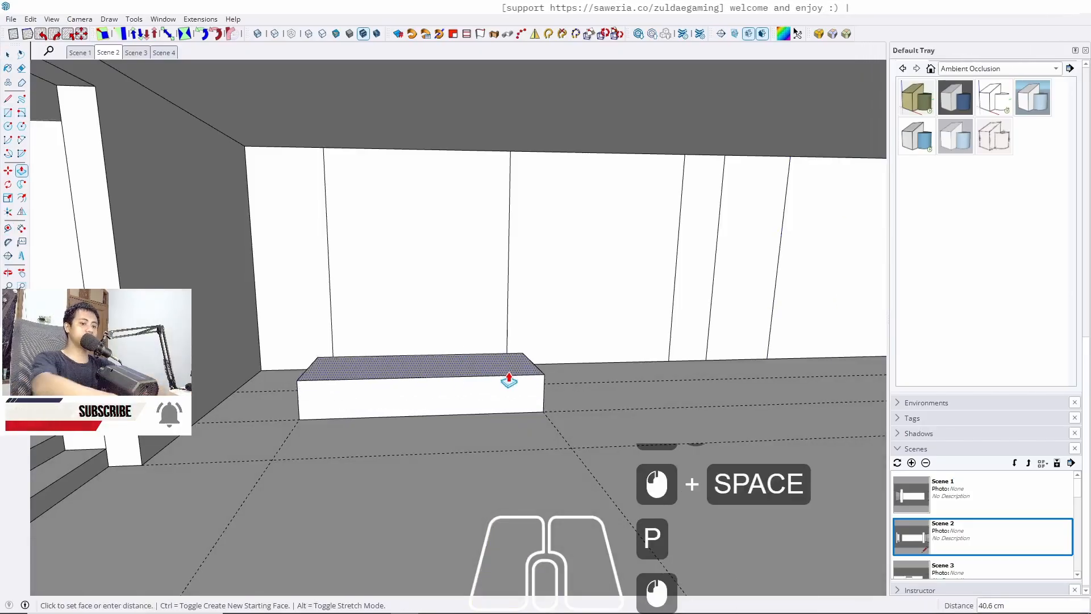
text(85)
key(Return)
key(space)
triple_click(510, 376)
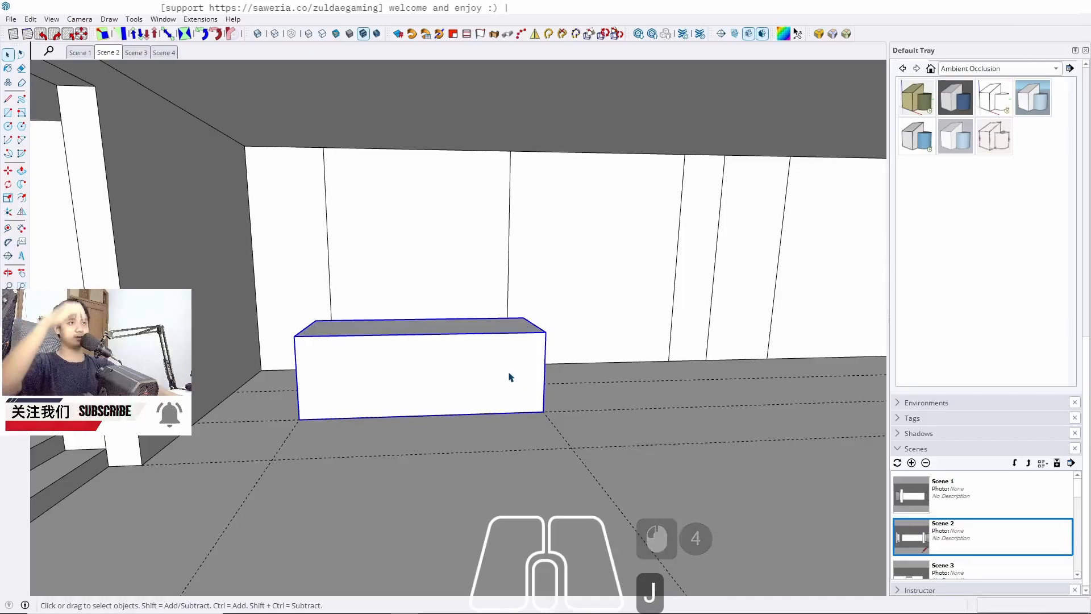
click(546, 331)
key(space)
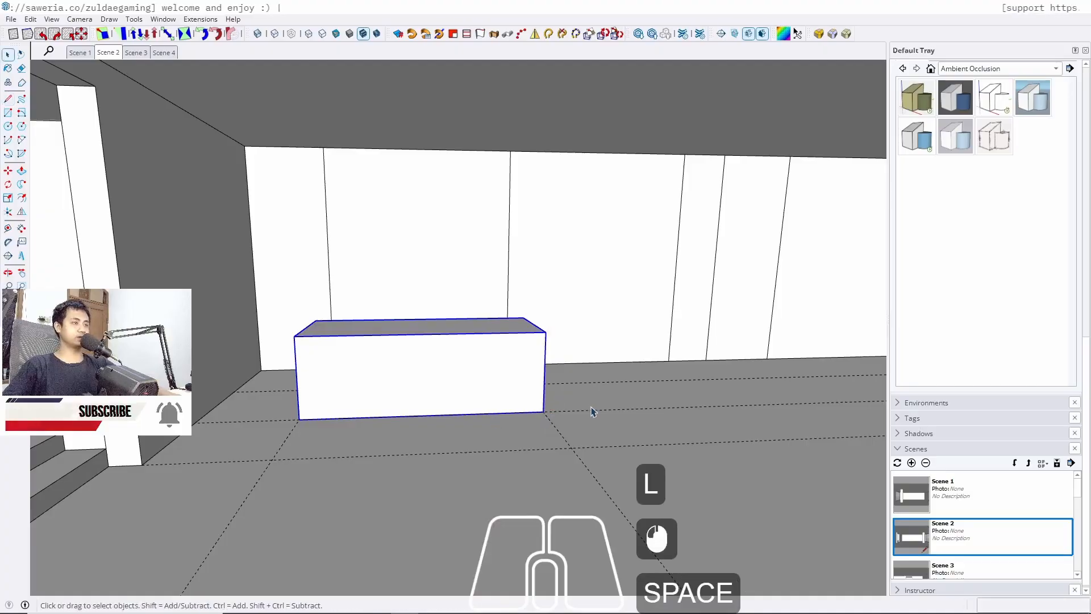
Draw a second floor rectangle about 221 × 100 cm beside the box, between the wall and the guide
shift+middle_drag(592, 409, 447, 444)
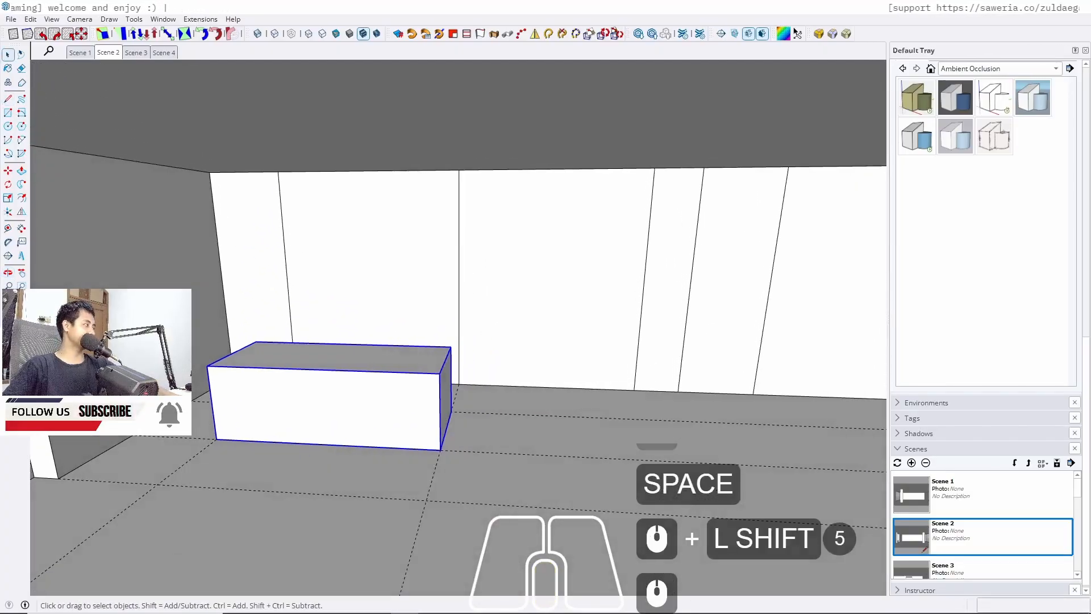
middle_drag(541, 422, 426, 404)
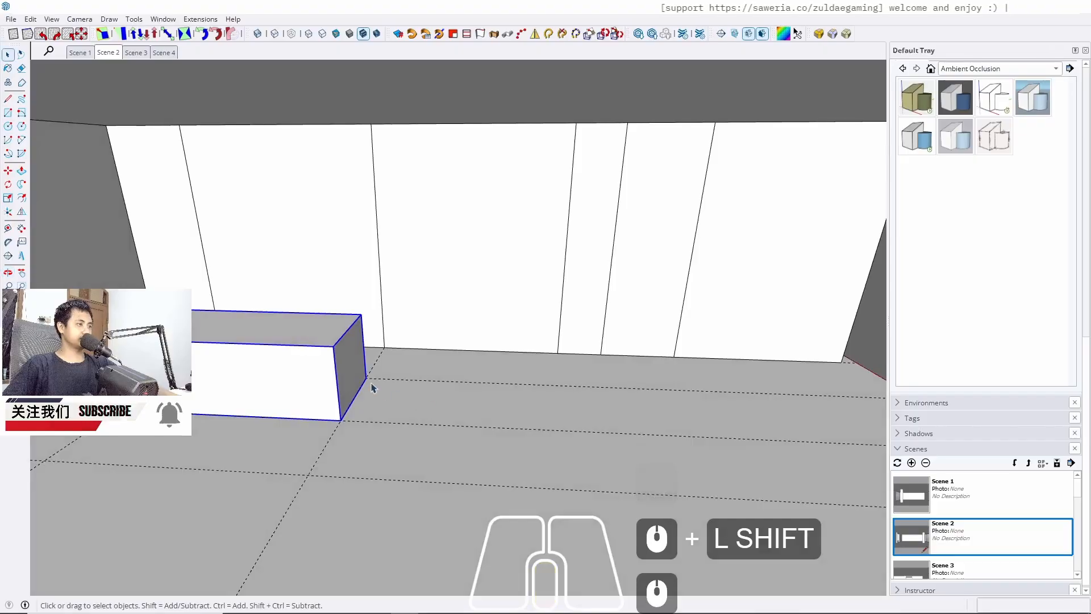
key(r)
scroll(369, 372, up, 4)
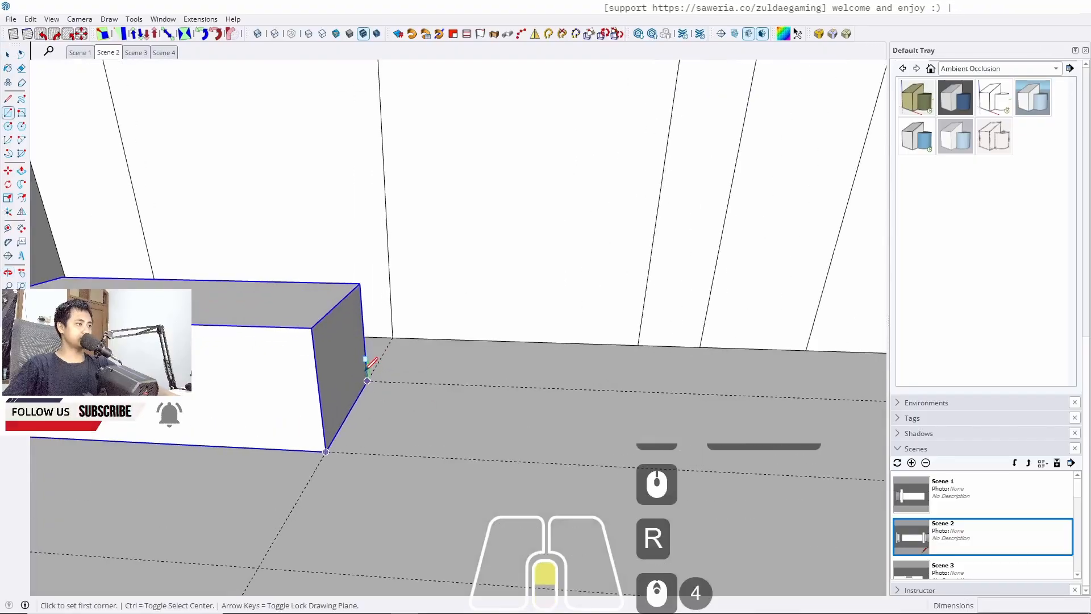
click(325, 452)
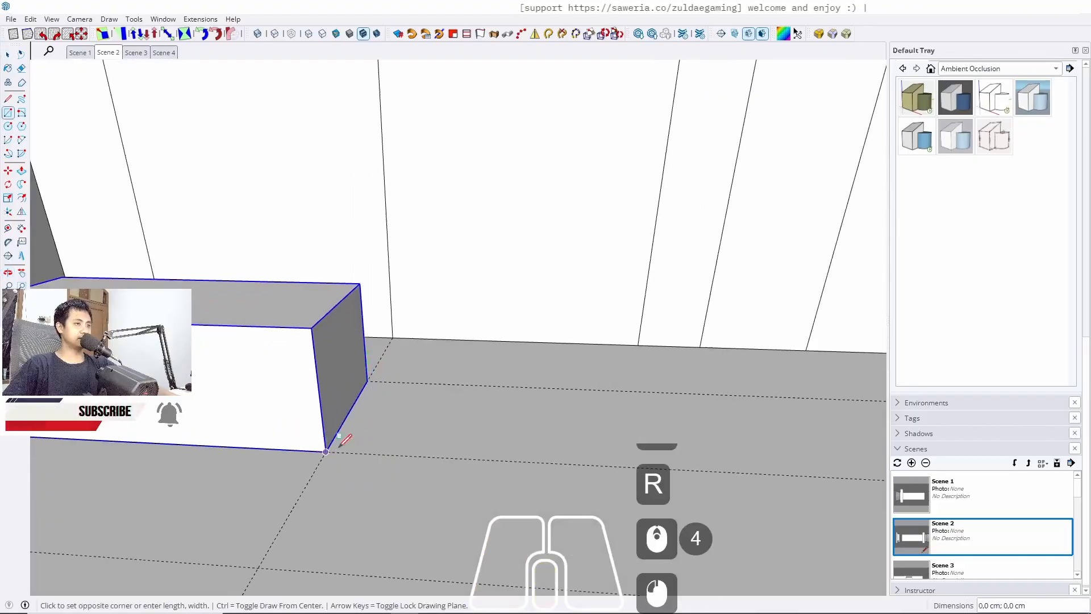
click(636, 391)
key(space)
Push/pull the second rectangle up 85 cm to match the first box's height
key(p)
drag(479, 426, 250, 313)
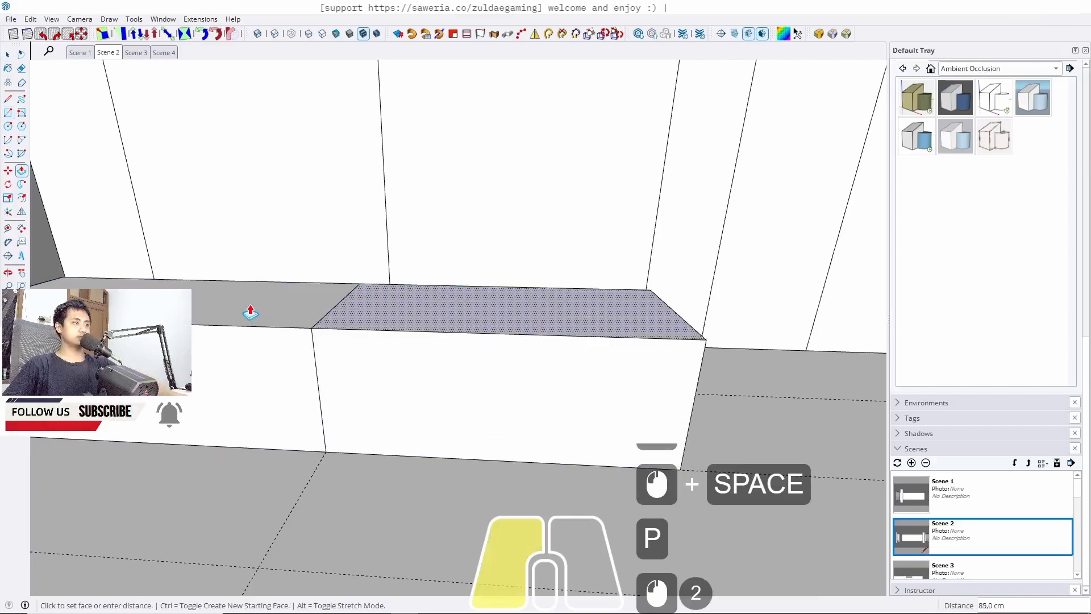
middle_drag(409, 392, 699, 343)
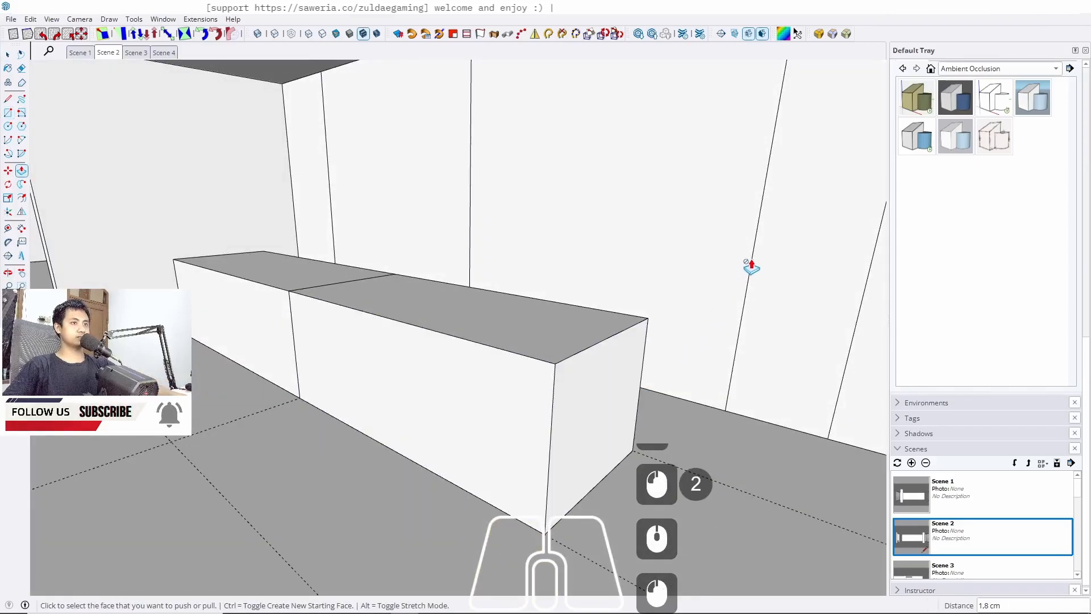
drag(597, 426, 739, 284)
key(space)
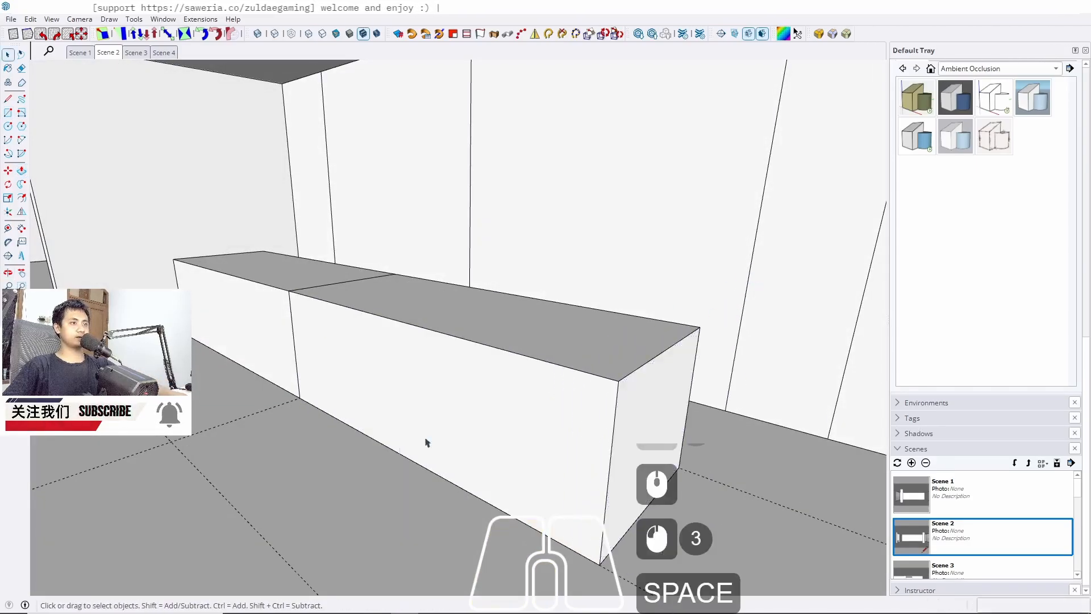
Group the second box
scroll(648, 409, down, 6)
shift+middle_drag(534, 404, 392, 398)
scroll(533, 412, down, 4)
scroll(468, 421, up, 3)
middle_drag(467, 419, 492, 409)
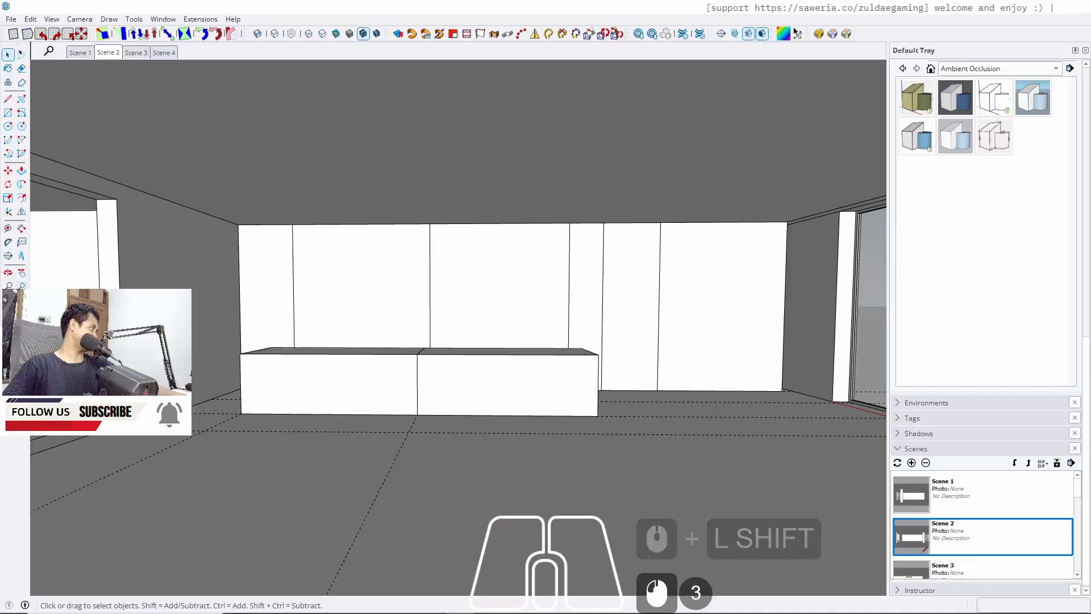
middle_drag(381, 353, 462, 398)
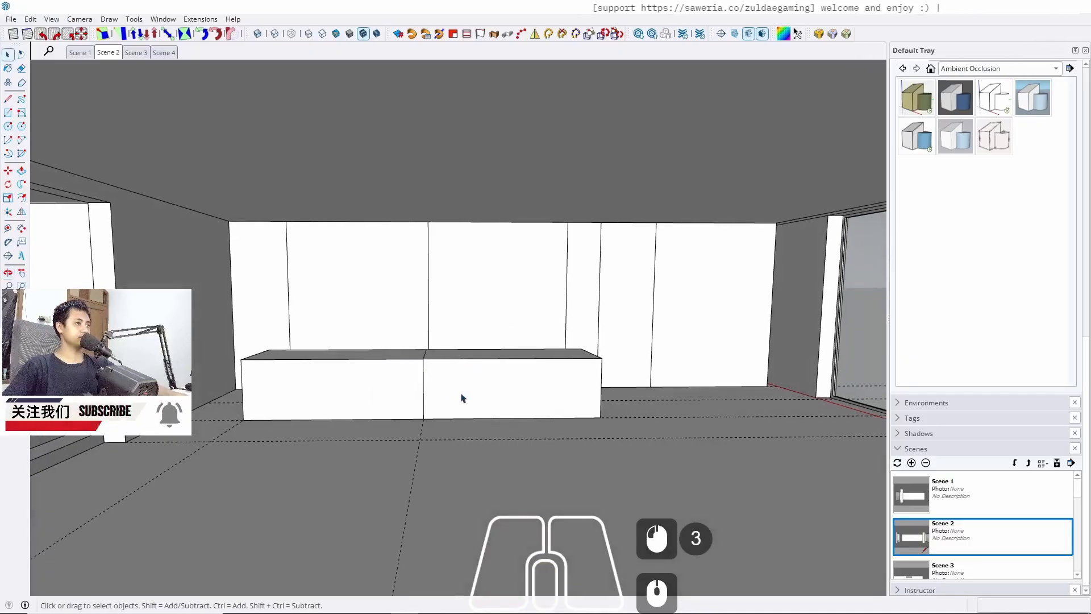
click(462, 398)
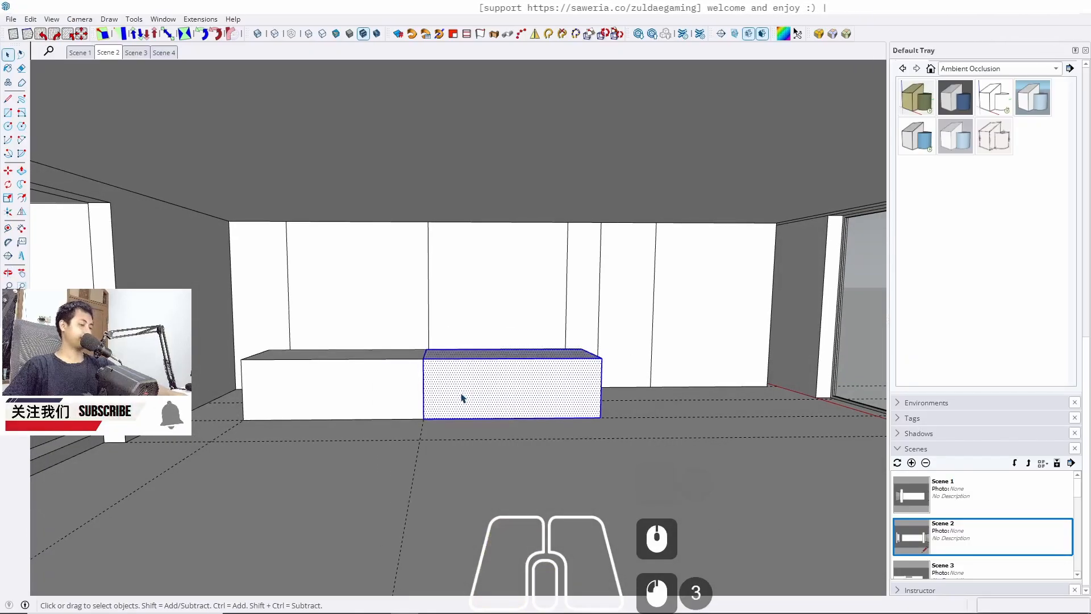
key(j)
shift+middle_drag(473, 373, 434, 378)
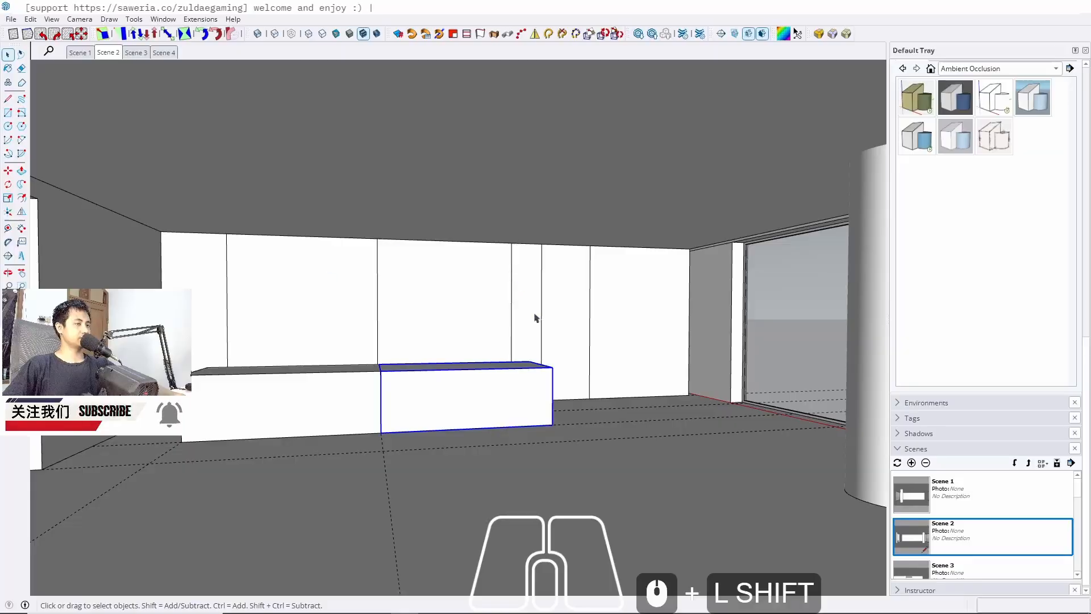
Reposition the Scene 1 section plane by moving it along the red axis
click(86, 55)
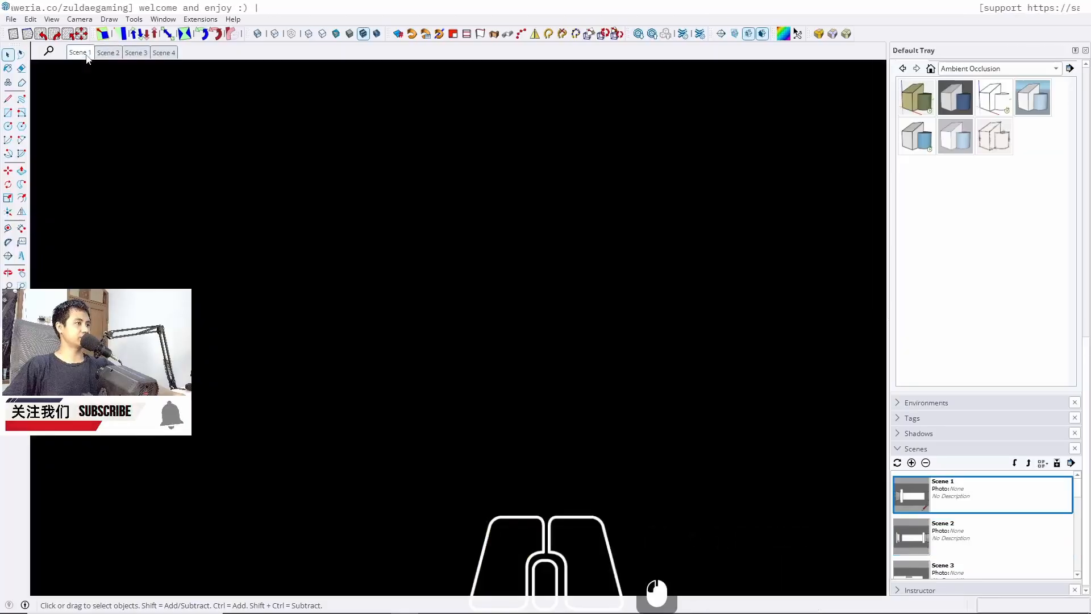
click(316, 230)
key(h)
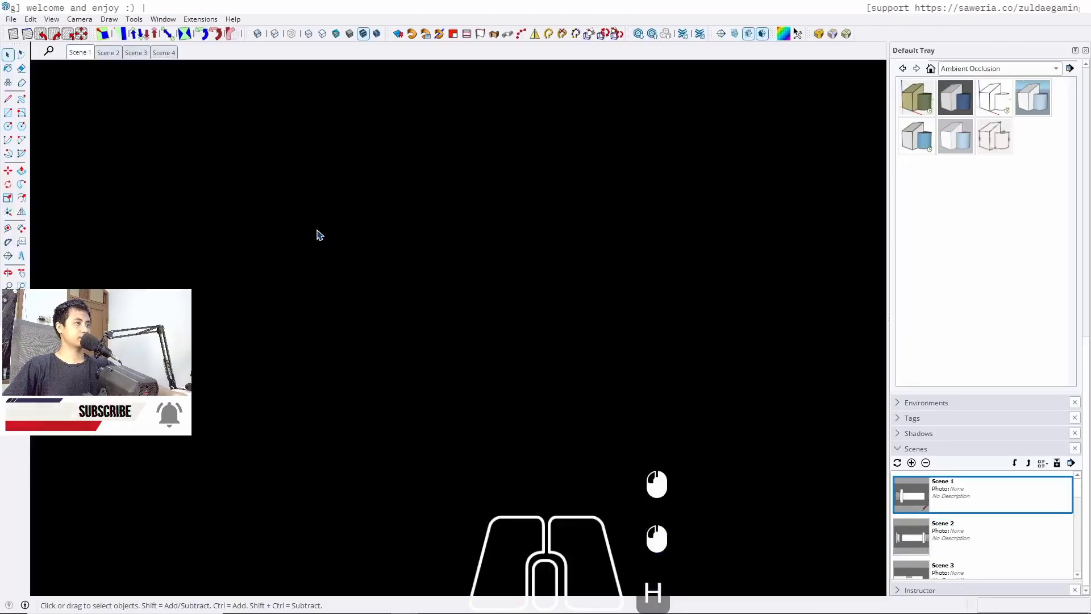
click(373, 253)
key(h)
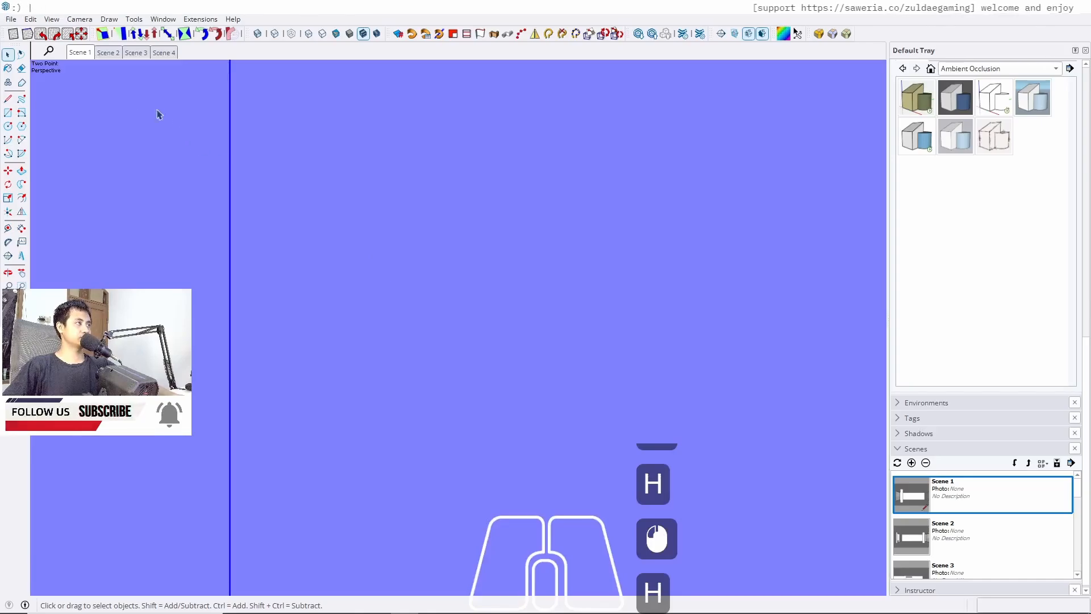
scroll(546, 380, down, 20)
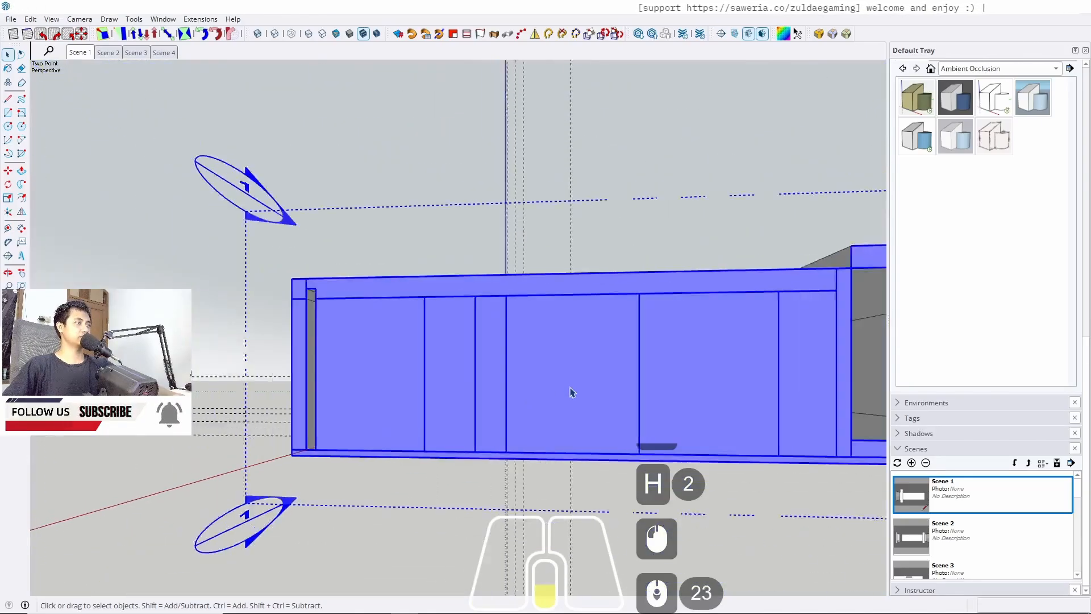
middle_drag(672, 416, 645, 523)
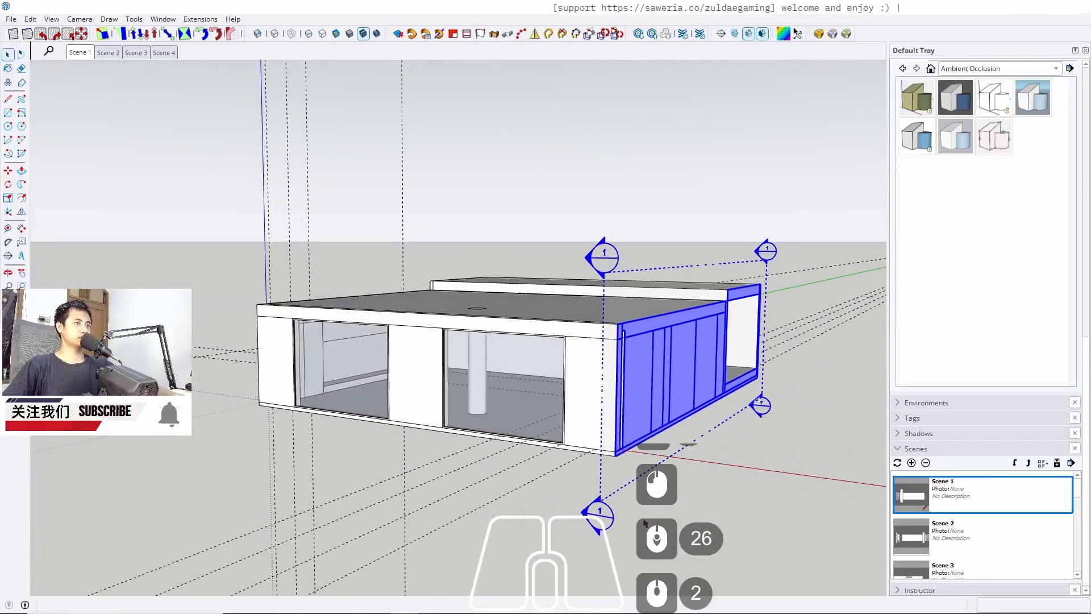
click(624, 477)
key(m)
click(606, 488)
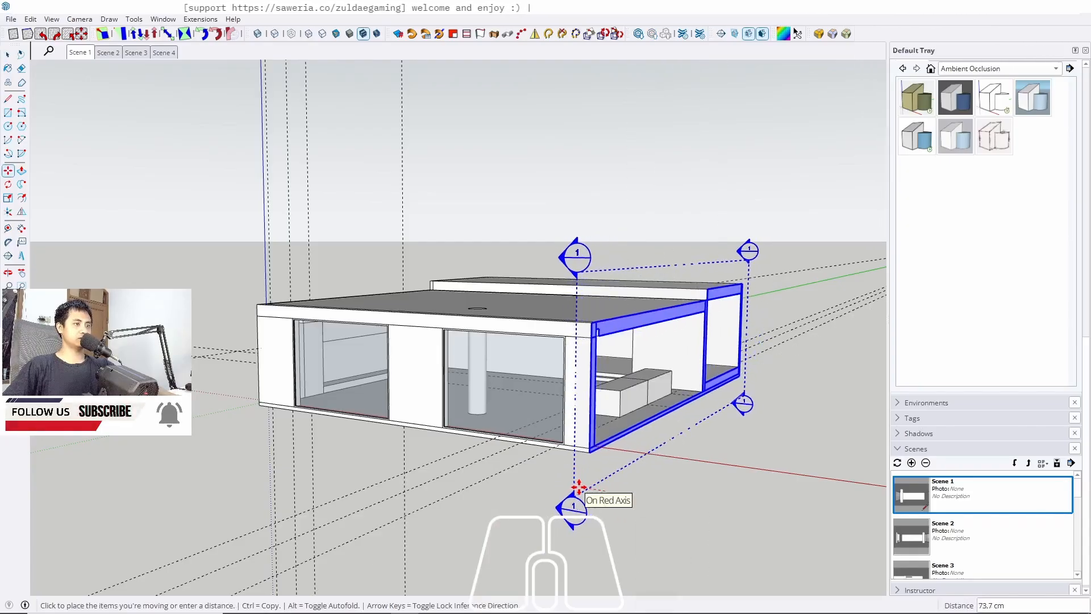
key(space)
click(73, 56)
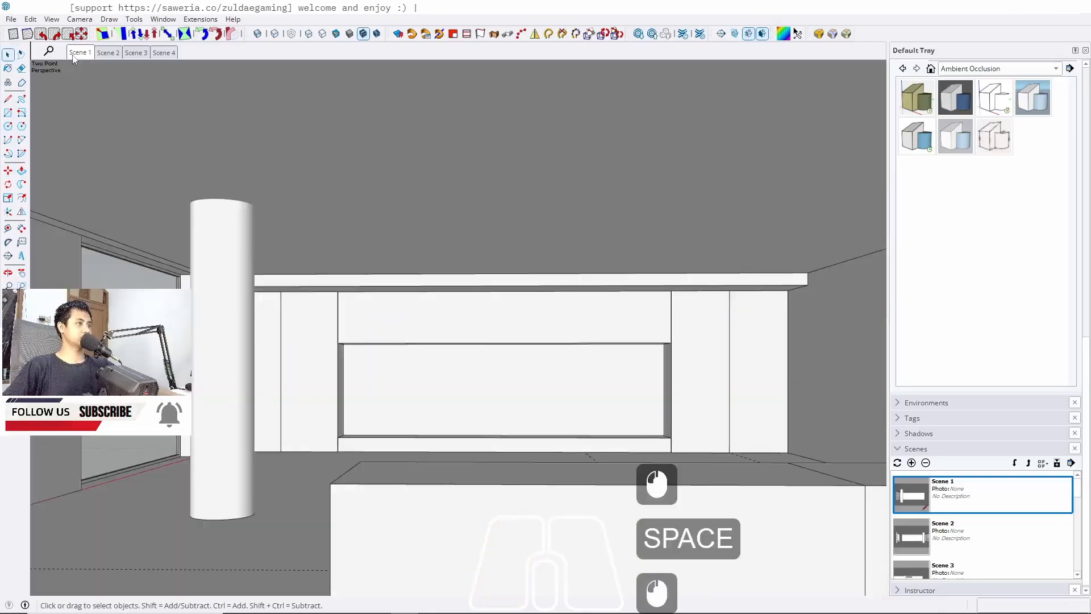
Move the Scene 1 section plane a second time along the red axis
scroll(616, 302, down, 19)
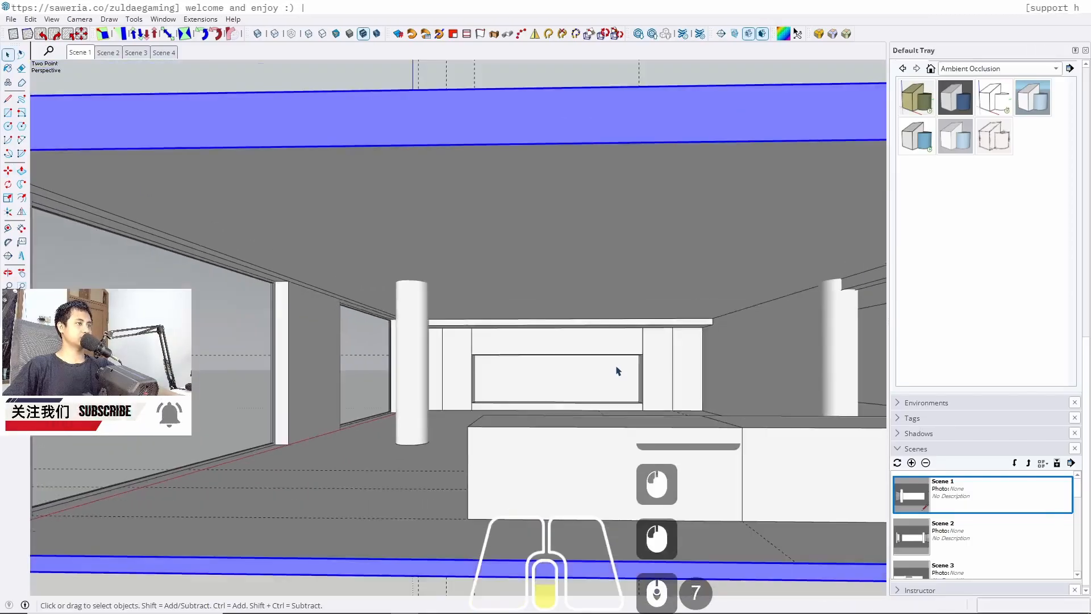
middle_drag(616, 302, 519, 457)
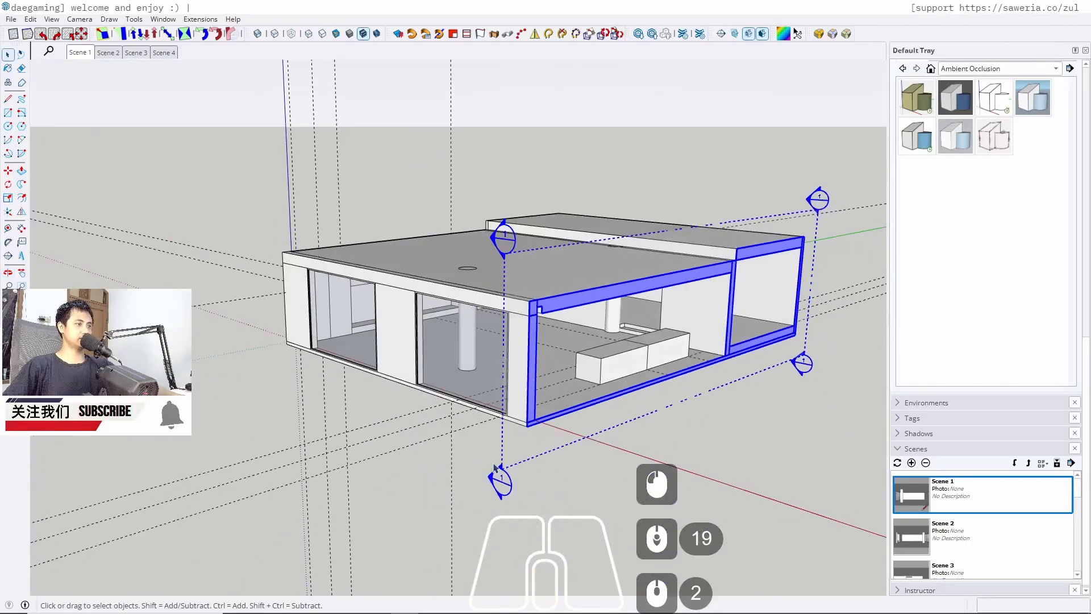
key(m)
click(519, 456)
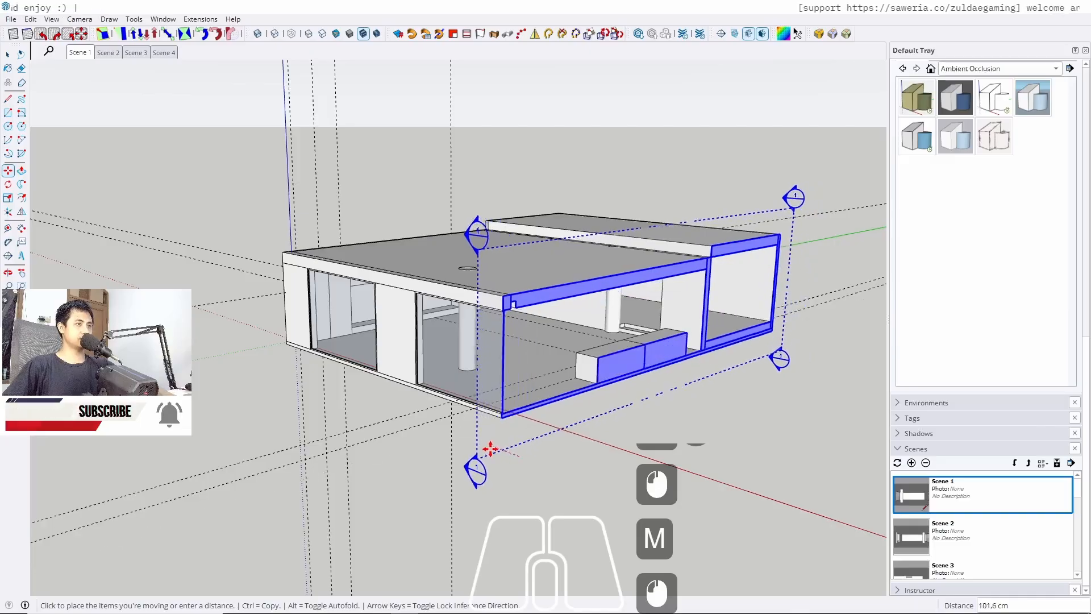
key(space)
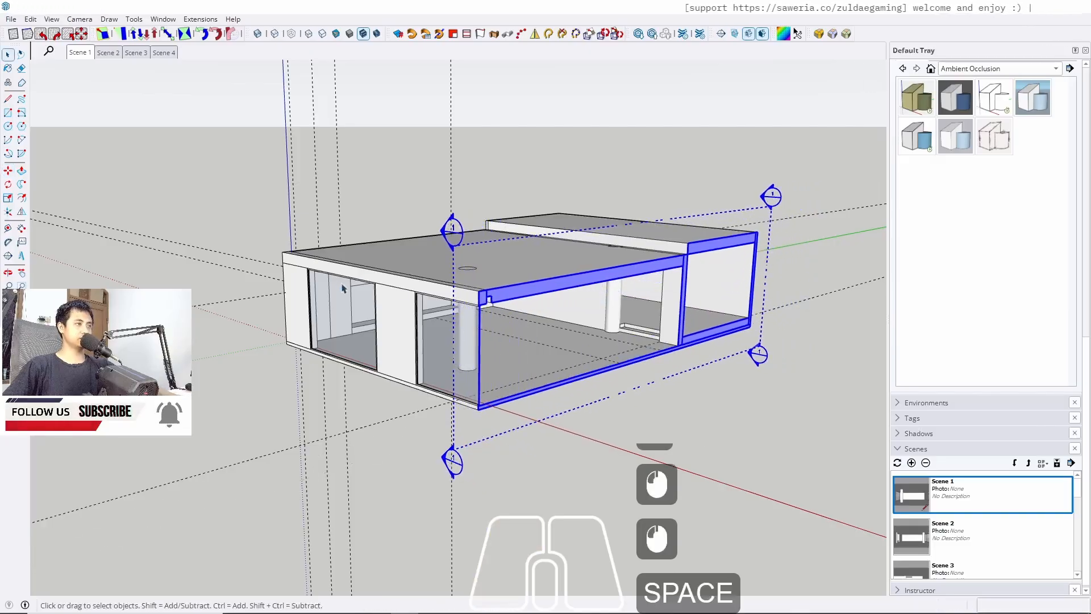
middle_drag(470, 440, 439, 309)
click(81, 54)
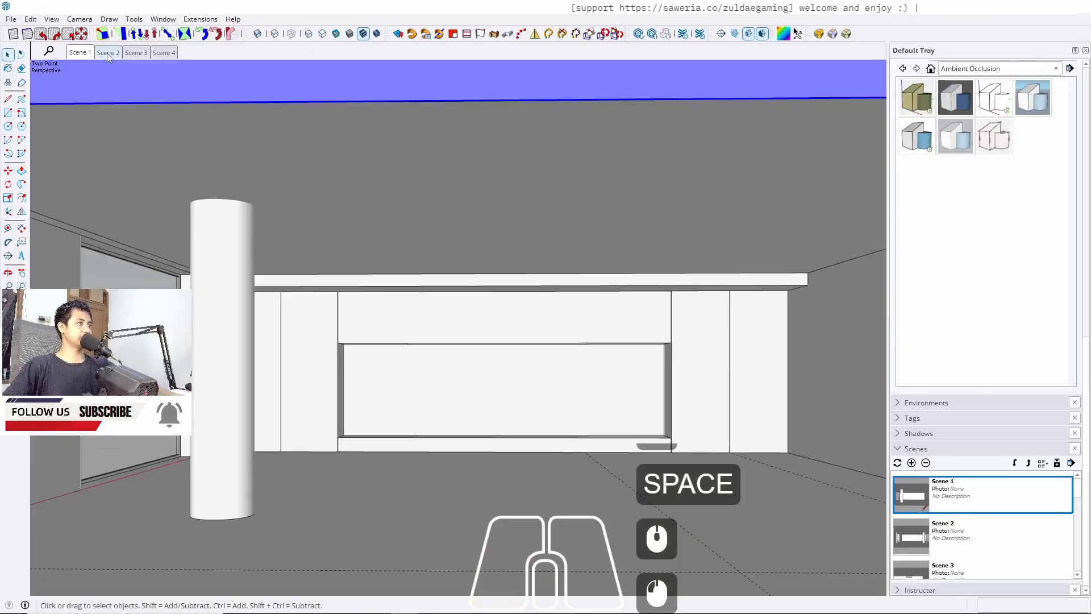
Make section planes visible and move the Scene 2 section plane along the red axis
click(108, 53)
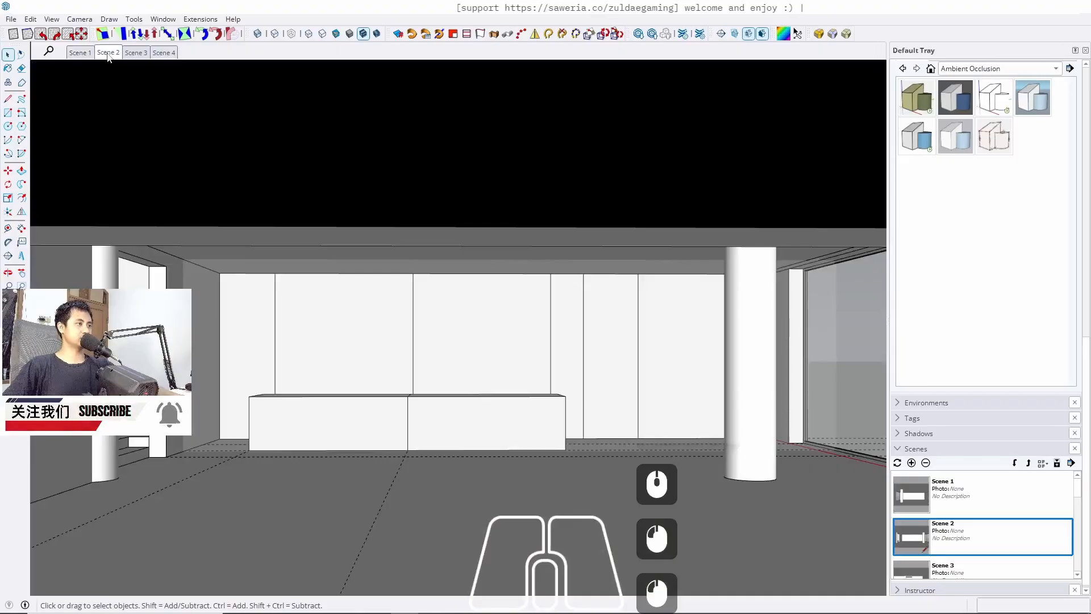
scroll(506, 462, down, 18)
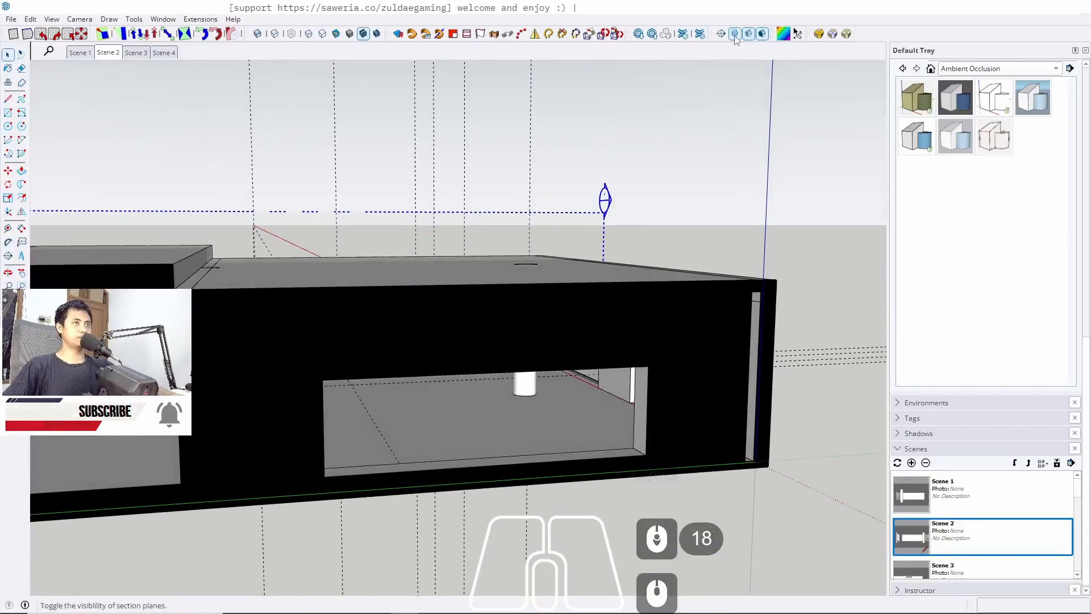
click(735, 34)
scroll(742, 341, down, 12)
middle_drag(604, 445, 655, 334)
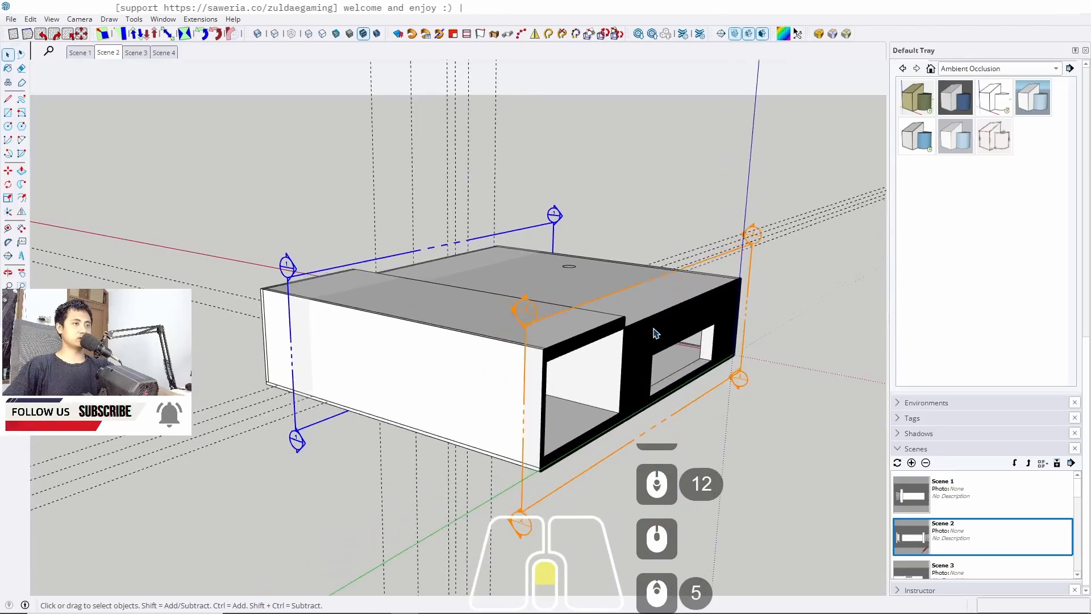
click(541, 496)
key(m)
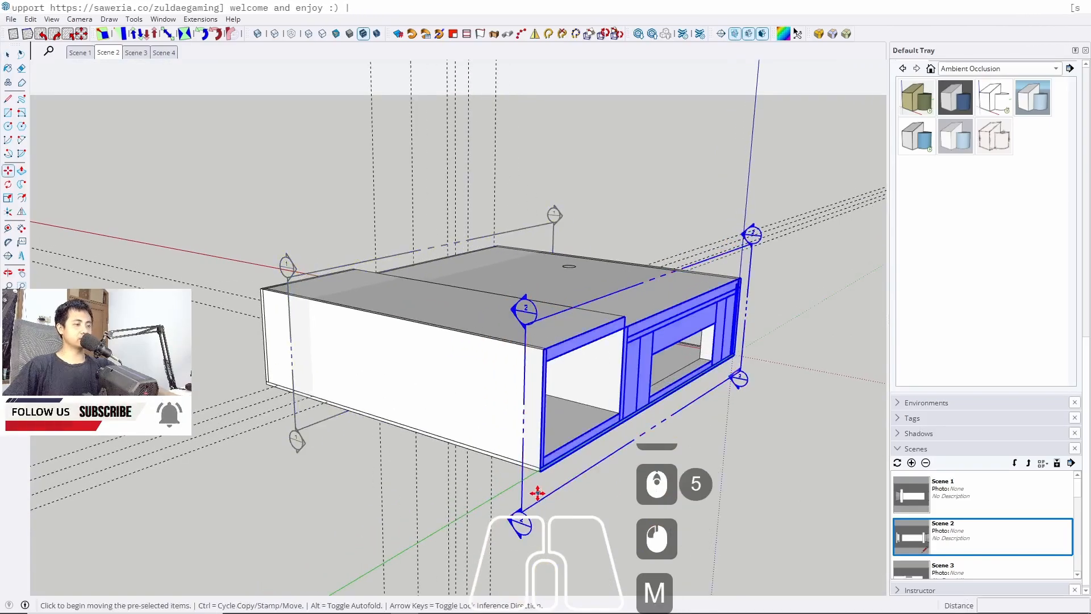
click(539, 495)
click(514, 492)
key(space)
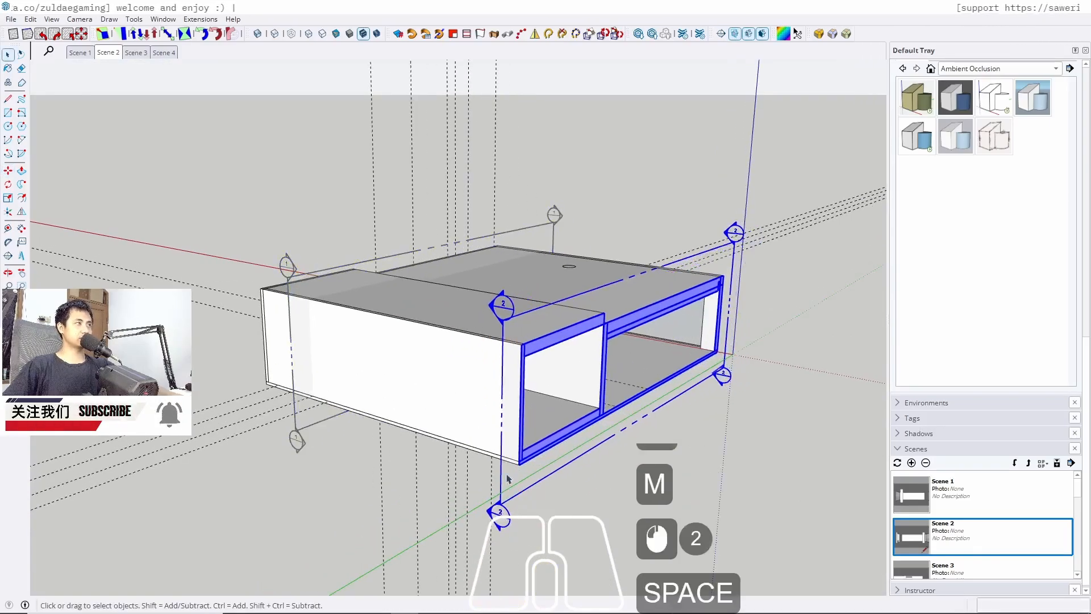
Cycle through the scenes to check each section view
click(134, 53)
click(167, 53)
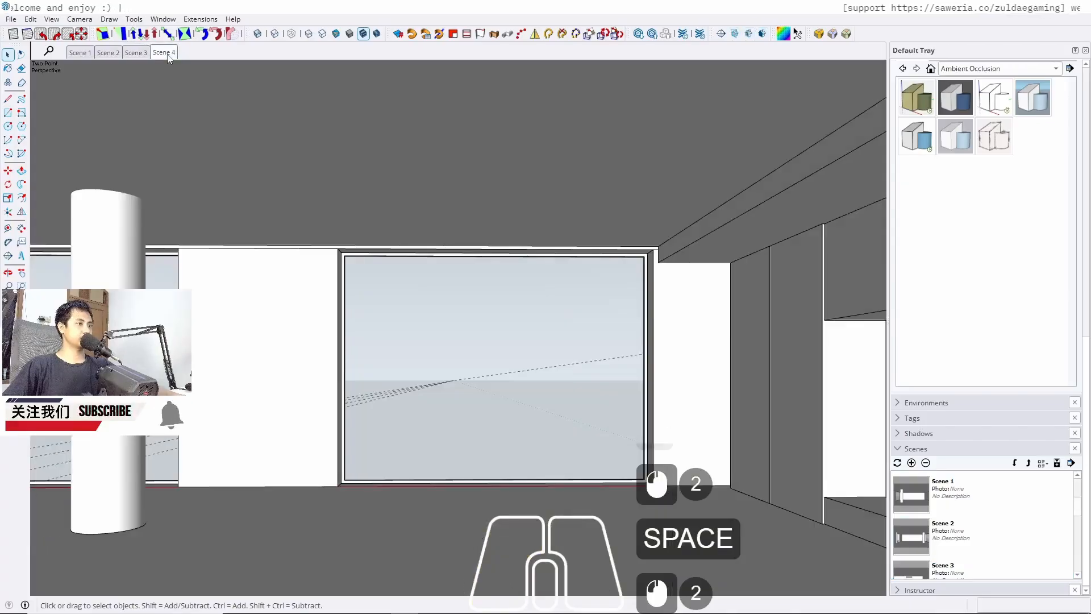
key(shift+g)
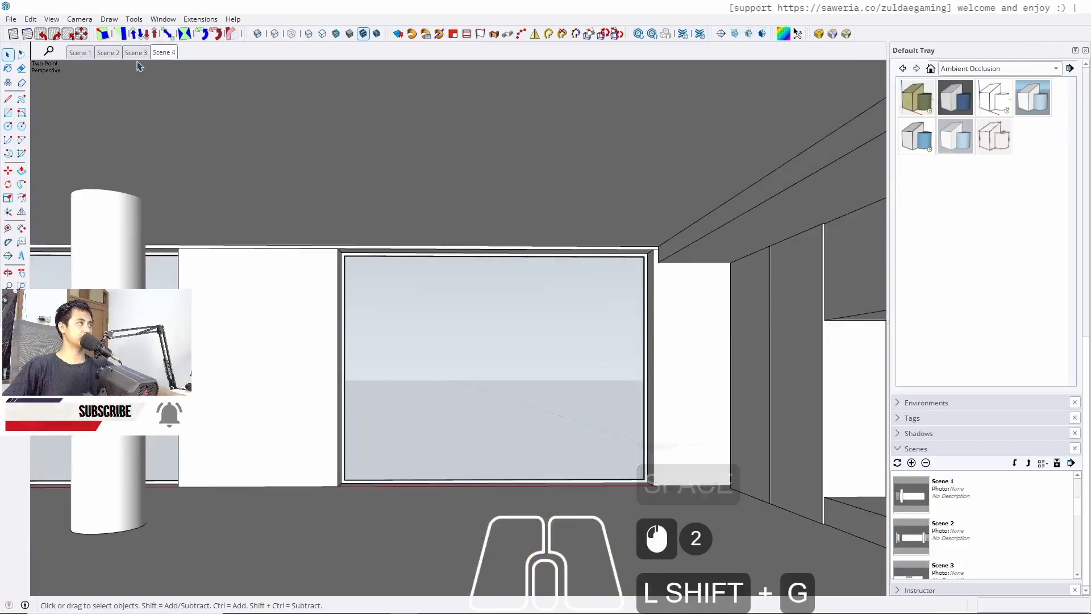
click(81, 54)
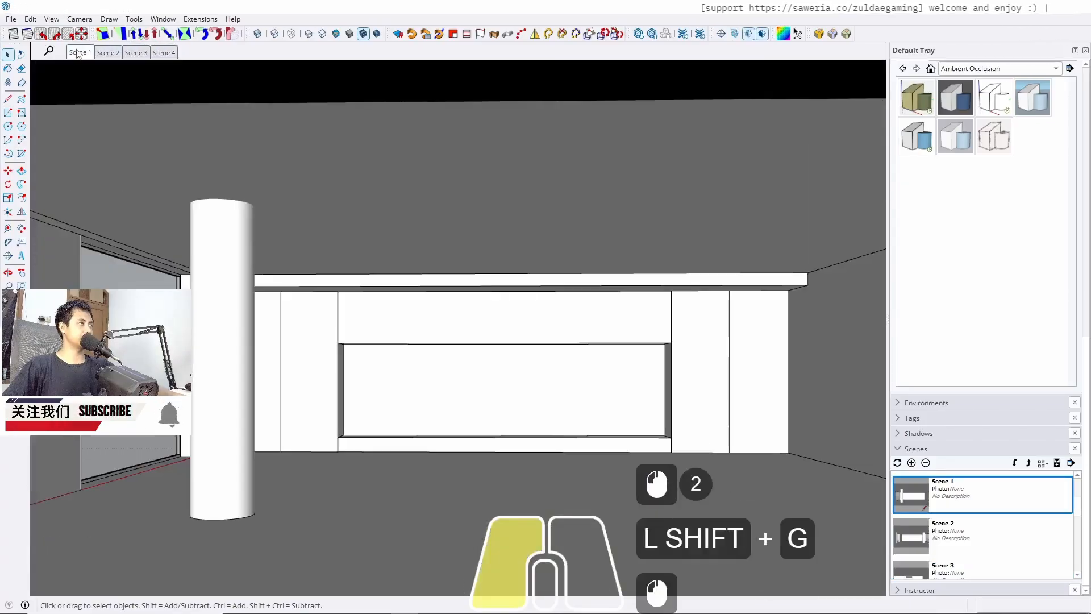
click(122, 55)
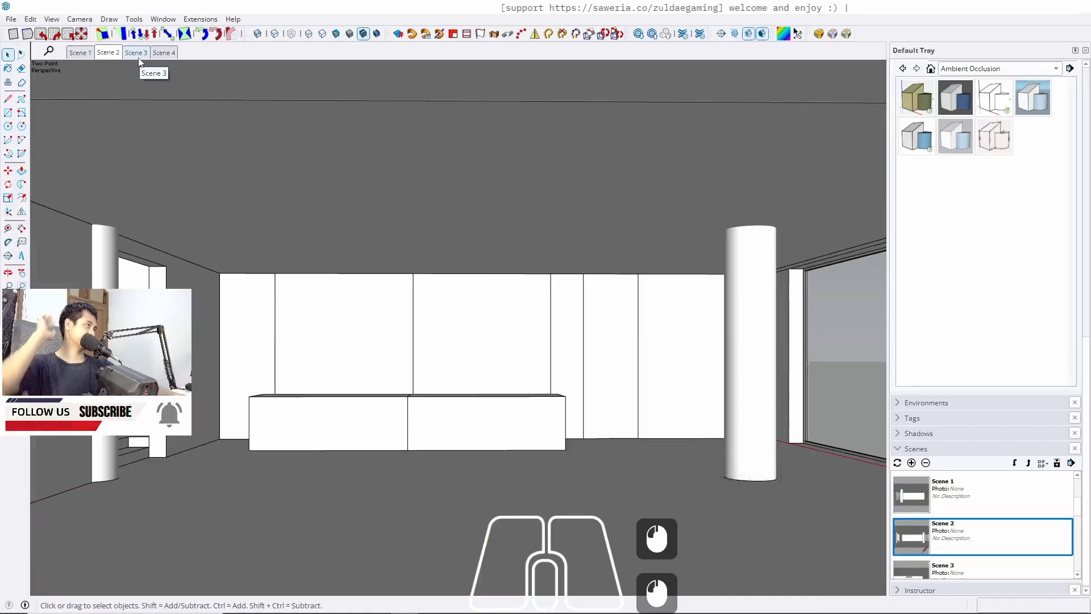
click(78, 54)
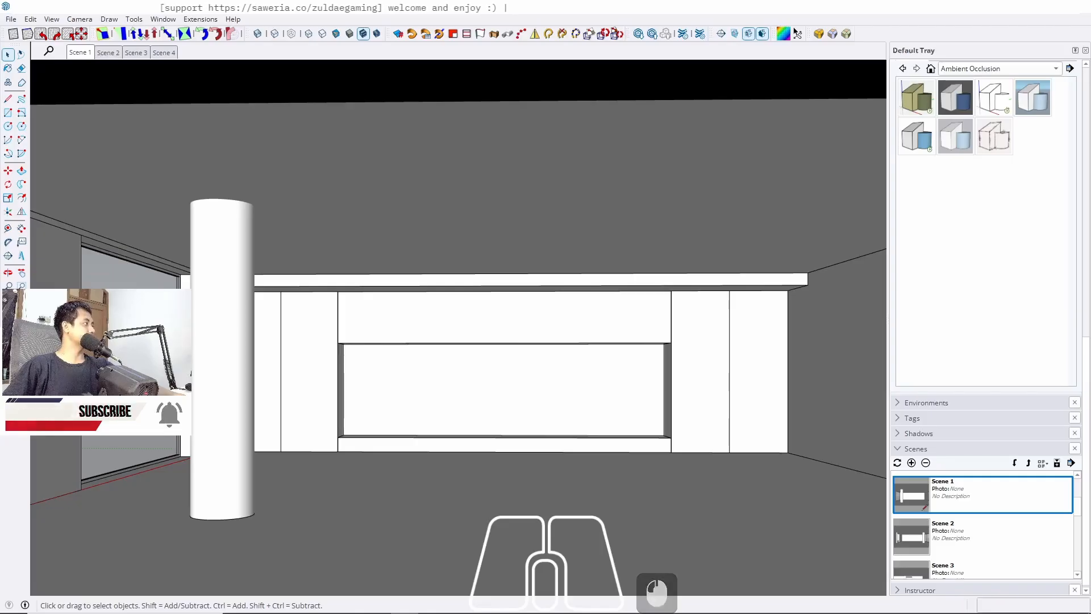
Inside the tall cabinet group, copy the bottom edge of the front 10 cm upward
scroll(331, 385, up, 5)
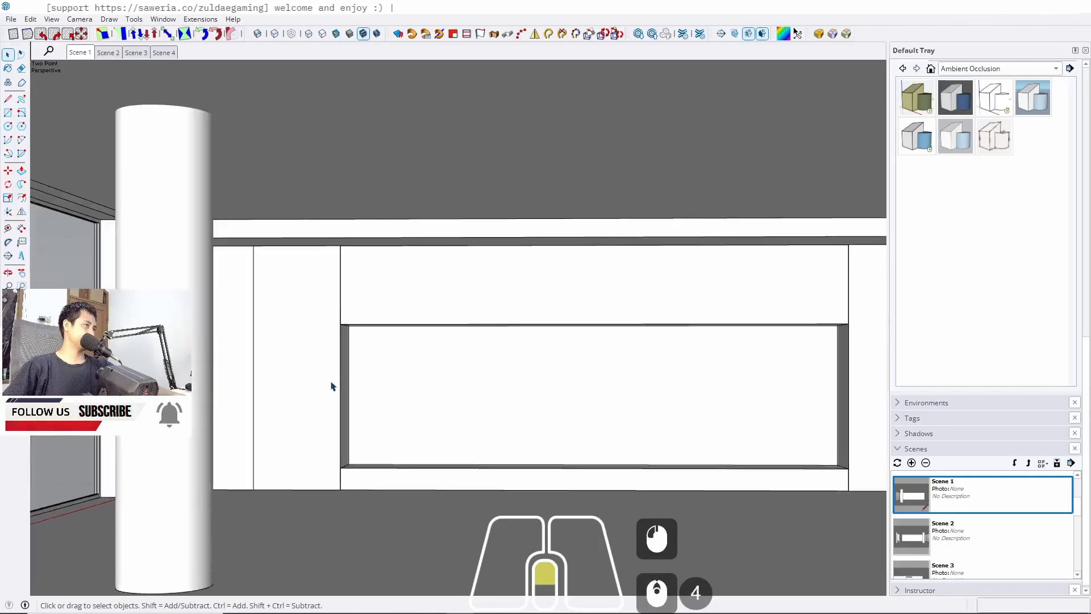
middle_drag(312, 390, 346, 347)
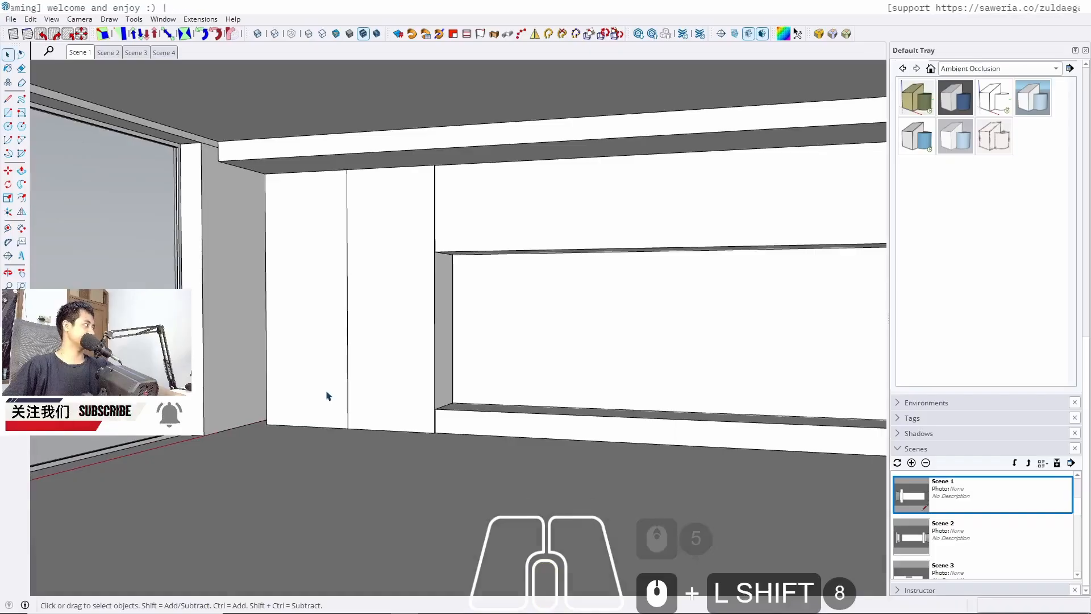
middle_drag(359, 400, 416, 285)
scroll(318, 421, up, 6)
double_click(322, 414)
double_click(323, 413)
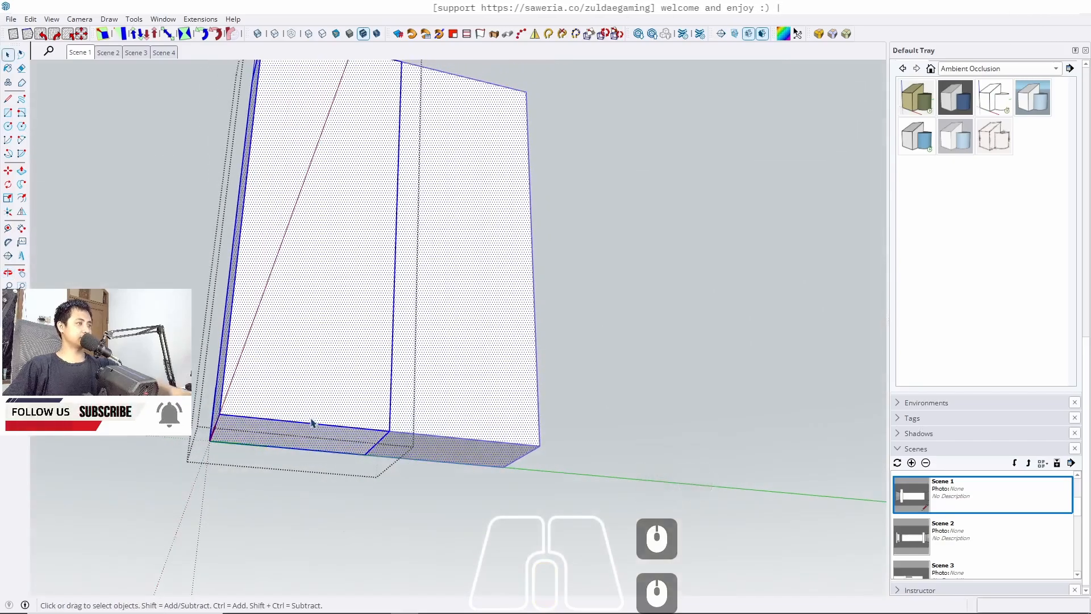
middle_drag(312, 423, 336, 444)
key(m)
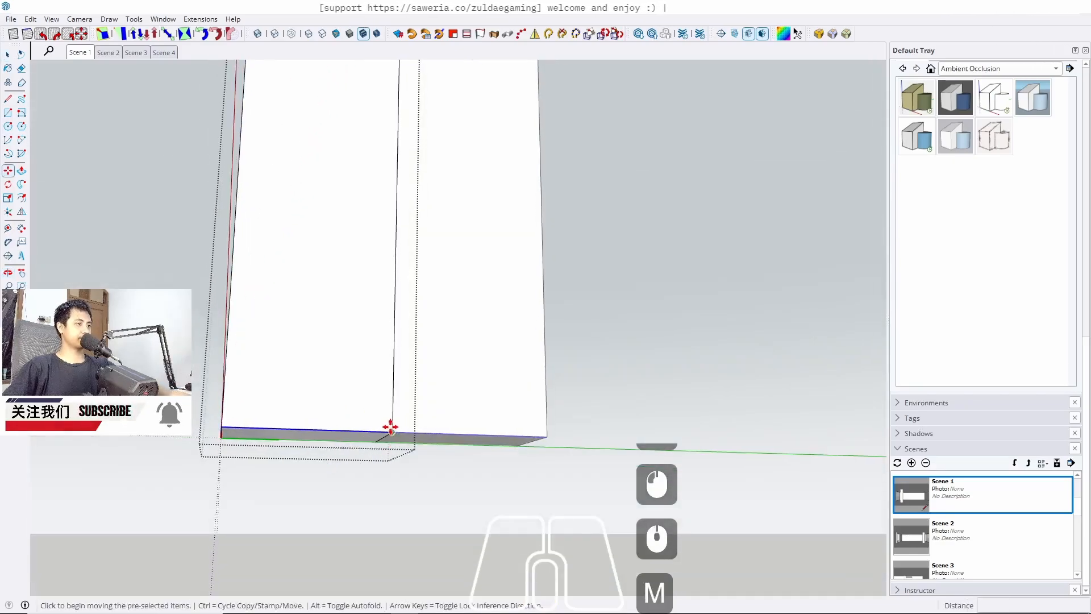
ctrl+click(390, 427)
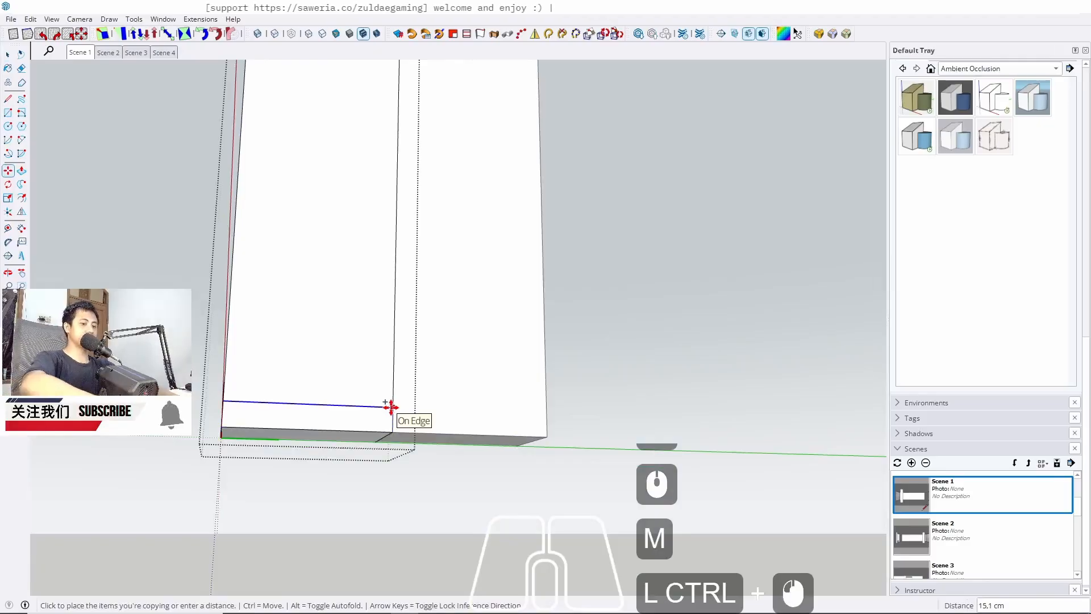
text(10)
key(Return)
key(space)
middle_drag(390, 407, 329, 455)
key(Escape)
Move the copied line 5 cm along the blue axis
scroll(398, 380, up, 6)
click(77, 52)
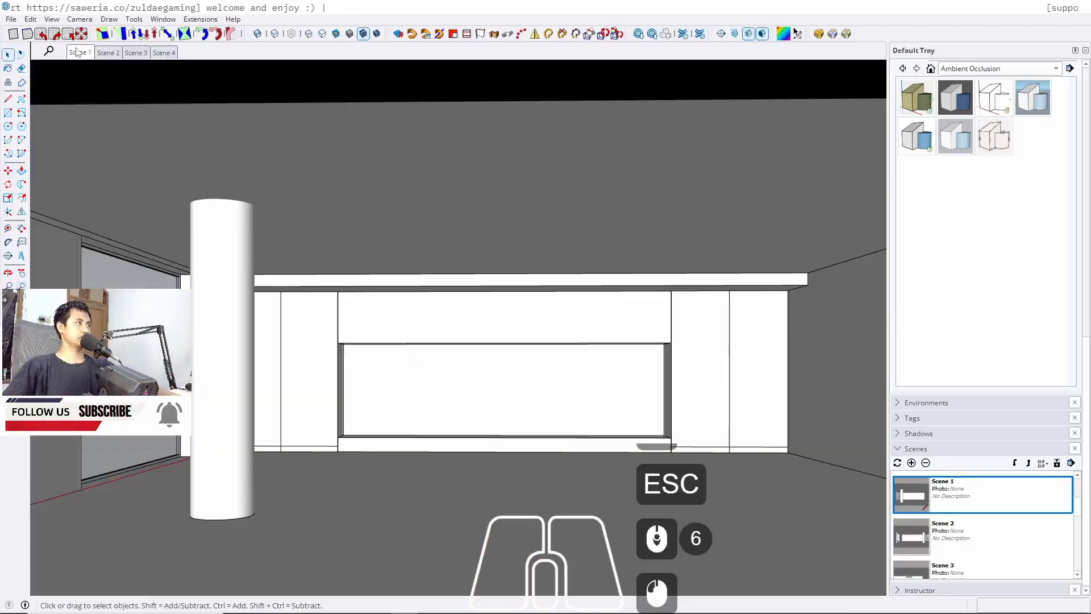
scroll(297, 438, up, 16)
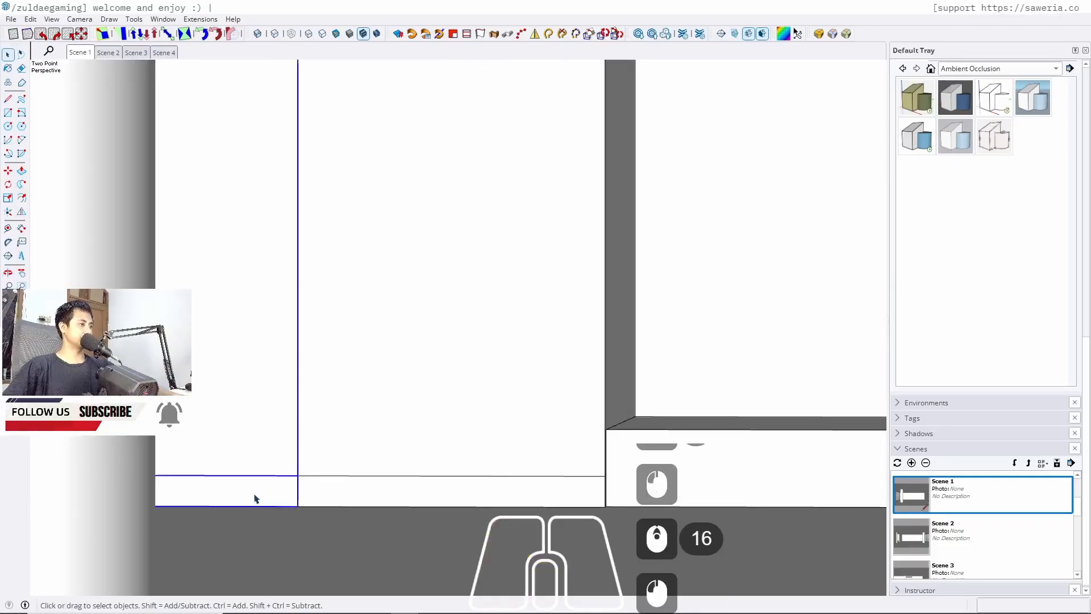
triple_click(262, 492)
click(280, 480)
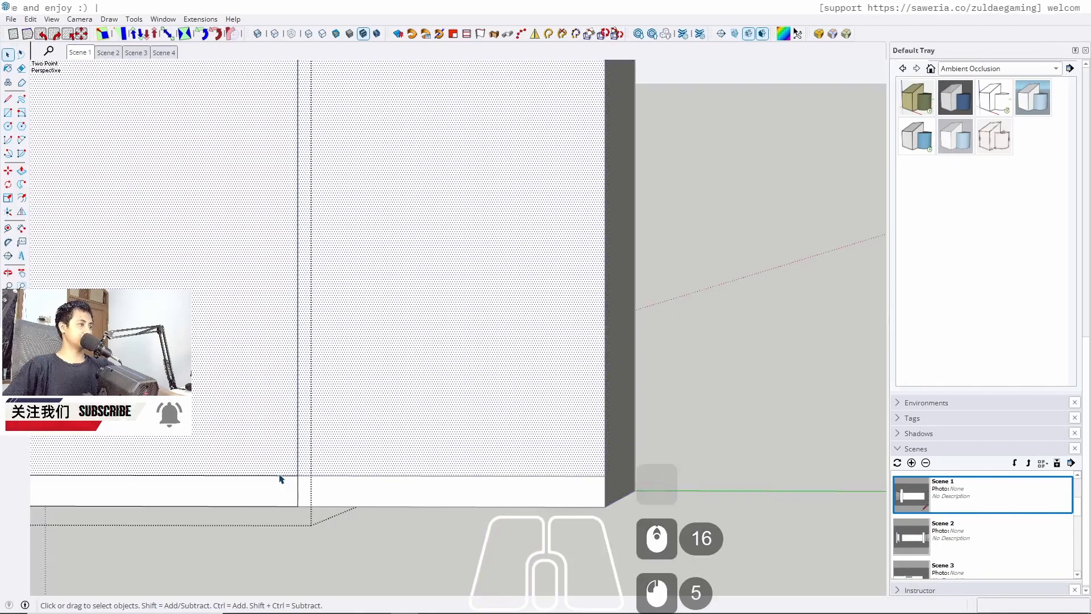
click(288, 482)
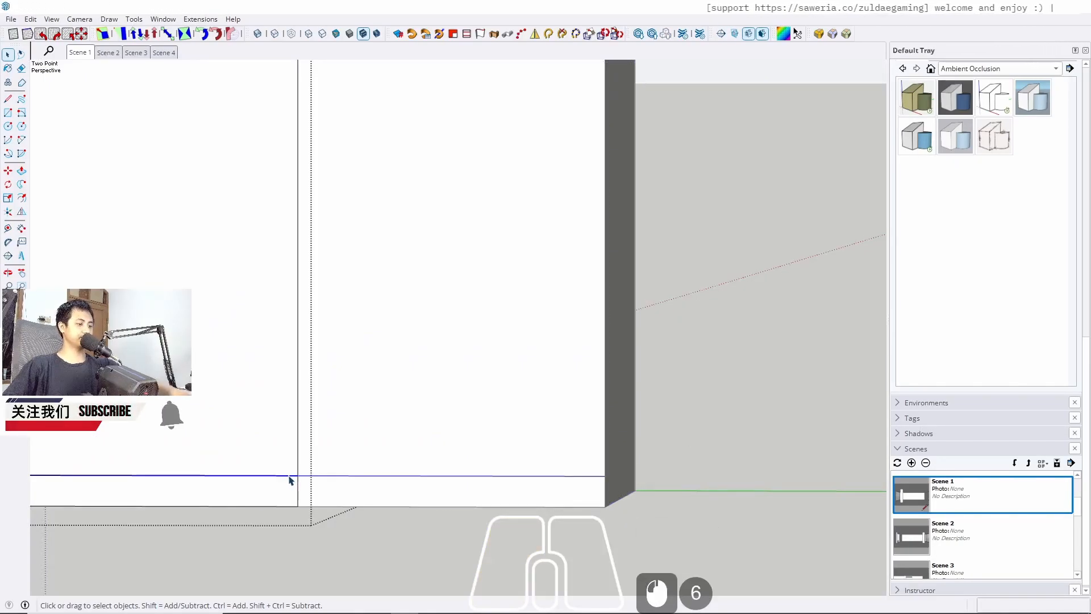
key(m)
click(296, 475)
key(Up)
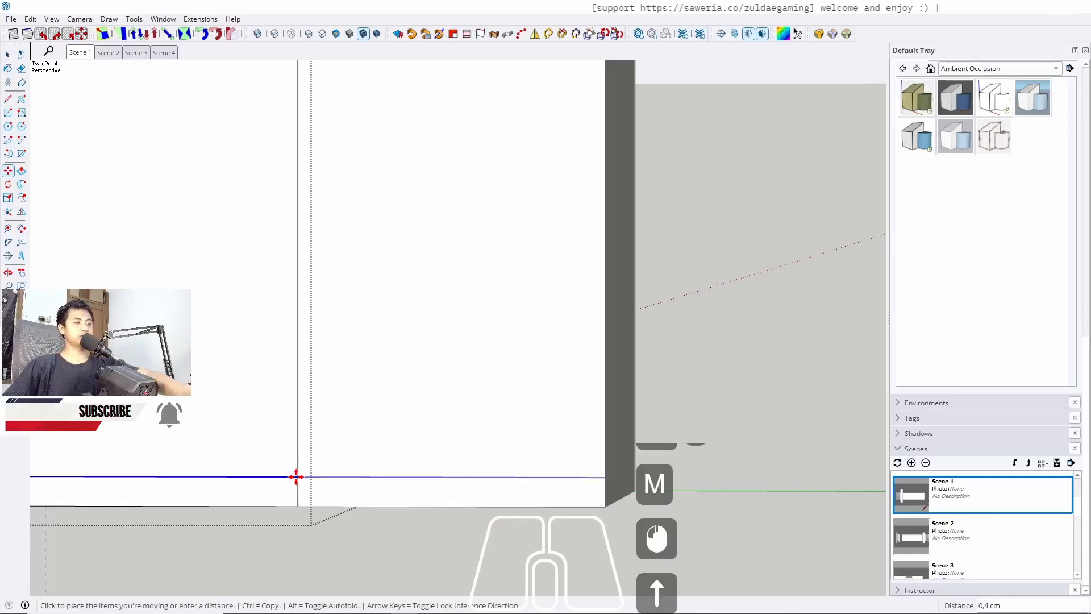
text(5)
key(Return)
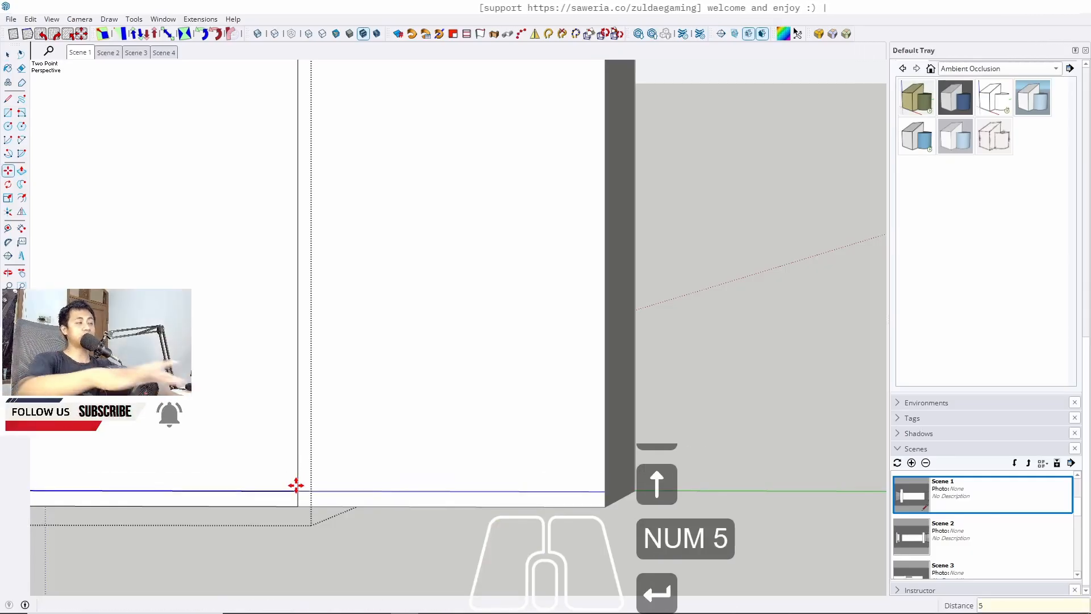
key(space)
click(80, 53)
key(Escape)
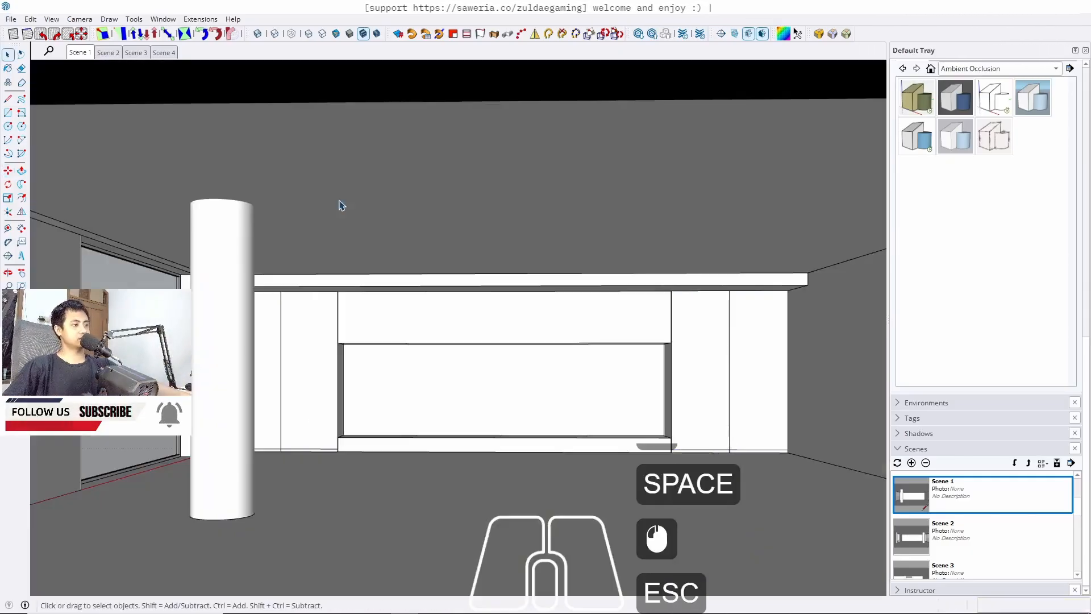
scroll(273, 426, up, 10)
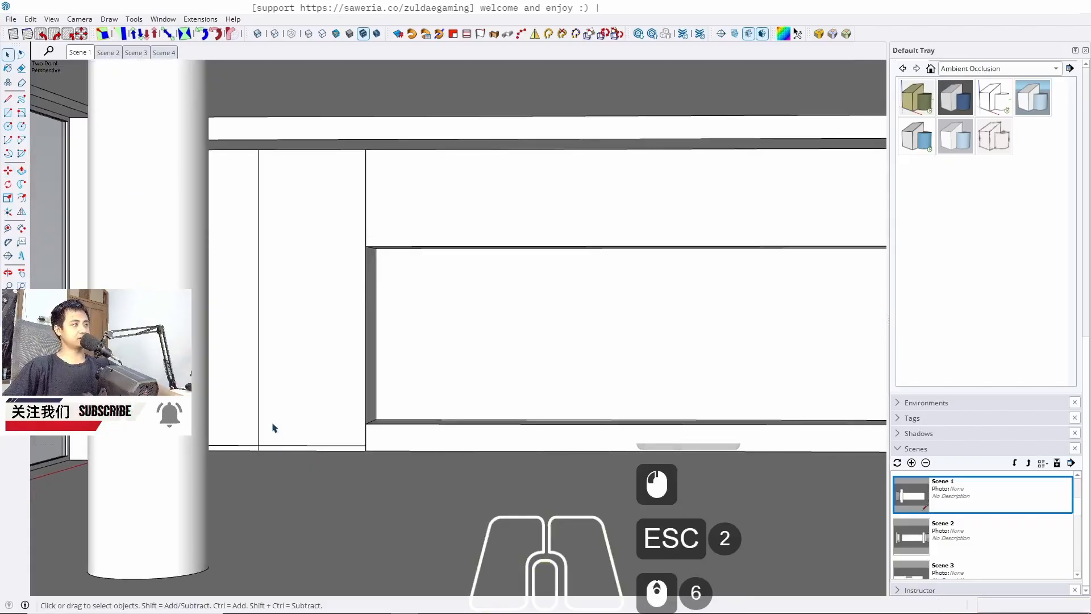
Push the bottom plinth strip of the tall cabinet 5 cm inward with Push/Pull
middle_drag(274, 426, 324, 423)
scroll(324, 423, up, 6)
scroll(324, 426, up, 4)
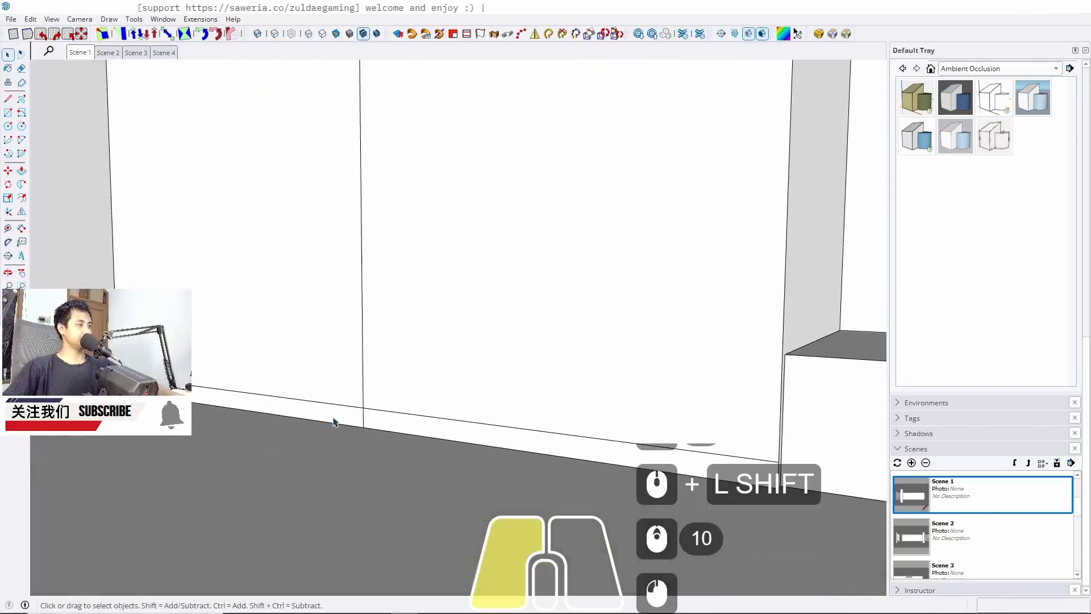
triple_click(323, 424)
key(p)
click(321, 422)
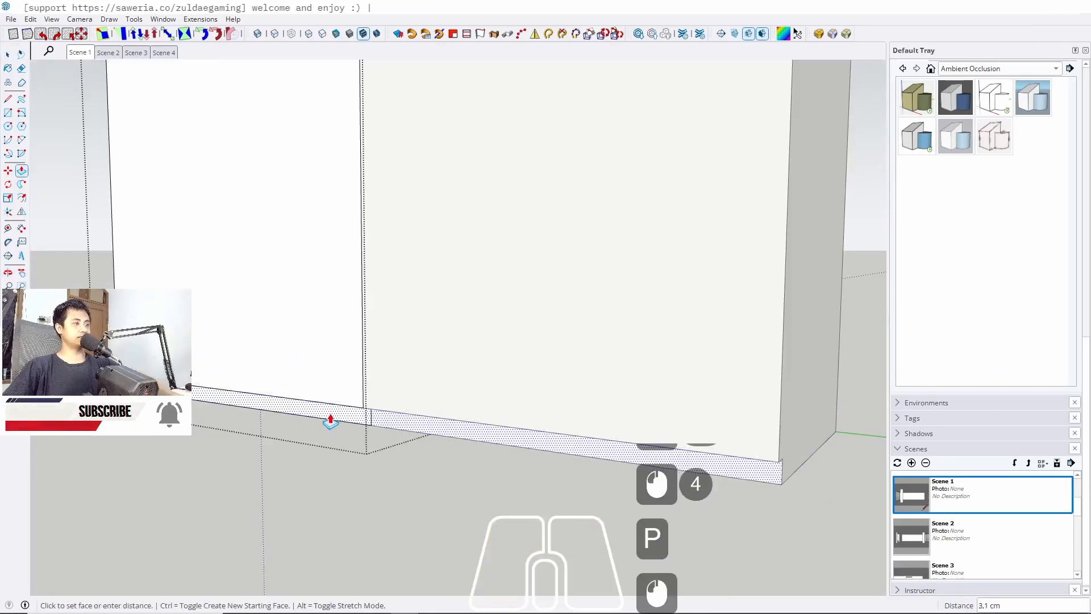
text(5)
key(Return)
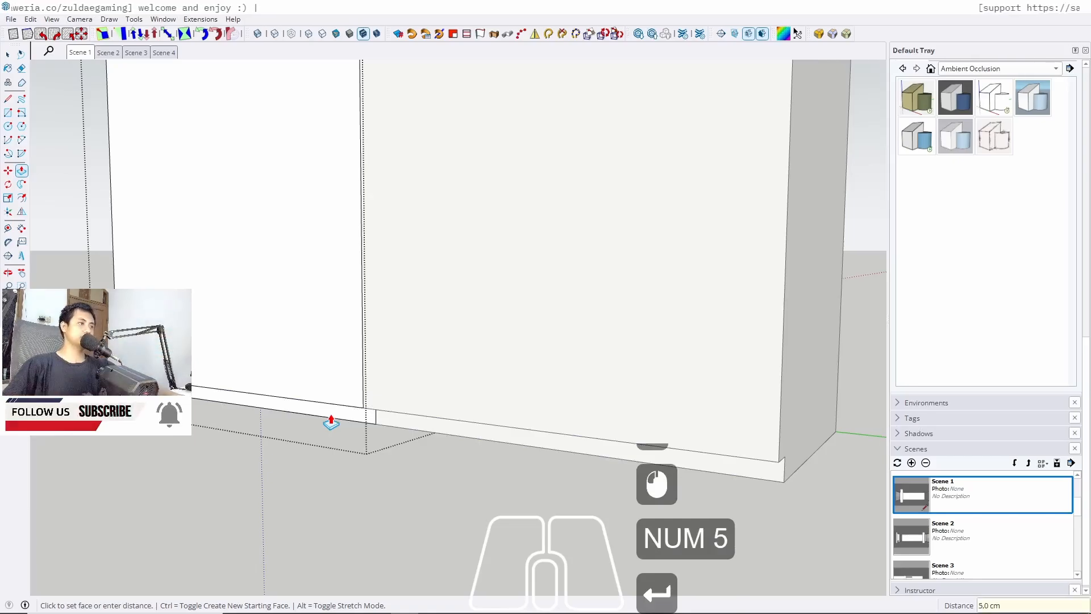
Push/pull the cabinet's front face 2 cm
scroll(335, 444, down, 3)
click(302, 383)
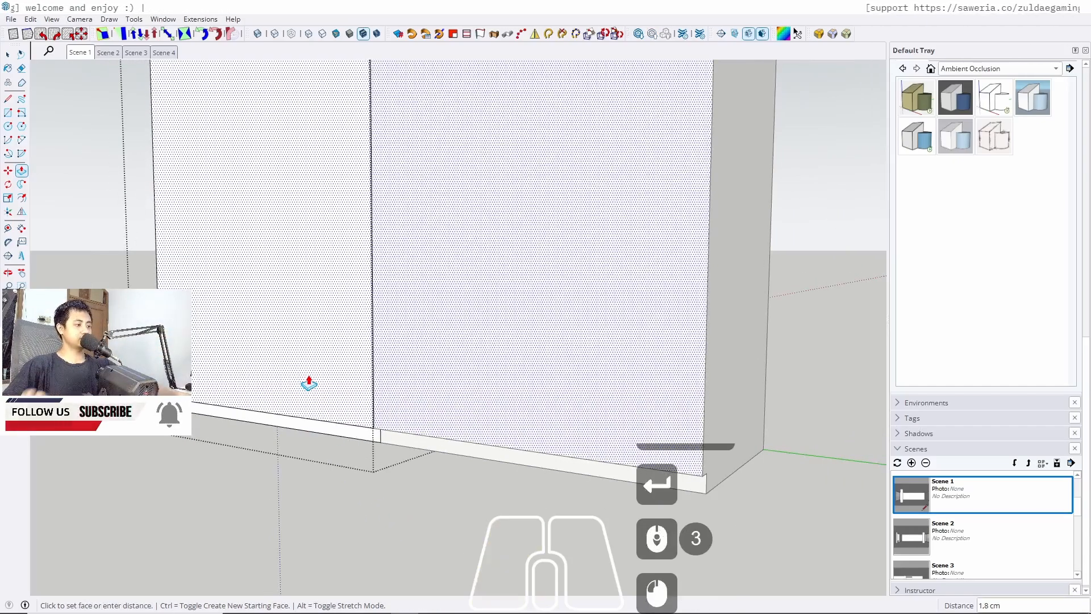
text(2)
key(Return)
Draw a rectangle over the left door's front, about 100 cm by 271.5 cm, from bottom corner to top corner
key(space)
middle_drag(314, 377, 343, 343)
triple_click(295, 363)
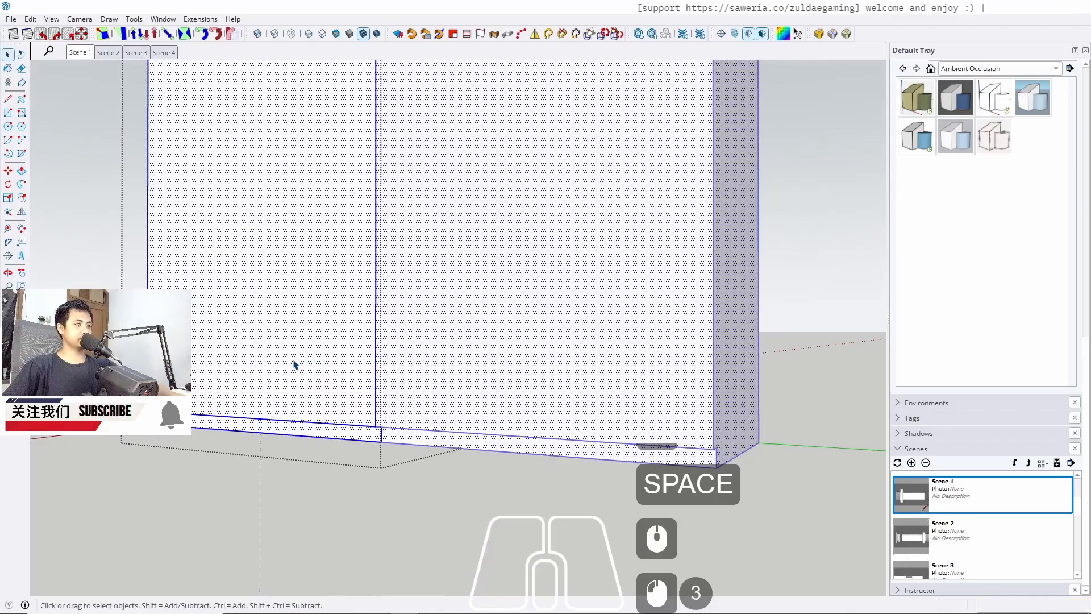
key(j)
key(r)
click(148, 411)
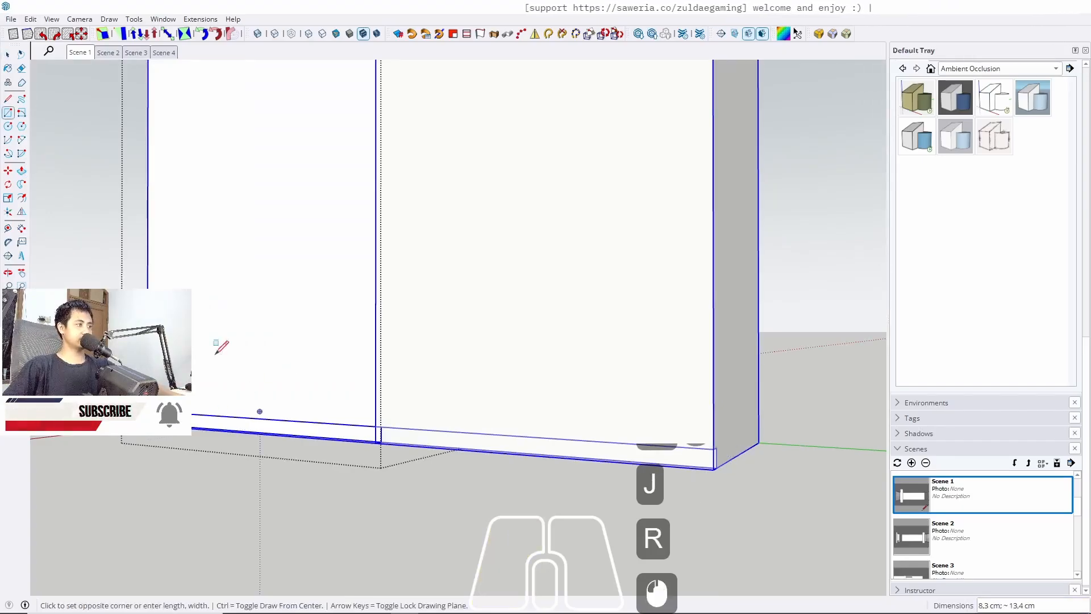
shift+middle_drag(425, 256, 424, 462)
scroll(347, 309, down, 7)
middle_drag(353, 287, 343, 245)
shift+middle_drag(343, 245, 348, 336)
scroll(394, 227, up, 5)
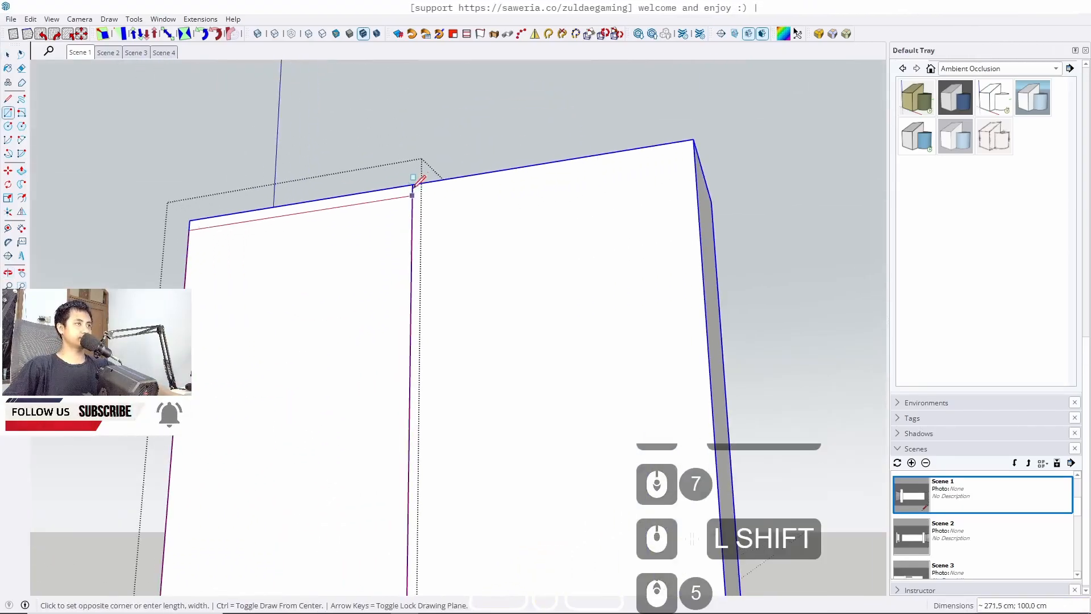
click(413, 183)
Push/pull the left door rectangle 2 cm
key(space)
middle_drag(393, 385, 353, 410)
key(p)
click(354, 410)
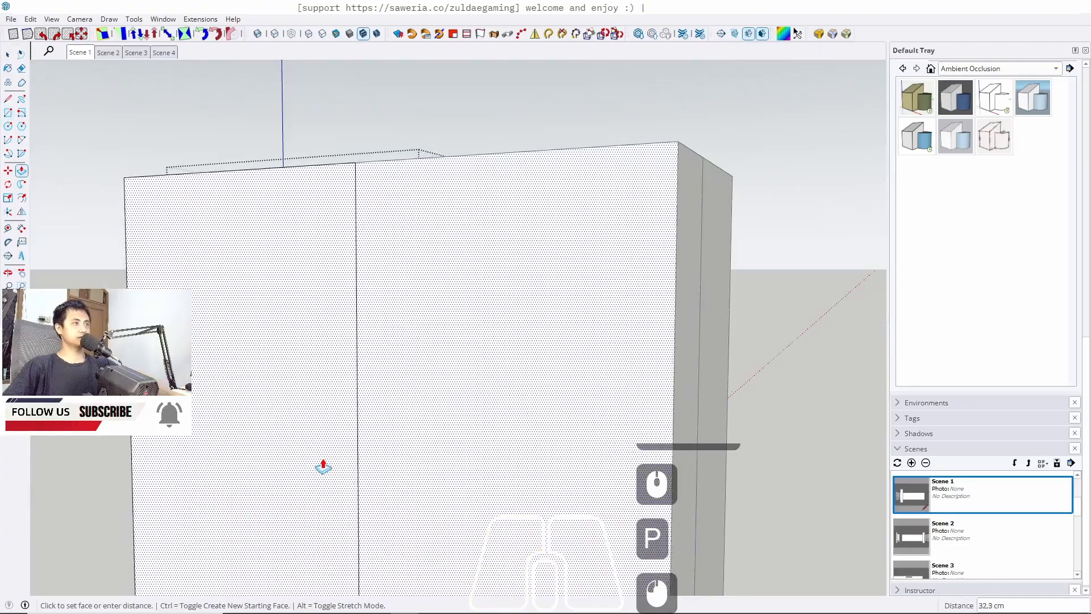
text(2)
key(Return)
key(space)
double_click(339, 352)
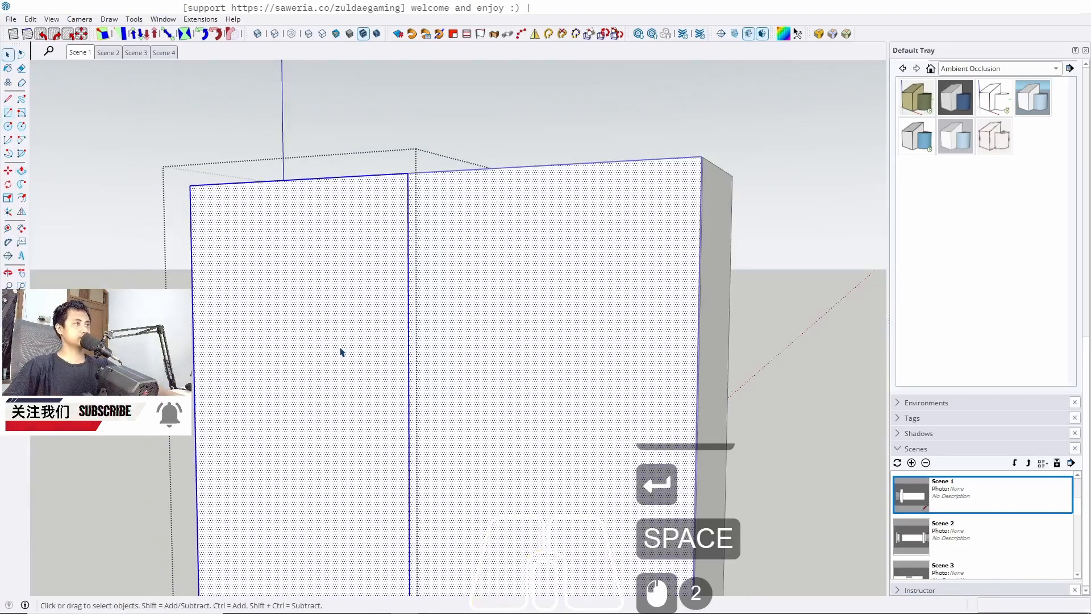
key(j)
scroll(493, 183, down, 2)
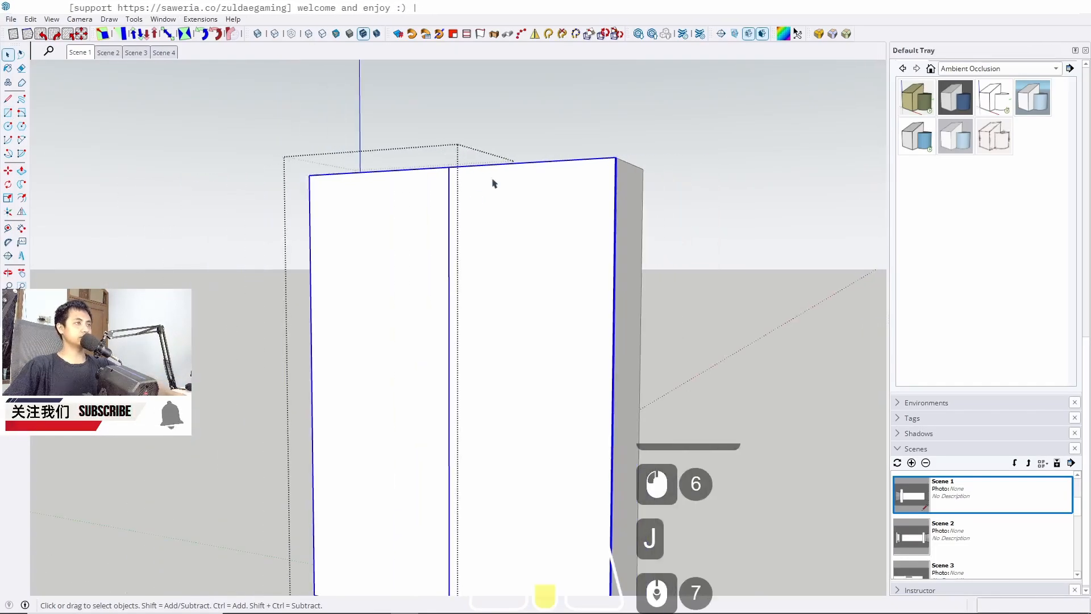
click(83, 53)
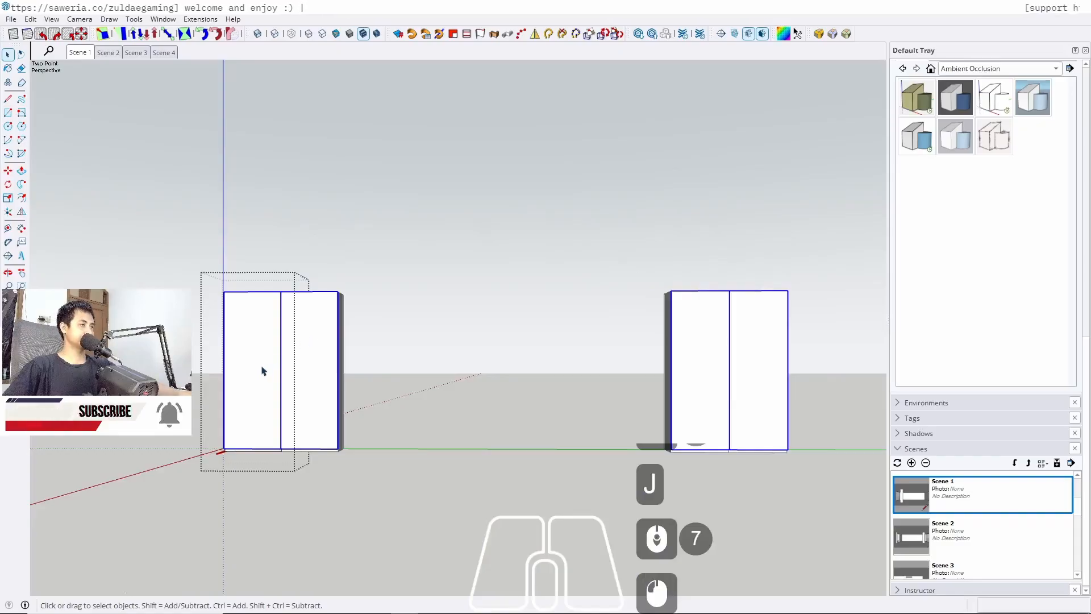
Push the thin strip along the cabinet's top edge 1 cm with Push/Pull
scroll(259, 370, up, 5)
middle_drag(258, 371, 287, 170)
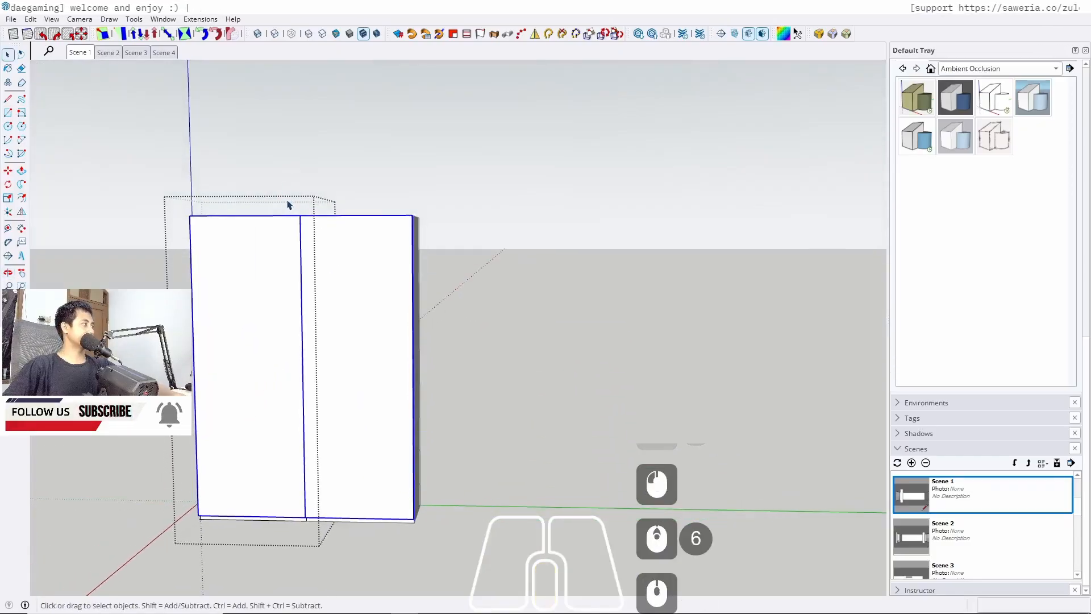
middle_drag(291, 255, 275, 282)
shift+middle_drag(275, 282, 275, 372)
scroll(318, 304, up, 18)
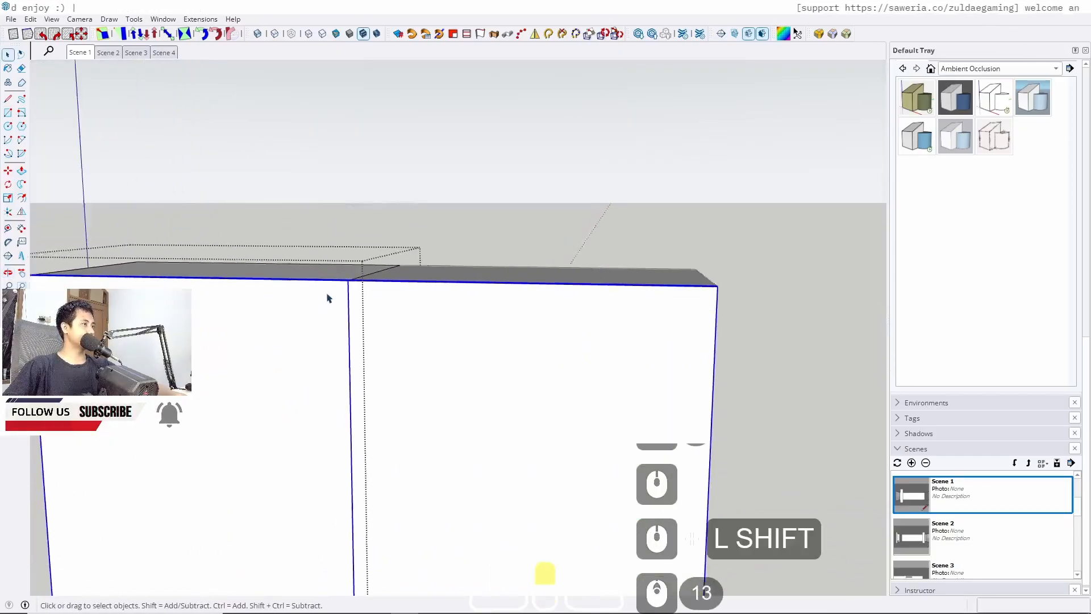
middle_drag(338, 317, 347, 346)
scroll(339, 278, up, 5)
scroll(349, 290, down, 2)
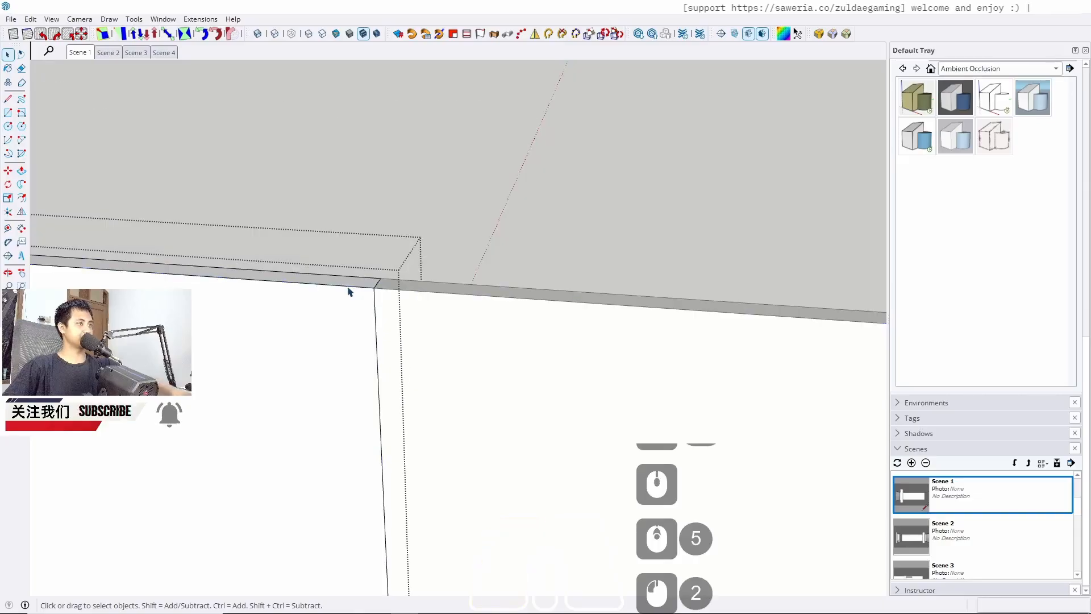
key(p)
click(343, 284)
text(1)
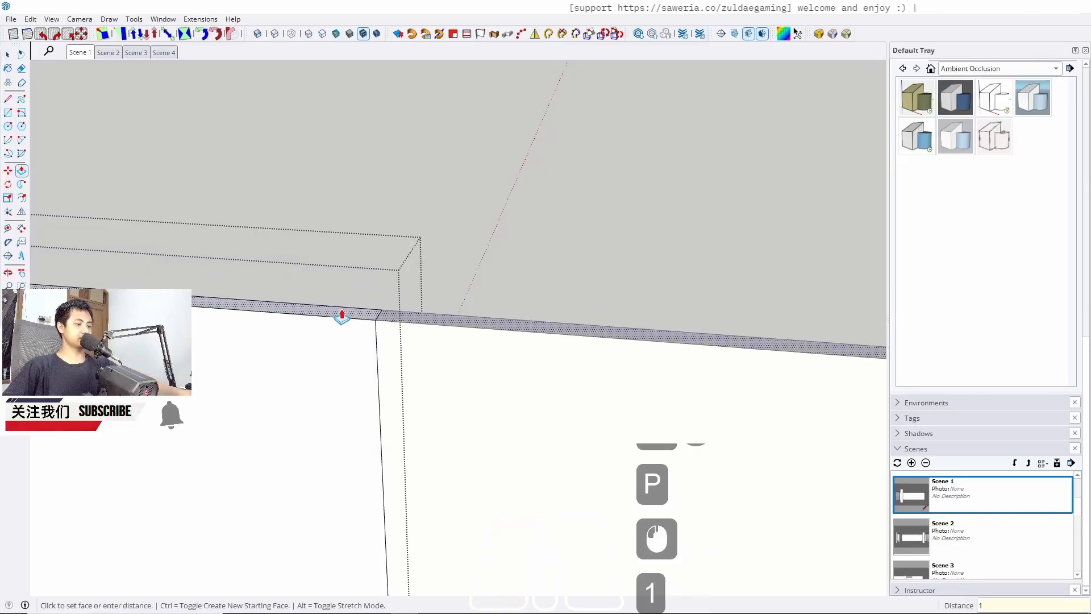
key(Return)
key(space)
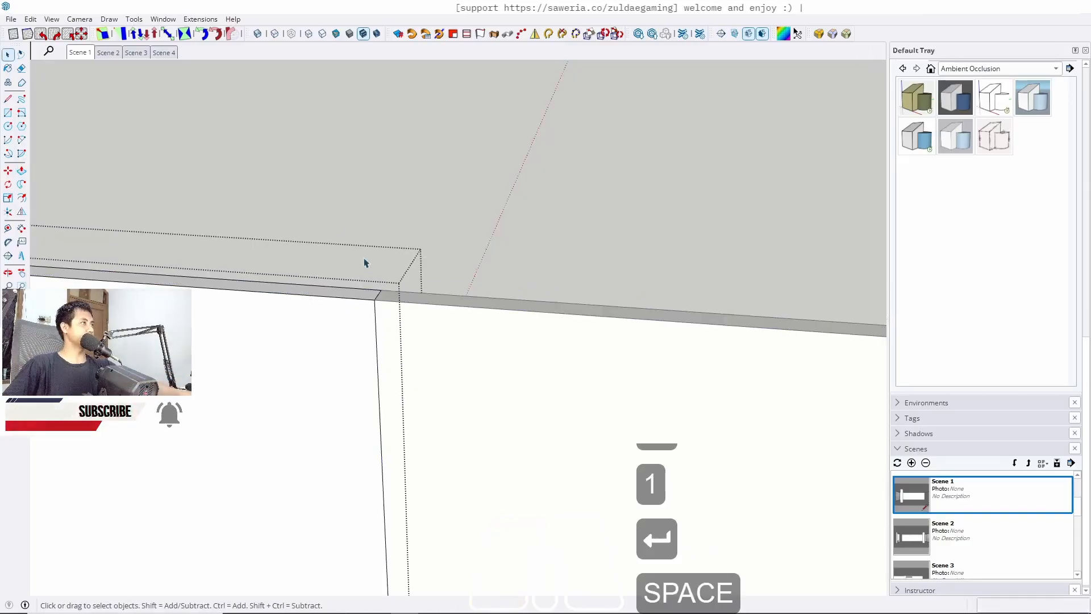
Exit the group and return to the Scene 1 view
key(Escape)
click(80, 56)
key(Escape)
key(Escape)
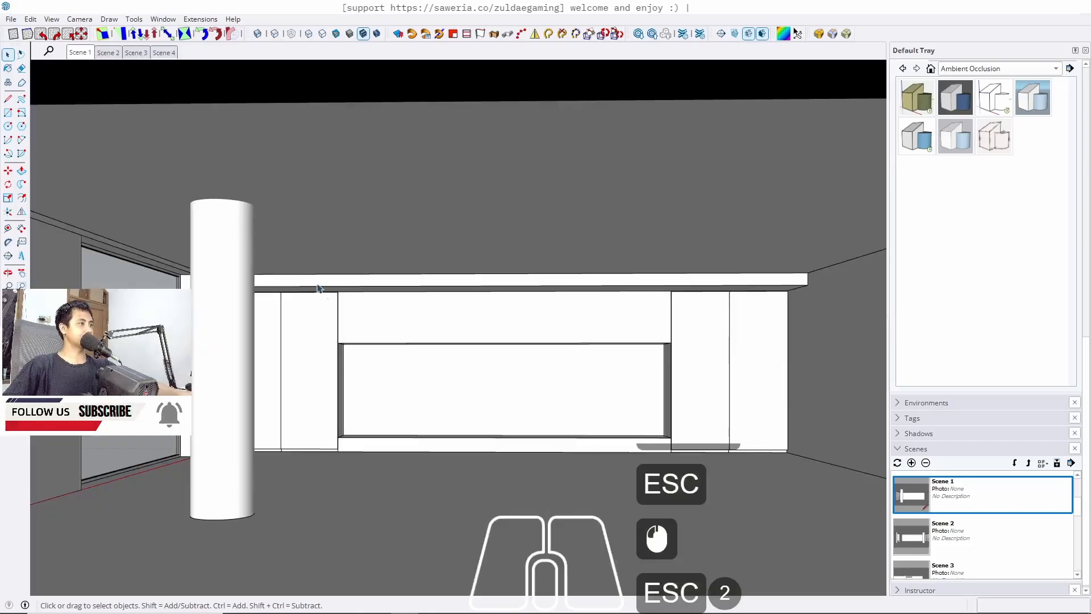
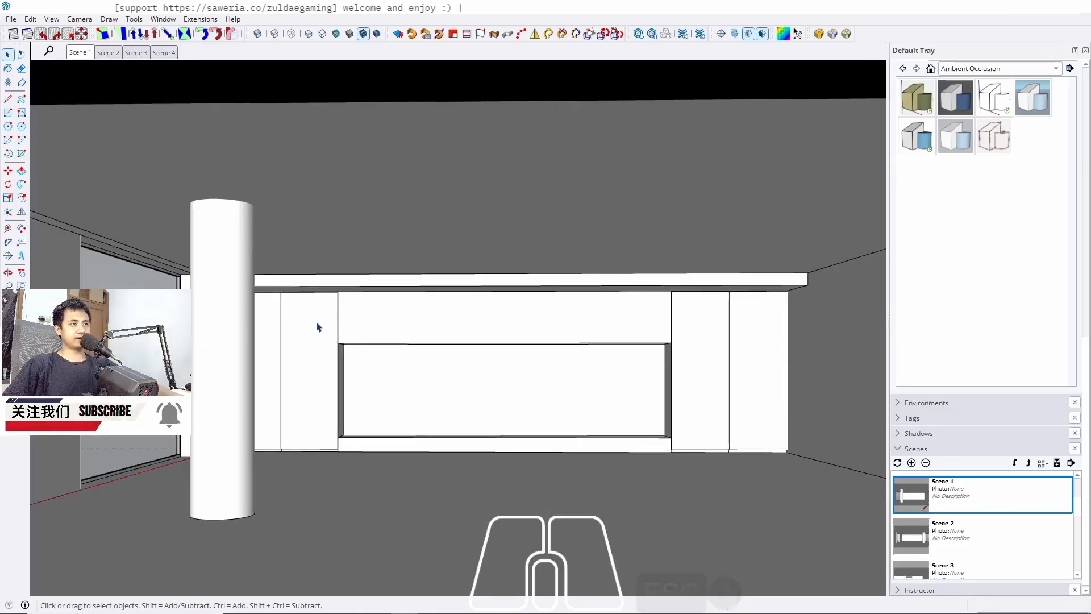
Inspect the top edges of the cabinet doors up close, then return to the Scene 1 view
scroll(320, 327, up, 19)
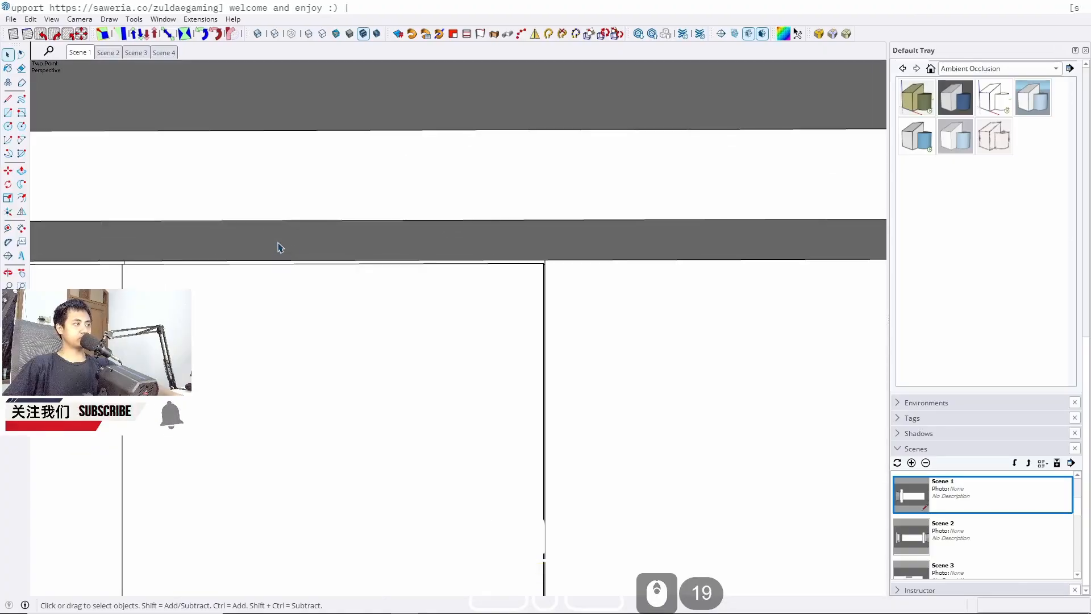
scroll(465, 285, down, 5)
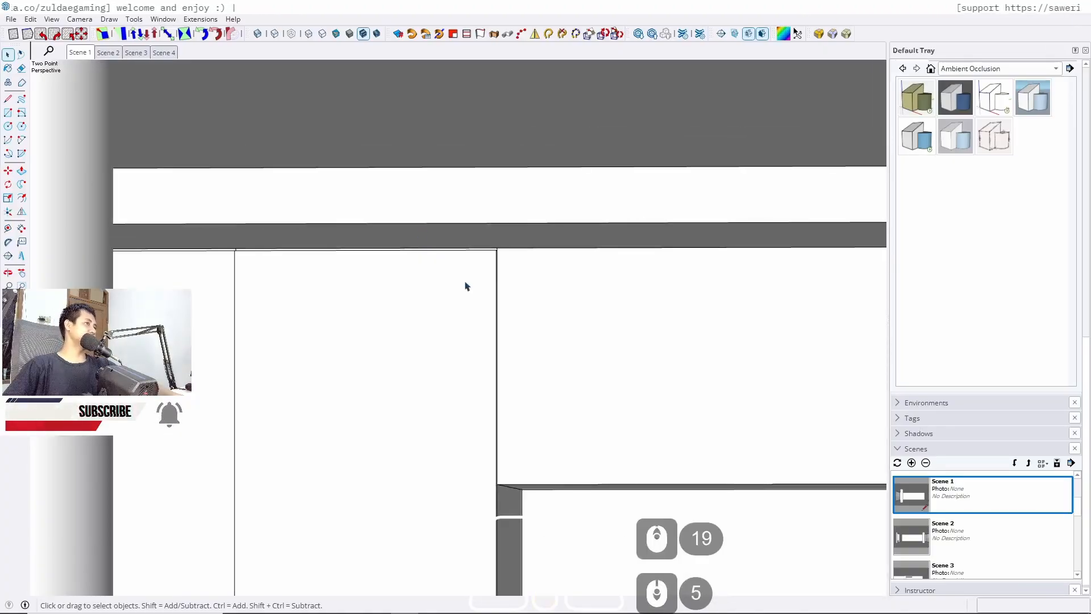
middle_drag(465, 285, 284, 248)
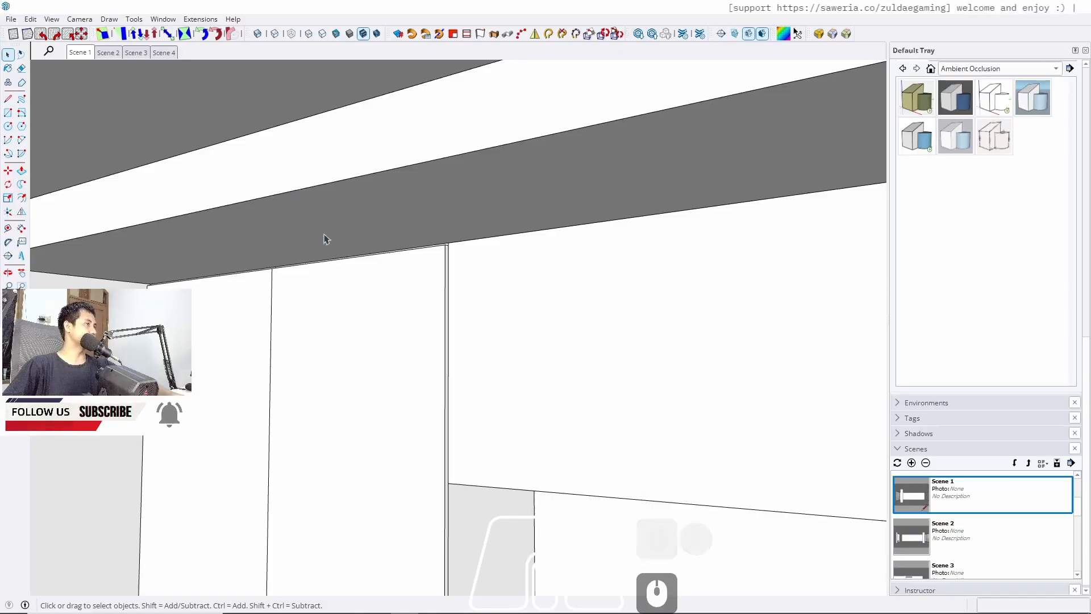
scroll(306, 223, down, 5)
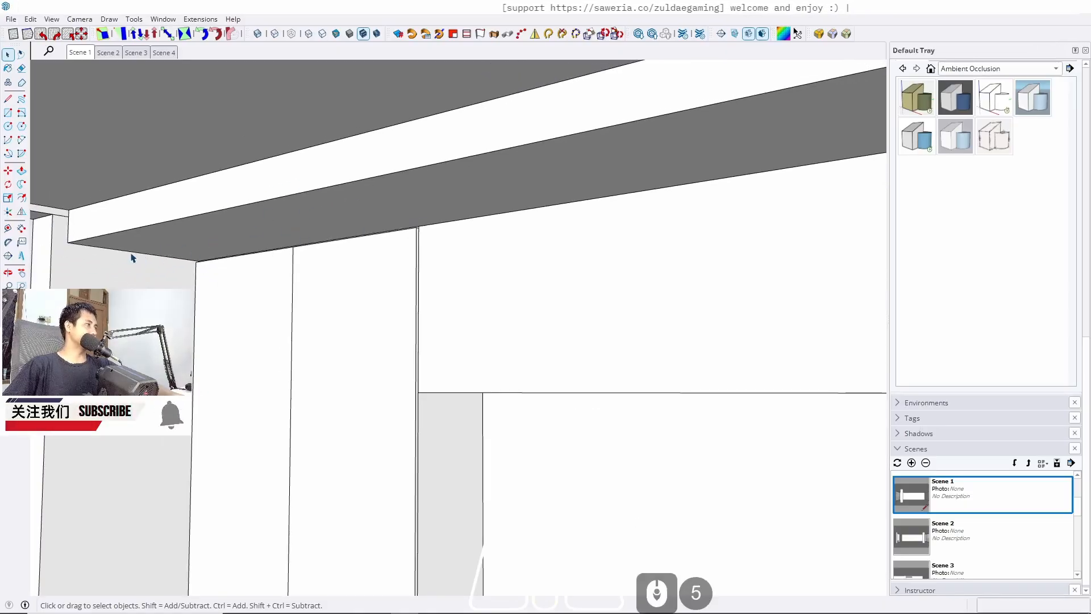
middle_drag(236, 242, 411, 227)
scroll(246, 300, up, 5)
scroll(342, 217, down, 6)
scroll(487, 197, up, 14)
scroll(502, 202, up, 4)
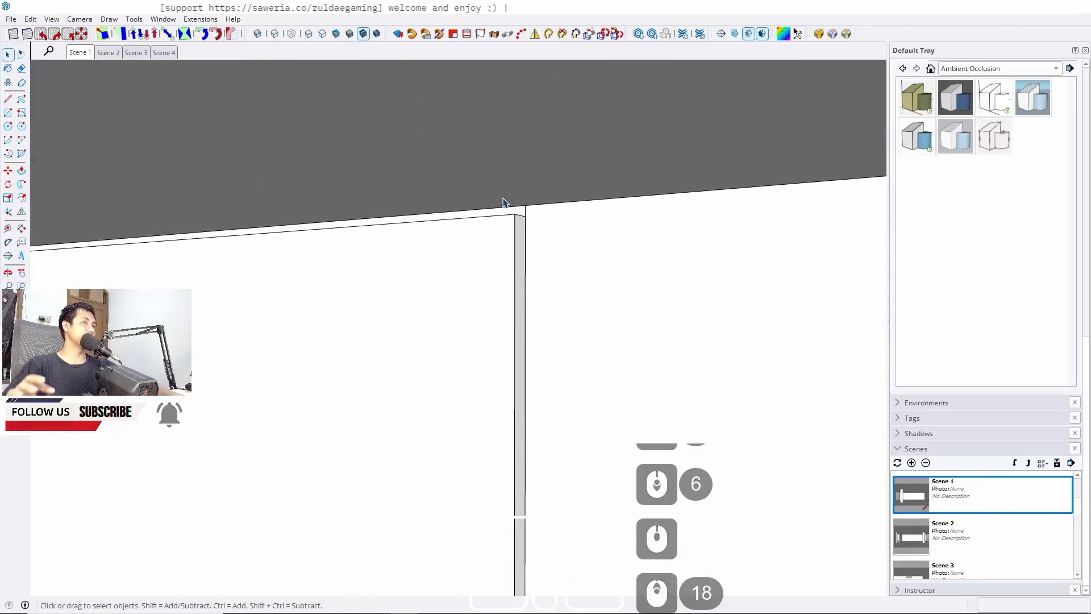
scroll(538, 175, down, 18)
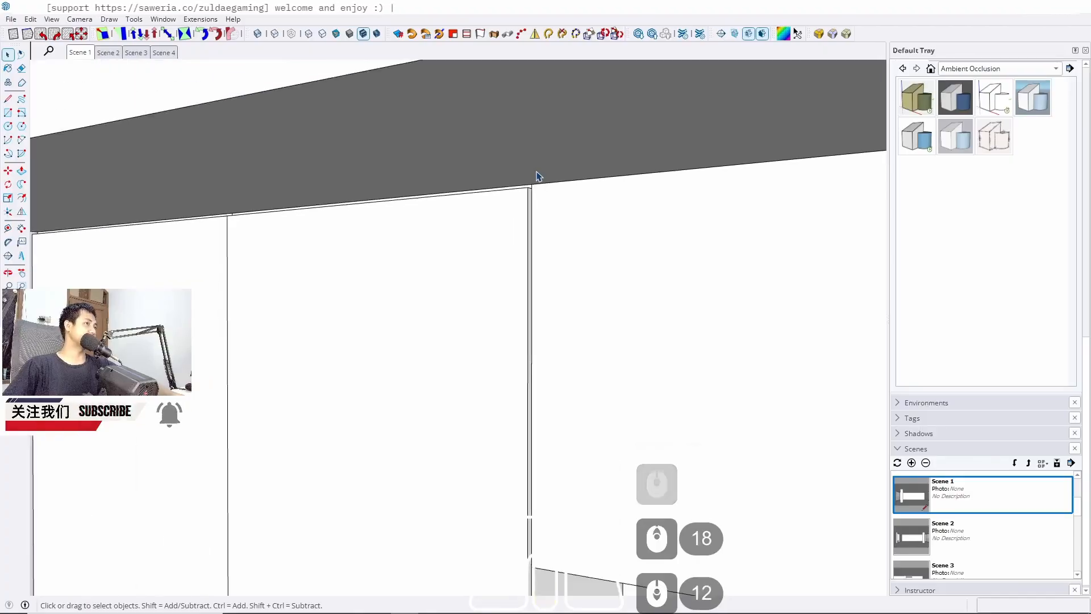
click(91, 54)
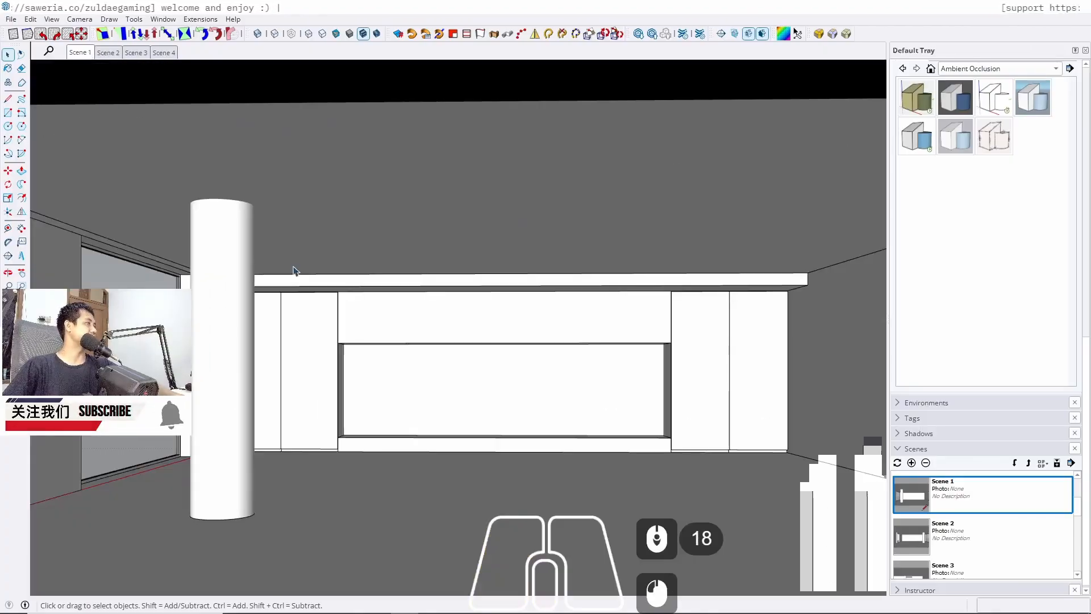
scroll(316, 295, up, 18)
scroll(352, 227, up, 7)
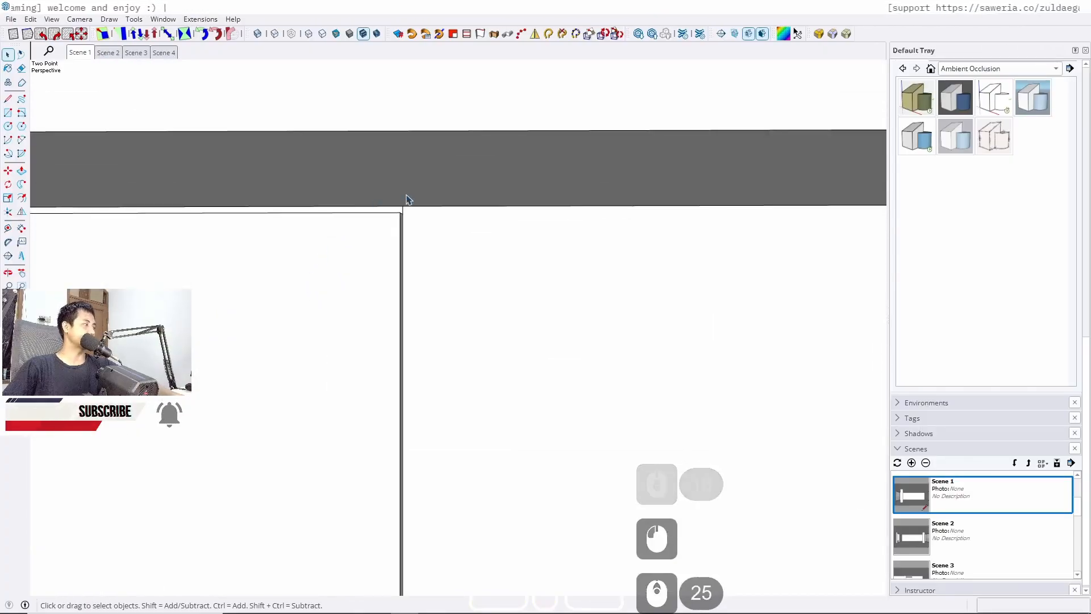
scroll(375, 185, down, 7)
scroll(353, 188, down, 7)
middle_drag(343, 324, 110, 271)
middle_drag(283, 109, 203, 324)
scroll(400, 410, up, 12)
scroll(426, 390, up, 5)
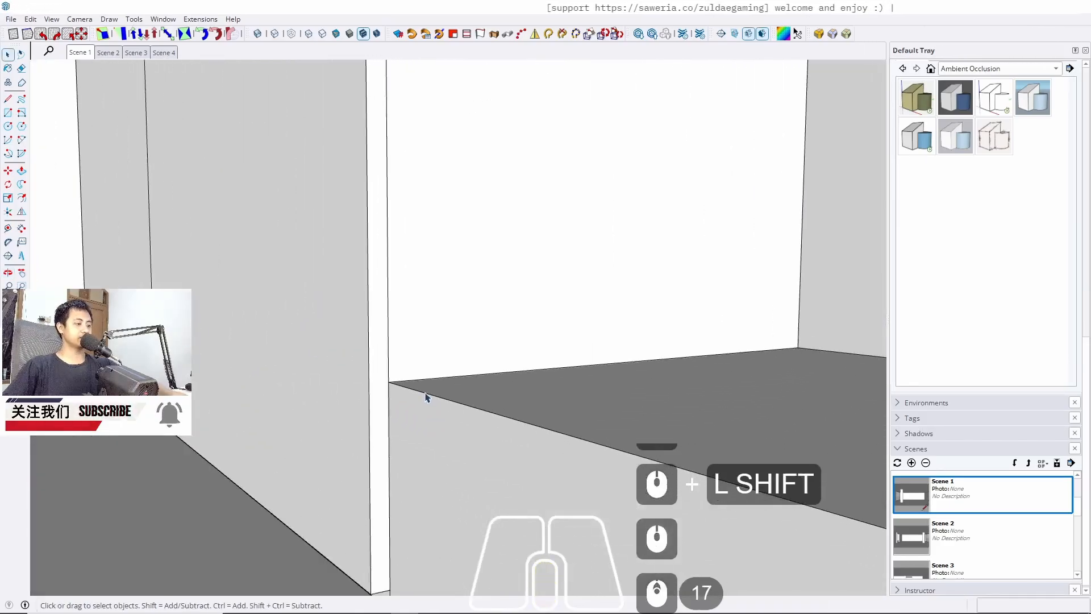
key(l)
scroll(419, 380, up, 4)
click(372, 379)
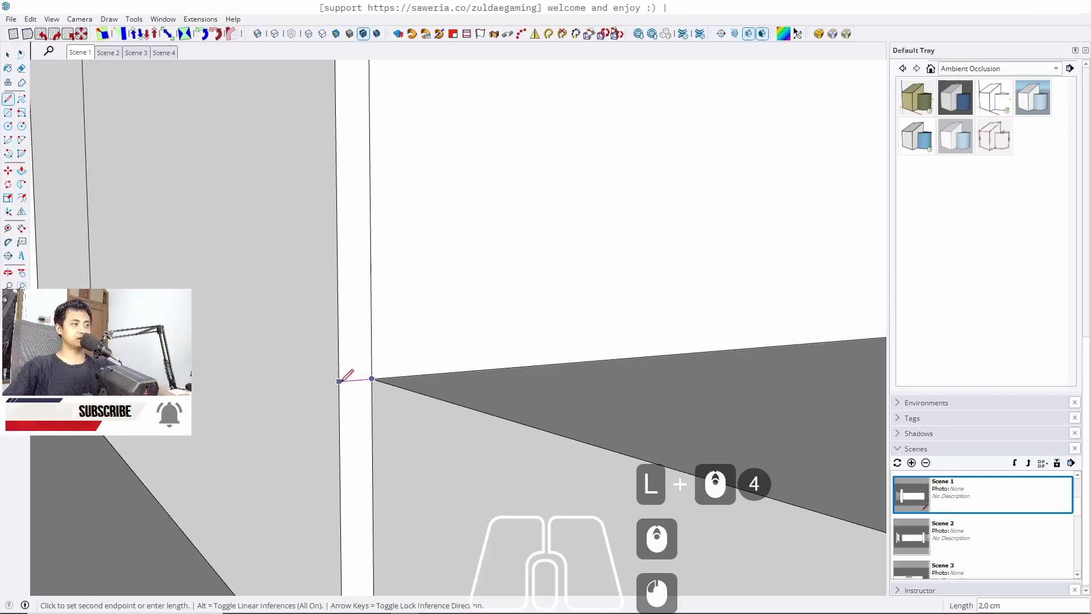
key(space)
Open the door group and copy the door's vertical edge 1,5 cm inward from the gap
scroll(577, 467, down, 20)
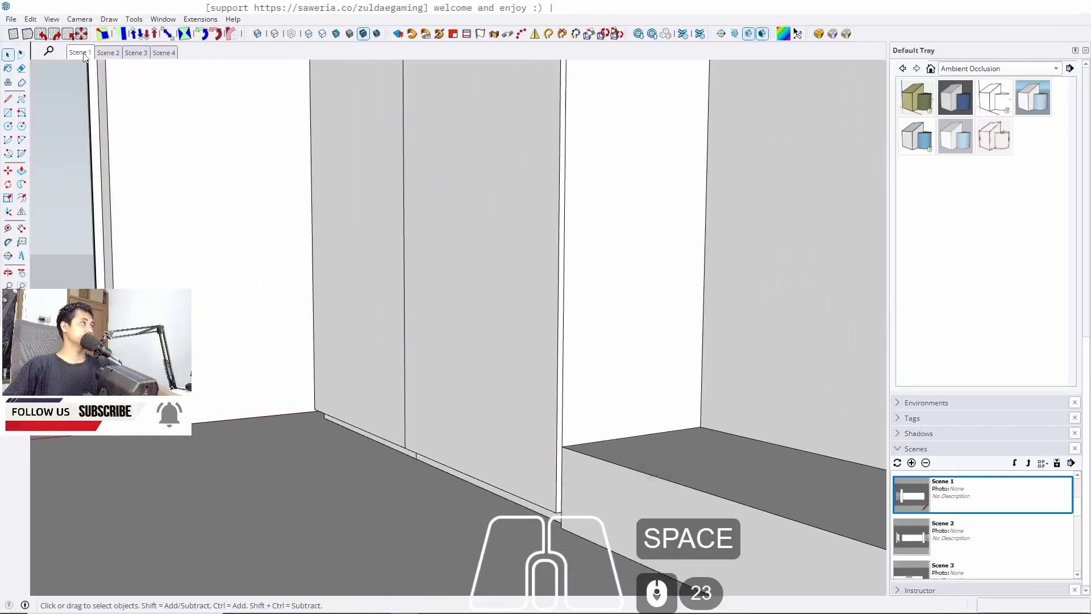
middle_drag(427, 418, 528, 413)
shift+middle_drag(528, 414, 503, 426)
double_click(390, 400)
double_click(390, 401)
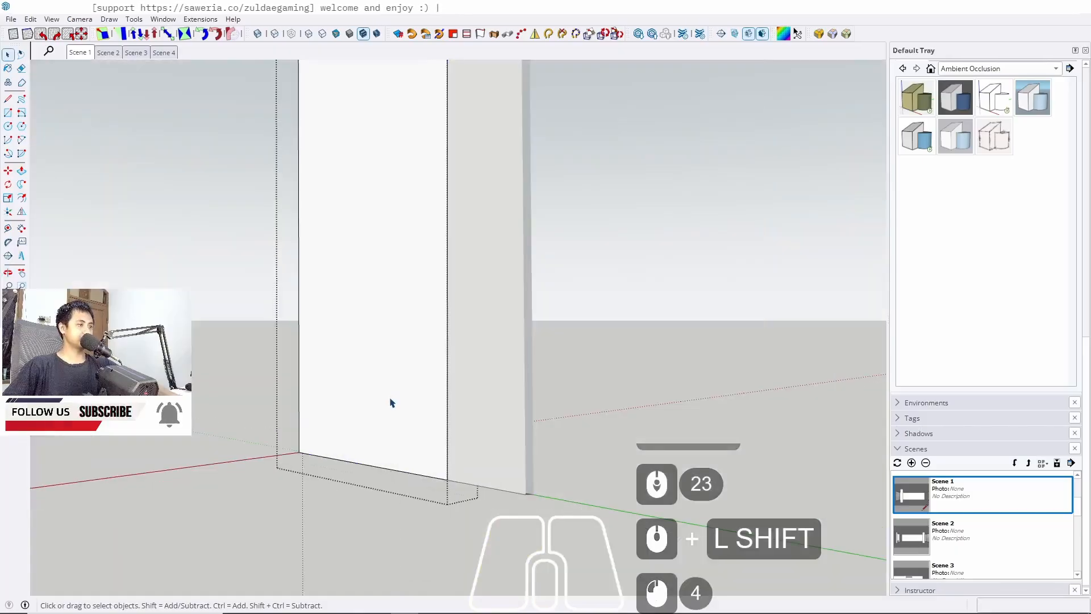
click(400, 383)
key(e)
middle_drag(378, 379, 599, 434)
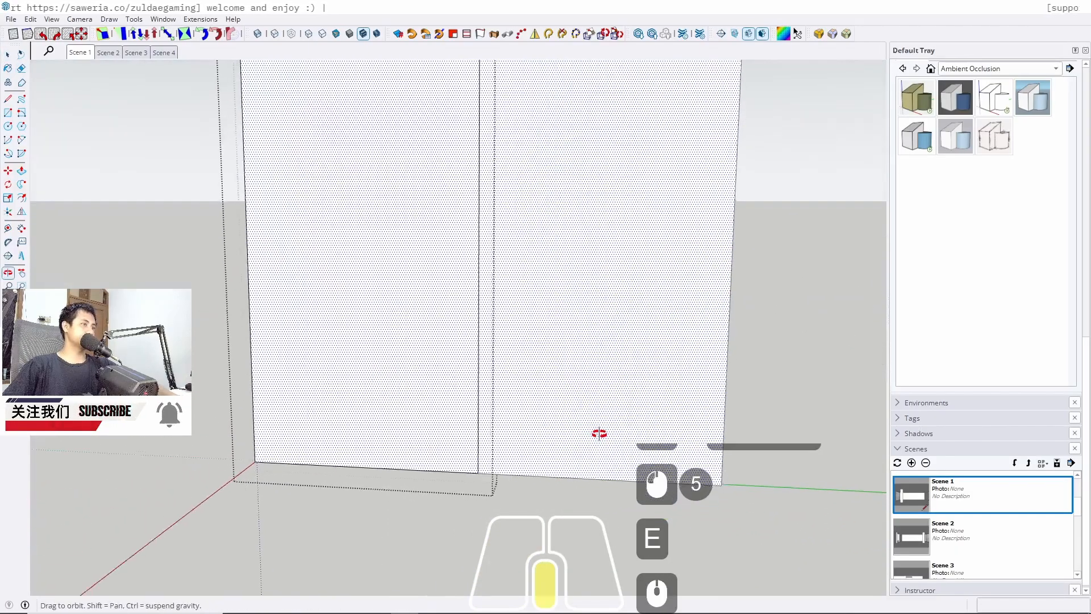
key(space)
scroll(466, 456, up, 6)
click(494, 430)
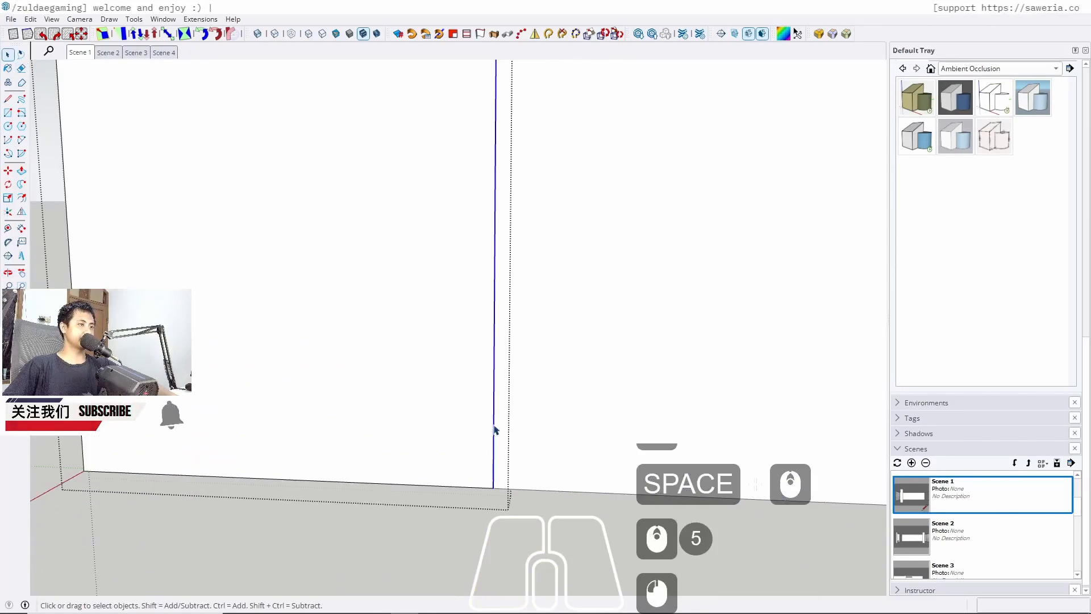
key(m)
ctrl+click(494, 408)
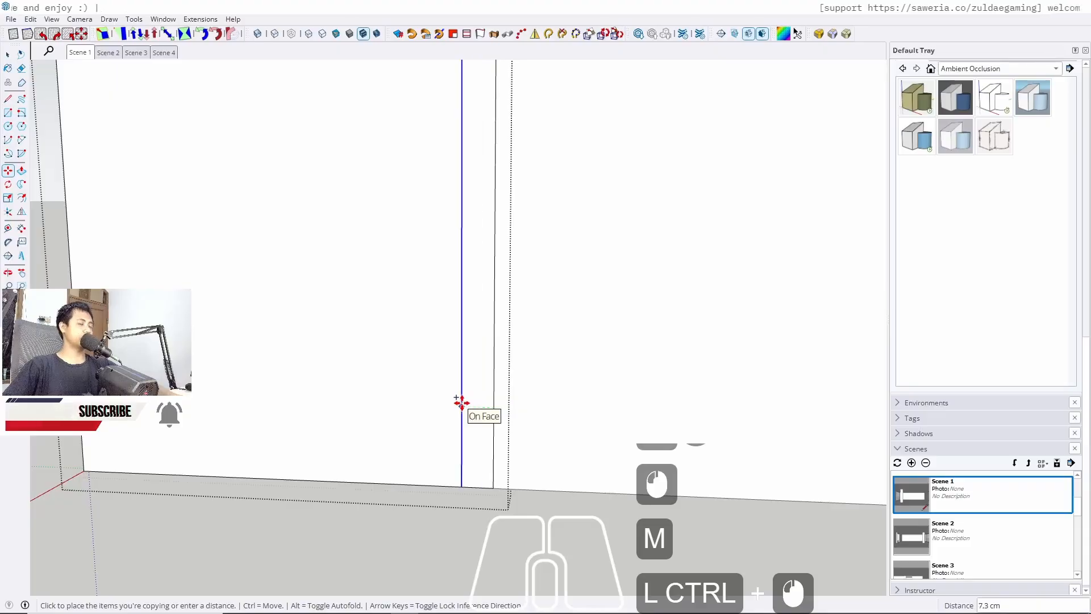
text(1.5)
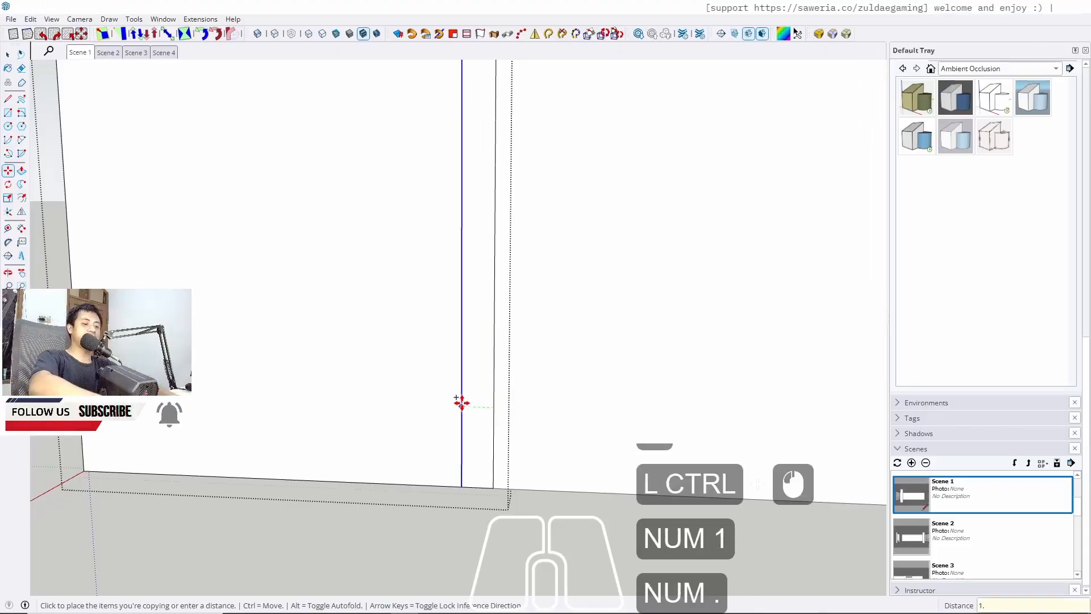
key(Return)
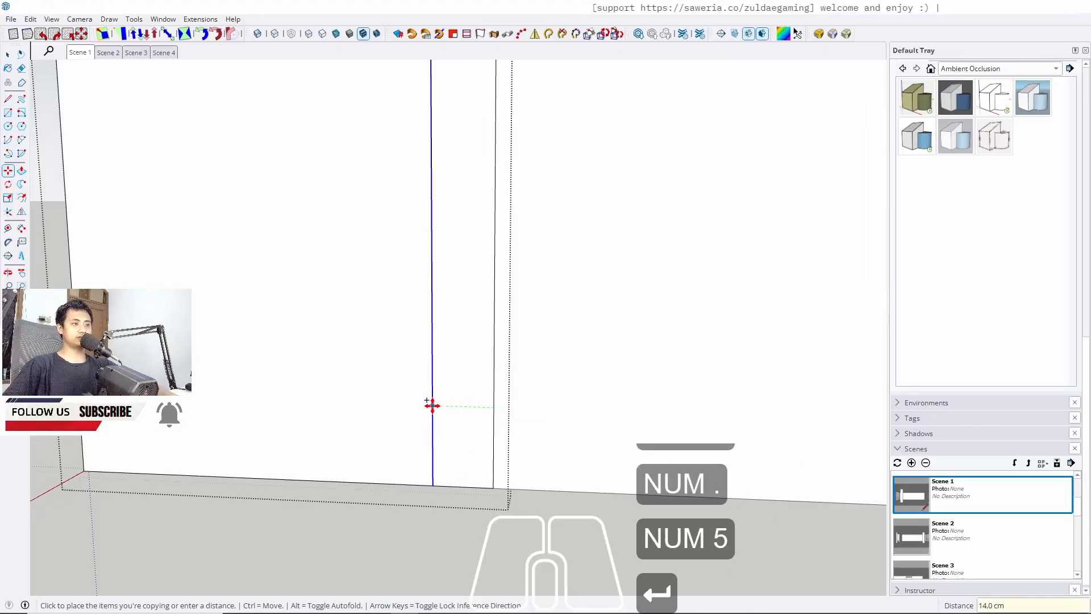
text(1,5)
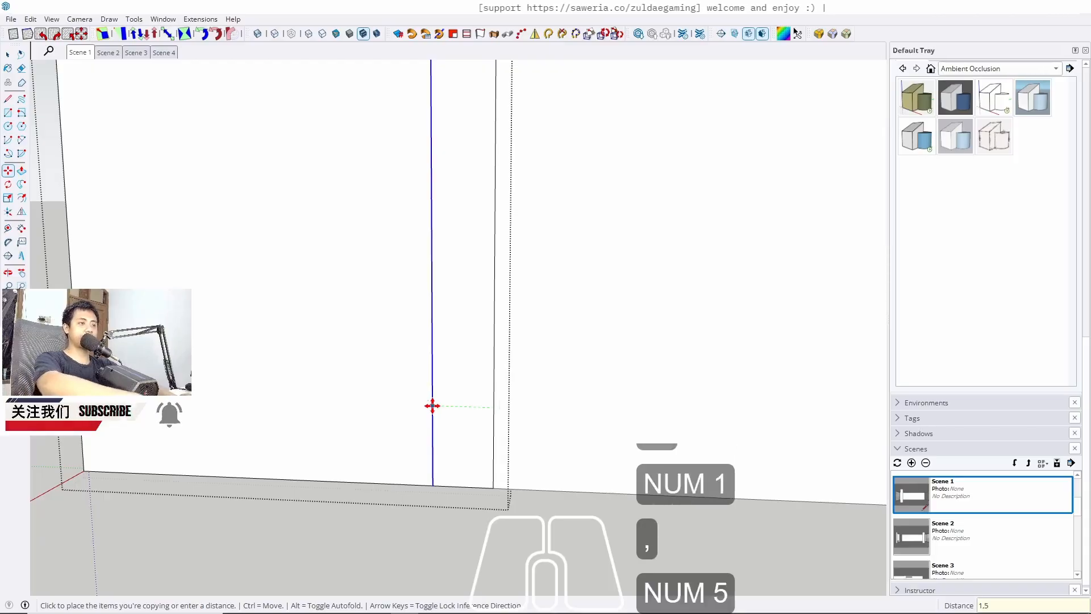
key(Return)
Select the edges at the door's bottom corner and move them 1,5 cm
key(space)
middle_drag(434, 409, 496, 494)
scroll(495, 490, up, 8)
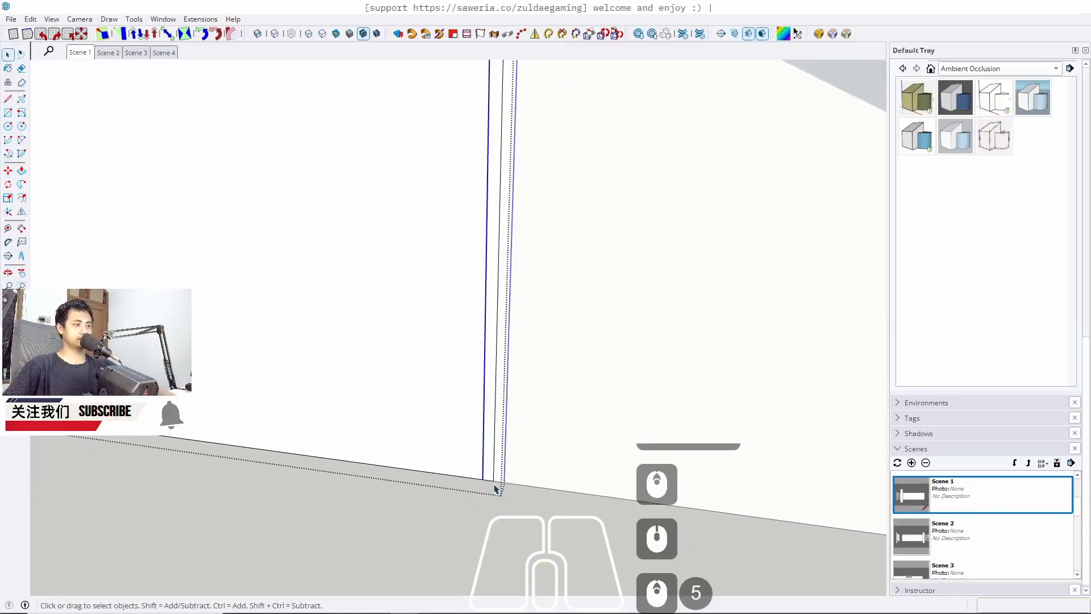
key(m)
click(479, 480)
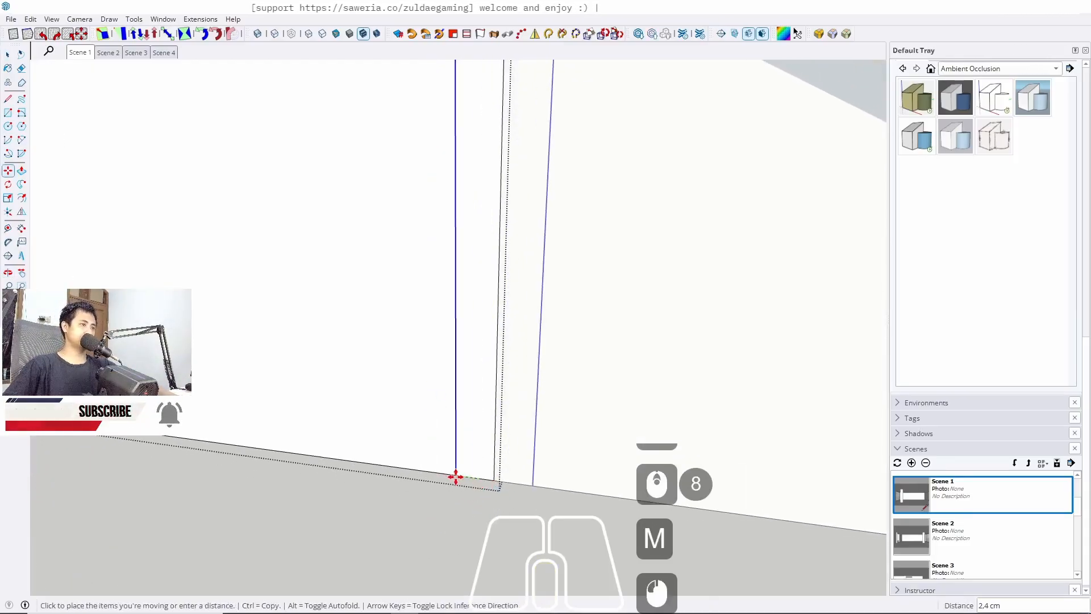
text(1,5)
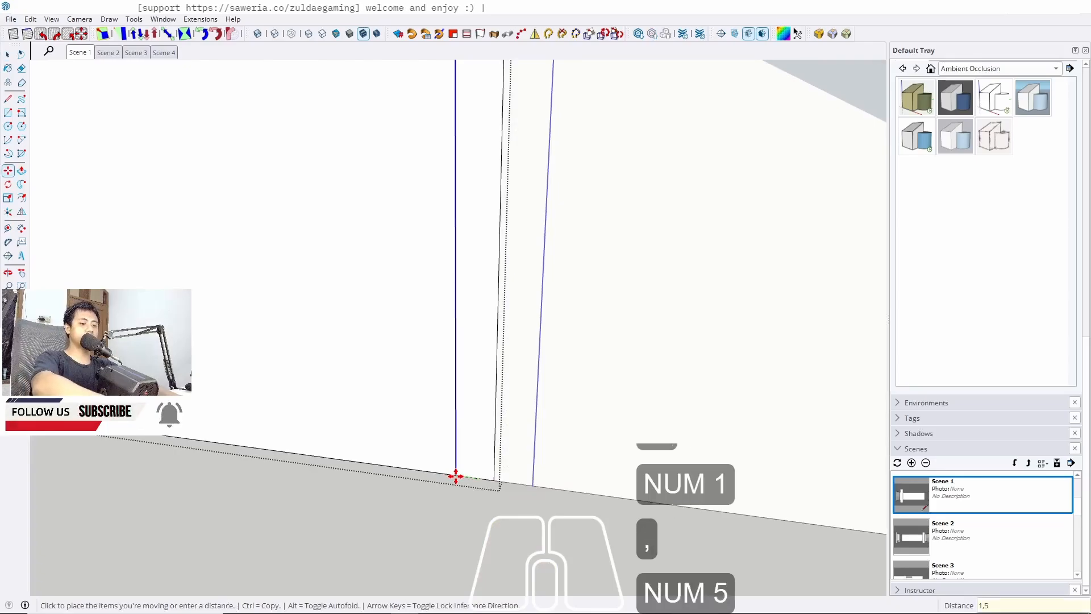
key(Return)
Push/pull the narrow strip along the door's side edge 1 cm
key(space)
key(p)
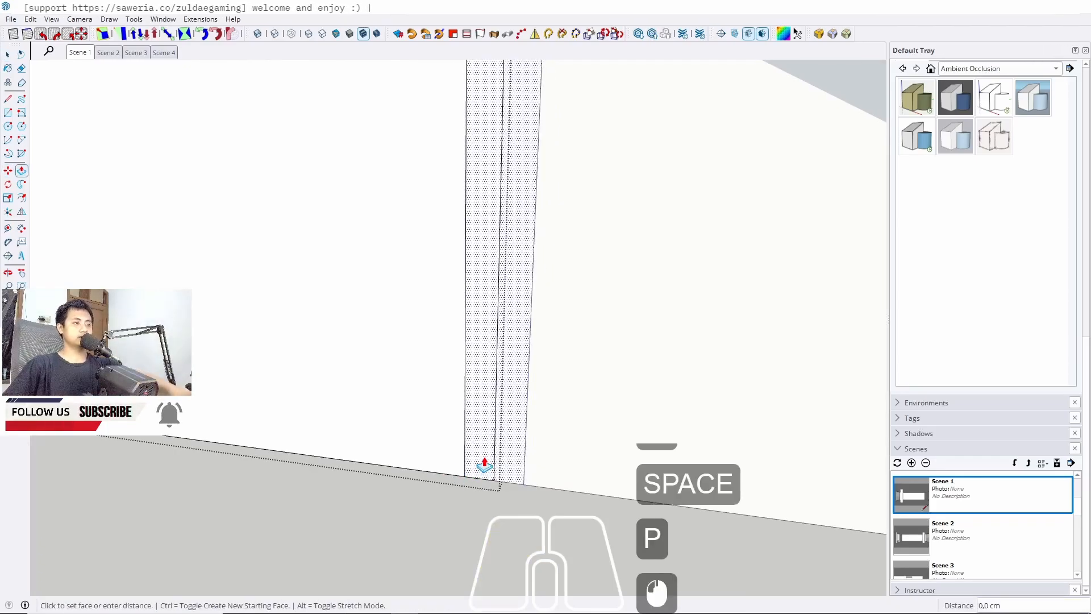
click(485, 462)
text(1)
key(Return)
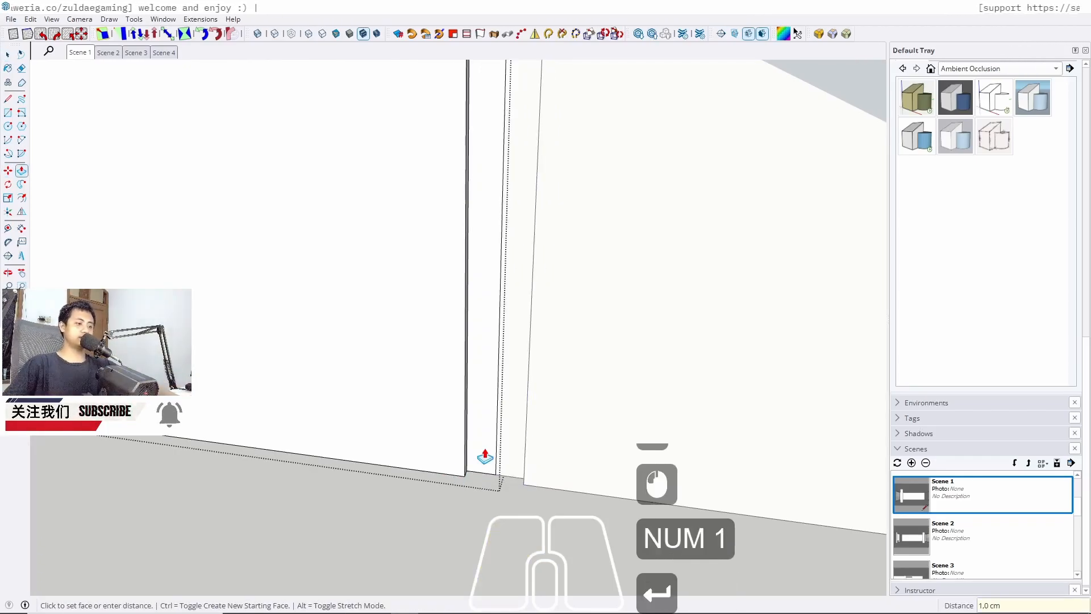
Move the door's side edge 1 cm along the red axis
key(m)
scroll(473, 462, up, 5)
scroll(456, 454, up, 7)
key(space)
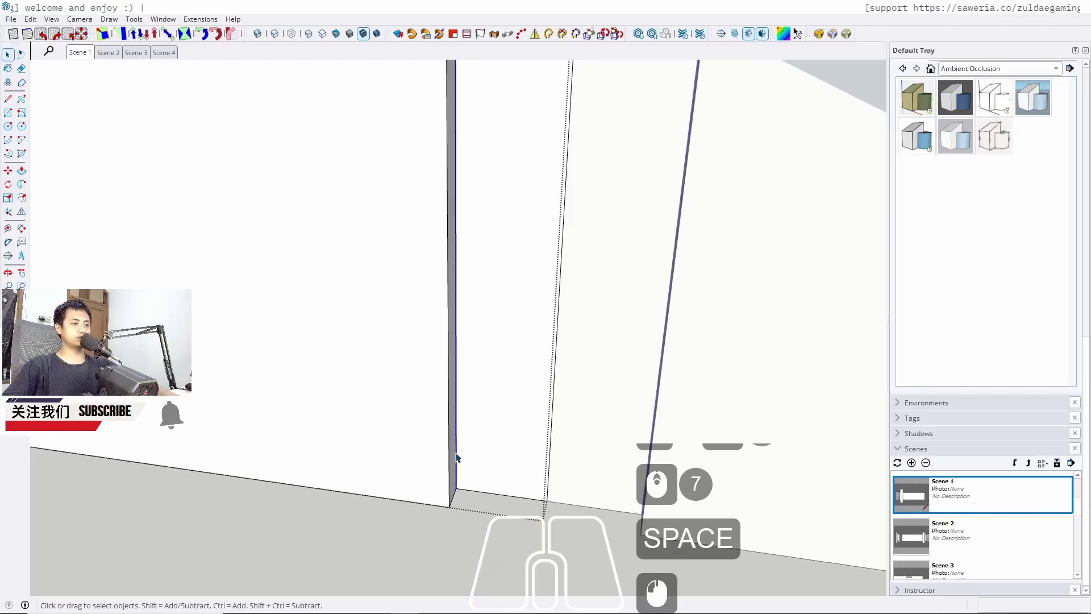
key(m)
scroll(455, 488, up, 5)
click(445, 483)
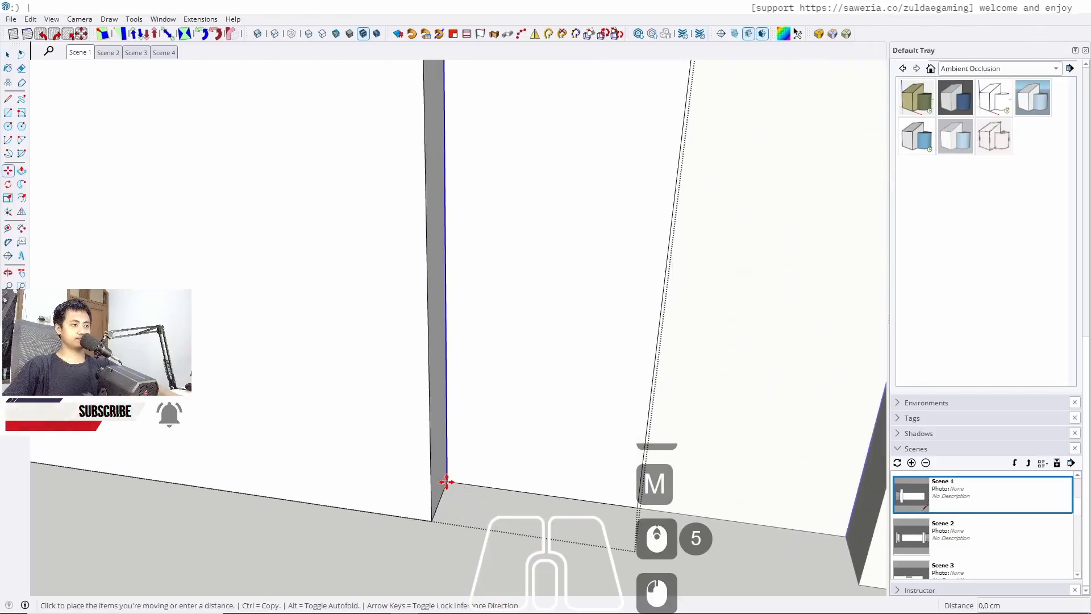
key(Left)
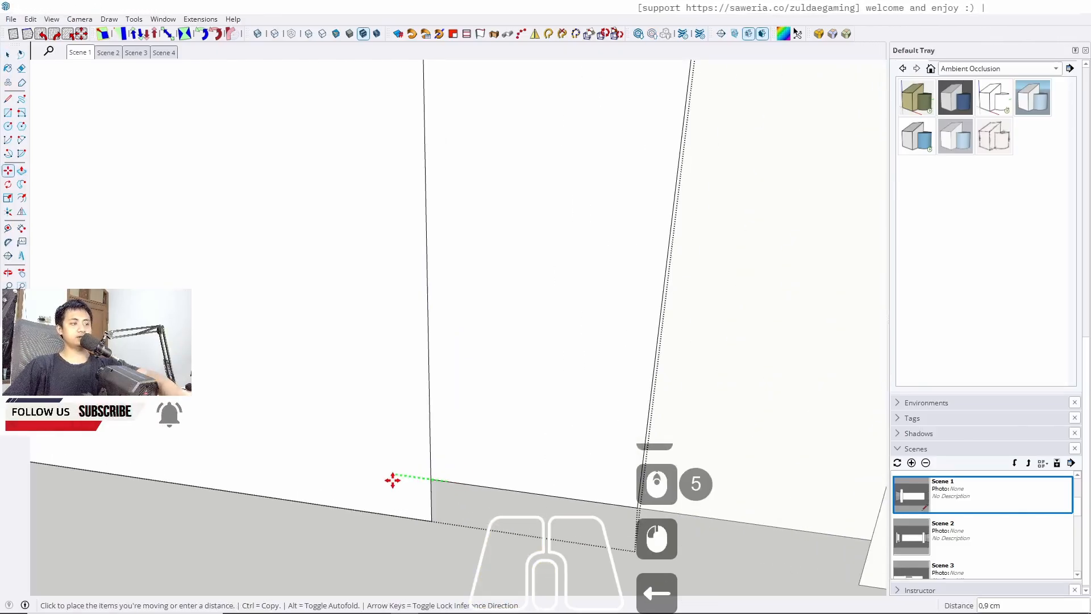
text(1)
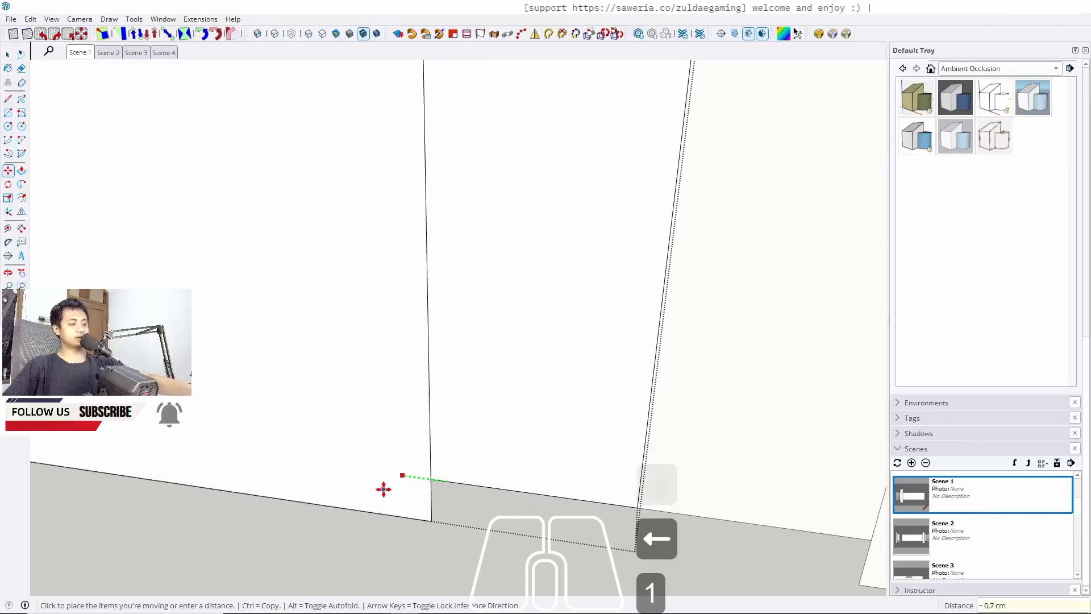
key(Return)
Exit the group and return to the Scene 1 view
key(space)
key(Escape)
key(Escape)
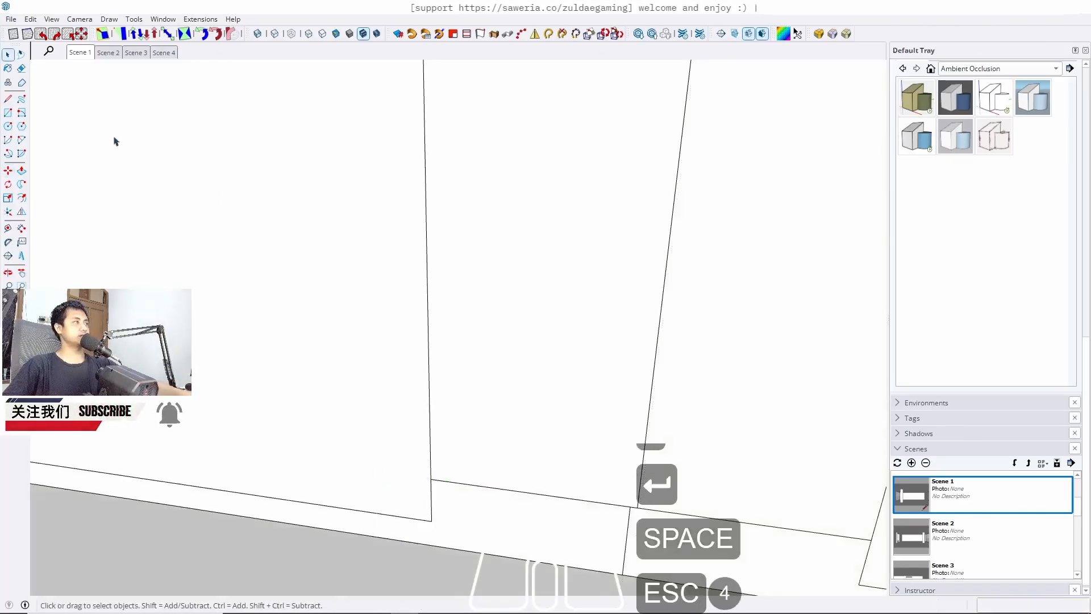
click(81, 54)
key(Escape)
key(Escape)
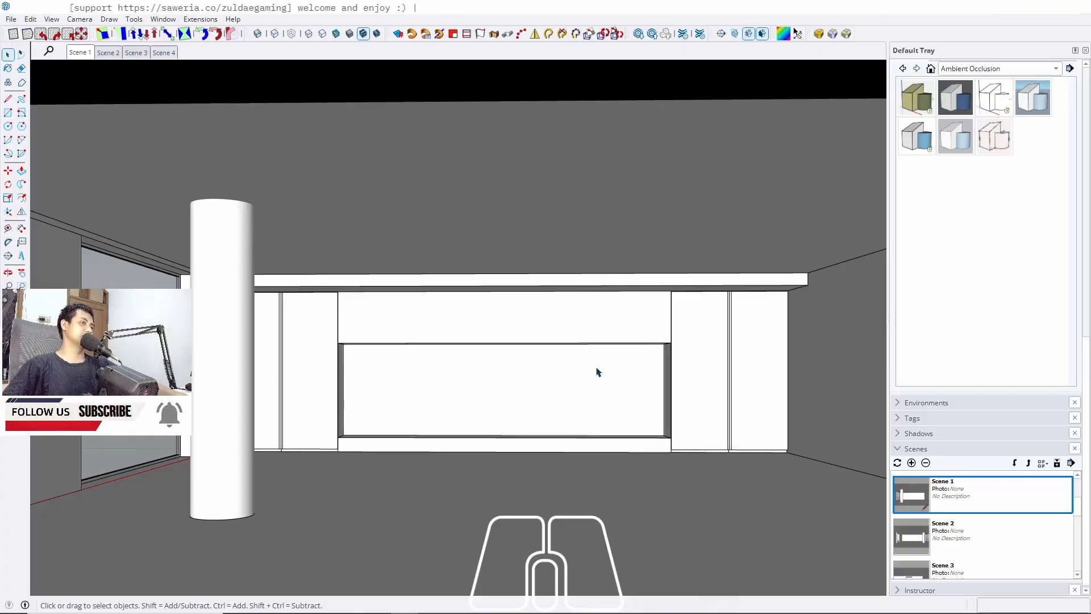
Open the upper panel above the niche and set Round Corner on its bottom front edge to 24 segments
scroll(479, 345, up, 8)
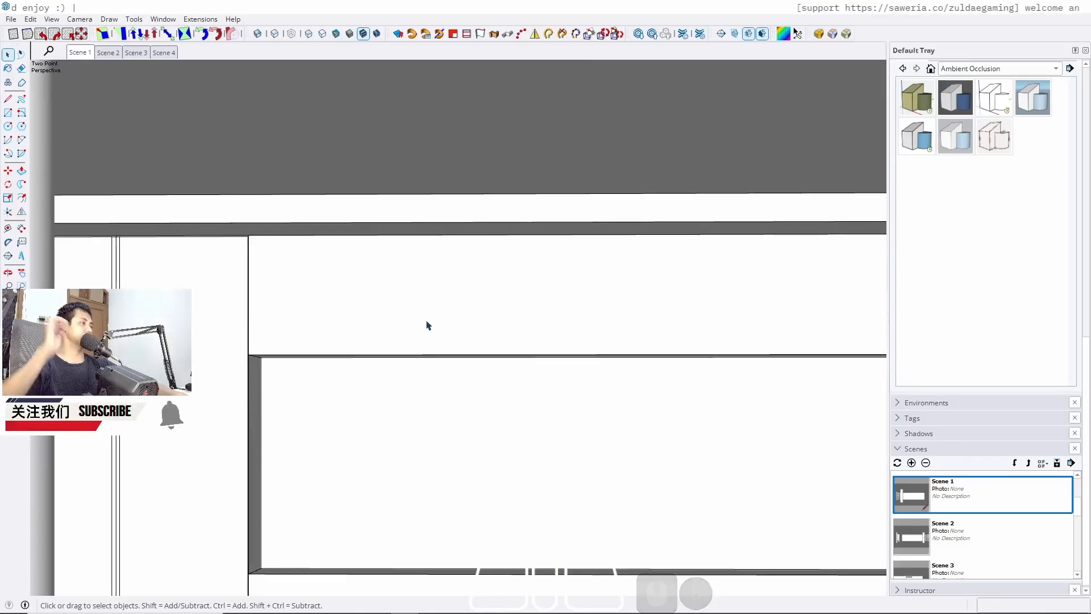
double_click(376, 329)
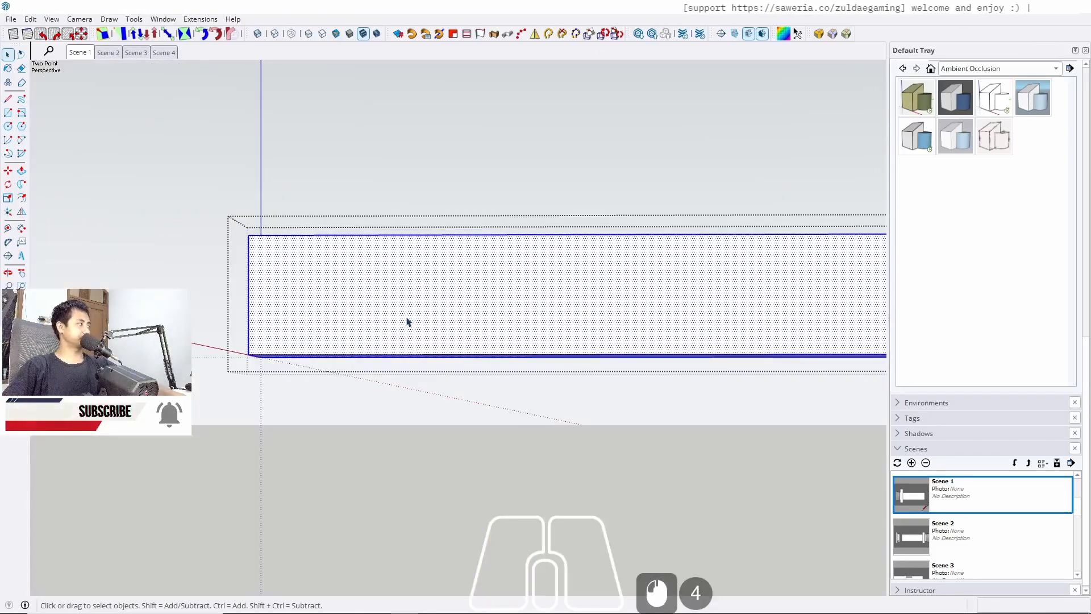
key(Escape)
key(Escape)
scroll(563, 311, down, 6)
middle_drag(563, 312, 449, 279)
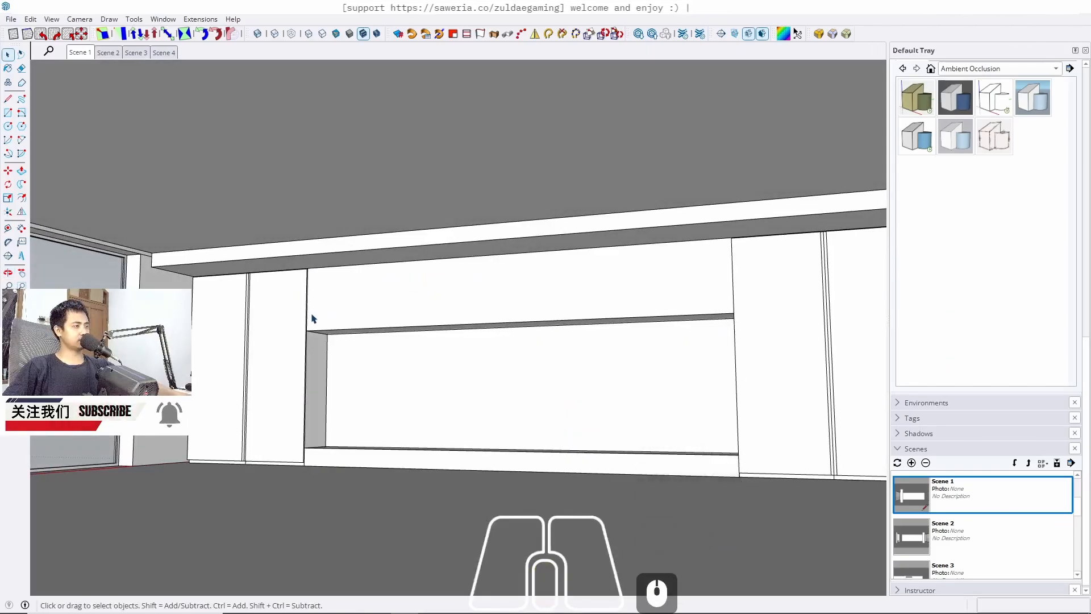
scroll(318, 330, up, 6)
double_click(321, 336)
click(322, 337)
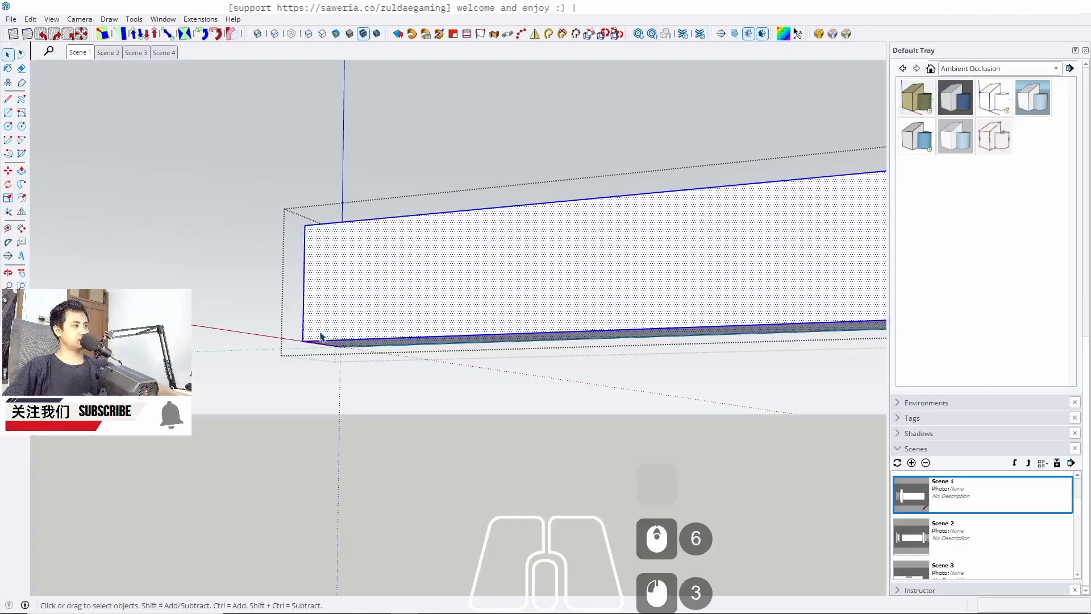
middle_drag(321, 336, 540, 298)
click(324, 319)
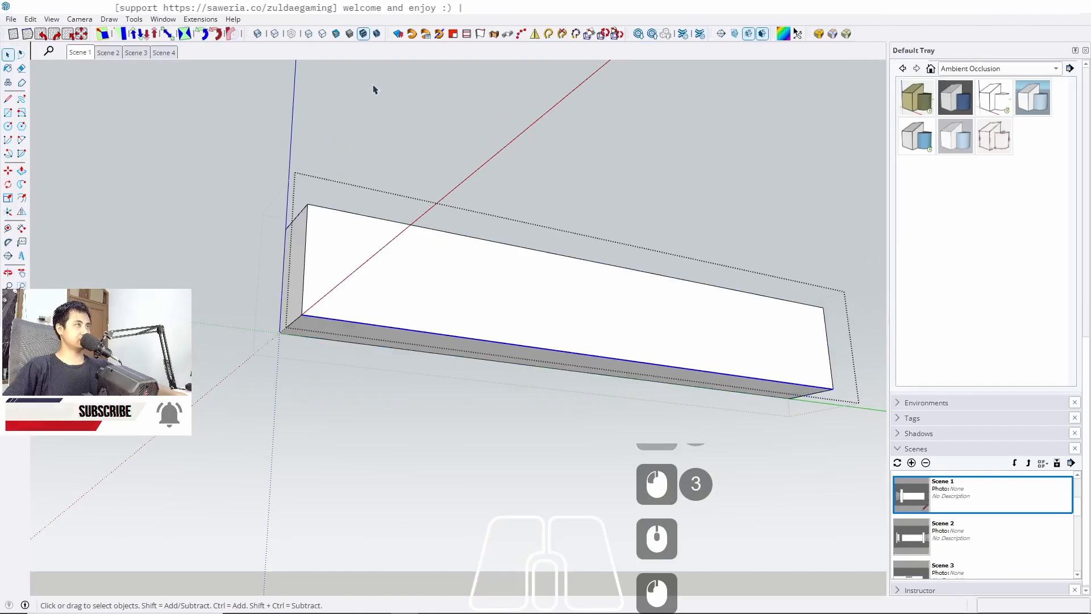
click(819, 34)
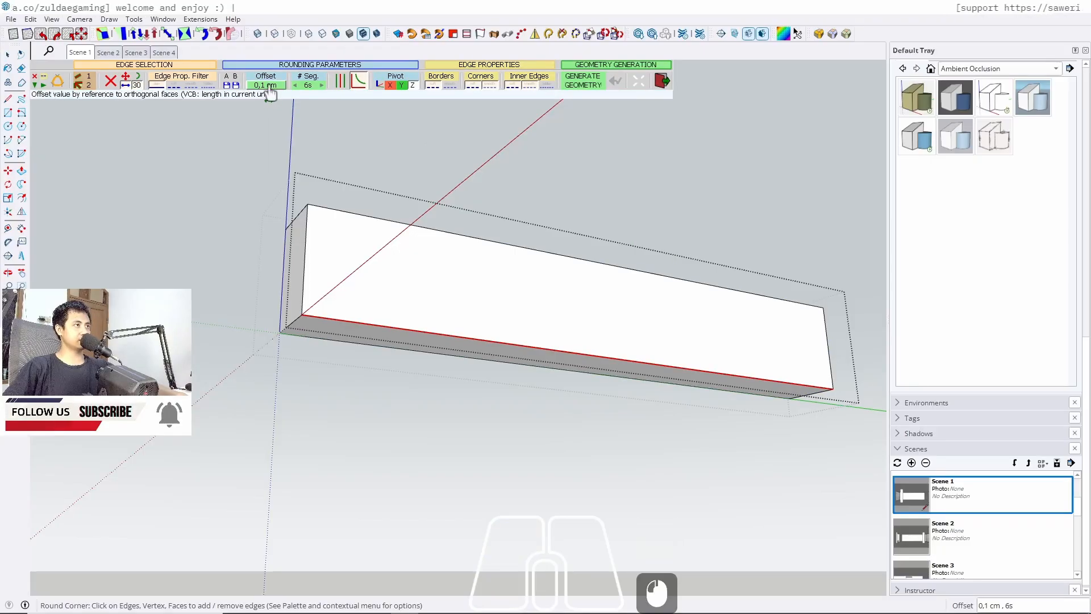
click(314, 88)
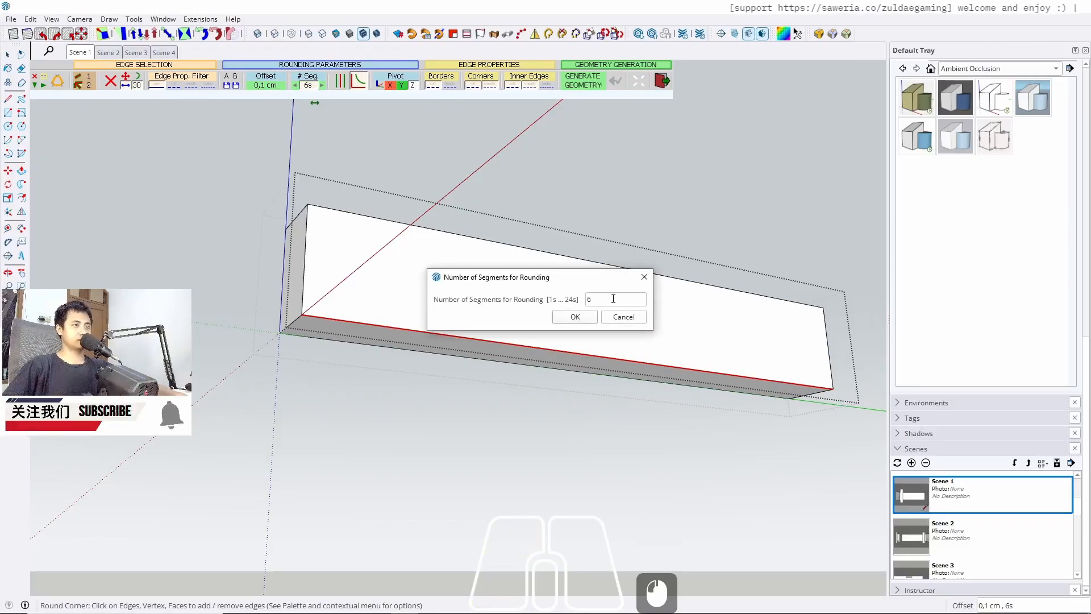
drag(613, 298, 521, 296)
text(24)
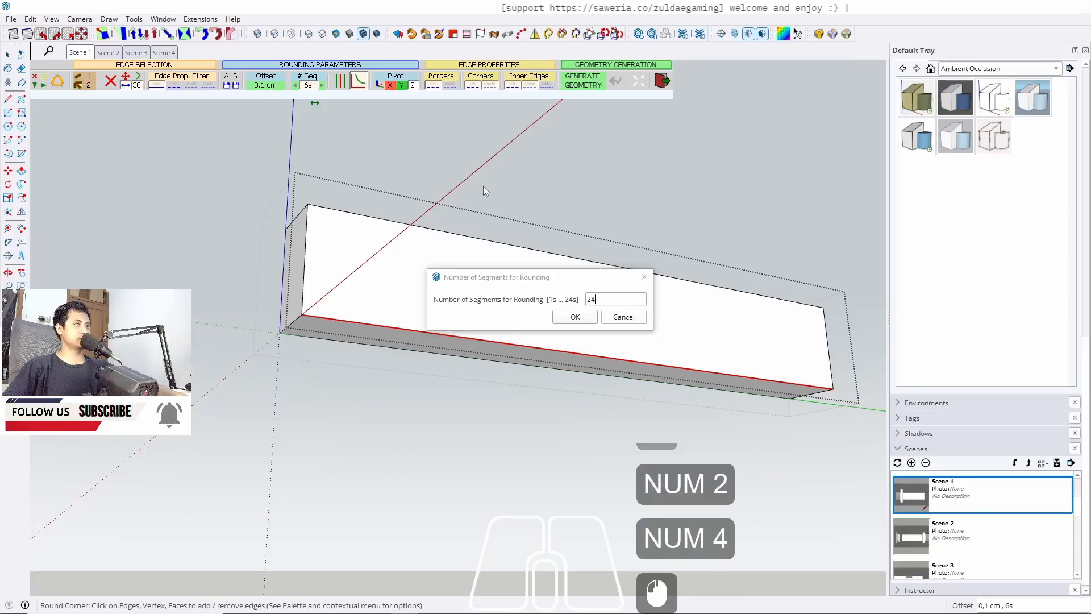
click(575, 316)
Set the rounding offset to 5 cm and generate the rounded edge
click(276, 86)
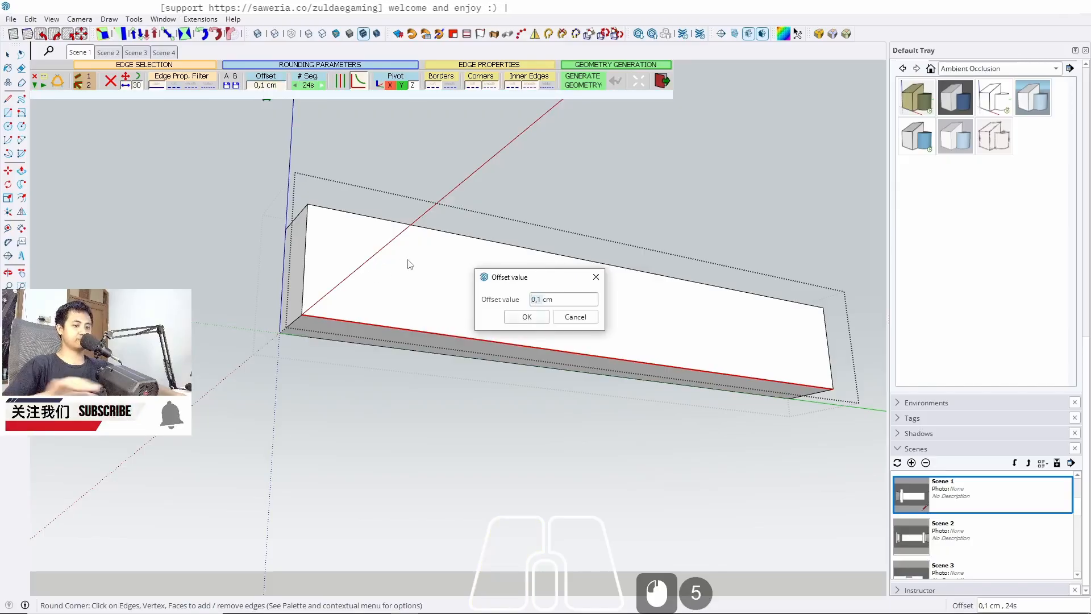
text(5)
click(527, 316)
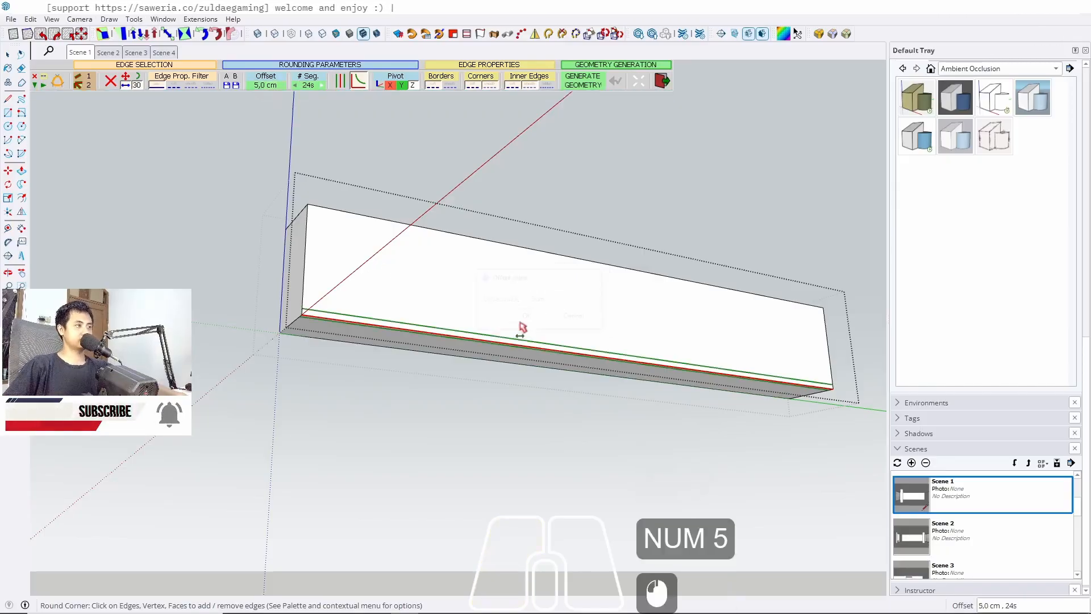
click(419, 421)
Inspect the rounded edge up close and return to the Scene 1 view
scroll(298, 287, up, 20)
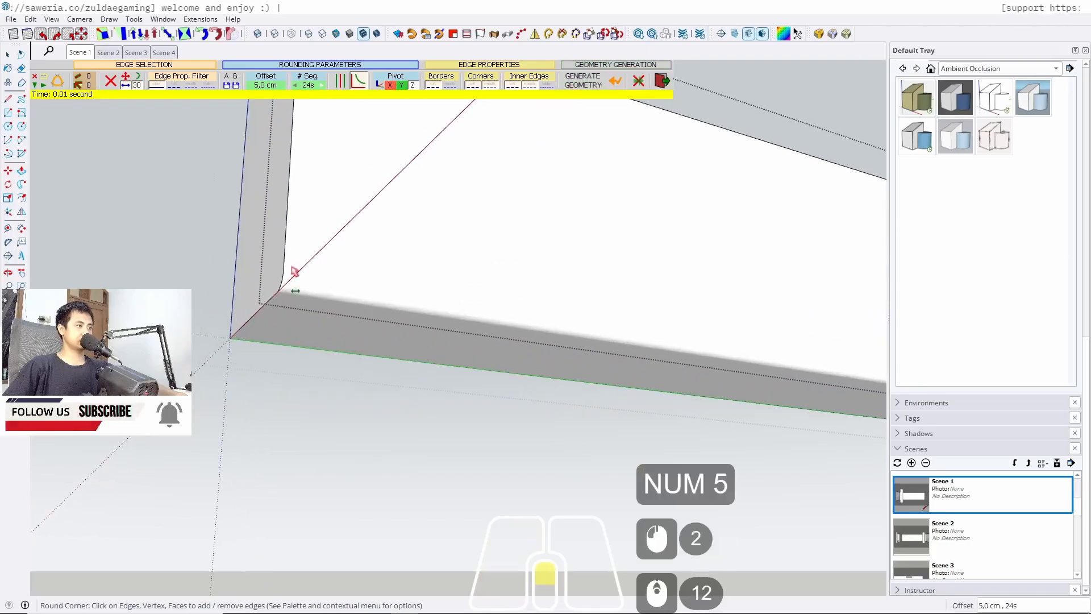
middle_drag(259, 305, 365, 316)
key(space)
scroll(341, 284, up, 20)
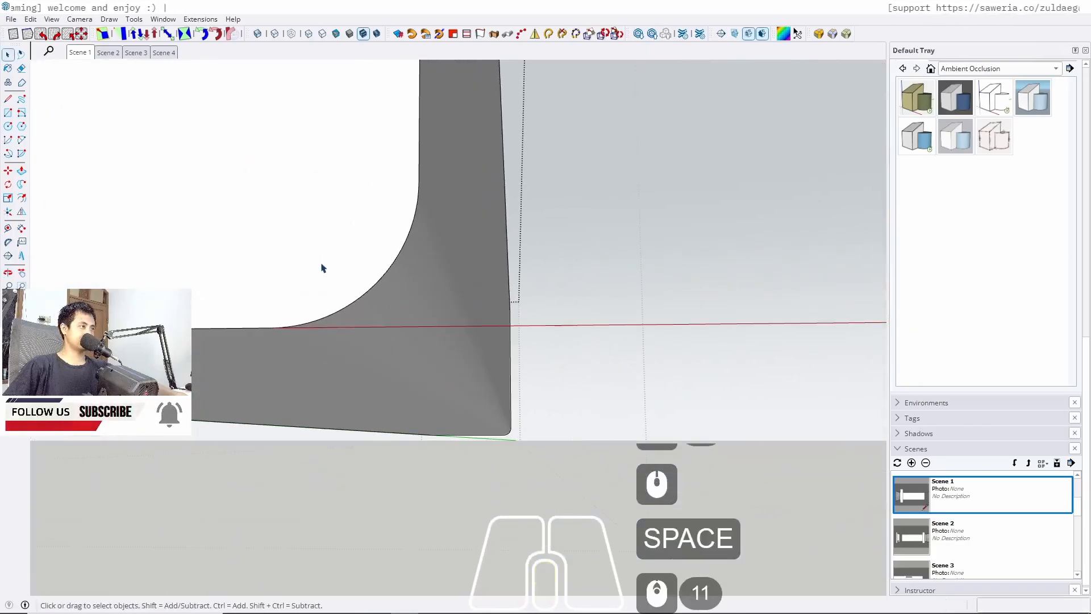
scroll(409, 293, down, 12)
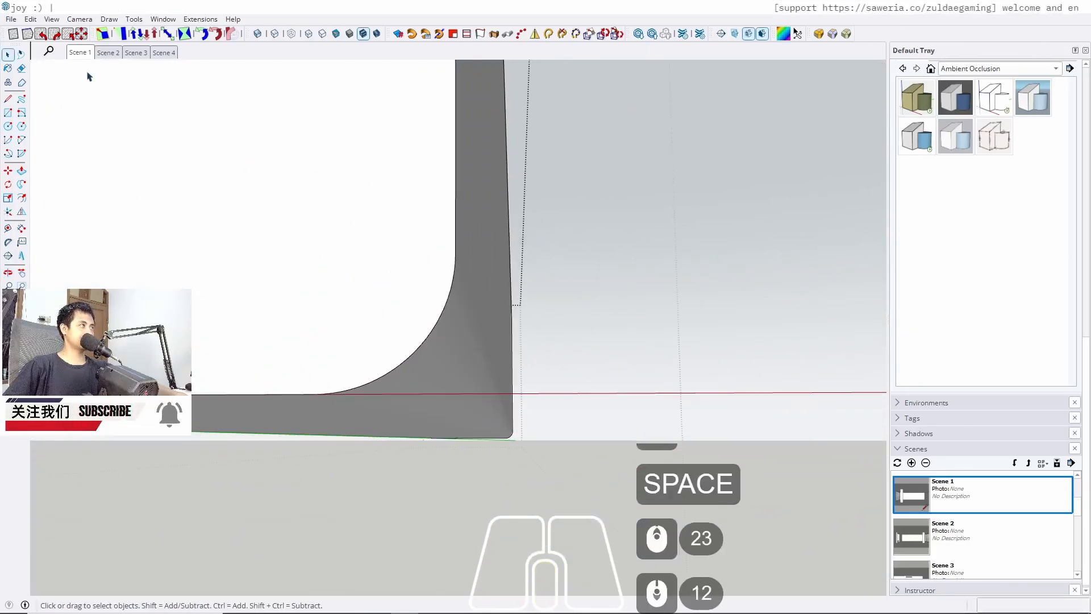
click(80, 52)
key(Escape)
key(Escape)
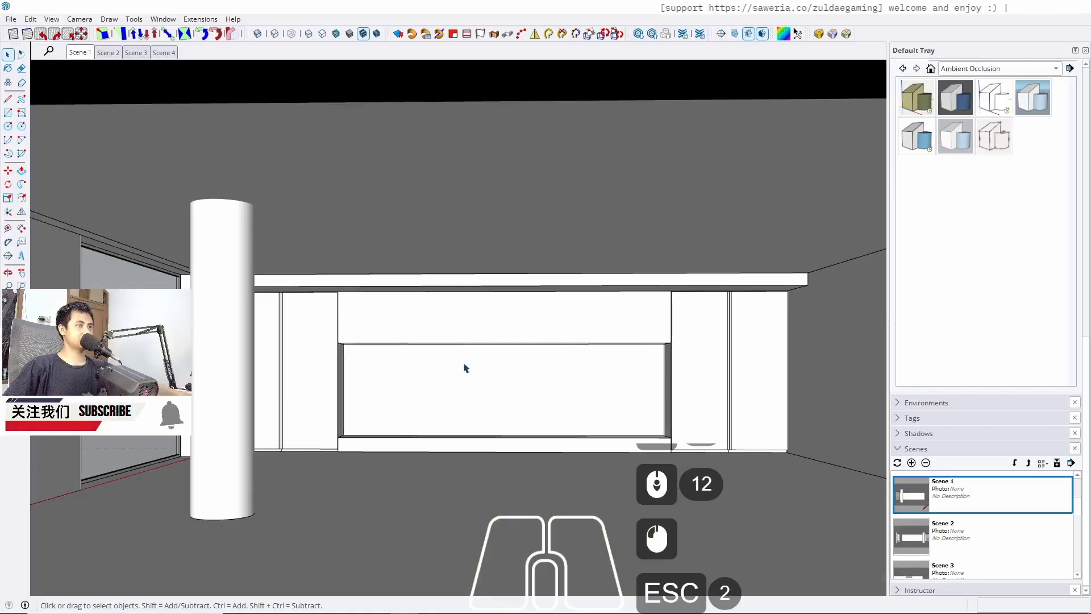
Undo the 5 cm rounding of the panel's bottom edge
scroll(432, 369, up, 5)
middle_drag(409, 369, 255, 328)
scroll(221, 333, up, 7)
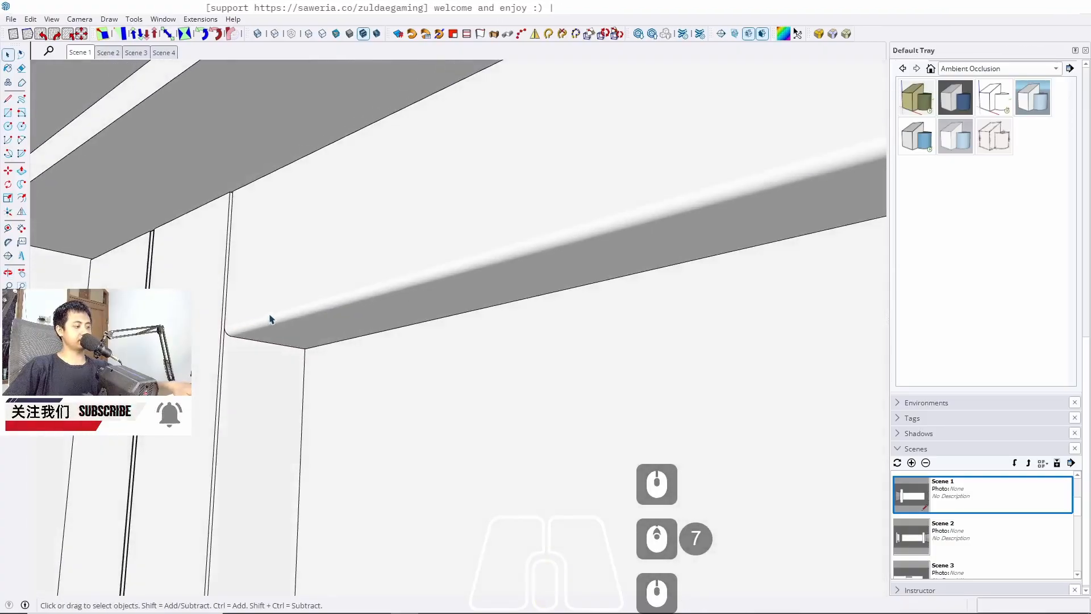
key(ctrl+z)
key(ctrl+z)
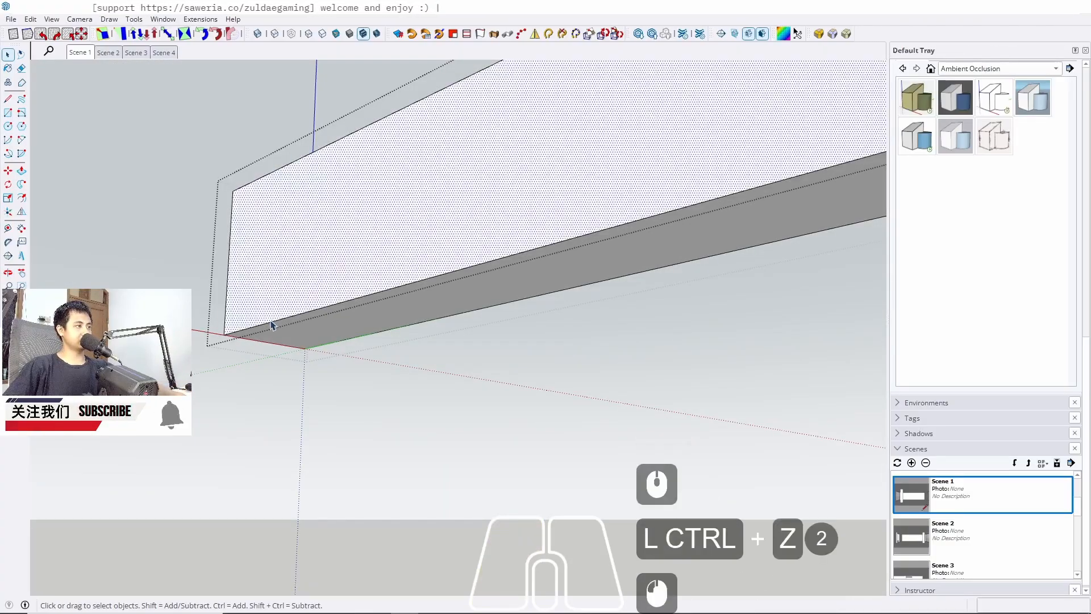
Round the upper panel's bottom front edge again with Round Corner at 24 segments and a 30 cm offset
click(272, 323)
click(272, 322)
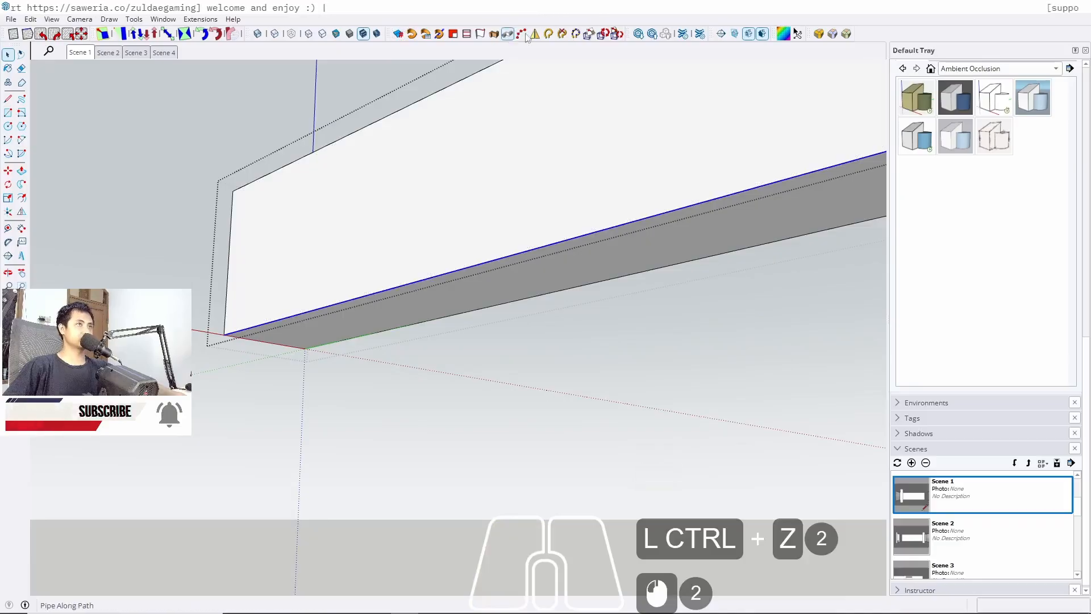
click(820, 36)
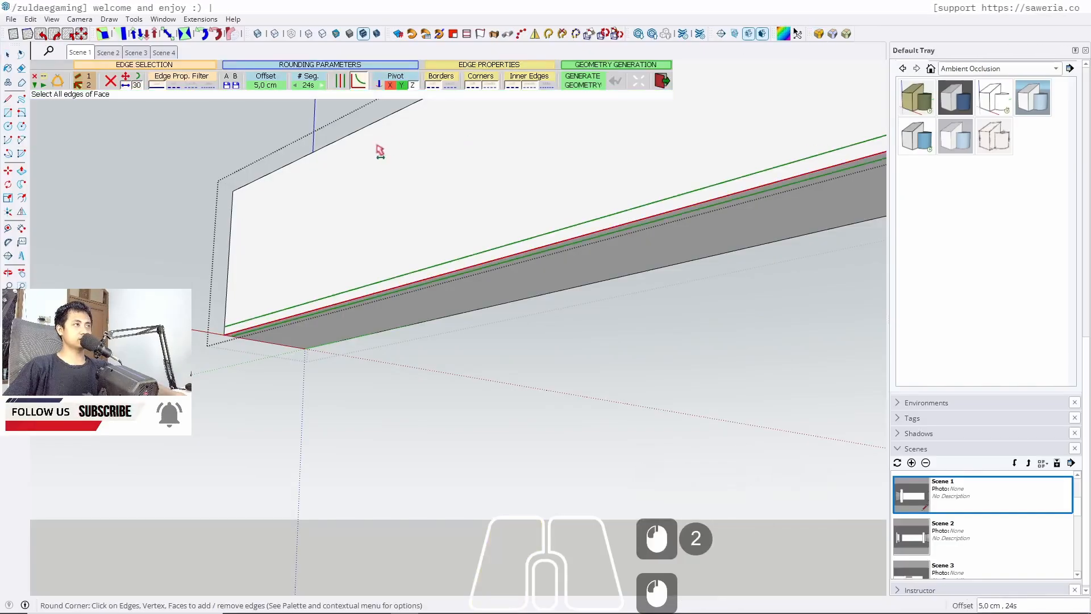
click(298, 85)
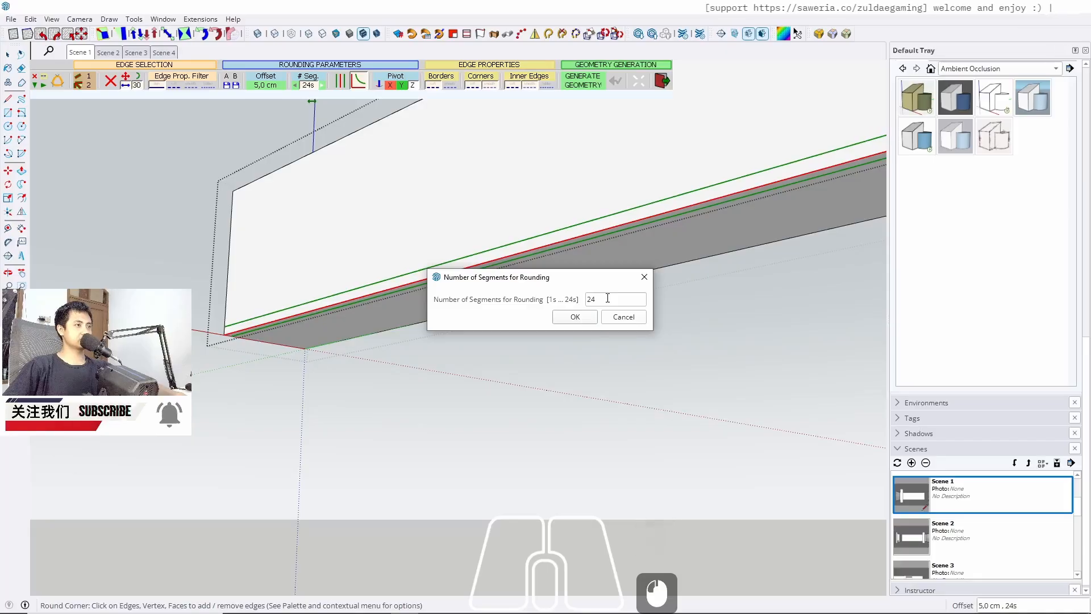
click(575, 317)
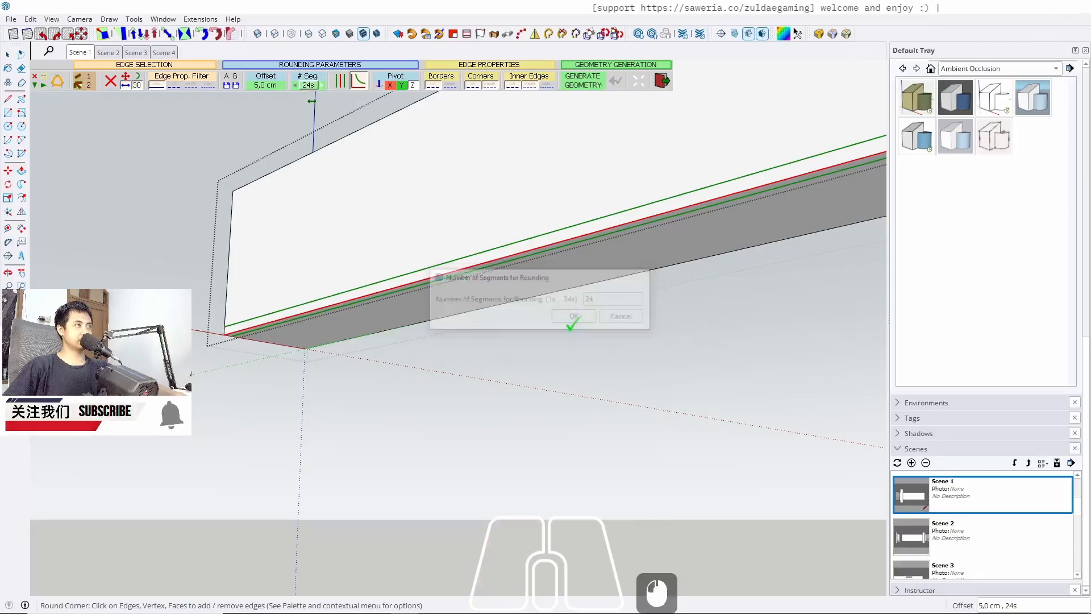
click(265, 86)
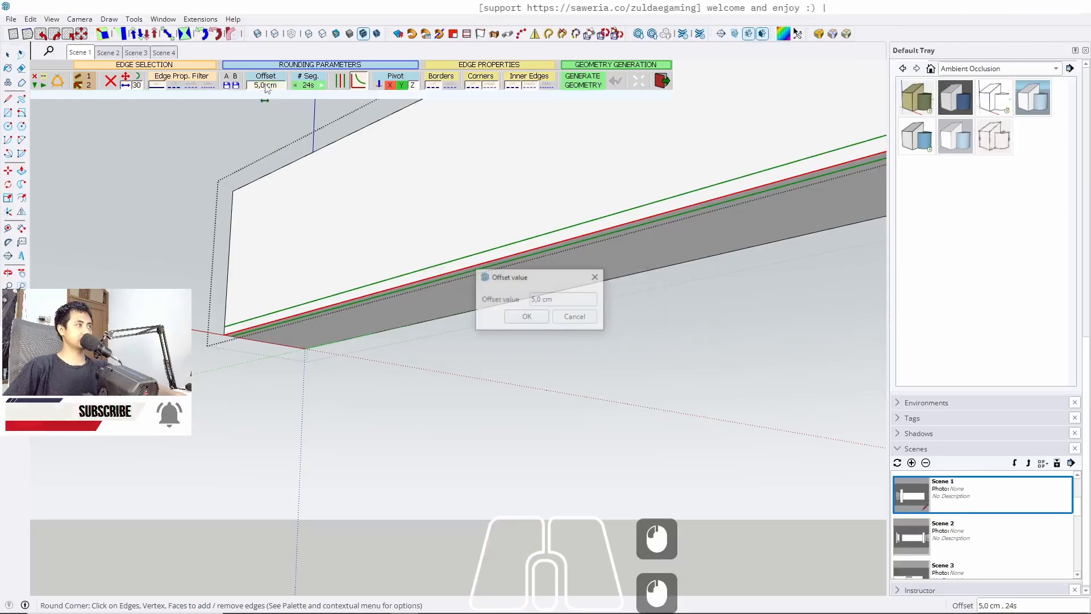
triple_click(562, 293)
text(30)
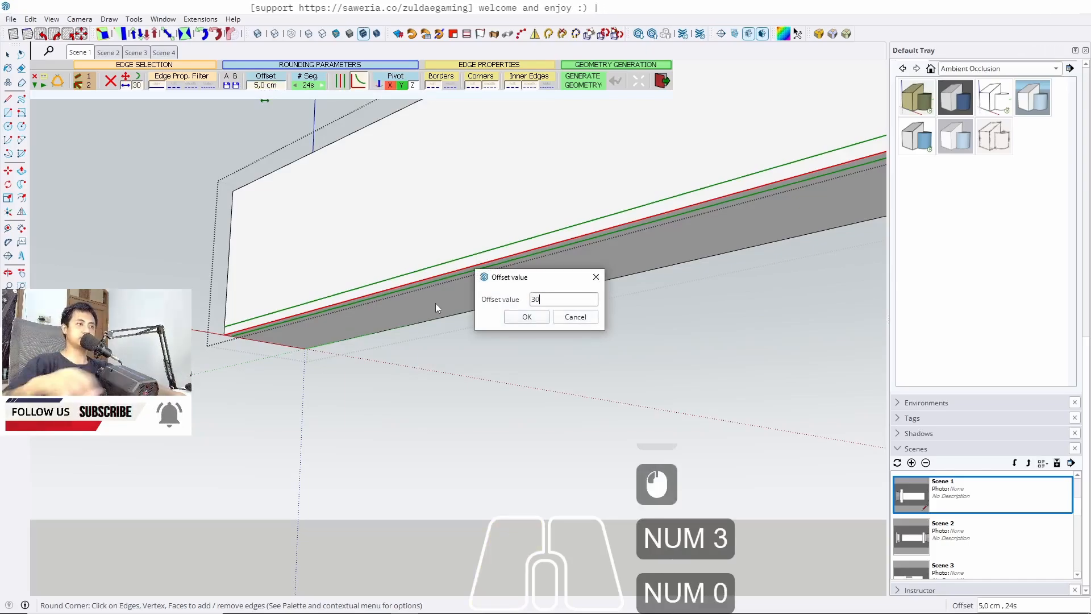
click(526, 317)
click(482, 378)
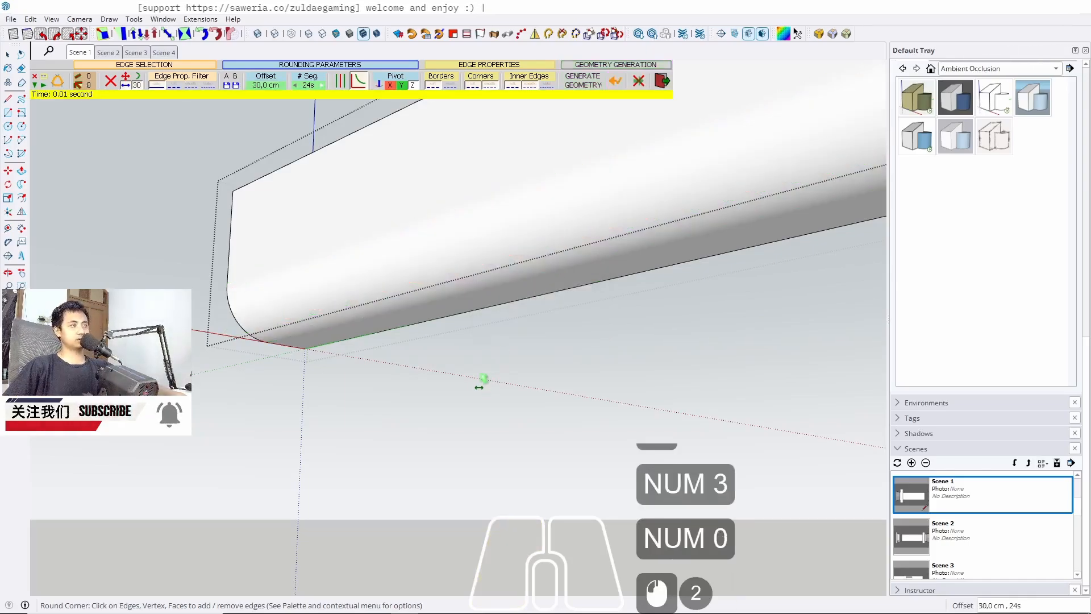
Inspect the 30 cm rounded edge from several angles and return to the Scene 1 view
middle_drag(357, 212, 325, 307)
scroll(360, 275, up, 6)
middle_drag(360, 275, 318, 296)
scroll(472, 322, down, 5)
middle_drag(538, 292, 278, 280)
scroll(270, 279, down, 17)
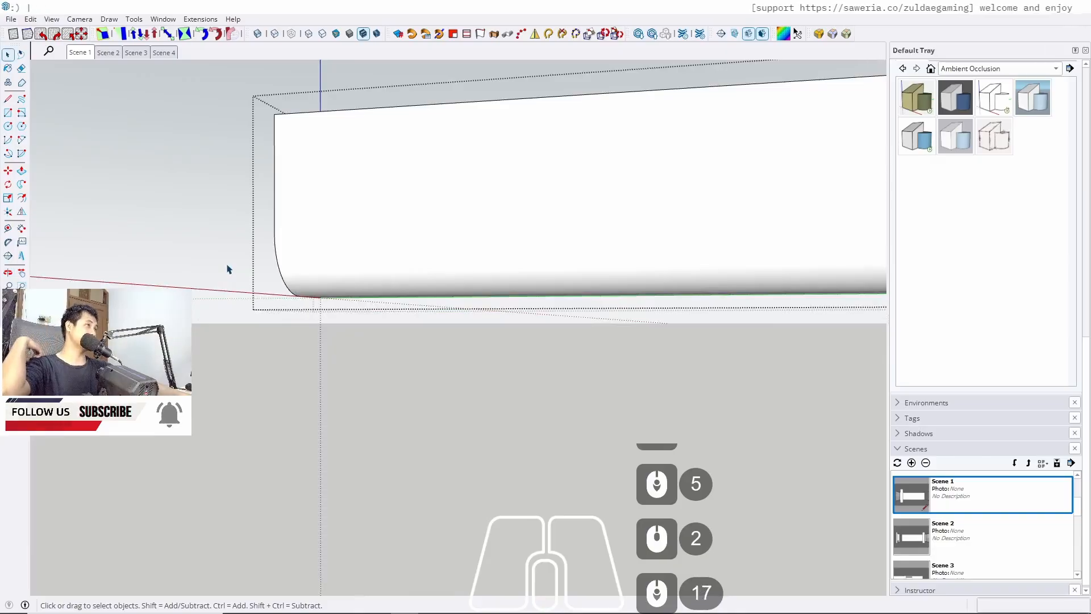
key(Escape)
key(Escape)
scroll(236, 205, up, 7)
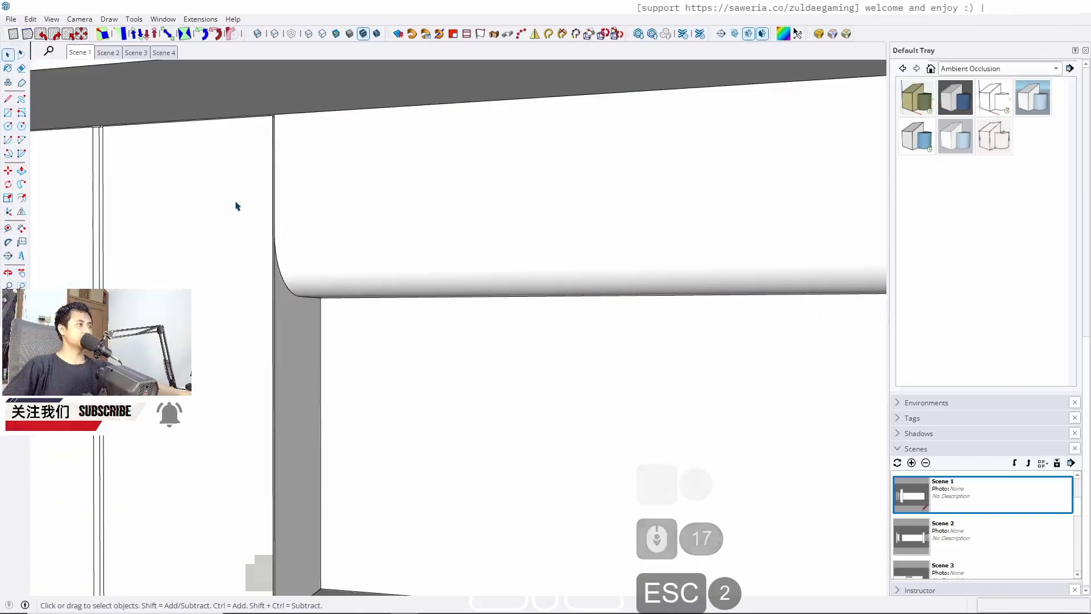
click(83, 56)
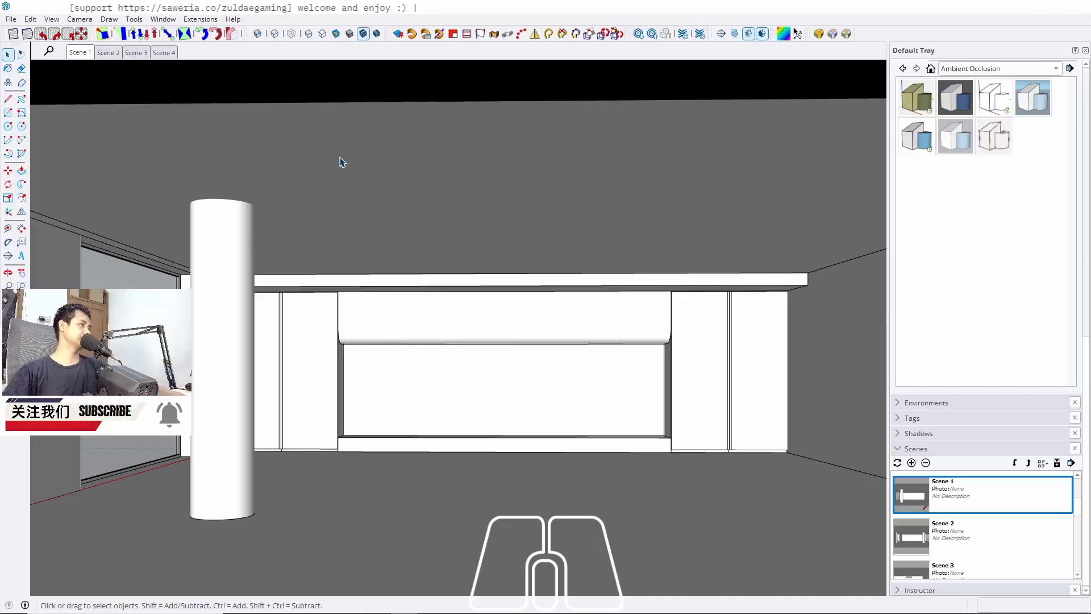
Copy the bottom front edge of the niche's lower face 5 cm upward
scroll(460, 446, up, 9)
middle_drag(477, 372, 432, 398)
shift+middle_drag(432, 398, 624, 332)
scroll(438, 414, up, 9)
click(428, 416)
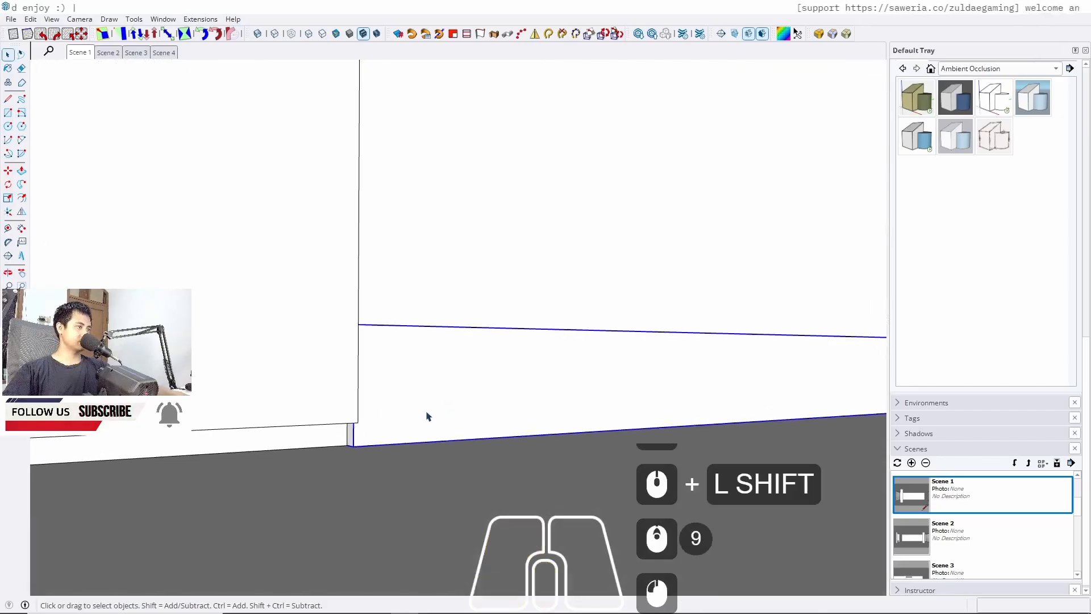
triple_click(418, 422)
click(364, 450)
scroll(364, 450, up, 10)
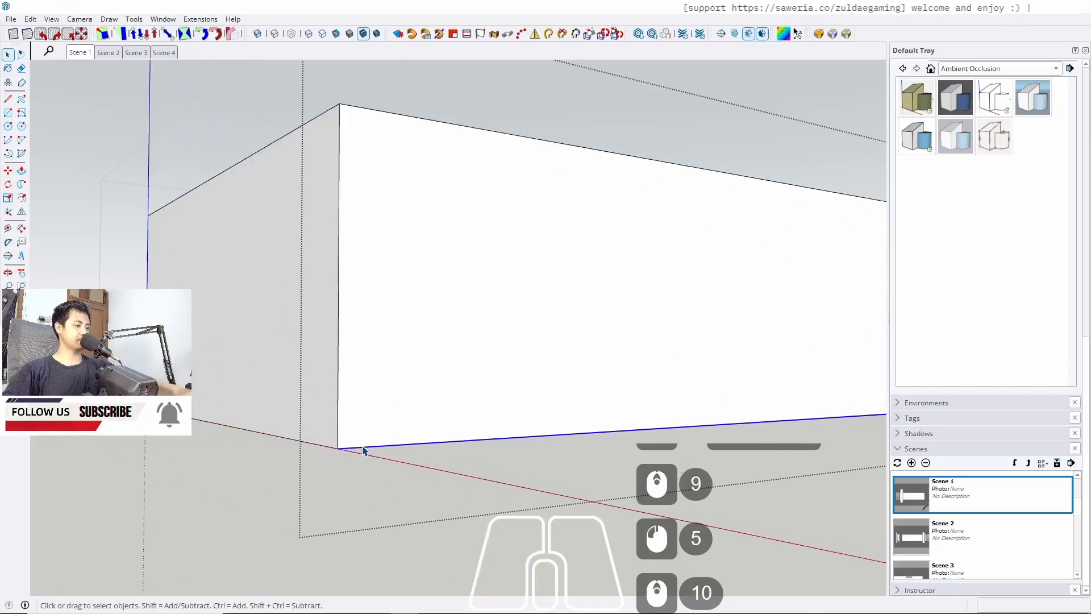
key(m)
ctrl+click(341, 449)
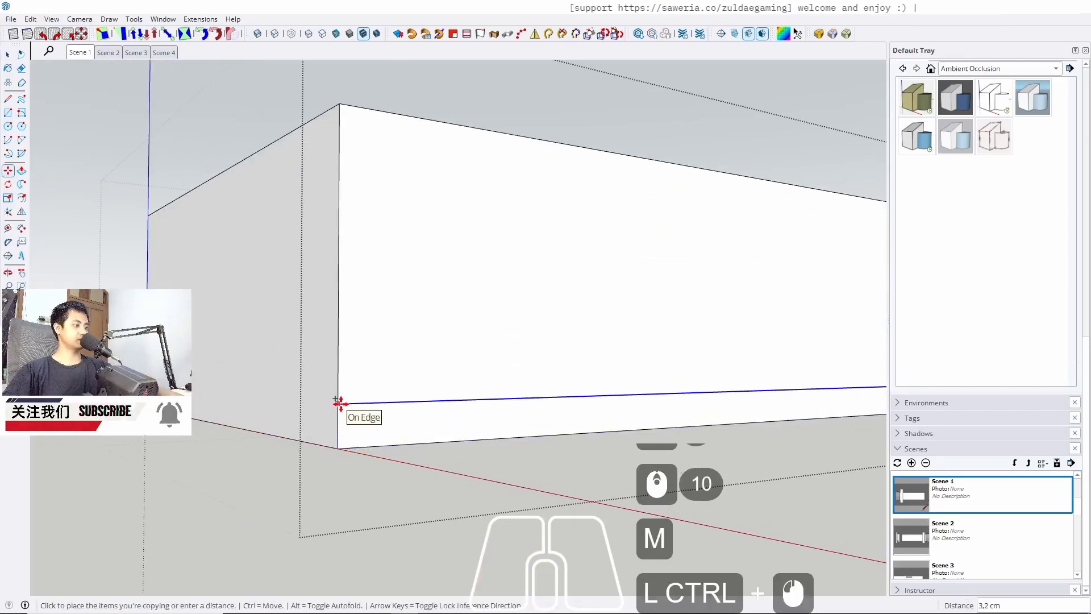
text(5)
key(Return)
Push/pull the new 5 cm strip at the niche's bottom inward about 3 cm and exit the group
key(space)
key(p)
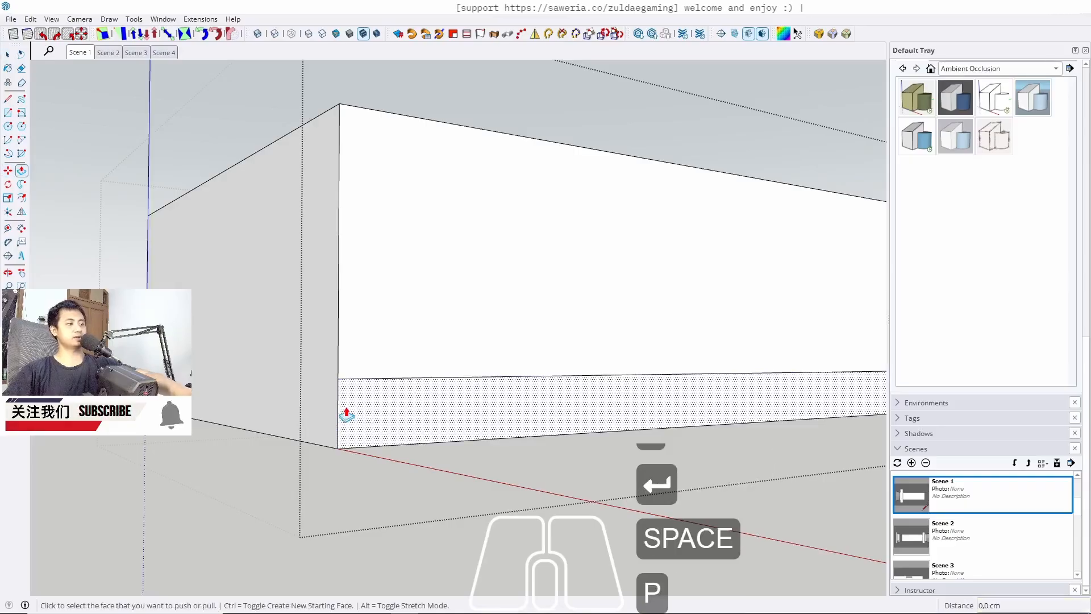
key(w)
click(368, 422)
click(307, 433)
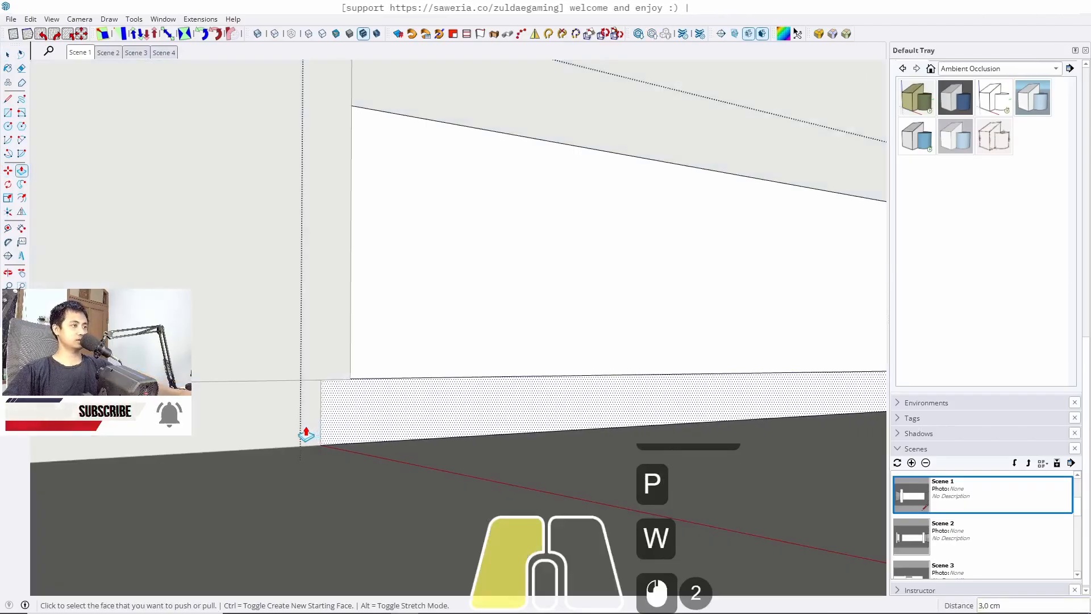
key(space)
middle_drag(521, 419, 281, 477)
key(Escape)
key(Escape)
key(Escape)
scroll(256, 442, down, 19)
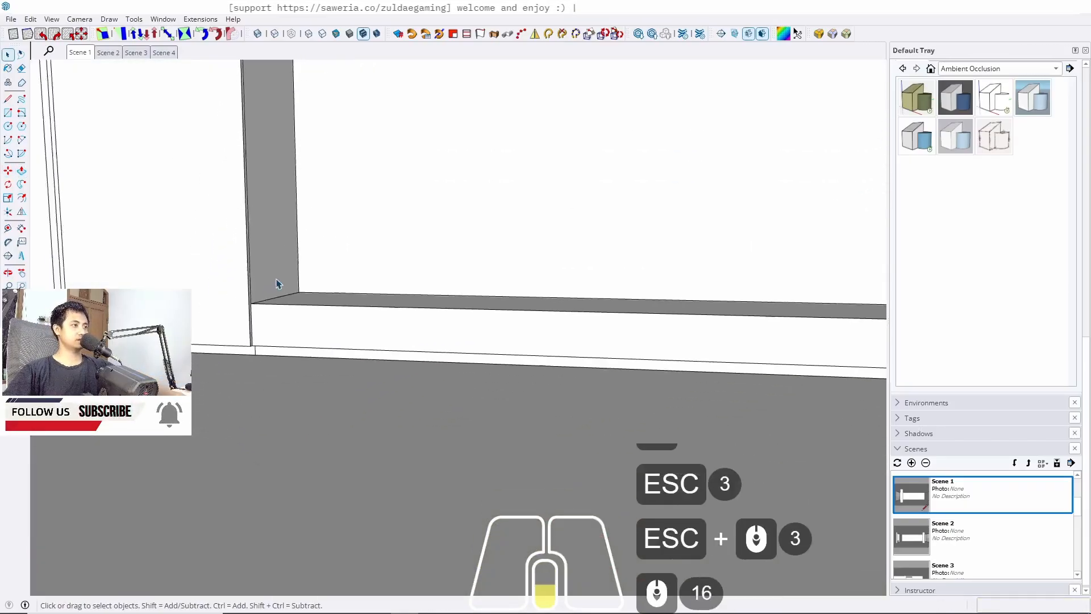
Draw a rectangle about 29 cm by 580 cm on the niche's bottom face, starting from its back corner
click(79, 53)
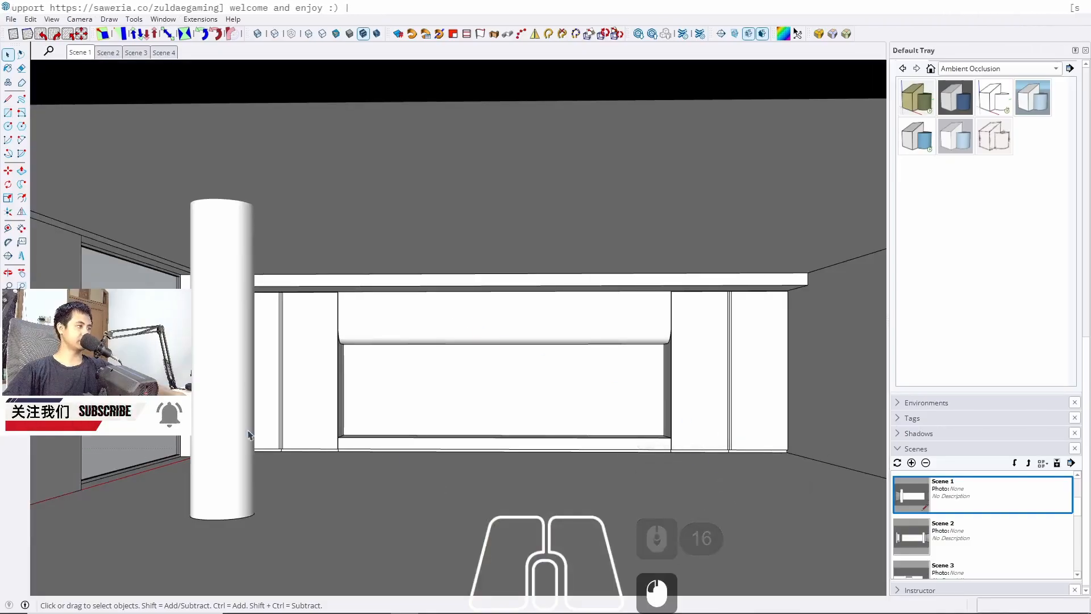
scroll(352, 380, up, 6)
mouse_move(353, 381)
middle_down()
mouse_move(533, 421)
mouse_move(407, 412)
mouse_move(394, 434)
mouse_move(294, 433)
mouse_move(433, 390)
mouse_move(472, 364)
mouse_move(302, 397)
middle_up()
scroll(302, 397, up, 10)
key(r)
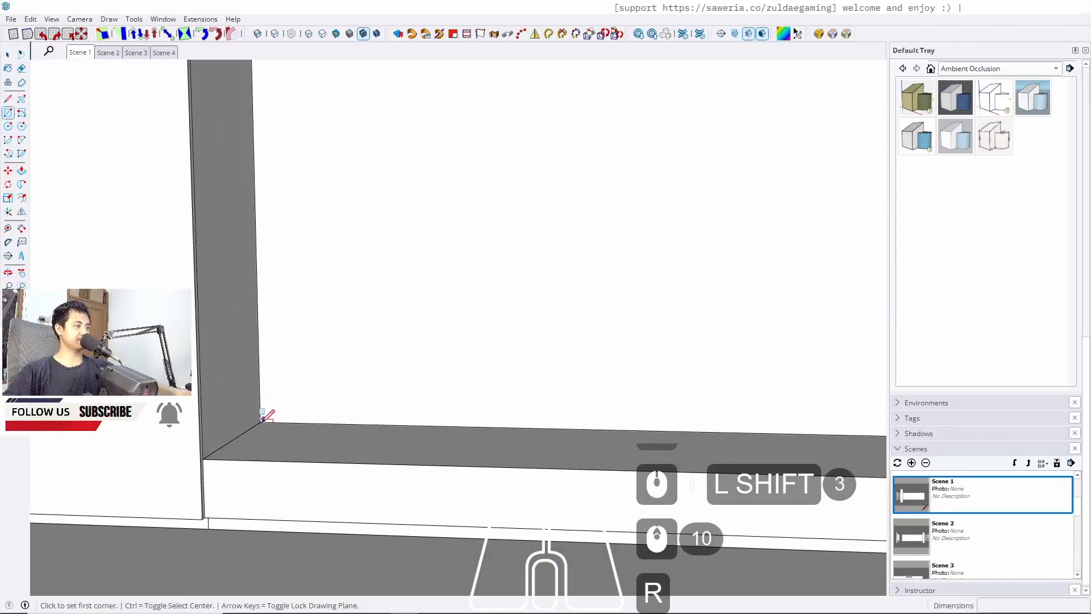
click(261, 421)
scroll(390, 415, down, 5)
shift+middle_drag(390, 414, 195, 500)
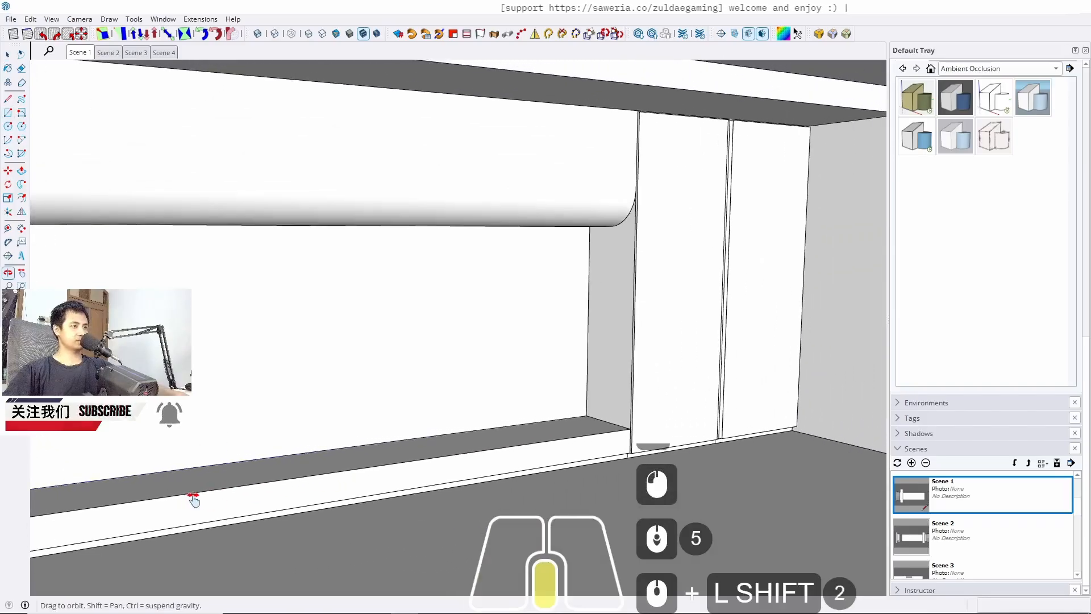
scroll(568, 410, up, 10)
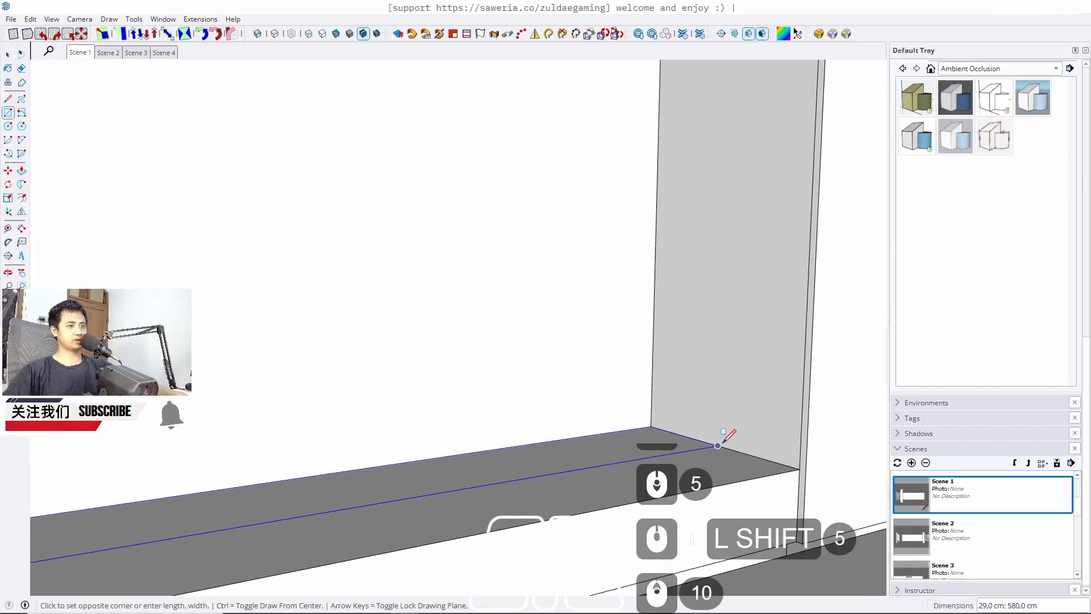
click(717, 445)
key(space)
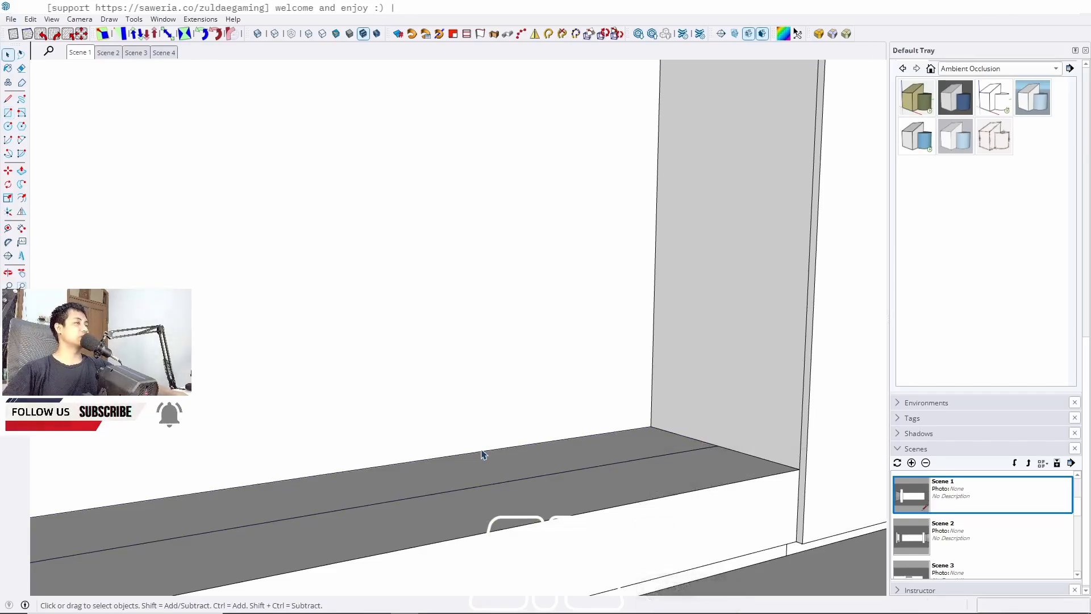
Push/pull the new rectangle up 2 cm to form a shelf board
key(p)
click(624, 453)
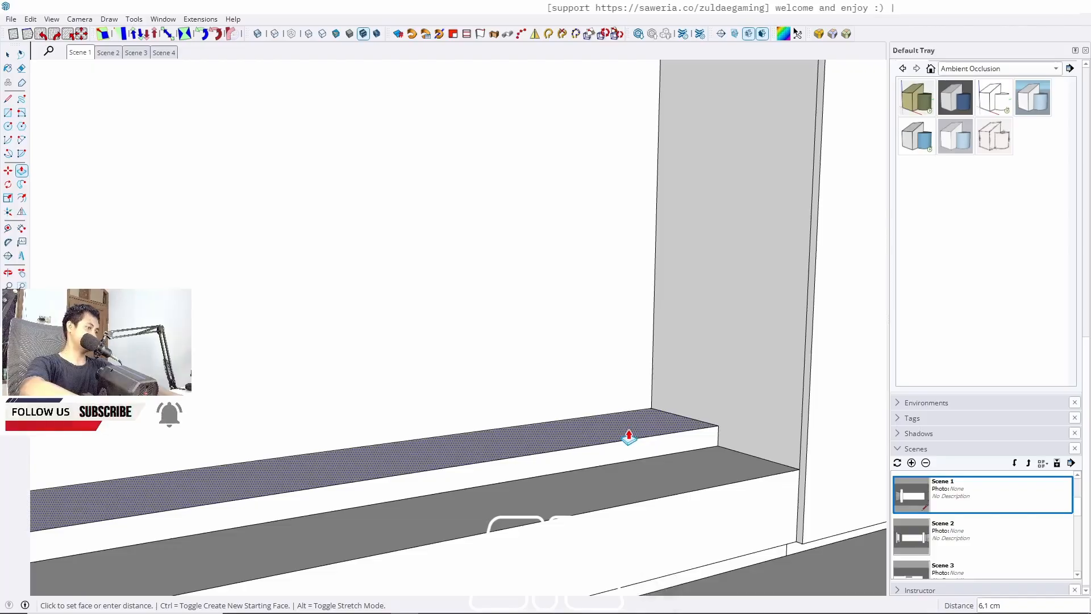
text(2)
key(Return)
key(space)
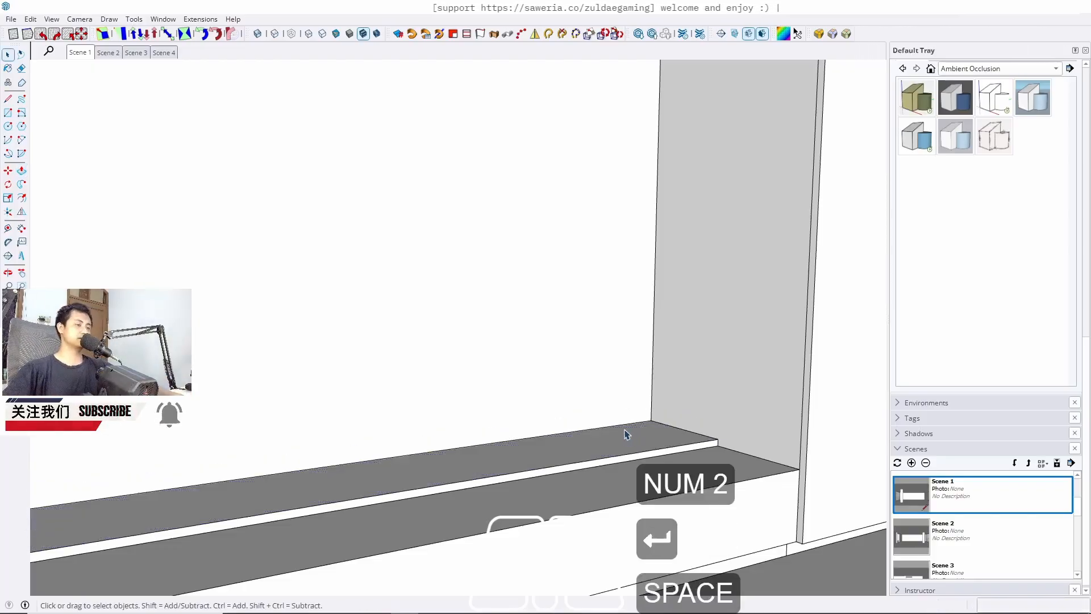
Group the shelf board and move it 30 cm straight up along the blue axis
click(627, 449)
triple_click(628, 449)
key(j)
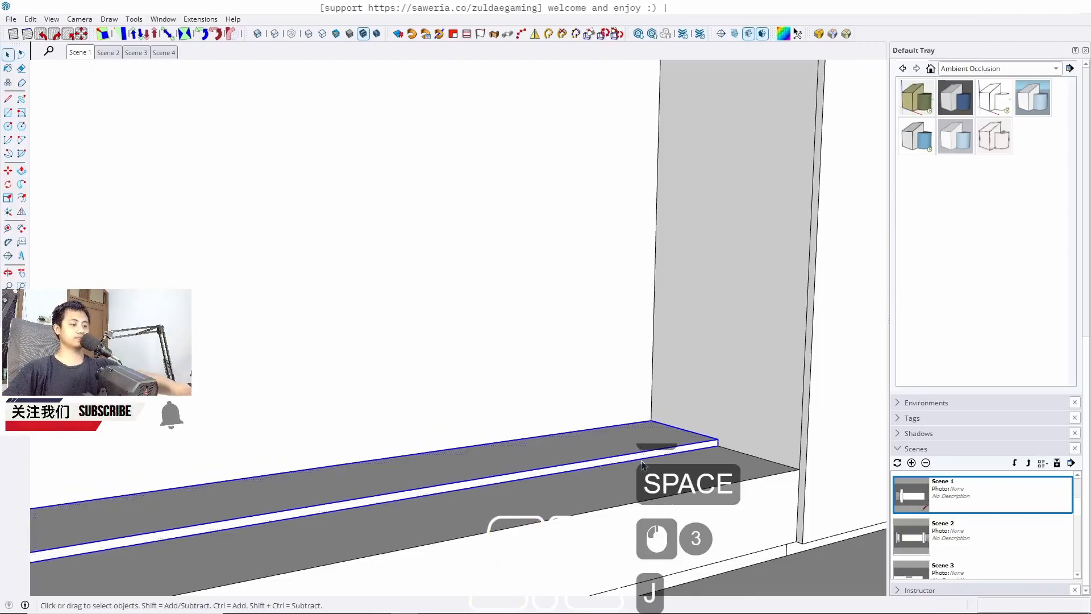
key(m)
click(633, 454)
key(Up)
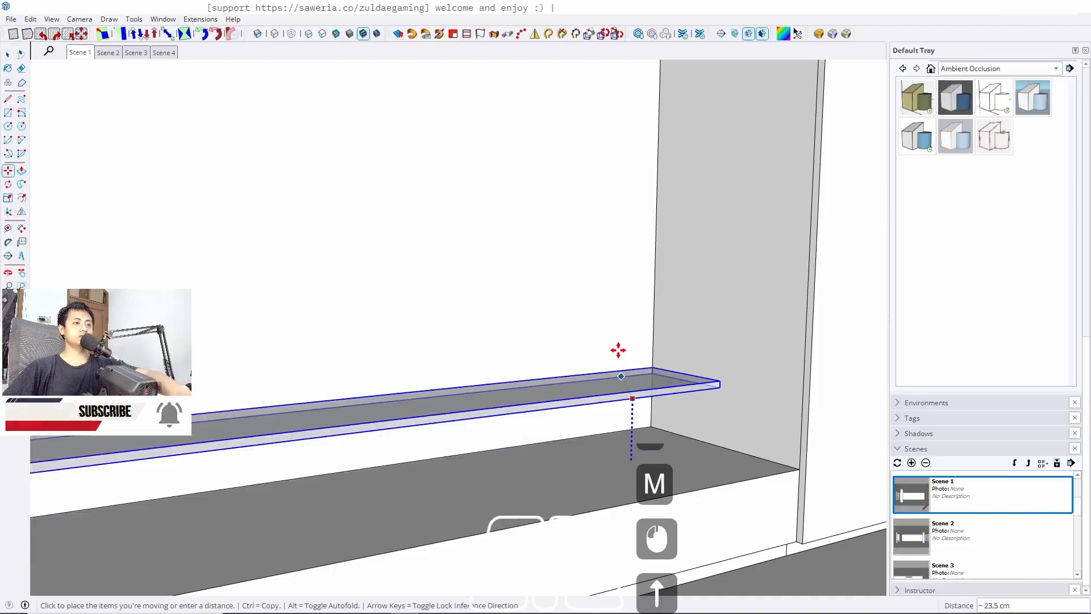
text(6)
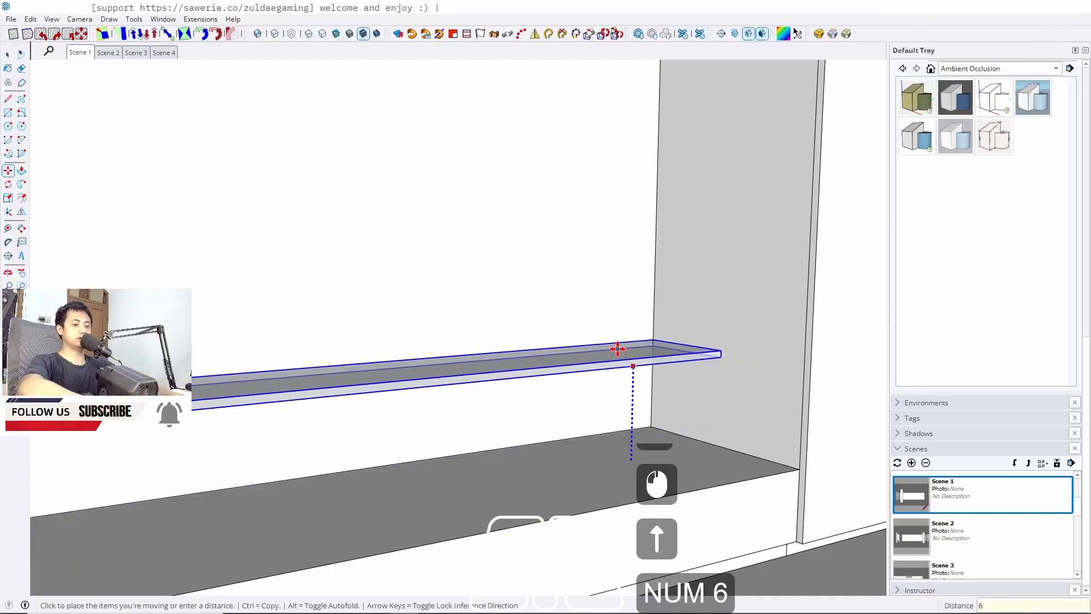
text(30)
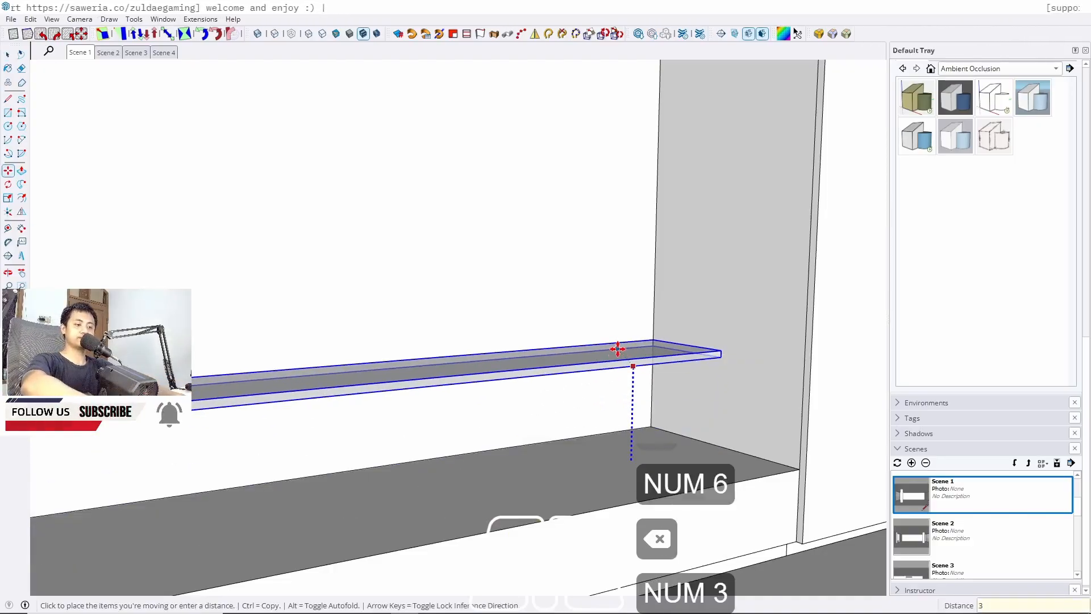
key(Return)
key(space)
Draw a rectangle about 123.5 cm by 580 cm on the niche's back wall above the shelf
scroll(604, 358, down, 13)
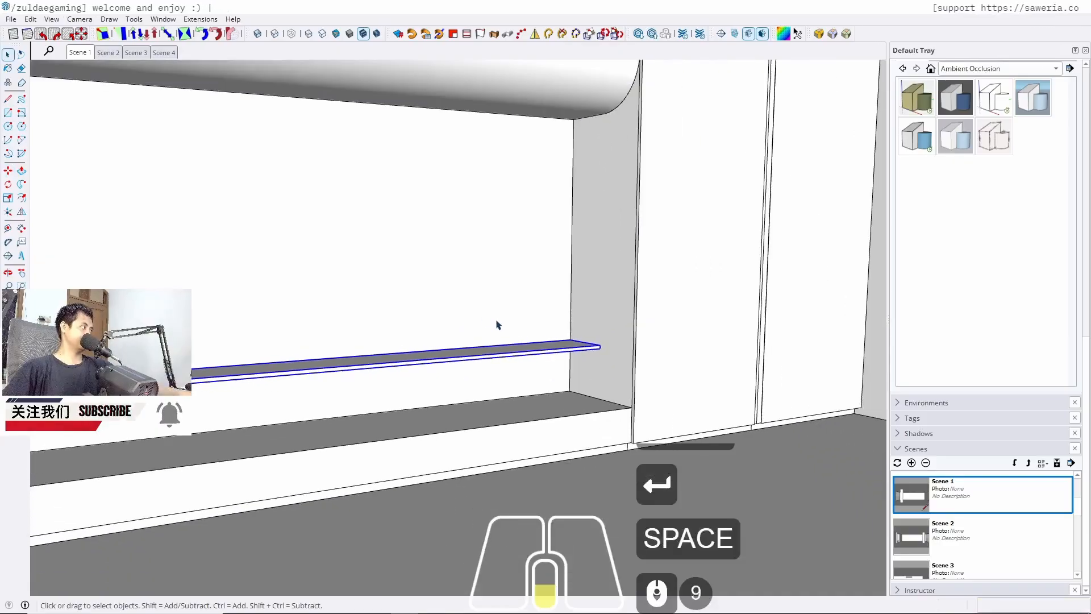
click(83, 55)
key(Escape)
key(Escape)
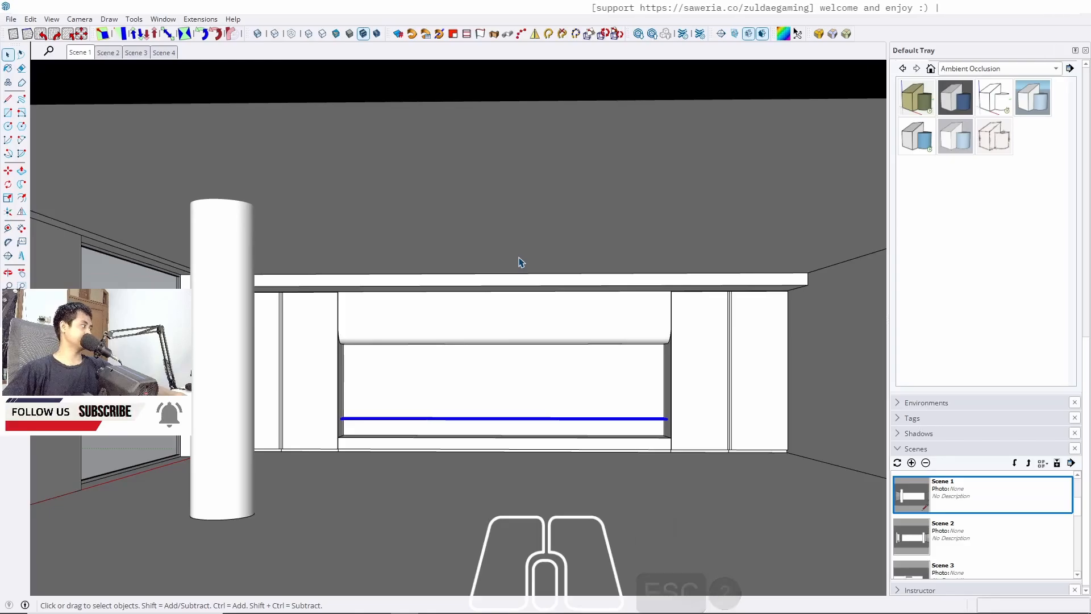
scroll(368, 377, up, 5)
scroll(344, 364, up, 6)
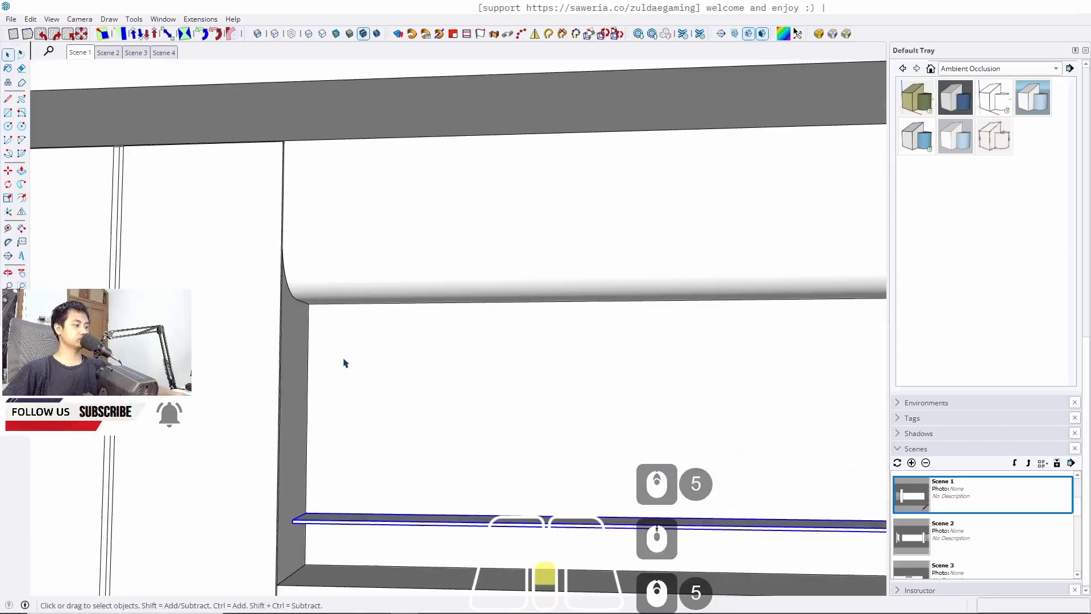
key(r)
click(297, 284)
scroll(301, 284, down, 7)
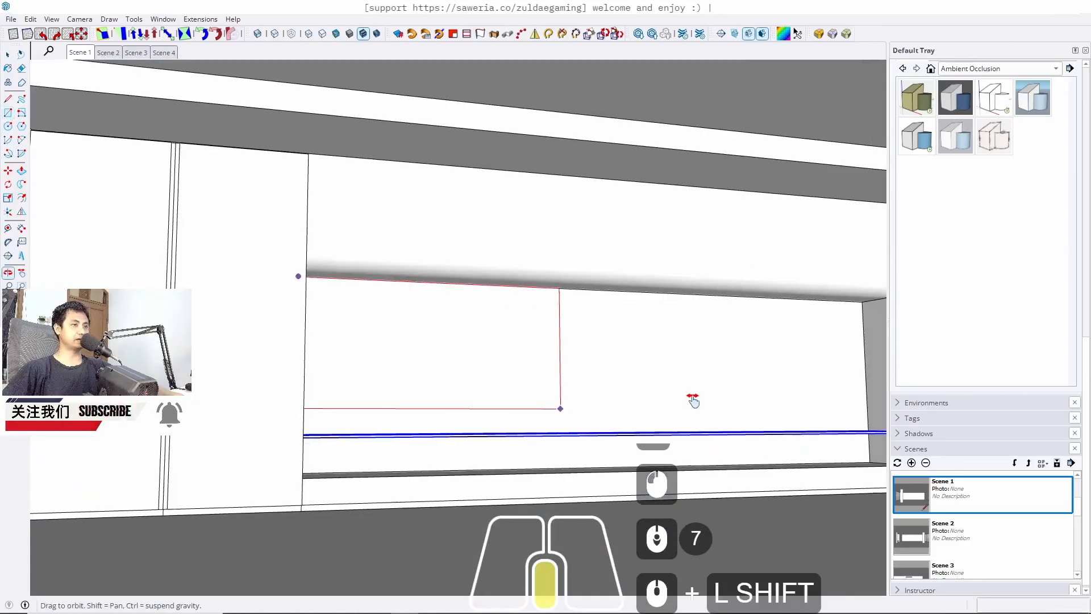
shift+middle_drag(692, 394, 515, 476)
scroll(501, 390, up, 11)
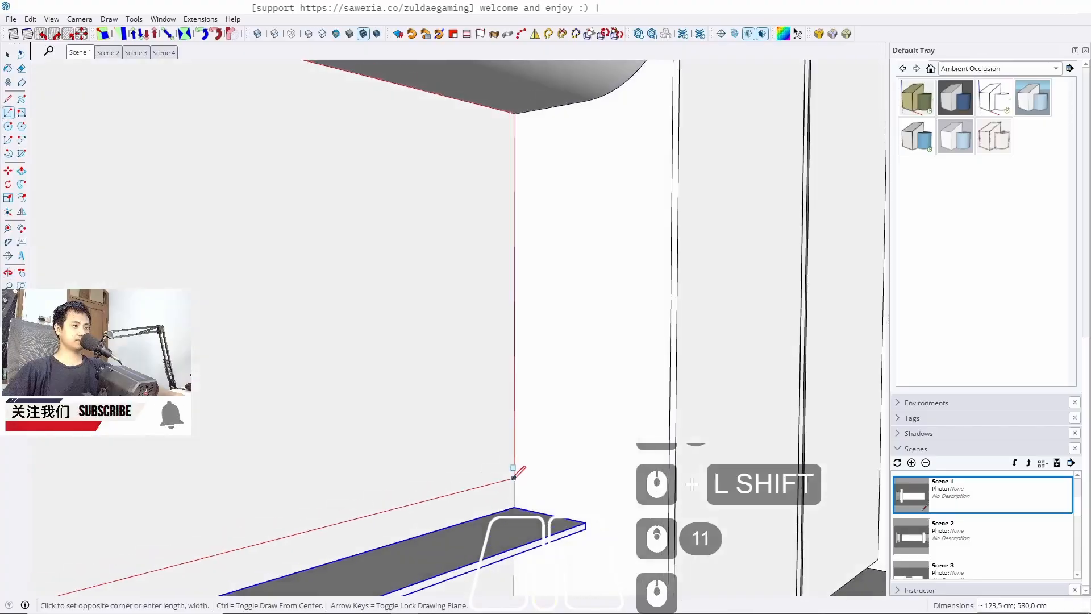
click(515, 506)
key(space)
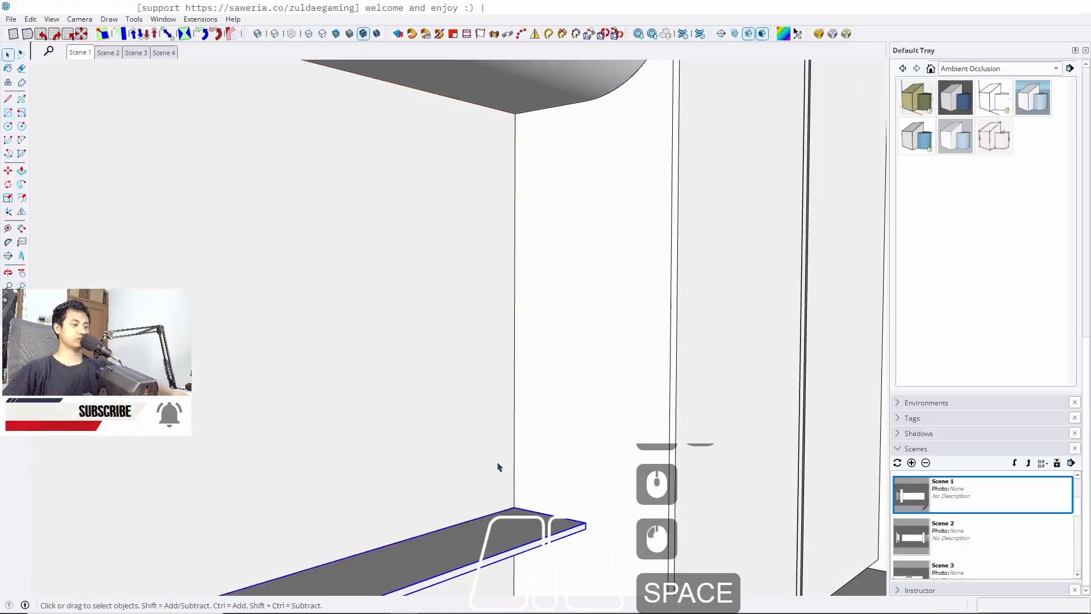
Push/pull the upper back-wall rectangle out 2 cm and group it as a back panel
key(p)
click(450, 460)
text(2)
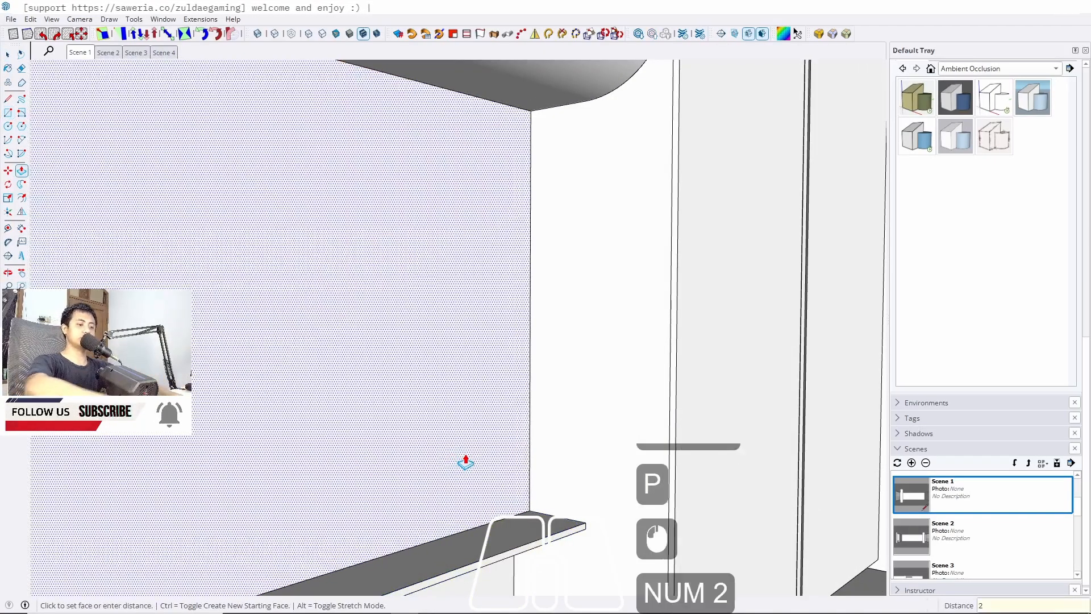
key(Return)
key(space)
triple_click(474, 453)
double_click(475, 453)
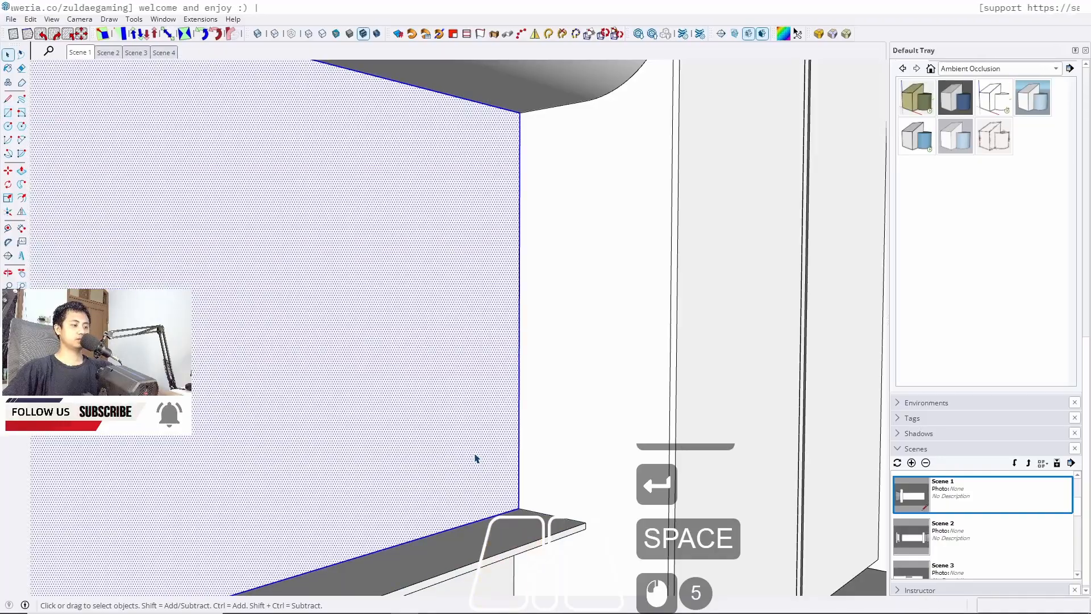
key(j)
Draw a rectangle about 27 cm by 574 cm on the back wall between the shelf and the niche floor
scroll(529, 290, down, 8)
shift+middle_drag(463, 474, 260, 453)
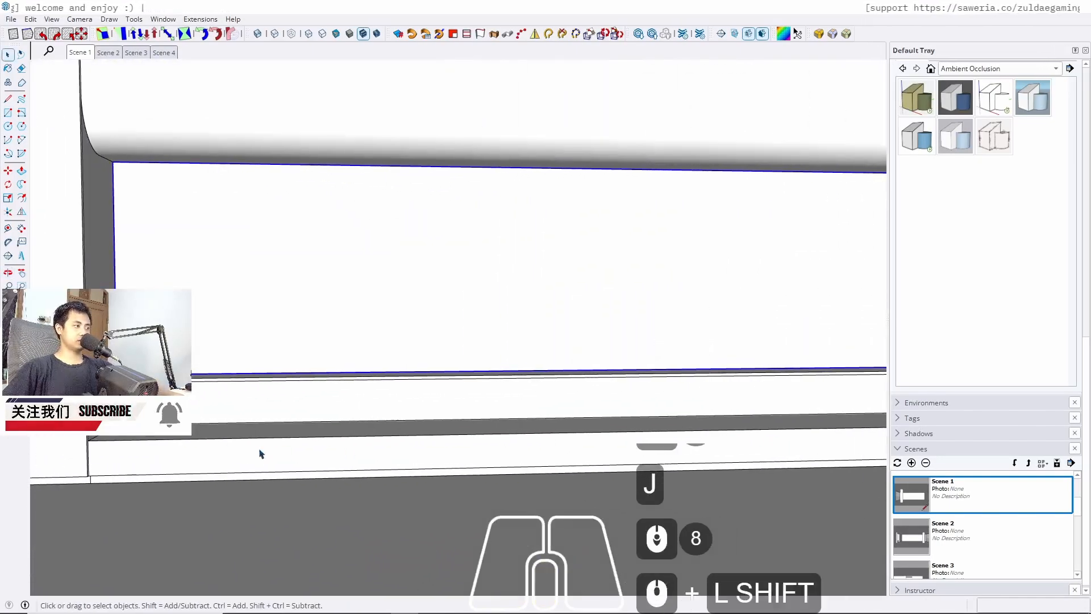
key(r)
scroll(91, 418, up, 10)
middle_drag(91, 418, 94, 395)
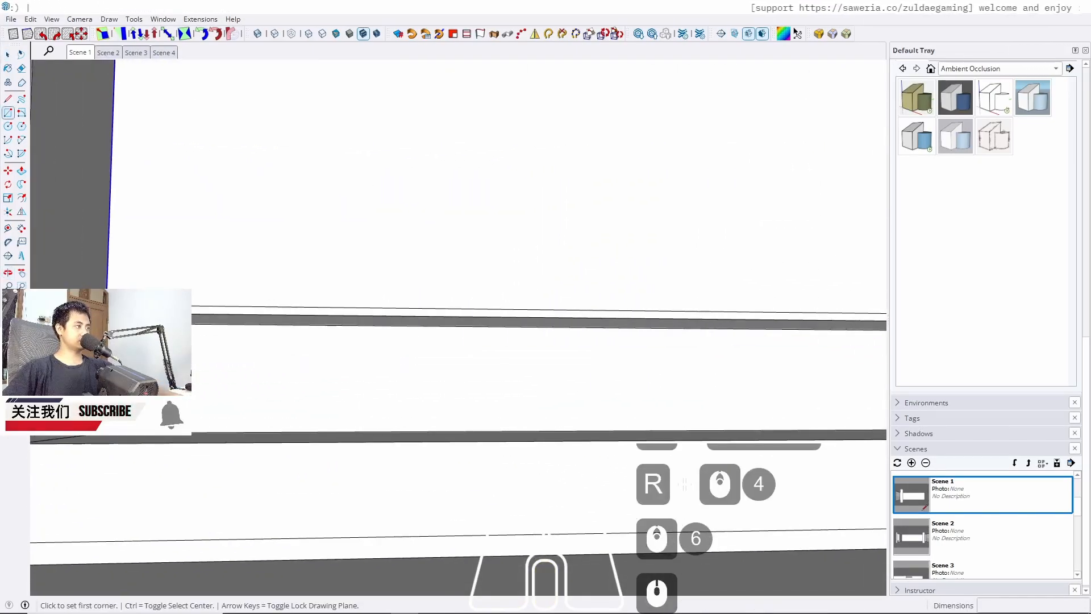
click(106, 323)
shift+middle_drag(414, 403, 56, 482)
shift+middle_drag(597, 419, 206, 466)
scroll(555, 370, up, 9)
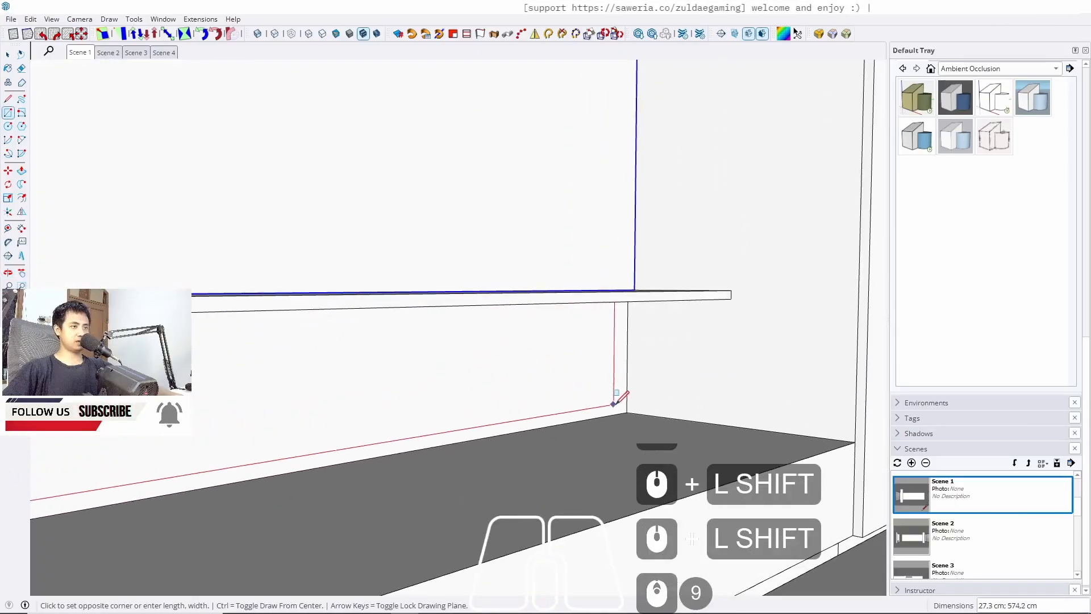
key(space)
Push/pull the lower back-wall rectangle out 1 cm and group it as a back panel
text(p)
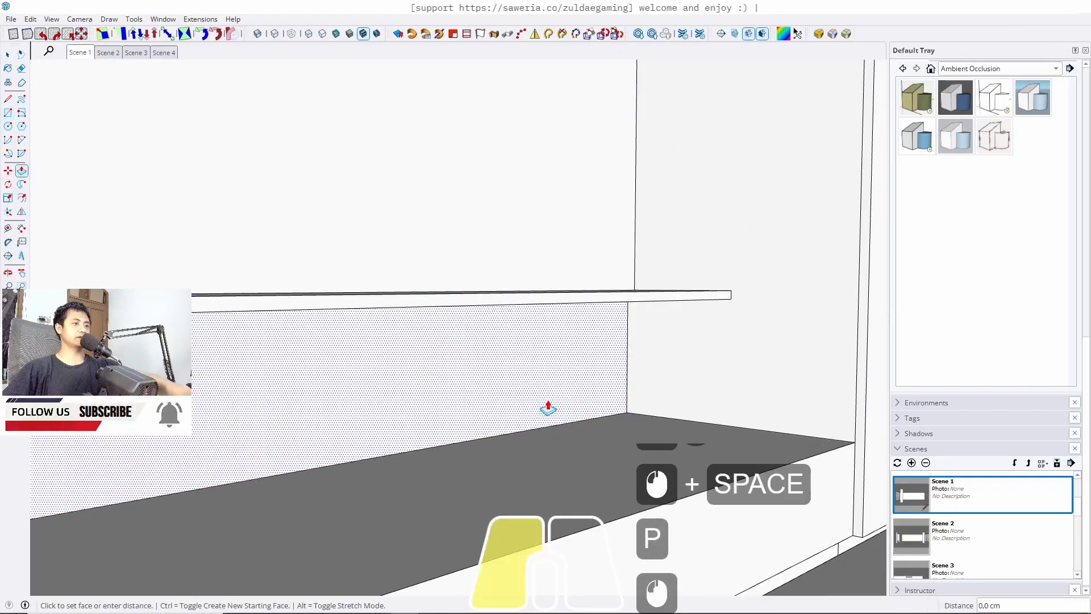
text(1)
key(Return)
key(space)
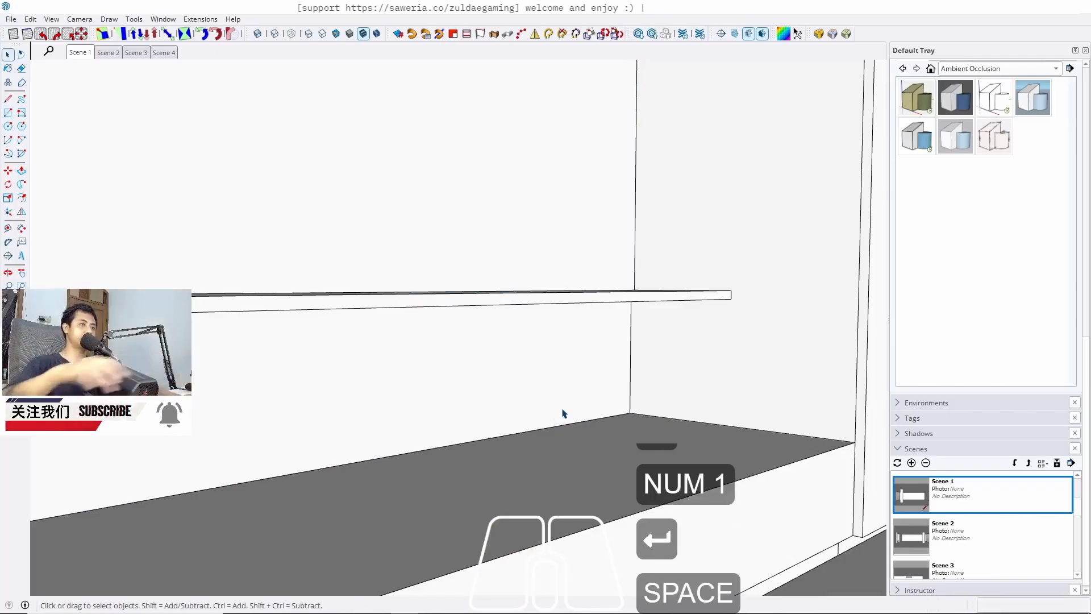
triple_click(547, 387)
click(547, 387)
key(j)
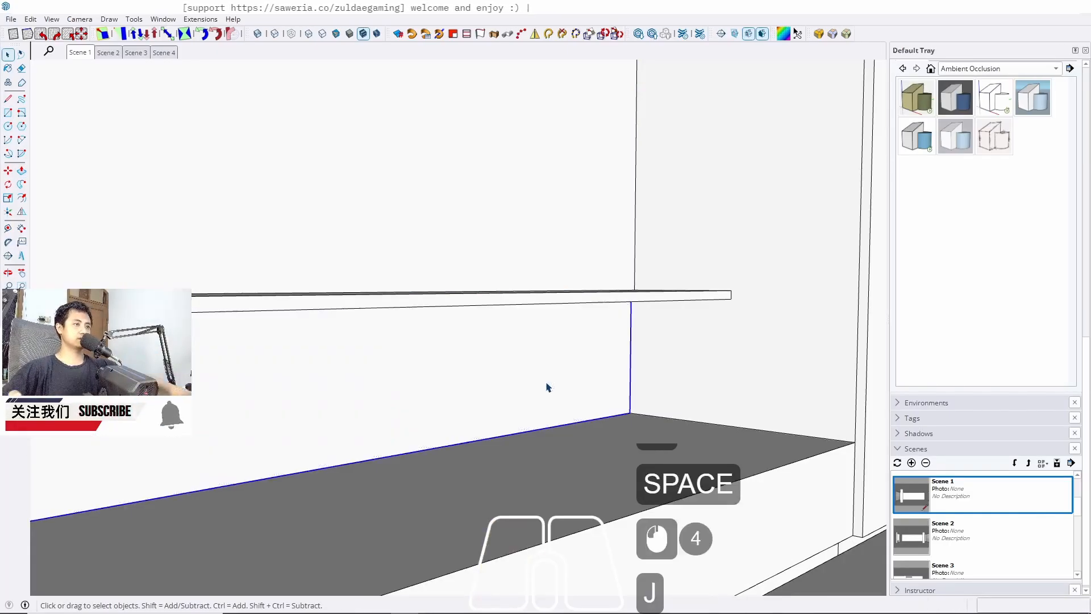
Place a guide line 2 cm in from the lower back panel's right edge
key(r)
middle_drag(582, 387, 604, 272)
key(t)
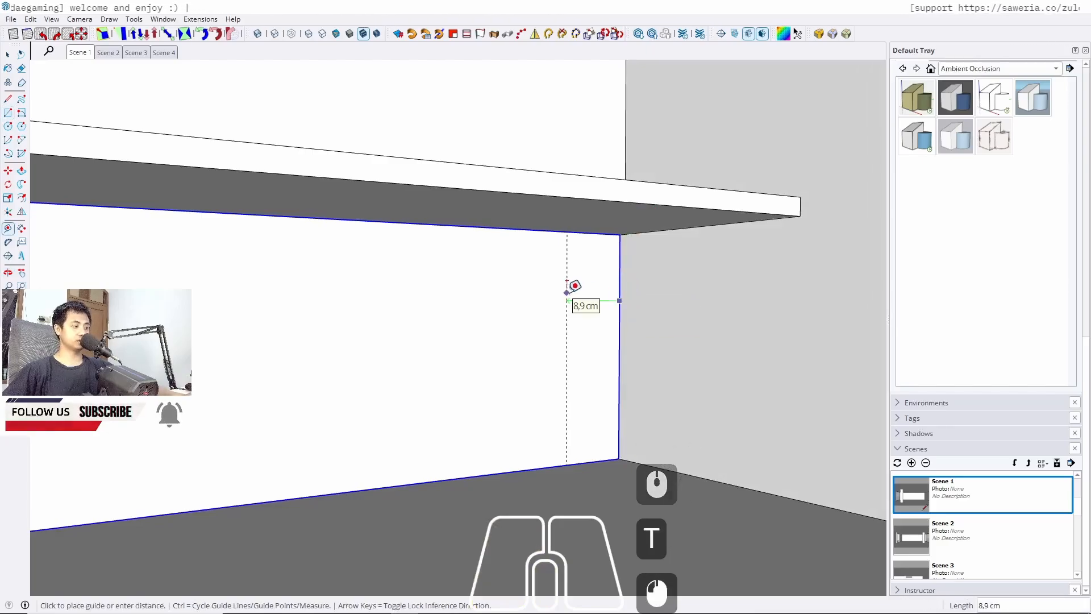
text(2)
key(Return)
key(space)
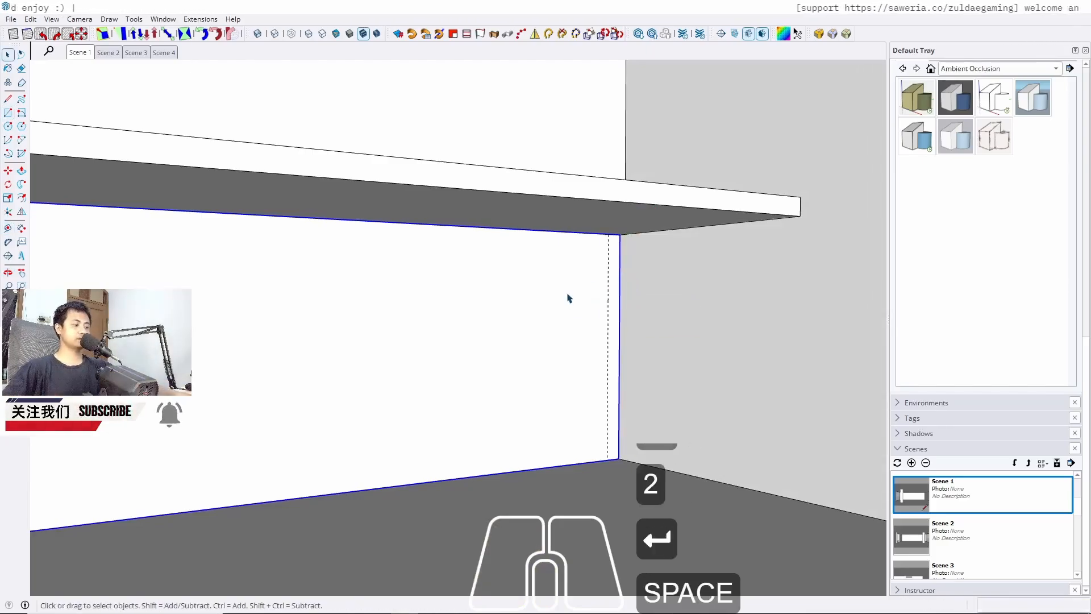
Abandon the rectangle along the guide and undo the 2 cm guide line
key(r)
click(608, 233)
scroll(612, 438, up, 3)
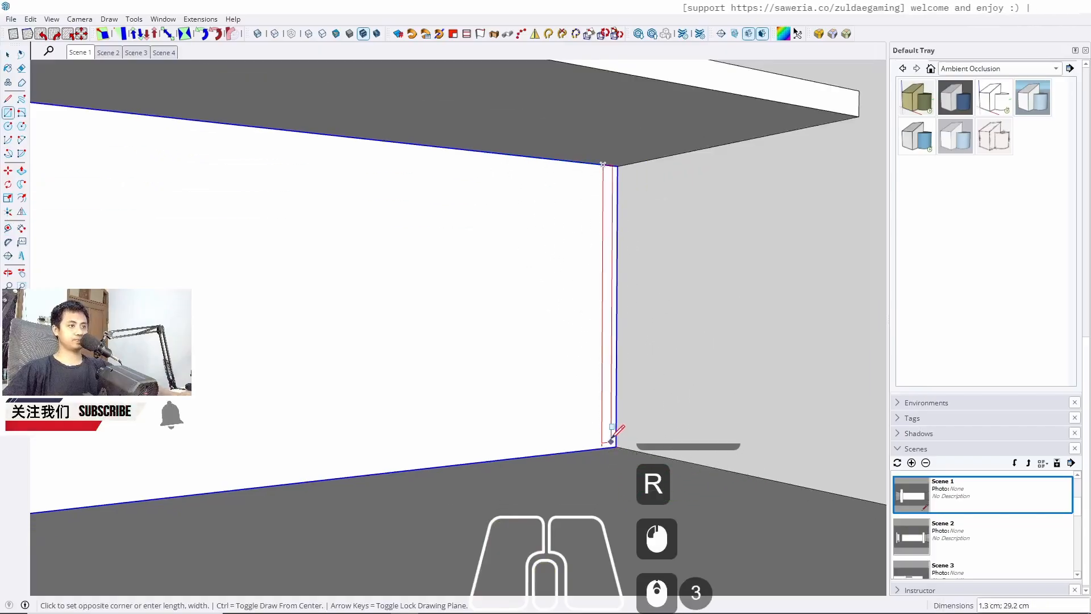
key(space)
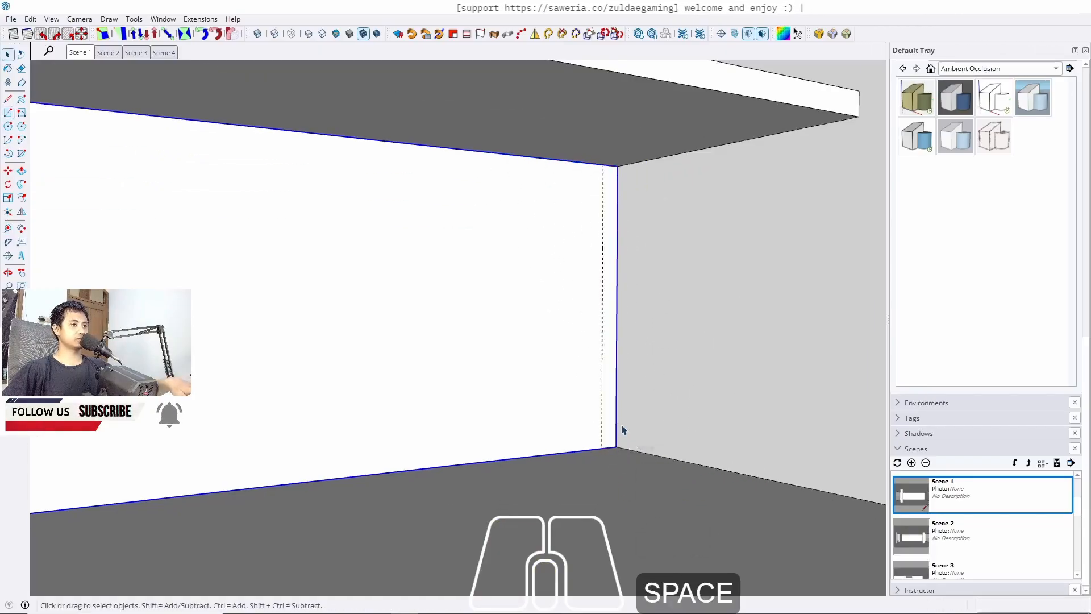
key(ctrl)
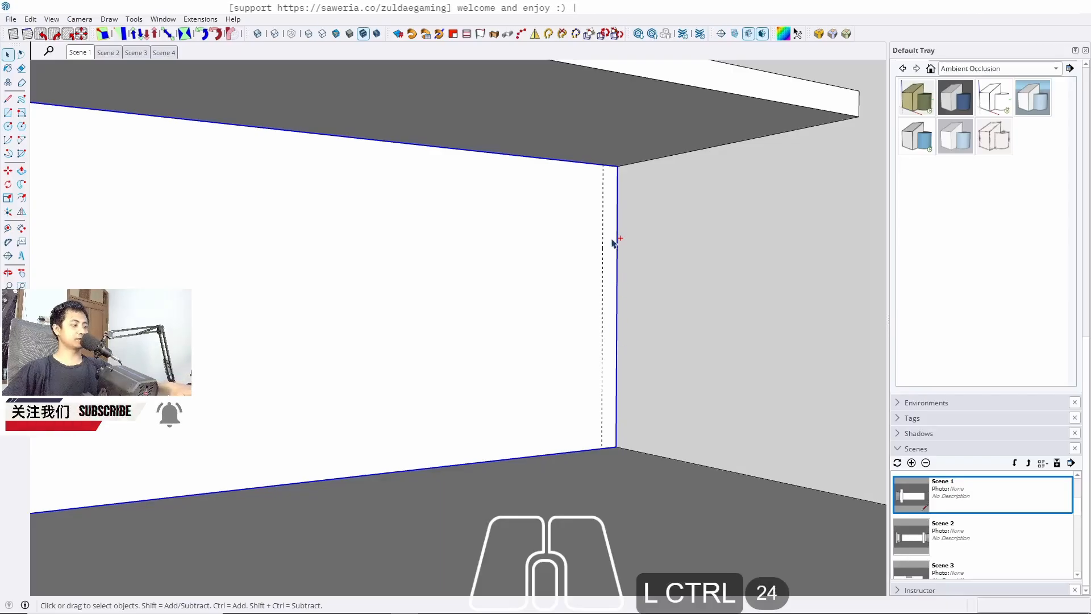
key(ctrl+z)
Place a guide line 2,5 cm in from the lower back panel's right edge
key(t)
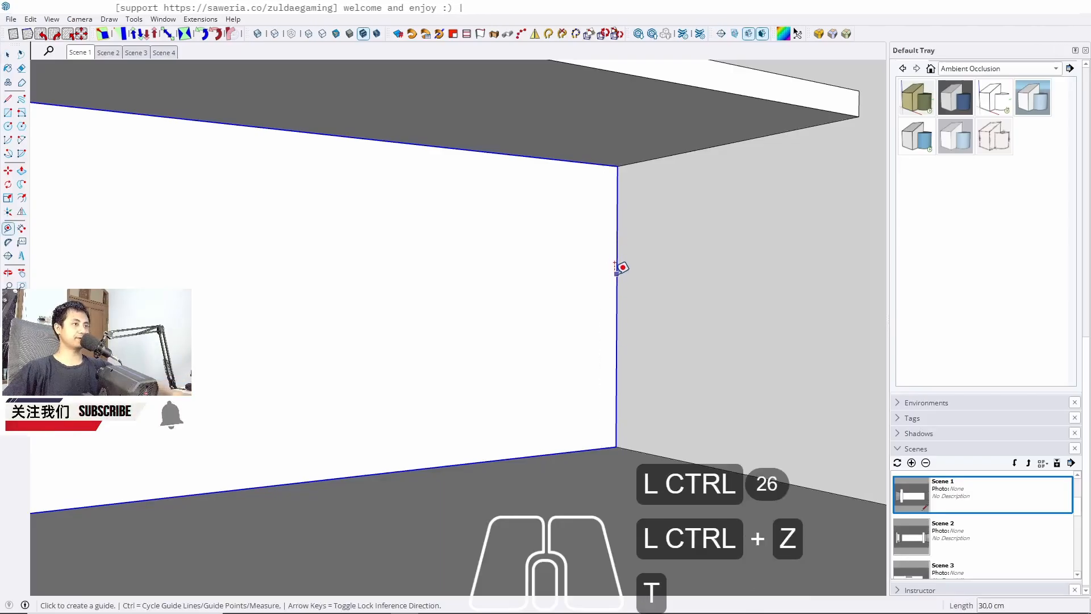
click(618, 267)
text(2)
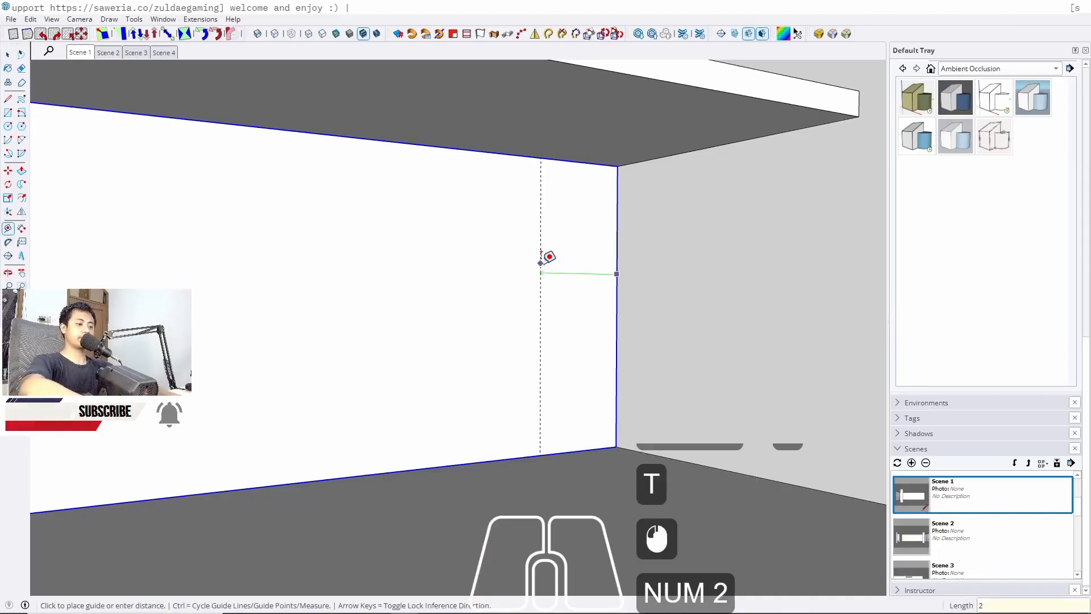
text(,5)
key(Return)
key(space)
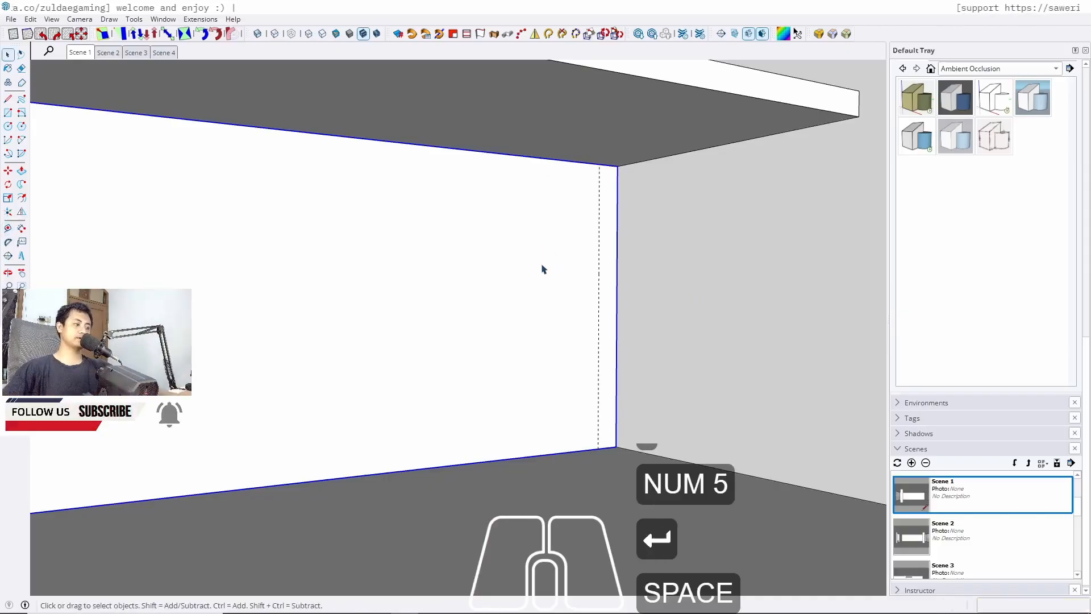
Draw a full-height strip rectangle between the guide and the lower back panel's right edge
key(r)
click(598, 448)
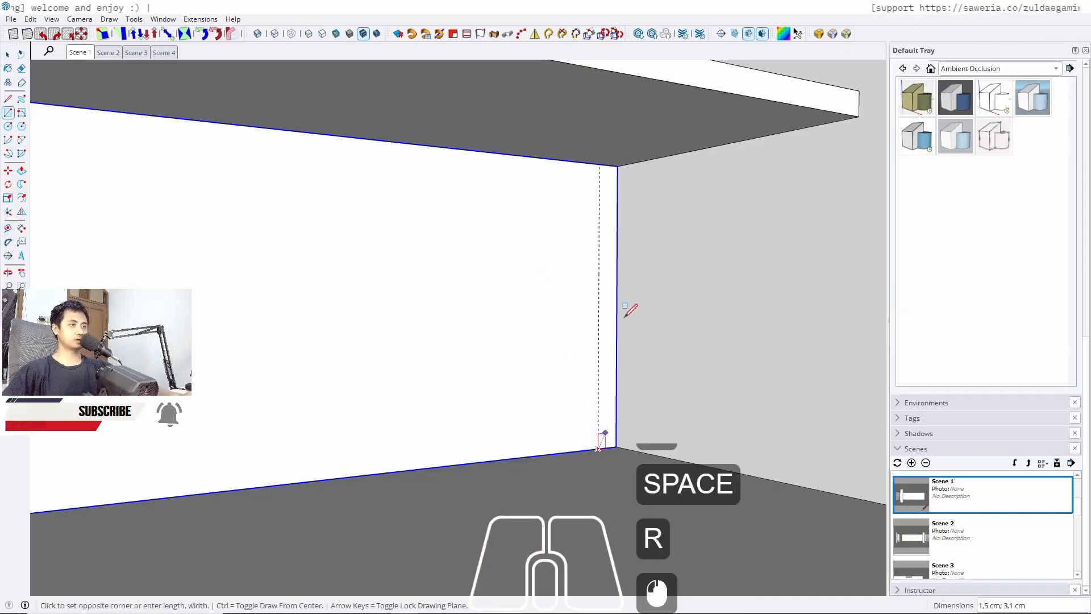
click(617, 165)
key(space)
Push/pull the narrow strip 1 cm out from the lower back panel
key(p)
click(604, 275)
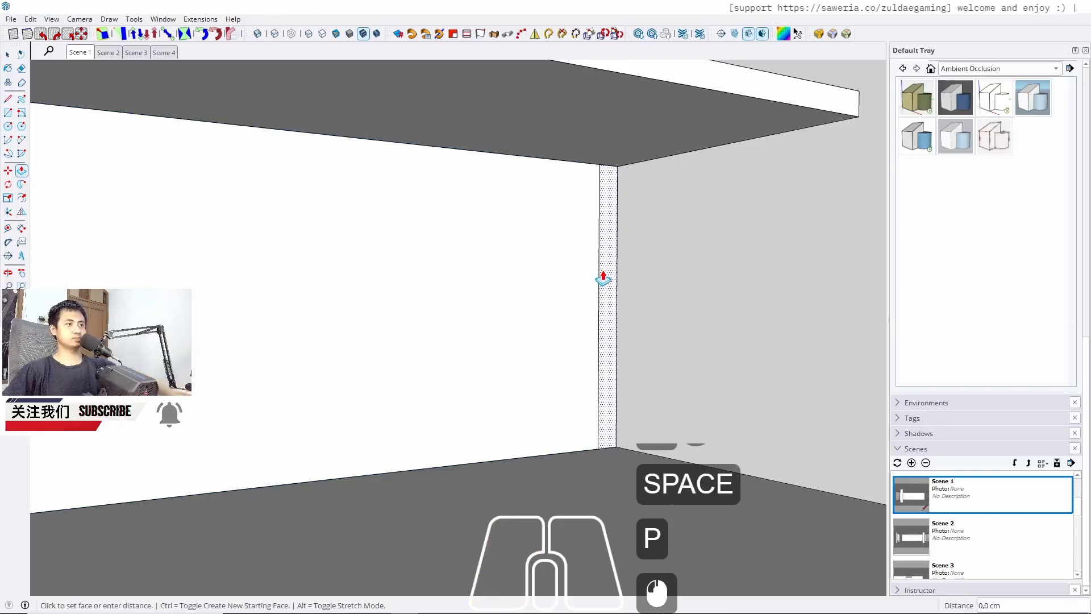
text(1)
key(Return)
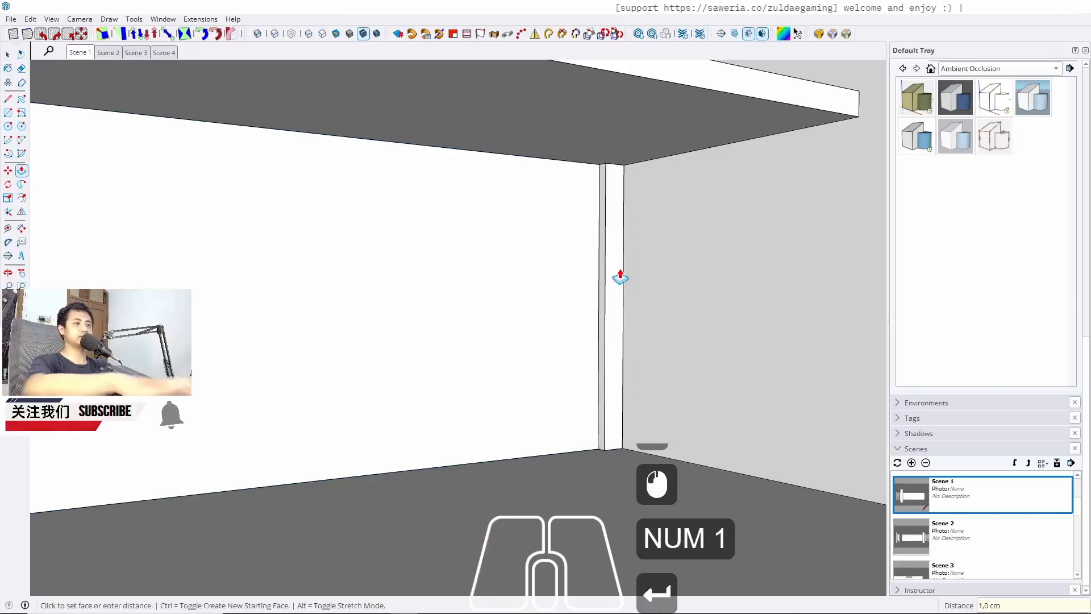
Select the strip and make it into a new component
key(space)
click(616, 273)
triple_click(617, 274)
right_click(617, 273)
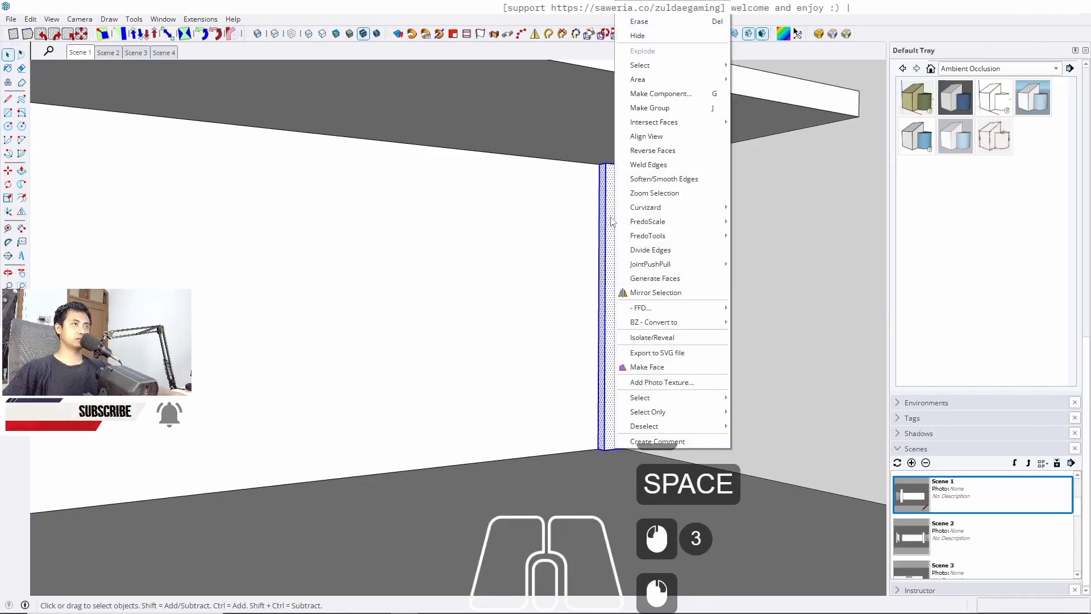
click(659, 94)
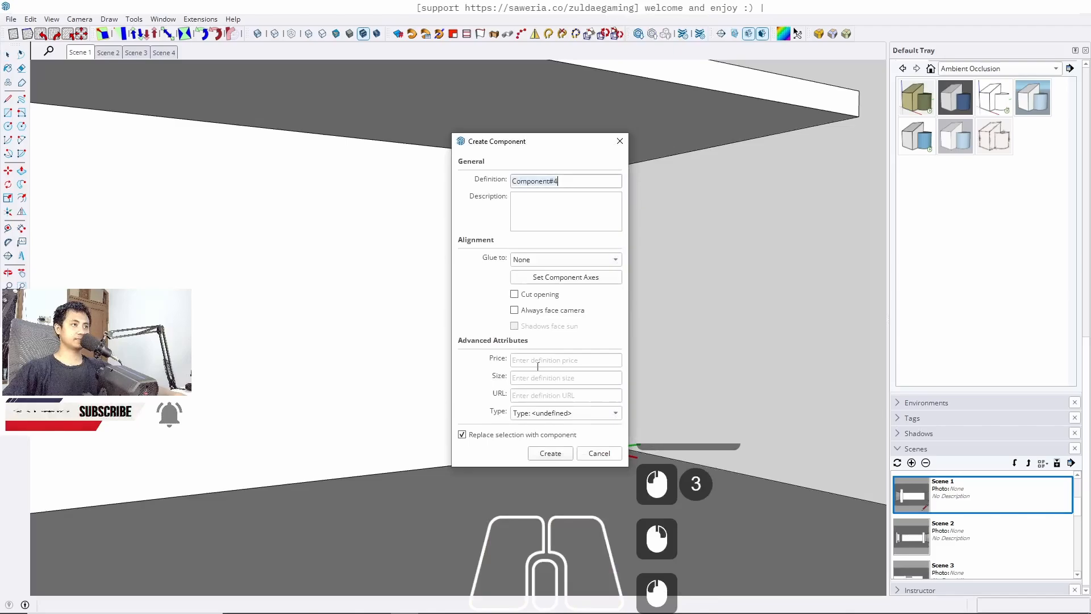
click(554, 457)
Copy the strip component to the adjacent position on its left
scroll(637, 450, up, 8)
key(m)
ctrl+click(609, 449)
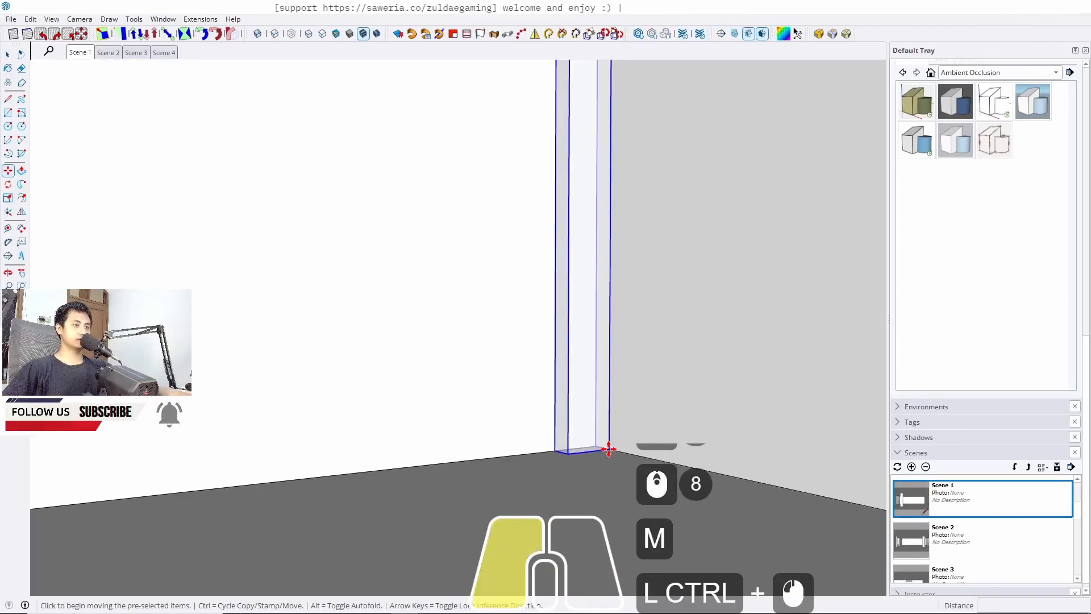
click(565, 453)
Select both strips, group them, and open the group for editing
key(space)
shift+click(603, 423)
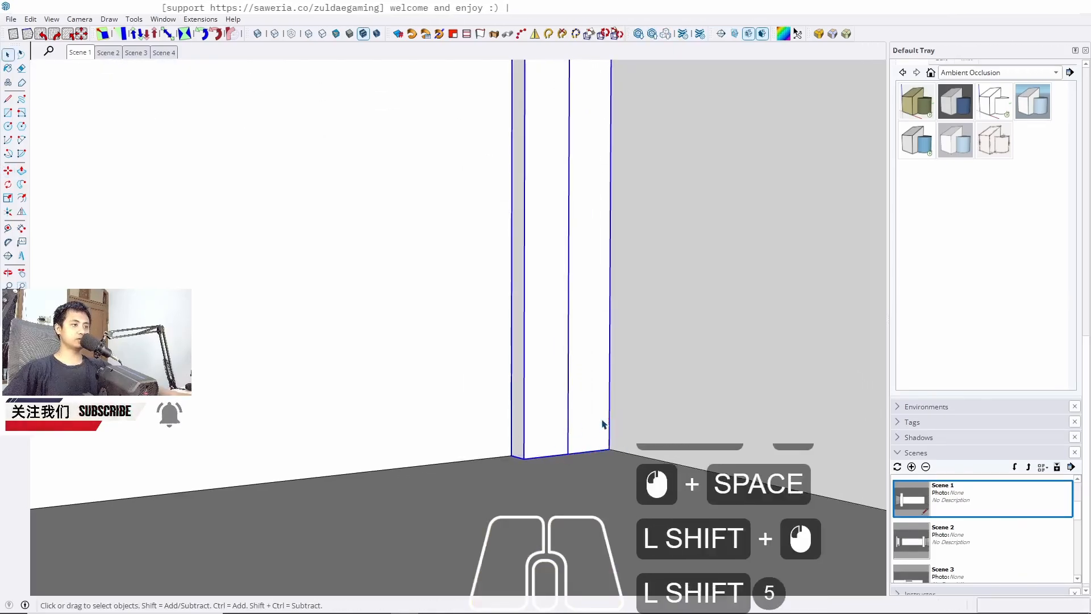
key(j)
double_click(541, 433)
click(541, 433)
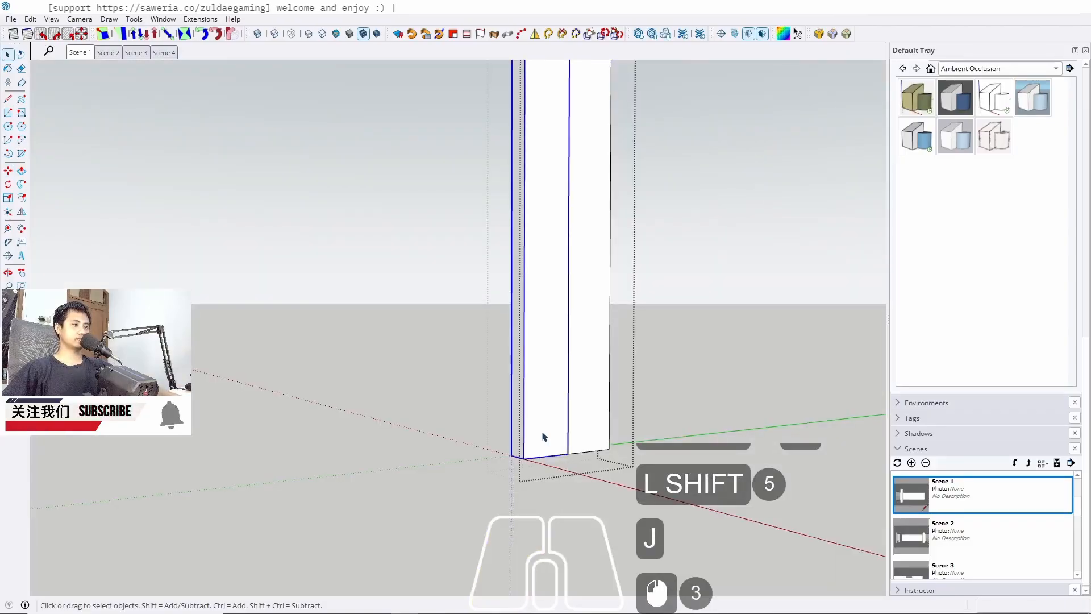
middle_drag(578, 458, 514, 471)
key(w)
scroll(595, 396, down, 7)
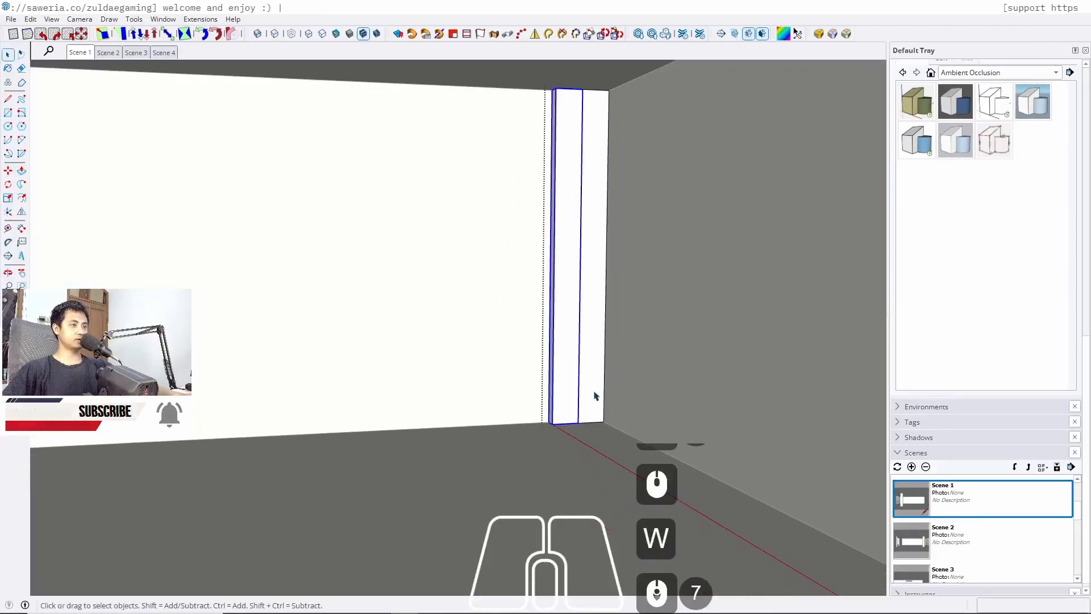
Measure the length of the wall along the back panel with the Line tool
key(l)
click(603, 422)
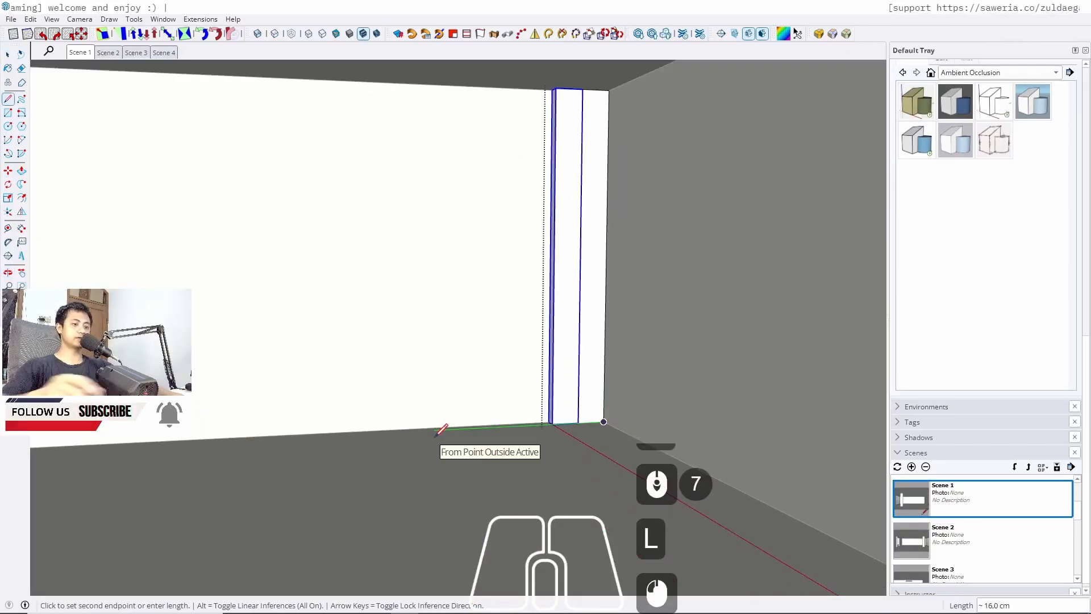
key(Left)
scroll(467, 428, down, 19)
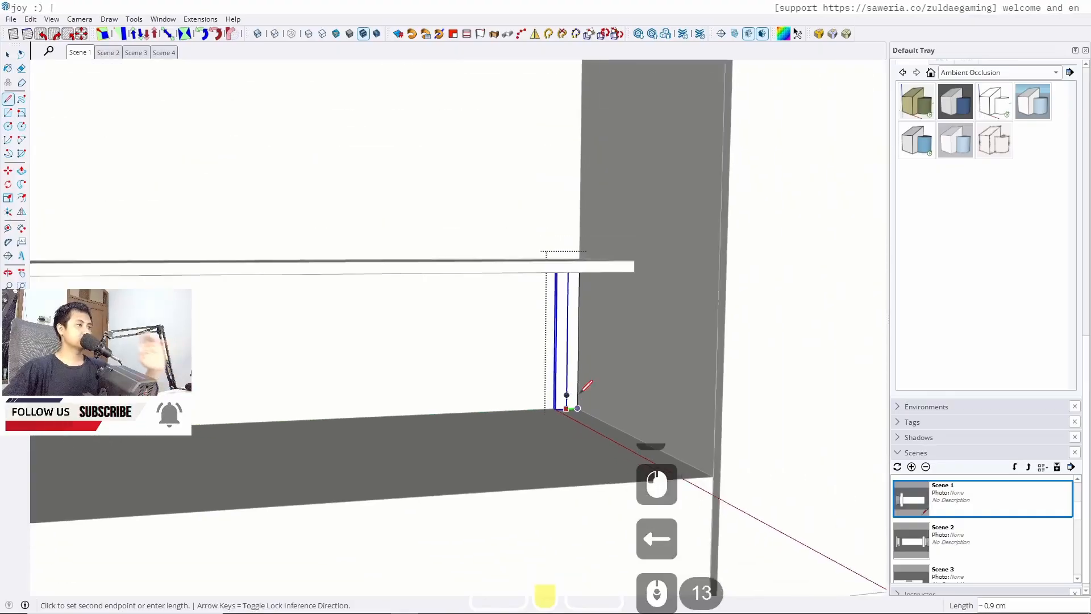
middle_drag(584, 383, 492, 382)
scroll(612, 373, up, 6)
shift+middle_drag(611, 373, 375, 393)
scroll(275, 348, up, 8)
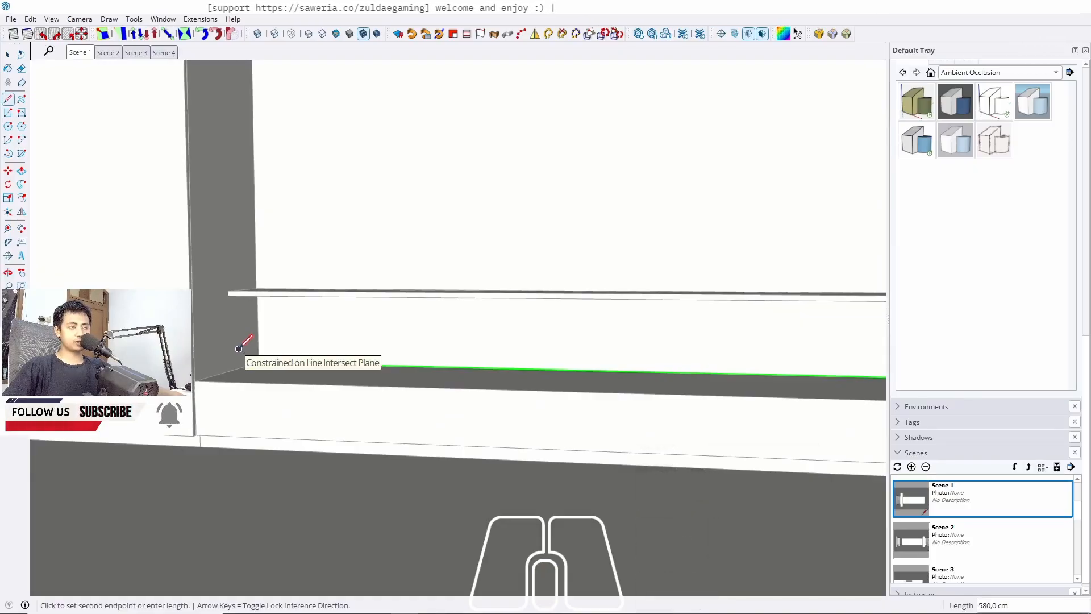
key(space)
middle_drag(434, 350, 375, 347)
shift+middle_drag(375, 347, 103, 329)
middle_drag(503, 310, 431, 316)
shift+middle_drag(432, 316, 282, 328)
scroll(622, 353, up, 20)
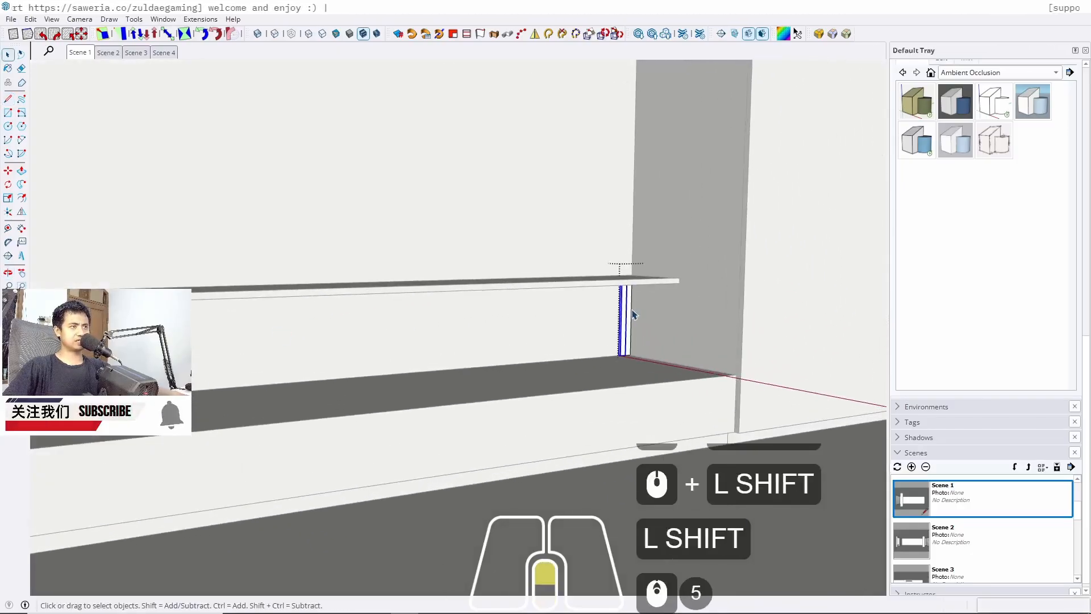
Copy the strip 2.5 cm along the wall and array the copies across the wall length
key(m)
scroll(625, 357, up, 4)
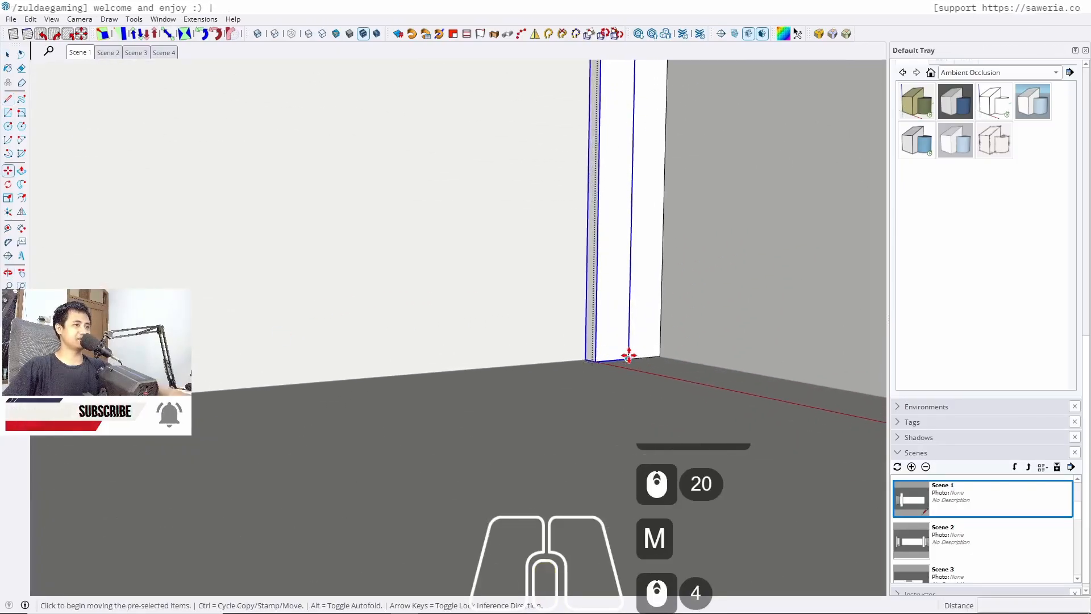
ctrl+click(628, 360)
click(596, 363)
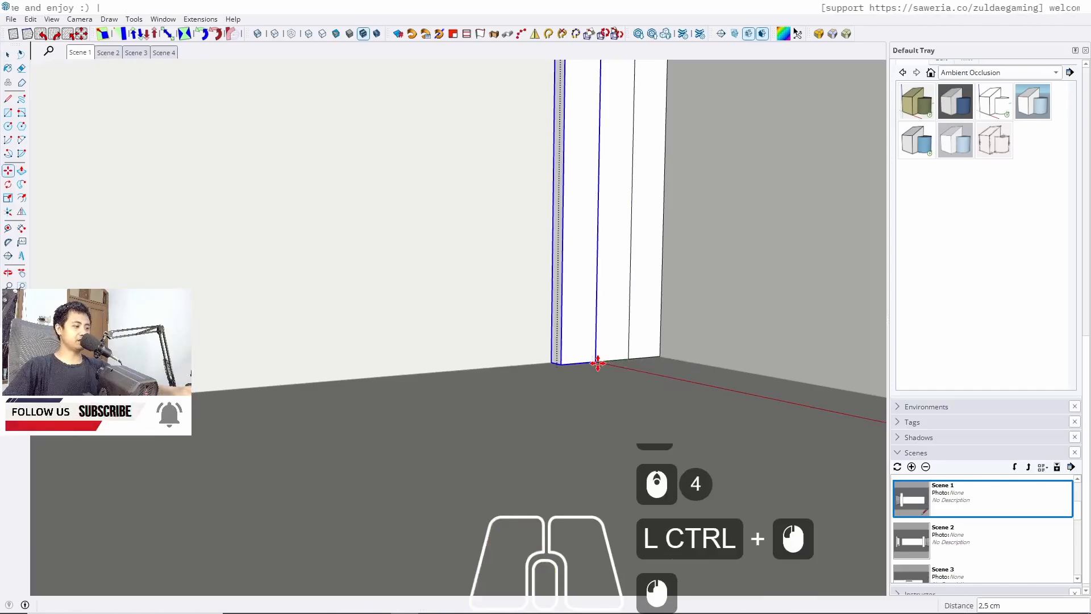
text(x270)
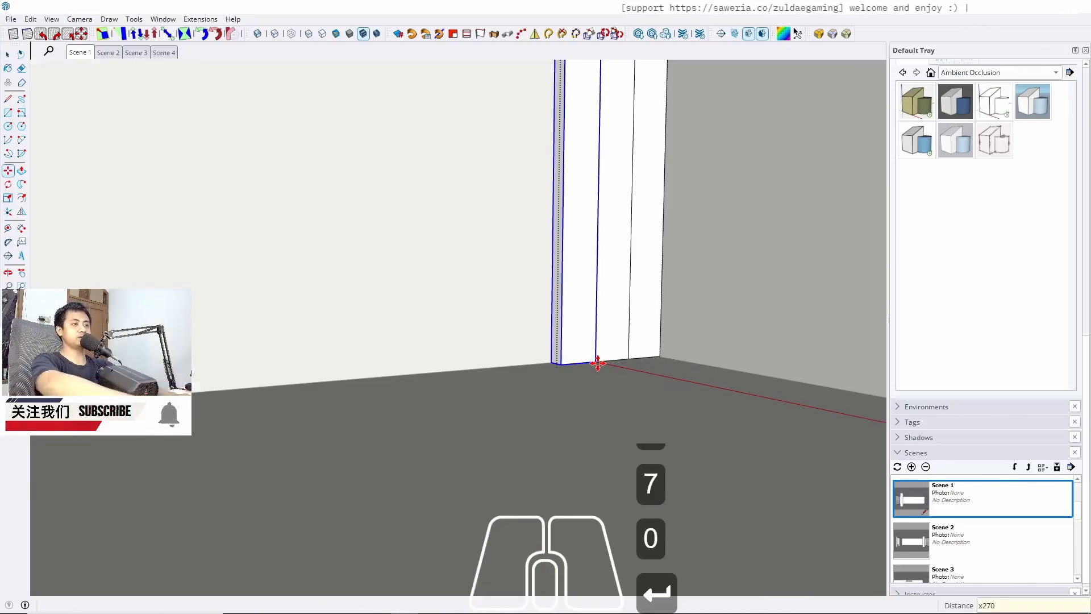
key(Return)
key(space)
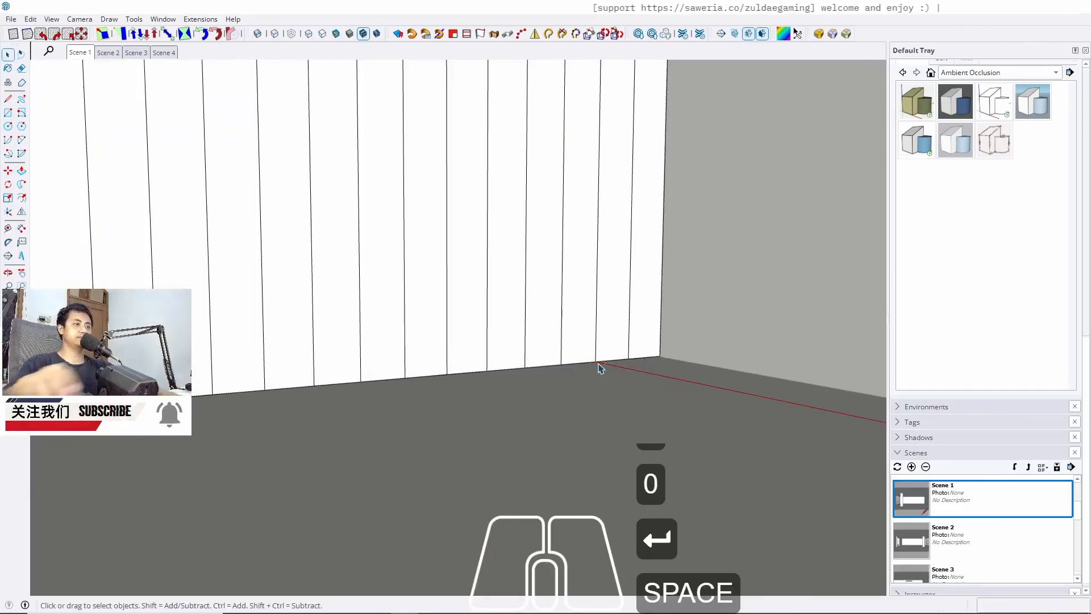
Select one strip in the row and delete it
scroll(608, 346, down, 20)
middle_drag(397, 369, 883, 375)
scroll(378, 318, up, 11)
scroll(422, 289, up, 2)
middle_drag(423, 289, 562, 296)
key(w)
key(w)
key(w)
key(w)
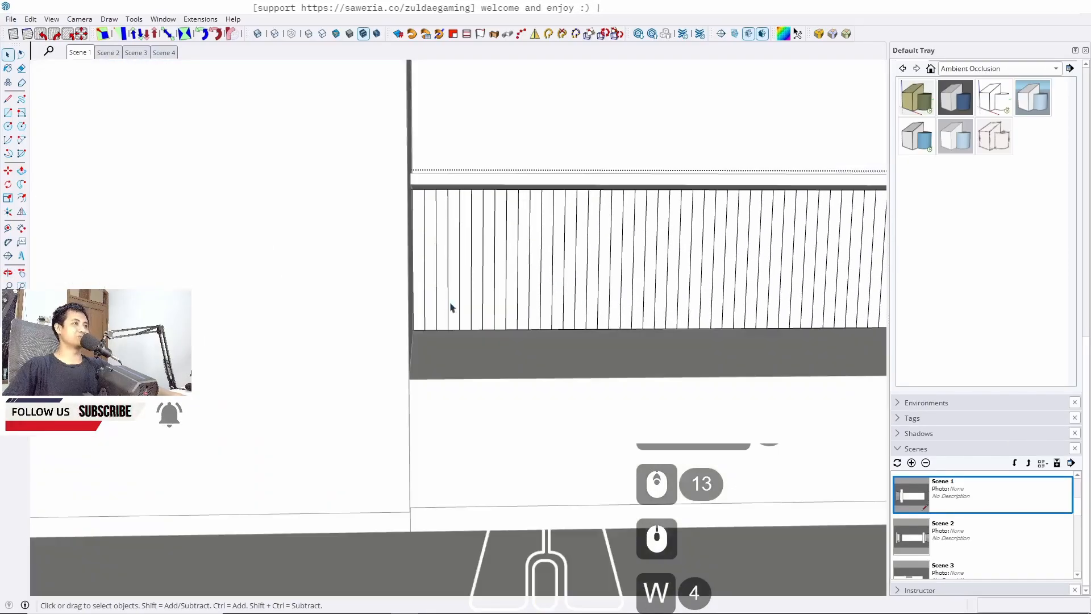
key(w)
click(417, 323)
scroll(412, 325, up, 5)
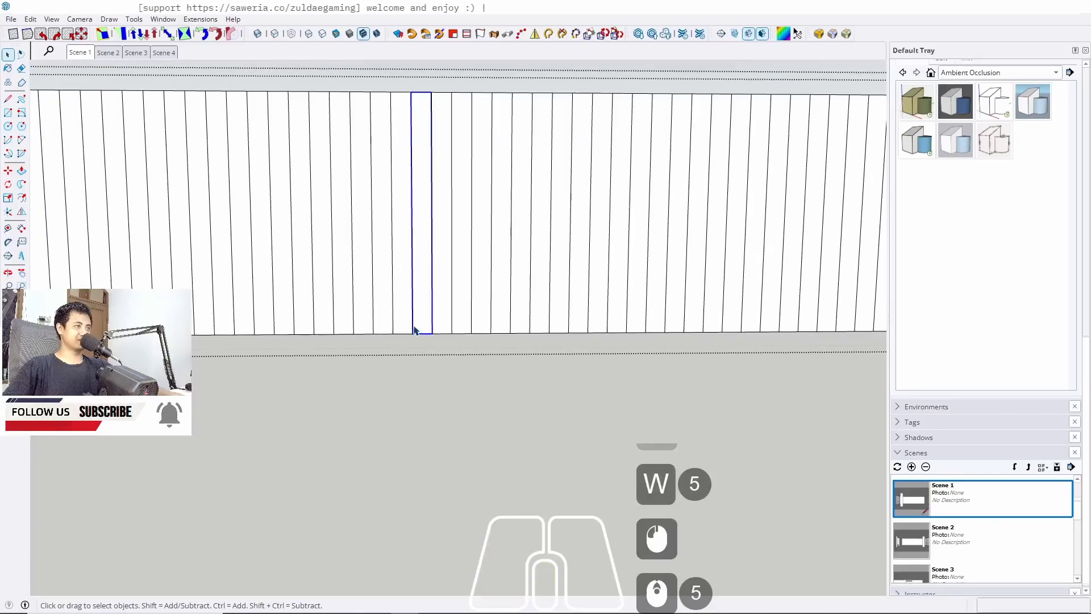
key(Delete)
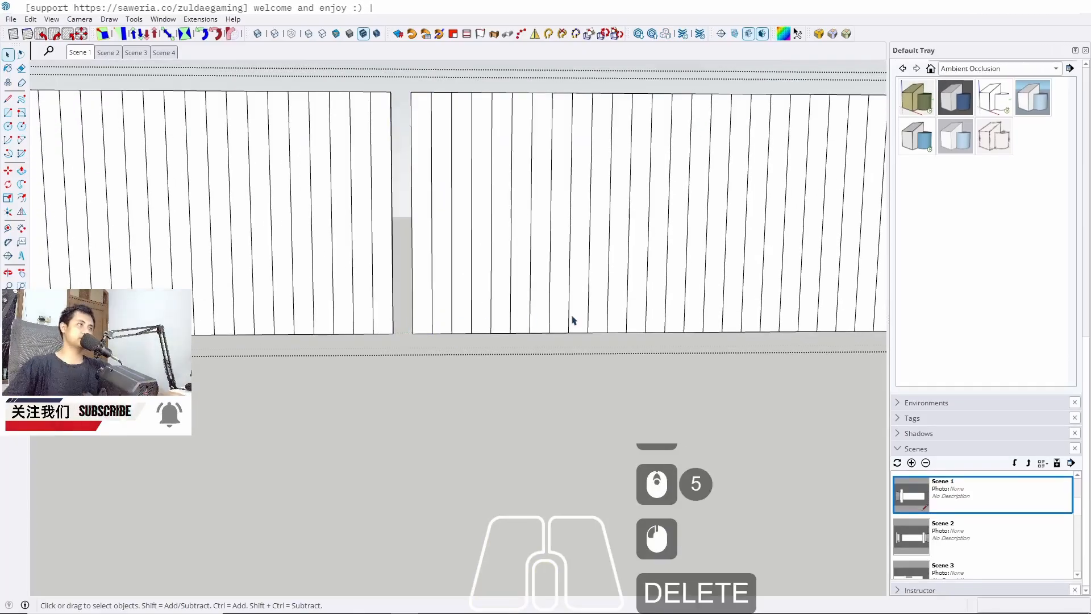
Box-select the strips running past the wall's left end and delete them
scroll(572, 319, down, 8)
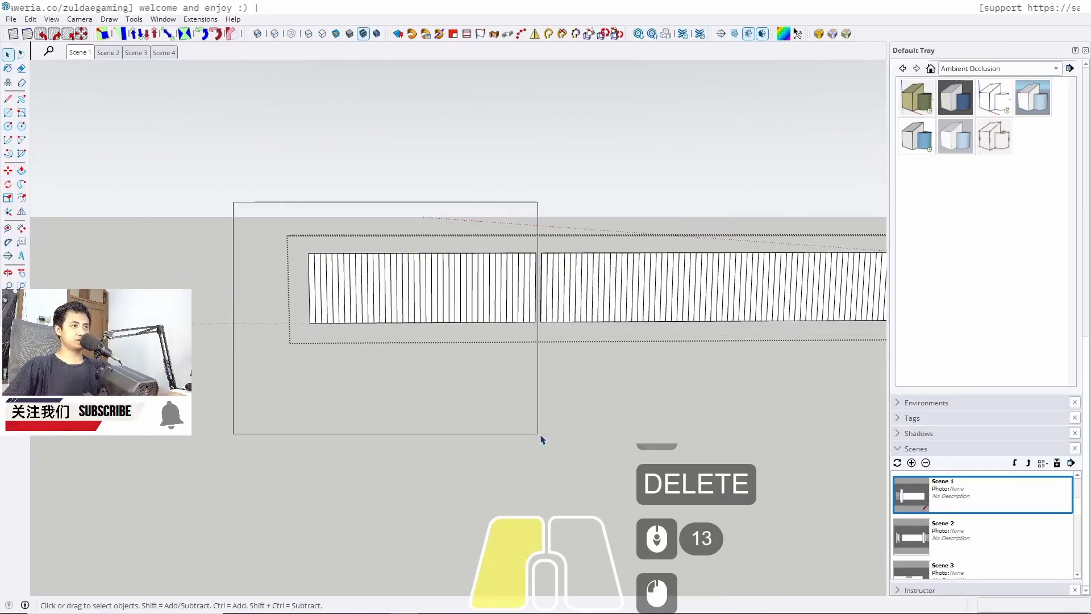
drag(540, 439, 540, 439)
key(Delete)
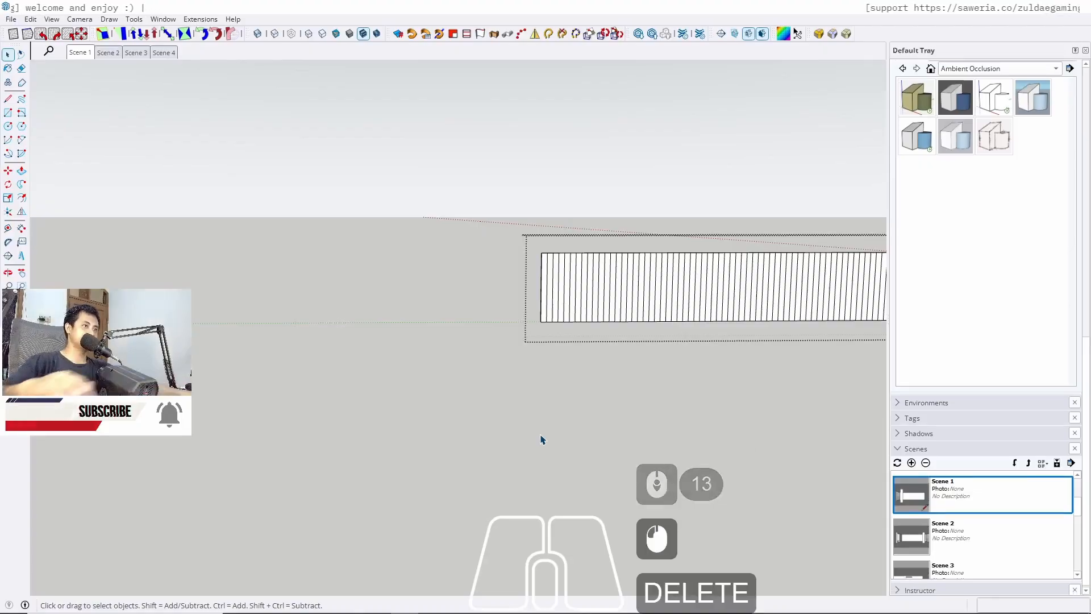
key(Escape)
Open the strip component and move its left edge 0,3 cm toward the strip's centre
scroll(370, 322, down, 7)
shift+middle_drag(540, 314, 307, 274)
scroll(157, 267, up, 5)
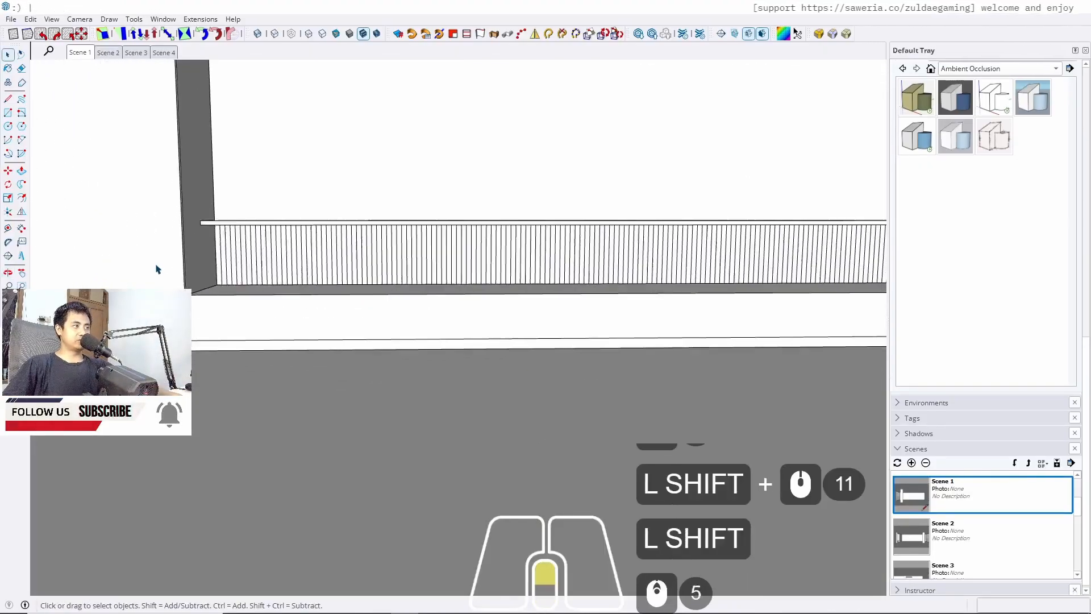
scroll(210, 267, up, 19)
double_click(278, 306)
triple_click(279, 307)
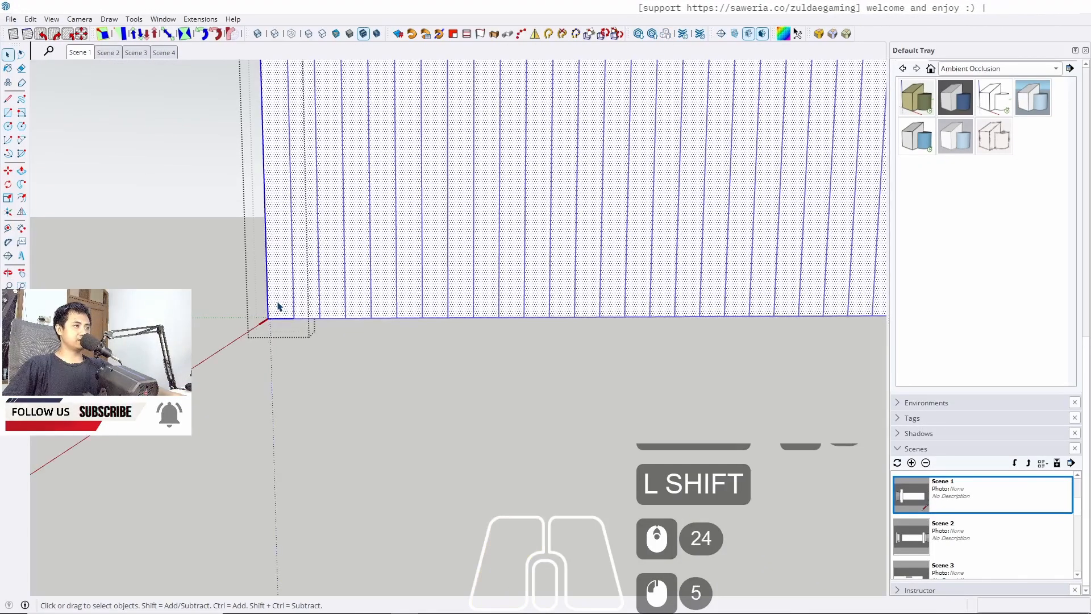
click(279, 306)
scroll(302, 309, up, 15)
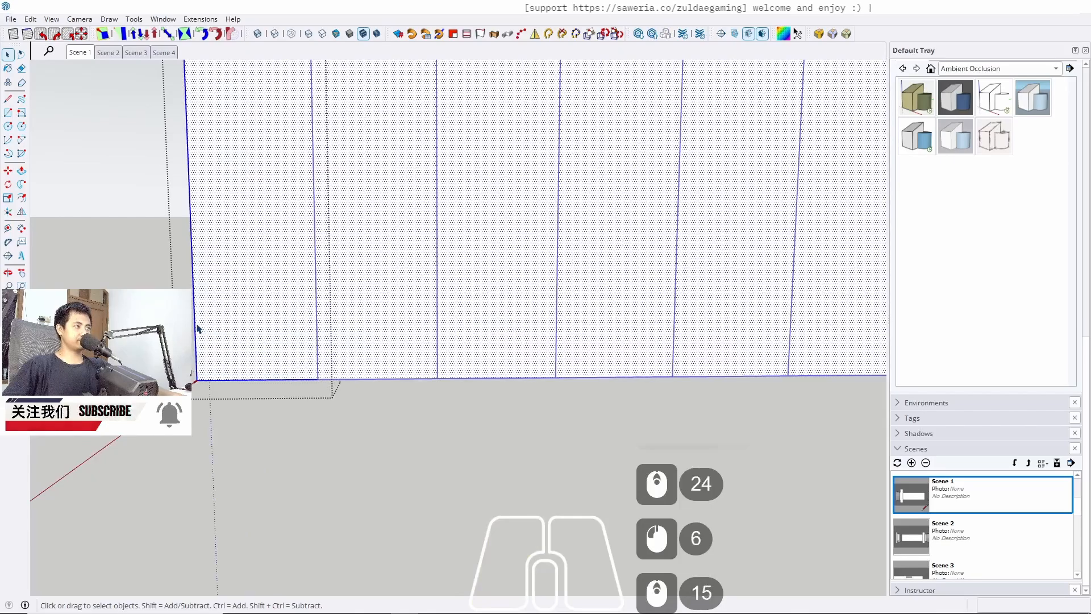
click(196, 325)
key(m)
ctrl+click(197, 319)
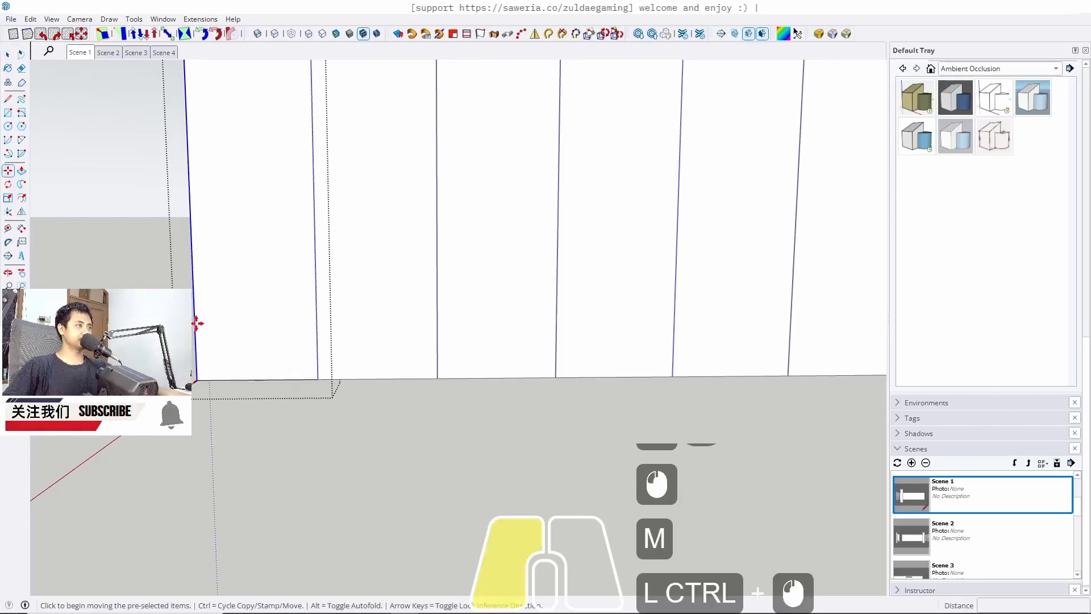
text(0,3)
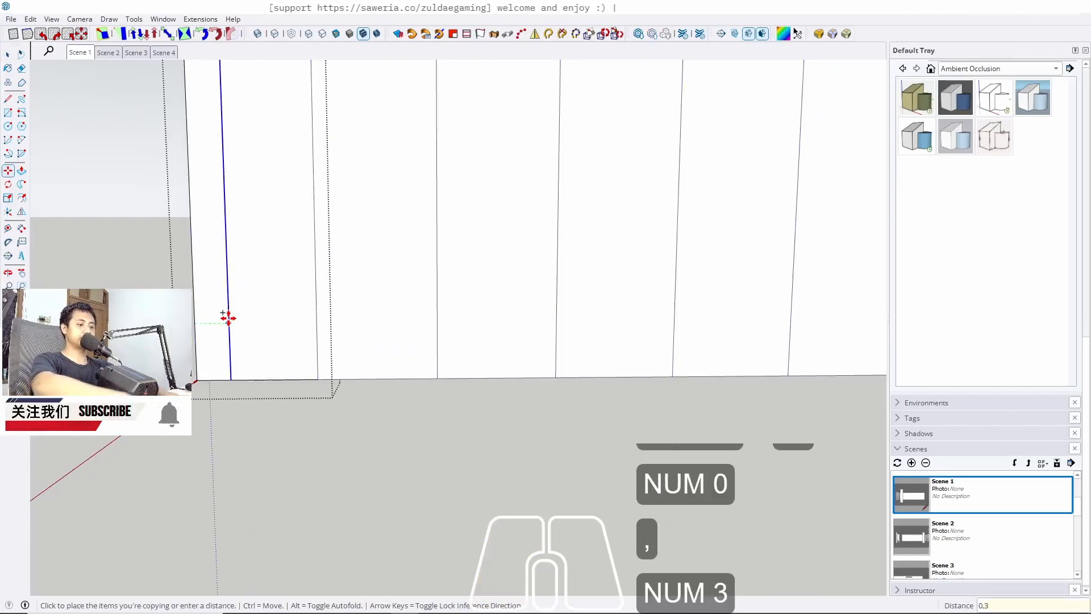
key(Return)
key(space)
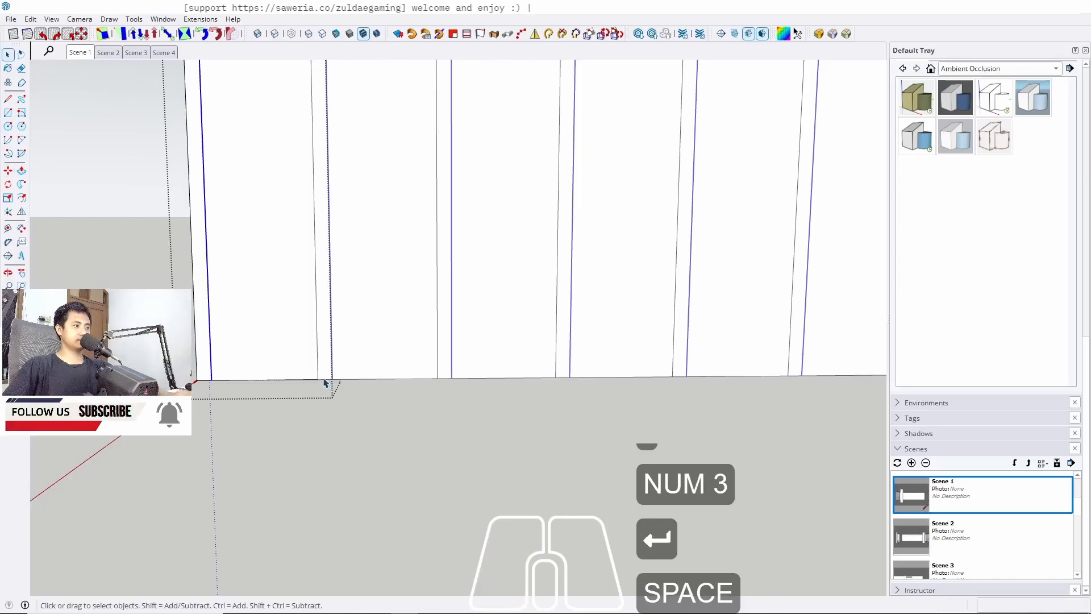
Move the strip's right edge 0,3 cm toward the strip's centre
click(318, 375)
key(m)
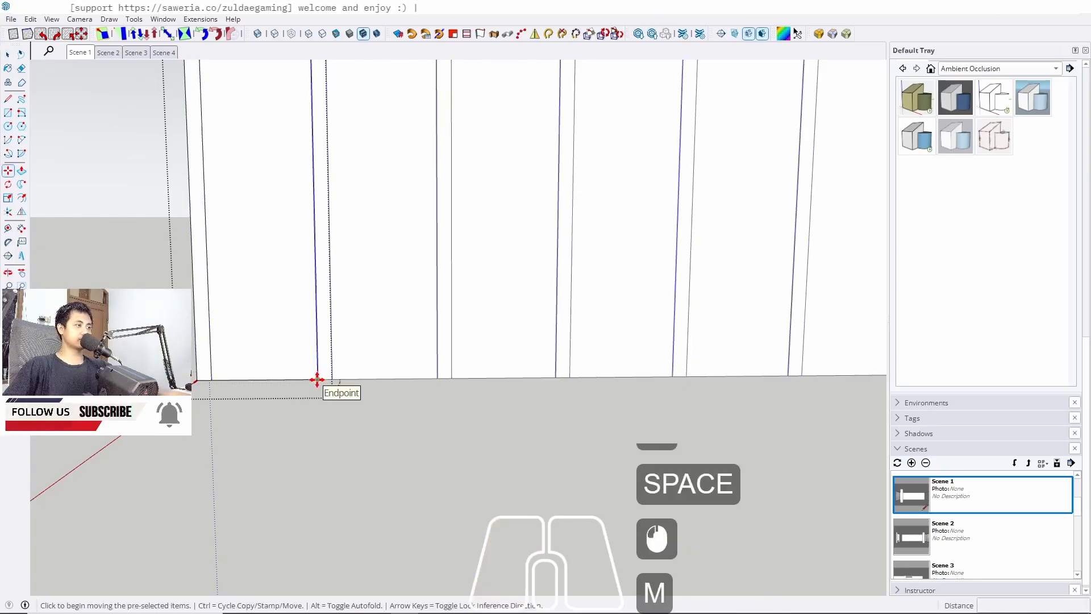
ctrl+click(317, 379)
text(0,)
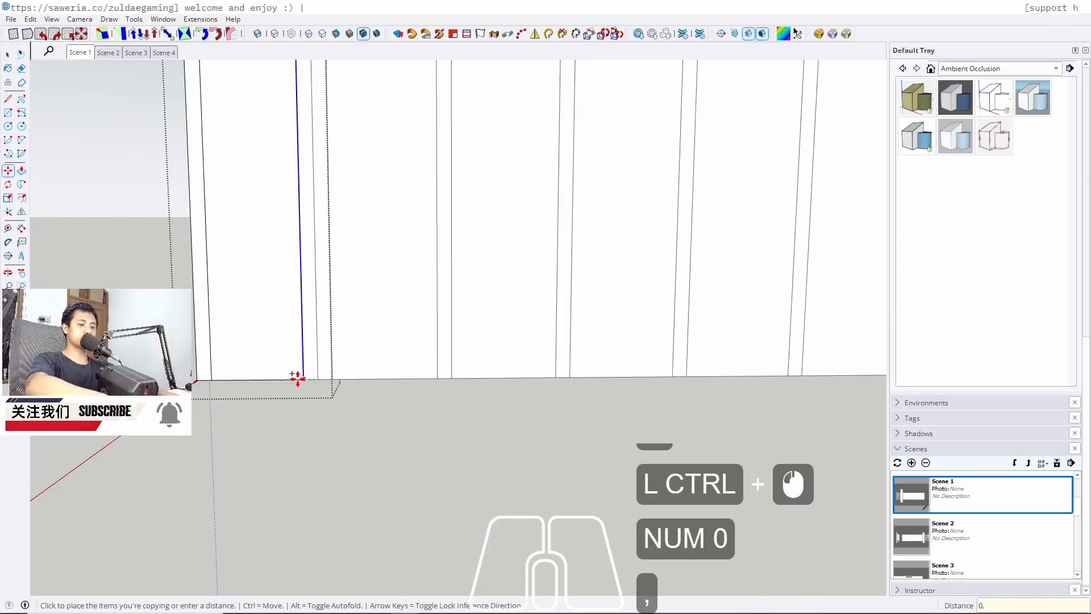
text(3)
key(Return)
key(space)
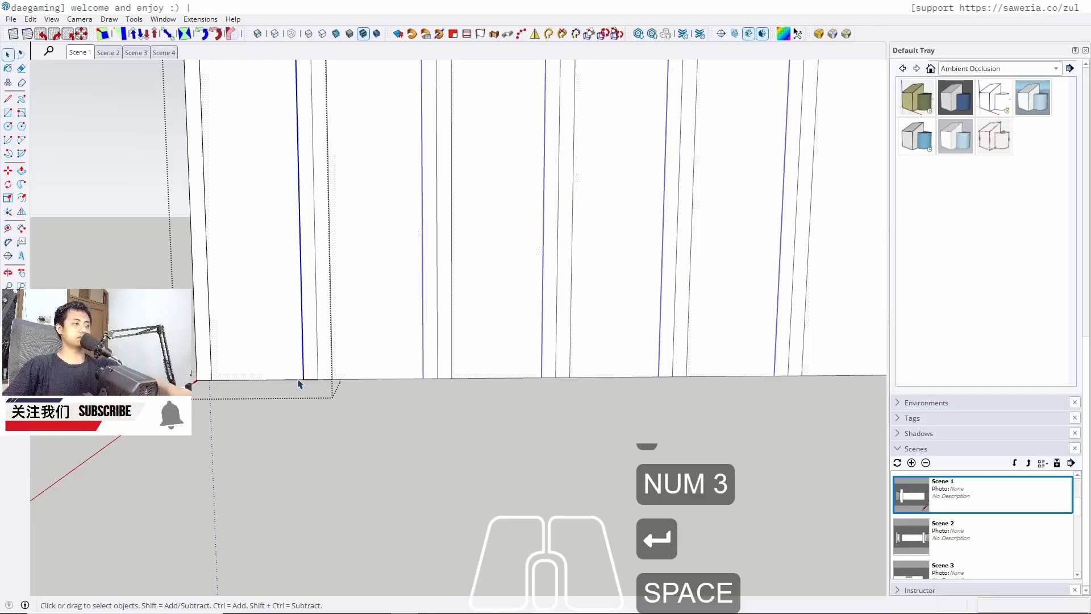
Push/pull the strip's narrow side faces 0,6 cm to form the fluted profile
key(p)
scroll(197, 364, up, 2)
click(199, 365)
text(0)
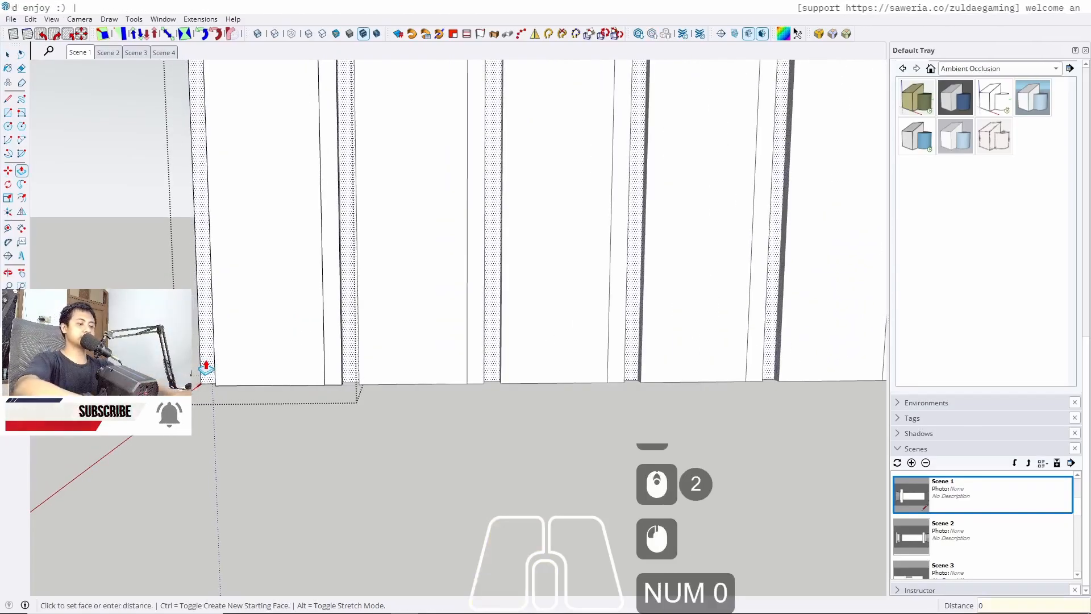
text(,6)
key(Return)
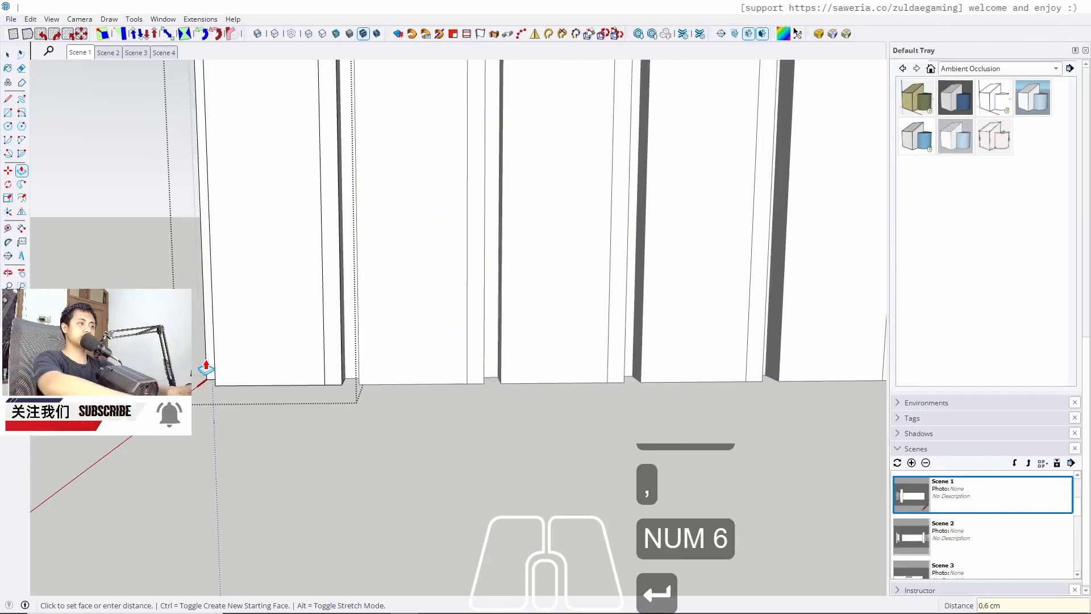
click(338, 343)
click(338, 343)
key(space)
Close the component and group editing and return to Scene 1
scroll(335, 342, down, 7)
key(Escape)
key(Escape)
scroll(301, 366, down, 3)
key(Escape)
scroll(275, 370, down, 19)
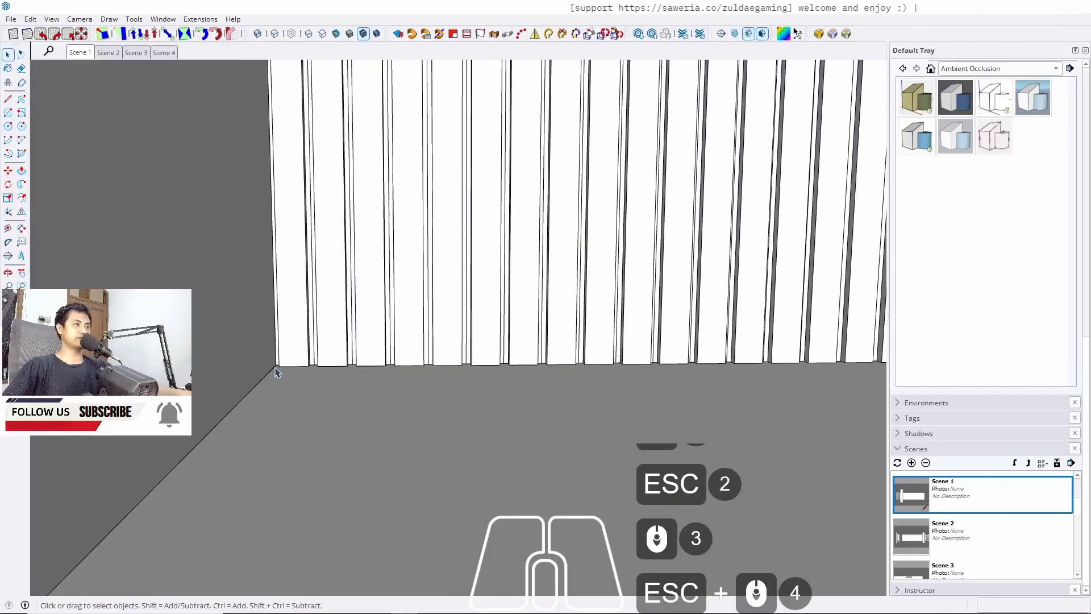
scroll(230, 341, down, 19)
shift+middle_drag(584, 324, 538, 369)
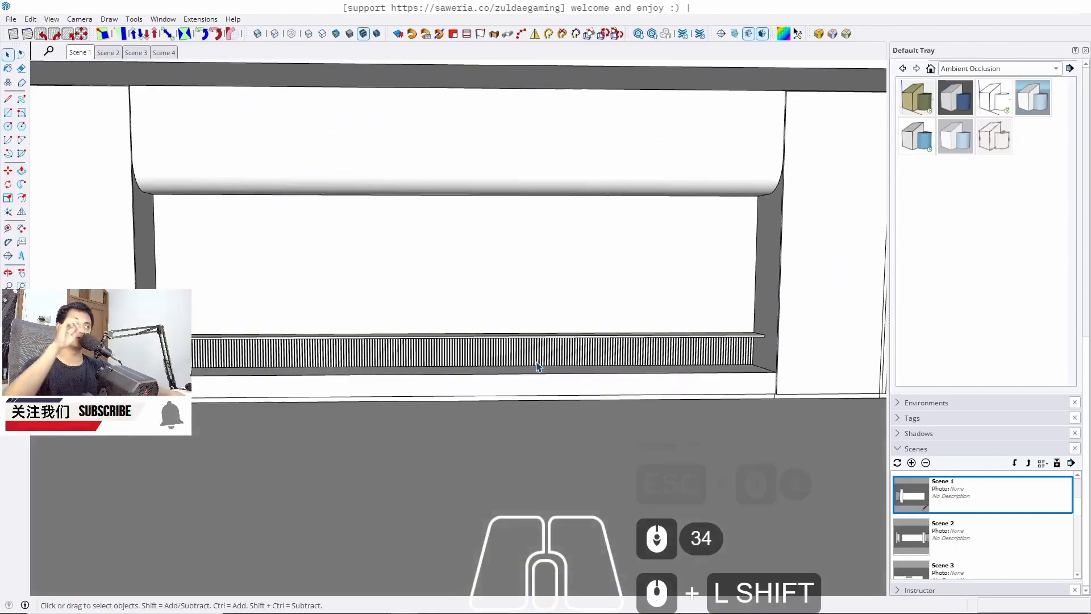
click(81, 52)
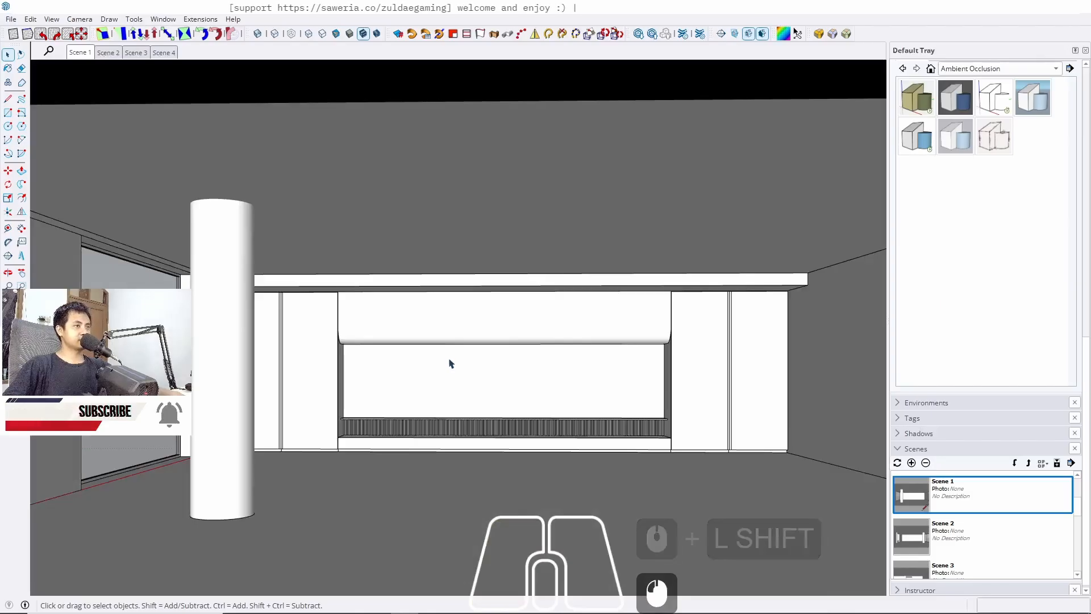
Review the interior from each saved scene, Scene 1 through Scene 4
scroll(451, 364, up, 2)
middle_drag(483, 369, 397, 358)
middle_drag(529, 307, 561, 330)
shift+middle_drag(305, 546, 421, 304)
click(80, 52)
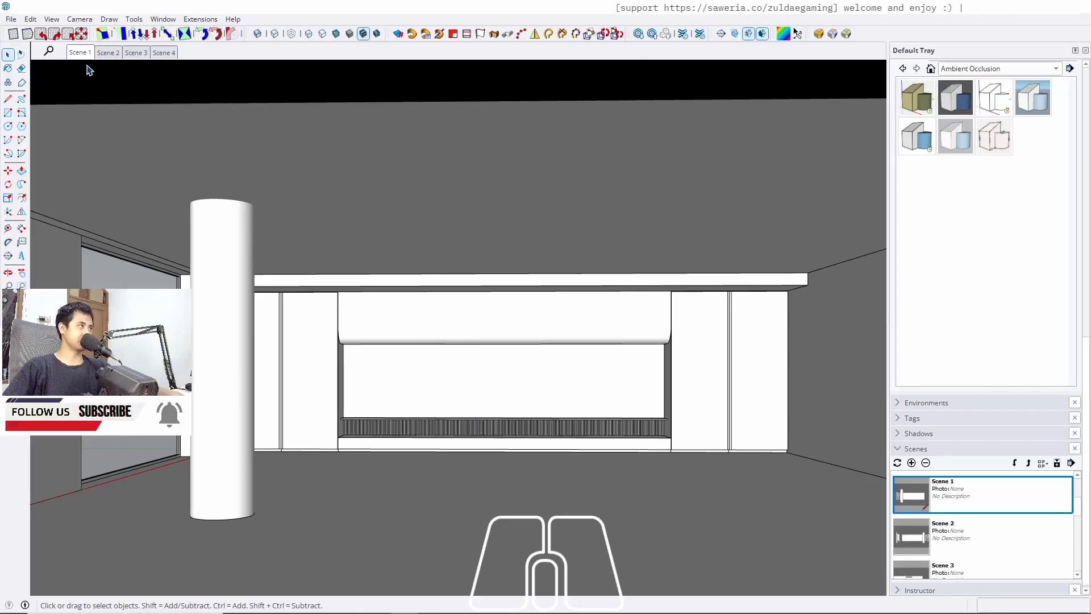
click(108, 52)
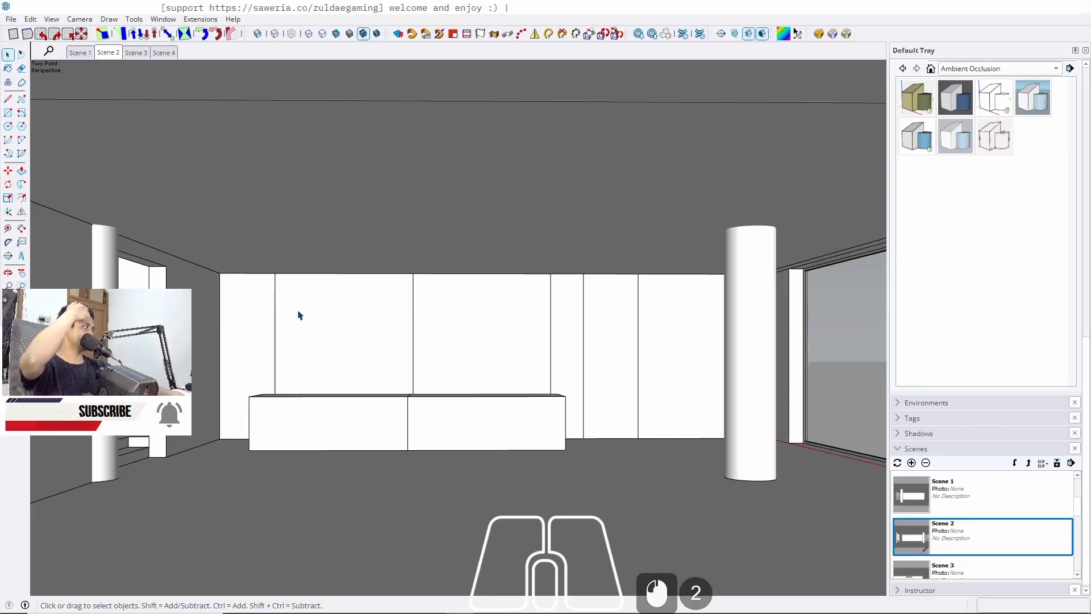
middle_drag(297, 318, 277, 333)
middle_click(326, 292)
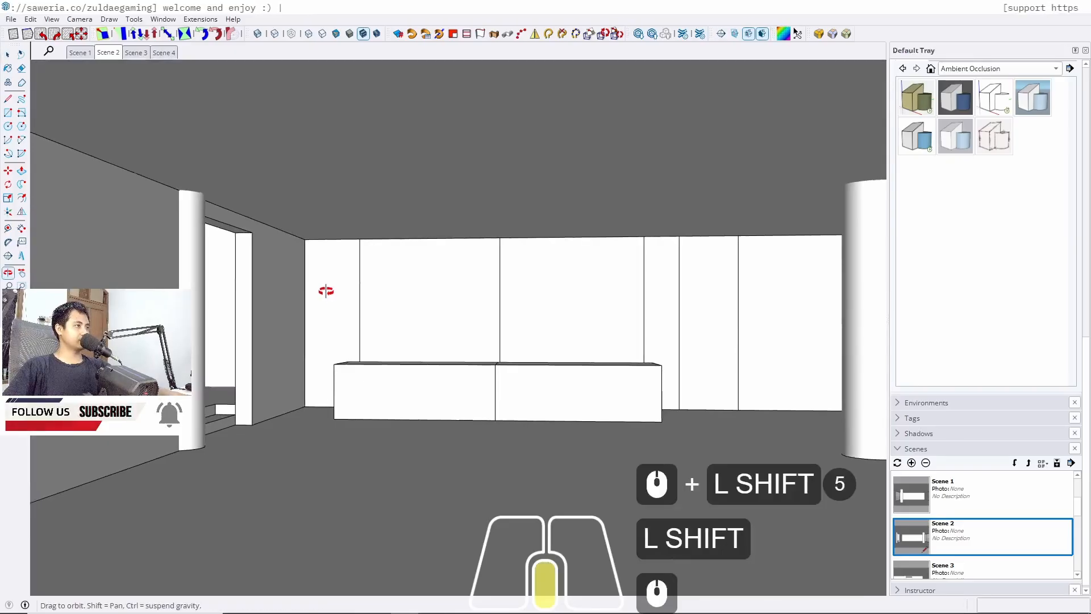
scroll(309, 312, up, 5)
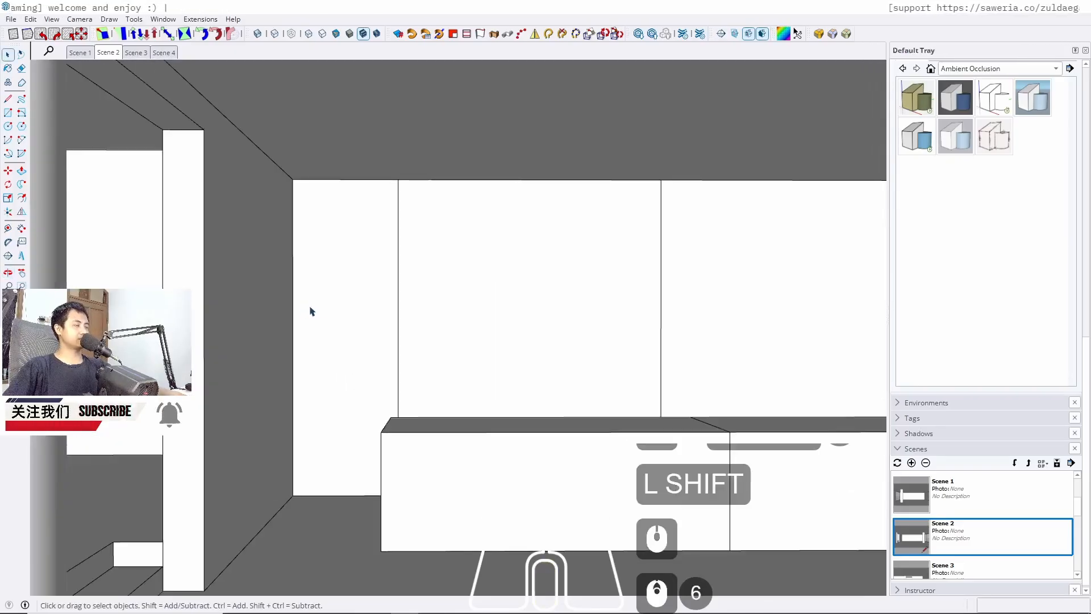
click(136, 54)
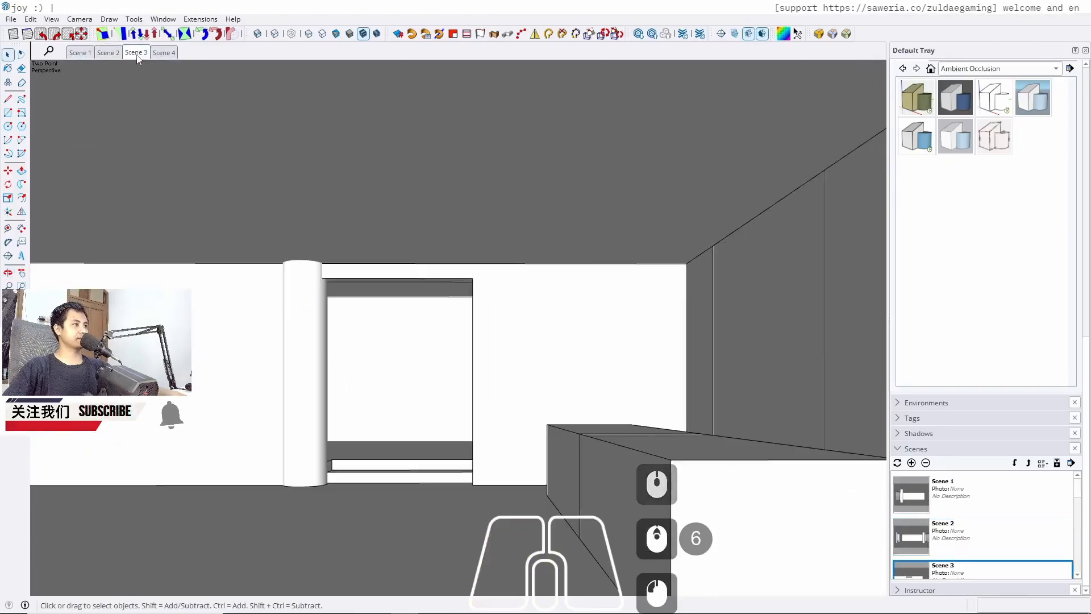
click(164, 54)
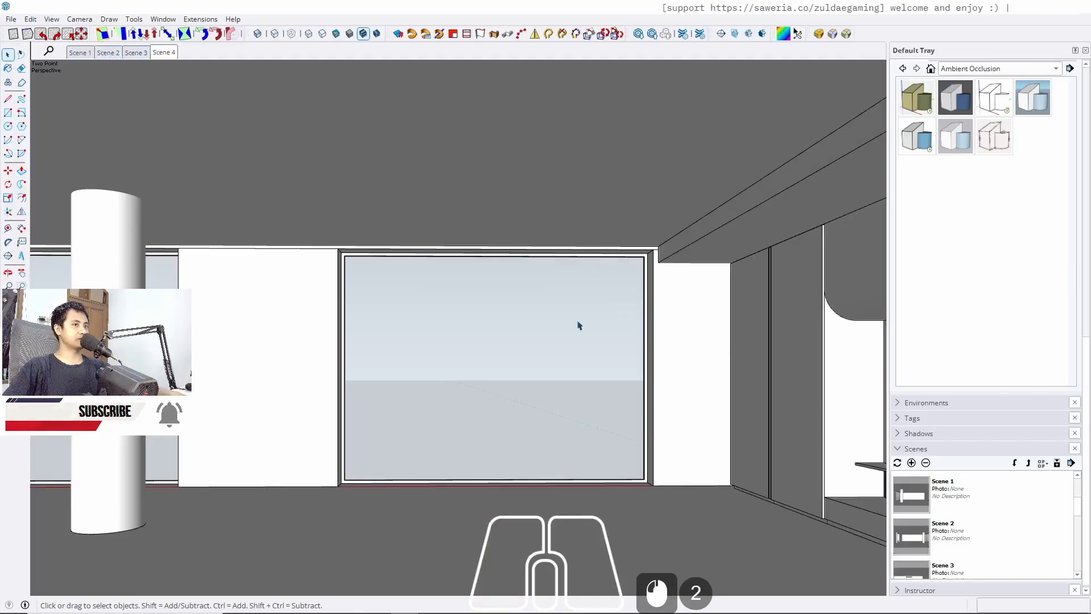
middle_drag(578, 325, 530, 308)
shift+scroll(606, 303, up, 8)
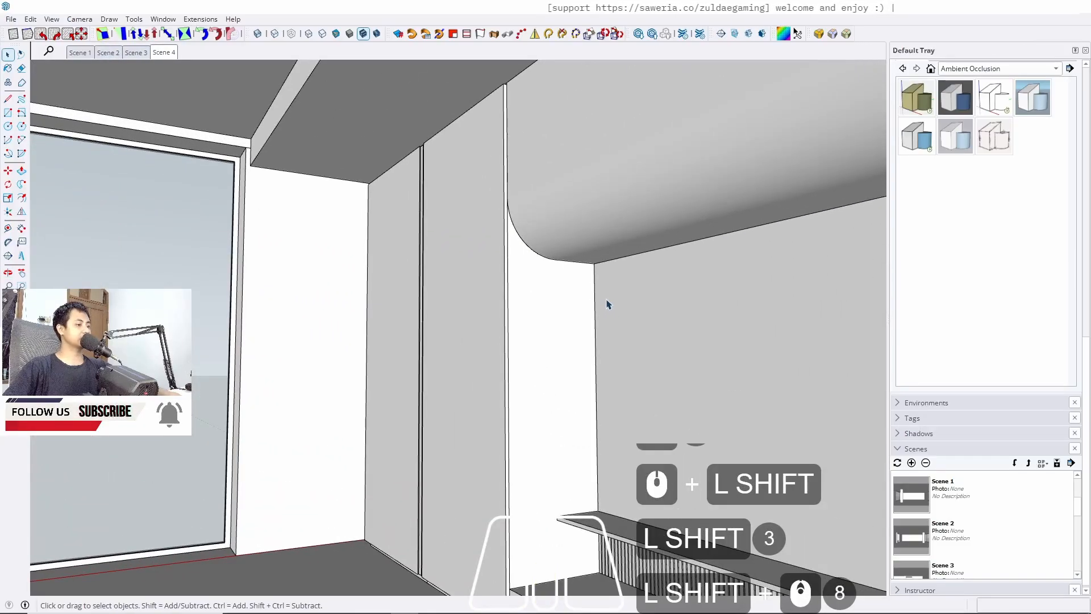
key(shift+l)
shift+click(594, 263)
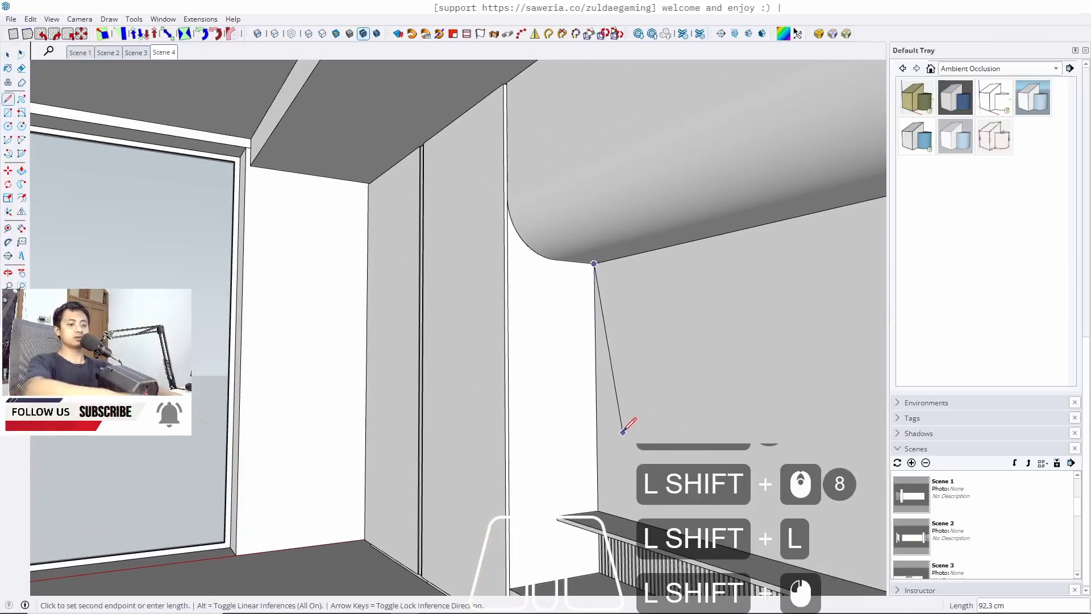
key(shift+Up)
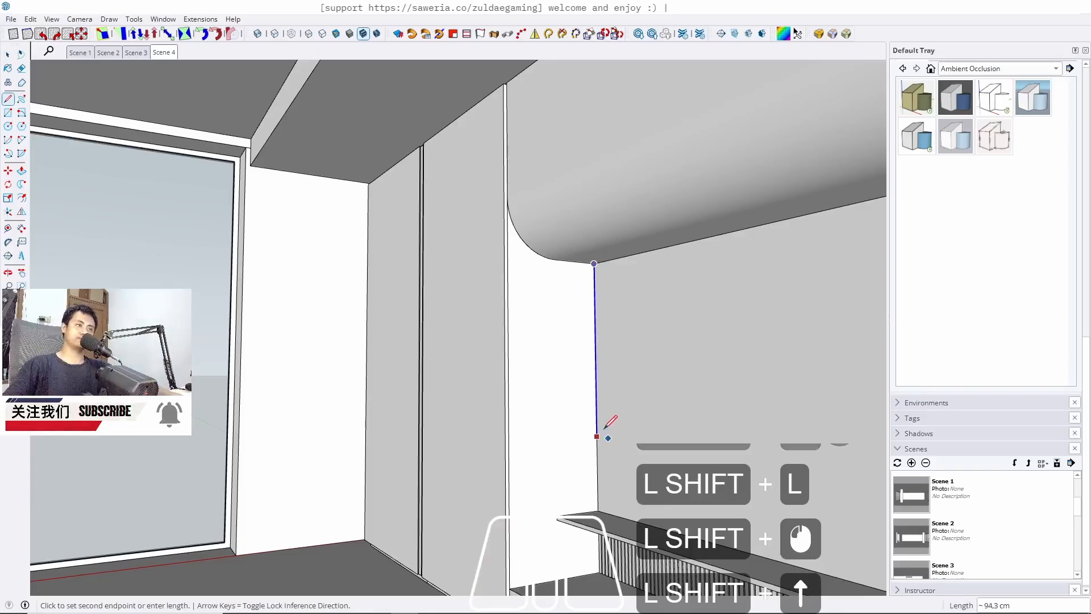
shift+middle_drag(604, 427, 494, 557)
key(shift+space)
shift+scroll(606, 161, up, 14)
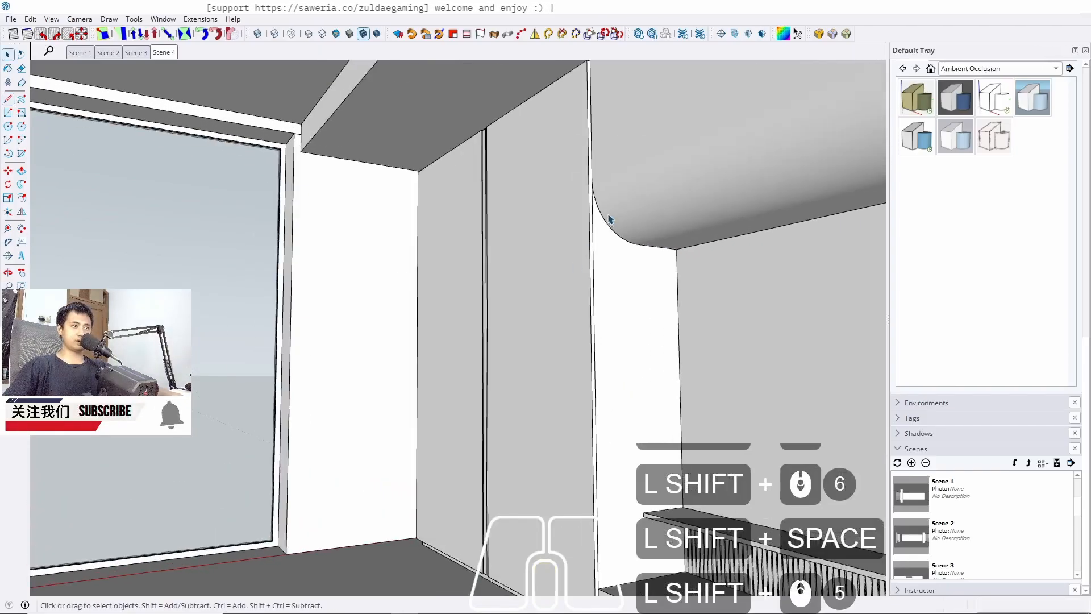
key(shift+l)
shift+scroll(573, 165, up, 4)
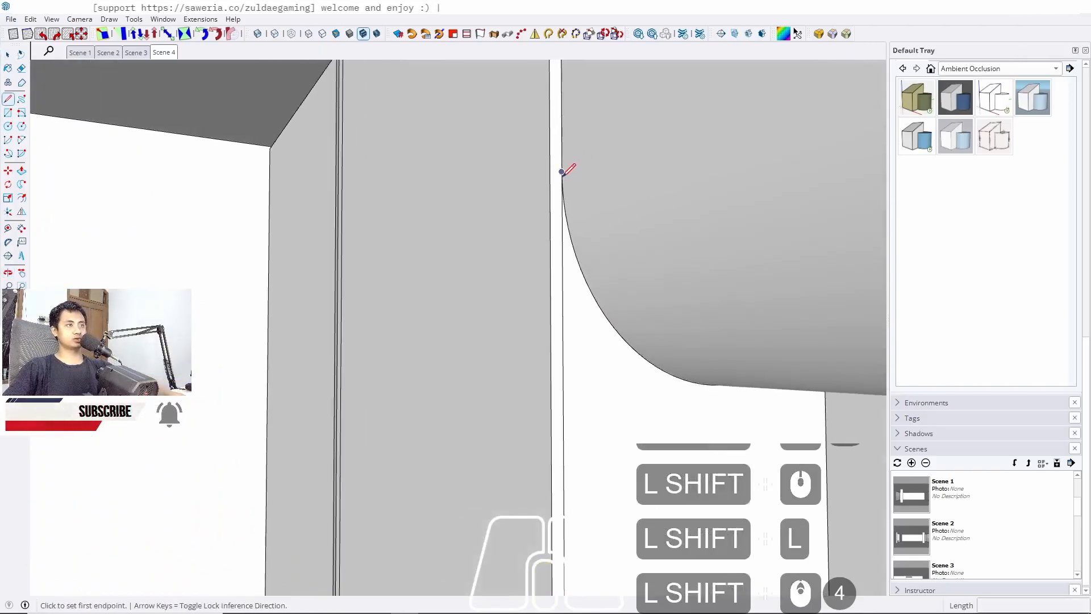
shift+click(562, 171)
key(shift+Up)
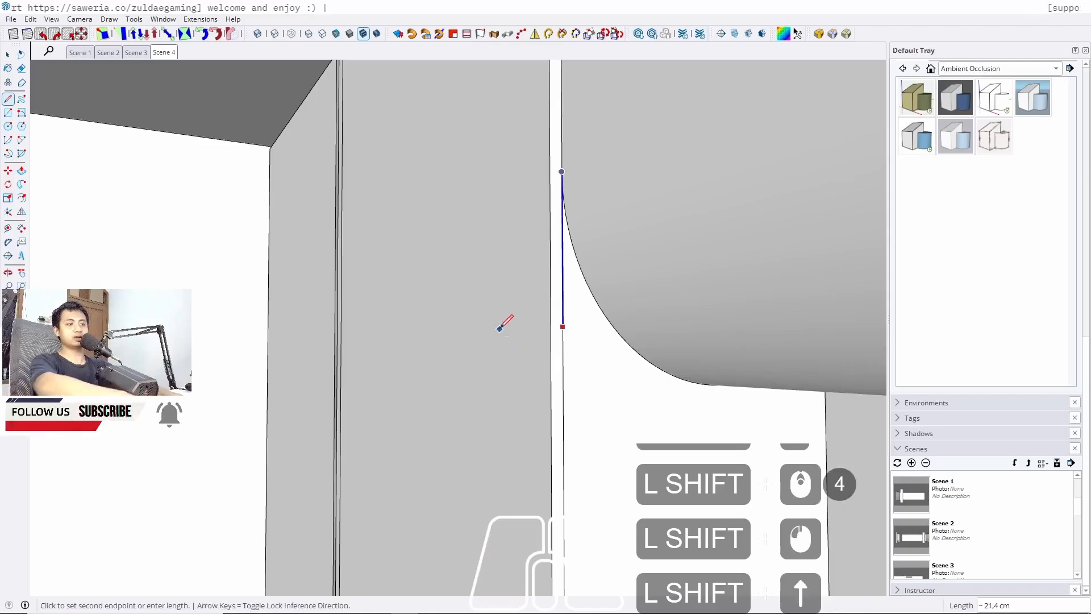
shift+scroll(609, 179, down, 15)
shift+scroll(599, 591, up, 1)
shift+middle_drag(599, 591, 599, 401)
key(space)
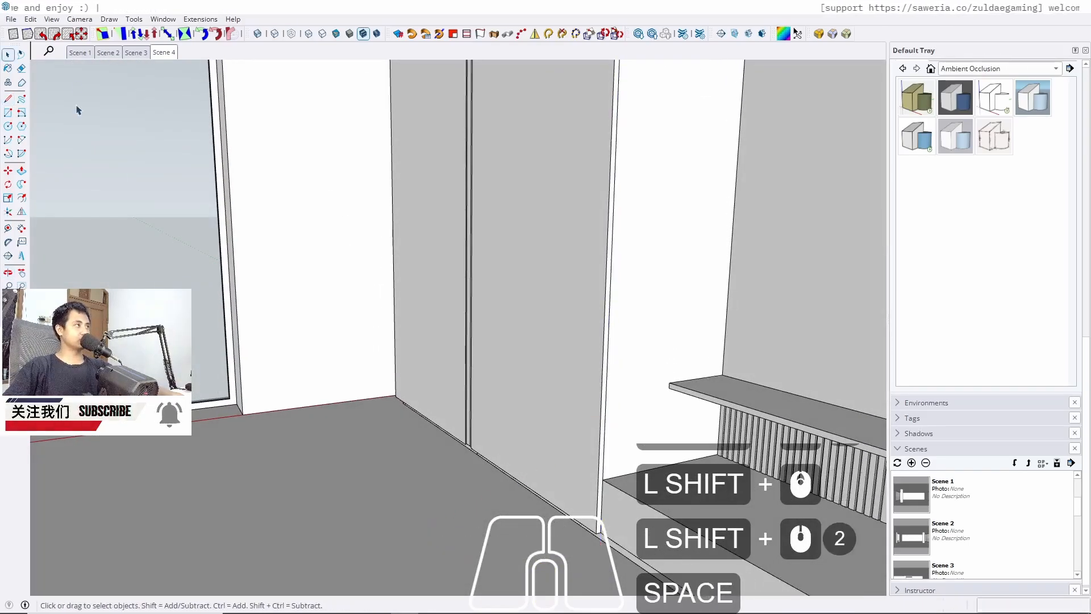
Place a guide line 220 cm above the floor on the back wall in Scene 2
click(141, 55)
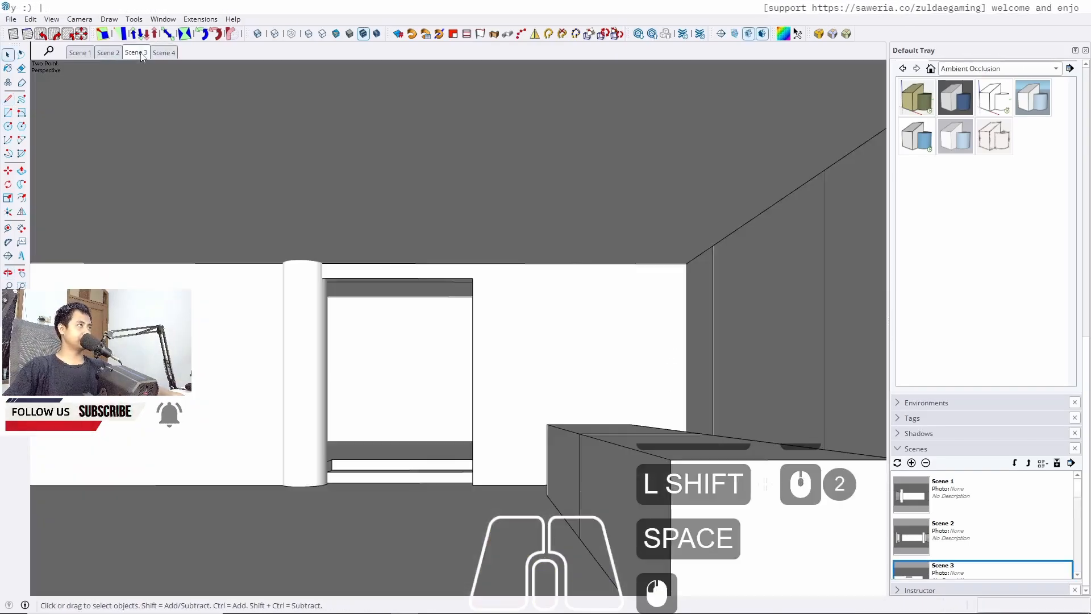
click(106, 54)
scroll(243, 419, up, 5)
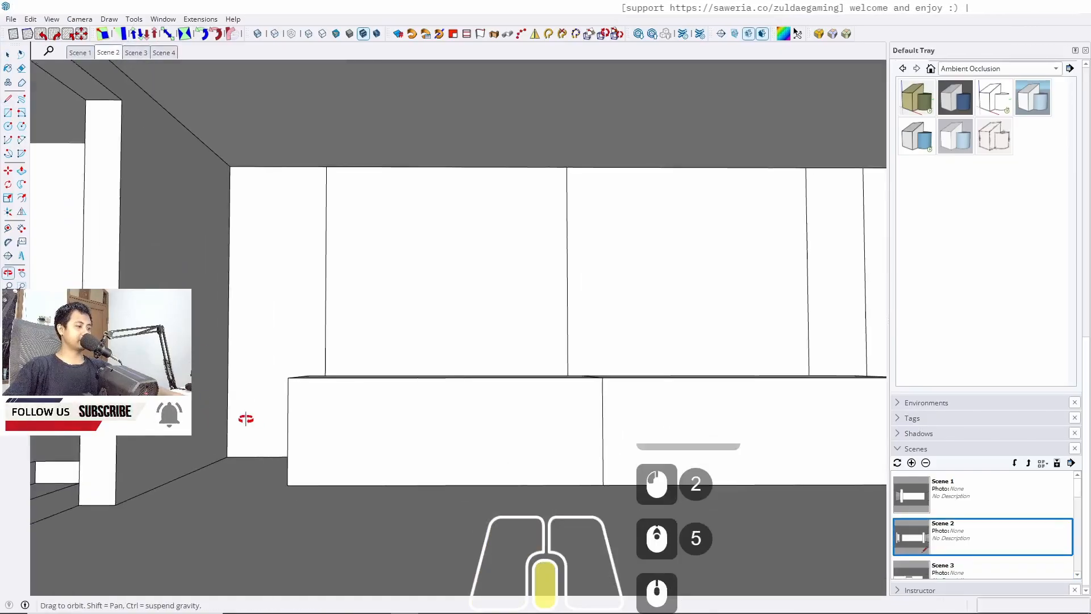
scroll(249, 437, up, 3)
key(t)
click(245, 459)
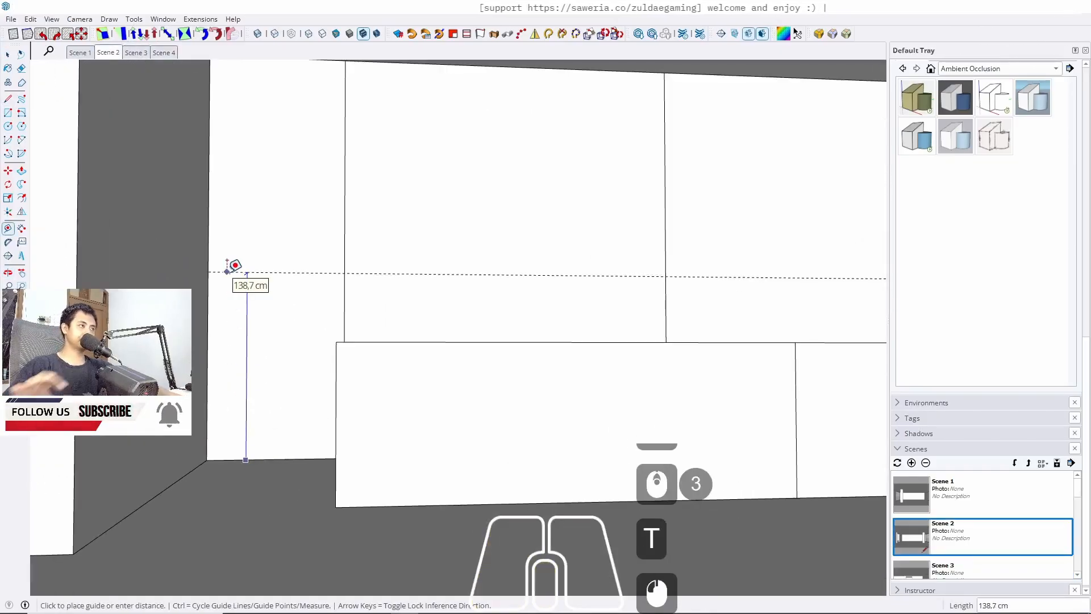
text(2)
text(20)
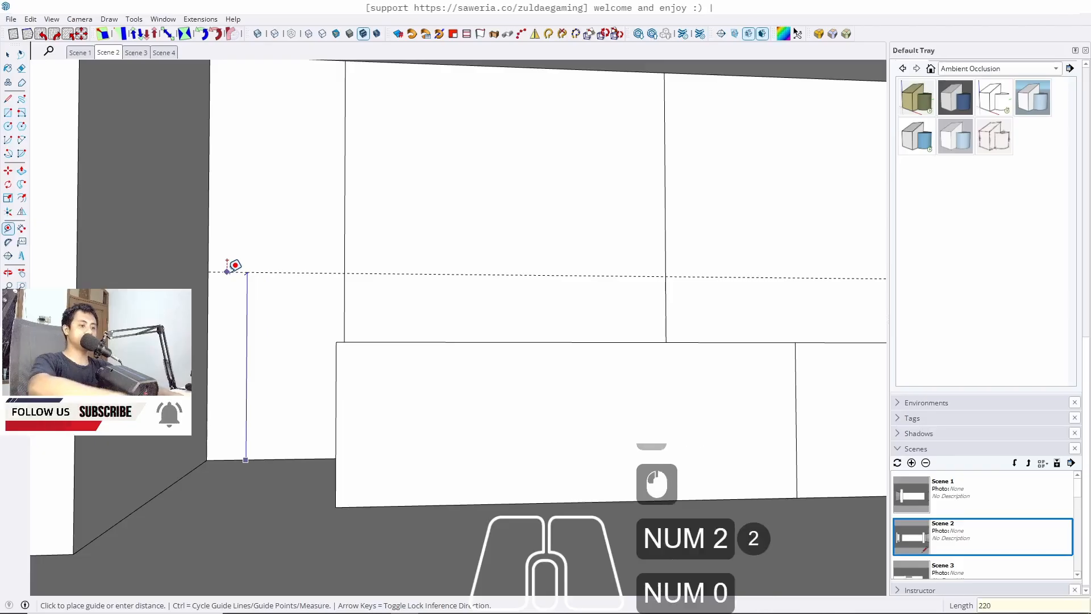
key(Return)
key(space)
Select the tall panel's bottom edge and move it up 5 cm
scroll(370, 275, down, 6)
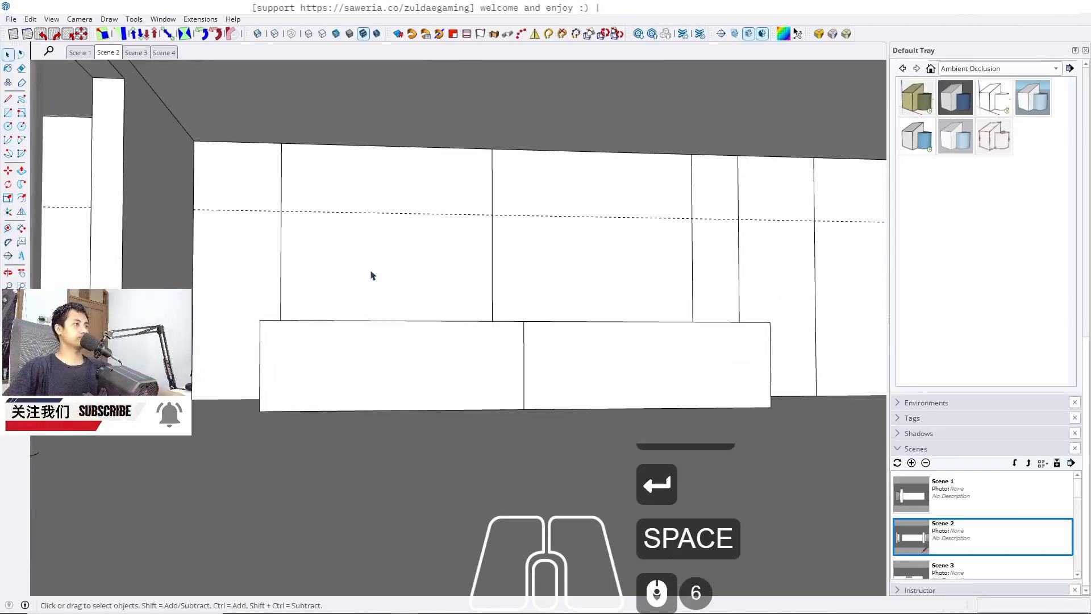
shift+middle_drag(370, 275, 265, 299)
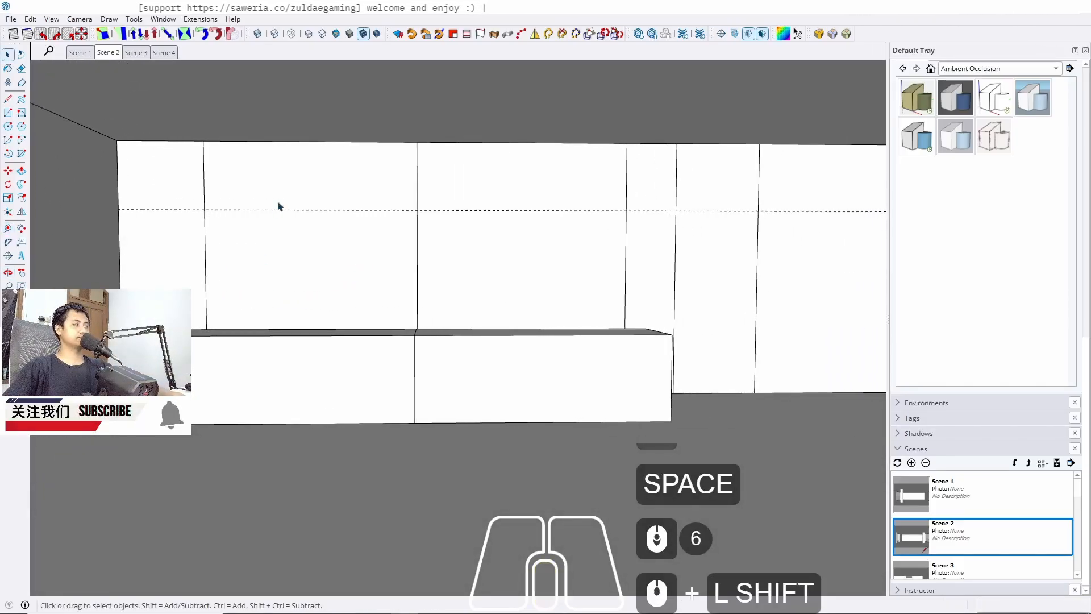
scroll(283, 202, down, 6)
middle_drag(344, 199, 352, 234)
scroll(305, 236, up, 5)
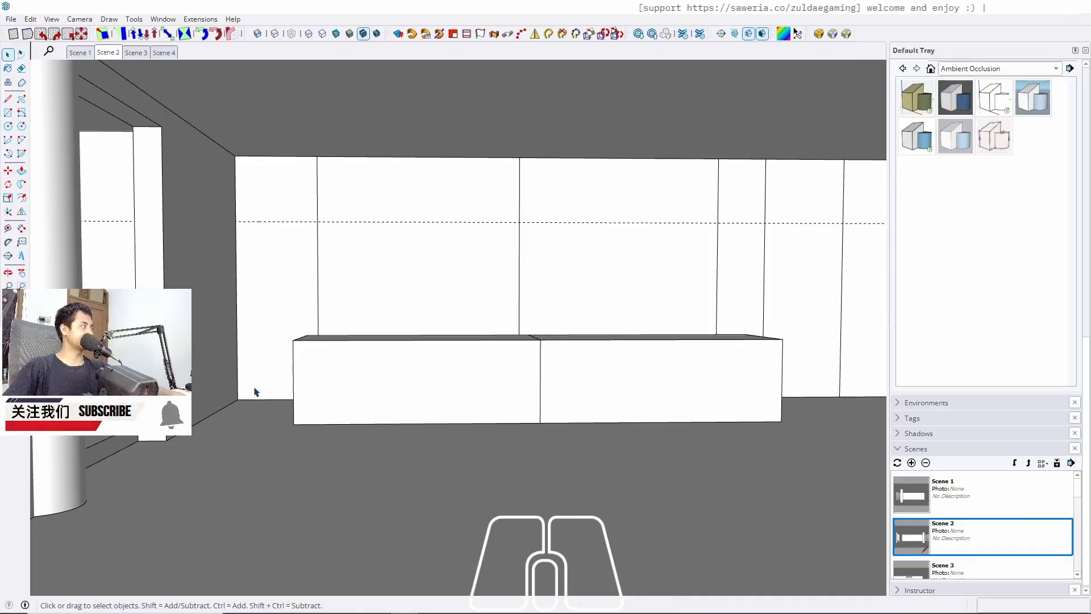
scroll(256, 389, up, 6)
middle_drag(277, 382, 284, 485)
scroll(317, 392, up, 2)
scroll(241, 461, up, 6)
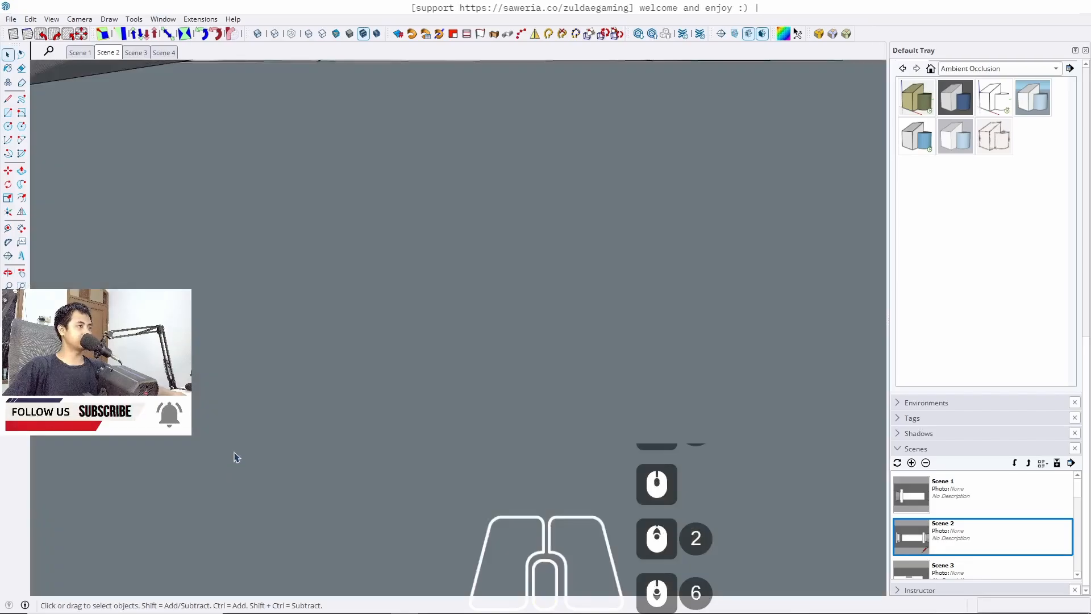
click(106, 55)
scroll(246, 365, up, 20)
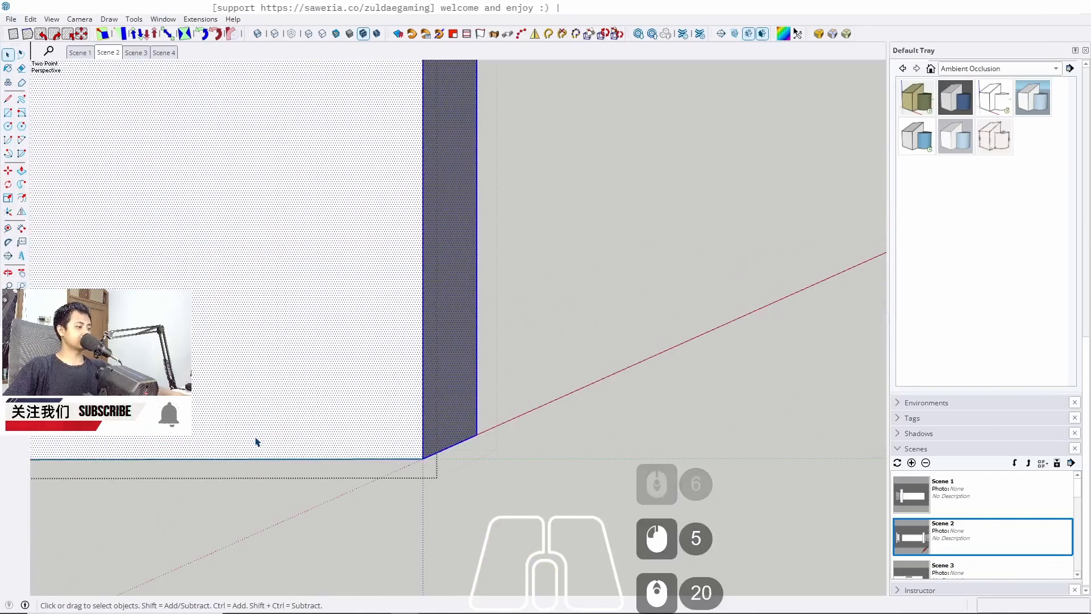
click(326, 457)
key(m)
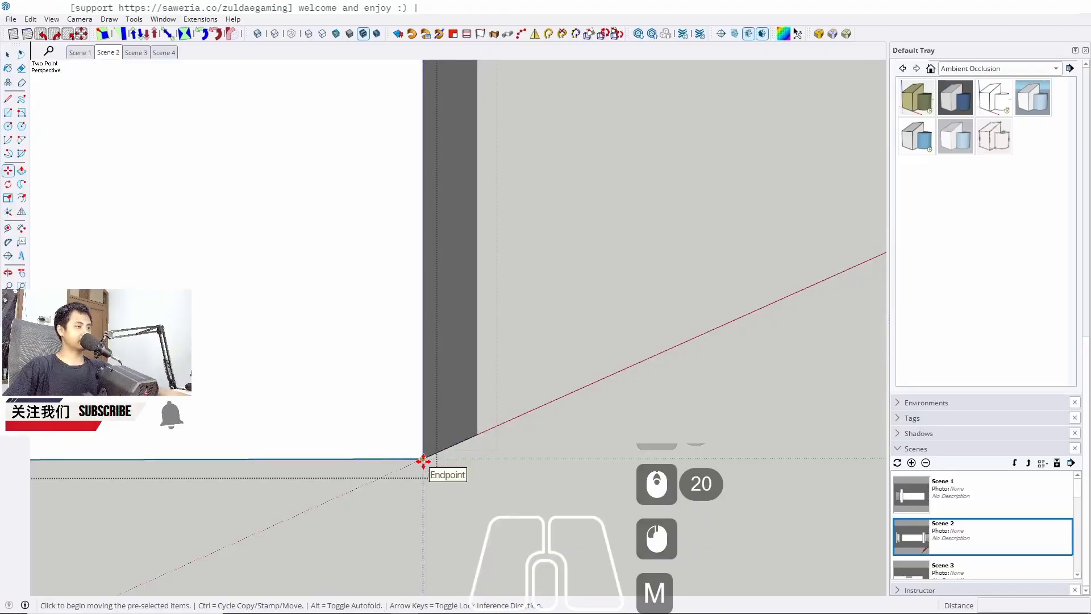
ctrl+click(424, 460)
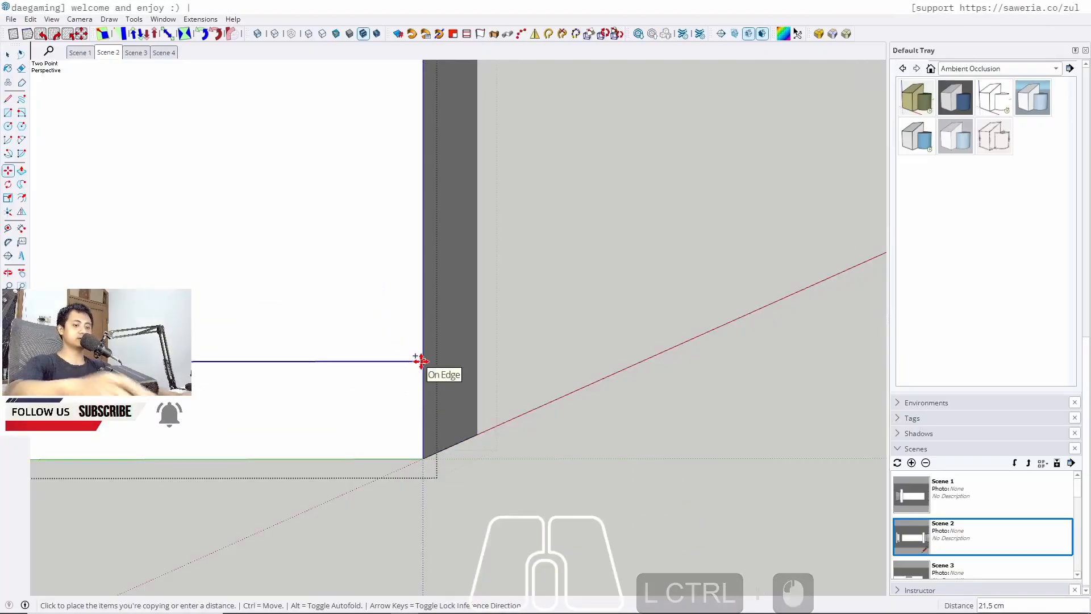
text(5)
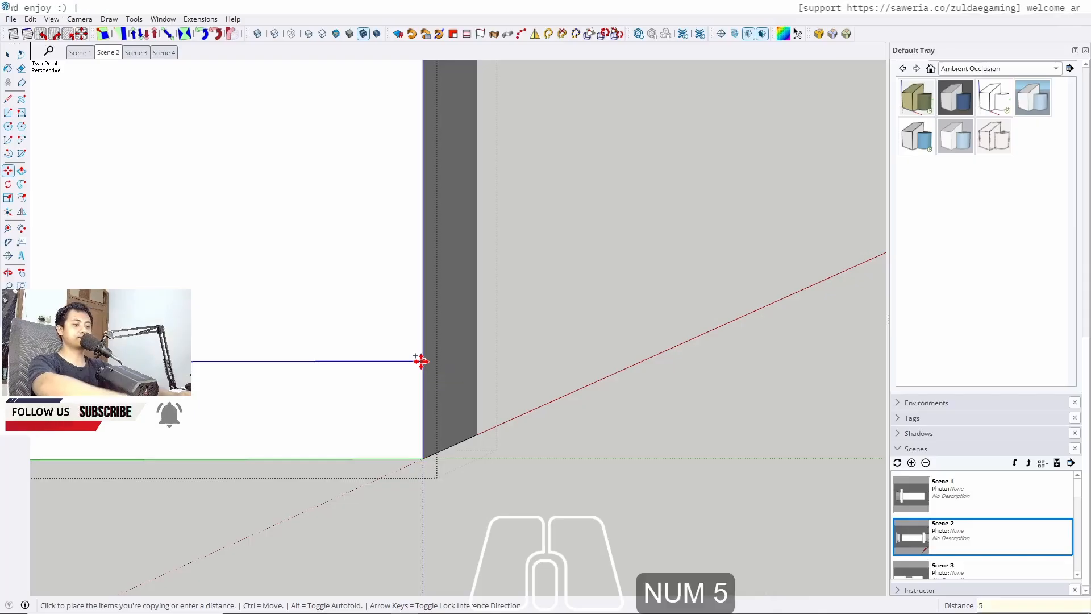
key(Return)
key(space)
Push/pull the new bottom strip of the tall panel 2 cm inward
key(p)
click(415, 453)
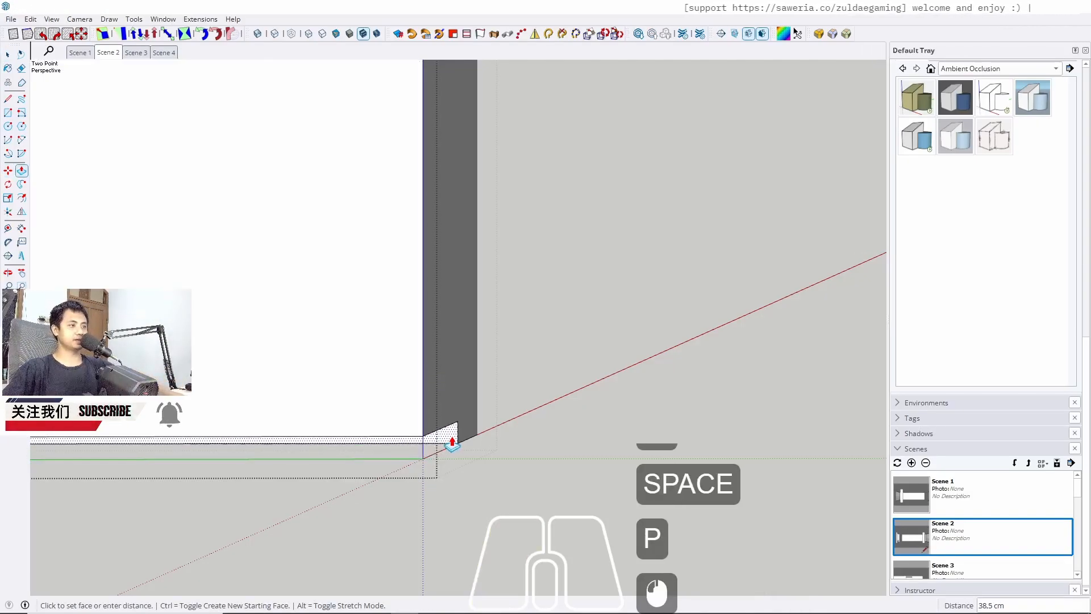
text(5)
key(Return)
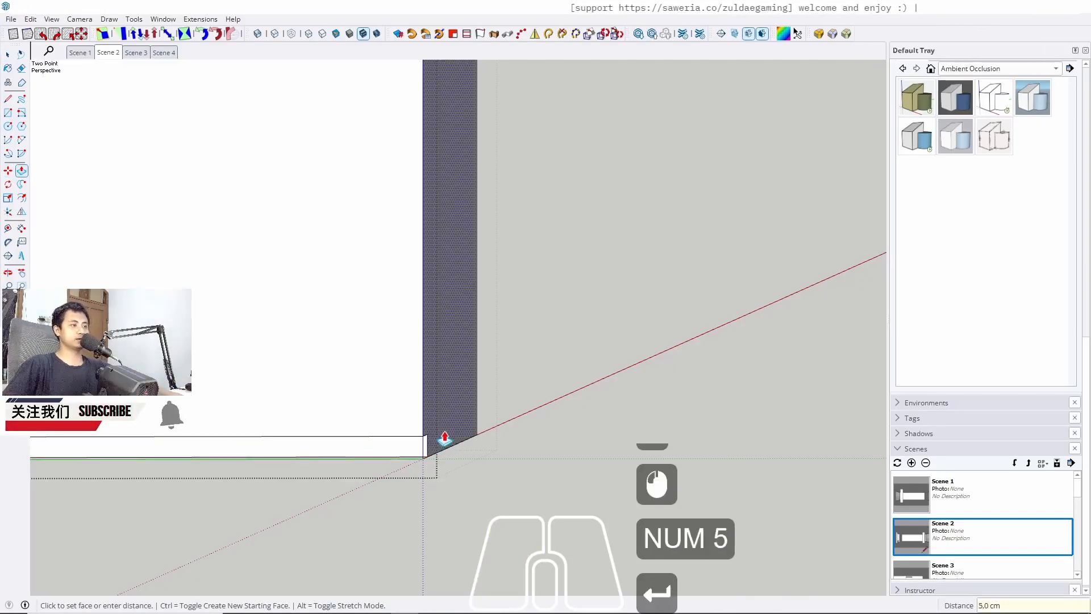
text(2)
key(Return)
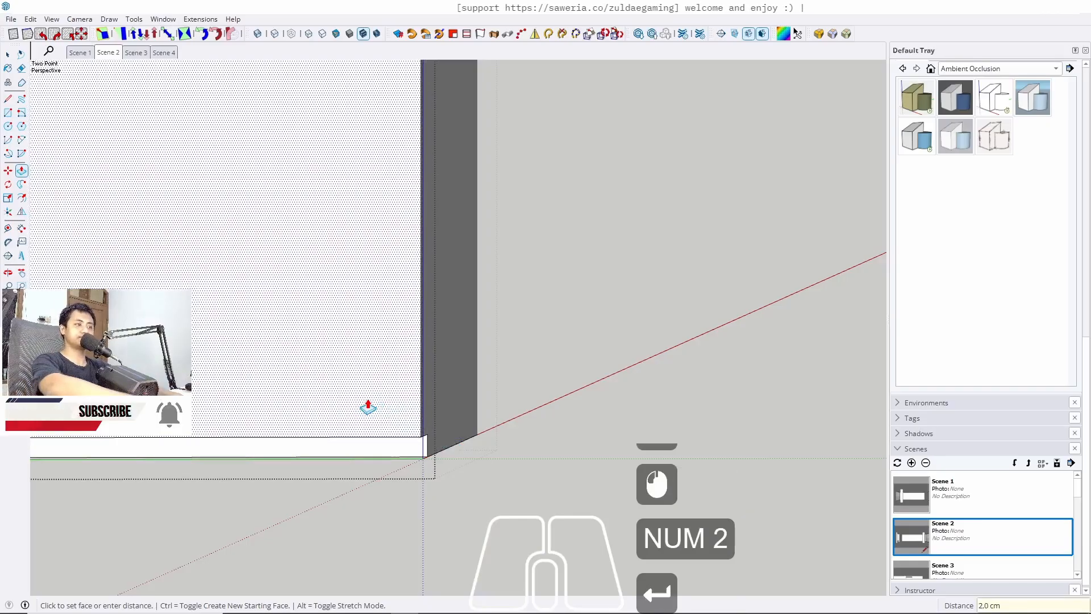
key(space)
click(369, 405)
triple_click(370, 404)
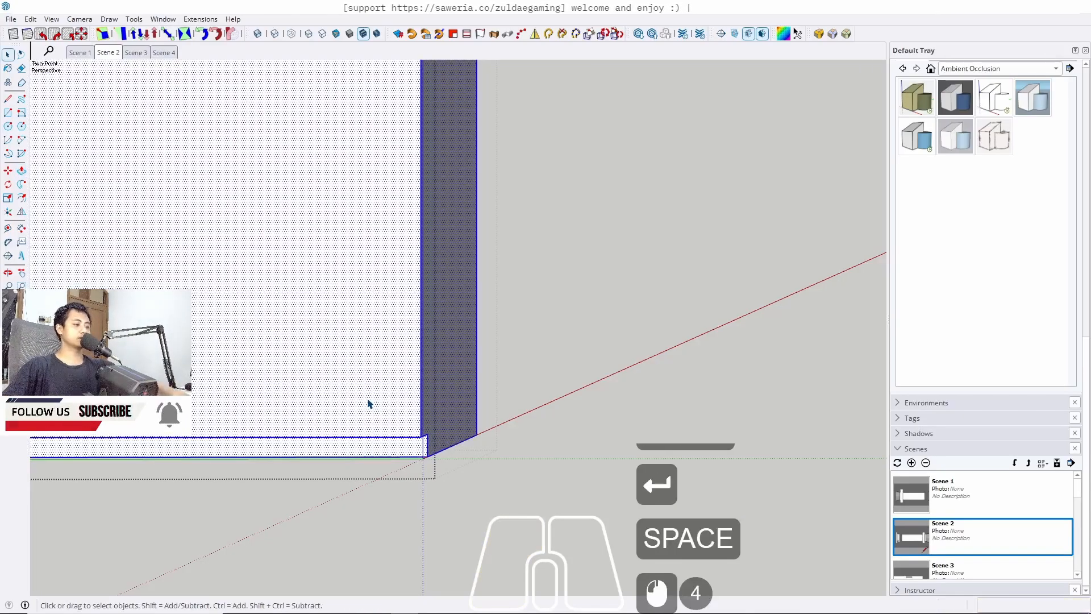
key(j)
key(r)
scroll(654, 427, down, 11)
scroll(240, 433, up, 5)
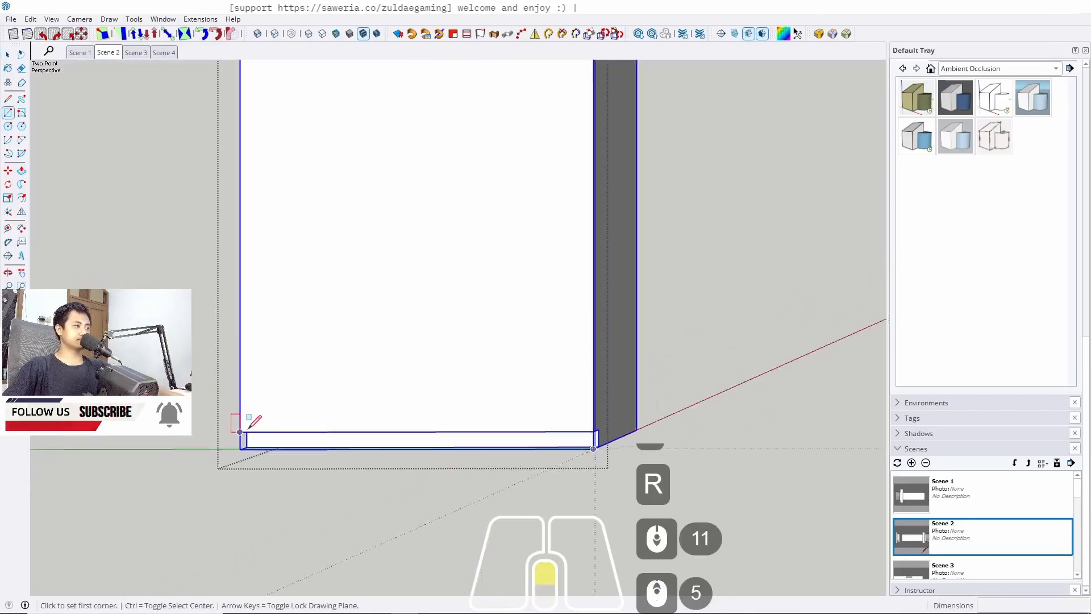
click(236, 434)
scroll(290, 464, down, 8)
scroll(291, 464, down, 4)
middle_drag(320, 401, 266, 375)
key(w)
scroll(342, 282, up, 18)
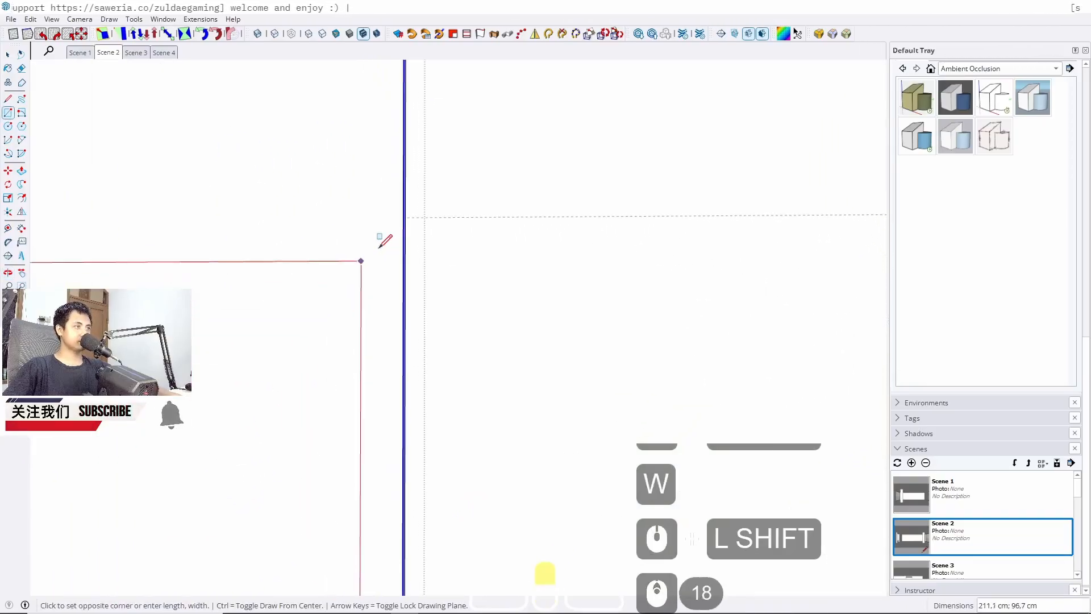
middle_drag(383, 241, 512, 219)
scroll(392, 239, up, 3)
scroll(530, 203, down, 6)
key(space)
Push/pull the bottom strip on the tall panel's side face 2 cm inward
scroll(527, 190, down, 4)
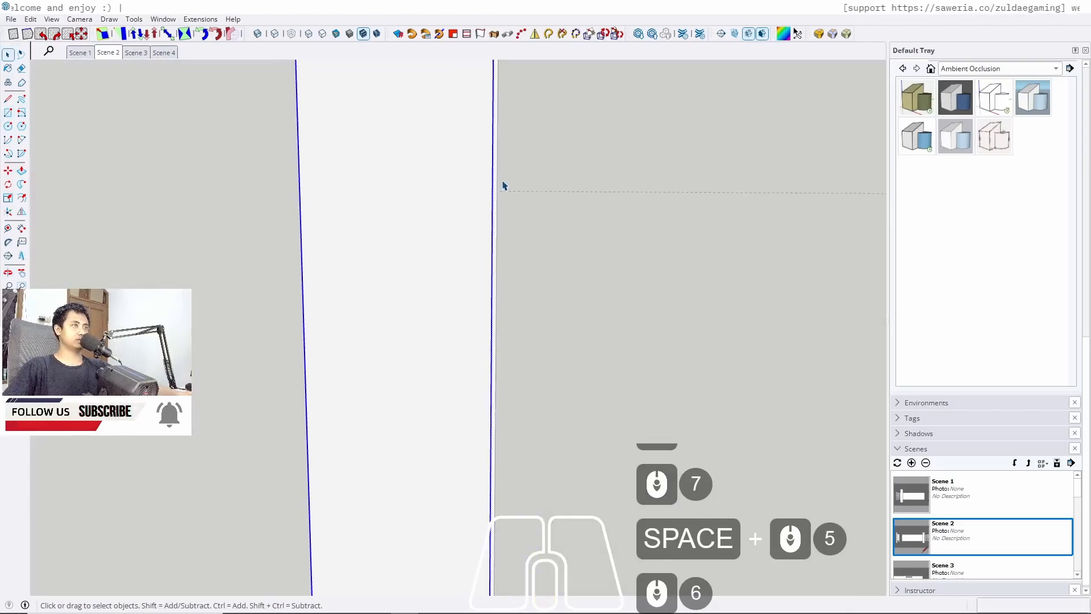
scroll(445, 226, down, 6)
middle_drag(372, 417, 312, 371)
scroll(339, 512, up, 12)
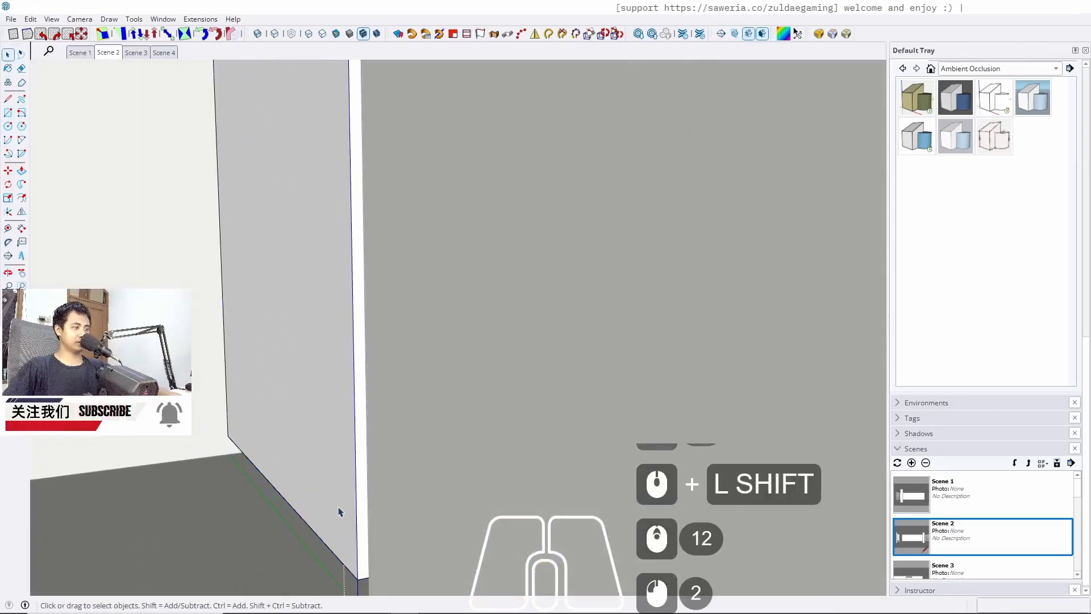
click(330, 489)
key(p)
click(324, 472)
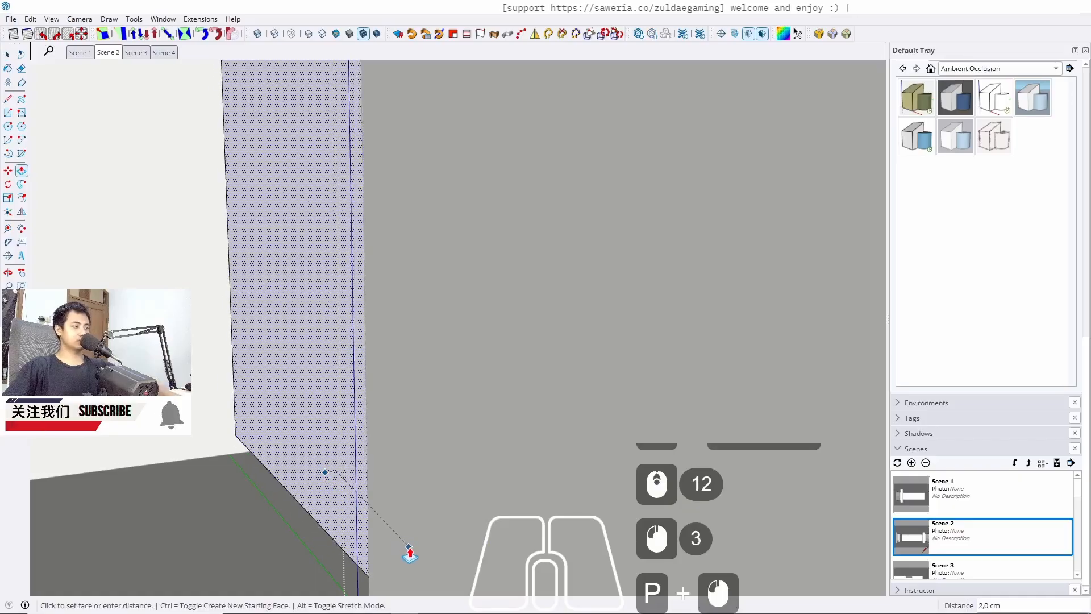
click(396, 538)
click(315, 473)
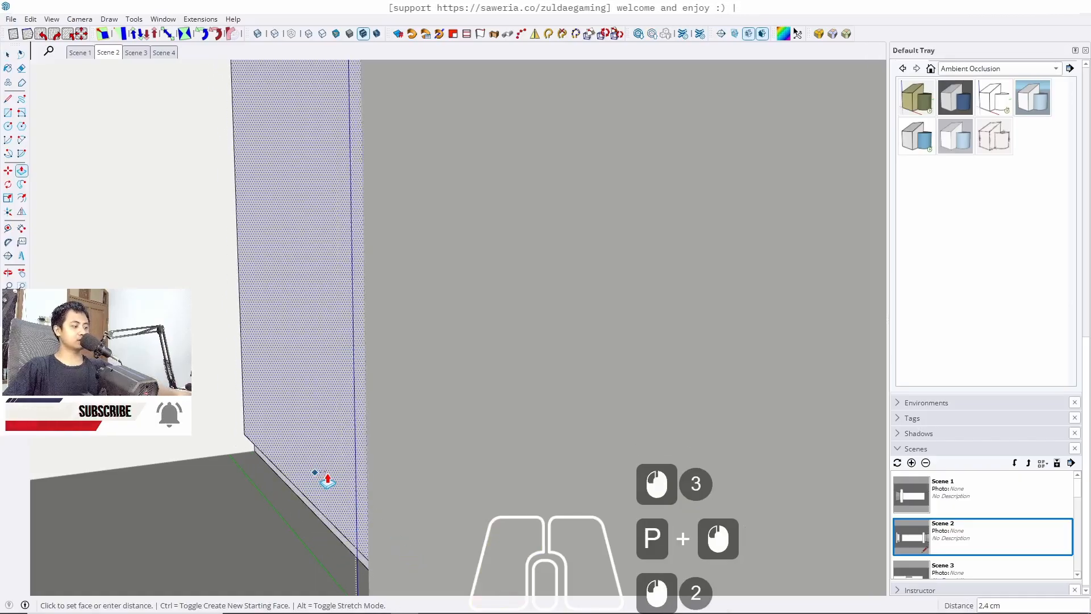
text(2)
key(Return)
key(space)
key(Escape)
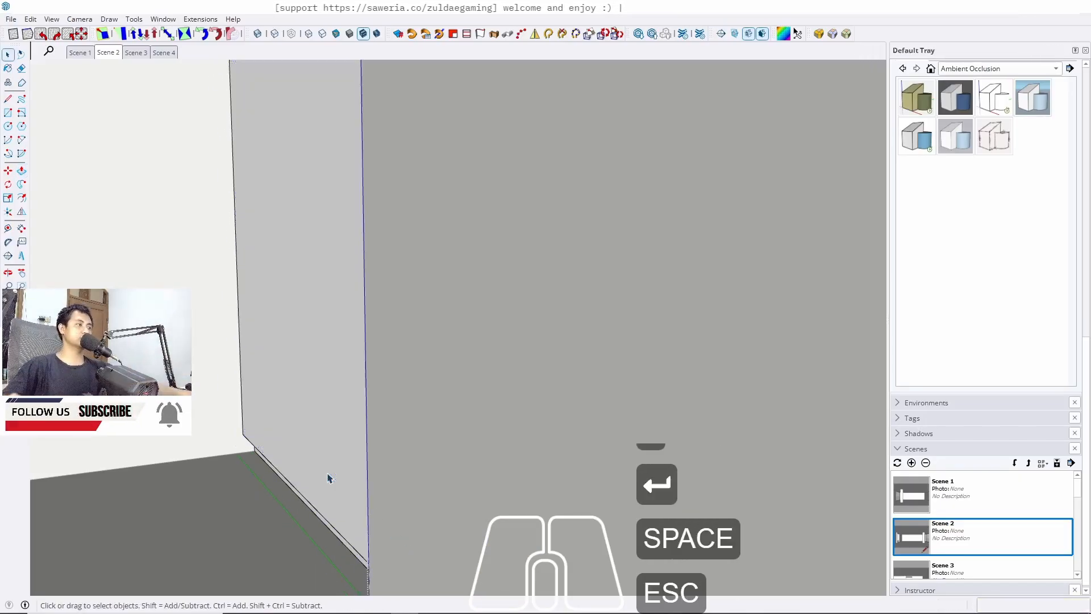
Draw a strip rectangle along the bottom of the neighbouring panel's front and push/pull it 2 cm inward
key(r)
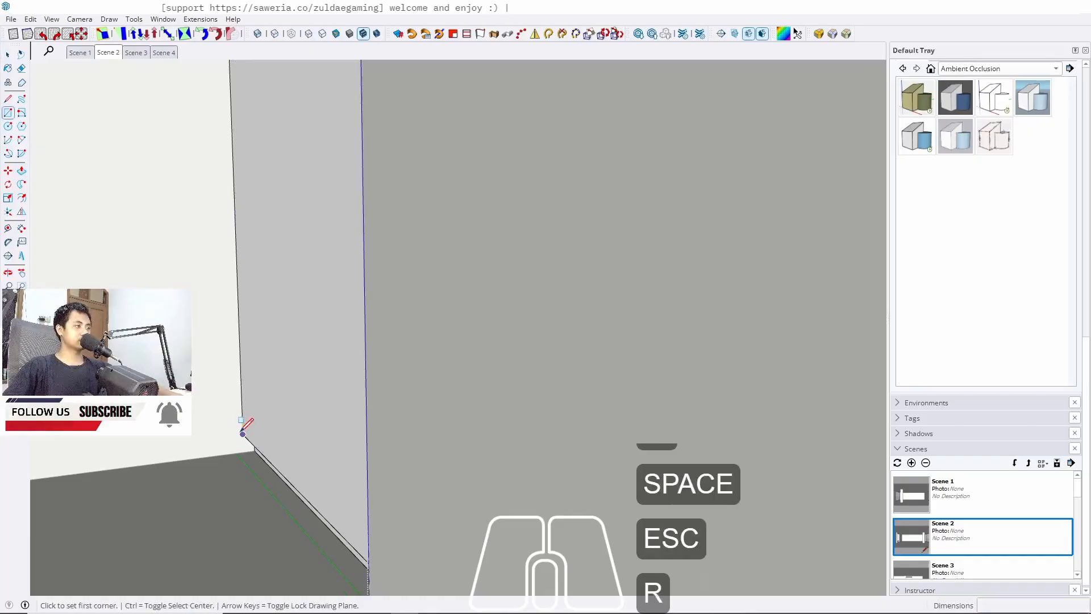
middle_drag(256, 434, 481, 452)
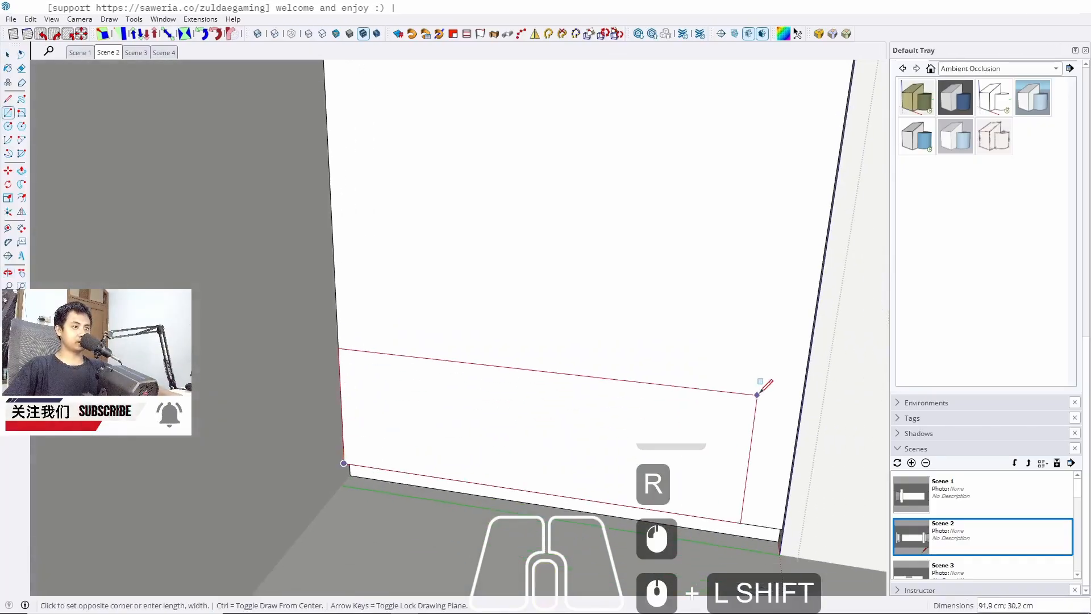
middle_drag(763, 383, 821, 465)
click(835, 424)
key(space)
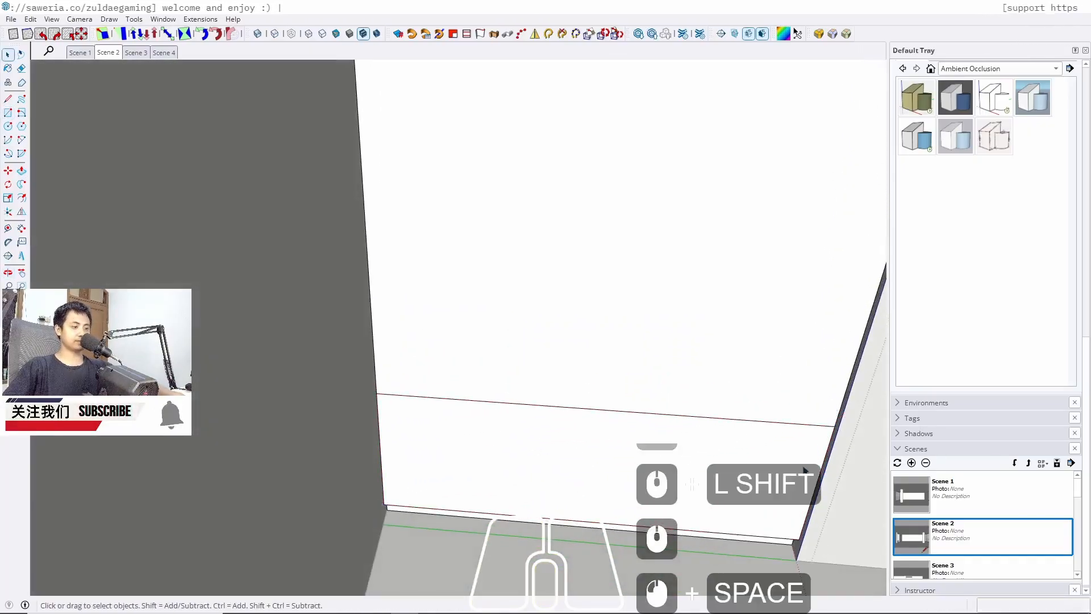
key(p)
click(769, 487)
text(2)
key(Return)
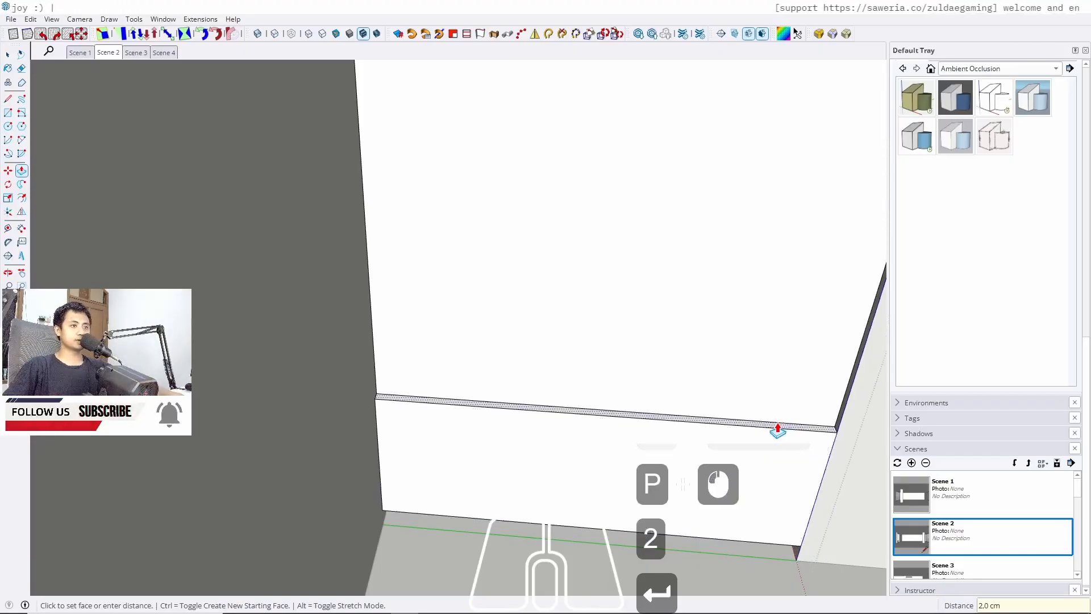
Draw a rectangle about 78 by 98 cm on the upper panel, from its top corner down to the guide line
scroll(778, 431, down, 7)
shift+middle_drag(545, 465, 448, 151)
click(453, 147)
key(space)
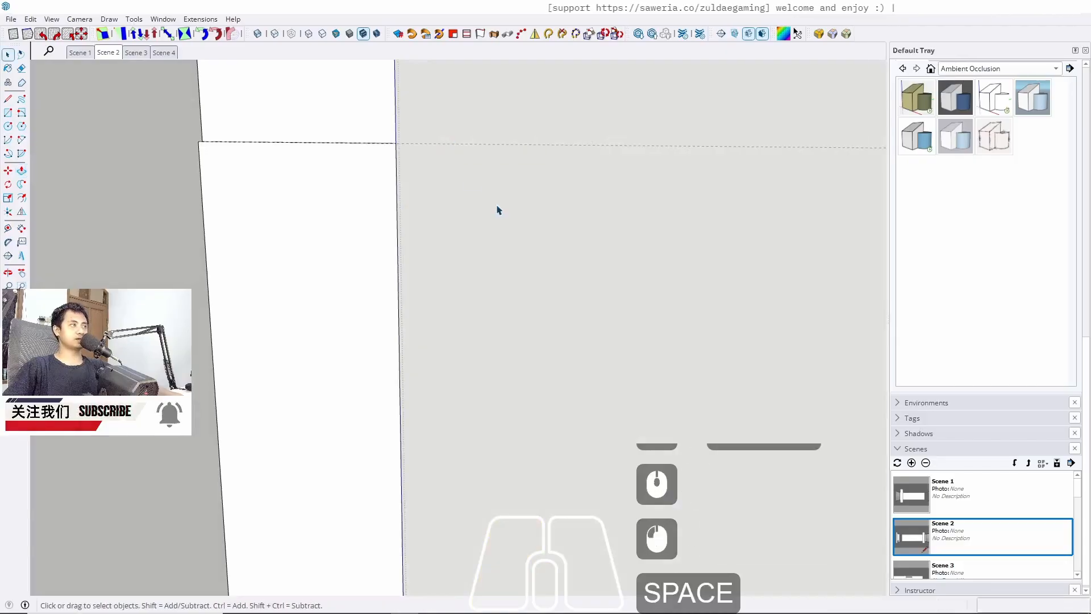
click(264, 282)
key(j)
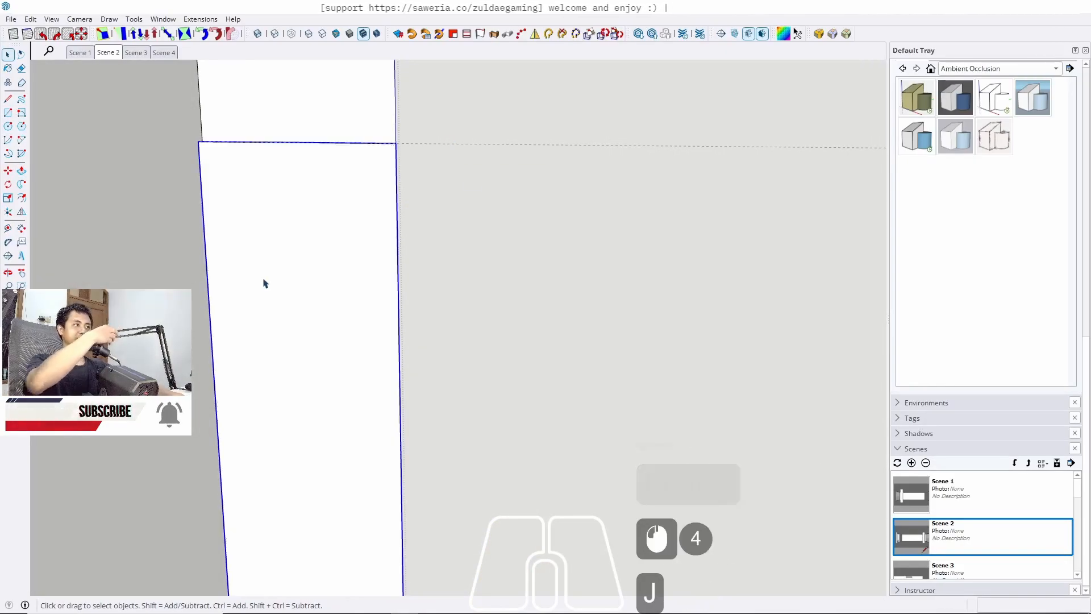
middle_drag(151, 273, 351, 333)
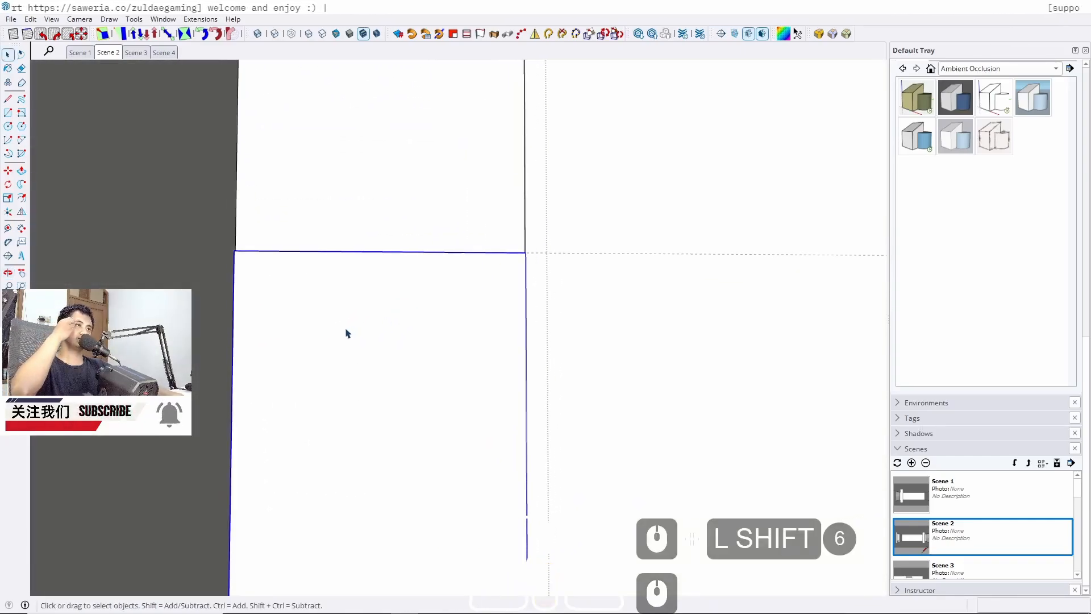
middle_drag(381, 295, 331, 253)
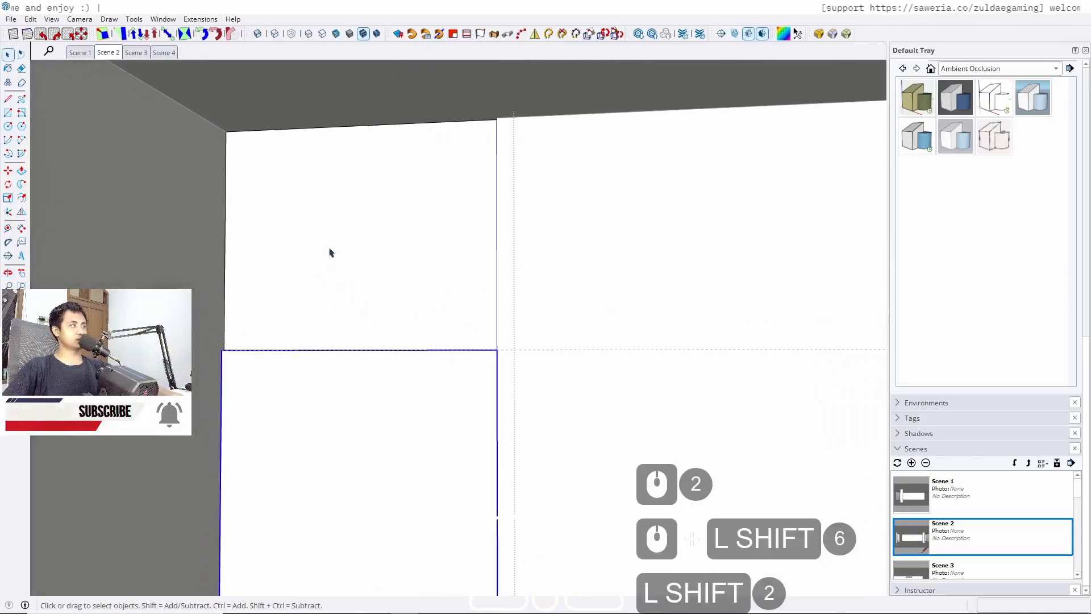
key(r)
click(230, 134)
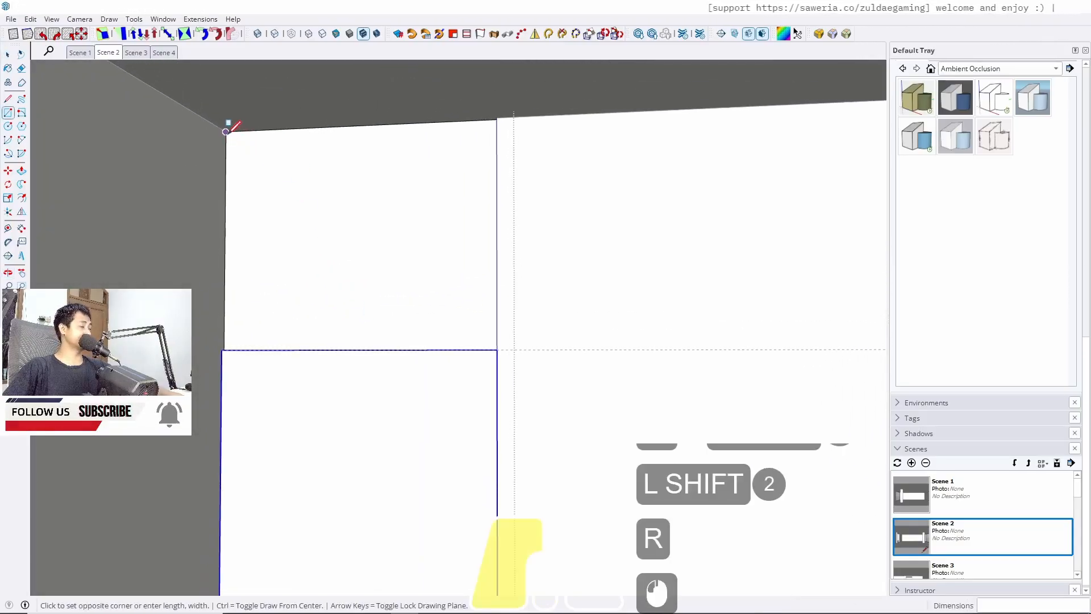
scroll(441, 317, up, 8)
scroll(595, 391, up, 3)
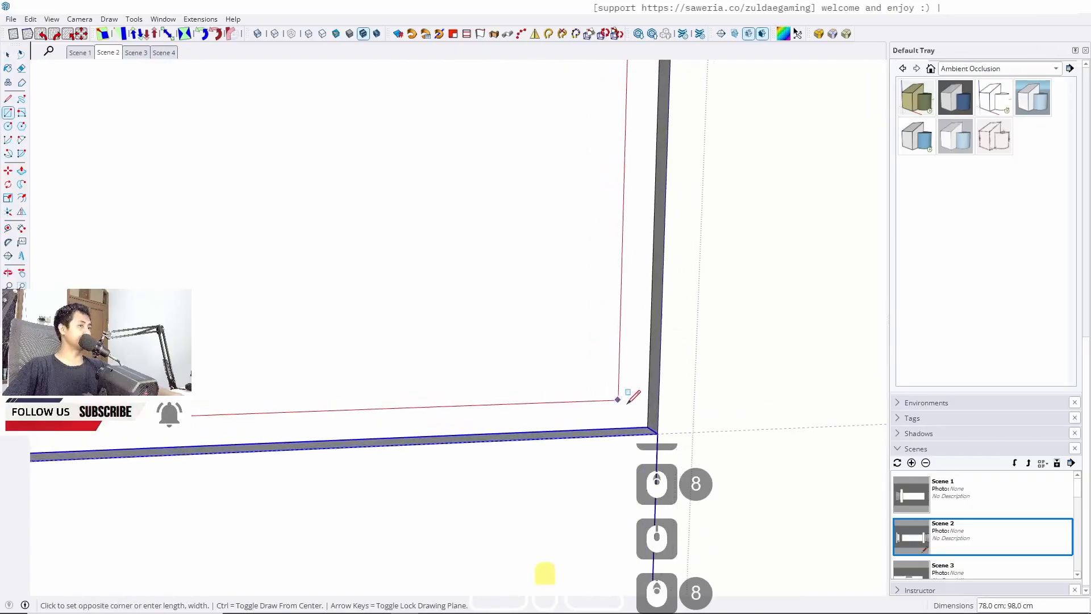
click(654, 420)
key(space)
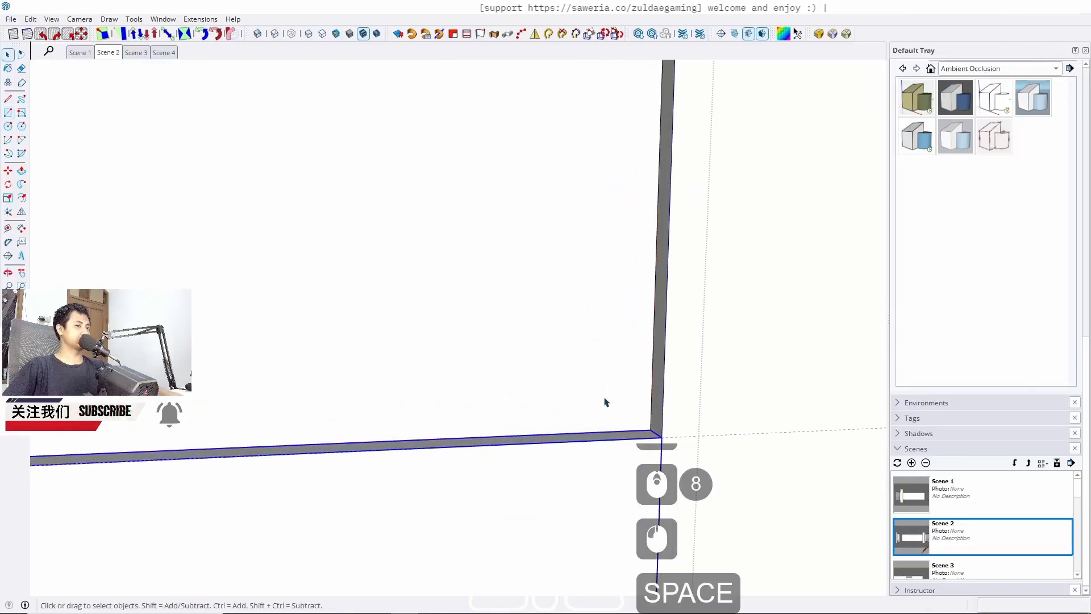
Push/pull the newly drawn upper panel face
key(p)
click(588, 420)
middle_drag(554, 449, 272, 348)
click(646, 466)
key(space)
Select the upper panel's top edge and move it up 1 cm
triple_click(550, 330)
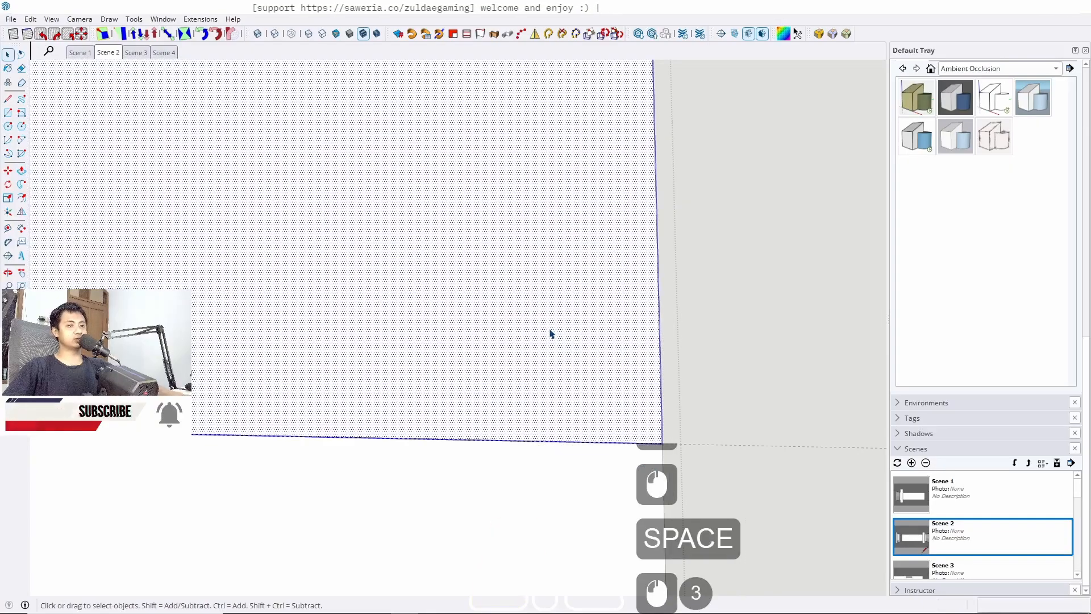
key(j)
scroll(441, 261, down, 18)
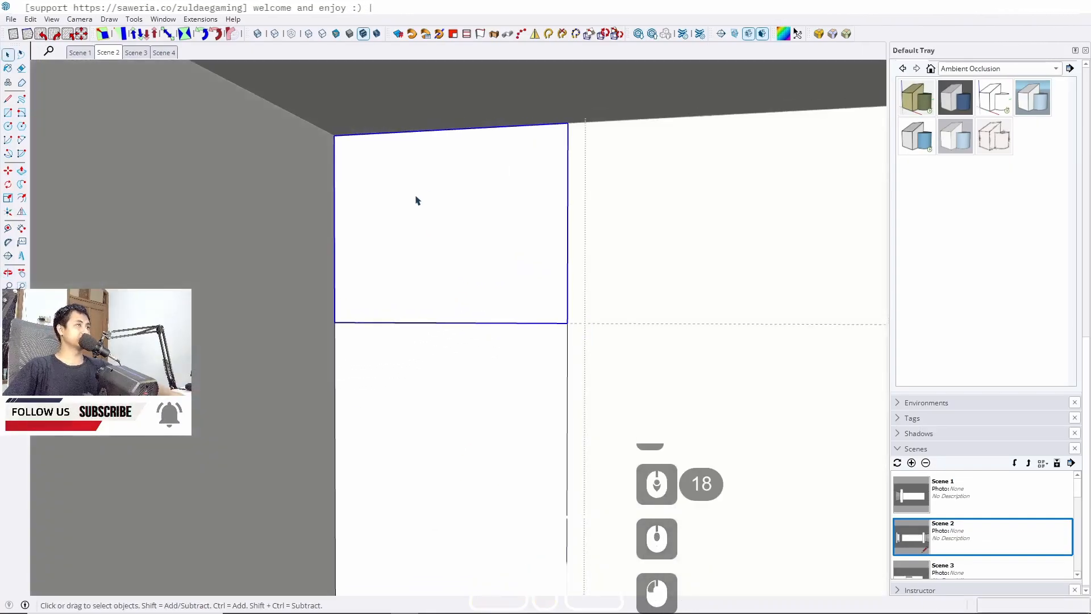
click(416, 200)
click(692, 208)
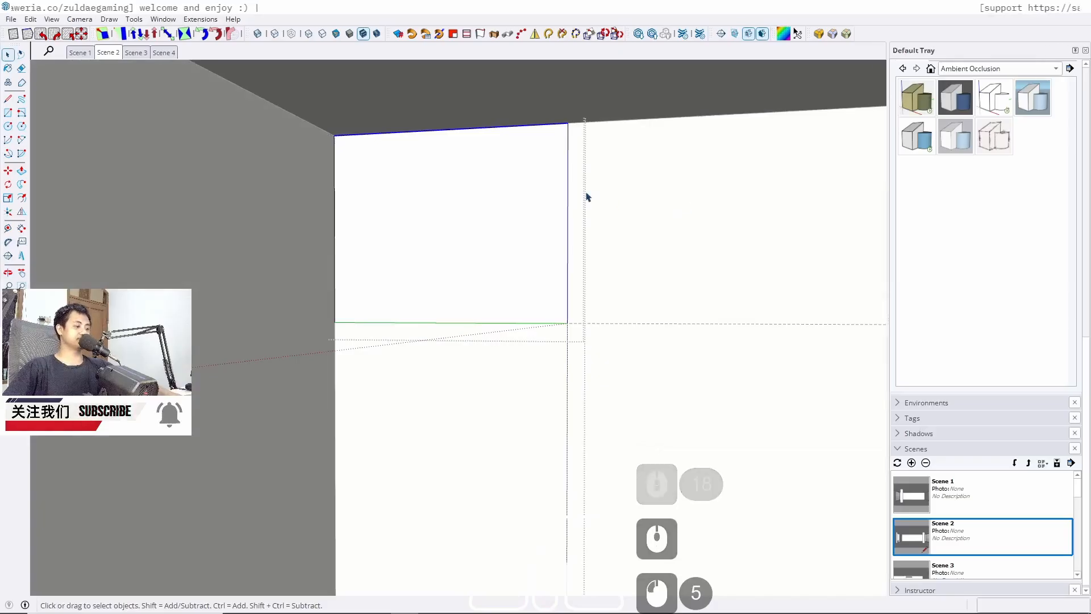
key(m)
click(519, 204)
key(Up)
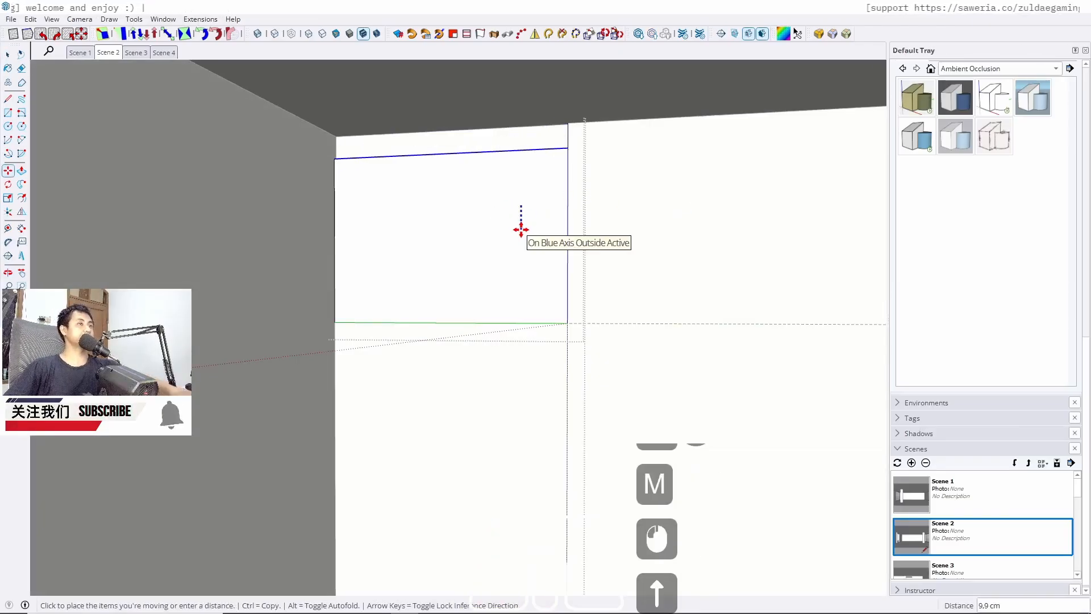
text(1)
key(Return)
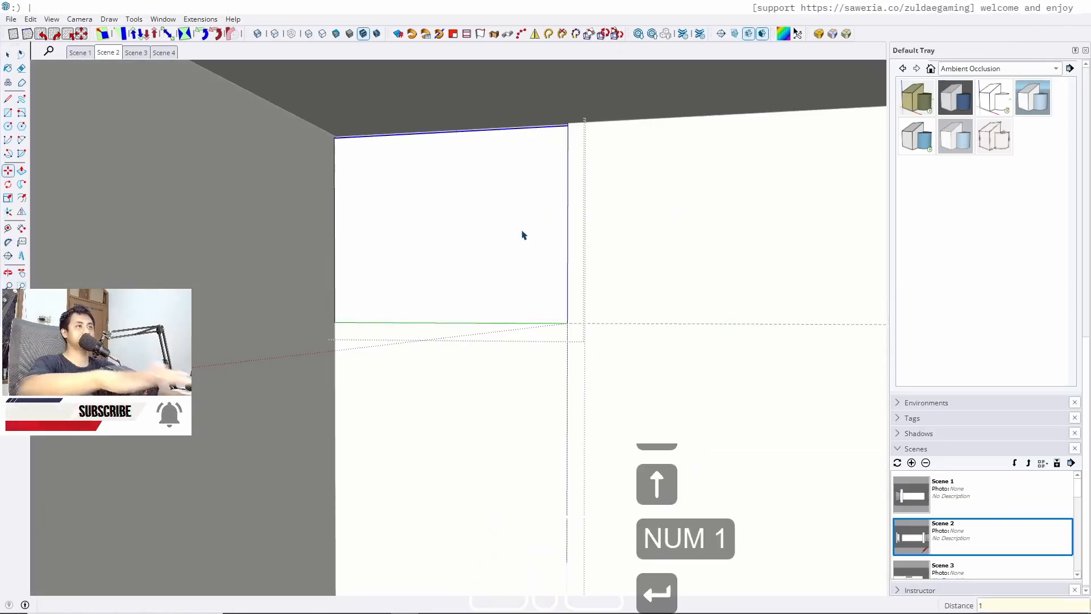
Return to Scene 2 and inspect the back wall panels above the low cabinet
key(space)
key(Escape)
key(Escape)
key(Escape)
click(107, 53)
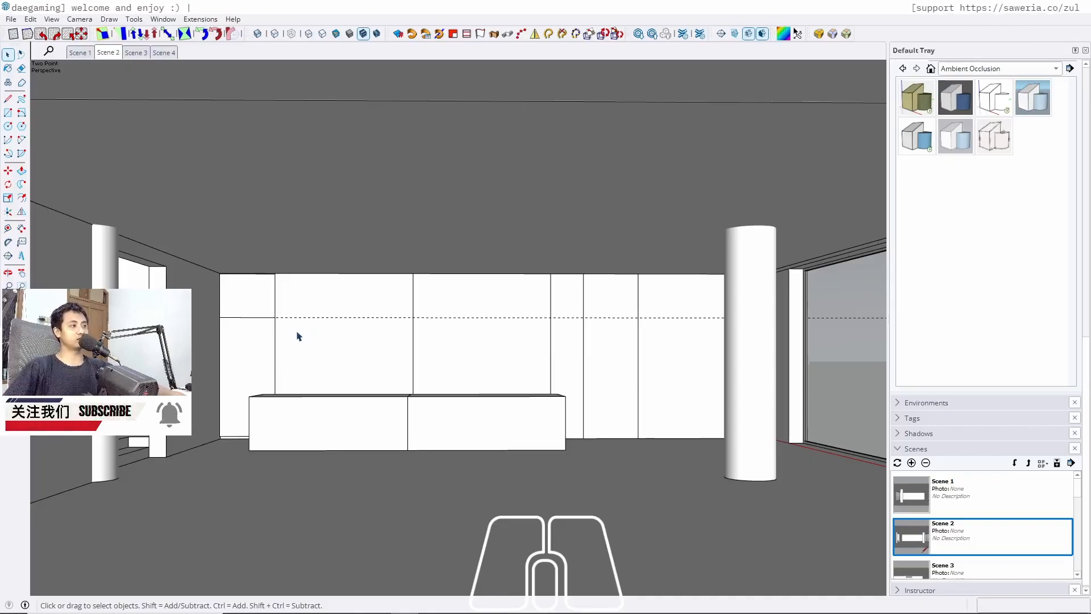
scroll(297, 336, up, 7)
middle_drag(370, 356, 283, 350)
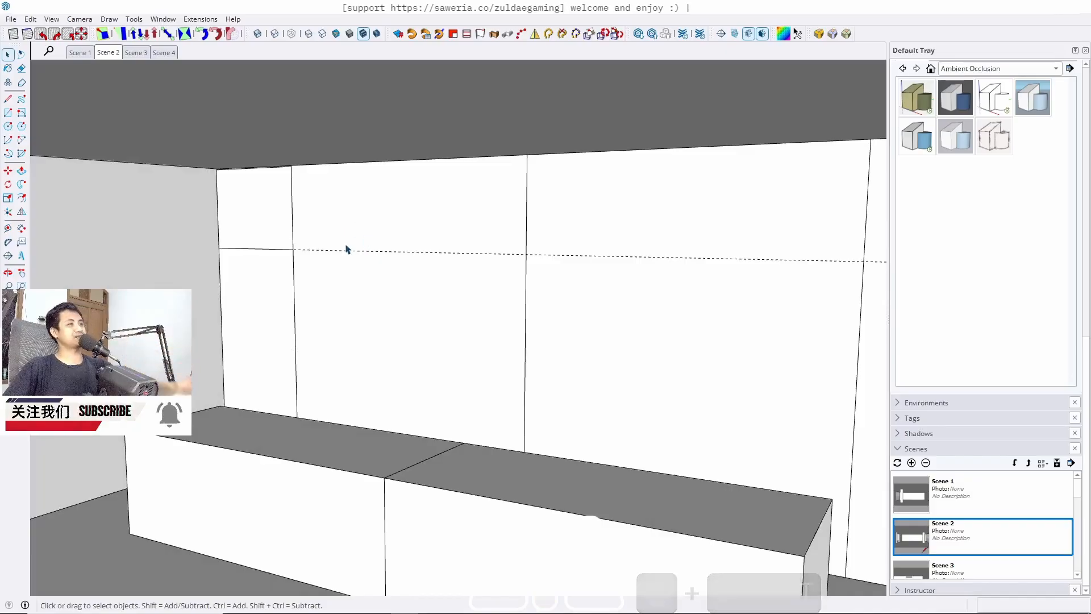
middle_drag(380, 299, 460, 313)
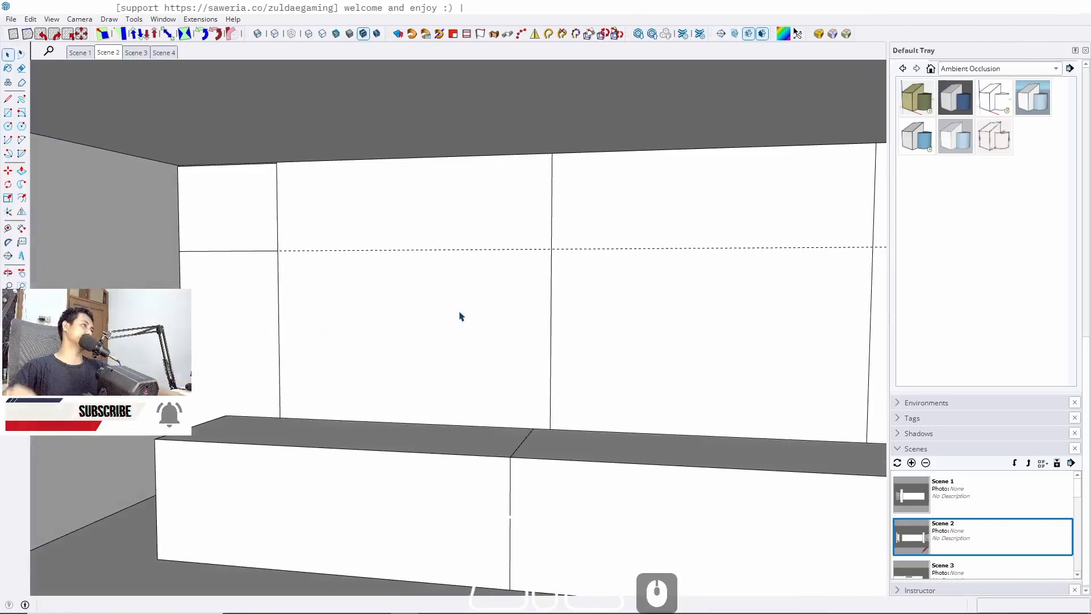
Push/pull the wide back-wall panel's lower front face back to the guide line level
double_click(441, 336)
double_click(441, 336)
key(w)
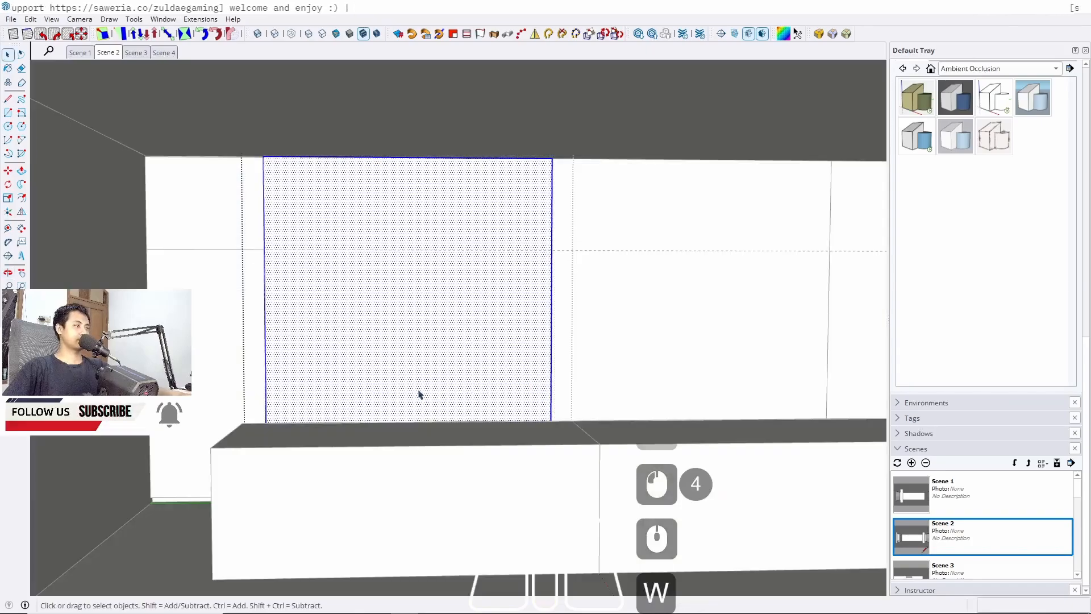
middle_drag(416, 393, 403, 432)
key(w)
middle_drag(339, 420, 272, 287)
key(p)
click(390, 280)
key(w)
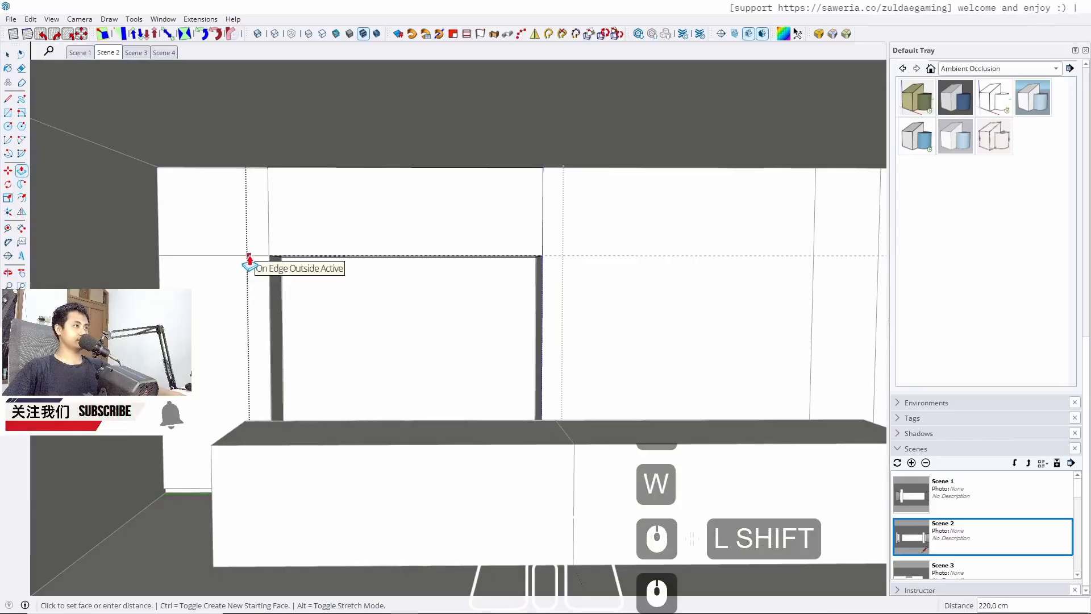
key(space)
key(Escape)
Draw a rectangle inside the recessed panel area and push/pull it 60 cm
key(r)
scroll(292, 273, up, 9)
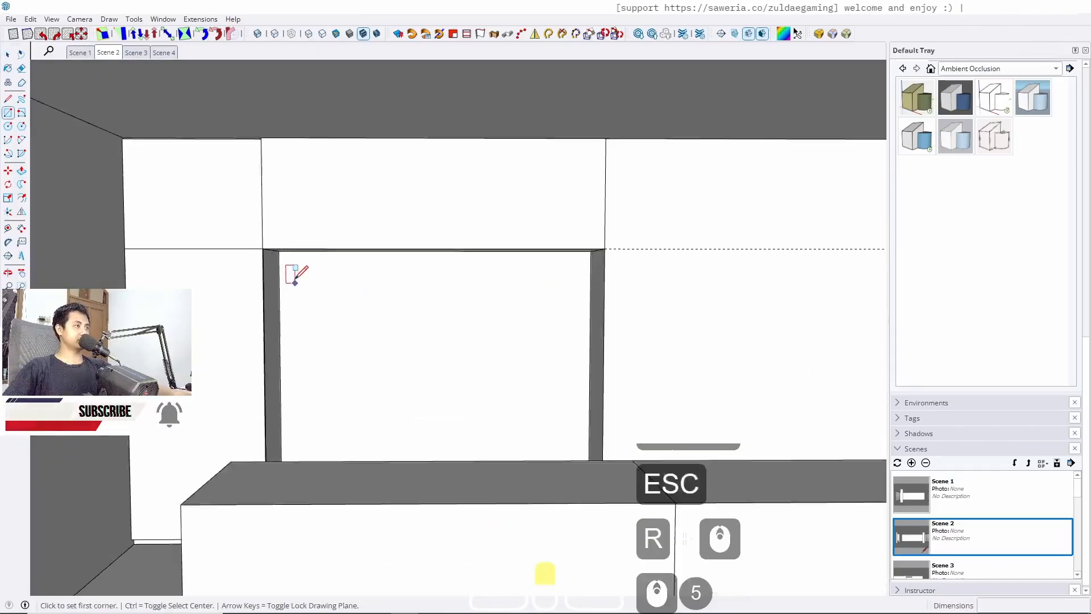
click(265, 226)
middle_drag(558, 419, 580, 338)
click(679, 344)
key(space)
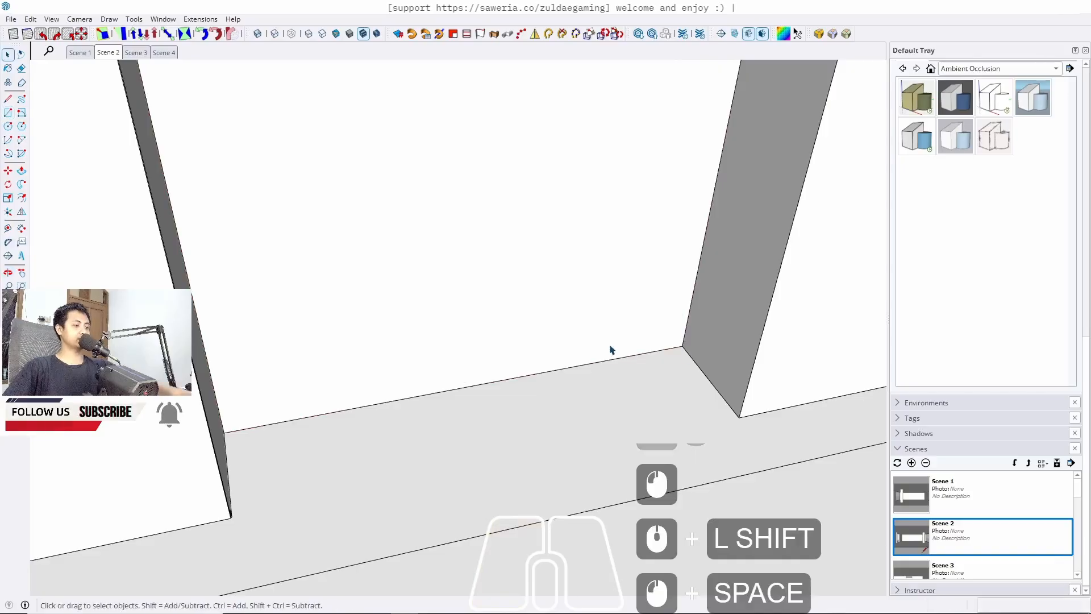
key(p)
click(441, 326)
click(432, 375)
scroll(432, 375, up, 4)
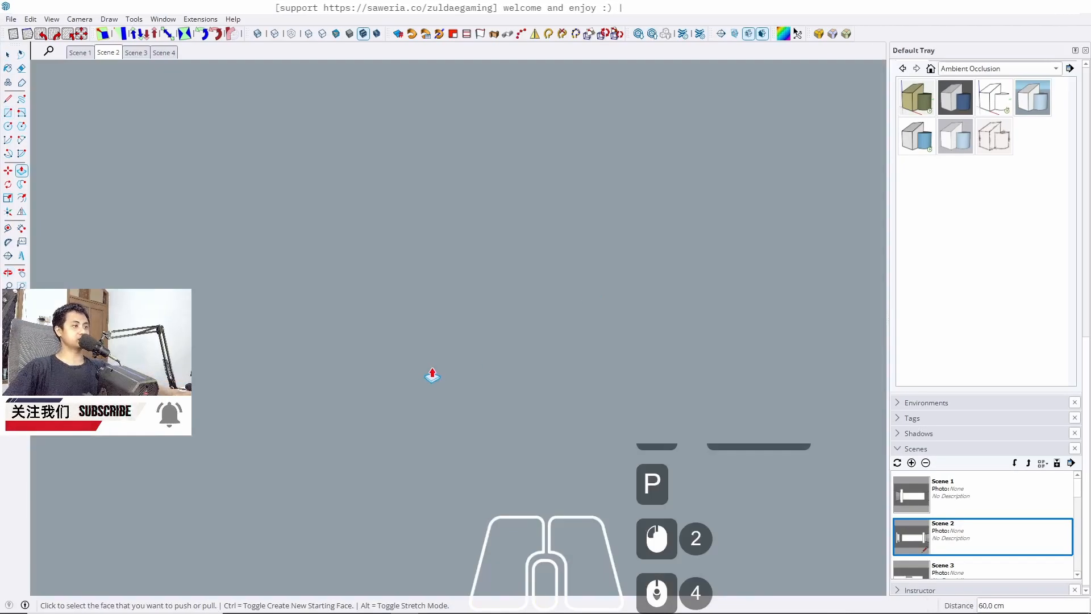
From Scene 2, push/pull the lower-left back-wall panel face below the guide line 2 cm
click(108, 52)
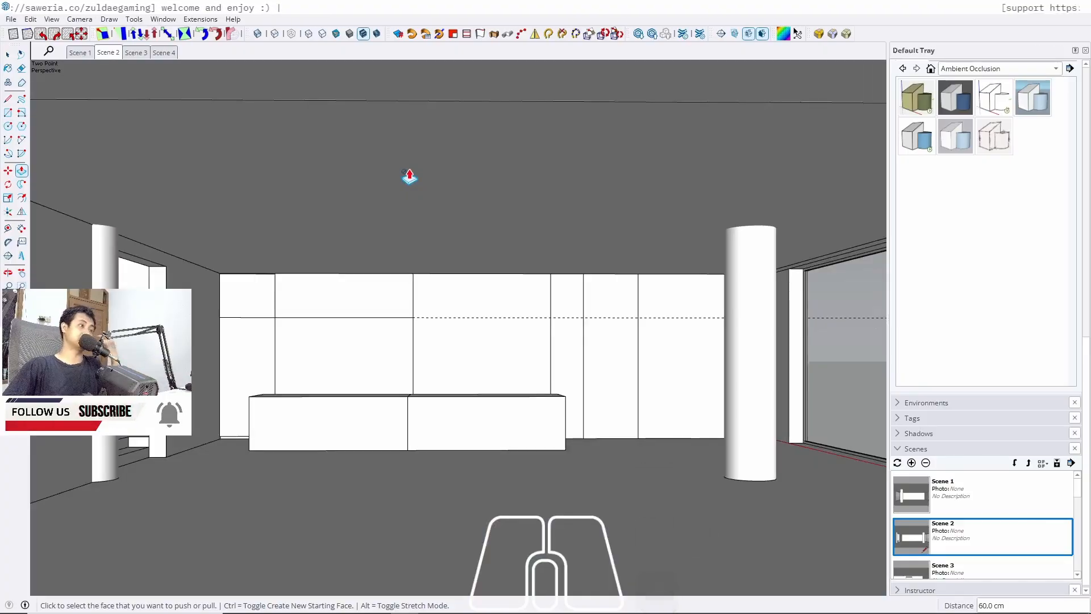
scroll(392, 341, up, 5)
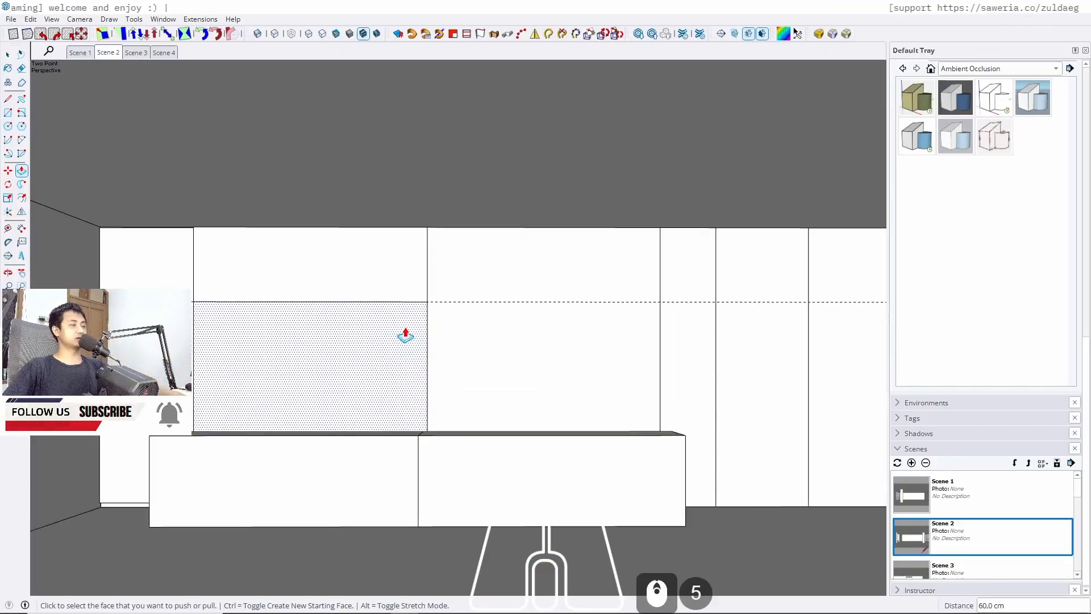
middle_drag(405, 335, 256, 340)
scroll(341, 341, up, 5)
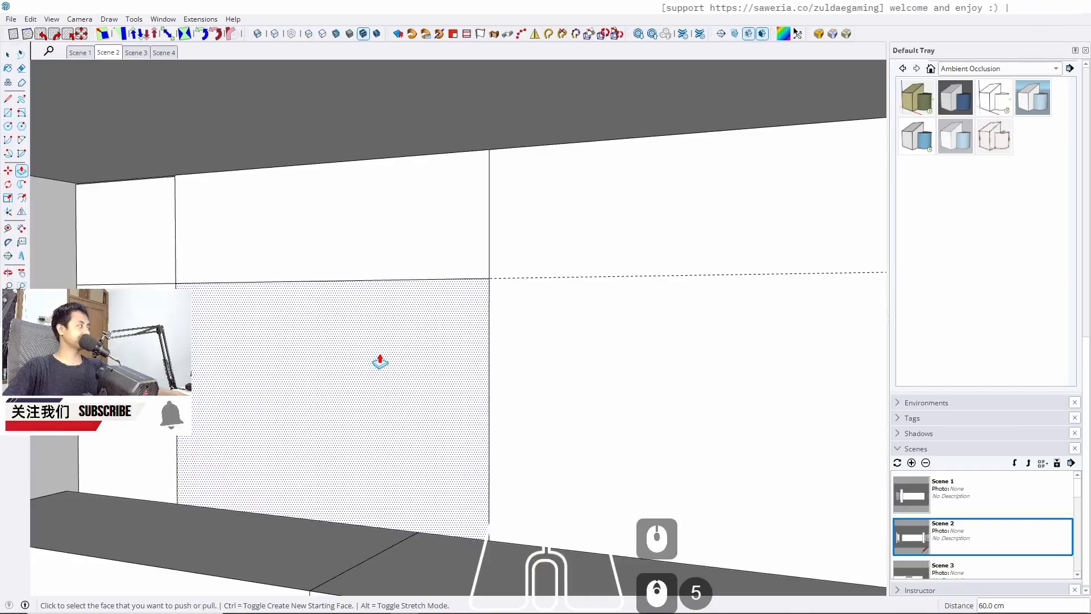
middle_drag(381, 362, 301, 356)
click(360, 360)
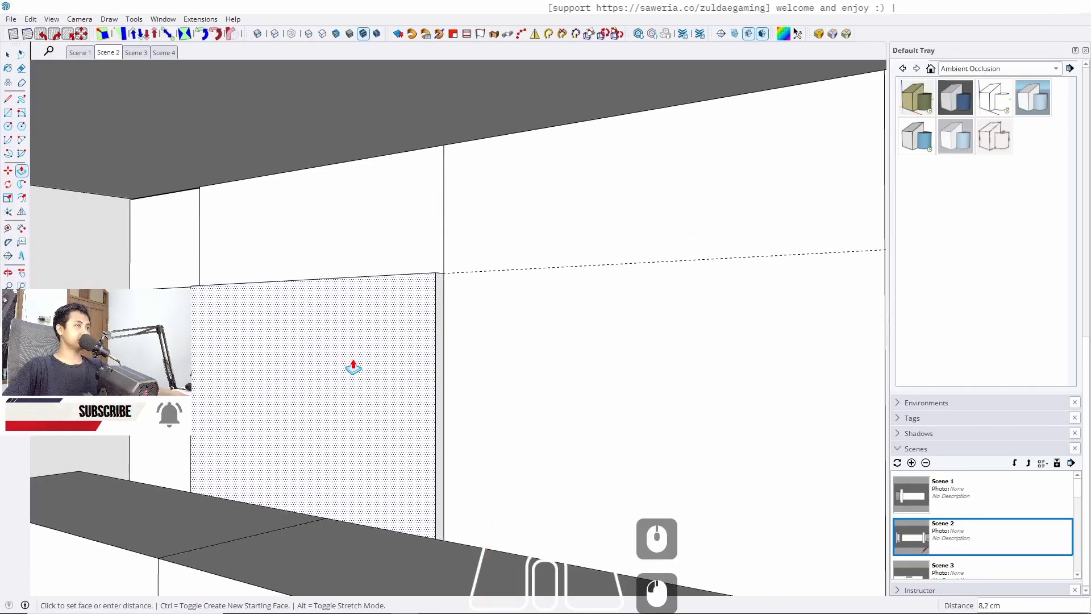
text(2)
key(Return)
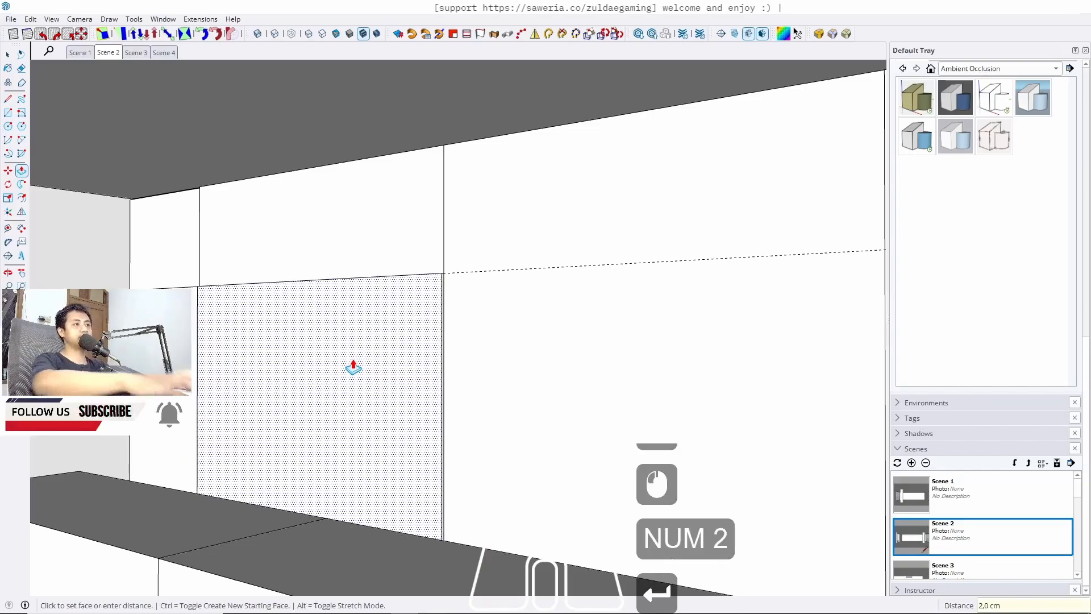
key(space)
scroll(316, 306, up, 7)
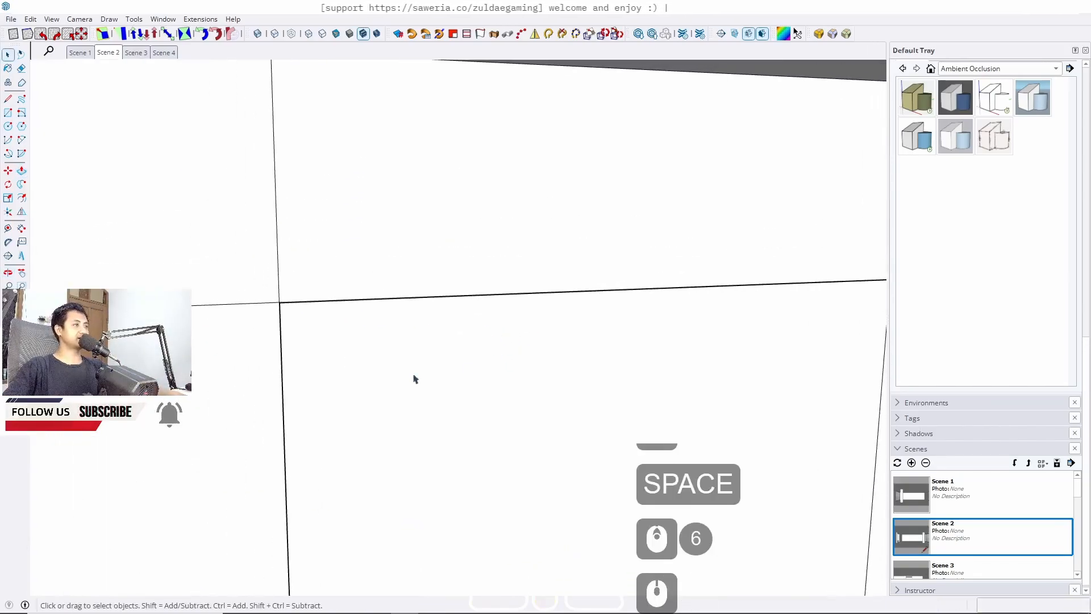
Offset the selected back-wall panel face inward by 2 cm
middle_drag(298, 407, 323, 360)
triple_click(364, 370)
key(j)
scroll(338, 315, down, 6)
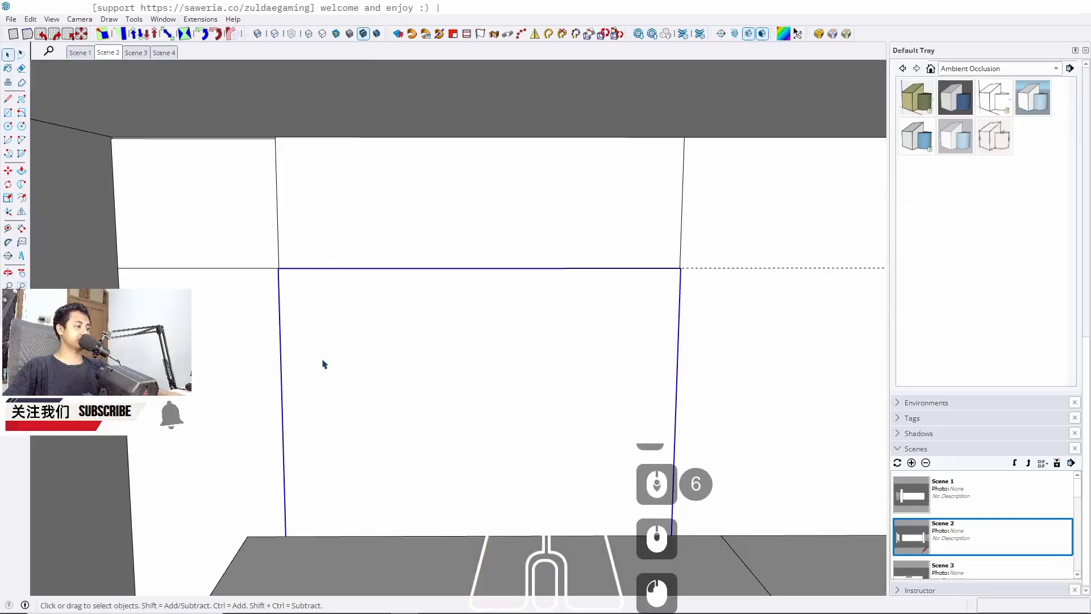
double_click(322, 360)
click(322, 363)
key(f)
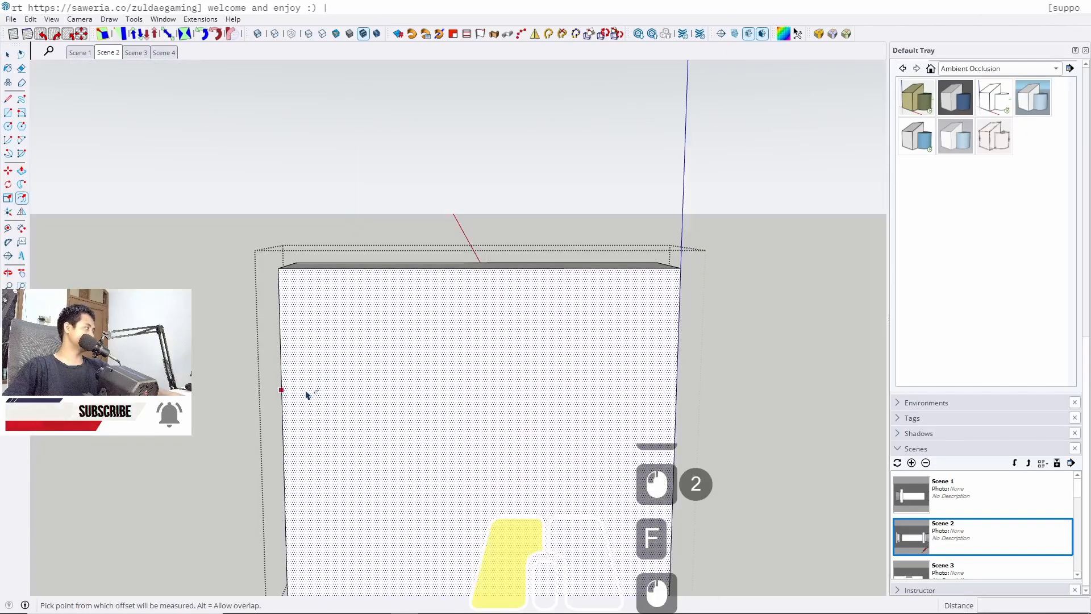
click(280, 389)
text(2)
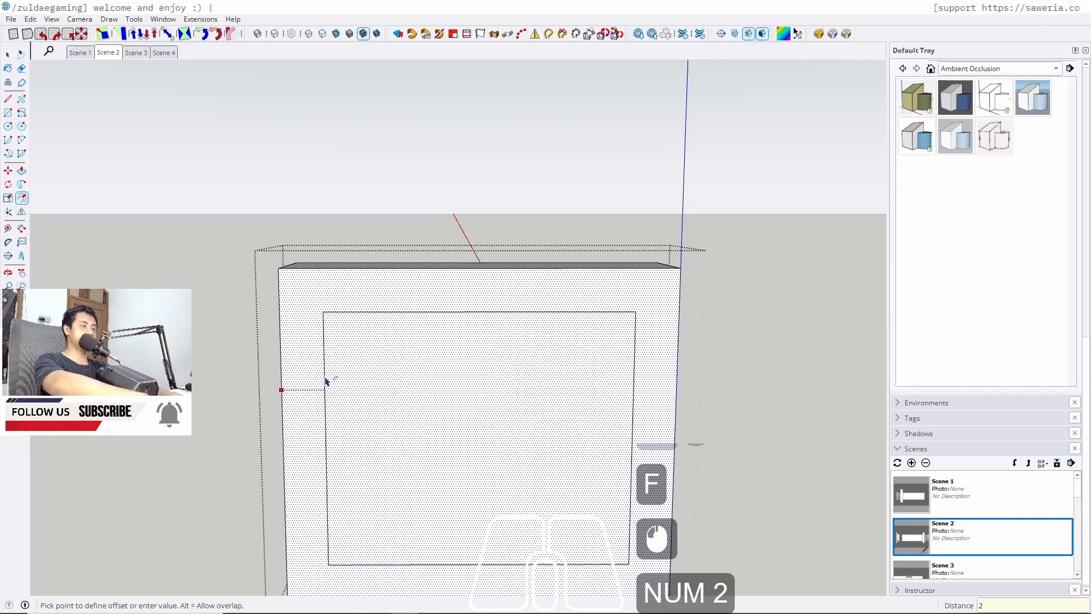
key(Return)
Push/pull the inner offset panel face back and erase leftover edges at the panel's base
key(space)
click(416, 394)
key(p)
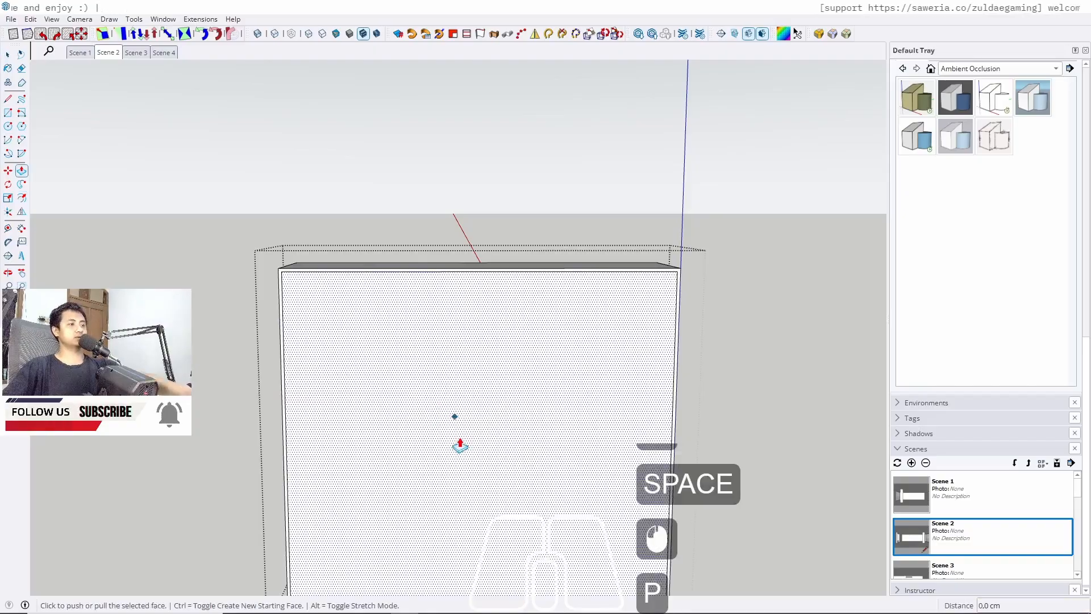
click(457, 444)
click(391, 376)
middle_drag(391, 375, 320, 417)
key(w)
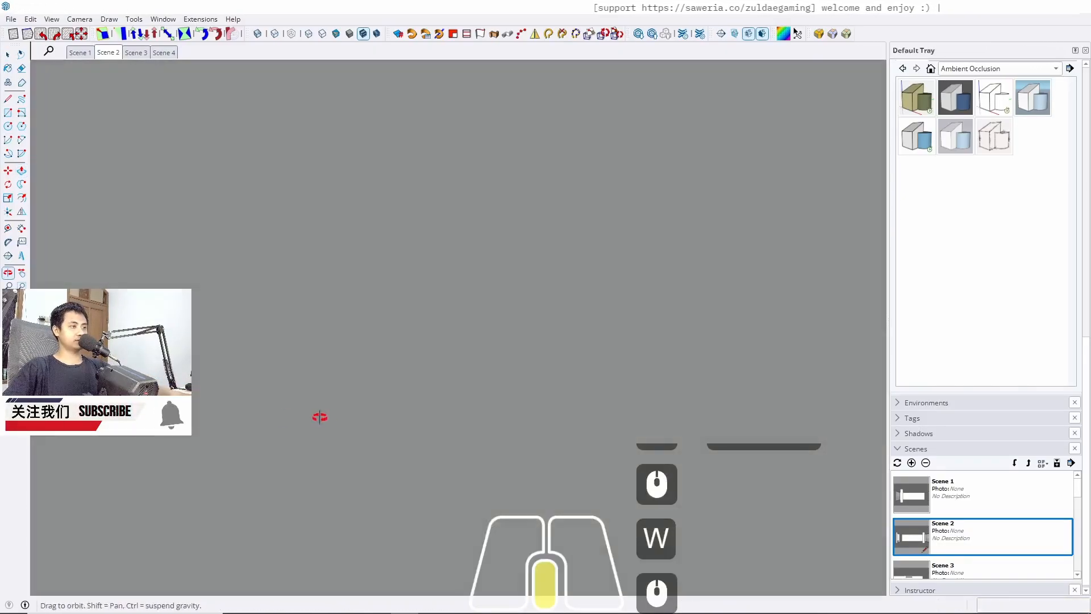
middle_drag(462, 425, 426, 455)
scroll(426, 455, up, 8)
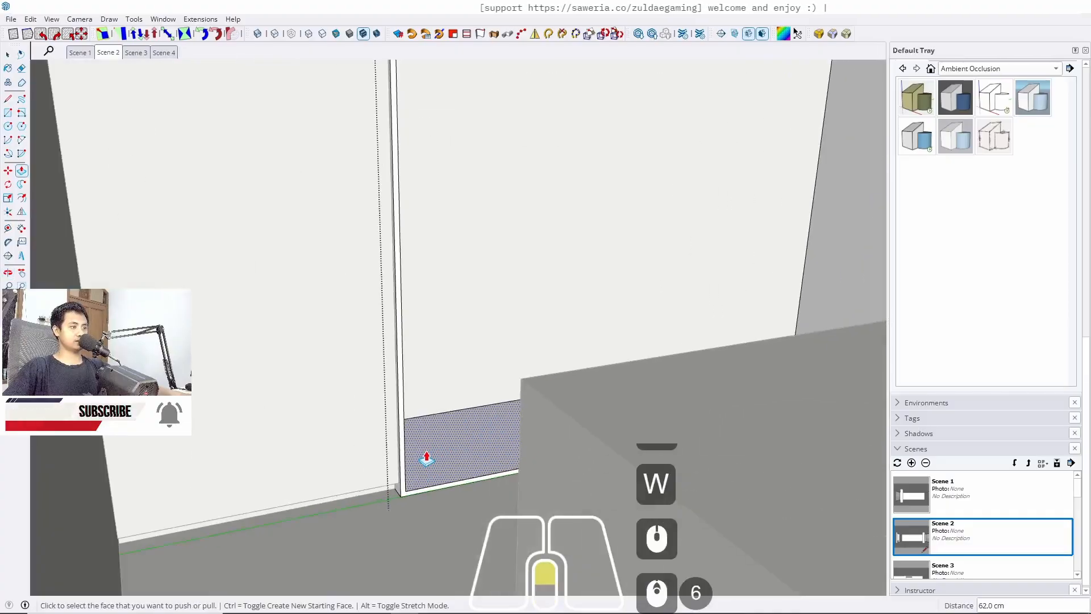
click(444, 533)
key(w)
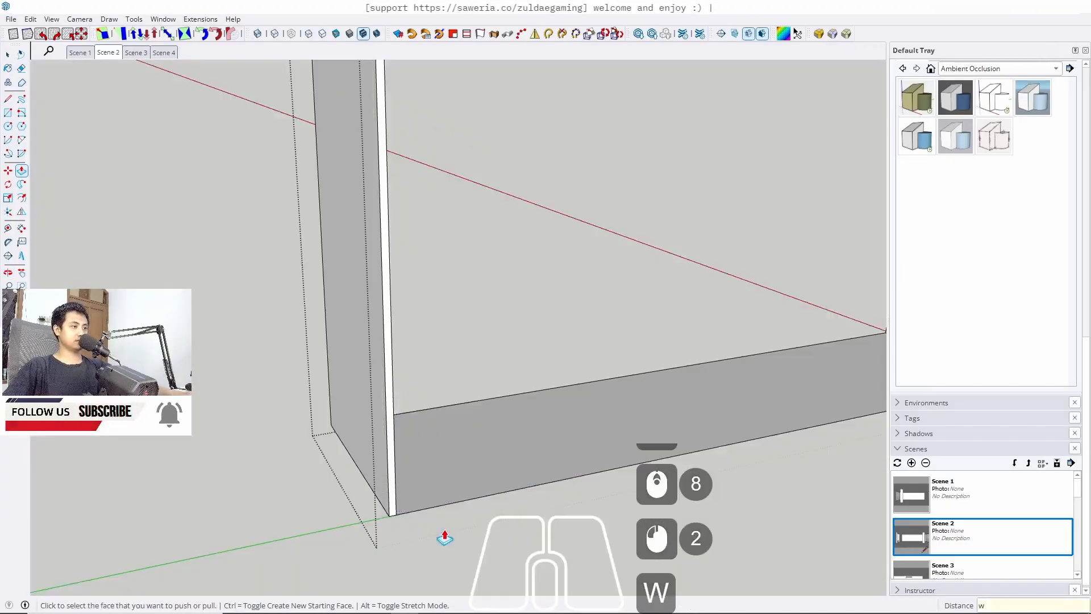
key(space)
key(e)
drag(487, 391, 526, 505)
key(space)
middle_drag(500, 426, 411, 474)
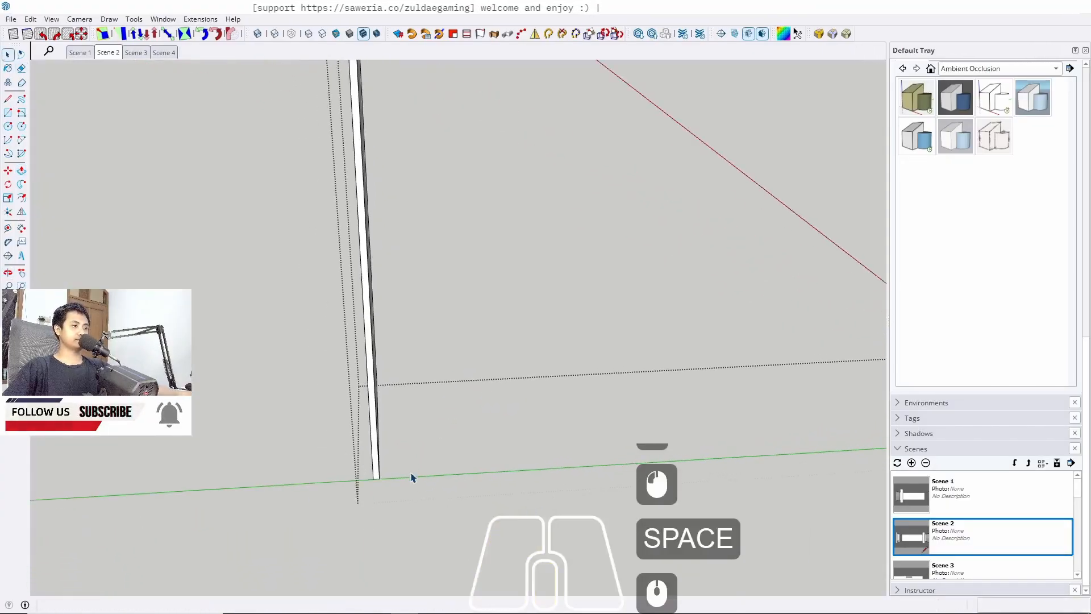
key(Escape)
From Scene 2, draw a 120 by 60 cm rectangle on the floor beside the wall
scroll(464, 342, down, 6)
middle_click(465, 342)
click(106, 52)
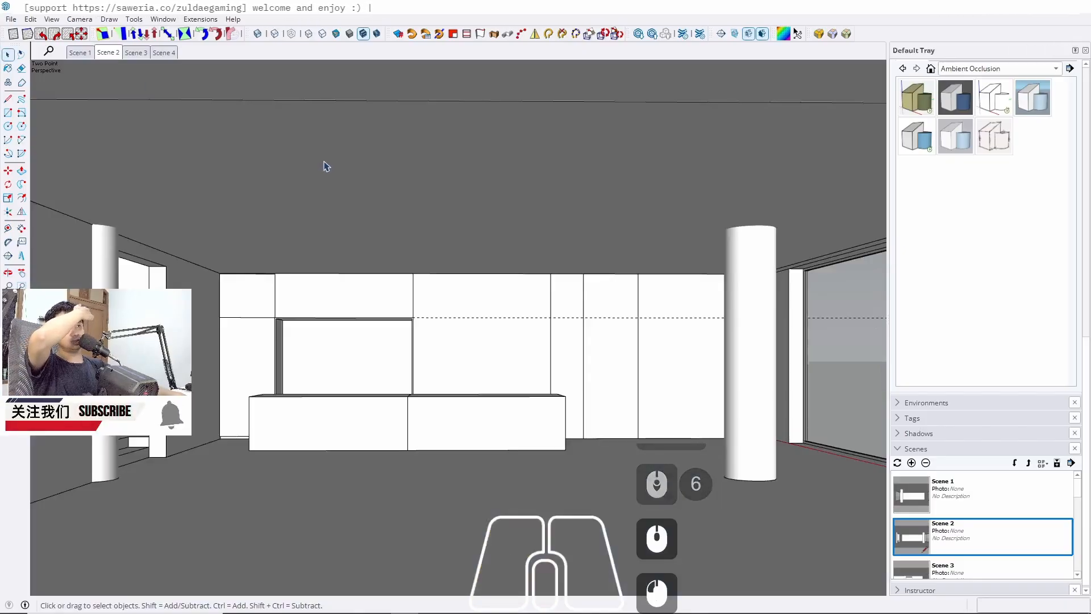
scroll(368, 330, up, 9)
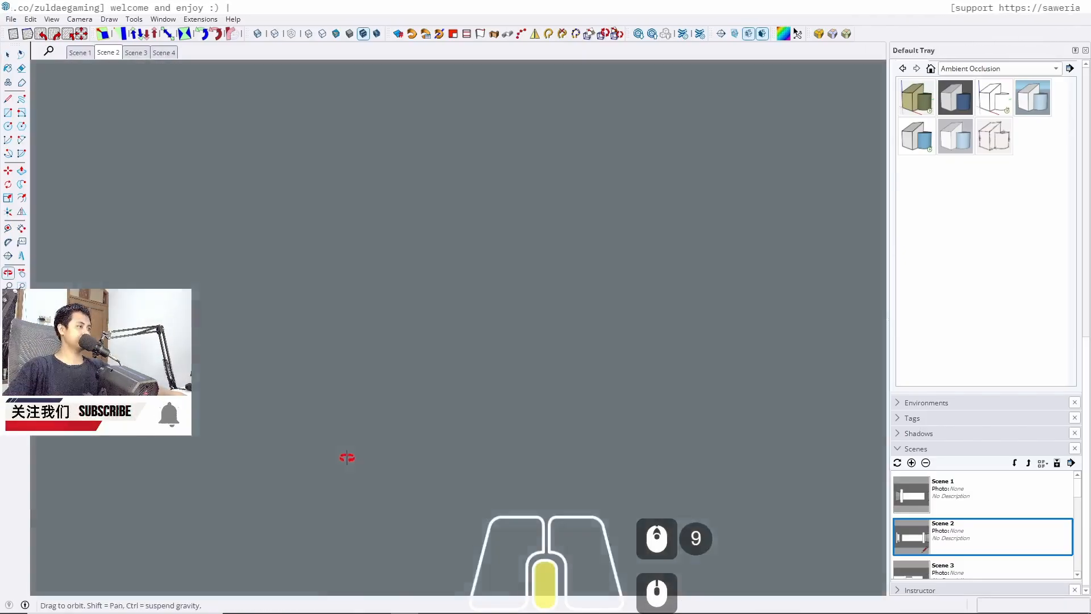
scroll(346, 453, down, 3)
middle_drag(198, 465, 319, 444)
key(r)
click(271, 383)
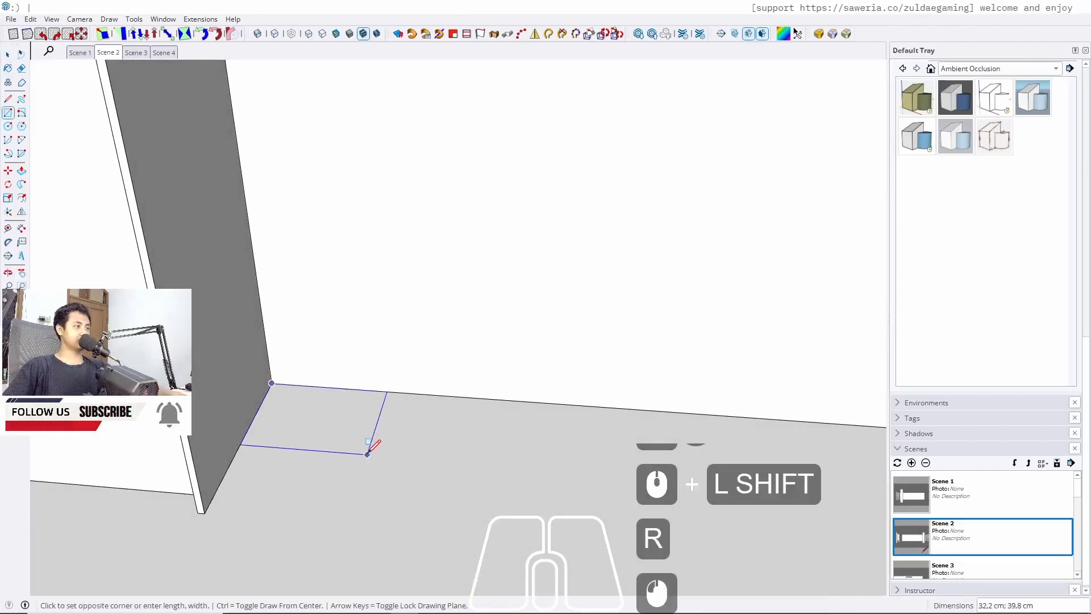
text(120)
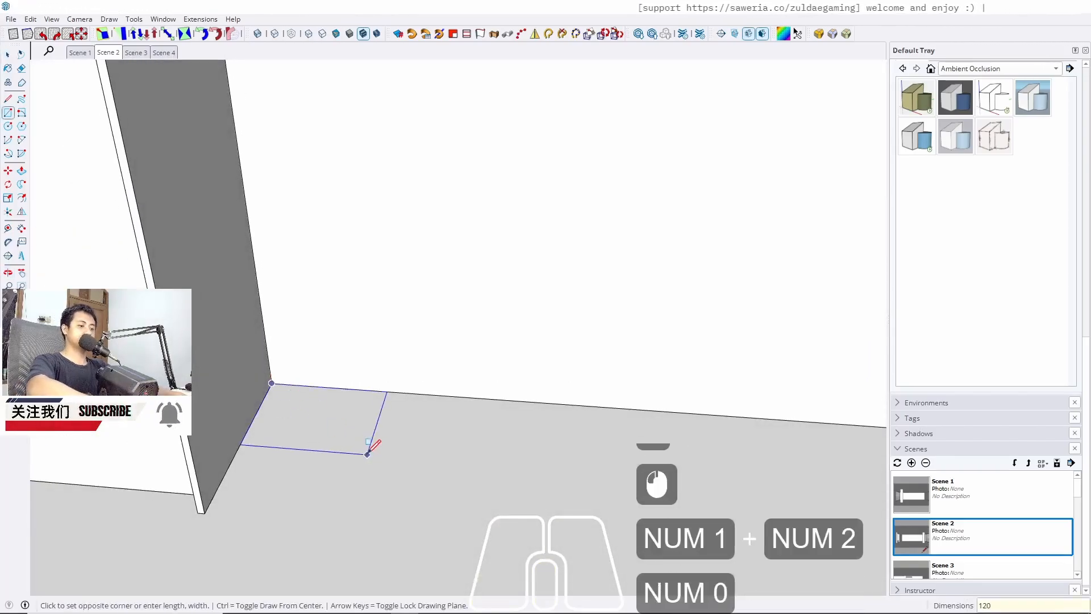
text(;60)
key(Return)
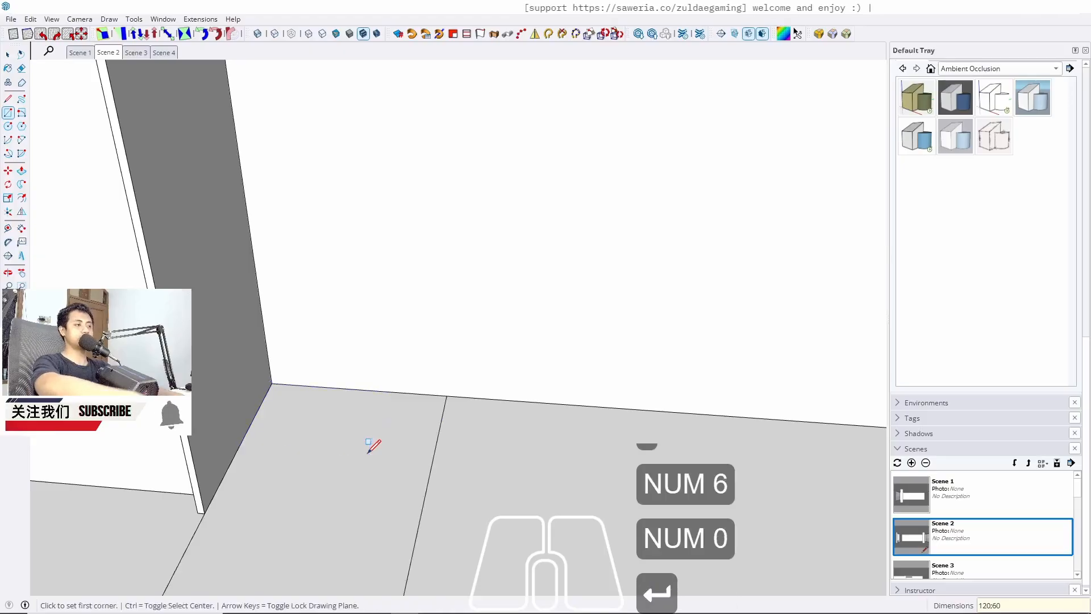
Push/pull the floor rectangle up into a tall block
key(space)
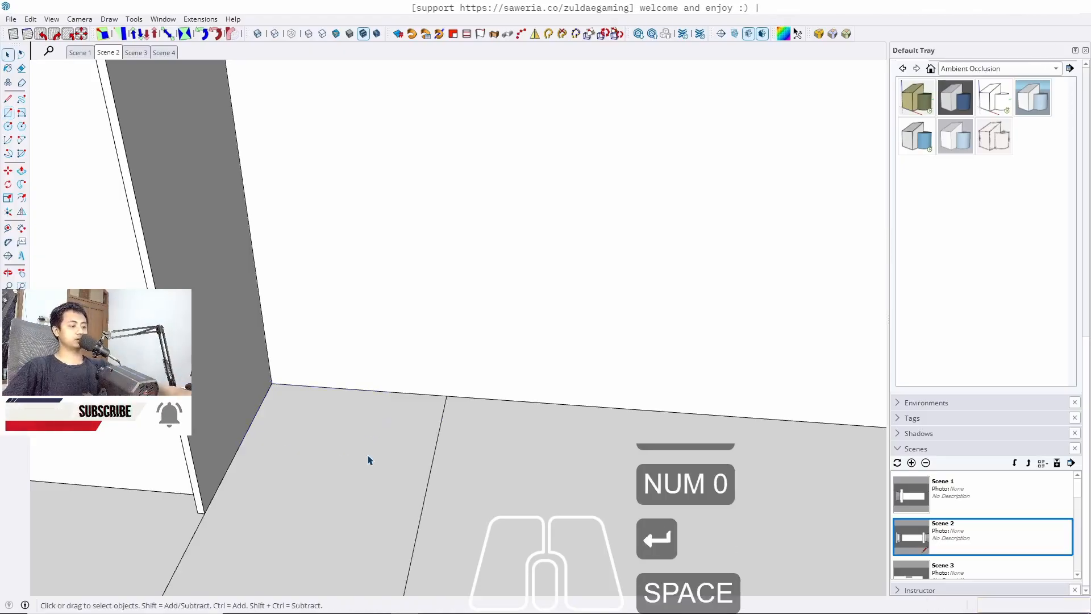
key(p)
click(353, 496)
scroll(377, 388, up, 13)
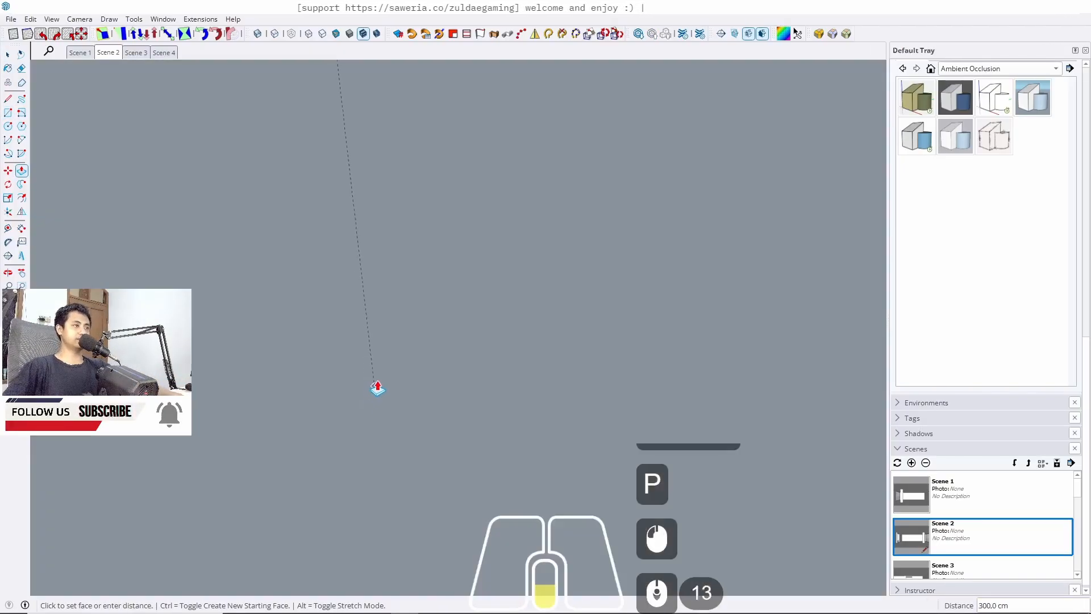
click(22, 300)
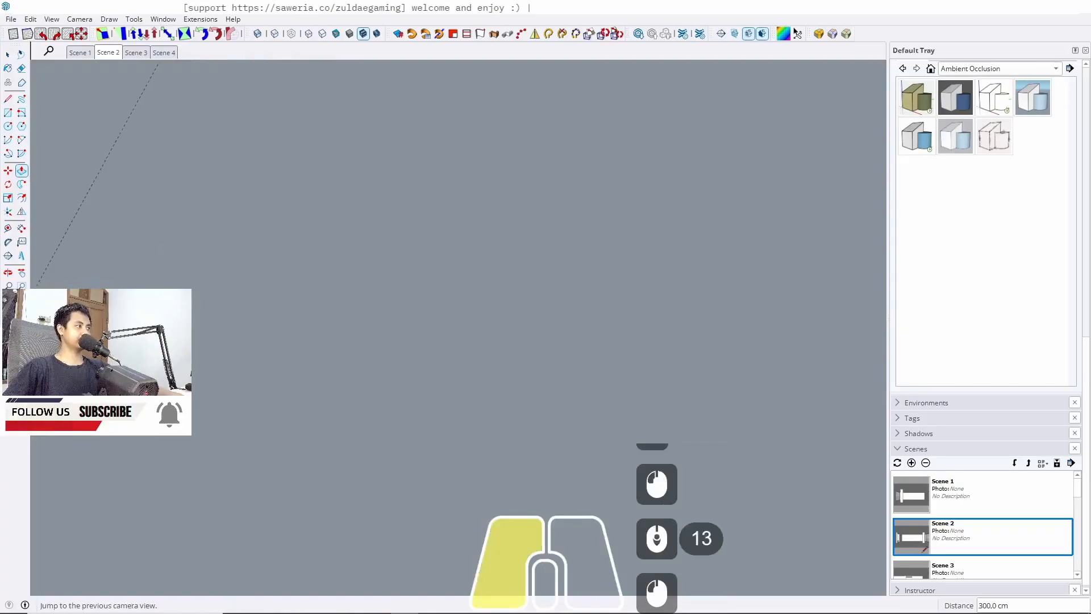
middle_drag(537, 414, 852, 380)
key(space)
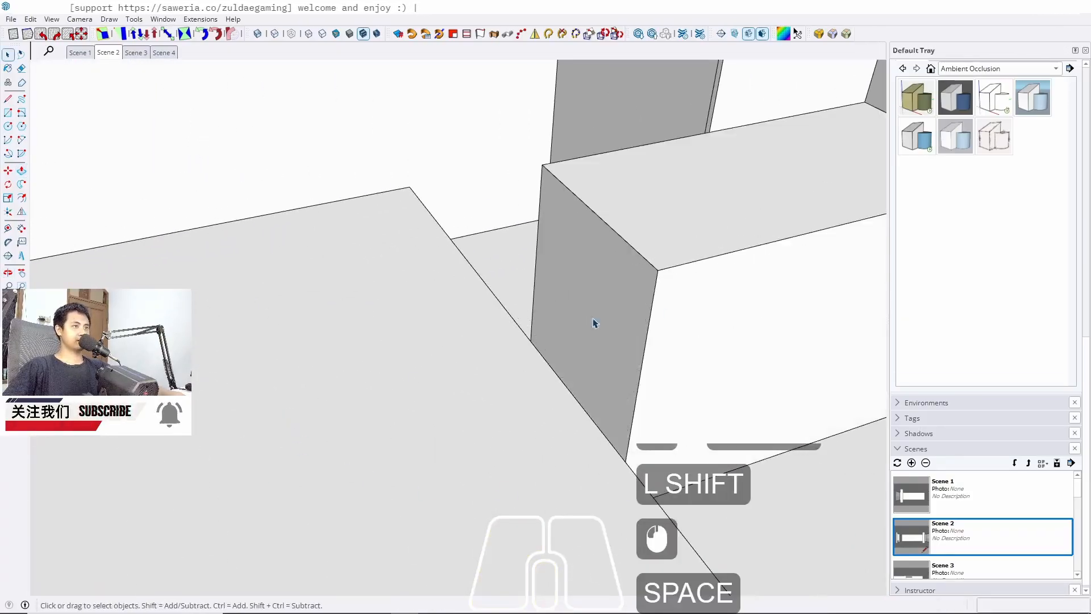
Rotate the block 90 degrees about its base edge
triple_click(769, 309)
key(j)
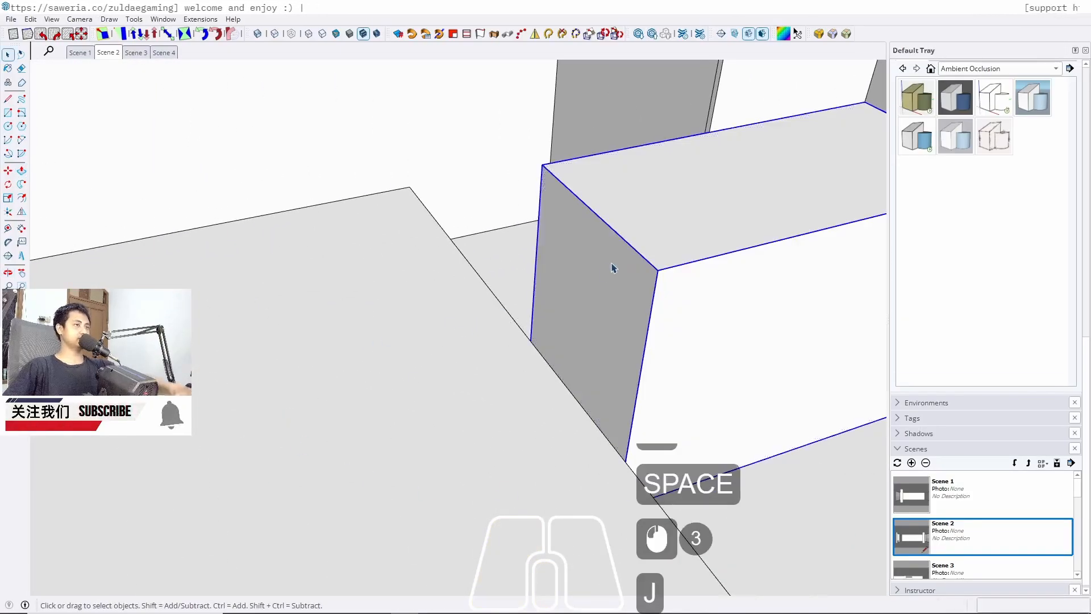
middle_drag(613, 265, 700, 416)
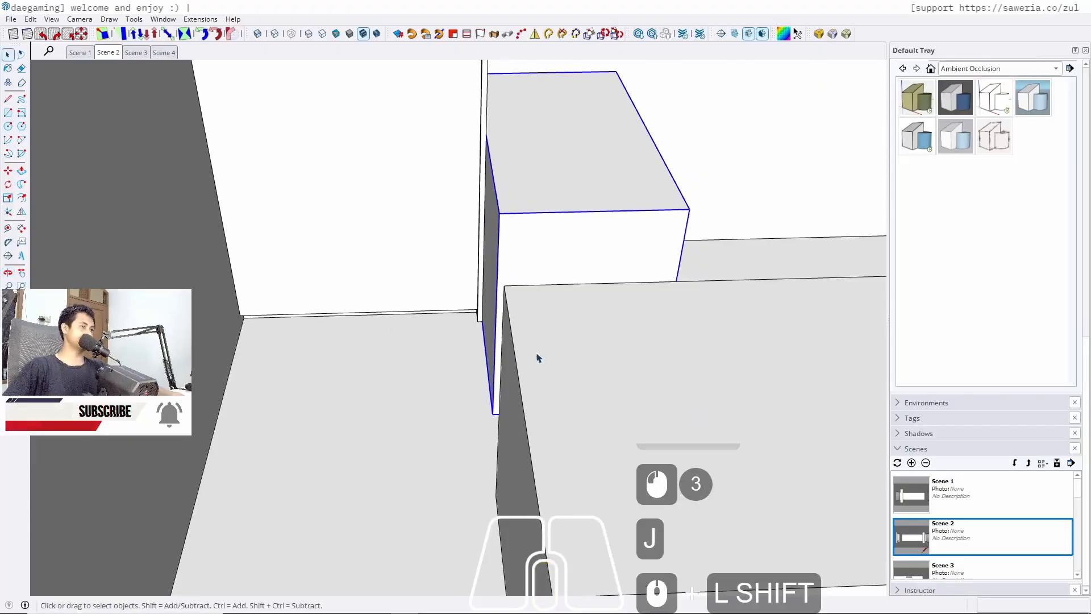
middle_drag(455, 341, 485, 393)
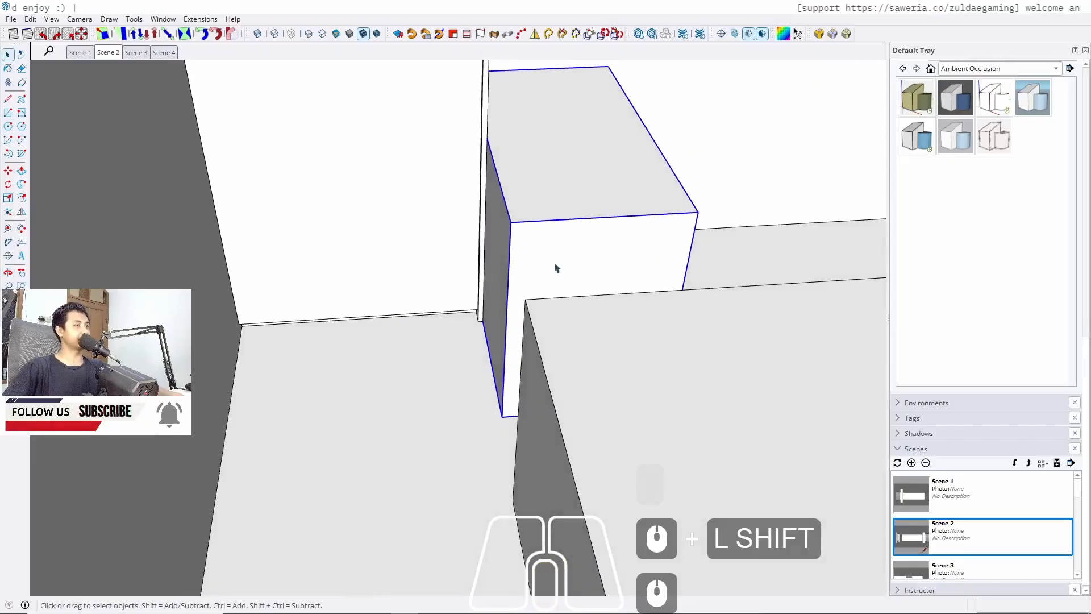
scroll(479, 408, up, 3)
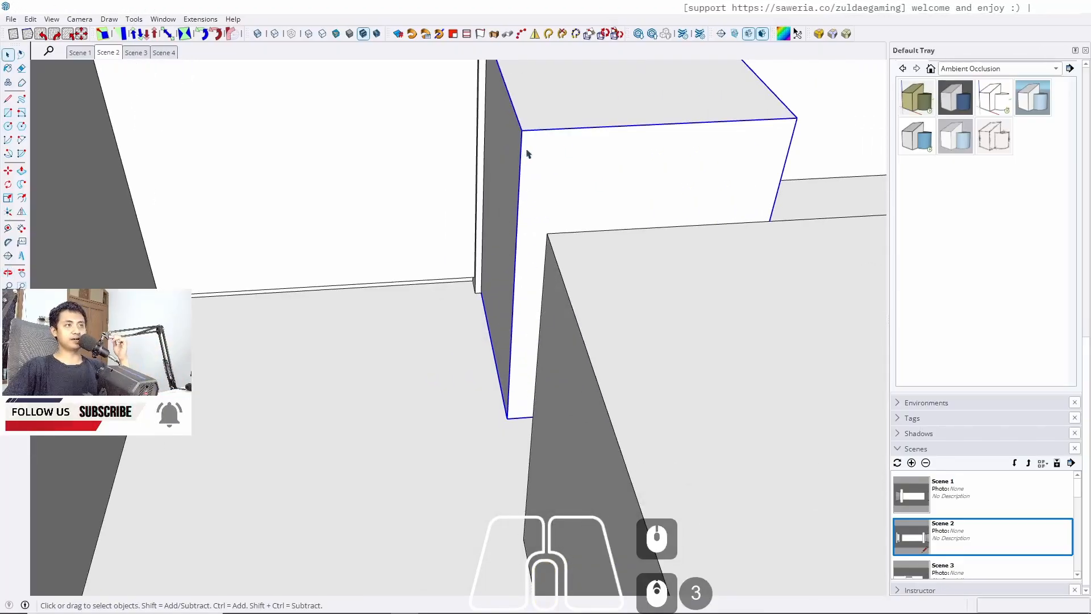
middle_drag(472, 362, 478, 309)
key(q)
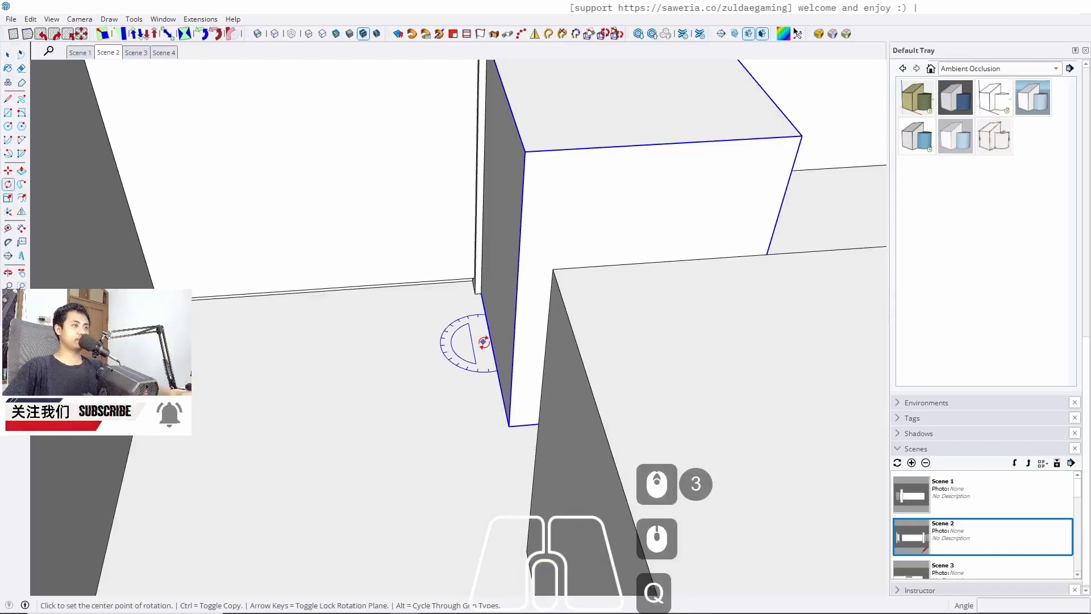
click(489, 340)
click(498, 372)
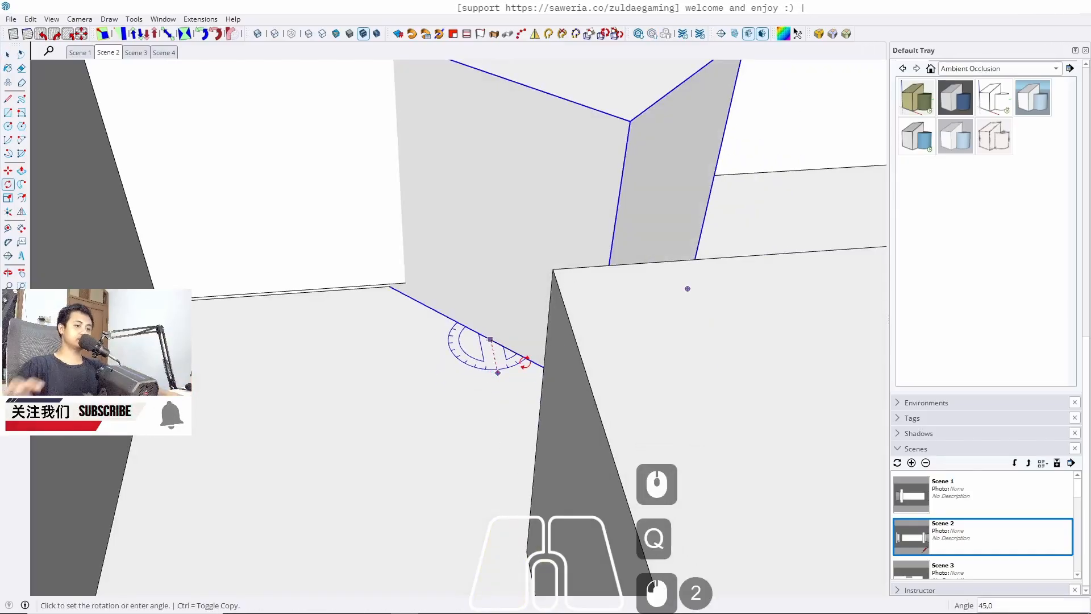
text(90)
key(Return)
Move the rotated block into the niche, snapping it to the wall corner in X-ray view
key(space)
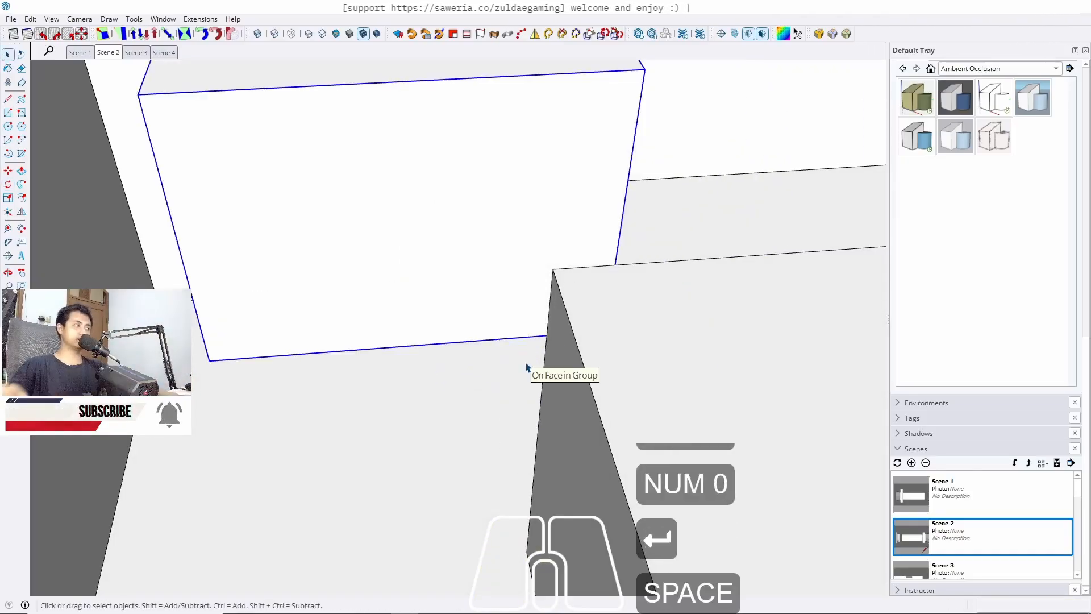
key(m)
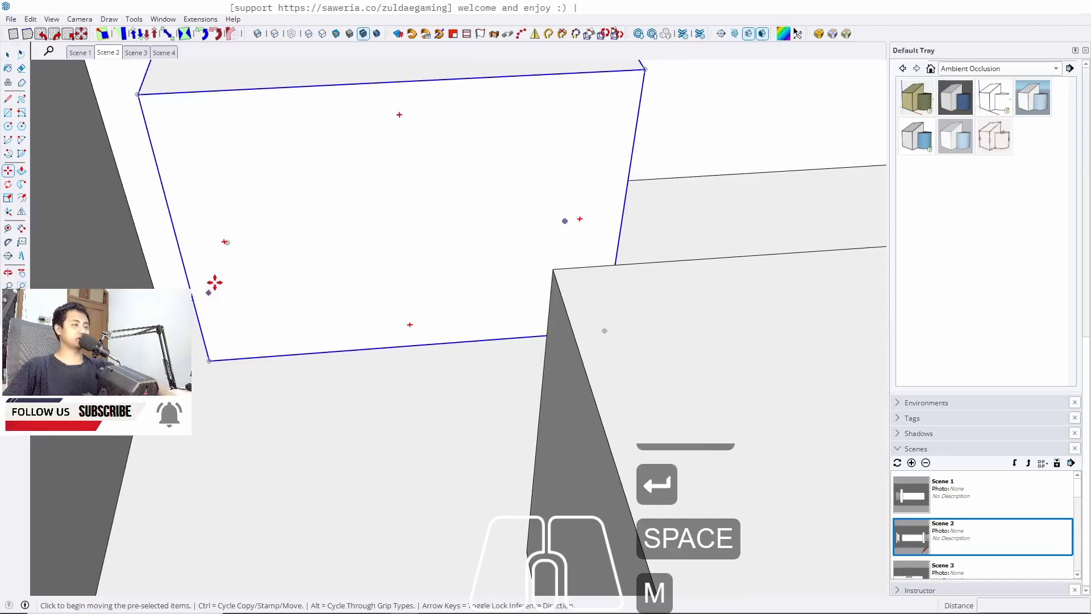
scroll(214, 282, up, 6)
key(k)
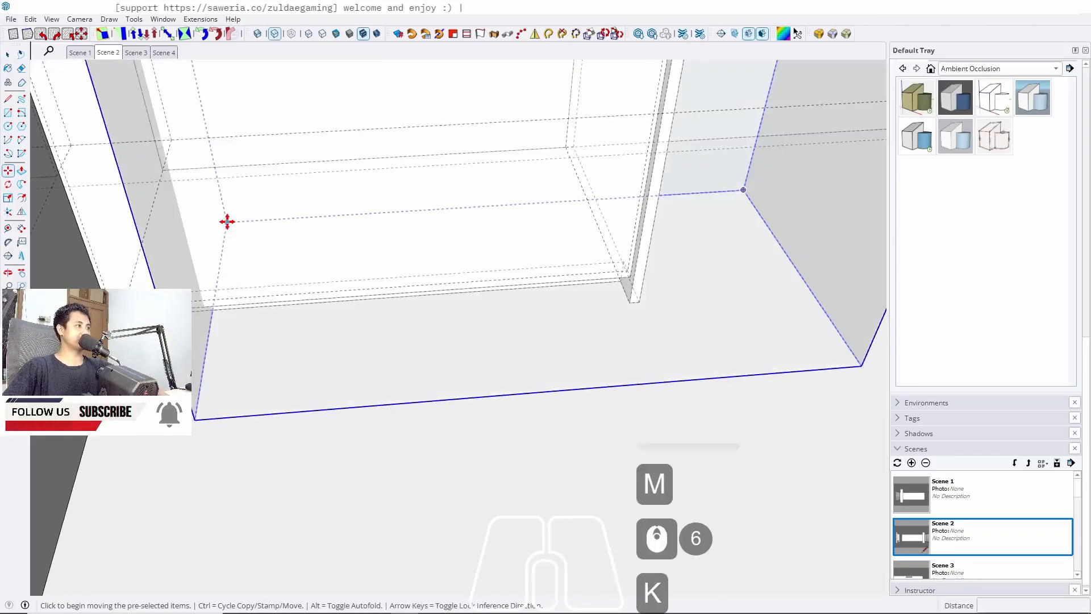
click(227, 220)
scroll(521, 243, down, 5)
key(k)
middle_drag(710, 228, 398, 273)
key(space)
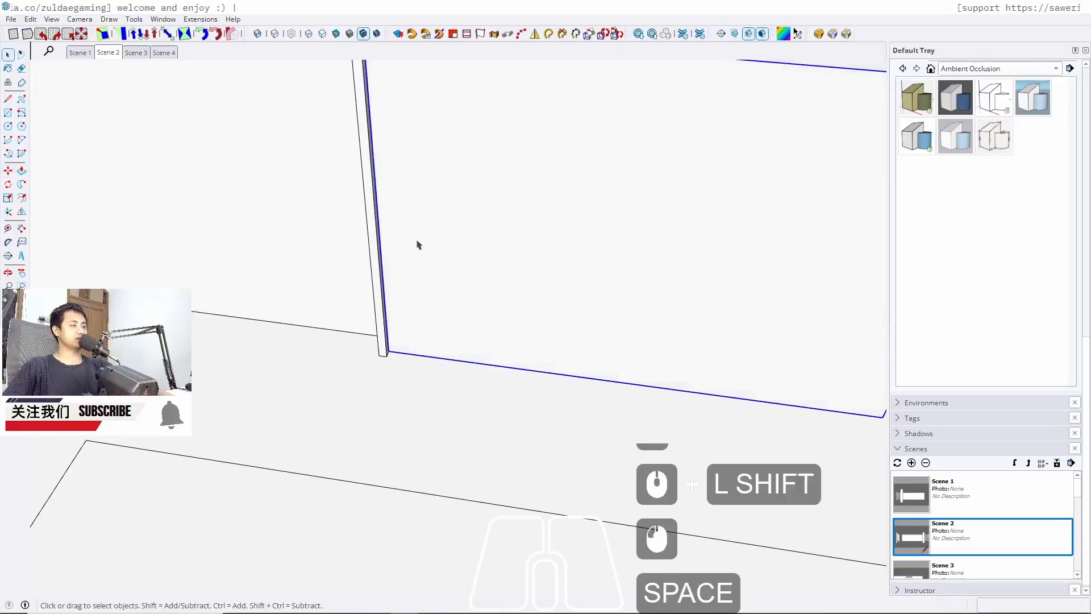
Make the block a component
scroll(227, 392, down, 8)
click(108, 52)
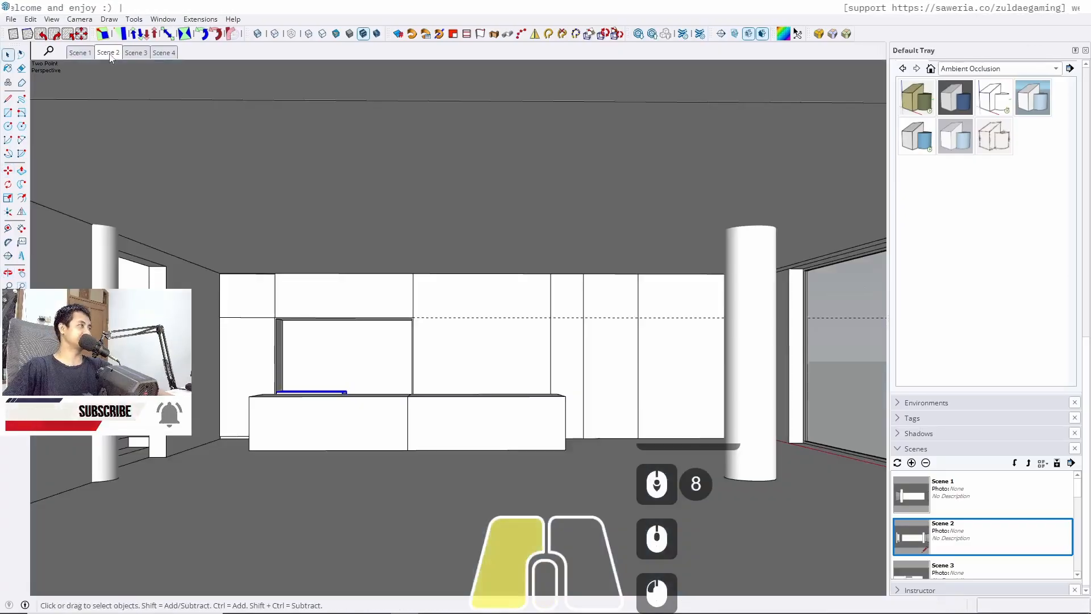
scroll(341, 385, up, 5)
middle_drag(362, 432, 305, 518)
middle_drag(341, 410, 383, 443)
click(22, 299)
right_click(382, 418)
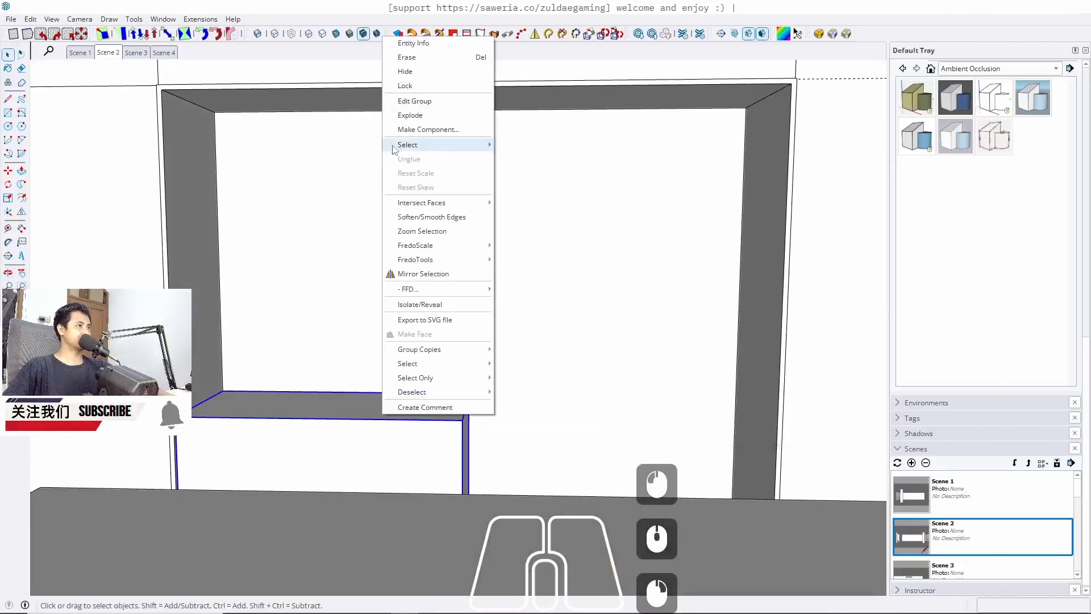
click(428, 129)
click(551, 450)
Copy the component 120 cm sideways along the niche
middle_drag(317, 383, 377, 395)
key(m)
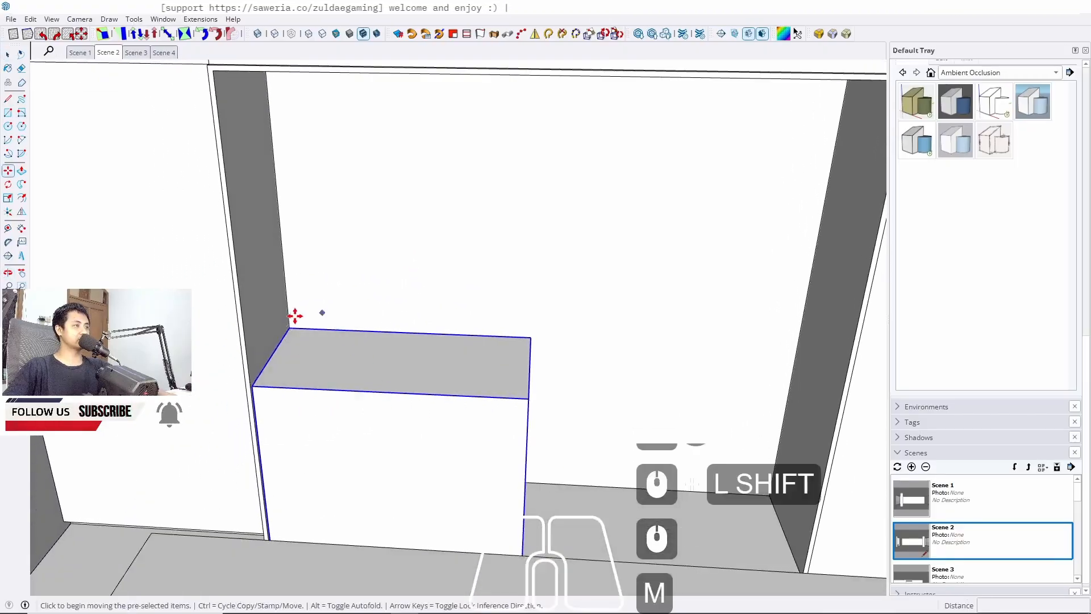
click(289, 328)
key(ctrl)
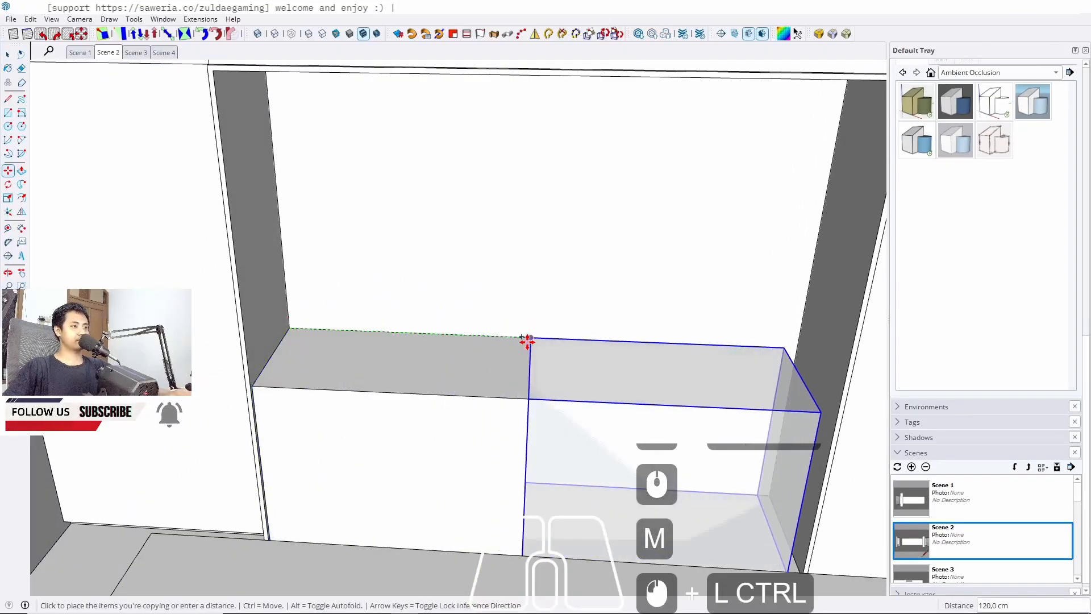
click(526, 340)
key(space)
shift+middle_drag(580, 397, 523, 414)
scroll(487, 382, up, 6)
key(l)
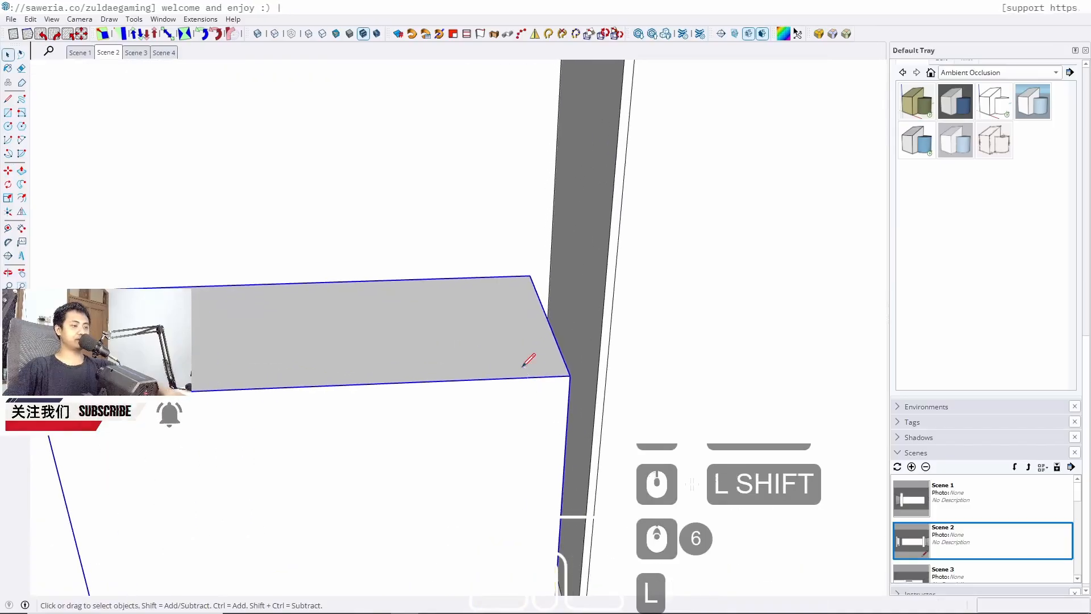
scroll(522, 367, up, 3)
click(587, 378)
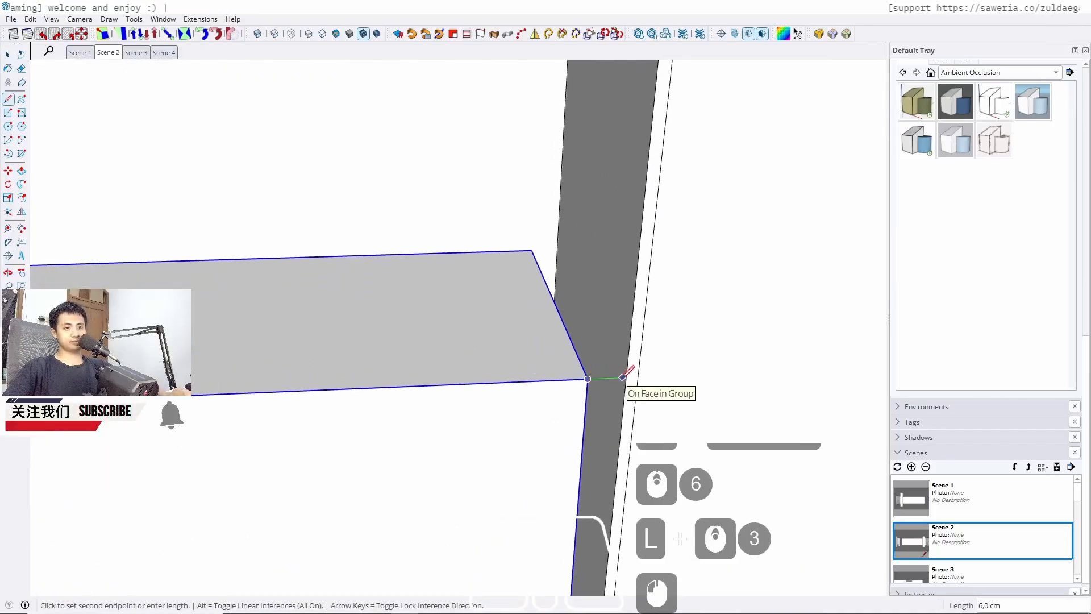
key(space)
scroll(638, 341, down, 5)
Move the selected block 3 cm along the green axis
shift+click(107, 446)
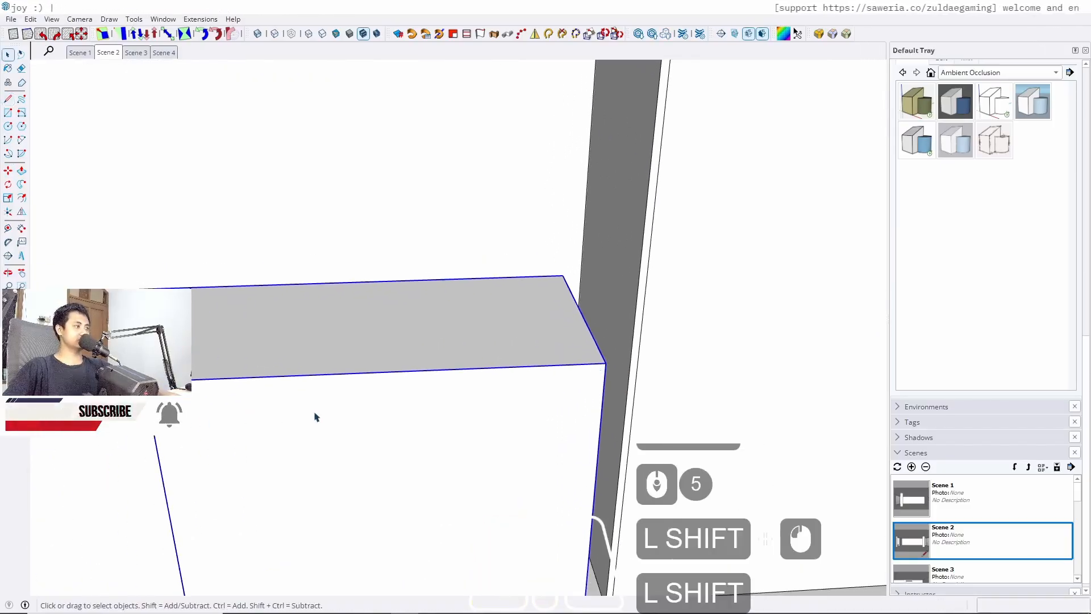
key(m)
click(309, 438)
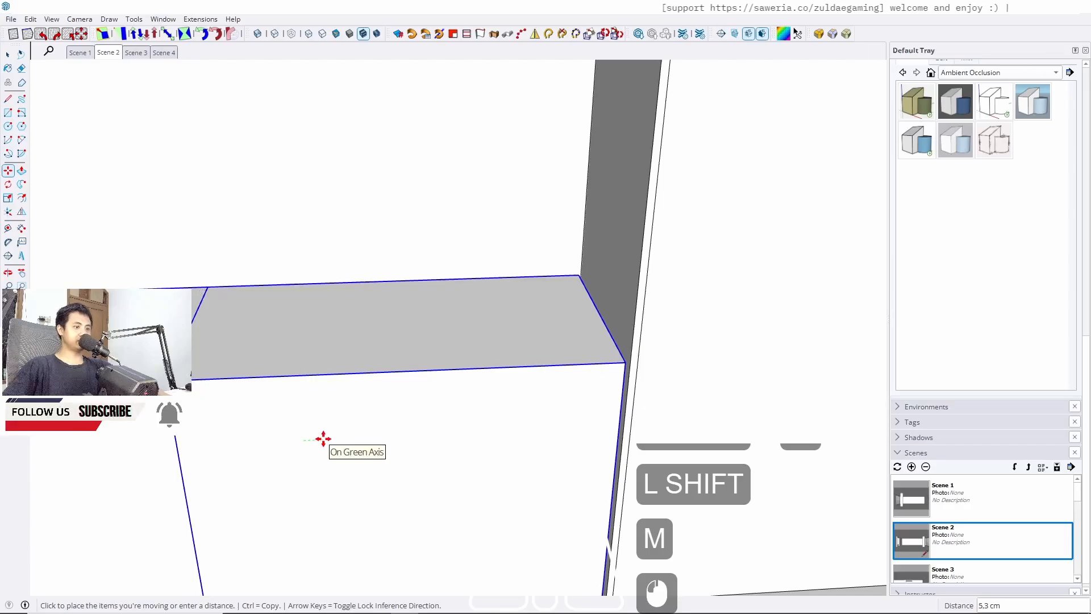
text(3)
key(Return)
key(space)
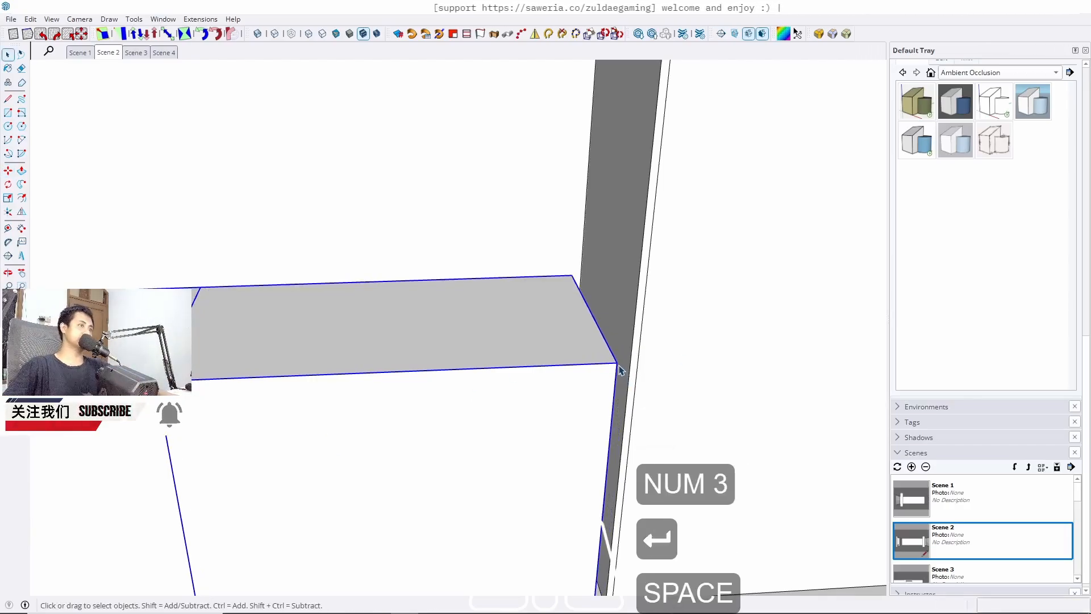
Draw a 60 by 3 cm rectangle in the gap between the cabinet and the wall panel
middle_drag(620, 370, 560, 471)
key(r)
middle_drag(591, 390, 565, 391)
shift+middle_drag(565, 390, 431, 295)
scroll(454, 449, up, 9)
click(457, 542)
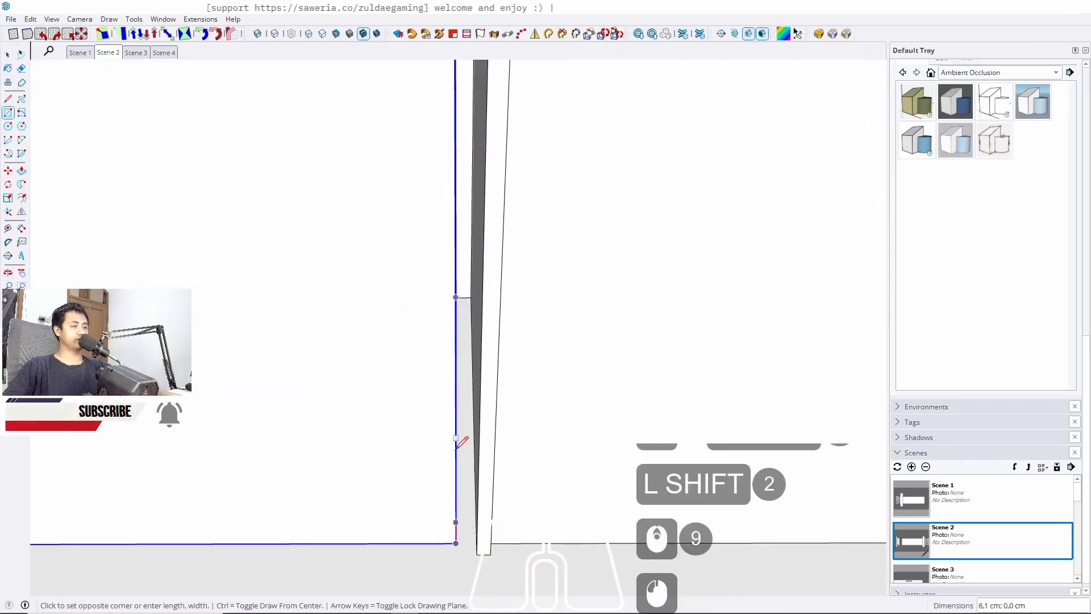
scroll(476, 341, up, 11)
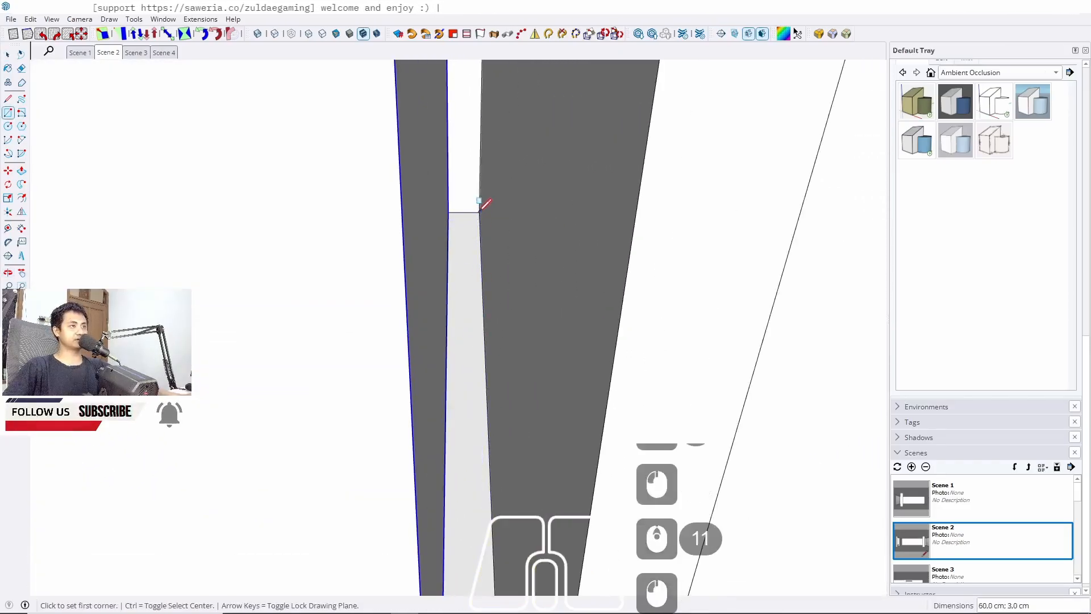
key(space)
Push/pull the thin rectangle up 85 cm to form a filler strip
key(p)
scroll(473, 307, down, 19)
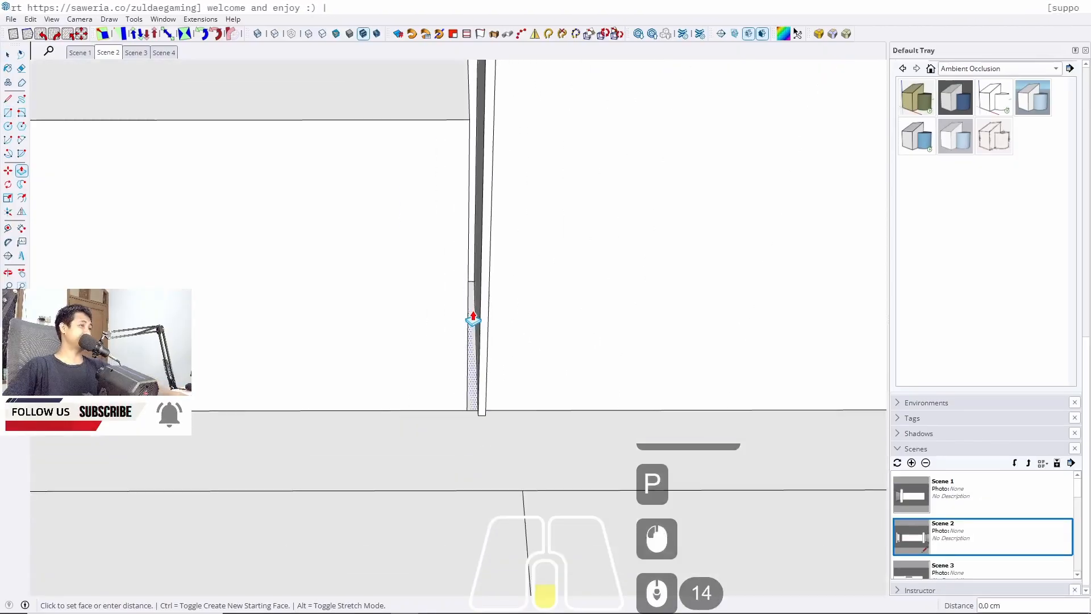
scroll(437, 216, up, 5)
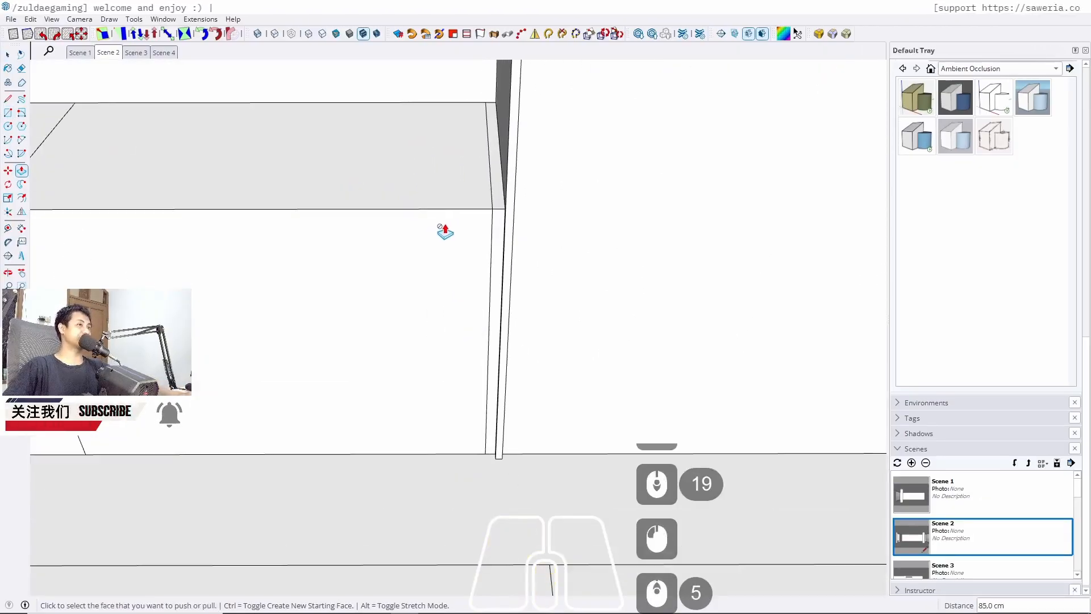
key(space)
scroll(501, 221, up, 5)
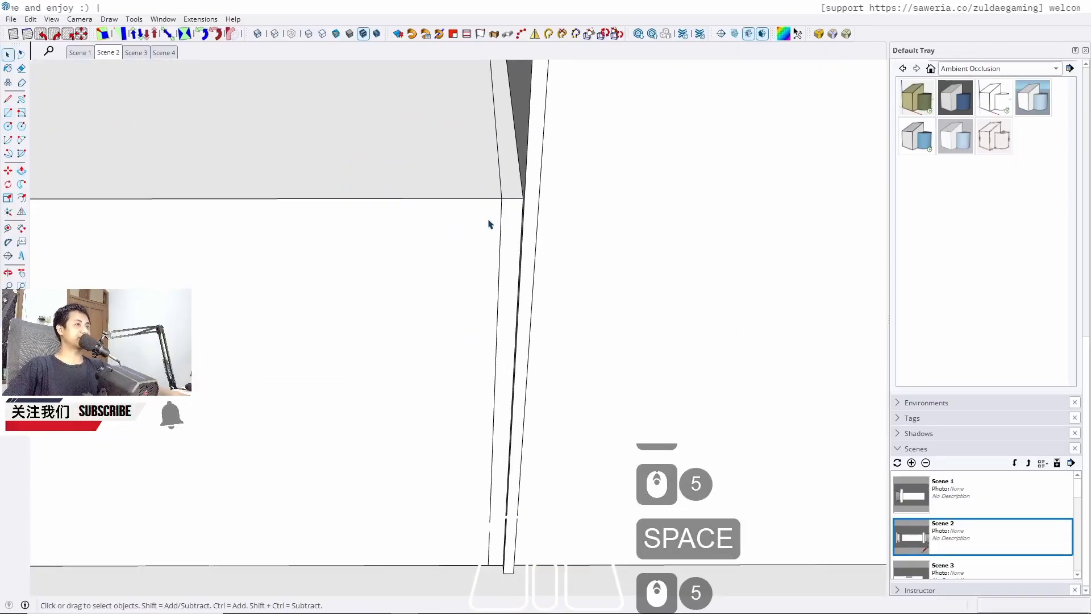
scroll(490, 221, up, 5)
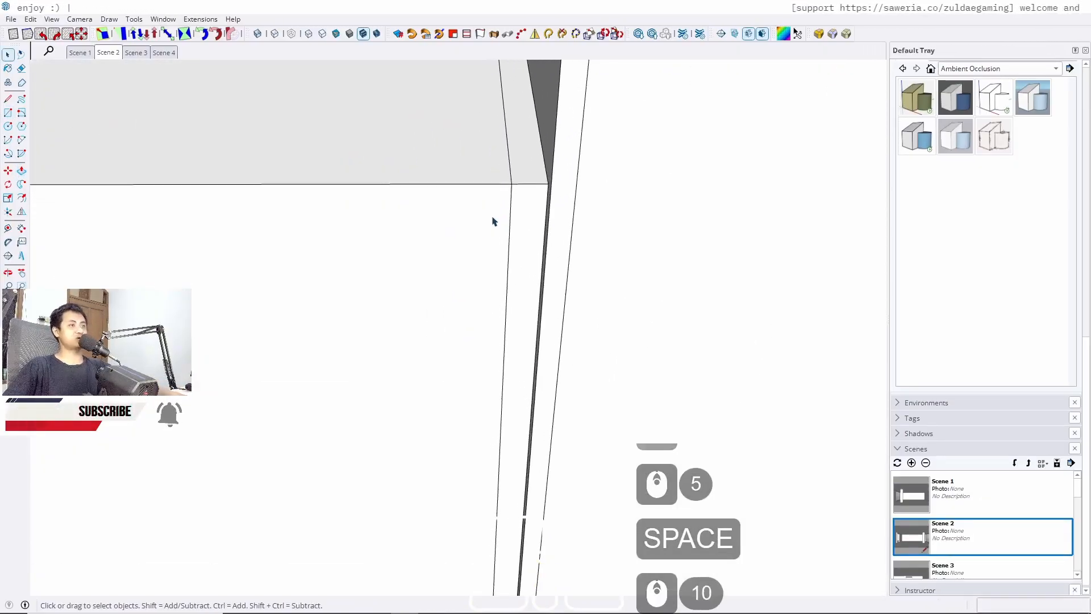
Draw a 3 cm line across the filler strip at the cabinet's top edge, then select the strip and group it
key(l)
click(511, 184)
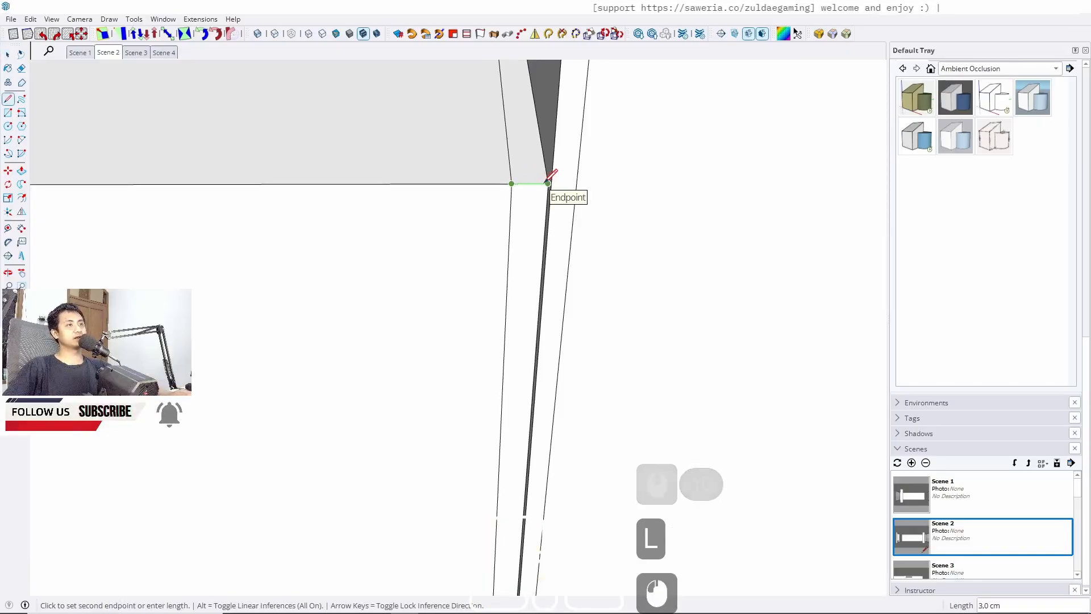
key(space)
triple_click(521, 213)
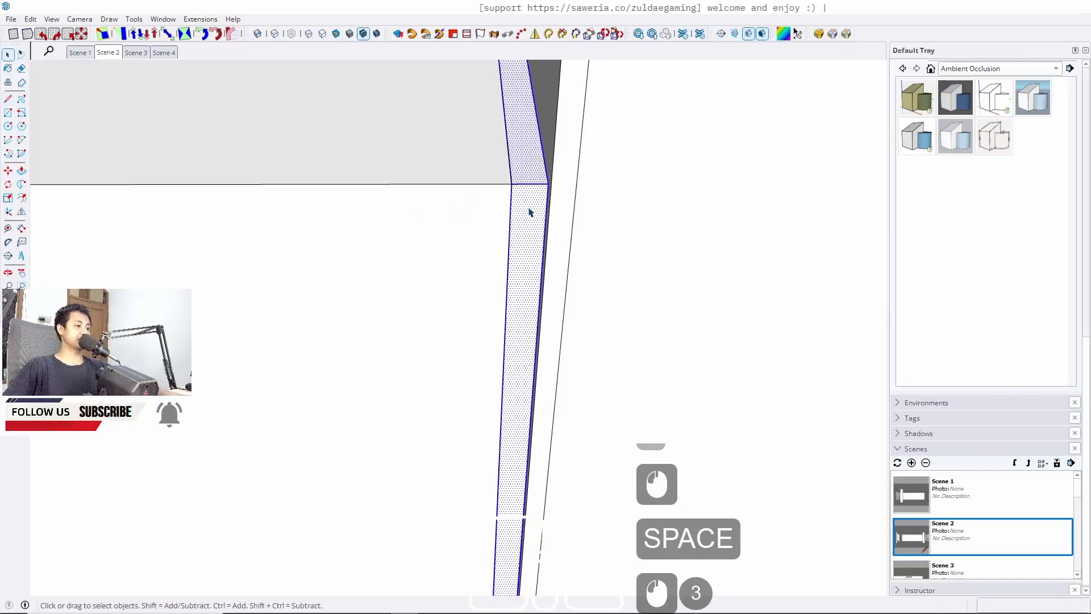
key(j)
scroll(717, 238, down, 7)
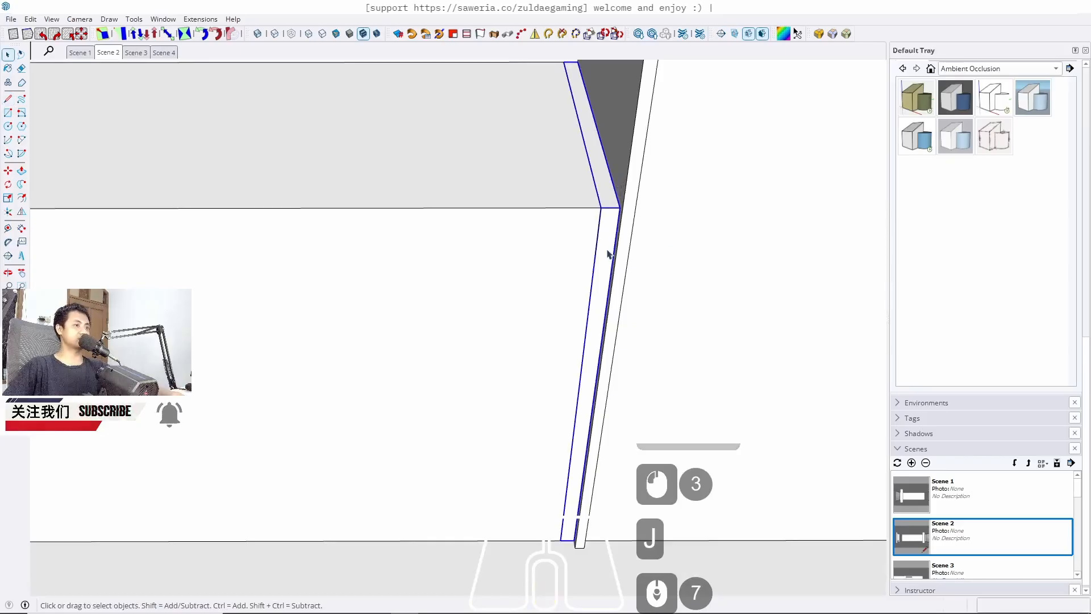
key(comma)
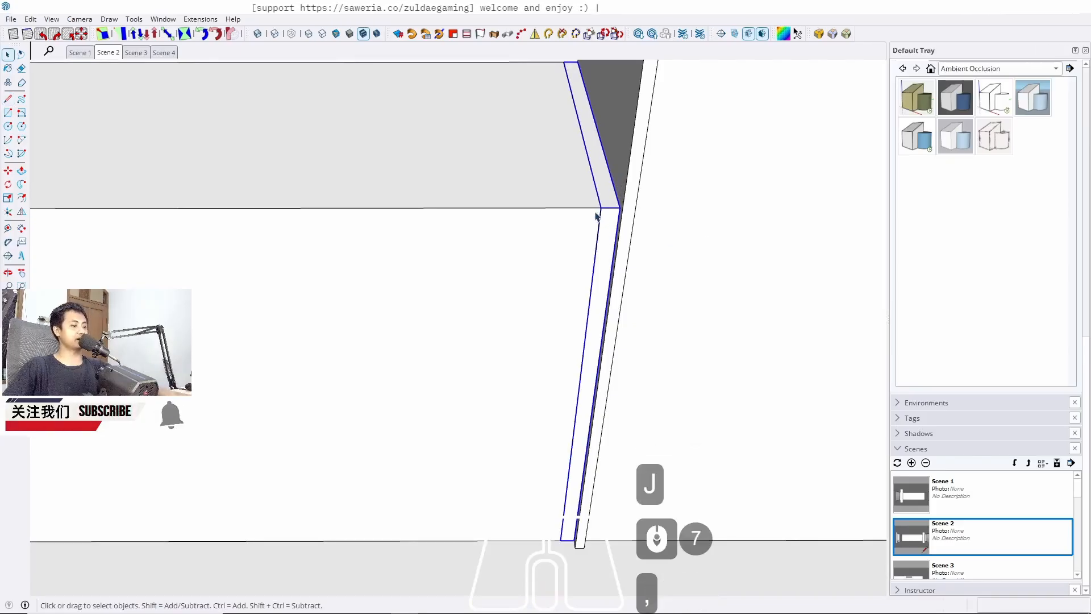
Copy the filler strip to the opposite end of the low cabinet, about 243 cm away, against the other wall
key(m)
key(ctrl)
click(600, 208)
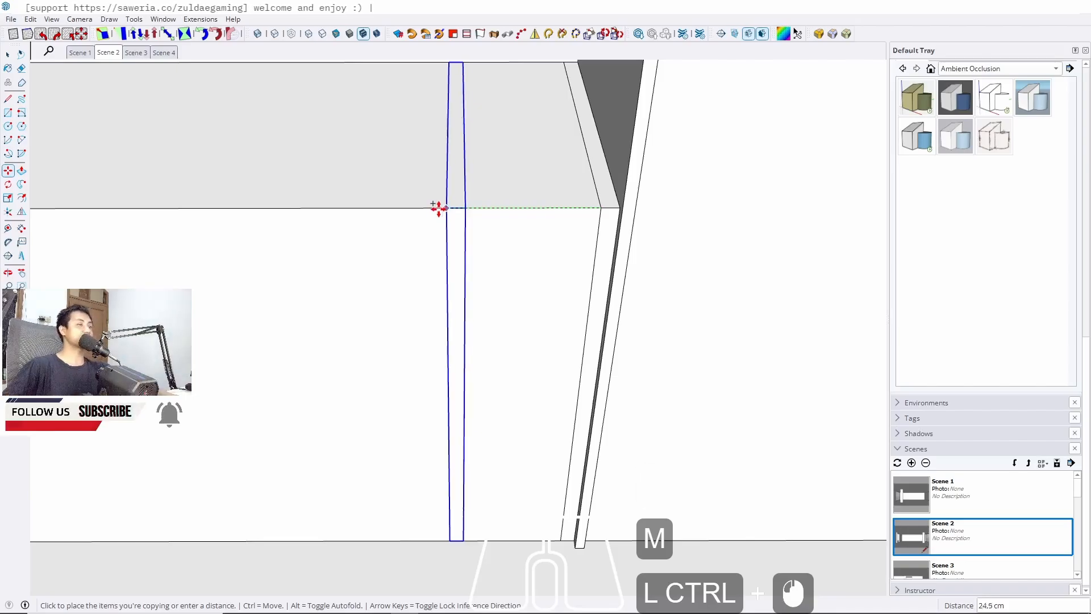
scroll(439, 207, up, 12)
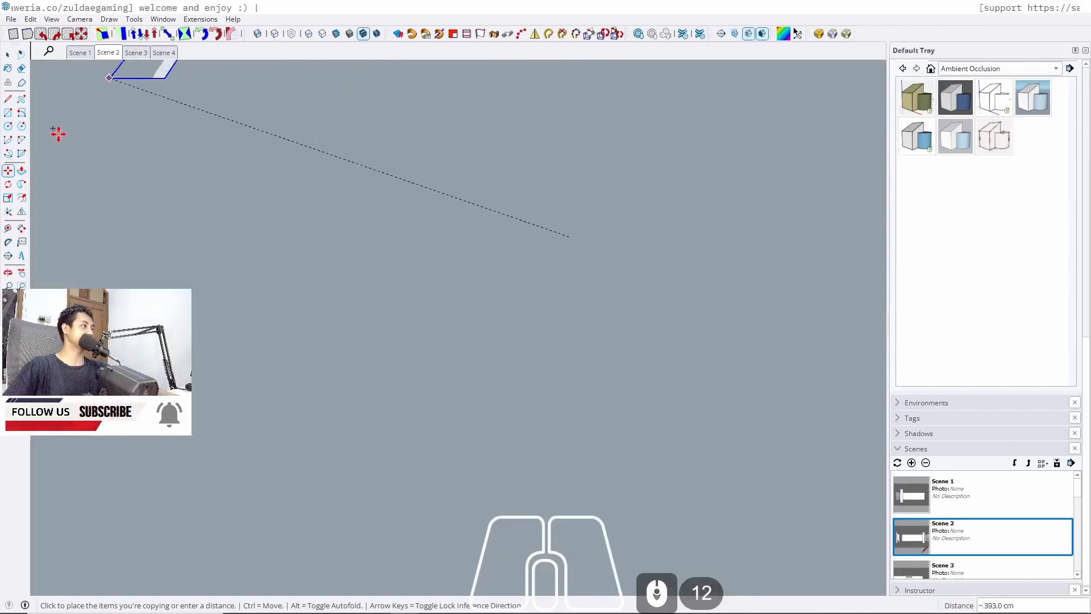
click(21, 300)
middle_drag(329, 253, 733, 378)
shift+middle_drag(239, 213, 531, 295)
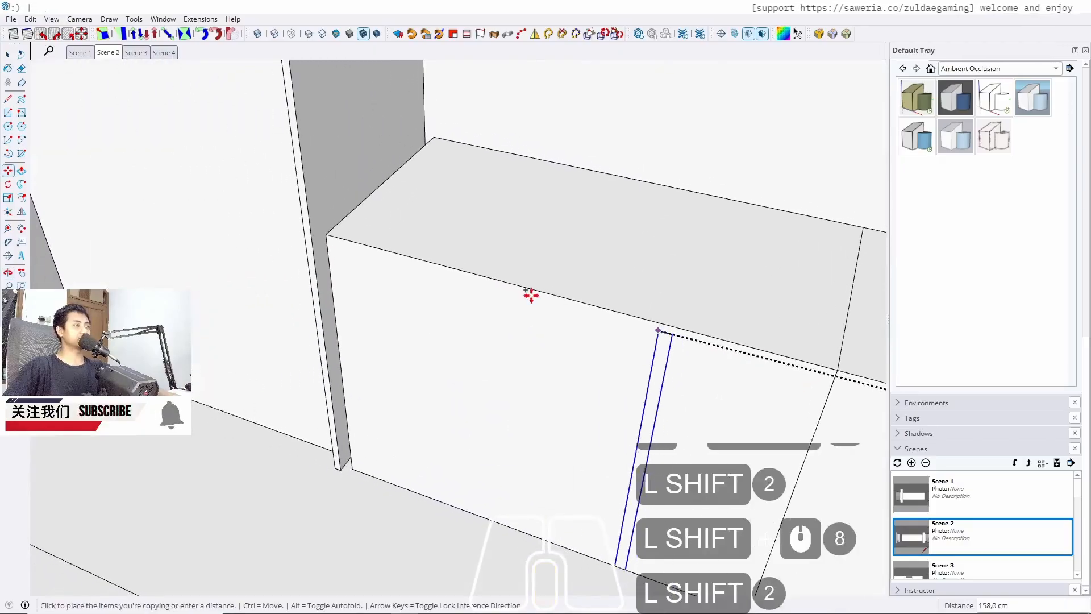
scroll(324, 222, up, 5)
click(314, 239)
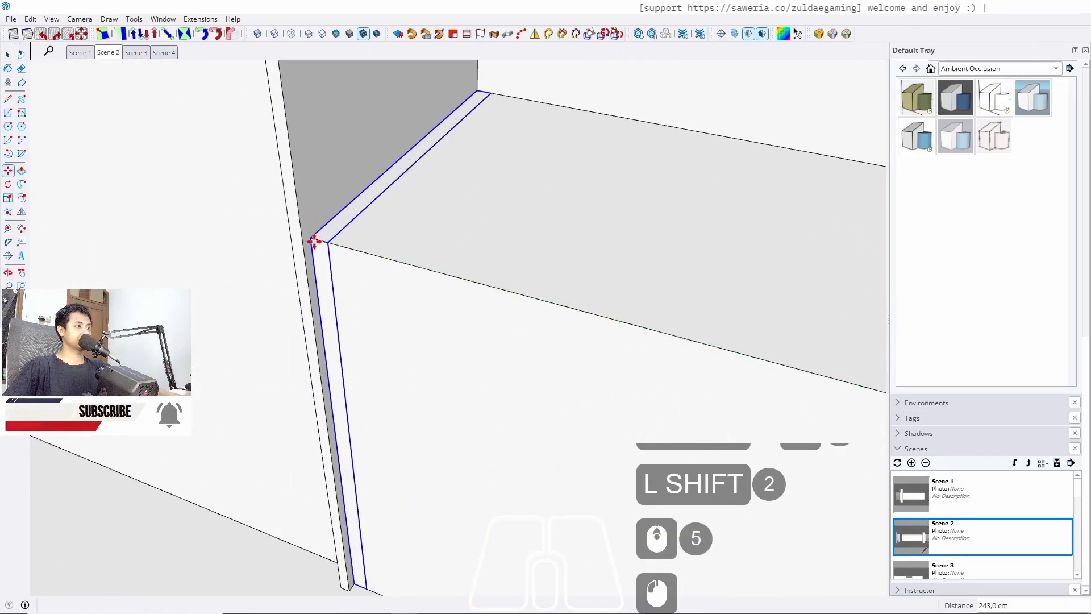
key(space)
Start a guide line up from the niche's bottom edge, about 64.5 cm high, with the Tape Measure
scroll(349, 184, down, 8)
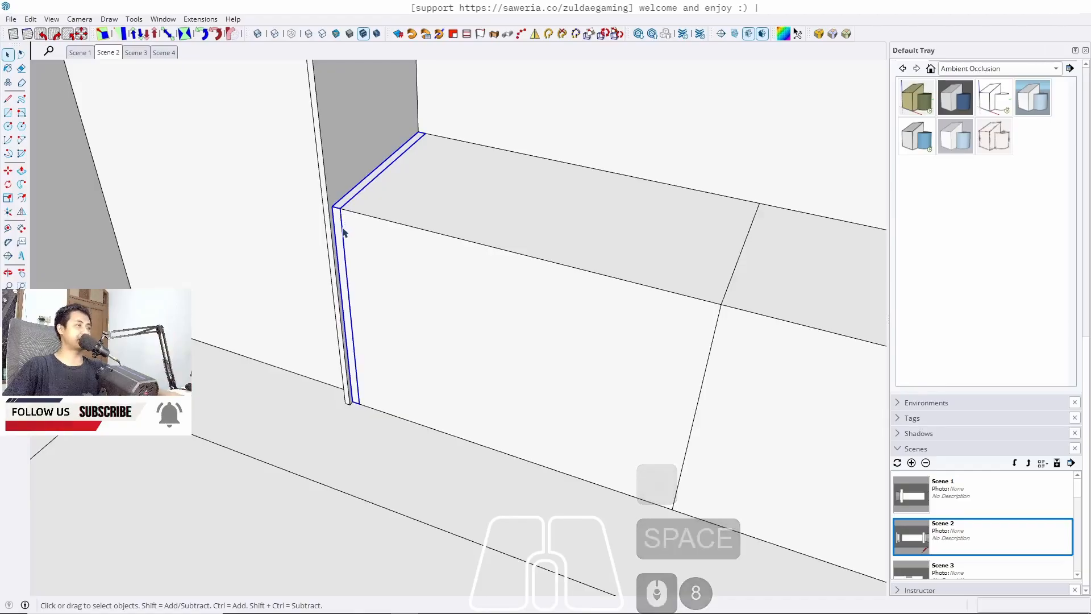
middle_drag(345, 227, 254, 254)
scroll(197, 171, down, 4)
middle_drag(508, 345, 187, 377)
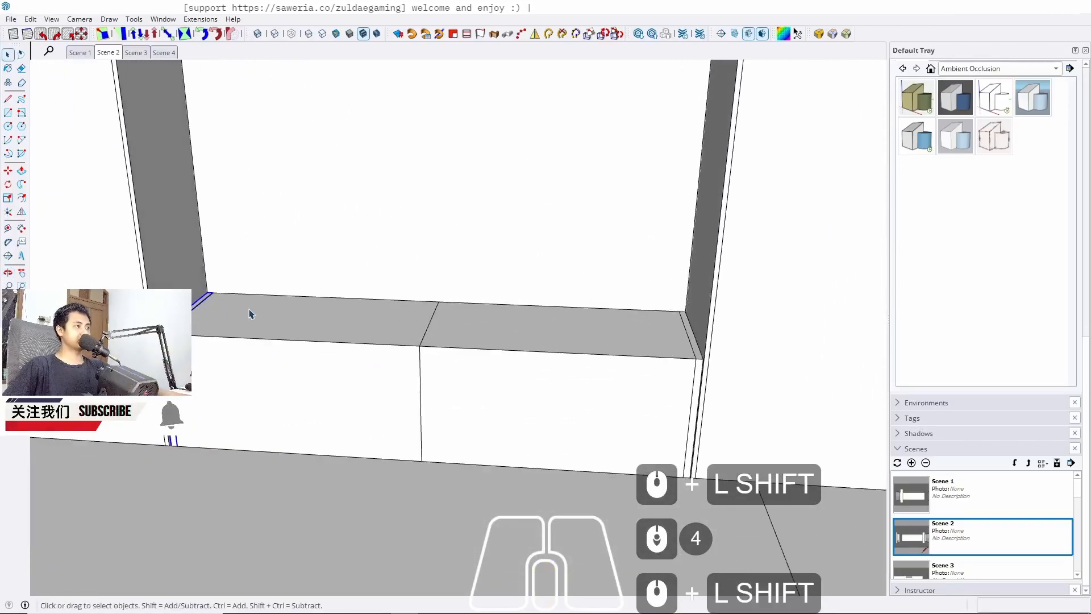
middle_drag(245, 323, 286, 262)
shift+middle_drag(286, 262, 300, 459)
middle_drag(300, 460, 305, 385)
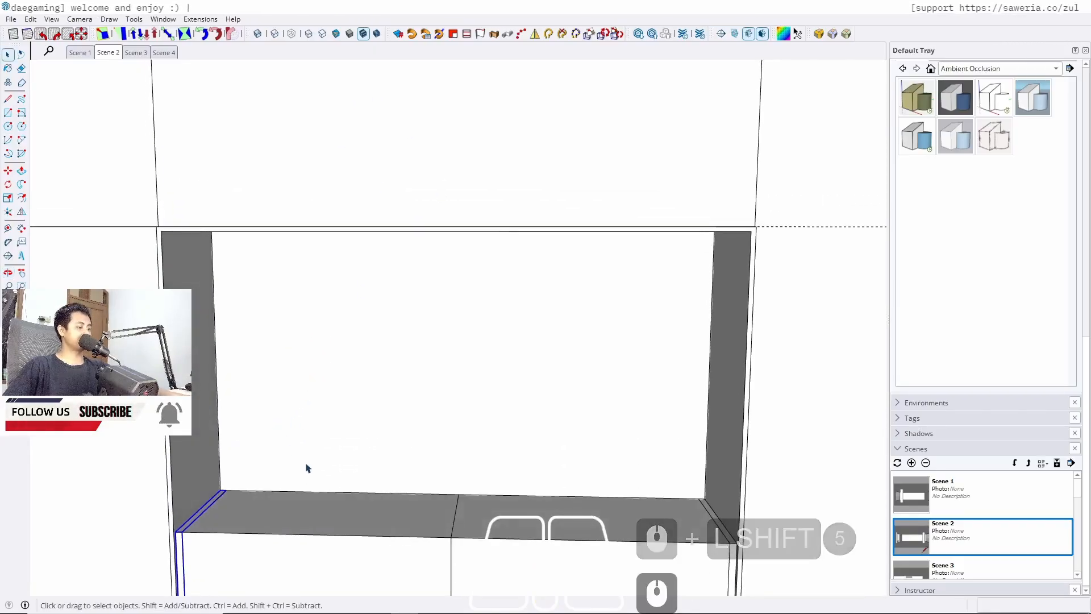
key(t)
click(314, 491)
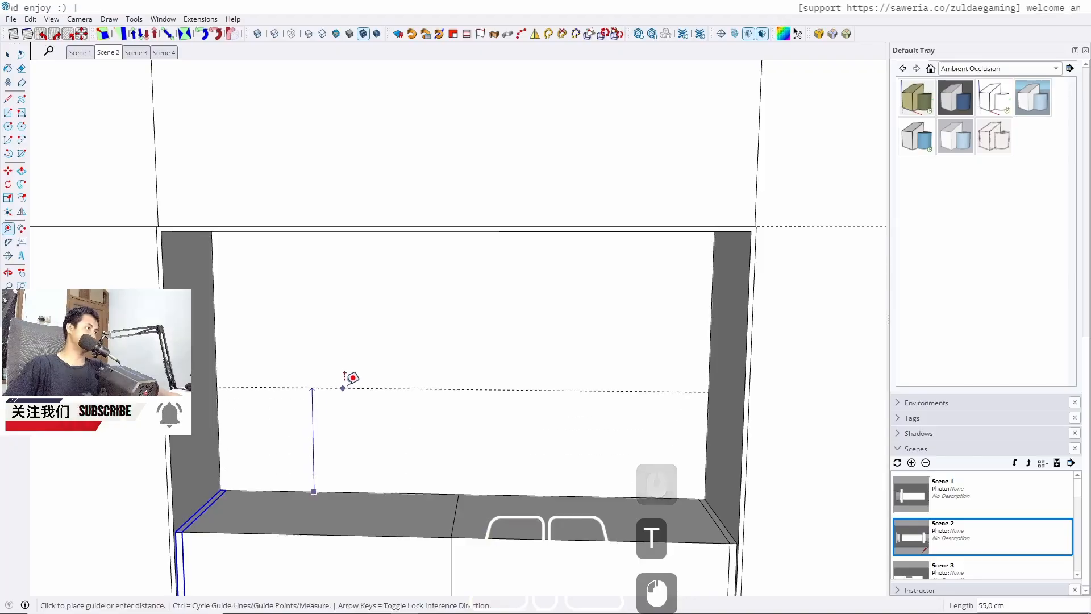
middle_drag(349, 377, 294, 337)
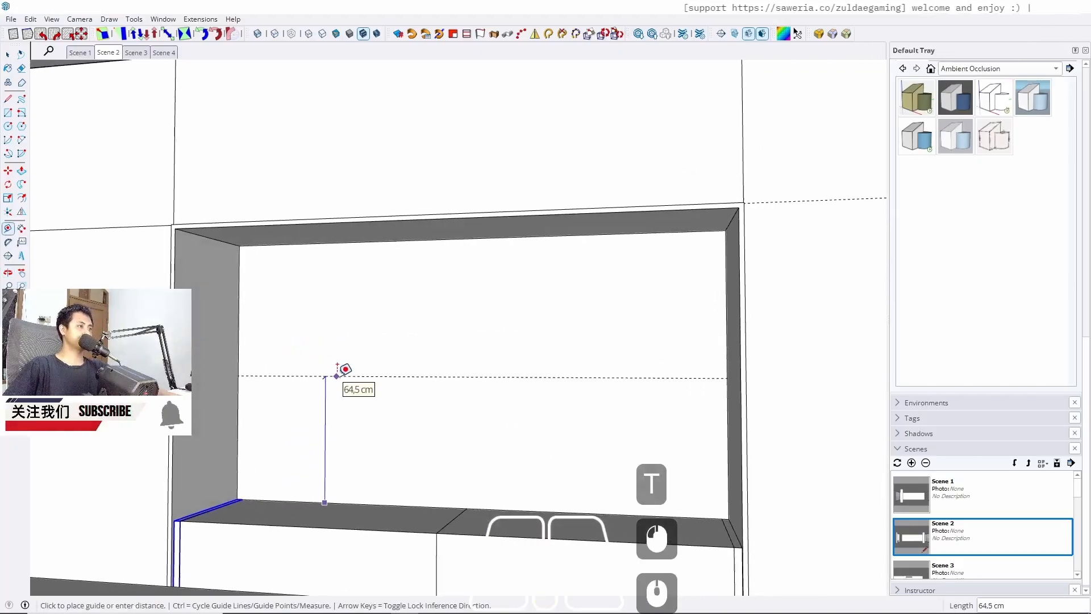
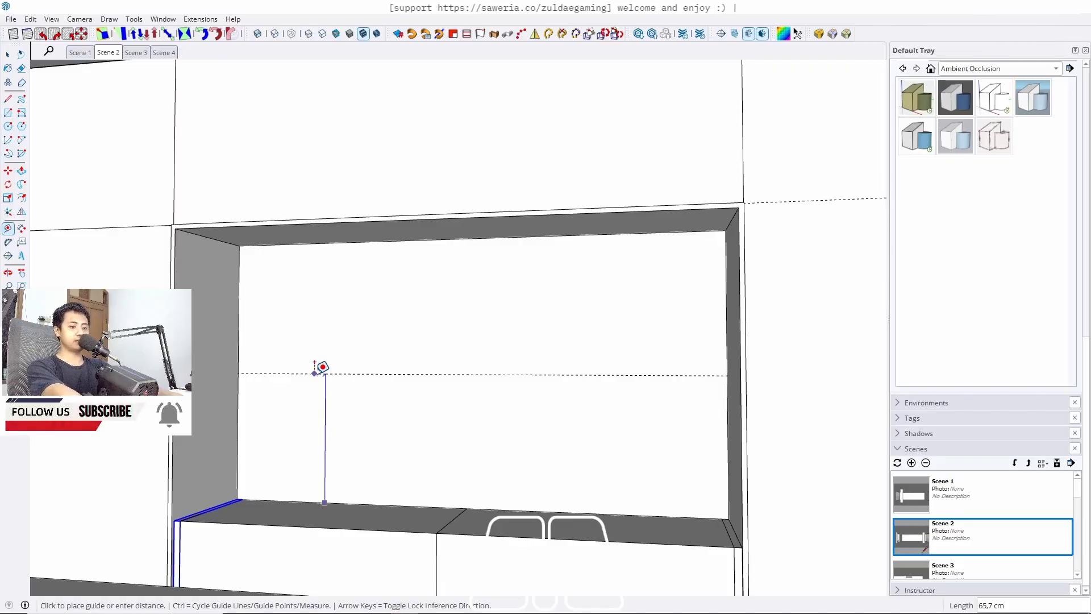
Place a guide 70 cm above the niche's bottom edge and a second guide 3 cm from it
text(70)
key(Return)
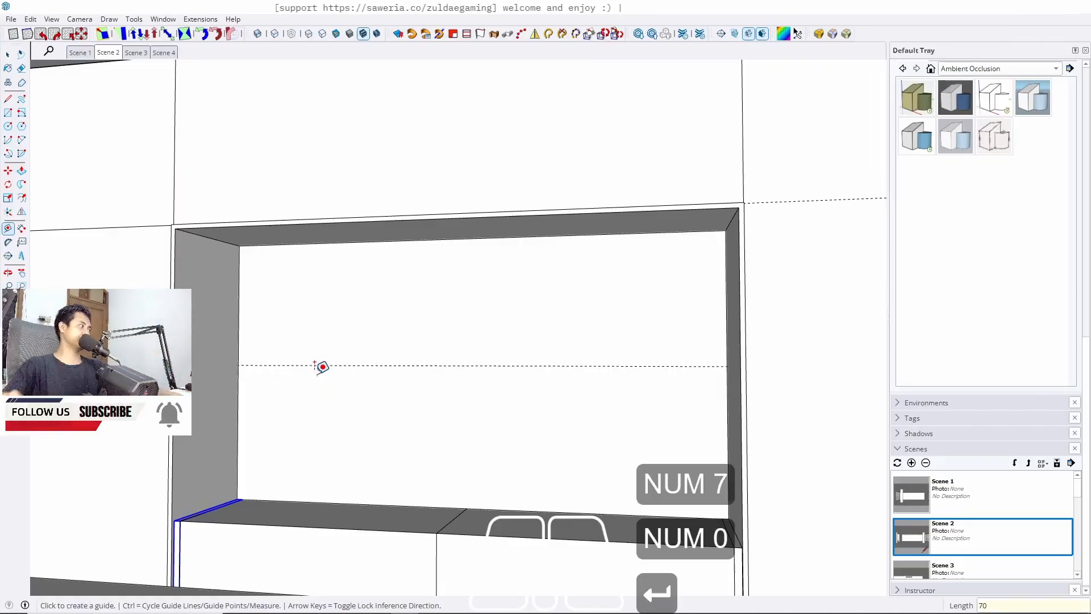
shift+middle_drag(354, 371, 317, 372)
click(311, 382)
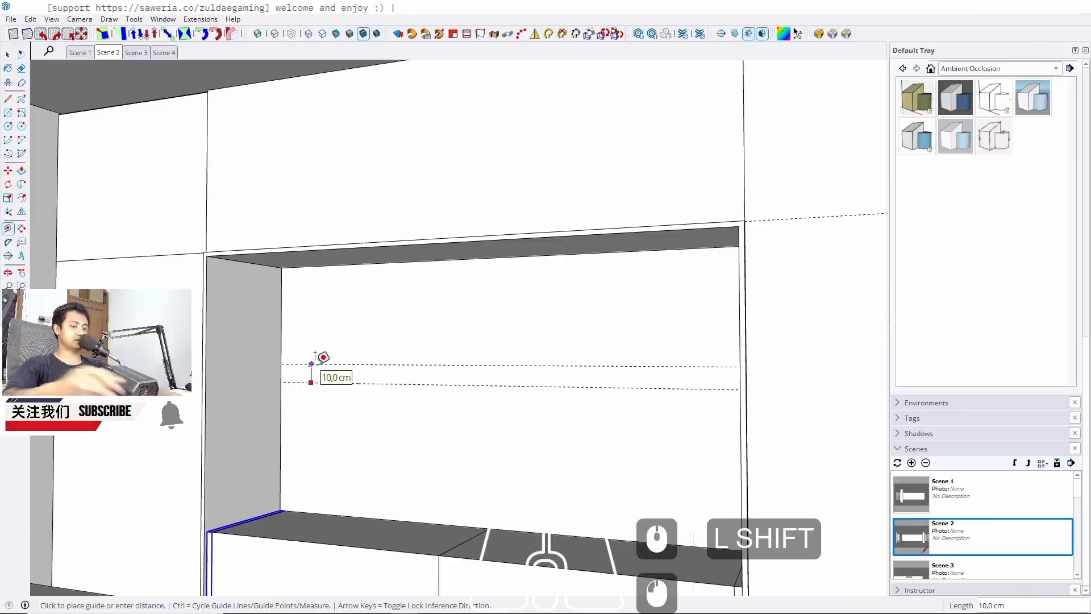
text(3)
key(Return)
Draw a rectangle between the two guide lines across the niche's back wall
key(r)
scroll(286, 357, up, 5)
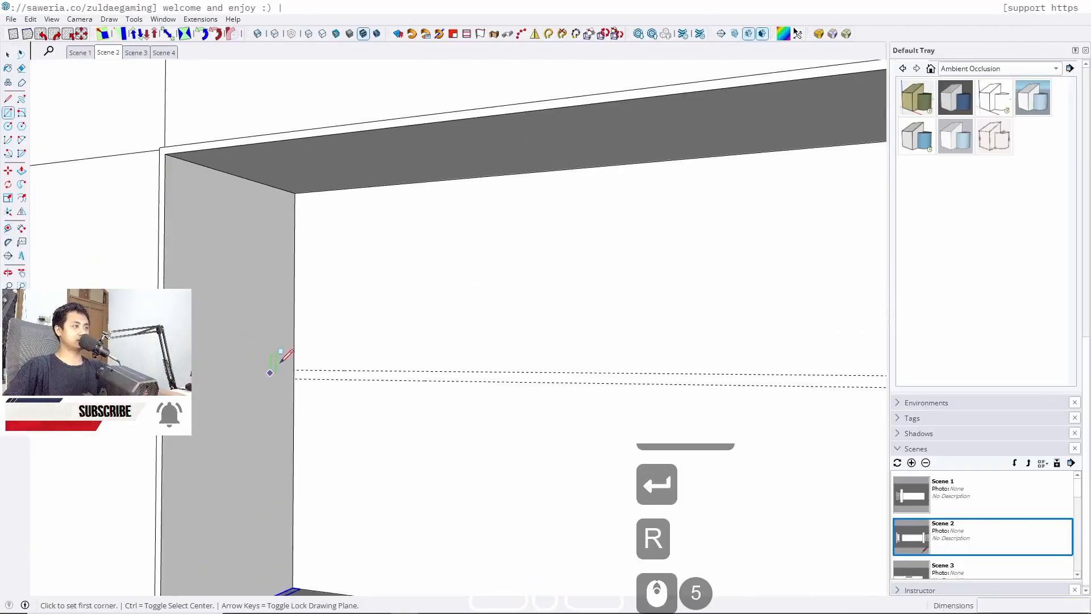
click(295, 370)
middle_drag(316, 399, 148, 410)
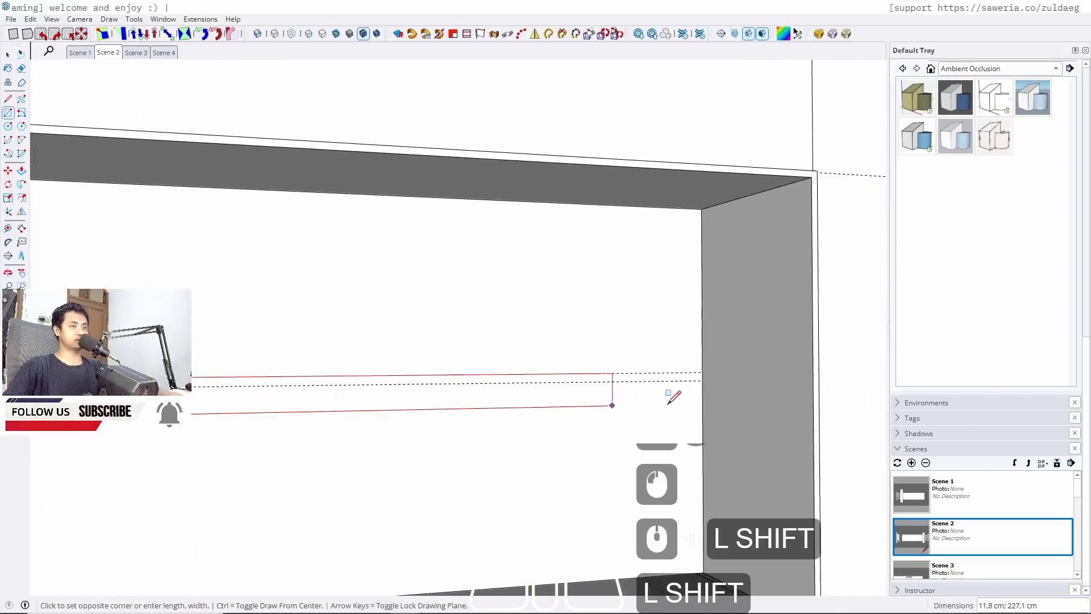
scroll(663, 406, up, 5)
click(725, 365)
key(space)
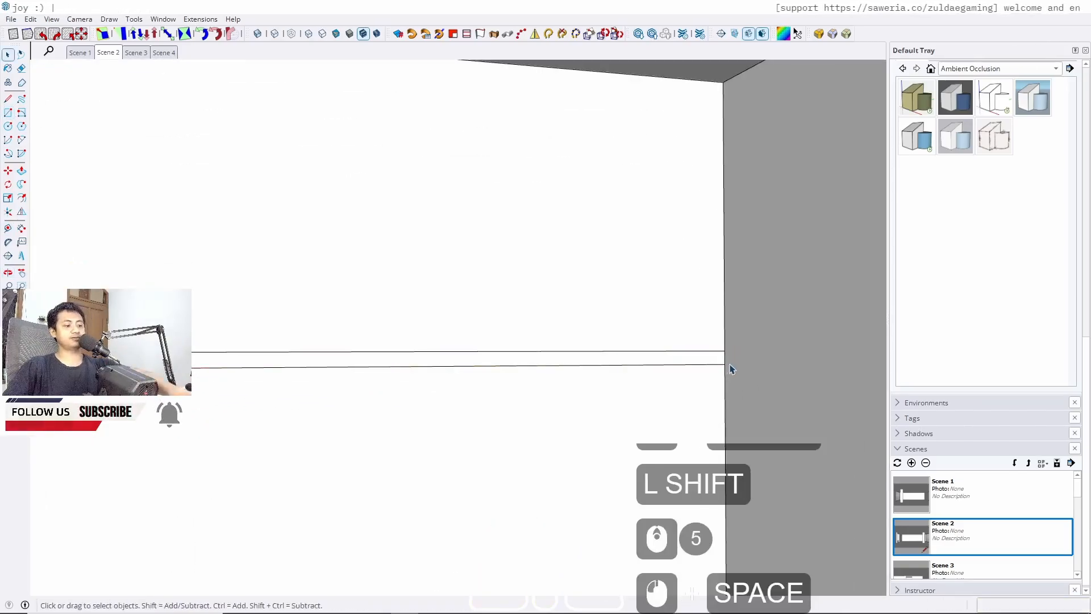
Push/pull the rectangle out 35 cm to form a shelf
key(p)
scroll(709, 365, down, 3)
drag(699, 435, 738, 577)
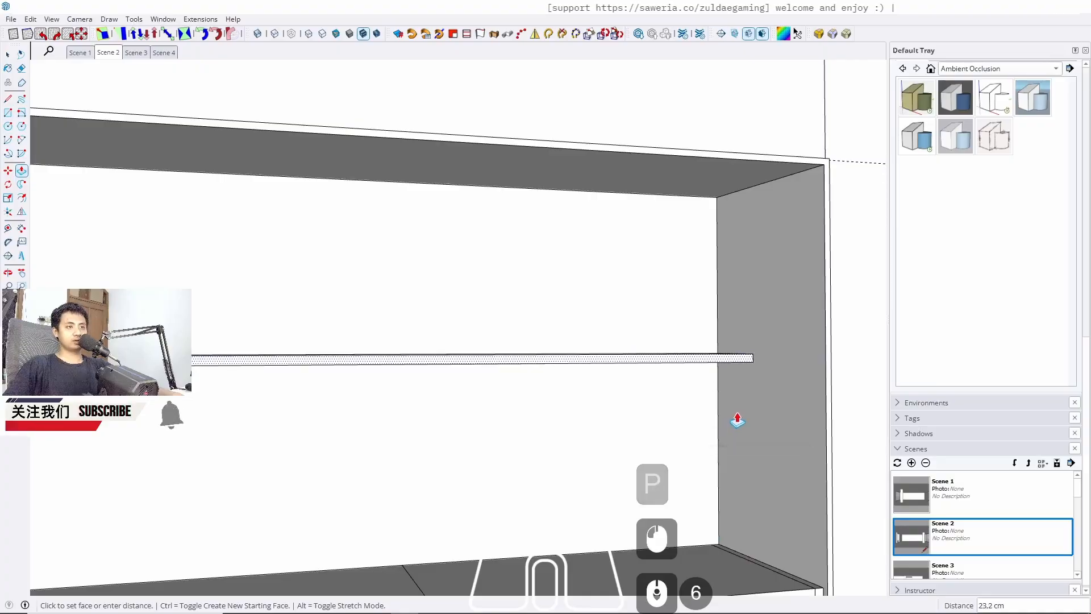
text(35)
key(Return)
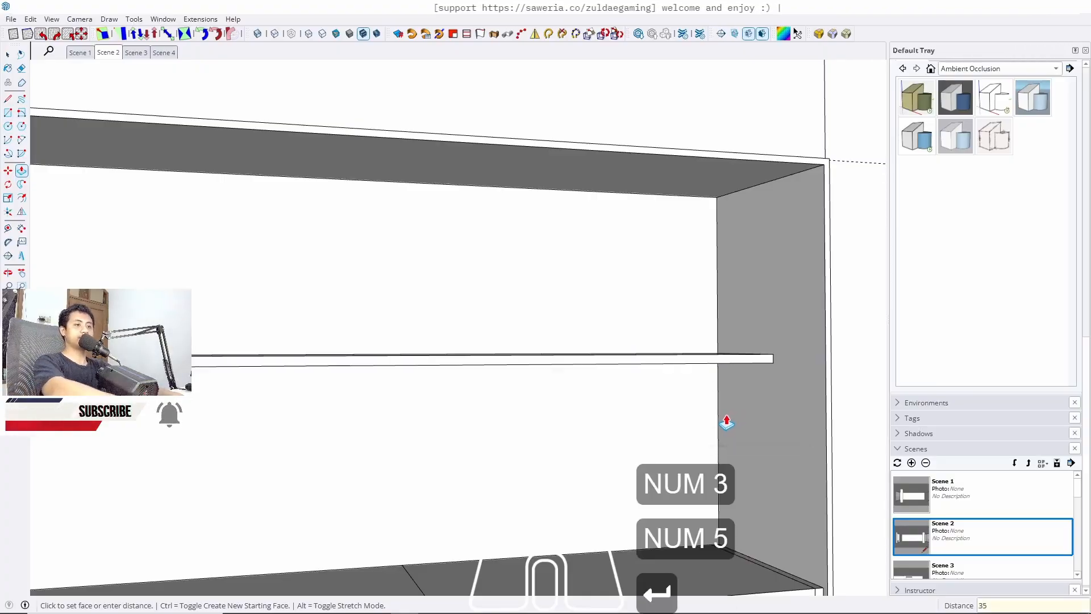
Select the whole shelf and make it a group
key(space)
scroll(682, 340, down, 7)
middle_drag(681, 336, 393, 356)
scroll(393, 355, up, 4)
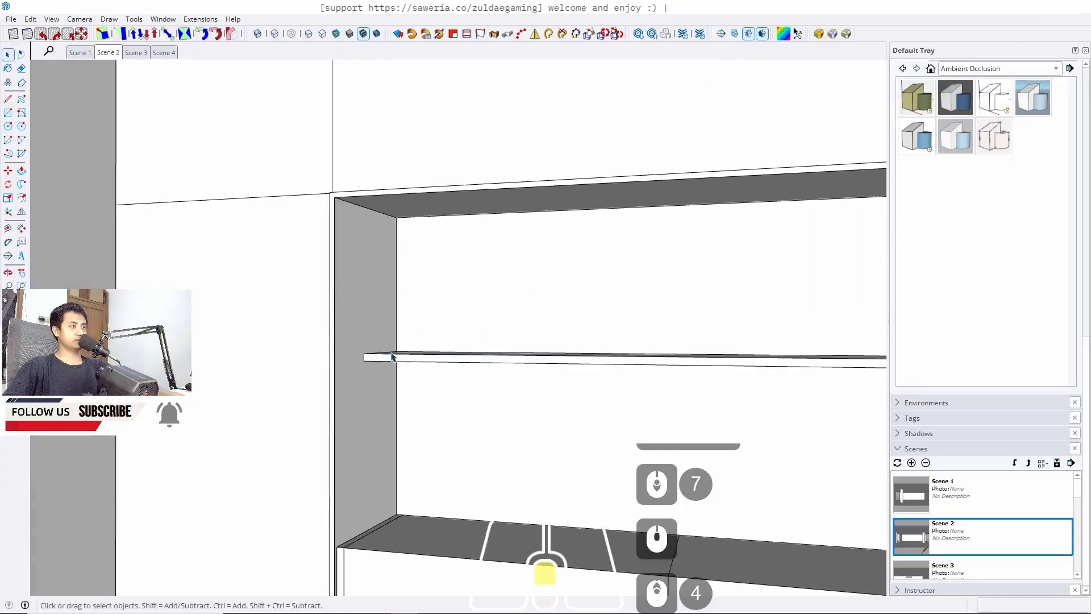
triple_click(393, 356)
key(j)
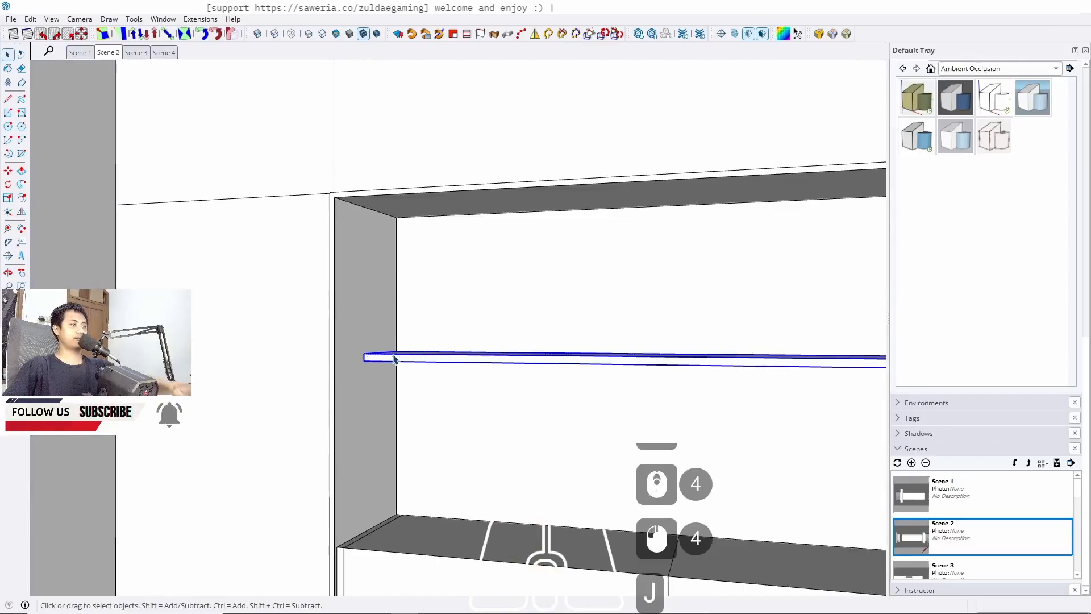
Copy the shelf up to the niche's top edge and divide the copy distance by 2
key(m)
scroll(364, 362, up, 5)
key(ctrl)
click(365, 365)
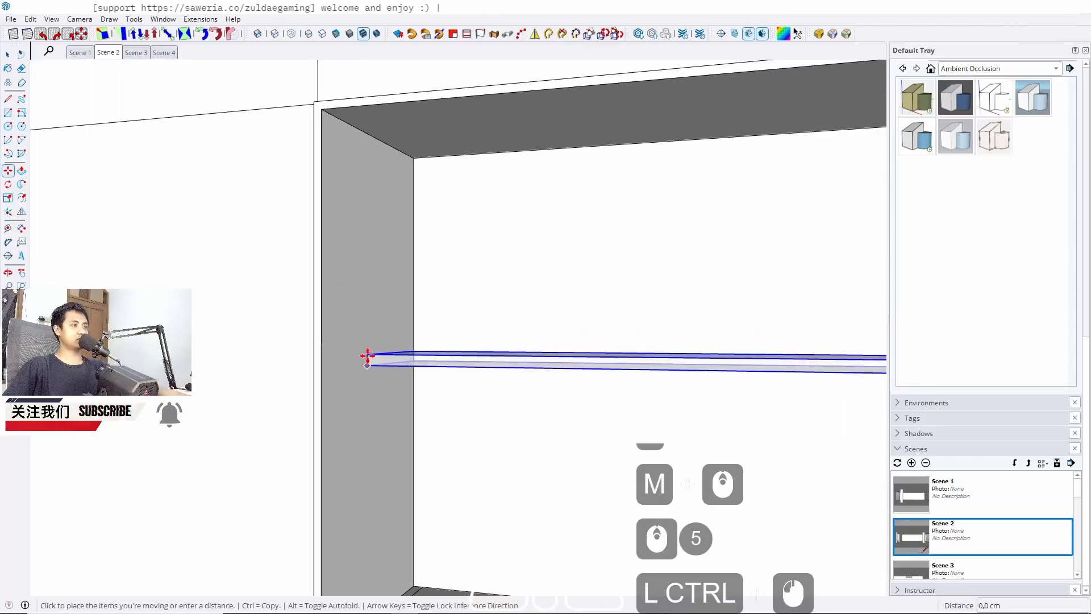
key(Up)
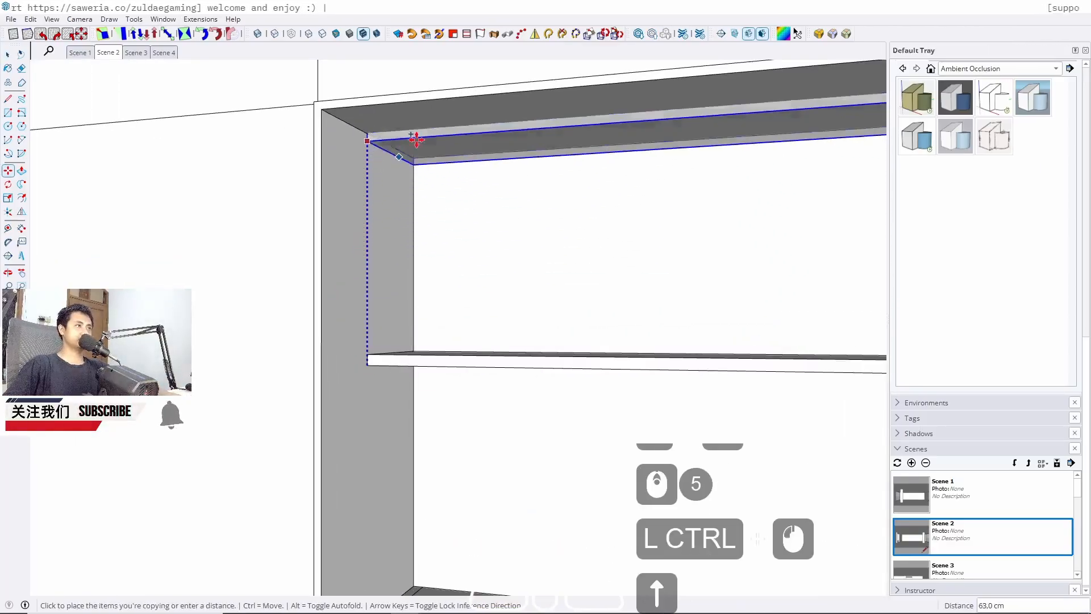
click(421, 127)
text(/2)
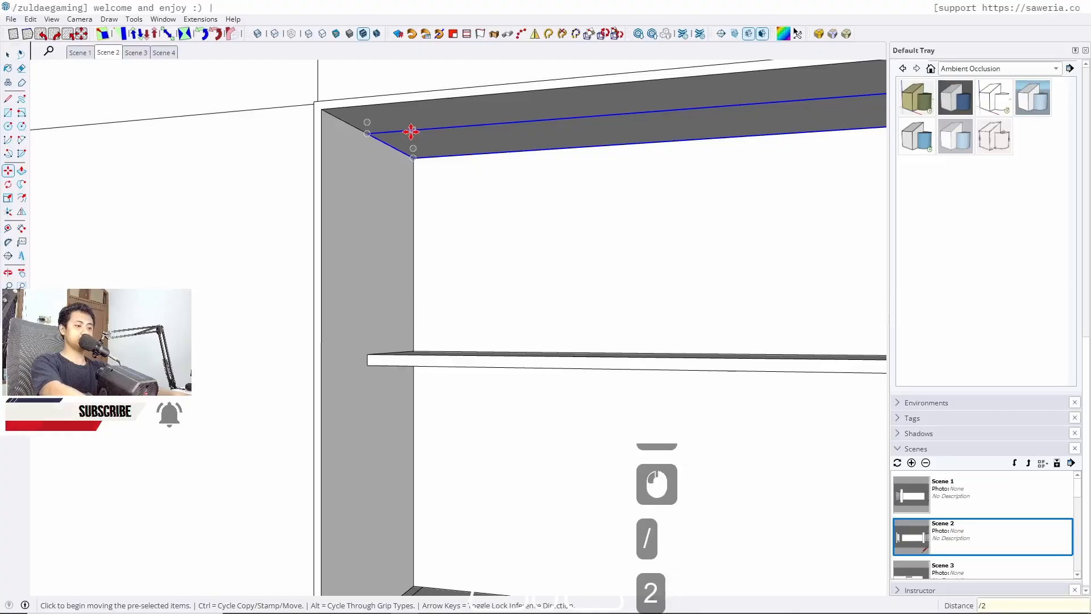
key(Return)
Delete the extra shelf copy at the niche's top
key(space)
click(422, 152)
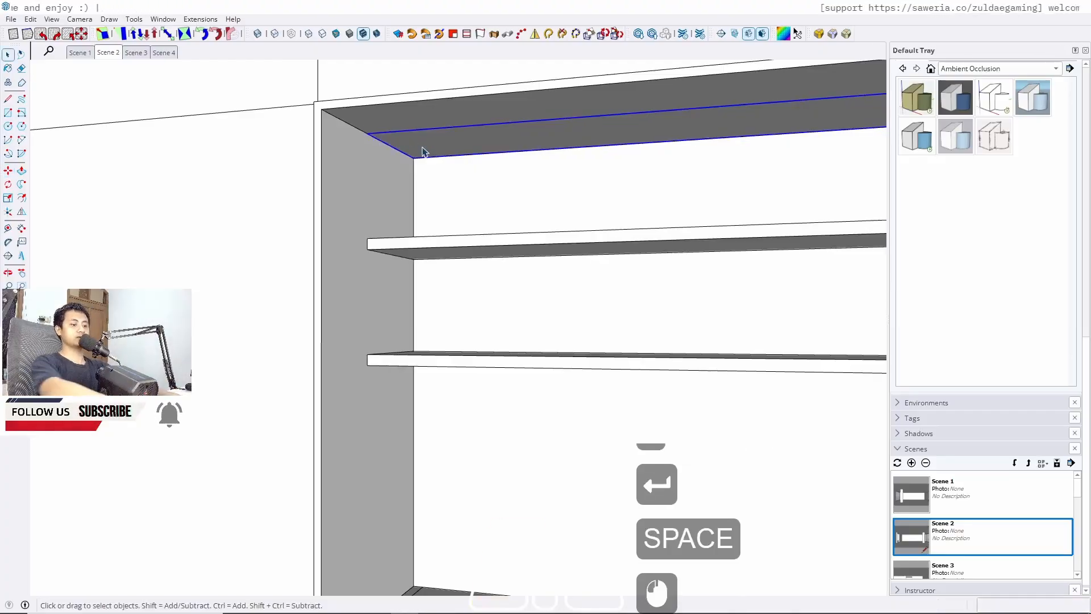
key(Delete)
Push the front face of the wall panel above the niche out 2 cm
scroll(421, 173, down, 7)
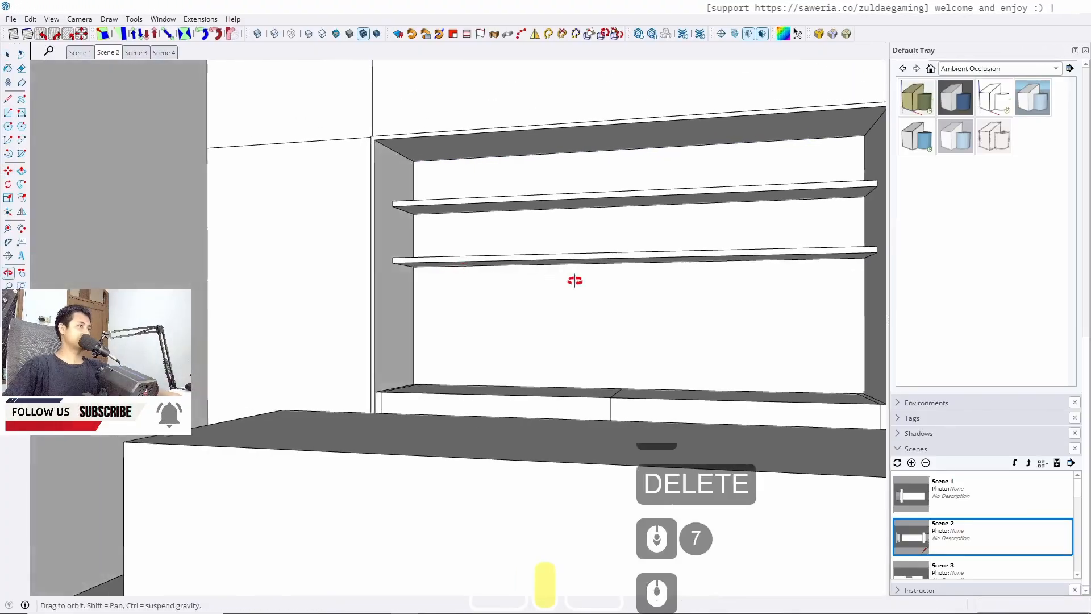
middle_drag(575, 280, 616, 290)
shift+middle_drag(616, 290, 335, 332)
scroll(402, 283, down, 4)
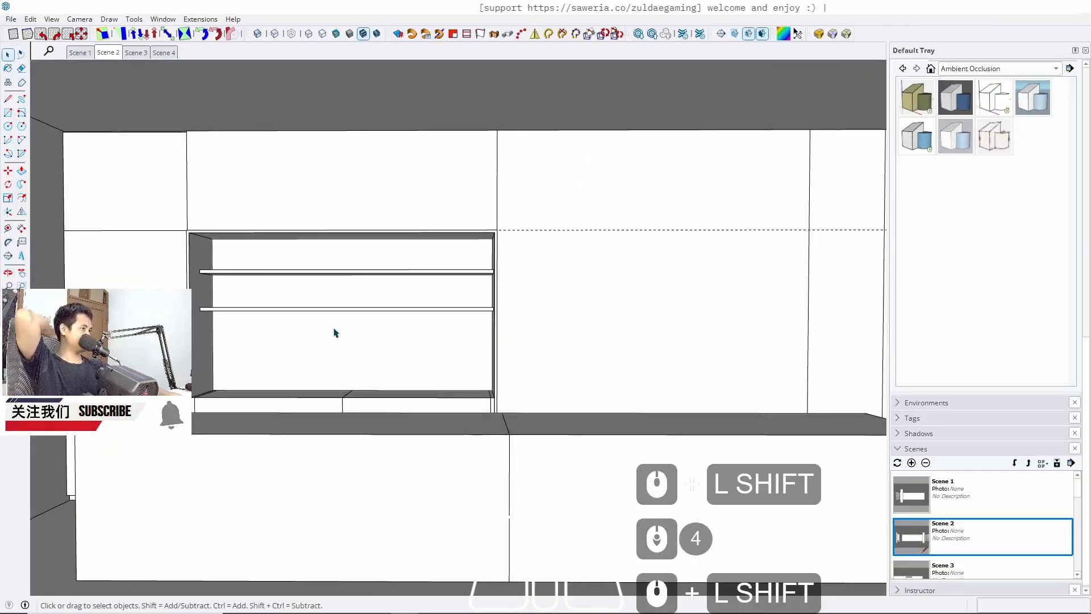
scroll(282, 191, up, 6)
middle_drag(306, 170, 281, 241)
scroll(372, 241, down, 3)
mouse_move(368, 256)
middle_down()
mouse_move(414, 248)
mouse_move(388, 257)
middle_up()
triple_click(374, 227)
middle_drag(432, 226, 546, 240)
key(p)
click(538, 243)
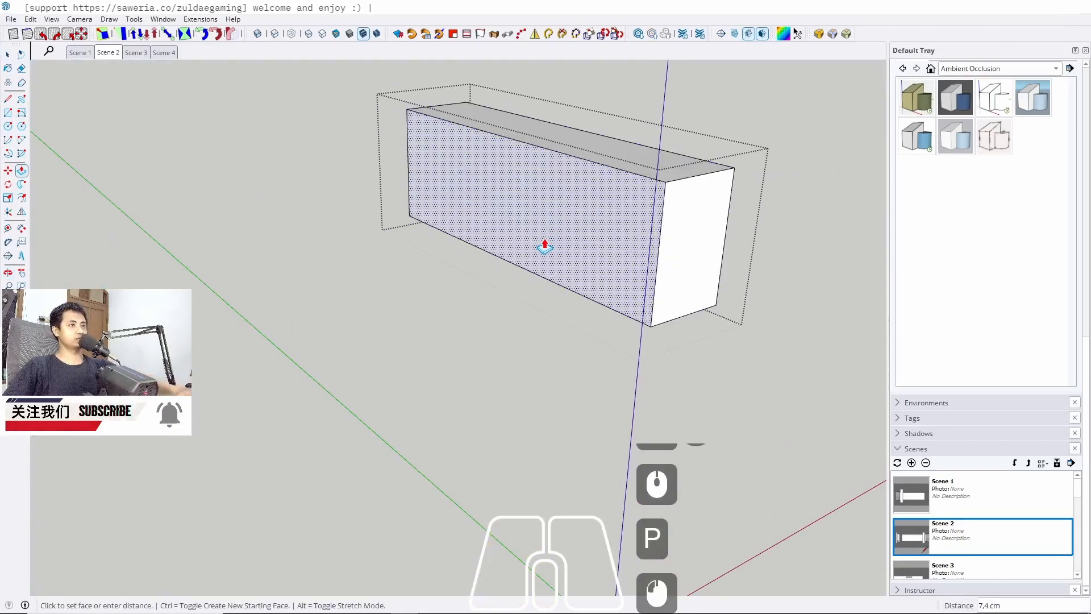
text(2)
key(Return)
key(space)
middle_drag(540, 245, 578, 242)
key(Escape)
scroll(375, 170, up, 4)
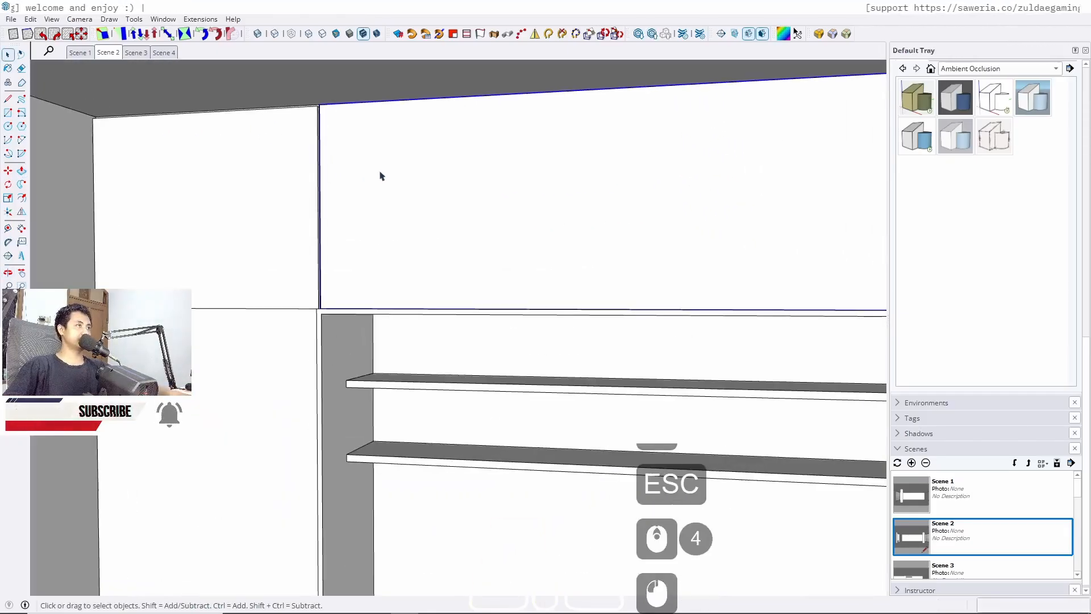
scroll(380, 179, up, 4)
key(t)
click(295, 211)
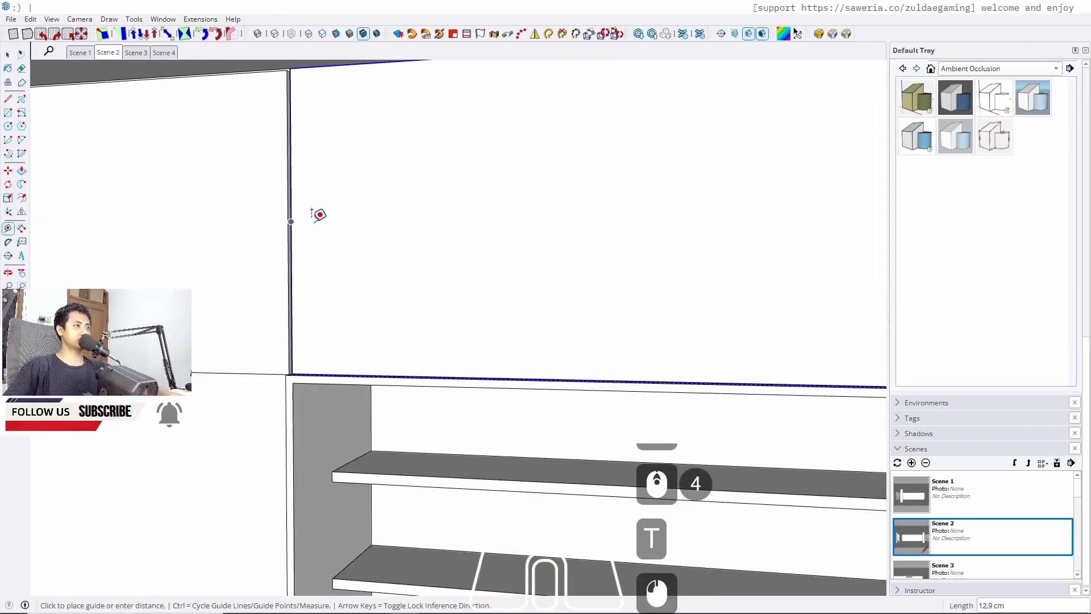
key(space)
Open the panel above the niche for editing and group its front face
double_click(451, 256)
double_click(452, 258)
key(j)
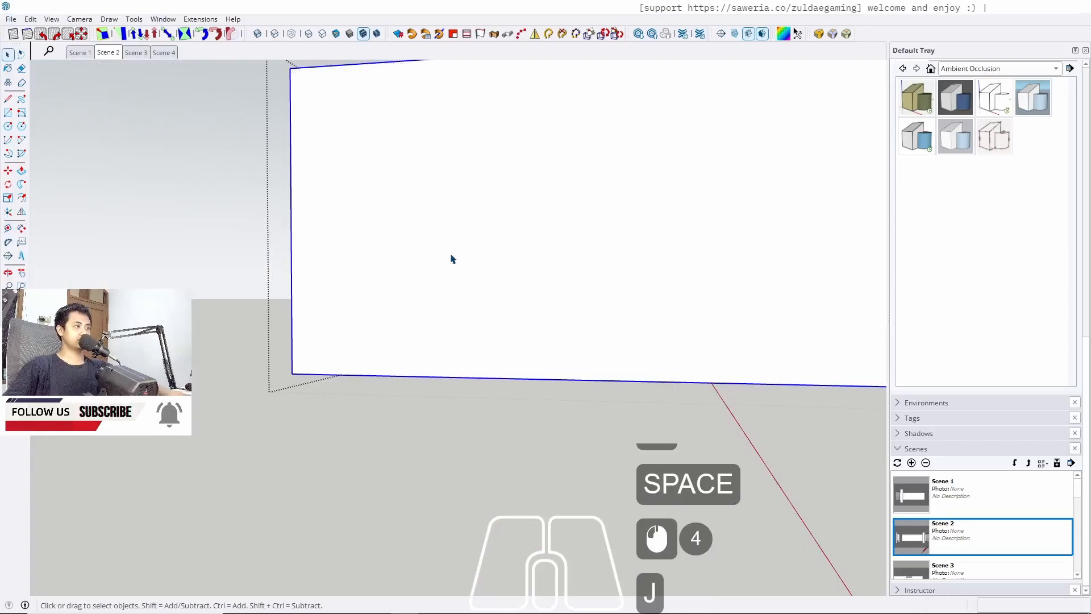
Measure across the panel from its left edge with the Tape Measure
key(t)
click(291, 282)
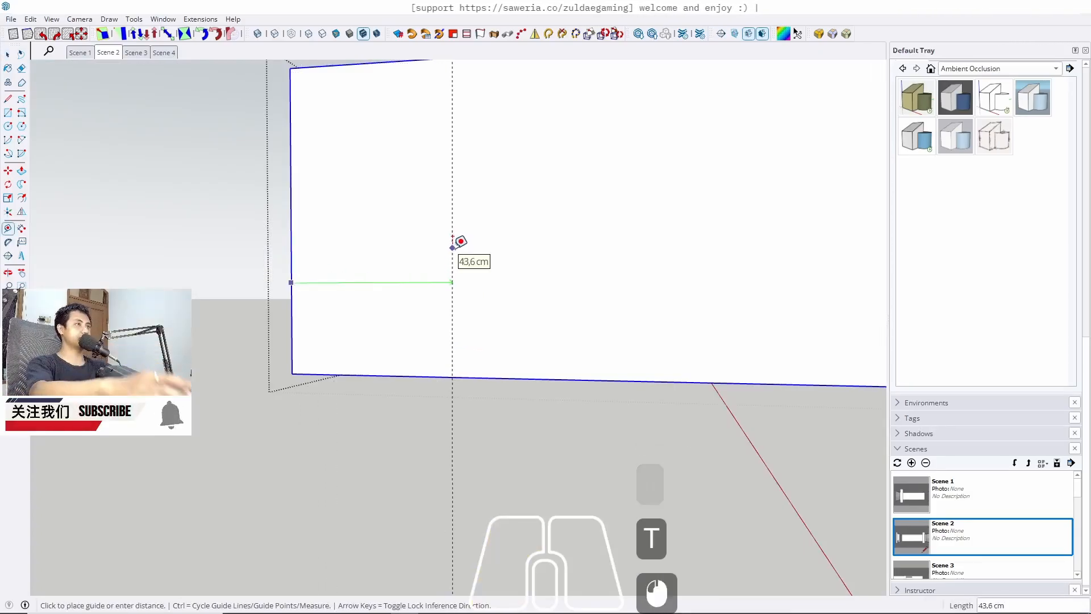
key(w)
scroll(449, 249, down, 6)
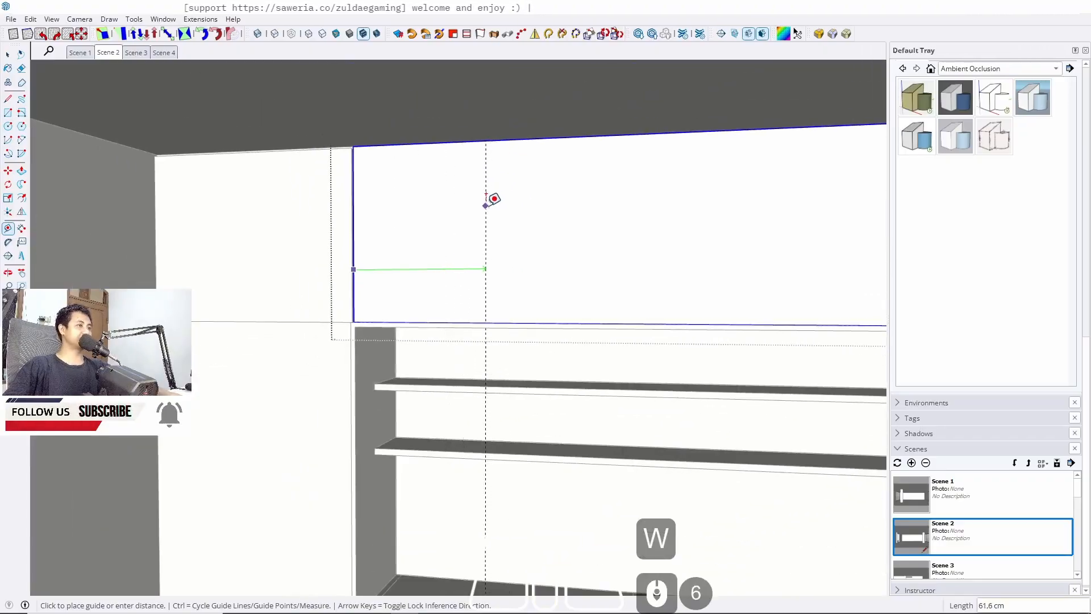
scroll(492, 199, down, 4)
middle_drag(550, 202, 493, 215)
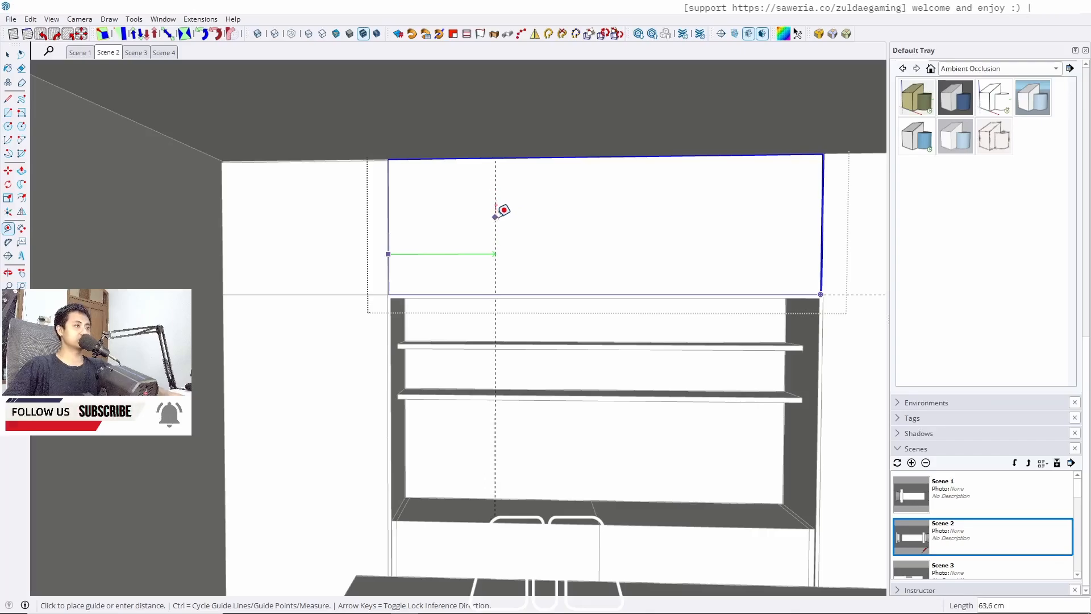
key(space)
Draw a horizontal line across the panel from its left edge to its right edge
scroll(438, 258, up, 6)
scroll(398, 253, up, 5)
key(l)
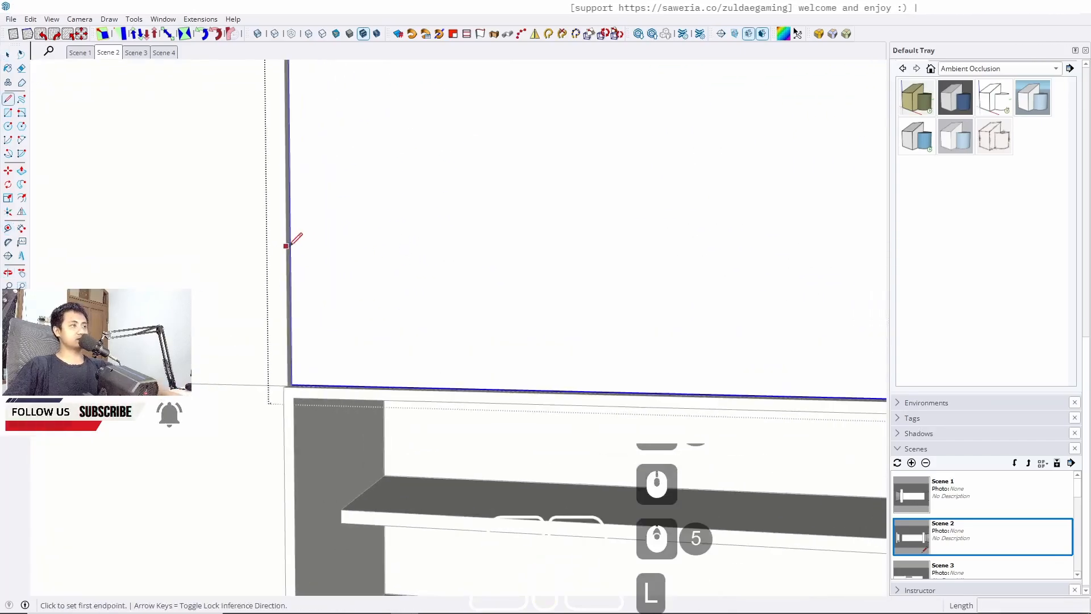
click(290, 247)
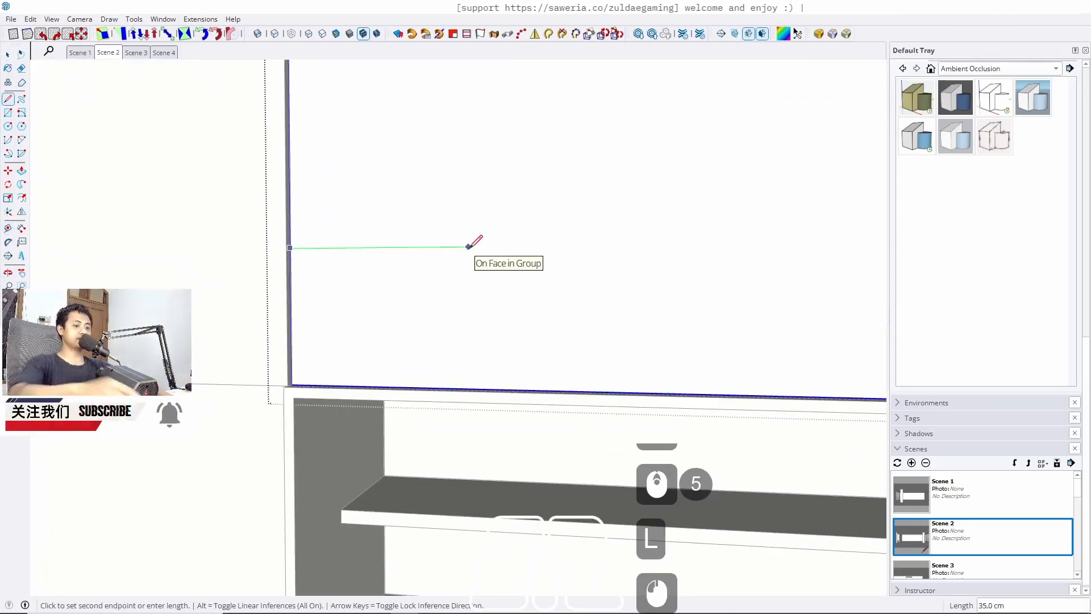
key(Left)
key(Right)
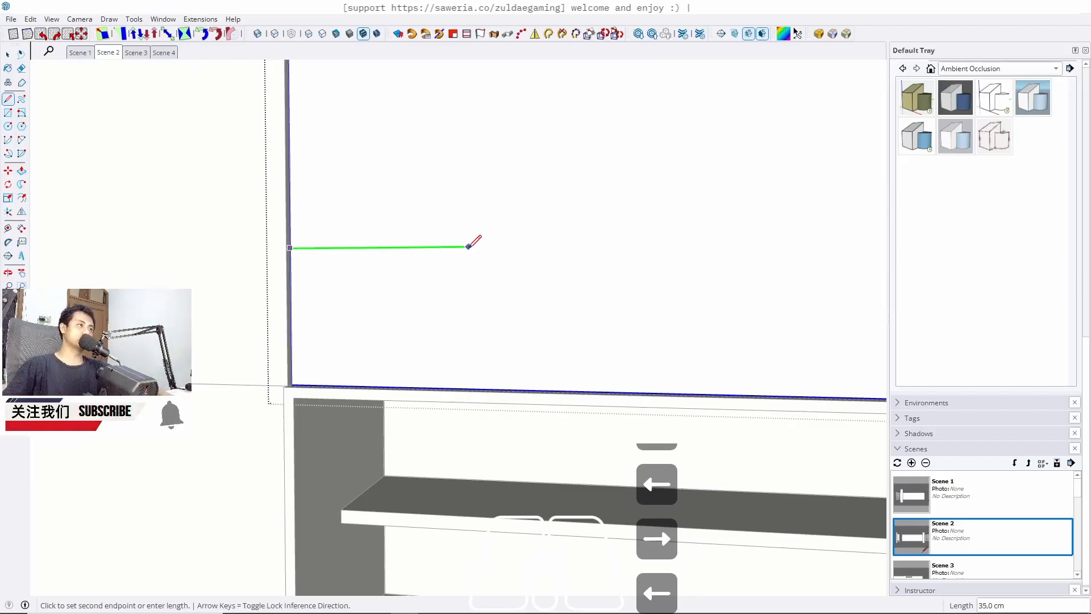
scroll(397, 253, down, 8)
shift+middle_drag(622, 247, 358, 248)
scroll(745, 239, up, 4)
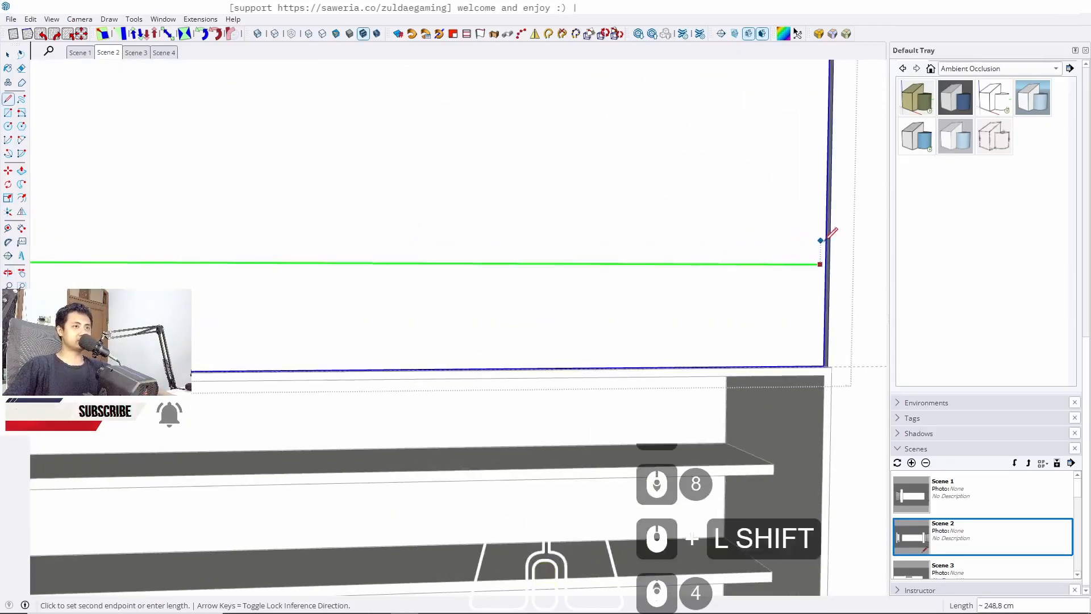
click(830, 233)
key(space)
Try softening the horizontal line, then undo it
right_click(795, 264)
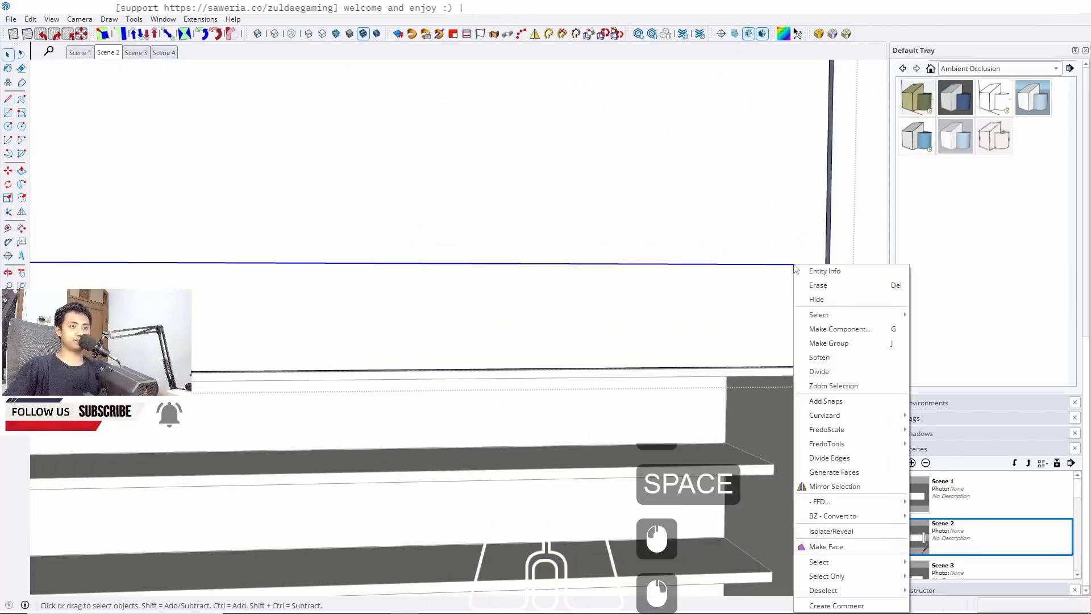
click(840, 361)
scroll(785, 319, down, 5)
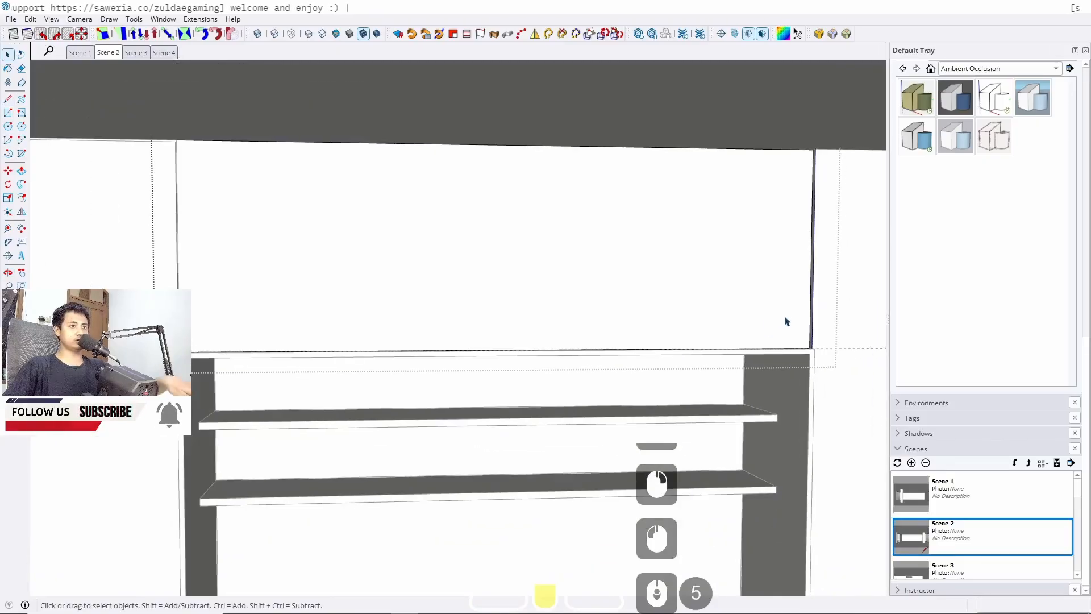
key(ctrl+z)
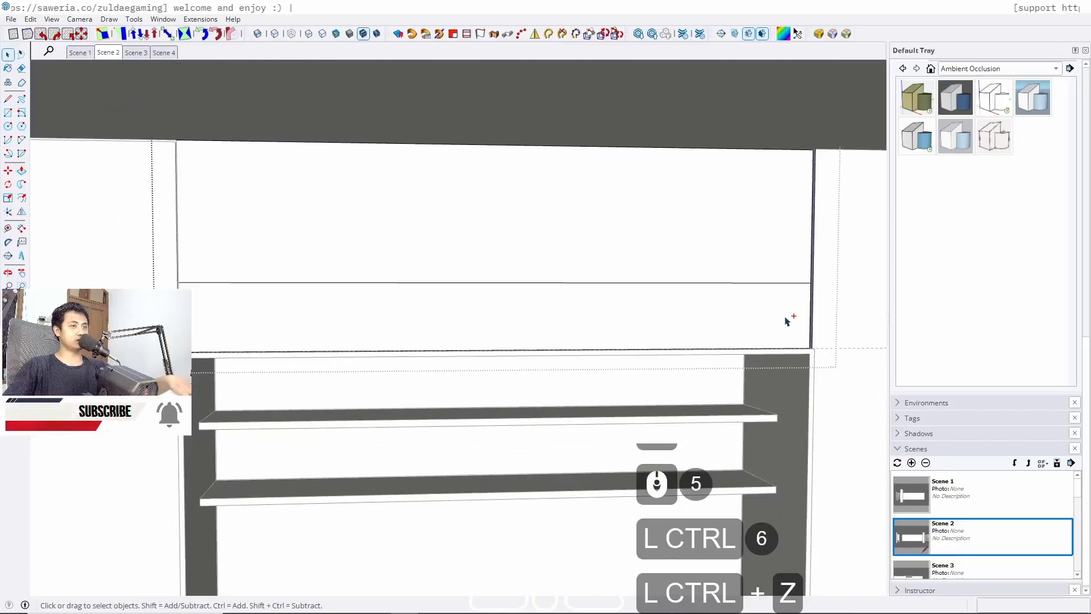
Divide the horizontal line into 2 segments
click(764, 286)
click(761, 287)
right_click(759, 288)
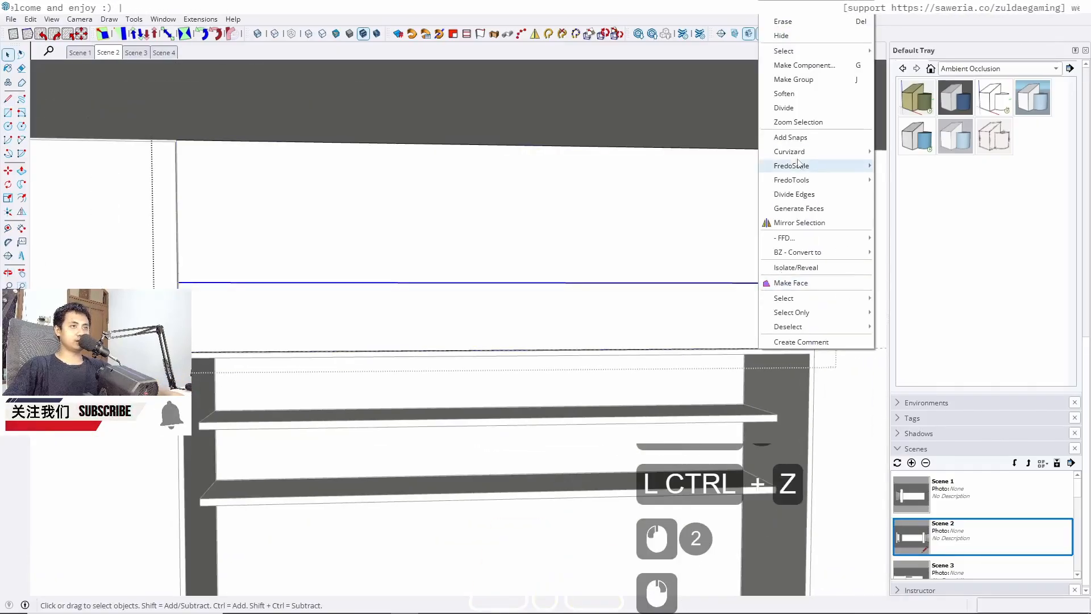
click(785, 108)
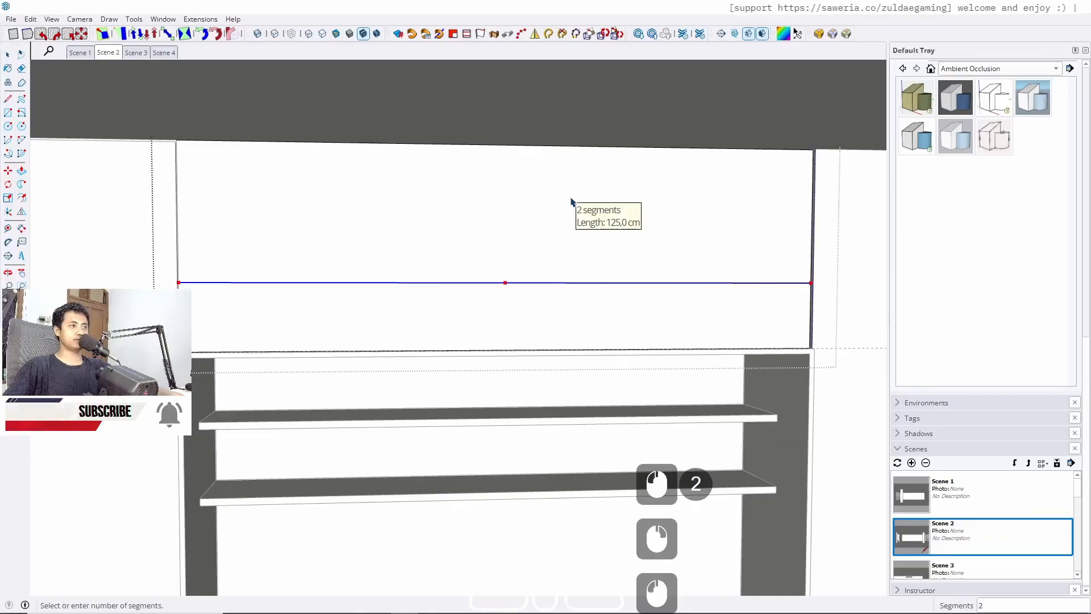
click(667, 199)
Delete the segment of the line just left of its midpoint
key(space)
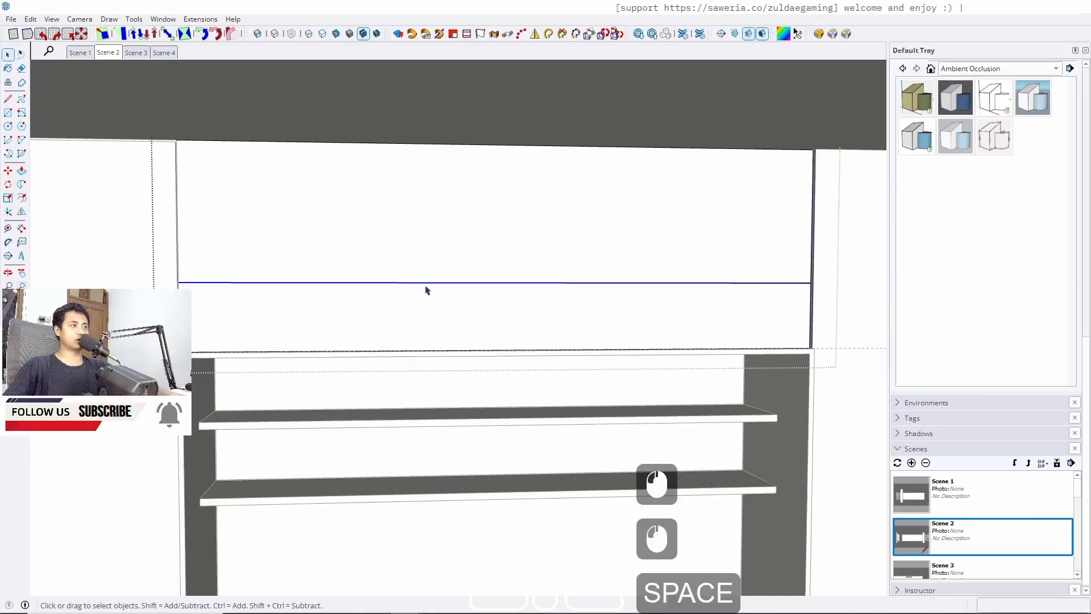
click(417, 286)
key(Delete)
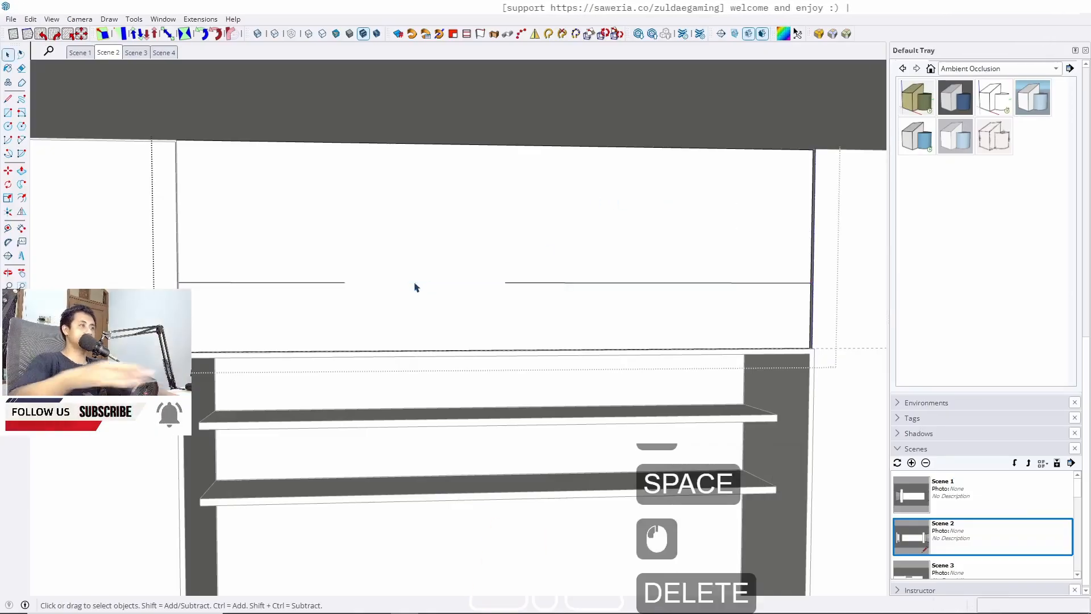
Open Entity Info for the remaining left line segment
click(324, 283)
right_click(325, 287)
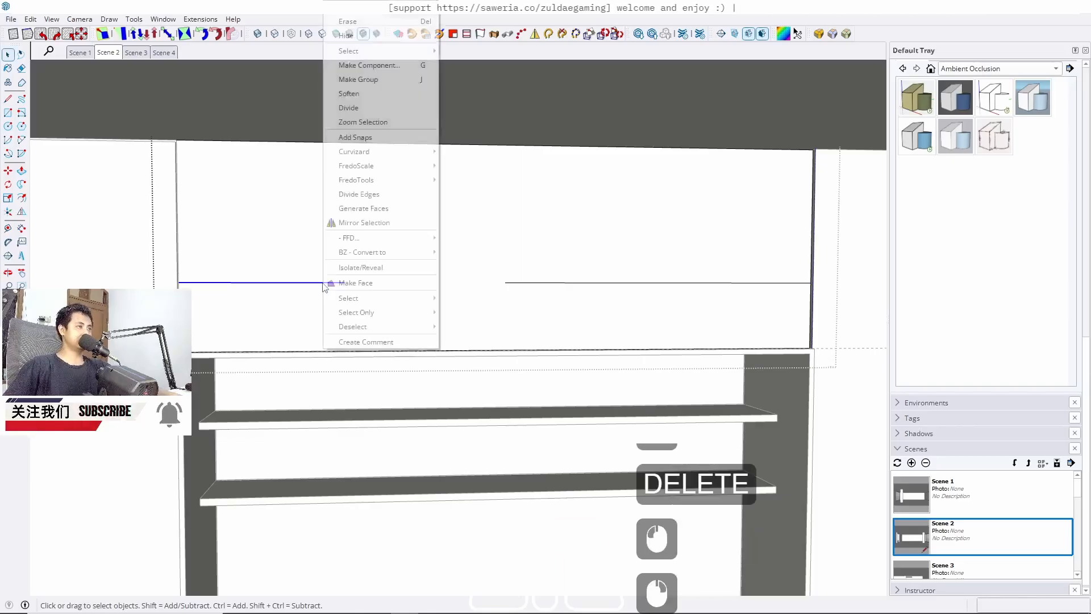
click(368, 17)
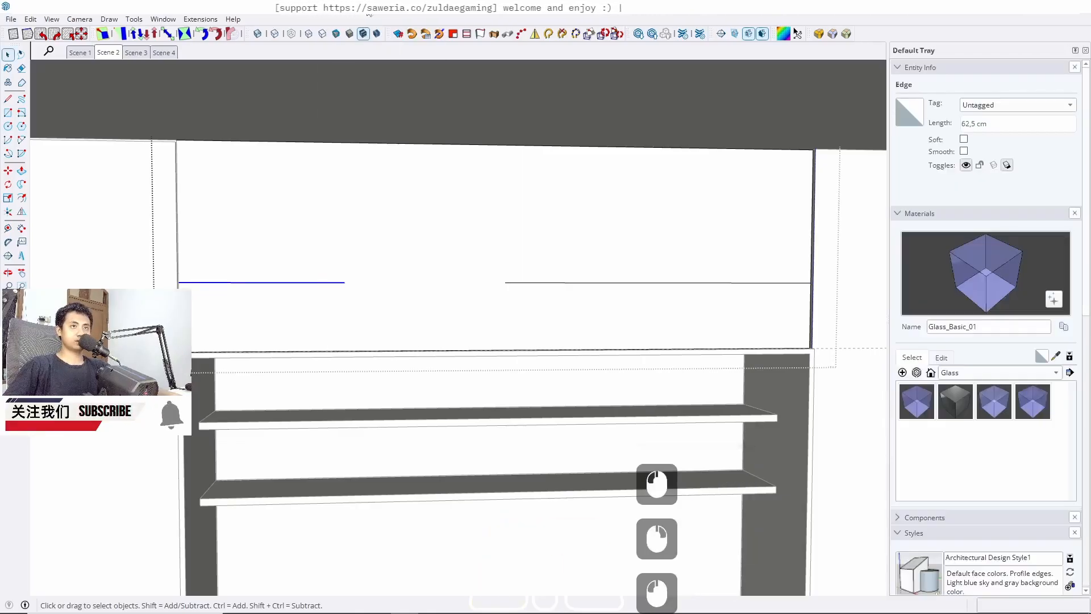
Delete the right segment of the horizontal line on the upper panel
triple_click(566, 284)
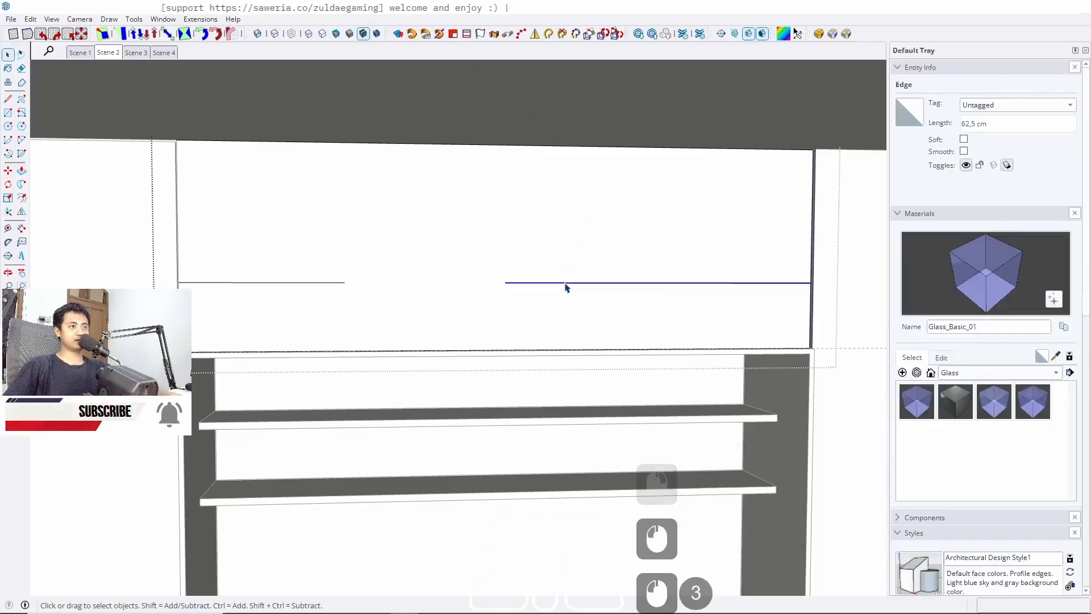
key(Delete)
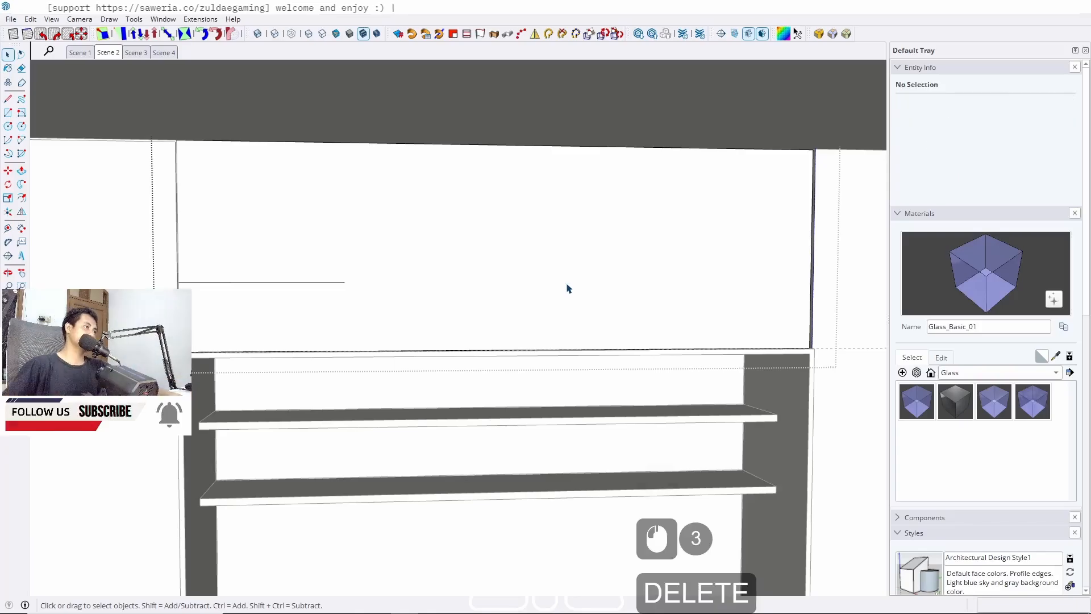
middle_drag(567, 287, 528, 290)
key(r)
click(339, 283)
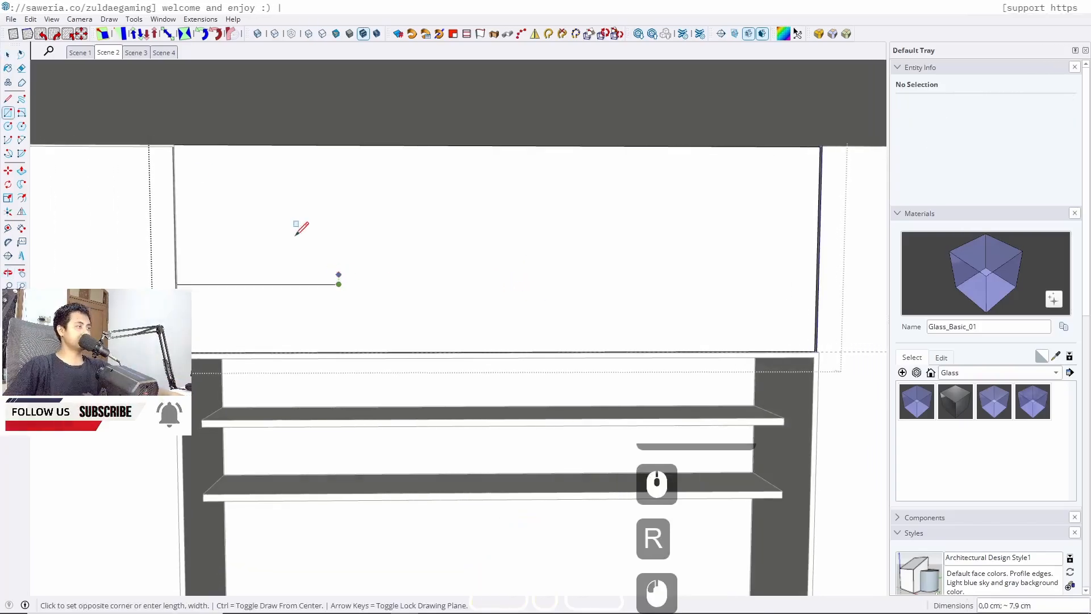
scroll(202, 138, up, 14)
key(space)
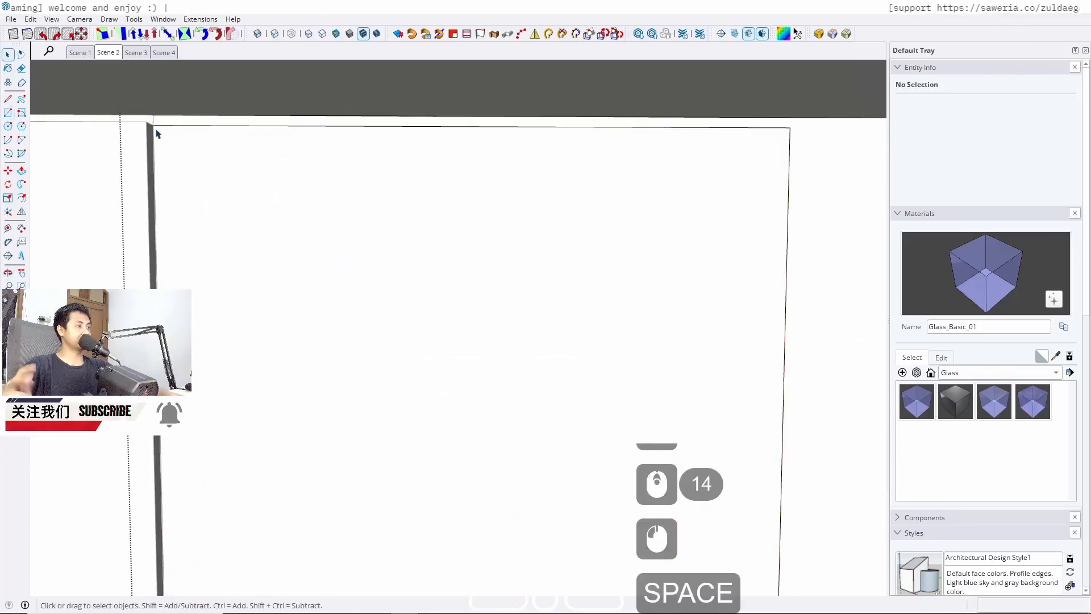
Push/pull the upper panel face out 2 cm
key(p)
click(392, 193)
scroll(392, 193, down, 6)
middle_drag(438, 135, 529, 124)
click(228, 160)
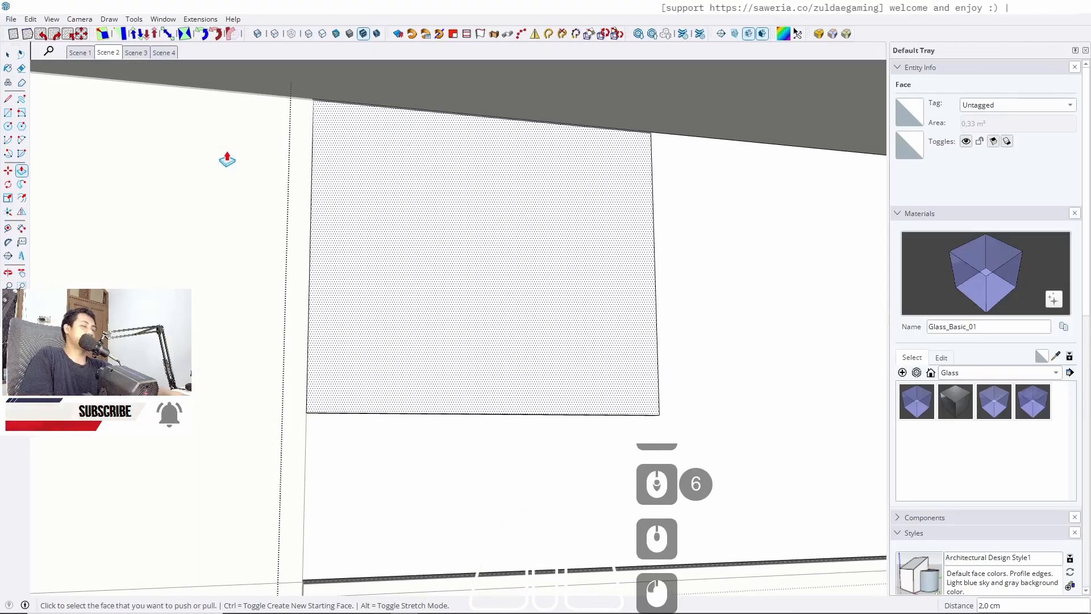
Push/pull the panel's bottom face downward to lengthen the panel
middle_drag(588, 373, 219, 252)
scroll(458, 340, up, 4)
click(493, 319)
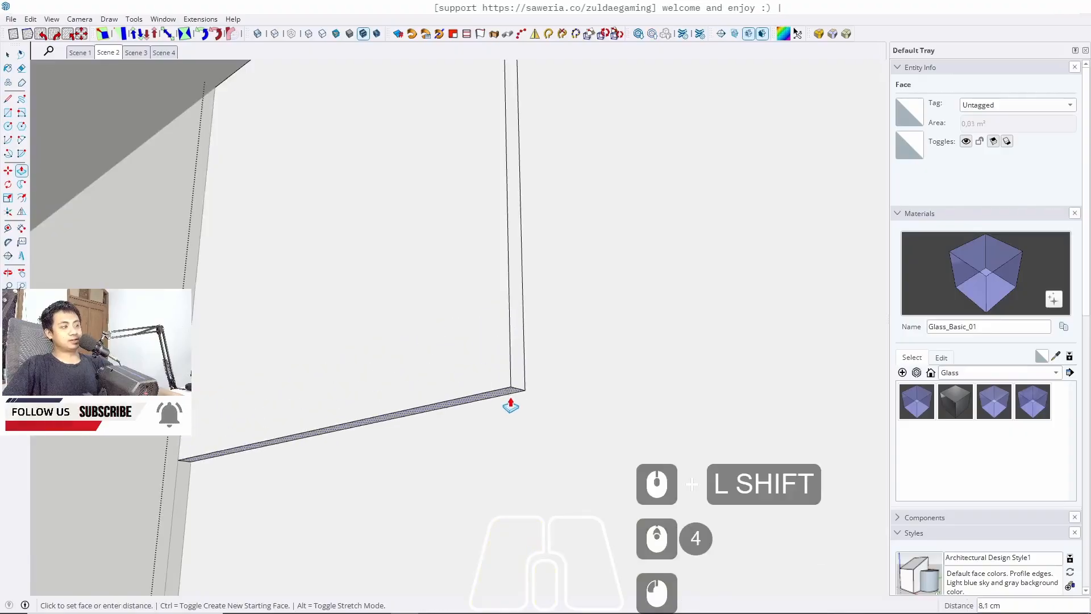
middle_drag(509, 404, 449, 307)
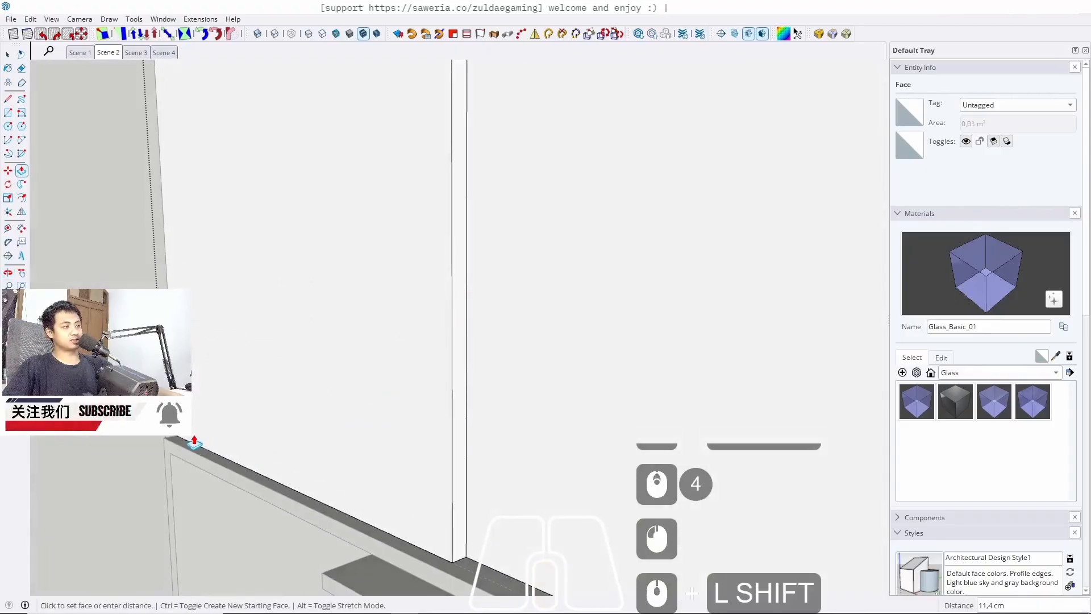
click(177, 423)
Select the whole panel and make it a group
key(space)
triple_click(326, 392)
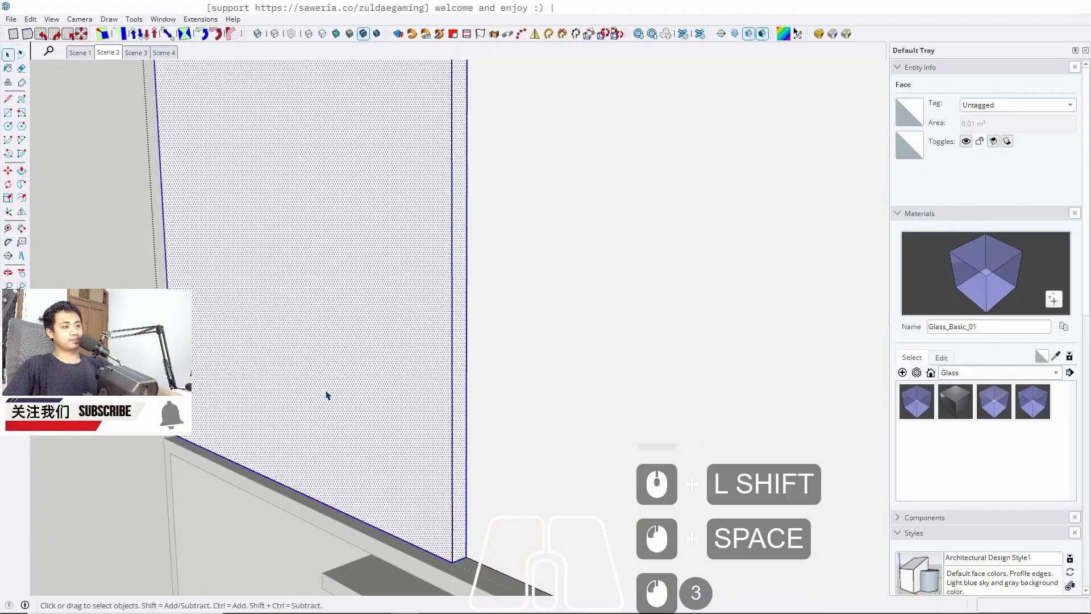
right_click(327, 393)
mouse_move(400, 126)
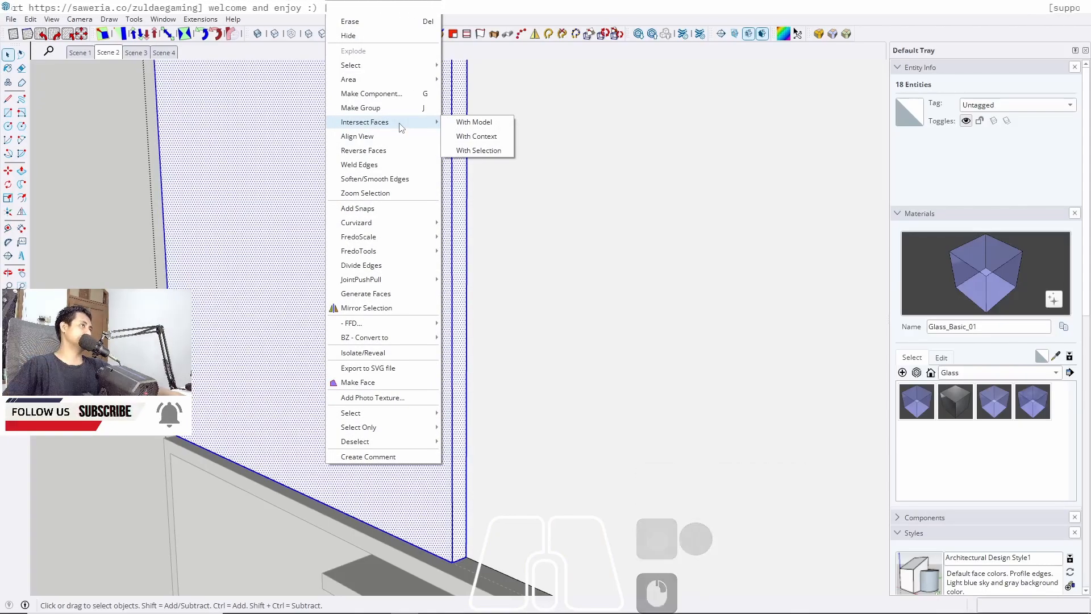
click(361, 108)
scroll(310, 182, down, 1)
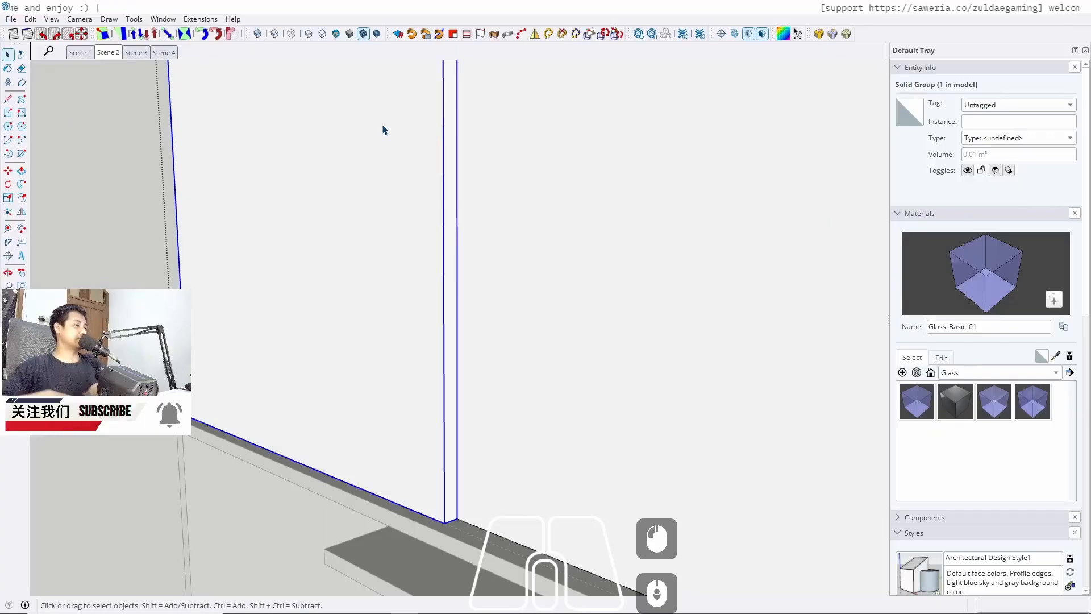
Copy the panel group sideways and array it to x3 copies
key(m)
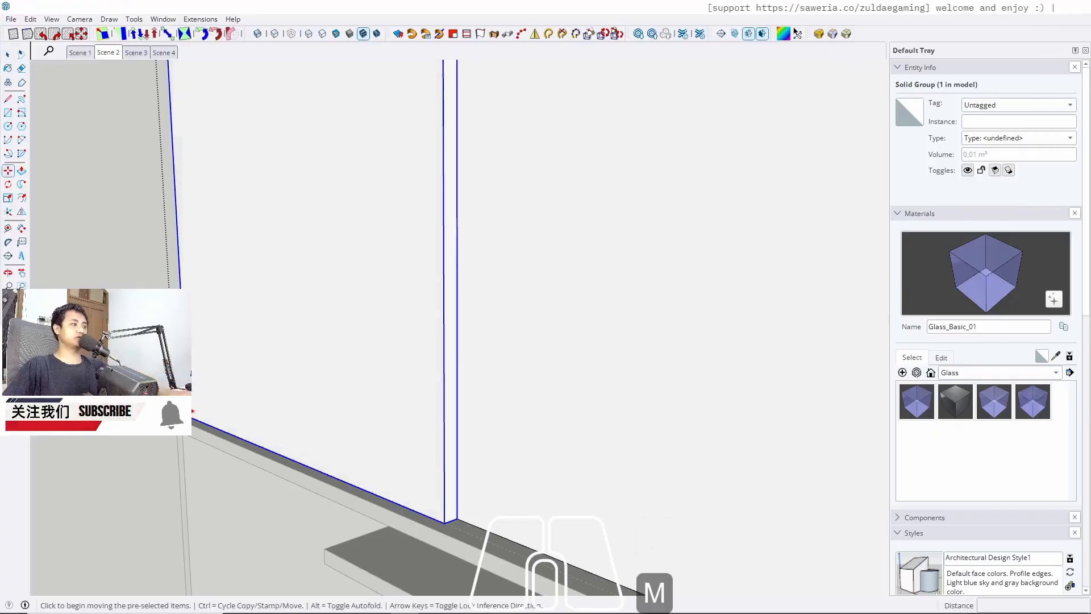
click(187, 412)
key(ctrl)
click(445, 520)
key(space)
scroll(438, 230, down, 4)
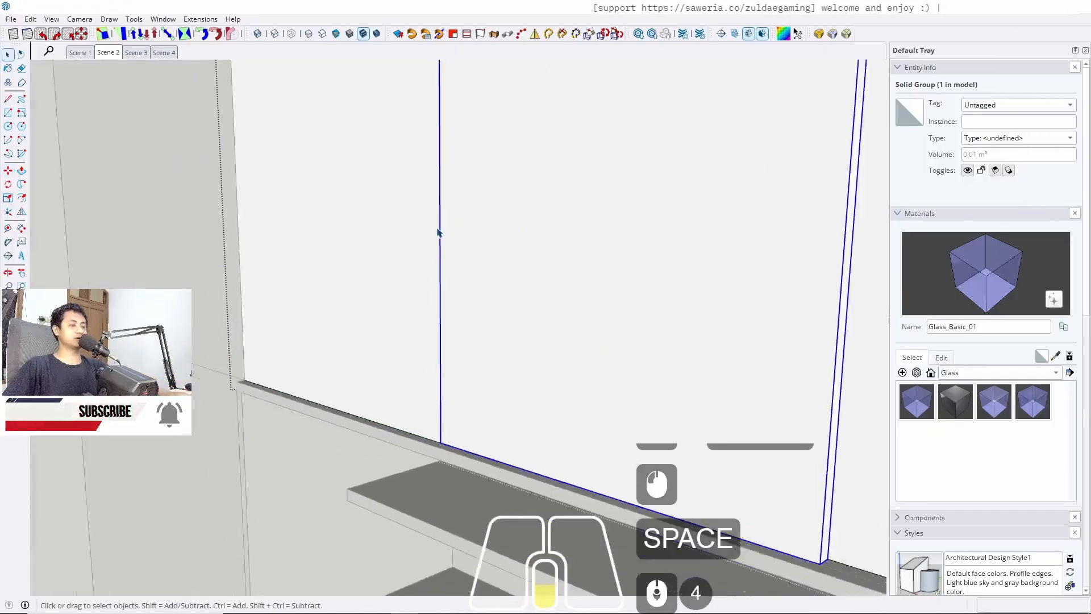
scroll(446, 241, down, 8)
scroll(456, 251, up, 1)
text(x)
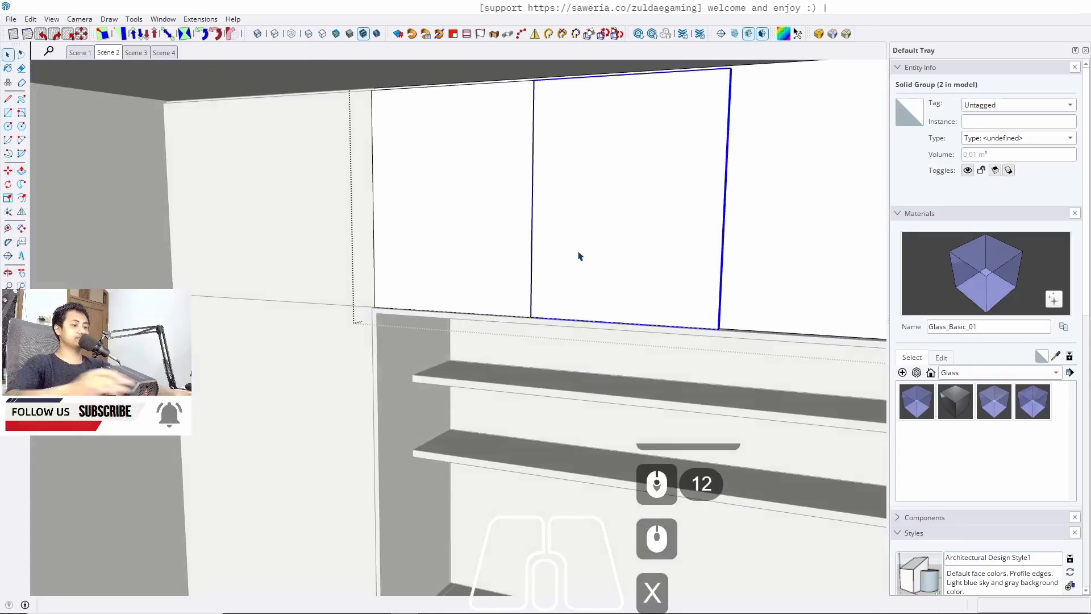
text(3)
key(Return)
key(space)
scroll(576, 254, down, 2)
key(Escape)
scroll(453, 184, down, 2)
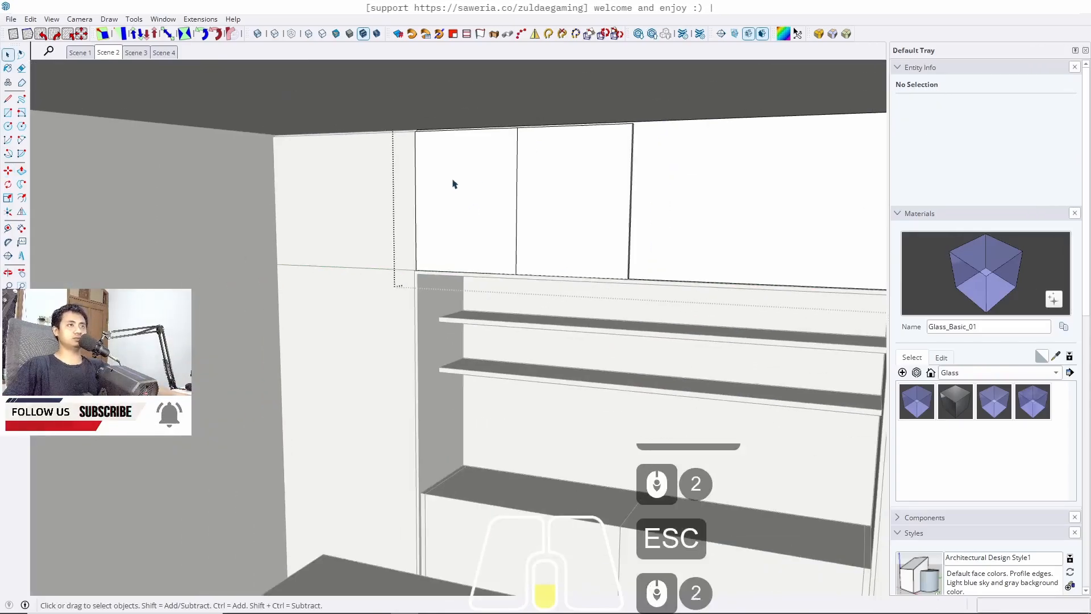
Copy one upper panel 62.5 cm to the right and array it to x2 copies
click(575, 222)
middle_drag(574, 222, 493, 241)
scroll(493, 241, down, 1)
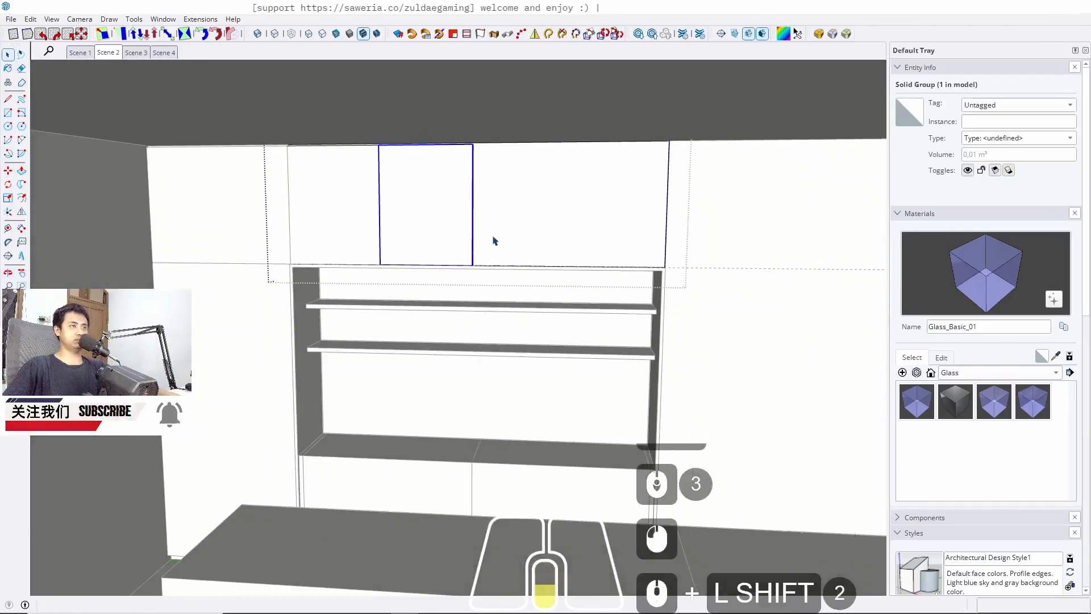
scroll(414, 236, up, 11)
key(m)
scroll(390, 338, up, 5)
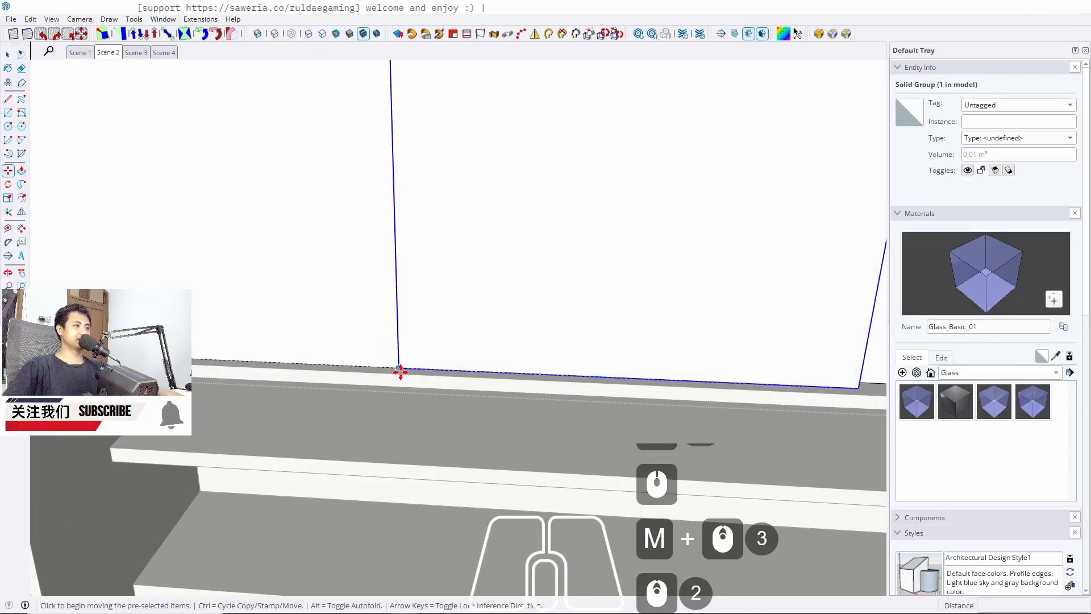
ctrl+click(400, 372)
scroll(307, 341, down, 7)
click(717, 374)
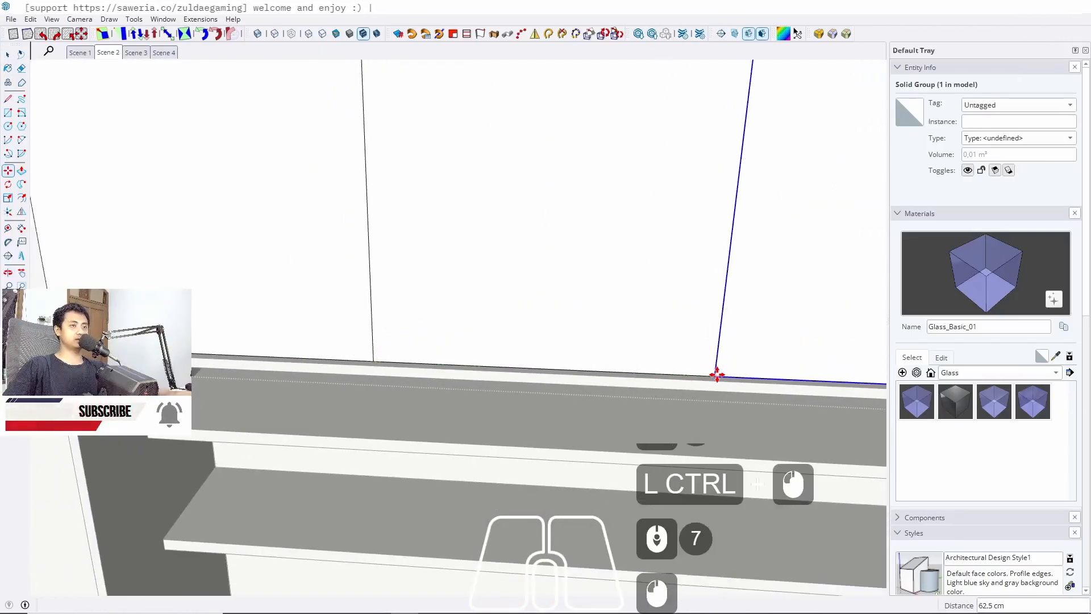
text(x2)
key(Return)
key(space)
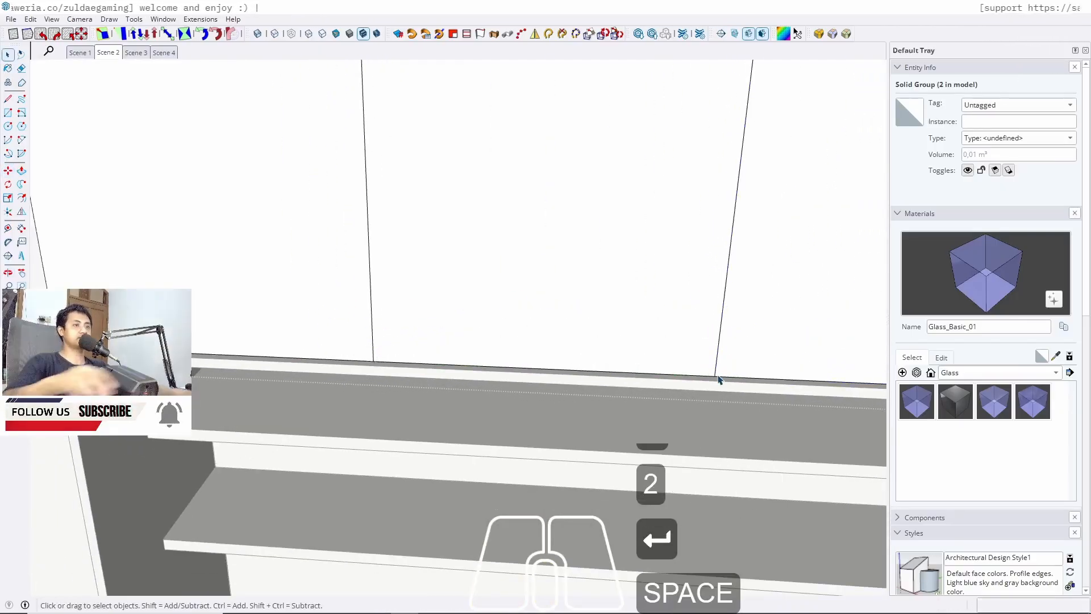
key(Escape)
Return to the Scene 2 view and inspect the upper cabinet panels from several angles
scroll(275, 153, down, 12)
click(110, 54)
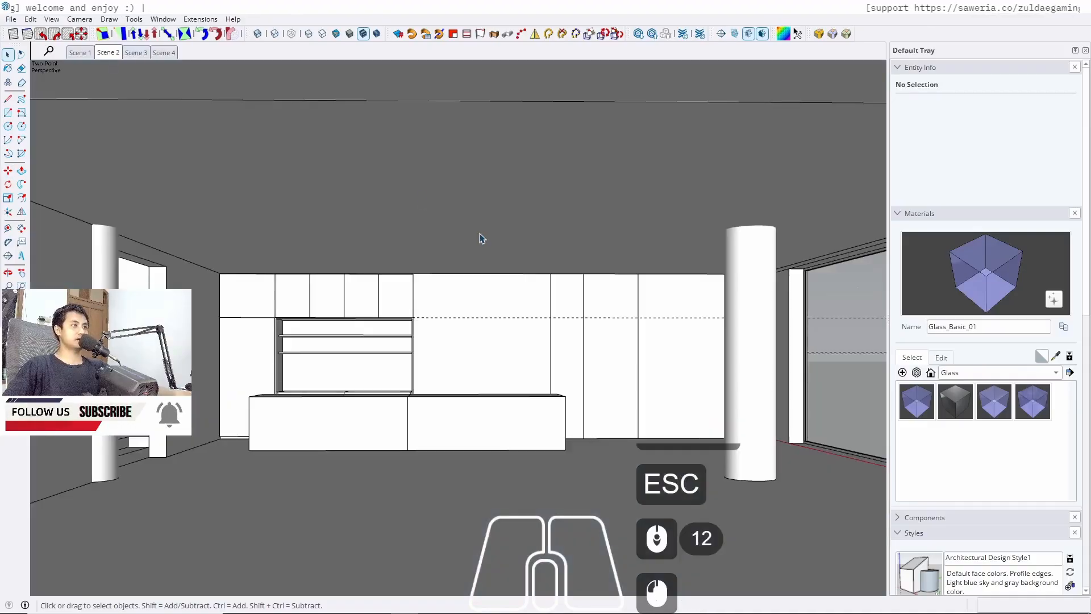
key(Escape)
scroll(333, 323, up, 6)
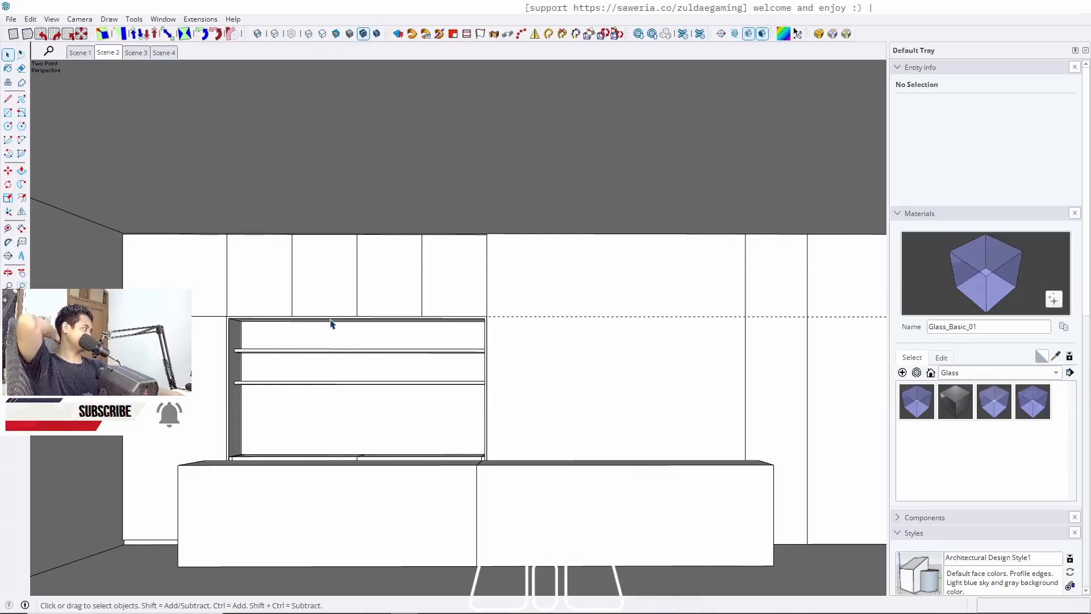
scroll(374, 295, up, 3)
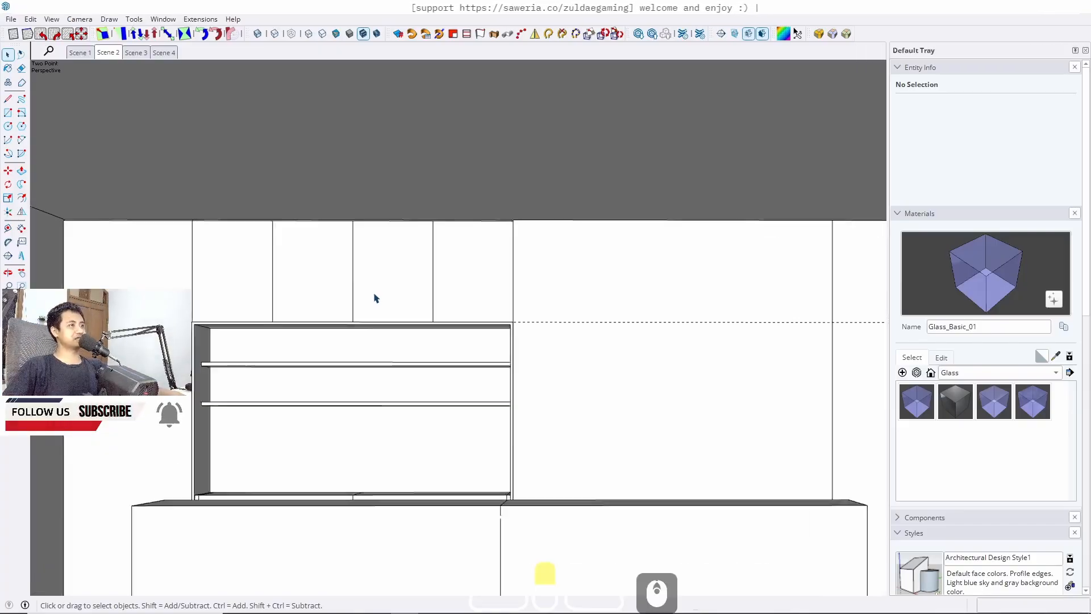
mouse_move(330, 250)
middle_down()
mouse_move(351, 278)
mouse_move(339, 265)
middle_up()
scroll(310, 204, down, 4)
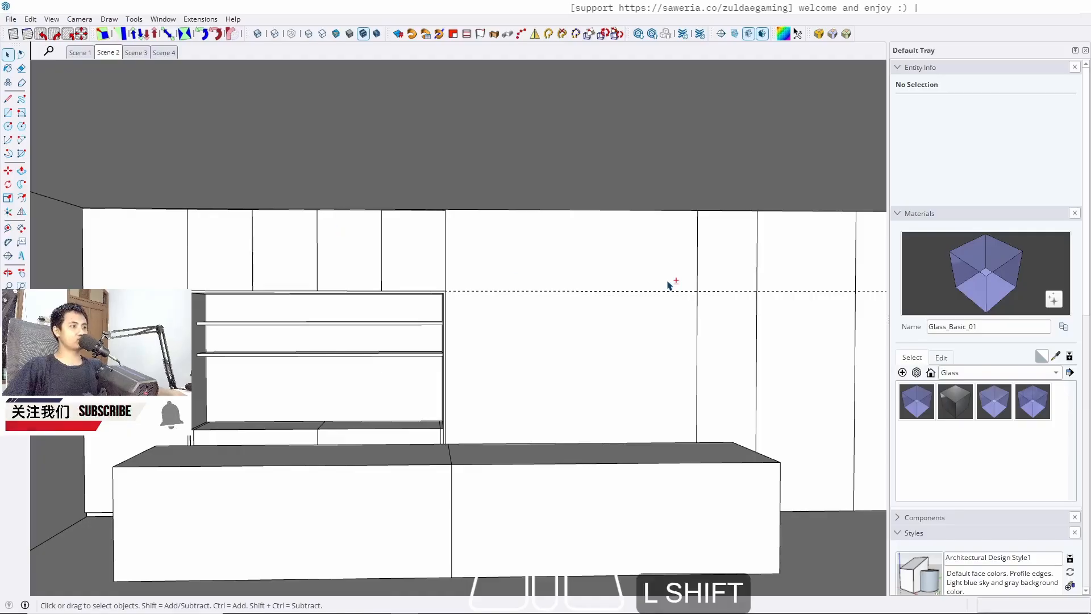
shift+middle_drag(670, 280, 409, 280)
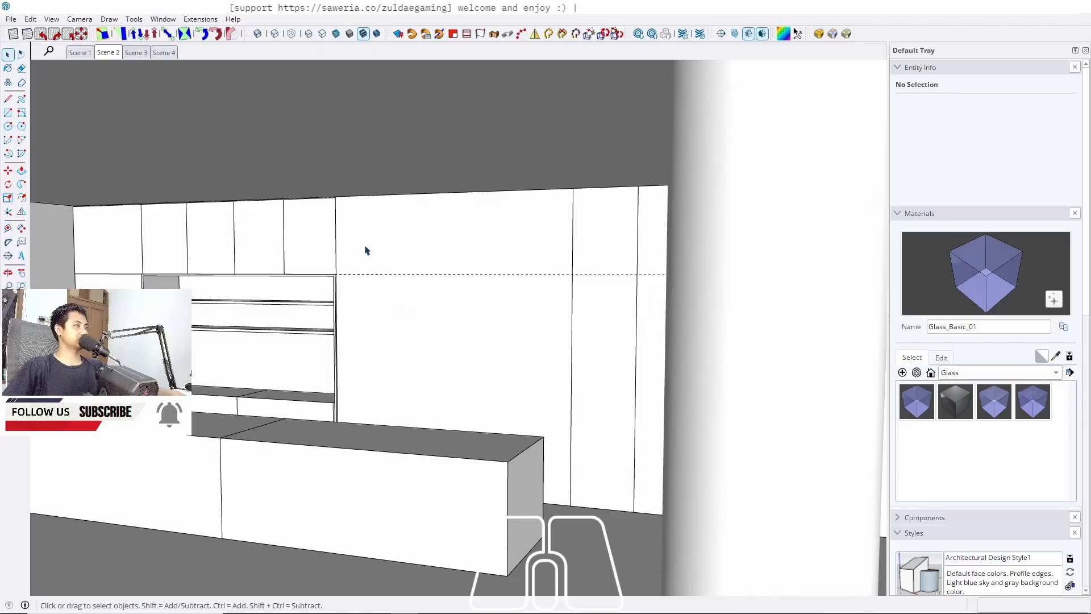
Measure the width of the upper cabinet run with a temporary line, then delete it
key(l)
click(335, 197)
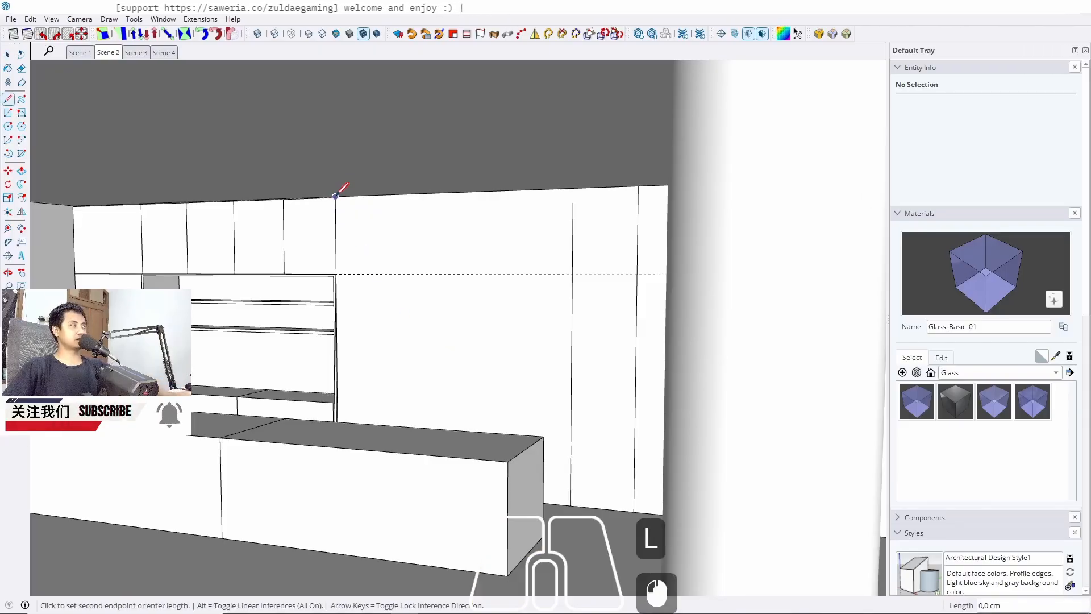
key(space)
key(l)
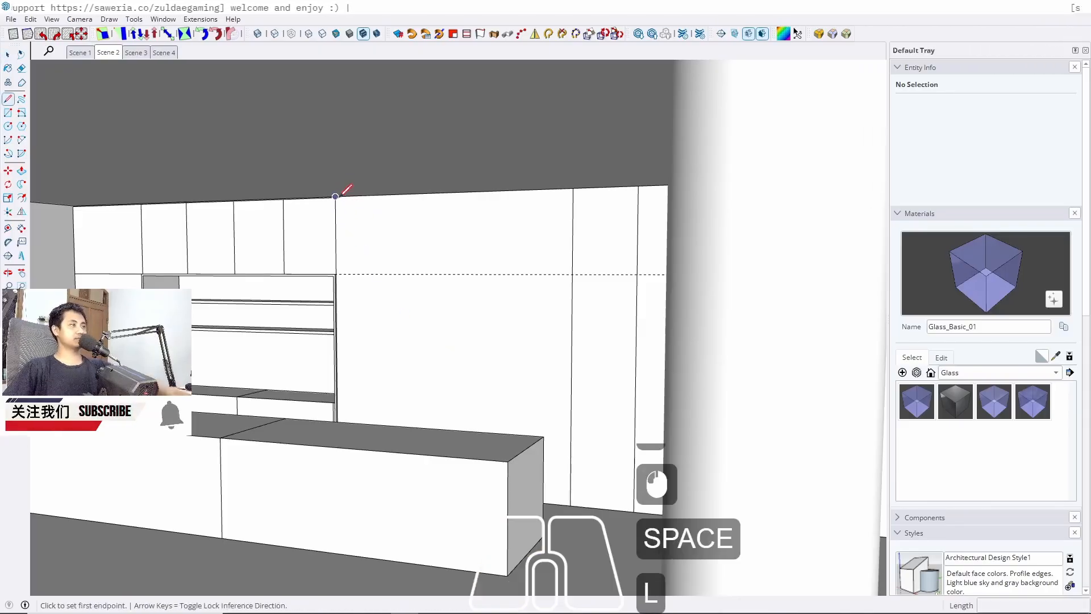
click(336, 197)
key(space)
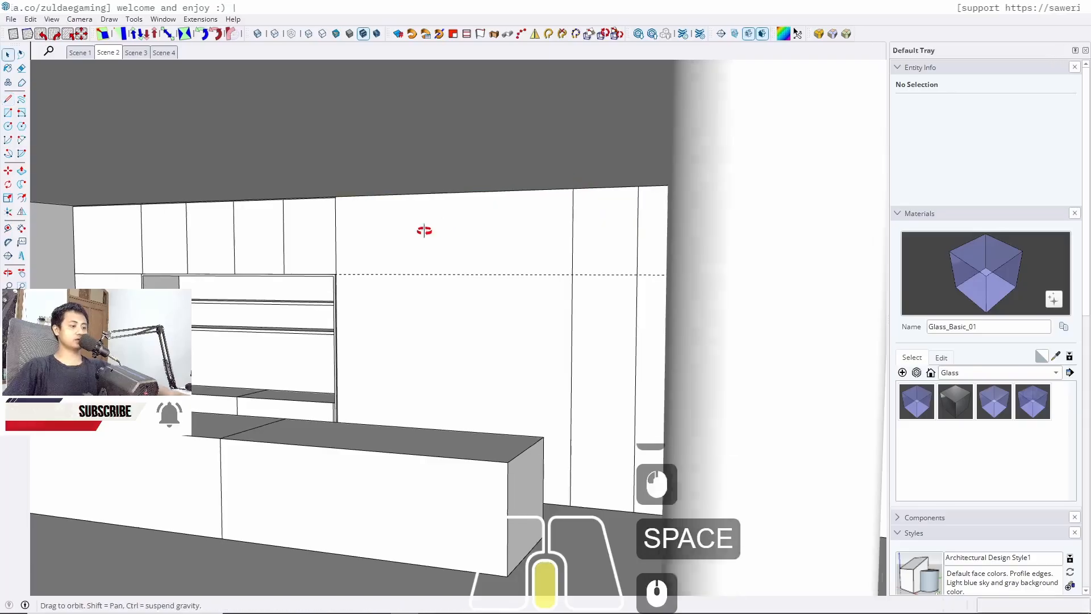
middle_drag(424, 231, 500, 222)
key(l)
scroll(108, 219, up, 5)
click(122, 187)
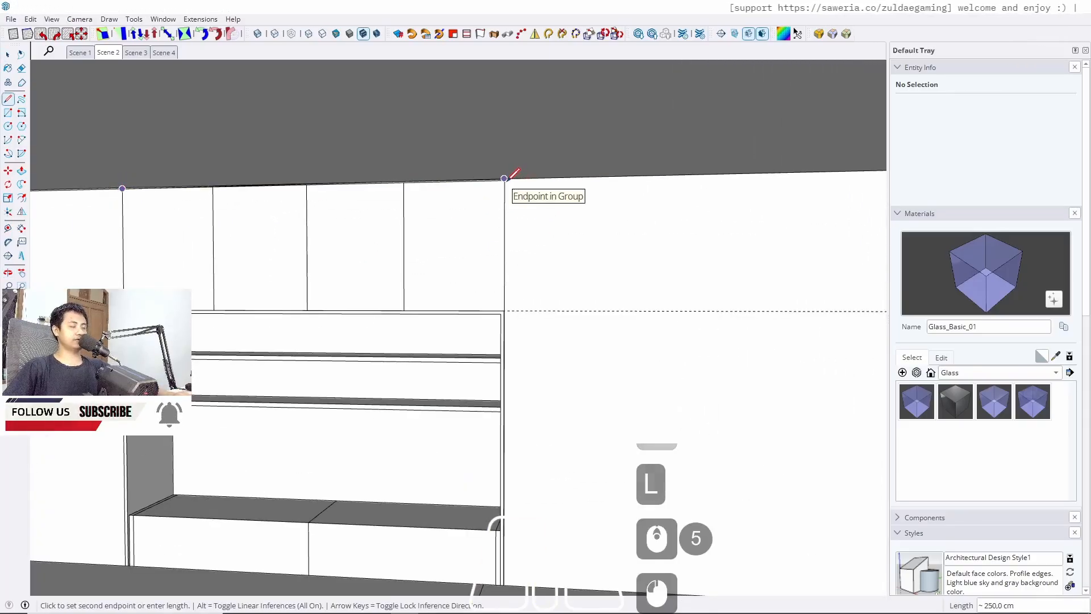
key(space)
scroll(462, 307, down, 6)
click(487, 302)
key(Delete)
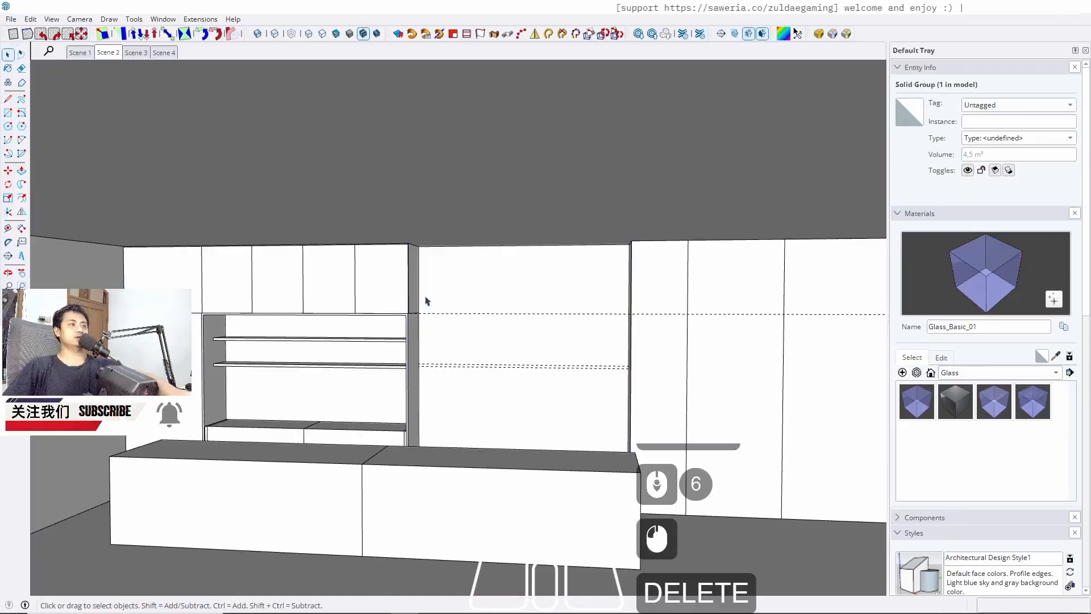
Copy the group of upper panels 250 cm to the right above the next section
click(348, 295)
key(m)
scroll(199, 286, up, 5)
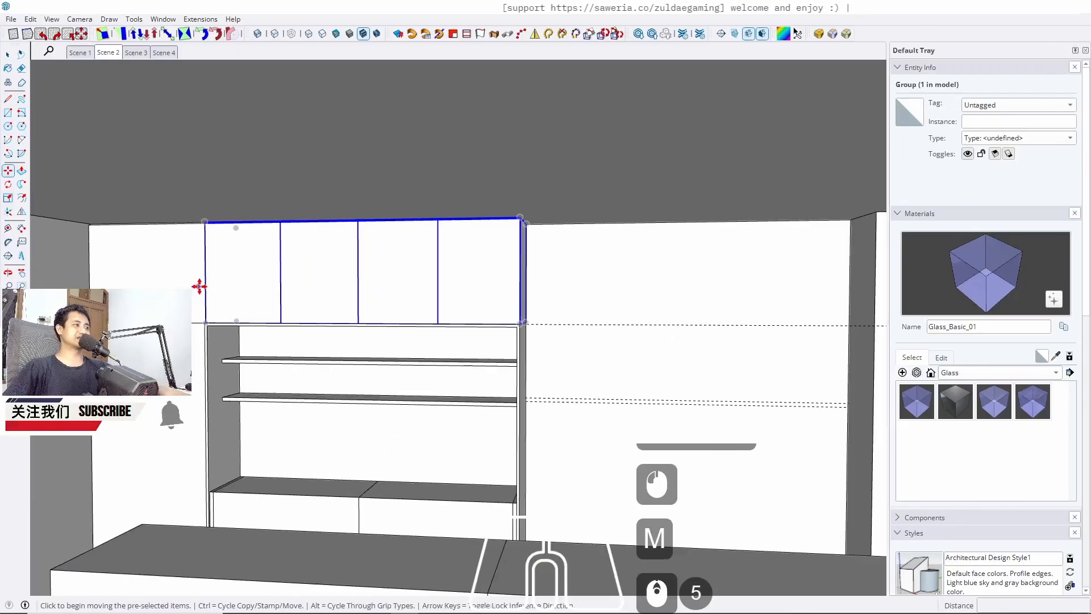
ctrl+click(206, 287)
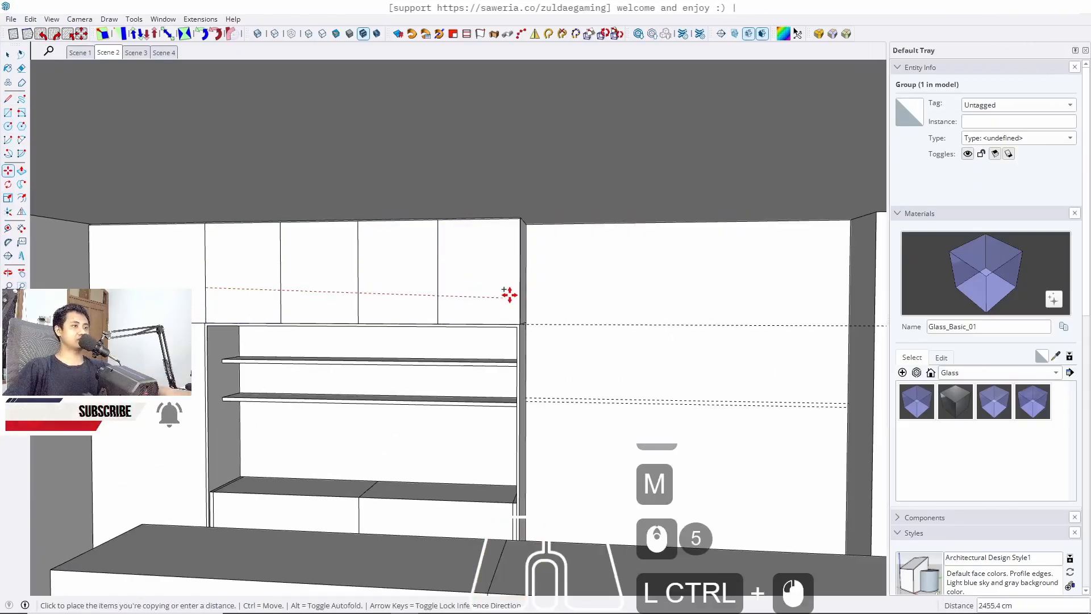
scroll(520, 298, up, 3)
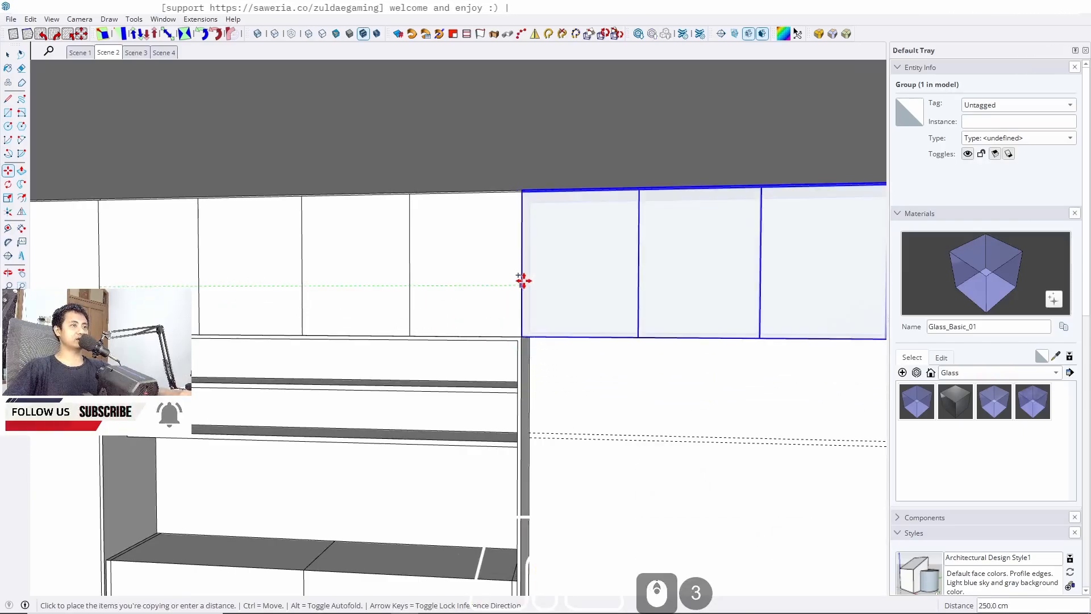
click(522, 283)
key(space)
Select the tall panel beside the low cabinet and switch back to the Scene 2 view
scroll(443, 229, down, 7)
click(748, 431)
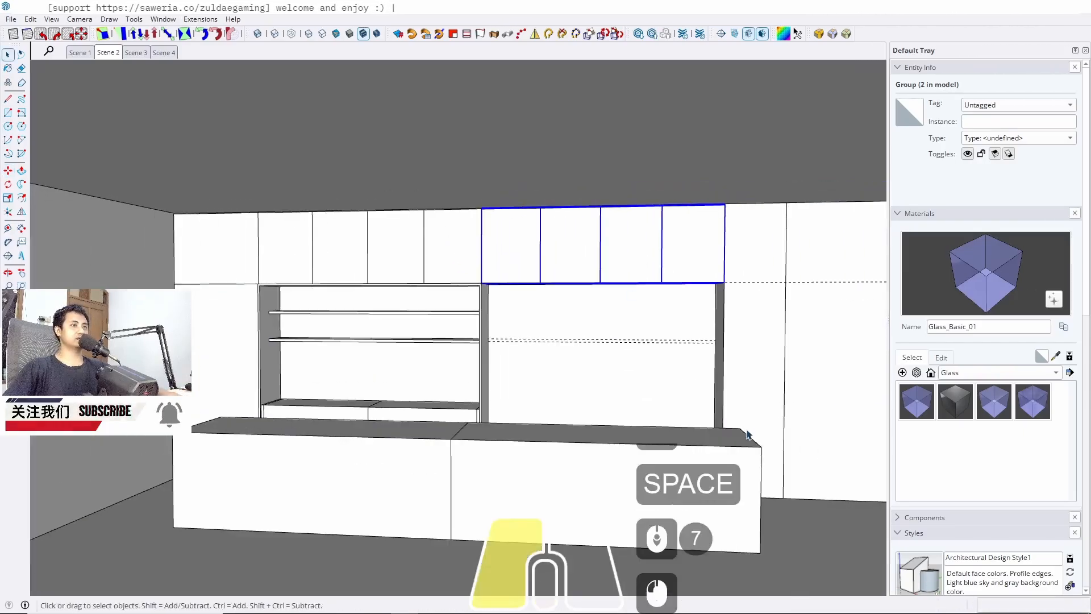
middle_drag(579, 394, 453, 404)
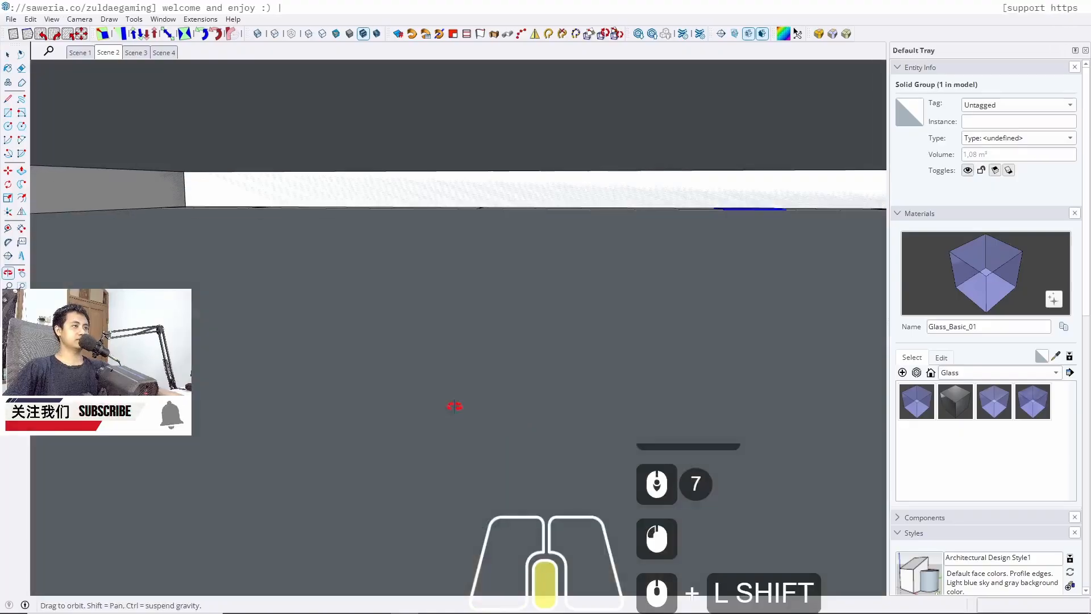
click(107, 52)
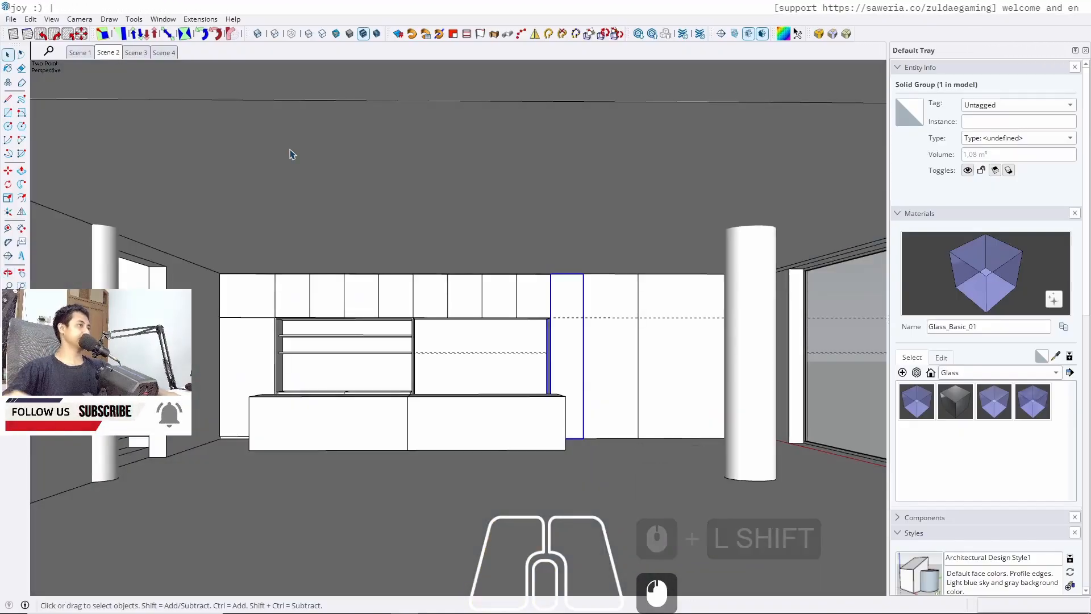
scroll(434, 364, up, 10)
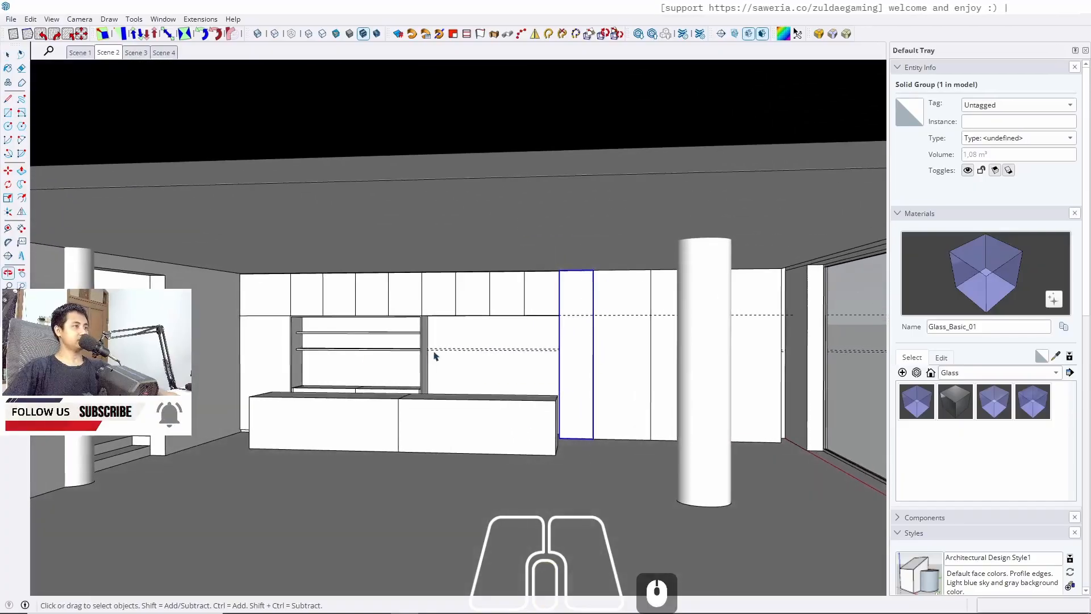
Draw a rectangle about 220 by 250 cm across the front of the tall section beside the low cabinet
scroll(433, 319, up, 4)
key(r)
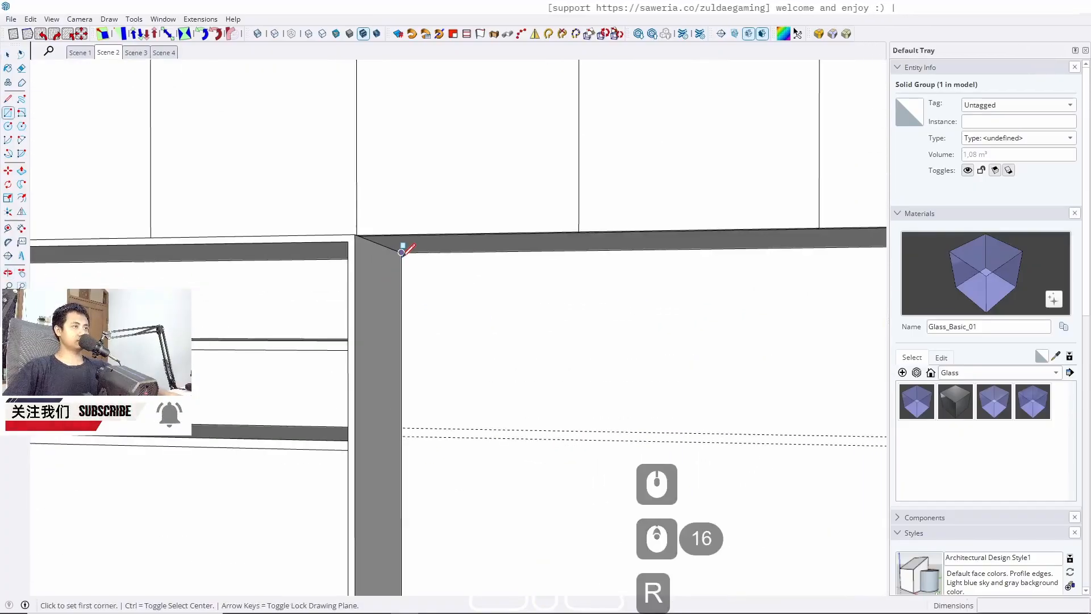
click(402, 250)
middle_drag(675, 390, 459, 249)
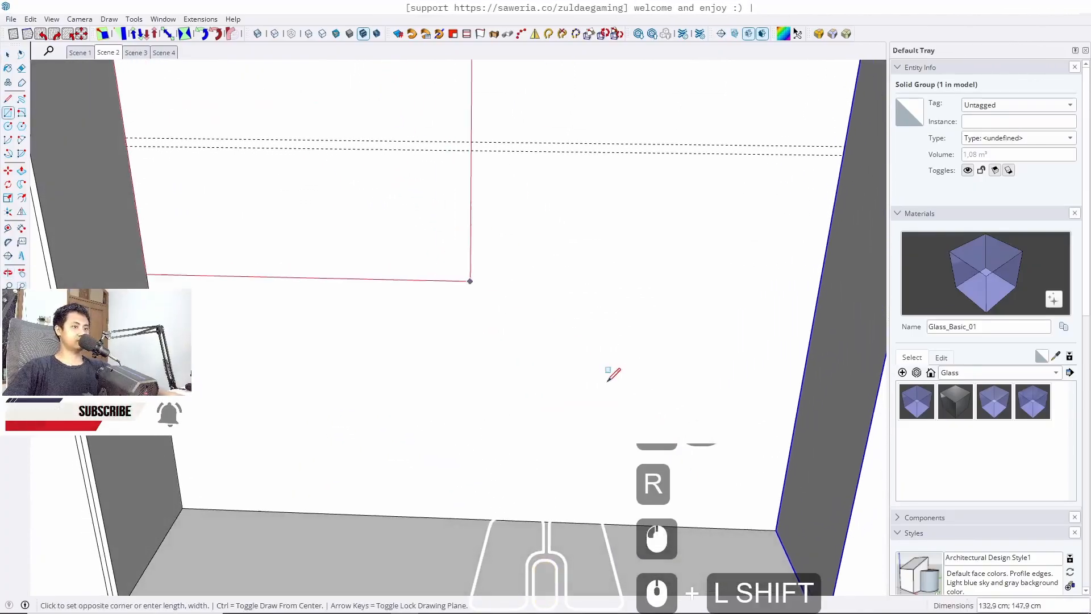
click(776, 529)
key(space)
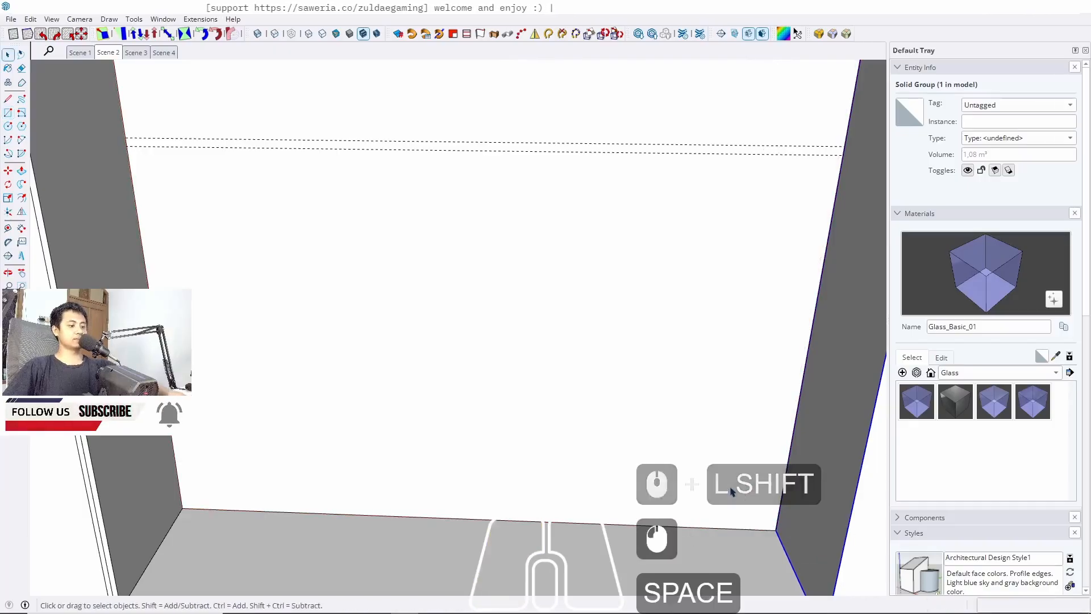
Push/pull the rectangle out 60 cm to form a cabinet box
key(p)
click(691, 462)
scroll(692, 462, down, 7)
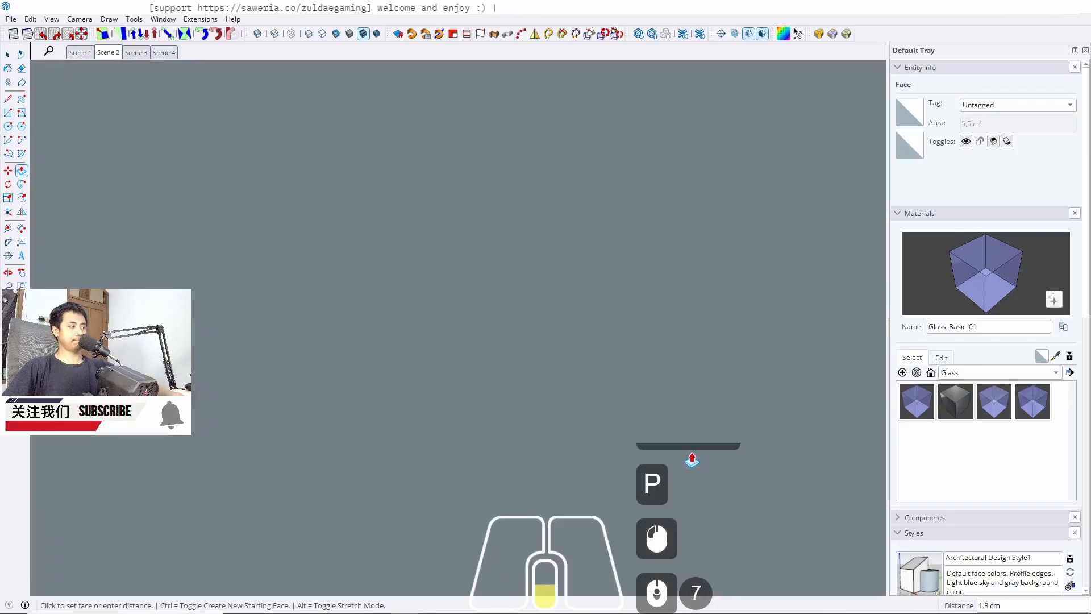
click(106, 53)
text(60)
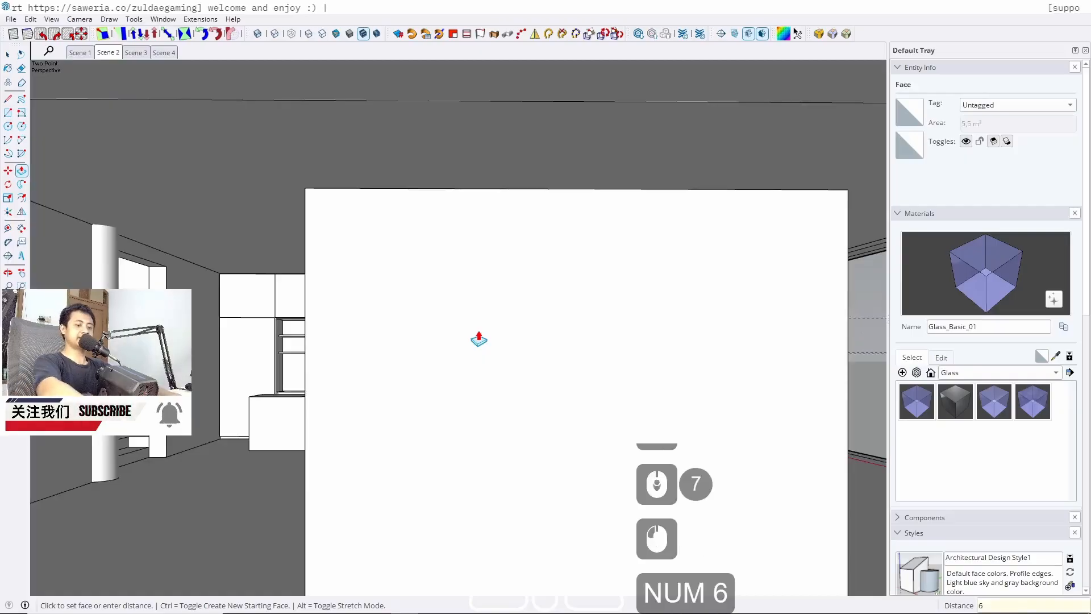
key(Return)
key(space)
Select the box's bottom front edge and copy it 5 cm upward to mark a plinth strip
scroll(480, 336, up, 20)
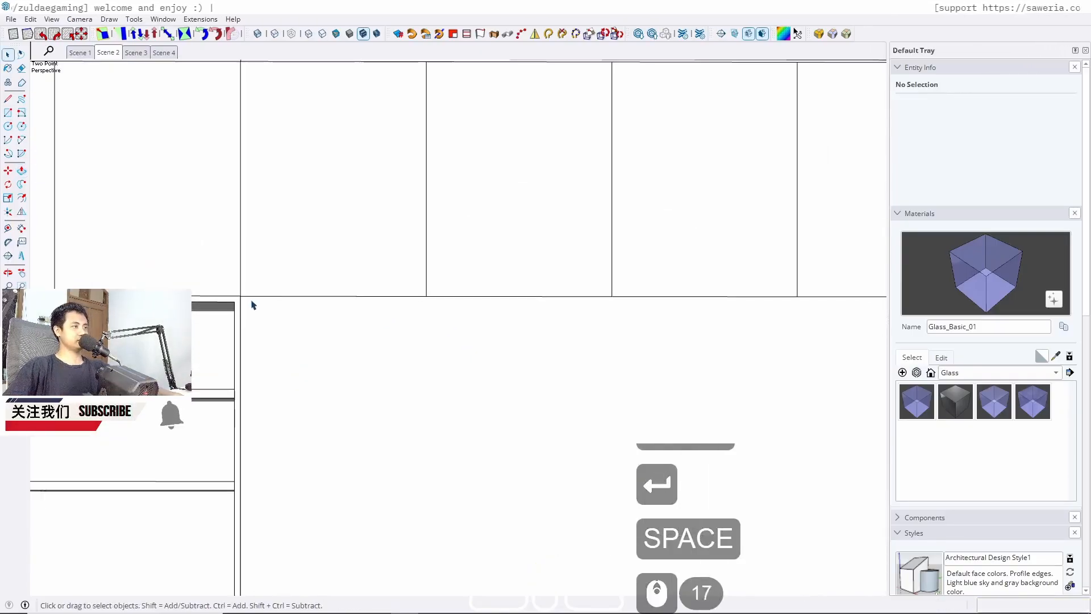
scroll(363, 231, down, 12)
mouse_move(373, 242)
middle_down()
mouse_move(424, 311)
mouse_move(482, 241)
middle_up()
mouse_move(472, 309)
middle_down()
mouse_move(438, 327)
mouse_move(251, 351)
mouse_move(404, 339)
middle_up()
double_click(458, 374)
double_click(457, 374)
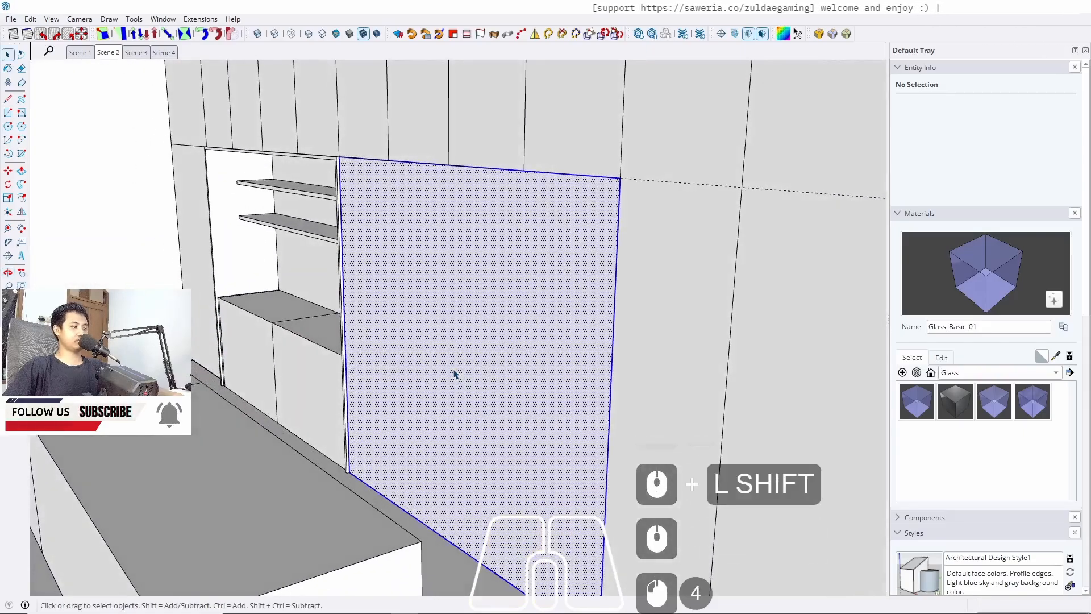
mouse_move(399, 382)
shift+middle_down()
mouse_move(530, 426)
mouse_move(458, 397)
mouse_move(302, 230)
shift+middle_up()
scroll(448, 427, up, 5)
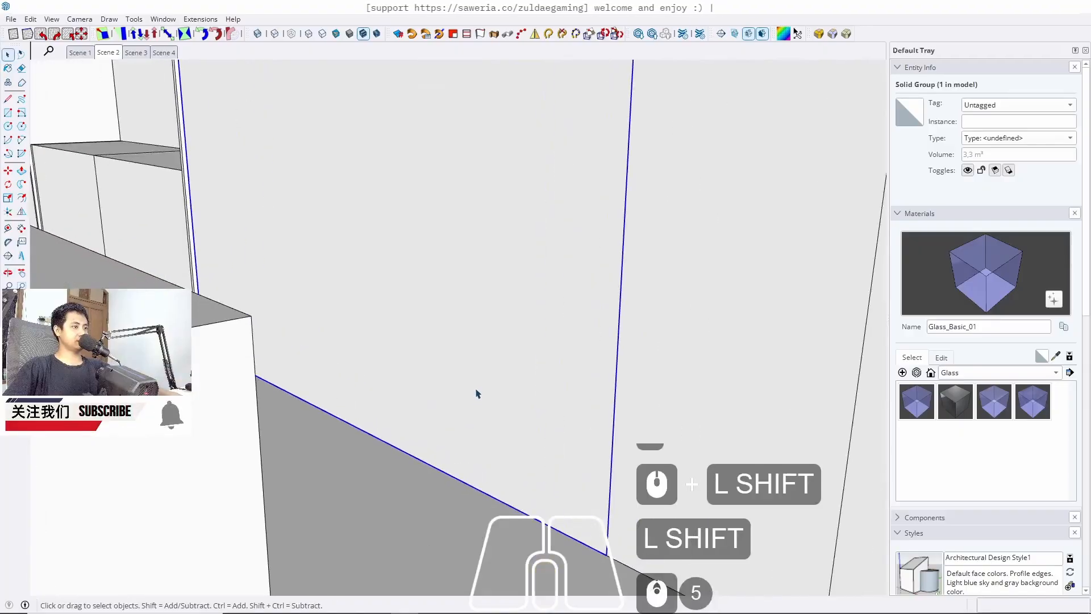
triple_click(477, 393)
shift+click(445, 478)
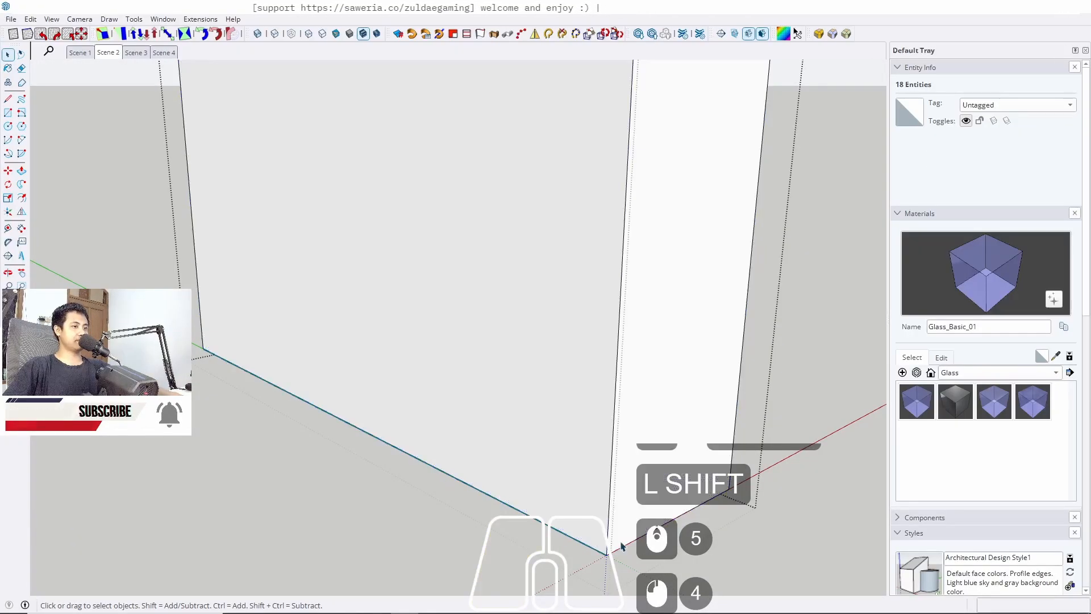
key(m)
ctrl+click(606, 553)
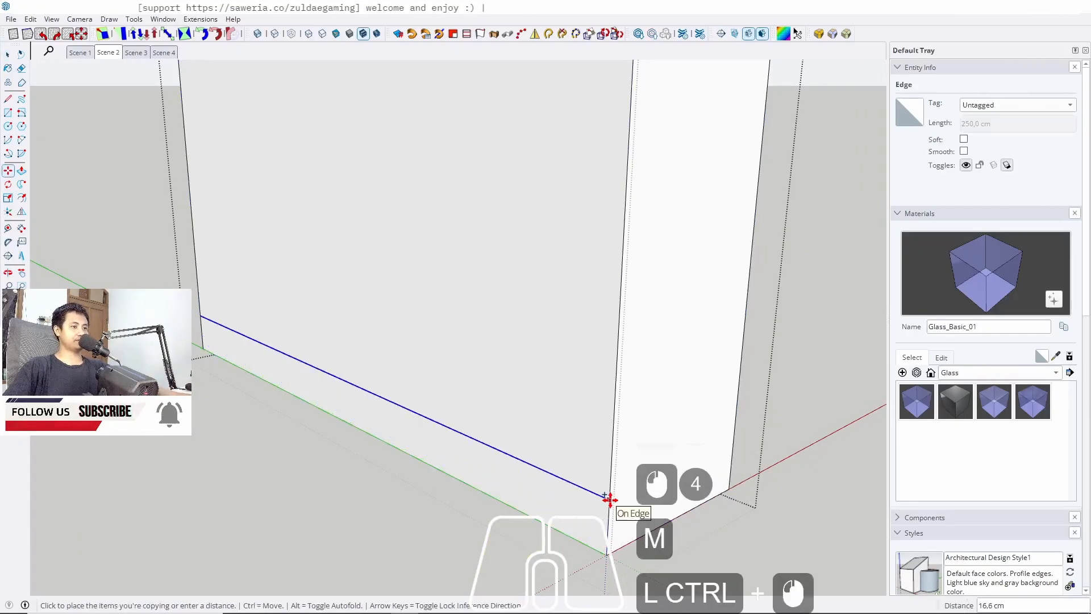
text(5)
key(Return)
key(space)
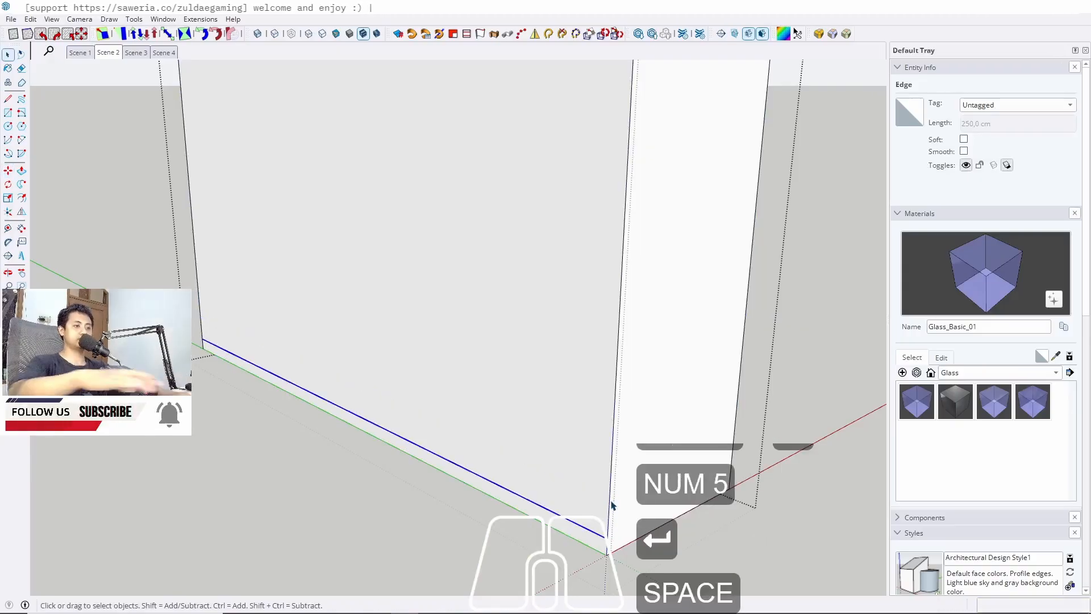
Push the bottom plinth strip 5 cm inward to recess it
key(p)
click(605, 547)
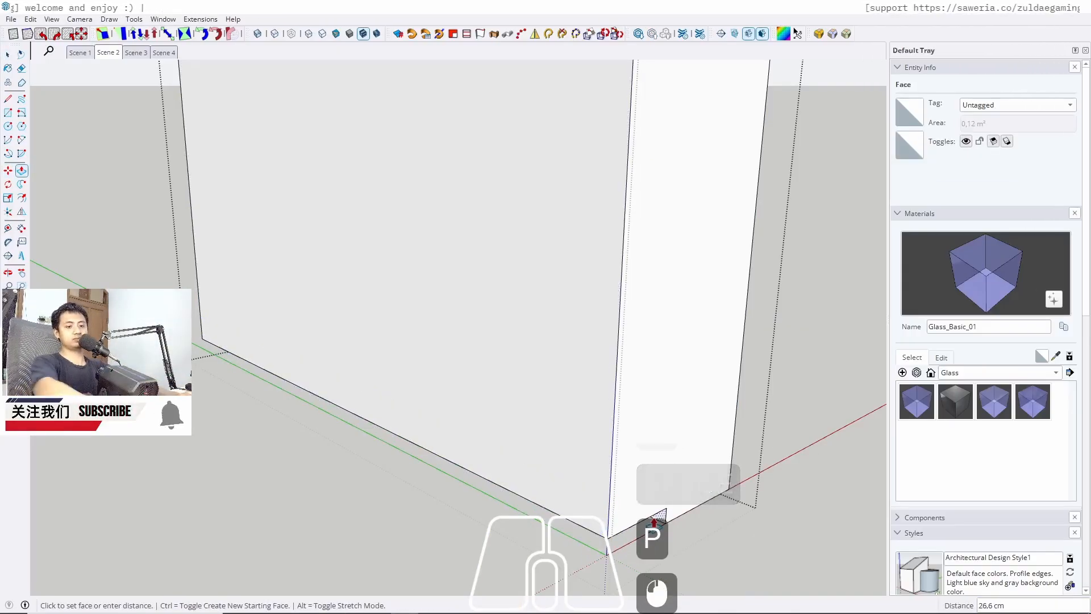
text(5)
key(Return)
key(space)
scroll(302, 421, down, 3)
scroll(411, 363, up, 3)
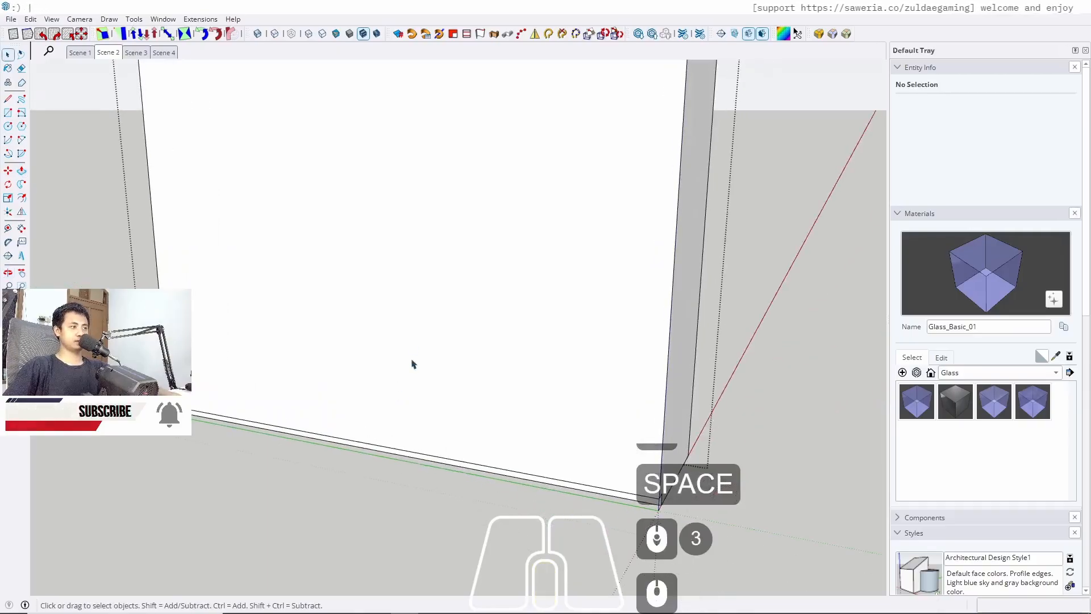
Offset the box's front face 2 cm inward
click(324, 299)
key(f)
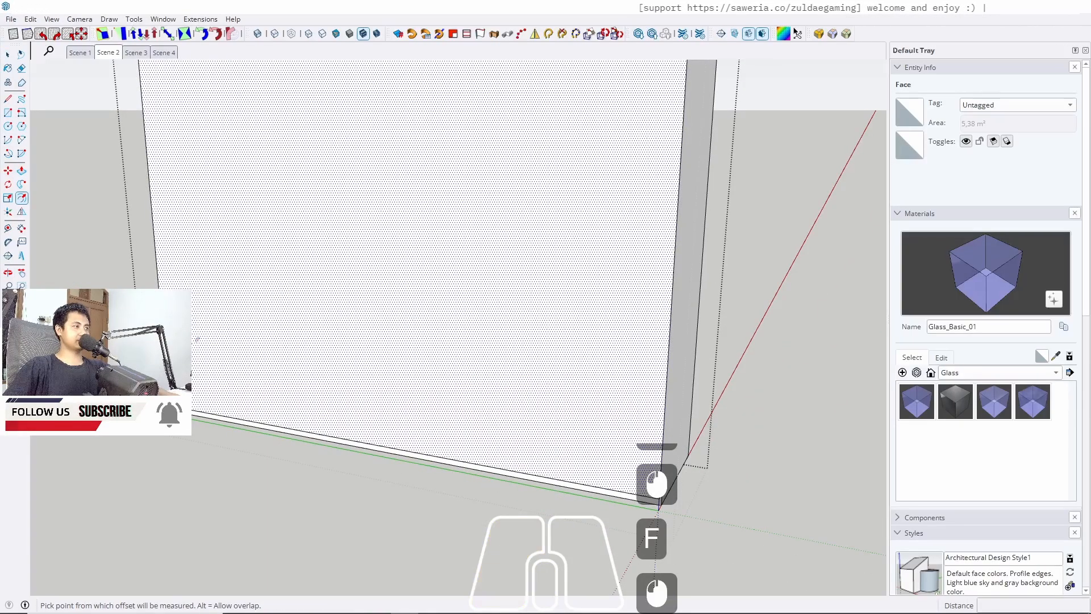
click(196, 339)
text(2)
key(Return)
key(space)
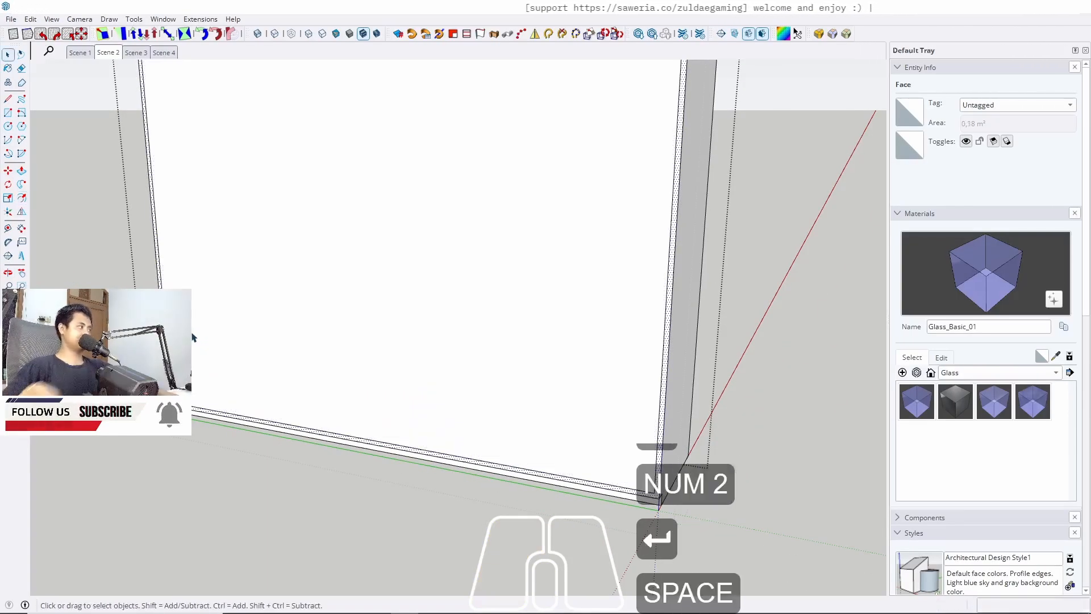
Push the inner face 58 cm into the box to hollow out the cabinet
click(287, 352)
key(p)
click(301, 344)
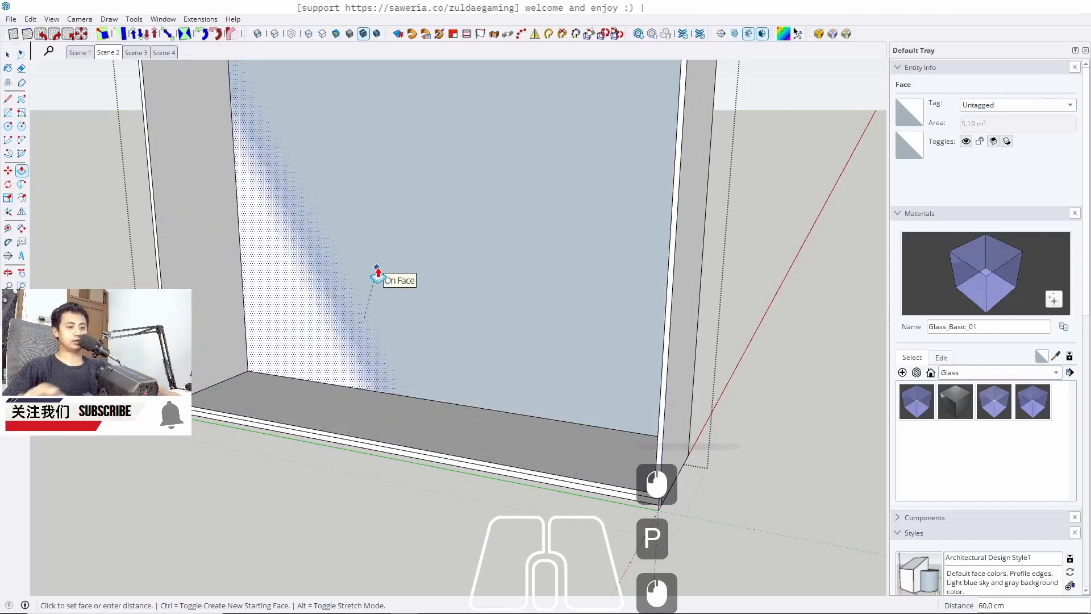
text(58)
key(Return)
key(space)
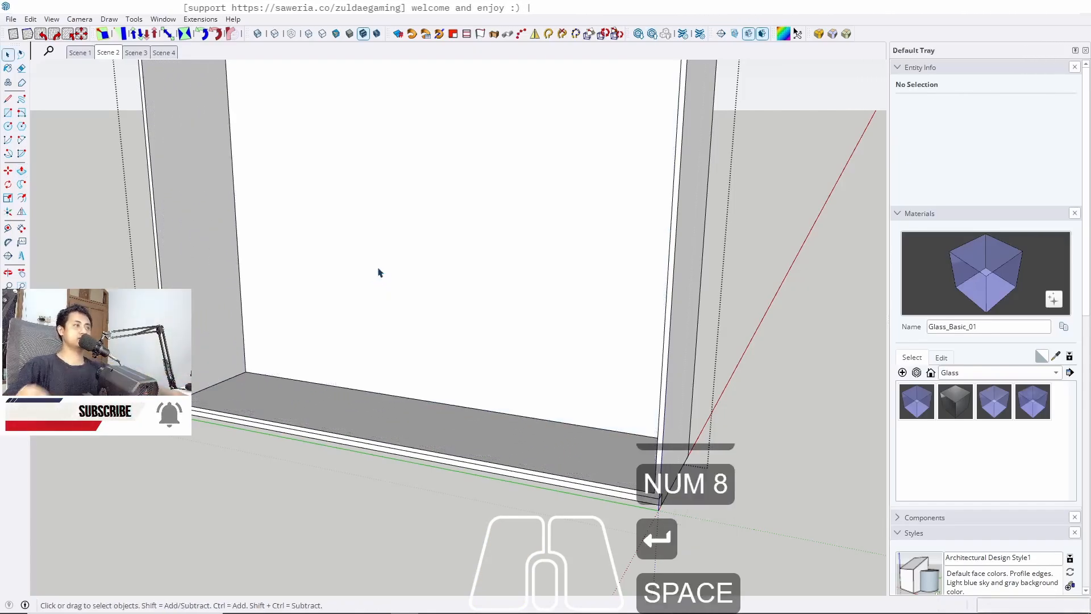
Select the hollow cabinet box and make it a group
middle_drag(424, 276, 412, 393)
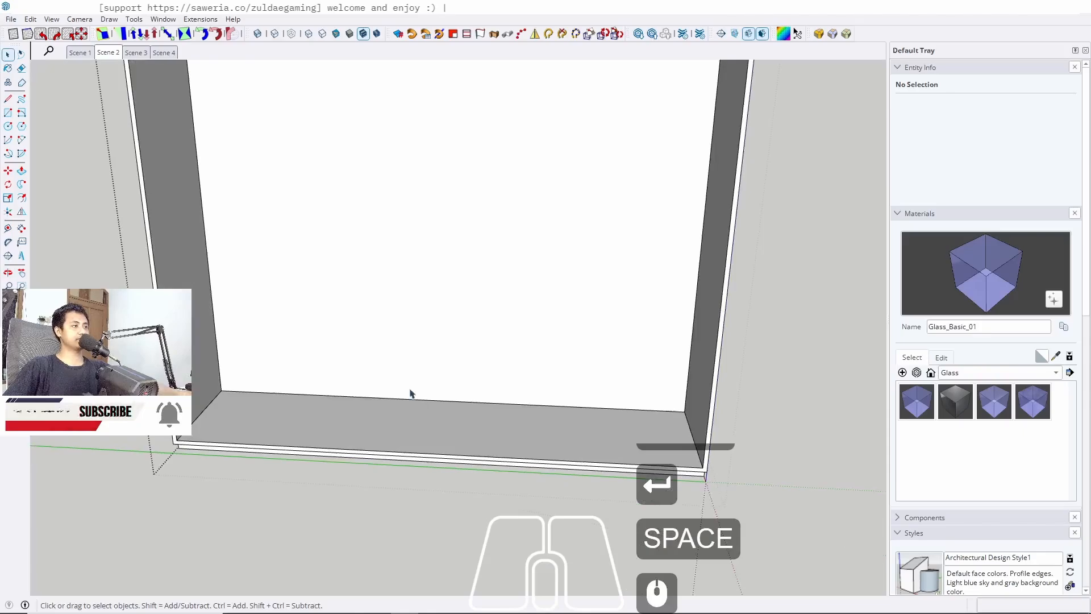
triple_click(372, 424)
key(j)
key(w)
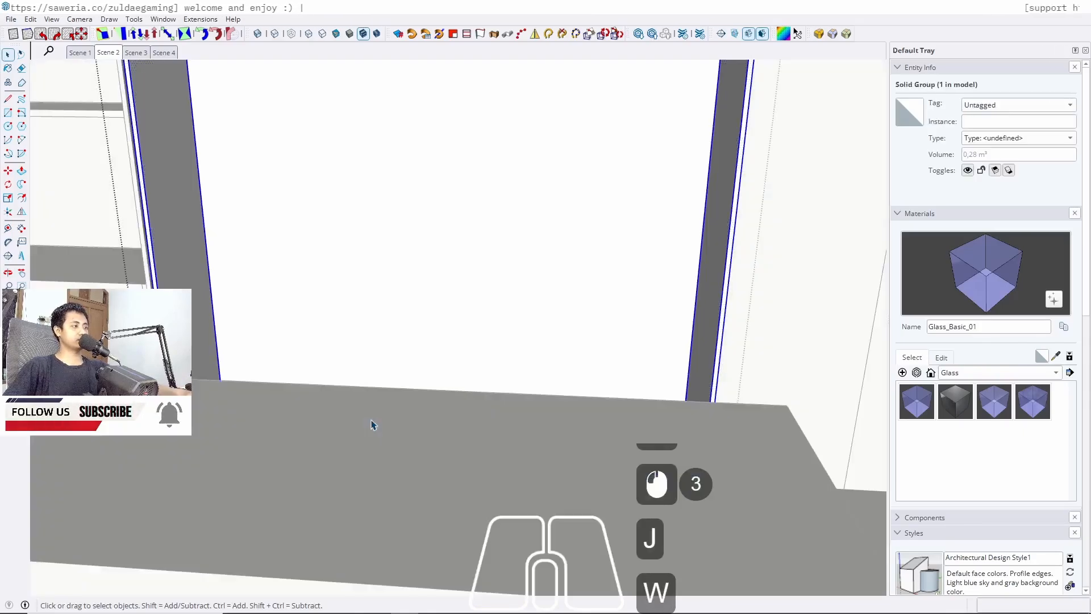
middle_drag(369, 365, 259, 384)
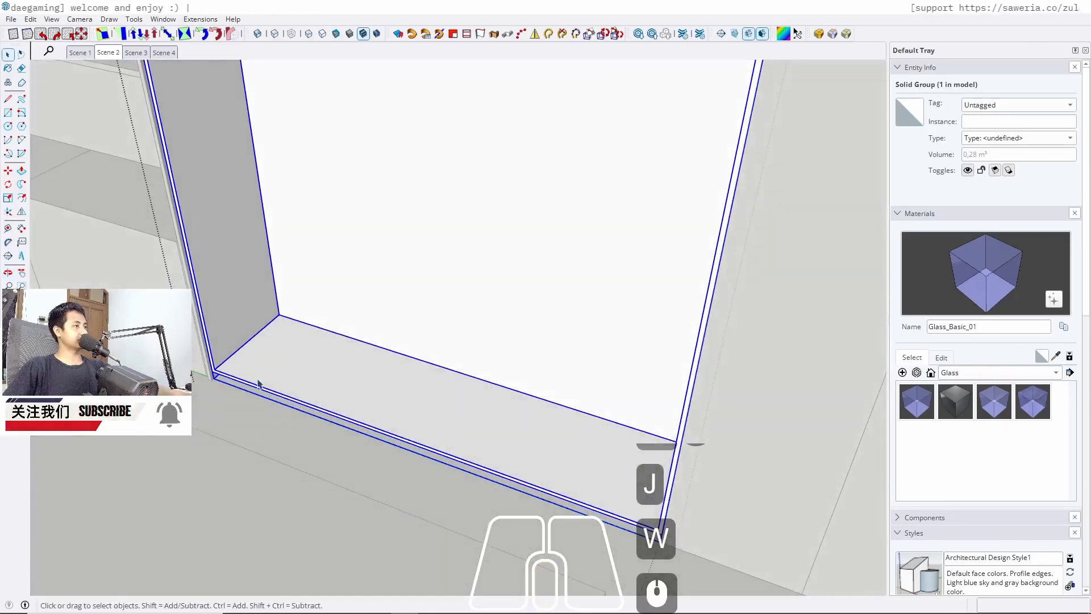
Draw a rectangle covering the inner side wall of the cabinet box
key(r)
click(279, 314)
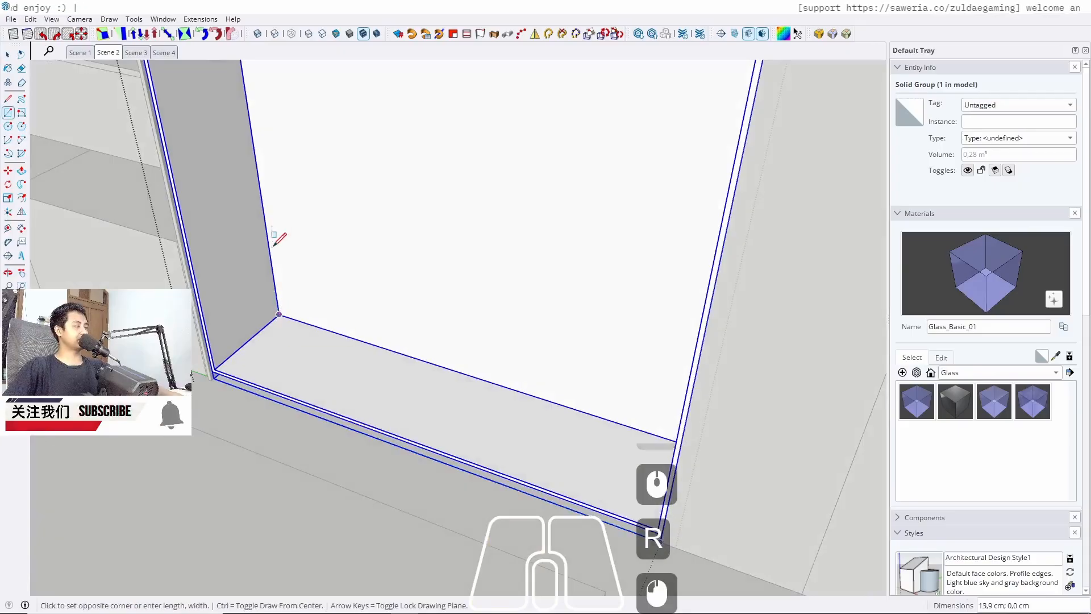
middle_drag(273, 241, 274, 195)
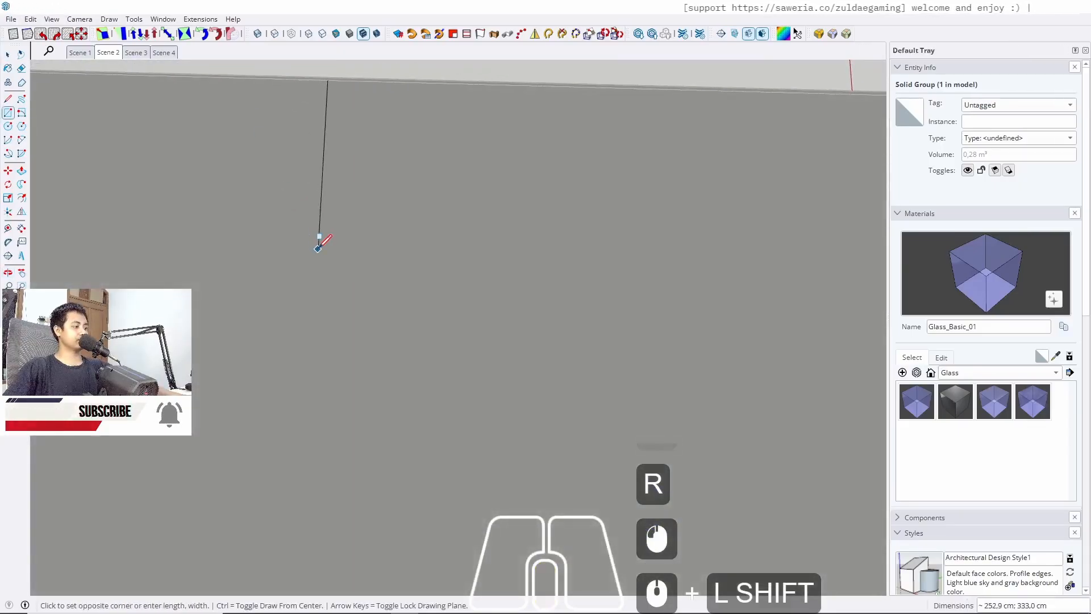
key(w)
scroll(475, 344, down, 15)
middle_drag(442, 502, 436, 228)
scroll(430, 312, up, 7)
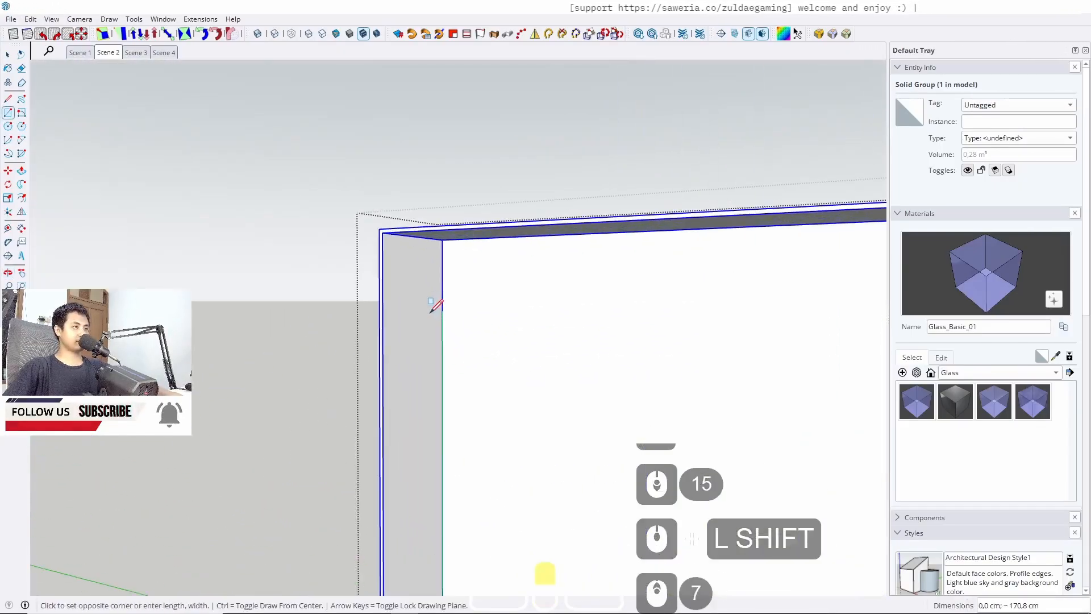
middle_drag(431, 307, 358, 239)
scroll(375, 210, up, 5)
key(space)
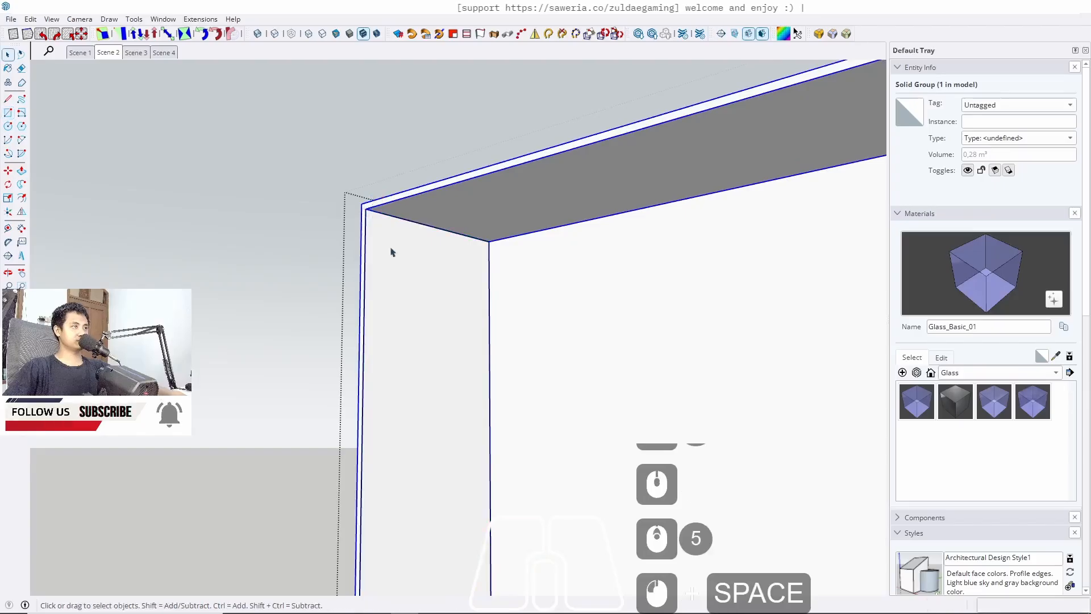
Push/pull the rectangle 2 cm to form a thin side panel
key(p)
click(421, 322)
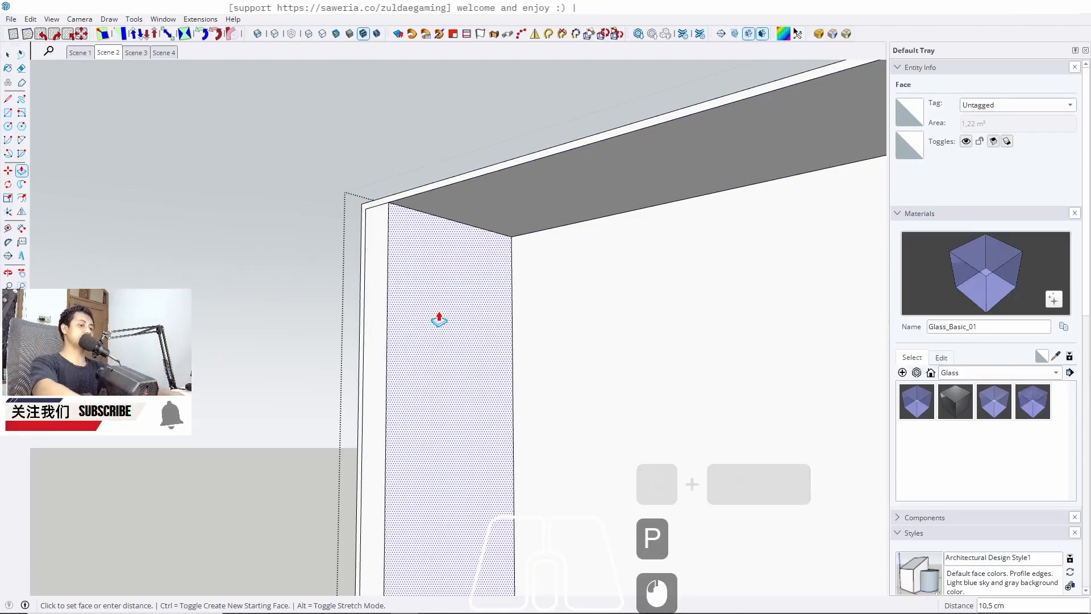
text(2)
key(Return)
key(space)
Turn the new side panel into a component
click(439, 316)
right_click(440, 316)
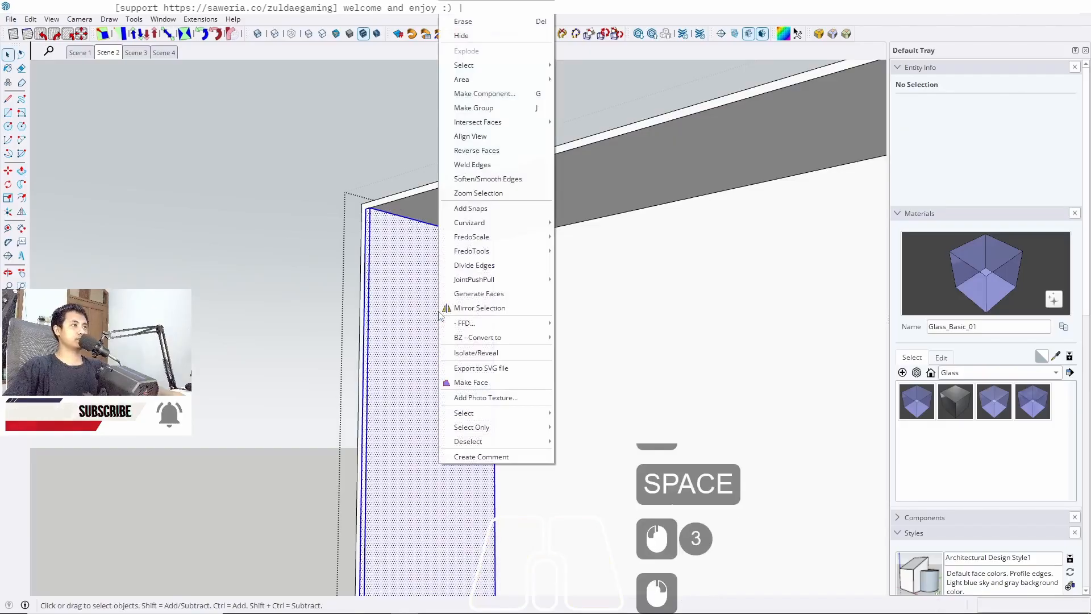
click(484, 93)
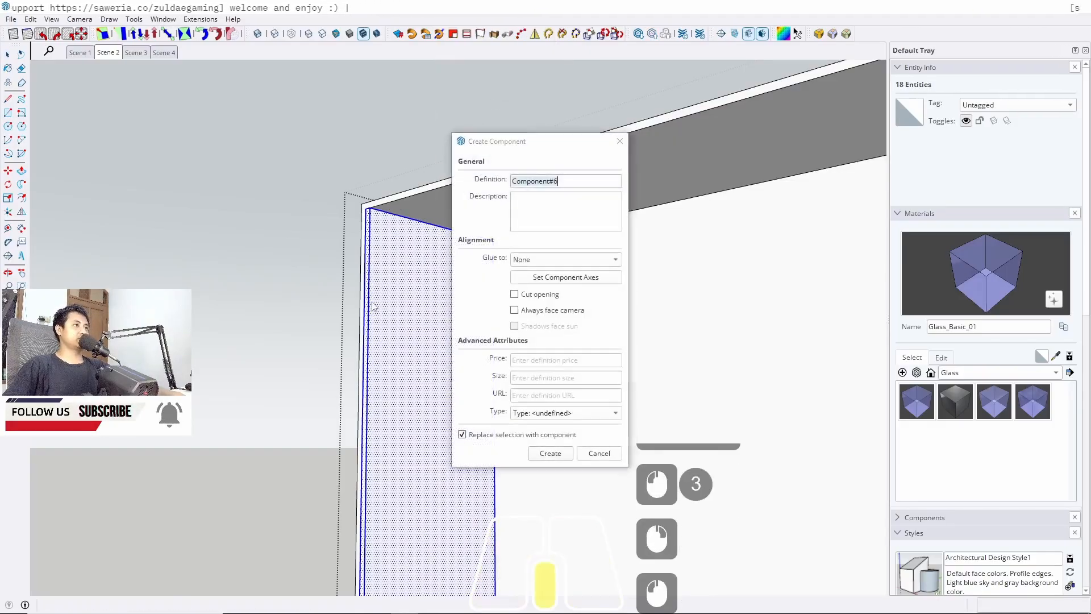
click(551, 453)
middle_drag(344, 314, 392, 234)
scroll(380, 230, up, 16)
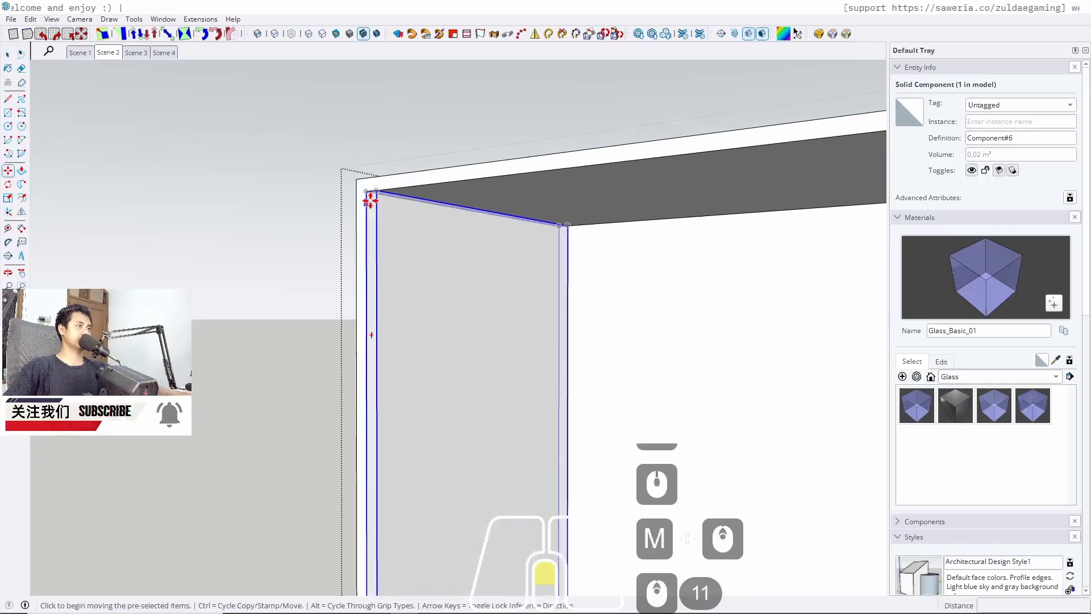
Extend the side panel's front face by 2 cm
key(space)
key(p)
click(367, 226)
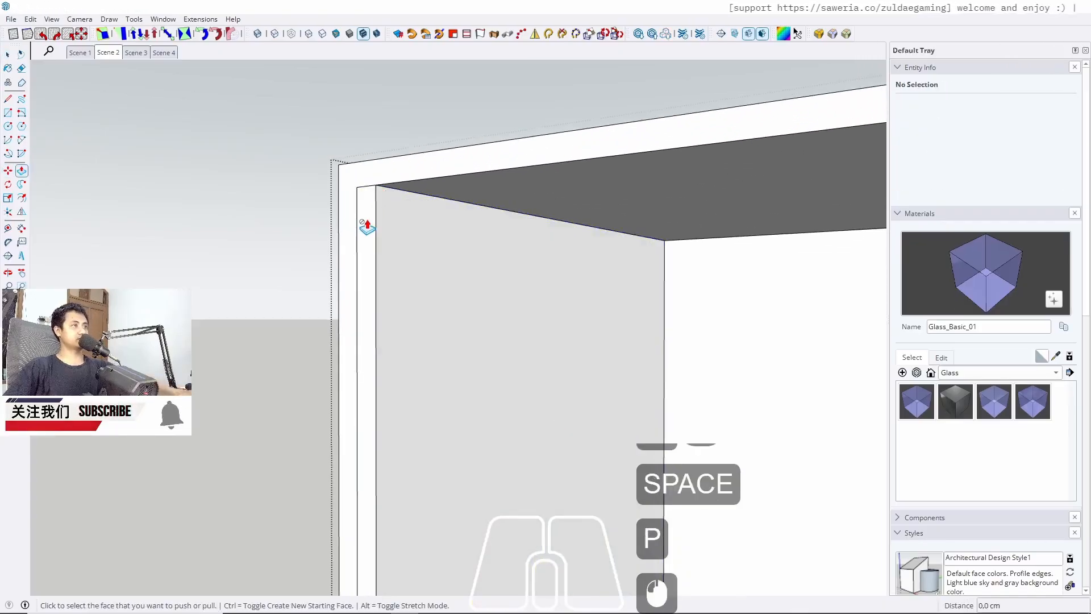
key(space)
triple_click(369, 233)
key(p)
click(369, 233)
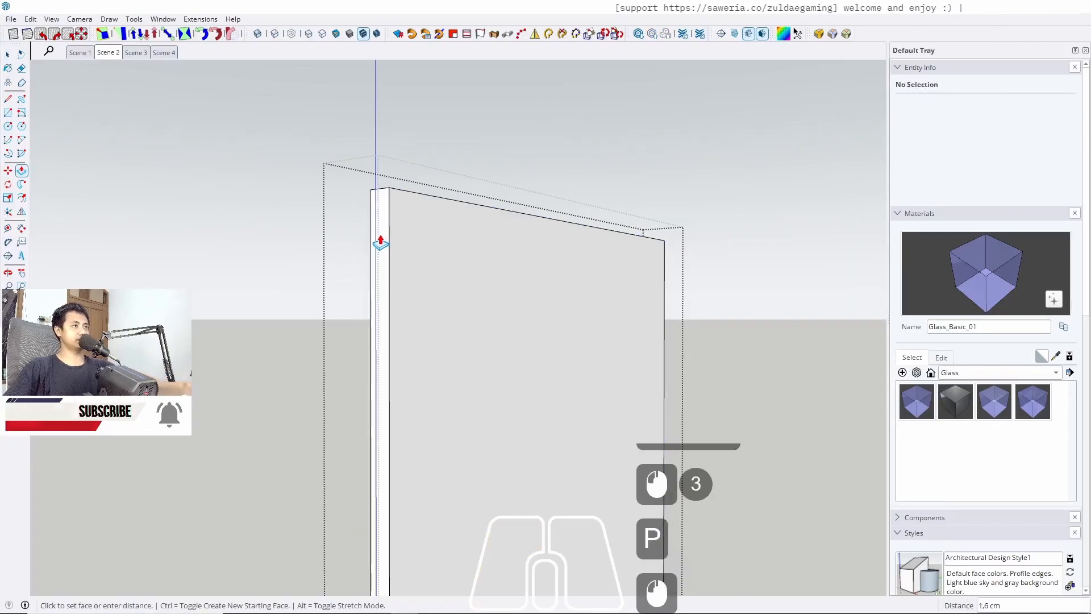
text(2)
key(Return)
key(space)
key(Escape)
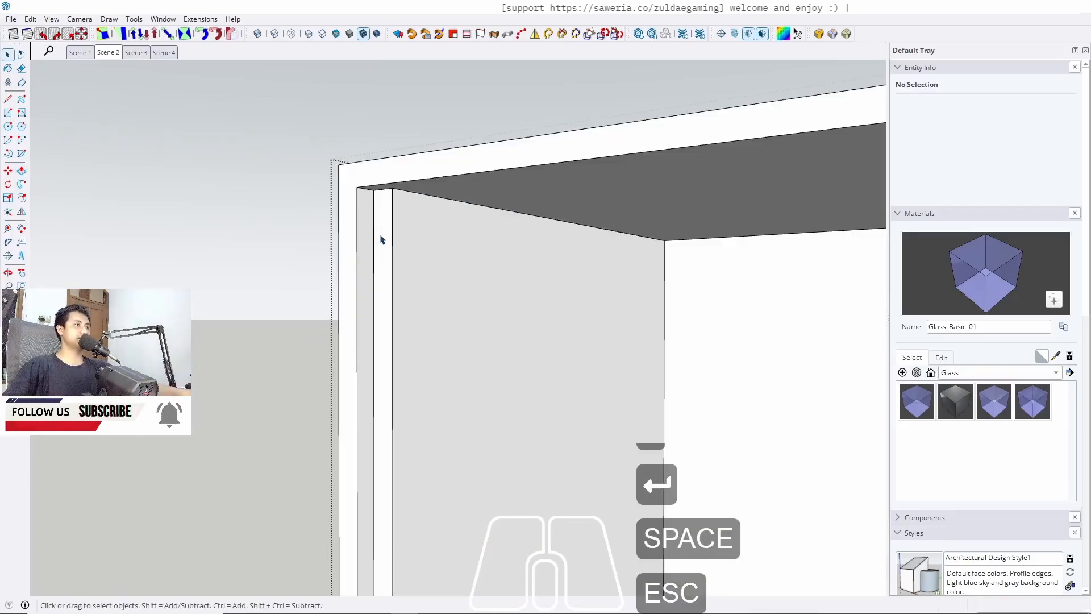
Copy the side panel to the opposite inner wall of the cabinet and divide the copy into three equal spacings
click(382, 237)
key(m)
click(390, 188)
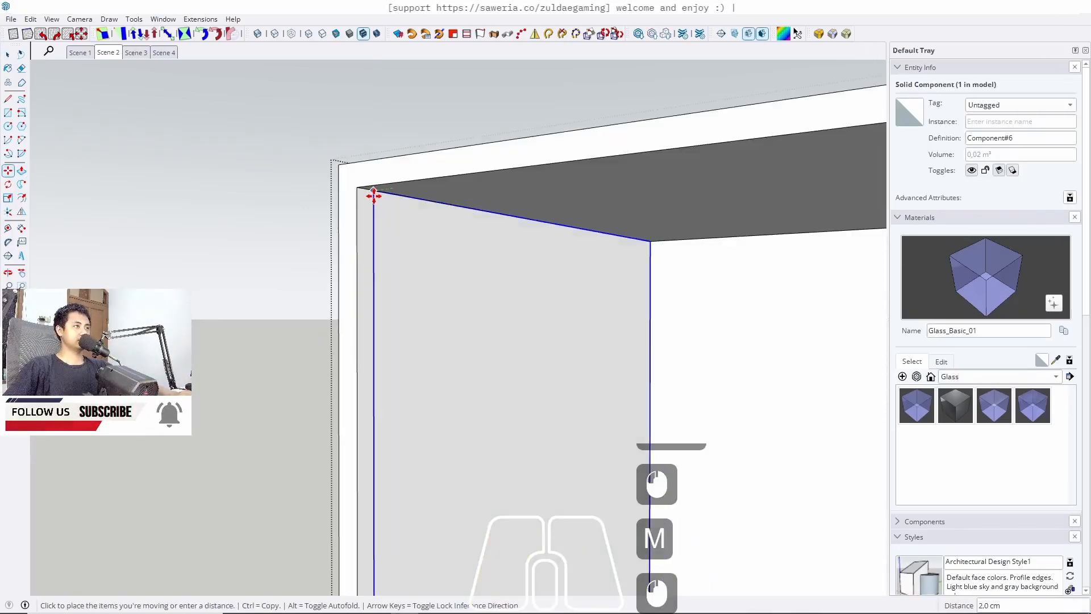
click(373, 197)
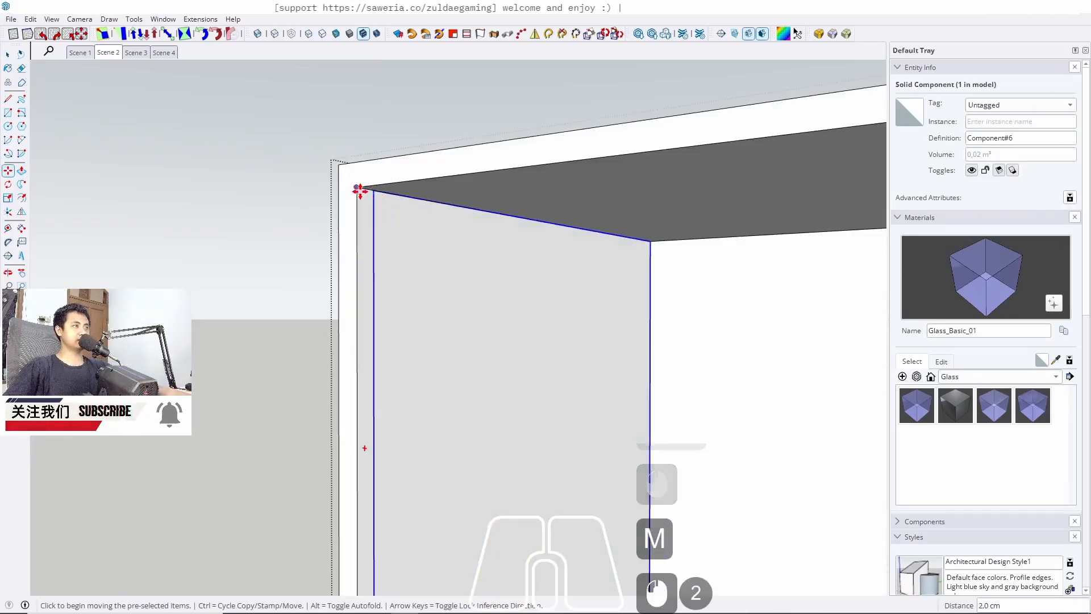
middle_drag(359, 191, 375, 193)
ctrl+click(368, 194)
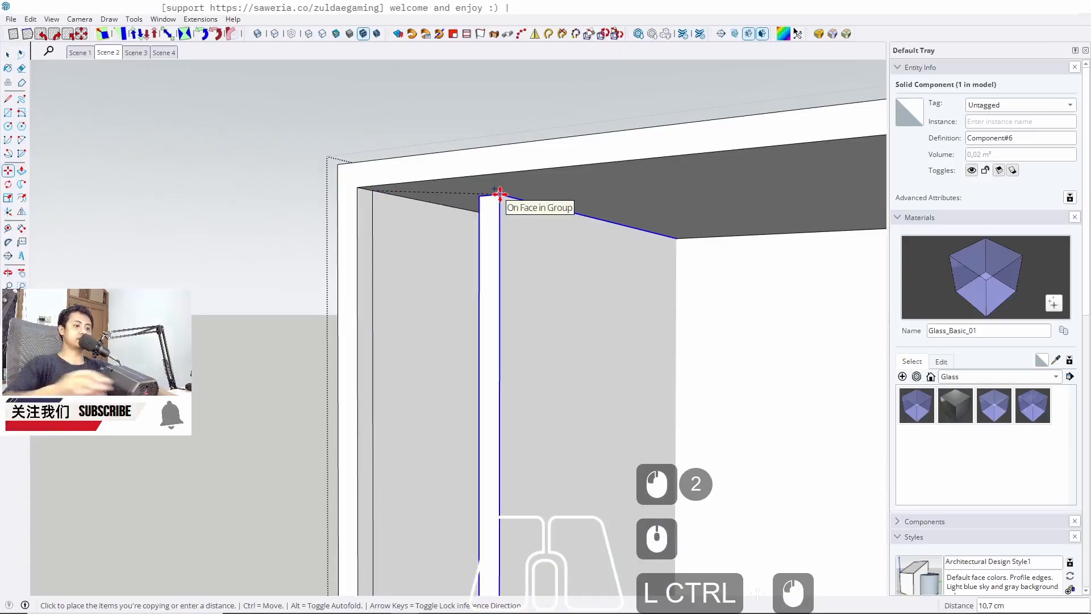
key(Left)
scroll(500, 193, up, 13)
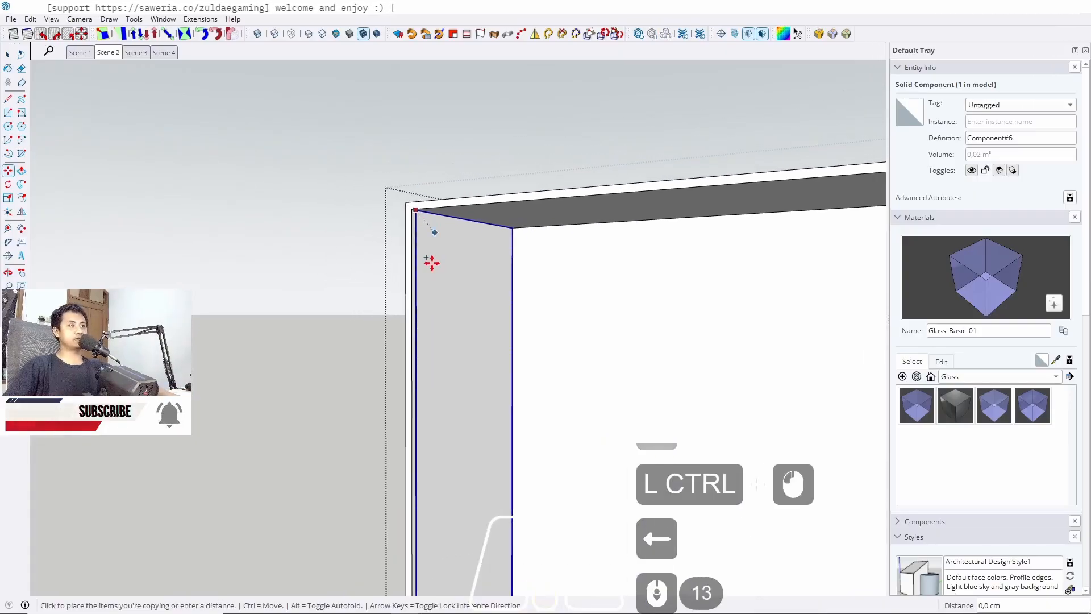
shift+middle_drag(616, 263, 481, 231)
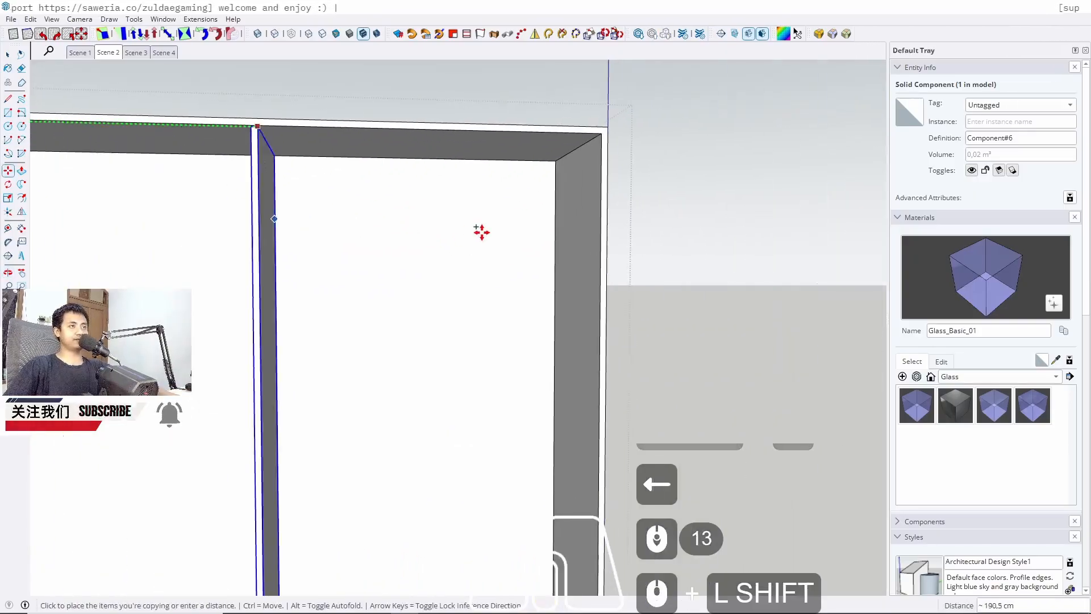
click(604, 166)
text(/3)
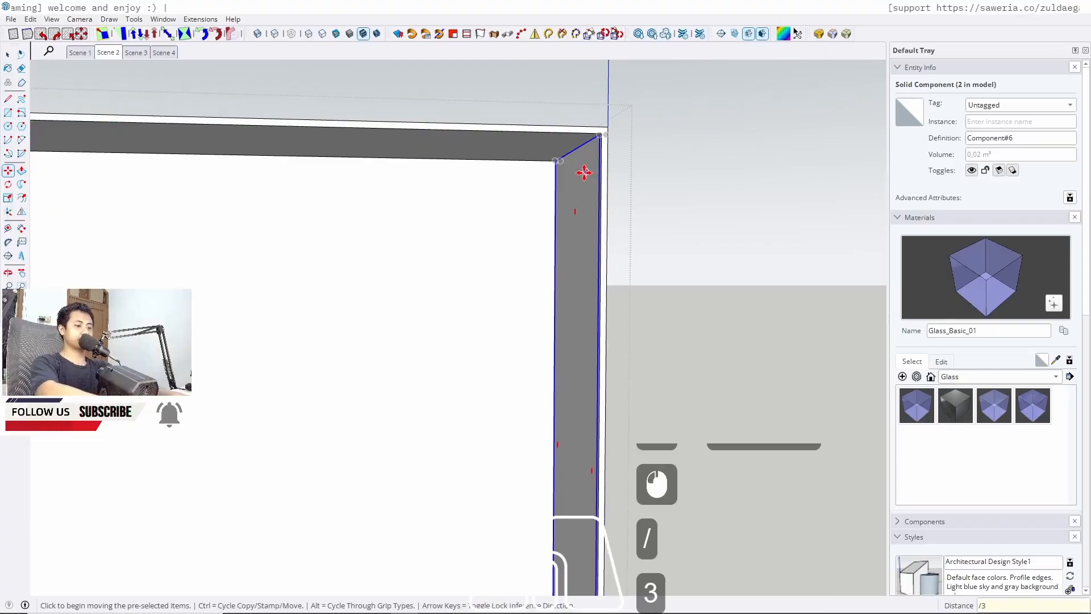
key(Return)
key(space)
scroll(602, 183, down, 5)
scroll(602, 183, down, 2)
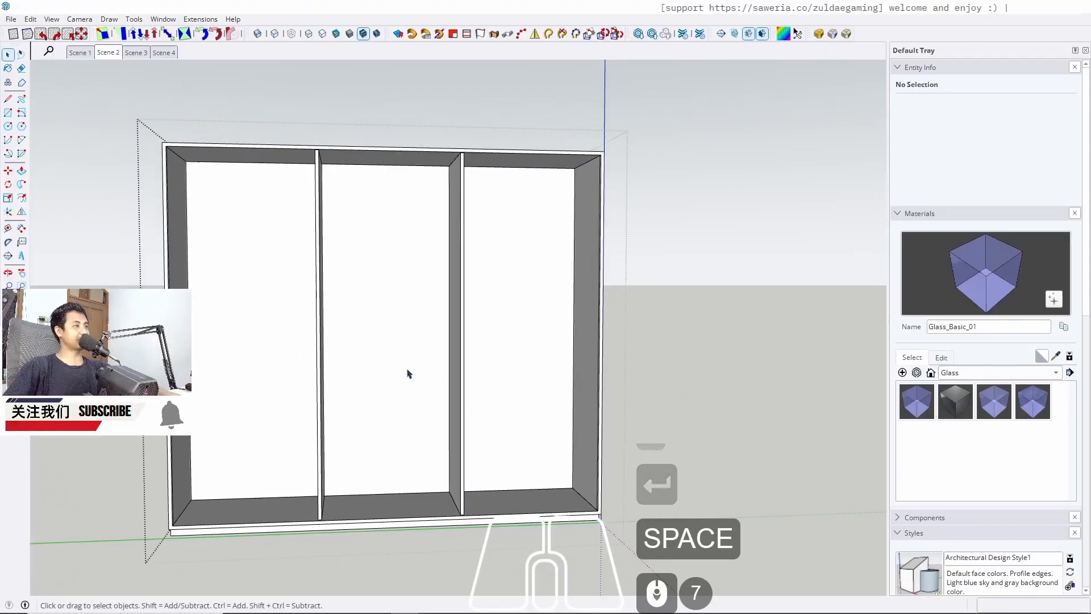
Delete the side panels at both ends of the cabinet, leaving the two middle dividers
click(587, 288)
key(Delete)
click(190, 293)
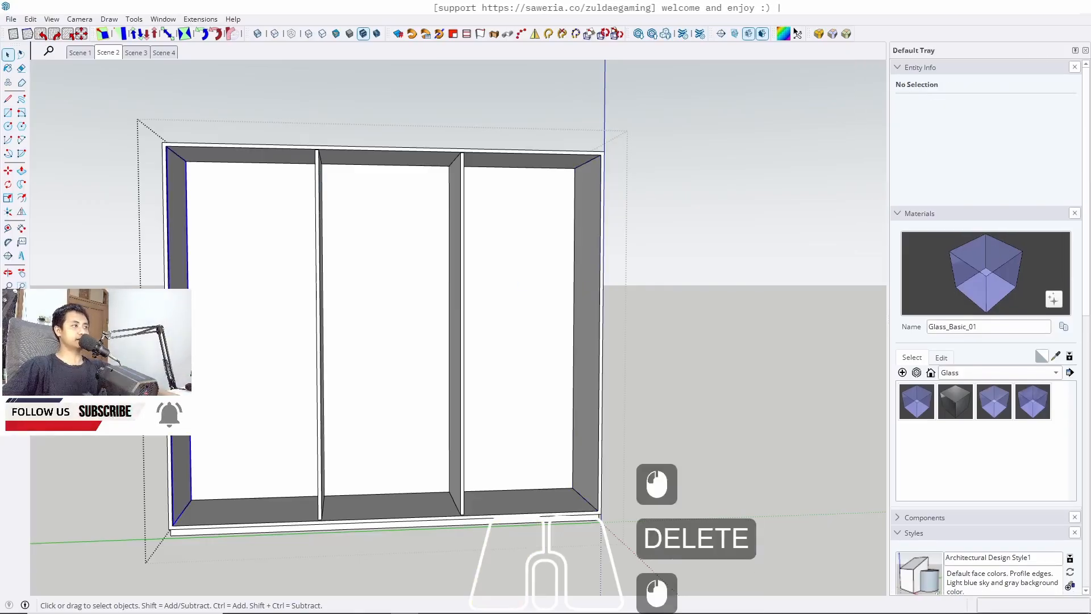
key(Delete)
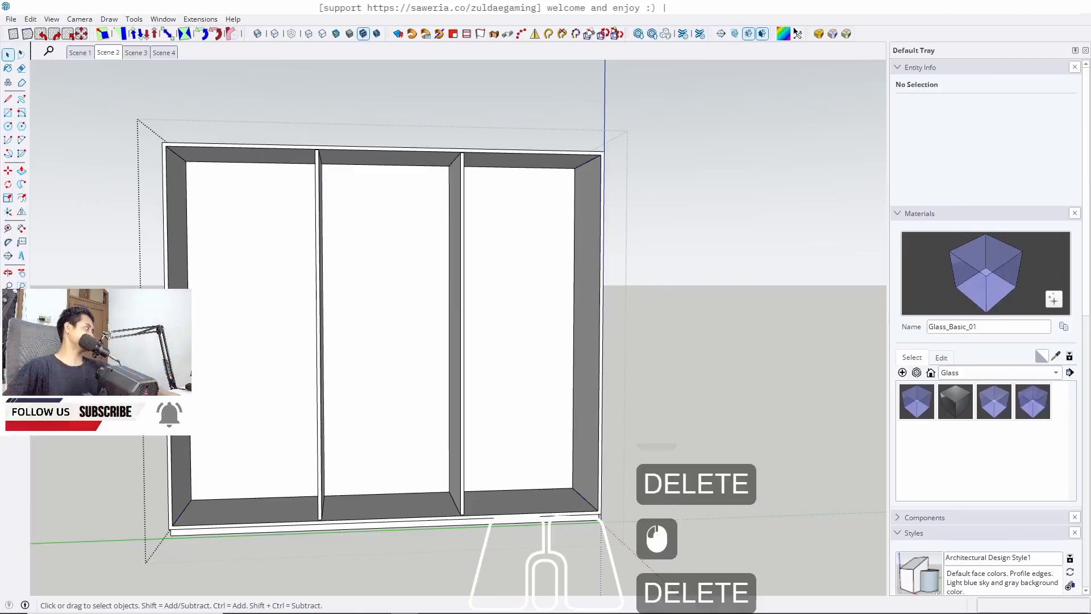
middle_drag(407, 339, 324, 371)
scroll(282, 468, up, 4)
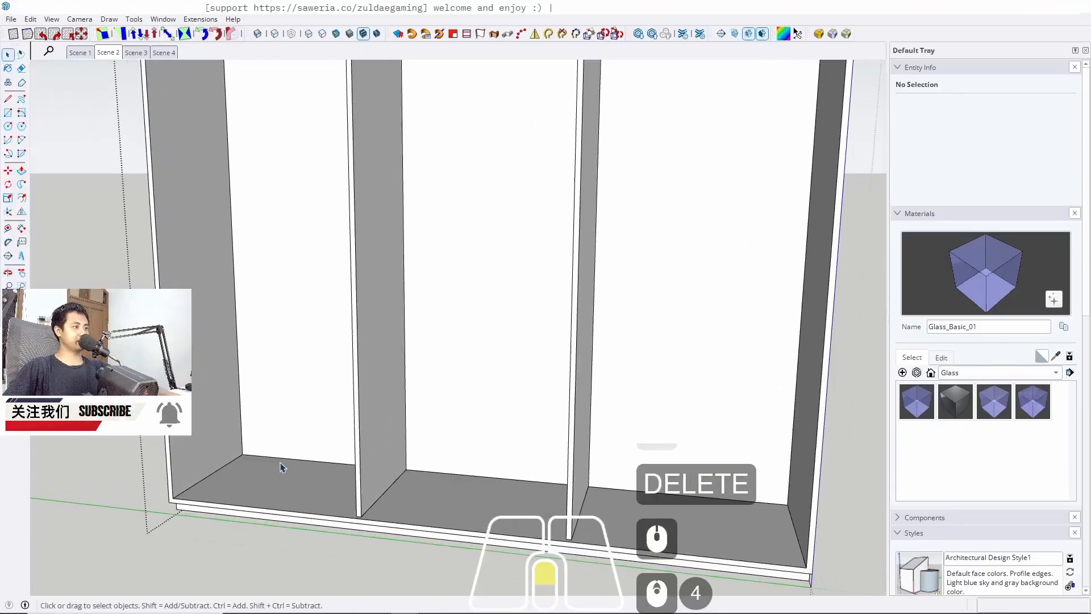
key(r)
click(244, 450)
scroll(872, 505, up, 4)
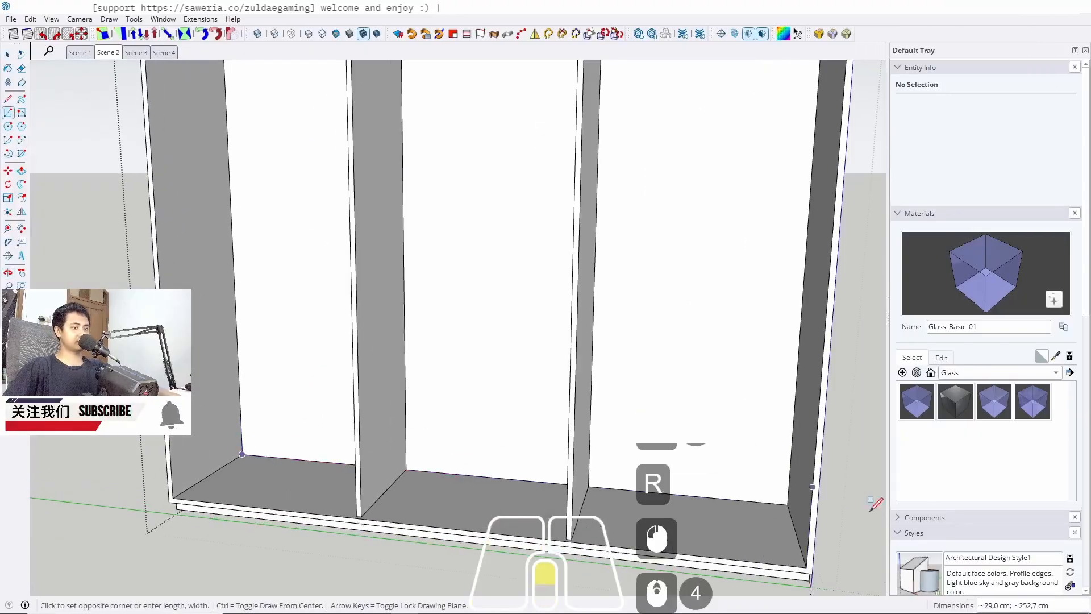
middle_drag(872, 505, 905, 532)
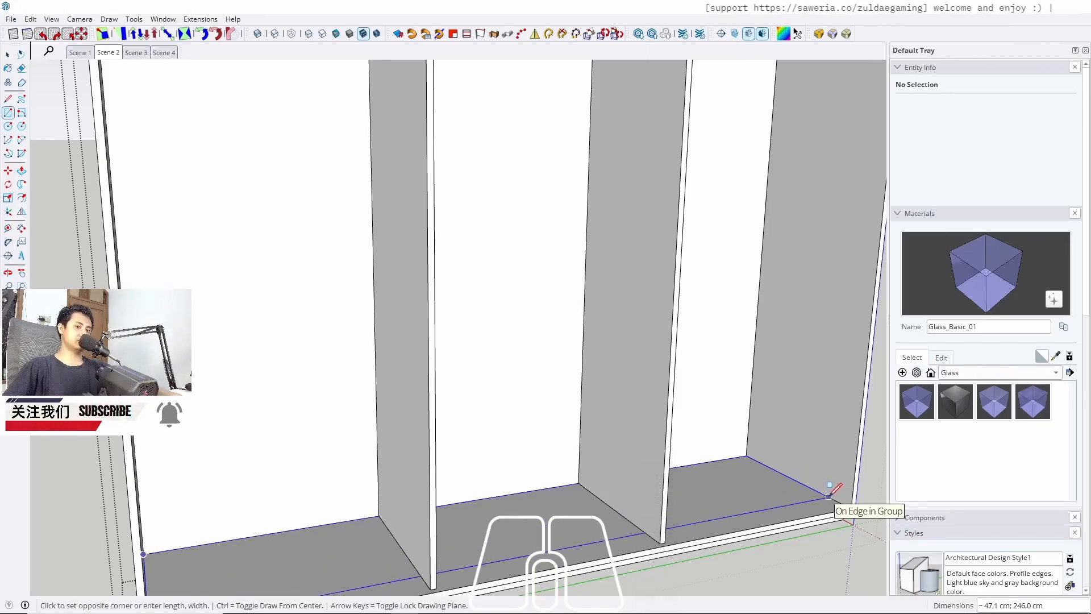
key(space)
Place a guide line on the cabinet floor 50 cm from its back edge
key(t)
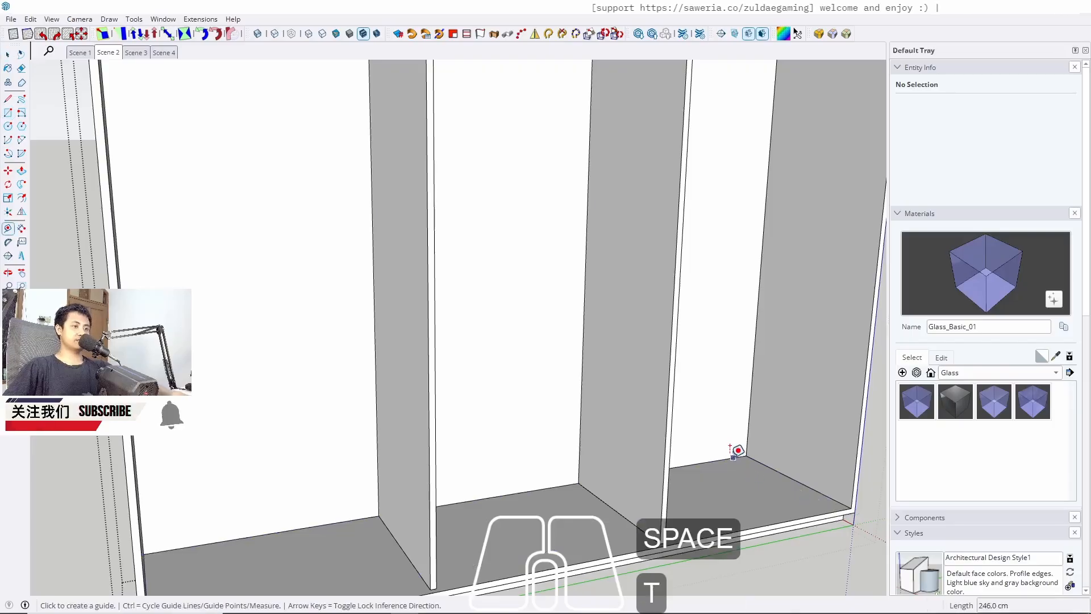
click(718, 459)
text(50)
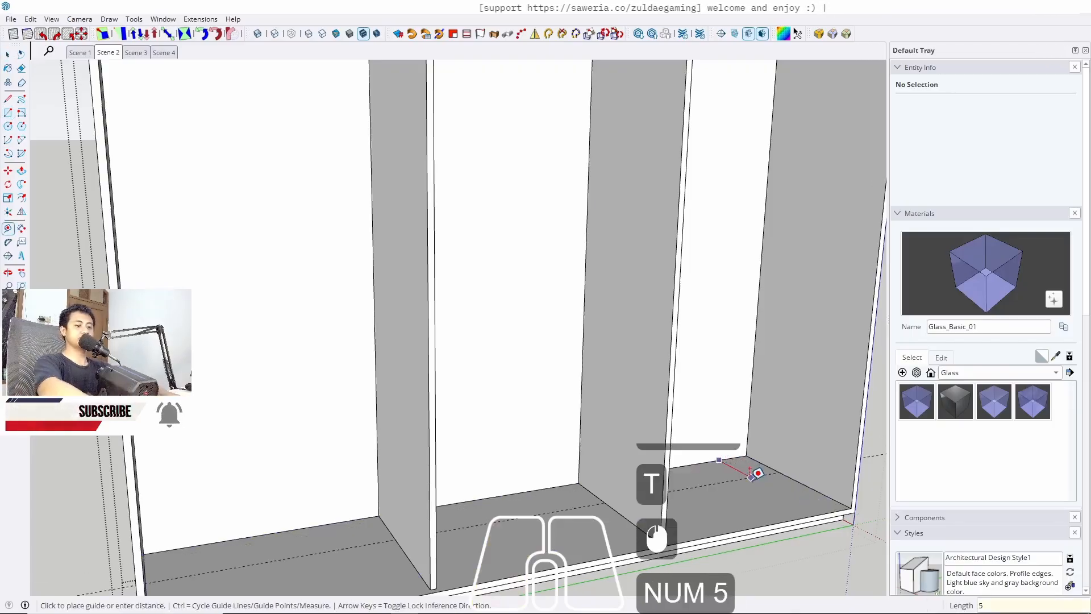
key(Return)
Draw a rectangle across the cabinet floor from the guide line to the back corner
key(space)
key(r)
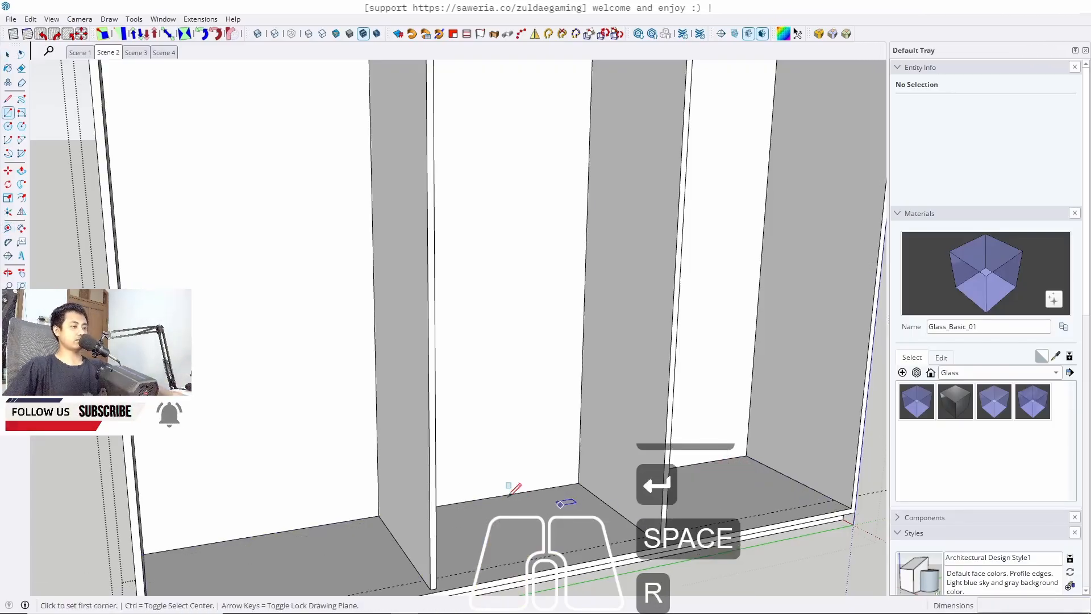
shift+middle_drag(512, 487, 249, 392)
click(214, 394)
middle_drag(284, 454, 318, 448)
scroll(563, 373, up, 3)
key(space)
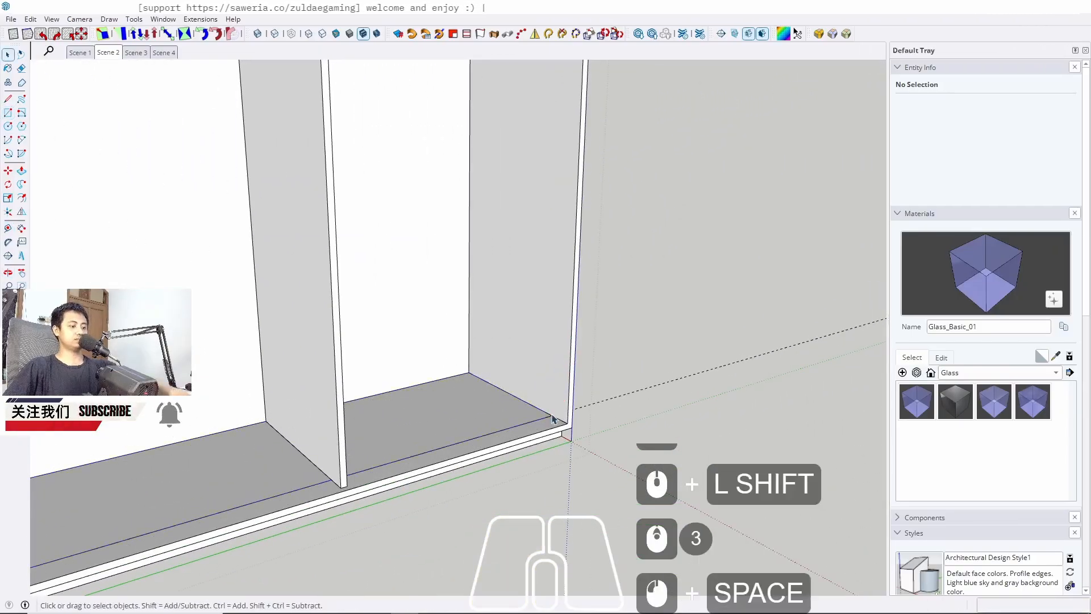
Push/pull the floor rectangle up 3 cm to form a board
key(p)
click(475, 419)
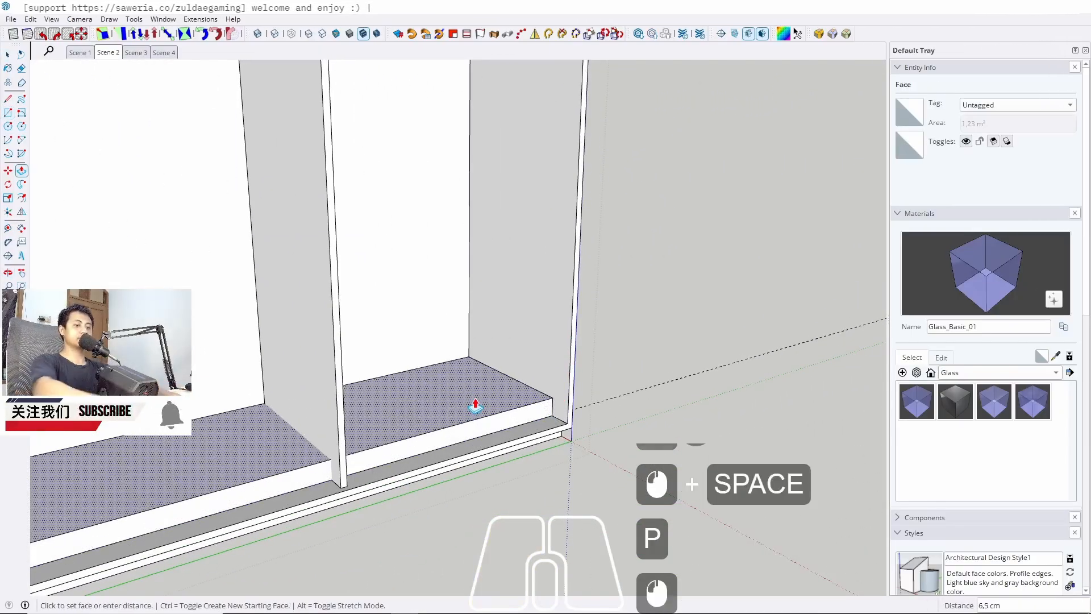
text(2)
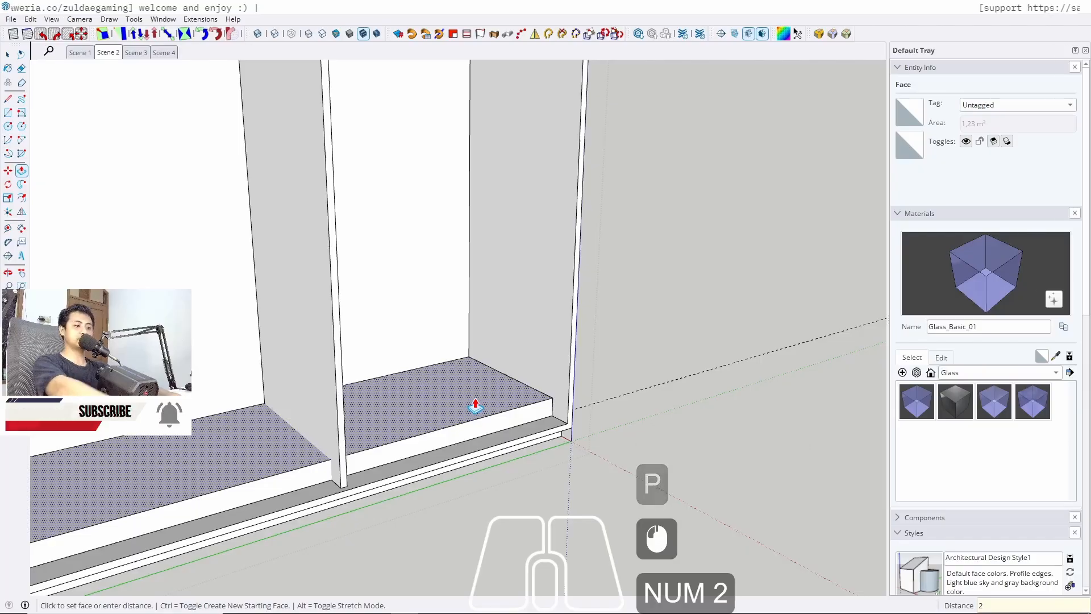
key(BackSpace)
text(3)
key(Return)
key(space)
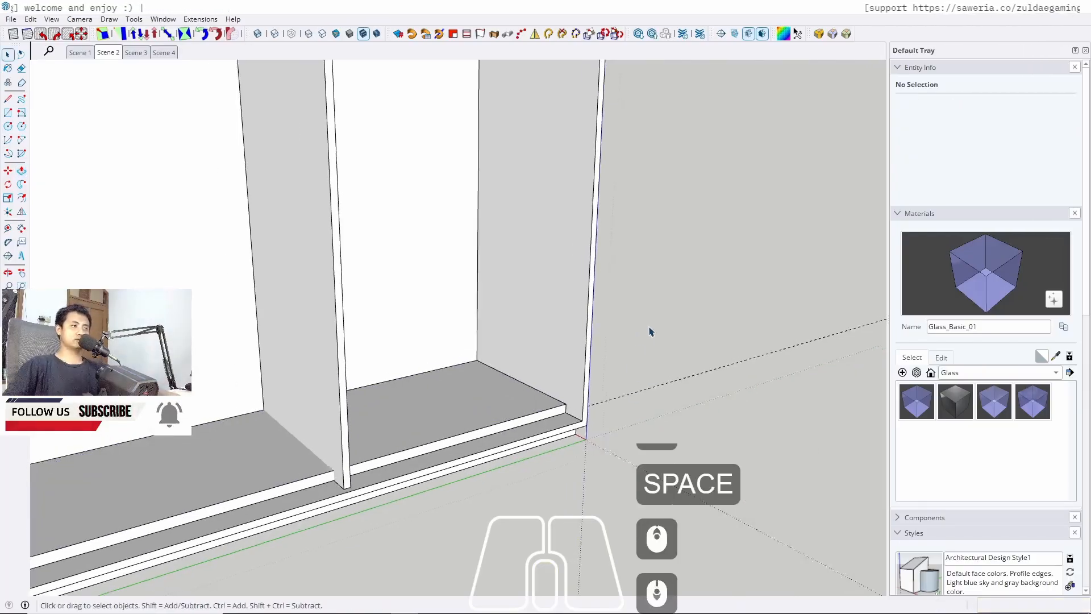
Turn the new floor board into a component
scroll(650, 332, down, 13)
middle_drag(455, 411, 227, 332)
key(w)
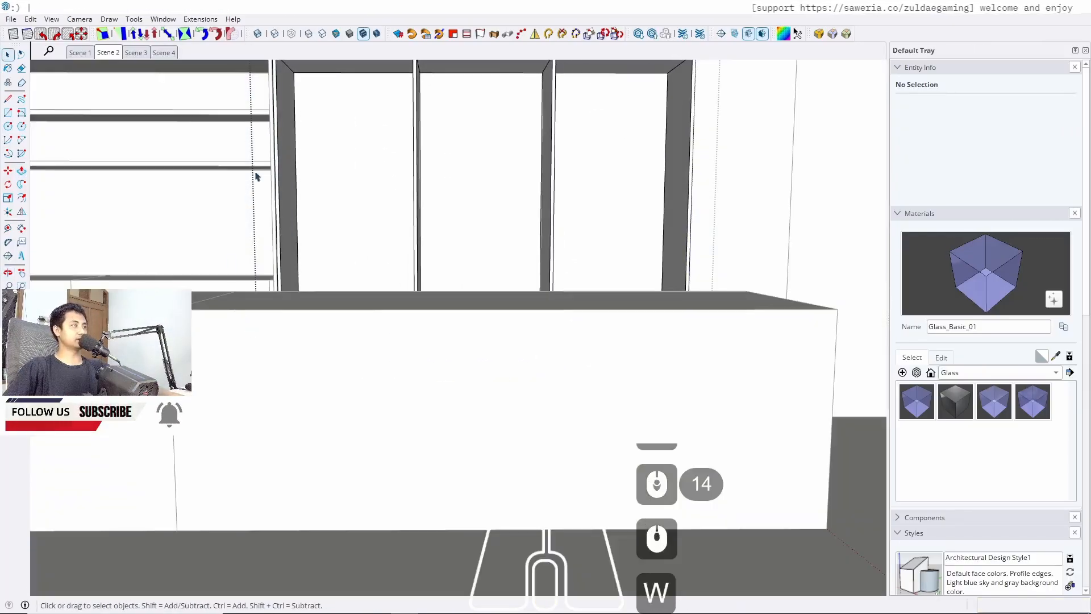
middle_drag(446, 204, 512, 272)
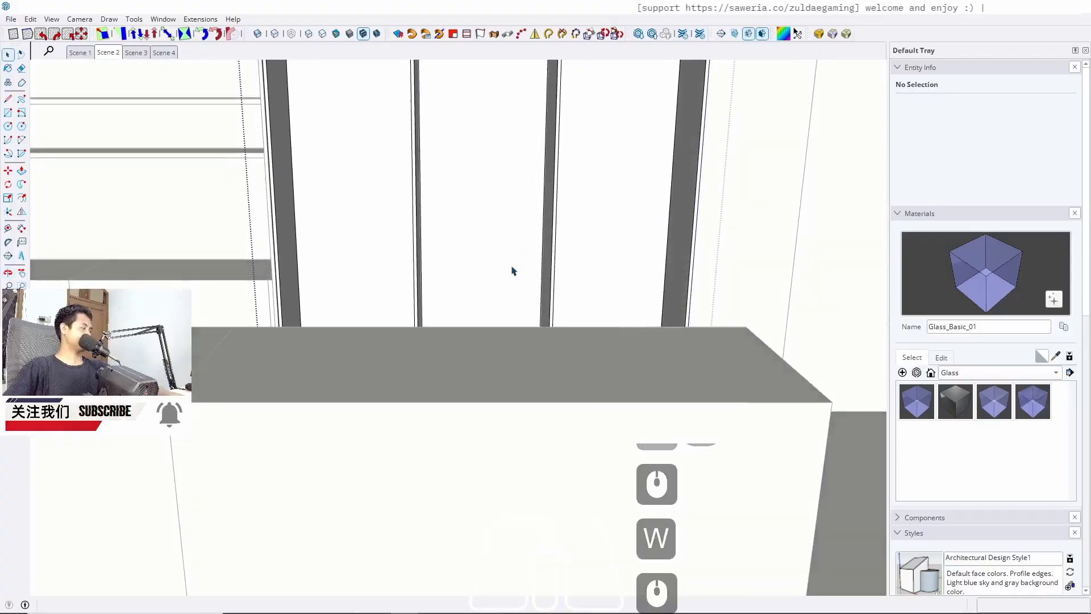
key(w)
middle_drag(412, 293, 336, 383)
triple_click(334, 382)
right_click(334, 382)
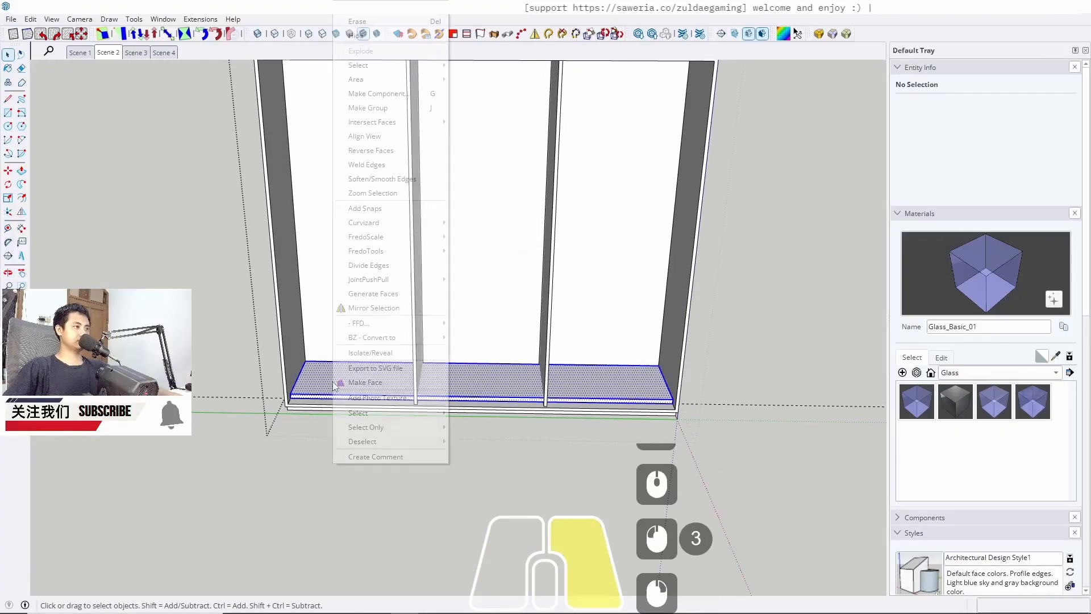
click(384, 94)
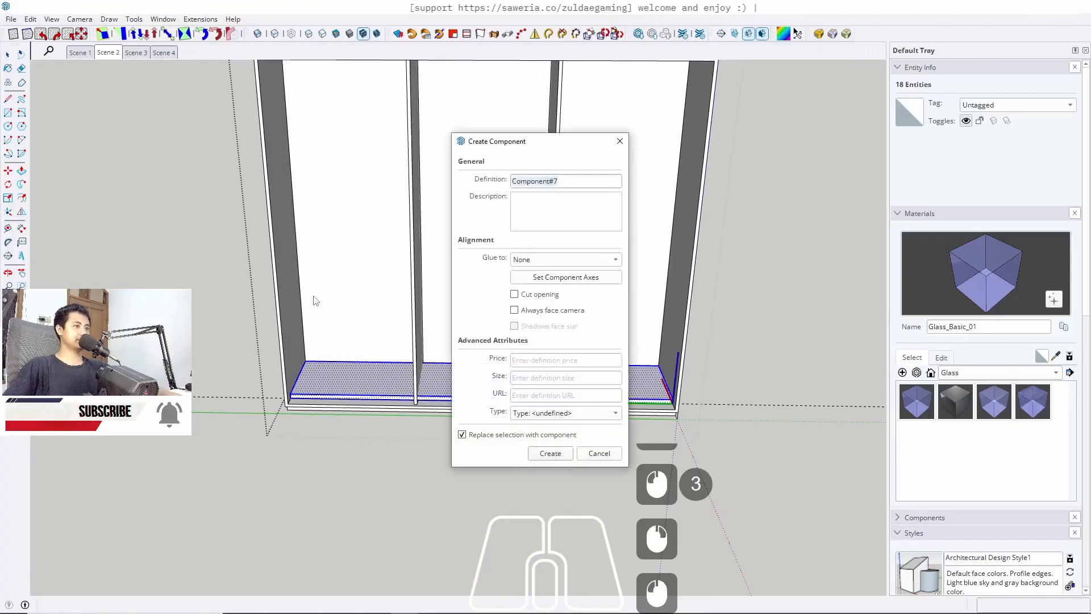
key(Return)
Move the board component upward to the height of the neighbouring cabinet's shelf
key(w)
scroll(327, 329, up, 10)
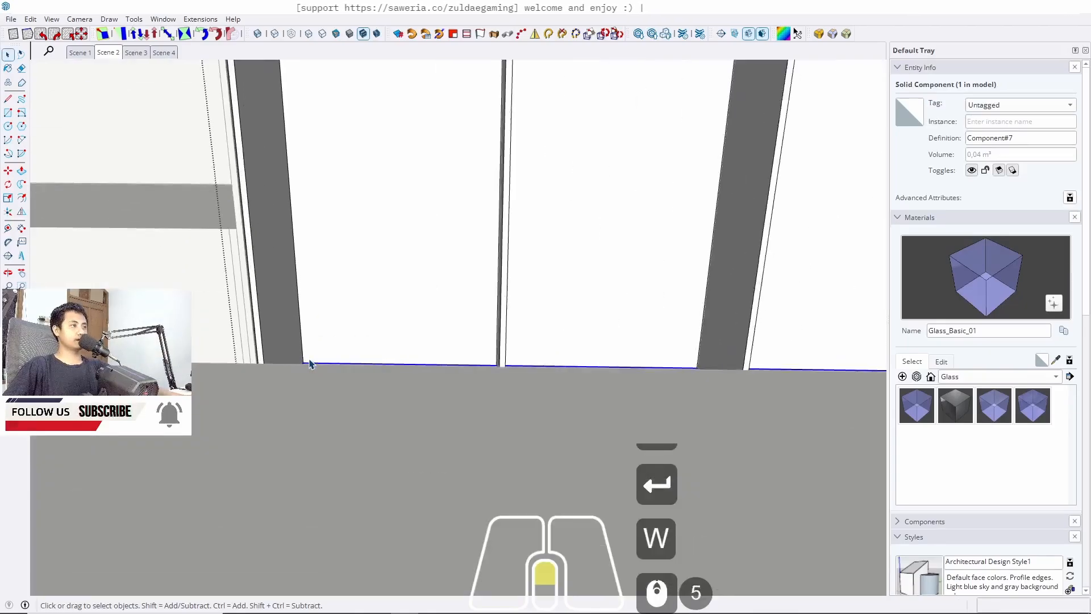
middle_drag(339, 359, 314, 405)
key(m)
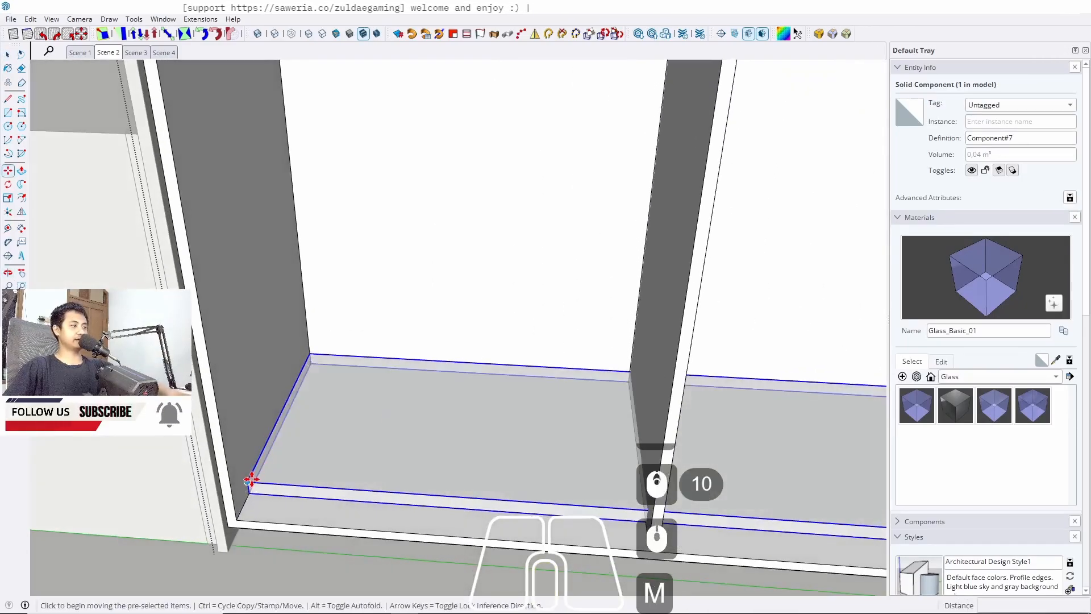
click(249, 482)
key(Up)
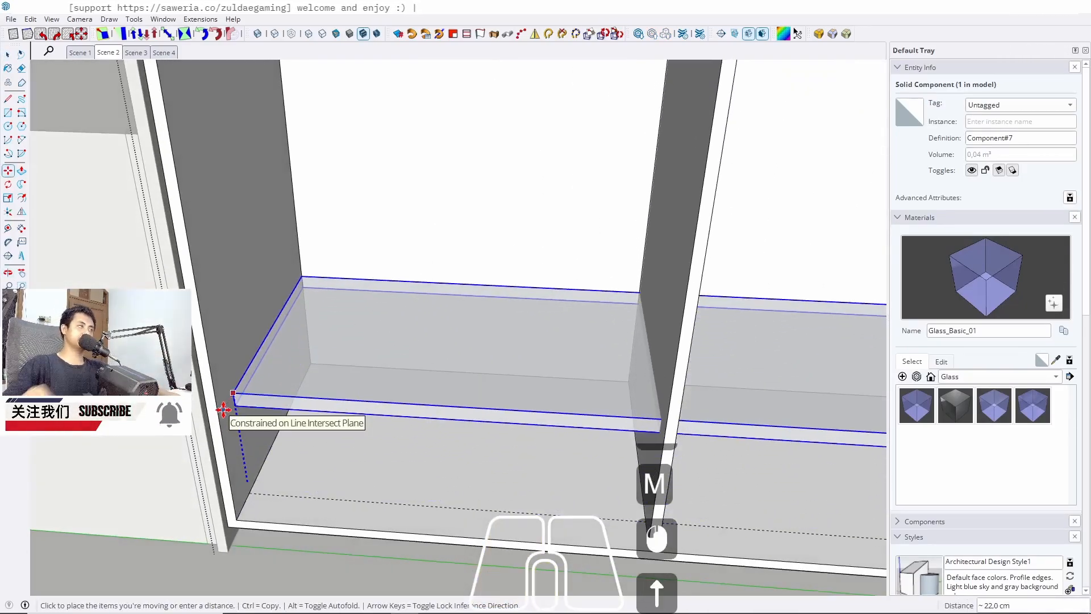
scroll(499, 411, down, 11)
shift+middle_drag(377, 333, 519, 280)
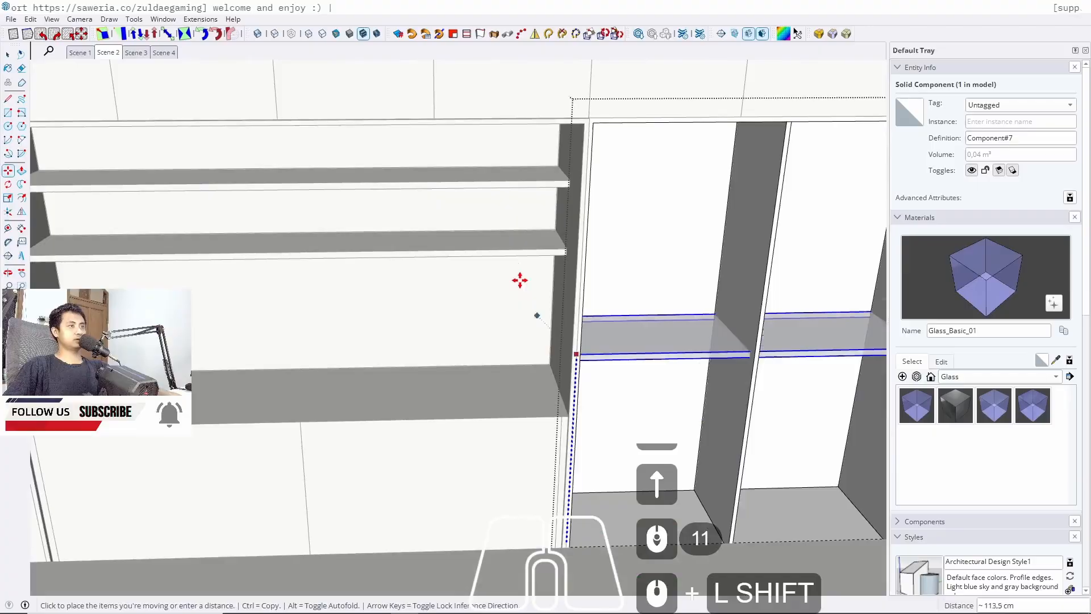
click(506, 241)
middle_drag(613, 357, 300, 231)
shift+middle_drag(300, 231, 348, 307)
scroll(360, 185, up, 4)
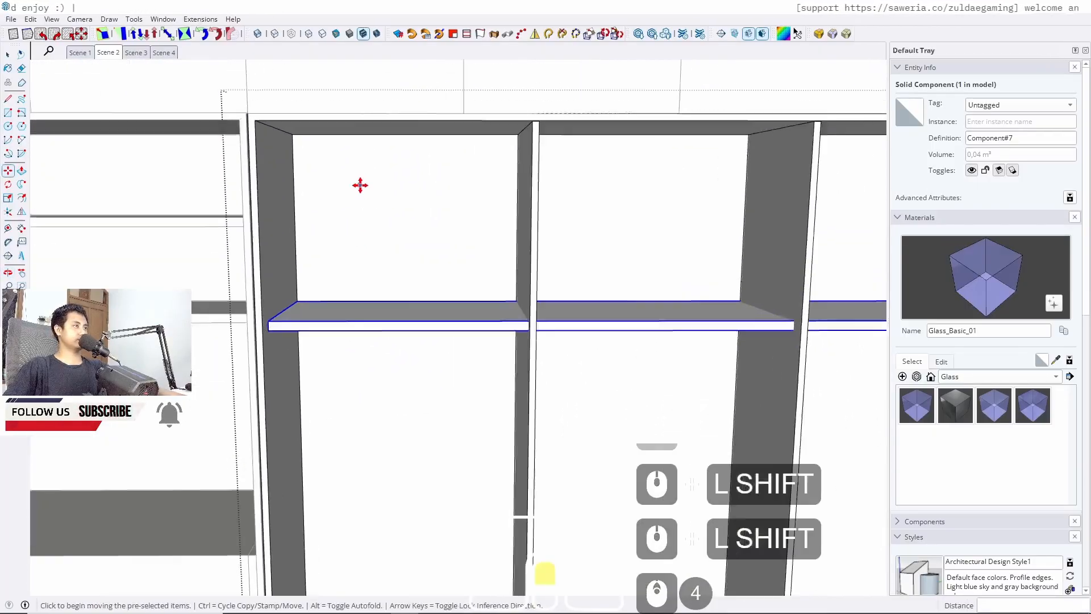
middle_drag(360, 186, 339, 142)
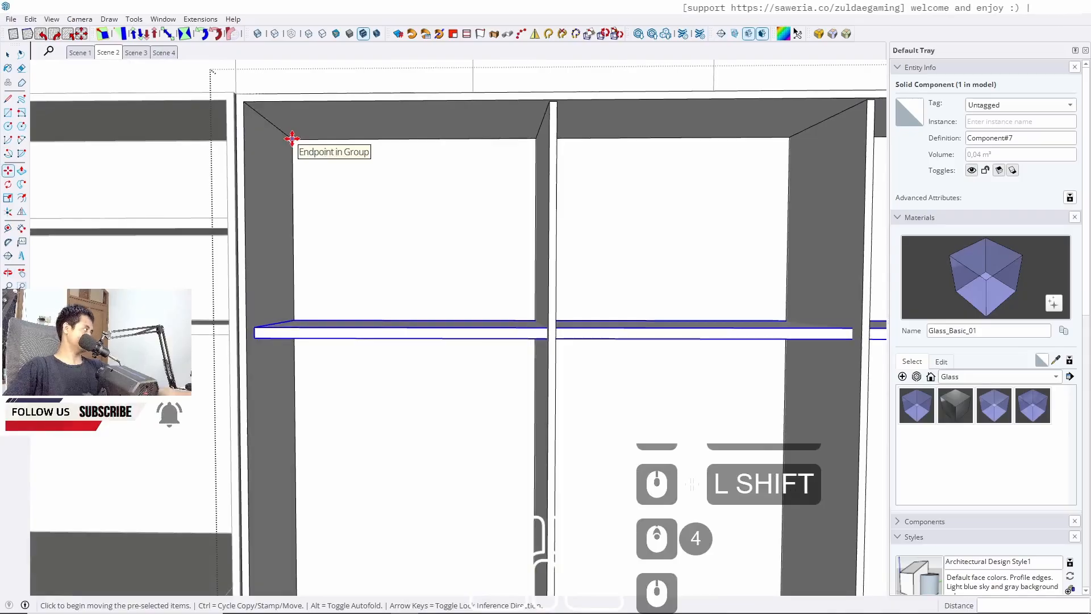
scroll(265, 329, up, 3)
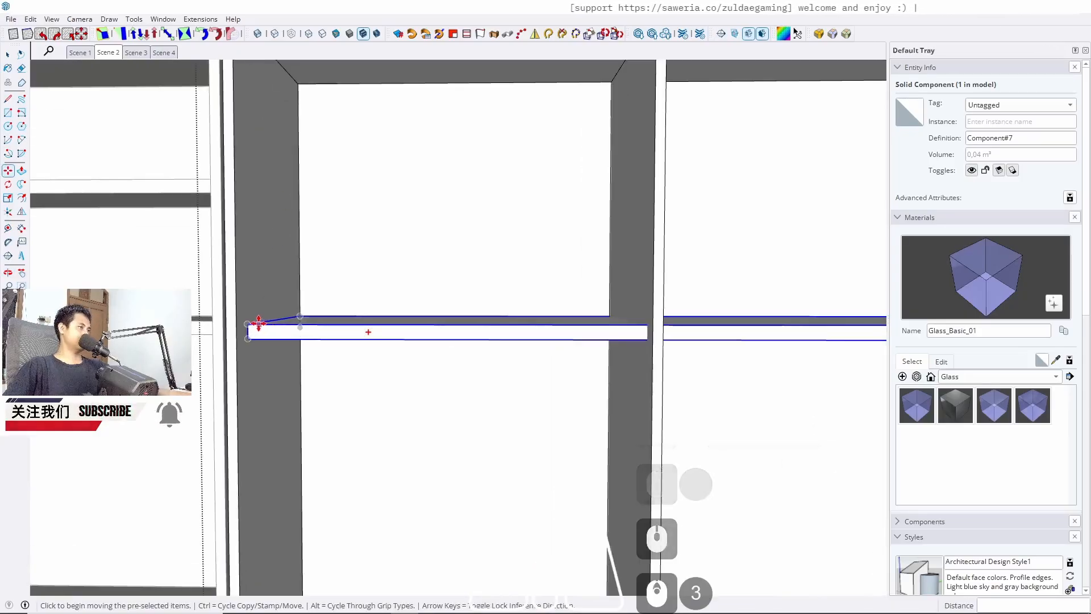
click(248, 324)
key(ctrl)
key(Up)
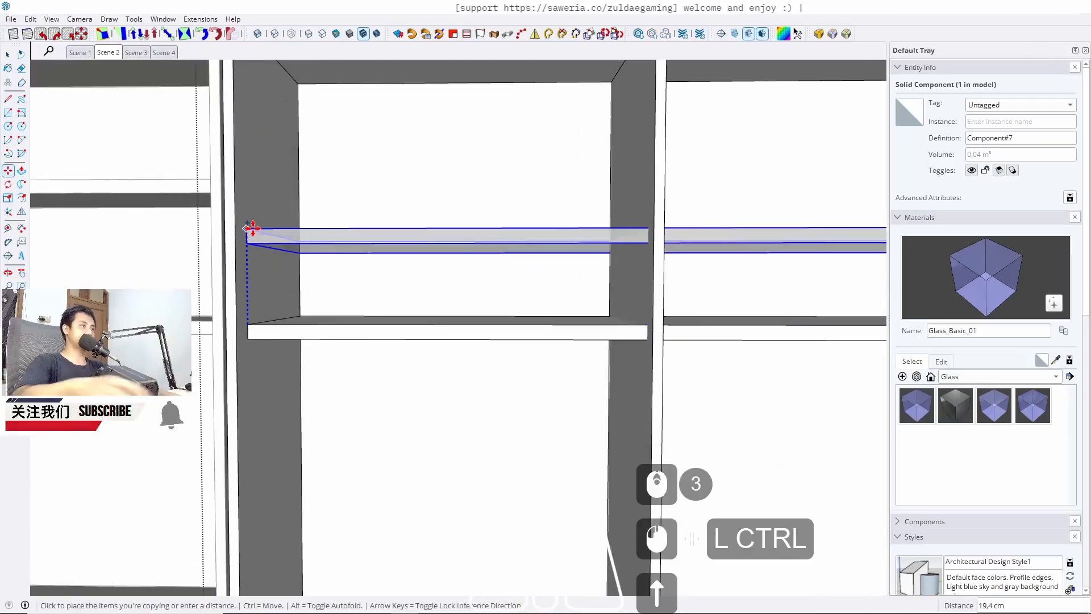
middle_drag(494, 273, 546, 290)
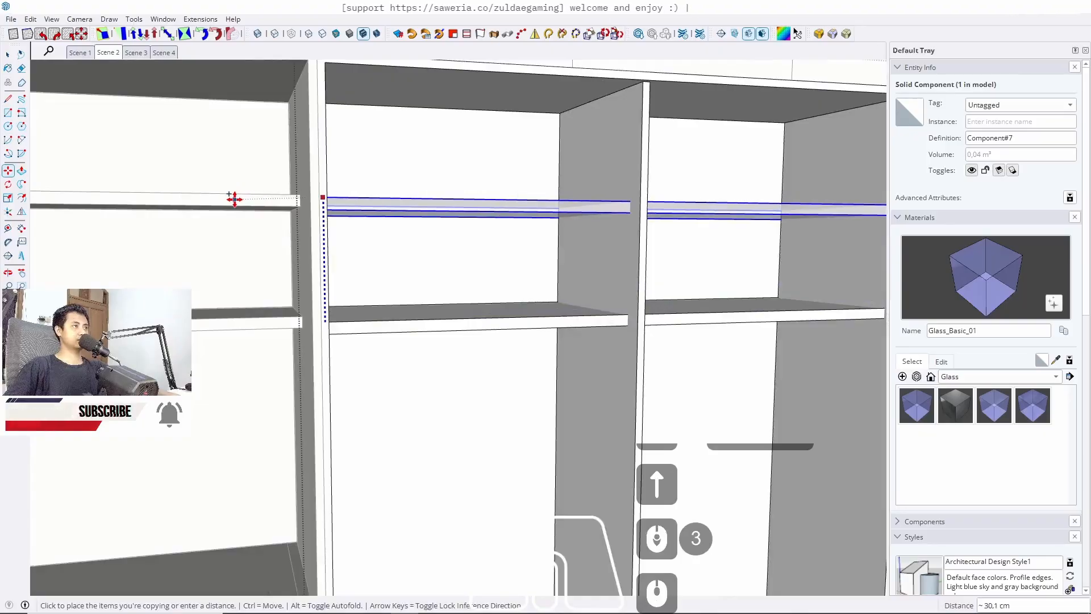
scroll(234, 199, down, 12)
key(space)
Copy the shelf upward to add a second shelf above it in the cabinet
scroll(326, 231, up, 1)
middle_drag(326, 231, 225, 244)
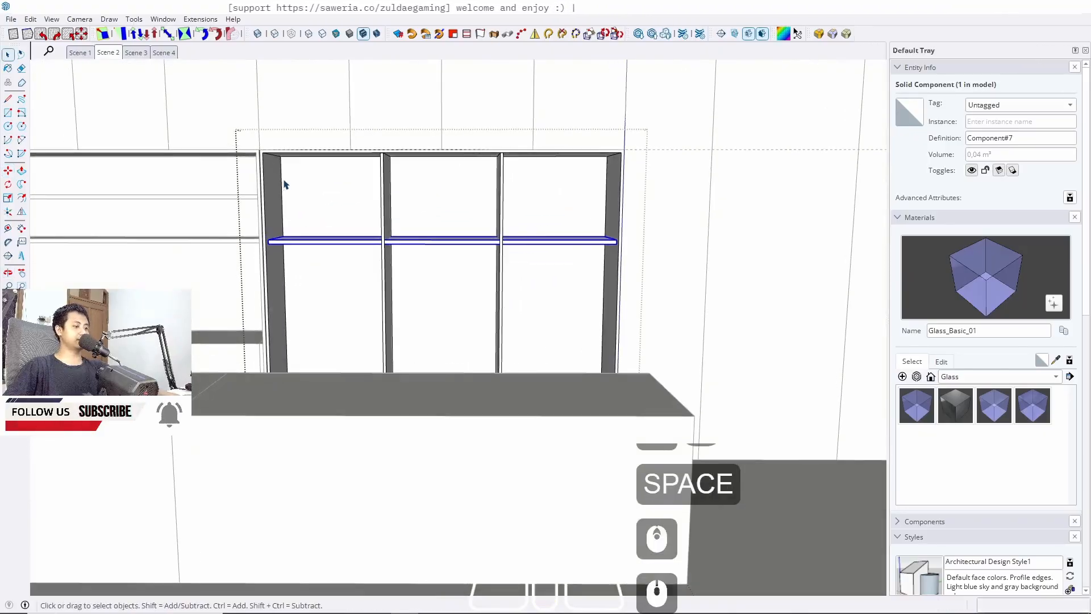
scroll(285, 184, up, 5)
key(m)
key(ctrl)
click(280, 149)
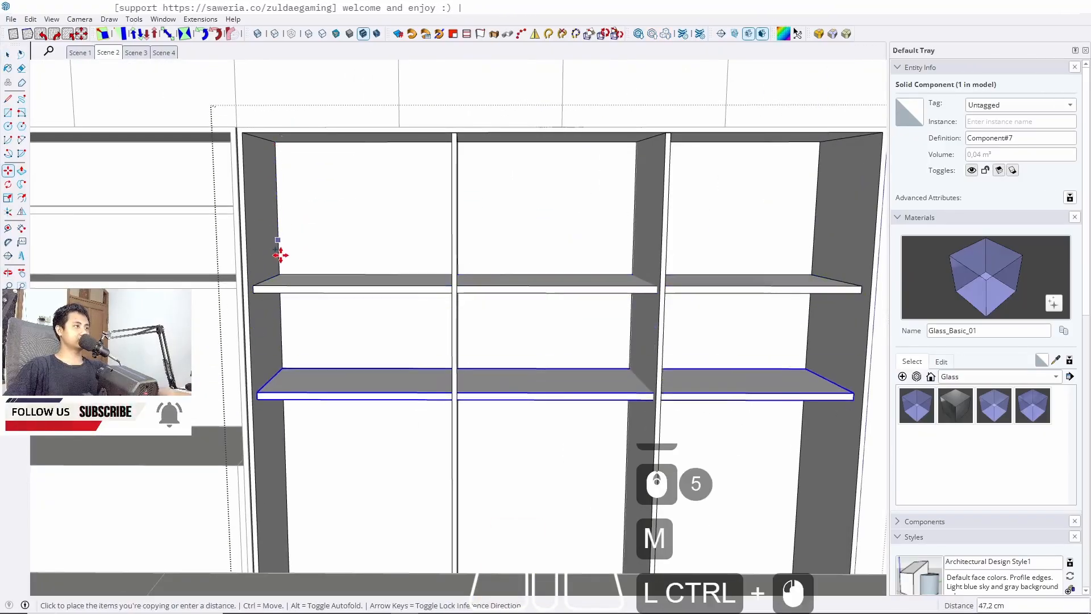
click(281, 274)
scroll(280, 349, up, 4)
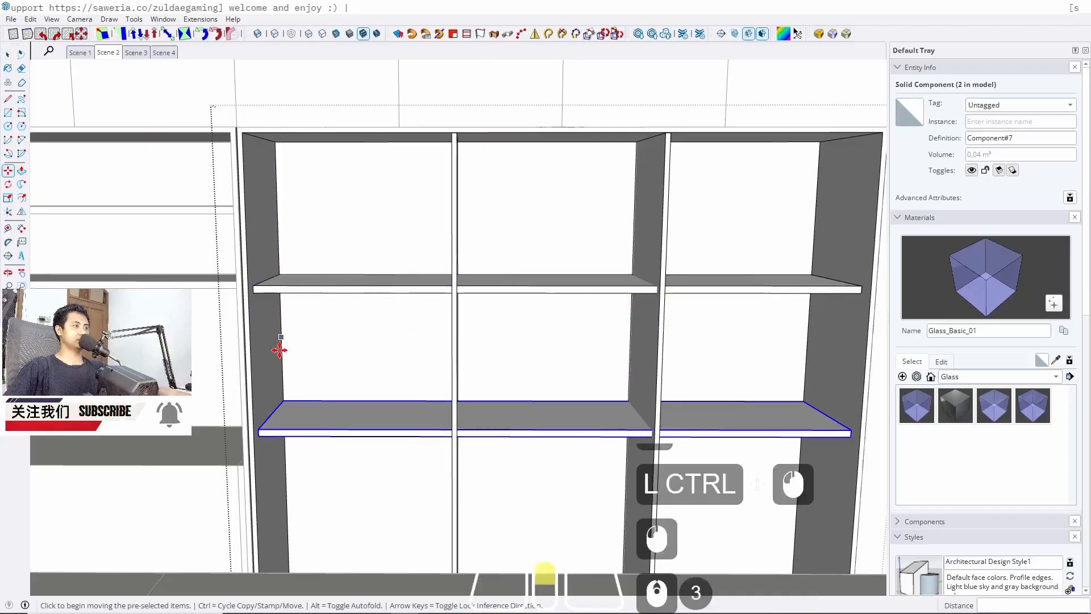
Multiply the shelf copy to two copies, stacking another shelf above in the cabinet
text(x2)
key(Return)
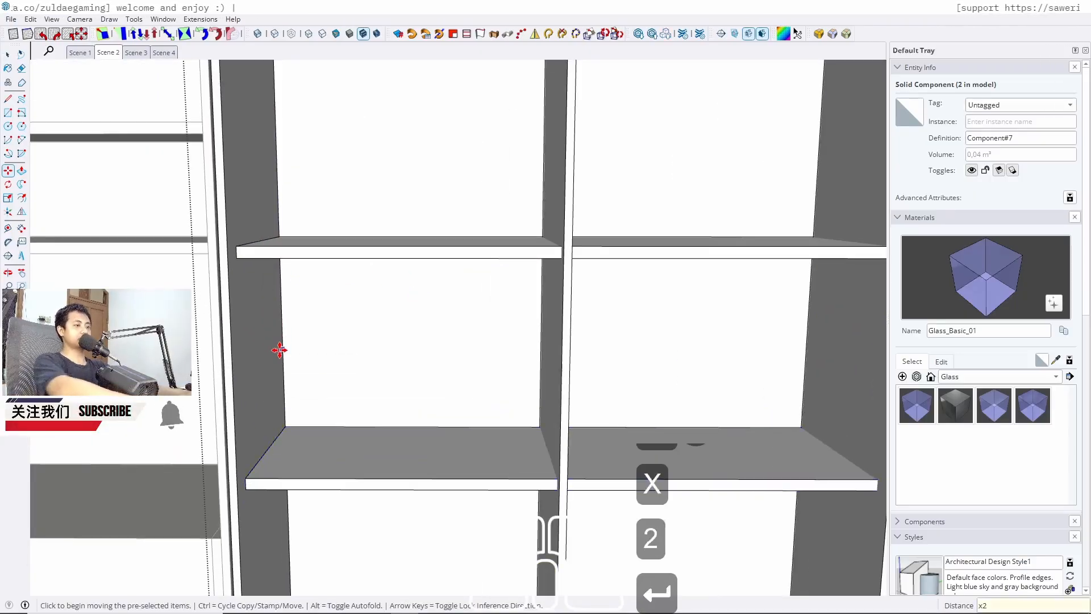
key(space)
Inspect the cabinet shelves from several angles and from the Scene 2 view
scroll(311, 290, down, 13)
middle_drag(310, 288, 536, 409)
scroll(480, 419, up, 4)
scroll(480, 419, down, 4)
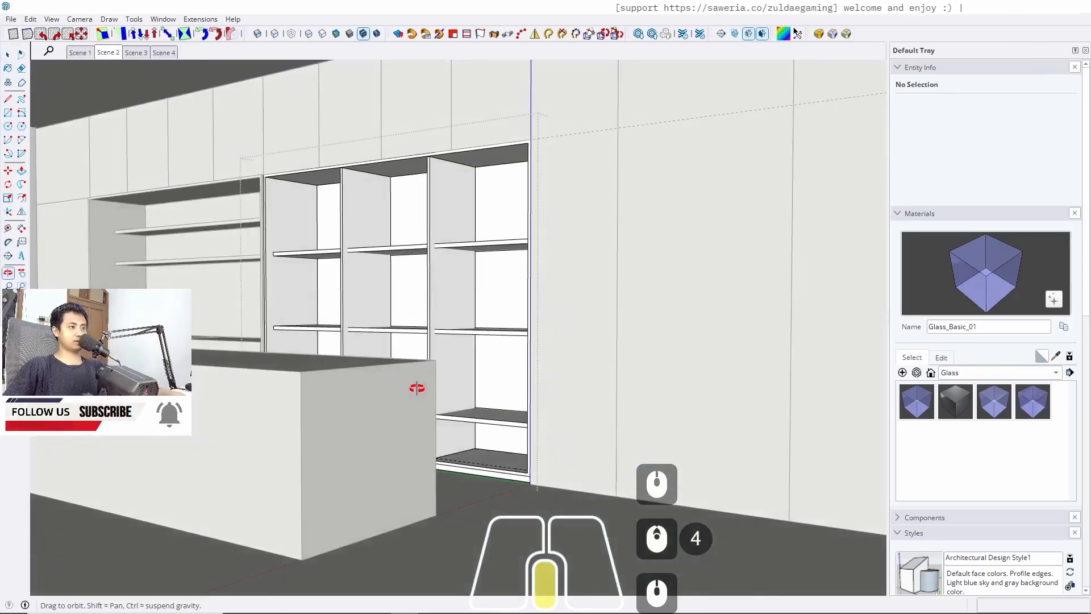
scroll(467, 444, up, 6)
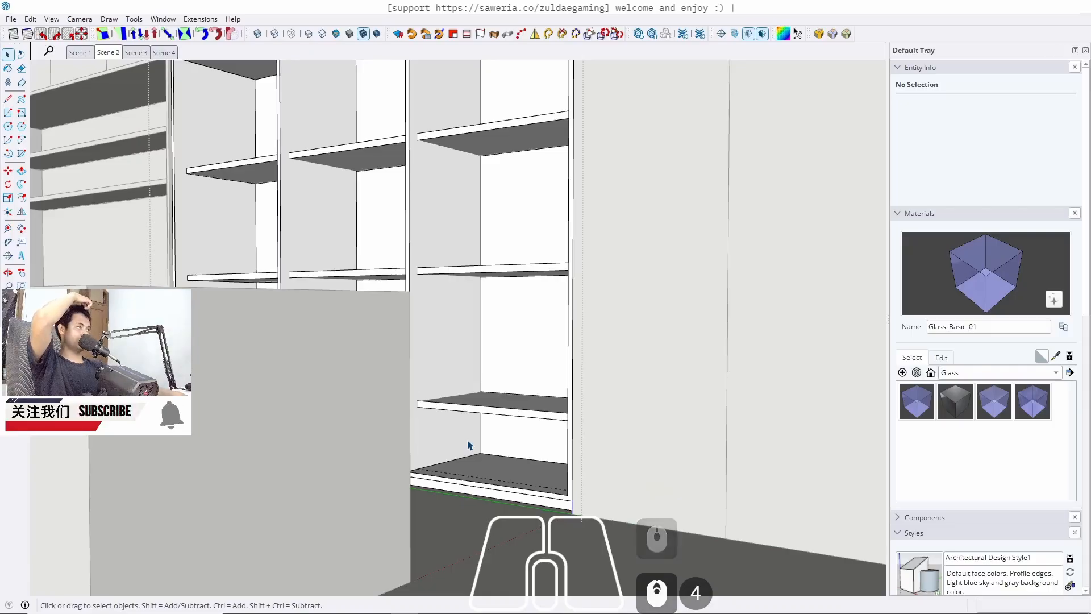
mouse_move(485, 360)
middle_down()
mouse_move(438, 370)
mouse_move(466, 368)
middle_up()
mouse_move(318, 303)
middle_down()
mouse_move(317, 292)
mouse_move(306, 318)
middle_up()
scroll(306, 322, down, 6)
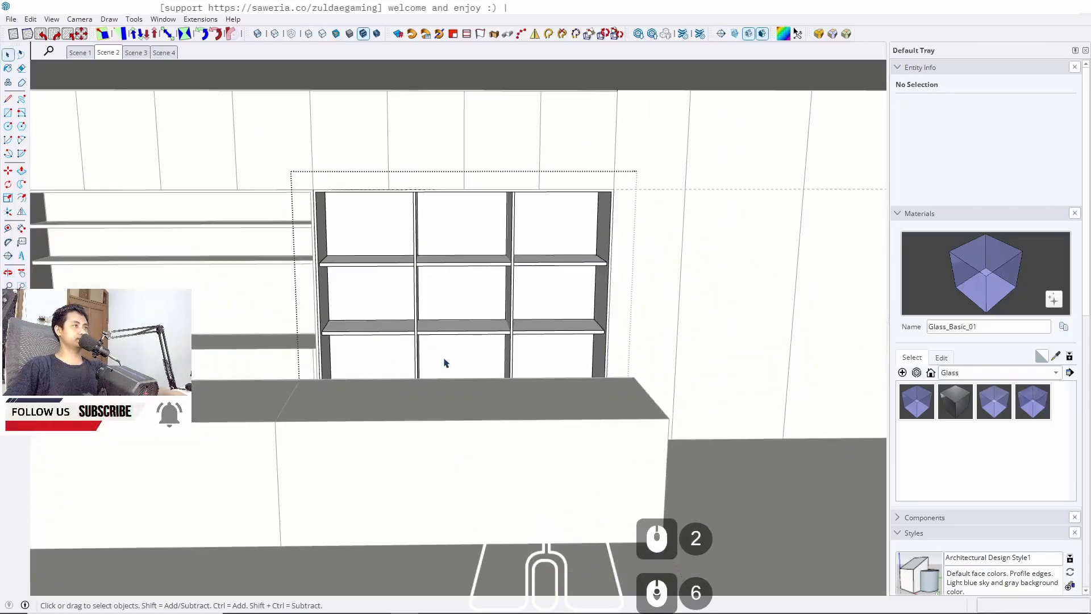
middle_drag(443, 361, 599, 294)
key(Escape)
key(Escape)
click(108, 52)
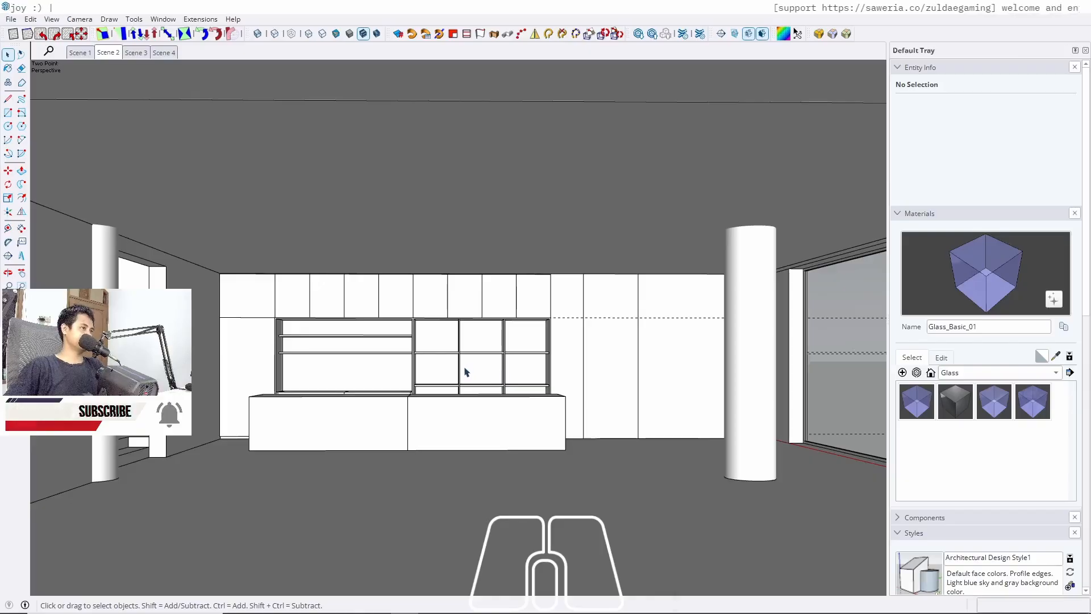
scroll(464, 372, up, 6)
middle_drag(465, 372, 398, 452)
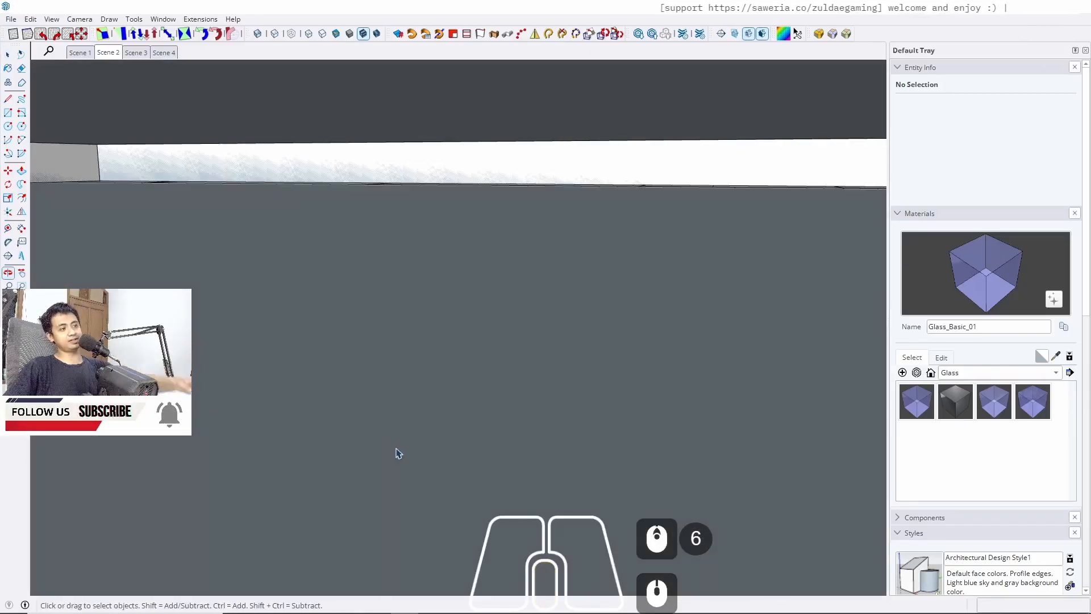
click(100, 55)
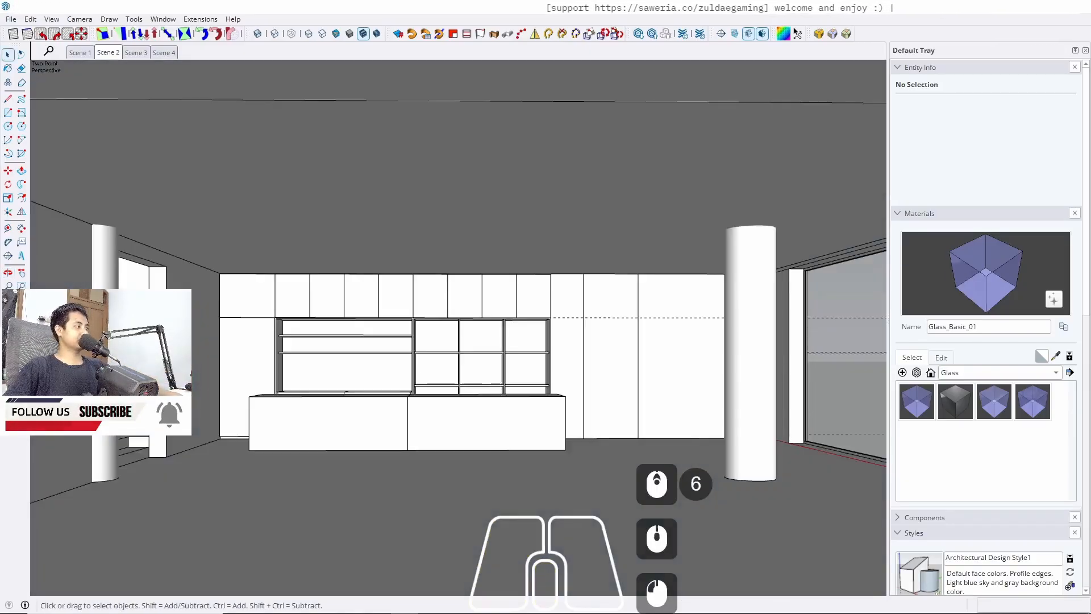
scroll(502, 343, up, 9)
middle_drag(502, 343, 322, 301)
scroll(322, 301, up, 4)
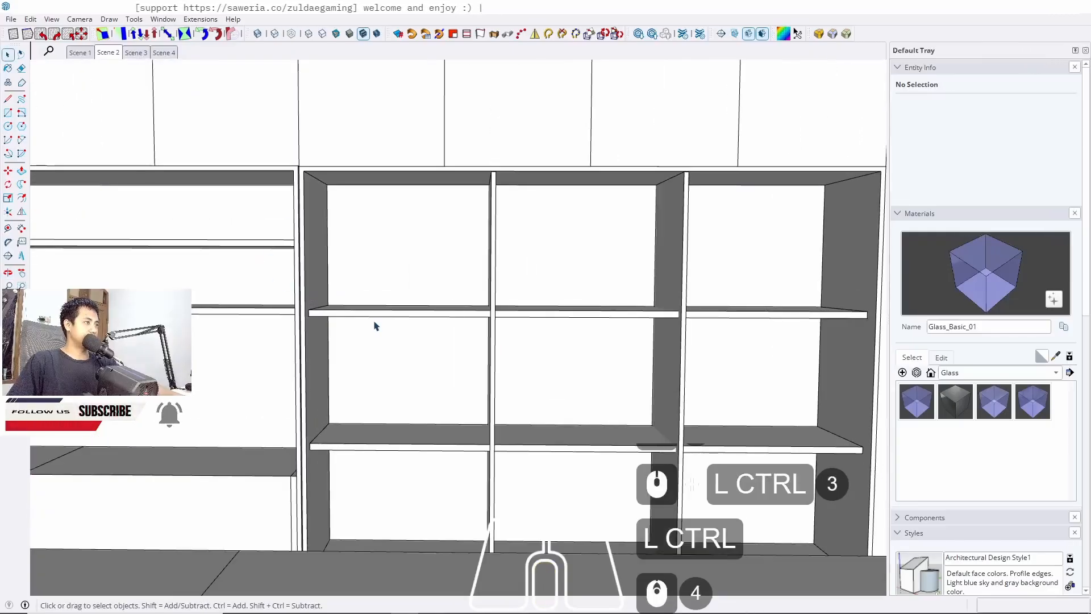
mouse_move(374, 326)
middle_down()
mouse_move(331, 317)
mouse_move(323, 338)
mouse_move(320, 313)
mouse_move(438, 311)
middle_up()
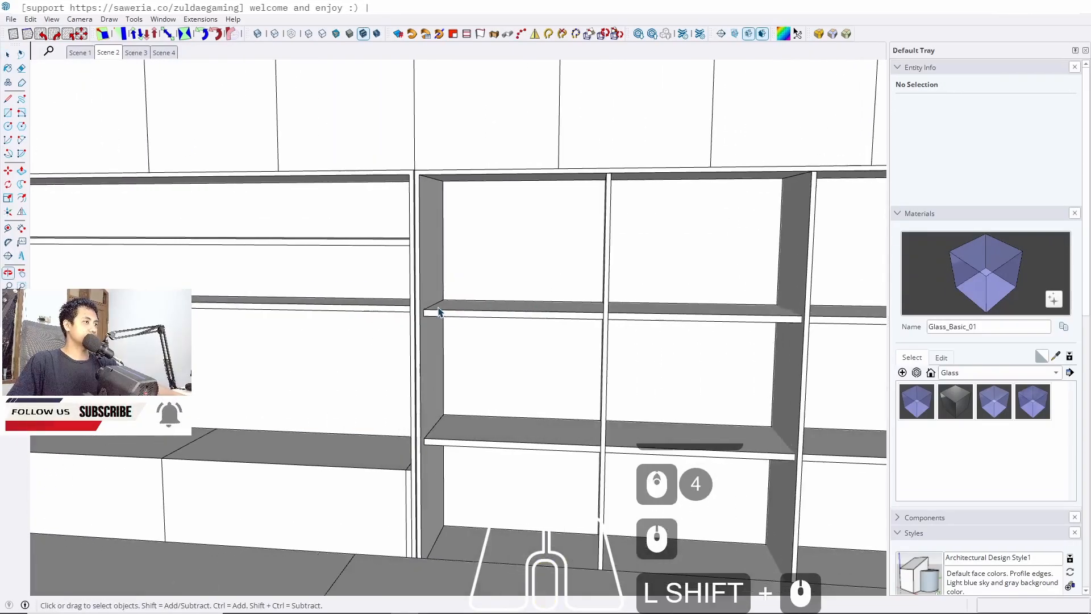
scroll(439, 312, up, 5)
scroll(386, 312, down, 11)
mouse_move(407, 358)
middle_down()
mouse_move(516, 289)
mouse_move(394, 320)
middle_up()
scroll(393, 319, up, 1)
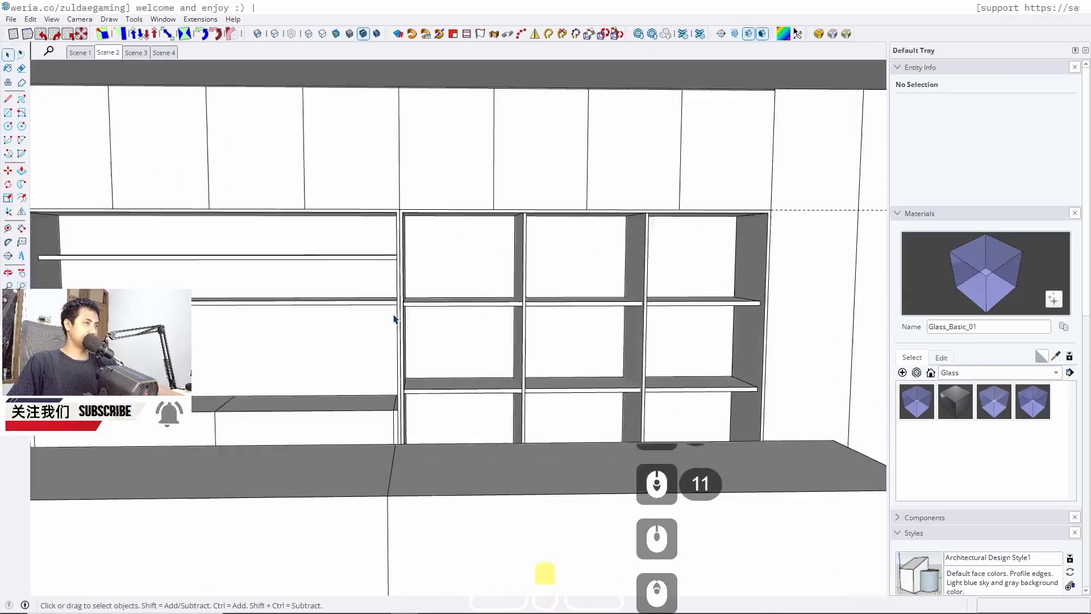
scroll(419, 302, up, 8)
Move the selected shelf inside the middle cabinet down about 13 cm
double_click(421, 303)
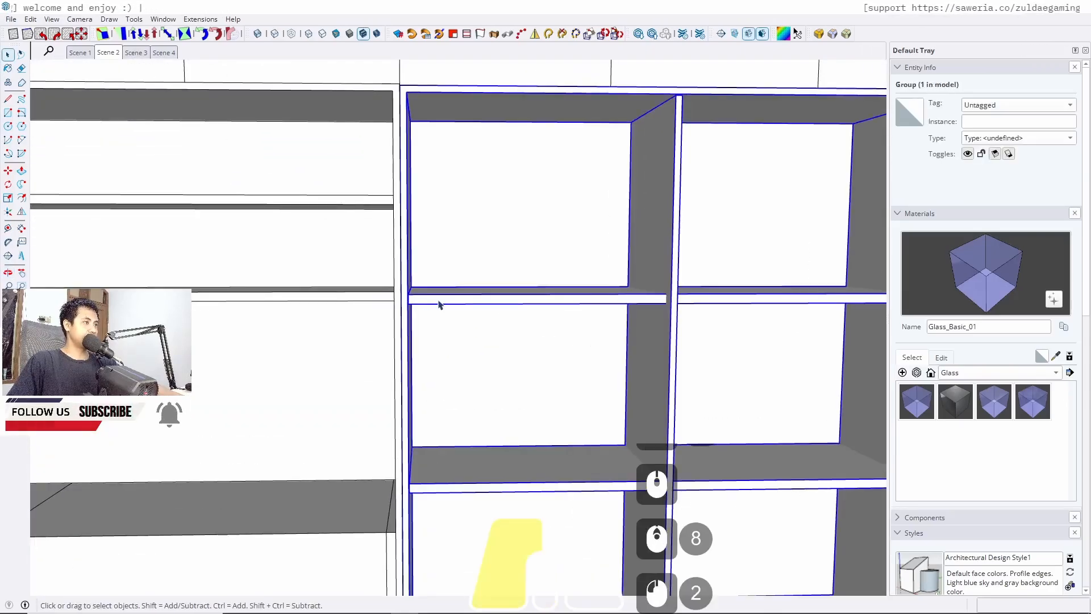
click(429, 304)
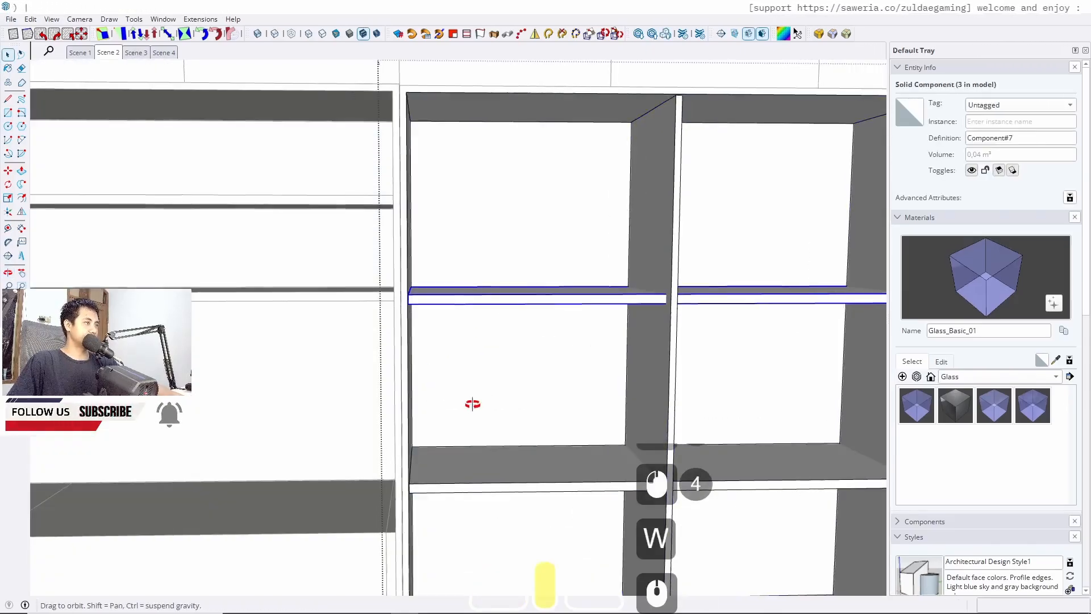
mouse_move(470, 404)
middle_down()
mouse_move(312, 304)
mouse_move(424, 419)
mouse_move(463, 443)
middle_up()
scroll(421, 429, up, 5)
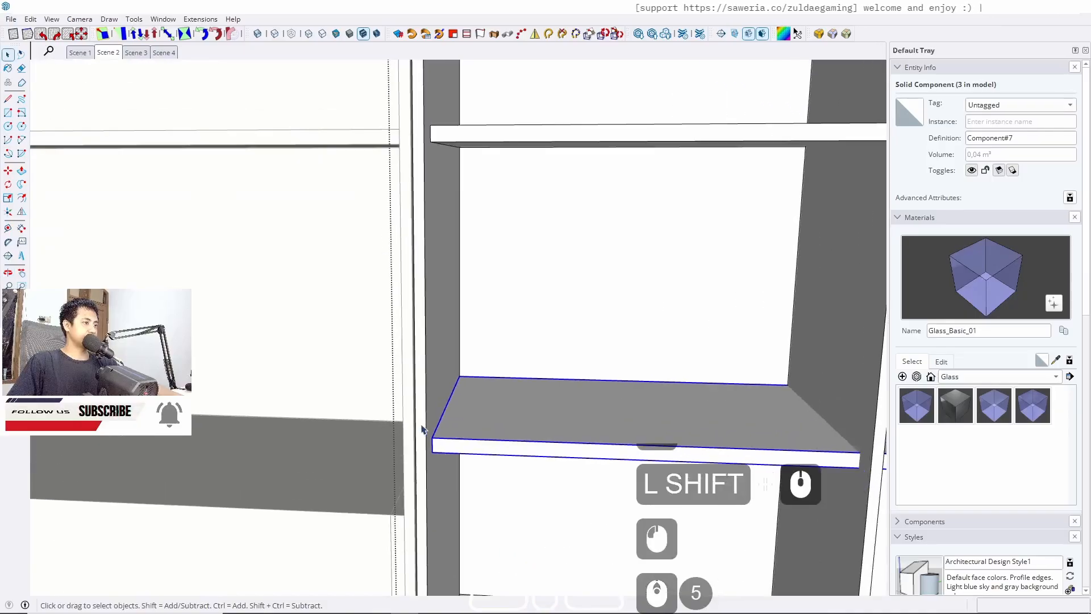
key(m)
click(430, 437)
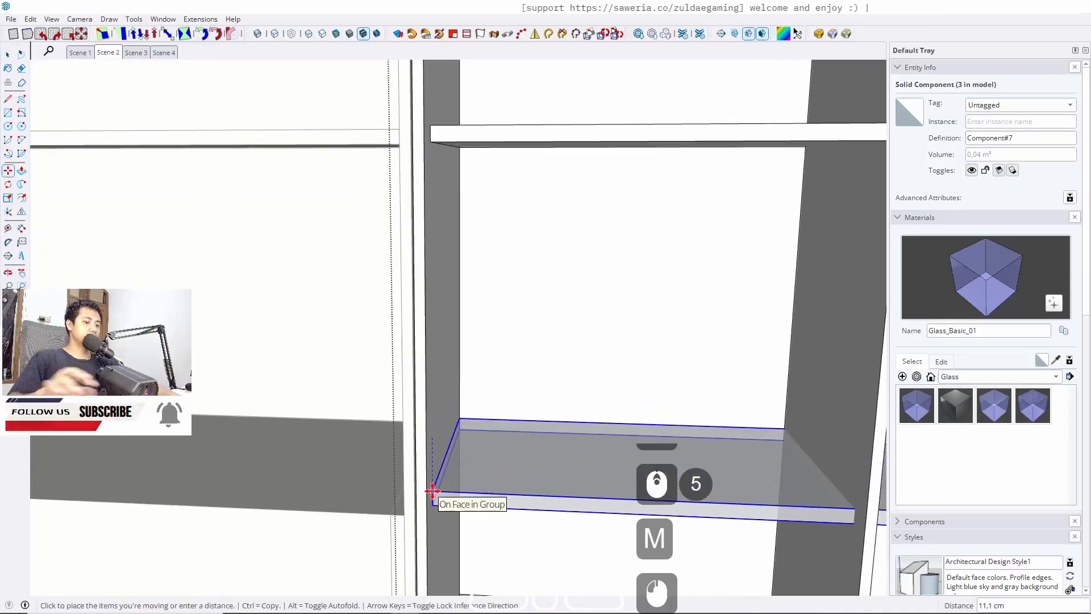
click(261, 504)
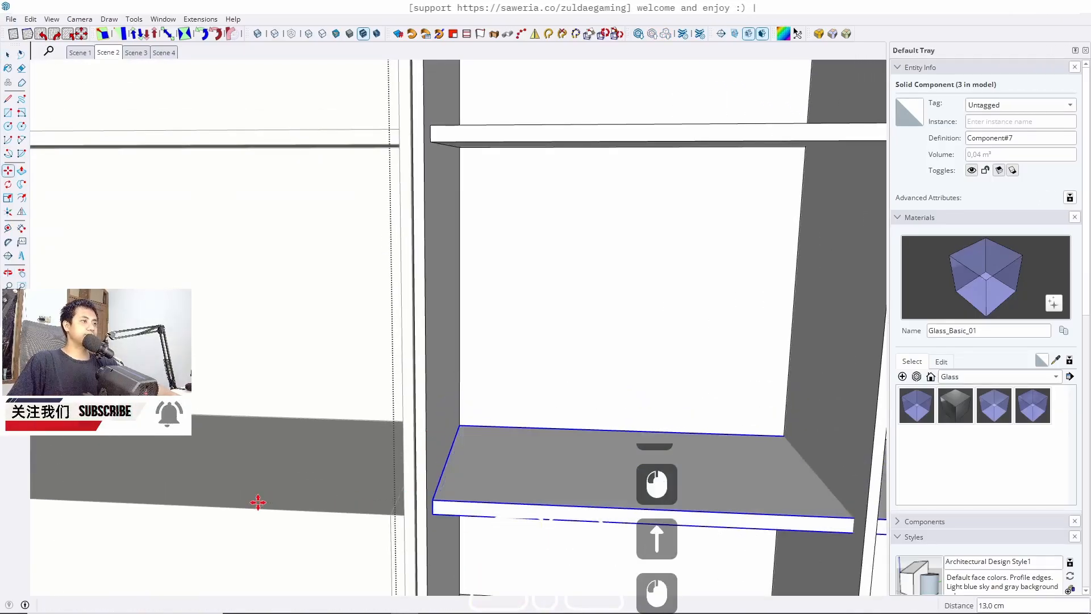
key(space)
scroll(444, 409, down, 13)
key(Escape)
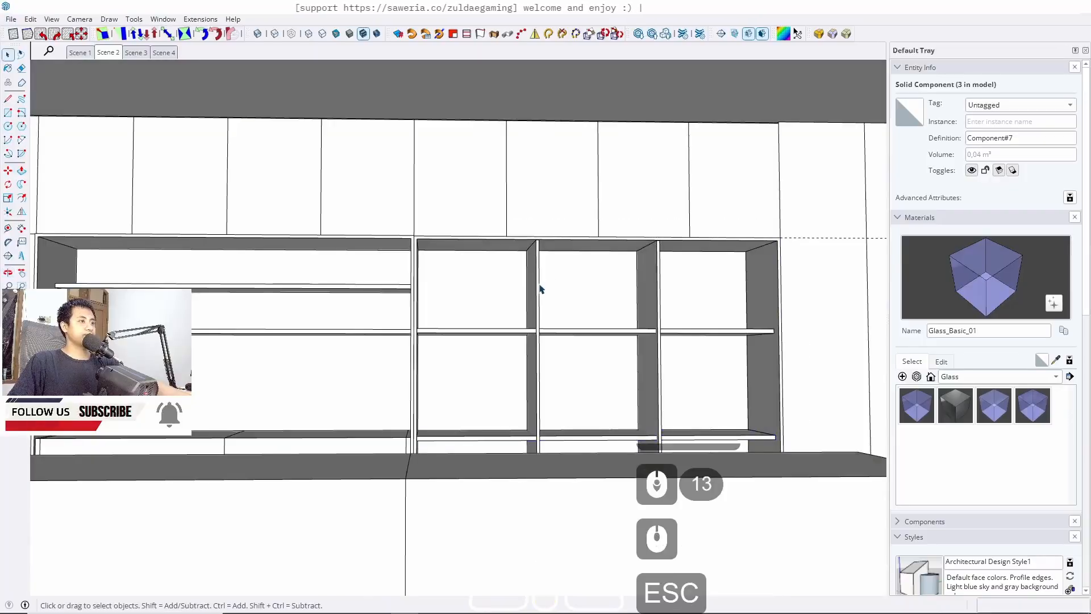
Copy the shelf straight upward about 36 cm to add another shelf in the cabinet
scroll(439, 335, up, 4)
click(438, 335)
double_click(438, 336)
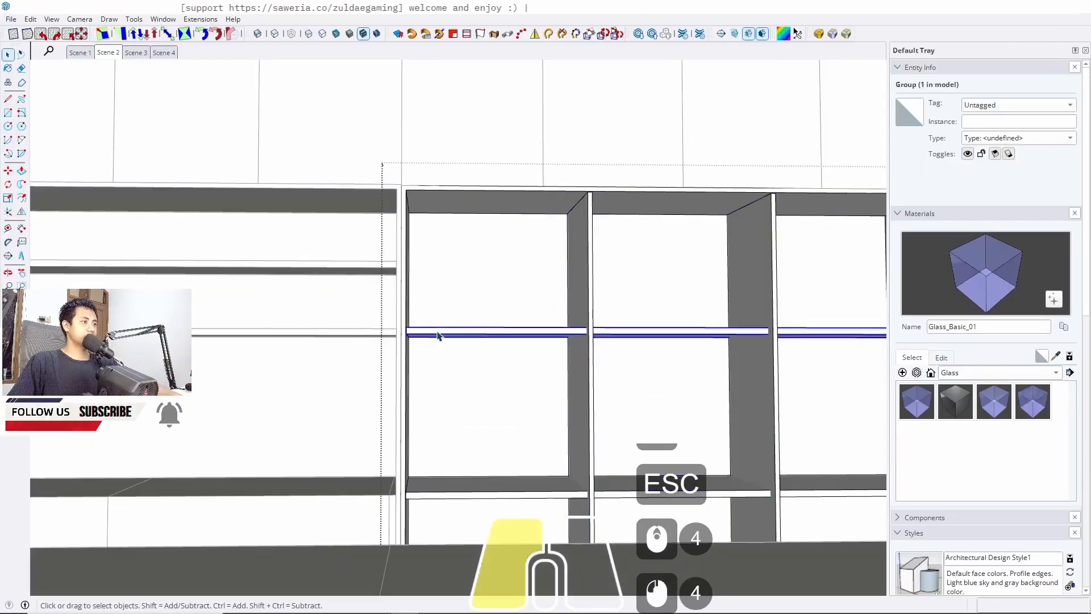
scroll(420, 335, up, 6)
scroll(415, 330, up, 2)
scroll(487, 244, down, 7)
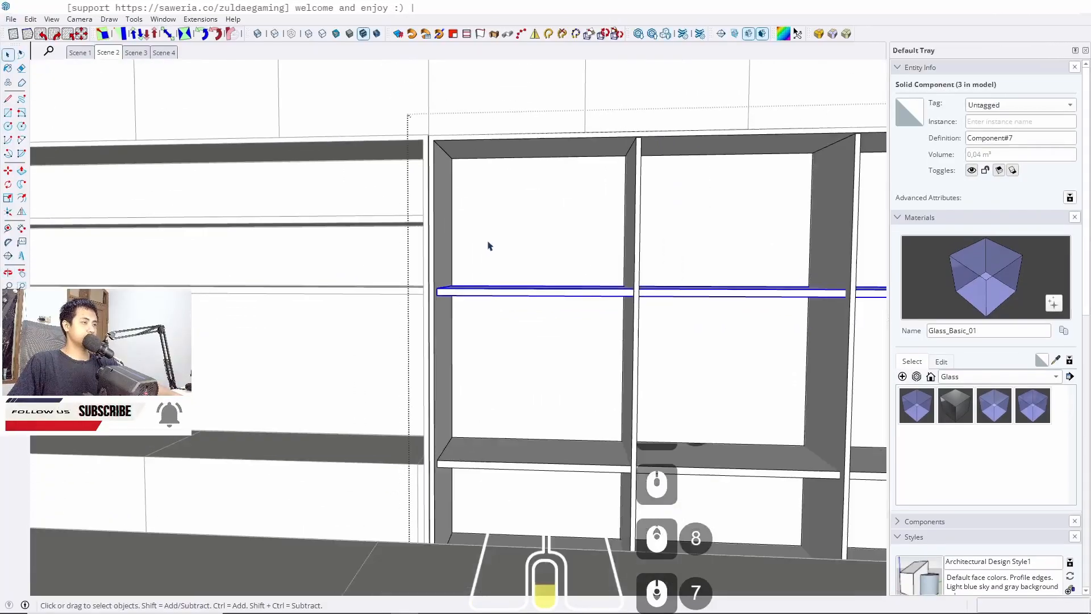
scroll(471, 273, up, 7)
key(m)
scroll(390, 310, up, 2)
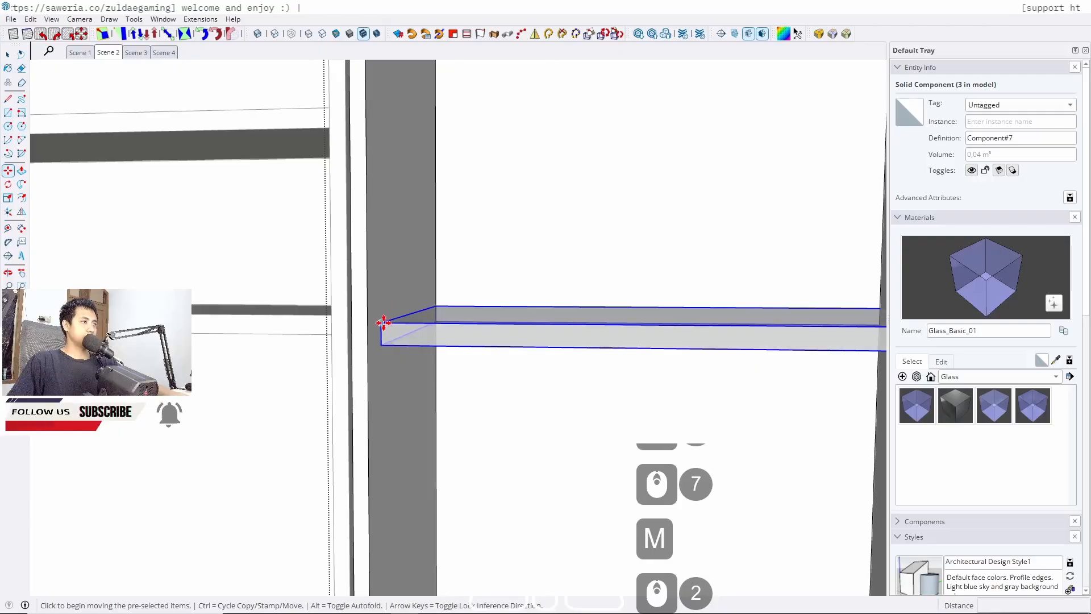
key(ctrl)
click(382, 319)
key(Up)
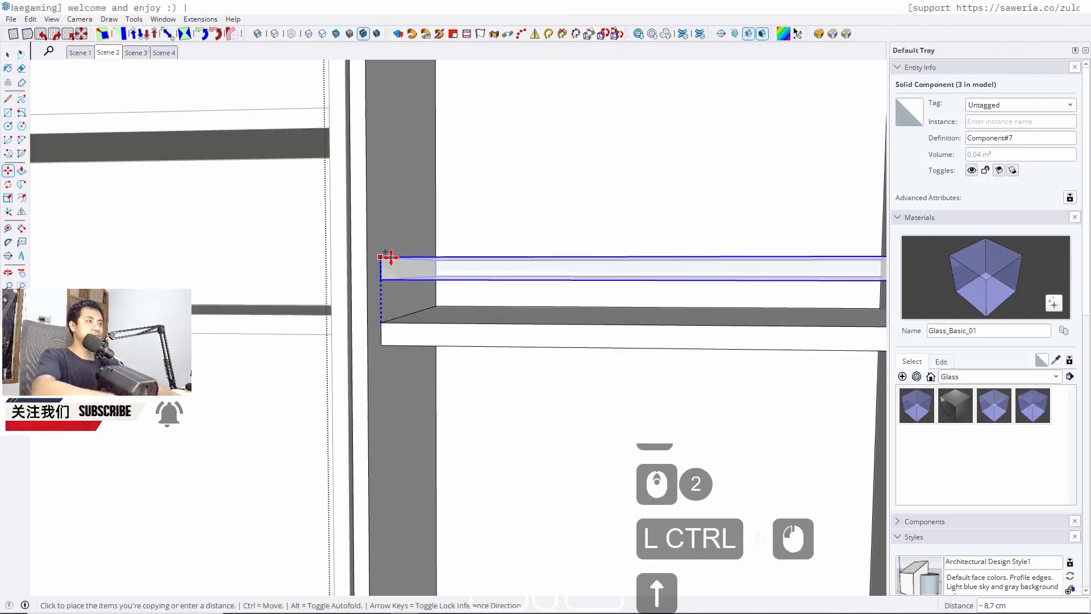
scroll(390, 257, down, 6)
scroll(497, 239, down, 5)
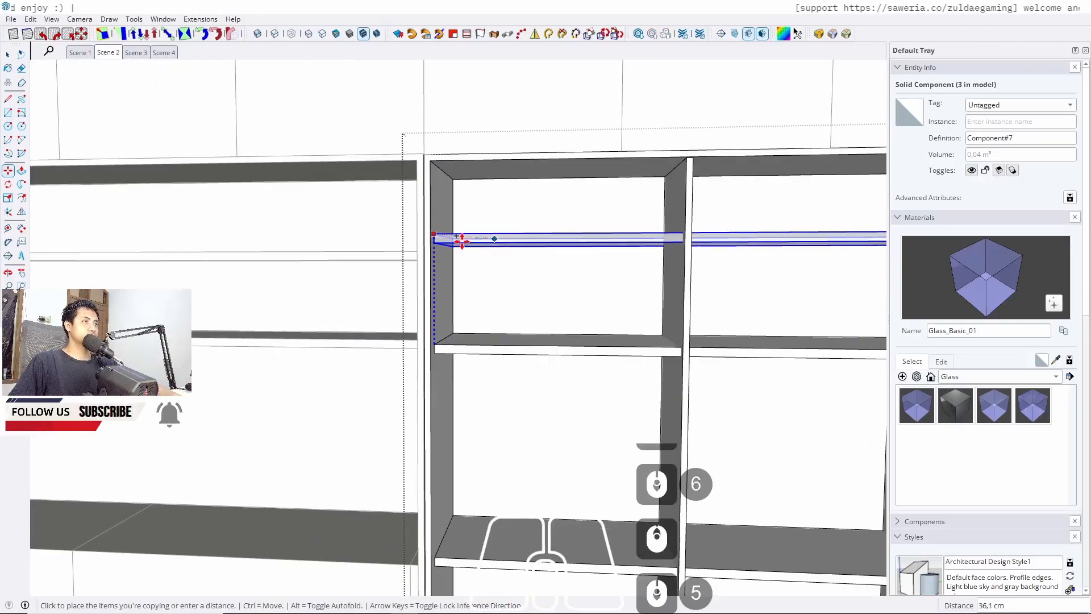
click(374, 253)
key(space)
scroll(483, 224, down, 5)
key(Escape)
key(Escape)
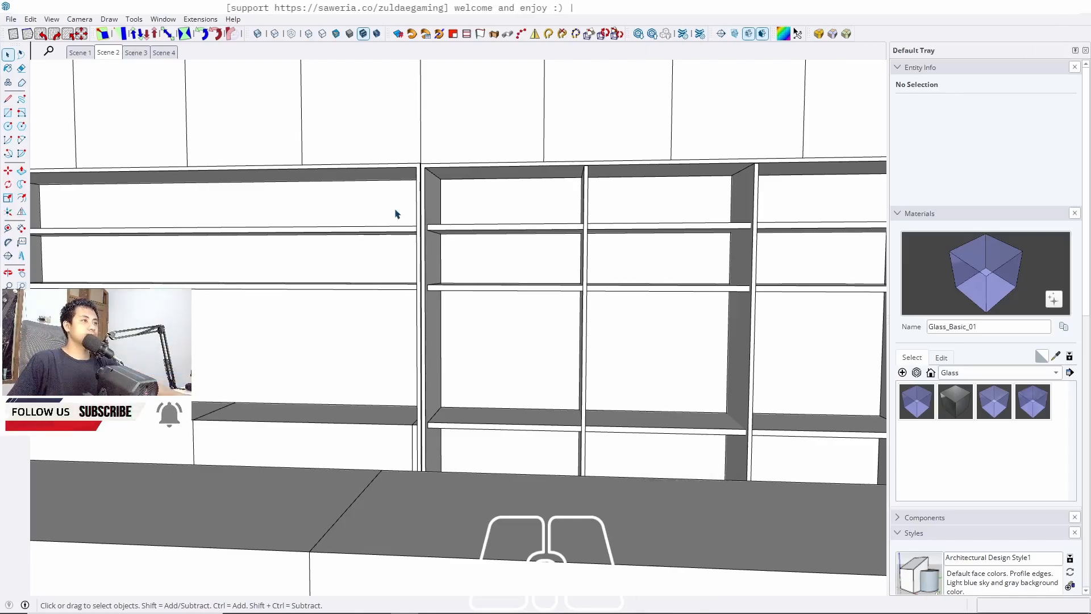
Draw a vertical reference line down from the upper shelf's front corner in the side cabinet
scroll(519, 318, down, 2)
shift+middle_drag(519, 318, 52, 326)
scroll(366, 437, up, 10)
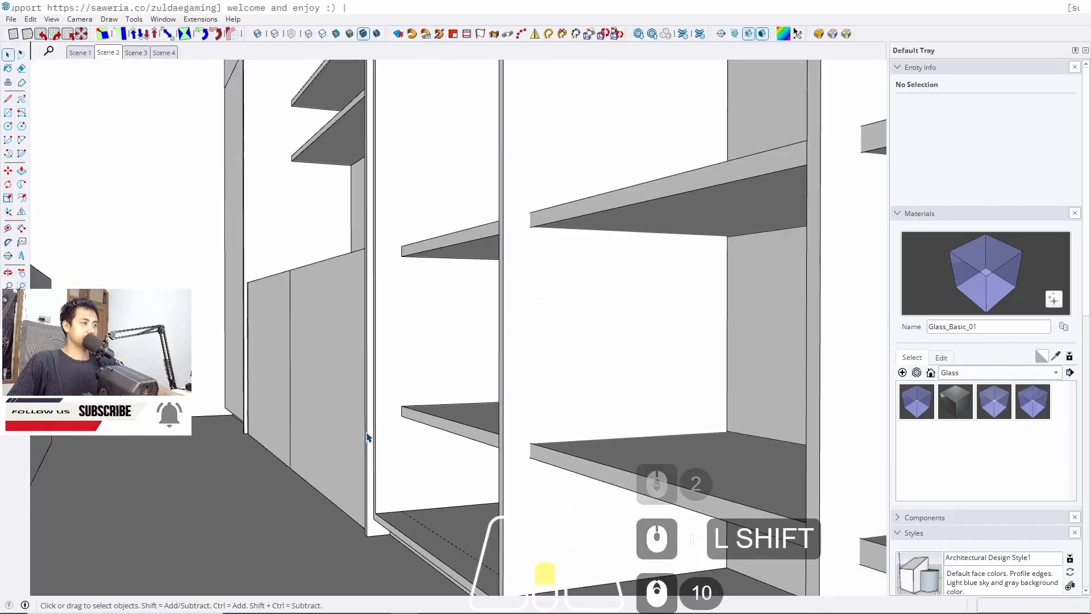
middle_drag(425, 407, 440, 400)
scroll(434, 410, up, 3)
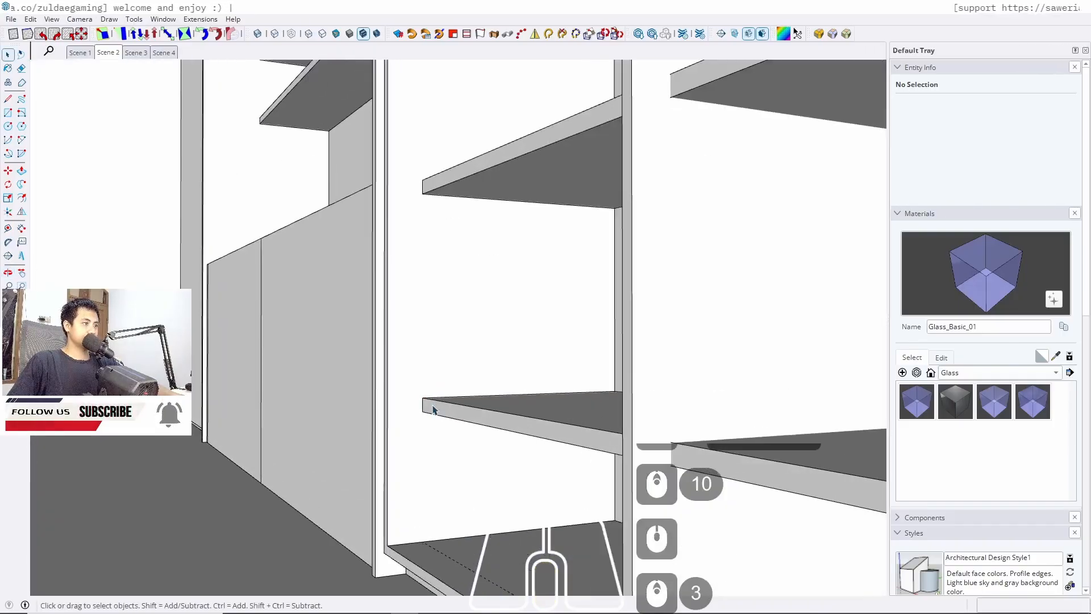
click(425, 408)
scroll(425, 408, up, 1)
double_click(424, 408)
click(424, 408)
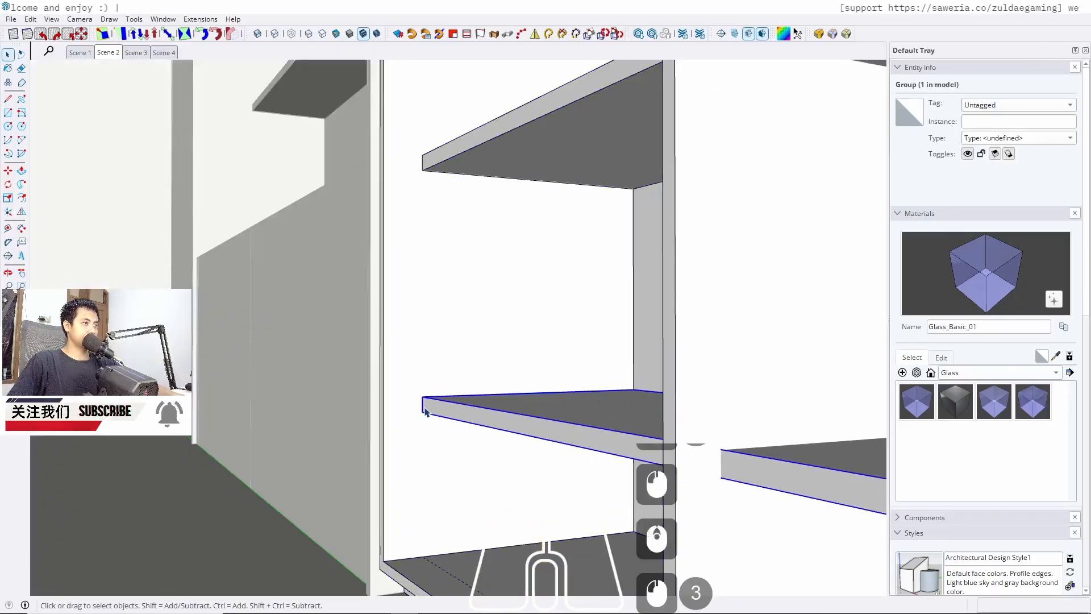
scroll(424, 408, up, 1)
scroll(425, 410, up, 1)
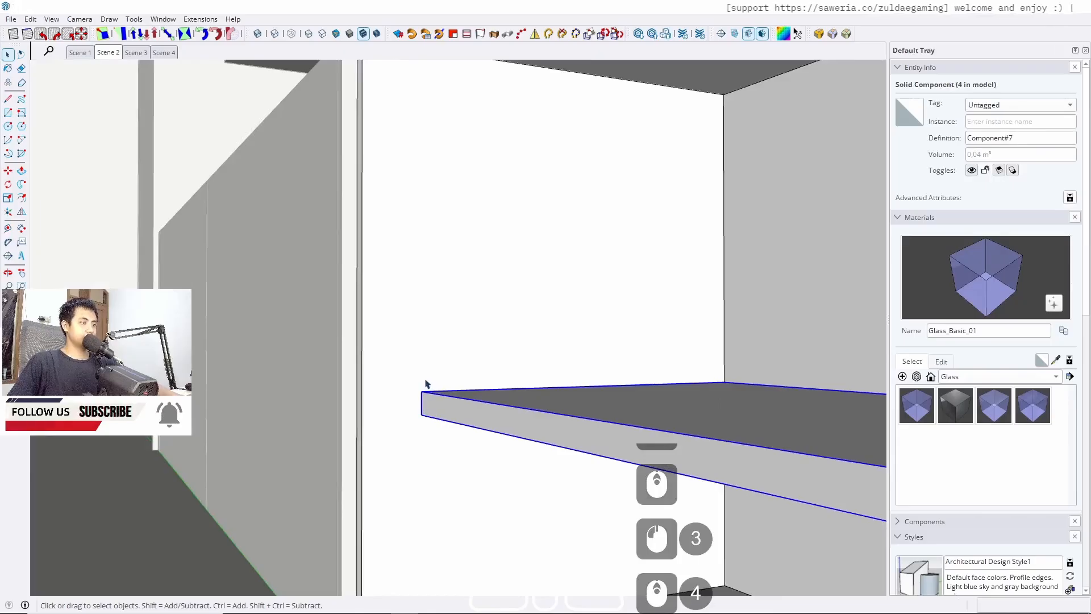
scroll(428, 385, down, 2)
key(l)
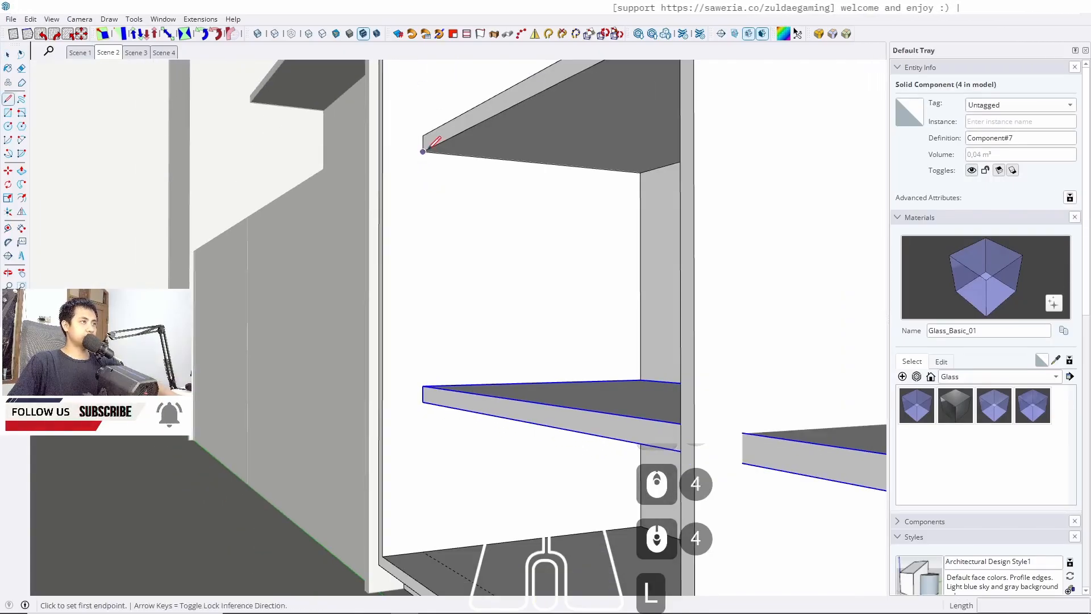
click(423, 151)
key(Up)
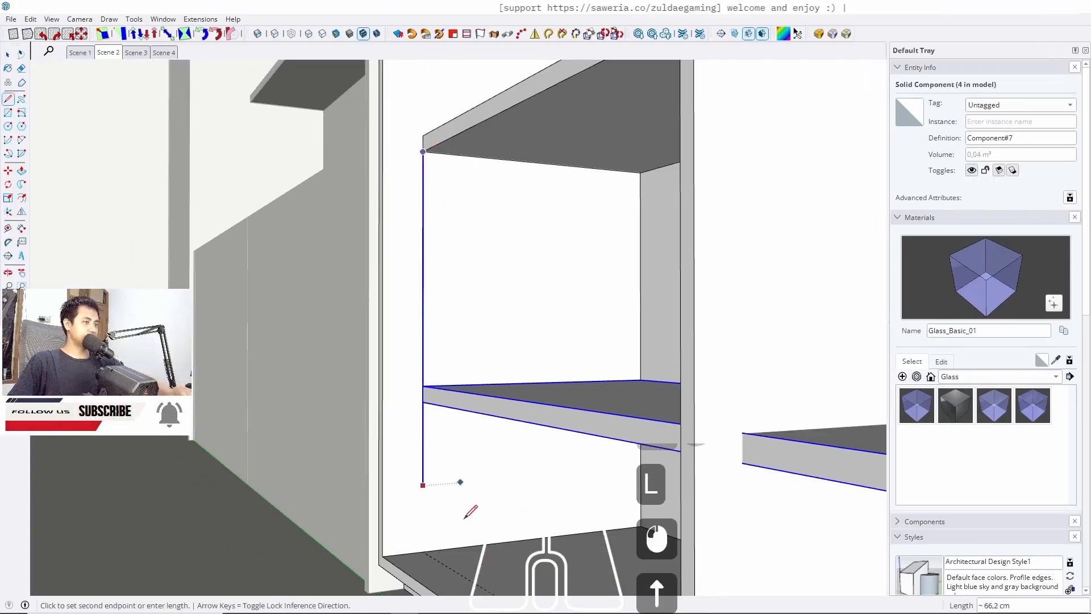
key(space)
click(450, 397)
scroll(443, 398, up, 4)
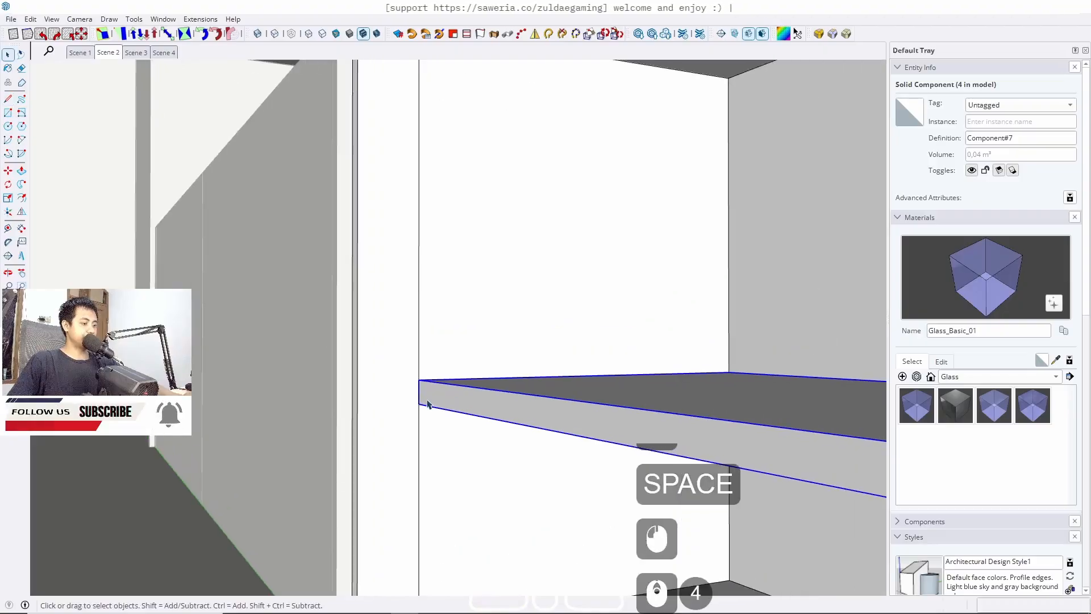
Move the lower shelf about 7 cm to align with the reference line, and delete the line
key(m)
click(419, 393)
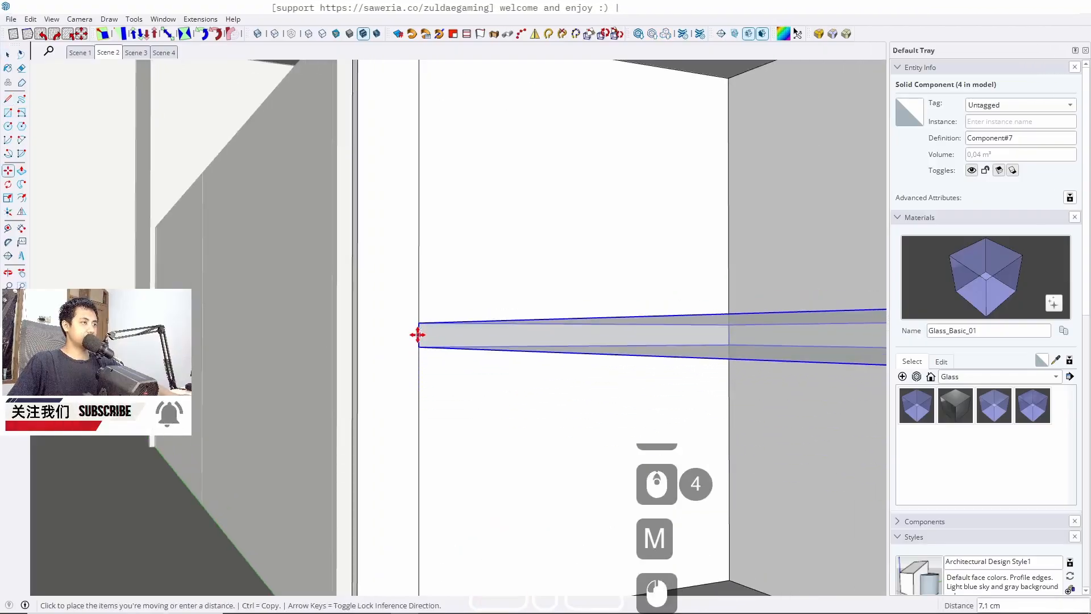
click(417, 331)
key(space)
click(419, 270)
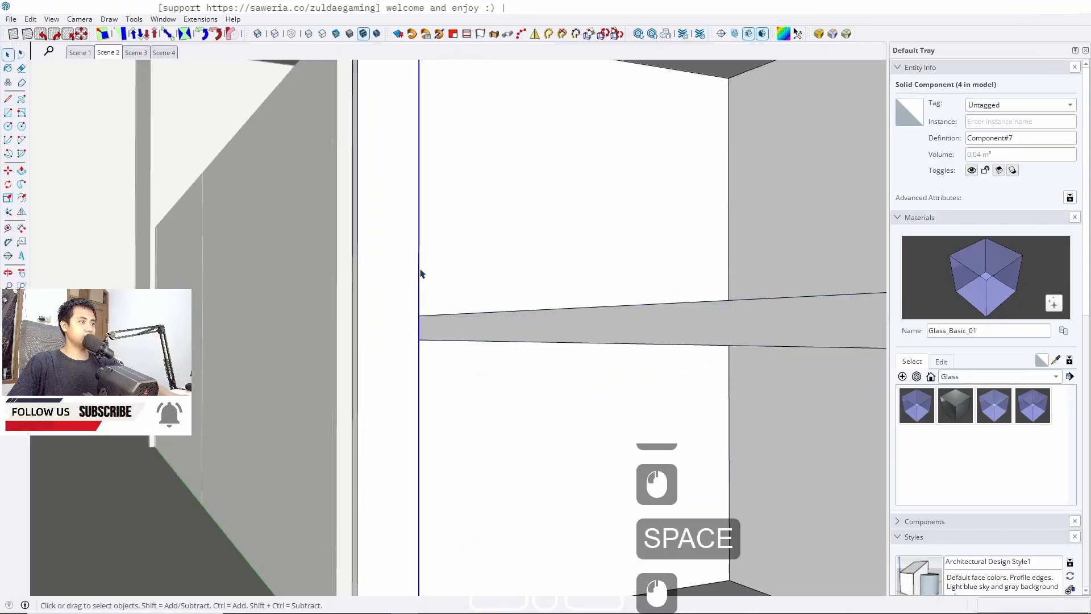
key(Delete)
Review the shelving layout from the Scene 2 view and closer up
scroll(427, 306, down, 6)
middle_drag(363, 173, 476, 352)
scroll(476, 353, down, 12)
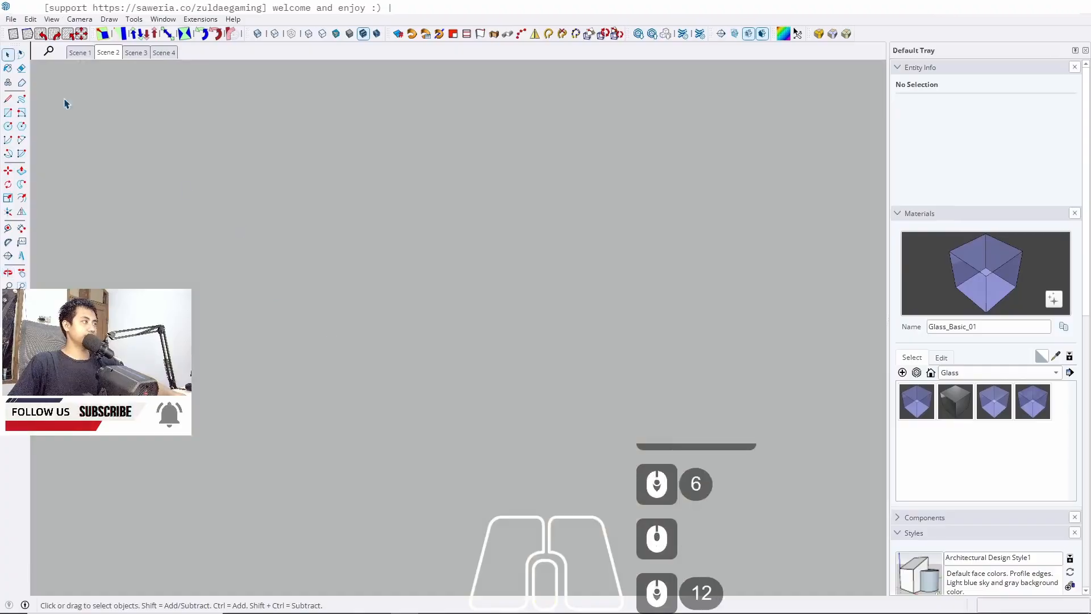
click(108, 52)
key(Escape)
key(Escape)
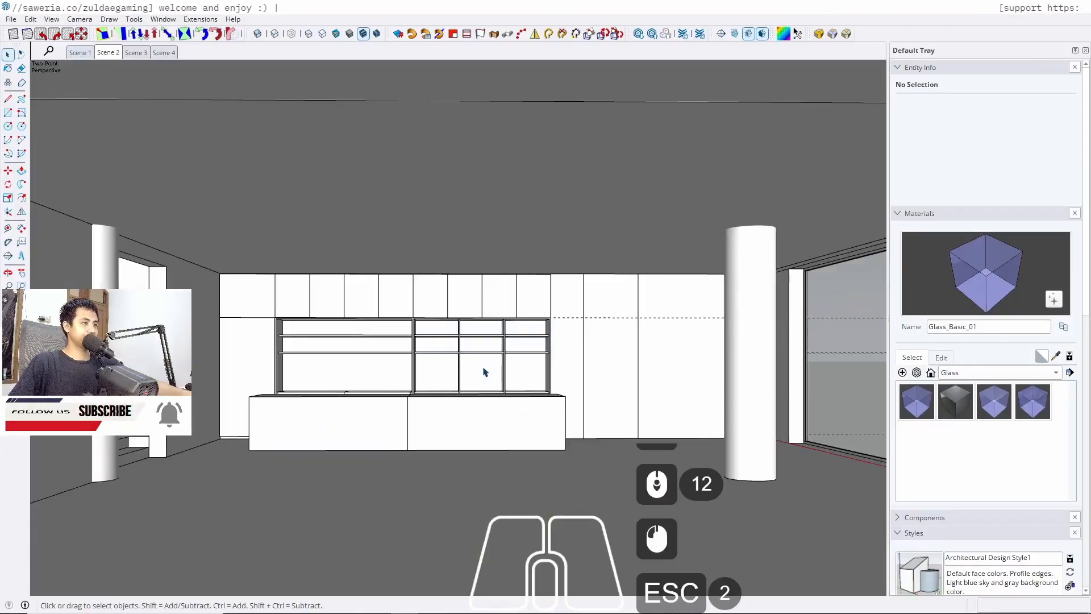
scroll(499, 379, up, 5)
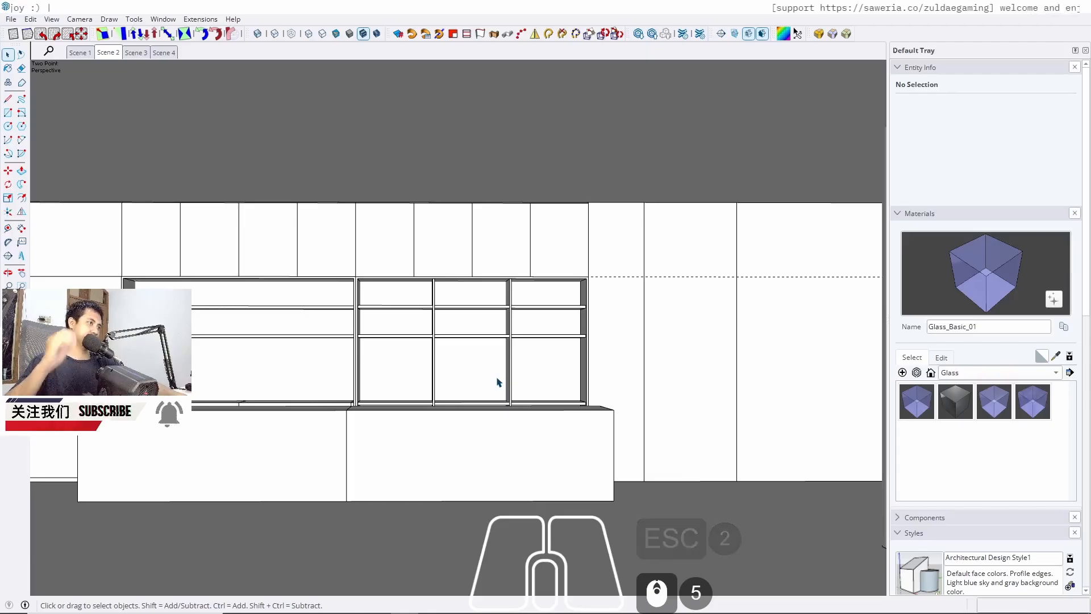
scroll(426, 382, up, 3)
scroll(360, 263, up, 5)
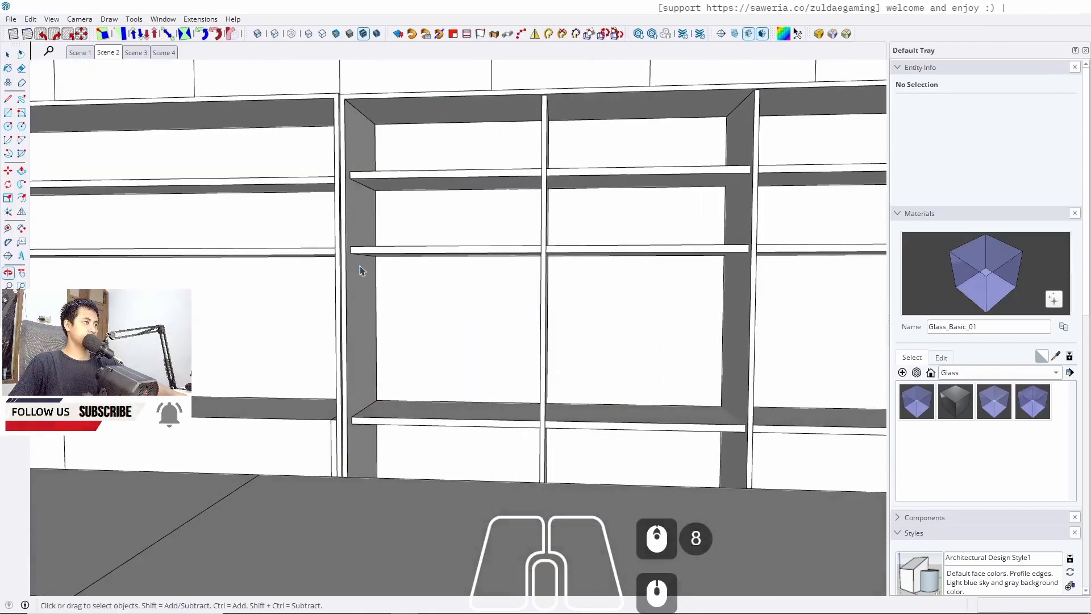
key(l)
click(346, 277)
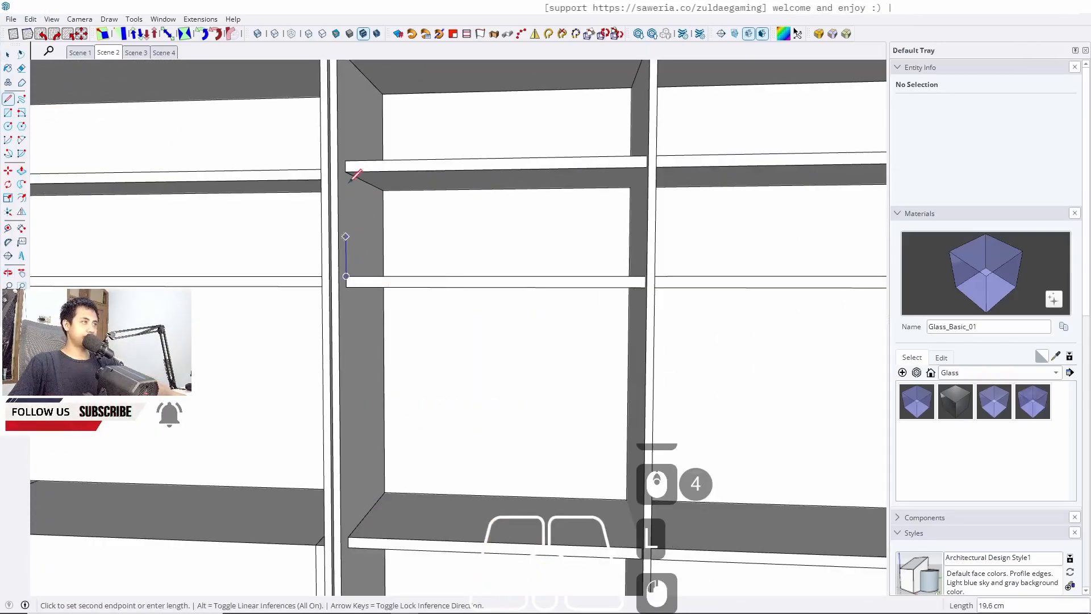
key(space)
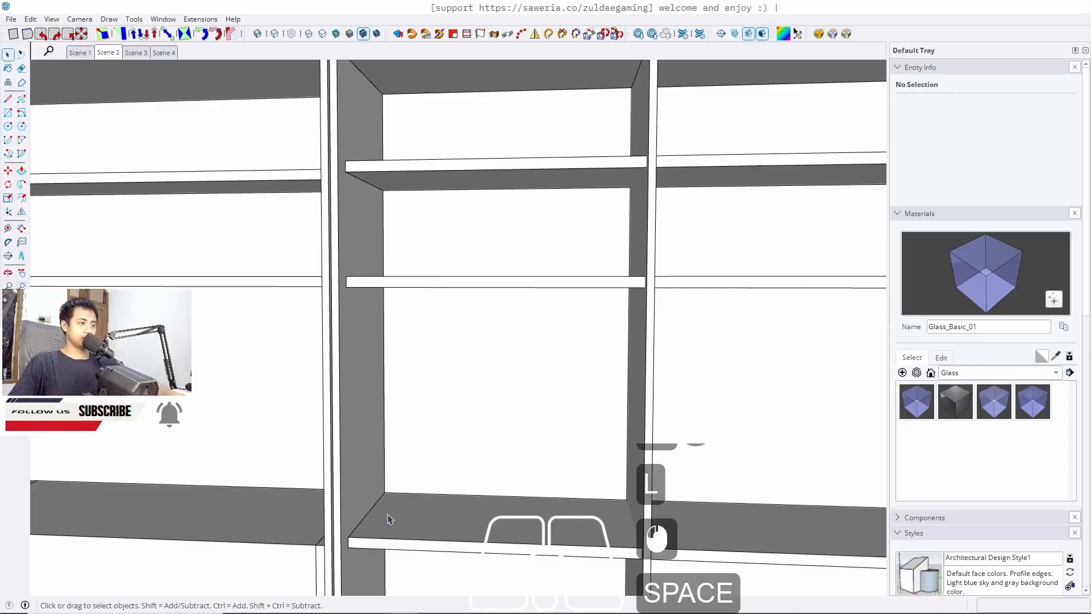
Copy the upper shelf down about 28 cm to add another shelf in the tall shelving cabinet
click(379, 281)
double_click(379, 282)
click(379, 281)
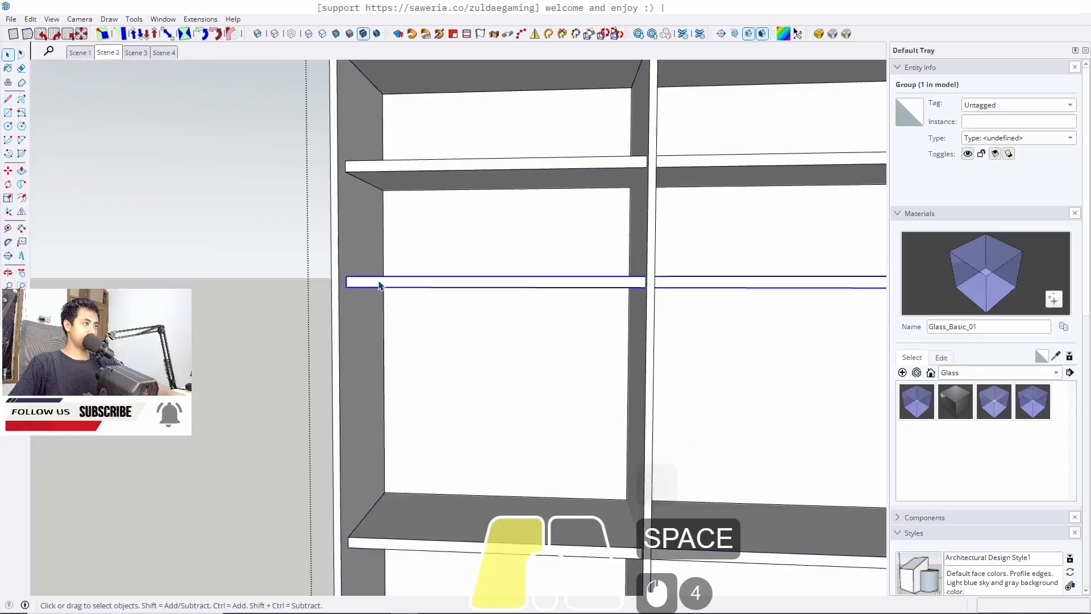
key(m)
scroll(356, 280, up, 5)
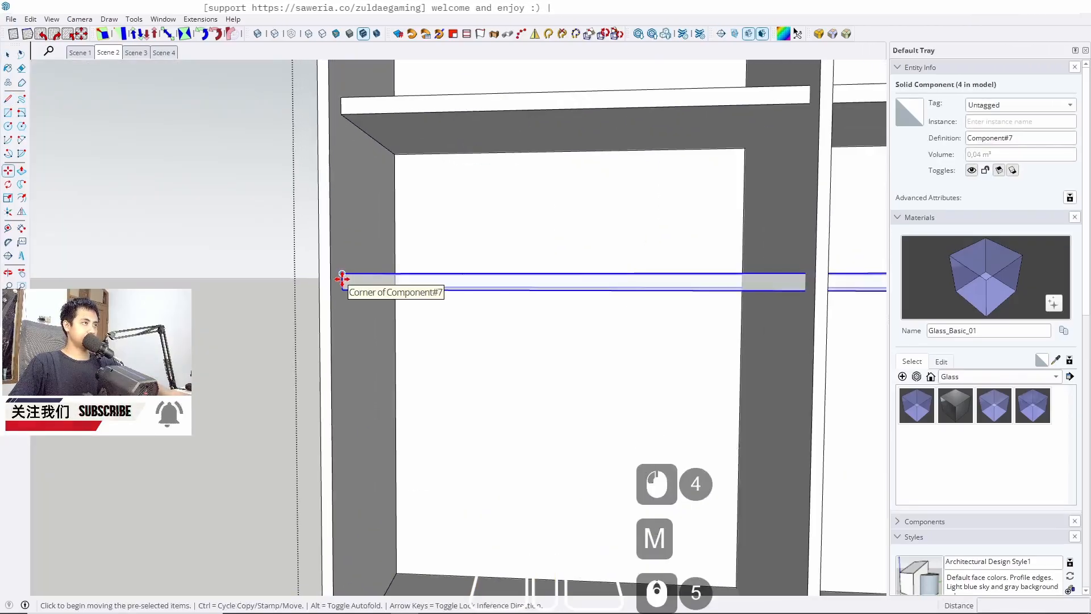
ctrl+click(341, 114)
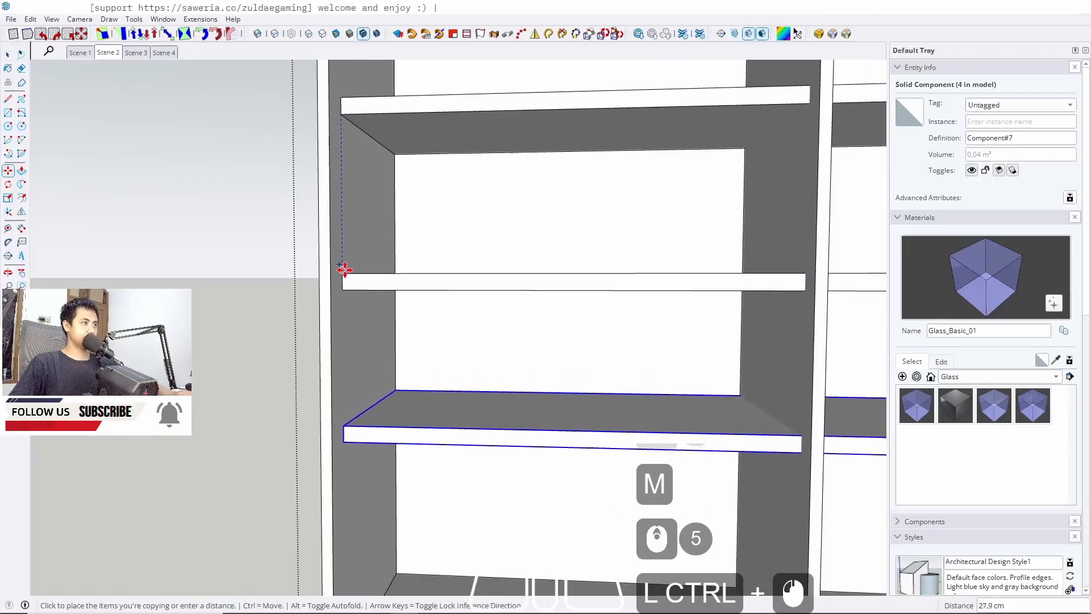
click(345, 269)
key(space)
Copy another shelf down about 26 cm inside the tall shelving cabinet
click(106, 53)
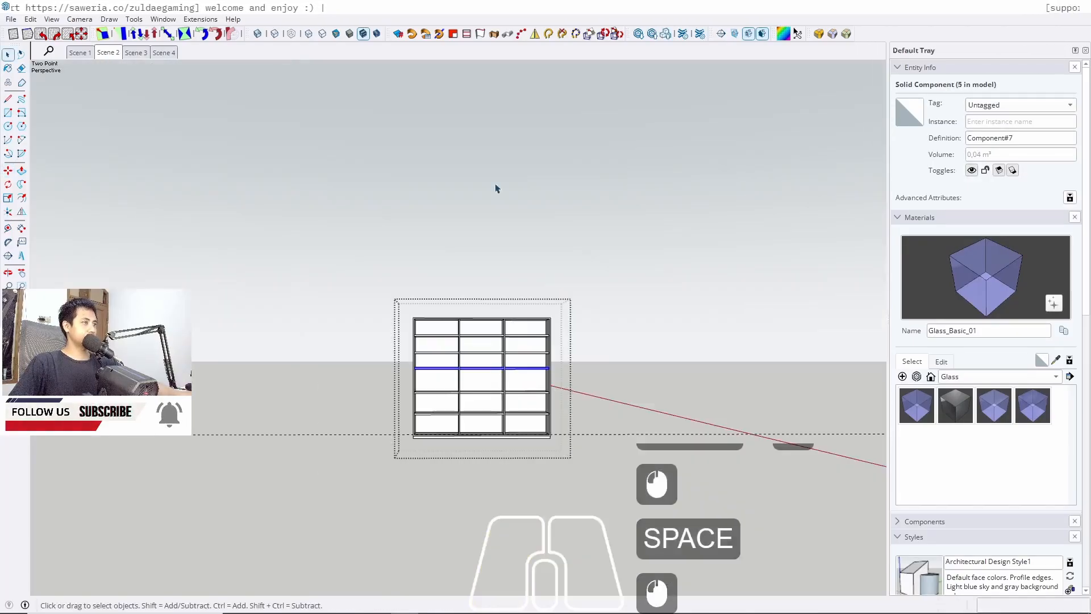
key(Escape)
key(Escape)
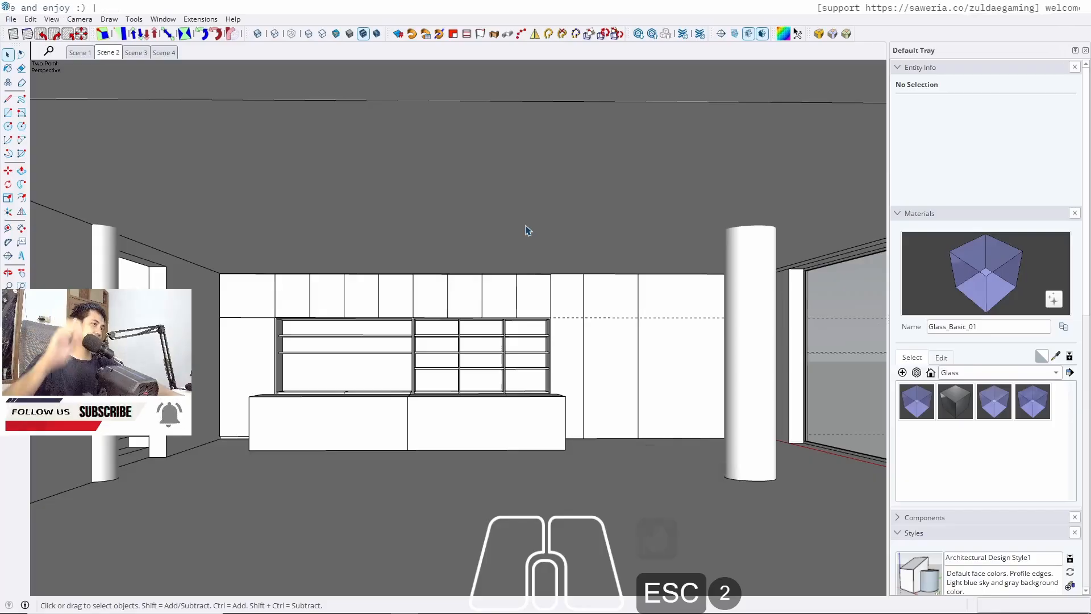
scroll(430, 443, up, 16)
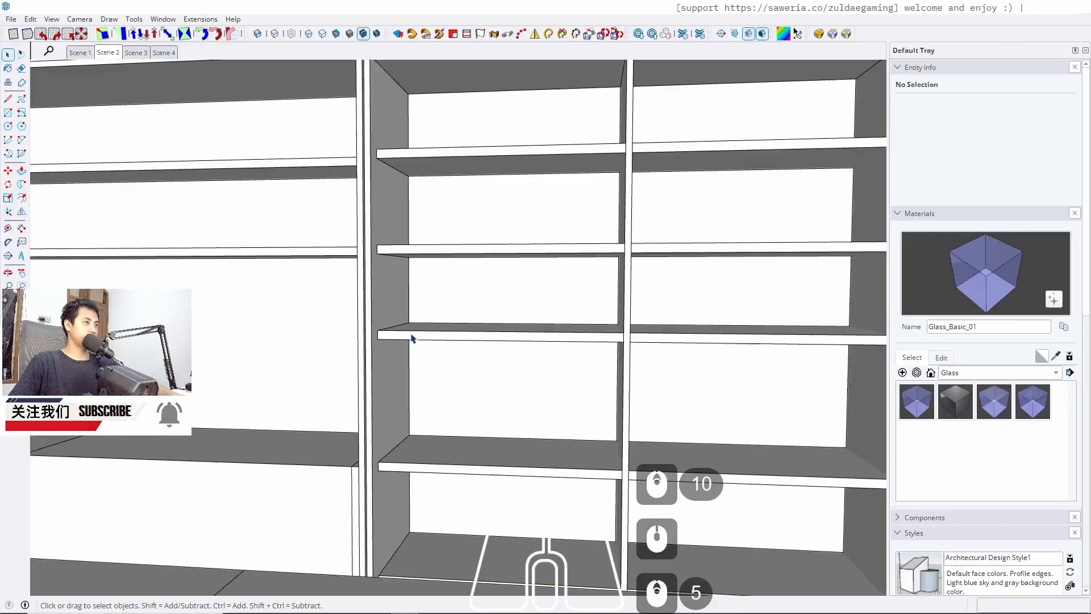
triple_click(412, 338)
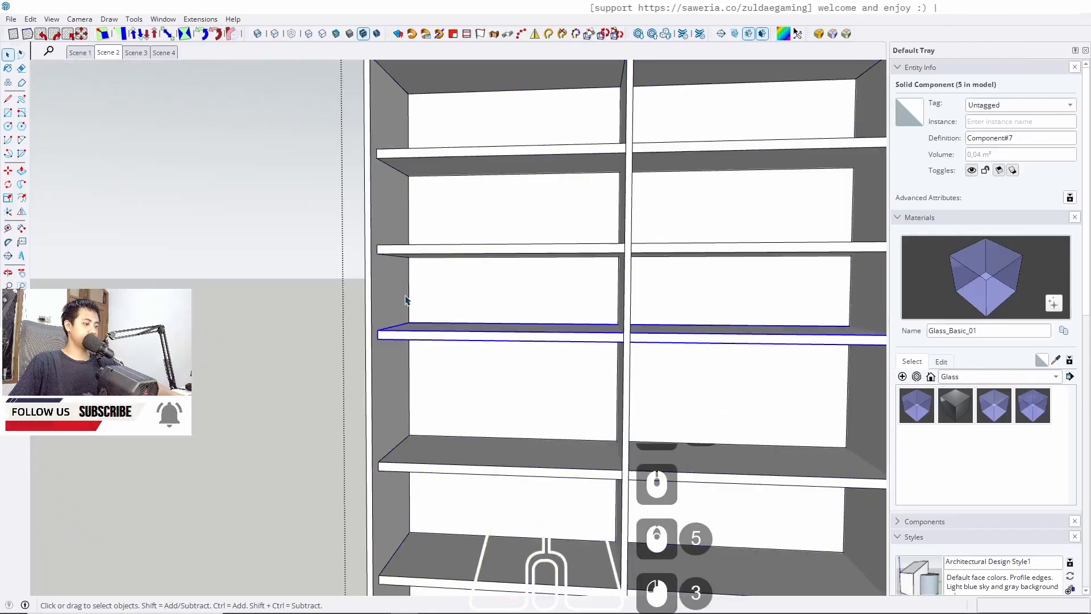
scroll(405, 307, up, 5)
key(m)
ctrl+click(358, 218)
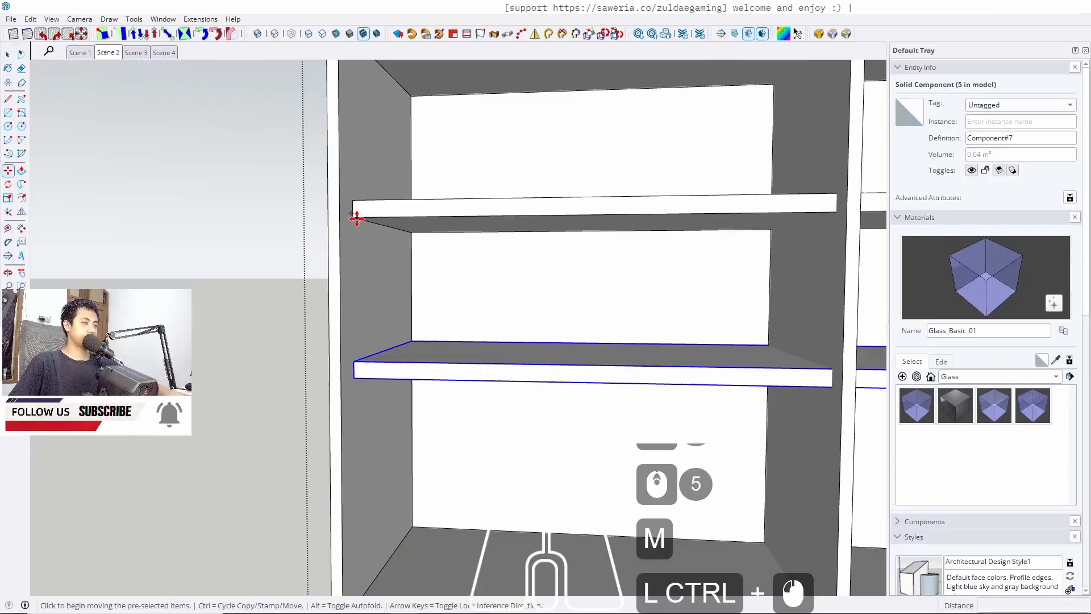
click(358, 361)
key(space)
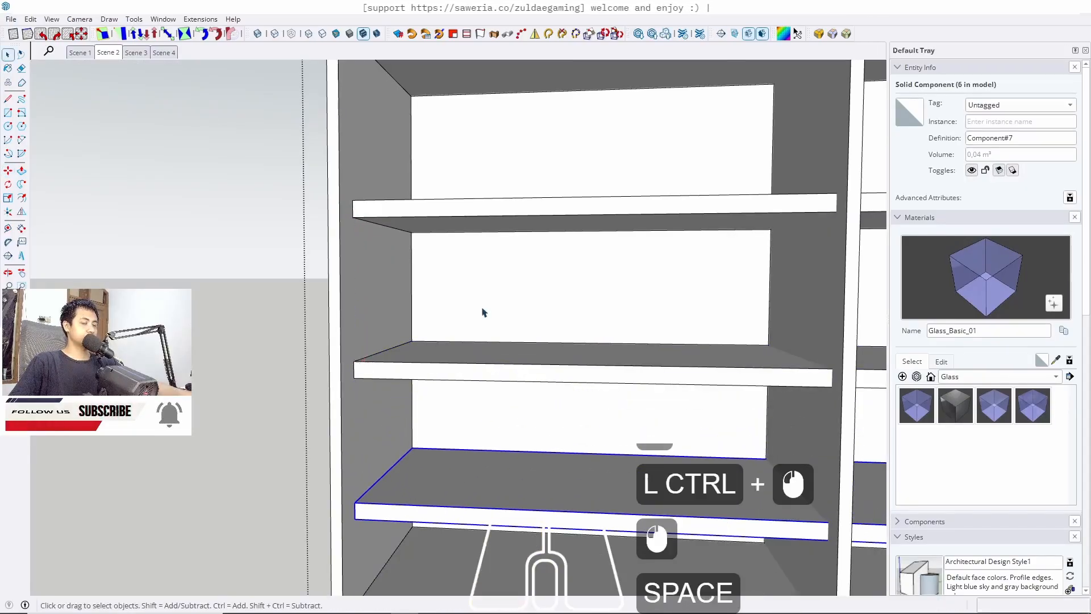
Delete one shelf row from the tall shelving cabinet
key(Escape)
key(Escape)
scroll(215, 266, down, 11)
mouse_move(475, 322)
middle_down()
mouse_move(290, 316)
mouse_move(206, 349)
mouse_move(388, 379)
middle_up()
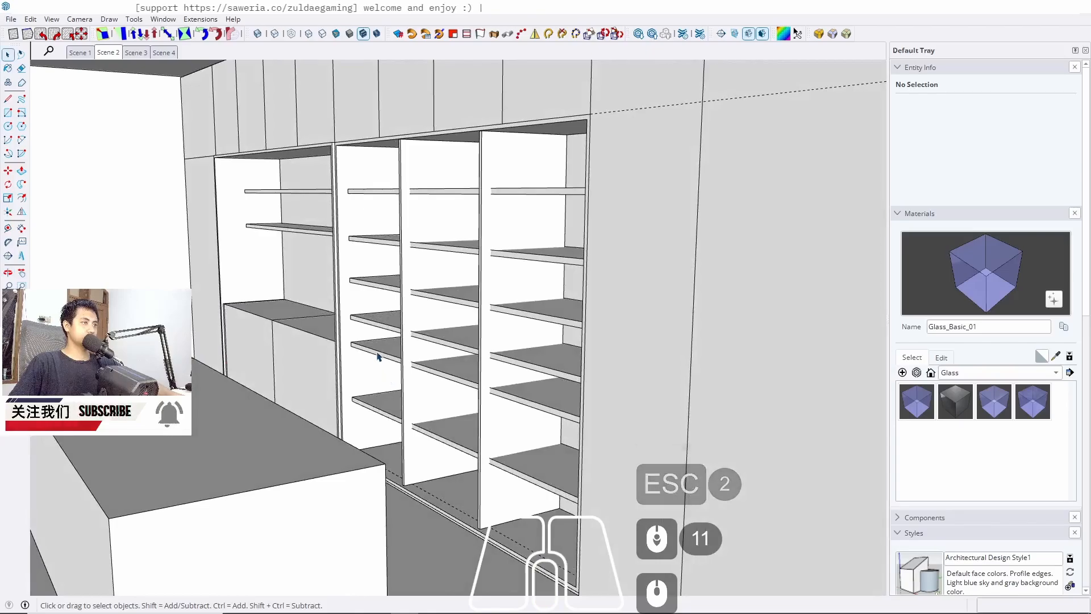
click(379, 356)
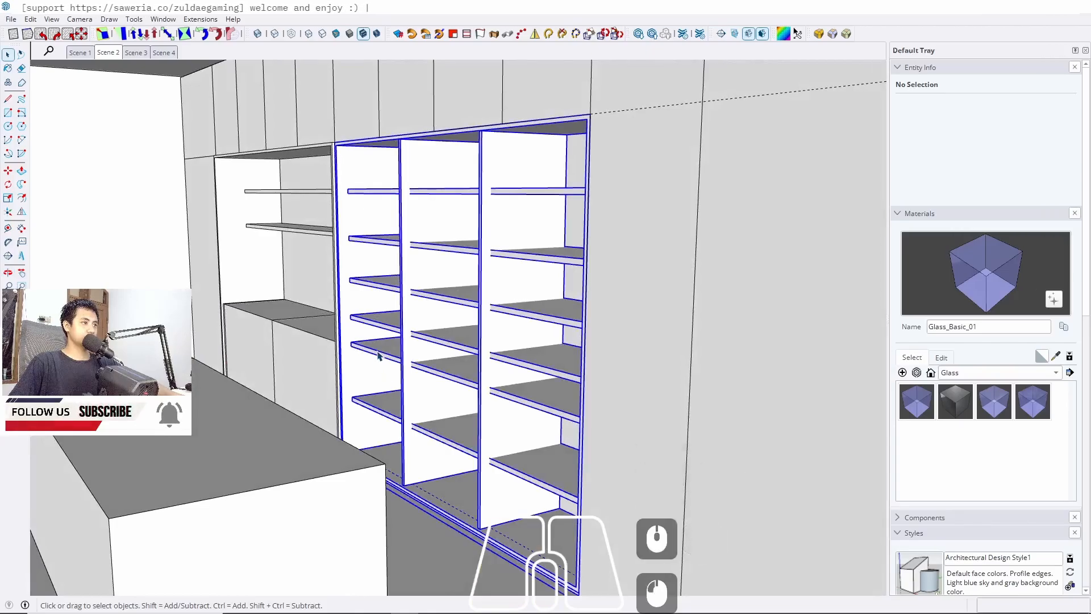
double_click(379, 356)
click(379, 356)
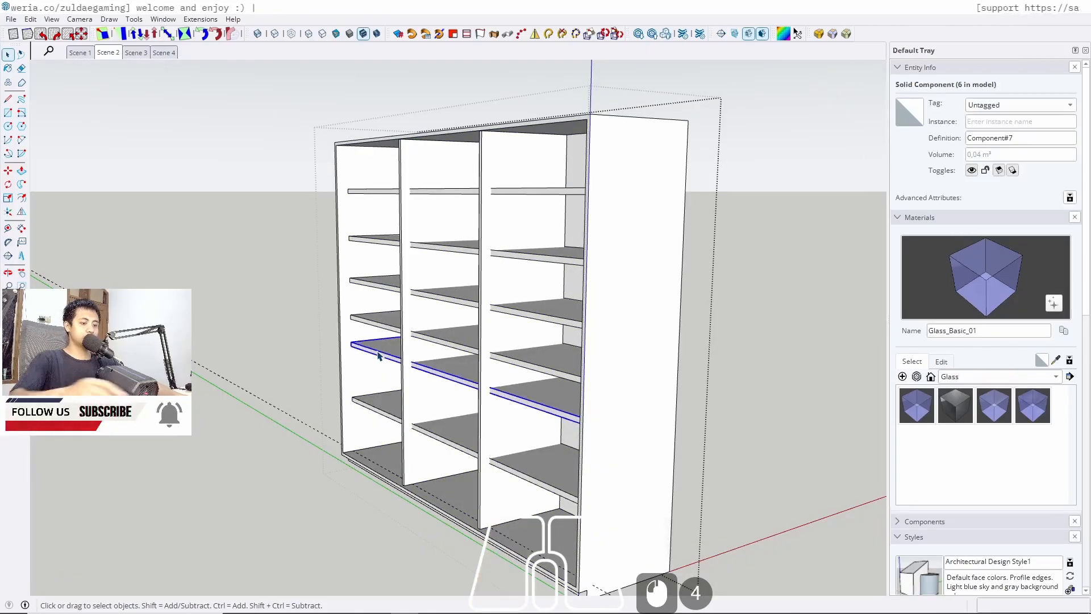
key(Delete)
Delete two more middle shelf rows from the tall shelving cabinet
key(Escape)
middle_drag(348, 363, 338, 401)
scroll(386, 288, up, 6)
click(385, 288)
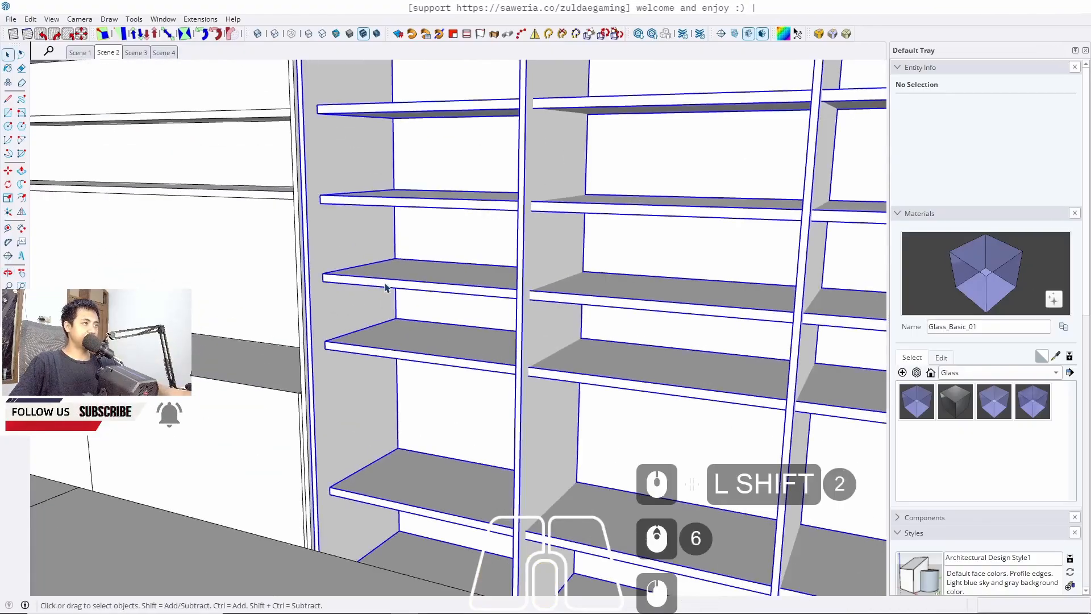
double_click(385, 289)
click(385, 288)
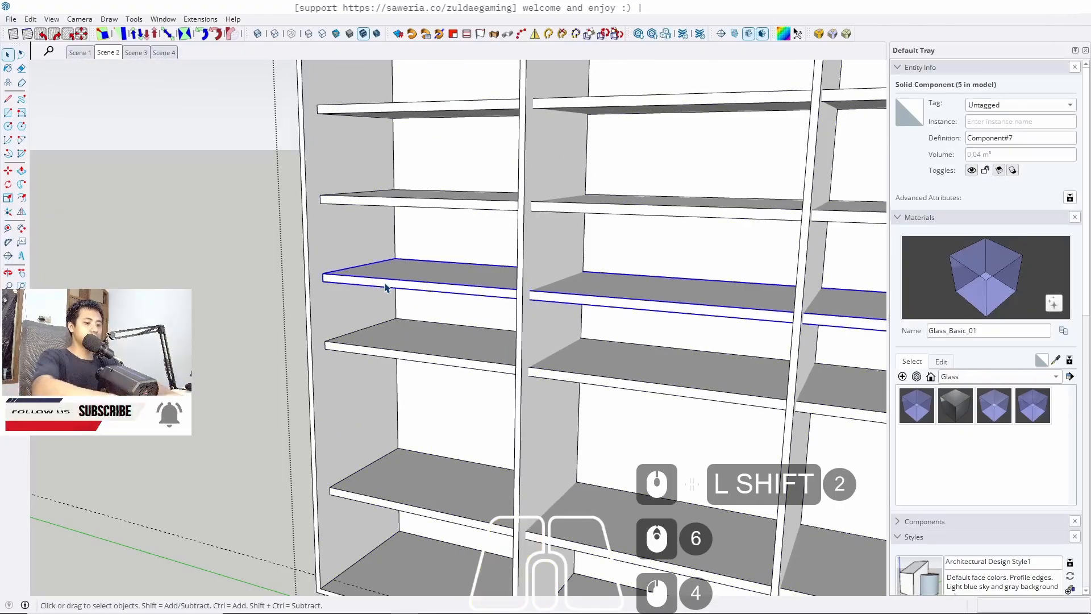
key(Delete)
scroll(377, 357, down, 5)
click(378, 357)
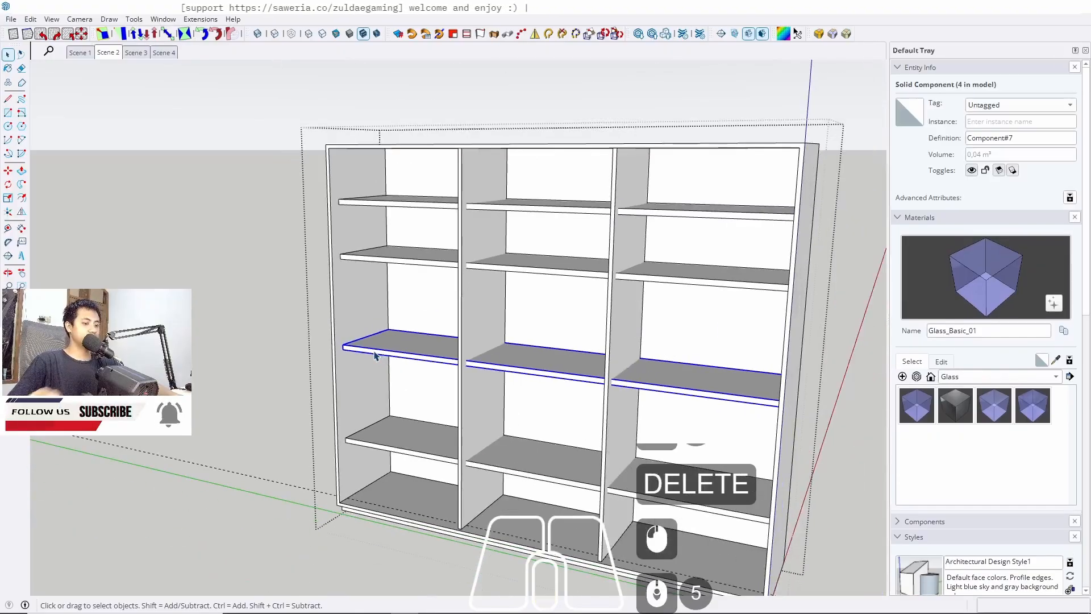
key(Delete)
Copy the shelf 73 cm straight down and divide the copy into three evenly spaced shelves
scroll(373, 270, up, 5)
click(350, 259)
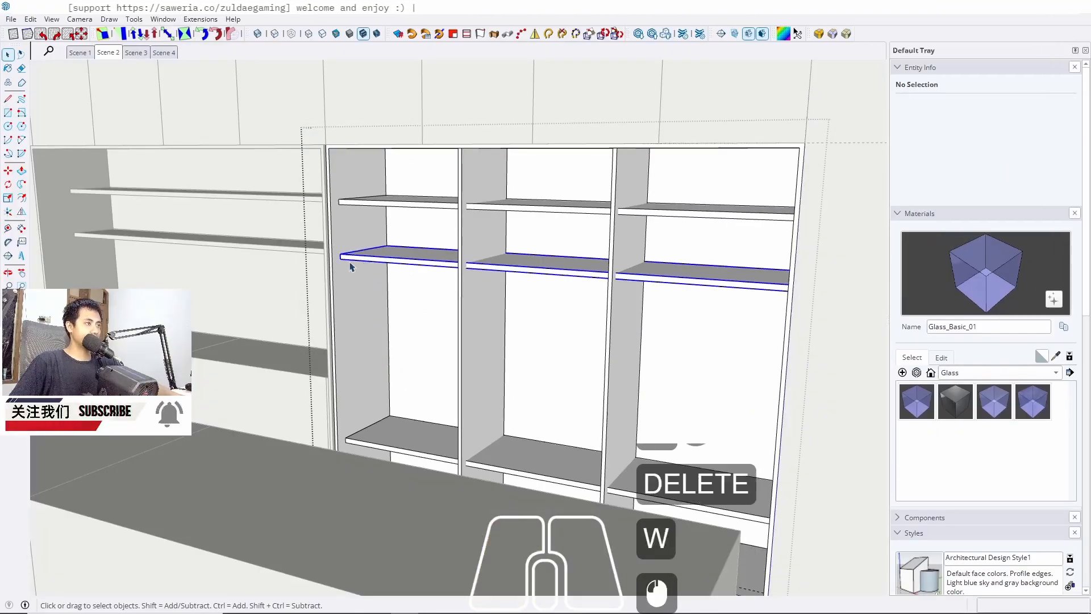
middle_drag(350, 259, 417, 259)
key(m)
scroll(364, 273, up, 13)
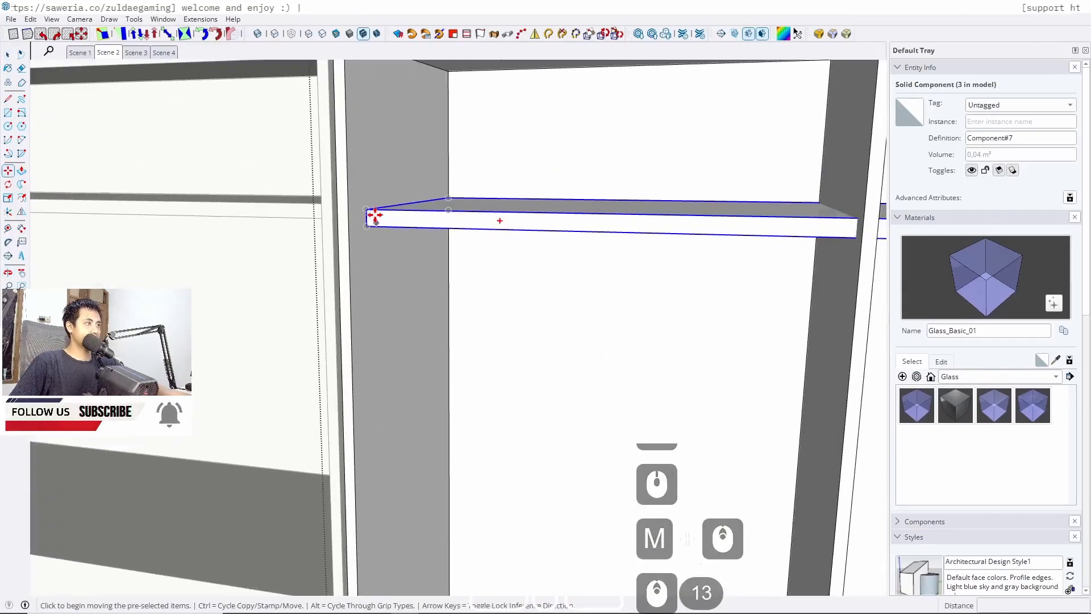
click(367, 226)
key(ctrl)
key(Up)
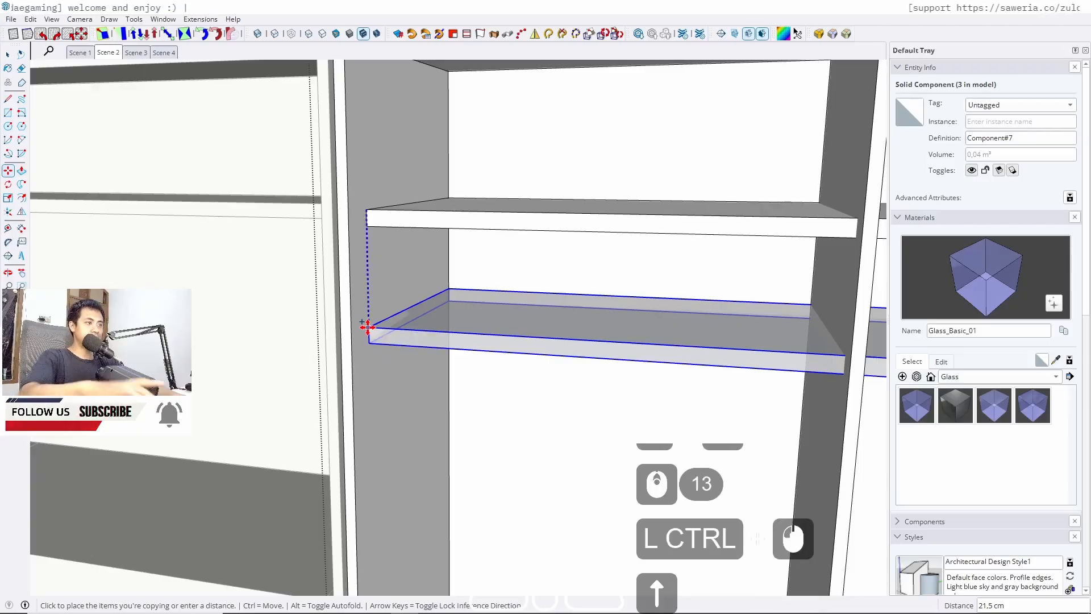
click(213, 524)
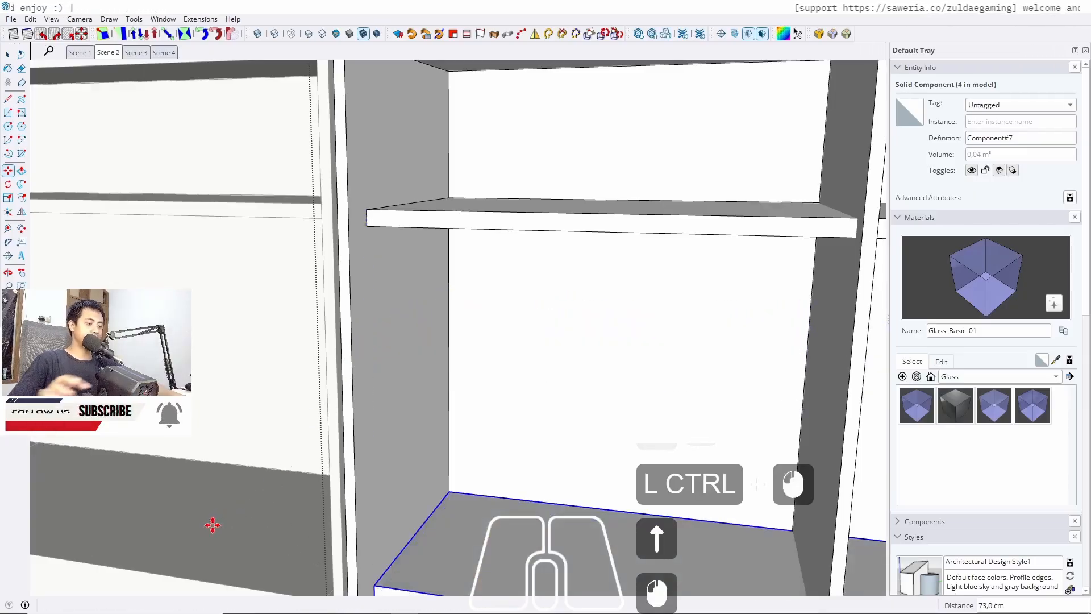
text(/3)
key(Return)
key(space)
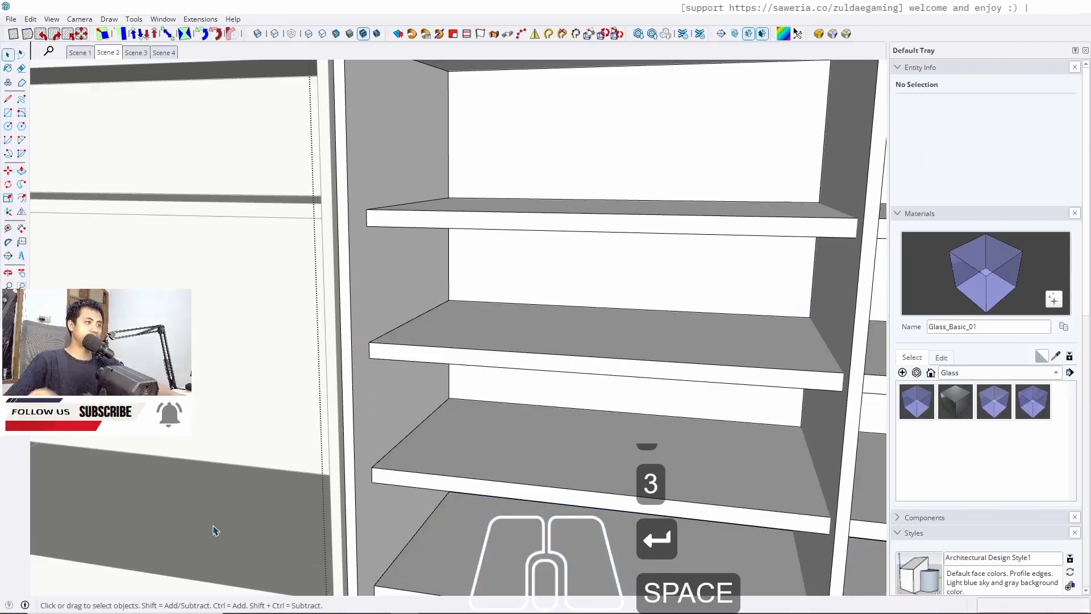
Delete the top shelf row in the tall shelving cabinet
scroll(390, 312, down, 15)
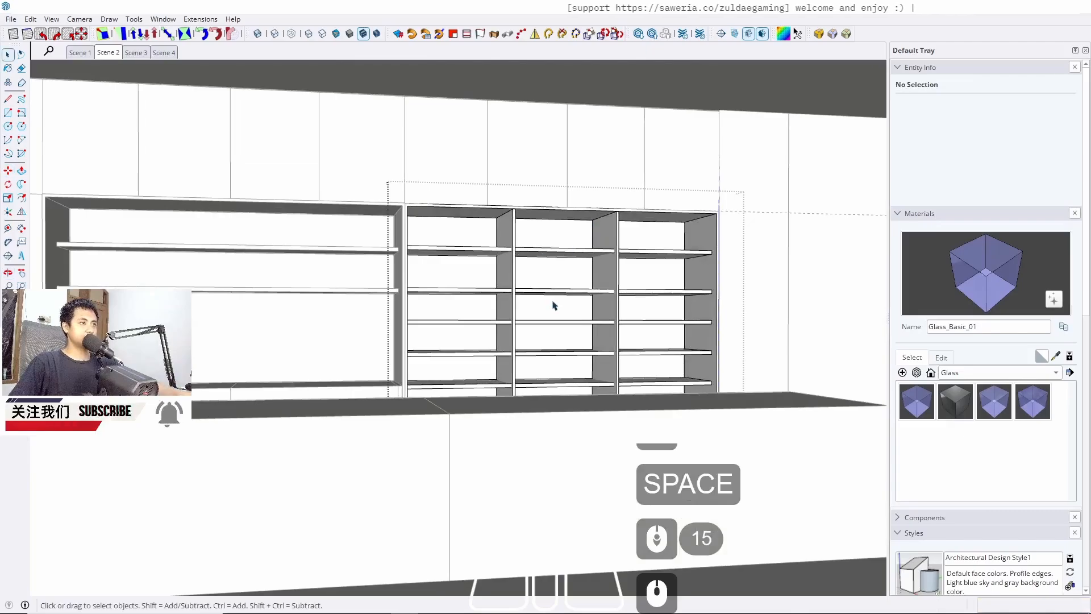
middle_drag(554, 305, 498, 313)
click(451, 251)
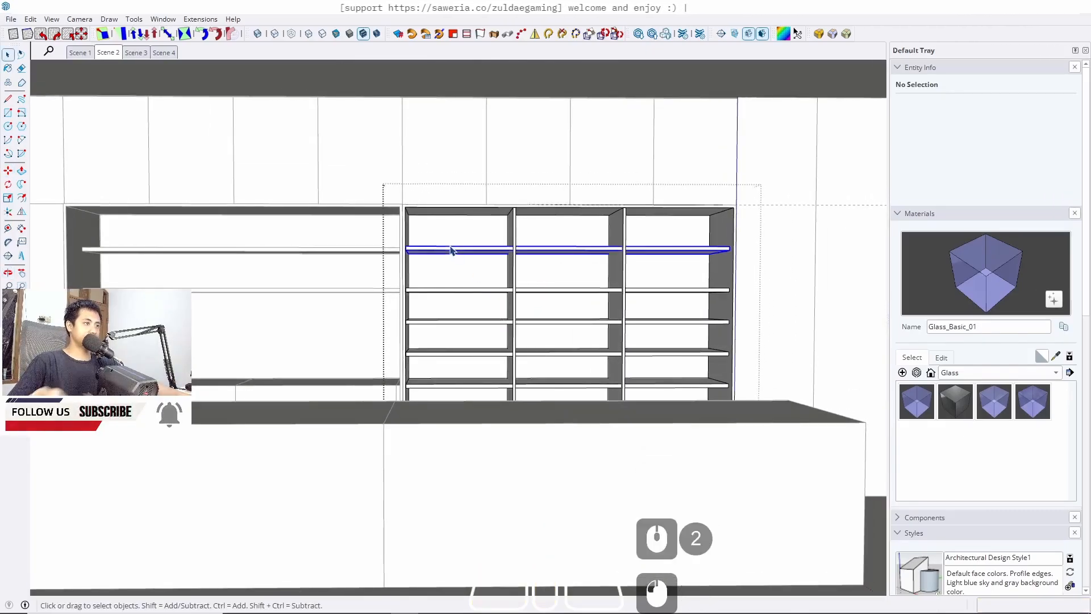
key(Delete)
key(Escape)
Inspect the new shelf spacing from the Scene 2 viewpoint and up close
middle_drag(452, 254, 579, 338)
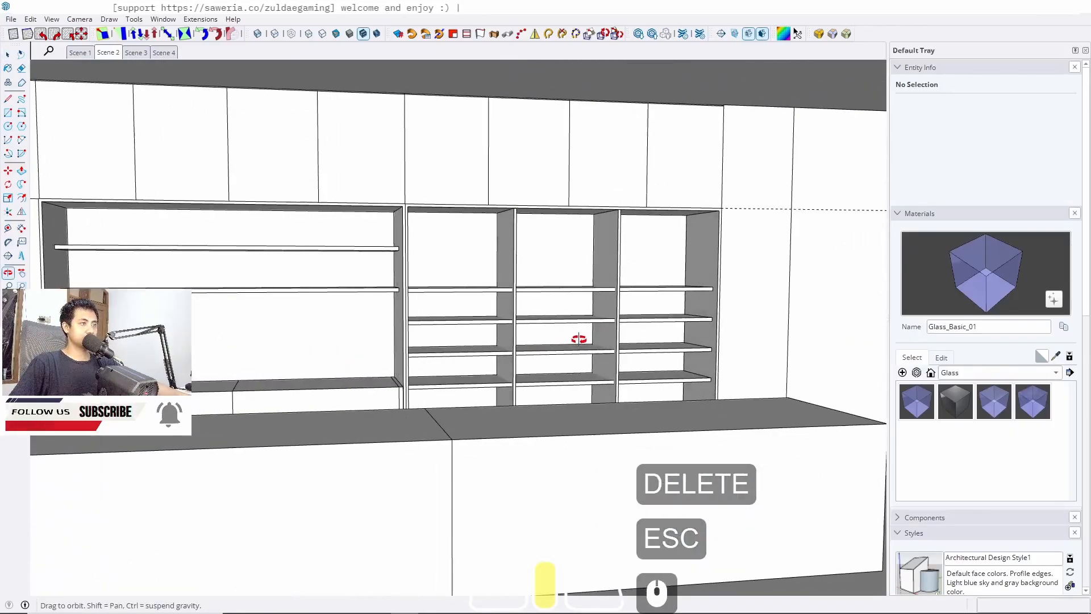
click(108, 52)
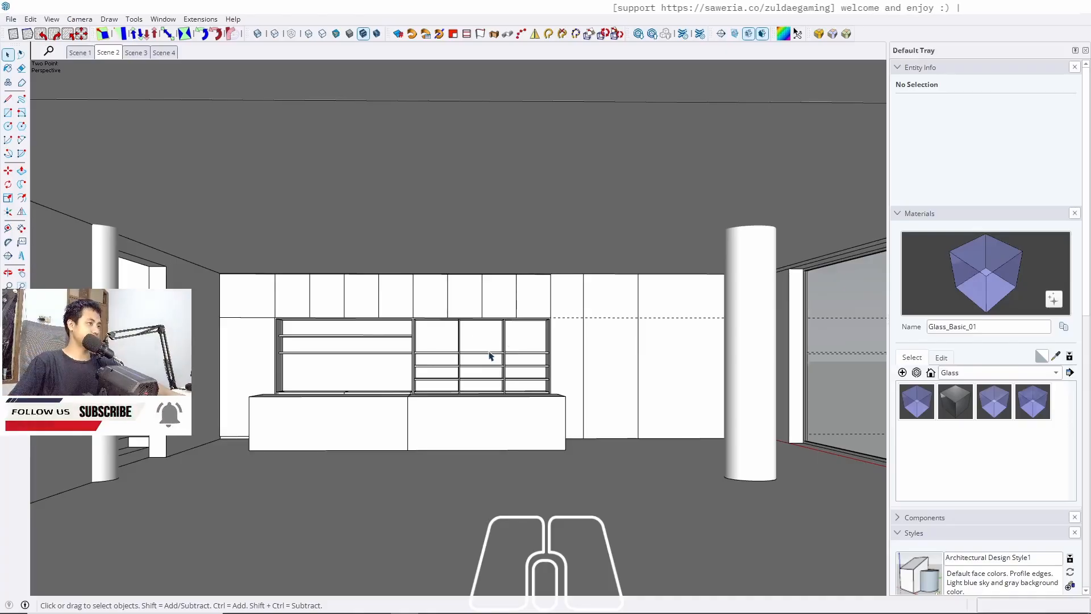
scroll(490, 356, up, 8)
middle_drag(488, 369, 470, 354)
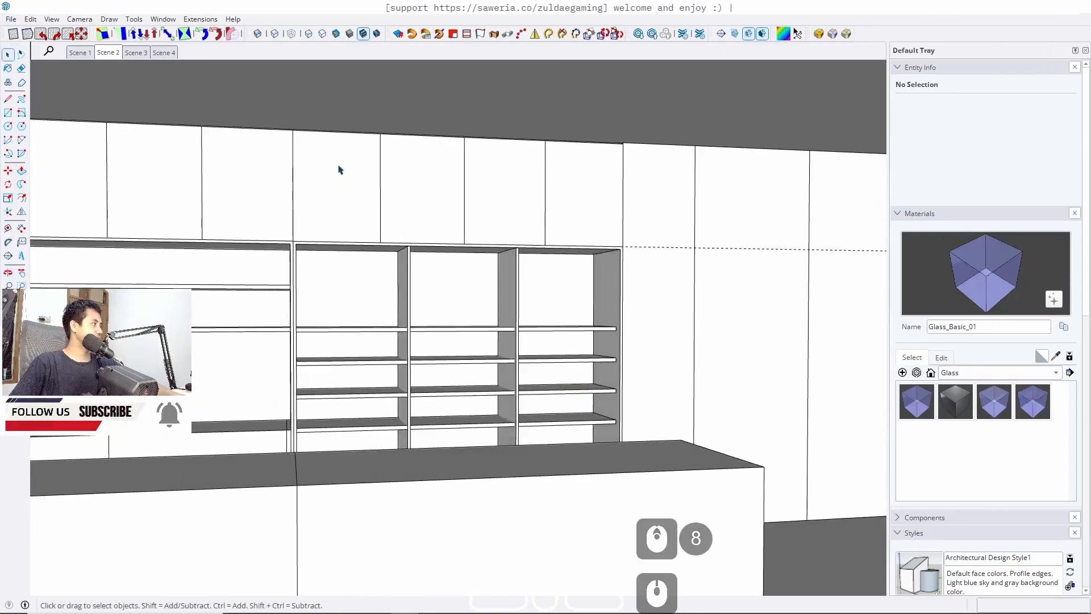
click(104, 54)
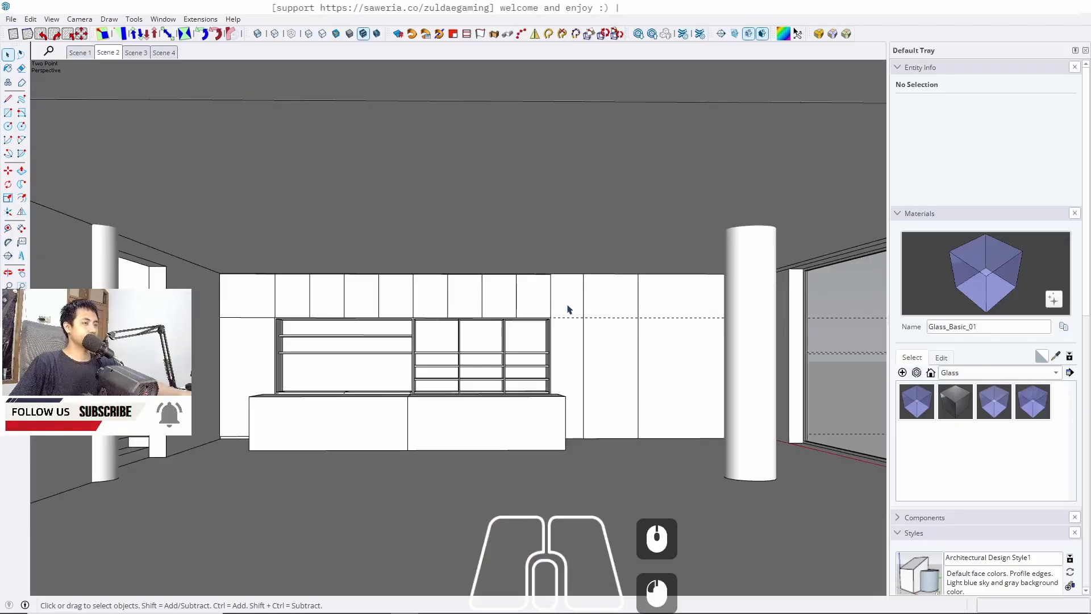
scroll(568, 310, up, 8)
scroll(555, 399, up, 6)
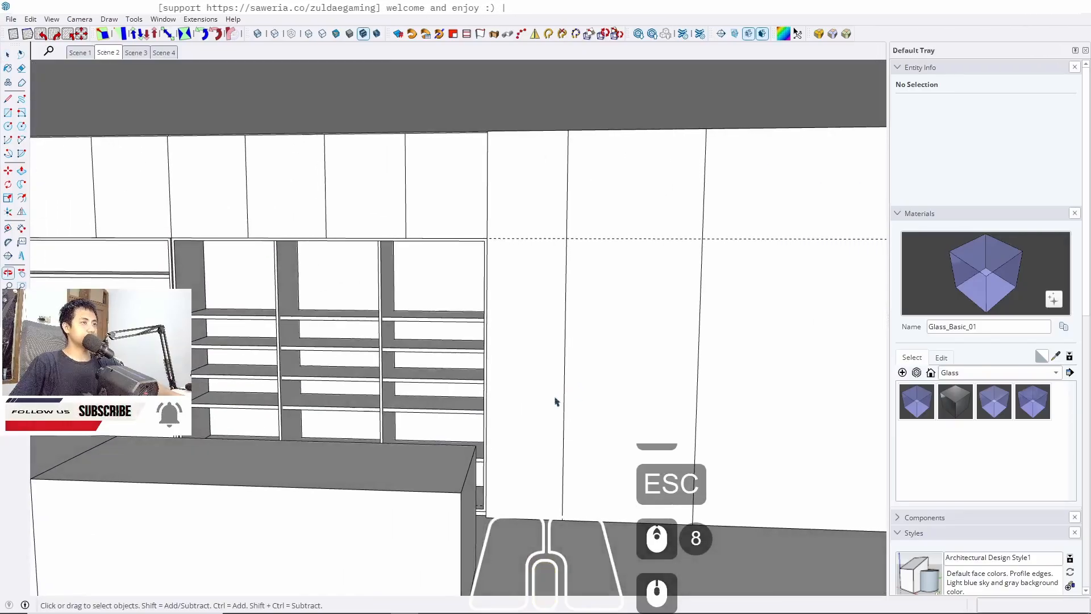
click(108, 54)
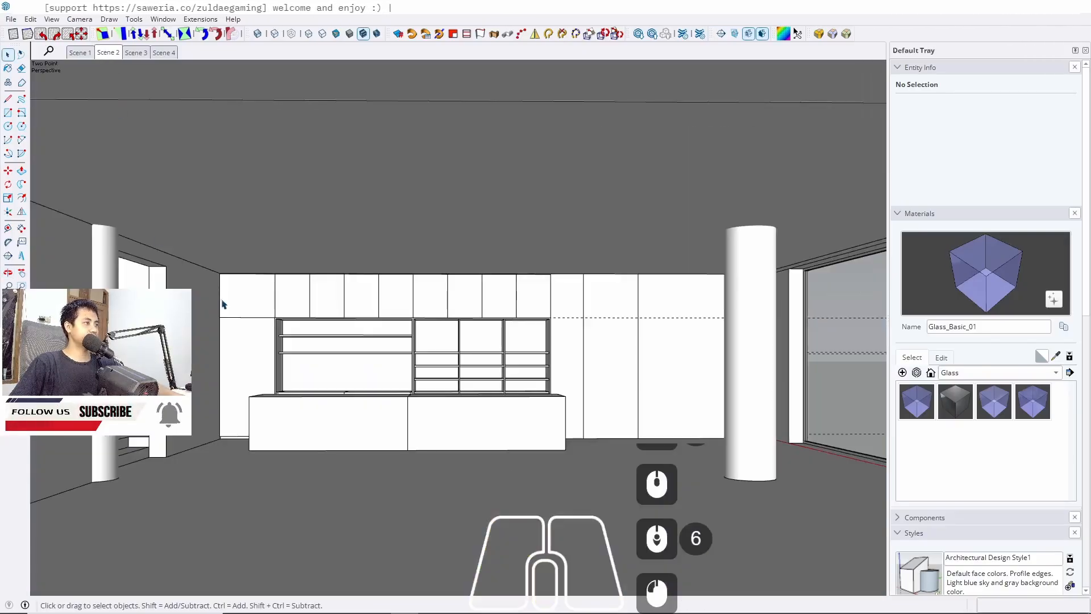
Delete the front panel of the tall cabinet to the right of the shelving
click(606, 373)
key(Delete)
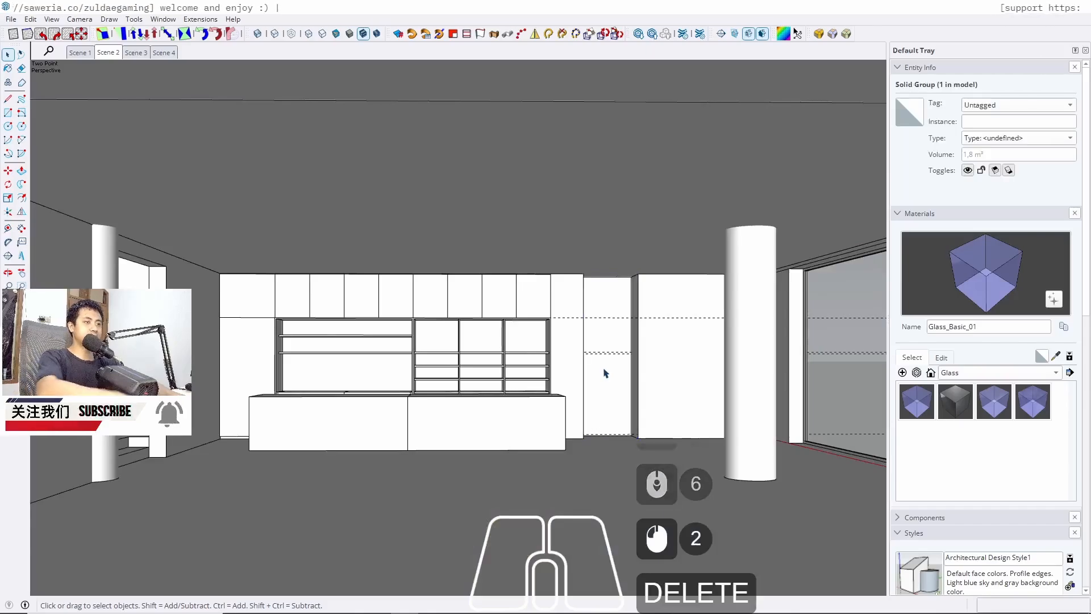
Convert the tall side panel at the left end of the cabinet wall into a component
click(241, 346)
scroll(243, 335, up, 3)
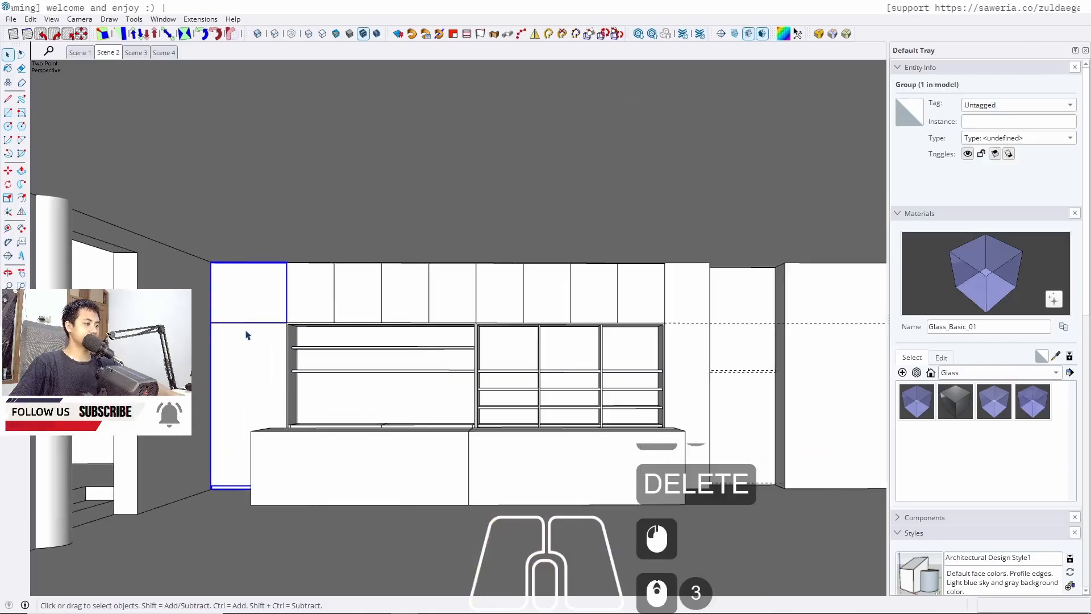
key(m)
click(251, 377)
key(space)
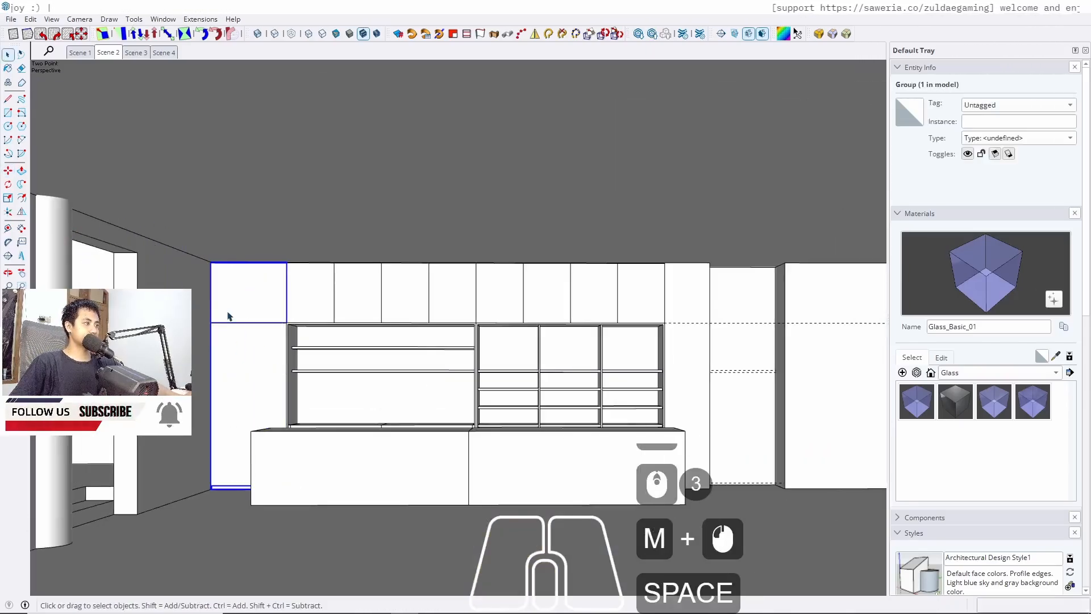
key(m)
key(space)
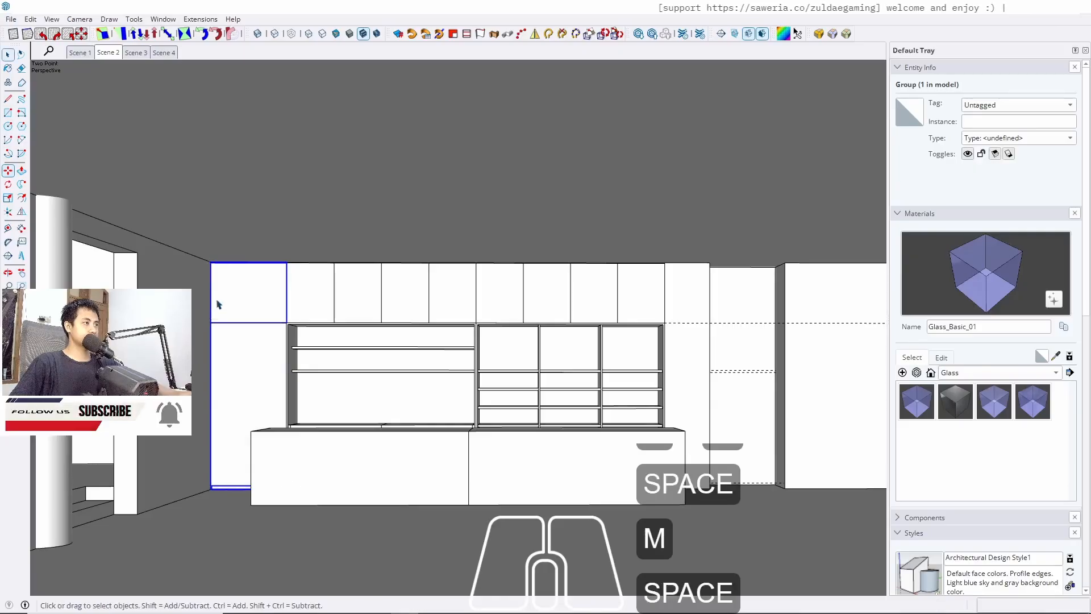
right_click(236, 300)
click(281, 93)
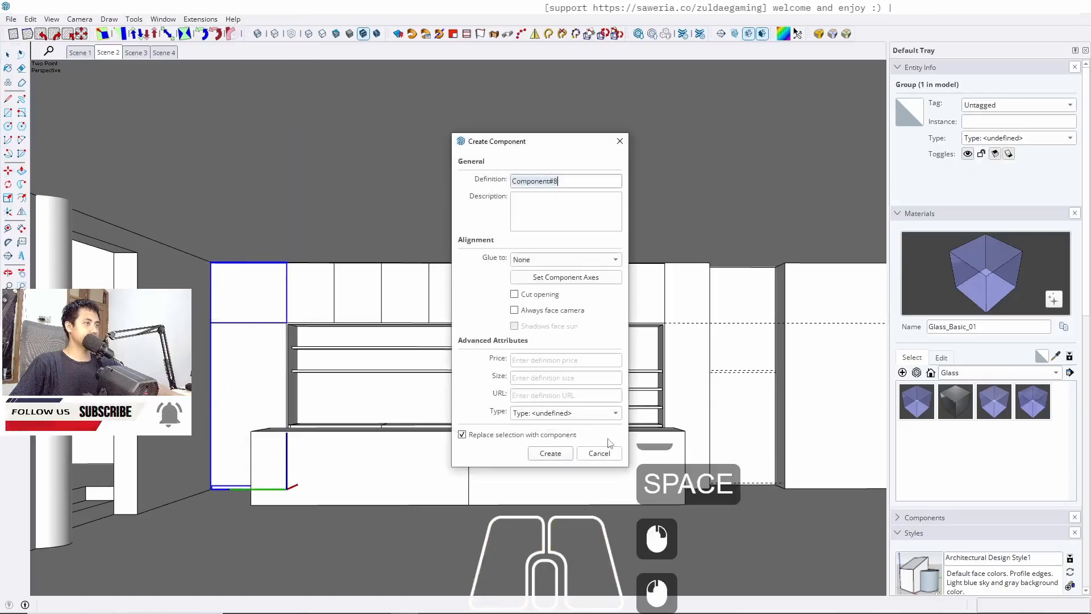
click(598, 452)
Copy the new panel component across to the far right end of the cabinet wall
key(m)
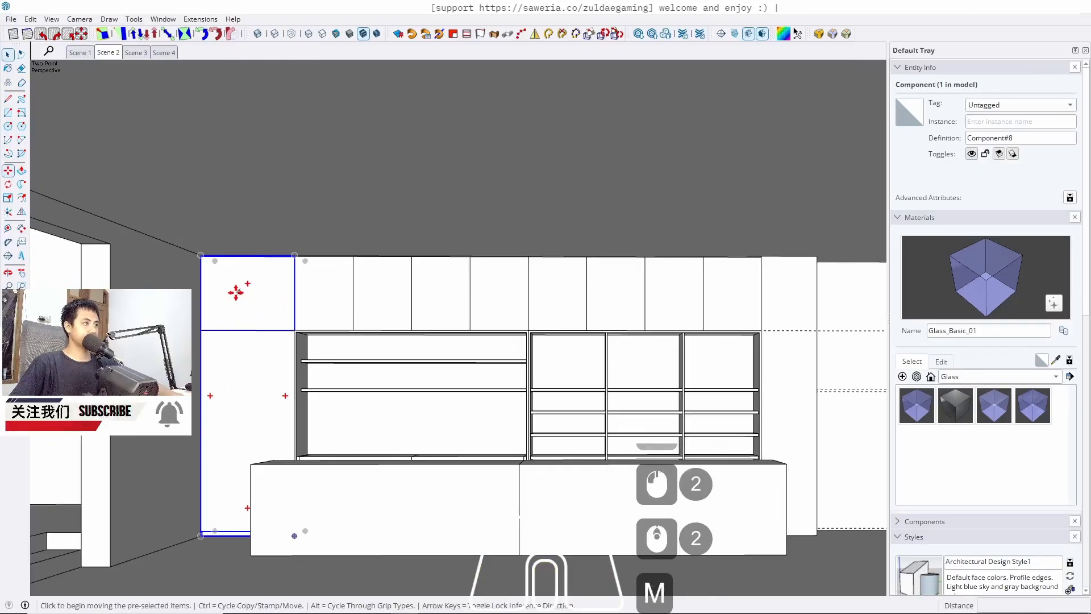
scroll(242, 295, up, 7)
ctrl+click(159, 324)
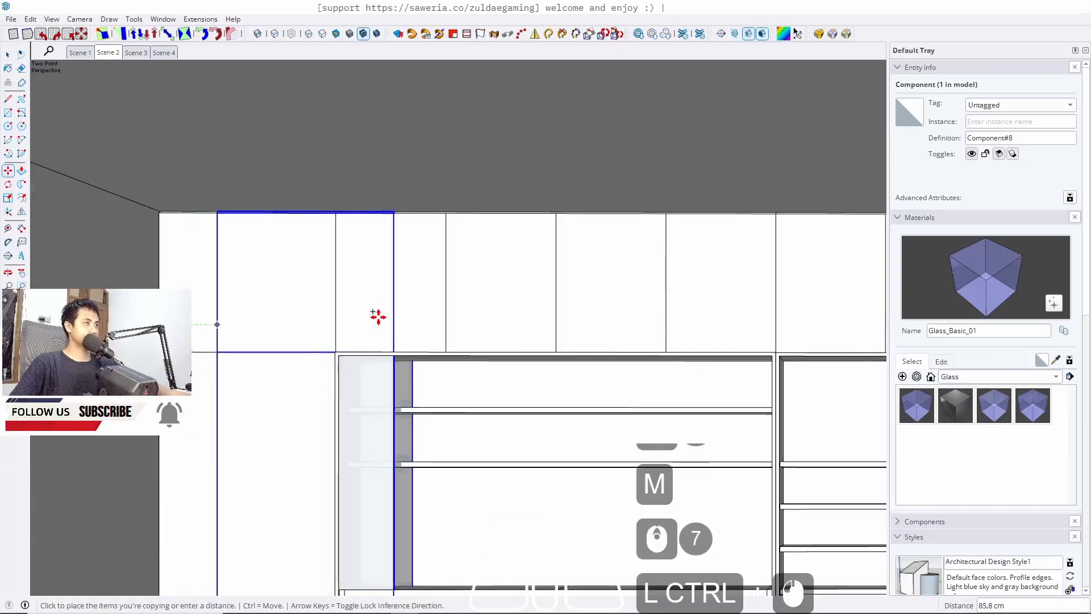
key(Left)
scroll(295, 316, down, 10)
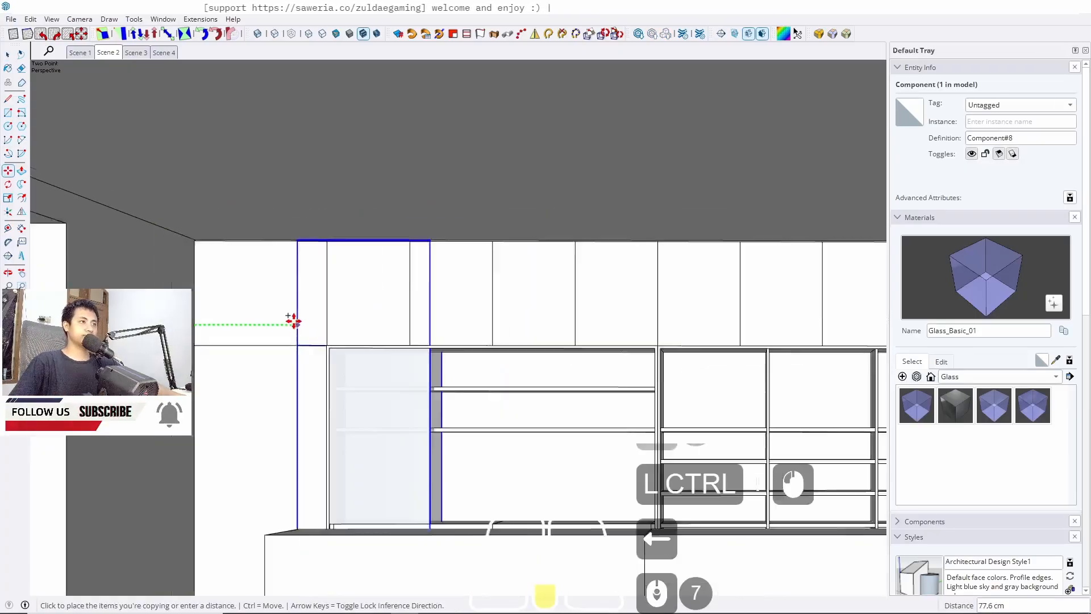
shift+middle_drag(638, 332, 207, 341)
scroll(348, 356, up, 6)
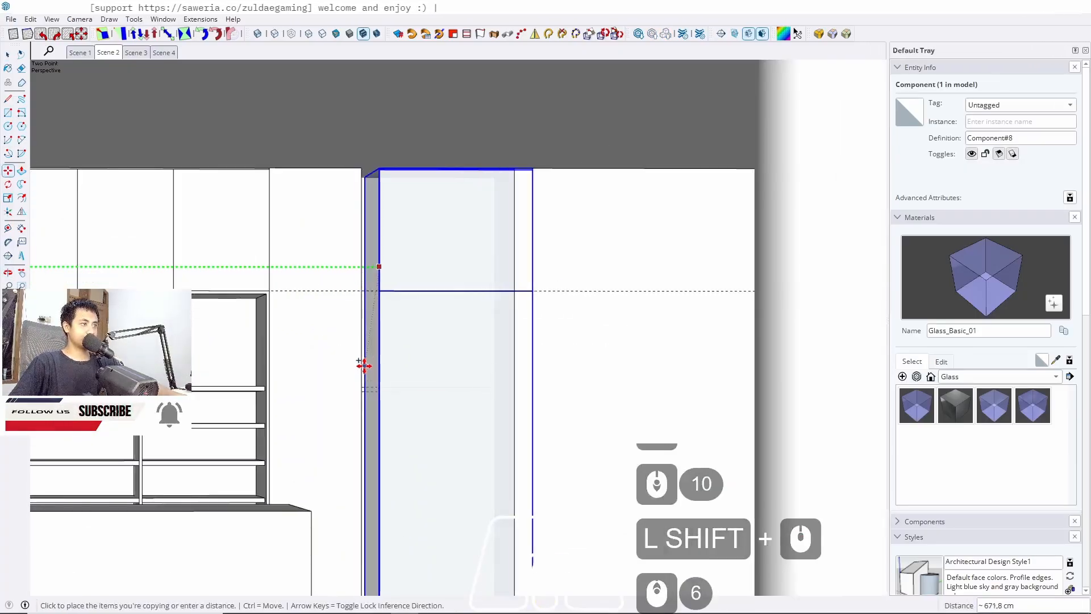
click(360, 365)
key(space)
Inside the neighbouring cabinet group, push the panel's lower edge face out 2 cm
middle_drag(577, 202, 474, 445)
click(540, 505)
middle_drag(400, 454, 233, 421)
scroll(236, 392, up, 11)
scroll(492, 432, up, 7)
middle_drag(491, 432, 733, 359)
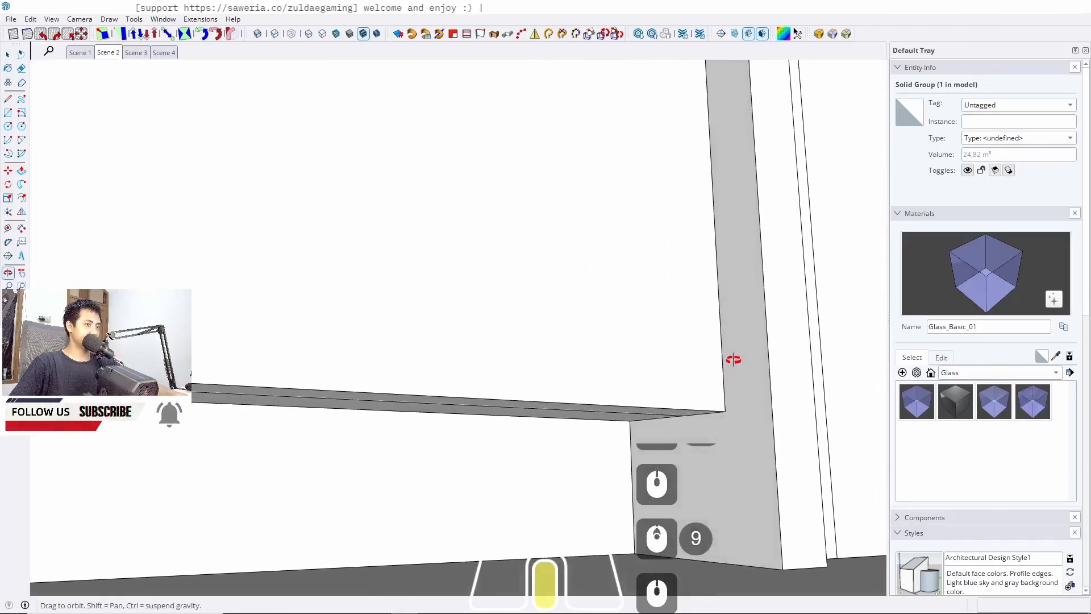
click(616, 418)
double_click(615, 418)
triple_click(615, 417)
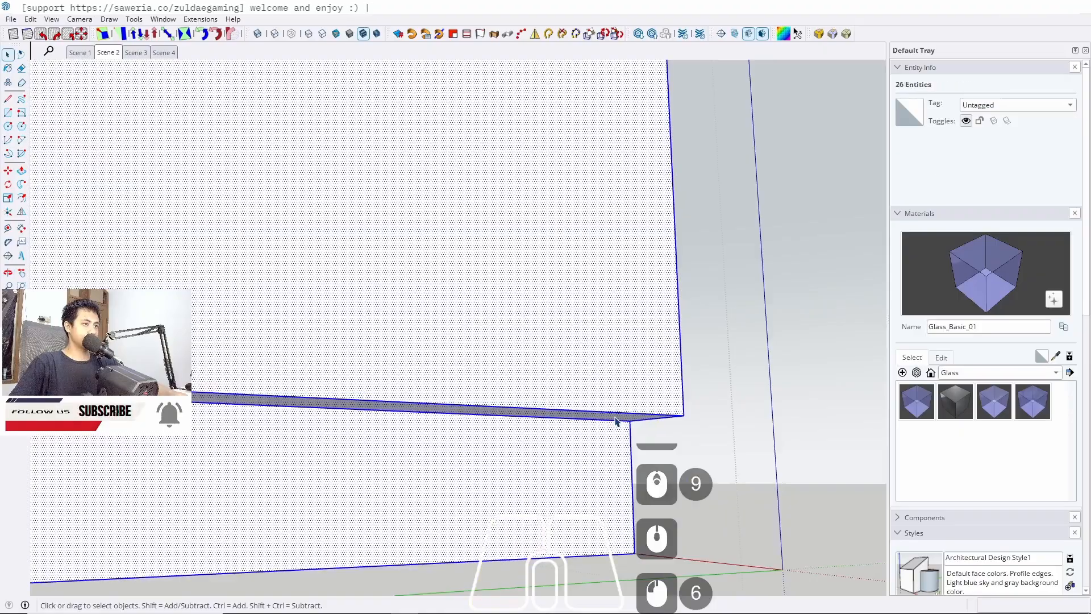
key(p)
click(603, 423)
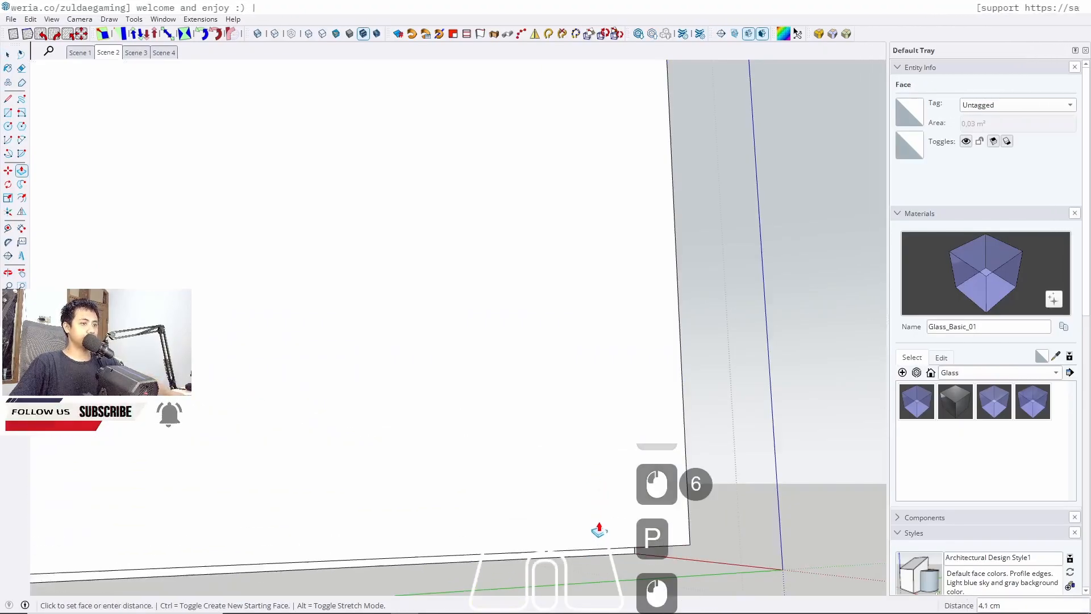
text(2)
key(Return)
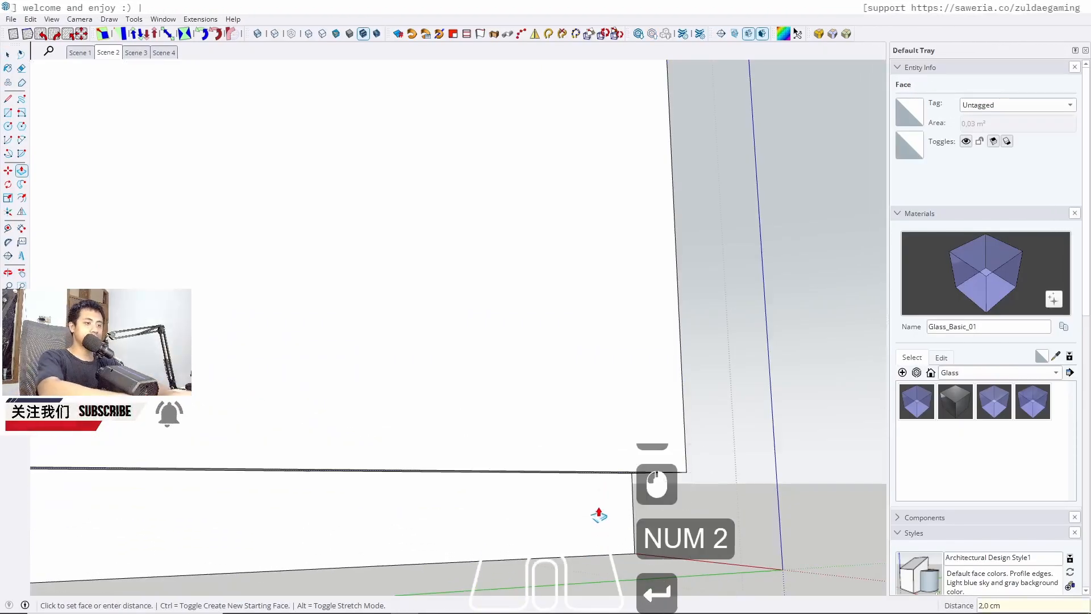
key(space)
key(Escape)
Push the adjacent edge face of the same cabinet panel out another 2 cm
click(673, 423)
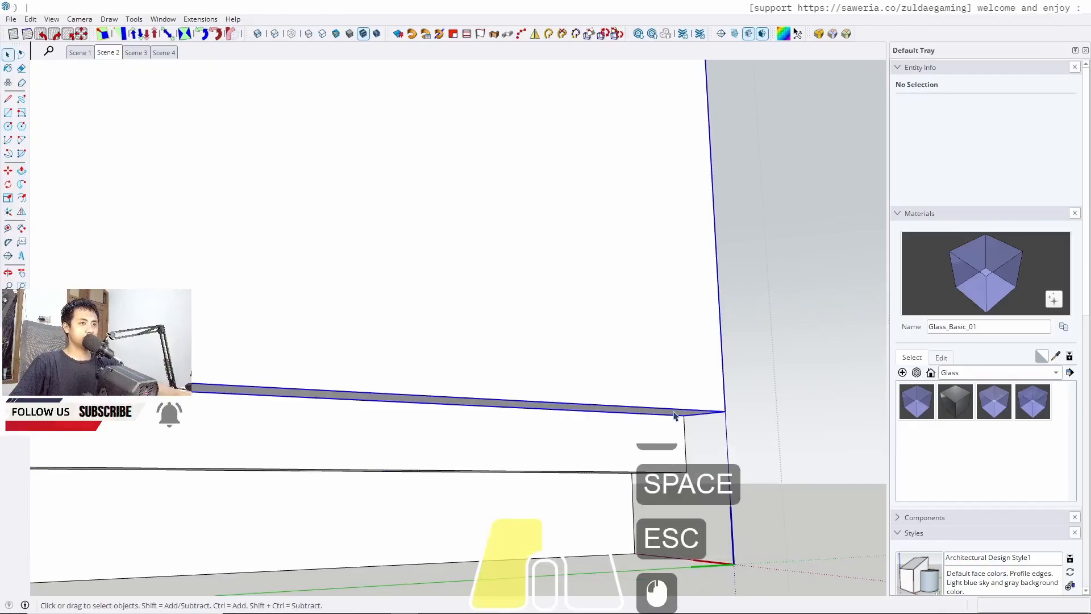
double_click(675, 416)
key(p)
click(674, 417)
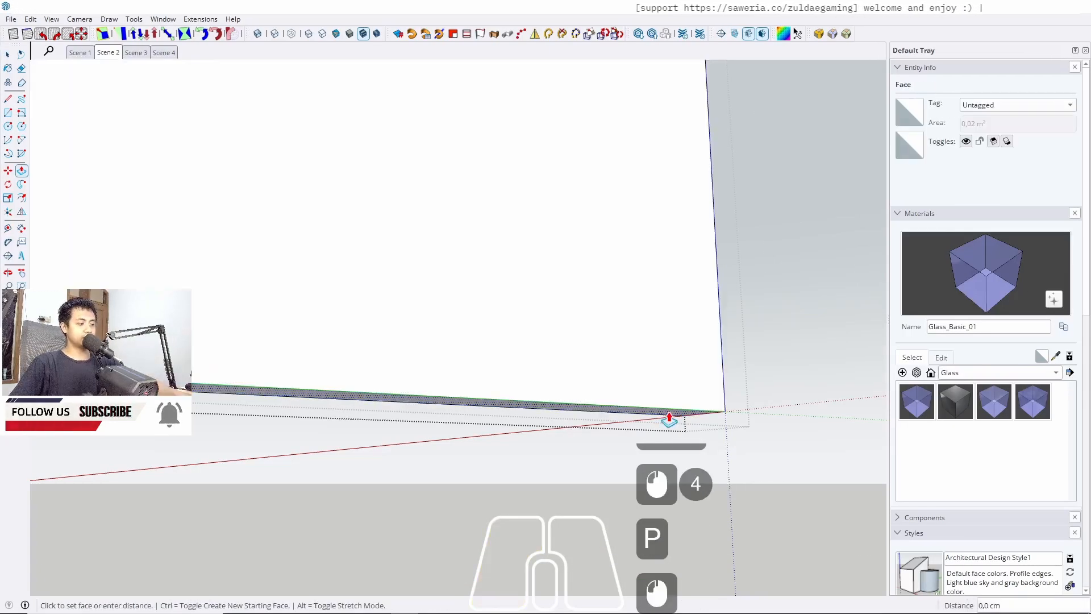
key(w)
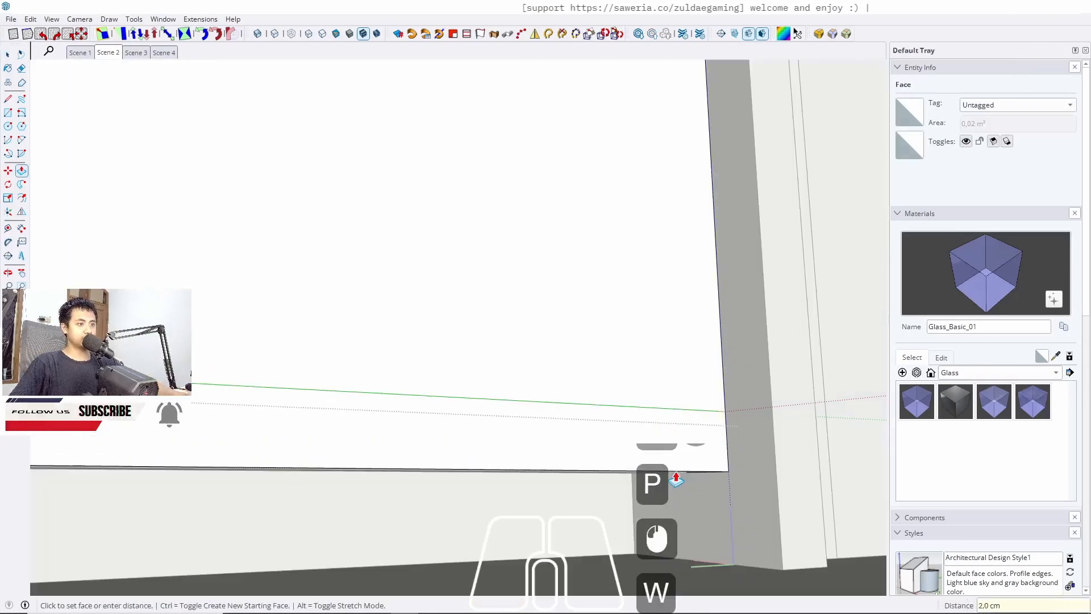
click(676, 474)
key(space)
middle_drag(659, 483, 514, 531)
key(Escape)
key(Escape)
key(Escape)
scroll(513, 528, down, 7)
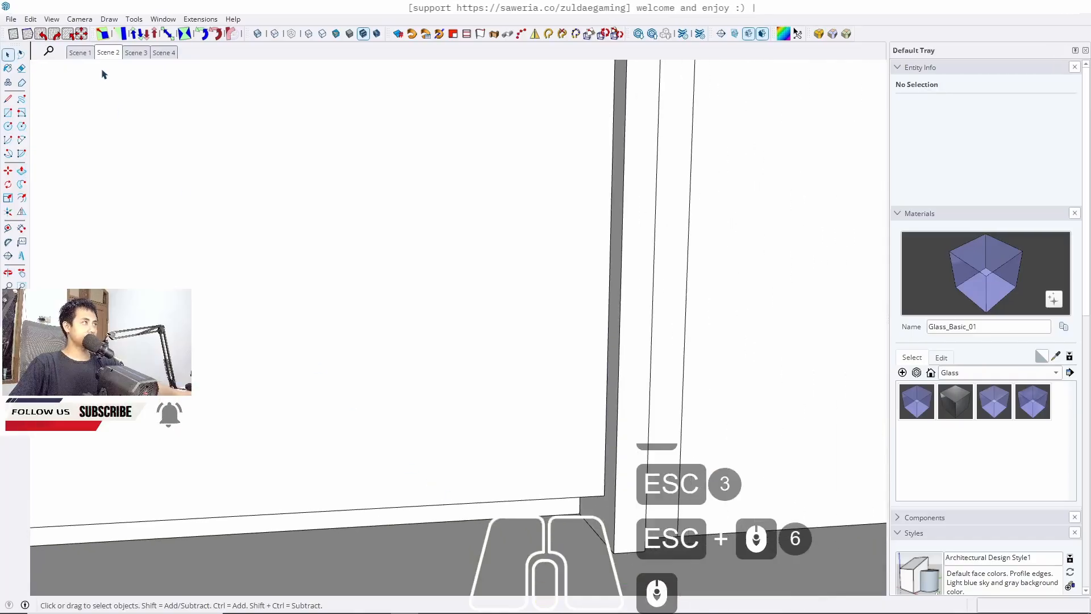
From the Scene 2 viewpoint, delete the leftover panel beside the tall cabinet right of the shelving
click(106, 54)
scroll(254, 439, up, 5)
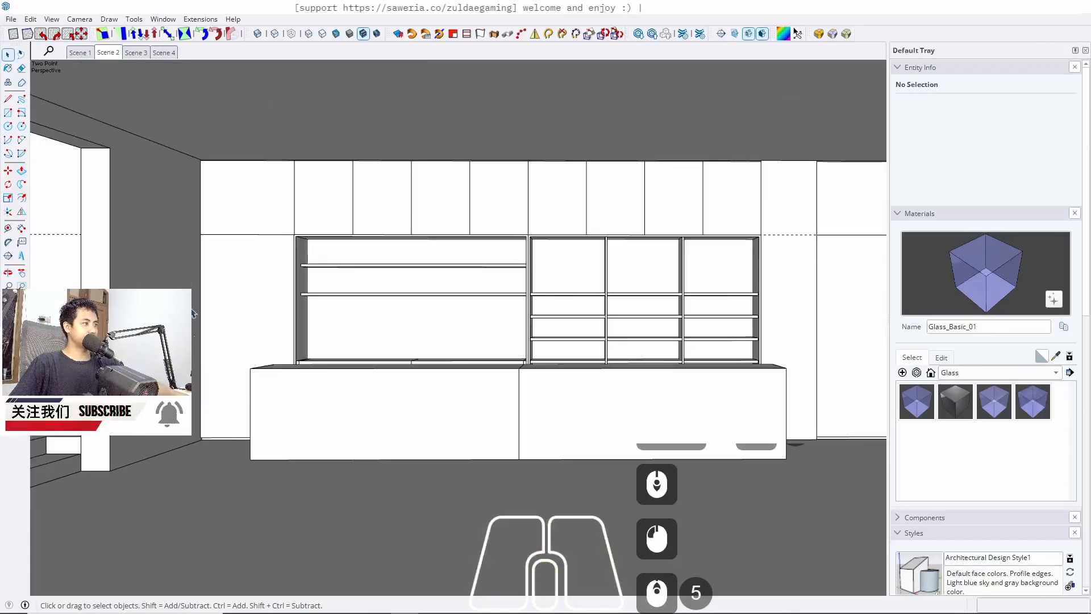
click(113, 57)
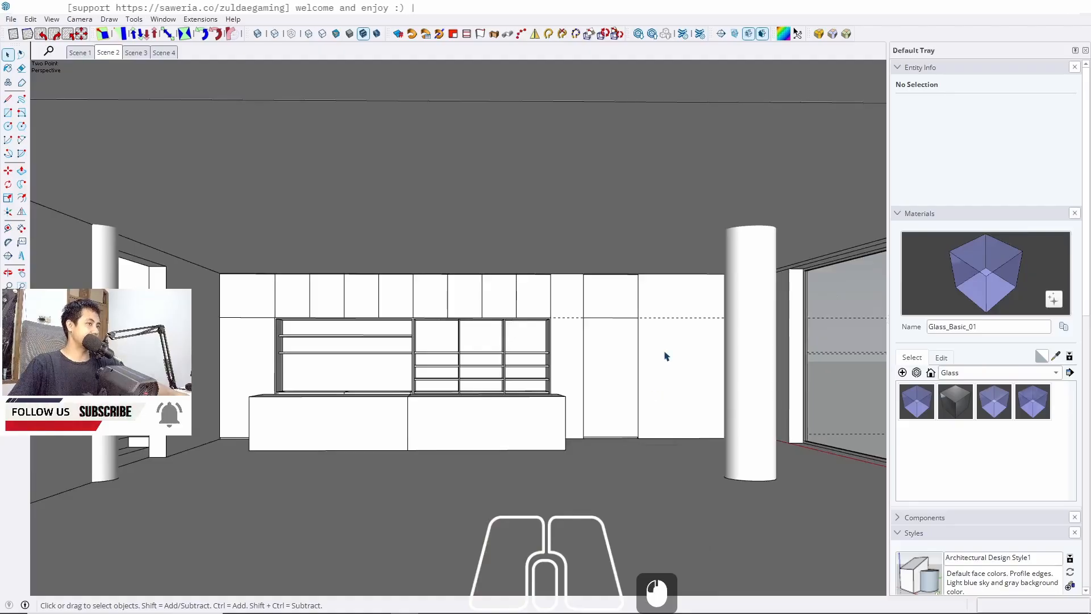
scroll(597, 442, up, 20)
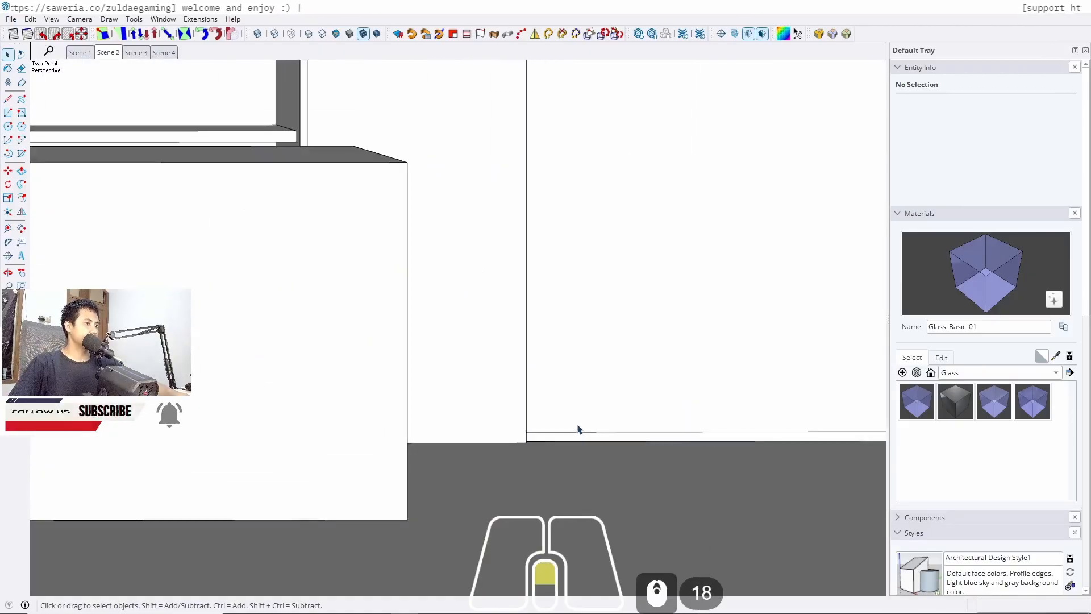
middle_drag(575, 426, 380, 428)
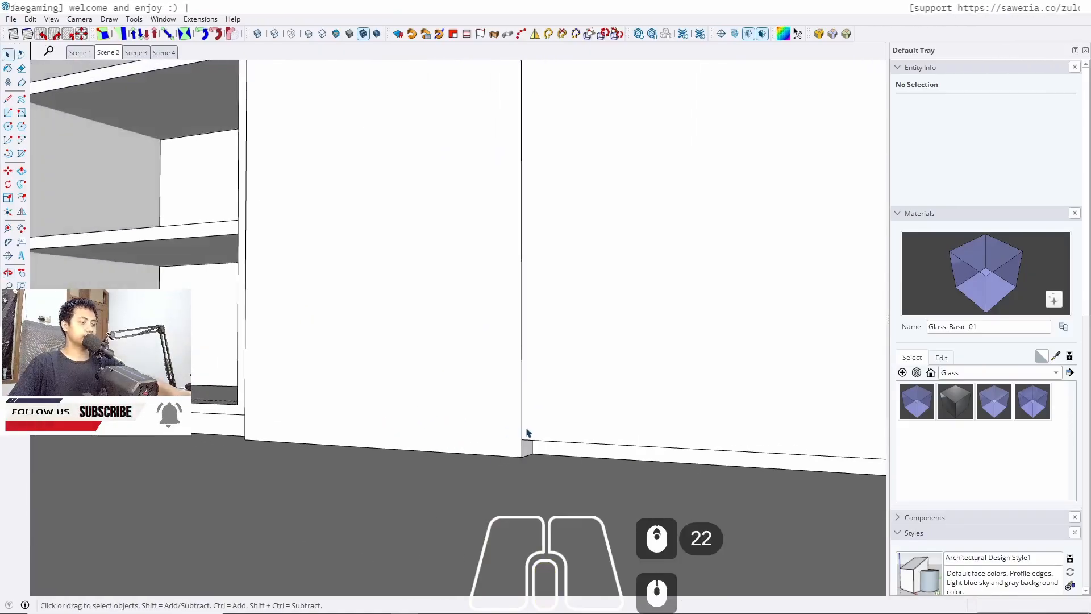
key(l)
click(525, 445)
key(space)
scroll(647, 518, down, 14)
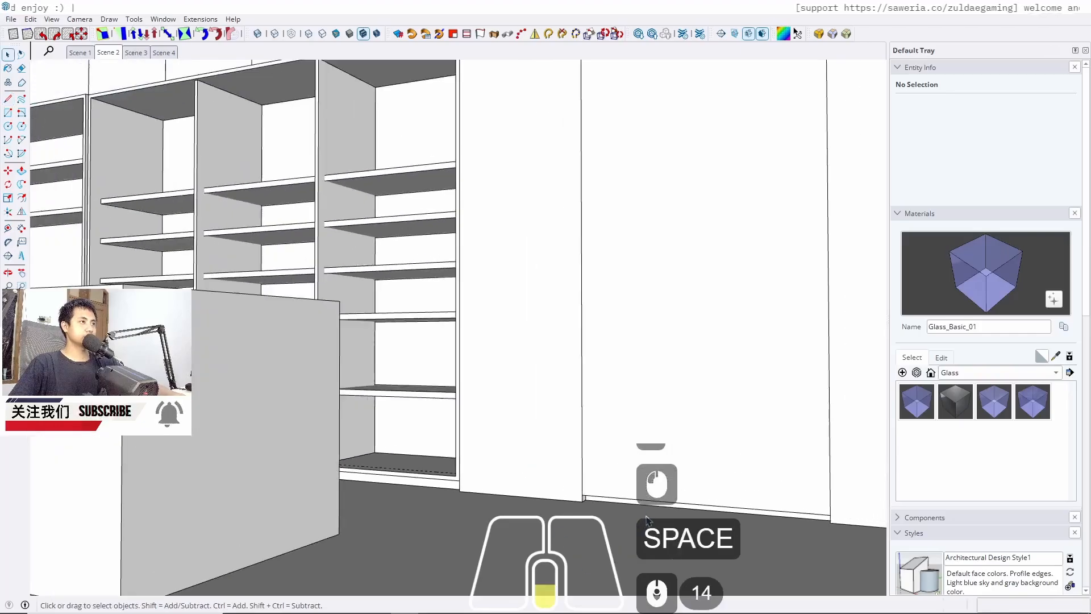
scroll(647, 518, down, 5)
middle_drag(559, 271, 273, 290)
shift+middle_drag(688, 236, 451, 387)
middle_drag(574, 360, 713, 364)
middle_drag(533, 368, 602, 335)
shift+middle_drag(602, 335, 375, 318)
middle_drag(375, 318, 477, 309)
click(478, 309)
key(Delete)
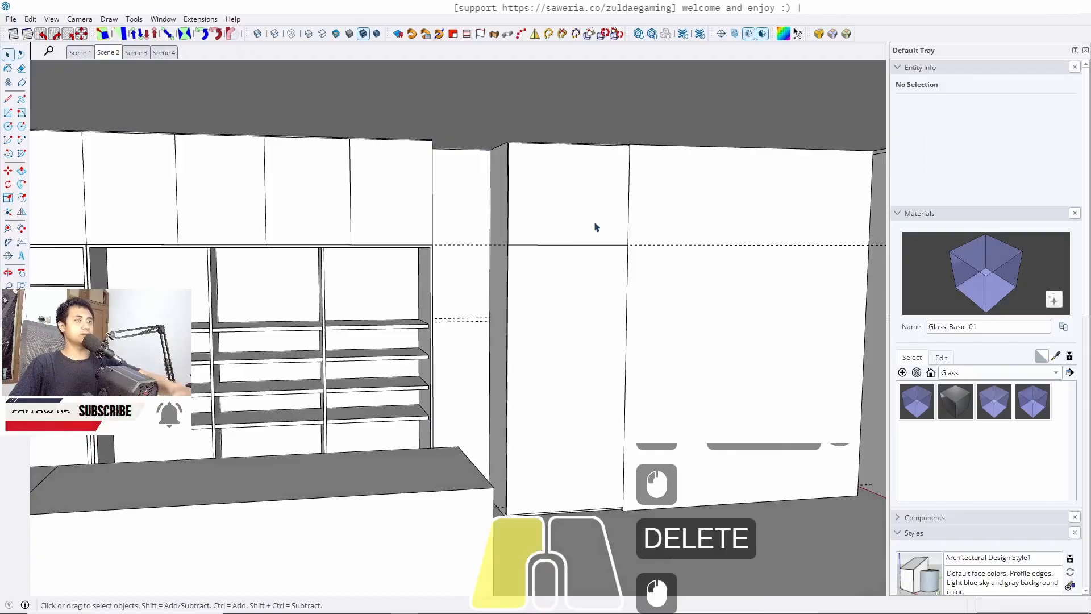
Copy the right-end panel component 100 cm to the left and explode the copy
click(596, 227)
scroll(603, 214, up, 5)
key(m)
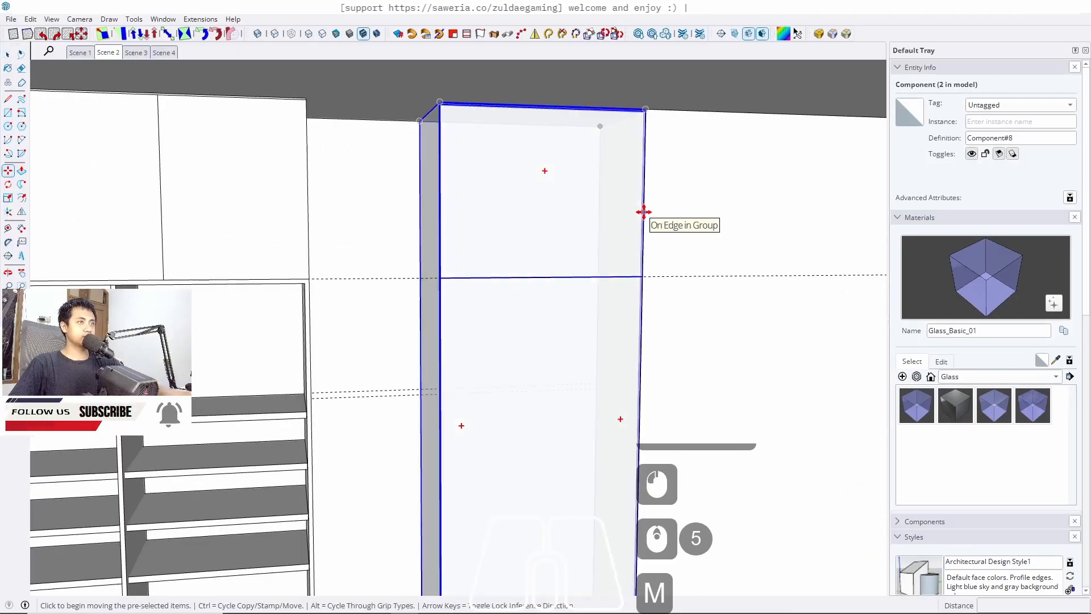
ctrl+click(644, 212)
click(439, 214)
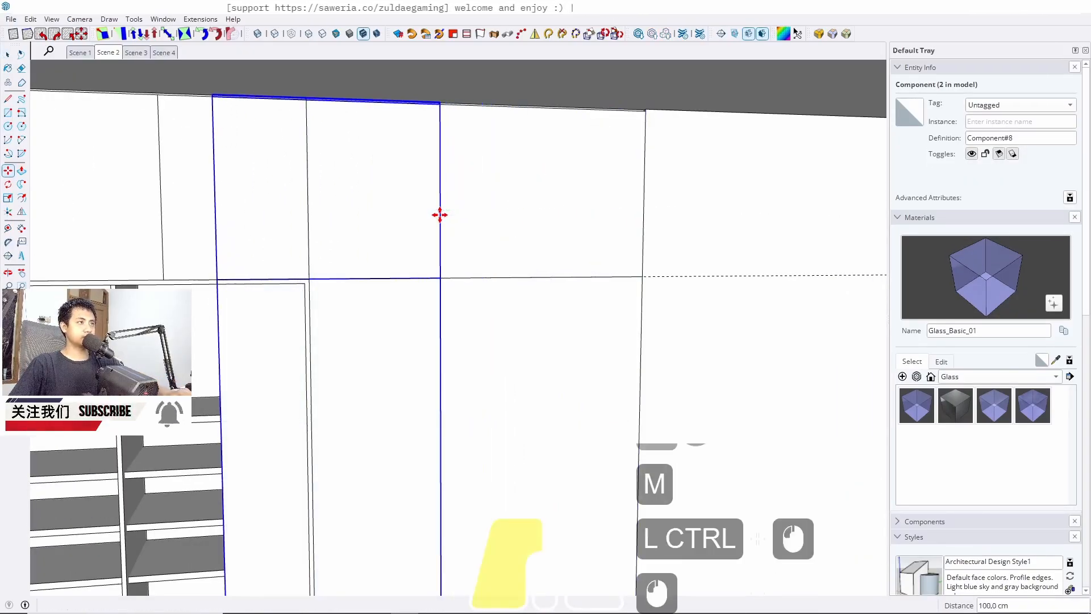
key(space)
right_click(360, 203)
click(394, 79)
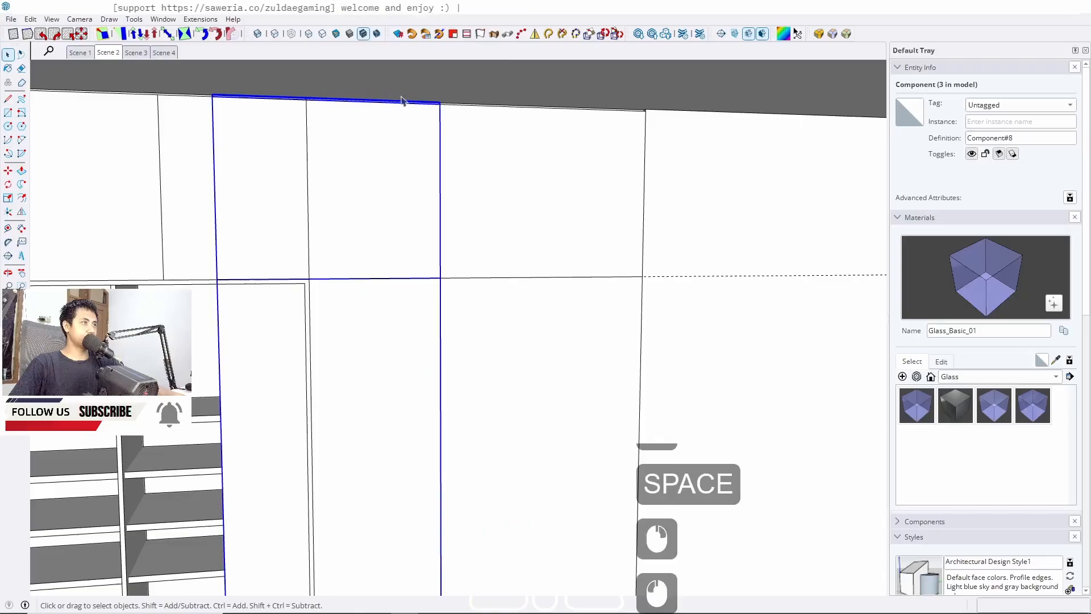
Inside the copied panel group, push its side face out 40 cm
scroll(358, 222, up, 4)
click(343, 223)
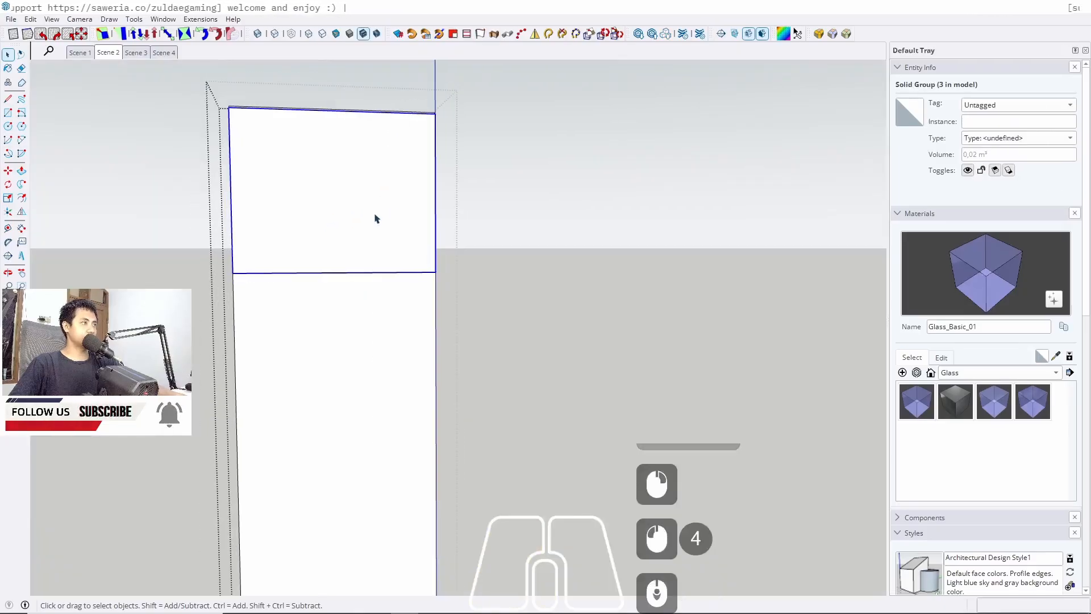
triple_click(329, 213)
middle_drag(332, 218, 405, 264)
key(p)
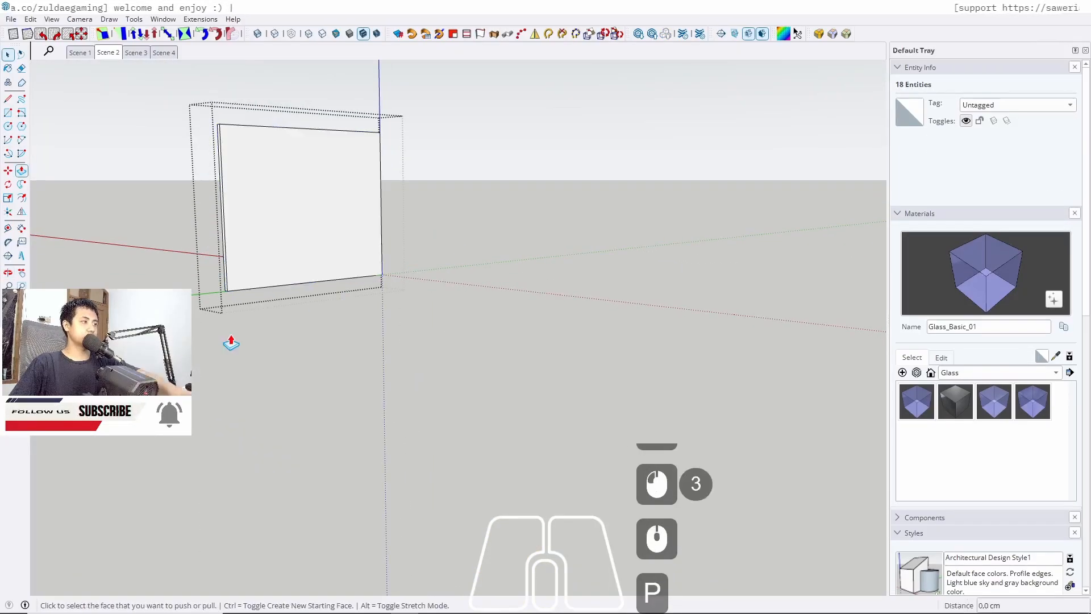
scroll(226, 244, up, 11)
click(219, 260)
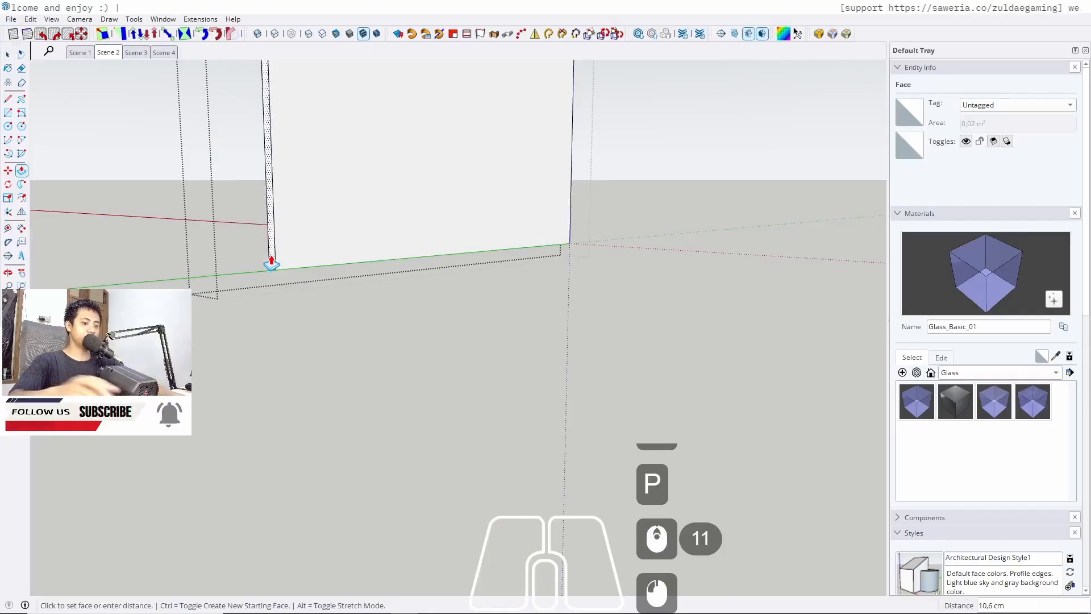
text(40)
key(Return)
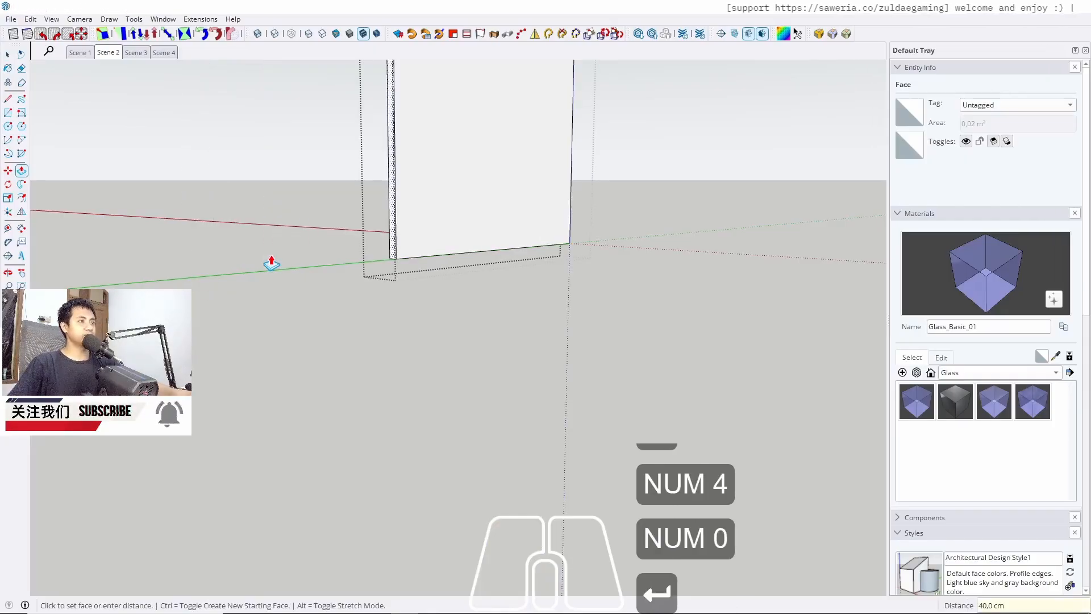
key(space)
key(Escape)
Push the panel's two narrow edge faces out 4 cm each
double_click(300, 318)
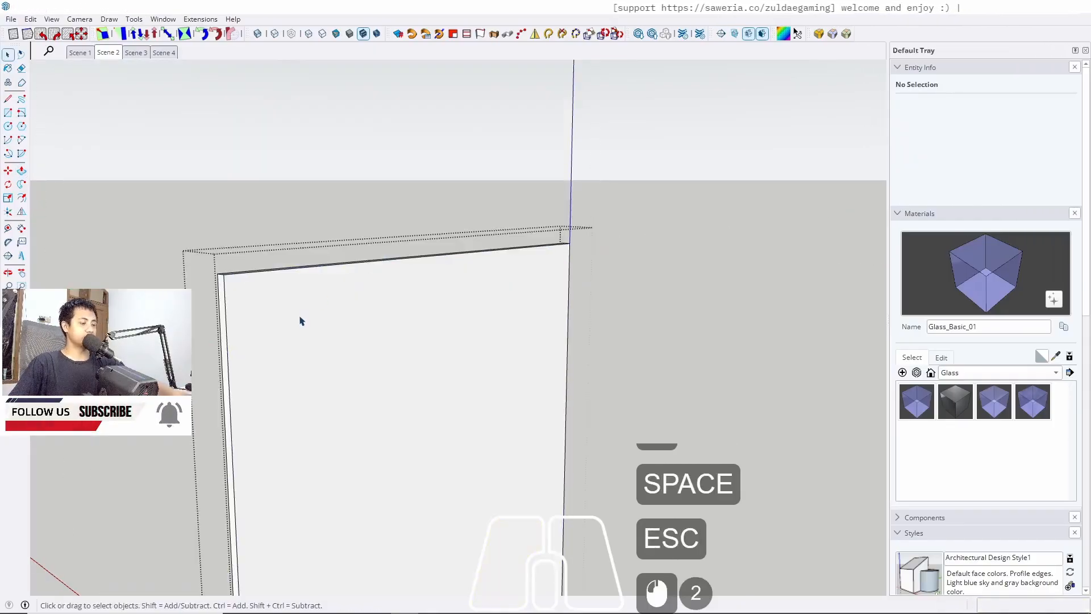
key(p)
click(222, 327)
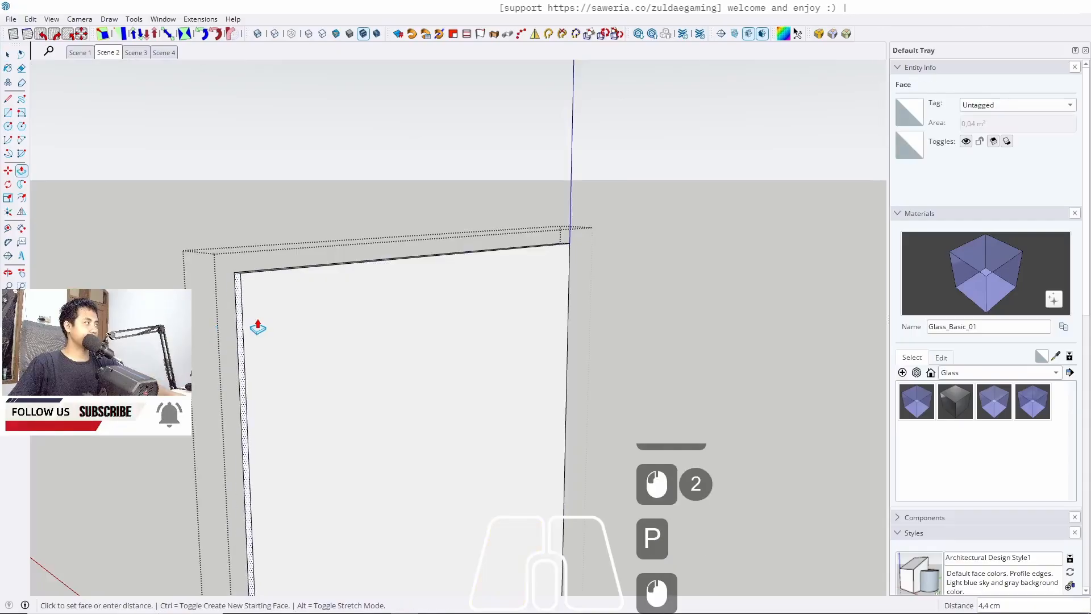
text(40)
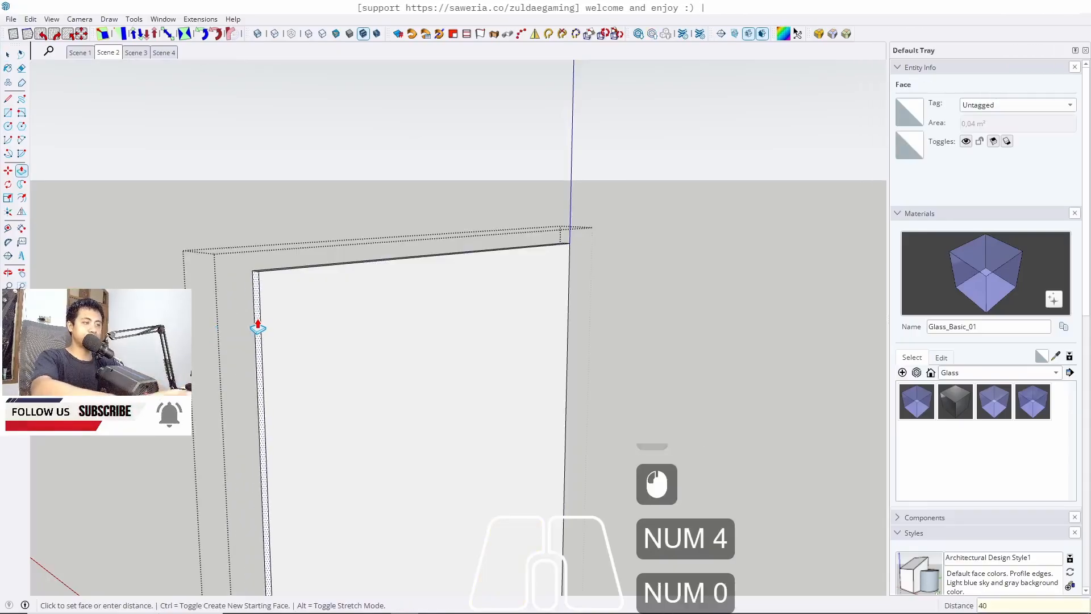
key(Return)
key(space)
key(Escape)
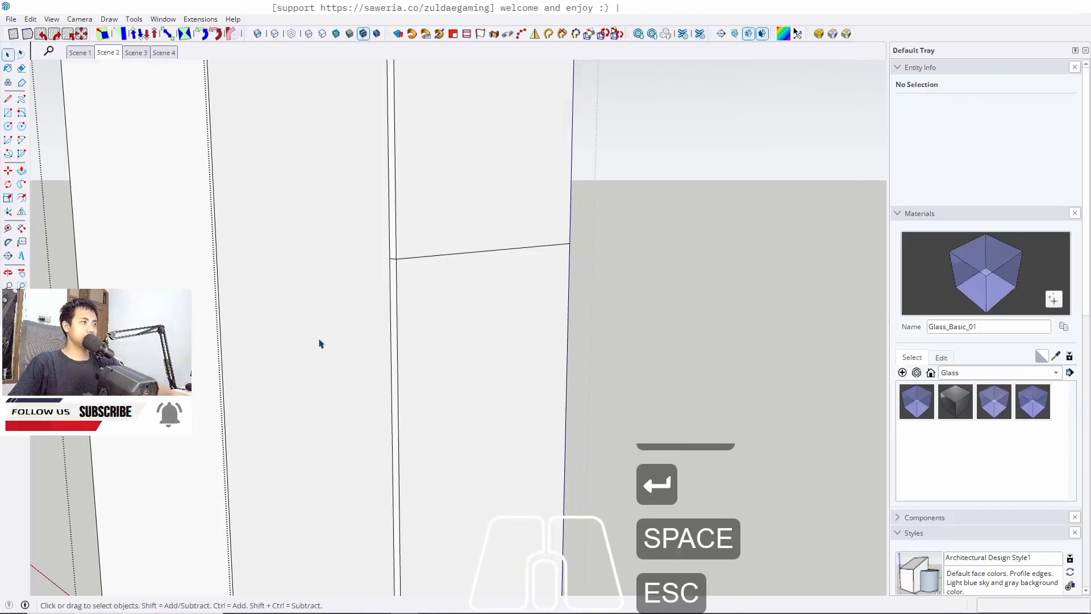
scroll(320, 343, down, 4)
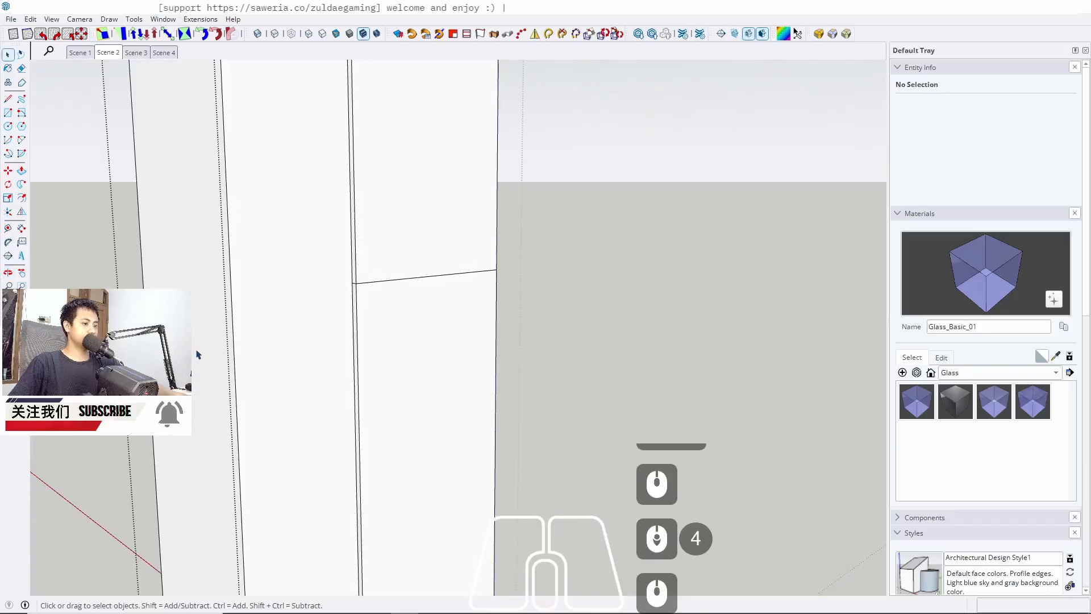
double_click(196, 350)
key(p)
double_click(199, 342)
key(space)
key(Escape)
key(Escape)
key(Escape)
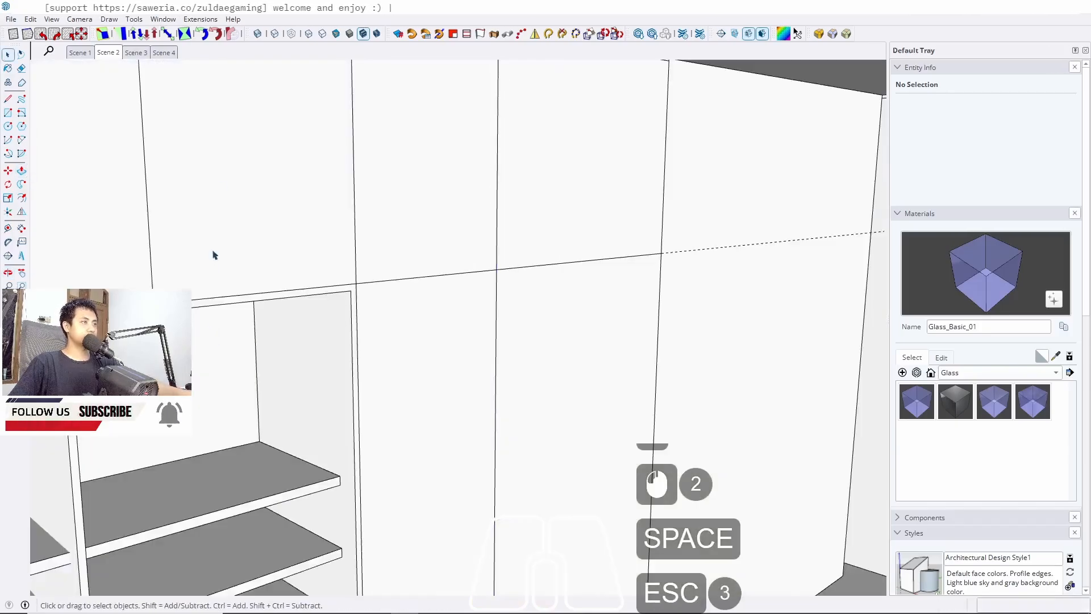
From the Scene 2 view, copy the new panel's bottom front edge 2 cm upward
click(108, 52)
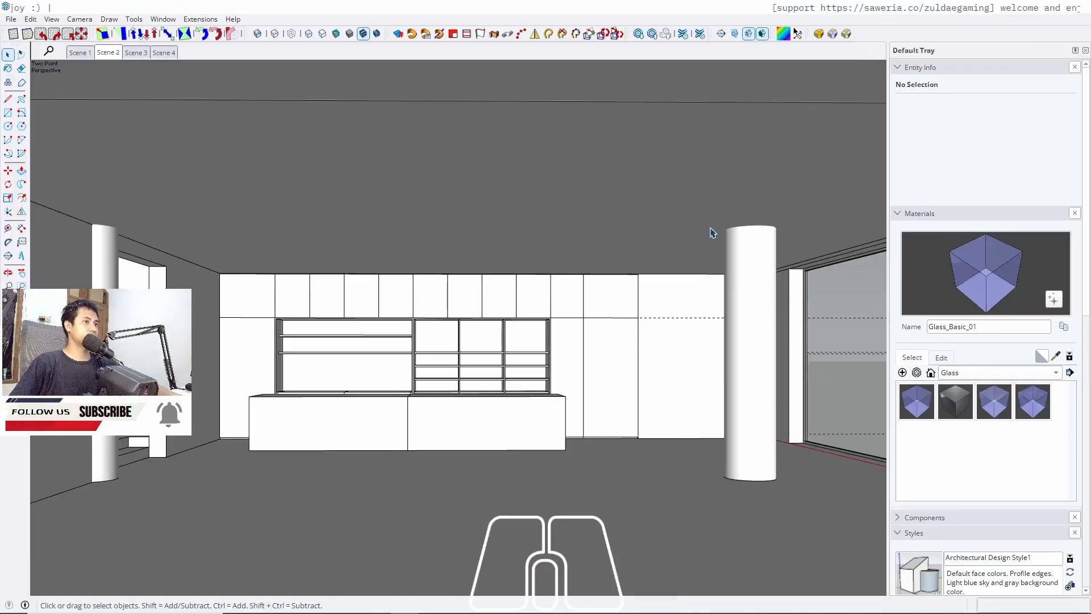
scroll(679, 404, up, 15)
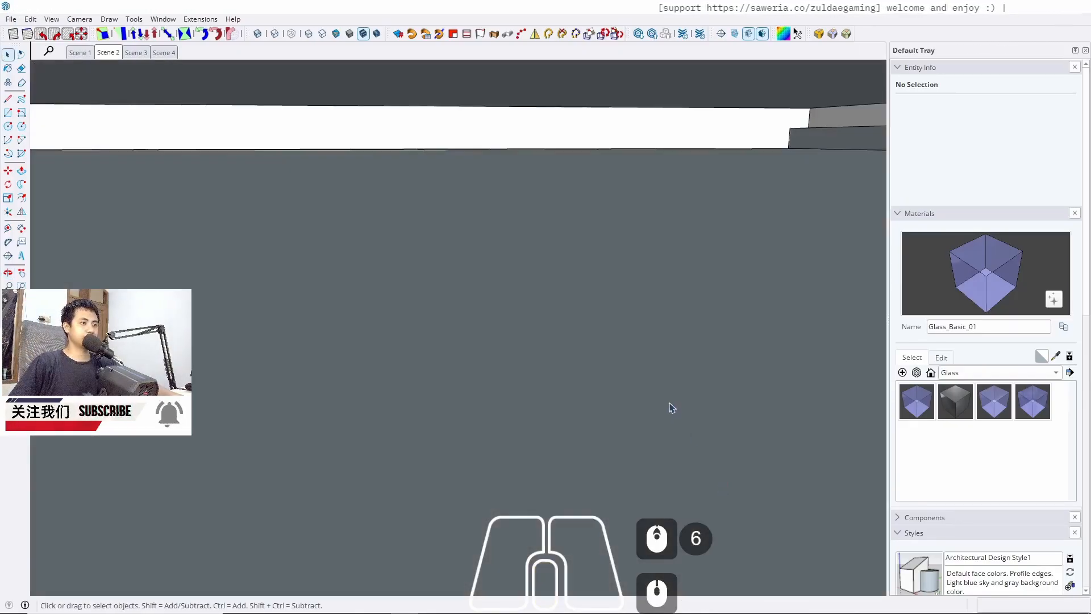
click(108, 52)
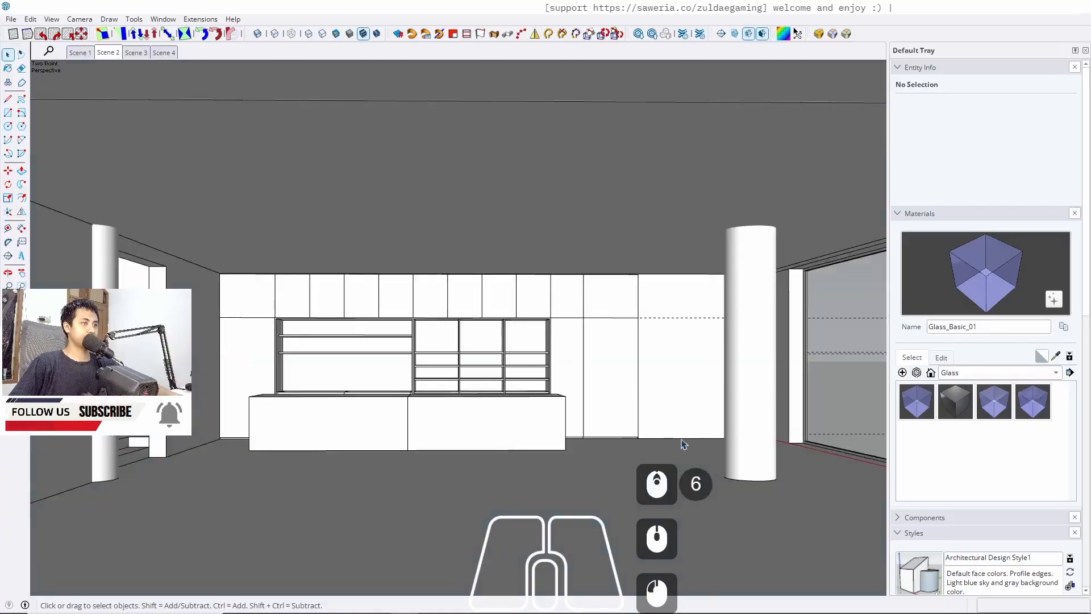
scroll(652, 390, up, 10)
scroll(643, 411, up, 3)
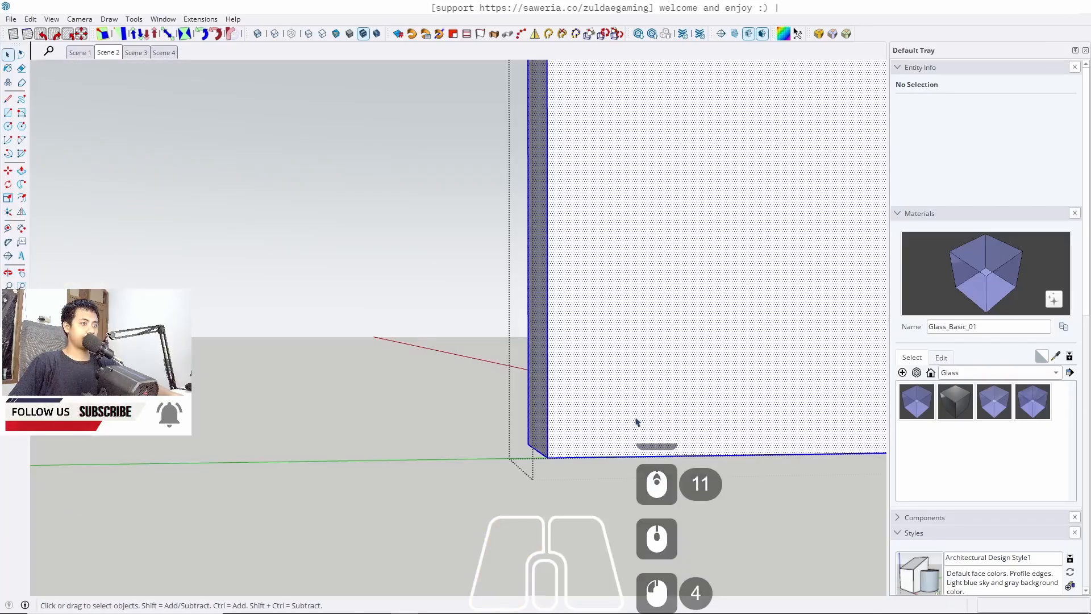
triple_click(636, 426)
click(542, 461)
scroll(544, 462, up, 4)
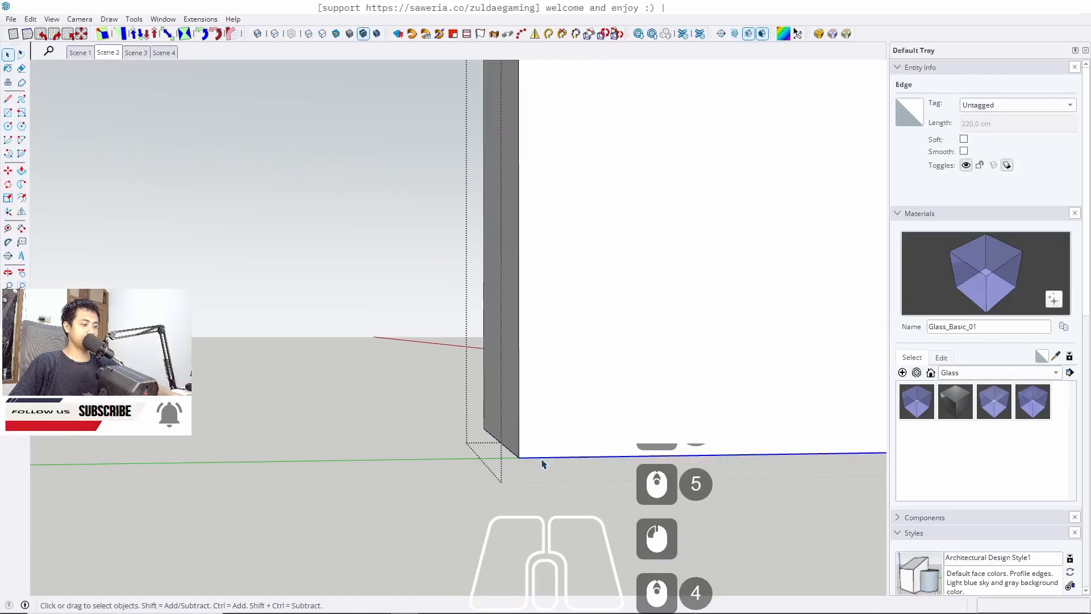
key(m)
ctrl+click(523, 458)
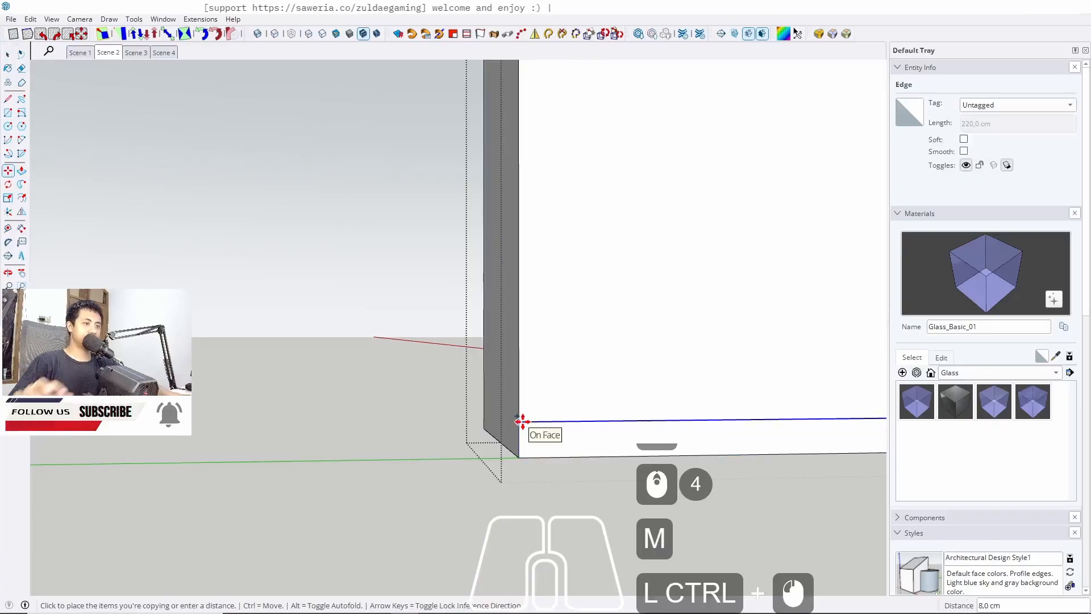
text(2)
key(Return)
key(space)
Push the thin bottom strip of the panel back 2 cm to form a recess
key(p)
scroll(544, 457, up, 6)
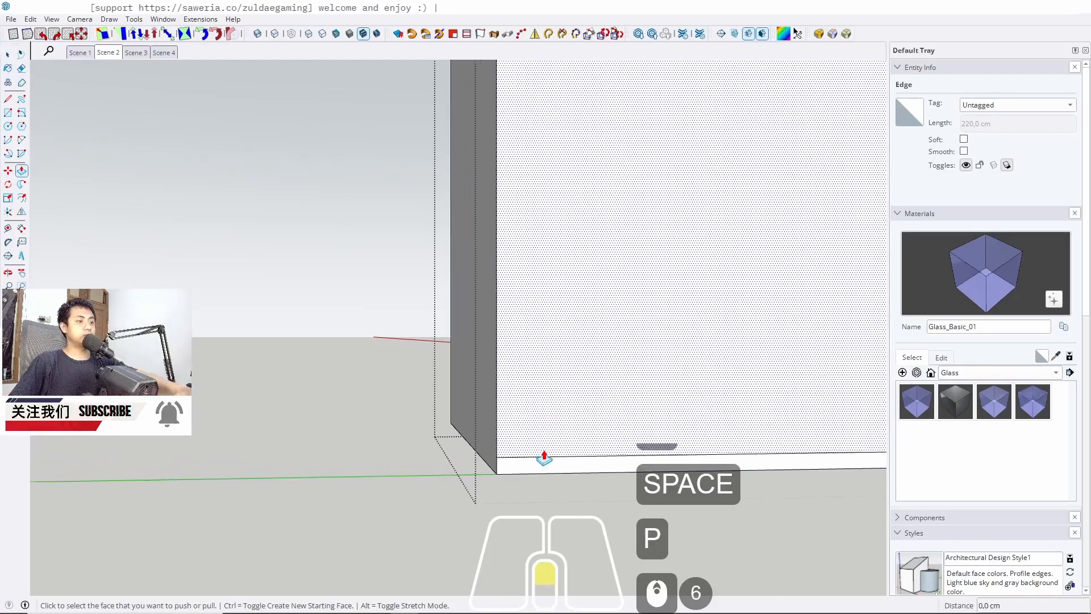
click(543, 462)
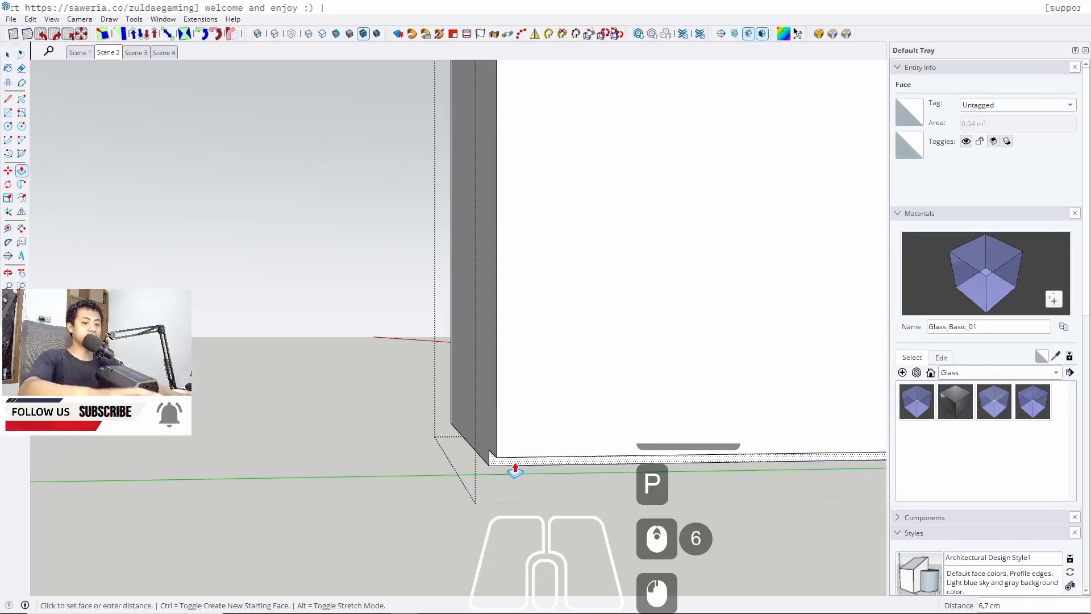
text(2)
key(Return)
key(space)
key(Escape)
key(Escape)
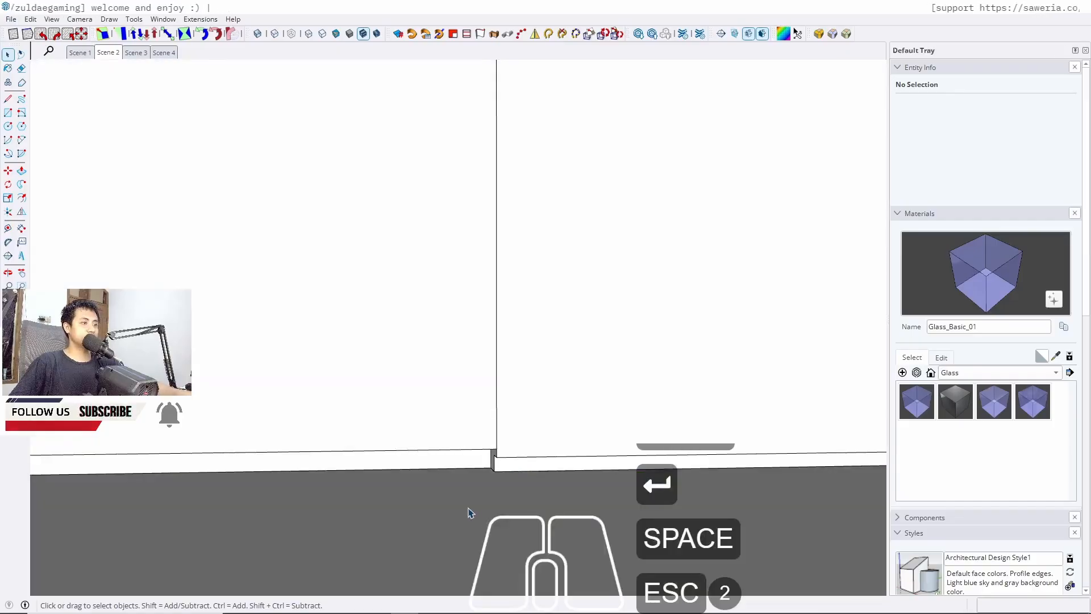
Push the recessed bottom strip so it aligns with the neighbouring panel's face
scroll(495, 462, up, 5)
double_click(502, 466)
key(p)
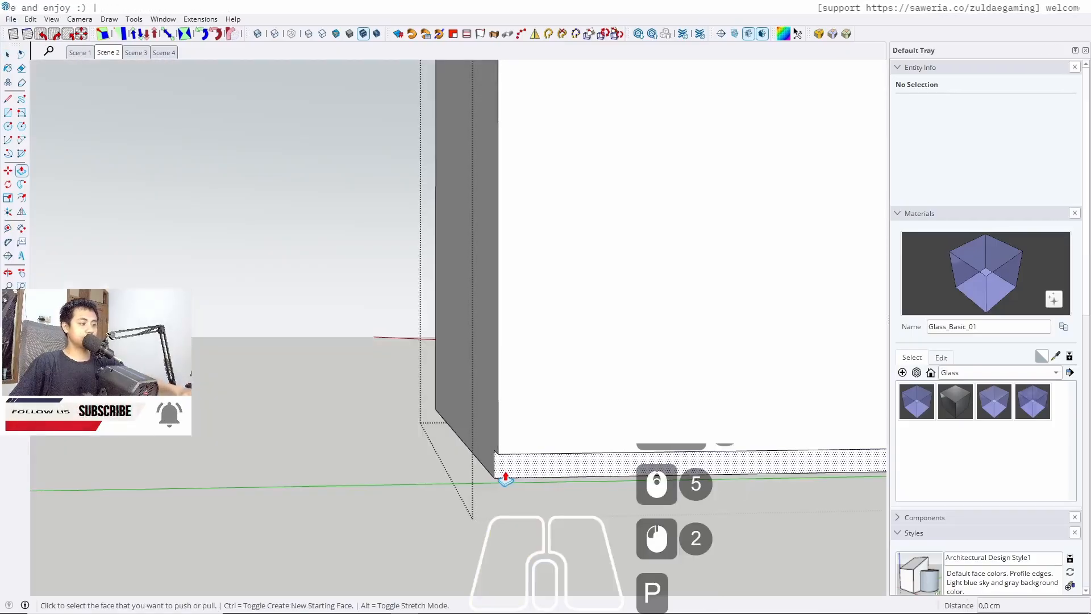
key(w)
click(505, 475)
click(462, 473)
key(space)
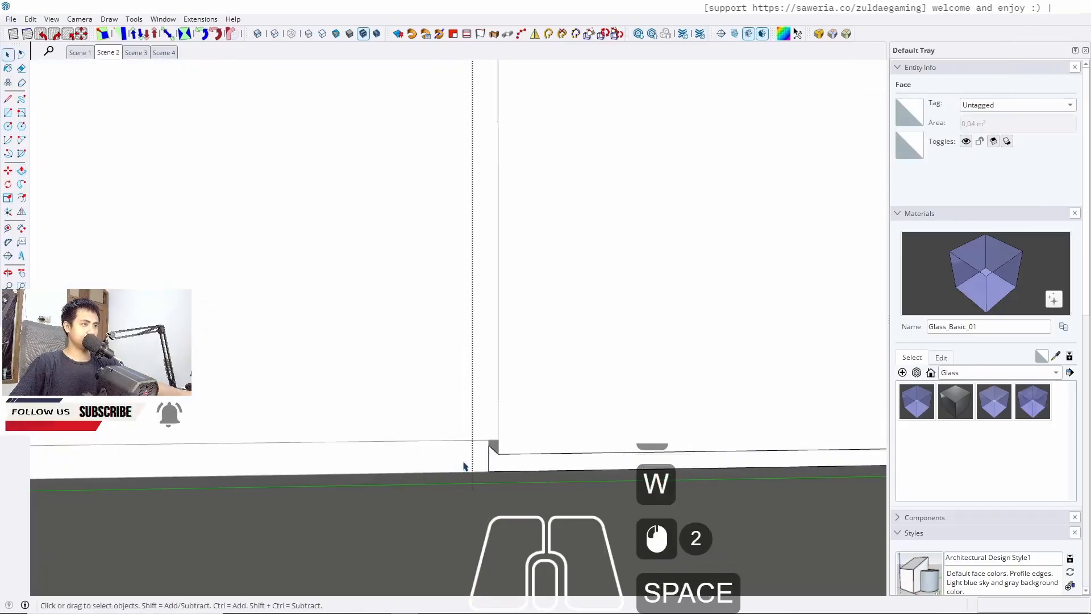
key(Escape)
key(Escape)
key(l)
click(485, 439)
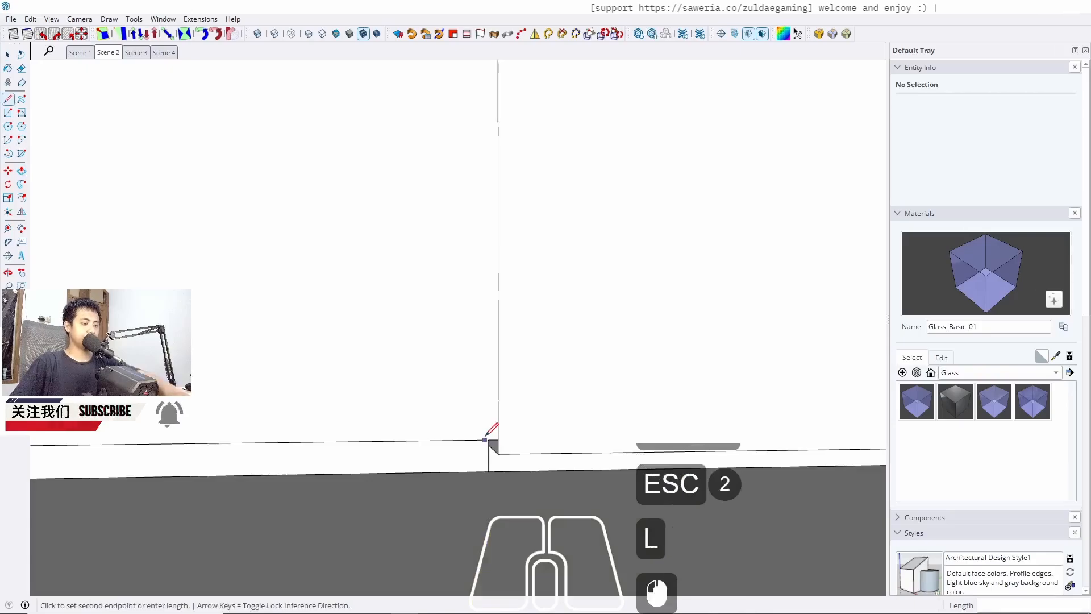
key(space)
Select the neighbouring tall panel and push its bottom face 1 cm
scroll(545, 431, down, 17)
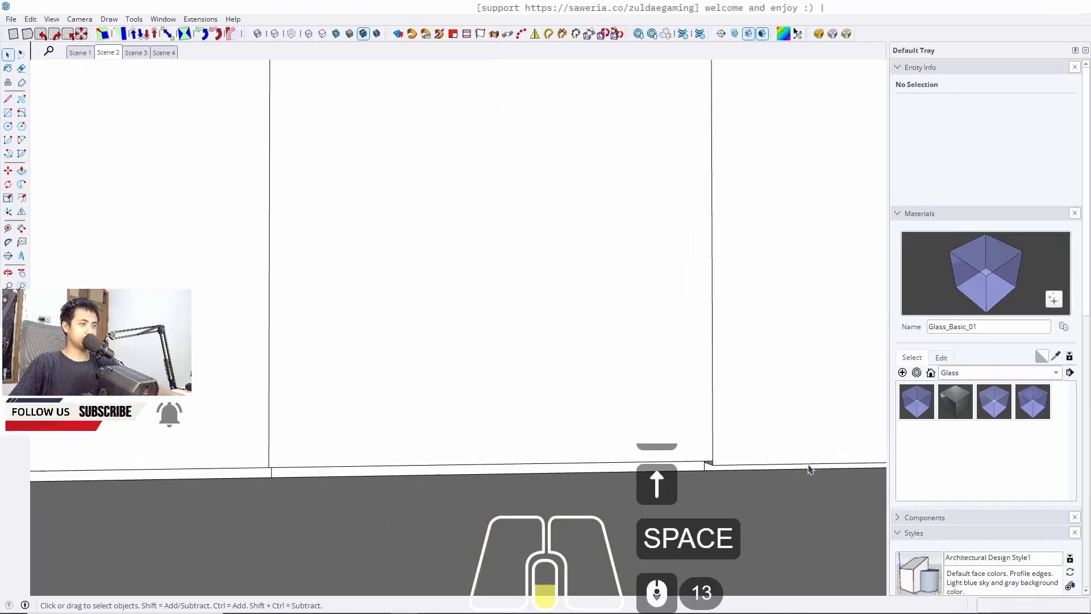
middle_drag(545, 431, 427, 397)
scroll(468, 434, up, 6)
middle_drag(341, 432, 282, 417)
click(280, 409)
triple_click(280, 411)
key(w)
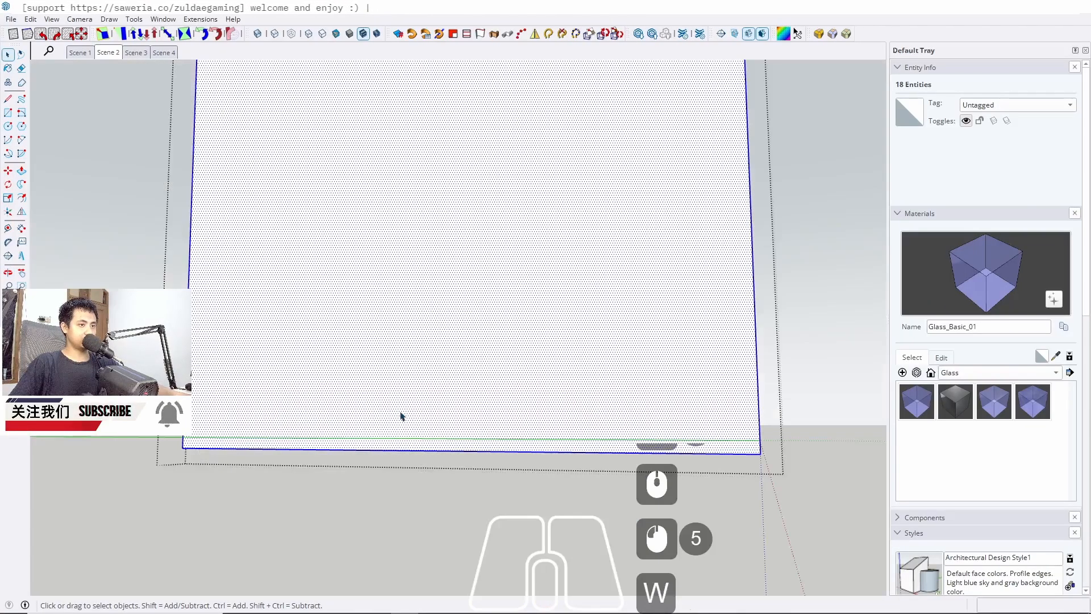
middle_drag(400, 415, 568, 499)
key(p)
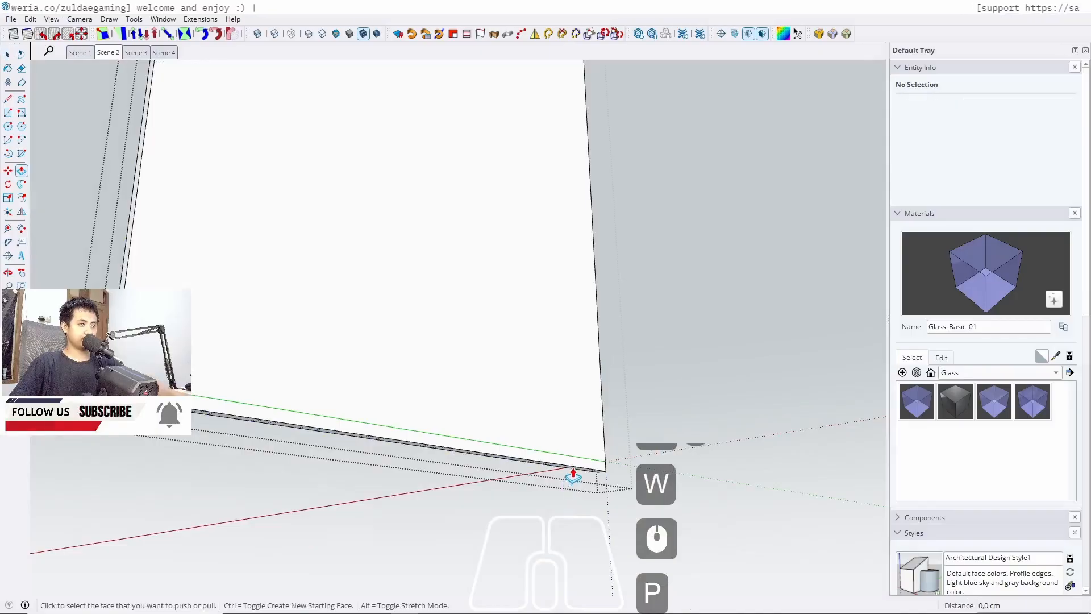
click(572, 476)
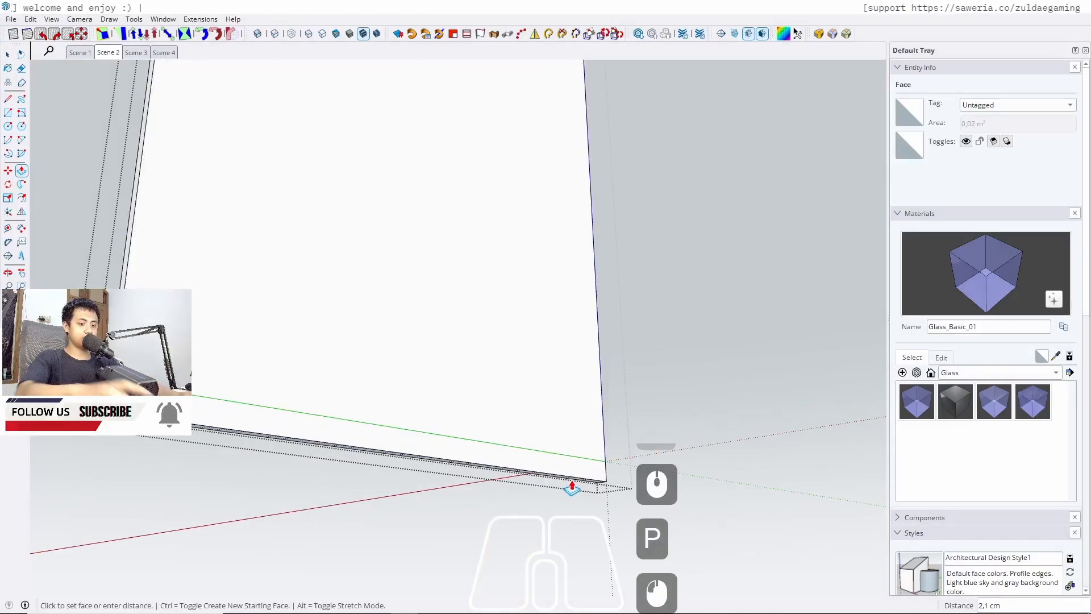
text(1)
key(Return)
key(space)
key(Escape)
Push the same panel's narrow side face out 1 cm
scroll(573, 485, up, 6)
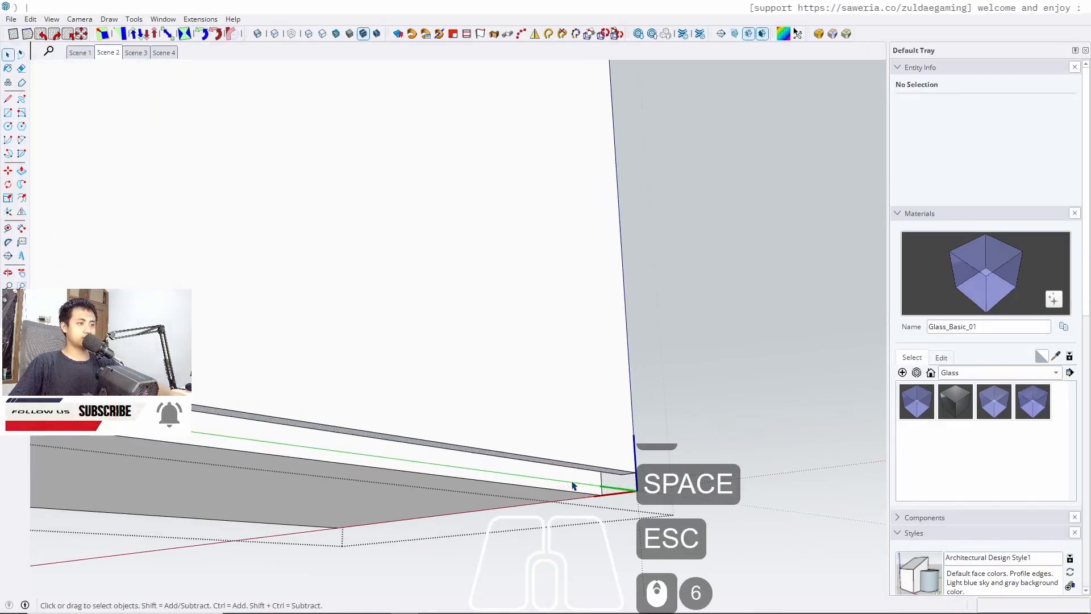
middle_drag(573, 484, 770, 502)
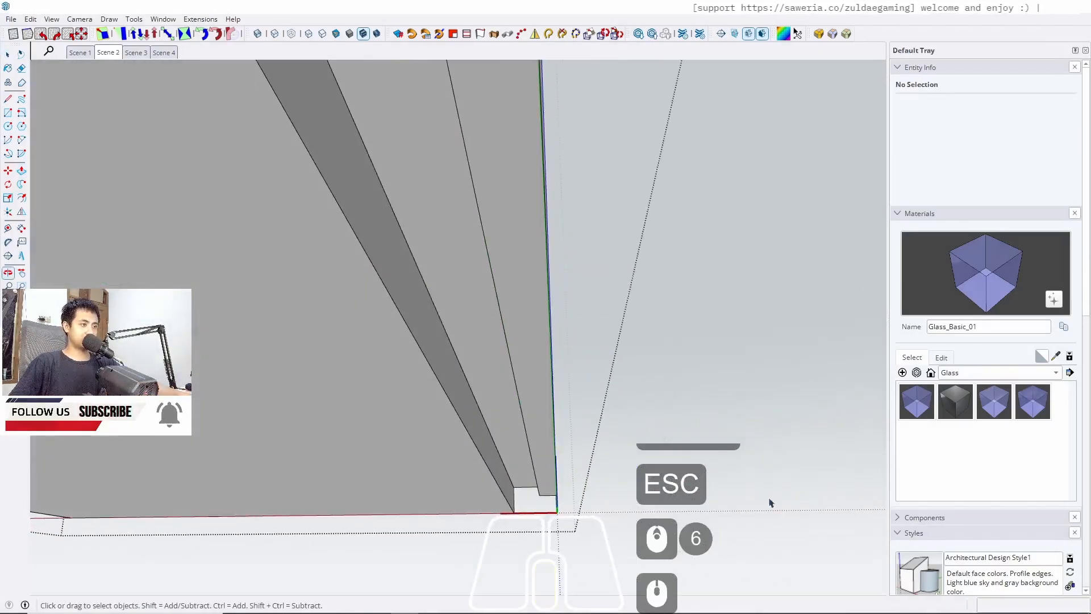
scroll(509, 446, up, 2)
key(p)
click(500, 441)
text(1)
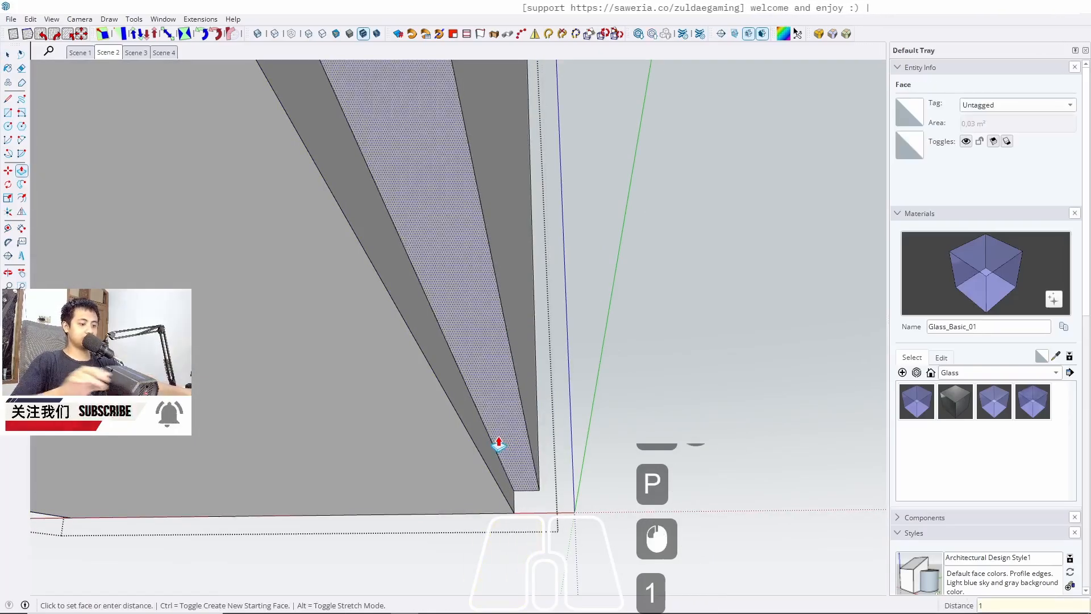
key(Return)
key(space)
key(Escape)
Move the selected panel geometry 1 cm up along the vertical axis
middle_drag(491, 417, 369, 539)
scroll(358, 500, down, 6)
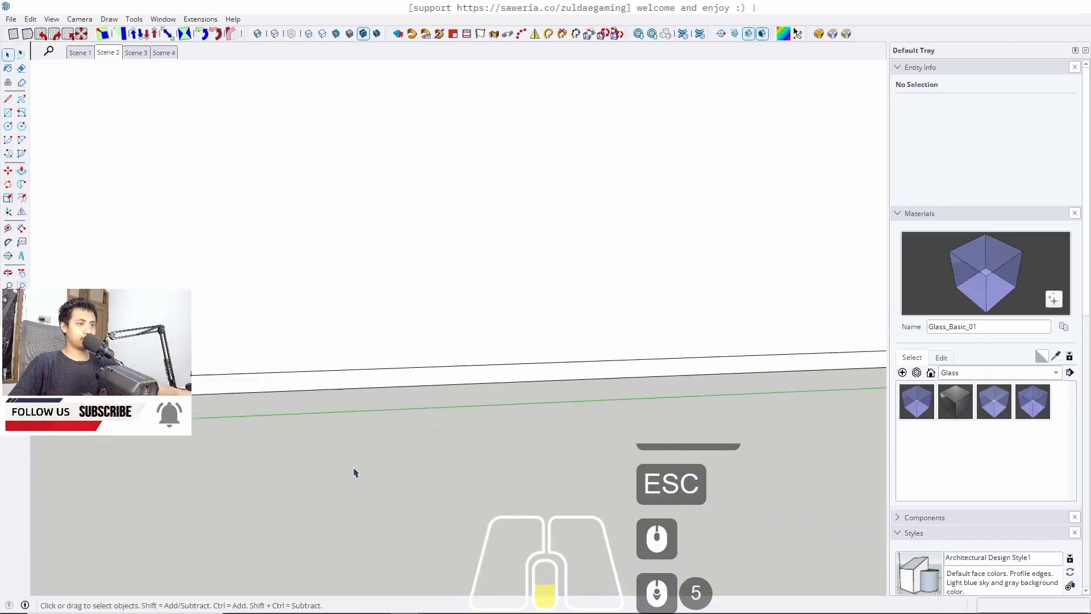
scroll(483, 431, up, 13)
double_click(315, 338)
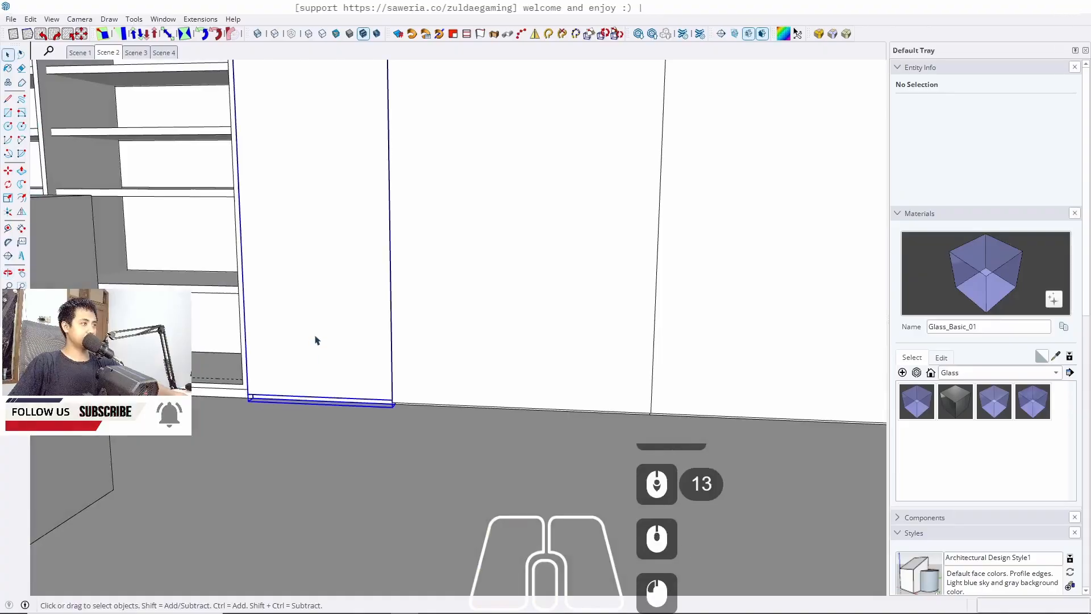
triple_click(315, 339)
drag(218, 359, 511, 468)
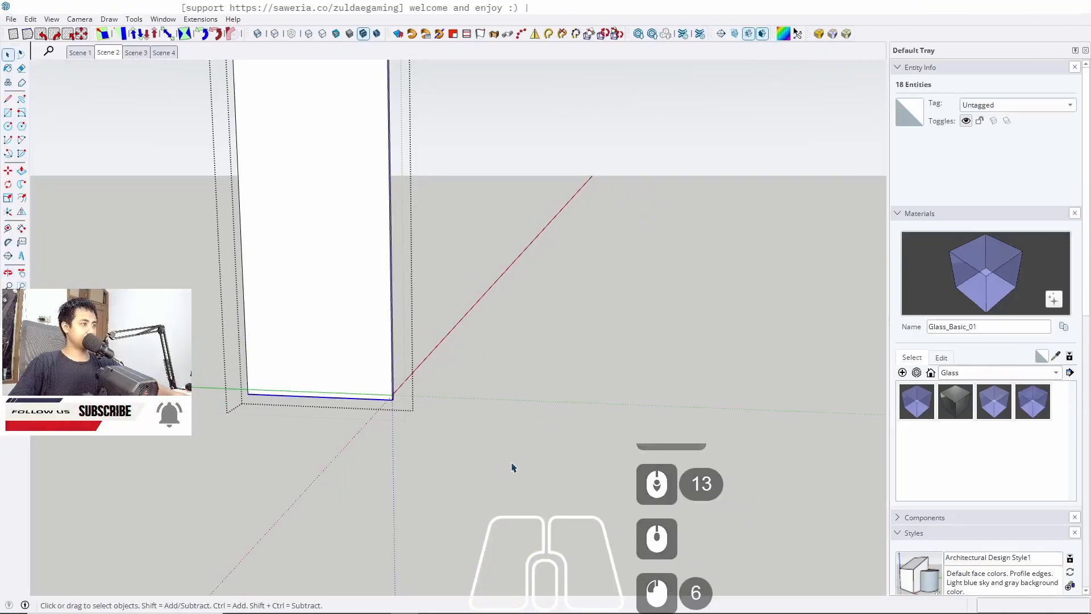
scroll(398, 409, up, 10)
key(m)
click(373, 382)
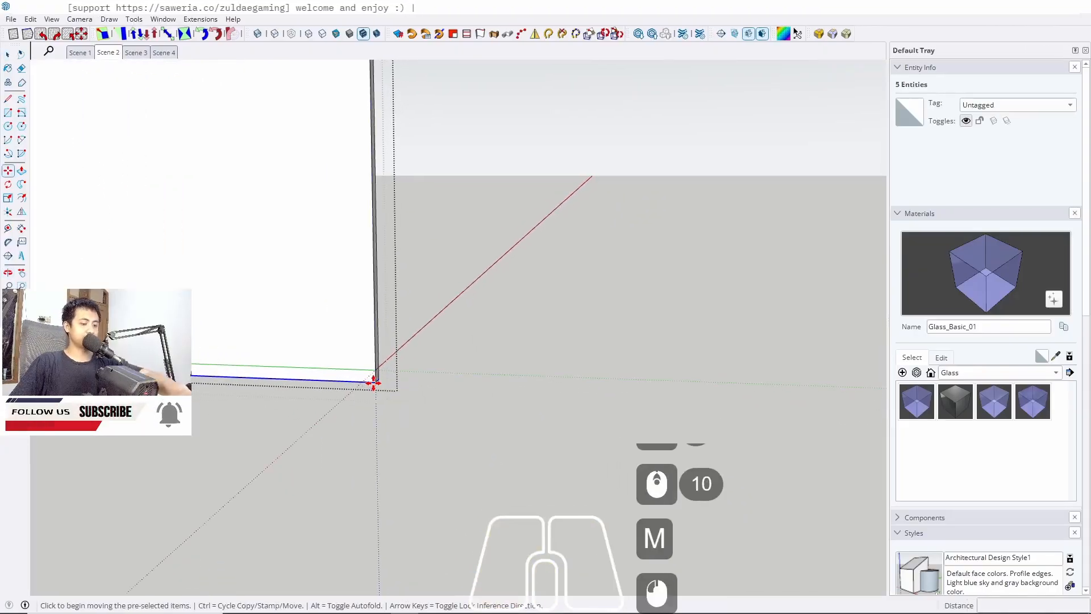
key(Up)
text(1)
key(Return)
key(space)
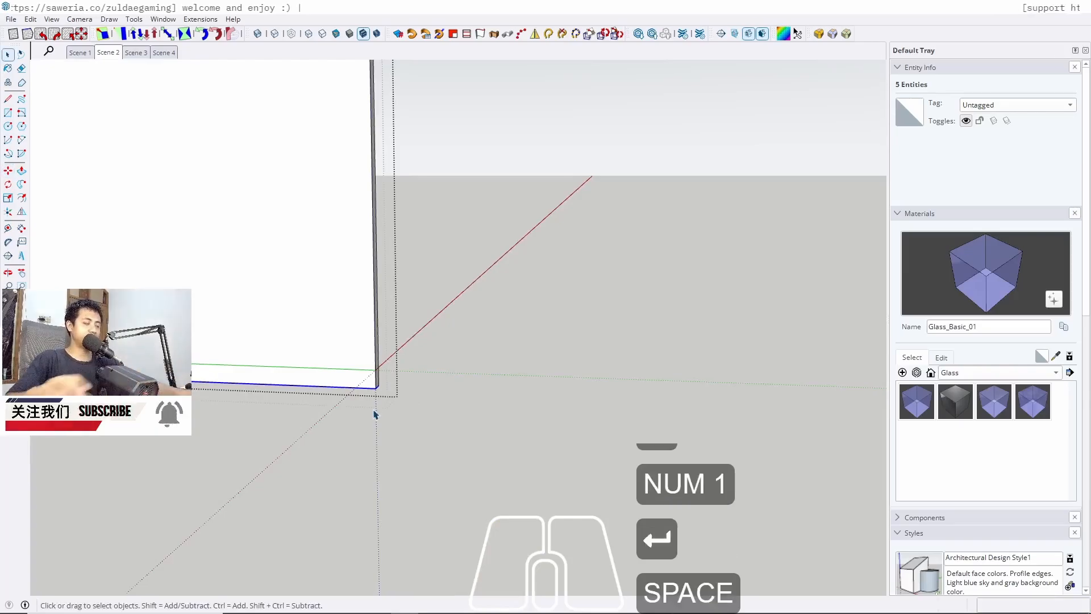
key(Escape)
Push the top face of the low block beside the panel by the same 1 cm, then return to Scene 2
scroll(377, 411, up, 10)
middle_drag(417, 364, 307, 268)
scroll(333, 309, up, 5)
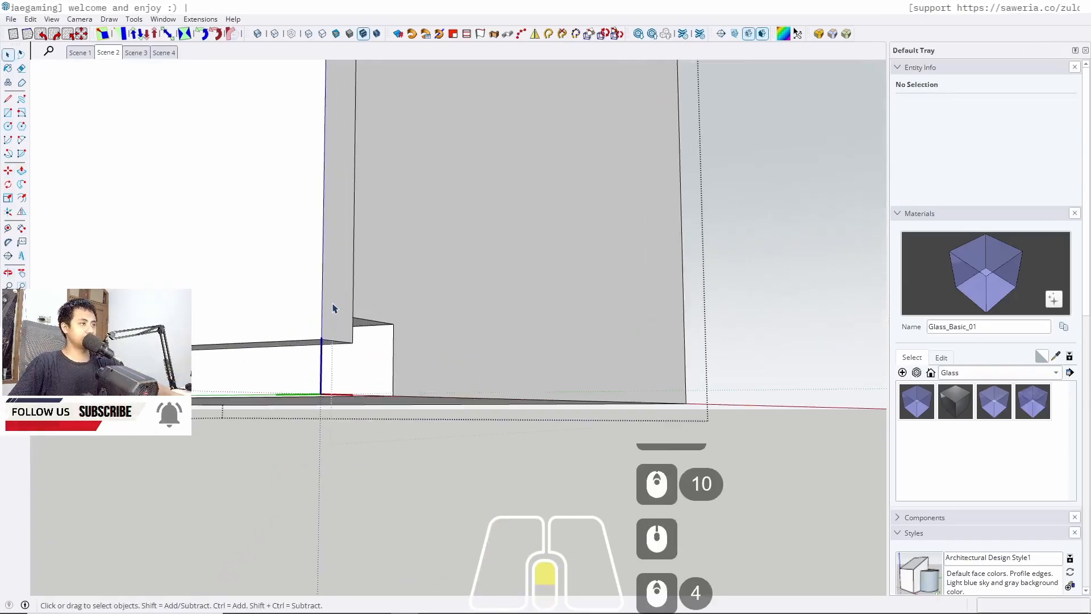
triple_click(360, 328)
key(p)
double_click(353, 326)
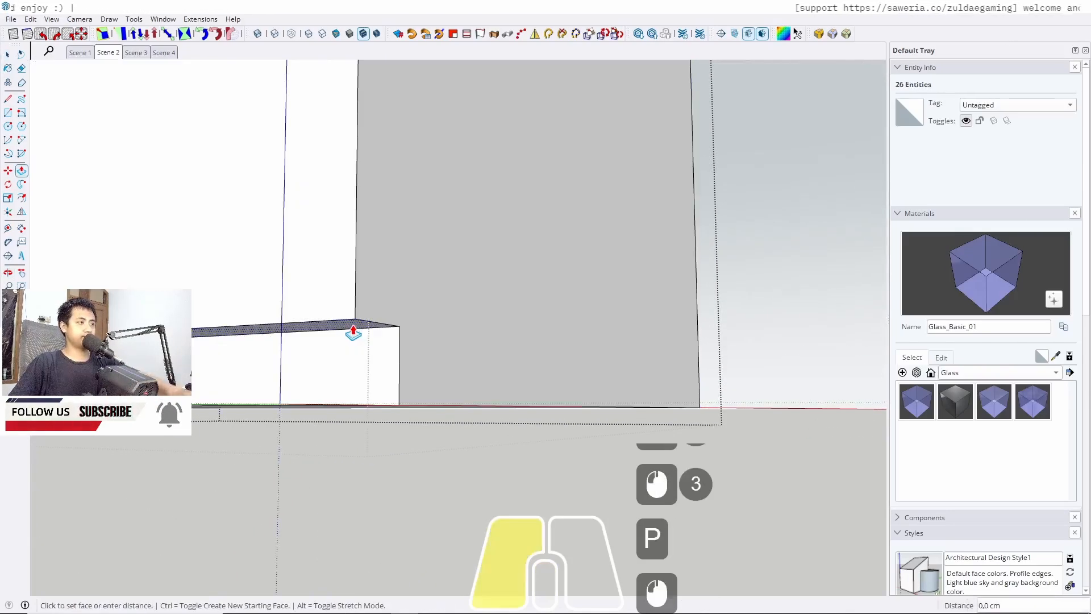
key(space)
key(Escape)
key(Escape)
key(Escape)
click(114, 58)
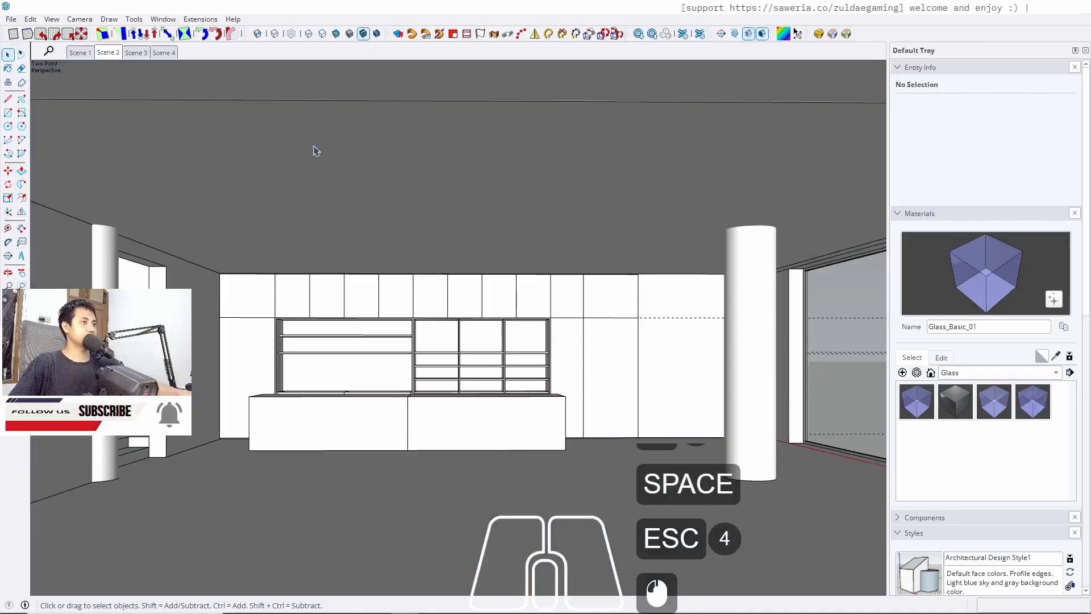
key(Escape)
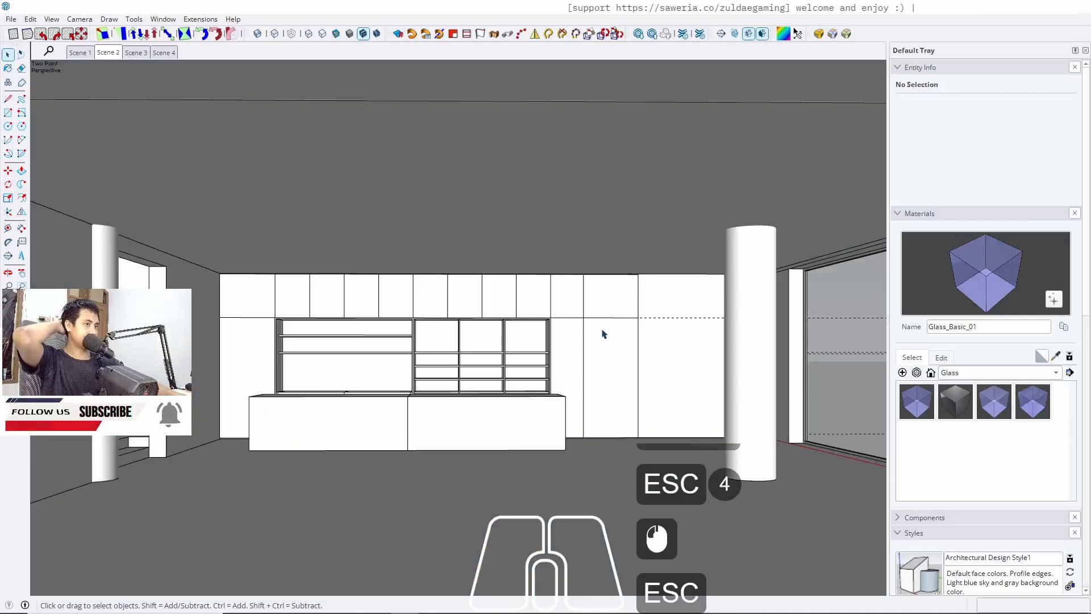
Copy the tall right-end panel's front vertical edge sideways across its face
key(shift)
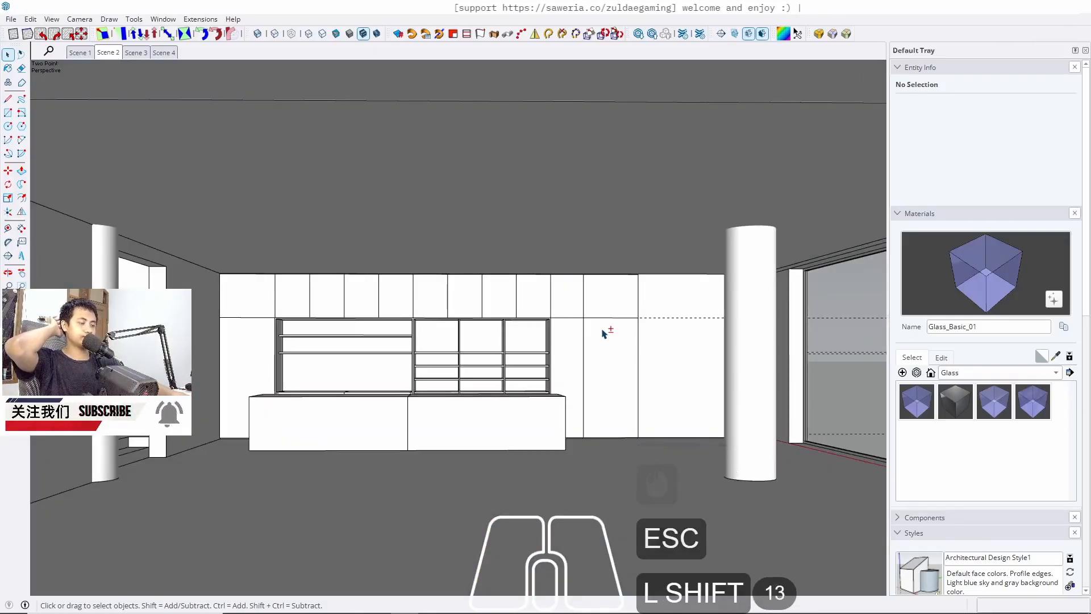
key(shift+g)
scroll(625, 336, up, 4)
middle_drag(640, 338, 676, 363)
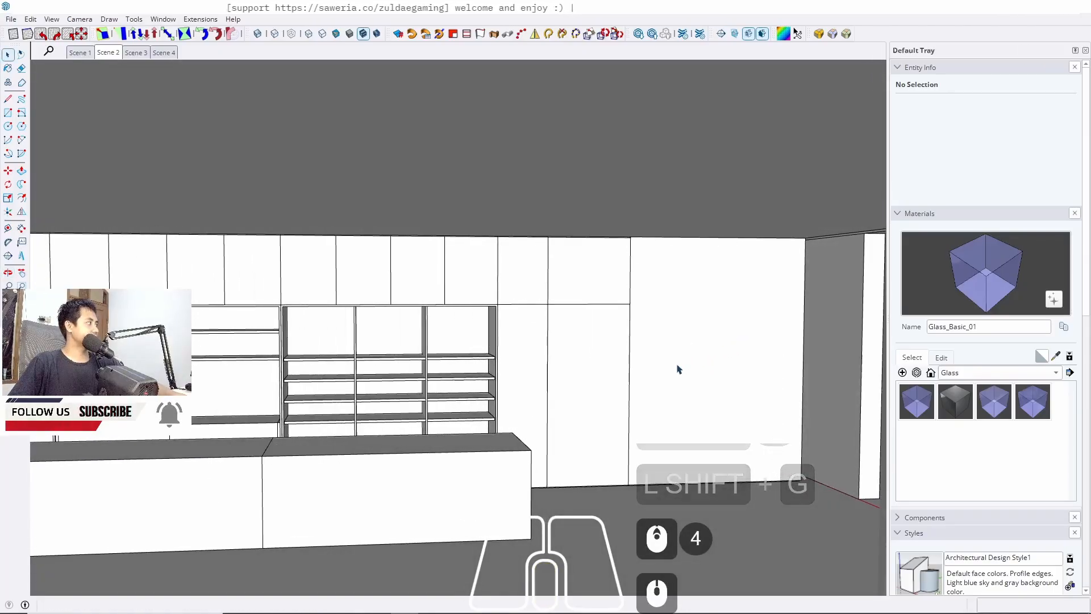
middle_drag(704, 411, 672, 397)
triple_click(673, 419)
click(672, 419)
scroll(631, 500, up, 20)
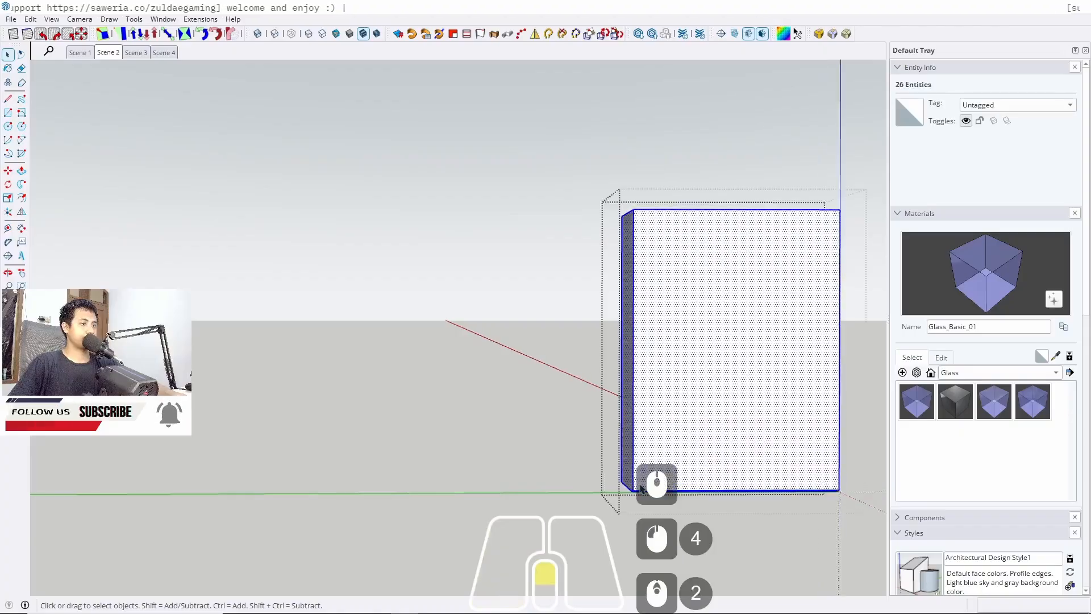
click(619, 515)
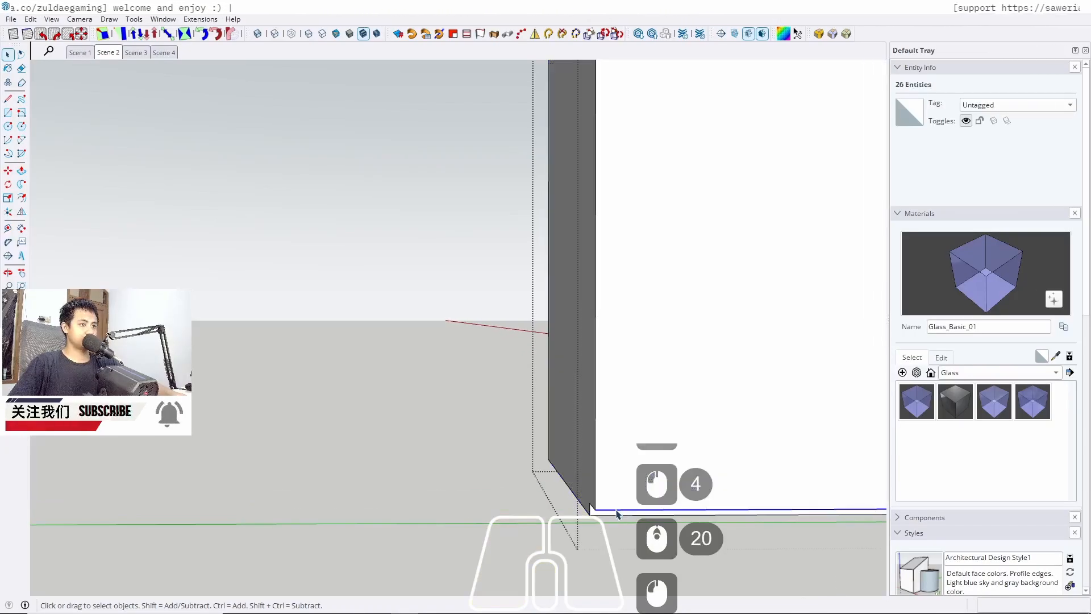
click(596, 439)
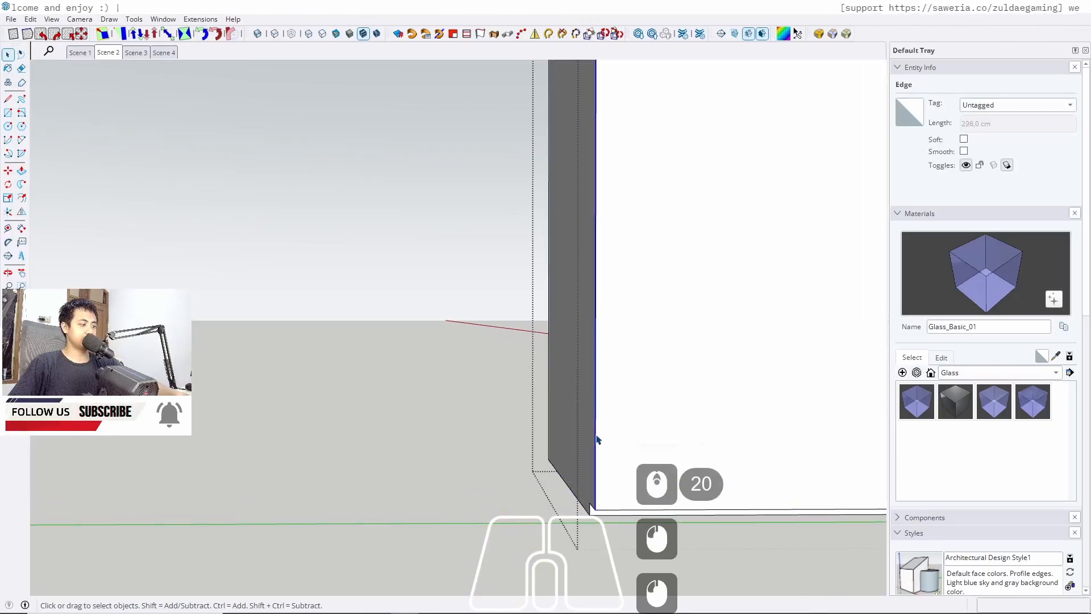
key(w)
triple_click(596, 424)
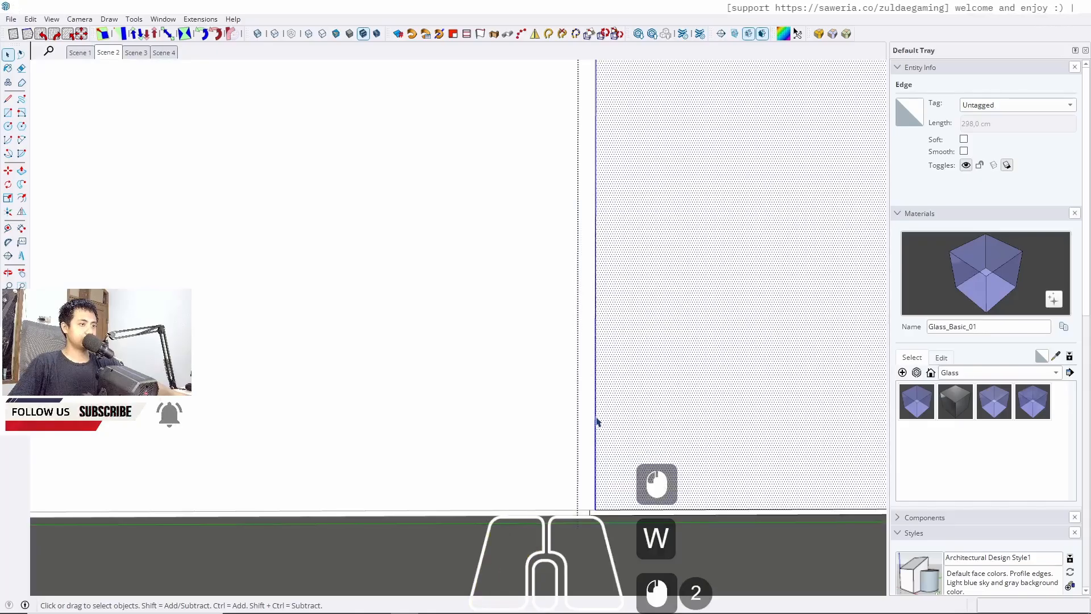
key(w)
click(596, 419)
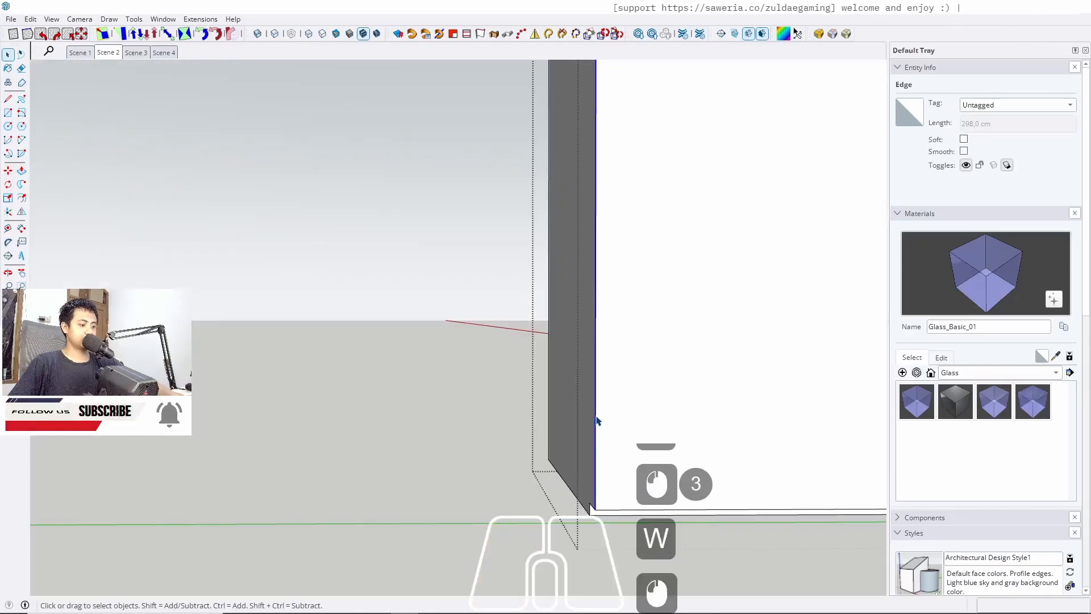
key(m)
ctrl+click(596, 404)
key(Left)
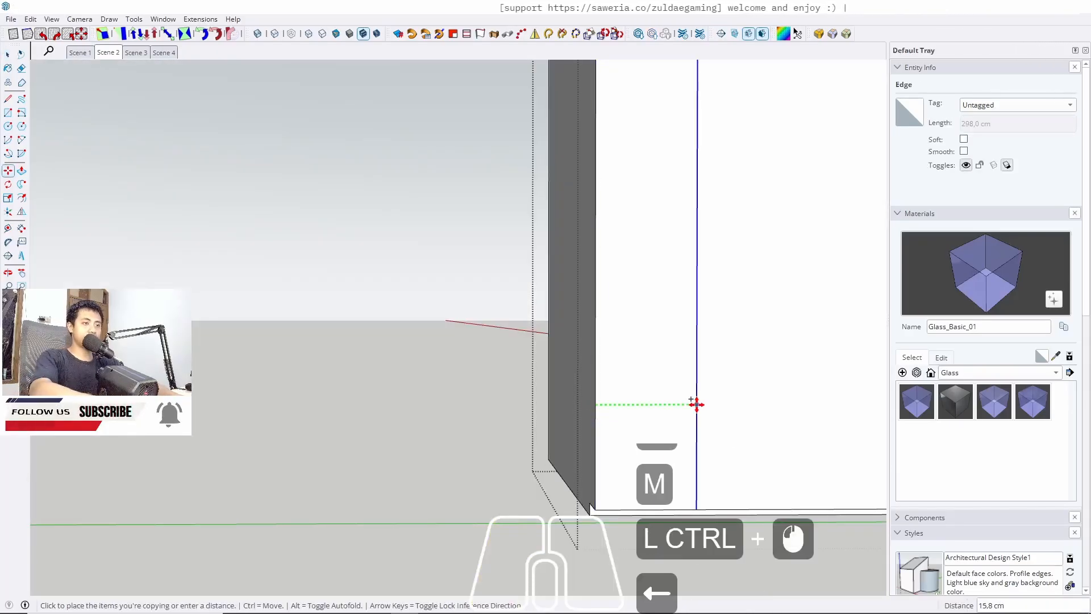
key(w)
scroll(426, 428, down, 20)
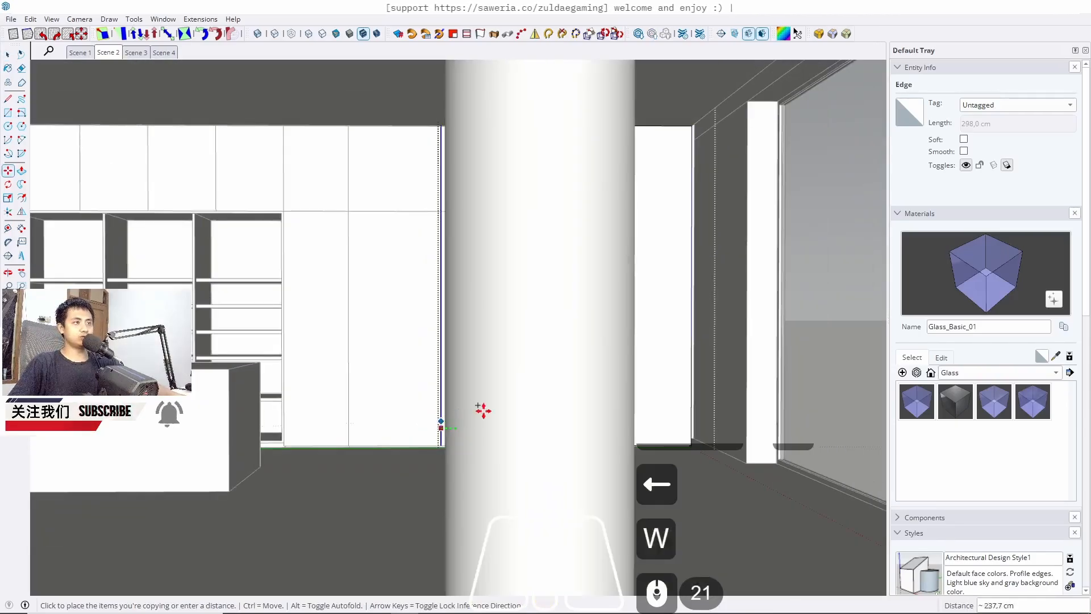
key(w)
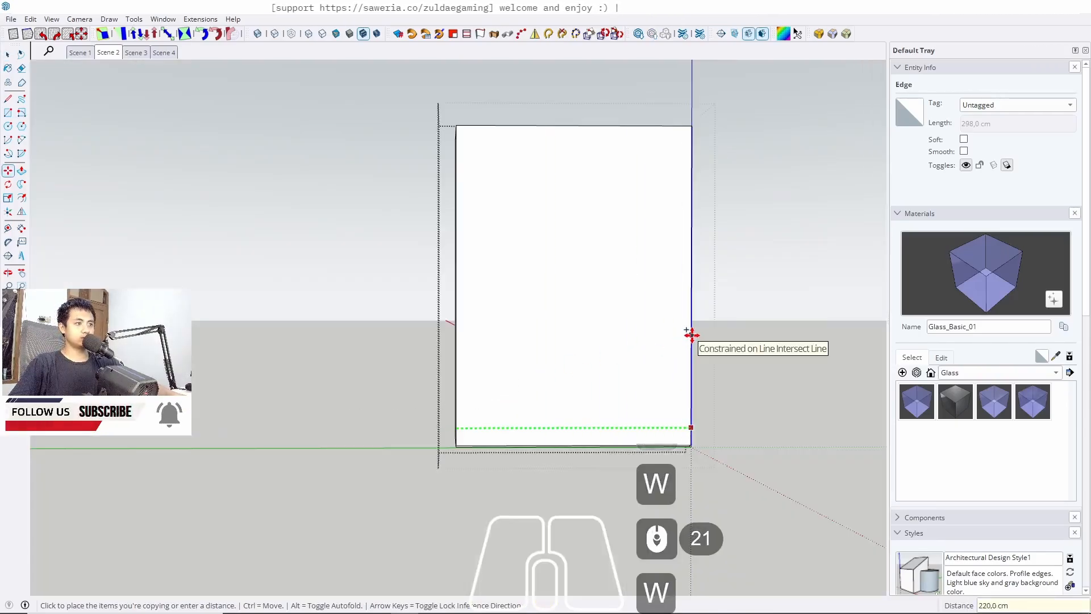
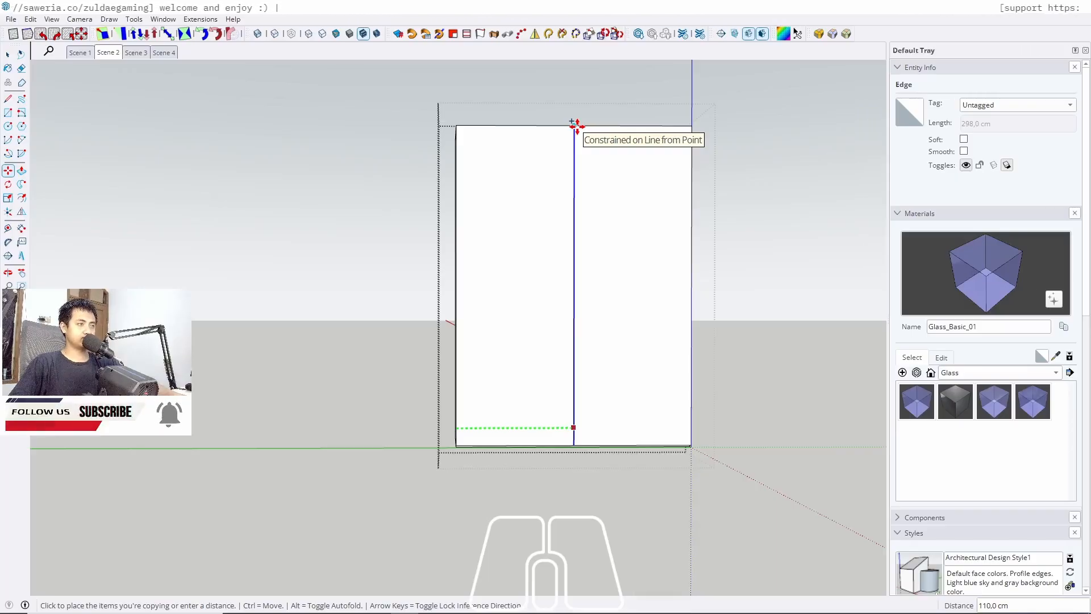
Place the copied vertical edge at the middle of the tall right-end panel's face
click(576, 125)
key(space)
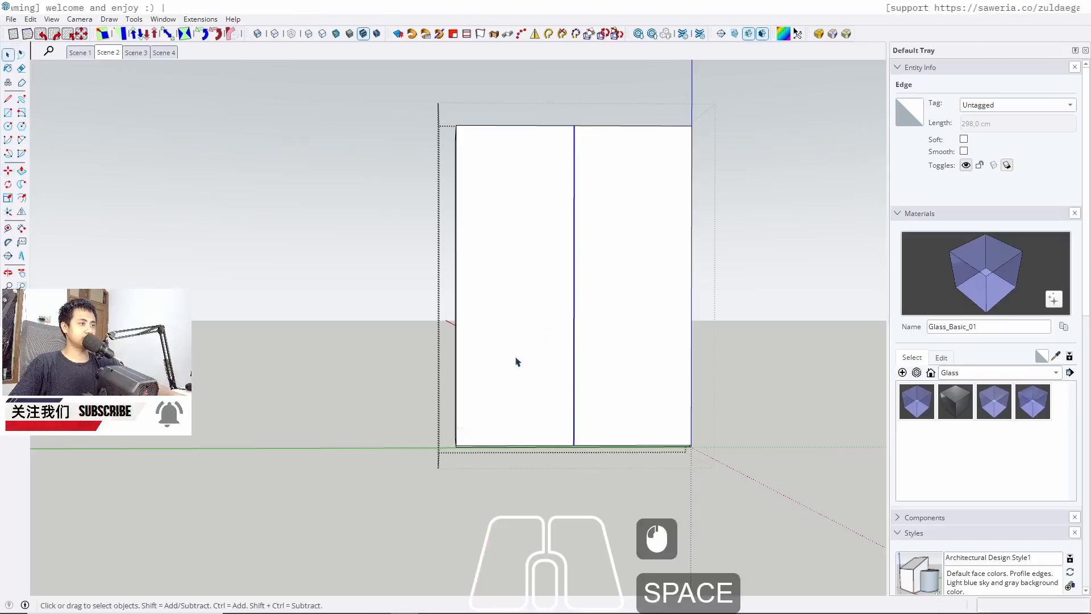
Copy the right-end panel's bottom edge upward to divide its face horizontally, then return to Scene 2
middle_drag(518, 361, 597, 370)
scroll(458, 446, up, 8)
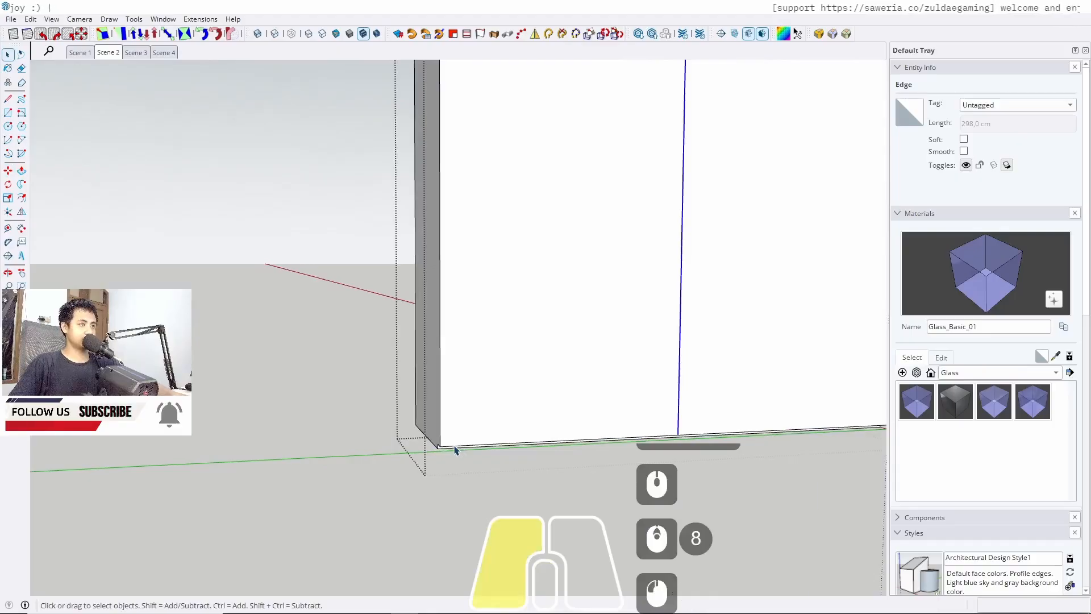
shift+click(687, 439)
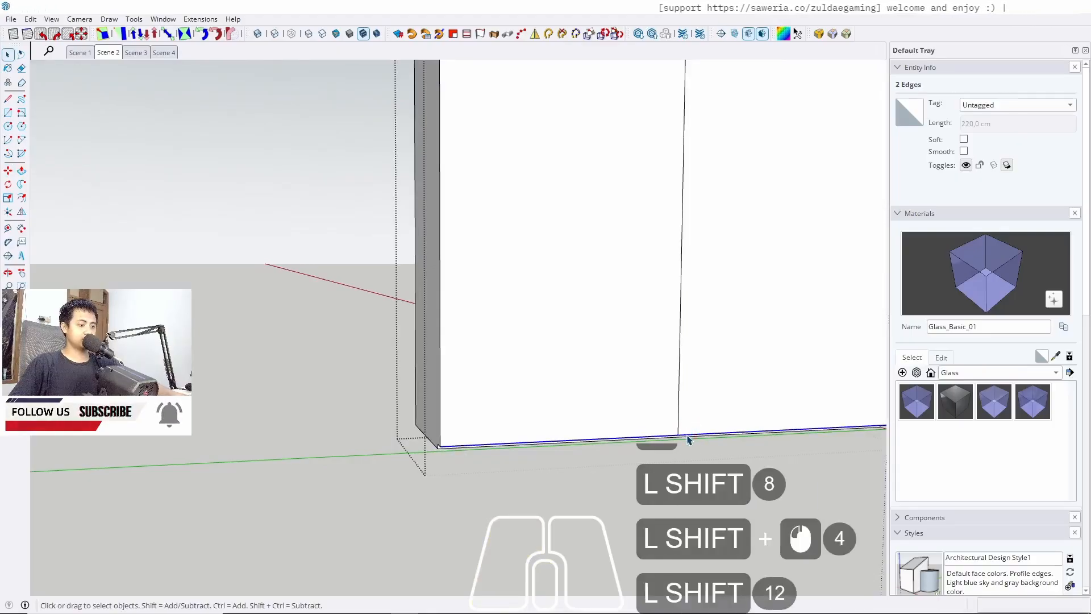
key(m)
ctrl+click(677, 437)
key(w)
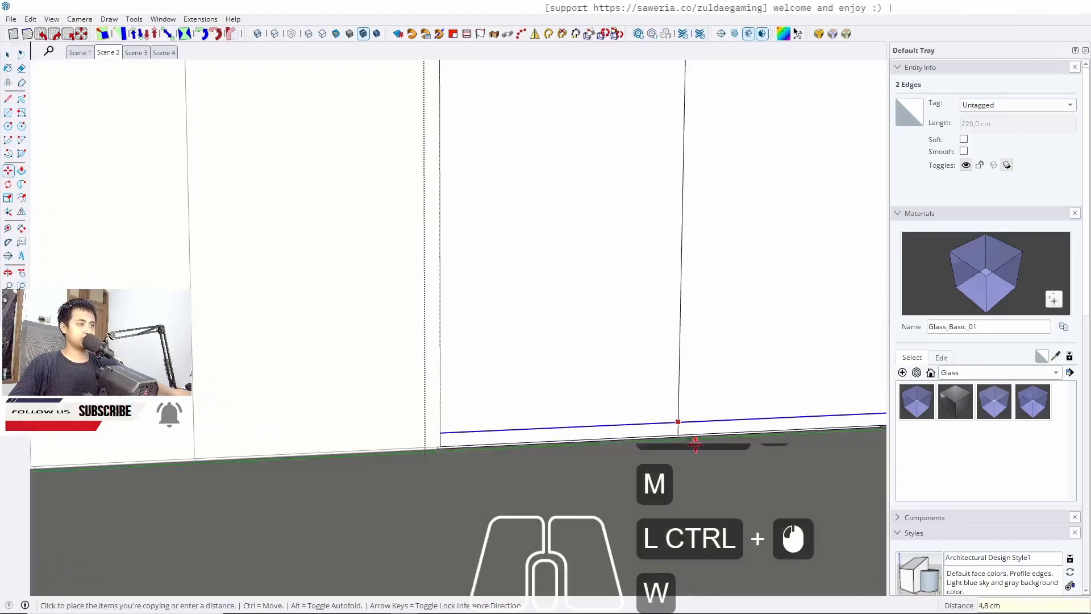
scroll(695, 444, down, 11)
key(Up)
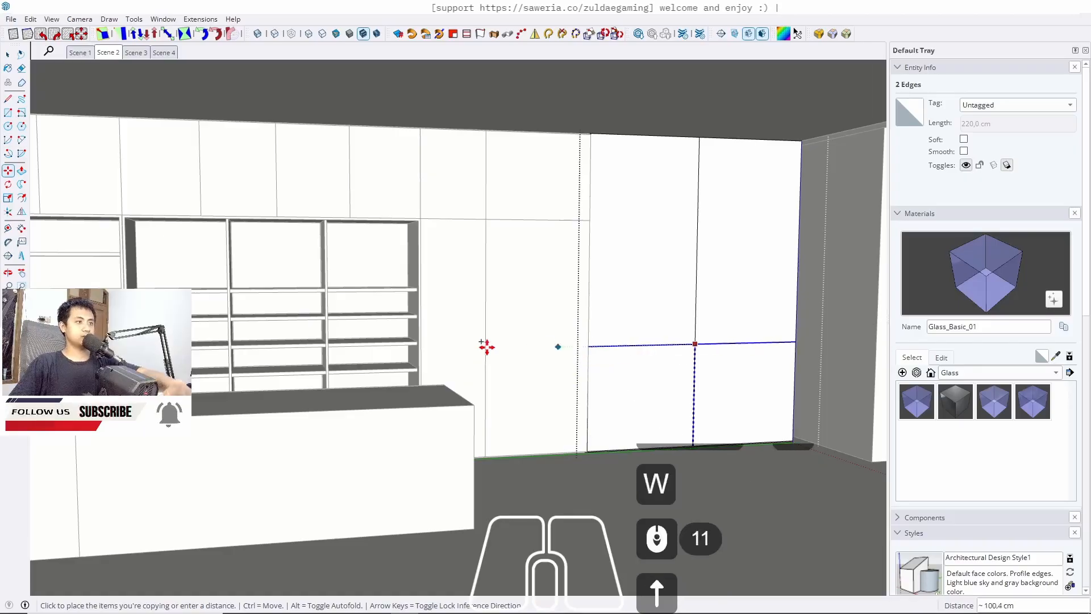
click(446, 379)
key(space)
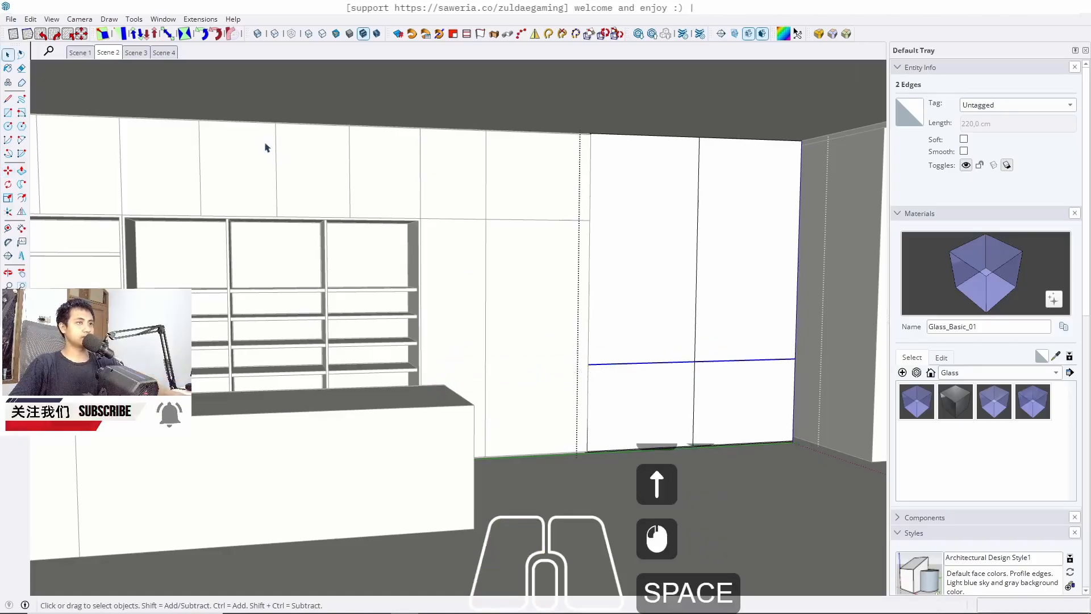
click(121, 52)
key(Escape)
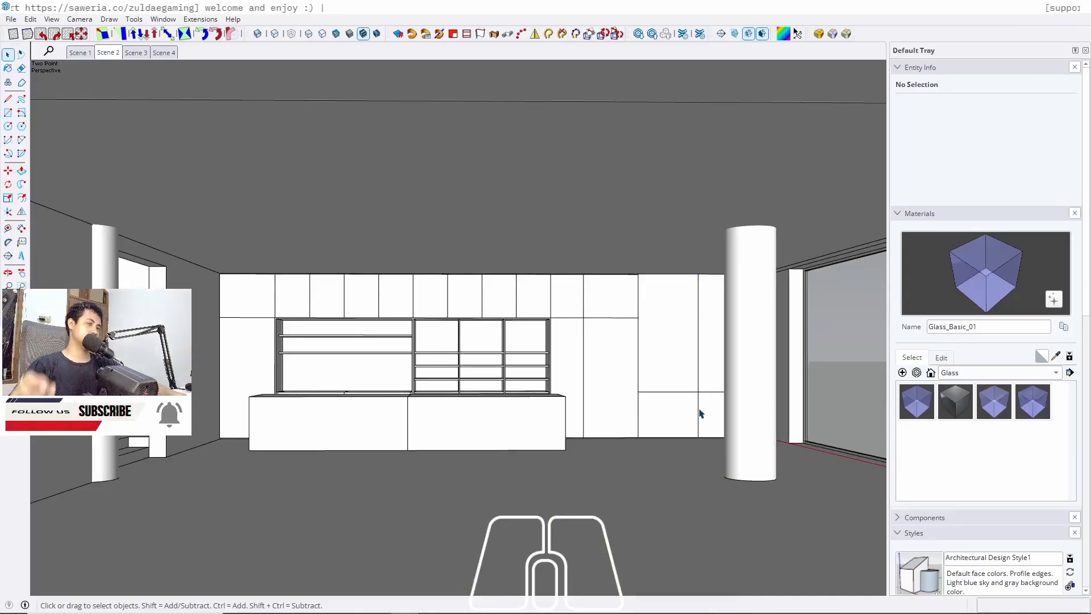
Open the right-end panel group and erase the horizontal dividing edges across its face, then return to Scene 2
double_click(673, 414)
double_click(669, 409)
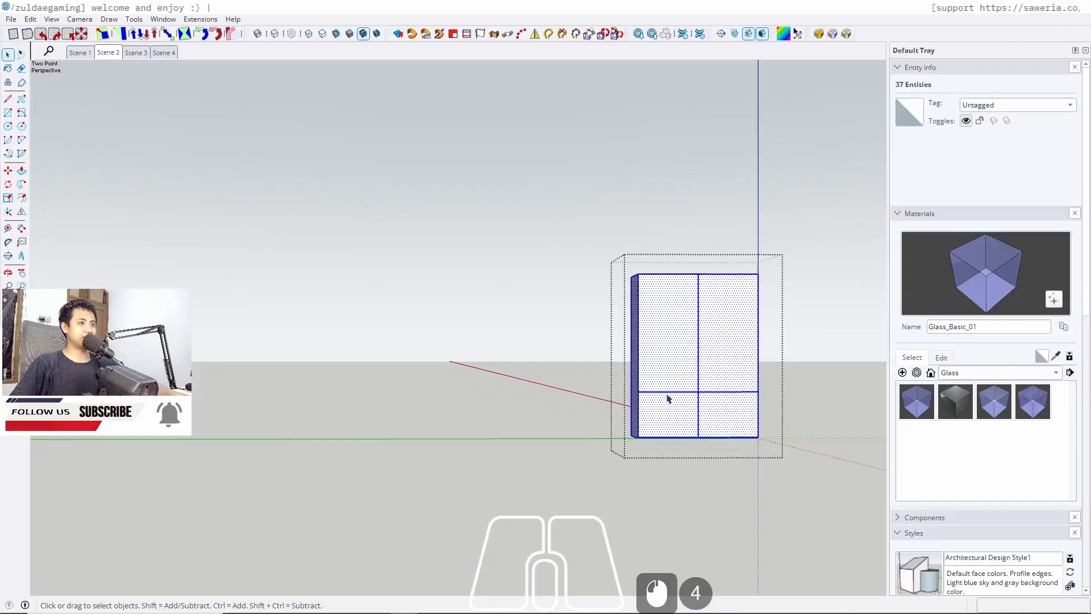
click(671, 390)
key(Escape)
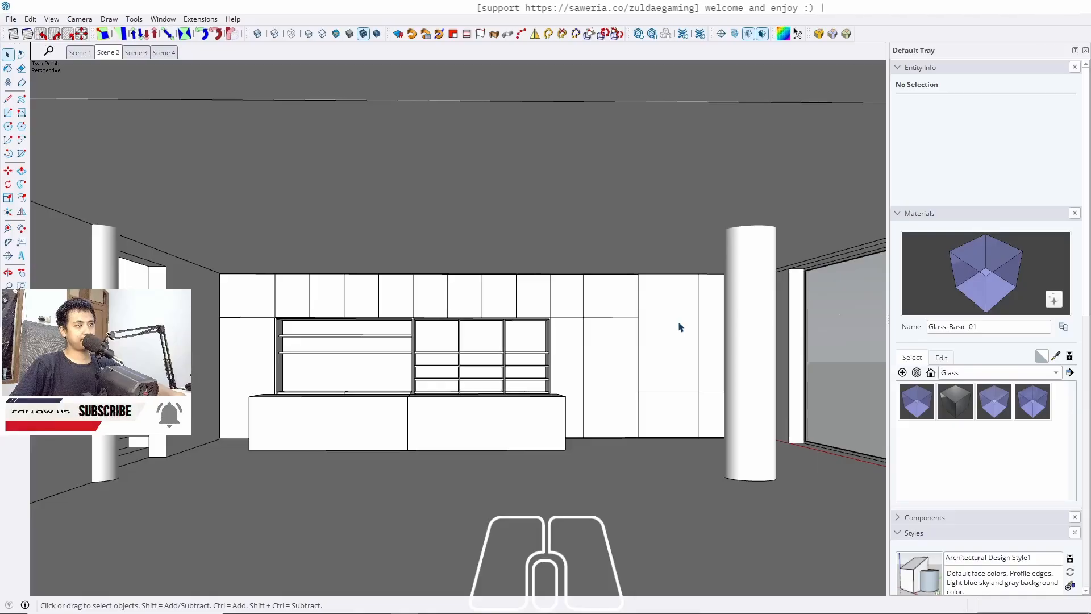
scroll(672, 396, up, 4)
middle_drag(672, 384, 730, 393)
triple_click(676, 401)
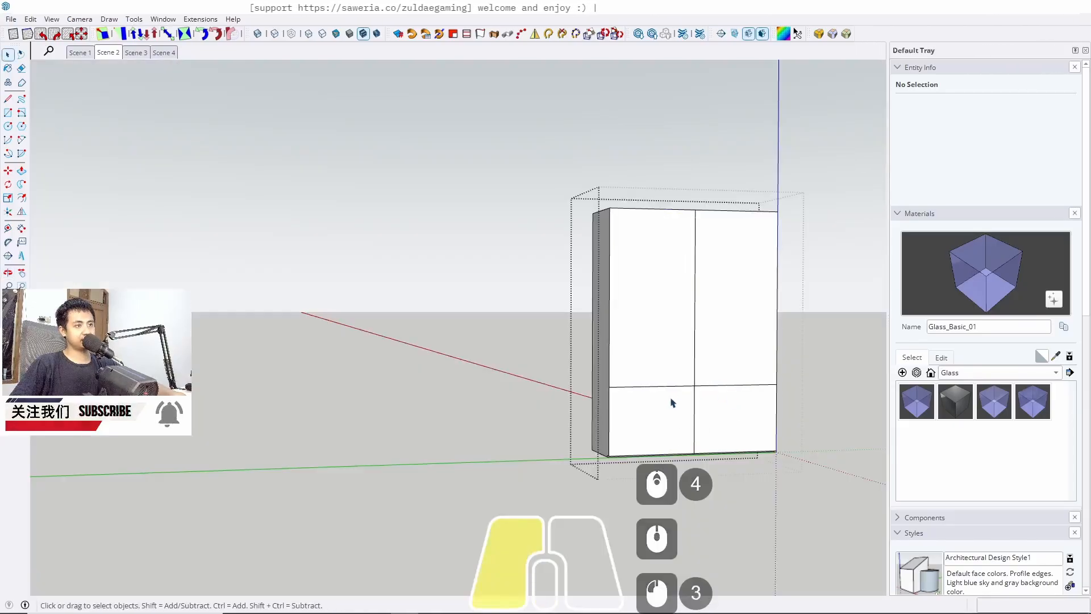
click(659, 397)
key(e)
click(660, 387)
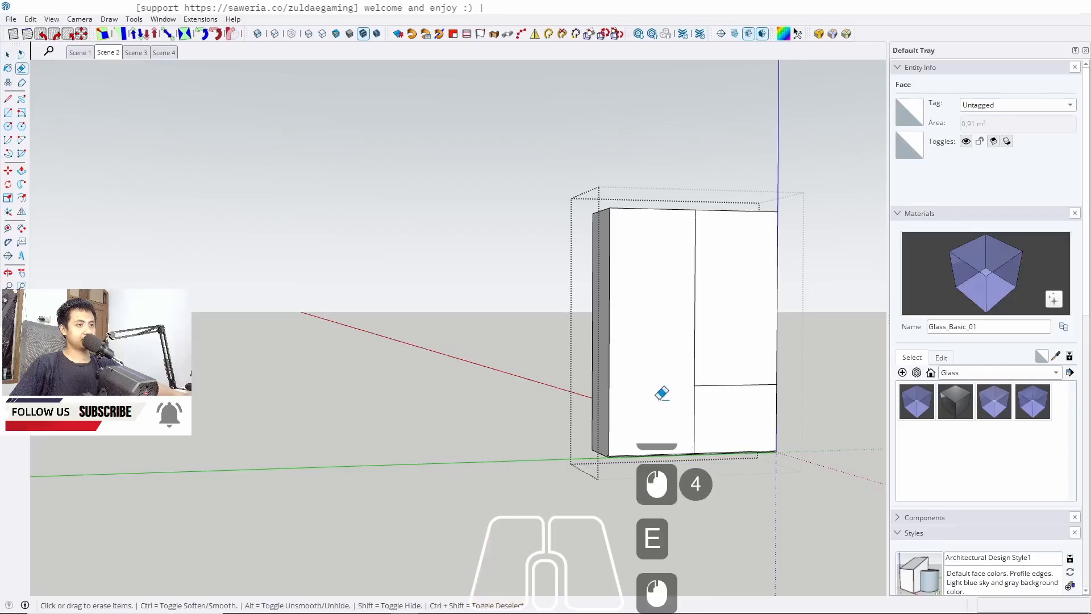
click(734, 387)
key(space)
key(Escape)
key(Escape)
scroll(732, 302, down, 4)
middle_drag(731, 302, 628, 323)
click(108, 52)
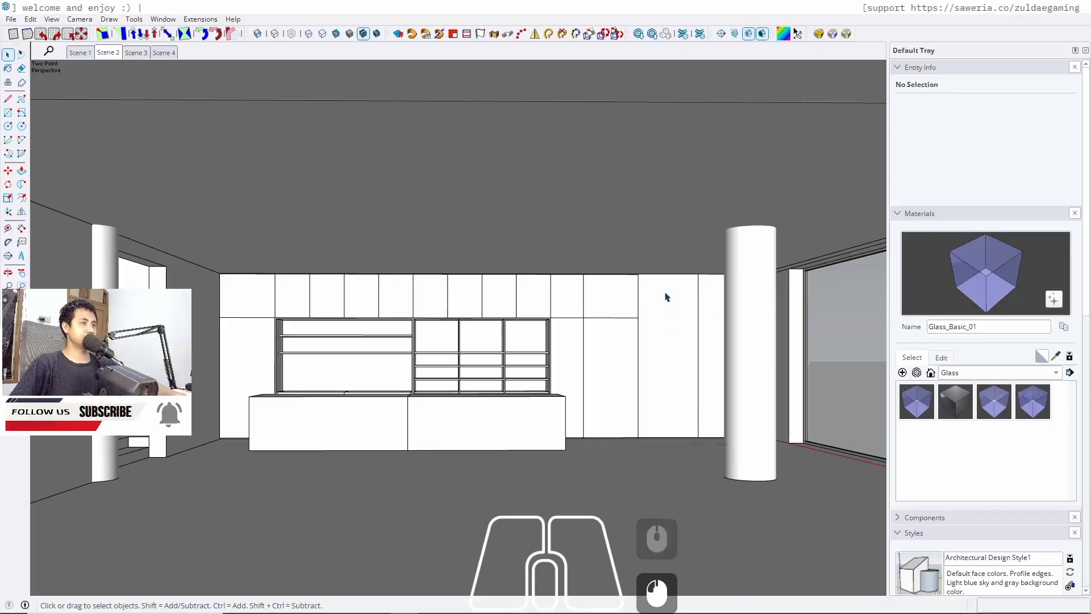
Copy the right-end panel's top edge 2 cm down to mark a top strip
scroll(659, 307, up, 17)
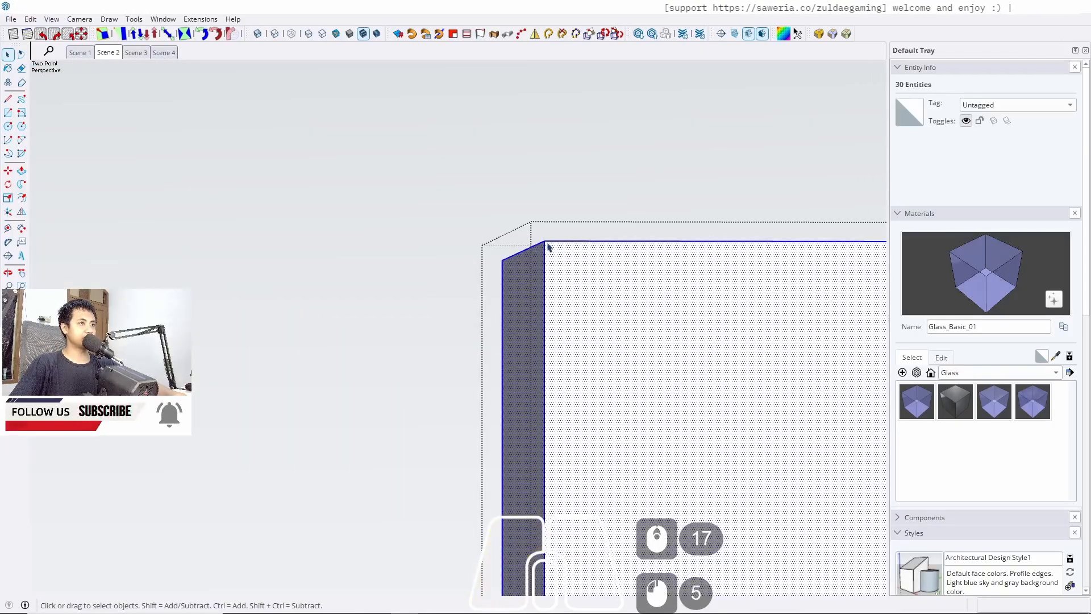
click(548, 245)
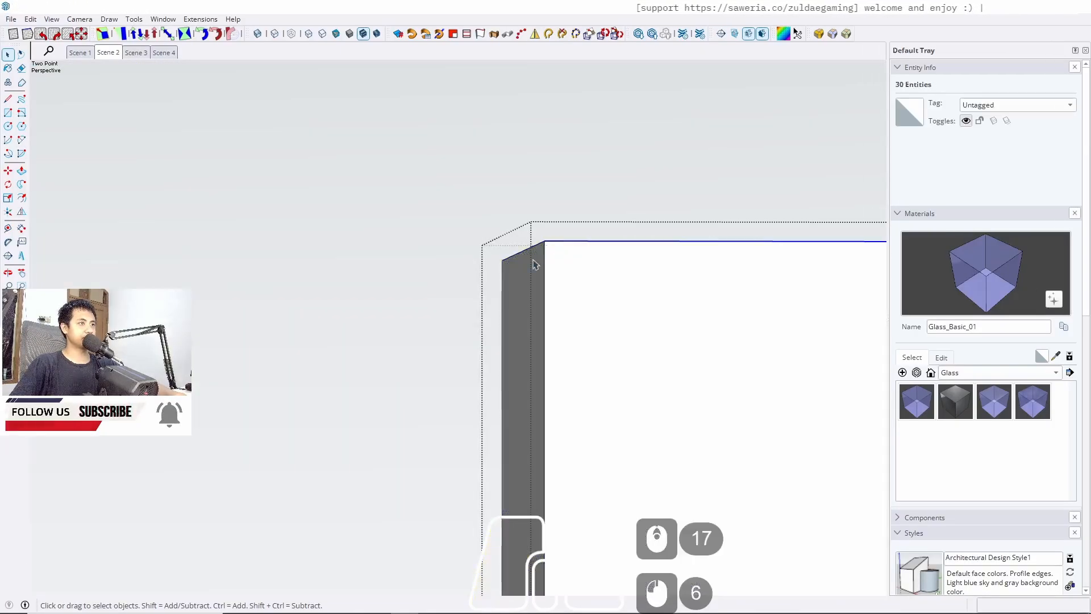
scroll(835, 293, down, 6)
scroll(721, 274, up, 4)
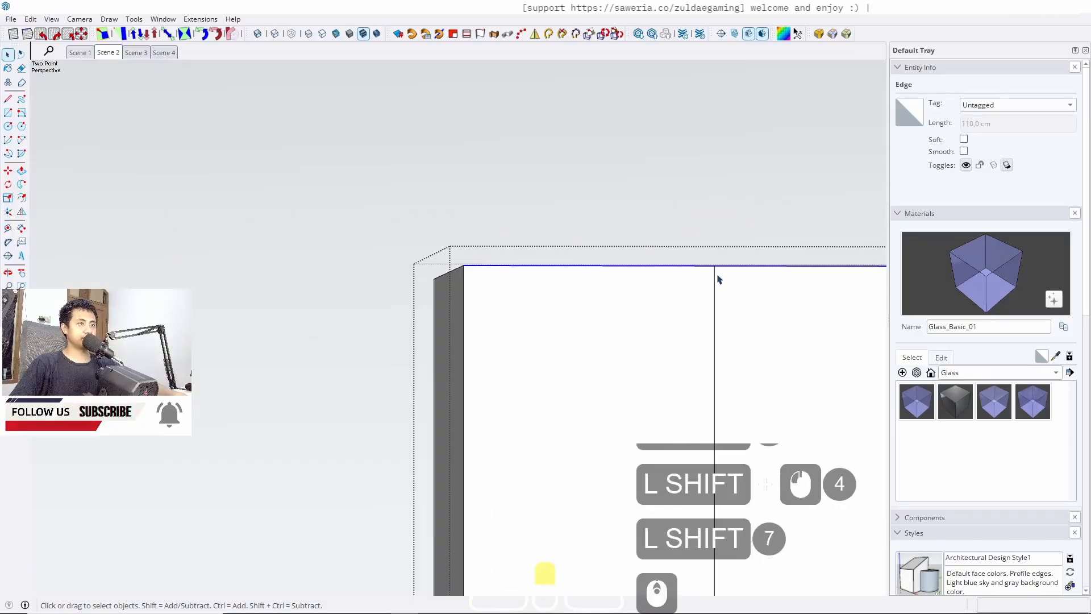
shift+click(715, 261)
key(m)
key(ctrl)
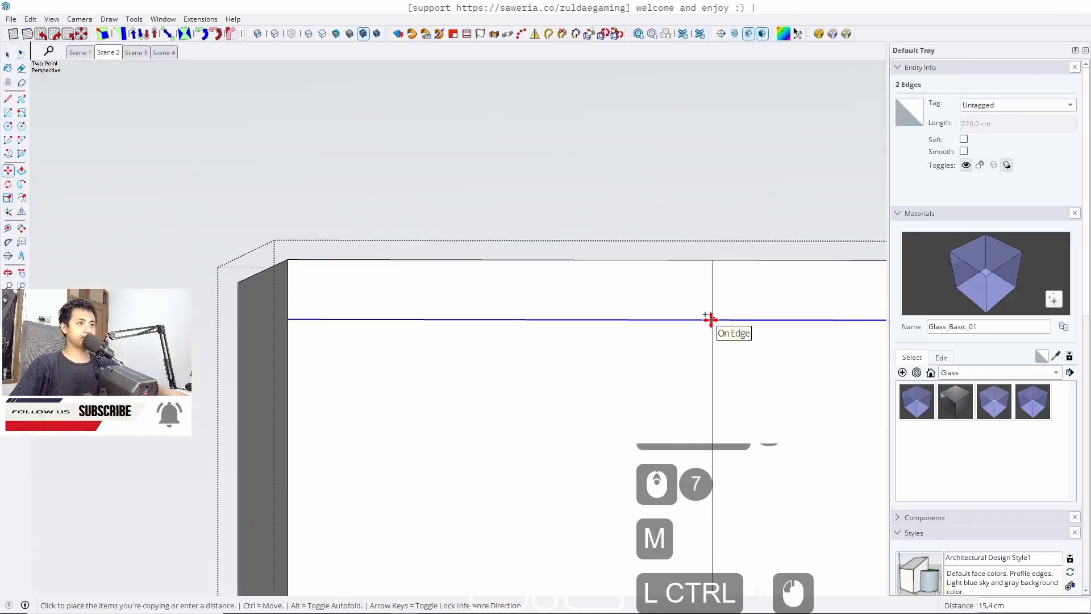
text(2)
key(Return)
key(space)
Push both faces of the new top strip out 1 cm
middle_drag(713, 325, 309, 246)
key(p)
click(304, 250)
text(1)
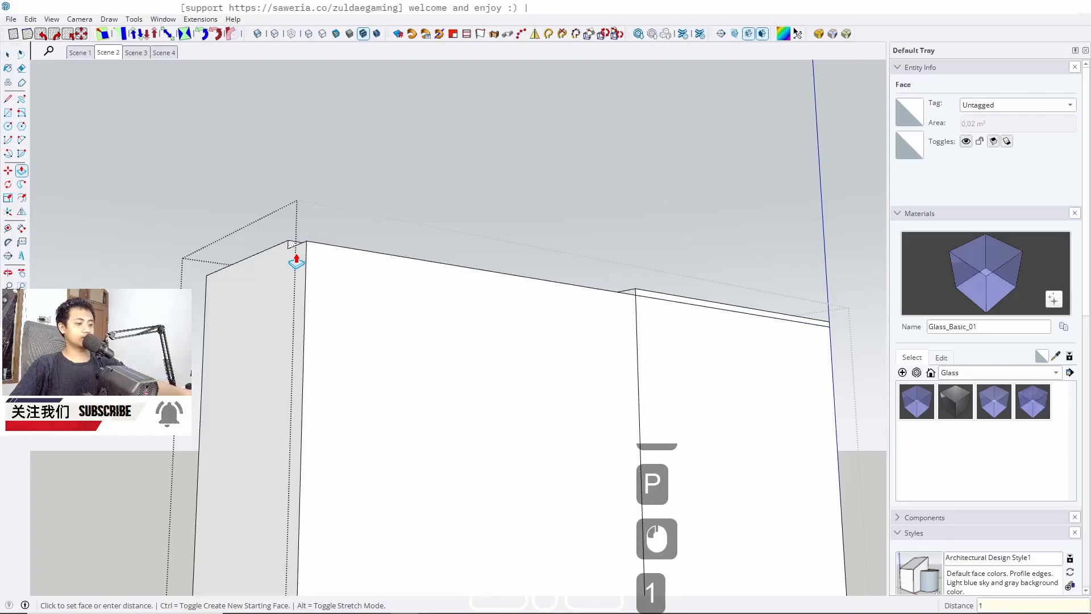
key(Return)
click(312, 244)
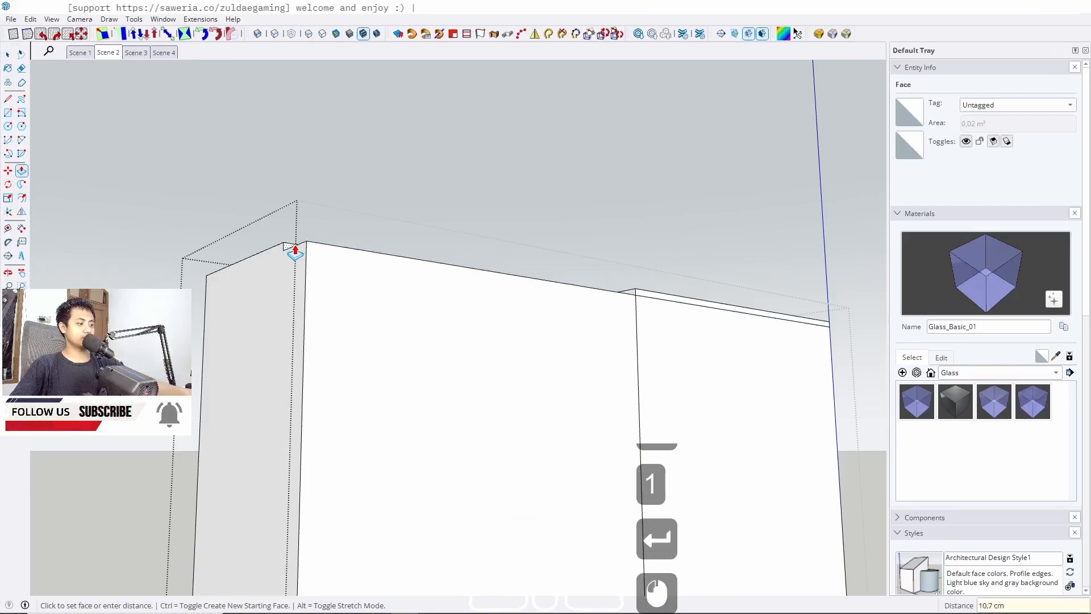
key(Return)
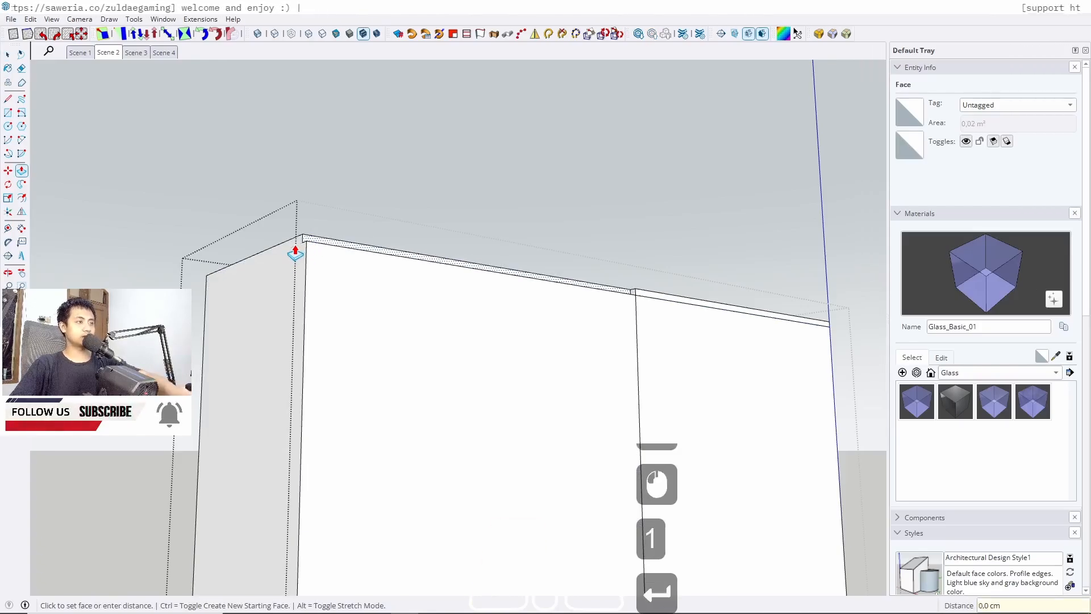
click(652, 298)
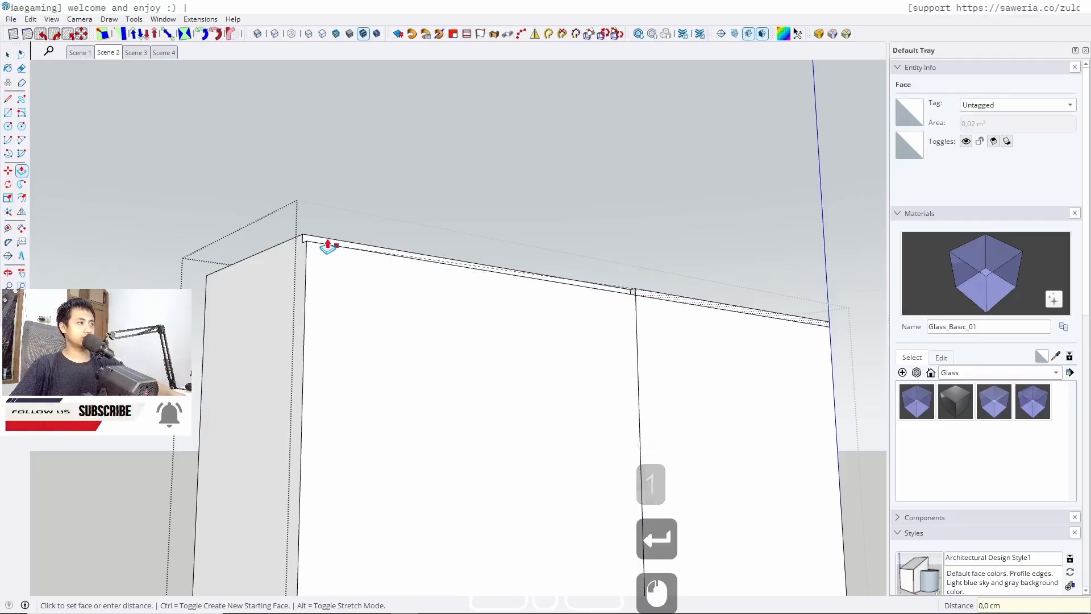
click(305, 235)
key(space)
Erase the vertical edge crossing the top strip and return to Scene 2
scroll(625, 305, up, 4)
key(e)
scroll(670, 285, up, 1)
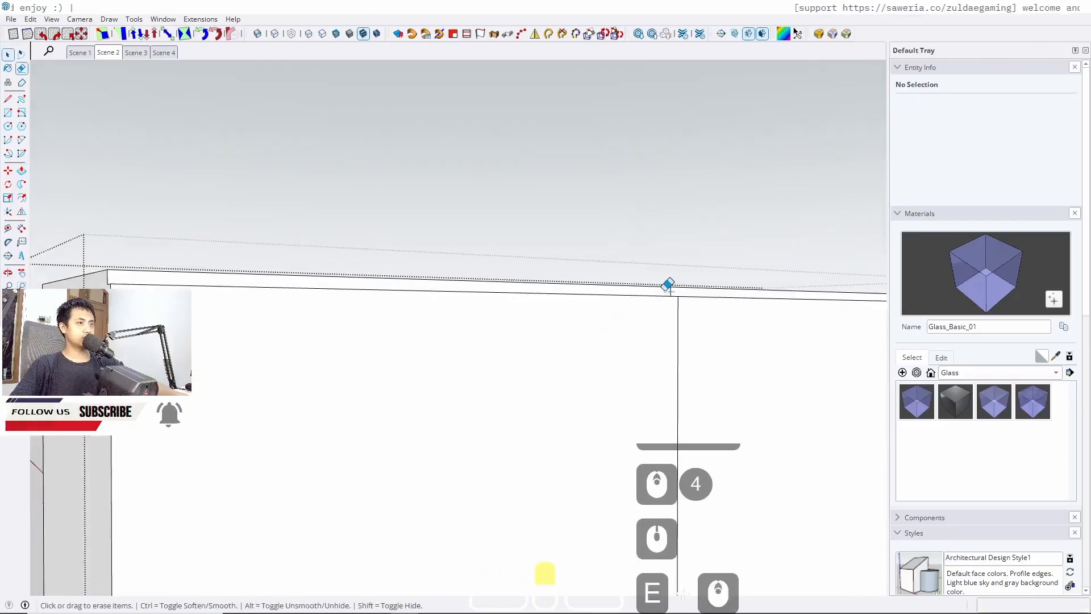
click(675, 292)
key(space)
click(108, 52)
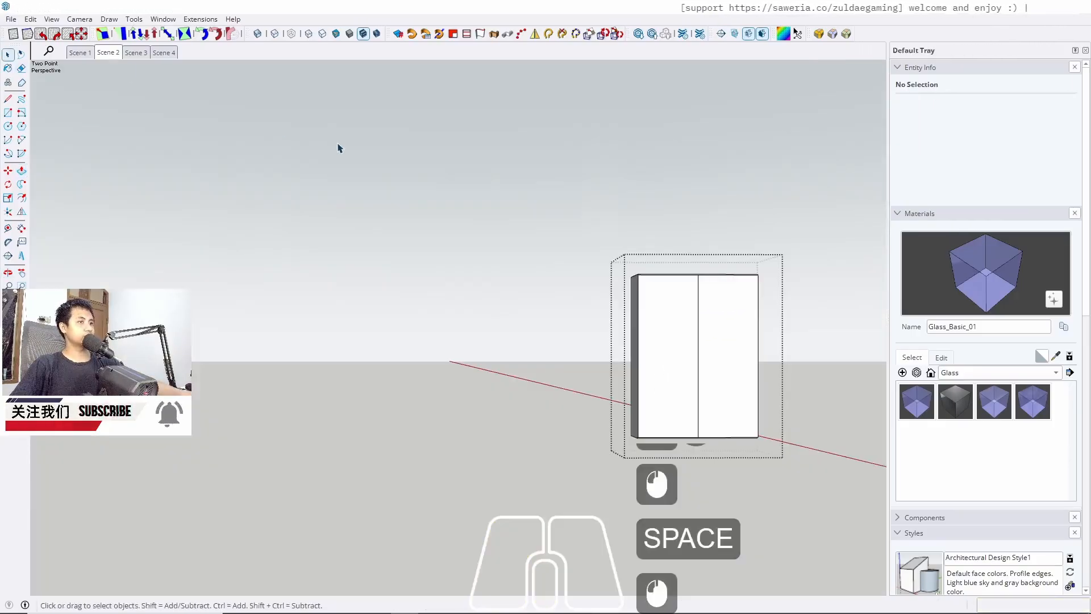
key(Escape)
key(Escape)
key(Escape)
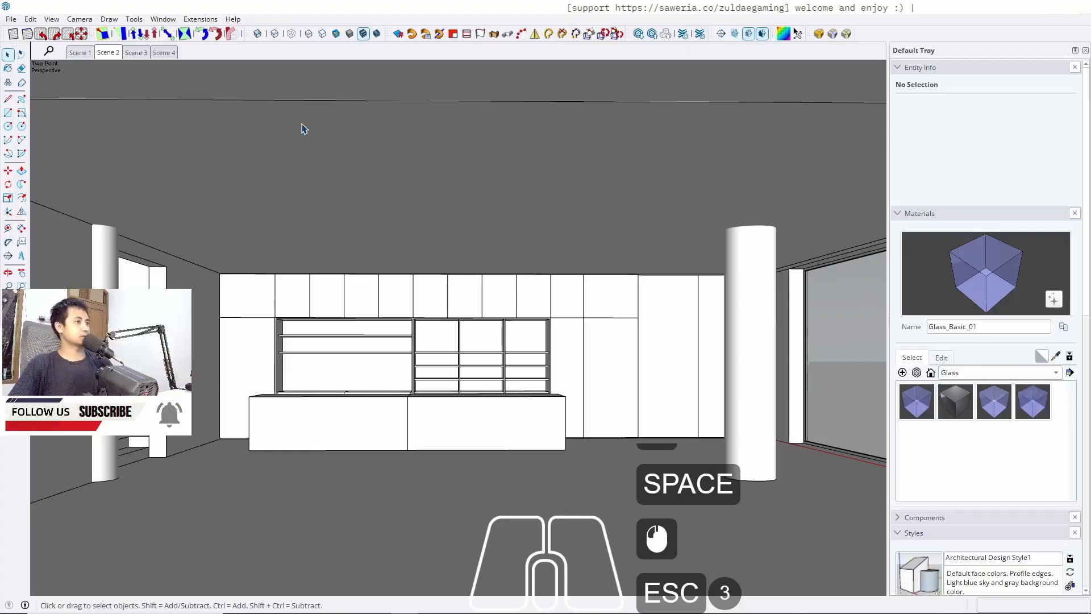
Raise the low cabinet's top face 2 cm with Push/Pull
click(80, 52)
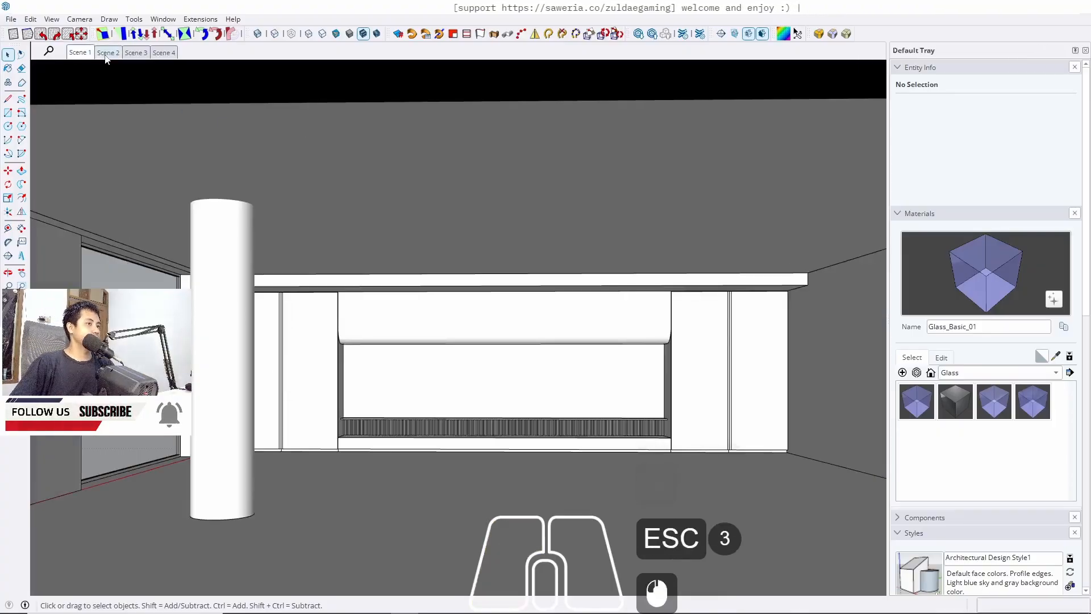
click(107, 52)
scroll(398, 417, up, 9)
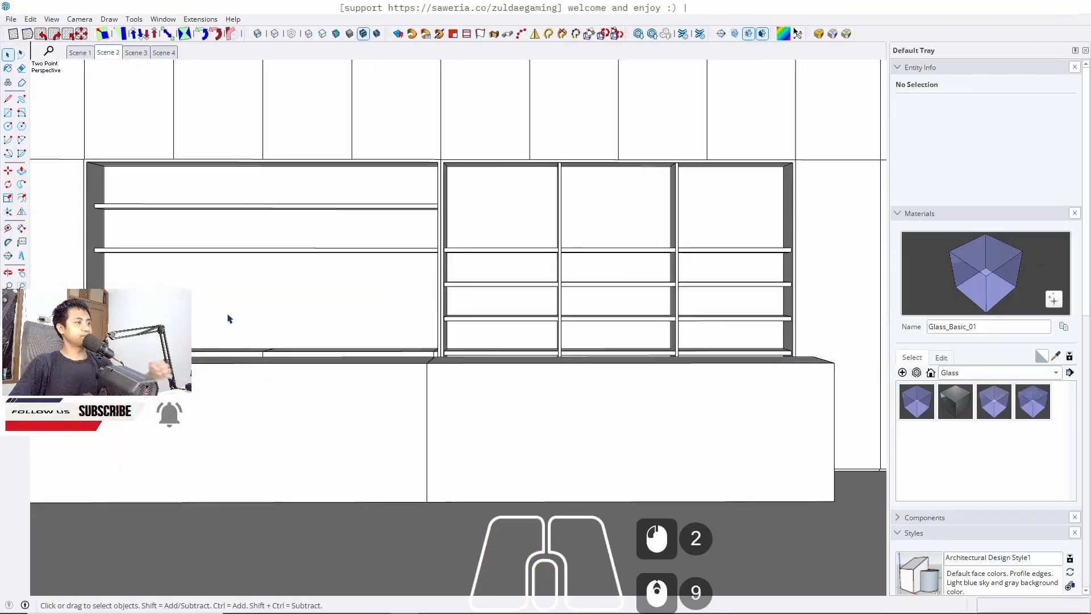
middle_drag(295, 313, 514, 411)
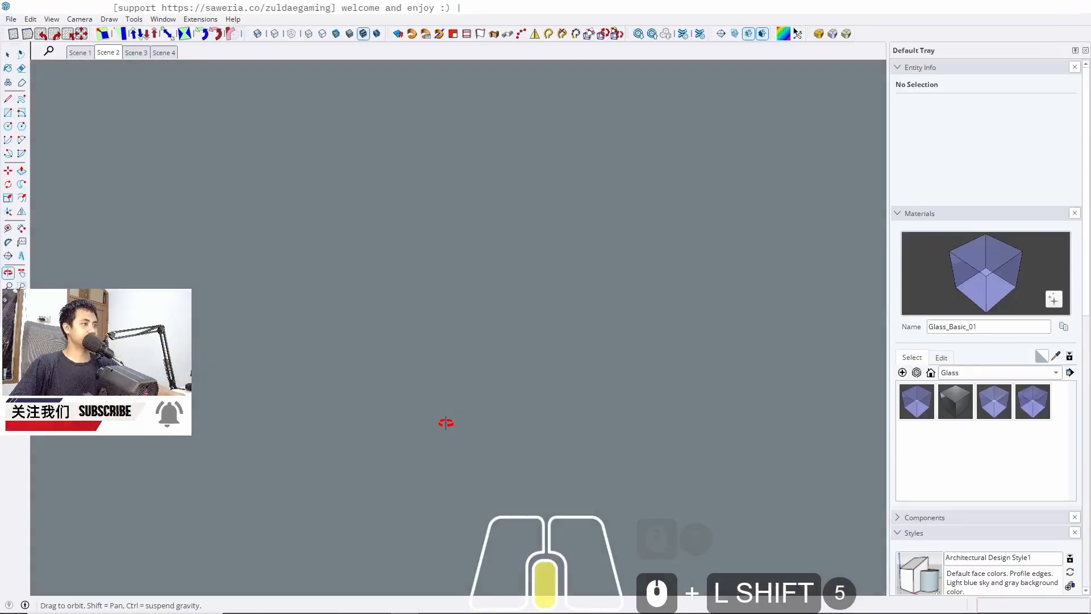
middle_drag(446, 422, 360, 311)
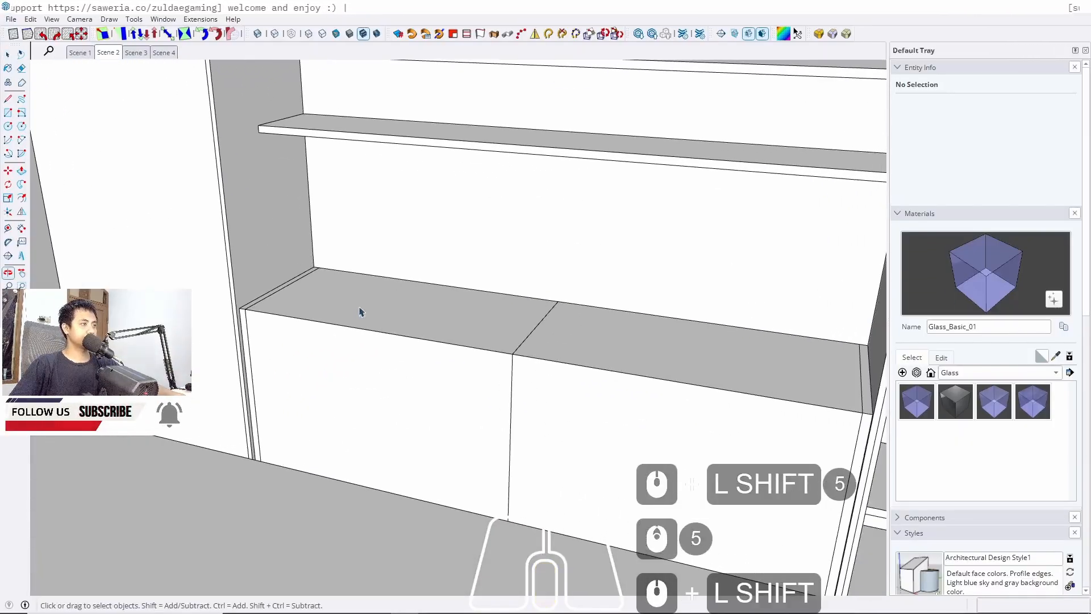
scroll(364, 307, up, 4)
triple_click(366, 307)
key(p)
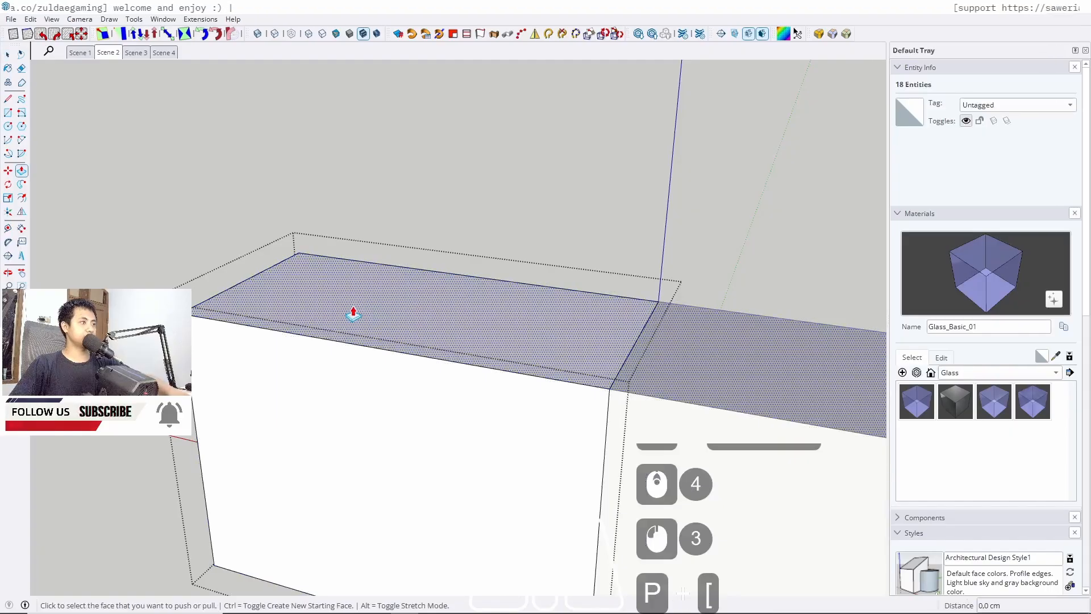
click(346, 316)
text(2)
key(Return)
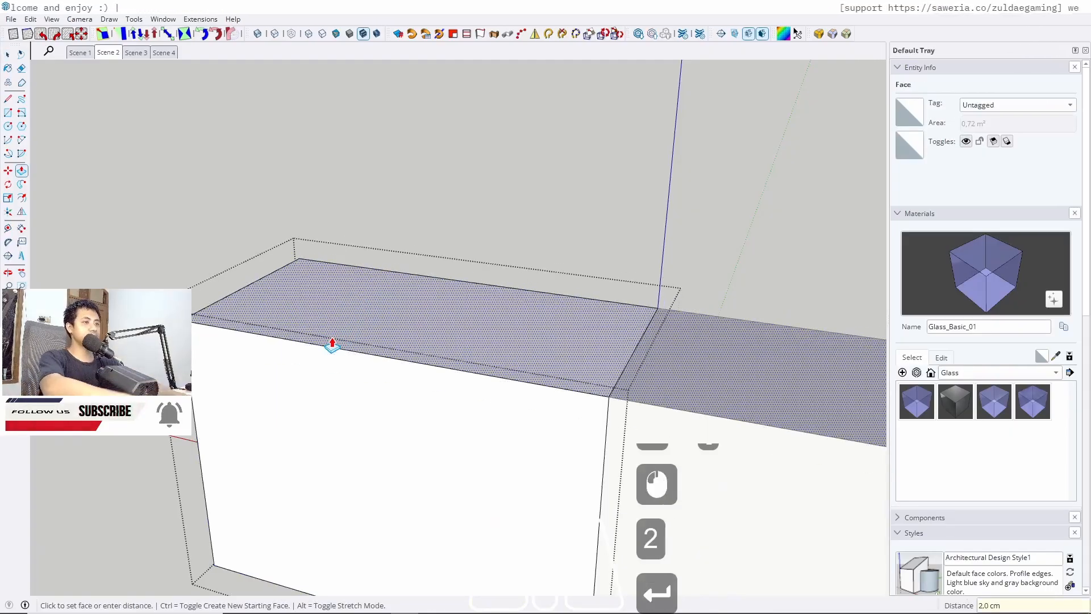
key(space)
key(Escape)
Repeat the push on the narrow end face of the ledge strip at the low cabinet's back
scroll(200, 295, up, 8)
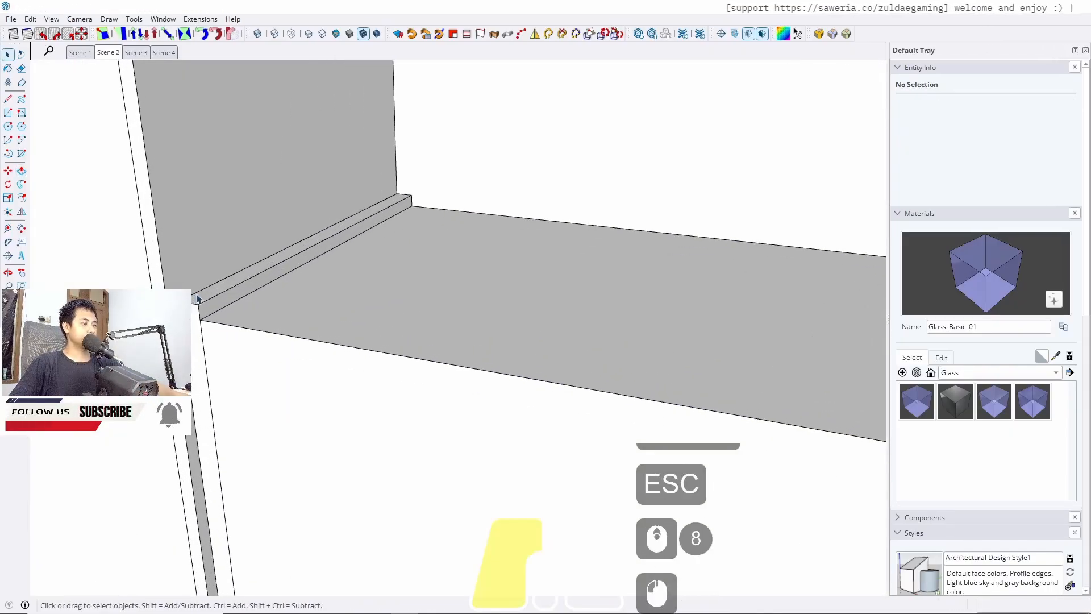
double_click(200, 296)
key(p)
double_click(204, 295)
key(space)
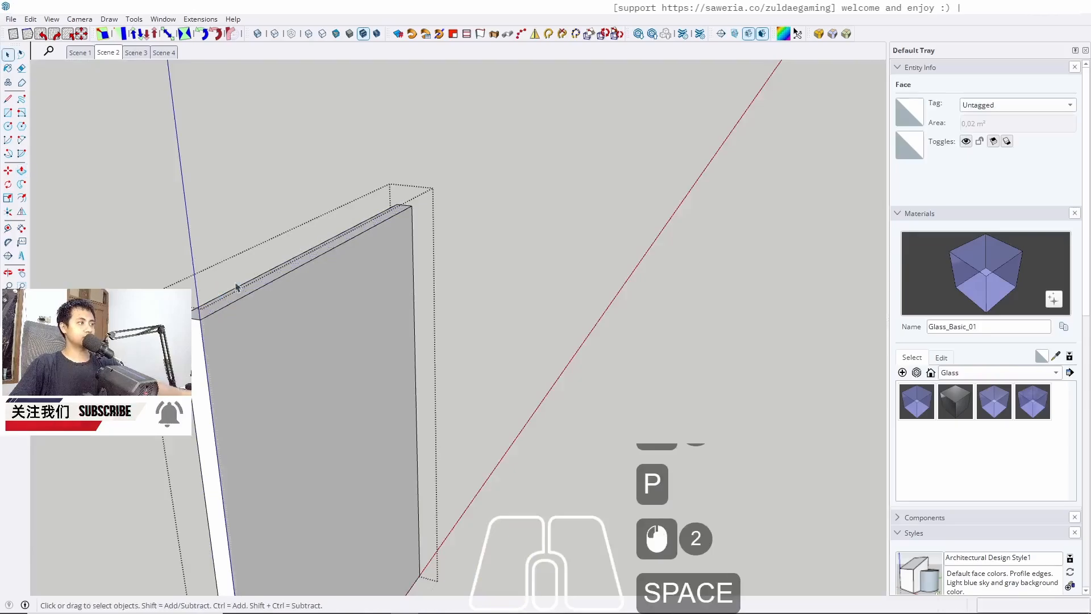
key(Escape)
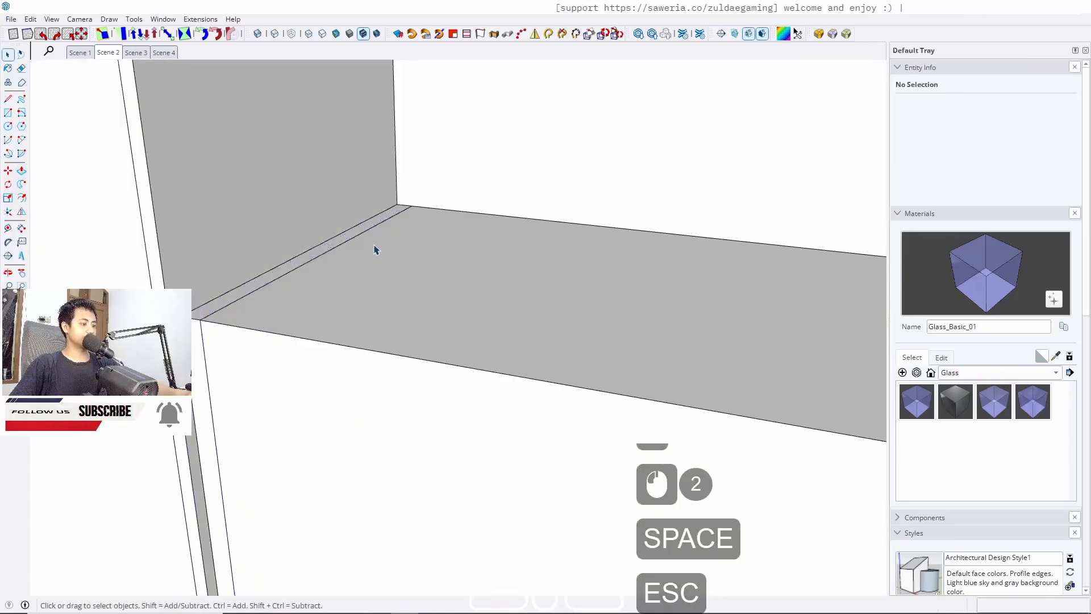
key(r)
click(398, 205)
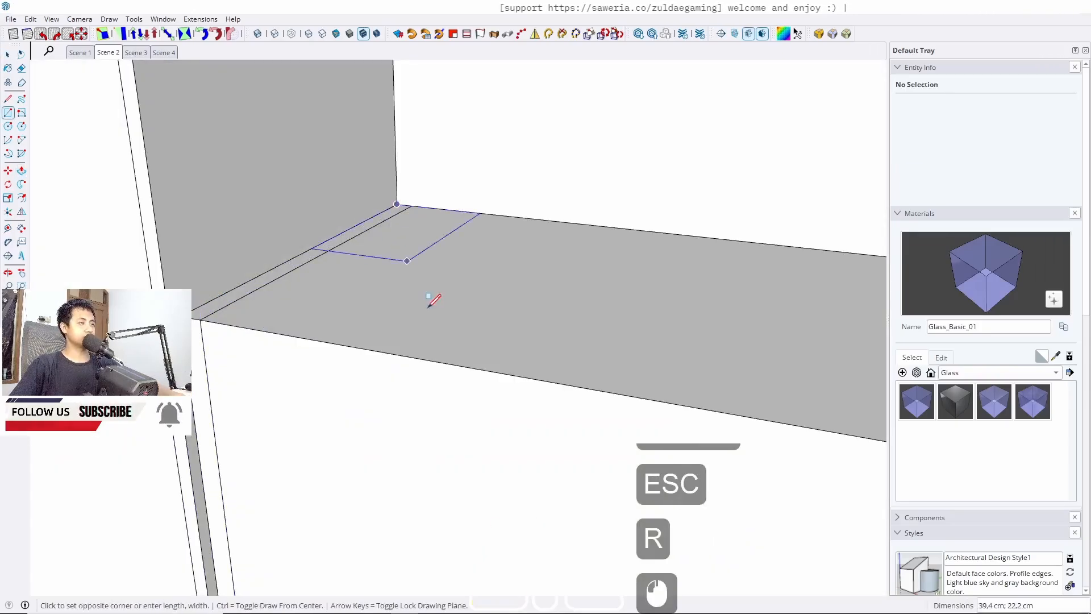
middle_drag(434, 299, 212, 332)
shift+middle_drag(670, 186, 434, 285)
scroll(821, 221, up, 4)
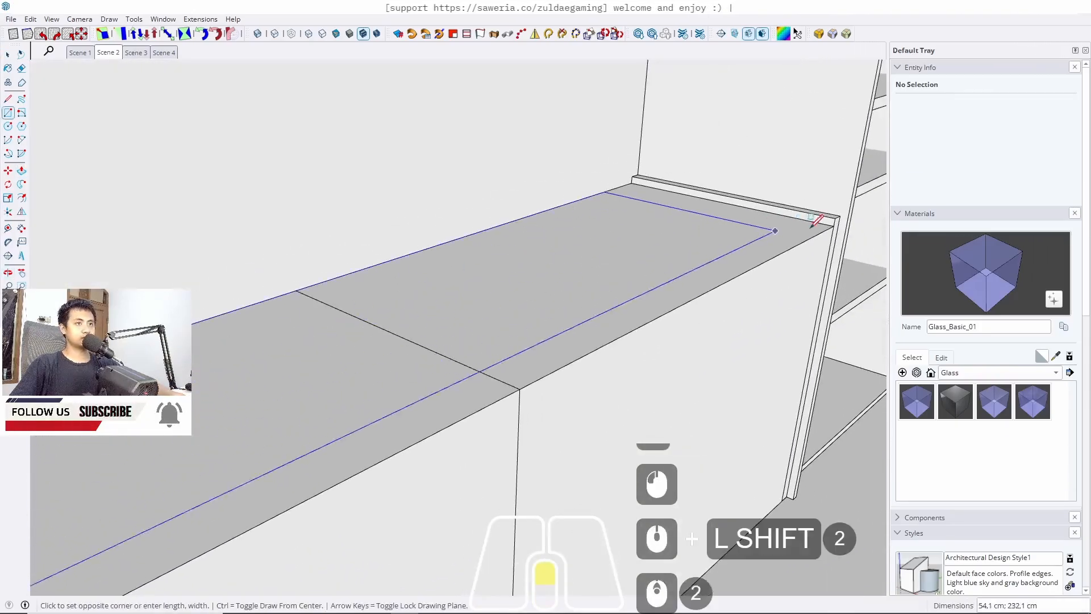
key(space)
Push the back ledge strip down flush with the low cabinet's top
shift+middle_drag(832, 214, 426, 293)
scroll(429, 292, up, 7)
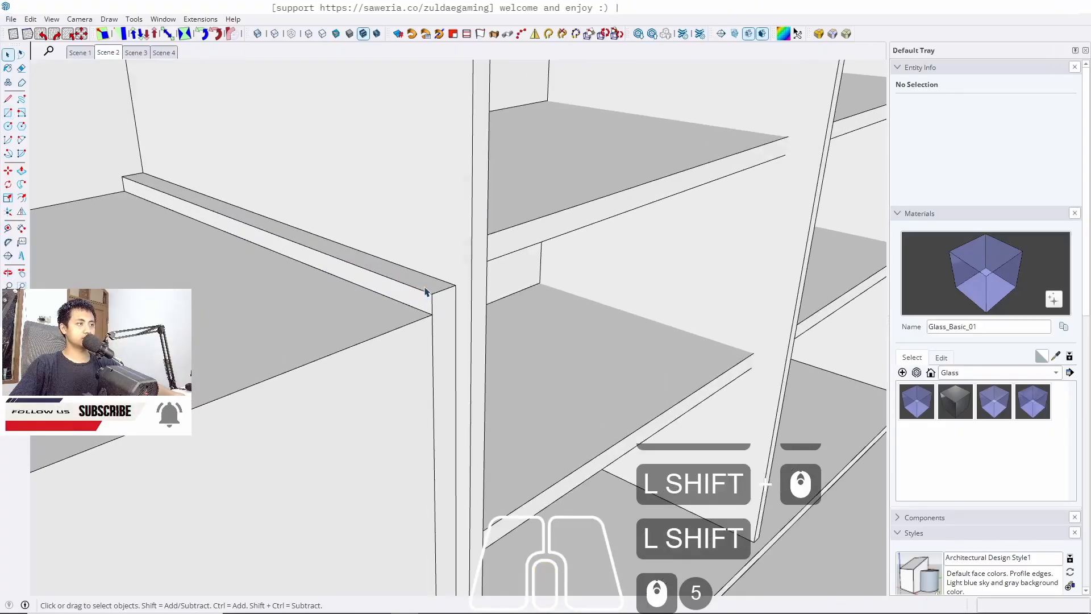
key(p)
key(space)
key(Escape)
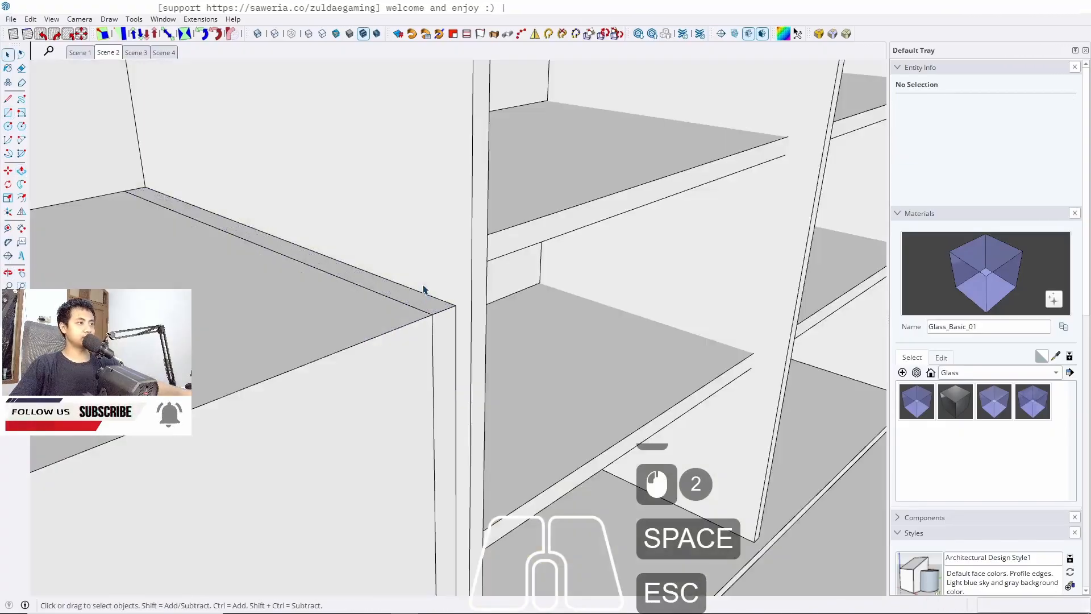
Draw a rectangle about 215 x 28 cm across the low cabinet's top surface
key(r)
click(455, 305)
middle_drag(347, 367, 591, 384)
shift+middle_drag(591, 383, 767, 394)
scroll(767, 394, down, 5)
middle_drag(244, 281, 386, 341)
shift+middle_drag(386, 341, 426, 214)
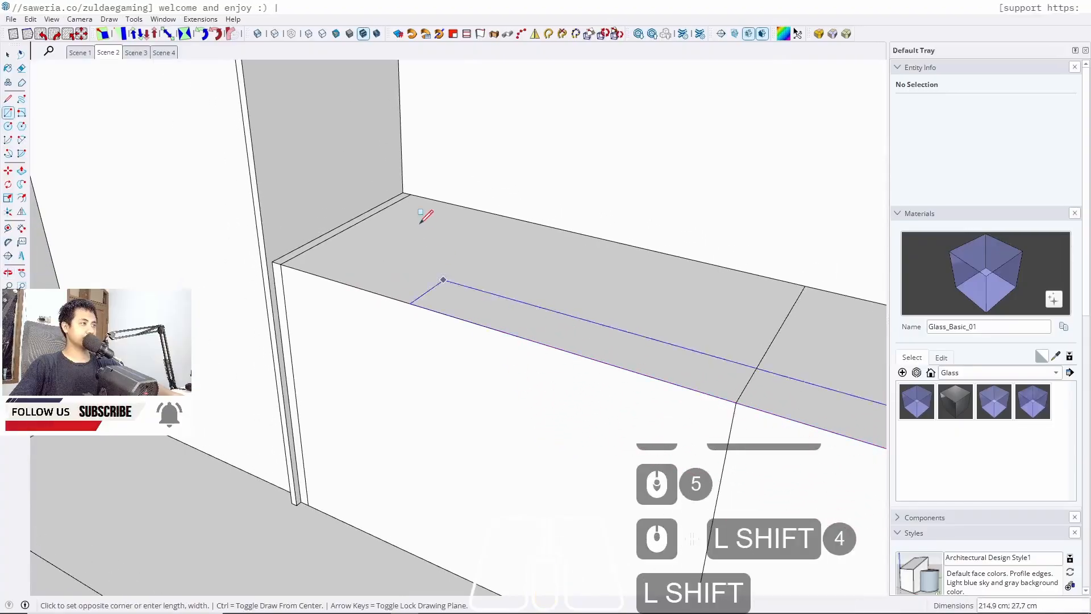
scroll(396, 176, up, 4)
click(401, 186)
key(space)
Push/Pull the new rectangle up by the previous distance and group the resulting slab
key(p)
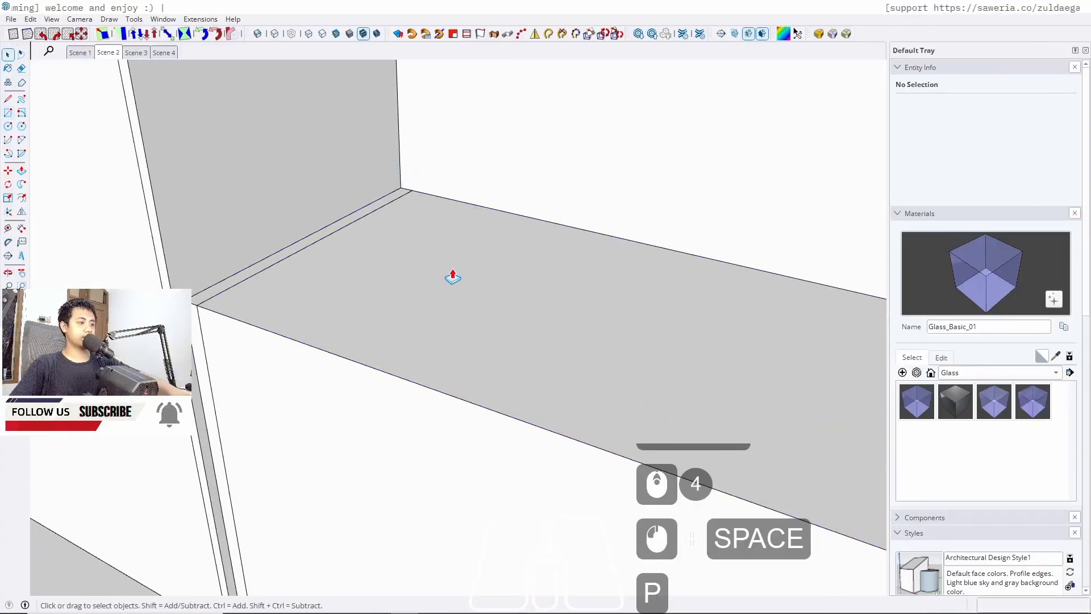
click(443, 273)
key(Return)
key(space)
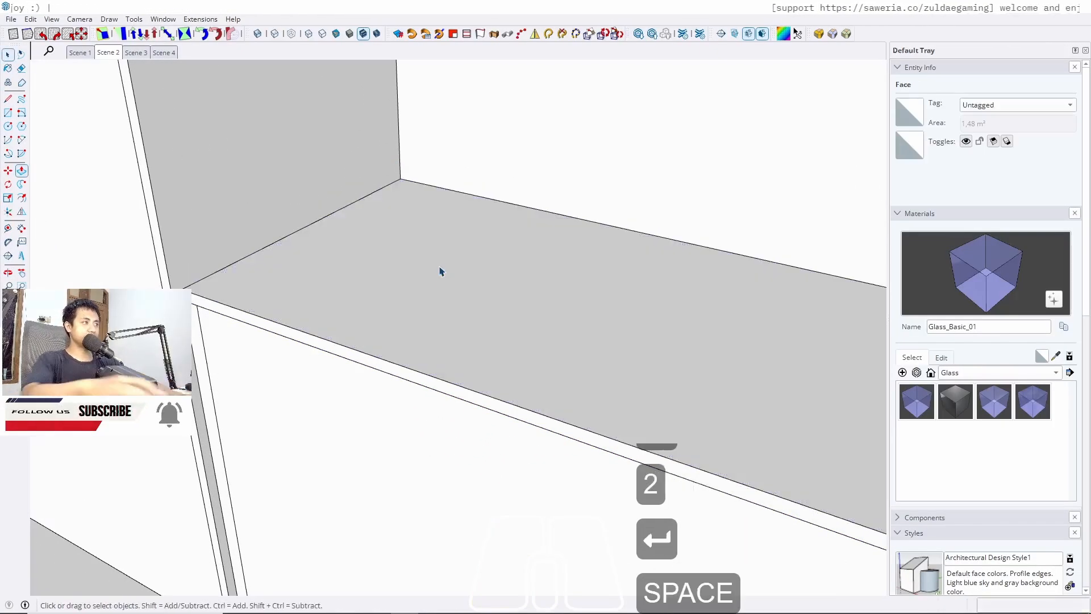
triple_click(441, 271)
key(j)
Copy the tall side panel's bottom edge 5 cm up along its face
scroll(385, 237, down, 10)
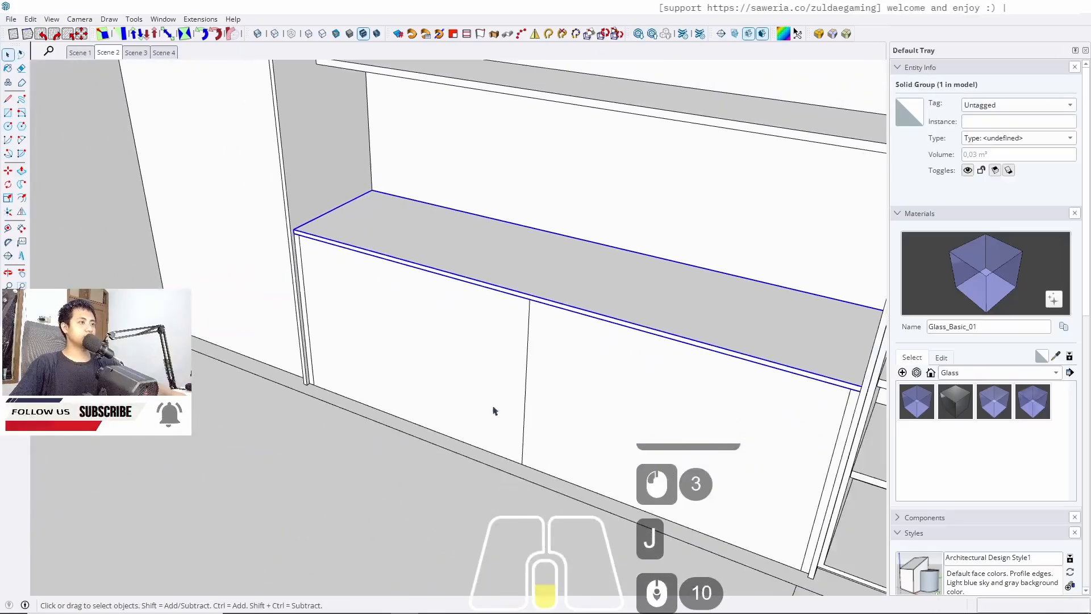
shift+middle_drag(494, 409, 237, 401)
scroll(374, 446, up, 10)
middle_drag(373, 445, 341, 428)
triple_click(330, 340)
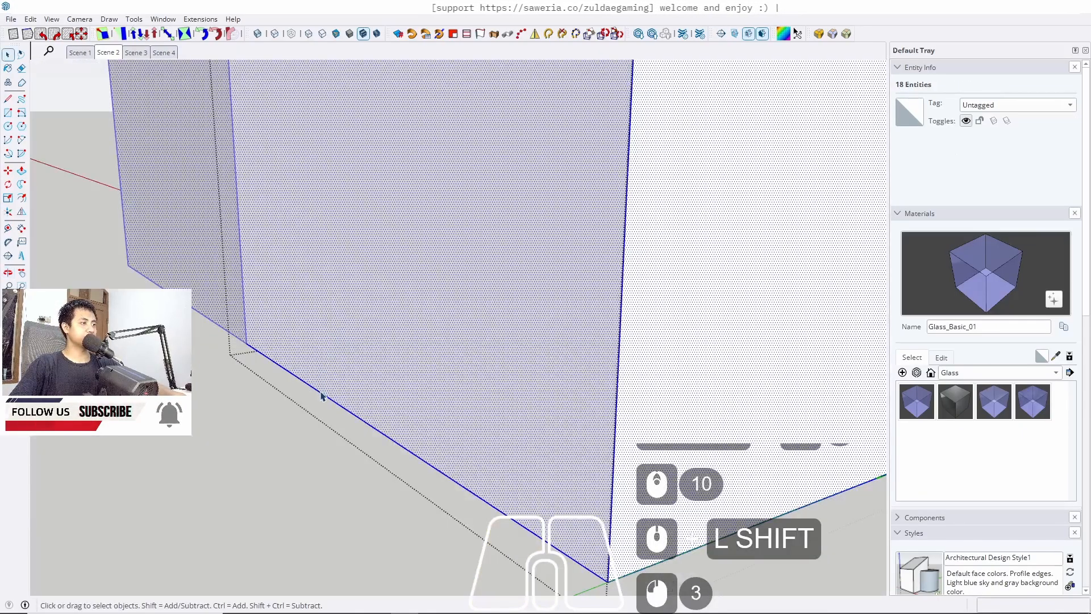
click(322, 393)
key(m)
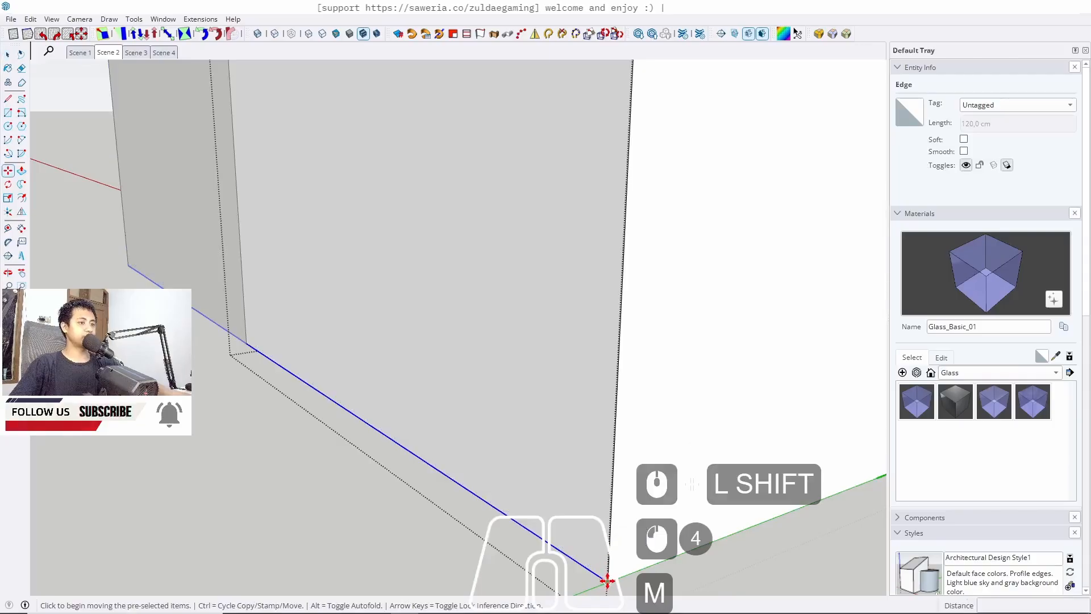
ctrl+click(607, 580)
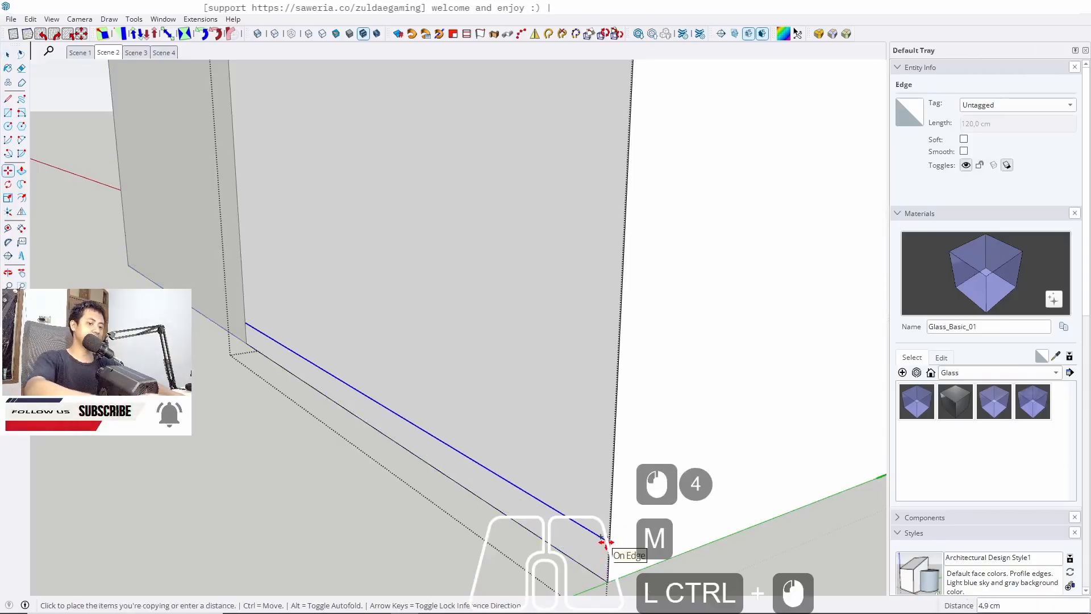
text(5)
key(Return)
Push the 5 cm strip at the panel's base back 5 cm with Push/Pull
key(space)
key(p)
click(591, 556)
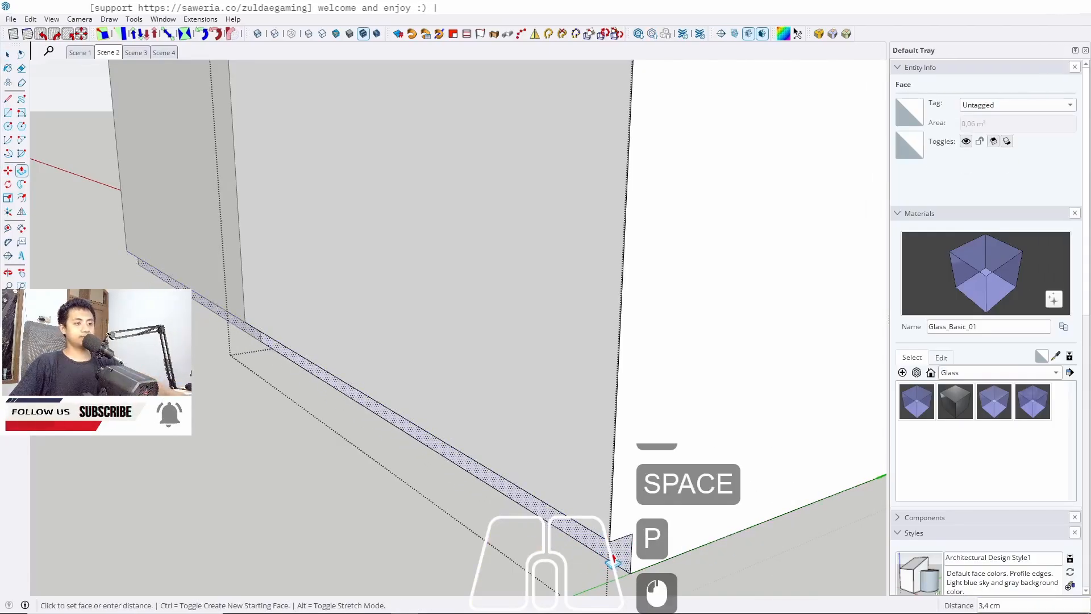
text(5)
key(Return)
Push the panel's main face out 2 cm
click(566, 557)
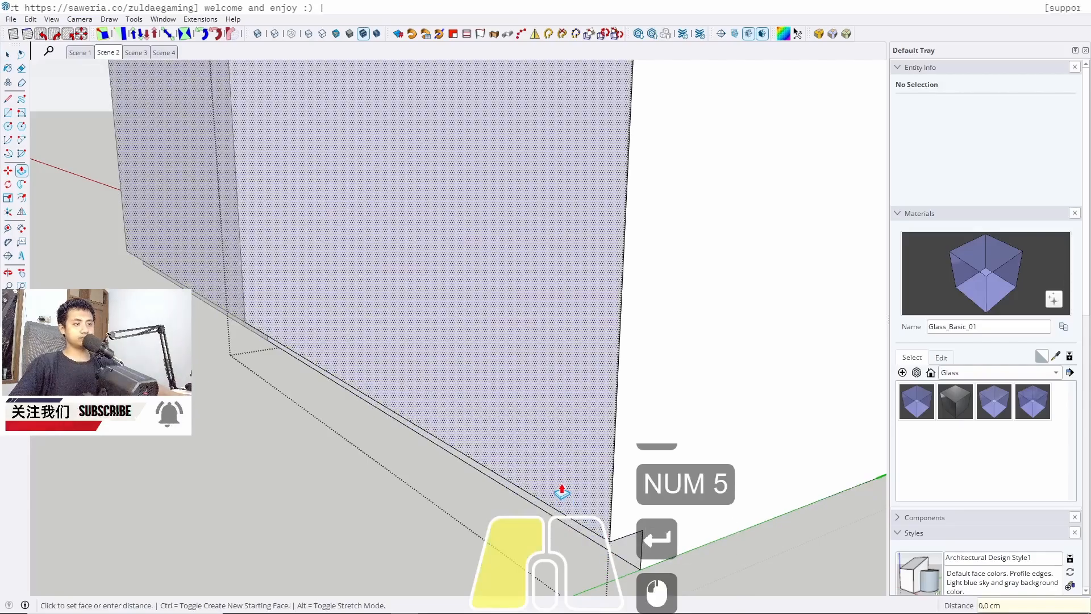
text(2)
key(Return)
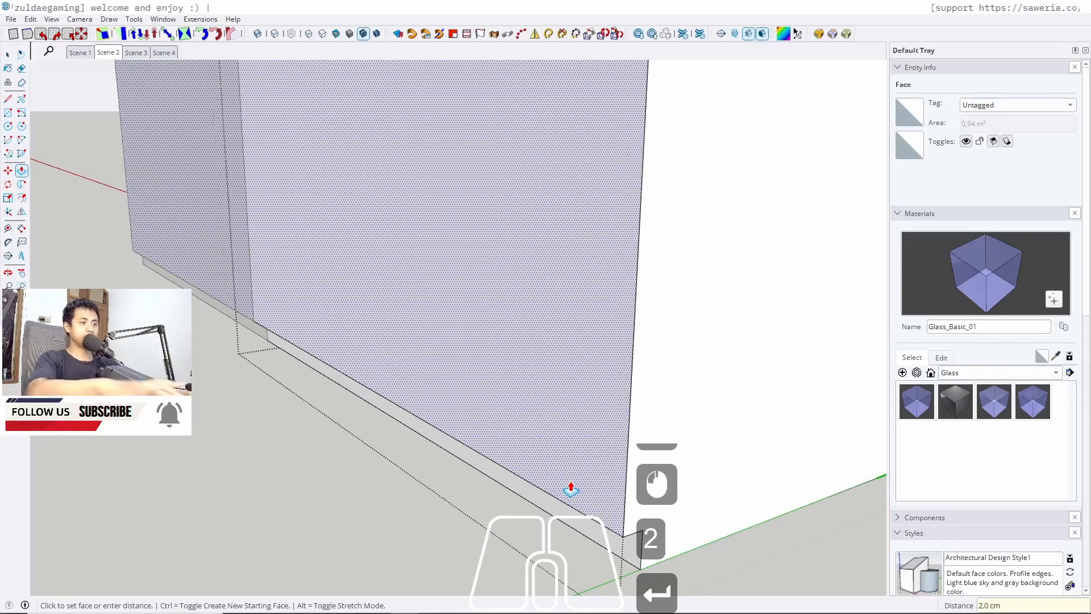
Select the whole side panel and group it
key(space)
triple_click(568, 420)
click(567, 421)
key(j)
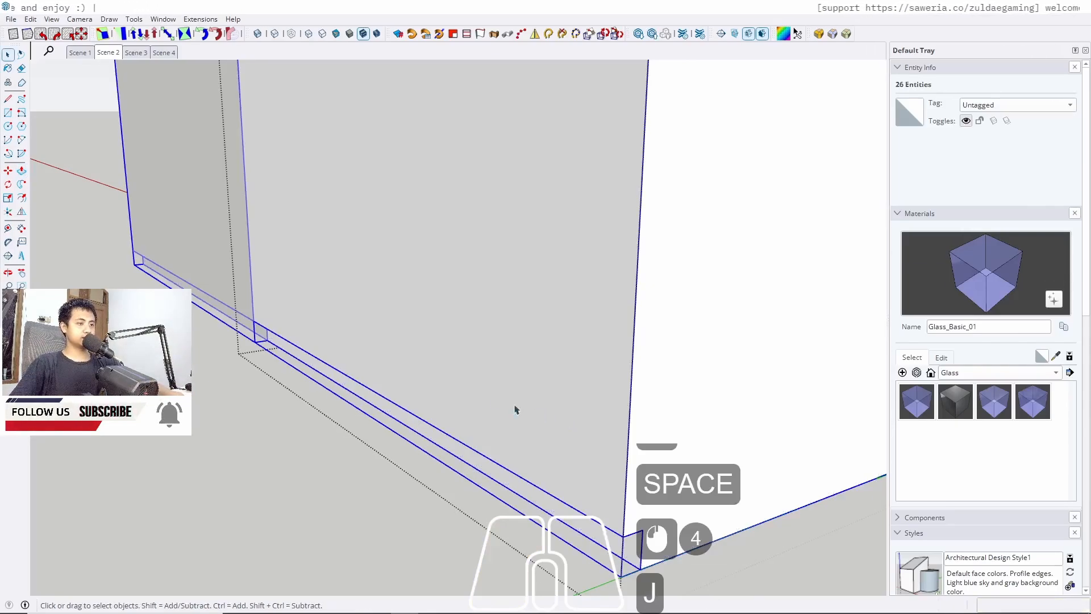
Draw a 39 x 120 cm rectangle on the panel's face
key(r)
click(623, 535)
shift+middle_drag(321, 104, 446, 244)
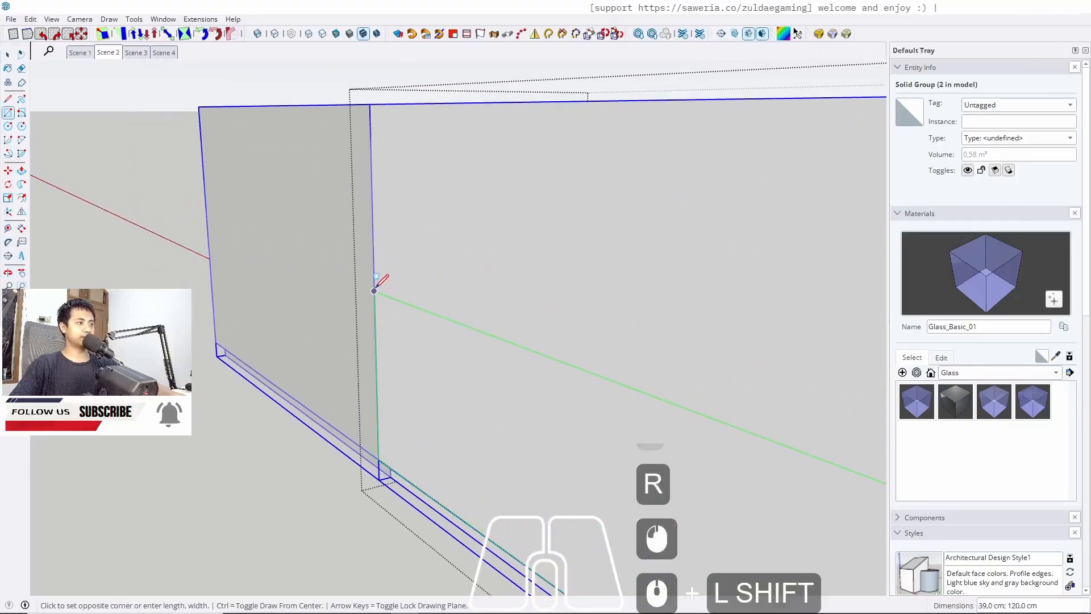
click(374, 290)
Push/Pull the new rectangle out 2 cm into a board
key(space)
key(p)
click(453, 409)
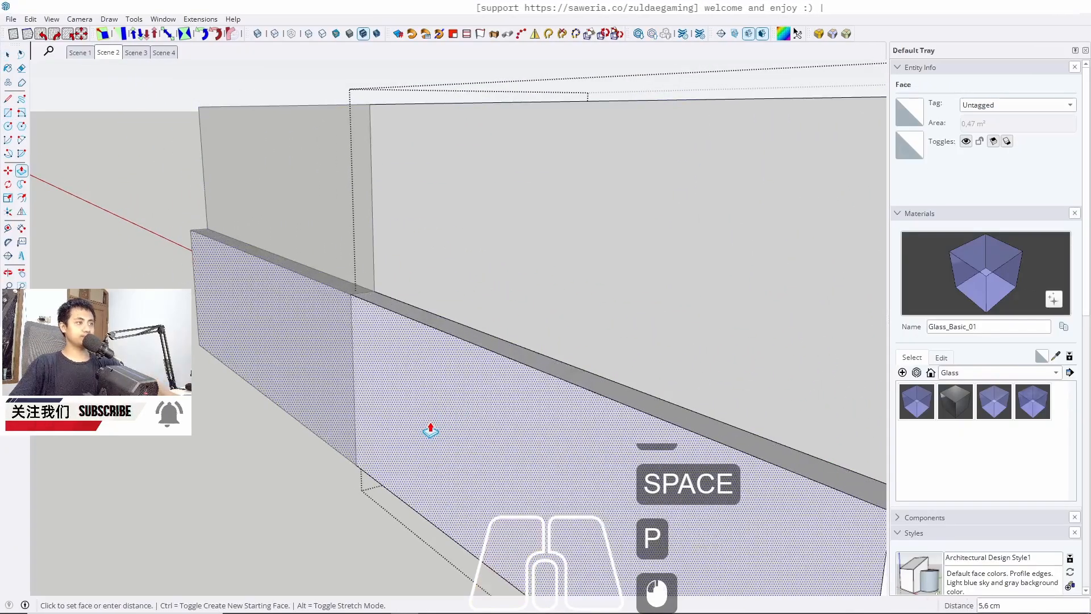
text(2)
key(Return)
Make the new board into a component
key(space)
triple_click(430, 427)
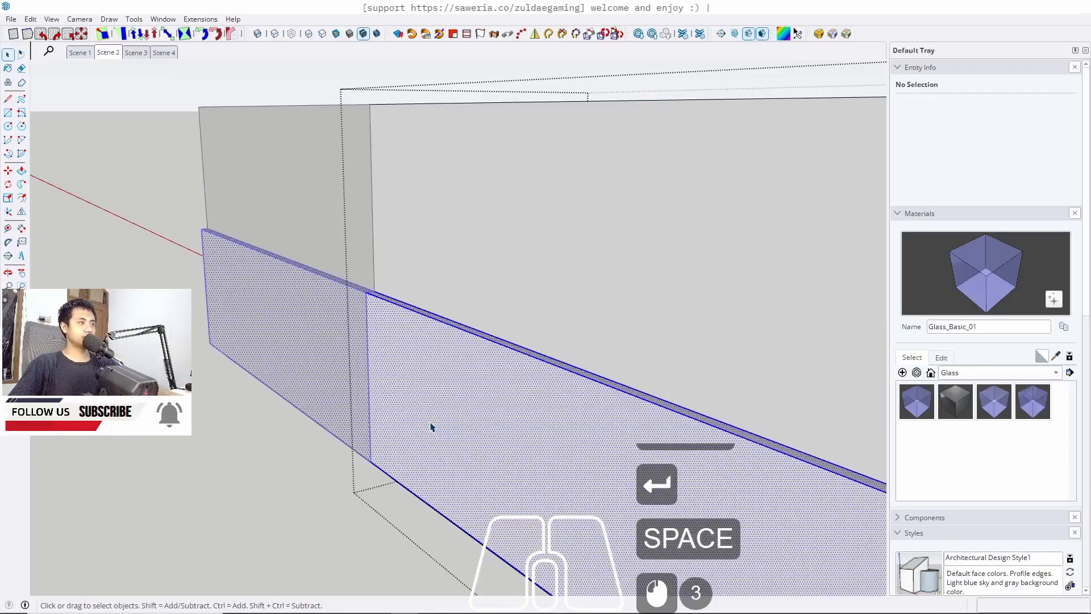
right_click(426, 358)
click(471, 93)
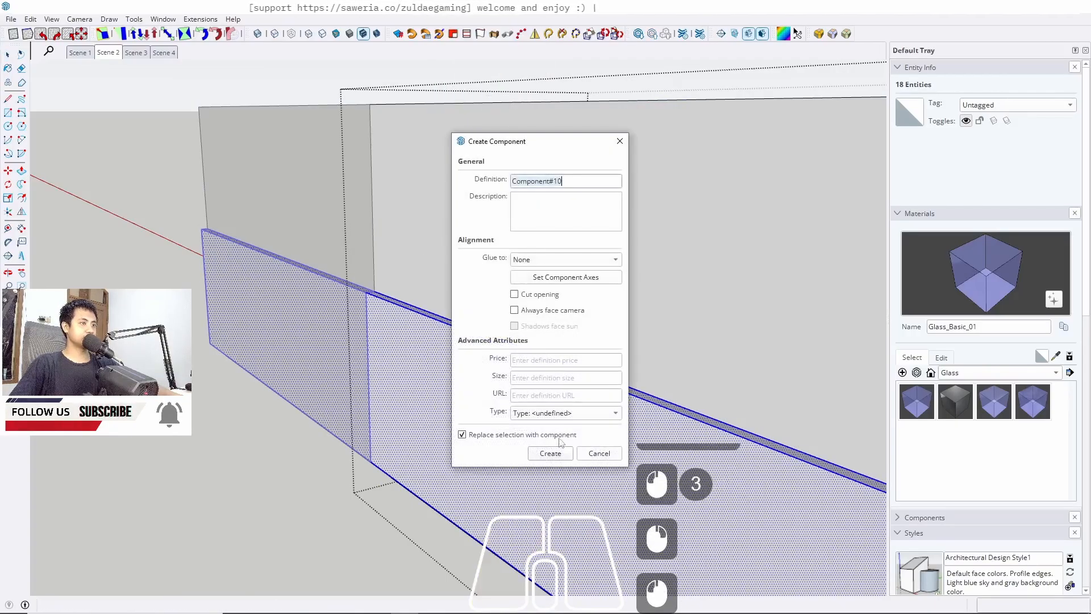
click(551, 453)
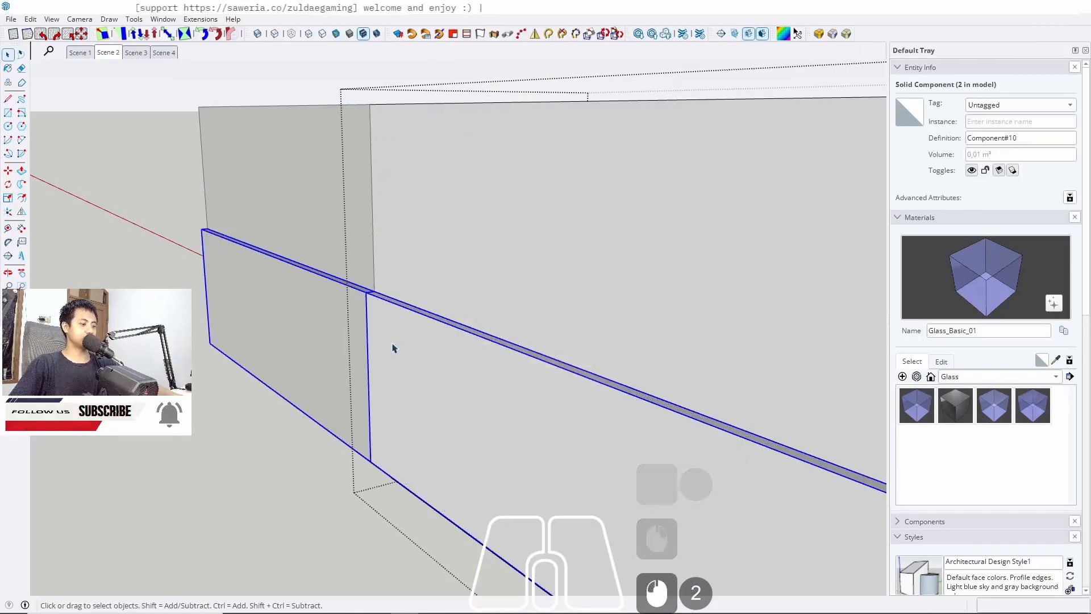
Copy the board component straight up to stack above the first one
key(m)
click(371, 465)
key(ctrl)
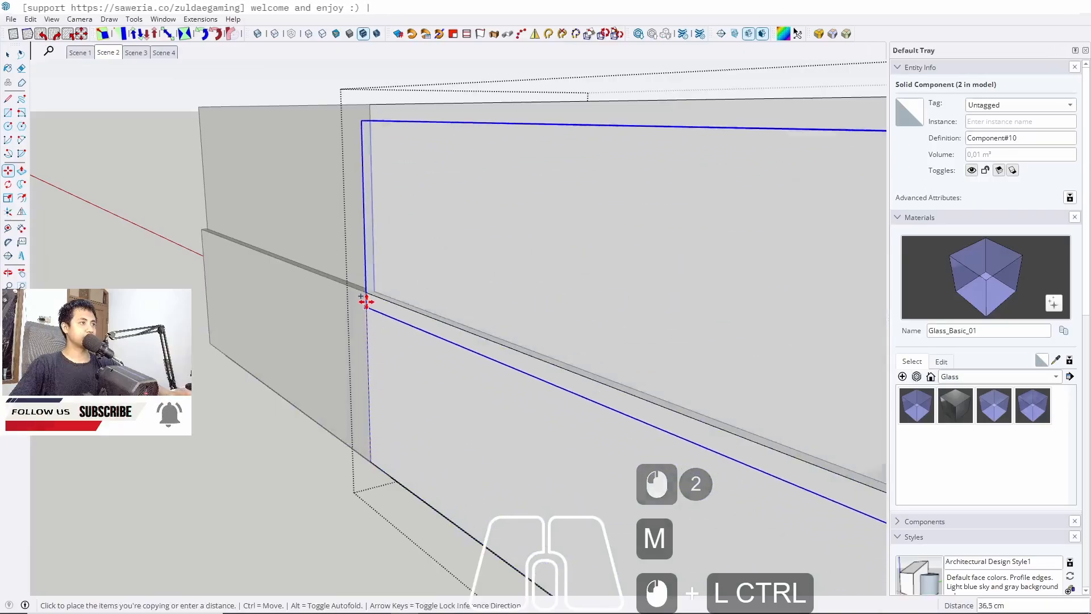
click(365, 295)
key(space)
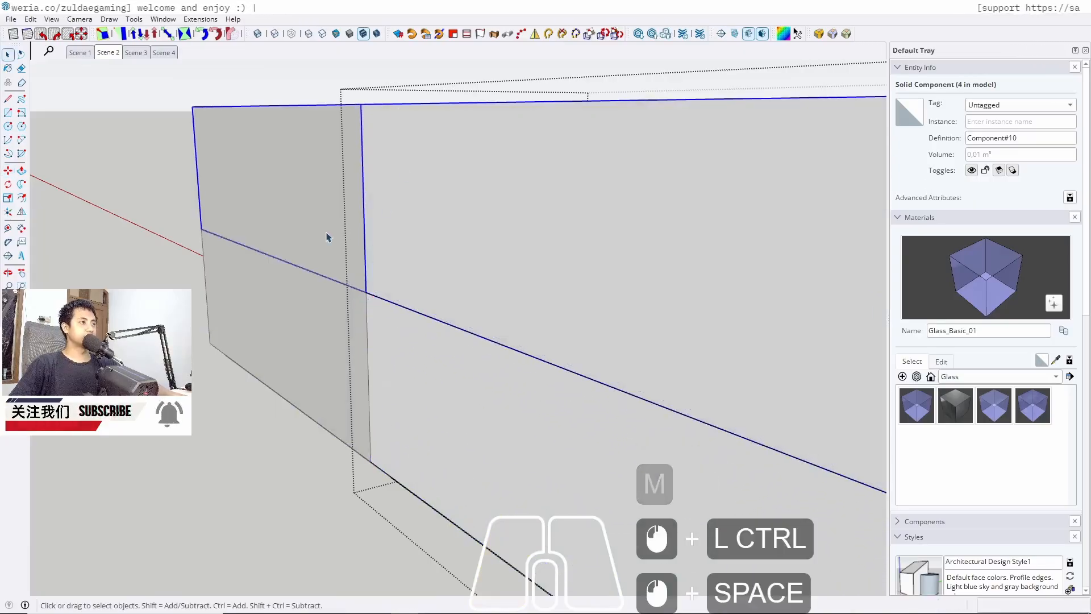
Push the narrow top face of the strip along the wall up 2 cm
mouse_move(328, 238)
middle_down()
mouse_move(590, 324)
mouse_move(721, 341)
middle_up()
middle_drag(421, 273, 587, 221)
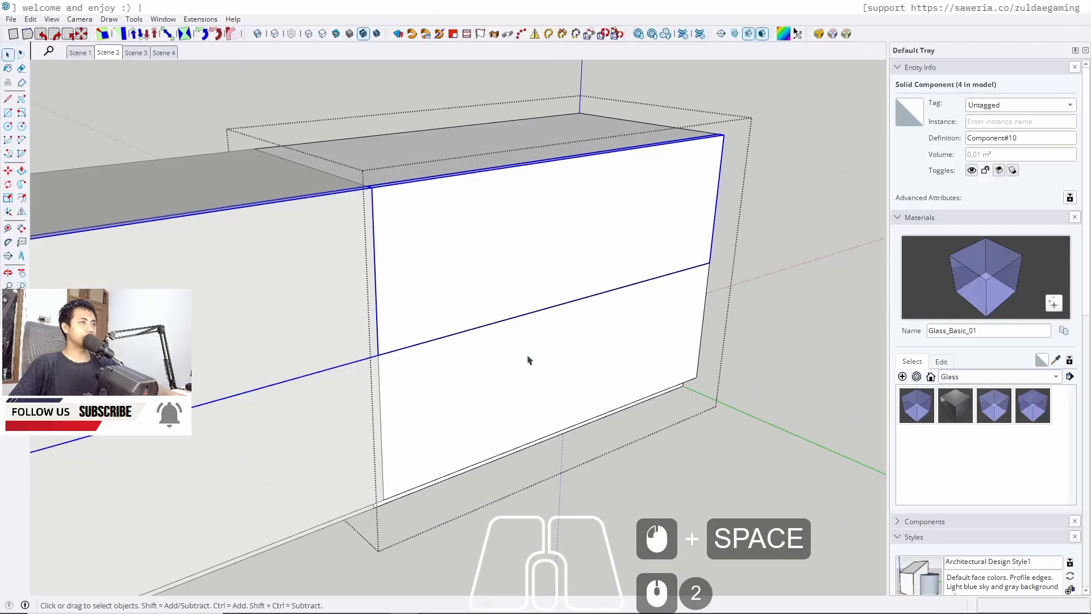
scroll(386, 197, up, 5)
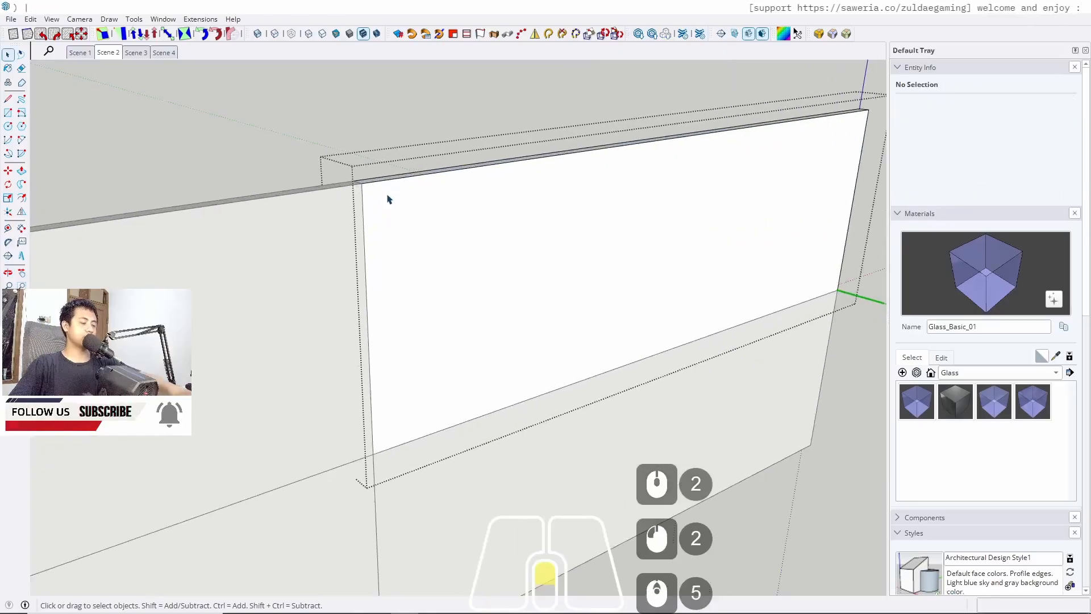
key(p)
scroll(366, 189, up, 3)
click(367, 193)
text(2)
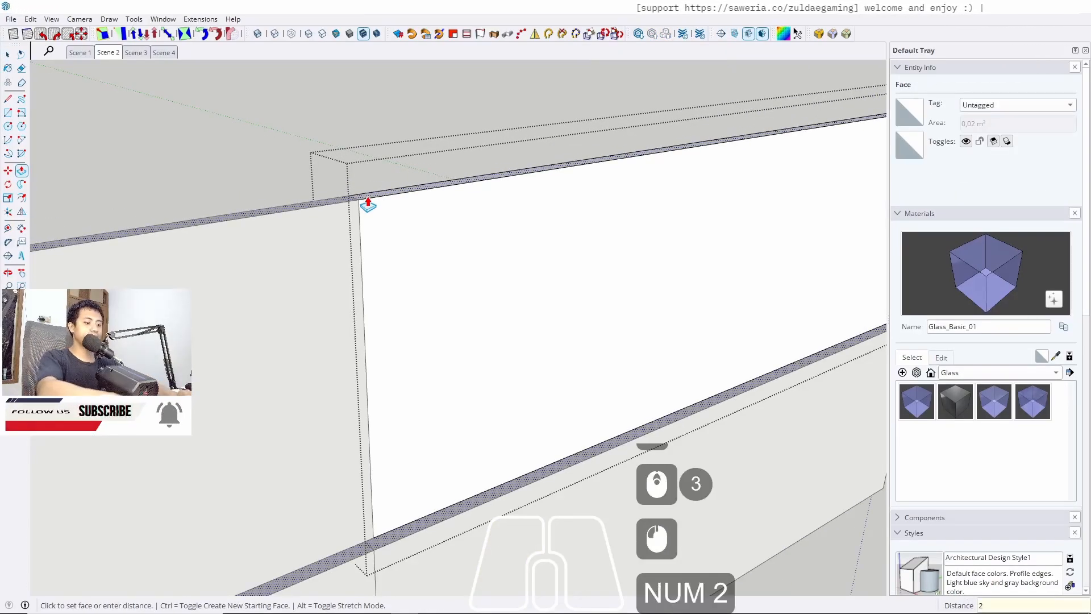
key(Return)
Return to the Scene 2 view of the cabinet wall
key(space)
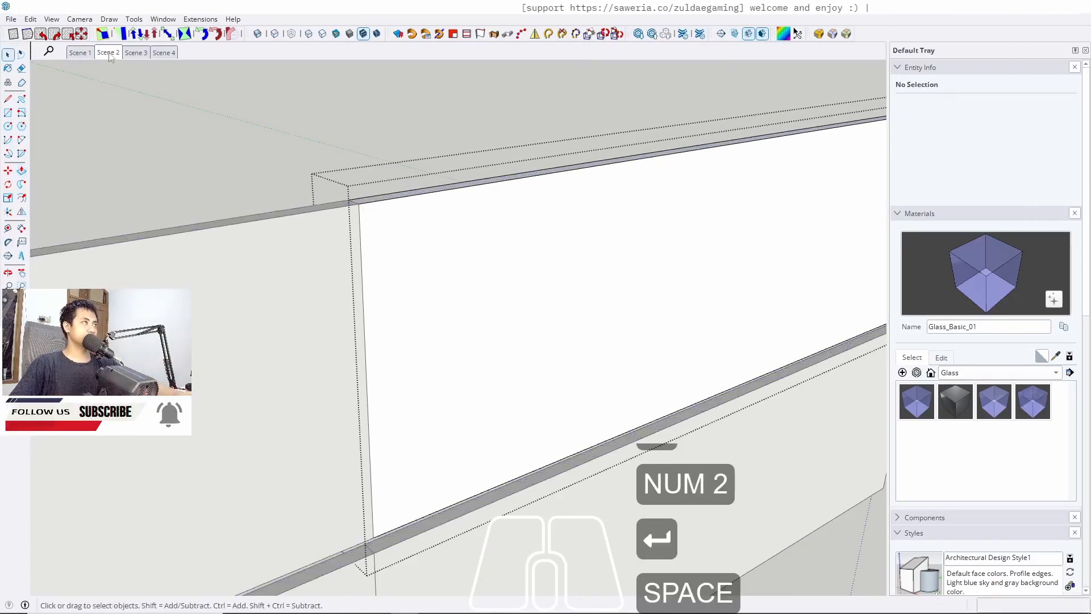
click(108, 52)
key(Escape)
key(Escape)
key(Escape)
scroll(377, 366, up, 5)
middle_drag(377, 365, 398, 364)
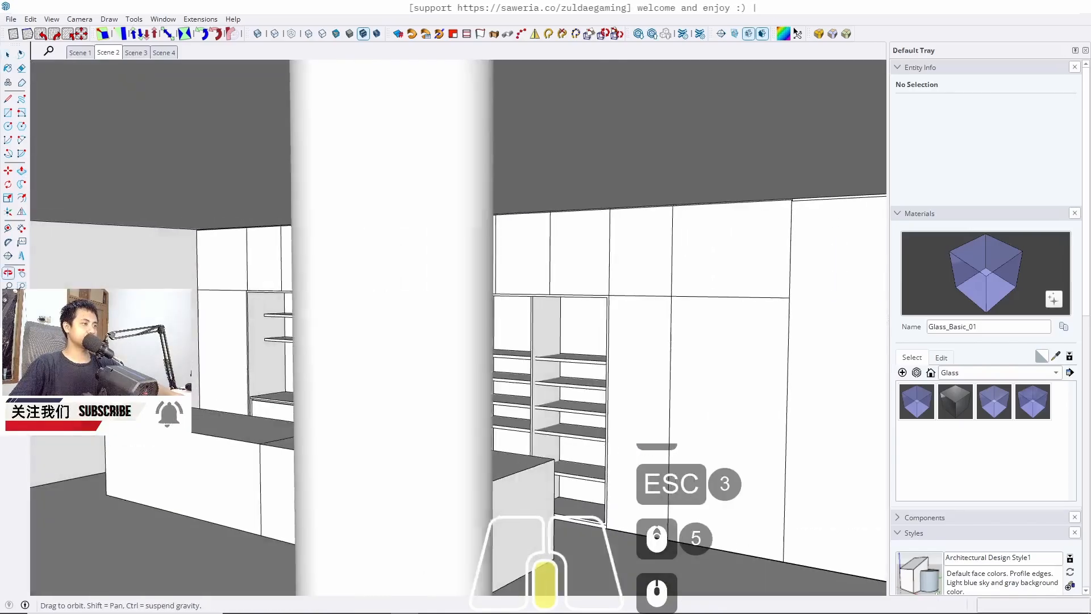
middle_drag(307, 392, 492, 398)
scroll(389, 379, up, 5)
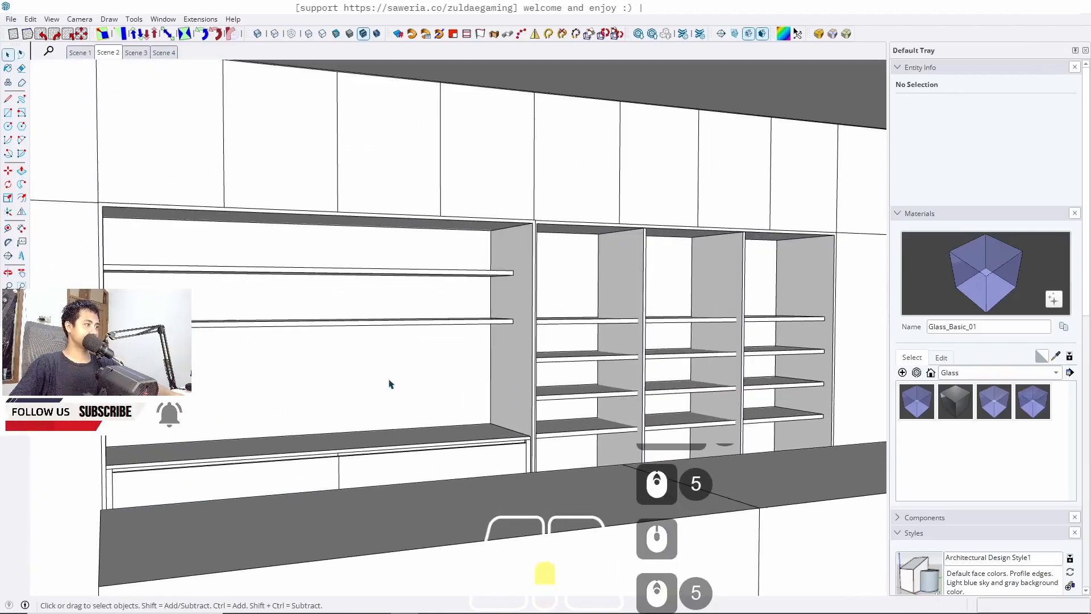
middle_drag(389, 385, 258, 373)
click(110, 55)
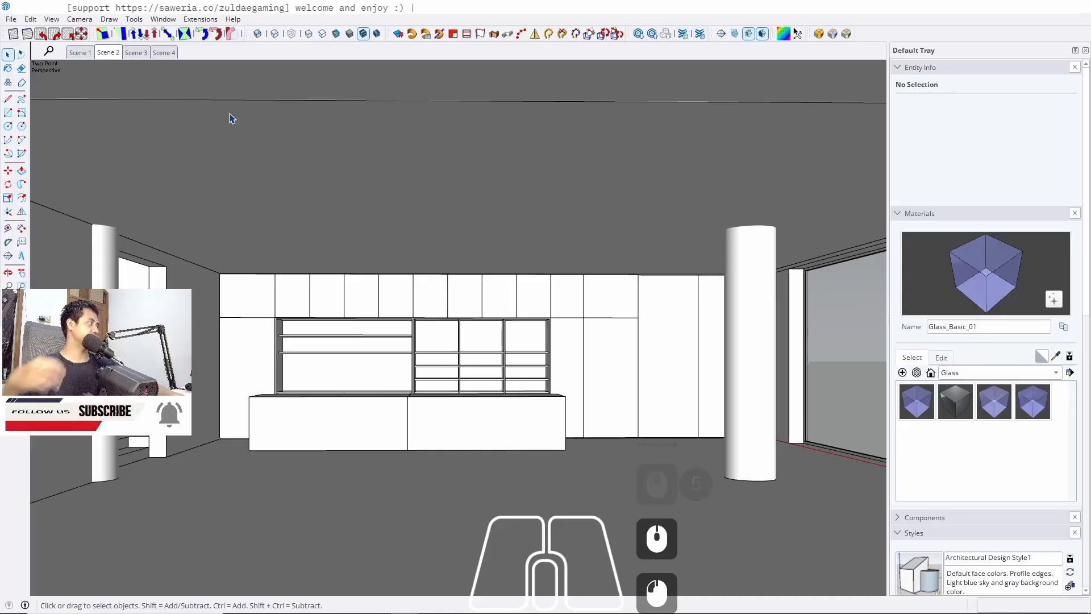
Open the left low cabinet and push its top face up 10 cm
click(349, 426)
click(350, 427)
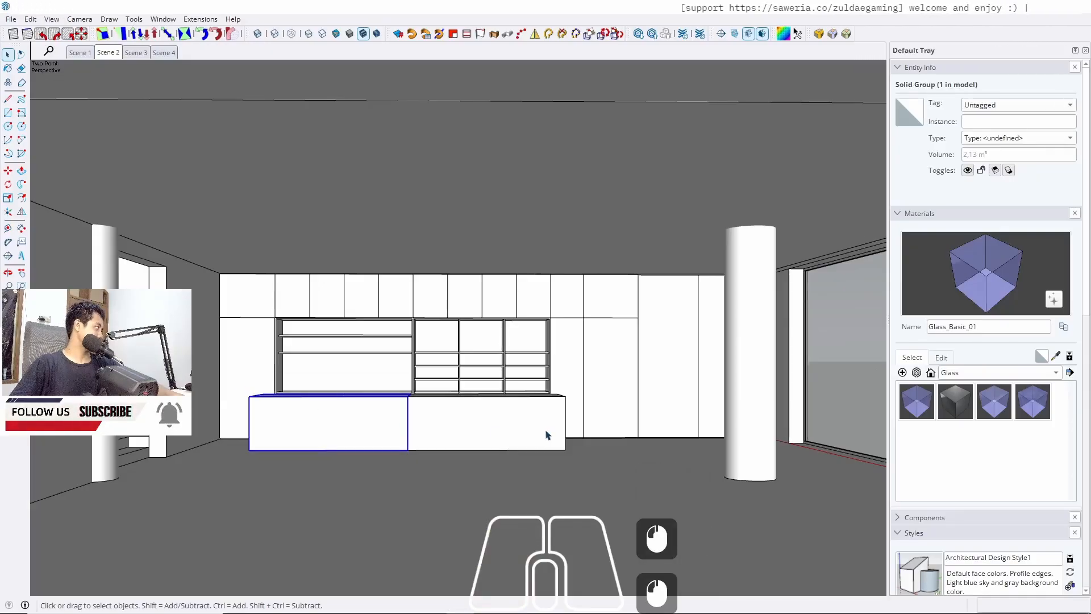
scroll(531, 458, up, 5)
mouse_move(532, 458)
middle_down()
mouse_move(455, 421)
mouse_move(435, 456)
middle_up()
scroll(401, 392, up, 5)
triple_click(400, 397)
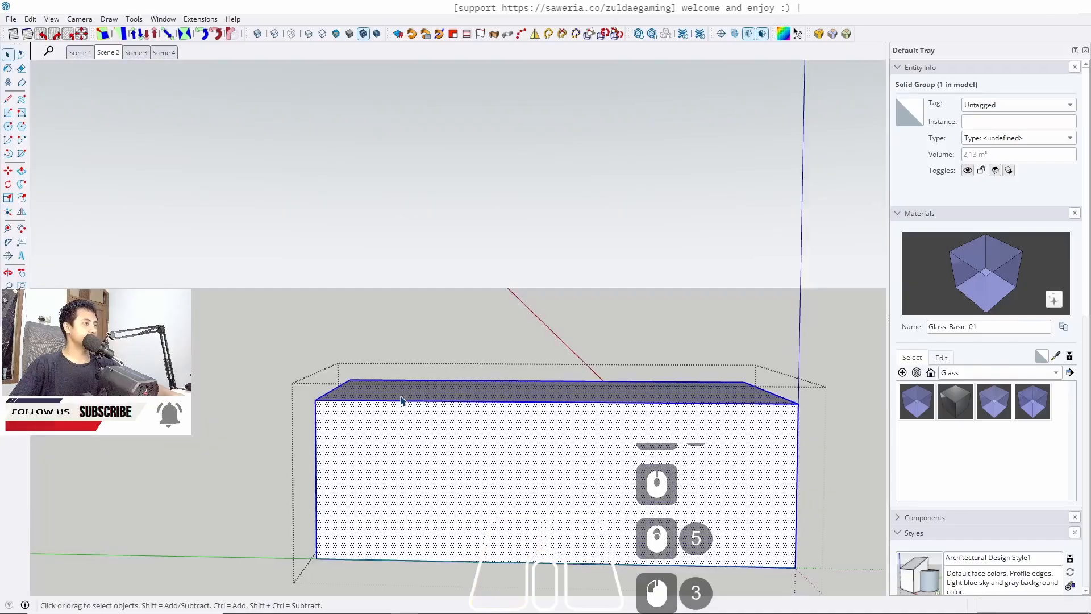
key(p)
click(378, 400)
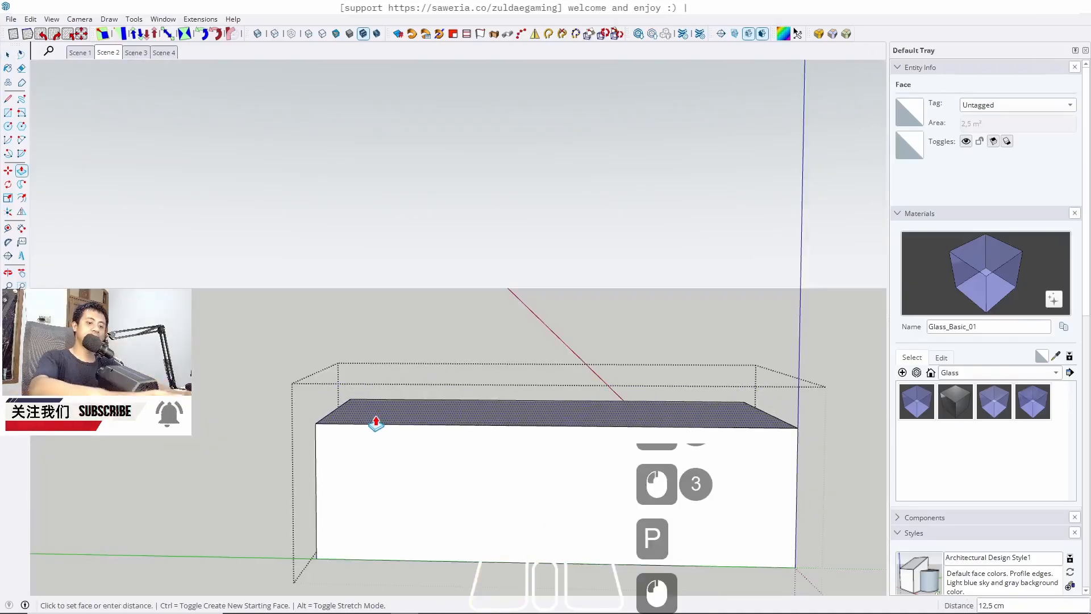
text(10)
key(Return)
key(space)
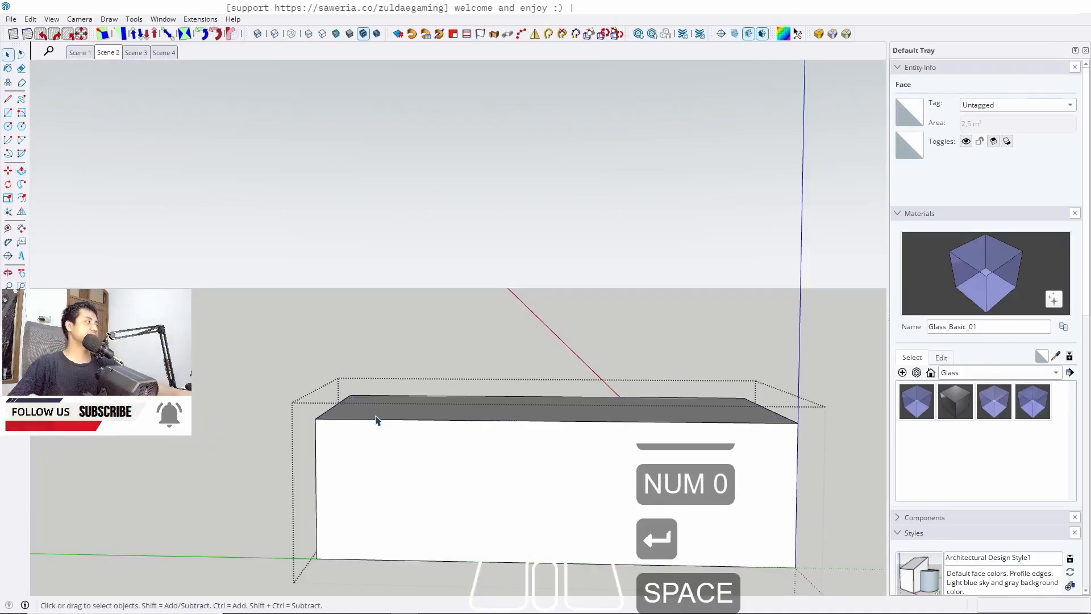
key(Escape)
scroll(378, 422, down, 4)
middle_drag(539, 370, 445, 370)
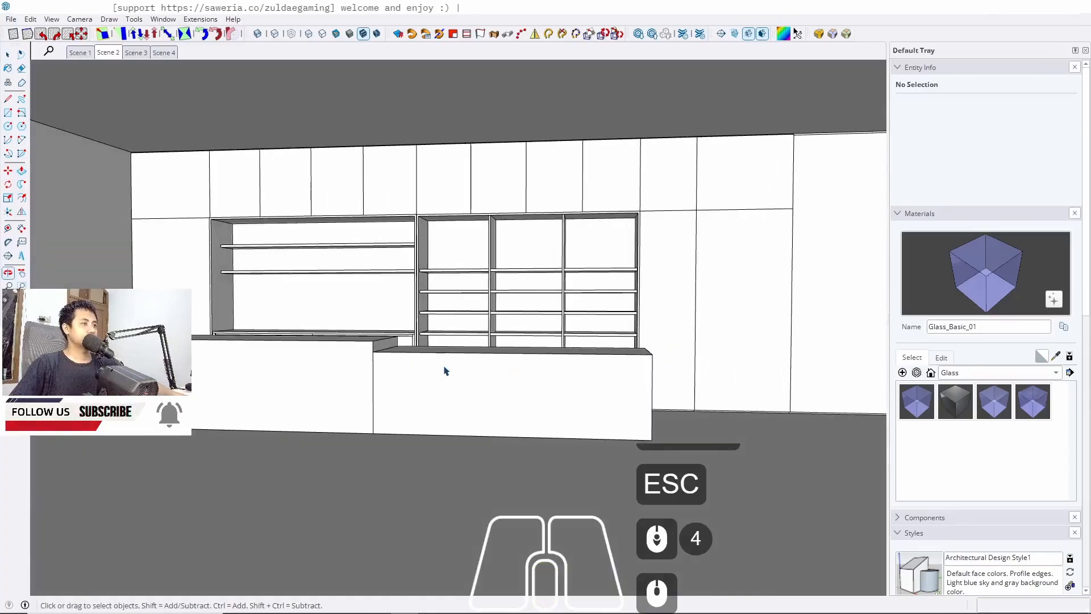
scroll(445, 371, up, 3)
key(r)
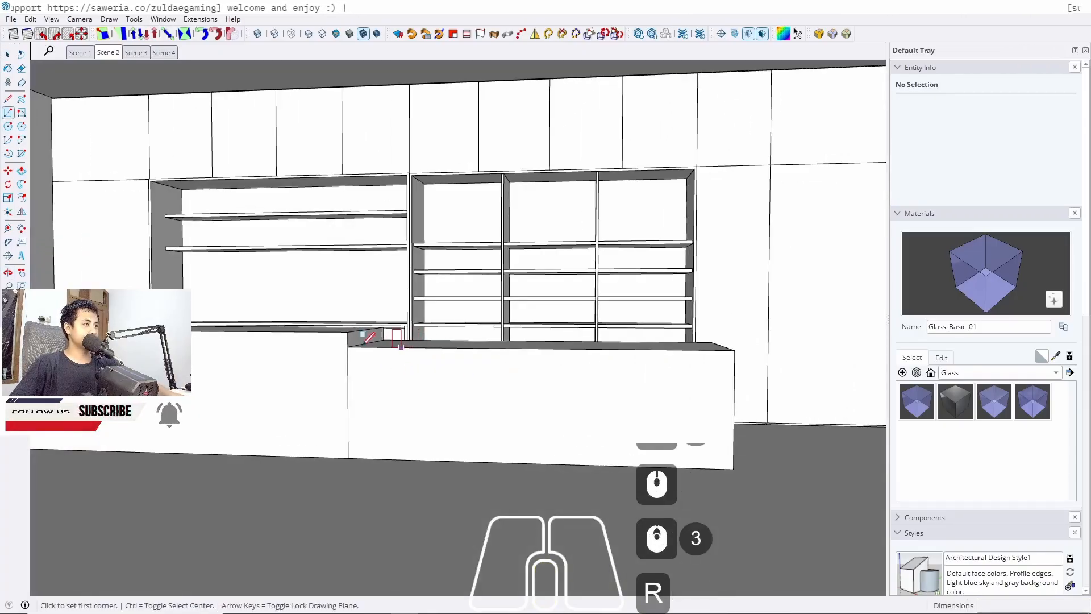
key(space)
scroll(413, 368, up, 3)
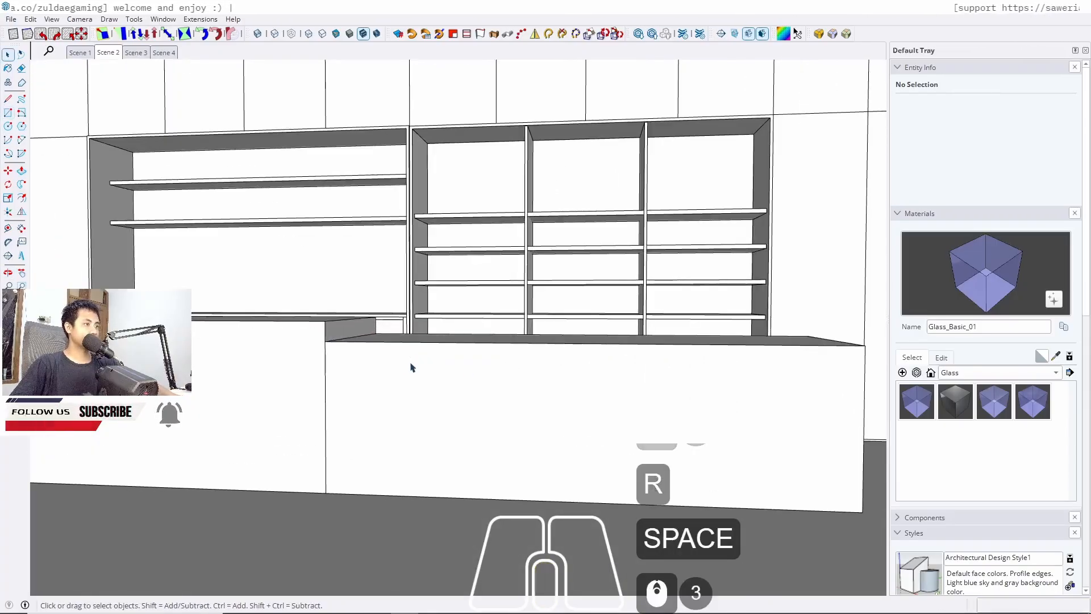
key(t)
click(369, 342)
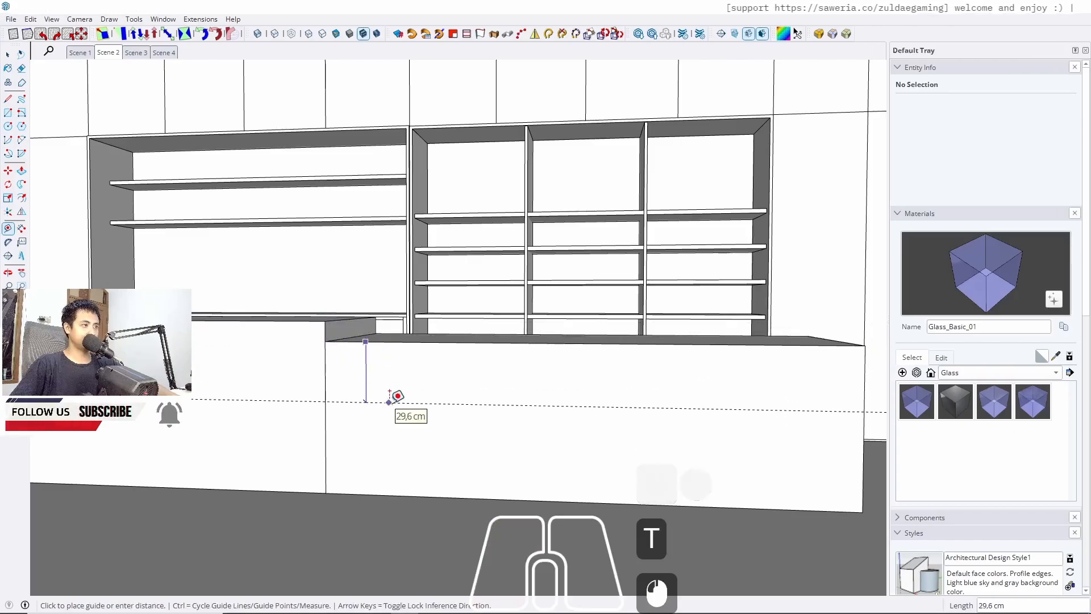
key(space)
Add a guide line 10 cm from the low cabinet's top edge
click(440, 418)
triple_click(439, 418)
key(t)
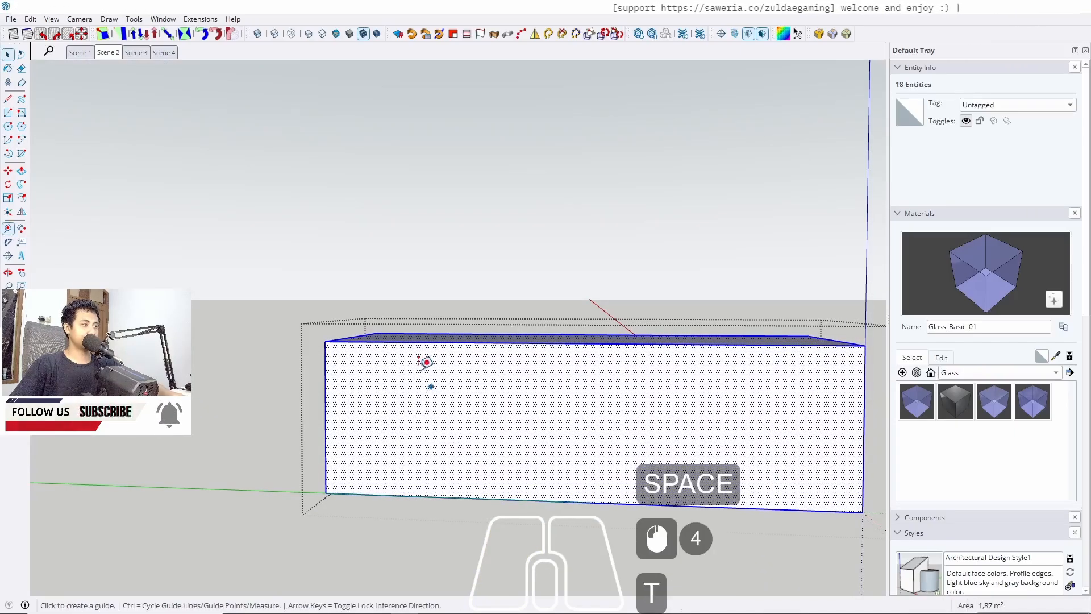
click(408, 341)
text(10)
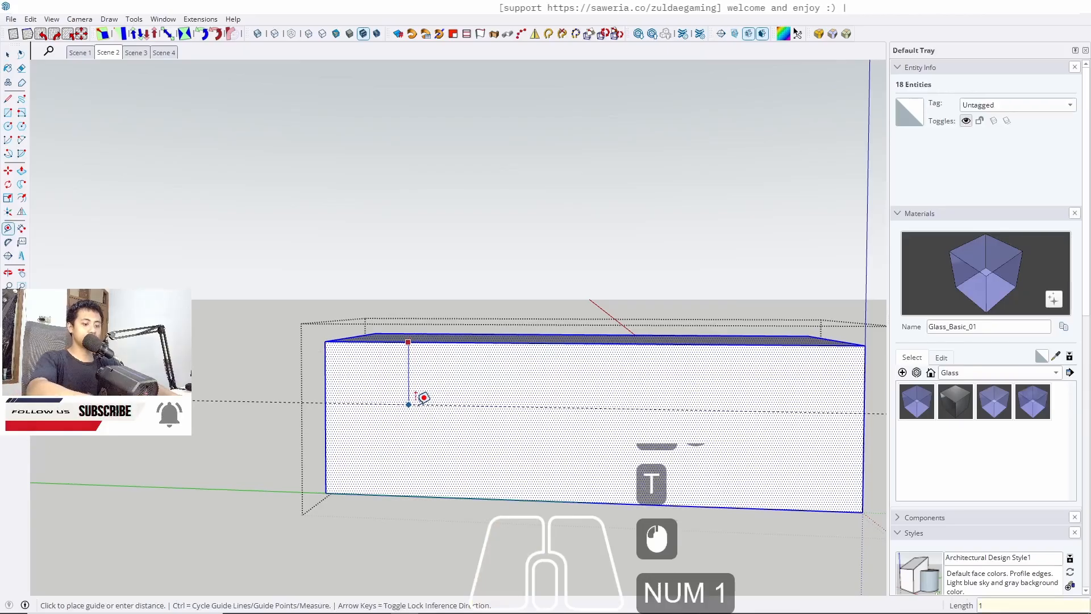
key(Return)
Push the cabinet's bottom face up to the new guide line
key(w)
key(space)
key(w)
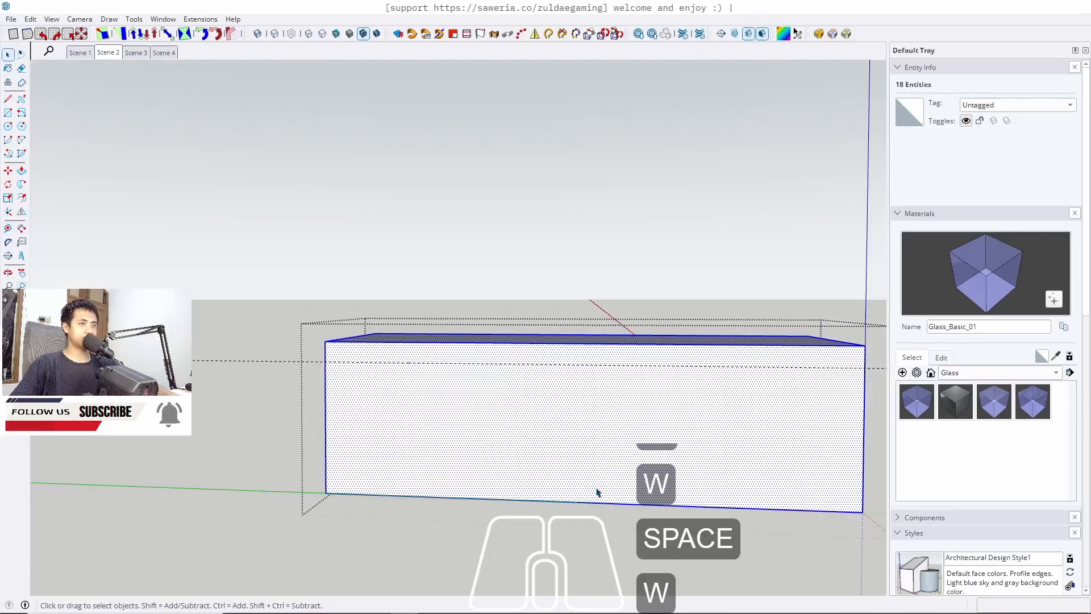
middle_drag(589, 389, 559, 233)
click(487, 525)
click(449, 531)
key(p)
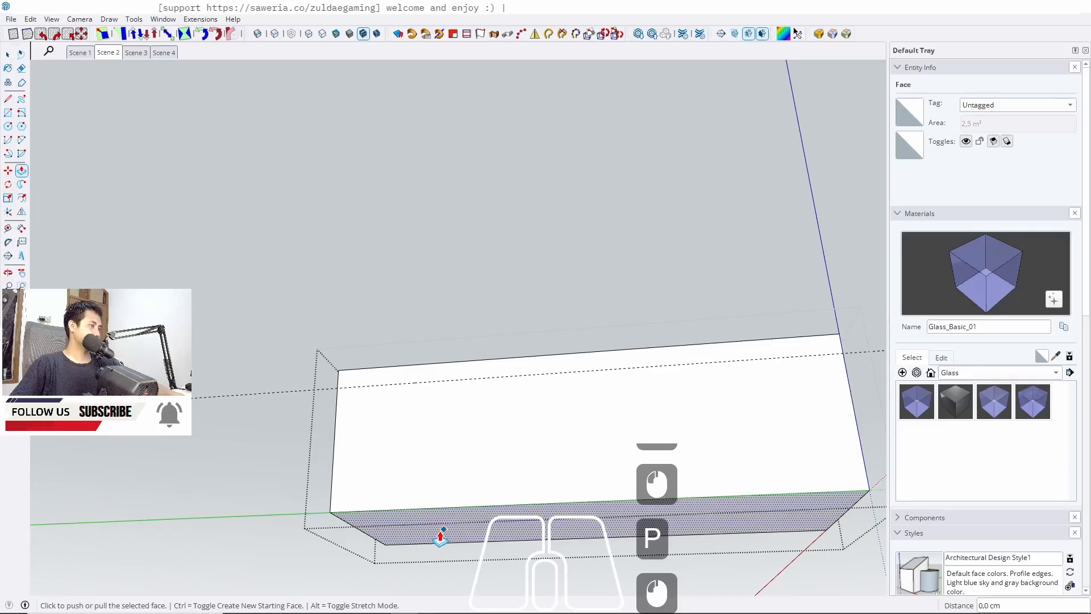
click(441, 537)
click(377, 370)
key(space)
middle_drag(377, 370, 553, 314)
key(Escape)
key(Escape)
Push the cabinet's top face to the level of the neighbouring platform's top
triple_click(459, 293)
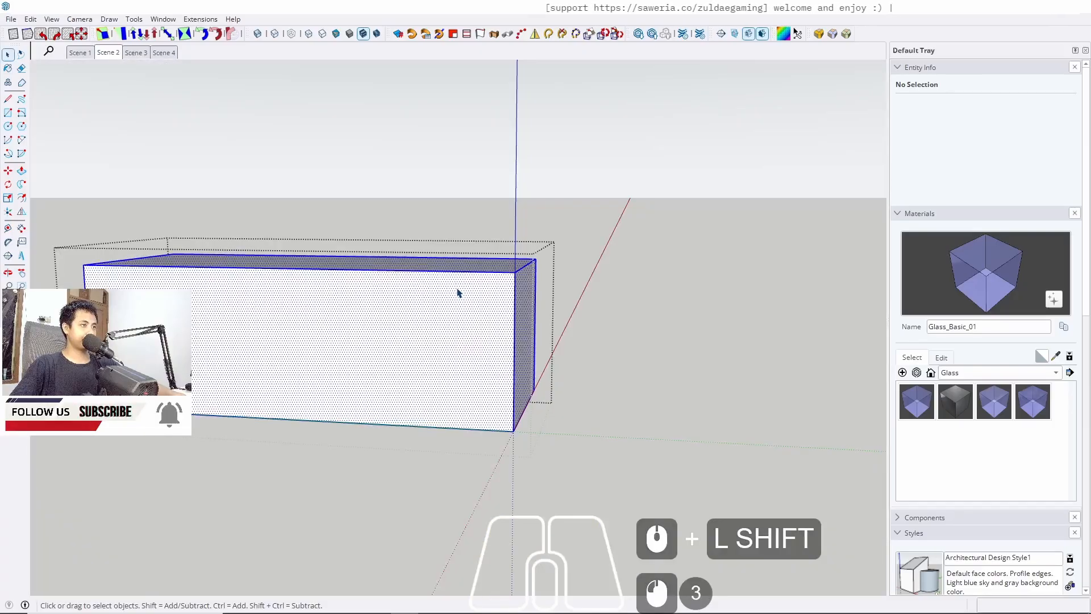
middle_drag(458, 293, 458, 258)
key(p)
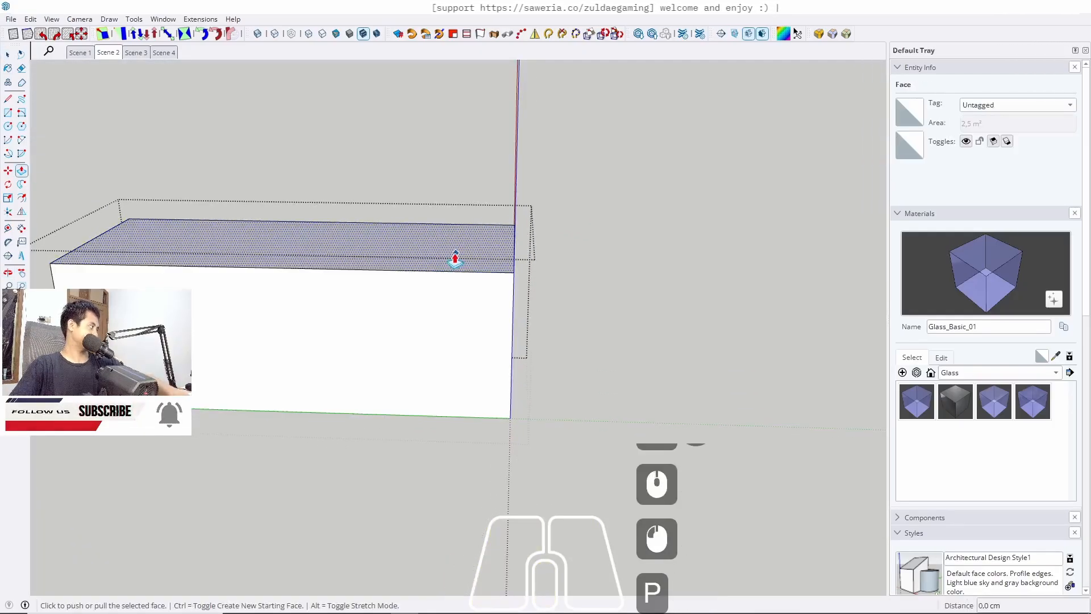
click(449, 255)
key(w)
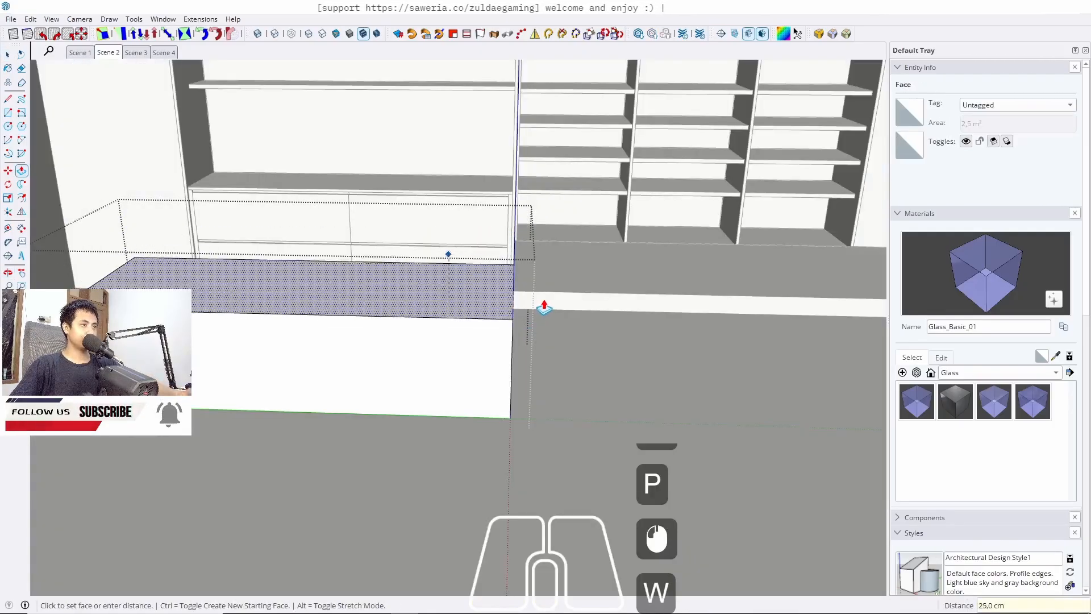
click(520, 313)
key(space)
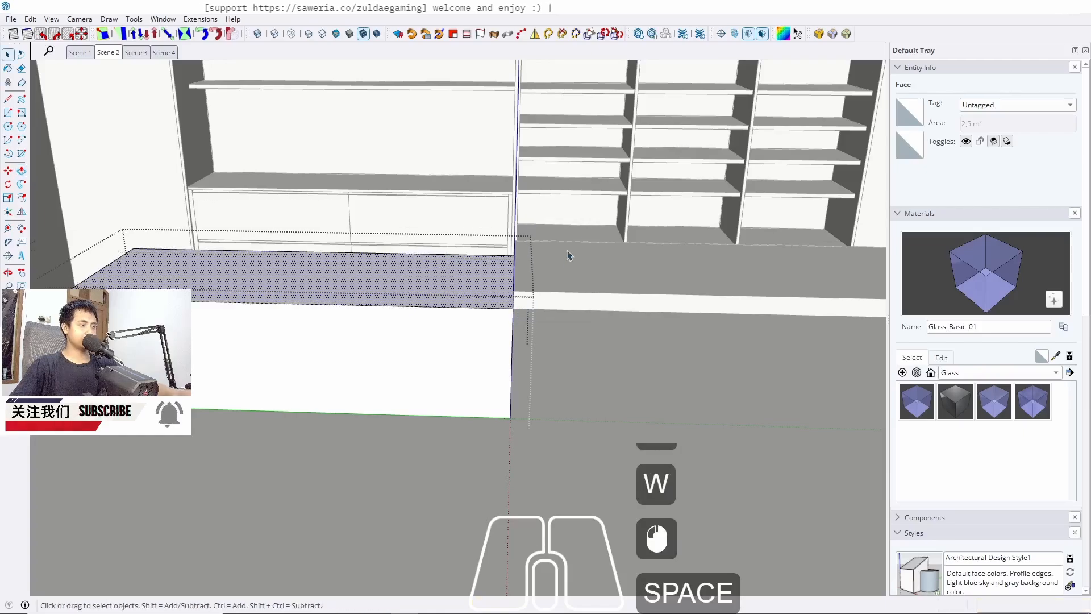
key(Escape)
middle_drag(535, 266, 748, 254)
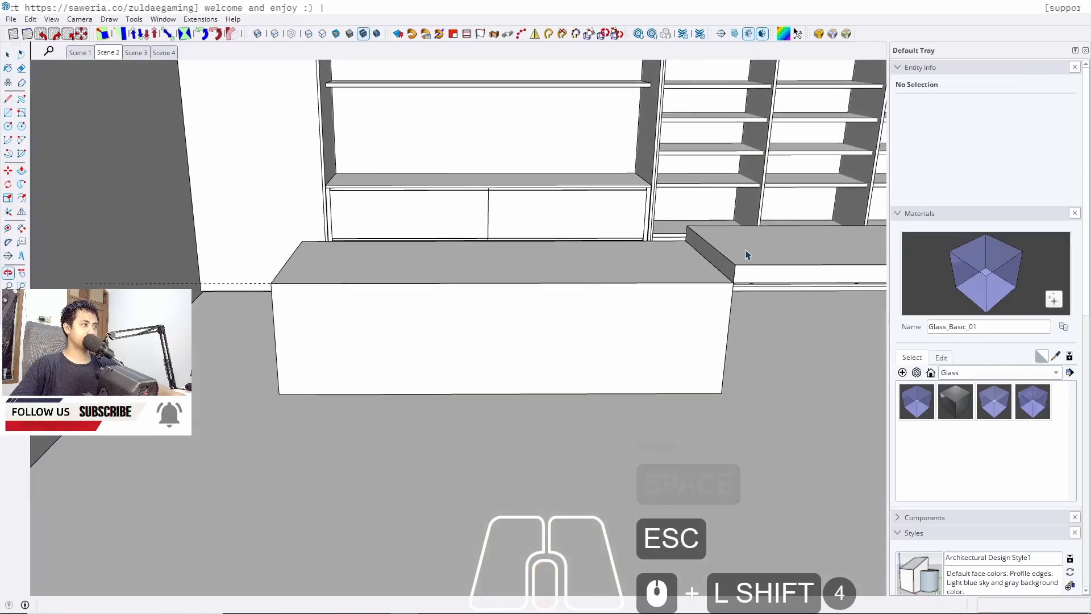
Add a guide 5 cm in from the cabinet's left end
triple_click(334, 336)
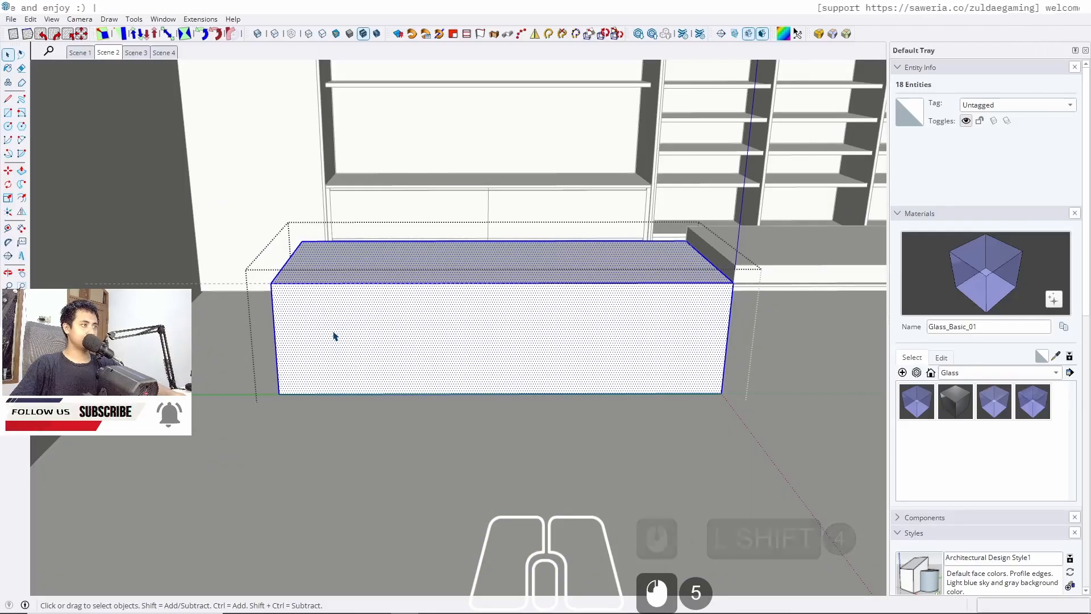
key(t)
click(274, 319)
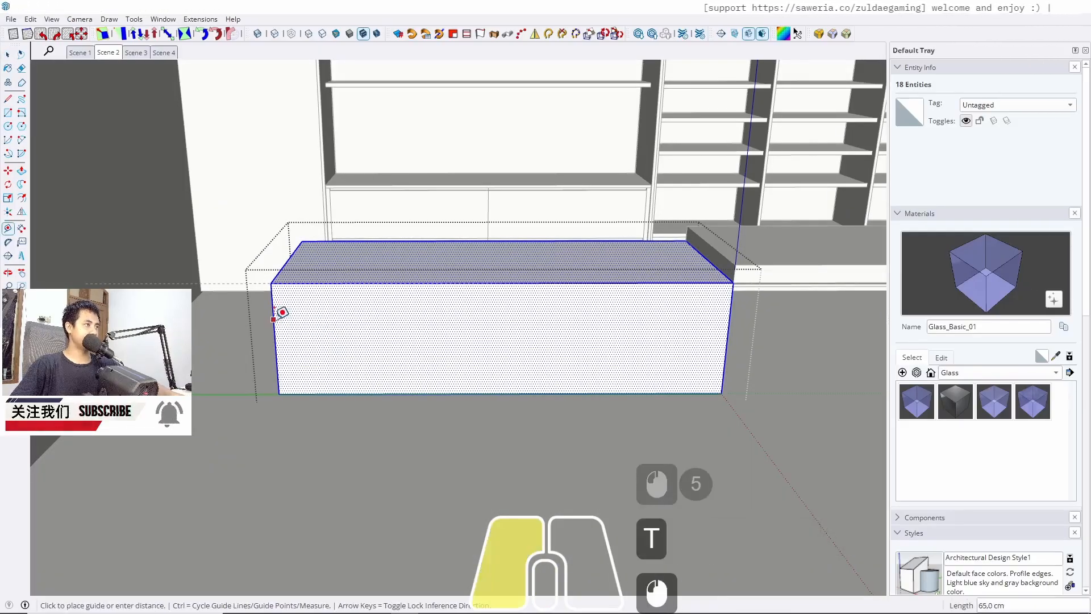
key(Left)
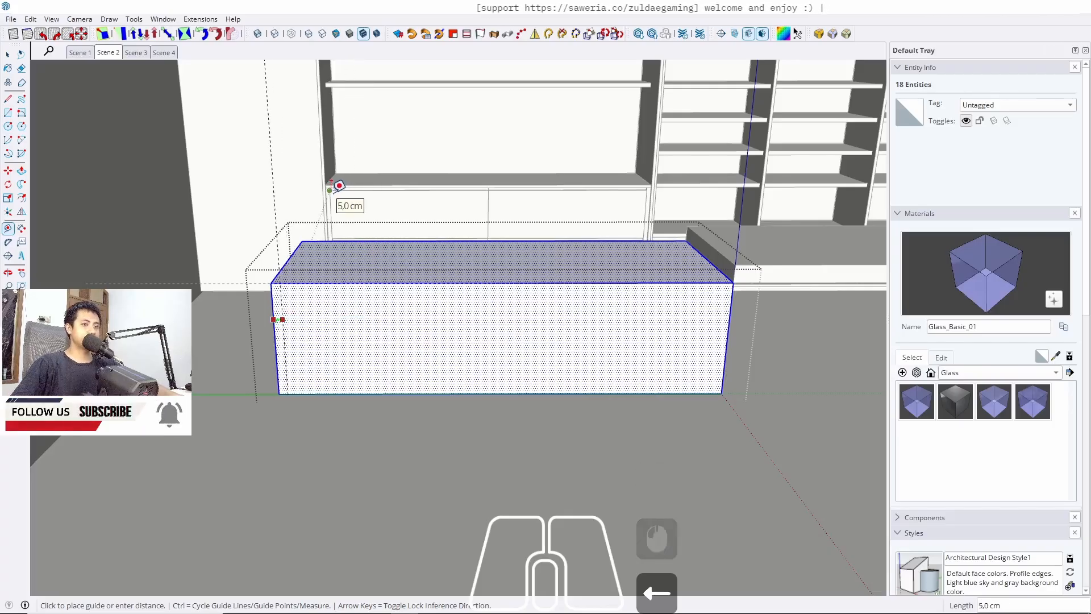
scroll(338, 186, up, 13)
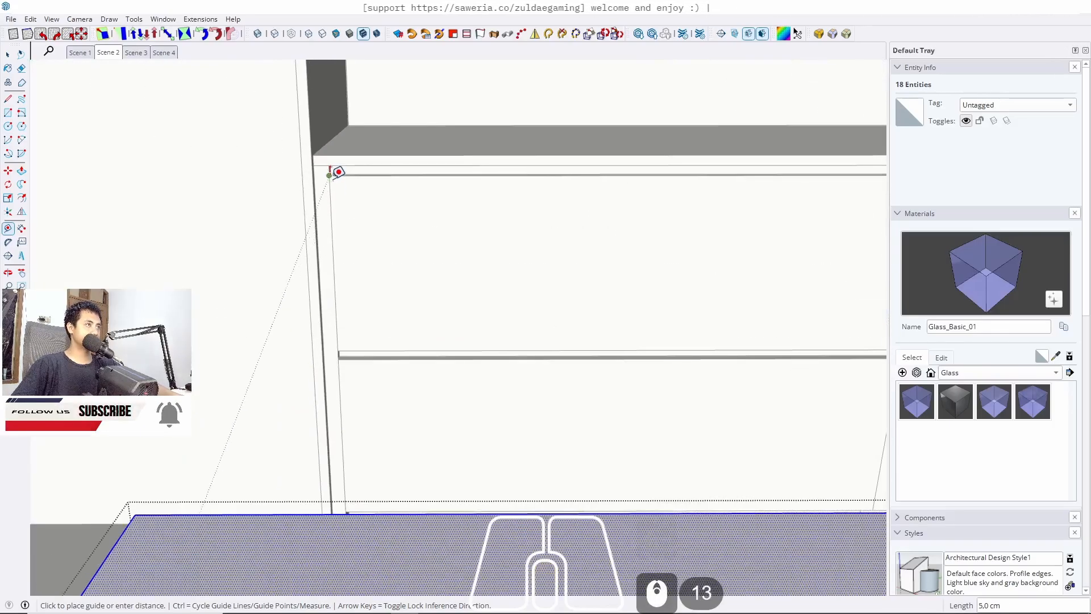
key(space)
scroll(341, 165, down, 11)
middle_drag(353, 148, 616, 294)
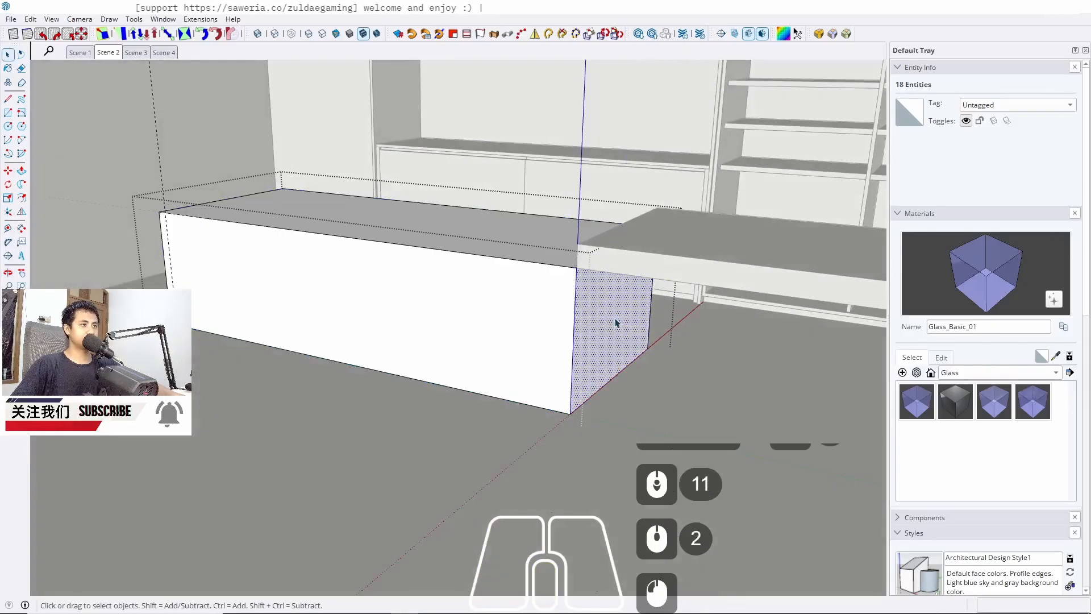
Push the cabinet's right side face back to the guide, leaving a 5 cm thick side panel
key(p)
click(597, 328)
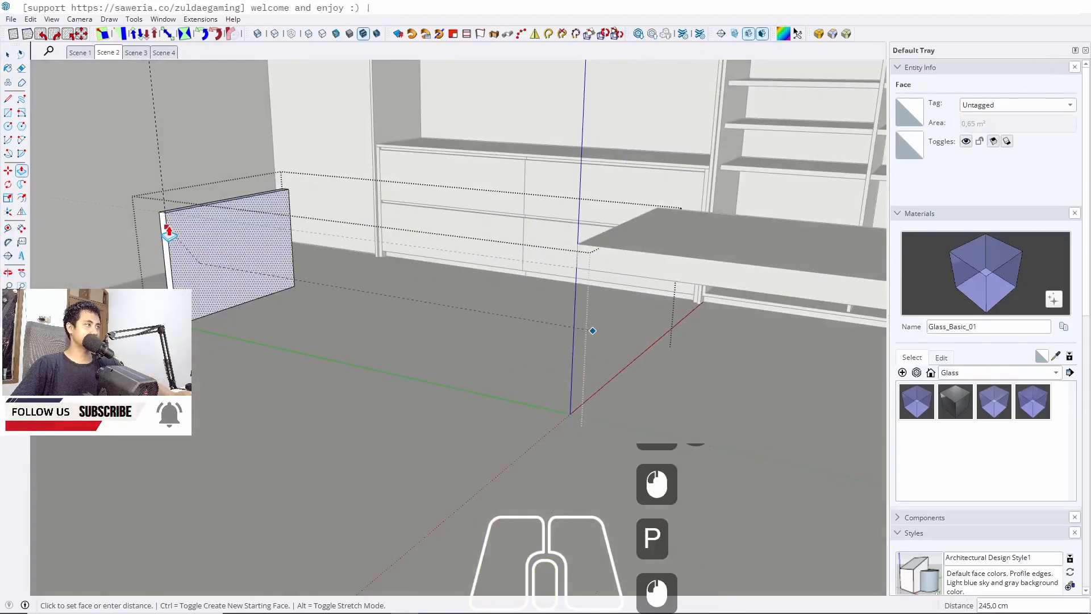
click(169, 233)
key(space)
middle_drag(182, 226, 372, 234)
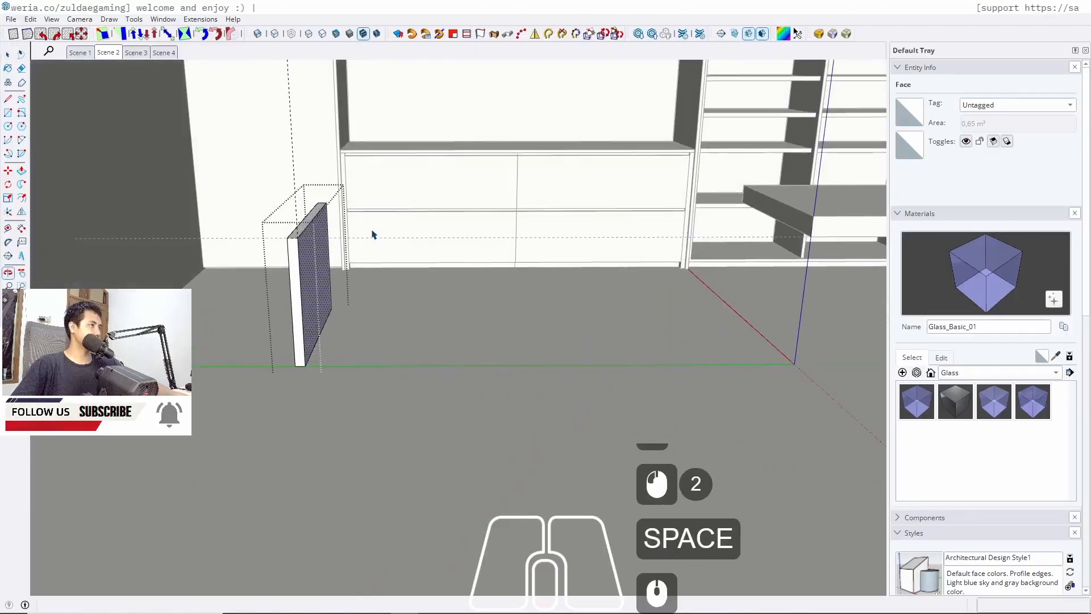
Make the side panel into a component
triple_click(312, 278)
right_click(305, 266)
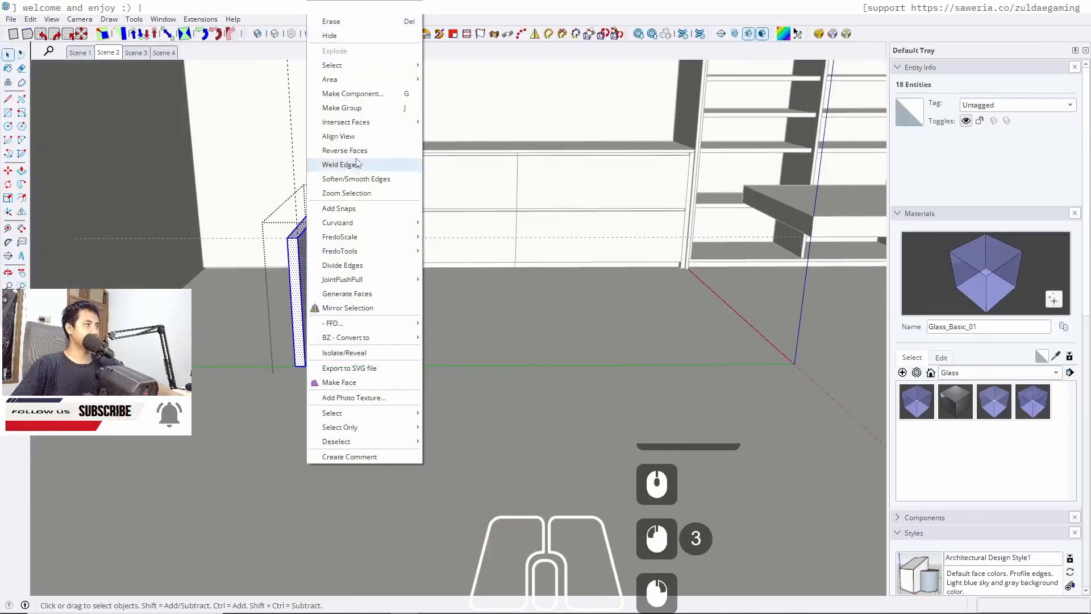
click(352, 94)
click(549, 453)
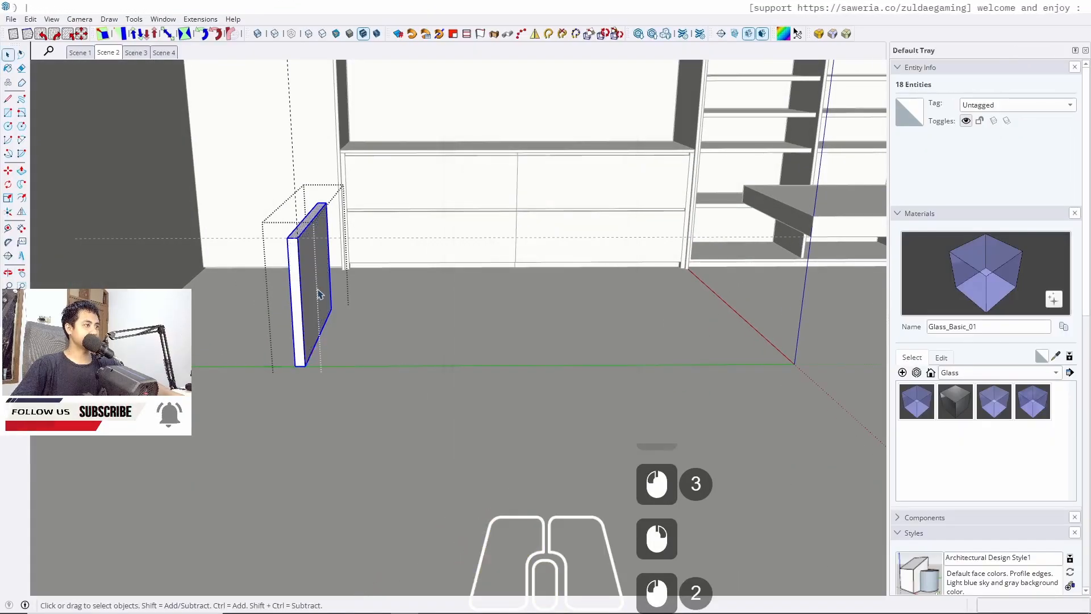
Copy the side panel component to the cabinet's other end
key(m)
ctrl+click(298, 239)
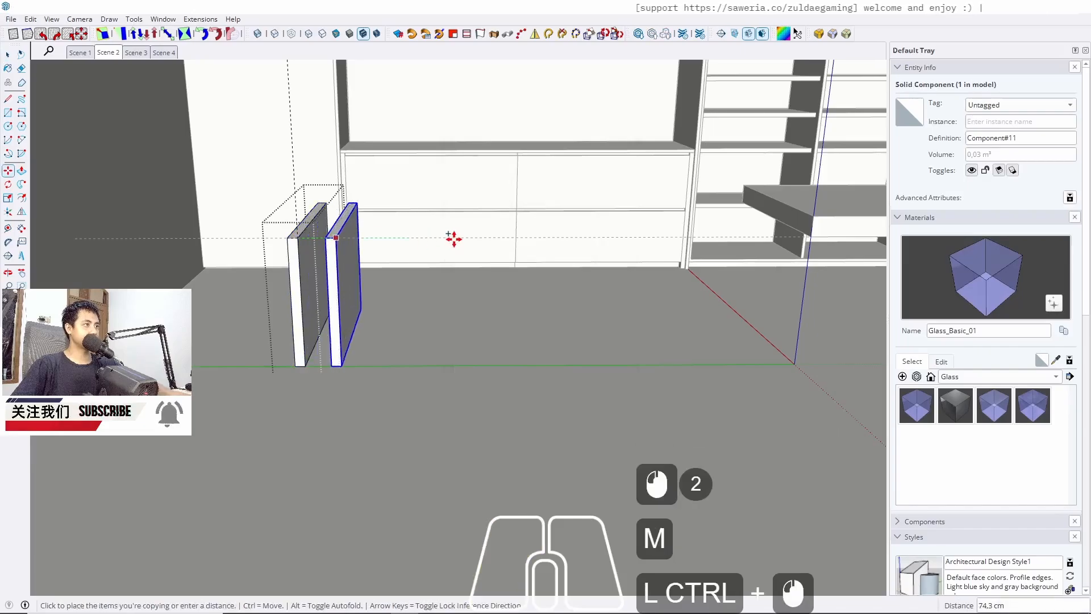
key(Left)
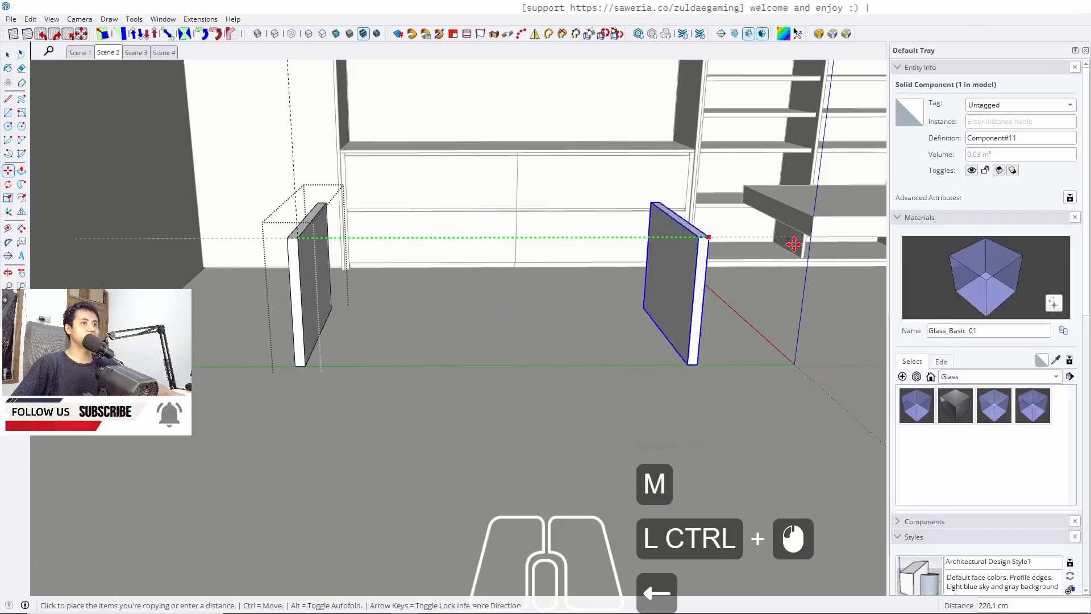
click(808, 231)
key(space)
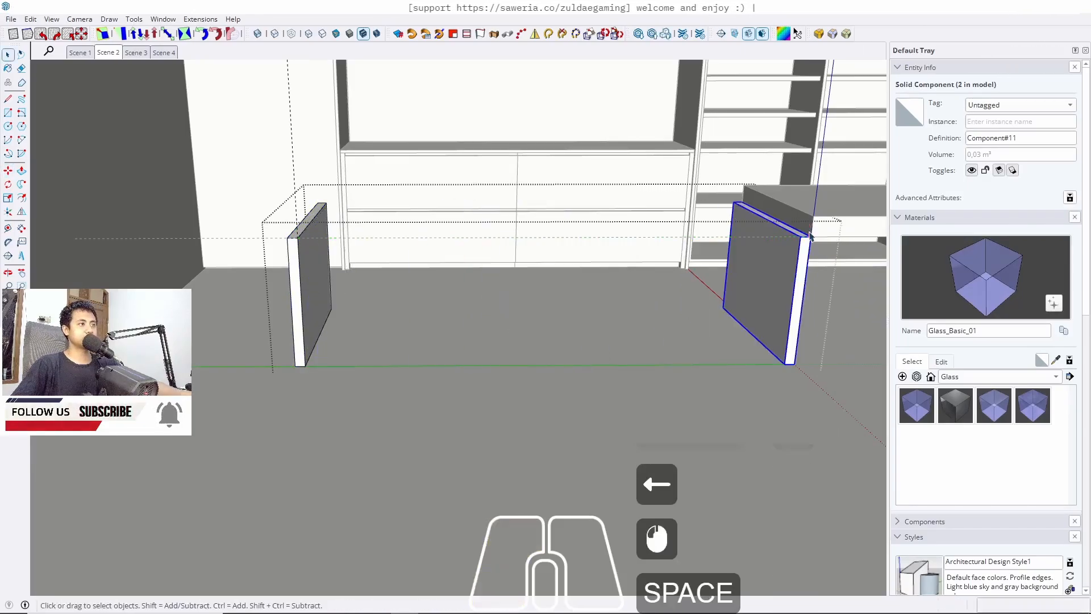
key(Escape)
middle_drag(494, 270, 436, 303)
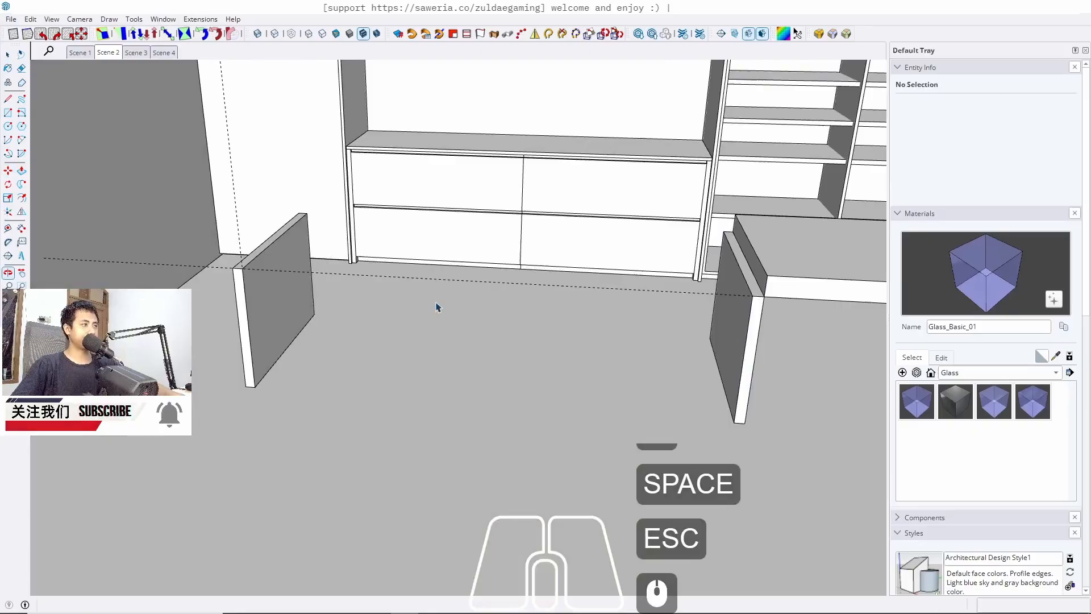
Inside the group, draw a floor rectangle spanning between the two side panels
click(278, 338)
double_click(285, 312)
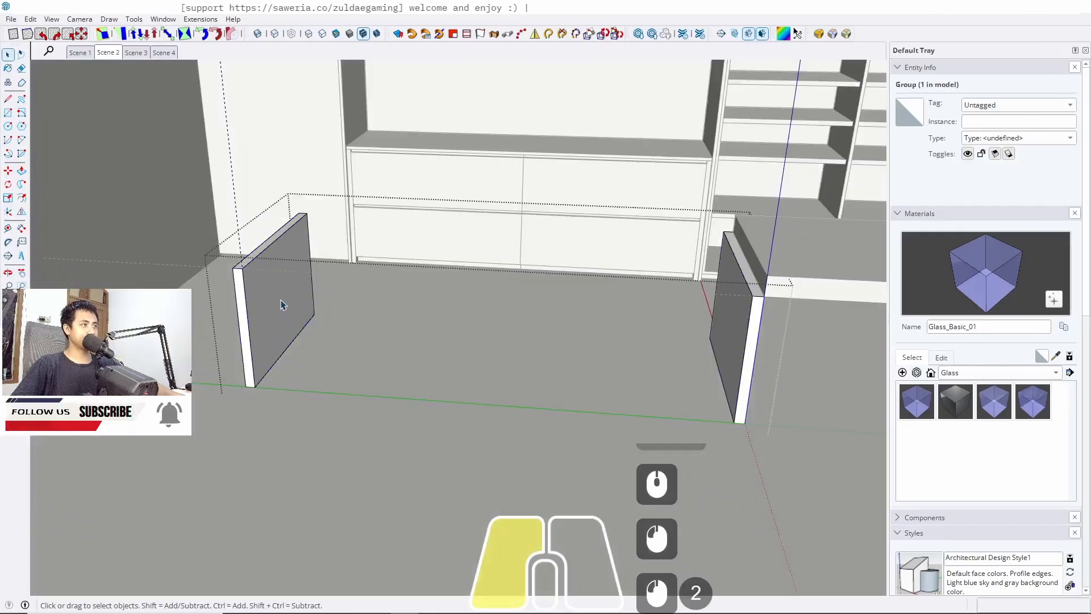
key(r)
click(315, 315)
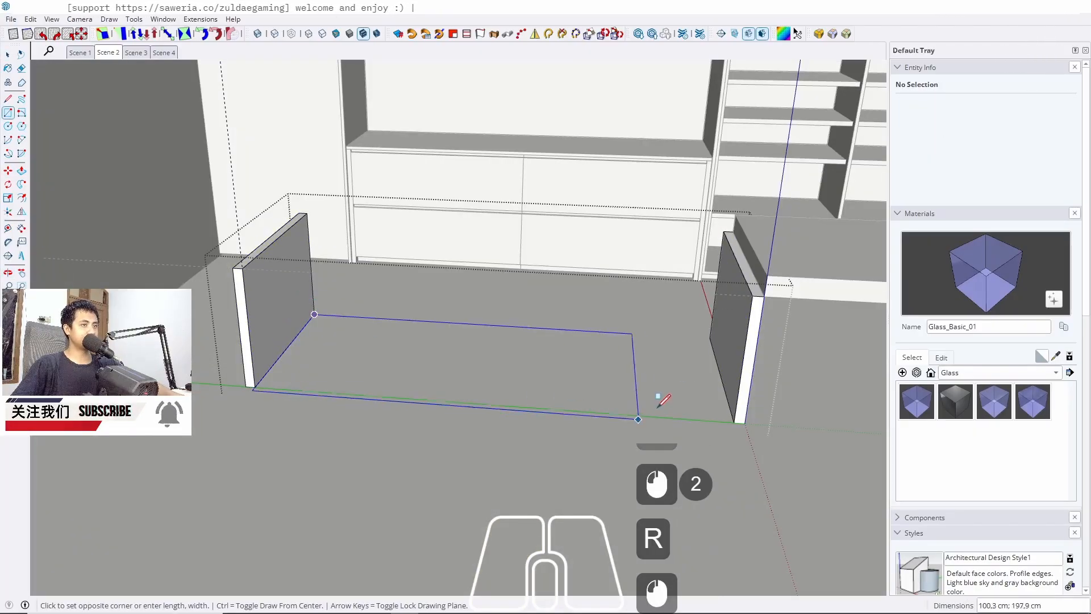
click(738, 422)
key(space)
click(665, 398)
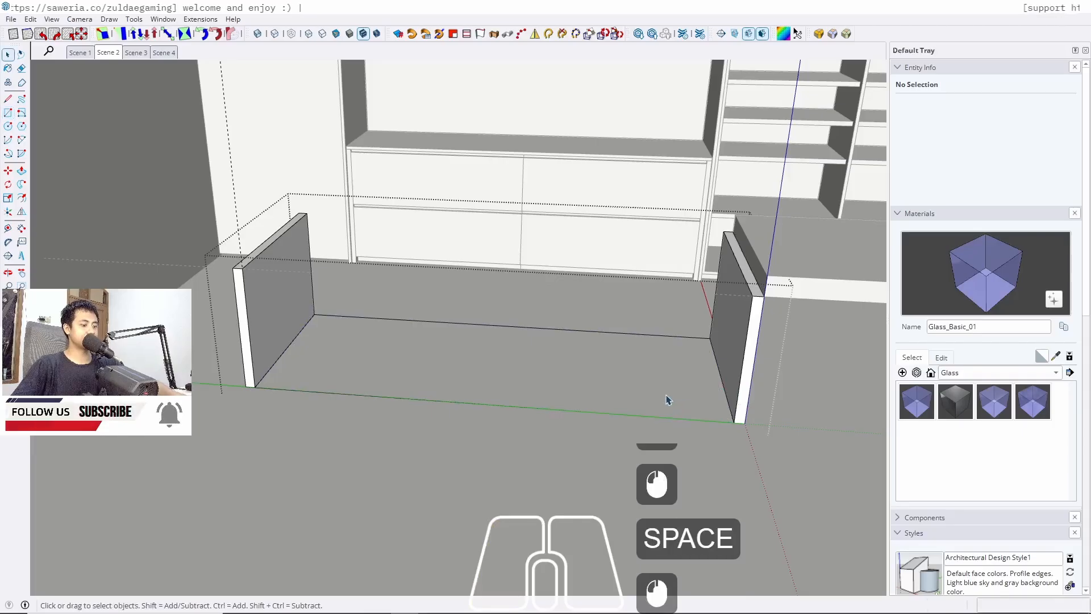
Push the rectangle up to the top of the side panels
key(p)
click(626, 390)
click(761, 303)
key(space)
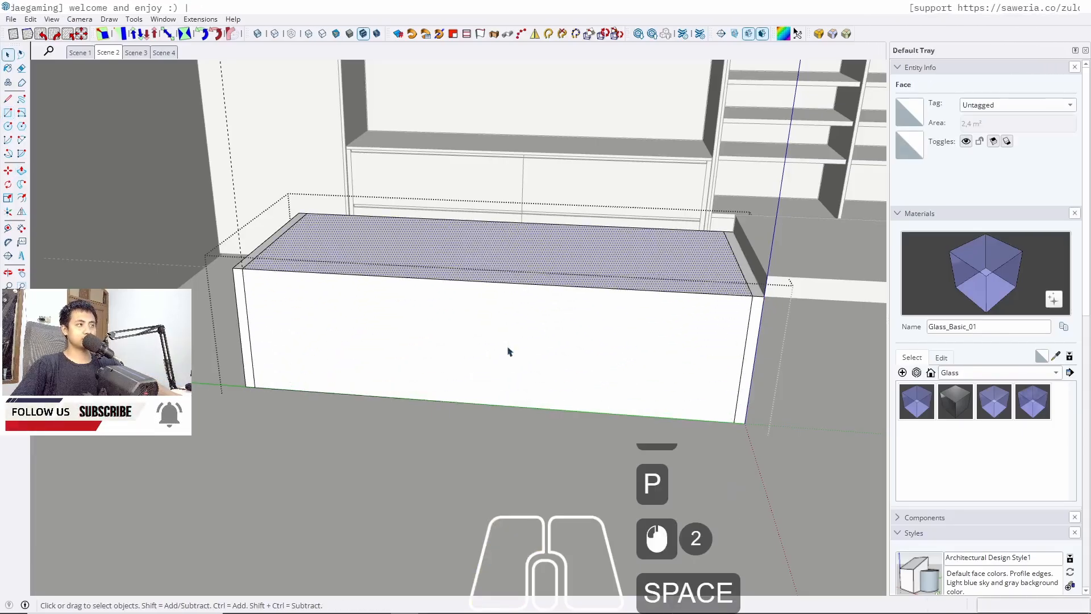
Group the new box between the side panels
triple_click(450, 357)
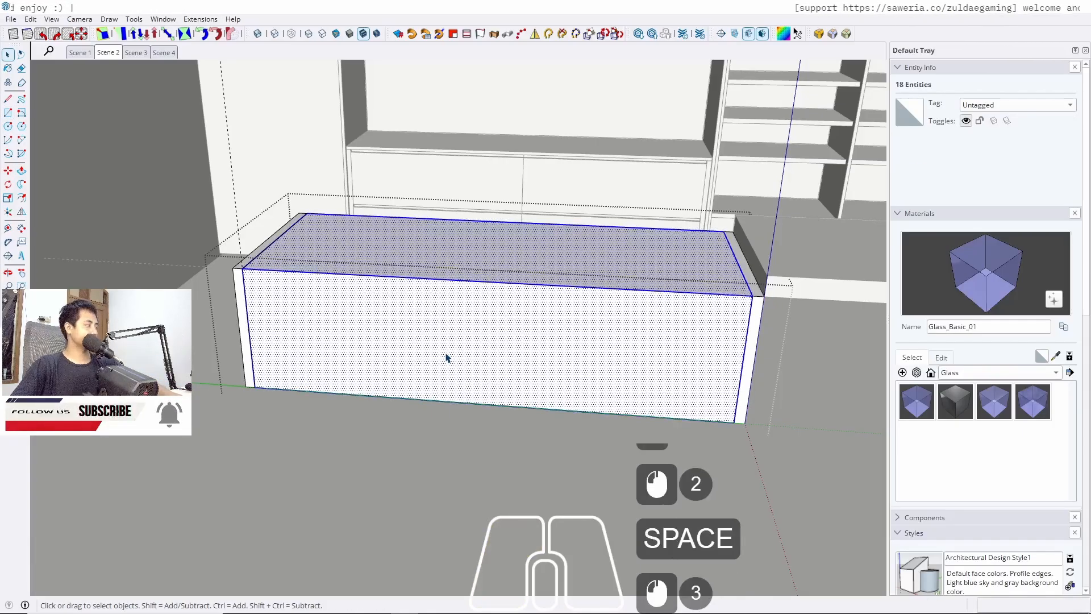
key(j)
middle_drag(565, 397, 534, 371)
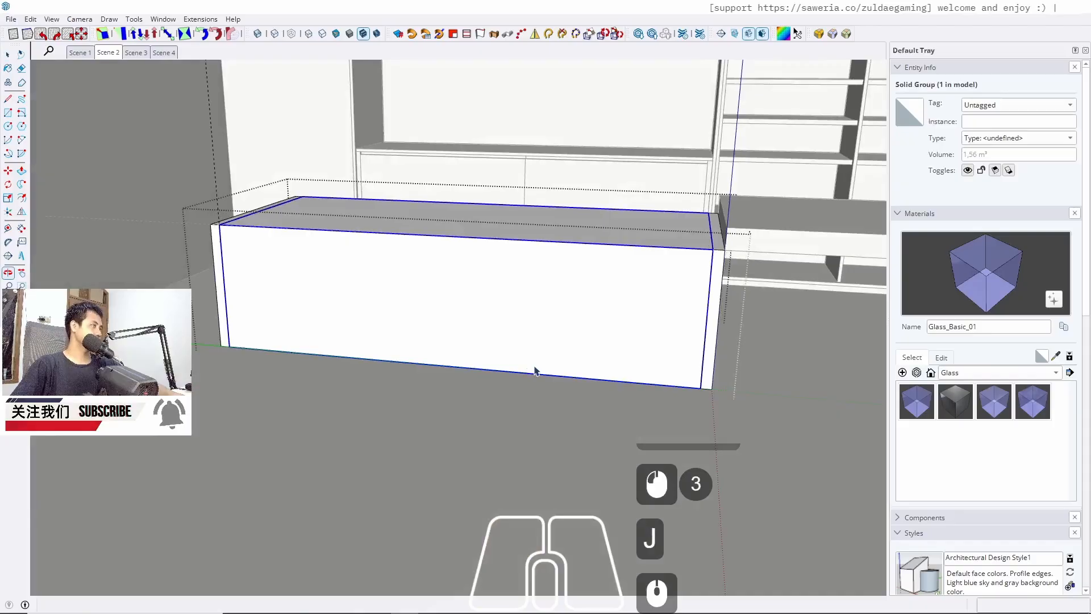
Copy the box's bottom front edge 5 cm upward
double_click(692, 391)
scroll(692, 392, up, 12)
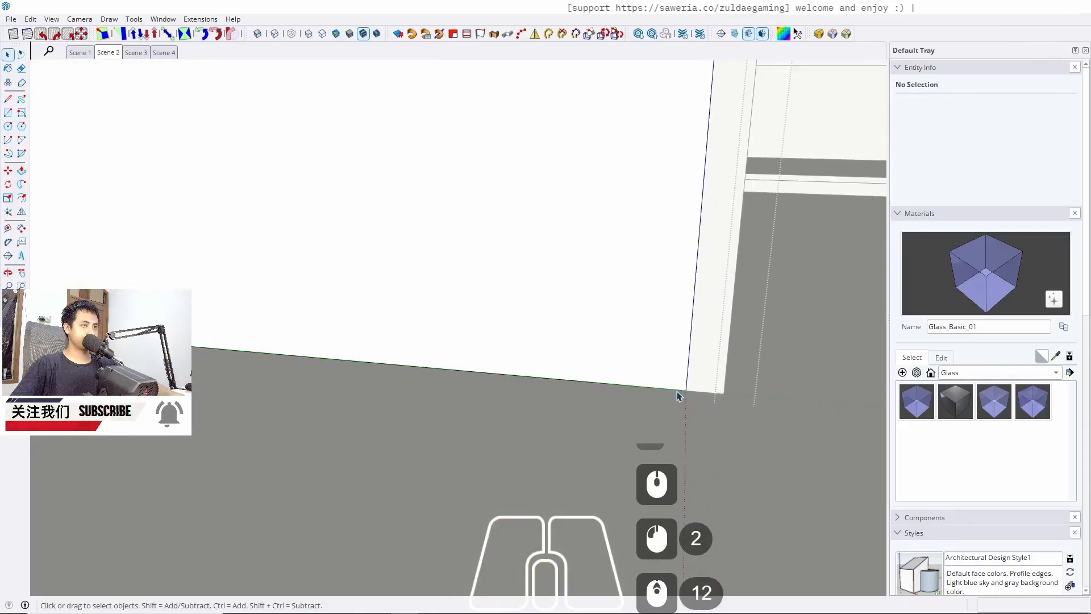
click(676, 394)
key(m)
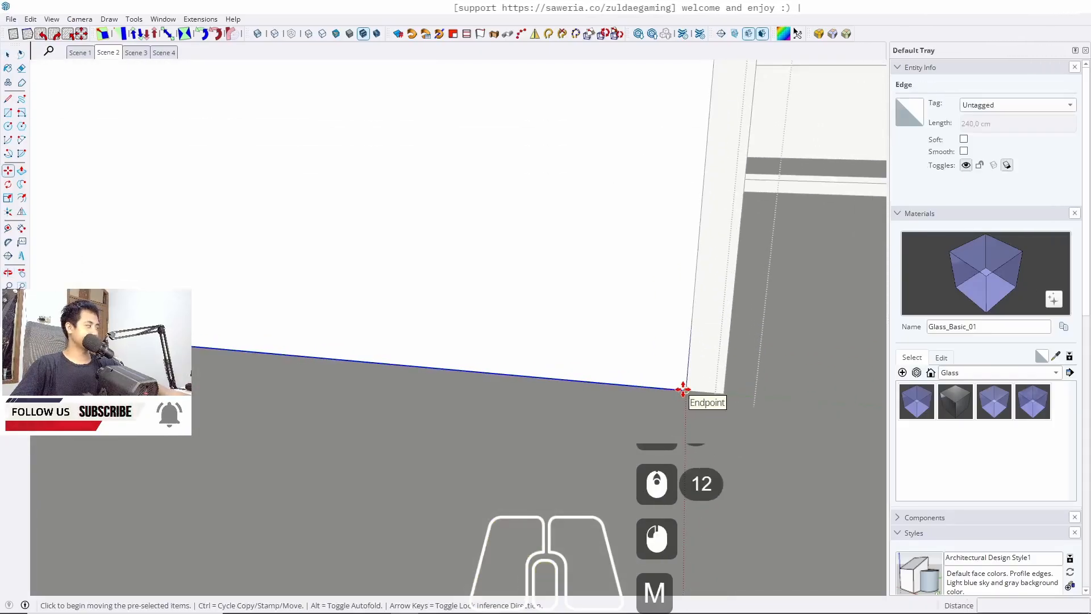
ctrl+click(683, 389)
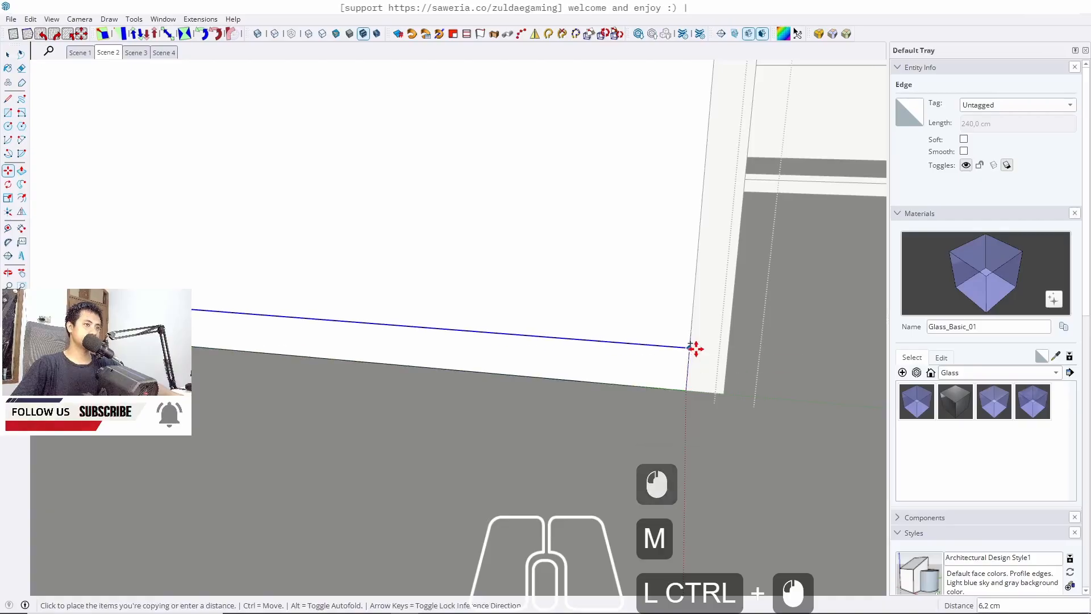
text(5)
key(Return)
key(space)
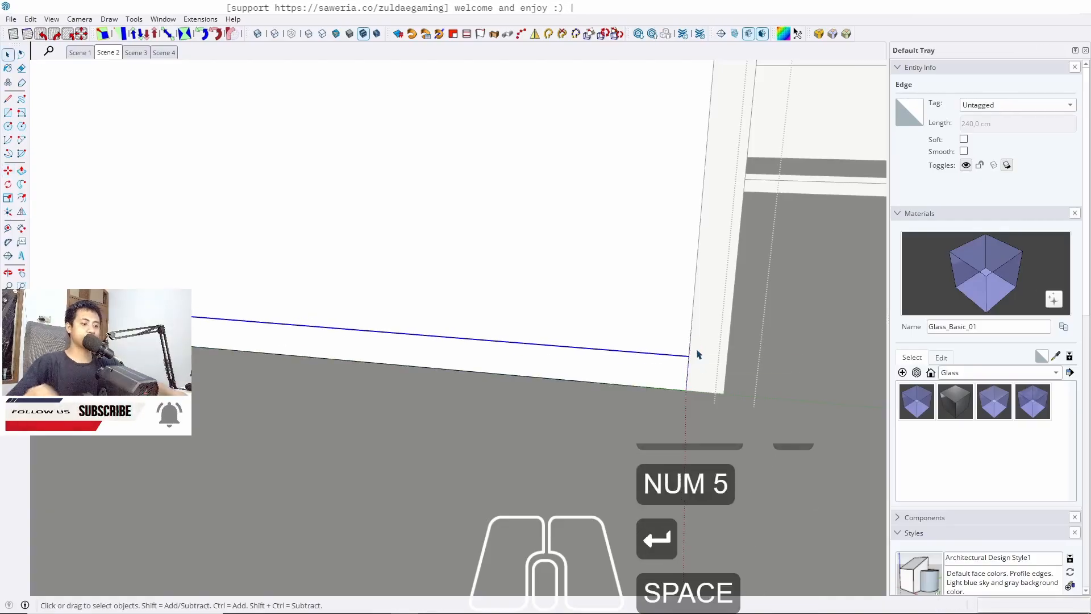
Push the bottom front strip 5 cm inward to form a plinth recess
key(p)
click(638, 385)
text(5)
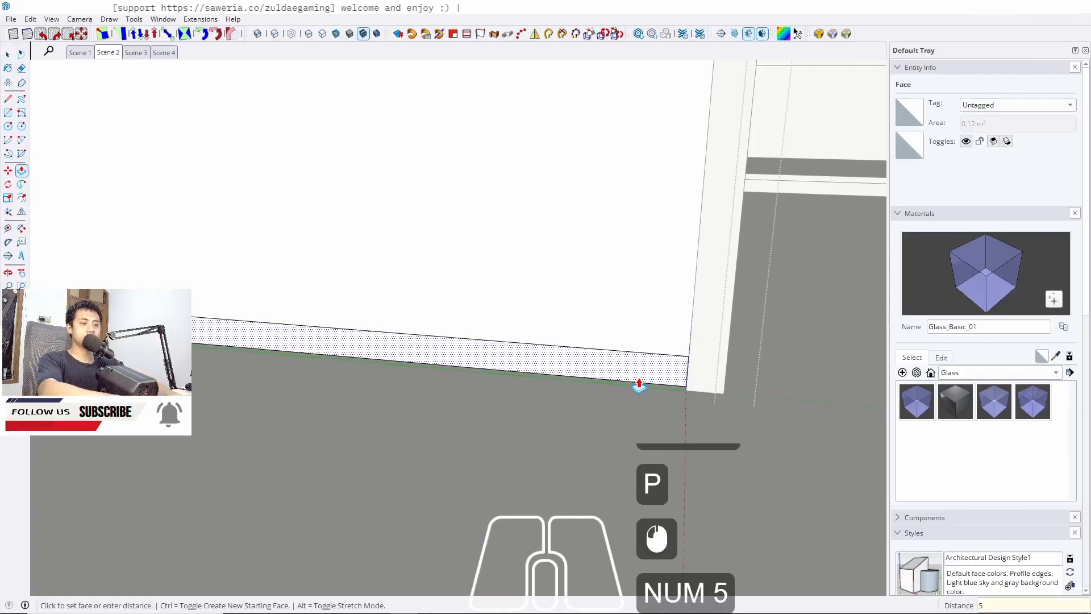
key(Return)
key(space)
Copy the cabinet front's vertical edge to the far end and divide the front into 4 equal door panels
scroll(607, 460, down, 12)
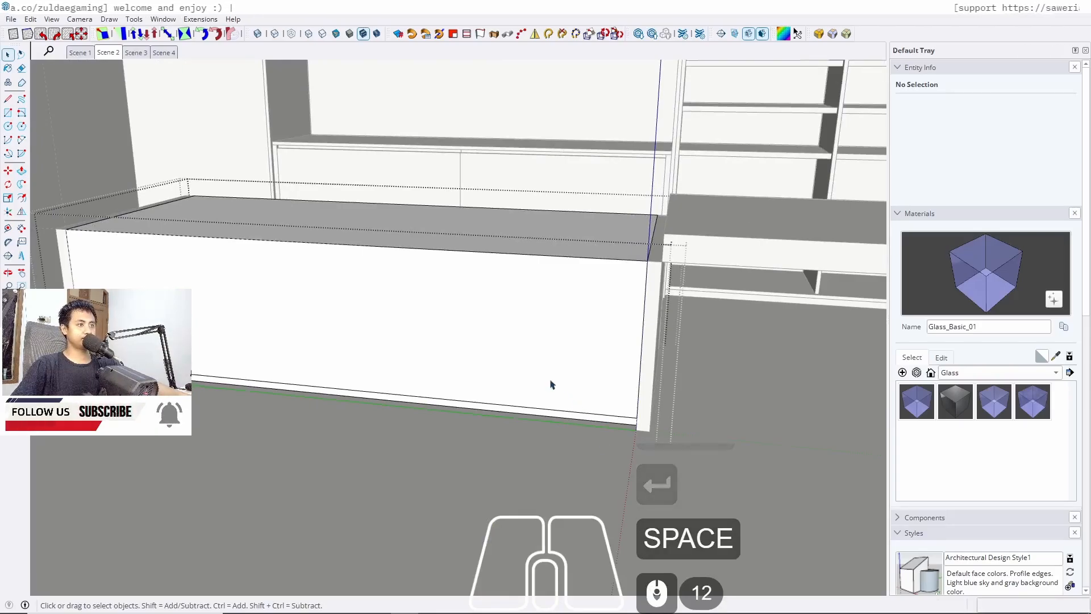
click(73, 273)
click(71, 262)
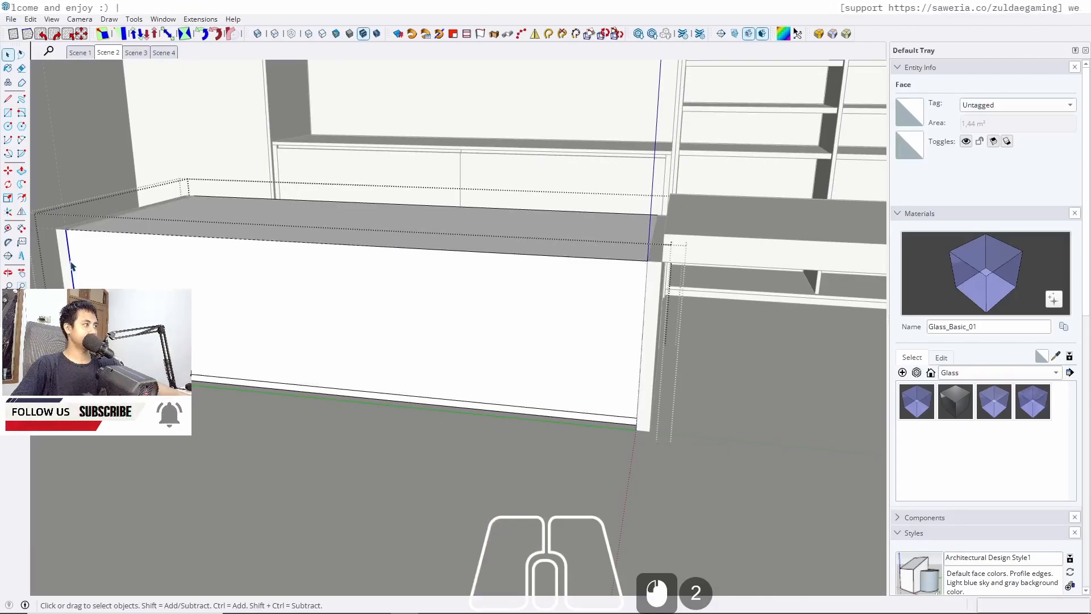
key(m)
ctrl+click(67, 233)
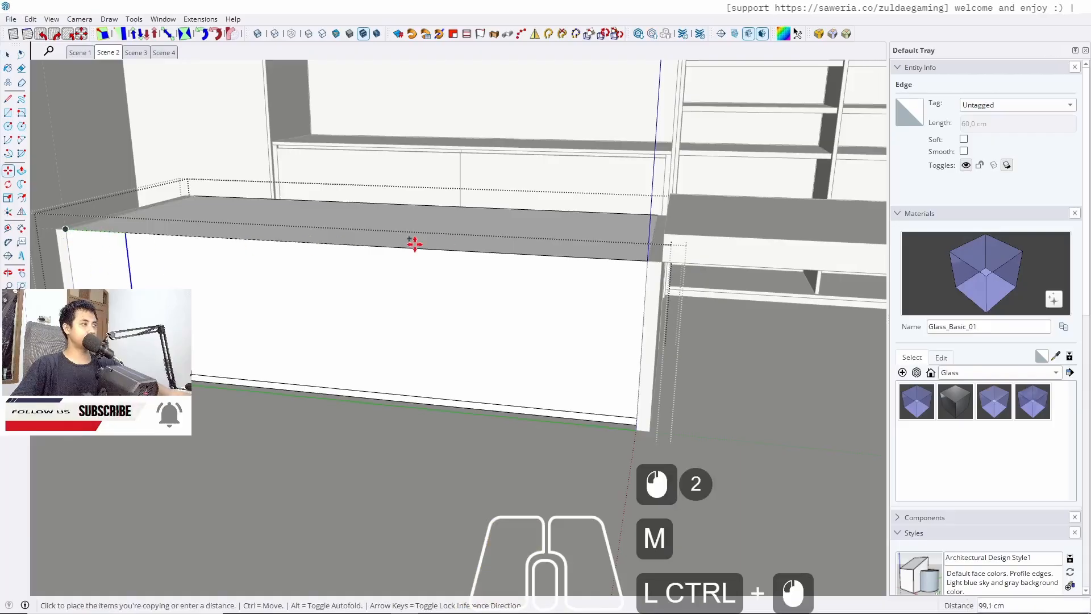
click(643, 263)
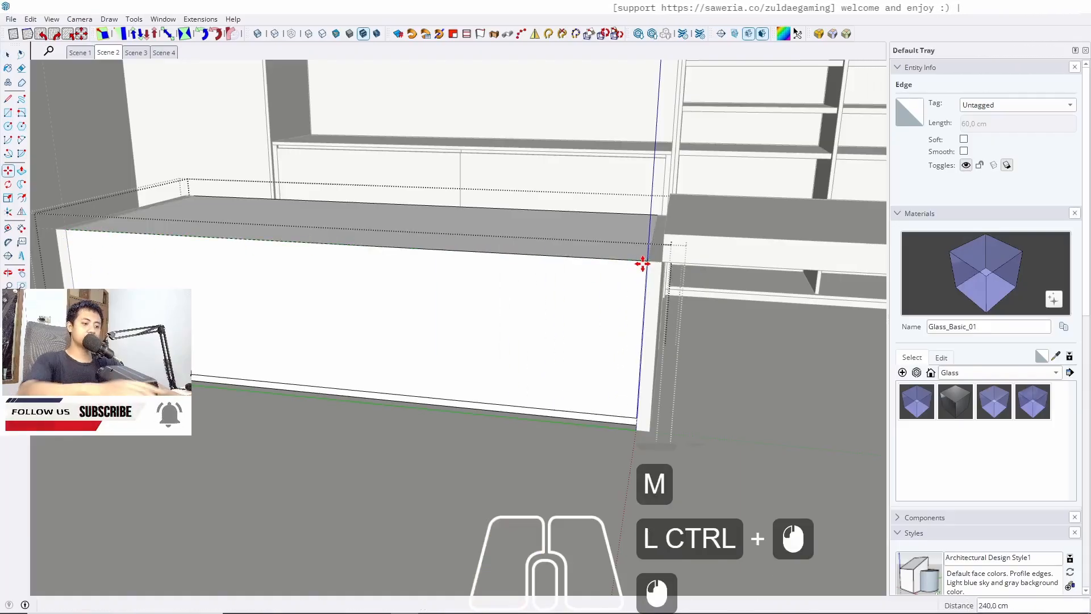
text(/4)
key(Return)
key(space)
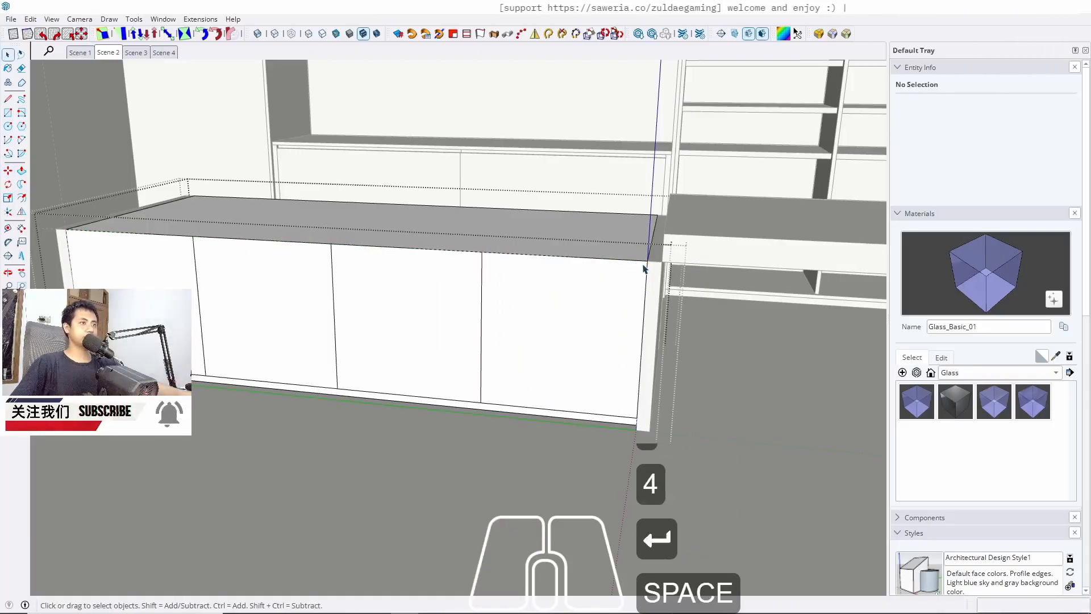
Open the long raised top and push its end face back to line up with the last door division
middle_drag(644, 265, 763, 224)
triple_click(764, 222)
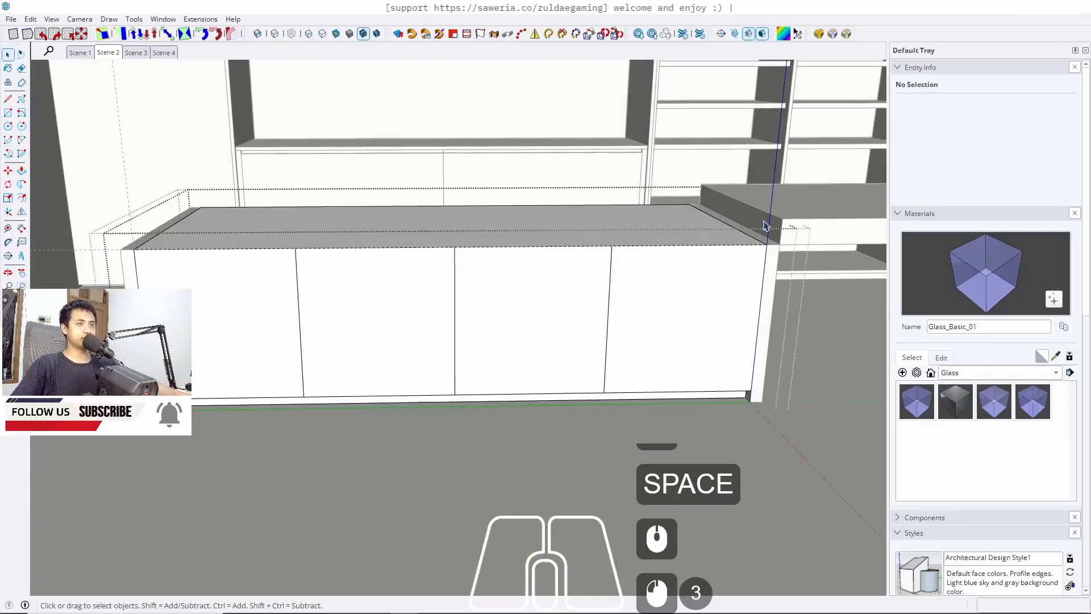
key(Escape)
triple_click(764, 225)
click(763, 227)
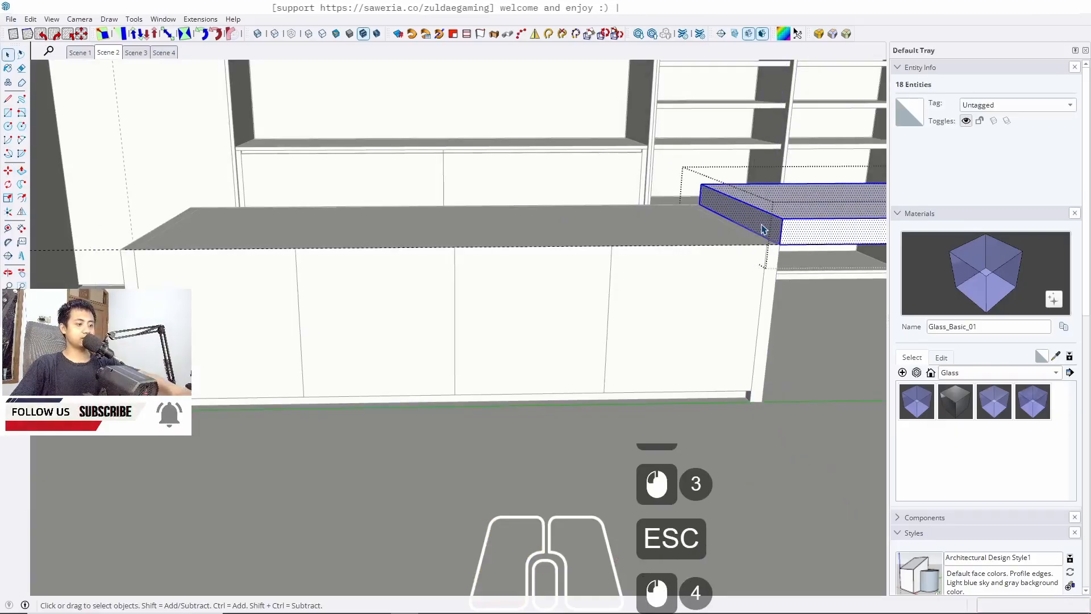
key(p)
click(760, 235)
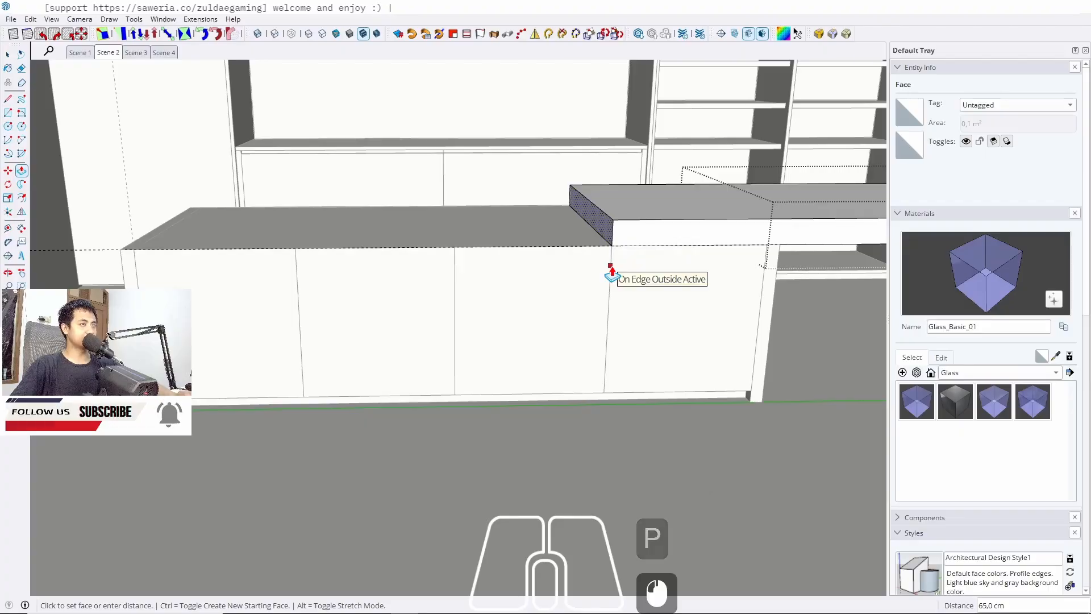
click(611, 274)
key(space)
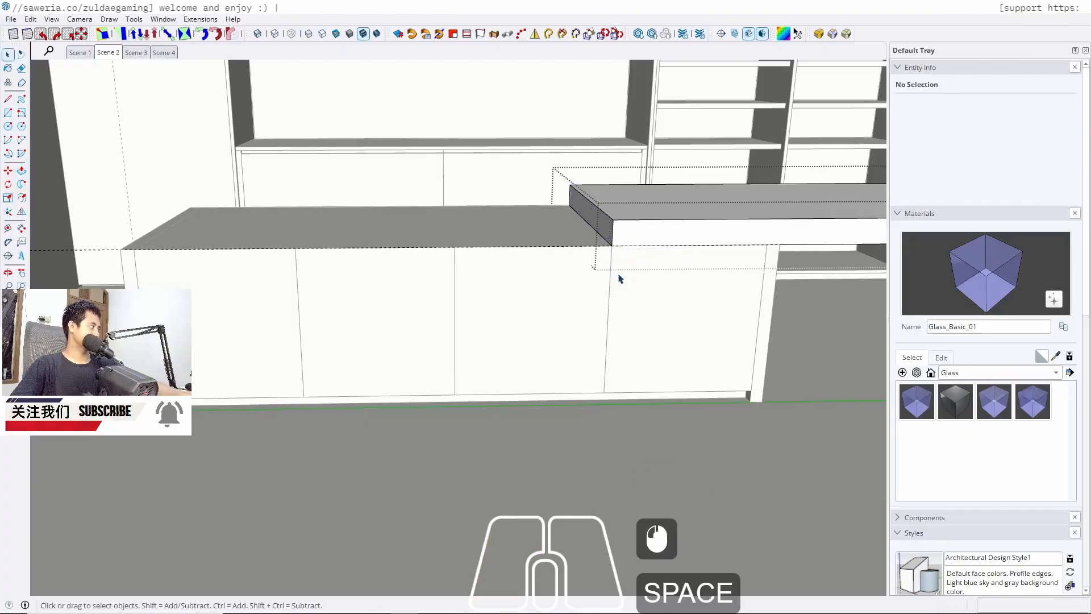
key(Escape)
key(Escape)
Draw a 100 by 185 cm rectangle across the lower cabinet's top
scroll(616, 275, down, 5)
middle_drag(438, 254, 503, 231)
scroll(370, 263, down, 5)
middle_drag(391, 240, 443, 267)
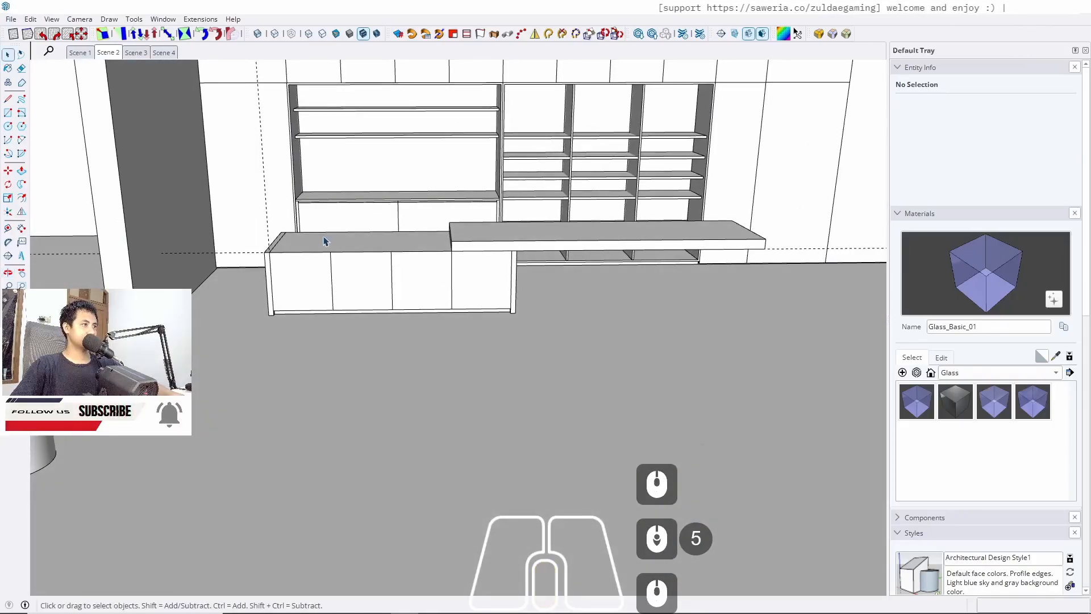
scroll(481, 242, up, 5)
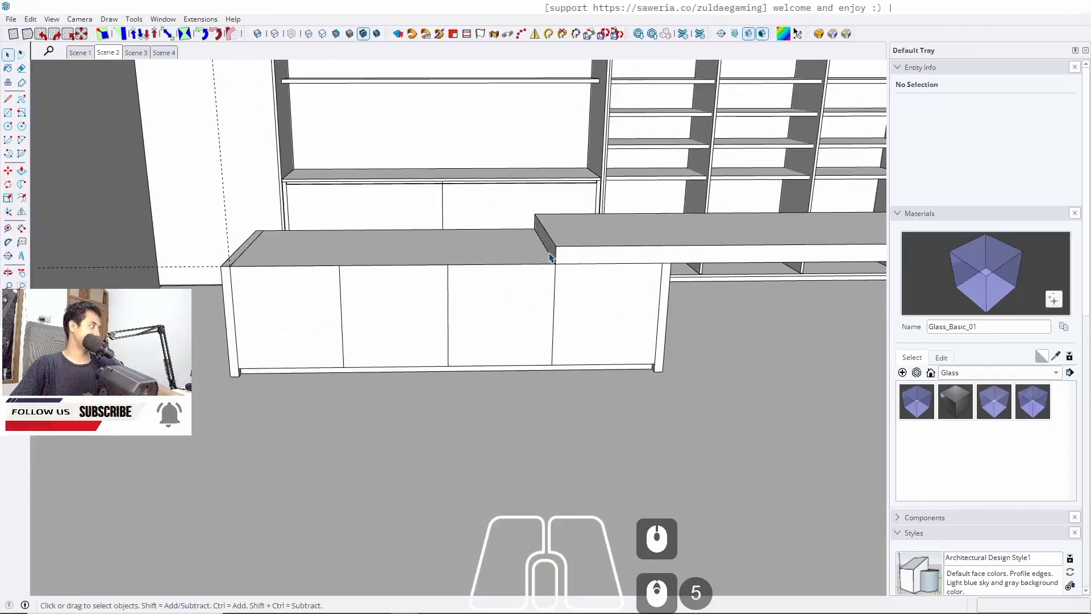
middle_drag(538, 251, 531, 275)
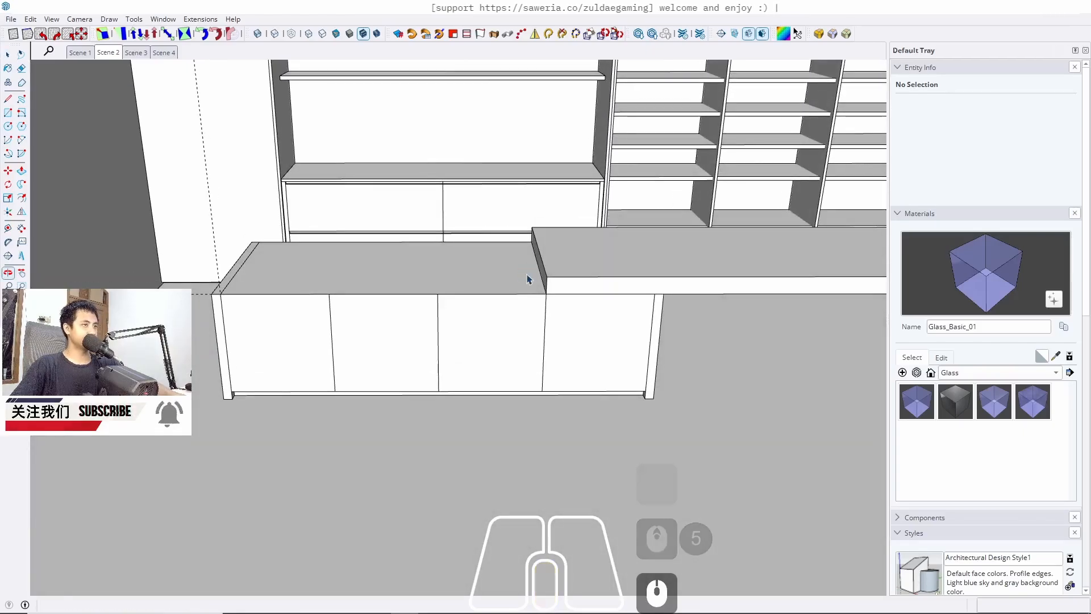
scroll(531, 275, up, 3)
key(r)
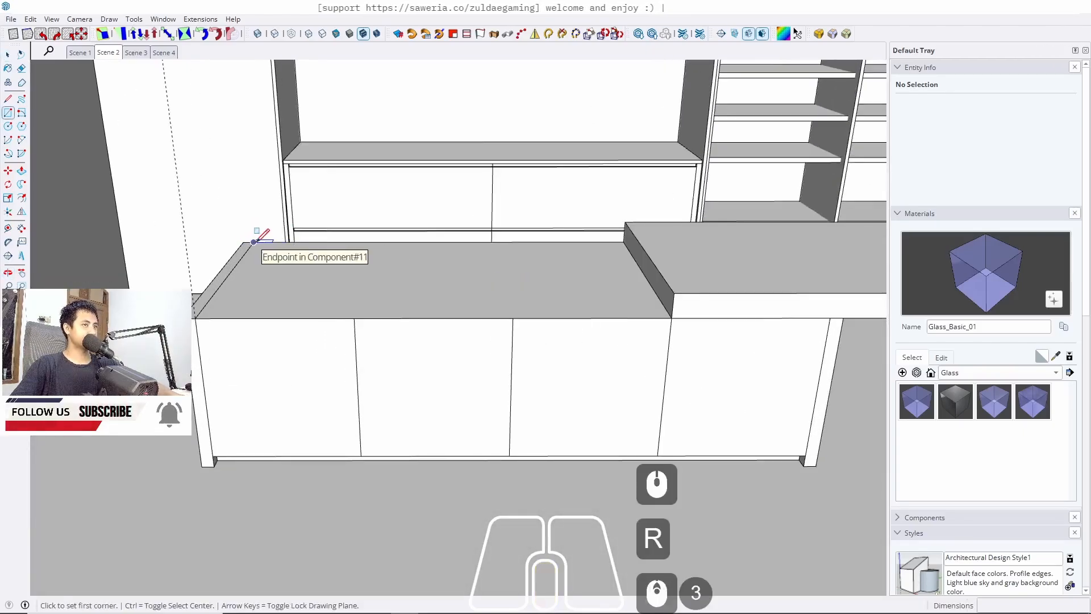
click(244, 242)
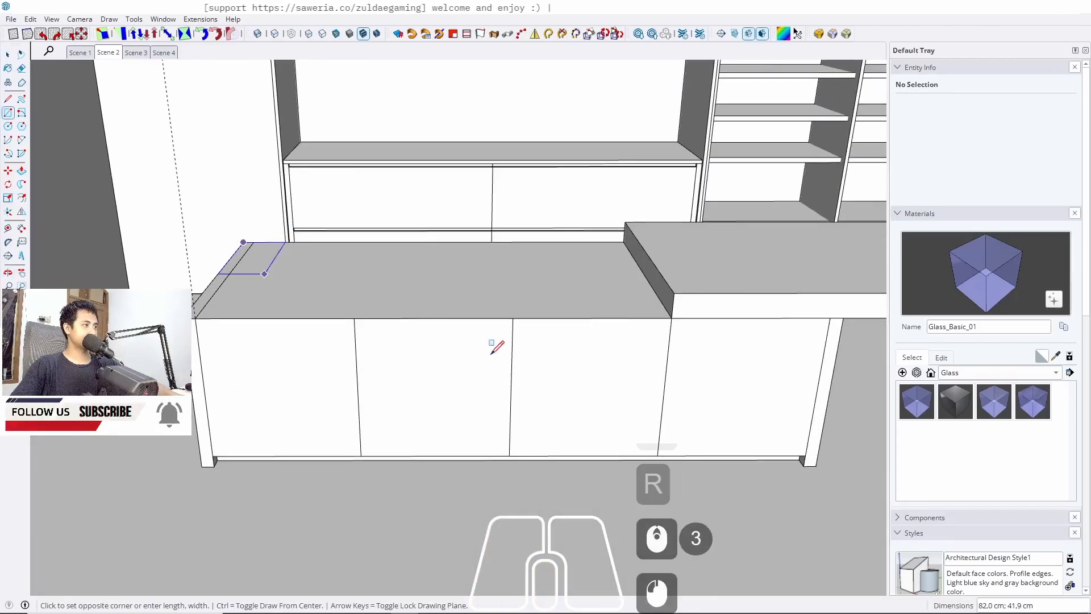
scroll(608, 327, up, 3)
click(698, 307)
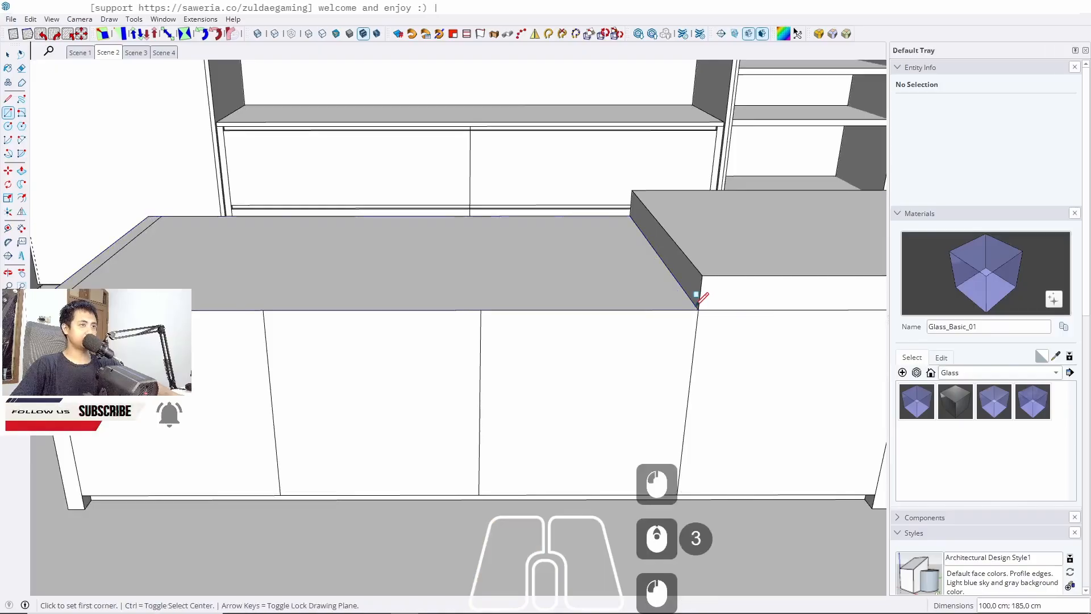
key(space)
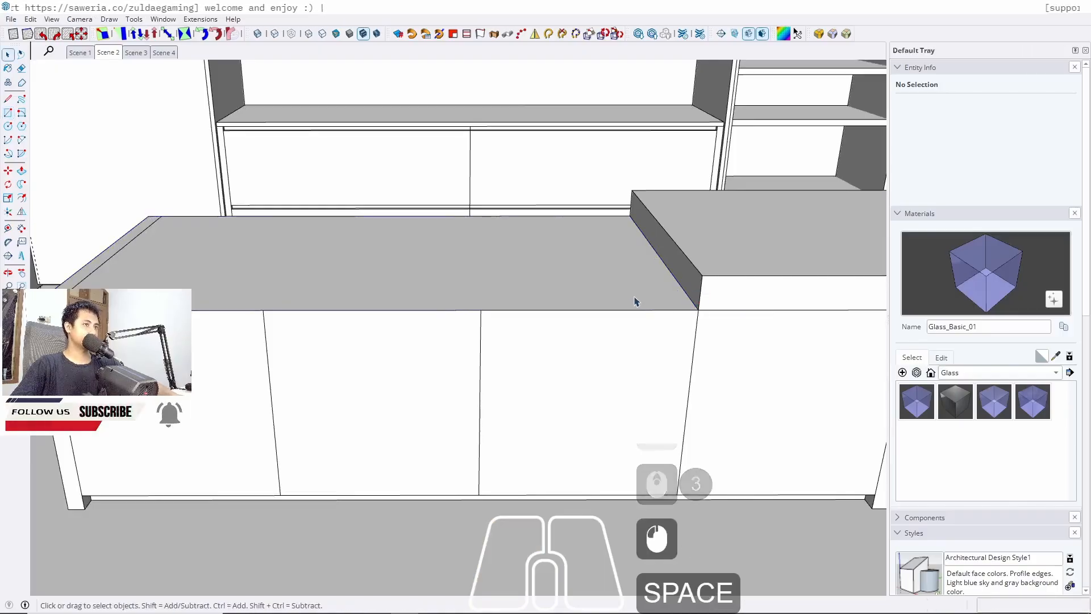
Push the rectangle up into a countertop slab and group it
key(p)
middle_drag(650, 273, 438, 287)
key(space)
triple_click(340, 328)
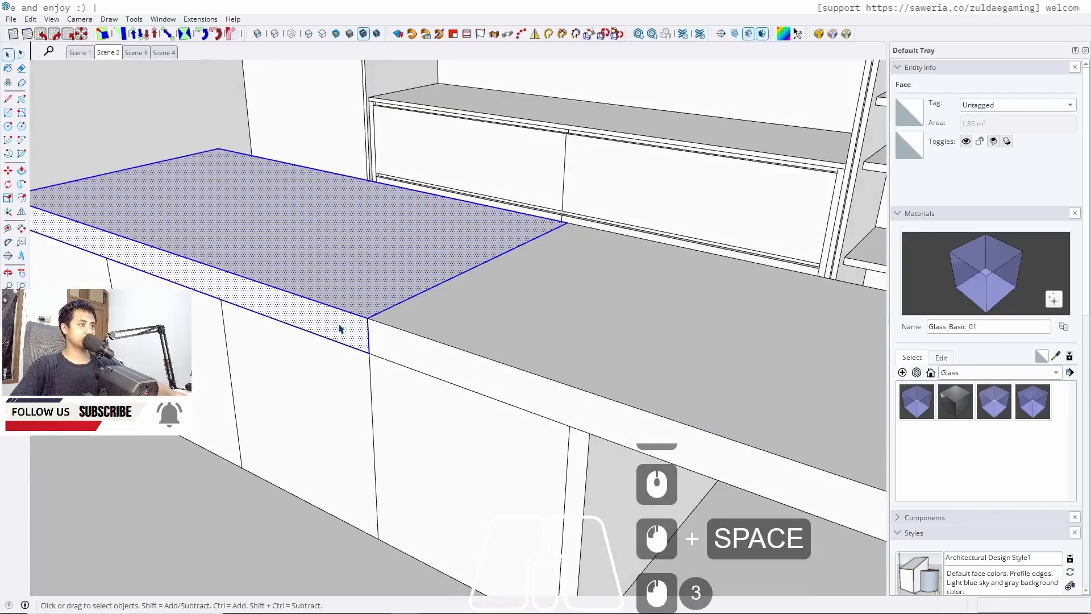
key(j)
Raise the countertop slab's top face by 10 cm
shift+middle_drag(462, 302, 692, 329)
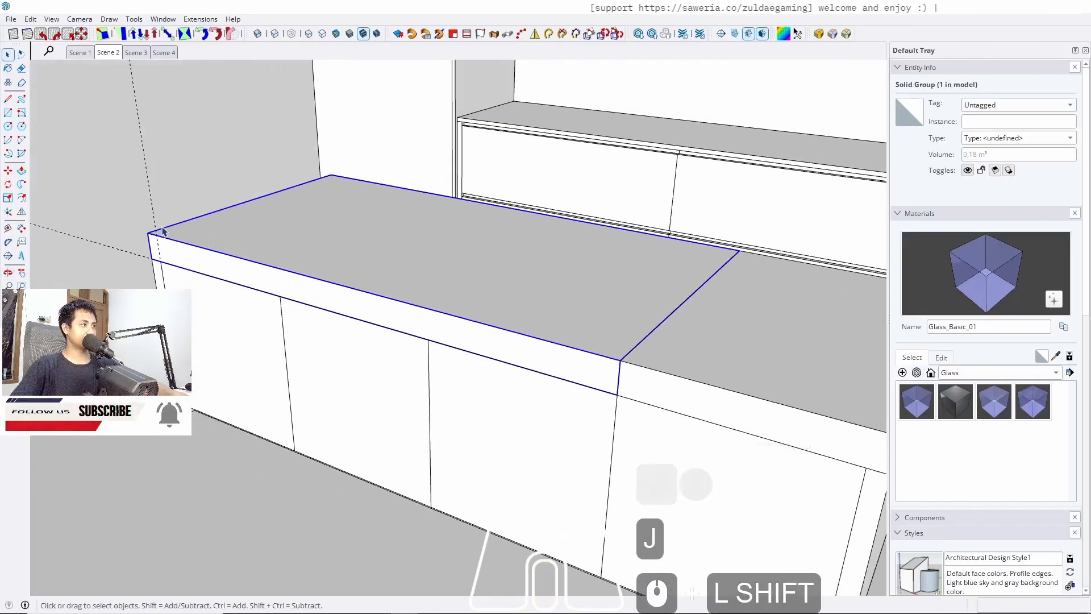
key(r)
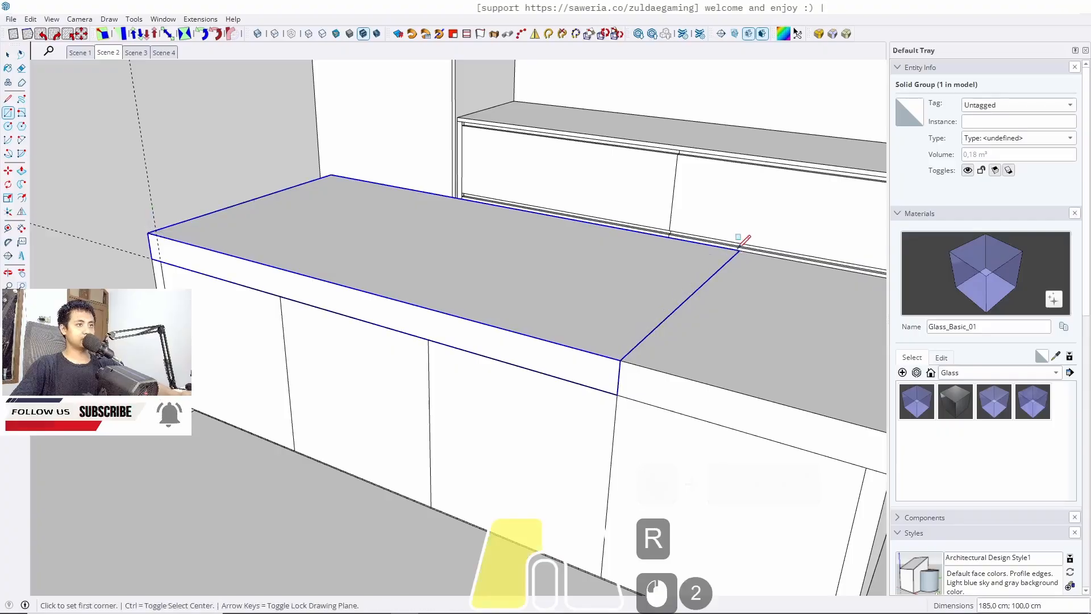
key(space)
key(p)
click(604, 302)
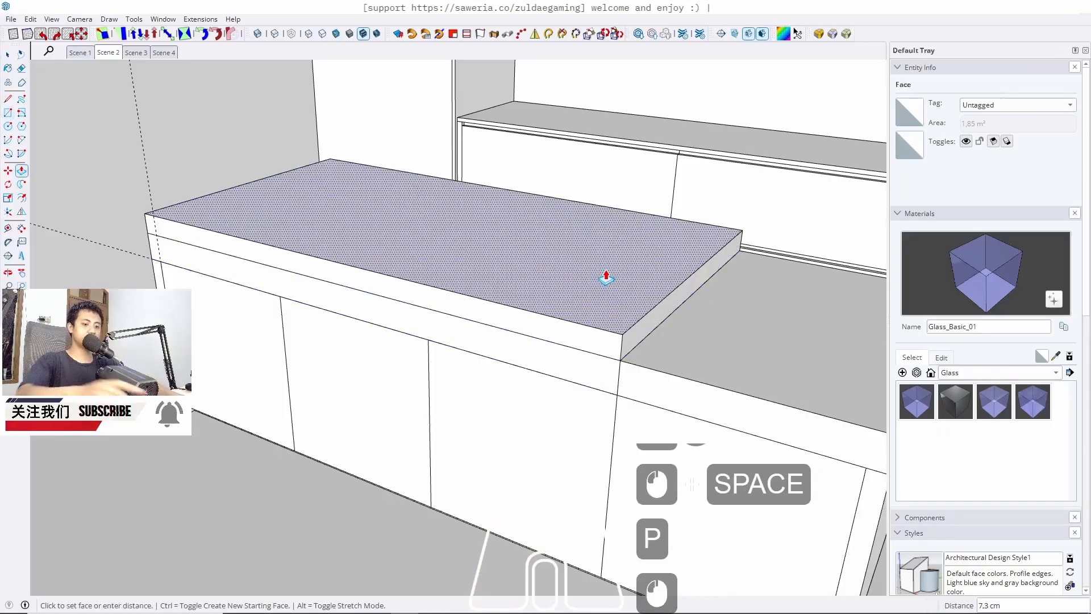
text(10)
key(Return)
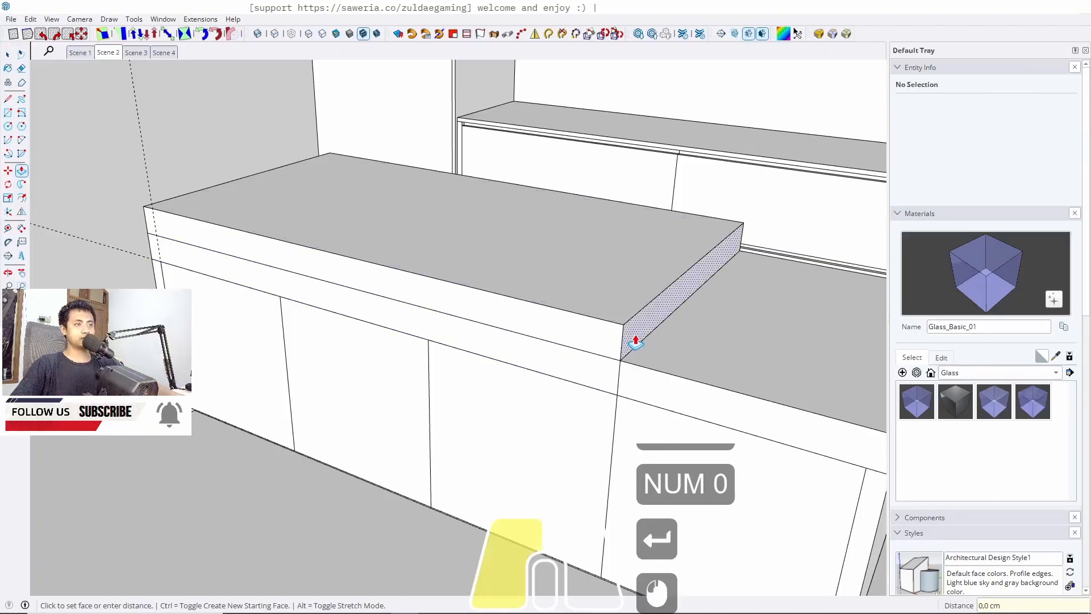
click(635, 342)
key(space)
Push the countertop slab's front edge face outward 30 cm
scroll(502, 372, down, 9)
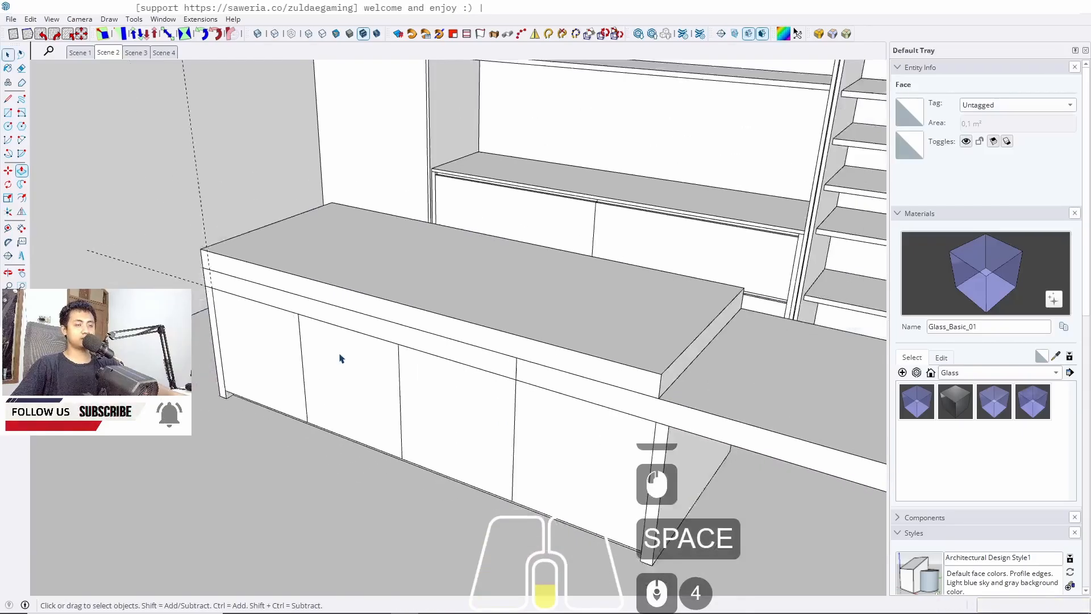
click(104, 57)
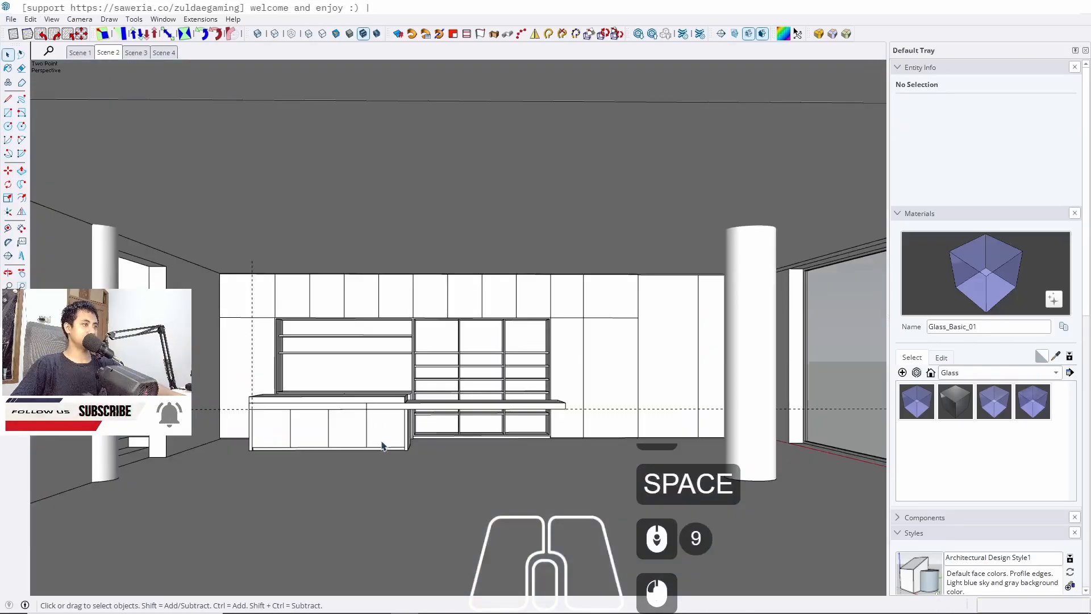
scroll(381, 441, up, 7)
middle_drag(377, 402, 188, 409)
scroll(363, 378, up, 5)
shift+middle_drag(362, 377, 419, 370)
triple_click(417, 370)
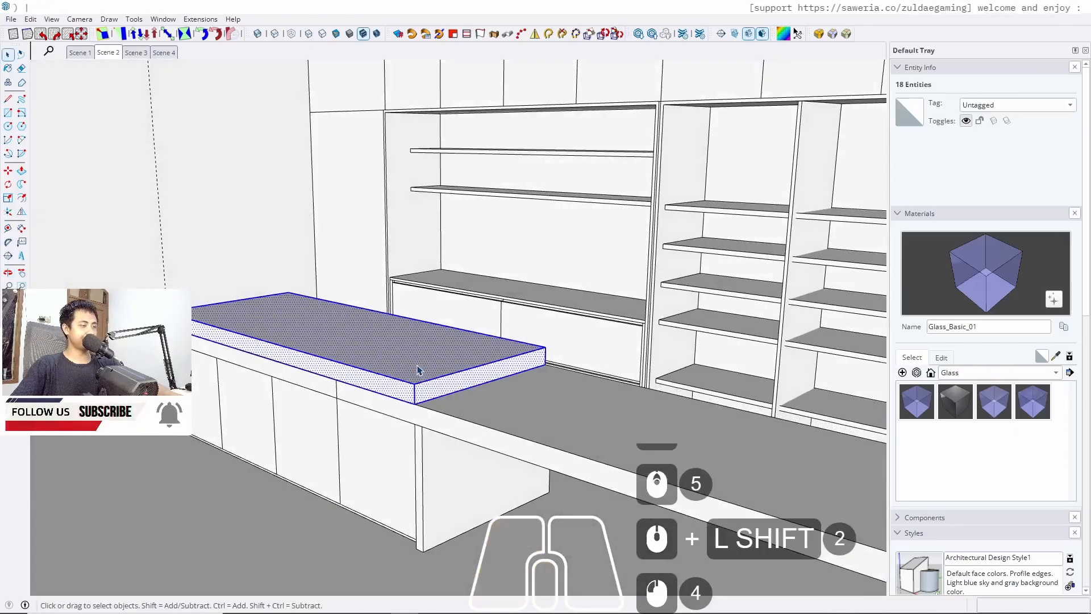
key(j)
triple_click(454, 431)
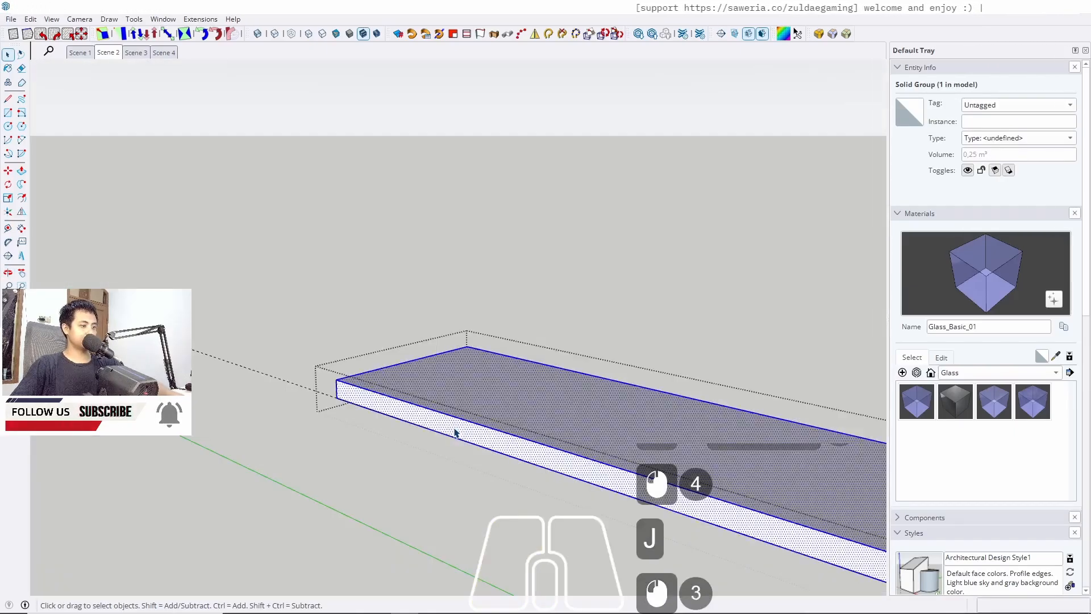
key(p)
click(431, 436)
text(30)
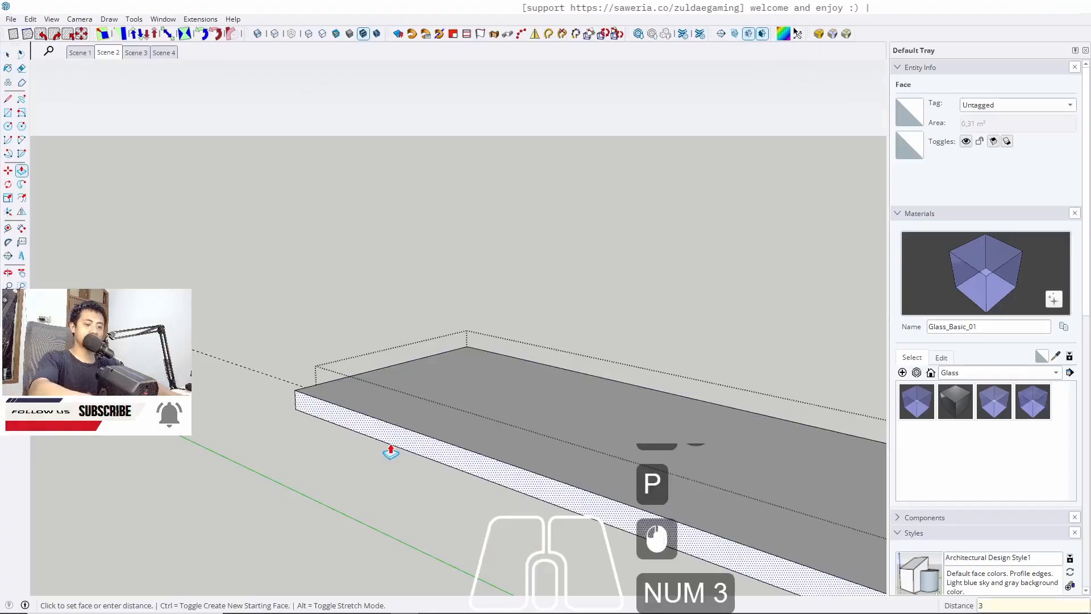
key(Return)
Push the slab's other long side face outward 30 cm
key(space)
middle_drag(523, 382, 471, 450)
key(p)
click(504, 478)
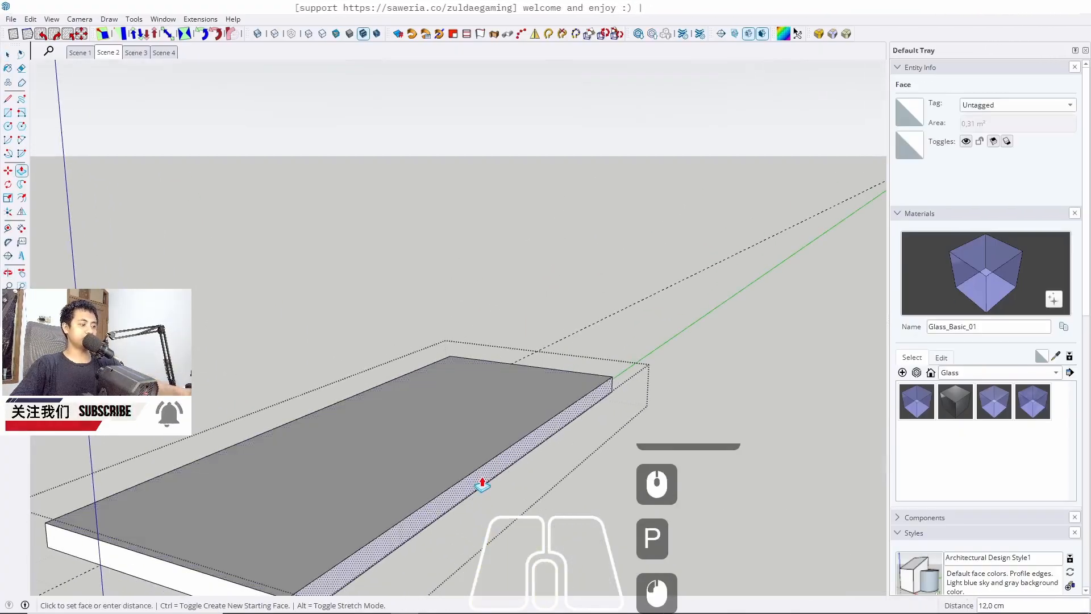
text(30)
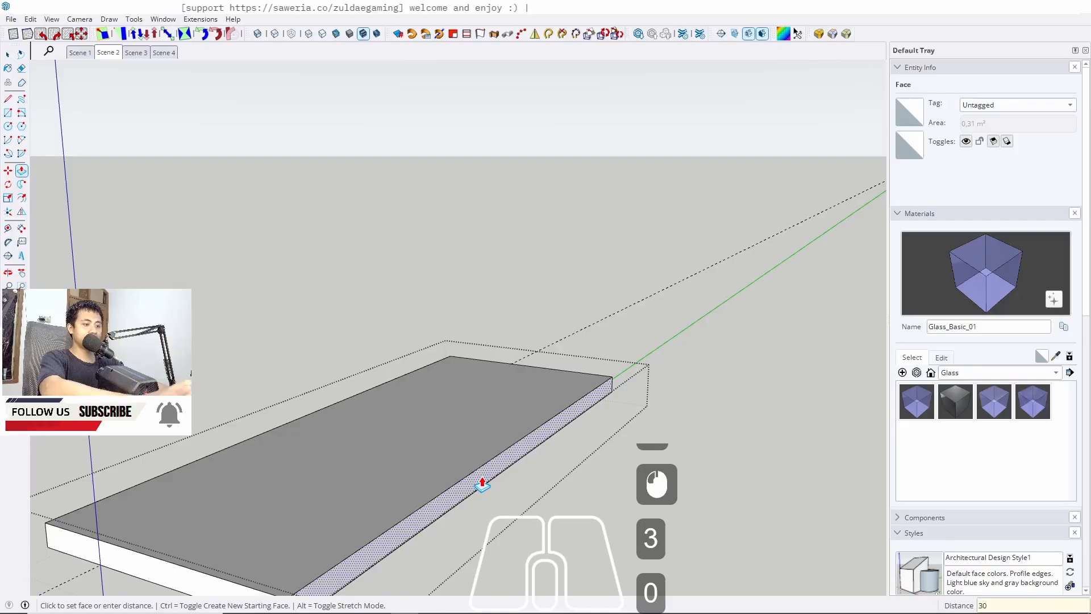
key(Return)
key(space)
key(Escape)
Draw a vertical line splitting the end face beneath the overhanging countertop
middle_drag(480, 480, 154, 75)
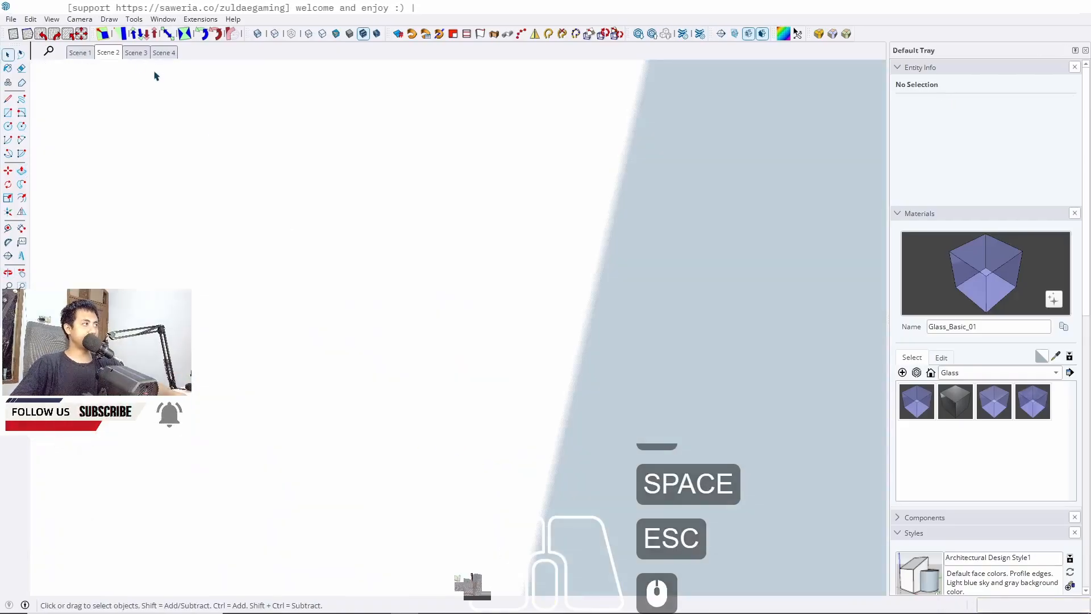
click(108, 53)
scroll(418, 472, up, 12)
middle_drag(452, 417, 54, 324)
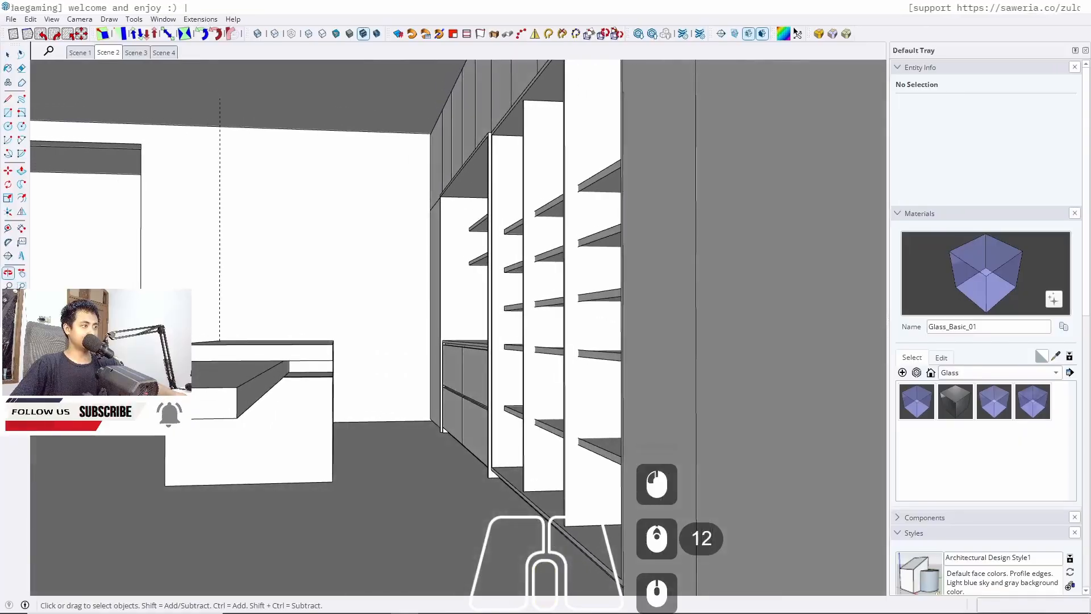
shift+middle_drag(373, 422, 332, 404)
scroll(326, 398, up, 6)
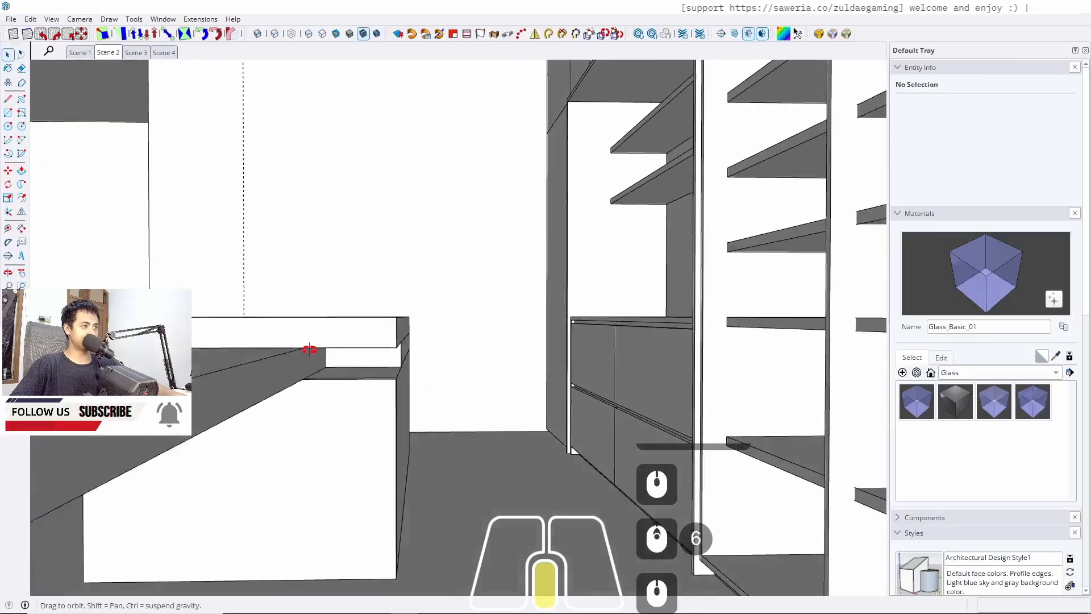
scroll(343, 343, up, 2)
triple_click(353, 353)
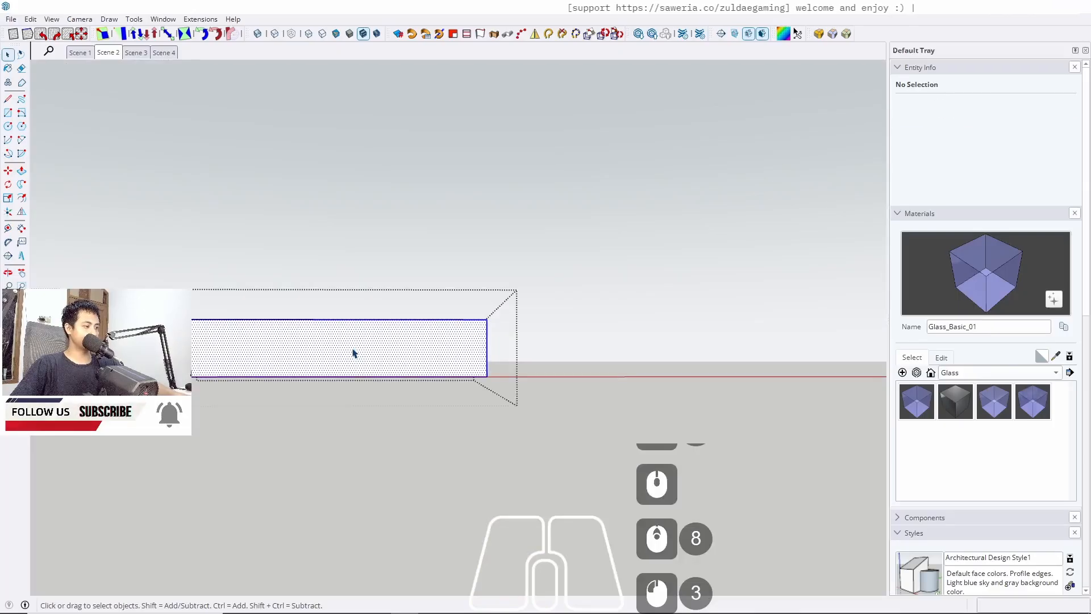
key(w)
key(l)
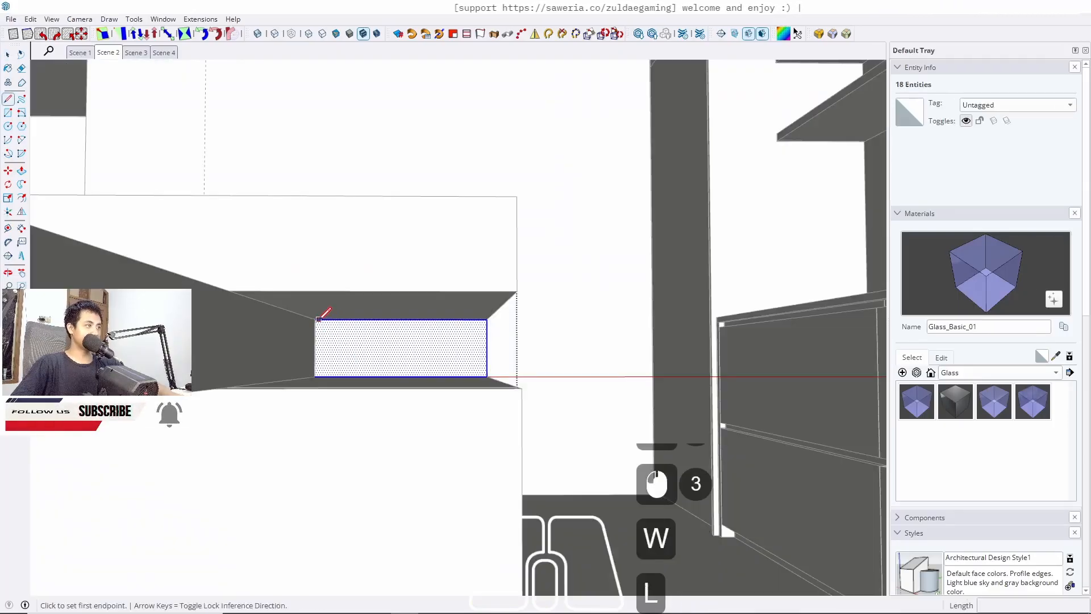
click(315, 319)
click(314, 376)
key(space)
click(353, 365)
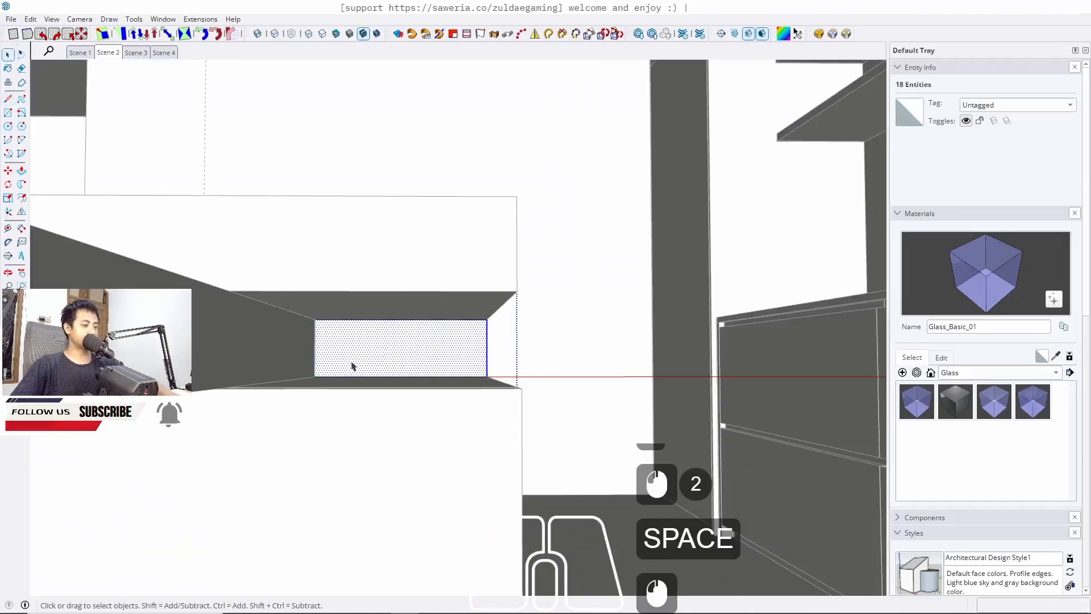
Push/pull the lower section of the end face beneath the countertop overhang
key(p)
click(366, 366)
middle_drag(366, 365, 300, 372)
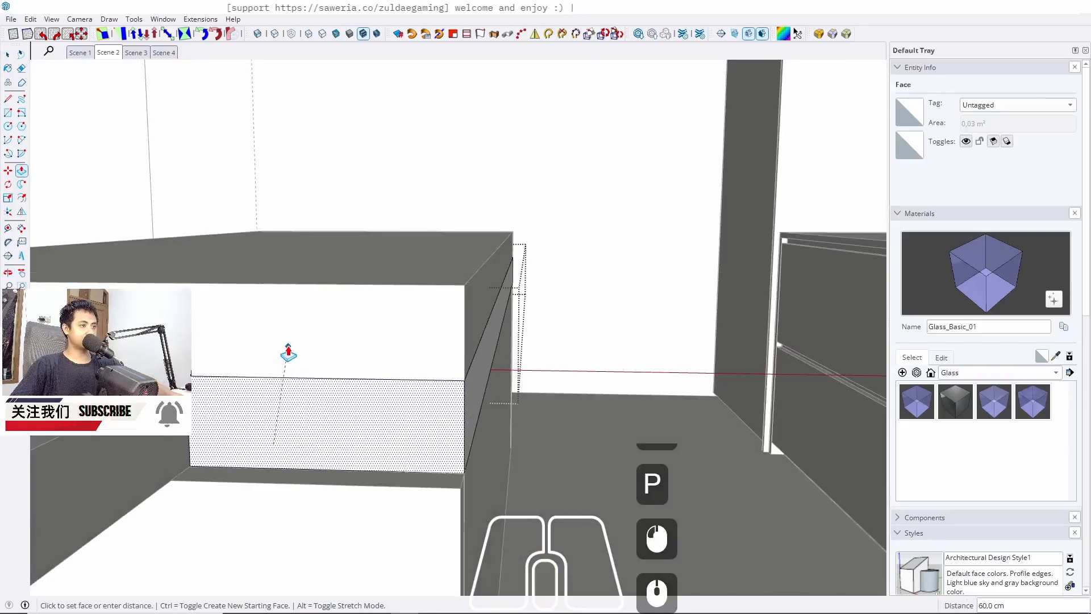
click(443, 441)
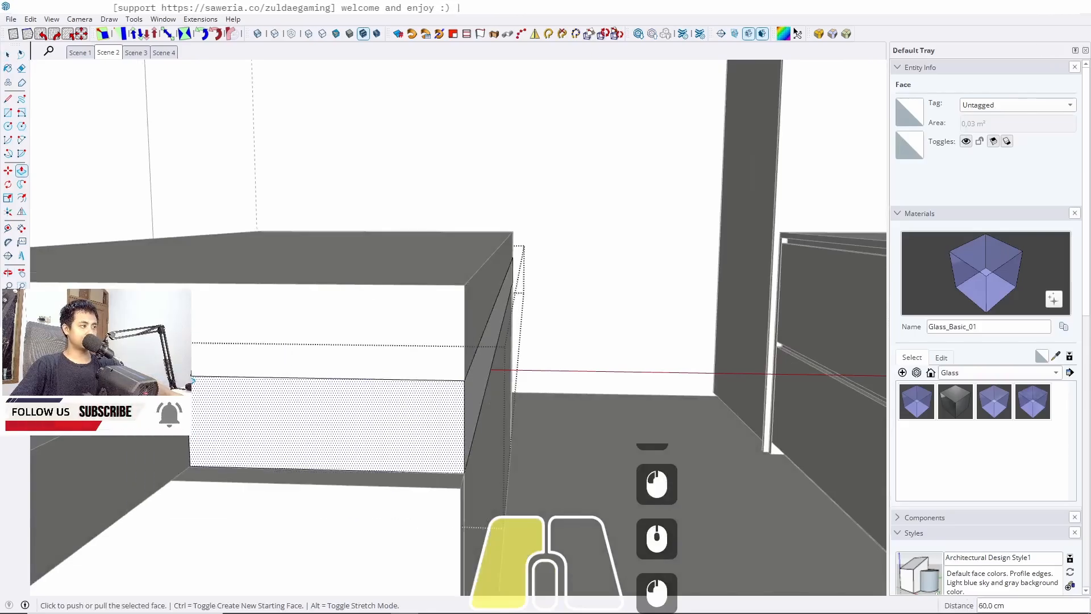
middle_drag(444, 441, 266, 380)
key(space)
Push/pull the countertop slab's end face to a point on the cabinet below
triple_click(303, 332)
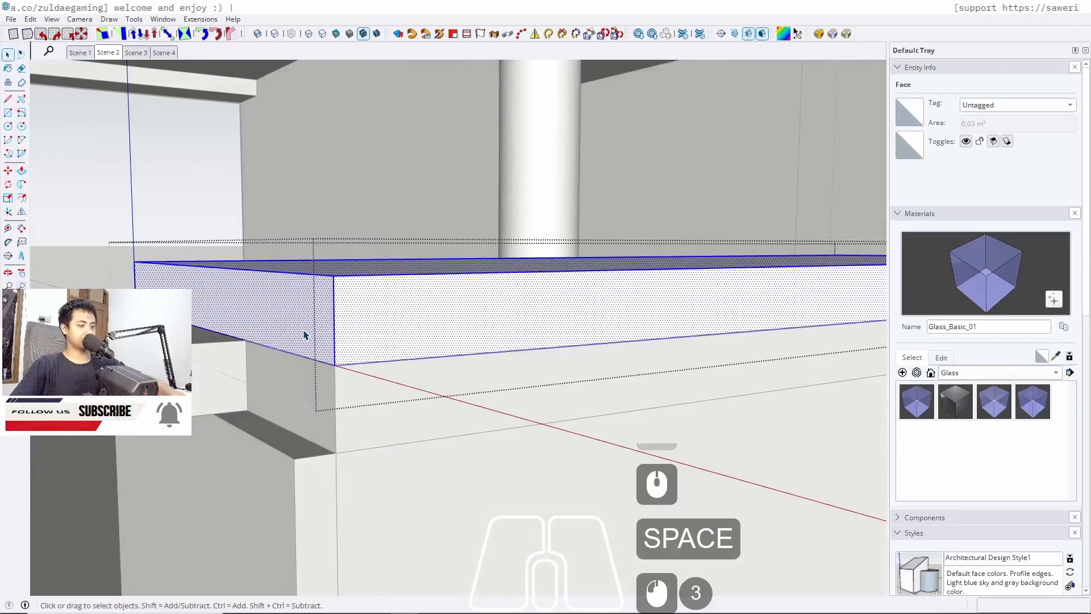
key(p)
click(302, 327)
click(285, 470)
key(space)
middle_drag(540, 336, 824, 387)
scroll(569, 280, down, 3)
scroll(569, 280, down, 7)
middle_drag(294, 370, 514, 341)
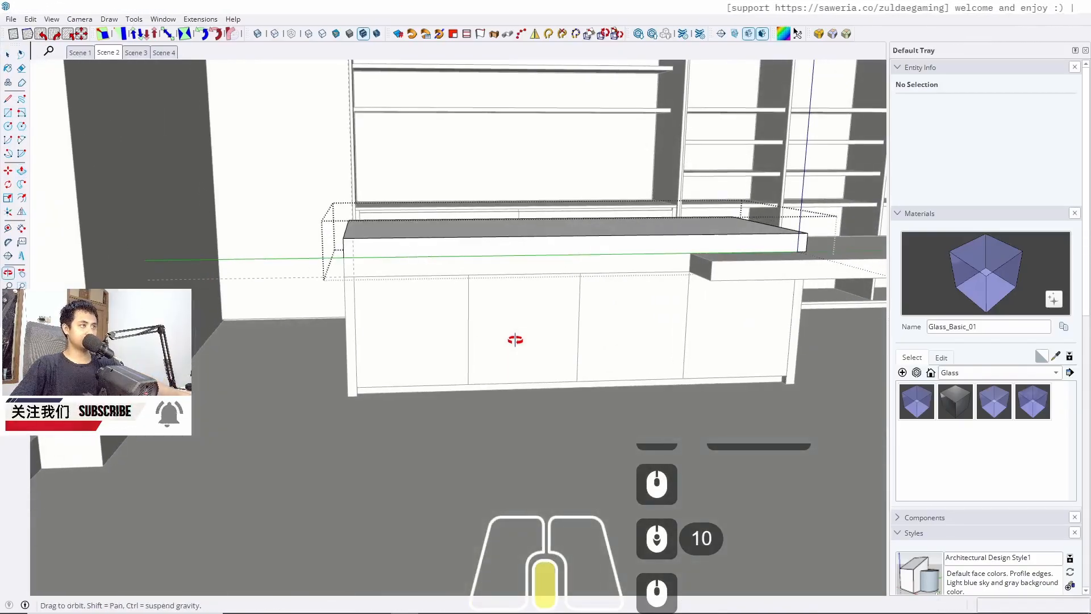
Pull the small face at the countertop's end out to close it against the adjacent panel
key(Escape)
key(Escape)
scroll(394, 249, up, 9)
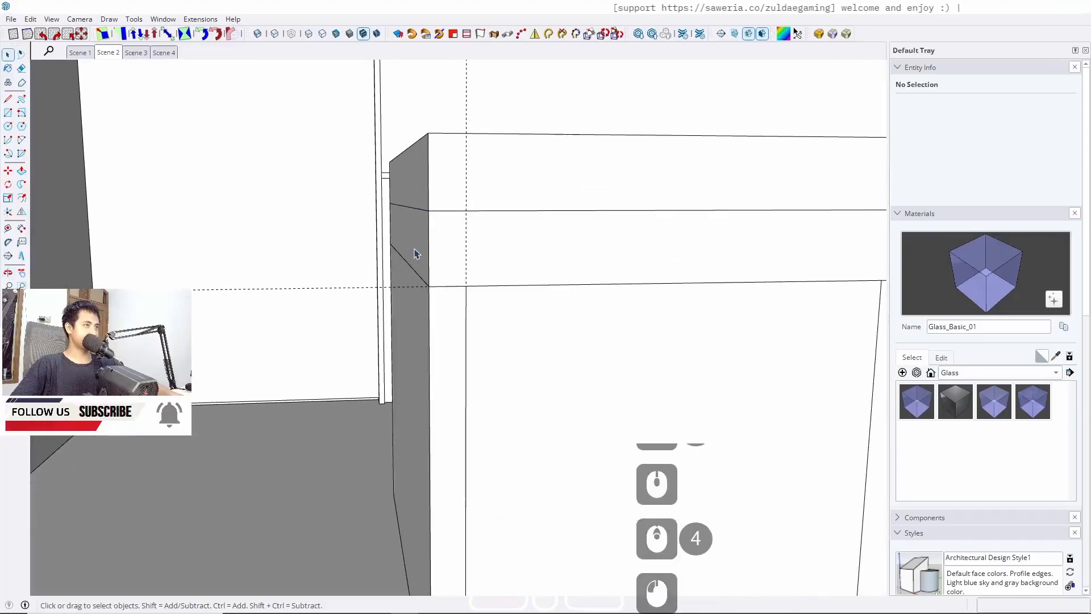
triple_click(416, 254)
key(p)
click(414, 248)
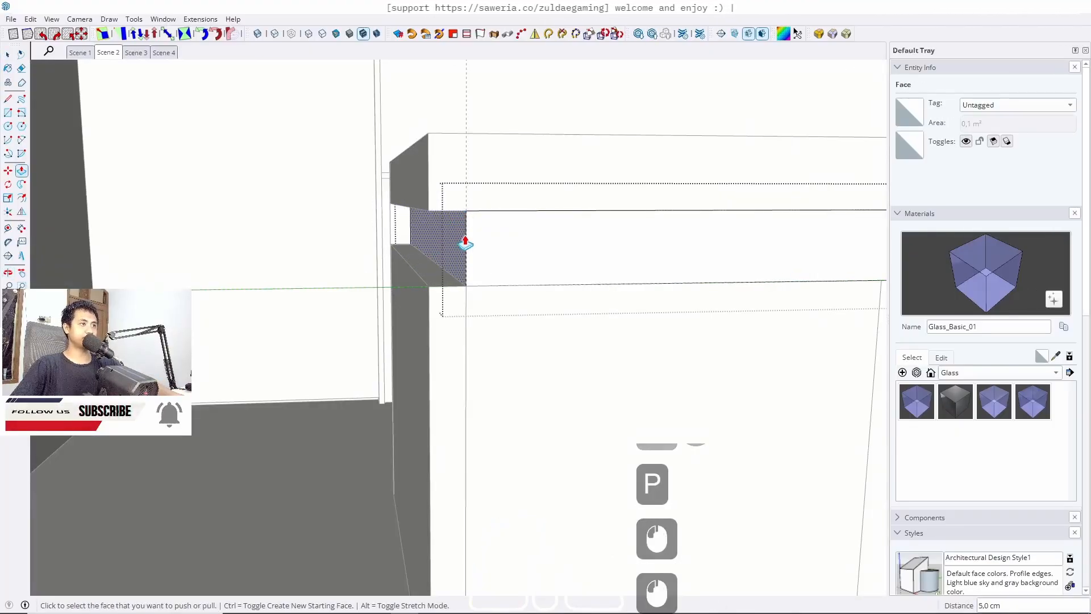
click(489, 278)
key(space)
Repeat the previous push/pull distance on the narrow strip face behind the lower countertop
scroll(534, 311, down, 10)
mouse_move(534, 311)
middle_down()
mouse_move(497, 295)
mouse_move(584, 310)
mouse_move(565, 271)
mouse_move(527, 298)
middle_up()
key(Escape)
key(Escape)
scroll(614, 305, up, 5)
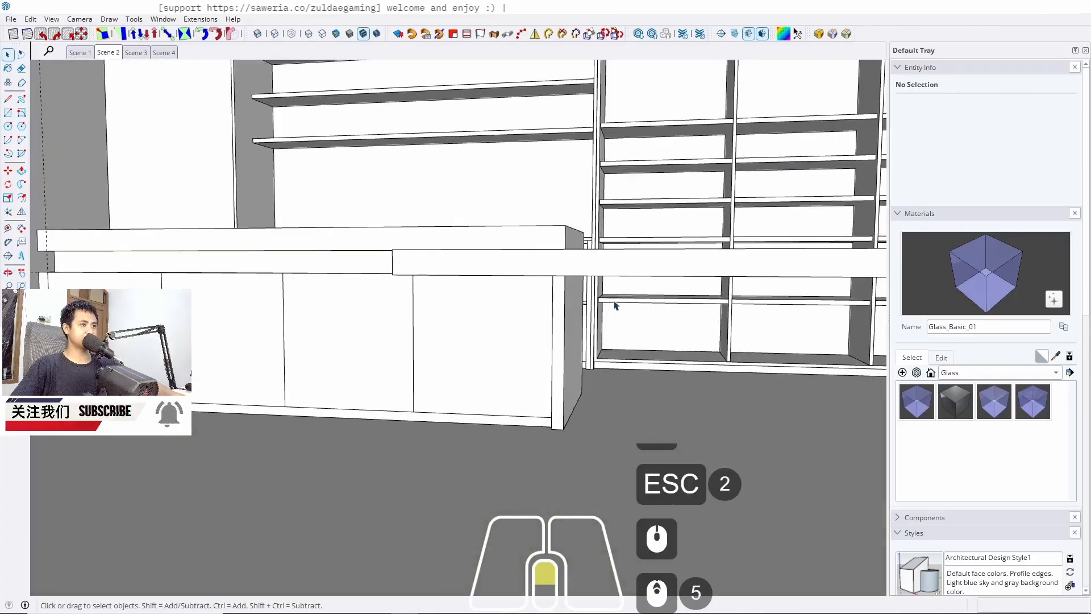
middle_drag(614, 304, 305, 275)
scroll(304, 275, up, 9)
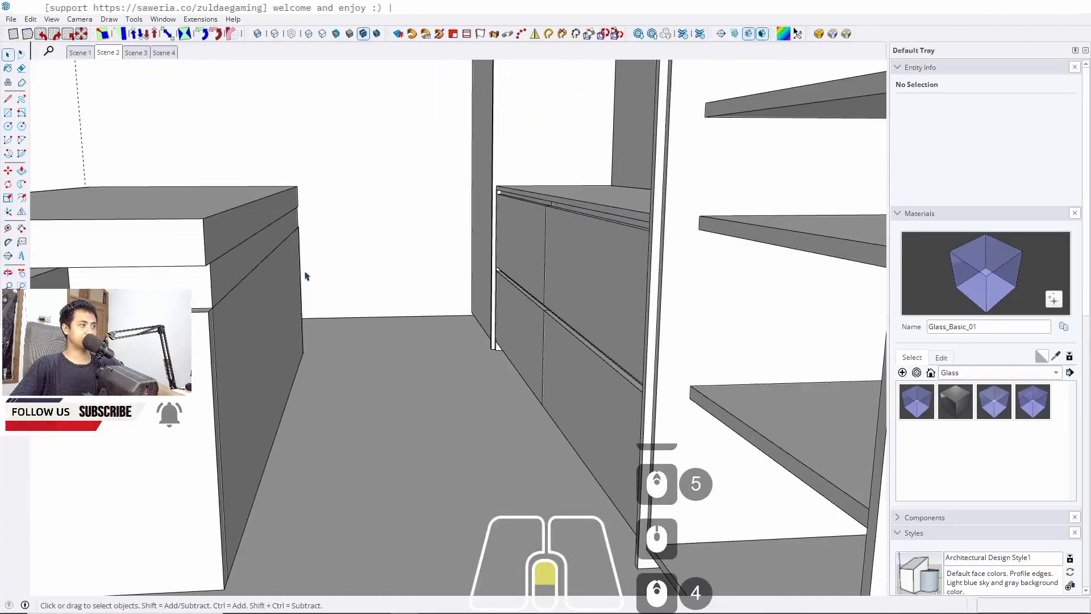
triple_click(214, 287)
key(p)
double_click(214, 287)
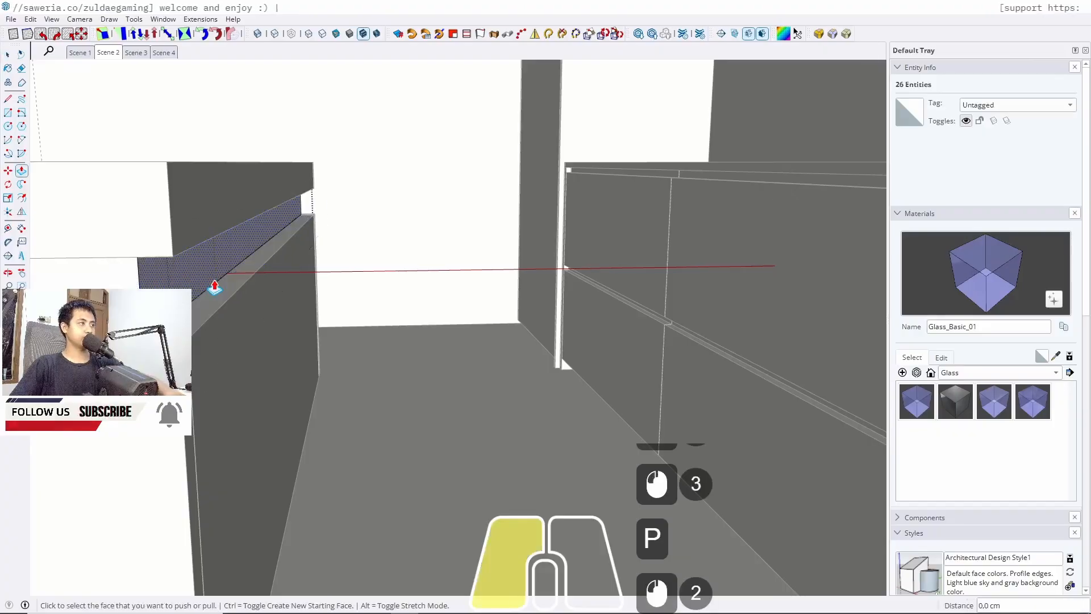
key(space)
key(Escape)
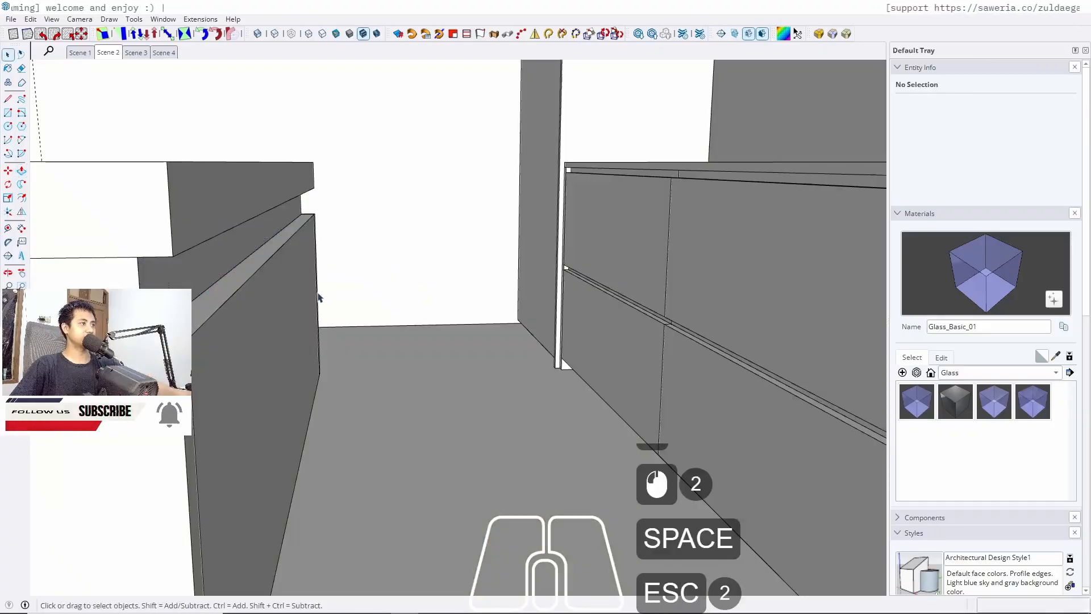
Examine the countertops and shelving wall from the Scene 2 view
middle_drag(318, 297, 513, 318)
scroll(538, 302, down, 13)
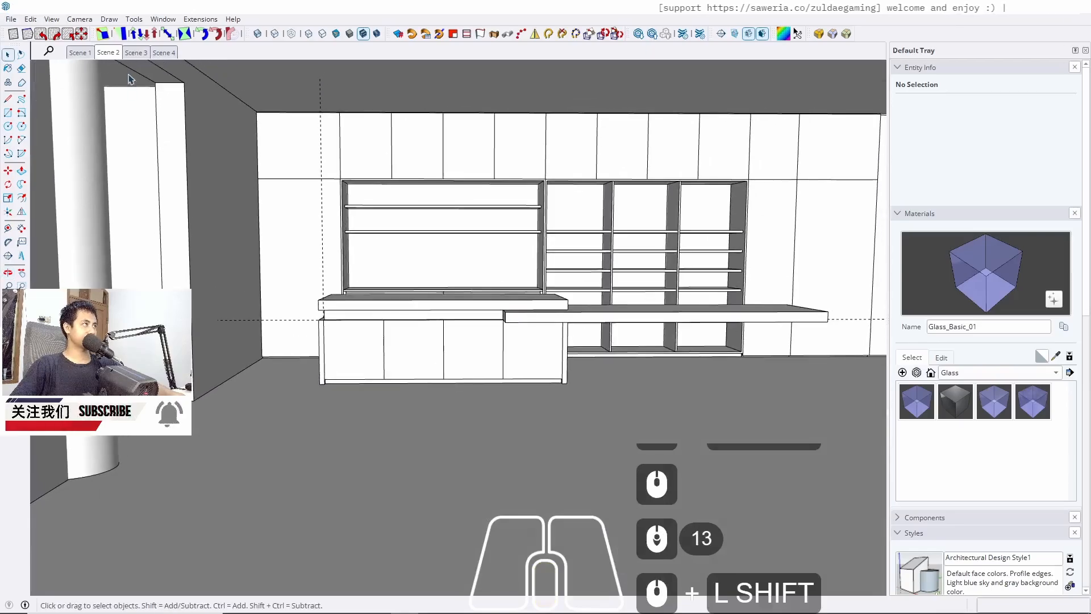
click(109, 53)
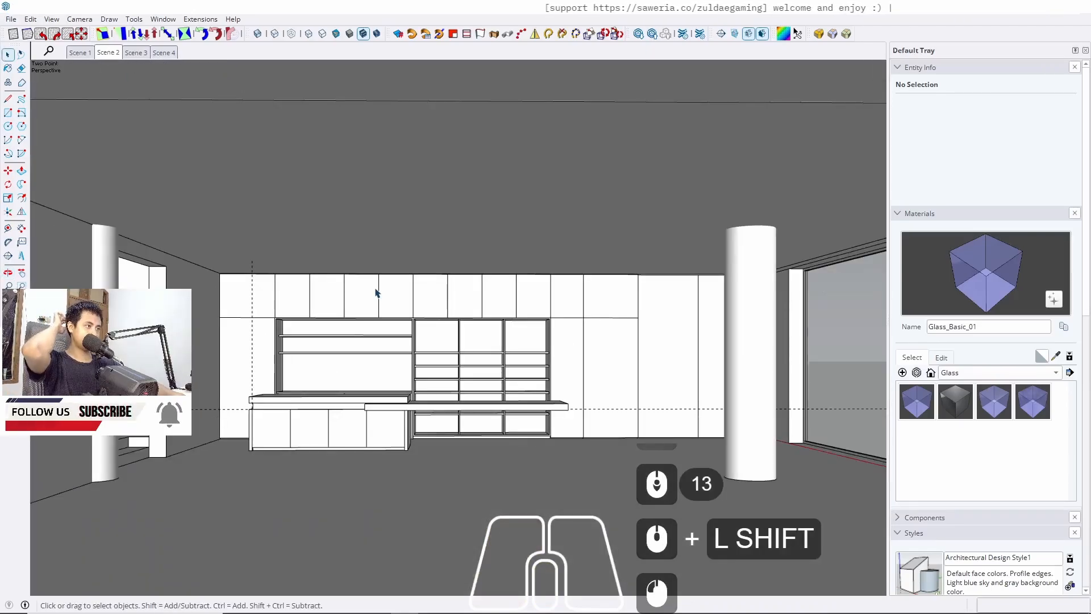
scroll(583, 452, up, 5)
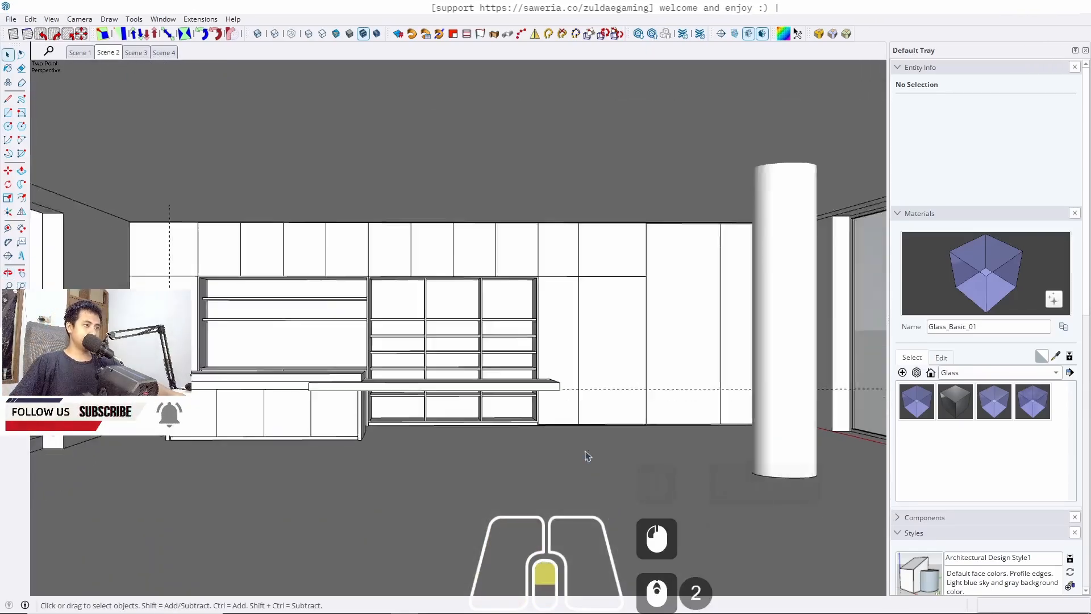
key(shift+g)
key(shift+g)
scroll(537, 378, up, 6)
middle_drag(537, 378, 551, 334)
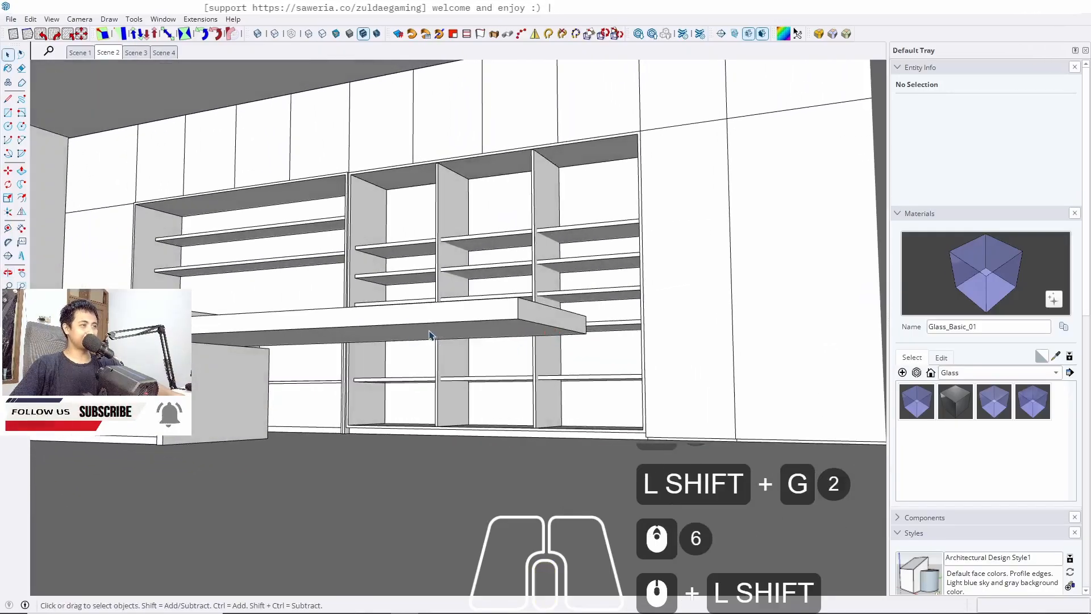
scroll(430, 335, up, 4)
Inside the long countertop group, copy the slab's bottom end edge 10 cm along the slab
click(494, 329)
scroll(738, 356, down, 5)
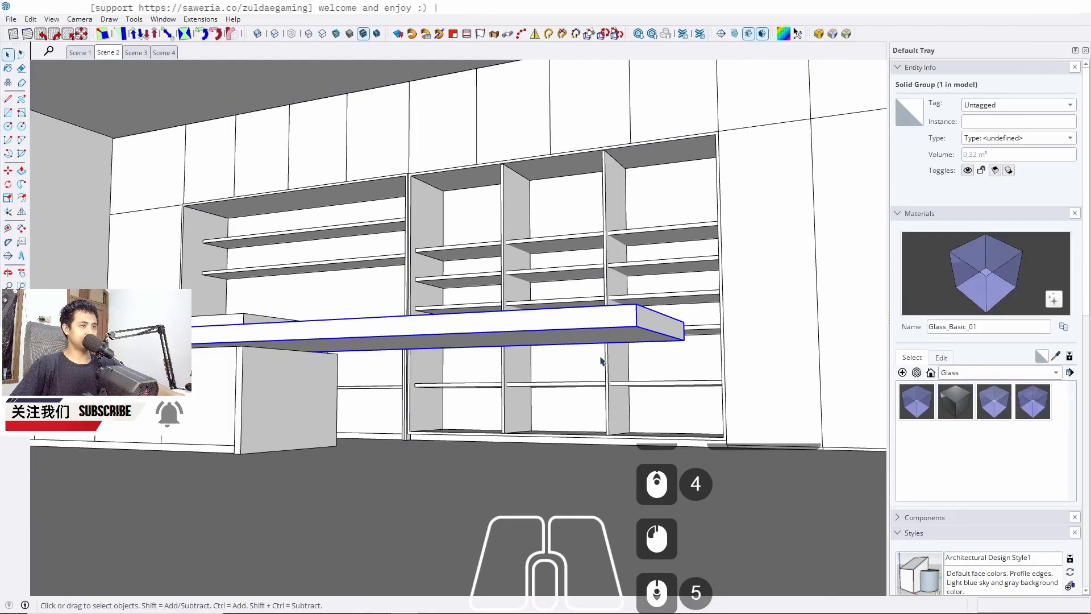
middle_drag(589, 348, 588, 325)
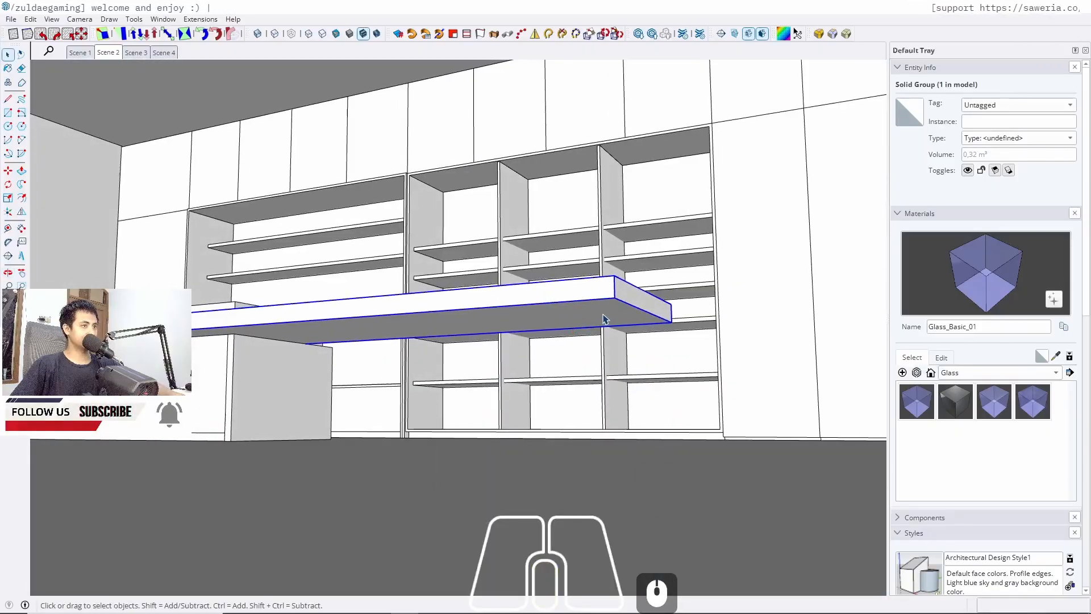
double_click(628, 305)
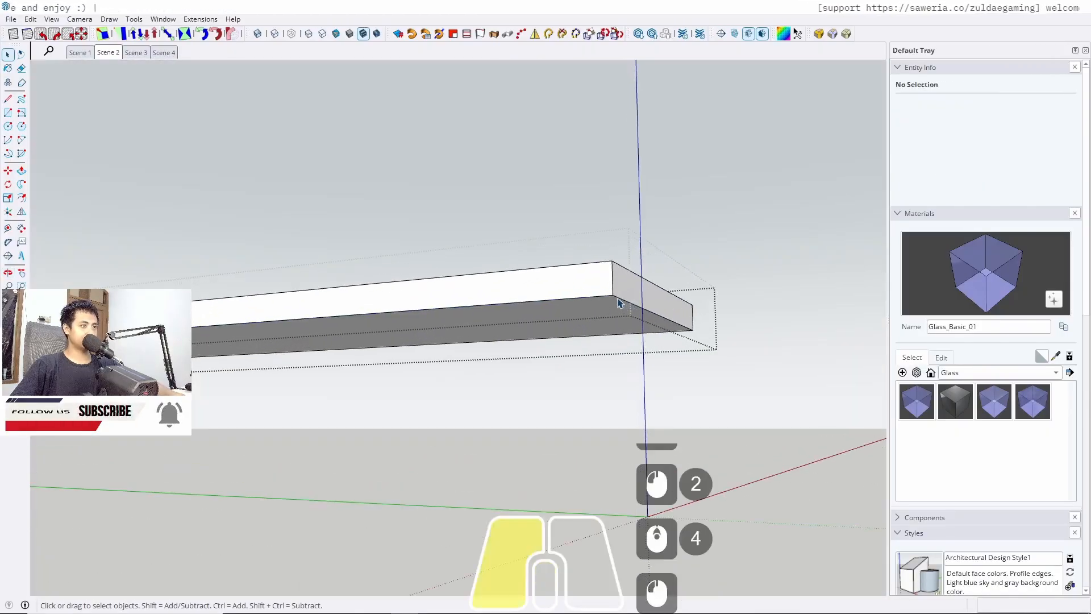
click(619, 303)
key(m)
ctrl+click(613, 299)
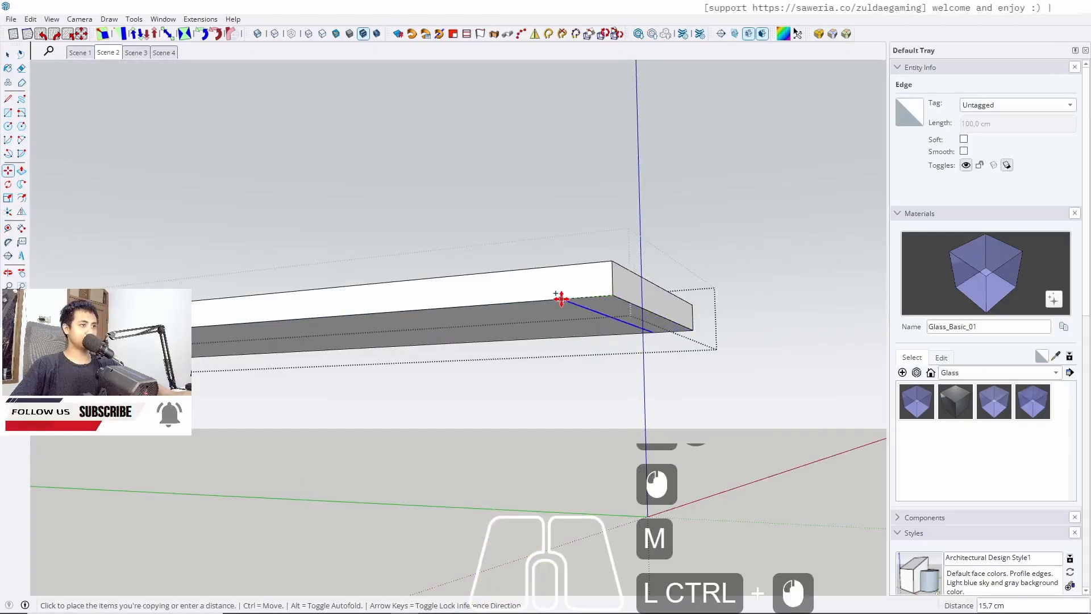
text(10)
key(Return)
key(space)
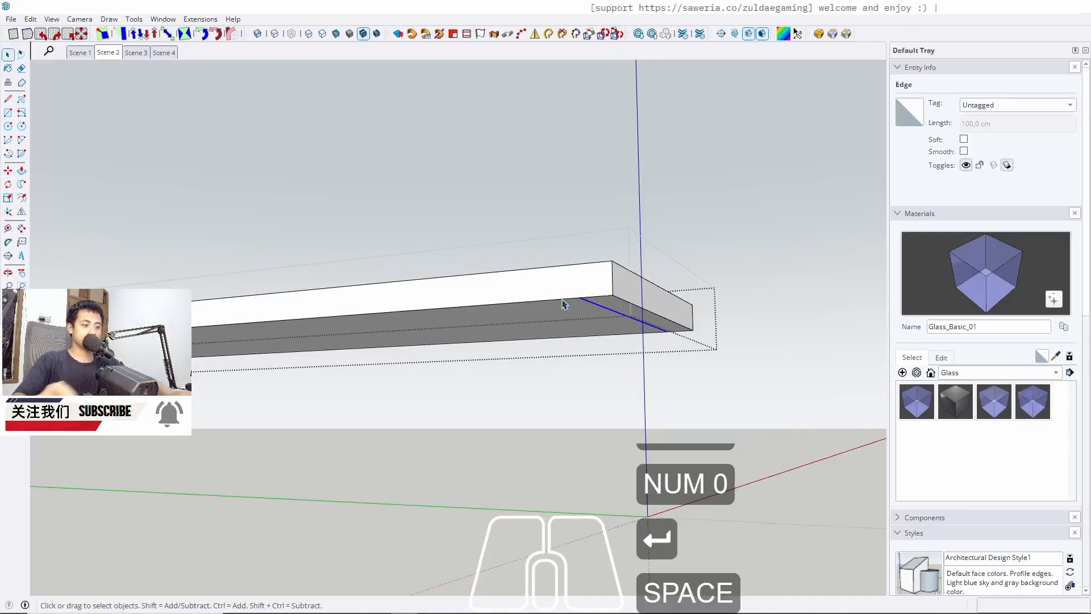
Pull the 10 cm underside strip of the countertop down to the floor as a support leg
key(p)
click(609, 315)
key(w)
scroll(609, 365, up, 5)
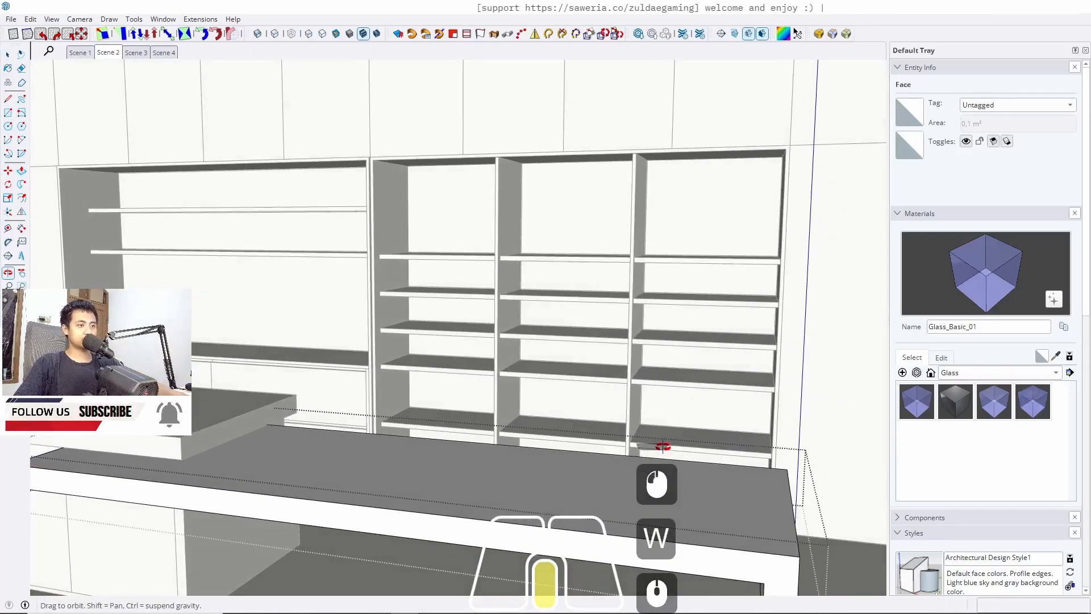
scroll(712, 425, down, 6)
click(548, 520)
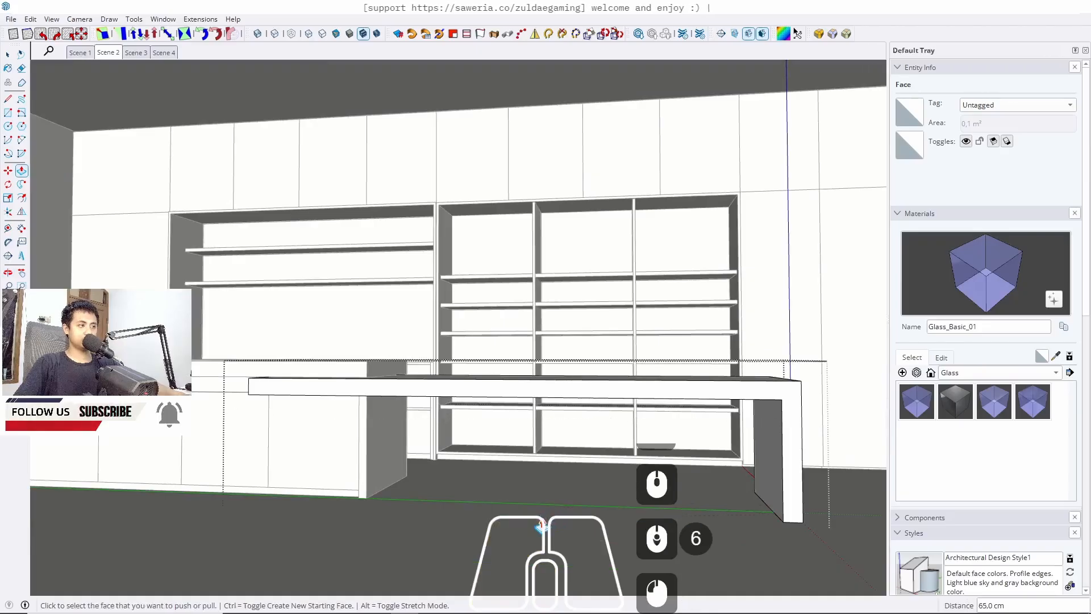
key(space)
key(Escape)
key(Escape)
scroll(579, 438, down, 4)
middle_drag(554, 344, 605, 352)
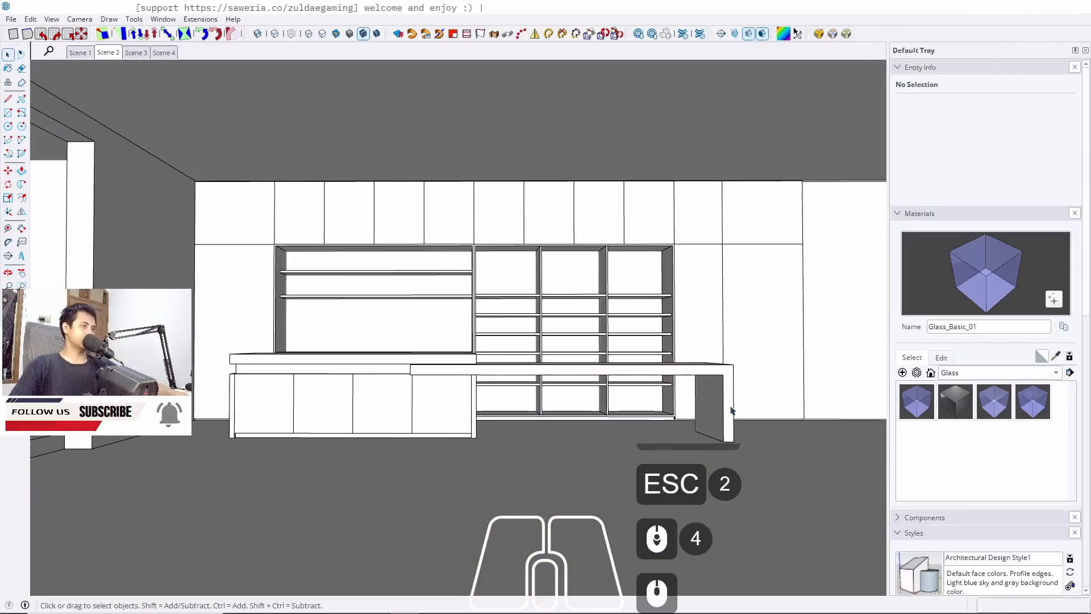
middle_drag(731, 410, 500, 382)
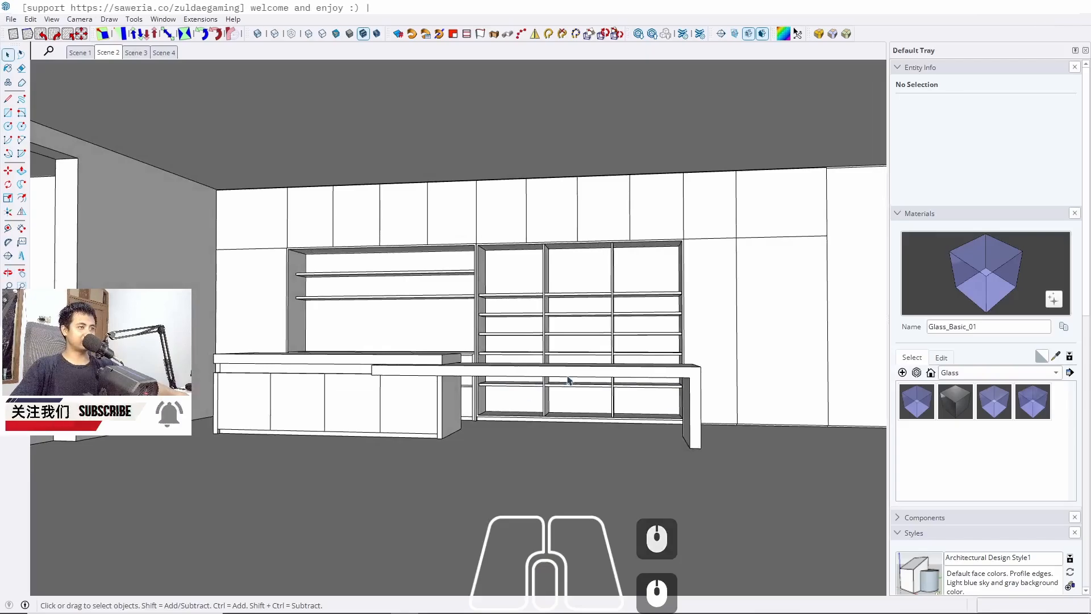
middle_drag(568, 376, 315, 222)
key(l)
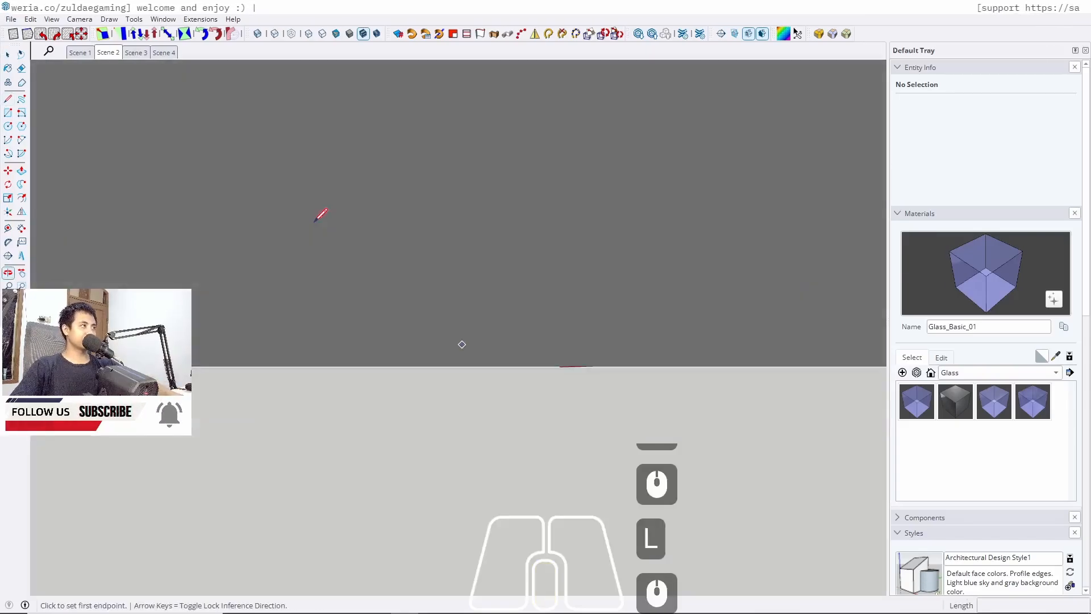
click(104, 54)
scroll(426, 417, up, 8)
middle_drag(426, 416, 432, 387)
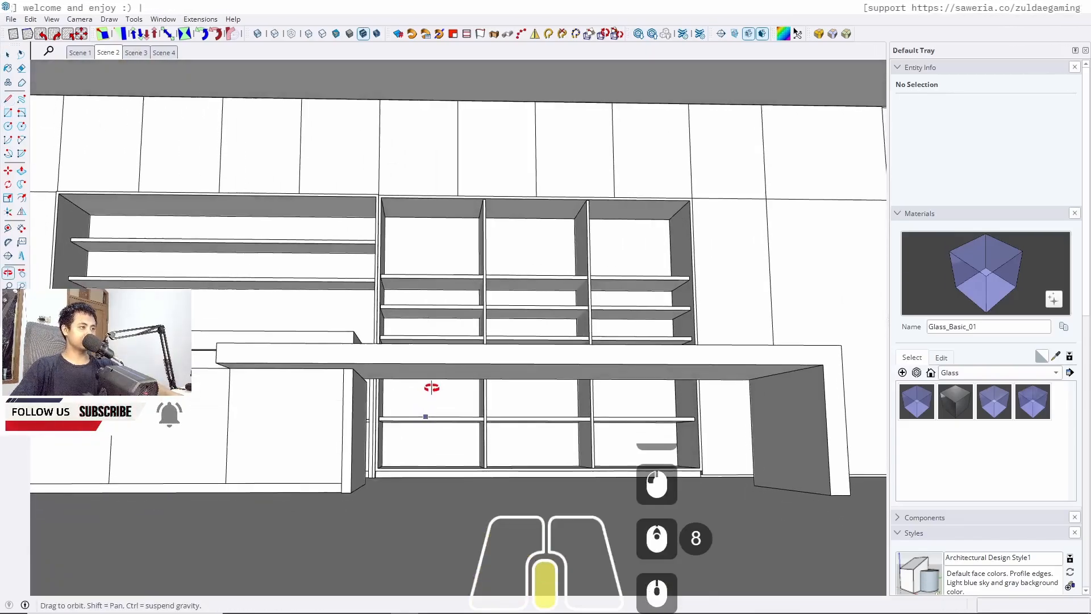
click(353, 367)
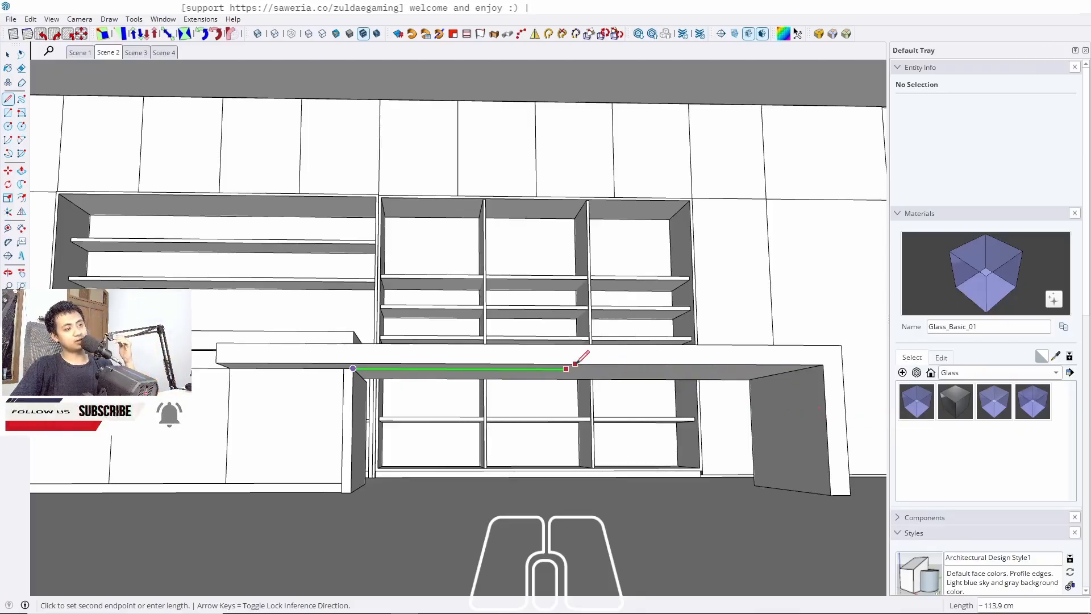
middle_drag(589, 362, 547, 374)
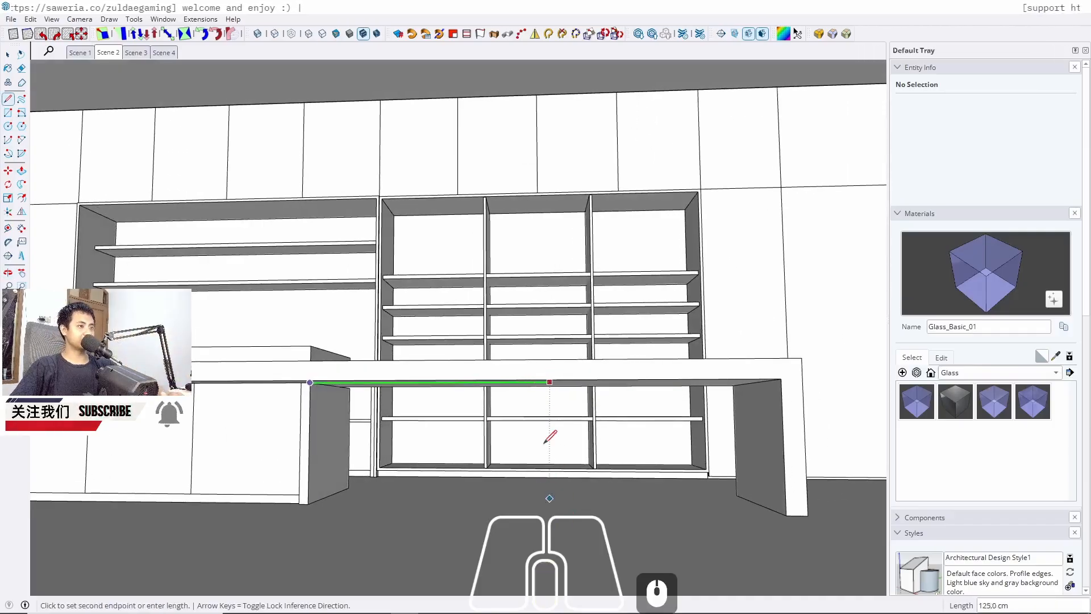
key(space)
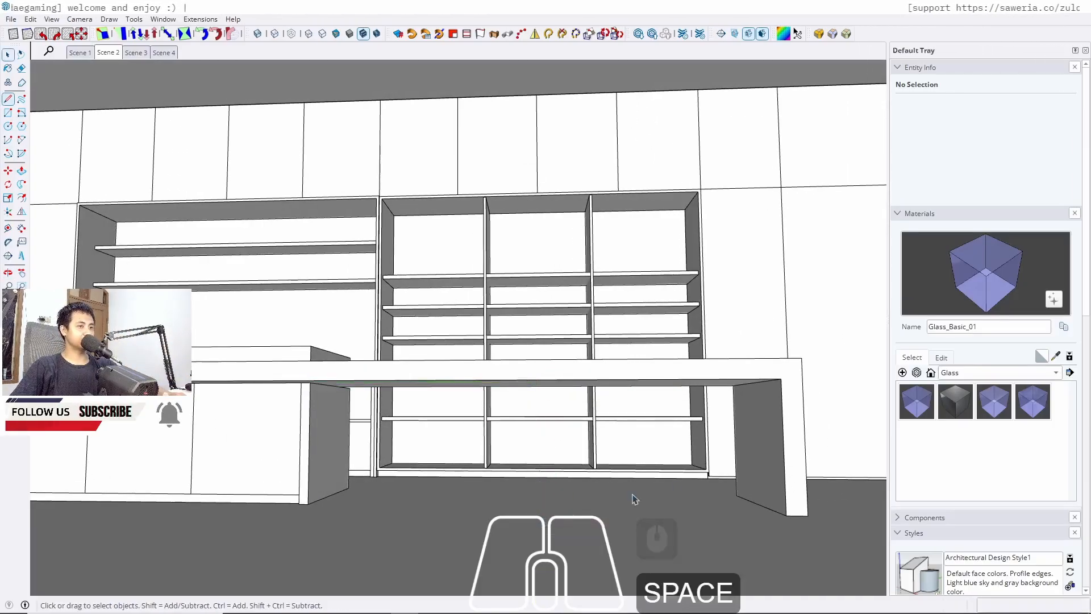
Draw a rectangle on the support leg's face from countertop to floor and push it with the previous distance
key(r)
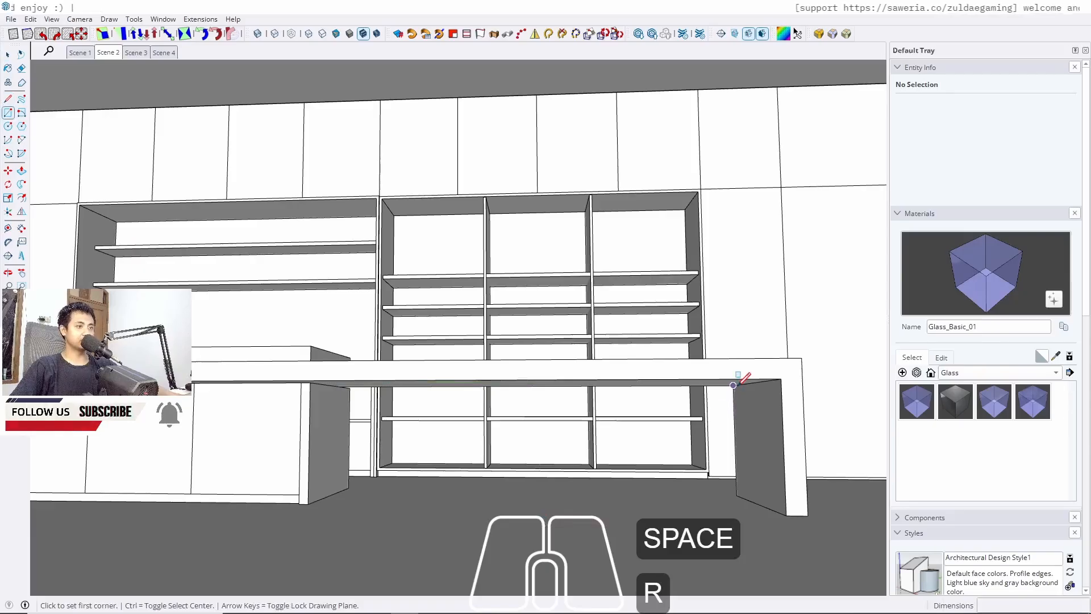
click(733, 385)
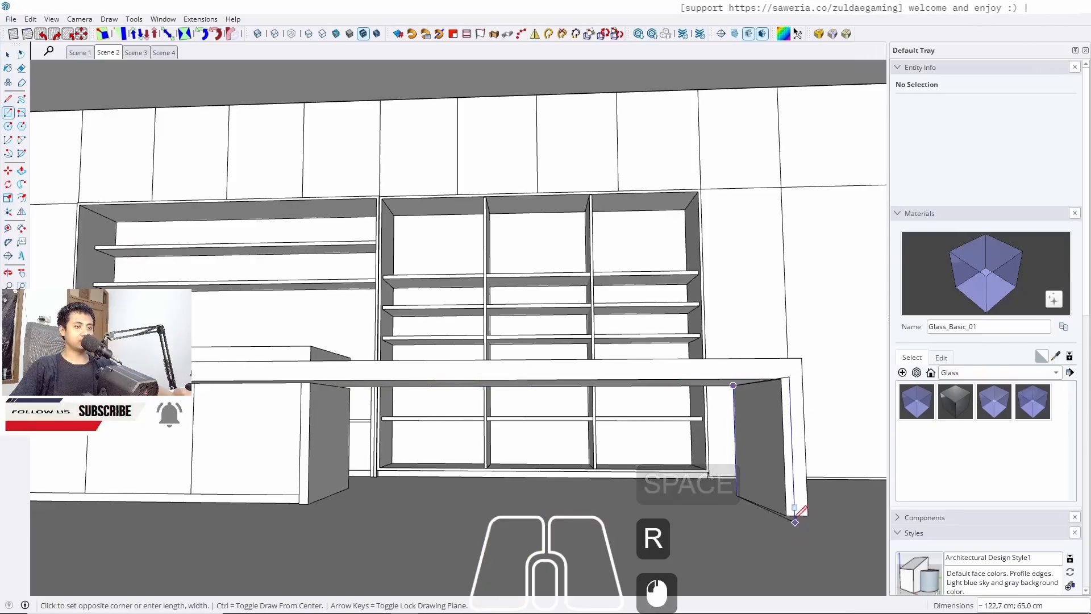
click(786, 515)
key(space)
key(p)
double_click(763, 486)
key(space)
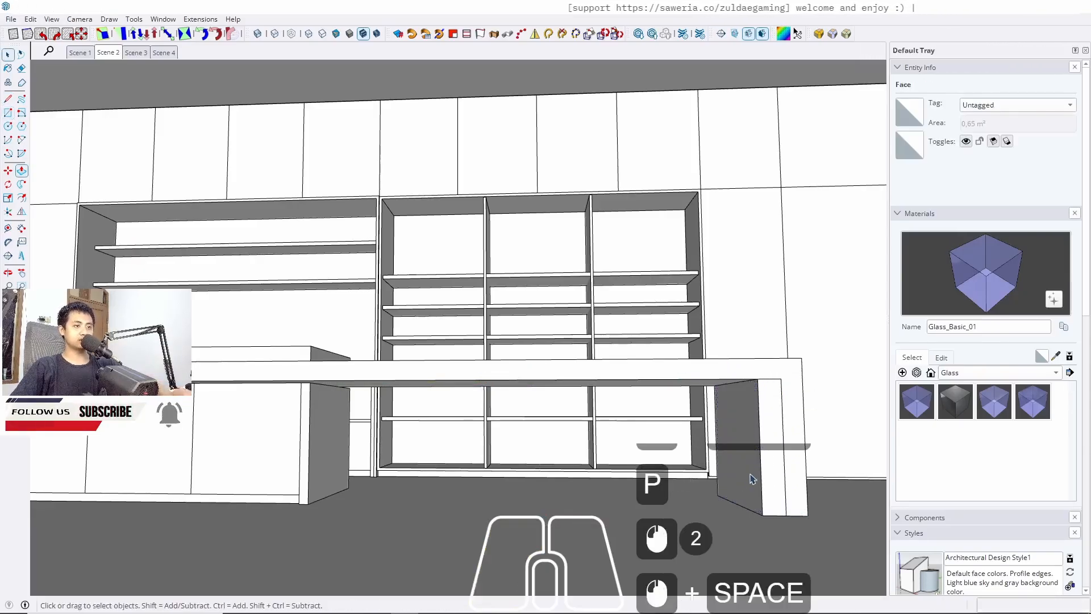
Select the support leg block at the countertop's end and delete it
double_click(764, 471)
key(j)
key(m)
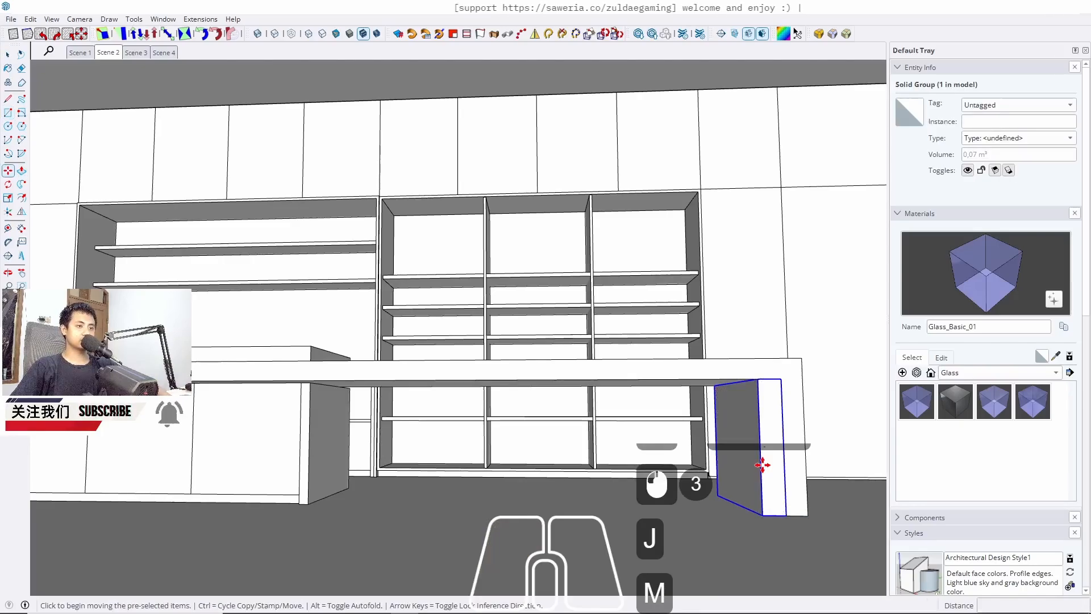
click(759, 460)
key(space)
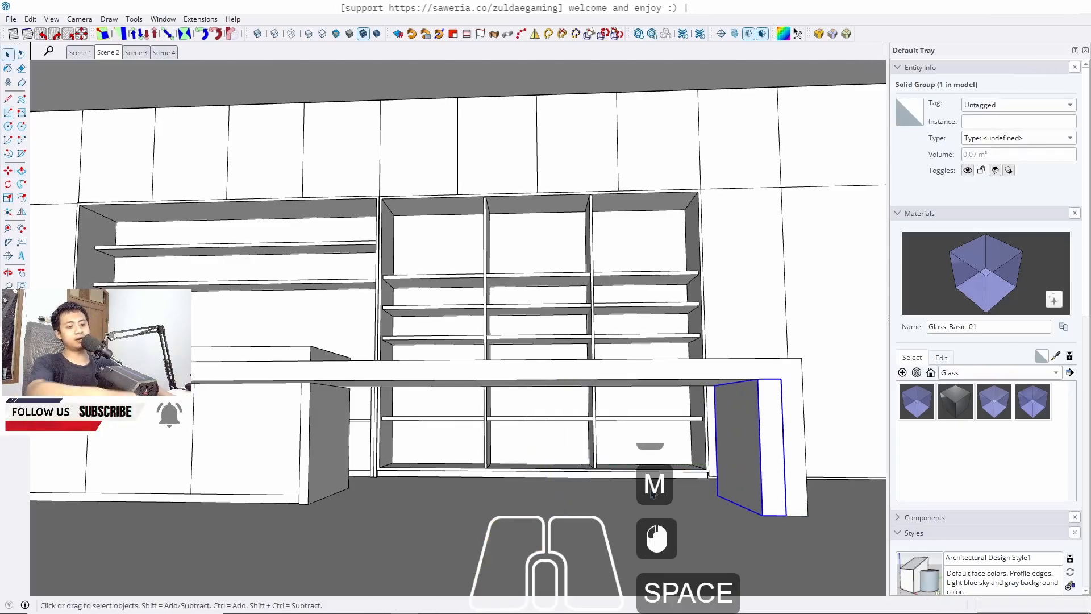
key(Delete)
Undo the last five edits to the long countertop slab
key(ctrl+z)
key(ctrl+z)
key(ctrl+z)
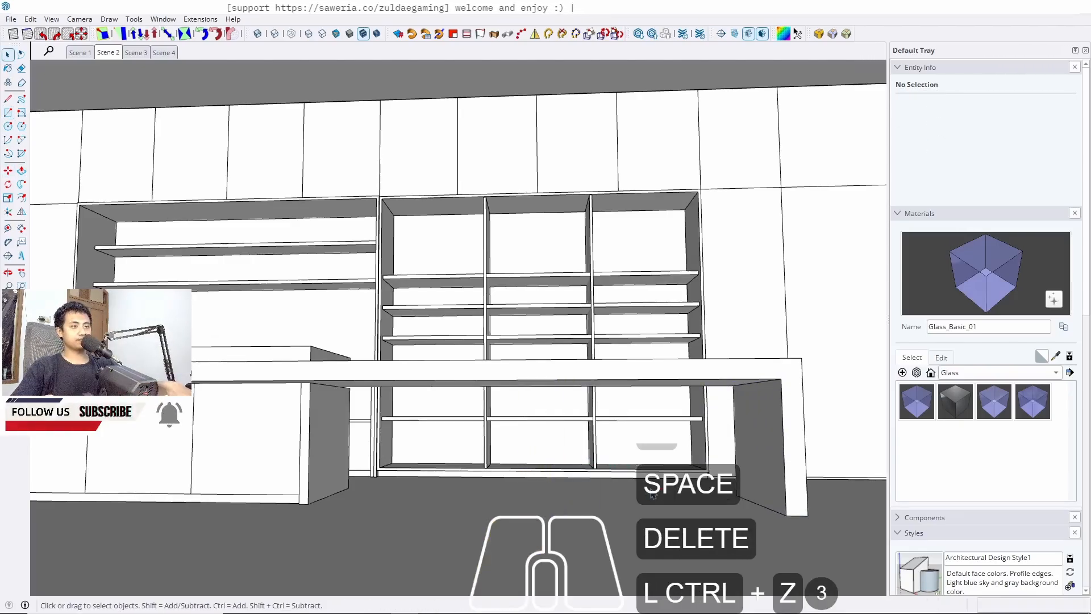
key(ctrl+z)
key(ctrl+z)
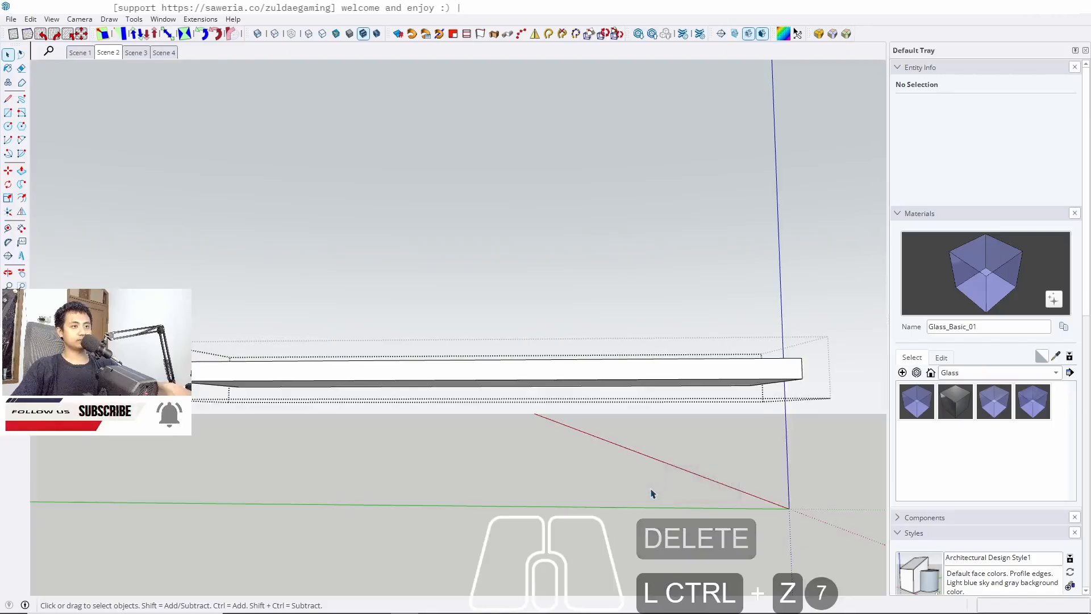
Place a guide 30 cm in from the end edge of the long countertop's underside
key(Escape)
middle_drag(747, 390, 664, 370)
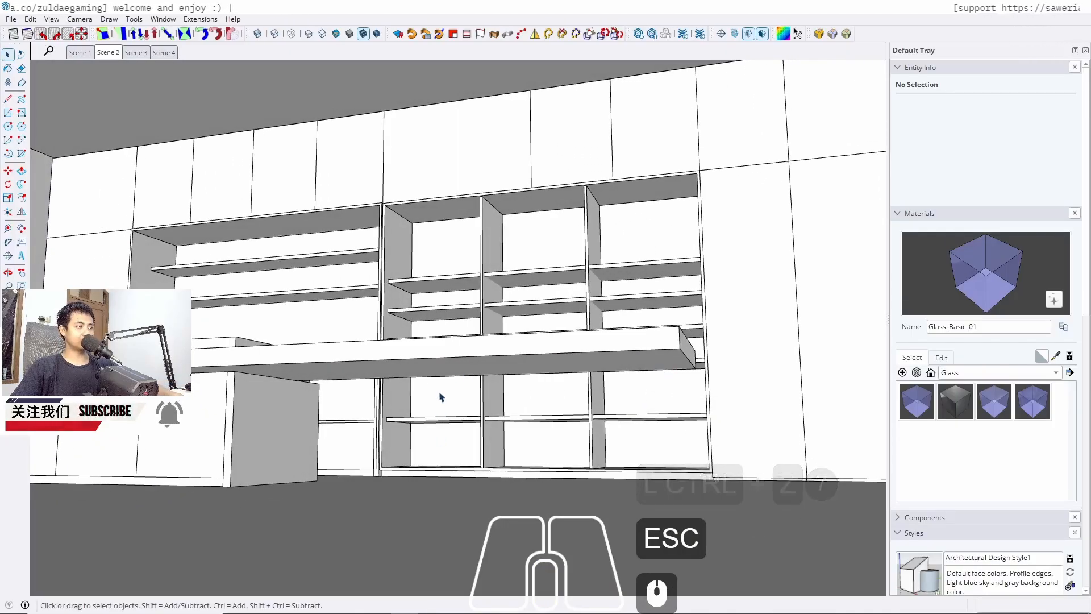
middle_drag(570, 372, 591, 360)
key(t)
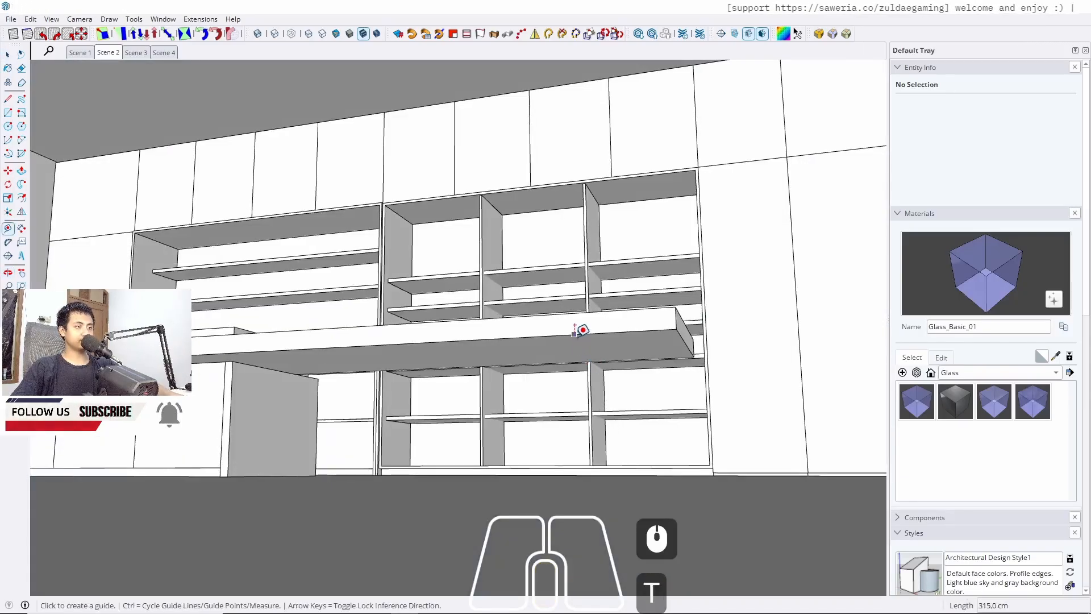
click(581, 325)
mouse_move(686, 343)
middle_down()
mouse_move(657, 347)
mouse_move(657, 377)
mouse_move(668, 349)
middle_up()
scroll(763, 348, up, 4)
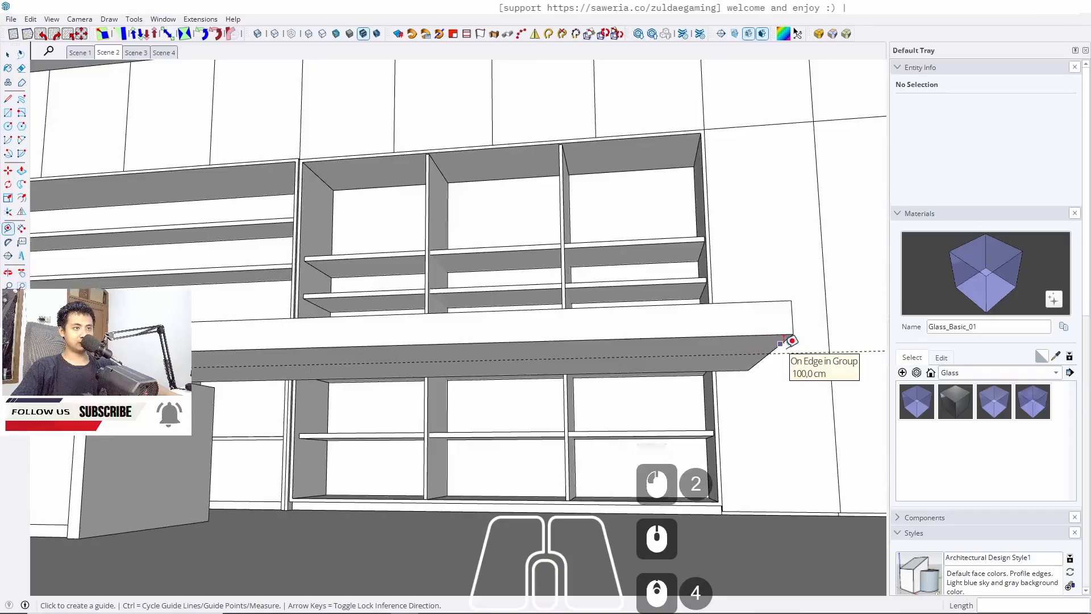
click(792, 340)
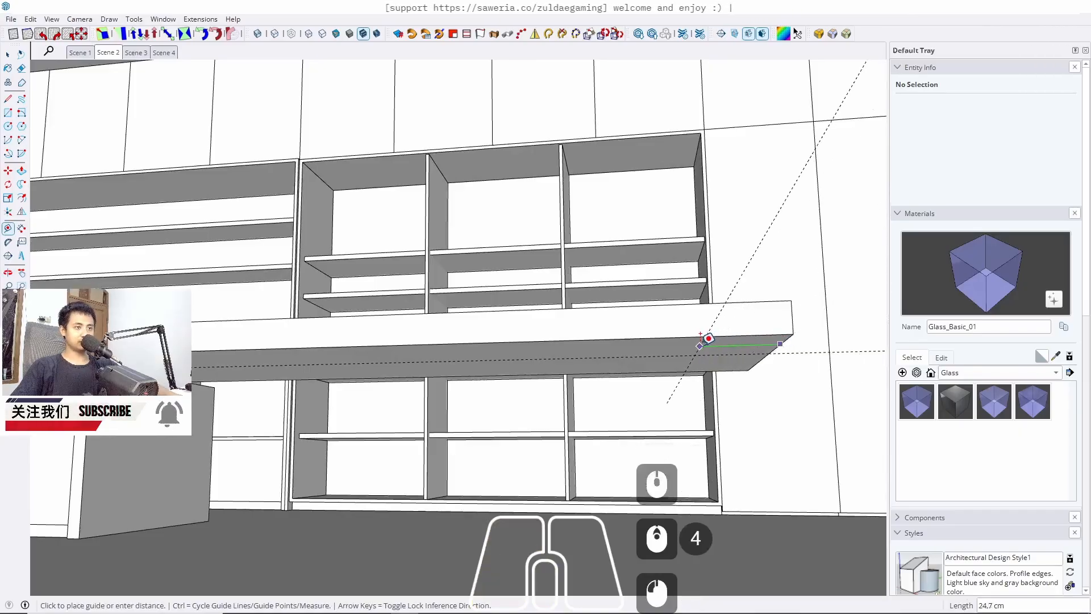
text(30)
key(Return)
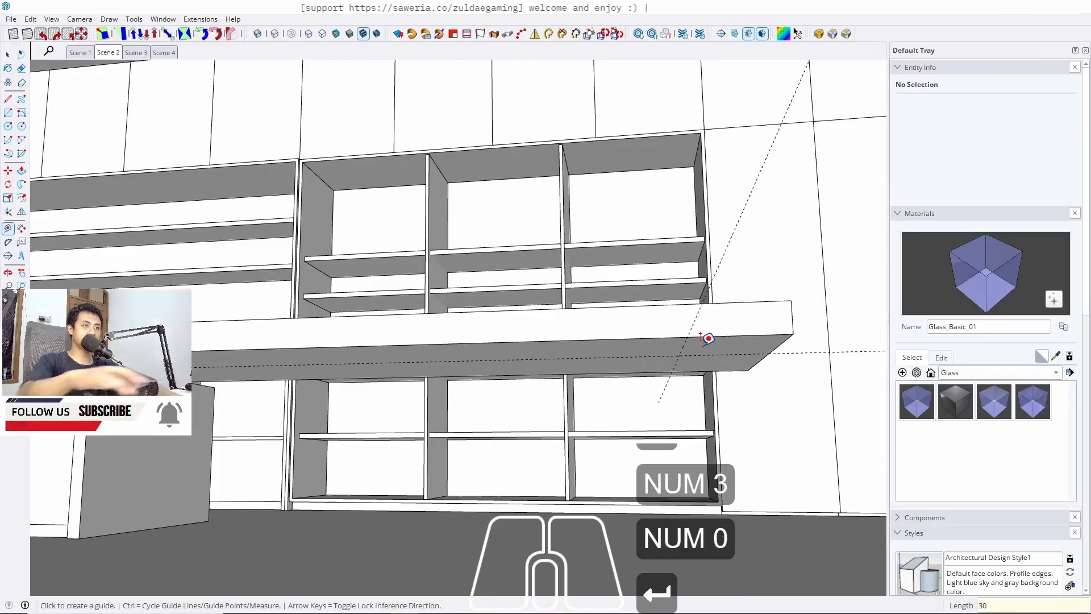
click(684, 357)
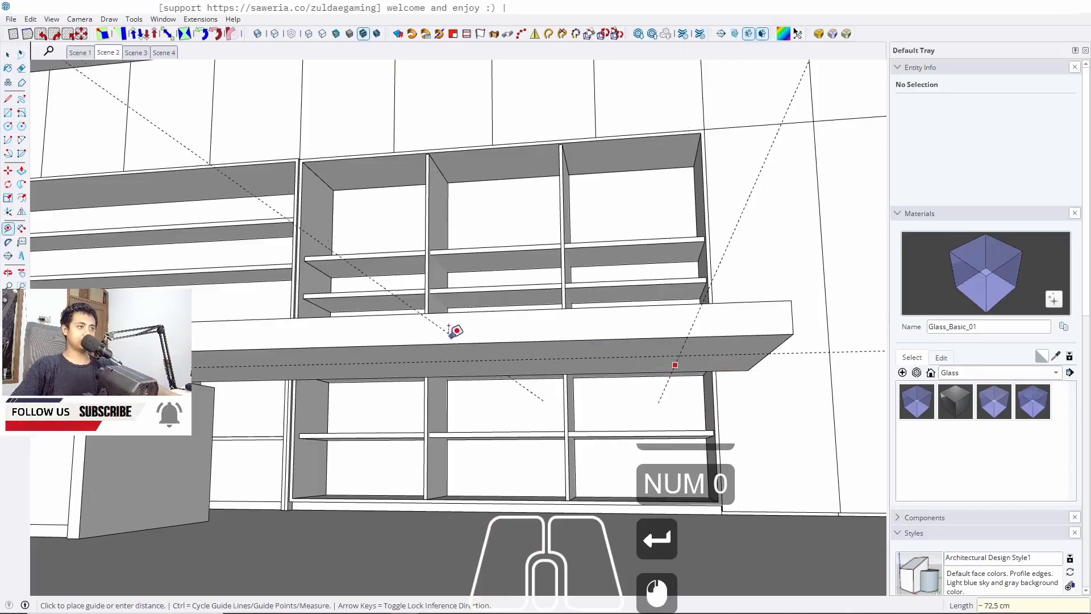
middle_drag(399, 333, 449, 328)
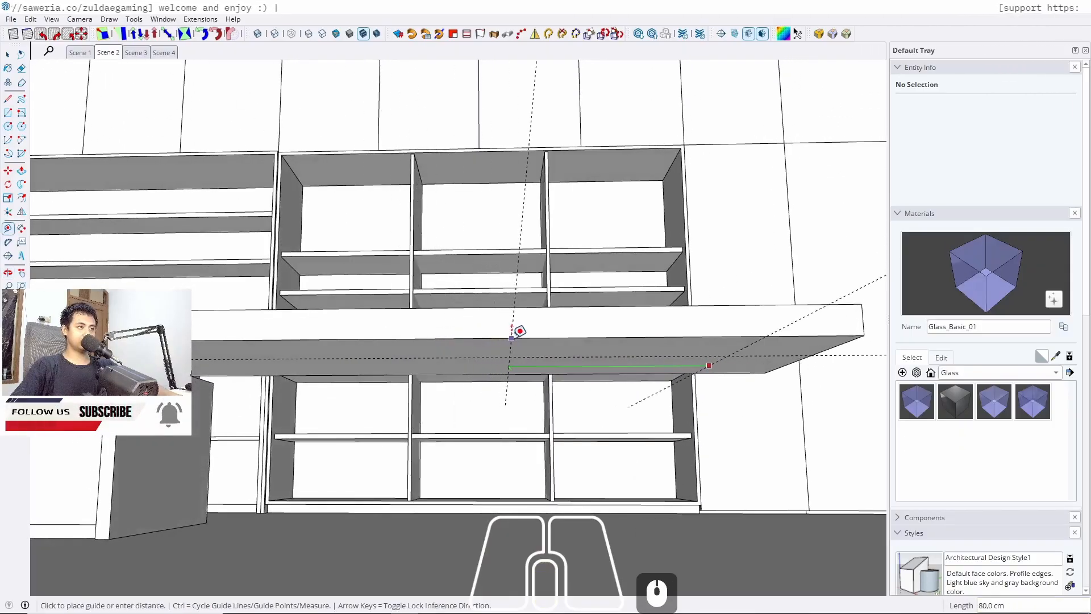
scroll(520, 331, down, 4)
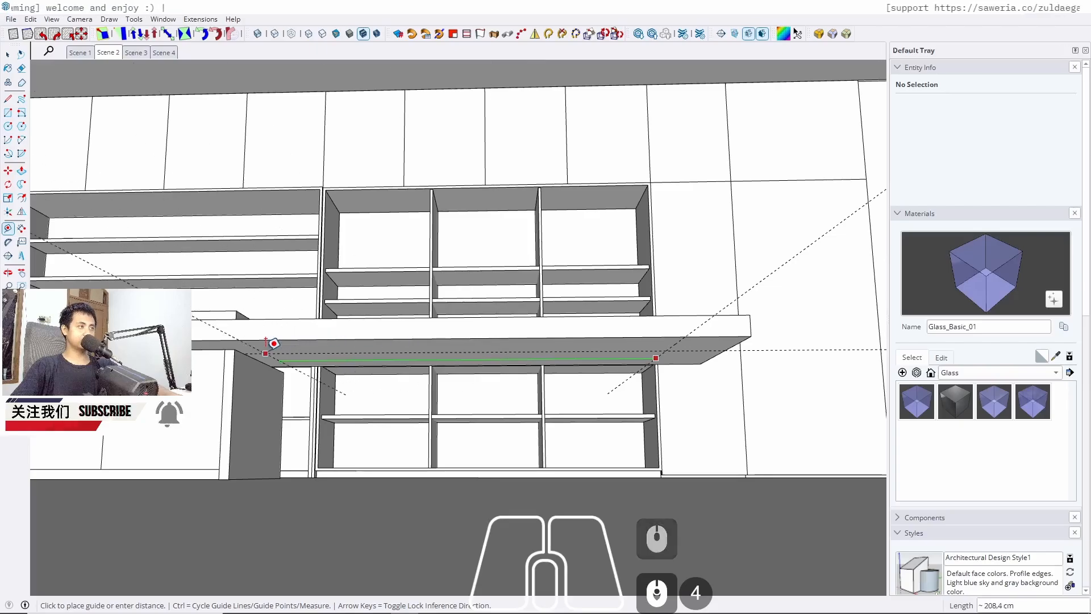
key(Left)
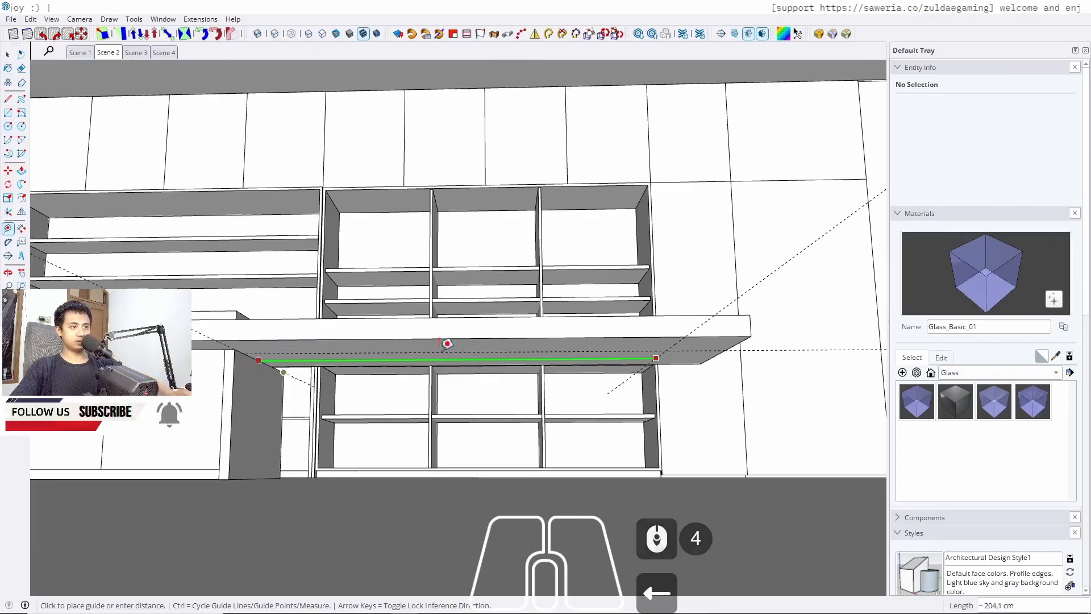
text(100)
key(Return)
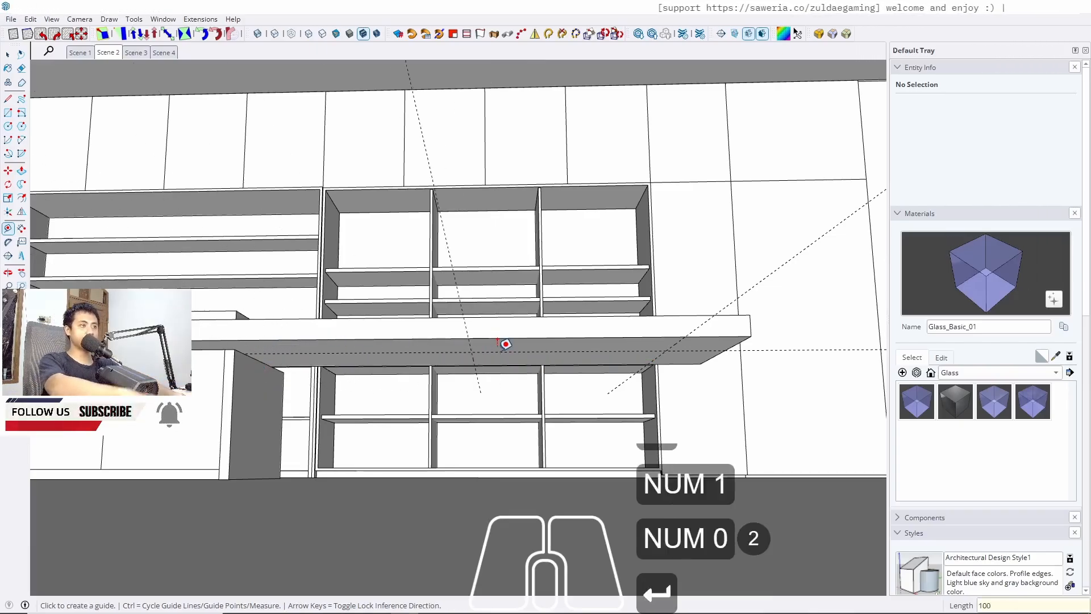
key(ctrl+z)
Place a second guide 90 cm from the 30 cm guide along the countertop's underside
scroll(659, 358, up, 3)
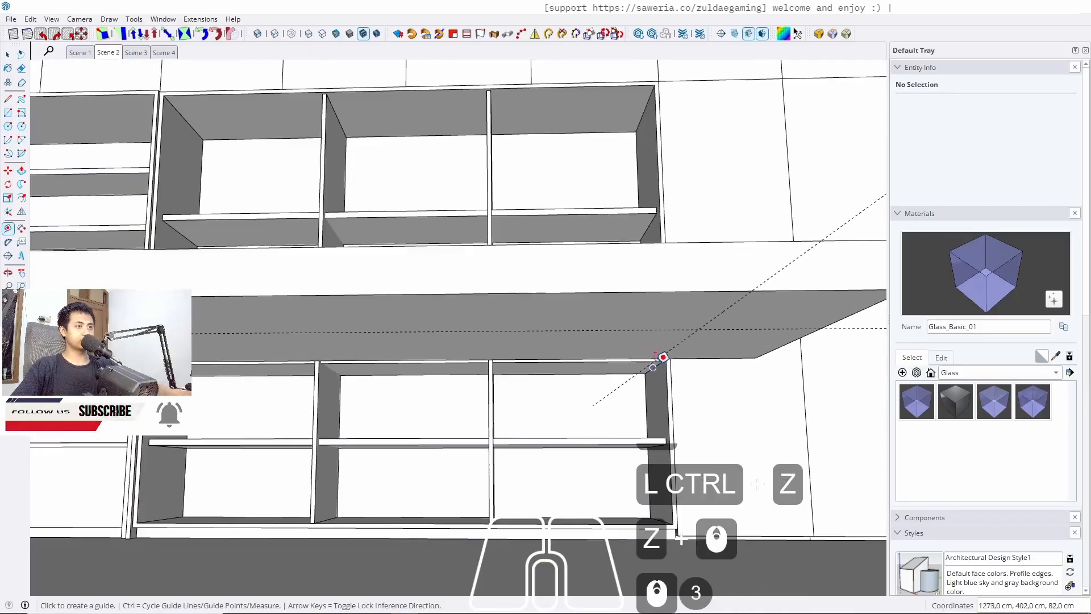
click(688, 333)
scroll(688, 332, down, 4)
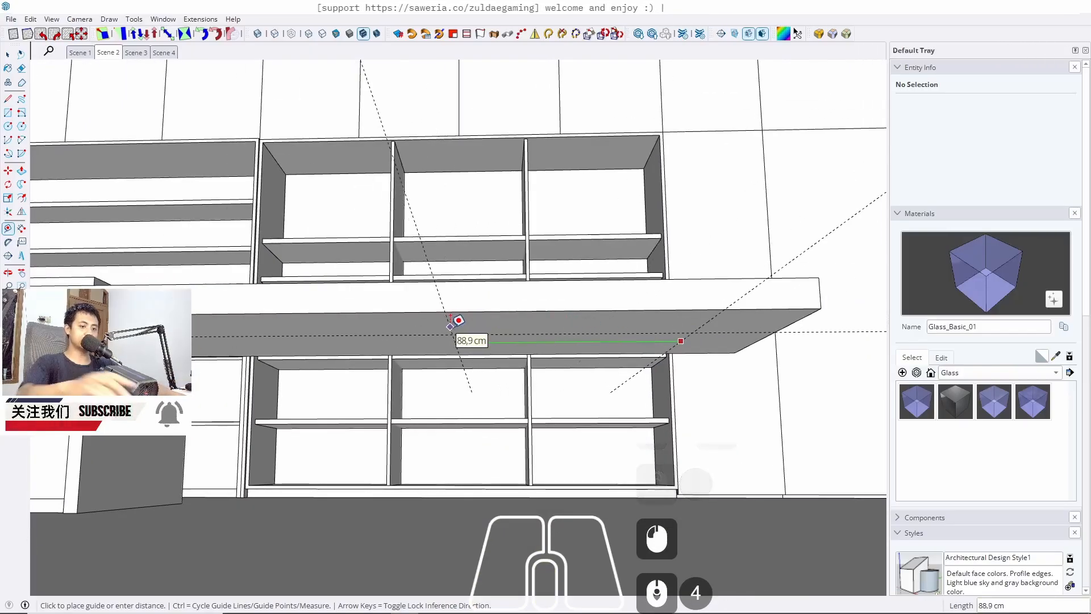
text(90)
key(Return)
Offset two more guides 5 cm each on the countertop underside to mark a narrow strip
middle_drag(459, 320, 433, 343)
key(t)
click(440, 294)
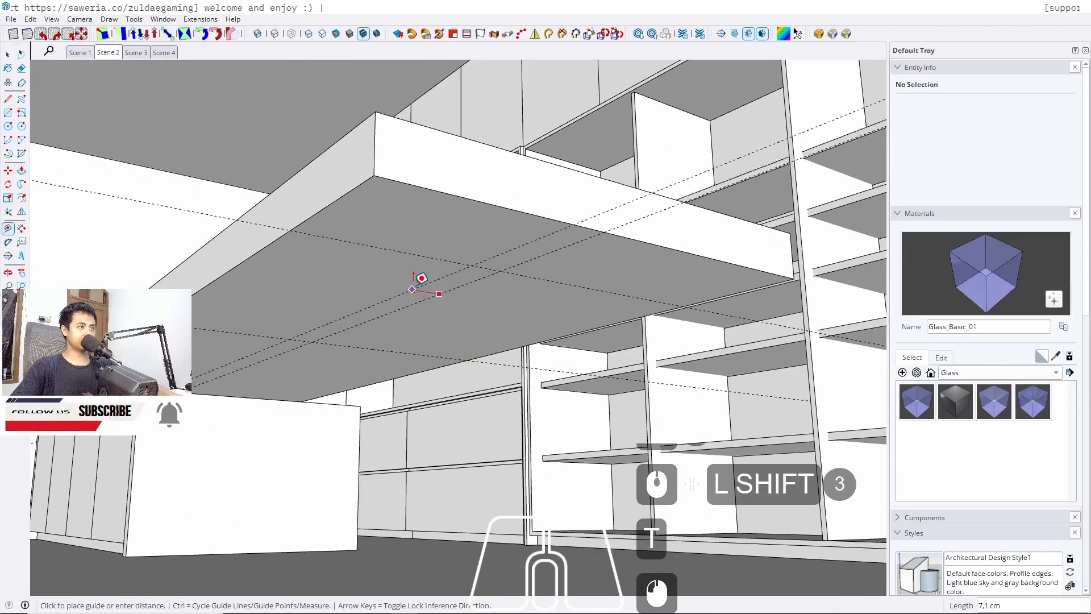
text(5)
key(Return)
scroll(449, 281, up, 4)
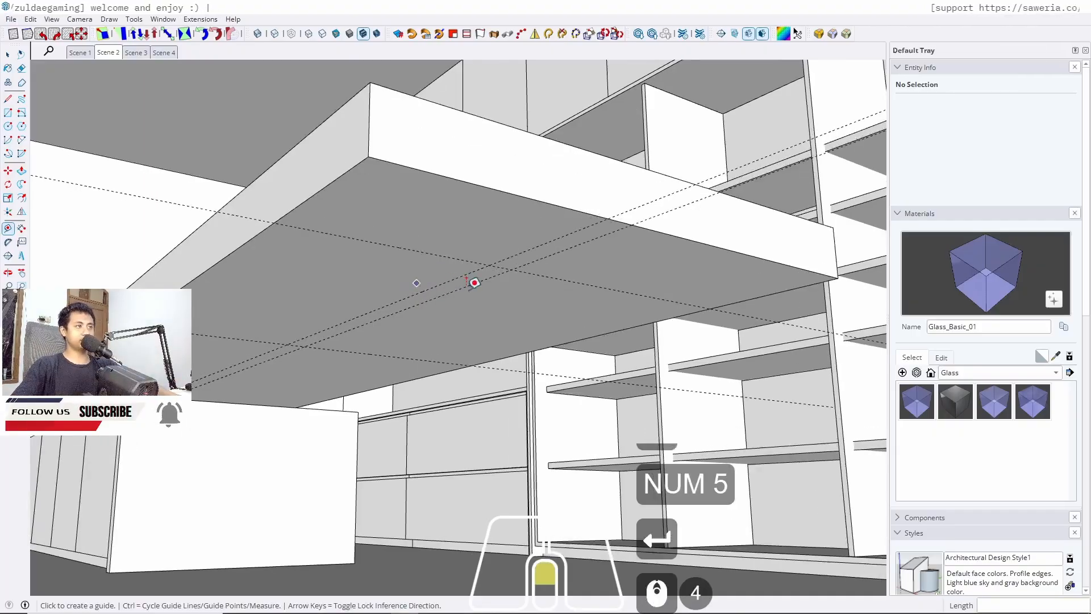
click(471, 287)
text(5)
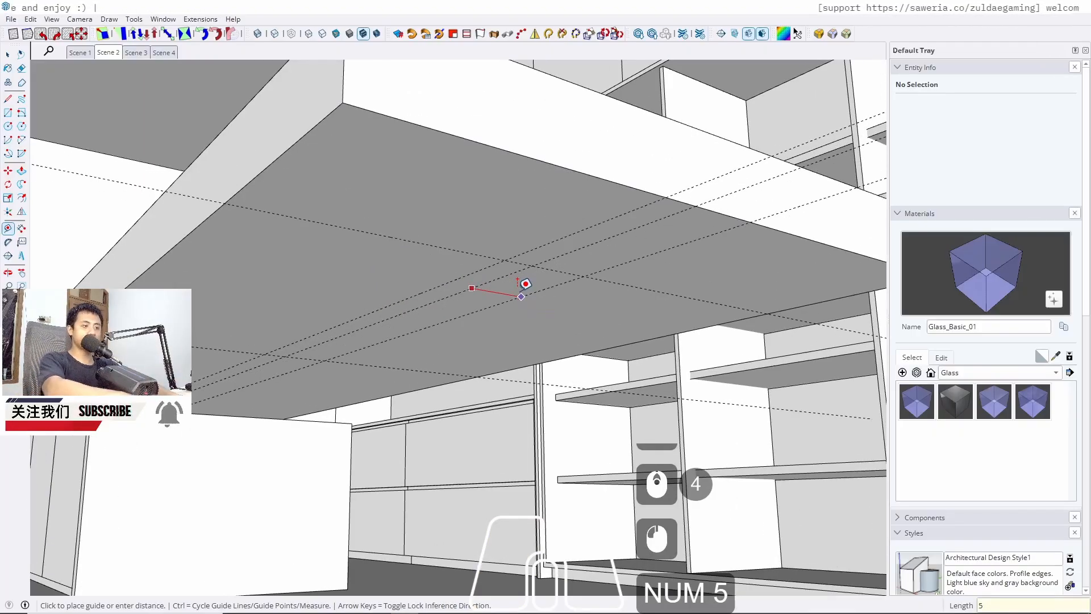
key(Return)
Draw a rectangle between the guides on the countertop underside and push it down to the floor as a support panel
key(r)
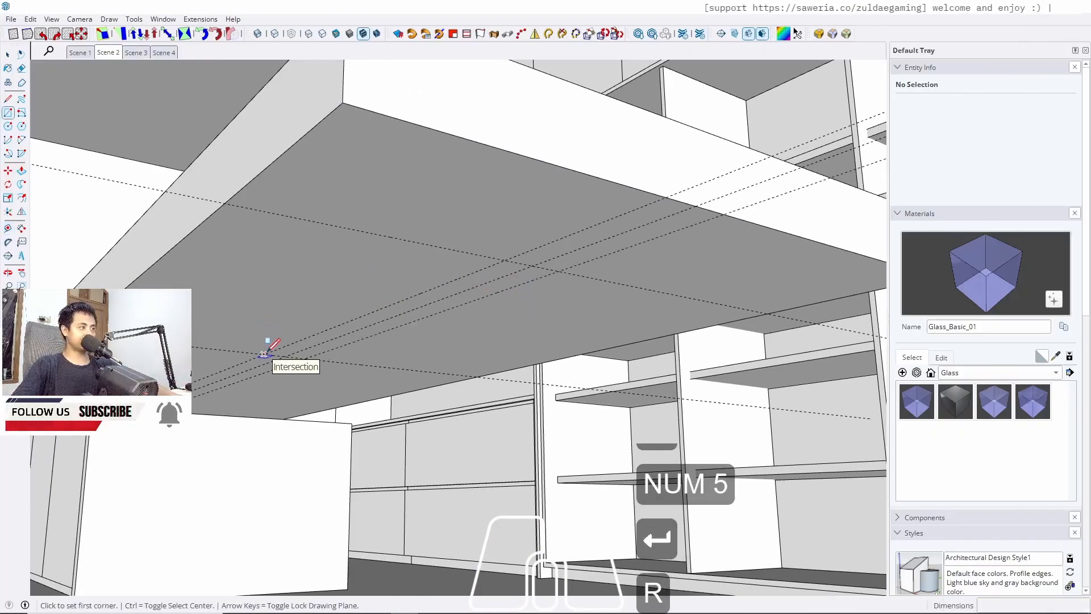
click(264, 354)
click(559, 271)
key(space)
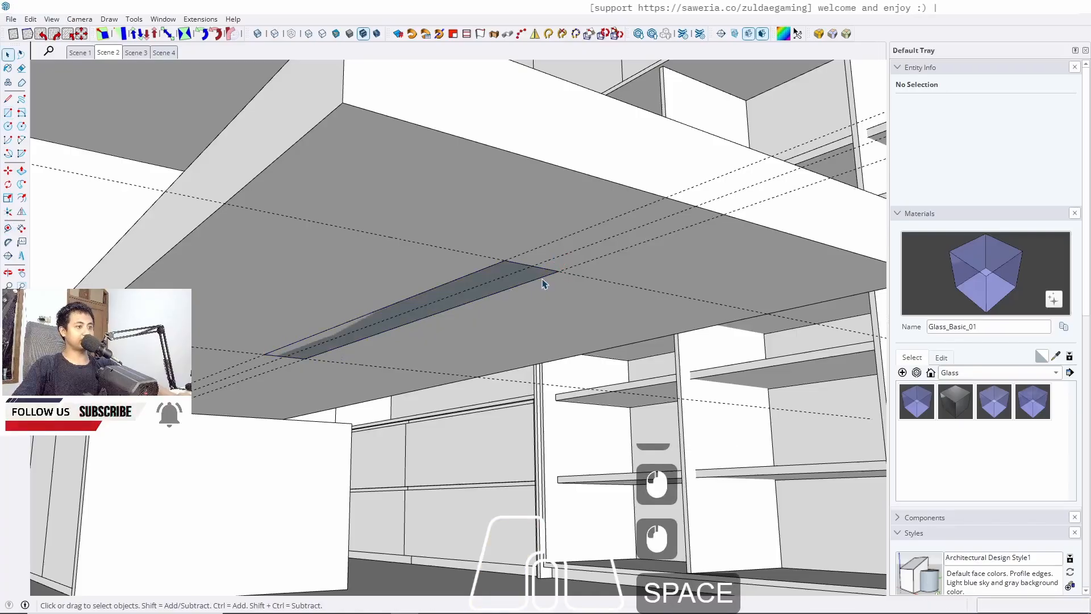
key(p)
drag(487, 287, 482, 358)
shift+middle_drag(482, 358, 439, 394)
shift+scroll(438, 394, down, 15)
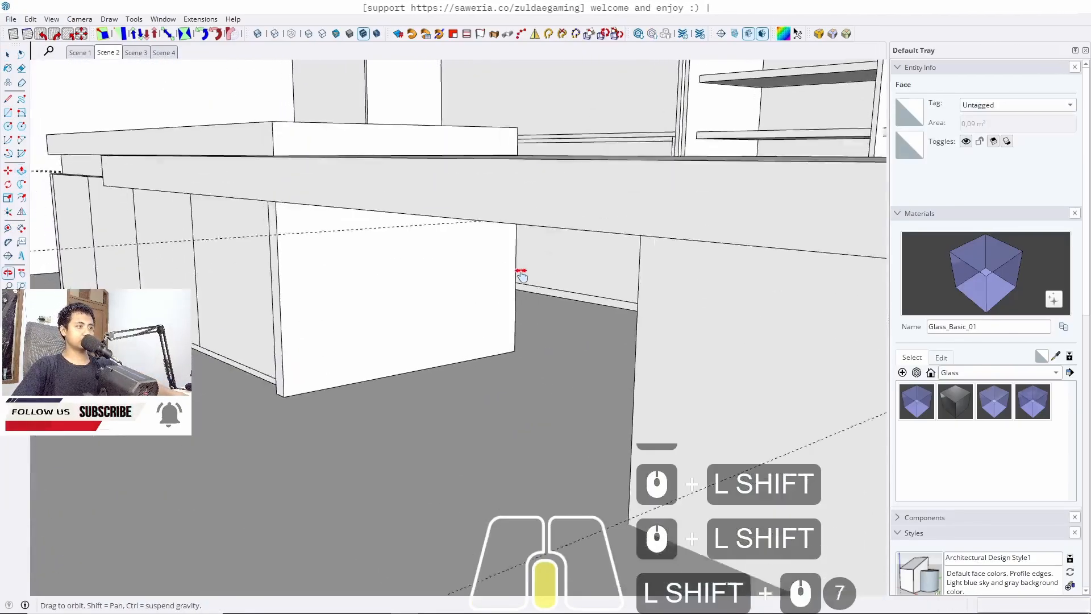
Select the whole new support panel and make it a group
key(space)
double_click(749, 364)
triple_click(749, 364)
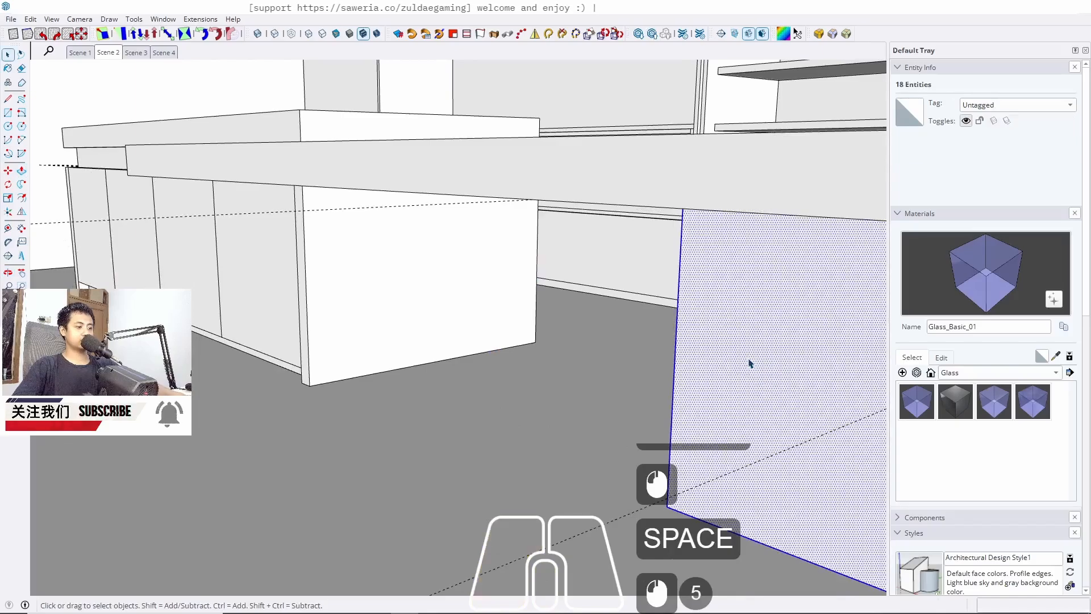
key(j)
Review the countertop and support from Scene 2 and Scene 1 viewpoints
middle_drag(387, 342, 560, 341)
shift+middle_drag(560, 341, 361, 320)
scroll(361, 319, down, 5)
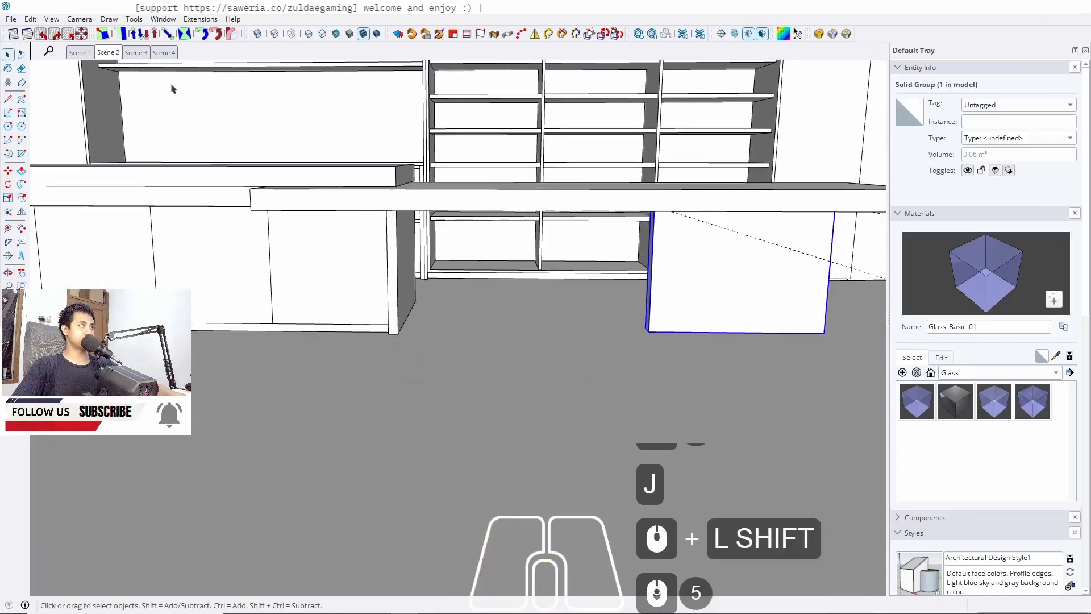
click(108, 52)
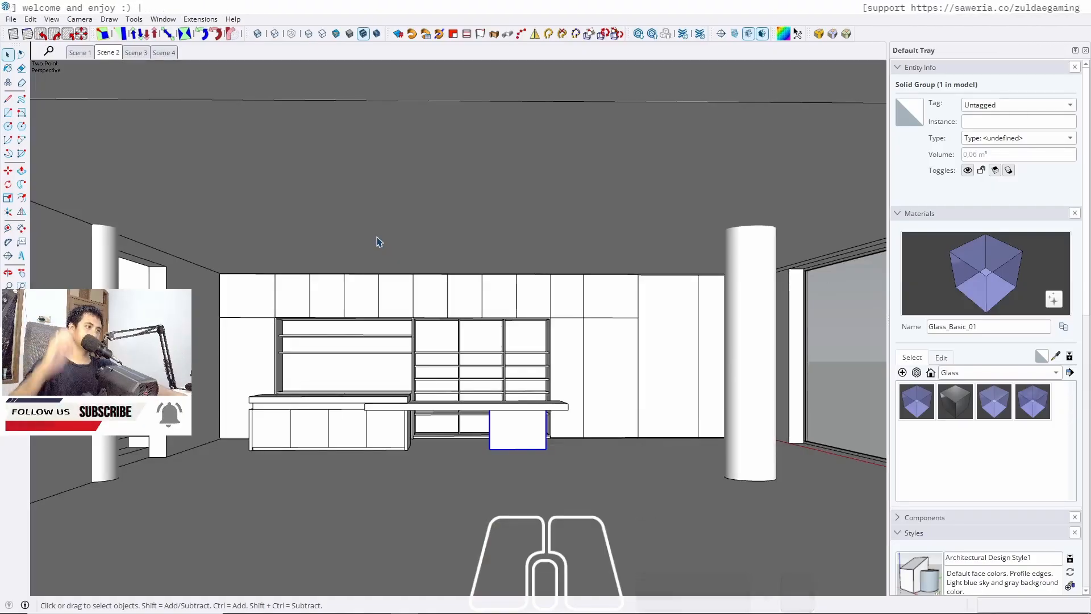
scroll(523, 333, up, 3)
middle_drag(511, 336, 542, 334)
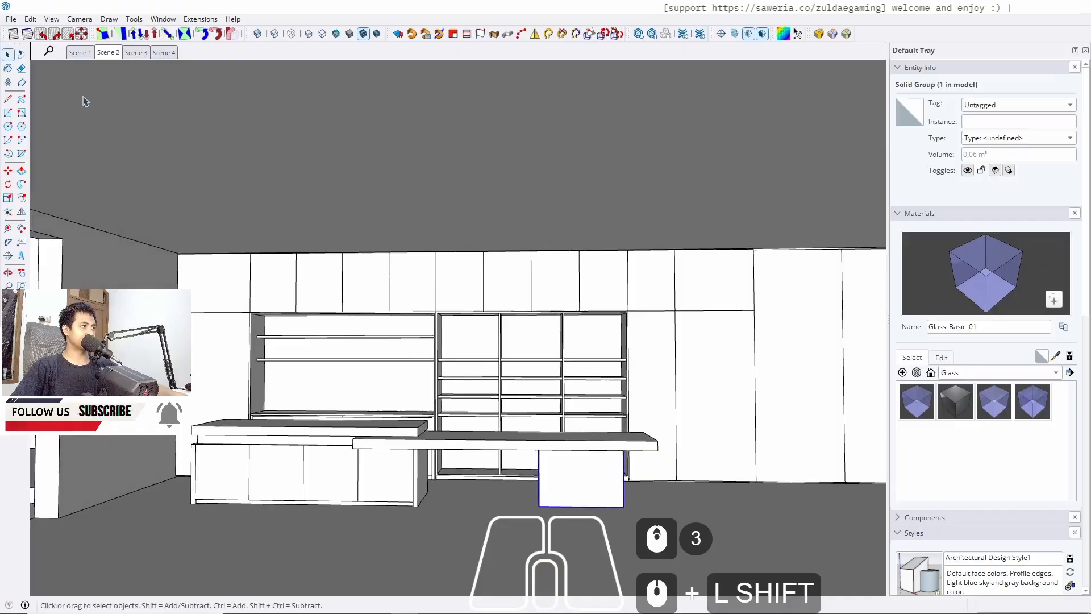
click(78, 54)
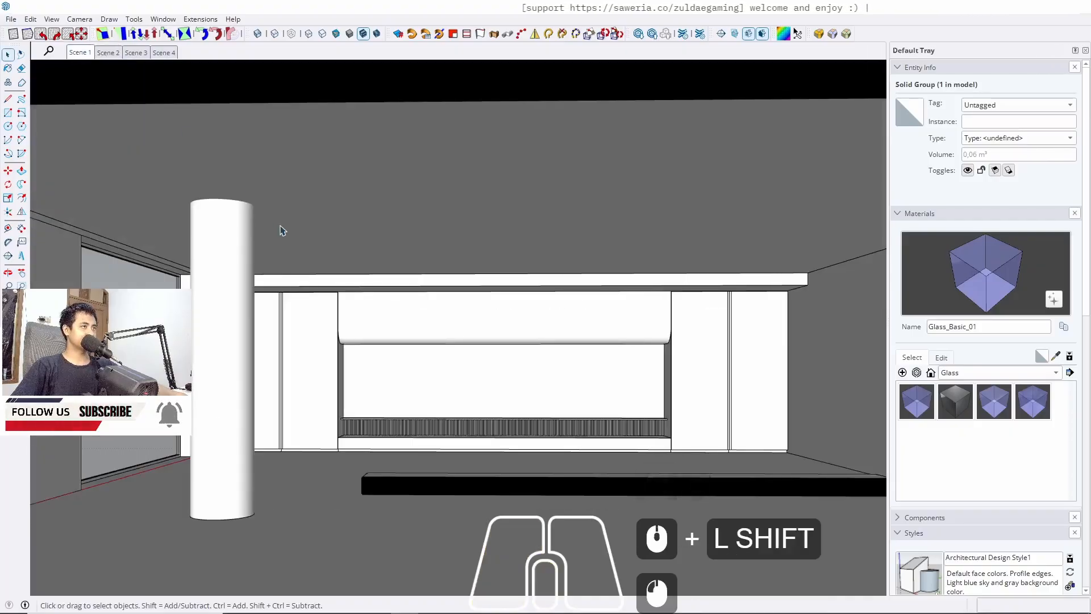
scroll(523, 324, down, 12)
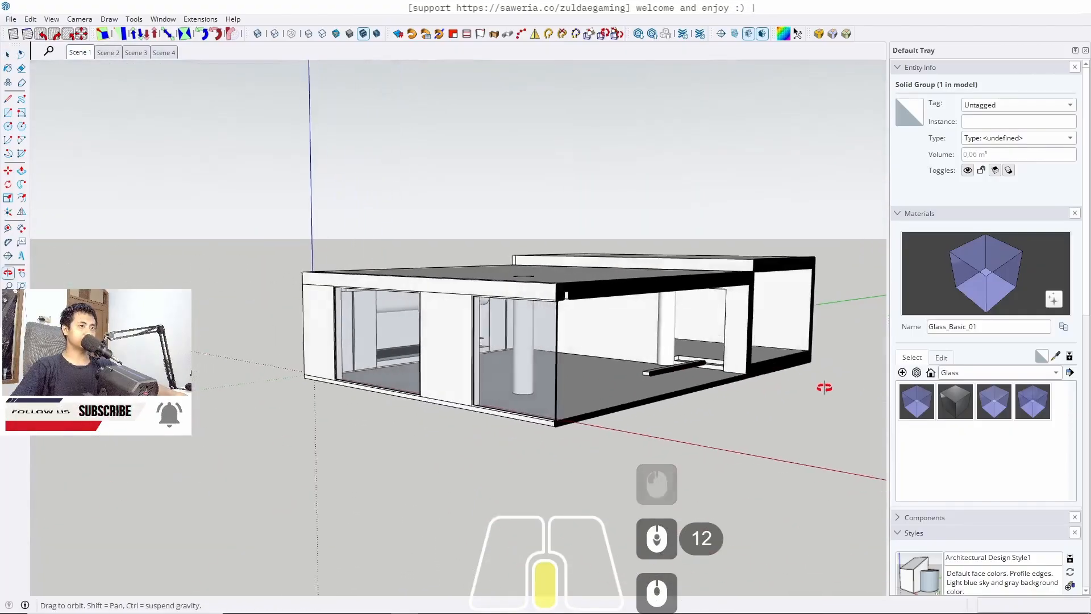
Display section planes, then move the front section plane about 36 cm
click(734, 34)
click(588, 456)
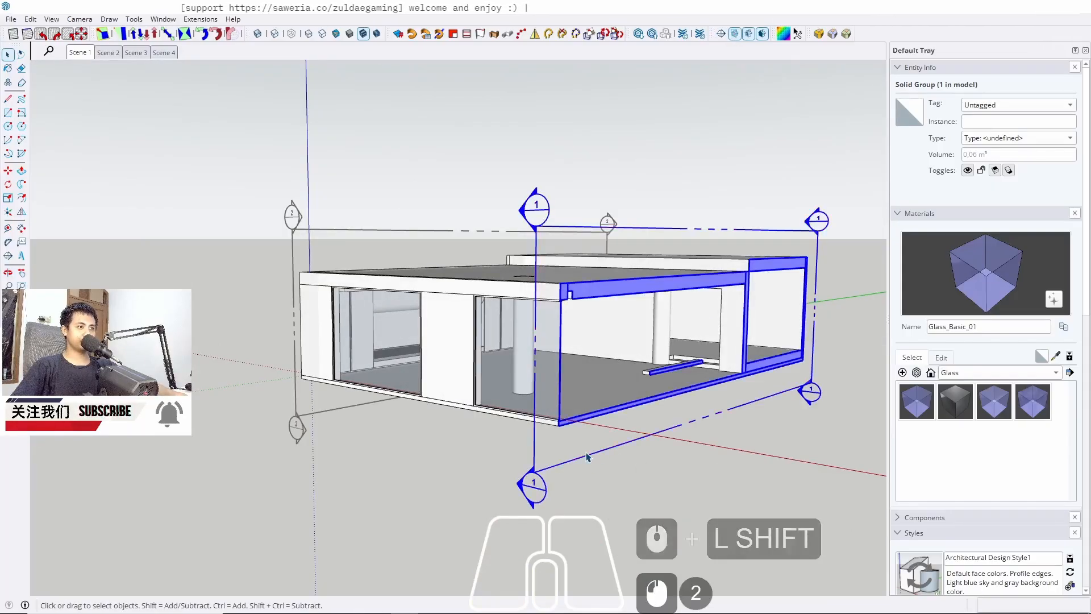
key(m)
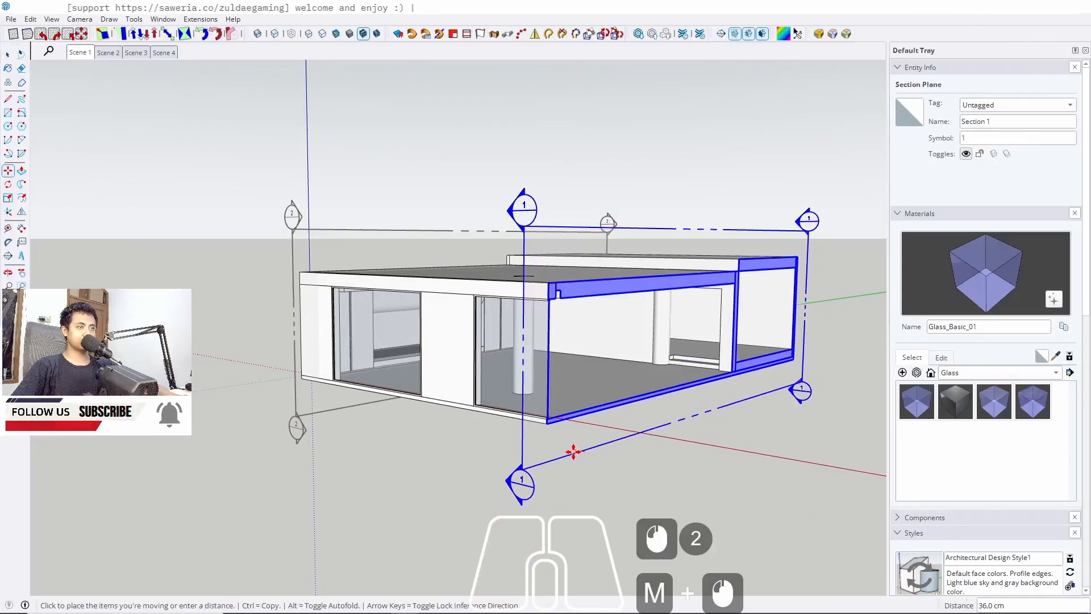
click(572, 451)
key(space)
Return to Scene 1 and examine the built-in cabinet wall
click(79, 52)
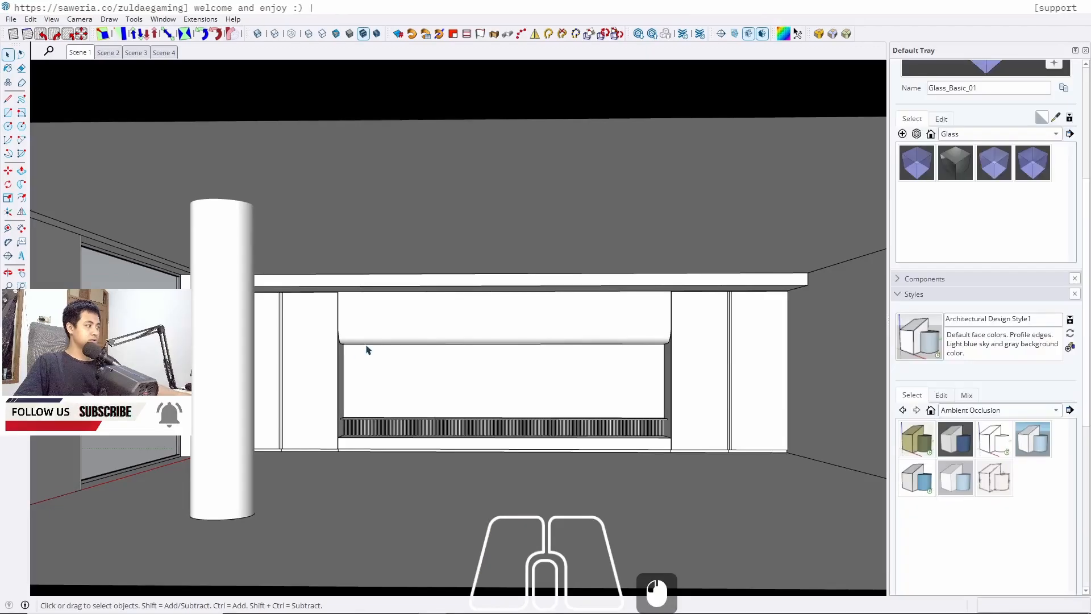
scroll(375, 346, up, 8)
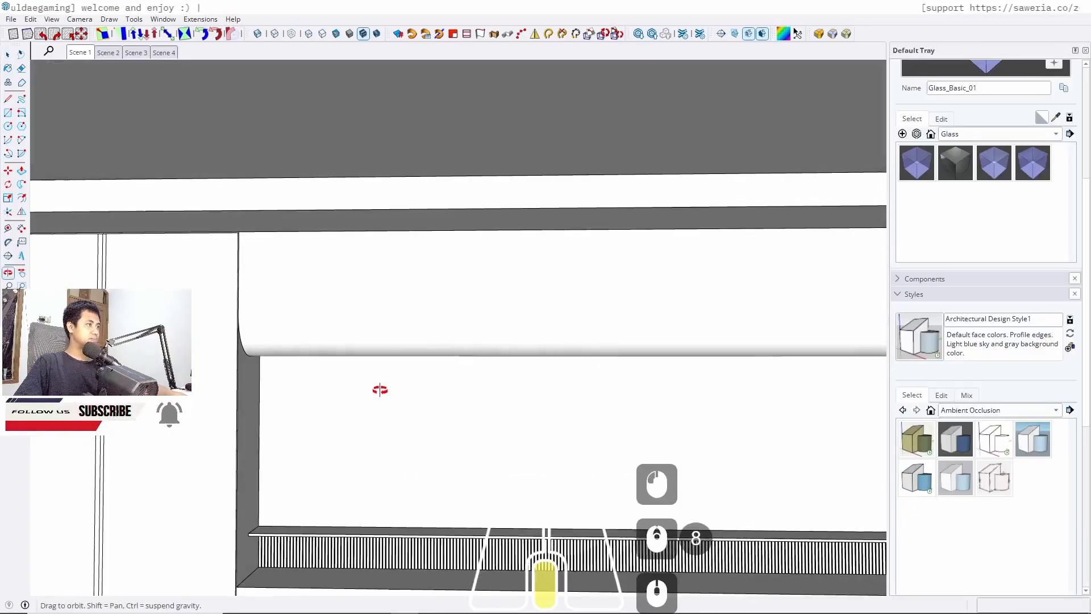
shift+middle_drag(378, 387, 358, 329)
scroll(279, 293, down, 2)
shift+middle_drag(419, 372, 392, 352)
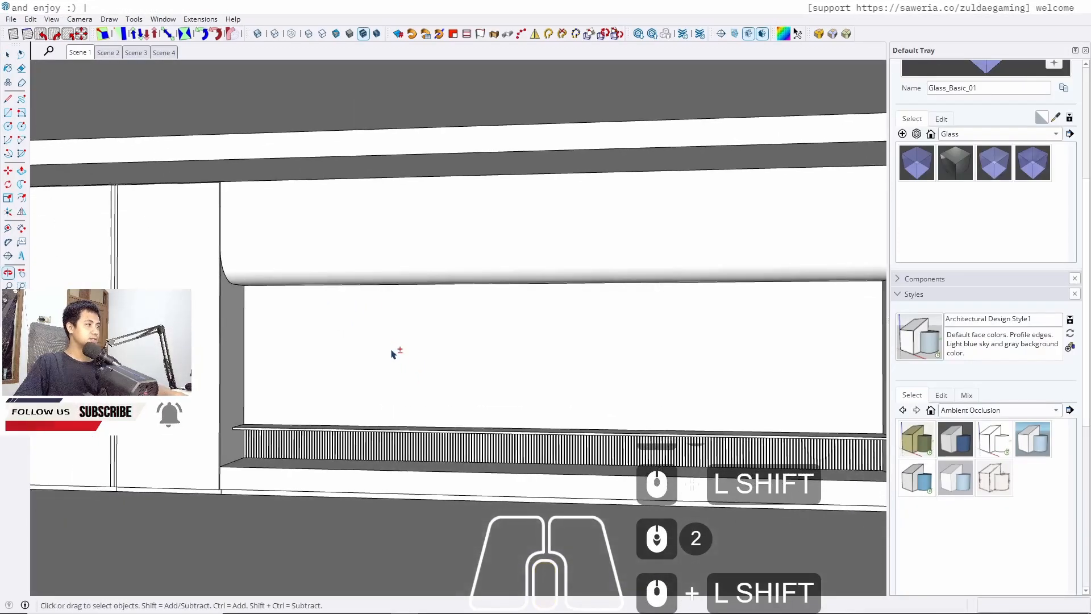
scroll(276, 280, down, 2)
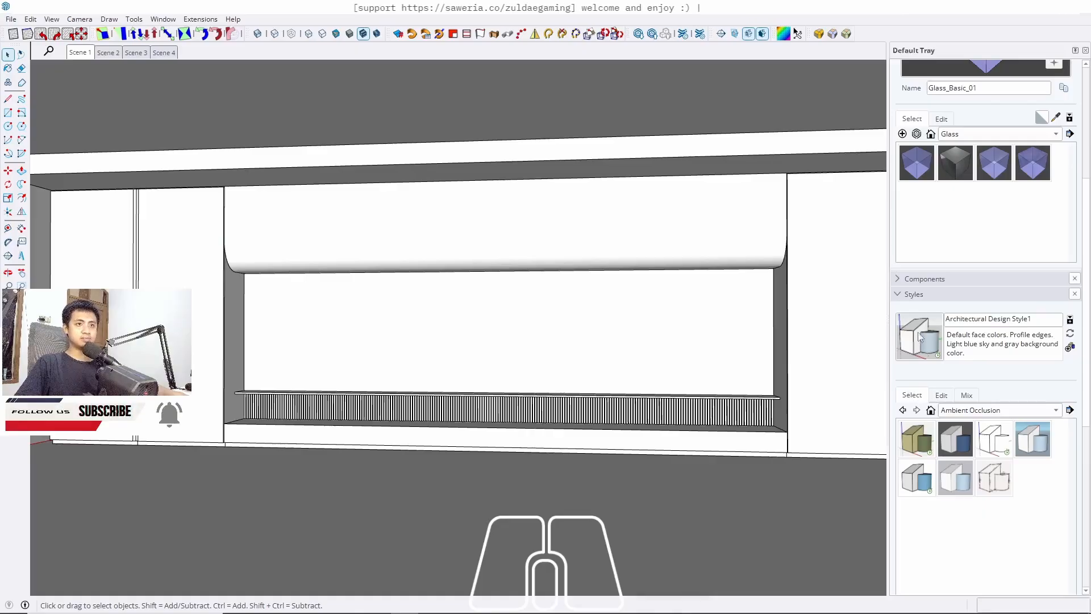
scroll(941, 269, up, 9)
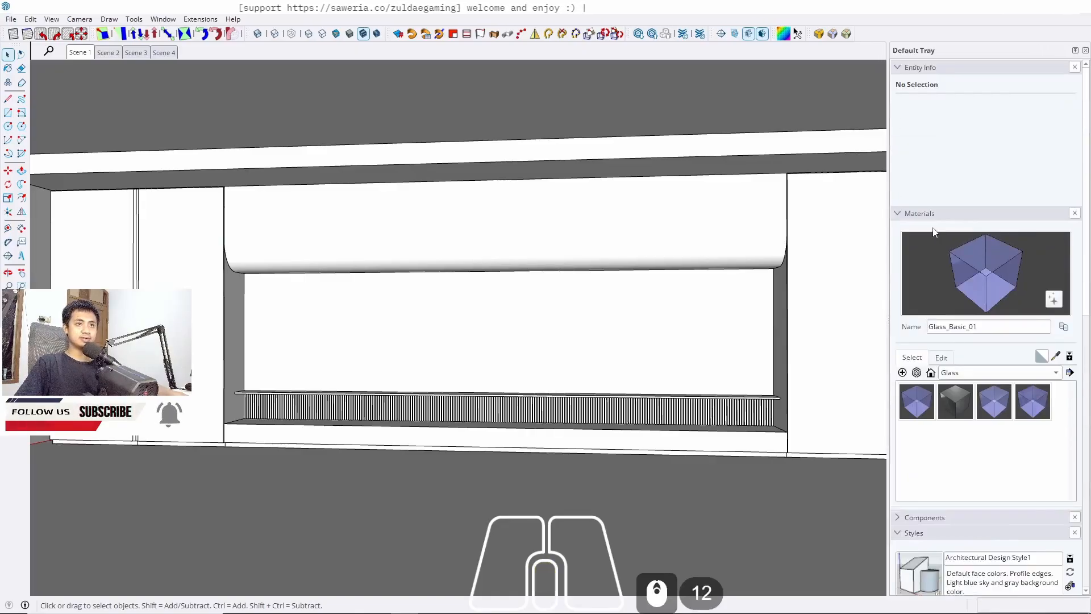
Choose the M03_Pewter_Shine solid colour and paint the faces of the left tall cabinet's doors with it
click(969, 379)
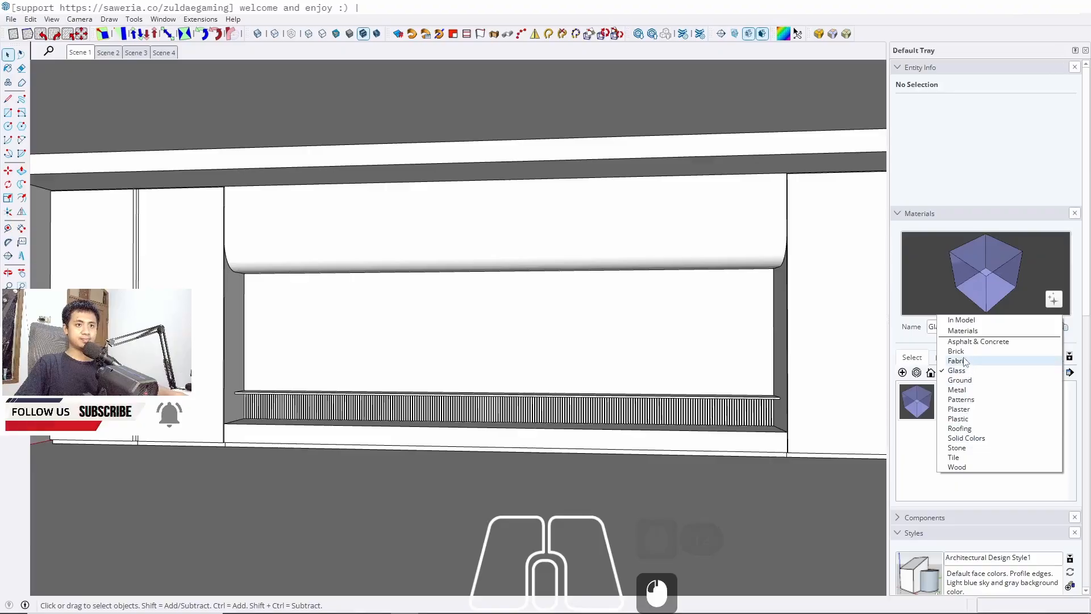
click(968, 439)
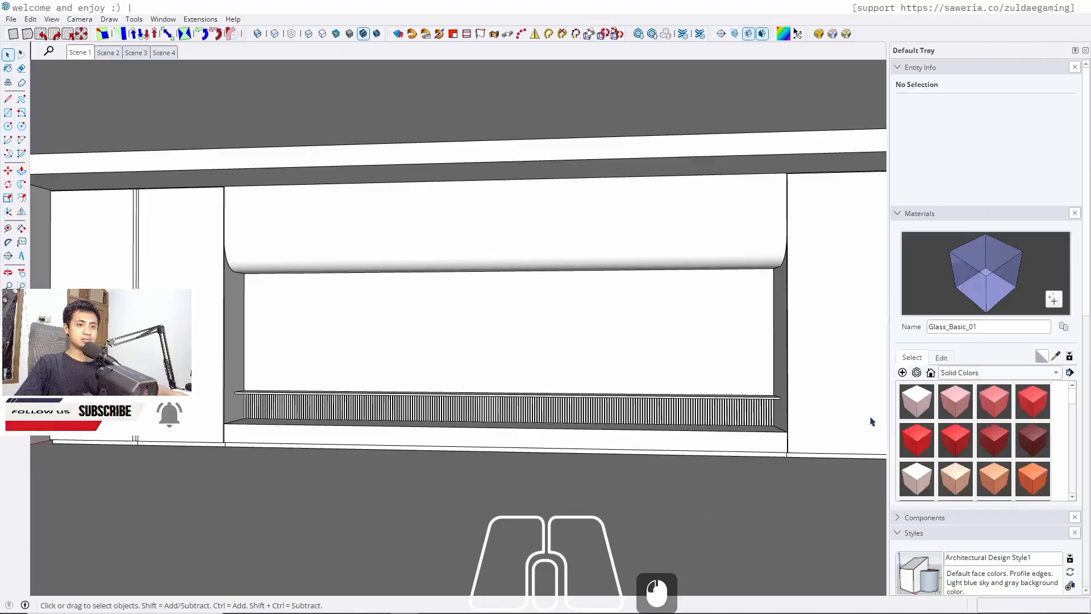
scroll(977, 438, down, 20)
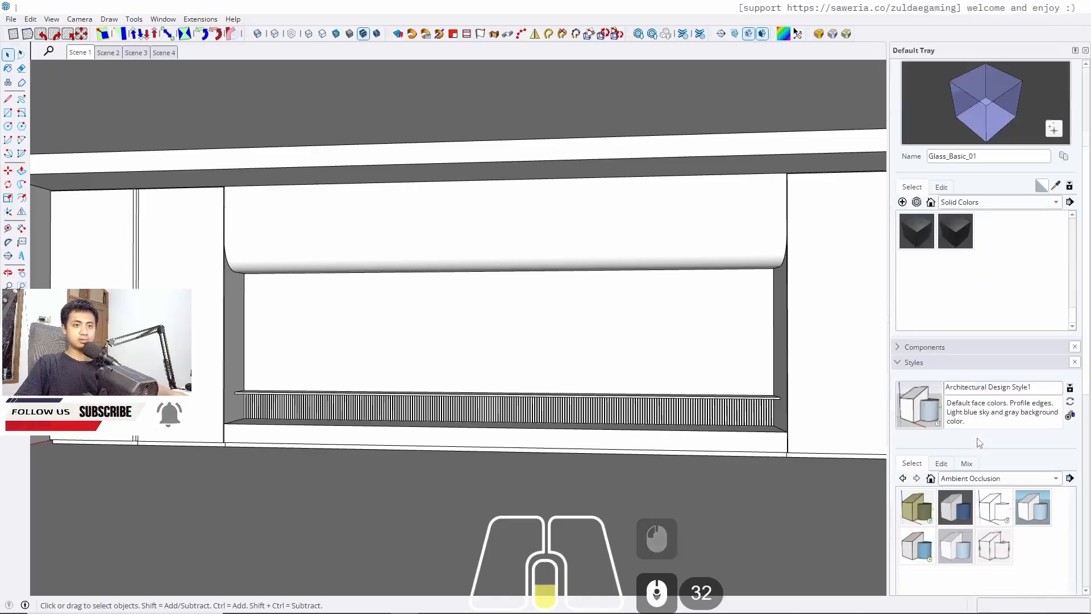
scroll(977, 442, up, 5)
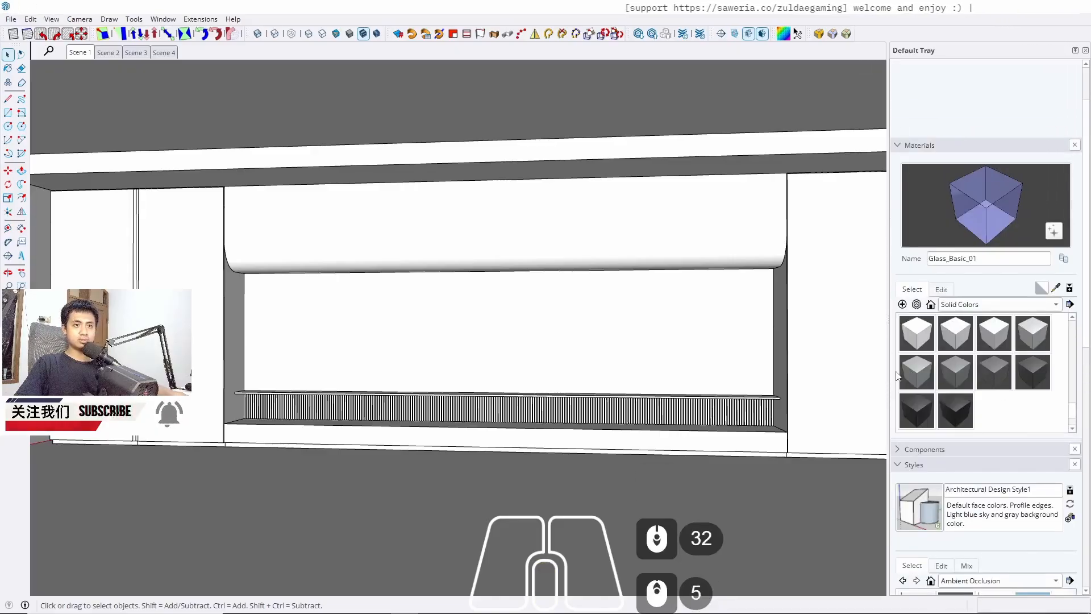
click(1033, 335)
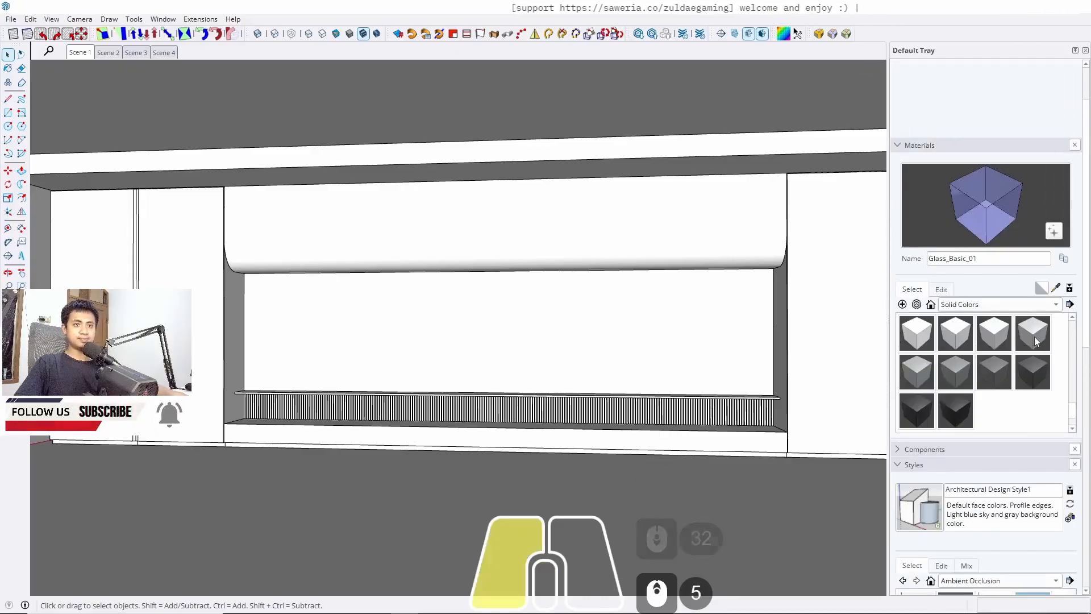
key(space)
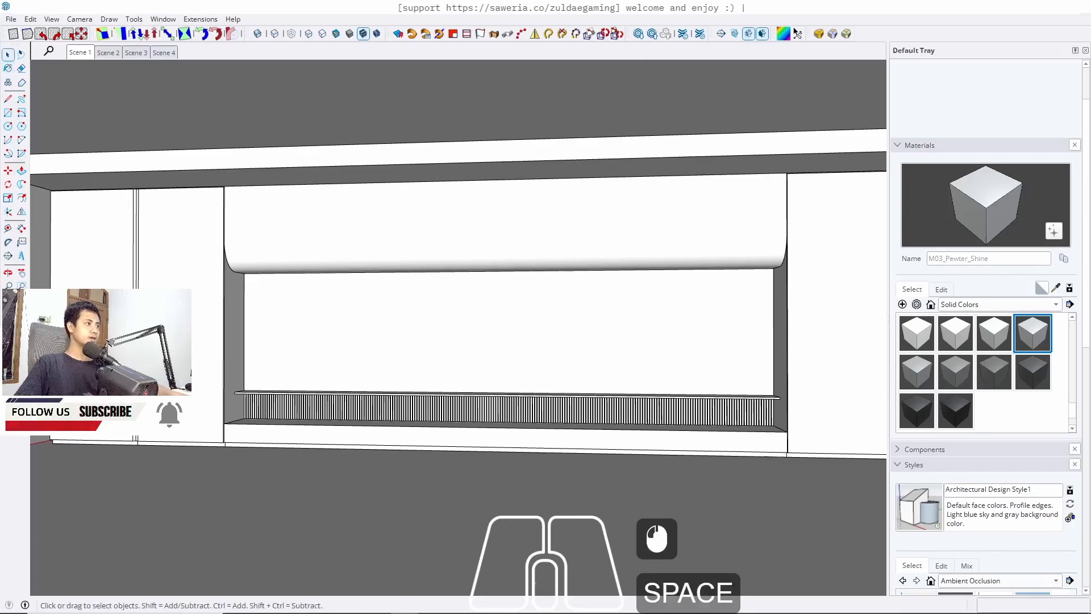
scroll(166, 308, up, 2)
mouse_move(162, 324)
shift+middle_down()
mouse_move(298, 272)
mouse_move(287, 279)
shift+middle_up()
double_click(207, 309)
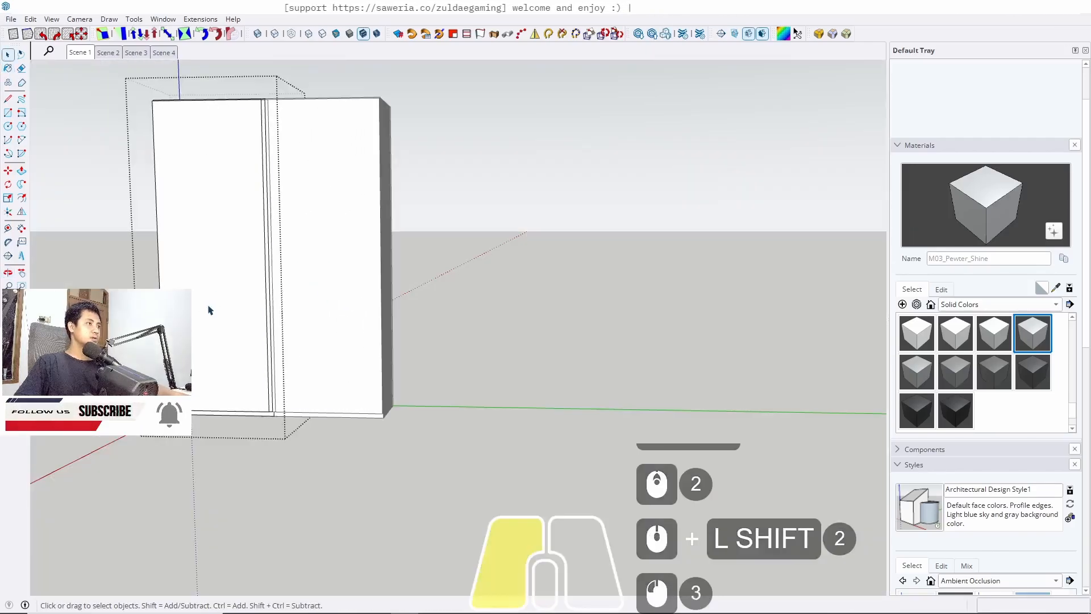
triple_click(207, 309)
key(b)
click(208, 305)
key(space)
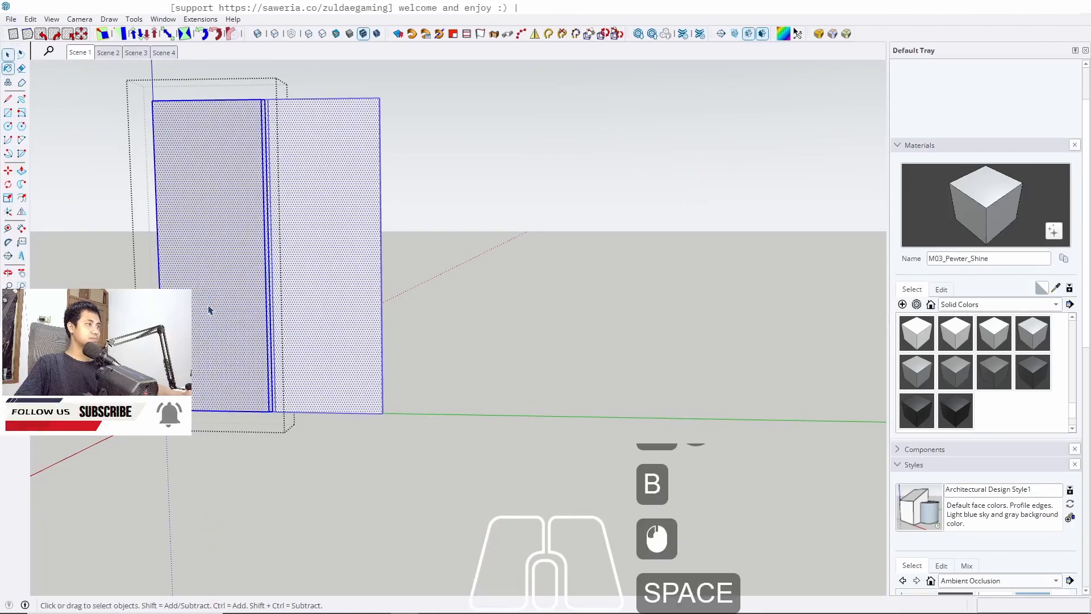
key(Escape)
Paint the tall cabinet beside the niche with M03_Pewter_Shine
scroll(239, 415, up, 3)
key(Escape)
scroll(239, 421, up, 8)
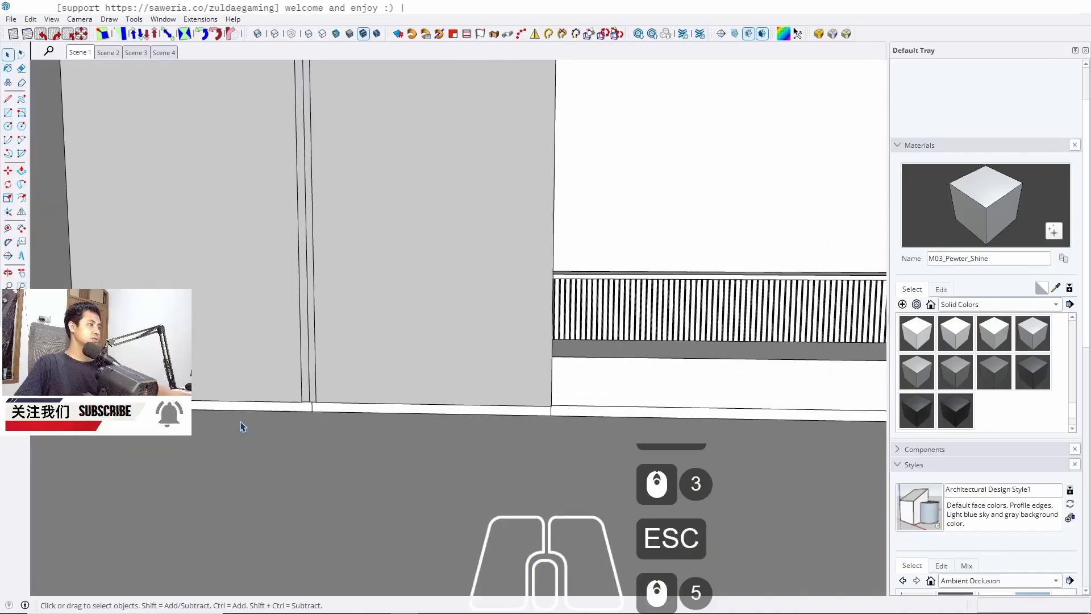
shift+middle_drag(371, 426, 327, 380)
double_click(331, 378)
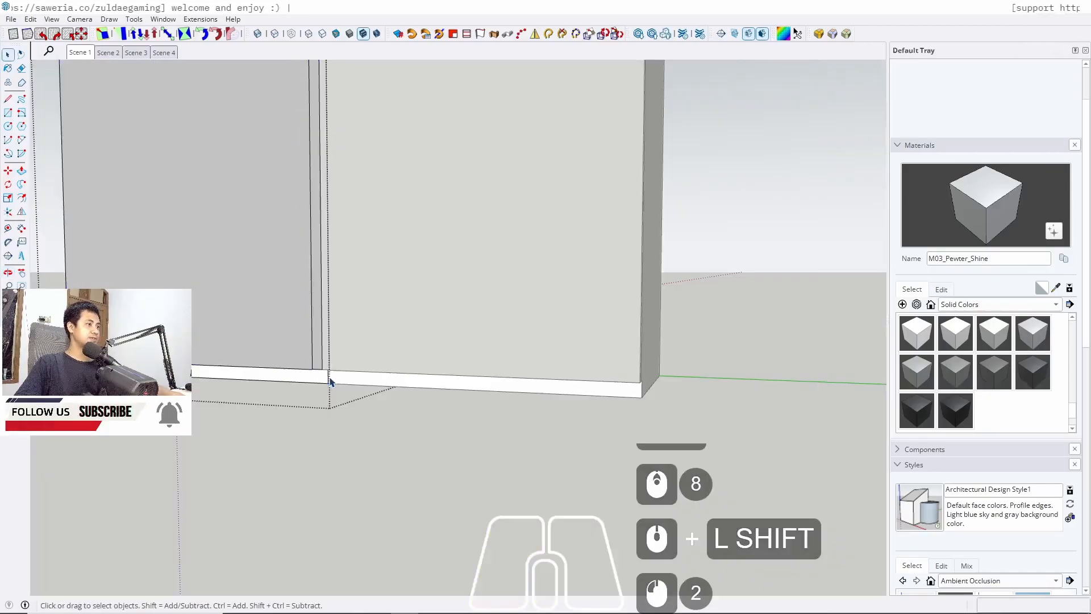
triple_click(331, 381)
key(b)
click(331, 377)
key(space)
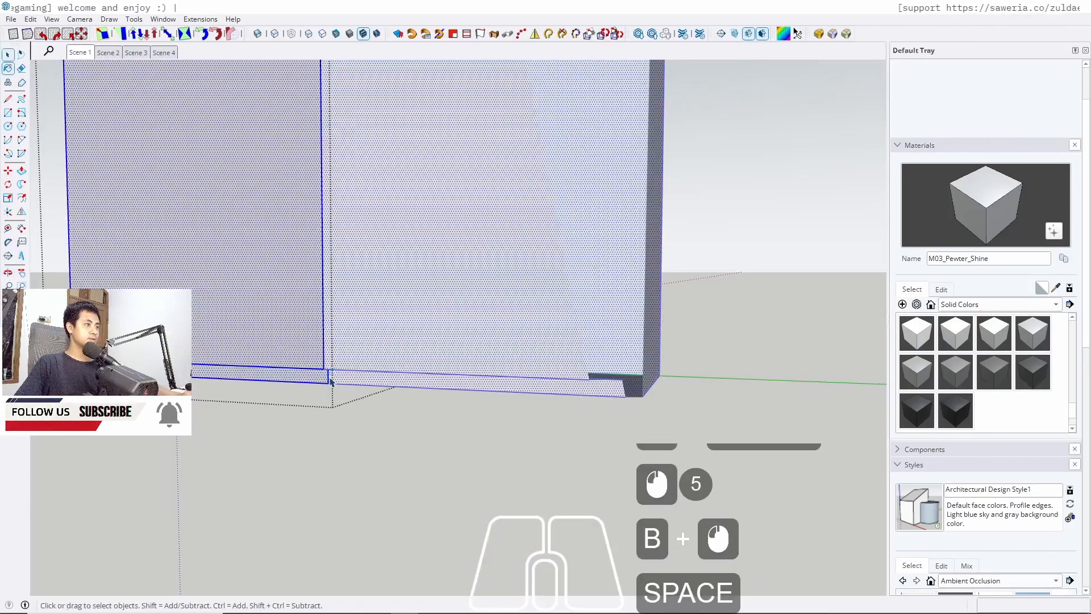
key(Escape)
key(Escape)
key(Escape)
Paint the curved upper panel above the niche with M03_Pewter_Shine
scroll(277, 454, down, 6)
scroll(277, 449, down, 5)
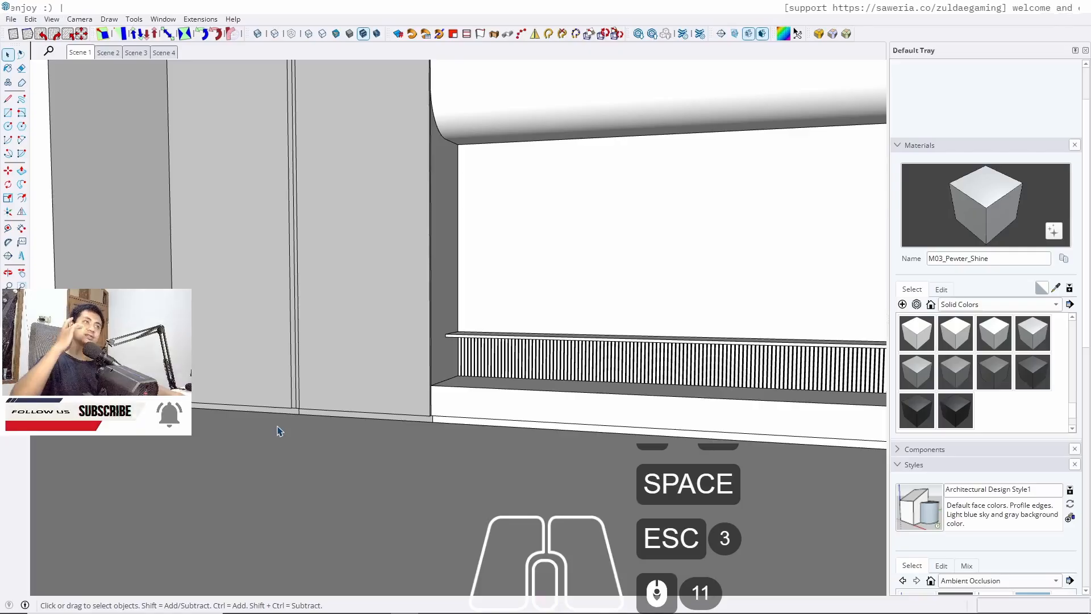
scroll(318, 432, down, 3)
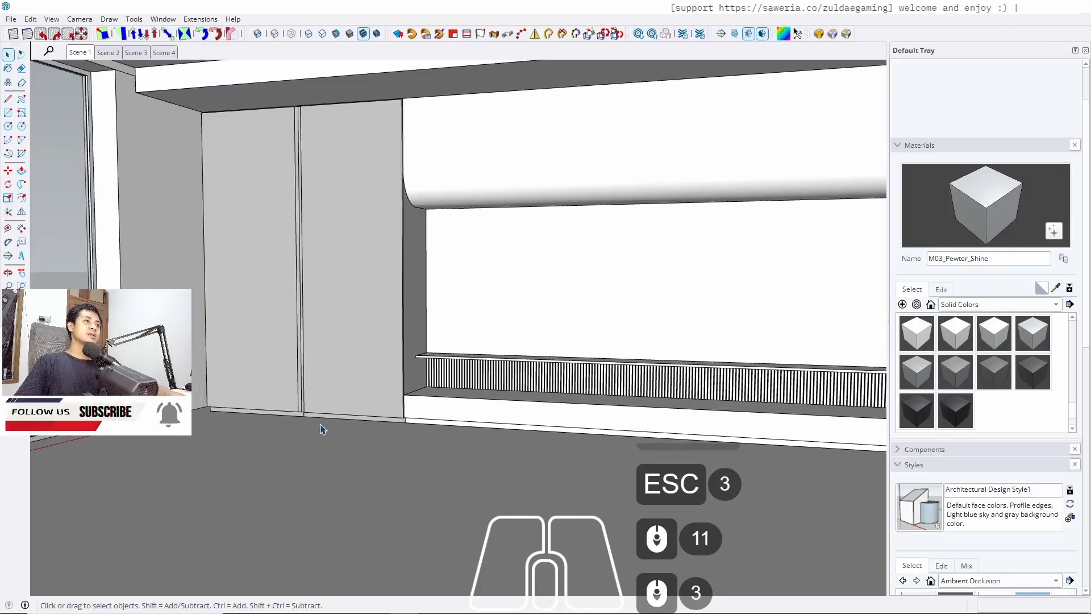
middle_drag(398, 319, 459, 288)
shift+middle_drag(437, 289, 376, 333)
scroll(376, 332, down, 2)
middle_drag(539, 322, 407, 326)
shift+middle_drag(654, 260, 669, 268)
shift+middle_drag(295, 313, 256, 319)
triple_click(262, 223)
double_click(261, 223)
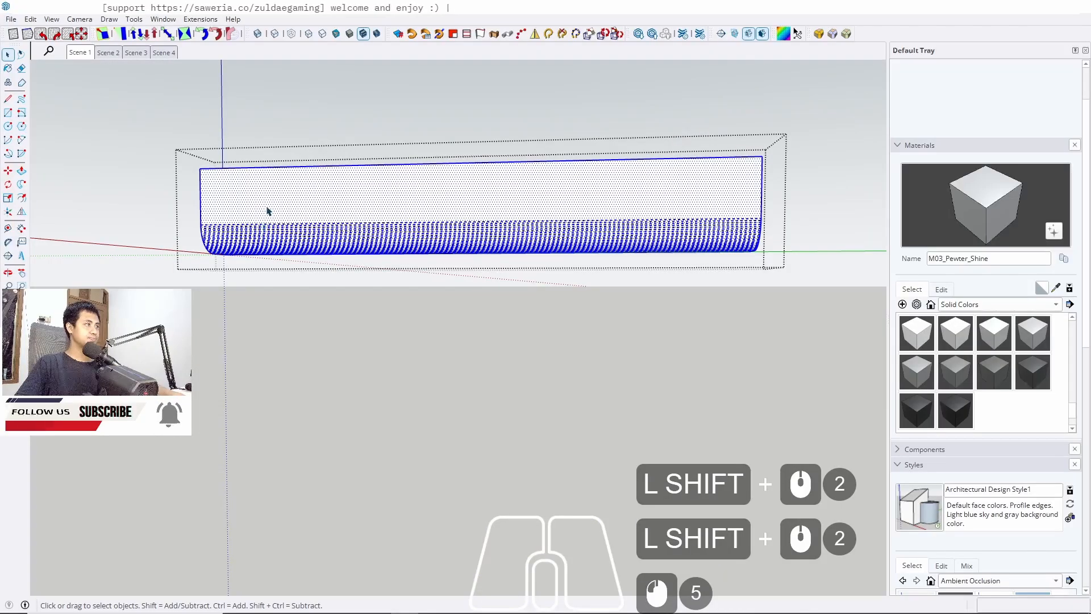
click(268, 211)
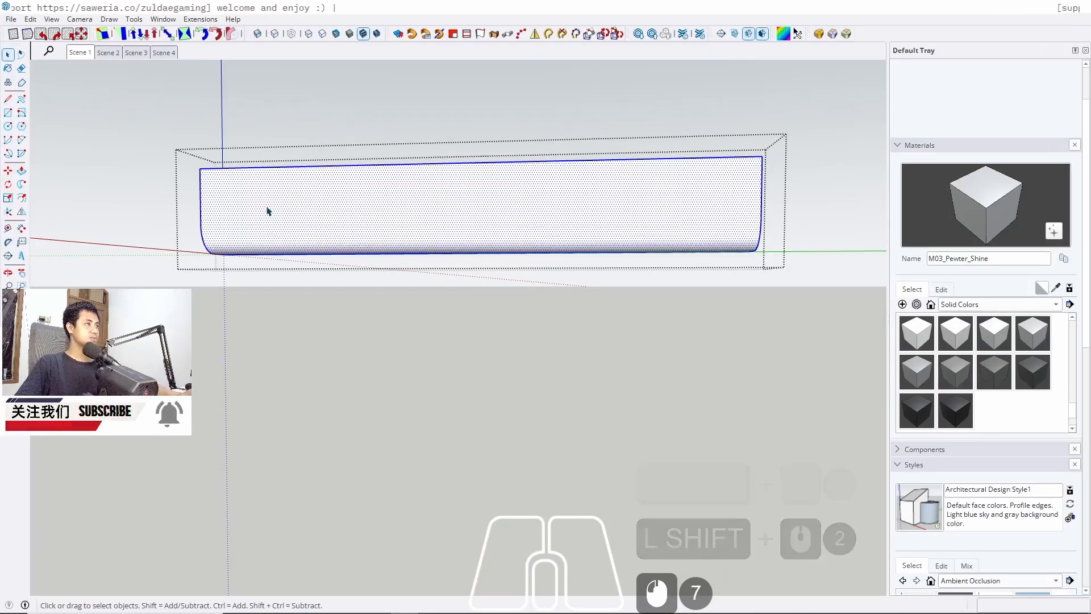
key(b)
click(272, 199)
key(space)
key(Escape)
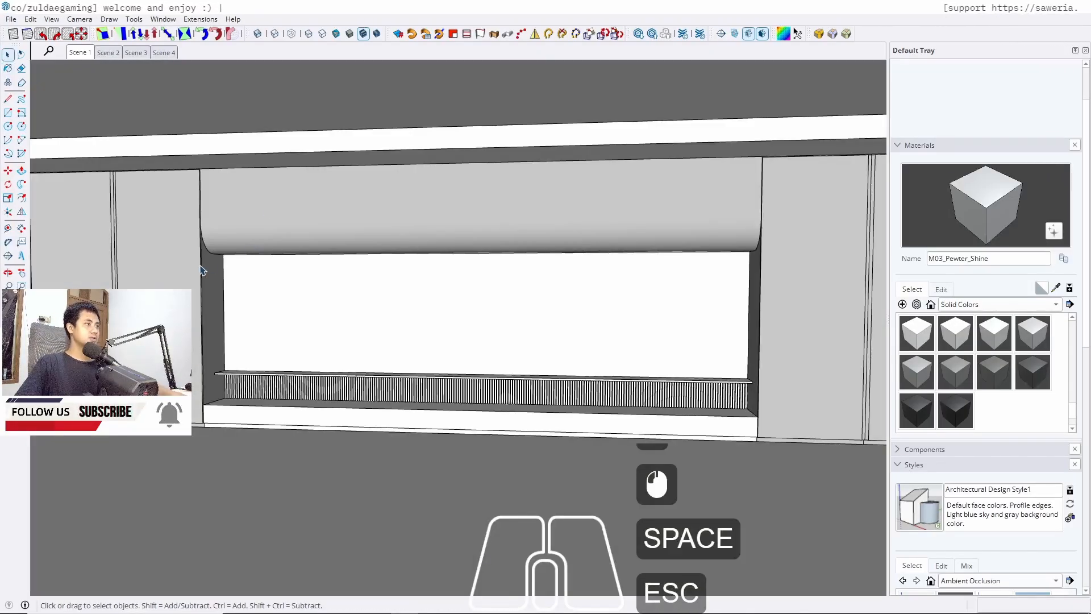
Examine the painted cabinets and niche from several angles, then return to Scene 1
scroll(224, 259, up, 4)
middle_drag(298, 248, 211, 243)
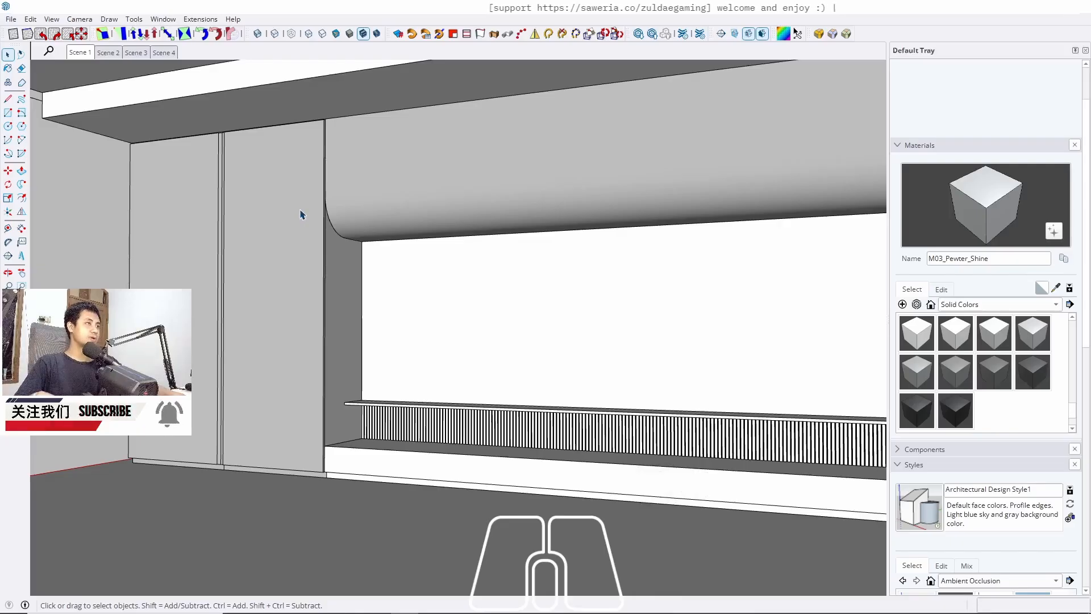
scroll(375, 293, down, 2)
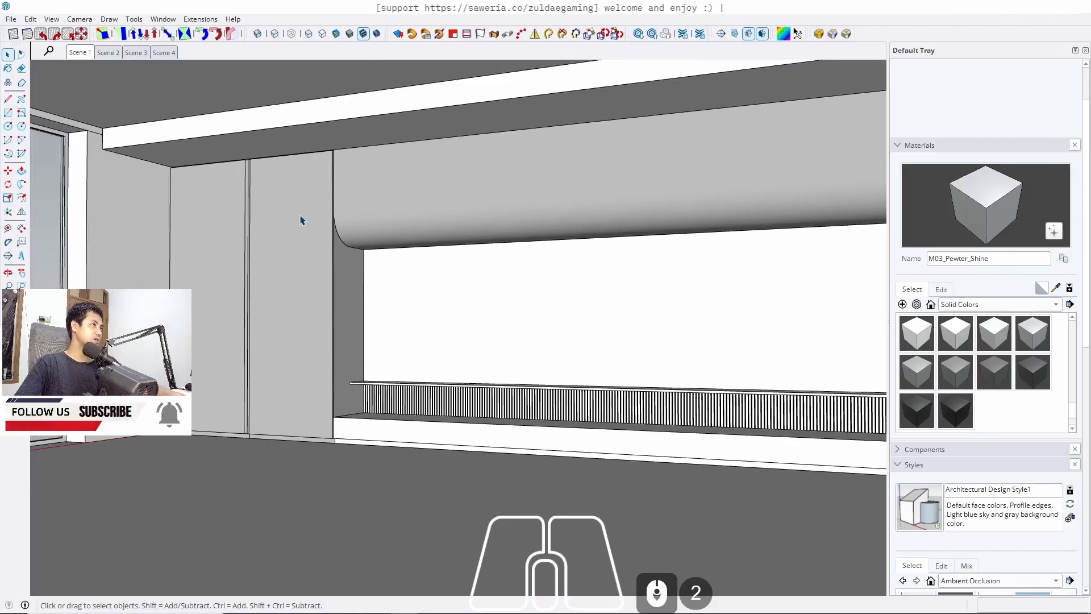
middle_drag(220, 240, 224, 190)
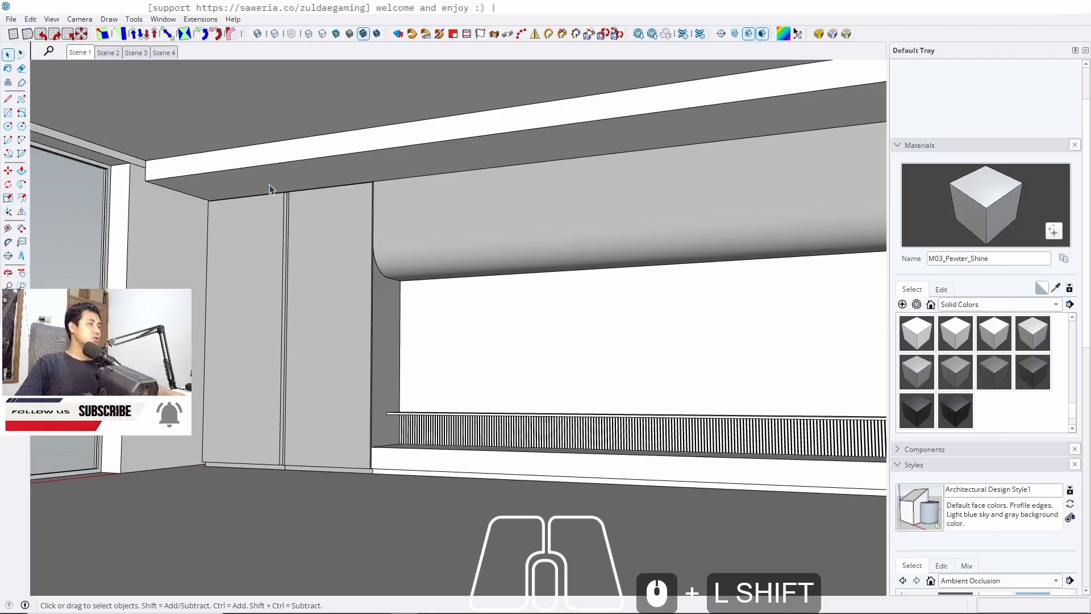
scroll(145, 211, up, 4)
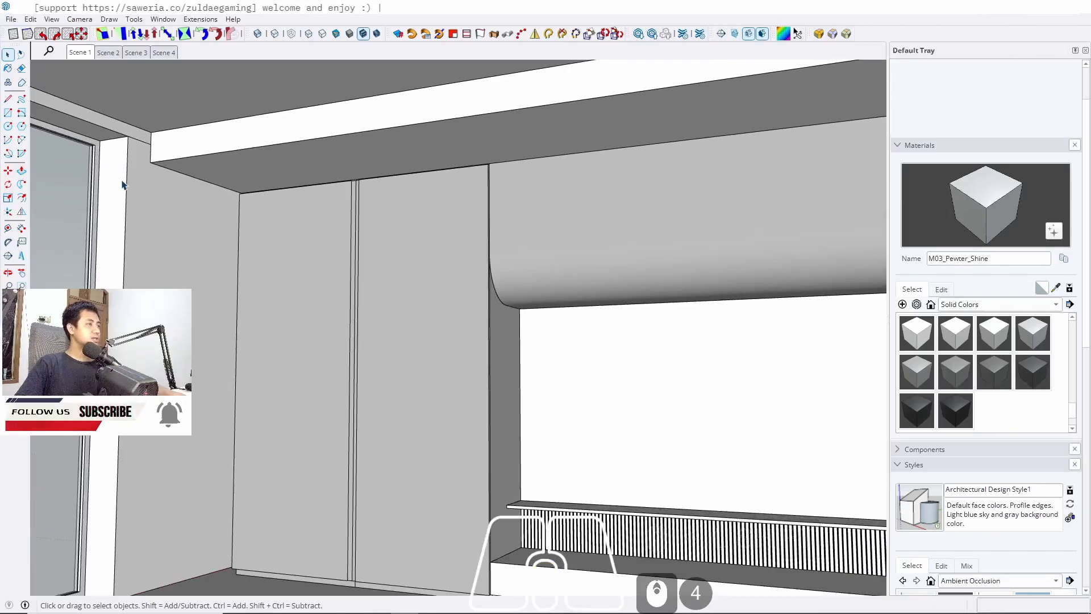
scroll(492, 349, down, 3)
middle_drag(492, 348, 445, 334)
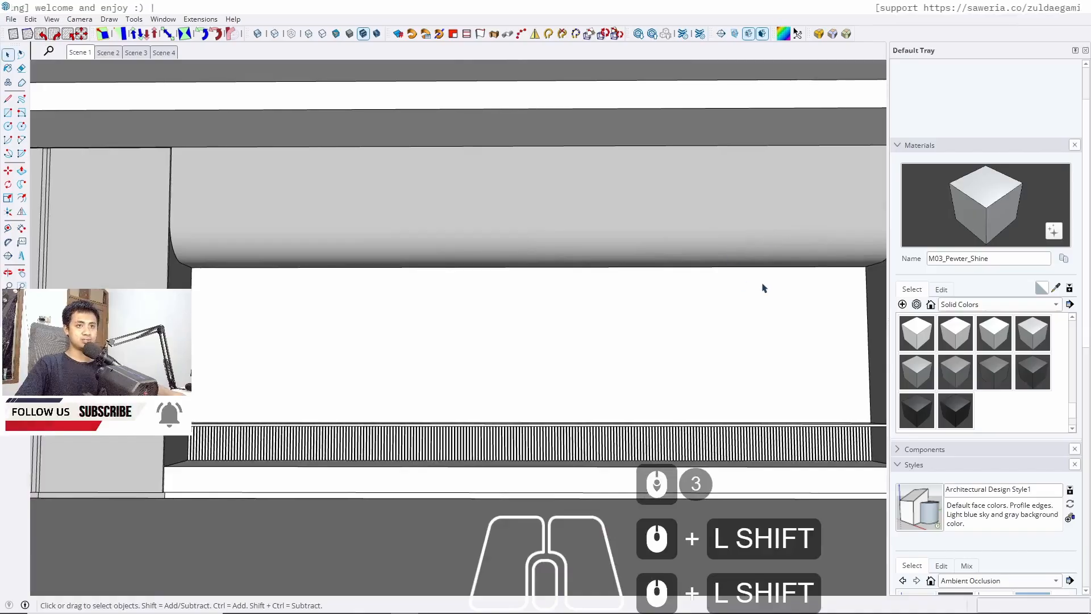
middle_drag(497, 287, 571, 305)
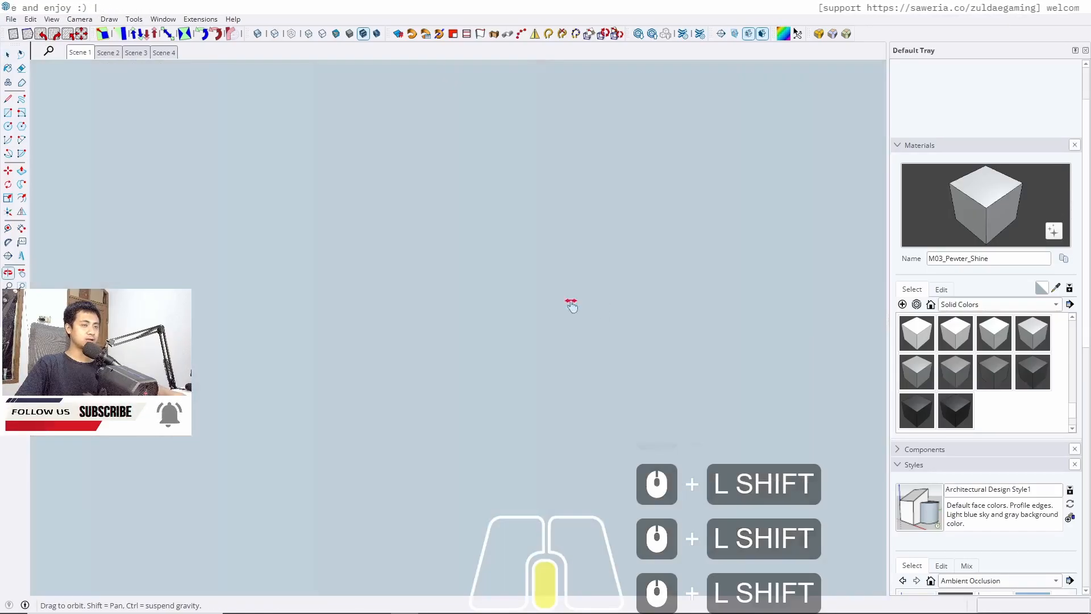
click(80, 52)
Pick the M08_Obsidian_Black solid colour and paint the niche's back panel with it
scroll(381, 445, up, 5)
scroll(381, 445, up, 3)
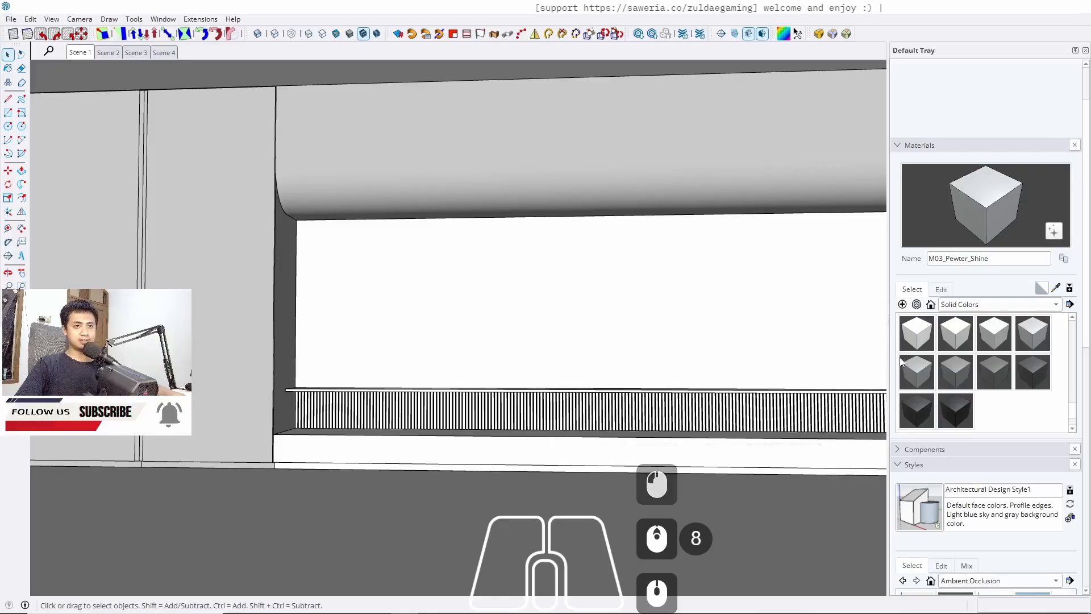
click(1033, 375)
click(915, 409)
key(space)
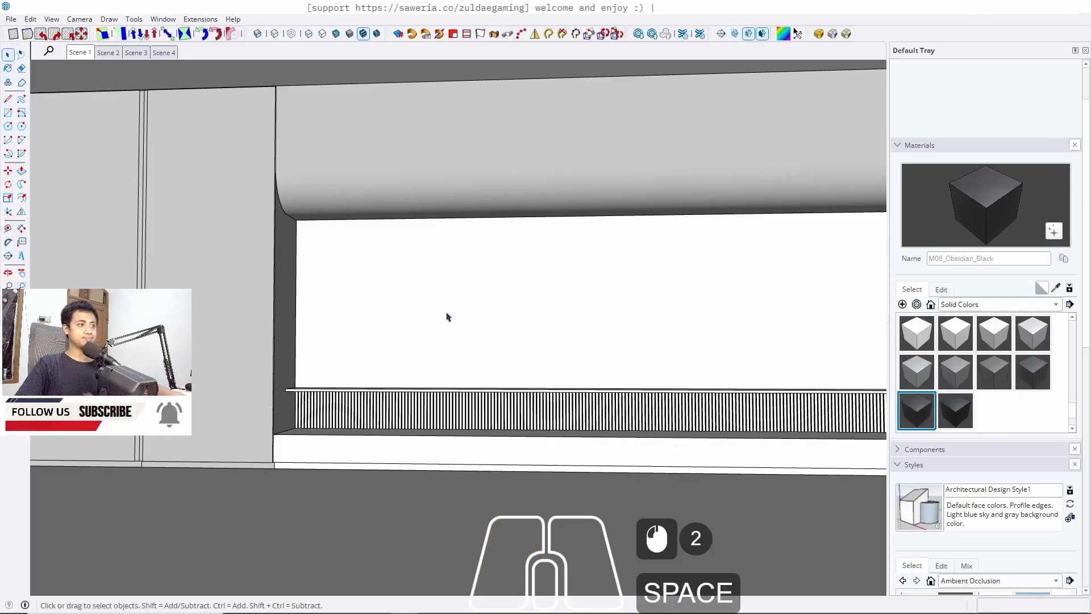
triple_click(421, 304)
double_click(421, 304)
key(b)
click(421, 304)
key(space)
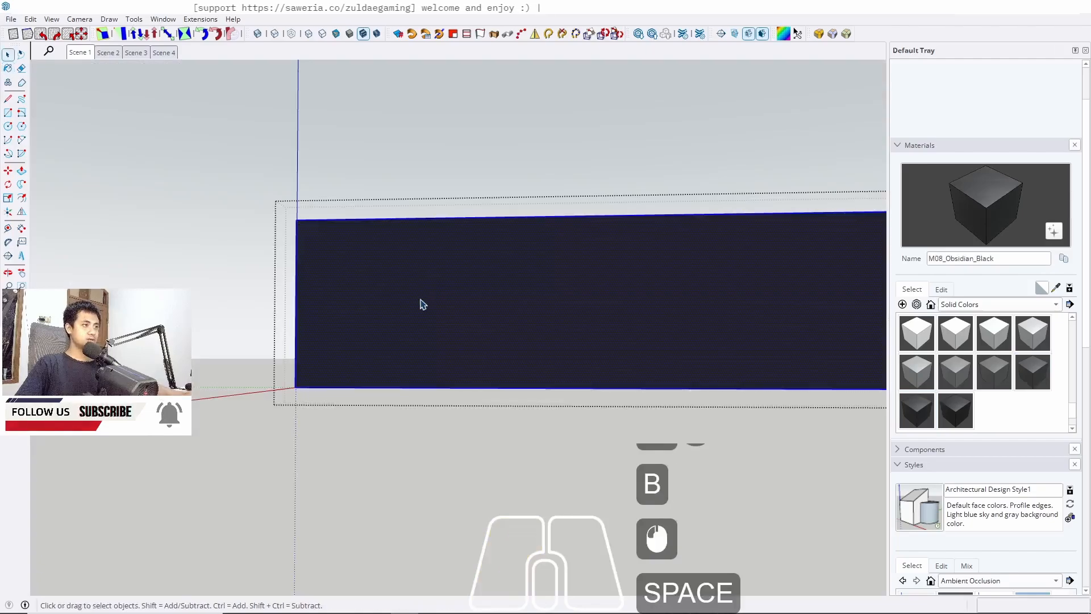
key(Escape)
Paint the vertical slats below the niche with M08_Obsidian_Black
scroll(317, 392, up, 4)
triple_click(291, 472)
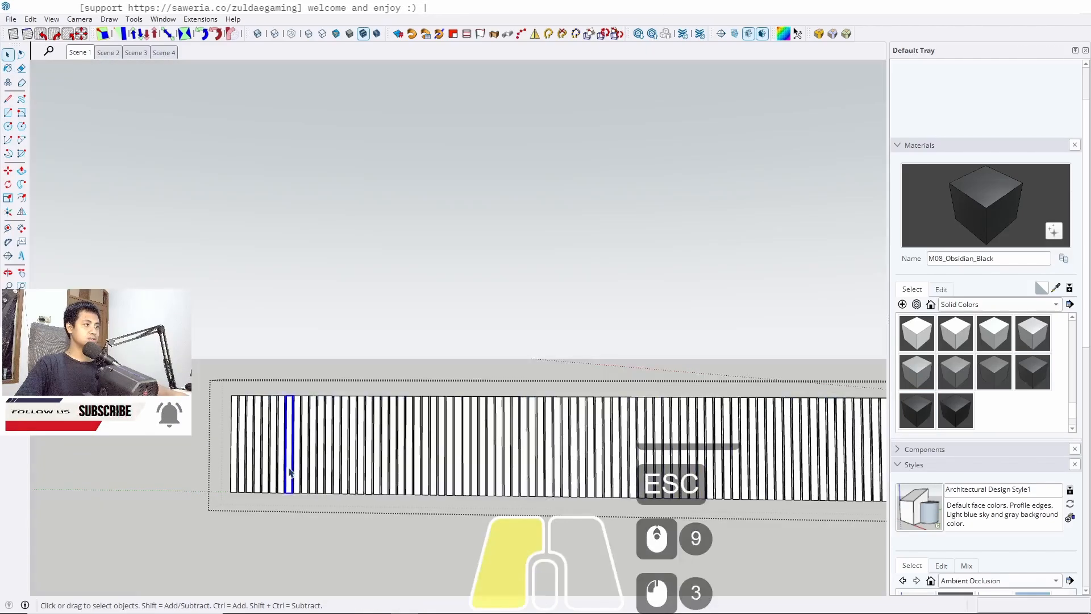
double_click(290, 473)
key(b)
click(290, 471)
key(space)
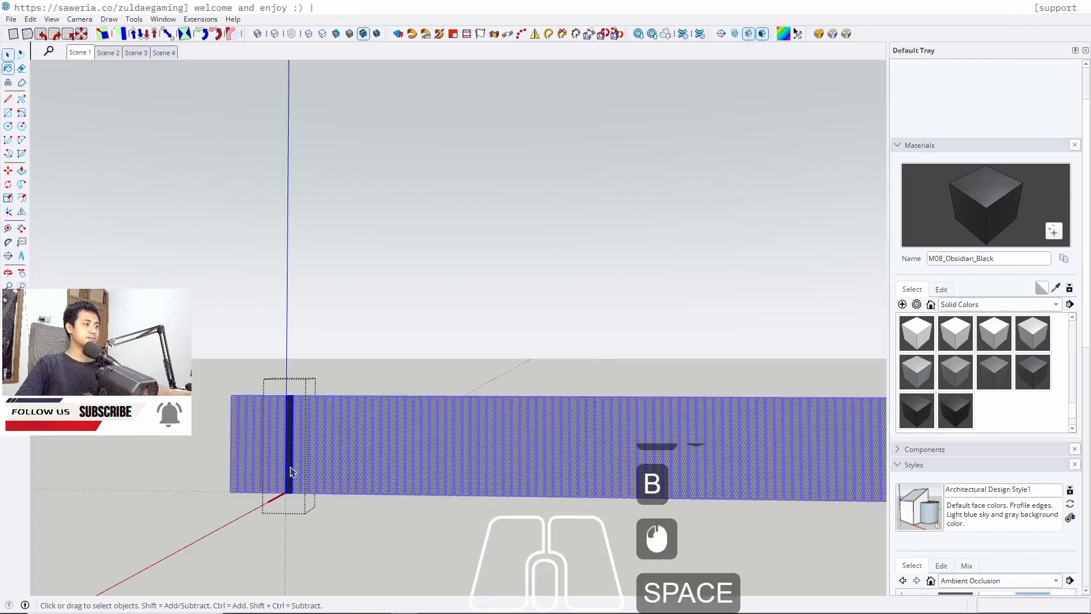
key(Escape)
key(Escape)
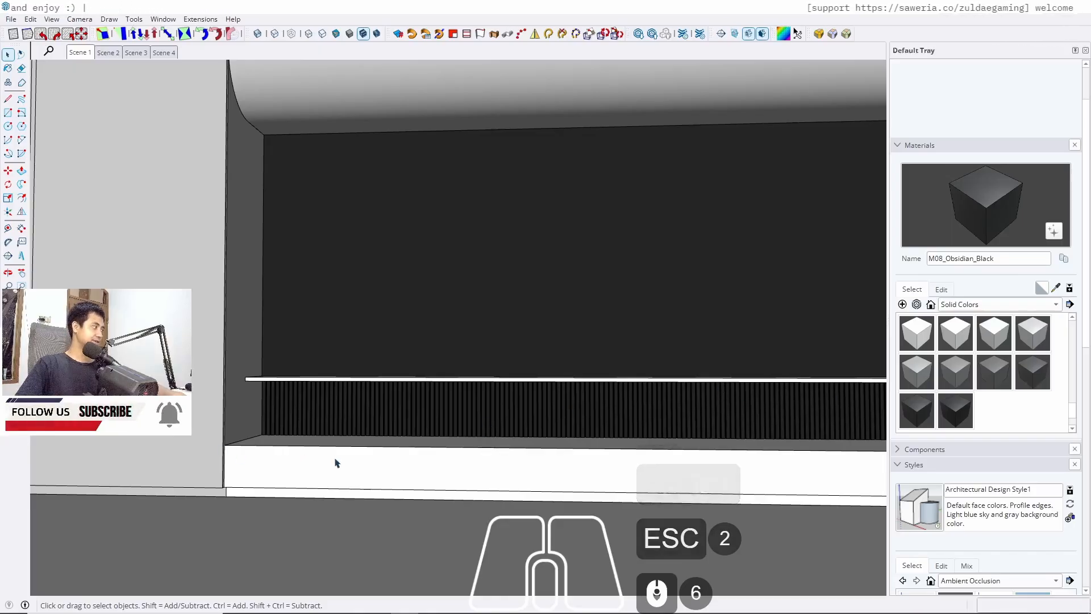
Paint the thin ledge above the slats with M08_Obsidian_Black
mouse_move(343, 430)
middle_down()
mouse_move(361, 455)
mouse_move(302, 454)
middle_up()
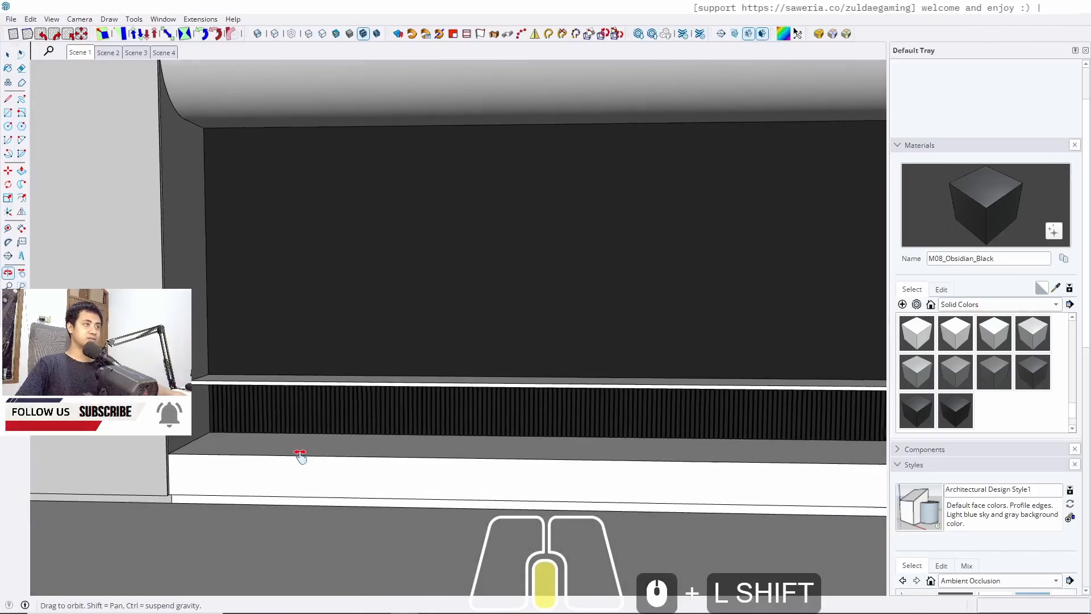
scroll(153, 313, down, 3)
scroll(152, 313, down, 1)
middle_drag(537, 375, 617, 379)
shift+middle_drag(617, 380, 632, 376)
double_click(692, 362)
double_click(692, 361)
key(b)
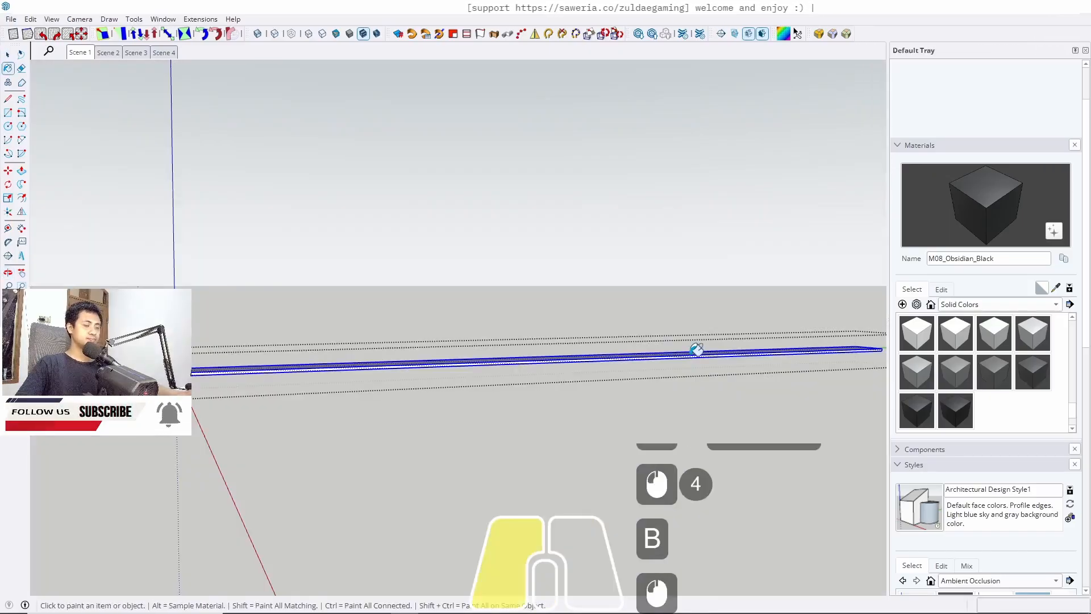
click(692, 360)
key(space)
key(Escape)
Pick Marble_20_1K from the Stone materials and paint the front of the base plinth below the niche with it
scroll(501, 329, down, 6)
middle_drag(502, 329, 391, 386)
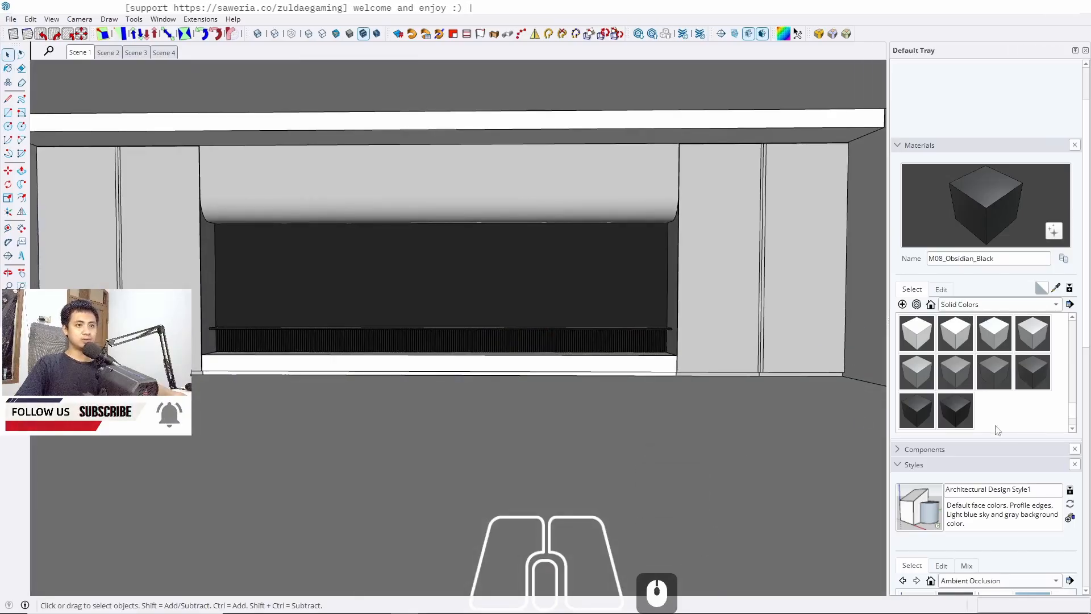
click(950, 304)
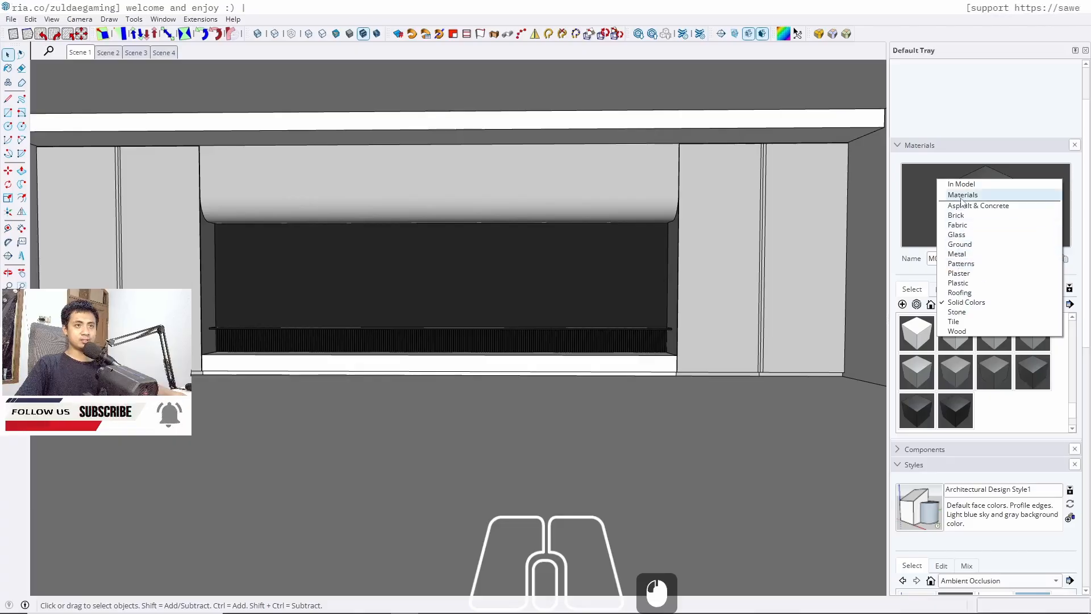
click(957, 312)
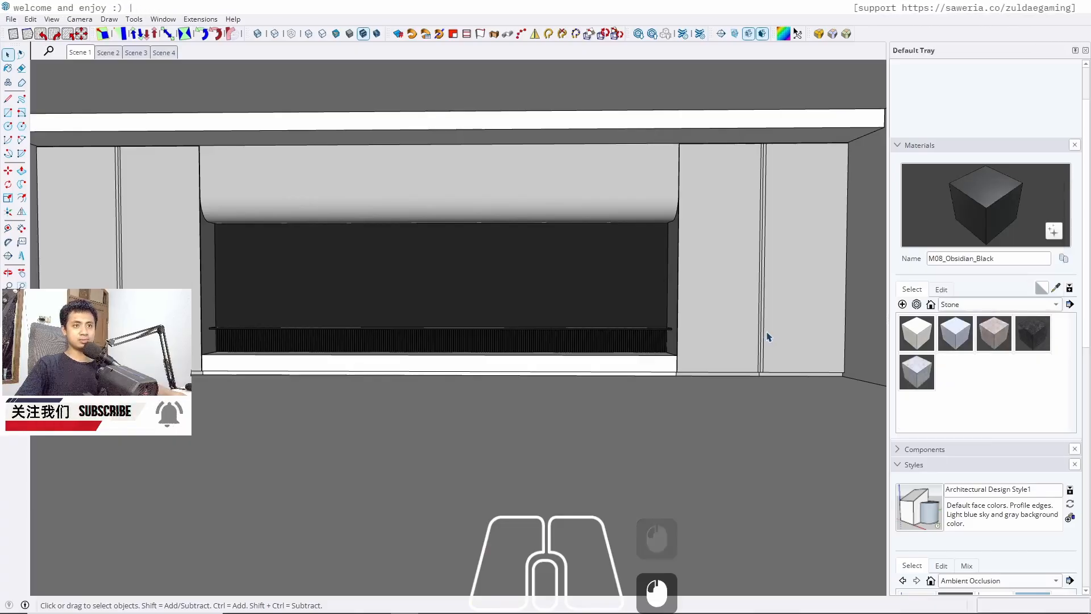
click(918, 374)
key(space)
scroll(237, 364, up, 6)
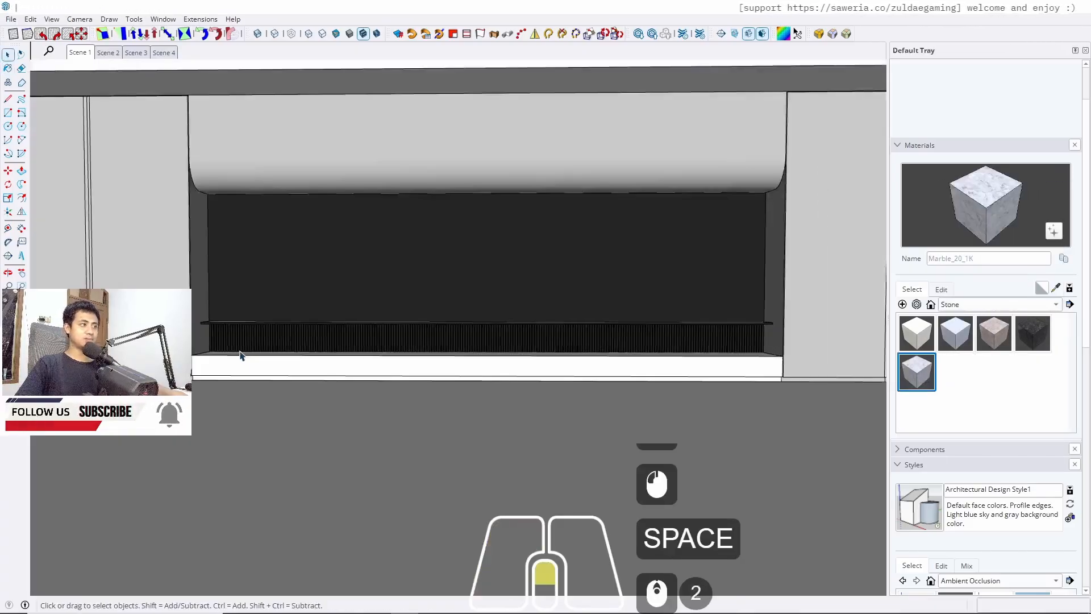
scroll(236, 379, down, 5)
key(b)
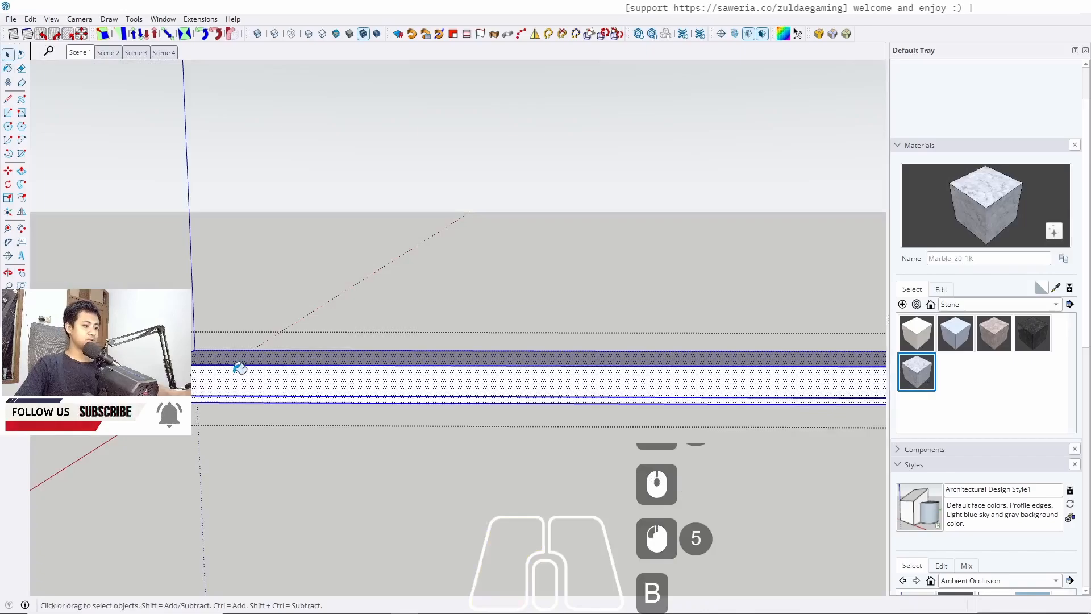
click(240, 368)
key(space)
key(Escape)
key(Escape)
scroll(224, 293, down, 6)
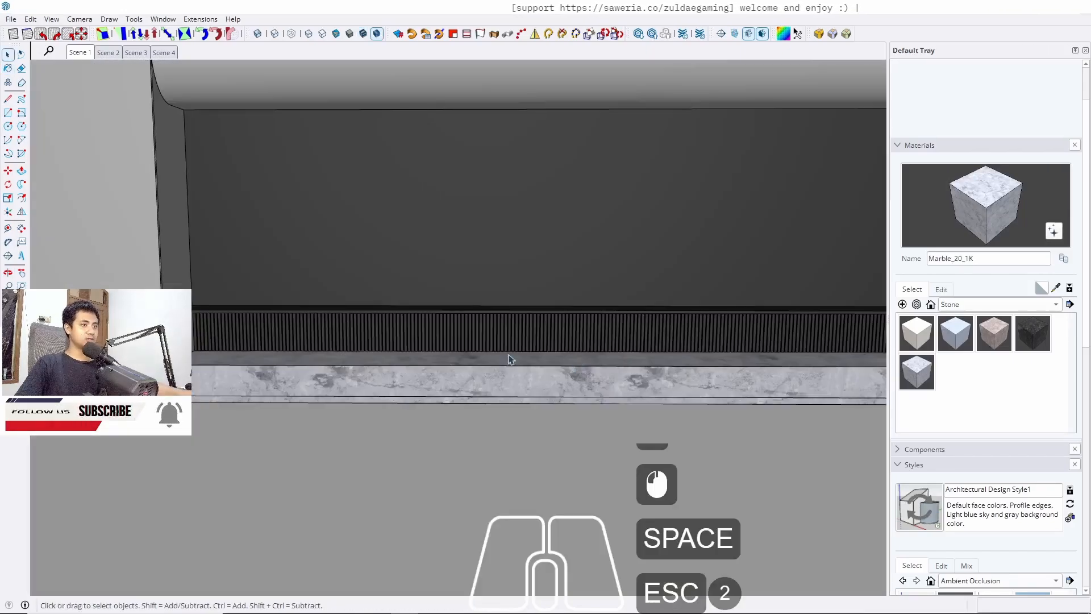
Open the plinth group and paint its face with Marble_20_1K
middle_drag(504, 329, 499, 312)
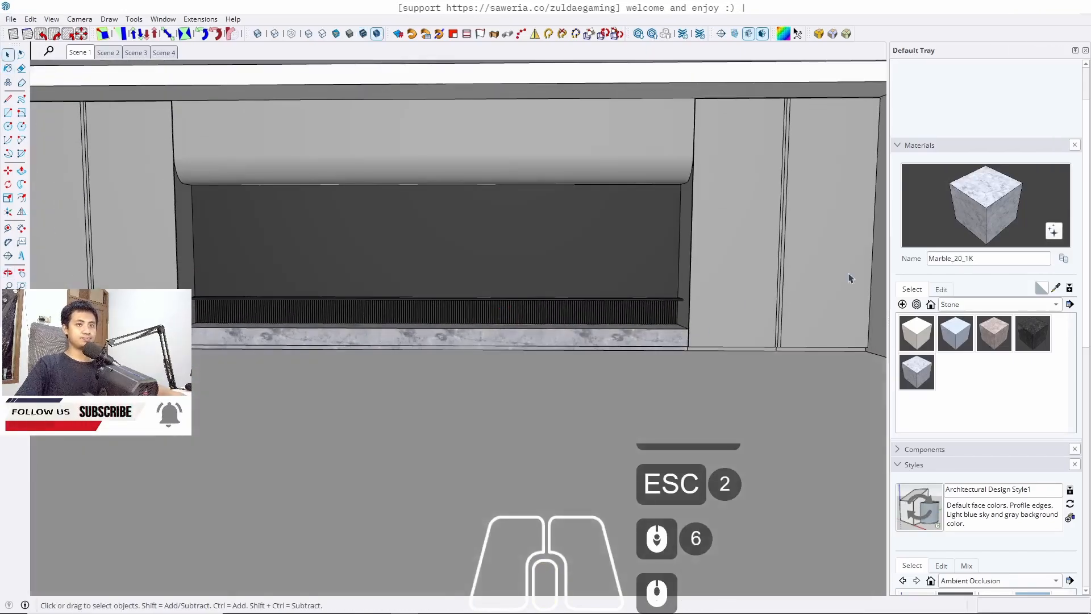
click(956, 334)
key(space)
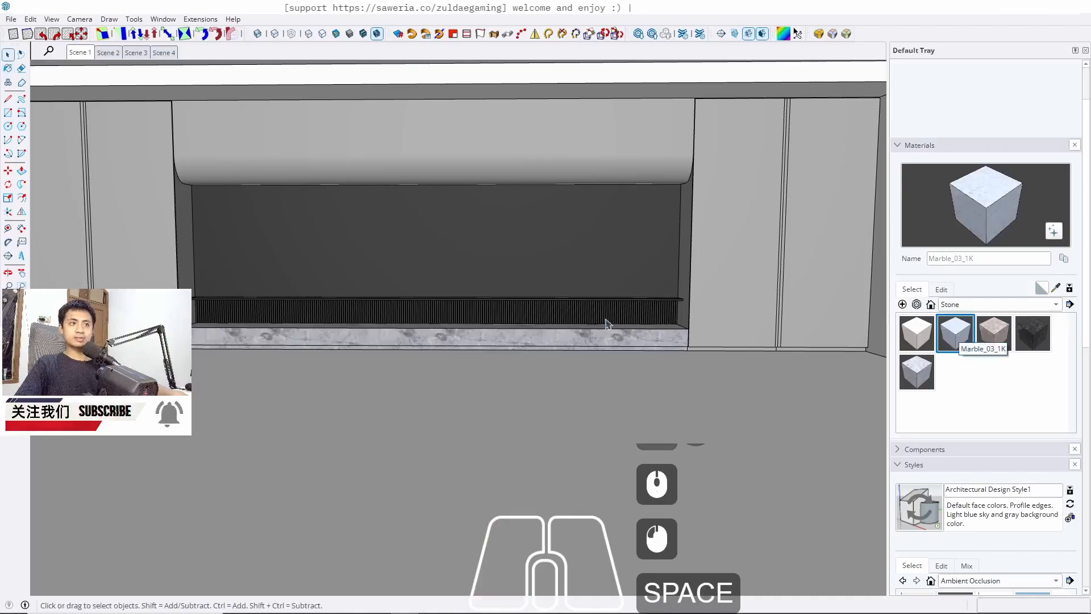
double_click(563, 344)
double_click(564, 342)
key(b)
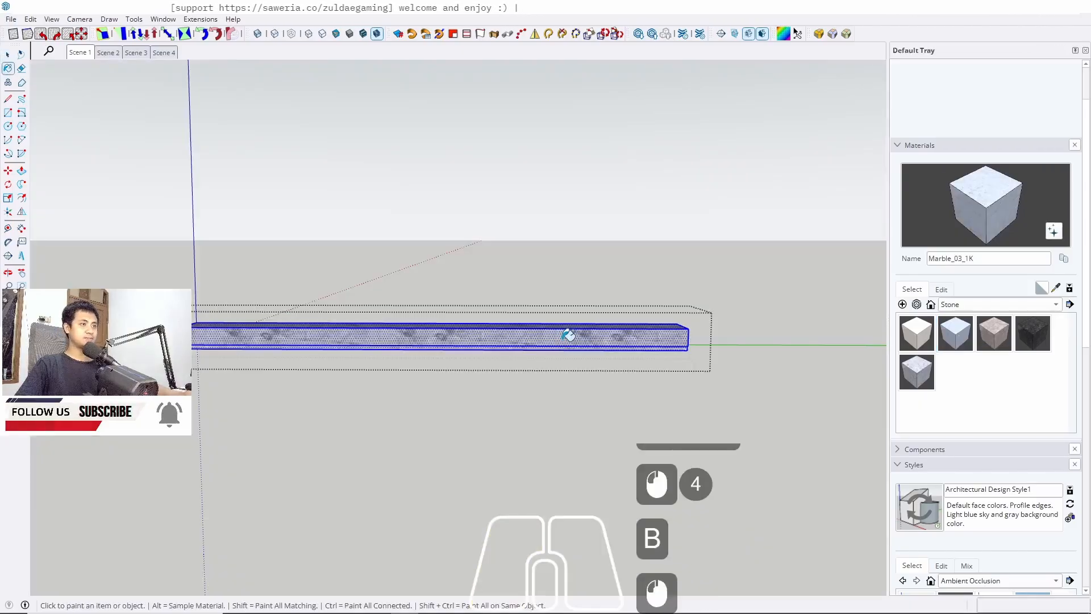
click(917, 340)
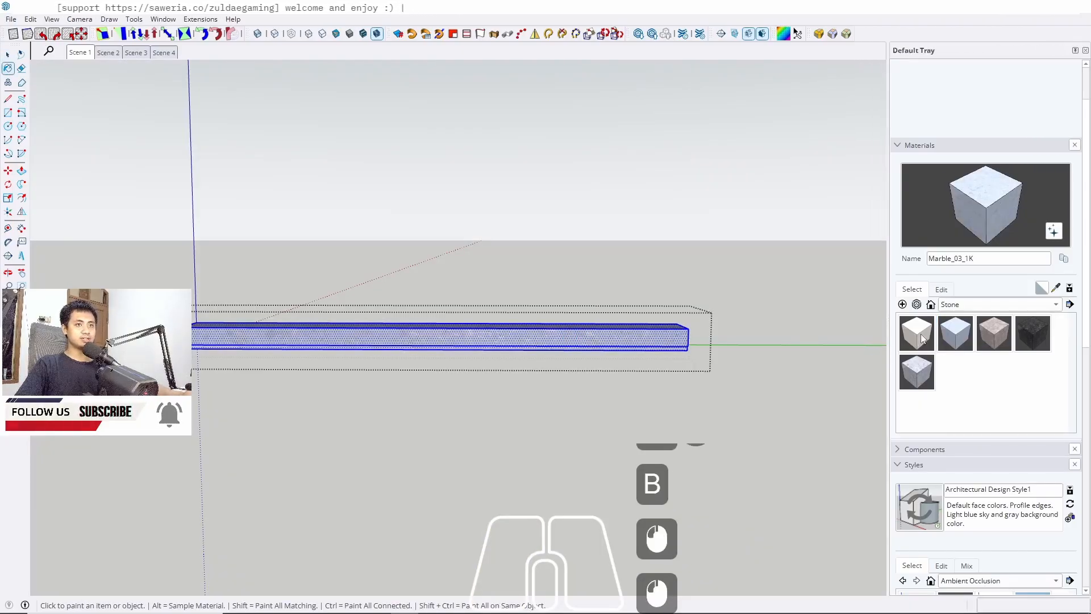
click(917, 372)
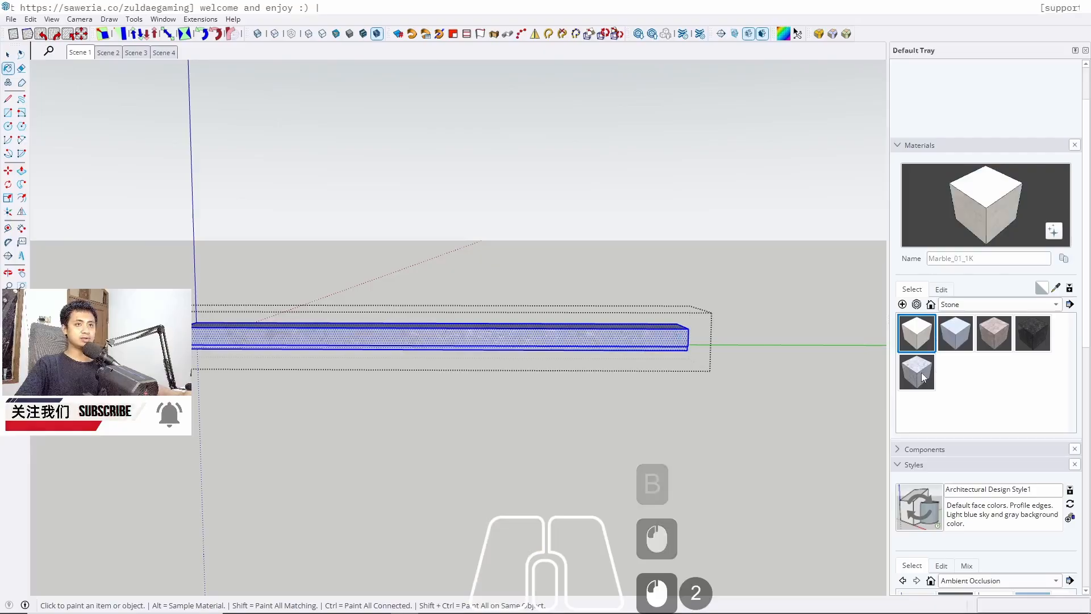
click(647, 336)
key(space)
Edit the Marble_20_1K material, setting its lightness to 100, and close the group
click(941, 290)
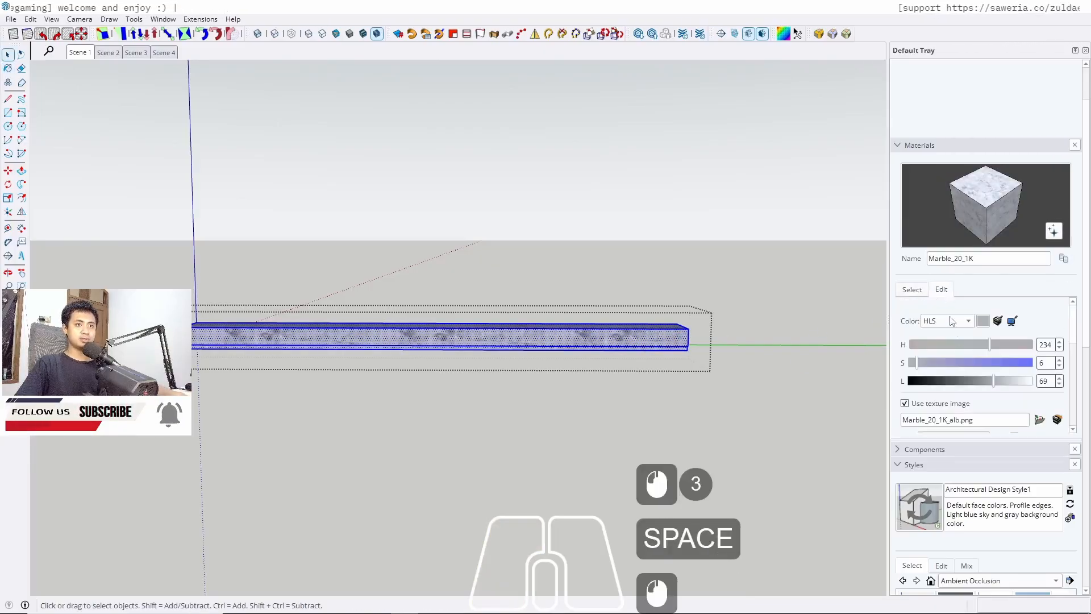
drag(994, 382, 1035, 392)
middle_drag(475, 389, 518, 416)
click(546, 410)
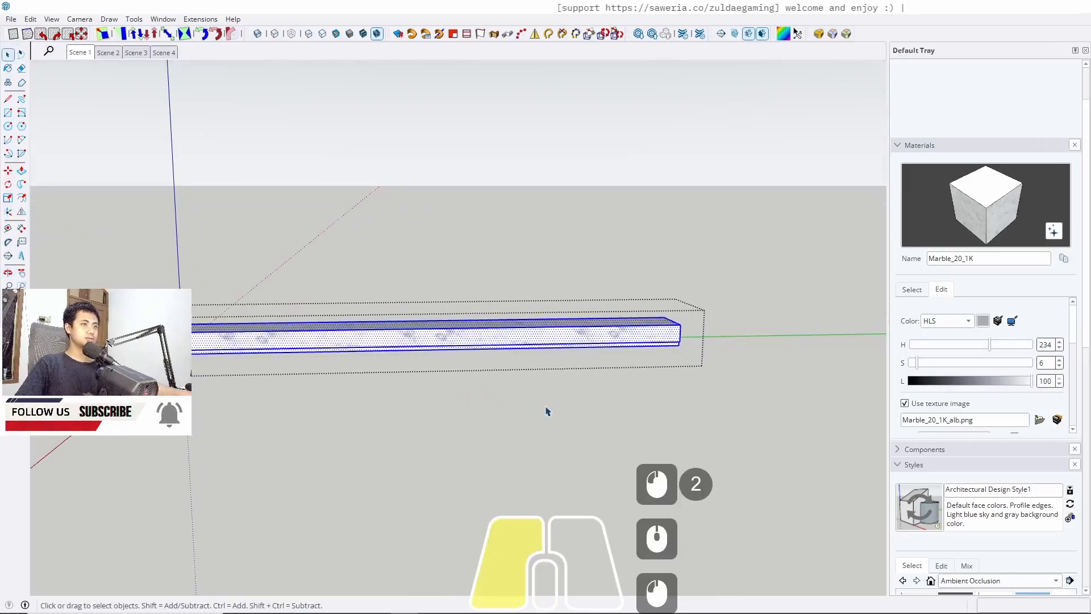
key(Escape)
key(Escape)
Paint the floor with Marble_20_1K
middle_drag(331, 326, 477, 399)
scroll(478, 399, up, 4)
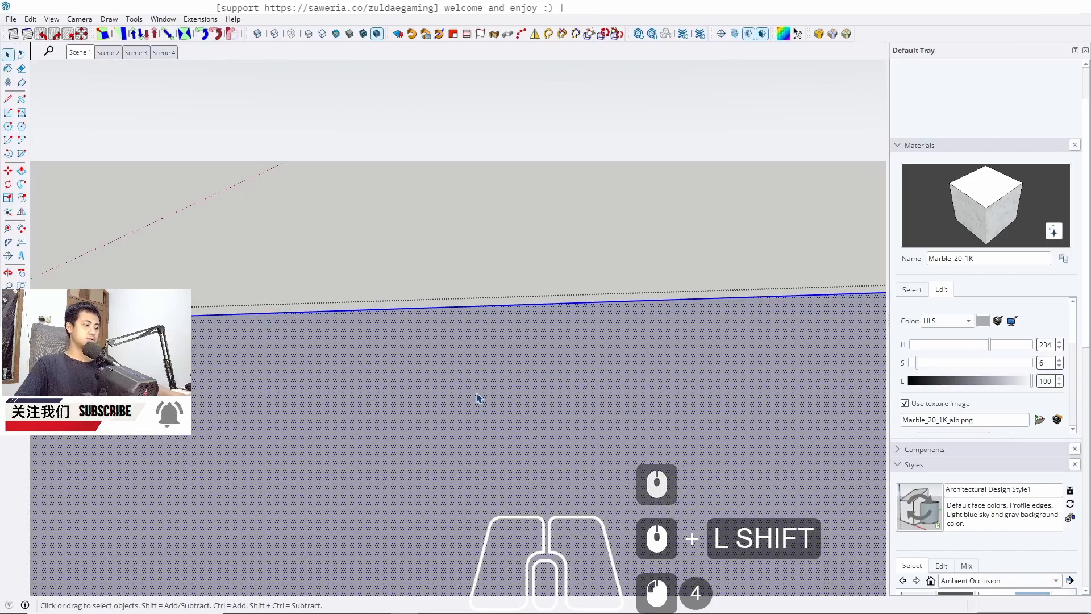
key(b)
click(483, 382)
key(space)
key(Escape)
key(Escape)
Open the low ledge group beside the column and paint it with Marble_20_1K
scroll(648, 314, down, 5)
shift+middle_drag(647, 314, 364, 351)
middle_drag(553, 331, 562, 359)
scroll(597, 310, up, 6)
double_click(612, 335)
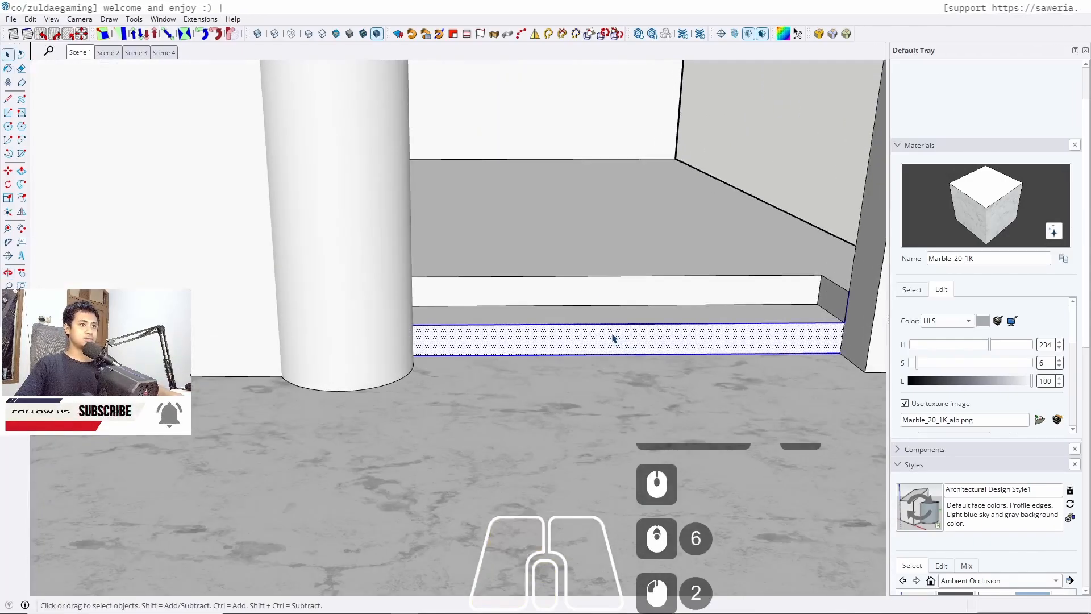
double_click(612, 336)
key(j)
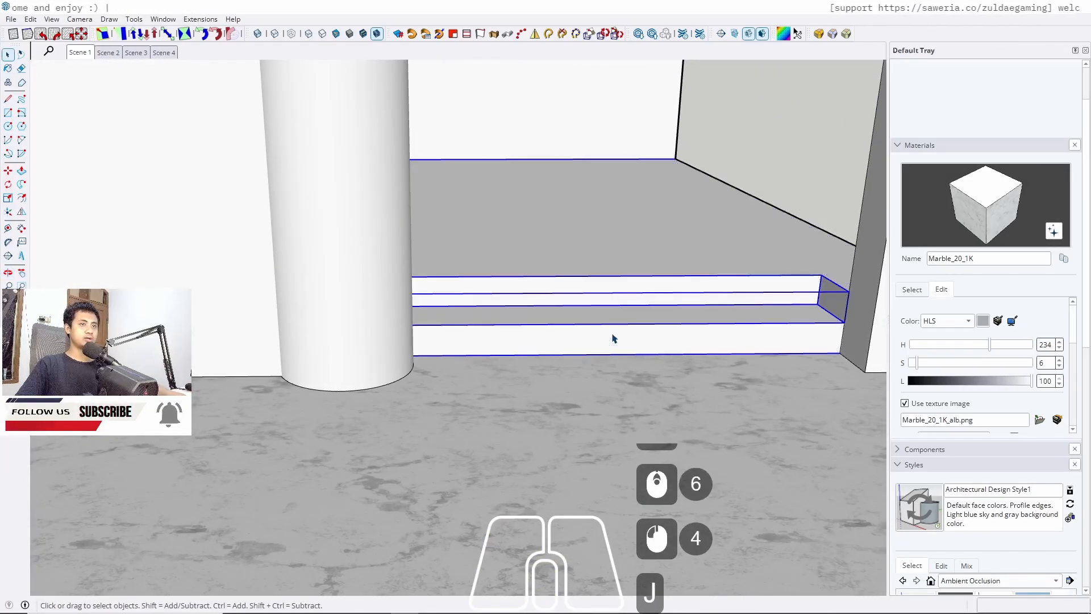
key(b)
click(619, 305)
key(space)
key(Escape)
key(Escape)
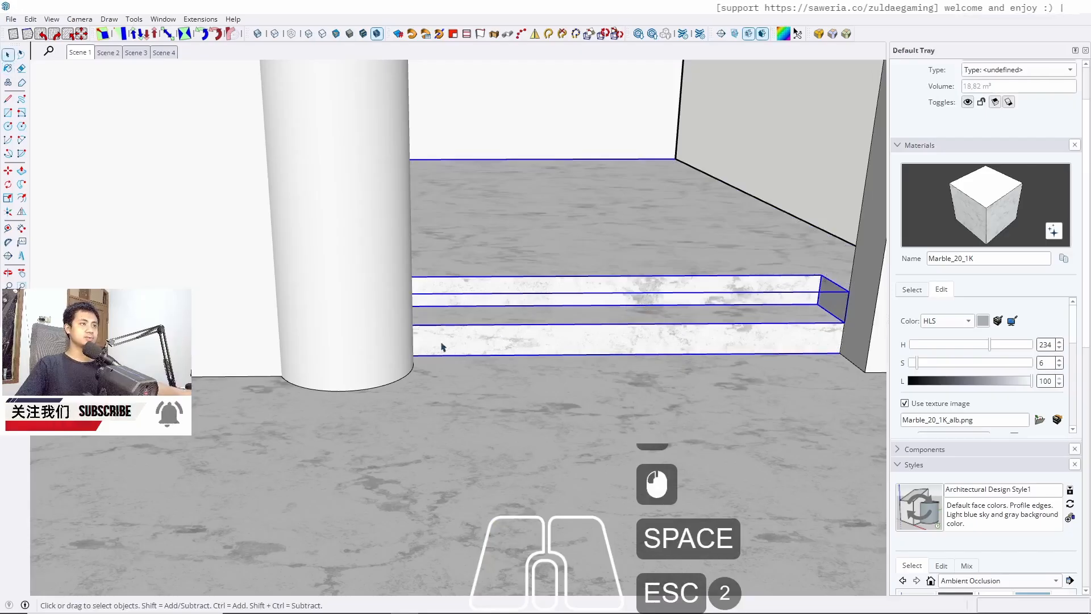
Return to Scene 1 and sample M08_Obsidian_Black from the niche's ledge and back panel
click(80, 52)
scroll(395, 463, up, 4)
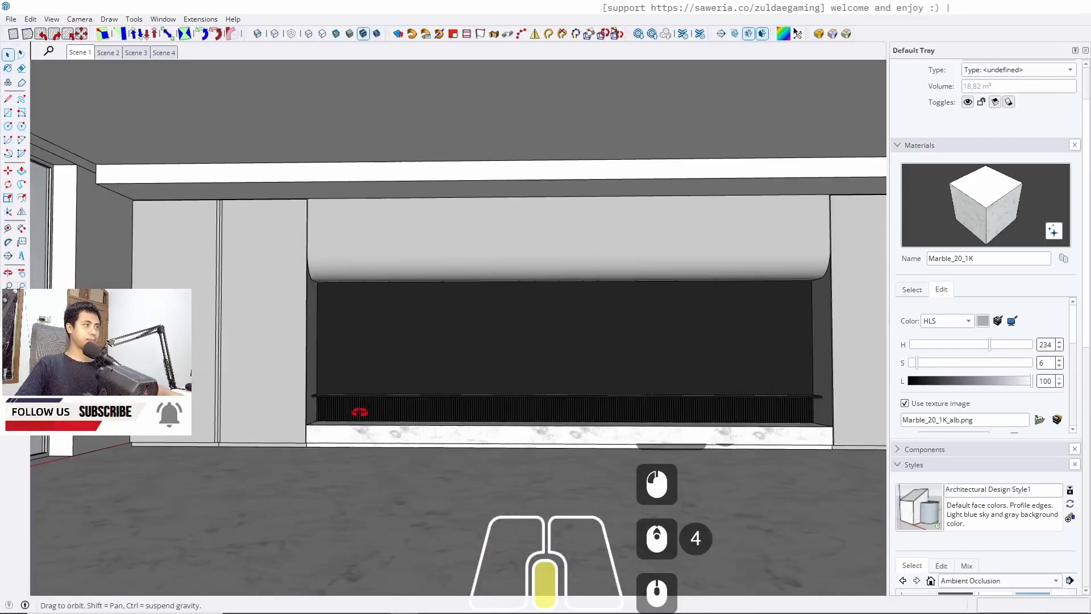
middle_drag(358, 409, 239, 415)
scroll(131, 386, up, 6)
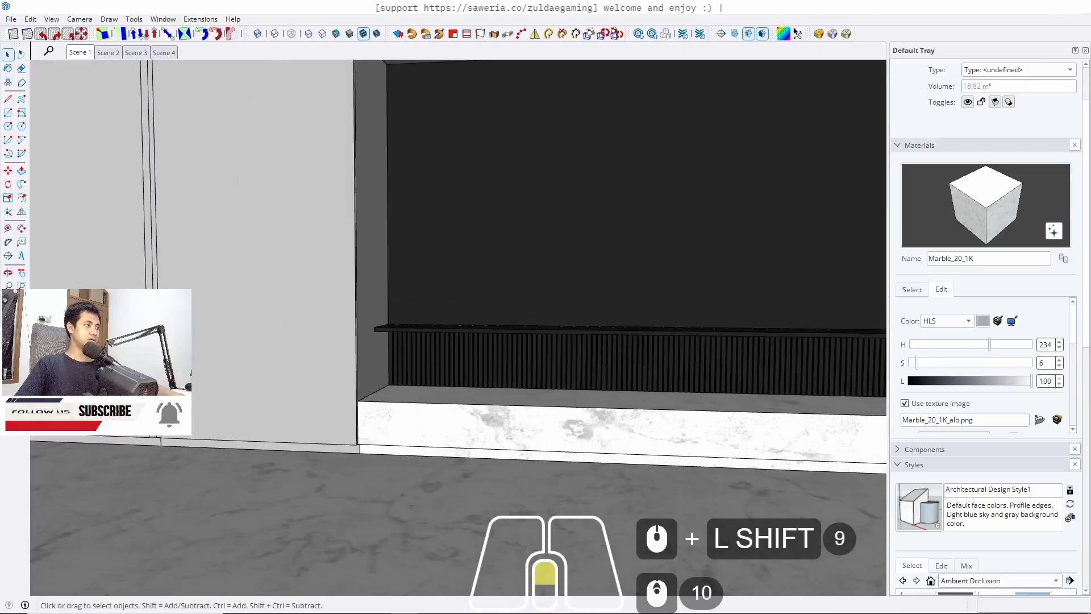
key(b)
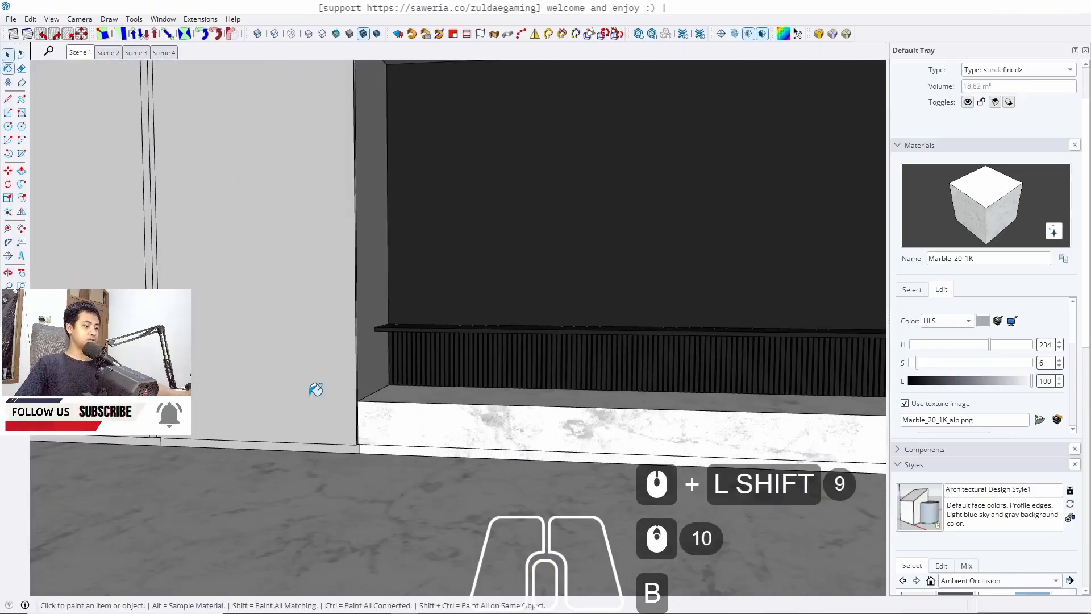
alt+click(443, 319)
key(space)
scroll(635, 404, down, 4)
scroll(527, 349, up, 6)
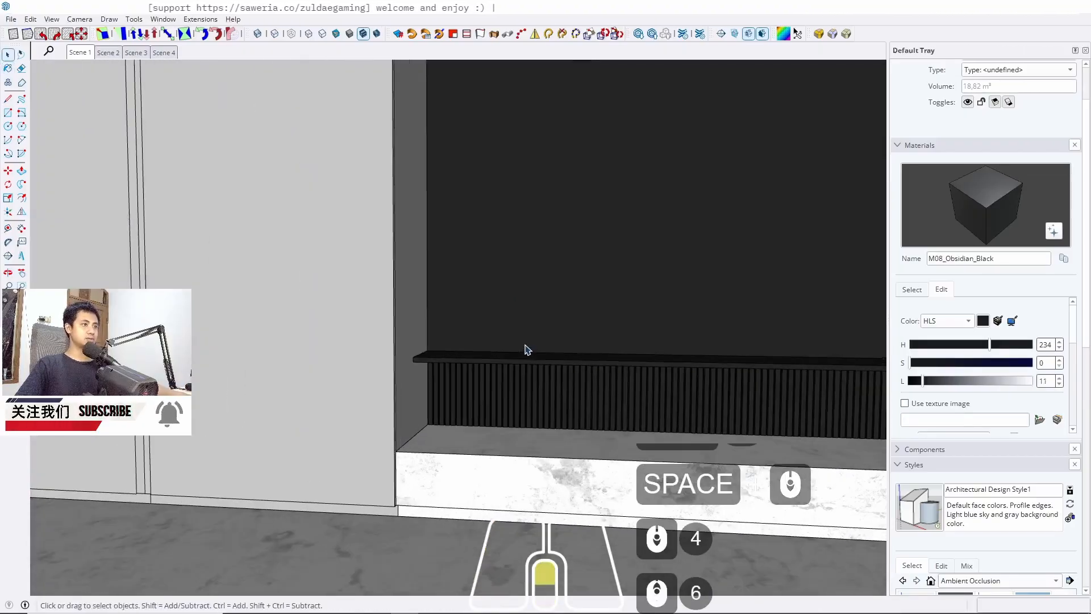
key(b)
alt+click(540, 304)
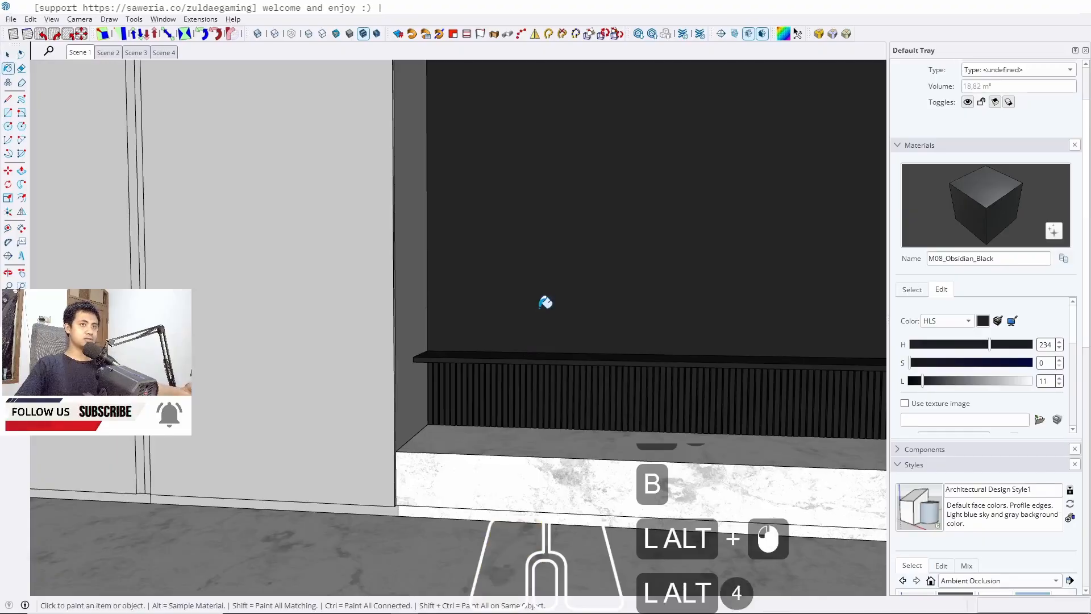
key(space)
Open the vertical gap strip between the left cabinet doors and paint it with M08_Obsidian_Black
shift+middle_drag(545, 301, 543, 303)
shift+middle_drag(151, 434, 399, 425)
scroll(399, 430, up, 9)
double_click(370, 463)
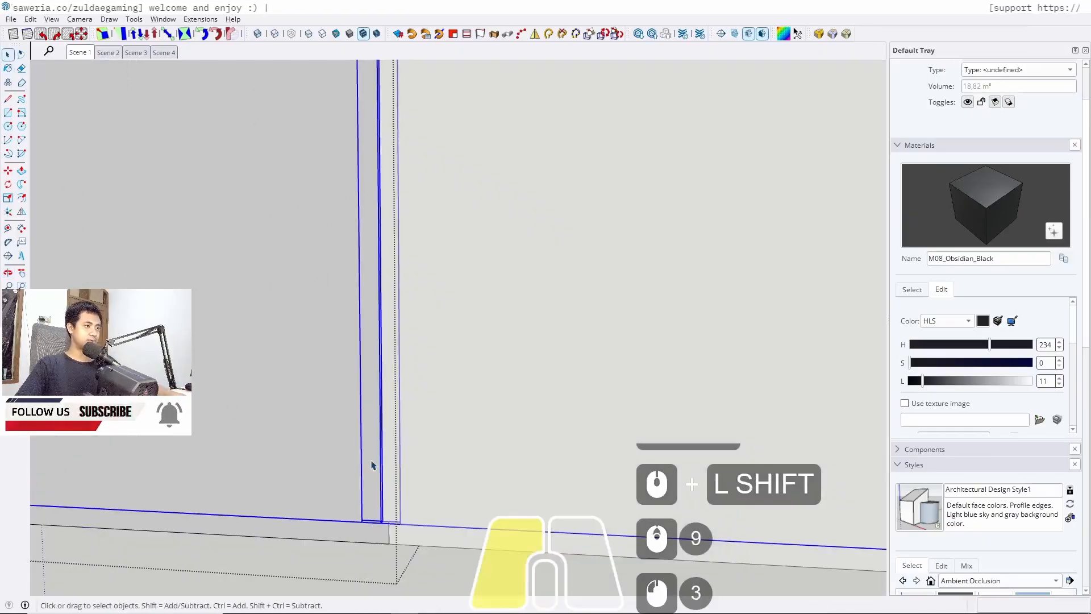
triple_click(371, 466)
scroll(372, 487, up, 6)
click(373, 506)
key(b)
click(376, 471)
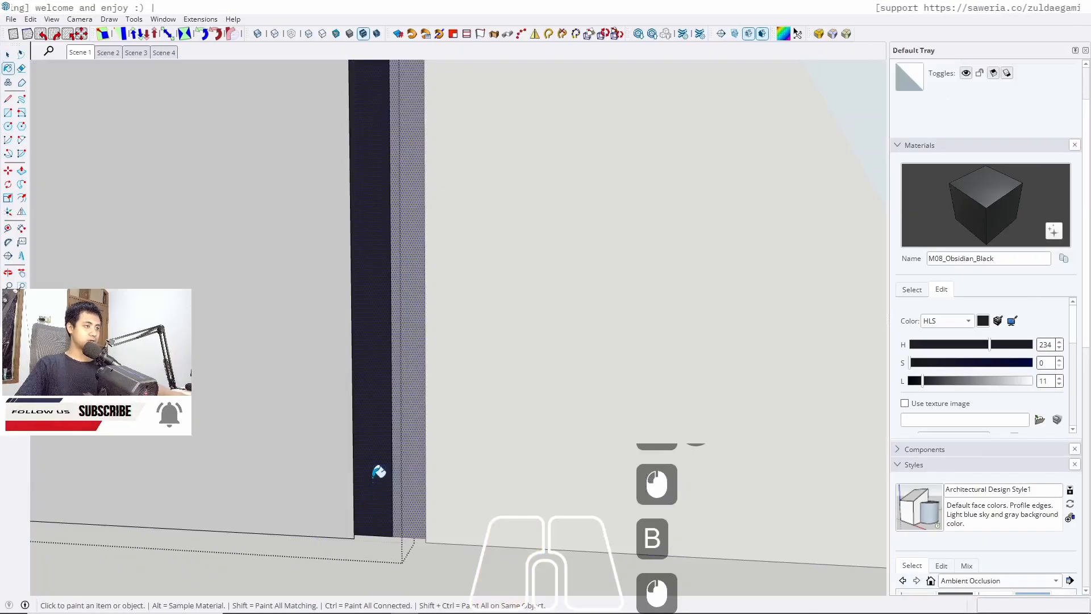
scroll(376, 472, up, 6)
mouse_move(372, 473)
middle_down()
mouse_move(233, 512)
mouse_move(163, 506)
middle_up()
scroll(338, 519, up, 5)
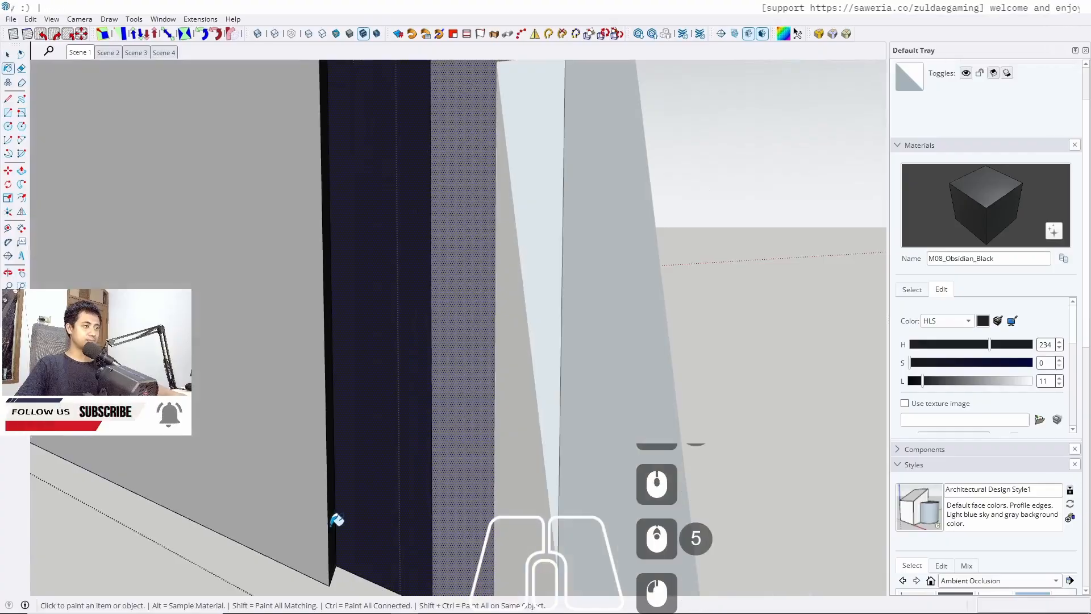
key(space)
key(Escape)
key(Escape)
key(Escape)
Examine the cabinet front and niche with the new materials from several angles
scroll(455, 441, down, 7)
scroll(429, 462, down, 20)
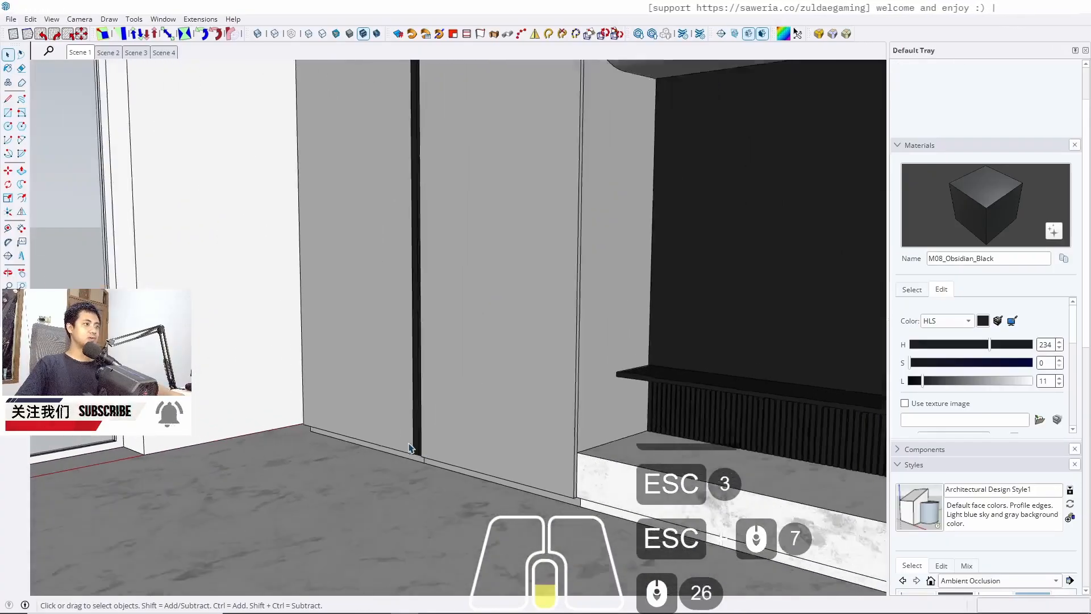
middle_drag(642, 398, 360, 446)
scroll(550, 377, down, 5)
shift+middle_drag(551, 377, 339, 280)
scroll(340, 280, up, 2)
shift+middle_drag(434, 308, 487, 293)
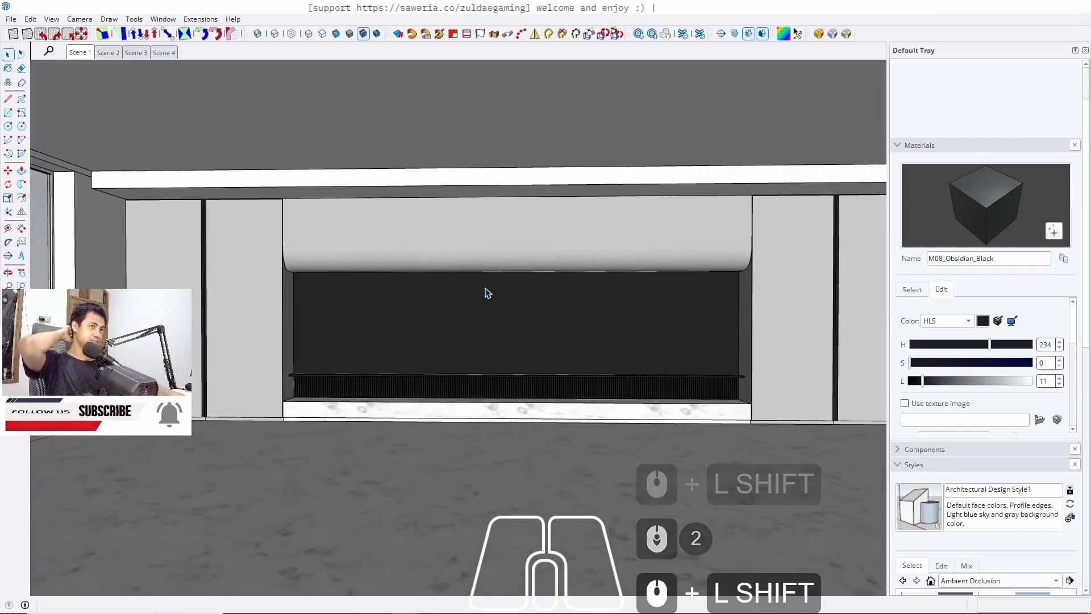
shift+middle_drag(484, 296, 429, 286)
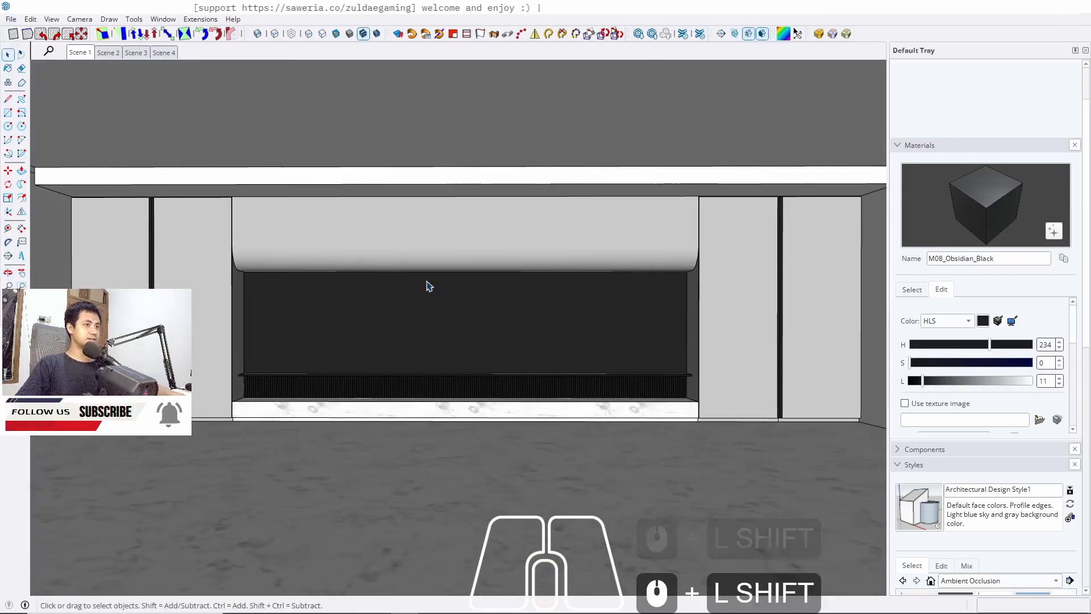
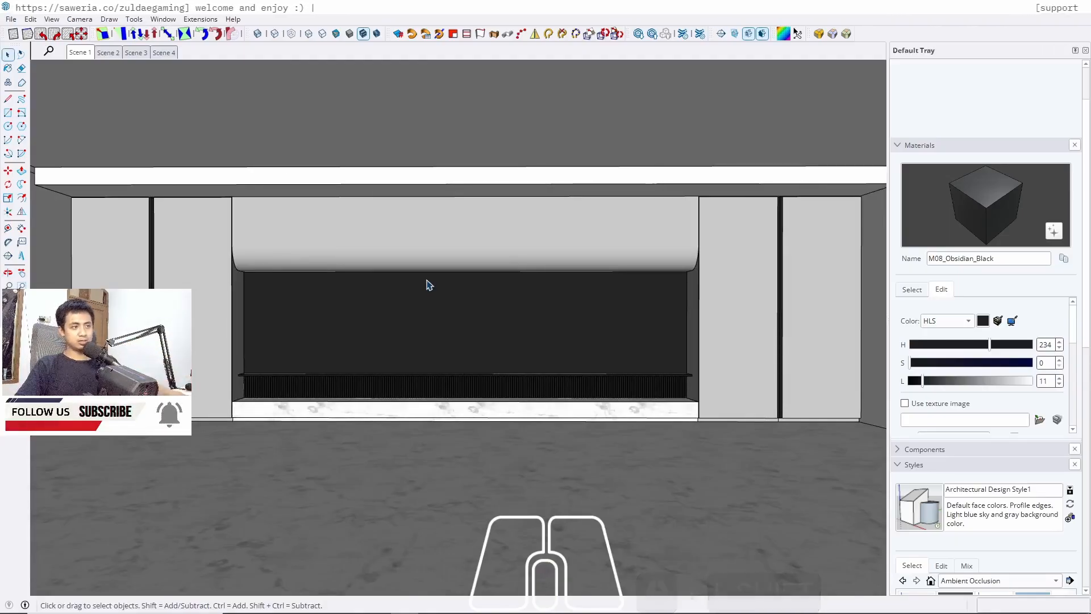
Switch to the Scene 2 view of the interior
middle_drag(286, 347, 281, 347)
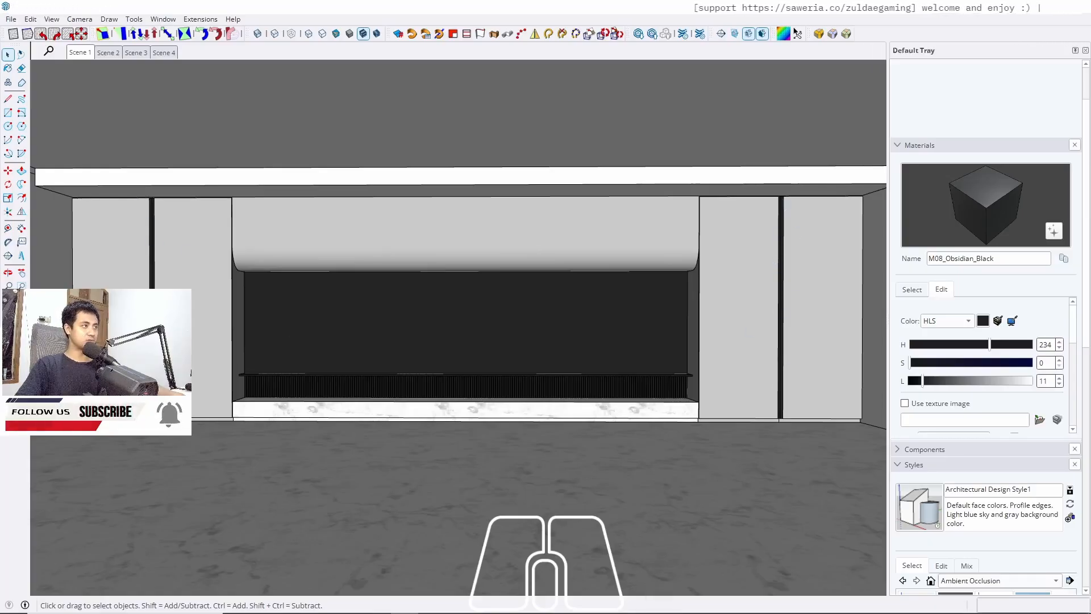
shift+middle_drag(158, 325, 200, 303)
scroll(149, 234, down, 3)
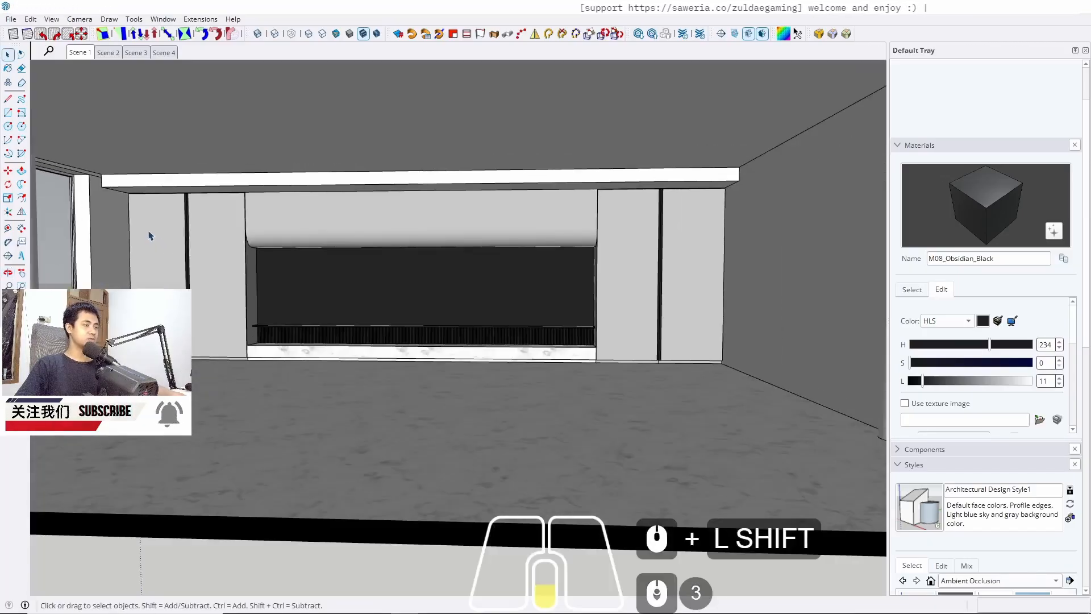
middle_drag(198, 231, 206, 215)
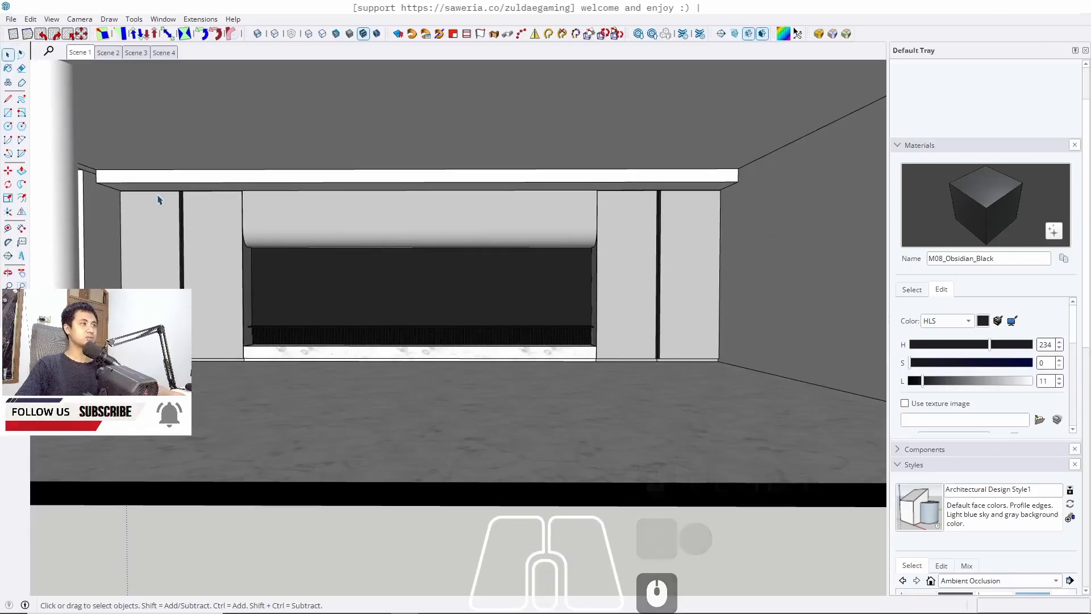
click(107, 53)
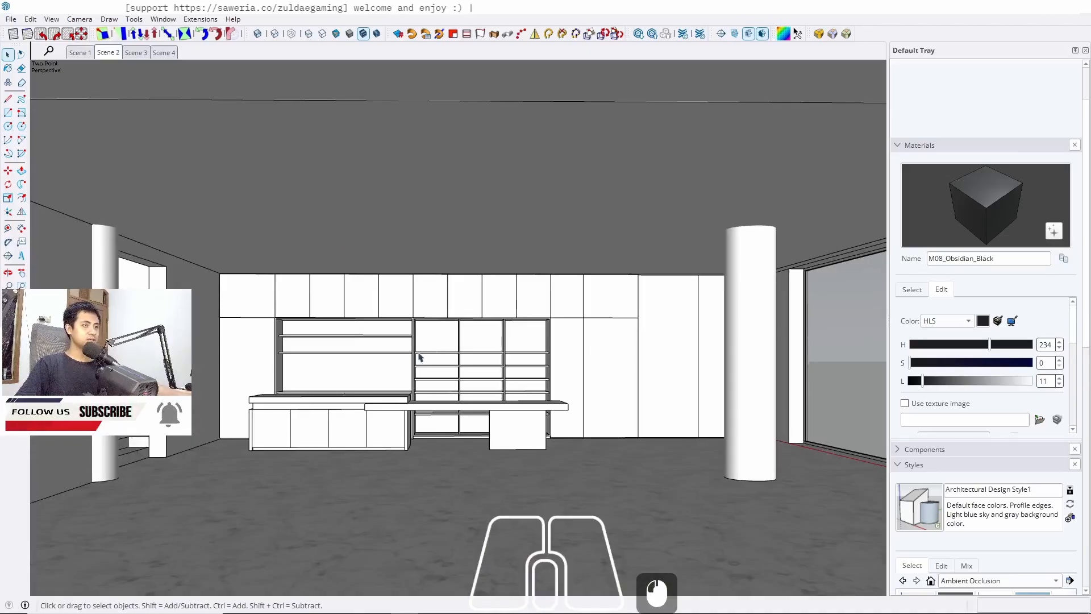
Sample the marble floor material with the Paint Bucket
scroll(404, 458, up, 3)
key(b)
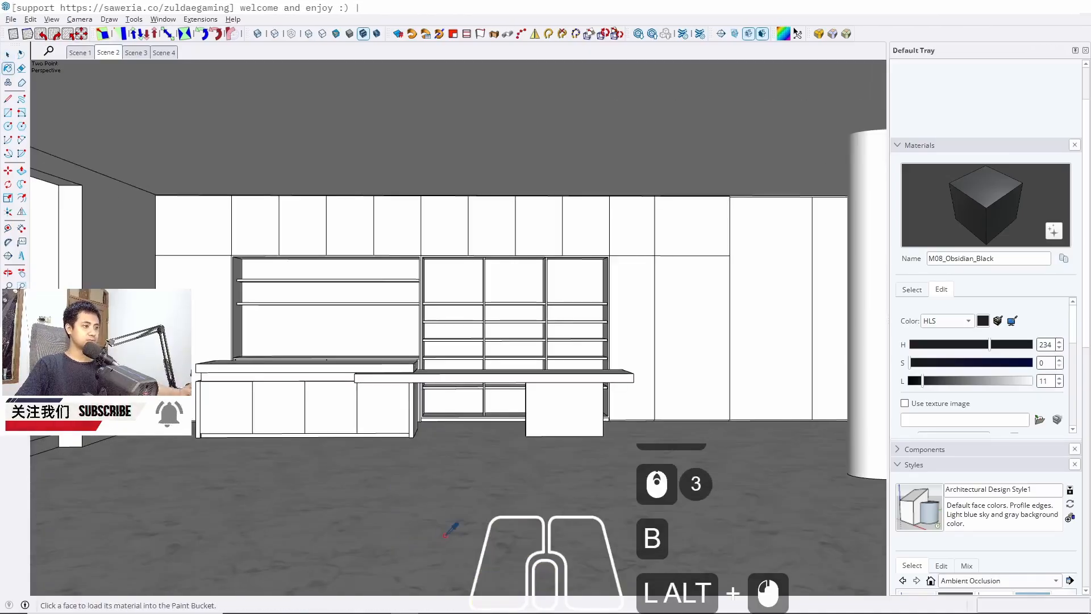
alt+click(405, 437)
key(space)
Paint the upper left countertop slab with the Marble_20_1K material
scroll(387, 435, up, 5)
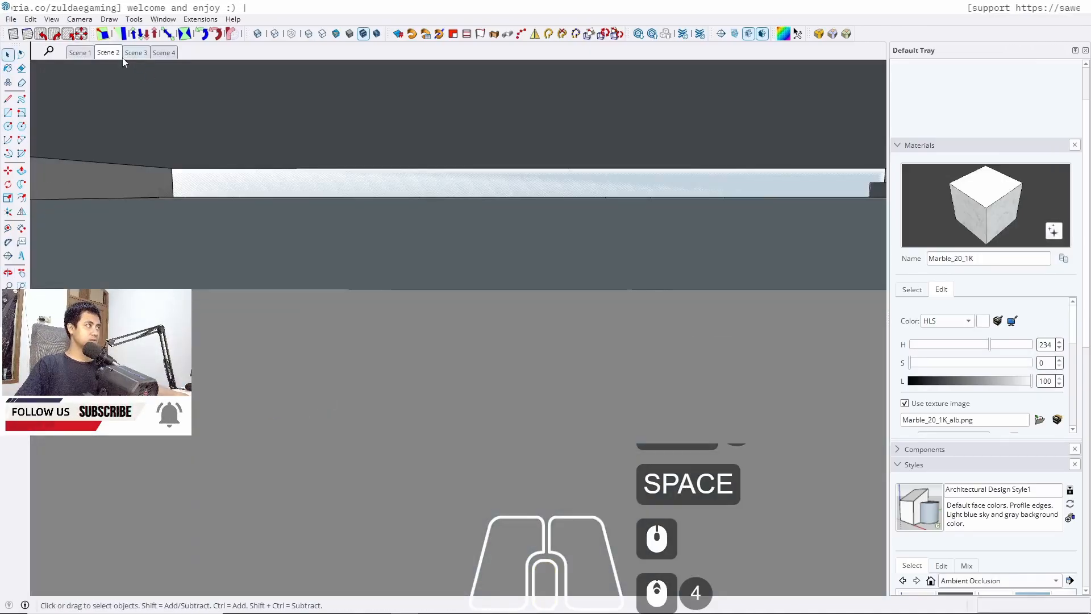
scroll(205, 272, down, 4)
scroll(283, 419, up, 8)
scroll(295, 438, down, 2)
click(305, 392)
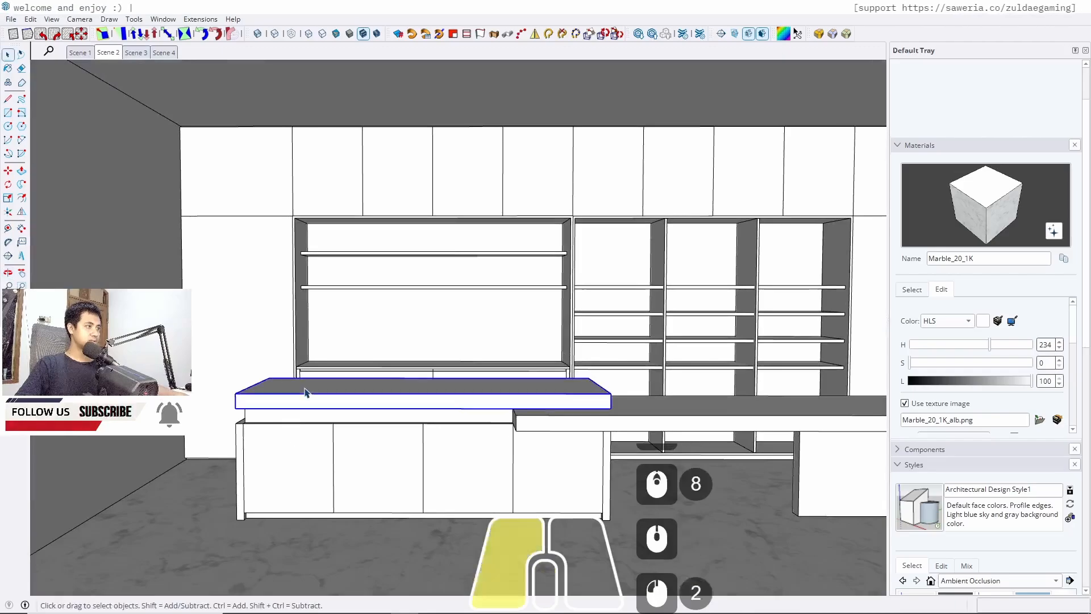
double_click(305, 392)
key(b)
click(312, 382)
key(space)
key(Escape)
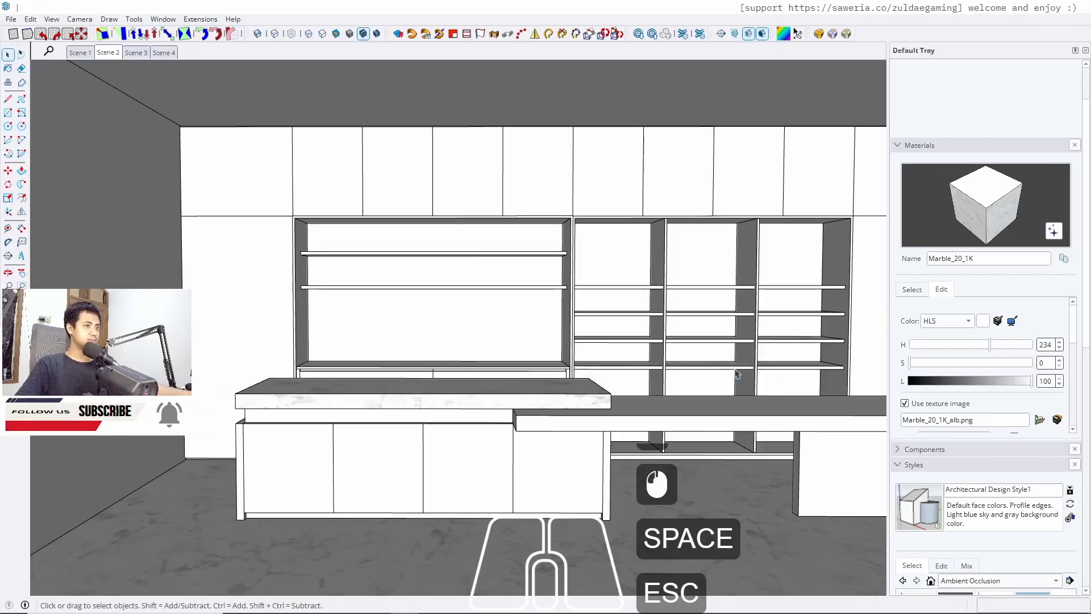
Paint the long desk top slab with the marble material
double_click(672, 428)
triple_click(672, 428)
key(b)
click(671, 428)
key(space)
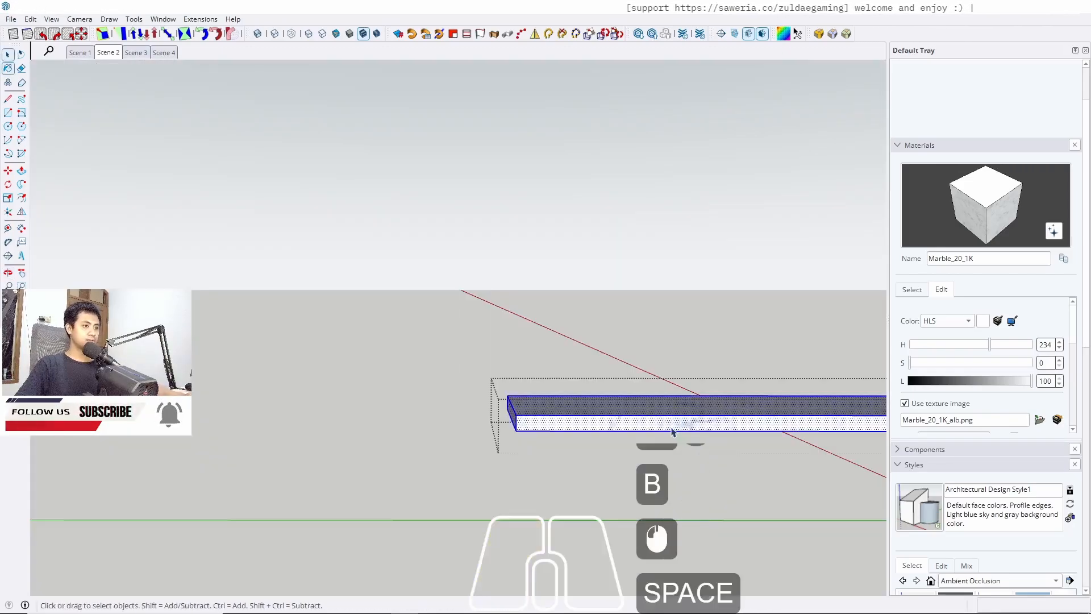
key(Escape)
Paint the desk's supporting end panel with the marble material
middle_drag(359, 483, 431, 471)
double_click(723, 473)
double_click(723, 473)
key(b)
click(723, 473)
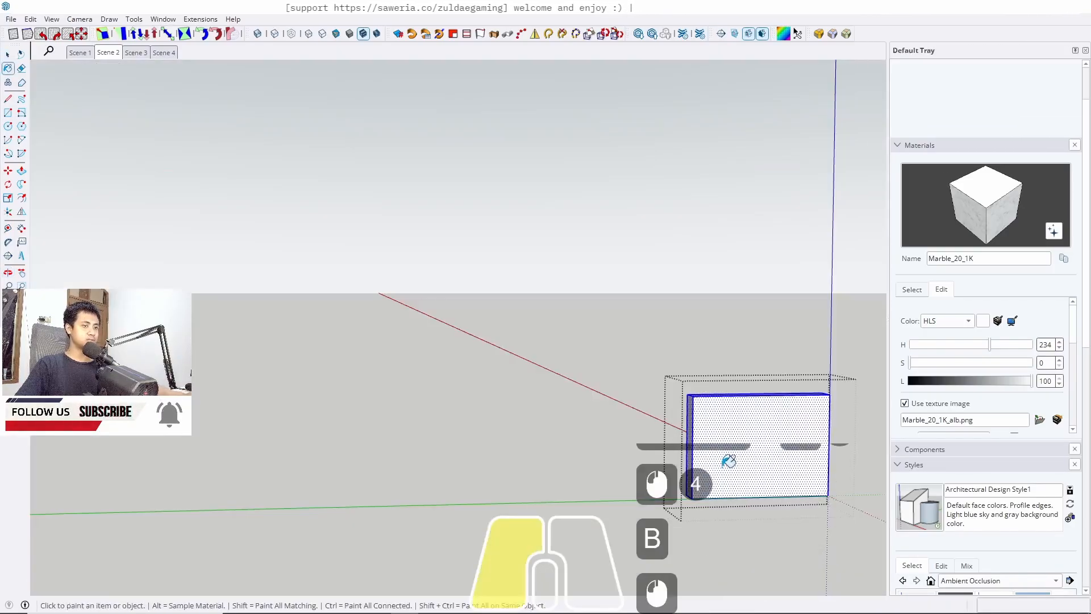
key(space)
key(Escape)
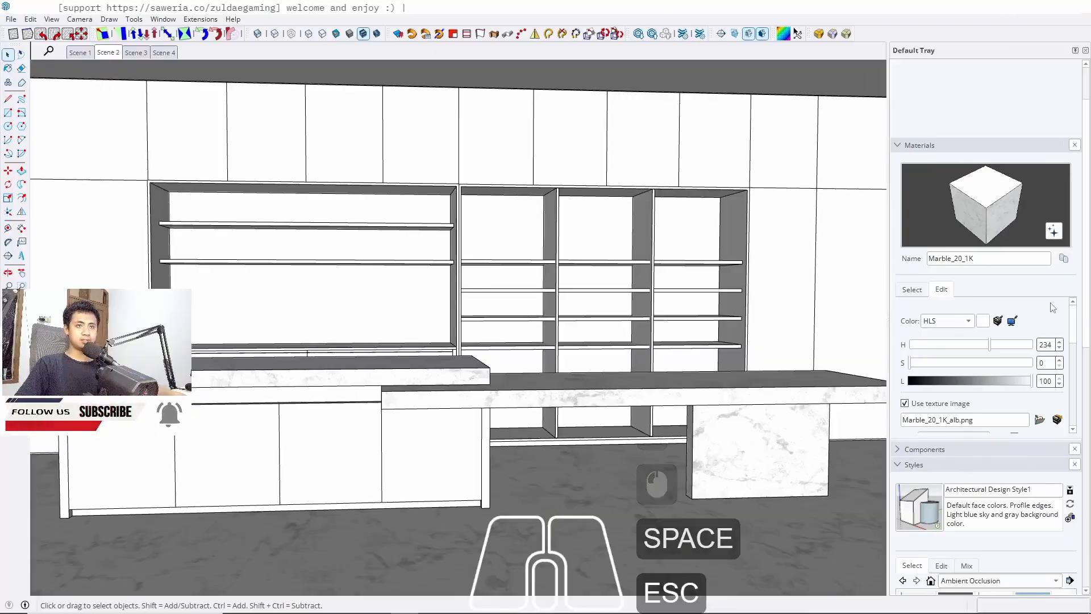
Open the Wood material library and pick Plywood_01_1K
drag(1086, 336, 1090, 400)
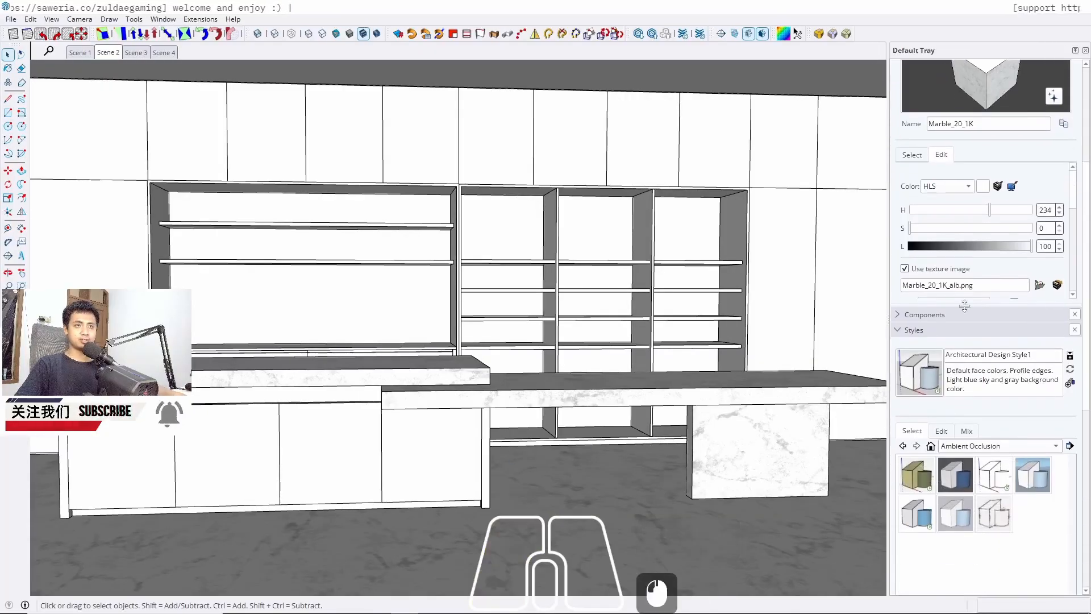
click(912, 156)
click(962, 171)
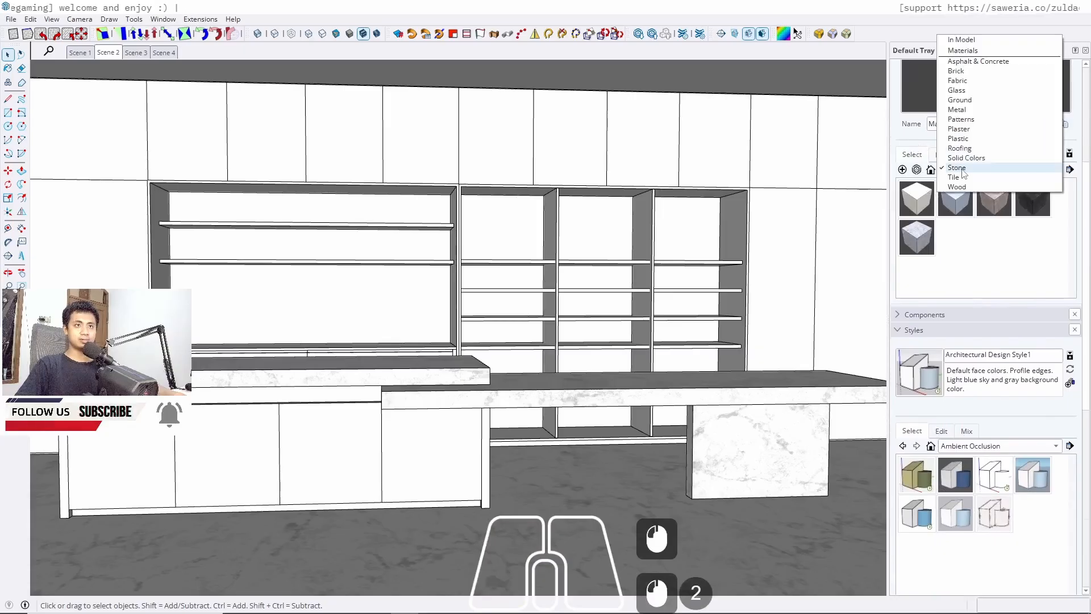
click(957, 187)
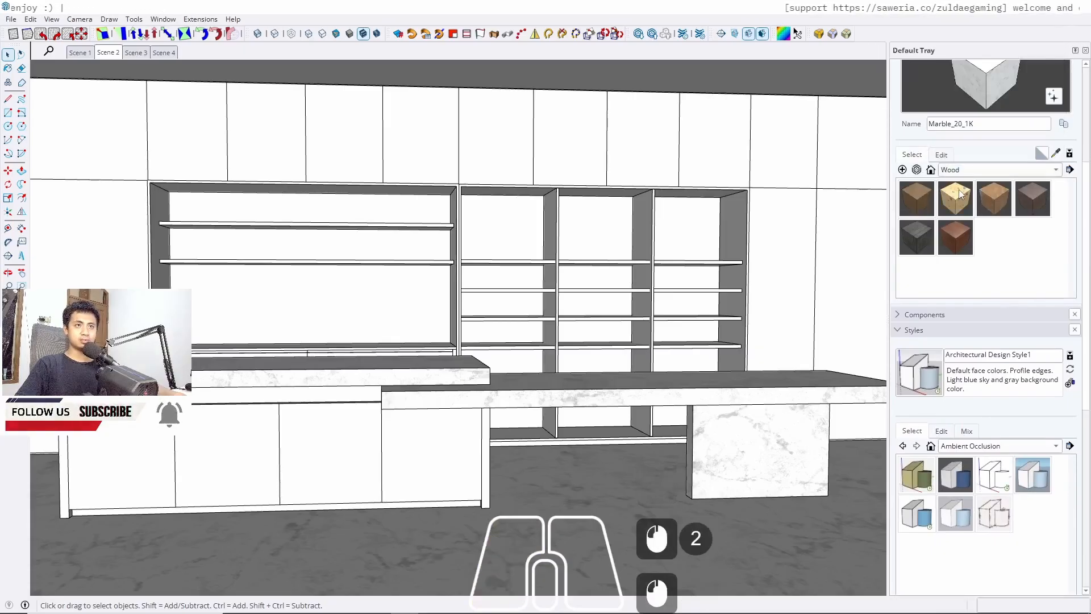
click(920, 197)
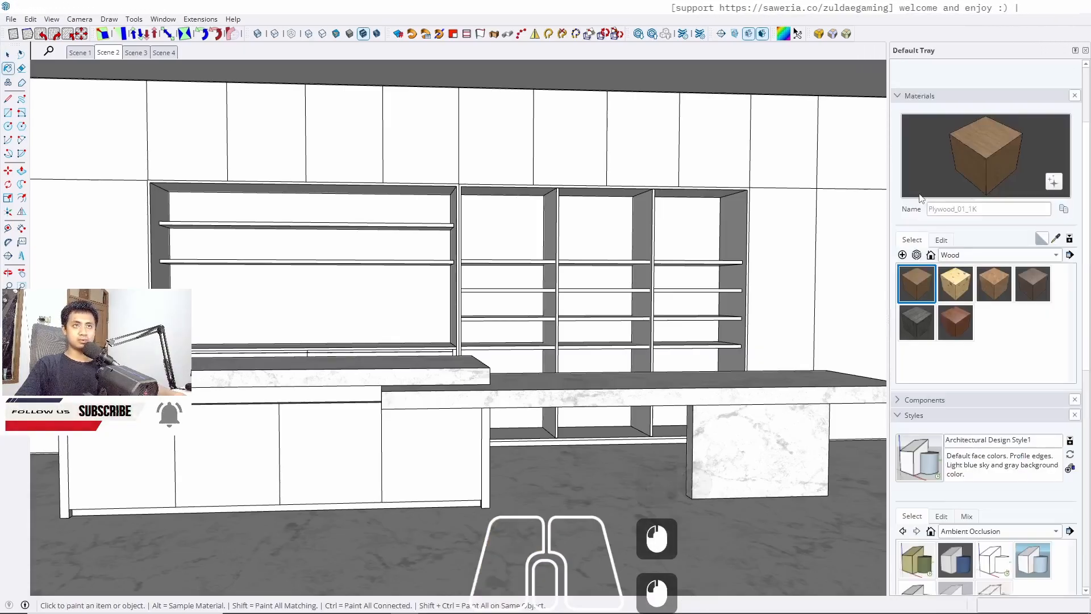
click(987, 288)
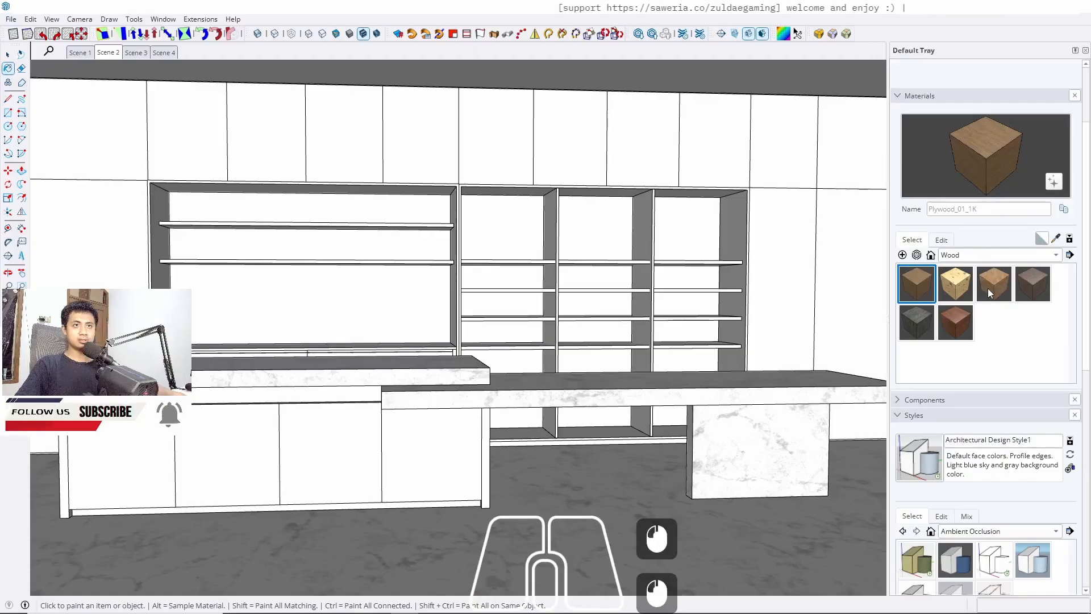
click(917, 281)
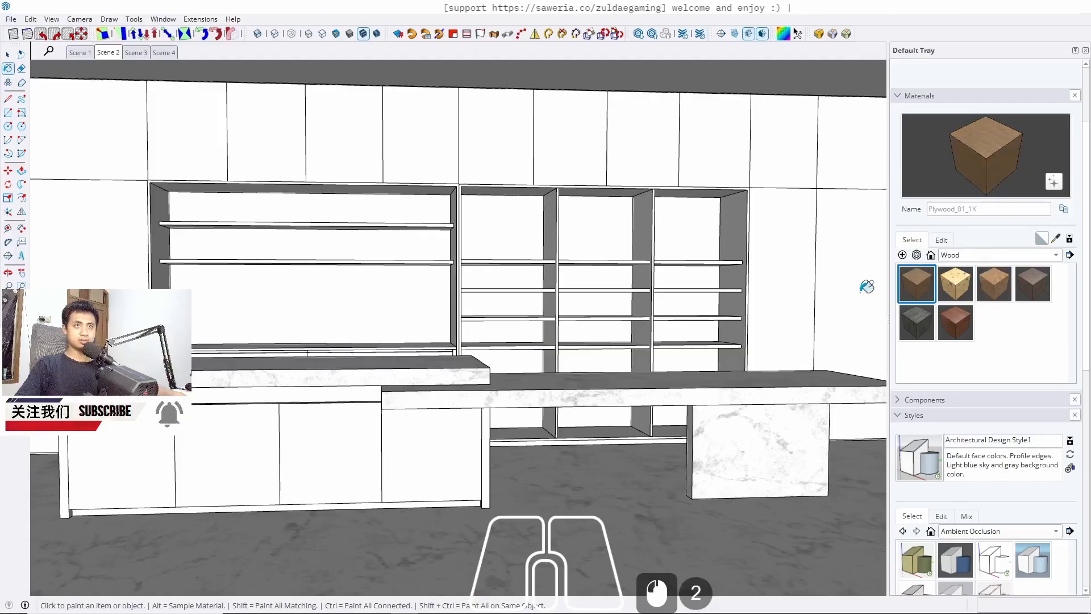
Paint the lower left cabinet body with the Plywood_01_1K material
mouse_move(519, 297)
shift+middle_down()
mouse_move(463, 361)
mouse_move(523, 322)
shift+middle_up()
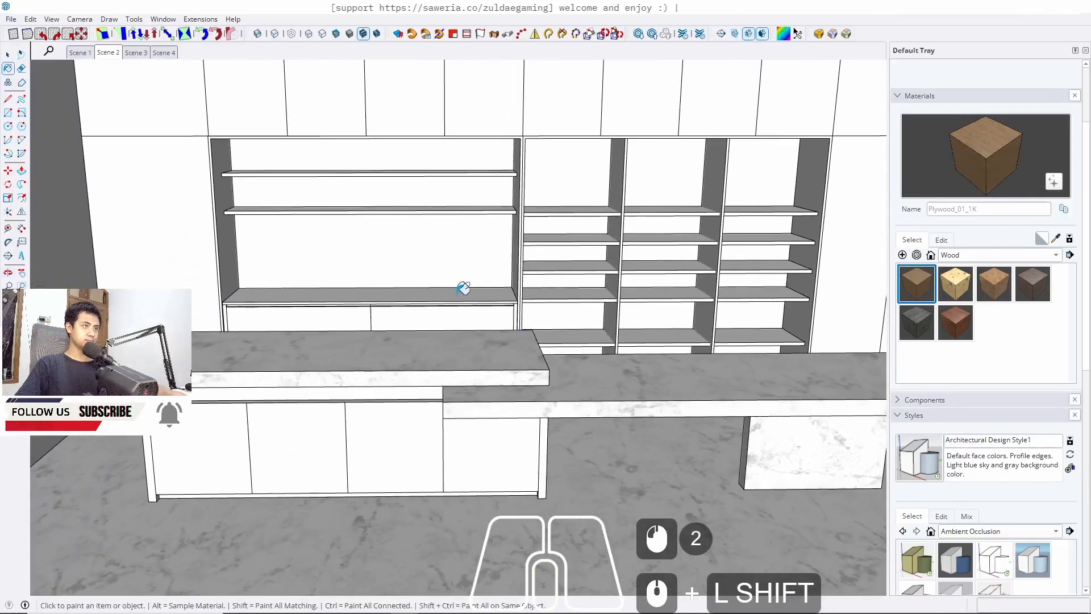
key(space)
click(202, 405)
double_click(201, 407)
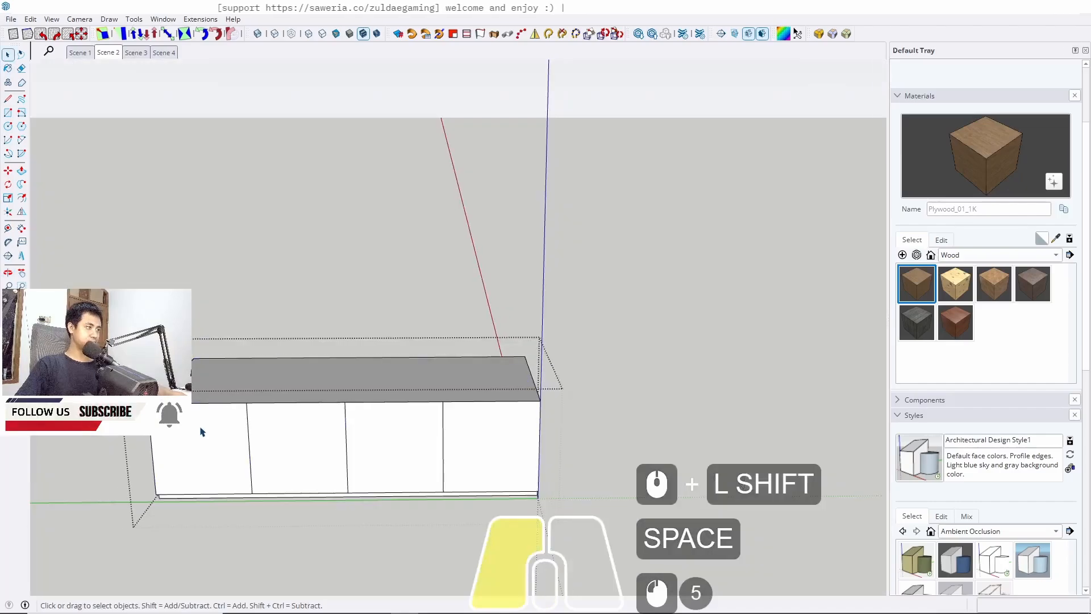
triple_click(203, 410)
key(b)
click(206, 420)
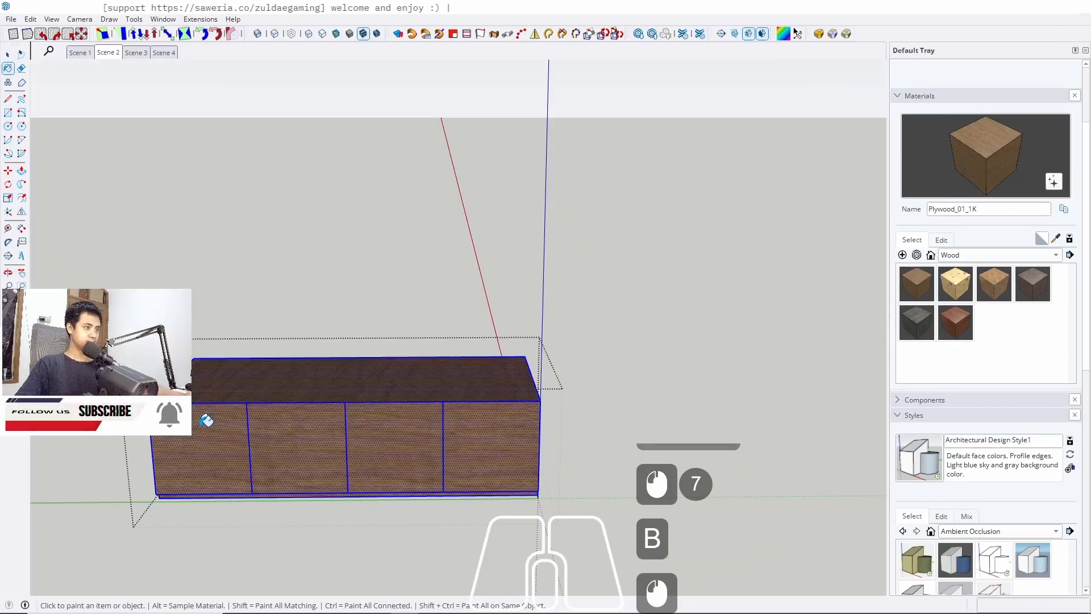
key(space)
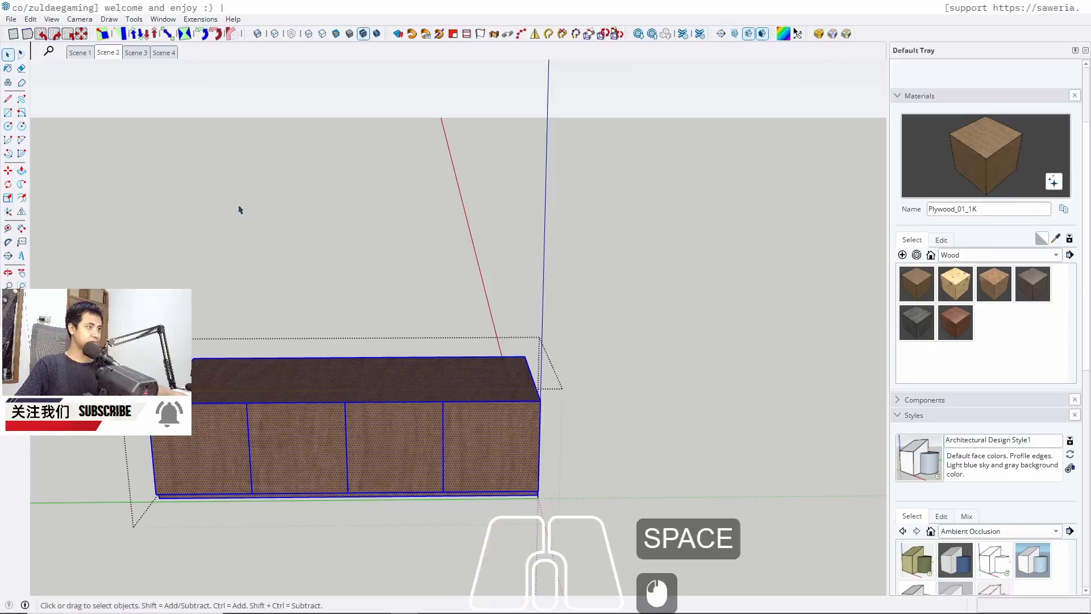
Paint the cabinet's door front panel with the plywood material
middle_drag(239, 209, 319, 216)
middle_drag(432, 409, 398, 406)
middle_drag(466, 443, 277, 416)
middle_drag(398, 418, 279, 394)
middle_drag(278, 393, 477, 432)
key(Escape)
key(Escape)
key(Escape)
middle_drag(318, 398, 483, 396)
shift+middle_drag(483, 396, 613, 397)
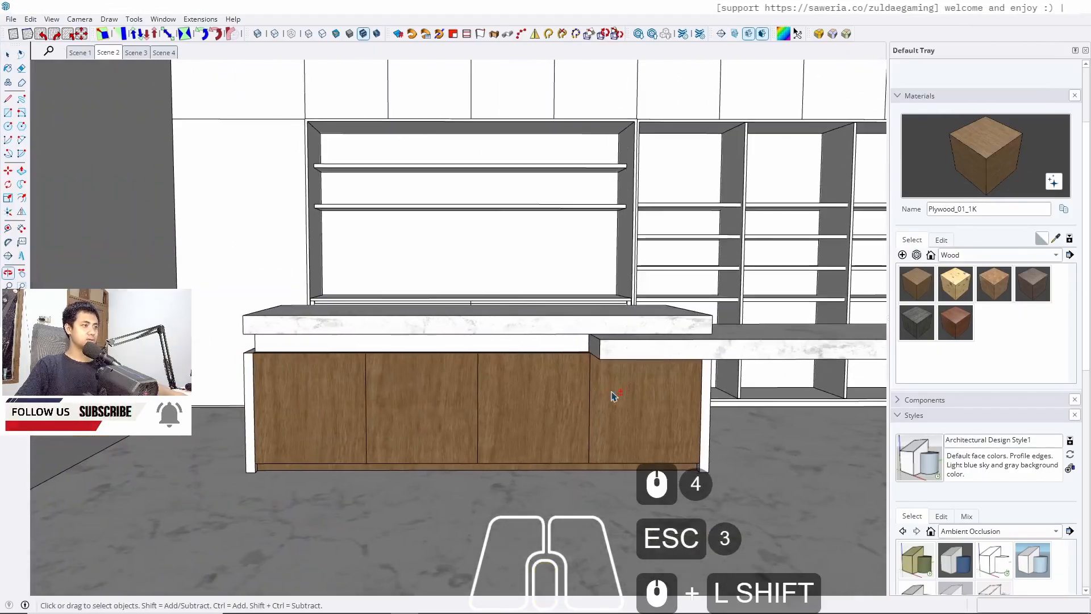
mouse_move(284, 407)
middle_down()
mouse_move(367, 413)
mouse_move(220, 409)
mouse_move(311, 88)
middle_up()
double_click(351, 398)
triple_click(351, 398)
key(b)
click(350, 392)
key(space)
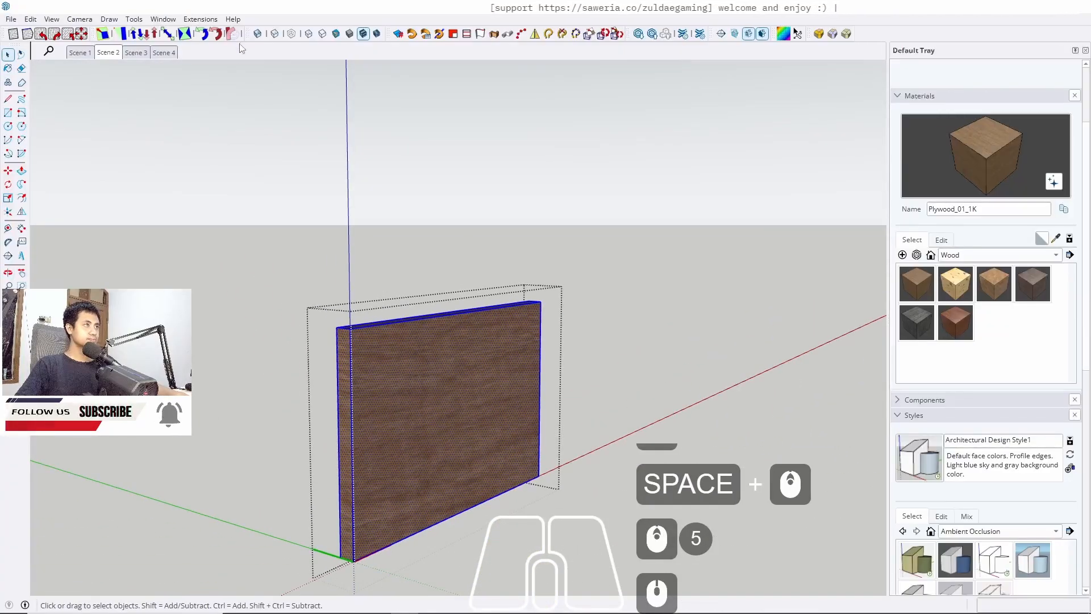
Rotate the door panel's wood texture 90 degrees clockwise
click(54, 36)
key(Escape)
key(Escape)
key(Escape)
scroll(464, 210, down, 6)
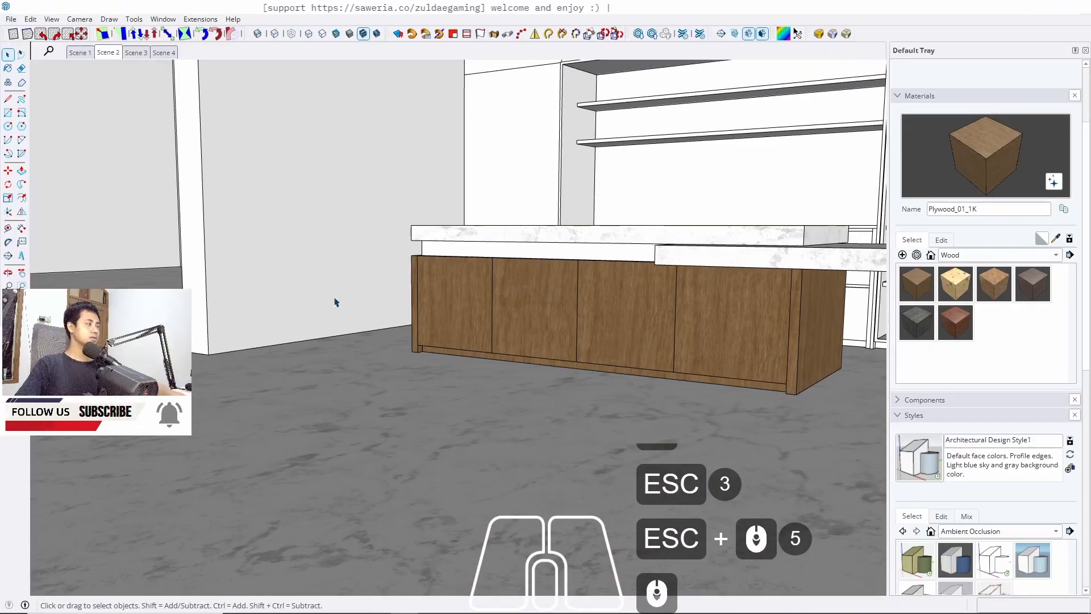
Browse the wood materials and pick Wood_Floor_01_1K
middle_drag(311, 319, 610, 305)
click(952, 324)
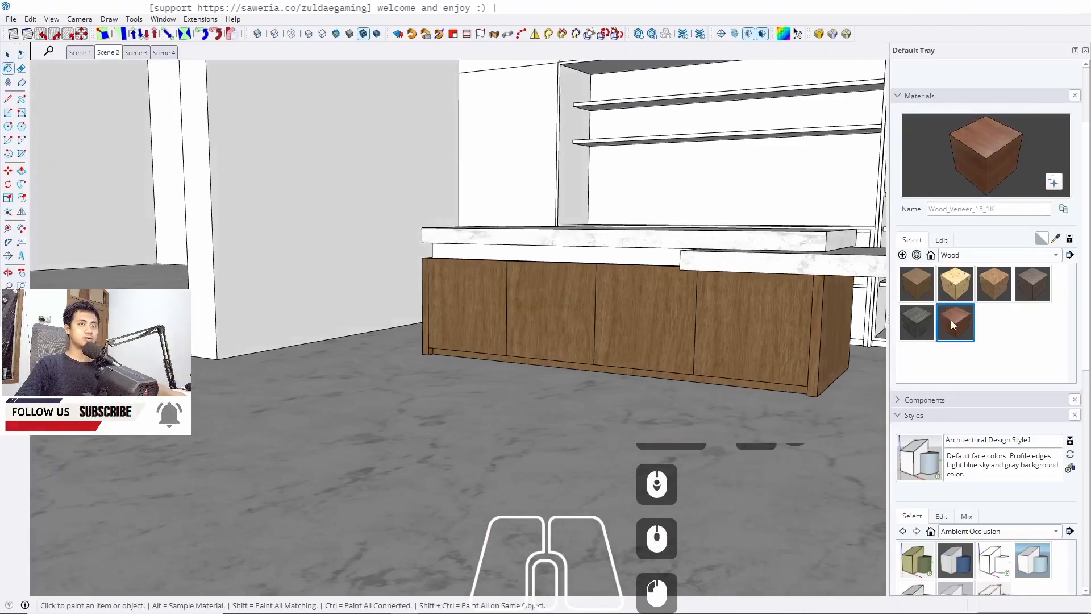
click(1031, 285)
click(989, 287)
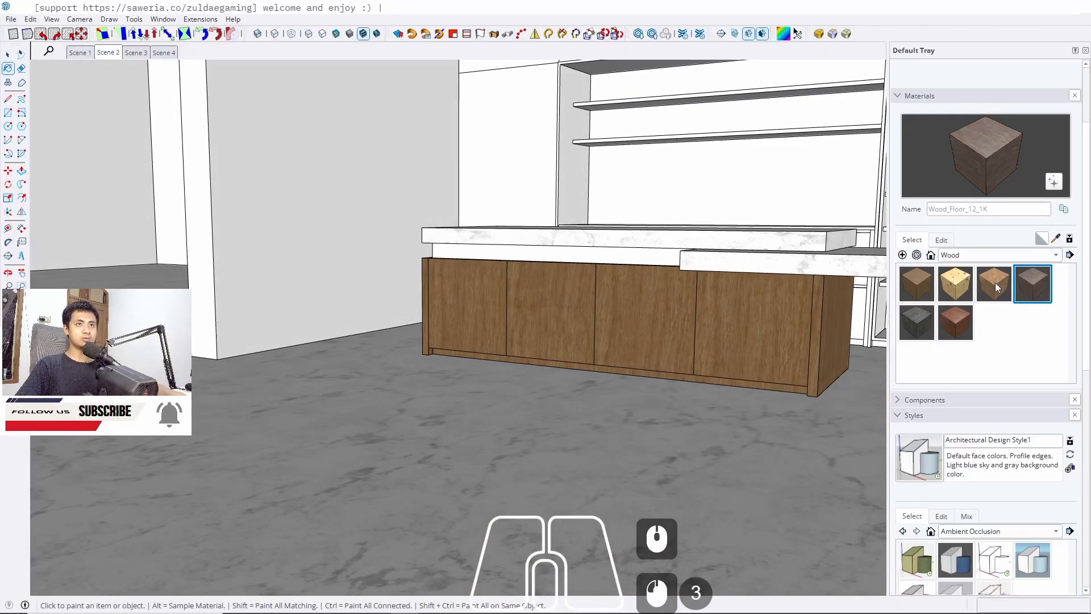
key(space)
Try to paint the floor slab with the Wood_Floor_01_1K material
mouse_move(296, 350)
middle_down()
mouse_move(309, 375)
mouse_move(558, 355)
middle_up()
double_click(306, 279)
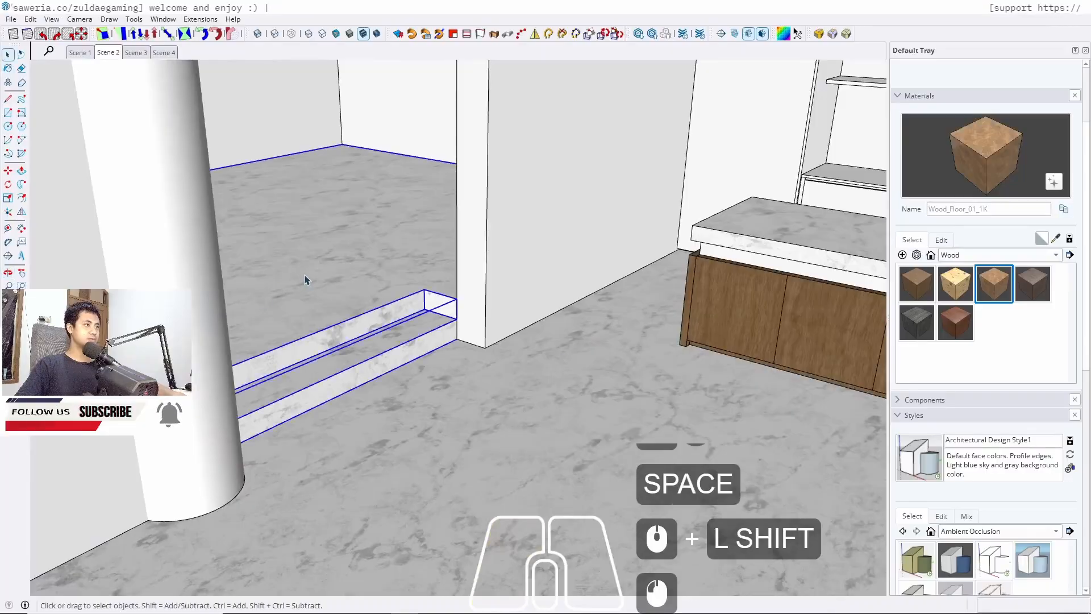
triple_click(305, 278)
click(248, 284)
key(b)
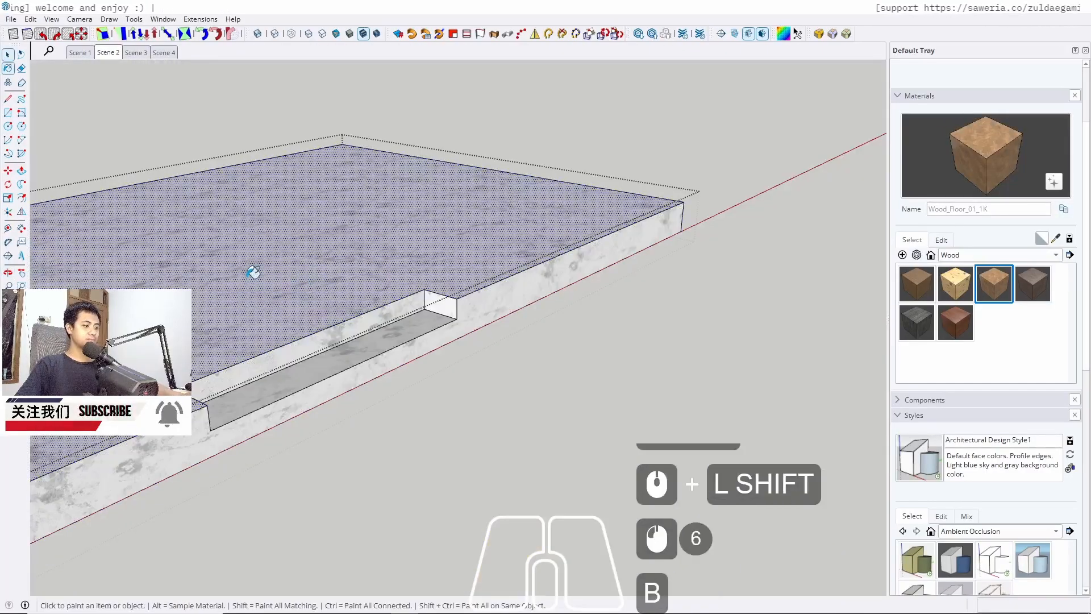
click(246, 272)
key(space)
key(Escape)
key(Escape)
key(Escape)
Sample the plywood material from the lower cabinet
middle_drag(307, 267, 353, 199)
shift+middle_drag(352, 199, 292, 300)
scroll(450, 335, down, 3)
shift+middle_drag(451, 335, 365, 360)
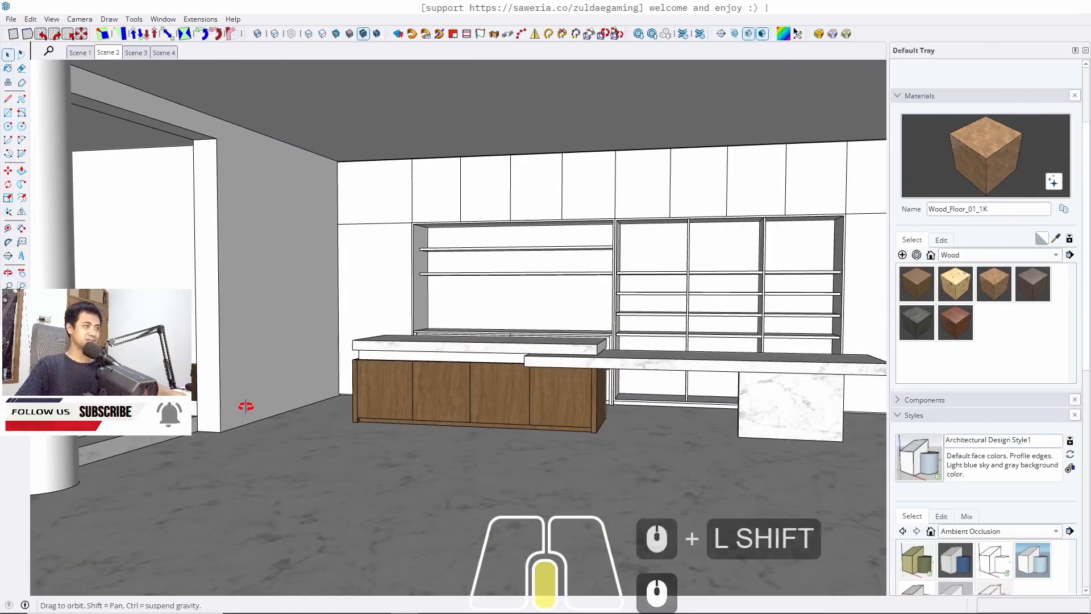
middle_drag(251, 397, 249, 449)
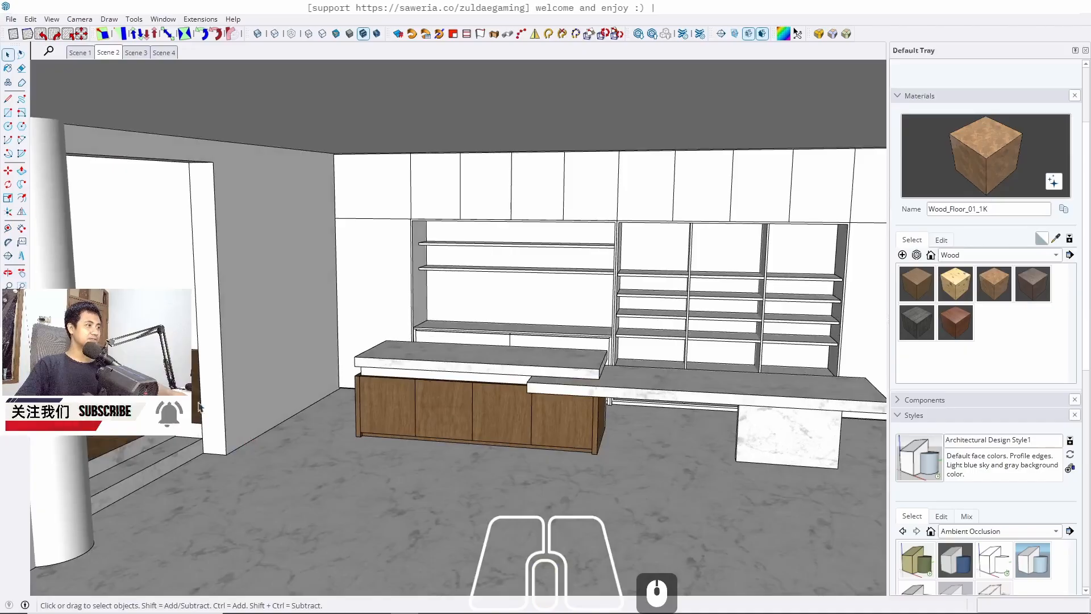
shift+middle_drag(377, 409, 282, 413)
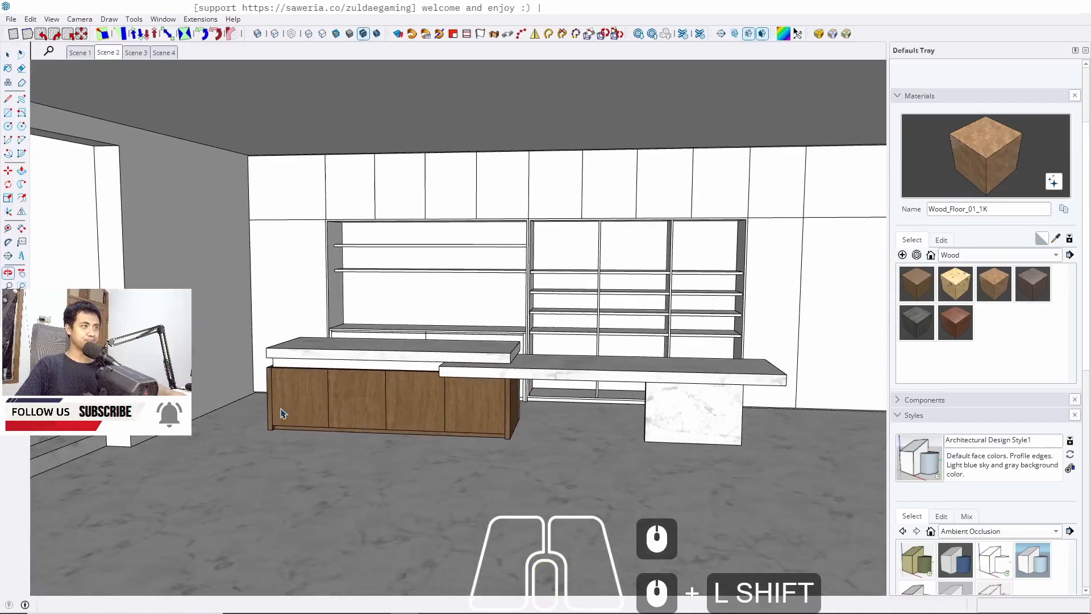
key(b)
alt+click(439, 380)
key(space)
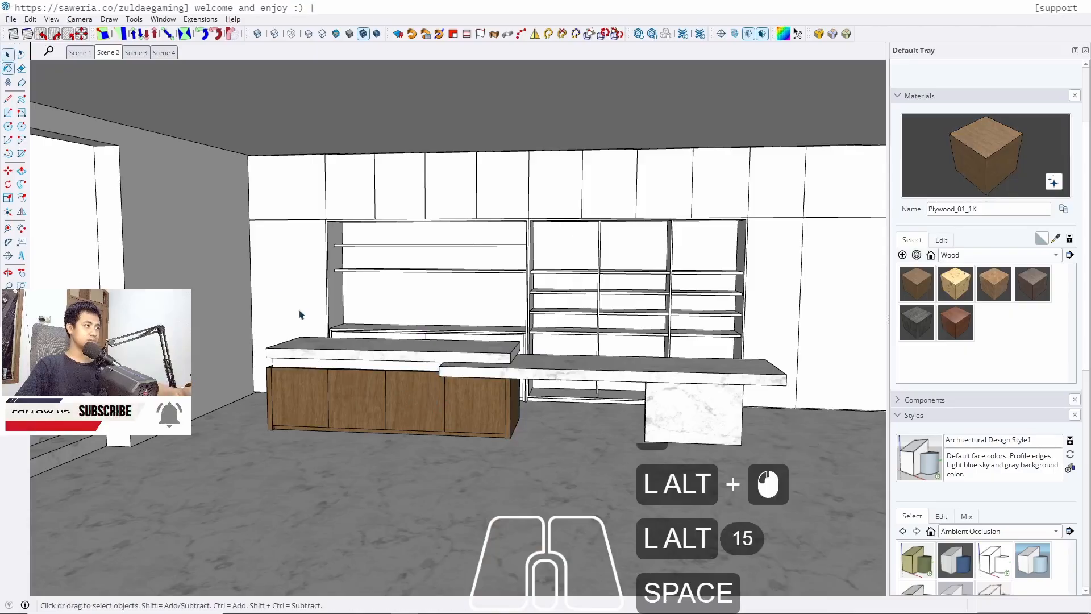
Paint the lower door of the tall wall cabinet with plywood
scroll(295, 268, up, 5)
double_click(295, 271)
double_click(295, 271)
triple_click(295, 272)
key(b)
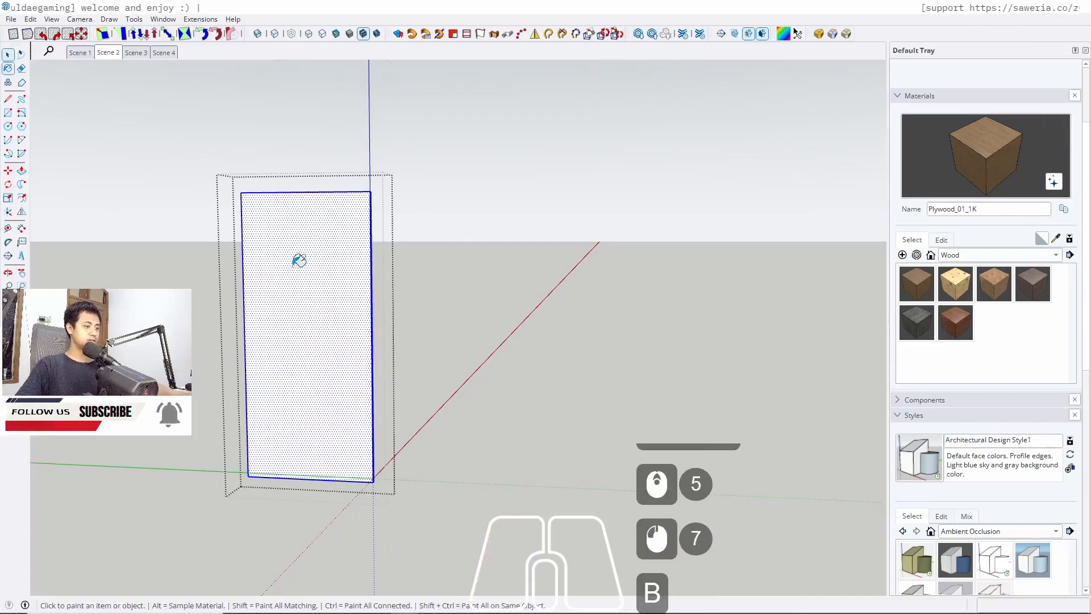
click(298, 262)
key(space)
key(Escape)
Paint the upper door of the tall wall cabinet with plywood
middle_drag(355, 284, 330, 217)
triple_click(331, 169)
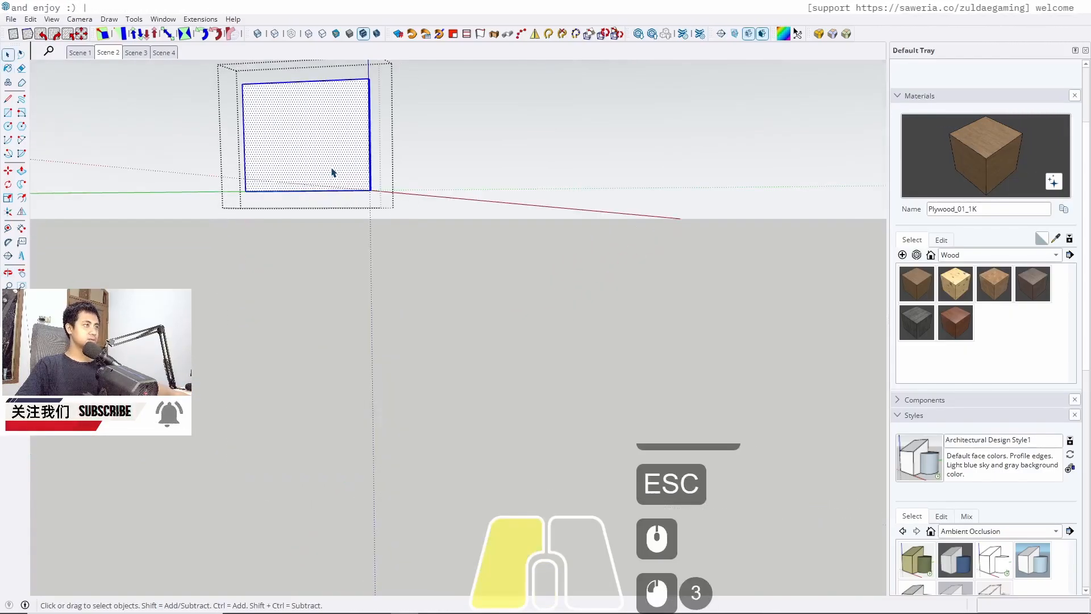
key(b)
click(333, 173)
key(space)
key(Escape)
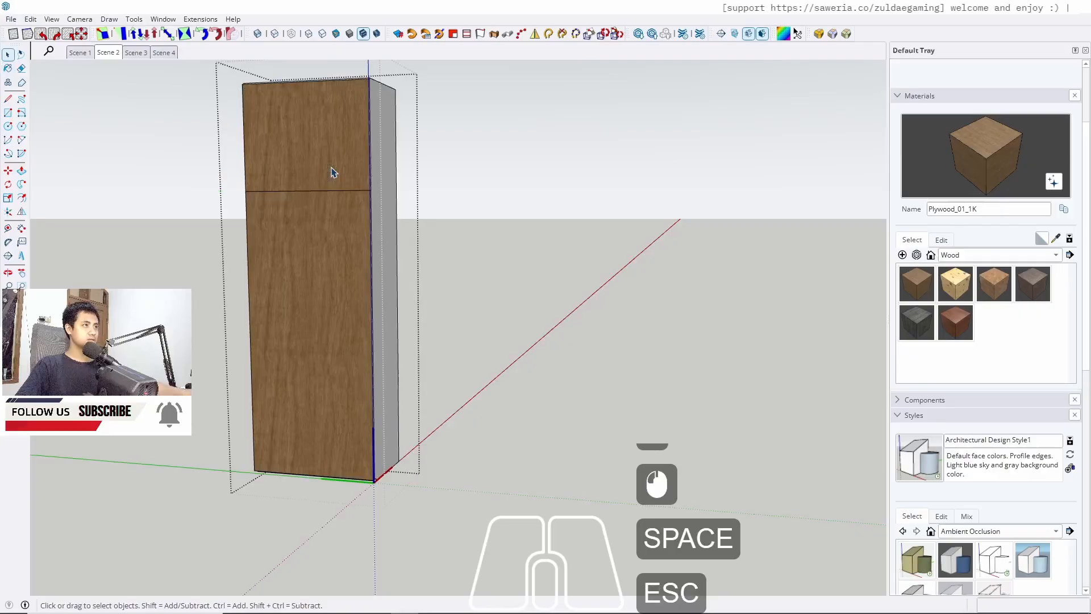
Paint the side panel of the tall wall cabinet with plywood
triple_click(379, 253)
key(b)
click(380, 251)
key(space)
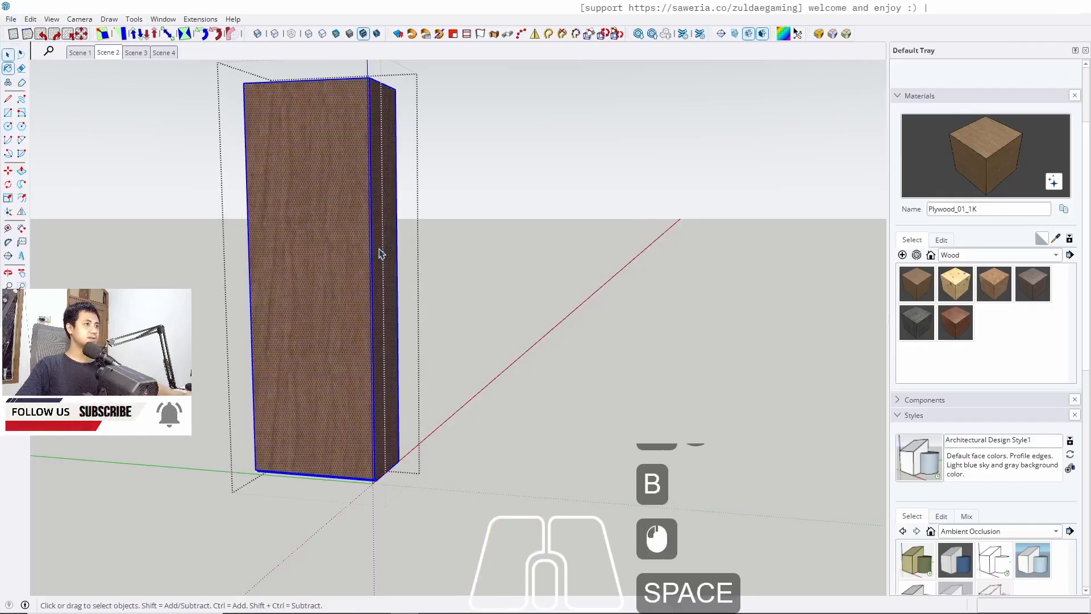
key(Escape)
key(Escape)
key(Escape)
Adjust the Plywood_01_1K material's lightness to 47 and hue to 35
click(941, 239)
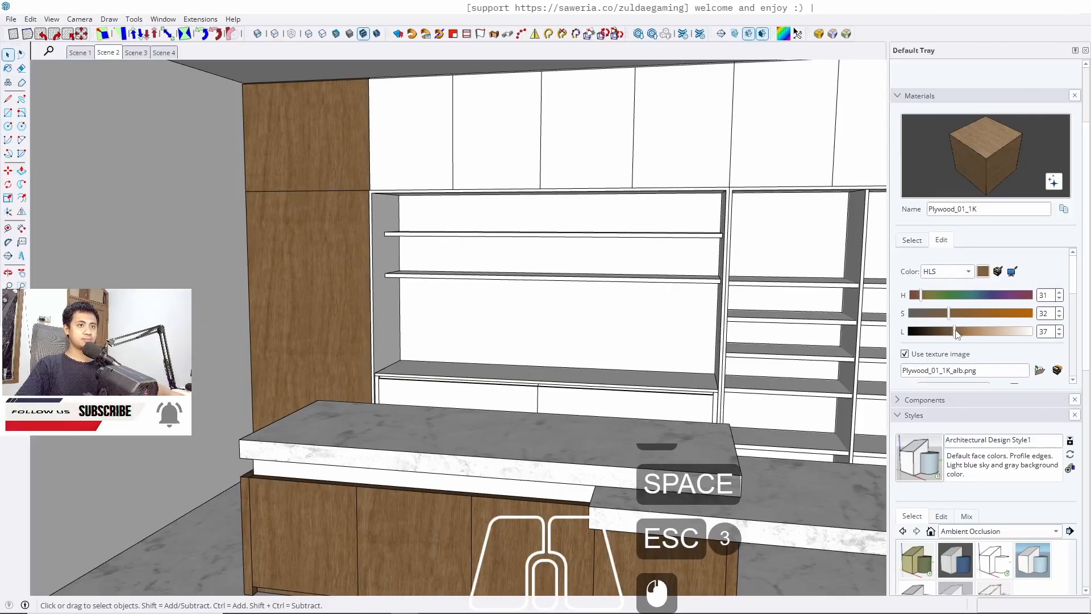
drag(956, 334, 968, 335)
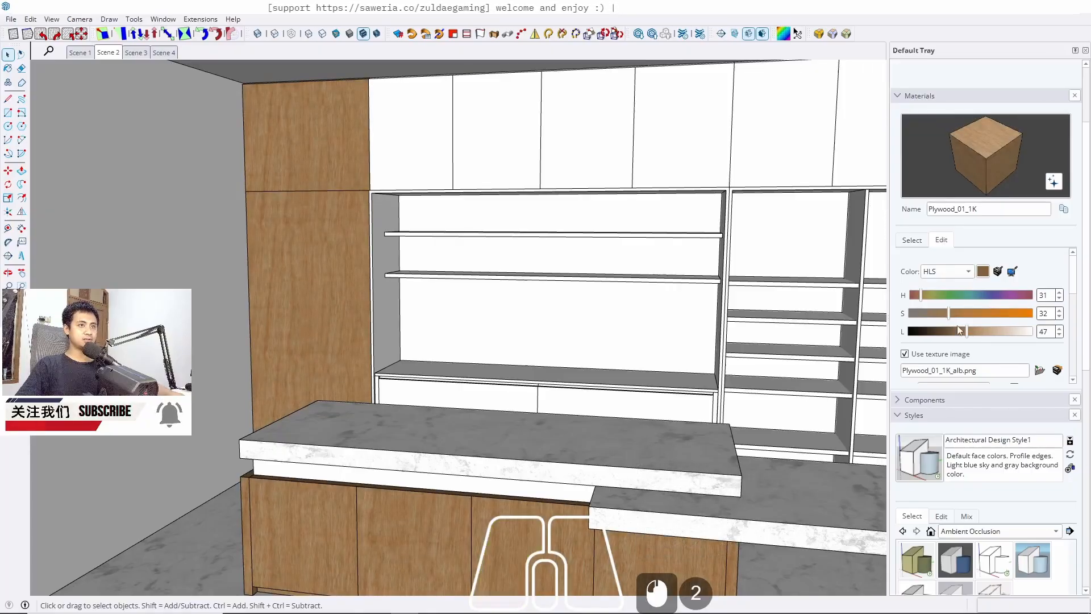
click(923, 296)
Sample the Marble_20_1K material from the upper countertop's edge
scroll(297, 242, down, 6)
middle_drag(503, 306, 534, 320)
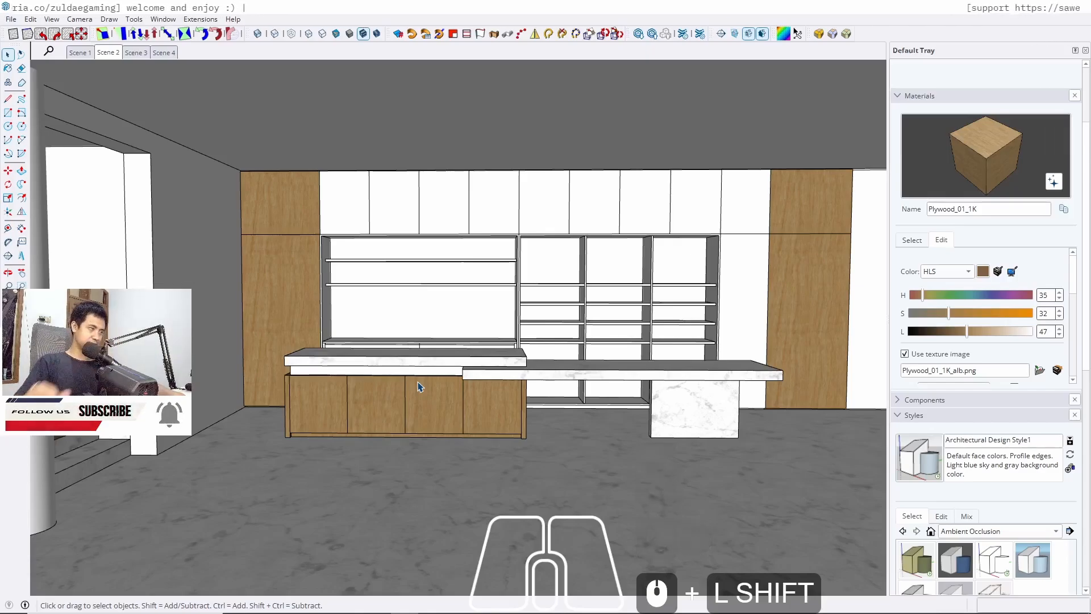
scroll(345, 330, up, 1)
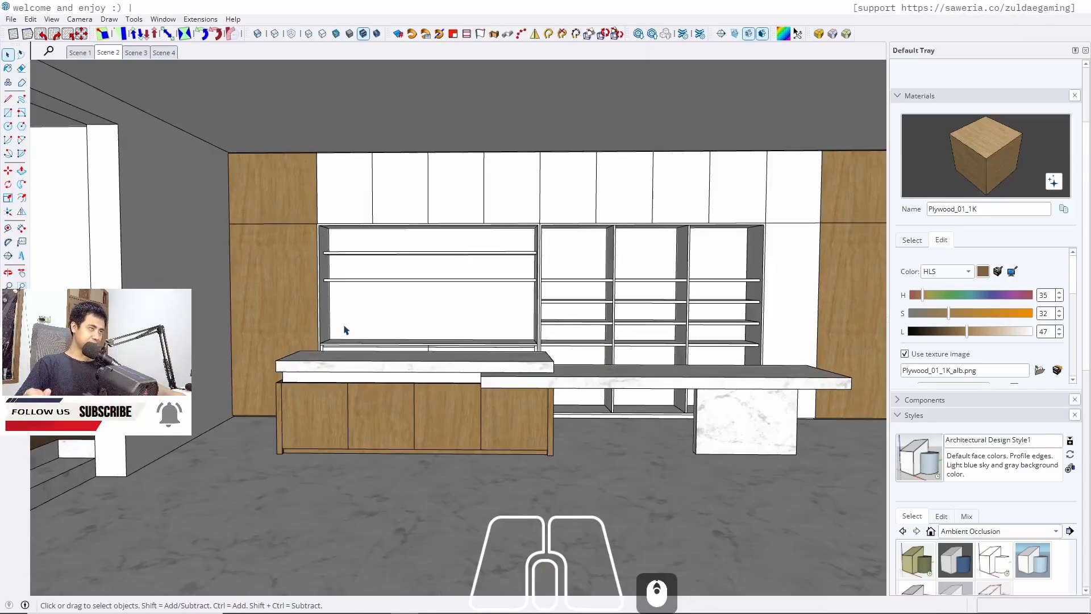
shift+middle_drag(382, 314, 275, 499)
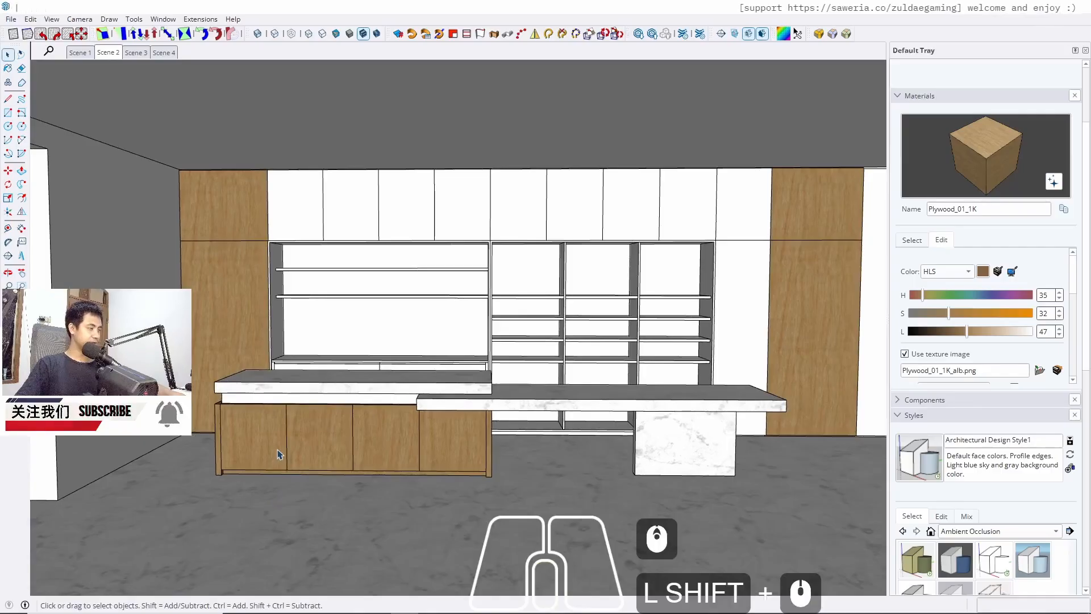
scroll(278, 454, up, 9)
middle_drag(216, 419, 307, 395)
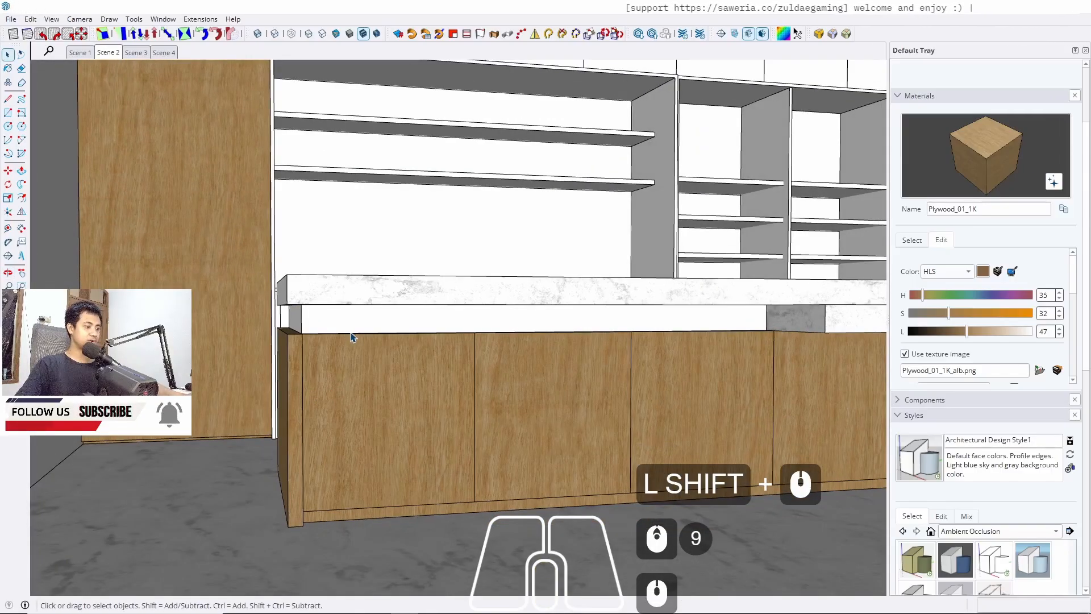
scroll(350, 337, down, 2)
mouse_move(351, 336)
shift+middle_down()
mouse_move(418, 353)
mouse_move(343, 368)
shift+middle_up()
key(b)
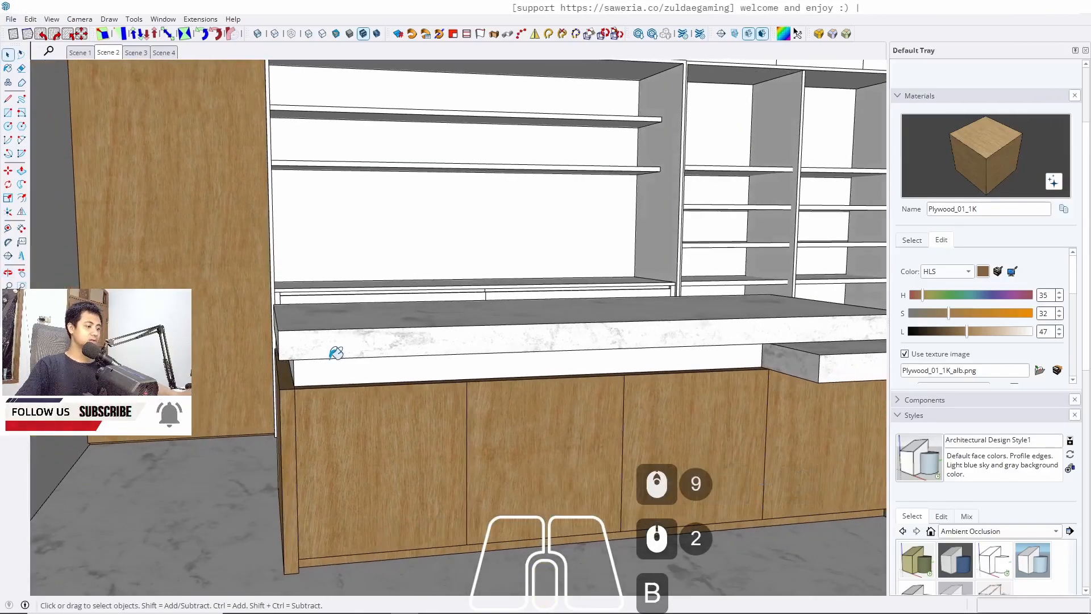
alt+click(335, 353)
Paint the white band beneath the upper countertop with the marble material
key(alt+space)
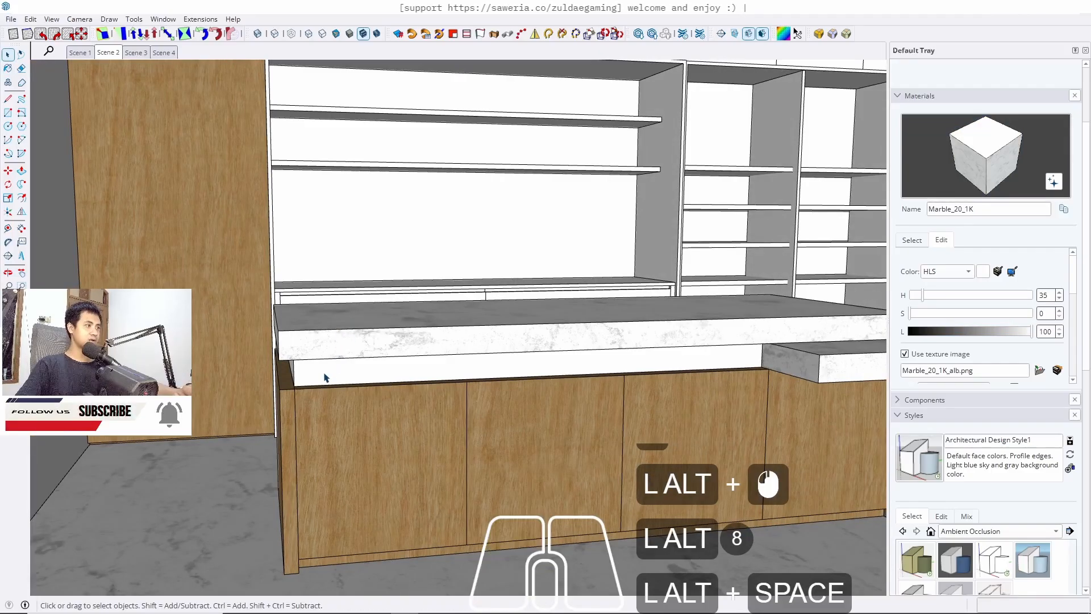
alt+triple_click(324, 378)
key(b)
click(325, 375)
key(space)
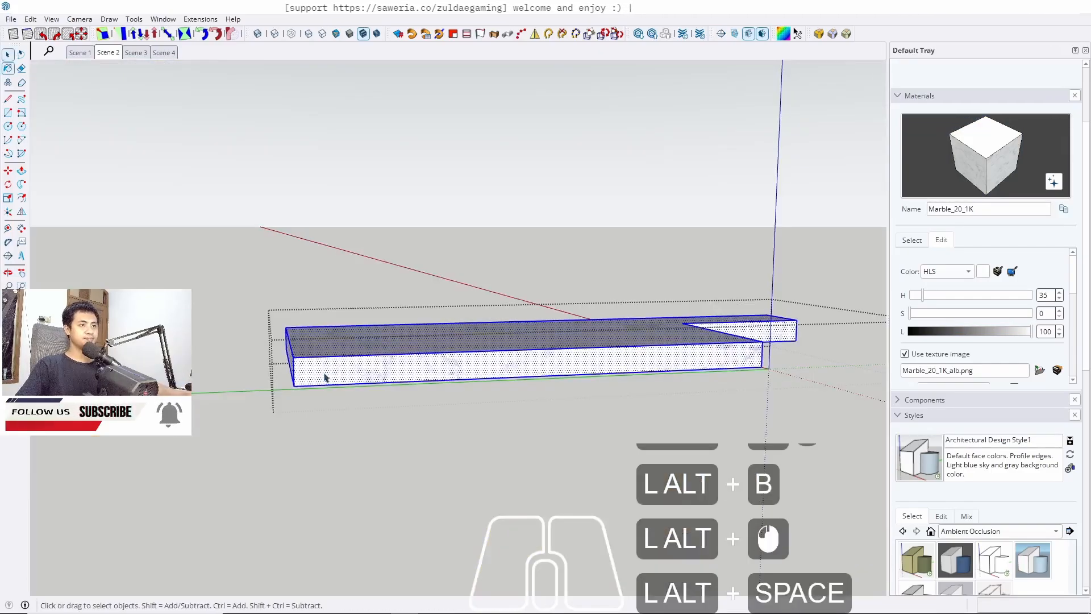
key(Escape)
key(Escape)
Sample the plywood material from a lower cabinet door
scroll(233, 319, down, 5)
mouse_move(701, 351)
middle_down()
mouse_move(370, 333)
mouse_move(499, 333)
mouse_move(513, 356)
middle_up()
key(b)
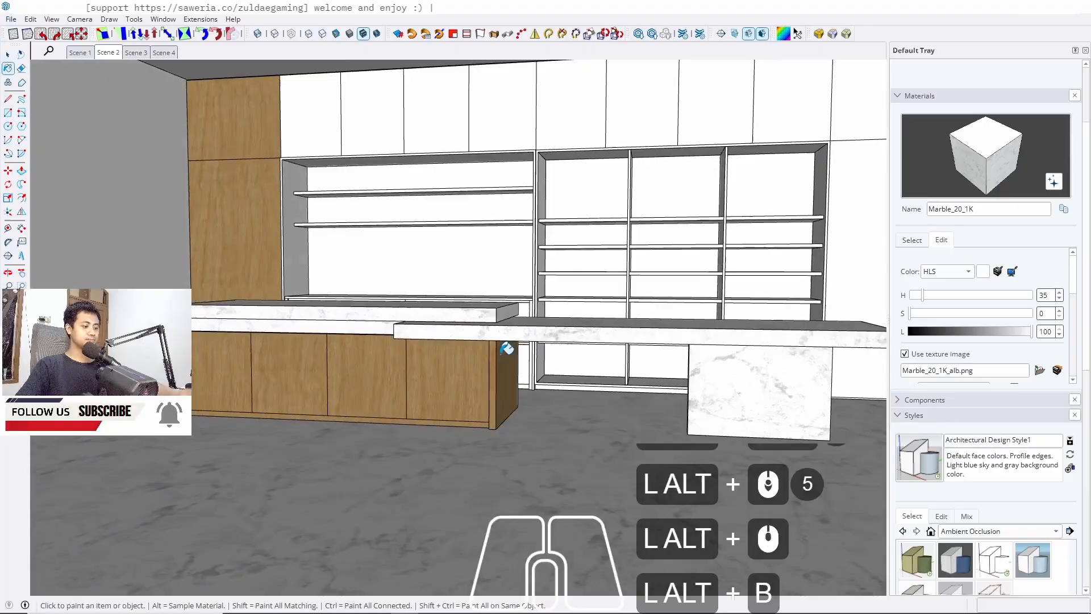
alt+click(448, 380)
key(space)
scroll(454, 373, up, 3)
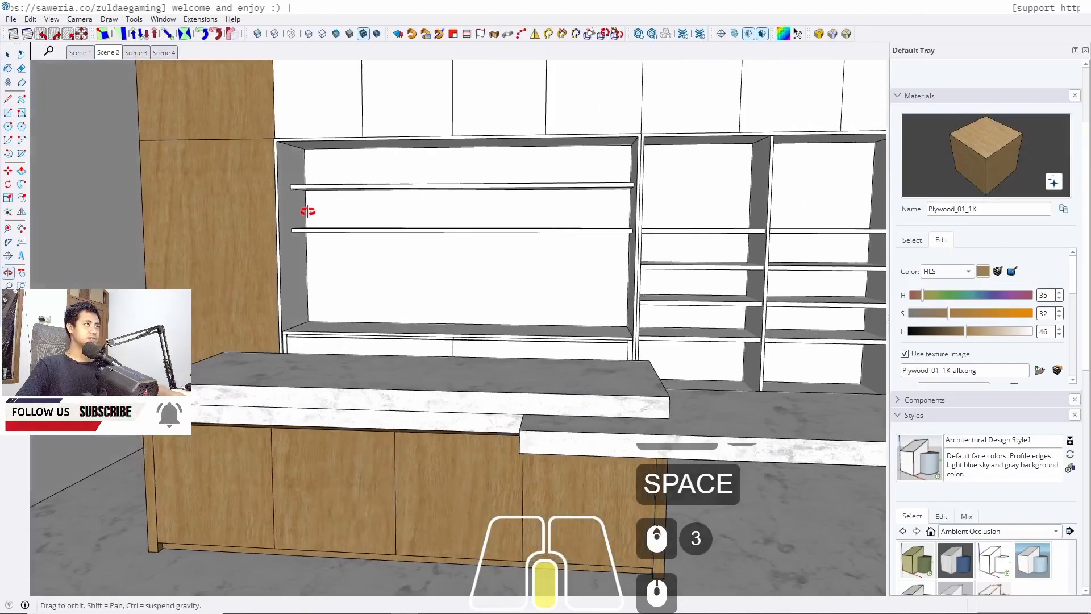
Paint the first two upper wall cabinet doors next to the tall cabinet with plywood
mouse_move(304, 212)
shift+middle_down()
mouse_move(353, 282)
mouse_move(351, 301)
shift+middle_up()
double_click(363, 196)
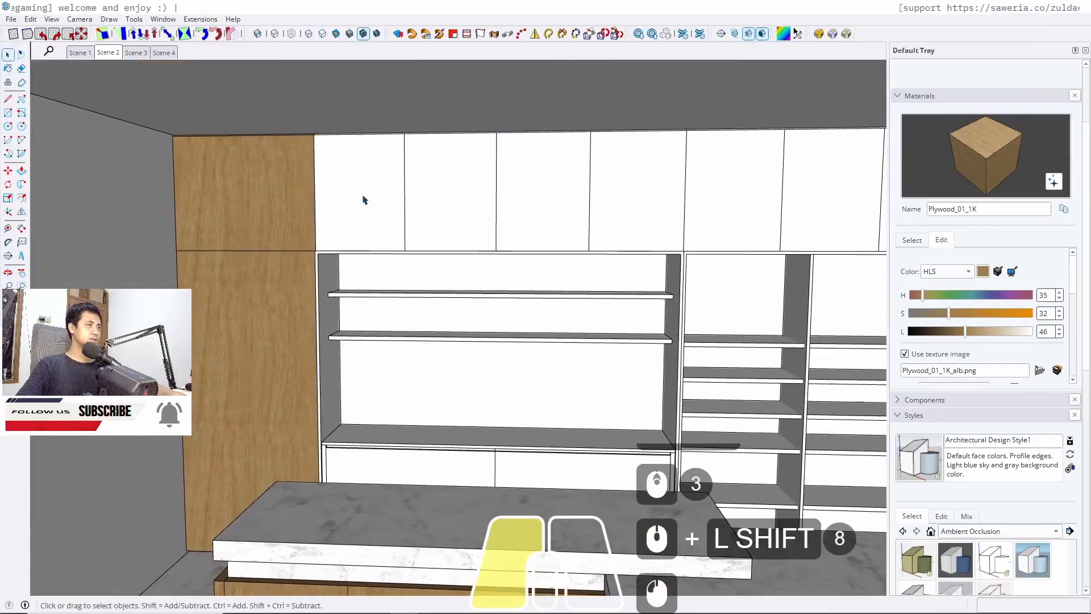
double_click(363, 196)
click(363, 196)
key(b)
click(363, 195)
key(space)
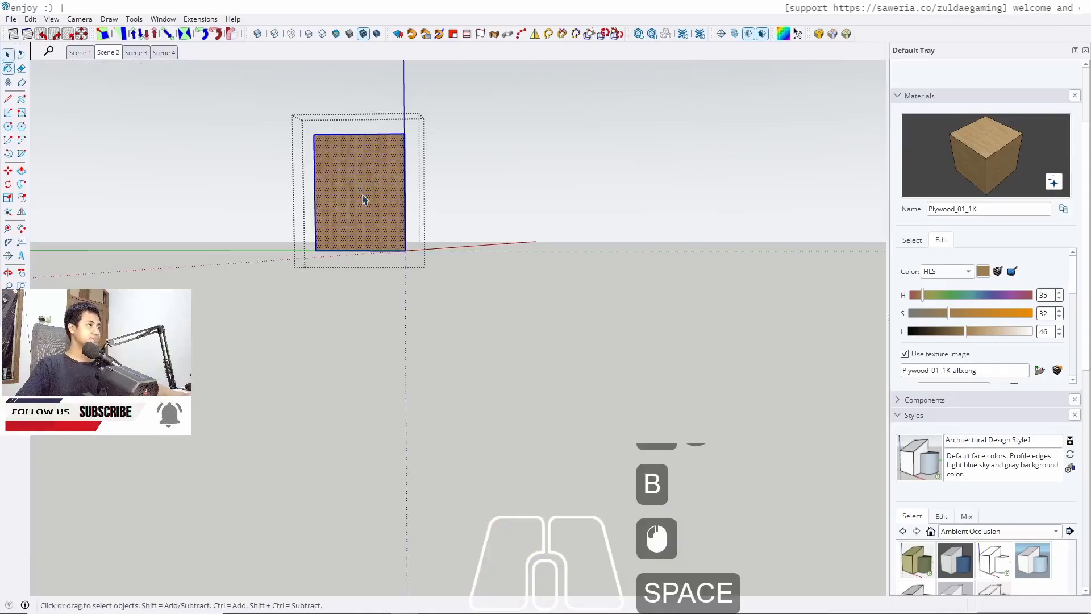
key(Escape)
triple_click(449, 189)
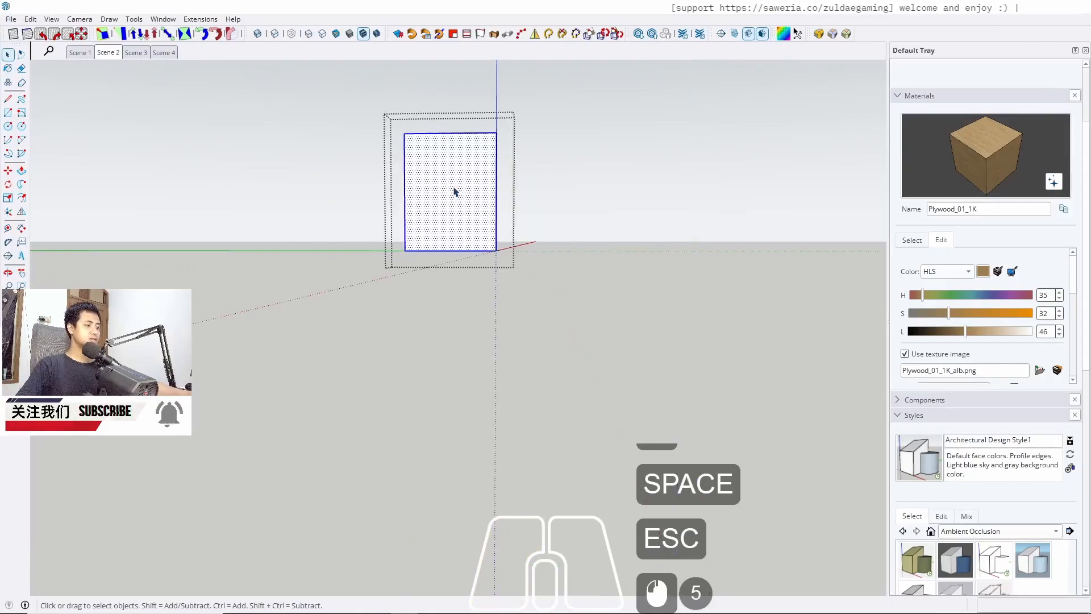
key(b)
click(453, 189)
key(space)
key(Escape)
Paint the next two upper wall cabinet doors with plywood
double_click(540, 190)
double_click(540, 191)
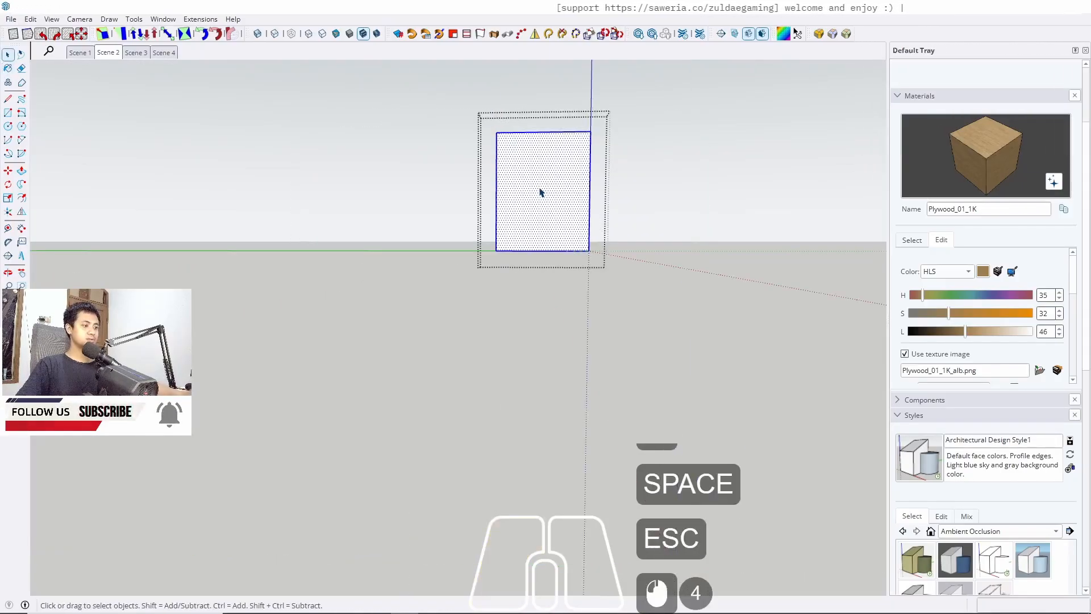
key(b)
click(546, 187)
key(space)
key(Escape)
double_click(637, 203)
double_click(637, 203)
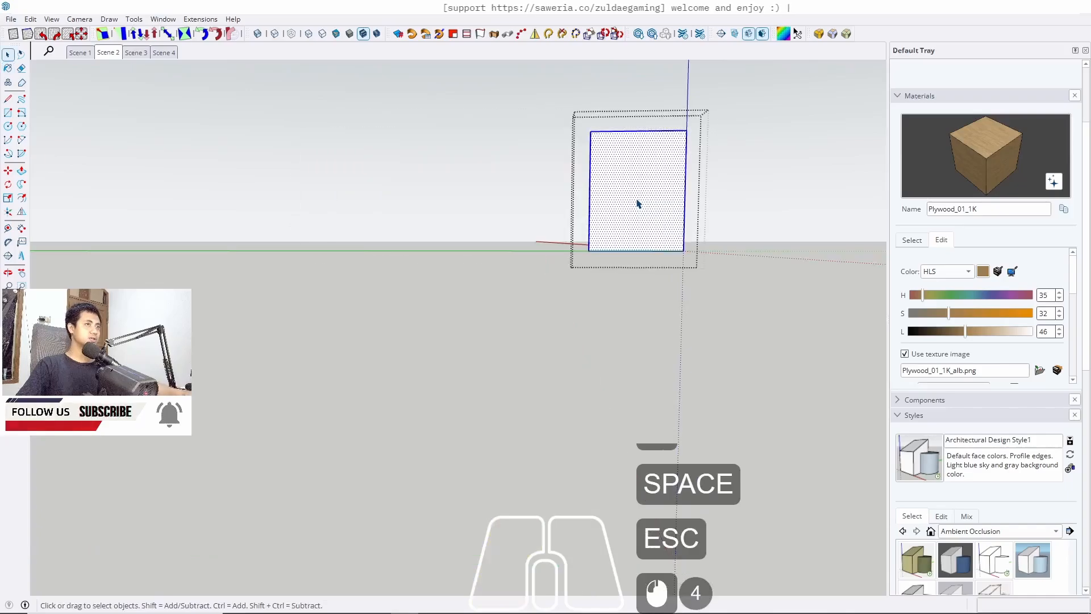
click(643, 192)
key(space)
key(Escape)
key(Escape)
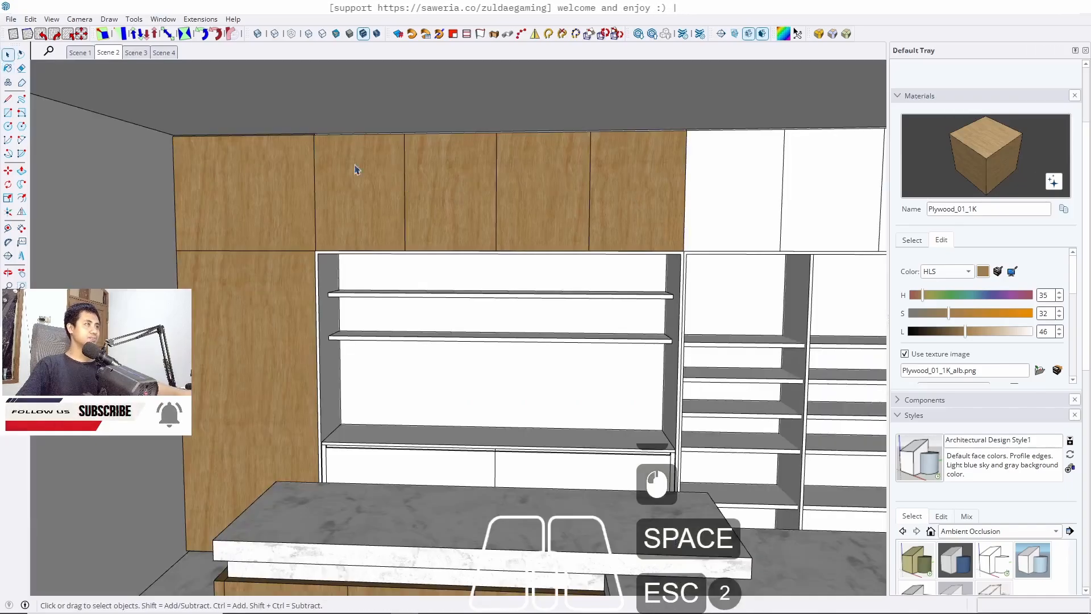
Paint the upper cabinet panel near the ceiling with plywood
scroll(330, 164, up, 12)
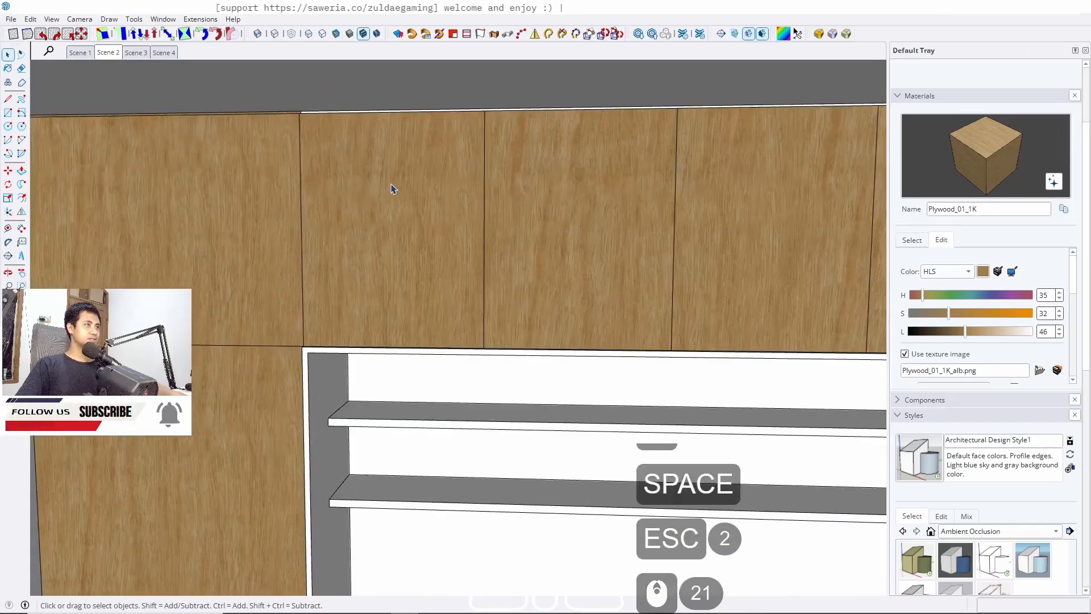
scroll(304, 116, up, 15)
double_click(326, 89)
double_click(326, 90)
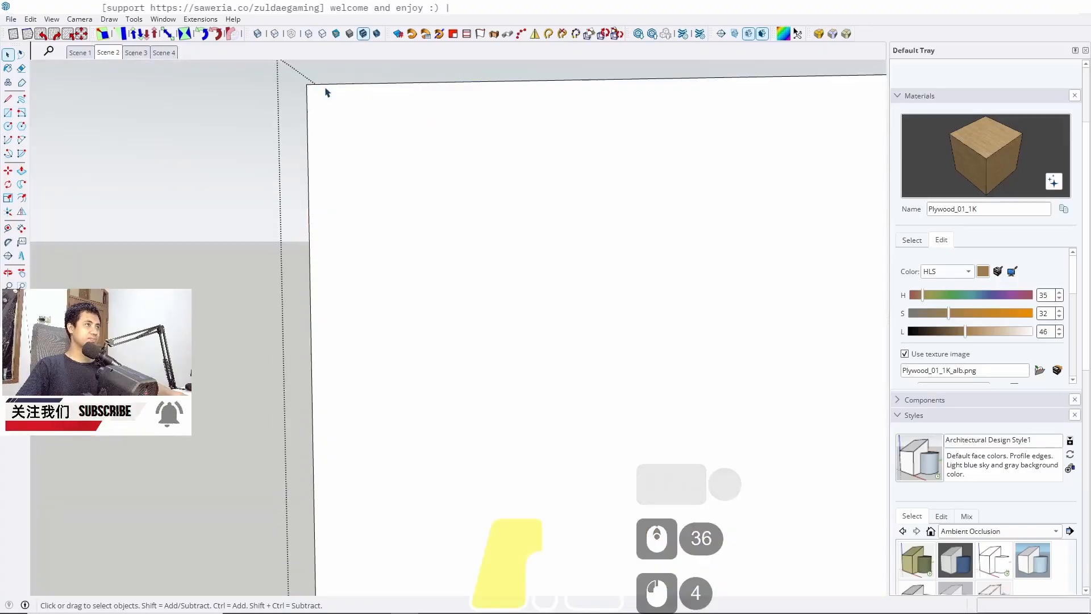
triple_click(326, 89)
key(b)
click(331, 84)
key(space)
key(Escape)
key(Escape)
key(Escape)
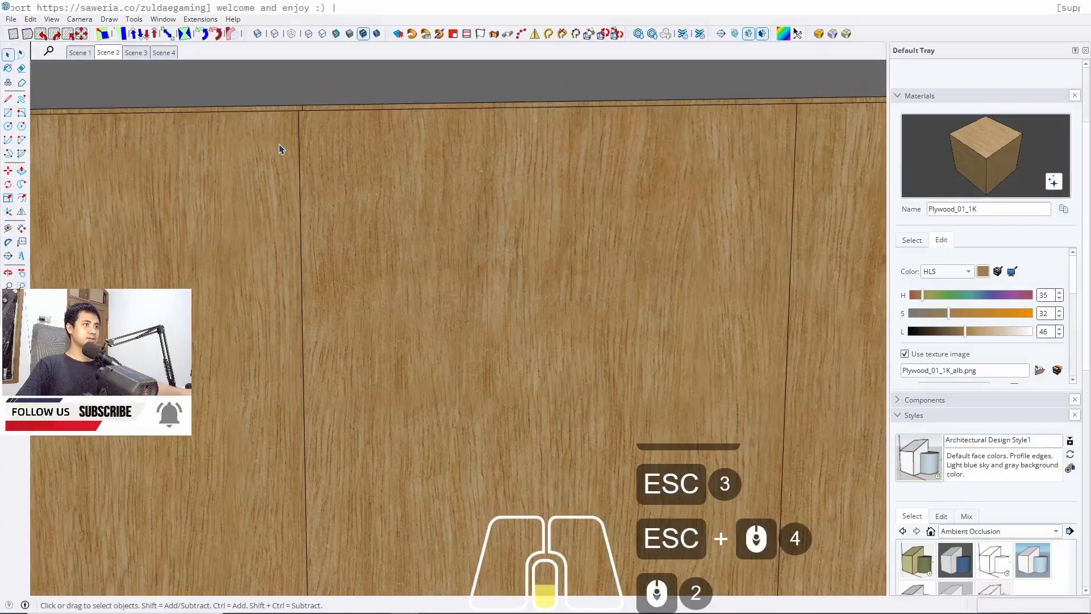
Sample the M08_Obsidian_Black material from the TV wall shelf in Scene 1 and return to Scene 2
scroll(278, 149, down, 20)
mouse_move(341, 237)
middle_down()
mouse_move(582, 316)
mouse_move(471, 319)
mouse_move(467, 345)
middle_up()
scroll(469, 384, up, 6)
middle_drag(470, 384, 280, 388)
scroll(280, 388, down, 6)
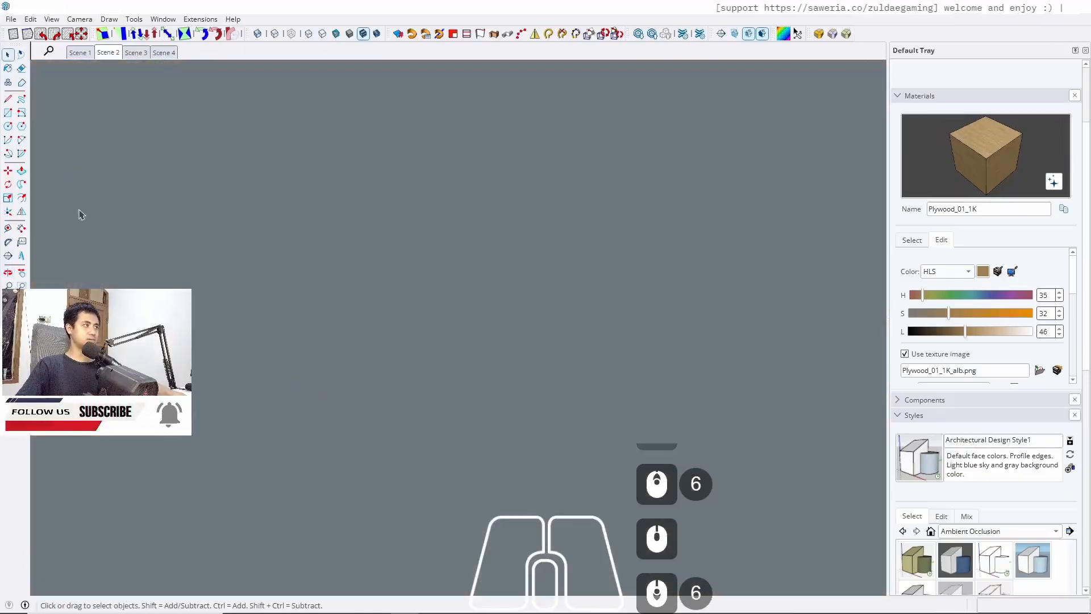
click(22, 300)
shift+middle_drag(288, 329, 332, 363)
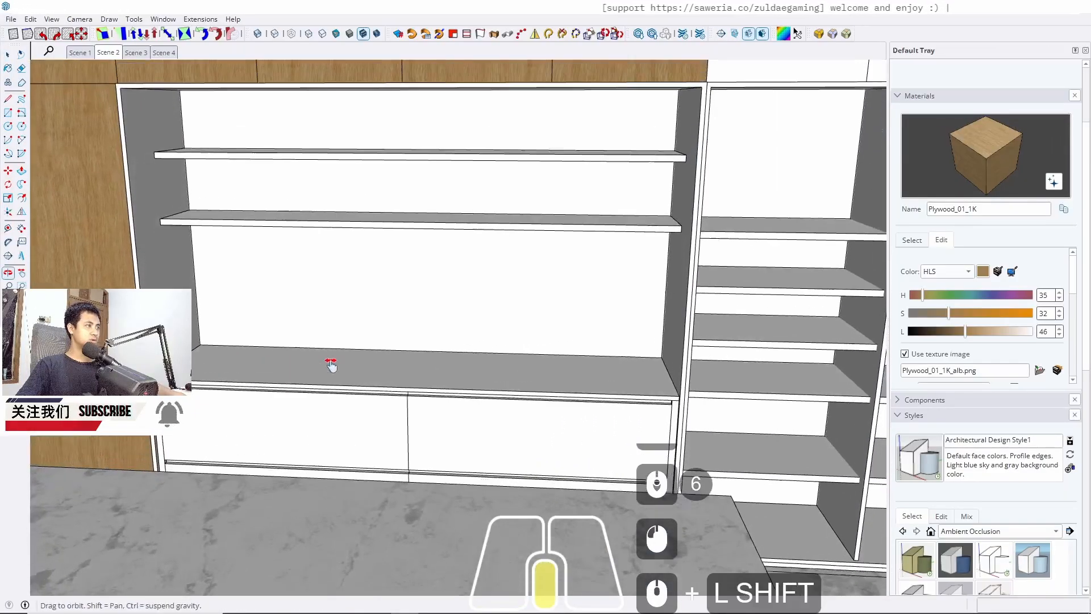
scroll(336, 358, down, 4)
middle_drag(351, 318, 327, 310)
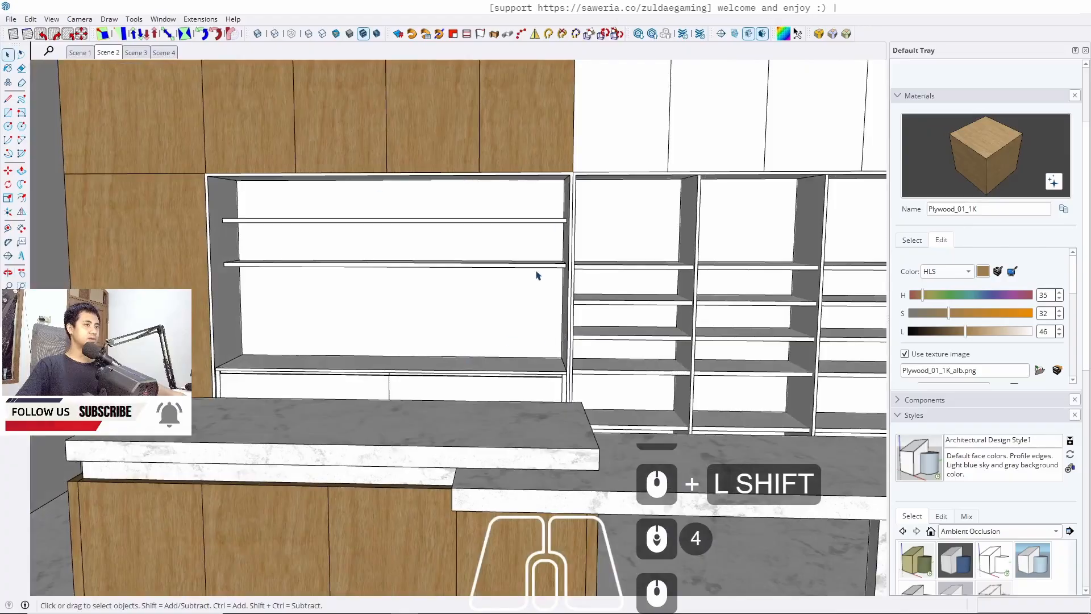
middle_drag(537, 275, 452, 315)
click(86, 56)
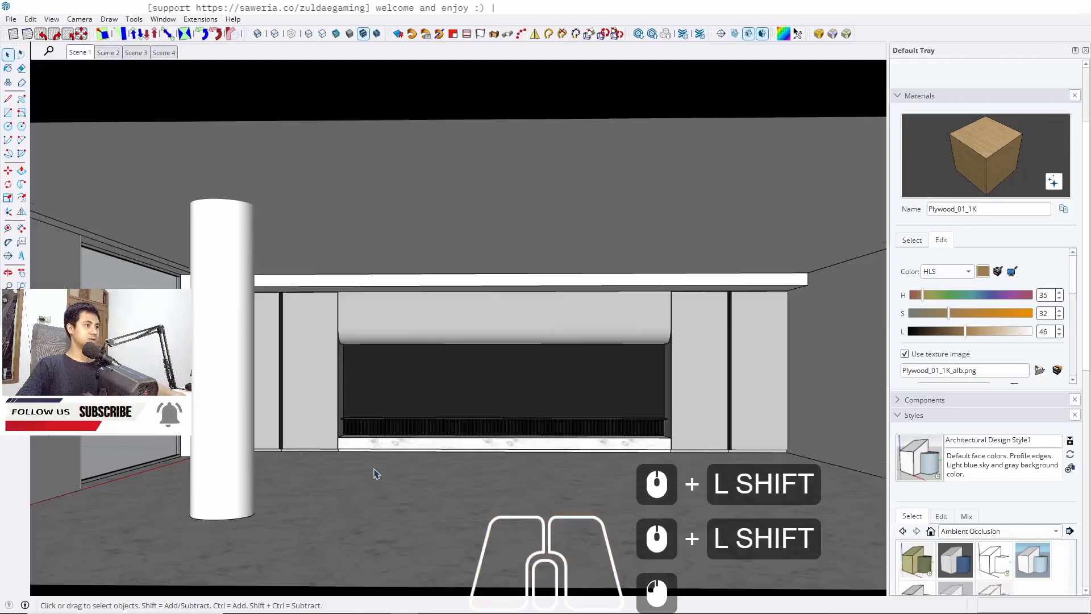
scroll(373, 473, up, 11)
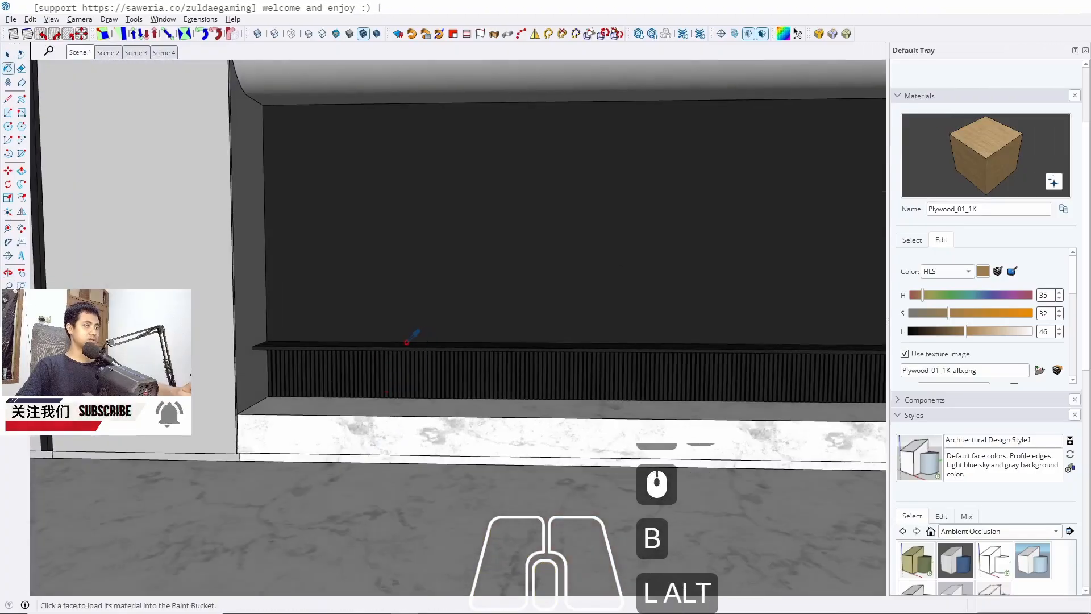
alt+click(407, 341)
click(108, 53)
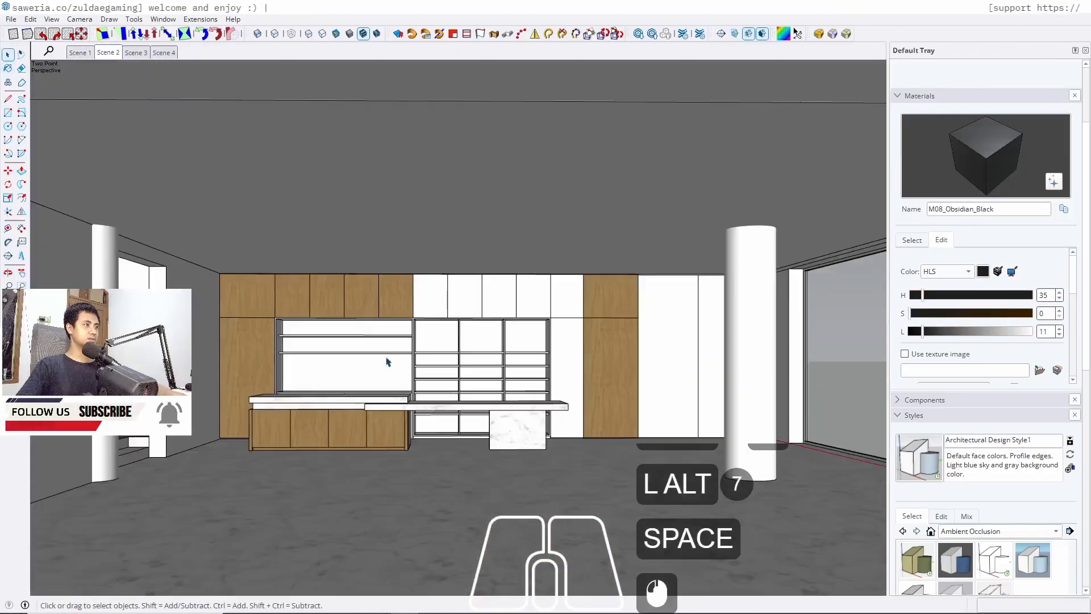
Paint the open shelving frame with M08_Obsidian_Black
scroll(233, 369, up, 10)
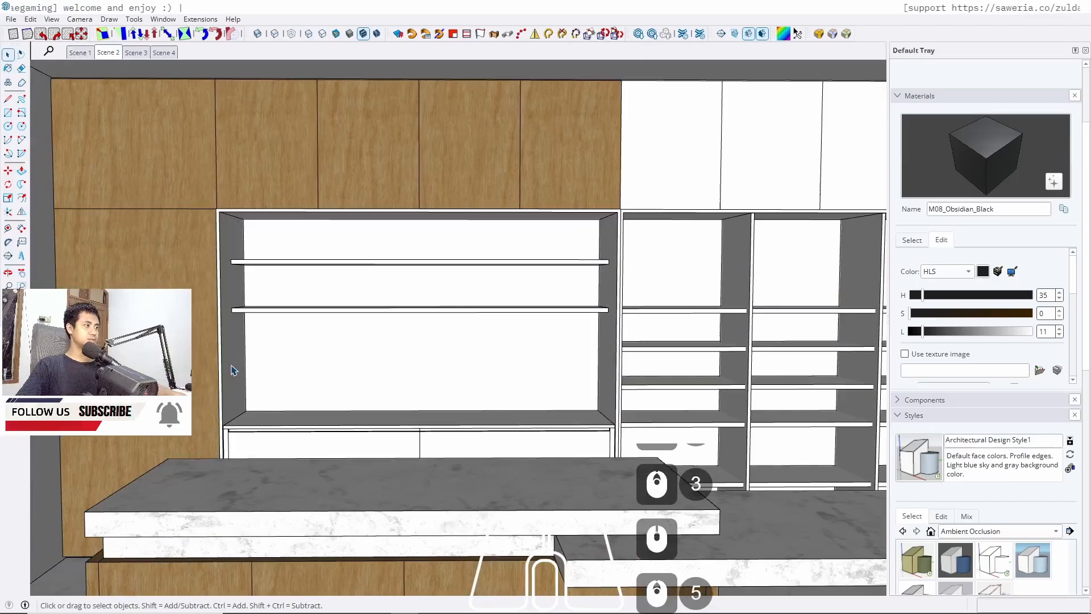
triple_click(232, 370)
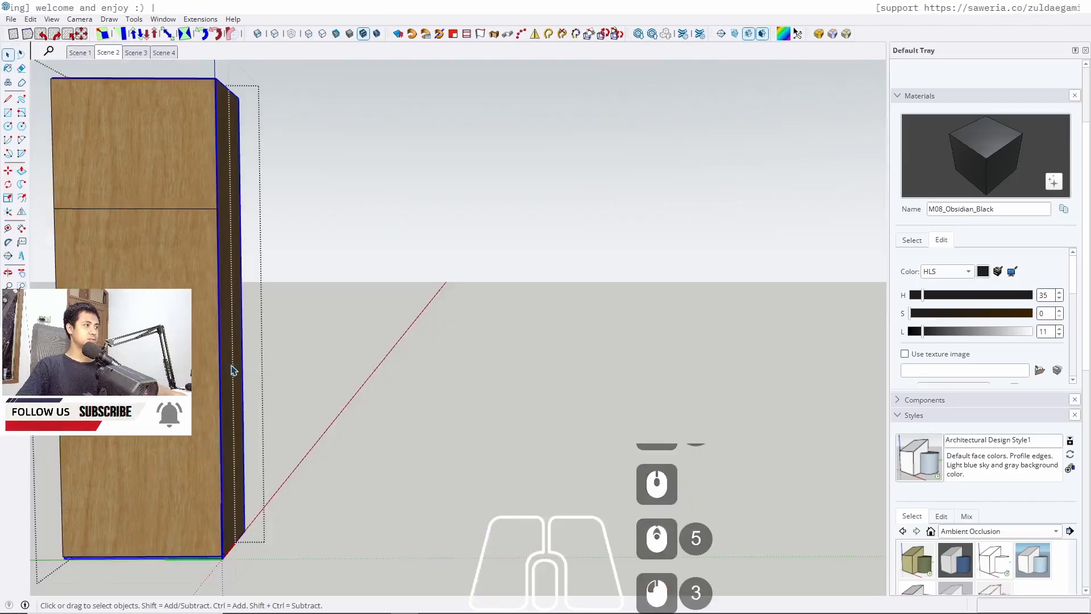
click(233, 369)
key(Escape)
key(Escape)
scroll(225, 370, up, 5)
double_click(222, 367)
triple_click(222, 366)
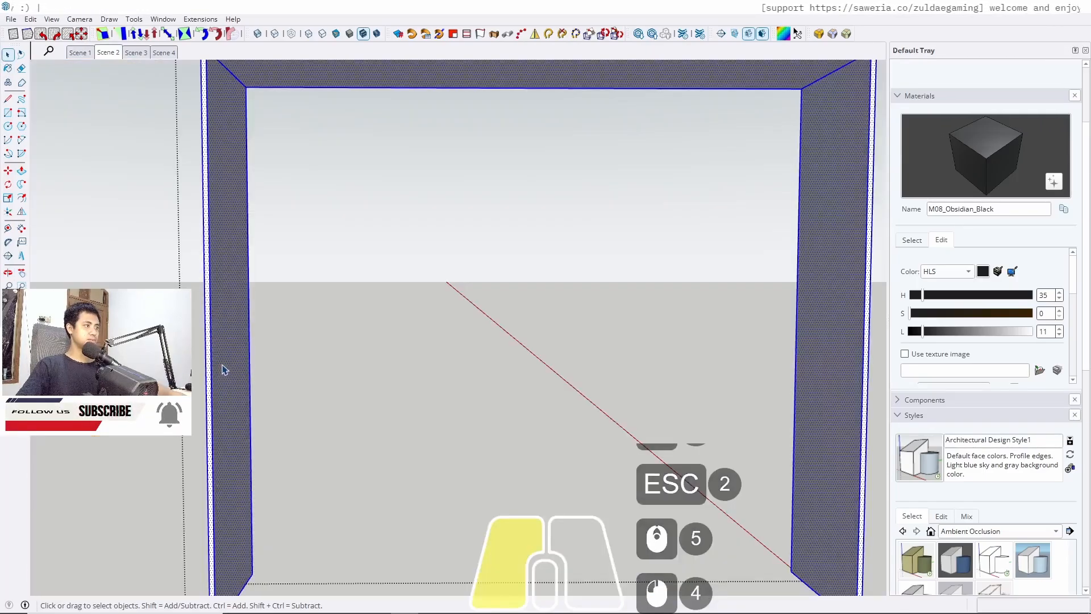
key(b)
click(226, 364)
key(space)
key(Escape)
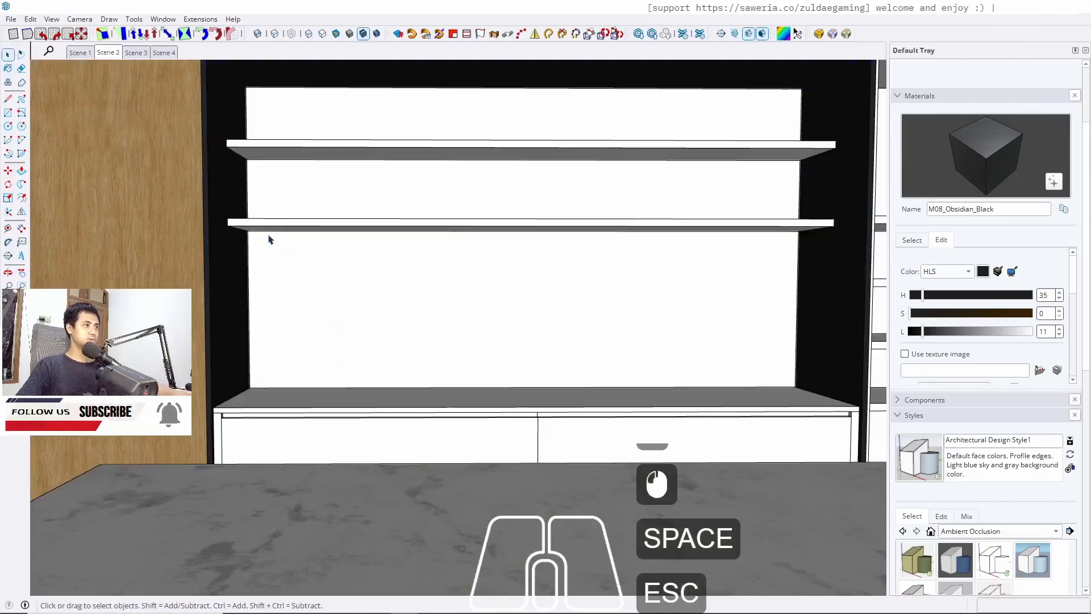
Paint the lower shelf inside the shelving frame with M08_Obsidian_Black
click(264, 227)
triple_click(264, 227)
key(b)
click(271, 220)
key(space)
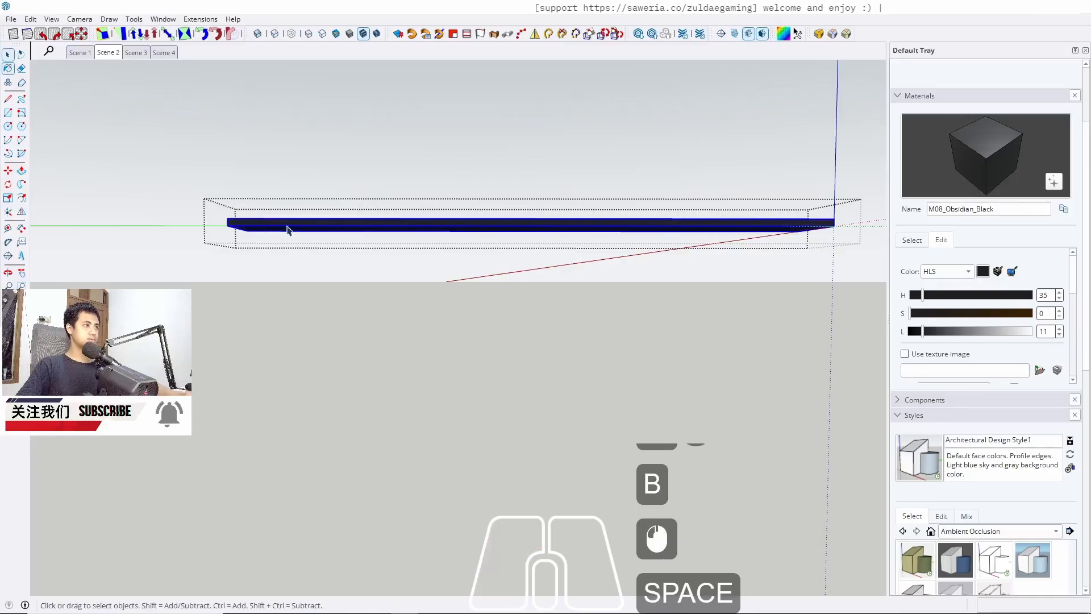
key(Escape)
key(Escape)
scroll(390, 348, down, 3)
middle_drag(406, 295, 330, 290)
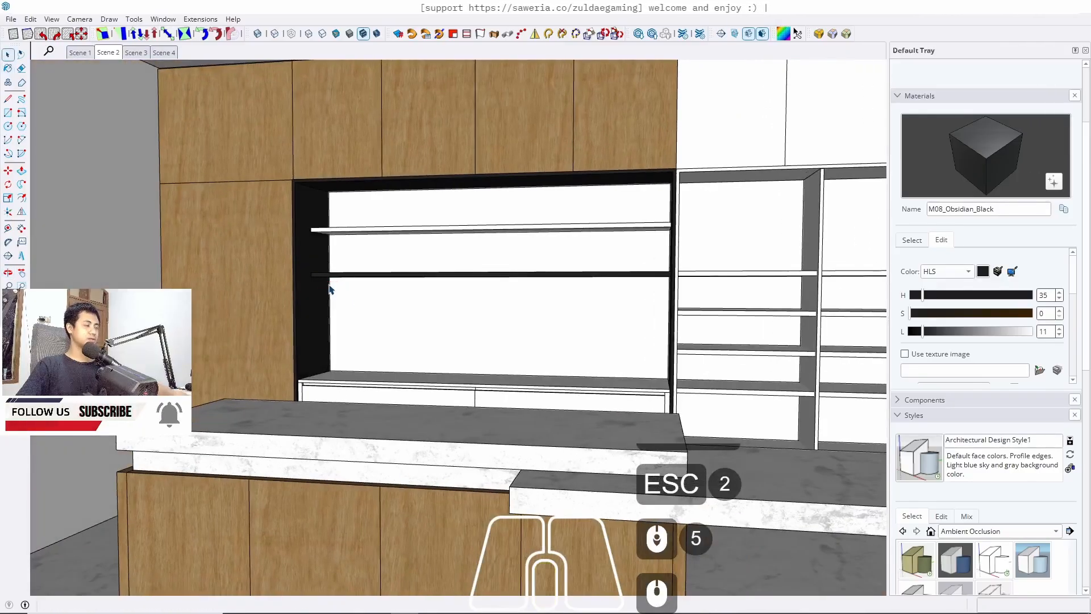
Undo the black paint on the shelf and the shelving frame
key(ctrl+z)
key(ctrl+z)
key(ctrl+z)
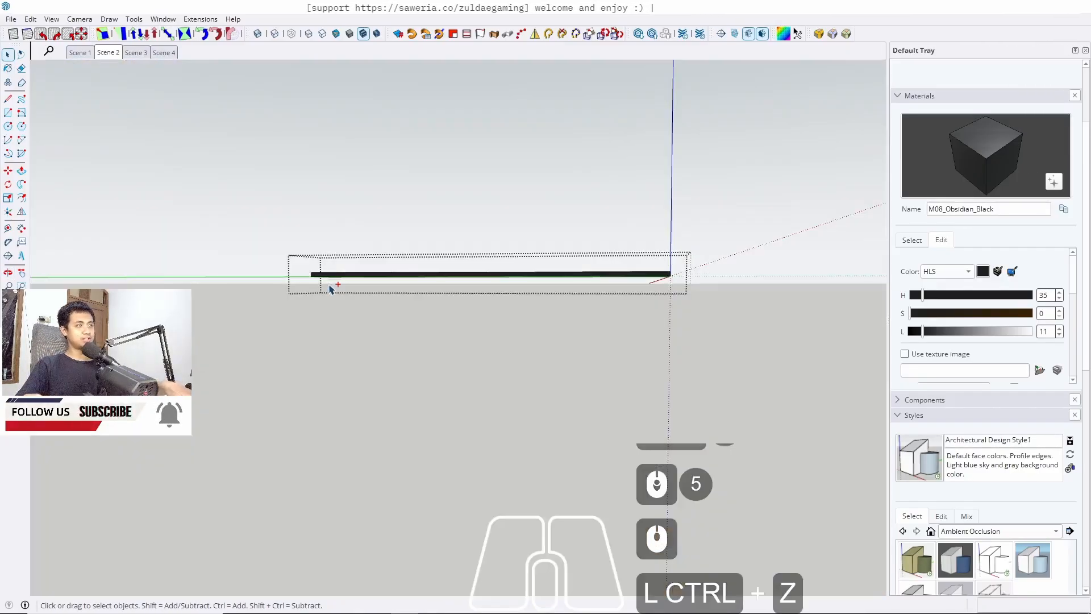
key(ctrl+z)
key(ctrl+z)
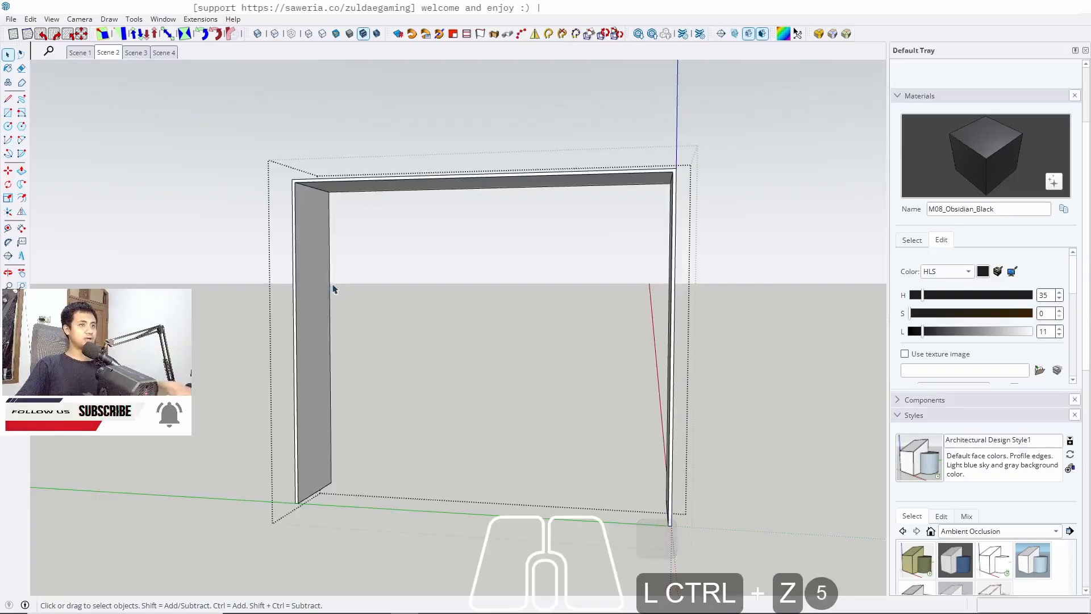
key(Escape)
click(913, 240)
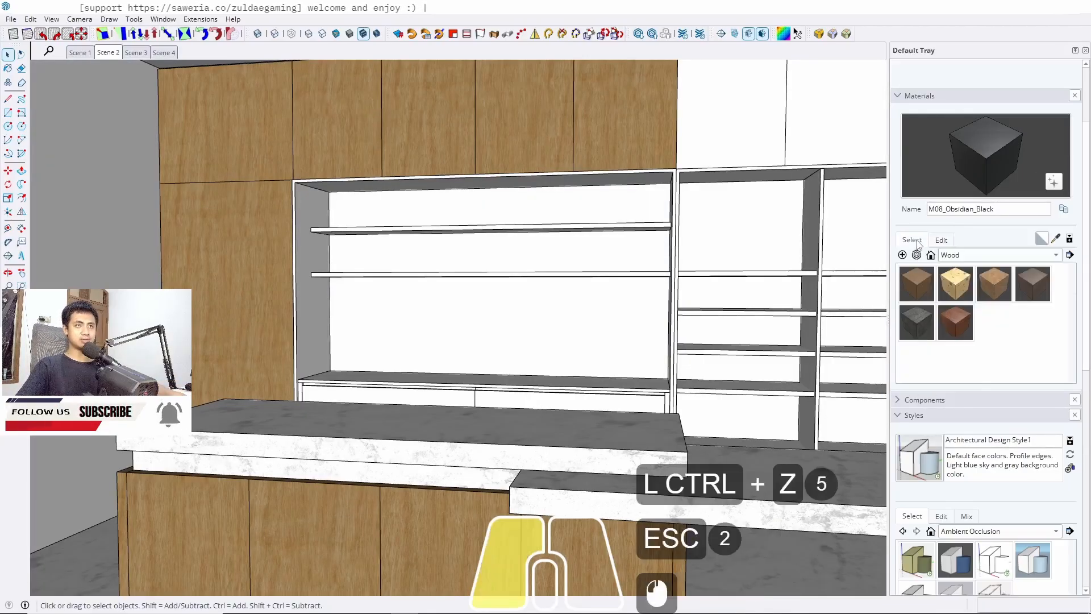
Pick C08_Toffee_Ember from the Solid Colors materials and paint the wall-shelf frame with it
click(965, 256)
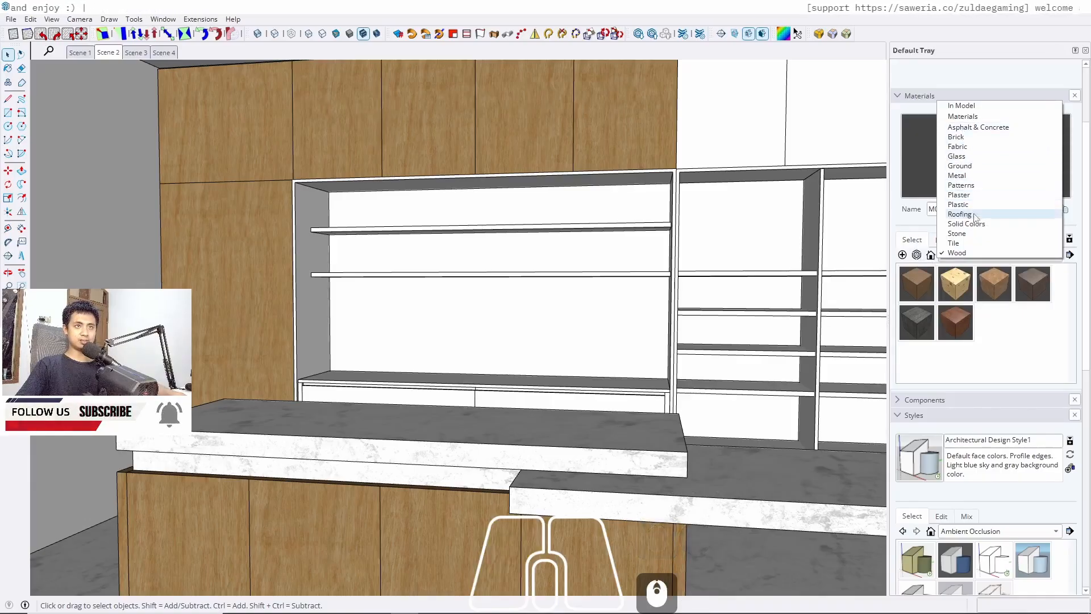
click(971, 233)
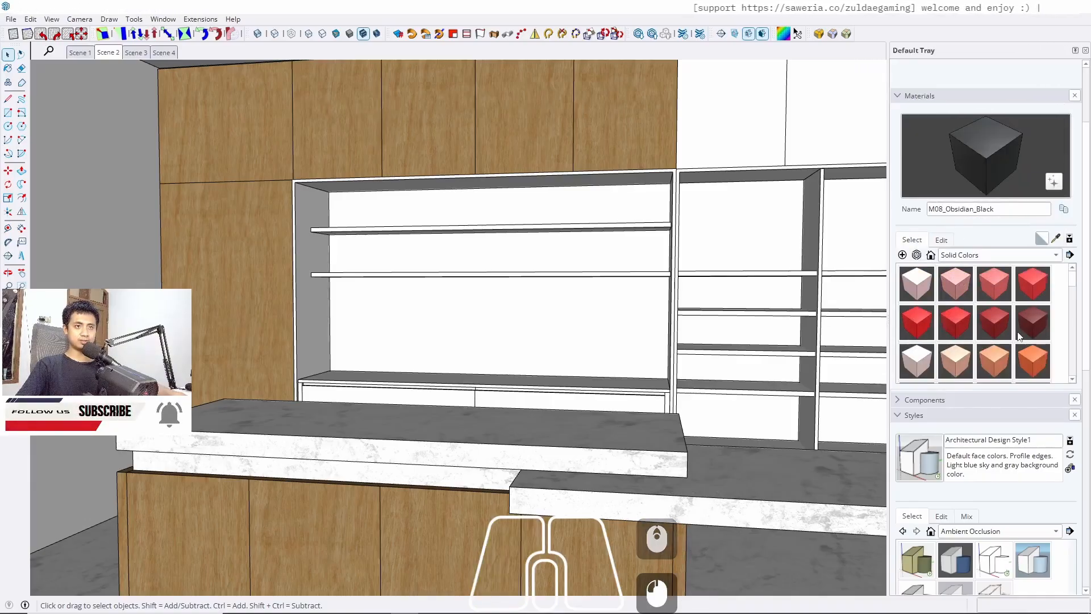
scroll(1018, 335, up, 2)
scroll(1013, 376, down, 6)
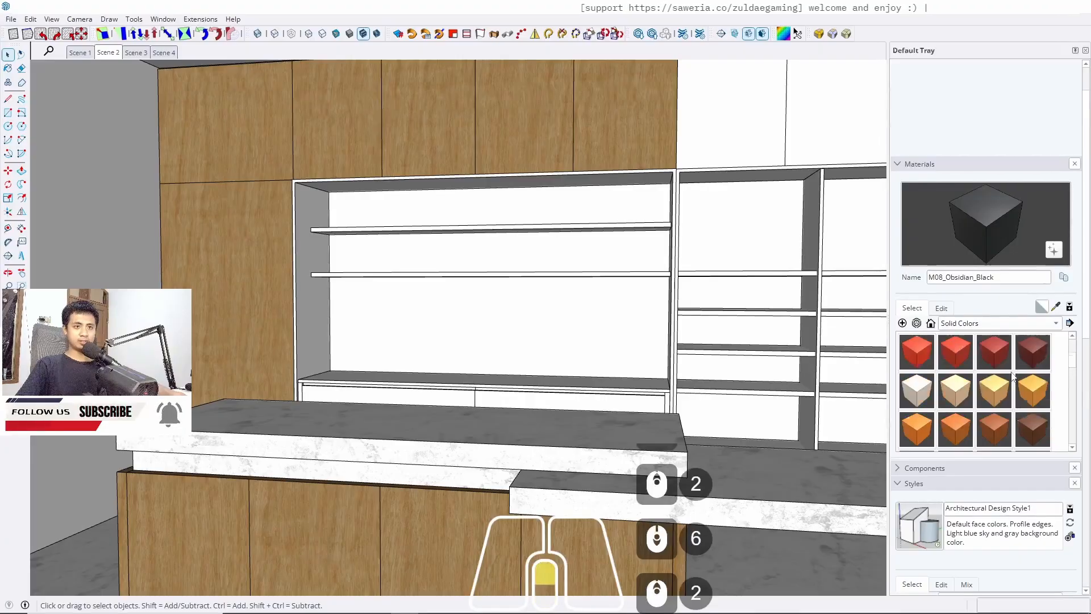
scroll(1013, 376, down, 7)
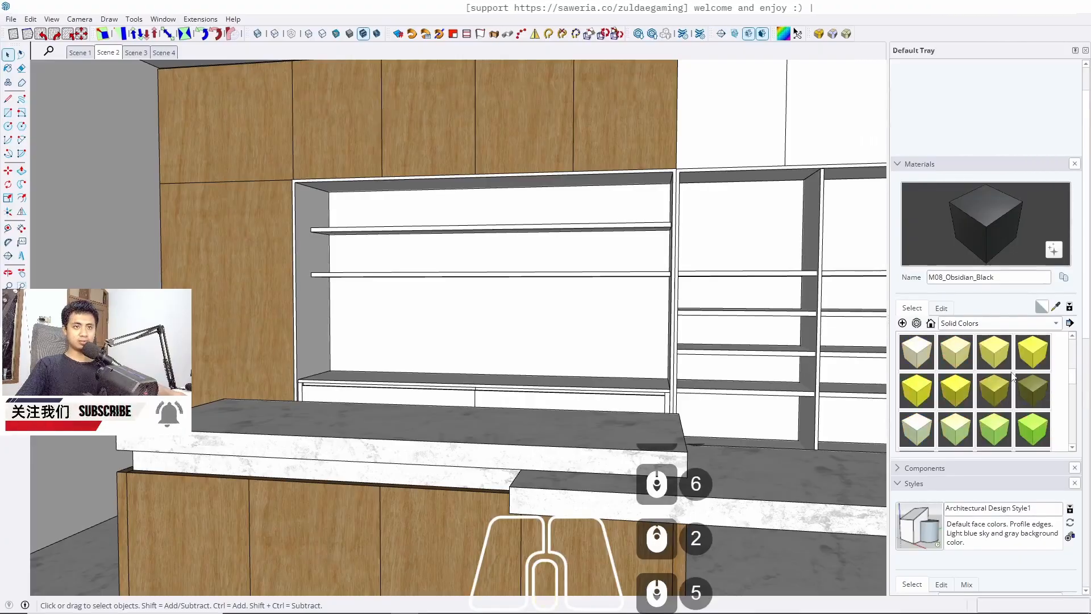
scroll(1013, 376, up, 9)
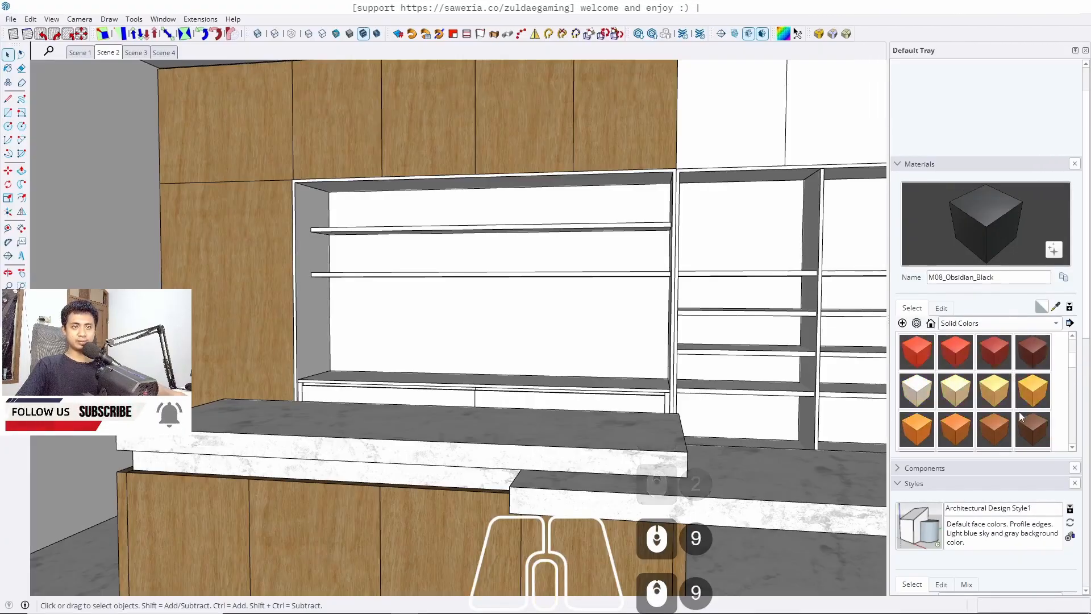
scroll(1022, 398, up, 5)
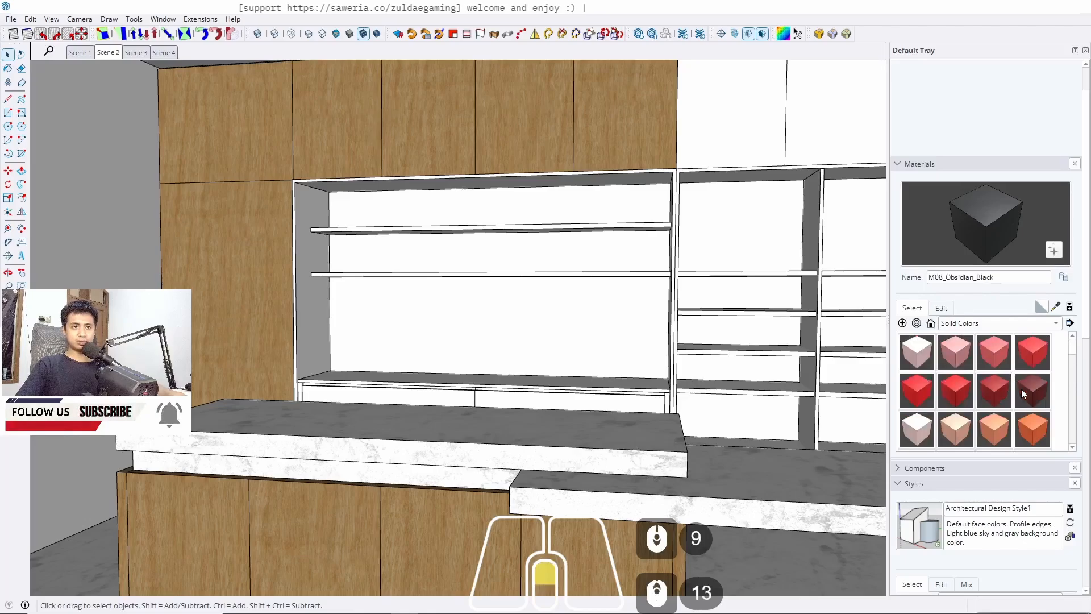
scroll(1022, 396, down, 3)
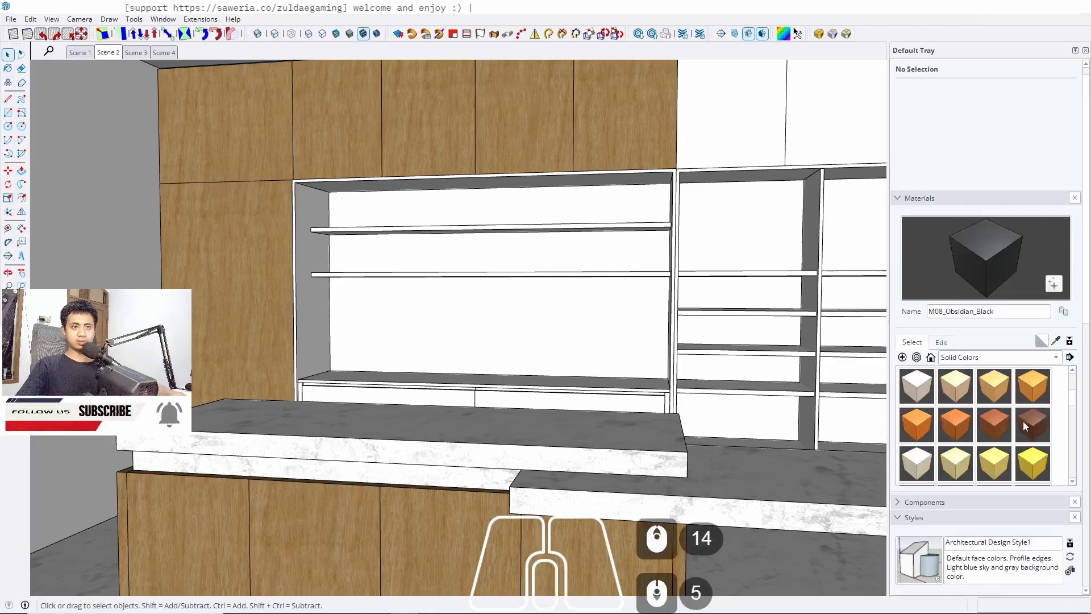
click(1024, 425)
key(space)
scroll(340, 248, up, 7)
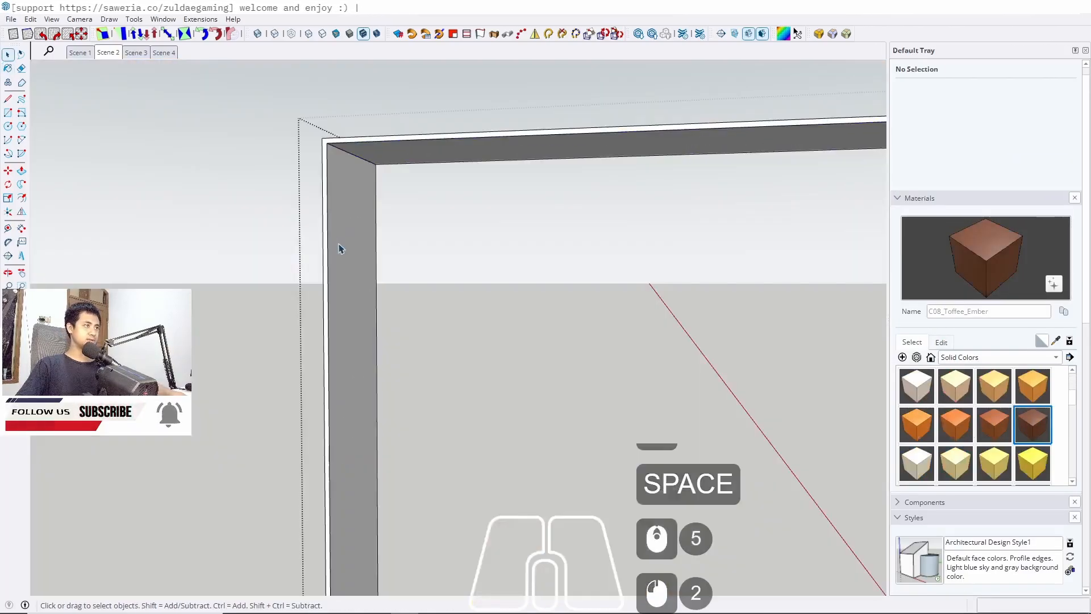
triple_click(340, 249)
key(b)
click(340, 241)
key(space)
key(Escape)
key(Escape)
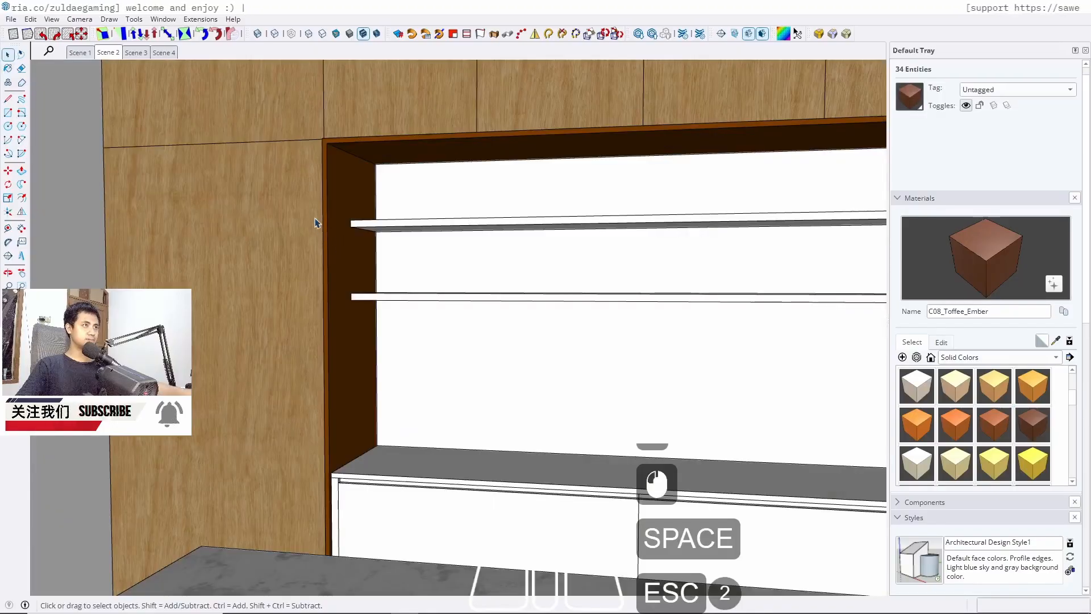
Paint the lower wall shelf inside the frame with C08_Toffee_Ember
scroll(316, 223, down, 6)
click(943, 342)
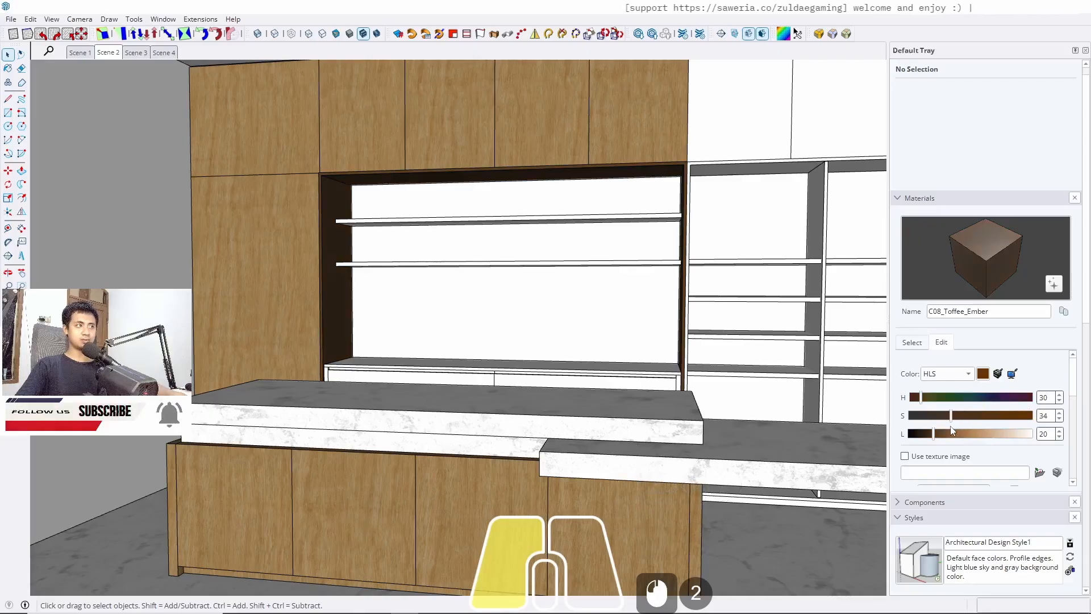
middle_drag(523, 228, 449, 261)
key(space)
scroll(379, 263, up, 5)
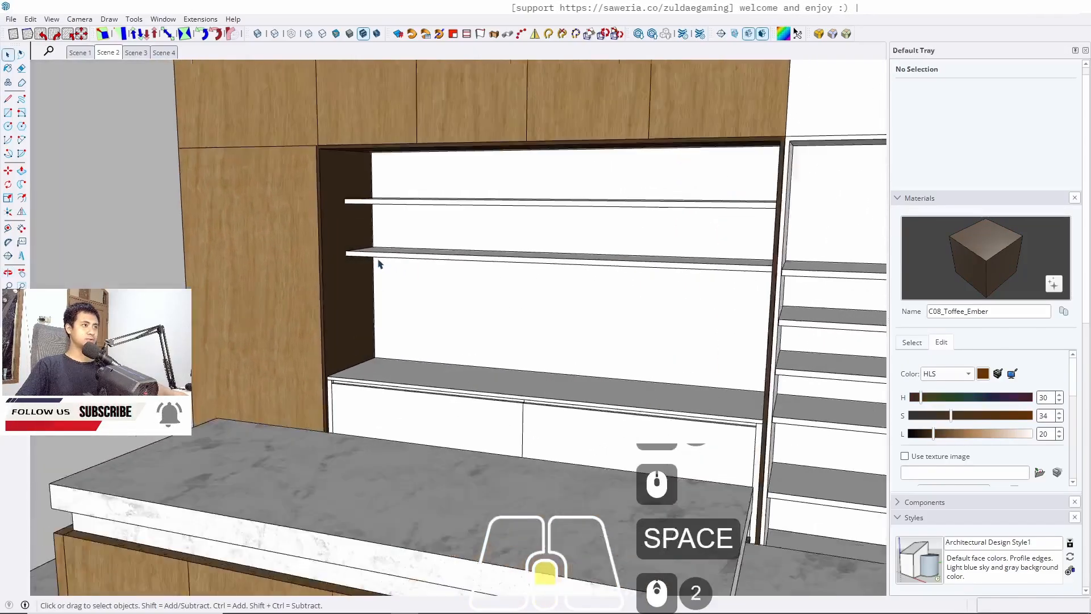
mouse_move(378, 263)
middle_down()
mouse_move(486, 270)
mouse_move(297, 261)
middle_up()
double_click(297, 260)
triple_click(298, 258)
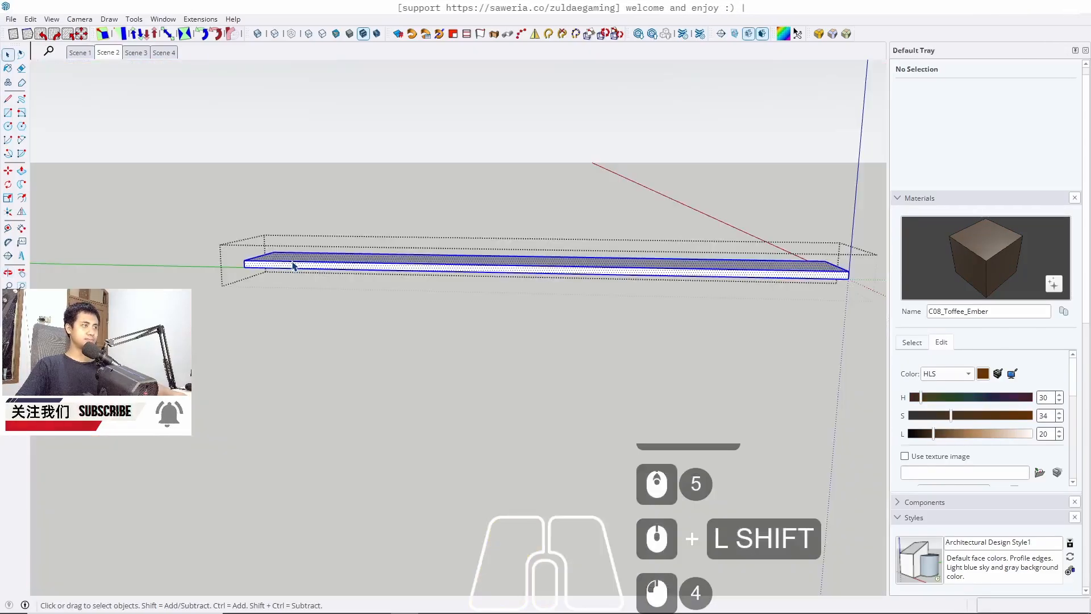
key(b)
click(293, 260)
key(space)
key(Escape)
Paint the upper wall shelf inside the frame with C08_Toffee_Ember
triple_click(290, 195)
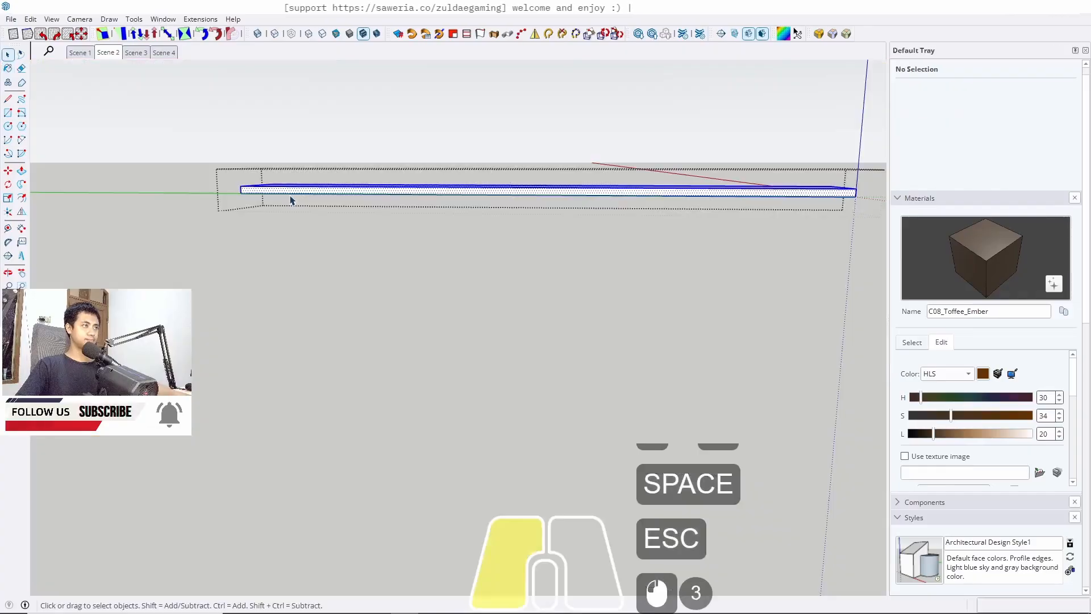
key(b)
click(293, 189)
key(space)
key(Escape)
mouse_move(290, 199)
middle_down()
mouse_move(295, 309)
mouse_move(454, 357)
mouse_move(328, 416)
mouse_move(450, 433)
mouse_move(278, 434)
mouse_move(196, 394)
middle_up()
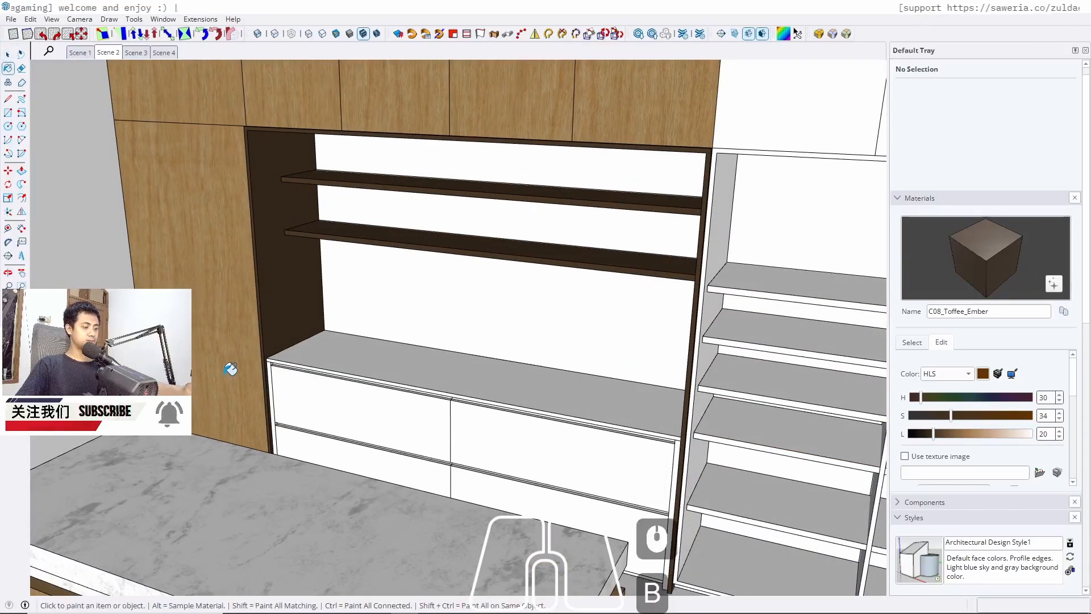
Sample Marble_20_1K from the countertop and paint the top of the low cabinet under the shelves with it
alt+click(309, 514)
key(alt+space)
click(430, 372)
click(416, 352)
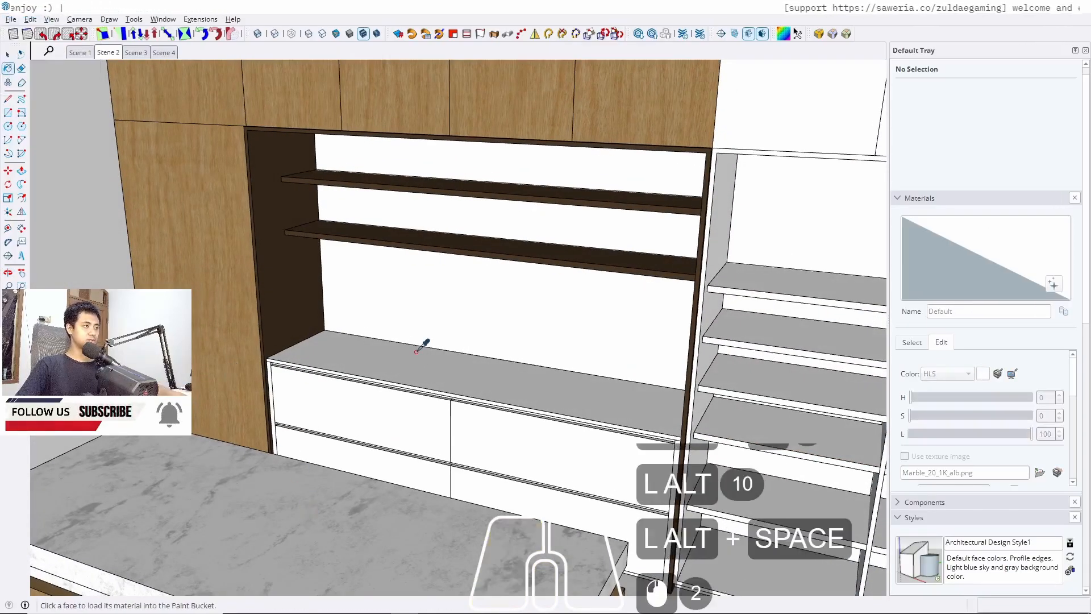
alt+click(356, 529)
key(space)
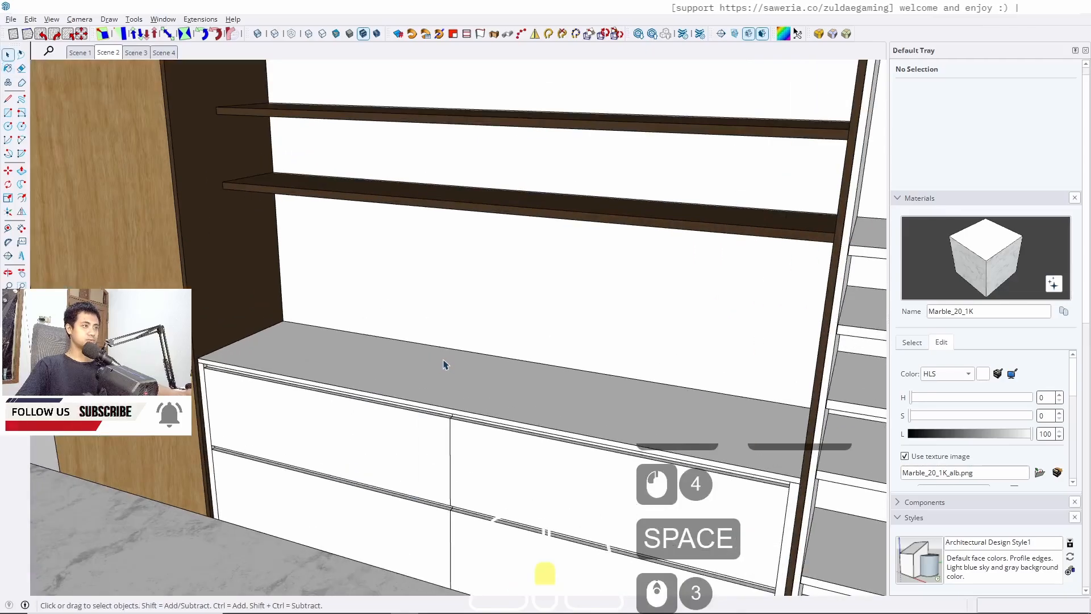
triple_click(443, 365)
key(b)
click(445, 359)
key(space)
key(Escape)
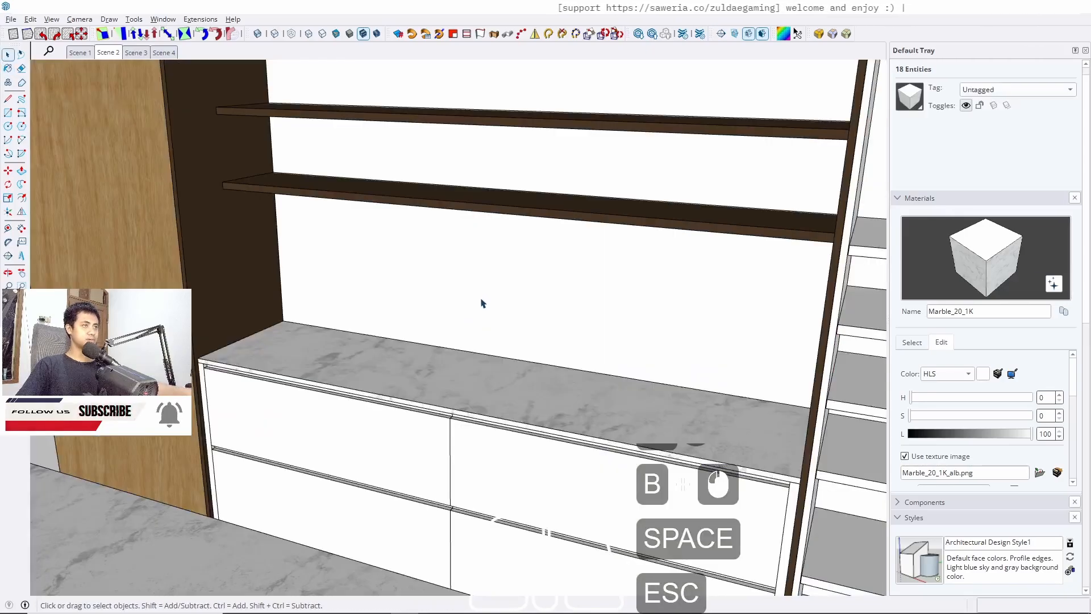
Draw a rectangle about 130 x 244 cm on the back wall inside the shelving frame
triple_click(484, 300)
key(Escape)
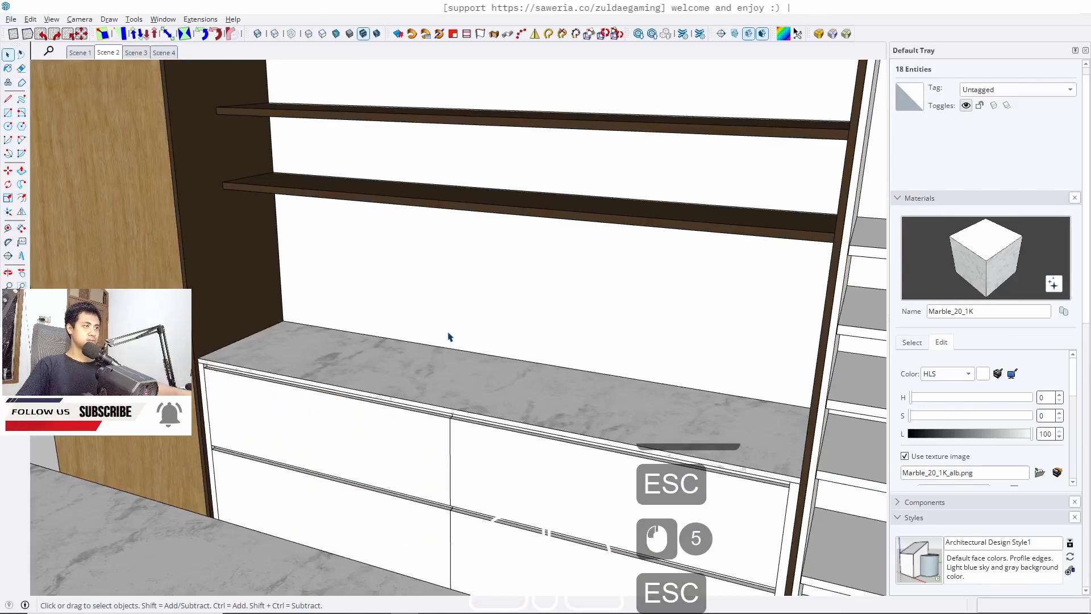
middle_drag(449, 338, 404, 314)
click(350, 313)
double_click(348, 313)
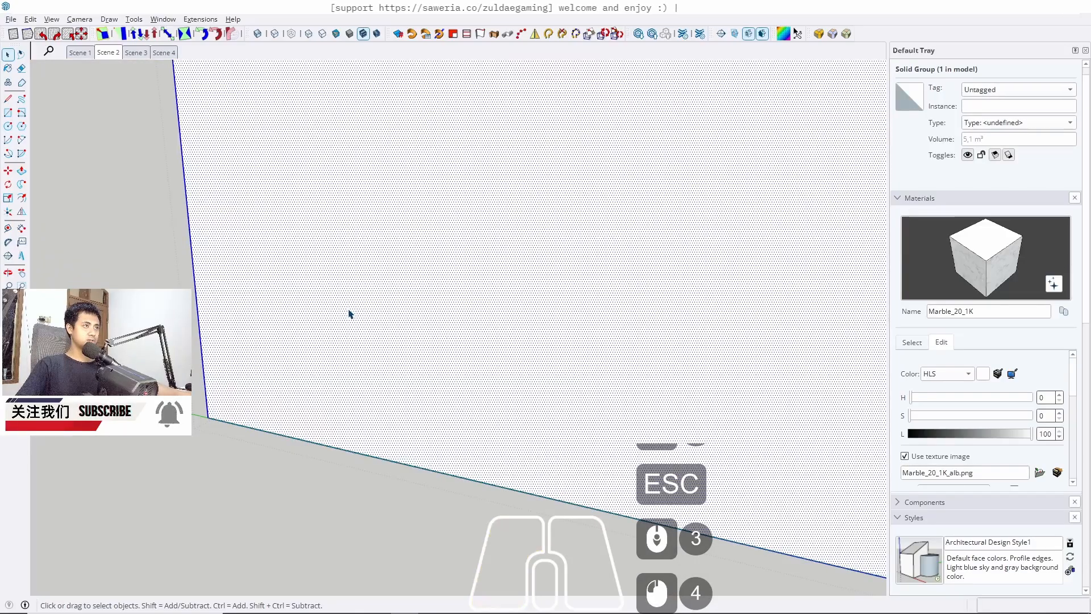
click(368, 309)
key(w)
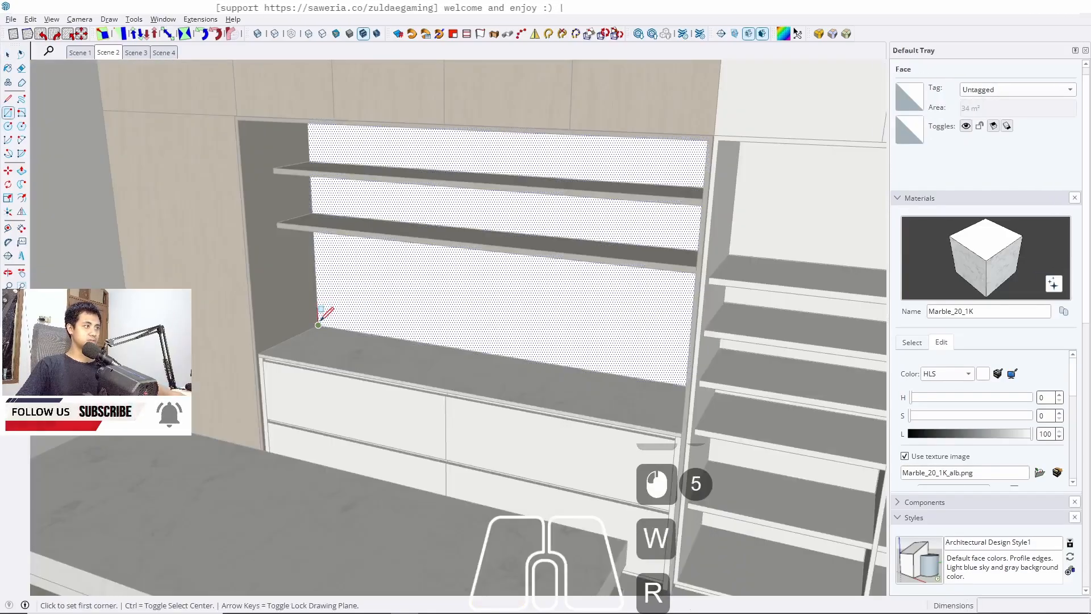
click(318, 325)
middle_drag(546, 242, 682, 162)
scroll(676, 161, up, 2)
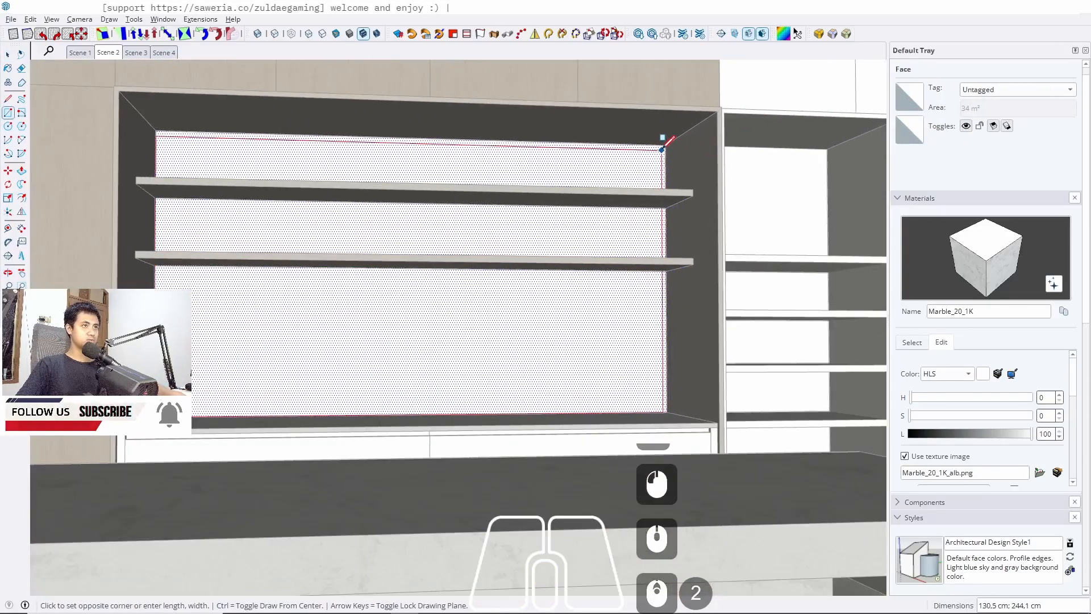
click(666, 145)
key(space)
Paint the new back-wall rectangle with Marble_20_1K
click(587, 341)
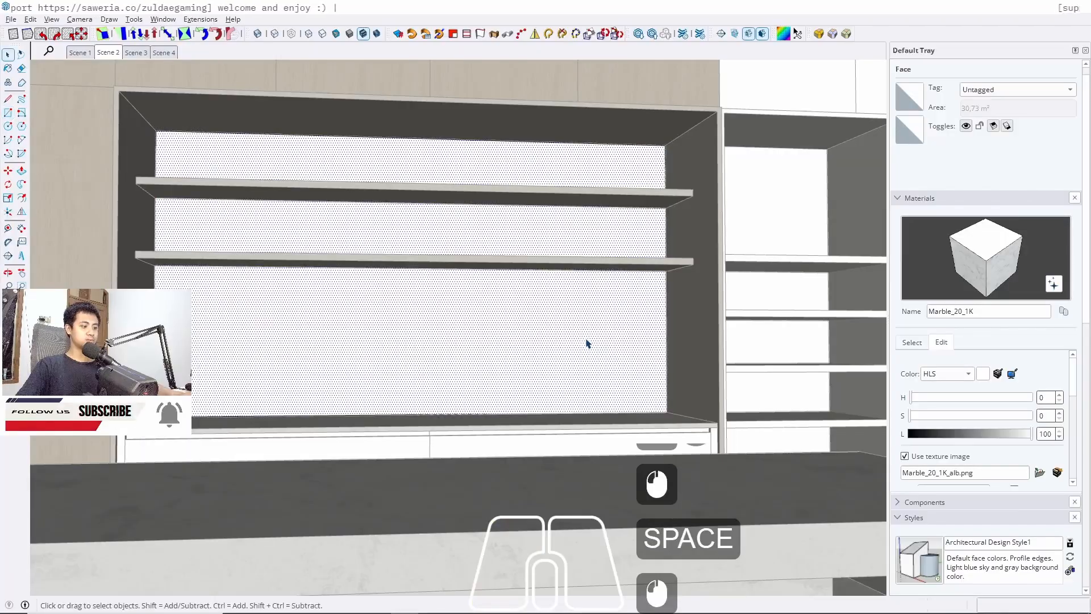
key(b)
click(559, 347)
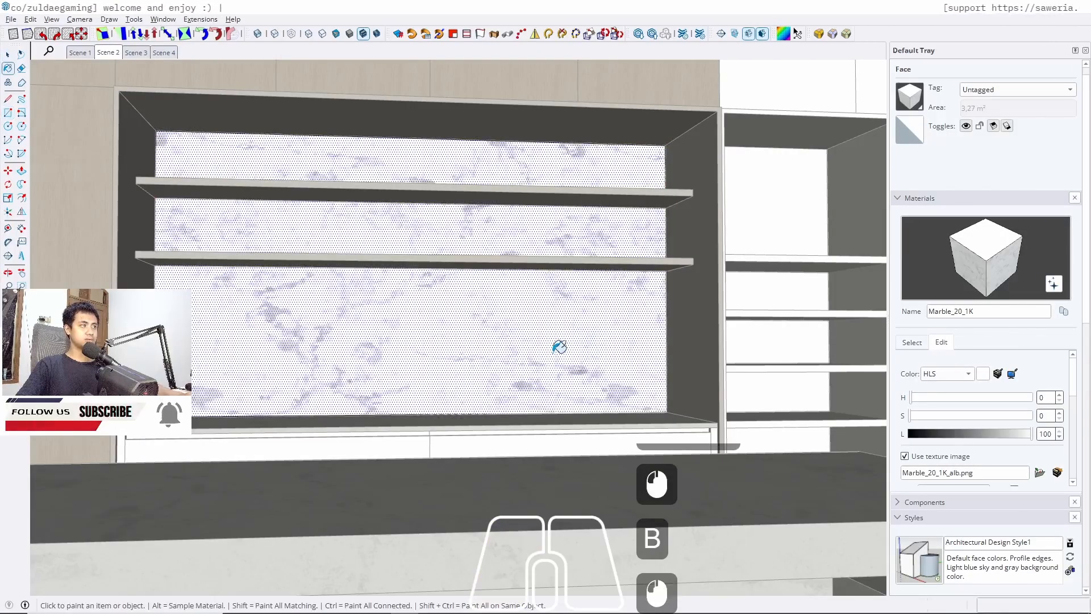
key(space)
middle_drag(193, 171, 175, 153)
key(r)
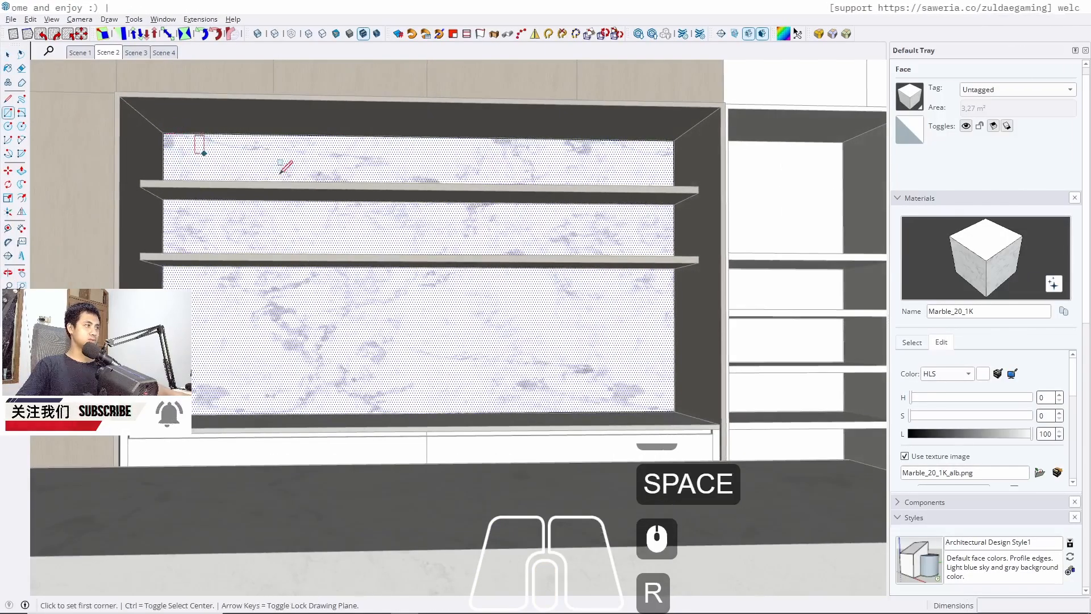
key(space)
key(Escape)
key(Escape)
Draw a rectangle about 245 x 59 cm on the upper back wall above the lower shelf
scroll(288, 287, down, 6)
click(110, 53)
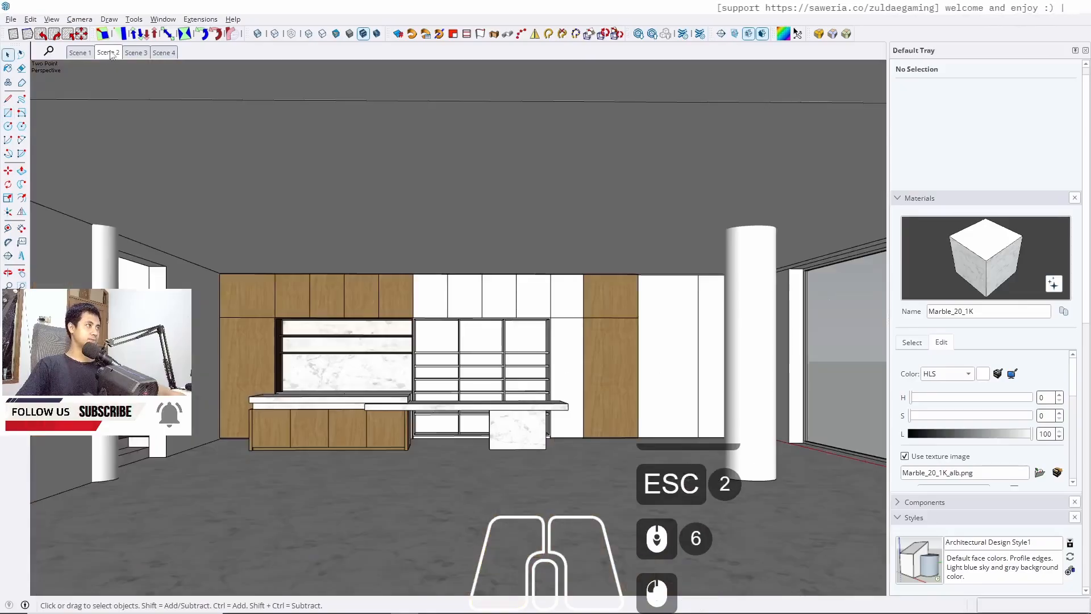
scroll(359, 337, up, 8)
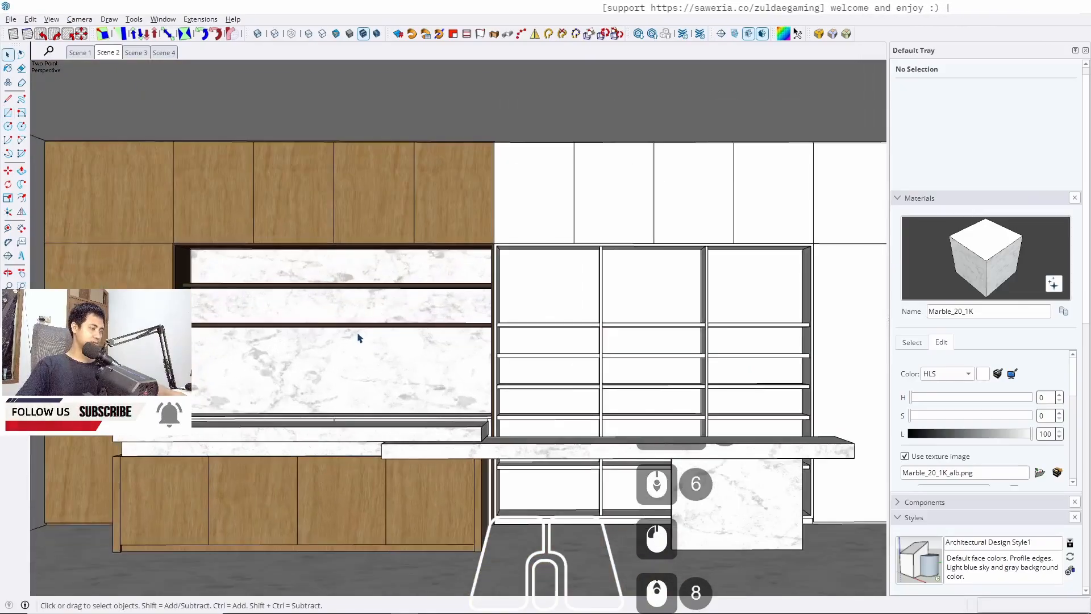
middle_drag(358, 338, 258, 275)
scroll(258, 275, up, 6)
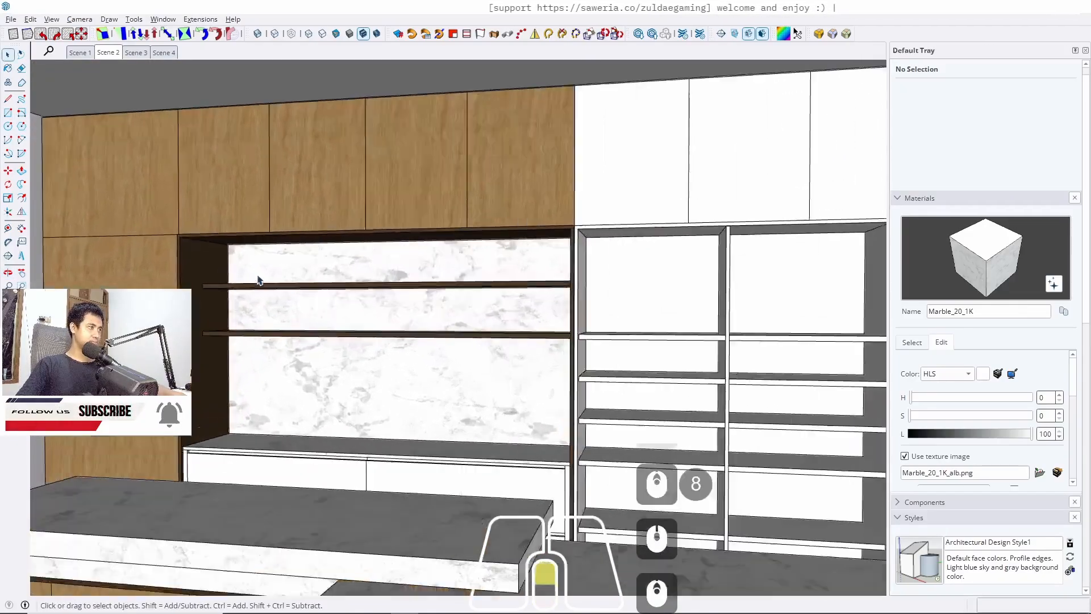
double_click(246, 259)
double_click(243, 260)
key(w)
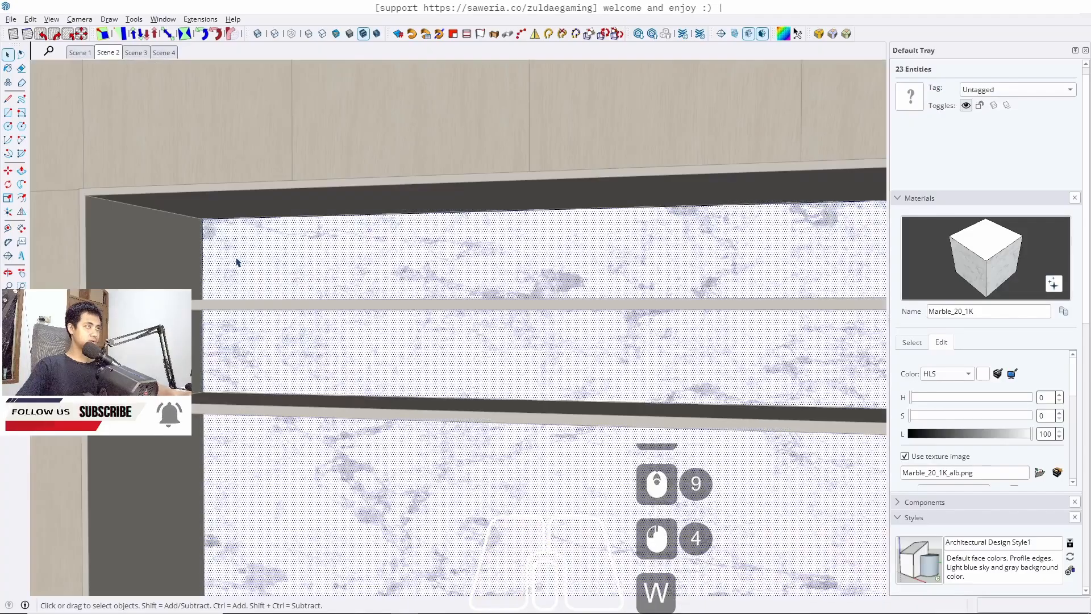
click(202, 219)
middle_drag(463, 397, 228, 357)
scroll(392, 355, up, 8)
middle_drag(513, 410, 543, 418)
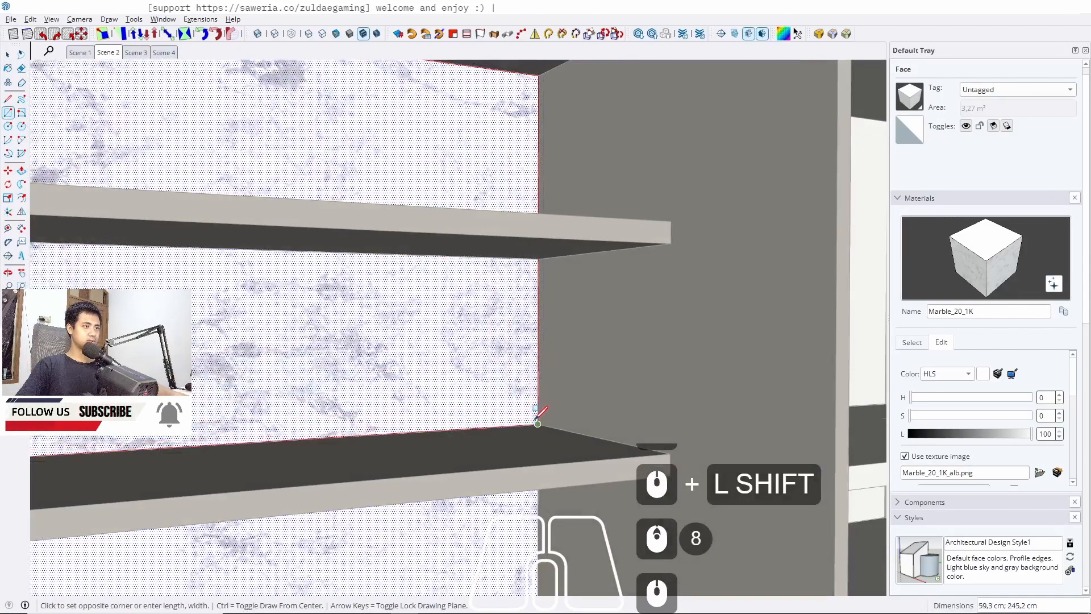
click(538, 423)
key(space)
scroll(443, 434, down, 11)
Sample Plywood_01_1K from the upper cabinets and paint the upper back-wall rectangle with it
key(b)
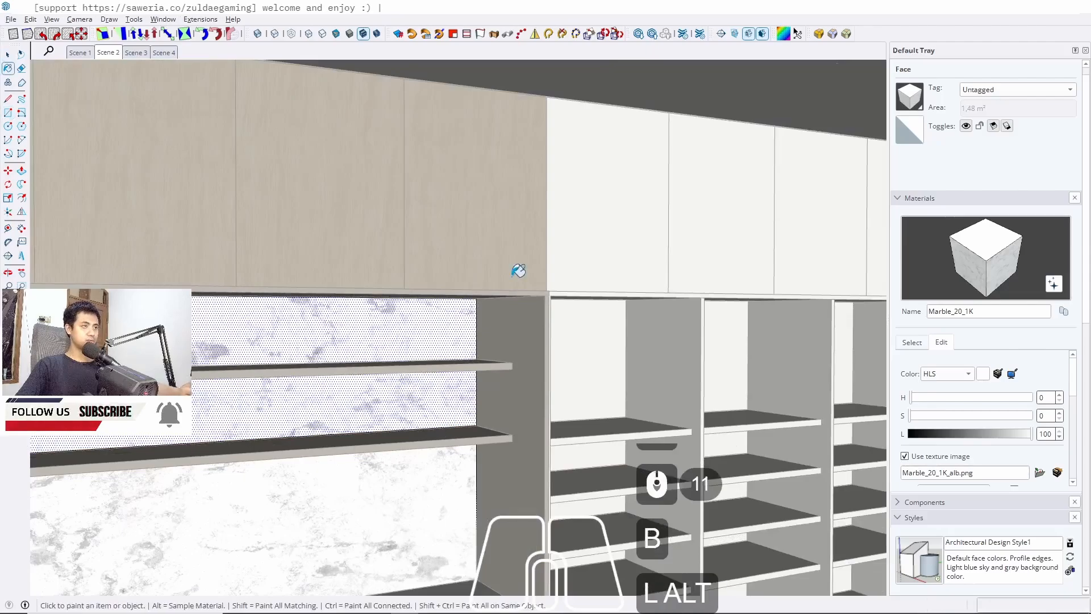
alt+click(505, 196)
key(b)
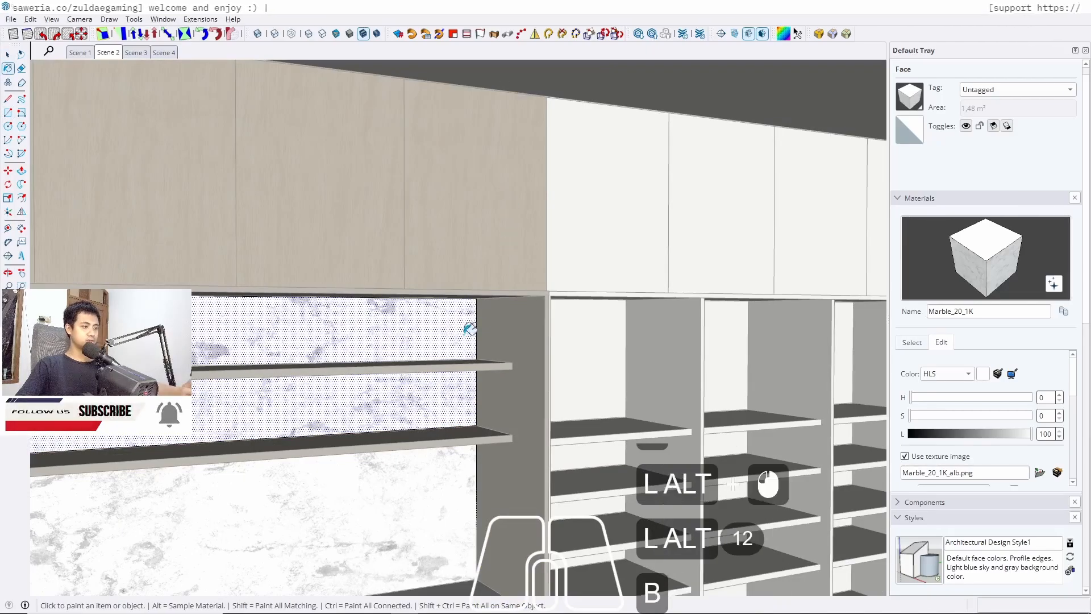
alt+click(448, 218)
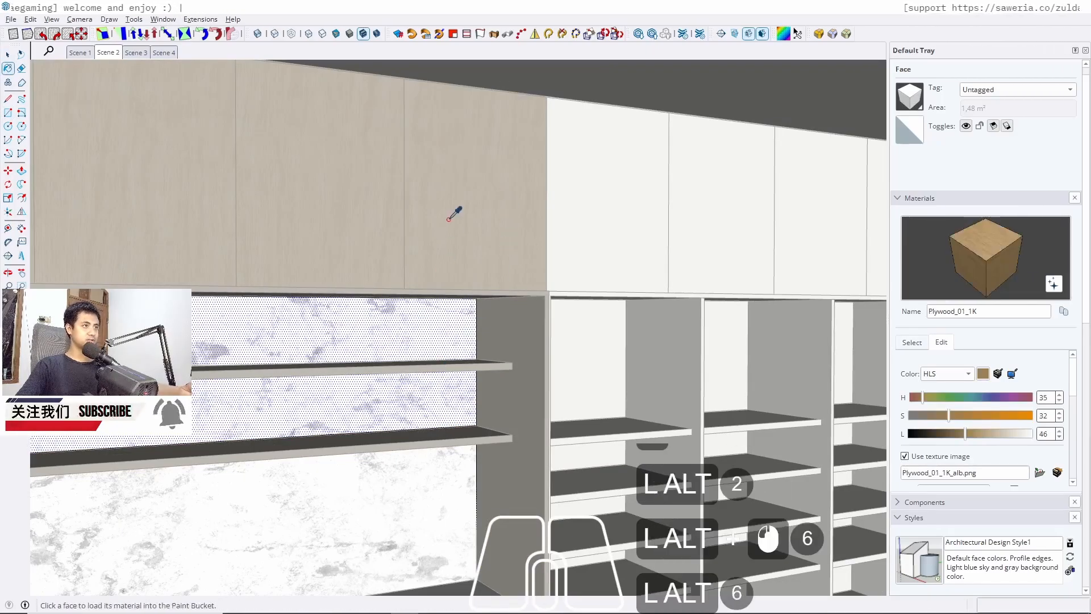
click(395, 333)
key(space)
mouse_move(409, 334)
middle_down()
mouse_move(434, 390)
mouse_move(411, 349)
middle_up()
key(Escape)
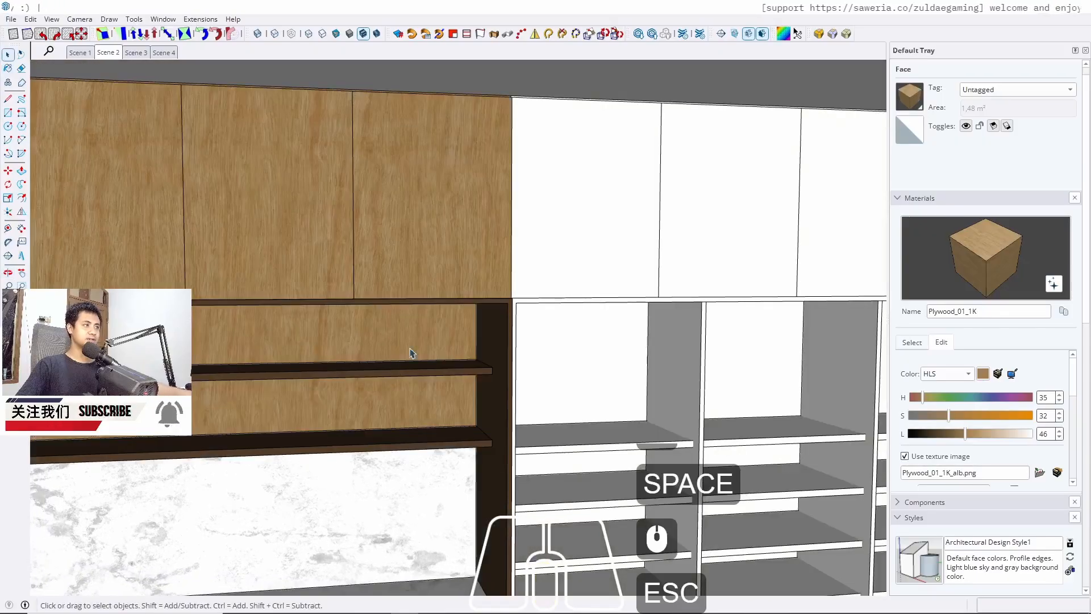
key(Escape)
scroll(412, 353, down, 8)
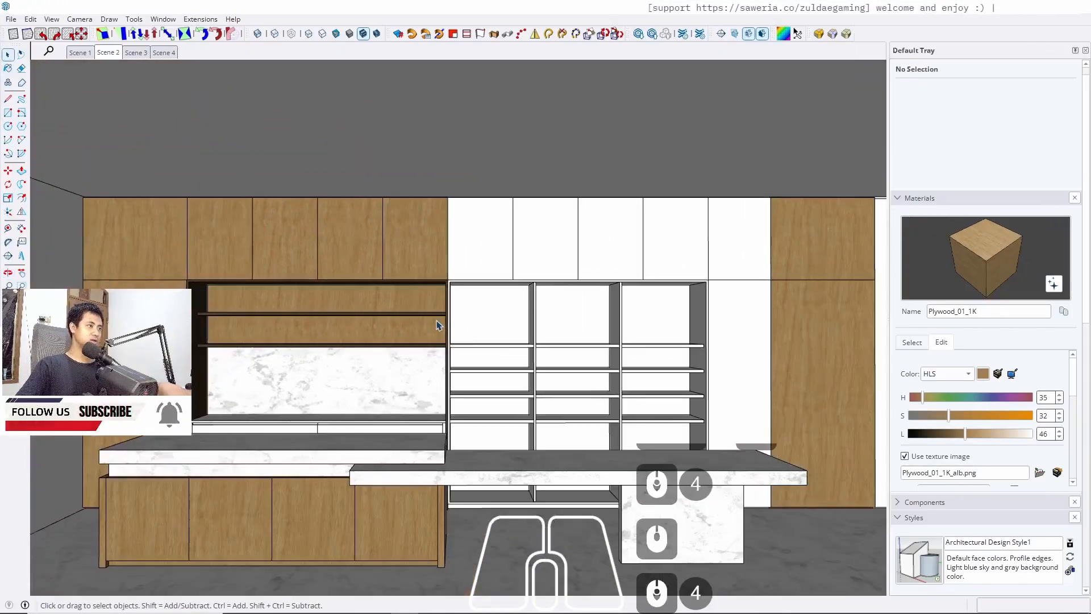
Undo the plywood paint and the upper back-wall rectangle
key(ctrl+z)
key(ctrl+z)
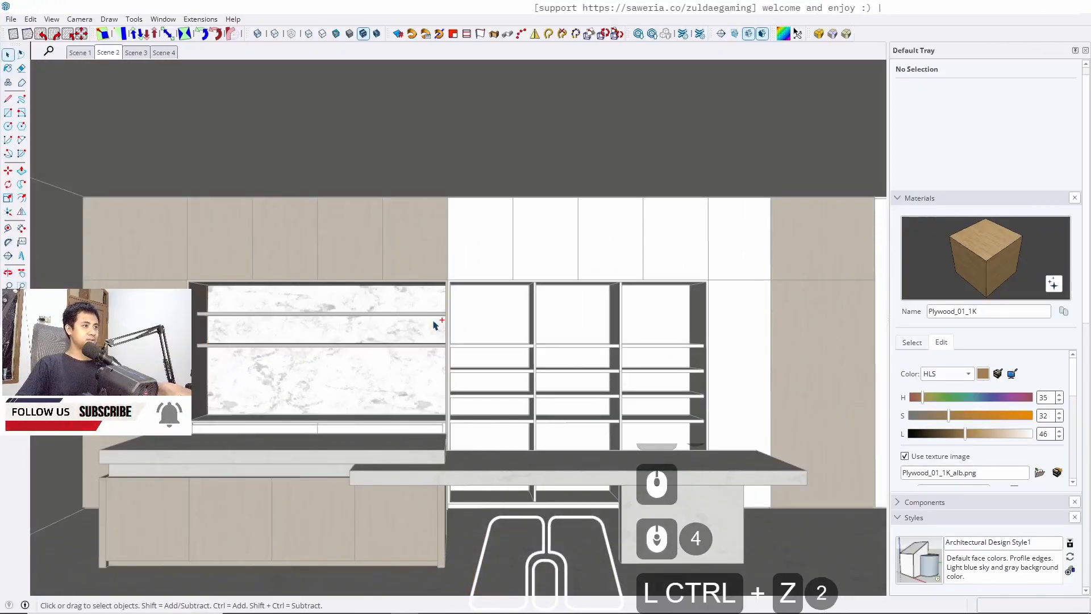
Inspect the lower cabinet under the marble niche and its countertop edge from close up
key(Escape)
scroll(330, 380, up, 5)
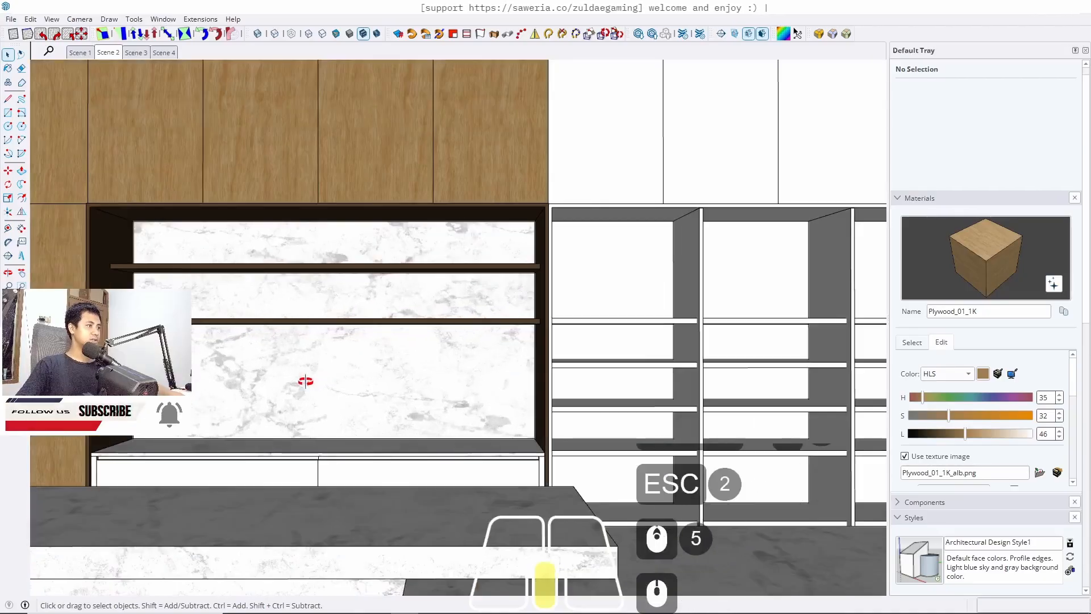
middle_drag(304, 383, 509, 485)
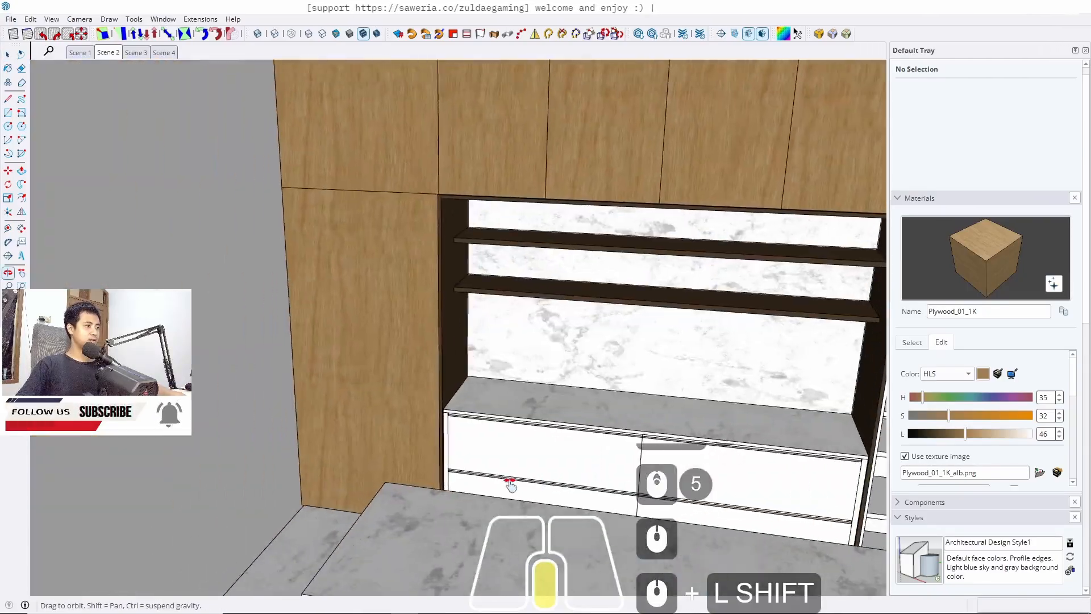
scroll(470, 455, up, 7)
double_click(466, 446)
double_click(466, 445)
double_click(465, 446)
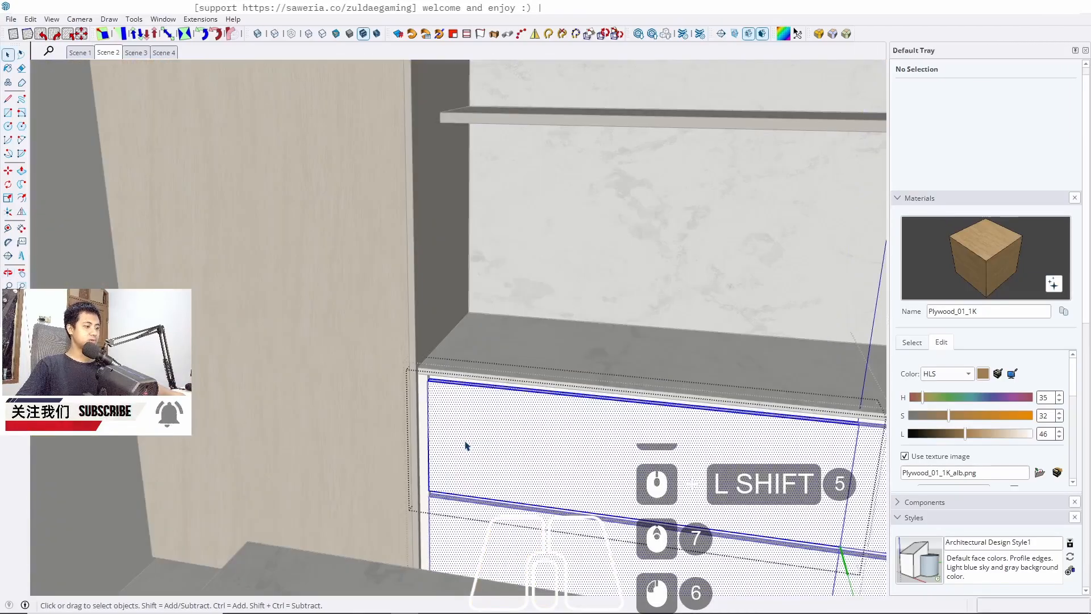
key(Escape)
key(Escape)
key(Escape)
scroll(466, 445, down, 11)
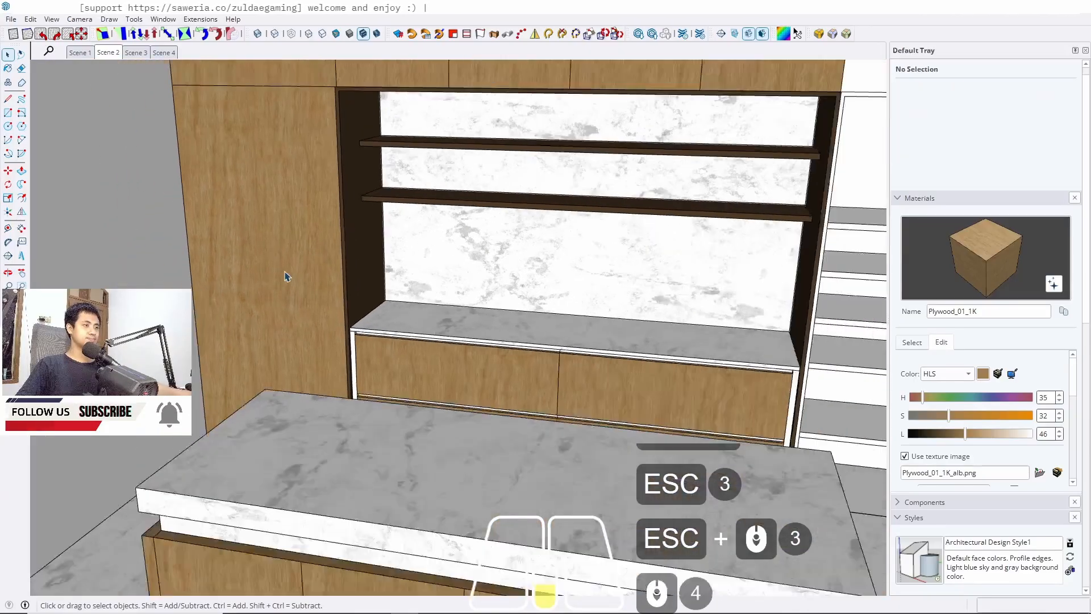
middle_drag(625, 264, 482, 332)
scroll(557, 399, up, 6)
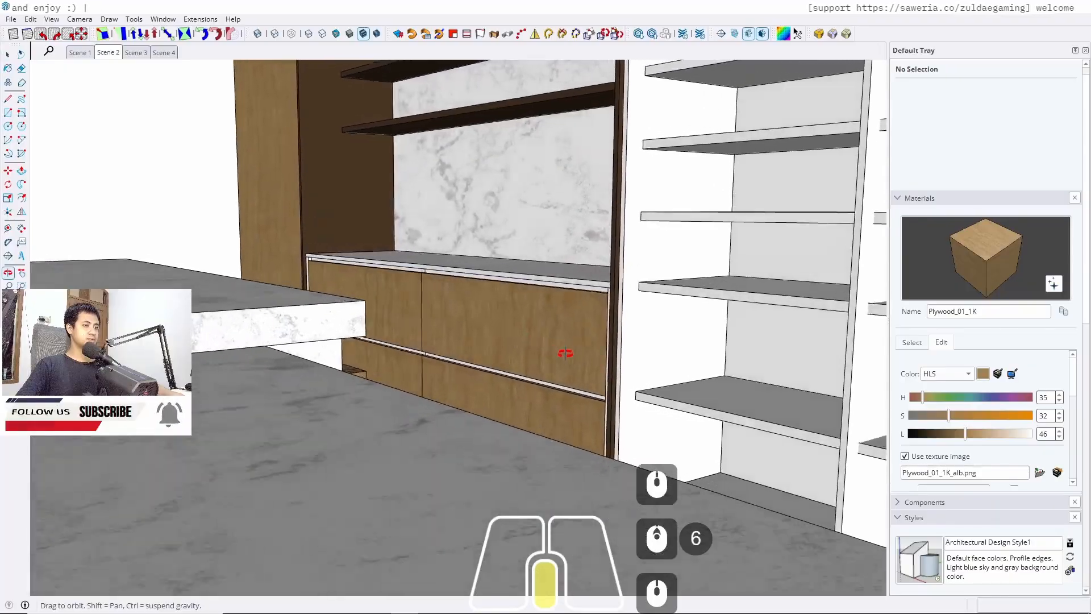
middle_drag(565, 353, 438, 373)
scroll(225, 371, up, 10)
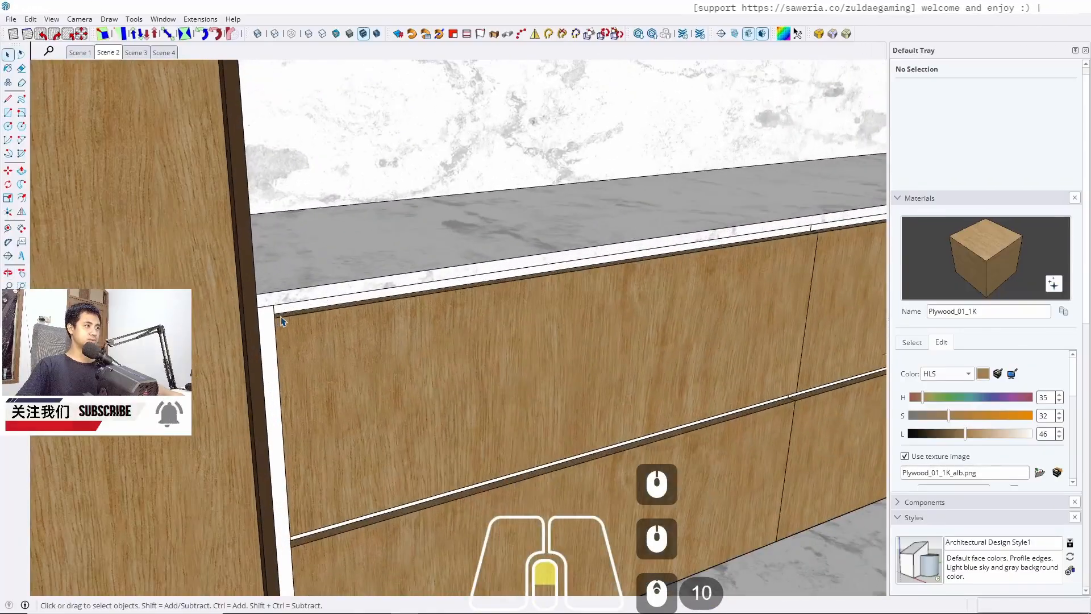
click(267, 321)
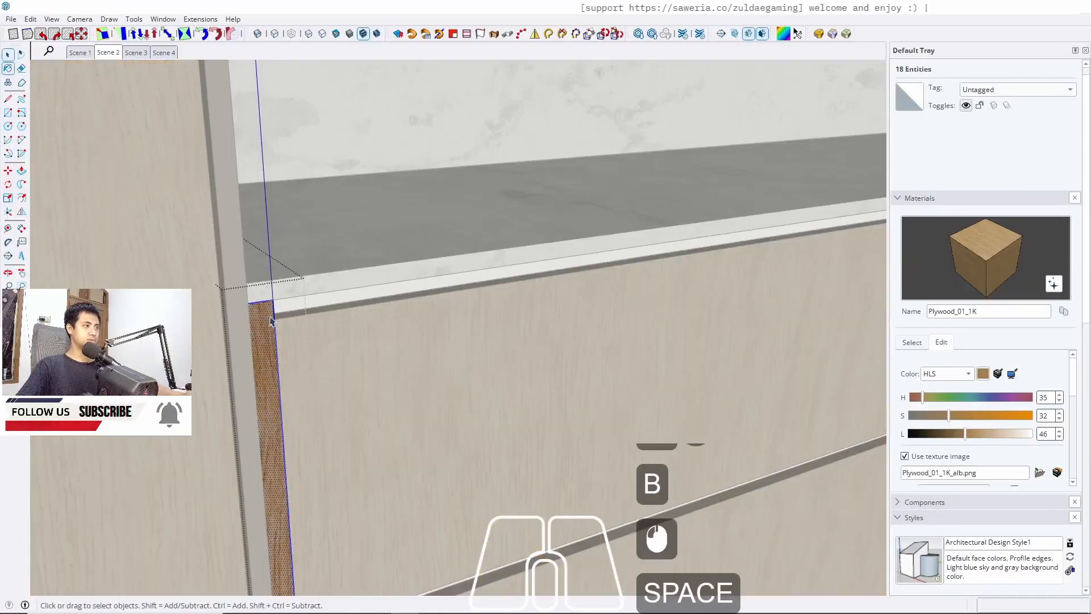
scroll(292, 307, up, 5)
key(Escape)
triple_click(292, 307)
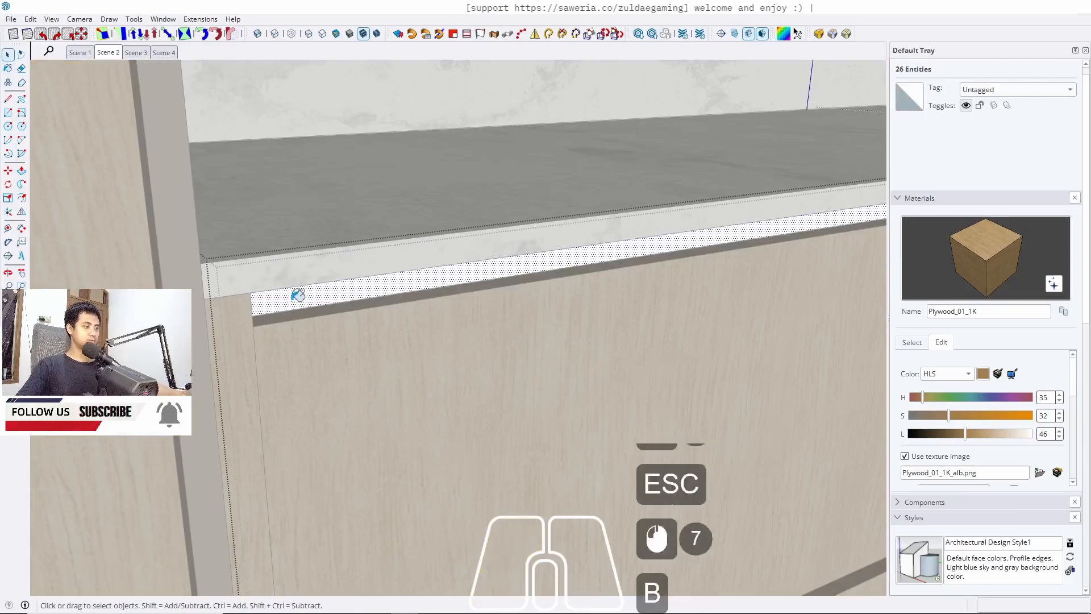
key(space)
scroll(292, 307, down, 7)
key(Escape)
scroll(292, 307, down, 6)
key(Escape)
scroll(212, 322, down, 10)
middle_drag(212, 322, 322, 295)
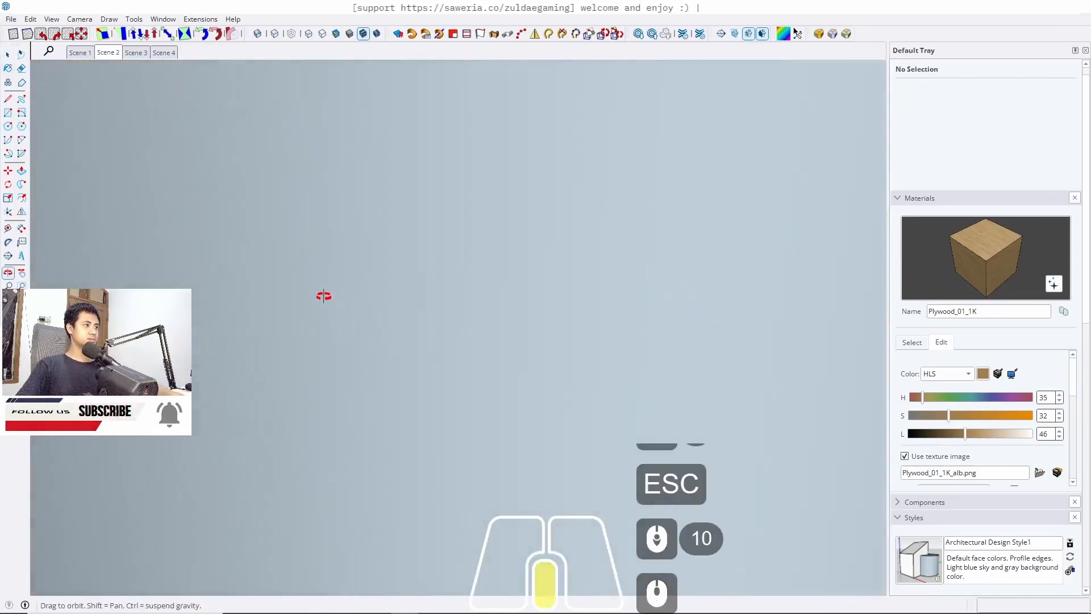
click(108, 53)
scroll(390, 370, up, 9)
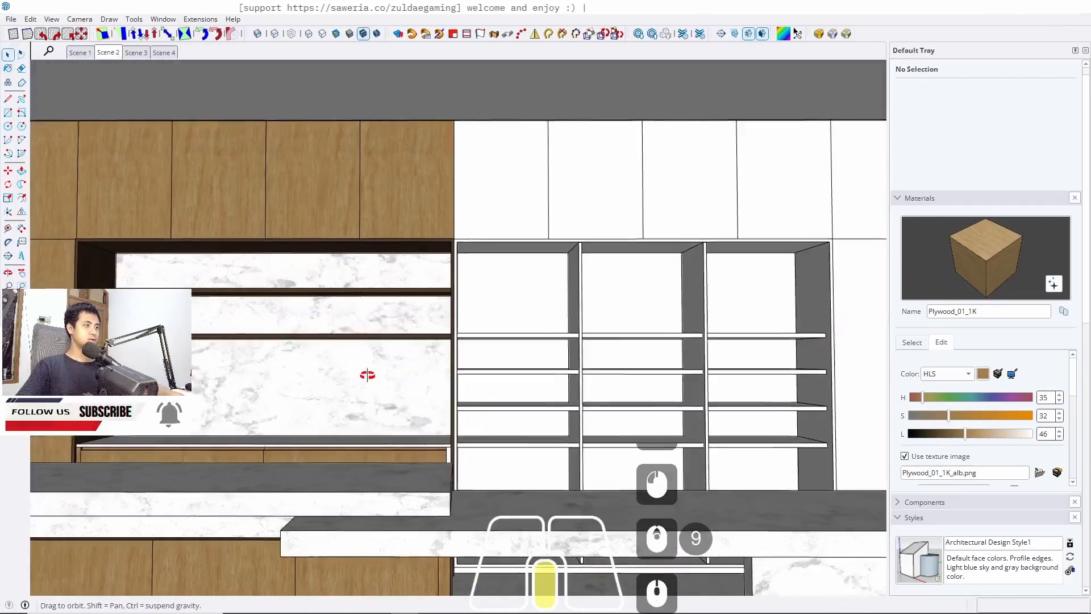
middle_drag(313, 348, 236, 401)
scroll(352, 495, up, 3)
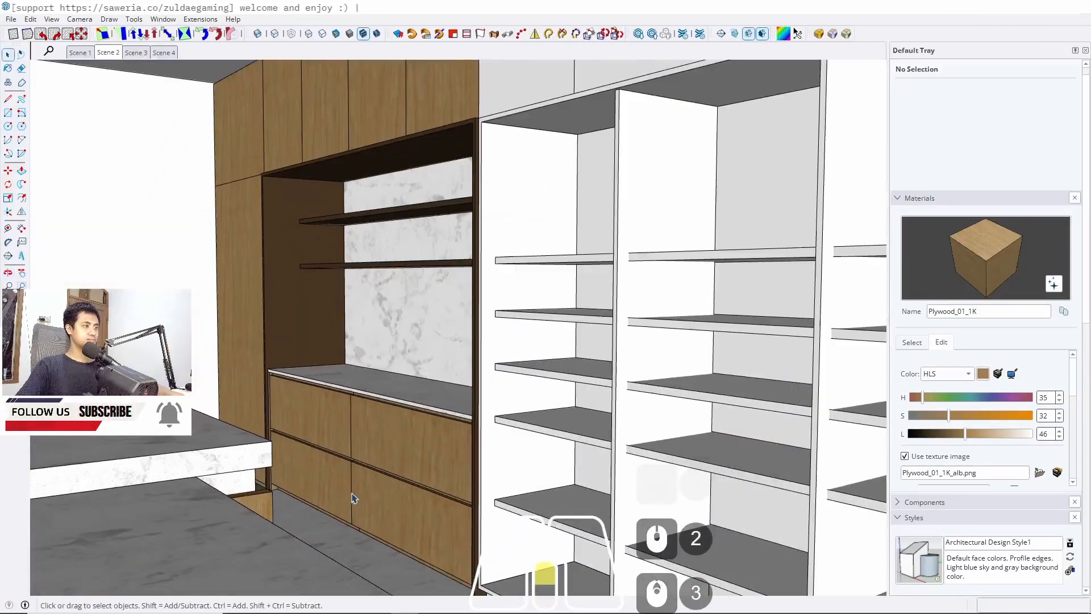
middle_drag(351, 495, 364, 492)
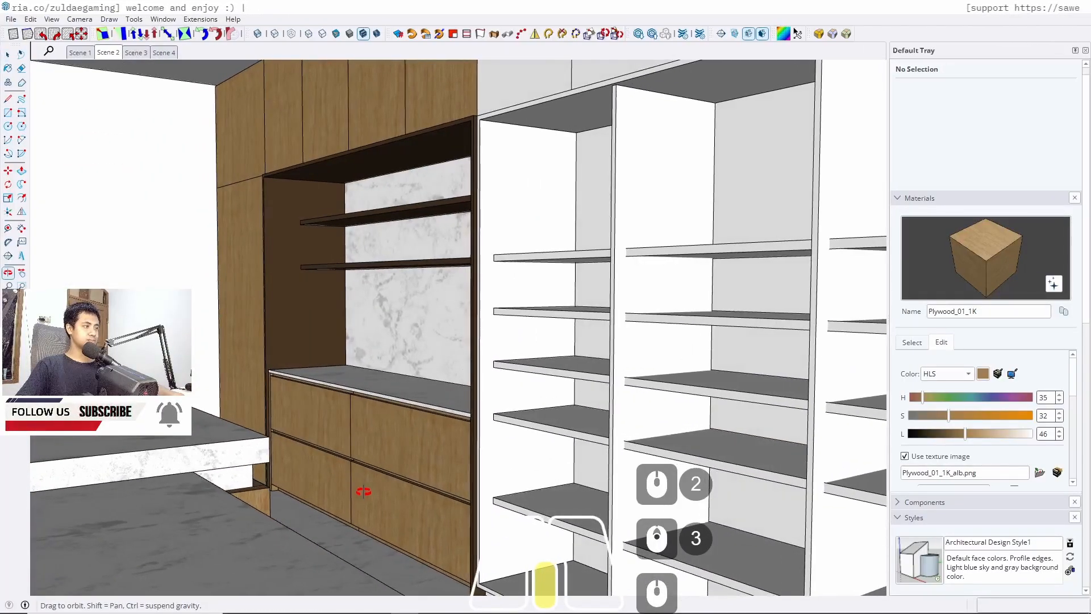
Sample C08_Toffee_Ember from the niche's side panel and paint the lower cabinet's drawer fronts with it
alt+click(295, 291)
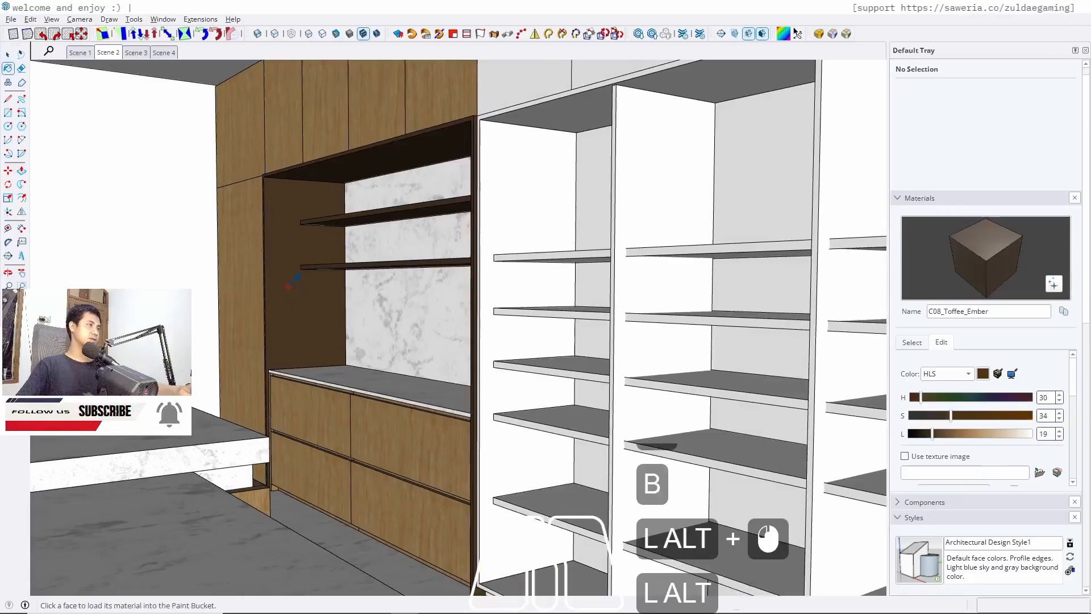
key(space)
scroll(322, 438, up, 3)
click(322, 438)
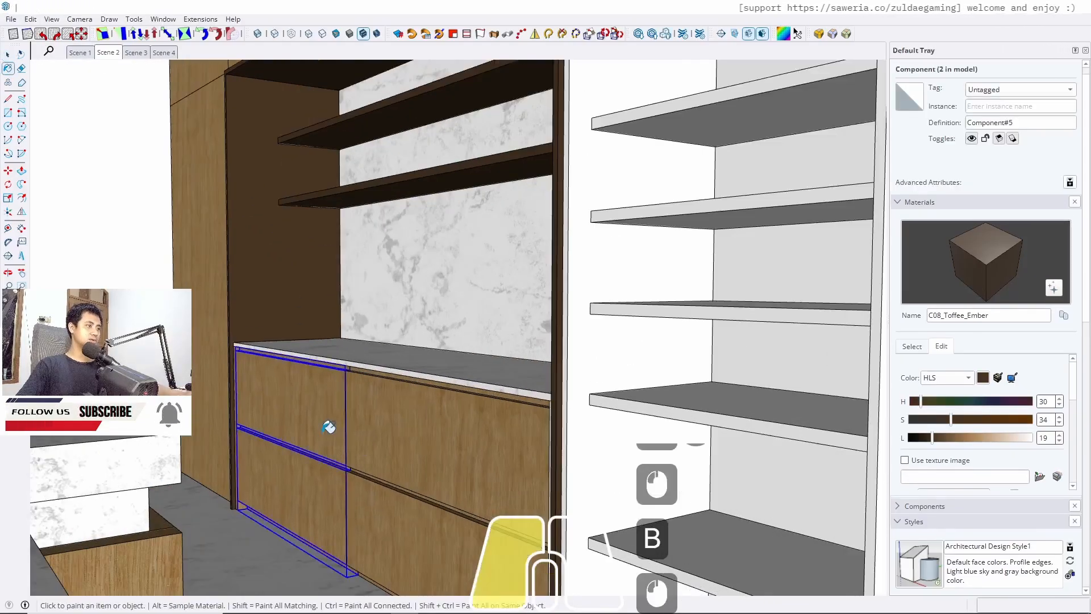
double_click(318, 429)
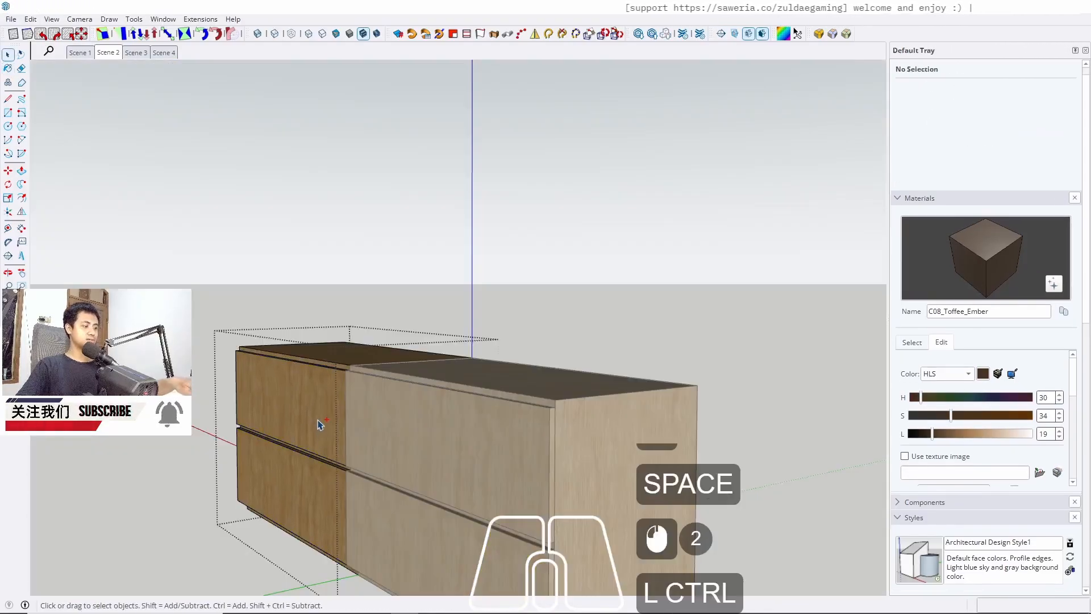
key(b)
click(324, 413)
triple_click(318, 421)
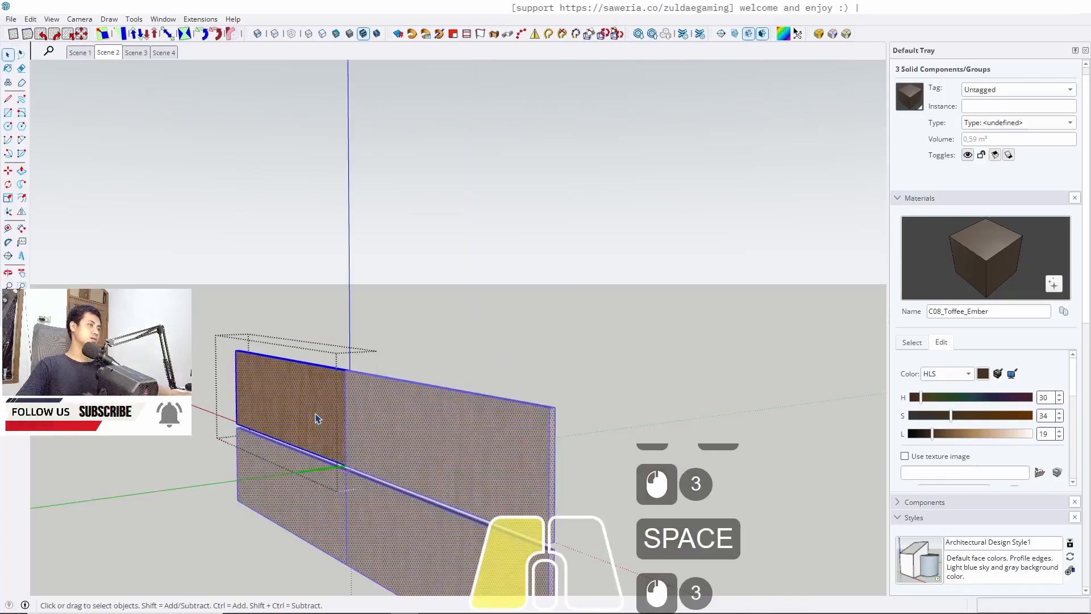
click(321, 407)
key(space)
key(Escape)
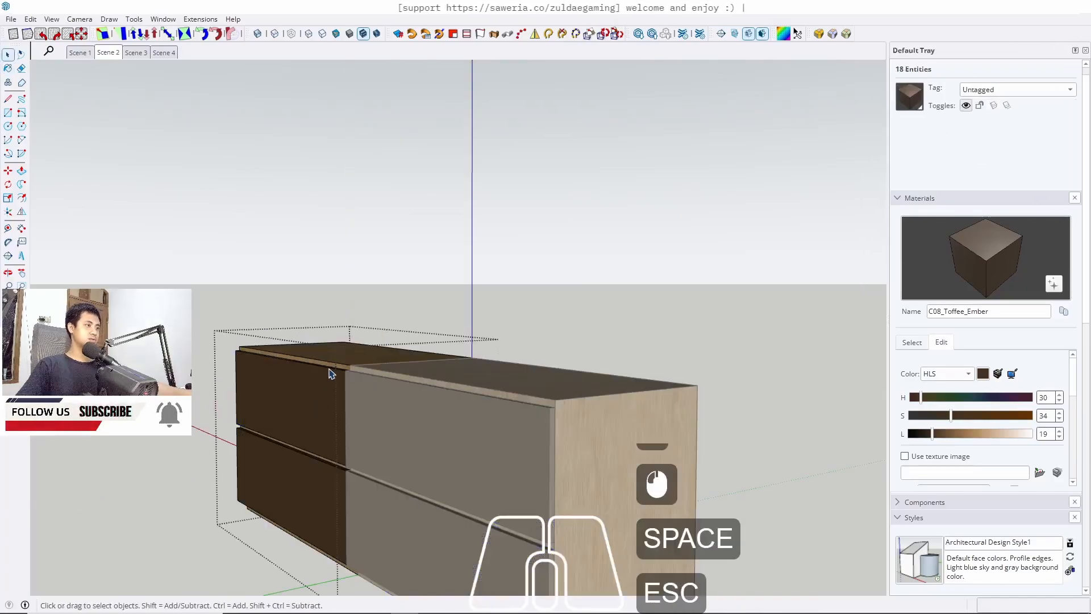
Paint the lower cabinet's end panel with C08_Toffee_Ember
key(Escape)
middle_drag(318, 412, 386, 410)
scroll(262, 321, up, 17)
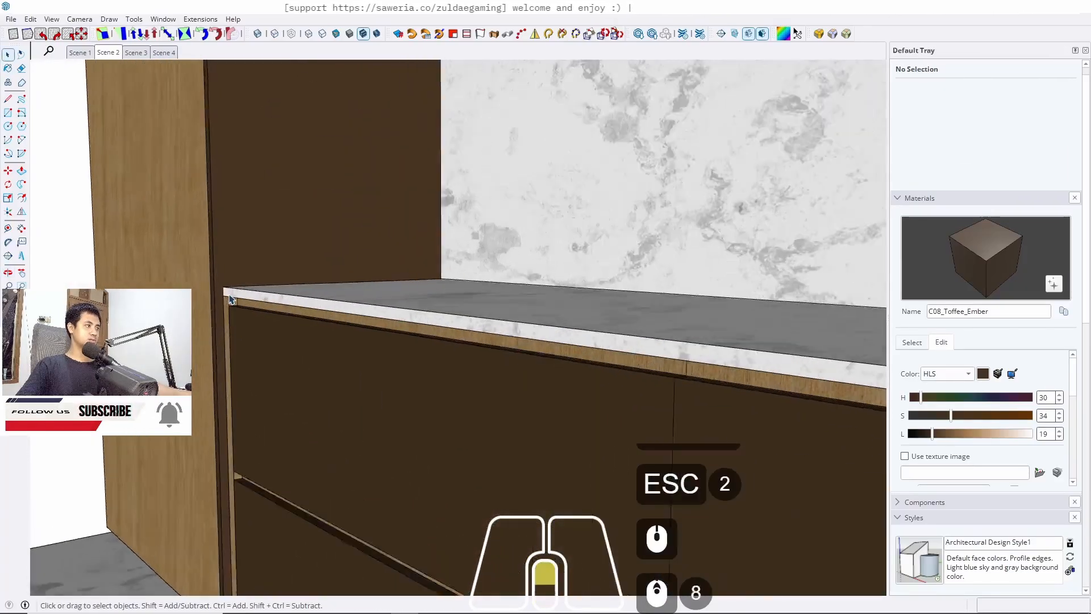
triple_click(264, 323)
triple_click(264, 324)
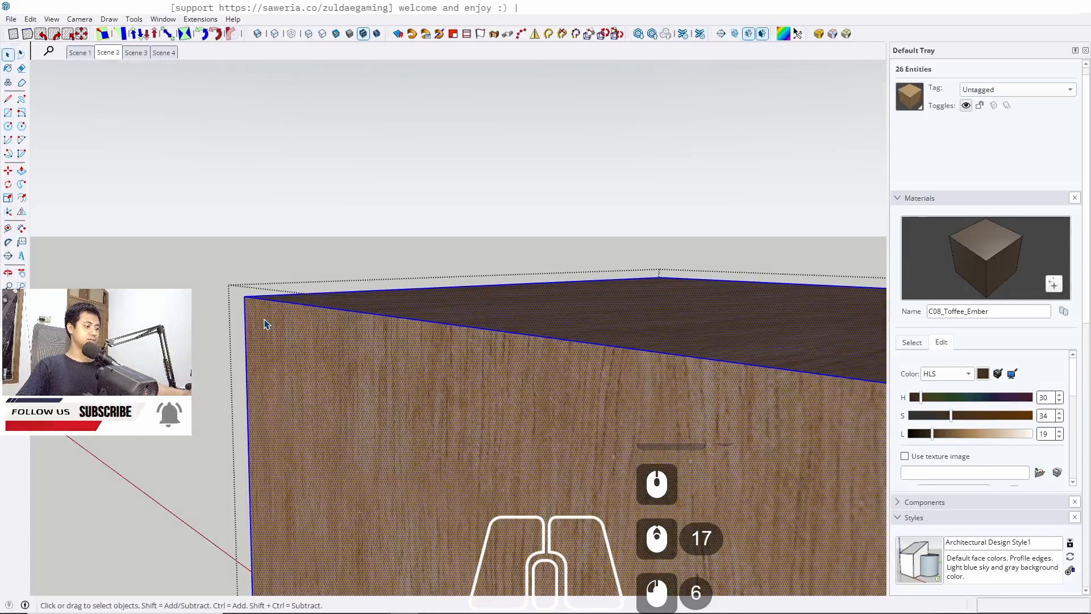
key(b)
click(288, 312)
key(space)
scroll(445, 402, down, 6)
key(Escape)
scroll(445, 364, down, 7)
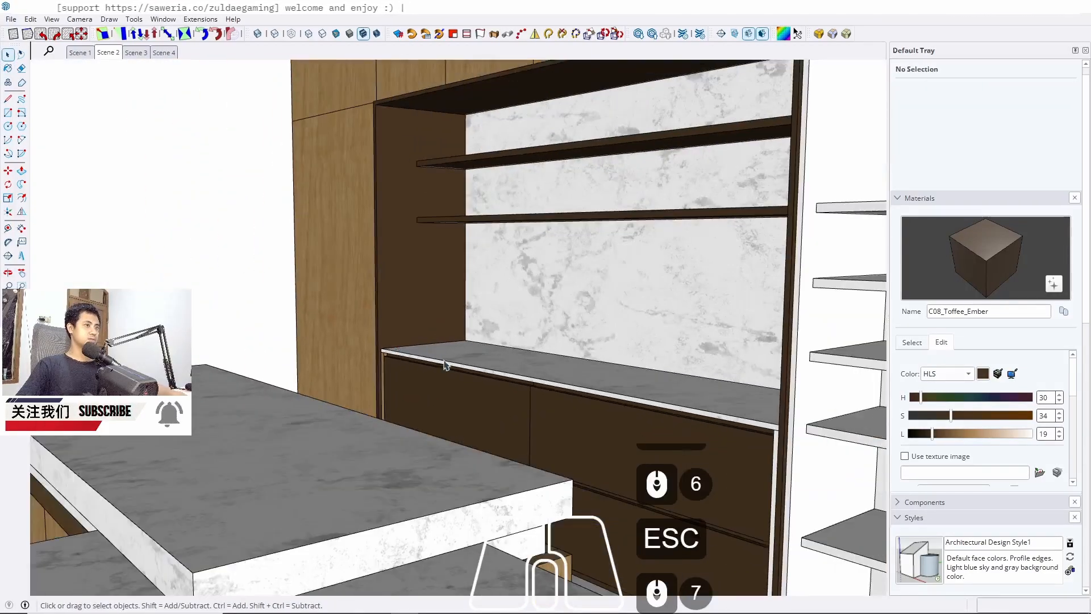
Examine the tall side panel of the niche inside its group
middle_drag(445, 364, 375, 380)
scroll(375, 380, up, 15)
click(420, 302)
triple_click(420, 304)
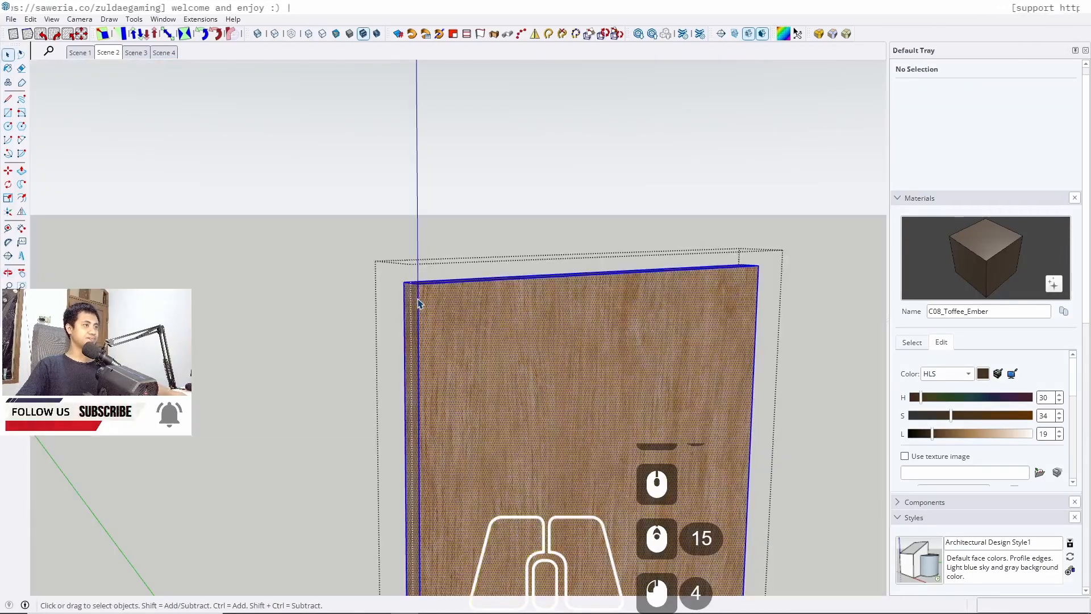
key(space)
scroll(543, 392, down, 5)
key(Escape)
scroll(543, 392, down, 8)
key(Escape)
Paint the narrow divider panel between the niche and the open shelving with C08_Toffee_Ember
scroll(479, 346, down, 6)
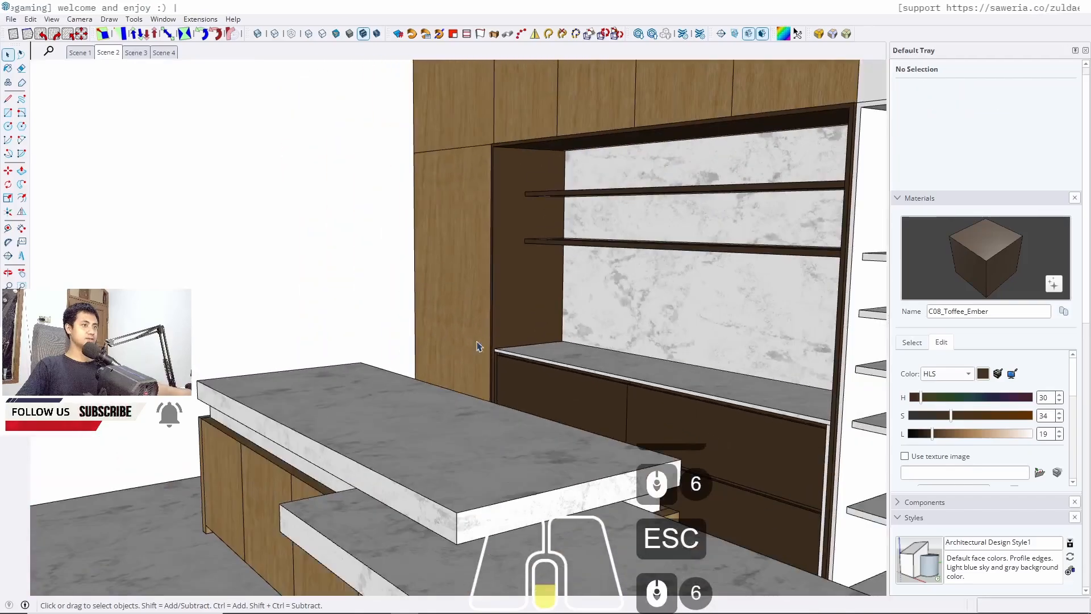
middle_drag(479, 346, 434, 436)
scroll(433, 436, down, 1)
scroll(475, 404, up, 16)
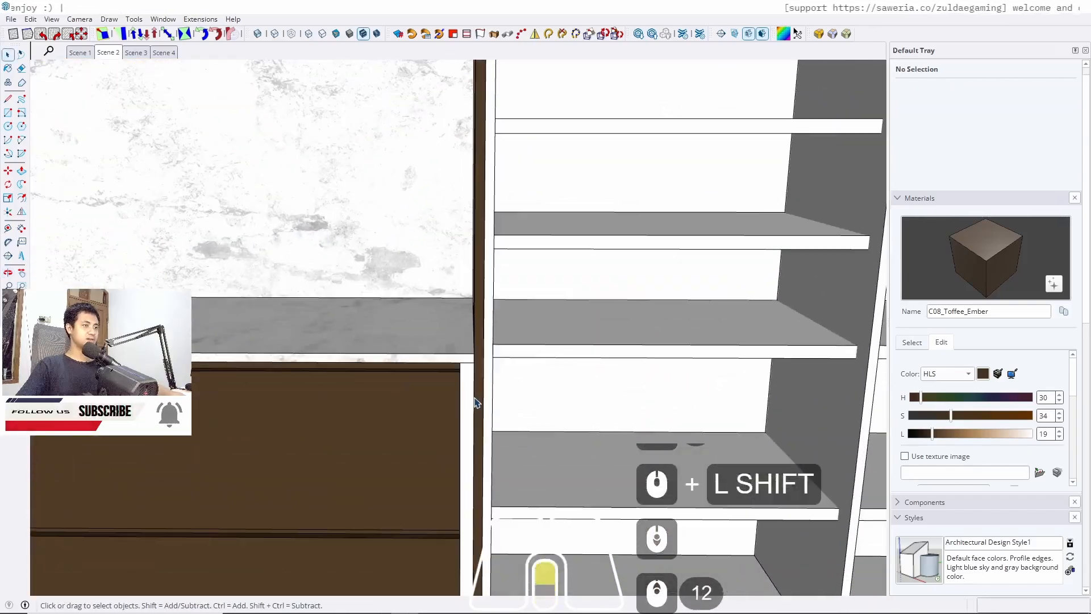
click(461, 385)
triple_click(462, 387)
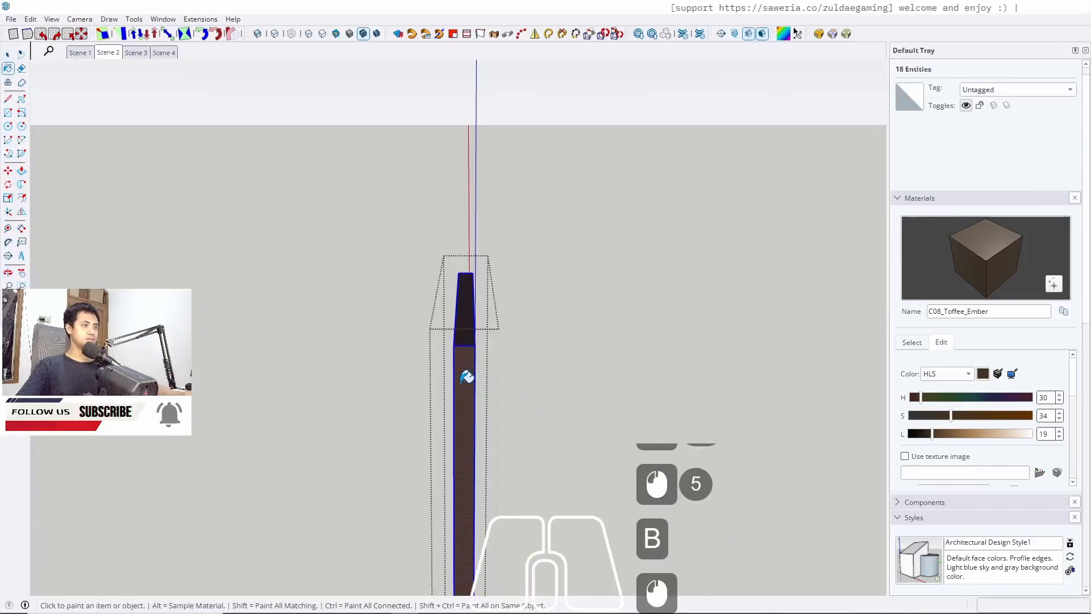
key(Escape)
key(Escape)
scroll(404, 406, down, 20)
middle_drag(512, 377, 313, 340)
Paint the open shelving unit's carcass with C08_Toffee_Ember
click(109, 53)
scroll(365, 323, up, 7)
mouse_move(436, 487)
middle_down()
mouse_move(383, 499)
mouse_move(487, 505)
mouse_move(395, 528)
mouse_move(278, 499)
mouse_move(671, 531)
mouse_move(512, 453)
mouse_move(445, 486)
middle_up()
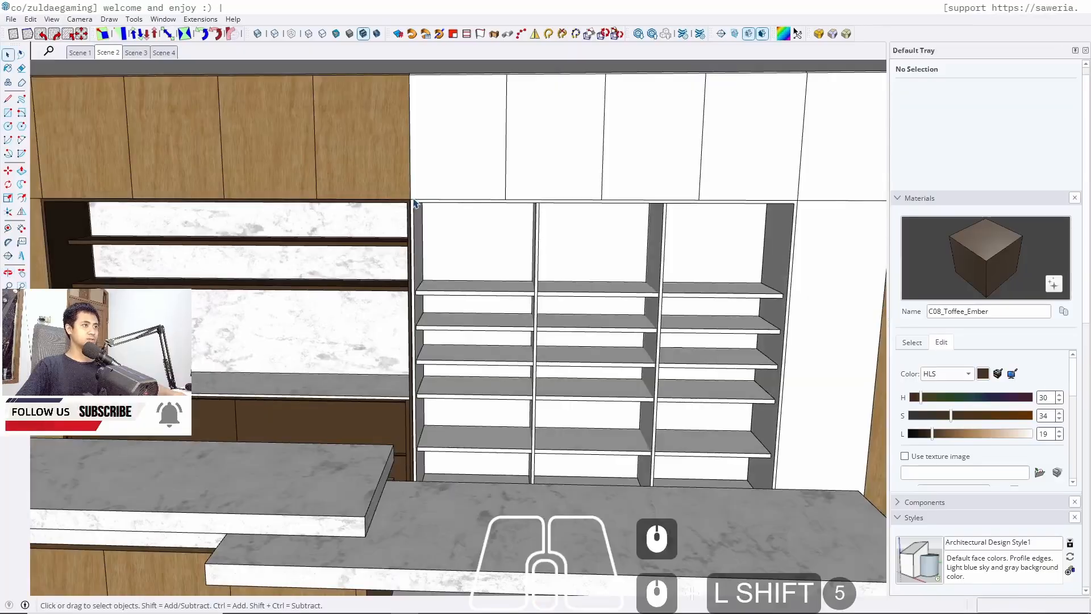
scroll(414, 204, up, 15)
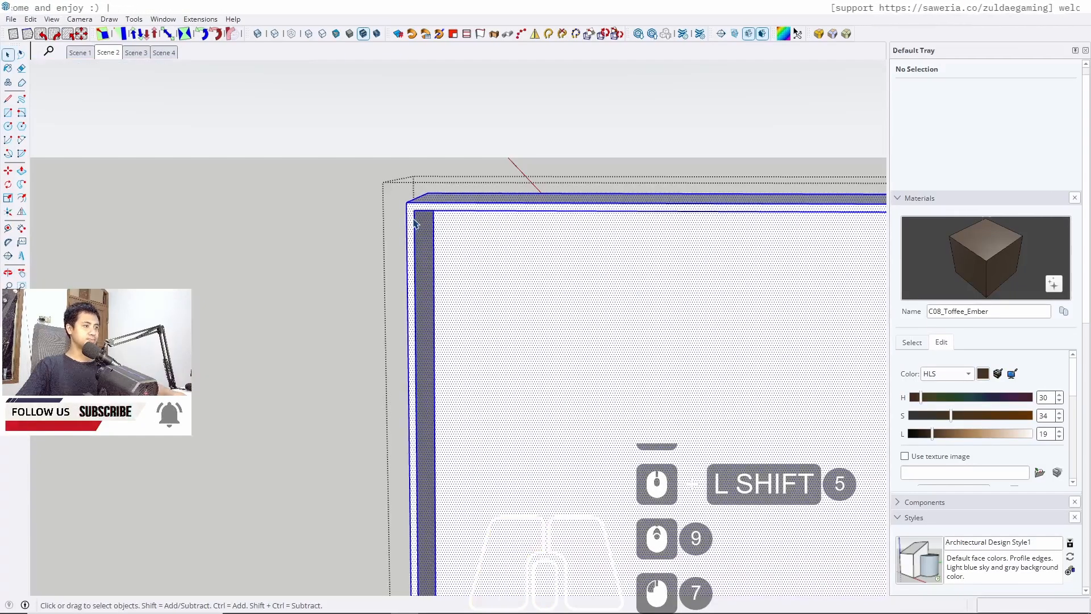
key(b)
click(414, 220)
key(space)
scroll(414, 219, down, 5)
key(Escape)
scroll(416, 220, down, 5)
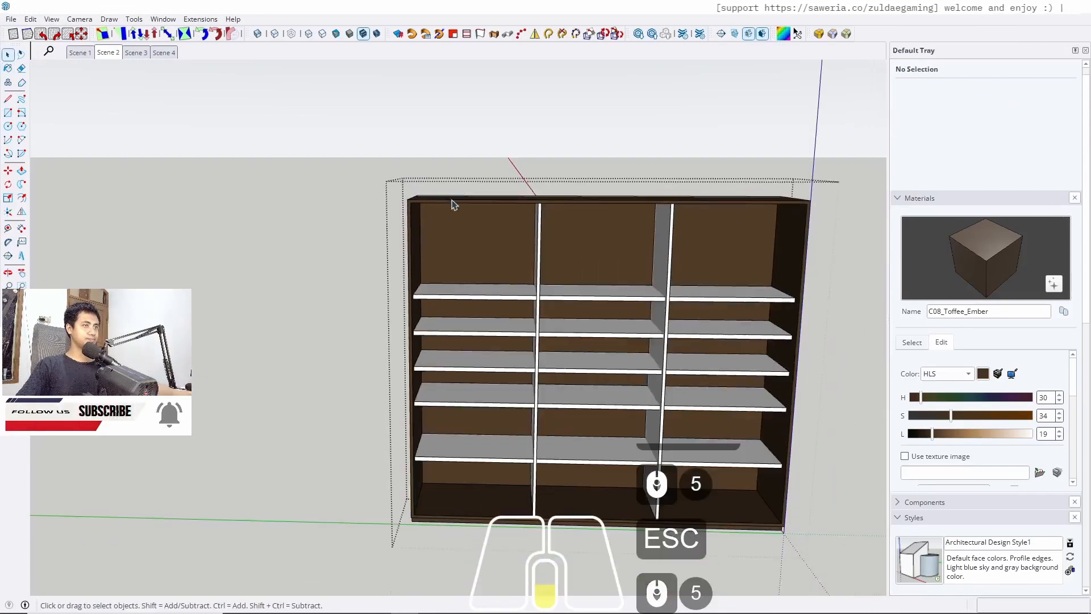
key(Escape)
Paint the shelving unit's vertical dividers with C08_Toffee_Ember
double_click(540, 263)
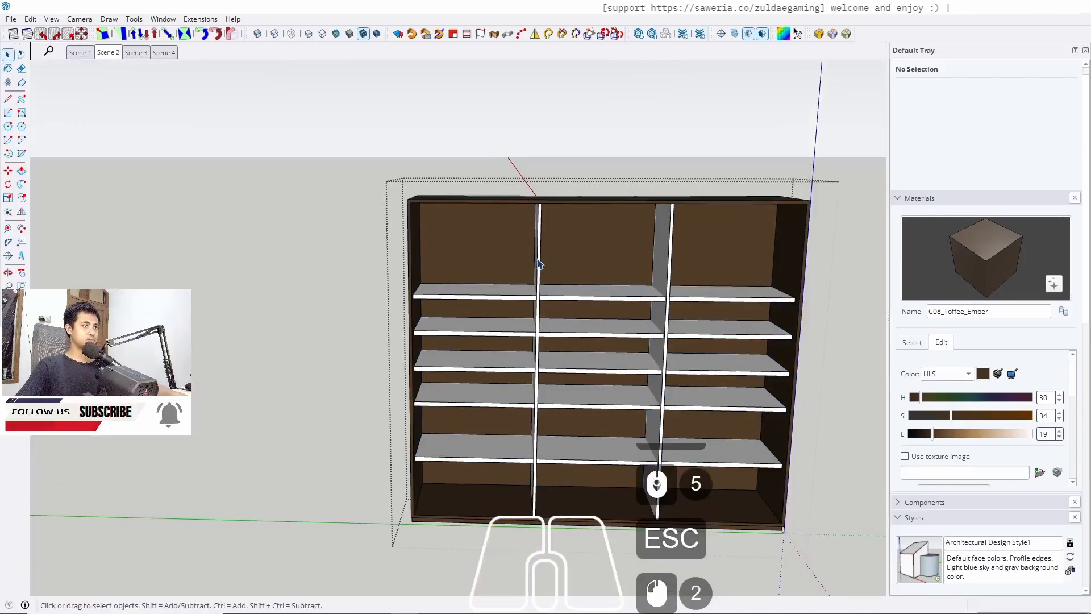
double_click(540, 263)
key(b)
click(540, 263)
key(space)
key(Escape)
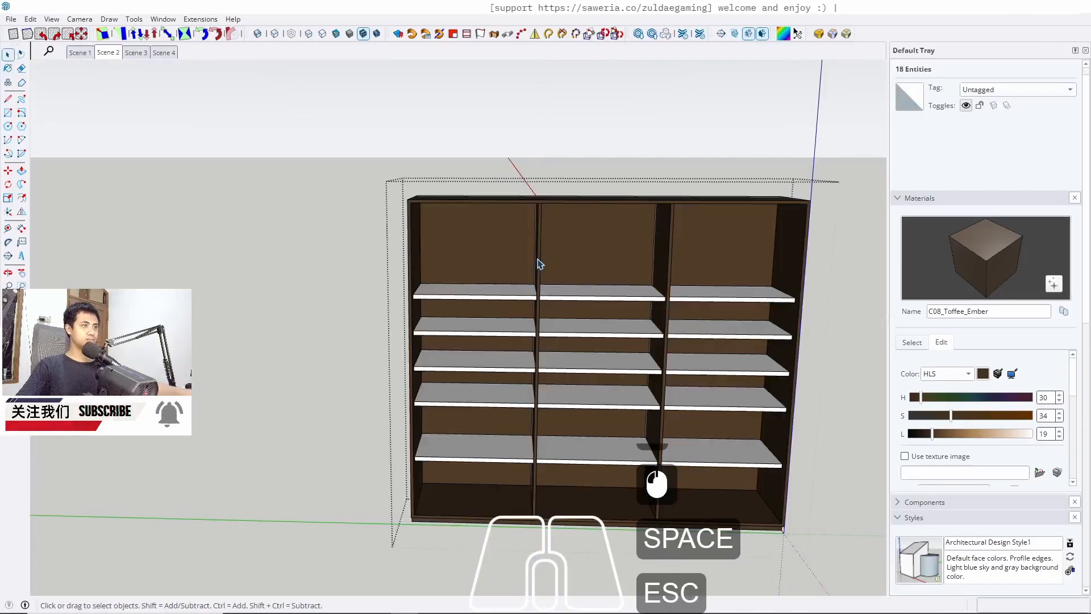
Sample Plywood_01_1K from the upper cabinets and paint the shelving unit's back panels with it
scroll(489, 238, up, 3)
key(Escape)
middle_drag(488, 238, 484, 242)
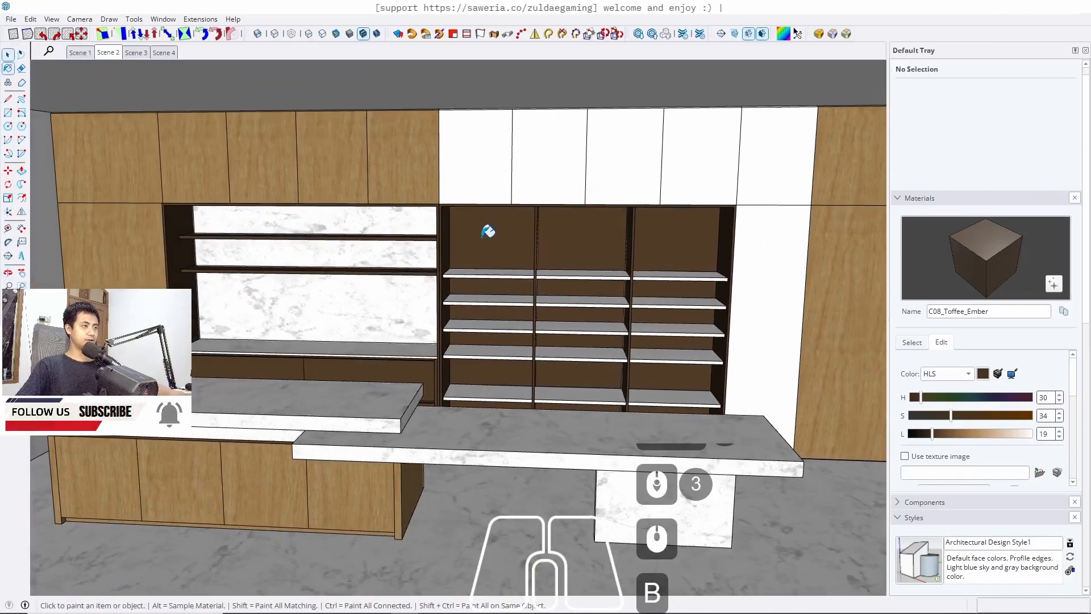
alt+click(404, 152)
key(space)
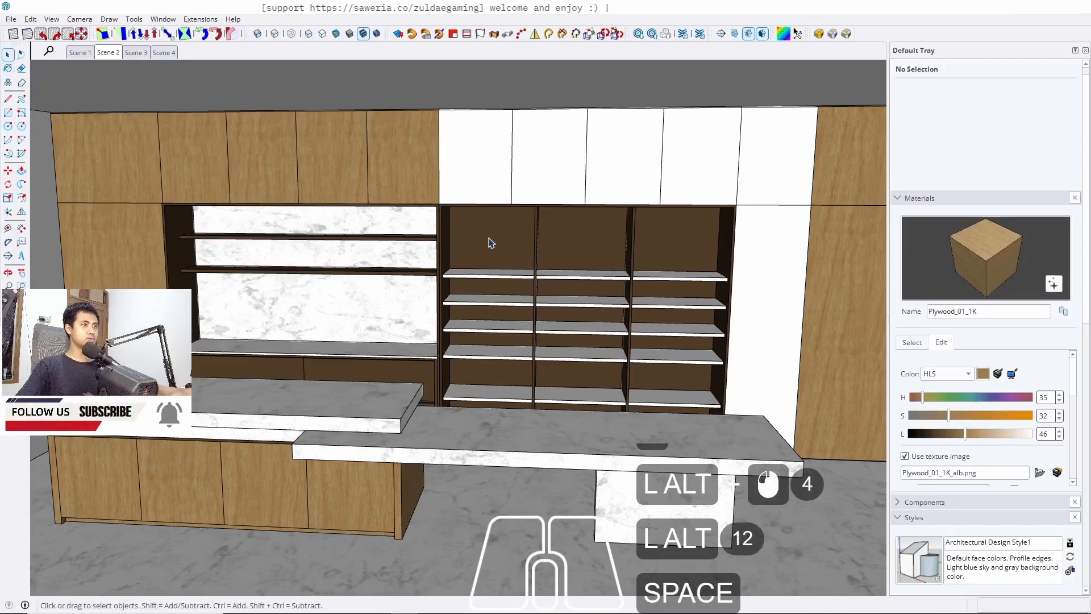
double_click(498, 246)
click(496, 243)
triple_click(496, 244)
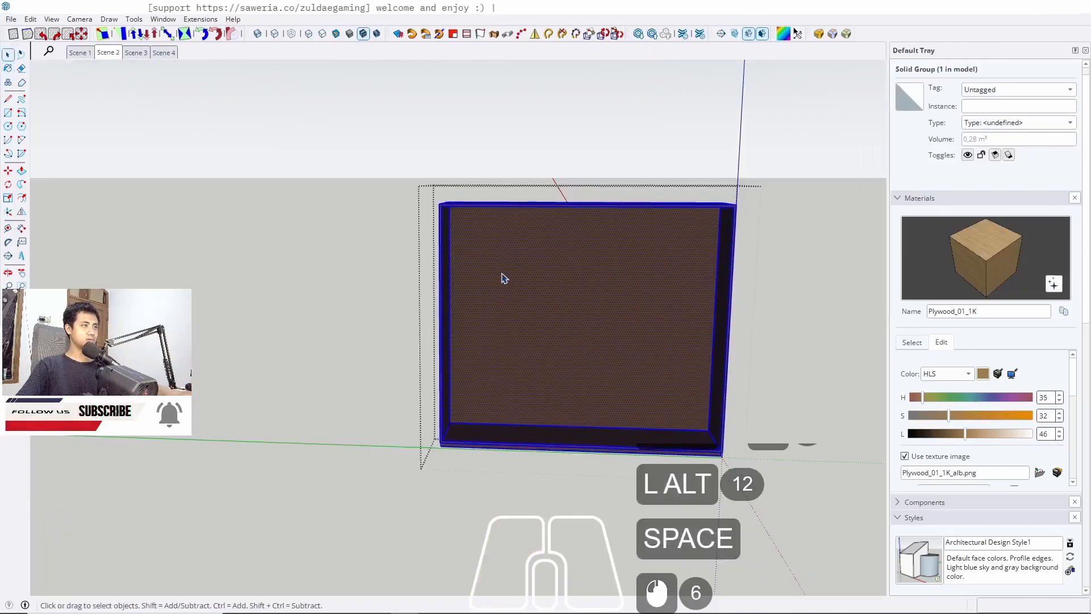
click(503, 275)
click(508, 289)
key(space)
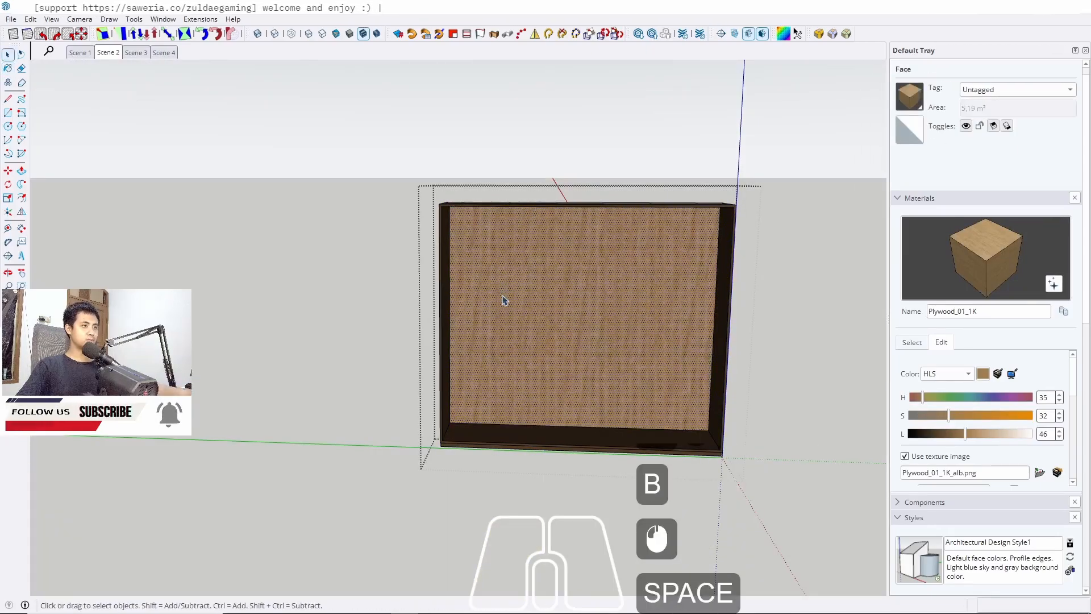
key(Escape)
key(Escape)
mouse_move(503, 295)
middle_down()
mouse_move(528, 231)
mouse_move(382, 244)
mouse_move(531, 276)
mouse_move(621, 280)
mouse_move(419, 292)
middle_up()
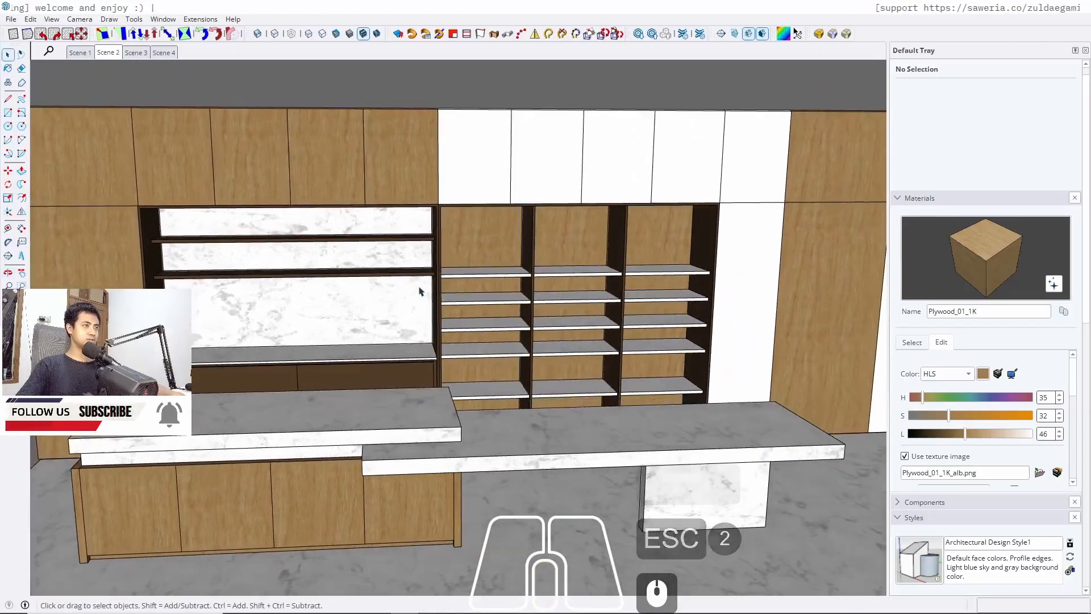
scroll(414, 284, up, 6)
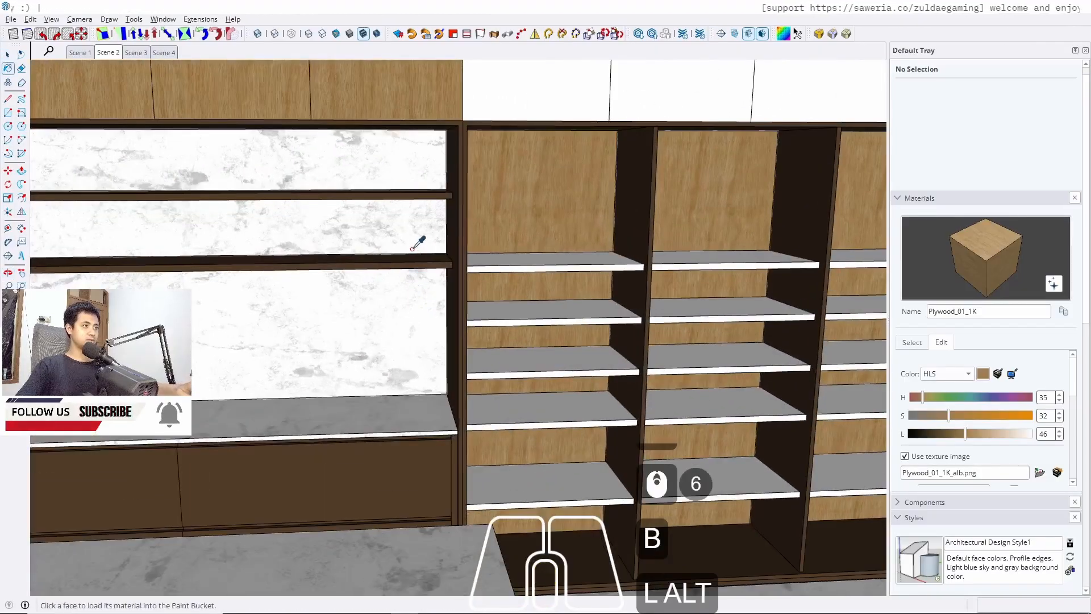
Paint the open shelving unit's shelves with C08_Toffee_Ember
alt+click(407, 260)
key(alt+space)
click(551, 262)
alt+click(553, 258)
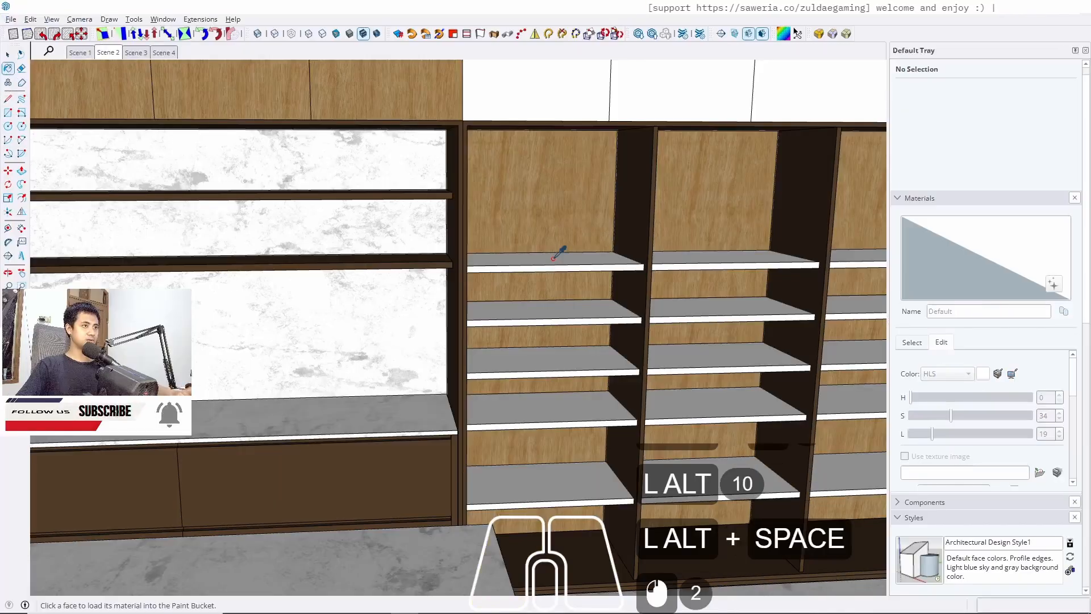
alt+click(440, 256)
key(space)
scroll(574, 273, up, 8)
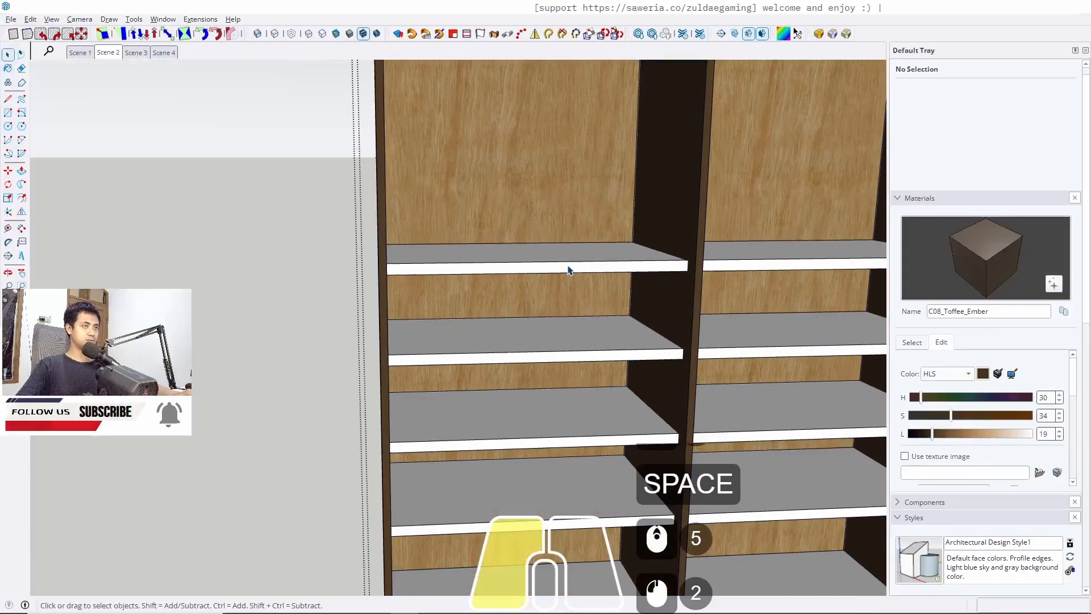
key(Escape)
key(Escape)
key(Escape)
scroll(568, 261, down, 10)
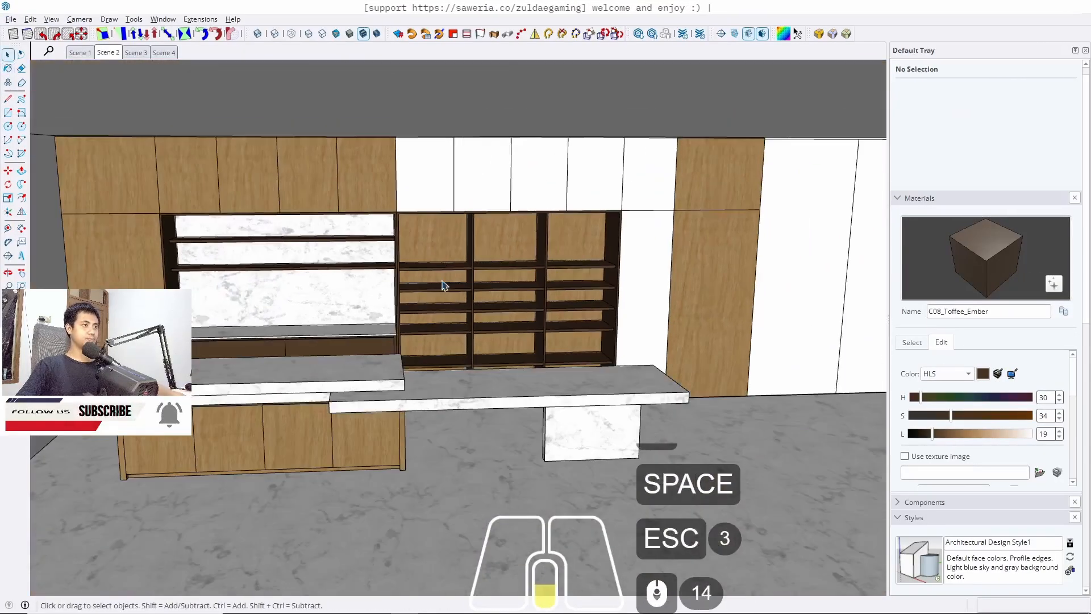
Try painting the shelving unit's outer carcass with sampled Plywood_01_1K, and undo the paint
middle_drag(444, 285, 234, 222)
scroll(412, 273, up, 4)
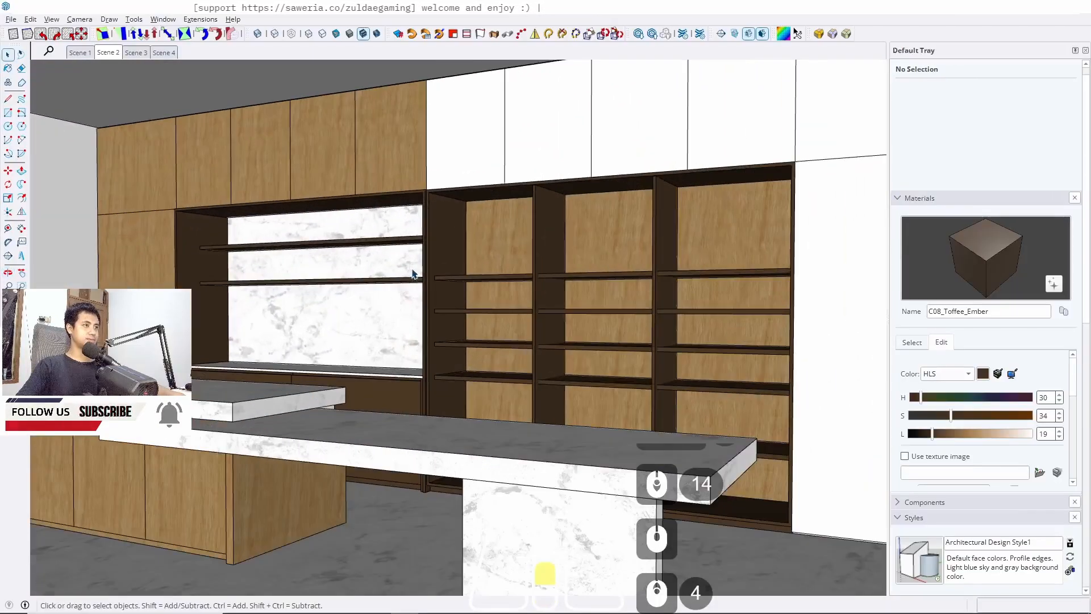
middle_drag(411, 273, 448, 293)
scroll(448, 272, up, 4)
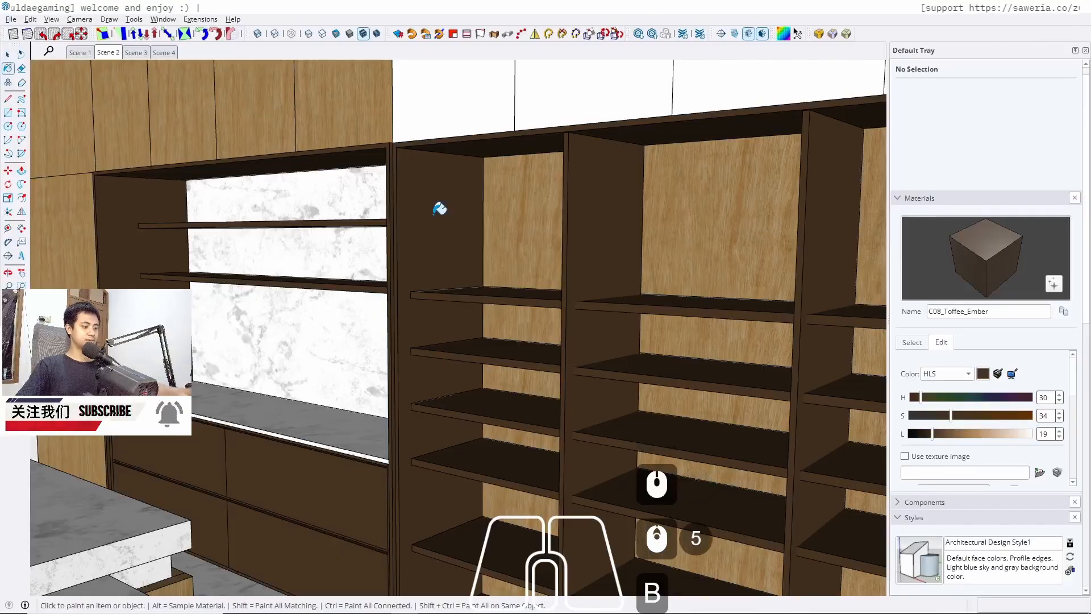
alt+click(521, 235)
key(space)
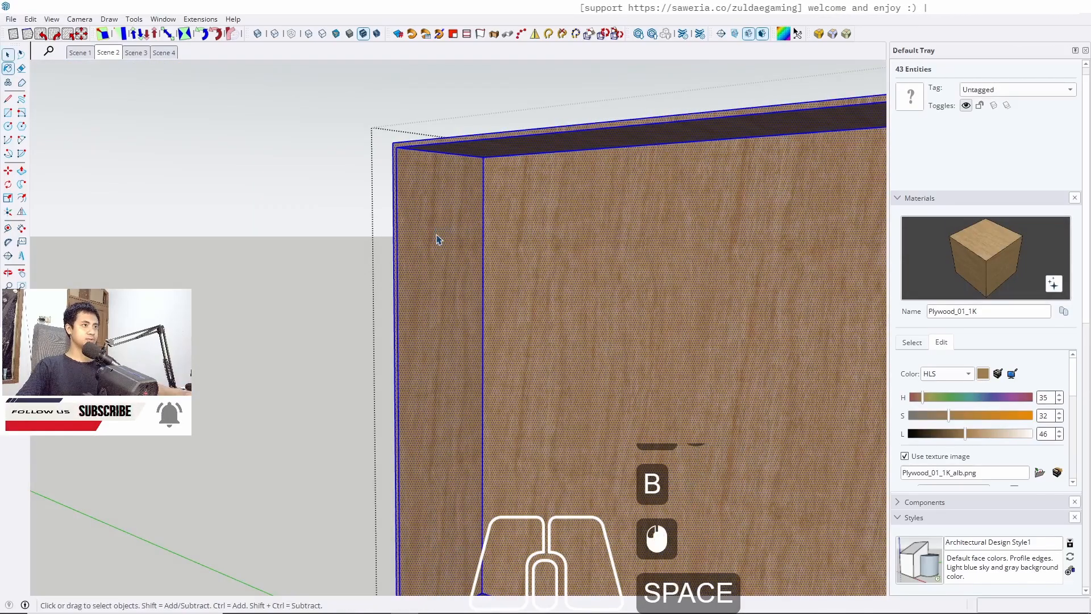
key(Escape)
key(Escape)
key(Escape)
scroll(443, 237, down, 5)
middle_drag(445, 239, 359, 297)
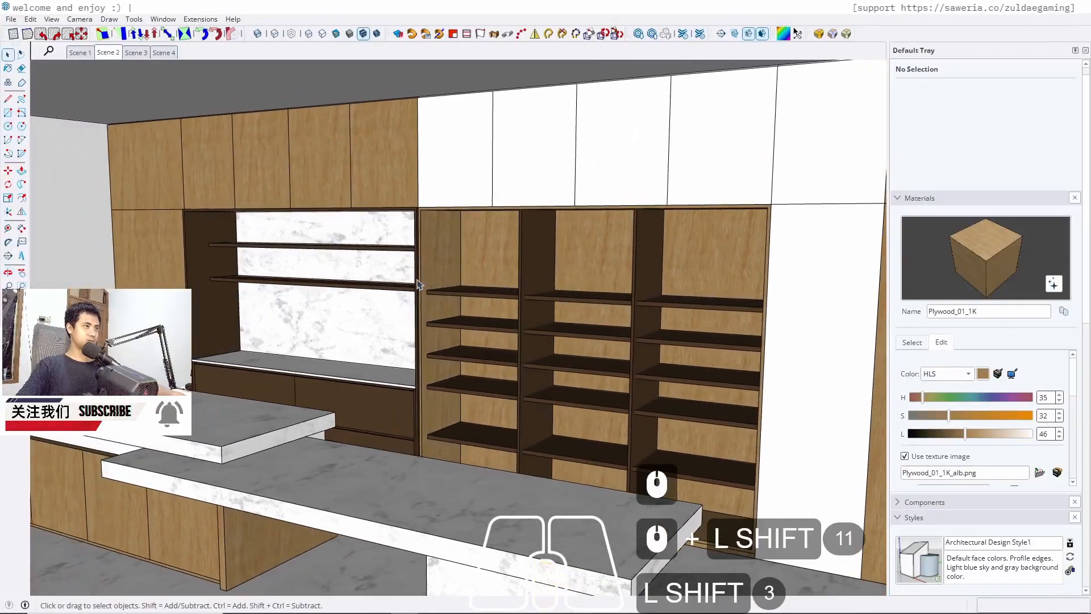
scroll(417, 285, up, 5)
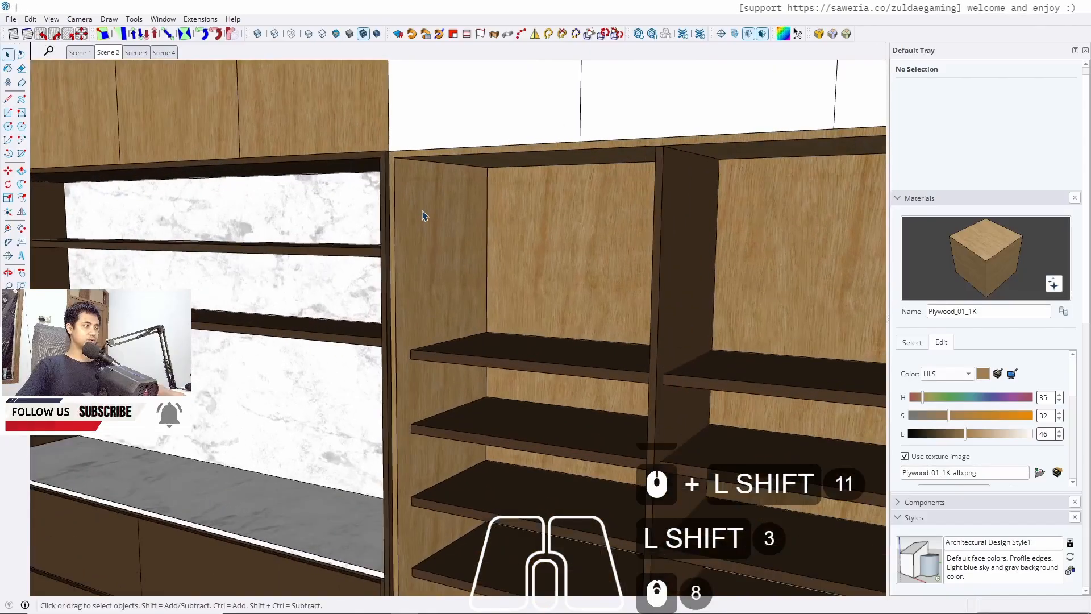
key(ctrl+z)
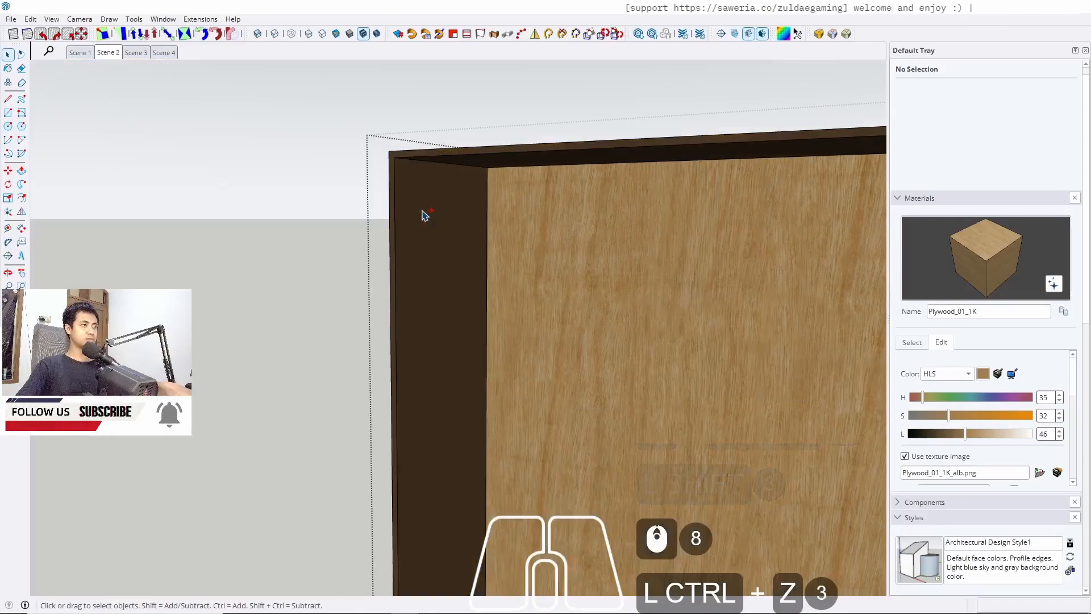
Push/pull the front face of the shelving unit's frame outward slightly
scroll(400, 178, up, 19)
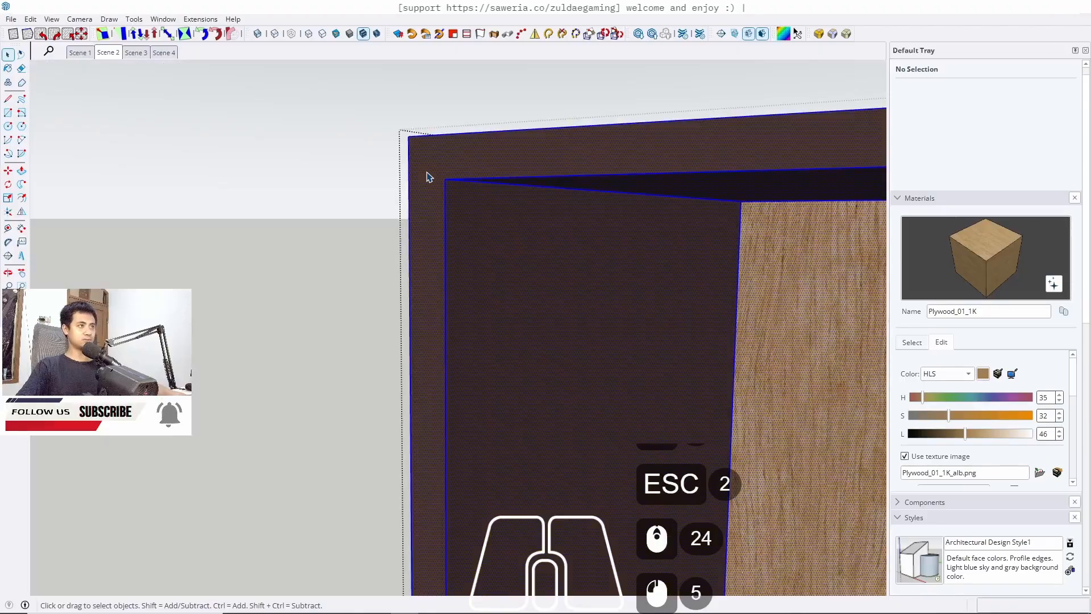
key(w)
click(429, 177)
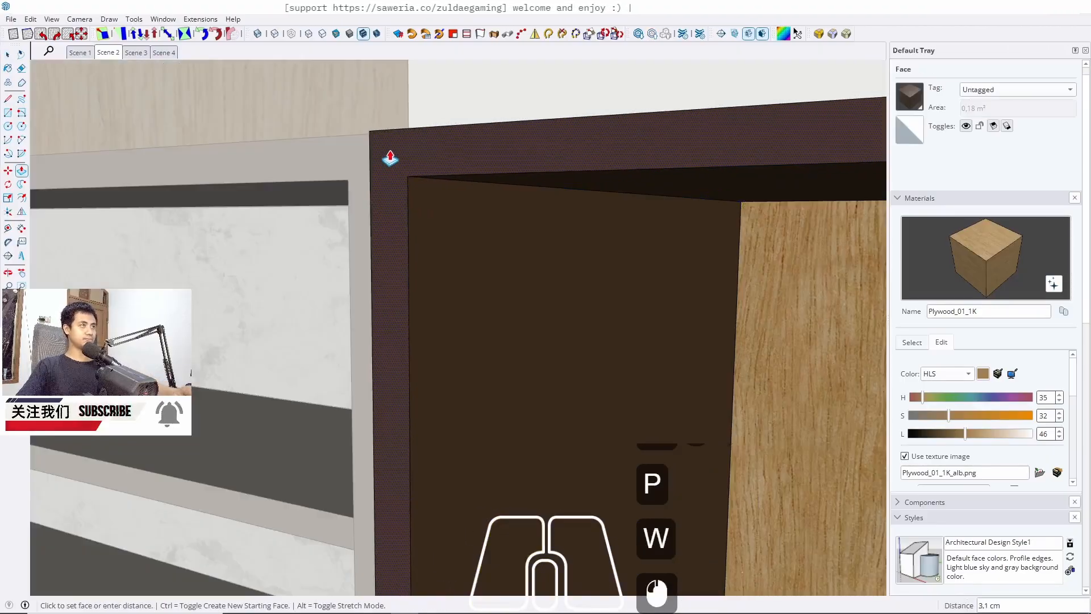
click(385, 149)
key(space)
key(Escape)
key(Escape)
key(Escape)
scroll(548, 139, down, 20)
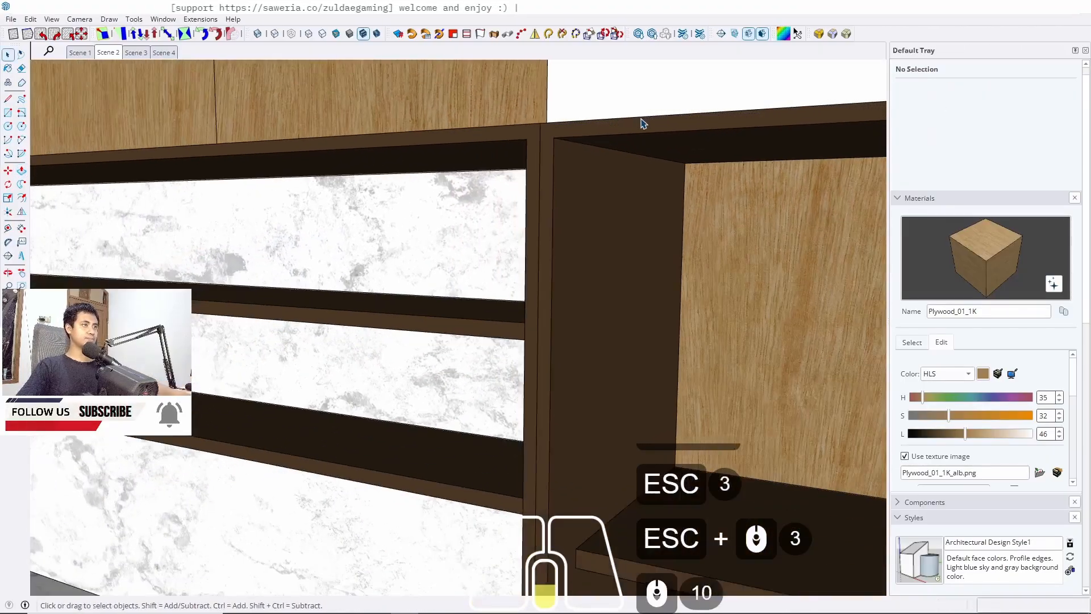
Examine the top corner of the shelving unit's frame up close
scroll(304, 227, down, 7)
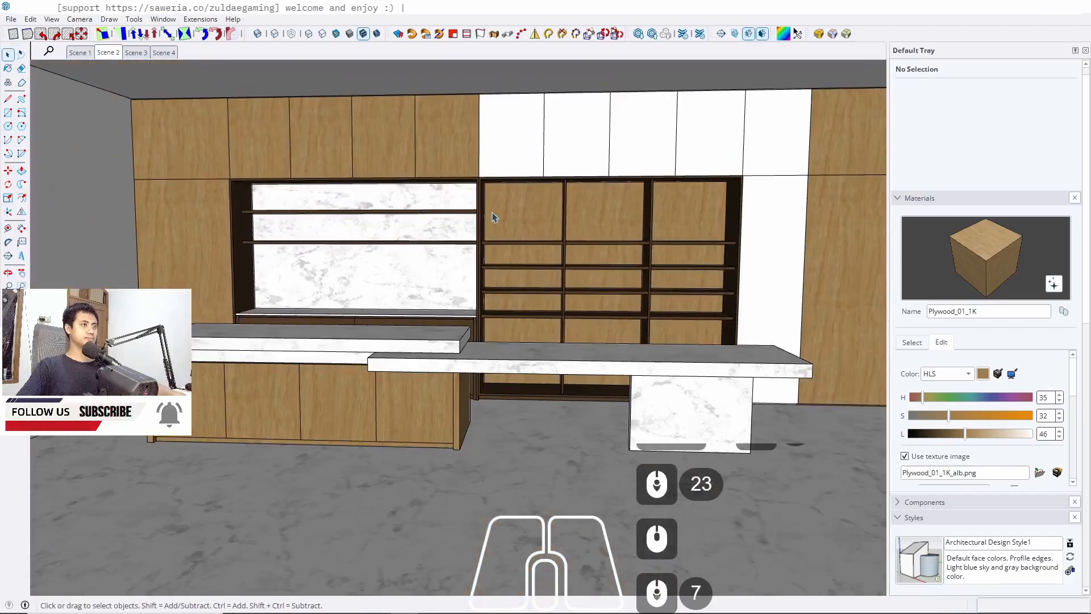
middle_drag(495, 215, 300, 239)
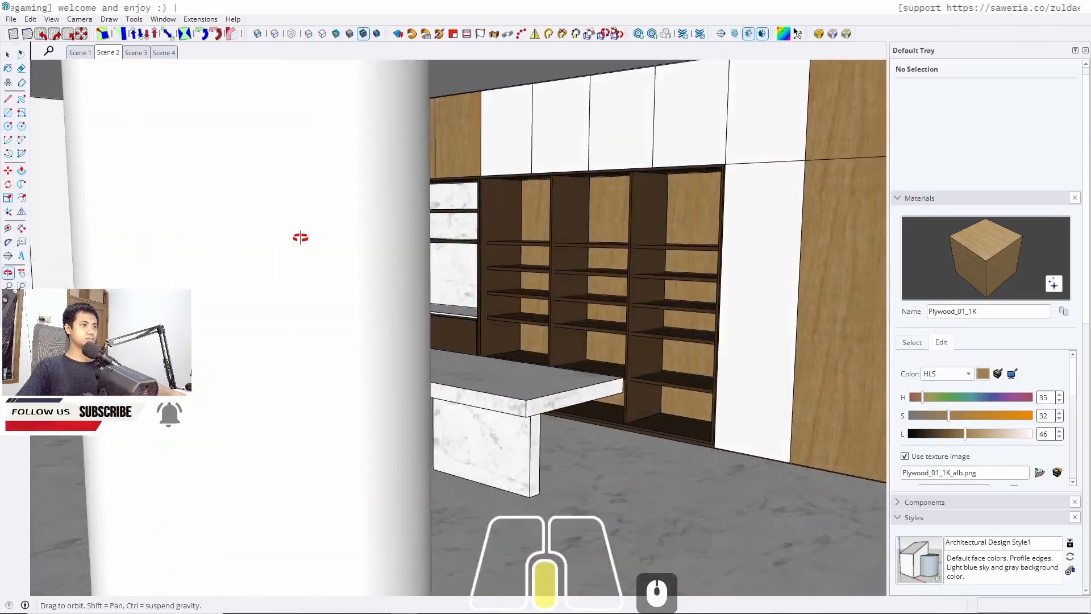
scroll(446, 187, up, 6)
scroll(446, 187, up, 8)
shift+middle_drag(616, 187, 558, 244)
scroll(639, 180, up, 5)
scroll(642, 171, up, 10)
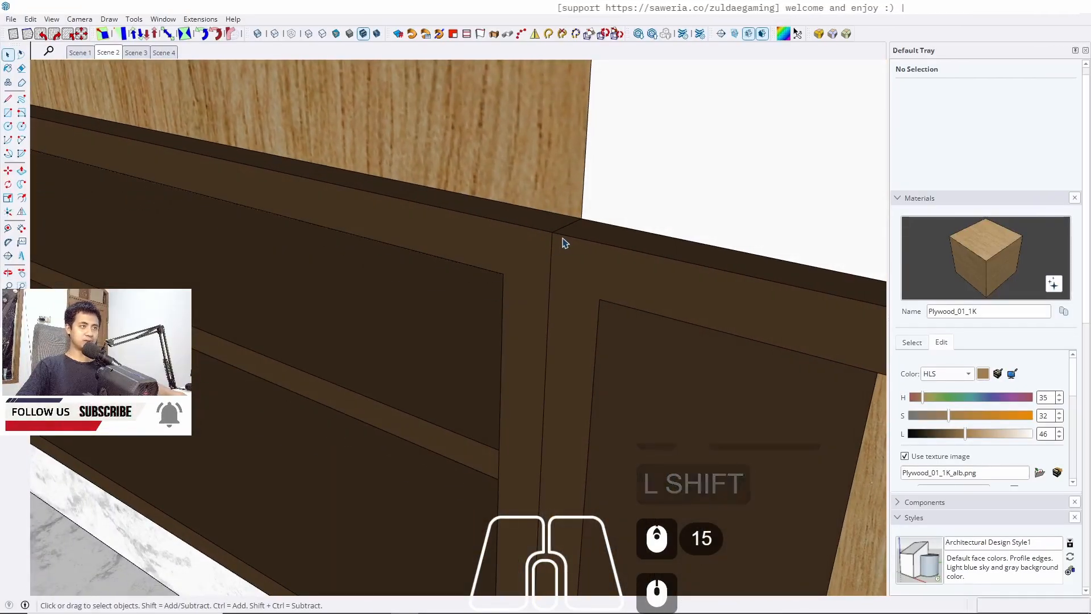
scroll(554, 232, down, 20)
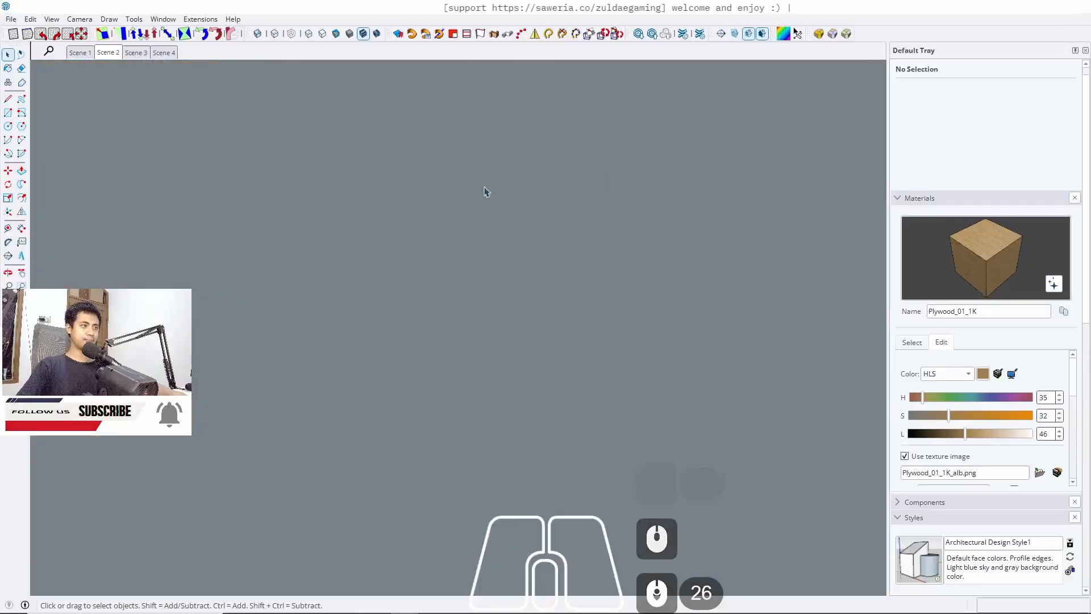
Return to Scene 2, sample Plywood_01_1K from a shelf back panel and paint the first white upper cabinet door
click(110, 53)
scroll(372, 343, up, 5)
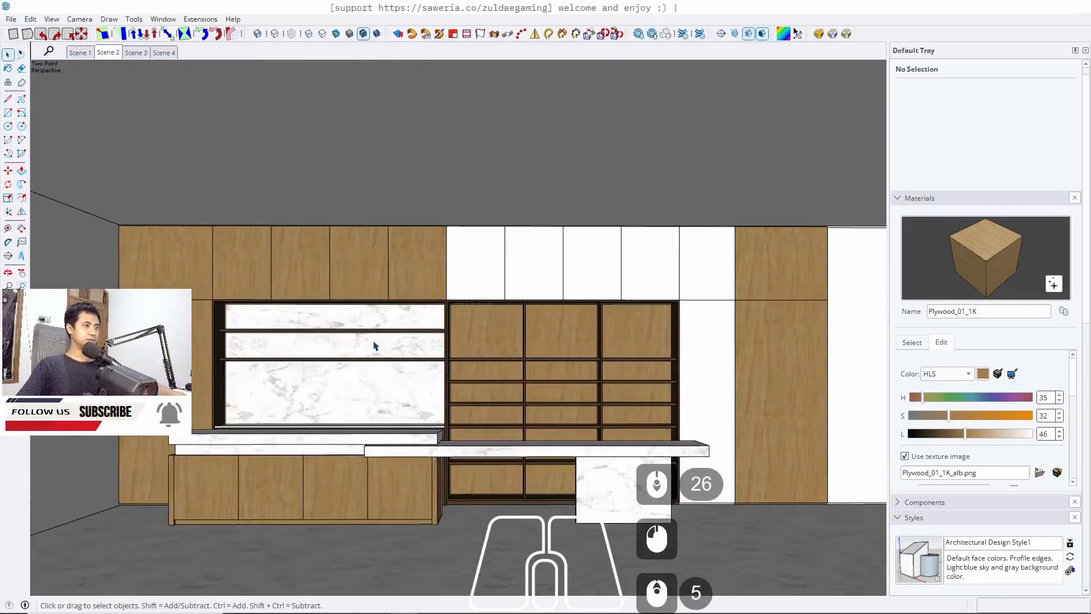
middle_drag(542, 362, 445, 350)
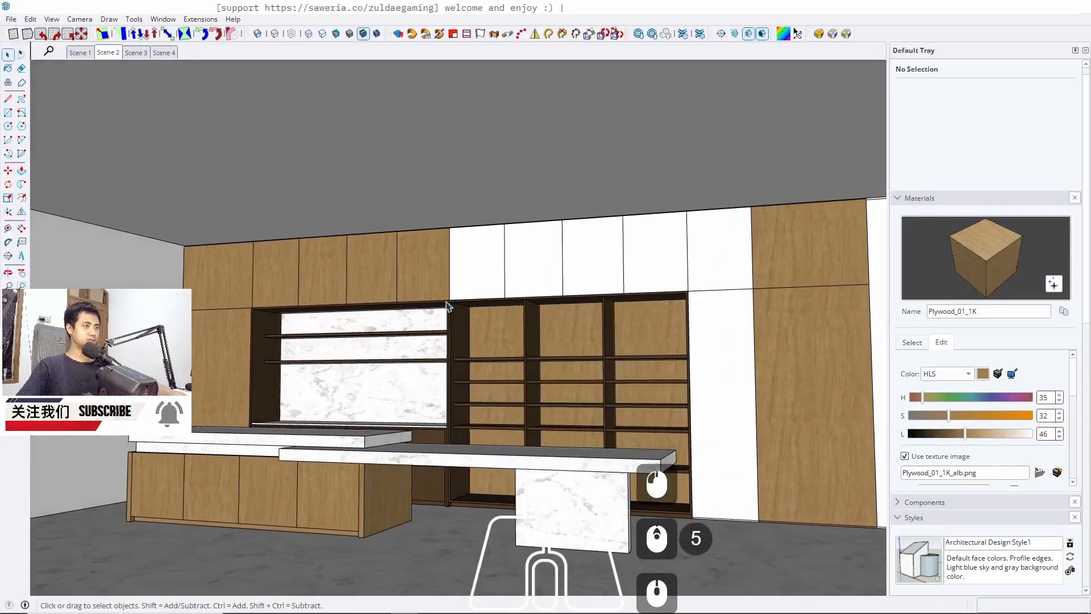
scroll(447, 305, up, 2)
scroll(451, 319, up, 4)
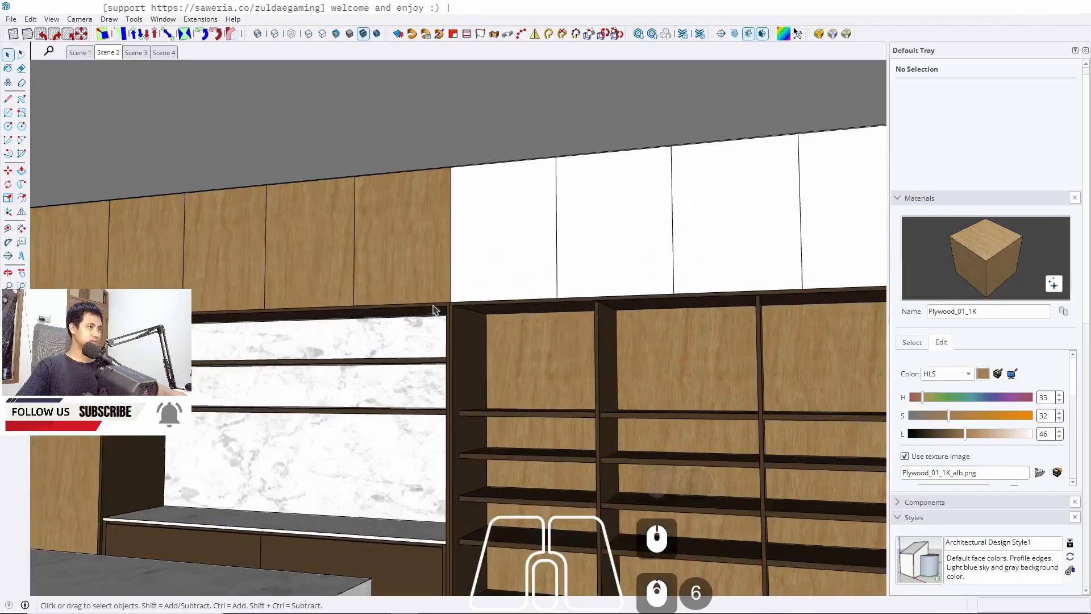
key(b)
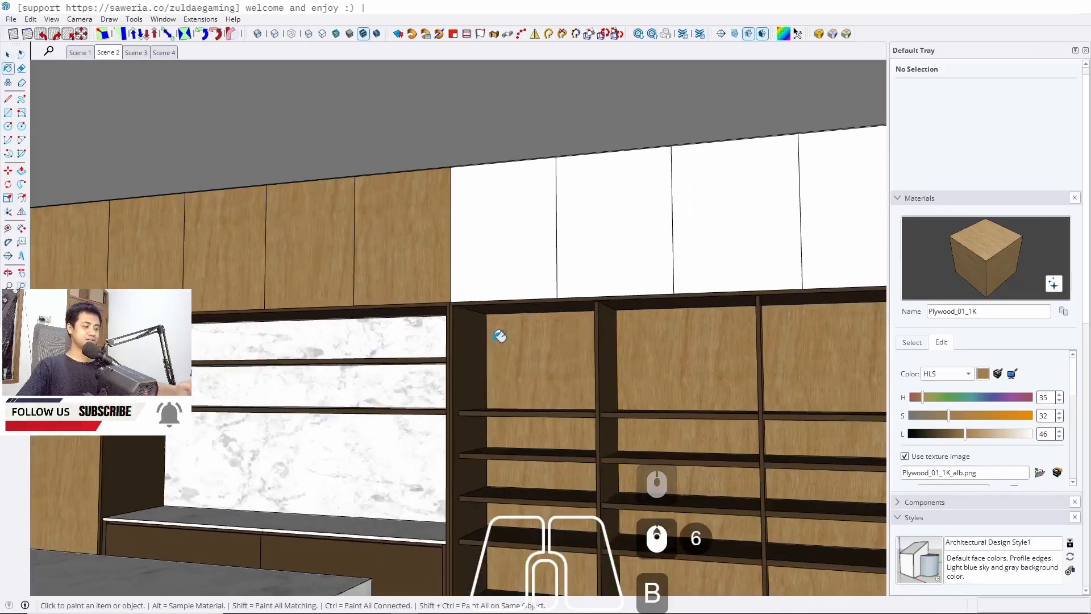
alt+click(536, 365)
key(alt+space)
double_click(523, 231)
double_click(523, 231)
double_click(523, 230)
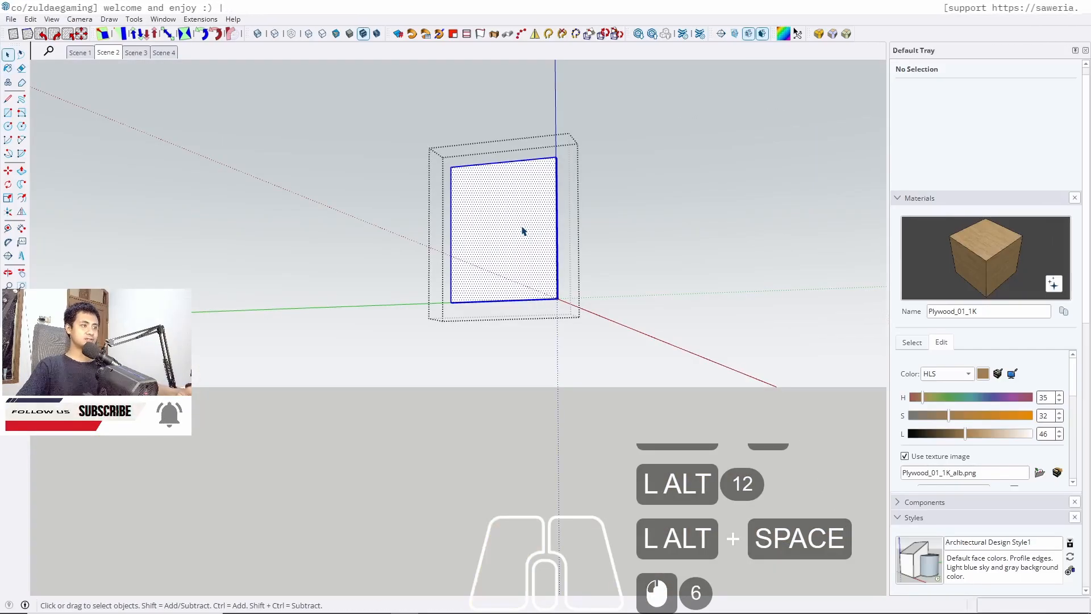
key(b)
click(527, 221)
key(space)
key(Escape)
scroll(541, 255, down, 5)
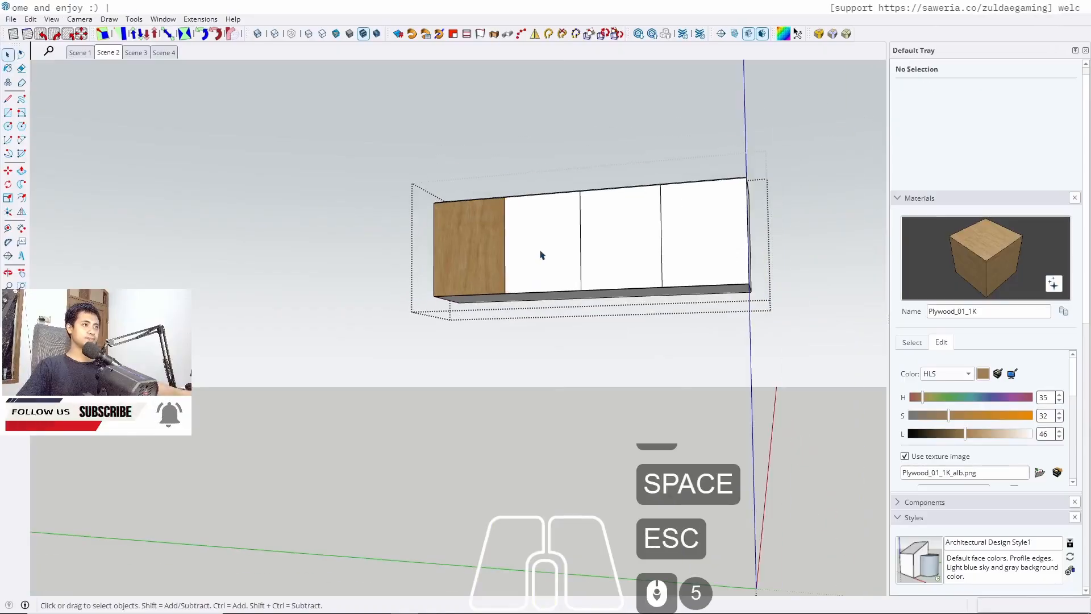
Select all upper cabinet door groups and paint them with Plywood_01_1K
key(ctrl+a)
key(b)
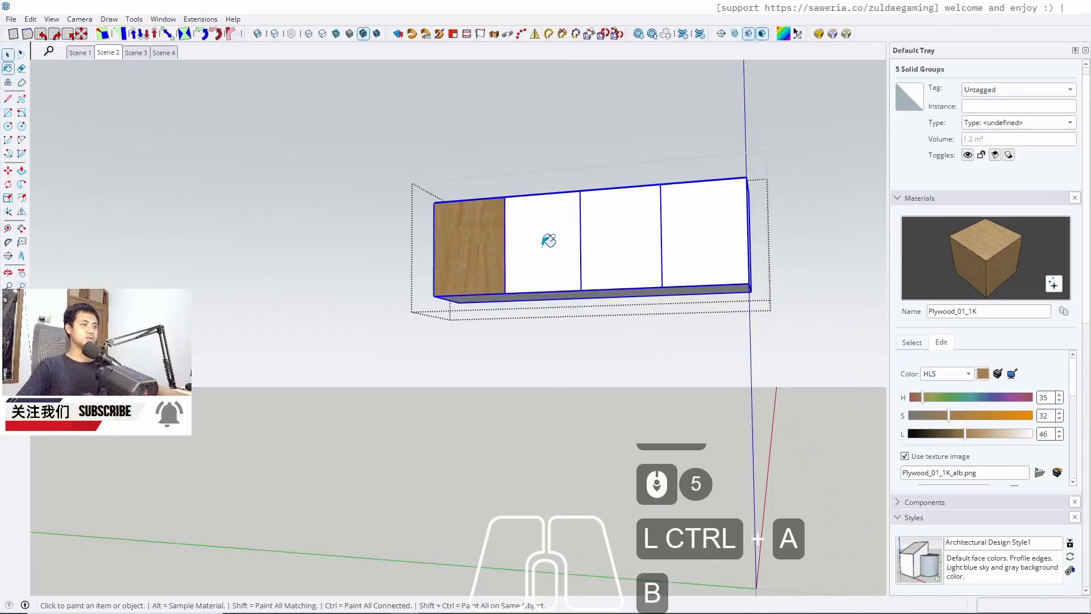
click(542, 250)
key(space)
Open the second and third upper door groups and paint each front face with Plywood_01_1K
double_click(542, 245)
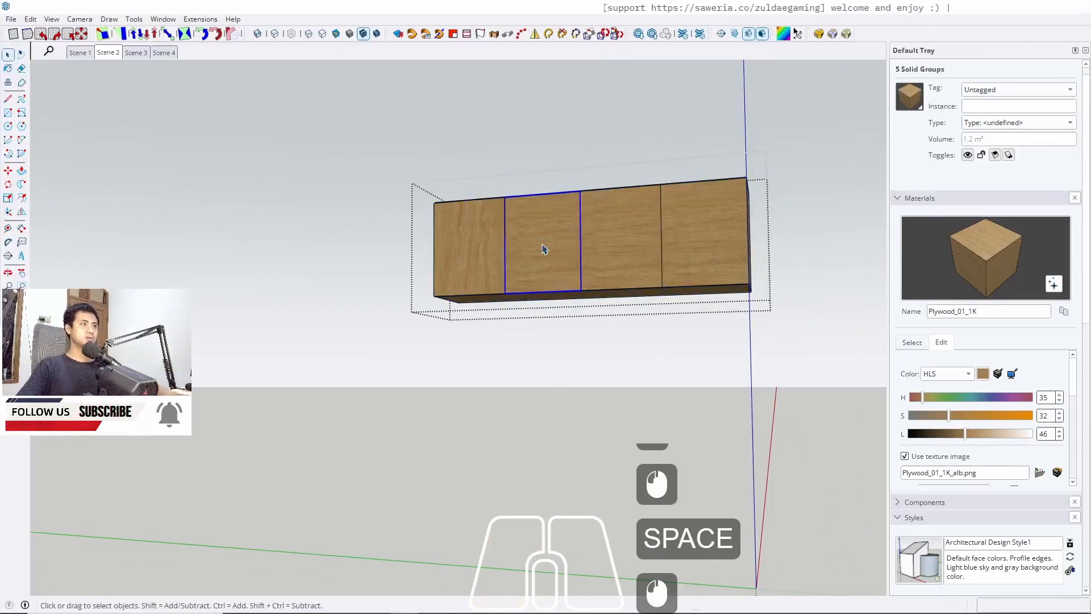
triple_click(543, 245)
key(b)
click(544, 242)
key(space)
key(Escape)
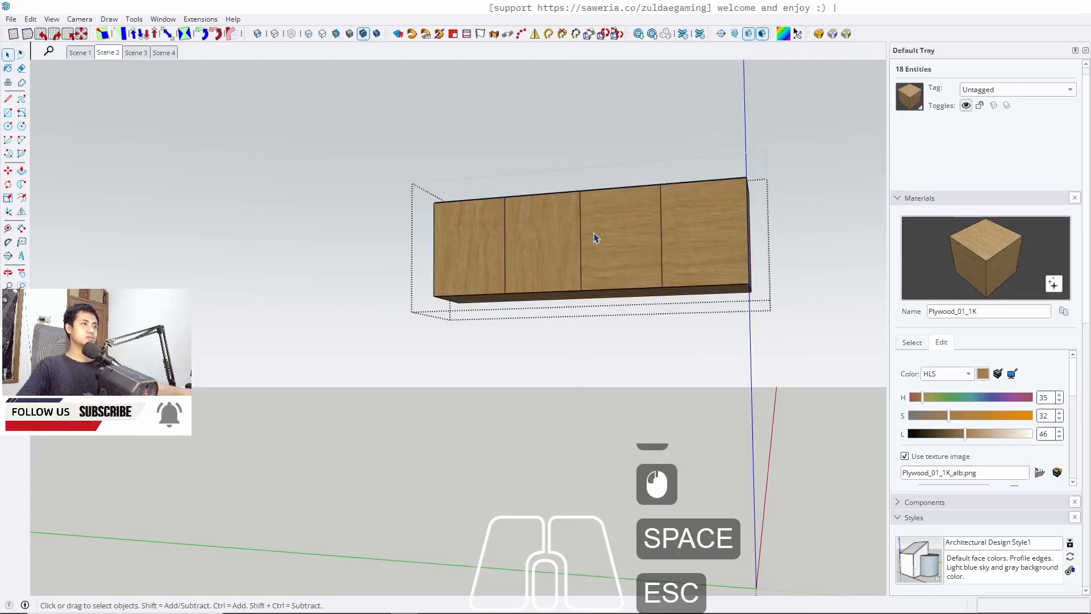
double_click(605, 240)
triple_click(606, 240)
key(b)
click(610, 232)
key(space)
key(Escape)
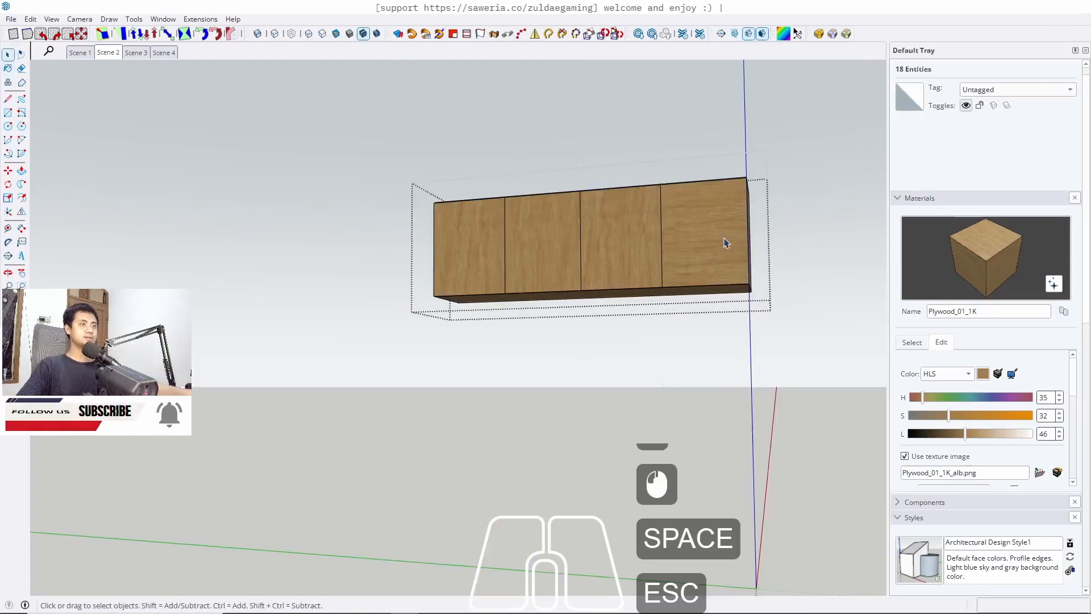
Open the fourth upper door group and paint its front face with Plywood_01_1K
double_click(709, 240)
triple_click(711, 241)
key(b)
click(713, 235)
key(space)
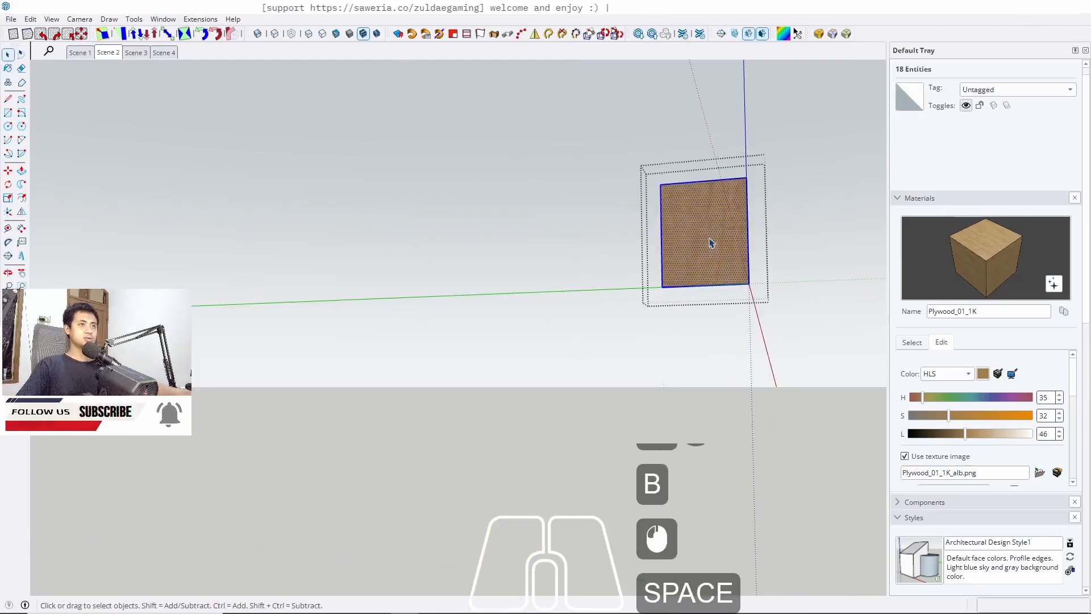
key(Escape)
key(Escape)
key(Escape)
Paint the lower front panel of the tall white cabinet with Plywood_01_1K
scroll(509, 172, down, 4)
mouse_move(603, 290)
middle_down()
mouse_move(641, 317)
mouse_move(571, 298)
middle_up()
double_click(584, 319)
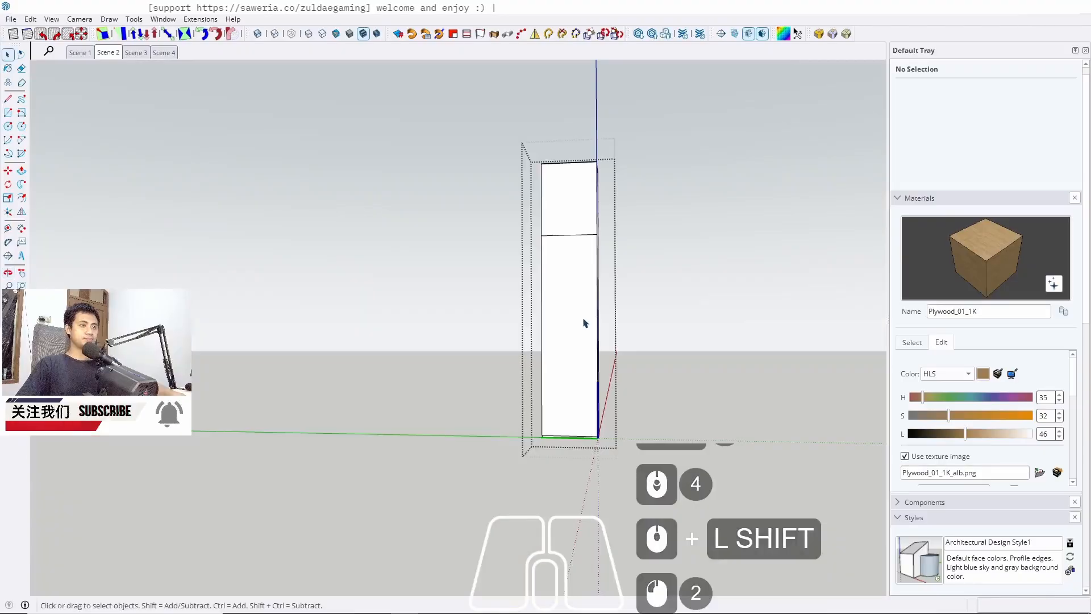
triple_click(584, 319)
key(b)
click(583, 322)
key(Escape)
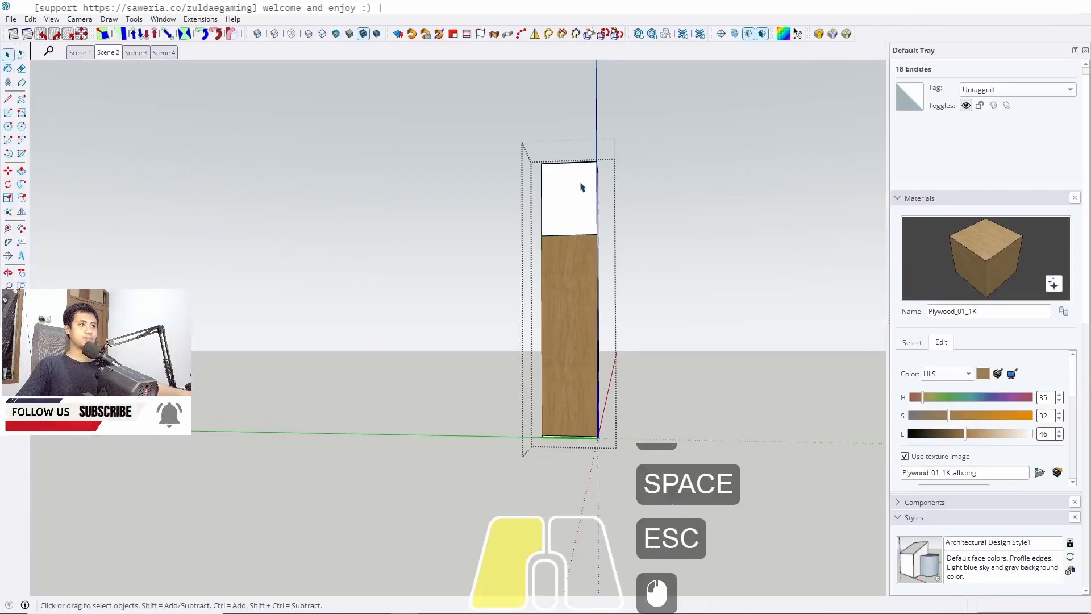
Paint the upper front panel of the tall white cabinet with Plywood_01_1K
double_click(580, 183)
triple_click(581, 184)
key(b)
click(580, 183)
key(space)
key(Escape)
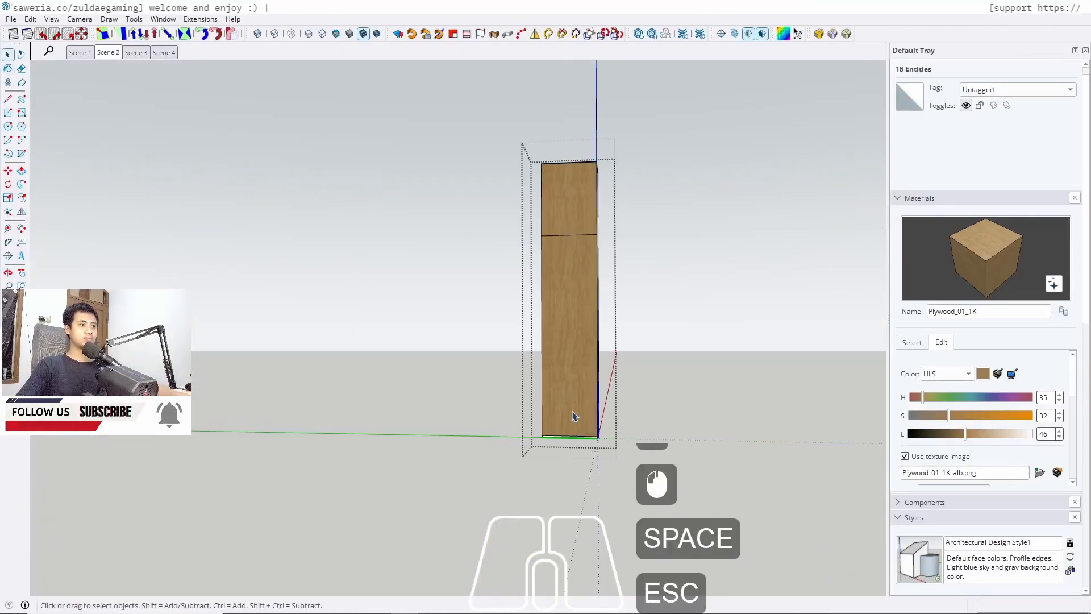
Paint the faces of the narrow tall cabinet with Plywood_01_1K
scroll(594, 237, up, 4)
middle_drag(594, 236, 518, 294)
double_click(519, 295)
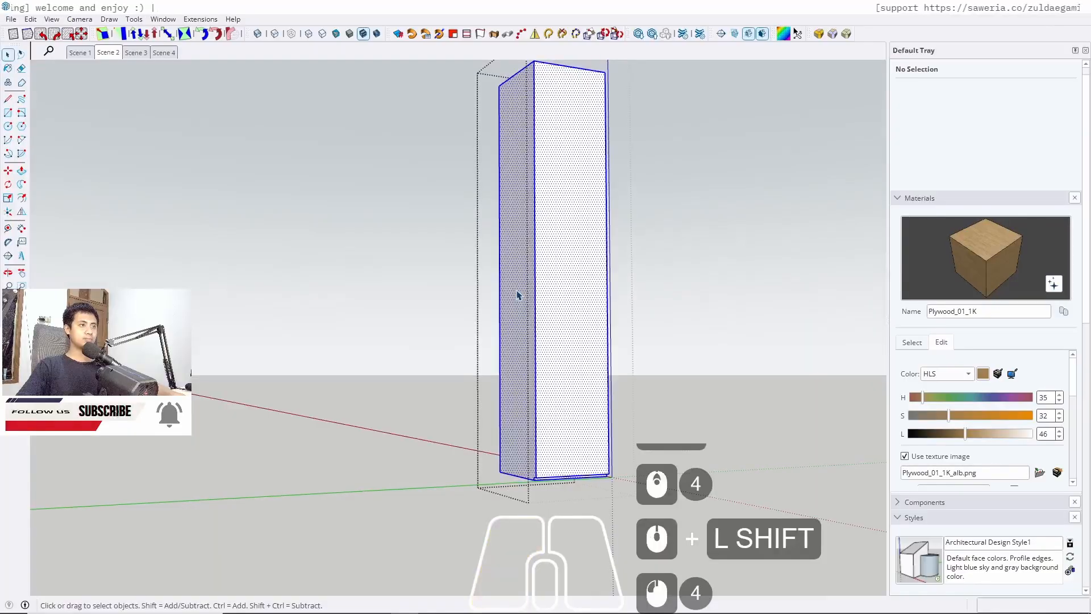
triple_click(519, 290)
key(b)
click(517, 295)
key(space)
key(Escape)
key(Escape)
Paint the two-door tall cabinet's front with Plywood_01_1K
scroll(341, 298, down, 1)
shift+middle_drag(372, 300, 97, 303)
double_click(422, 236)
triple_click(422, 236)
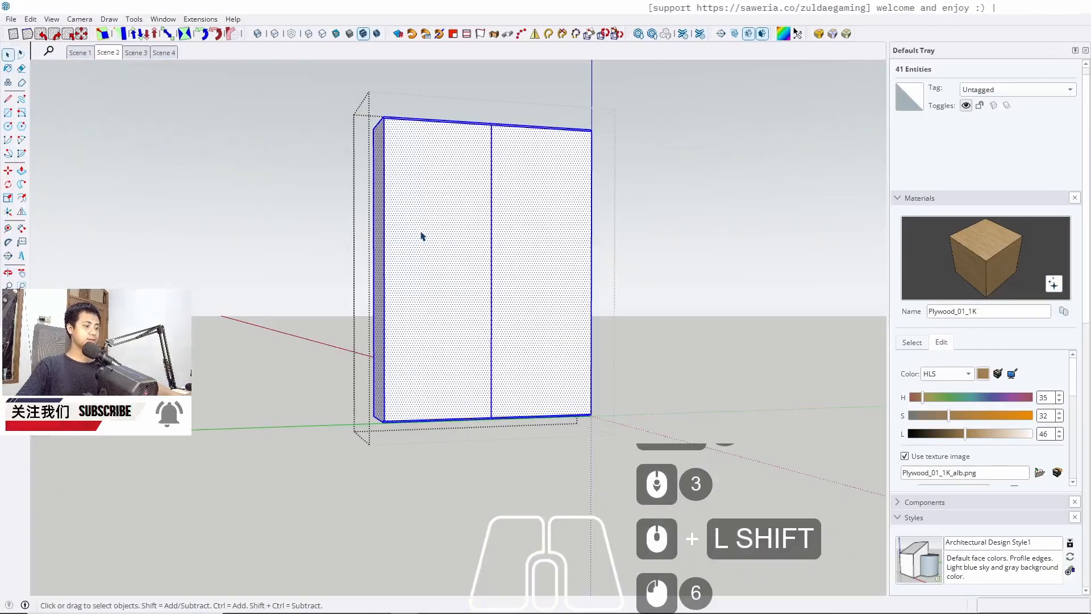
key(b)
click(427, 224)
key(space)
key(Escape)
key(Escape)
key(Escape)
Sample Marble_20_1K from the marble backsplash and paint the back panel of the multi-bay shelving unit with it
scroll(582, 277, up, 2)
shift+middle_drag(582, 277, 673, 338)
click(108, 53)
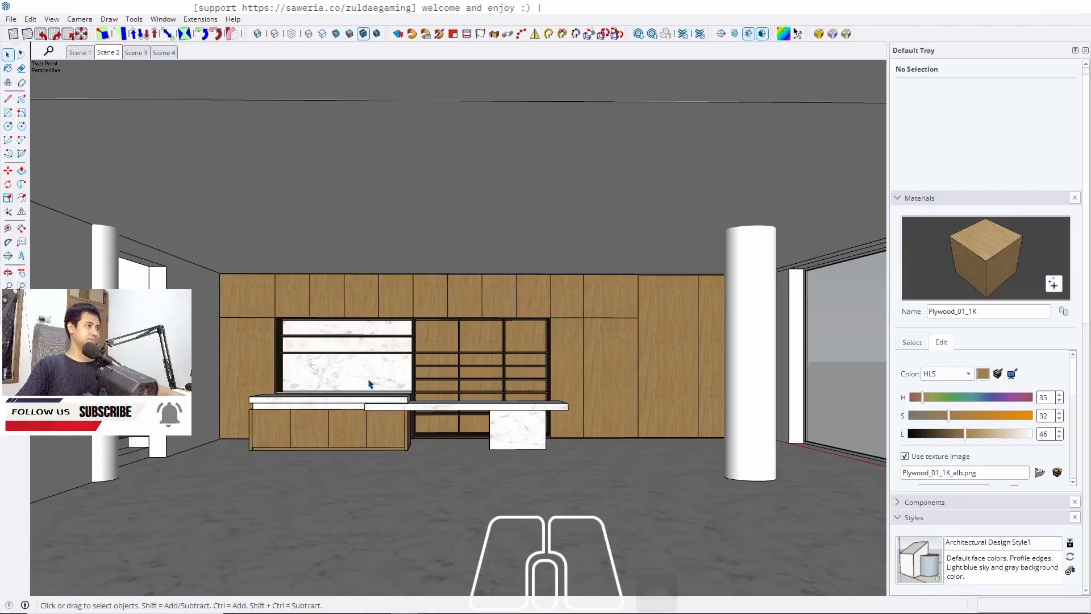
scroll(369, 384, up, 9)
mouse_move(331, 377)
middle_down()
mouse_move(341, 360)
mouse_move(409, 342)
mouse_move(250, 333)
middle_up()
middle_drag(370, 415, 463, 415)
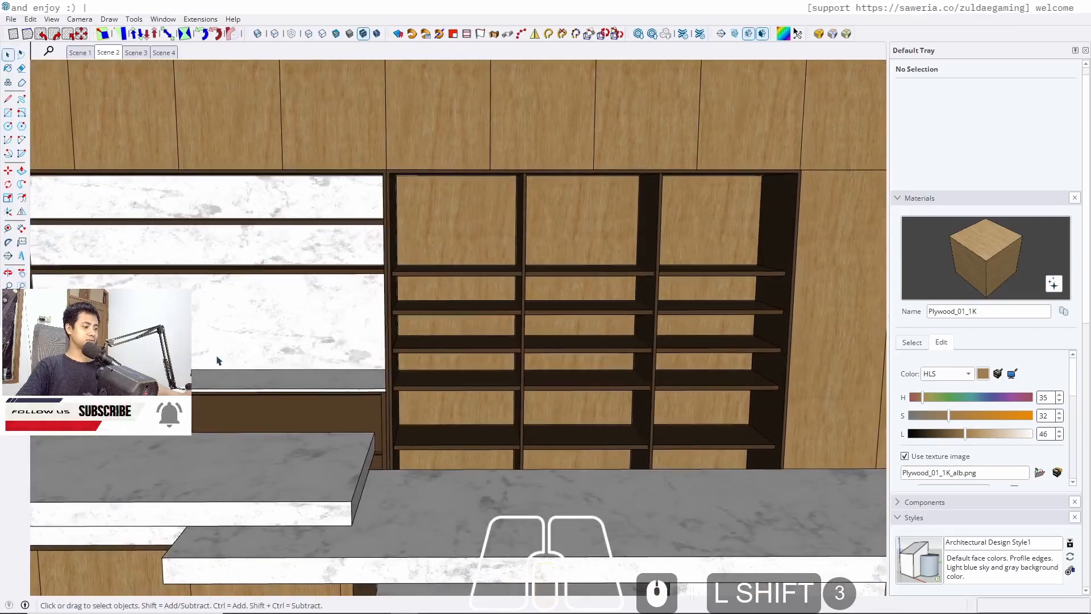
key(b)
alt+click(275, 319)
key(alt+space)
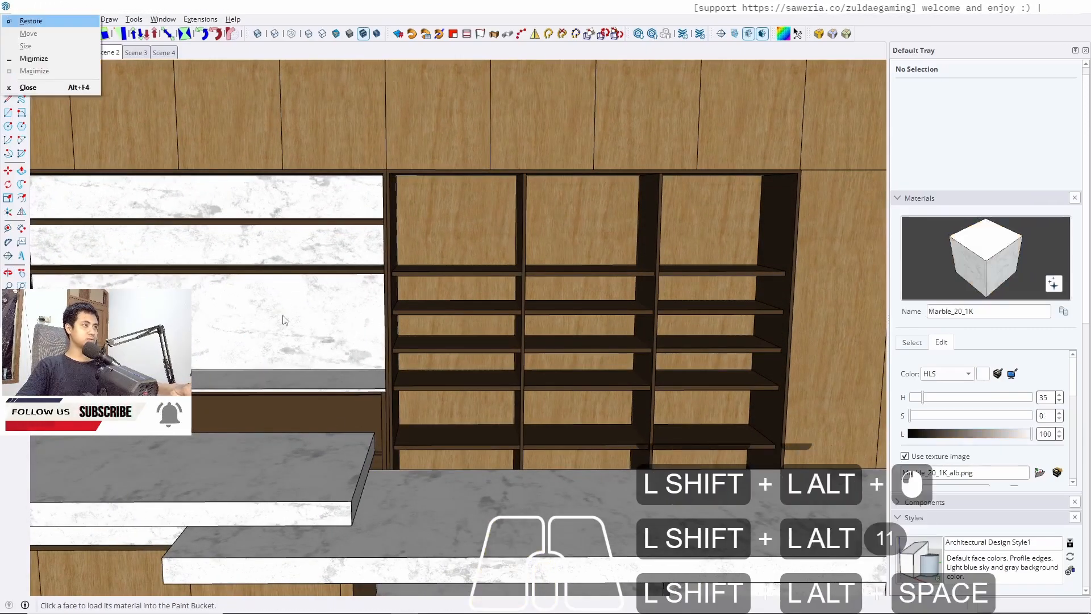
click(438, 223)
click(439, 222)
alt+click(369, 298)
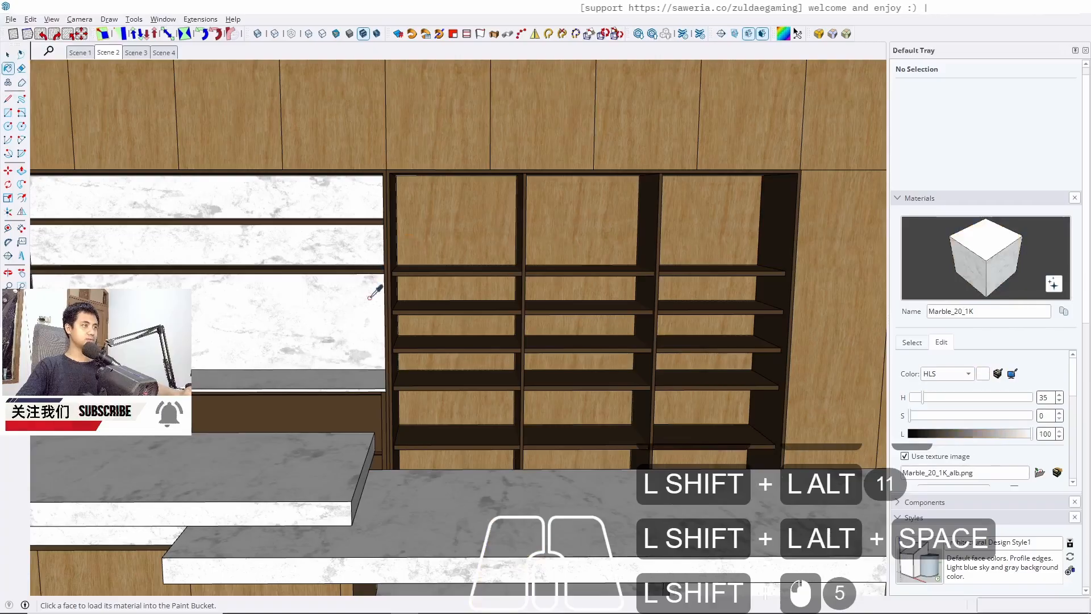
key(space)
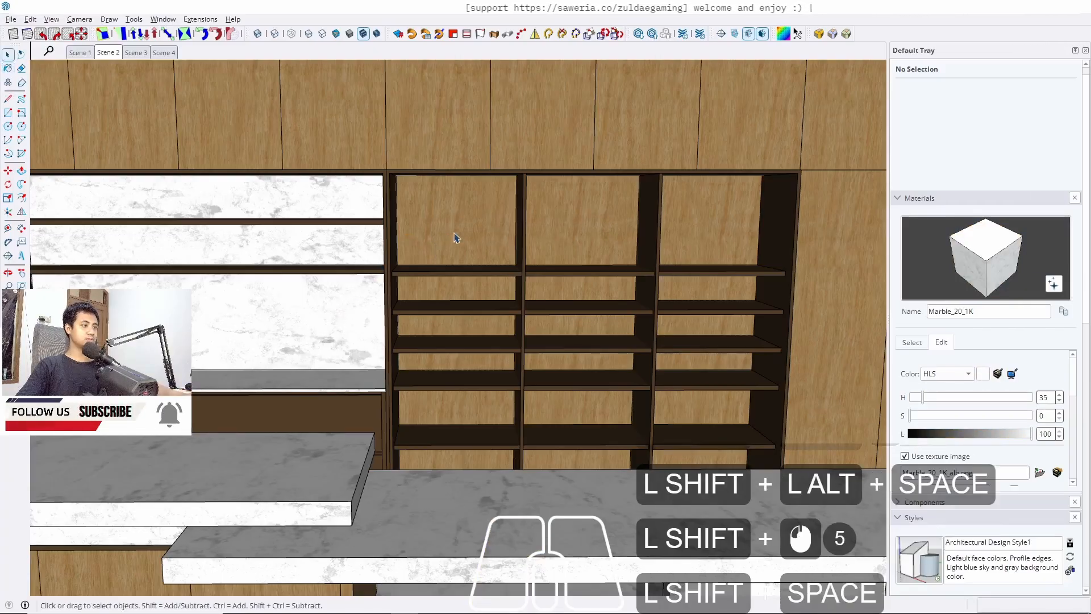
double_click(455, 233)
double_click(456, 229)
click(462, 231)
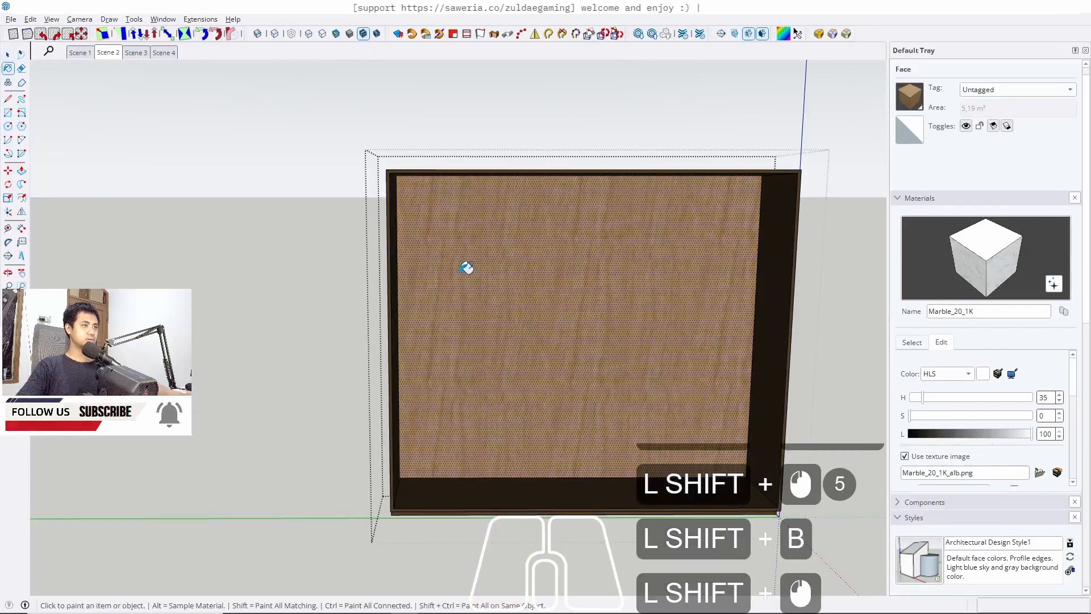
key(Escape)
scroll(479, 227, down, 5)
mouse_move(479, 226)
middle_down()
mouse_move(487, 190)
mouse_move(269, 212)
mouse_move(487, 199)
mouse_move(502, 204)
mouse_move(366, 210)
mouse_move(362, 238)
mouse_move(594, 243)
mouse_move(481, 210)
middle_up()
click(111, 56)
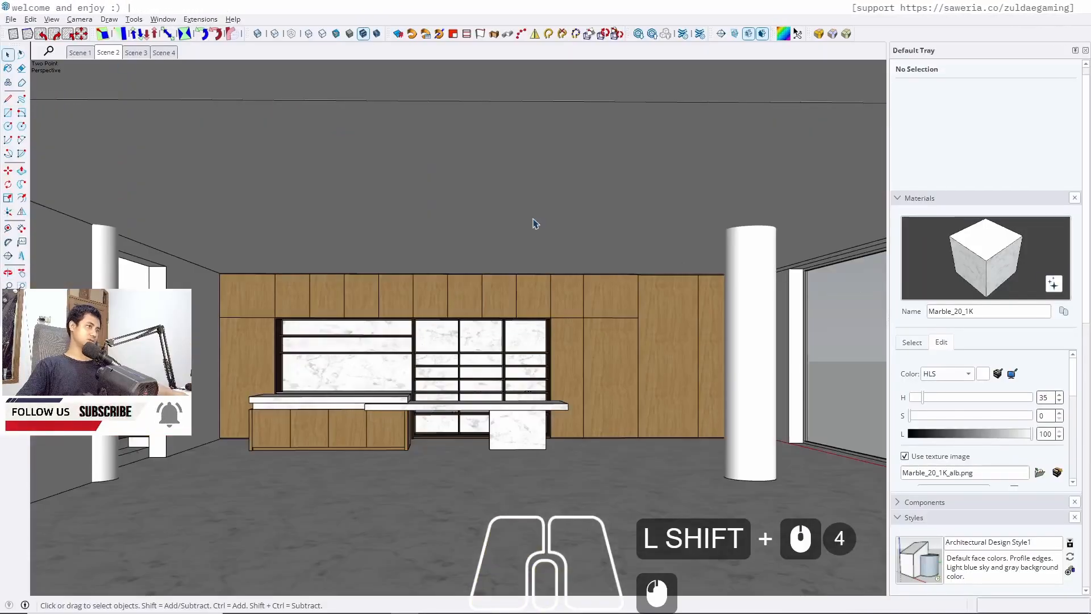
Sample Plywood_01_1K from the wood side panel and paint the two open shelves above the left counter with it
scroll(454, 363, up, 2)
middle_drag(455, 363, 446, 244)
scroll(445, 244, up, 12)
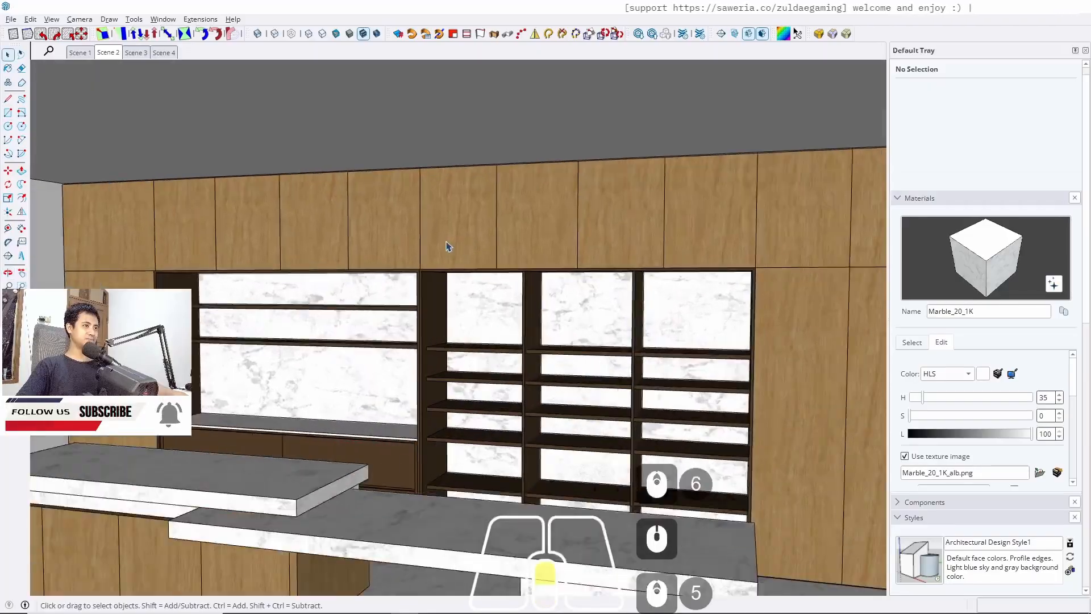
scroll(406, 288, up, 6)
middle_drag(407, 290, 554, 312)
scroll(543, 241, down, 13)
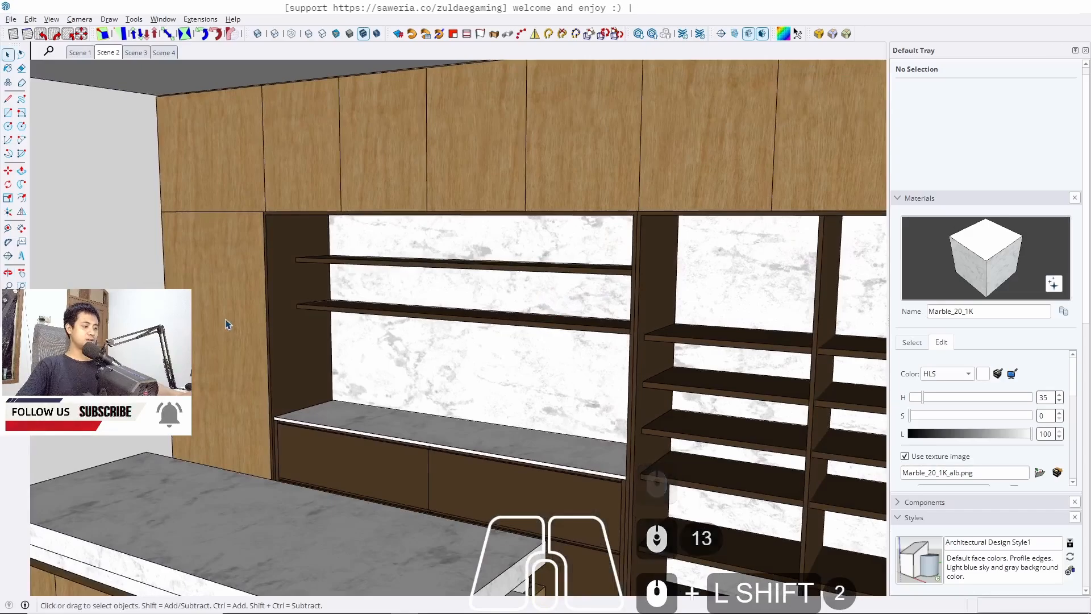
key(b)
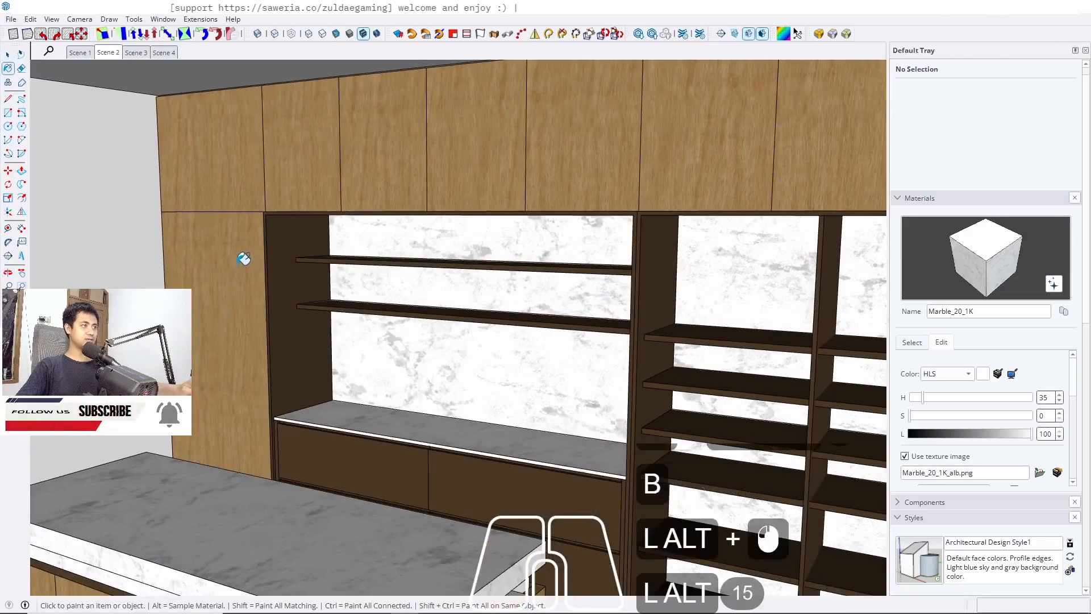
alt+click(254, 251)
key(space)
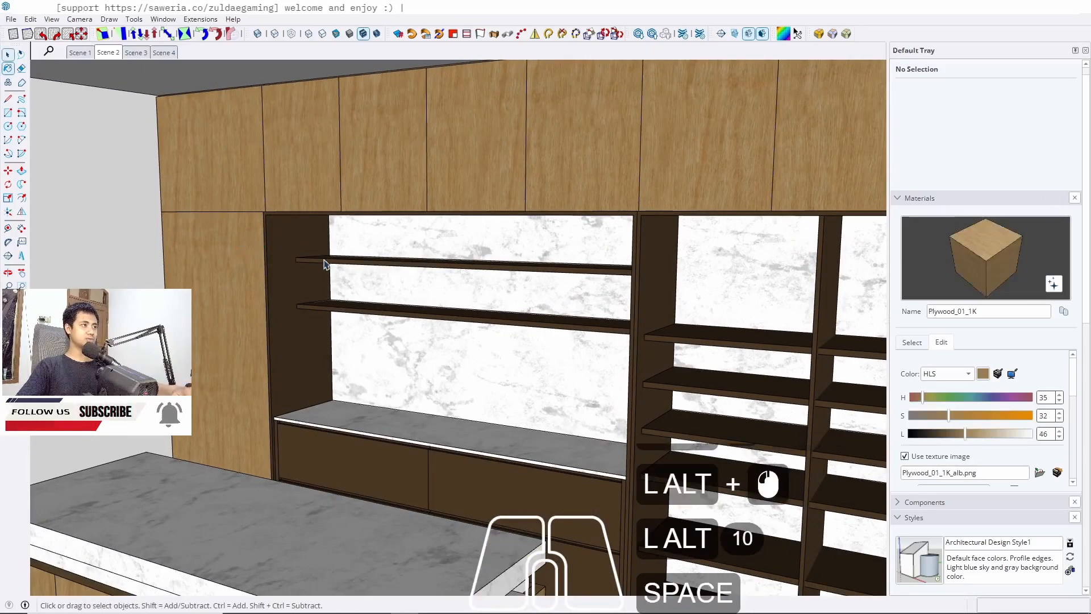
double_click(324, 264)
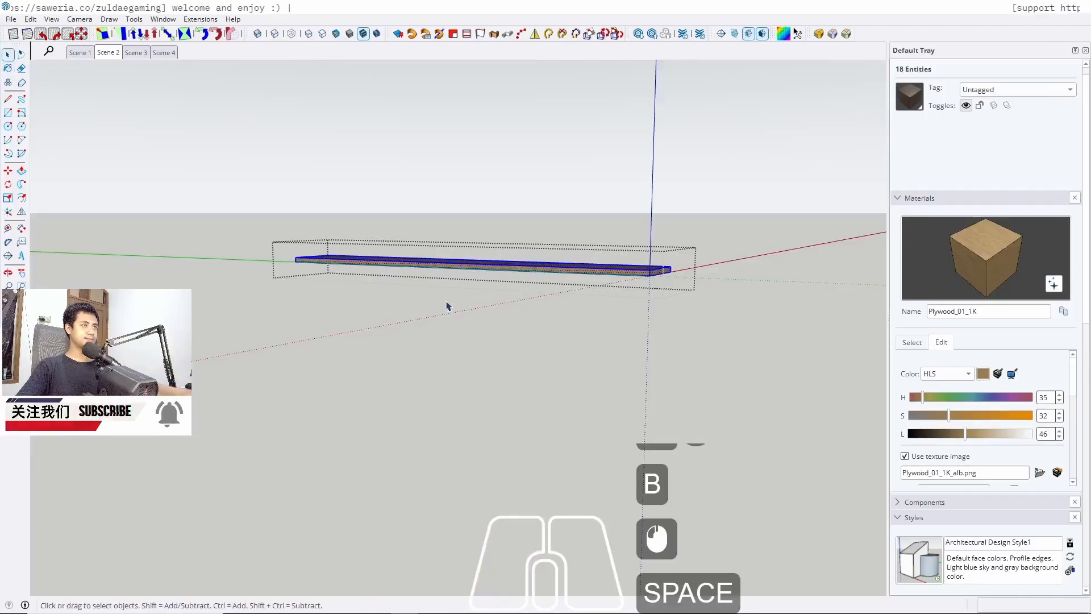
key(Escape)
middle_drag(447, 287, 408, 268)
scroll(407, 268, up, 6)
double_click(402, 267)
double_click(399, 255)
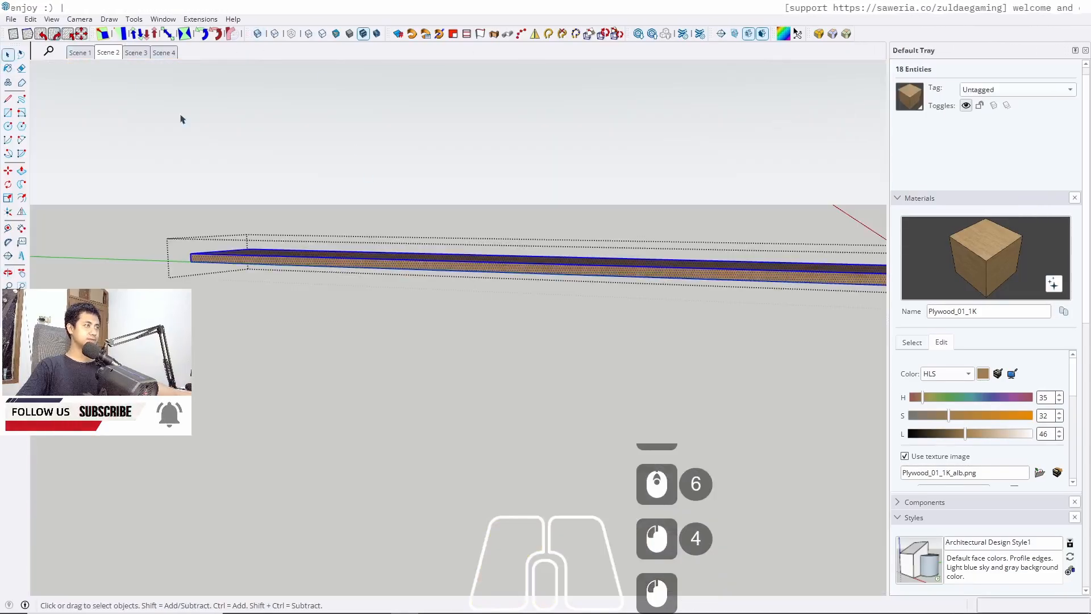
key(Escape)
scroll(328, 320, down, 5)
double_click(328, 319)
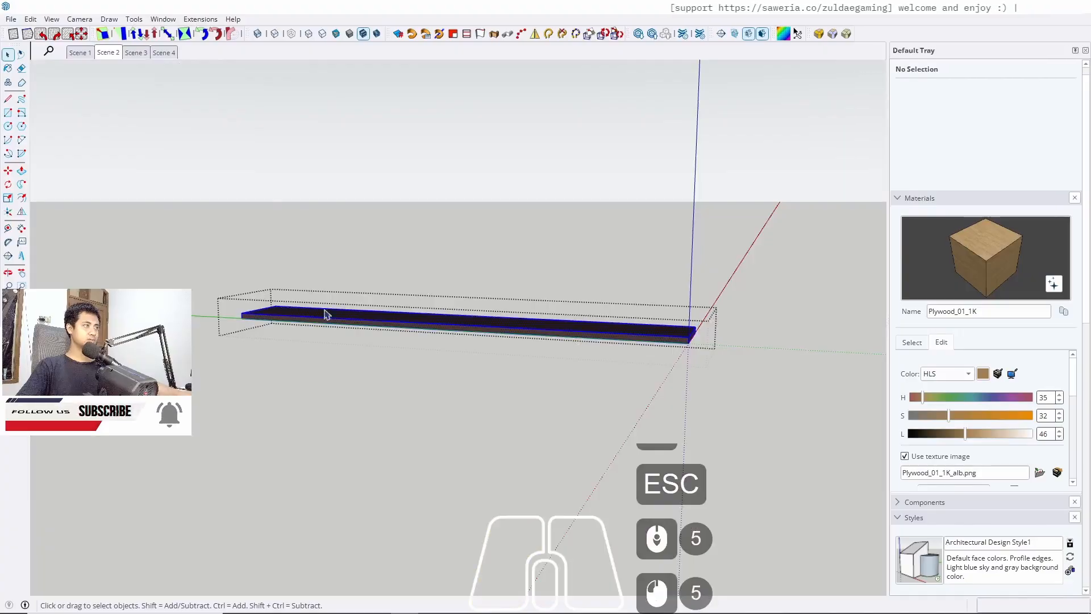
key(b)
click(360, 316)
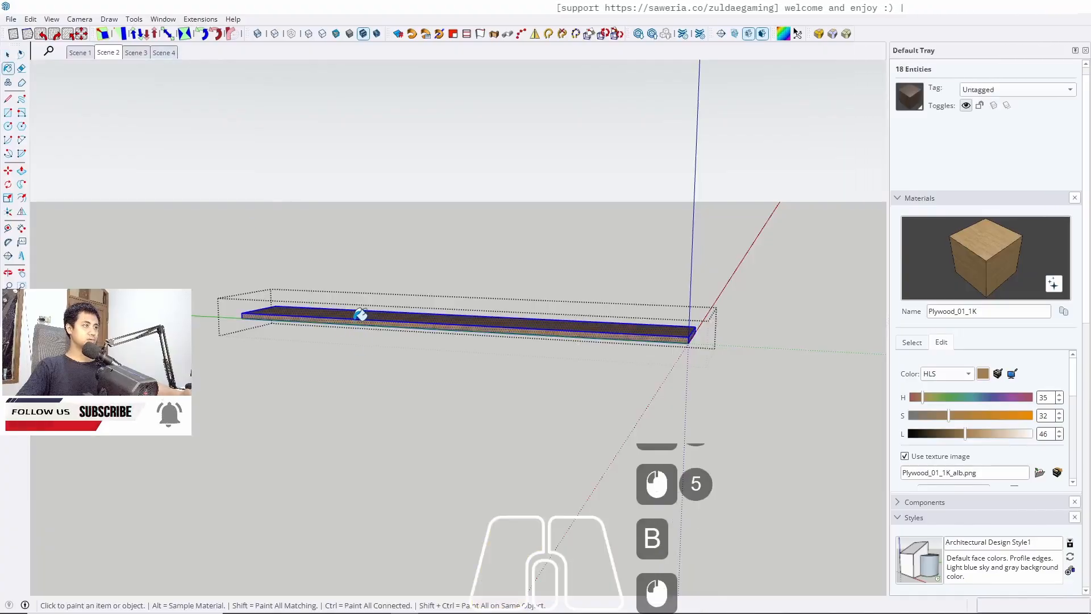
key(space)
key(Escape)
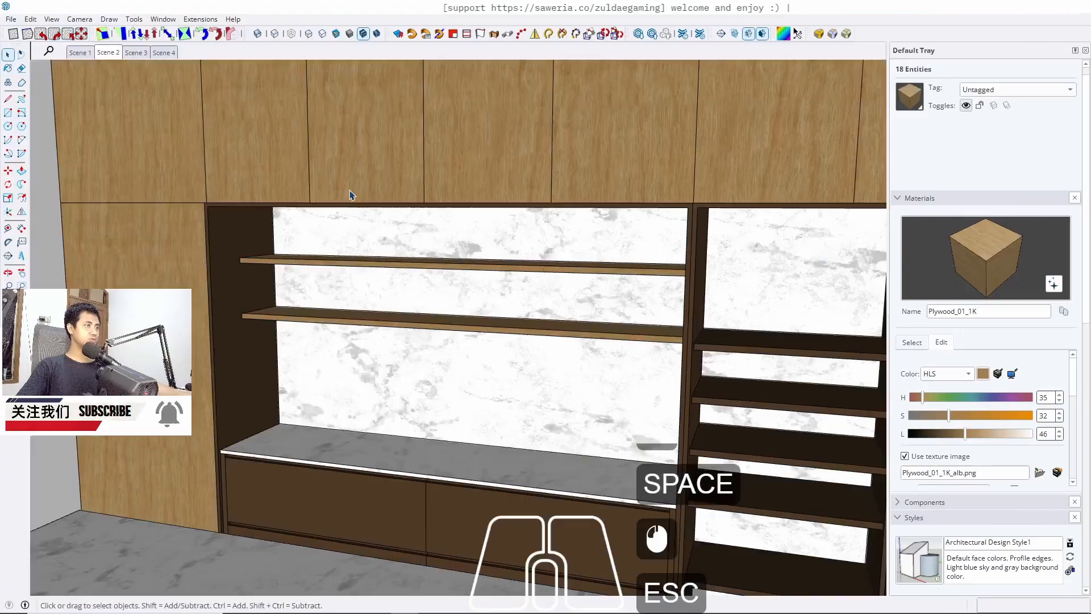
Paint the shelves of the multi-bay shelving unit with Plywood_01_1K
scroll(352, 199, down, 6)
middle_drag(360, 223, 239, 226)
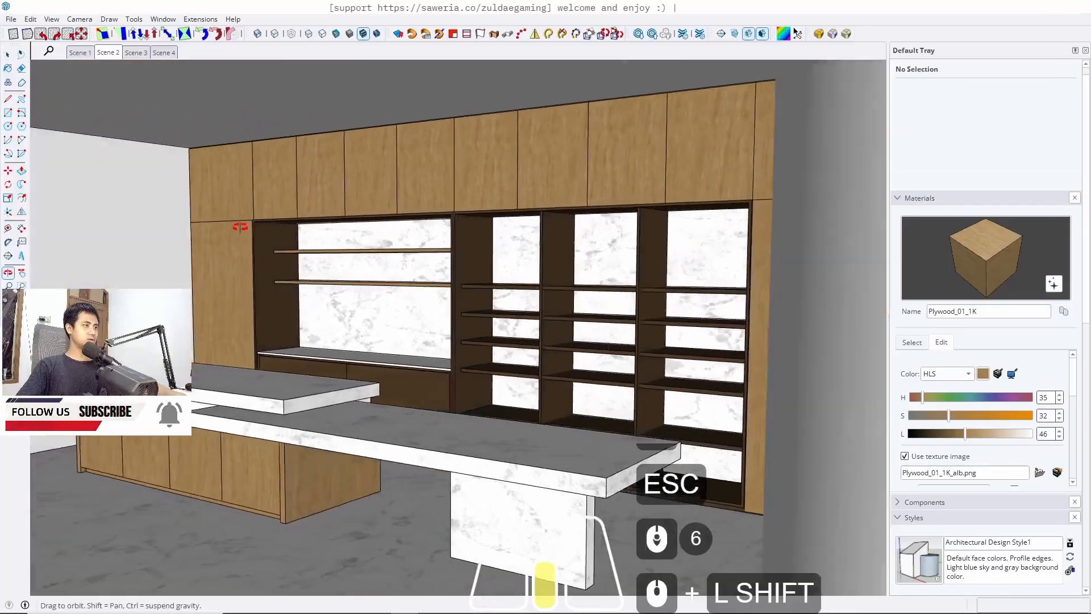
scroll(498, 295, up, 5)
double_click(489, 263)
triple_click(489, 264)
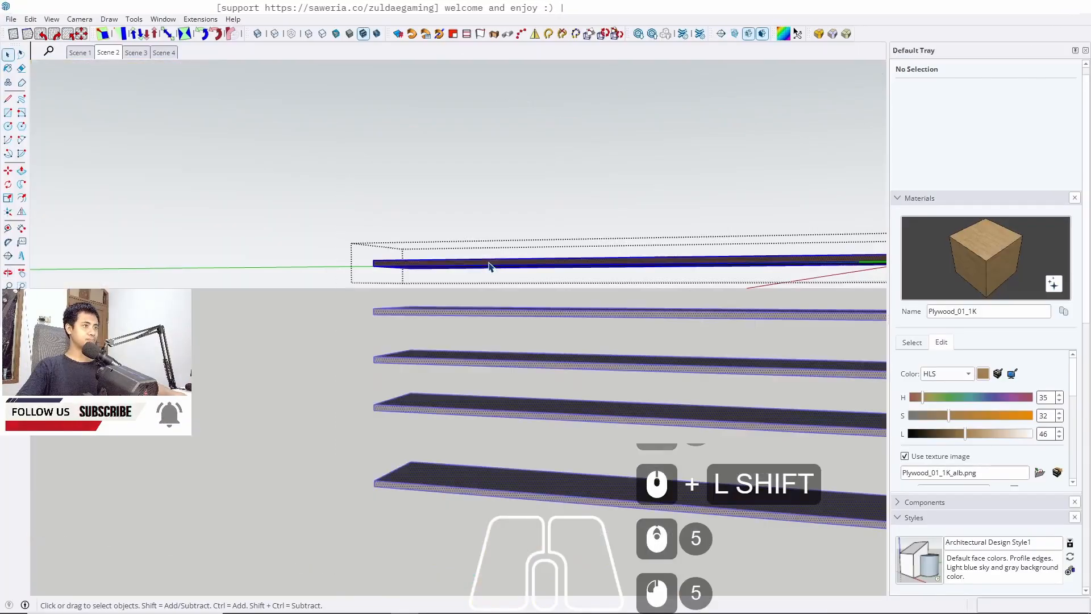
triple_click(489, 264)
key(b)
click(495, 256)
key(space)
middle_drag(495, 256, 473, 338)
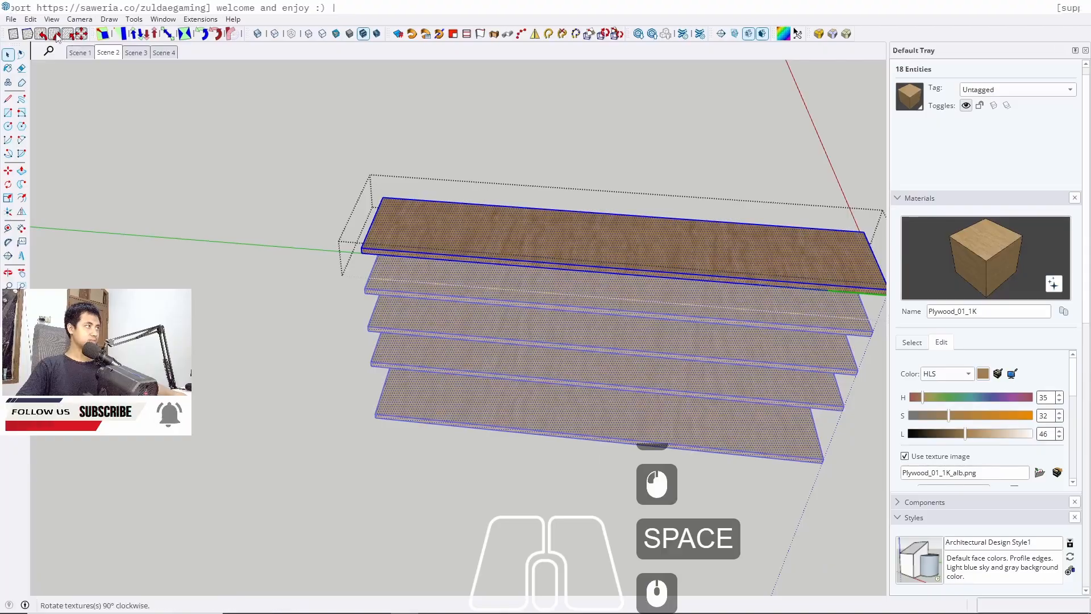
key(Escape)
key(Escape)
key(Escape)
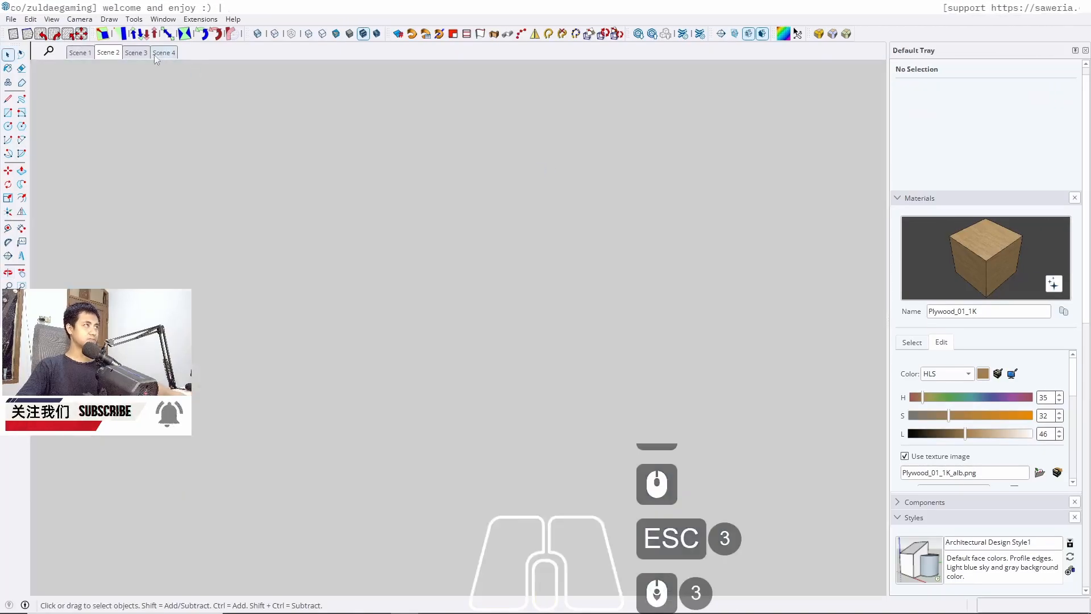
click(106, 52)
middle_drag(466, 292, 236, 421)
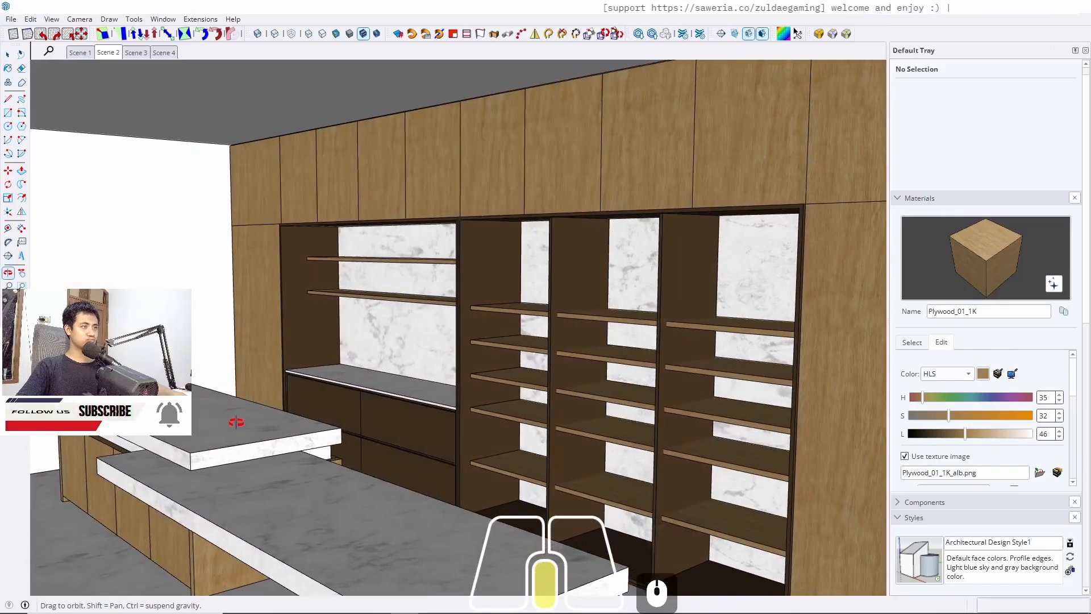
Undo the last seven operations and leave the group editing
key(ctrl+z)
key(ctrl+z)
key(ctrl+z)
key(ctrl+z)
key(ctrl+z)
key(ctrl+z)
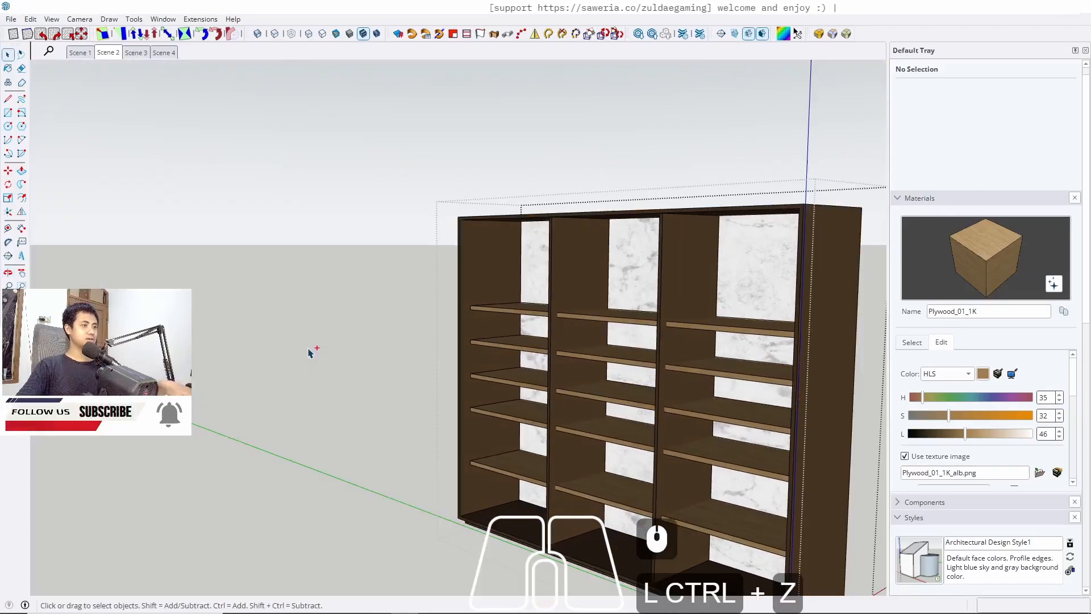
key(ctrl+z)
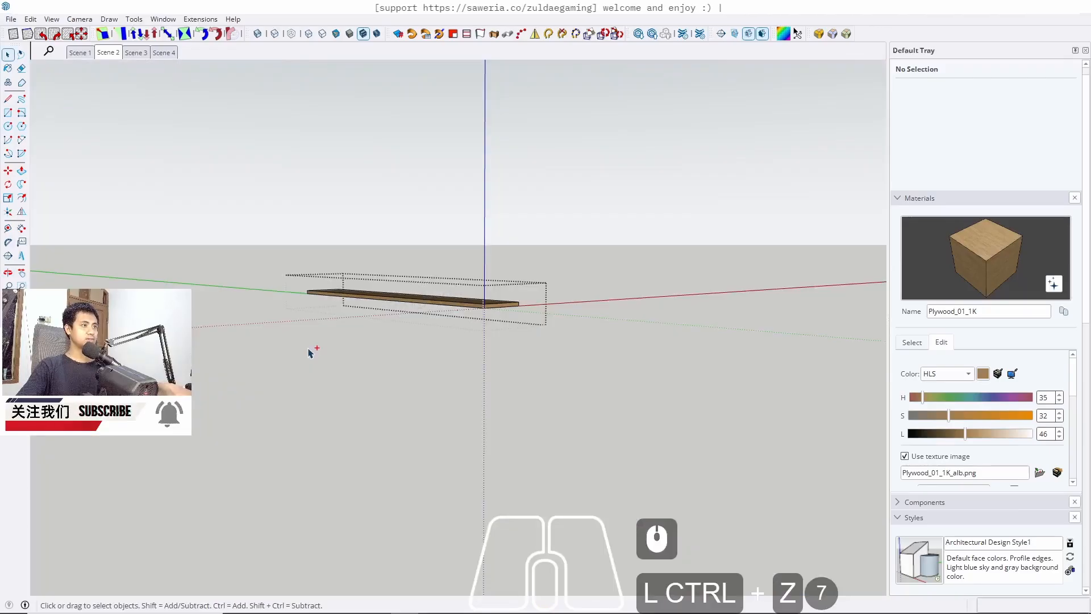
key(ctrl+z)
key(ctrl+z)
key(ctrl+z)
key(ctrl+z)
key(ctrl+z)
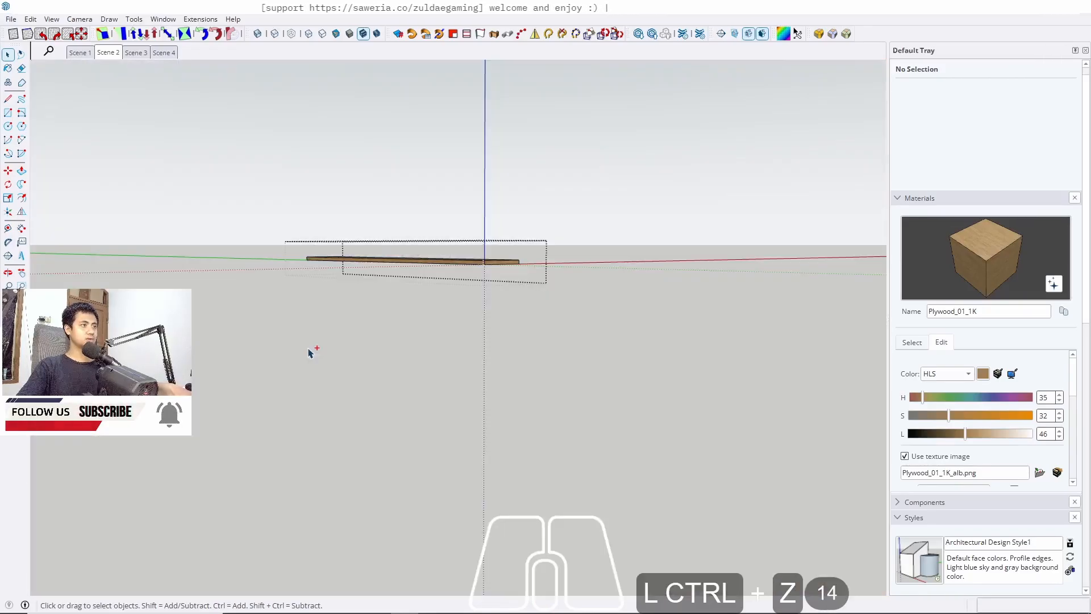
key(Escape)
key(Escape)
Review the interior through Scenes 1, 2 and 3, orbiting around the kitchen and living area
middle_drag(541, 264, 417, 302)
scroll(541, 295, down, 2)
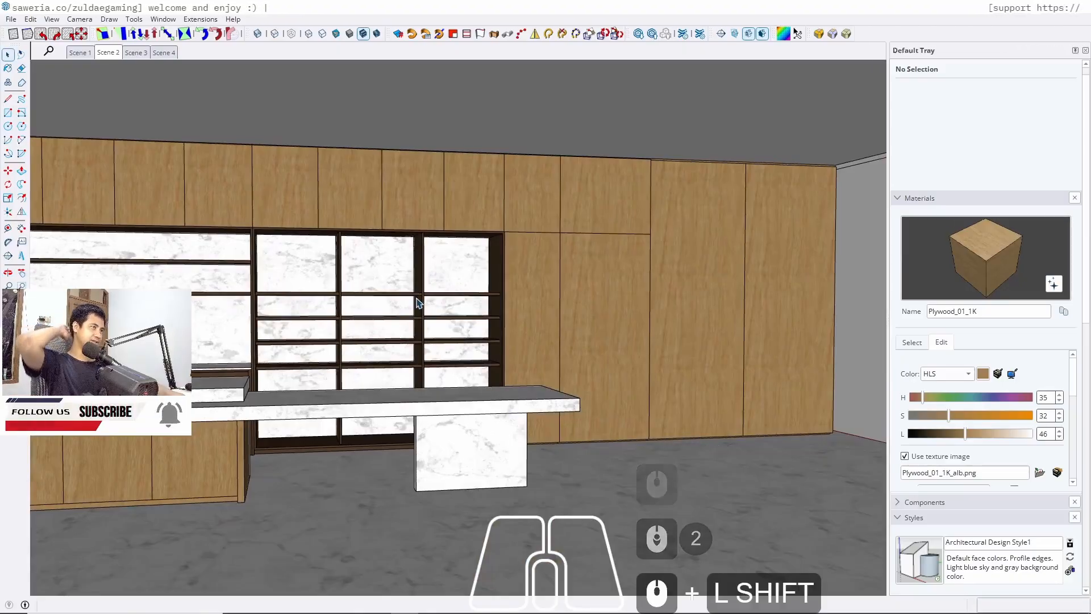
middle_drag(533, 331, 494, 295)
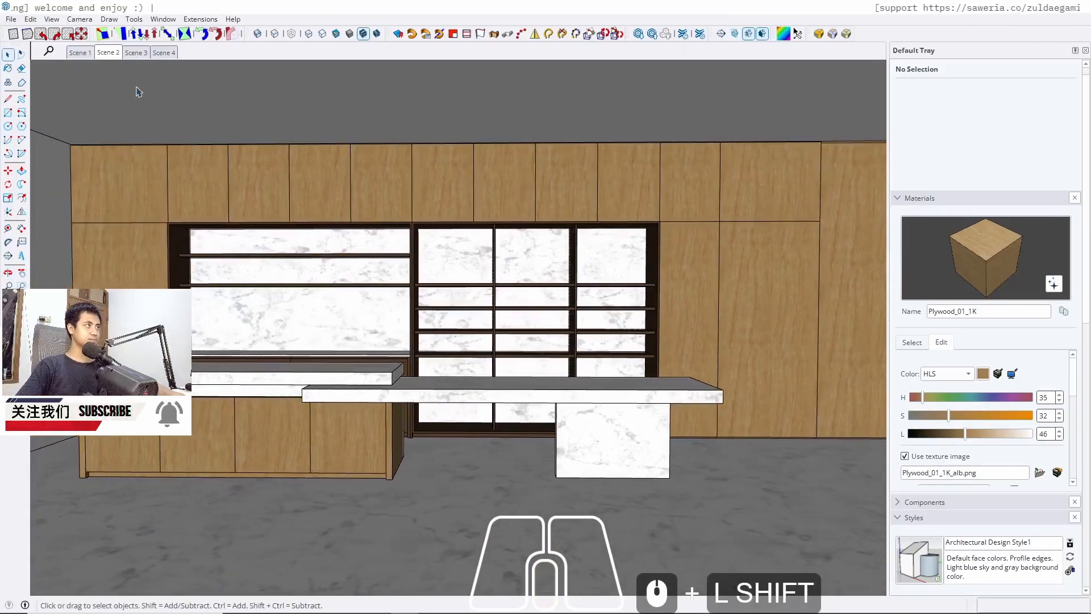
click(80, 52)
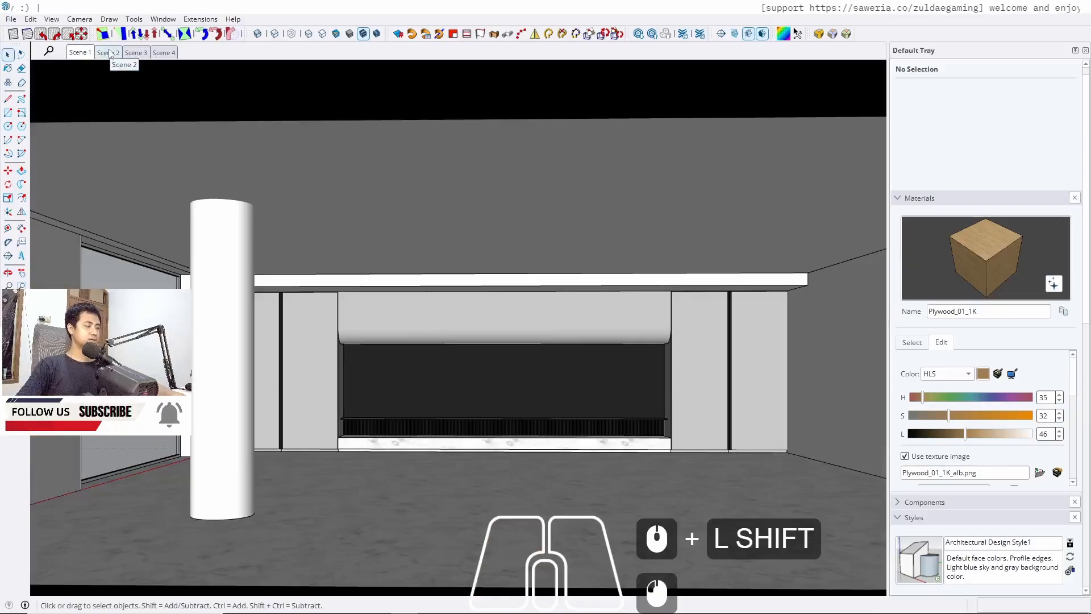
click(108, 52)
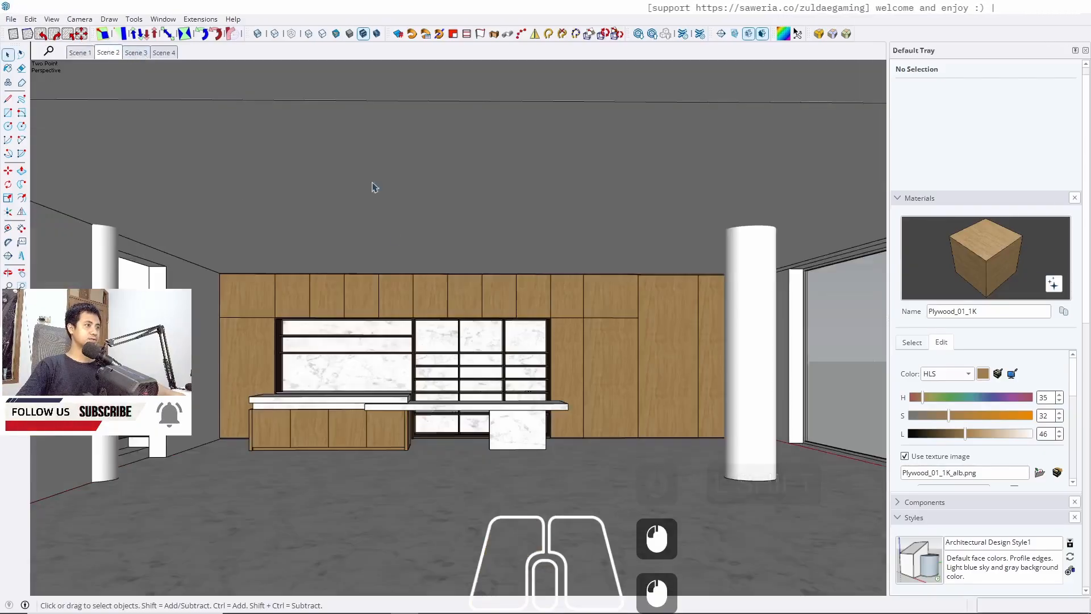
scroll(446, 404, up, 3)
middle_drag(446, 403, 546, 214)
middle_drag(476, 268, 559, 370)
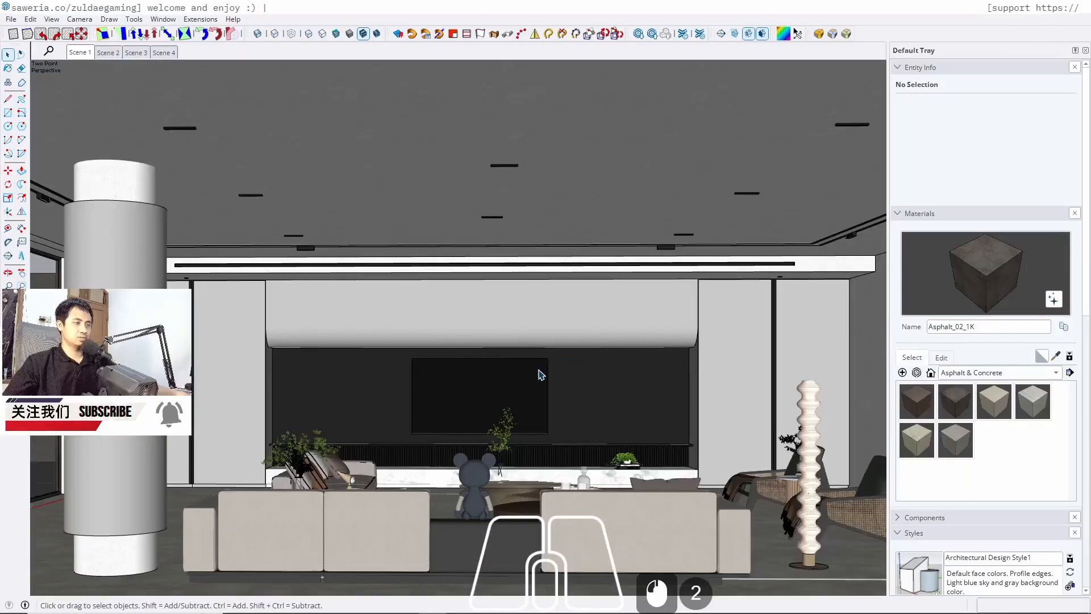
shift+middle_drag(490, 377, 567, 315)
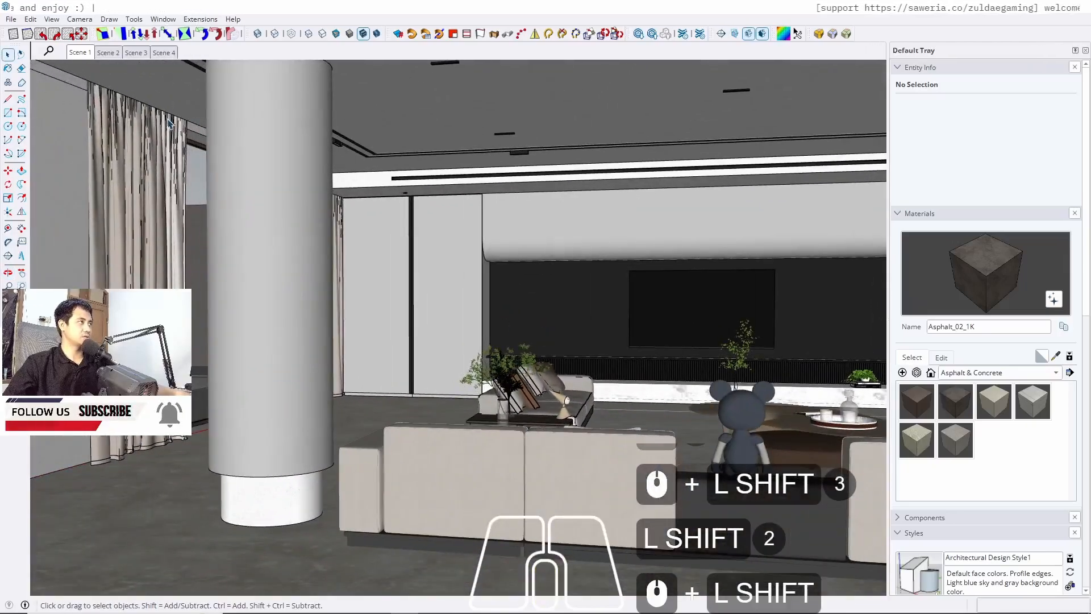
middle_drag(513, 288, 453, 298)
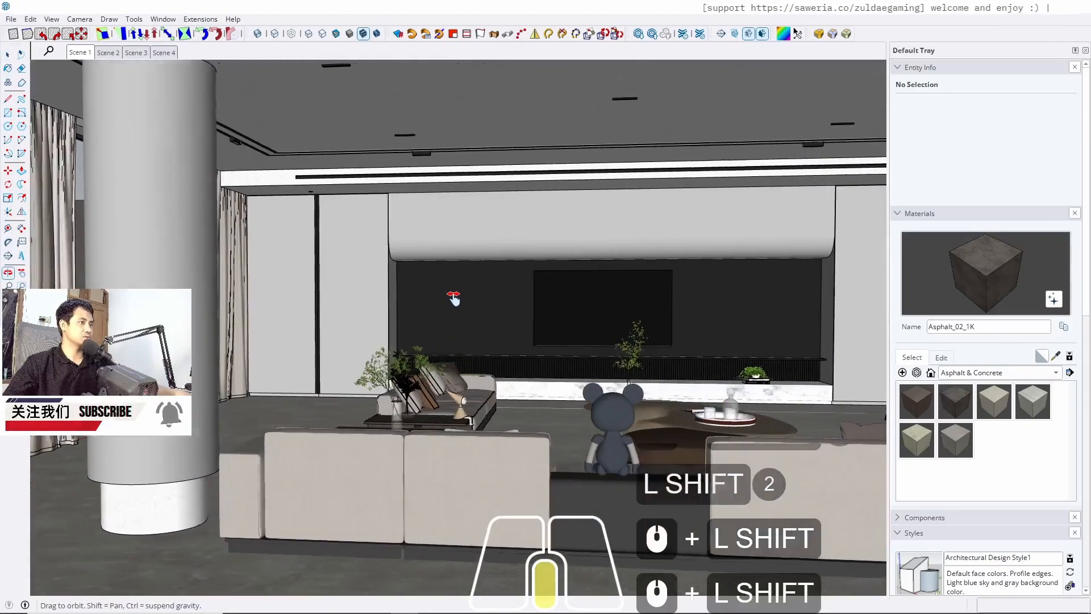
middle_drag(511, 398, 476, 417)
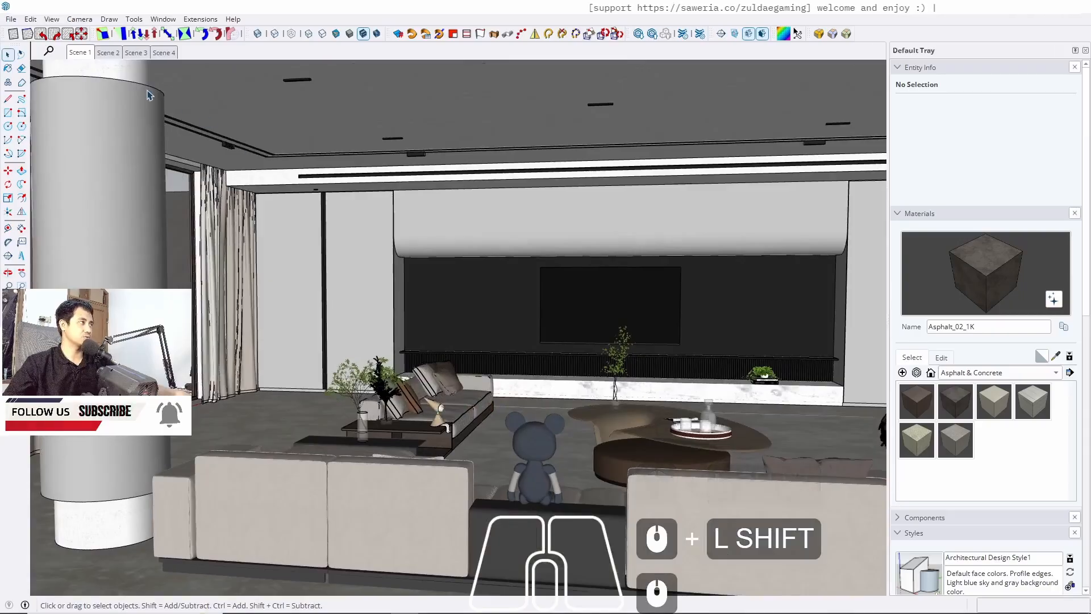
click(108, 53)
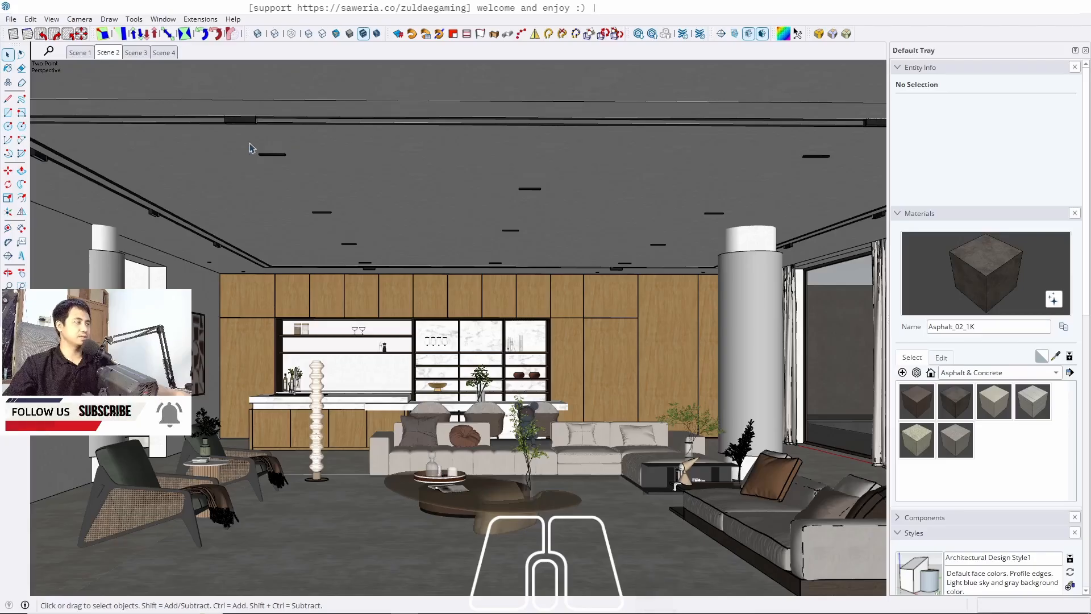
click(136, 56)
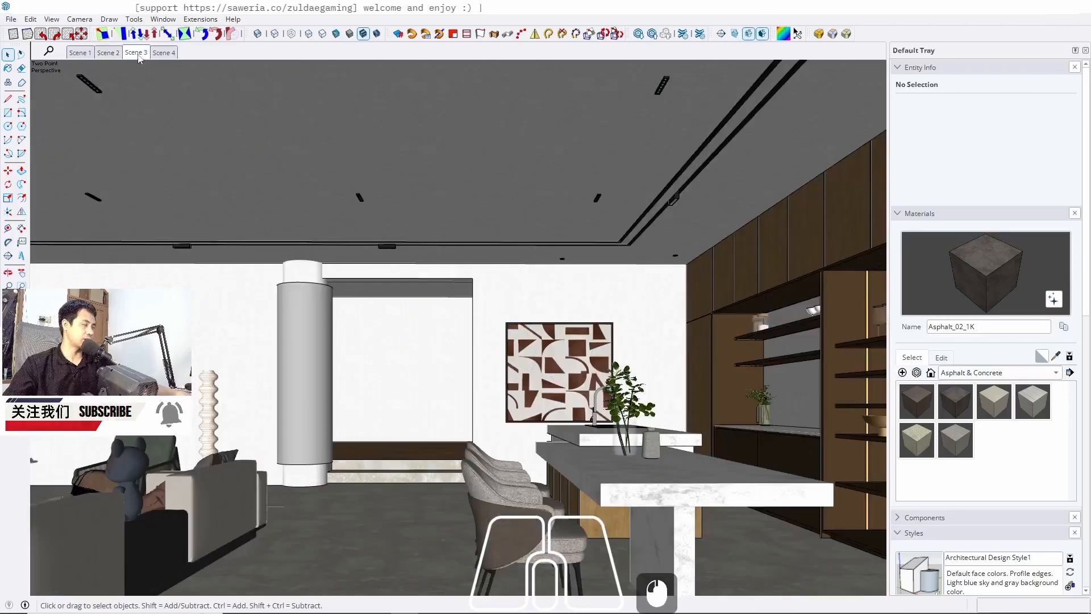
click(151, 54)
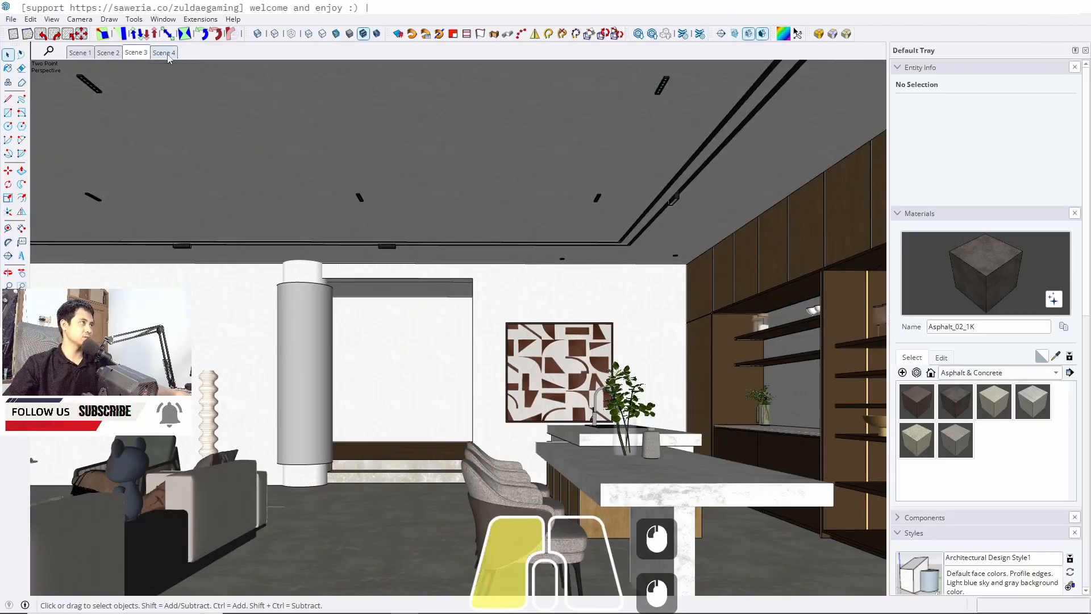
Return the model to Scene 1 and switch to the Gemini chat in the browser
click(106, 55)
click(85, 55)
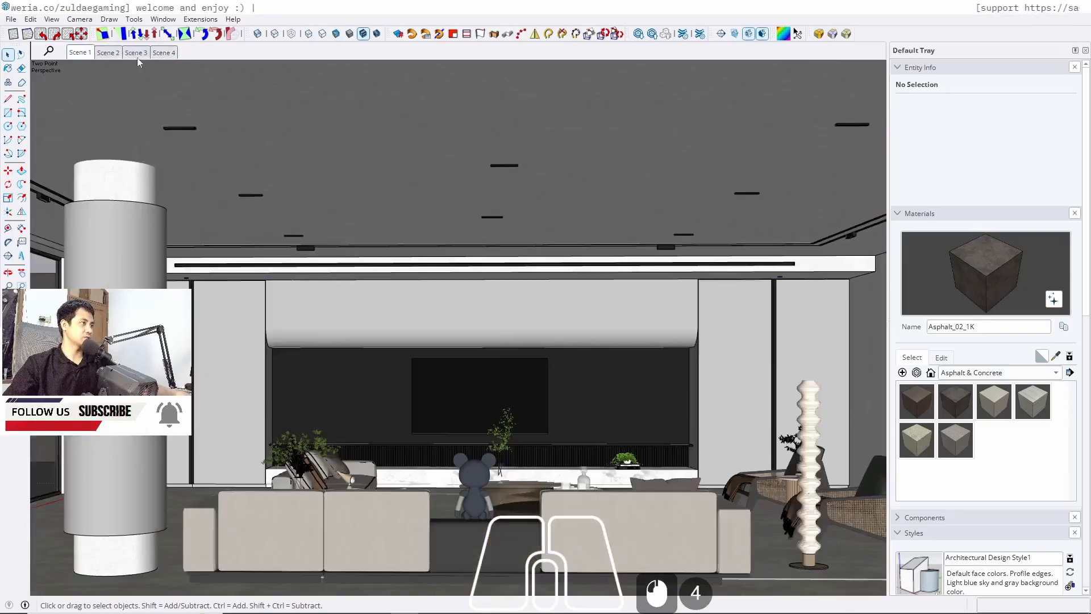
mouse_move(328, 610)
click(371, 603)
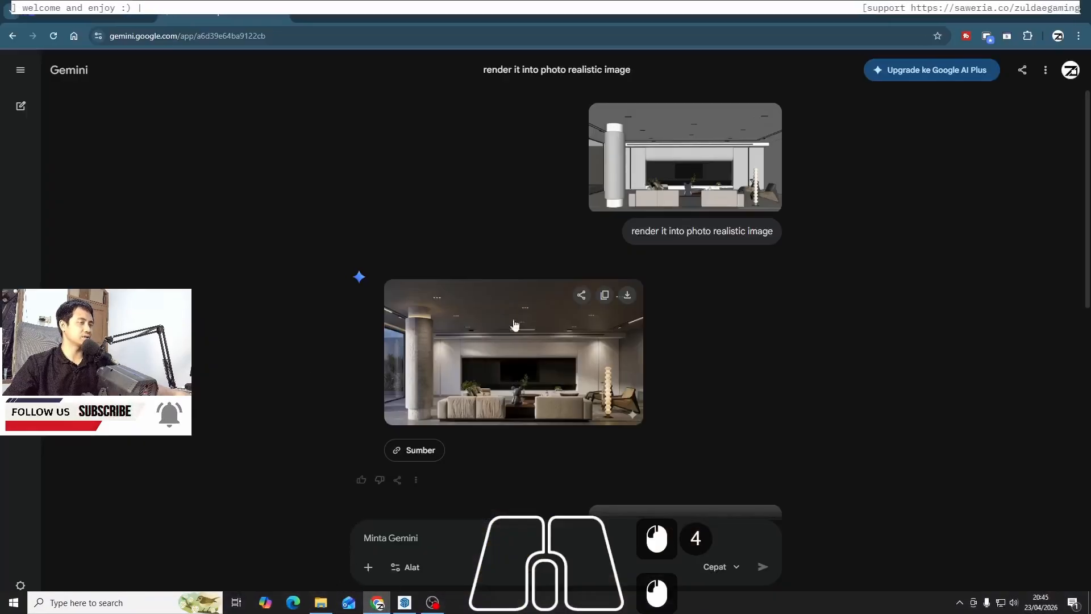
Examine the photorealistic renders Gemini produced from the living and dining room screenshots, enlarging each one
scroll(549, 275, up, 2)
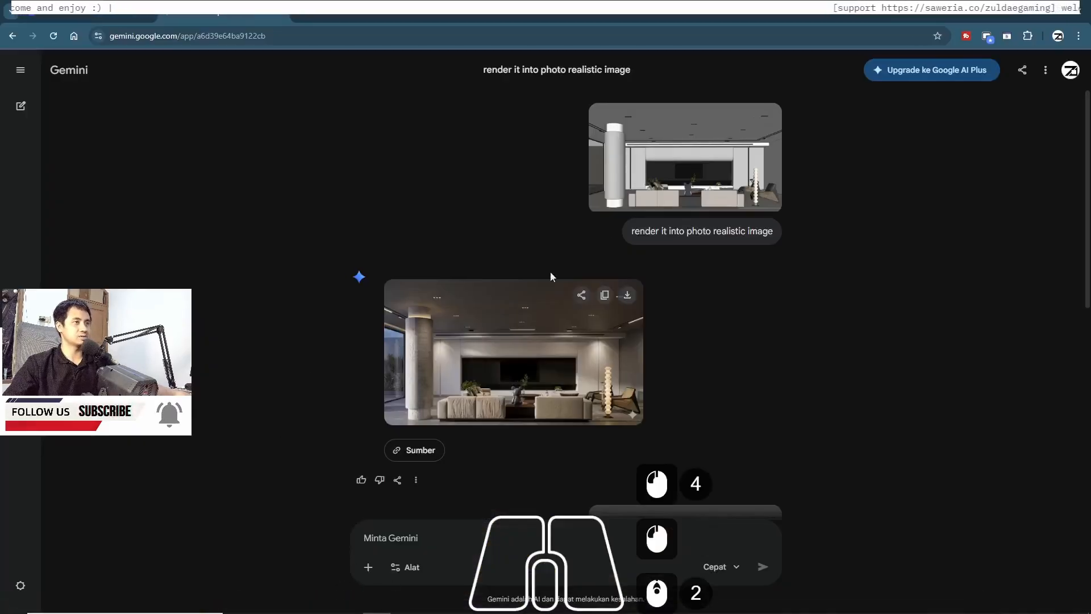
click(396, 345)
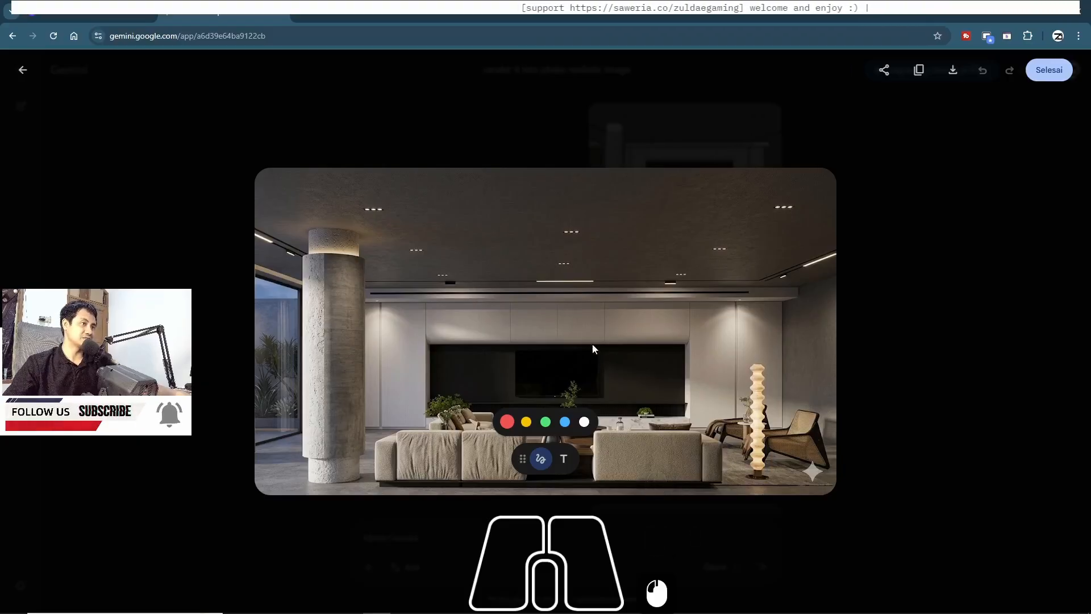
click(107, 165)
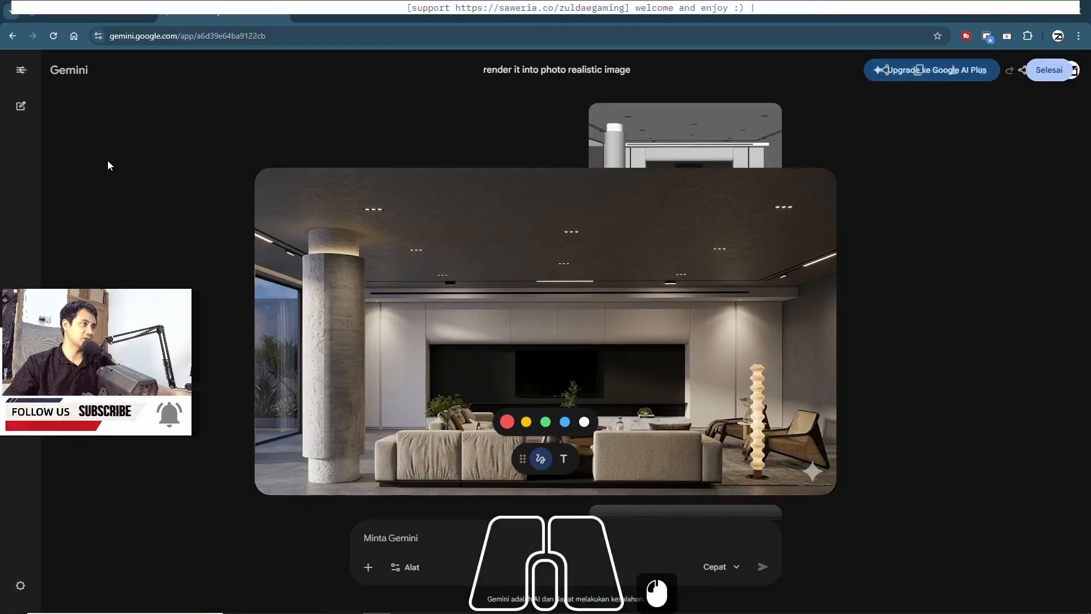
scroll(682, 284, down, 5)
scroll(715, 252, down, 1)
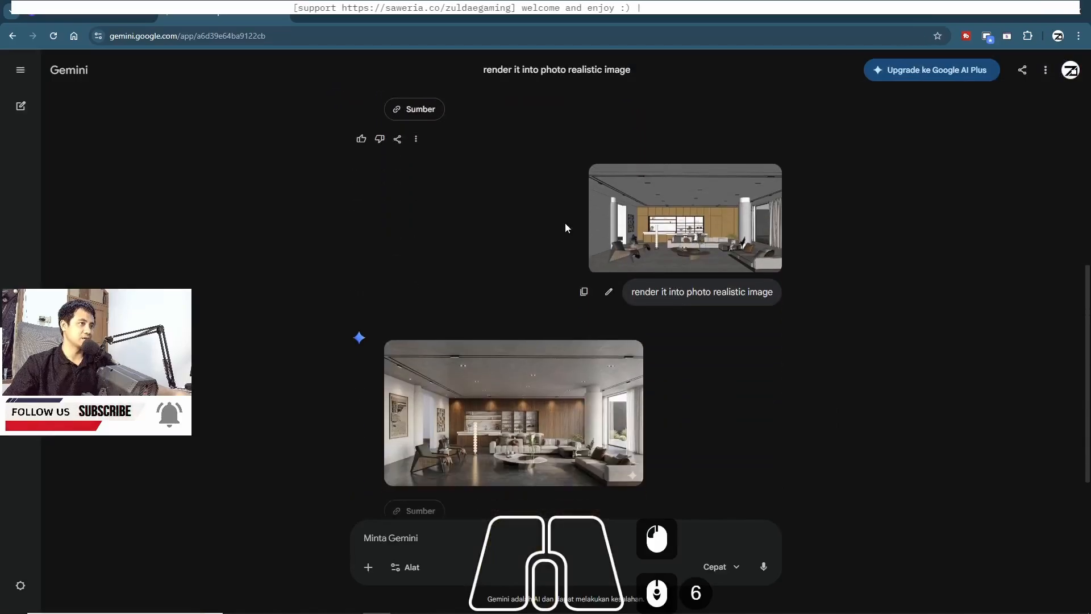
click(667, 240)
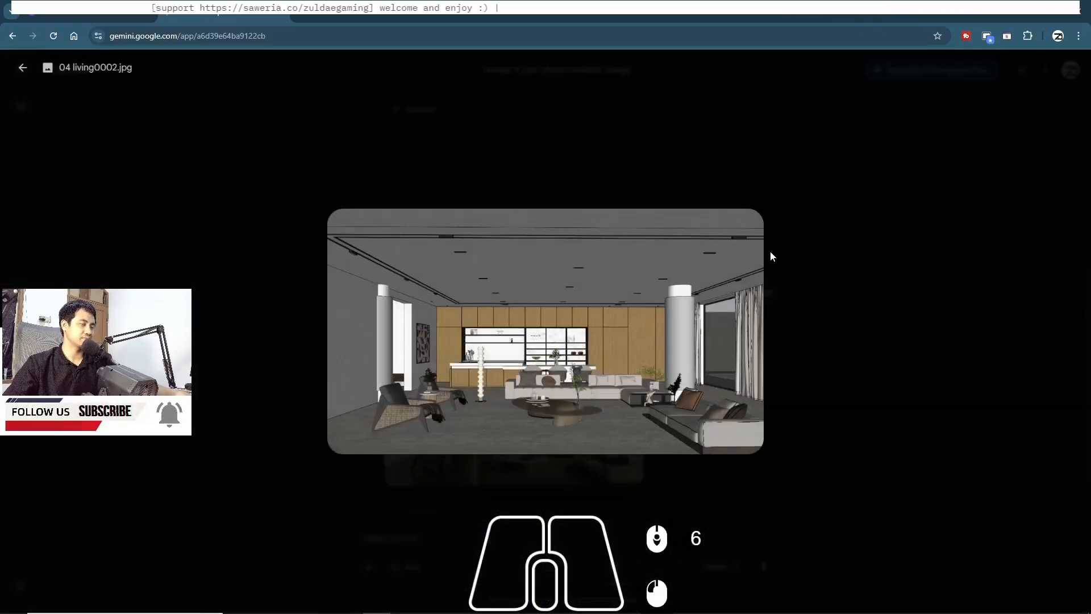
click(846, 290)
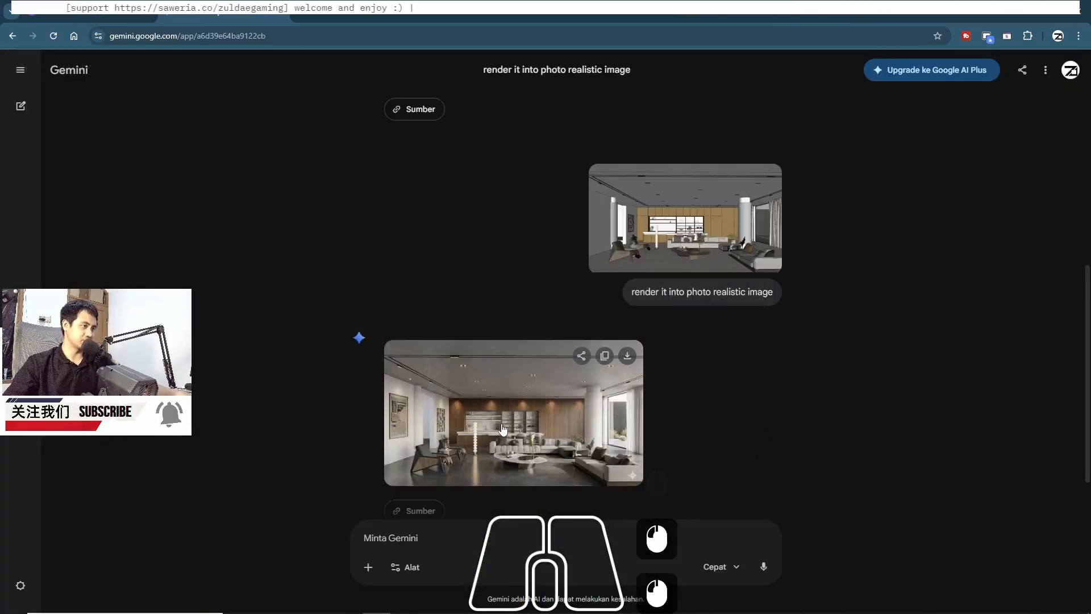
double_click(503, 429)
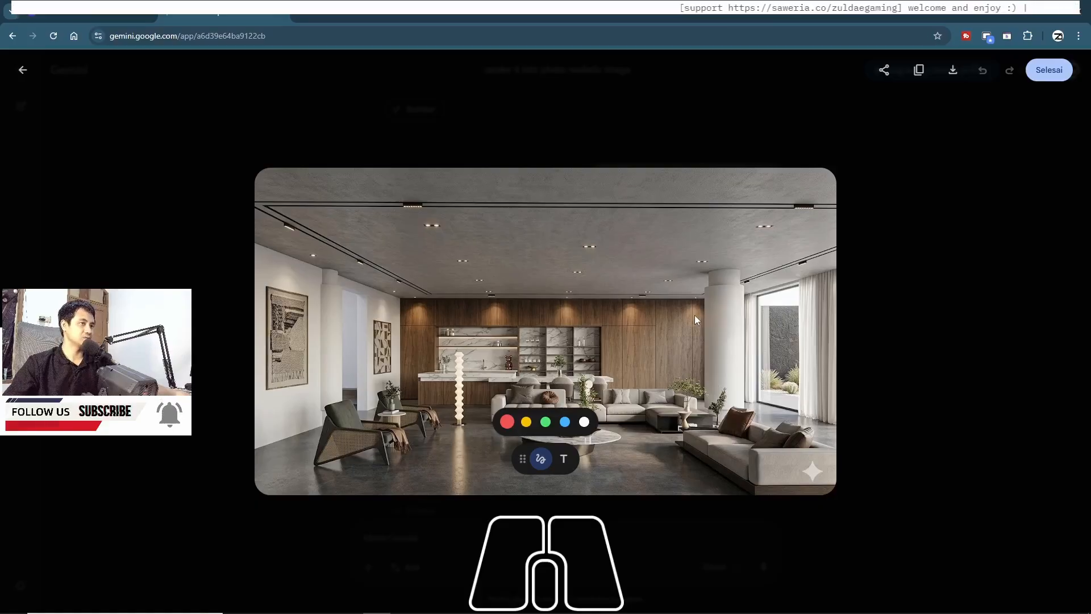
click(919, 284)
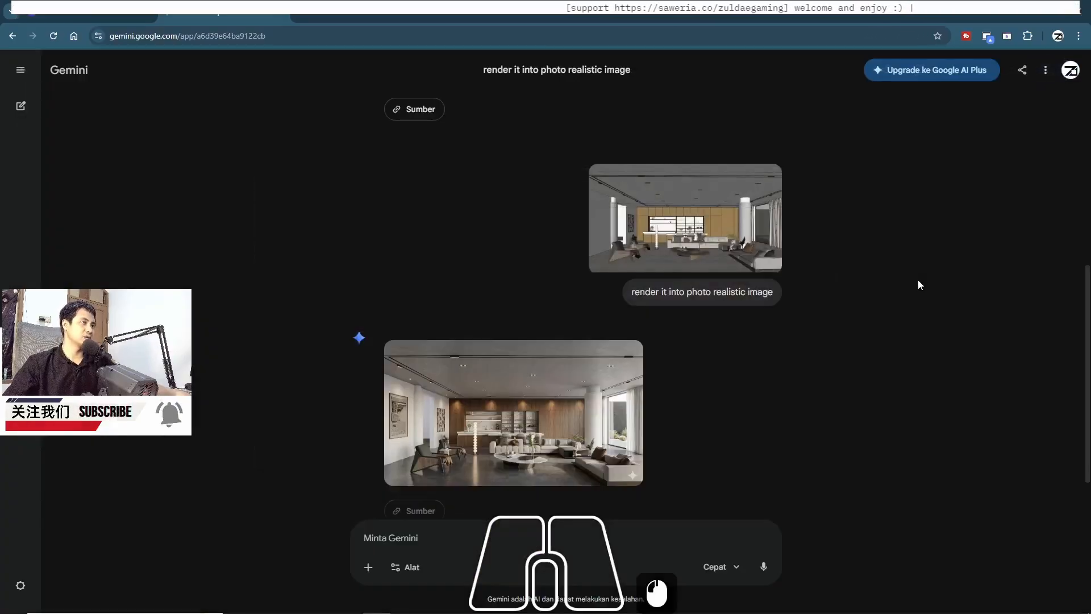
Launch D5 Render from the Windows search
mouse_move(567, 611)
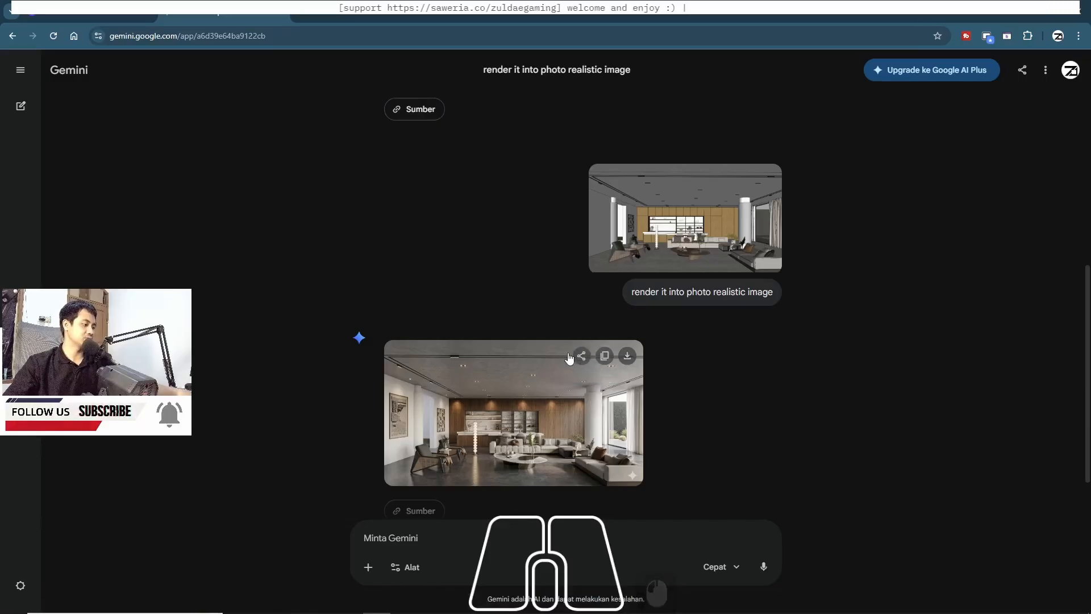
key(super)
text(d)
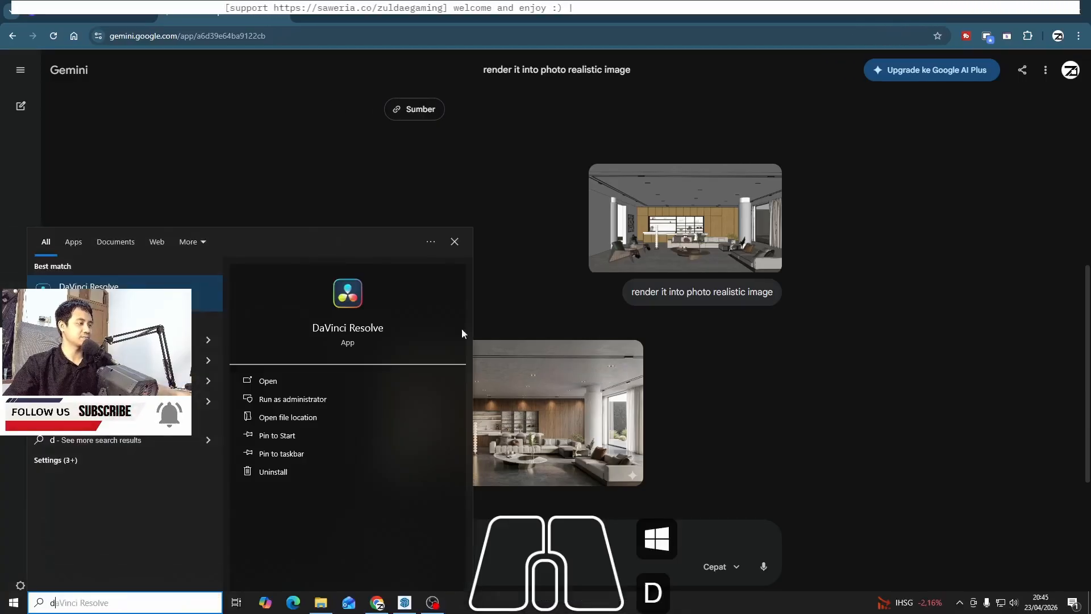
click(185, 305)
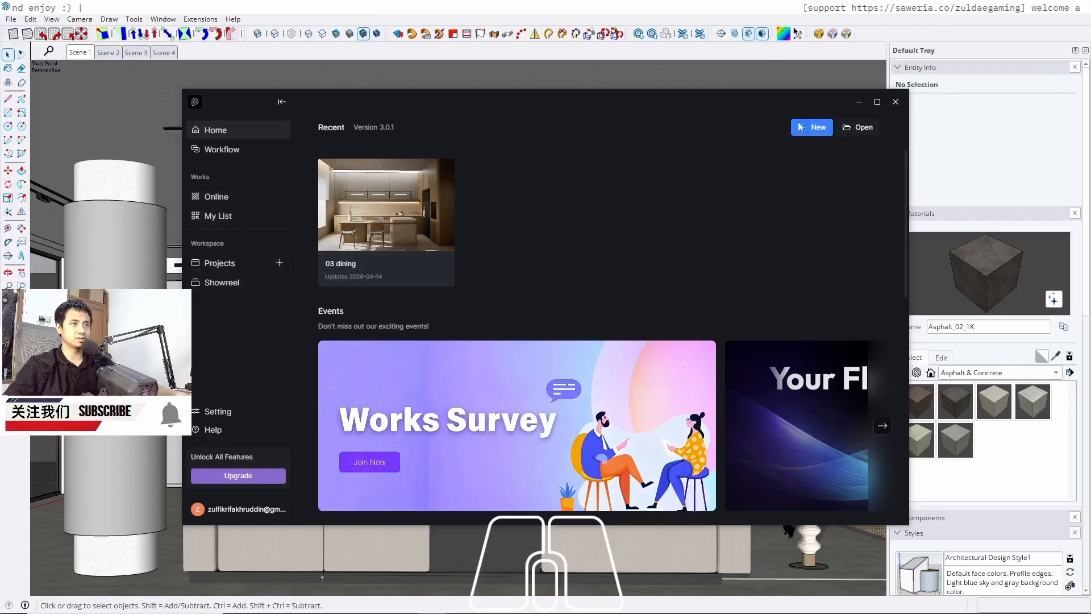
Open the 04 living file from the 04 living folder inside the interior folder
click(856, 130)
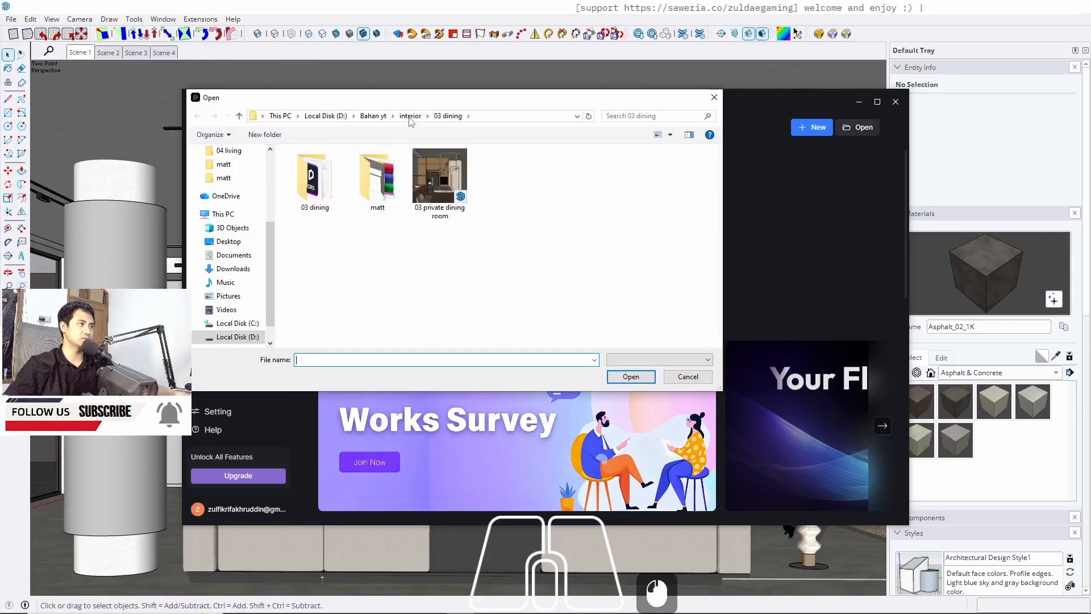
click(409, 116)
double_click(397, 204)
click(397, 205)
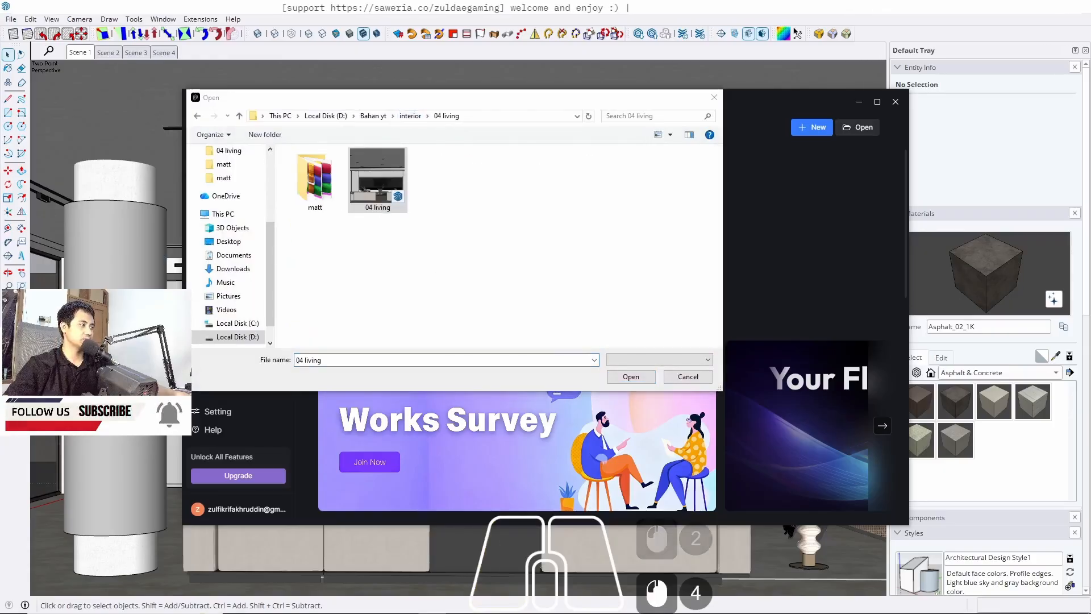
double_click(399, 205)
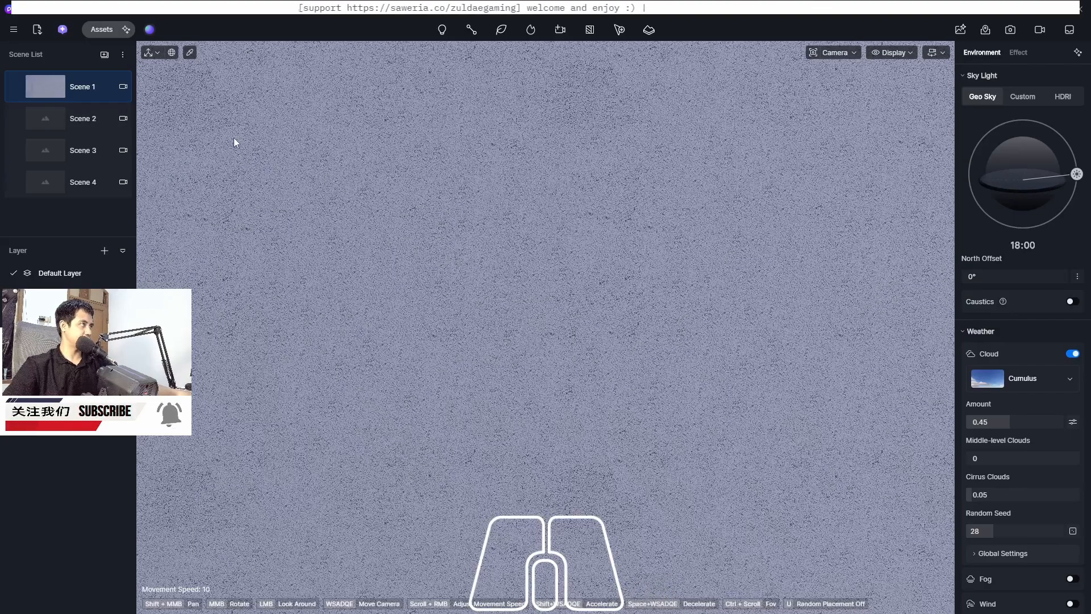
Save the project with Save As into the 03 dining folder under the name Untitled
click(9, 37)
mouse_move(32, 52)
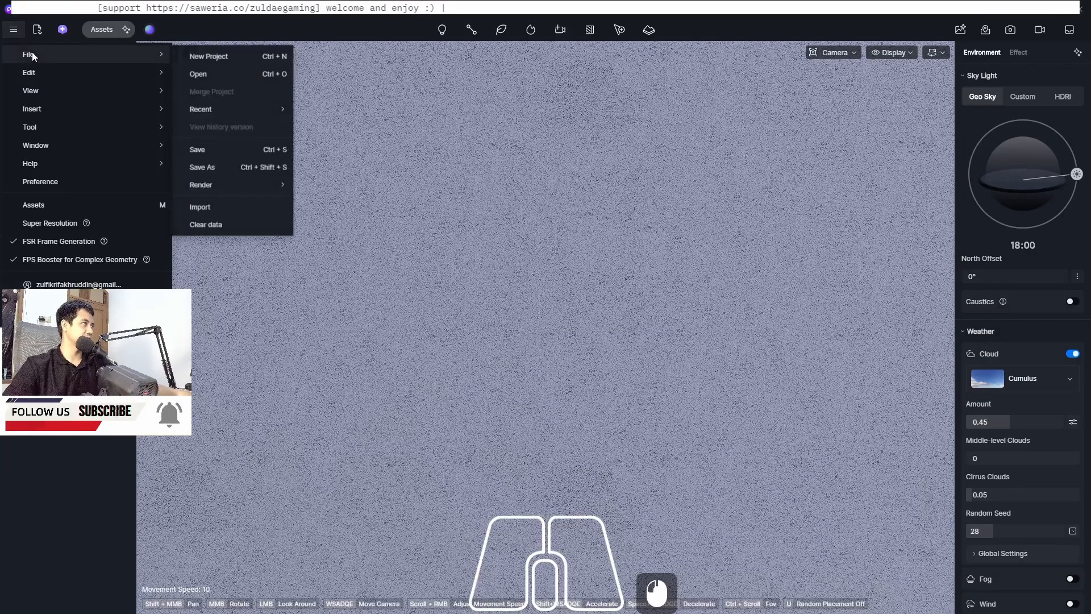
click(210, 153)
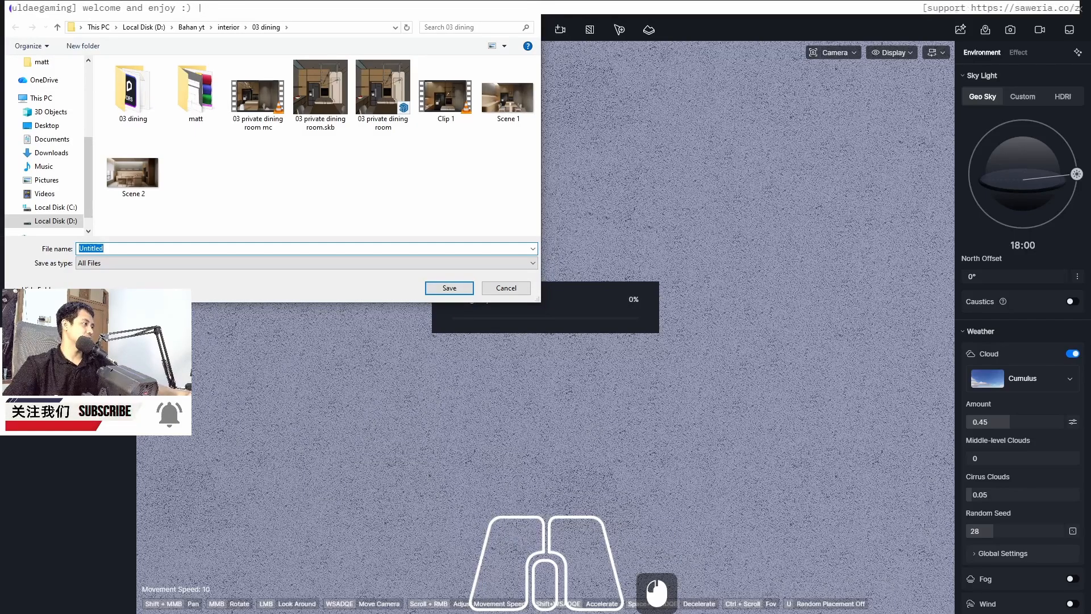
click(348, 192)
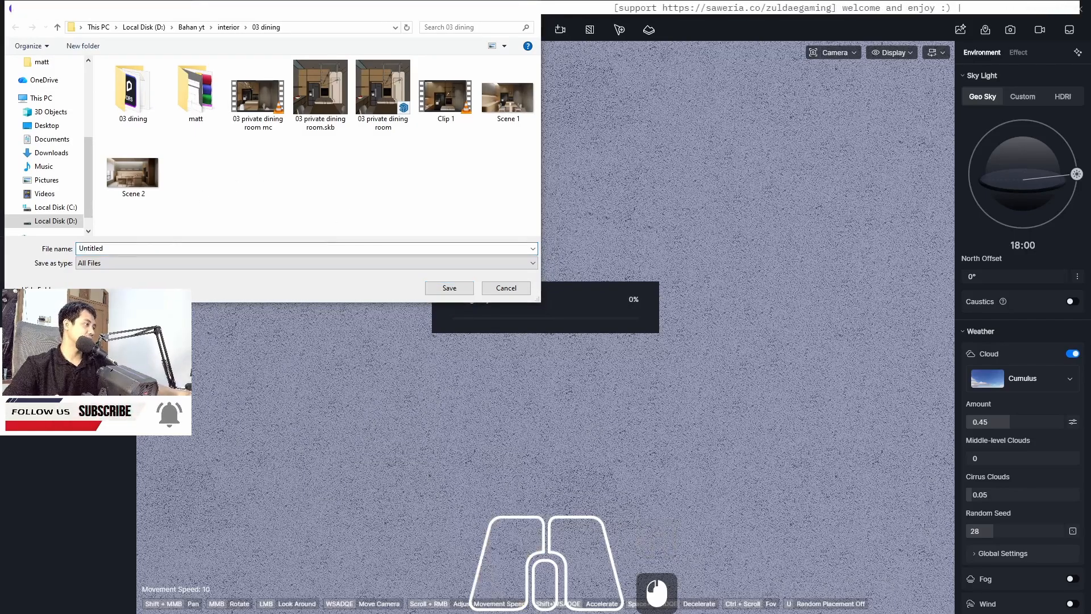
click(449, 288)
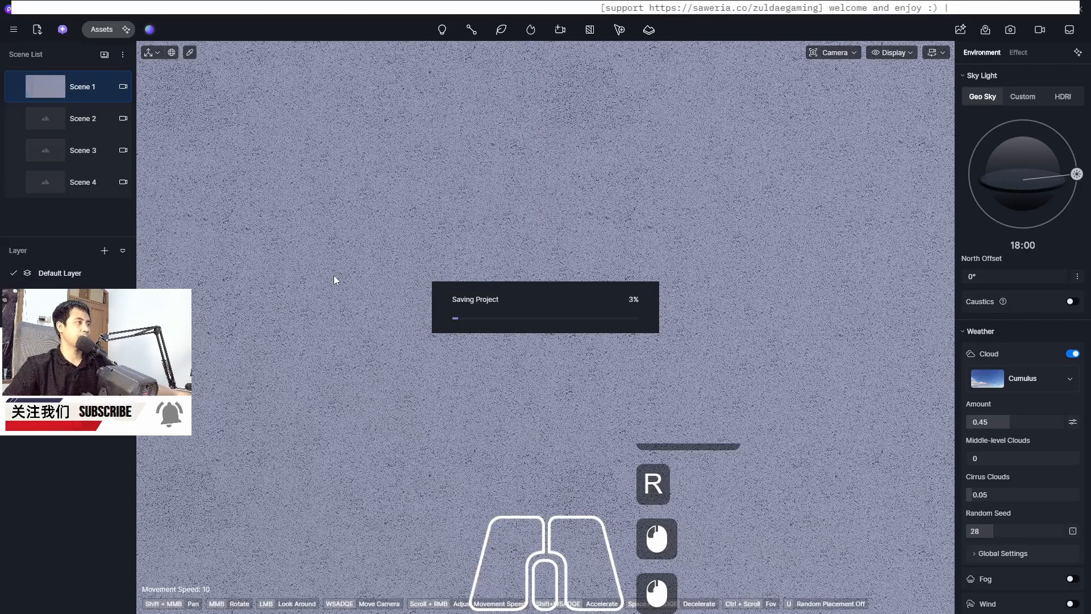
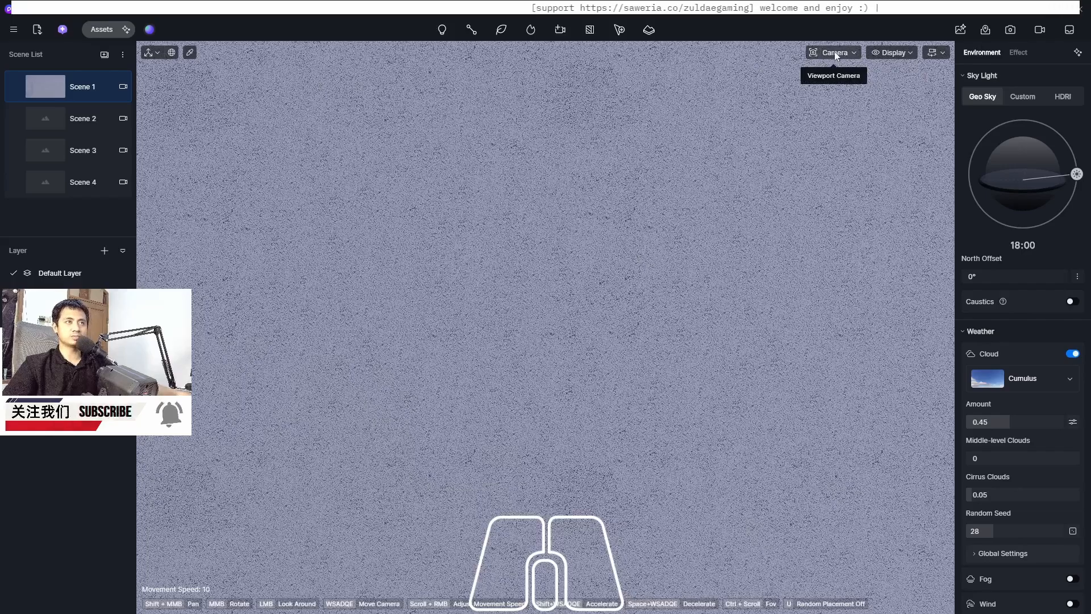
Set the viewport camera's clipping distance to about 405.8 and update Scene 1 to the current view
click(854, 54)
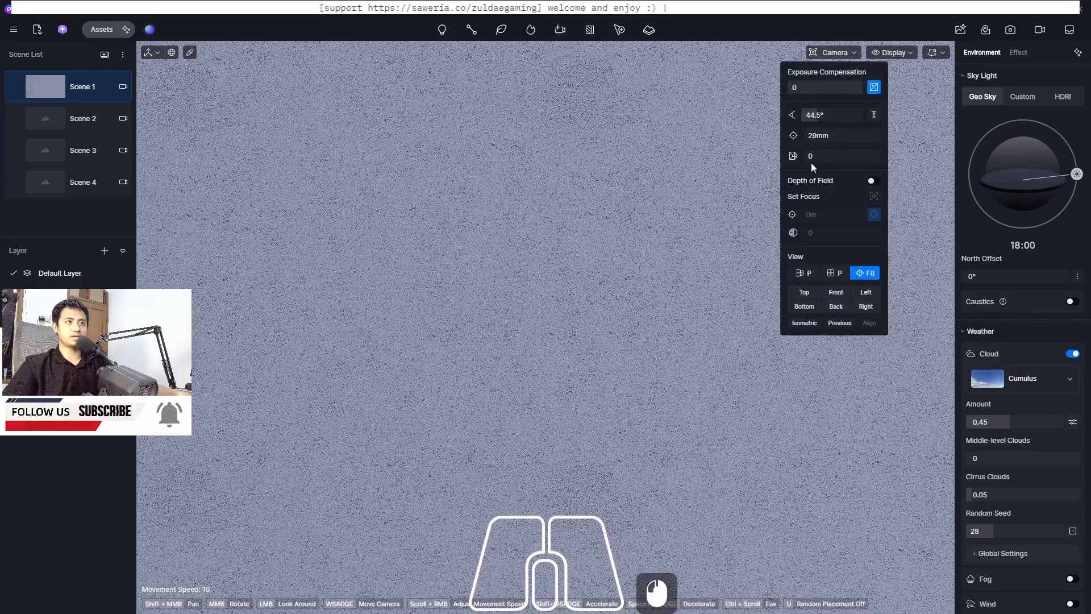
drag(817, 156, 819, 158)
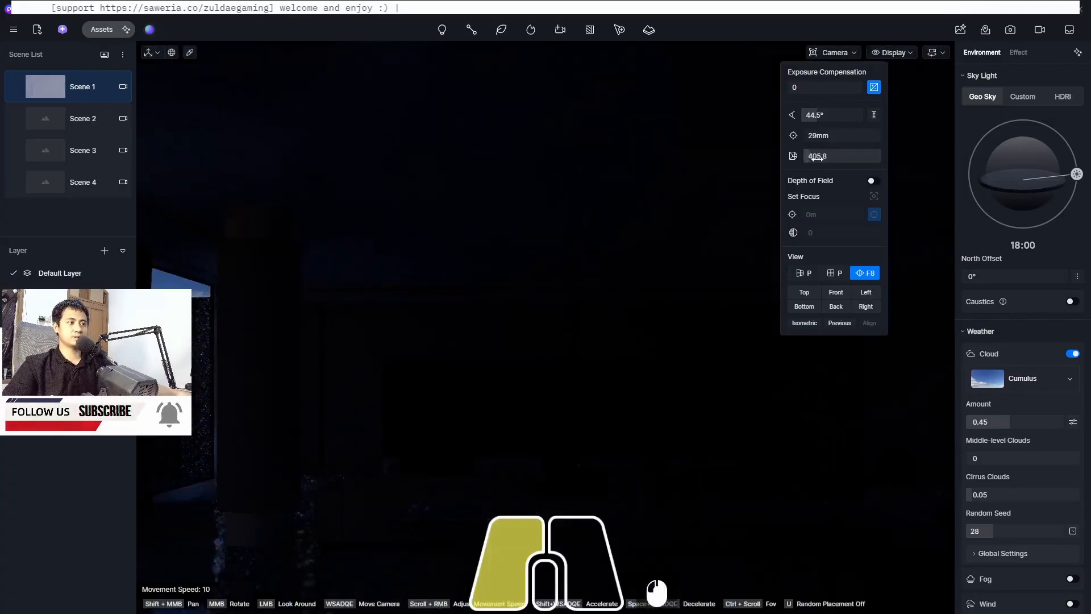
click(16, 88)
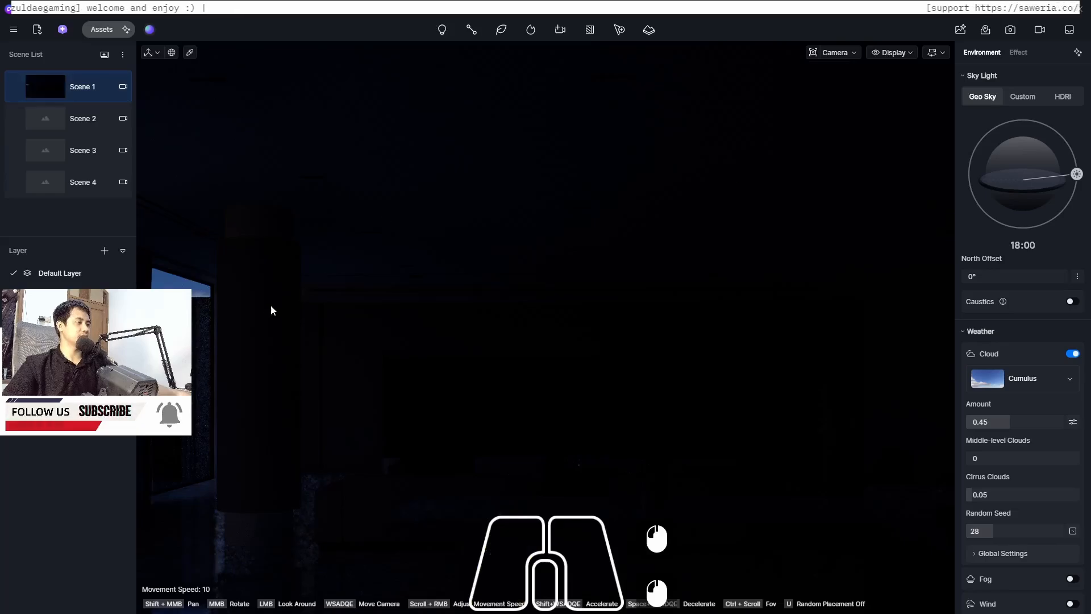
Apply the Normal Glass material from the Glass library to the living room window pane
shift+middle_drag(234, 307, 568, 277)
scroll(506, 218, down, 5)
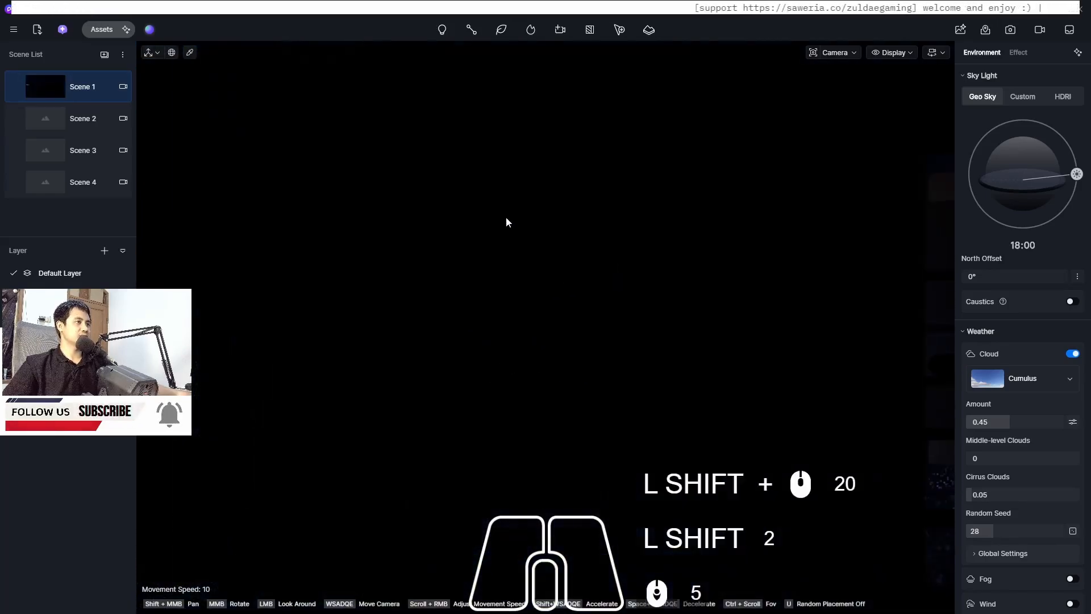
scroll(504, 220, up, 12)
scroll(507, 222, down, 2)
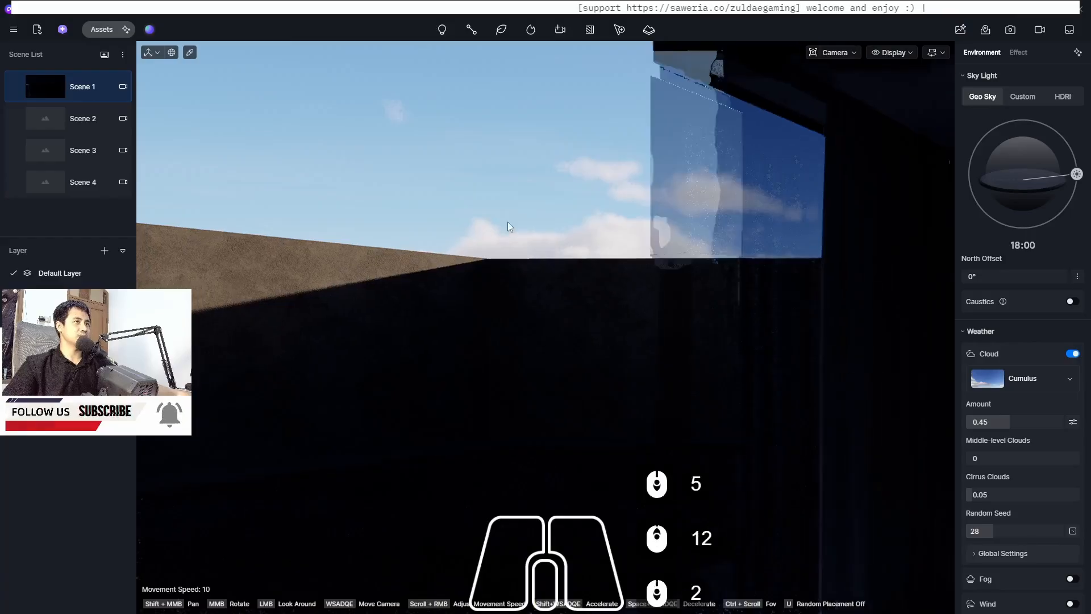
middle_drag(474, 219, 318, 219)
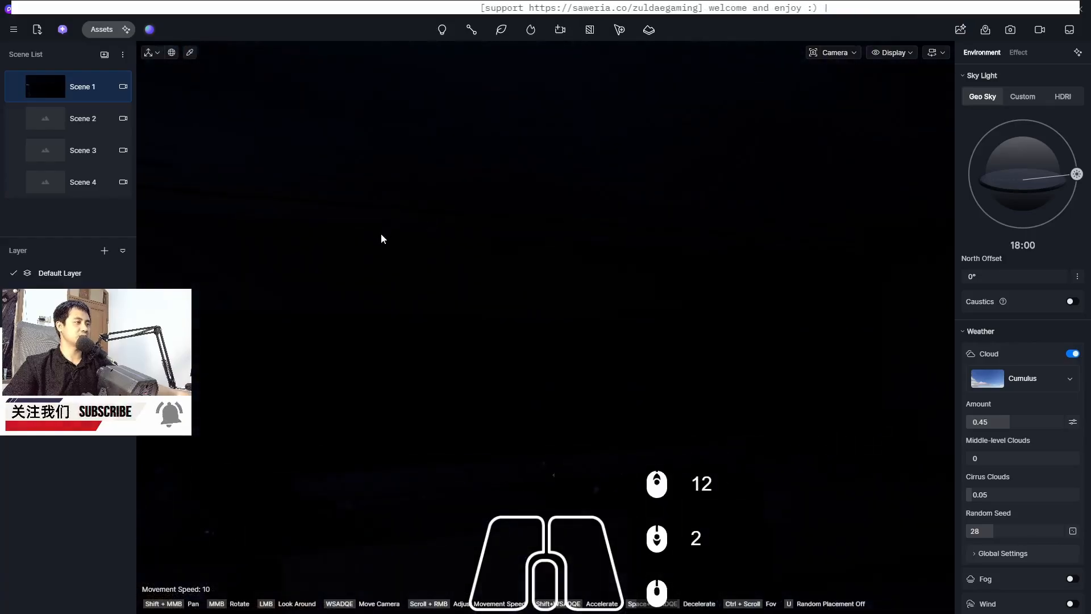
mouse_move(441, 210)
middle_down()
mouse_move(387, 211)
mouse_move(439, 214)
middle_up()
shift+scroll(760, 251, down, 9)
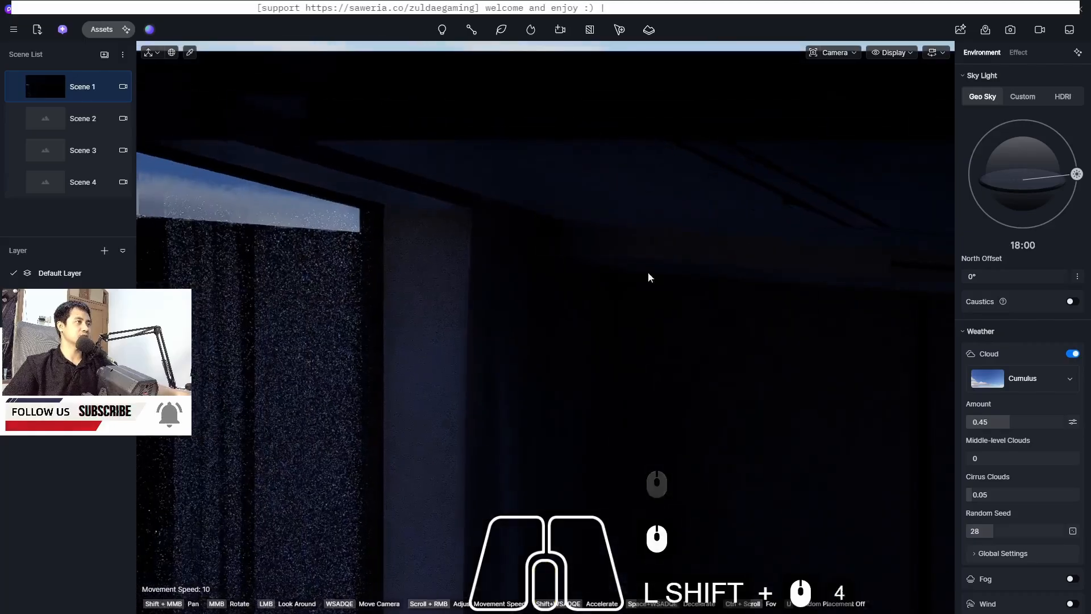
click(98, 29)
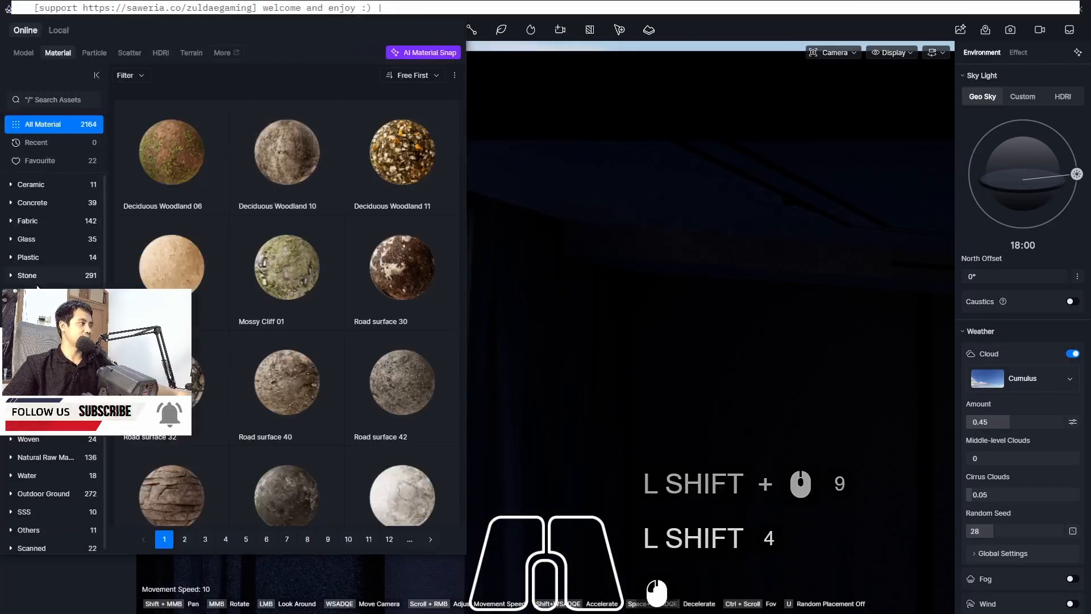
scroll(40, 309, down, 3)
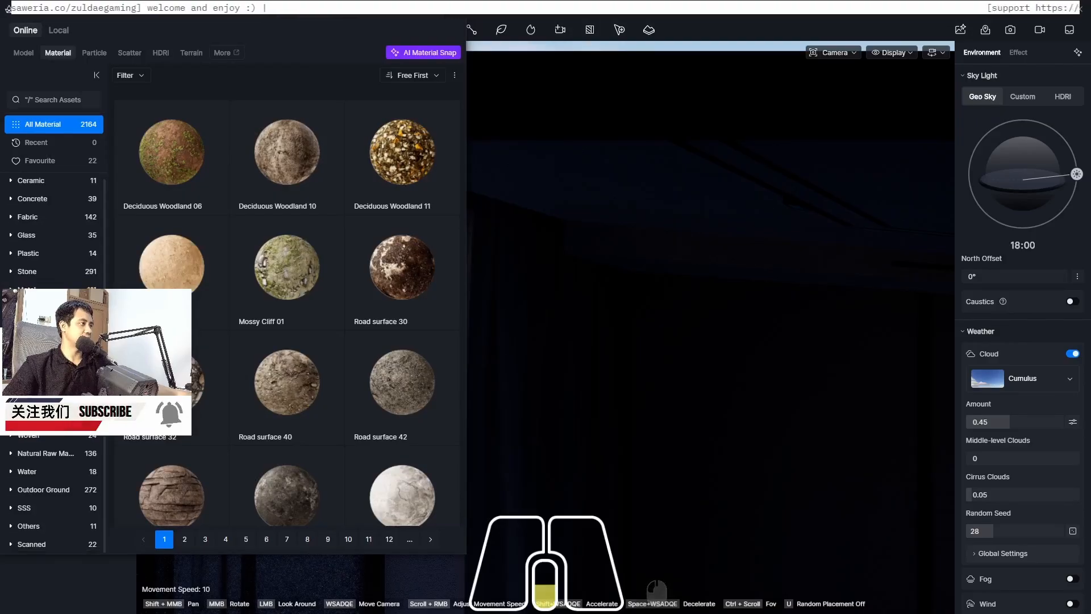
scroll(39, 262, up, 3)
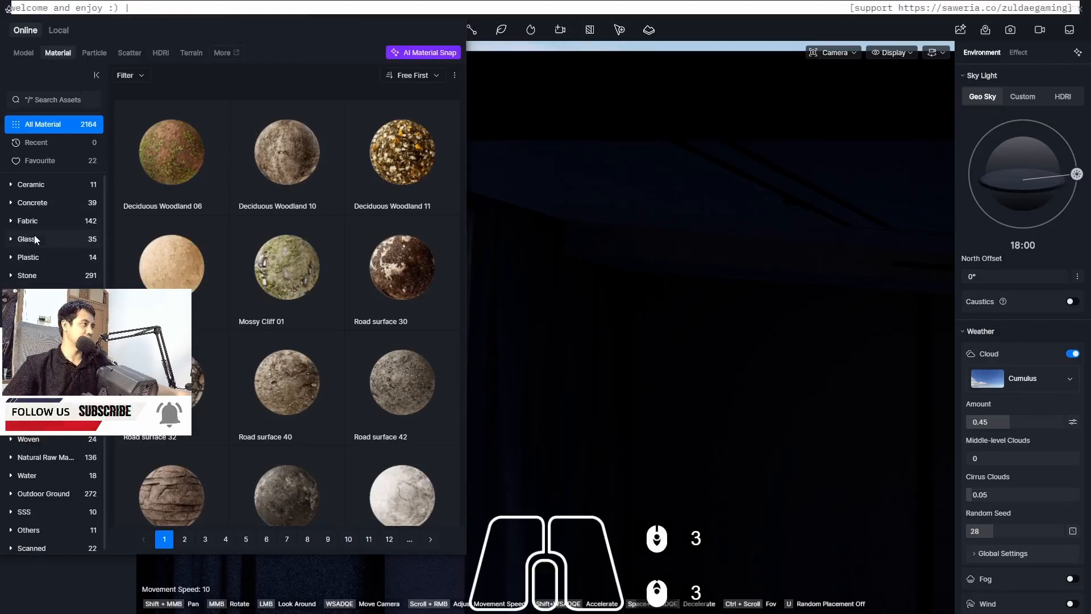
click(34, 239)
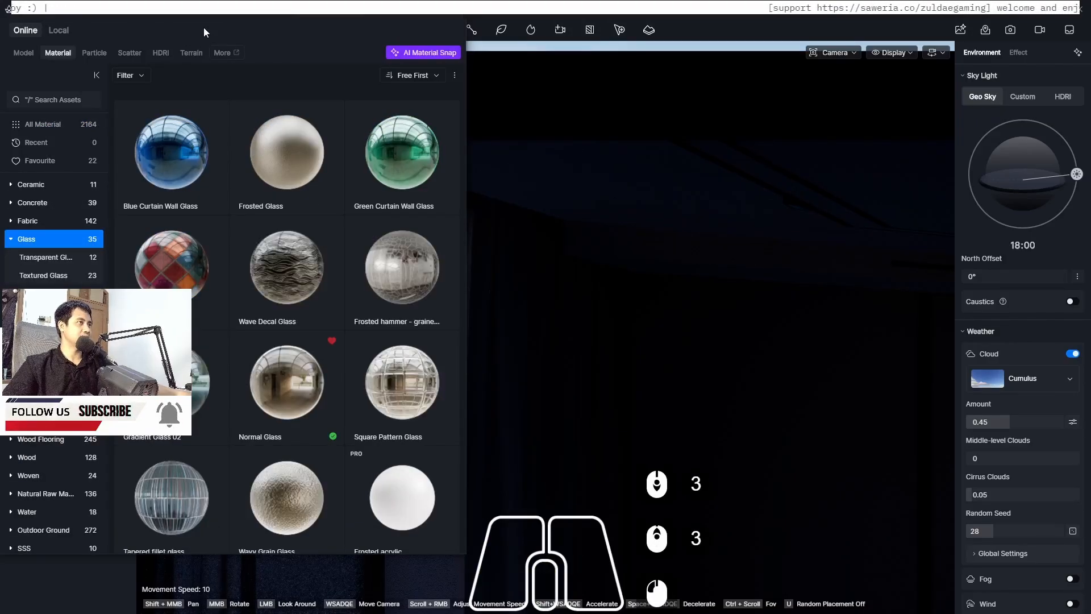
click(282, 384)
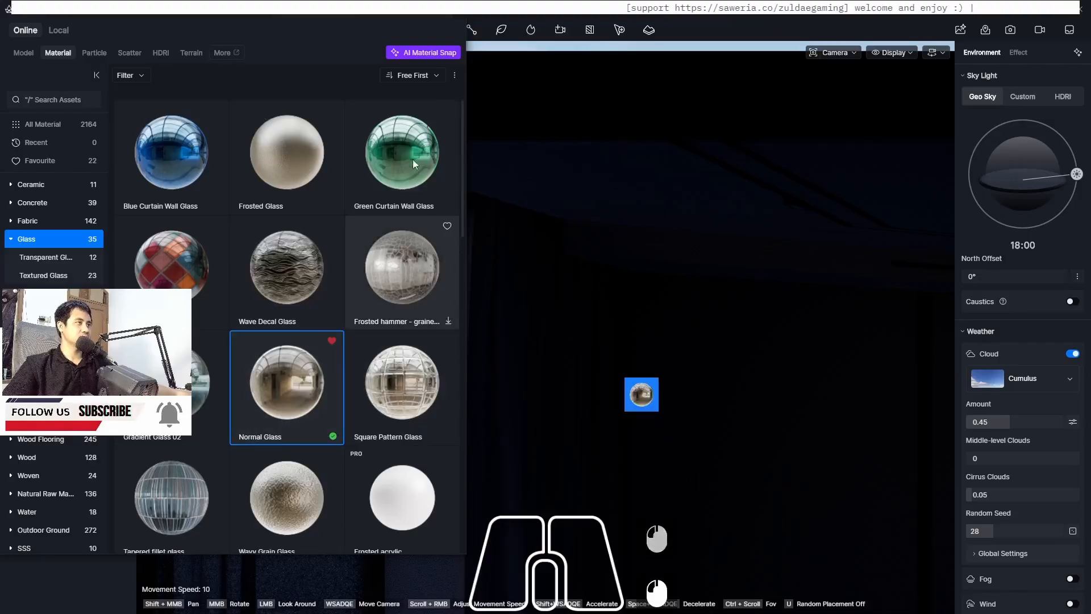
click(414, 12)
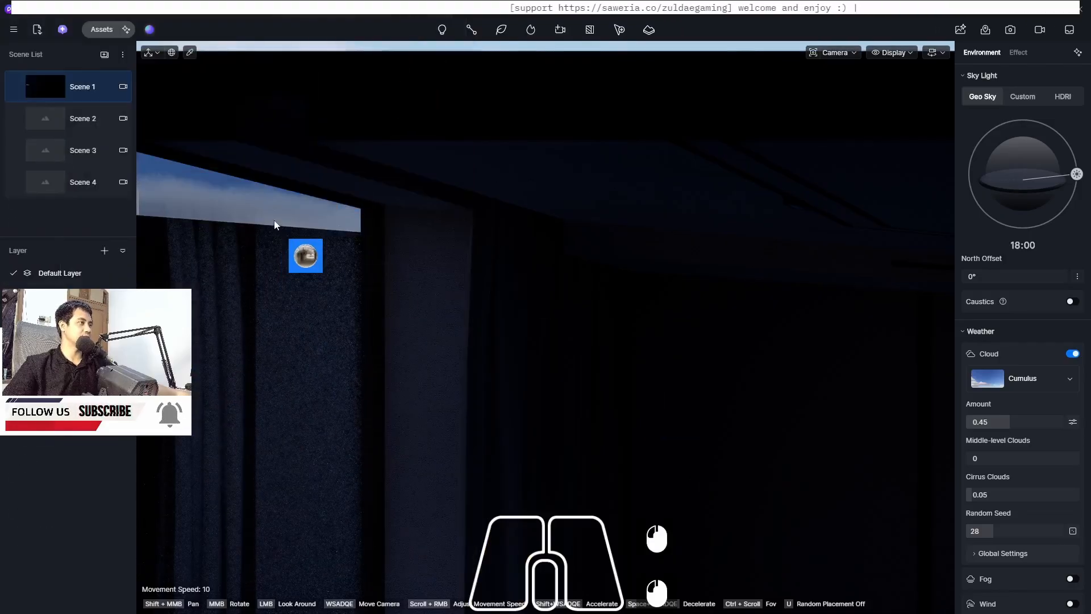
click(257, 210)
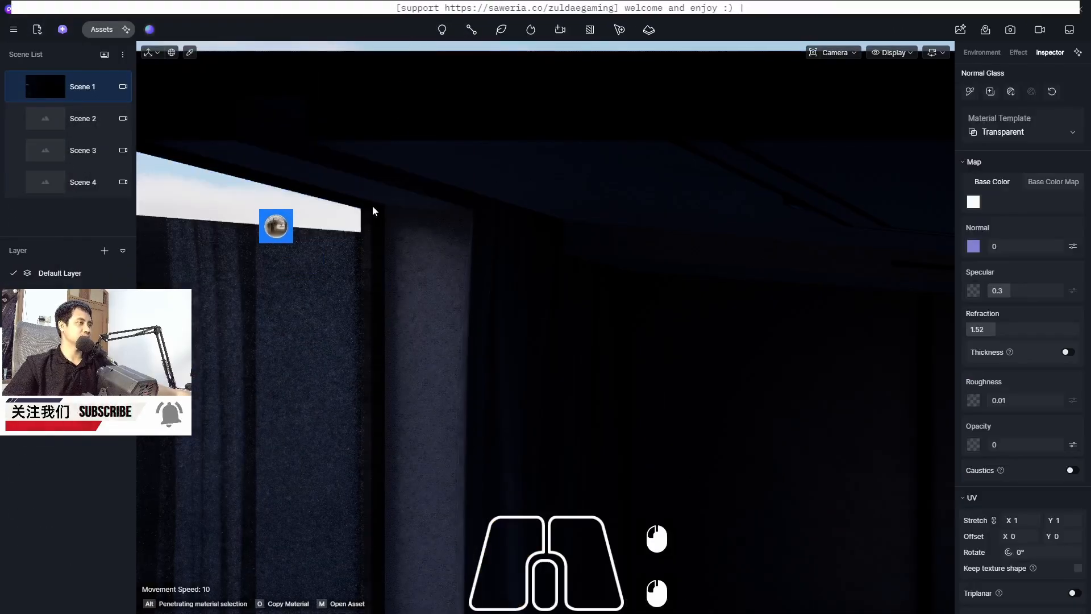
key(Escape)
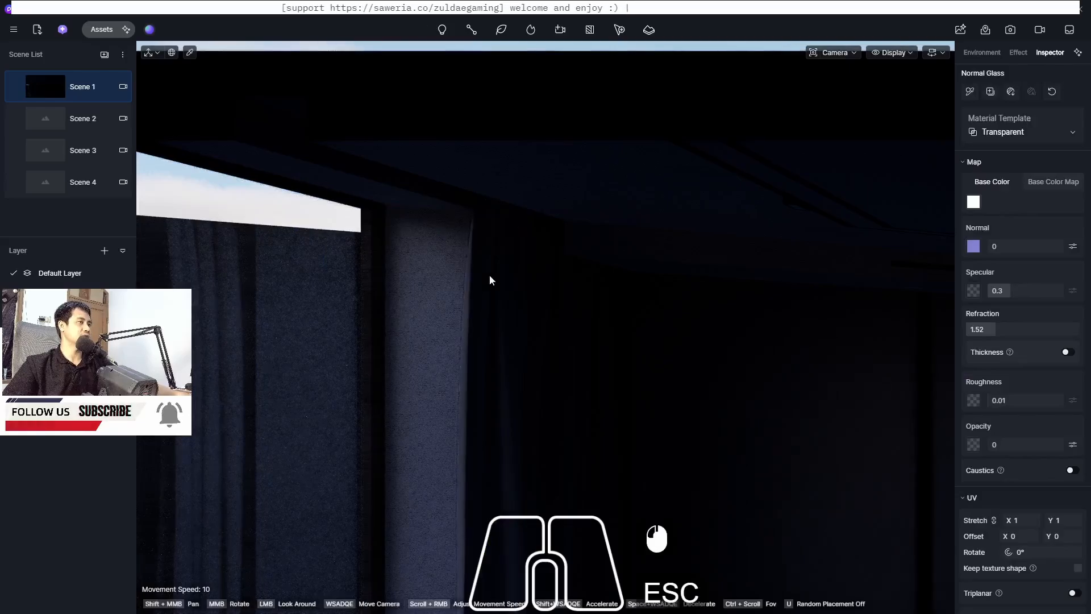
Set the post-processing exposure compensation to 1.5 for the view toward the window
middle_drag(526, 341, 441, 287)
scroll(494, 217, up, 13)
scroll(507, 336, up, 13)
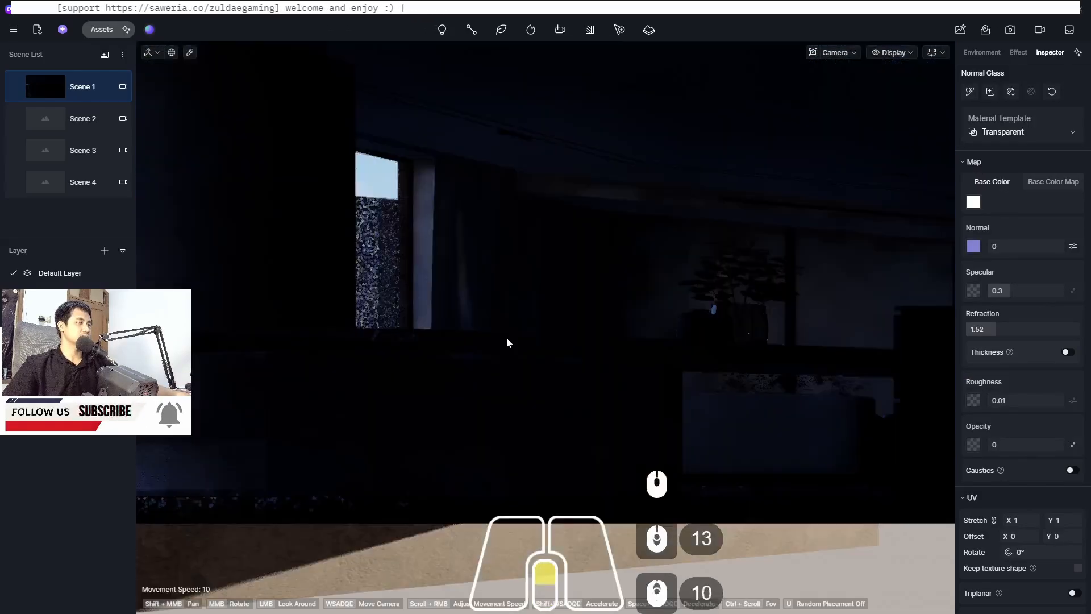
middle_drag(572, 313, 625, 259)
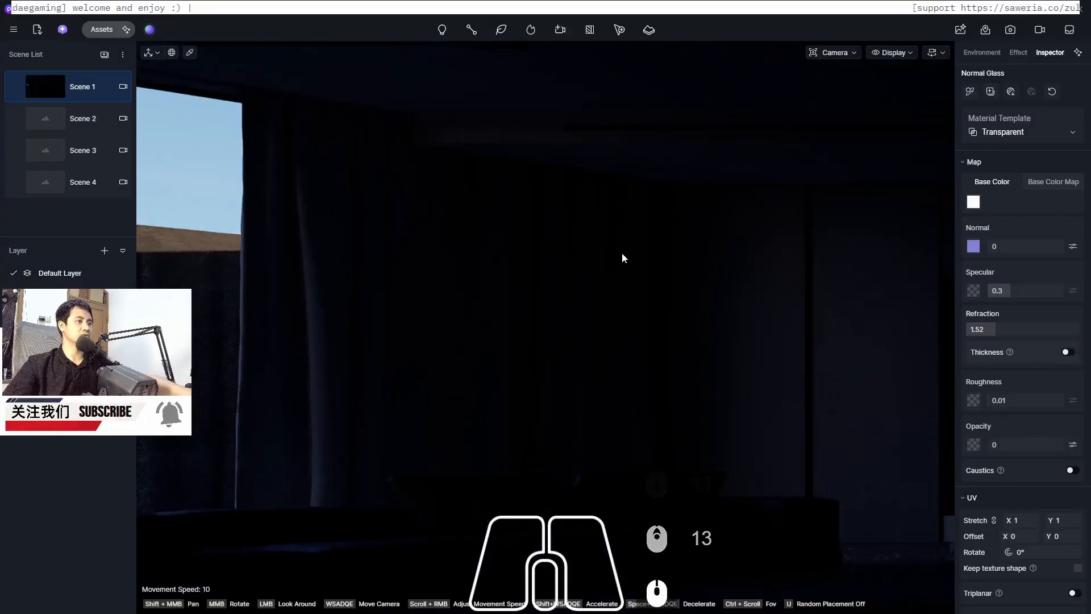
key(F8)
key(F8)
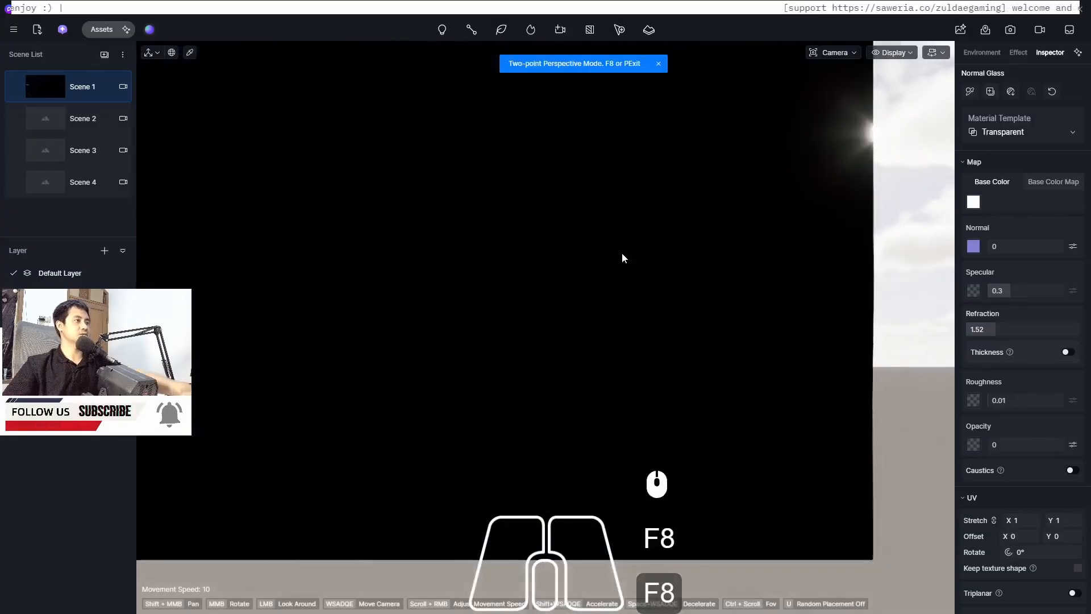
scroll(318, 261, down, 12)
click(32, 97)
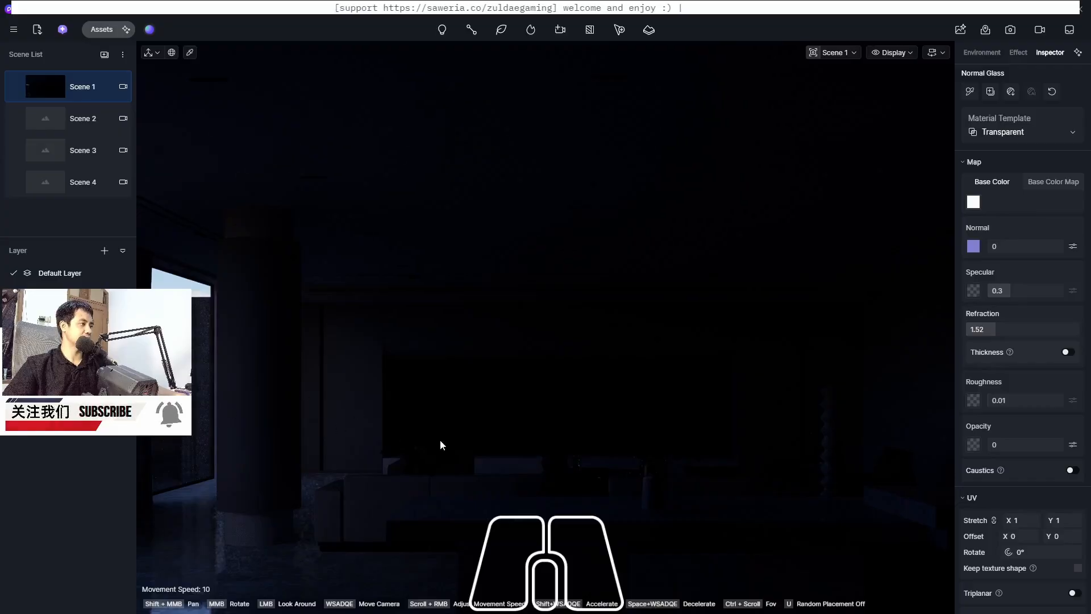
scroll(192, 414, up, 3)
middle_drag(192, 413, 74, 410)
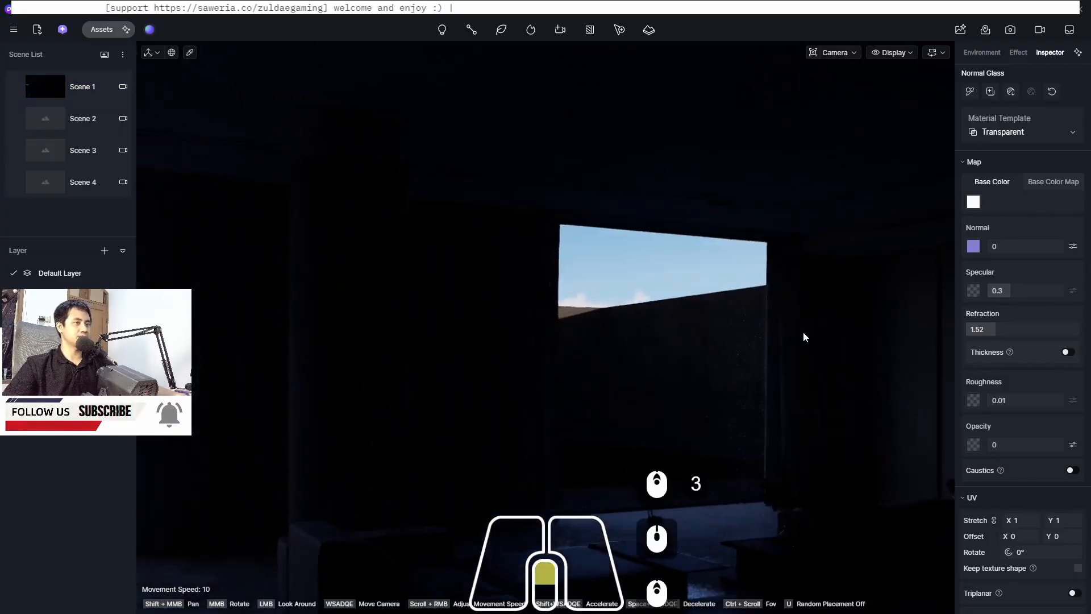
scroll(779, 346, up, 3)
middle_drag(770, 340, 765, 336)
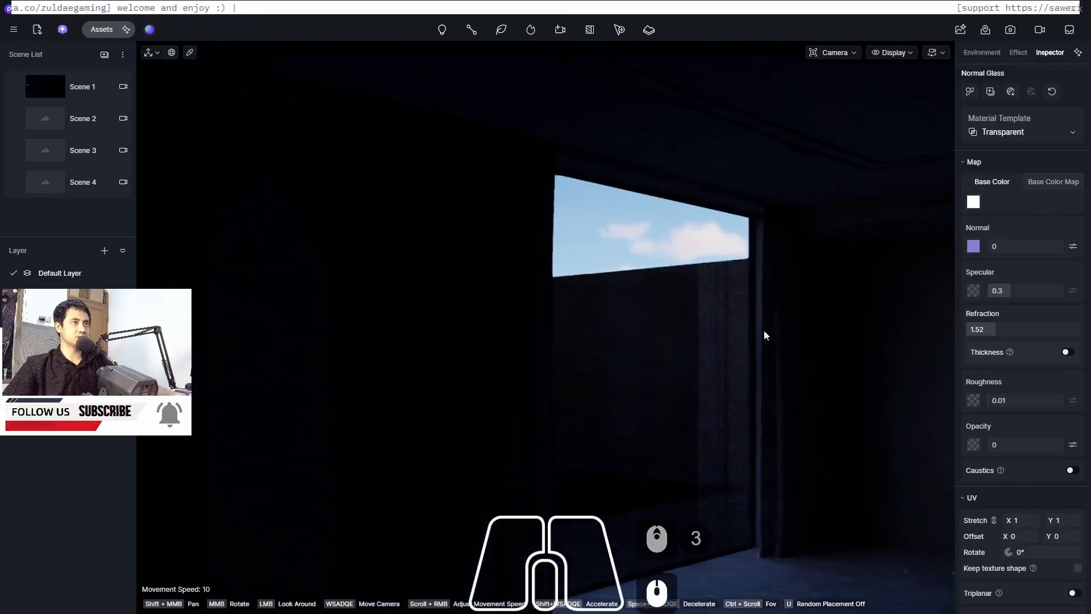
click(1018, 52)
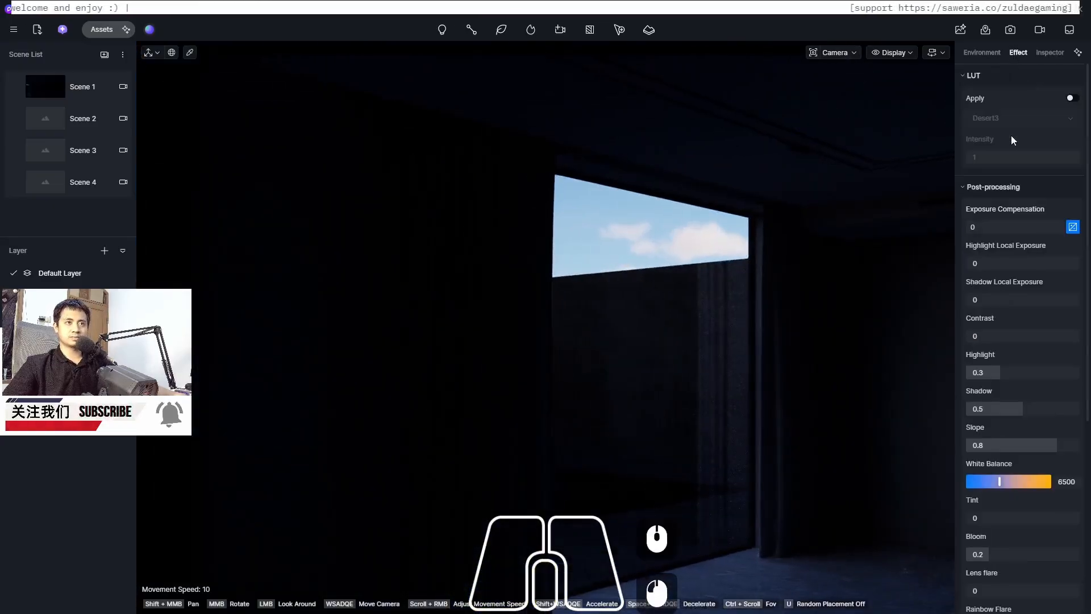
drag(1017, 227, 1043, 228)
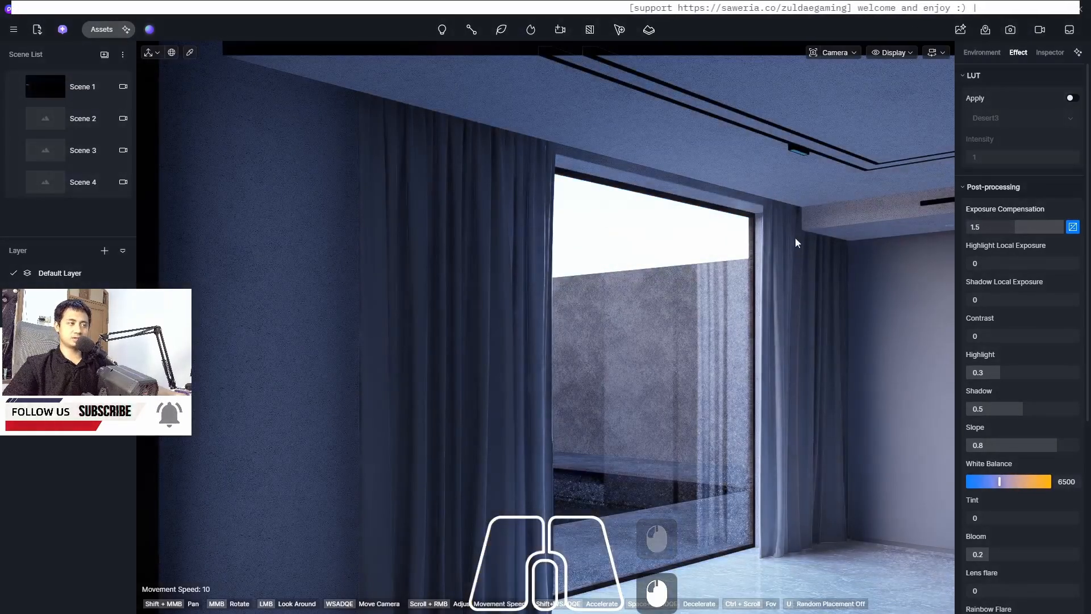
Download the Linen Gauze Curtain material from the favourite materials
click(102, 30)
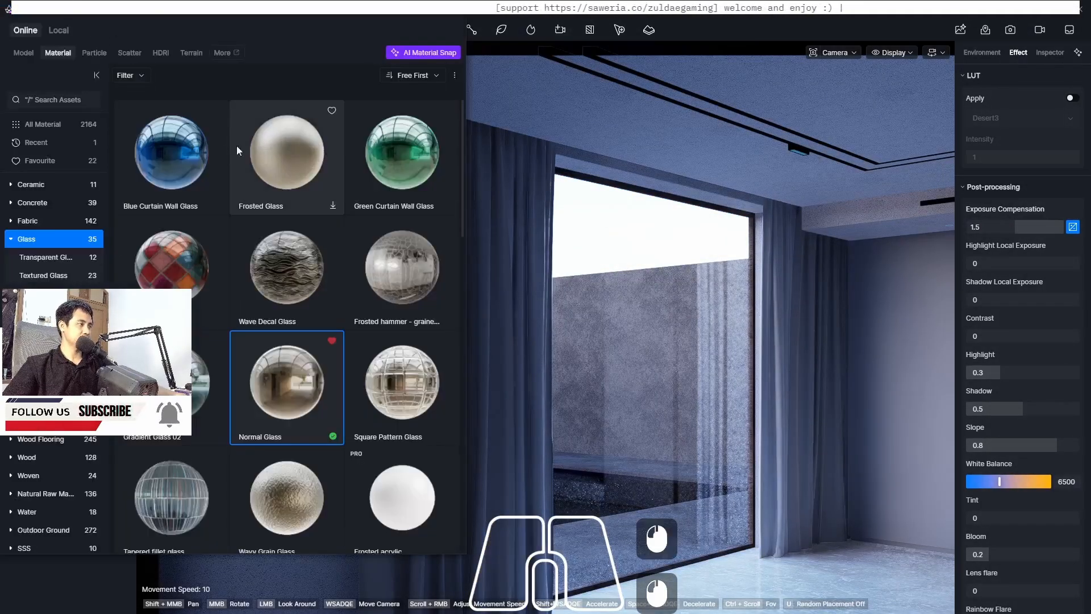
scroll(45, 341, down, 4)
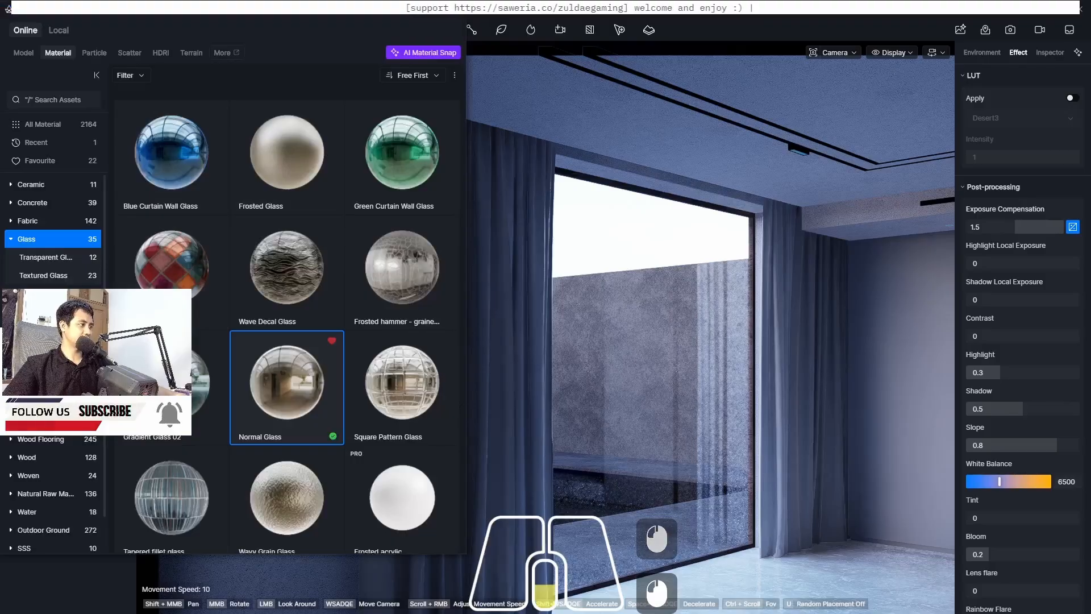
scroll(45, 318, up, 5)
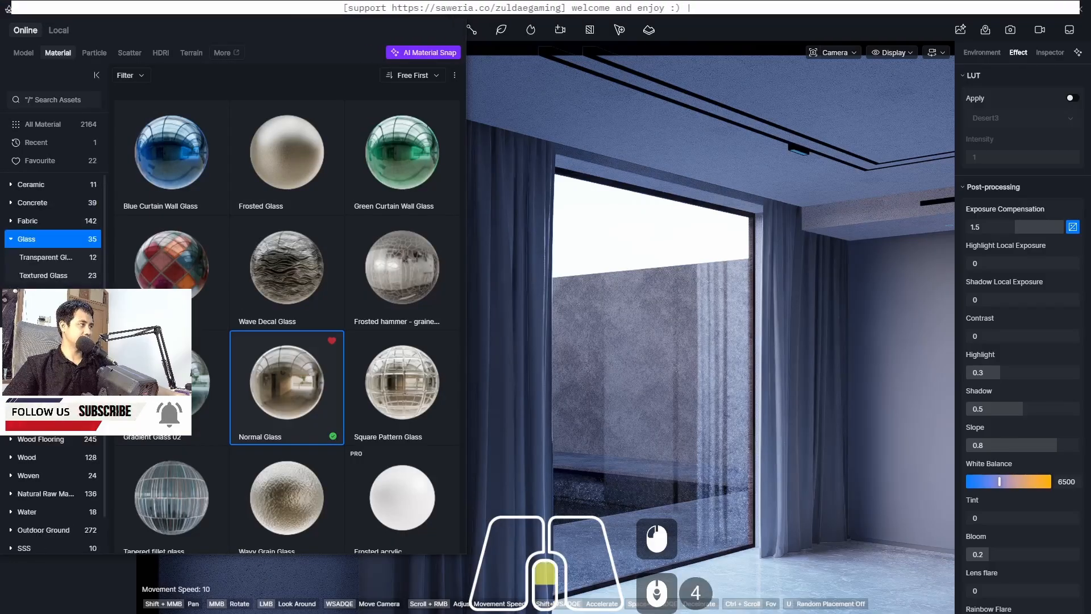
click(36, 159)
scroll(339, 292, down, 9)
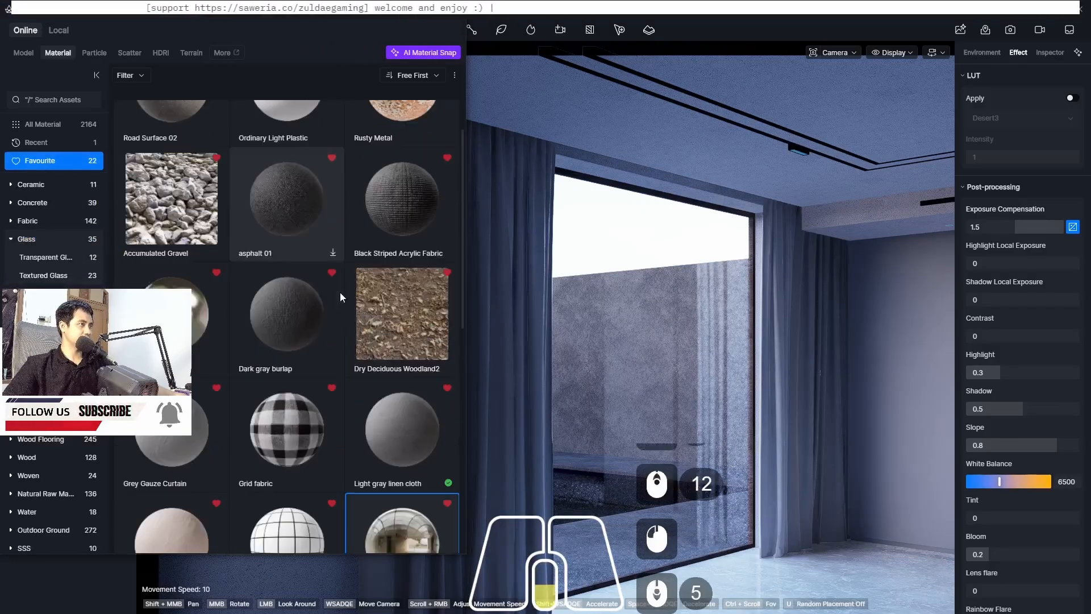
scroll(340, 292, down, 4)
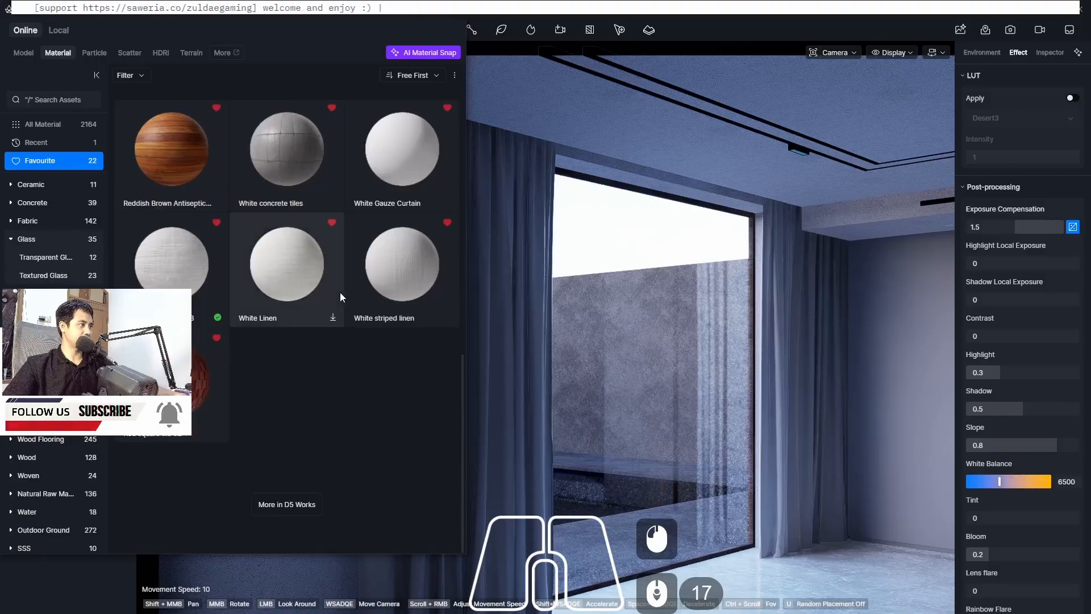
scroll(329, 411, down, 7)
scroll(329, 407, up, 8)
scroll(298, 235, up, 16)
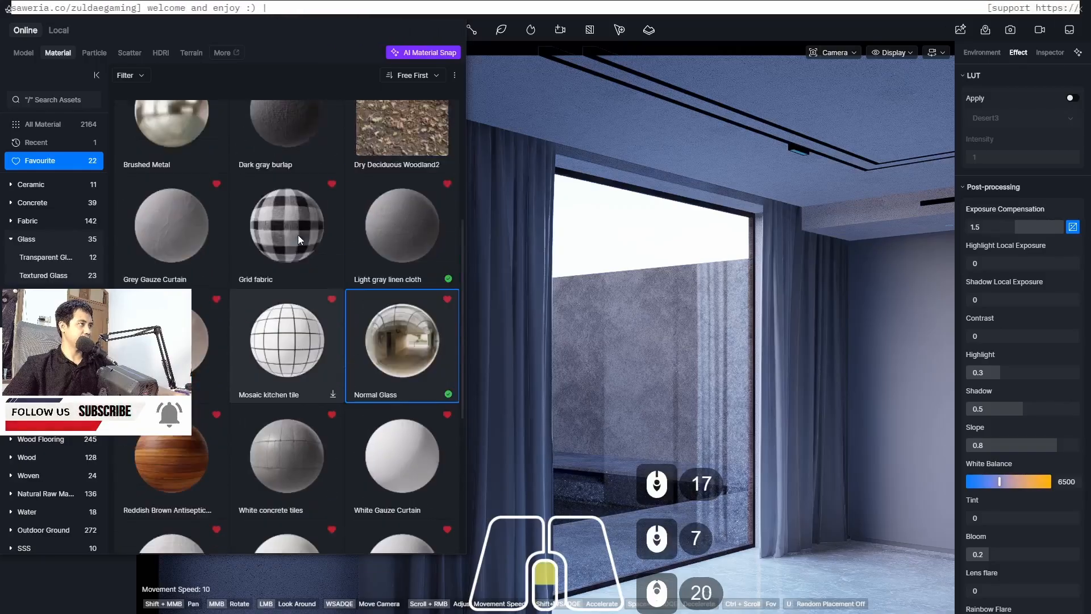
scroll(298, 234, down, 3)
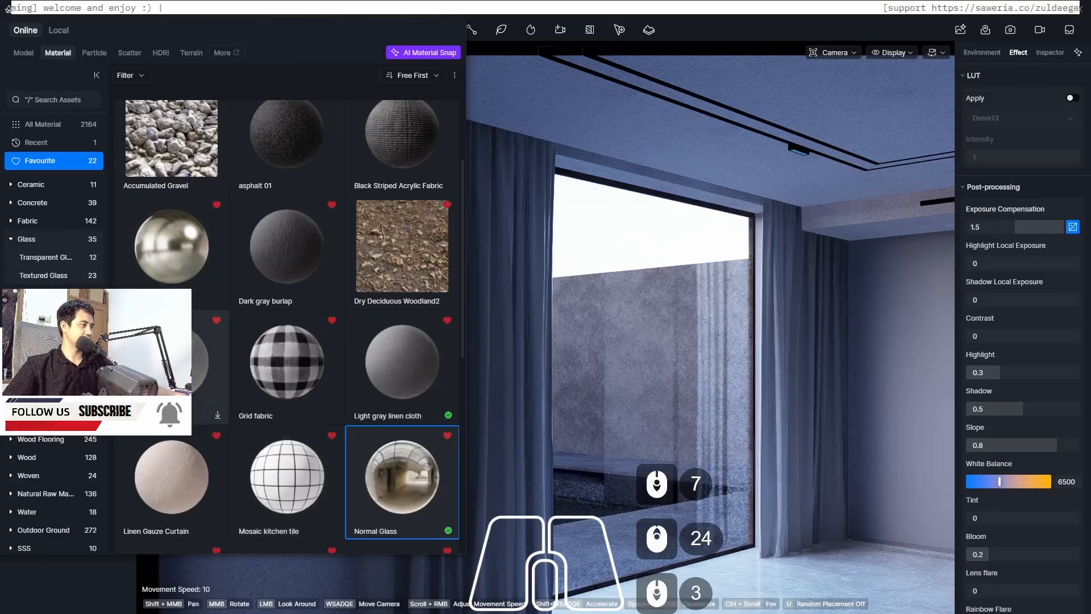
click(217, 417)
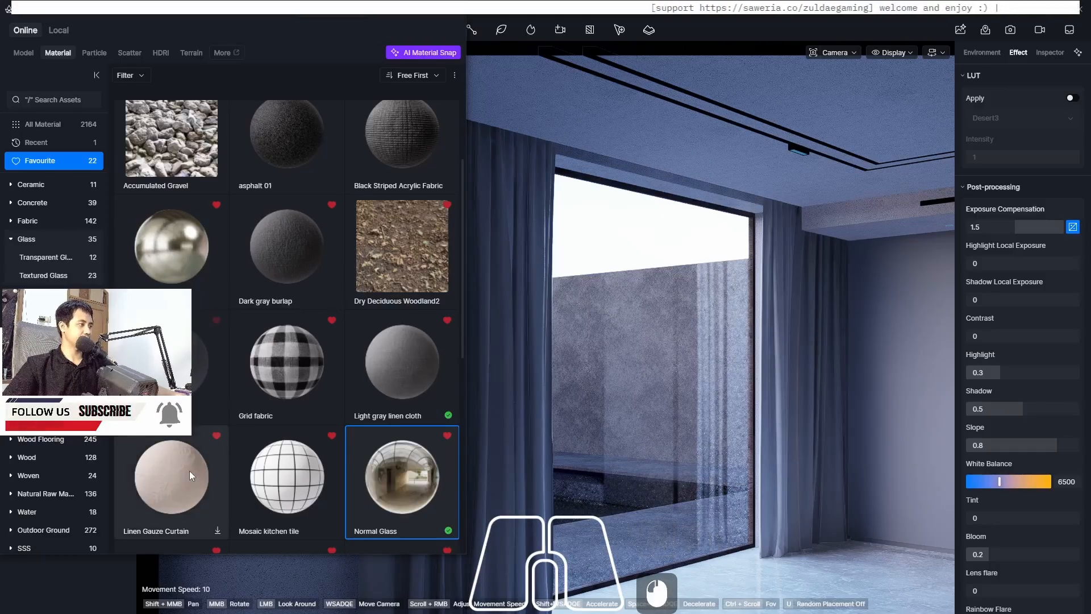
scroll(192, 463, down, 2)
click(217, 462)
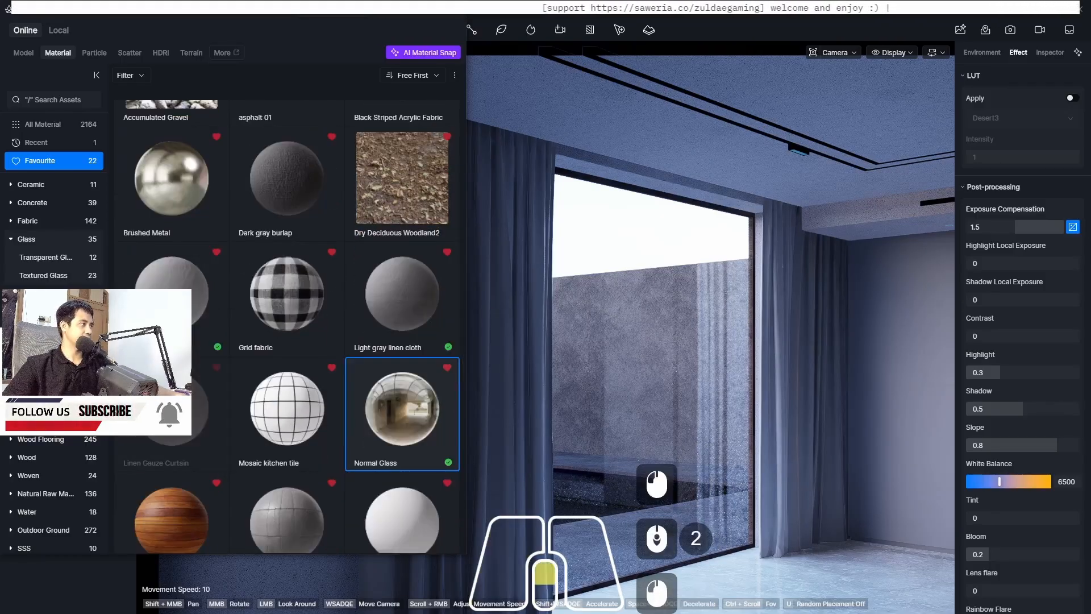
Apply the White Gauze Curtain3 material from the favourites to the sheer curtains in front of the window
scroll(74, 187, up, 3)
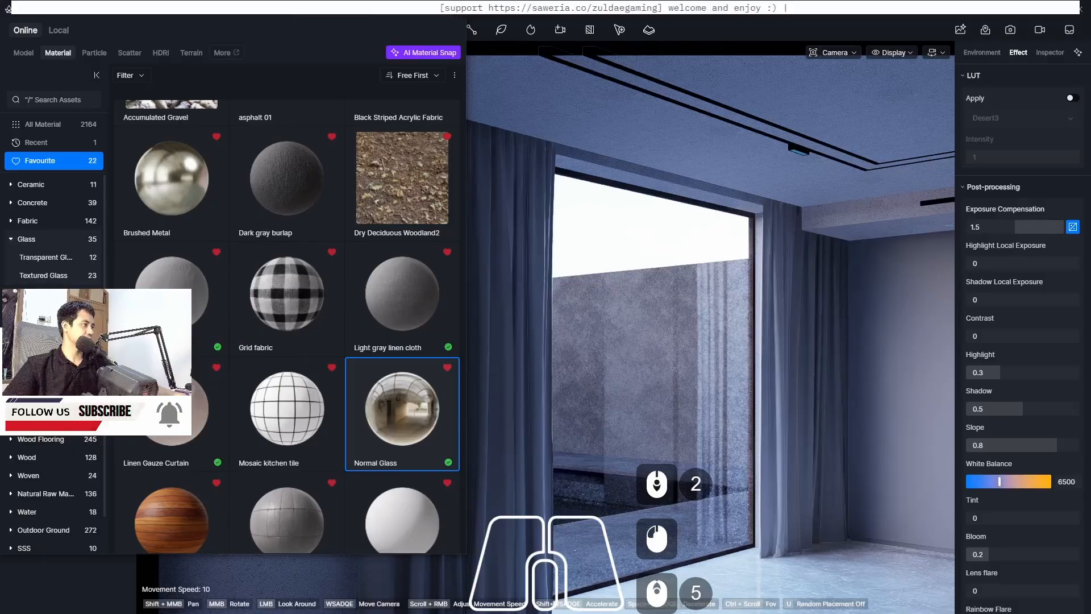
scroll(333, 352, down, 5)
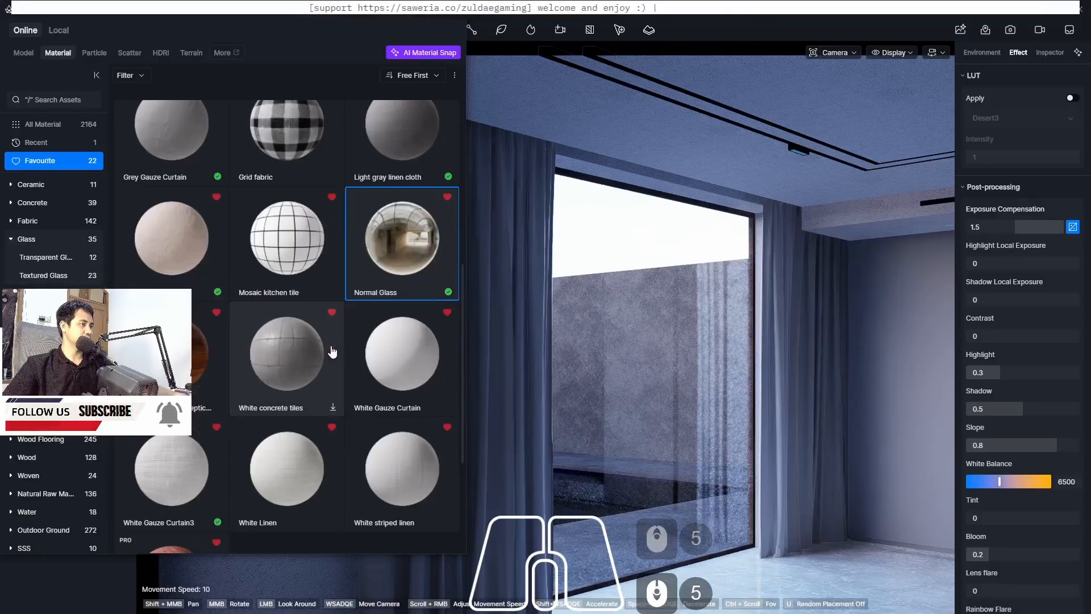
scroll(187, 380, down, 2)
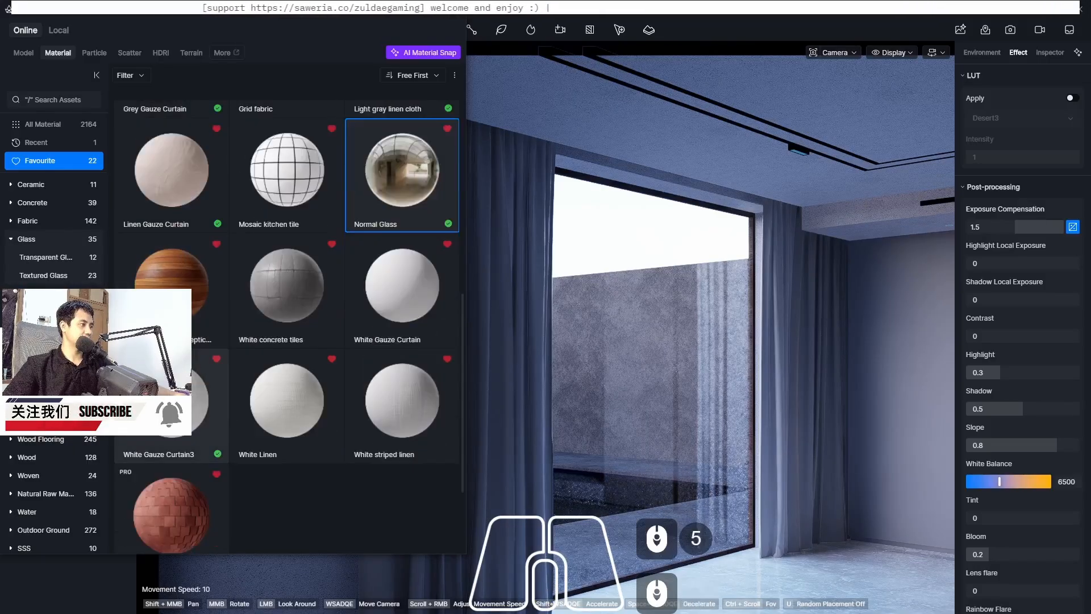
click(185, 382)
drag(273, 374, 529, 246)
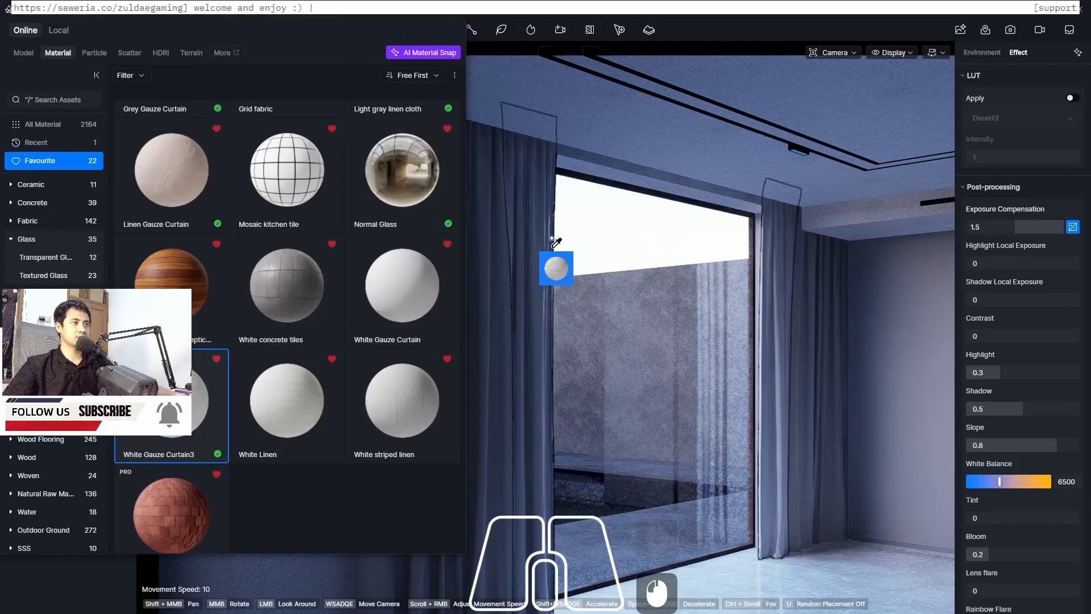
middle_drag(783, 261, 772, 248)
click(774, 252)
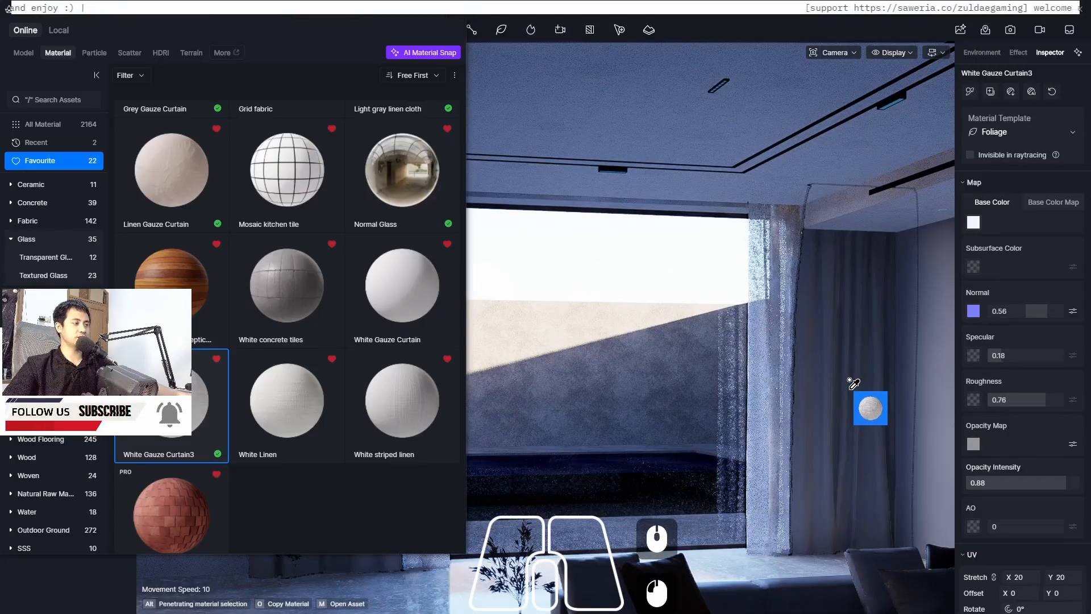
Apply the Linen Gauze Curtain material to the heavier side curtain beside the window
key(Escape)
click(171, 193)
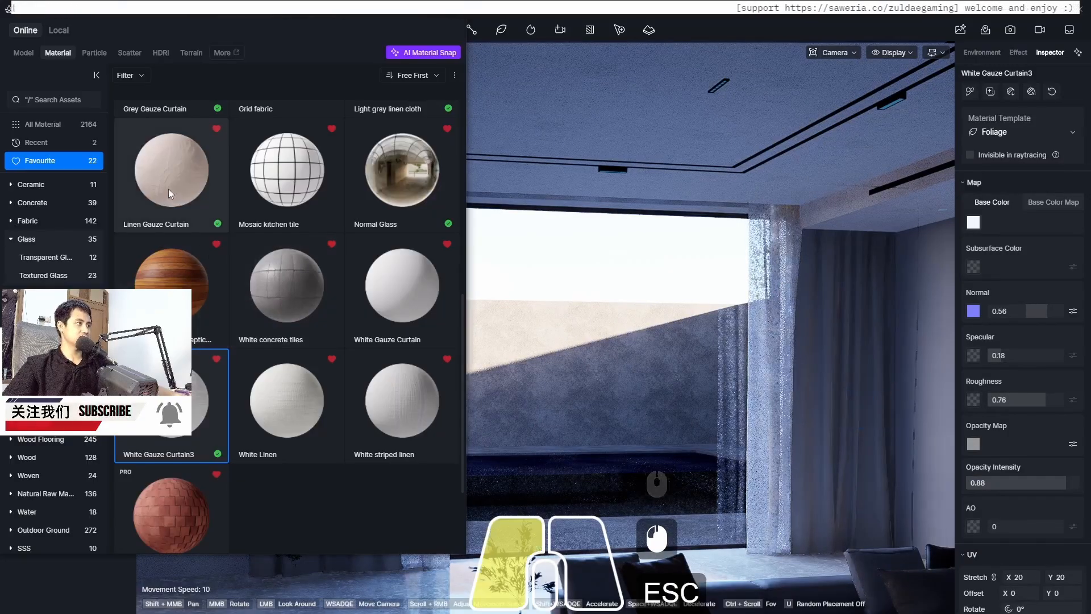
click(848, 379)
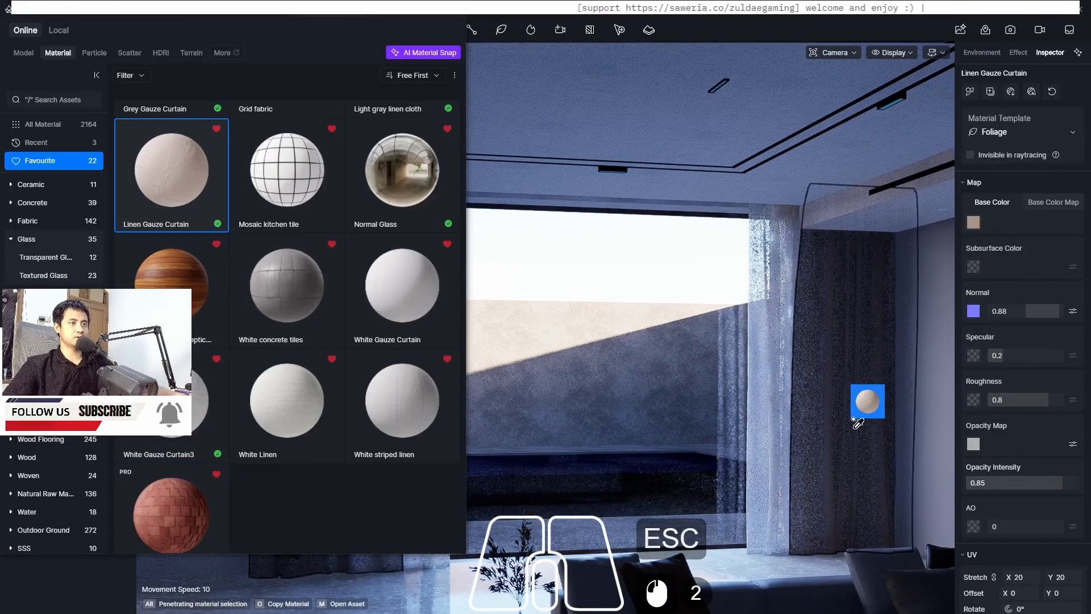
key(Escape)
key(Escape)
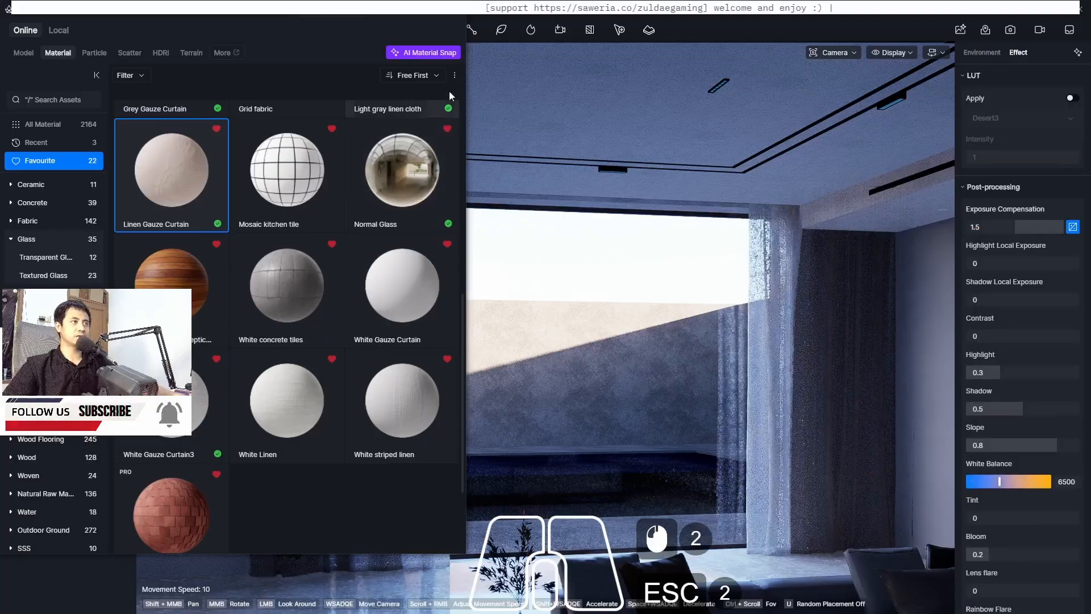
Switch to Scene 1, open image render mode and set the aspect ratio to 16:9
click(454, 11)
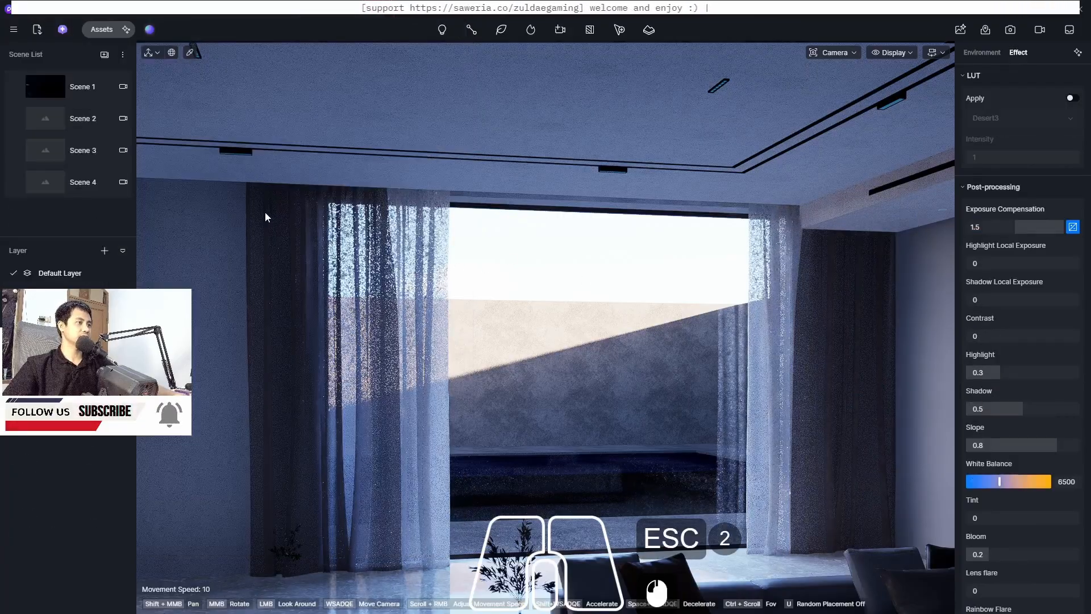
click(49, 87)
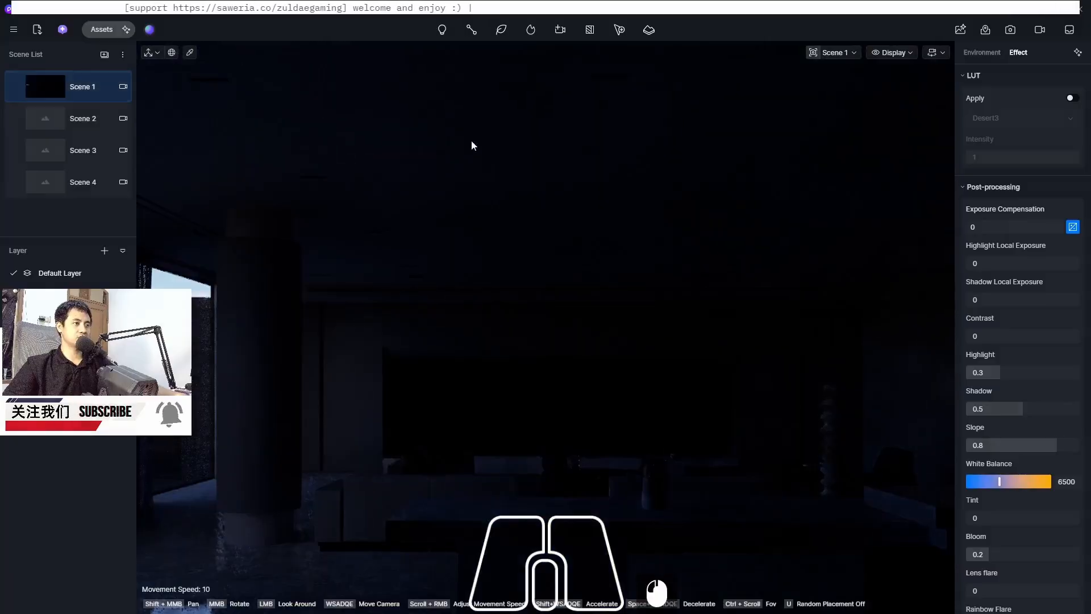
click(1011, 31)
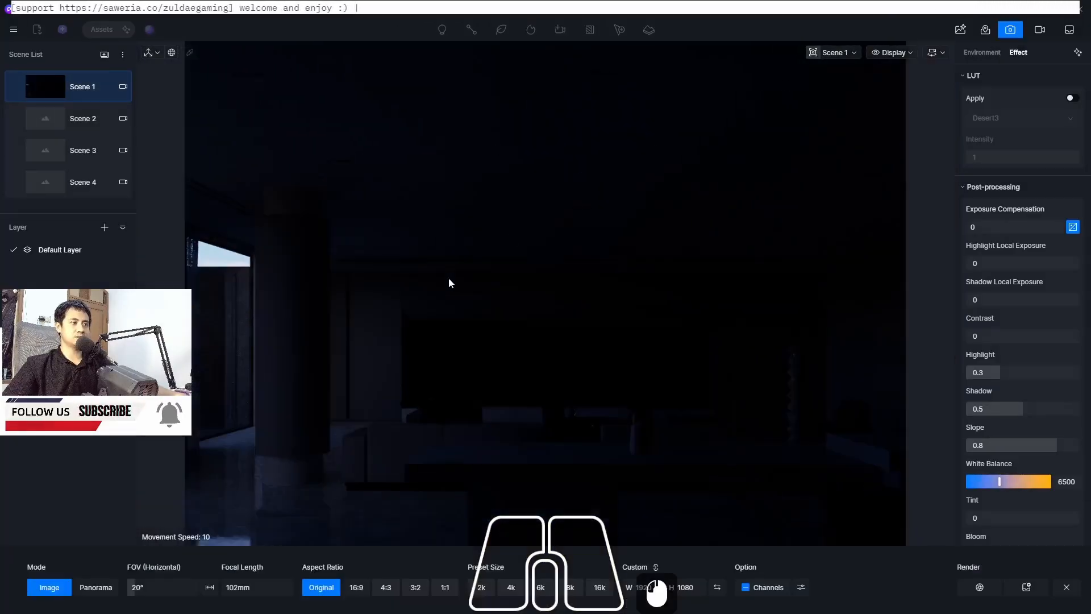
click(356, 588)
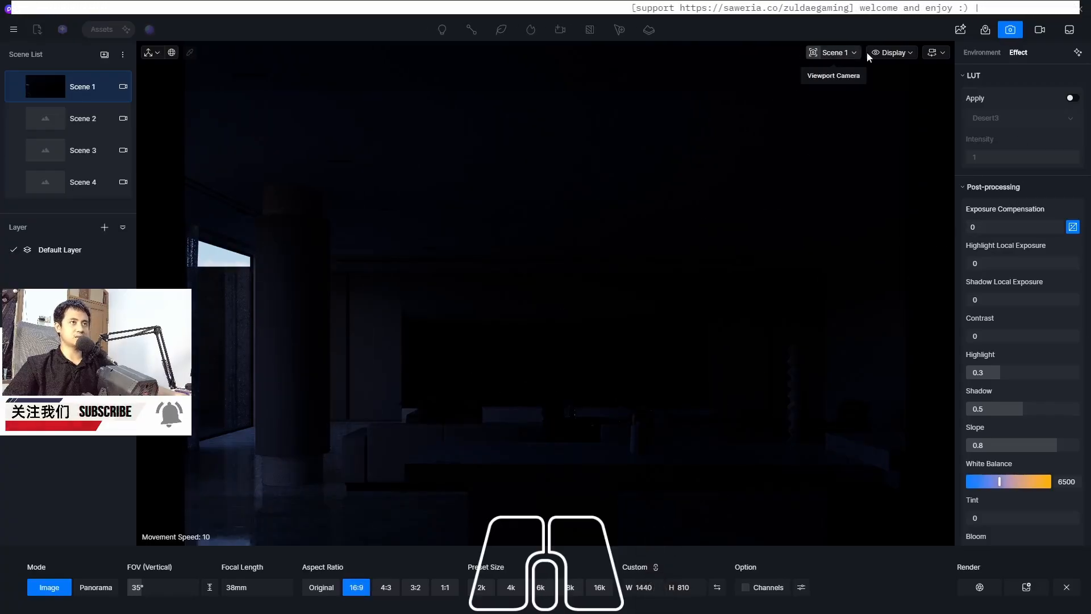
Set the post-processing exposure compensation for Scene 1 to about 1.48
click(831, 53)
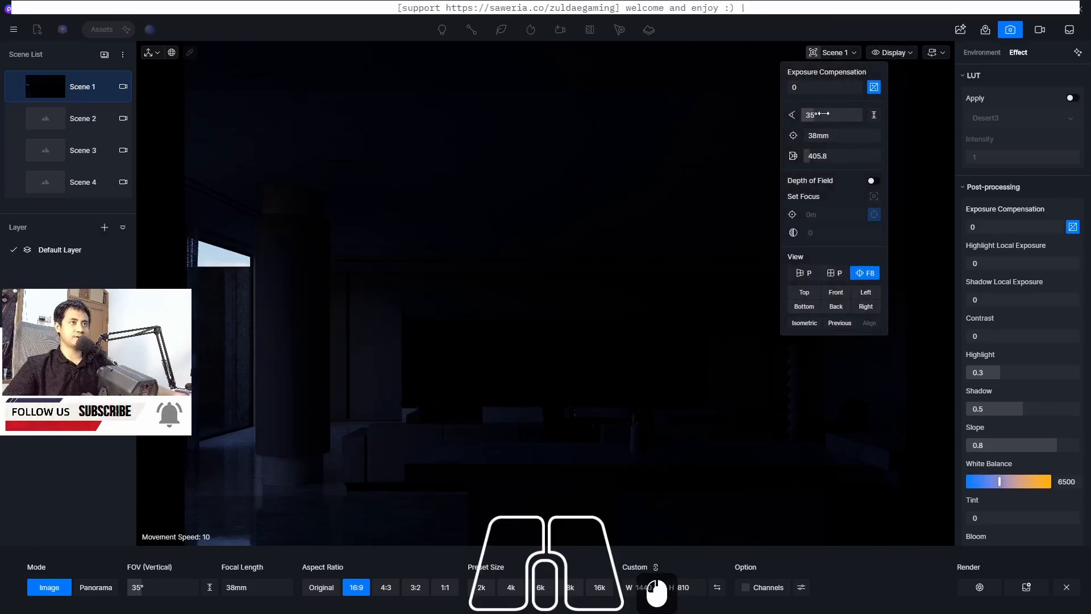
click(742, 13)
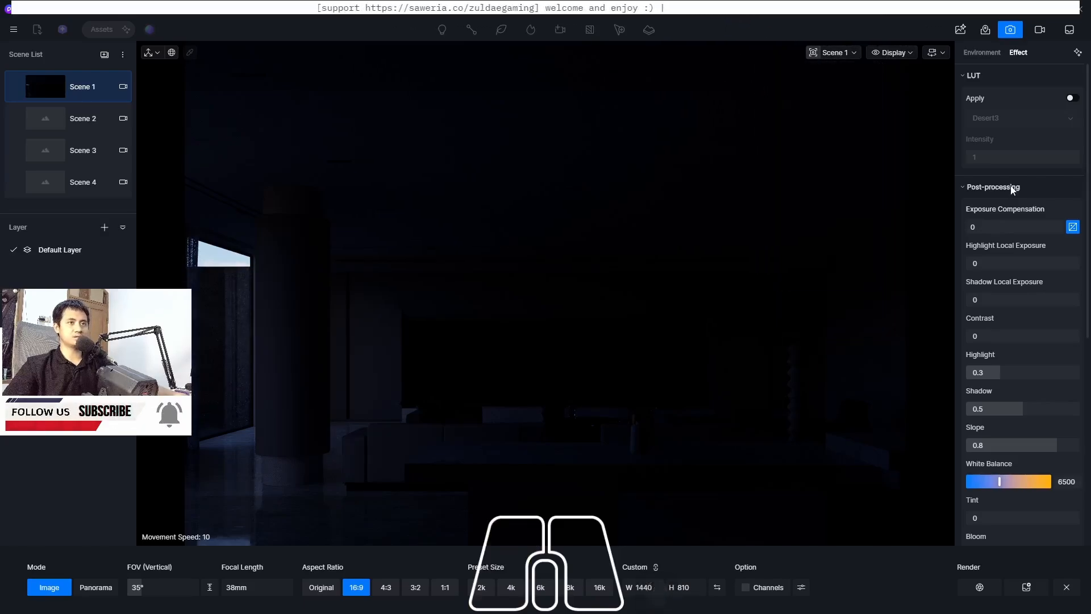
drag(973, 228, 1022, 226)
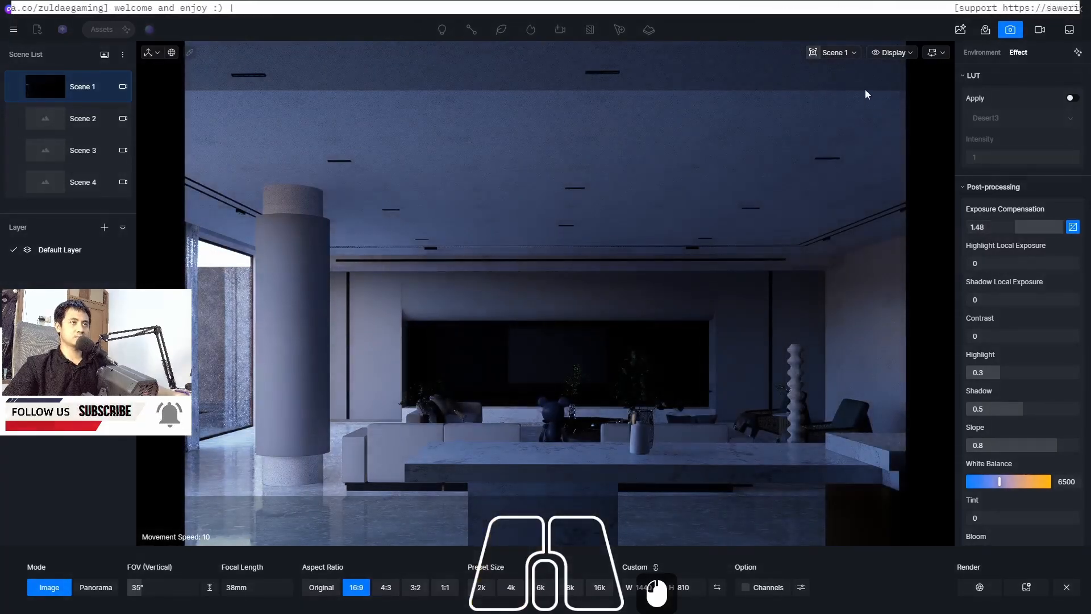
Move the camera forward and set its clipping distance to about 295.2
click(855, 52)
drag(815, 157, 811, 156)
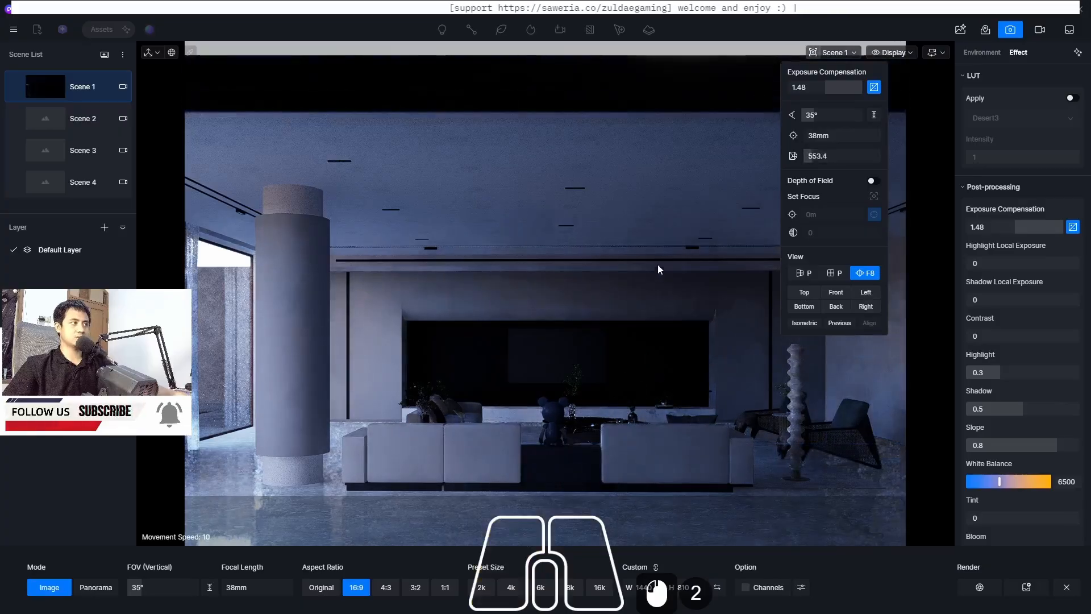
key(w)
key(w)
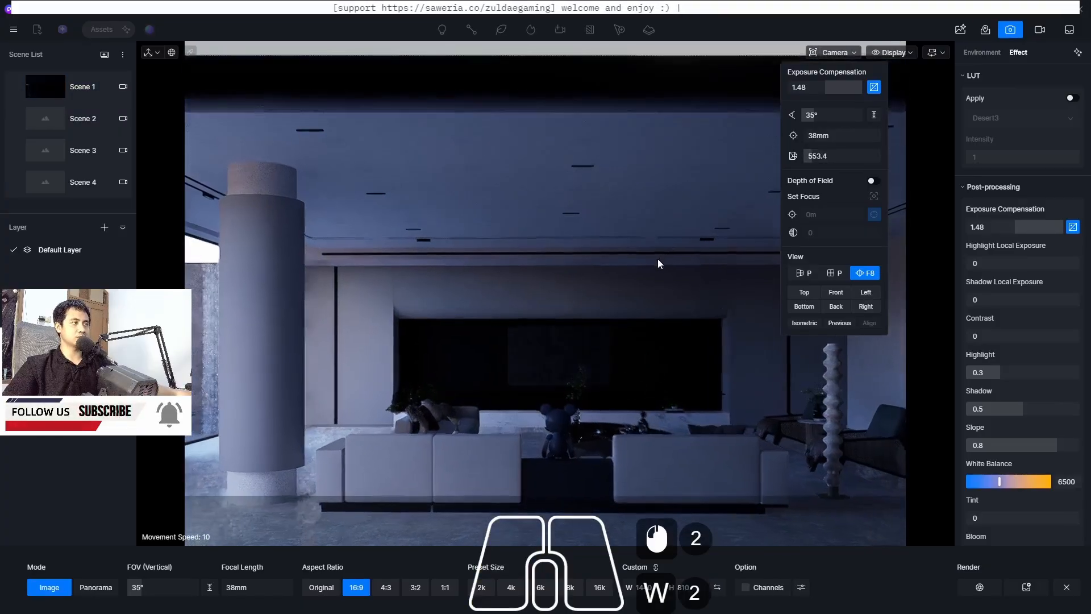
drag(805, 157, 803, 158)
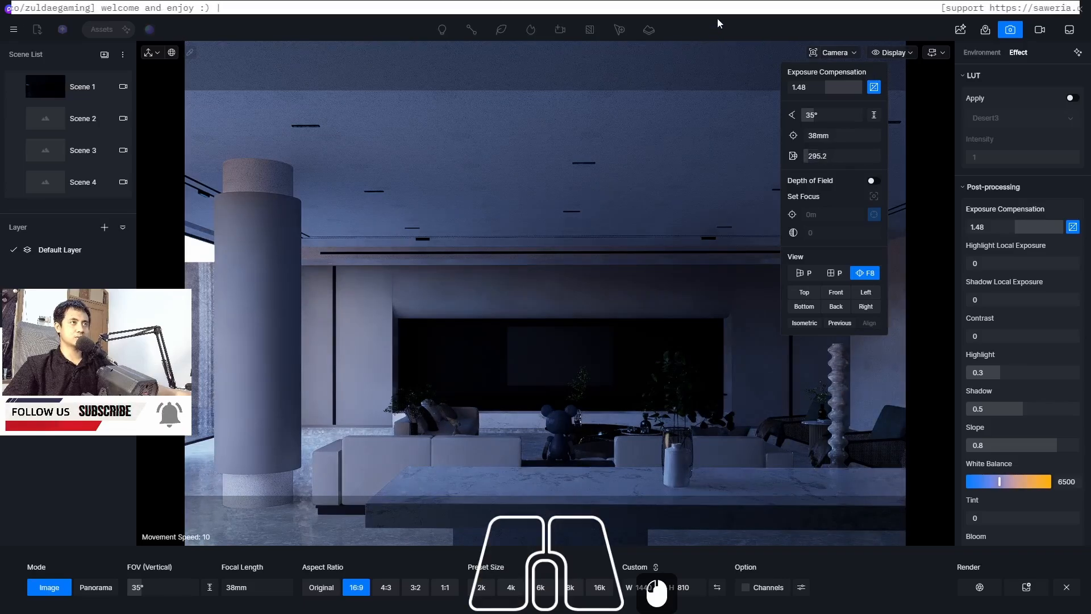
Set the camera's vertical field of view to 45°
click(702, 91)
key(s)
key(w)
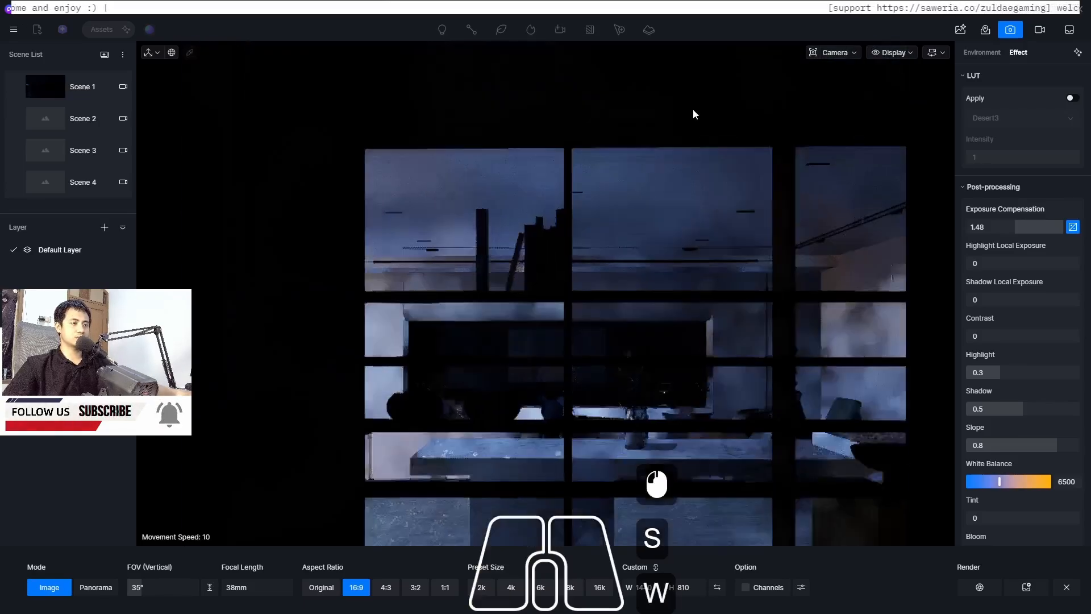
key(w)
key(w)
key(w)
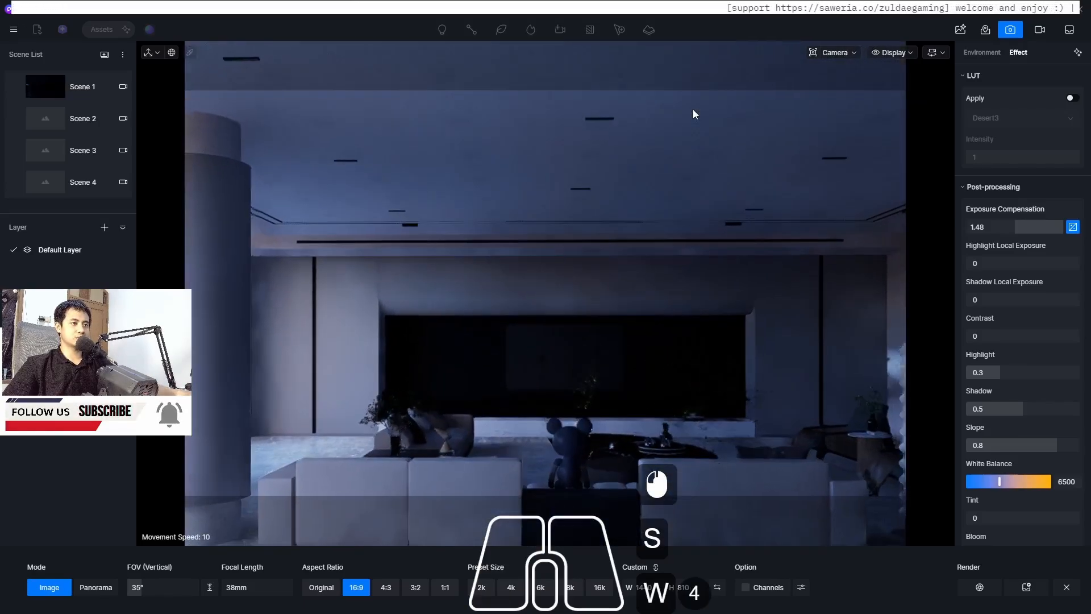
click(844, 52)
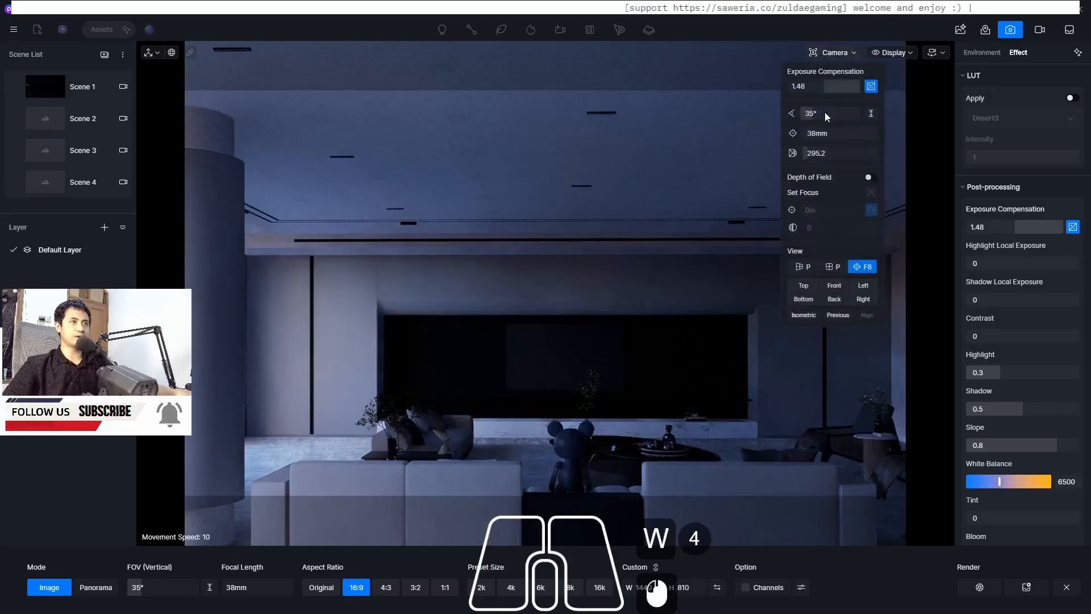
double_click(823, 114)
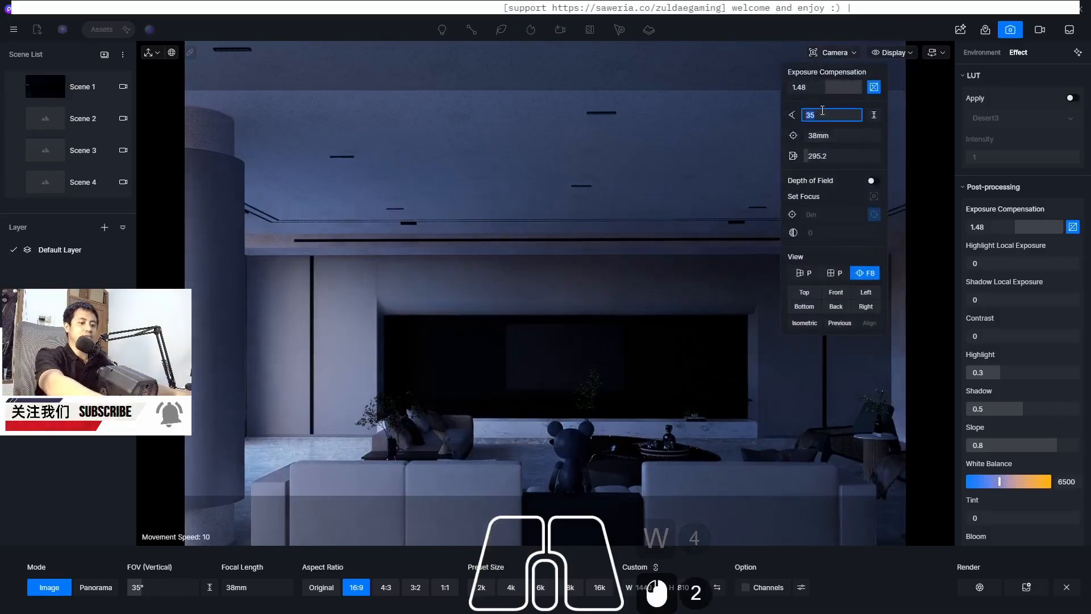
text(45)
key(Return)
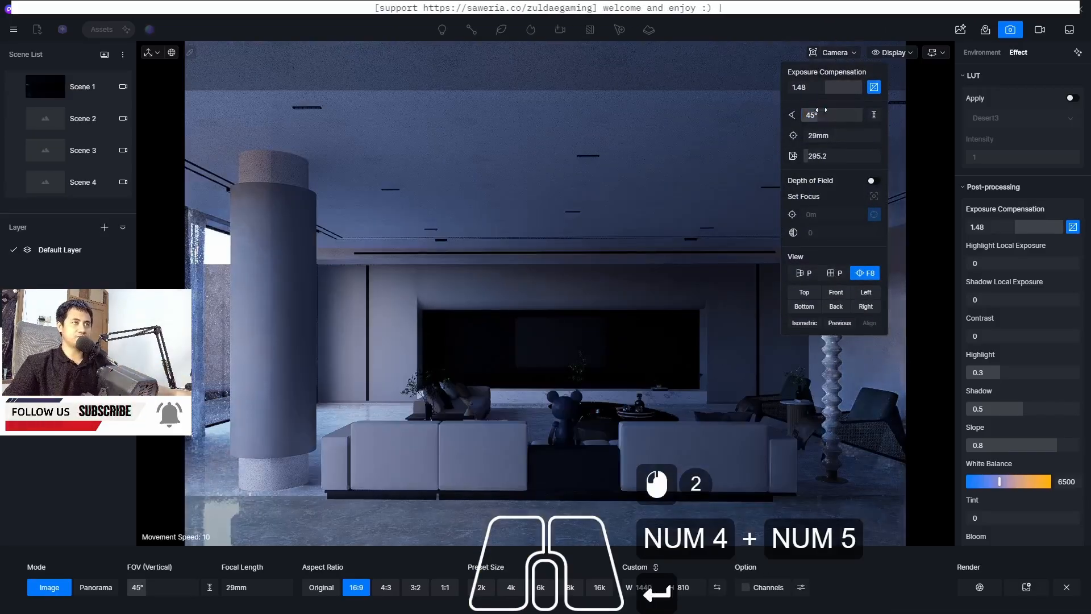
click(823, 110)
click(684, 14)
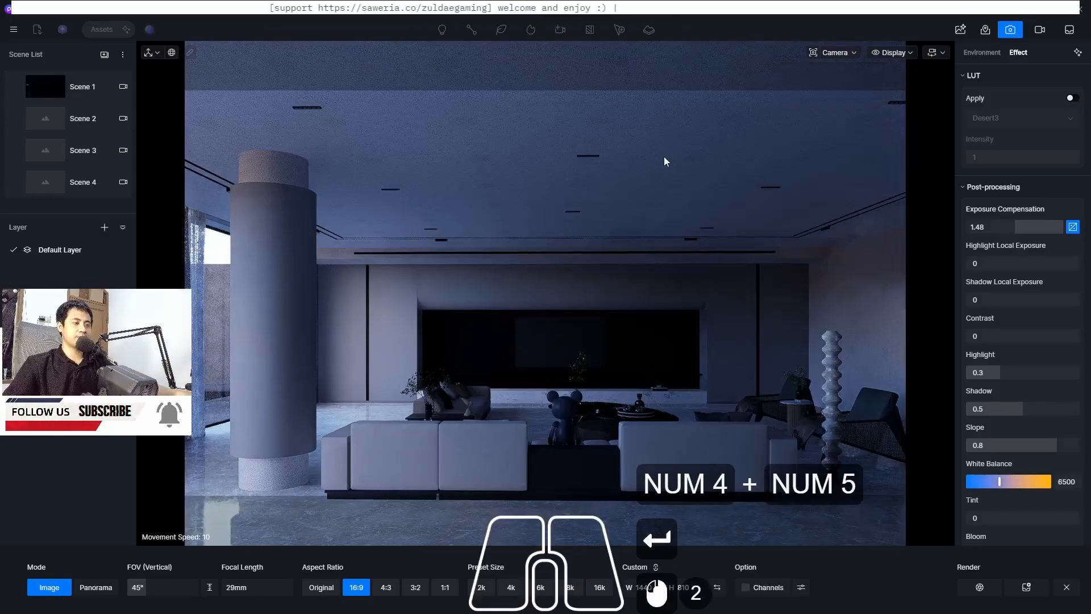
Set the camera navigation movement speed to 5
key(s)
key(w)
key(s)
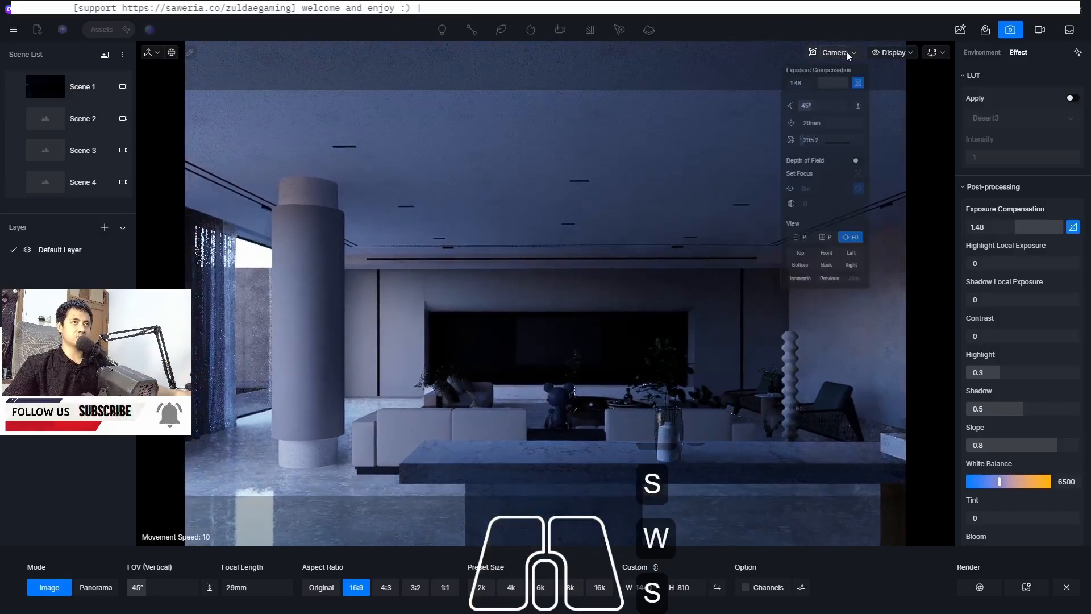
click(939, 53)
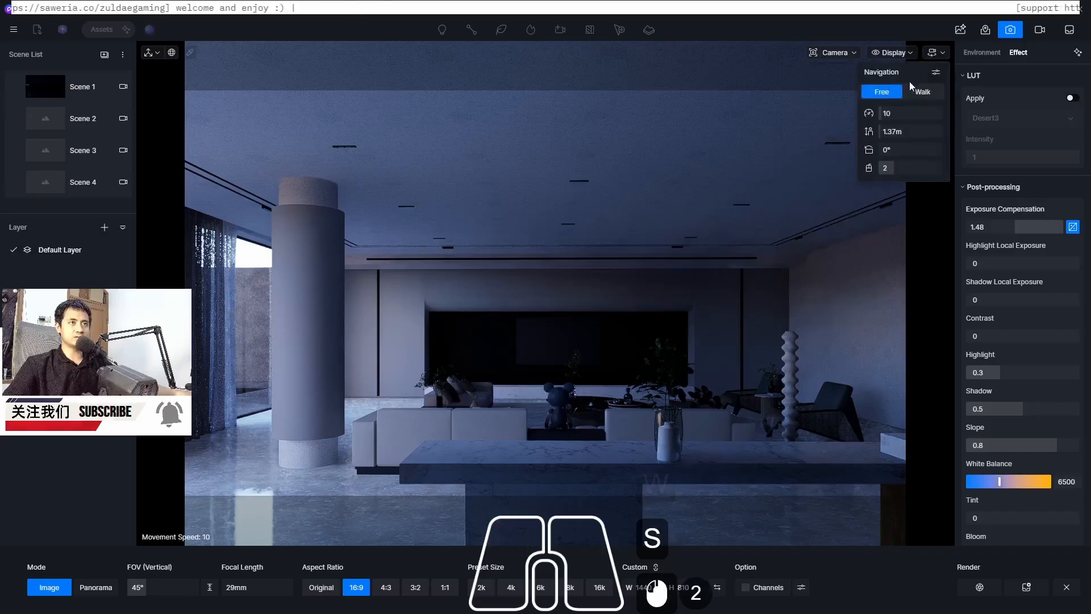
click(896, 113)
click(896, 115)
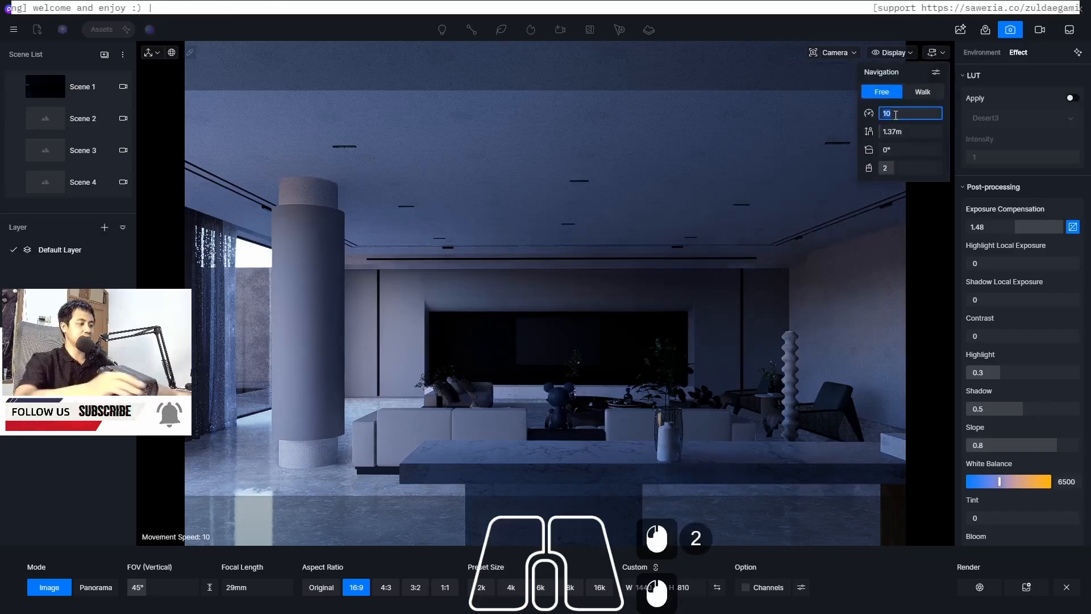
text(5)
key(Return)
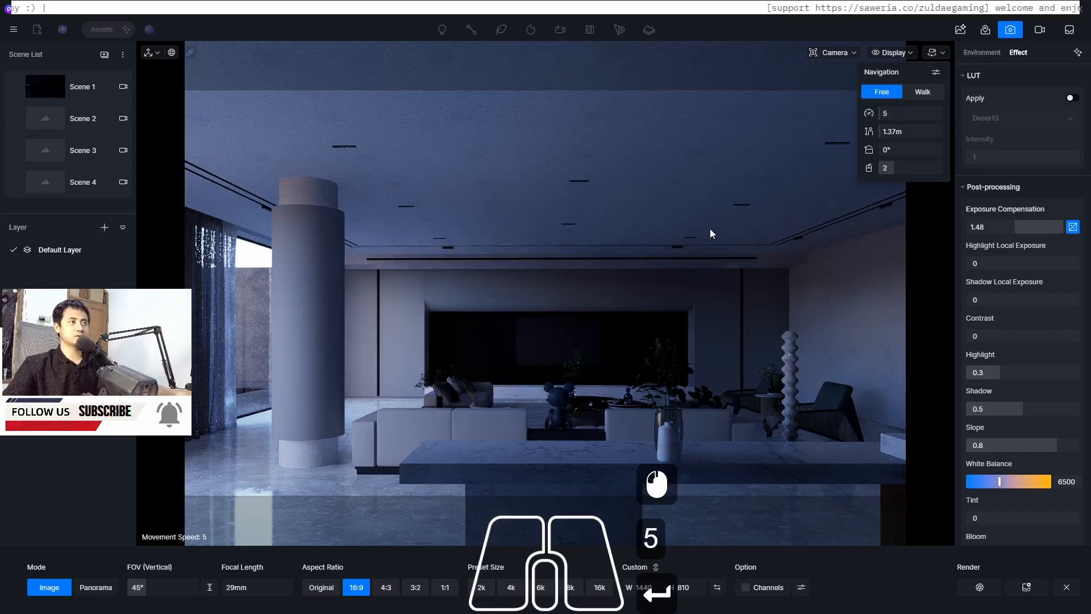
Reposition the camera and set its clipping distance to about 369
key(w)
key(w)
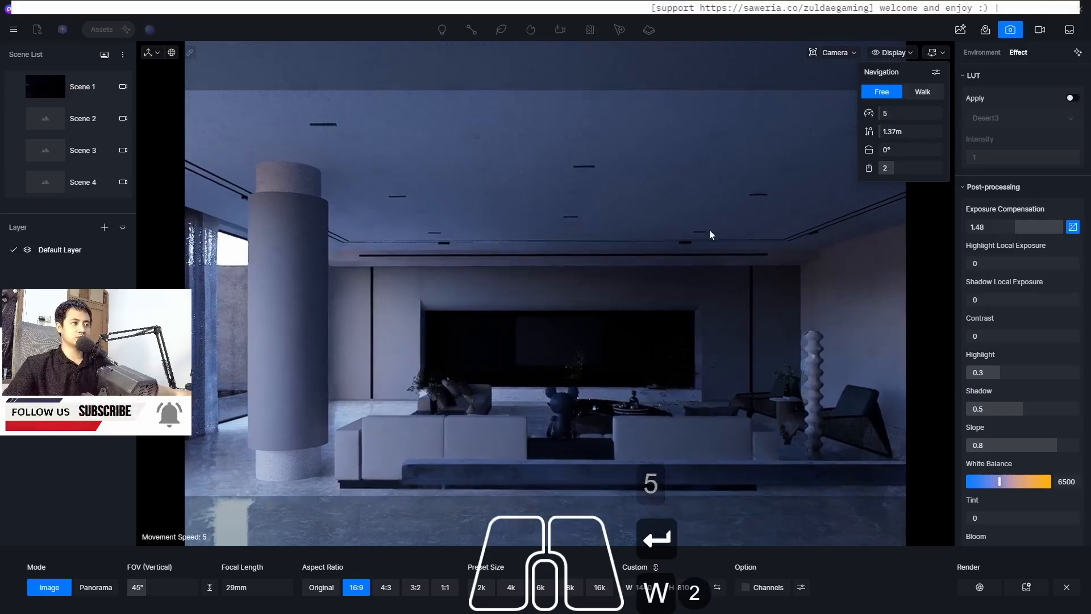
key(w)
key(s)
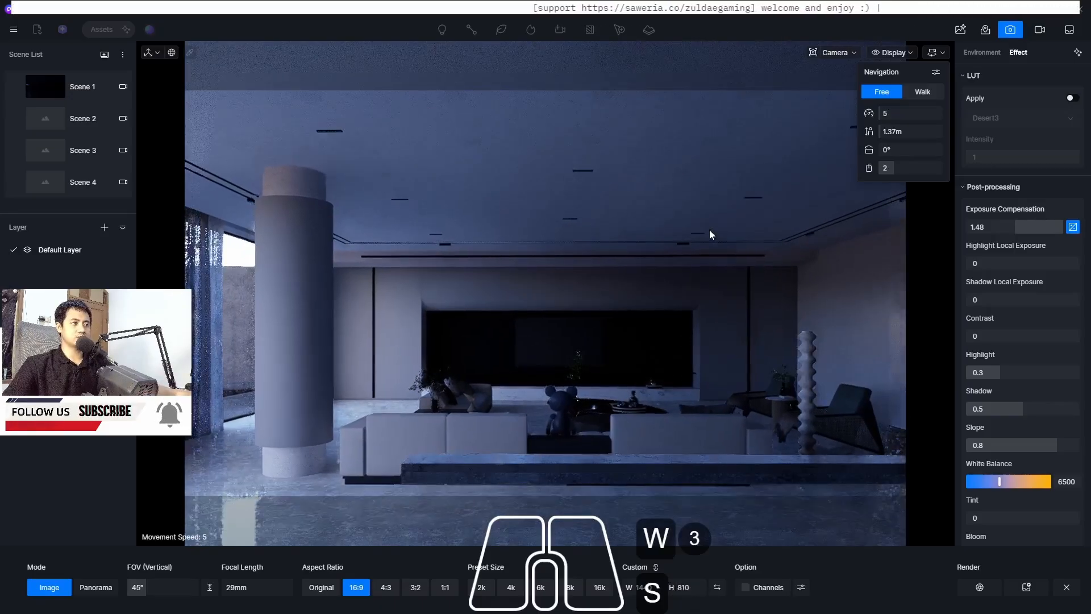
click(834, 53)
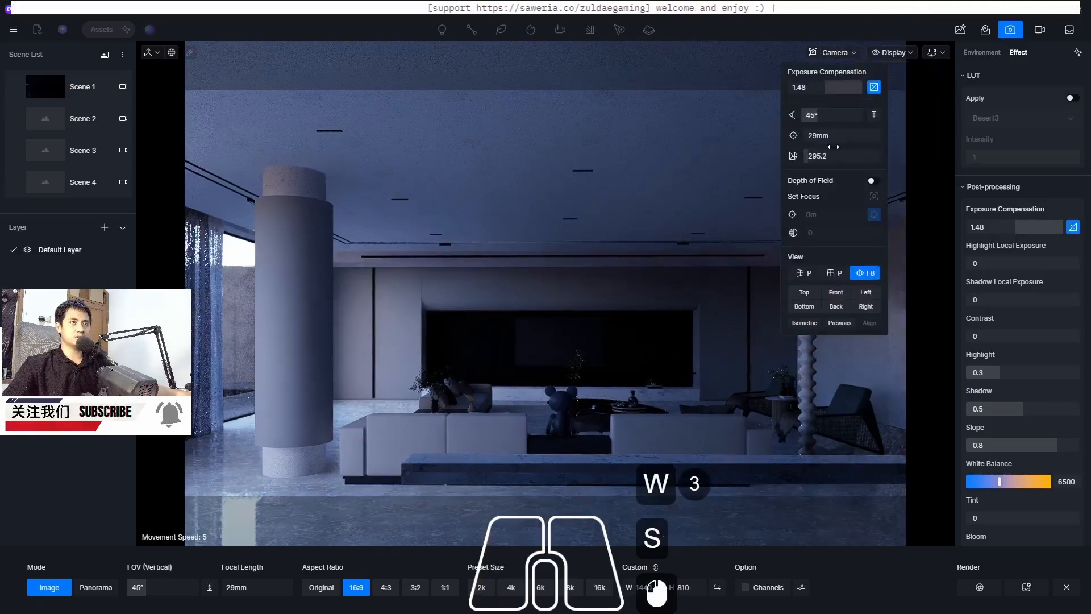
click(810, 162)
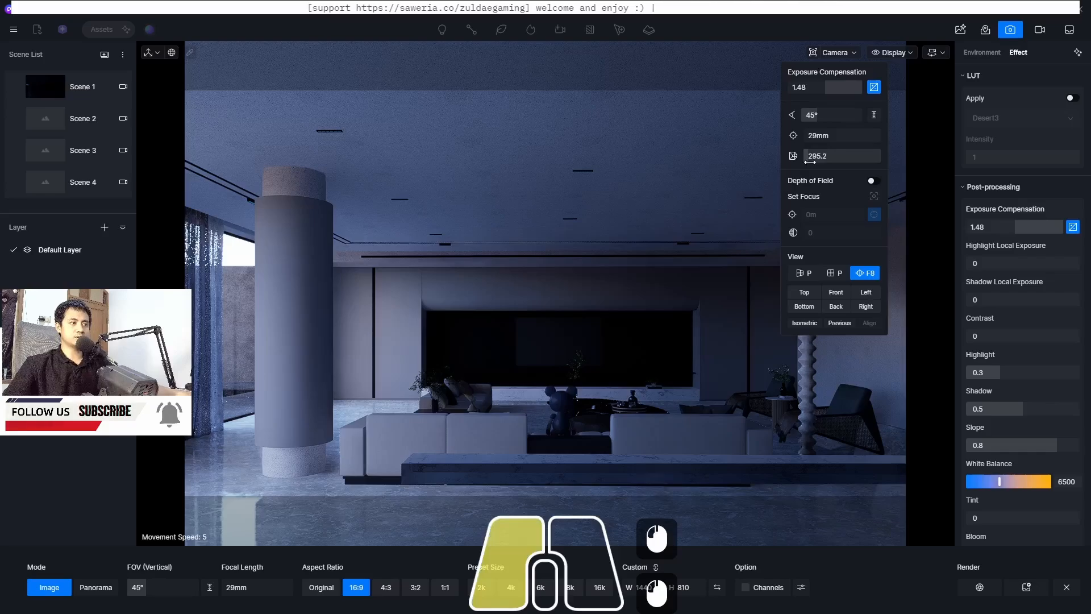
drag(811, 161, 811, 160)
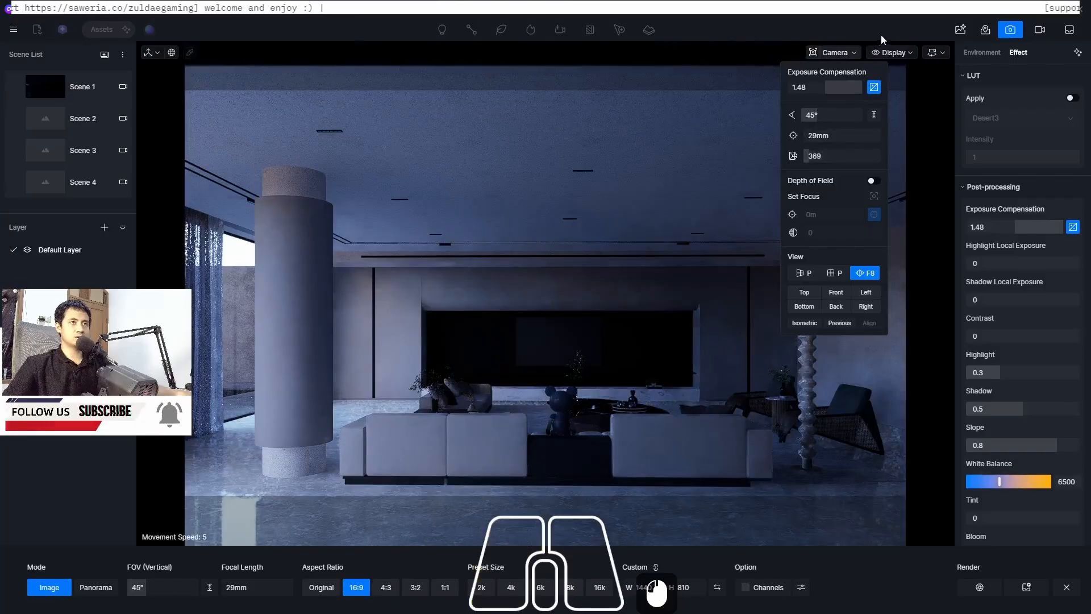
click(930, 54)
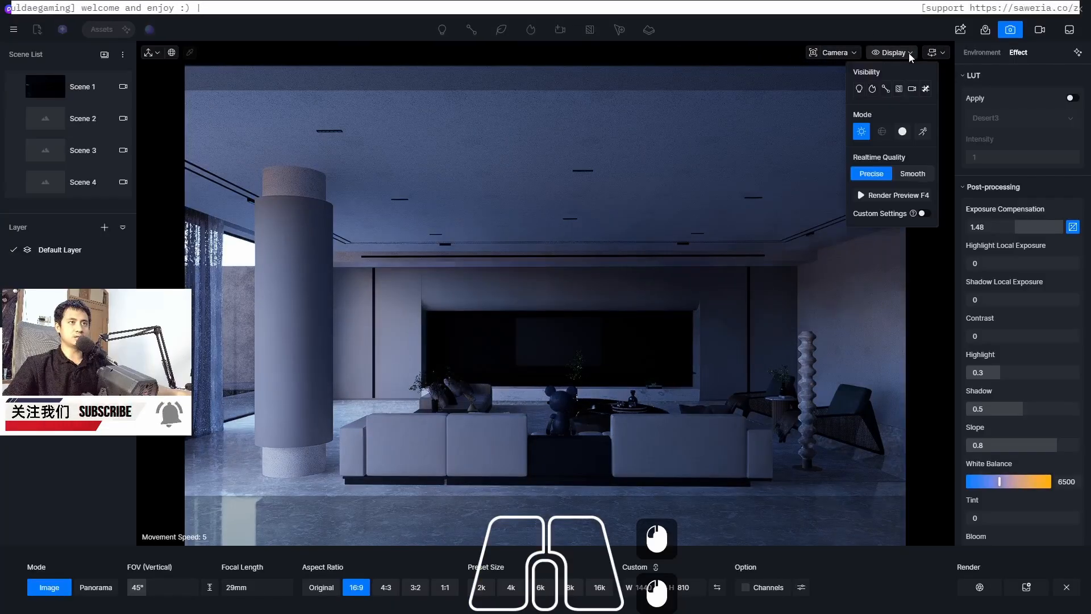
click(936, 54)
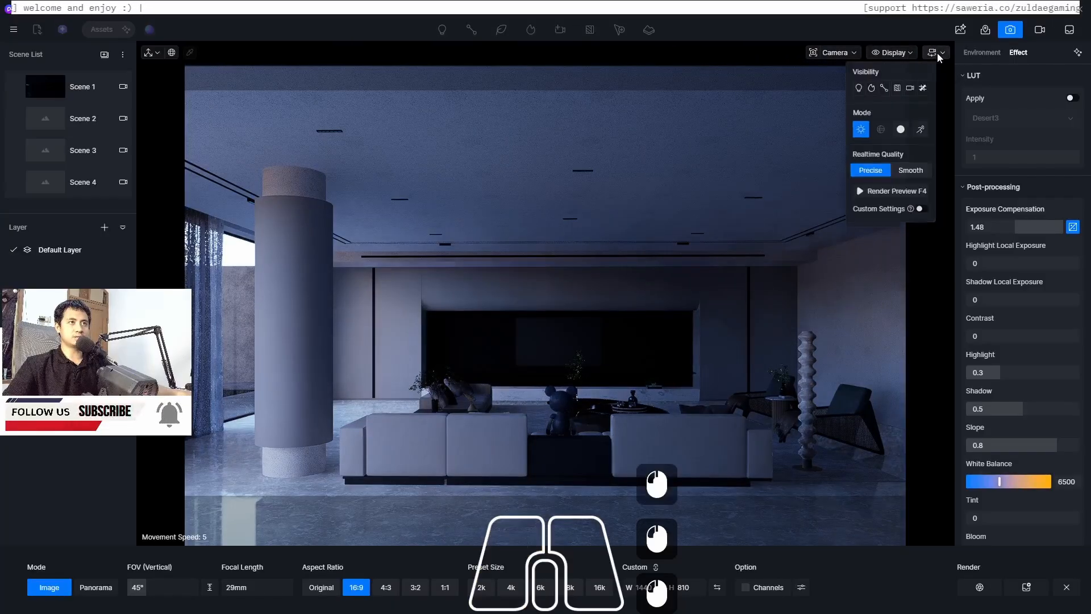
Review the camera, display and navigation settings panels, switching custom display settings on and back off
click(851, 54)
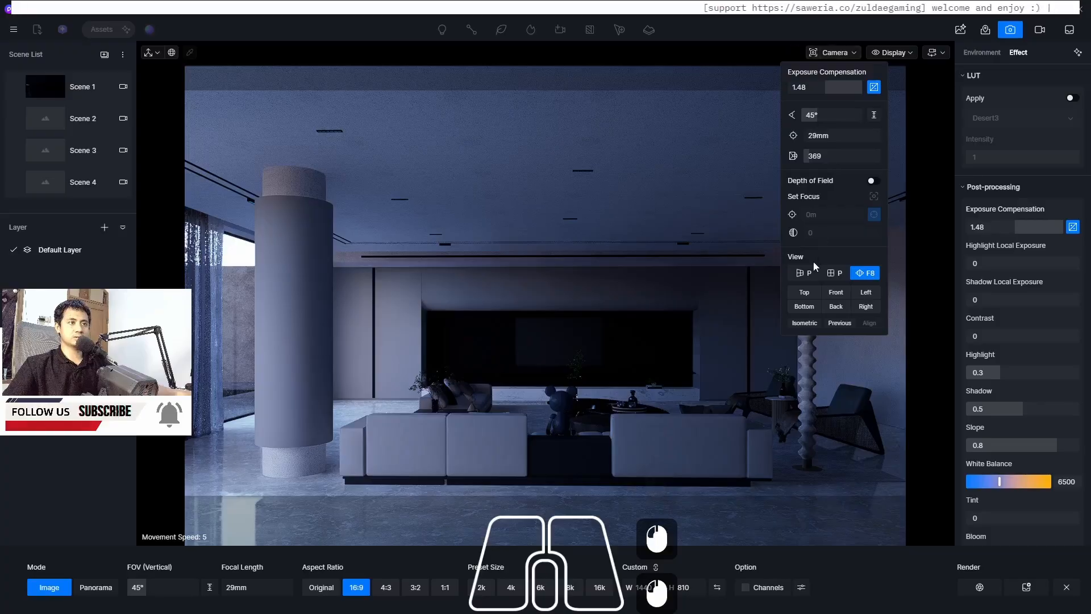
click(911, 49)
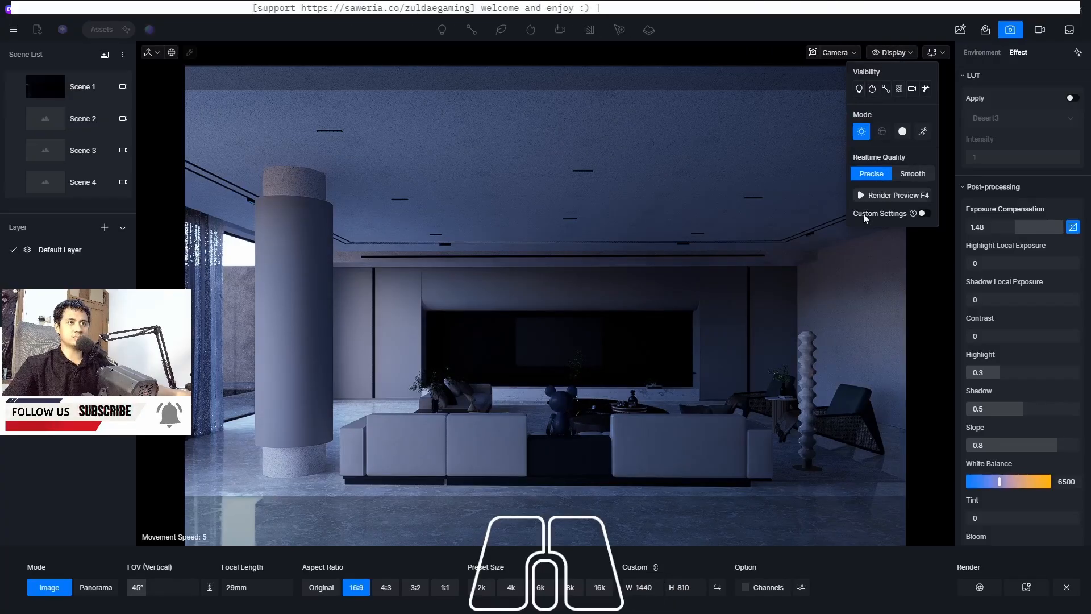
click(836, 54)
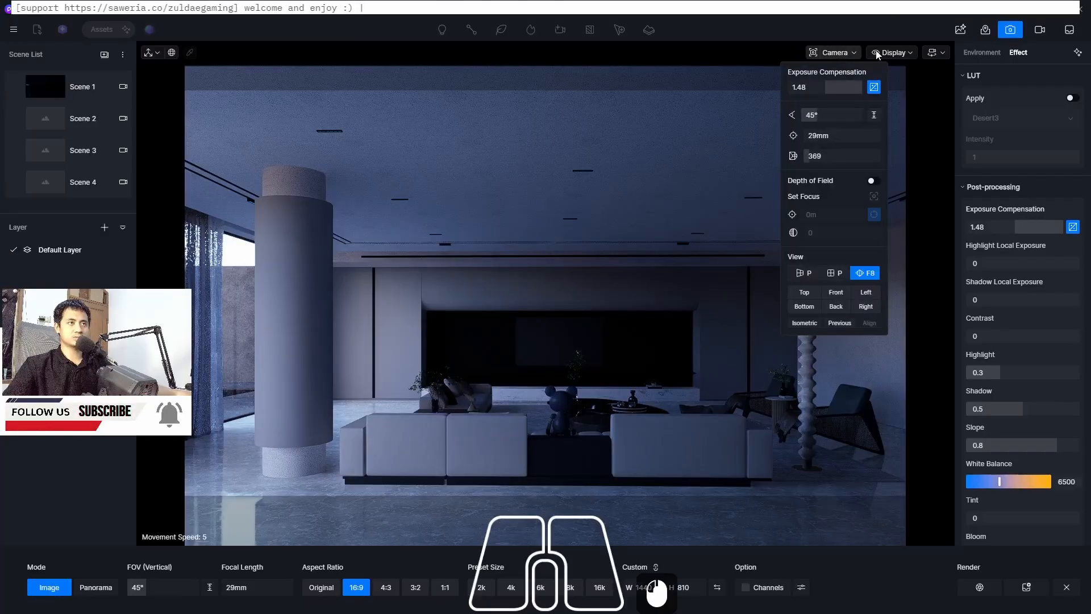
click(940, 52)
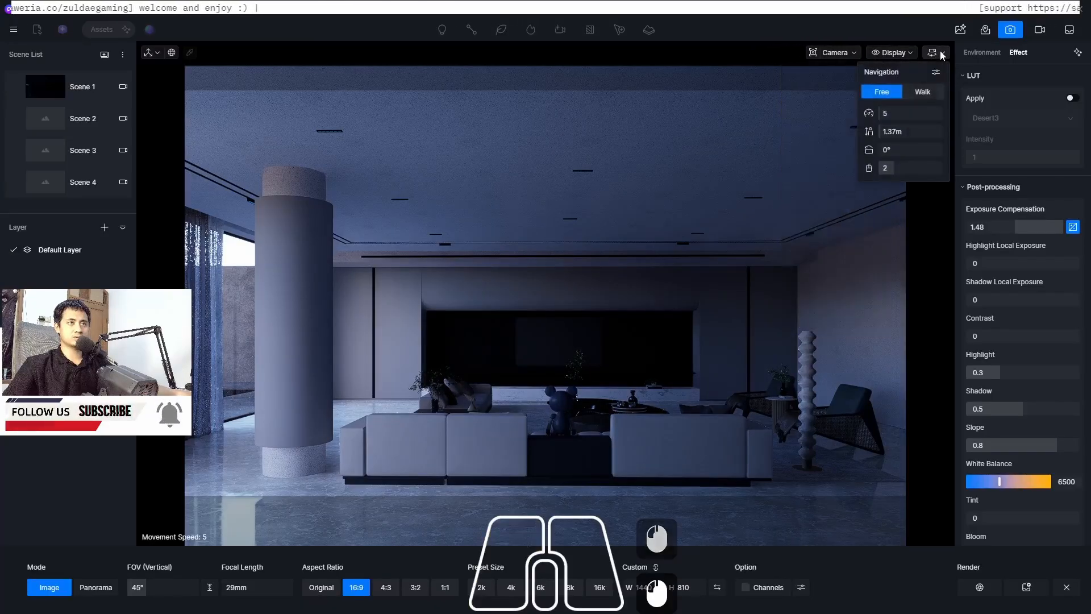
click(895, 52)
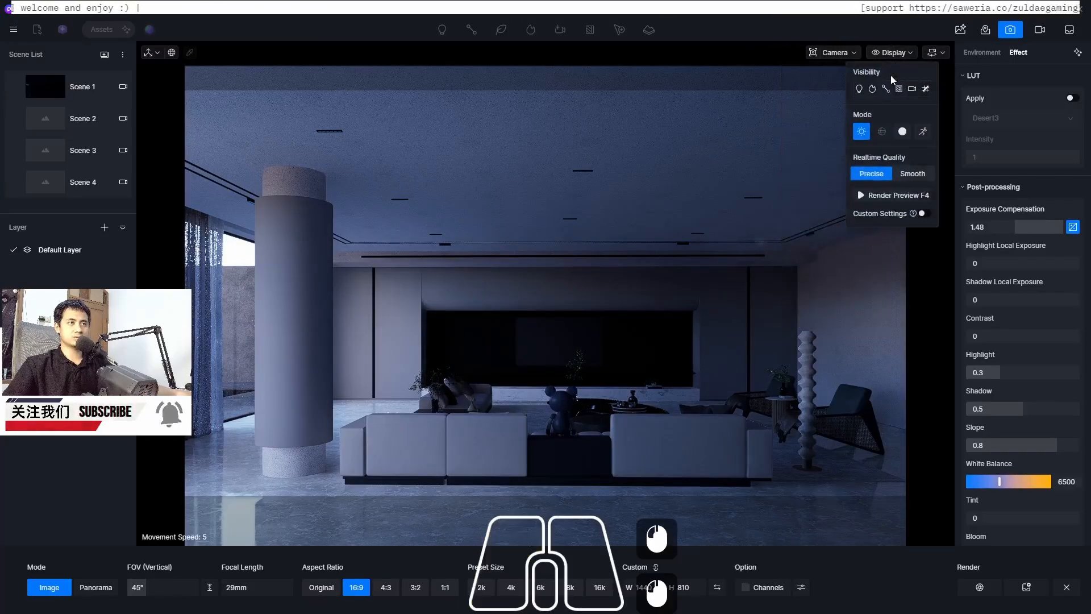
click(862, 92)
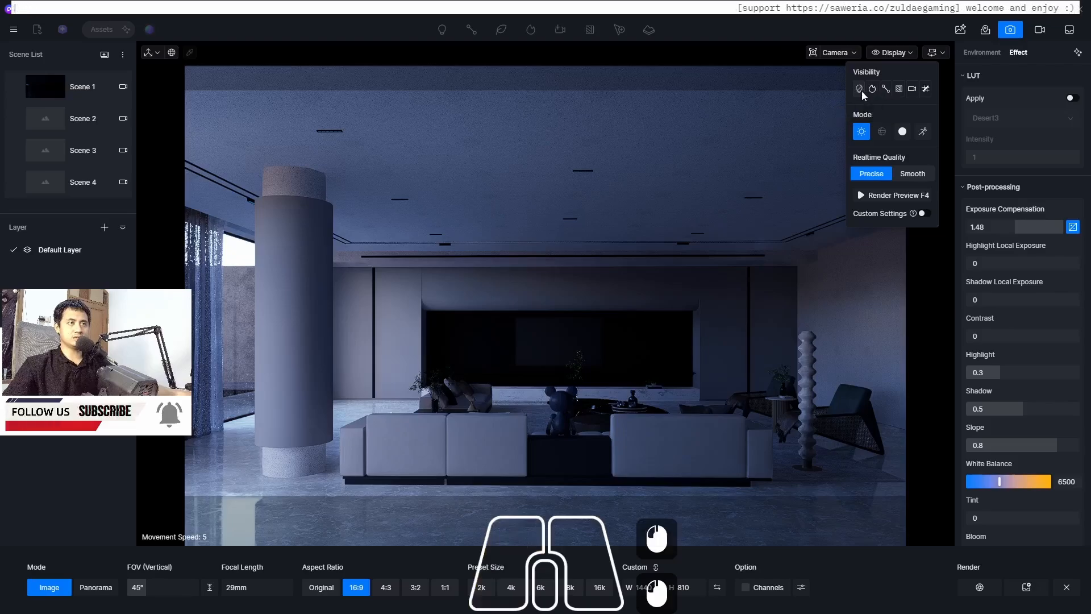
click(861, 92)
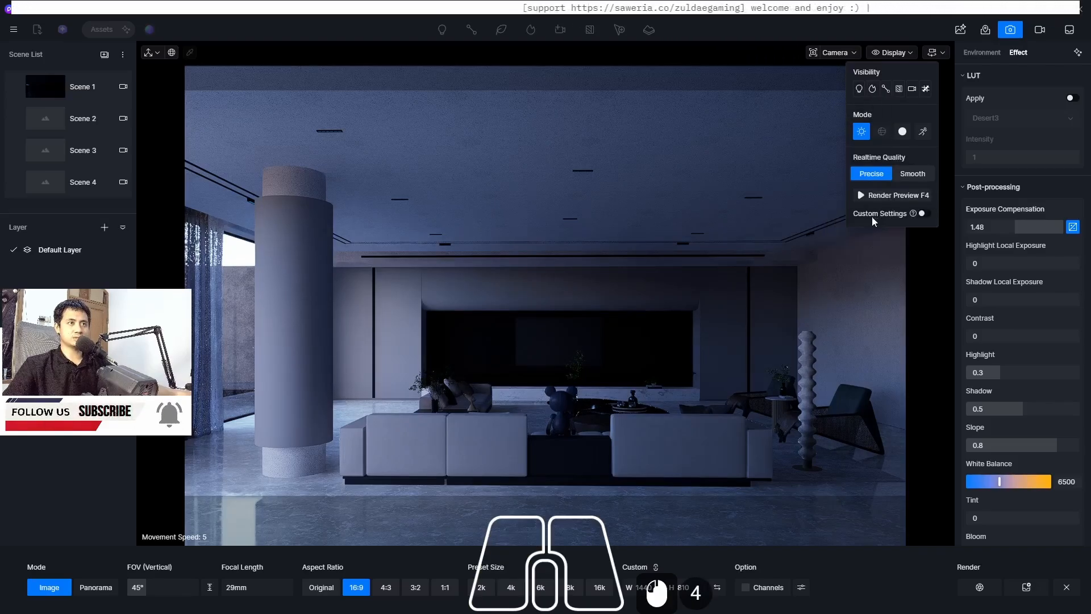
click(925, 214)
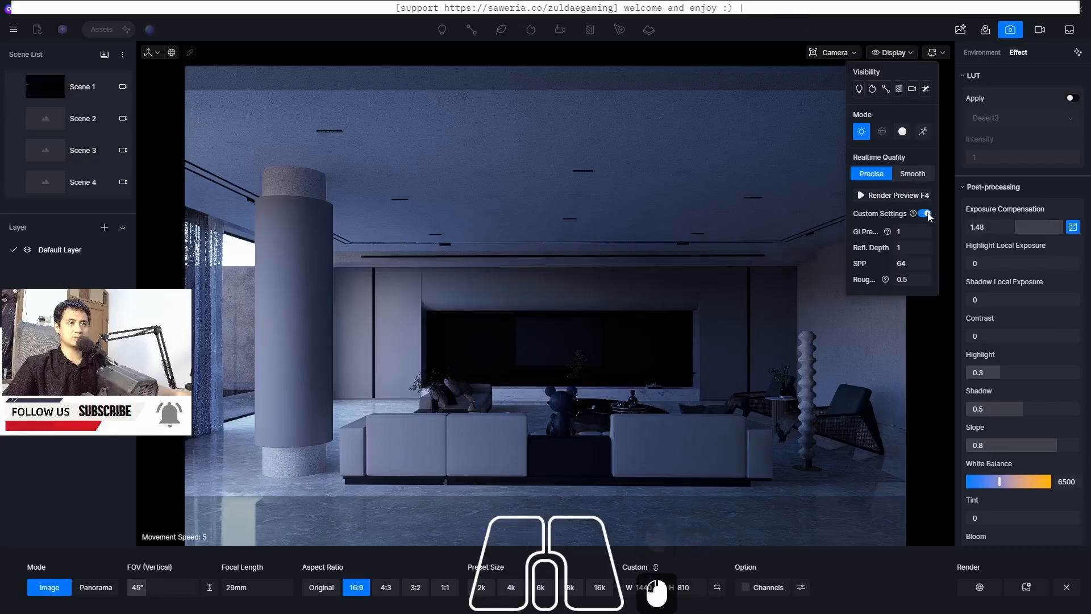
click(924, 214)
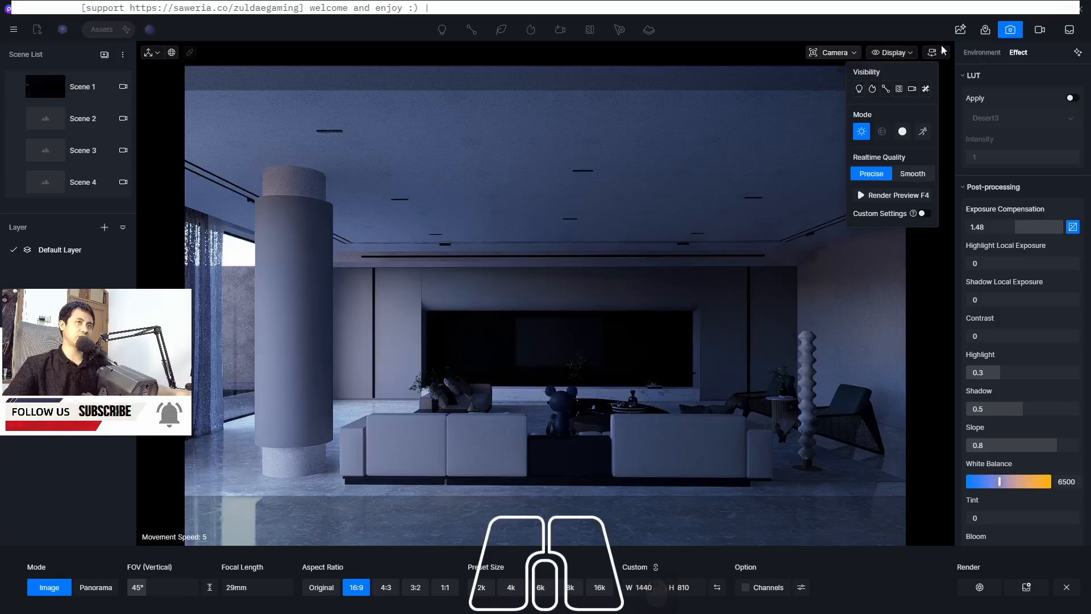
Leave and re-enter image rendering mode, then recheck the camera and display panels
click(1011, 31)
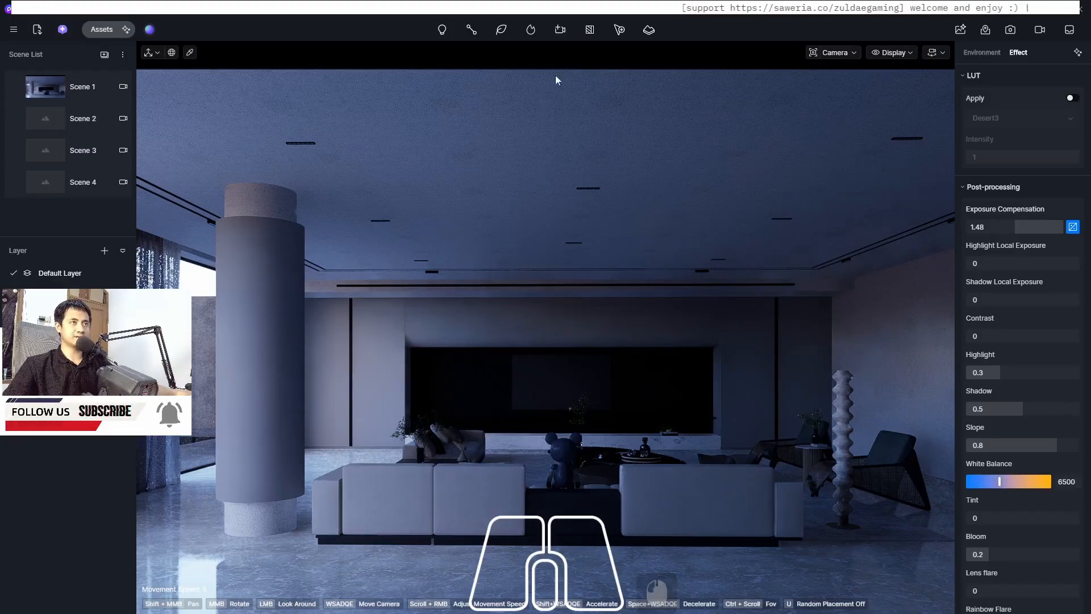
click(1010, 29)
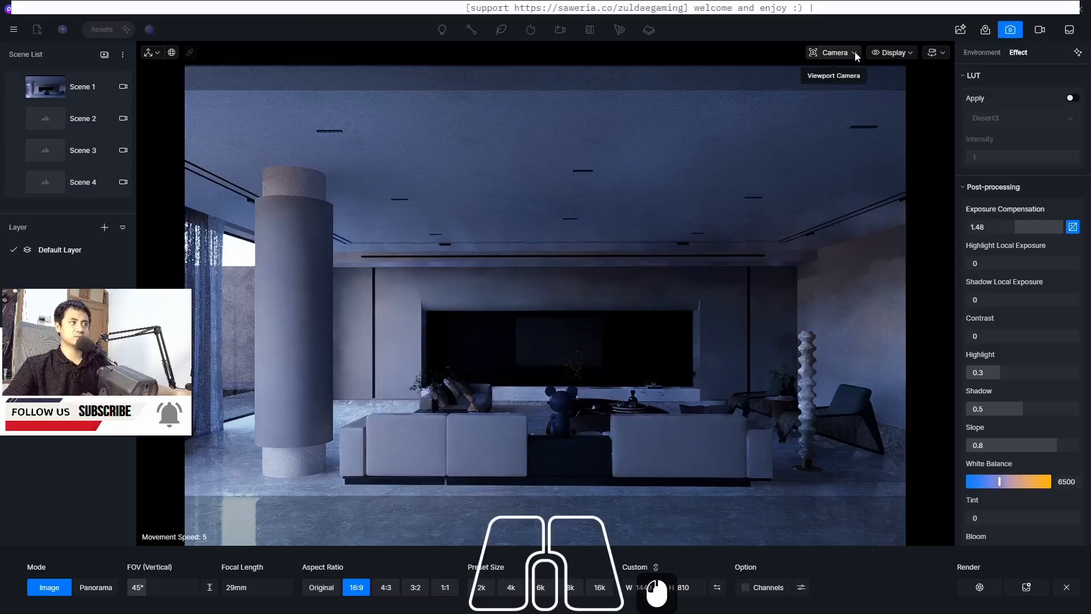
click(855, 52)
click(854, 53)
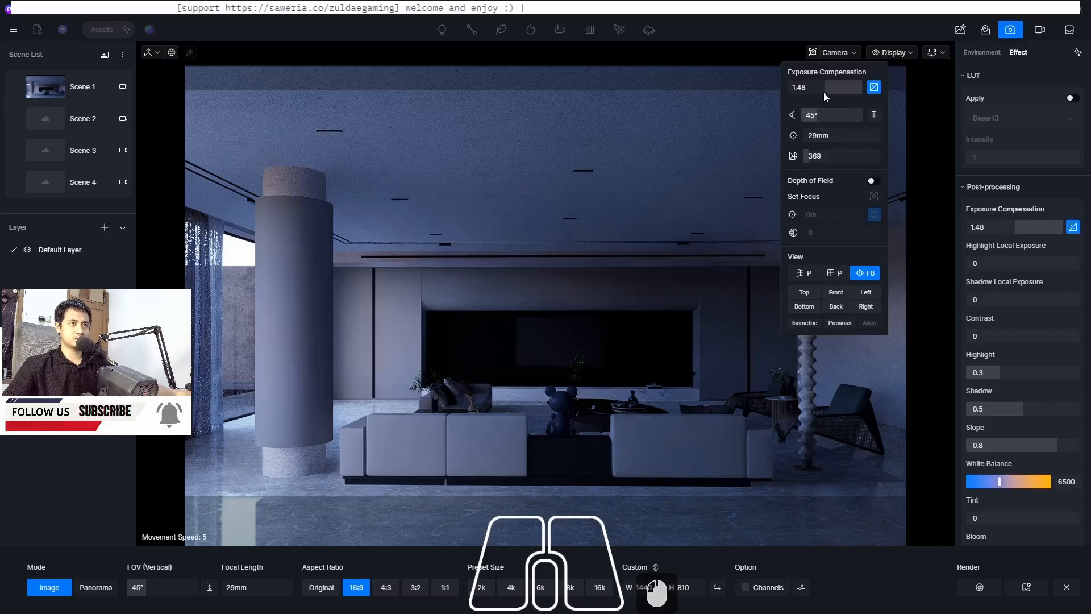
click(890, 52)
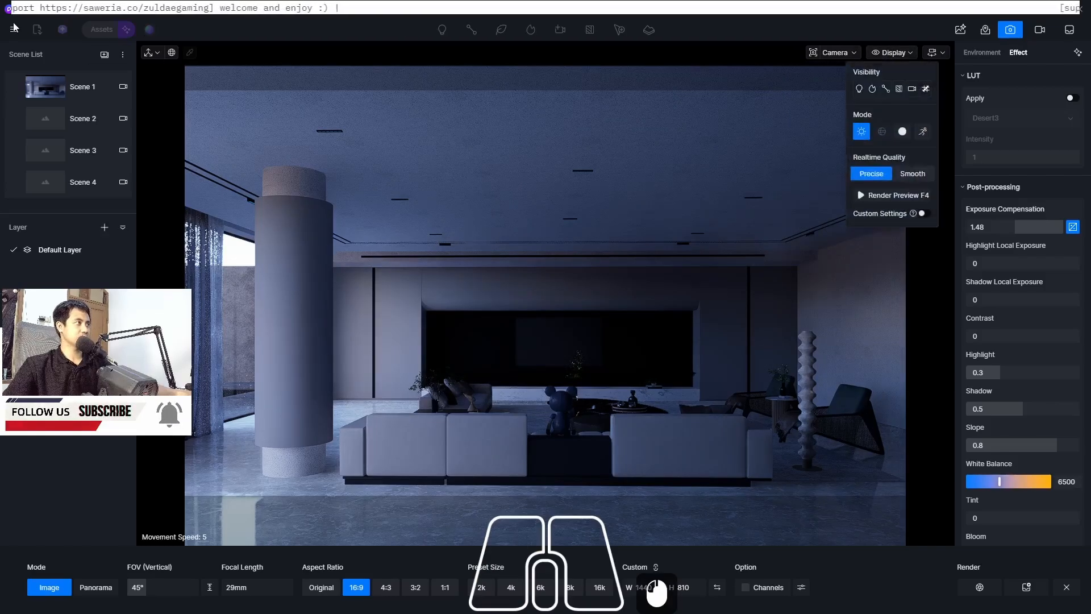
click(907, 52)
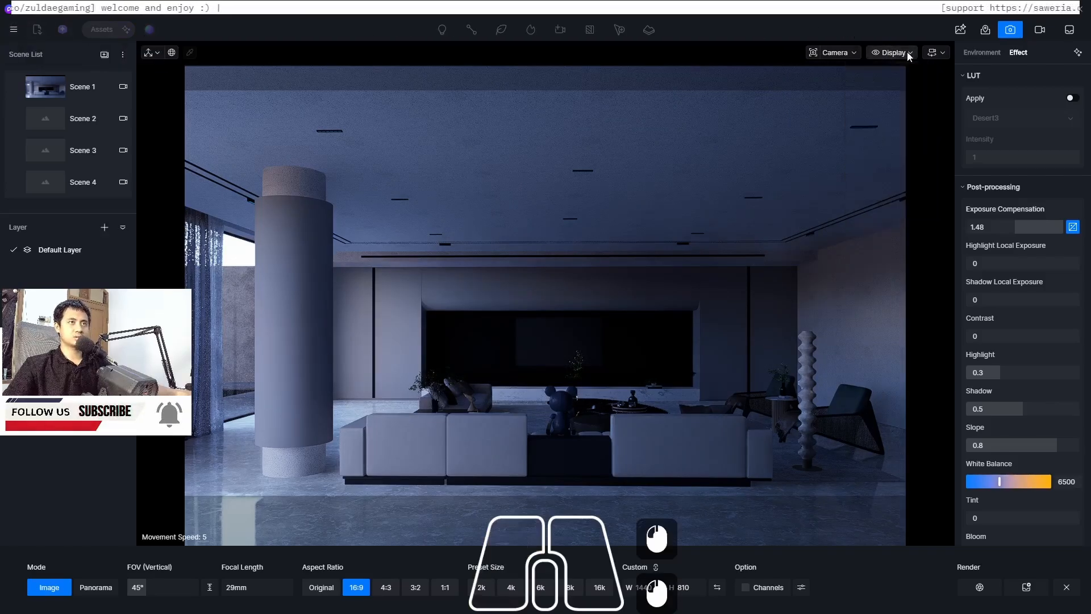
Switch to Scene 2 and set its aspect ratio to 16:9
click(45, 125)
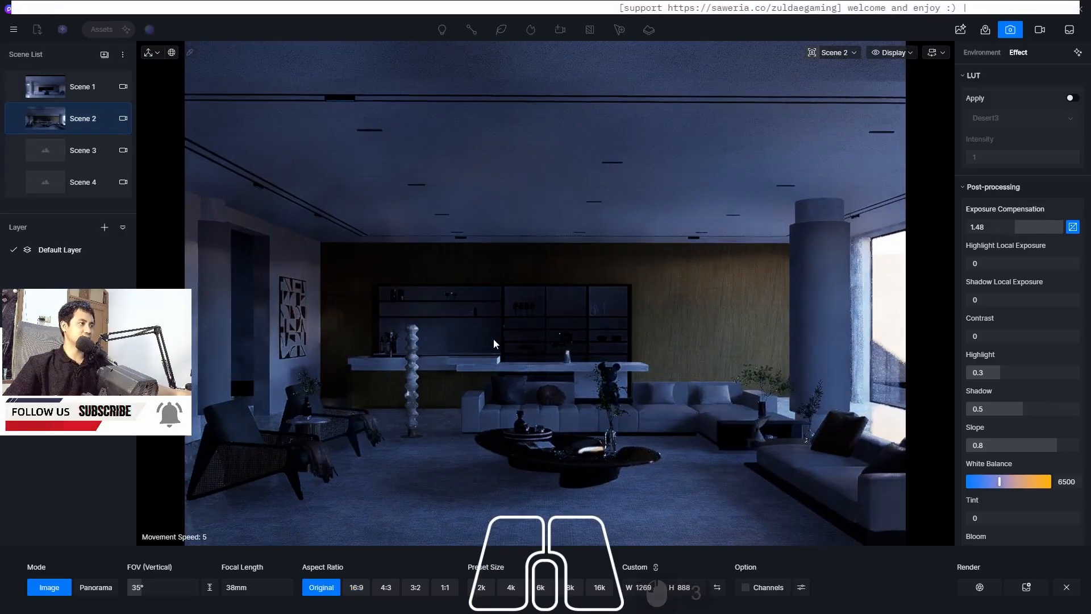
click(357, 587)
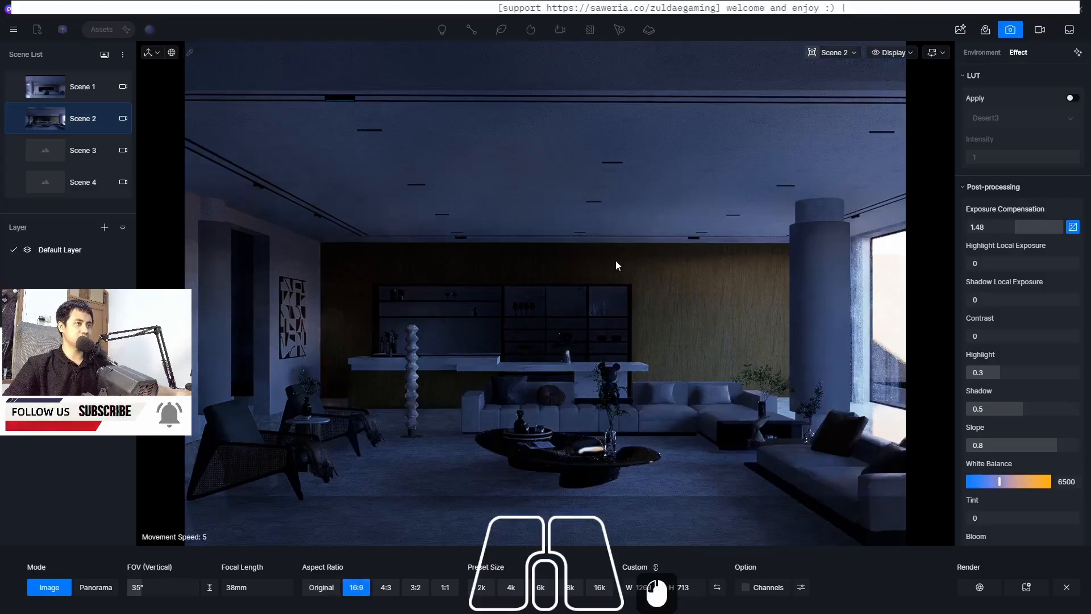
Move the camera back through the room and set its vertical field of view to 45°
key(s)
key(w)
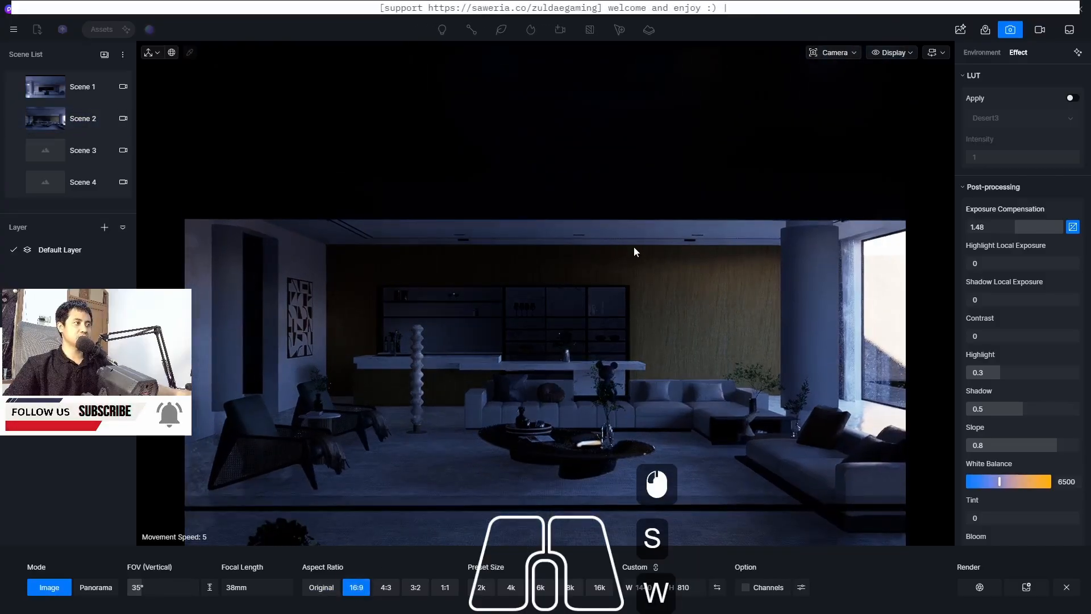
key(e)
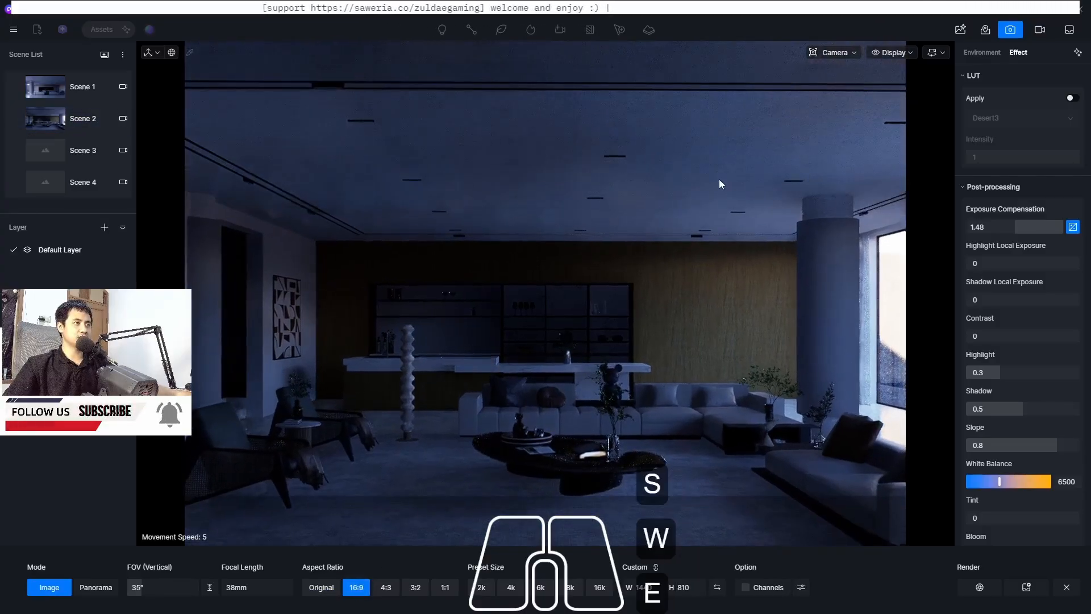
key(2)
key(q)
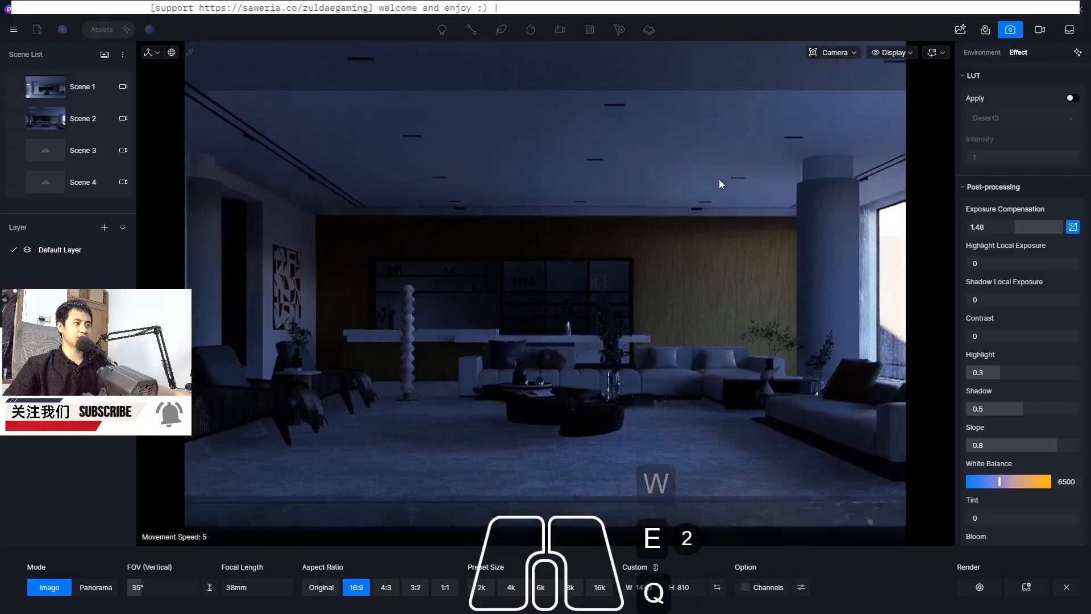
click(835, 51)
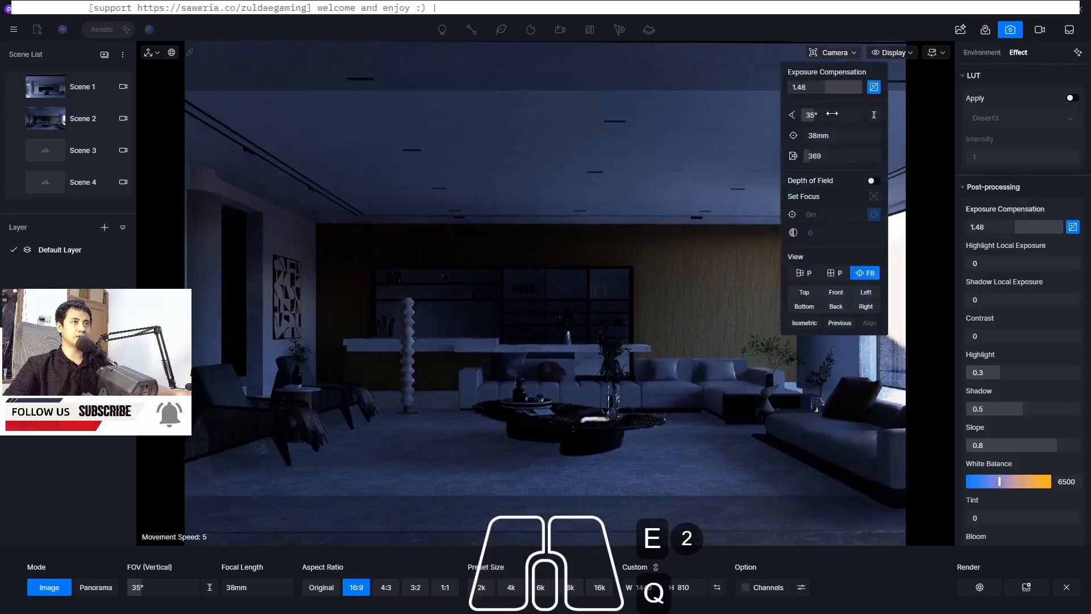
double_click(829, 116)
text(45)
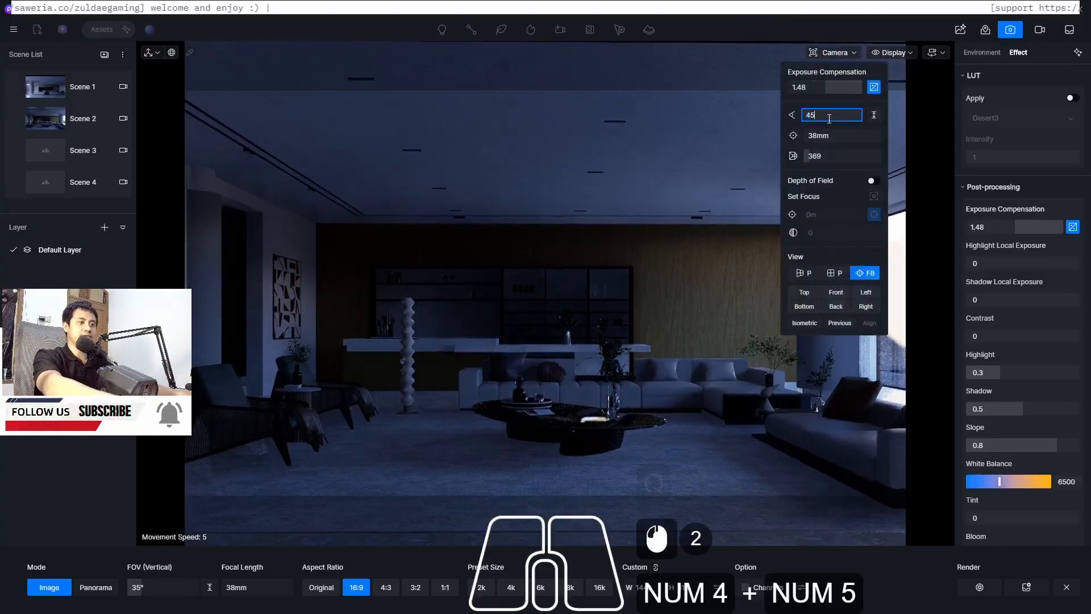
key(Return)
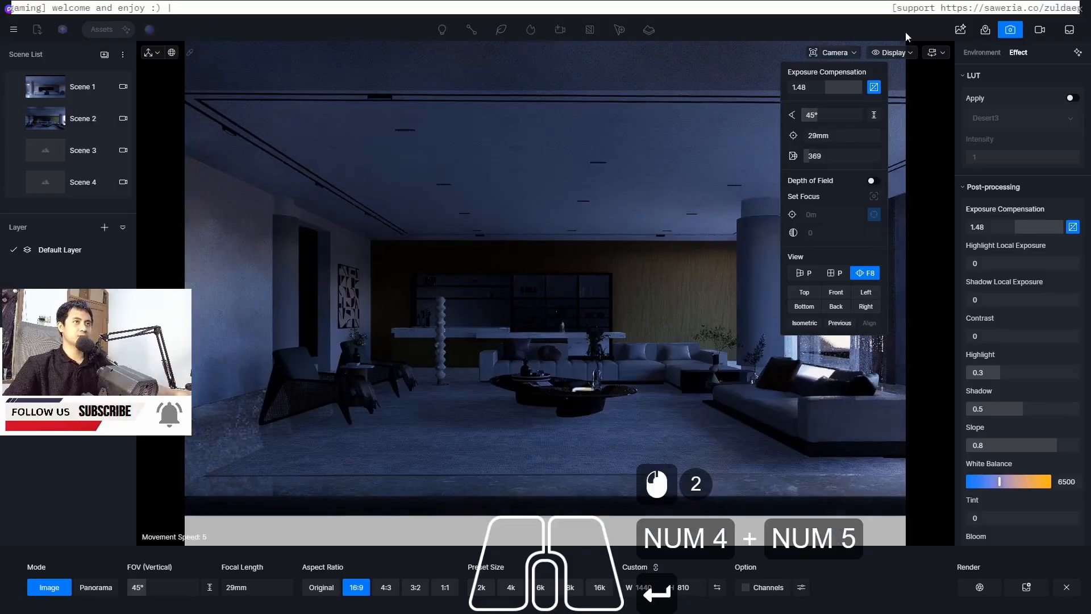
Walk the camera forward and sideways to frame the lounge, then update Scene 2 with this view
click(573, 268)
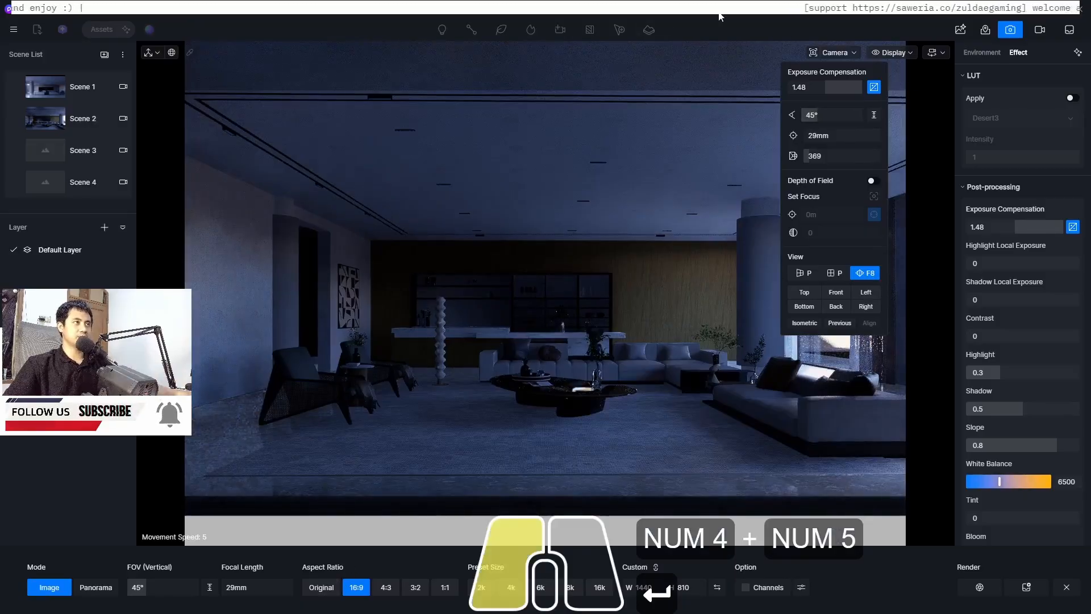
key(w)
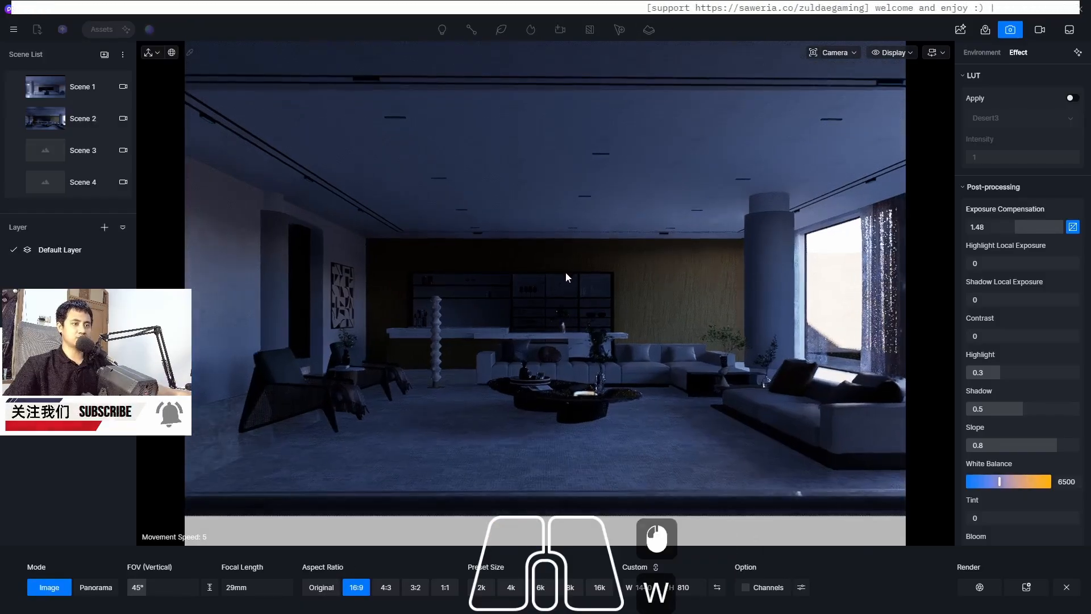
key(s)
key(w)
key(w)
key(w)
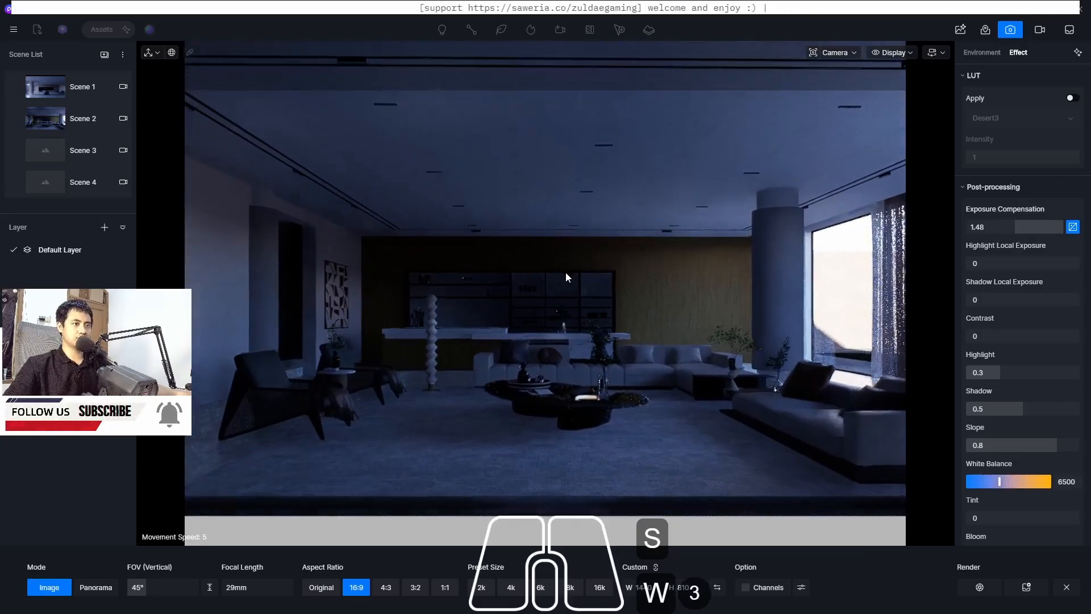
click(849, 50)
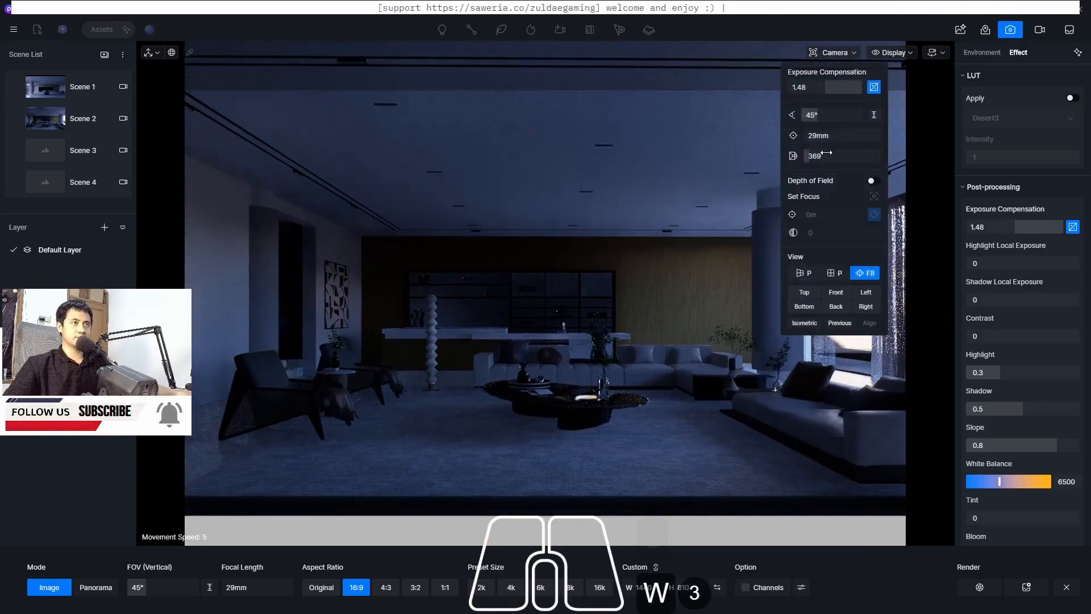
drag(814, 157, 814, 158)
click(745, 15)
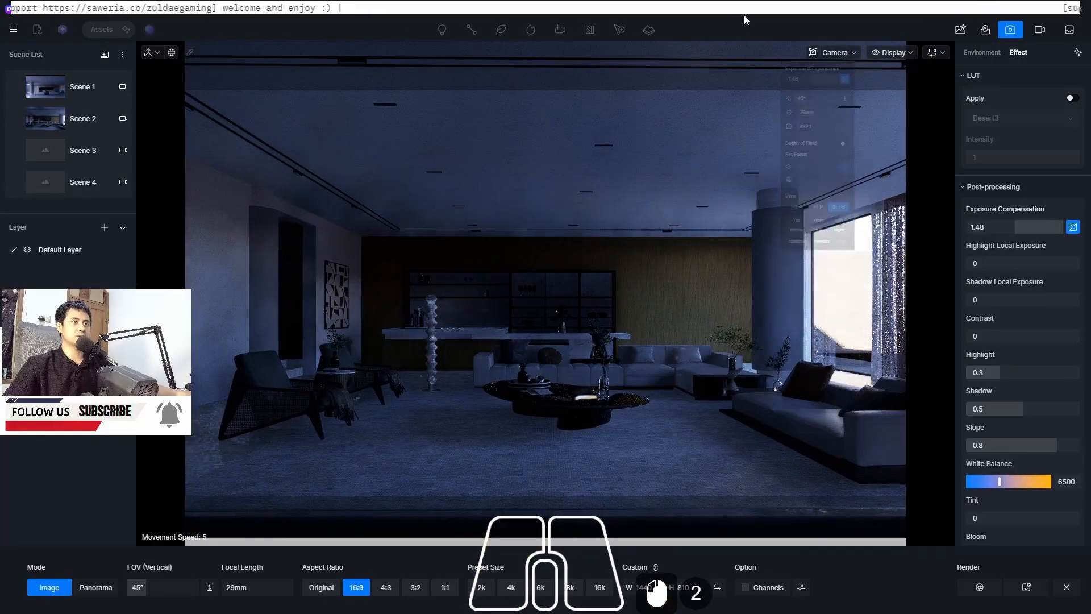
key(d)
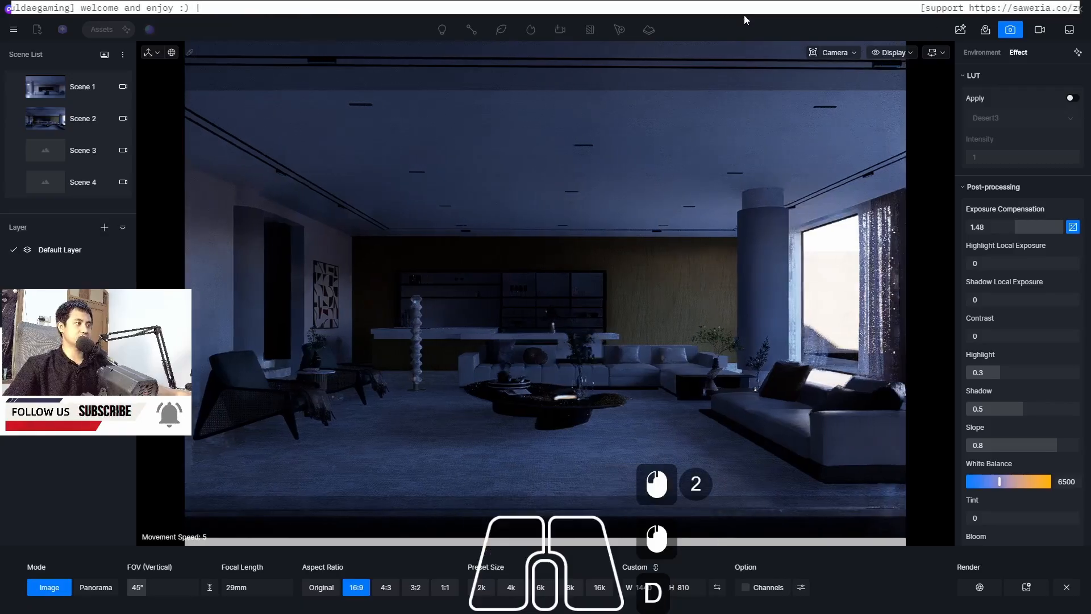
key(a)
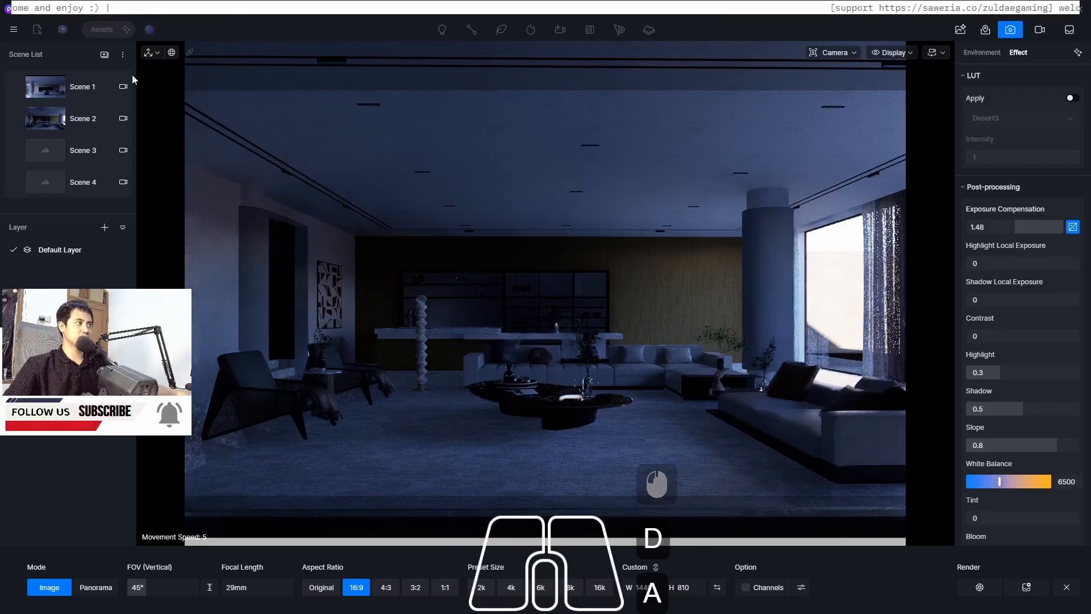
click(18, 121)
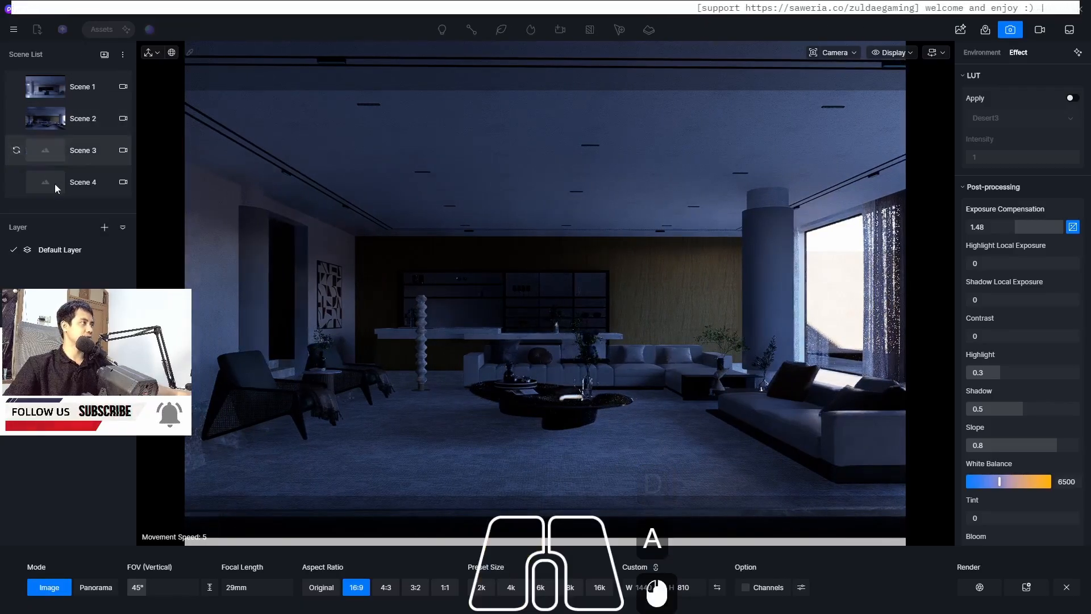
Switch to Scene 3, set its camera clipping distance to 0 and update the scene
click(48, 152)
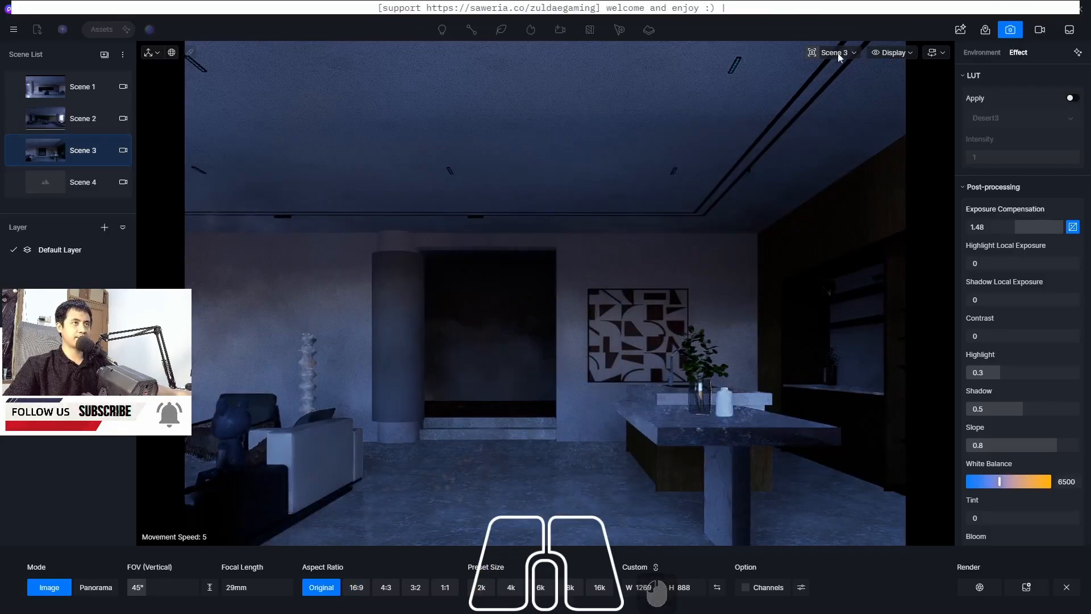
click(839, 51)
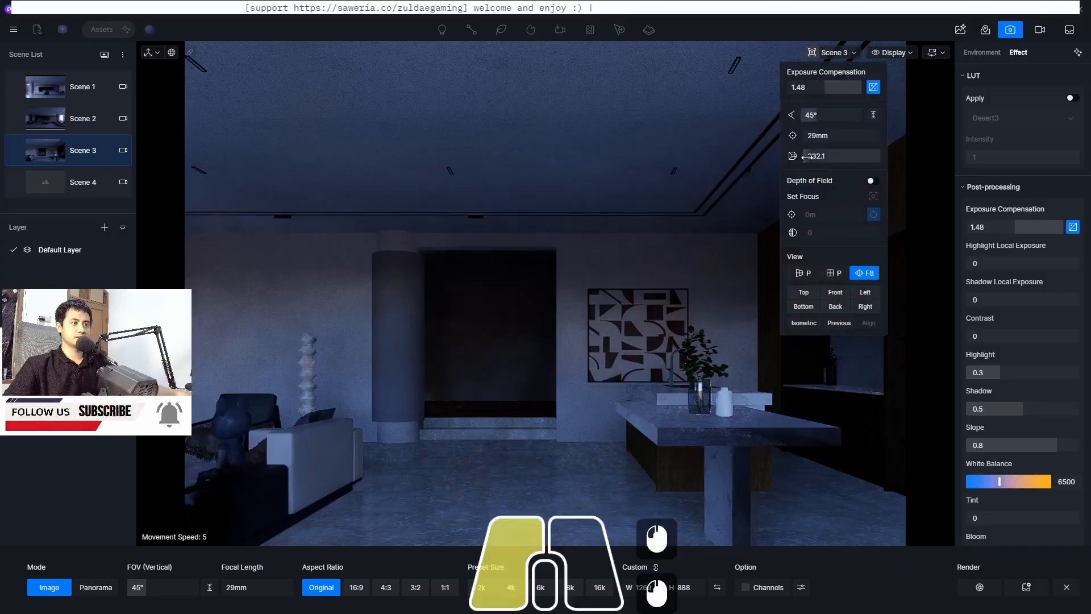
mouse_move(807, 157)
mouse_down()
mouse_move(817, 159)
mouse_move(795, 162)
mouse_up()
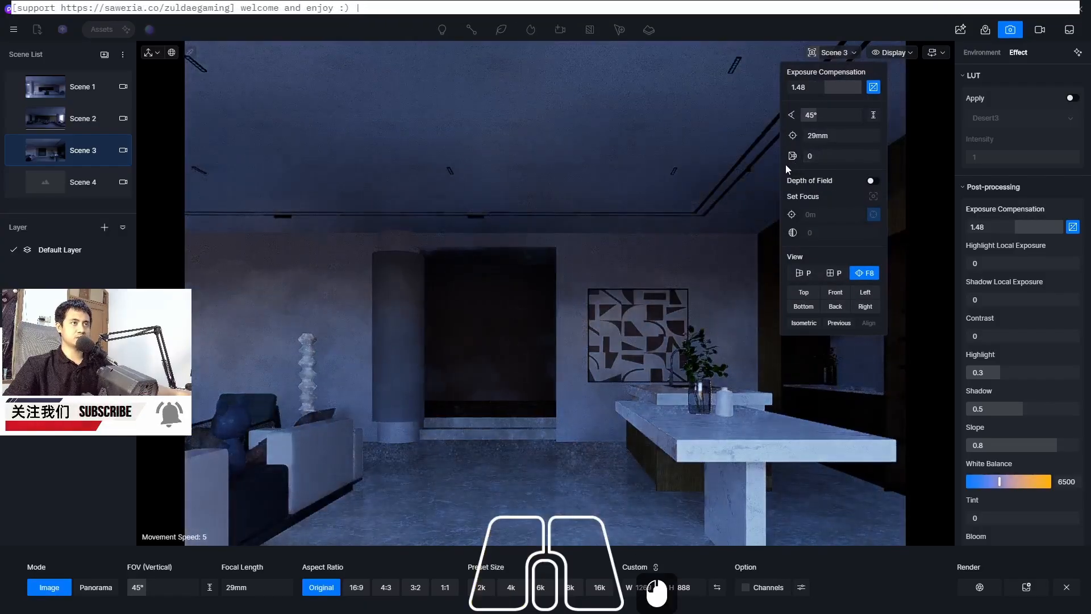
click(736, 181)
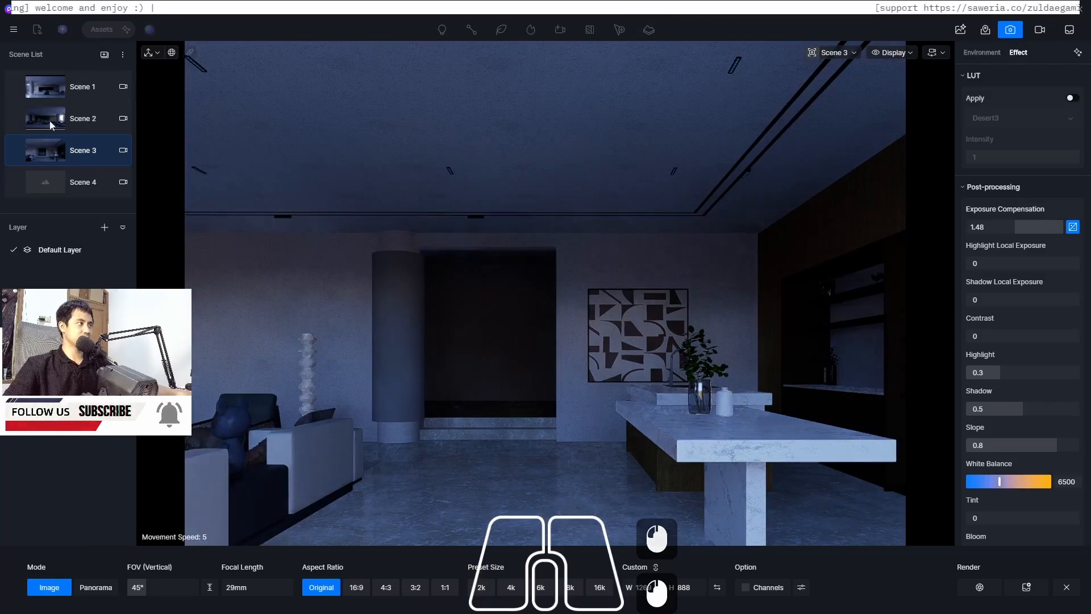
click(15, 151)
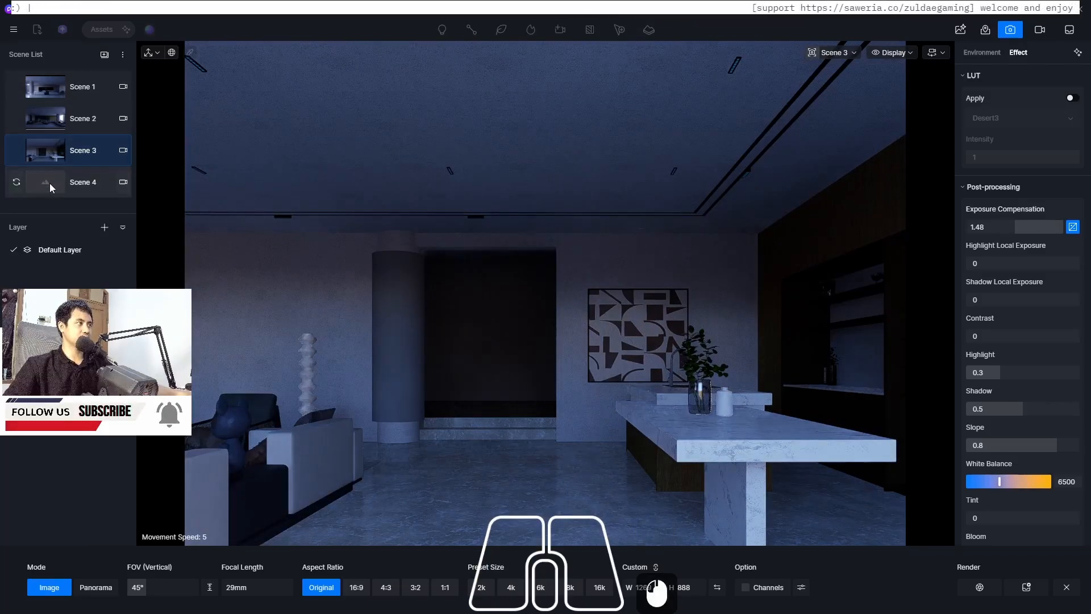
Switch to Scene 4 and set its aspect ratio to 16:9
double_click(49, 183)
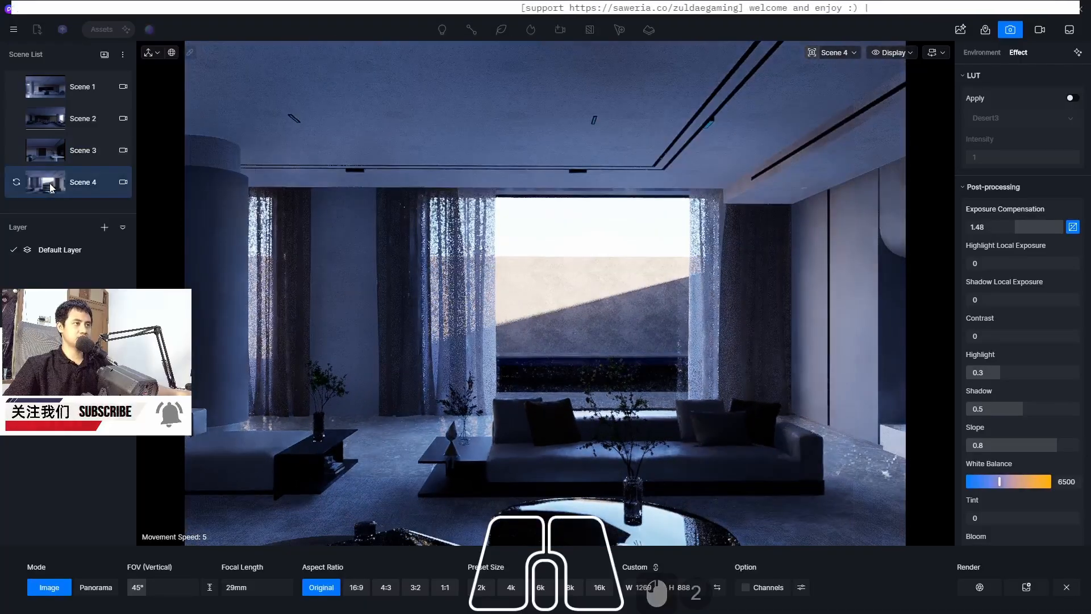
click(357, 586)
click(469, 271)
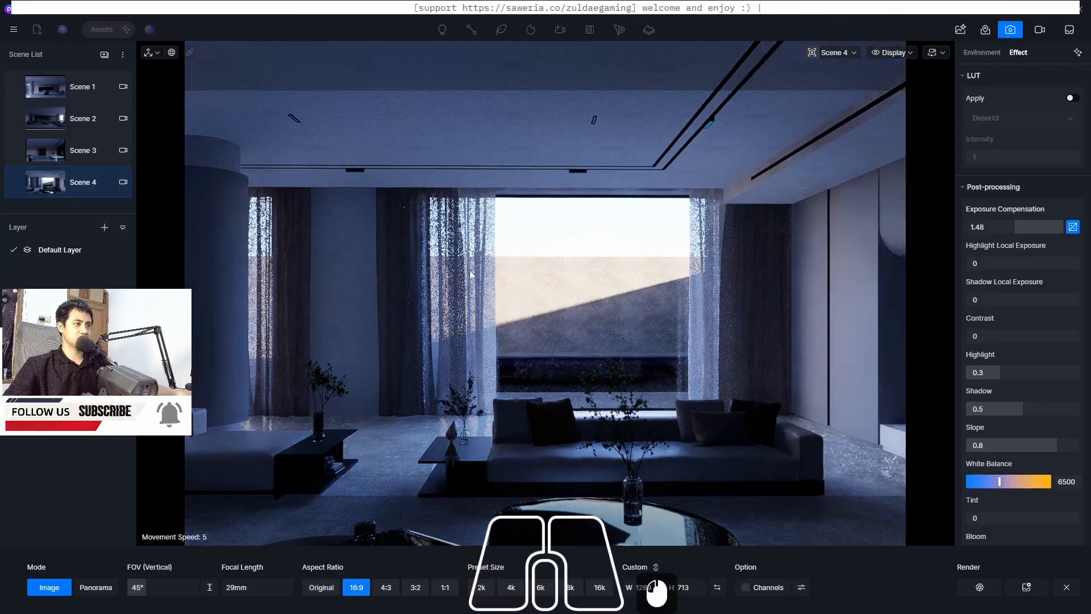
Move the camera up, back and sideways to frame the sofa and window, then update Scene 4 with this view
key(e)
key(e)
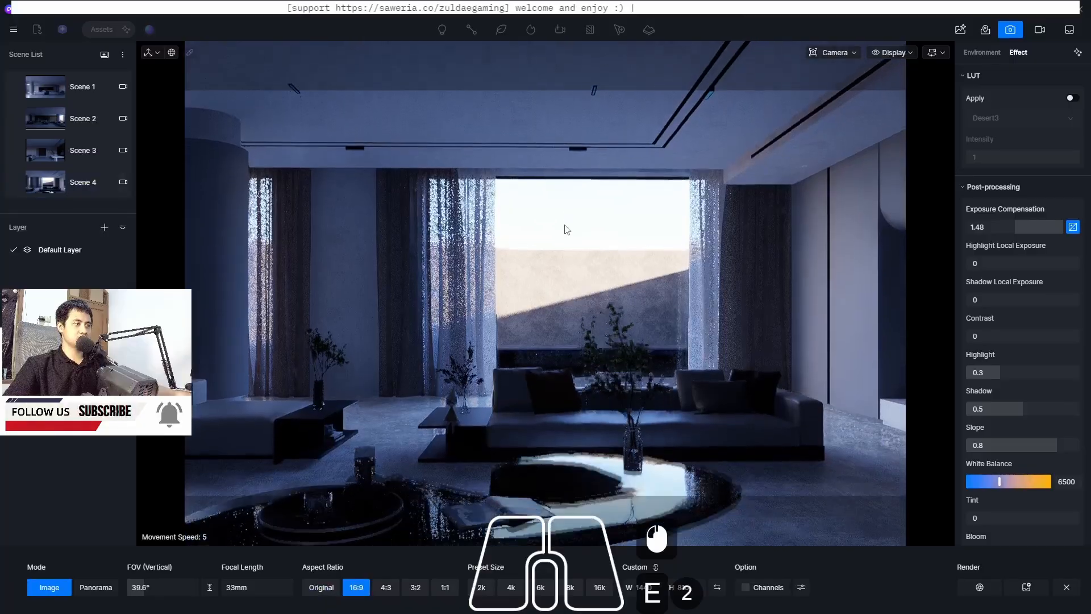
key(s)
key(s)
key(s)
key(w)
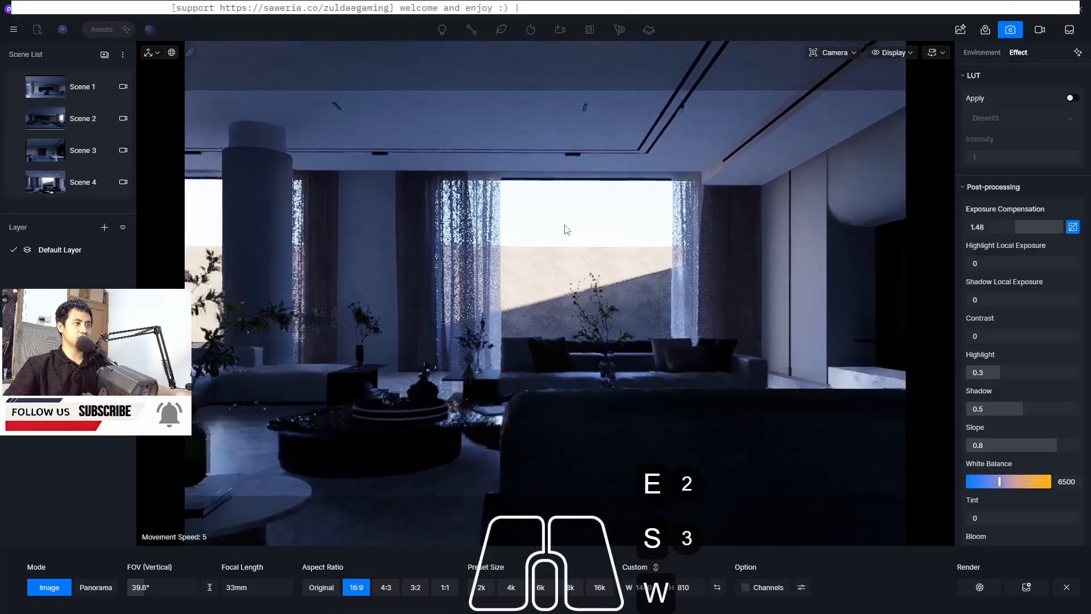
key(w)
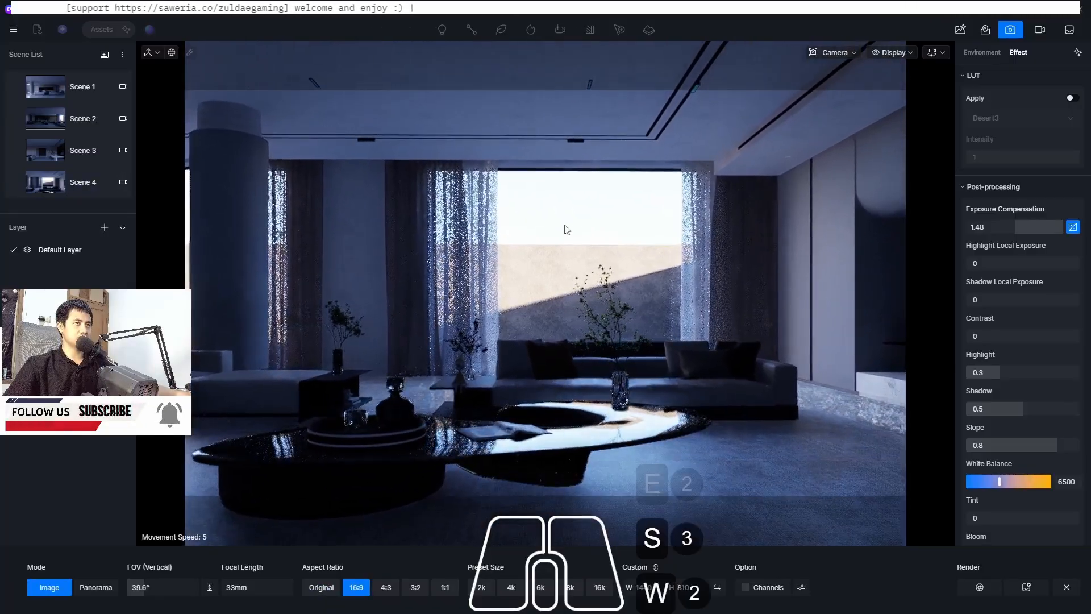
key(a)
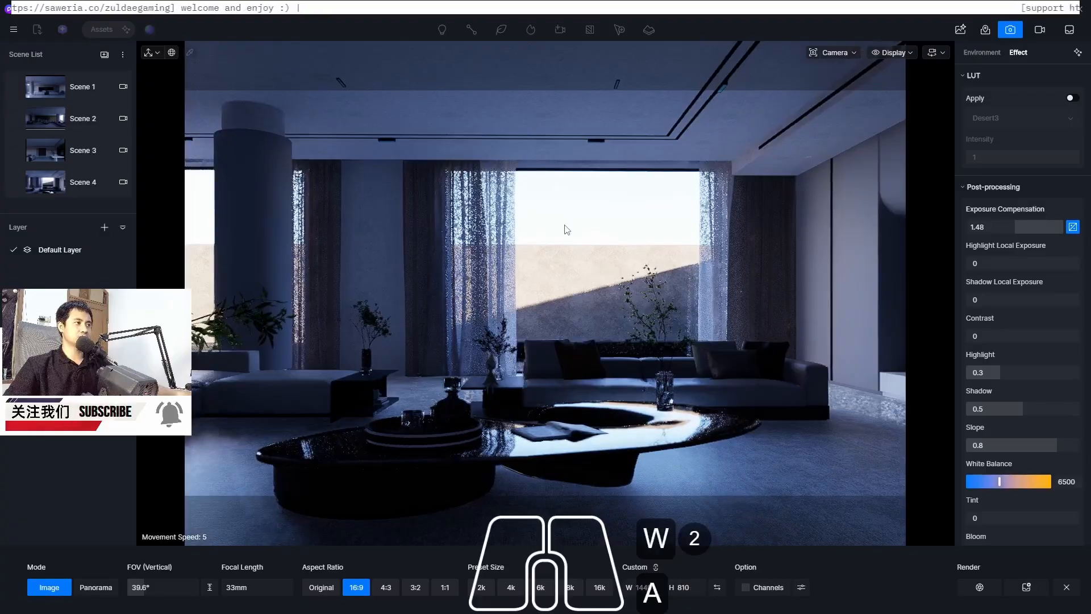
key(d)
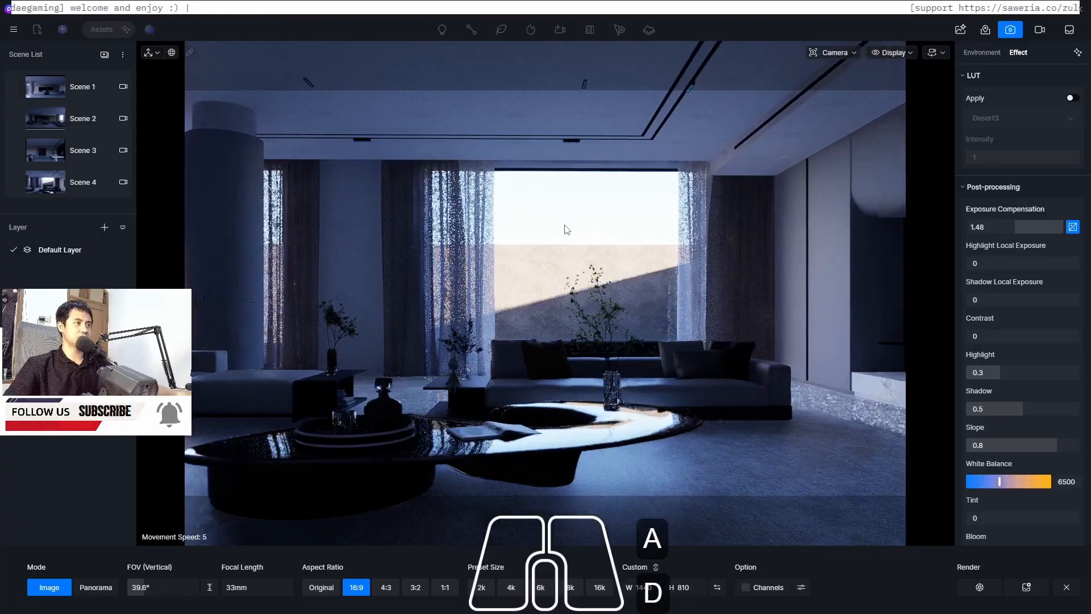
key(d)
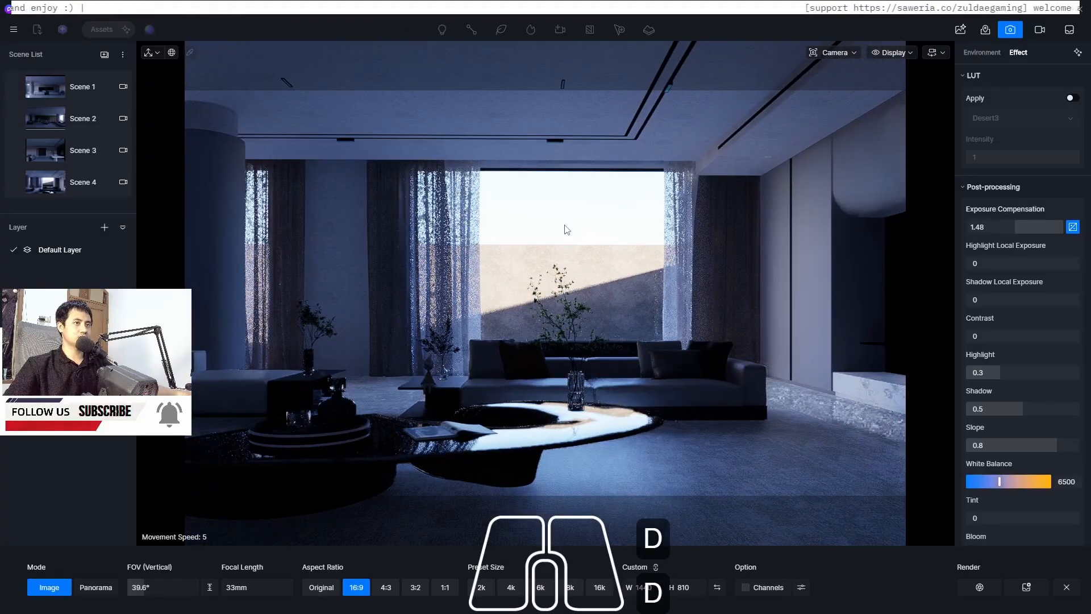
click(17, 183)
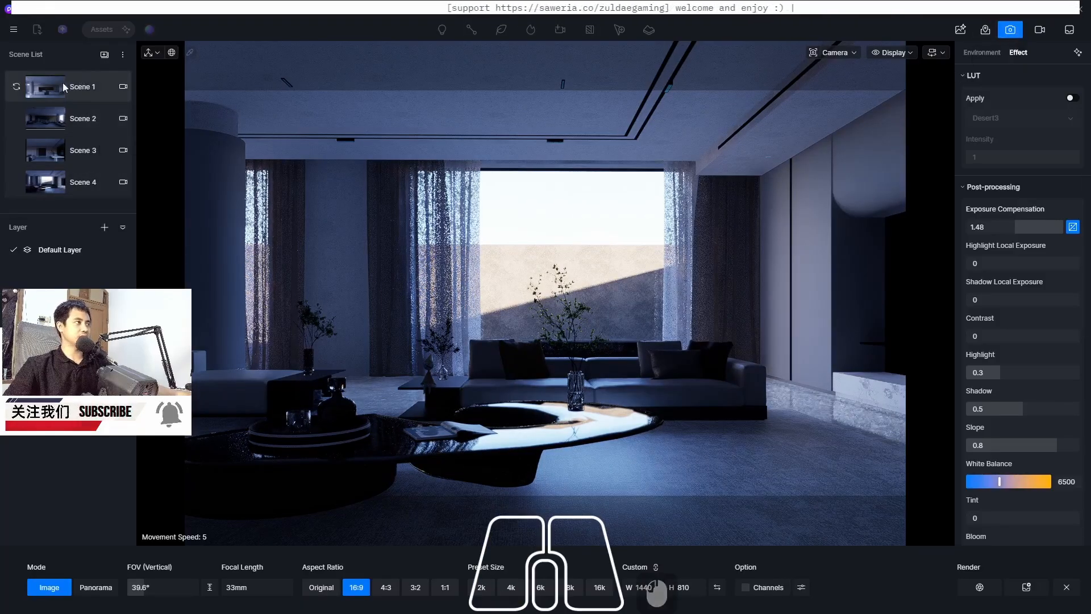
Switch to Scene 1 and exit camera mode
click(48, 95)
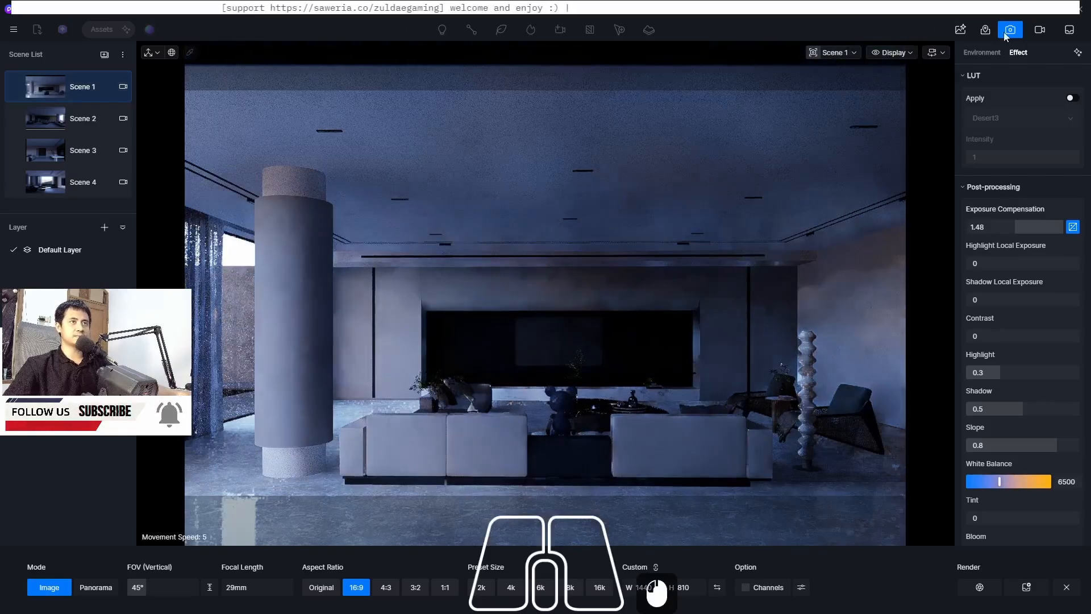
click(1010, 30)
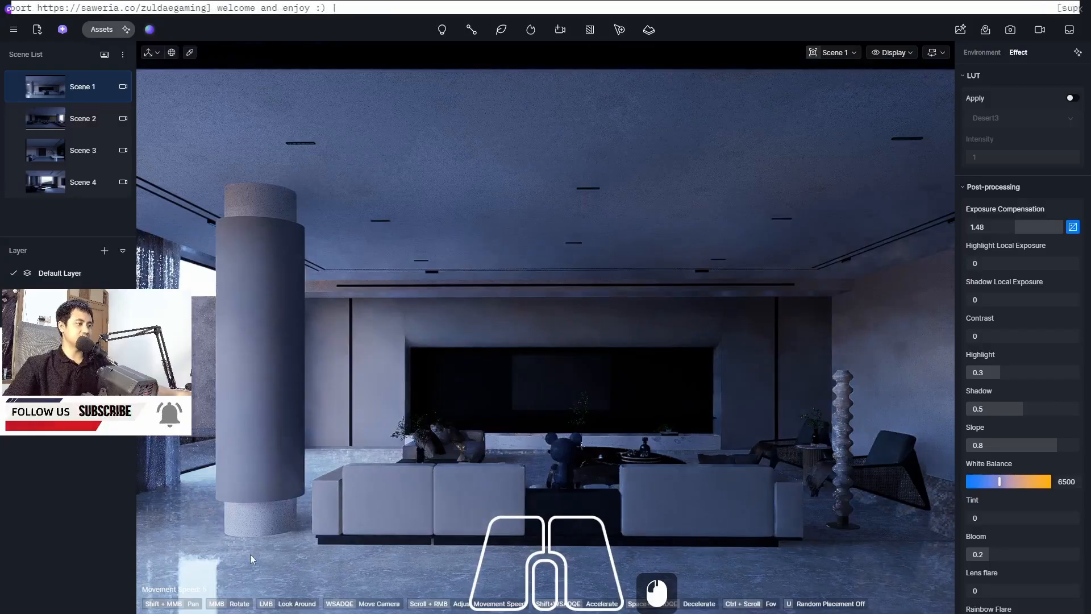
Open the material asset library and browse the Stone category's marble materials on the first page
click(101, 31)
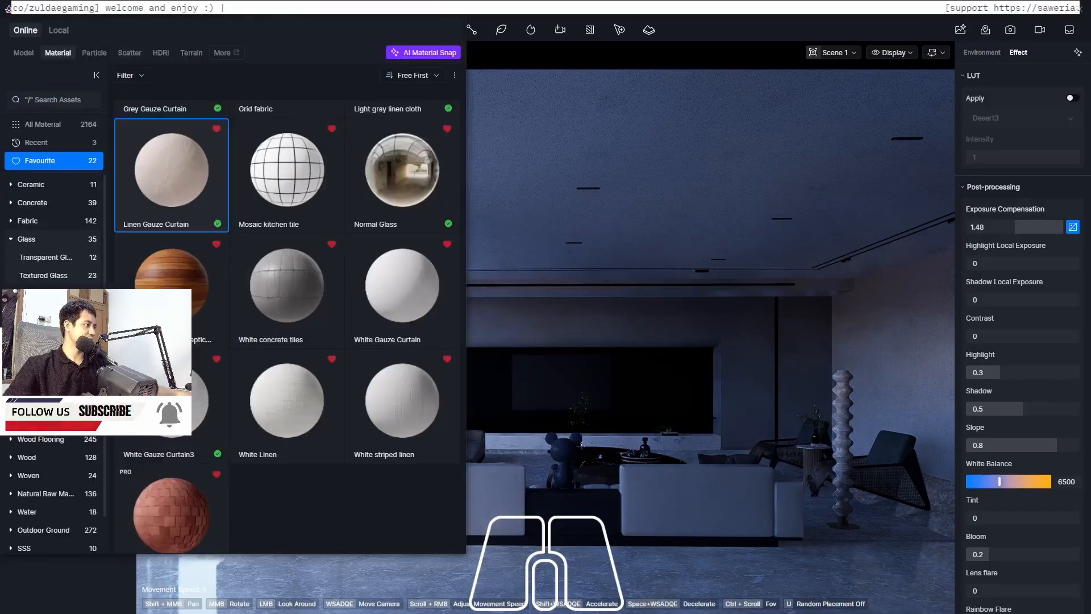
scroll(46, 449, down, 6)
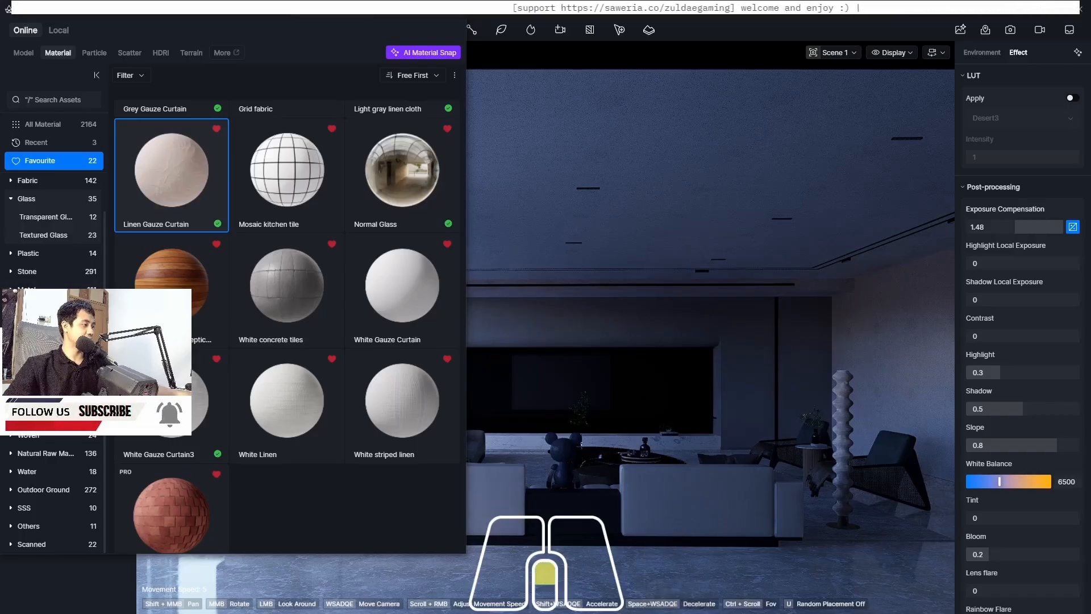
scroll(51, 364, up, 4)
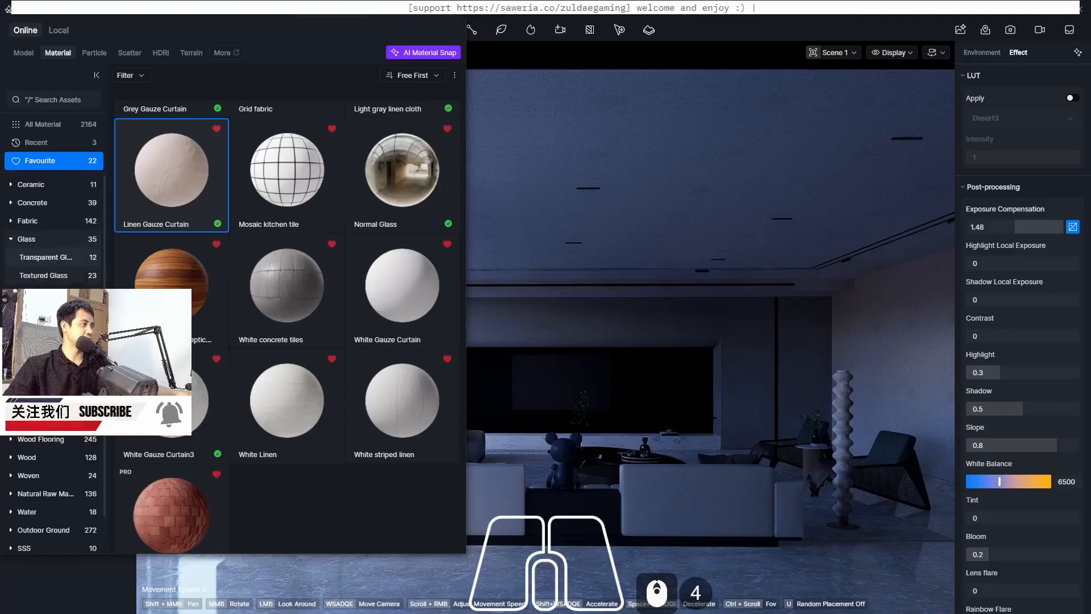
scroll(53, 363, down, 3)
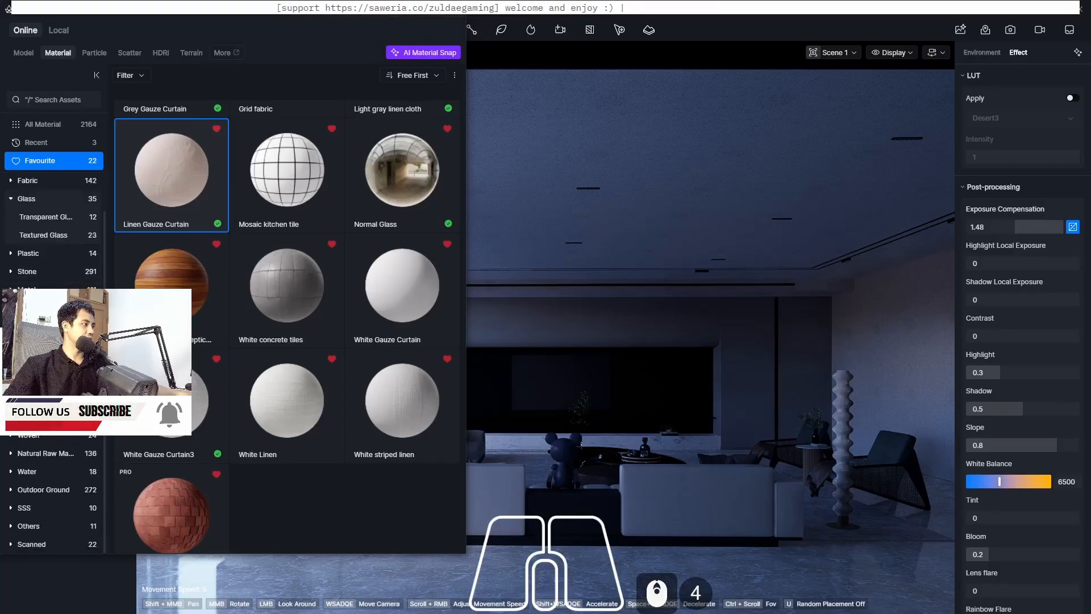
scroll(53, 475, up, 1)
scroll(52, 480, up, 3)
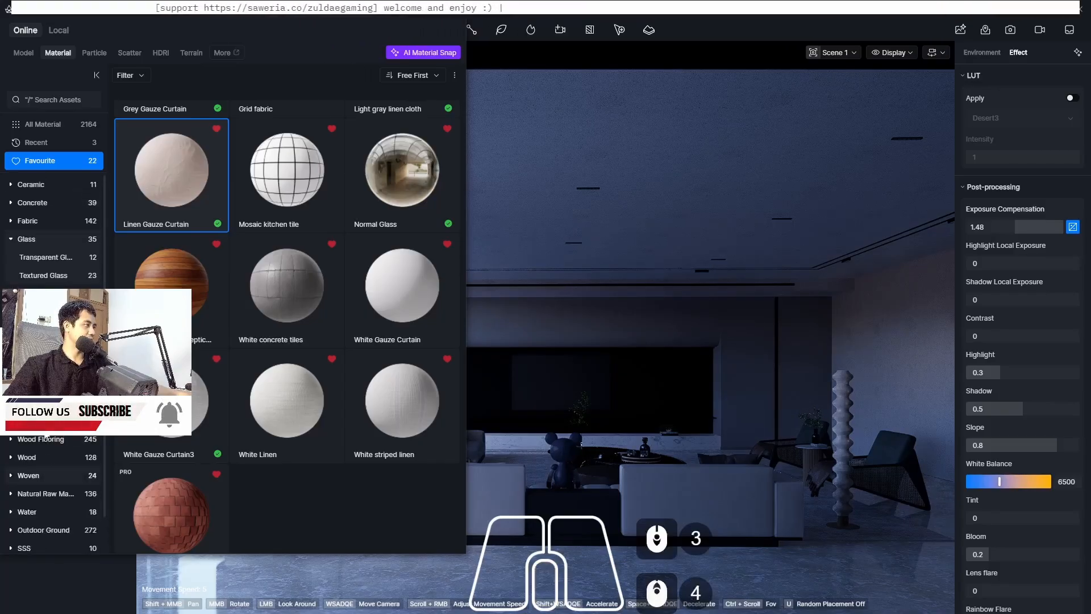
click(50, 311)
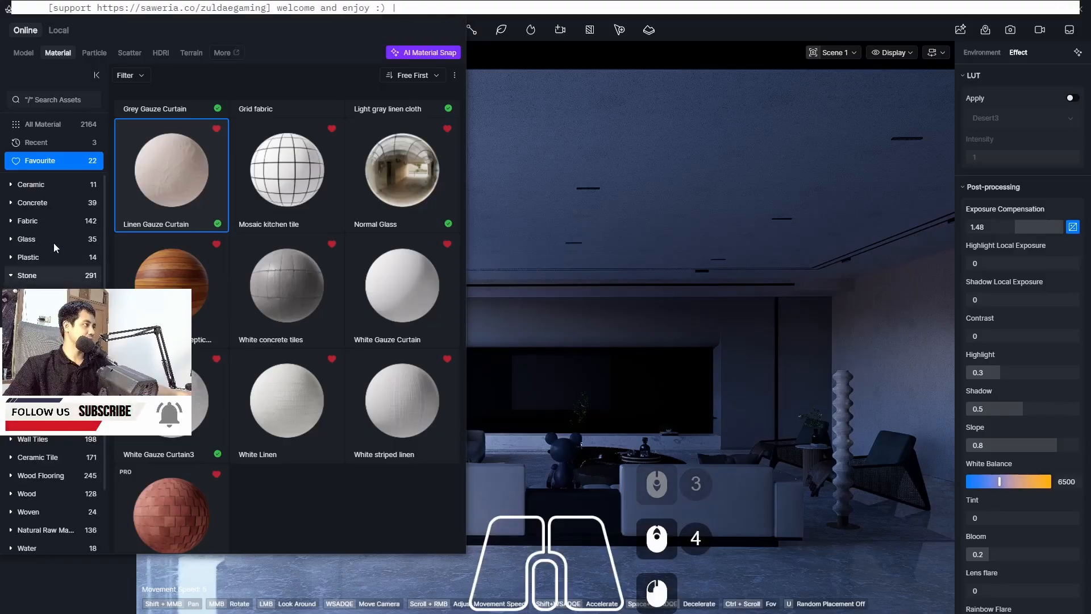
click(52, 293)
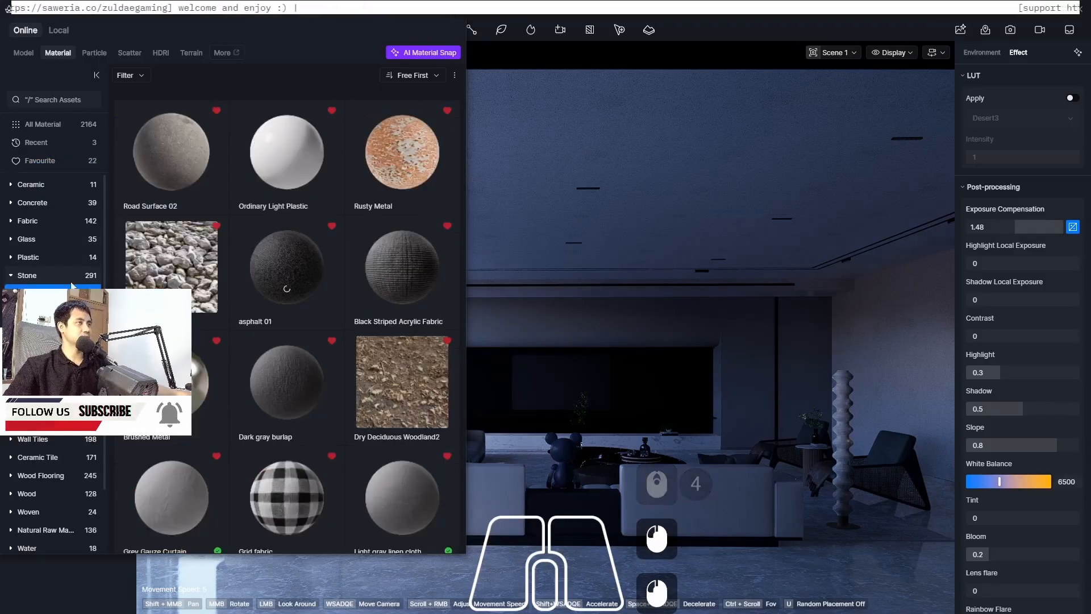
click(436, 75)
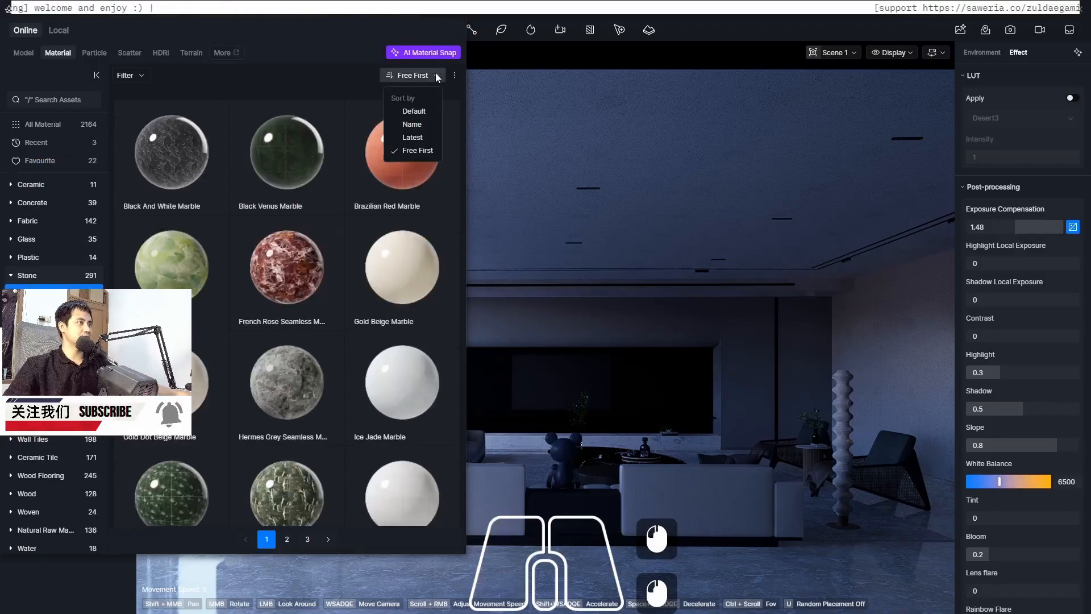
click(435, 74)
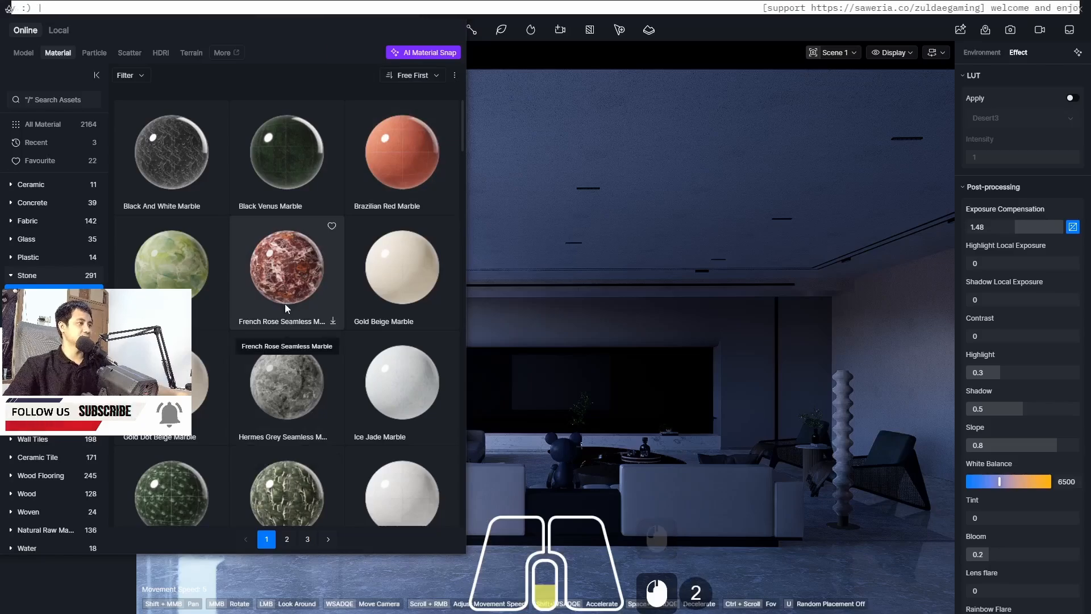
scroll(285, 307, down, 3)
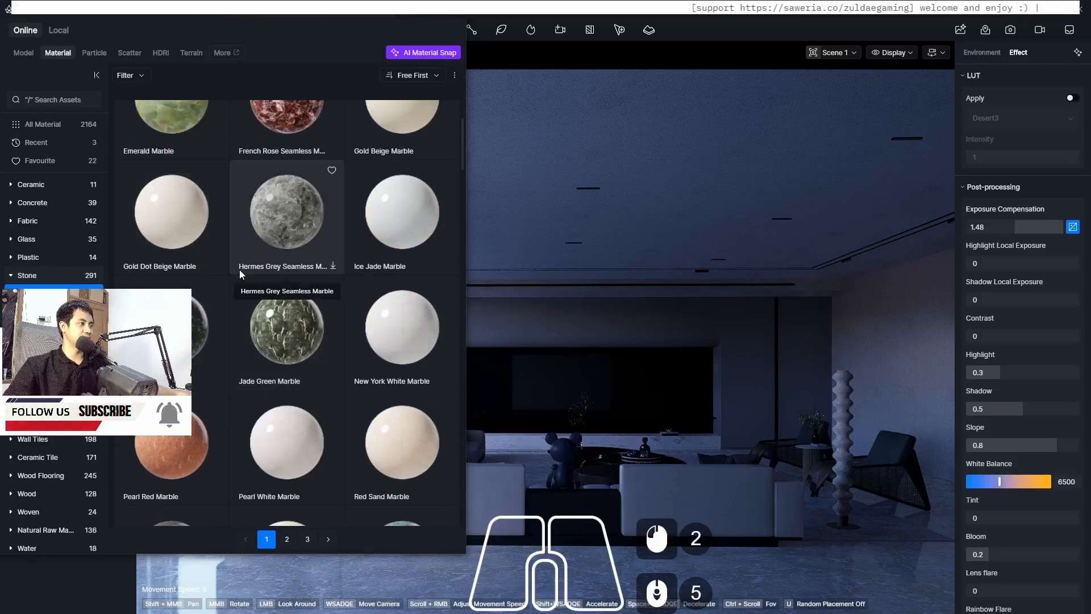
scroll(240, 271, down, 8)
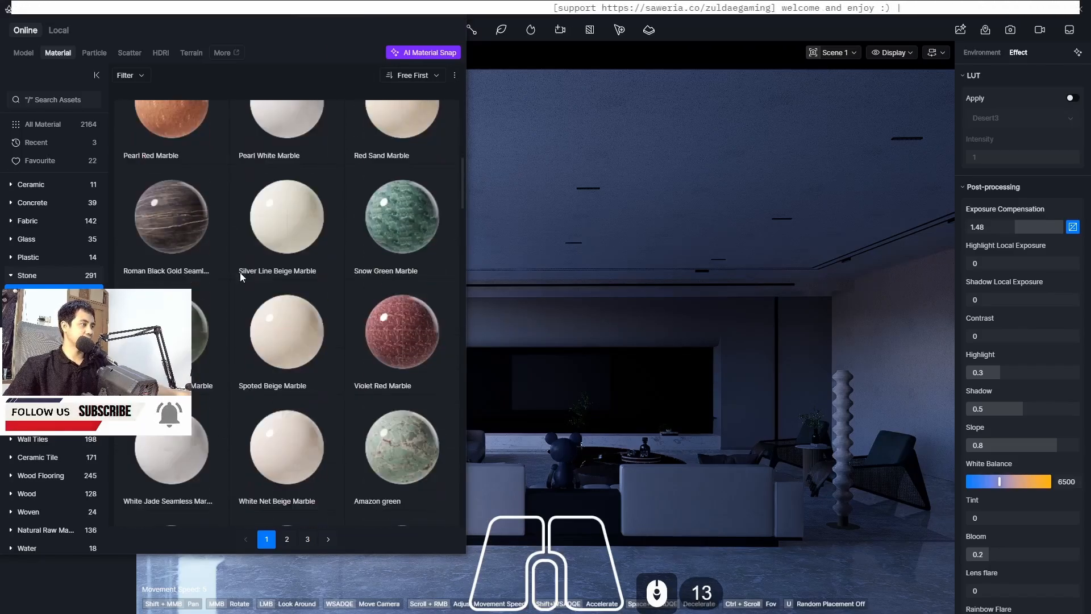
scroll(243, 296, down, 5)
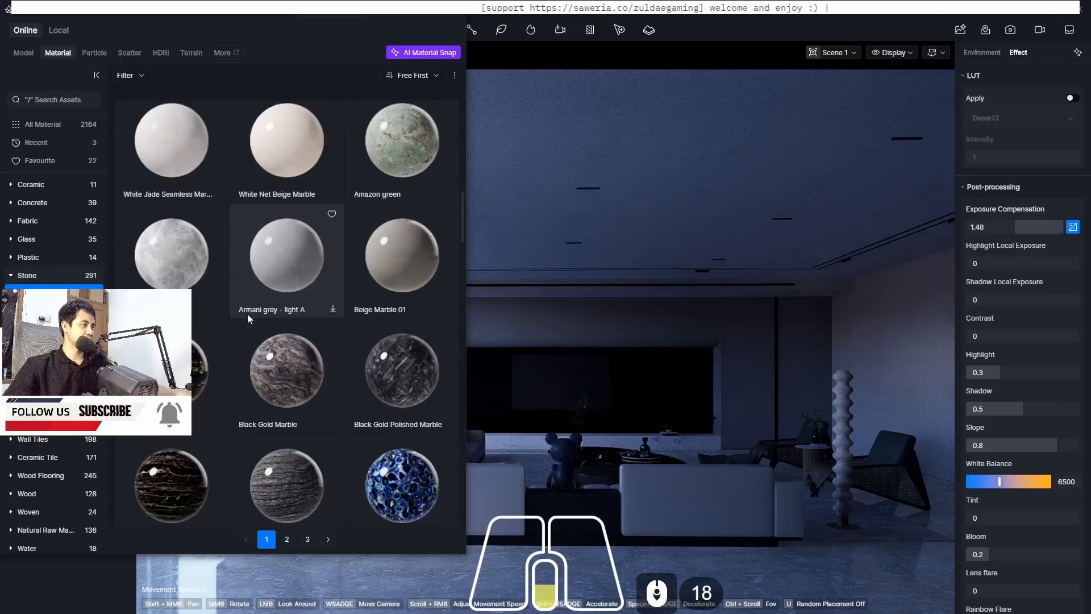
scroll(247, 317, down, 18)
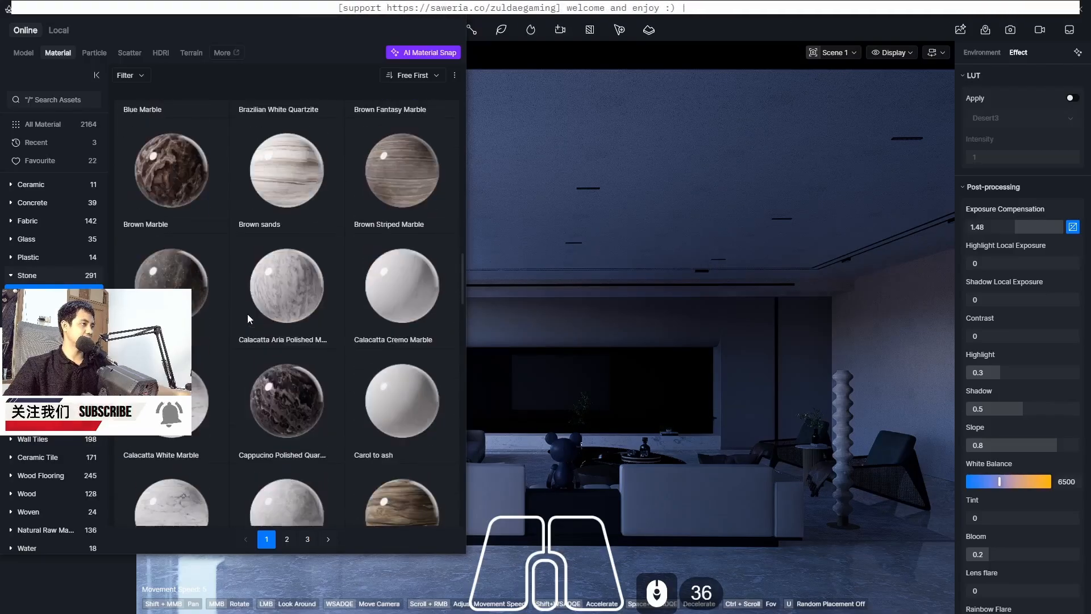
scroll(248, 315, down, 18)
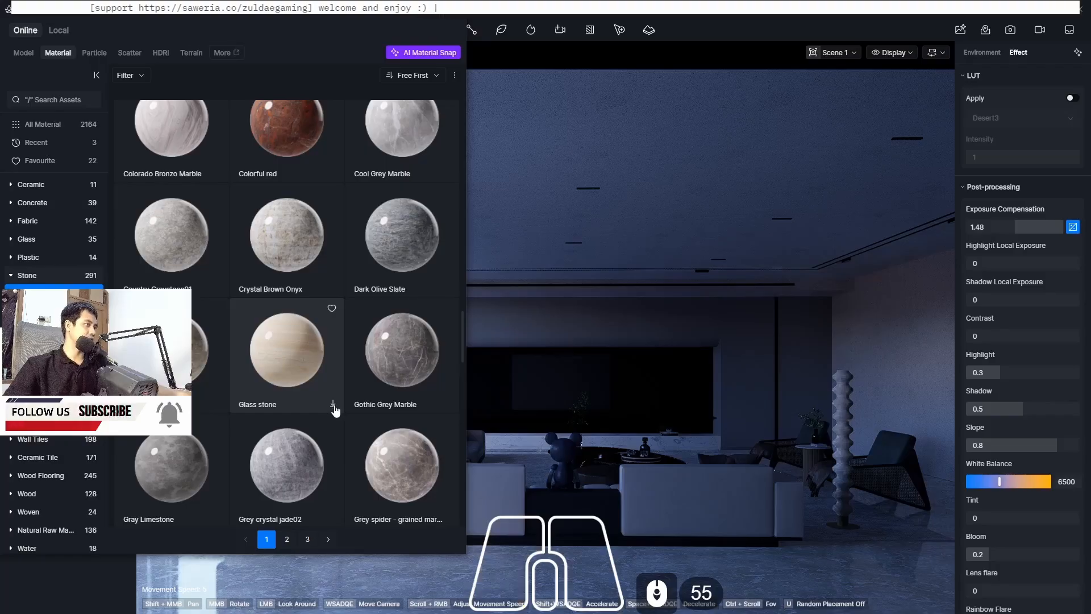
scroll(318, 364, down, 5)
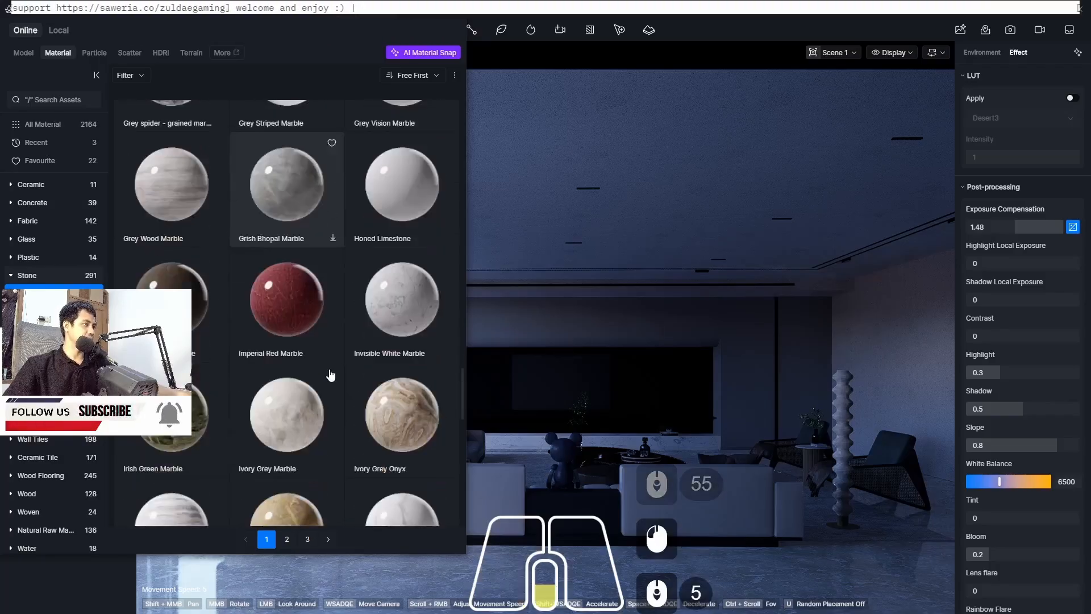
scroll(330, 372, down, 20)
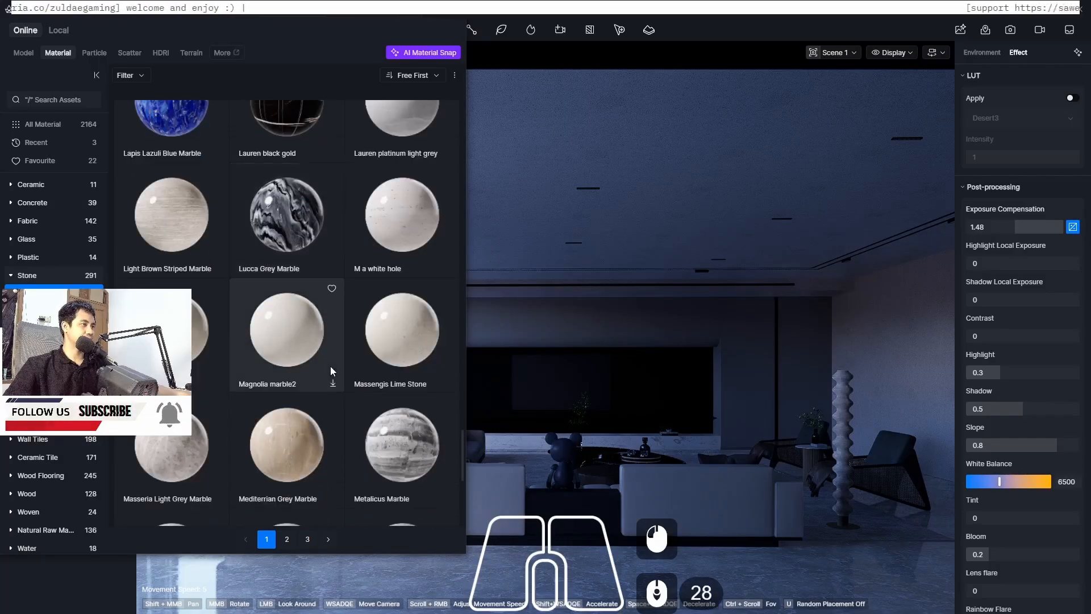
scroll(261, 330, down, 18)
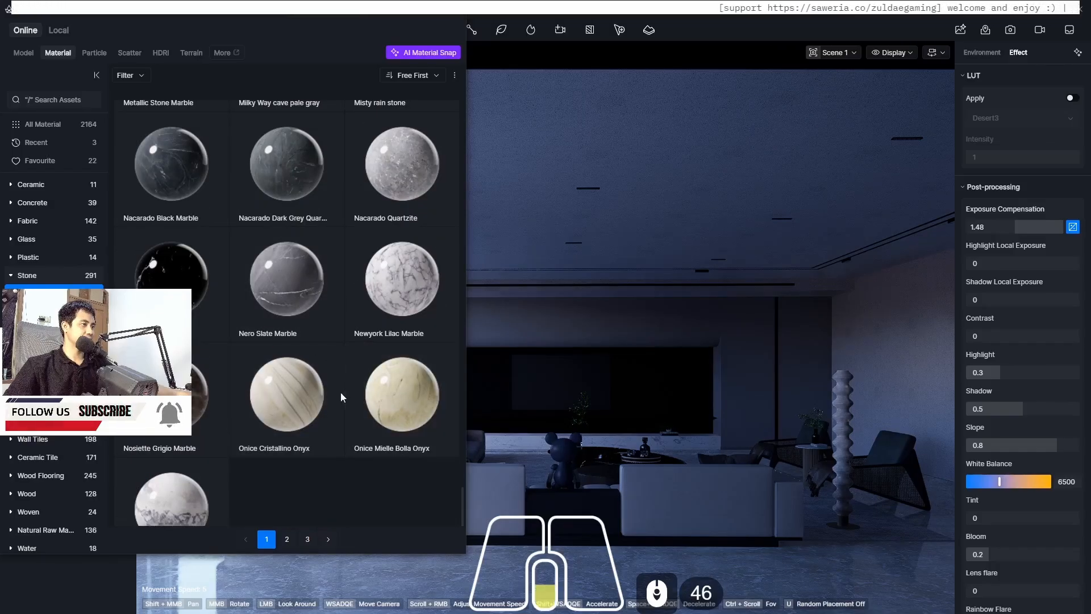
scroll(339, 392, down, 3)
scroll(411, 271, down, 4)
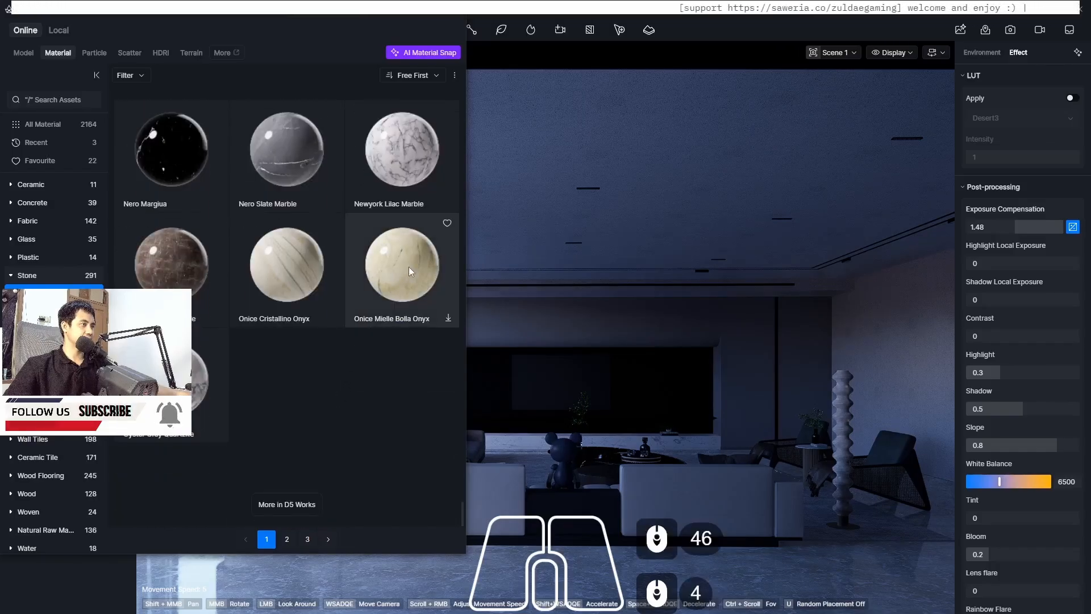
Go to page 2 of the Stone materials and download the Pale yellow marble material
click(448, 318)
click(287, 543)
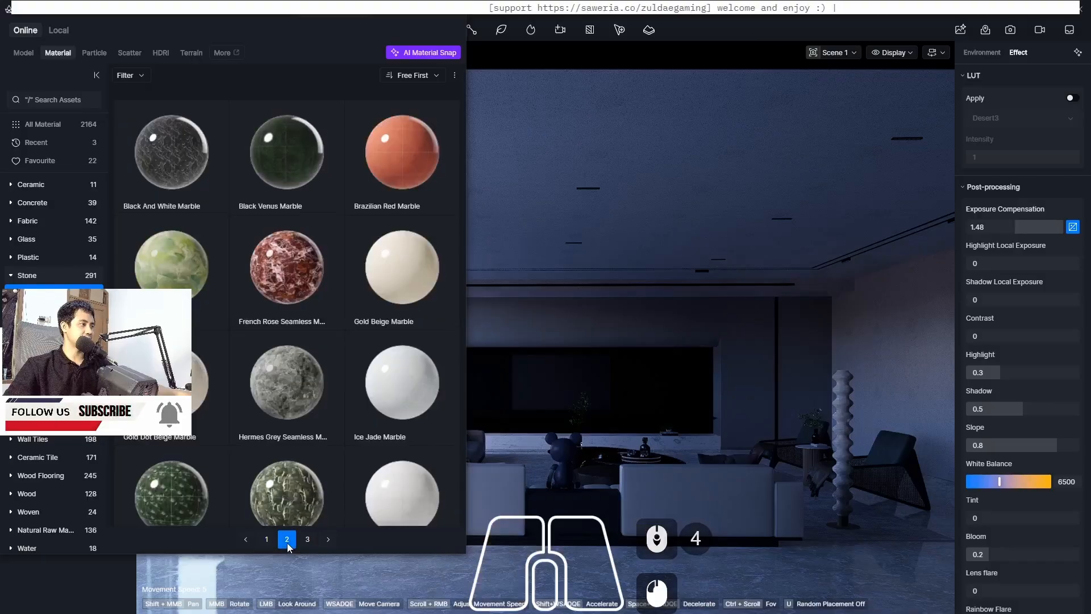
scroll(343, 278, down, 2)
scroll(343, 279, up, 5)
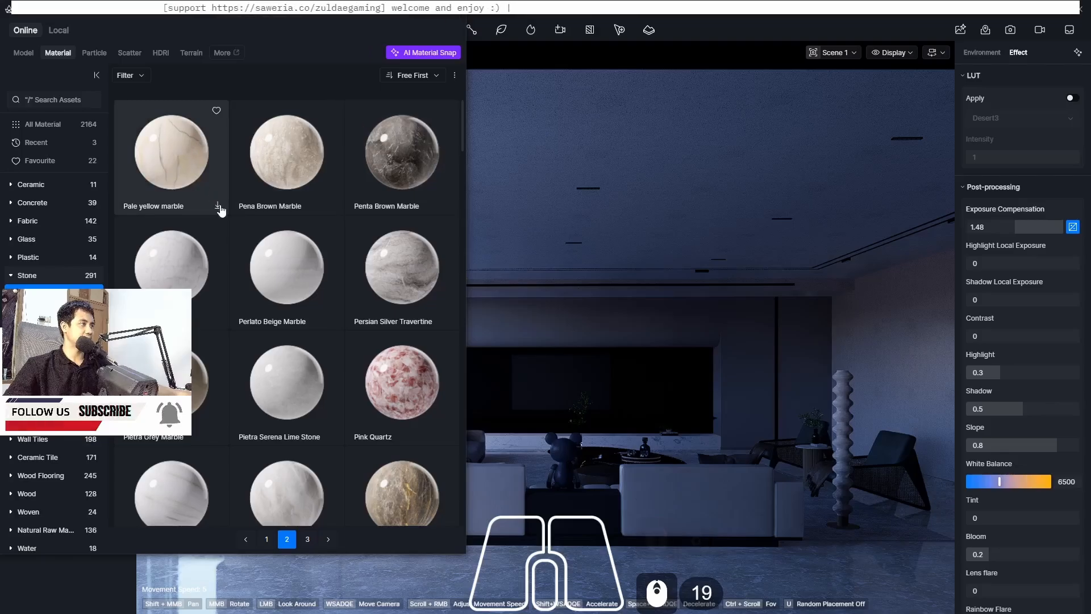
click(221, 207)
Browse through the remaining Stone marble materials on page 2 of the library
scroll(343, 264, down, 4)
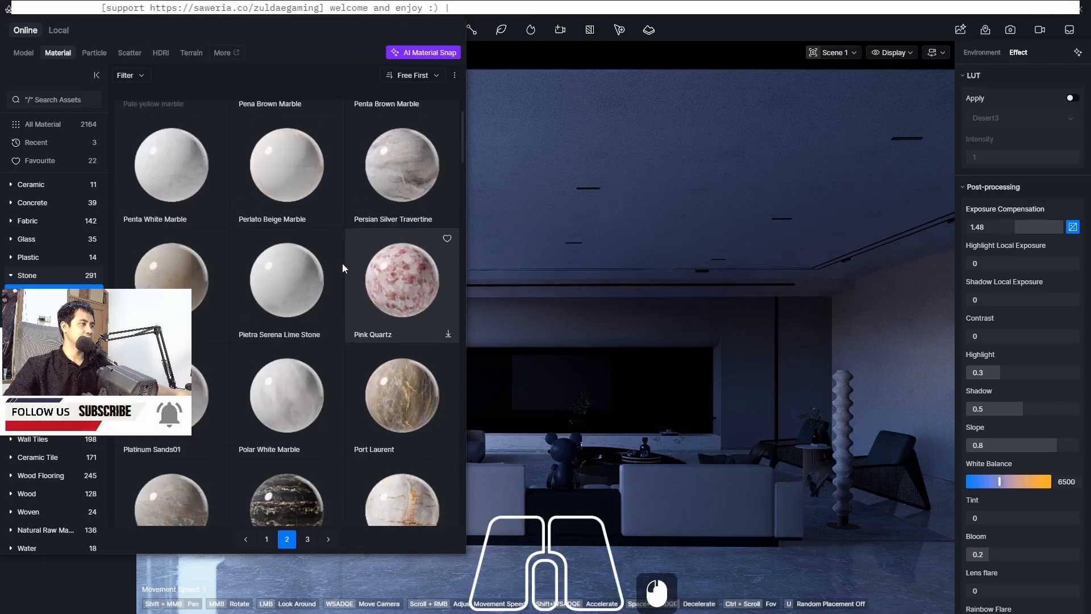
scroll(341, 266, down, 15)
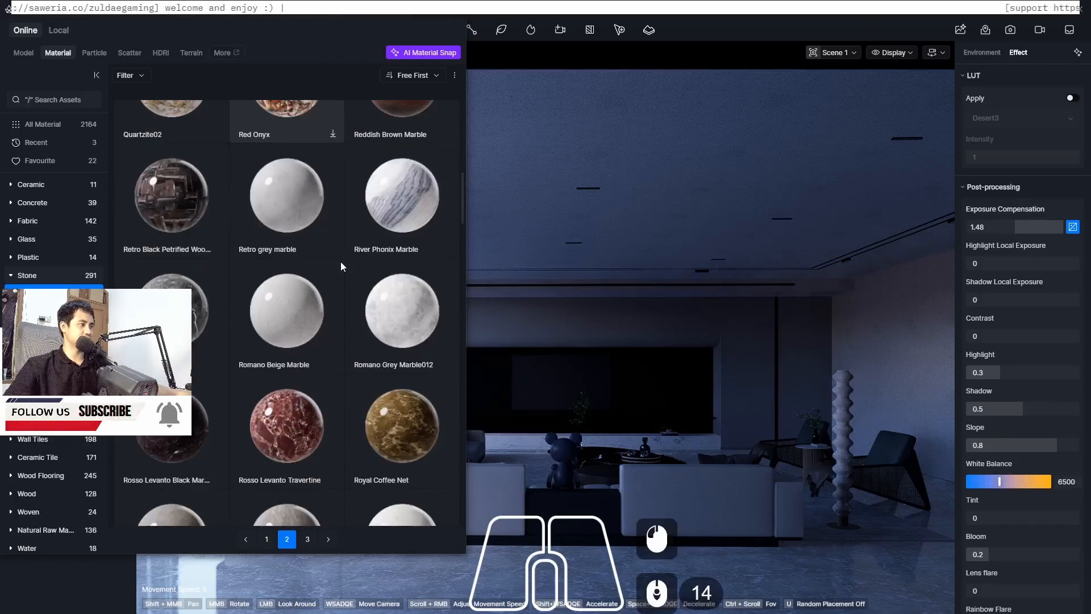
scroll(340, 261, down, 15)
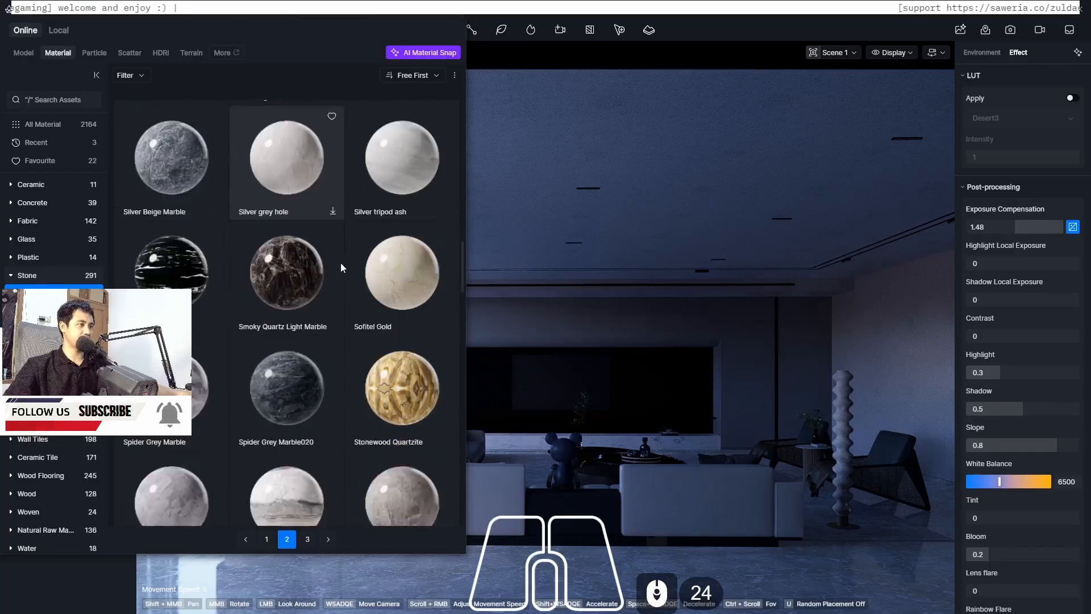
scroll(308, 376, down, 17)
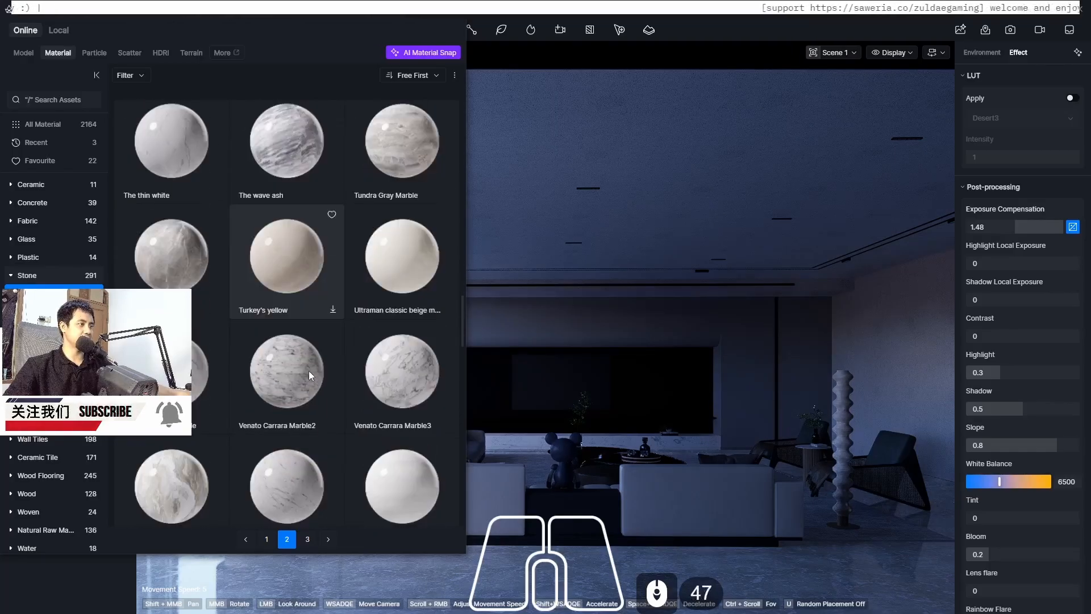
scroll(317, 387, down, 16)
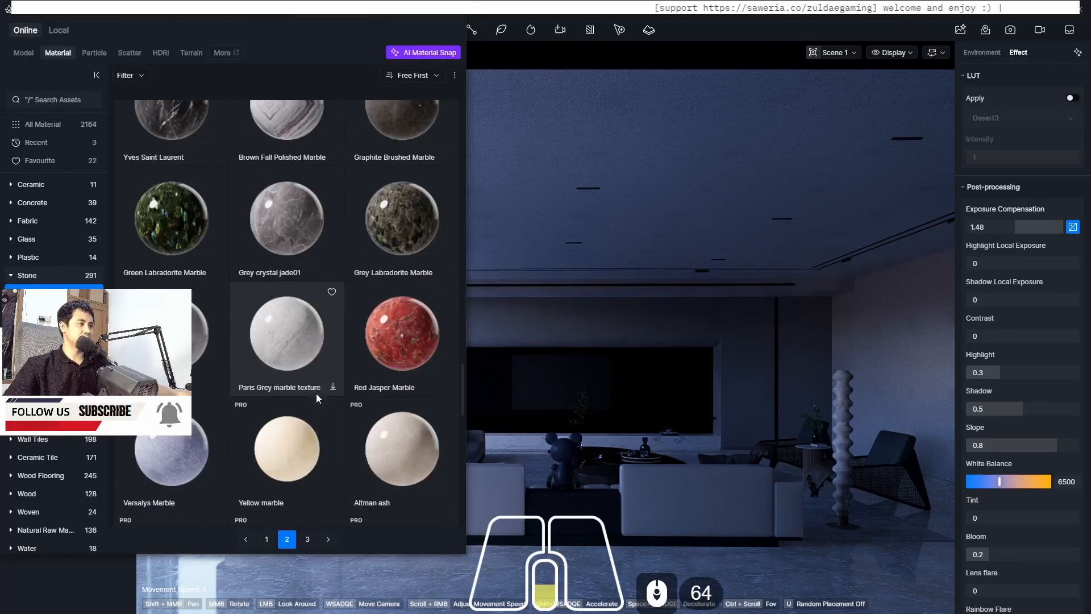
scroll(316, 394, down, 6)
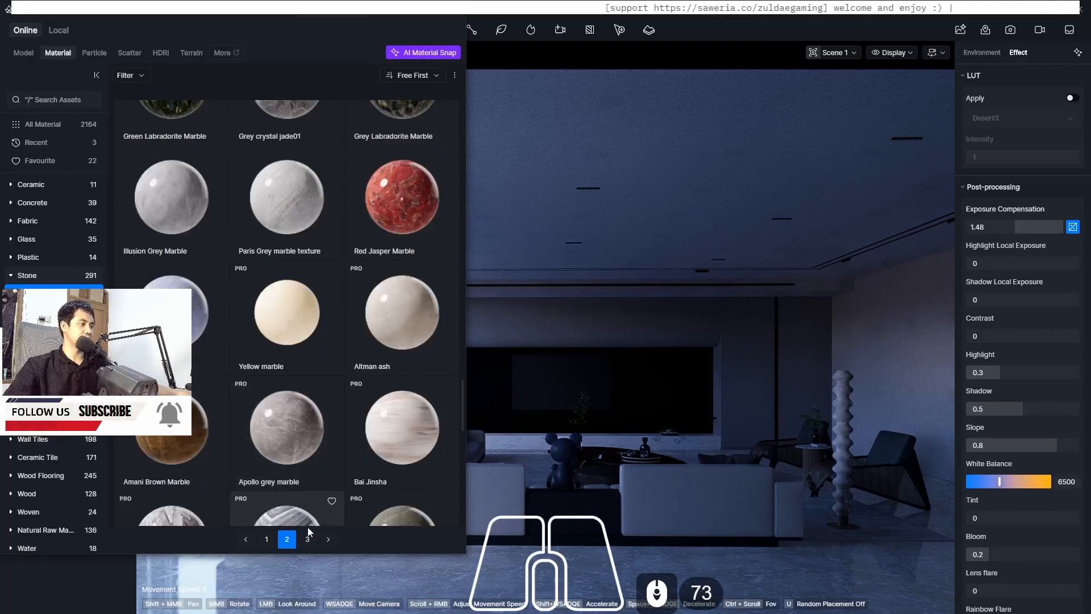
Return to page 1 of the Stone materials and apply the Glass stone material to the floor
click(269, 540)
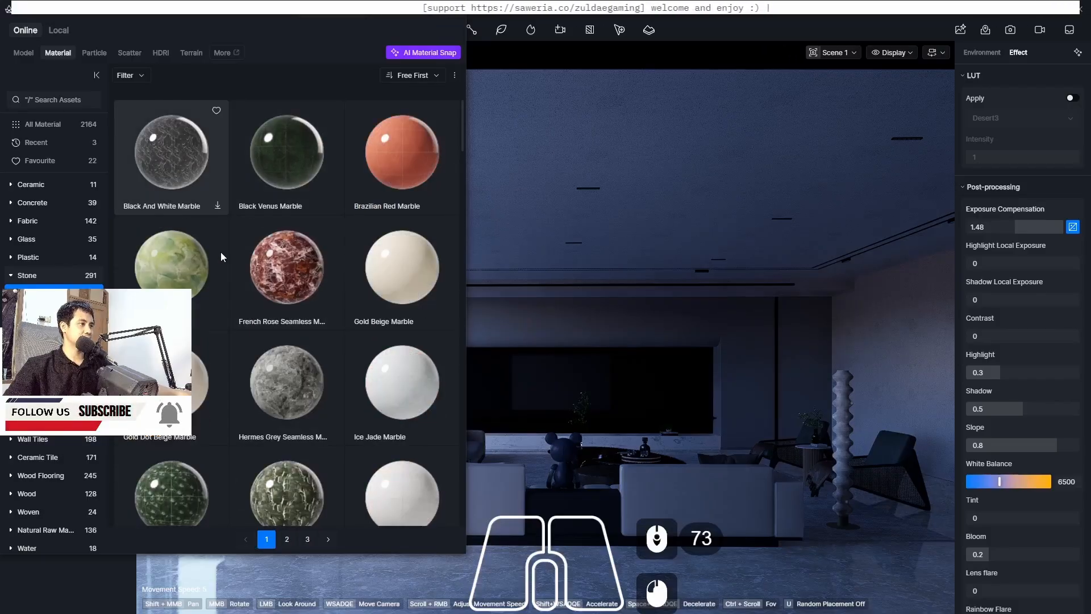
scroll(223, 247, down, 19)
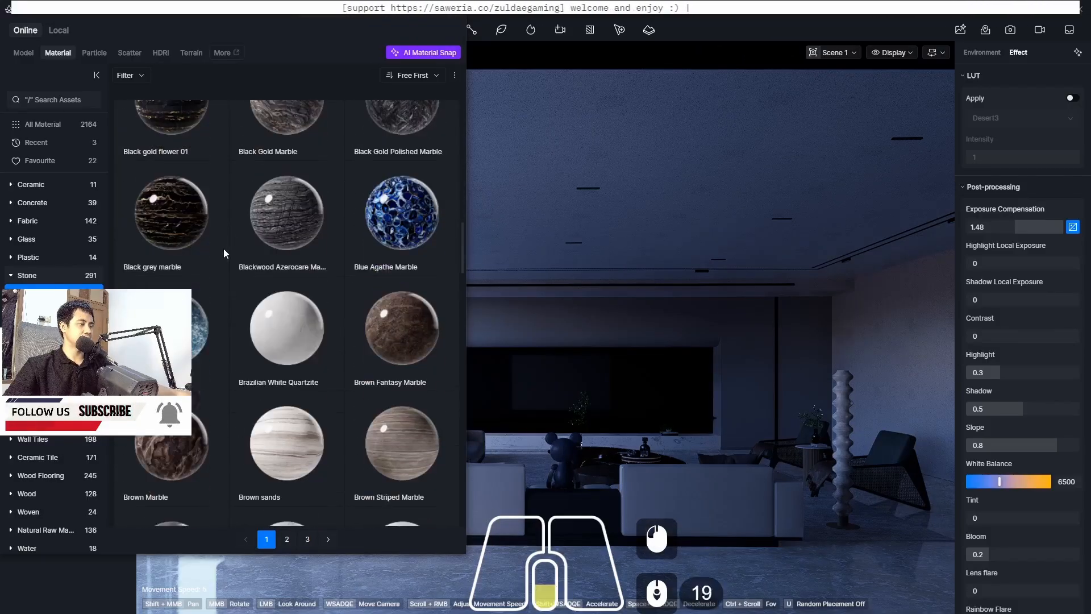
scroll(223, 248, down, 18)
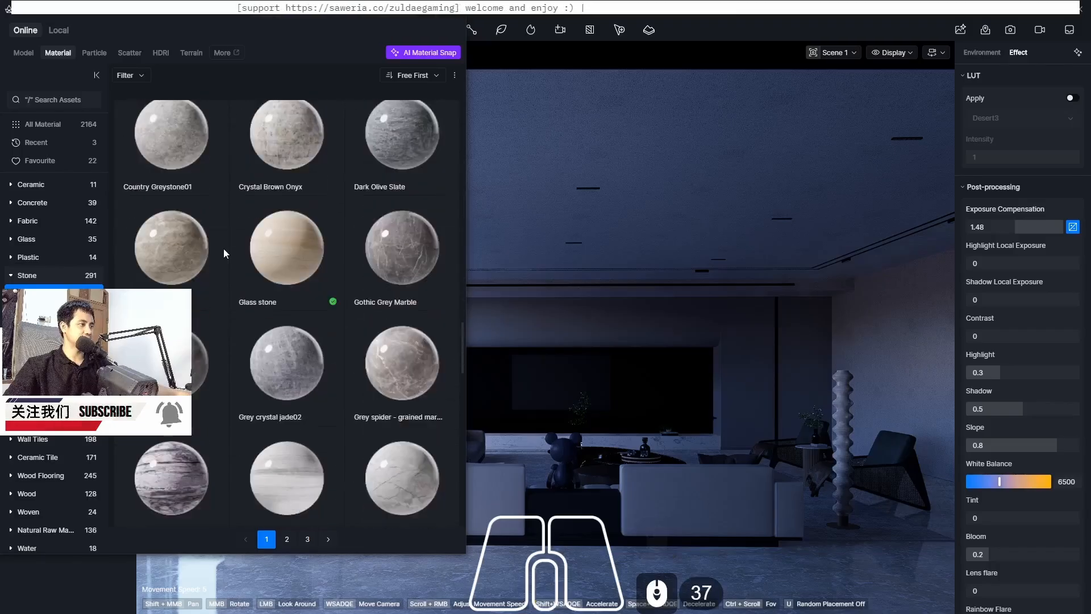
scroll(223, 248, down, 20)
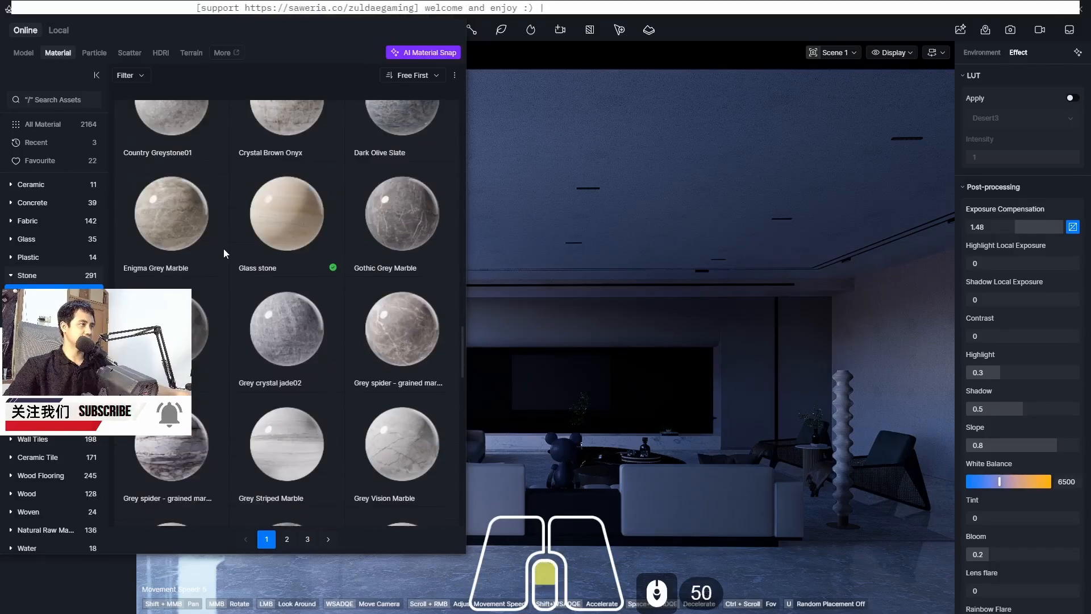
click(277, 220)
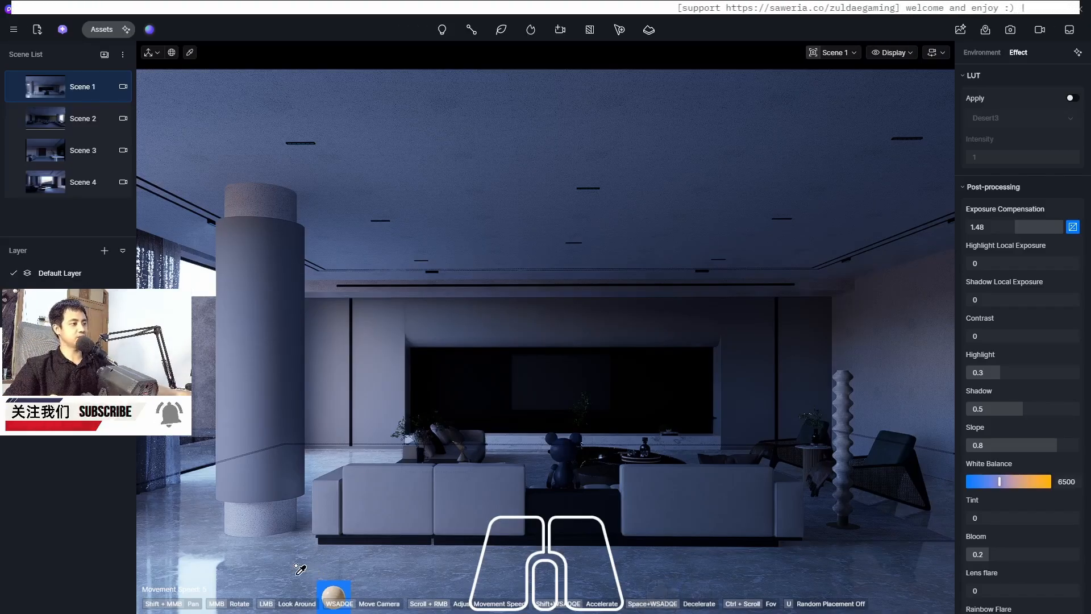
click(294, 567)
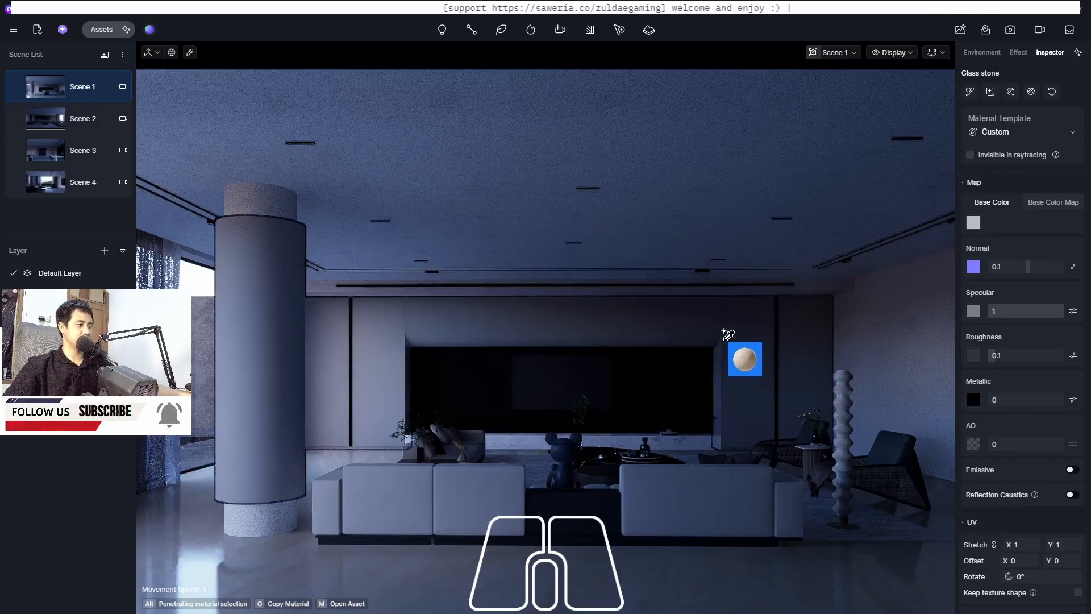
key(Escape)
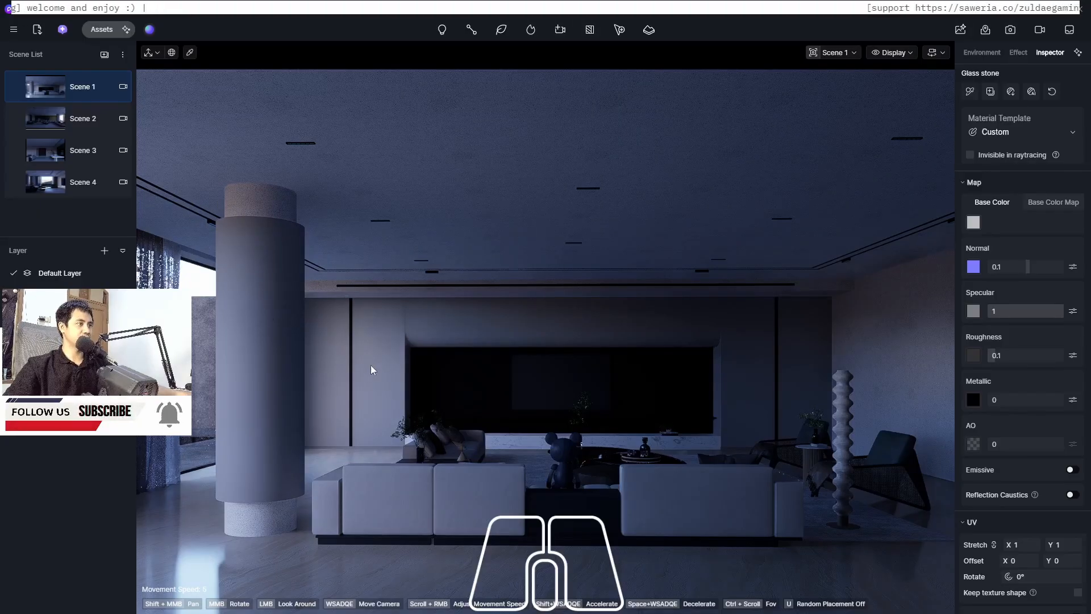
Pick the wall's material with the eyedropper and brighten its base colour to a value of 92
click(189, 53)
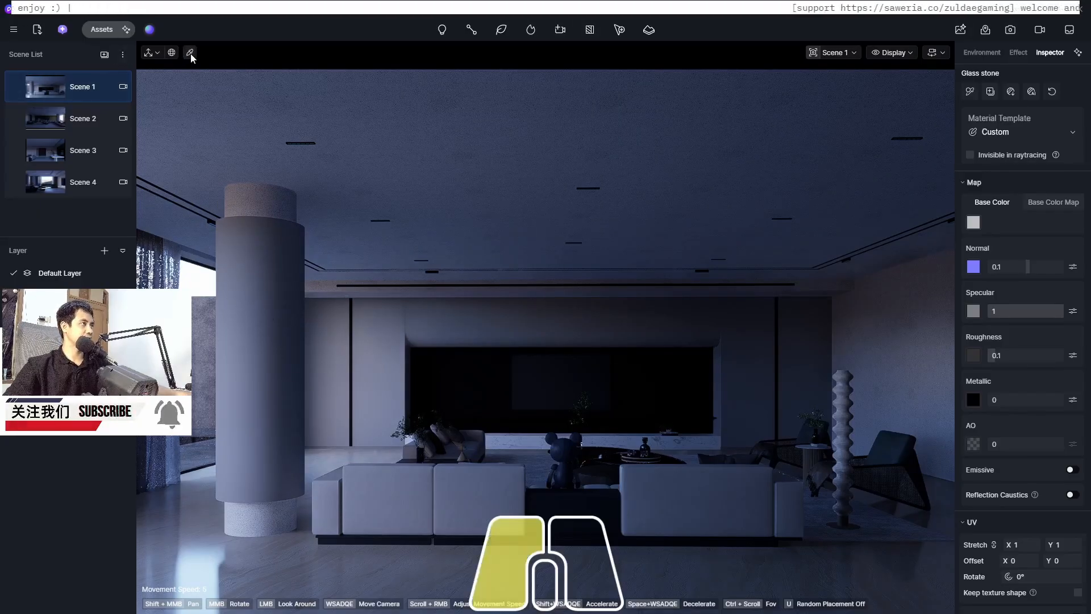
click(379, 333)
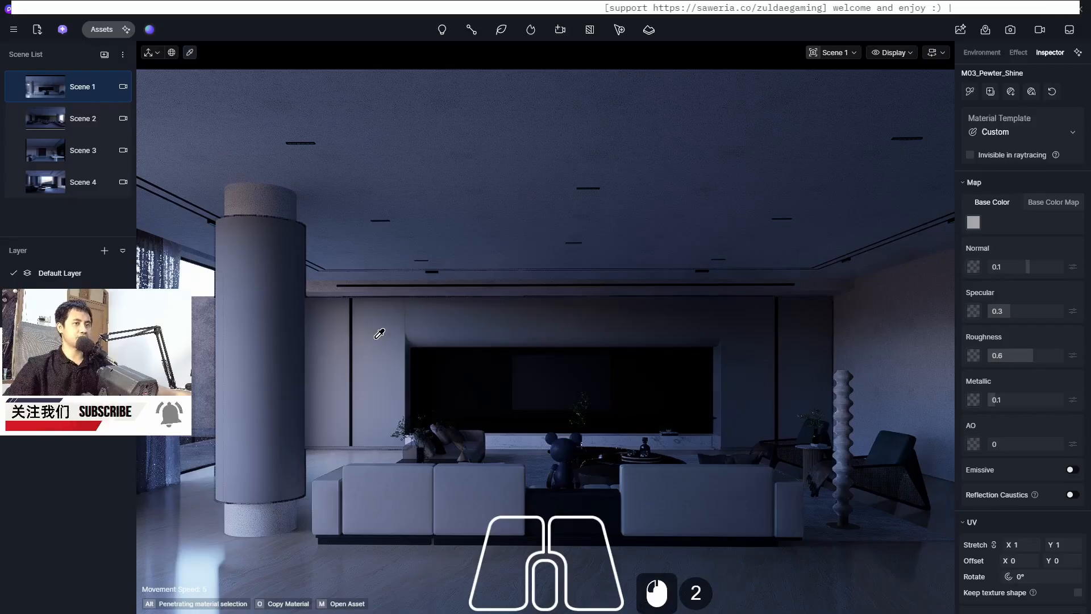
click(974, 222)
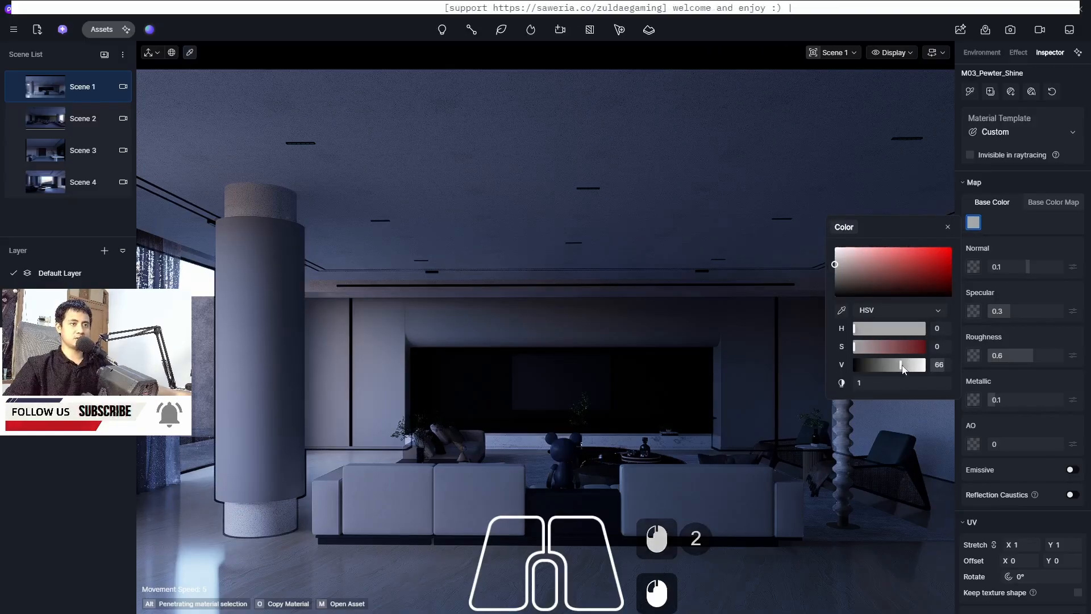
drag(902, 365, 919, 365)
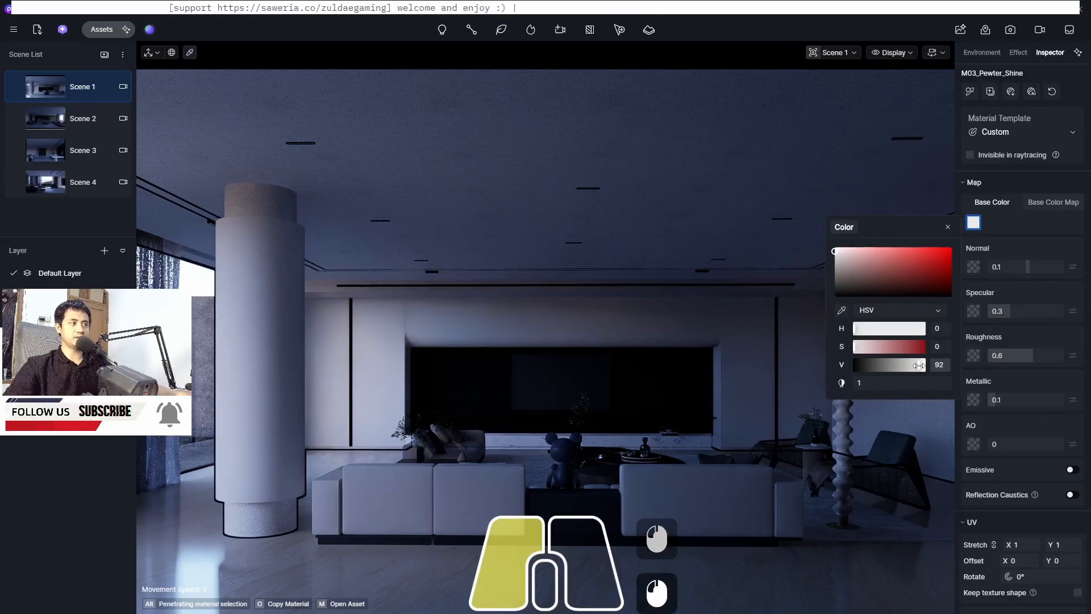
drag(919, 365, 919, 365)
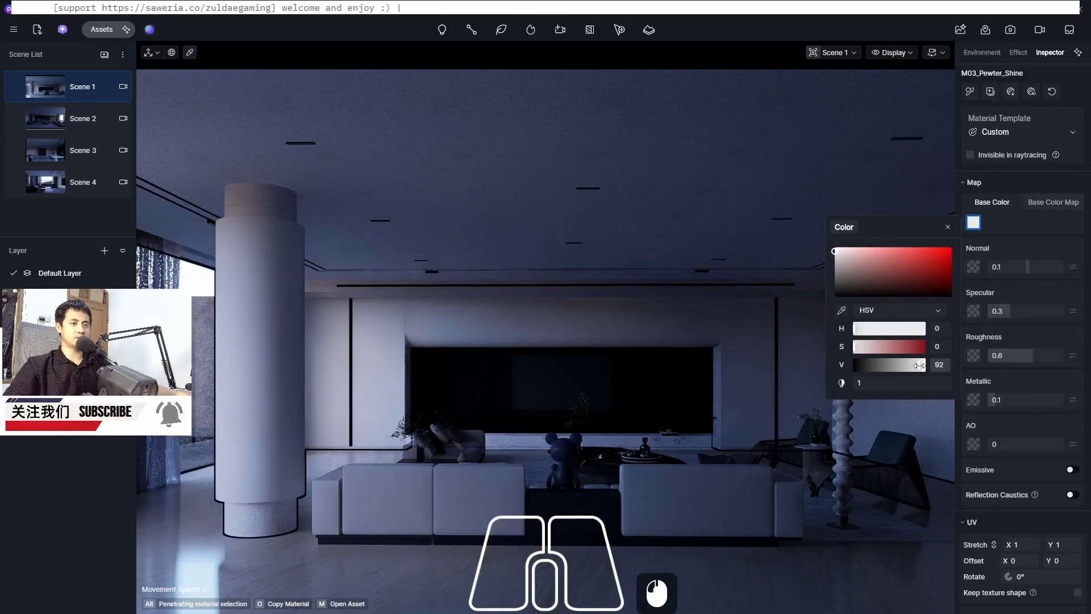
Set the wall material's Metallic to 0 and its Roughness to 0.3
click(1011, 401)
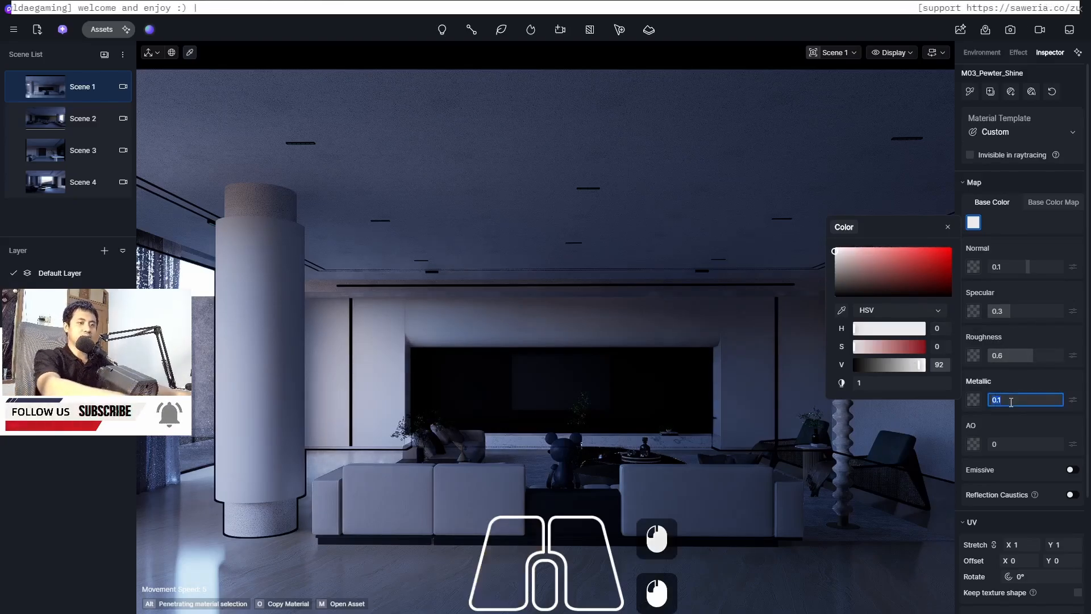
text(0)
key(Return)
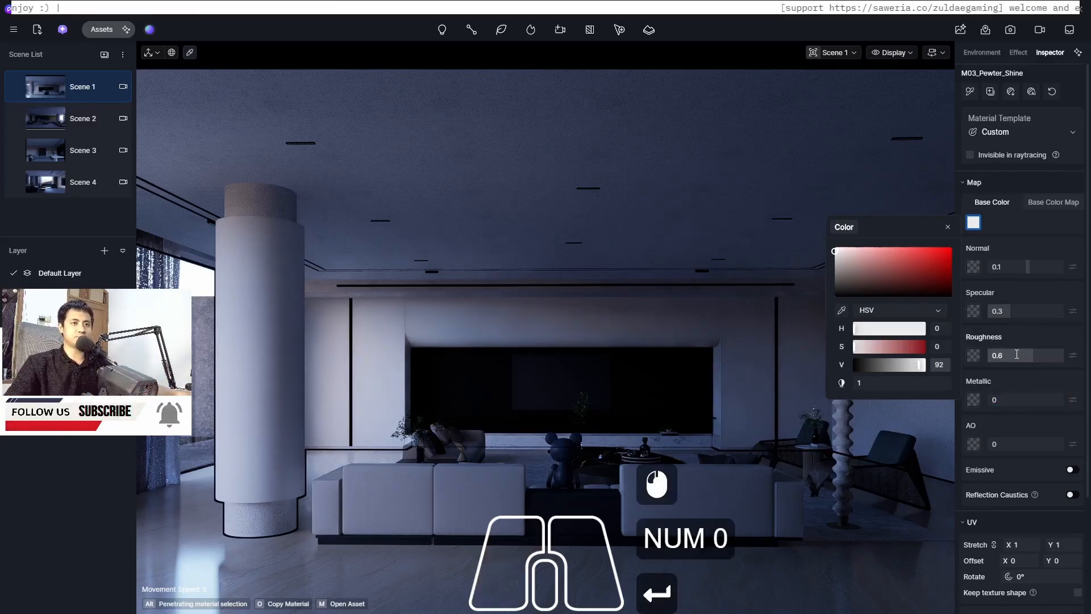
click(1016, 354)
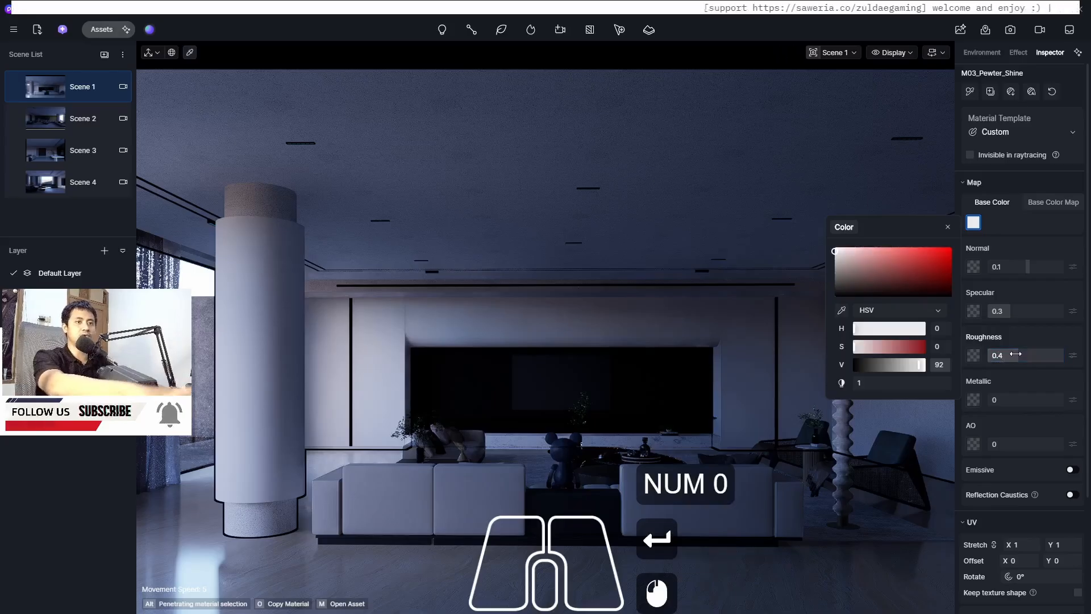
text(0.4)
key(Return)
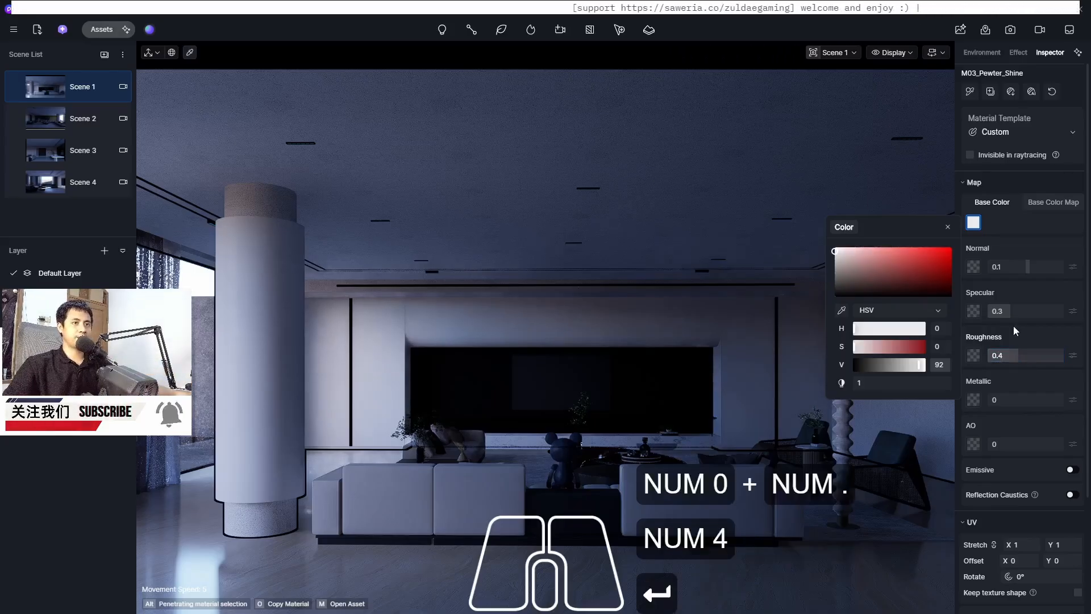
click(1013, 353)
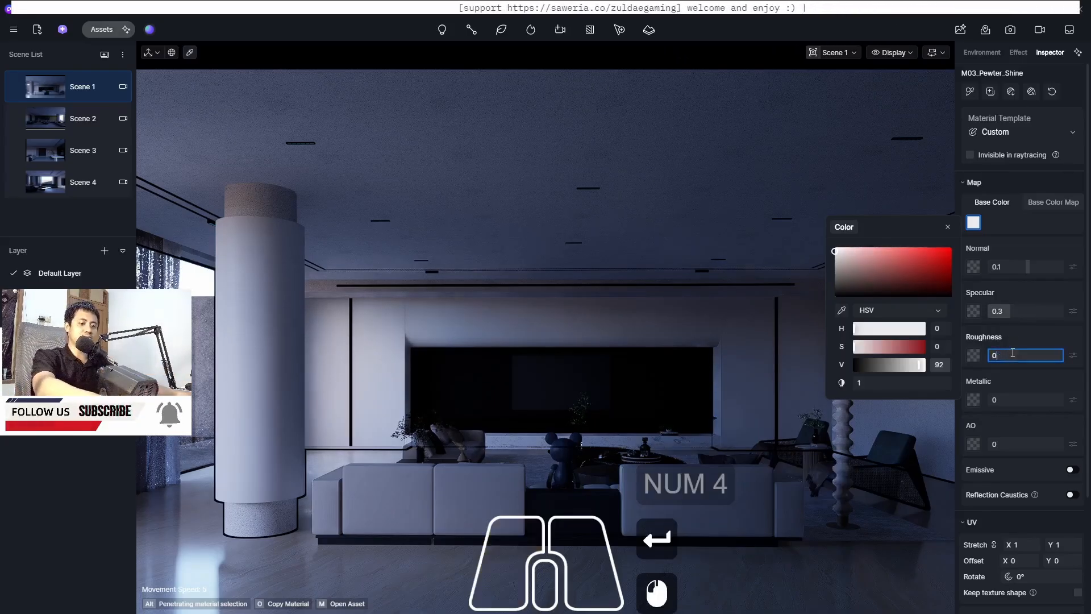
text(0.3)
key(Return)
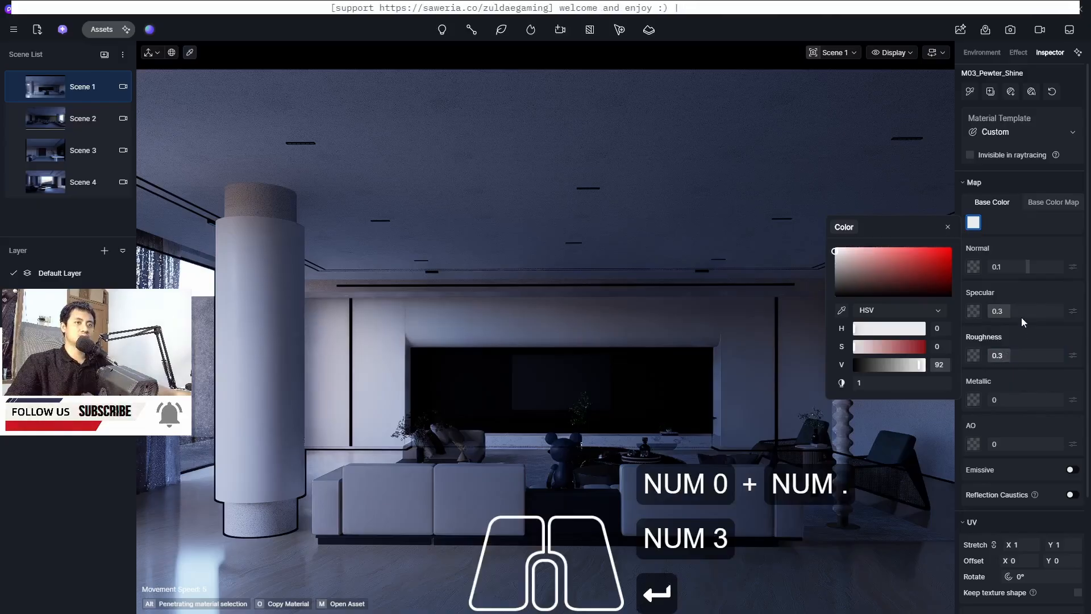
Set the wall material's Specular to 0.5
click(1019, 311)
text(0)
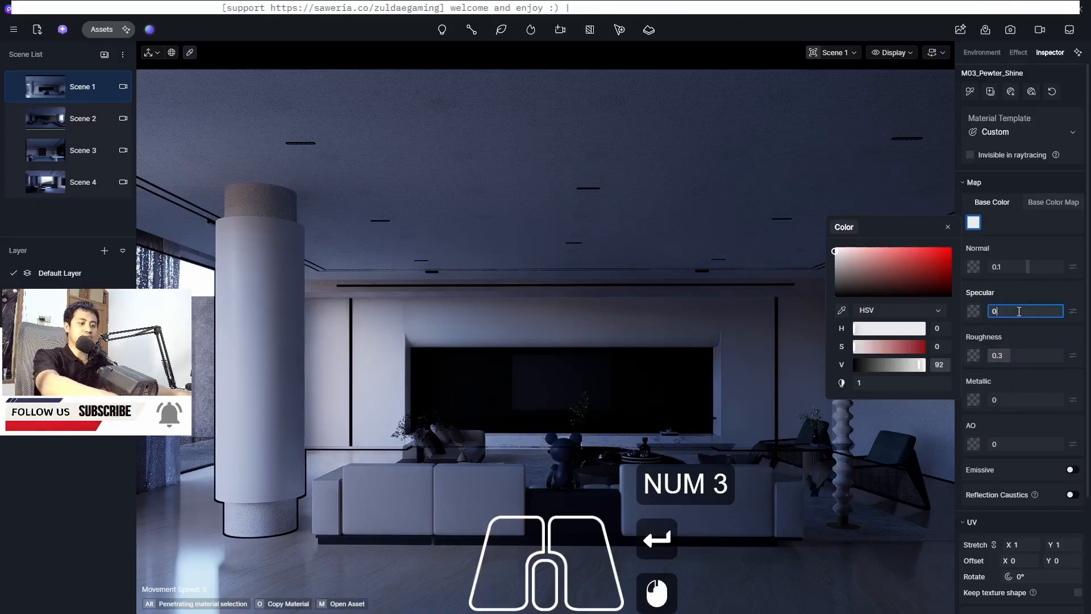
text(.5)
key(Return)
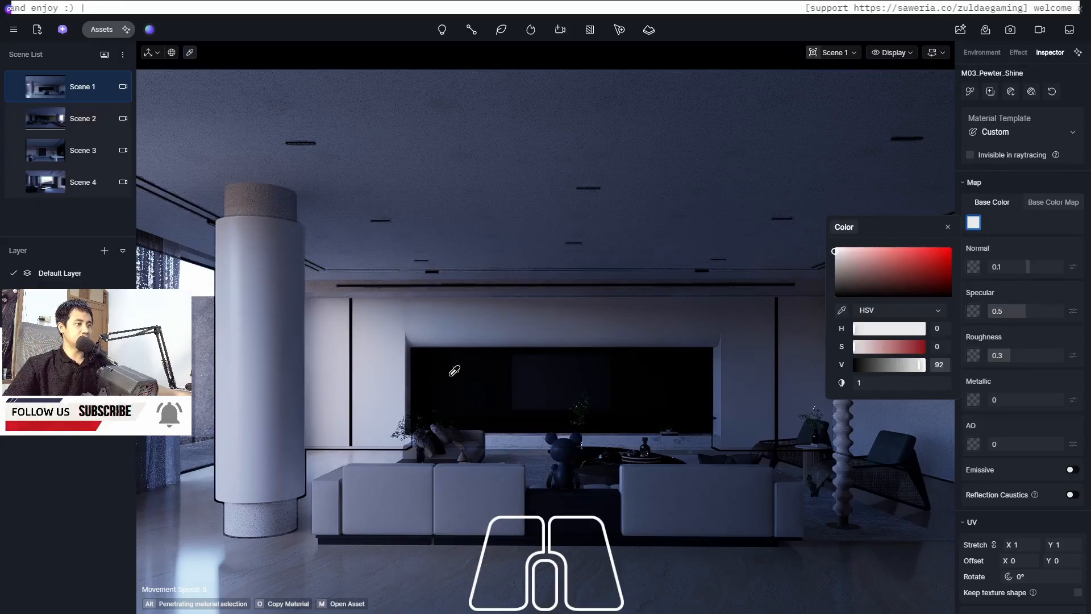
Move the view in close to the wall base and floor to inspect their materials in perspective view
scroll(519, 438, up, 16)
scroll(519, 439, down, 5)
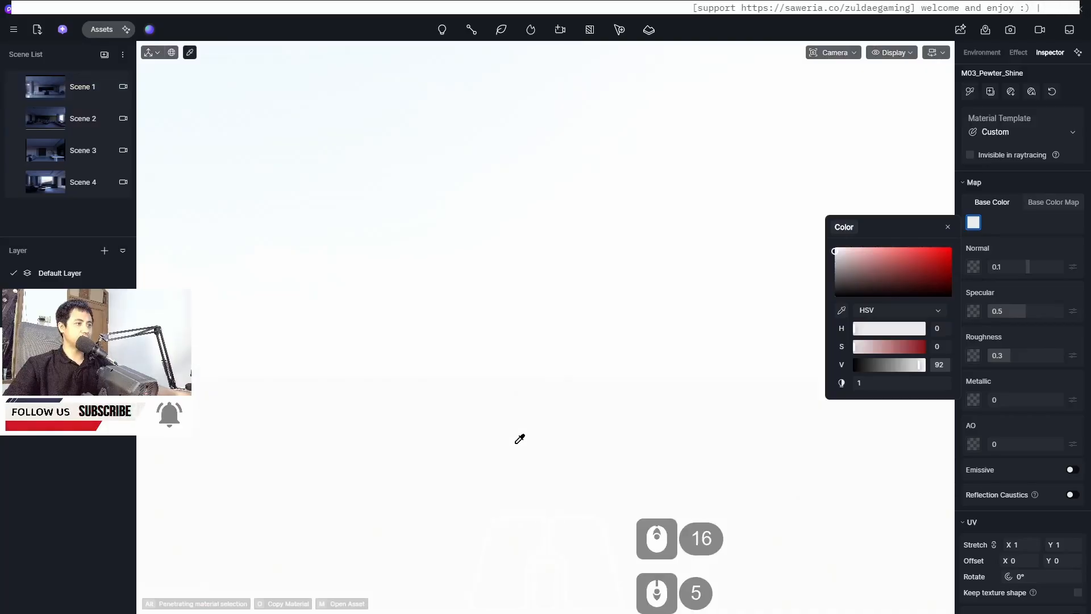
click(831, 53)
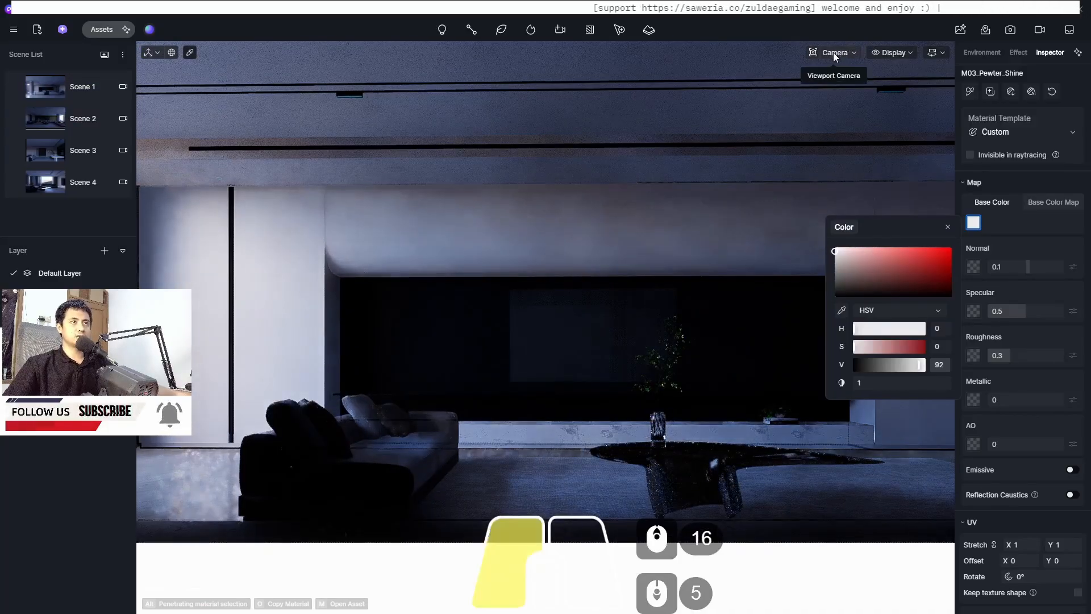
drag(811, 157, 642, 190)
scroll(508, 379, up, 11)
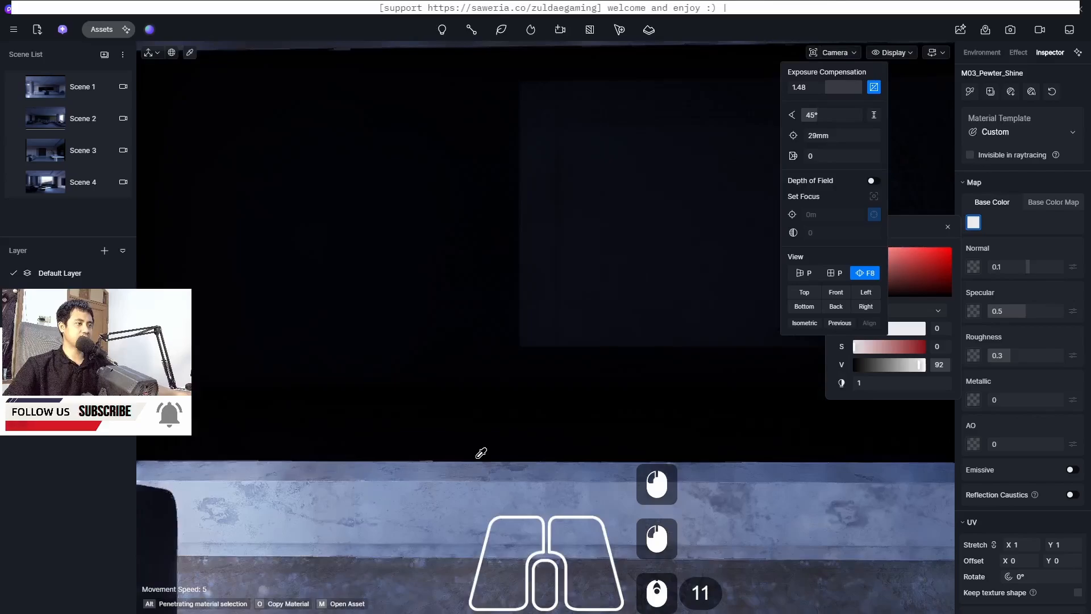
middle_drag(477, 458, 497, 476)
key(F8)
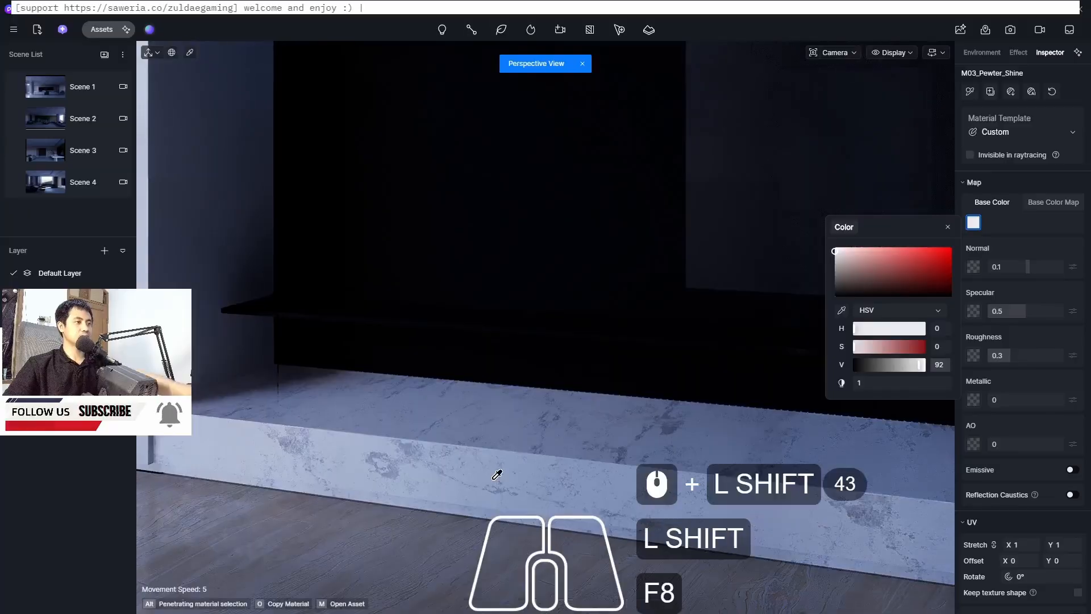
scroll(683, 359, down, 3)
middle_drag(504, 384, 584, 397)
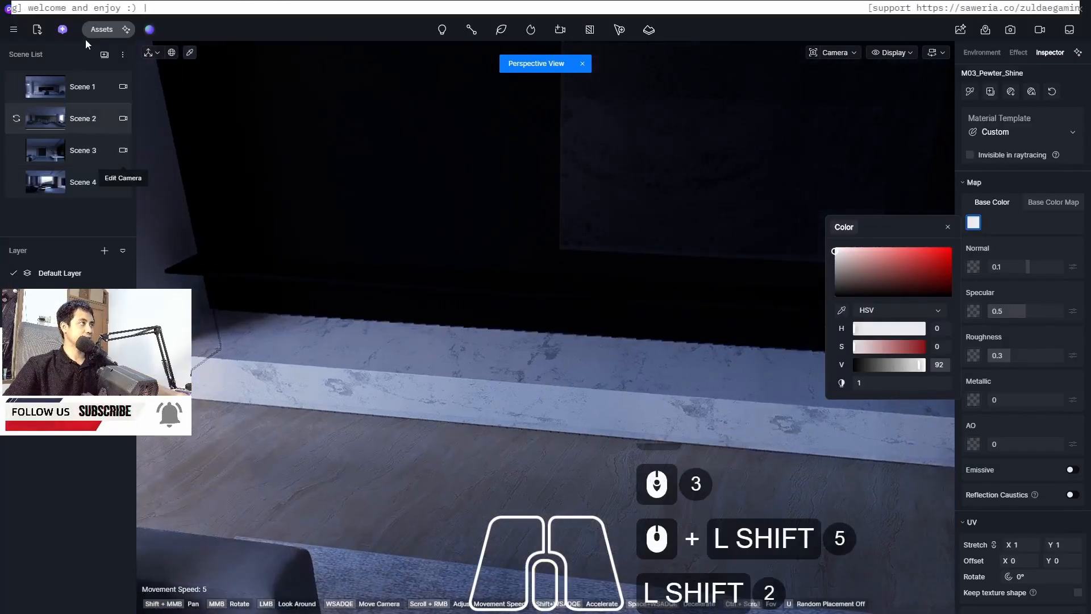
Apply Carrara White Marble from the Stone material library to the wall base
click(98, 28)
scroll(285, 350, down, 20)
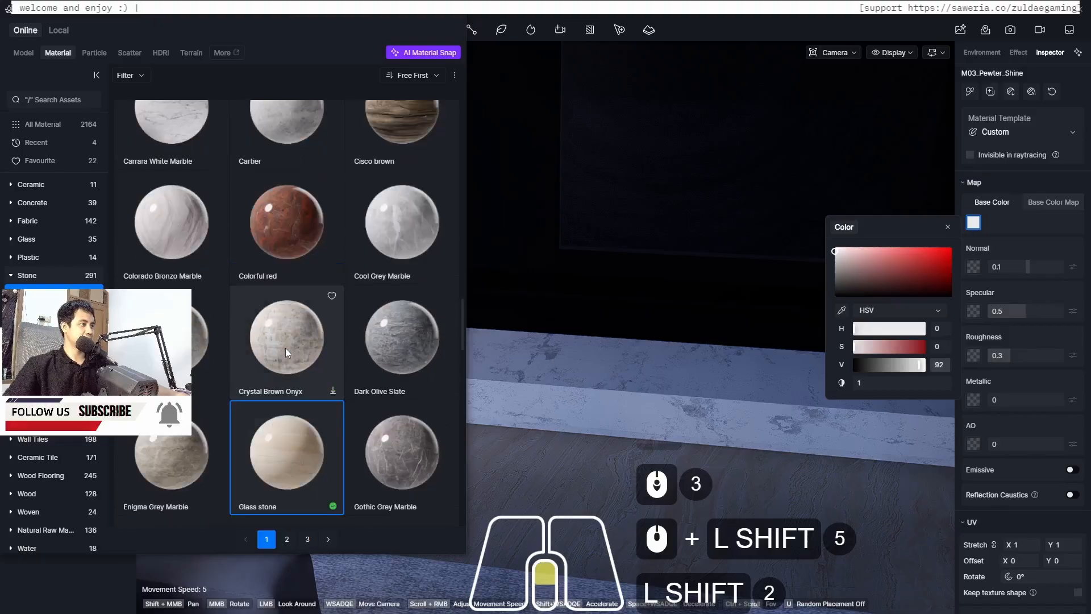
scroll(285, 348, down, 20)
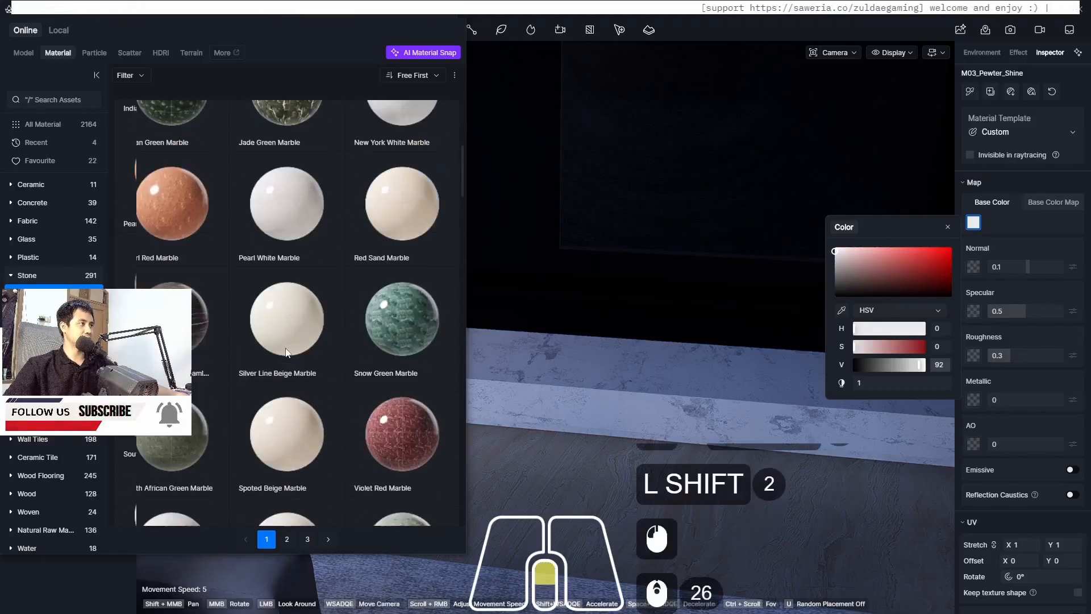
scroll(285, 348, down, 20)
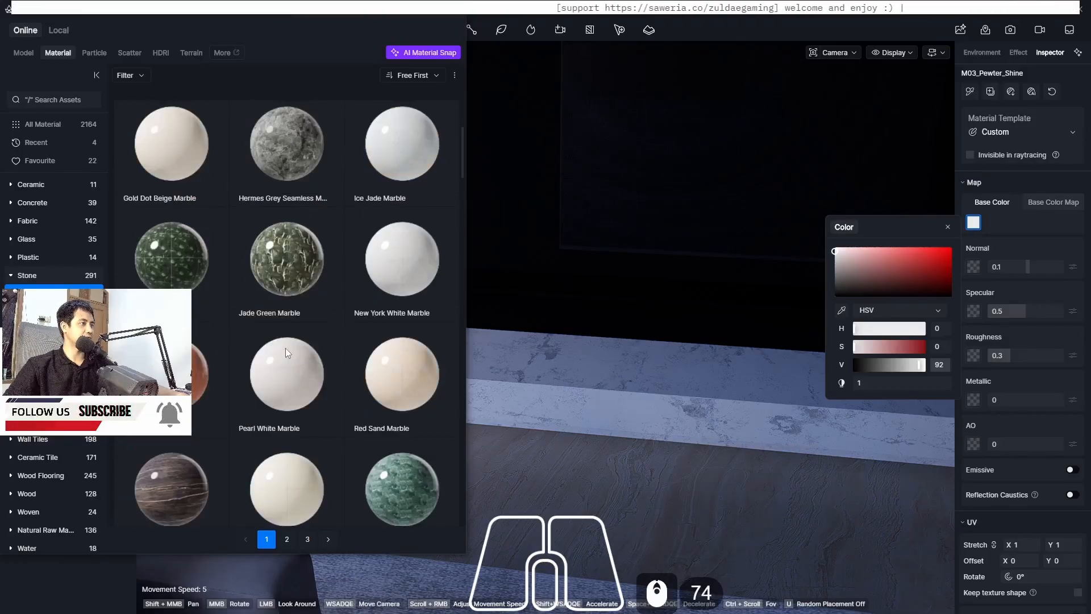
scroll(285, 348, down, 12)
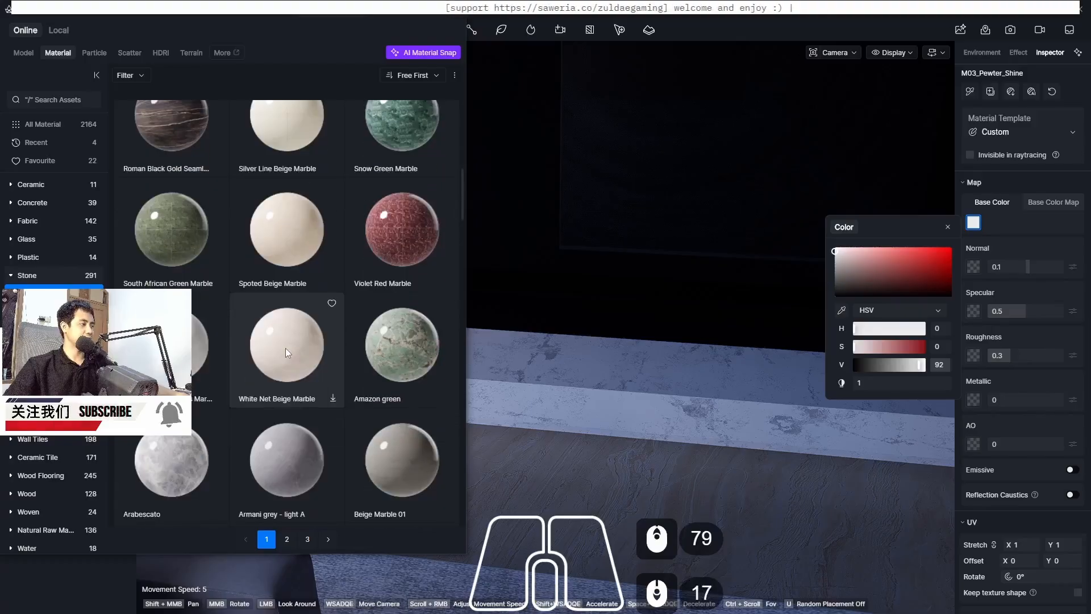
scroll(290, 296, down, 11)
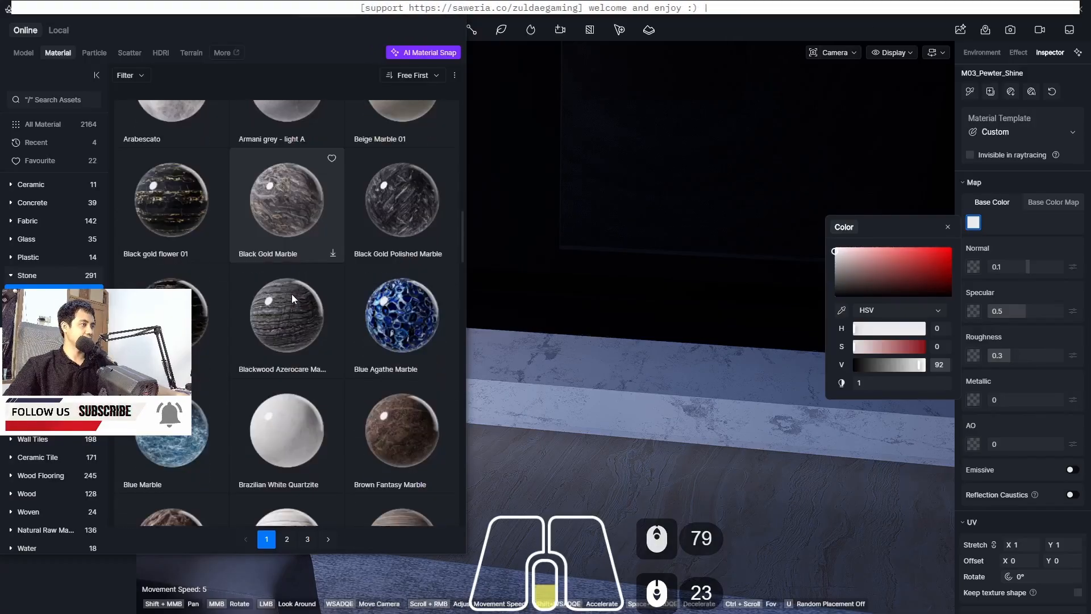
scroll(290, 295, down, 9)
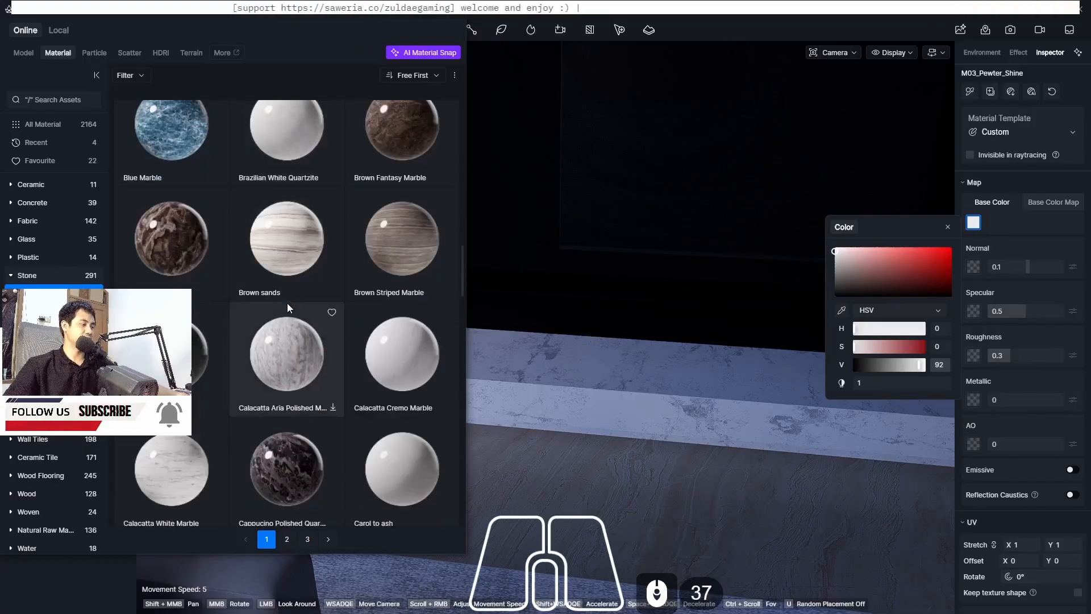
scroll(210, 305, down, 1)
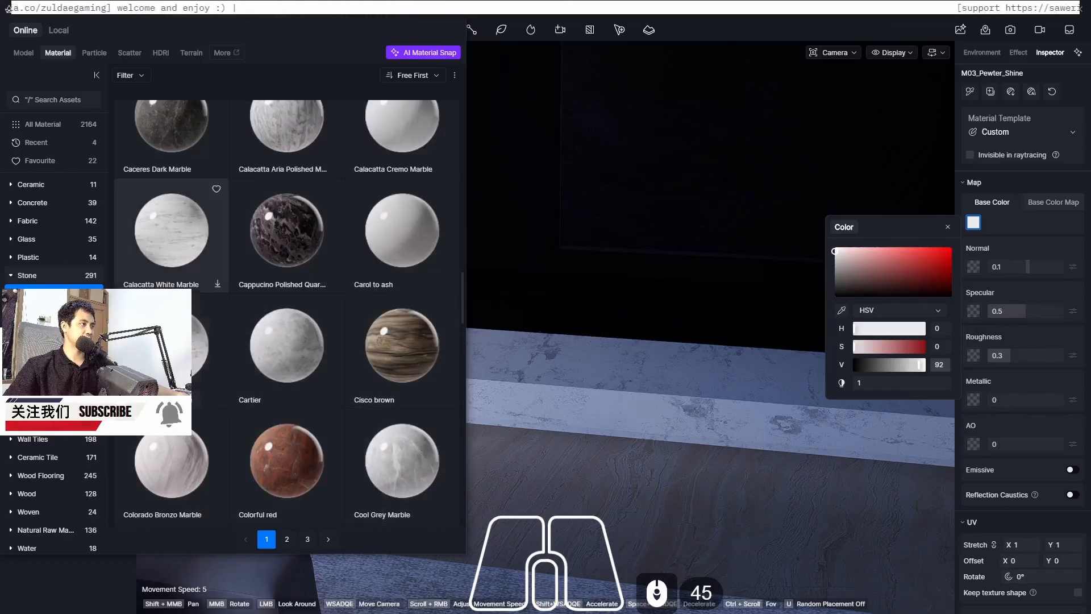
click(218, 400)
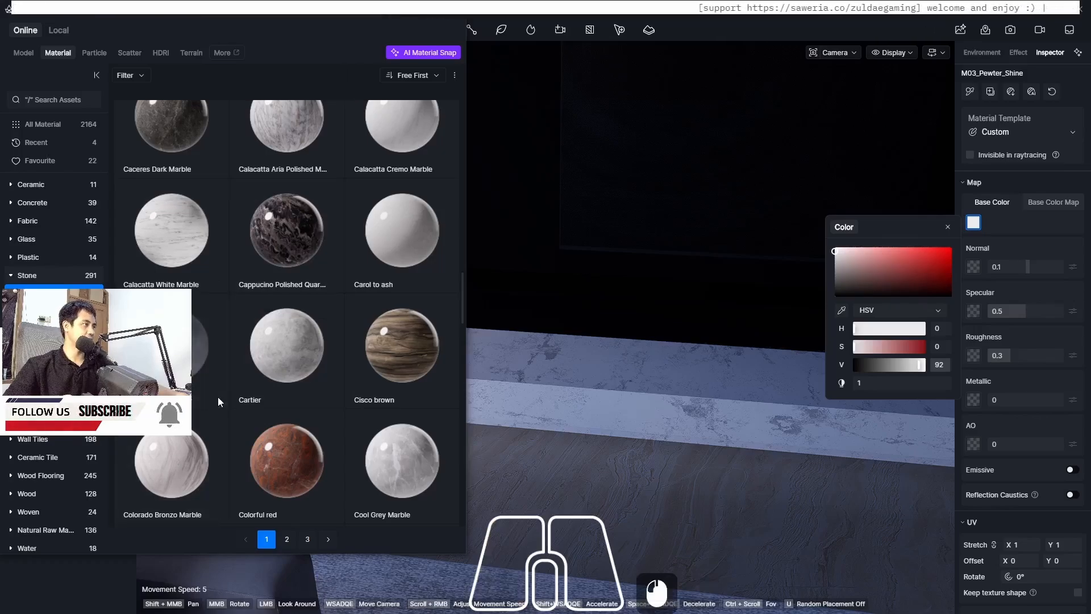
click(198, 357)
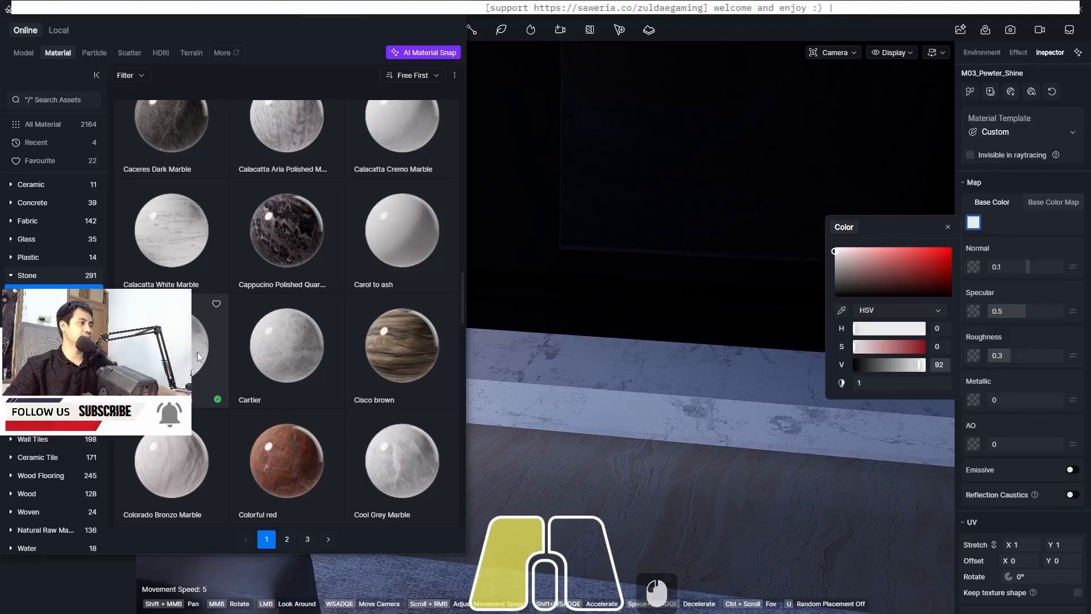
click(573, 375)
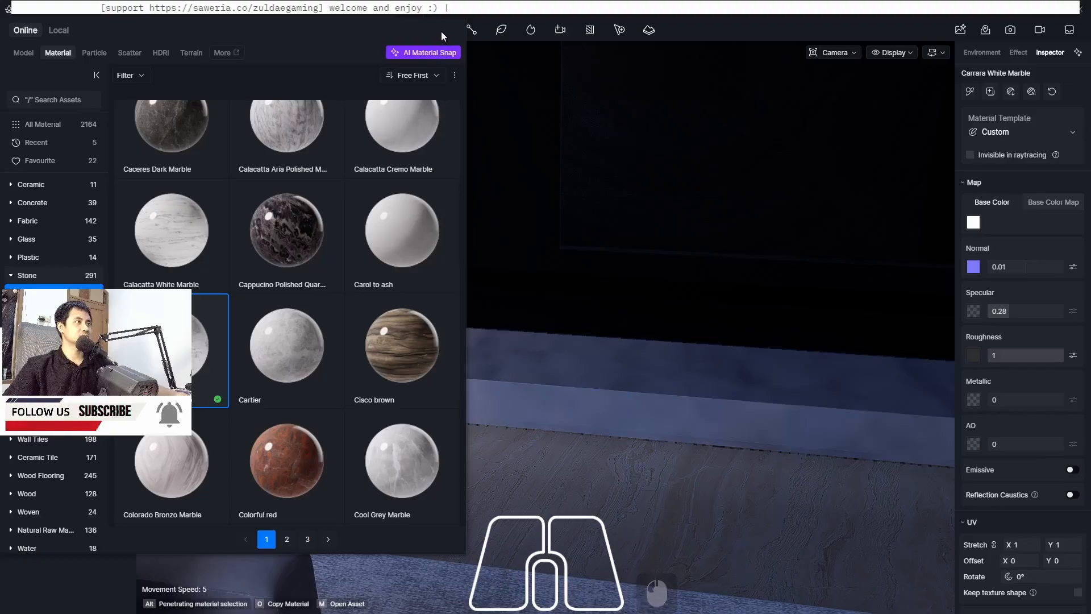
click(453, 15)
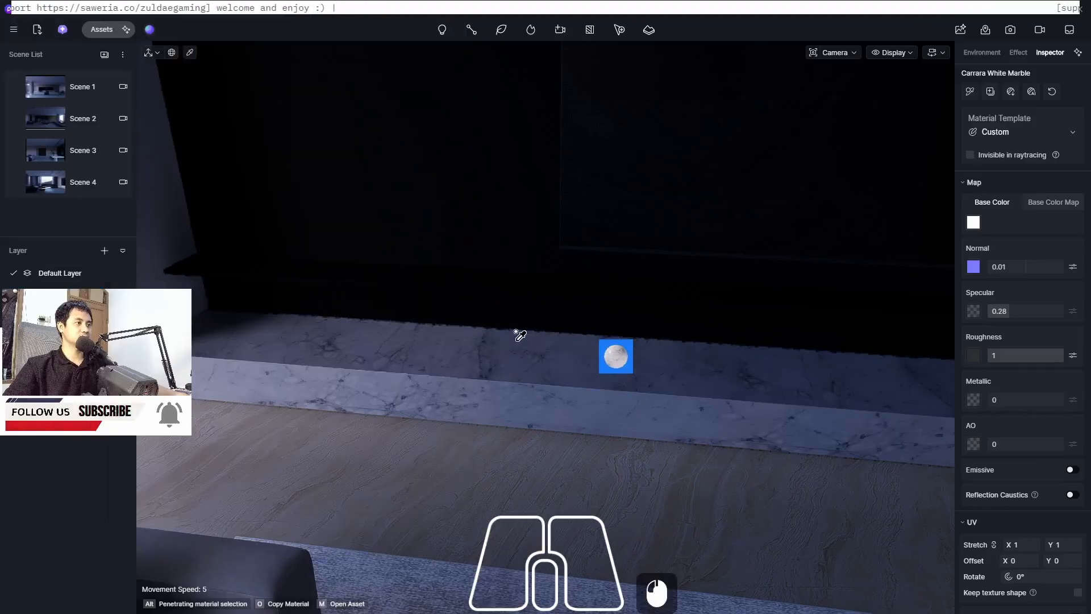
key(Escape)
Pick the black wall panel's material with the eyedropper
scroll(514, 400, down, 9)
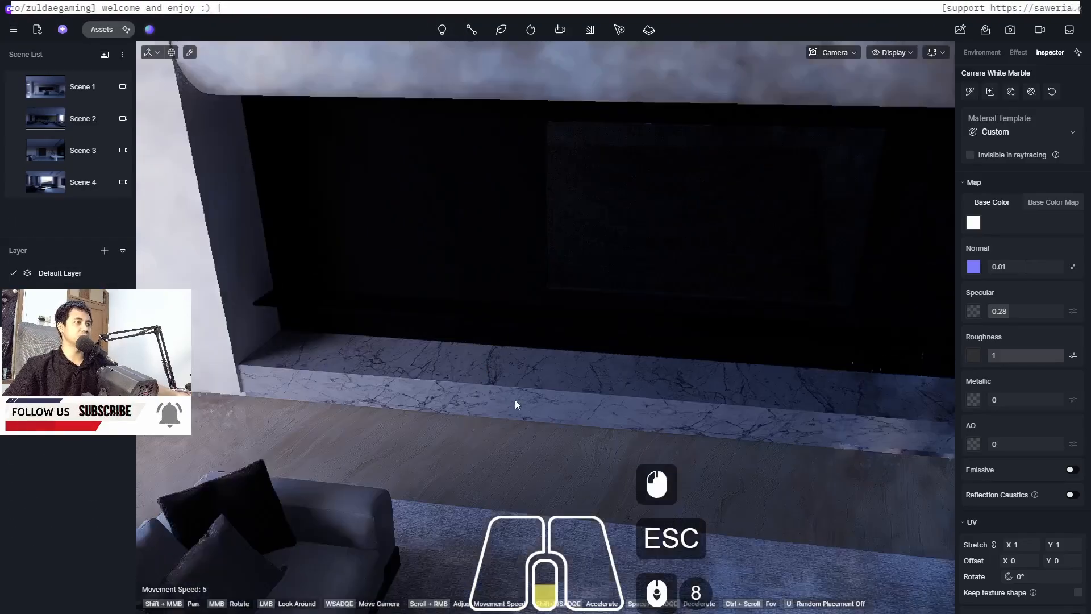
middle_click(386, 279)
scroll(387, 279, down, 1)
scroll(387, 278, up, 10)
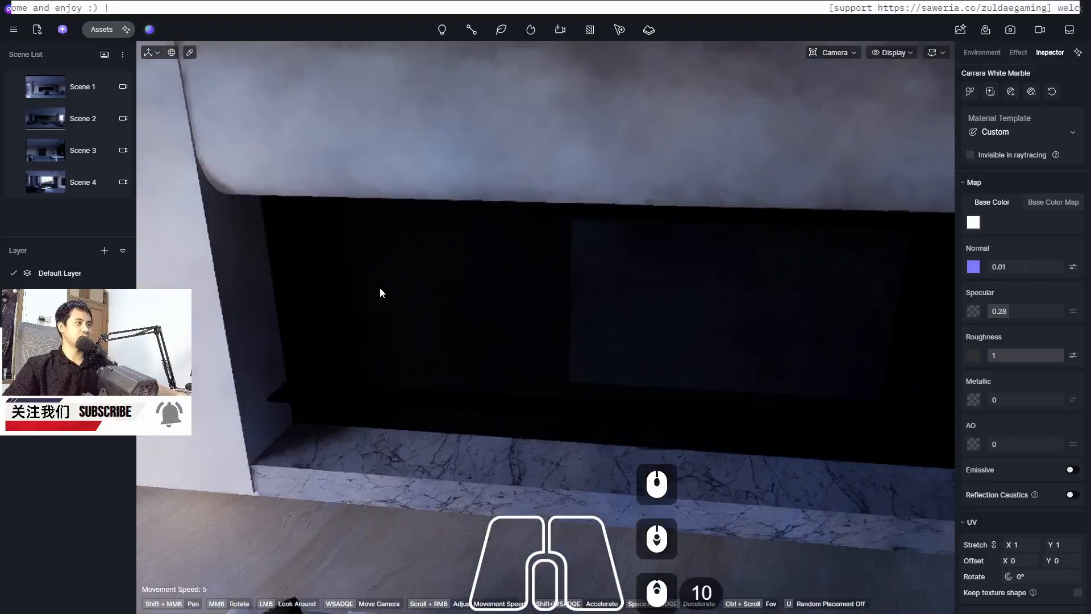
middle_drag(379, 287, 341, 284)
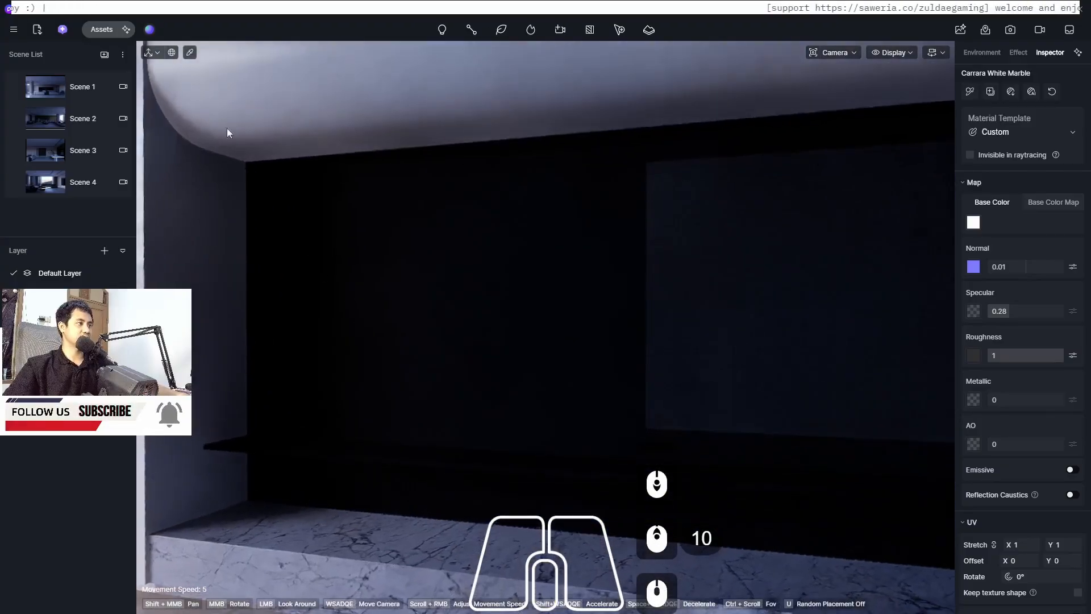
click(190, 53)
click(396, 300)
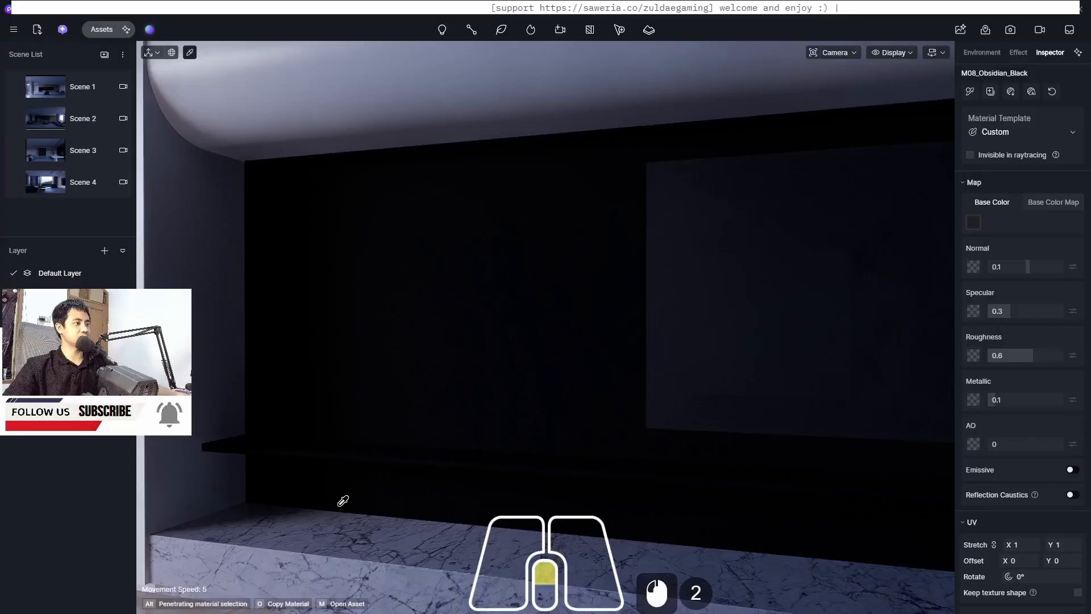
scroll(344, 500, up, 9)
scroll(376, 463, down, 4)
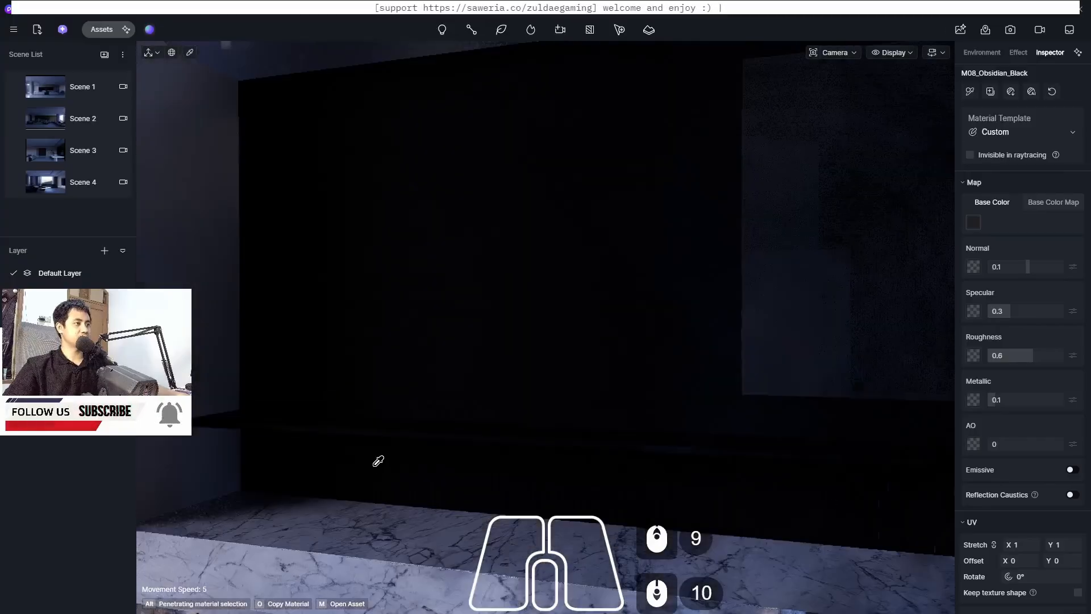
click(378, 449)
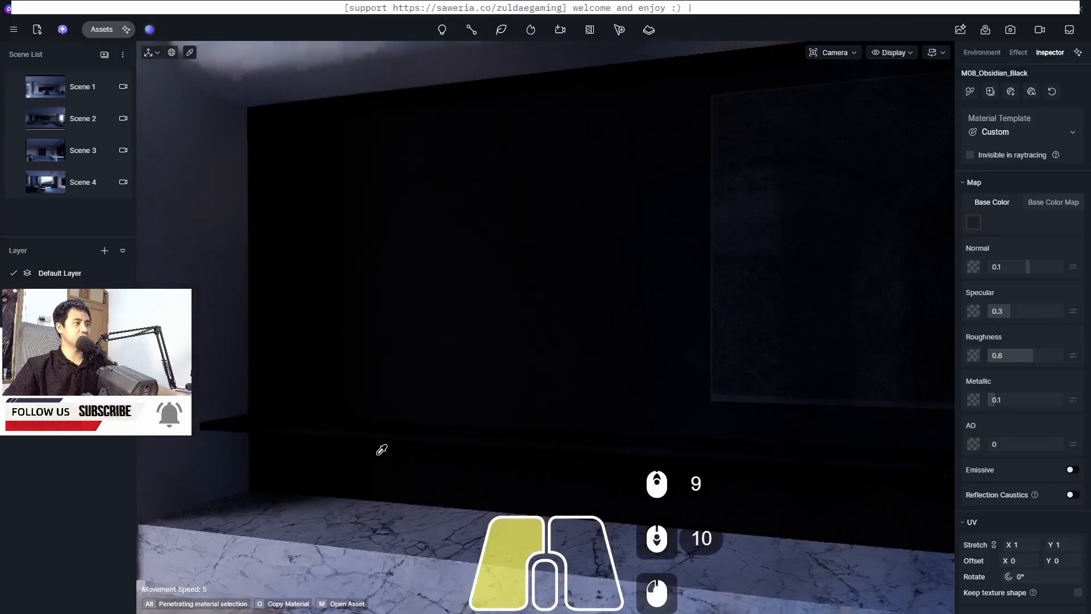
Set the black panel material's Metallic to 0 and its Roughness to 0.4
click(973, 223)
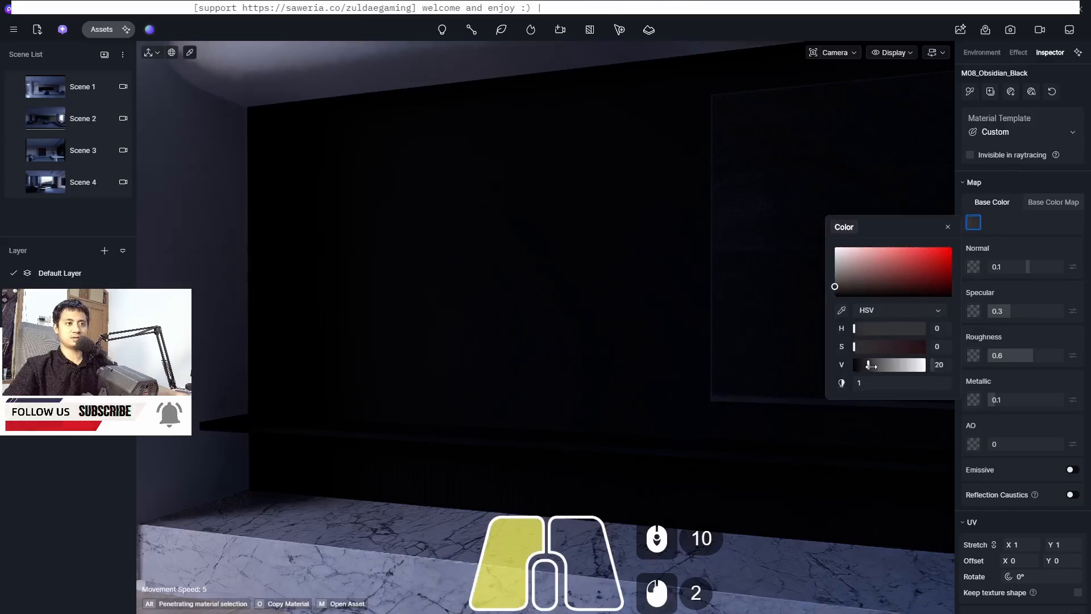
mouse_move(873, 366)
mouse_down()
mouse_move(895, 368)
mouse_move(869, 368)
mouse_up()
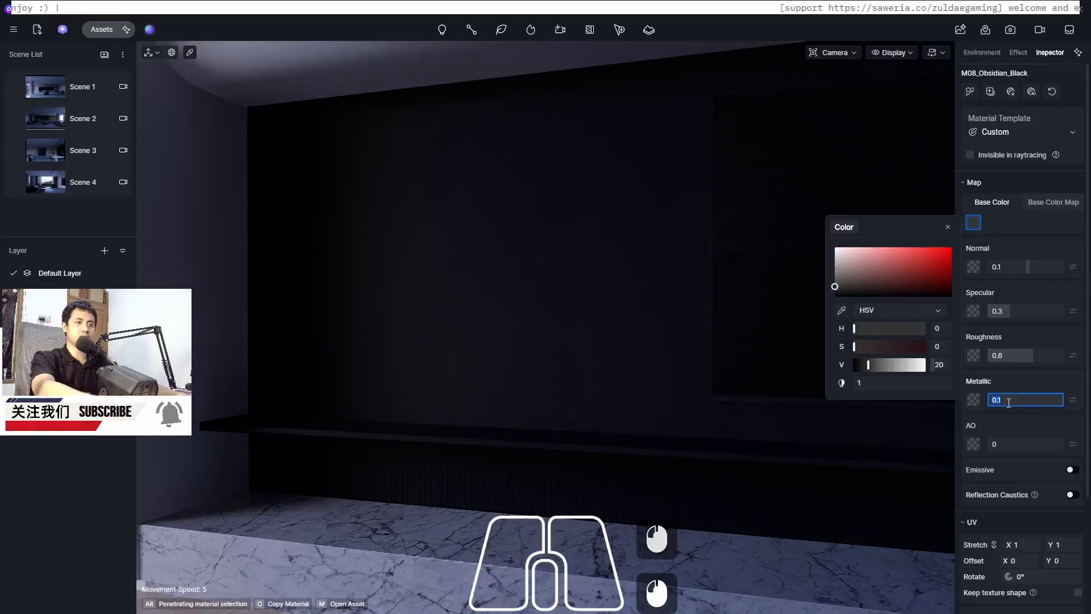
text(0)
key(Return)
click(1019, 356)
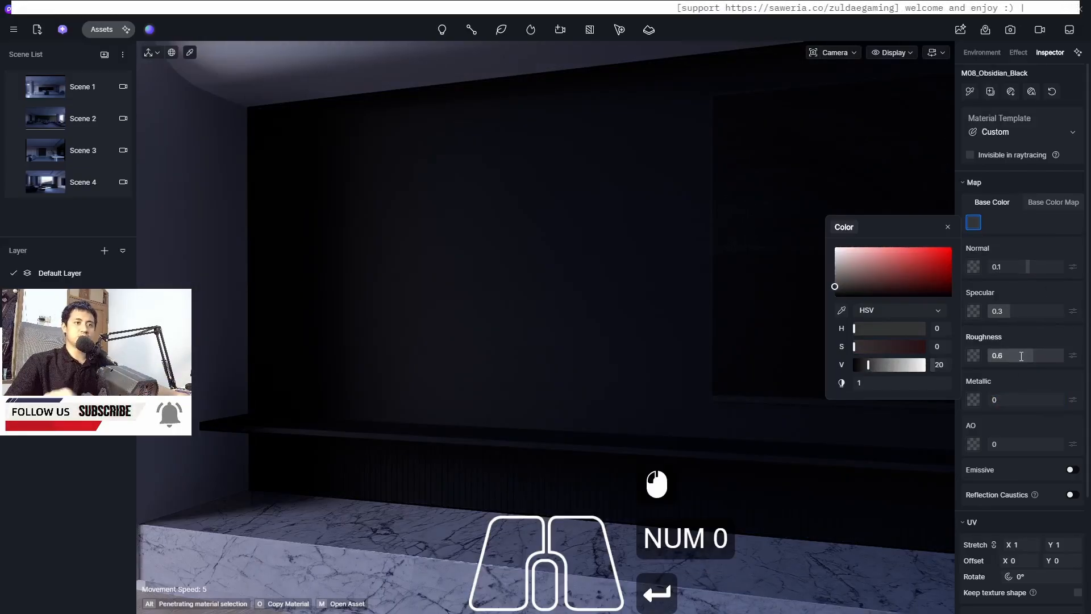
text(0.4)
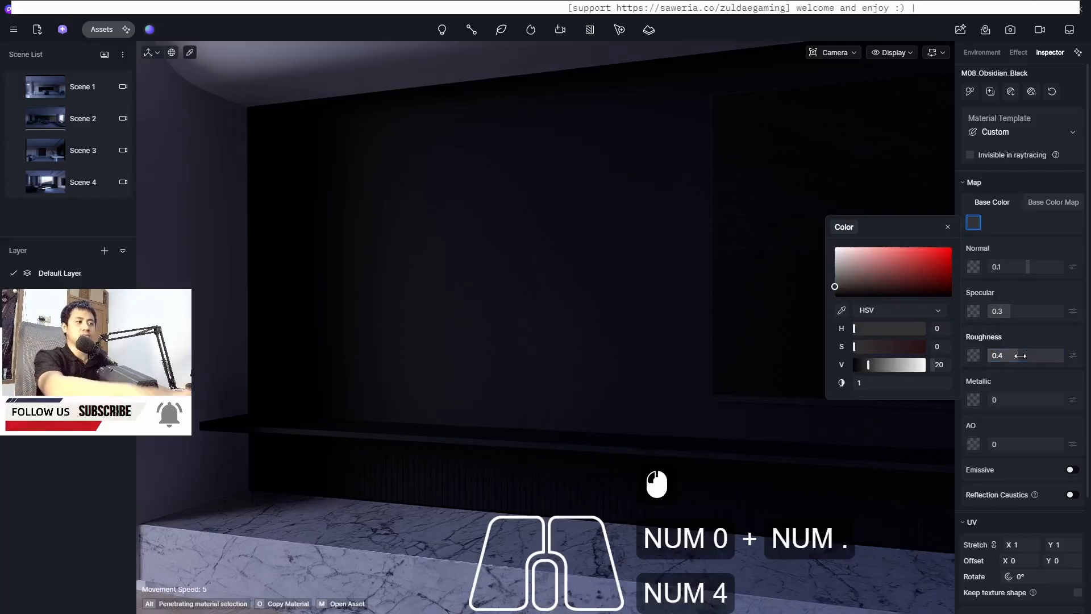
key(Return)
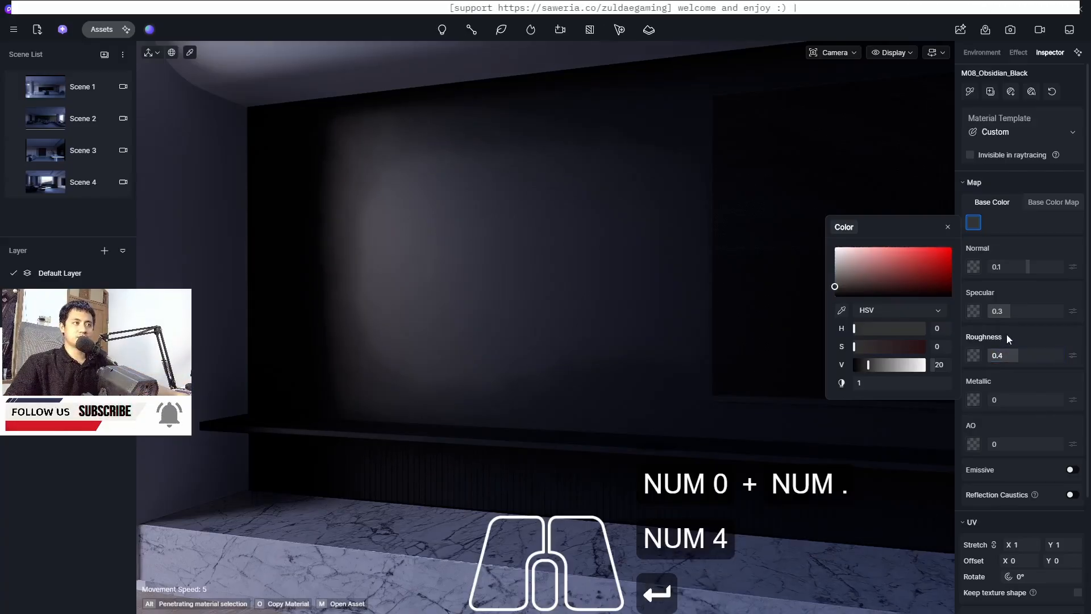
Apply White Wall Paint from the material library to the ceiling
scroll(530, 353, up, 4)
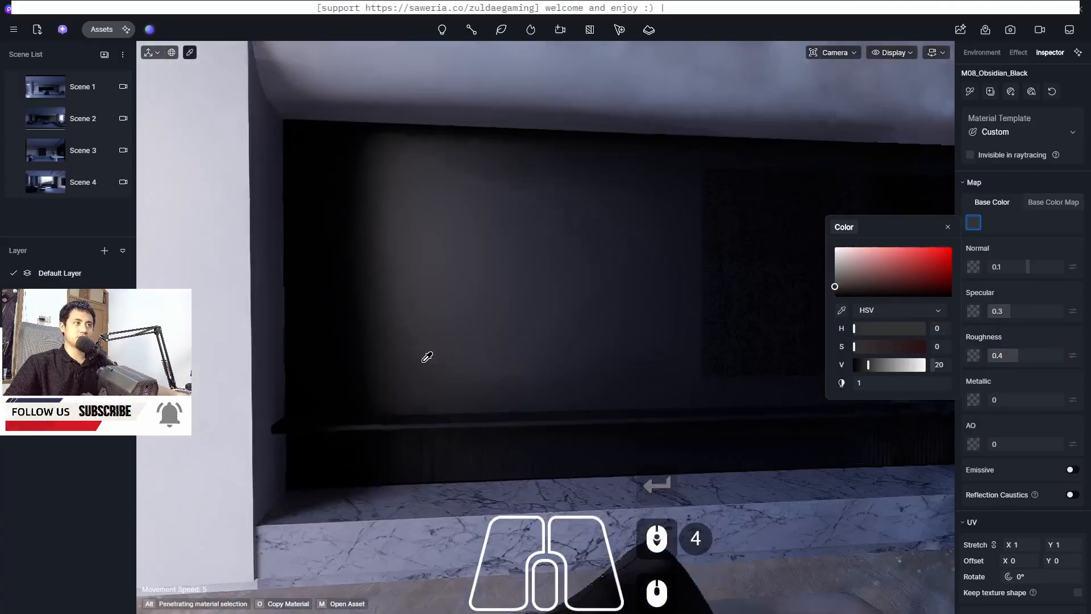
scroll(427, 357, down, 6)
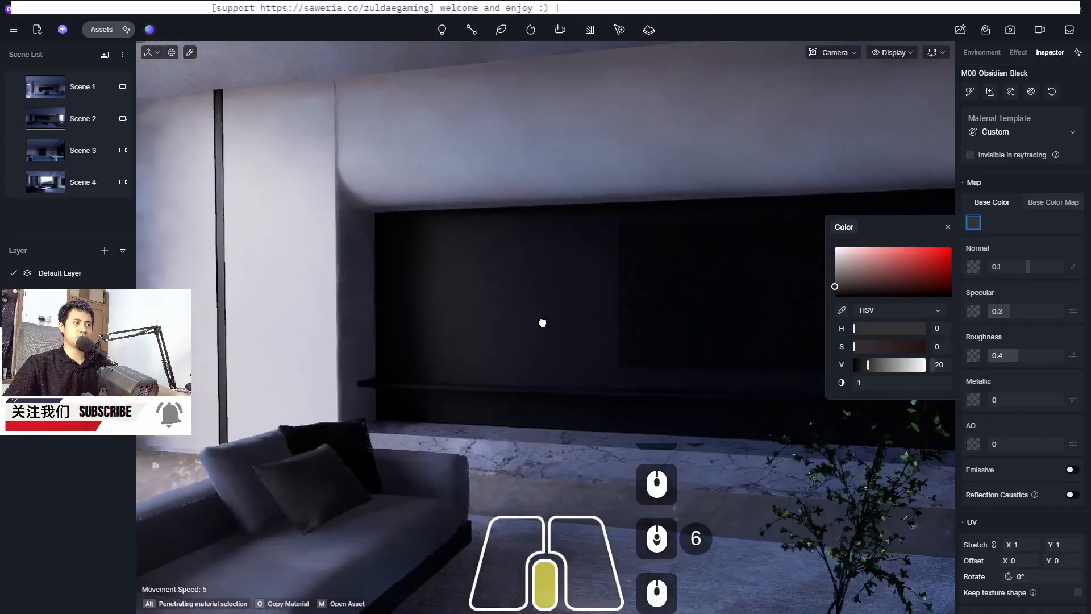
shift+middle_drag(543, 322, 625, 398)
scroll(486, 328, down, 4)
scroll(293, 126, up, 10)
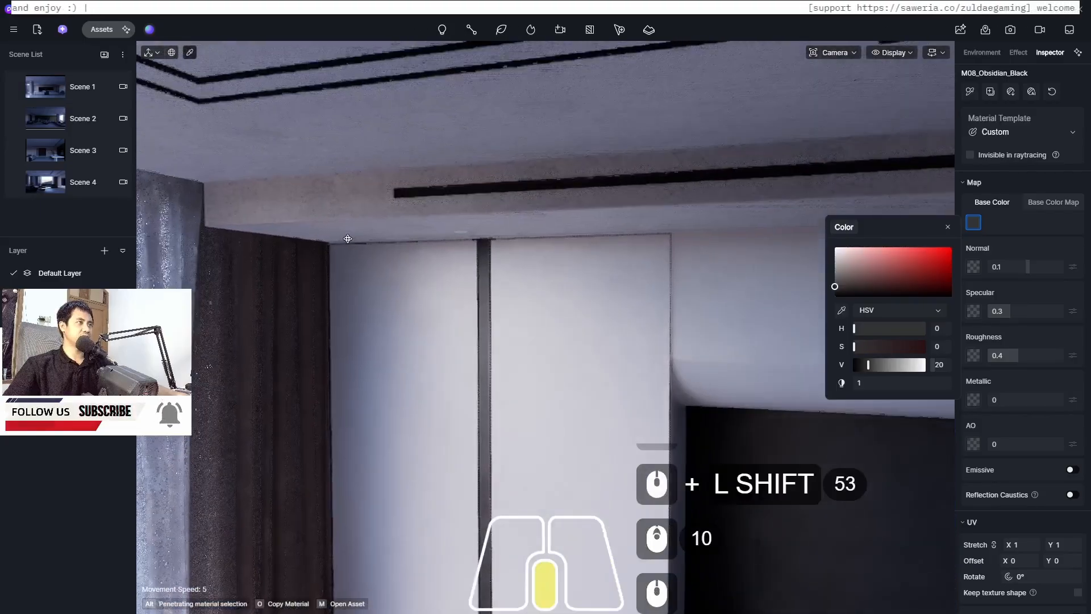
middle_drag(348, 239, 372, 276)
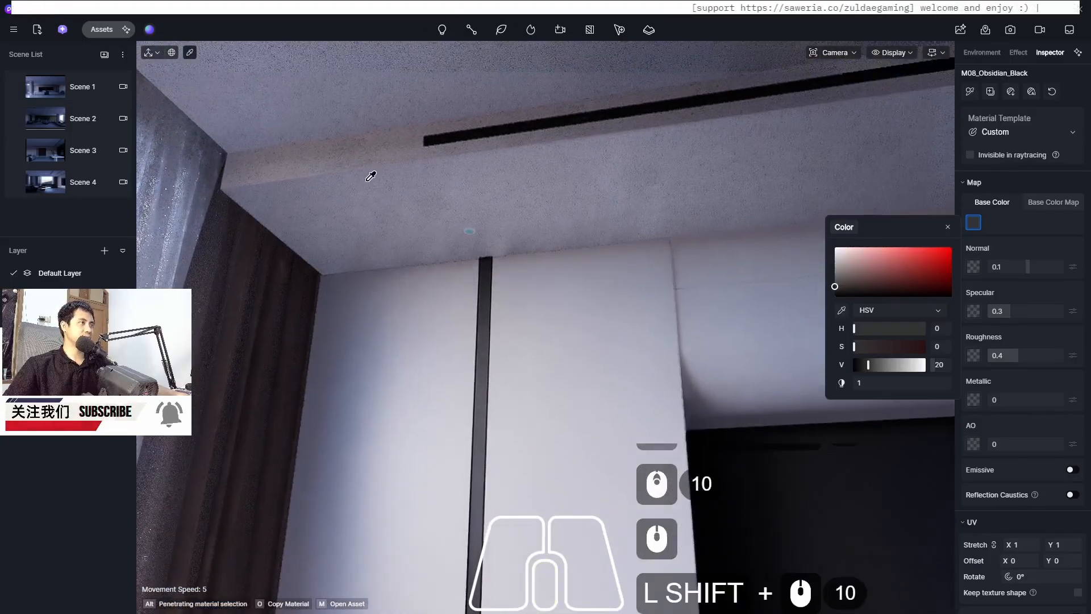
click(103, 29)
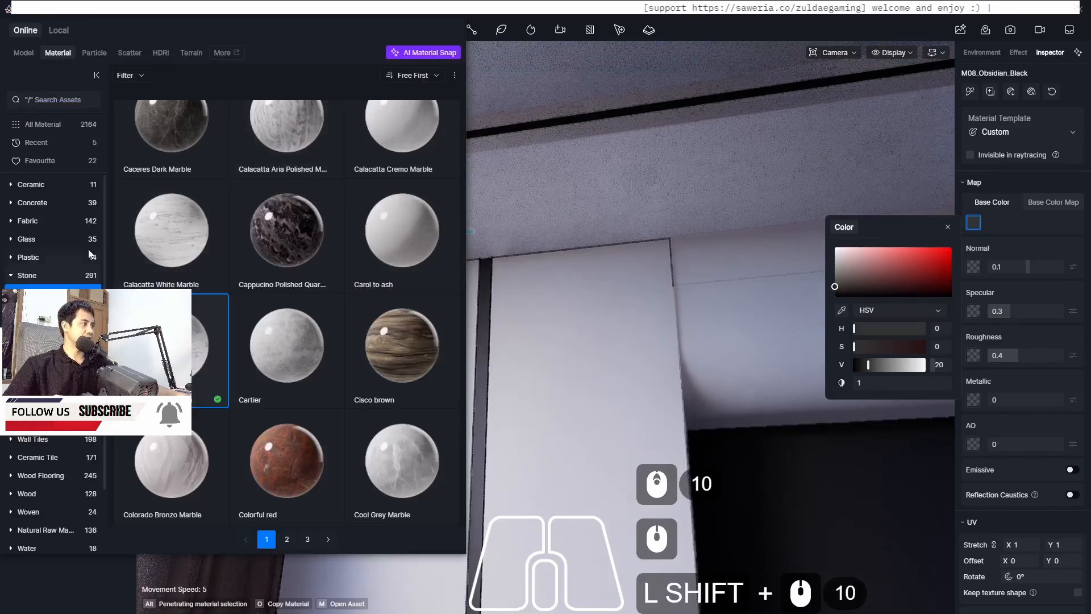
scroll(43, 227, up, 2)
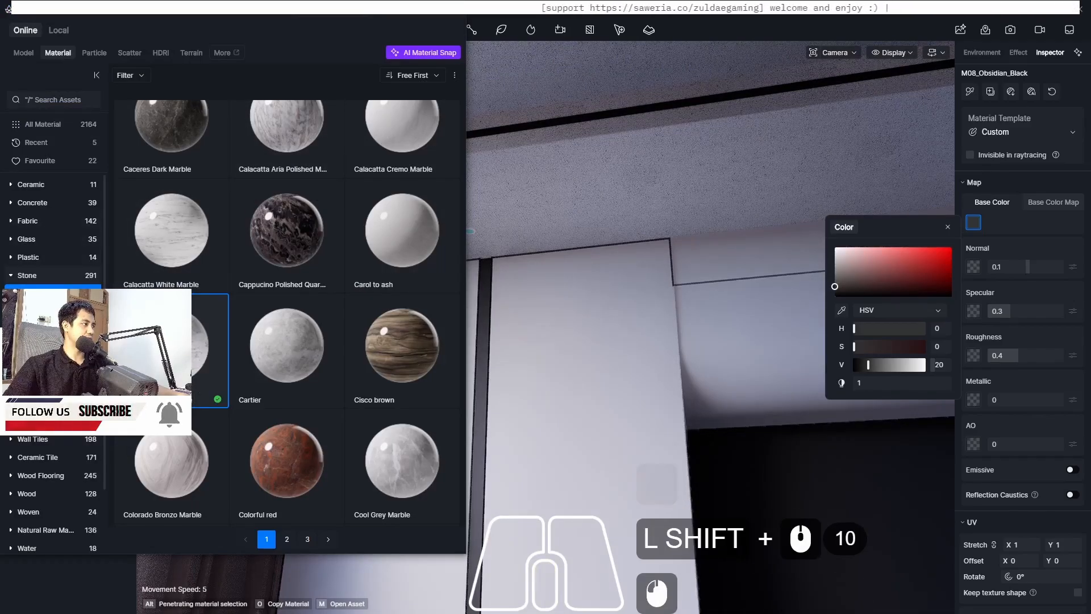
scroll(52, 233, down, 8)
scroll(52, 233, up, 4)
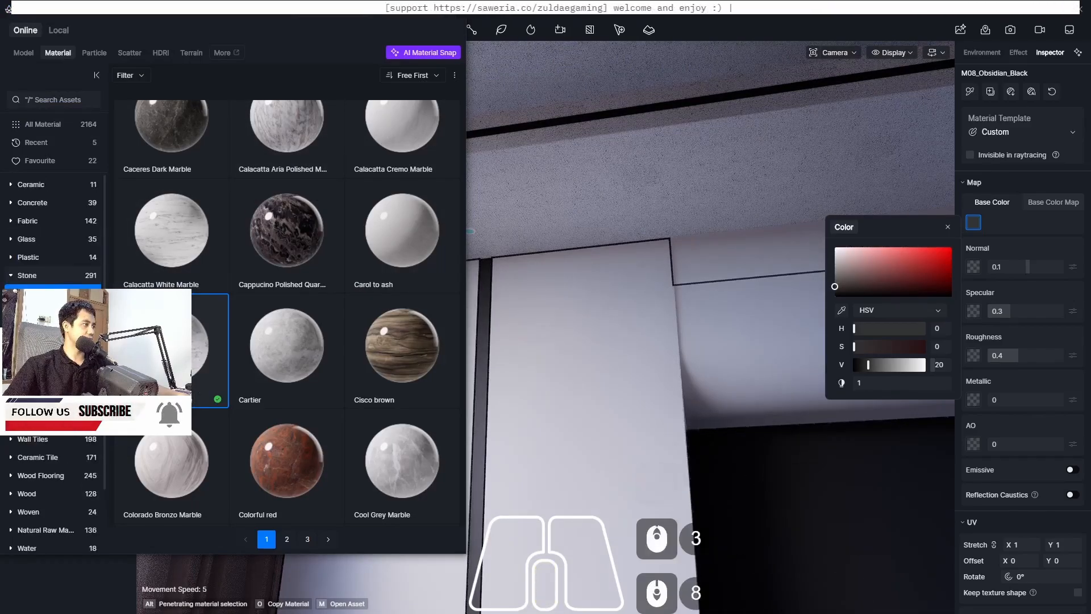
scroll(52, 233, up, 7)
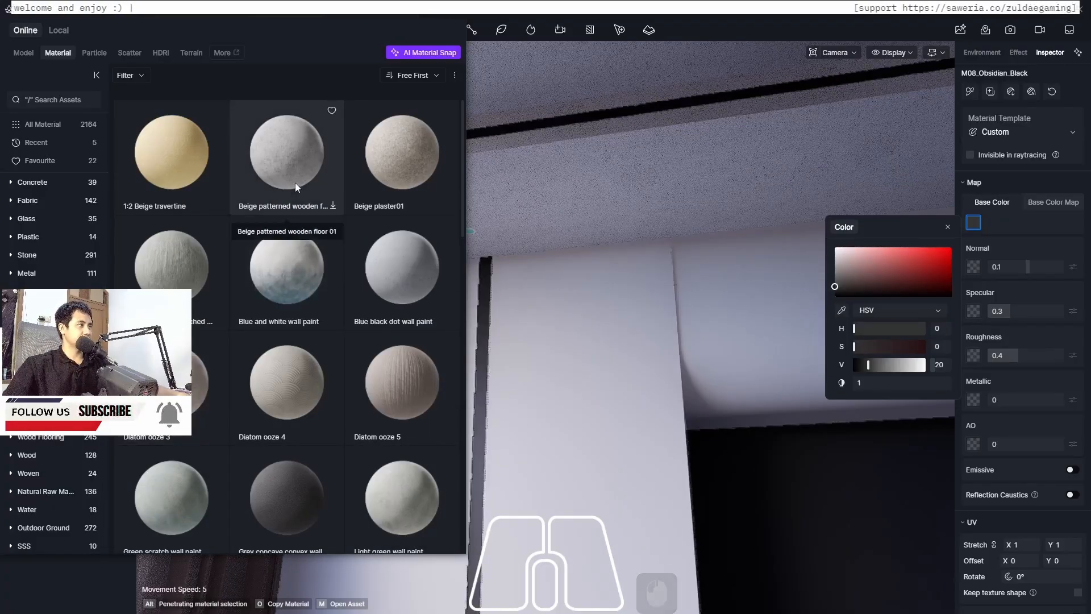
scroll(250, 282, down, 1)
scroll(250, 281, down, 13)
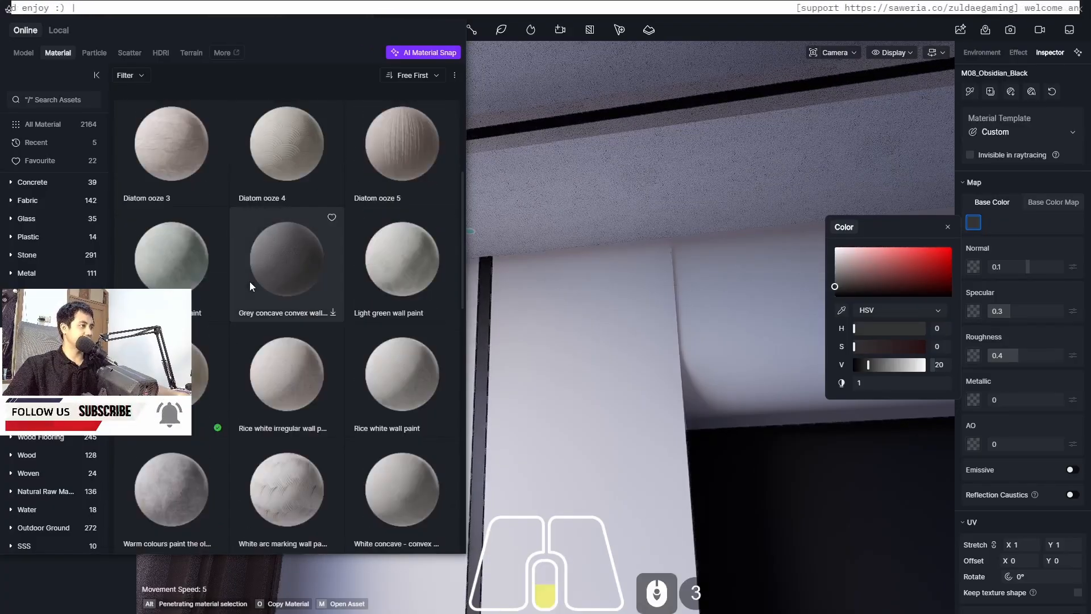
scroll(376, 267, down, 3)
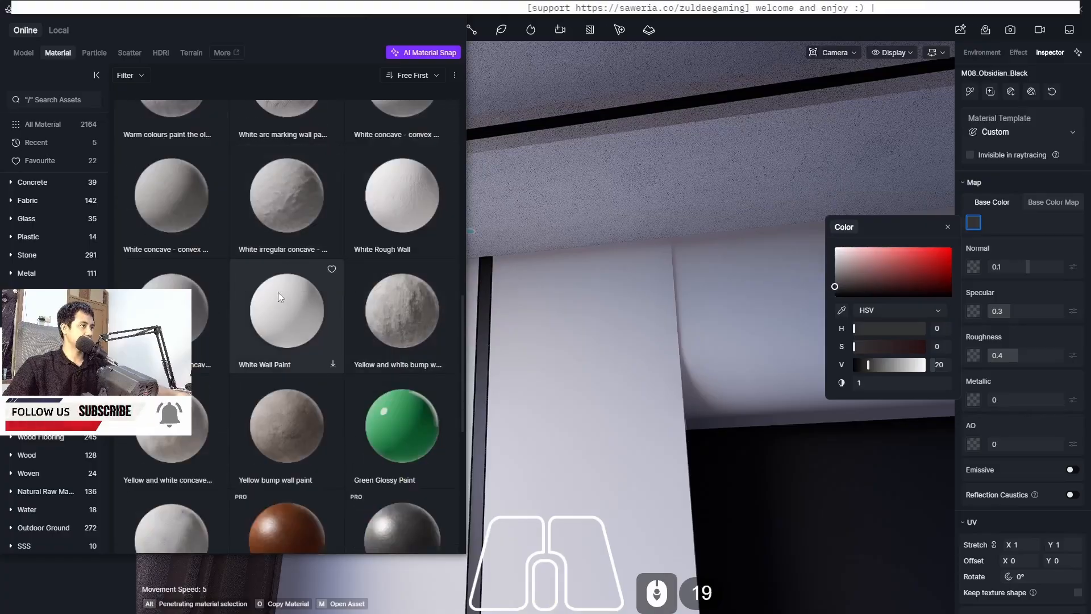
click(299, 333)
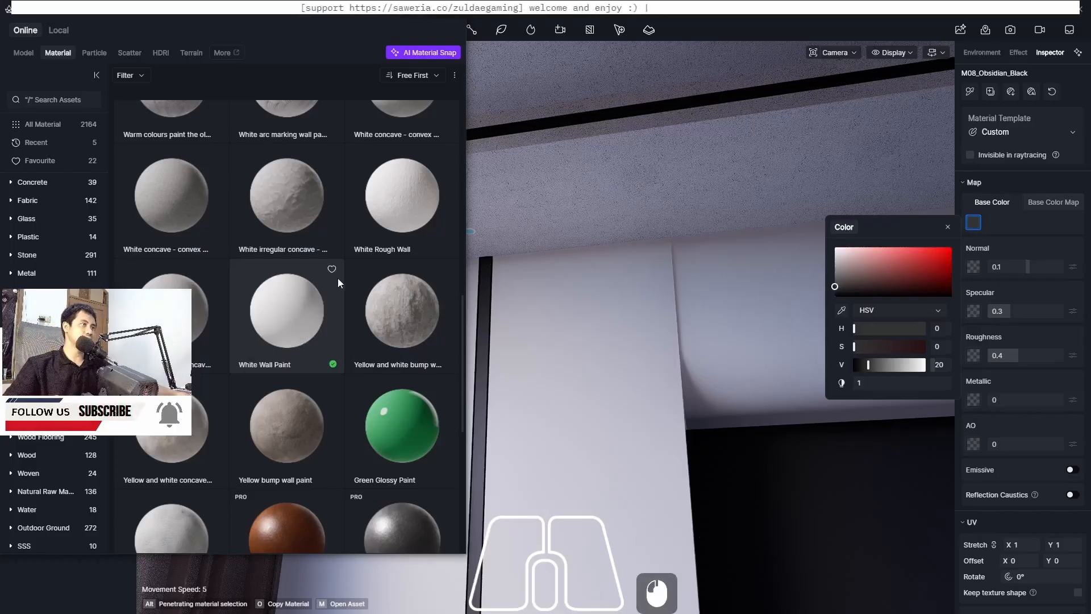
double_click(271, 334)
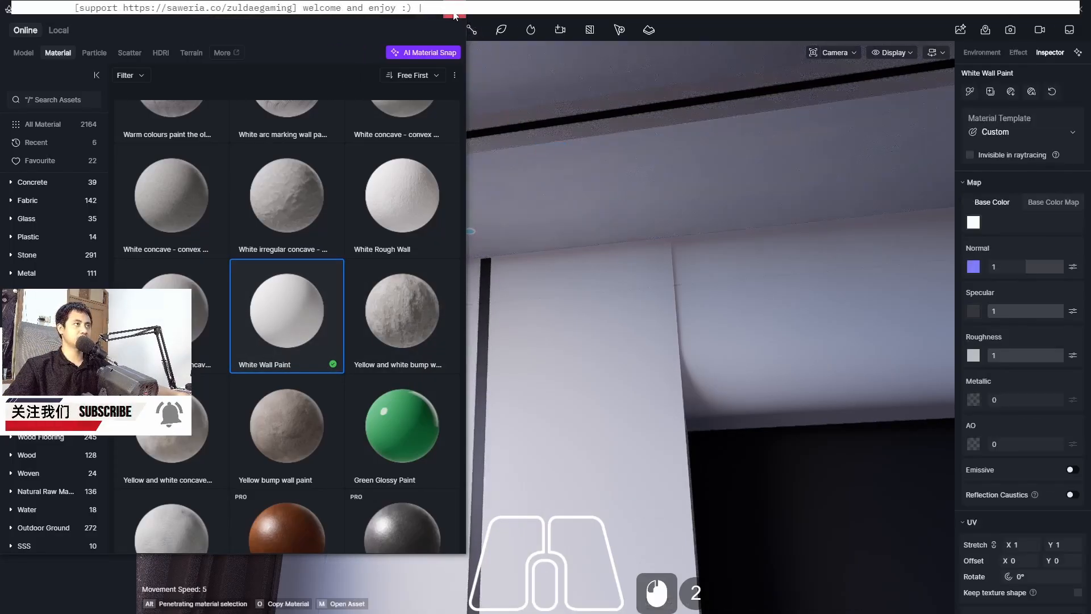
click(453, 12)
key(Escape)
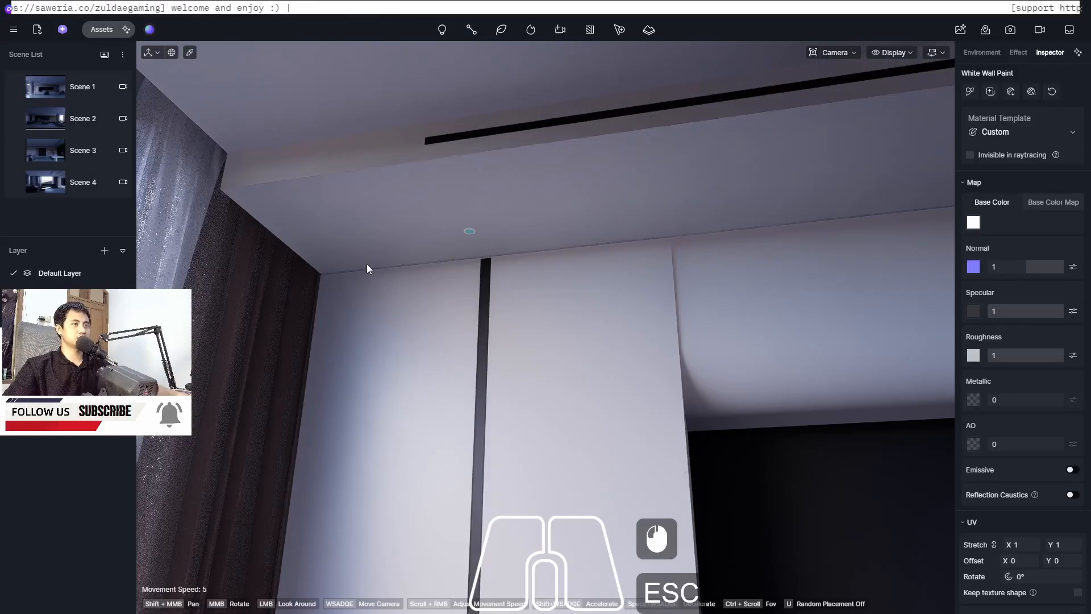
Pick the white wall panel's material with the eyedropper and set its Roughness to 0.2
scroll(308, 225, down, 3)
middle_drag(308, 225, 527, 321)
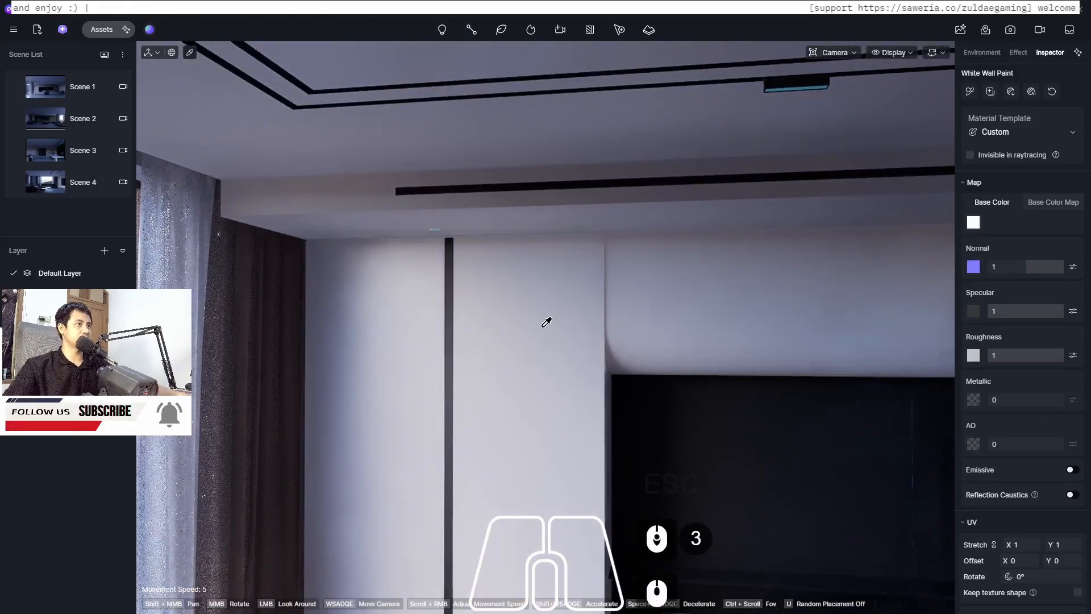
click(536, 327)
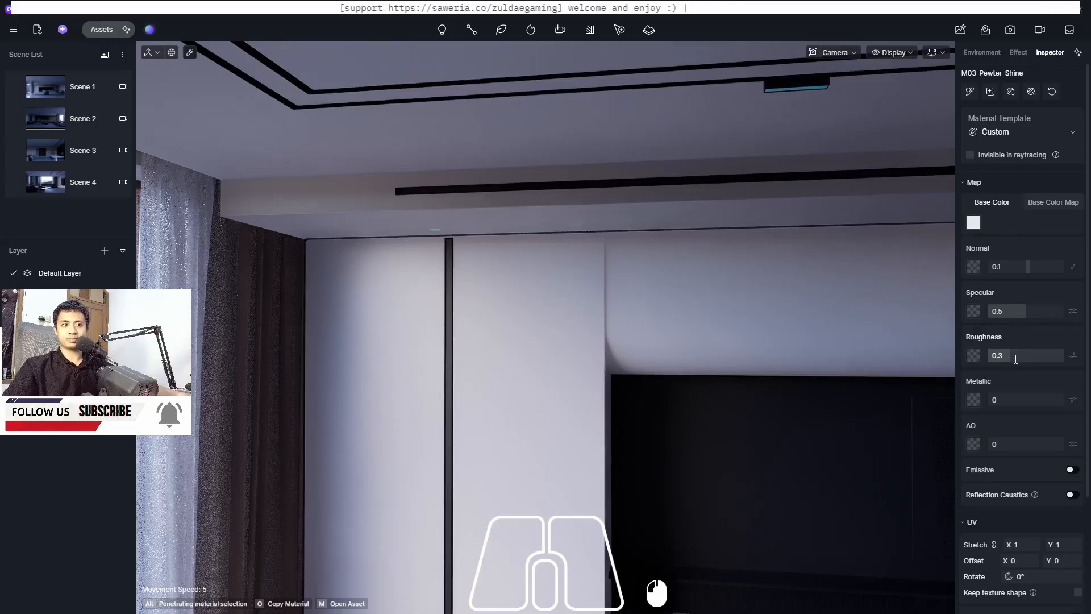
text(.2)
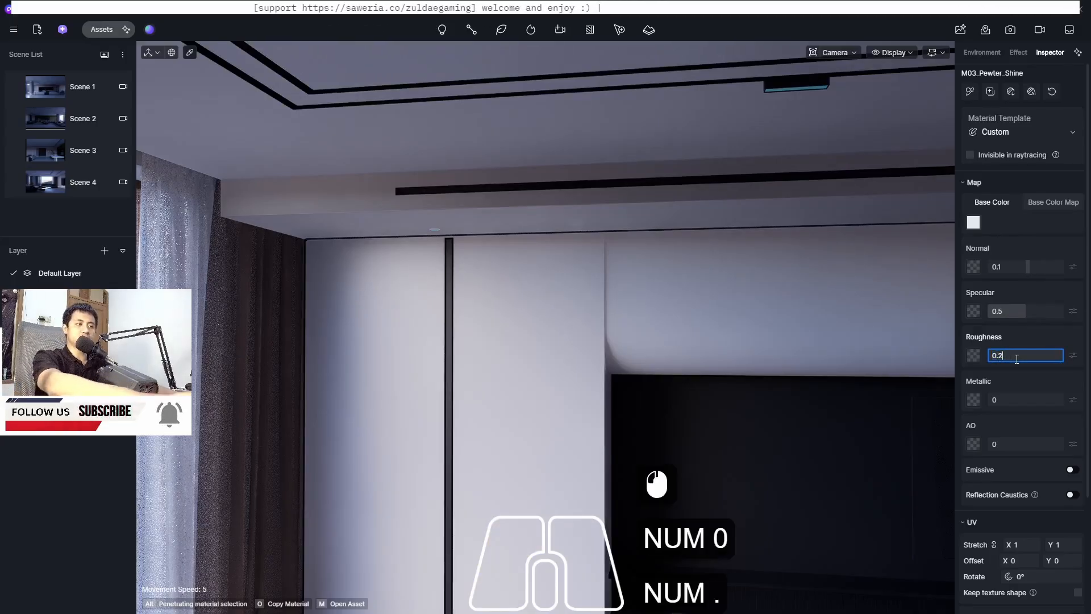
key(Return)
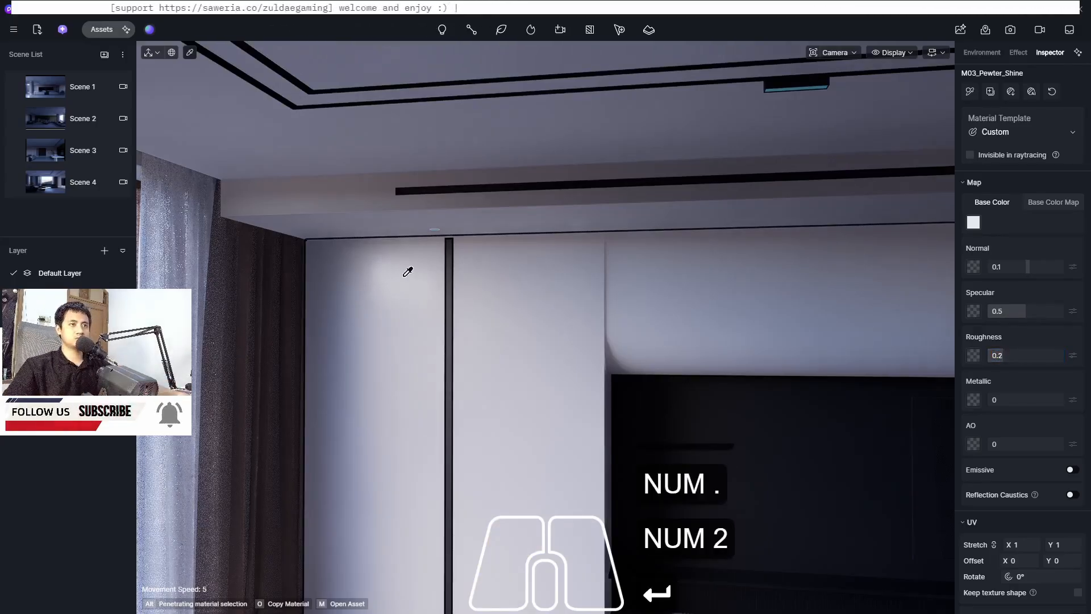
Pick the kitchen island's marble countertop material with the eyedropper
scroll(338, 204, down, 8)
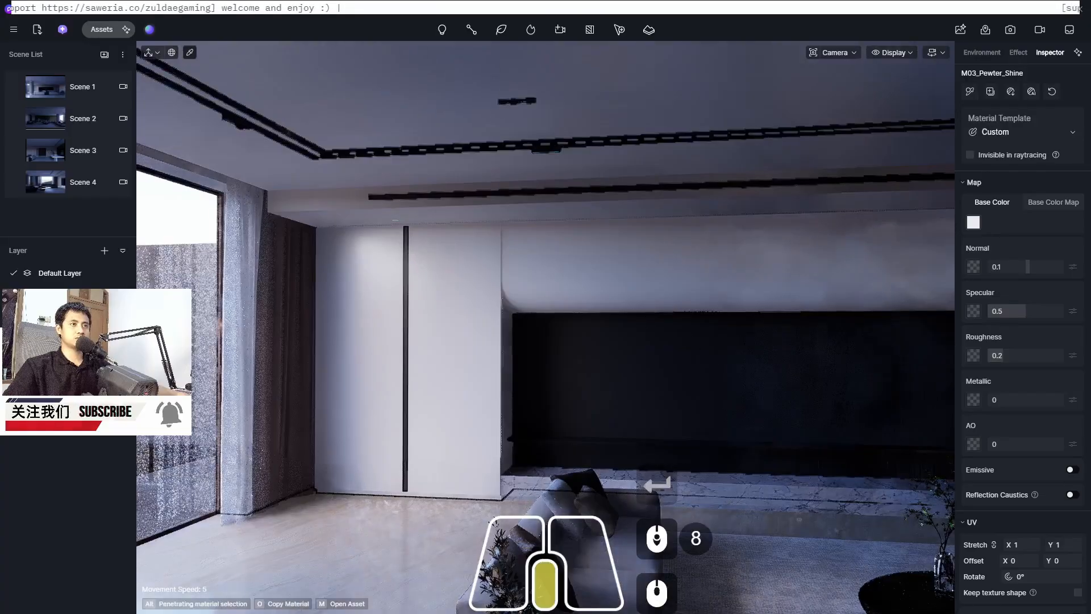
middle_drag(574, 346, 763, 399)
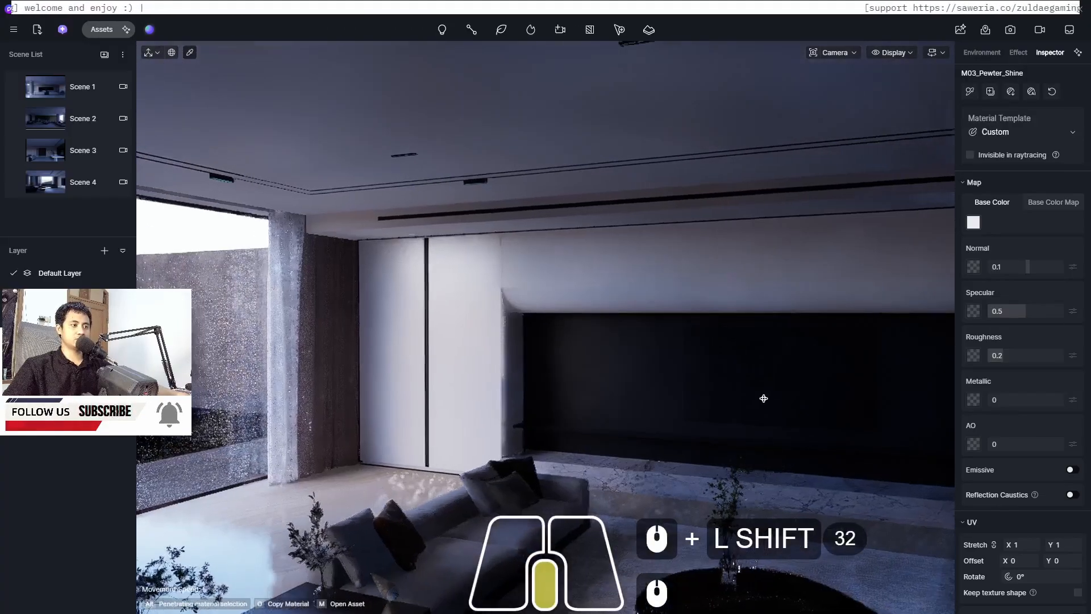
scroll(579, 459, up, 11)
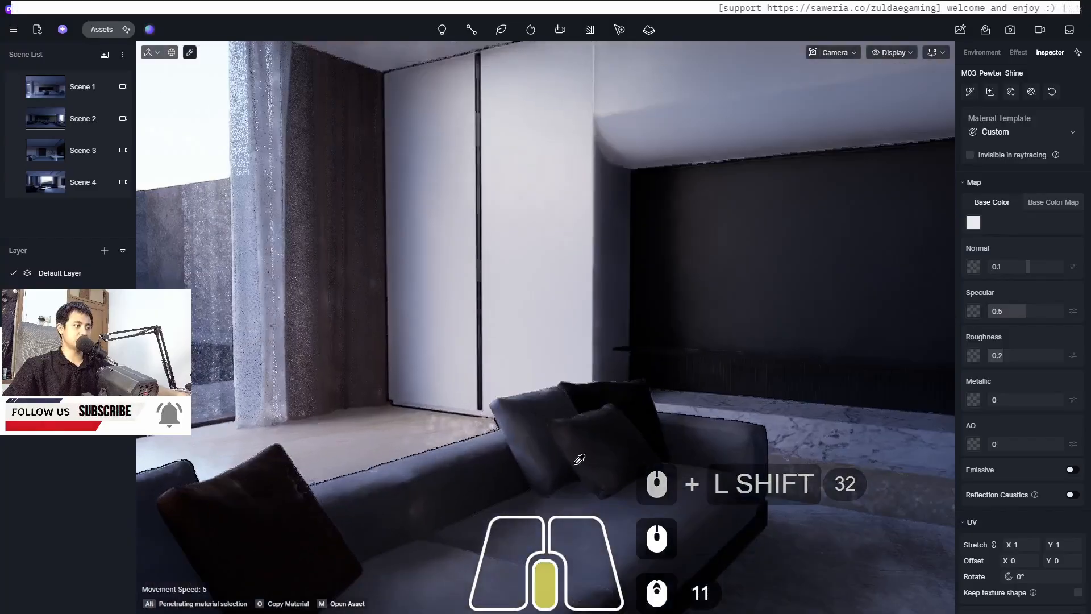
scroll(580, 459, down, 10)
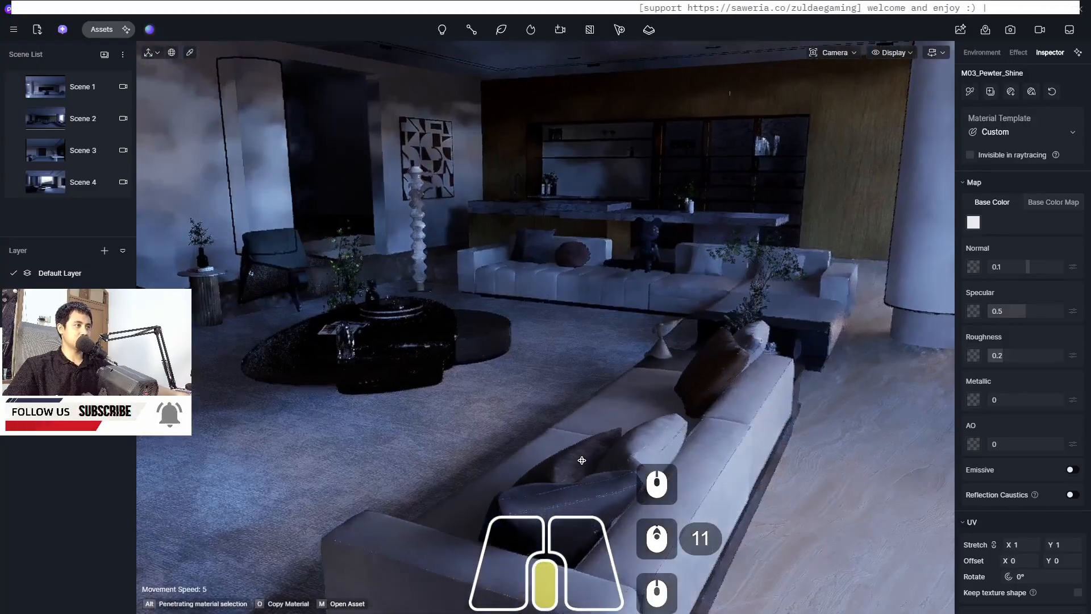
middle_drag(582, 460, 281, 266)
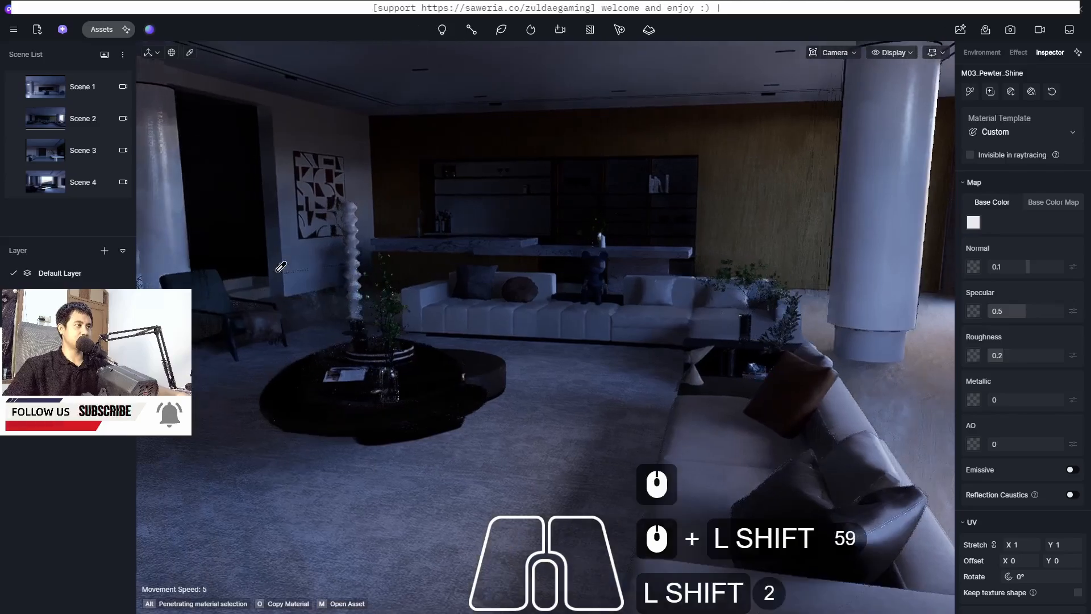
scroll(282, 266, up, 14)
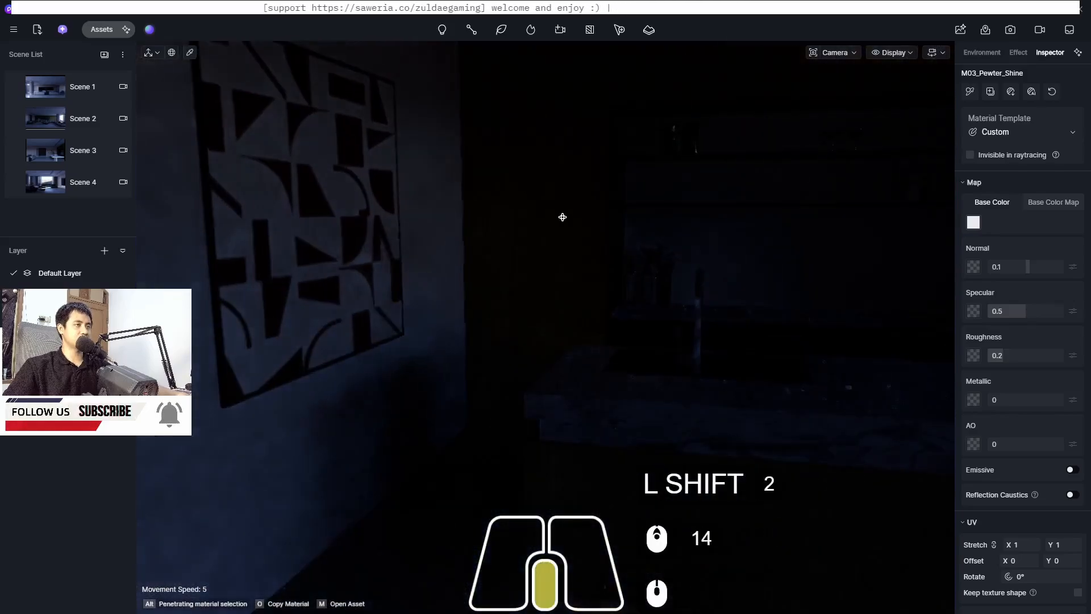
scroll(562, 217, down, 9)
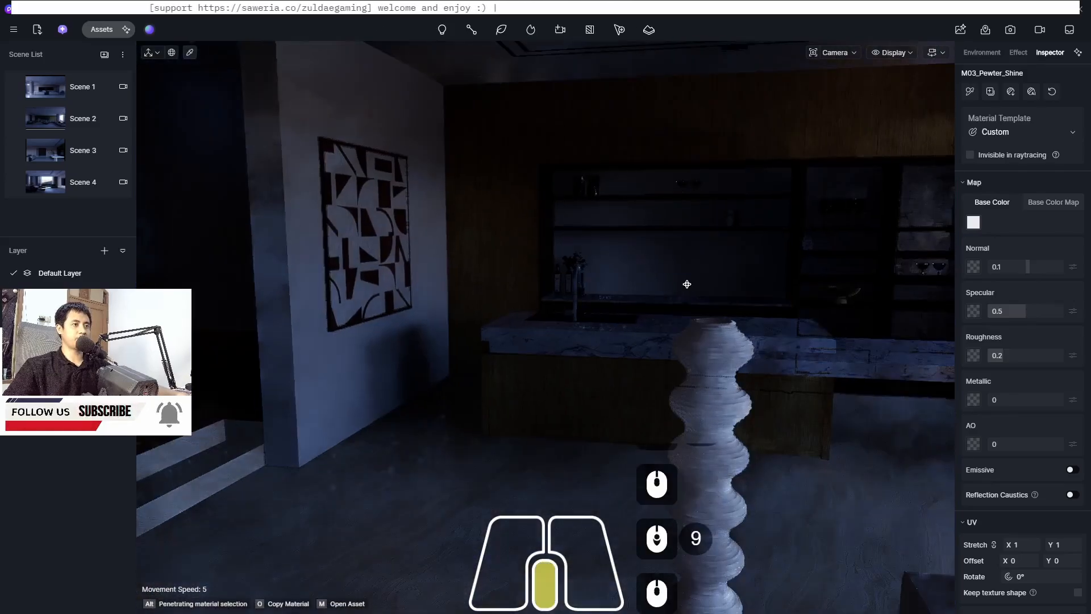
mouse_move(687, 284)
middle_down()
mouse_move(367, 370)
mouse_move(817, 257)
middle_up()
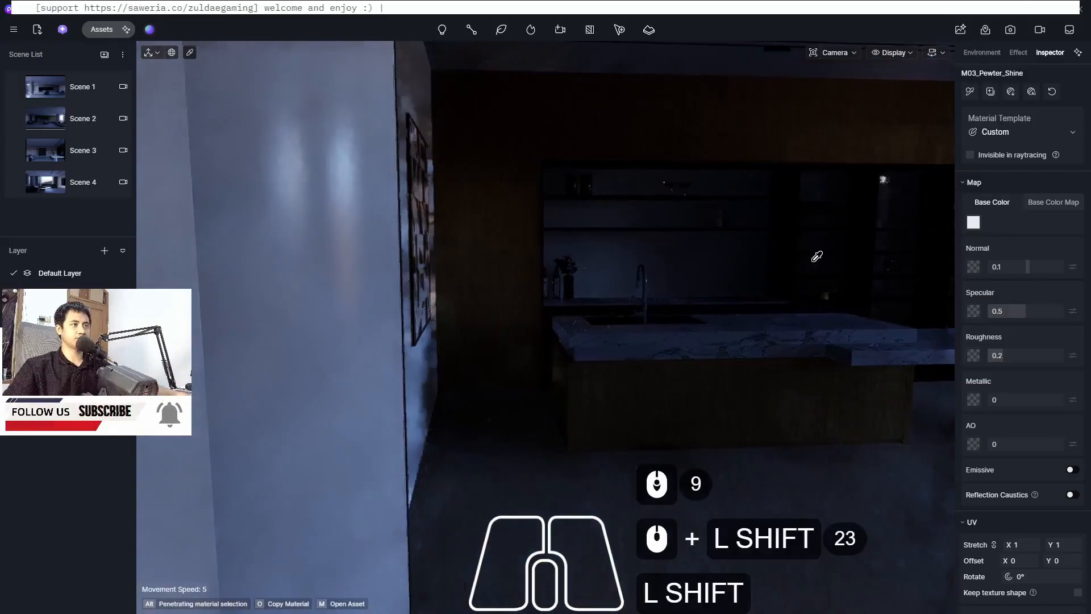
shift+middle_drag(585, 286, 414, 305)
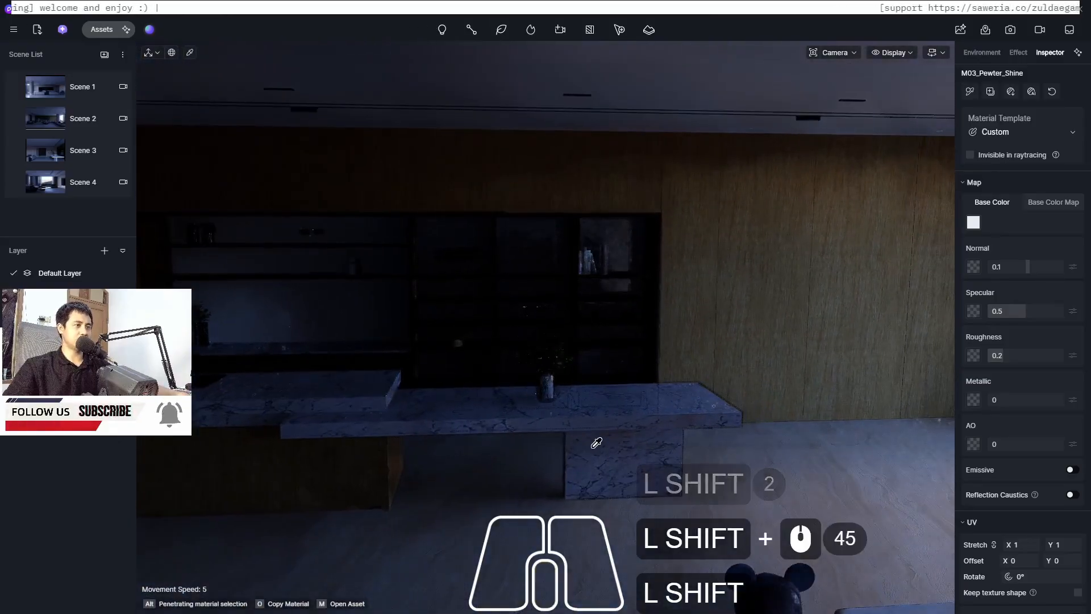
click(634, 455)
Set the countertop marble's UV Stretch to 0.3
drag(1088, 260, 1088, 386)
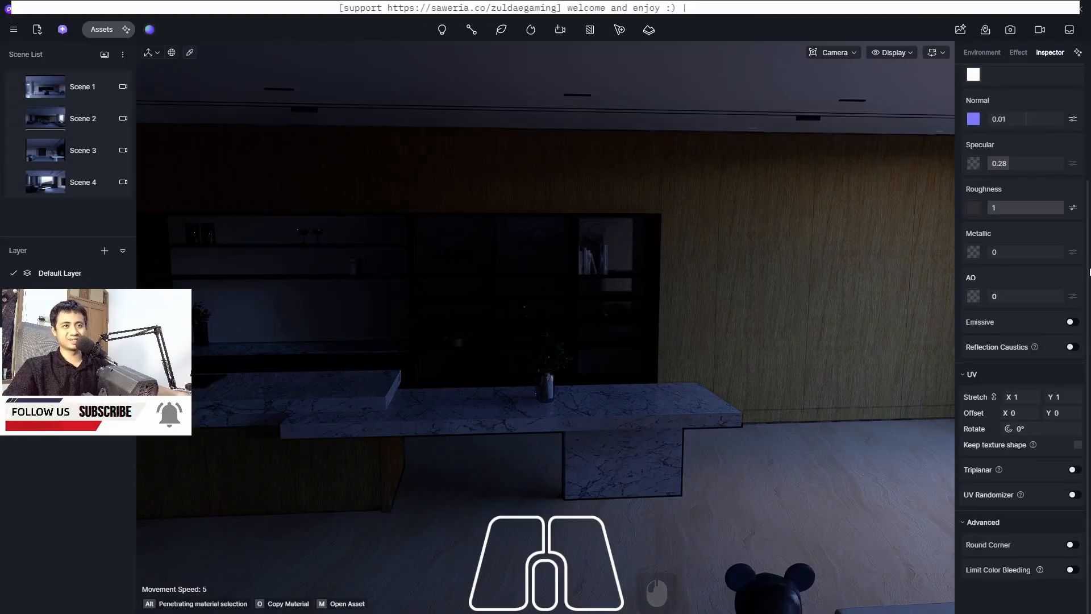
drag(1088, 292, 1089, 204)
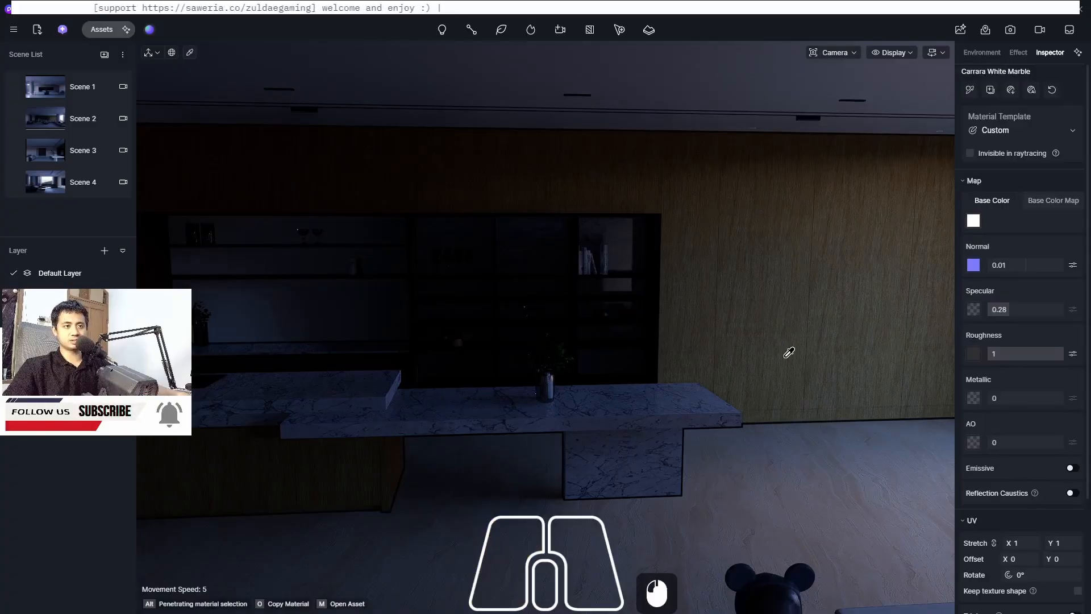
drag(1088, 256, 1088, 405)
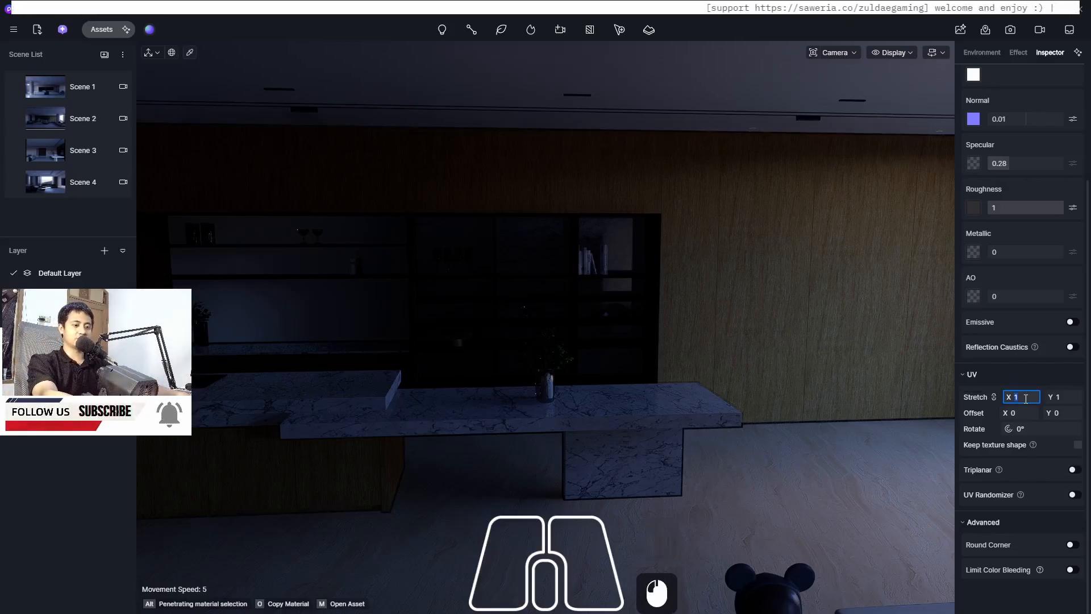
text(.3)
key(Return)
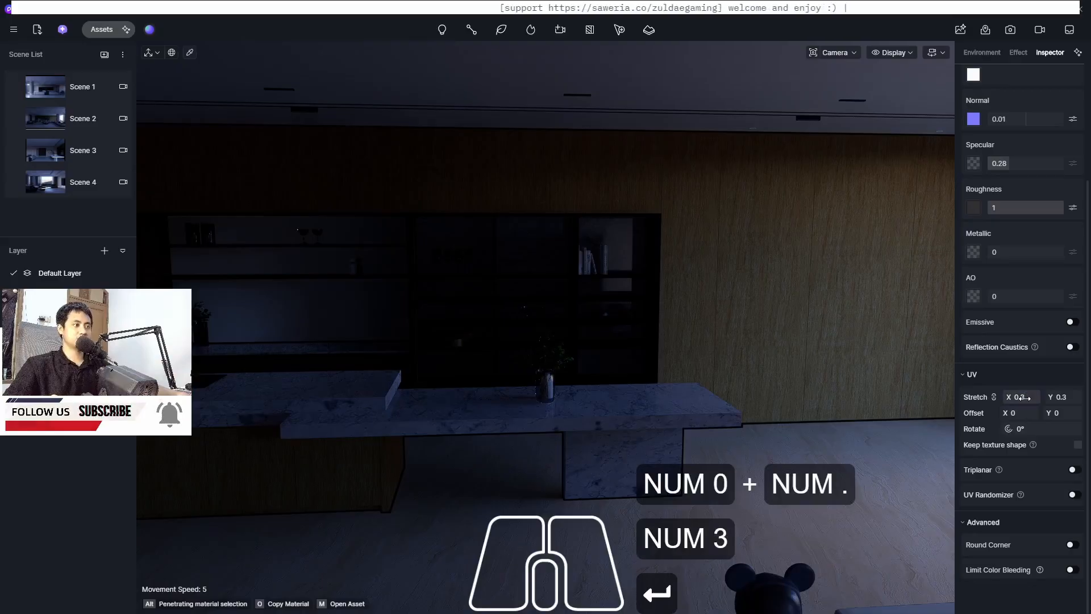
Set the countertop marble's UV Stretch to 0.4
middle_drag(572, 417, 573, 416)
scroll(577, 428, up, 10)
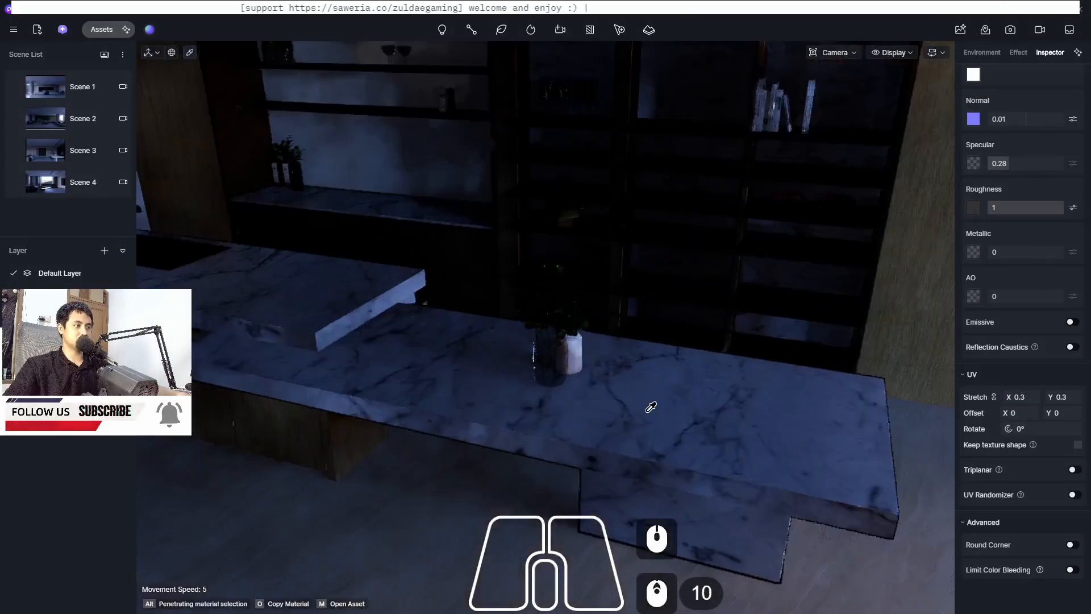
middle_drag(700, 433, 896, 343)
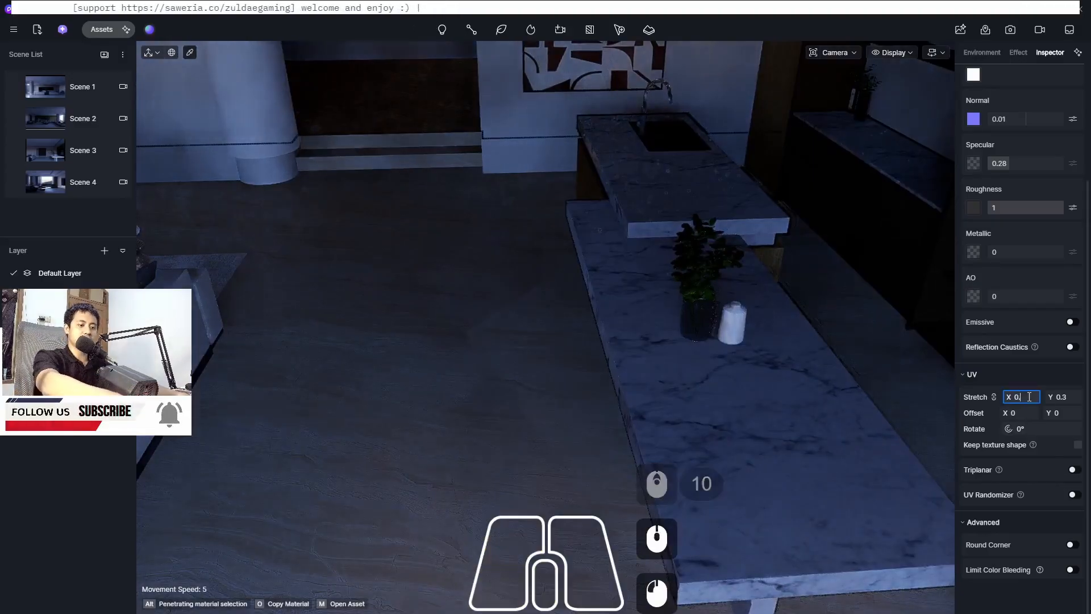
text(0.4)
key(Return)
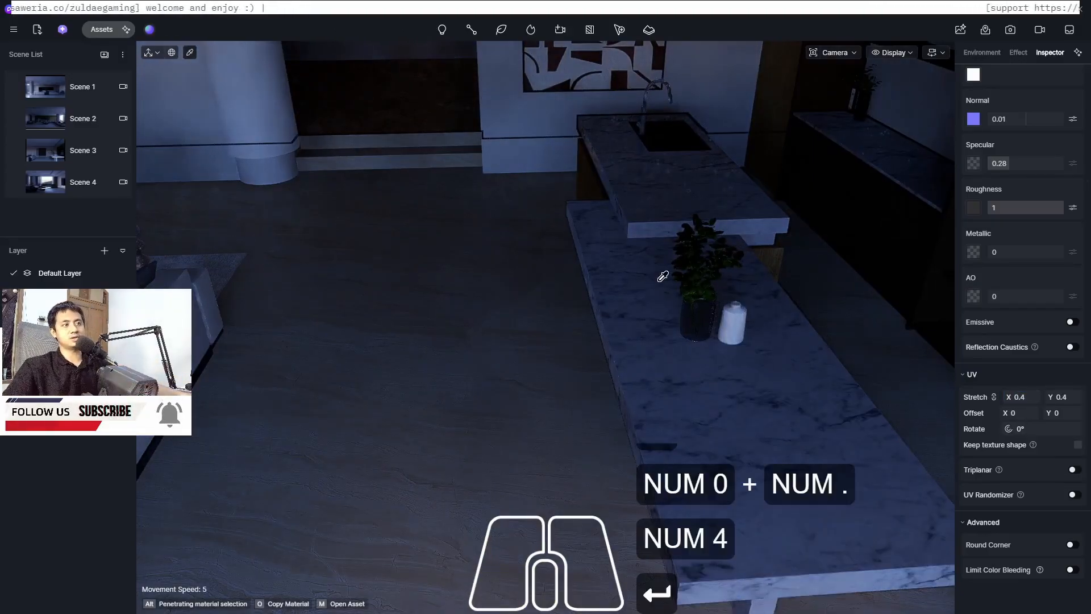
Examine the marble countertop and the surrounding kitchen from several angles
key(Escape)
middle_drag(404, 365, 458, 461)
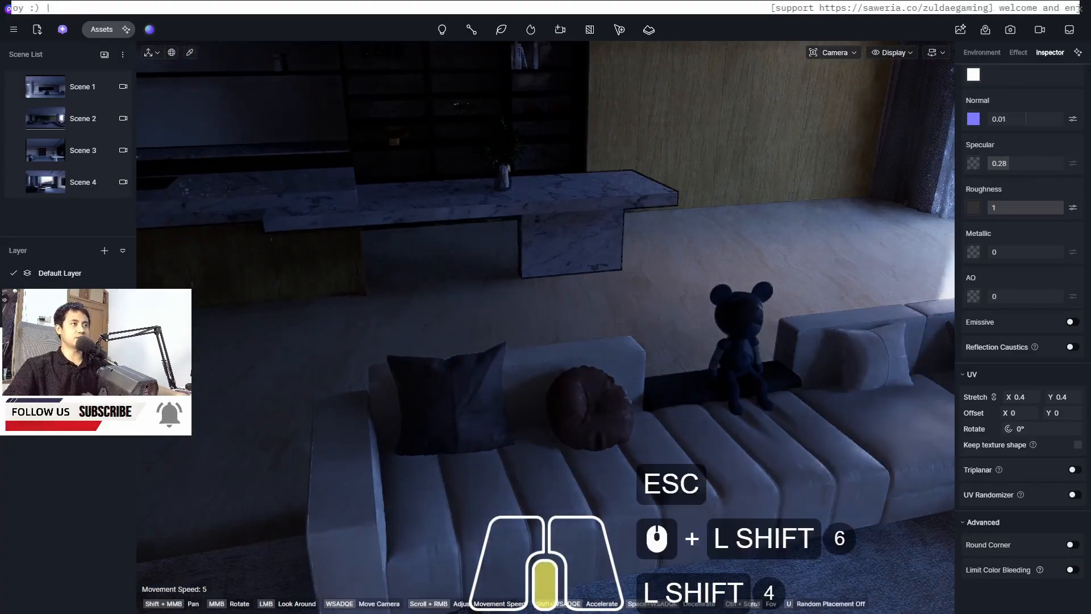
middle_drag(620, 318, 626, 183)
scroll(619, 117, up, 5)
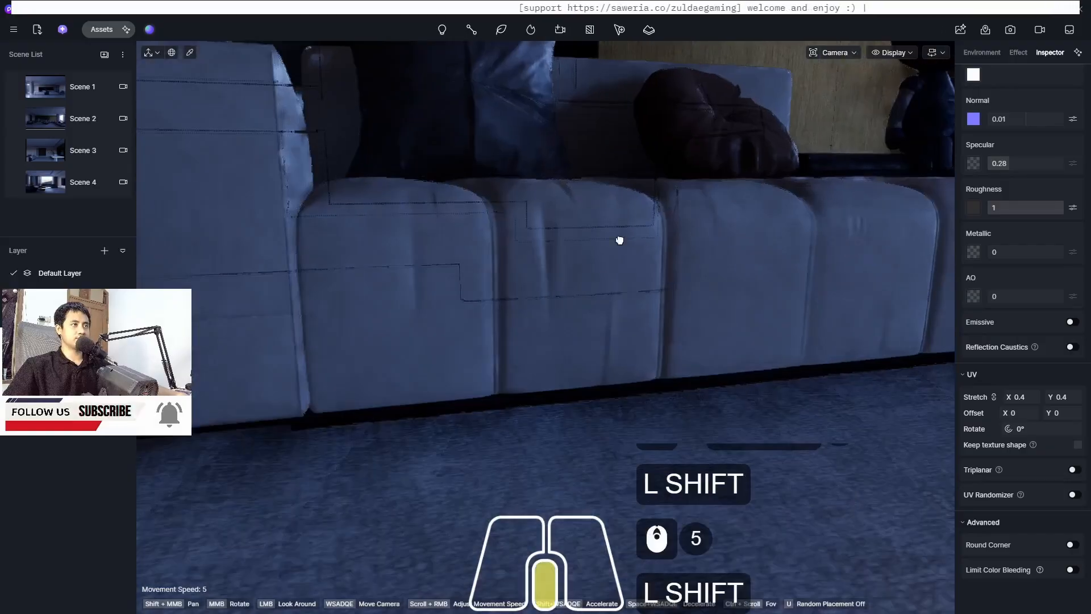
shift+middle_drag(619, 240, 621, 588)
scroll(633, 168, up, 6)
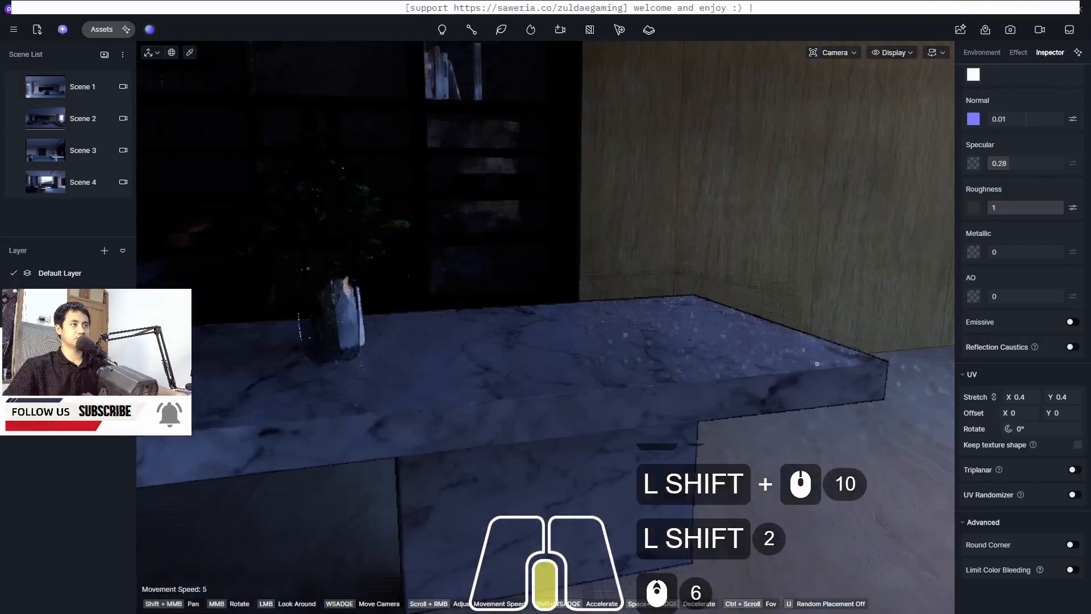
shift+middle_drag(633, 168, 596, 282)
scroll(597, 283, down, 3)
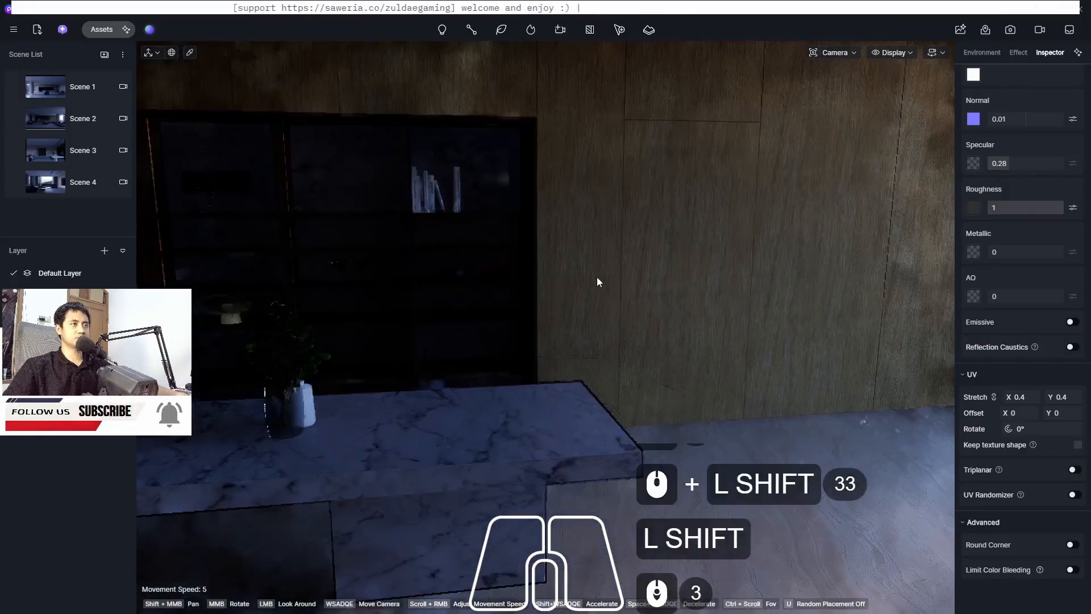
Open the material library's Wood category and download the Light Yellow Wood Grain material
click(103, 31)
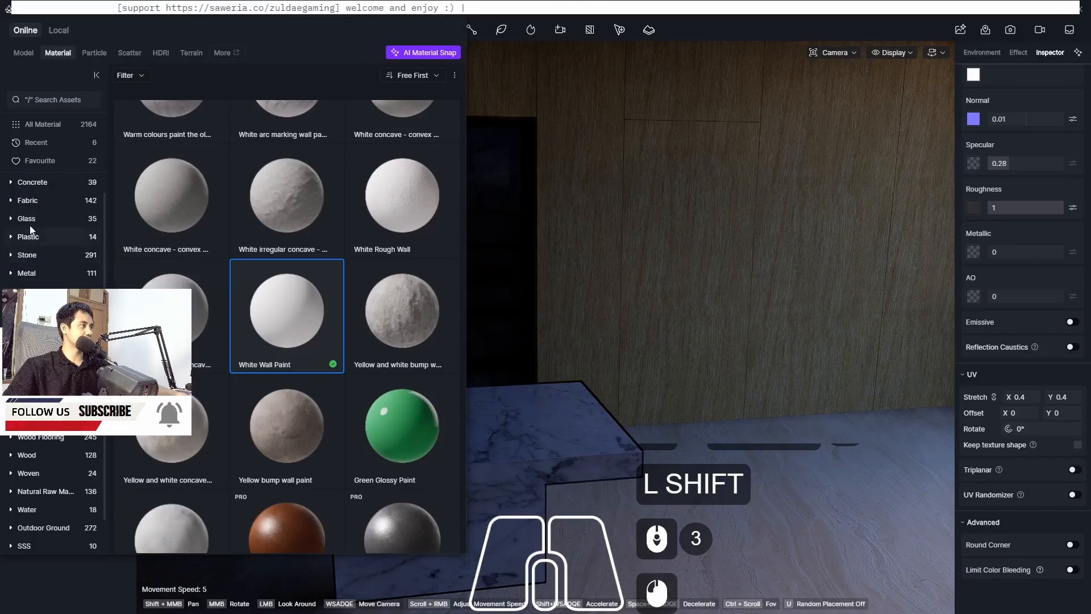
click(33, 457)
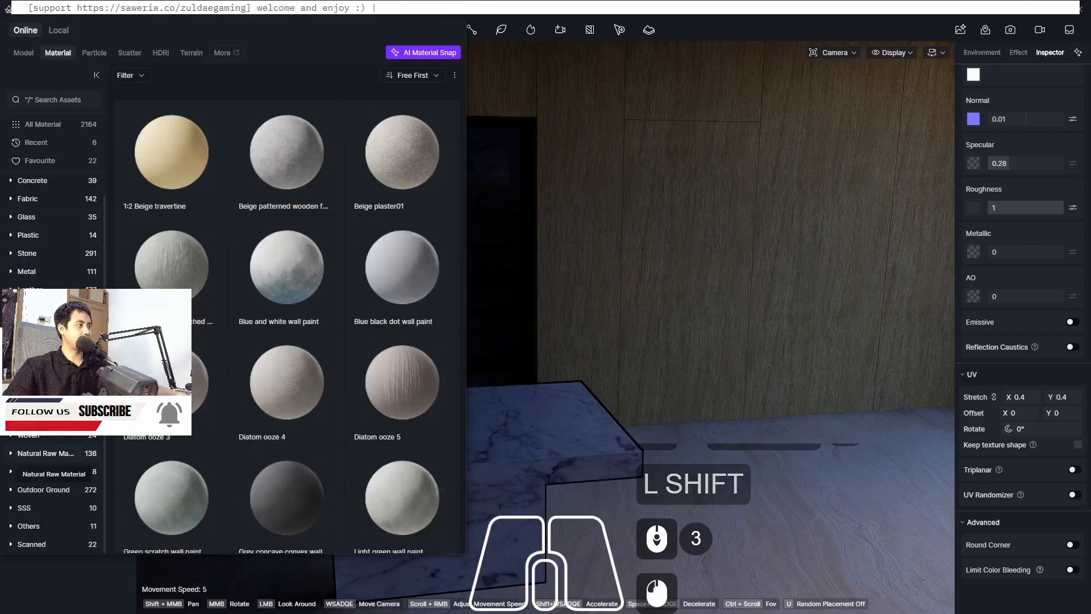
scroll(309, 238, down, 3)
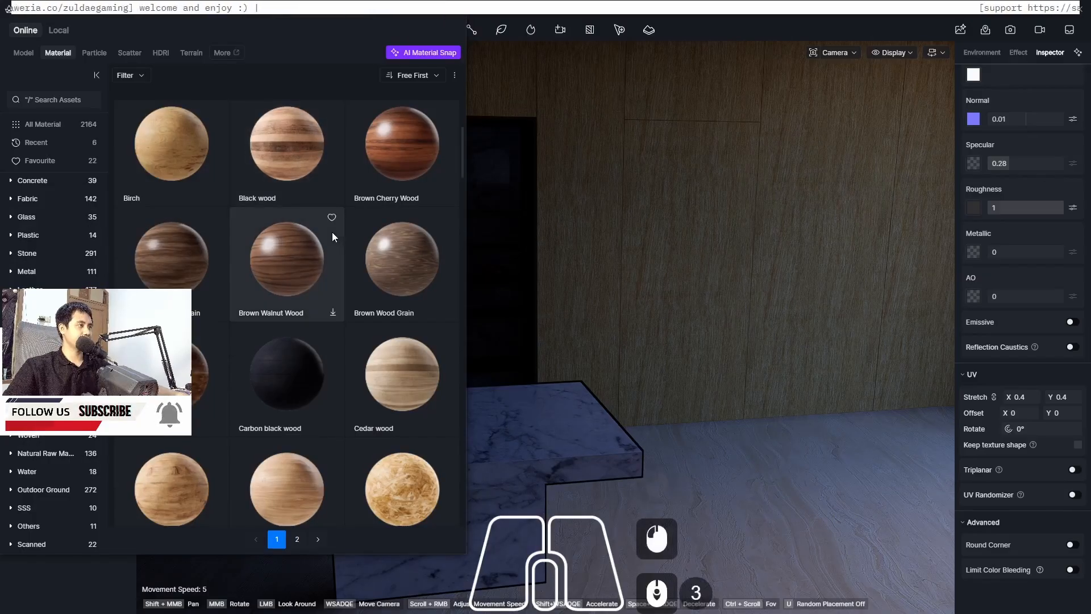
scroll(332, 232, up, 2)
scroll(332, 232, up, 3)
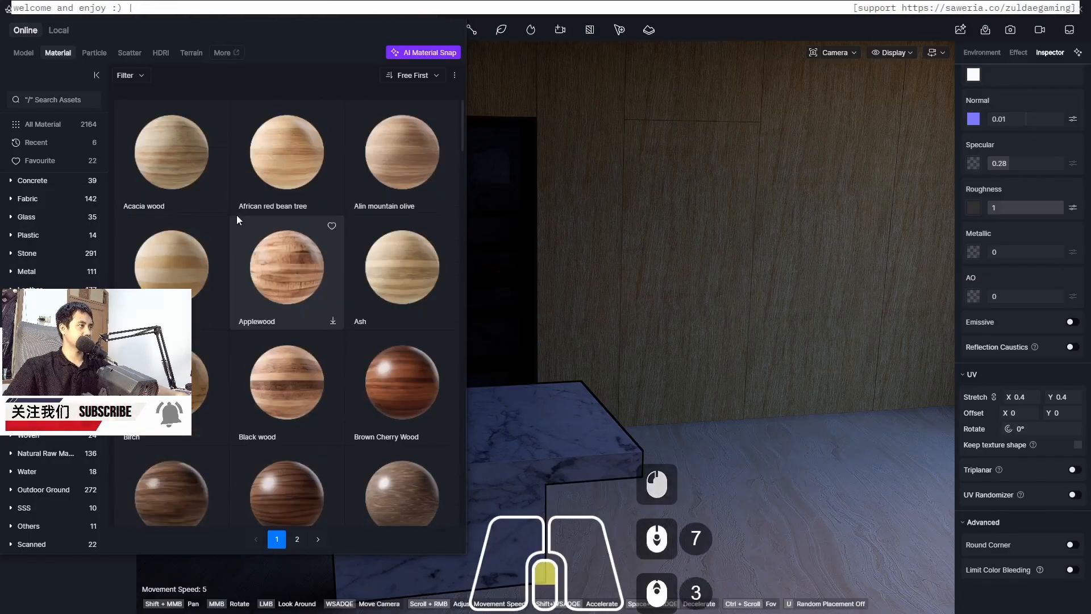
scroll(255, 215, down, 8)
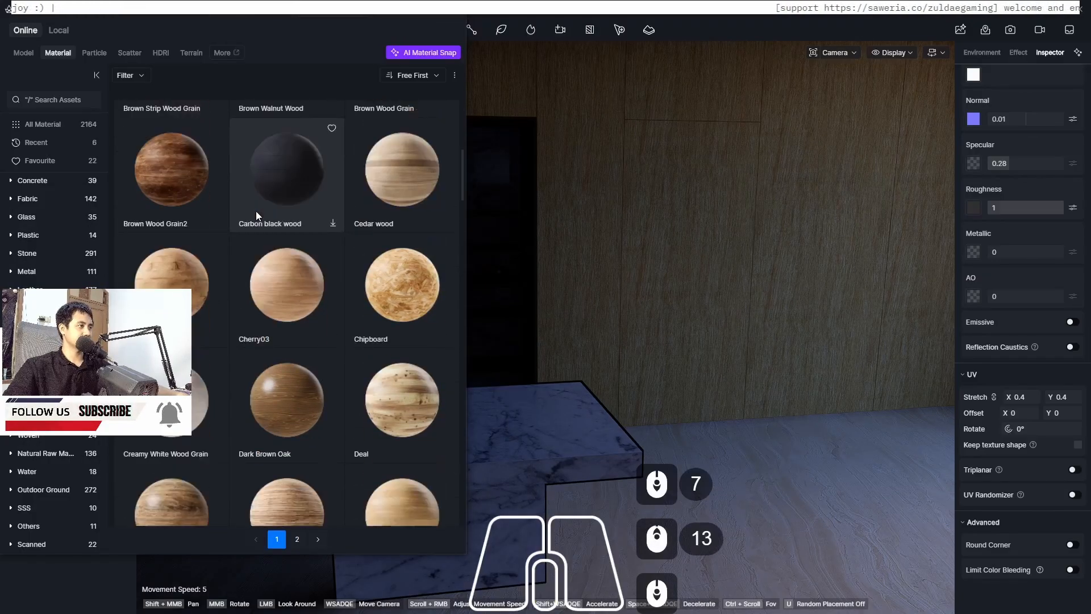
scroll(255, 210, down, 7)
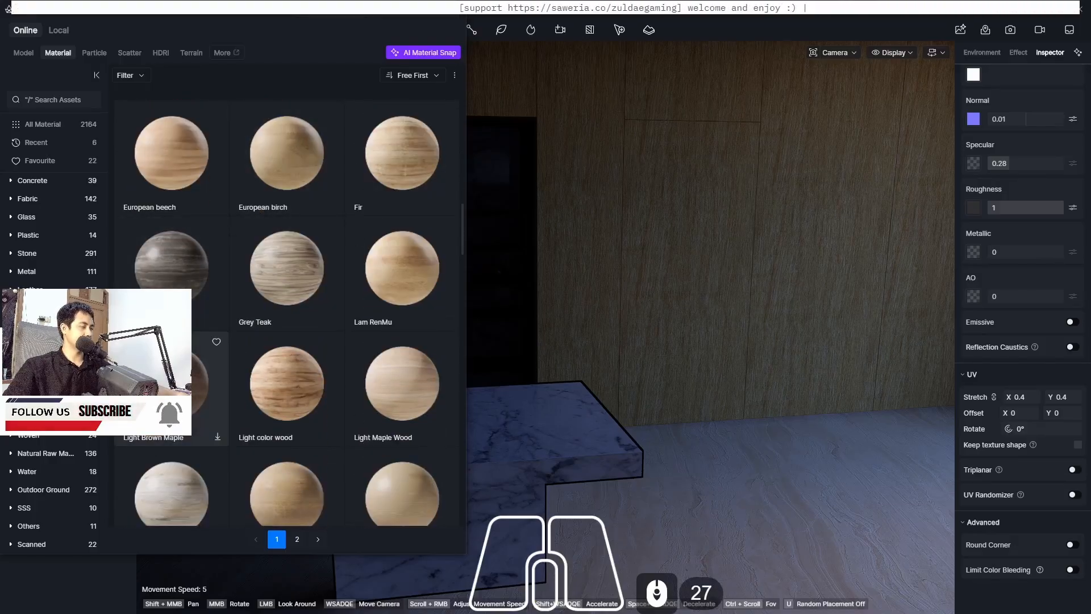
scroll(206, 362, down, 3)
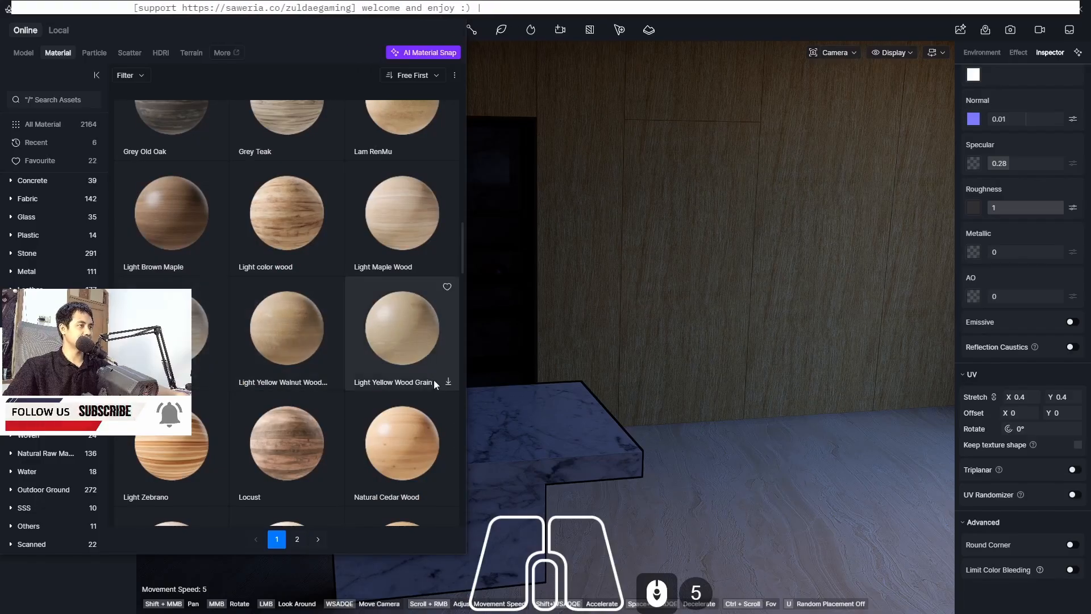
click(449, 386)
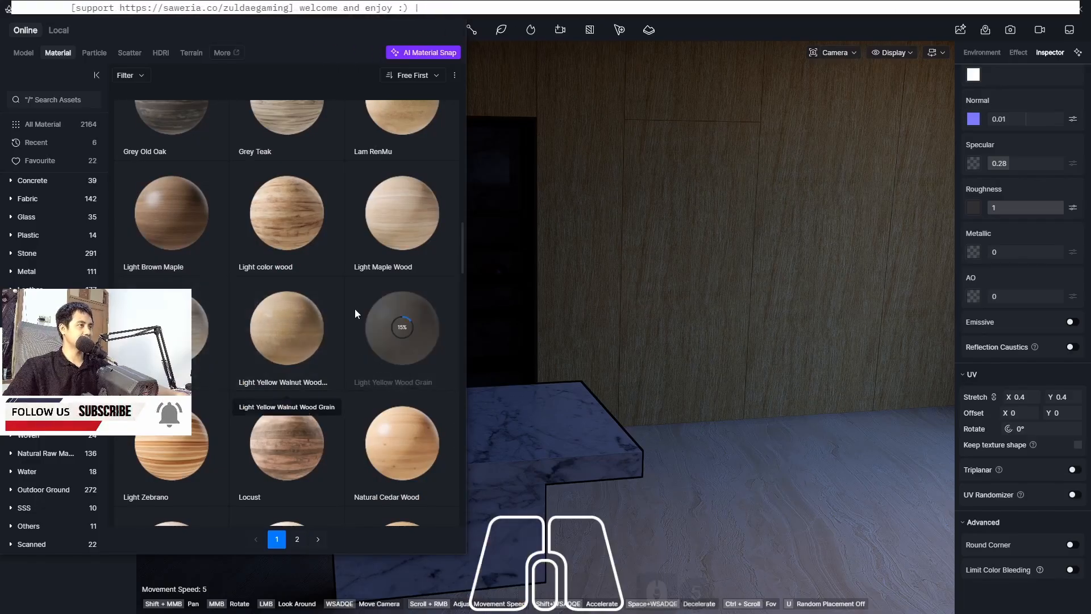
Apply the Light Yellow Wood Grain material to the wall panels behind the marble countertop
scroll(355, 308, up, 2)
scroll(240, 216, up, 5)
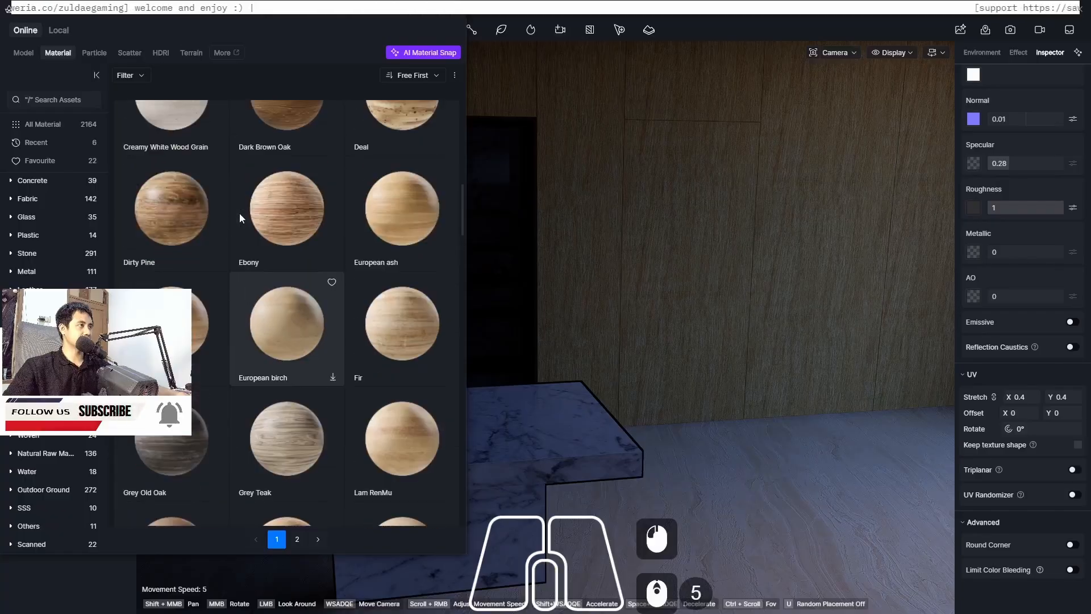
scroll(240, 215, up, 1)
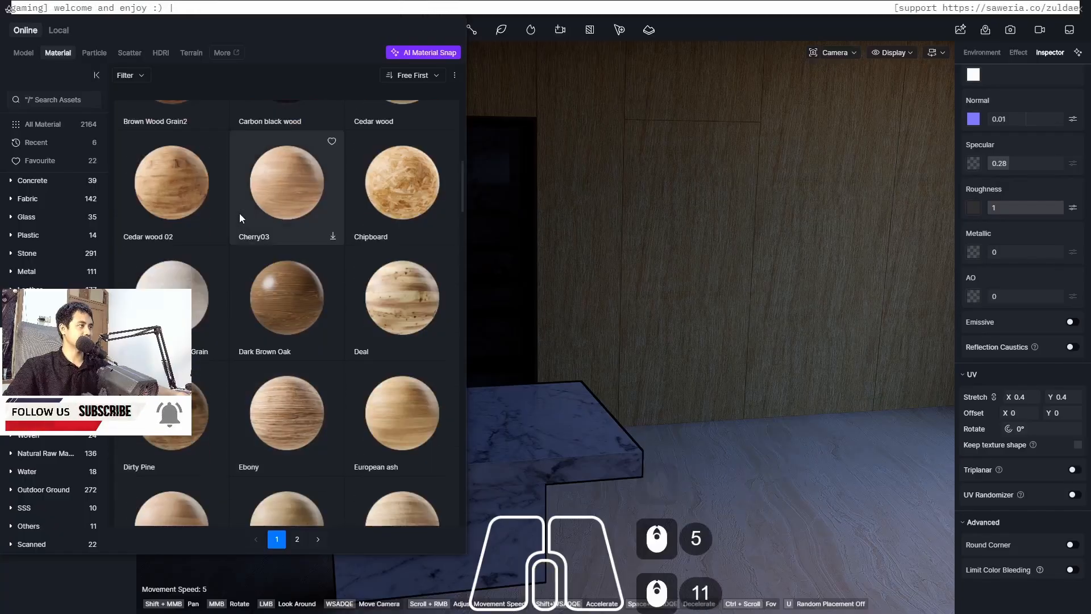
scroll(239, 216, down, 6)
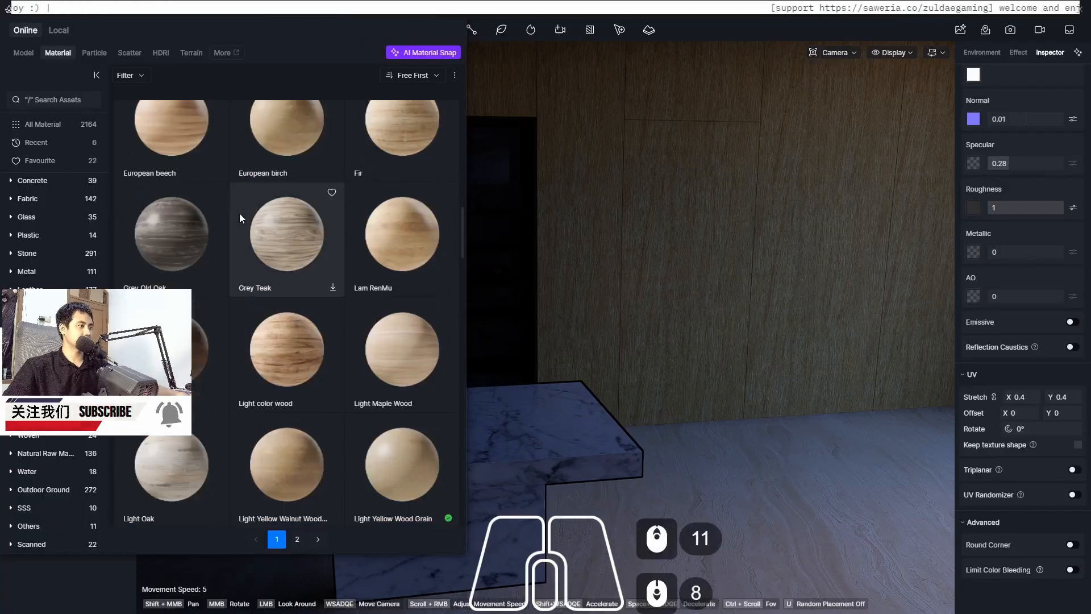
scroll(240, 217, down, 1)
drag(400, 393, 706, 282)
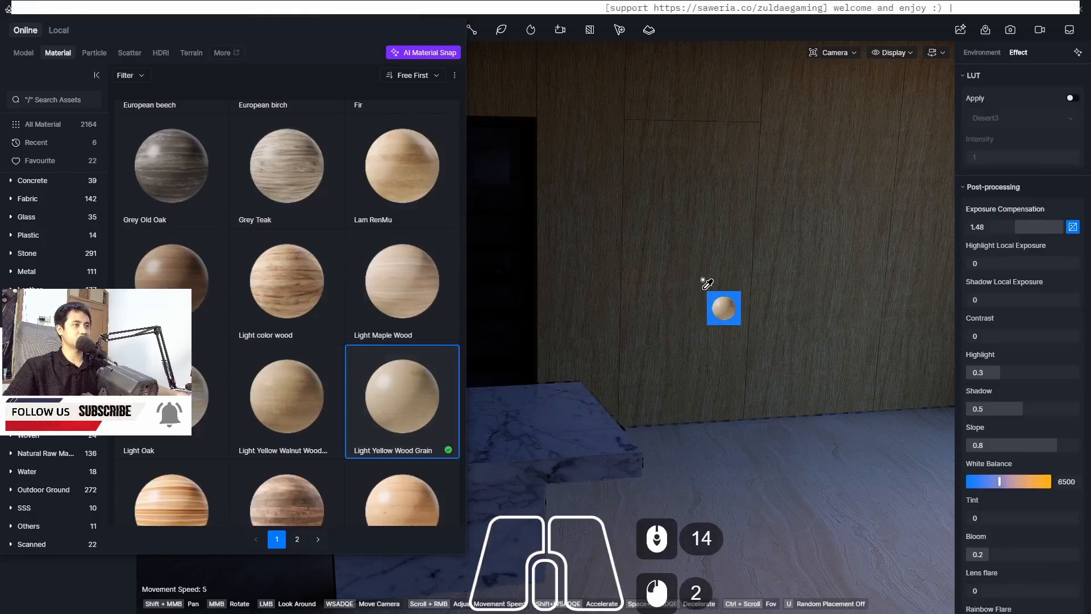
click(707, 282)
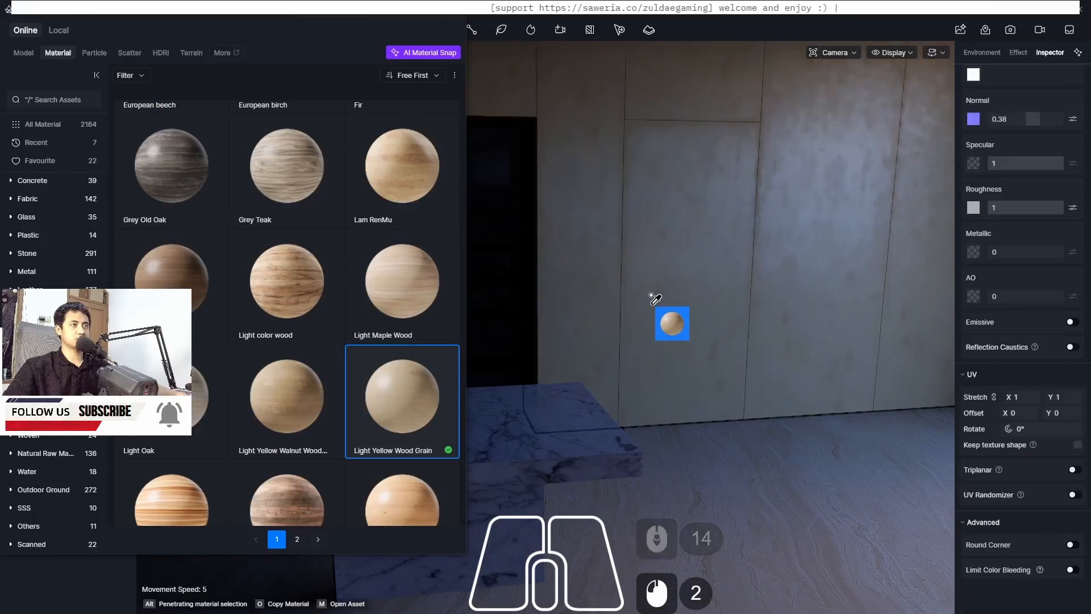
middle_drag(704, 334, 704, 334)
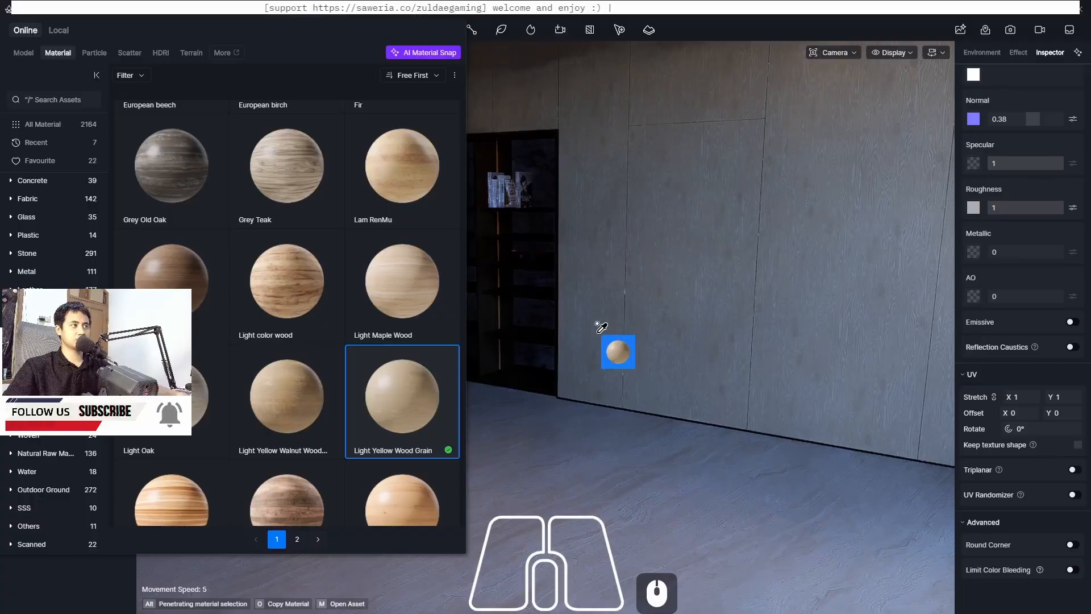
Browse further through the wood materials in the library
scroll(330, 428, down, 9)
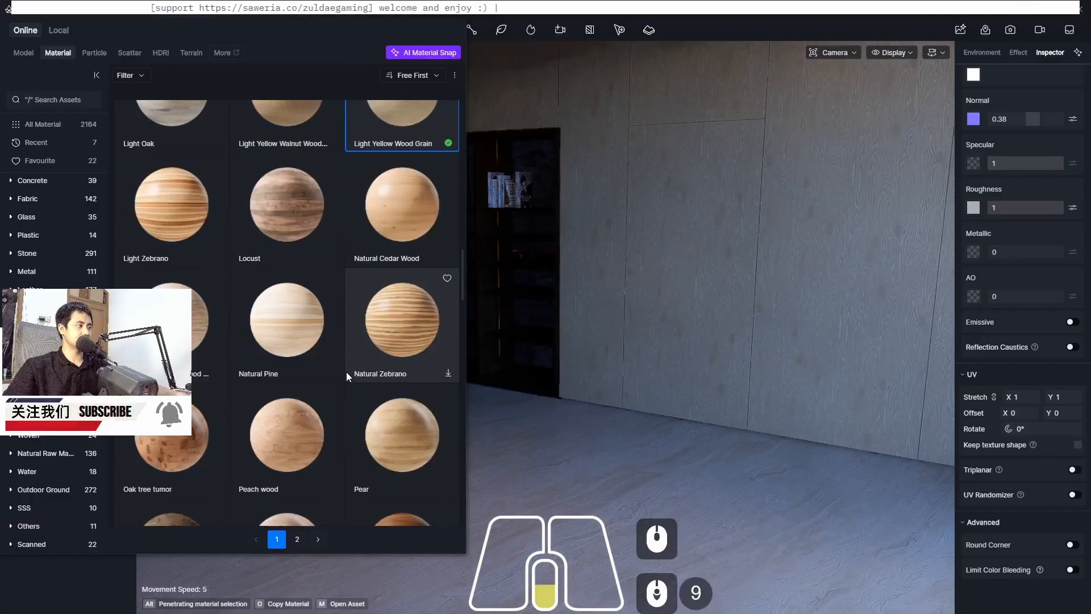
scroll(351, 344, down, 7)
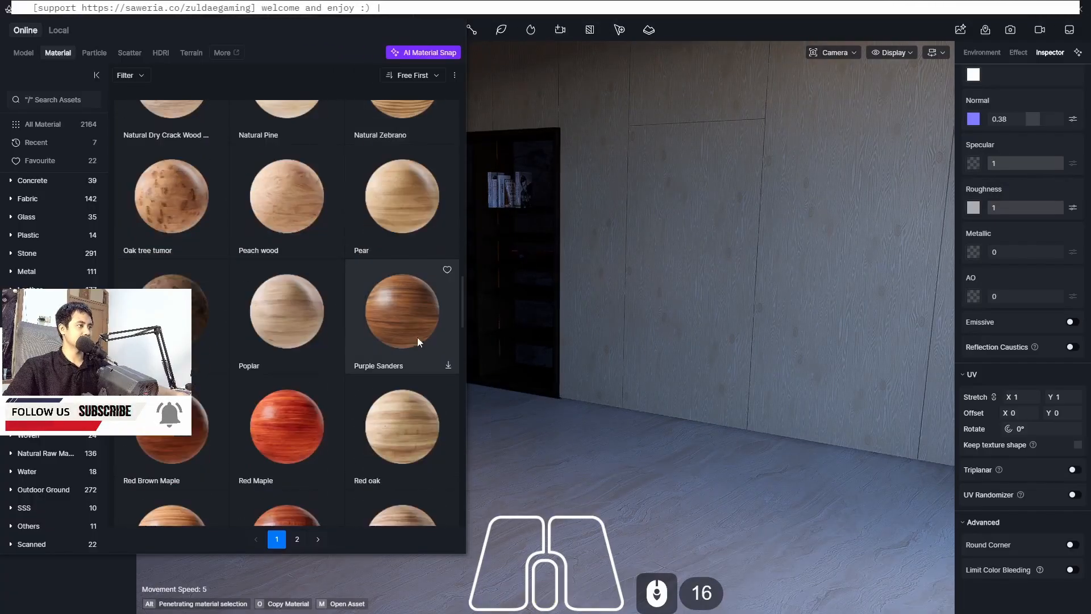
middle_drag(750, 279, 751, 280)
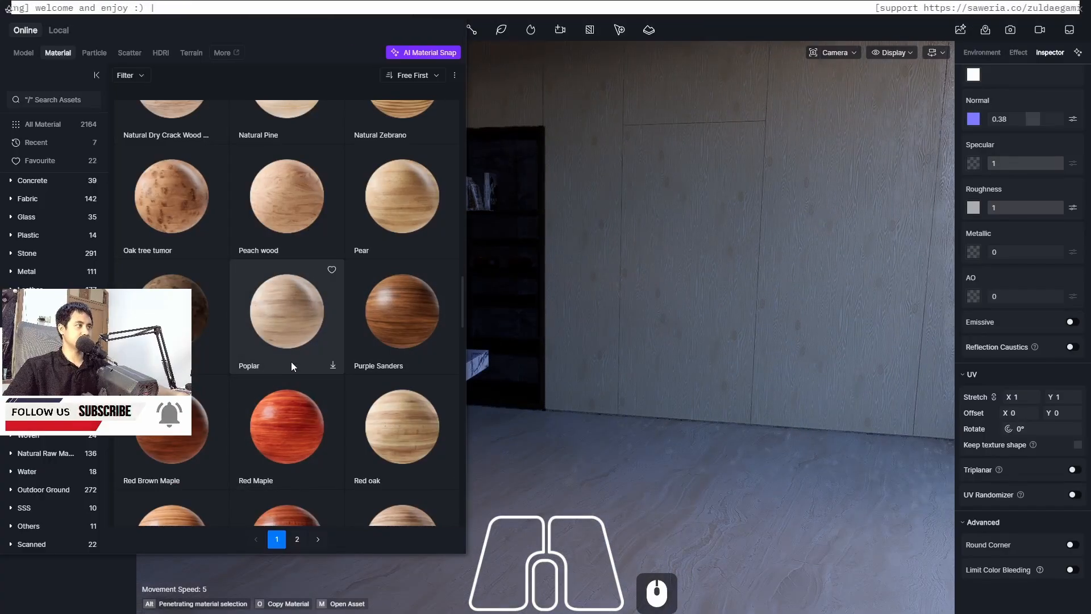
scroll(291, 362, down, 8)
scroll(292, 360, down, 7)
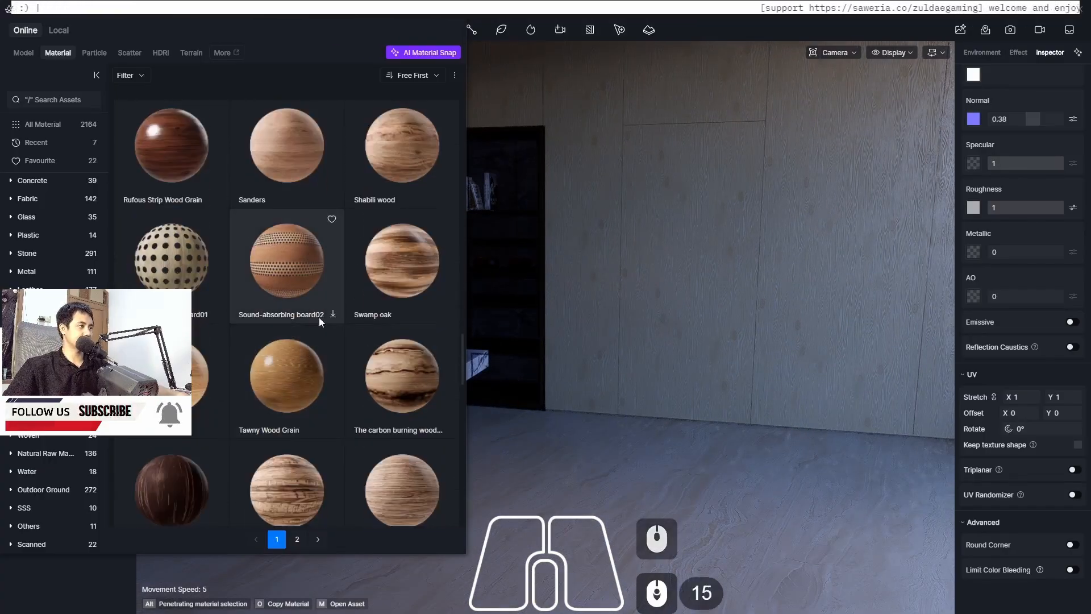
click(216, 428)
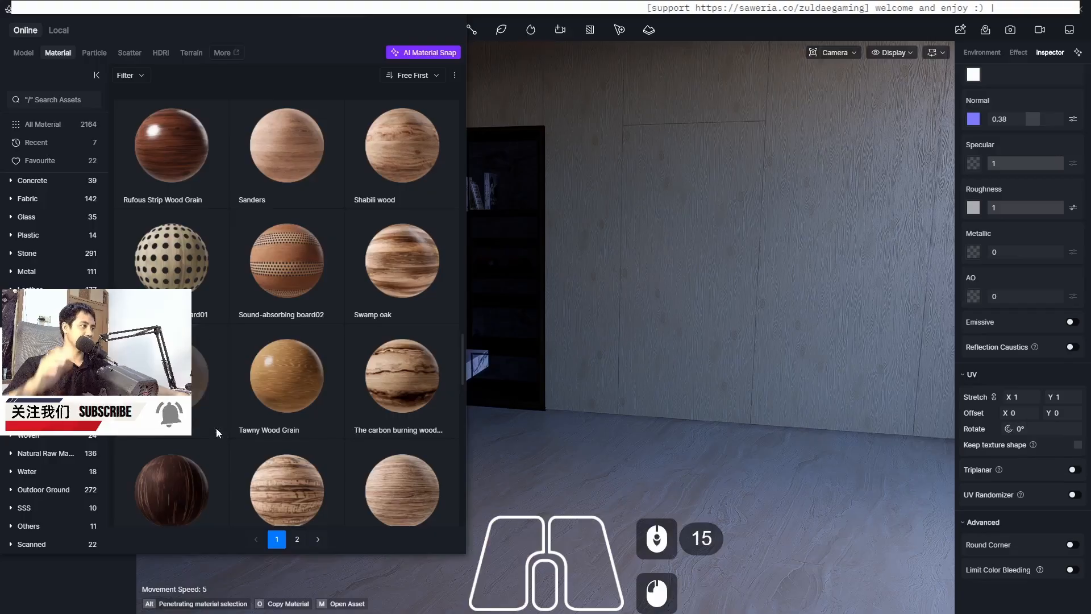
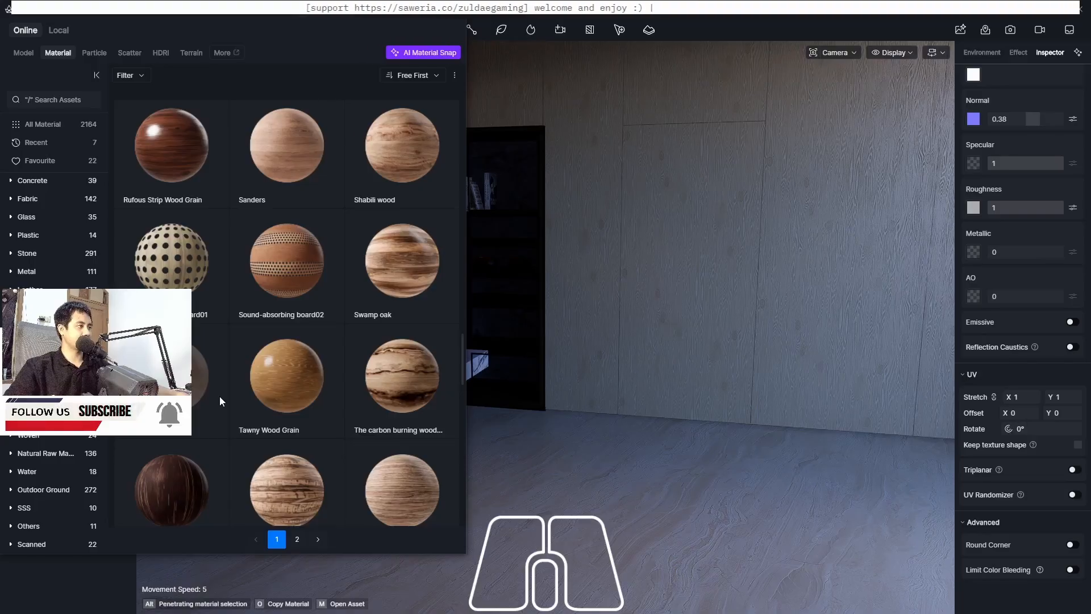
Download the Sweet chestnut wood material and apply it to the wall panels behind the marble countertop
click(196, 400)
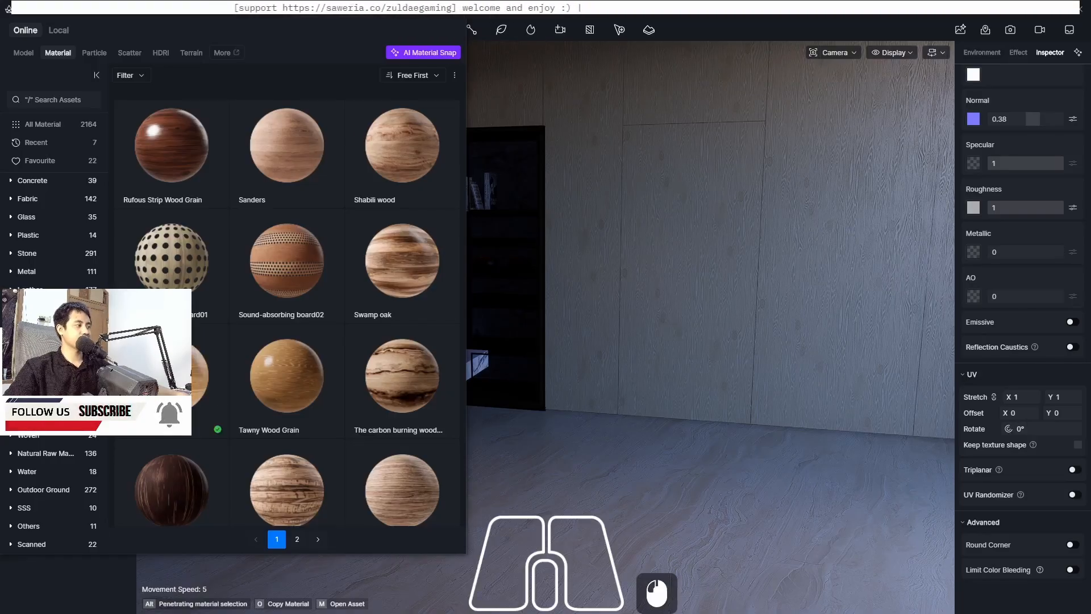
click(201, 376)
click(683, 319)
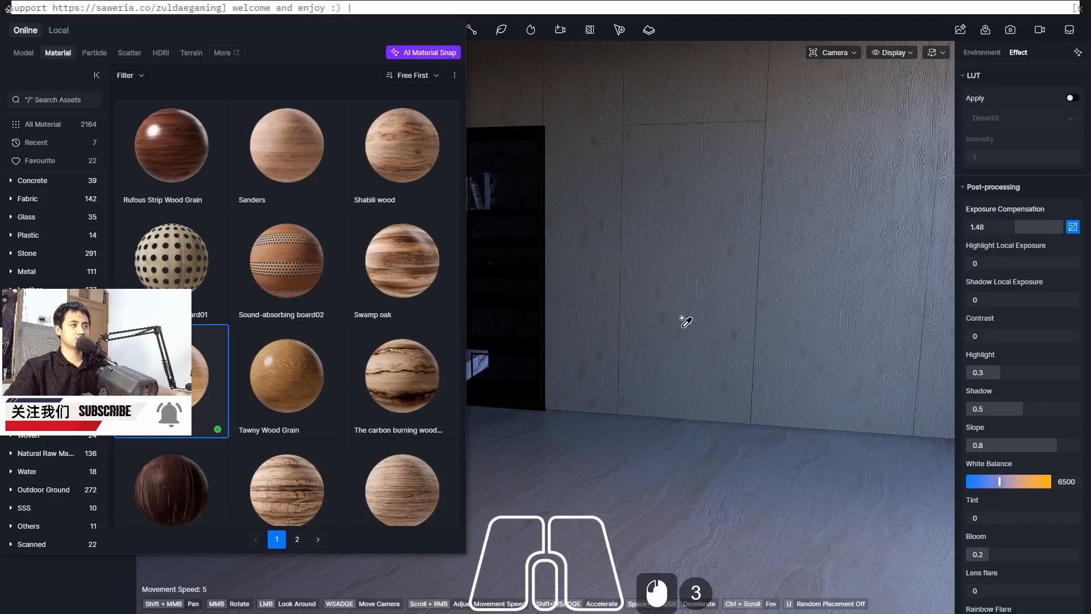
click(627, 306)
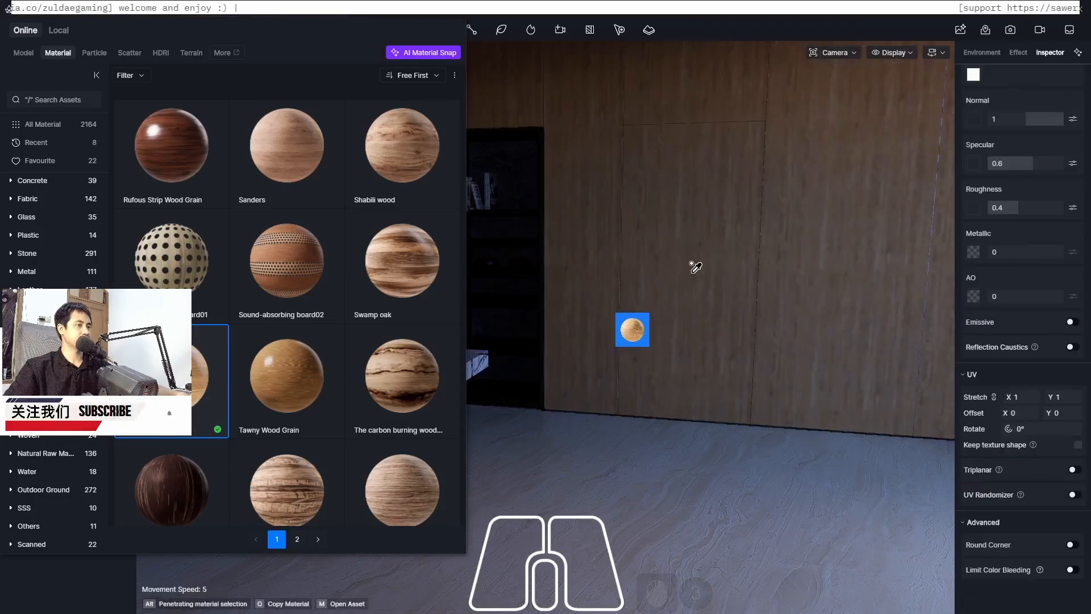
click(628, 320)
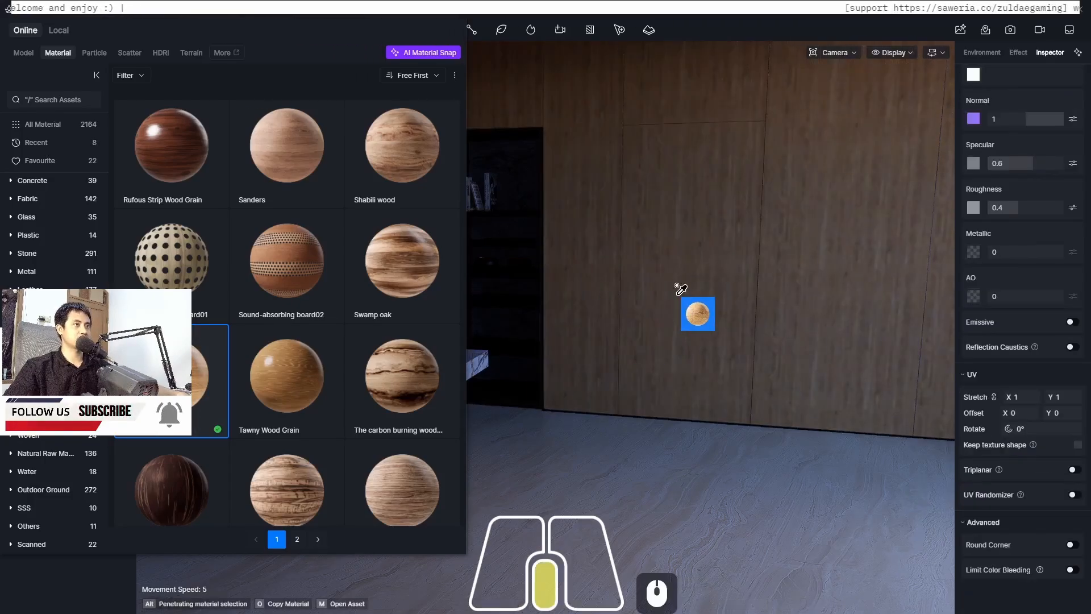
Examine the newly textured wall panels around the countertop from several angles
middle_drag(681, 297, 683, 289)
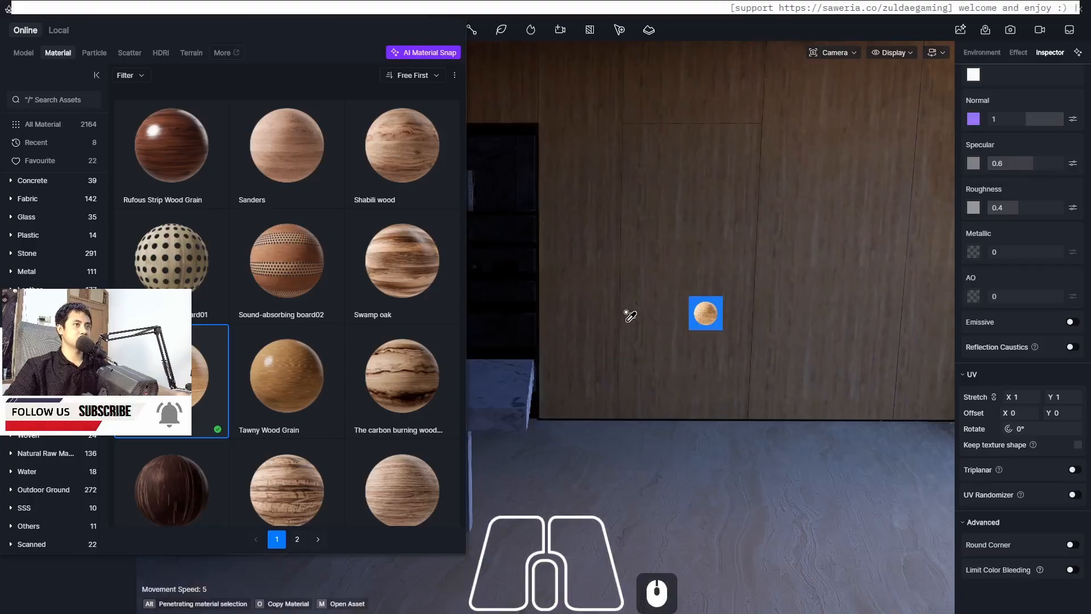
shift+middle_drag(630, 316, 643, 398)
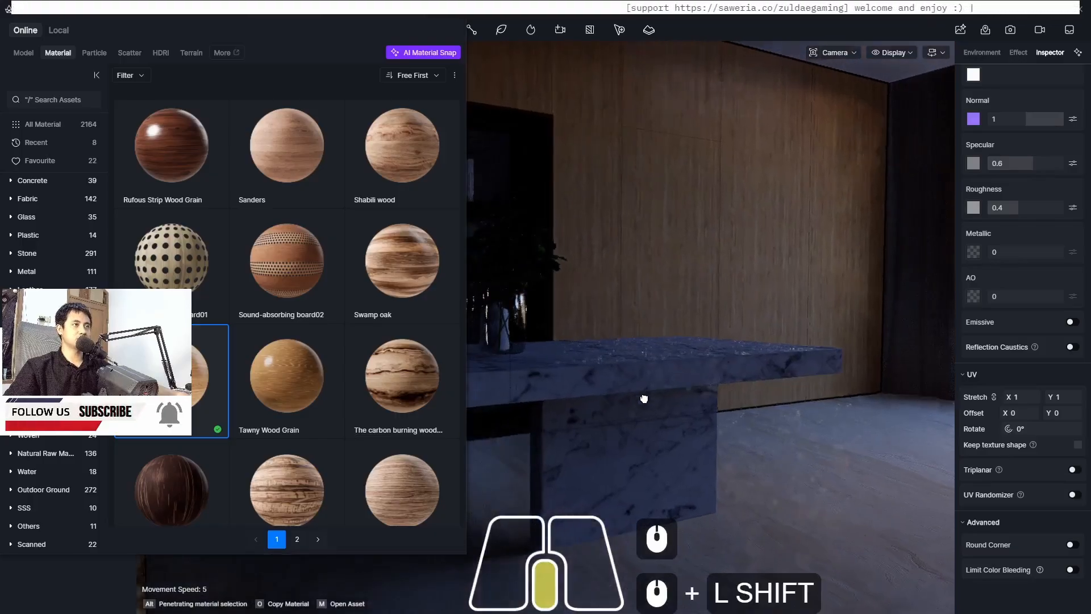
shift+middle_drag(654, 443, 653, 449)
scroll(599, 153, up, 6)
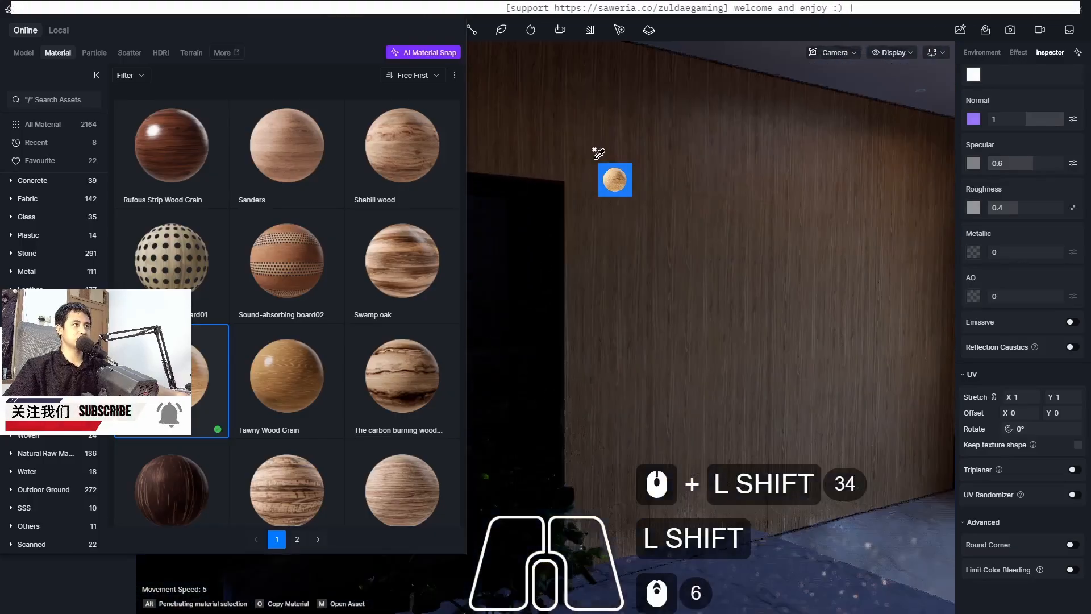
middle_drag(676, 191, 677, 194)
scroll(718, 227, down, 8)
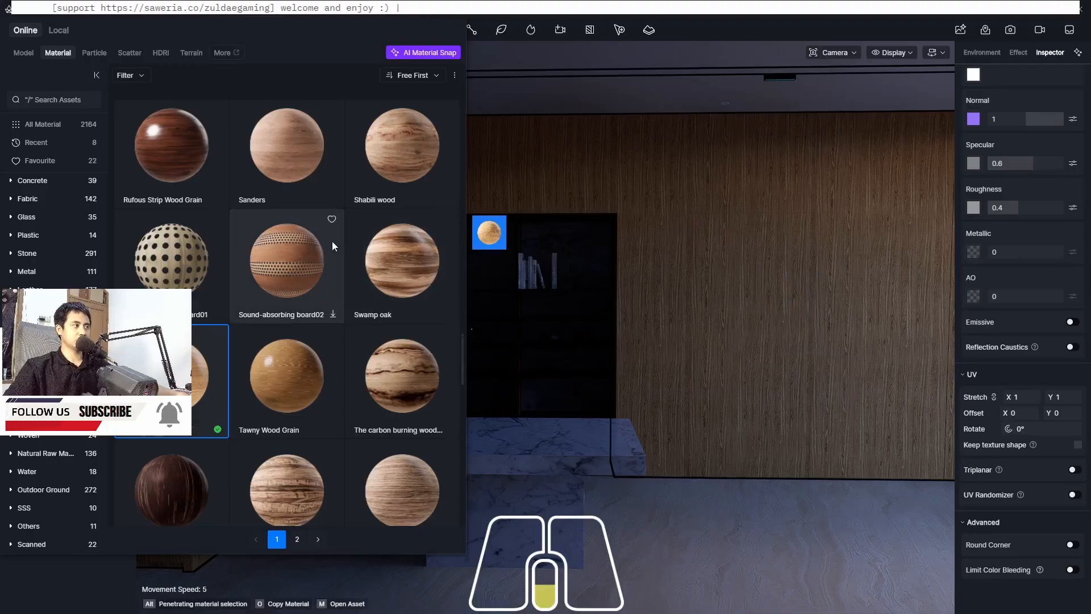
Browse further down the wood materials, download Yellow Wood Grain, and apply it to the wall panels
scroll(332, 241, down, 8)
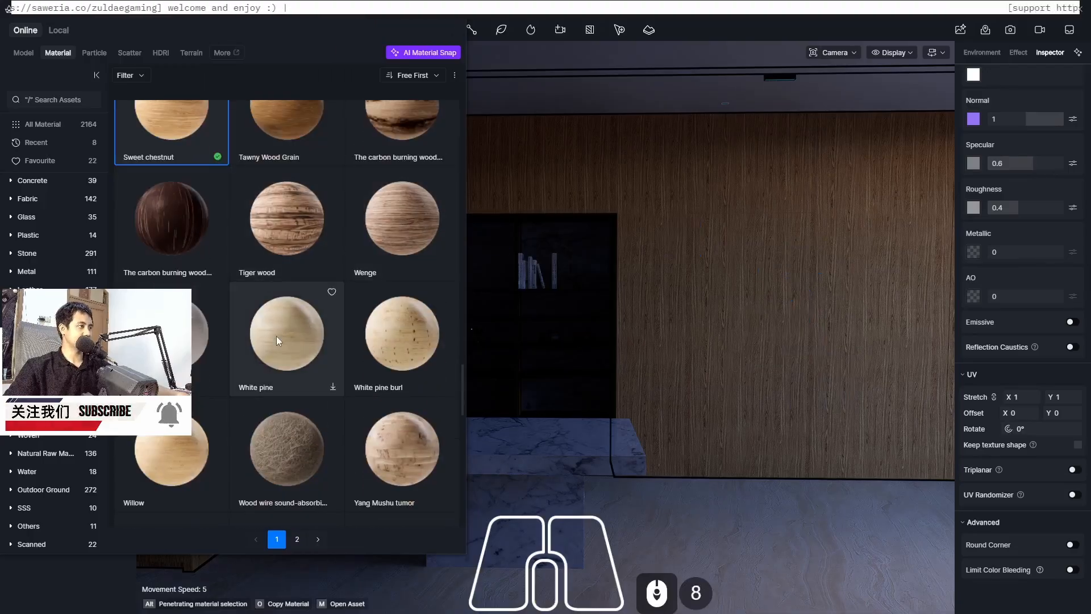
scroll(171, 352, down, 2)
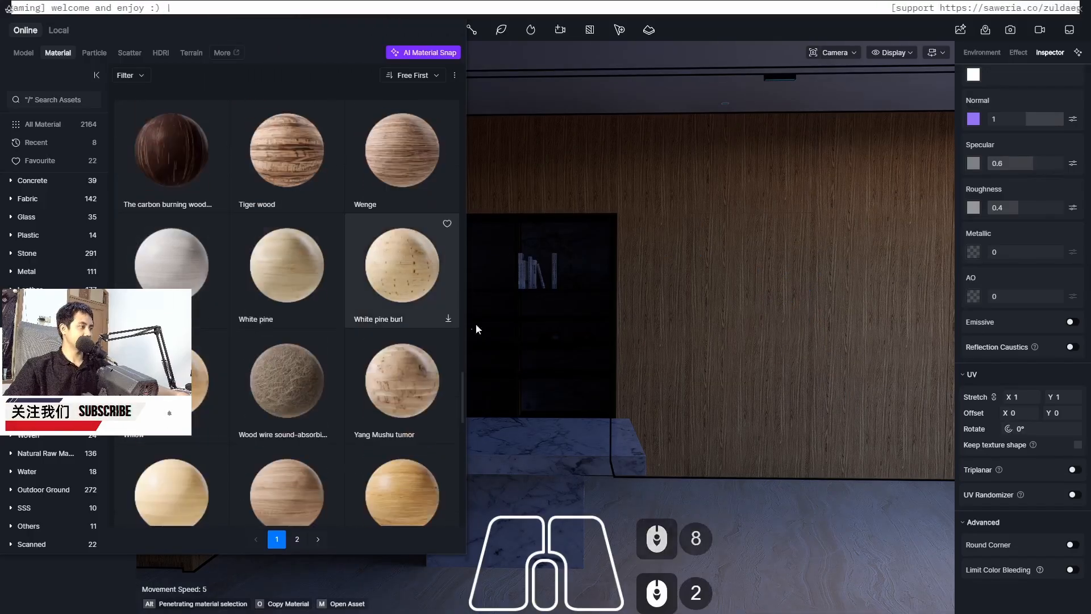
scroll(802, 286, down, 2)
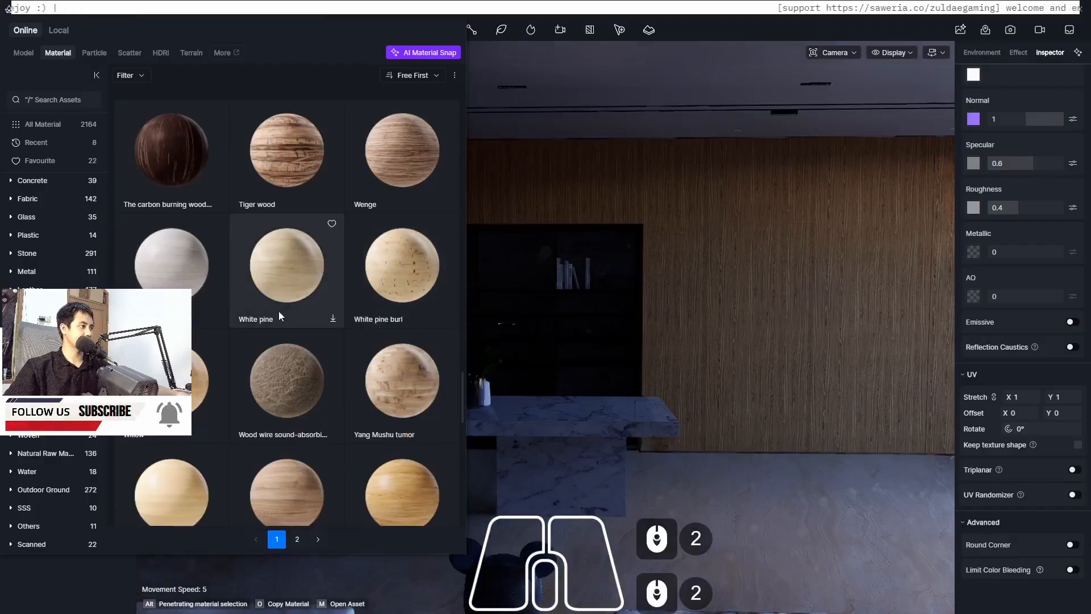
scroll(278, 315, down, 4)
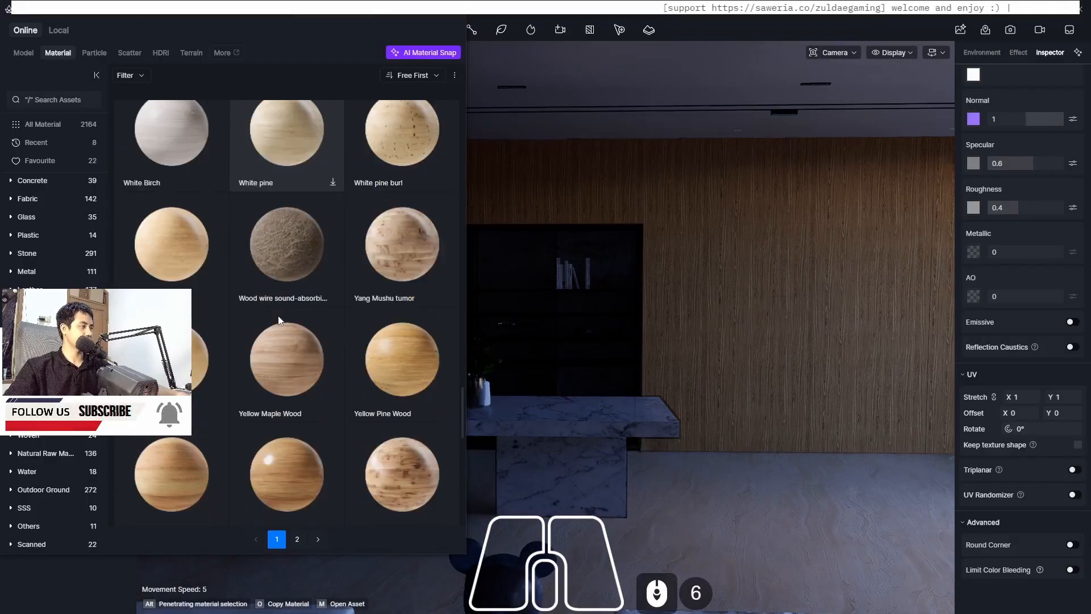
scroll(219, 326, down, 2)
scroll(218, 327, down, 2)
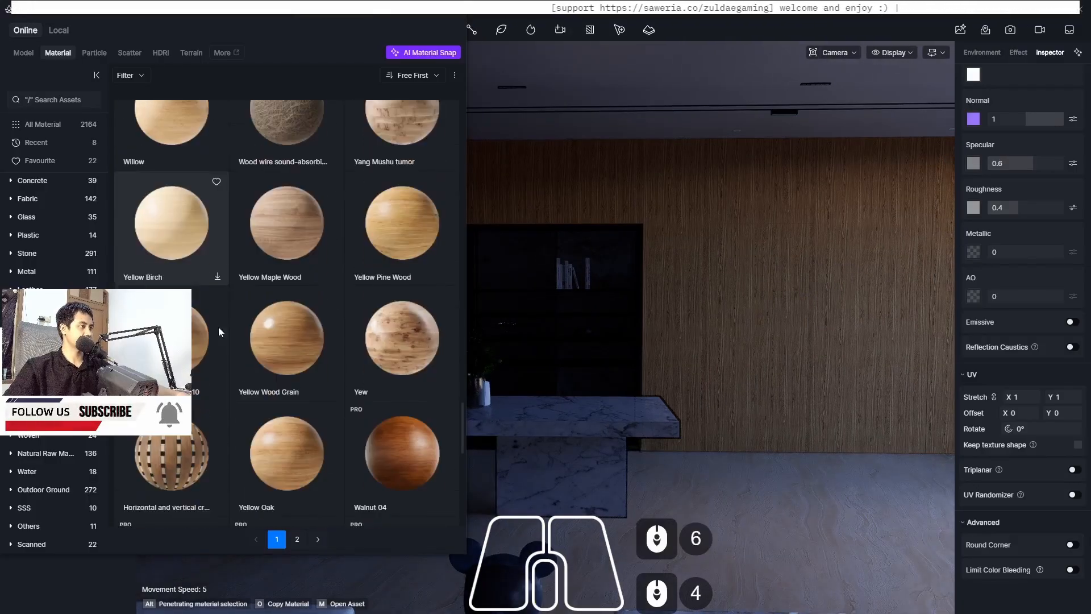
click(333, 396)
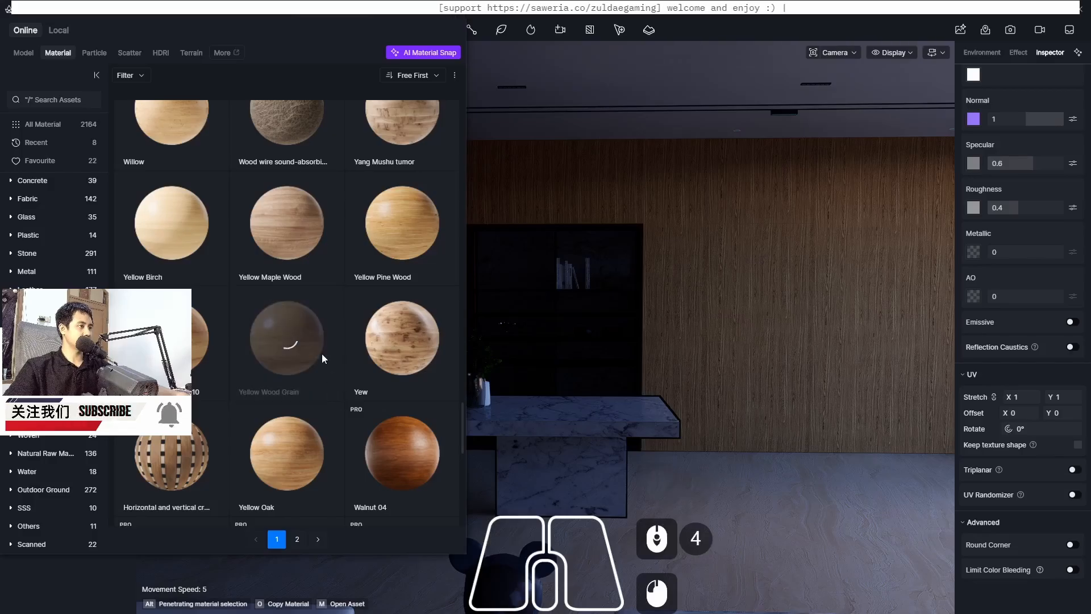
scroll(320, 341, down, 2)
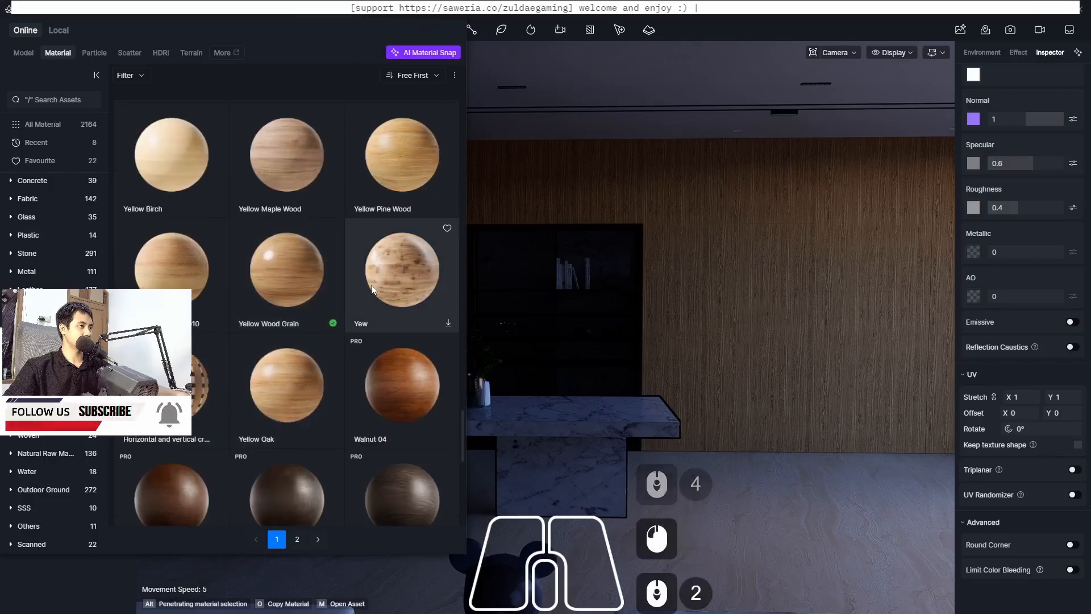
click(288, 277)
click(729, 267)
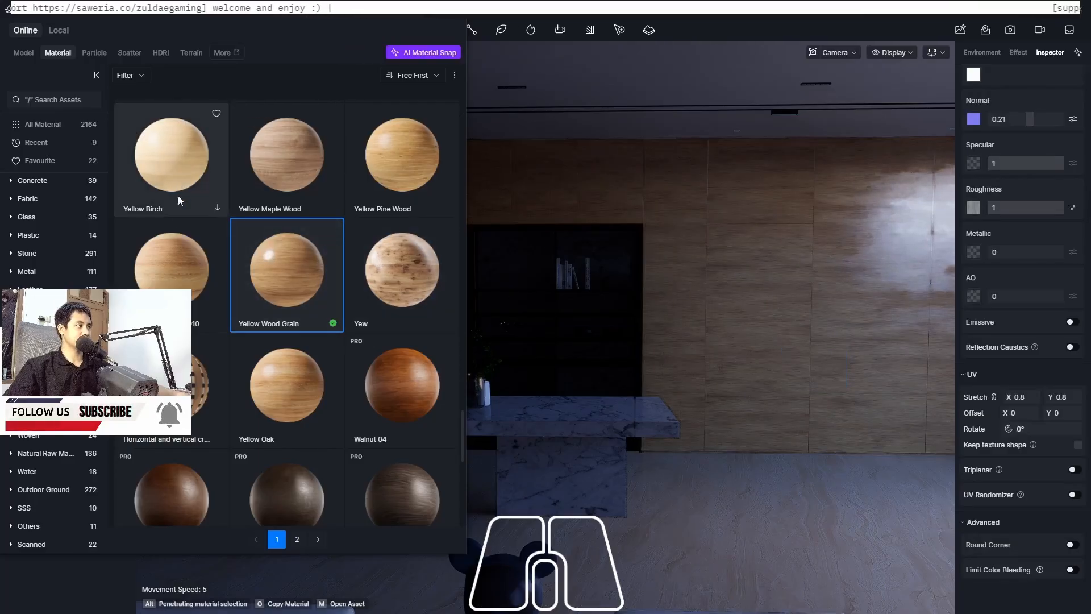
Download the Yellow Pine Wood material and apply it to the wall panels behind the countertop
scroll(319, 279, up, 3)
click(404, 268)
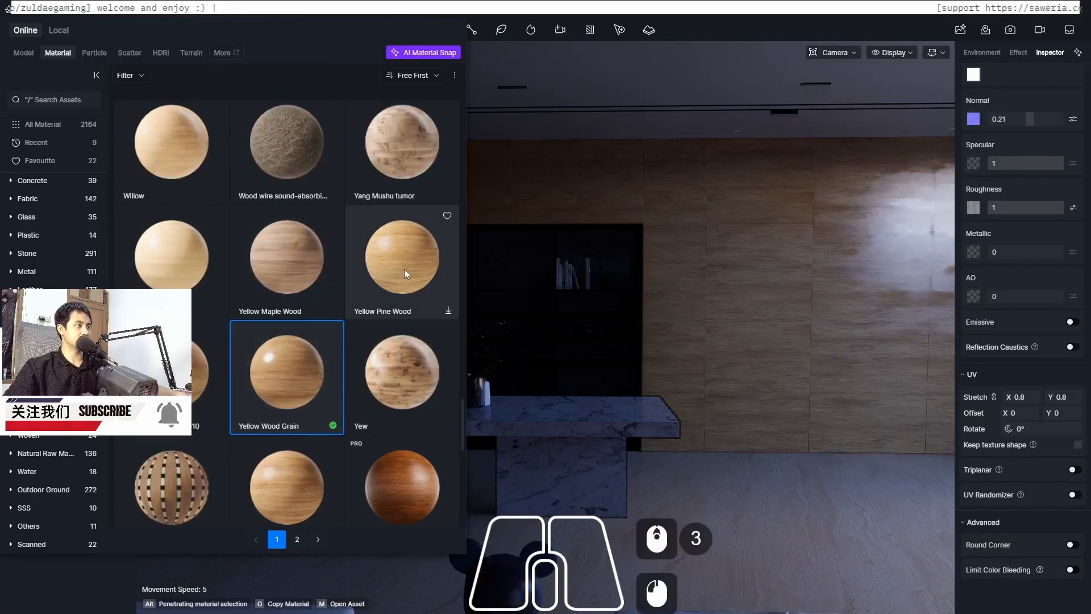
click(404, 273)
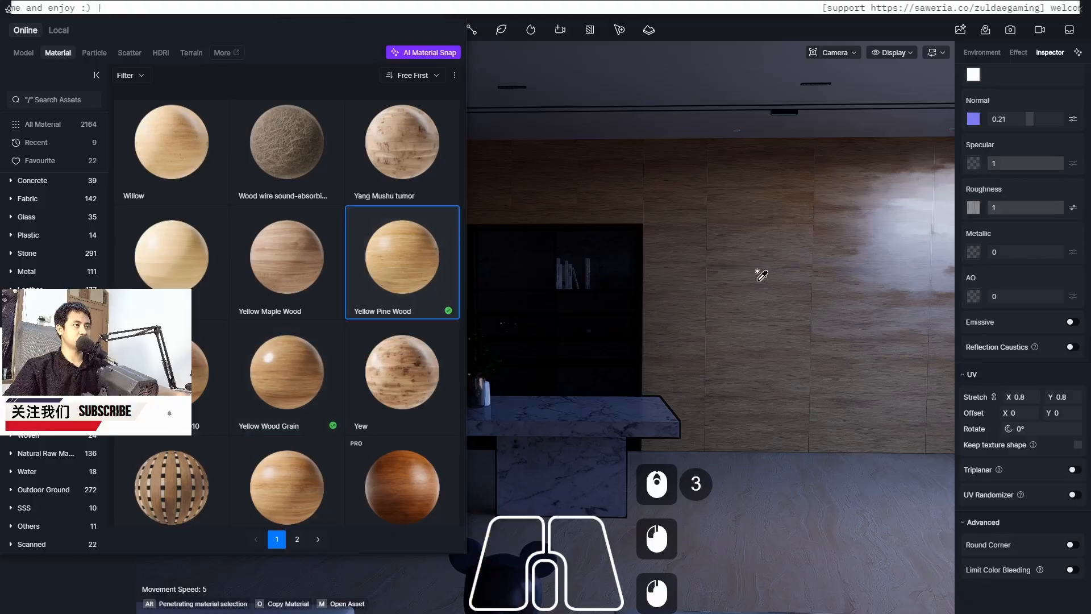
click(779, 301)
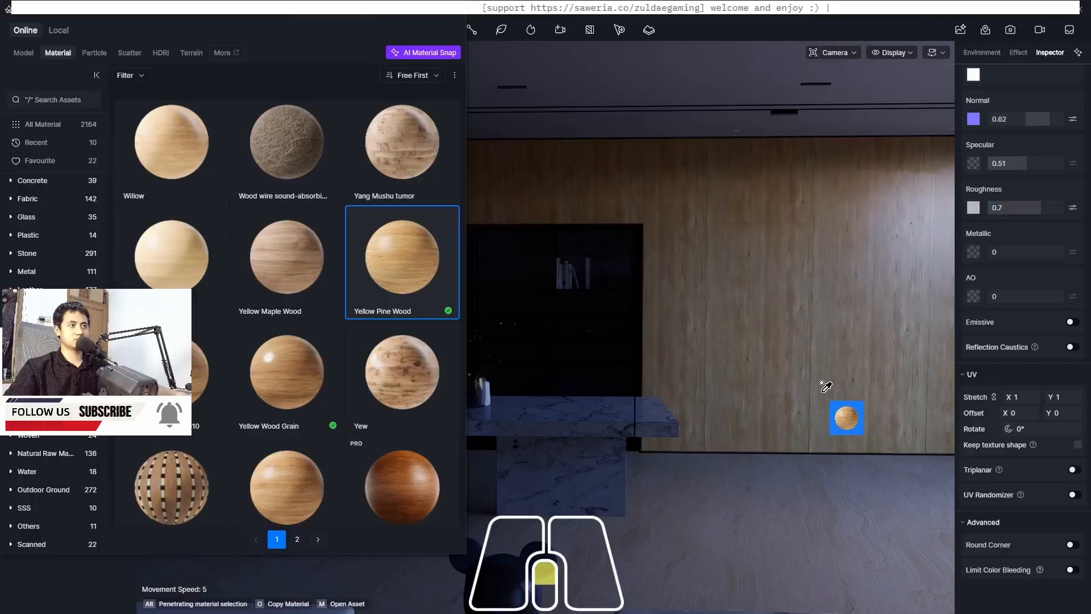
Download the Yellow Birch and White pine materials, then apply Yellow Birch to the wall panels
scroll(822, 386, up, 1)
middle_drag(823, 388, 823, 383)
scroll(341, 346, down, 5)
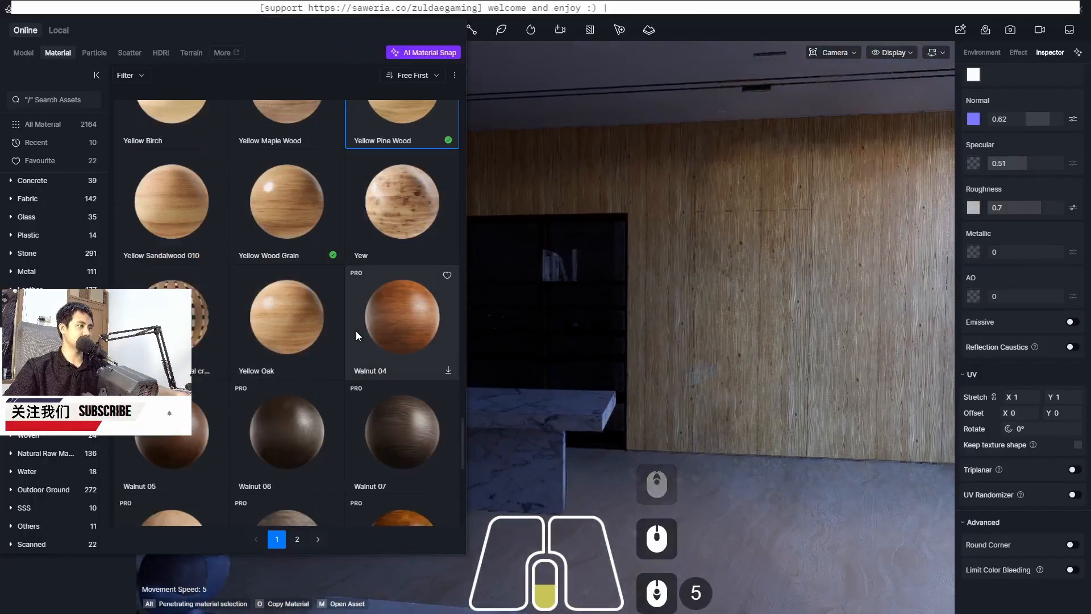
scroll(356, 329, down, 4)
scroll(357, 329, up, 13)
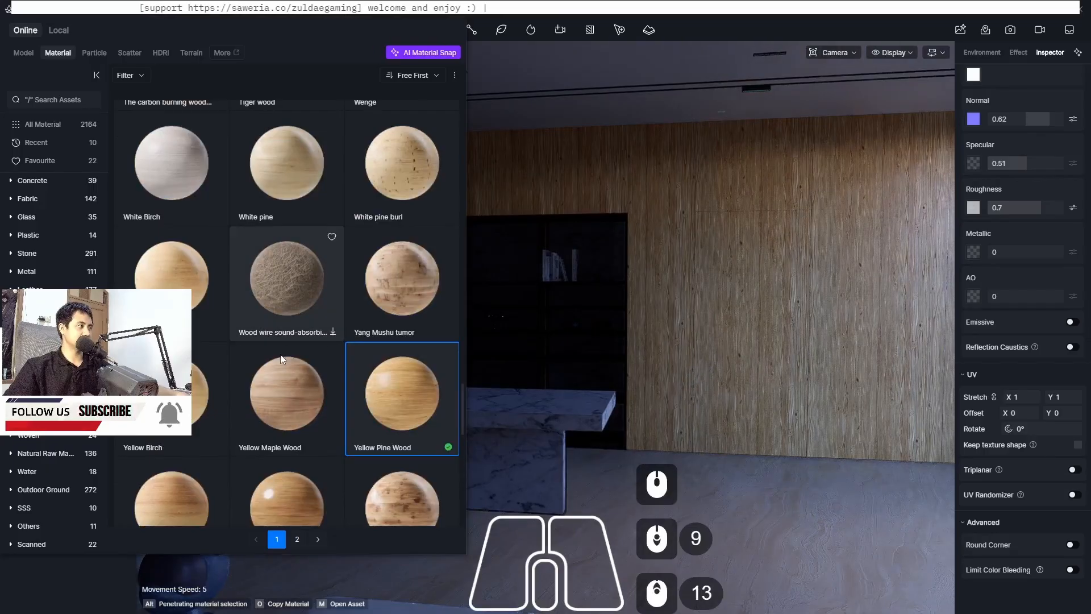
click(172, 392)
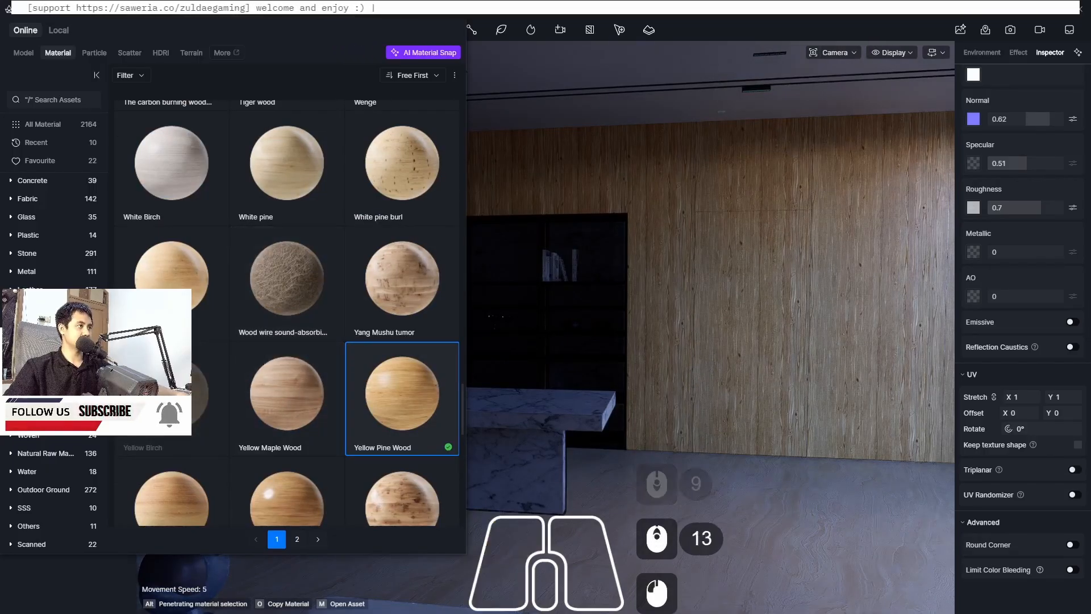
click(290, 178)
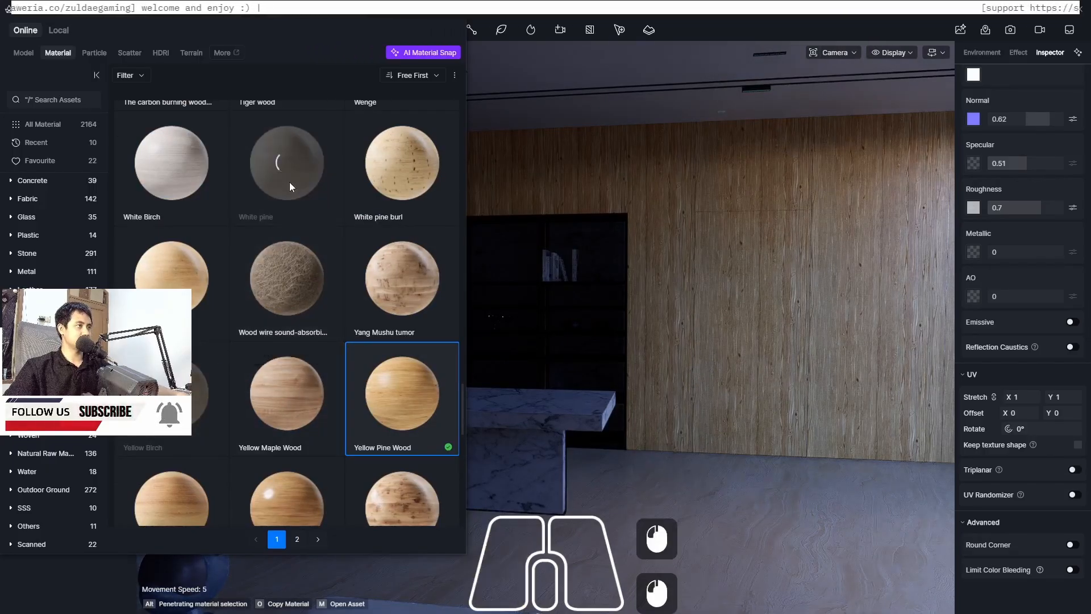
scroll(288, 255, up, 7)
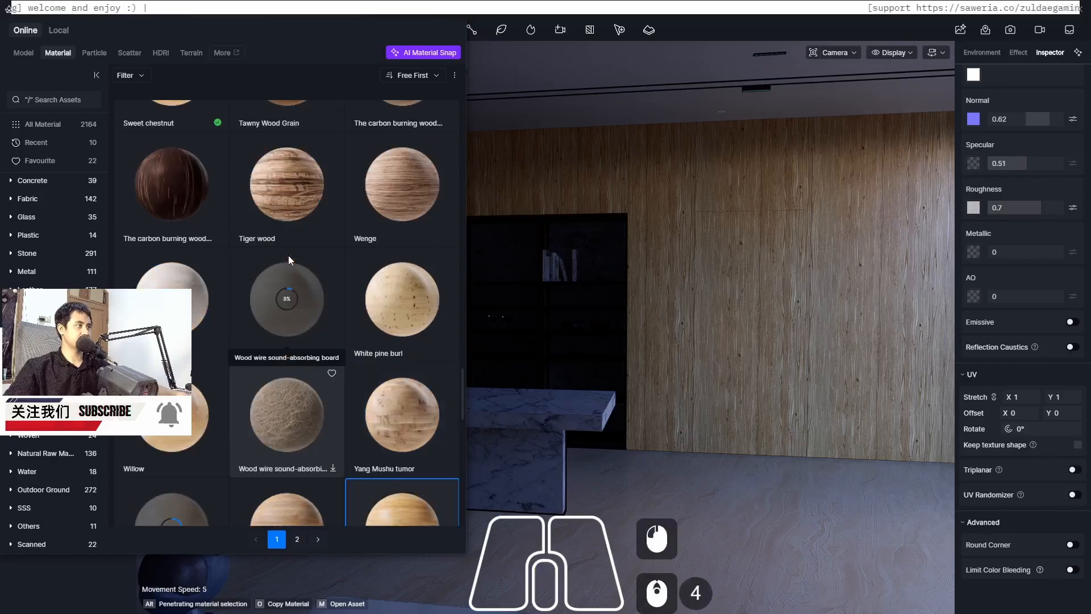
scroll(288, 254, down, 5)
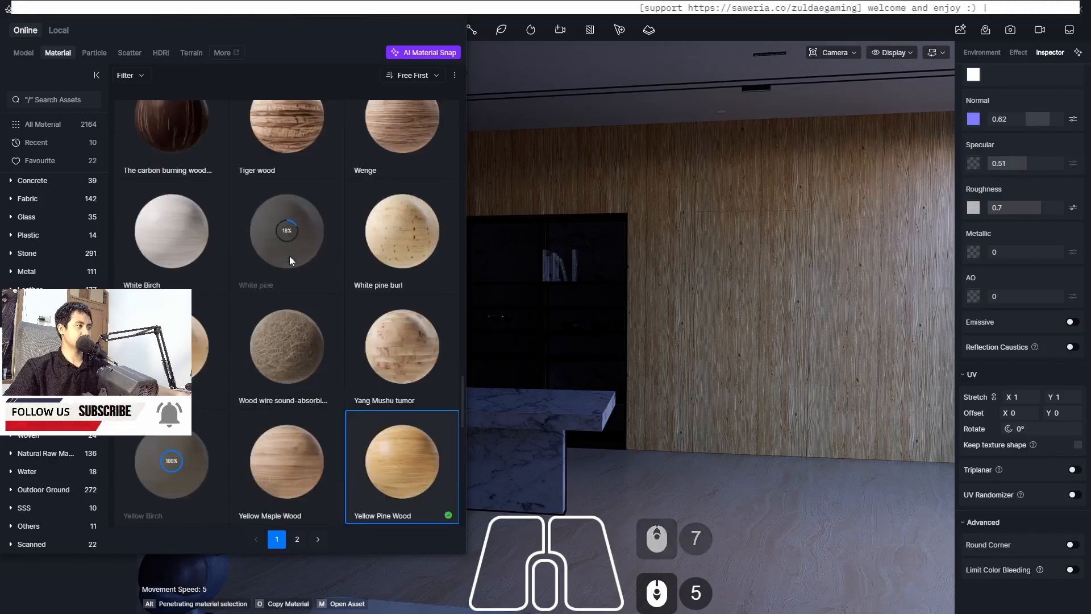
click(170, 465)
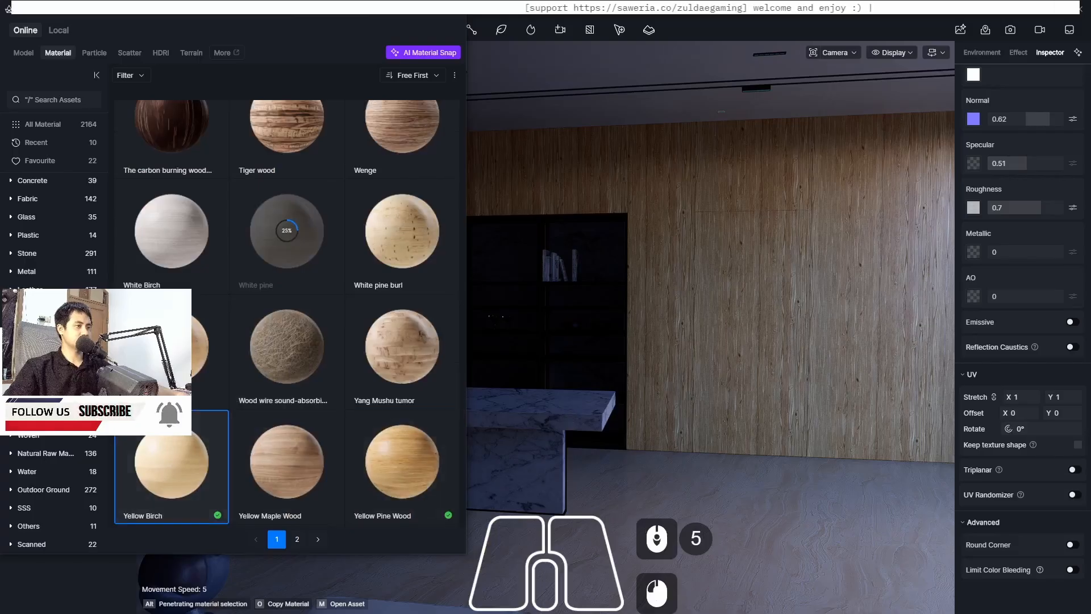
drag(170, 466, 805, 283)
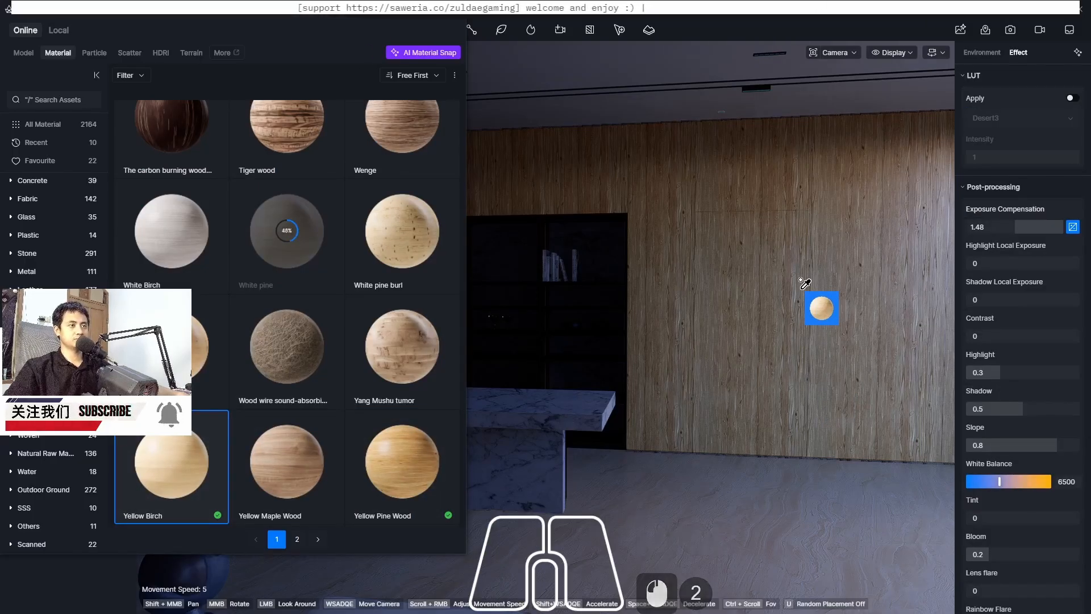
click(679, 367)
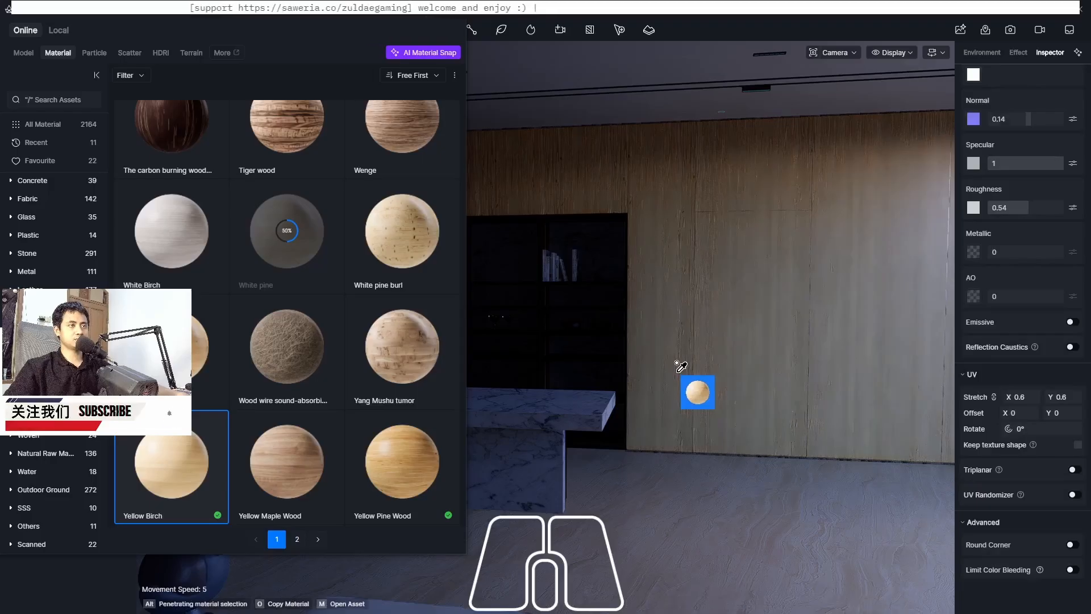
Close the material library and inspect the wall panels and kitchen cabinets from several angles
scroll(703, 336, up, 2)
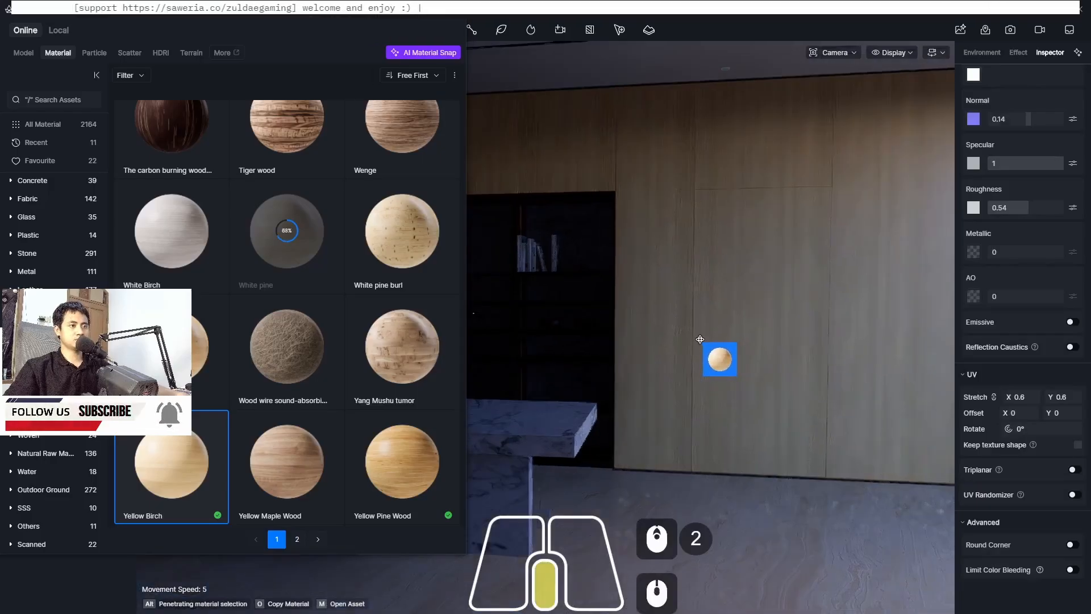
scroll(700, 340, up, 2)
middle_drag(700, 339, 782, 339)
scroll(674, 188, up, 18)
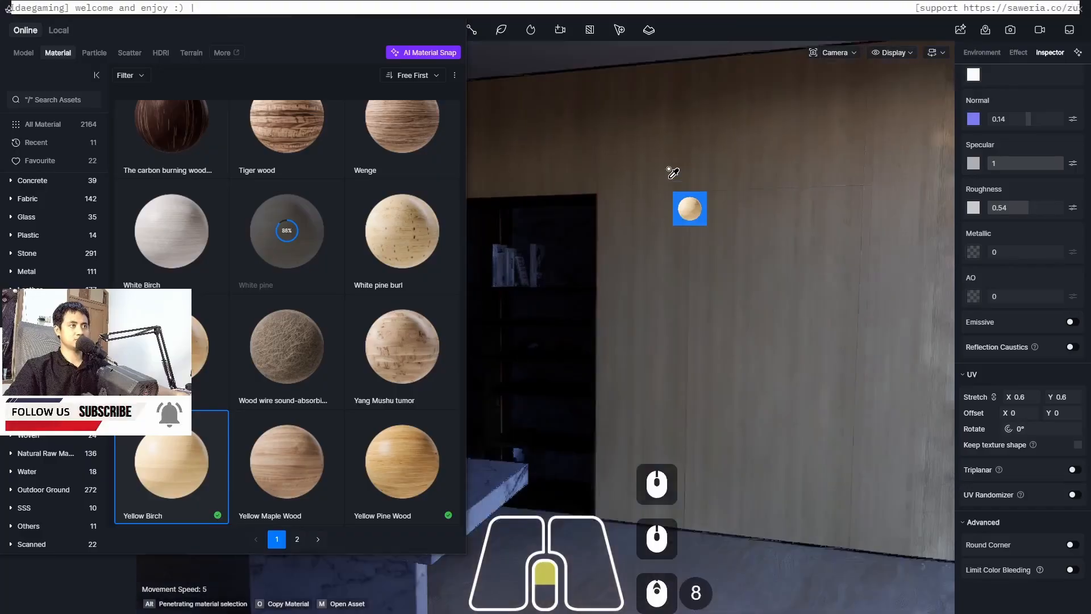
scroll(824, 214, down, 20)
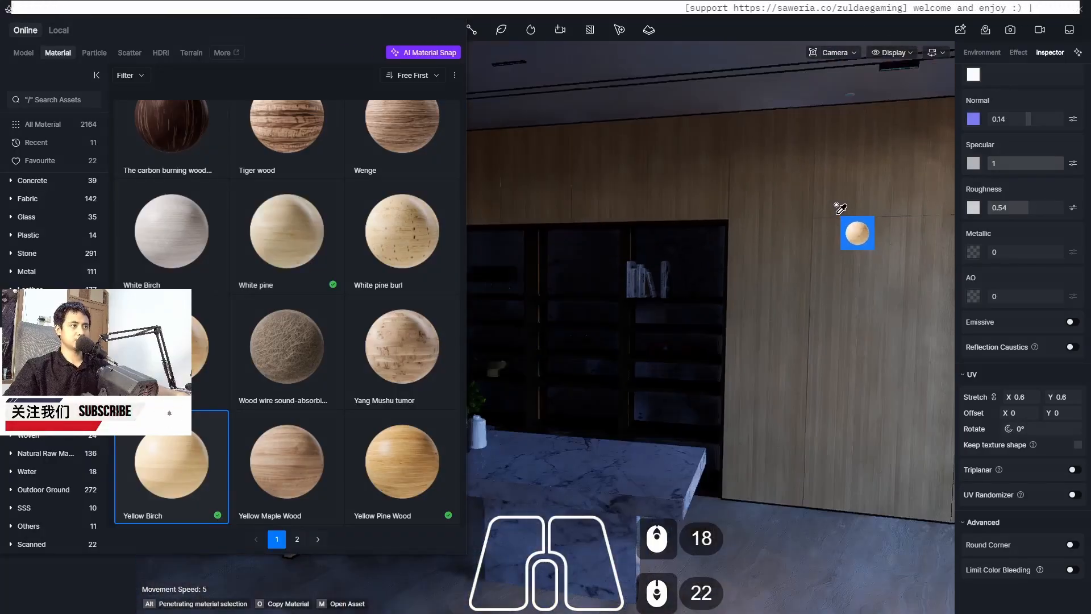
click(453, 13)
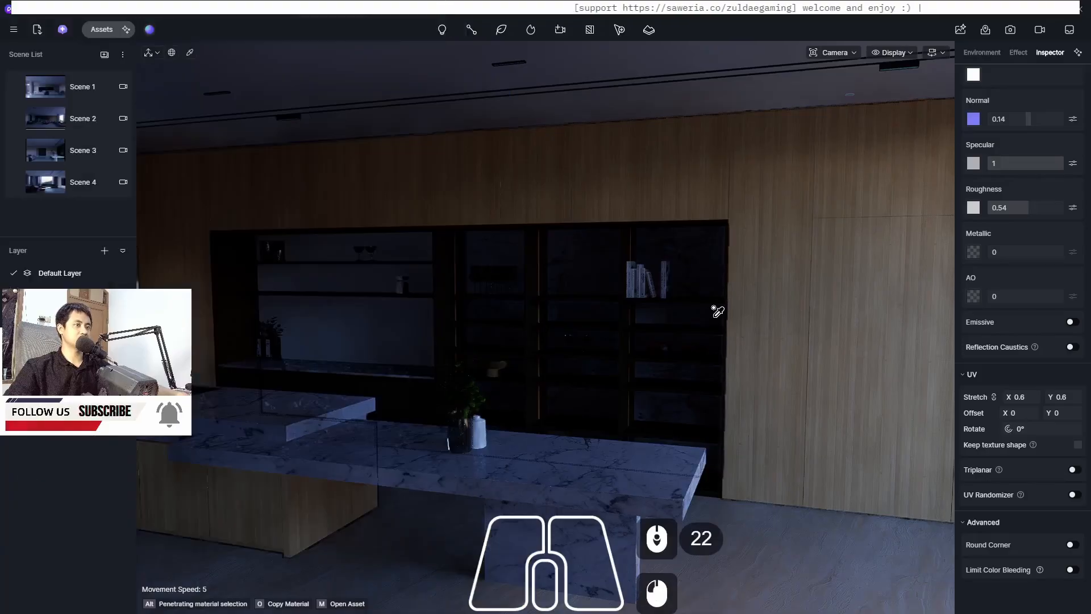
middle_drag(764, 452, 847, 393)
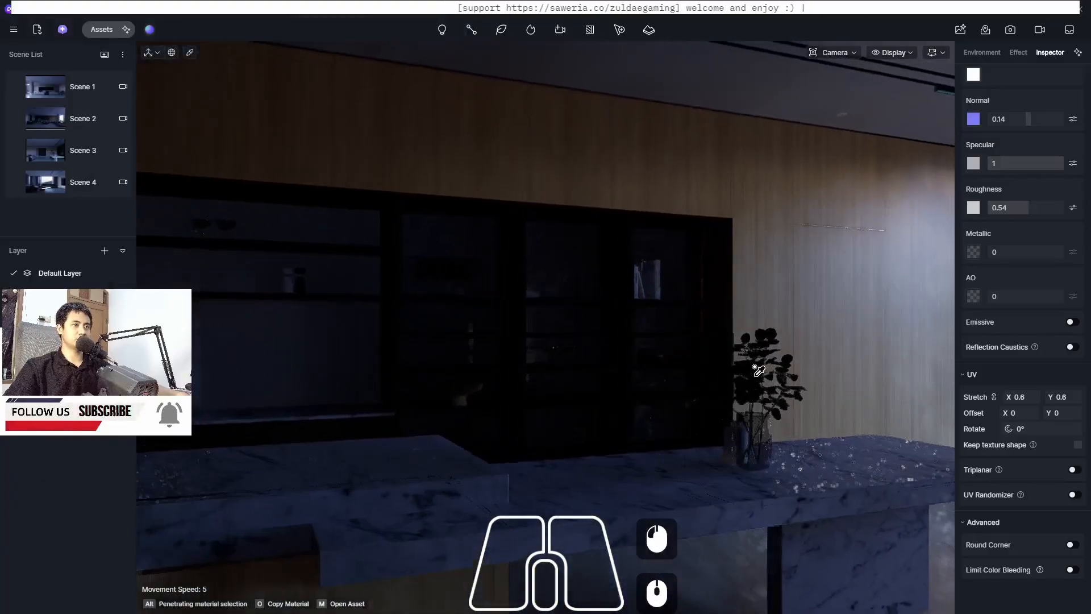
middle_drag(767, 392, 891, 327)
middle_drag(344, 351, 506, 341)
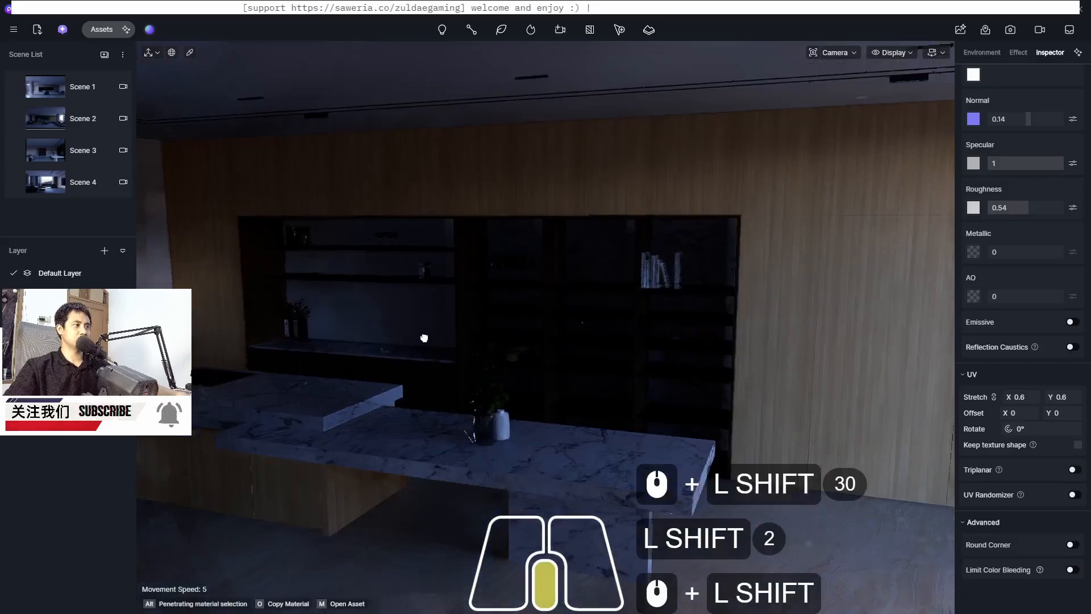
scroll(340, 310, up, 11)
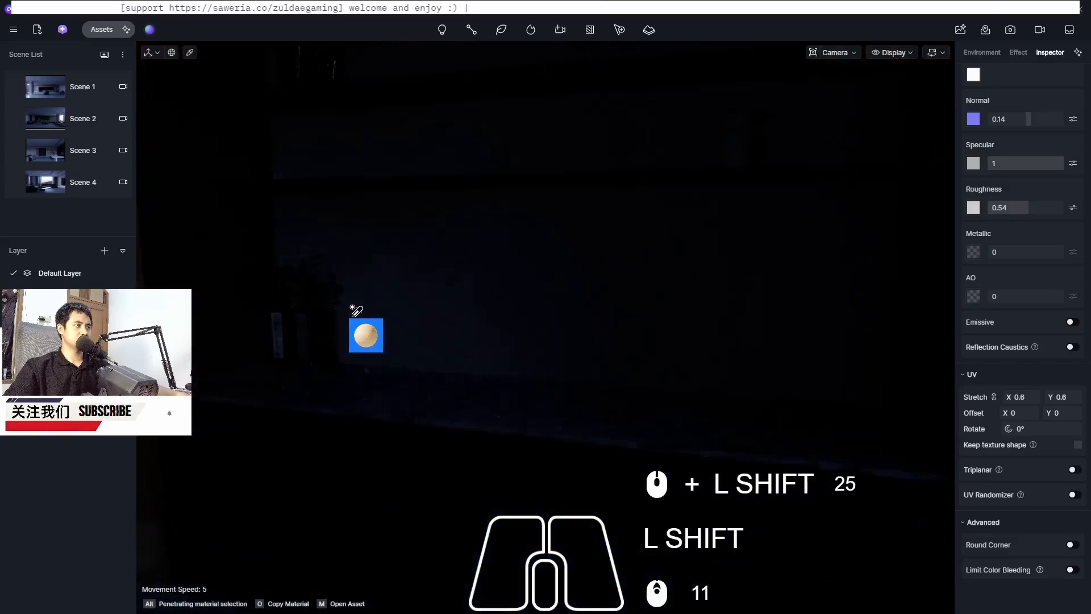
scroll(492, 348, down, 9)
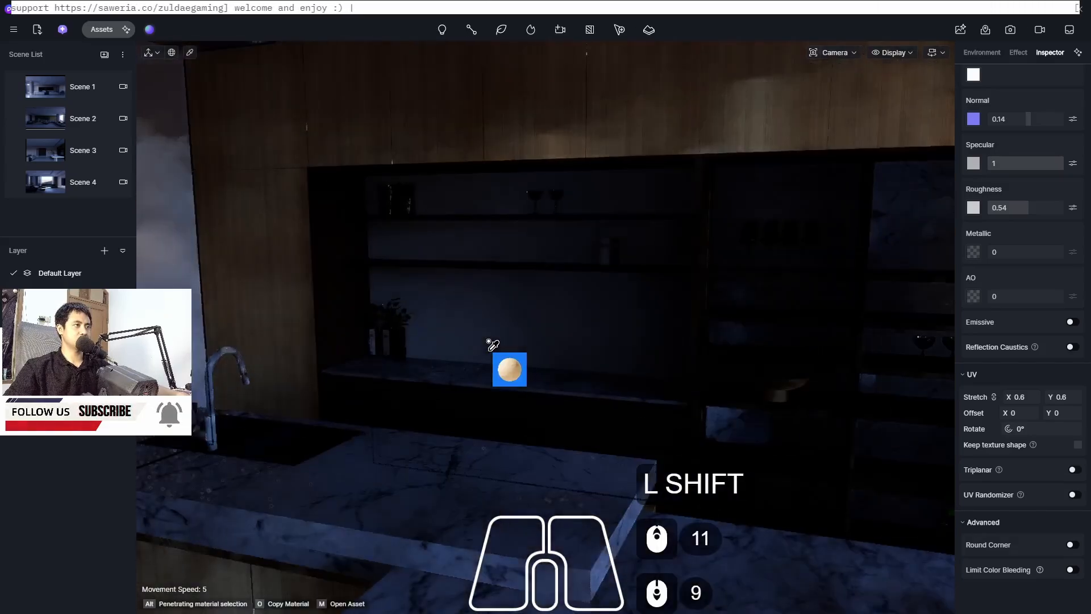
Select the ceiling light fixture above the kitchen, enable Emissive and set its intensity to 10
middle_drag(491, 348, 497, 324)
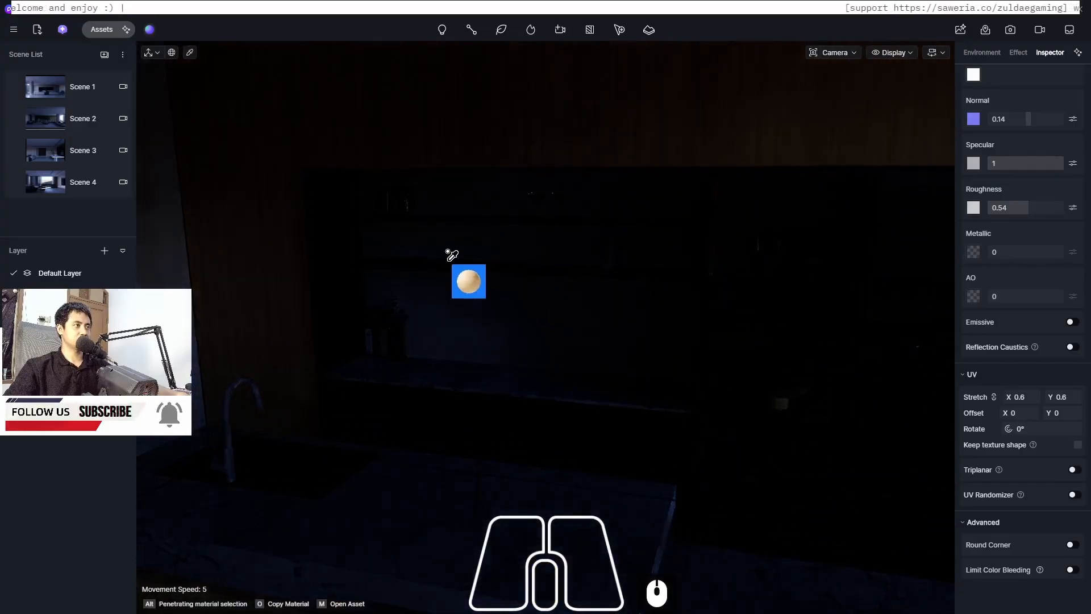
scroll(526, 225, down, 5)
middle_drag(397, 244, 415, 379)
scroll(214, 92, up, 16)
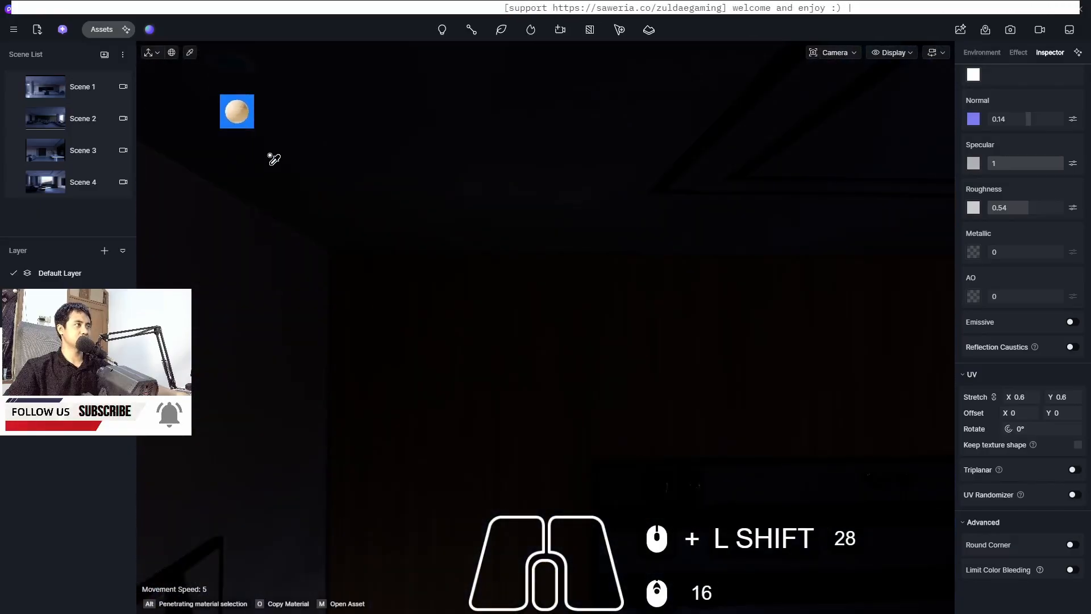
middle_drag(273, 162, 273, 164)
scroll(227, 236, down, 9)
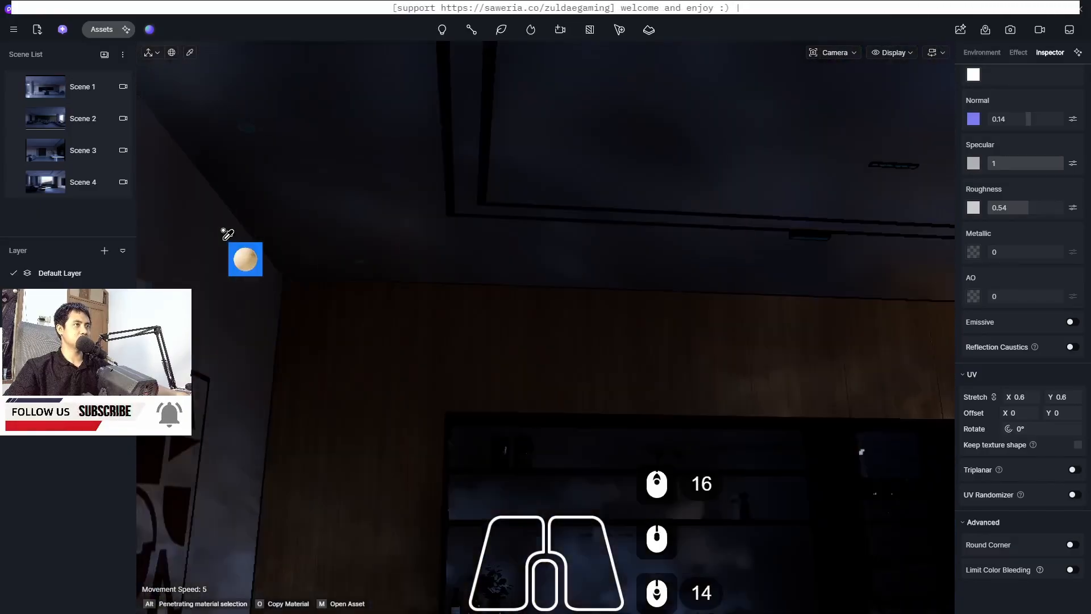
scroll(722, 176, up, 11)
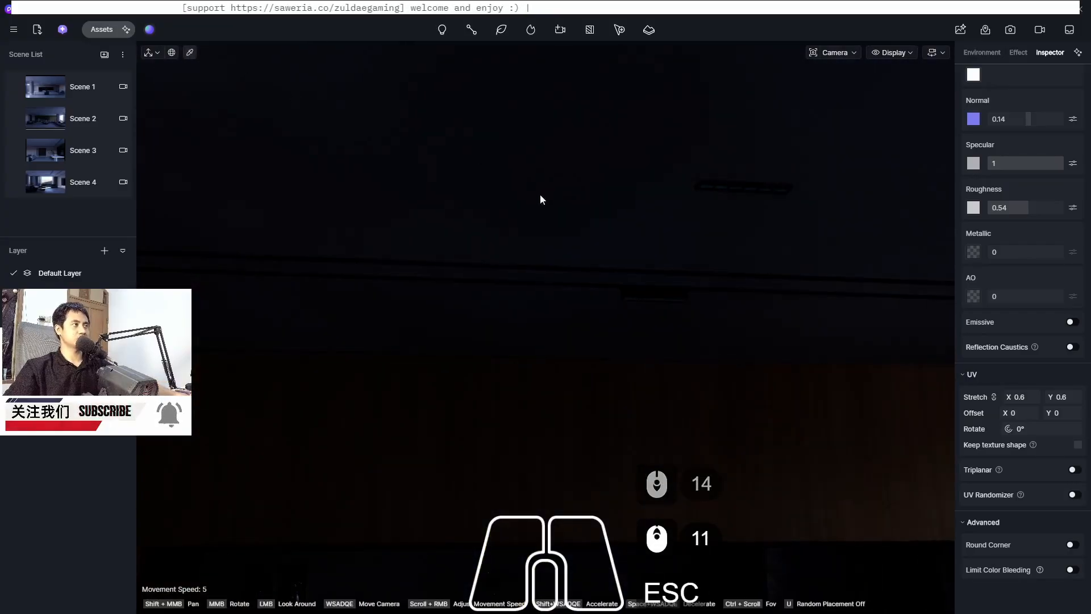
click(190, 53)
middle_drag(307, 85, 438, 62)
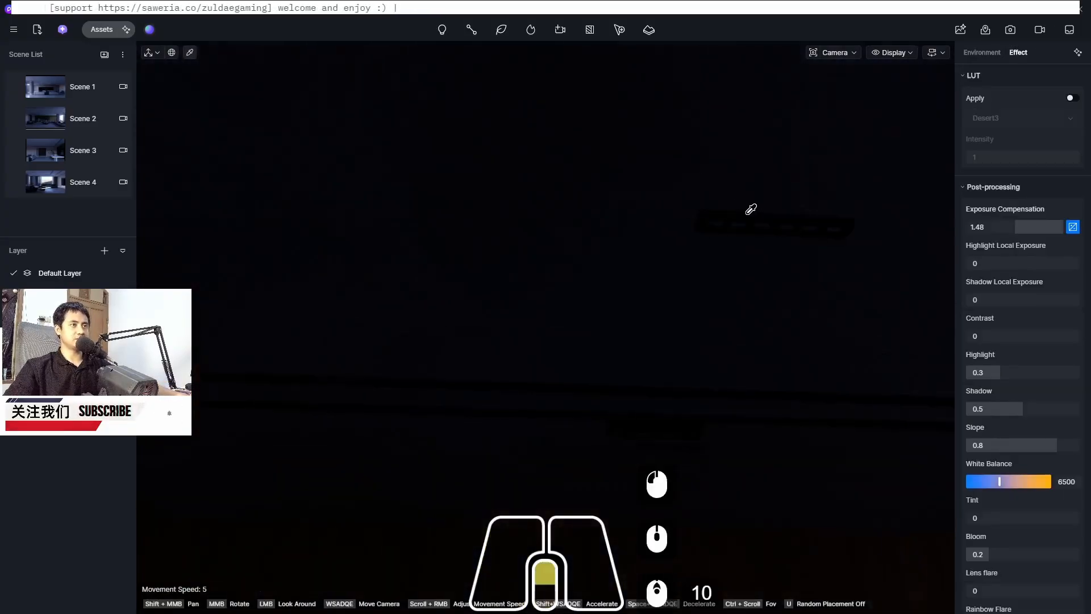
middle_drag(721, 233, 705, 247)
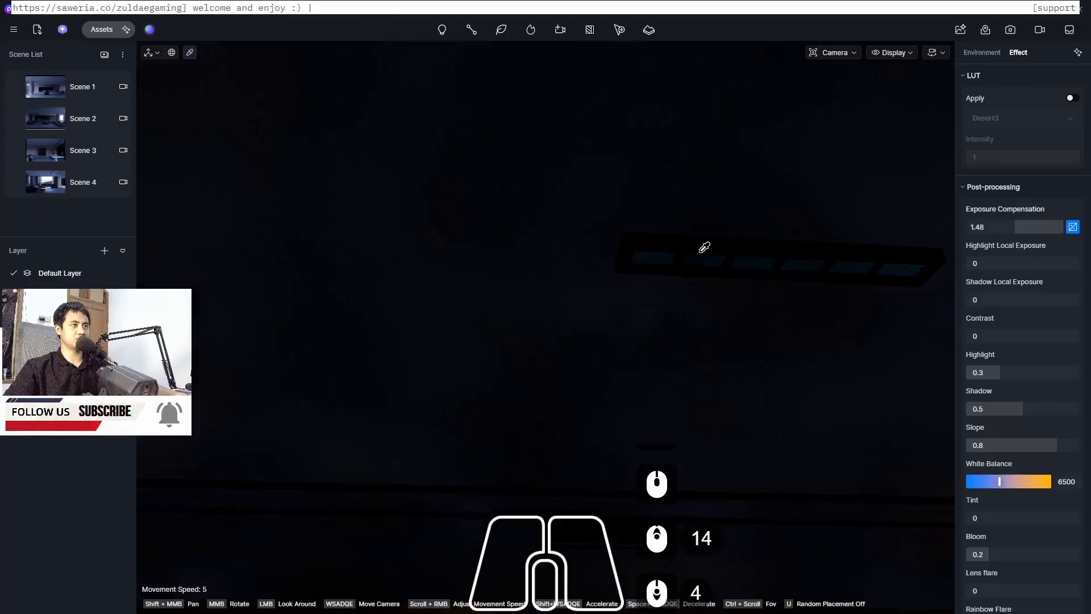
click(662, 254)
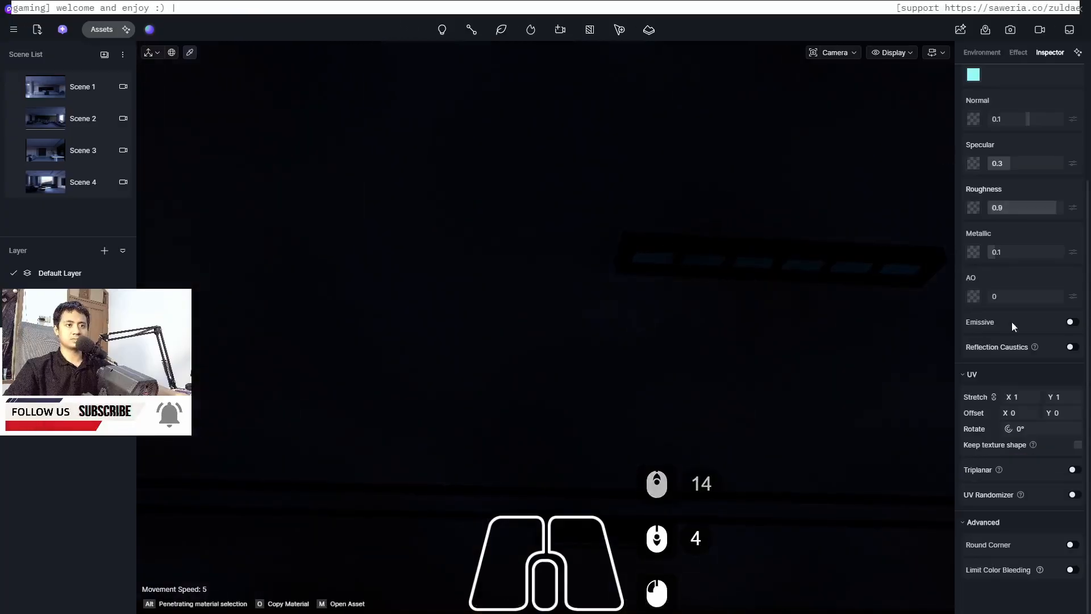
click(1071, 322)
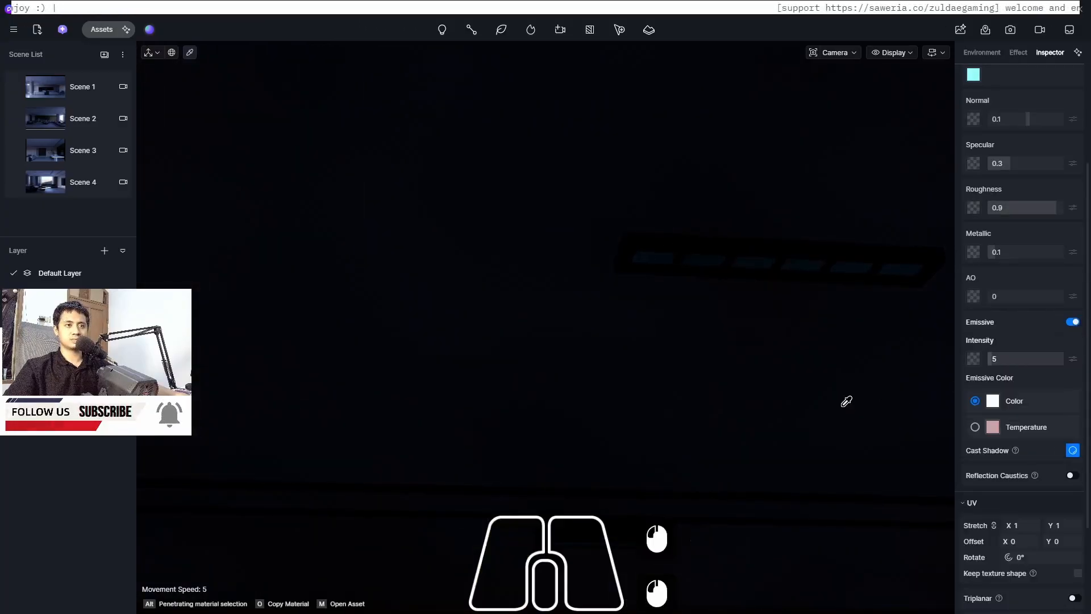
double_click(1013, 358)
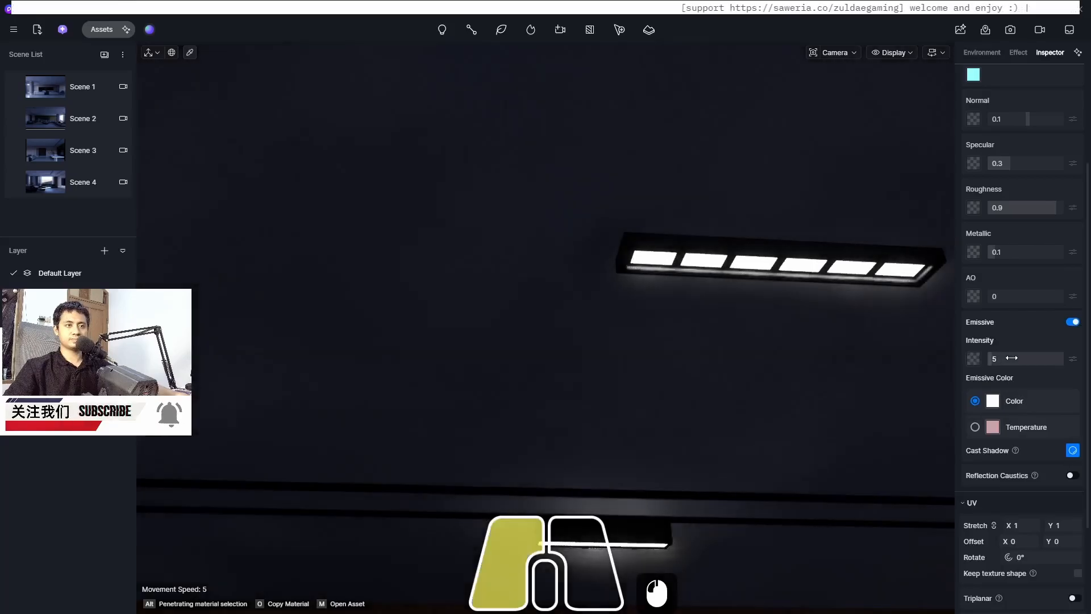
text(10)
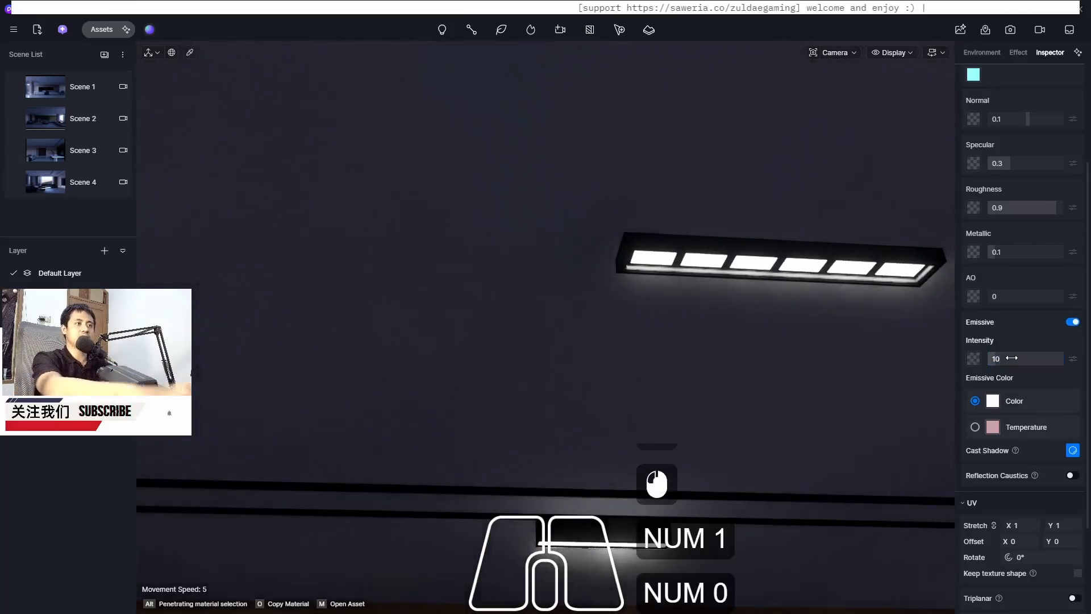
key(Return)
Set the ceiling light fixture's emissive intensity to 5
scroll(372, 273, down, 20)
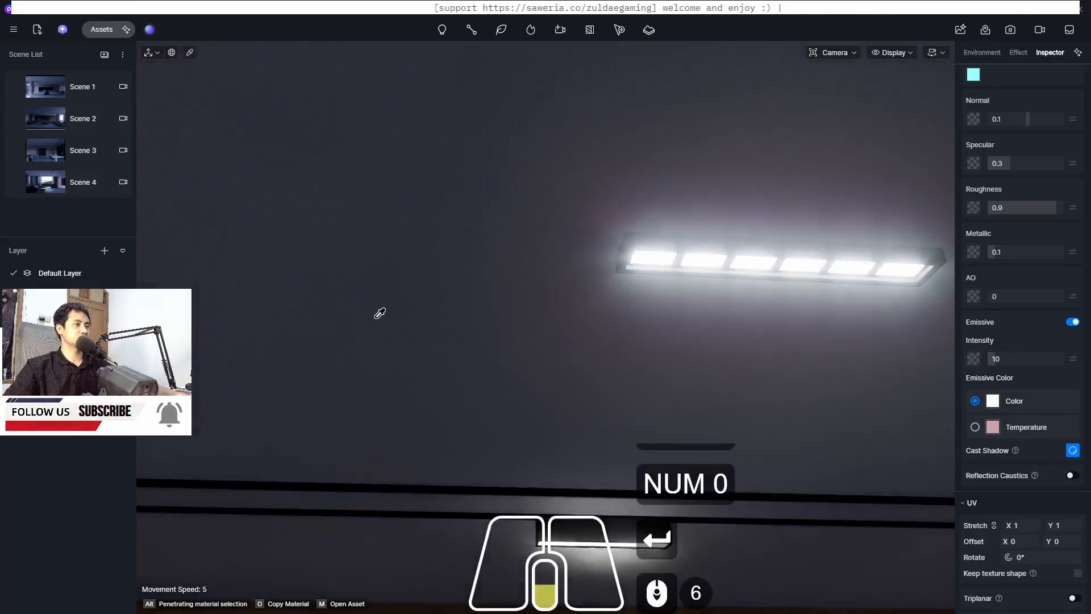
scroll(506, 324, down, 5)
middle_drag(506, 324, 570, 224)
scroll(619, 186, down, 14)
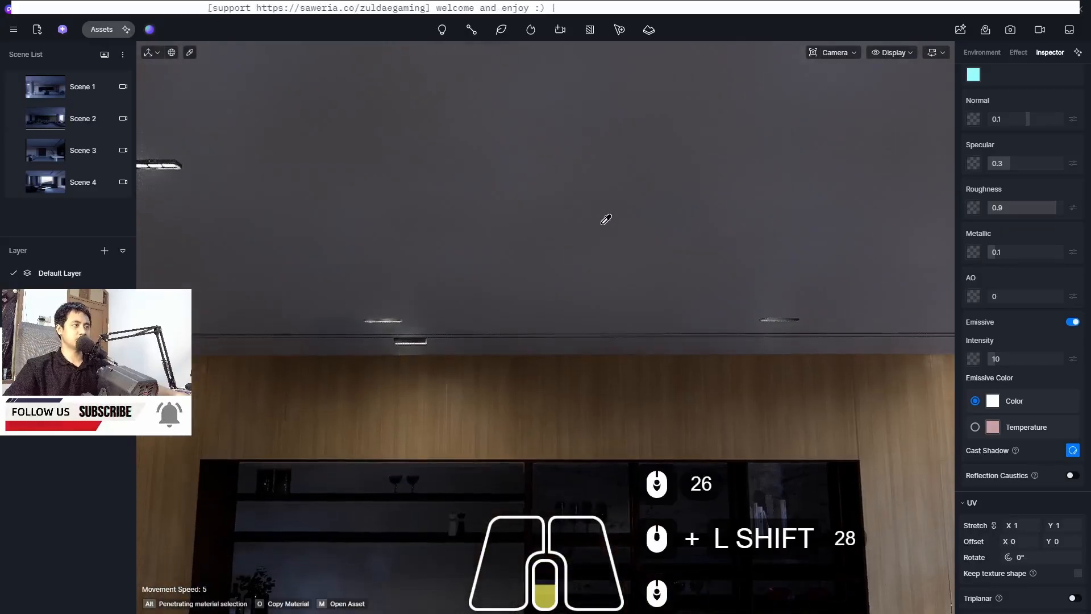
scroll(619, 185, down, 4)
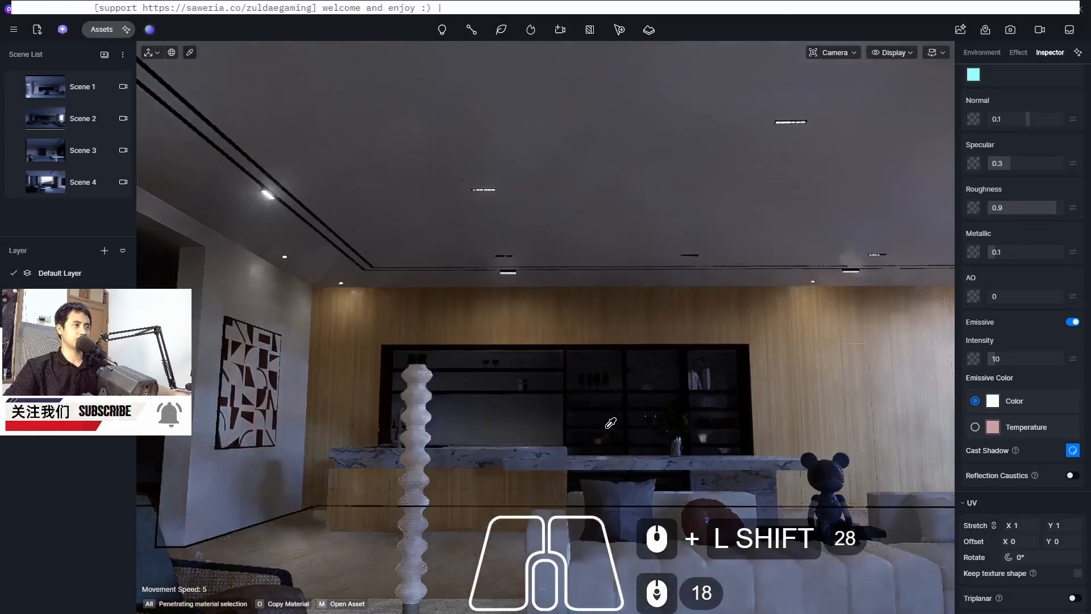
scroll(550, 410, up, 2)
middle_drag(548, 414, 549, 414)
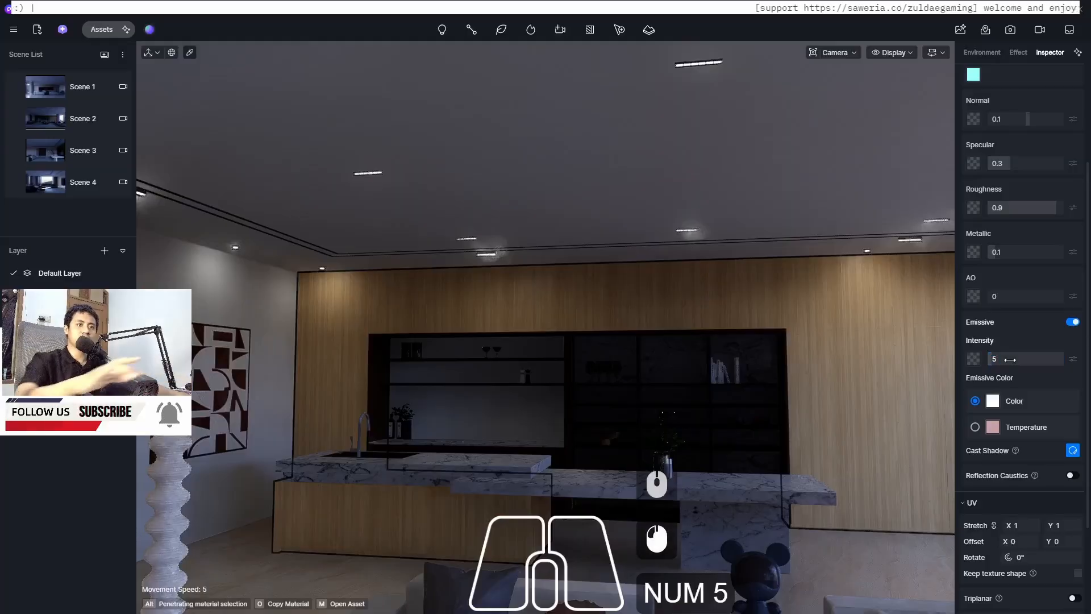
Select the wood cabinet panel beside the shelves and set its roughness to 0.3 and specular to 0.4
scroll(410, 416, up, 5)
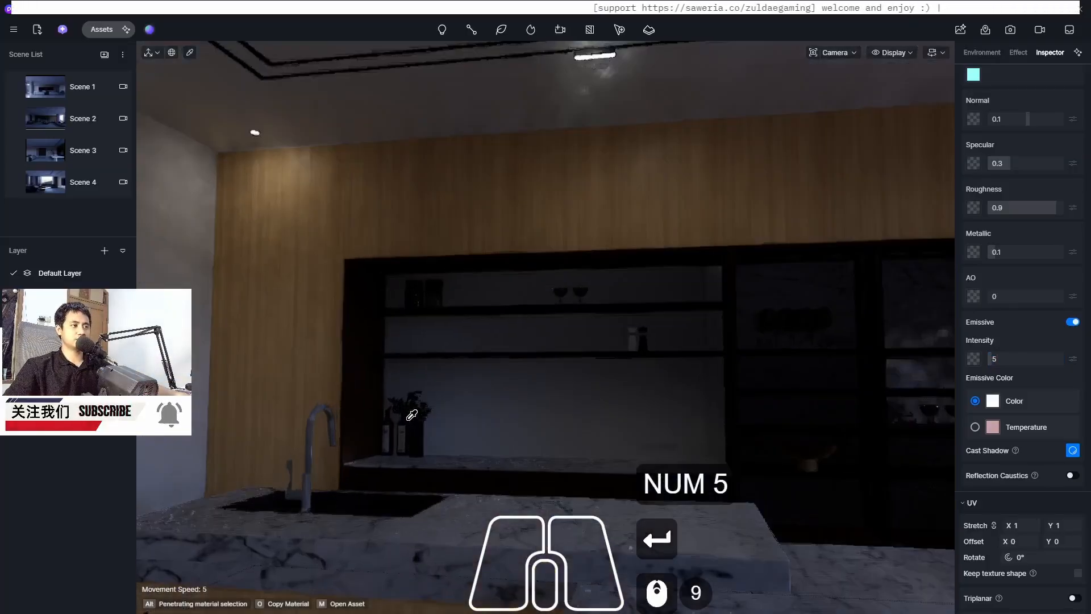
scroll(584, 415, up, 11)
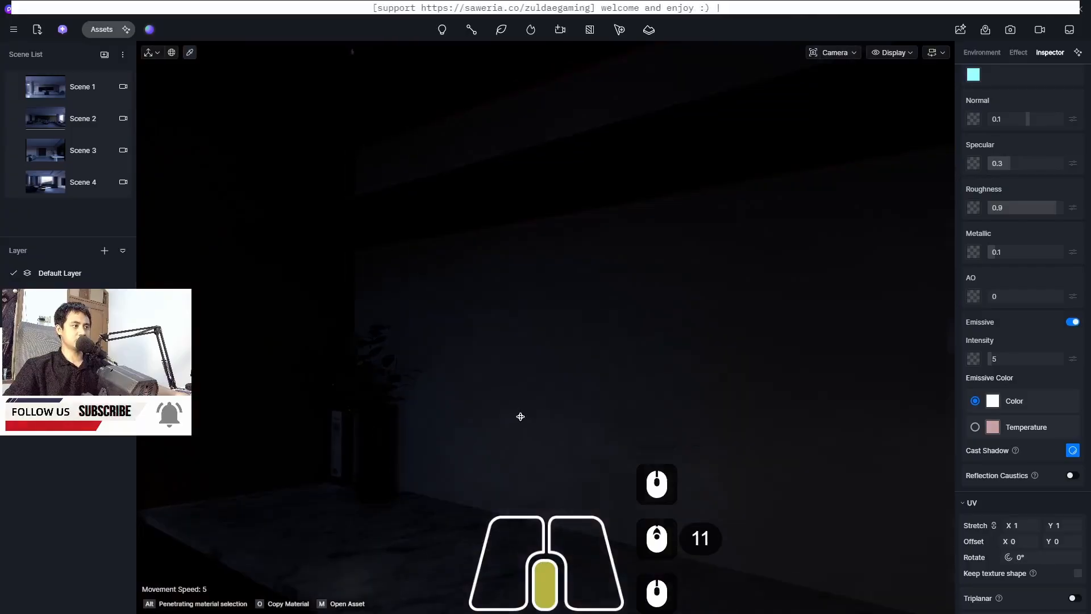
scroll(519, 415, down, 5)
scroll(490, 467, down, 8)
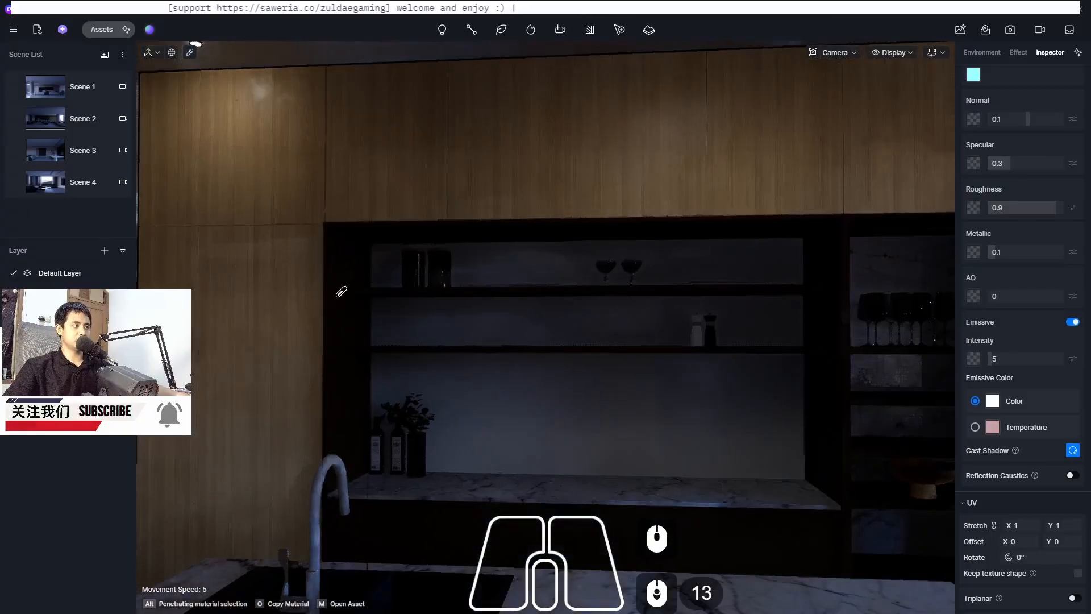
click(341, 292)
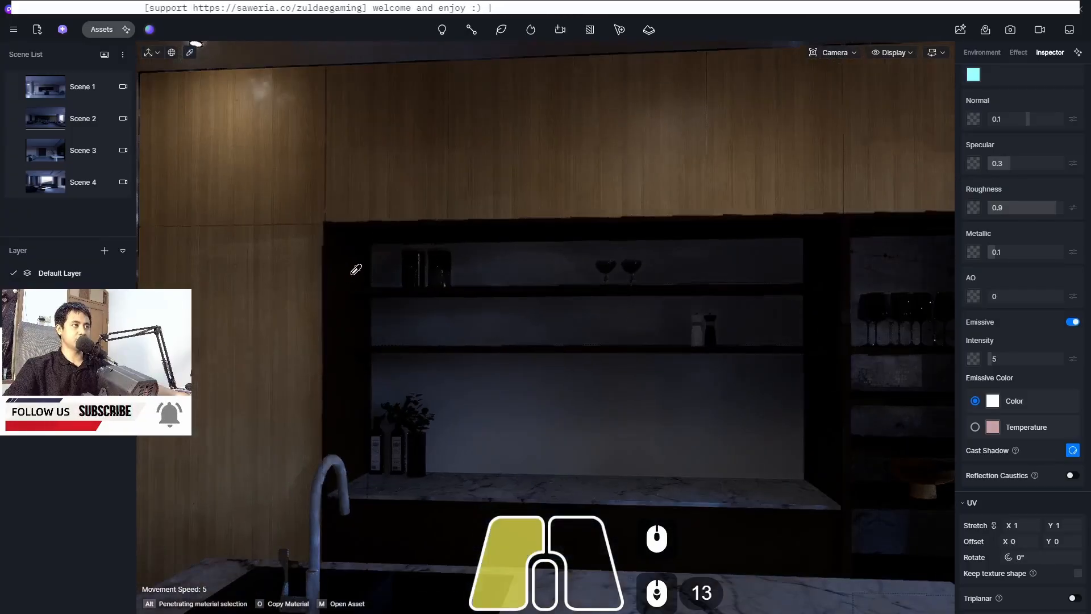
click(1025, 209)
text(0.)
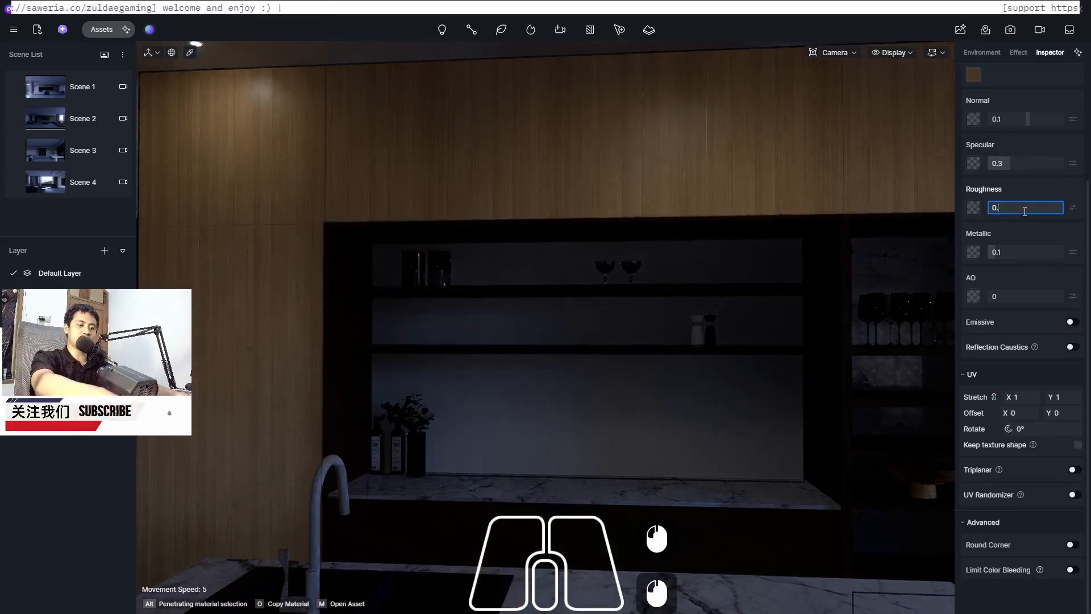
text(3)
key(Return)
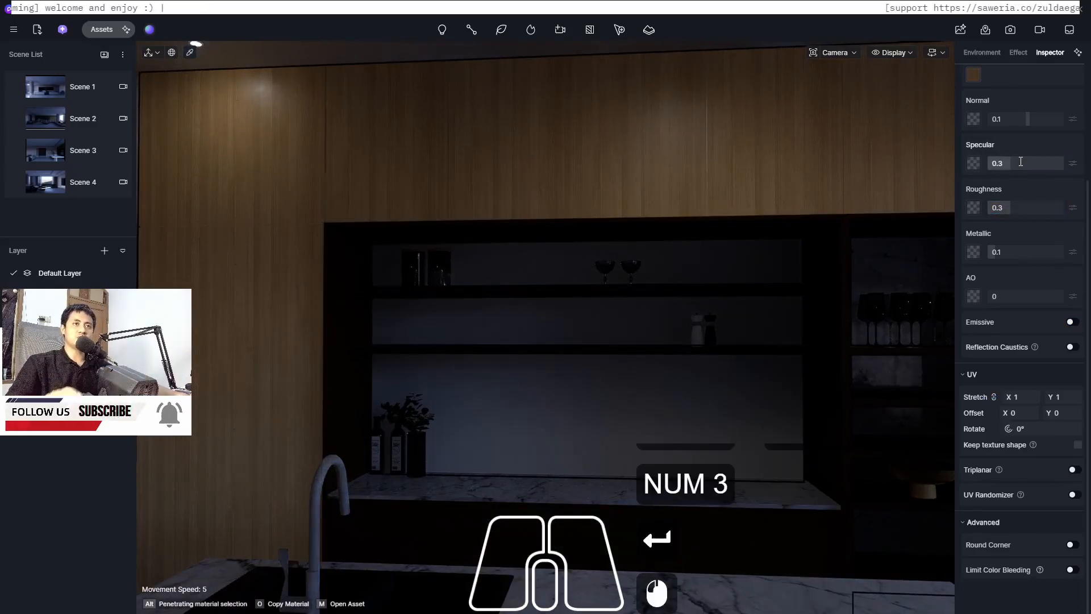
text(0.4)
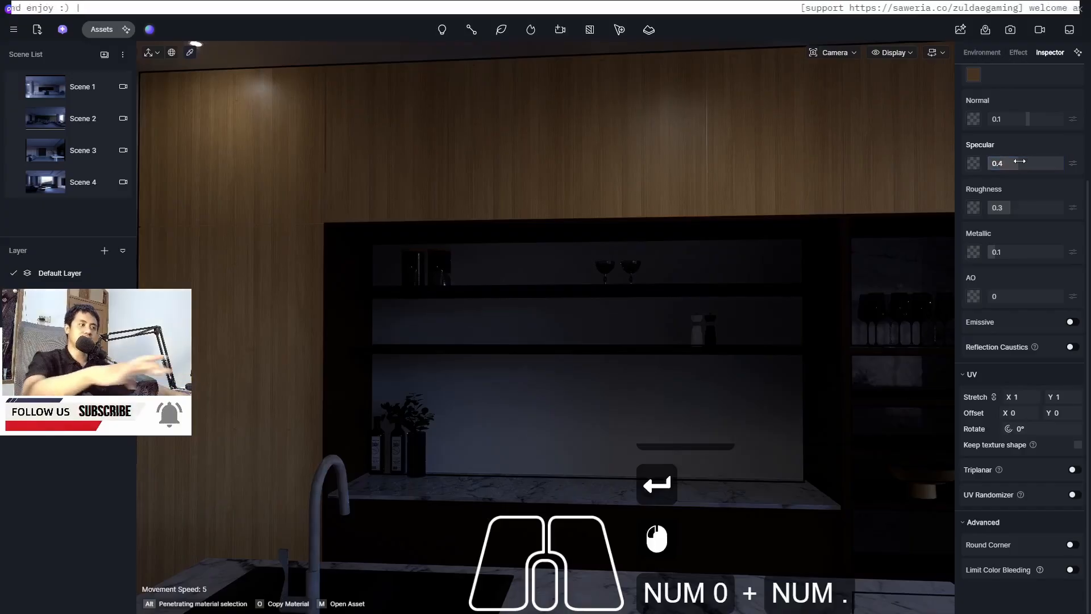
key(Return)
Select the shelf back panel, enable Emissive and switch its emissive colour to a 3500 temperature
middle_drag(421, 340, 332, 376)
scroll(332, 377, up, 12)
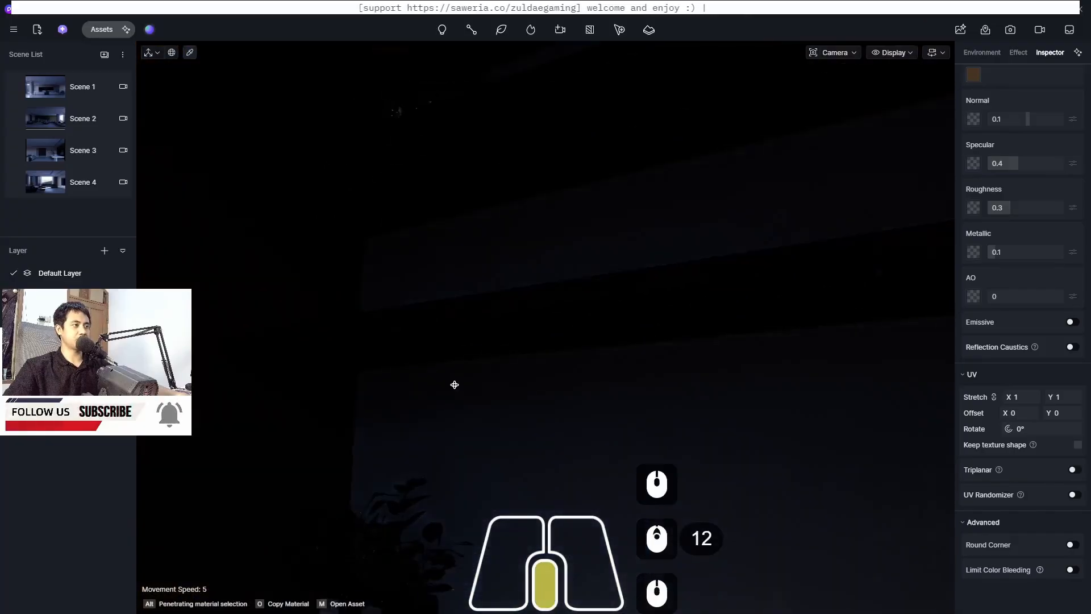
middle_drag(454, 385, 531, 326)
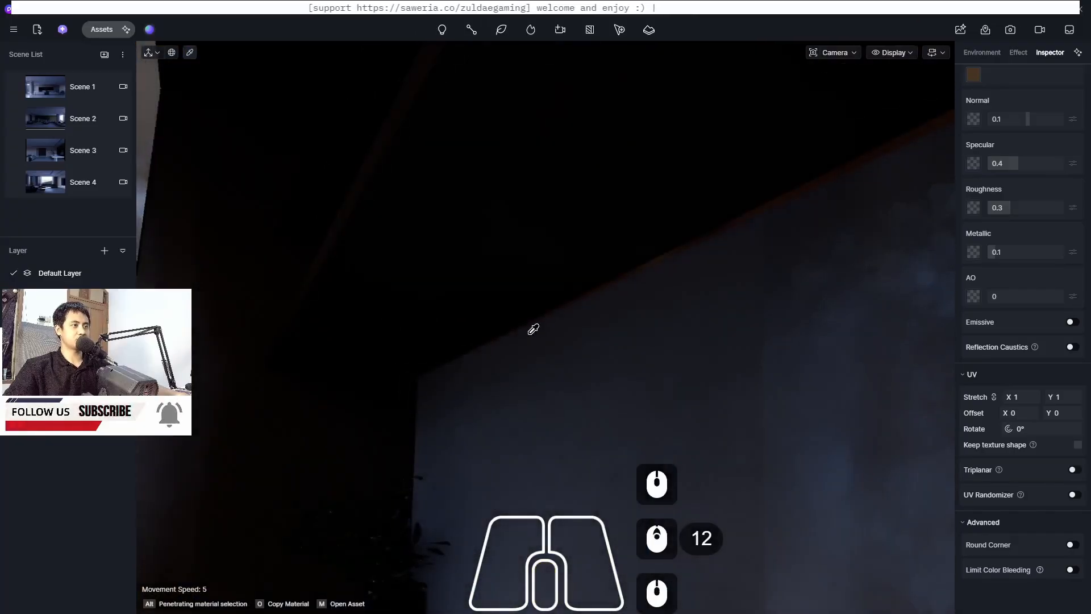
click(642, 265)
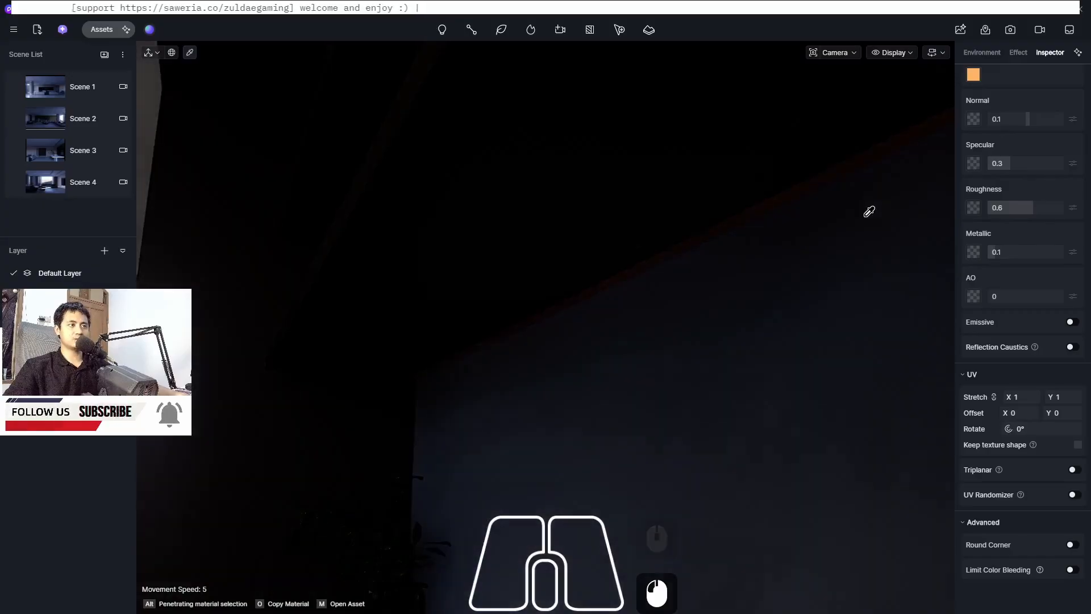
click(1072, 322)
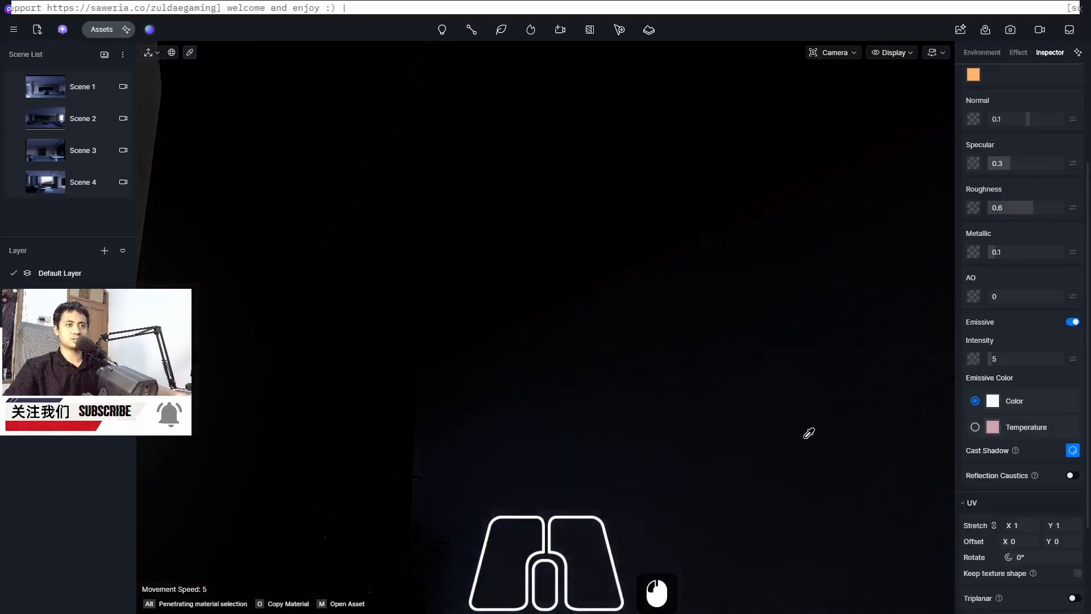
click(975, 427)
double_click(1064, 445)
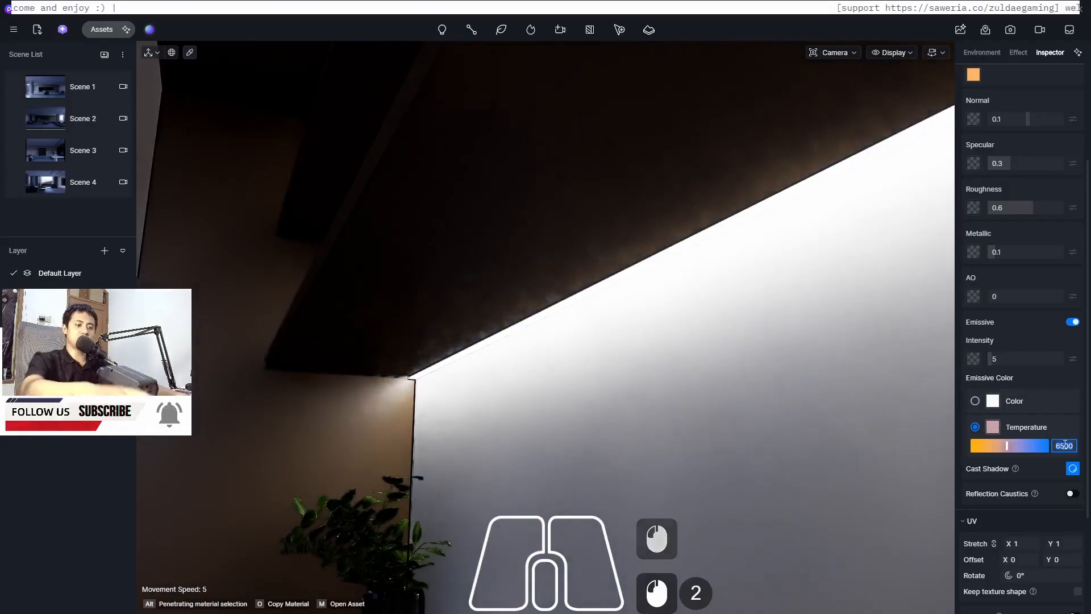
text(3500)
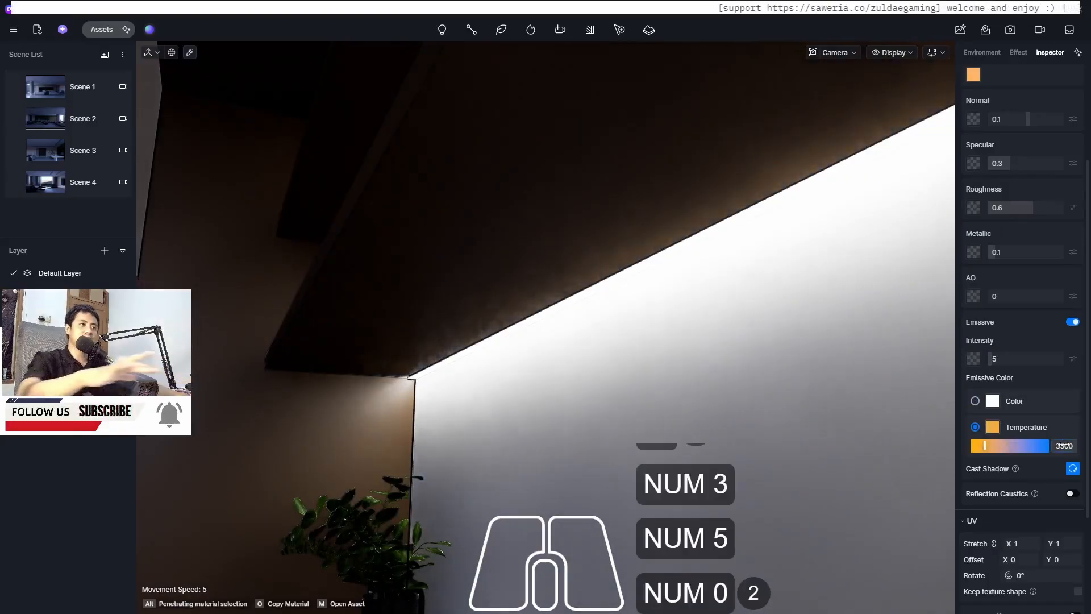
key(Return)
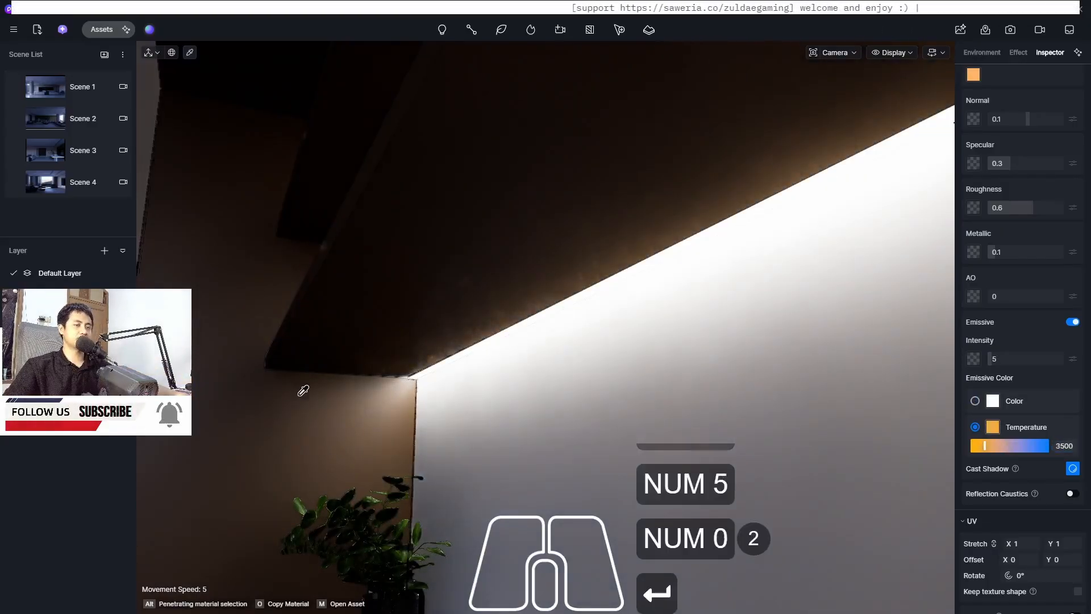
Set the shelf back panel's emissive intensity to 1
scroll(273, 391, down, 3)
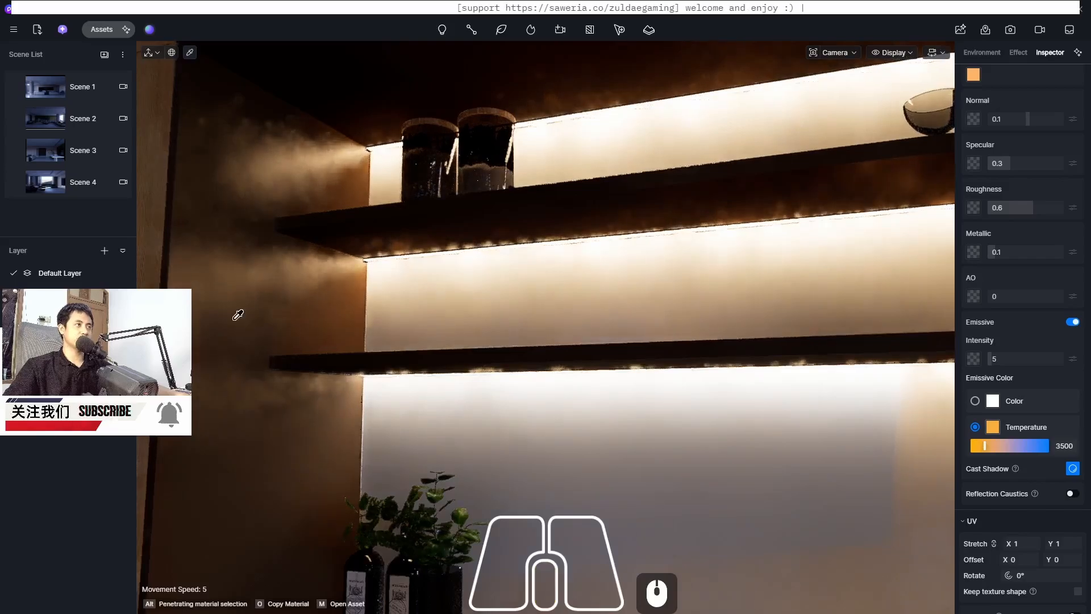
scroll(415, 385, down, 20)
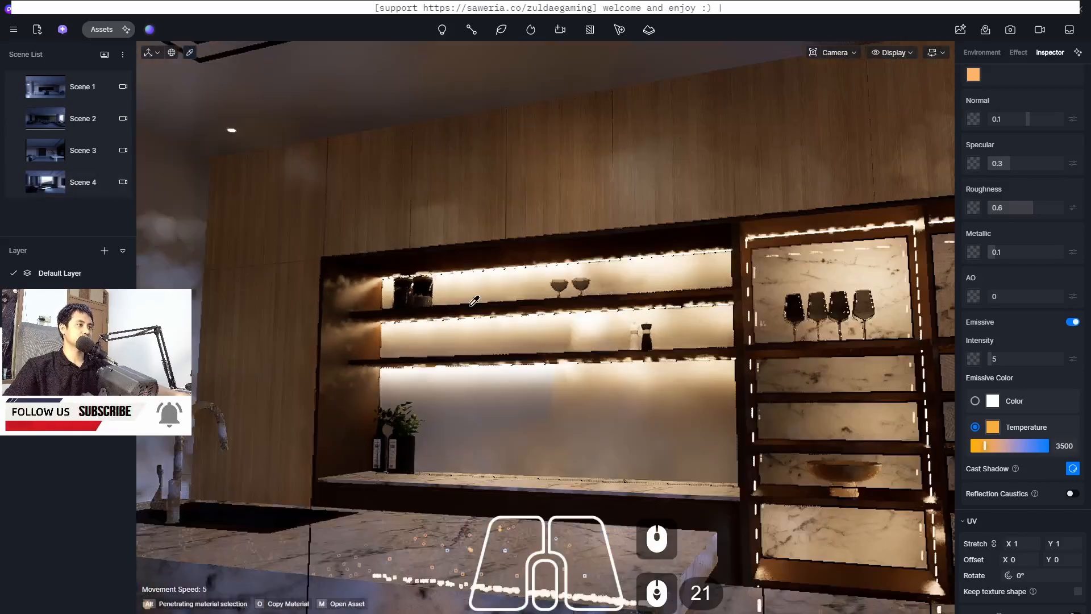
shift+middle_drag(474, 300, 278, 336)
scroll(344, 344, down, 3)
middle_drag(347, 341, 571, 328)
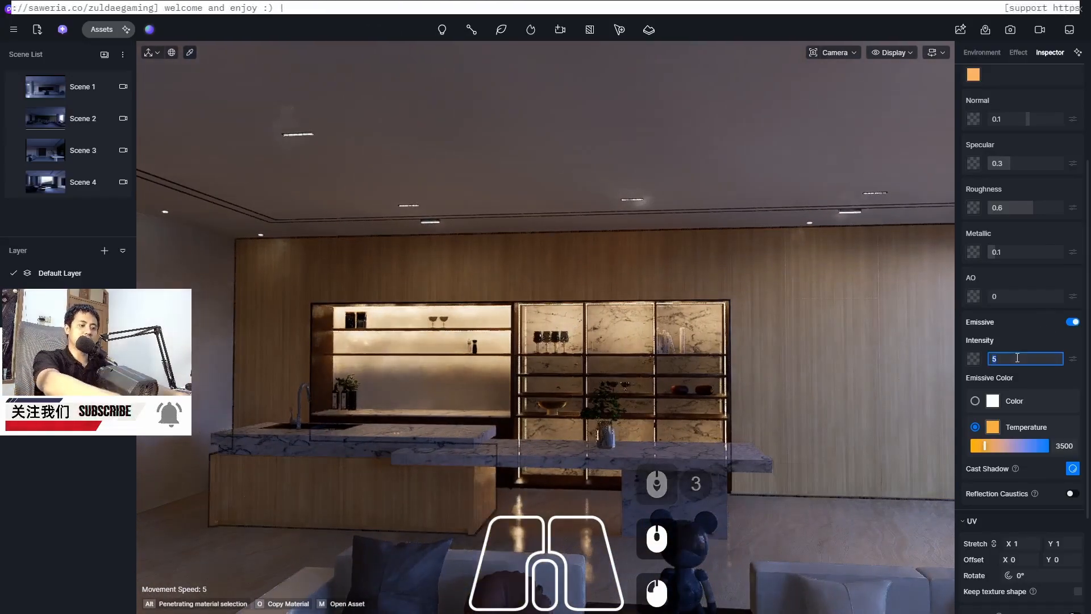
text(1)
key(Return)
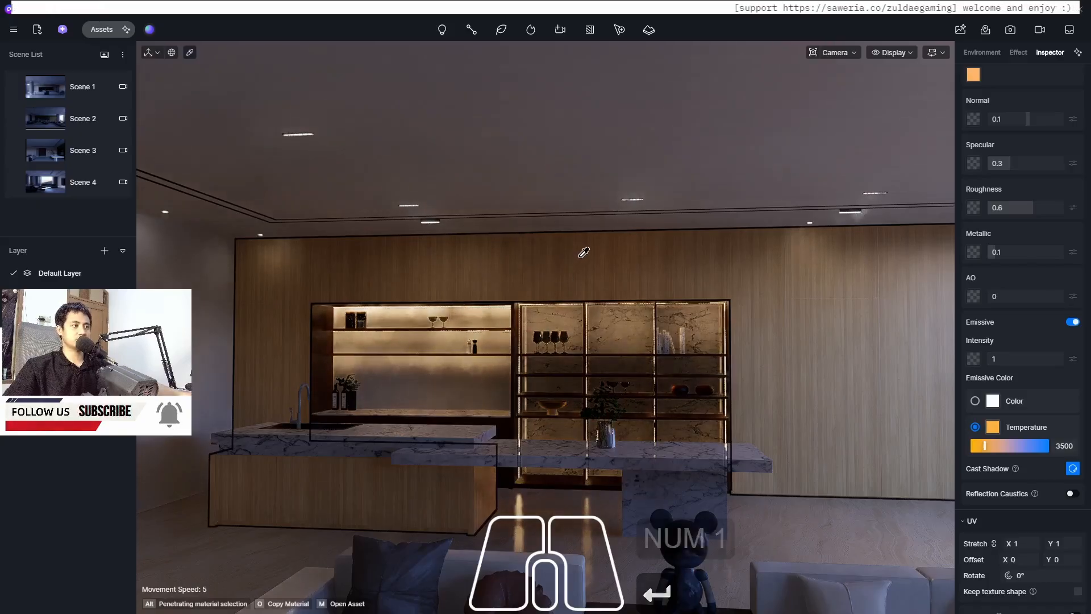
Switch through saved Scenes 1, 2 and 3 to review the lighting
key(Escape)
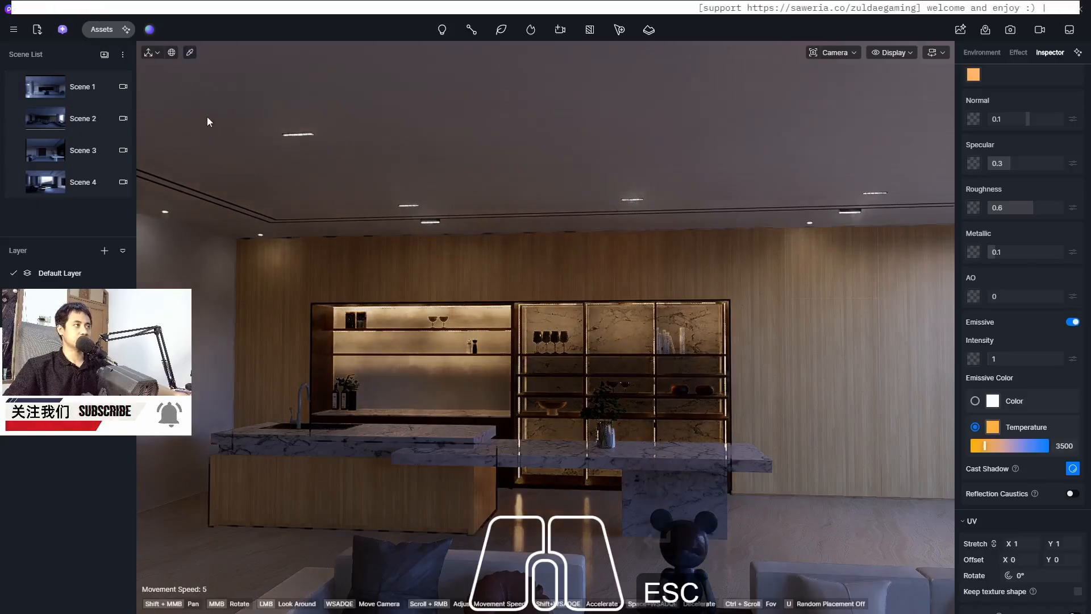
click(46, 86)
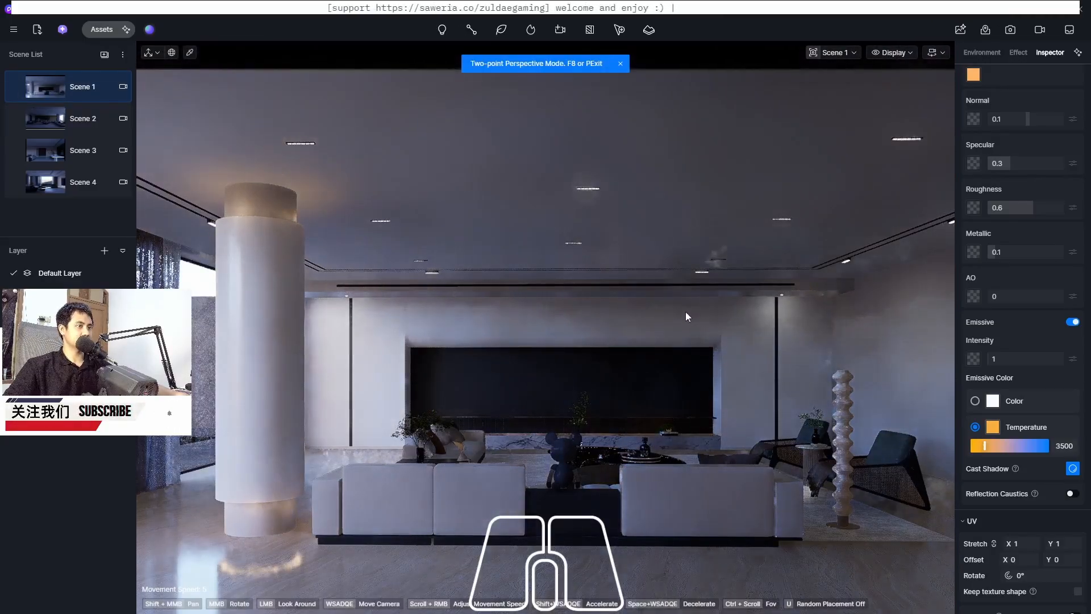
click(50, 122)
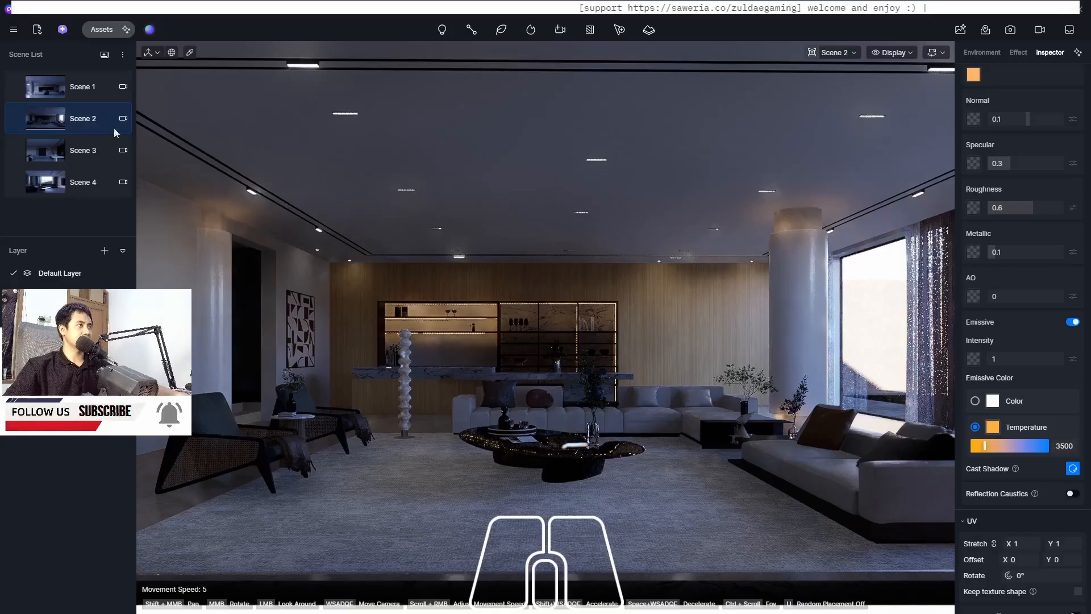
click(50, 154)
click(50, 154)
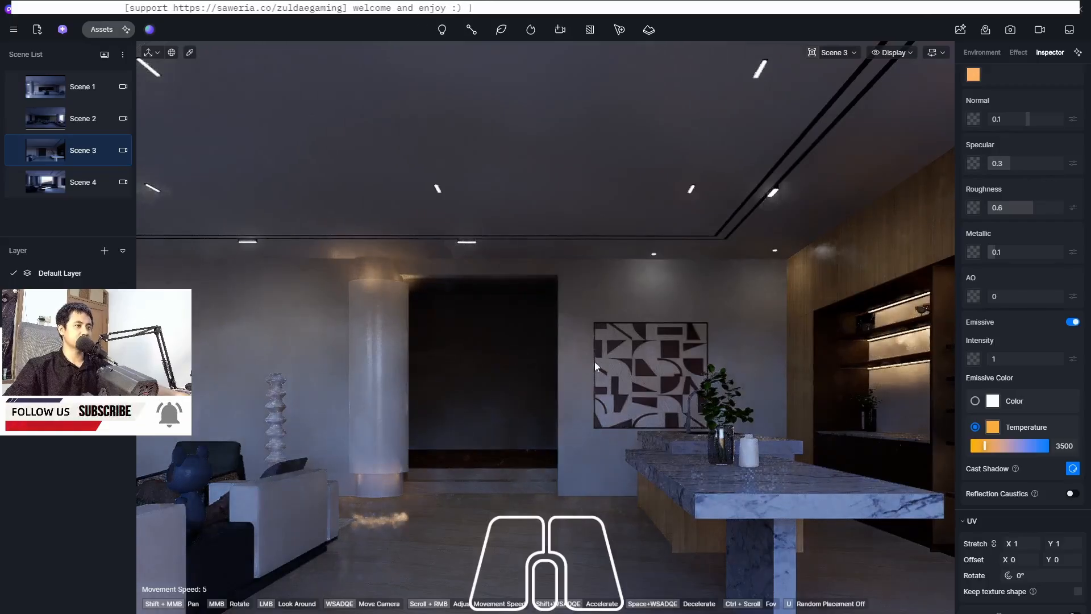
Switch to Scene 2 and set the Geo Sky time of day to 09:30
click(47, 92)
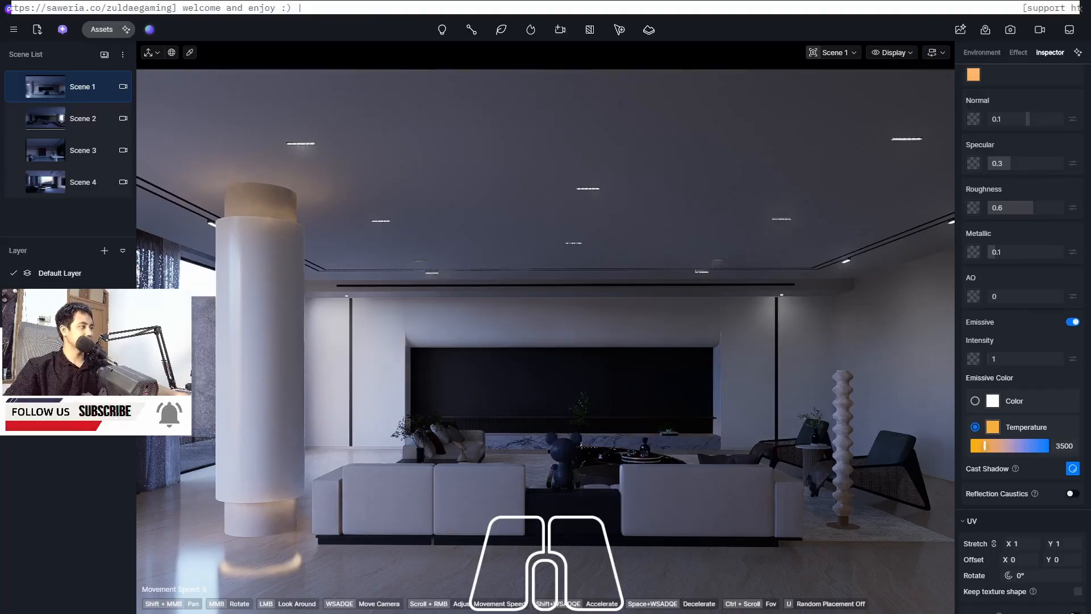
key(Page_Down)
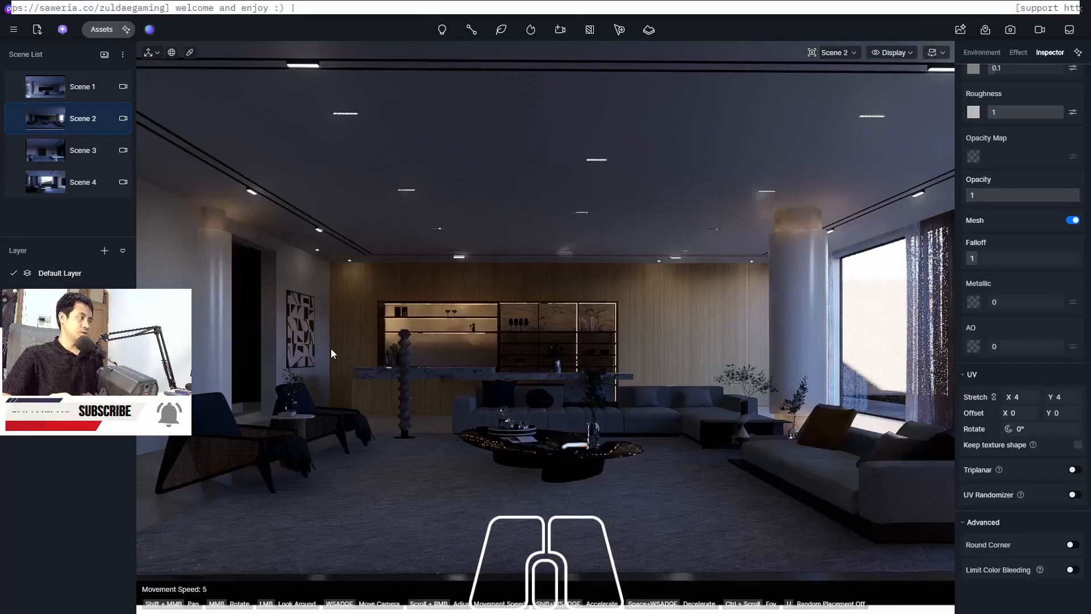
click(331, 348)
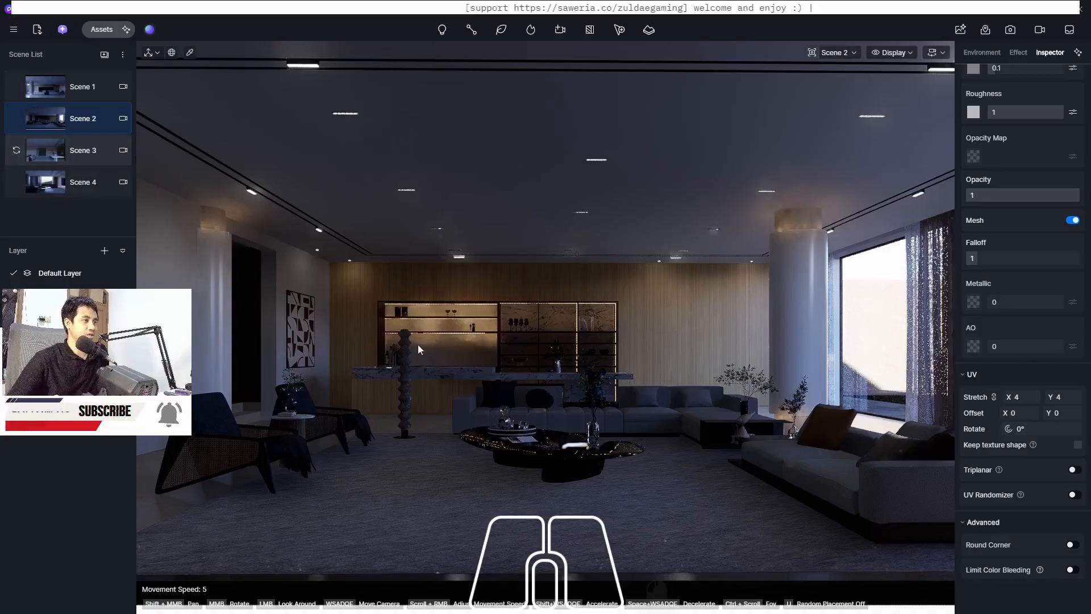
click(1010, 30)
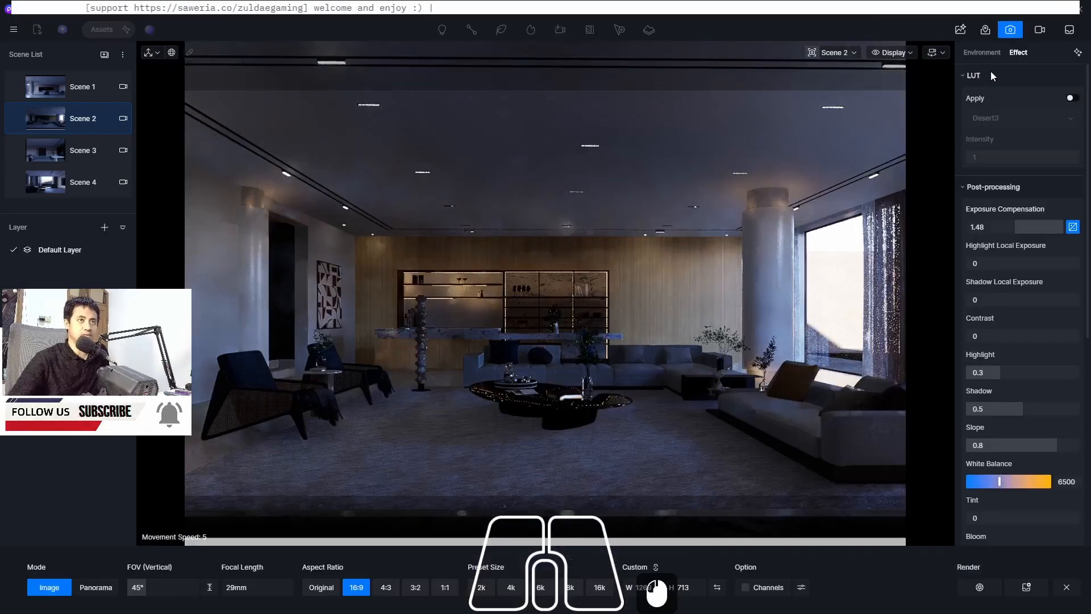
click(983, 53)
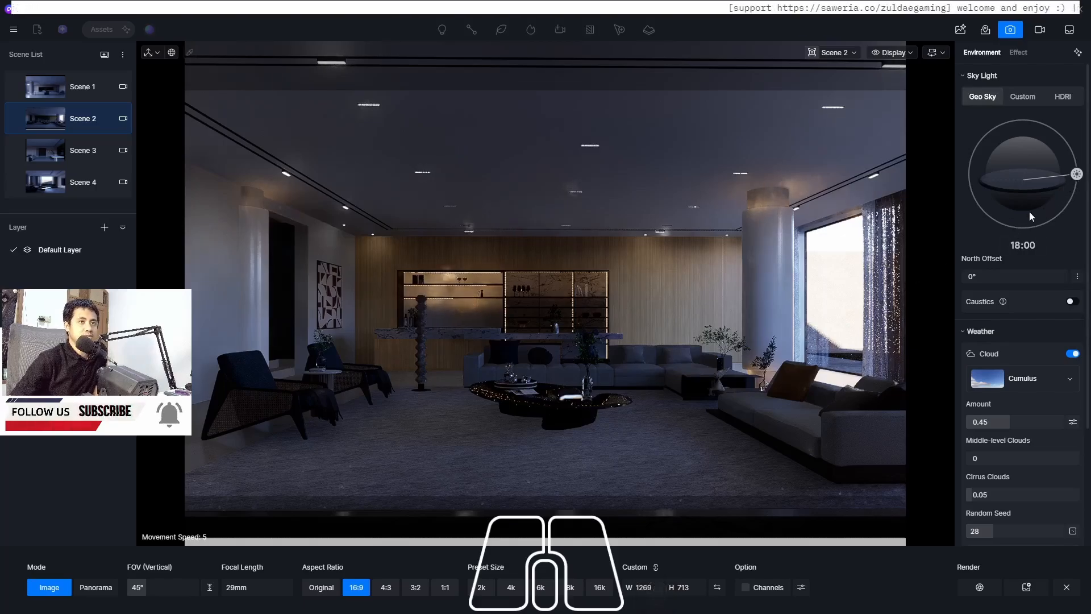
click(1020, 249)
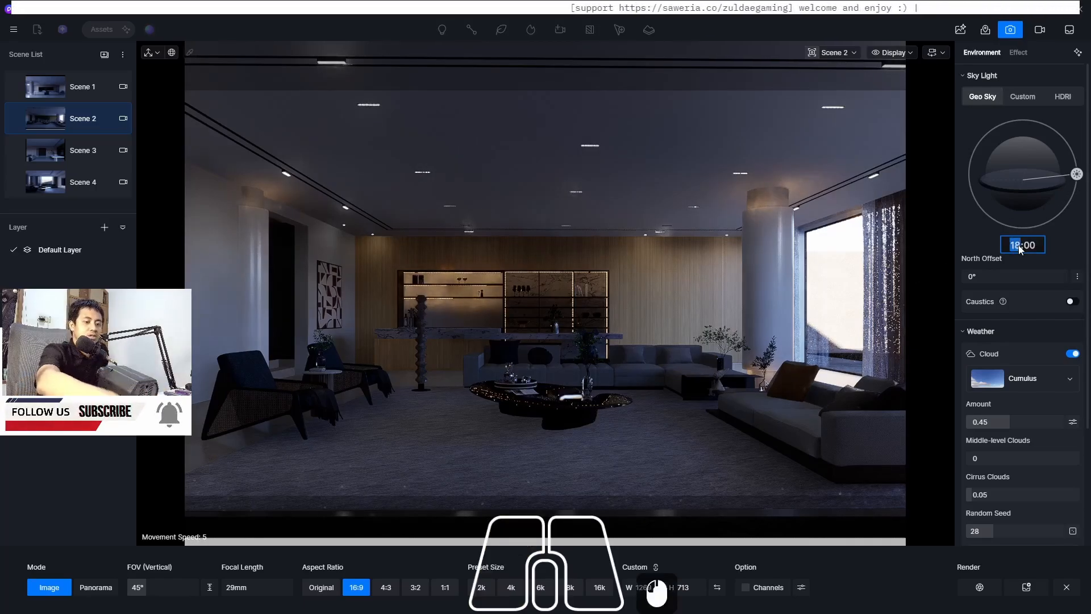
text(09:3)
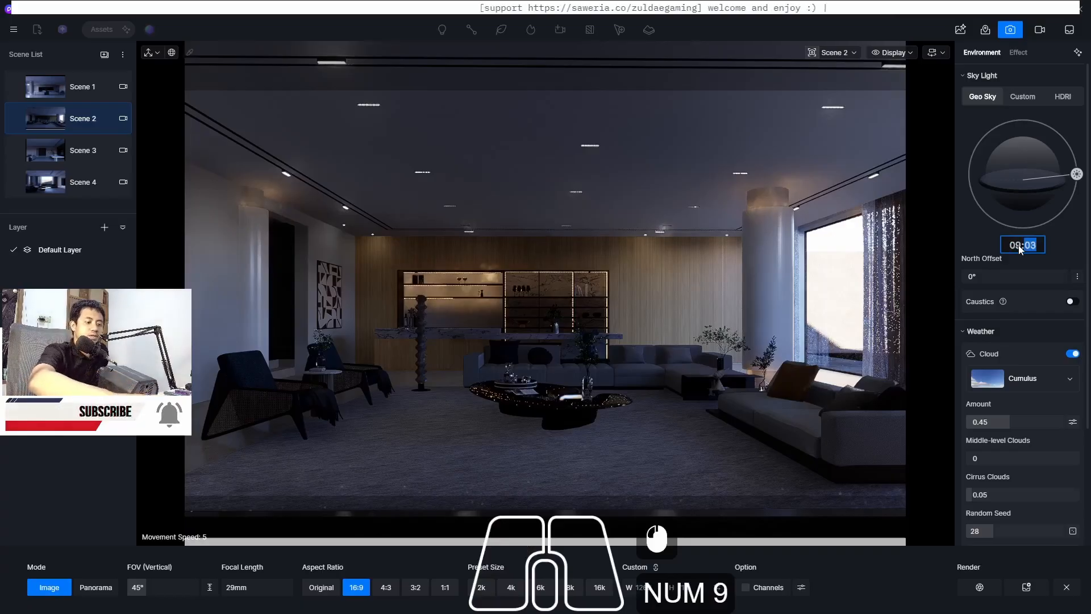
text(0)
key(Return)
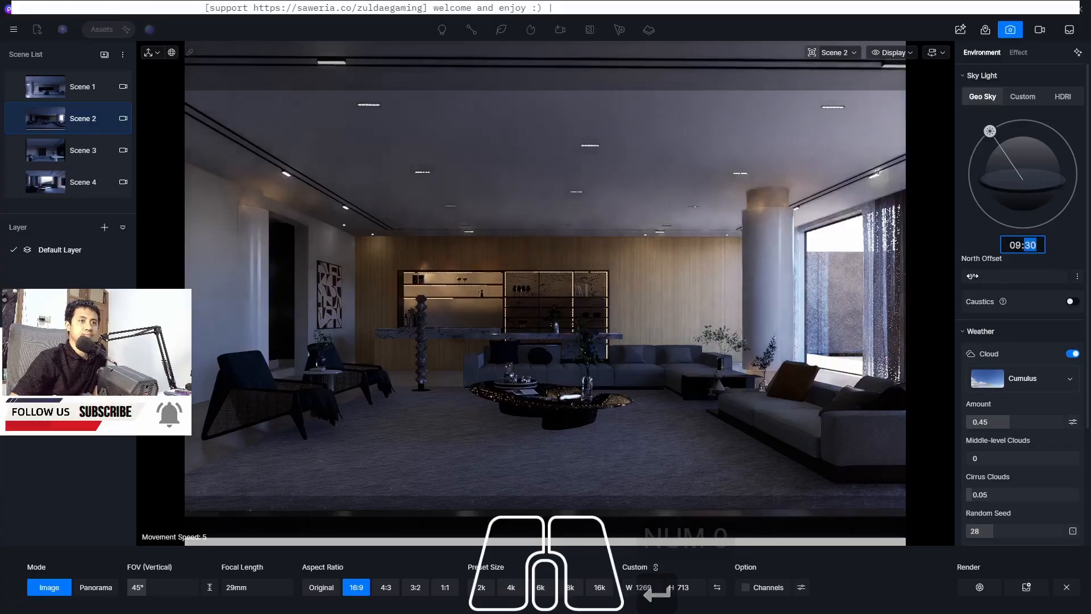
Rotate the sky's north offset to about 130° and turn off the clouds
drag(973, 275, 1075, 274)
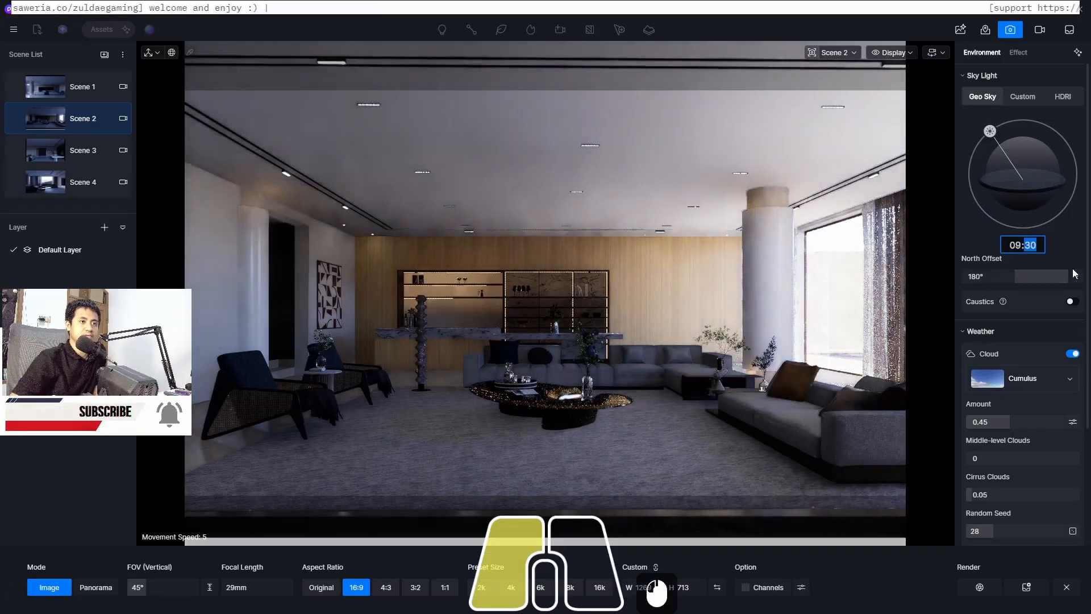
drag(1007, 273, 882, 292)
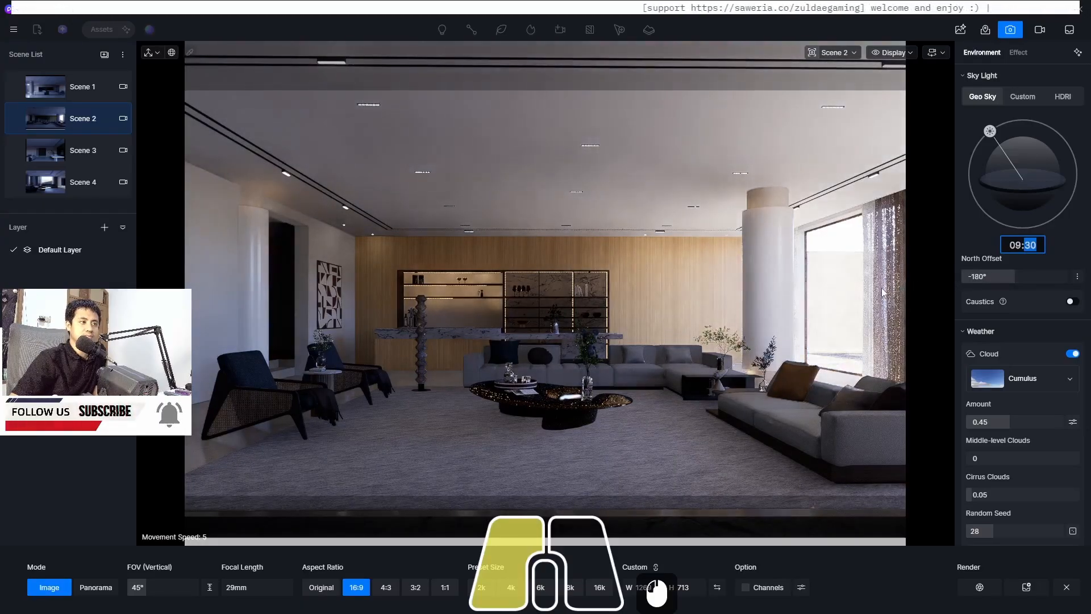
mouse_move(1005, 277)
mouse_down()
mouse_move(1032, 277)
mouse_move(1017, 279)
mouse_up()
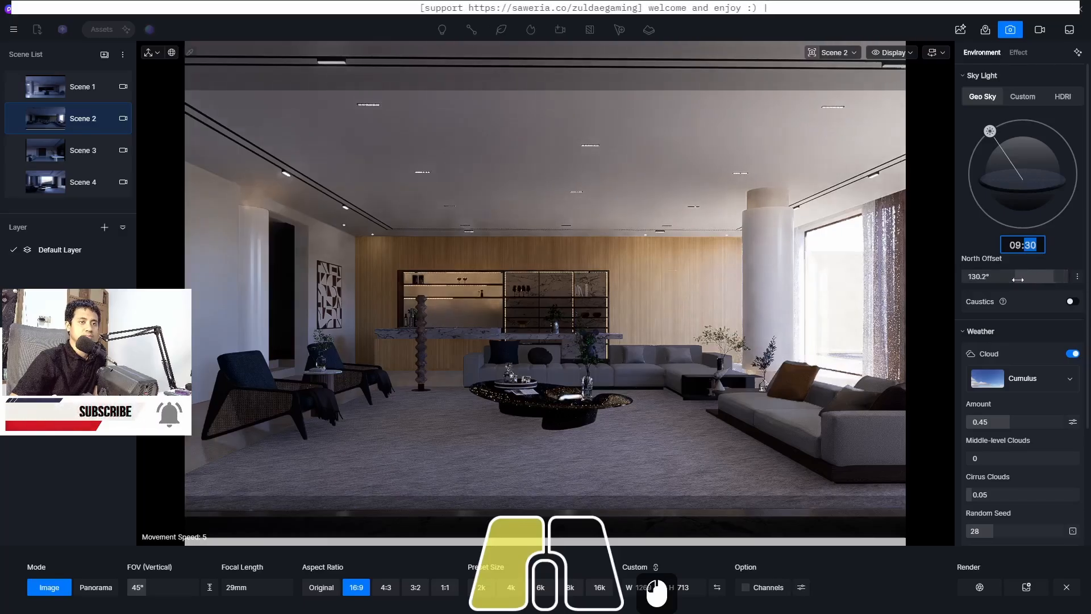
click(1068, 355)
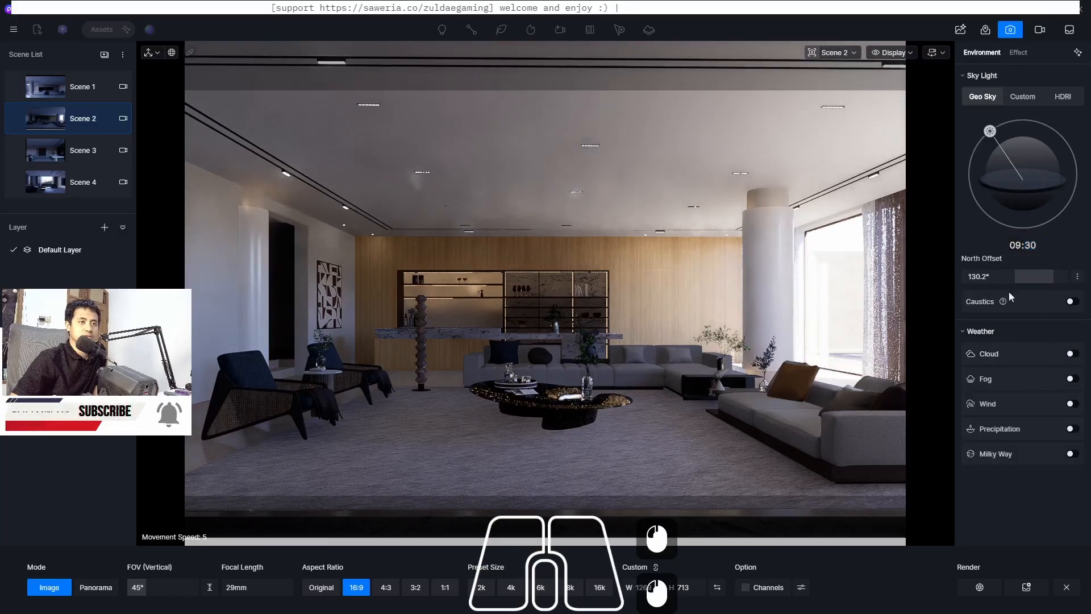
Expand the sun options, set the north offset to about 105° and the sun disk radius to 1.7
drag(1027, 279, 1015, 280)
click(1077, 276)
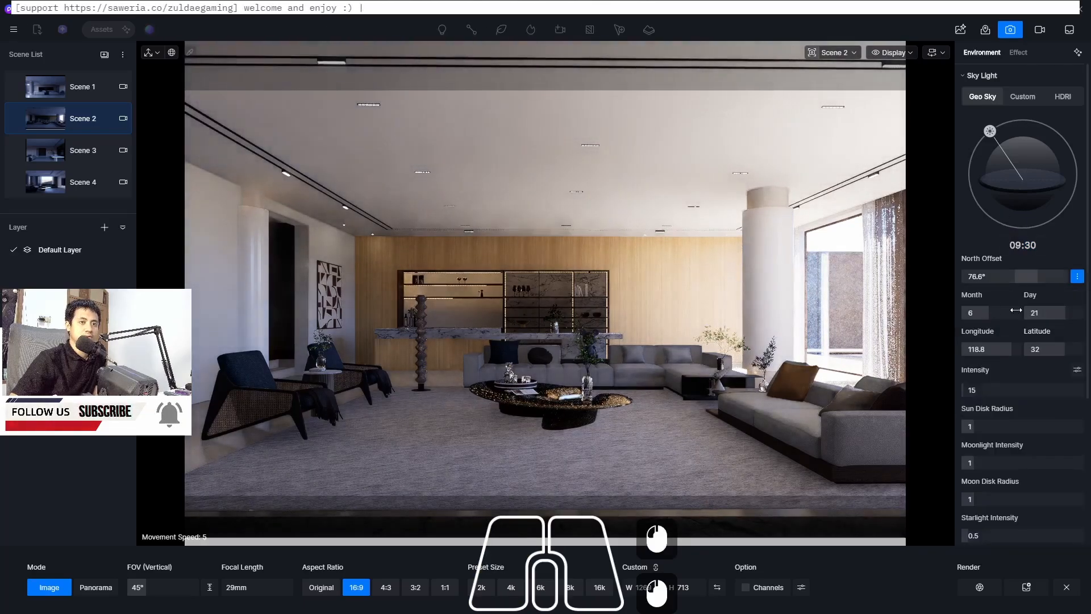
mouse_move(1043, 276)
mouse_down()
mouse_move(989, 276)
mouse_move(1039, 273)
mouse_up()
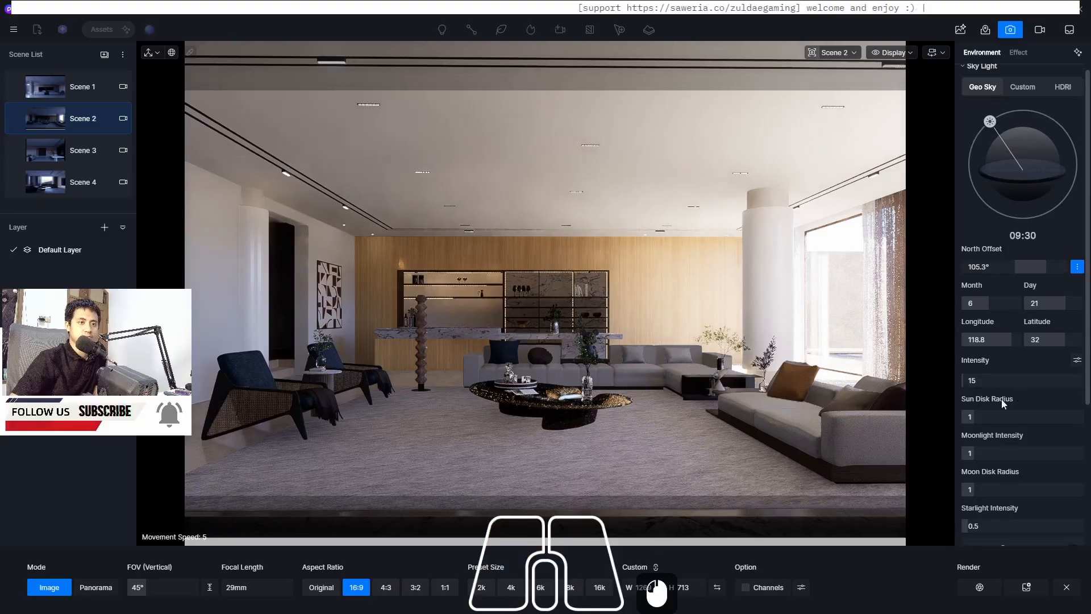
scroll(969, 384, down, 1)
mouse_move(969, 384)
mouse_down()
mouse_move(1014, 381)
mouse_move(980, 382)
mouse_up()
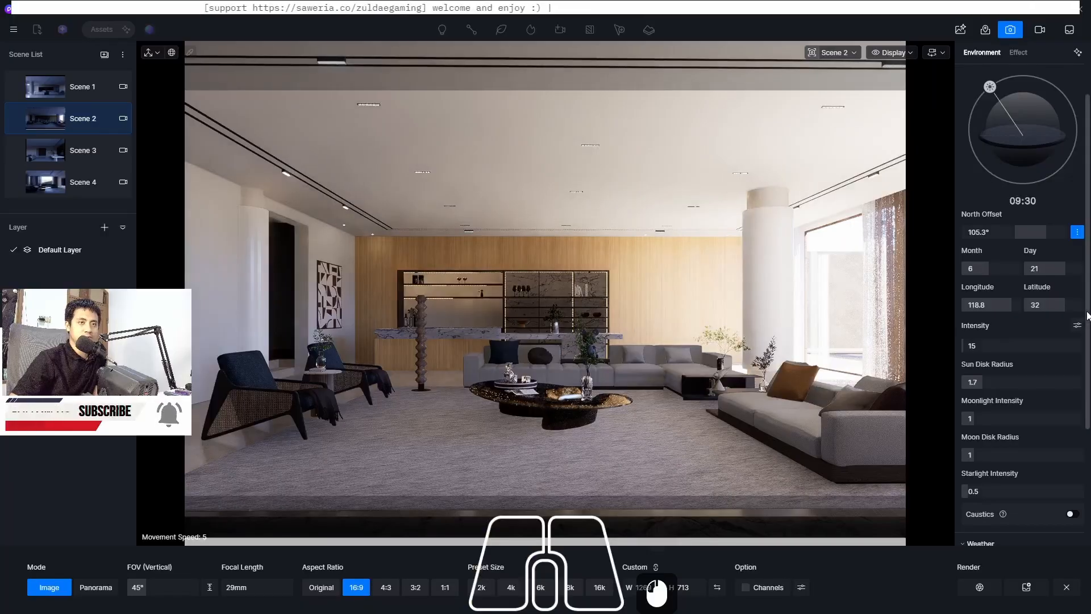
Set the sun's month to 4
scroll(1022, 319, down, 3)
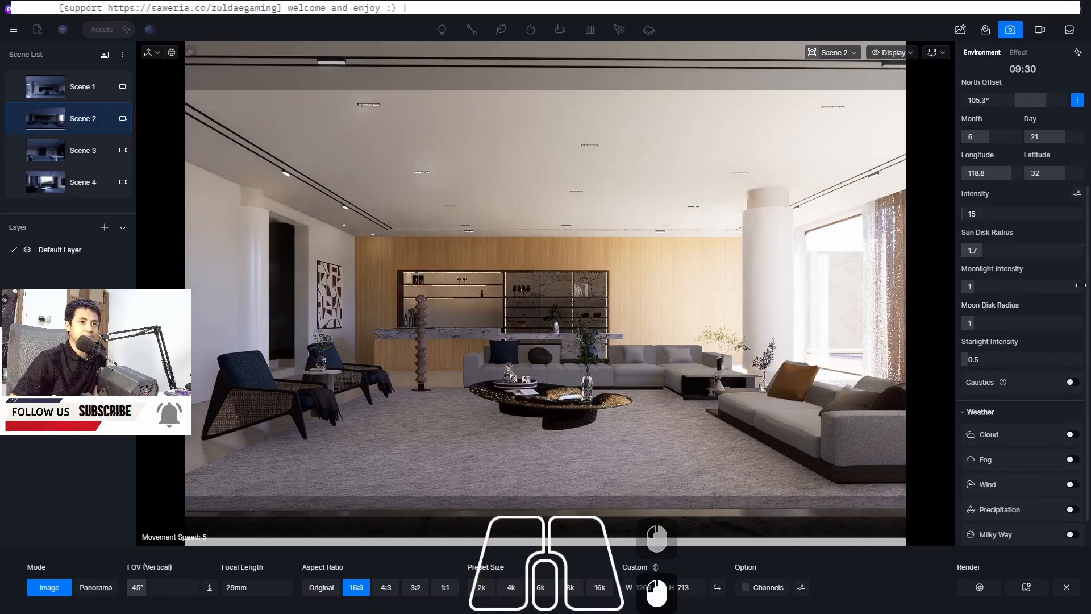
drag(1090, 279, 1089, 180)
mouse_move(986, 285)
mouse_down()
mouse_move(998, 284)
mouse_move(983, 283)
mouse_up()
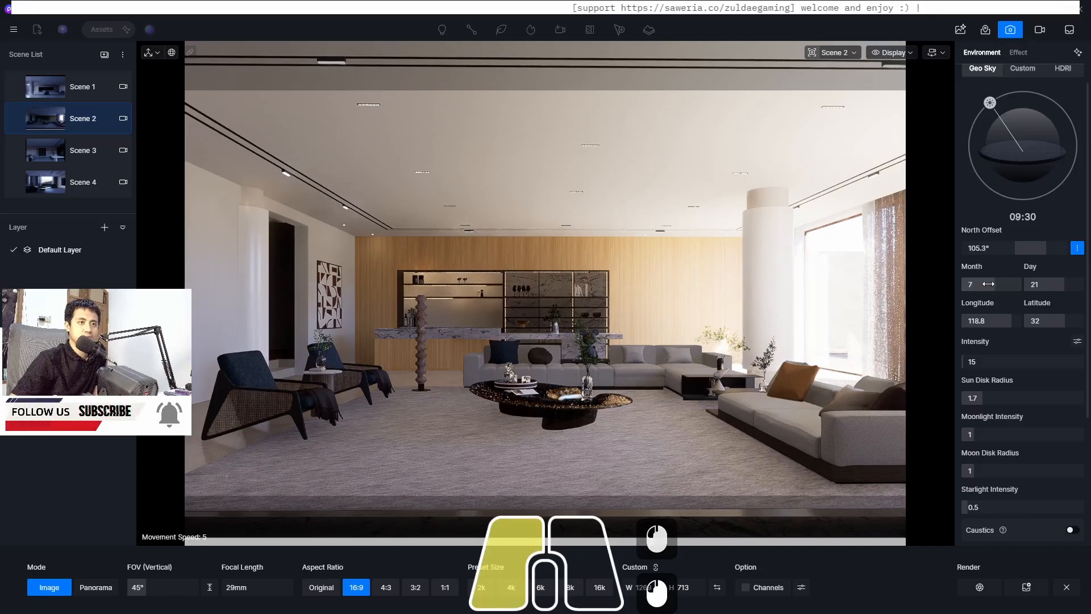
drag(977, 285, 966, 284)
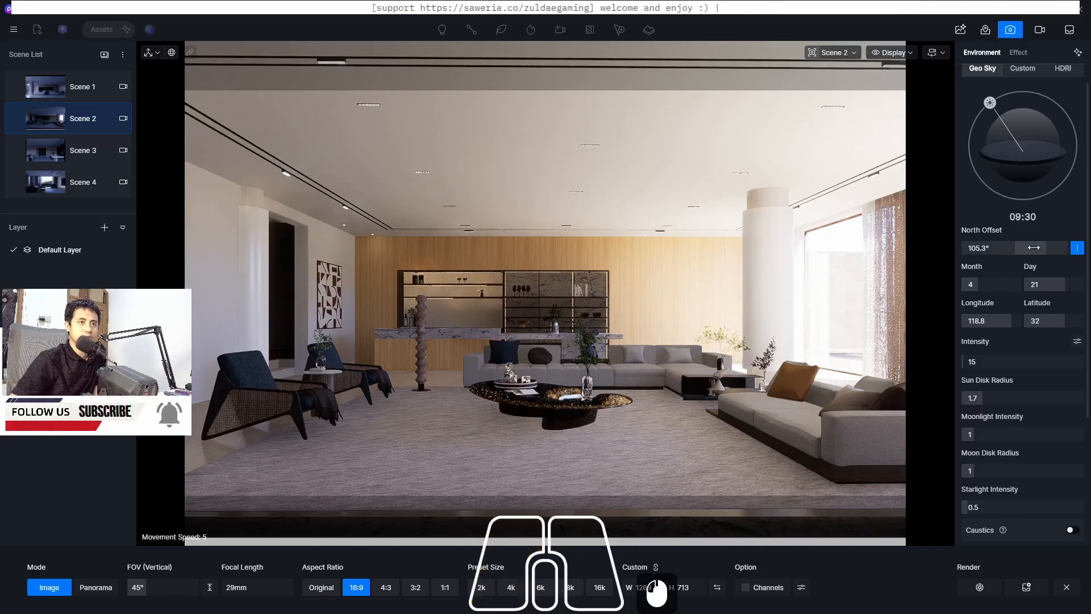
Set the north offset to about 73° and move the sun on the sky dome to 06:53
mouse_move(1042, 246)
mouse_down()
mouse_move(966, 250)
mouse_move(1061, 249)
mouse_up()
drag(1044, 251, 1032, 251)
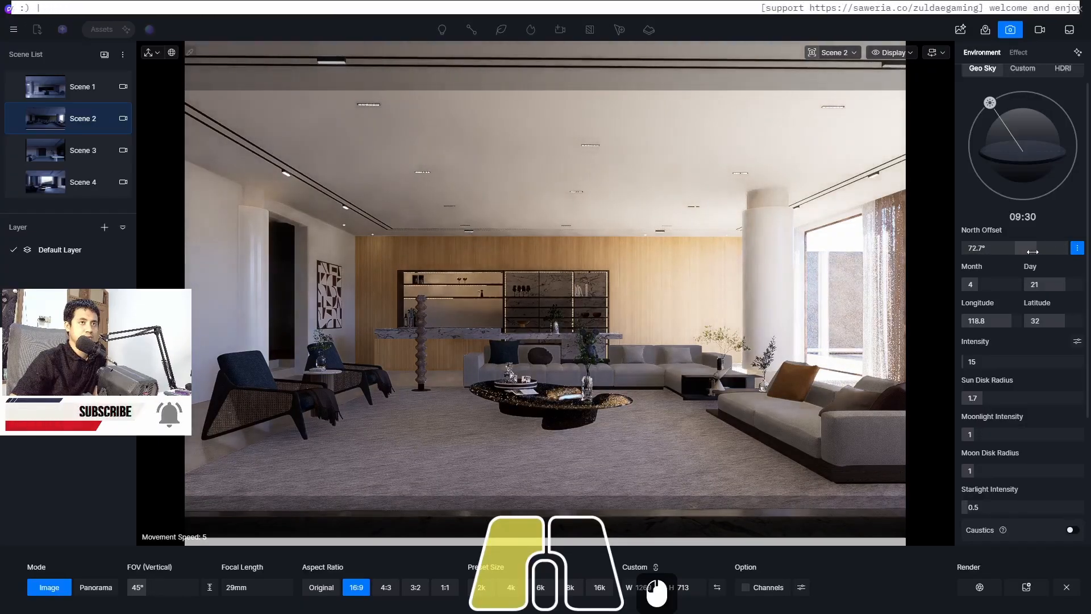
drag(990, 103, 959, 130)
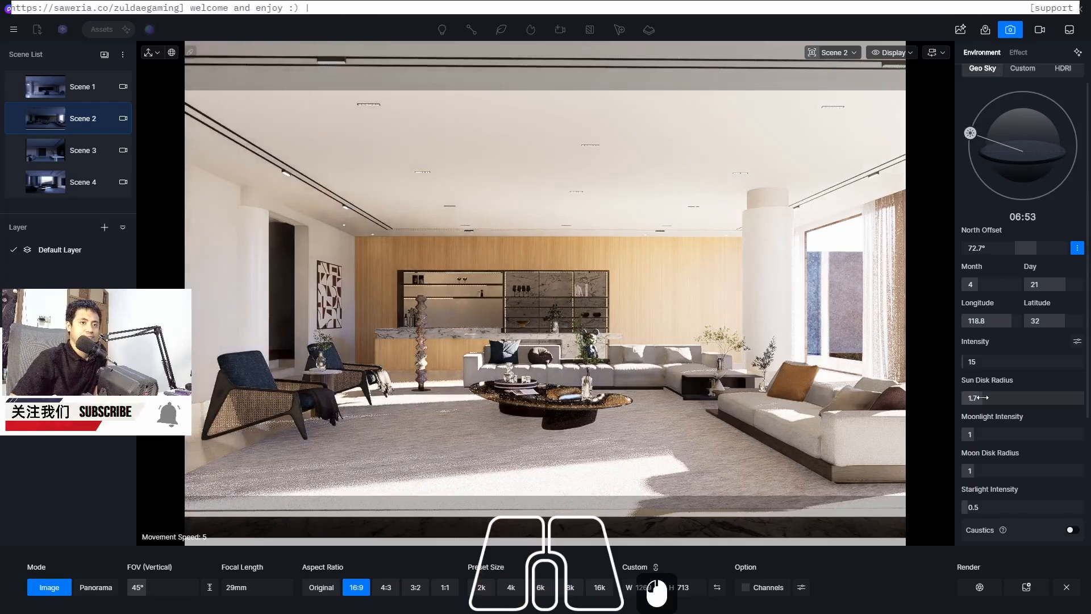
Set the sun disk radius to 2.3 and the sky light intensity to 1
mouse_move(980, 401)
mouse_down()
mouse_move(948, 409)
mouse_move(985, 399)
mouse_up()
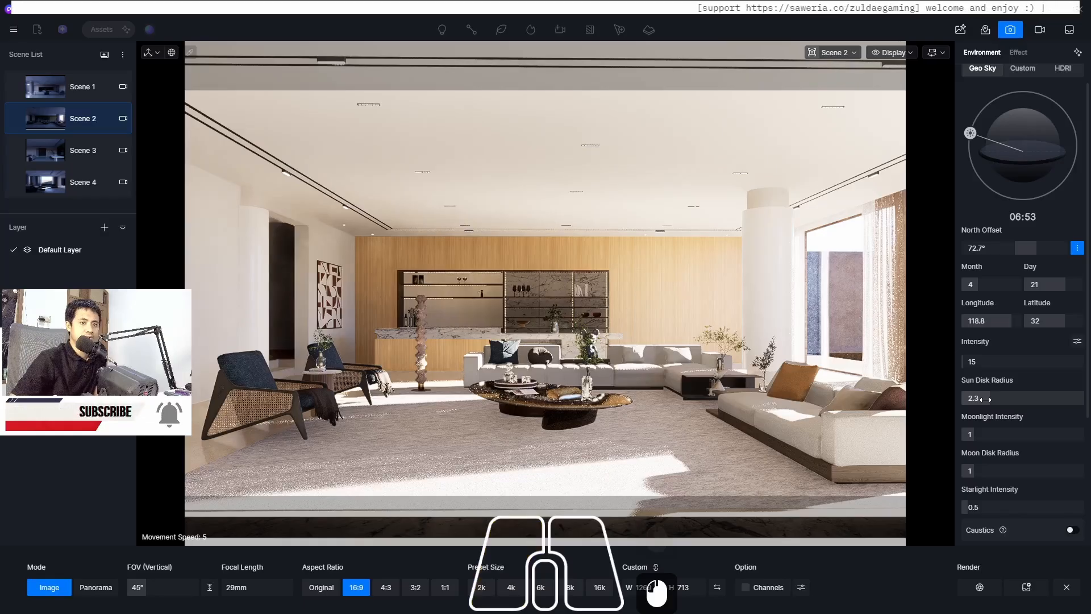
click(981, 361)
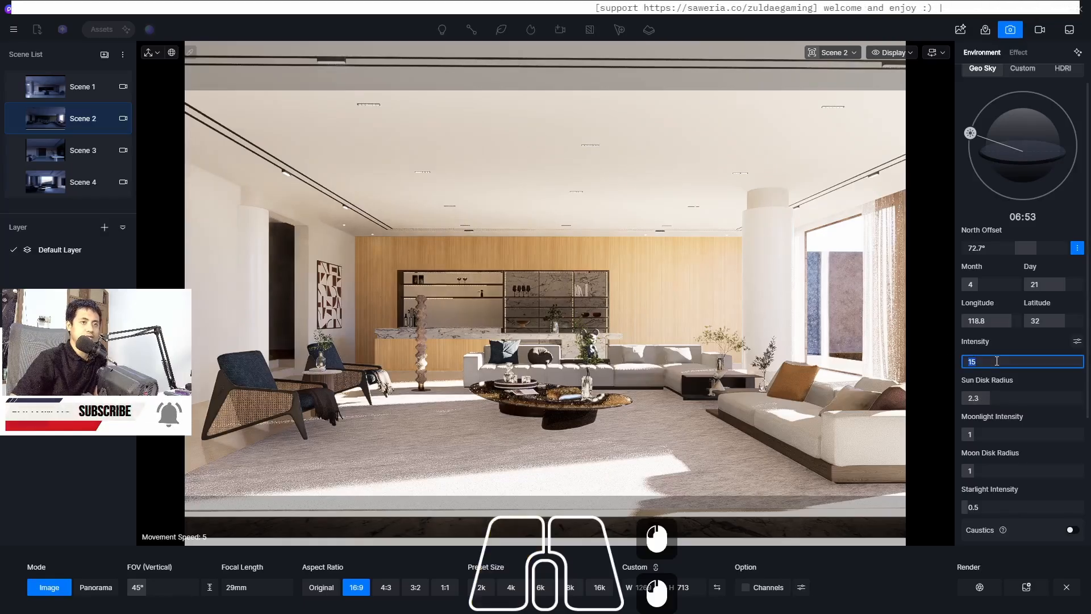
text(1)
key(Return)
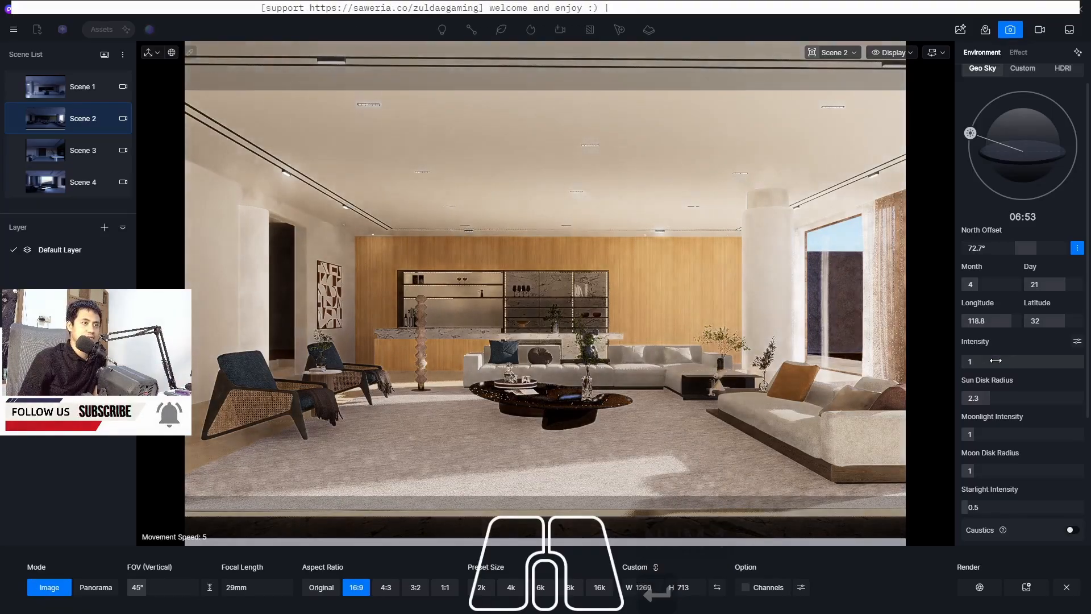
click(996, 361)
click(996, 361)
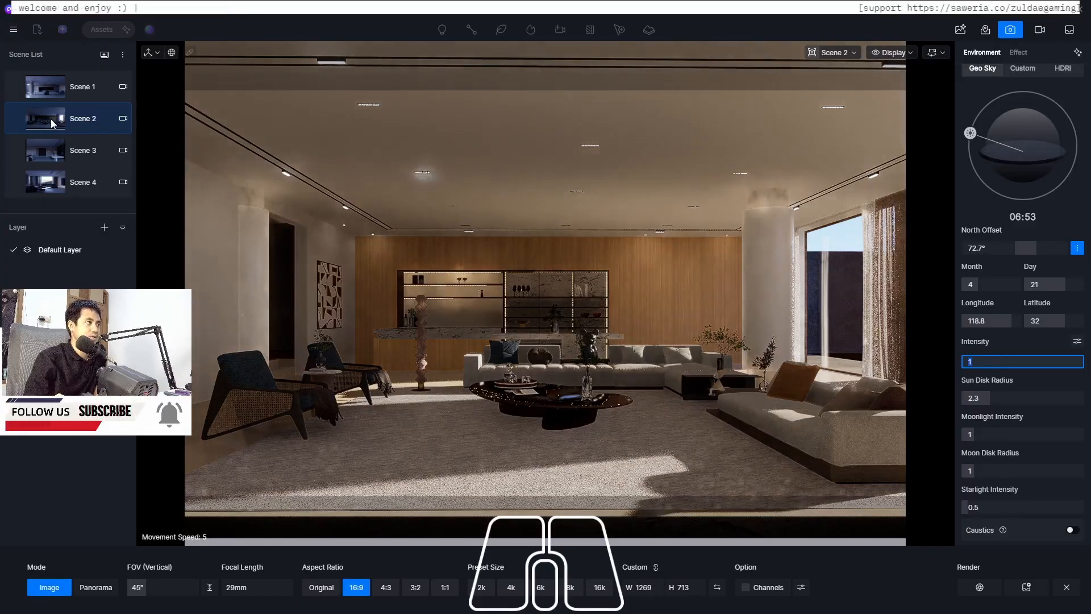
Update Scene 2 with the new lighting and open its exposure compensation settings
click(16, 120)
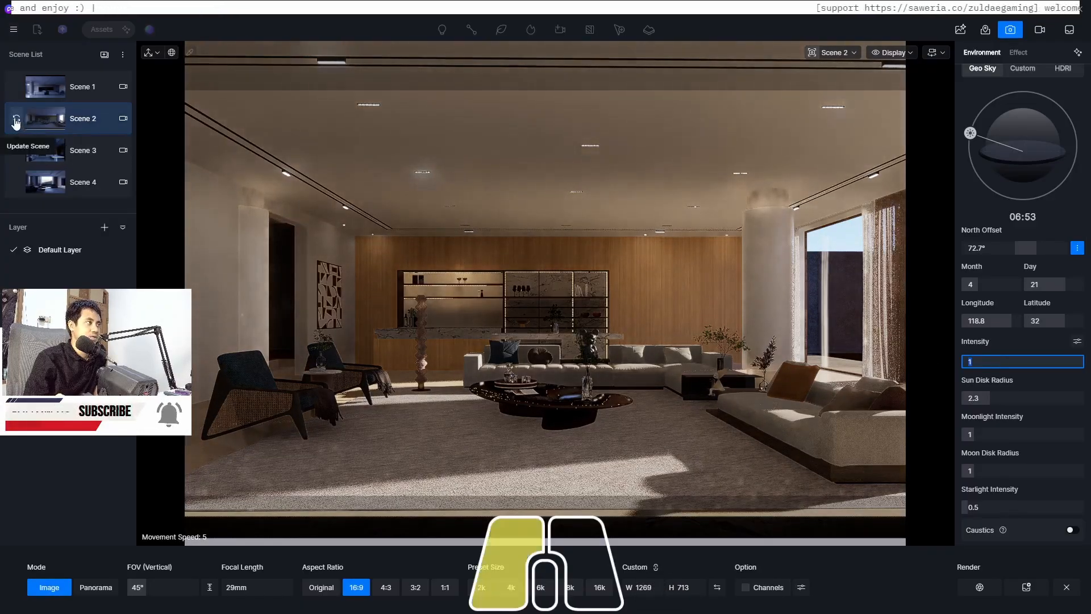
click(1018, 52)
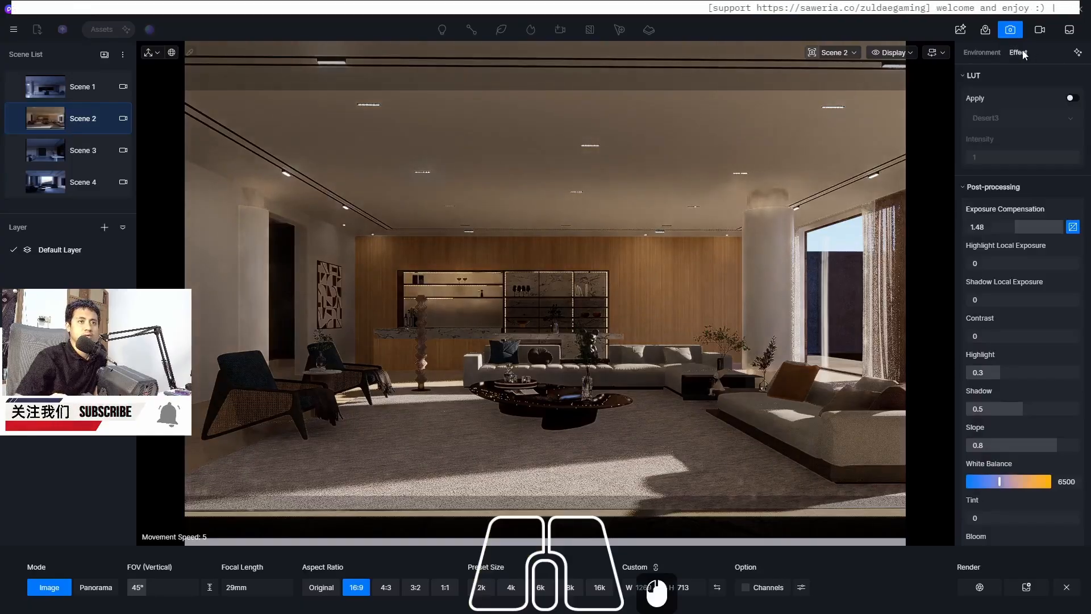
double_click(989, 228)
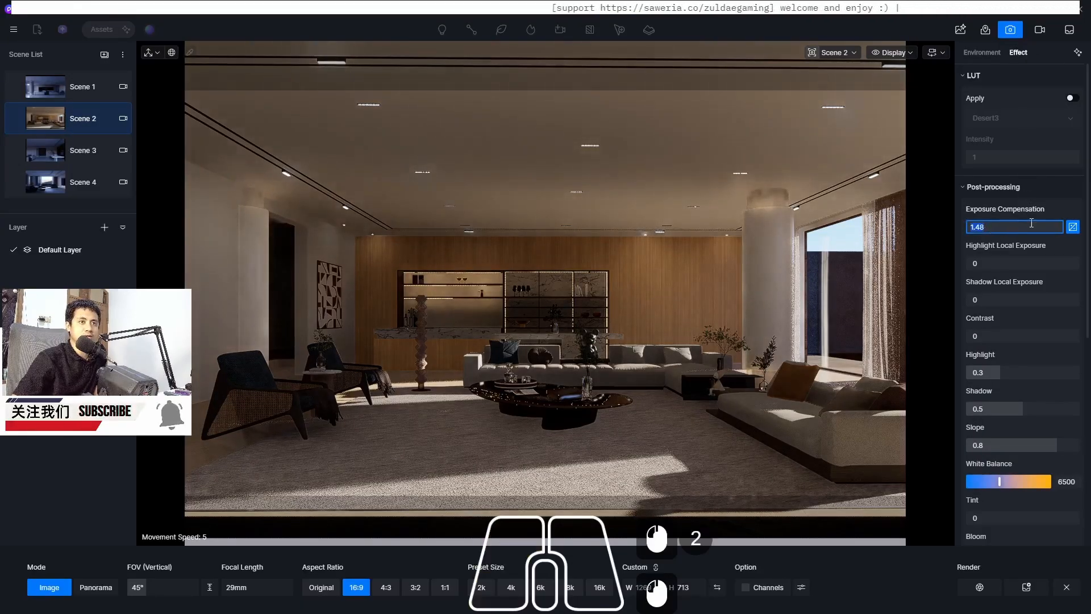
click(1073, 227)
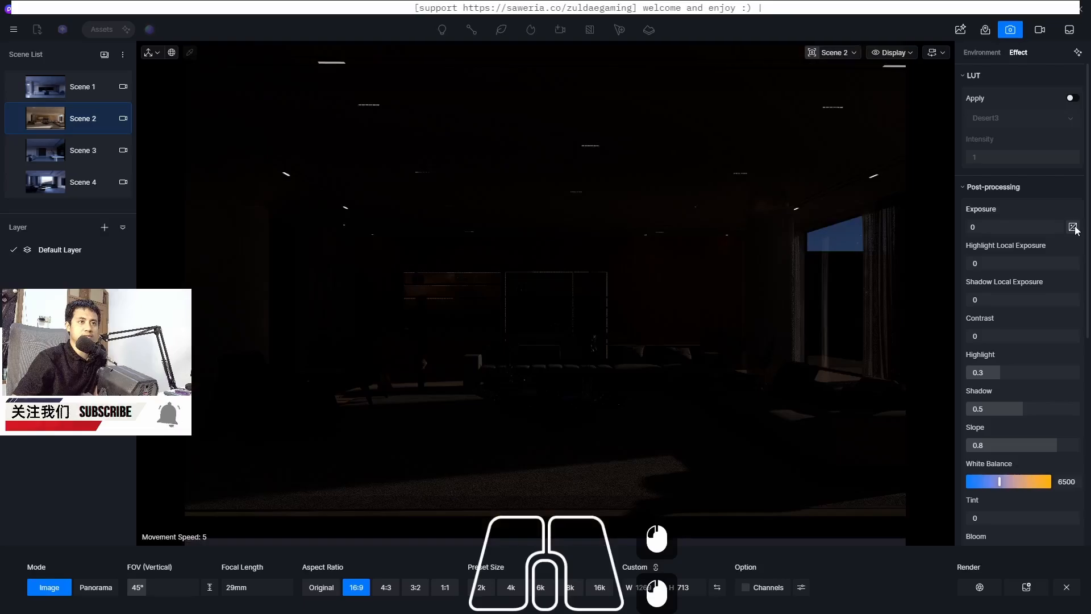
click(1072, 227)
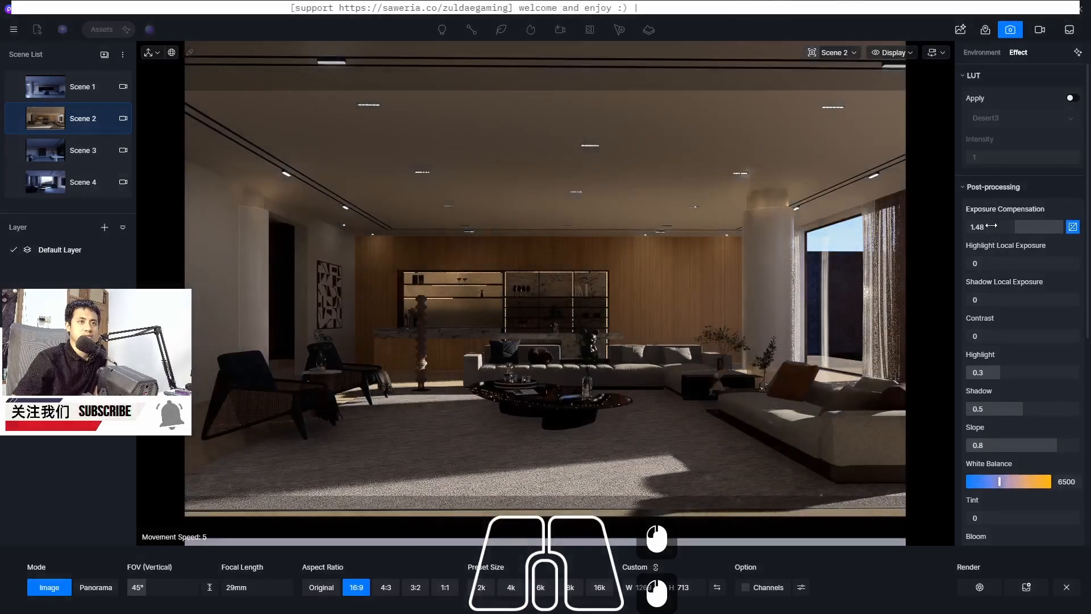
Set Scene 2's exposure compensation to 1
double_click(990, 226)
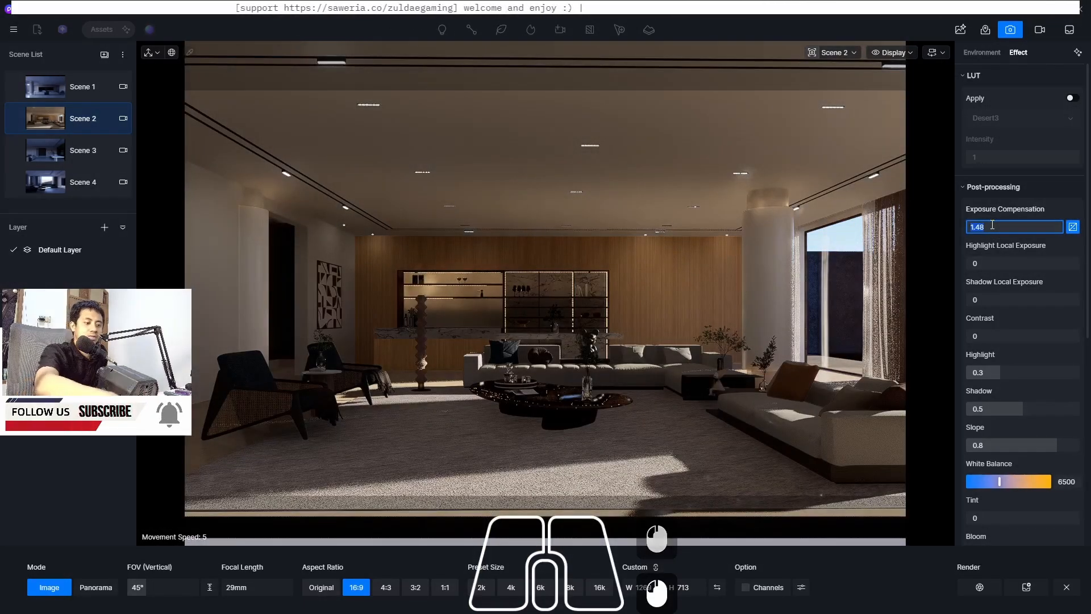
text(0)
key(Return)
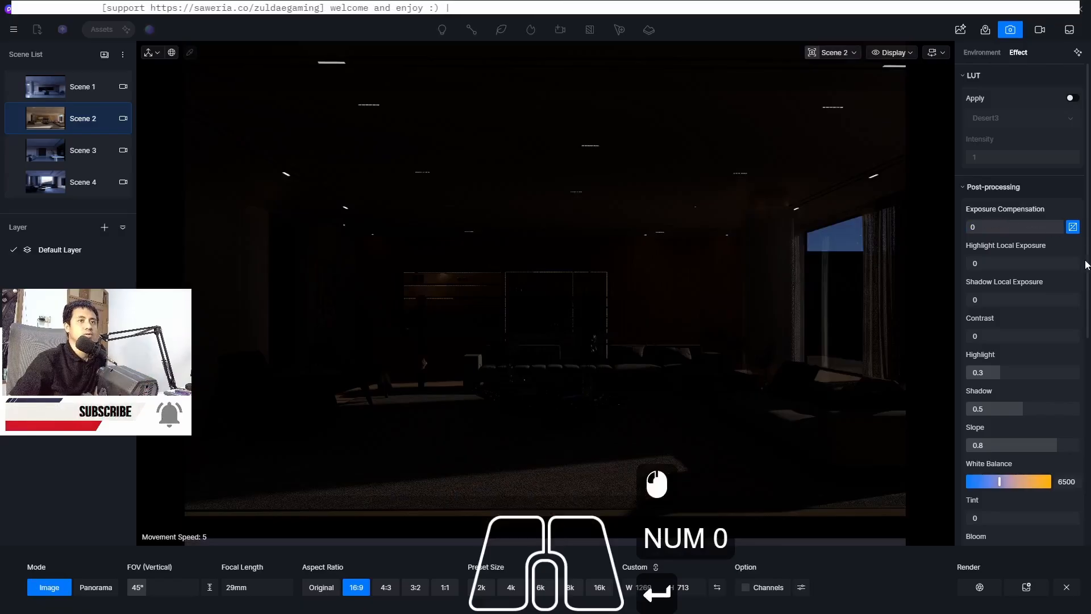
click(1073, 228)
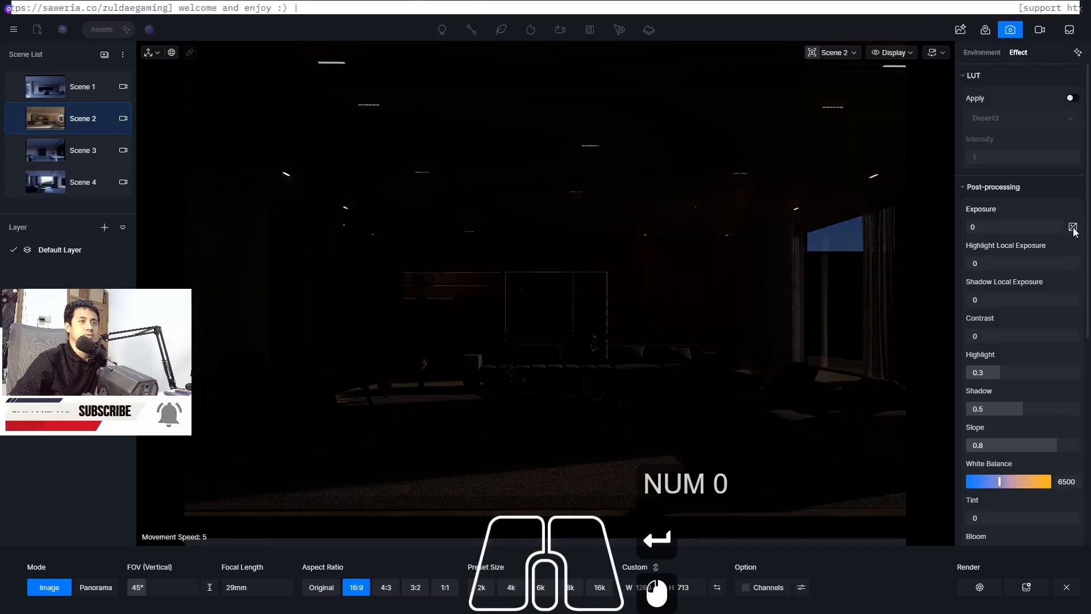
click(1072, 227)
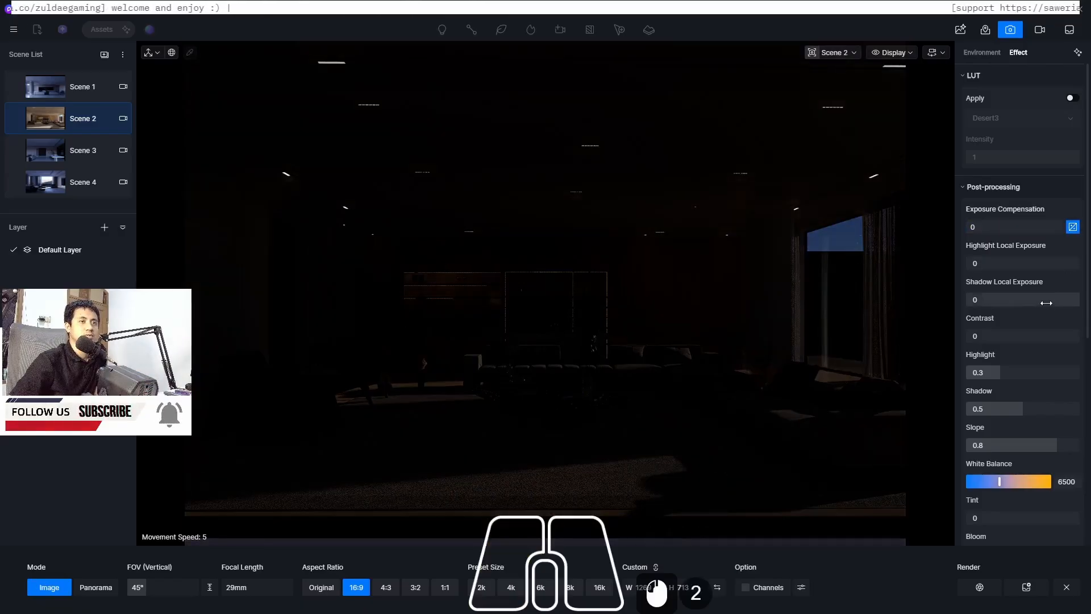
click(992, 227)
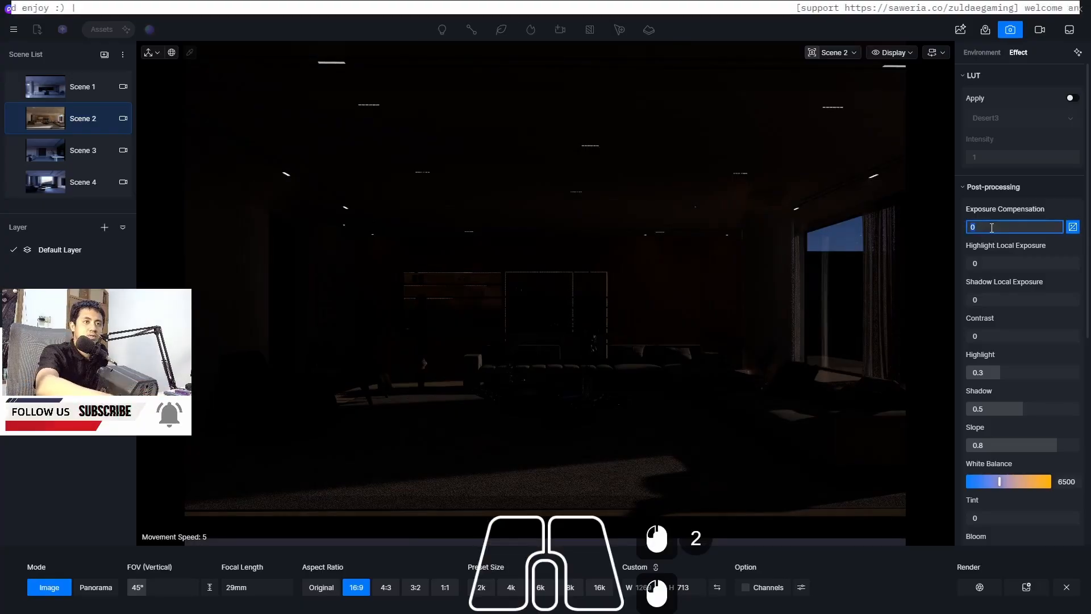
text(1)
key(Return)
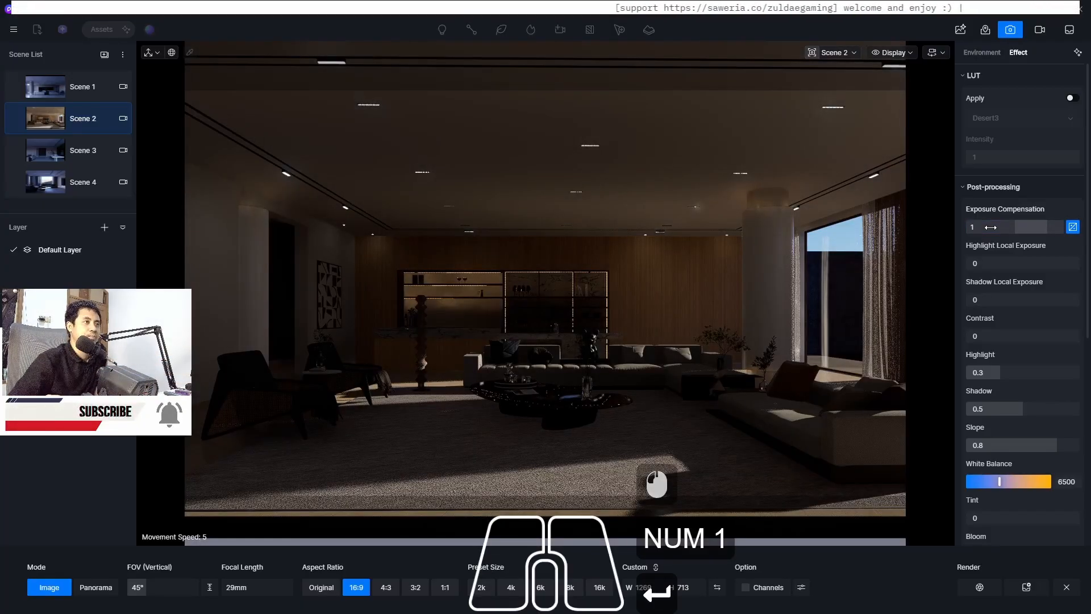
Set the Geo Sky light intensity for Scene 2 to 10
click(970, 54)
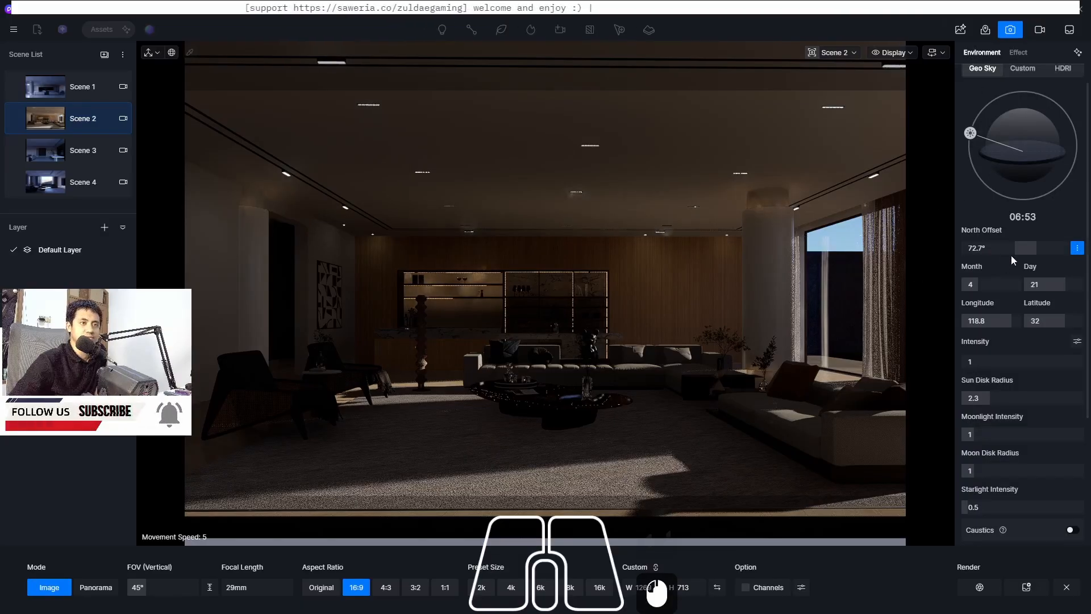
click(979, 362)
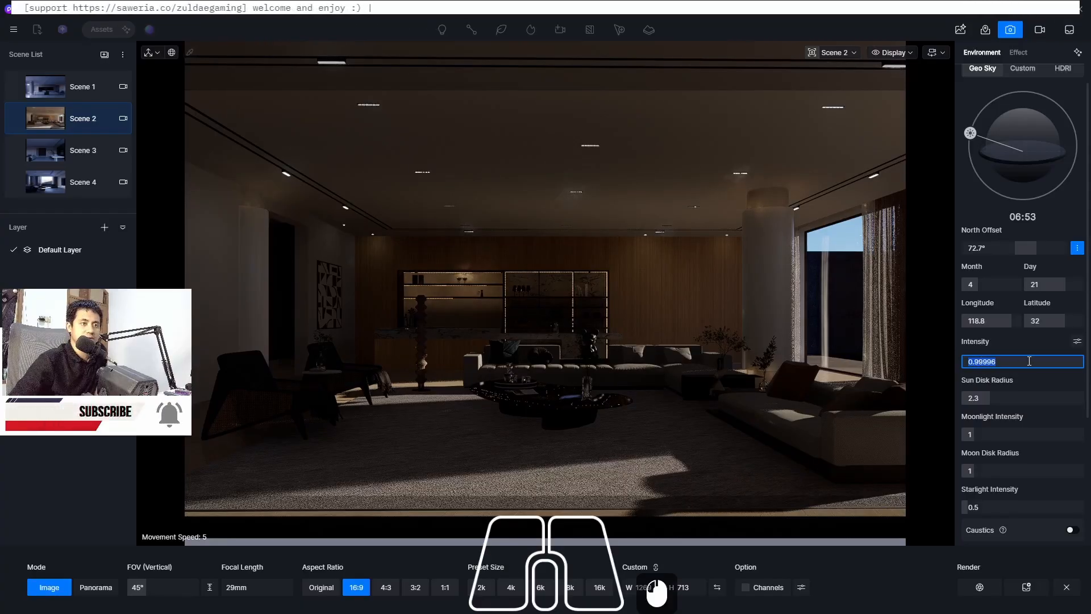
text(5)
key(Return)
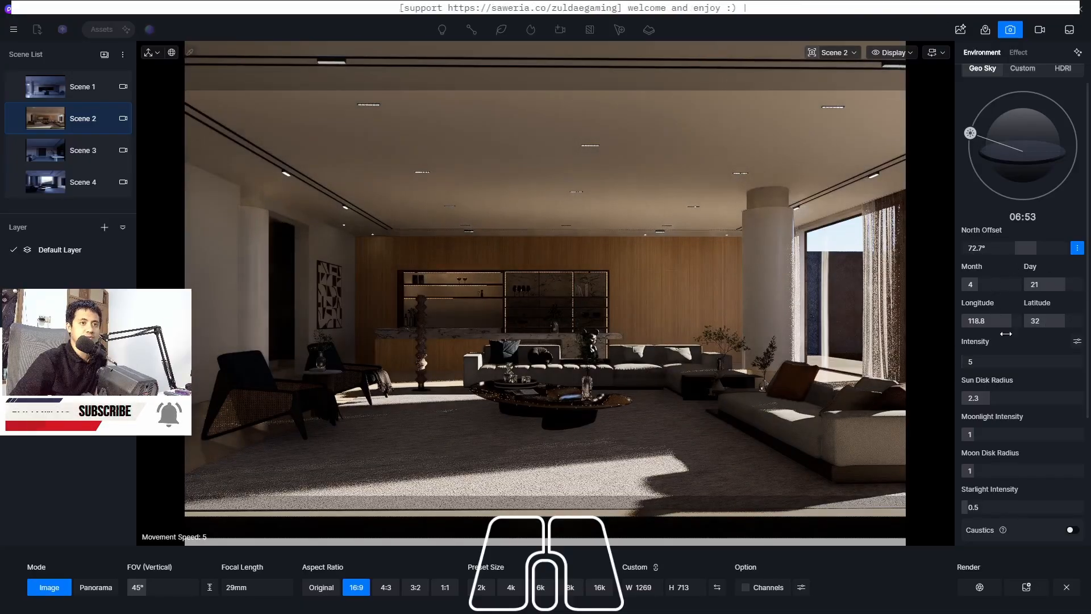
click(986, 363)
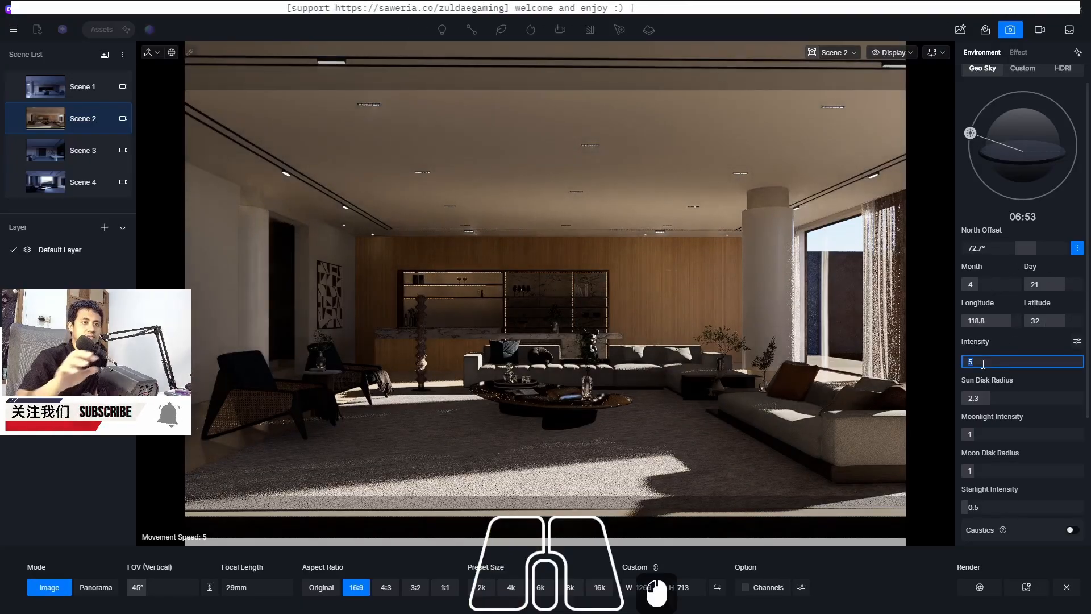
text(10)
key(Return)
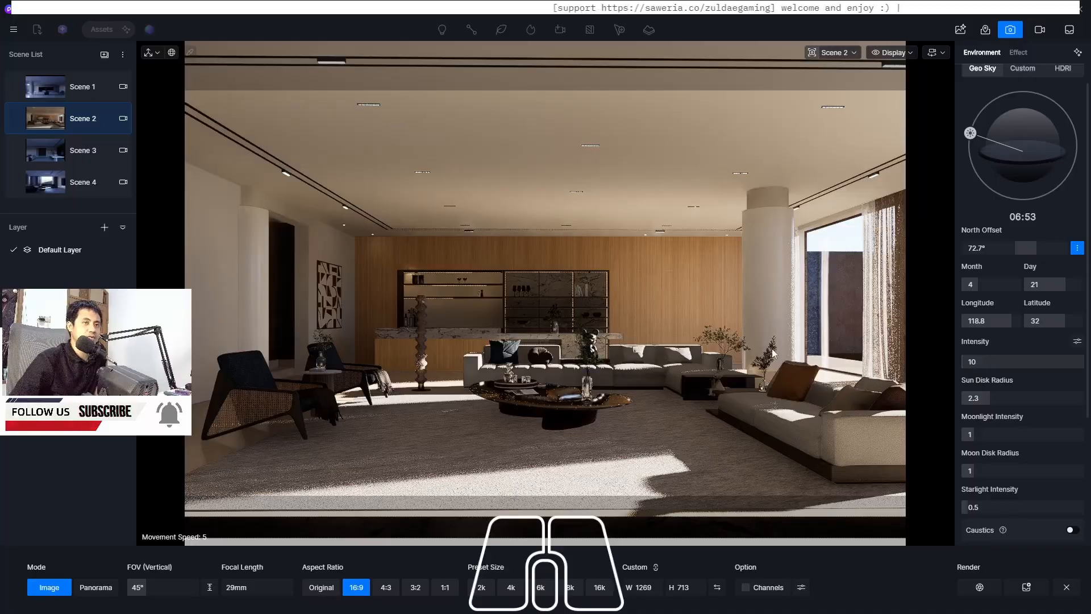
Switch the sky light to HDRI and choose the Clear Sunny preset
click(1059, 69)
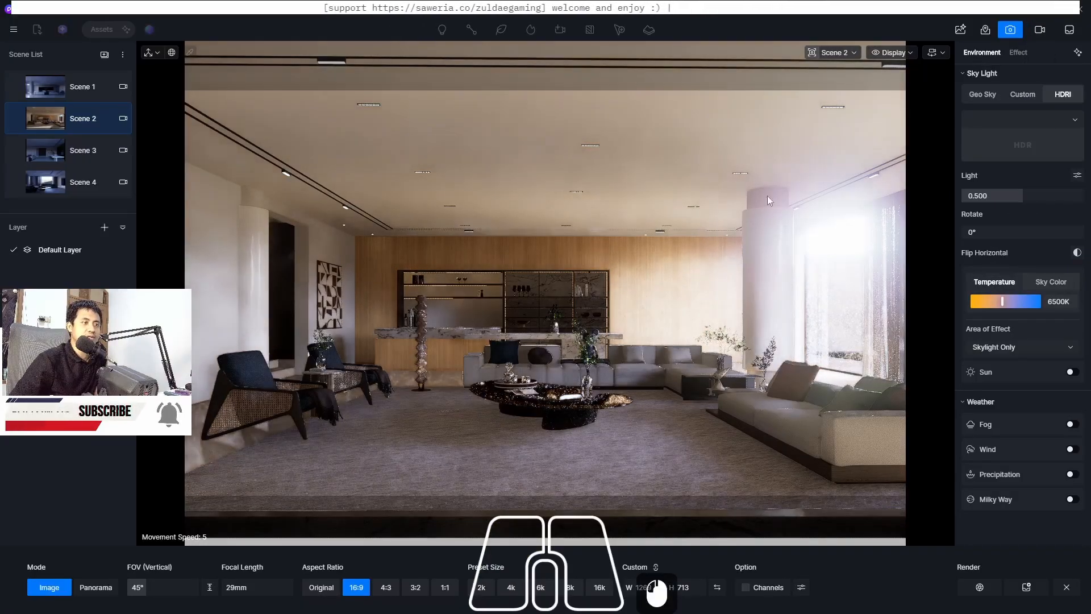
click(1036, 131)
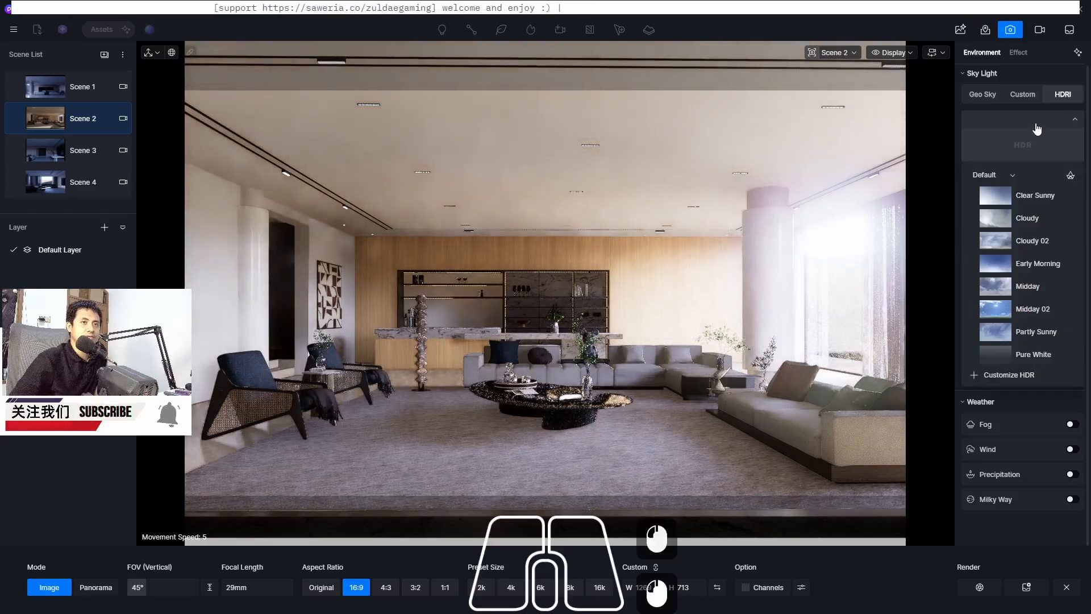
click(998, 195)
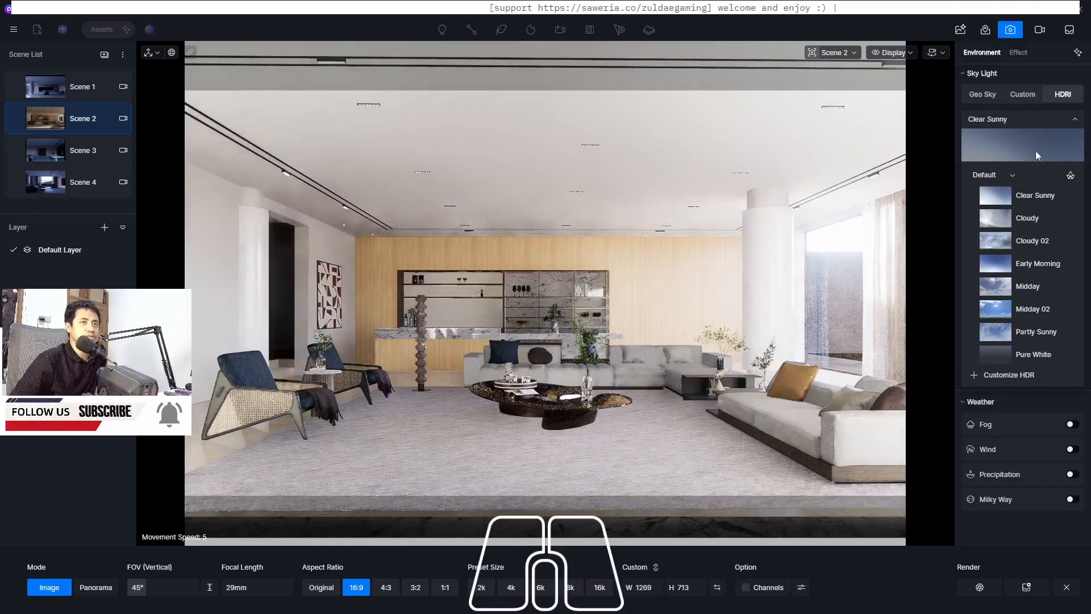
click(1074, 119)
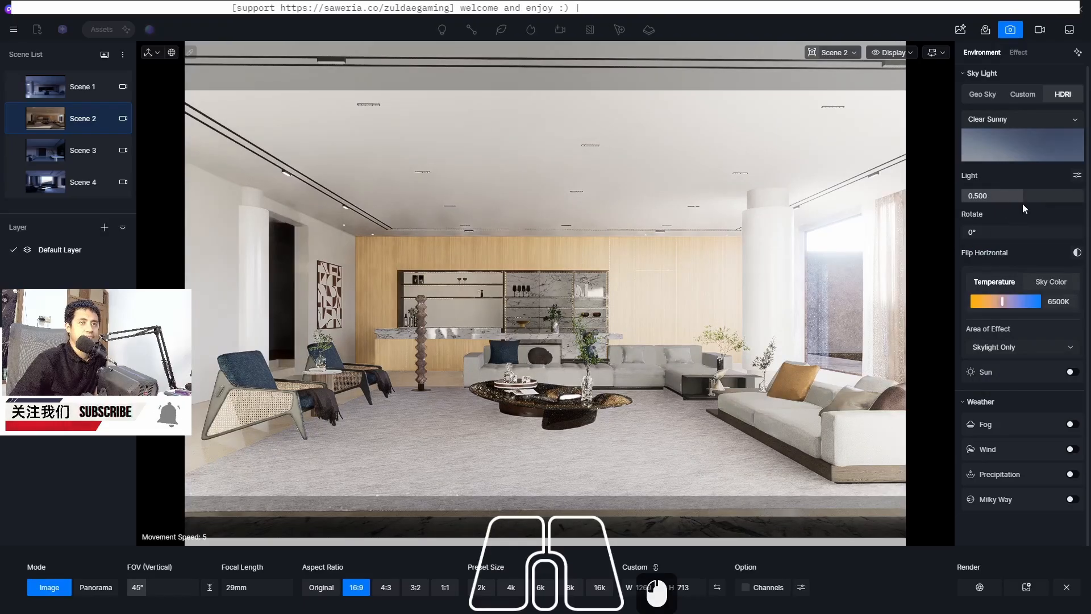
Separate the HDRI light controls and set the Background value to 0.1
click(1078, 178)
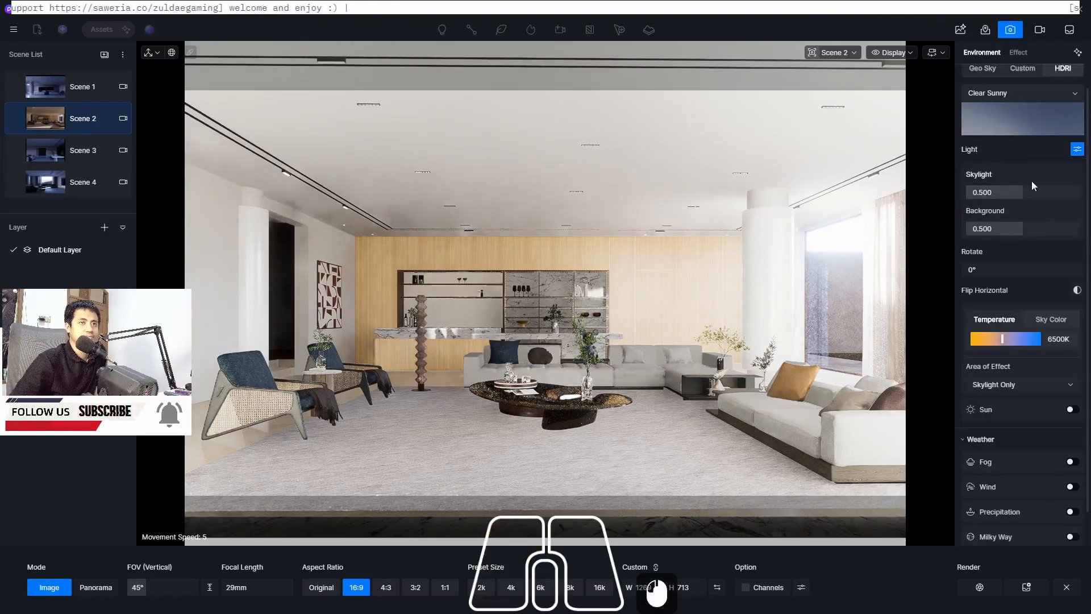
double_click(1011, 230)
text(0.1)
key(Return)
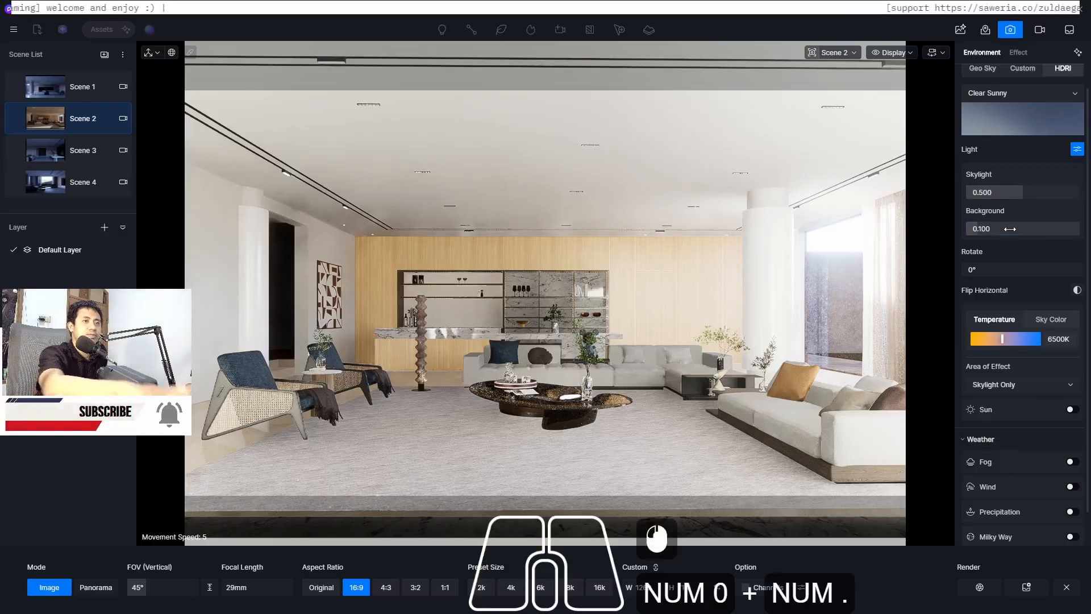
Set the HDRI Skylight value to 0.2
double_click(1009, 192)
text(0)
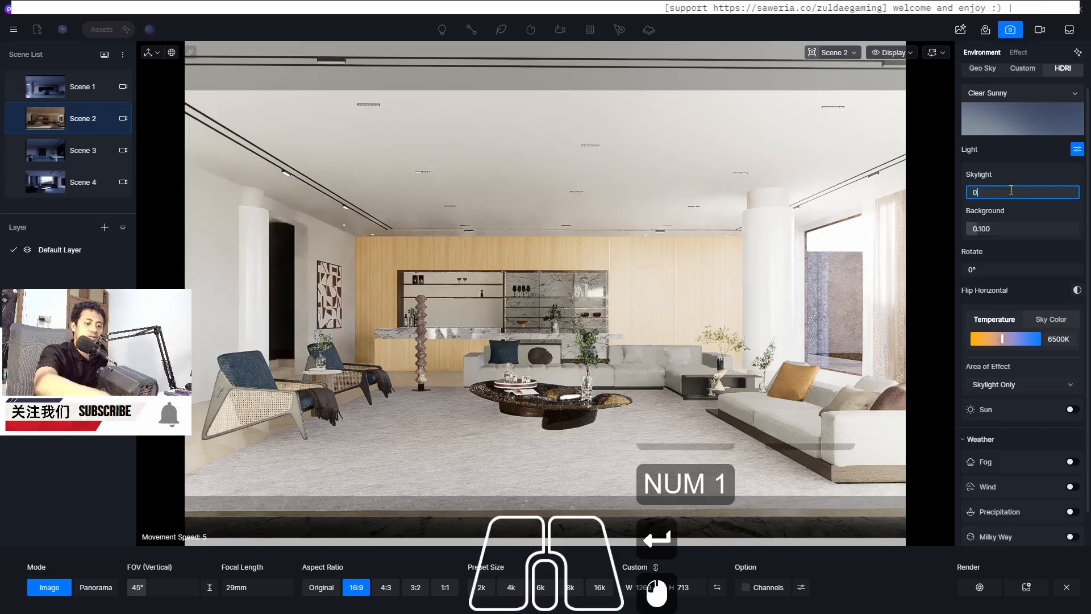
text(.1)
key(Return)
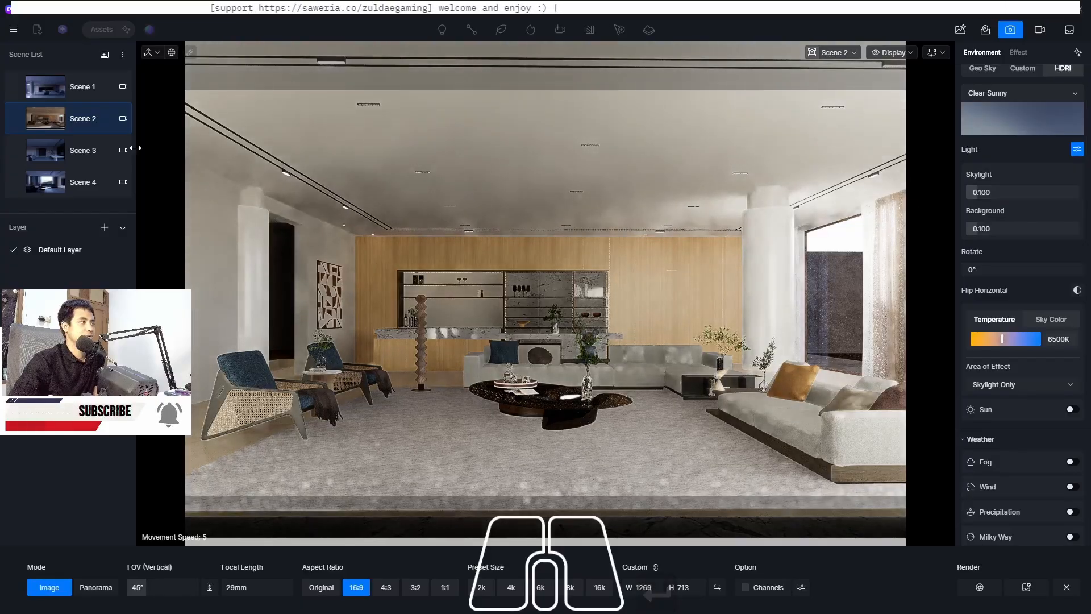
mouse_move(21, 122)
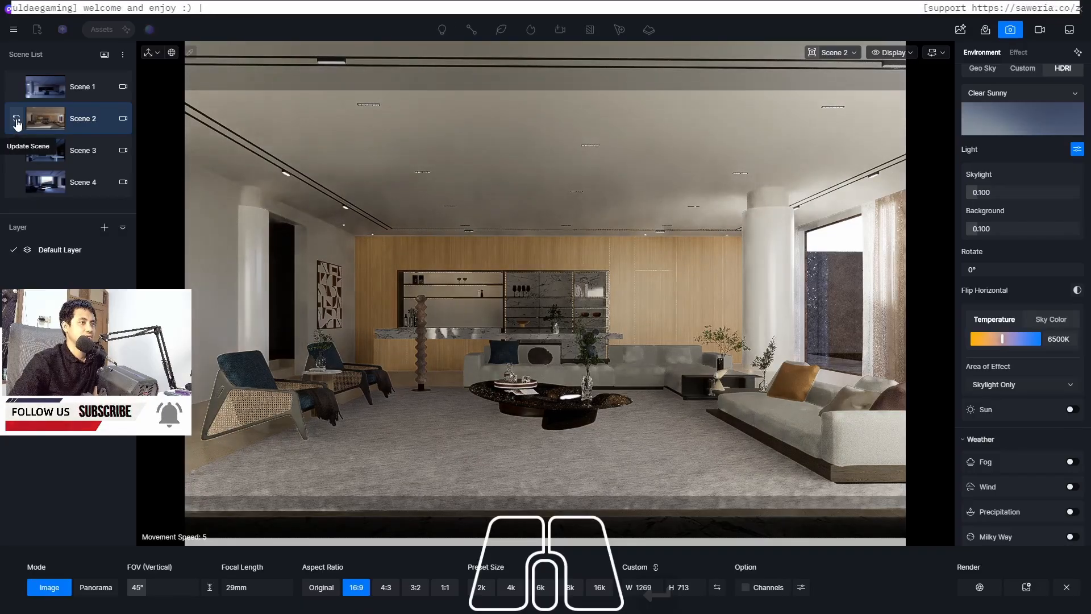
click(1009, 192)
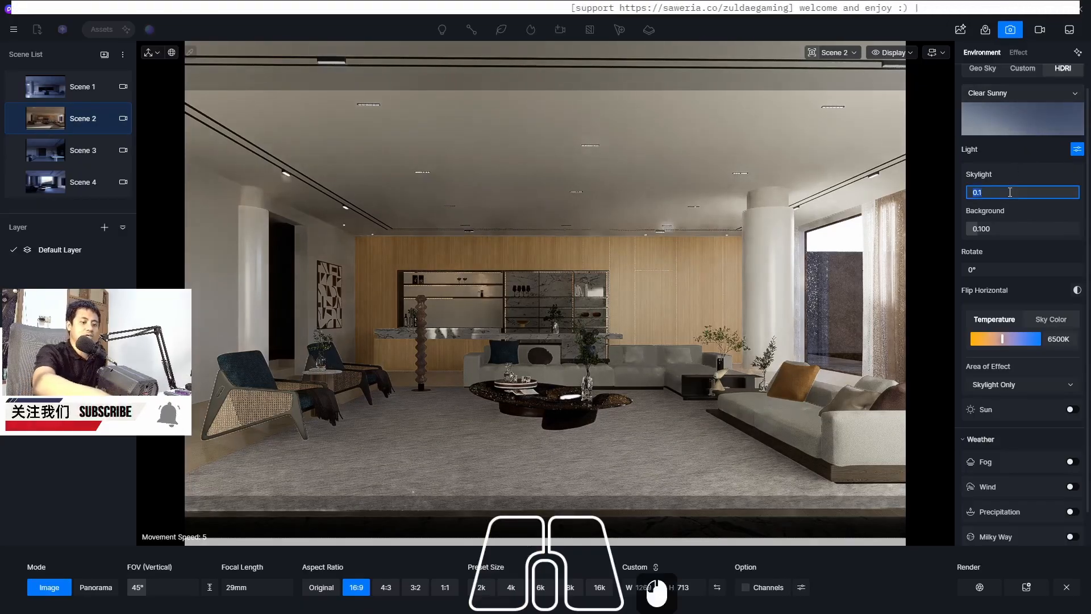
text(0.2)
key(Return)
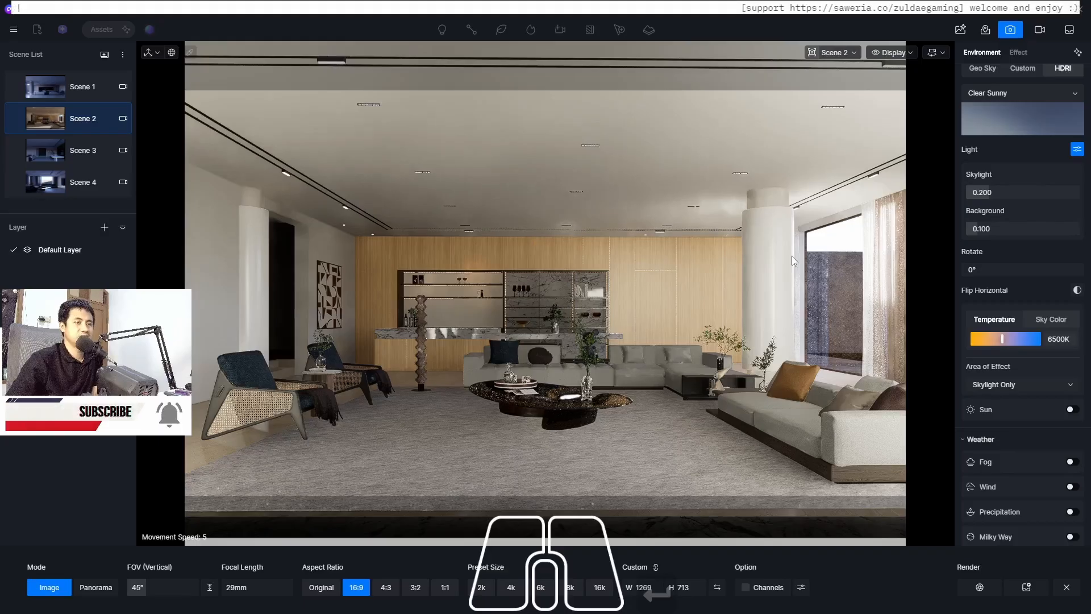
Enable the HDRI sun and review its area-of-effect and direction options
click(1072, 409)
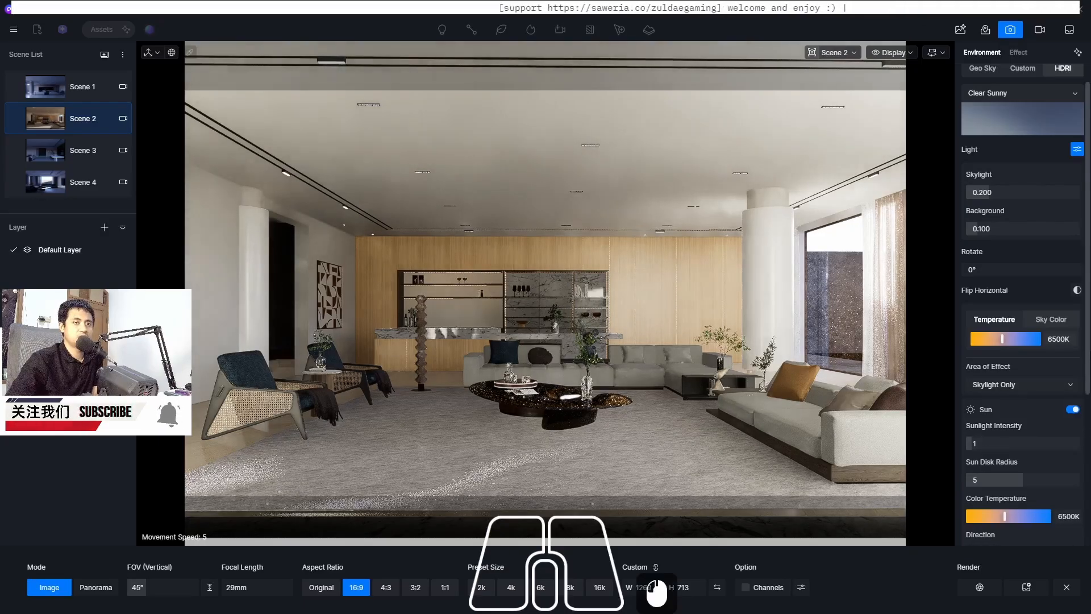
scroll(1073, 444, down, 1)
scroll(1020, 318, down, 1)
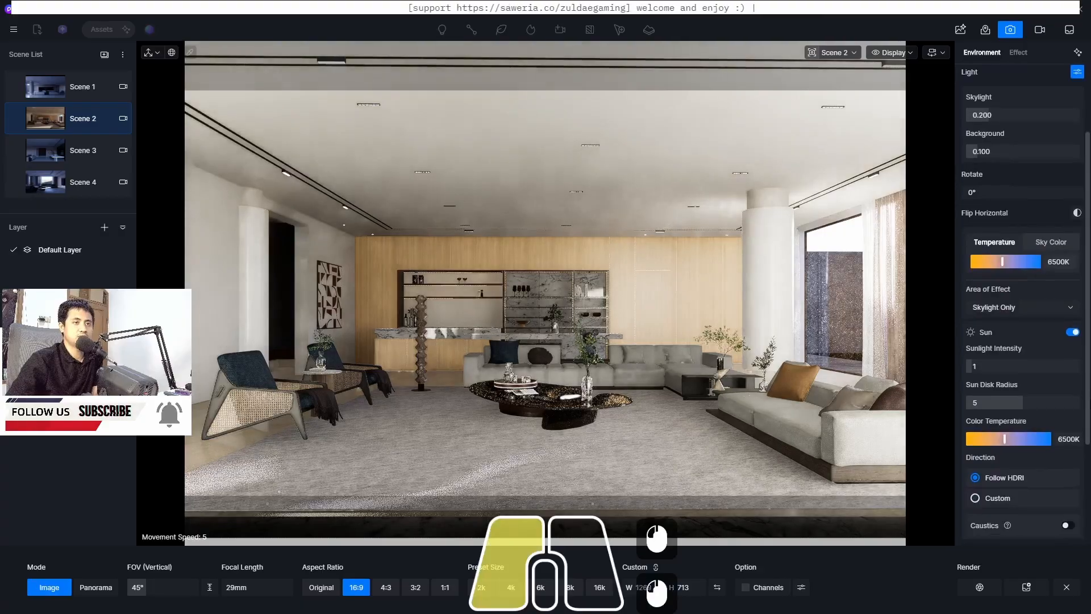
click(1034, 305)
click(1035, 305)
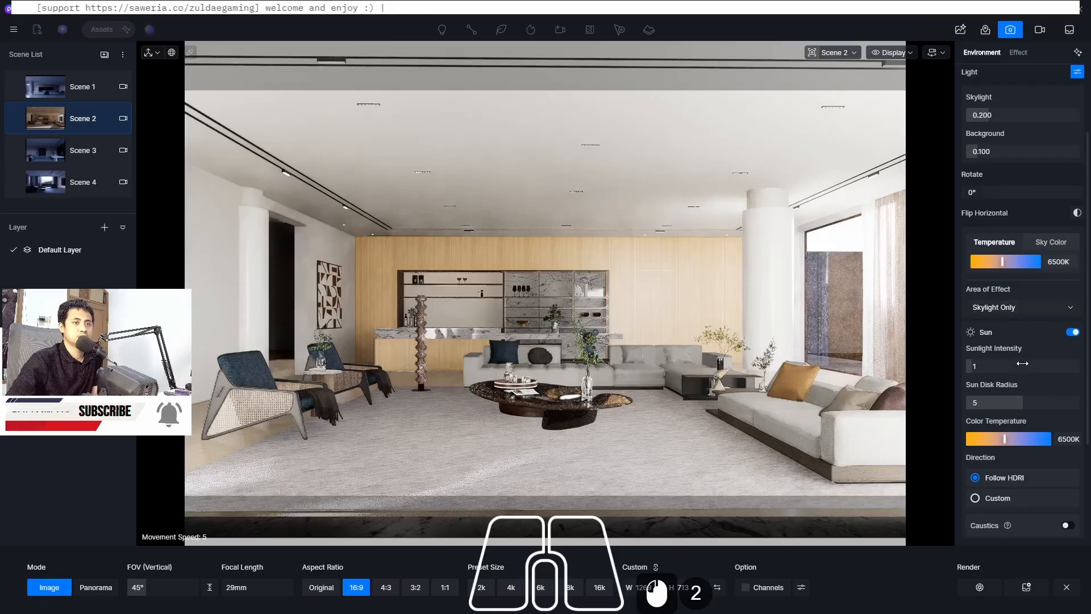
drag(1087, 365, 1088, 465)
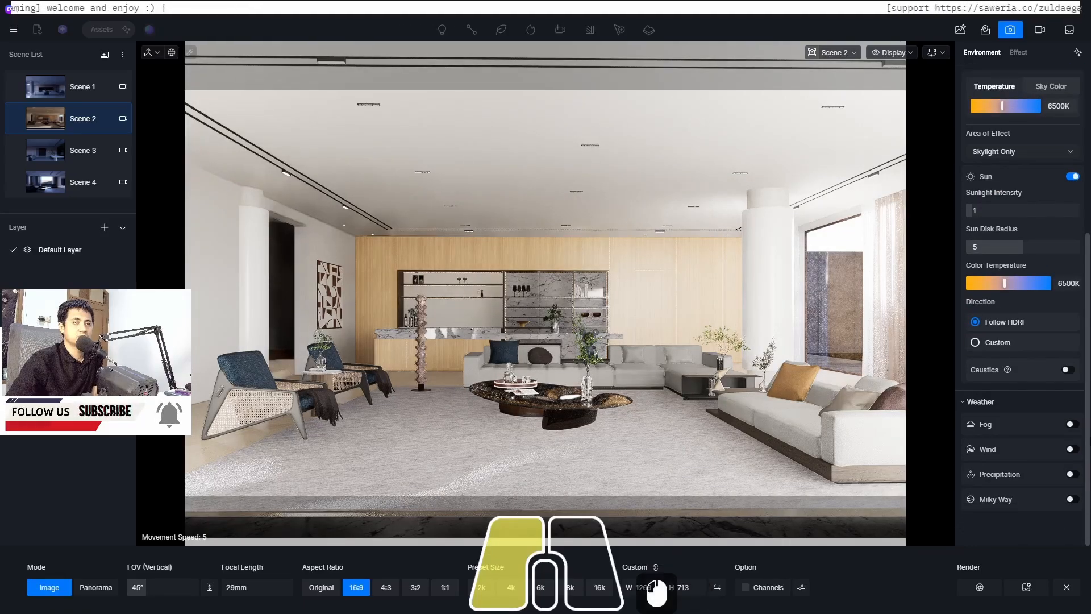
drag(1087, 465, 1087, 295)
Switch the sky light back to Geo Sky and nudge the sun slightly on the sky dome
click(971, 98)
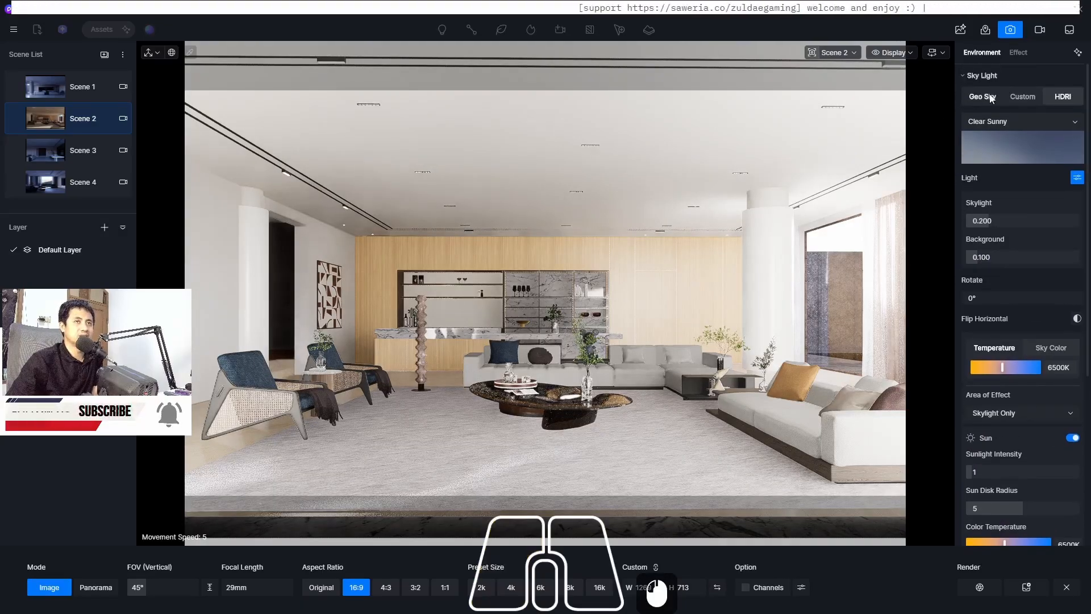
click(1018, 98)
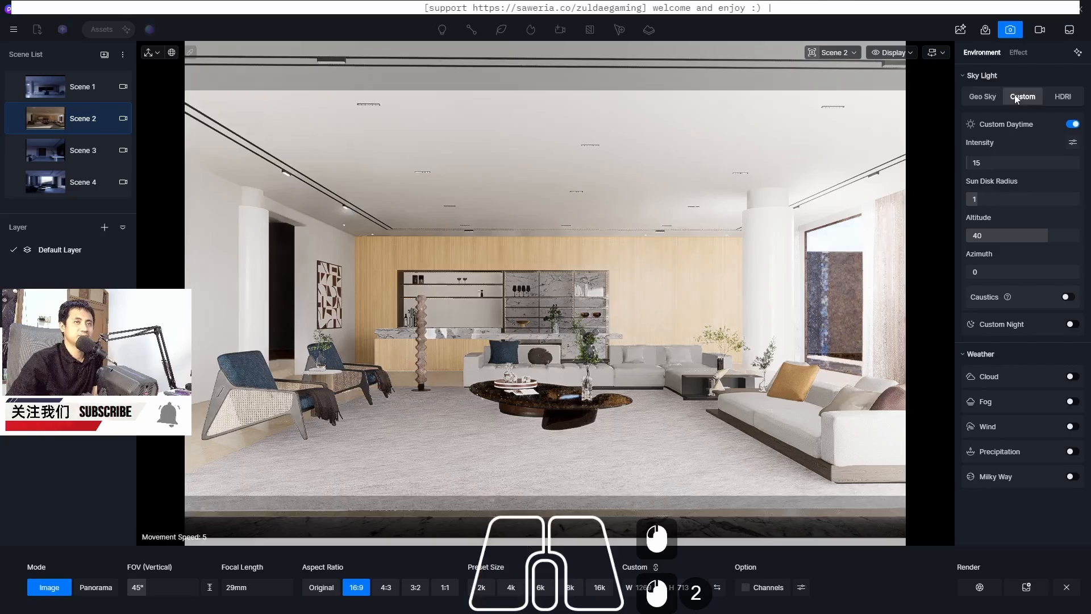
click(977, 98)
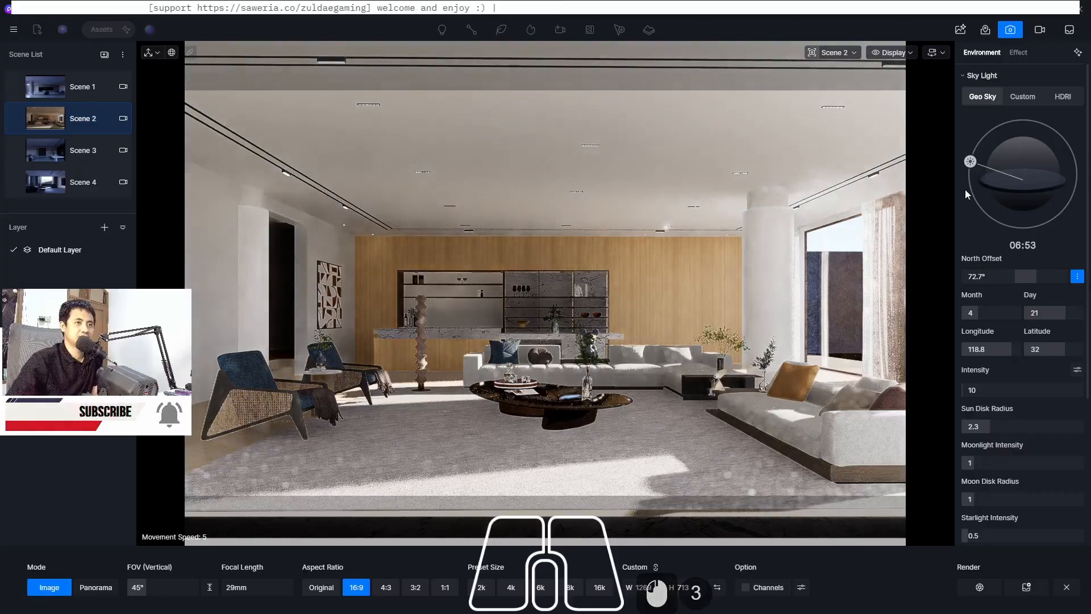
mouse_move(970, 162)
mouse_down()
mouse_move(1043, 126)
mouse_move(940, 180)
mouse_move(969, 157)
mouse_move(963, 163)
mouse_up()
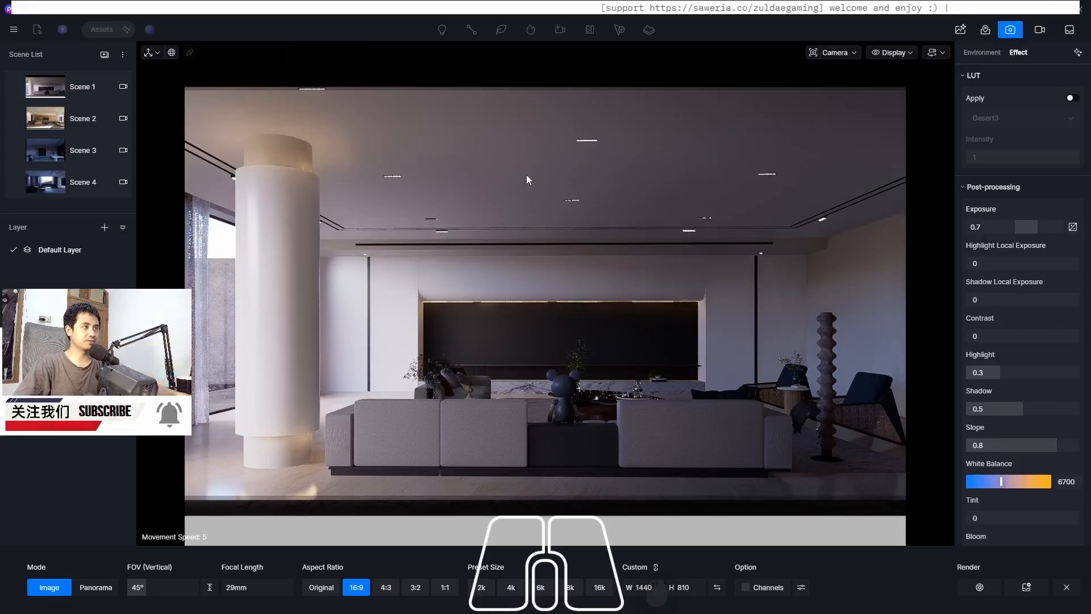
Open the online model library, expand the Indoor category and download the Wall-mounted display model
click(1008, 32)
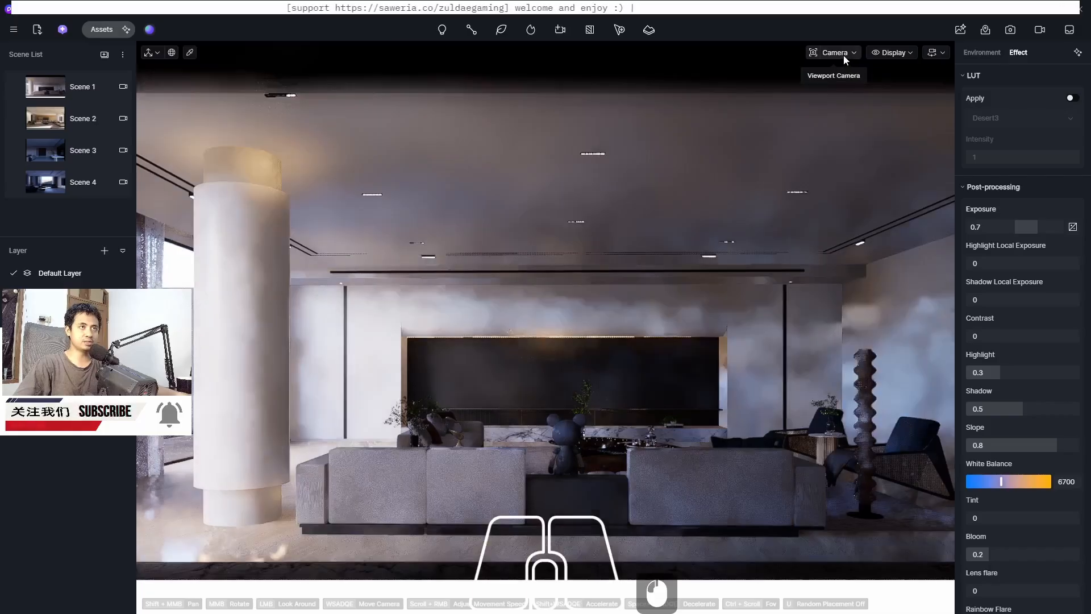
click(844, 56)
click(722, 16)
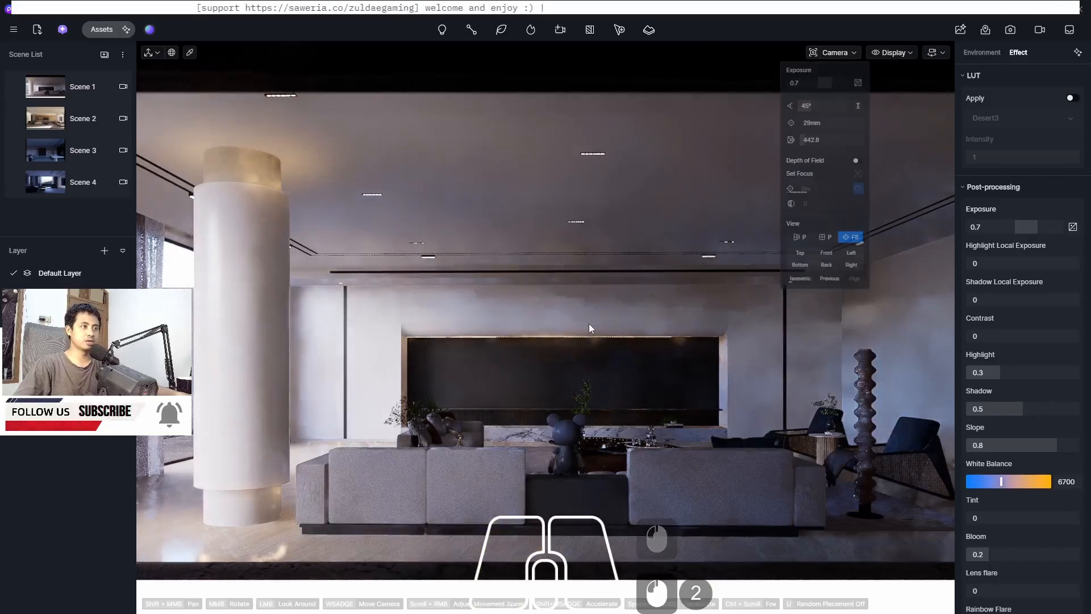
scroll(542, 379, up, 3)
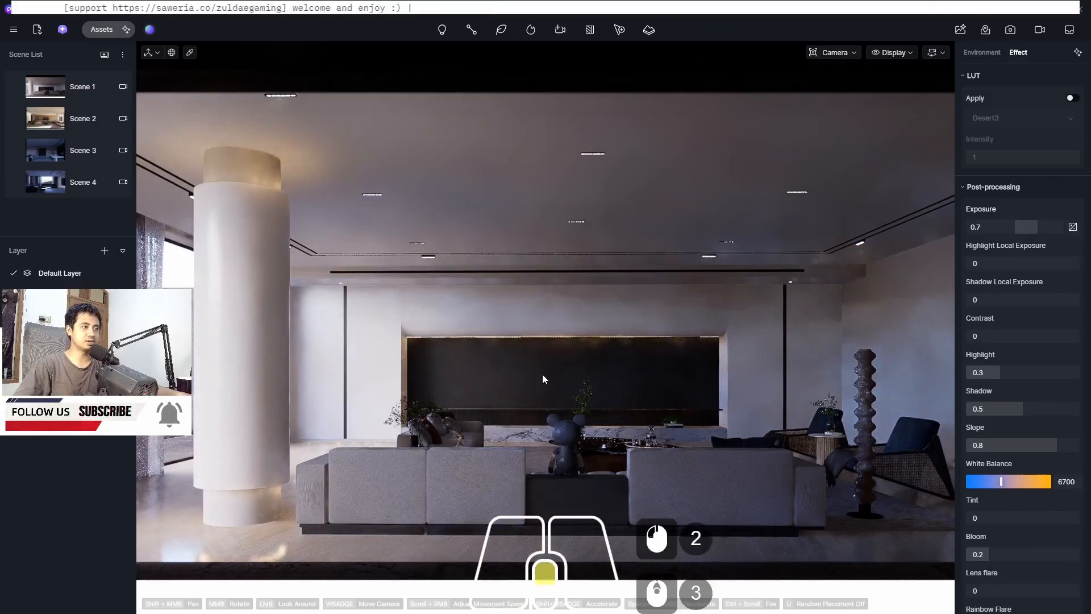
scroll(542, 379, up, 3)
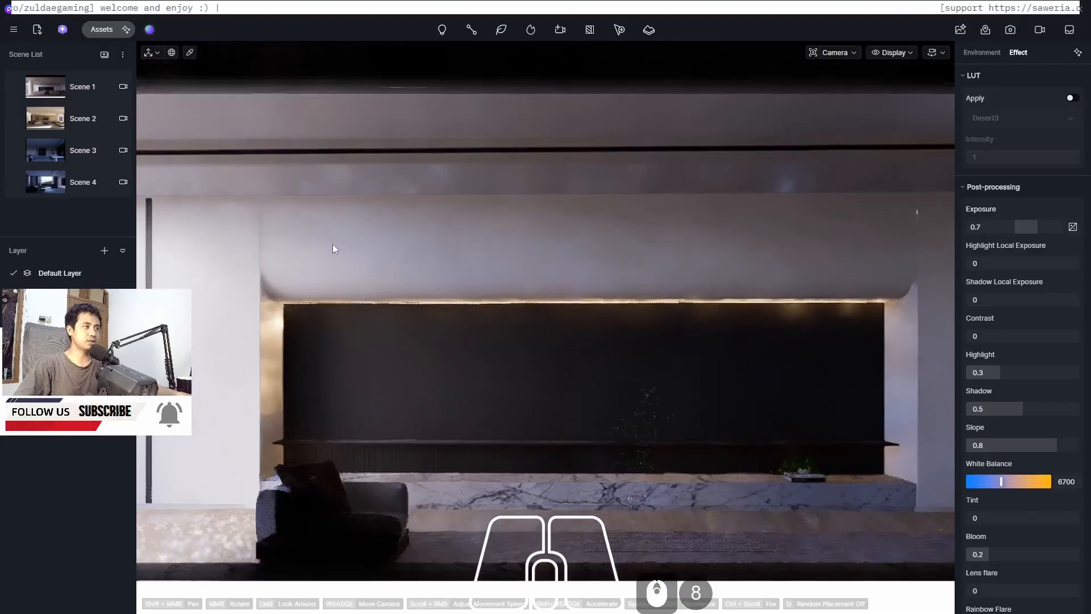
click(91, 28)
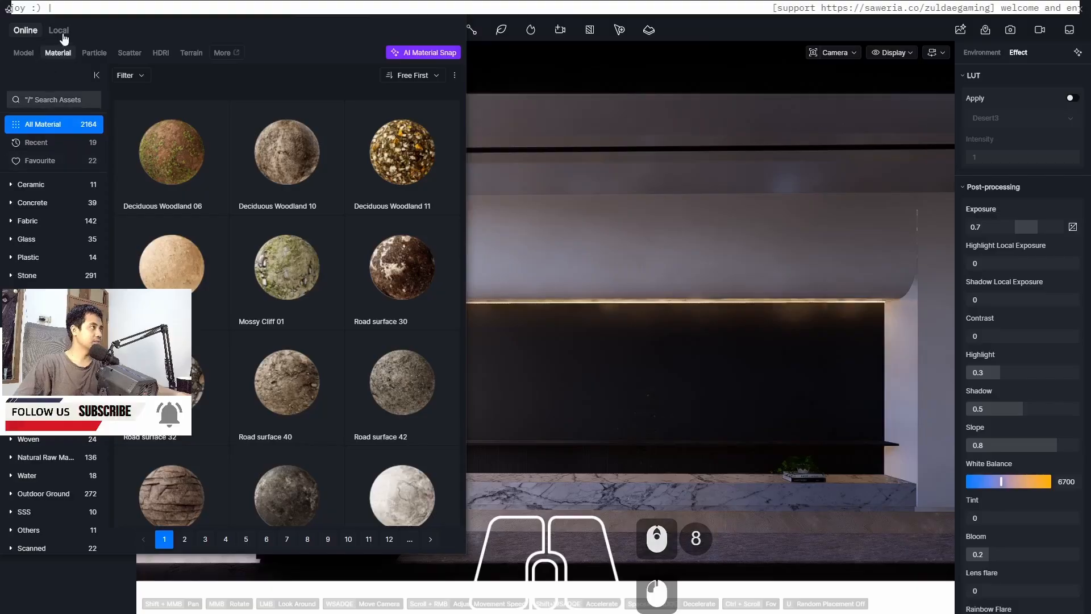
click(23, 53)
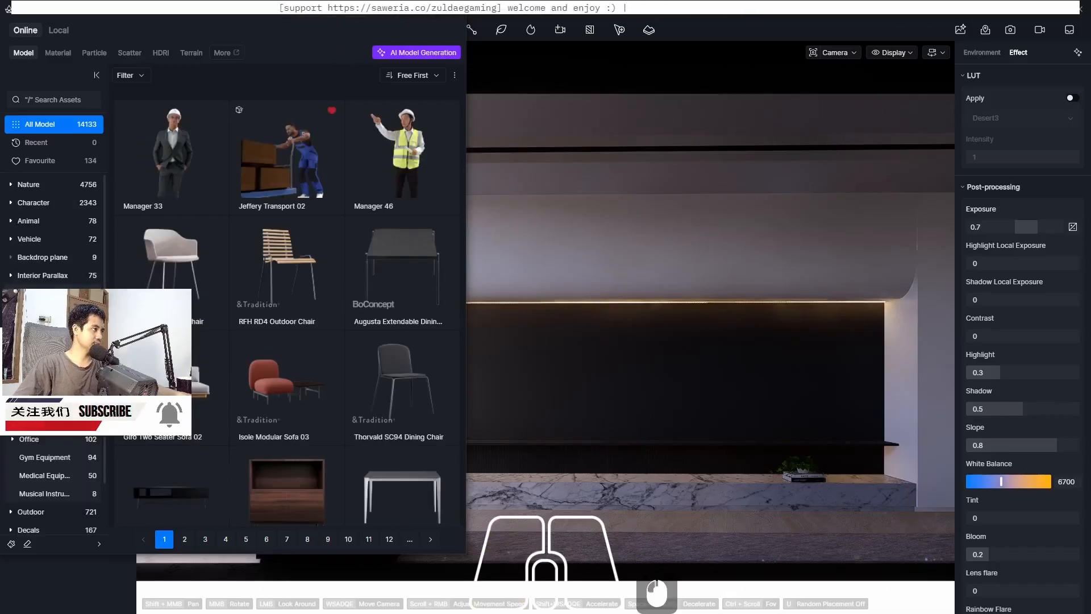
scroll(51, 483, up, 3)
click(51, 366)
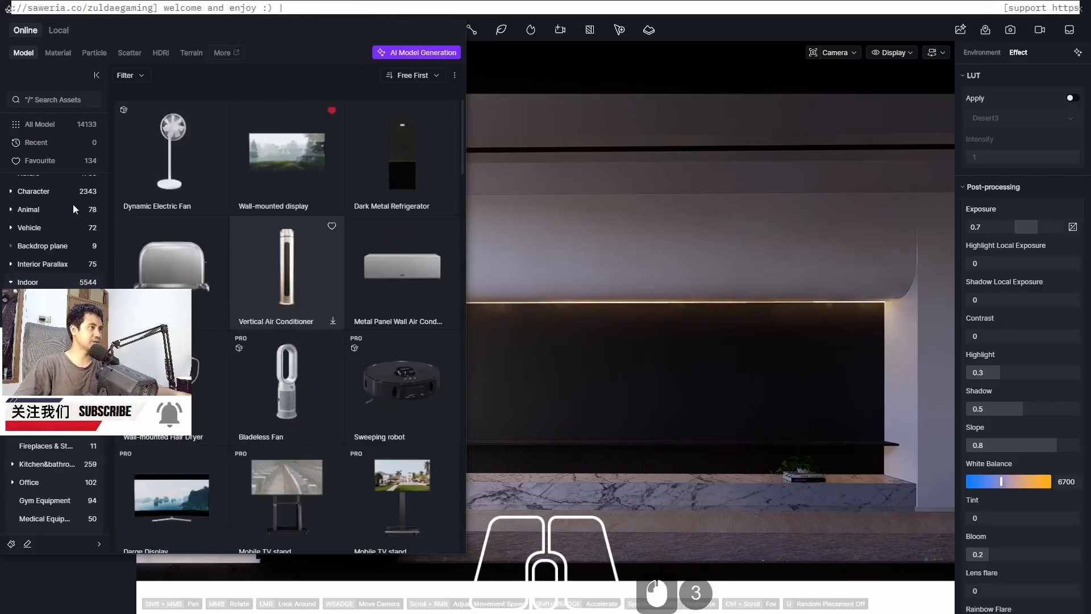
click(289, 161)
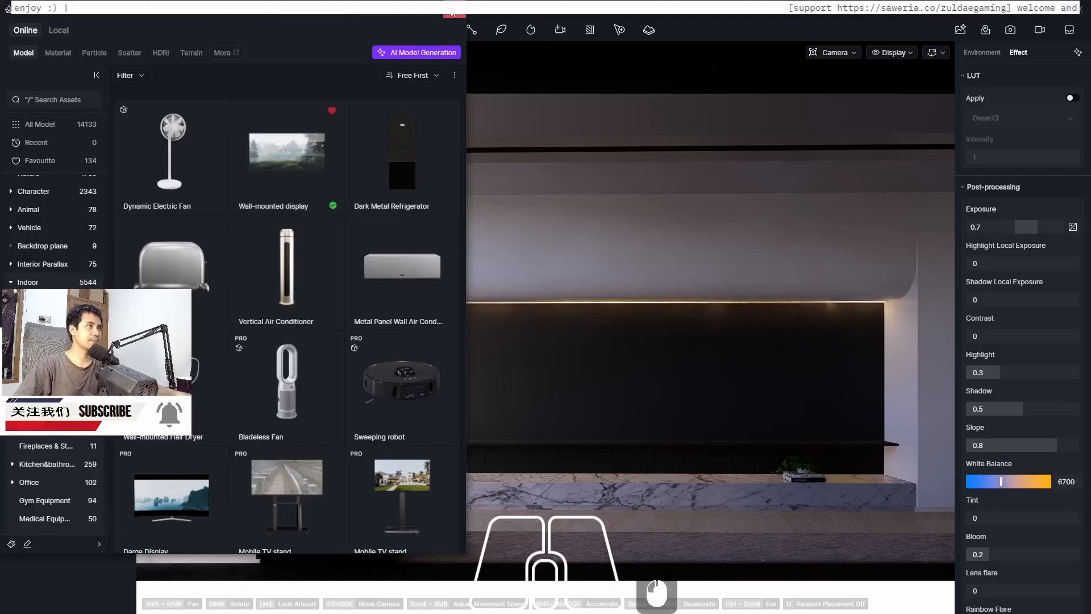
Place the downloaded Wall-mounted display model onto the centre of the dark wall panel above the marble console
click(453, 12)
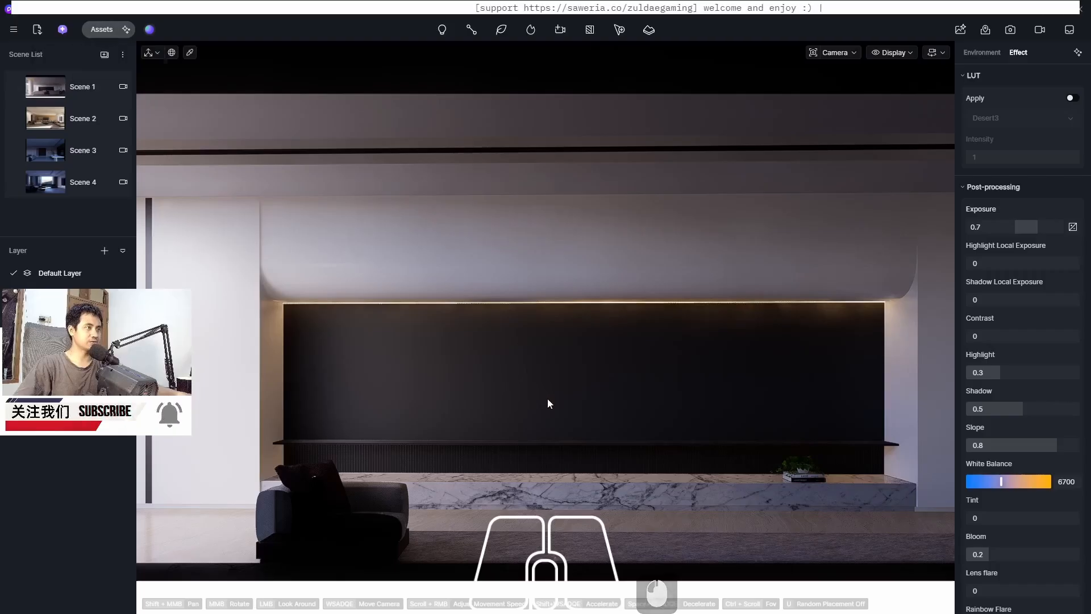
click(100, 30)
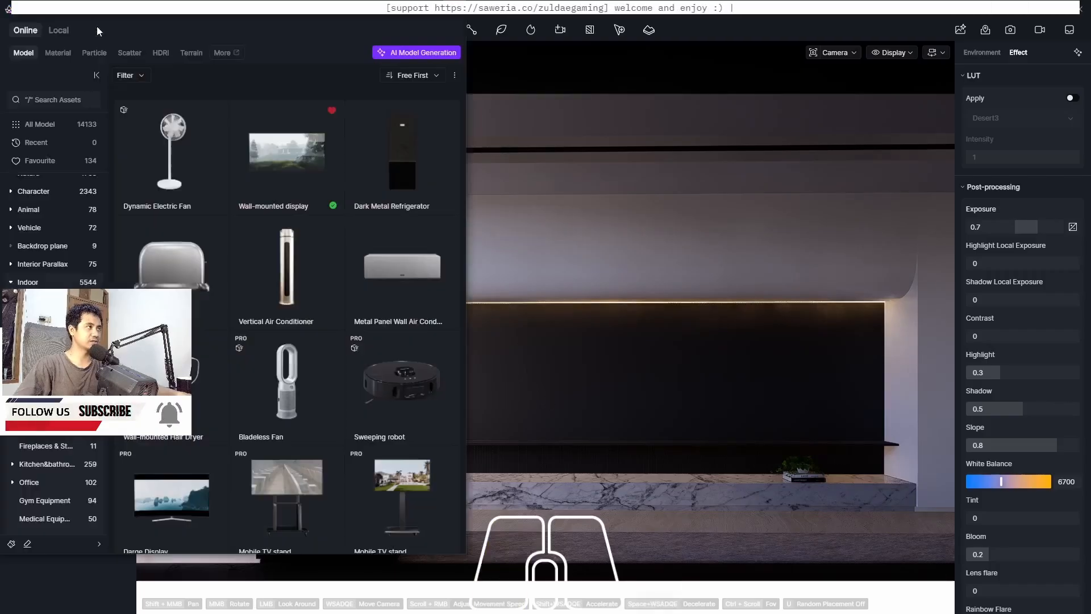
click(273, 131)
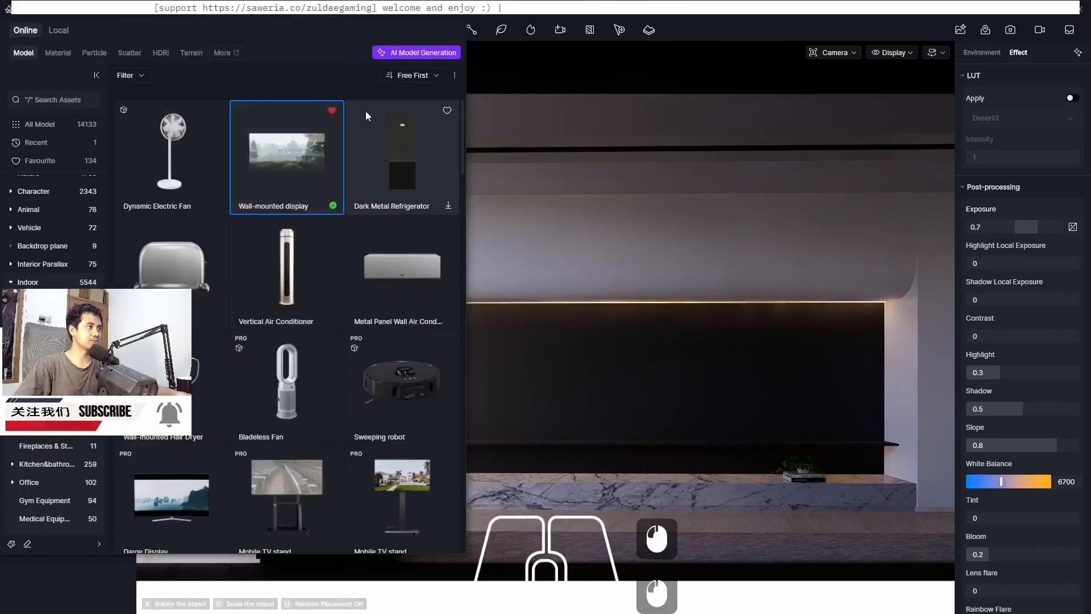
click(453, 13)
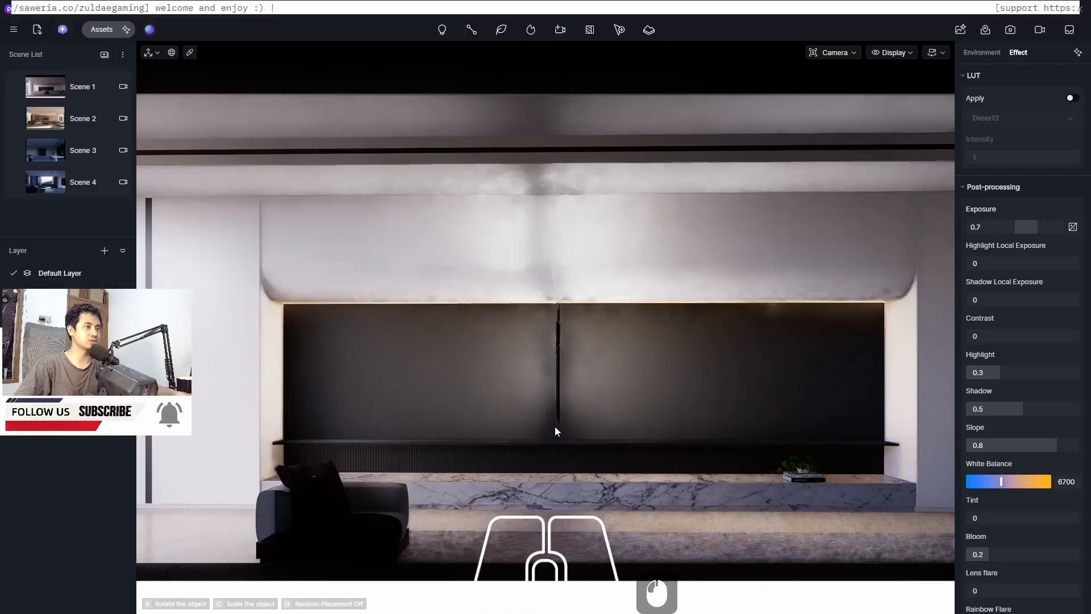
click(554, 427)
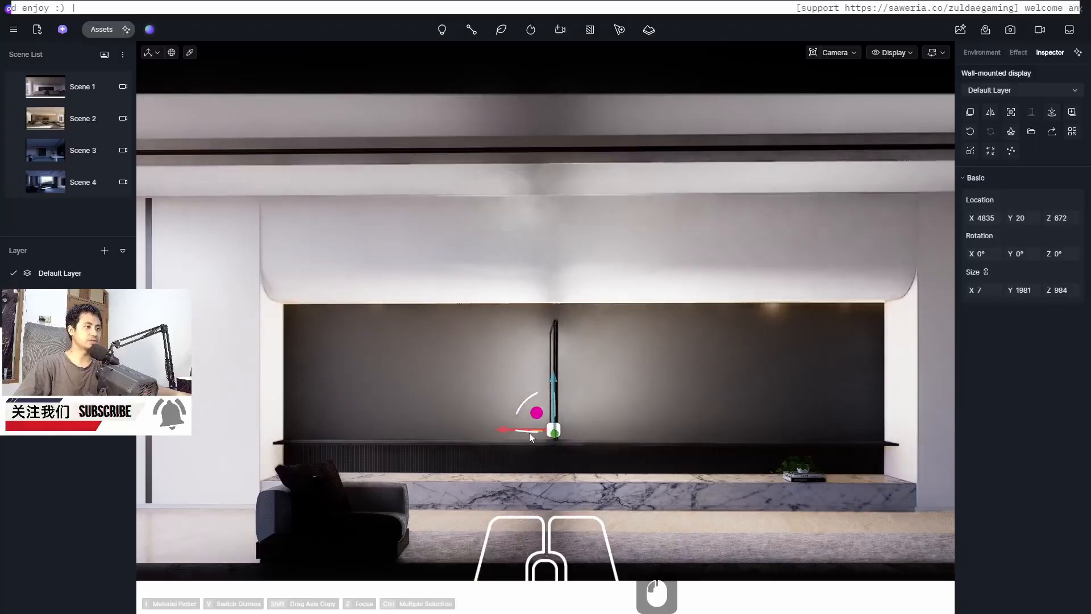
Rotate the display 90° so it faces the room and slide it along the wall to centre it
drag(529, 431, 393, 422)
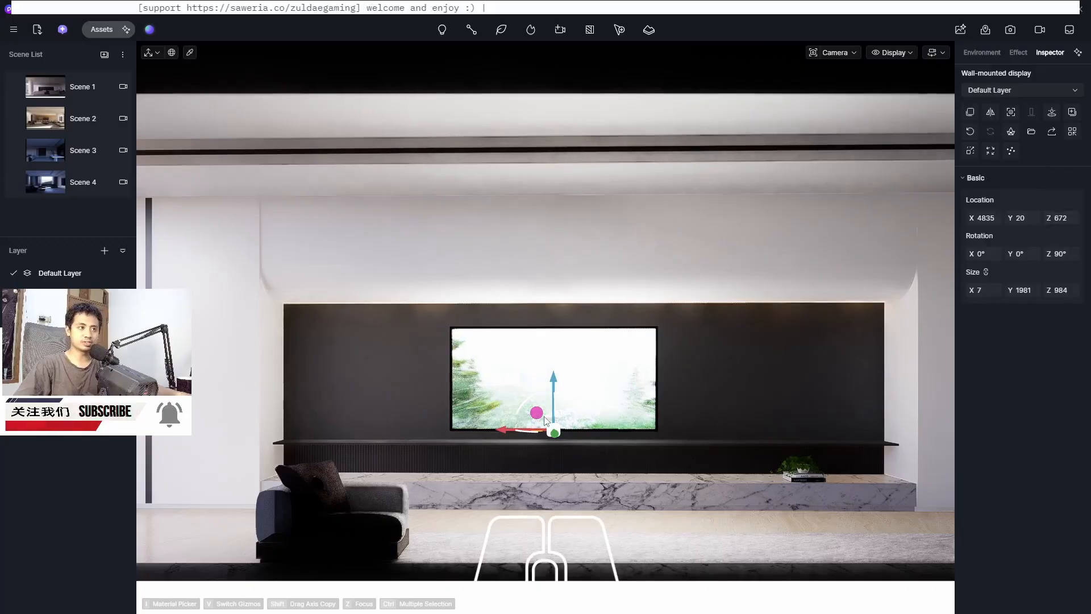
drag(504, 432, 528, 427)
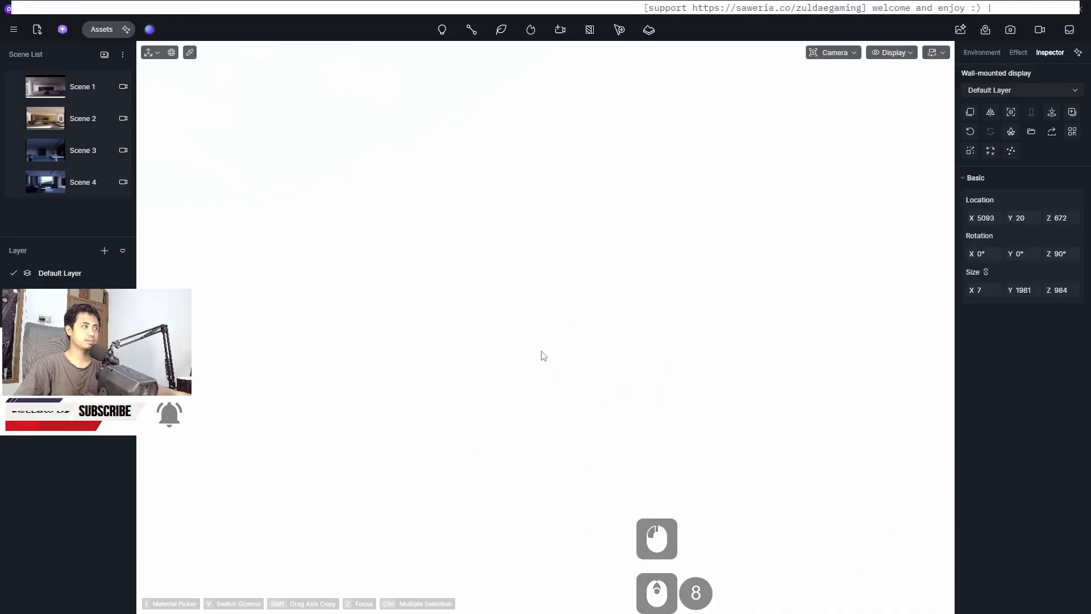
Examine the placed display up close from several angles around the wall
scroll(541, 352, down, 4)
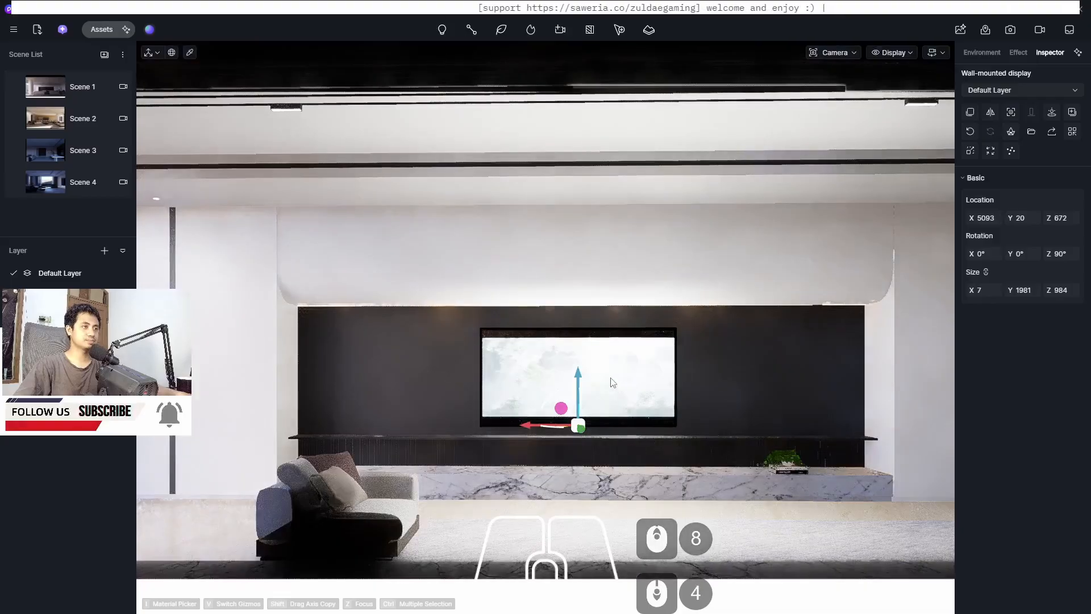
middle_drag(613, 381, 612, 336)
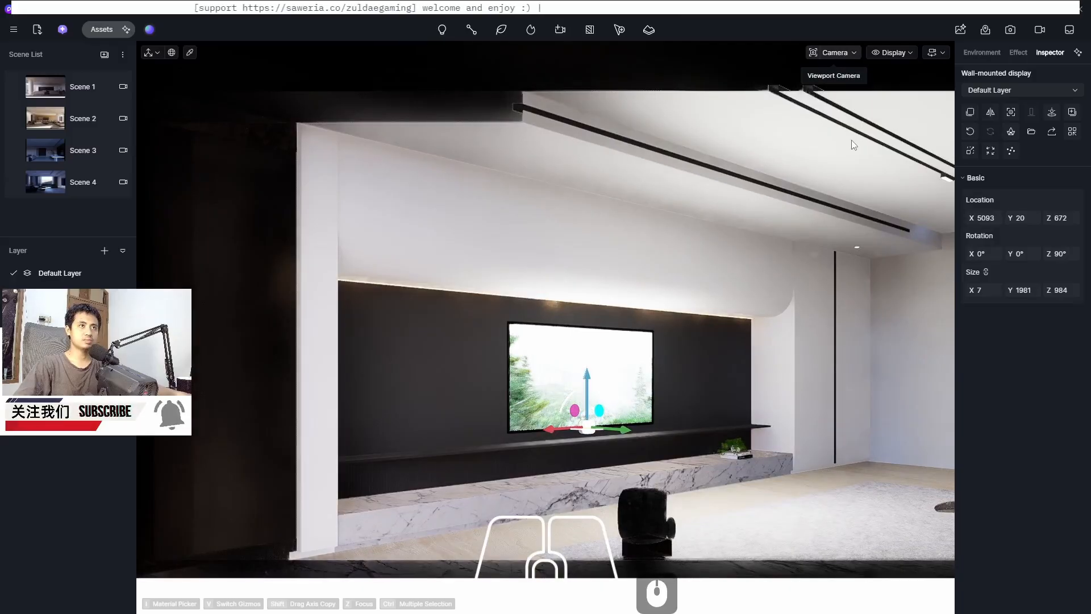
click(833, 53)
drag(827, 157, 666, 158)
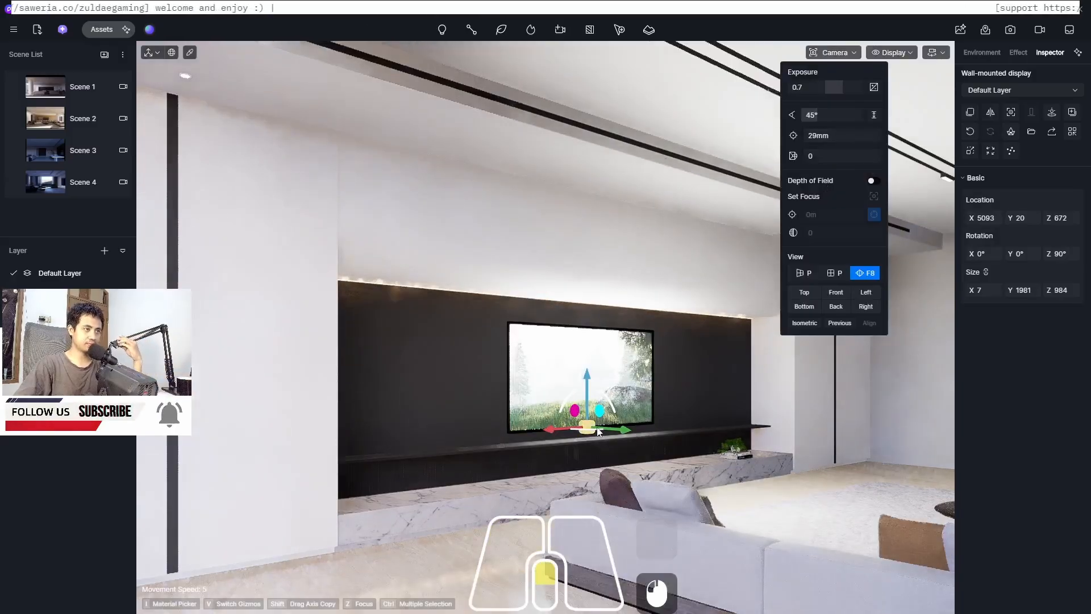
scroll(598, 430, up, 6)
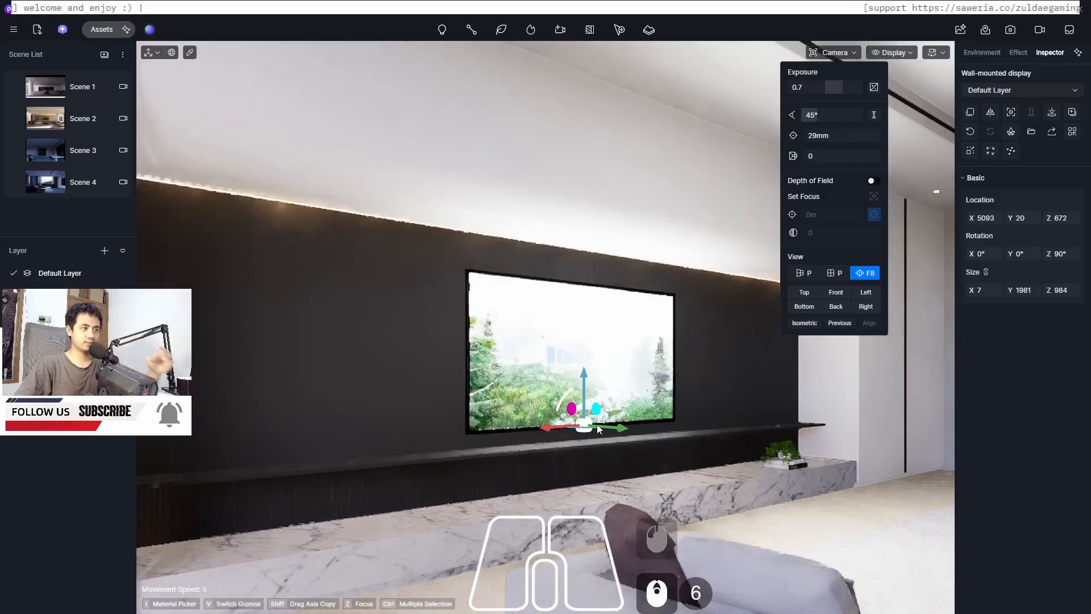
scroll(598, 430, up, 4)
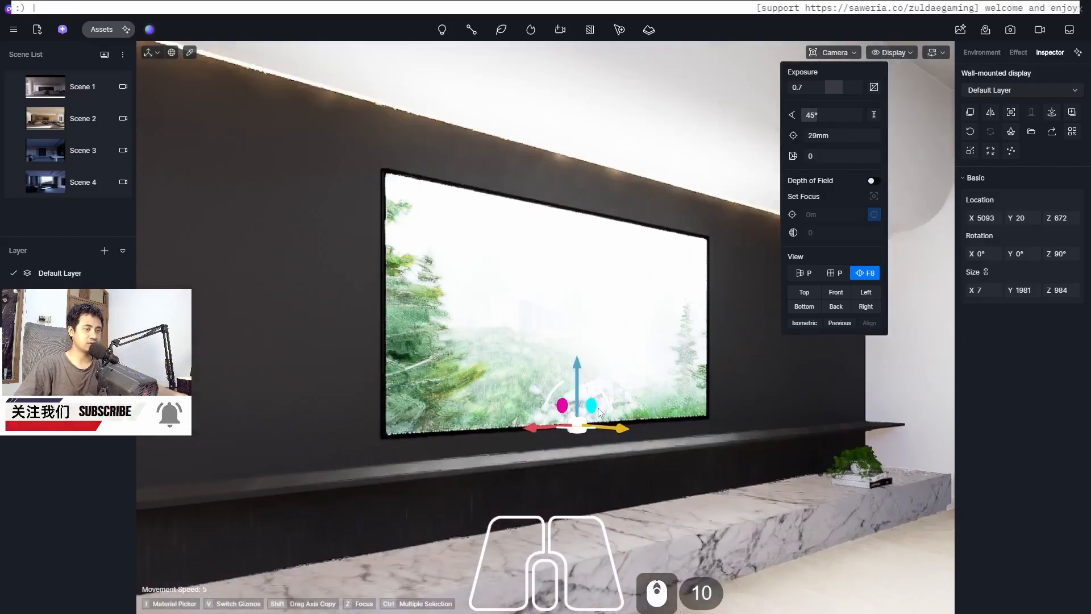
middle_drag(598, 412, 619, 324)
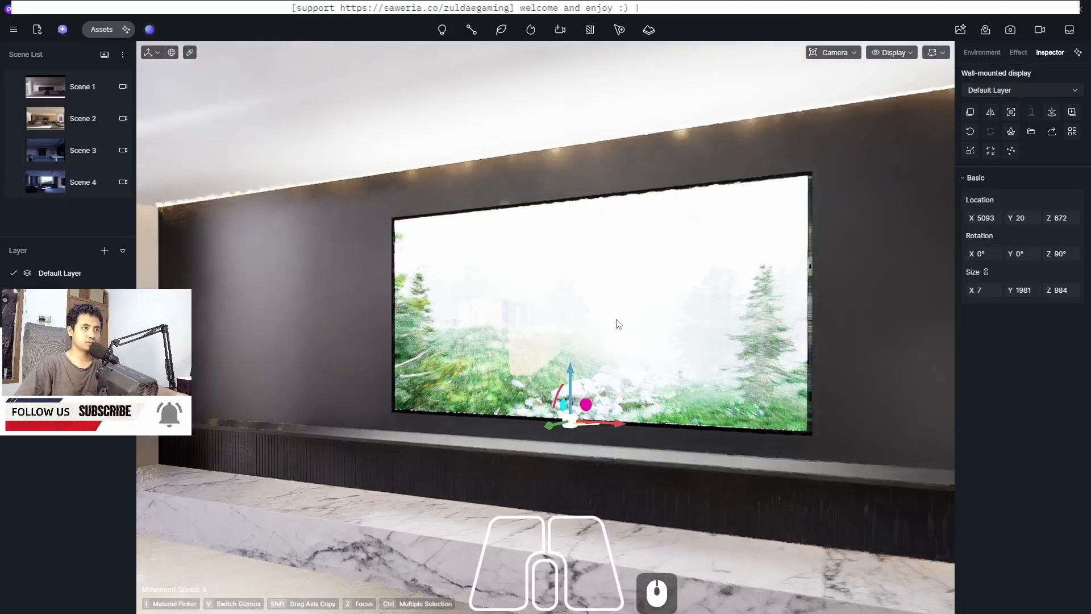
click(619, 324)
key(Escape)
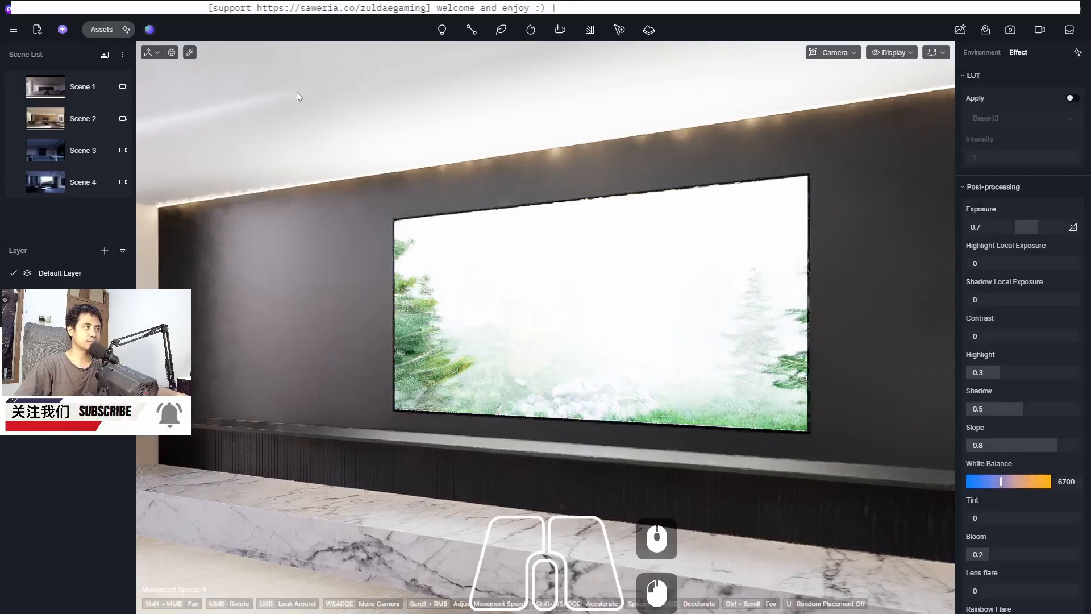
click(672, 288)
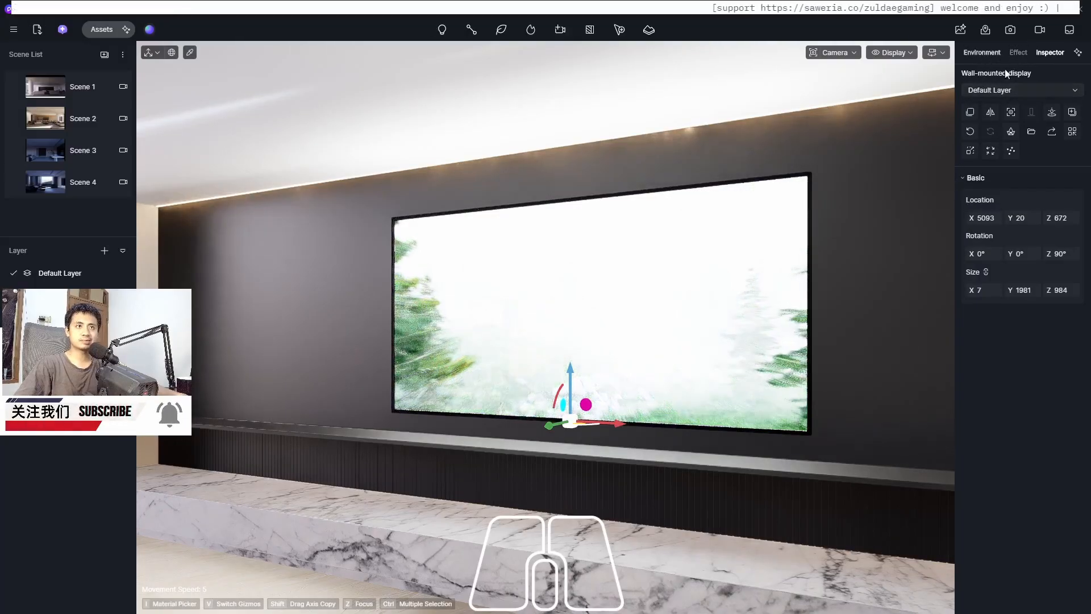
click(1017, 53)
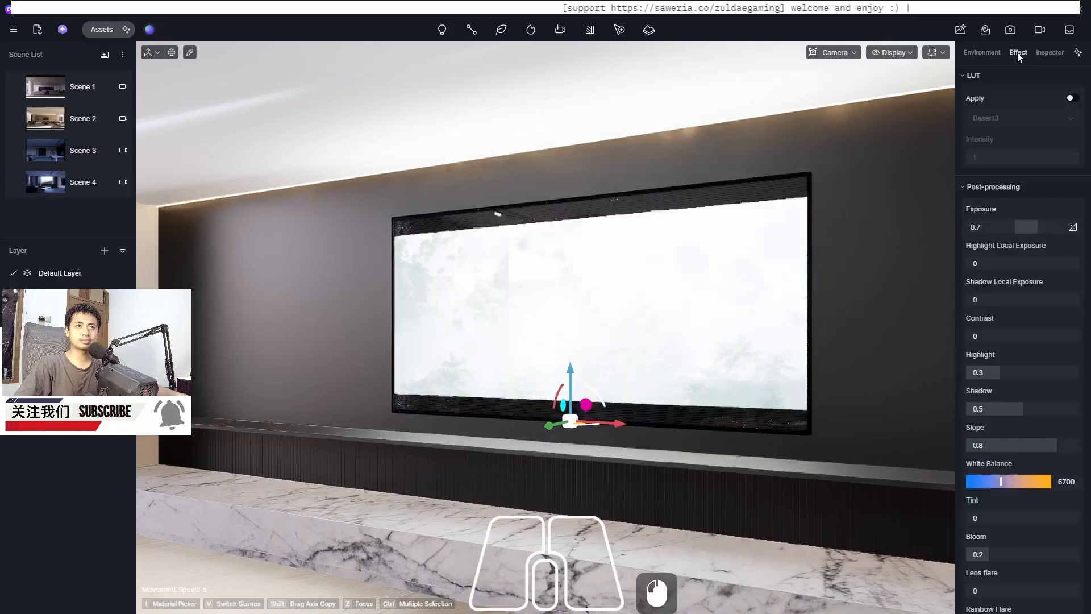
double_click(1051, 52)
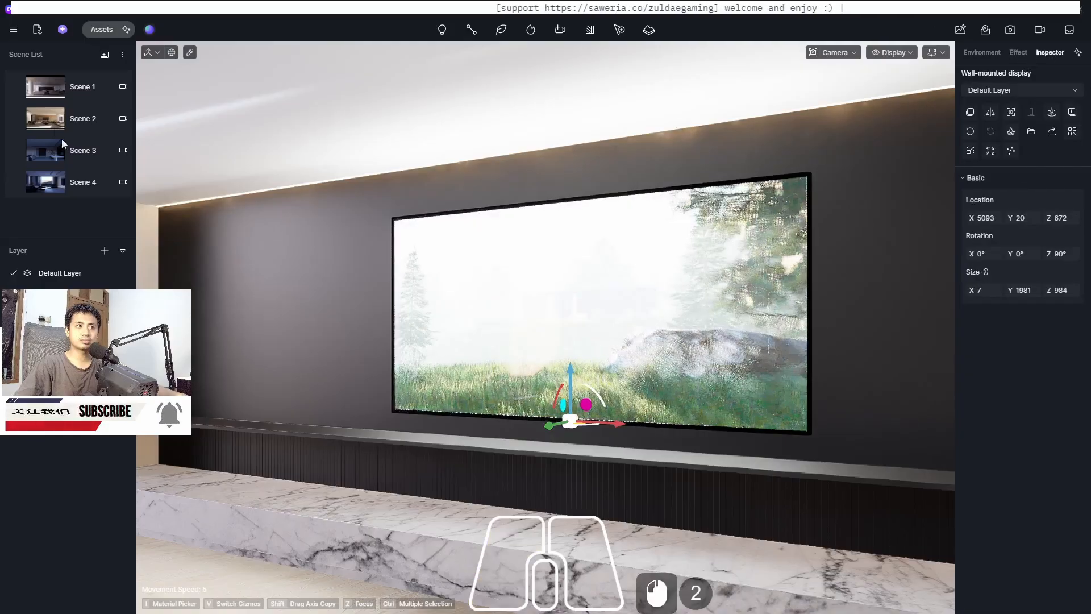
Switch to Scene 1 and set its post-processing exposure to 0.6
click(42, 83)
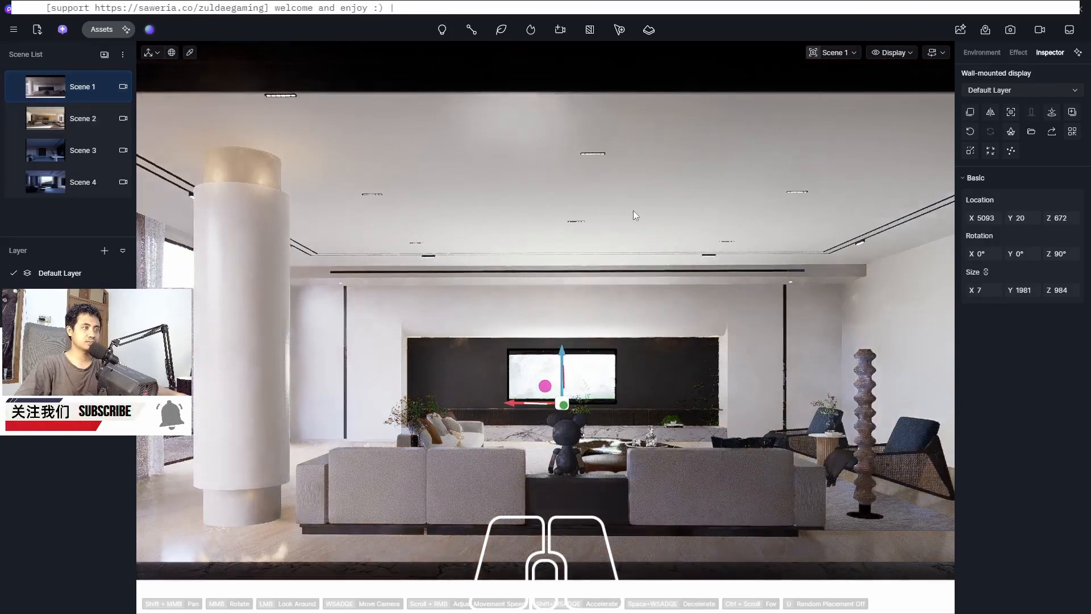
click(534, 378)
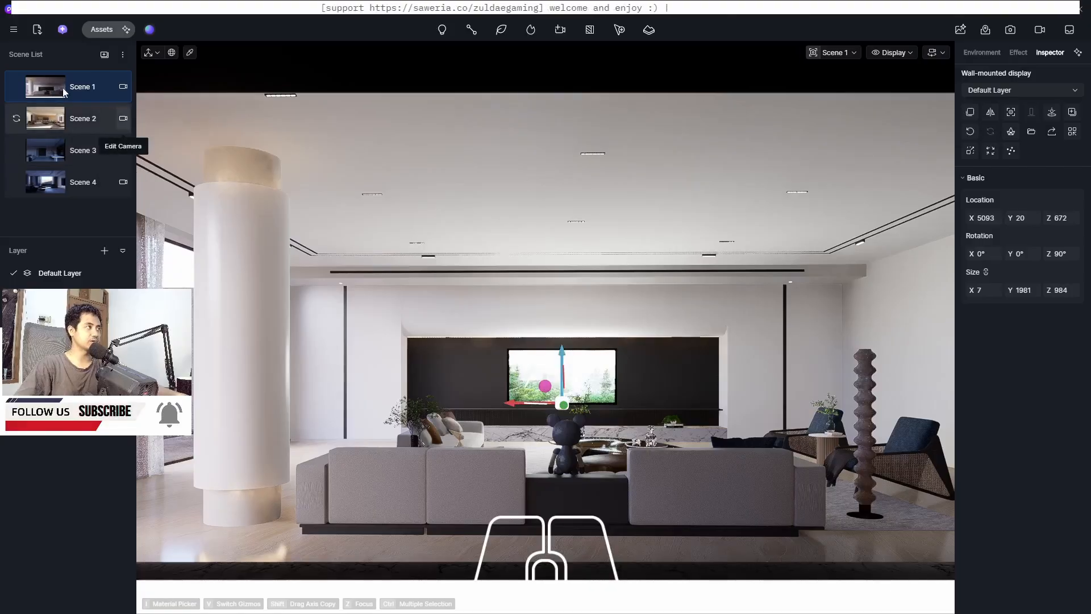
click(1018, 52)
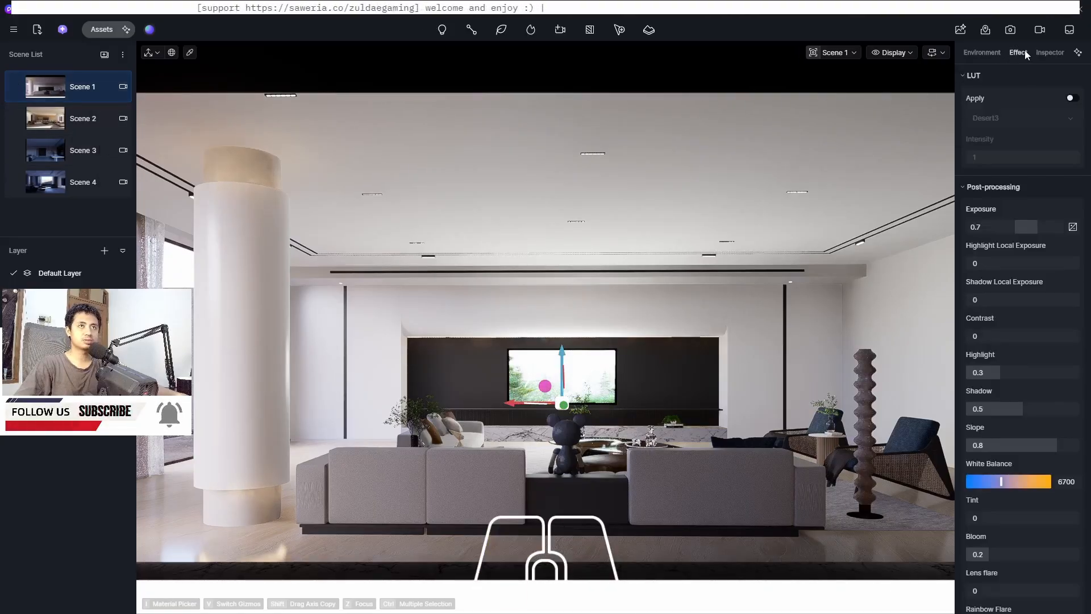
click(983, 226)
click(983, 227)
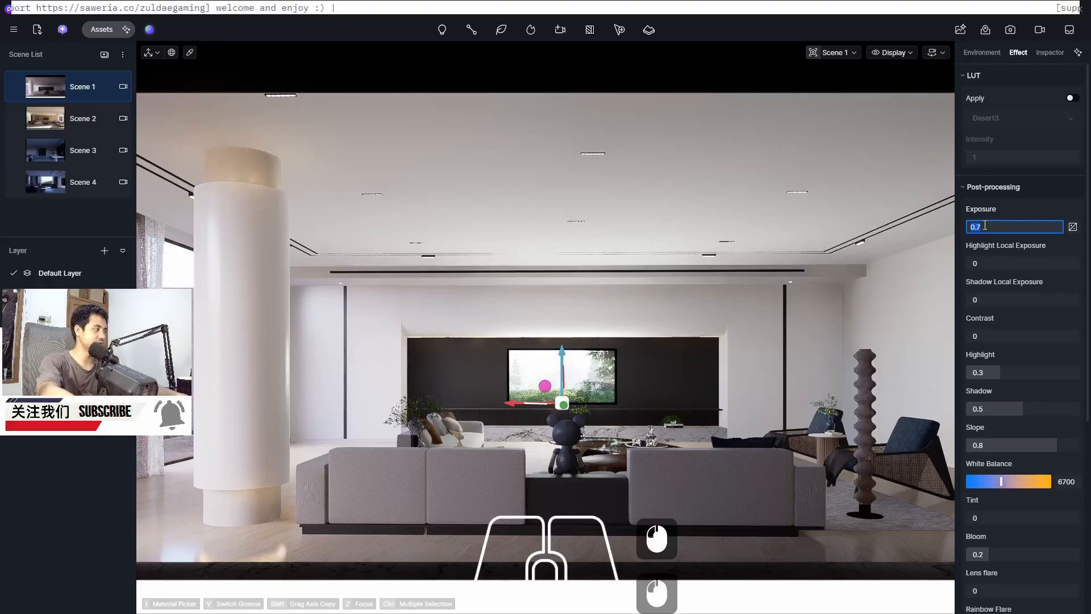
text(0.5)
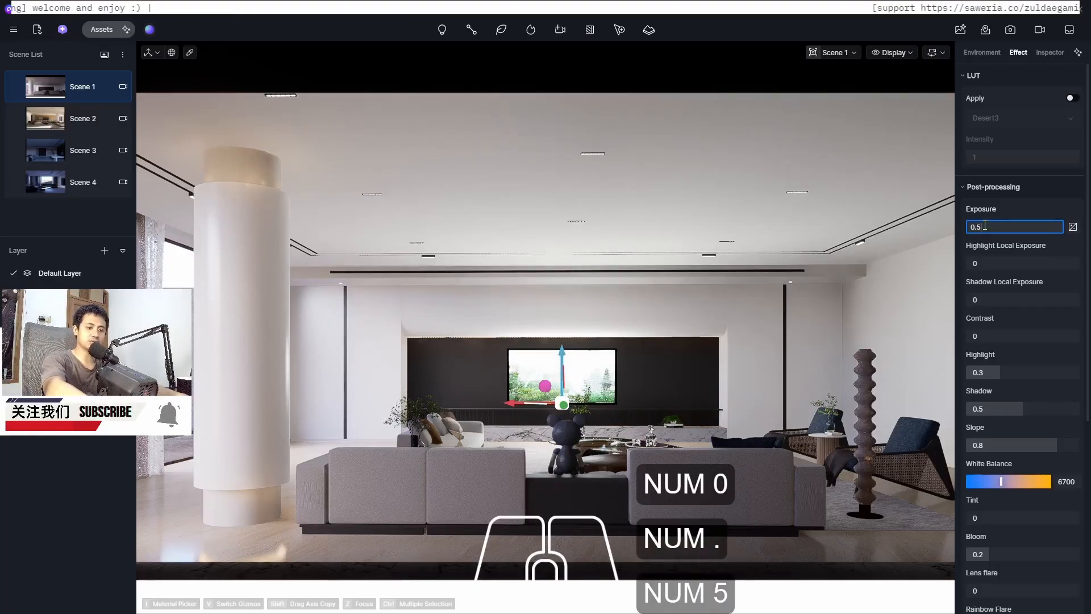
key(Return)
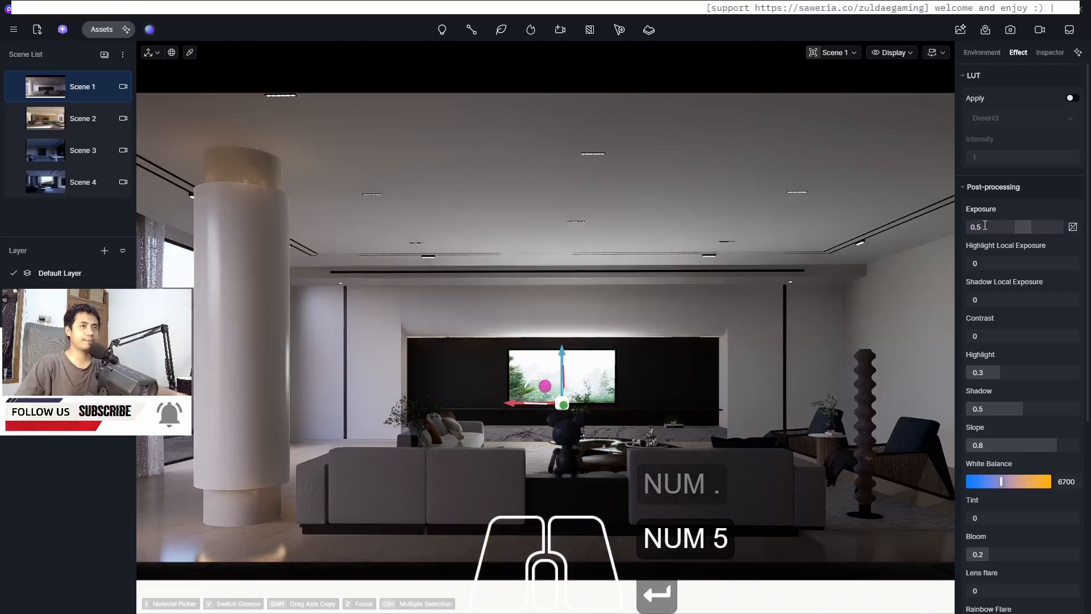
click(985, 226)
text(0.6)
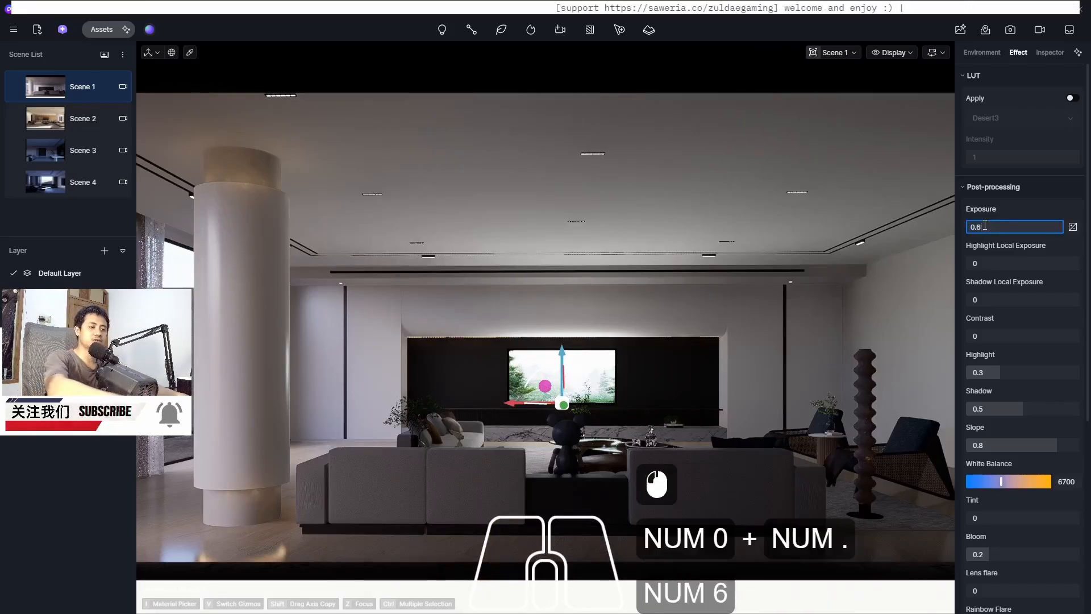
key(Return)
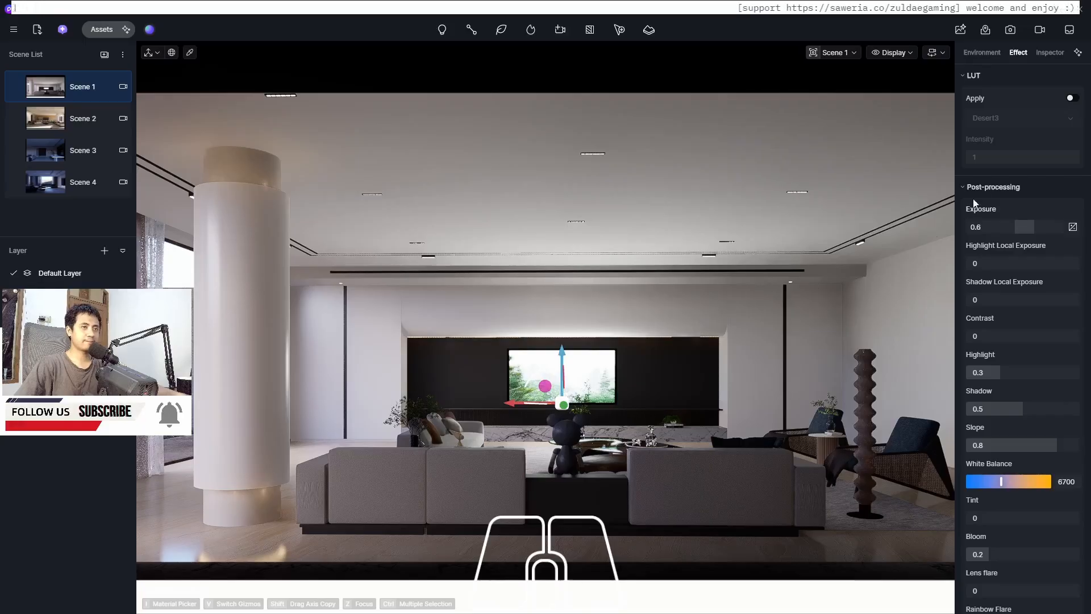
Copy Scene 1's parameters and paste them onto Scene 2
right_click(48, 86)
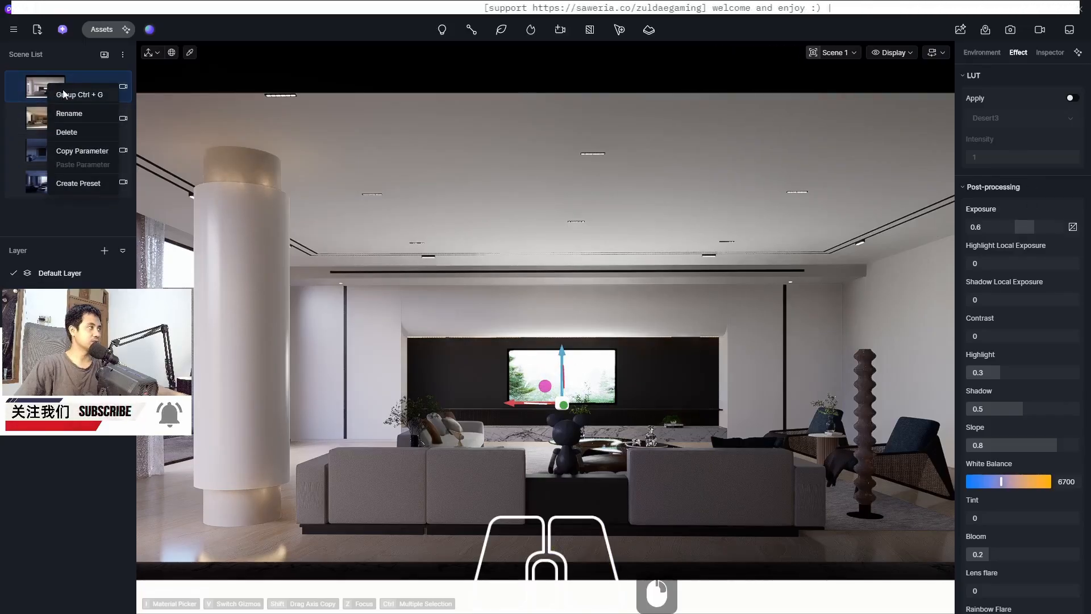
click(89, 154)
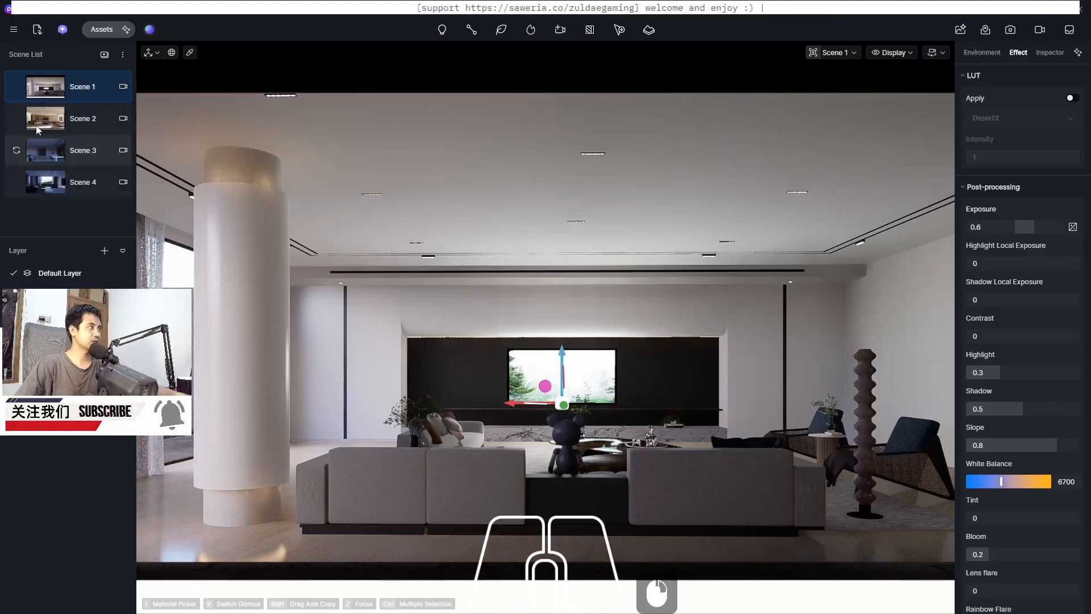
double_click(33, 118)
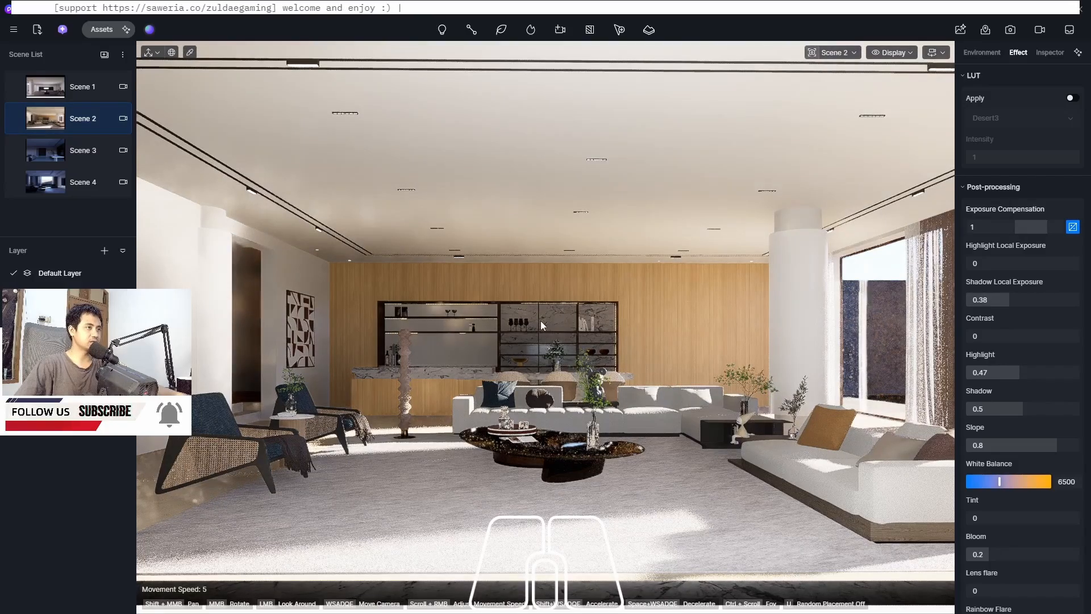
right_click(42, 118)
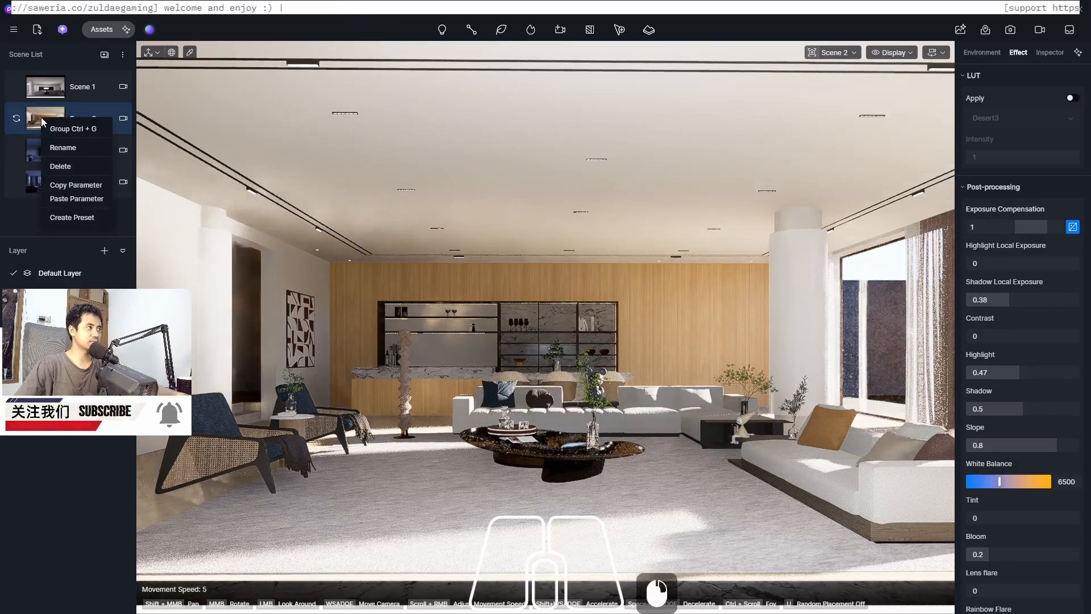
click(88, 199)
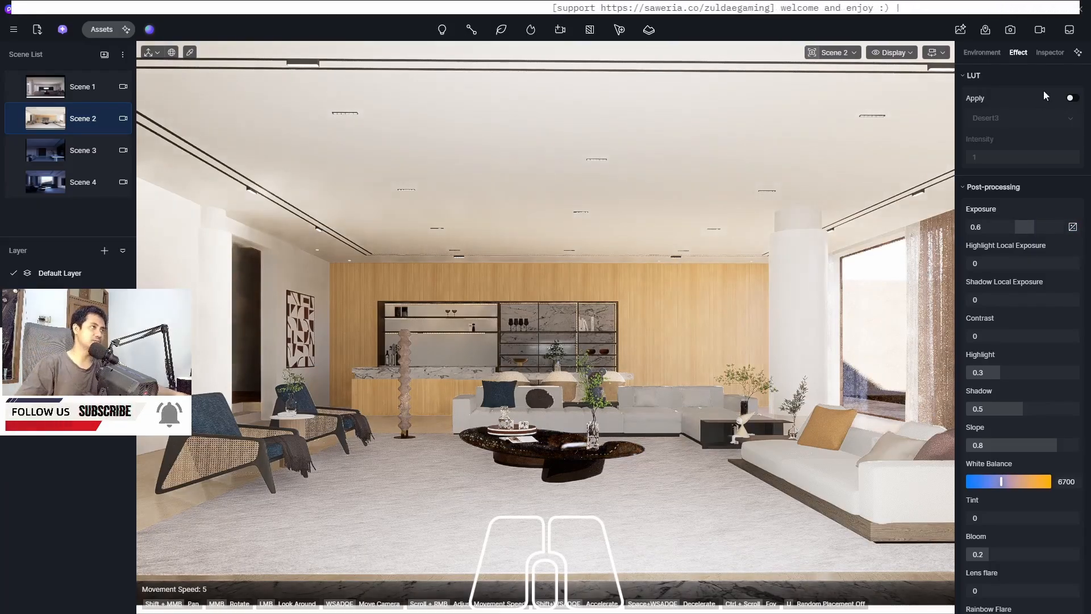
Open the image render view for Scene 2 and set its exposure to 0.6
click(1013, 31)
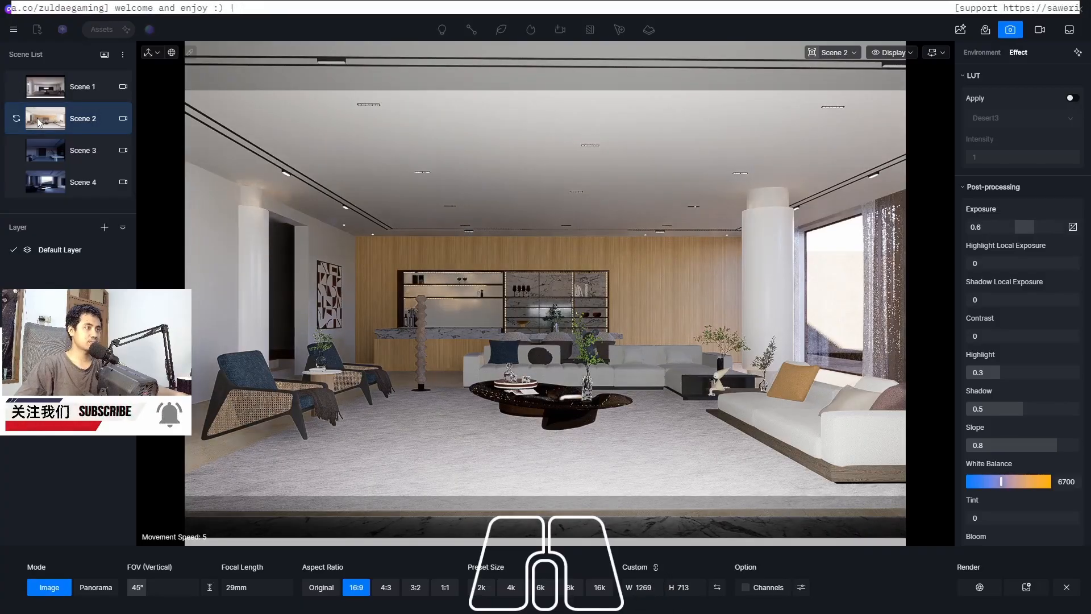
click(1004, 225)
text(0)
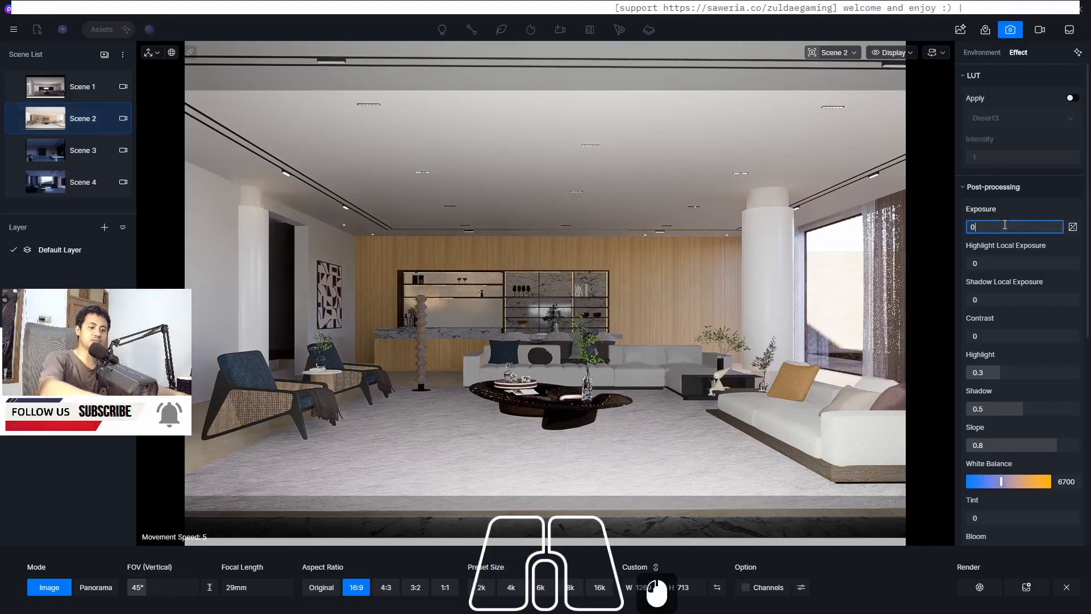
text(.5)
key(Return)
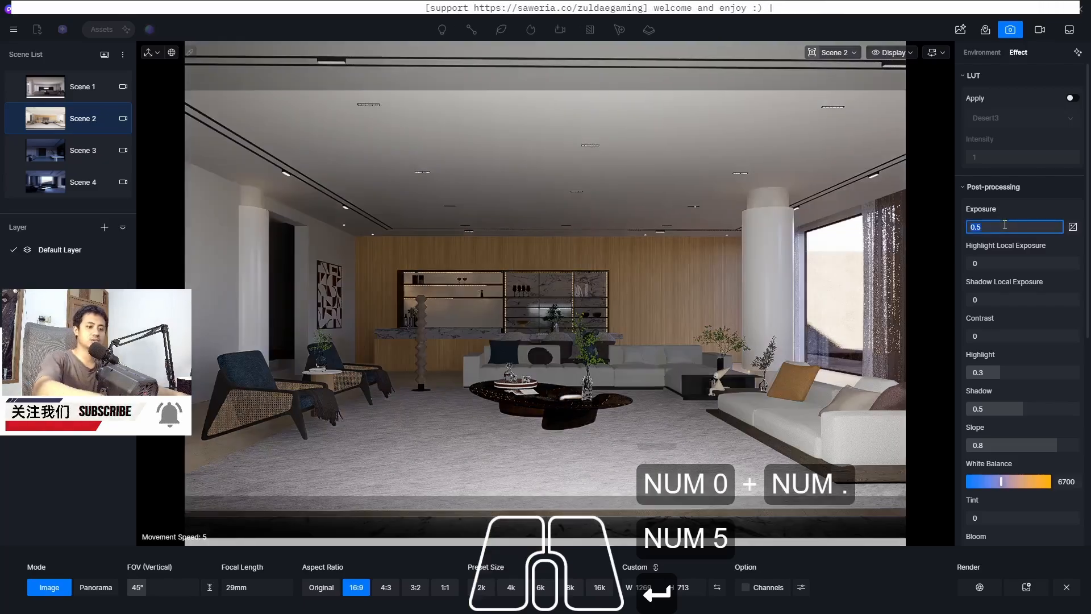
text(0.6)
key(Return)
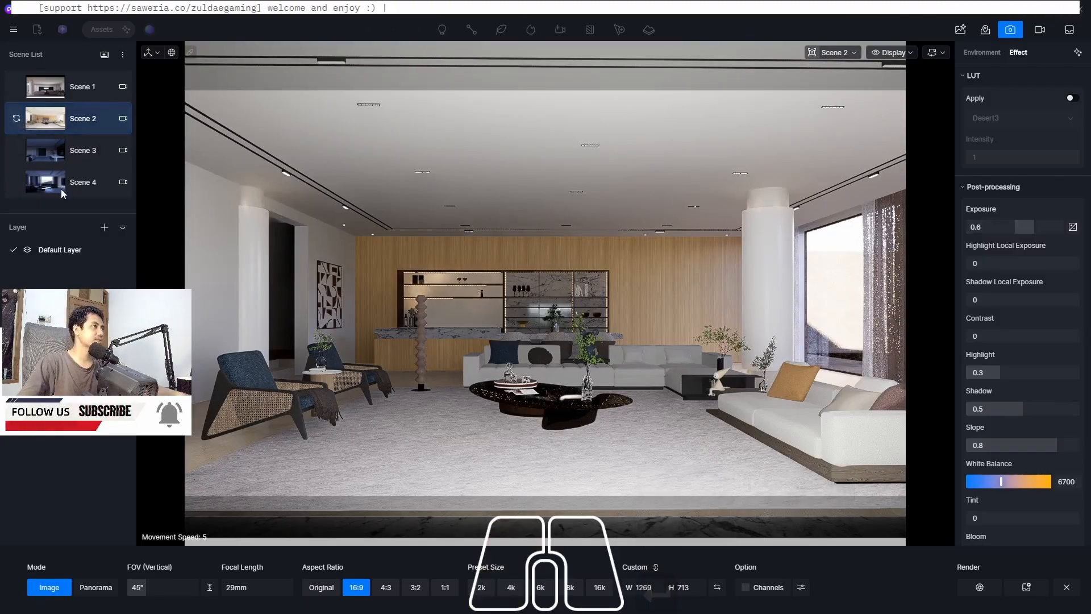
Switch to Scene 3
click(51, 152)
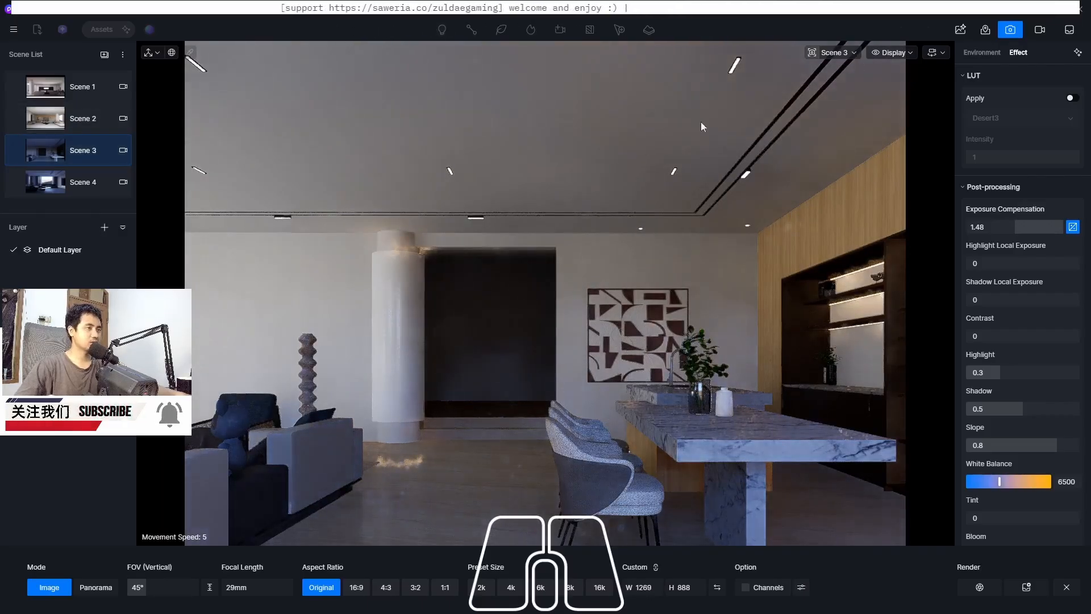
Paste the copied scene parameters onto Scene 3
right_click(49, 152)
click(97, 235)
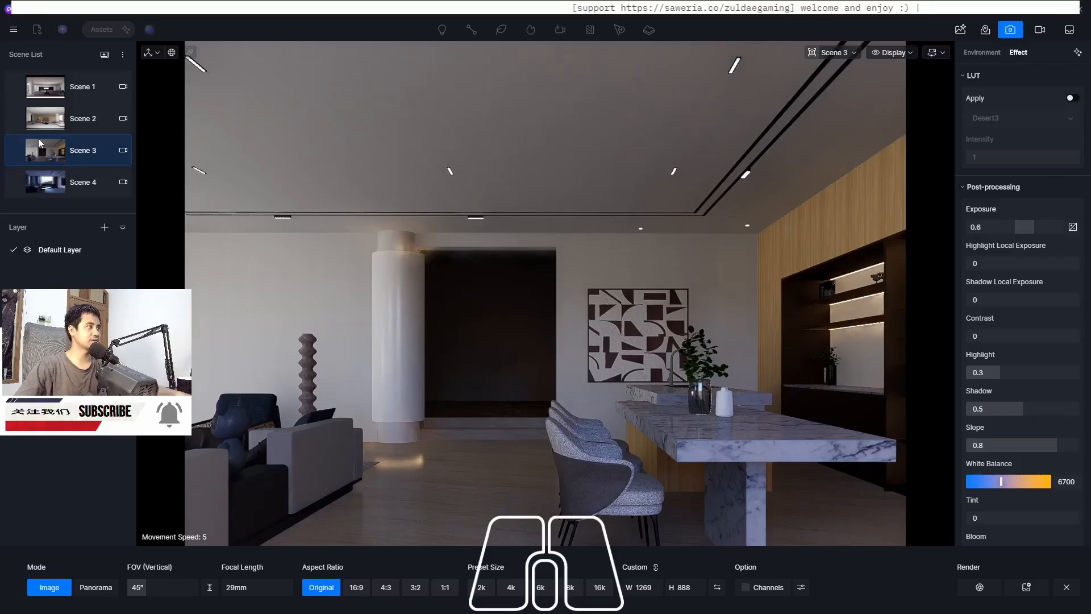
Switch to Scene 4 and paste the copied scene parameters onto it
double_click(52, 186)
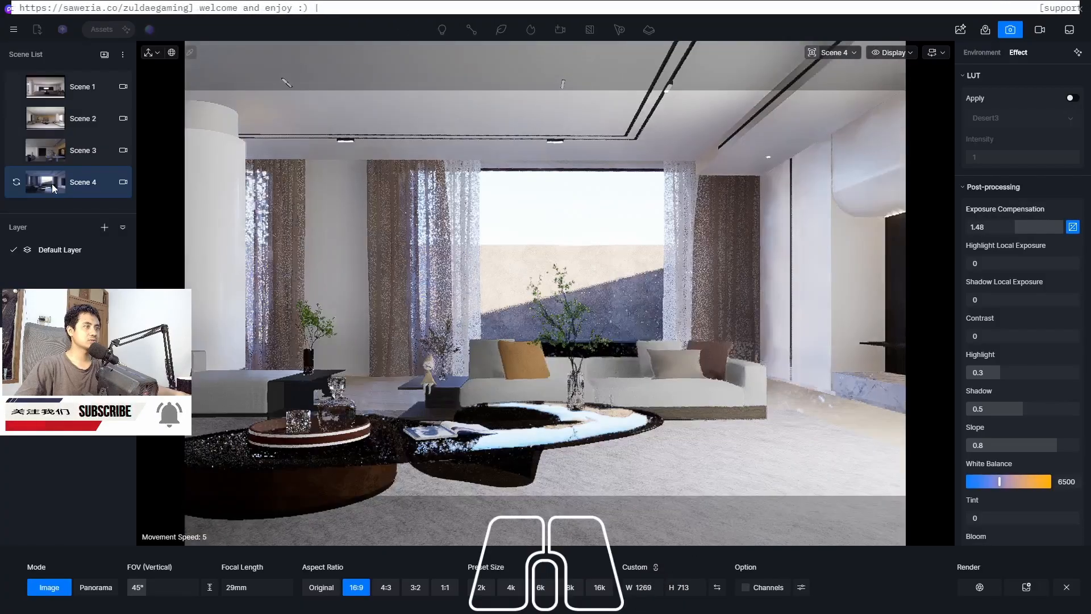
right_click(53, 180)
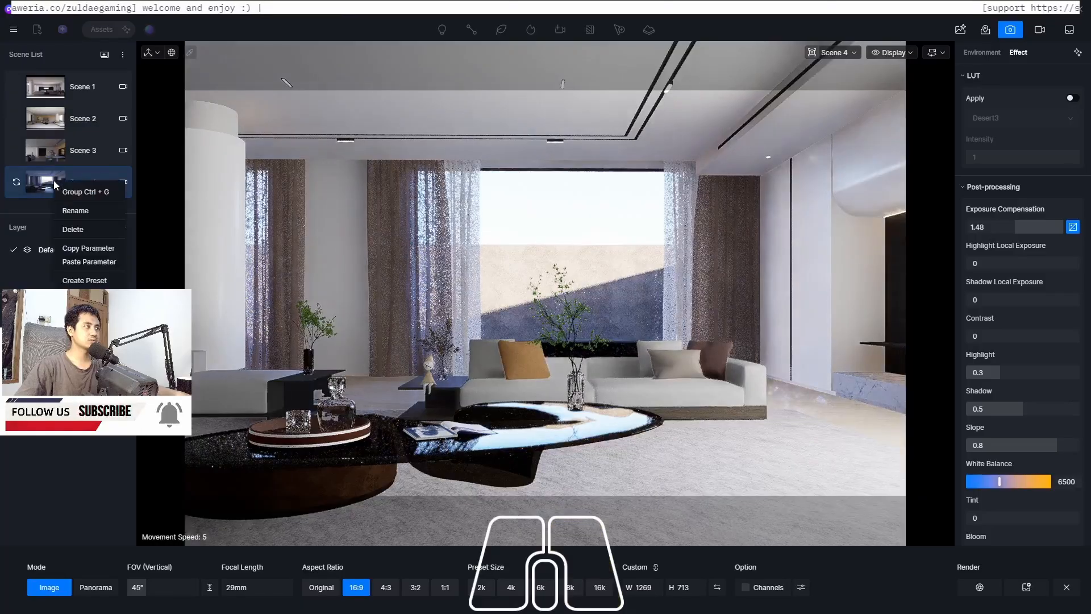
click(98, 264)
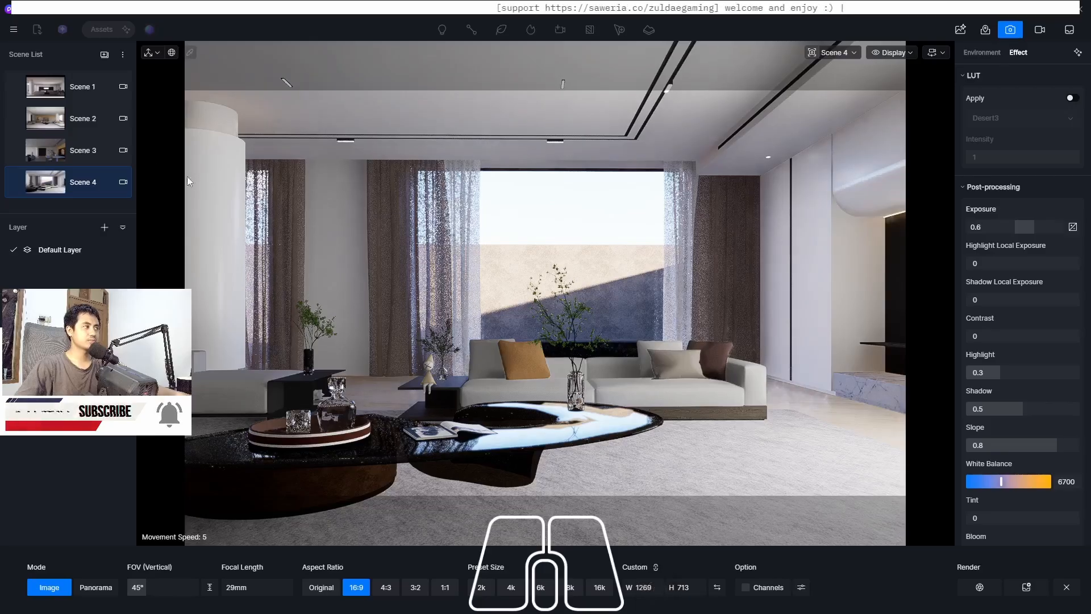
Switch to Scene 1, leave the image render view, and inspect the wall-mounted display and its screen material
click(51, 89)
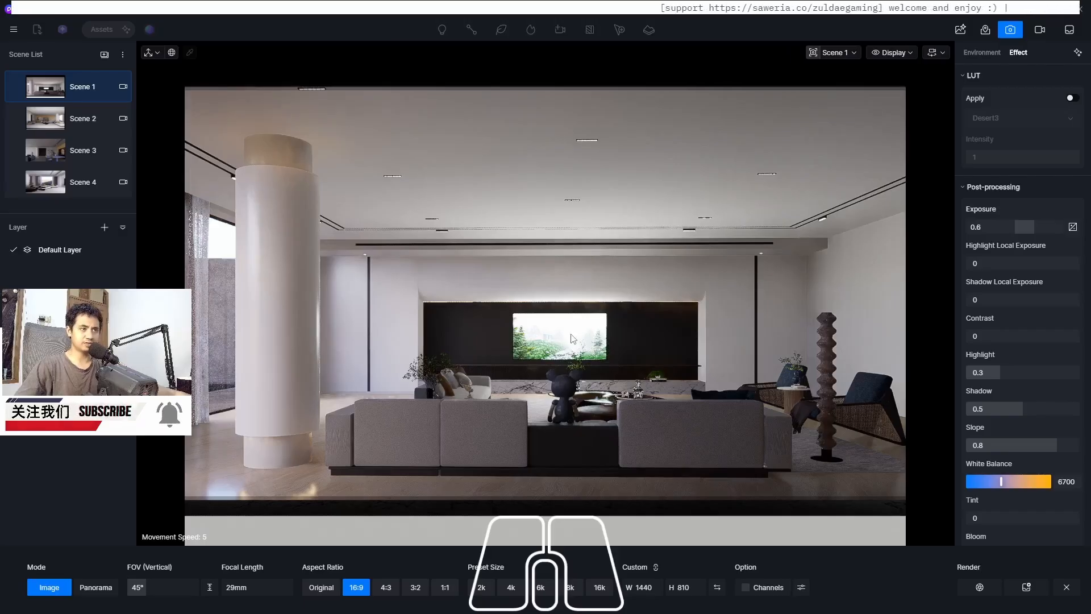
click(1010, 30)
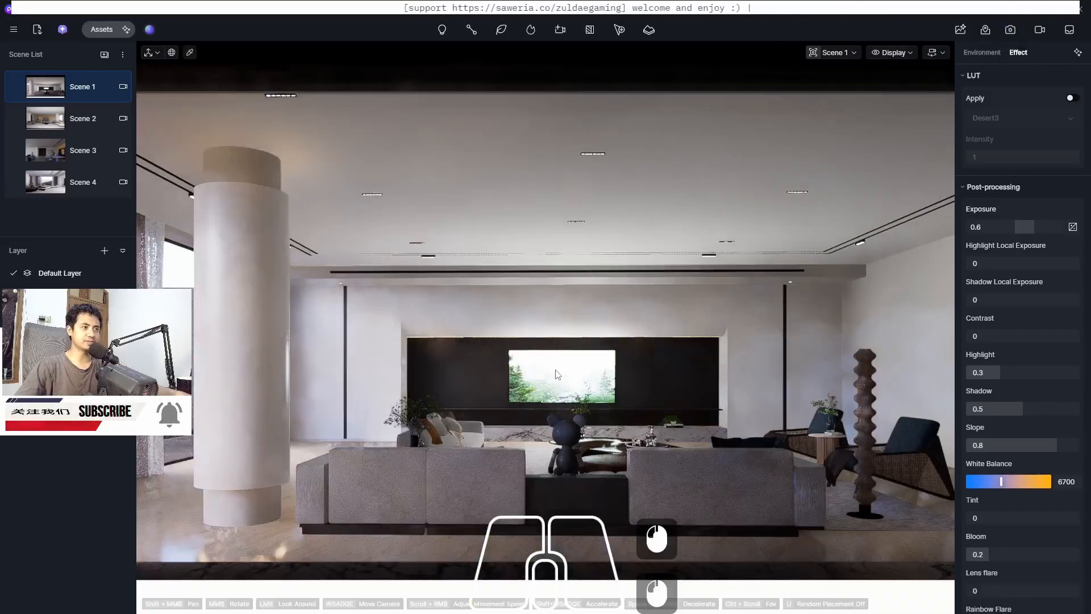
click(557, 374)
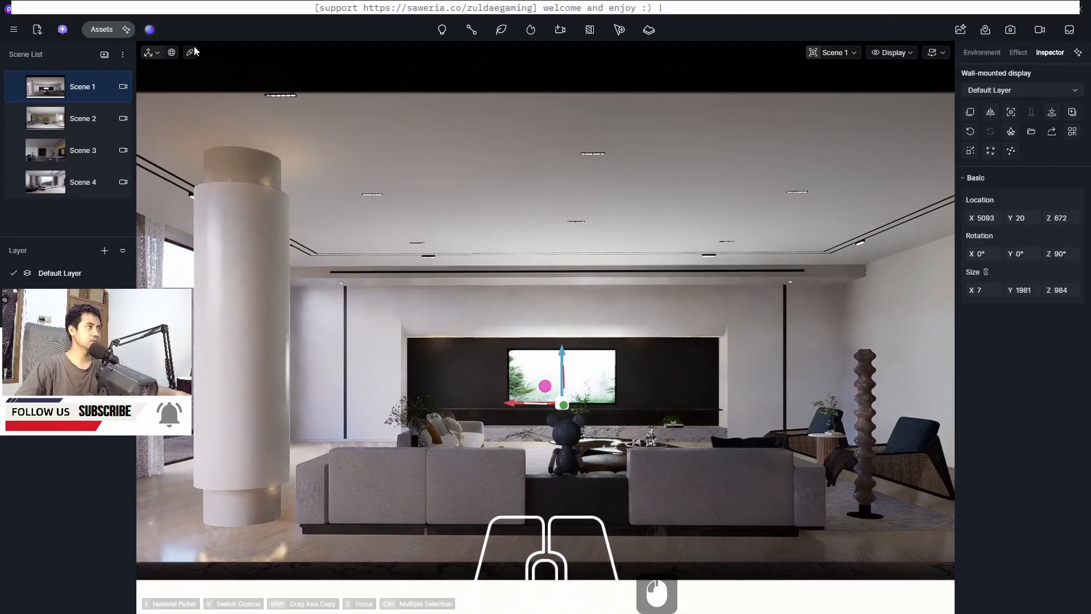
click(189, 52)
click(540, 376)
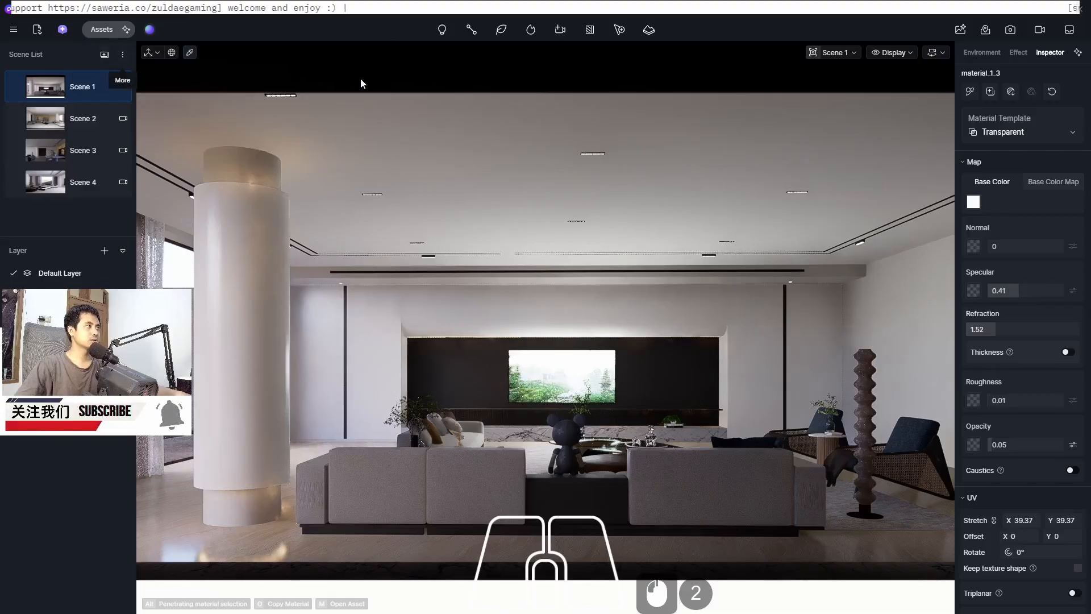
key(Escape)
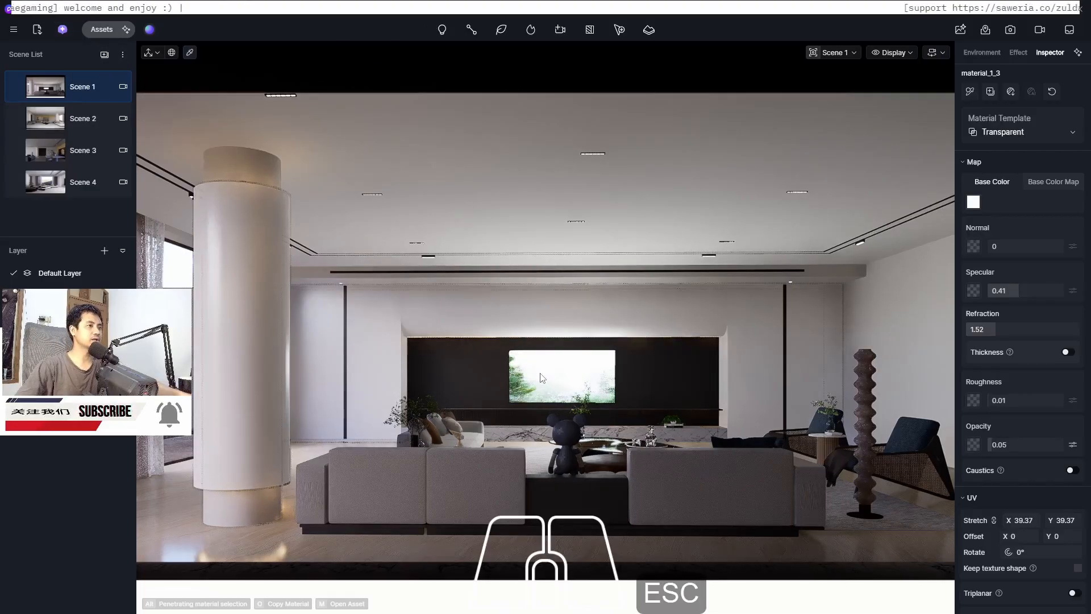
Examine the wall-mounted display's settings across the side panels and check the sofa and column materials
right_click(195, 102)
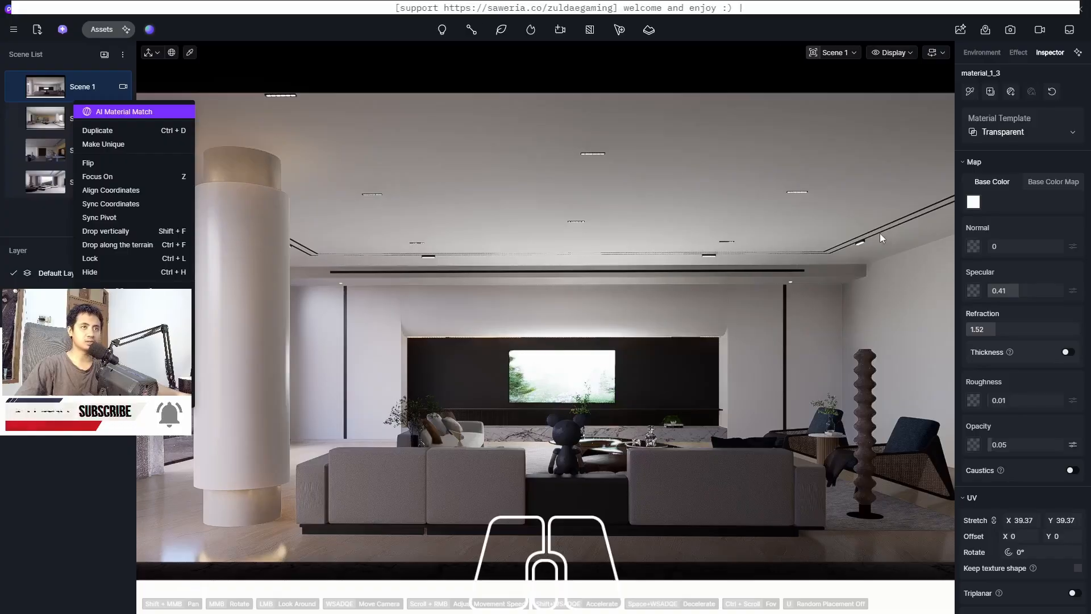
click(562, 376)
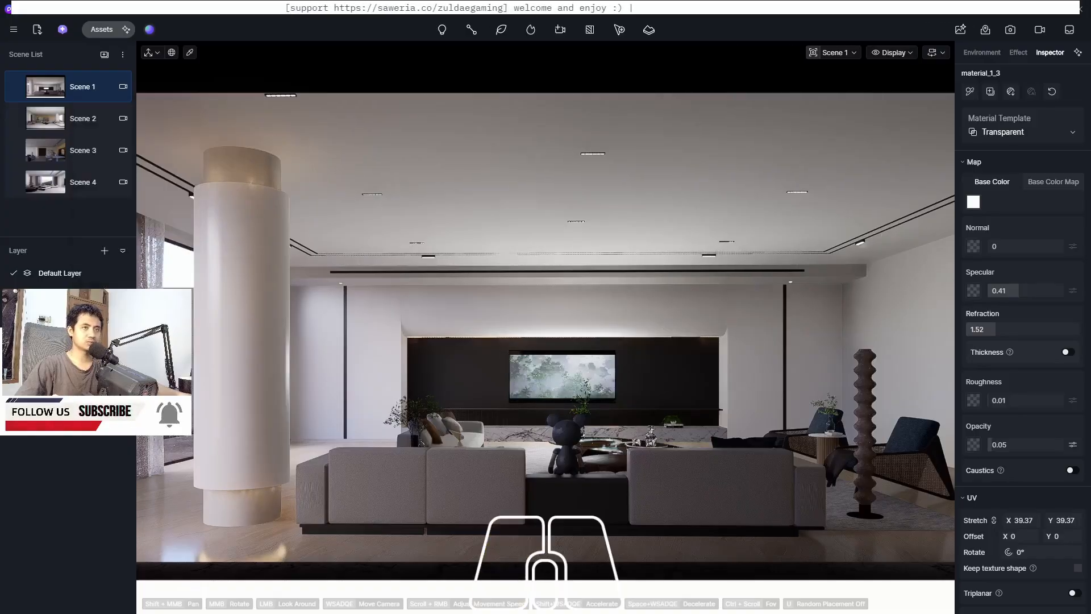
click(562, 376)
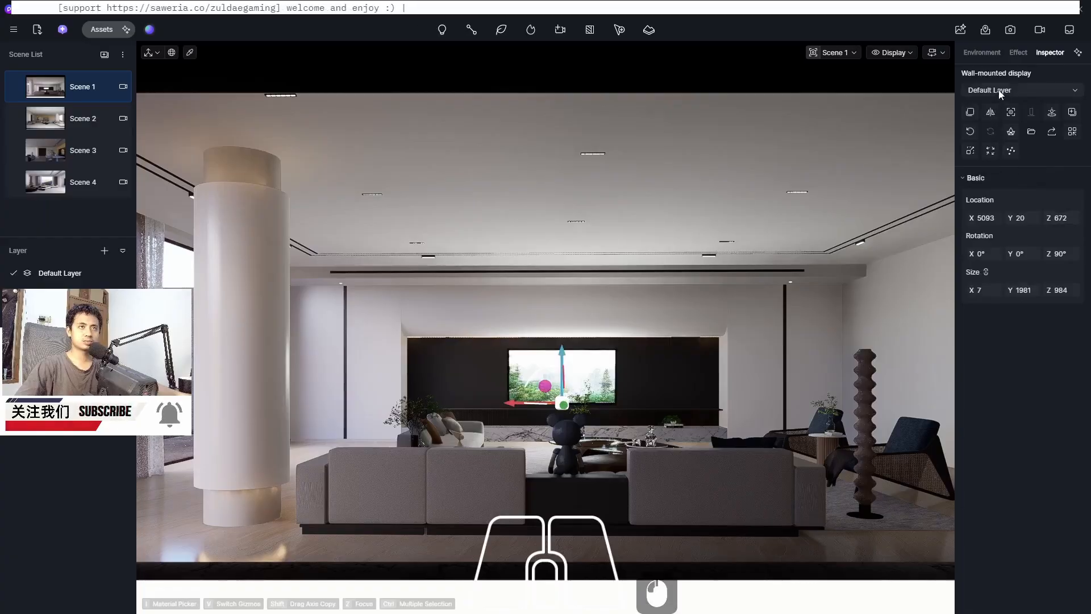
click(1020, 53)
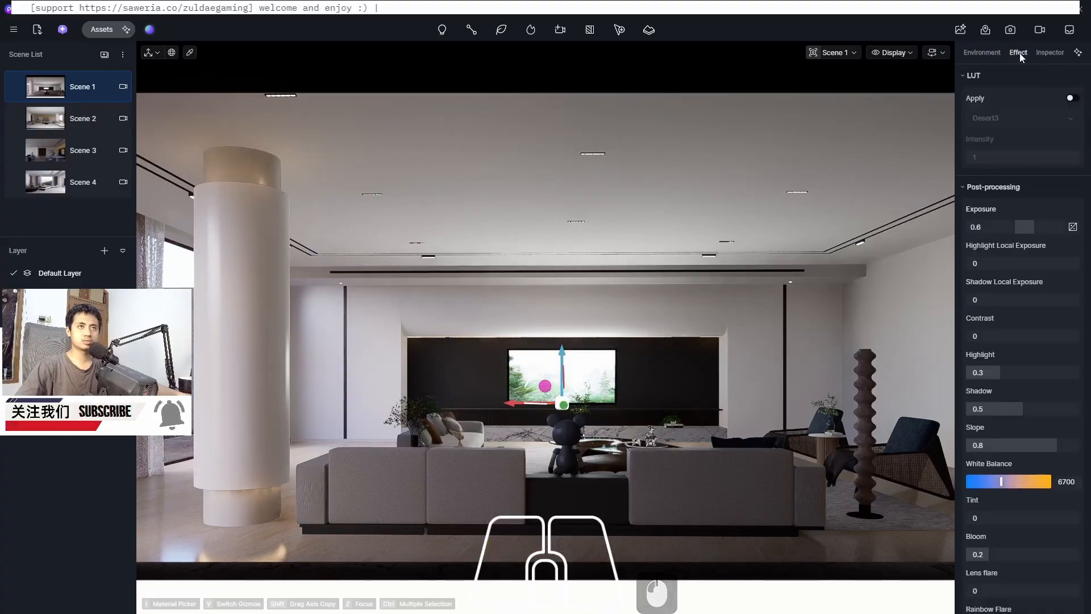
click(992, 53)
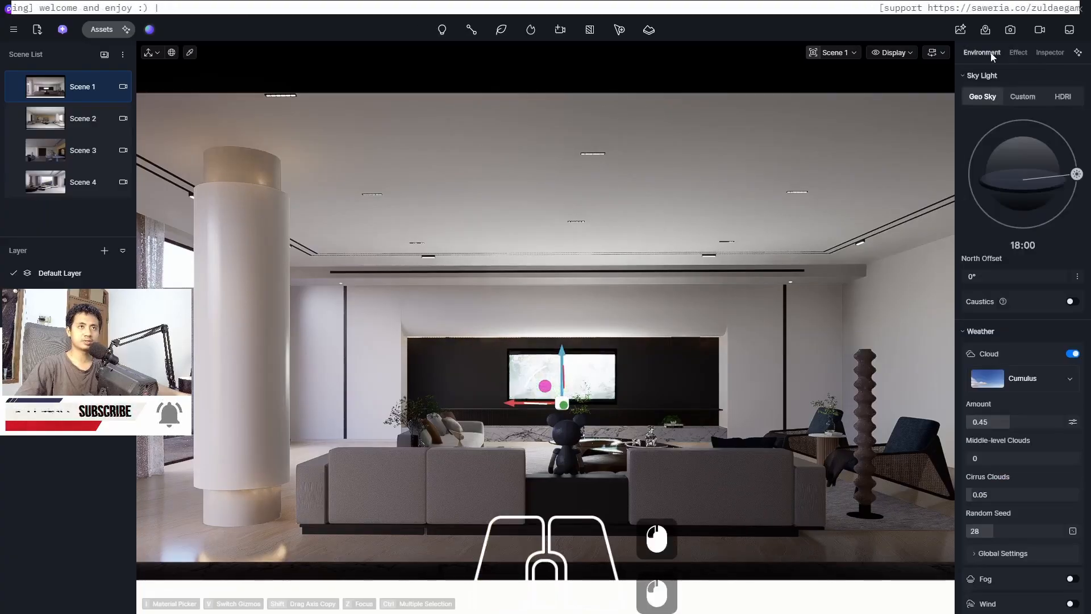
click(1049, 52)
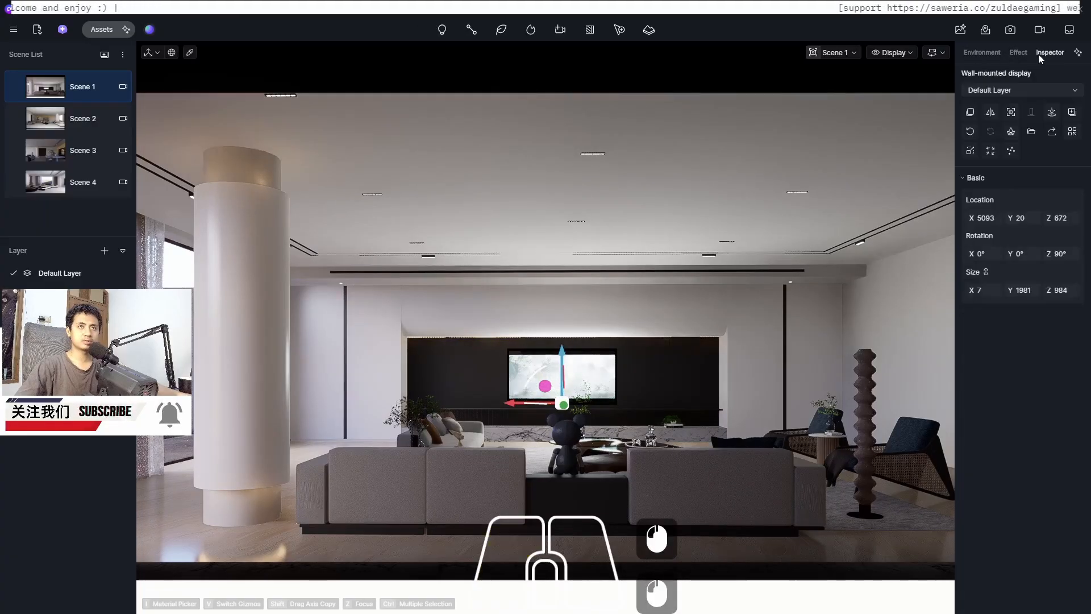
click(697, 482)
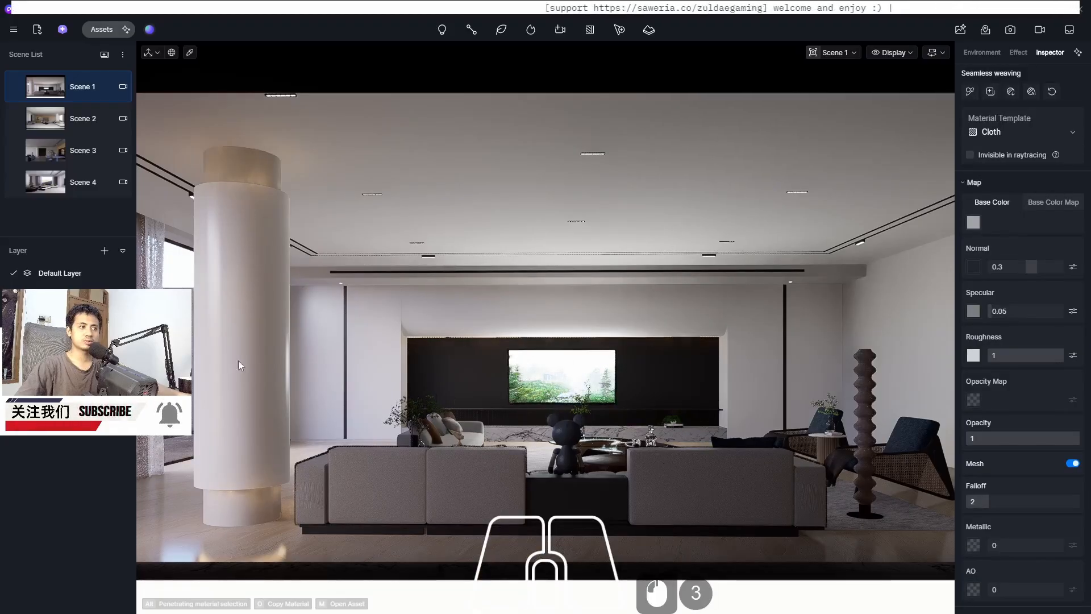
click(230, 340)
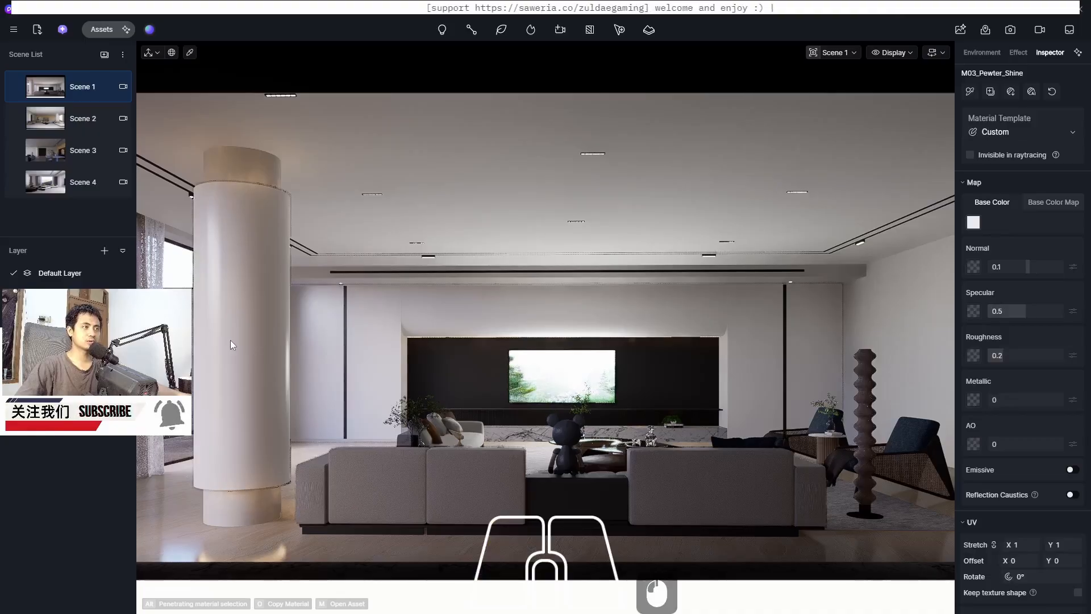
click(544, 386)
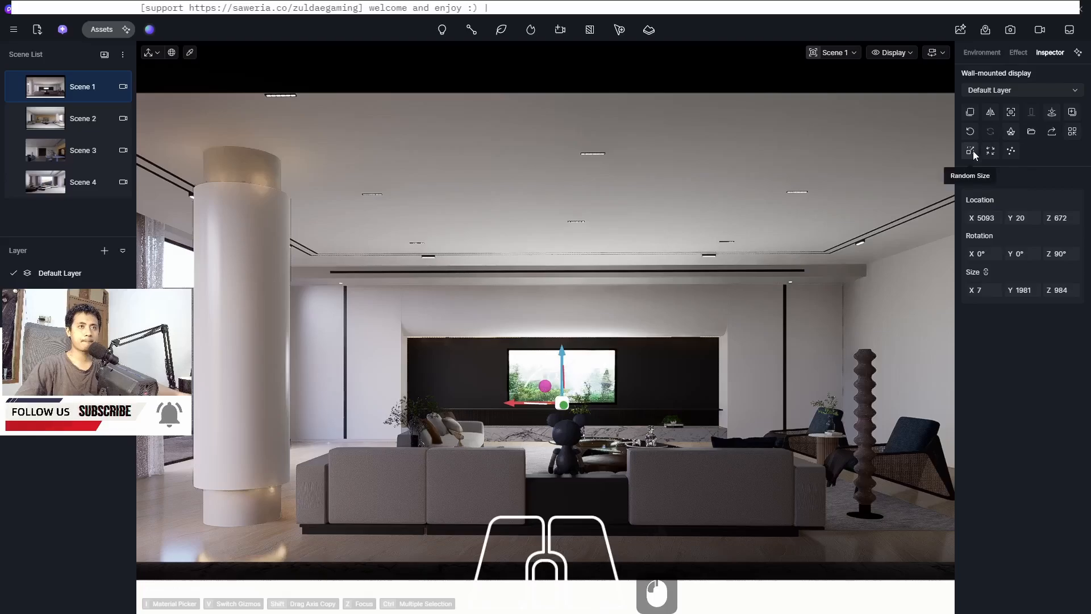
click(1010, 91)
click(1010, 91)
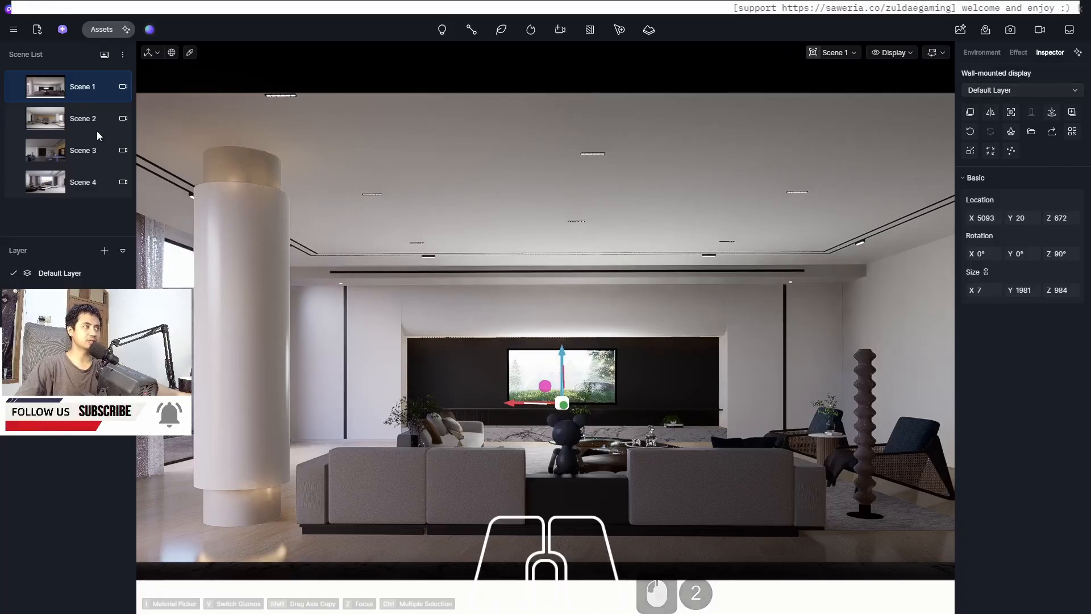
Switch to Scene 2 and preview it in the image render view
click(53, 120)
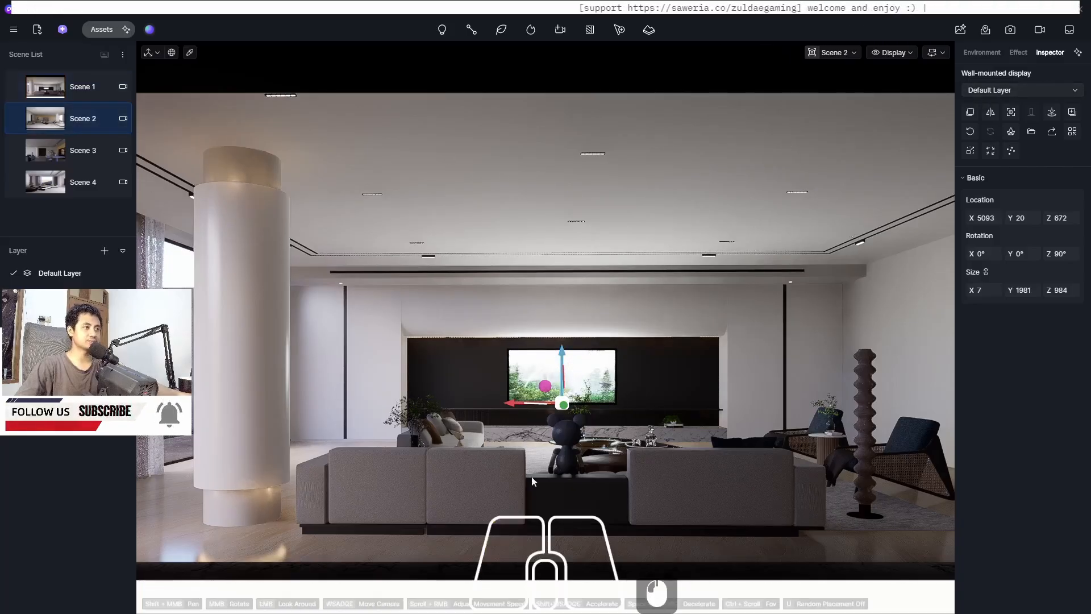
key(w)
drag(519, 528, 518, 532)
key(s)
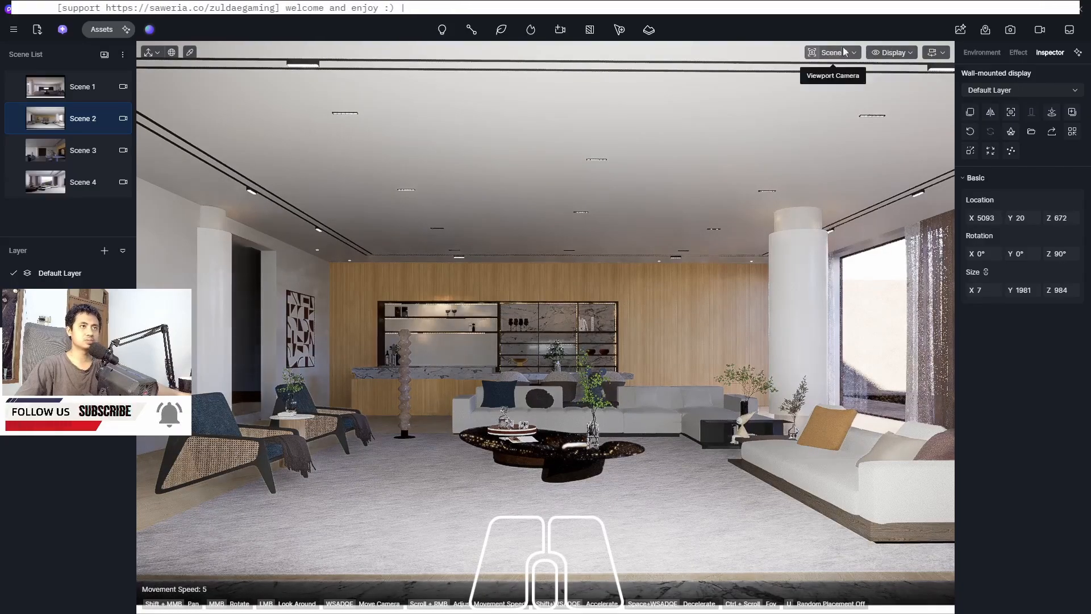
click(1010, 29)
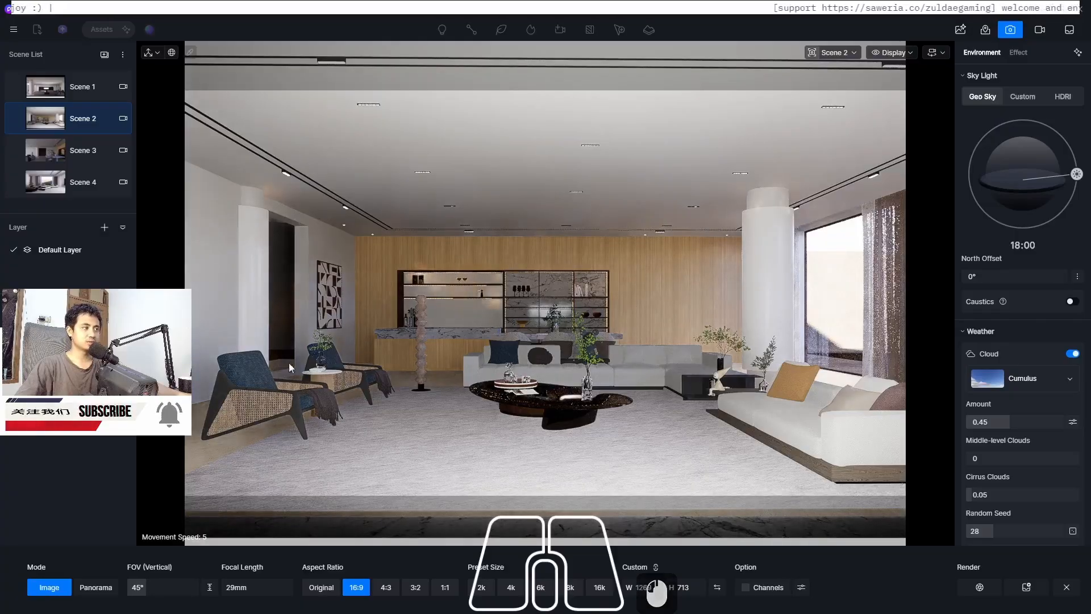
Switch to Scene 3, return to the viewport, and check the navigation and display options
click(46, 149)
click(46, 149)
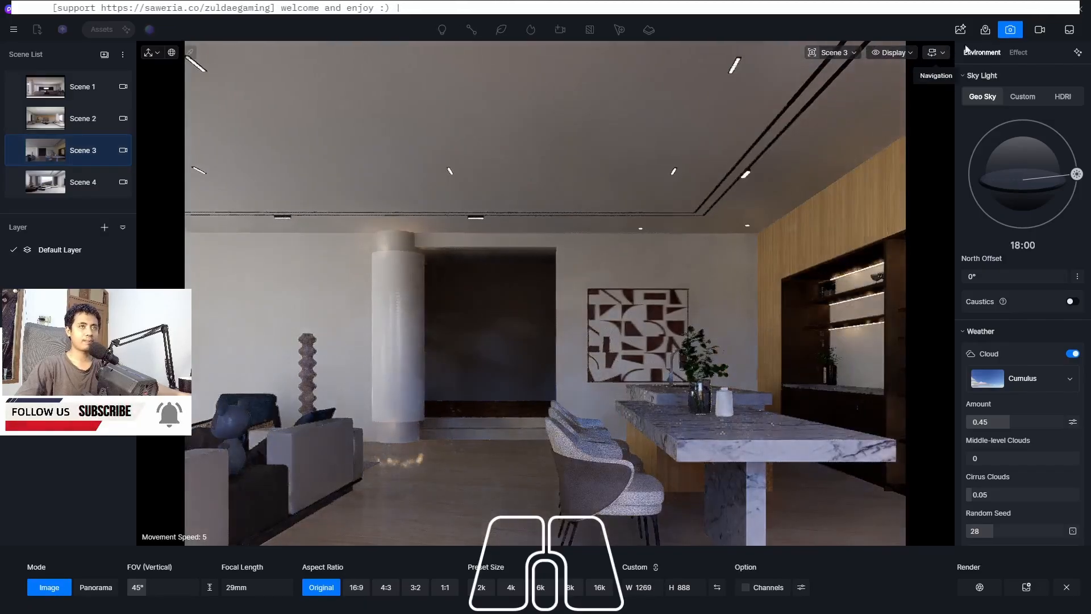
click(1011, 31)
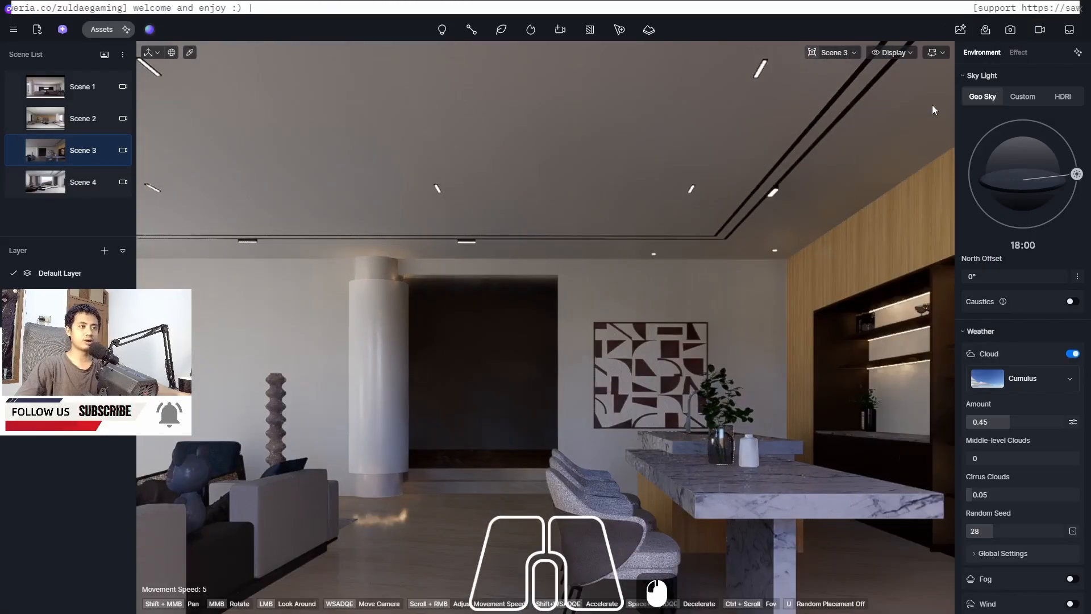
click(941, 52)
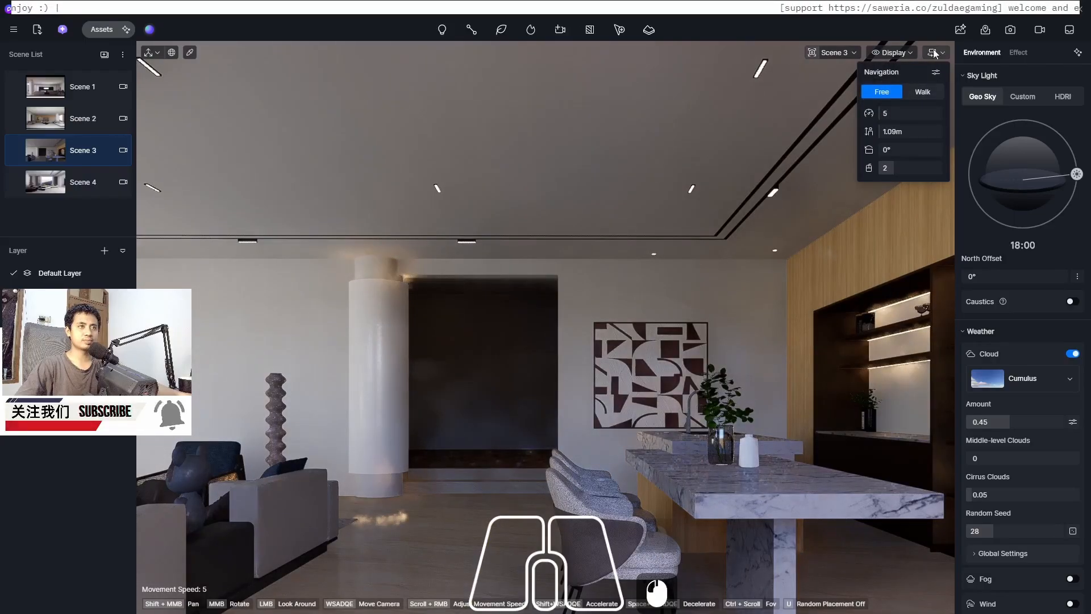
click(892, 53)
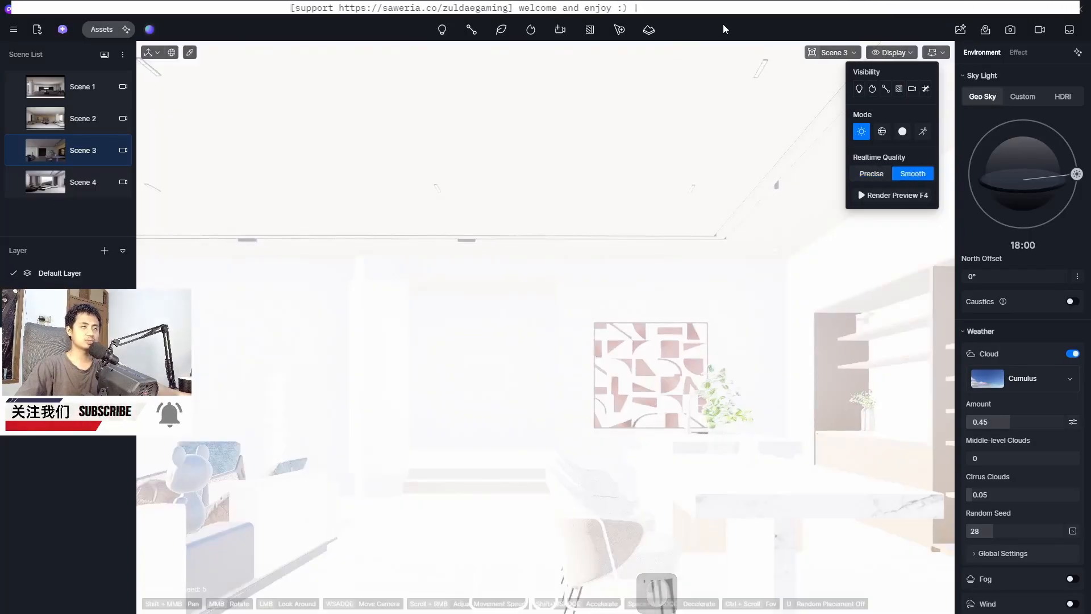
Turn on auto exposure for the viewport and set the exposure compensation to 0.1
scroll(489, 334, up, 4)
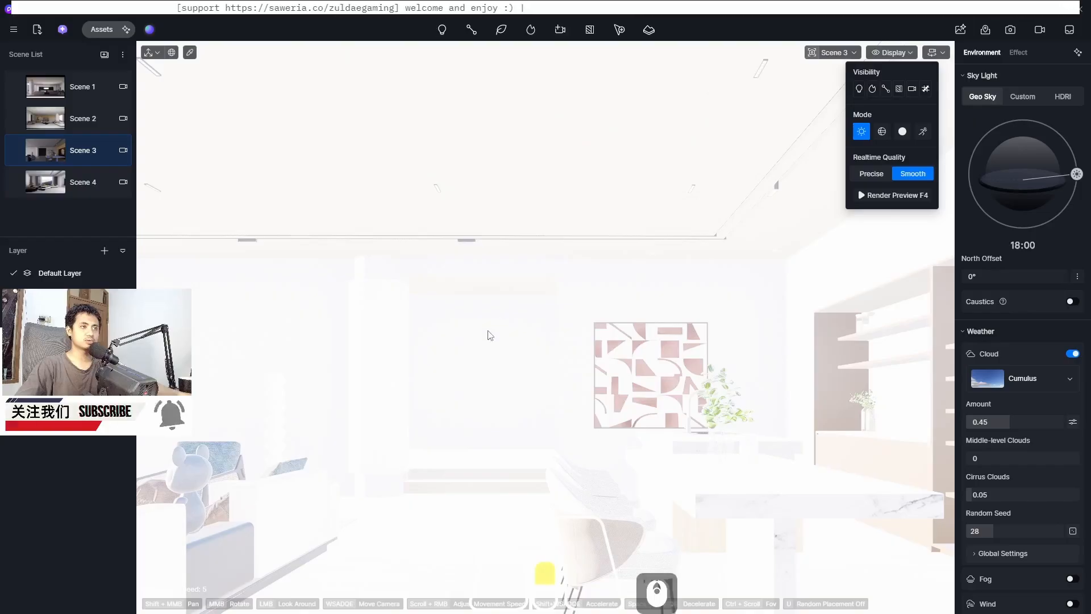
scroll(451, 365, down, 3)
middle_drag(451, 366, 582, 359)
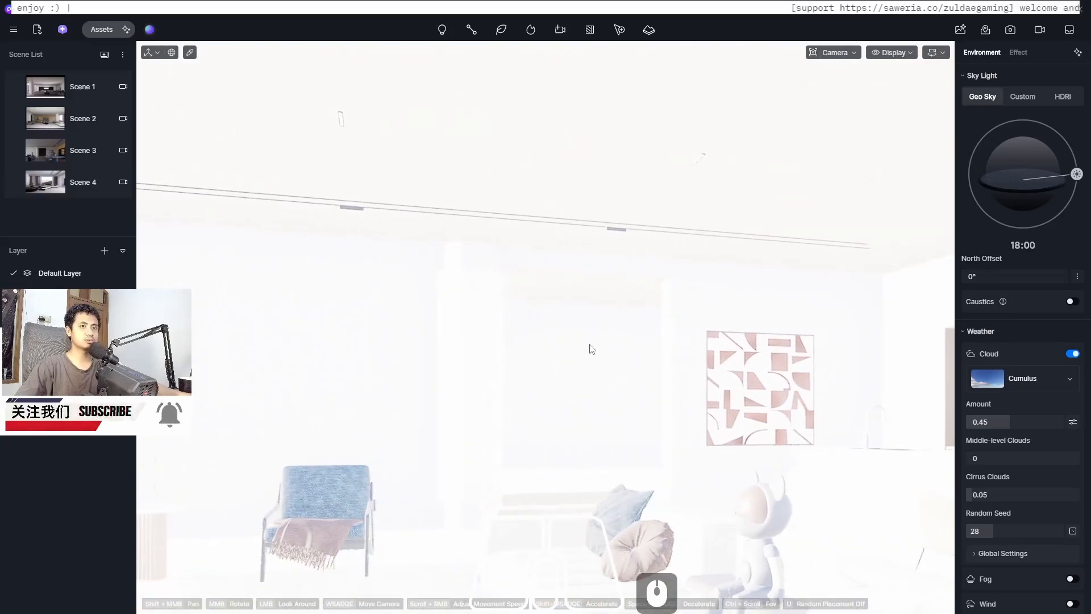
scroll(591, 348, up, 4)
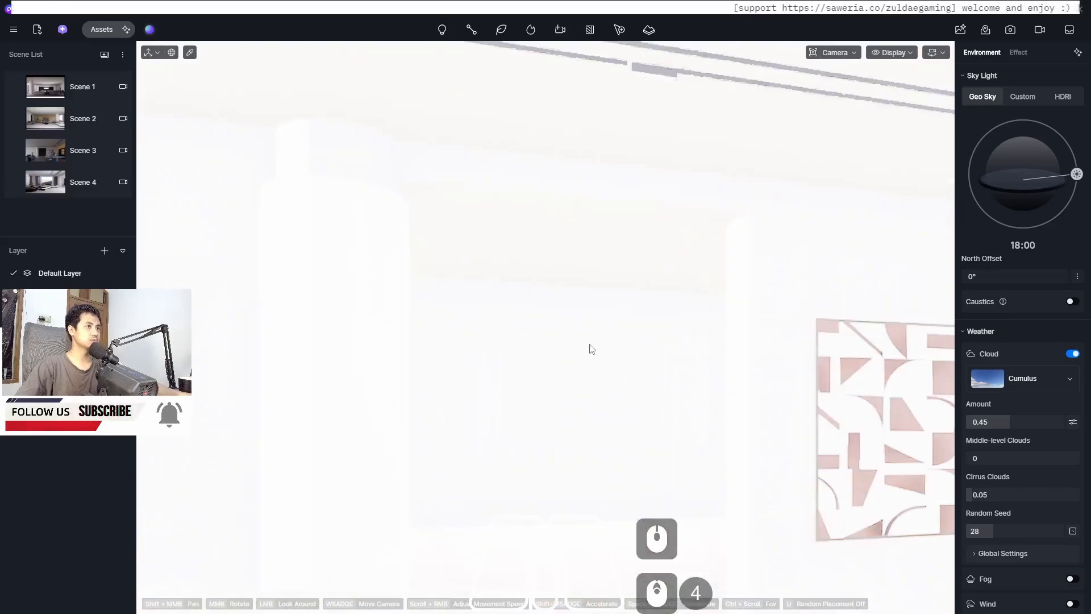
click(1011, 53)
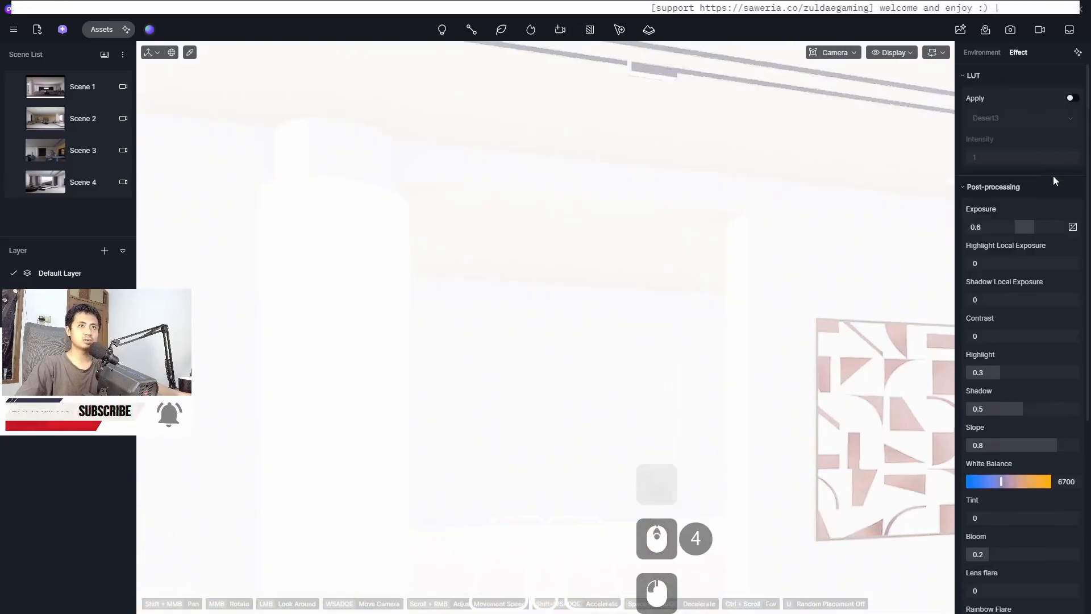
click(1072, 227)
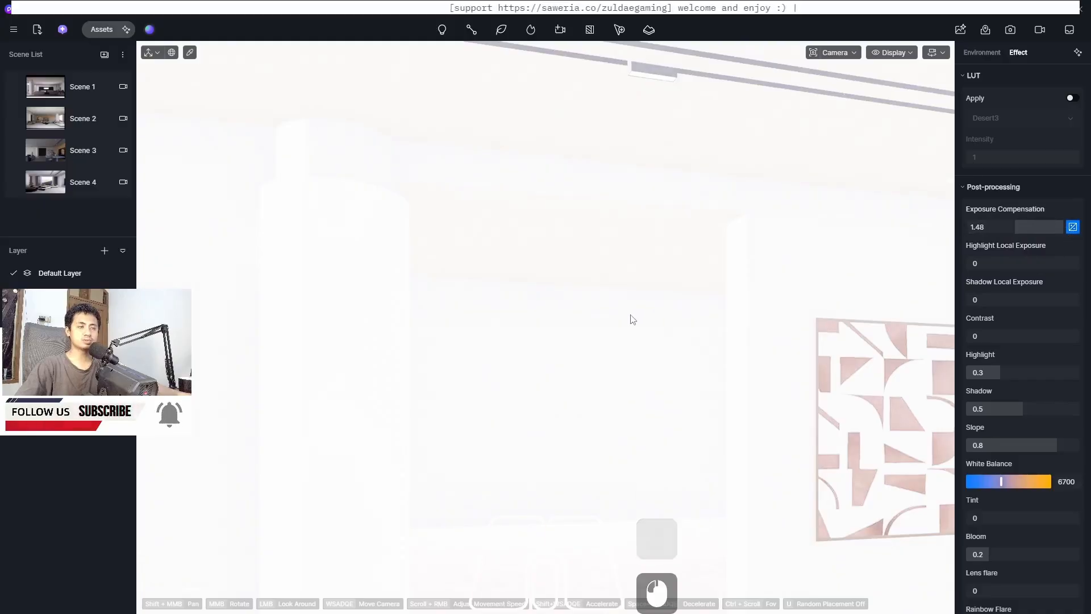
click(1001, 226)
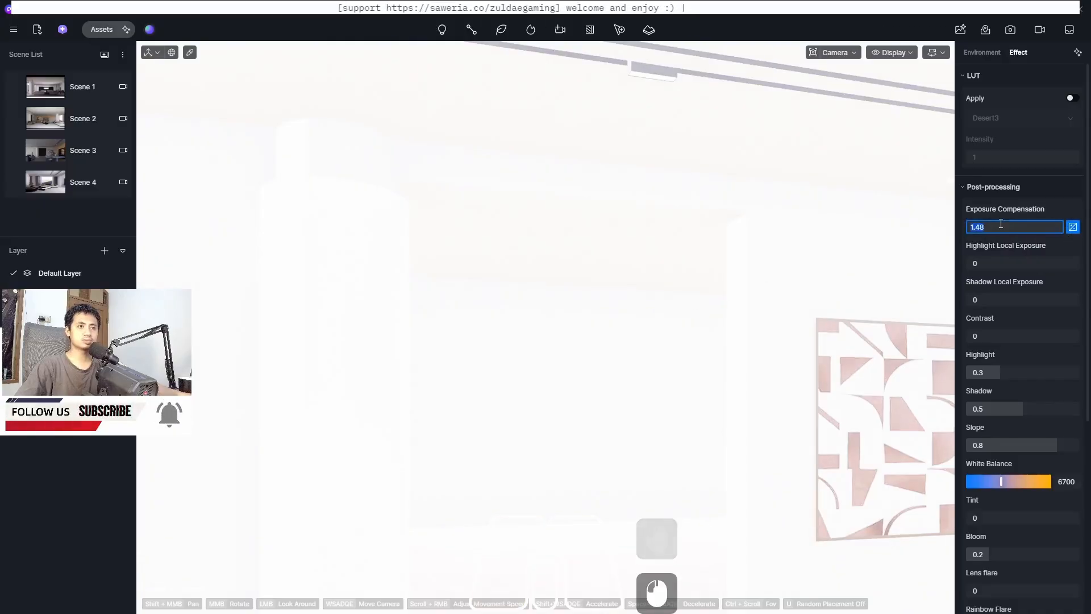
text(1)
key(Return)
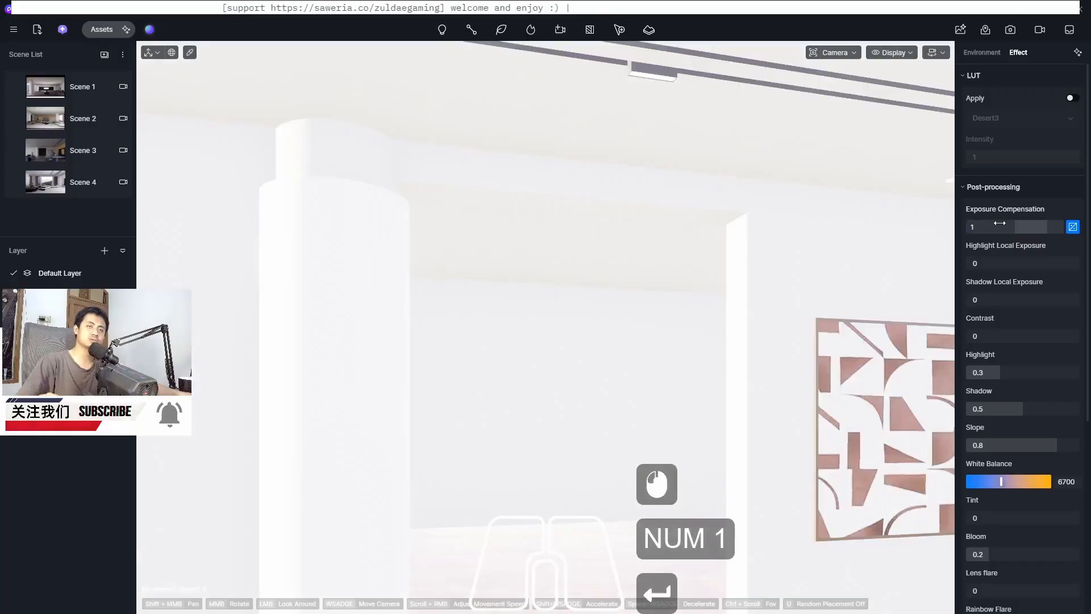
click(1001, 224)
text(0.1)
key(Return)
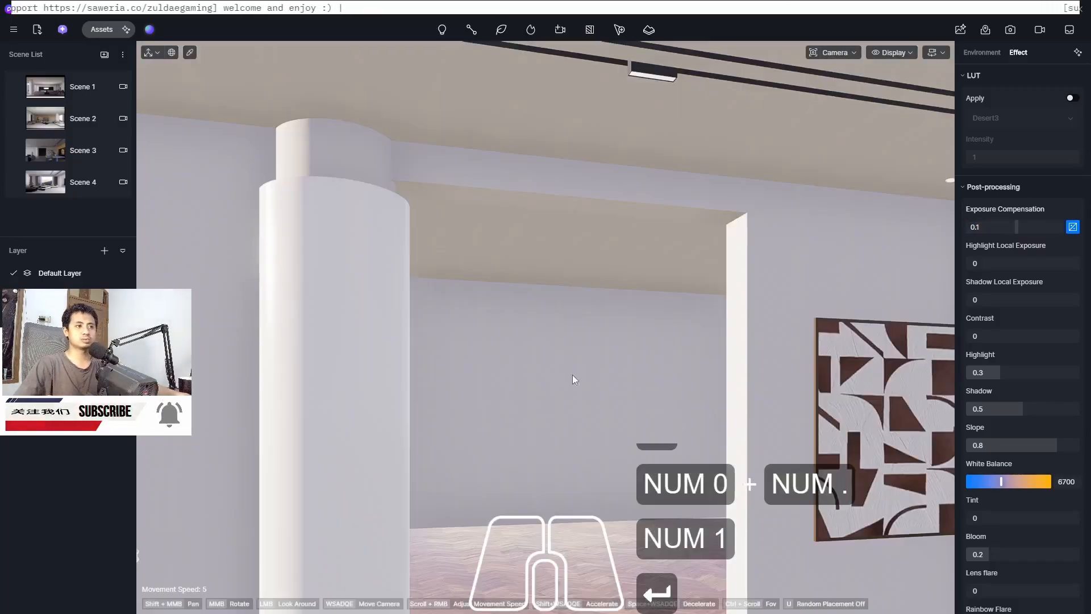
mouse_move(593, 397)
middle_down()
mouse_move(577, 402)
mouse_move(690, 352)
mouse_move(588, 370)
mouse_move(534, 351)
mouse_move(444, 140)
middle_up()
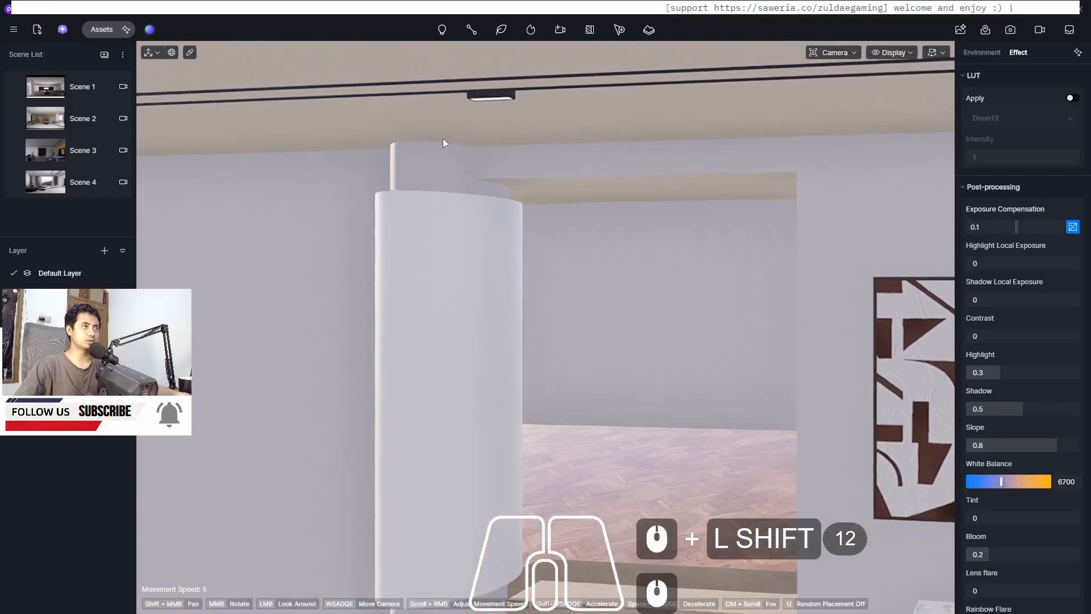
Add a rectangle light and place it inside the doorway opening near the ceiling
click(443, 32)
click(443, 31)
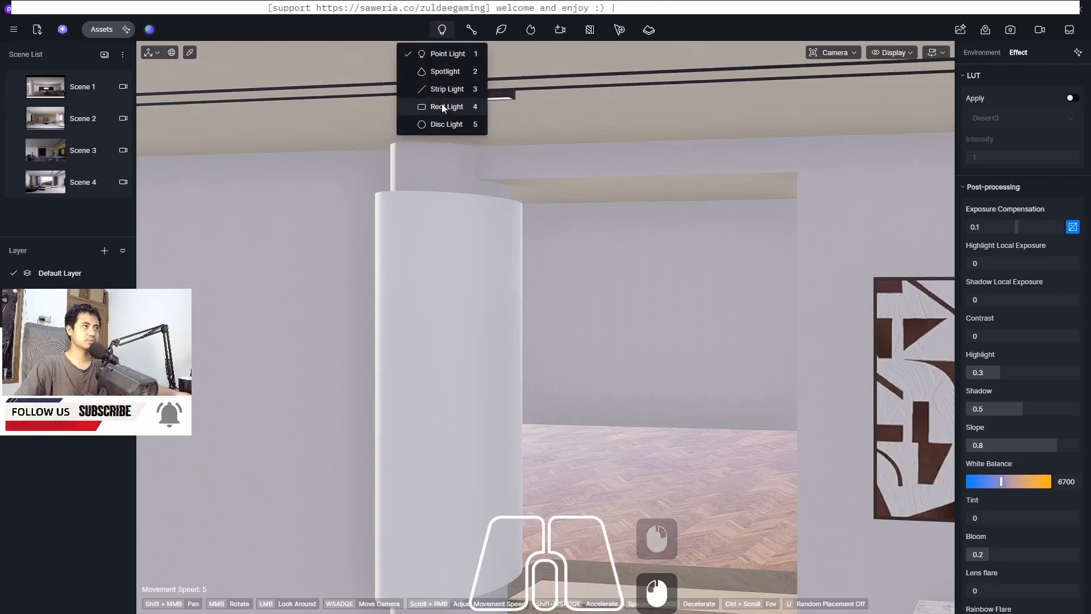
click(458, 109)
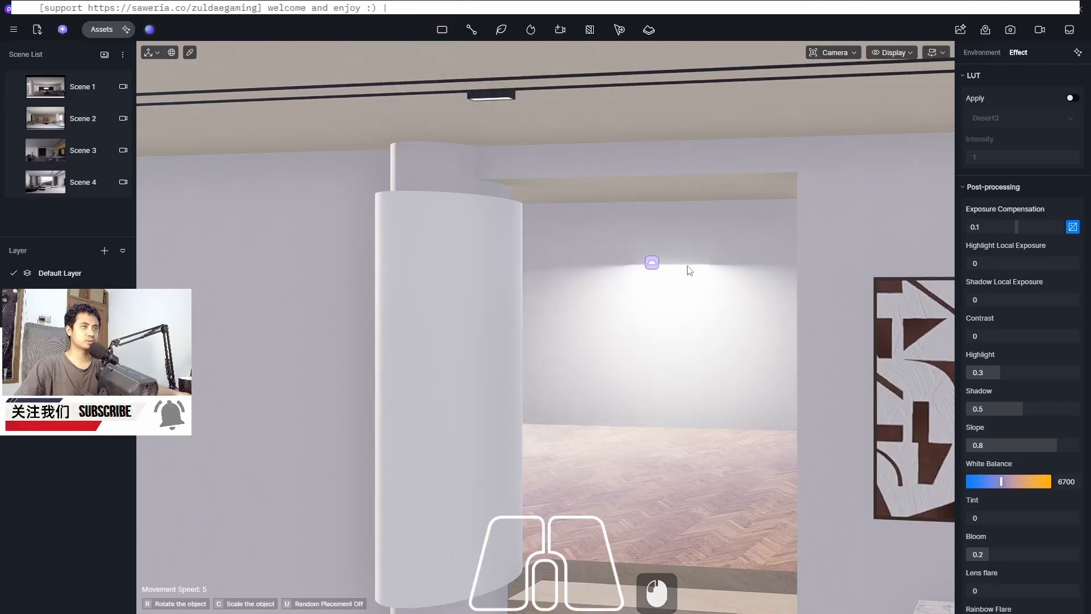
click(689, 269)
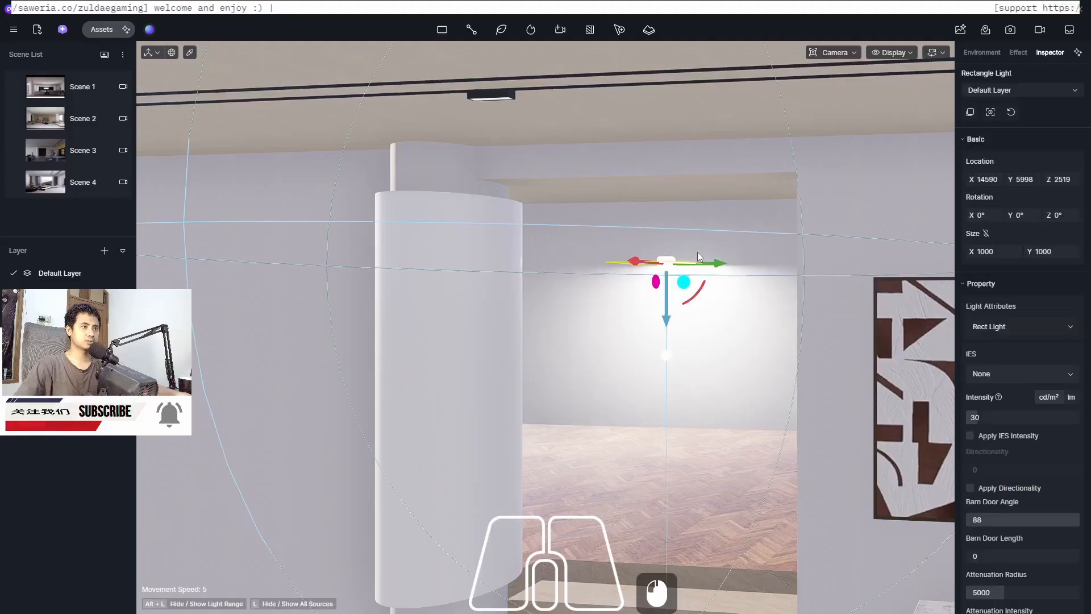
Move the rectangle light deeper into the opening and raise it closer to the ceiling
middle_drag(602, 275, 600, 275)
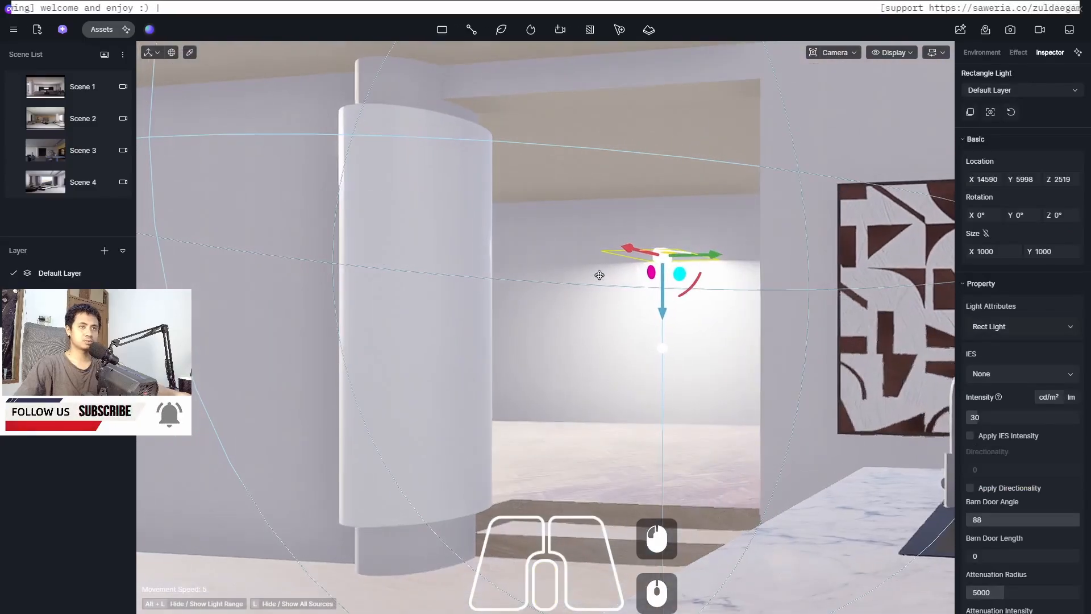
drag(617, 248, 539, 232)
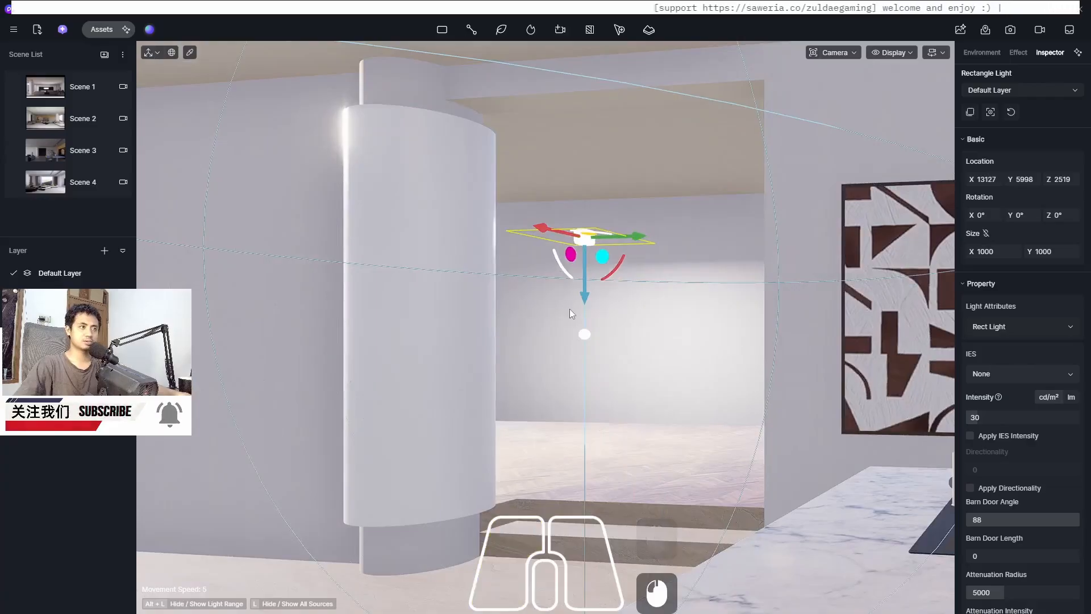
drag(584, 297, 584, 274)
middle_drag(555, 304, 556, 306)
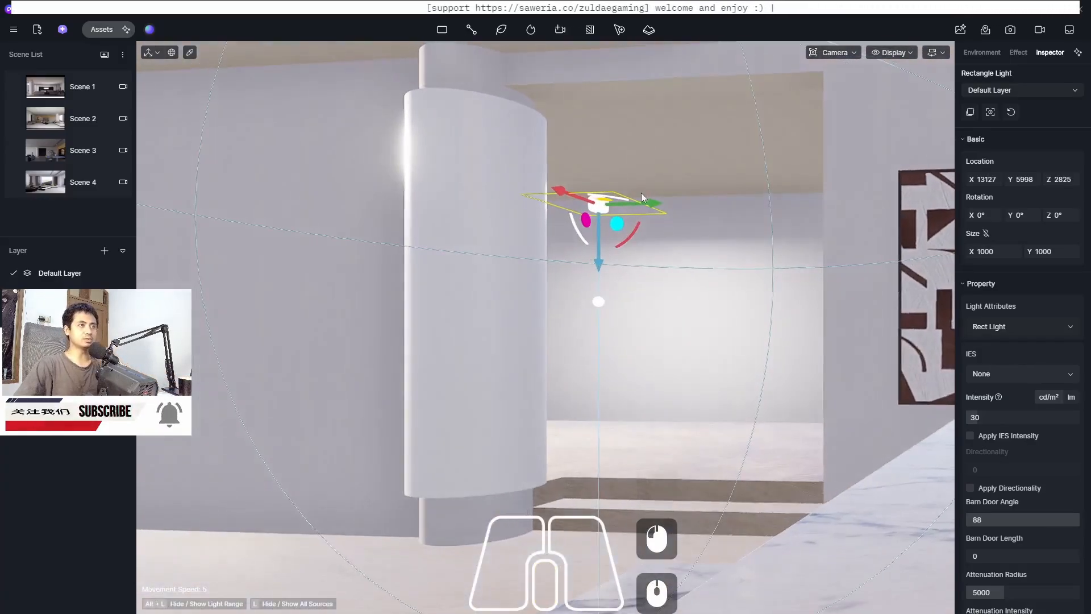
drag(652, 209, 726, 207)
middle_drag(671, 307, 510, 284)
drag(496, 264, 622, 264)
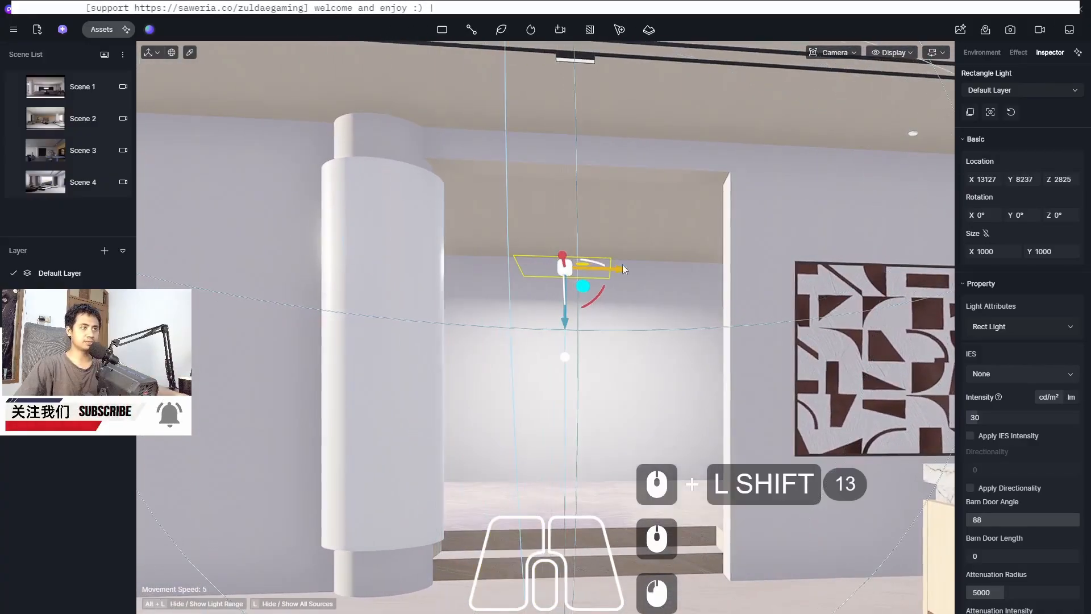
middle_drag(623, 264, 551, 340)
drag(550, 318, 551, 305)
drag(545, 243, 534, 219)
middle_drag(513, 306, 513, 305)
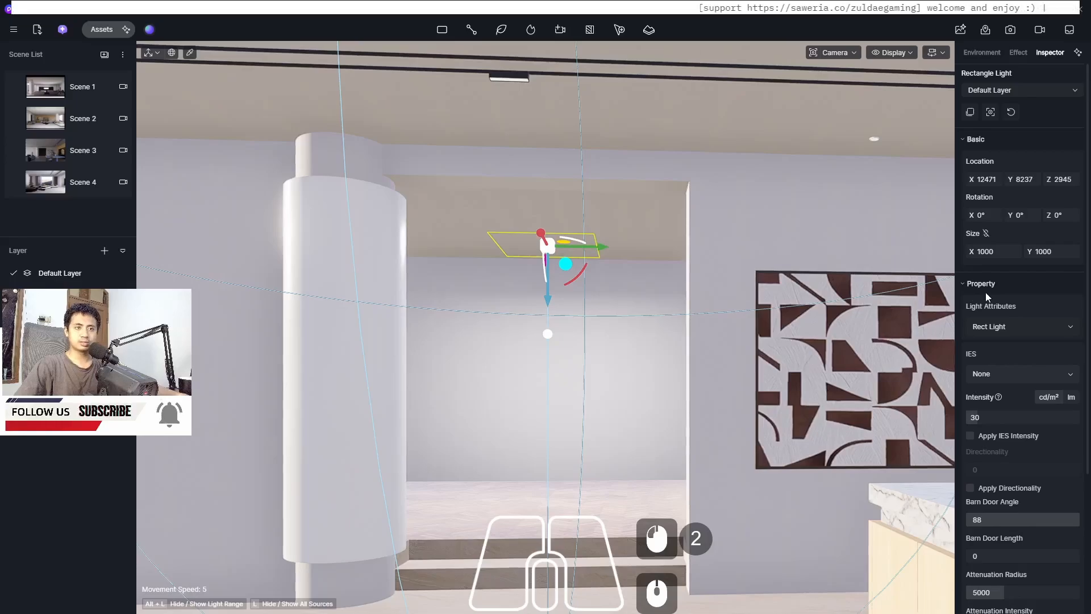
Set the light's attenuation radius to 4100 and turn off its visibility in reflections
drag(1087, 375, 1087, 509)
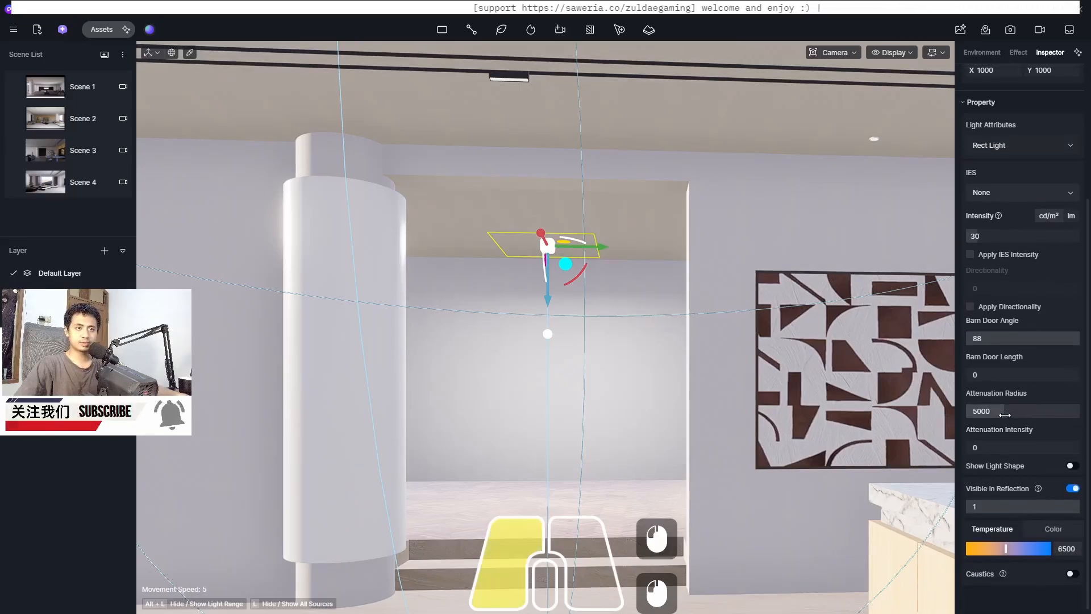
mouse_move(1006, 411)
mouse_down()
mouse_move(989, 416)
mouse_move(998, 414)
mouse_up()
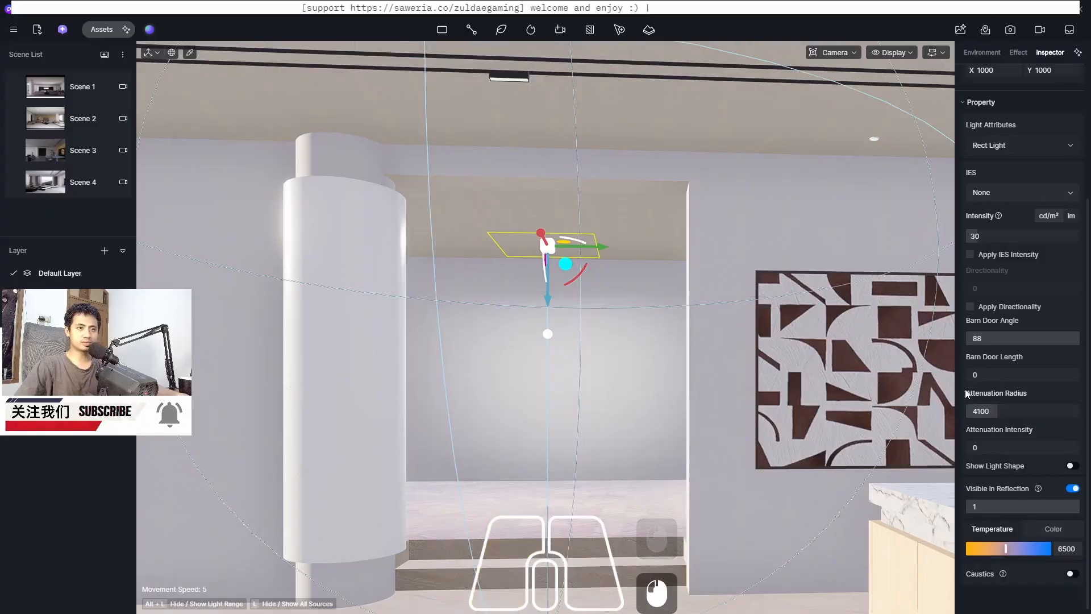
click(1071, 488)
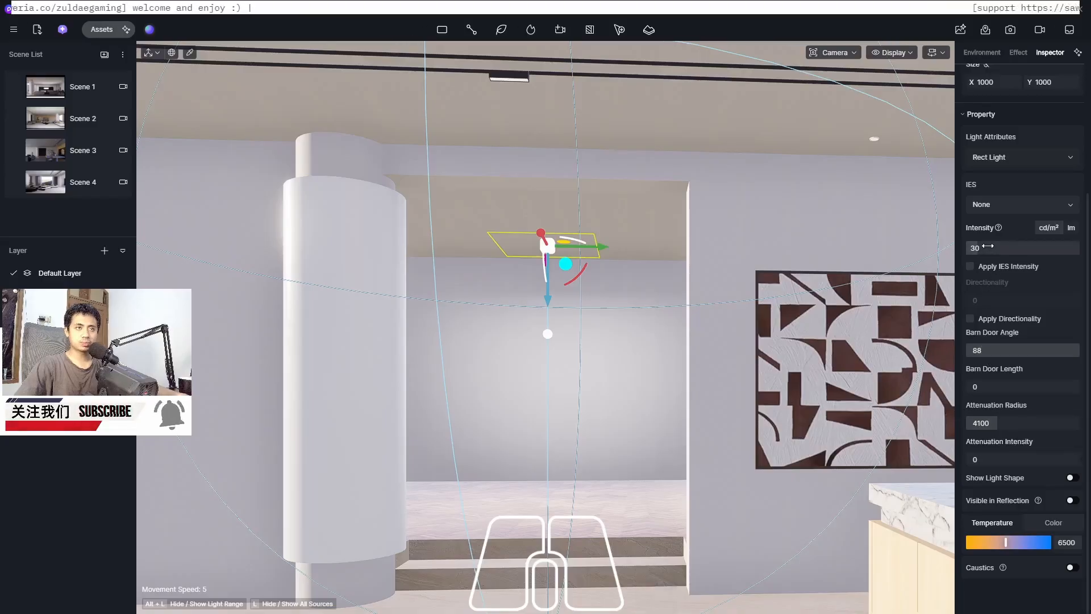
Switch to Scene 3 and set the viewport's realtime quality to Precise
click(47, 152)
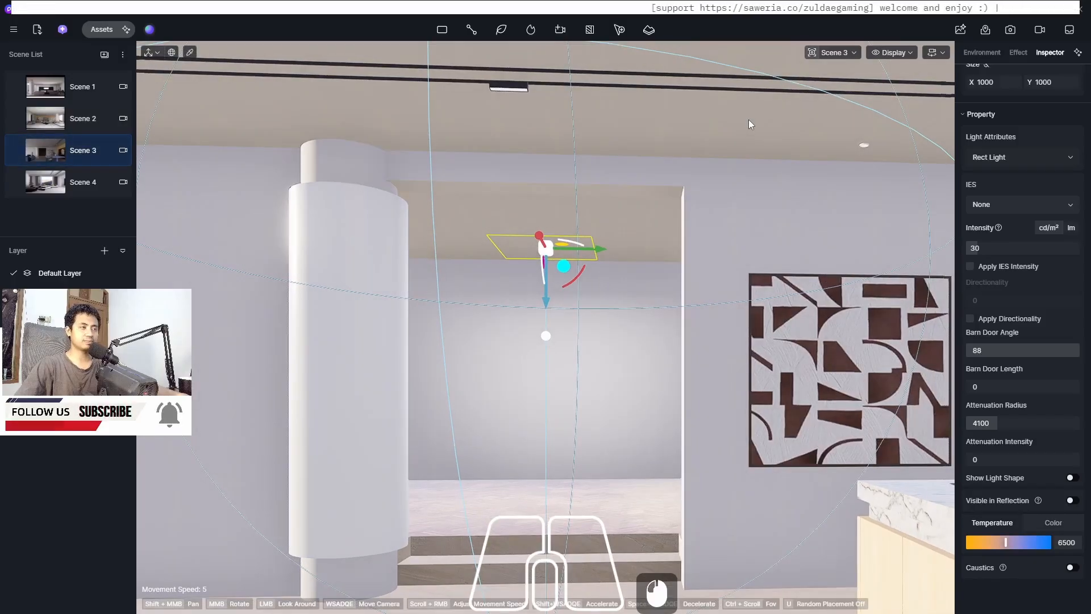
scroll(748, 119, down, 2)
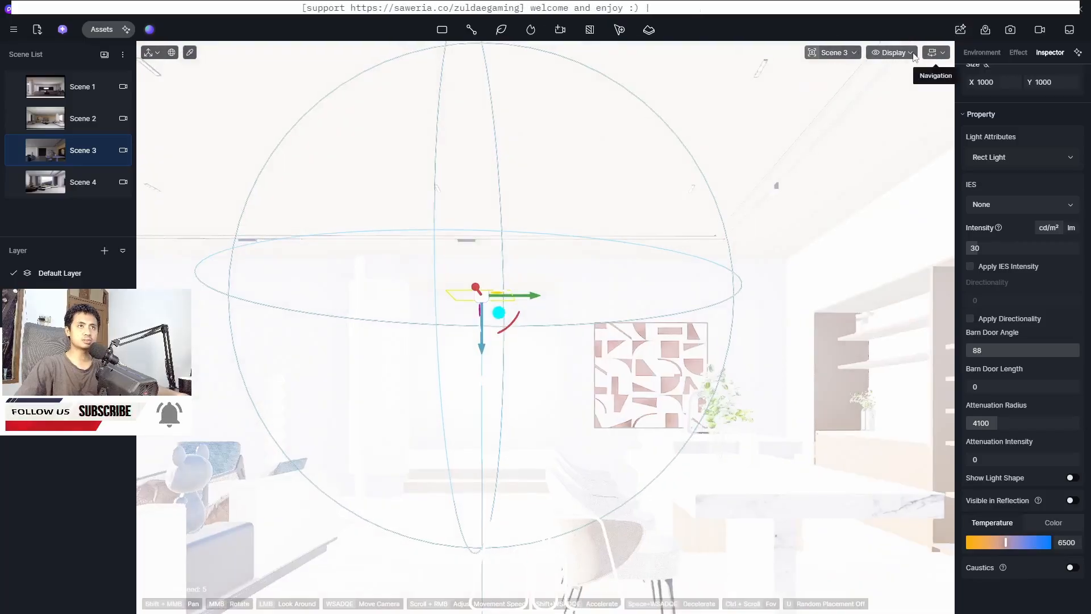
click(888, 53)
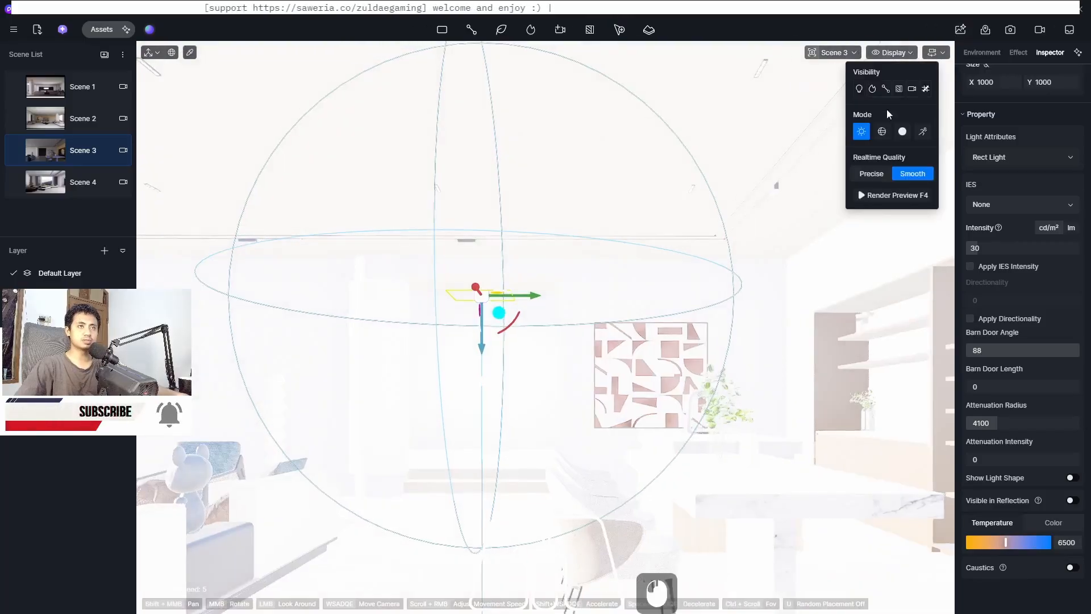
click(867, 173)
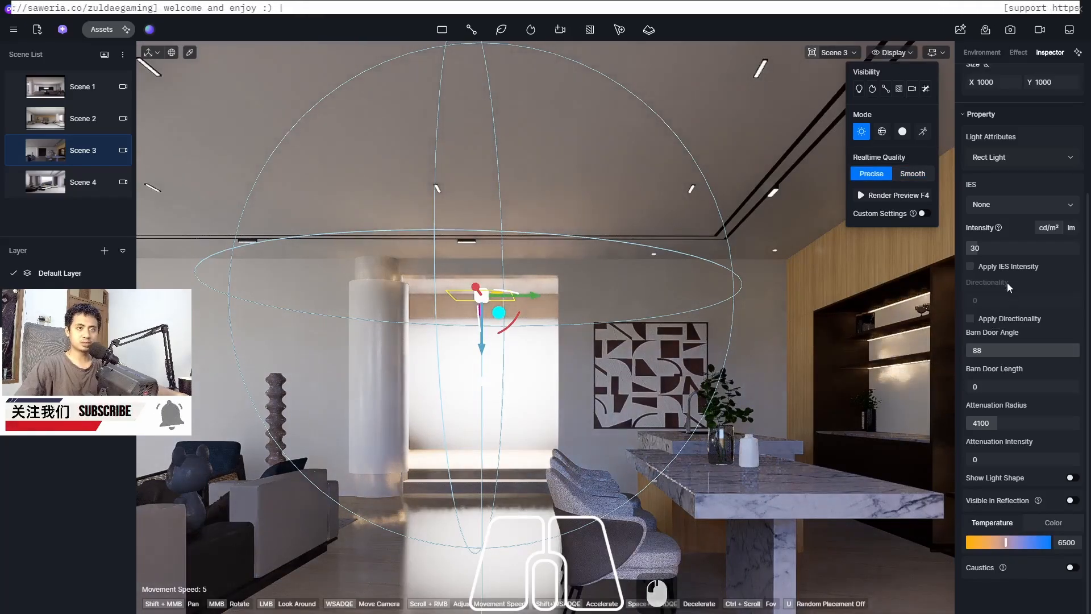
Set the rectangle light's intensity to 1
click(996, 248)
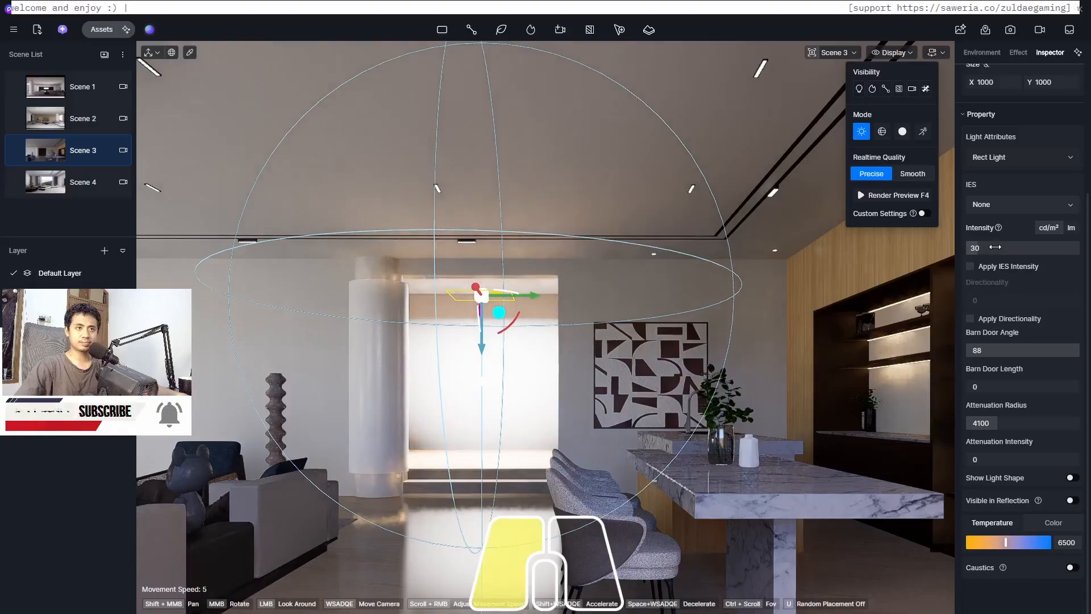
double_click(996, 248)
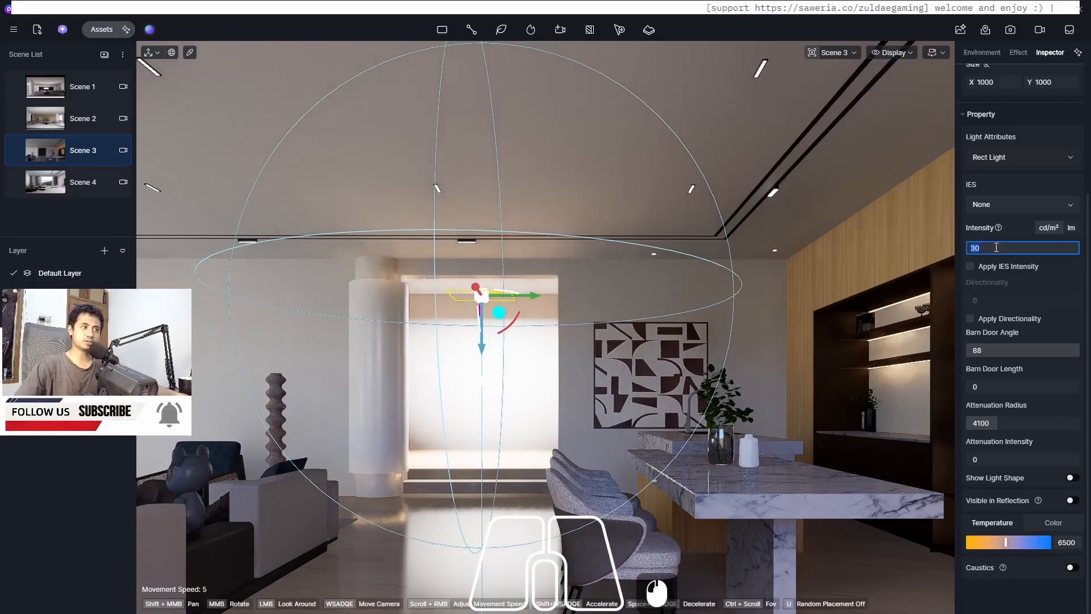
key(Return)
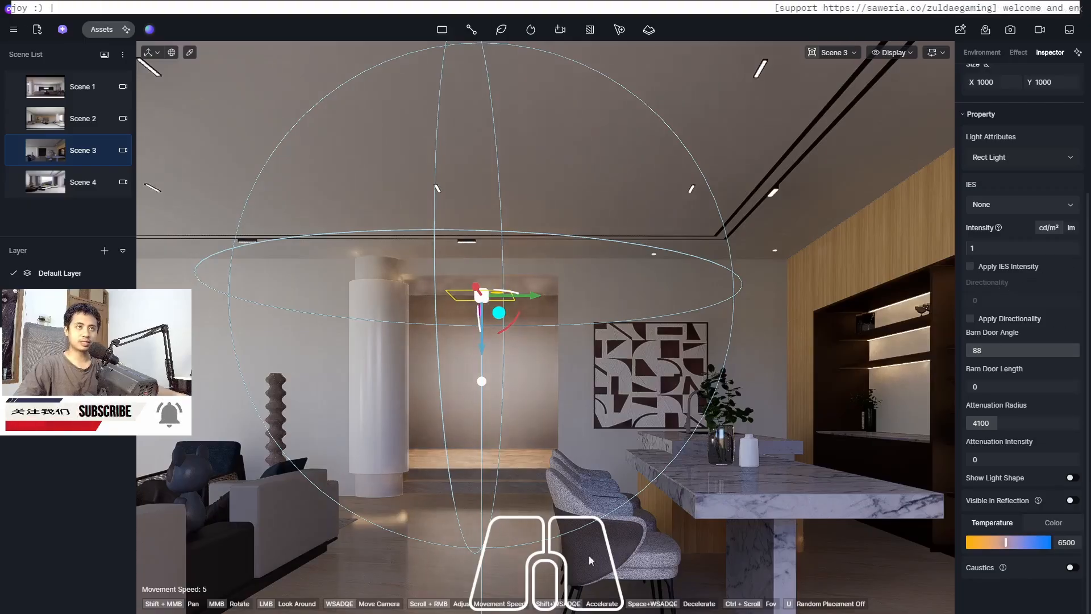
Reselect the light and change its type to Spotlight, then to Disc Light
click(503, 571)
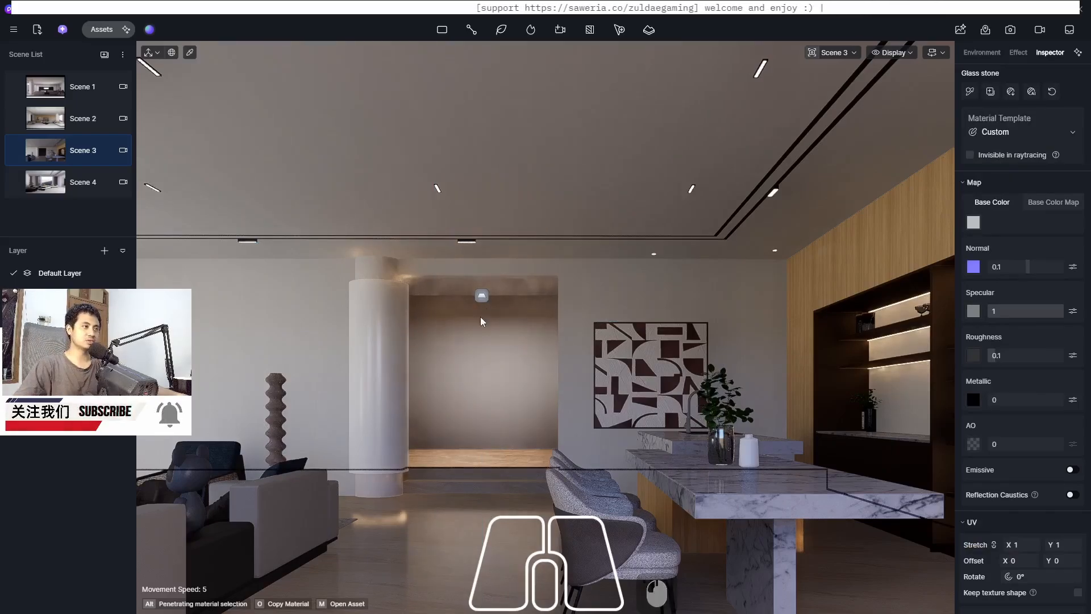
click(481, 296)
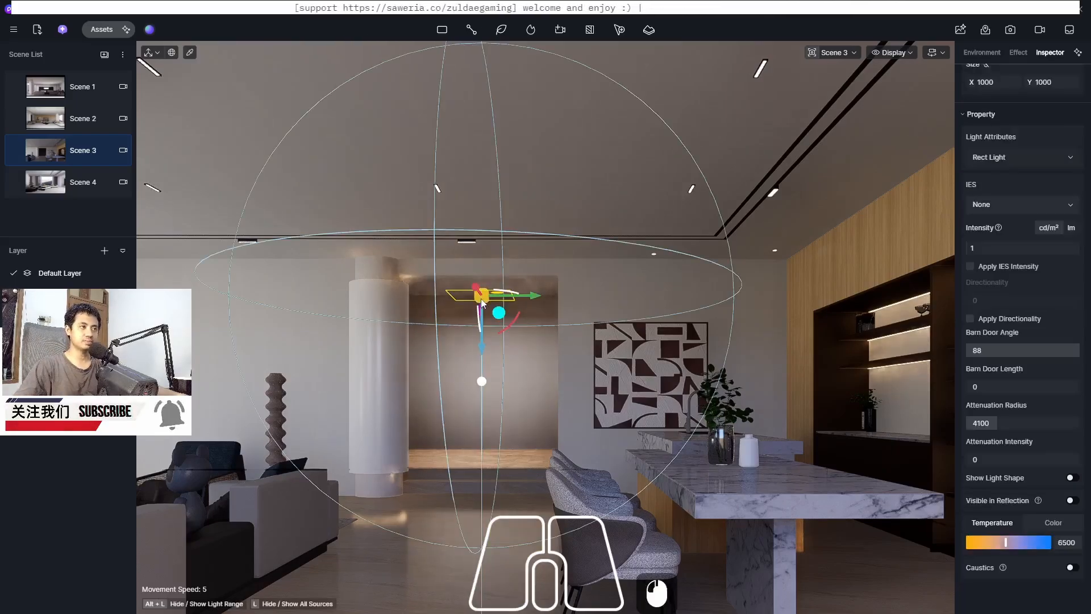
click(998, 158)
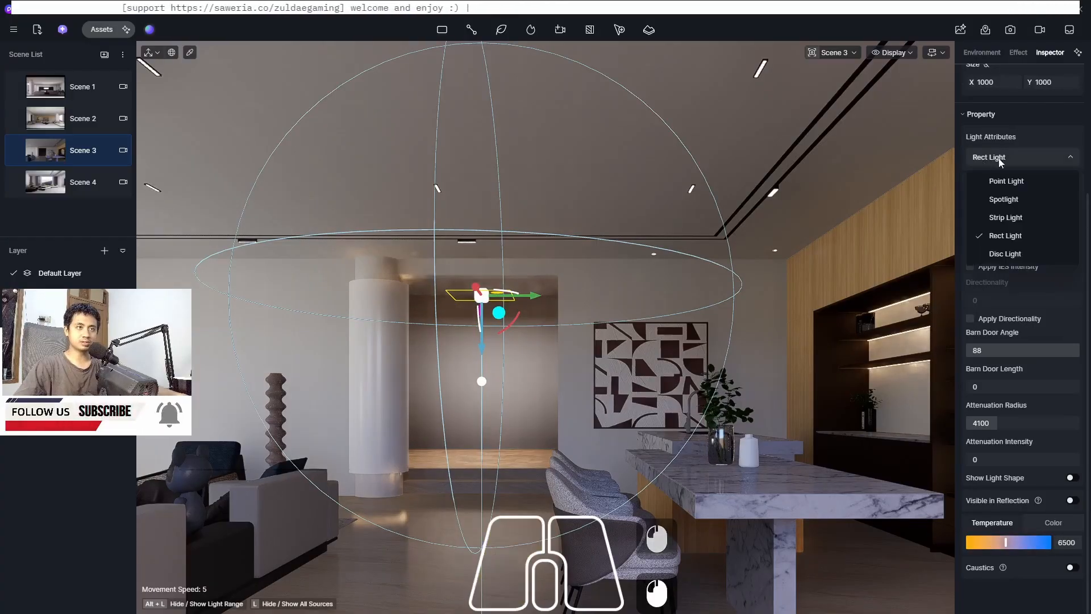
click(1005, 200)
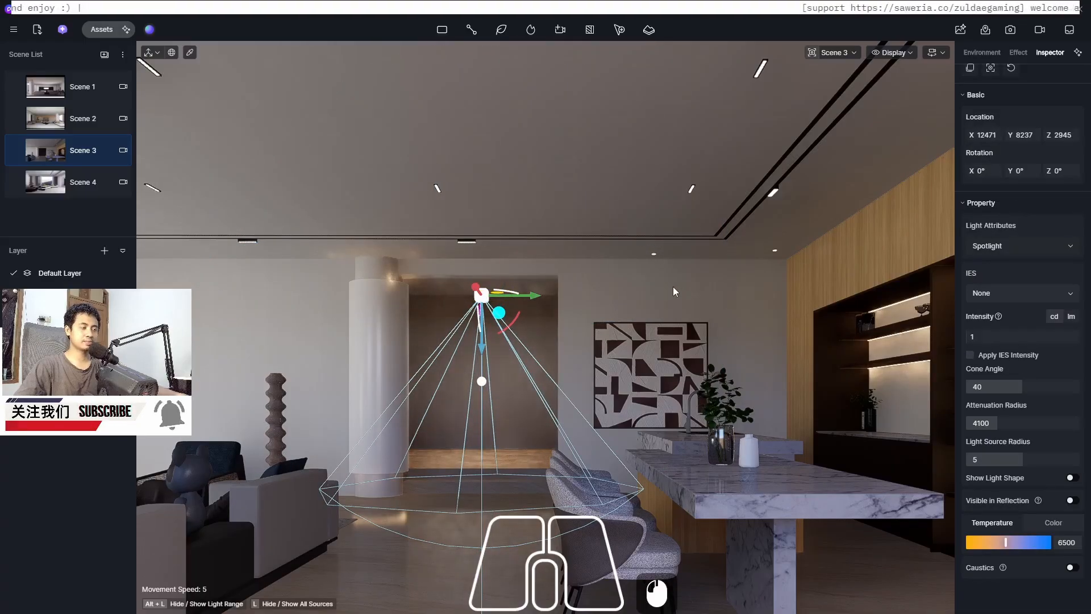
click(1001, 248)
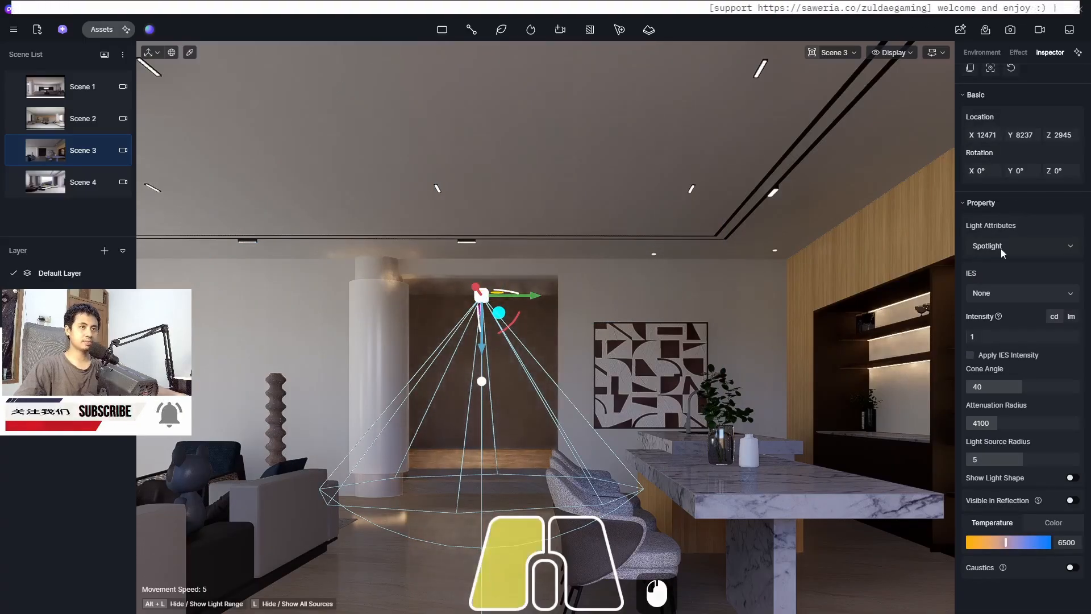
click(1001, 341)
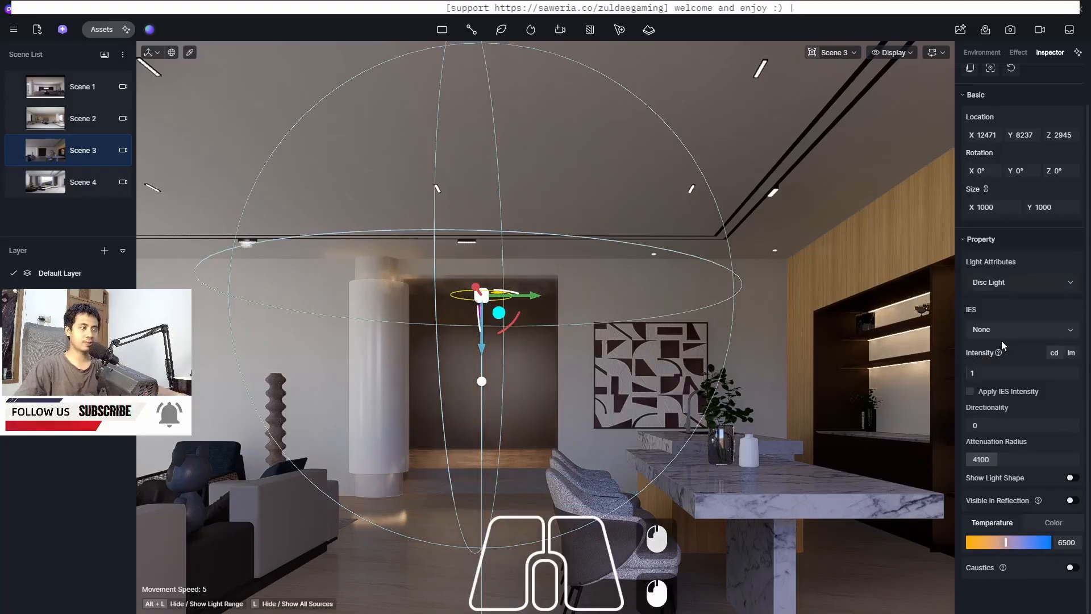
Reselect the disc light and raise it higher inside the opening, then deselect it
click(380, 560)
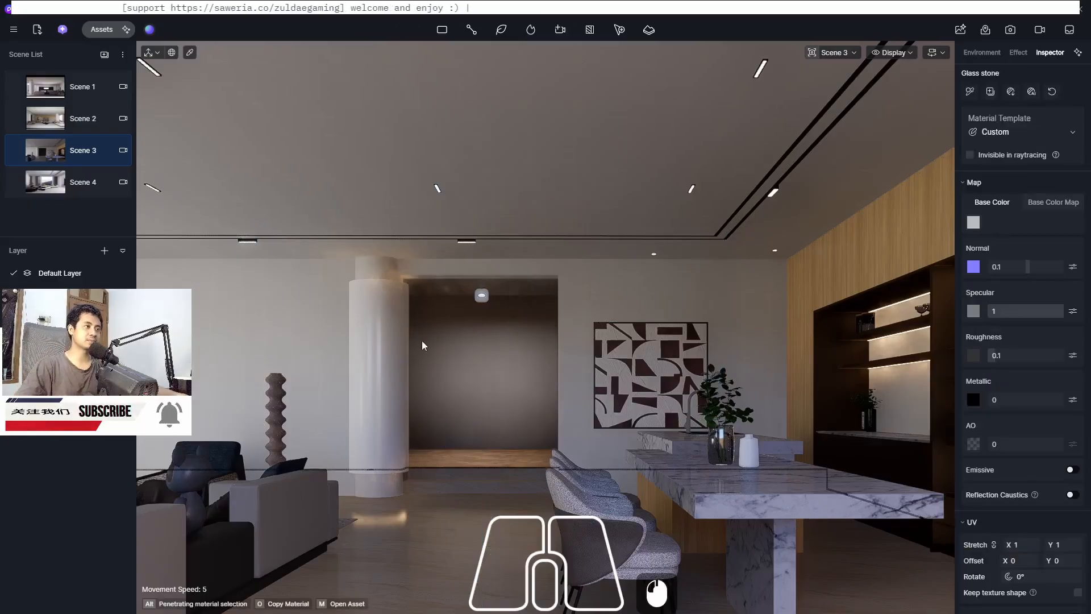
click(482, 295)
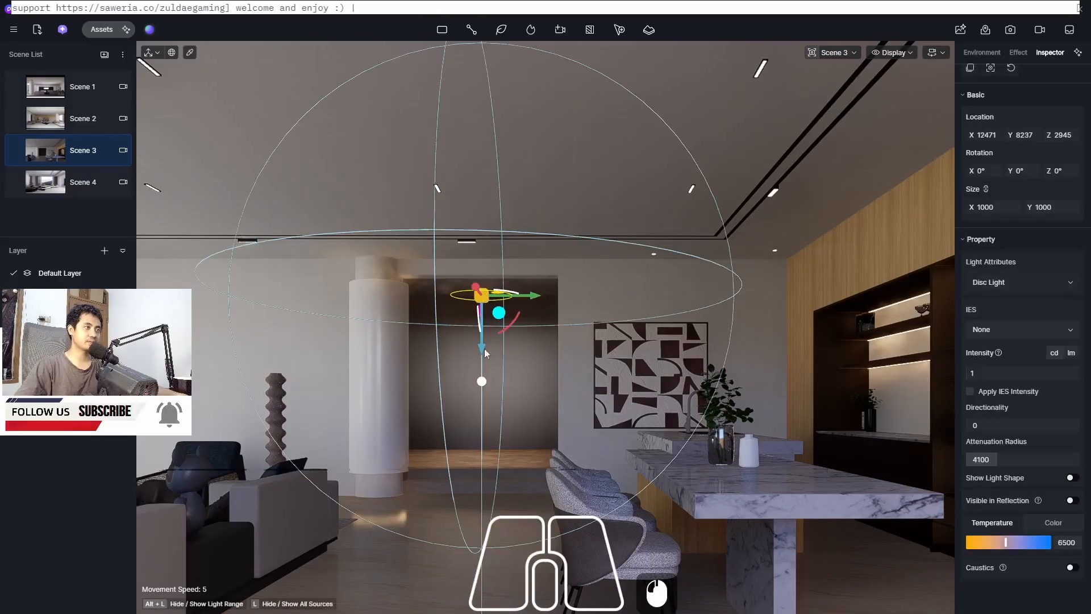
drag(482, 354, 484, 319)
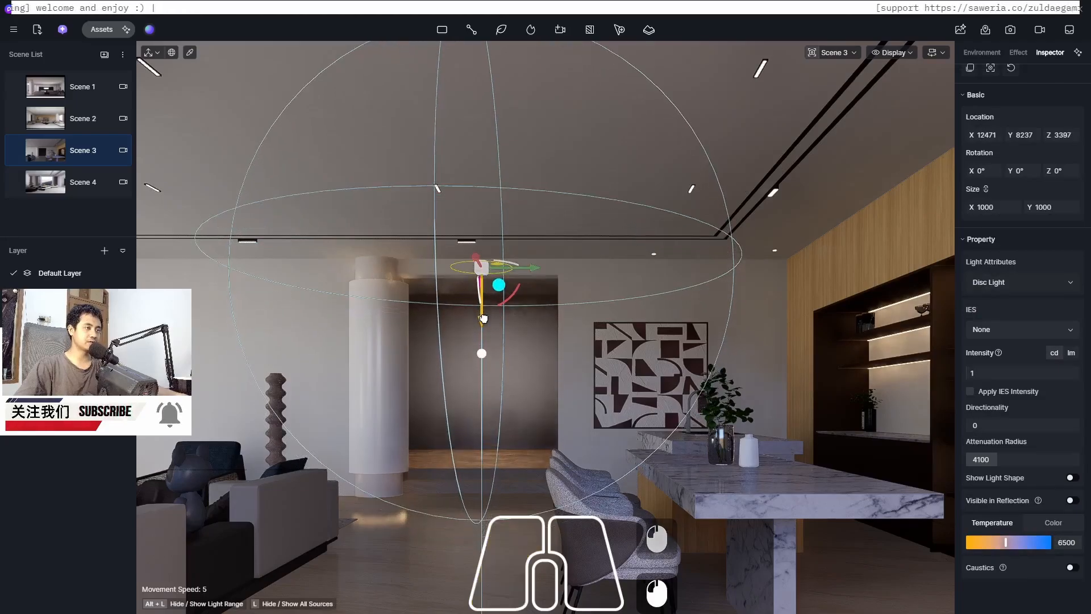
click(414, 558)
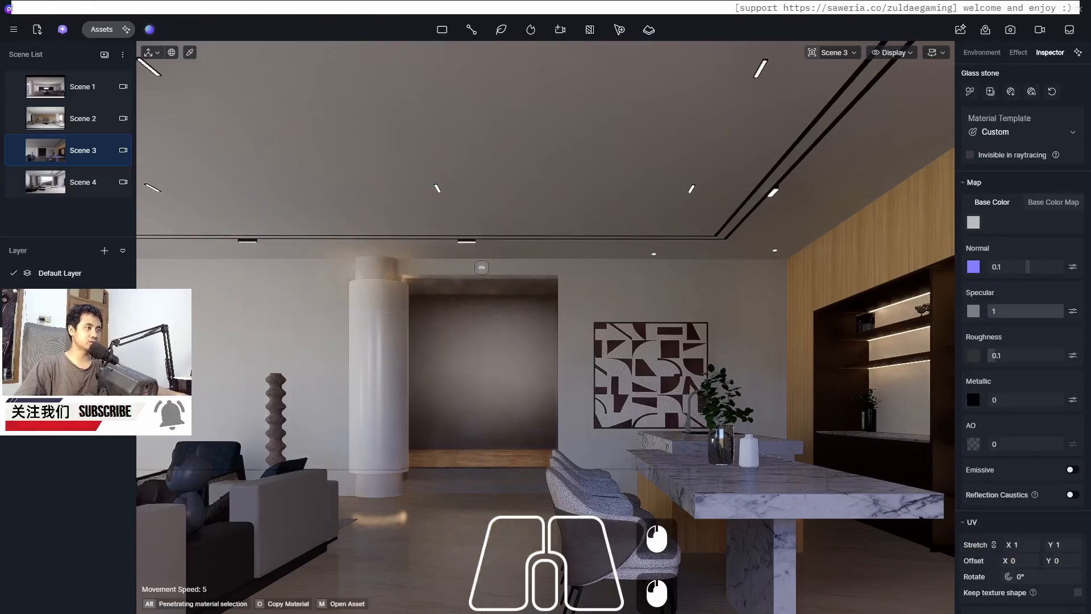
Zoom in and out to examine the lighting inside the doorway opening
key(super)
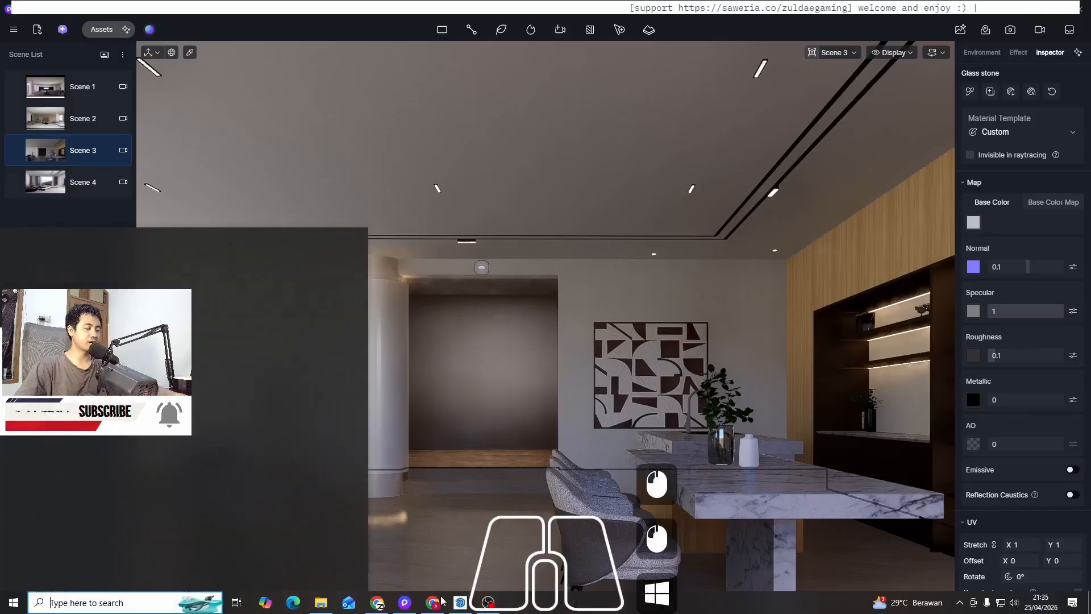
click(458, 604)
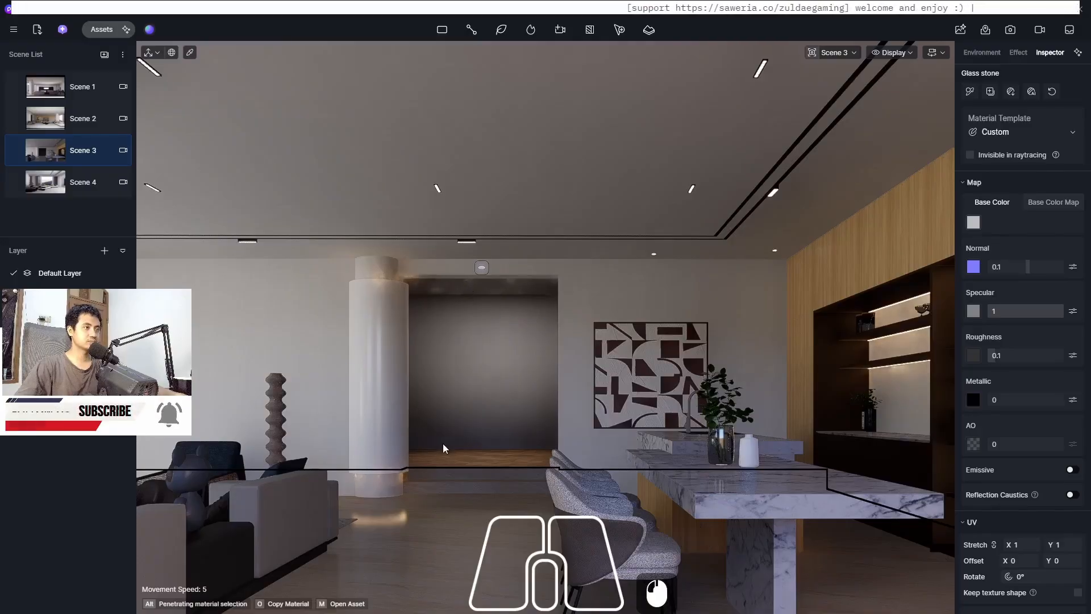
scroll(451, 404, up, 3)
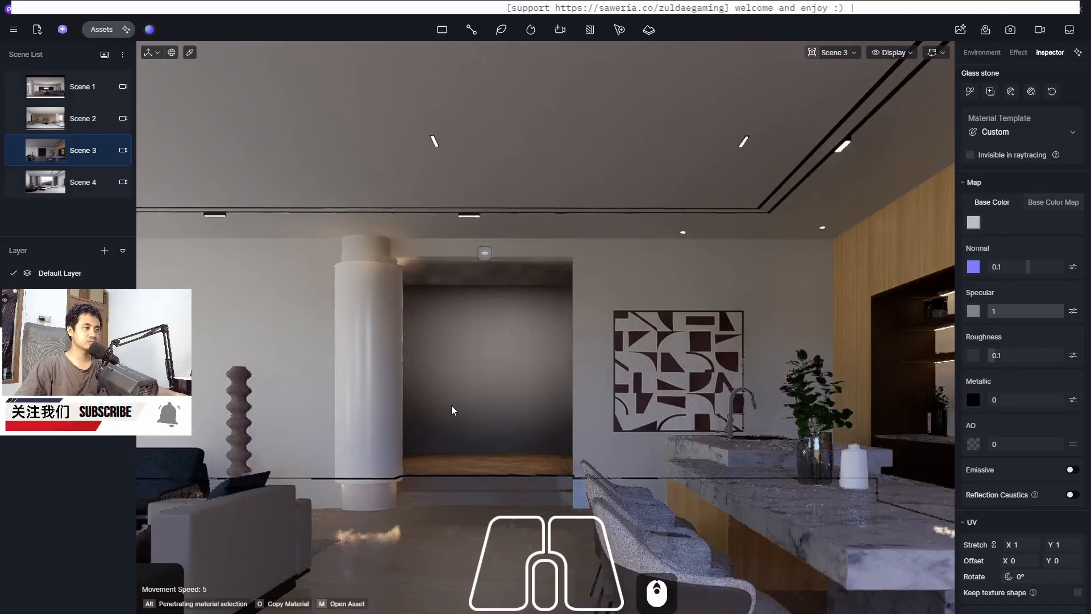
scroll(451, 406, down, 5)
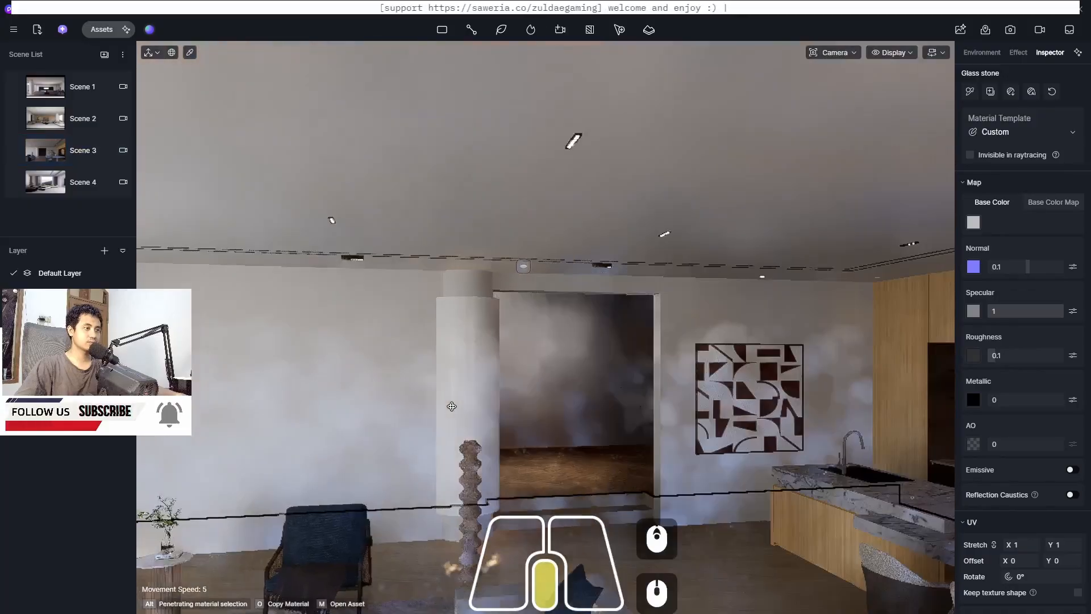
scroll(452, 406, up, 5)
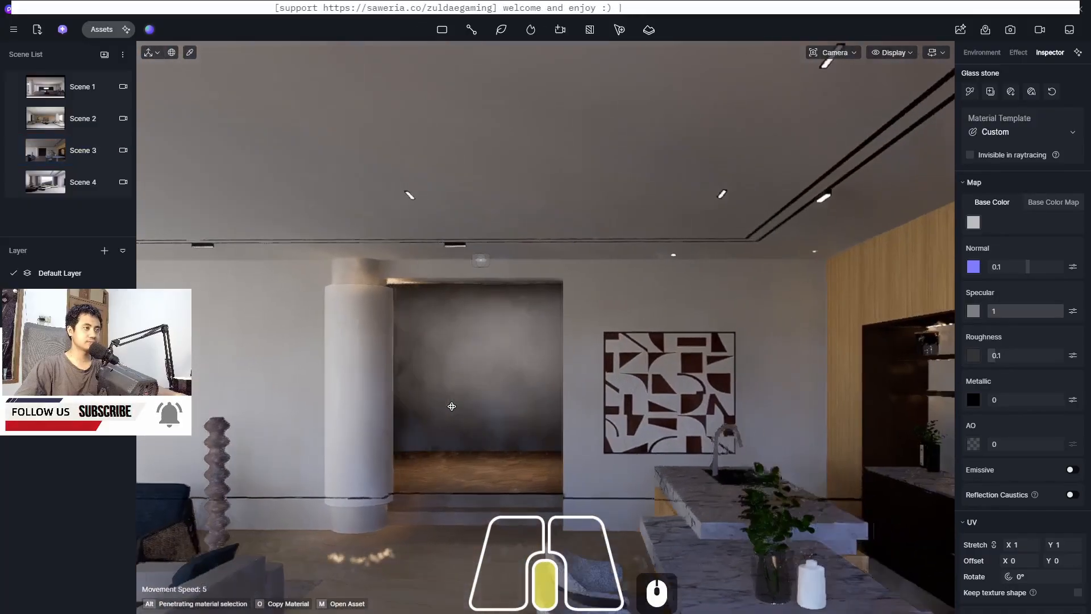
scroll(451, 406, down, 3)
scroll(451, 406, up, 6)
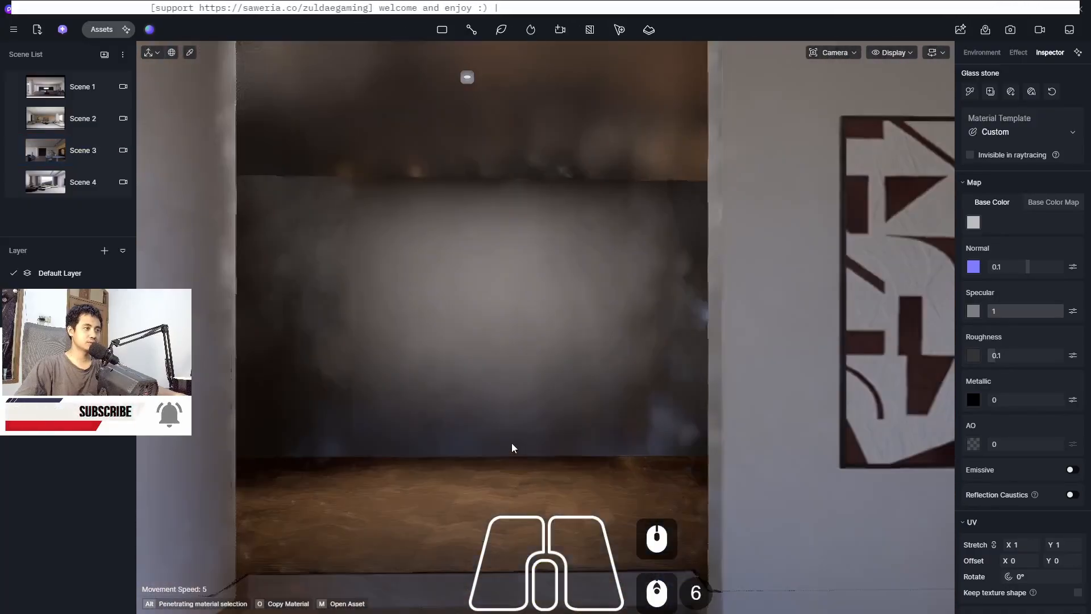
scroll(447, 383, down, 3)
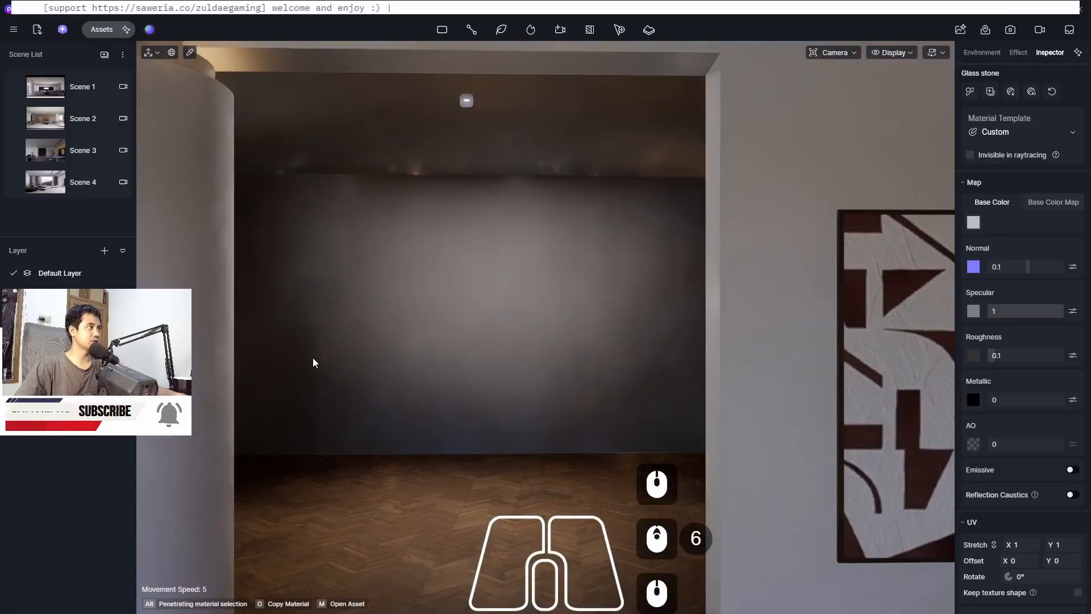
Browse the indoor furniture assets and download the Modern solid wood decorative jewelry cabinet model
click(98, 33)
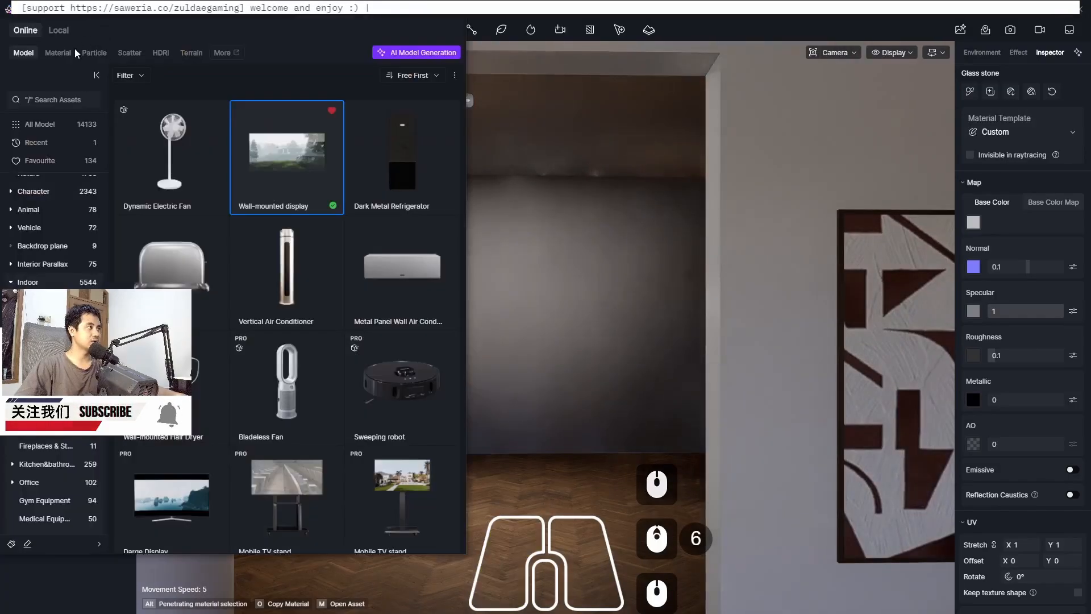
scroll(202, 275, down, 2)
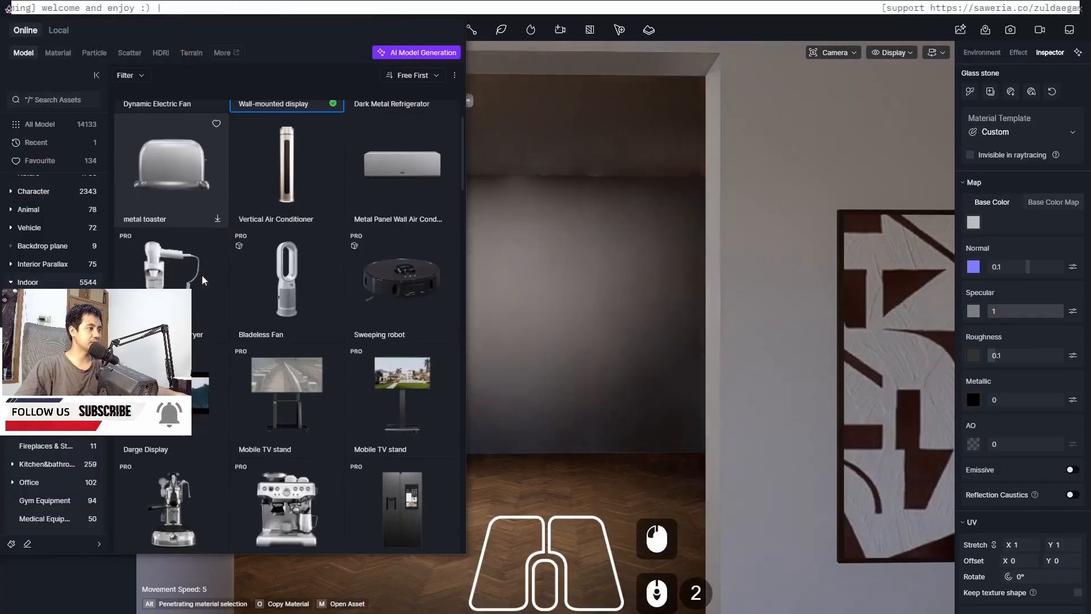
scroll(217, 247, down, 3)
scroll(217, 246, up, 5)
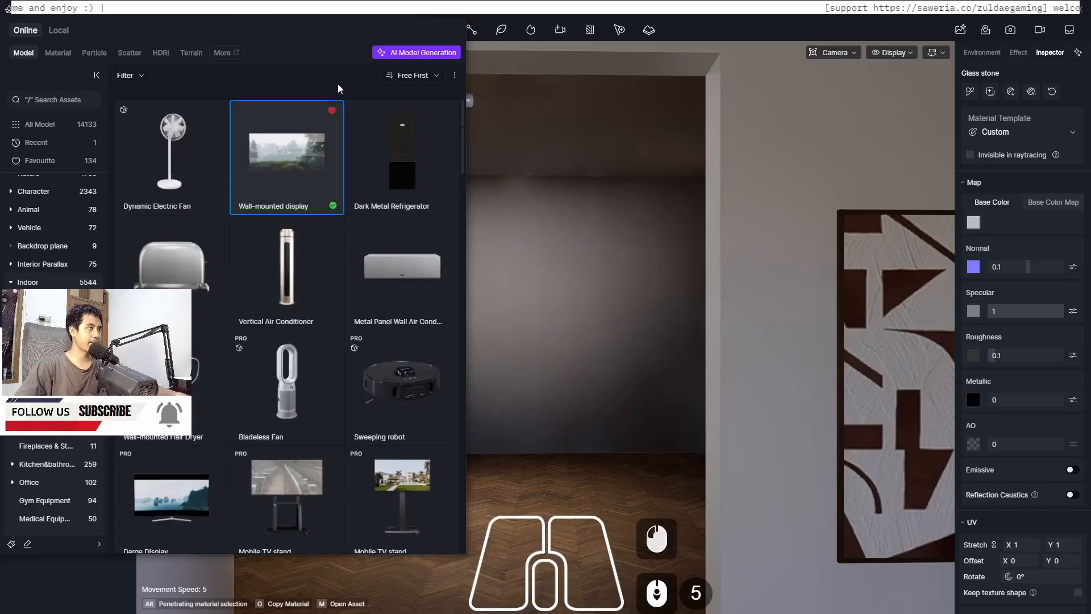
click(424, 80)
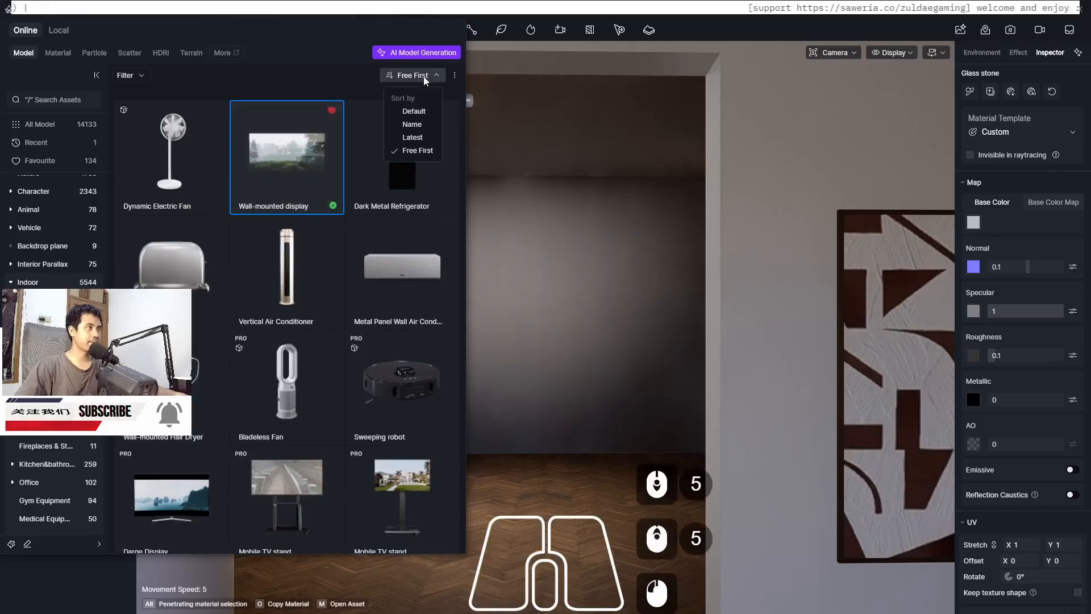
click(226, 19)
click(43, 300)
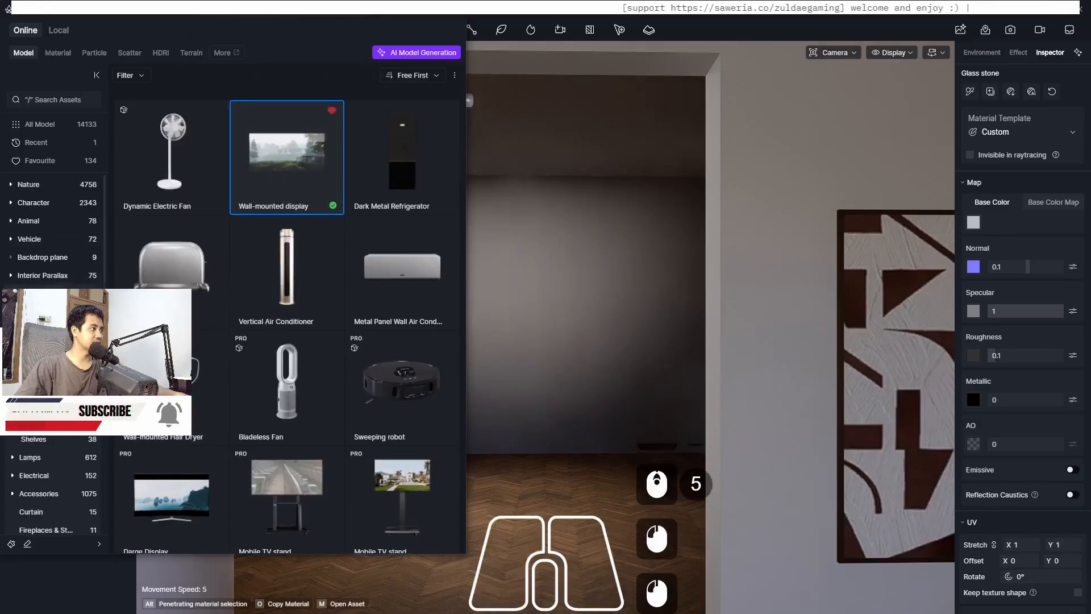
click(44, 312)
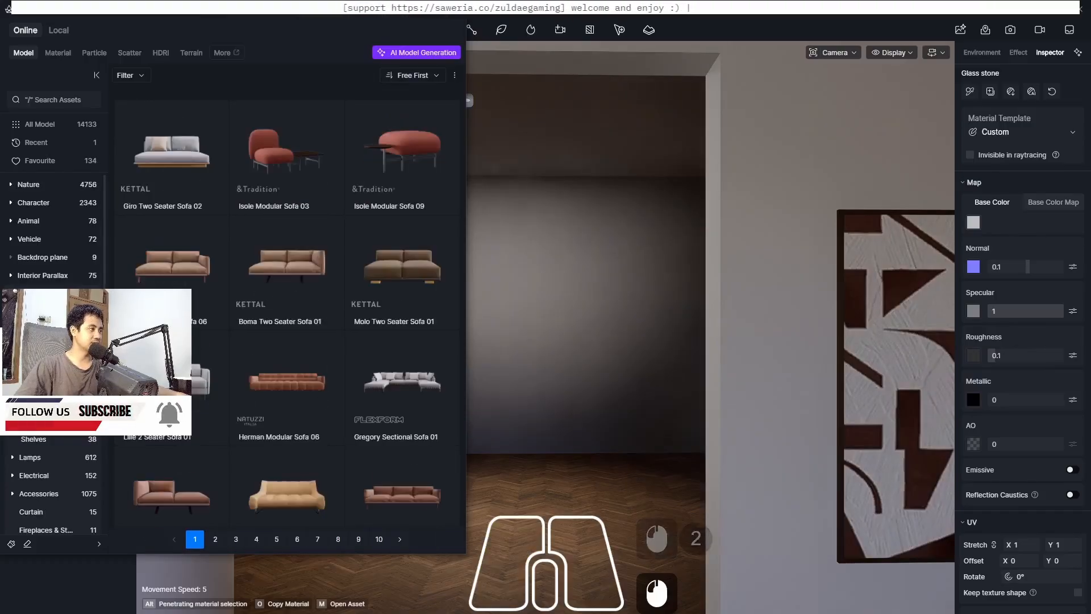
click(43, 421)
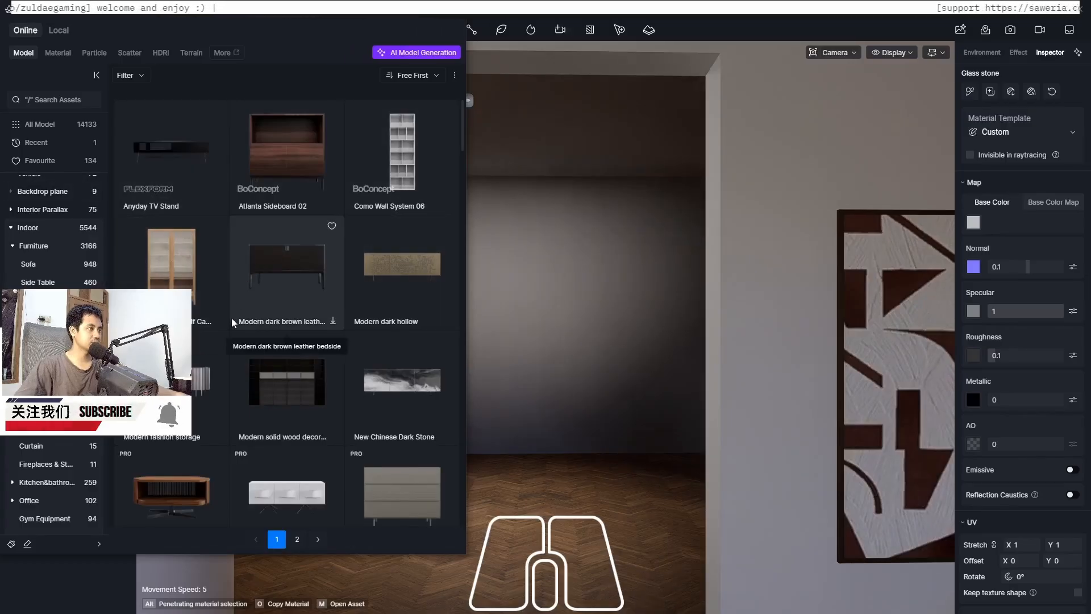
scroll(226, 340, down, 1)
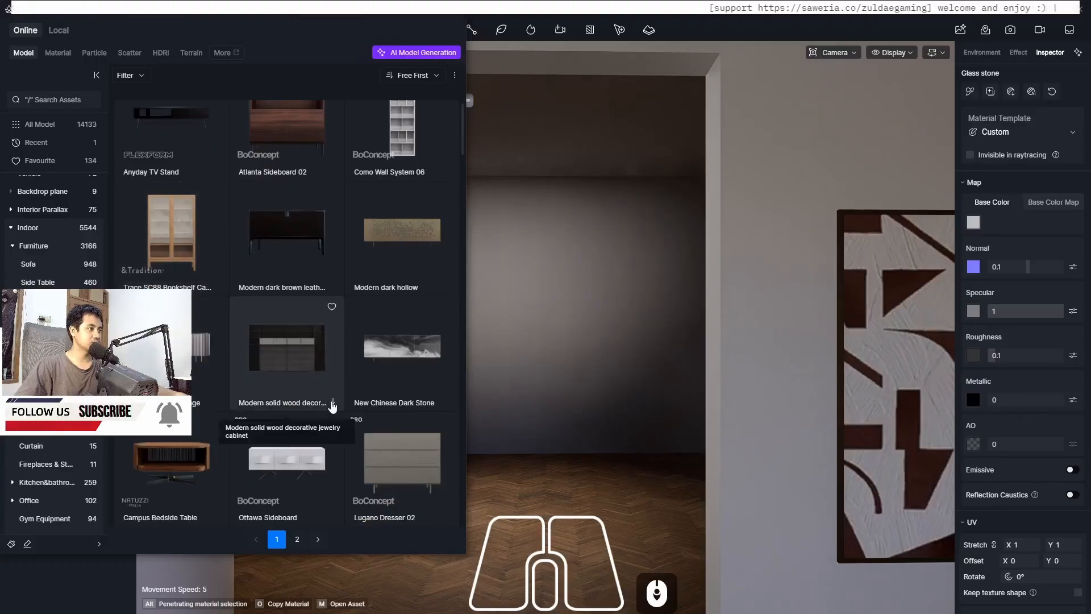
click(332, 403)
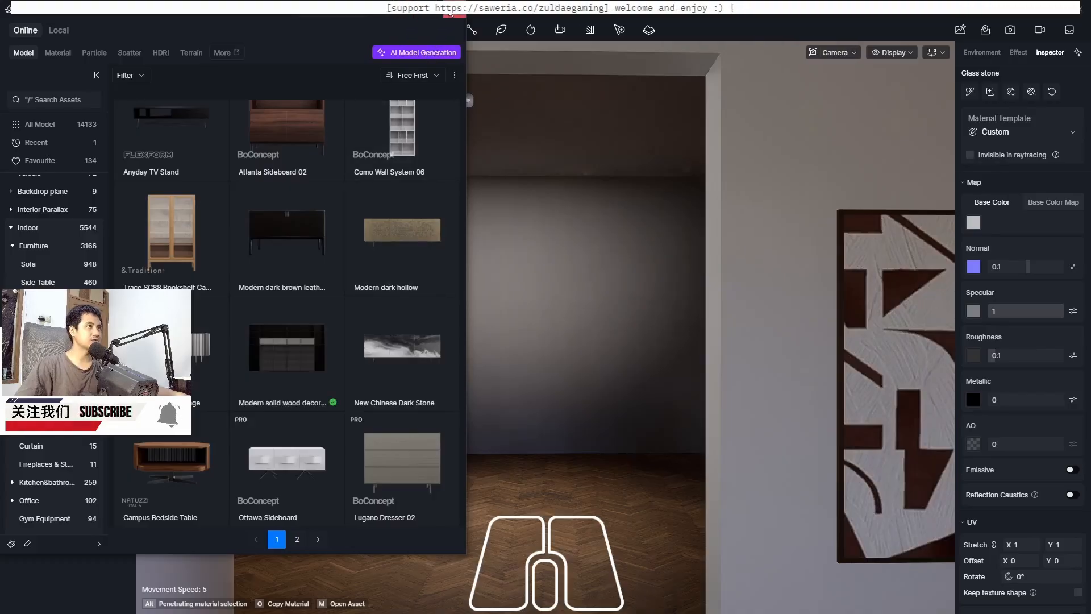
click(451, 14)
click(465, 493)
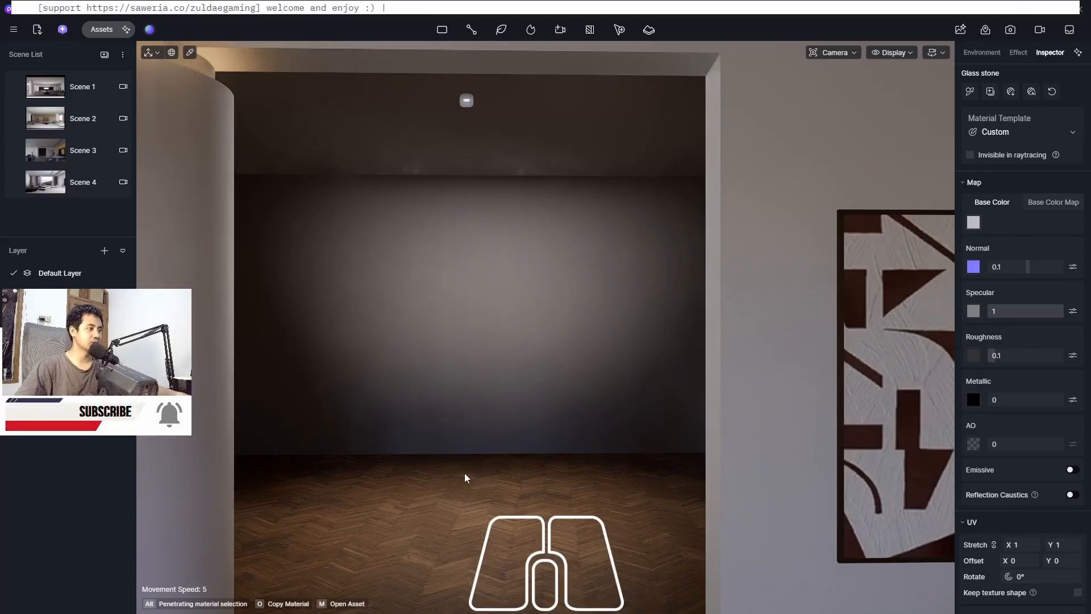
Place the Modern solid wood decorative jewelry cabinet on the floor inside the doorway opening
click(101, 32)
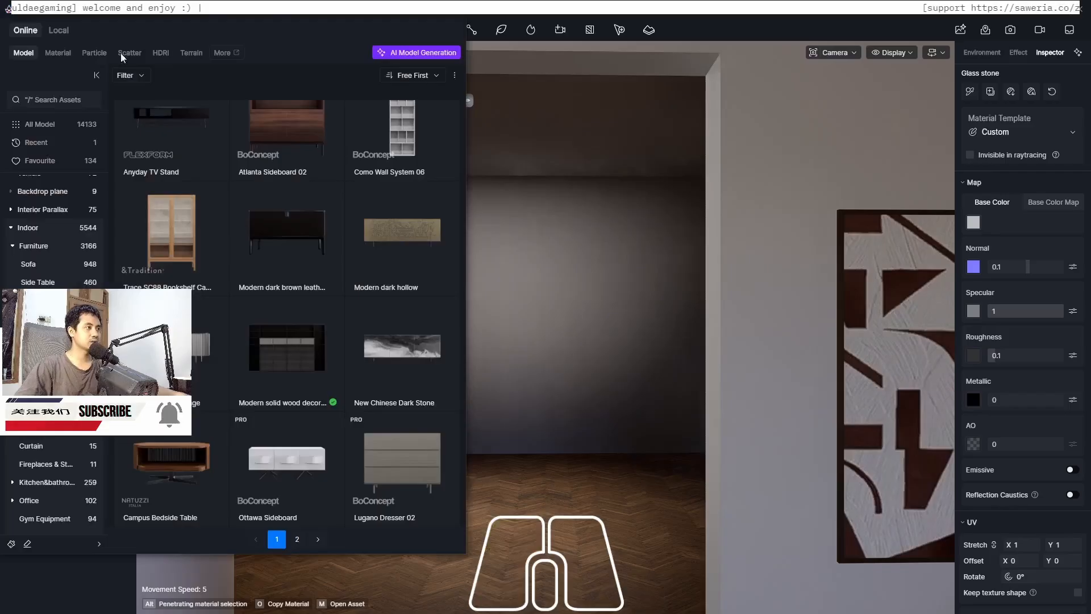
double_click(272, 361)
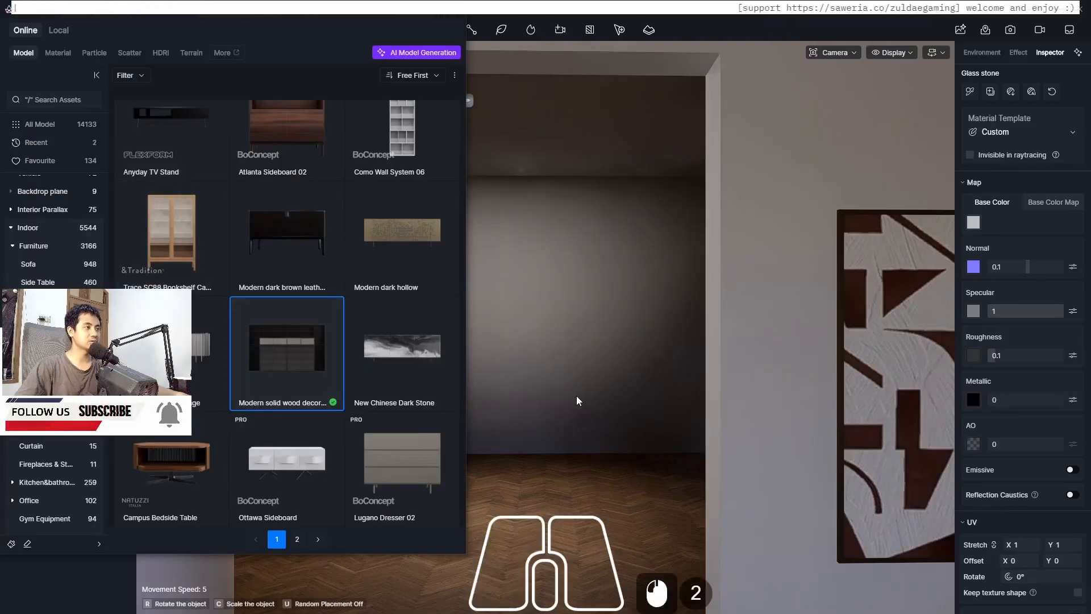
click(552, 487)
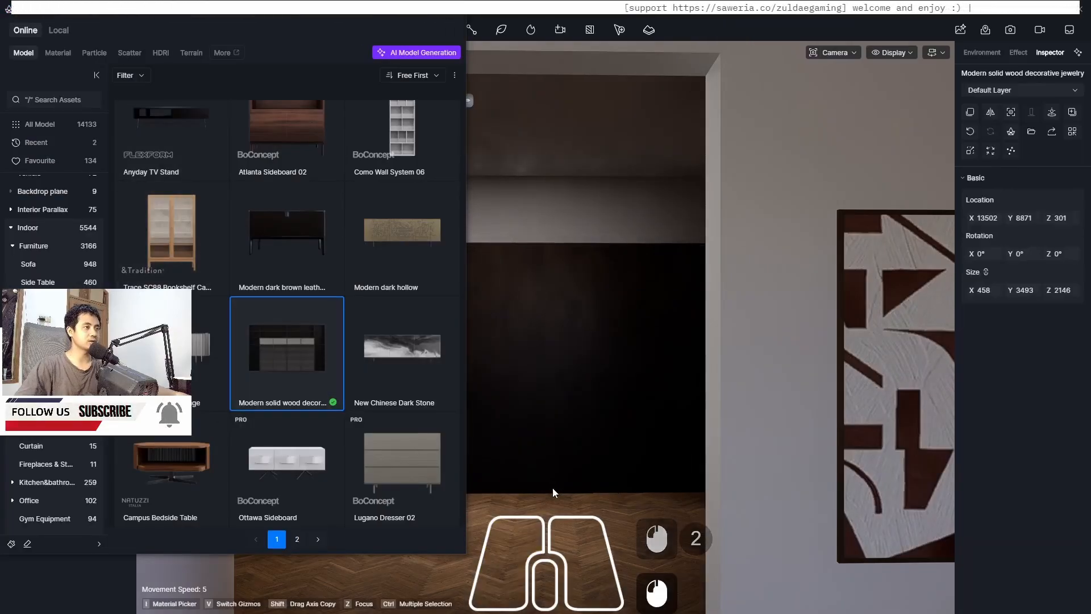
click(455, 10)
click(508, 492)
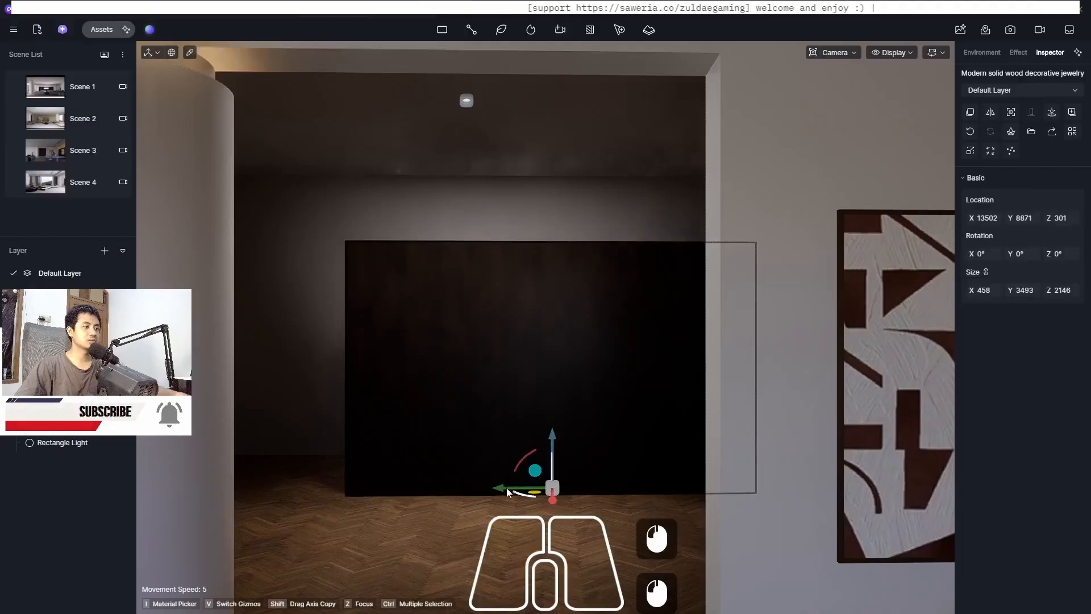
Rotate the cabinet 180° and slide it back against the far wall of the opening
drag(518, 495, 638, 477)
mouse_move(531, 498)
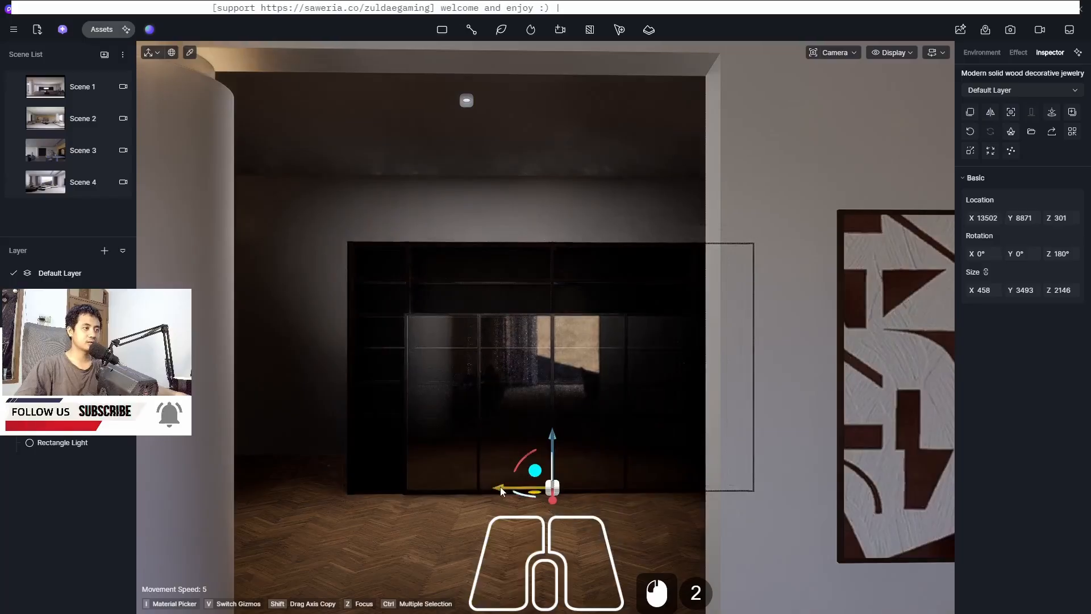
drag(500, 488, 429, 490)
drag(491, 505, 461, 148)
Reposition the disc light inside the opening above the cabinet and set its attenuation radius to 5825
click(466, 100)
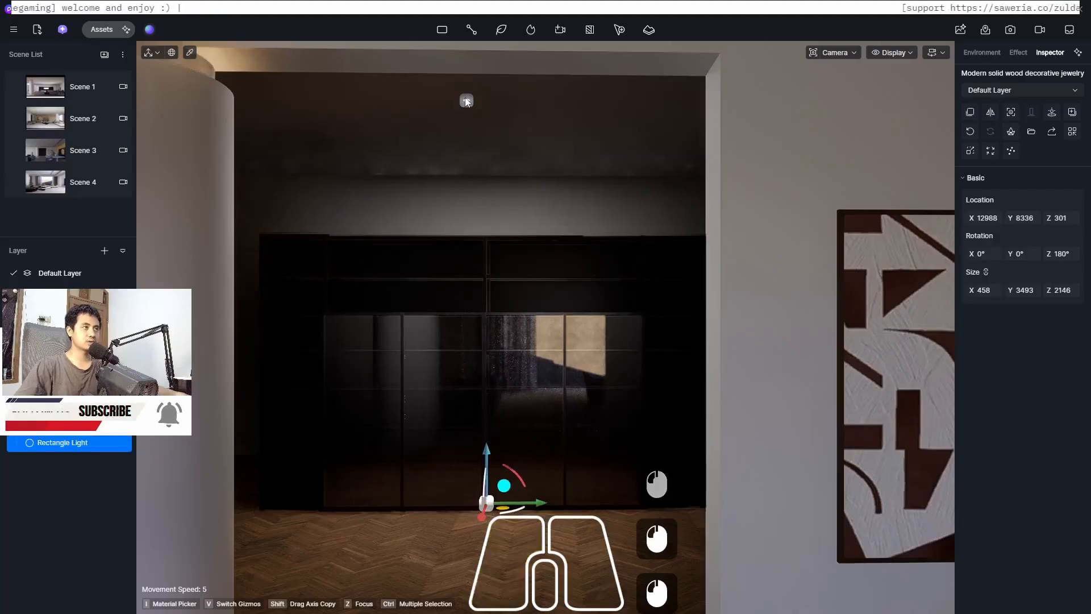
drag(460, 84, 435, 66)
scroll(563, 317, down, 2)
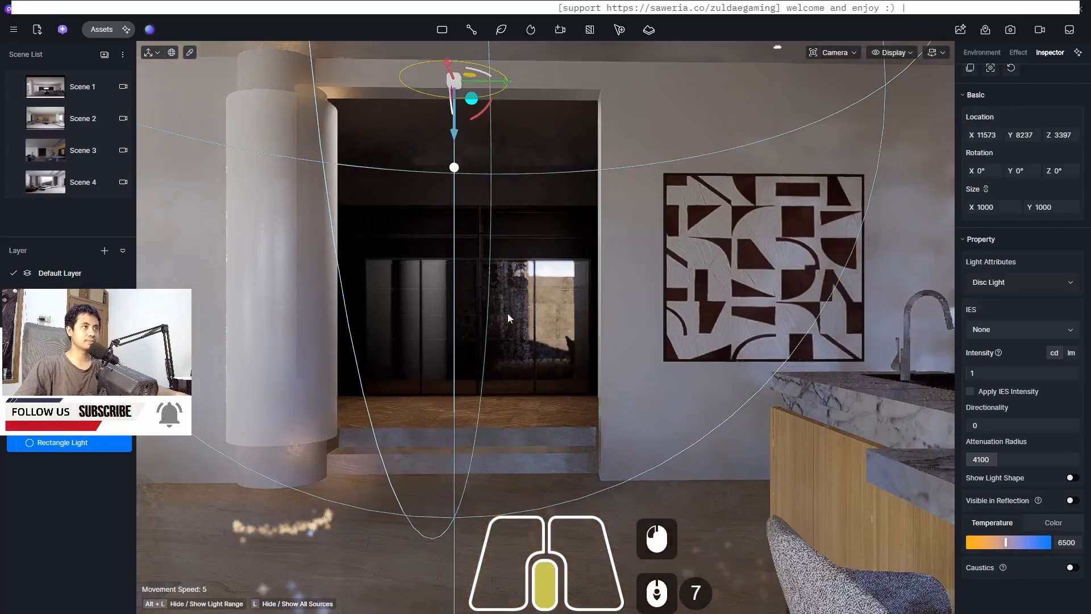
scroll(440, 259, up, 3)
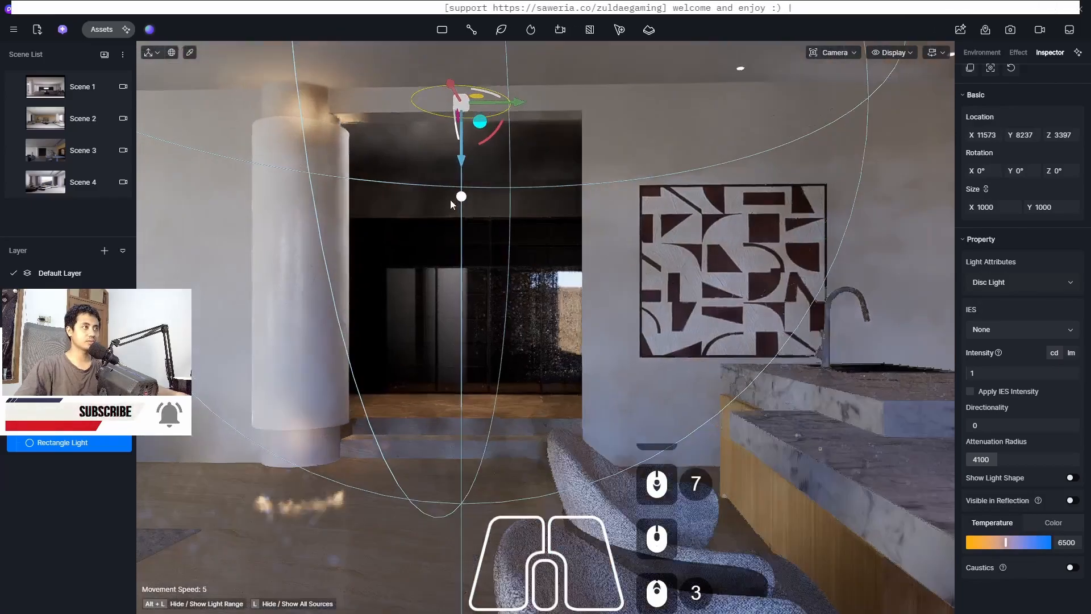
click(468, 67)
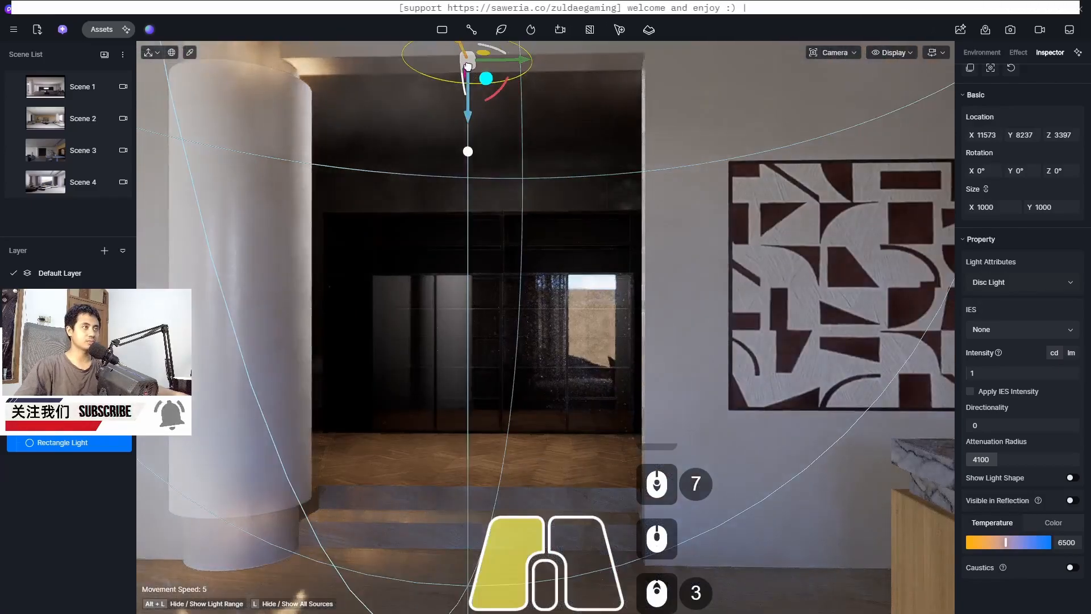
drag(468, 66, 485, 105)
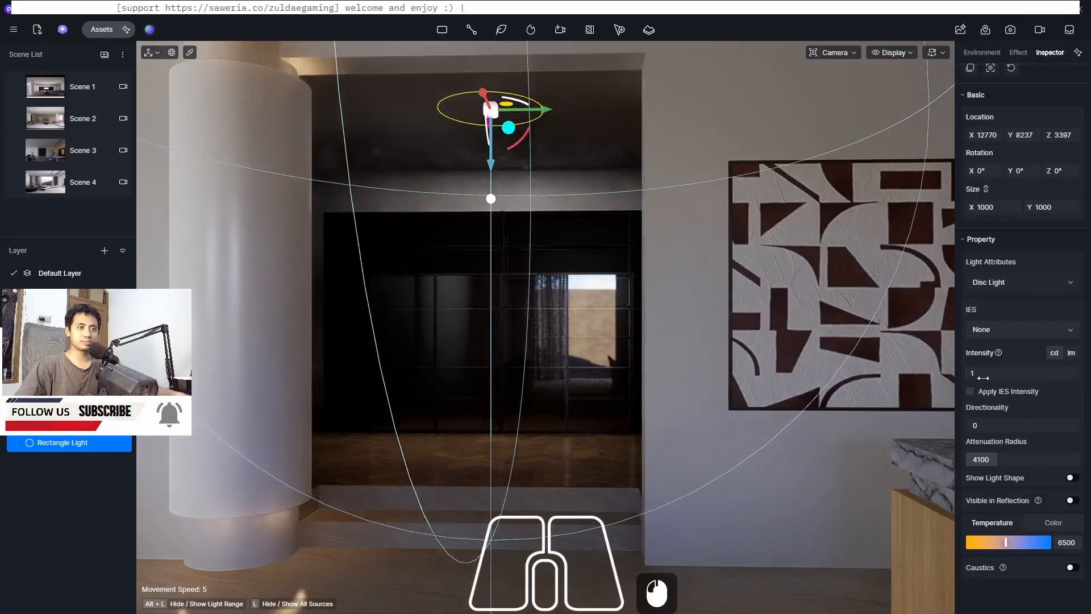
drag(991, 463, 1007, 457)
click(761, 532)
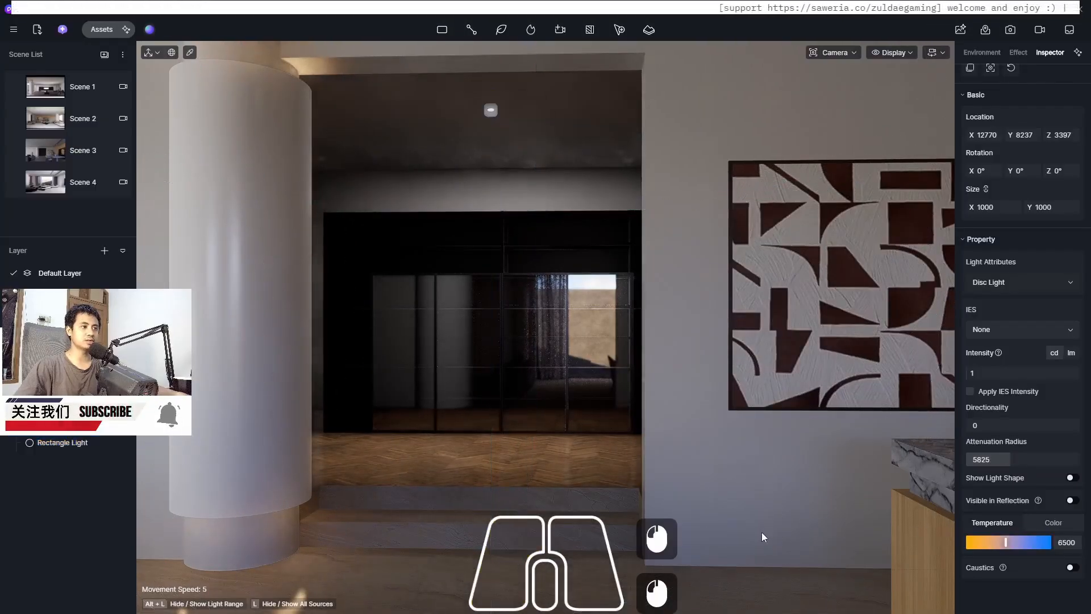
Zoom out and switch between Scene 1, Scene 3 and Scene 4 to review each camera view
scroll(622, 465, down, 4)
scroll(622, 460, down, 2)
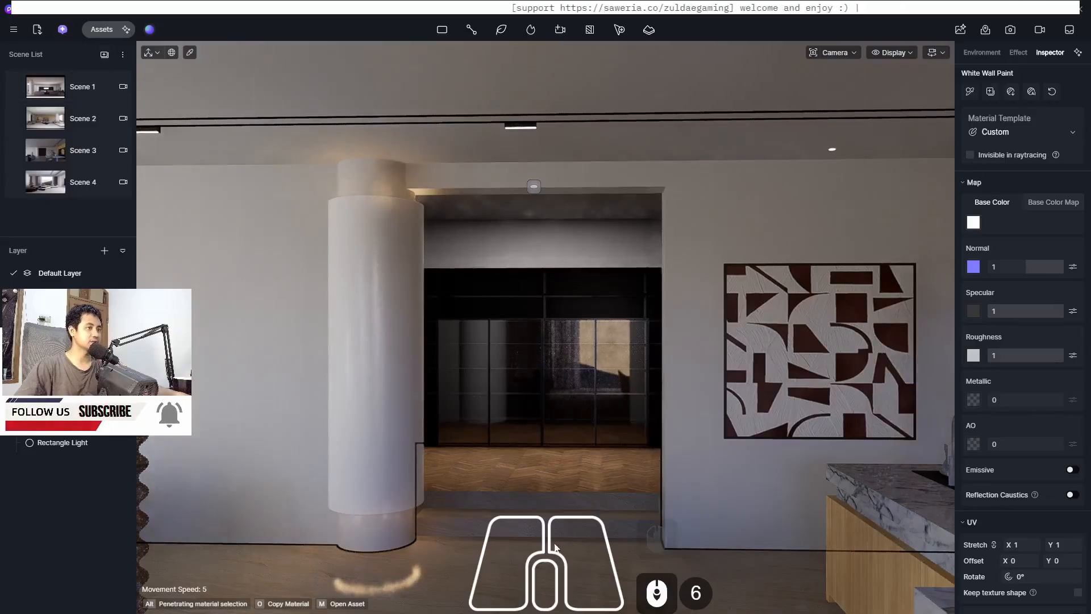
click(49, 90)
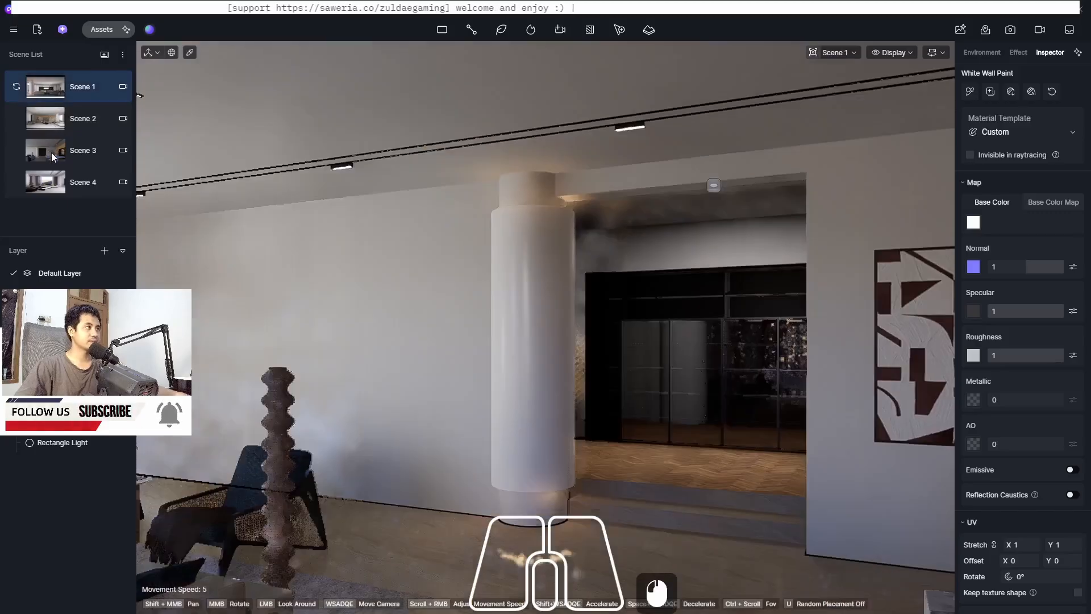
click(51, 153)
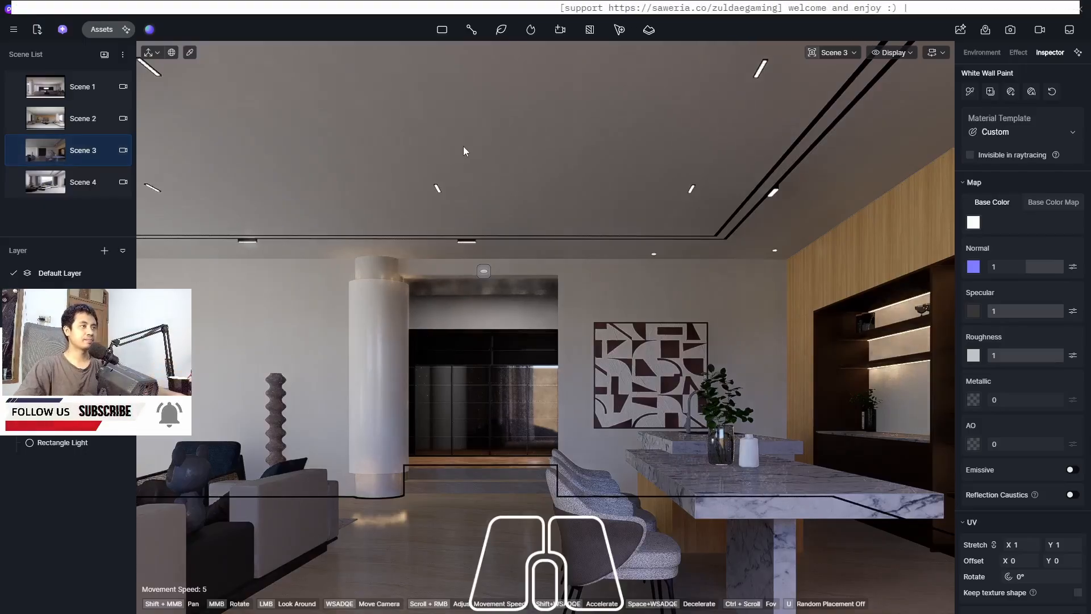
click(71, 88)
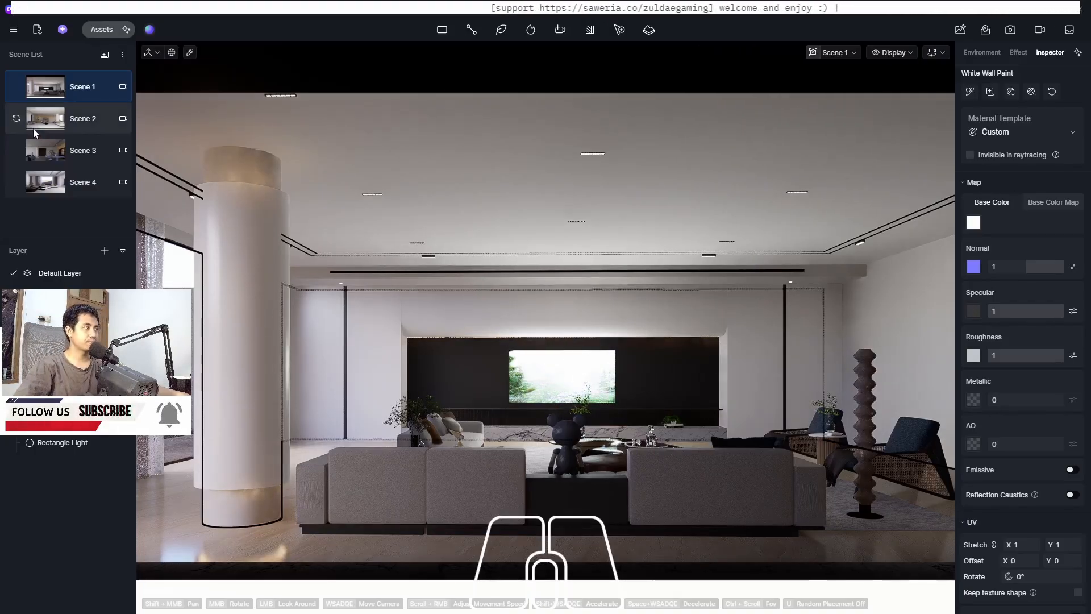
click(46, 186)
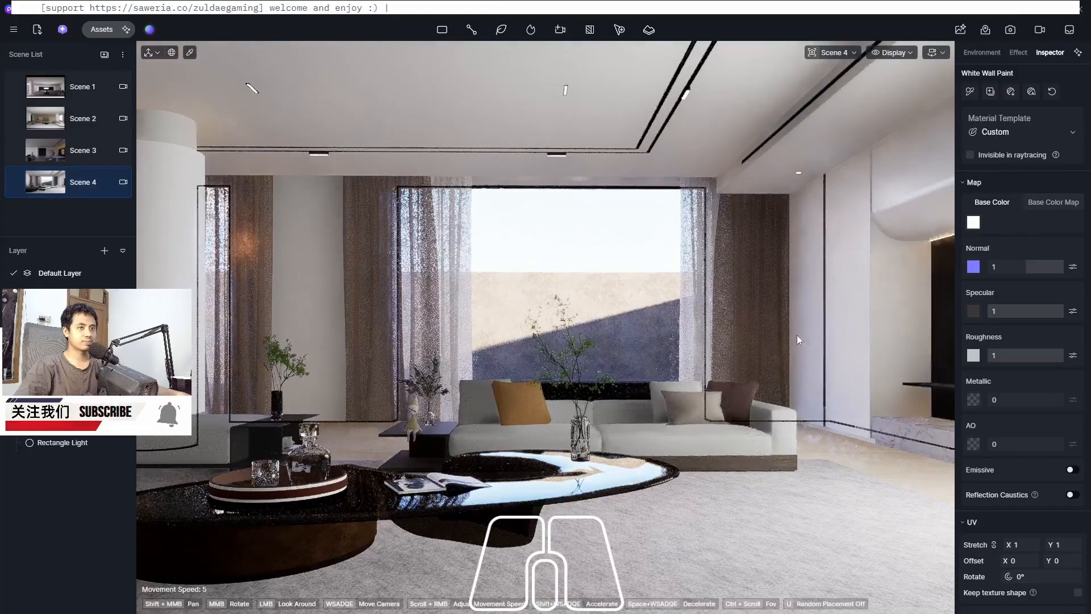
click(40, 91)
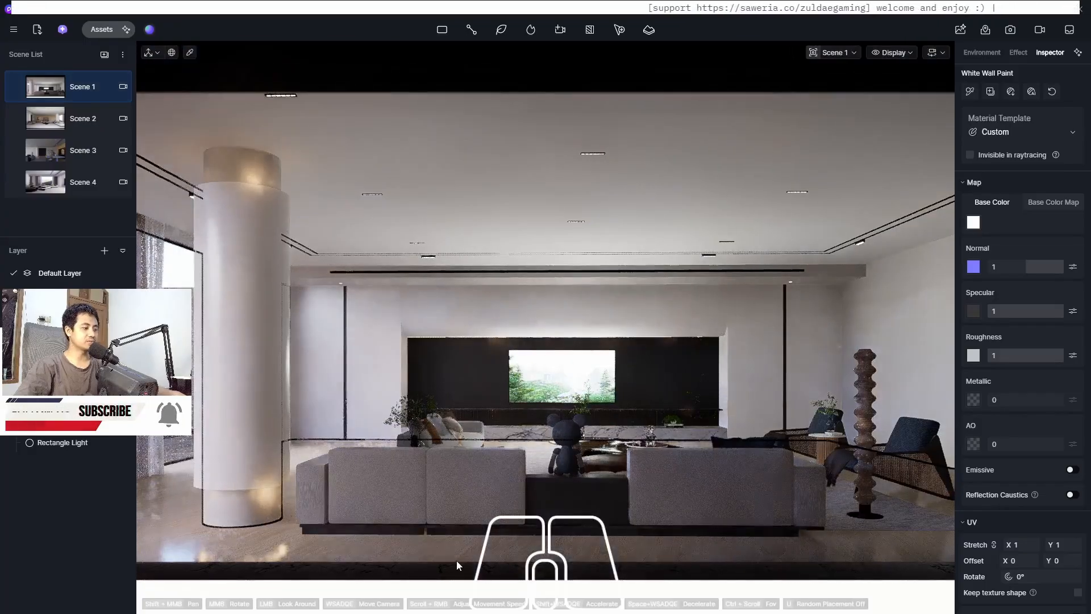
Open the 04 living model file from the project folder in SketchUp 2026
key(super)
click(321, 602)
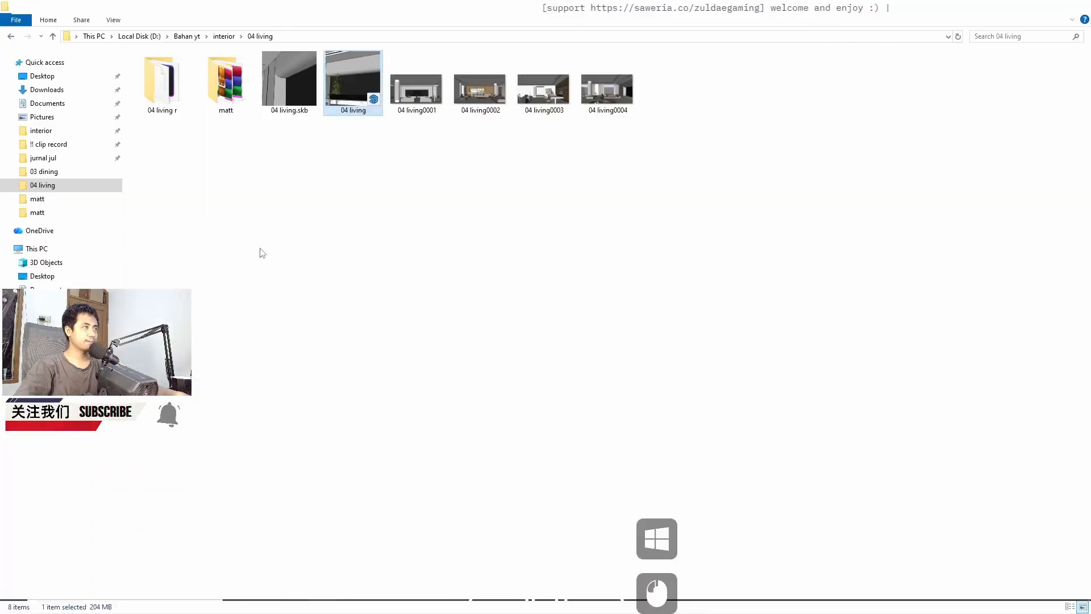
click(327, 234)
click(327, 235)
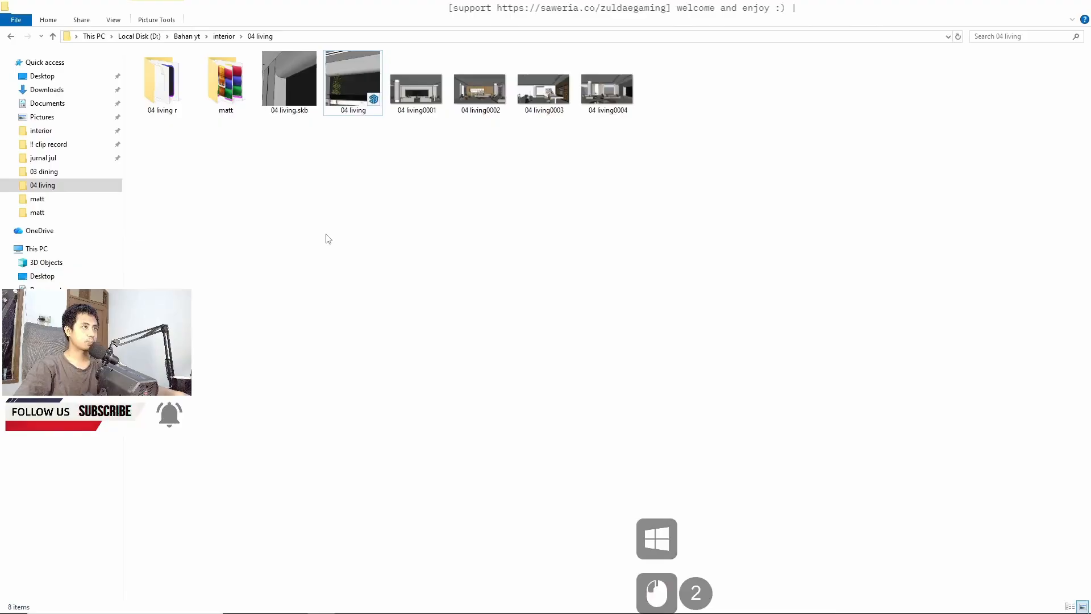
click(344, 78)
right_click(344, 78)
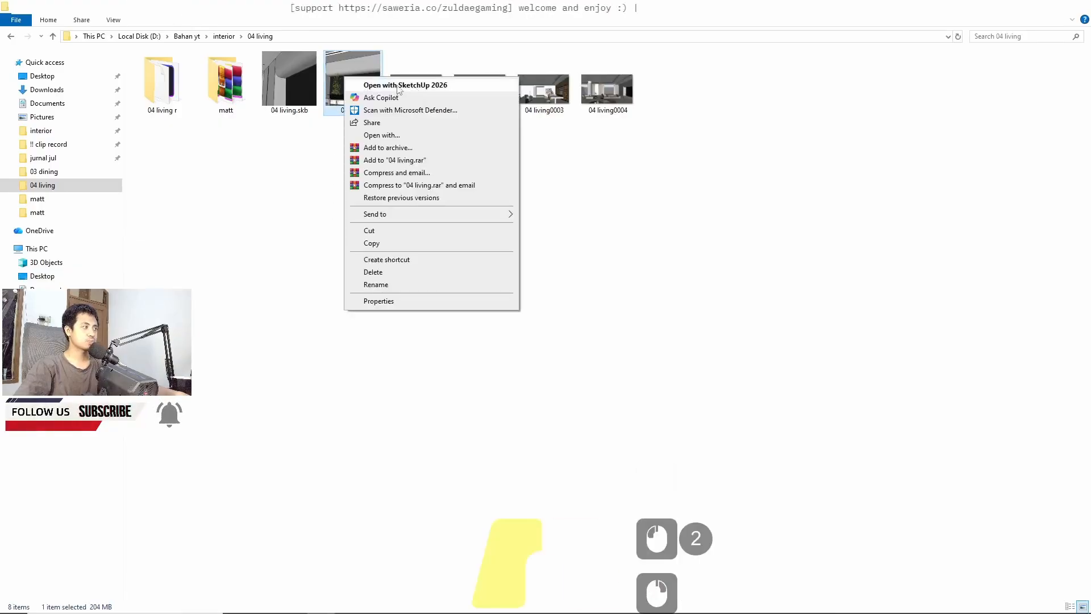
click(400, 86)
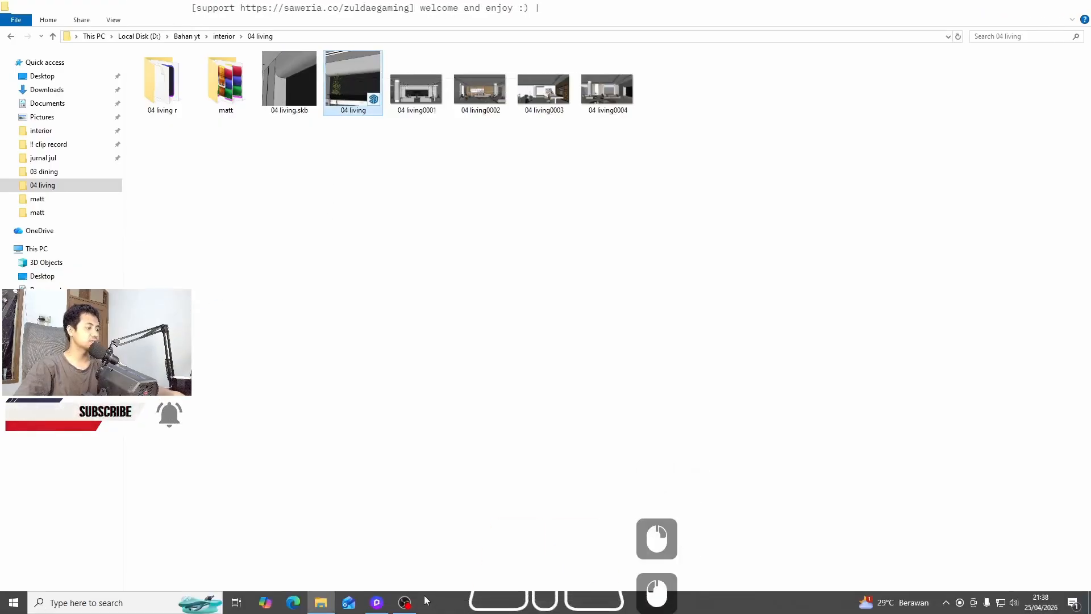
Return to D5 Render and delete the wall-mounted display from the living room's TV wall
click(377, 602)
click(561, 393)
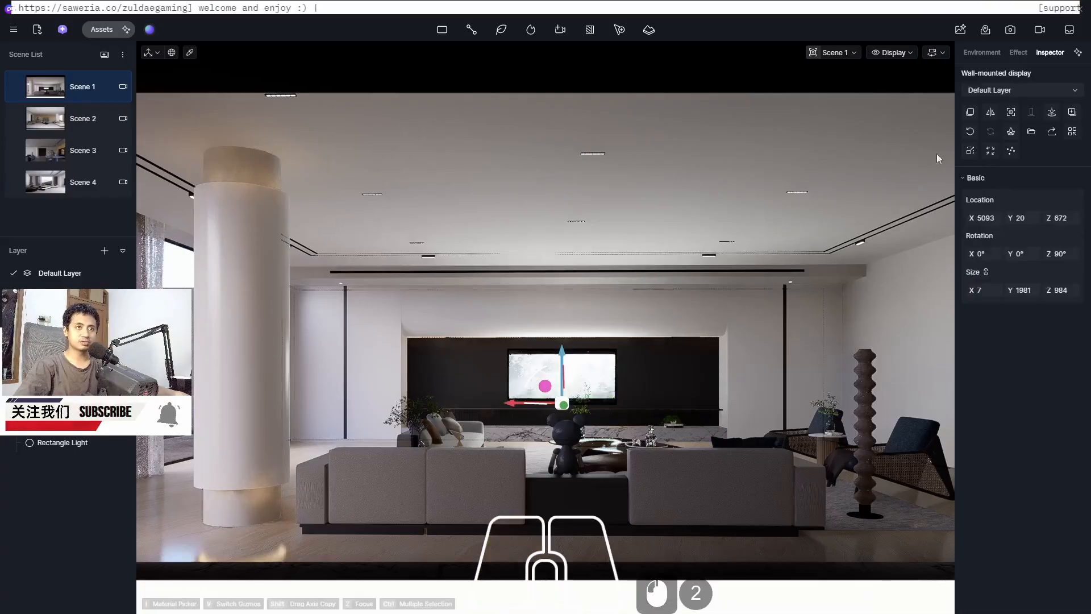
click(963, 176)
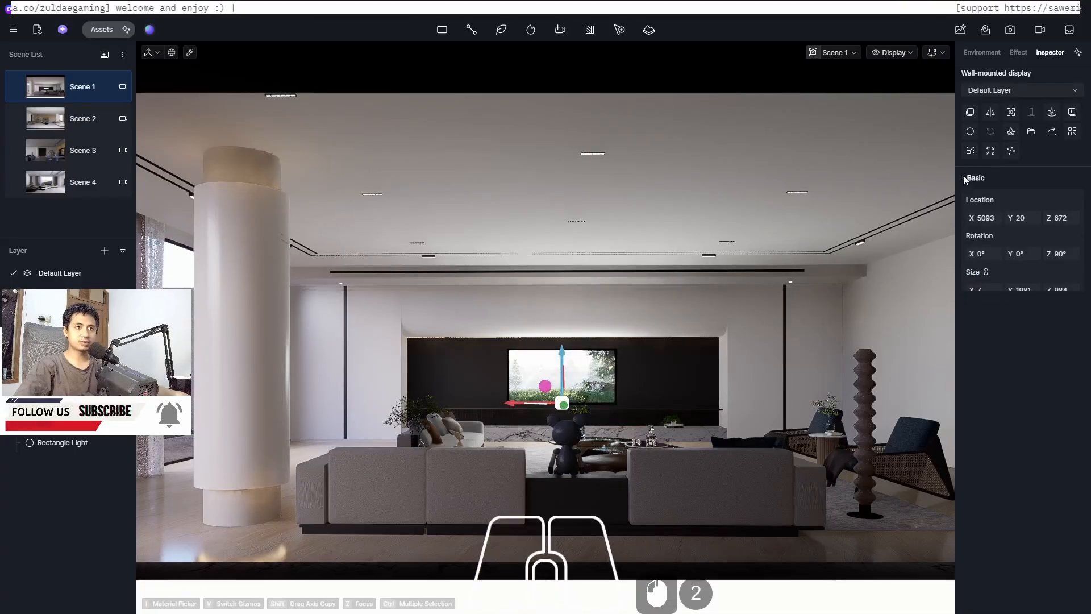
click(964, 176)
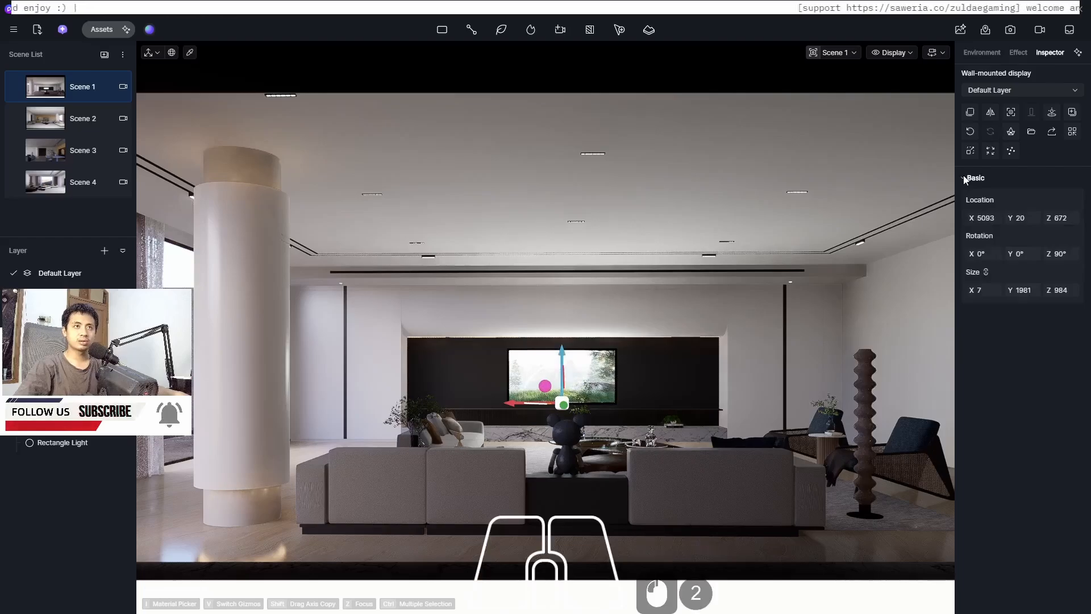
click(586, 377)
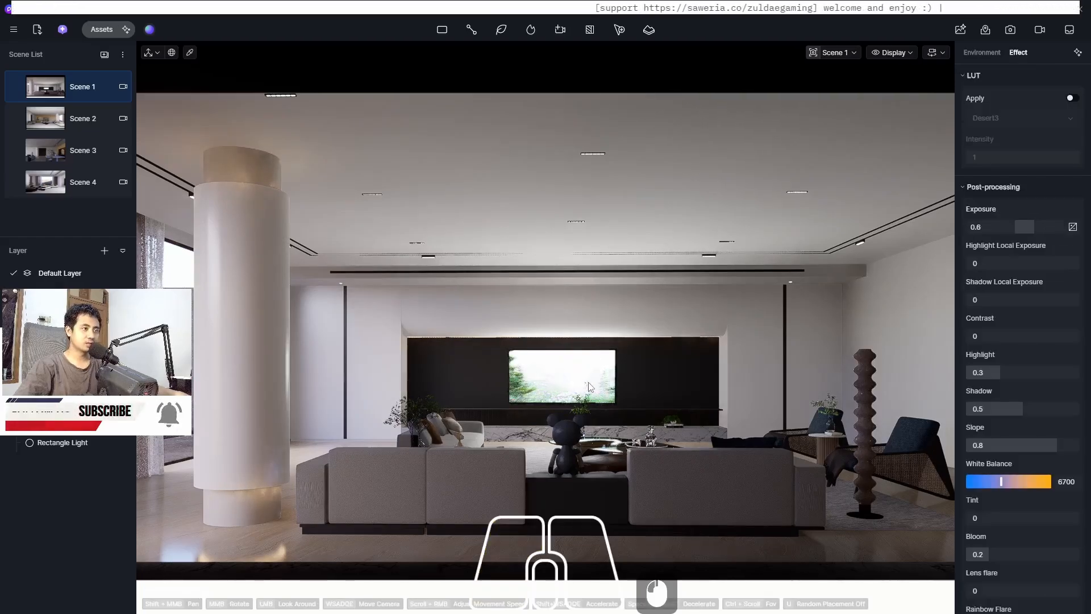
click(589, 387)
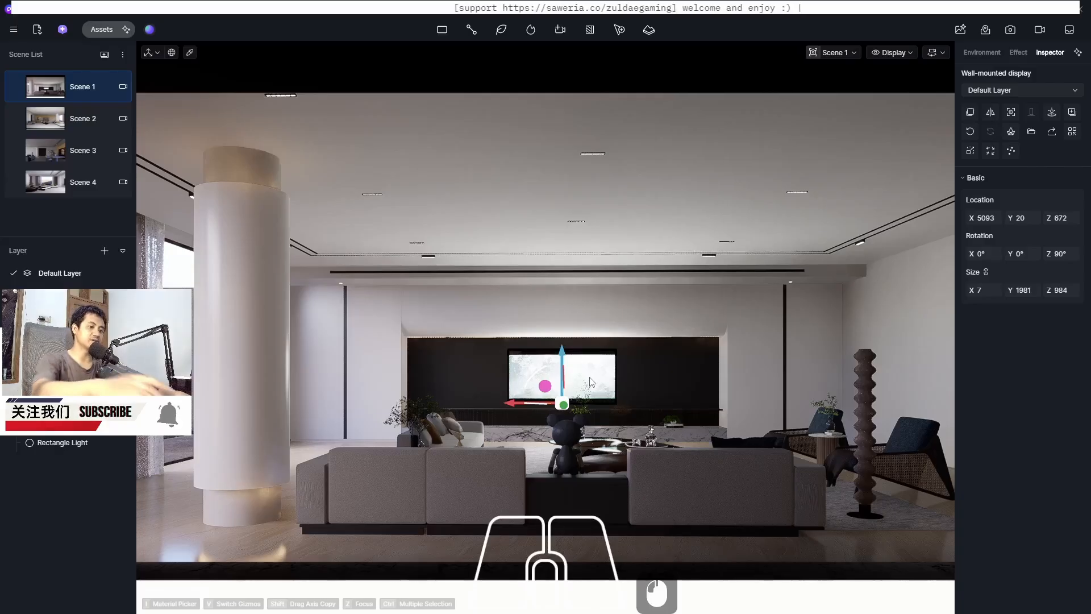
key(Delete)
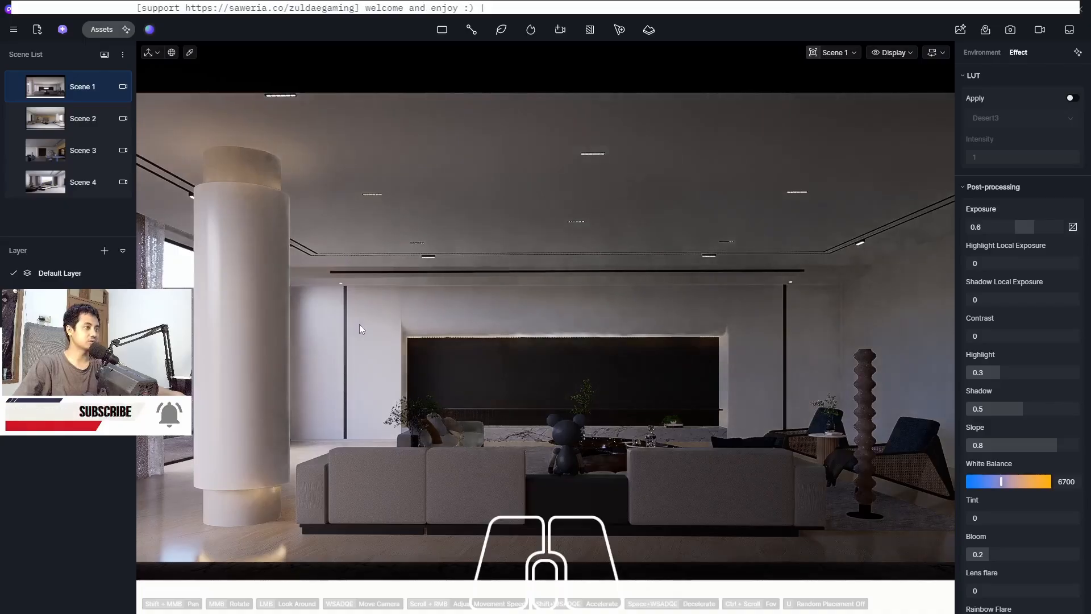
Switch to SketchUp
key(super)
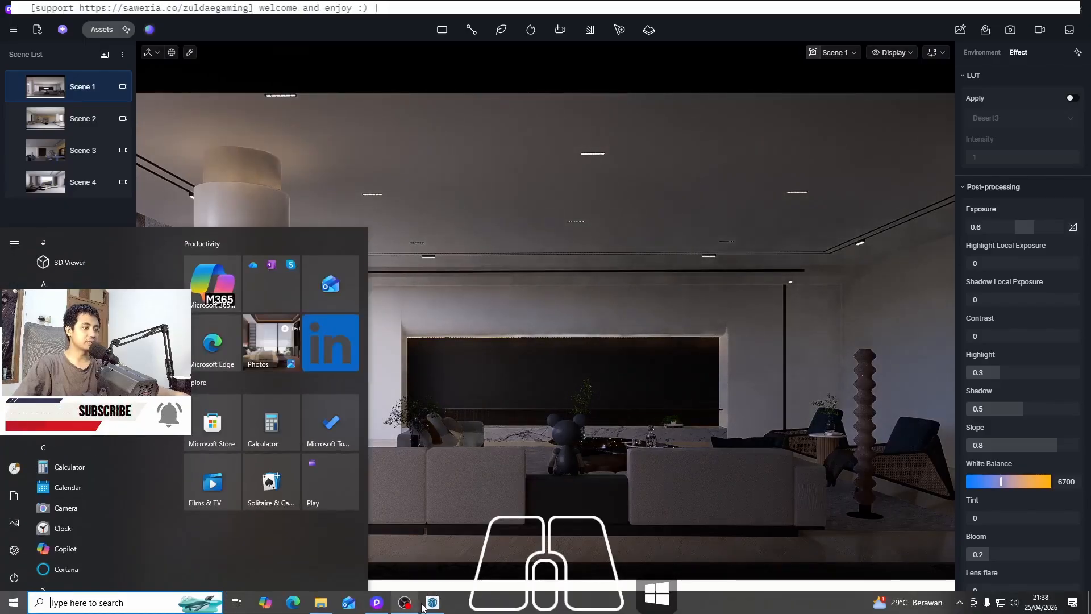
click(431, 603)
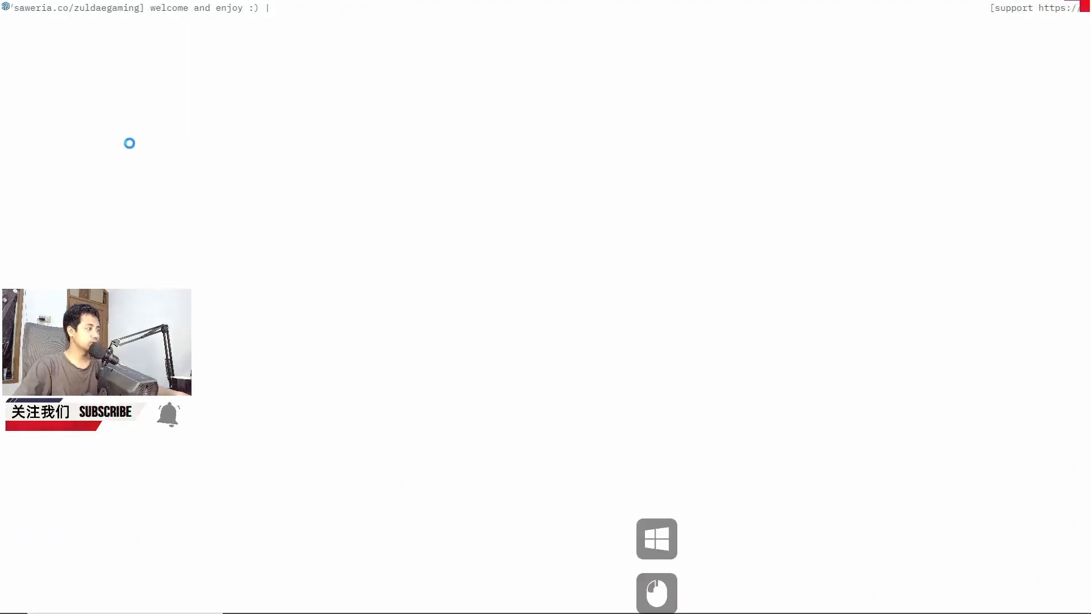
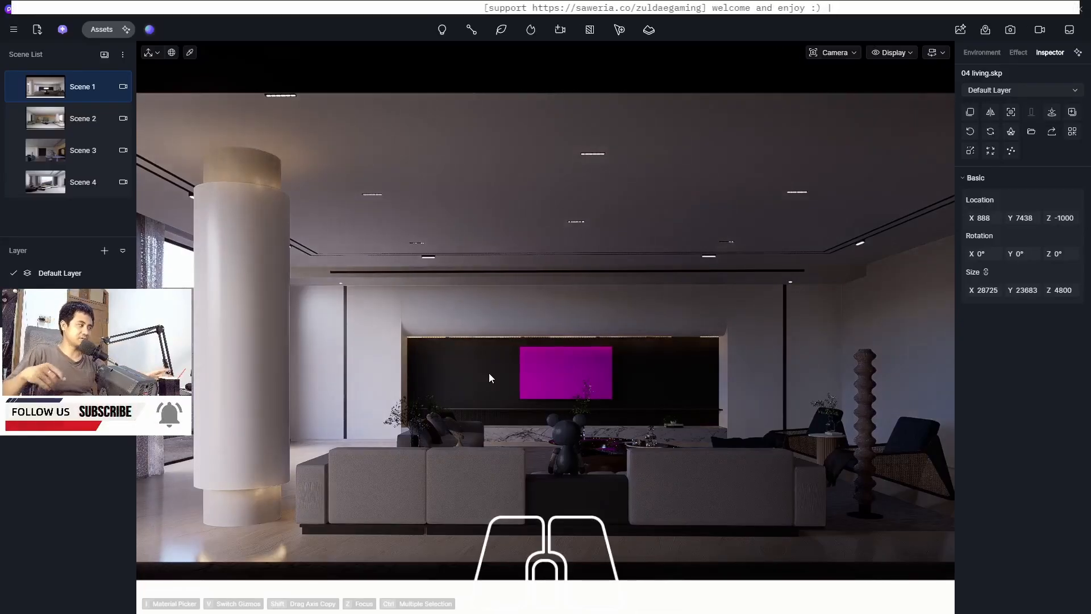
Switch the TV screen's material to the Multimedia template and load the Hitam Putih fashion promo video into it
scroll(568, 379, up, 9)
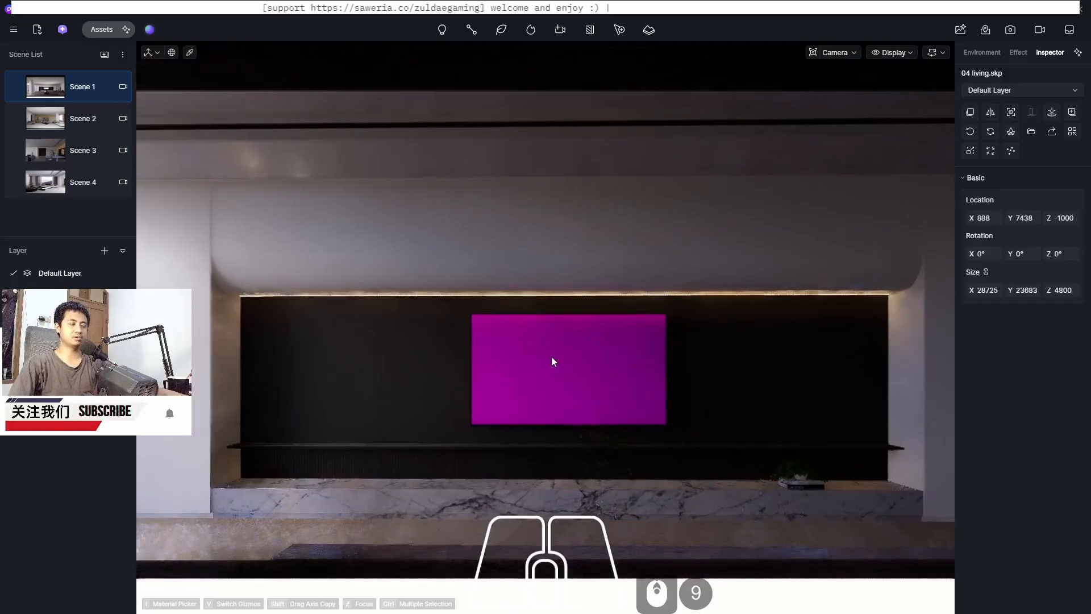
scroll(552, 361, up, 3)
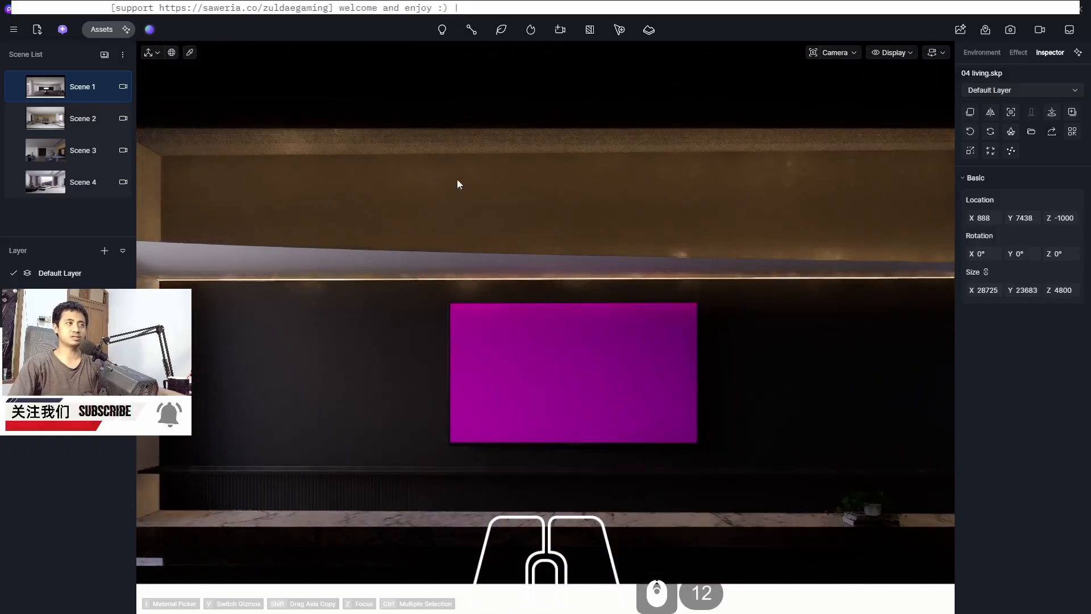
click(190, 52)
click(553, 377)
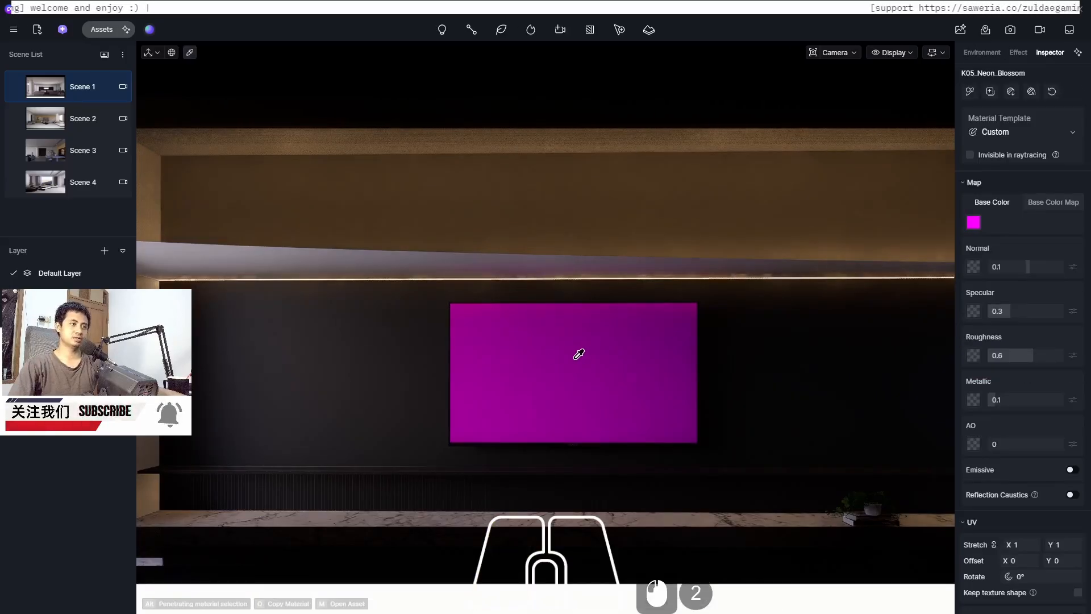
click(1007, 129)
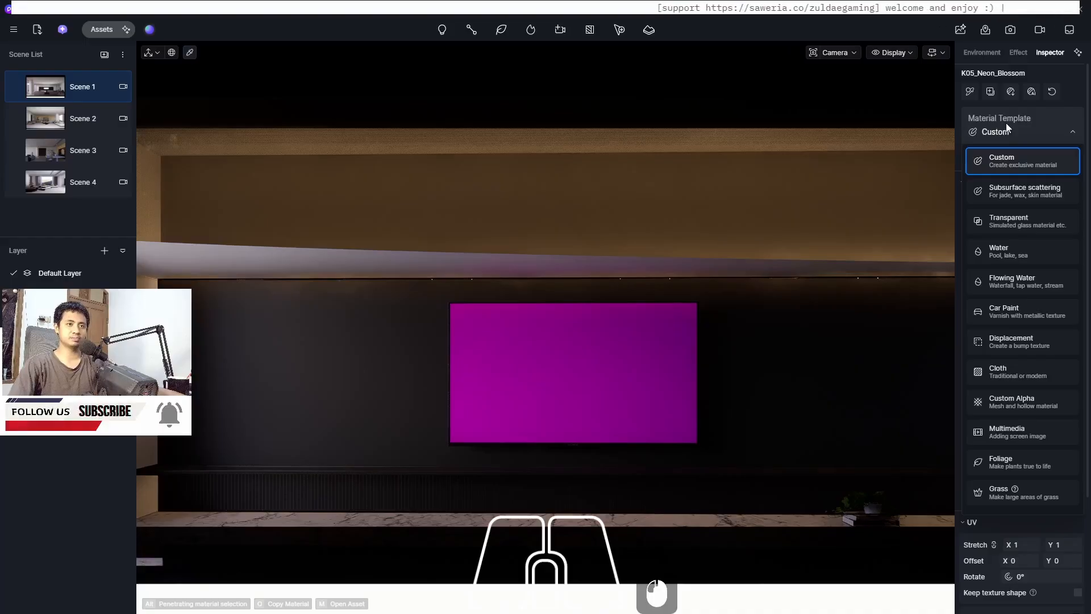
click(1013, 435)
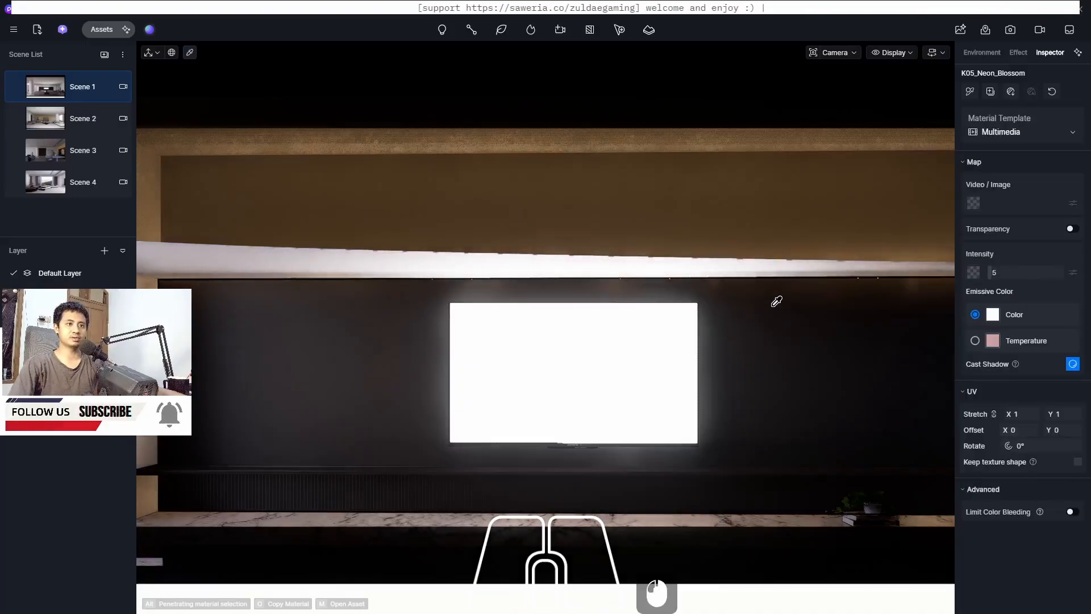
click(972, 203)
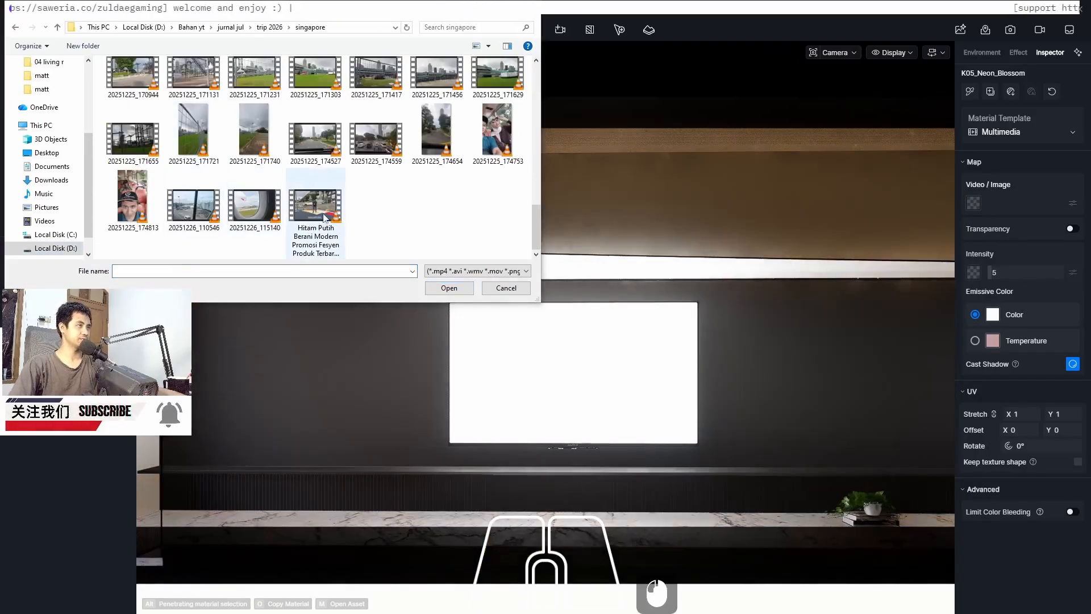
double_click(326, 216)
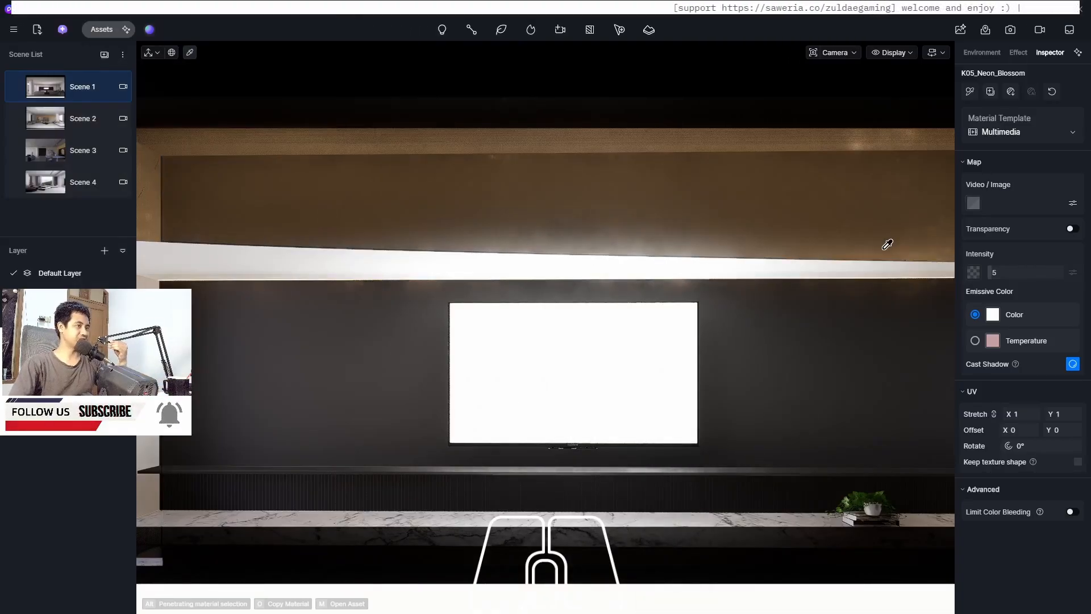
Set the screen material's emissive intensity to 1
click(1013, 273)
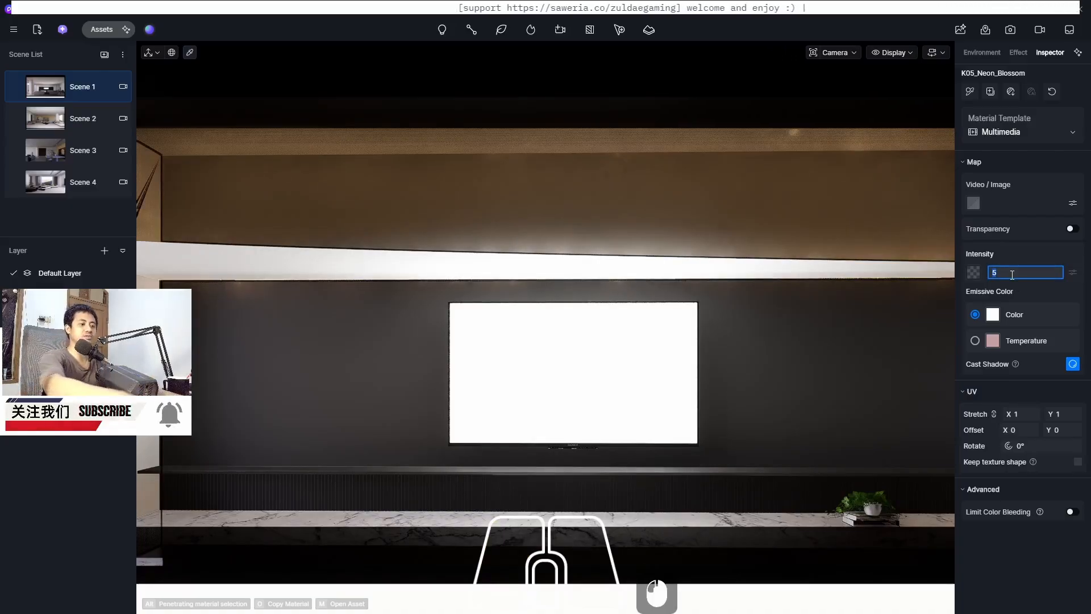
text(1)
key(Return)
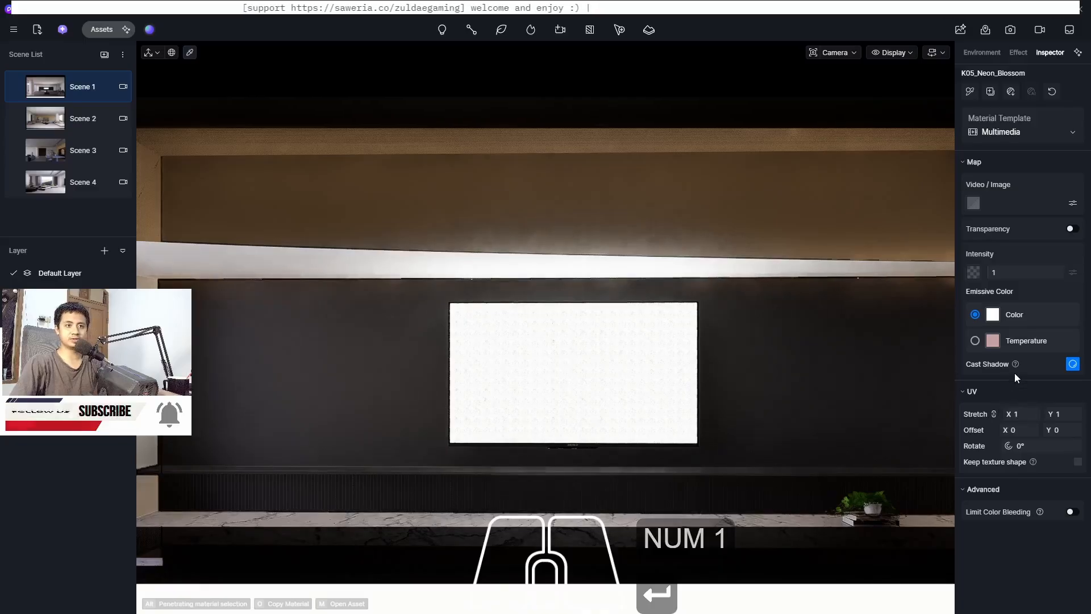
Try linked UV stretch values of 0.1 and 0.5 for the screen video
click(1025, 413)
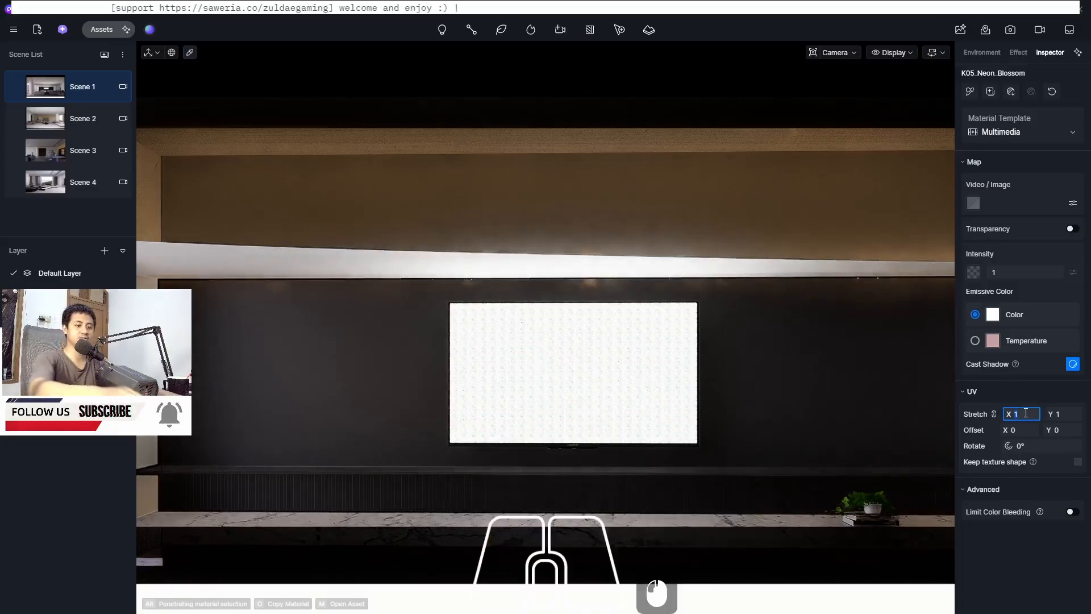
text(0.1)
key(Return)
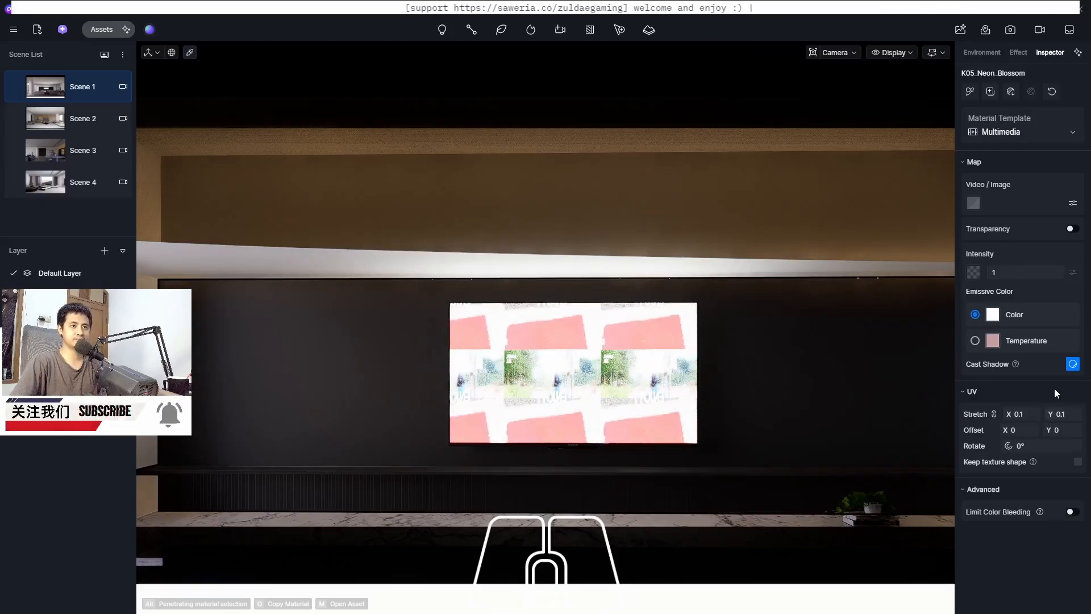
click(1068, 414)
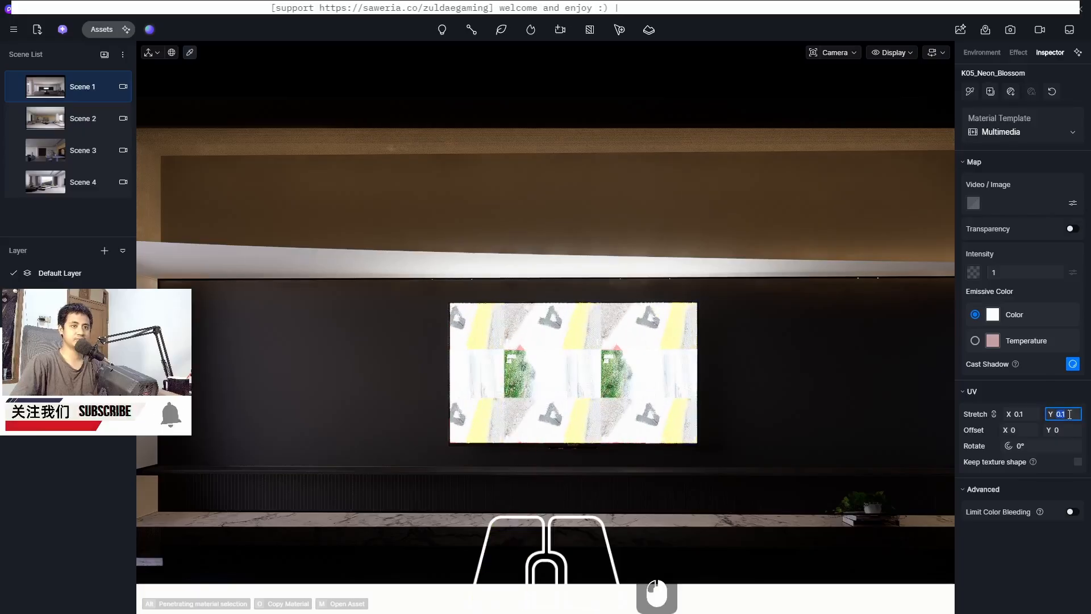
text(0.5)
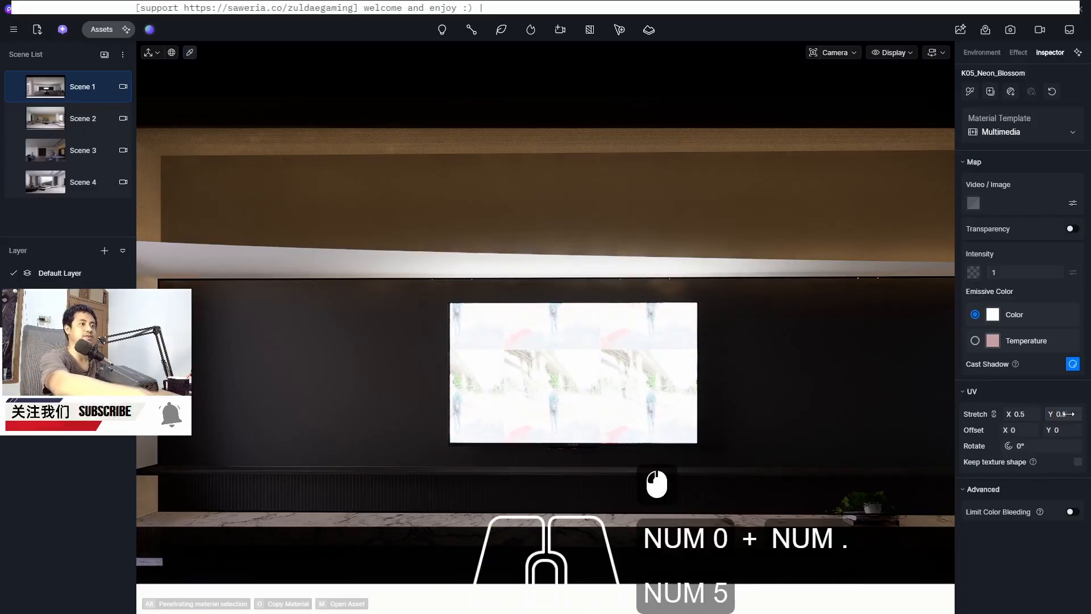
key(Return)
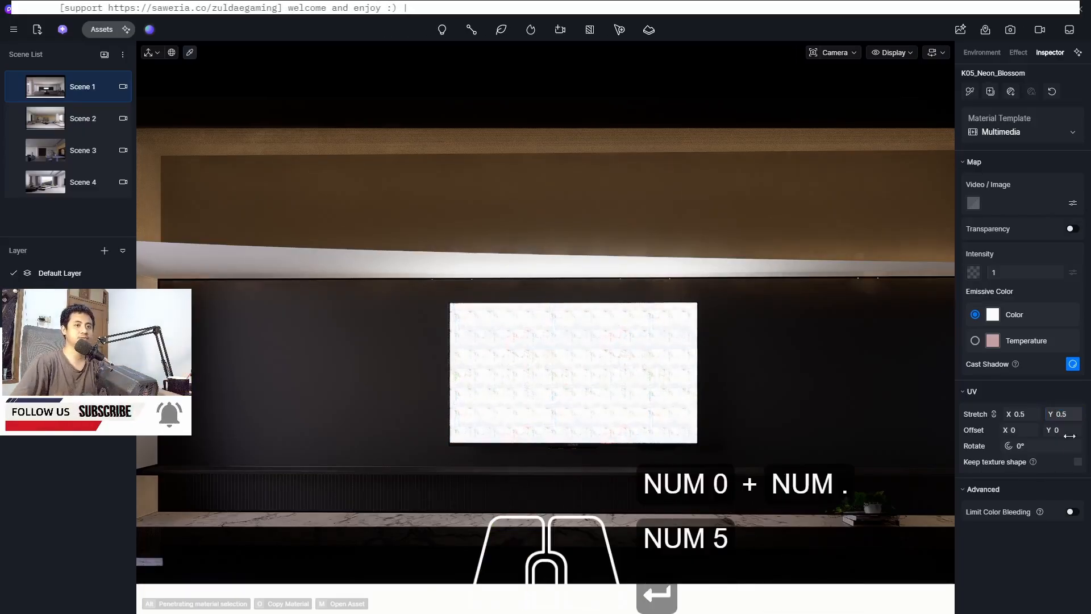
click(1030, 413)
text(1)
key(Return)
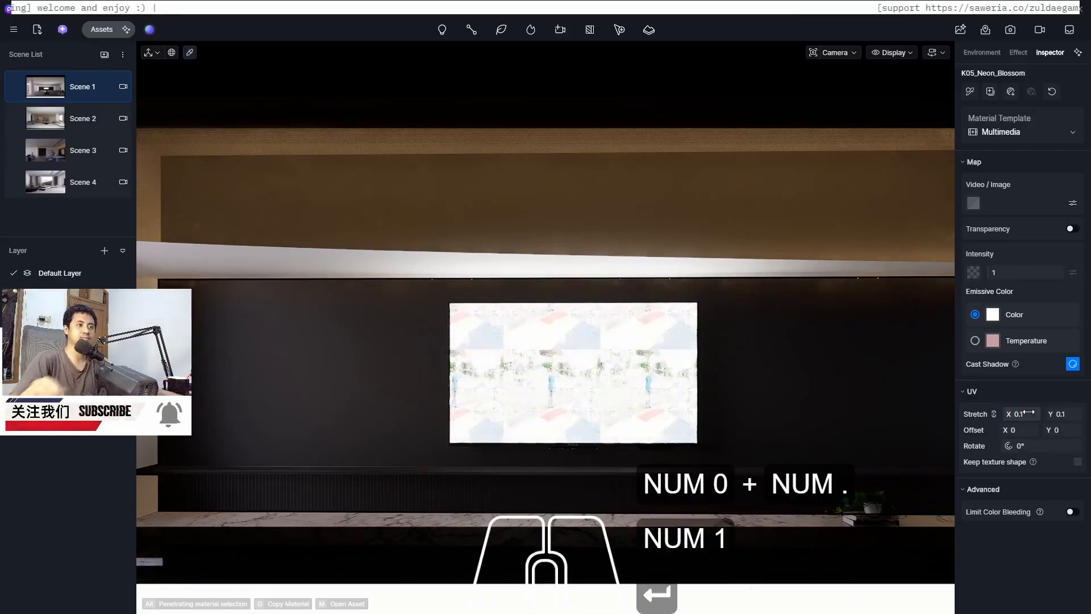
Set the screen material's emissive intensity to 0.1
click(1008, 272)
text(0)
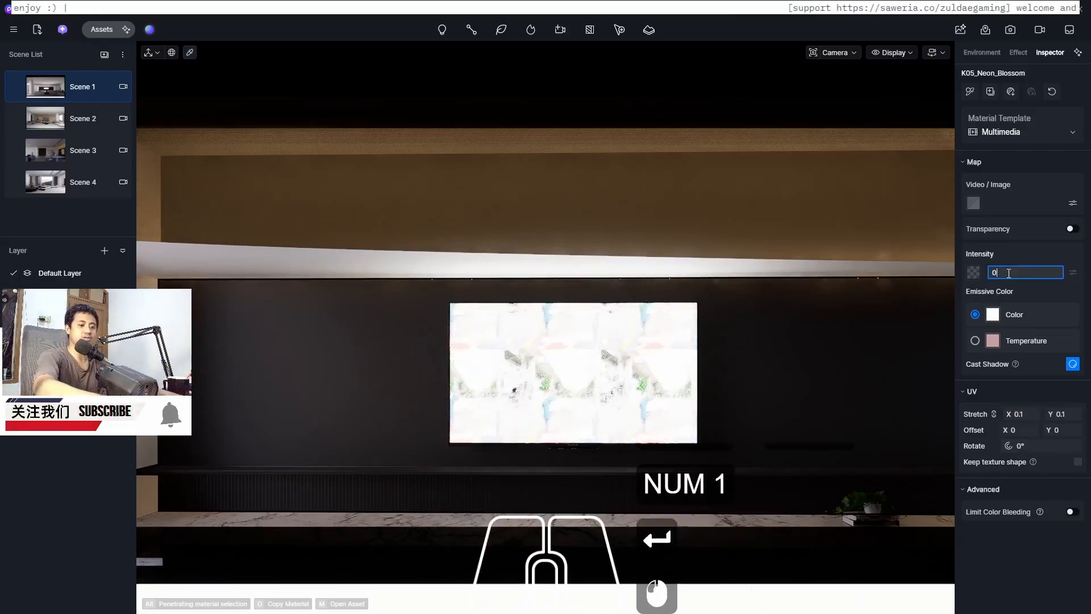
text(.1)
key(Return)
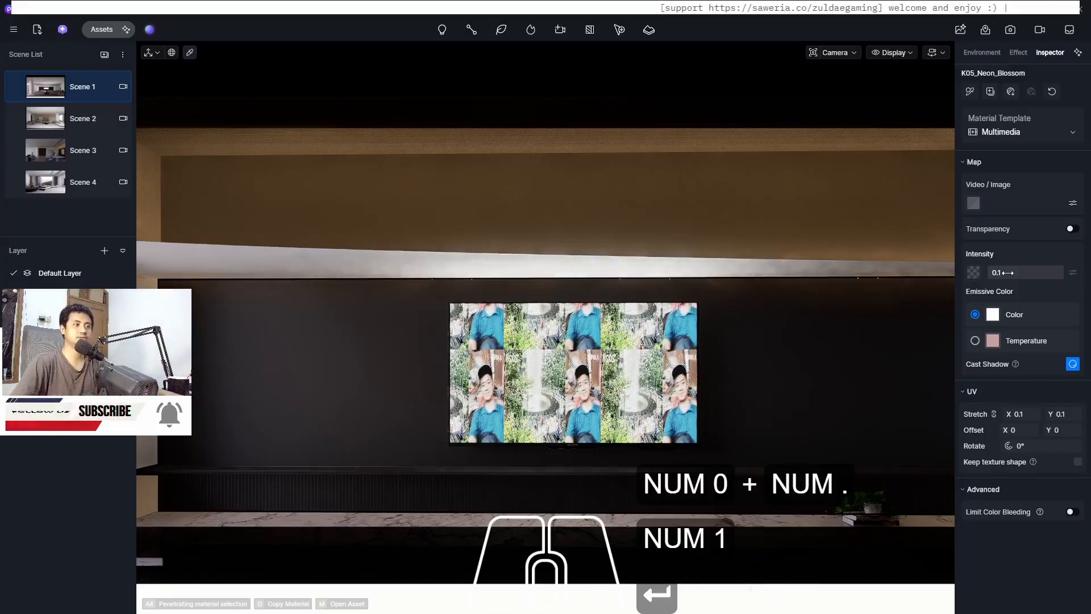
Unlink the UV stretch axes and set the vertical stretch to 0.4
scroll(635, 349, down, 4)
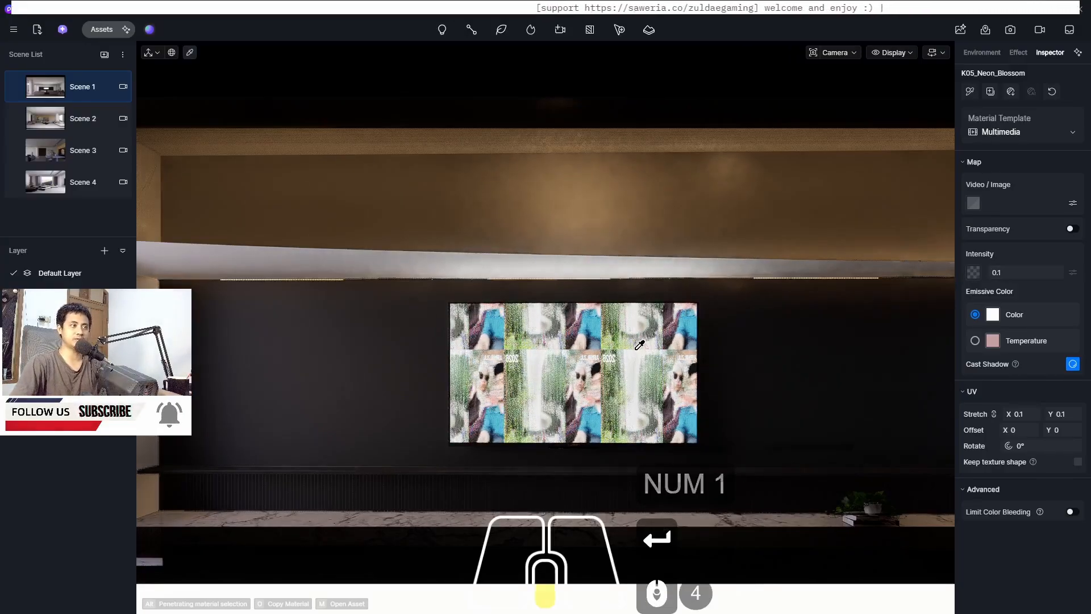
scroll(639, 345, up, 7)
scroll(639, 345, down, 8)
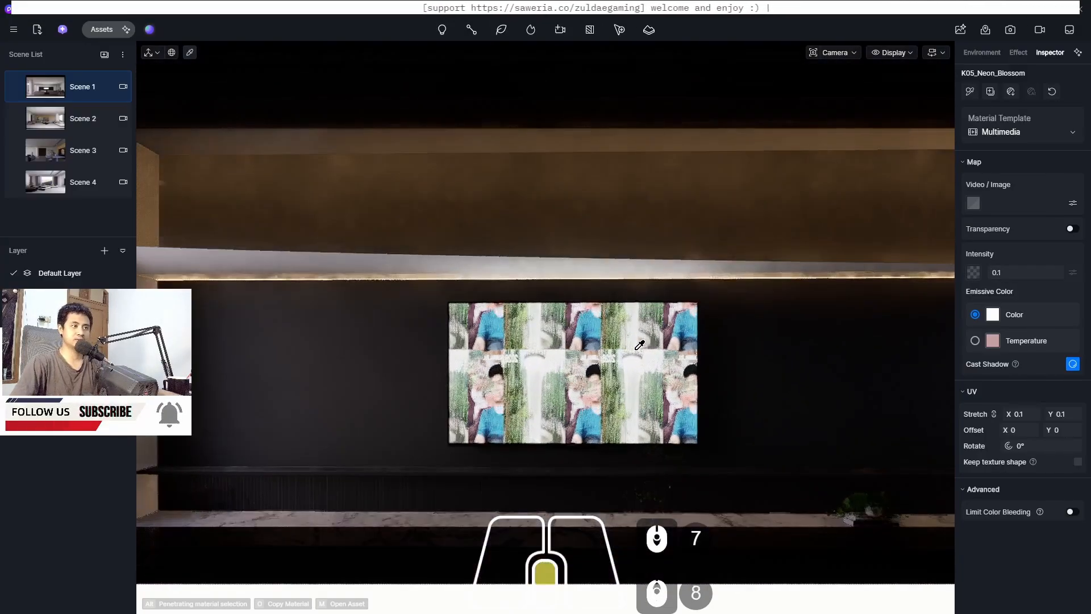
scroll(706, 360, up, 3)
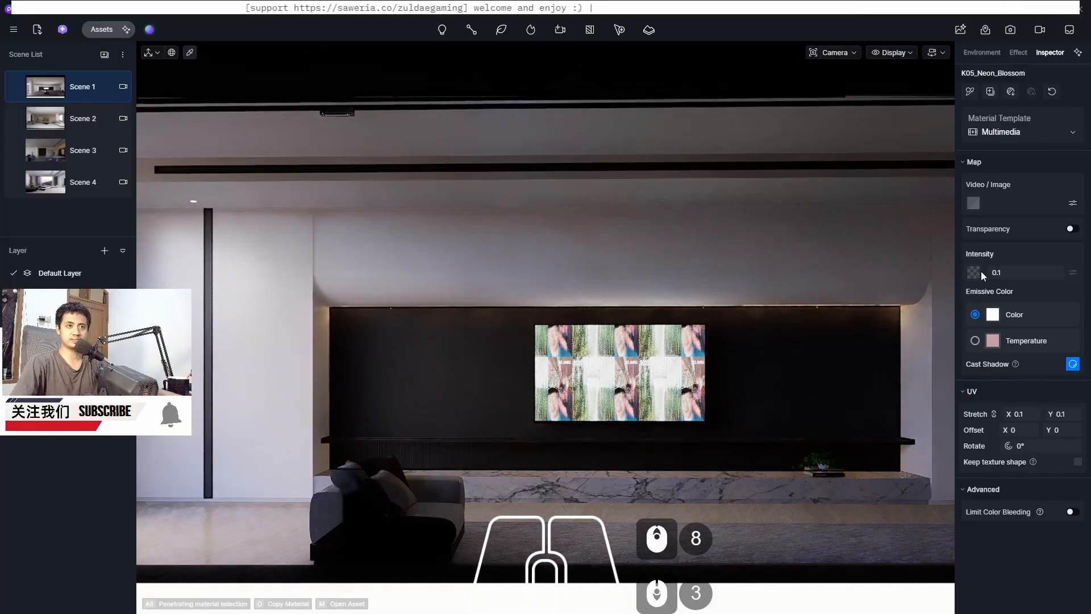
click(993, 414)
click(1071, 414)
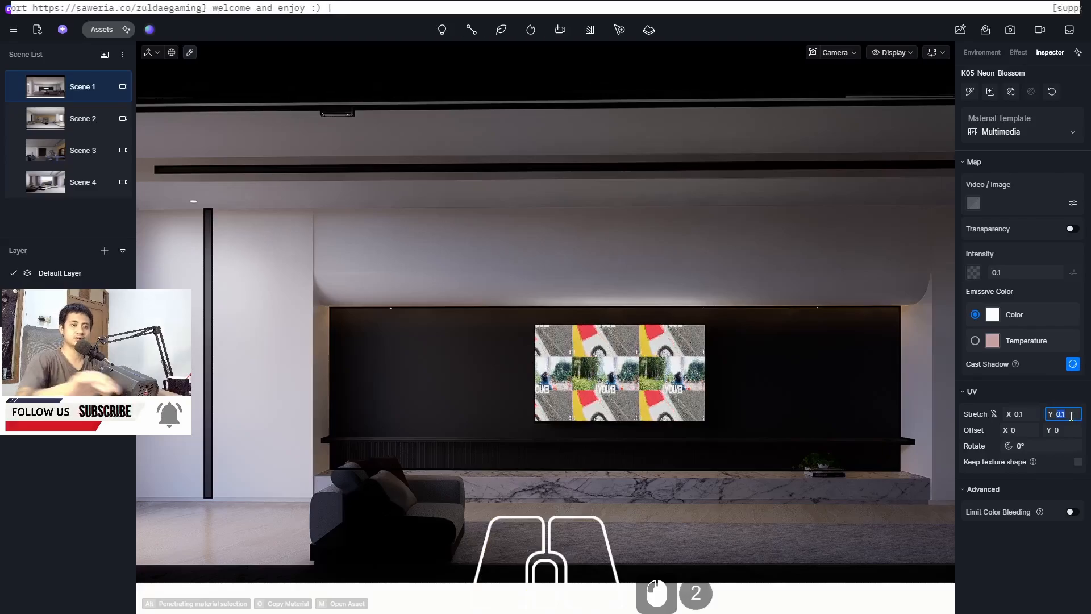
text(0.4)
key(Return)
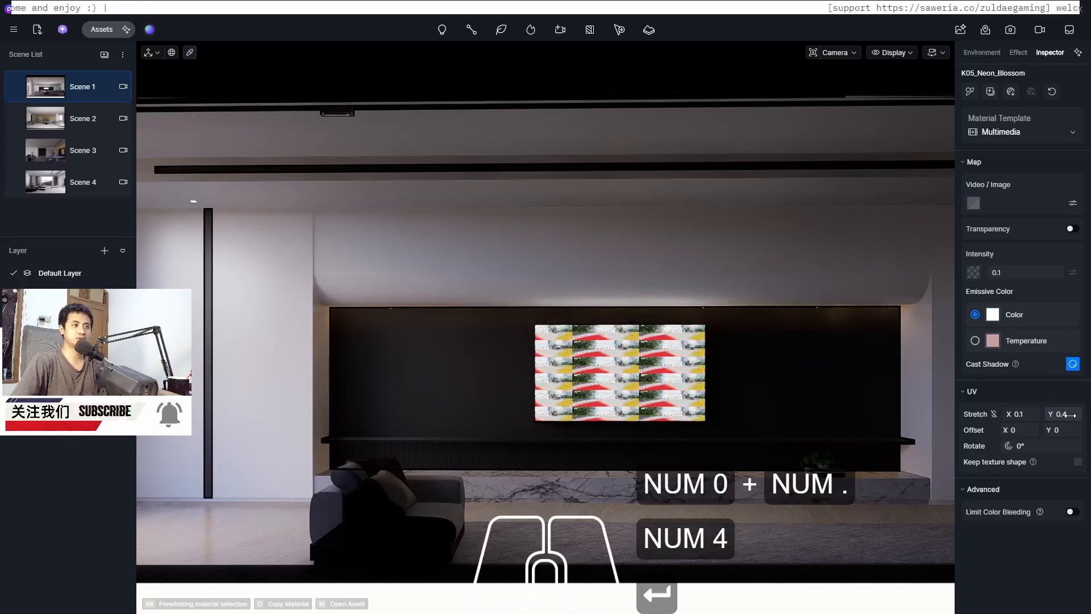
Try a vertical stretch of 0.2 and a horizontal stretch of 0.5
click(1070, 415)
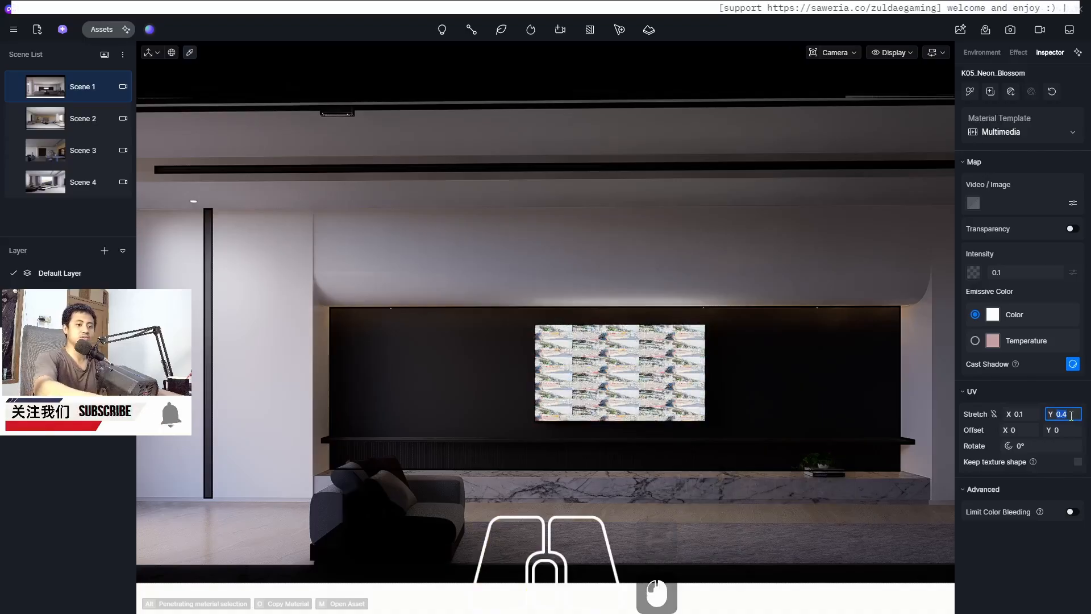
text(0.2)
key(Return)
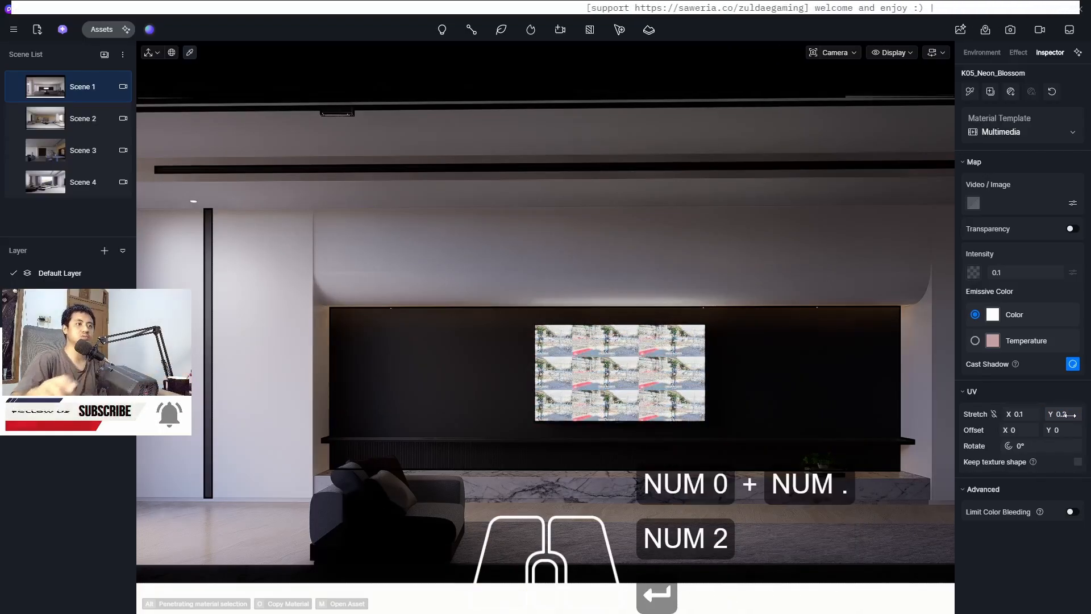
click(1023, 414)
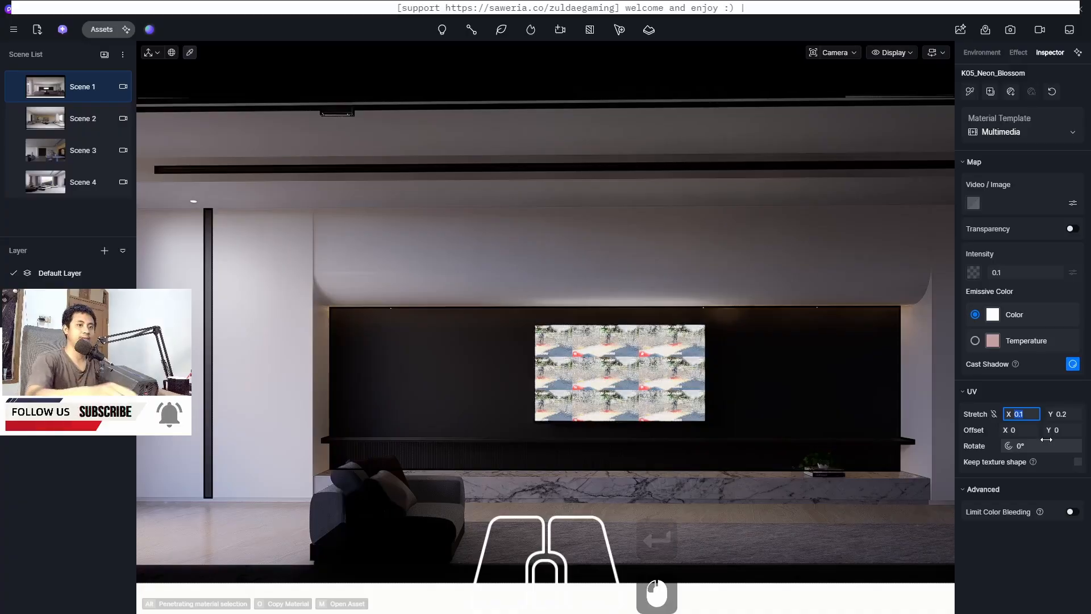
text(0.)
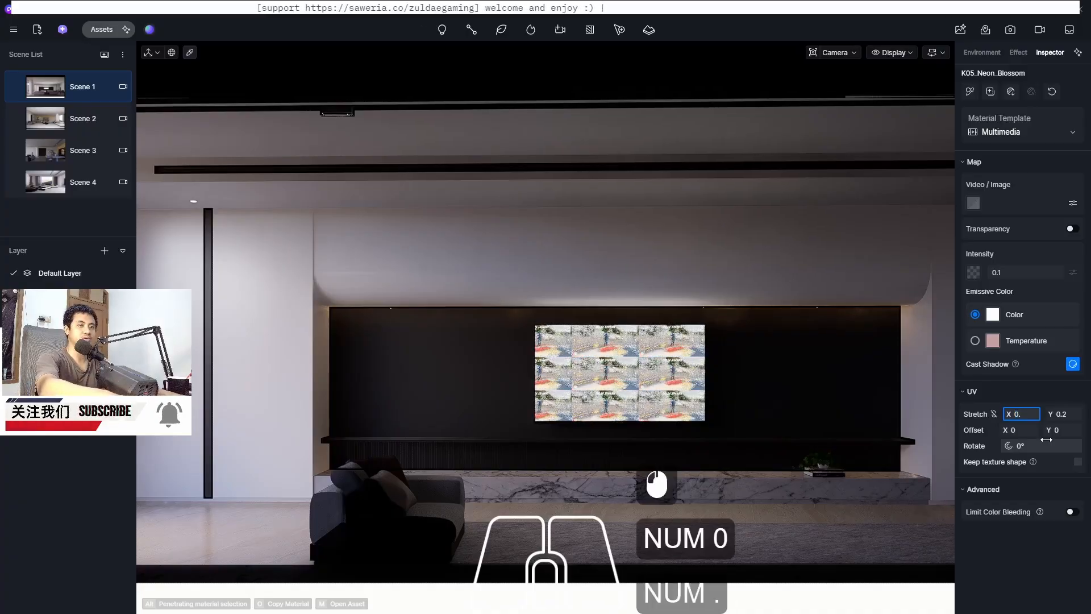
text(5)
key(Return)
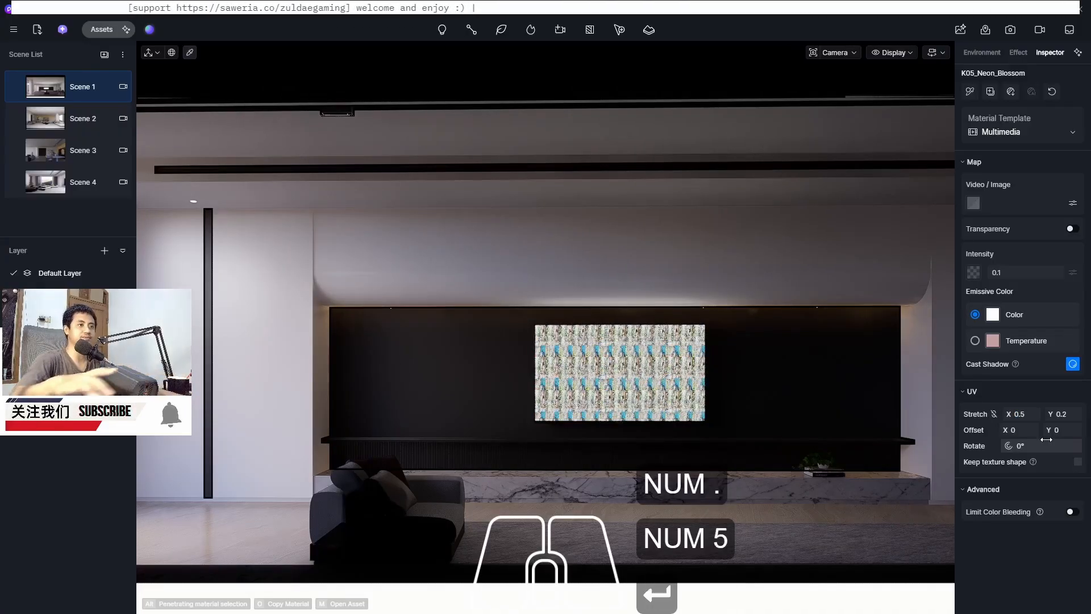
Set the horizontal UV stretch to 0.02
click(1031, 413)
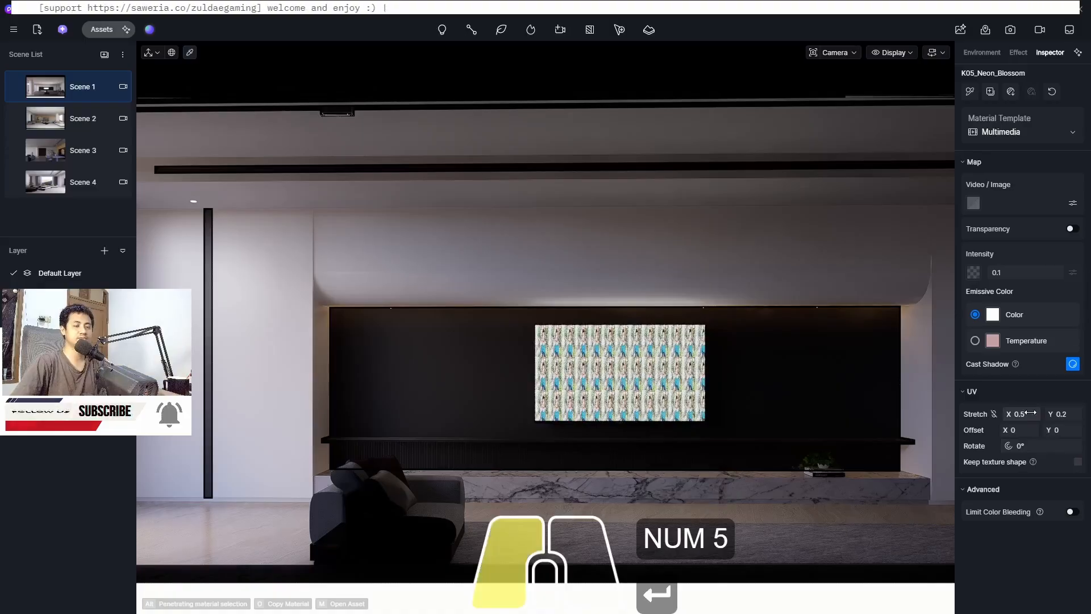
text(0.05)
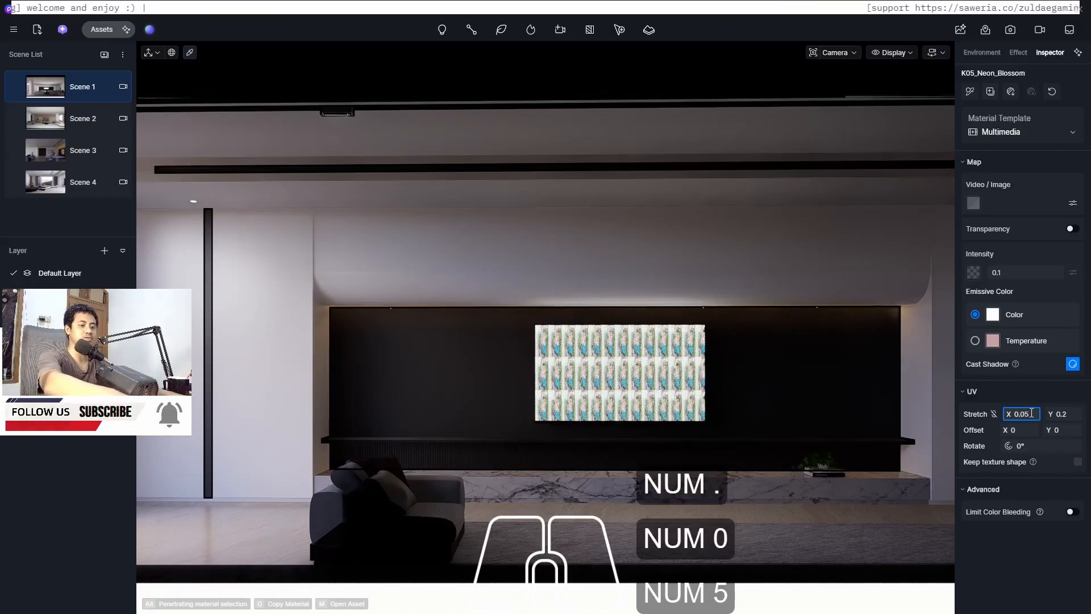
key(BackSpace)
text(2)
key(Return)
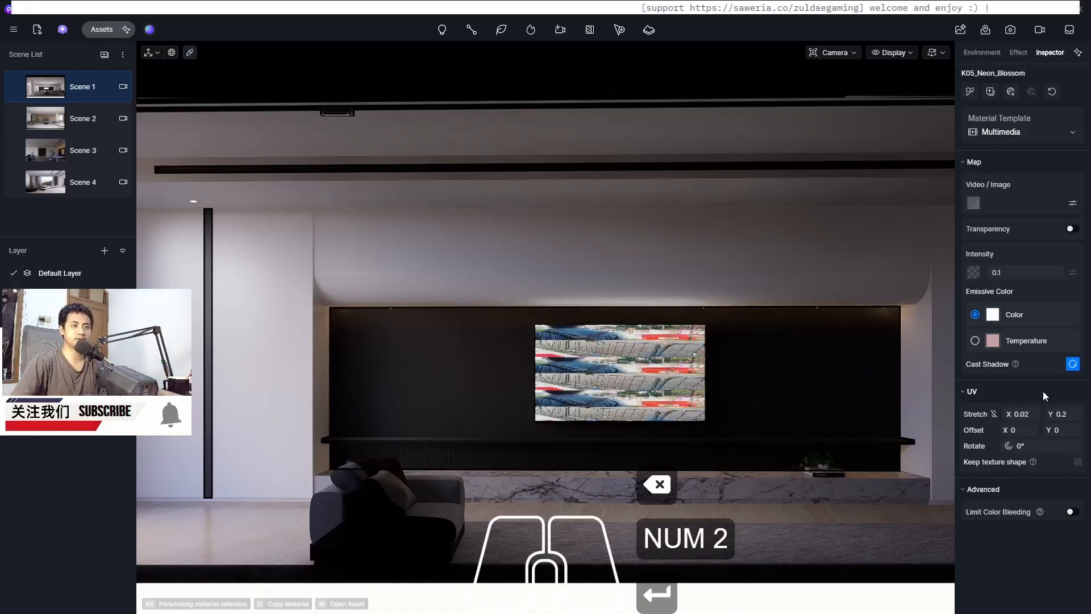
Set both the vertical and horizontal UV stretch of the screen video to 0.04
click(1064, 416)
click(1064, 417)
text(0.0)
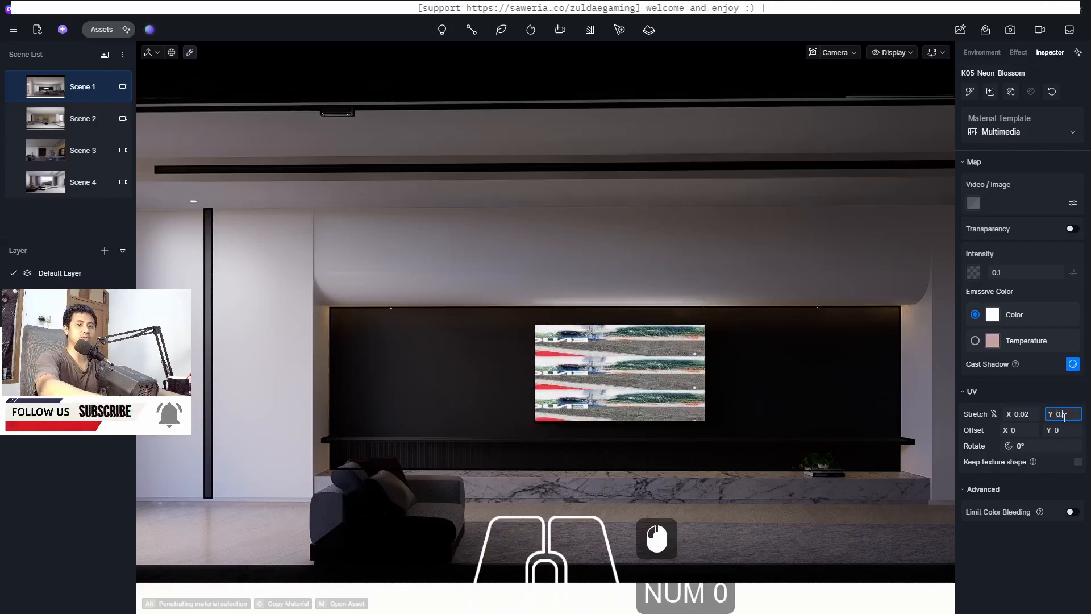
text(4)
key(Return)
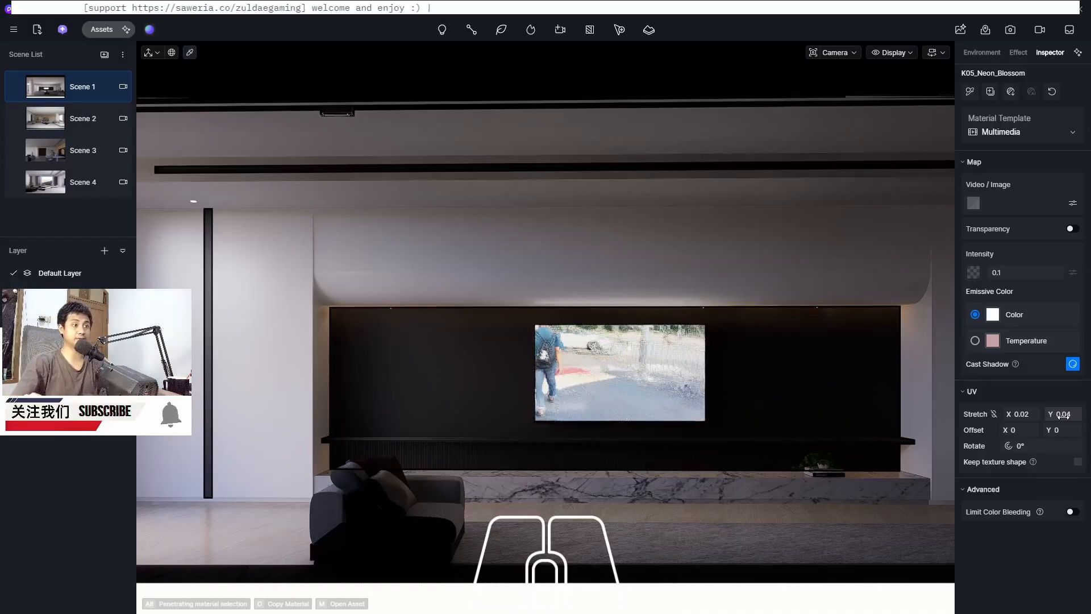
click(1028, 416)
text(0)
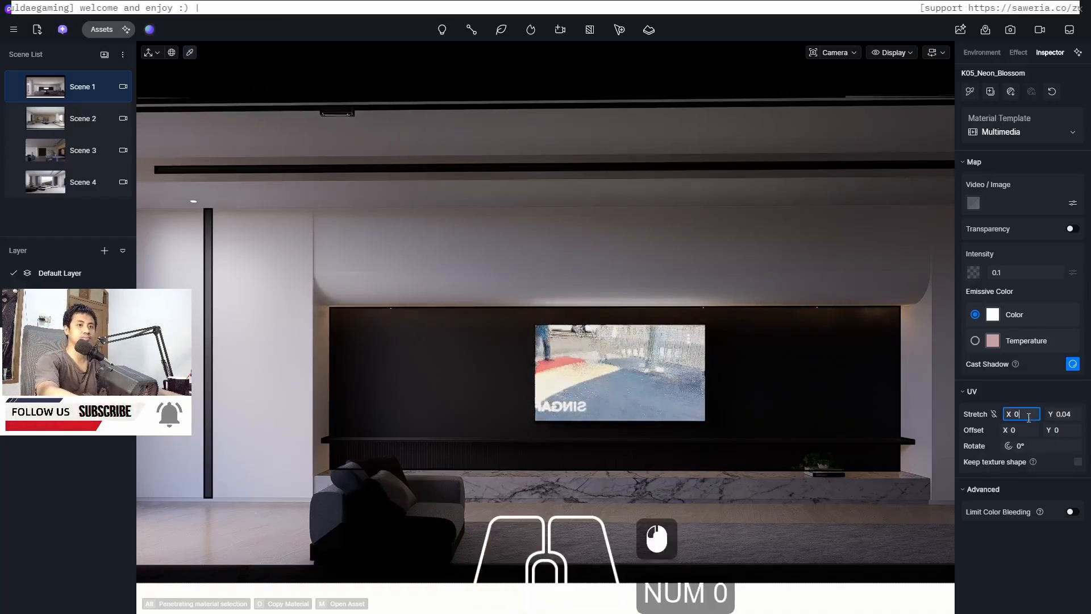
text(.0)
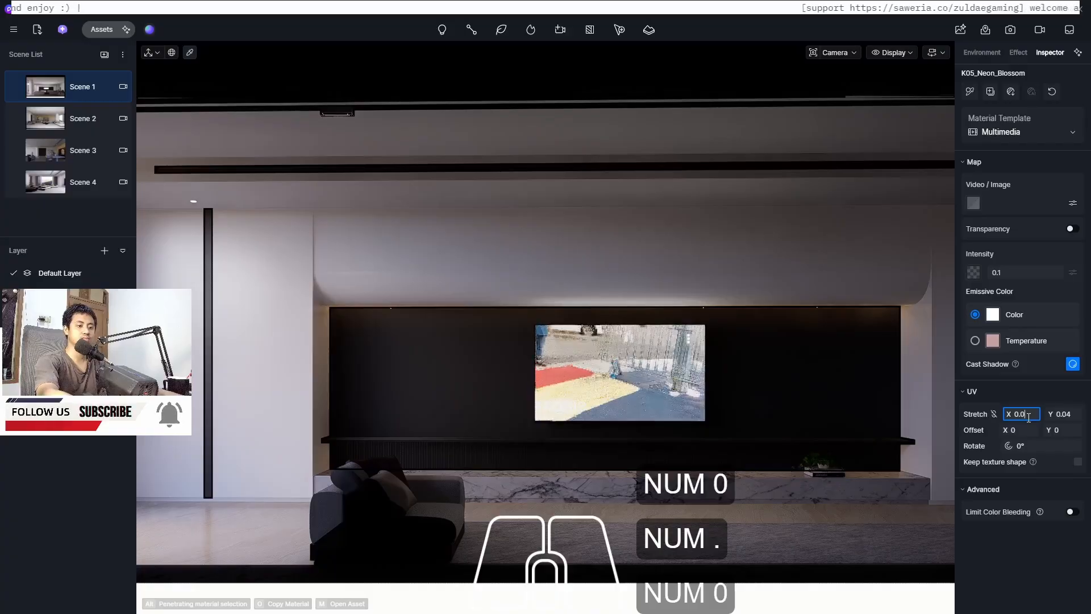
text(4)
key(Return)
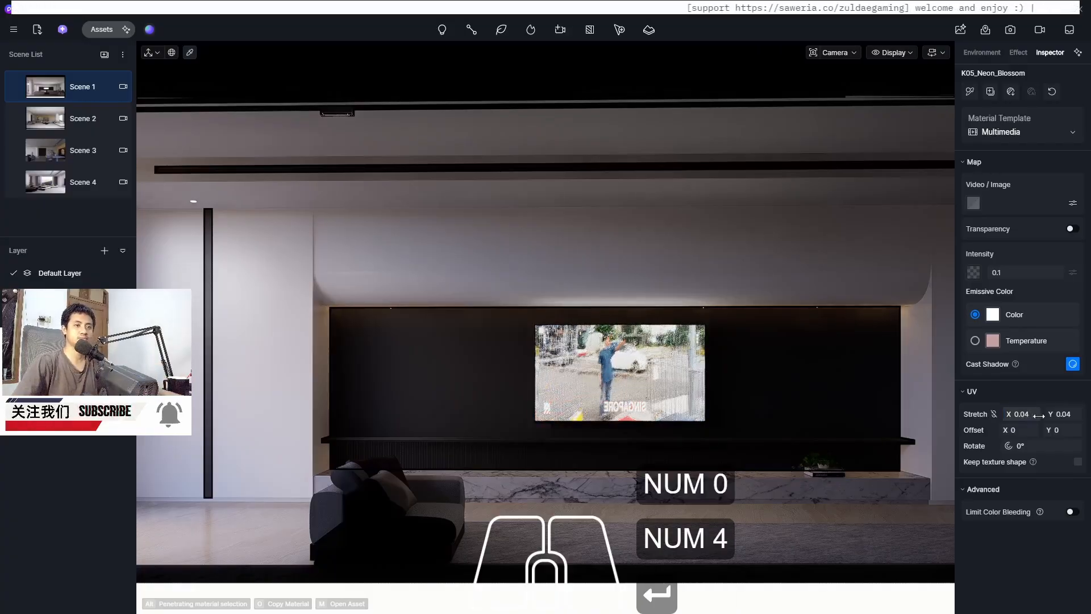
Set the screen video's vertical UV stretch to 0.06
click(1076, 414)
text(0.)
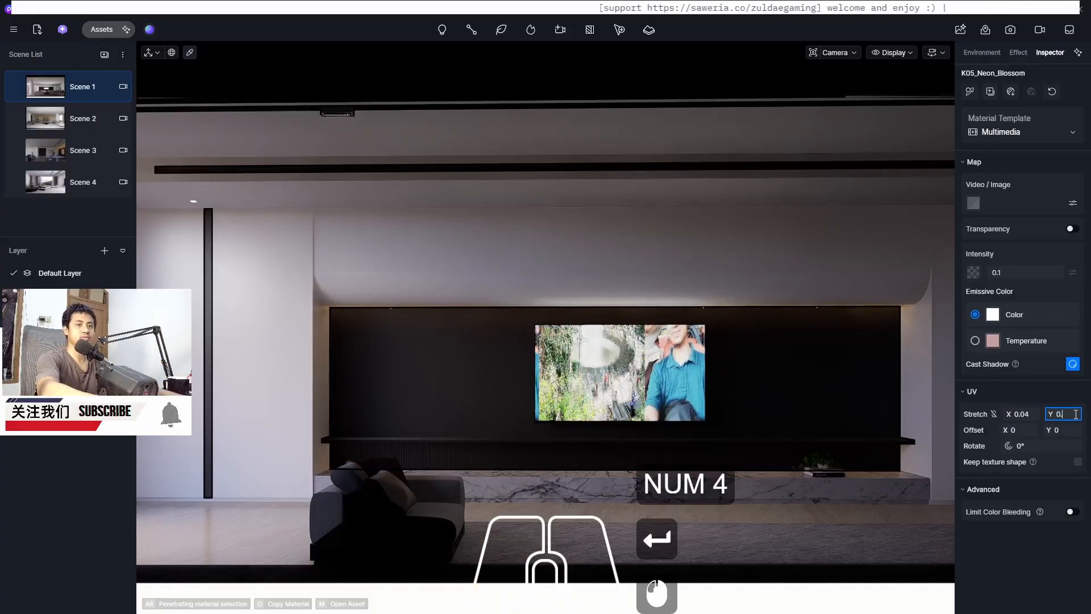
text(0)
text(6)
key(Return)
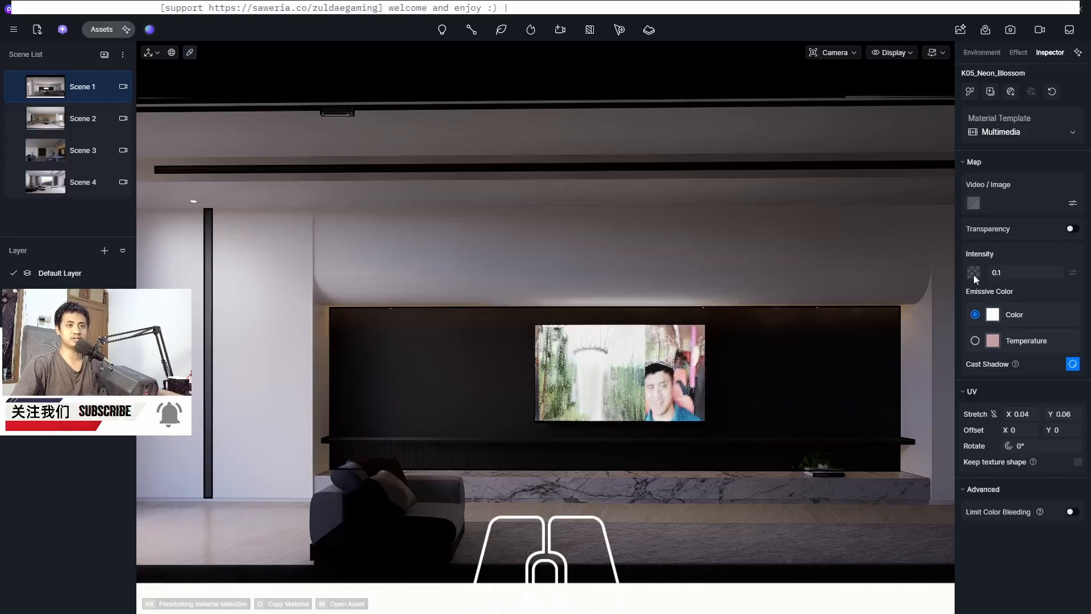
Replace the screen's video with another clip from the singapore trip folder
click(974, 204)
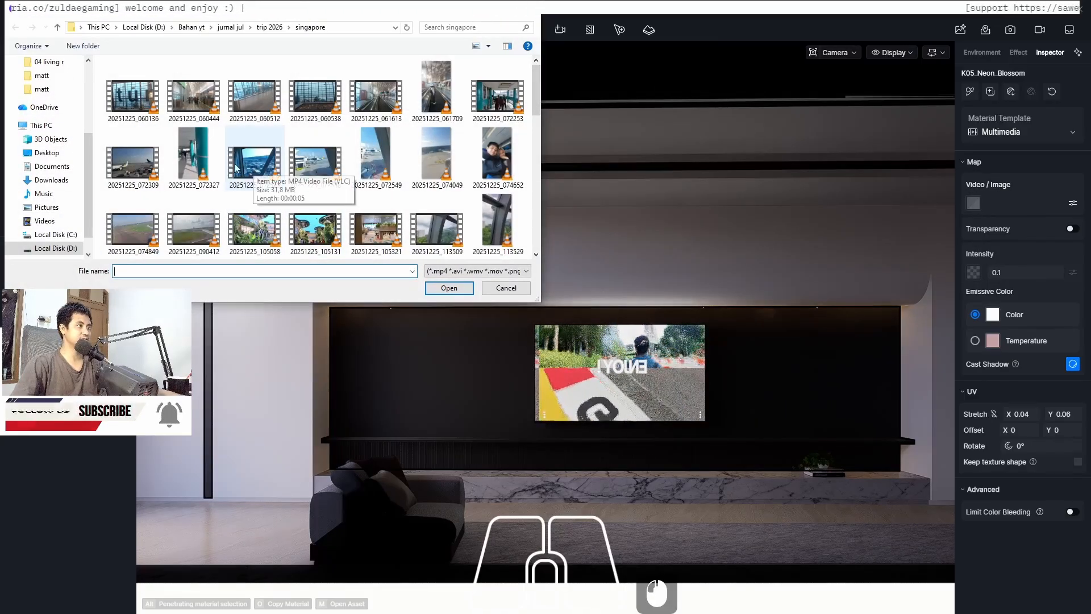
scroll(255, 171, down, 3)
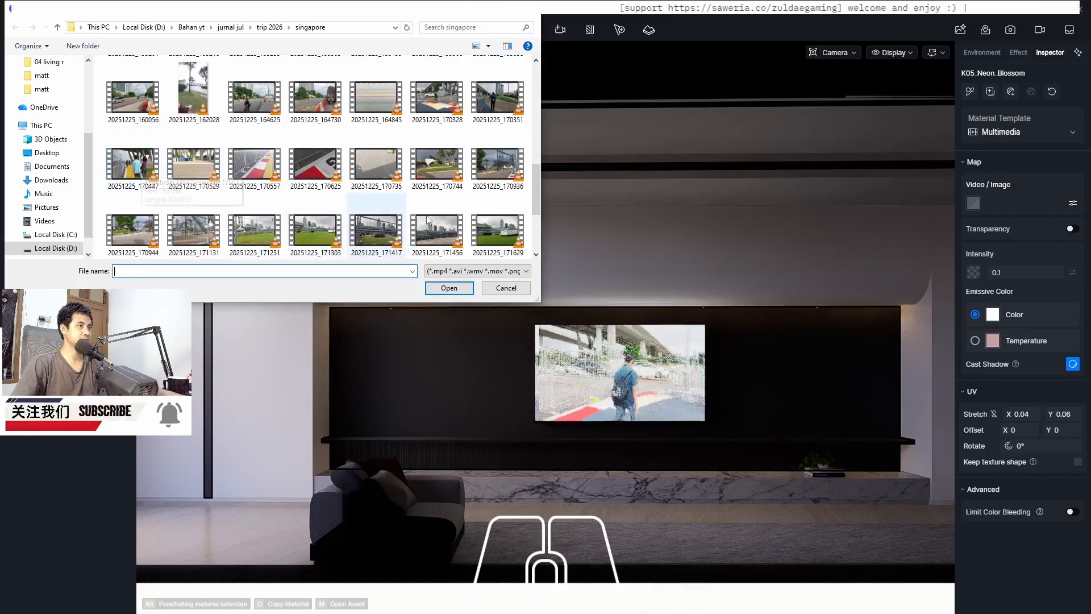
double_click(134, 165)
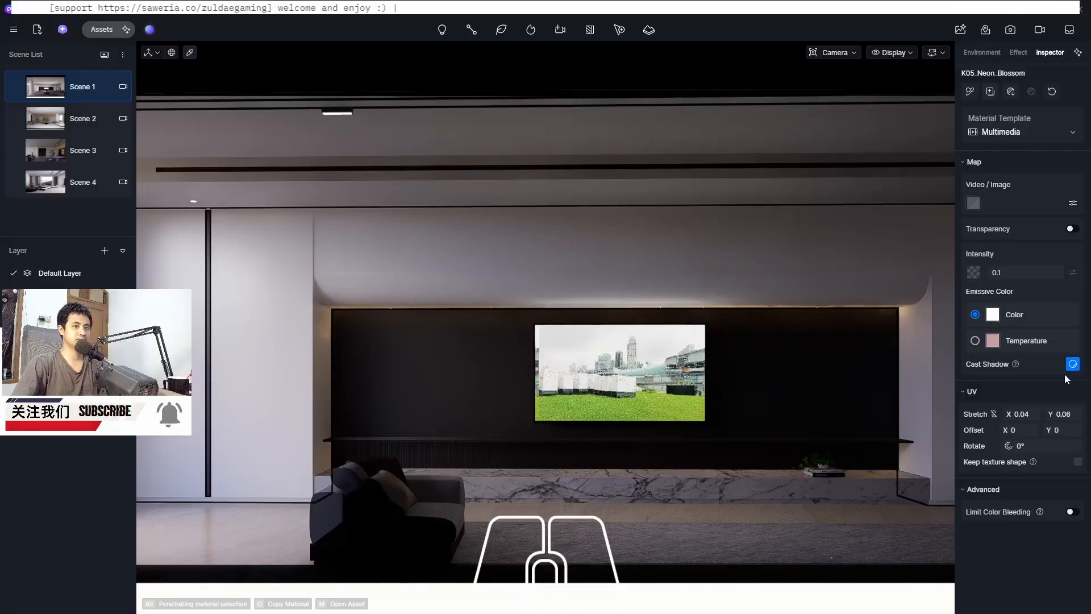
Try vertical UV stretch values of 0.07 and 0.1 on the screen video
click(1064, 414)
text(0.0)
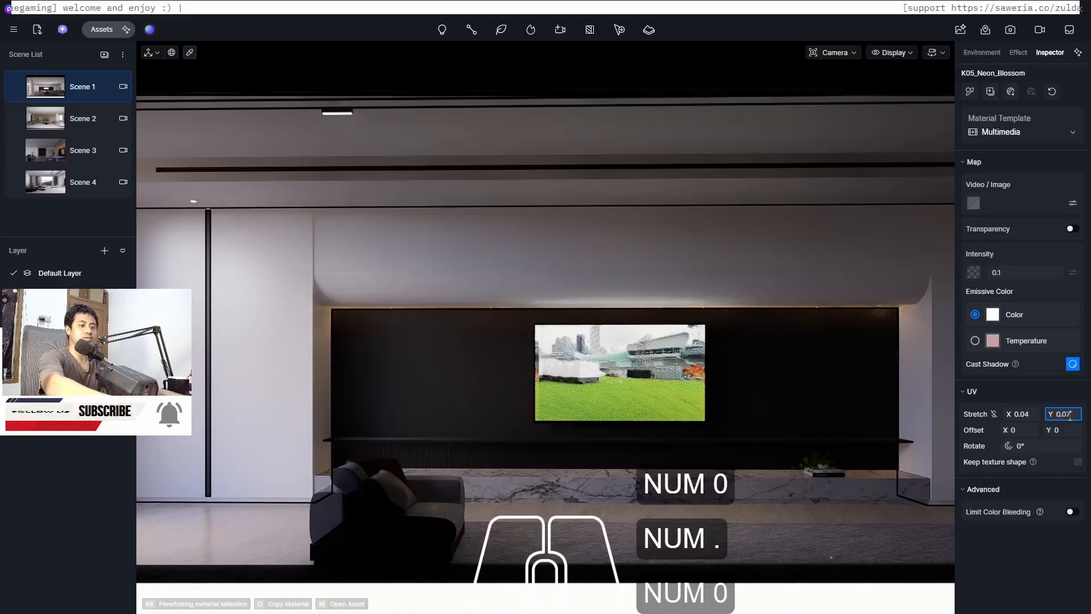
text(7)
key(Return)
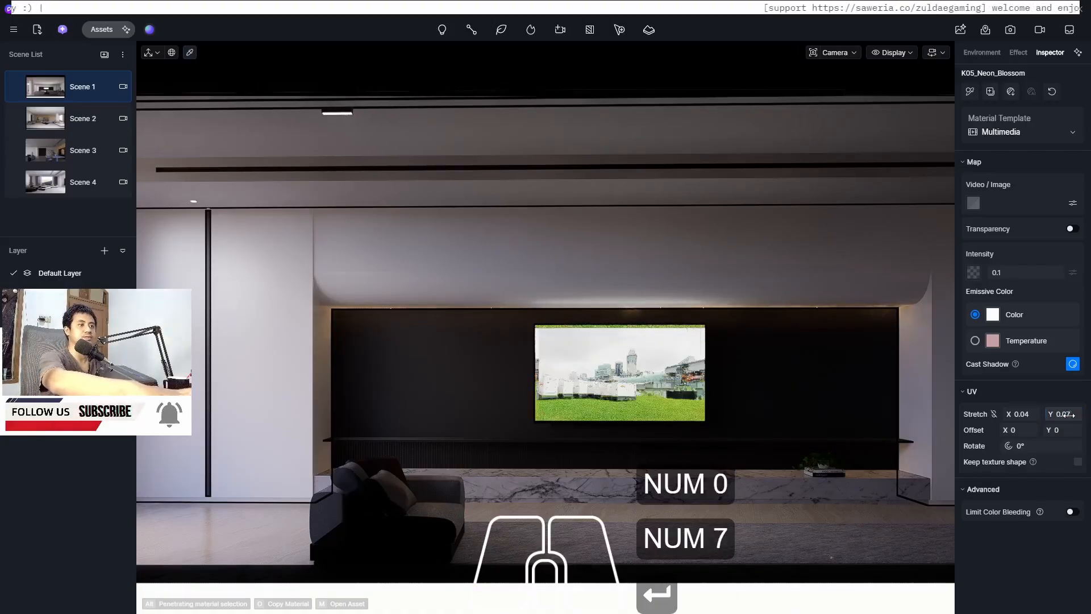
click(1065, 414)
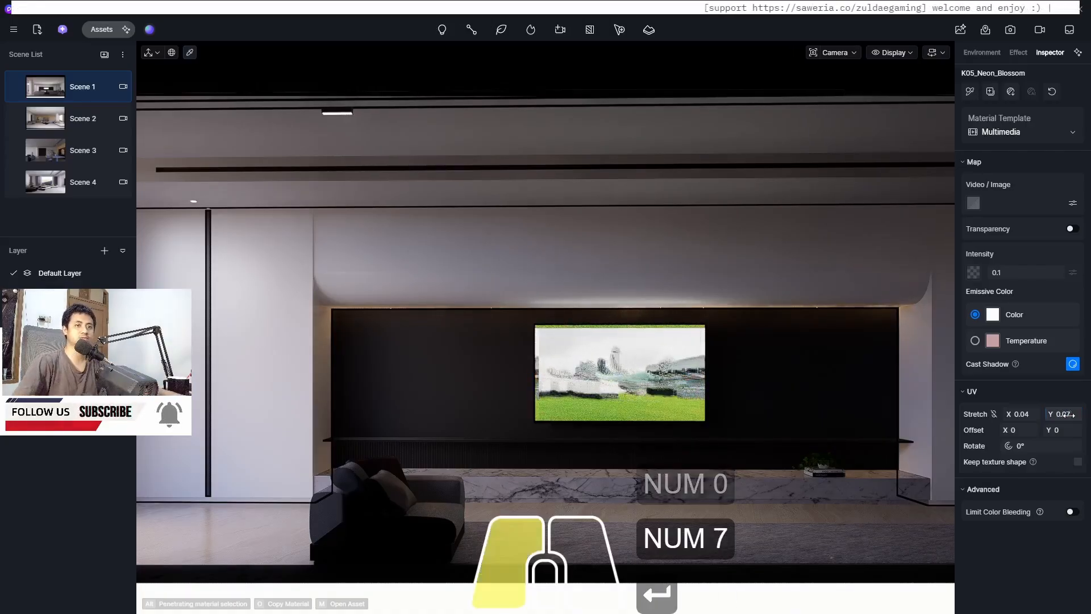
text(0.)
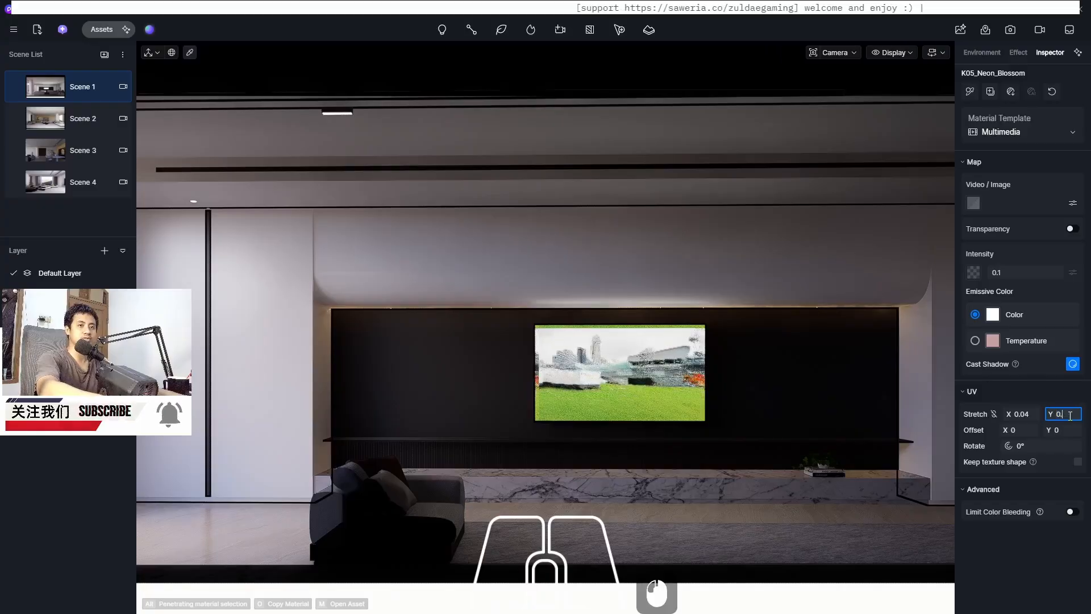
text(1)
key(Return)
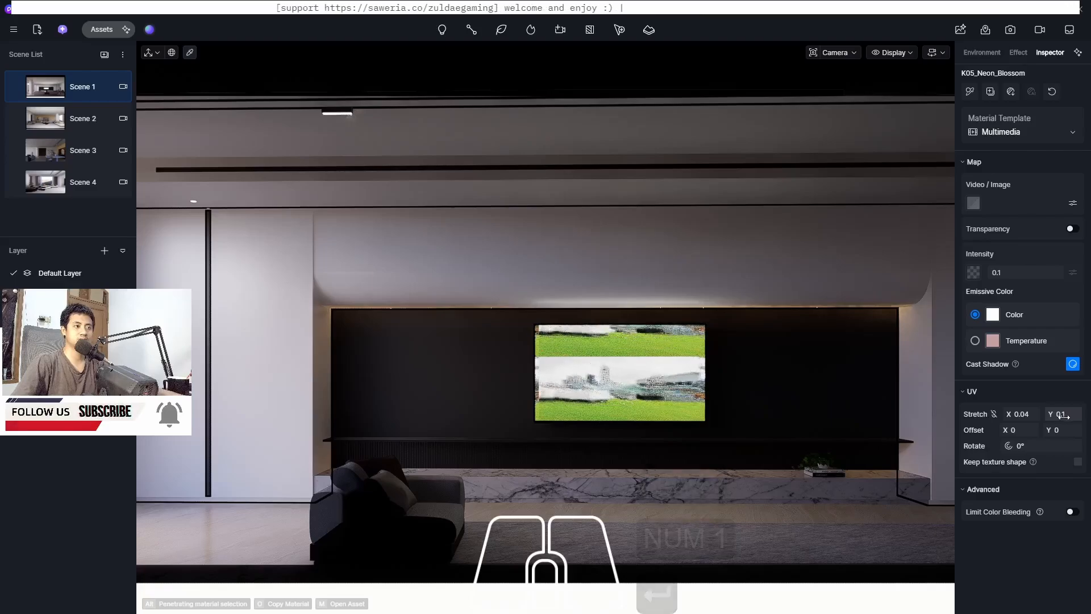
Set the screen video's horizontal UV stretch to 0.03
click(1035, 417)
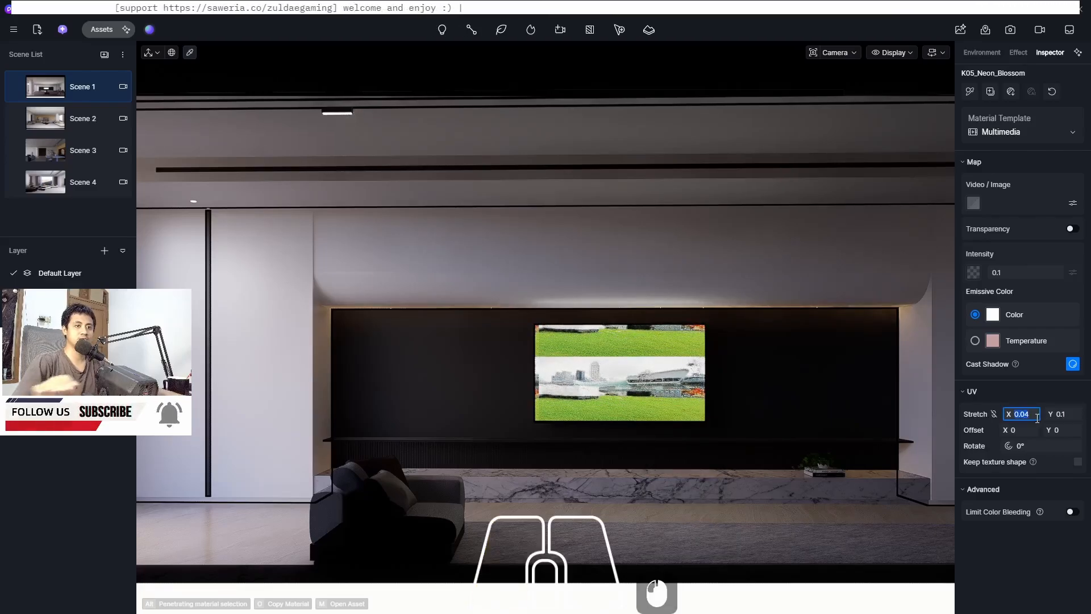
text(0.03)
key(Return)
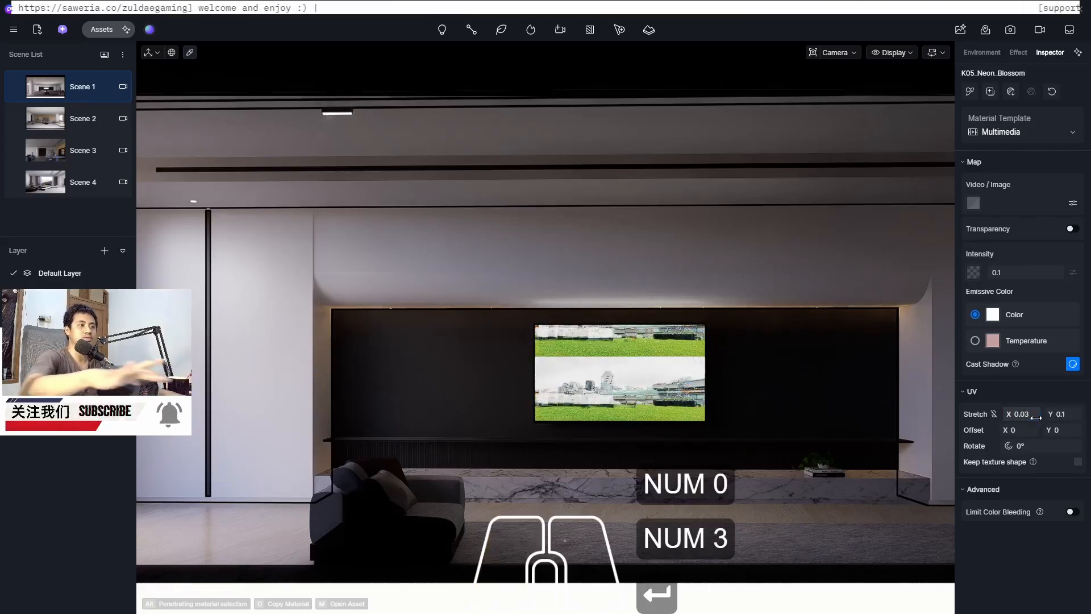
Try vertical UV stretch values of 0.2 and 0.01 on the screen video
click(1066, 413)
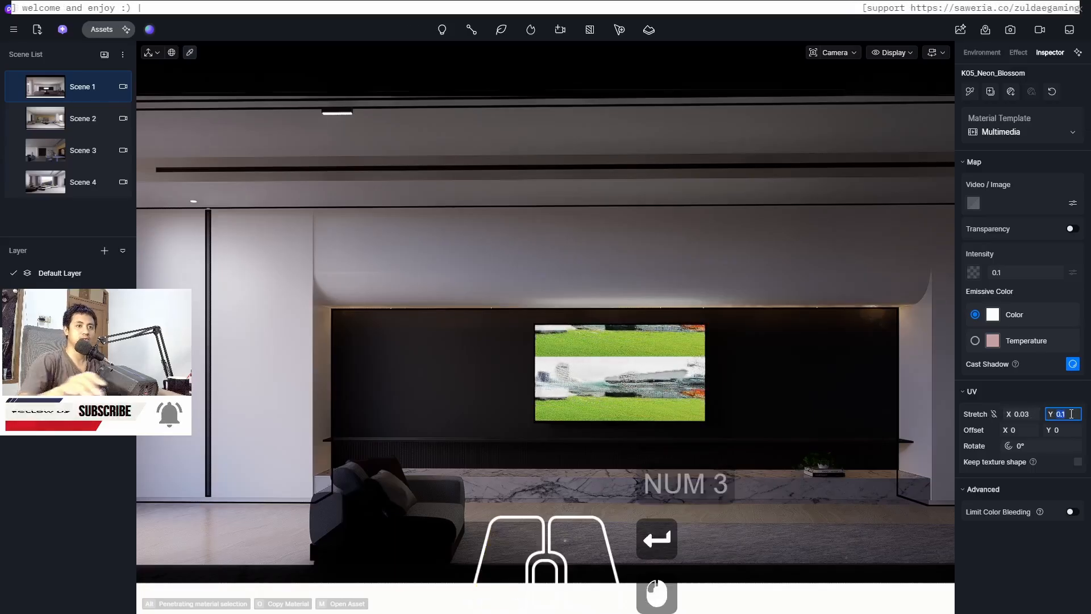
text(0.)
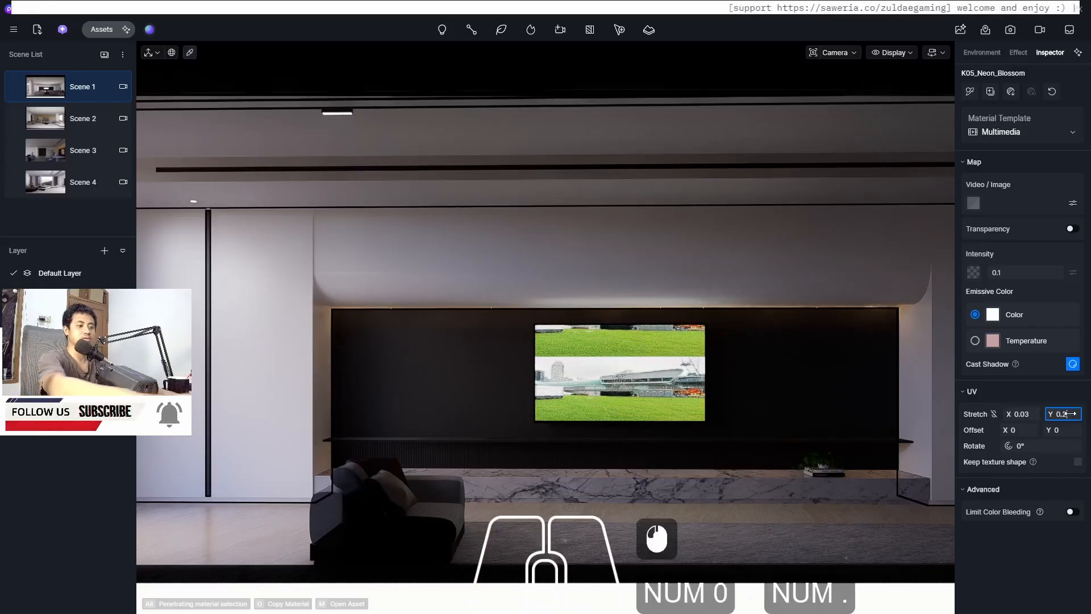
text(2)
key(Return)
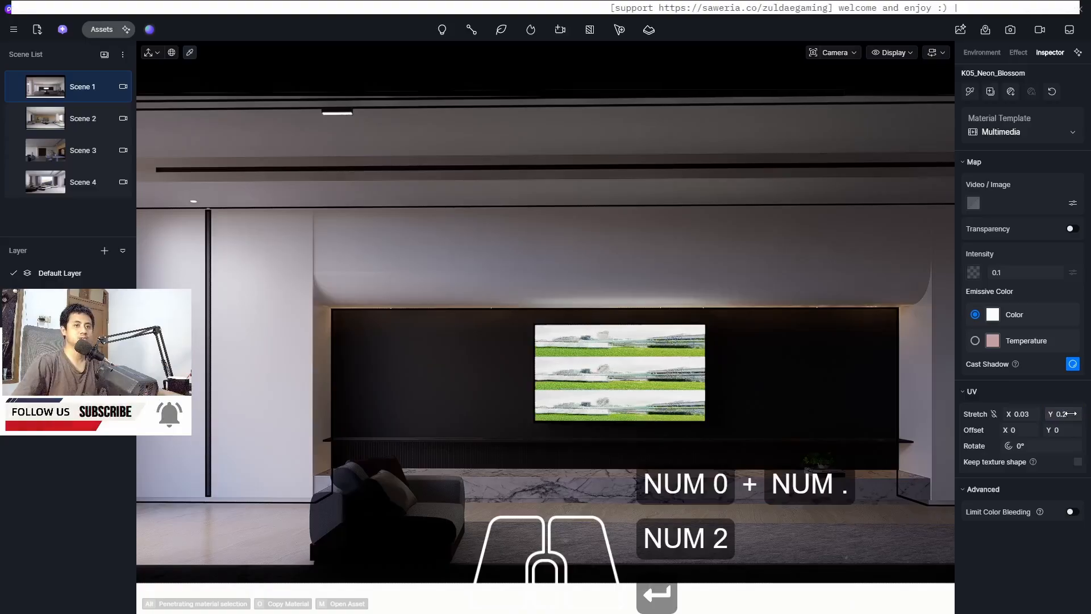
text(0)
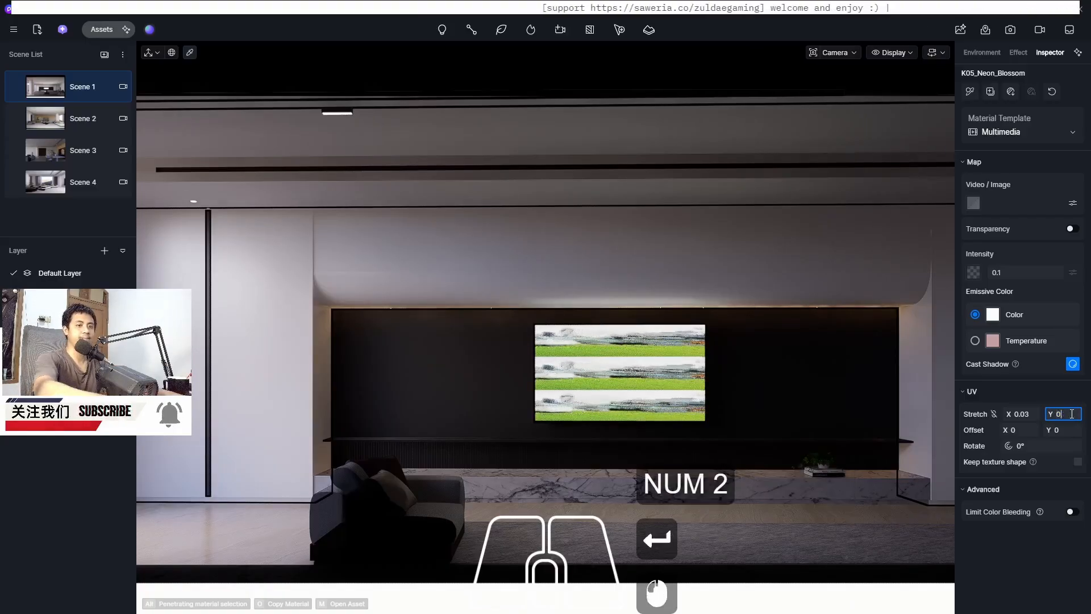
text(.01)
key(Return)
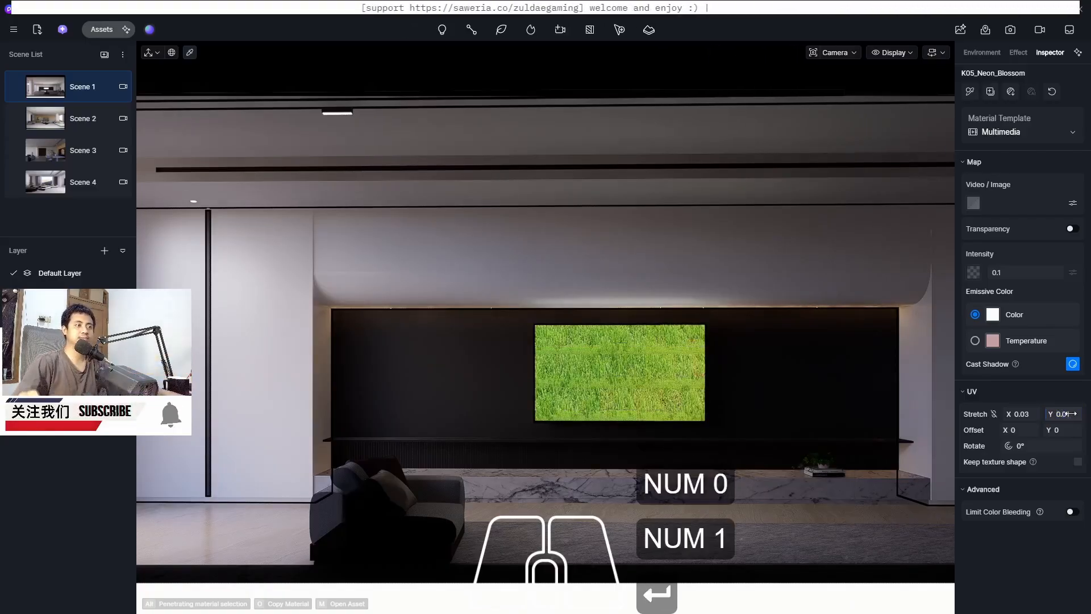
click(1028, 414)
text(0.)
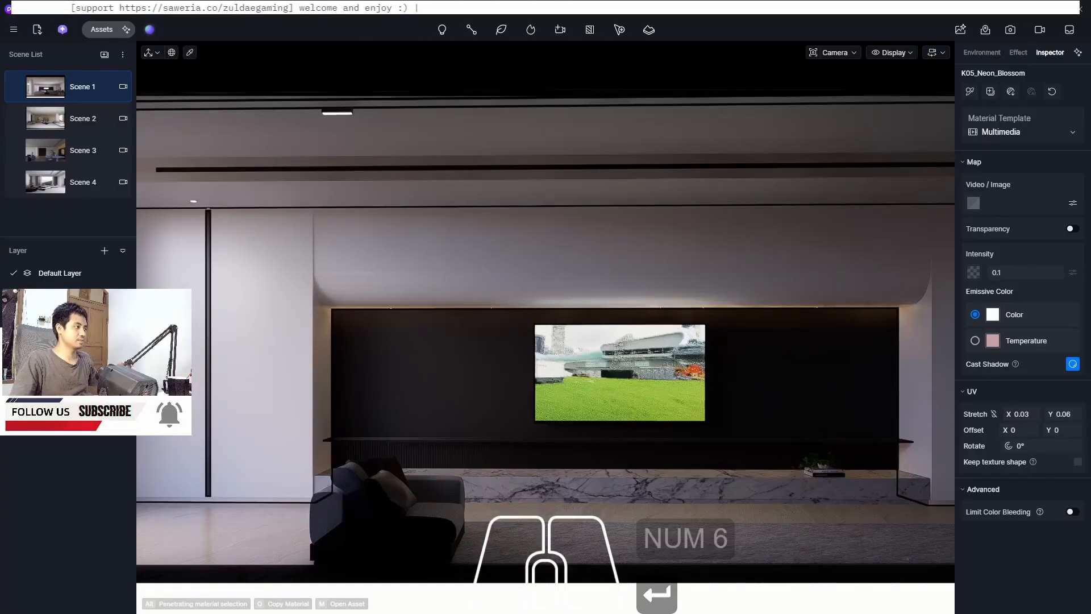
click(588, 426)
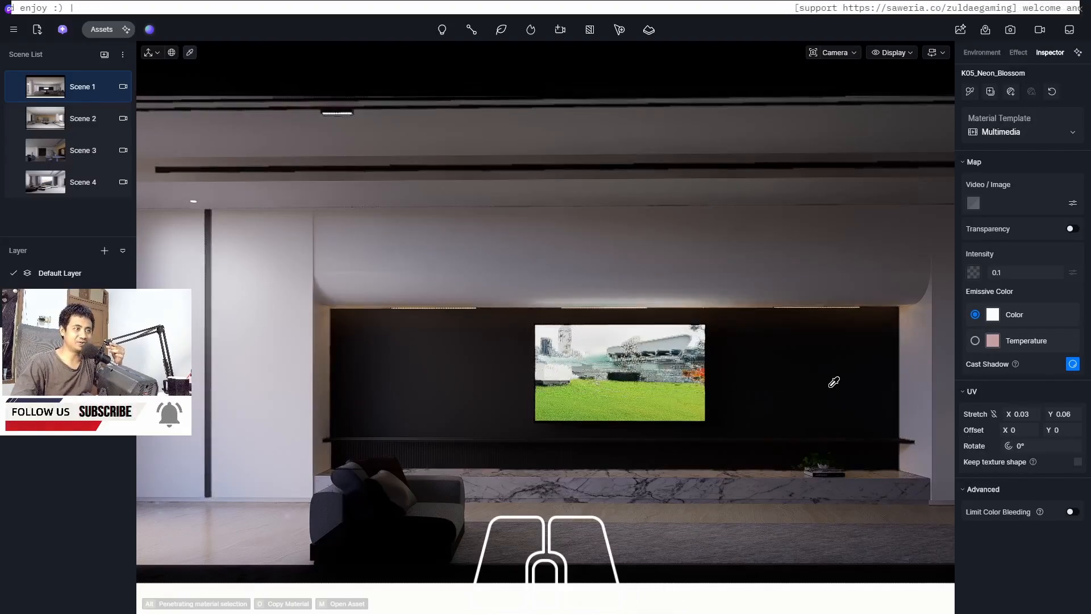
click(626, 367)
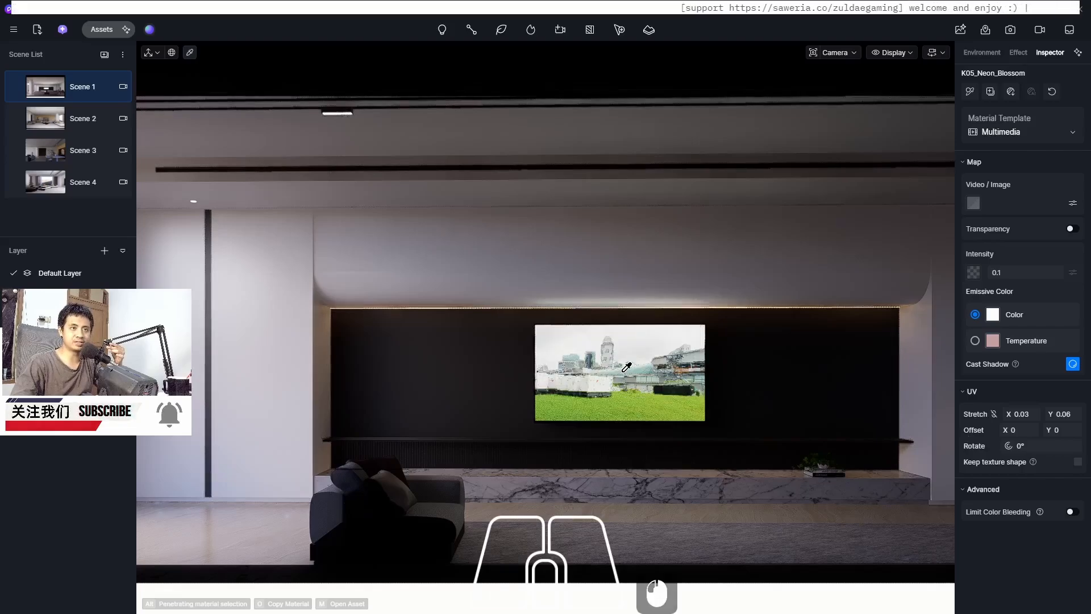
Switch to Scene 1, set its post-processing exposure to 0.65, and update the scene
click(48, 93)
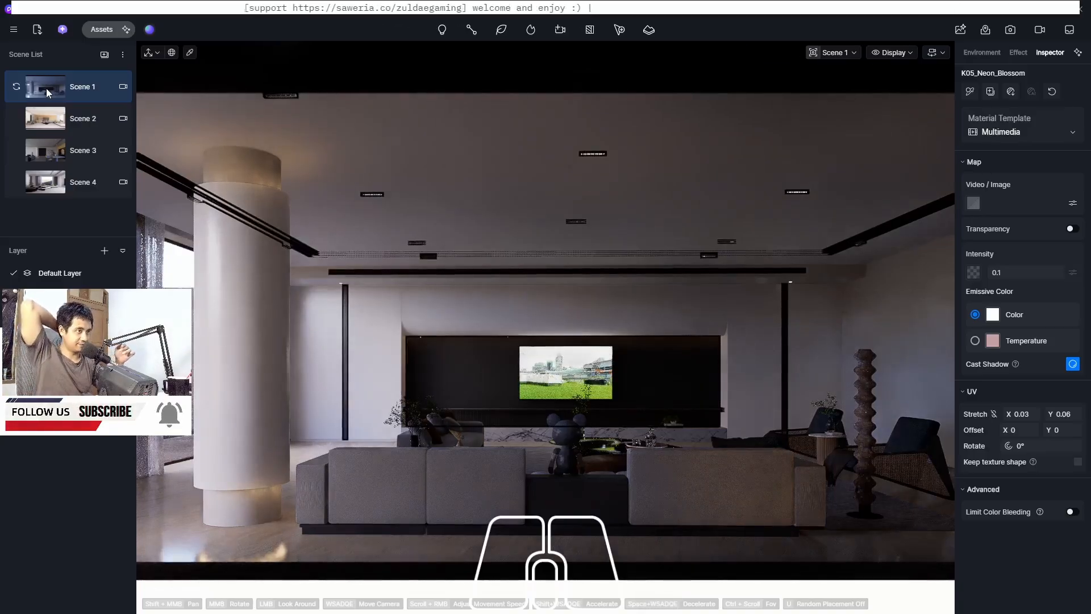
click(1019, 52)
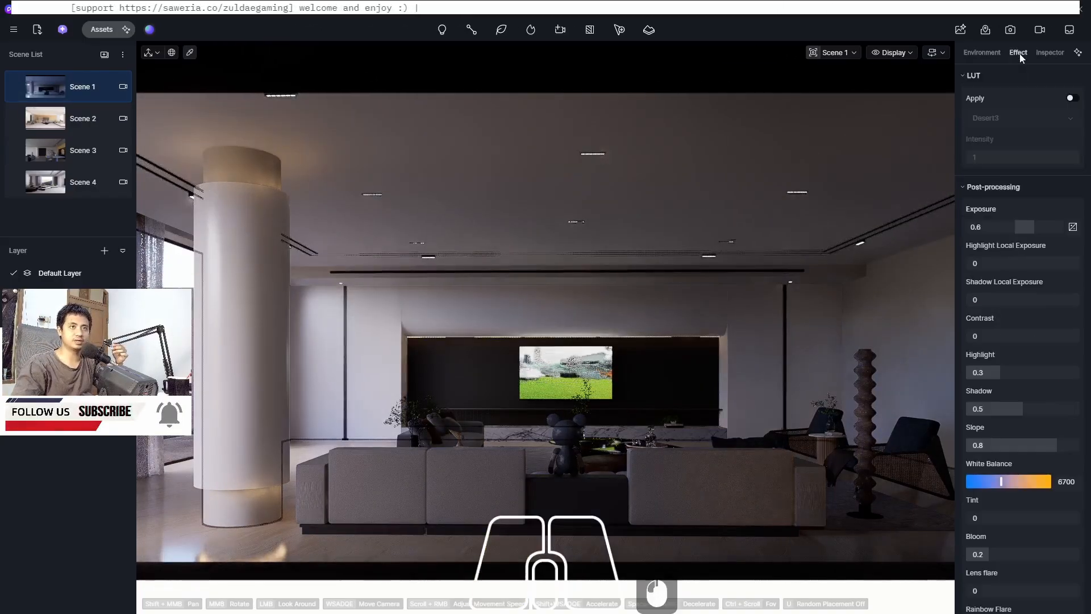
click(990, 226)
text(0.)
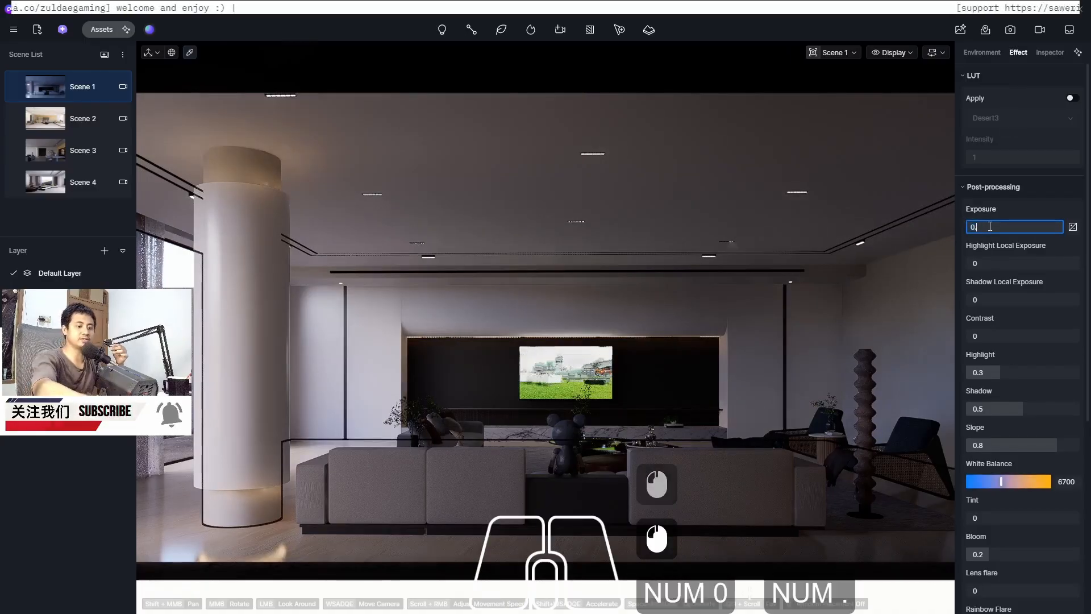
text(7)
key(Return)
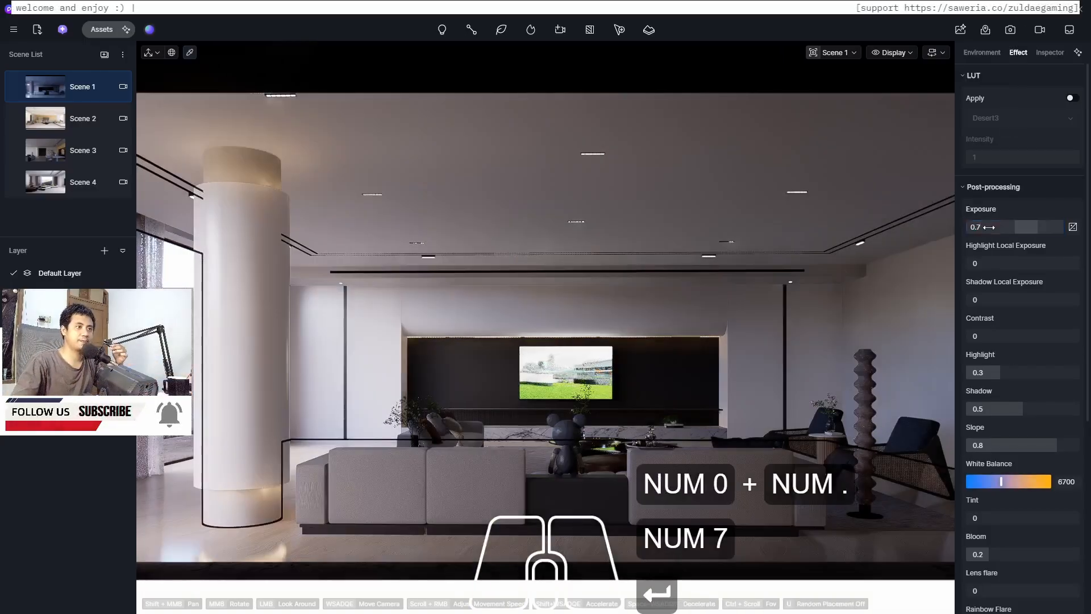
click(989, 227)
text(0.65)
key(Return)
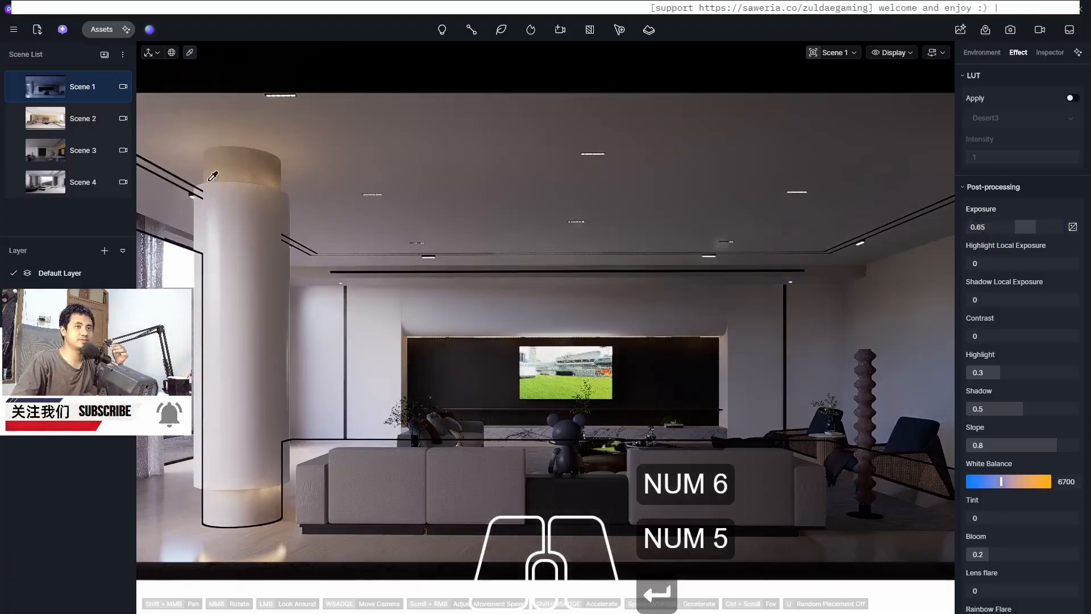
click(18, 89)
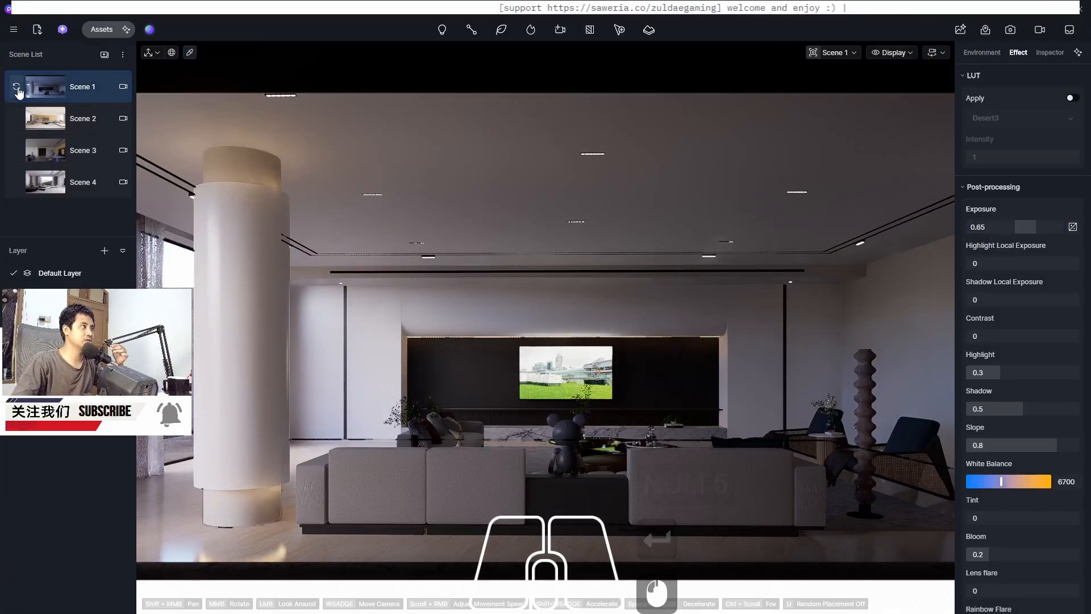
Switch to Scene 2 and save the project
click(43, 119)
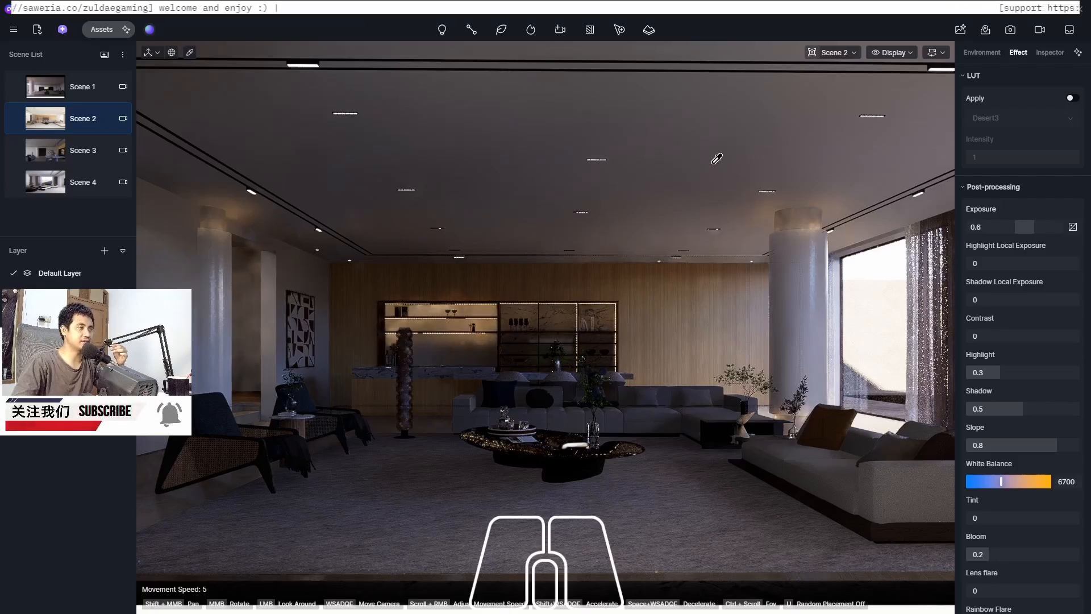
click(442, 31)
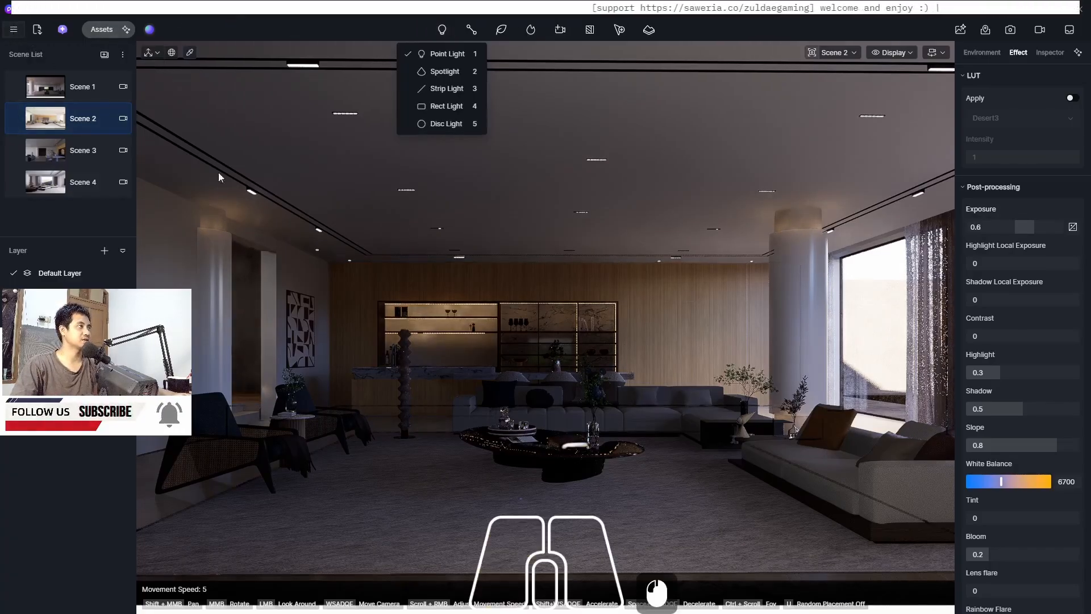
click(14, 29)
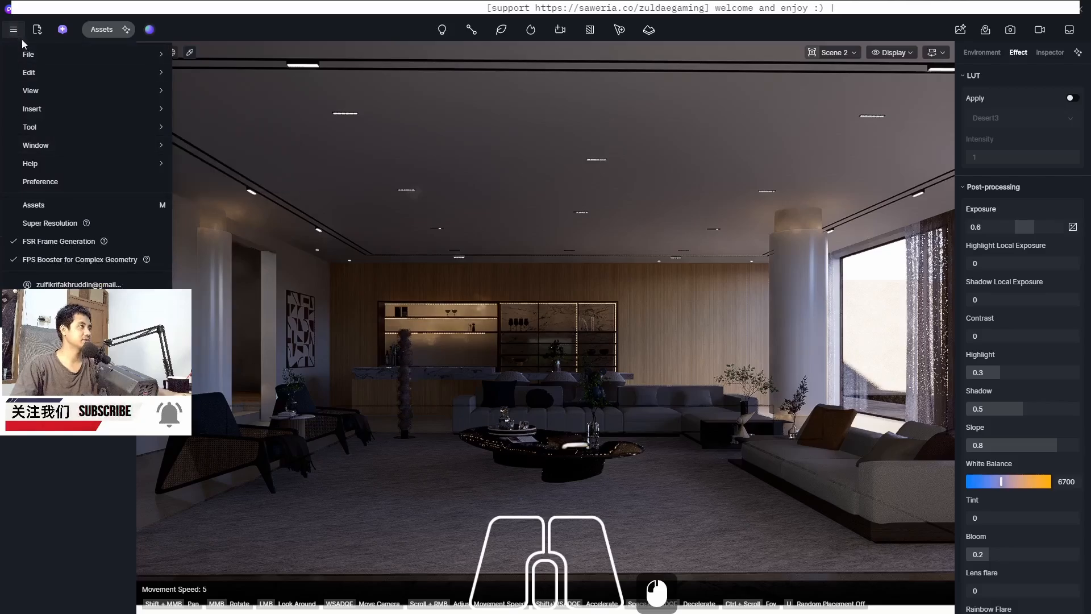
click(31, 56)
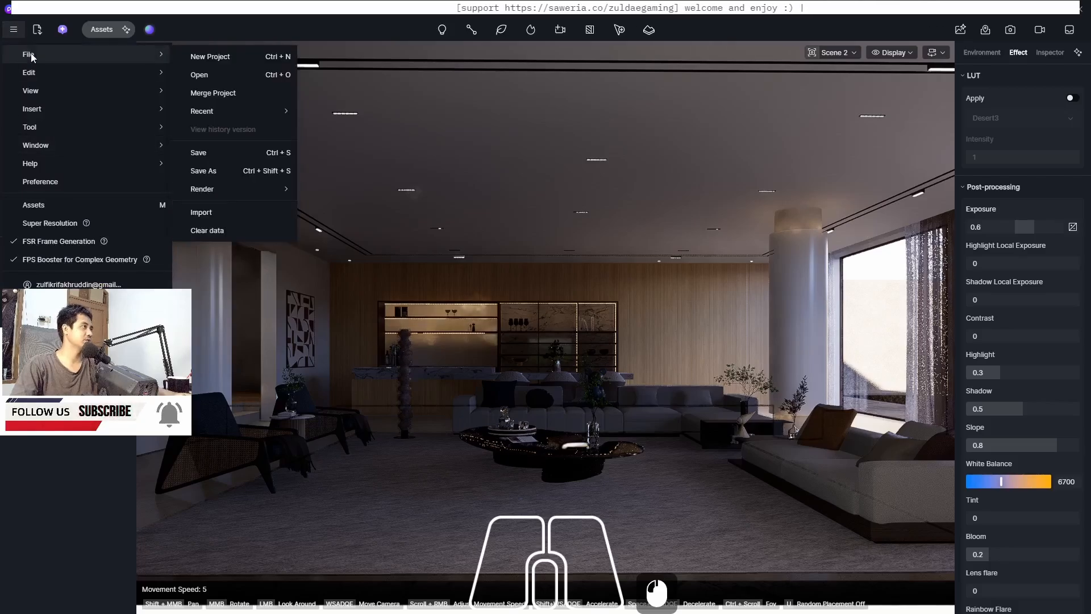
click(210, 154)
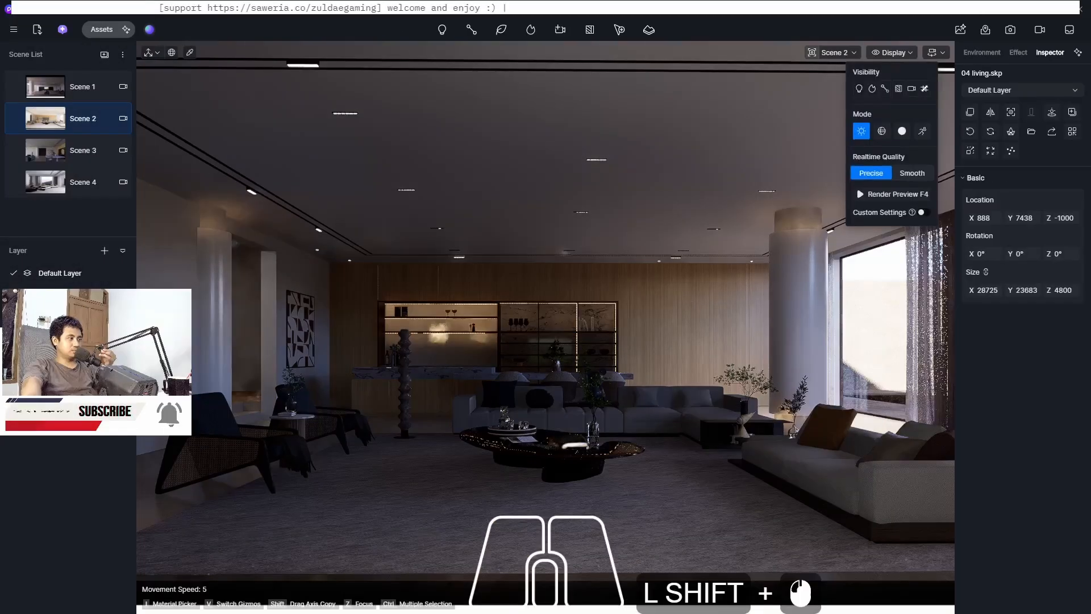
shift+click(892, 52)
shift+scroll(408, 384, up, 8)
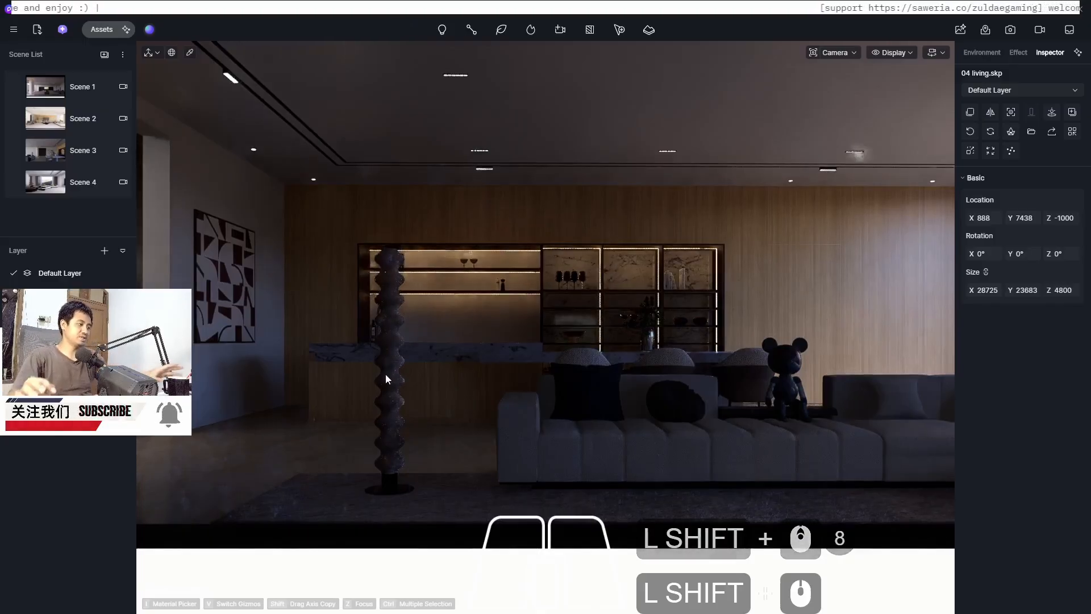
shift+scroll(394, 273, up, 6)
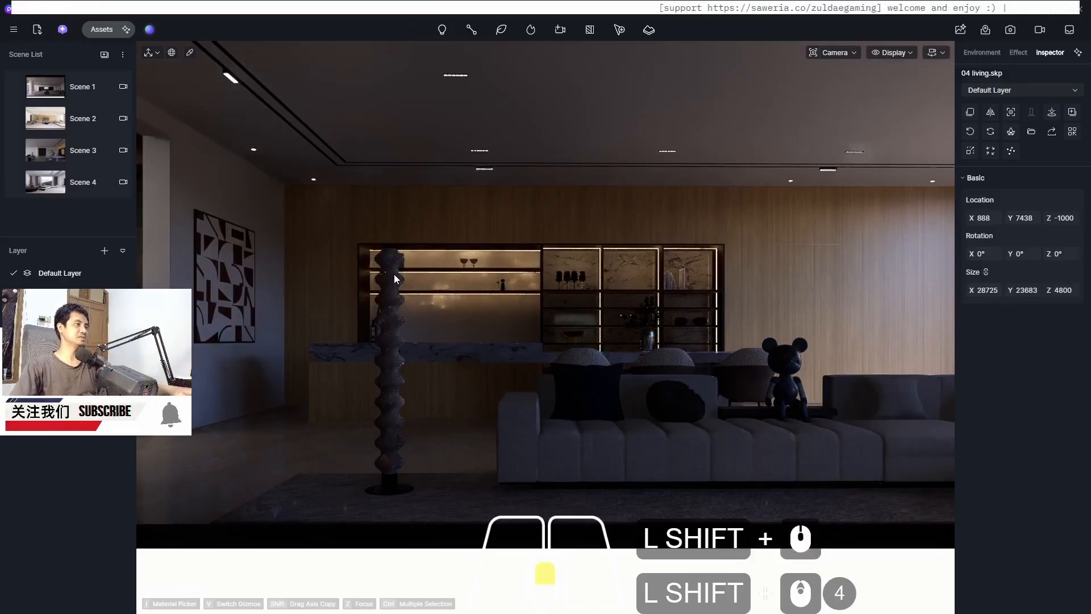
shift+scroll(394, 274, down, 2)
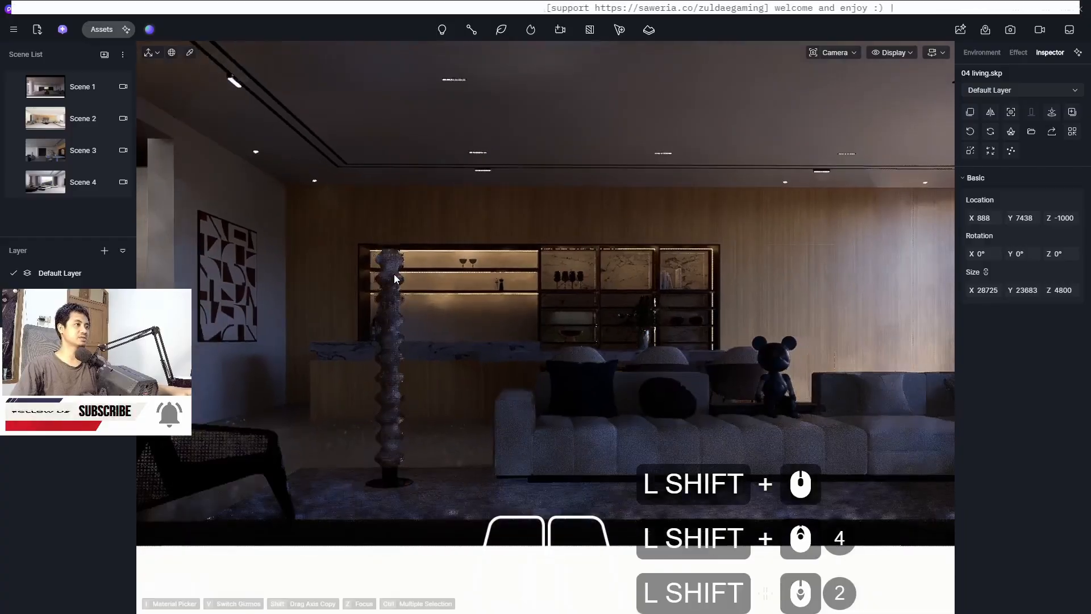
shift+middle_drag(394, 274, 393, 274)
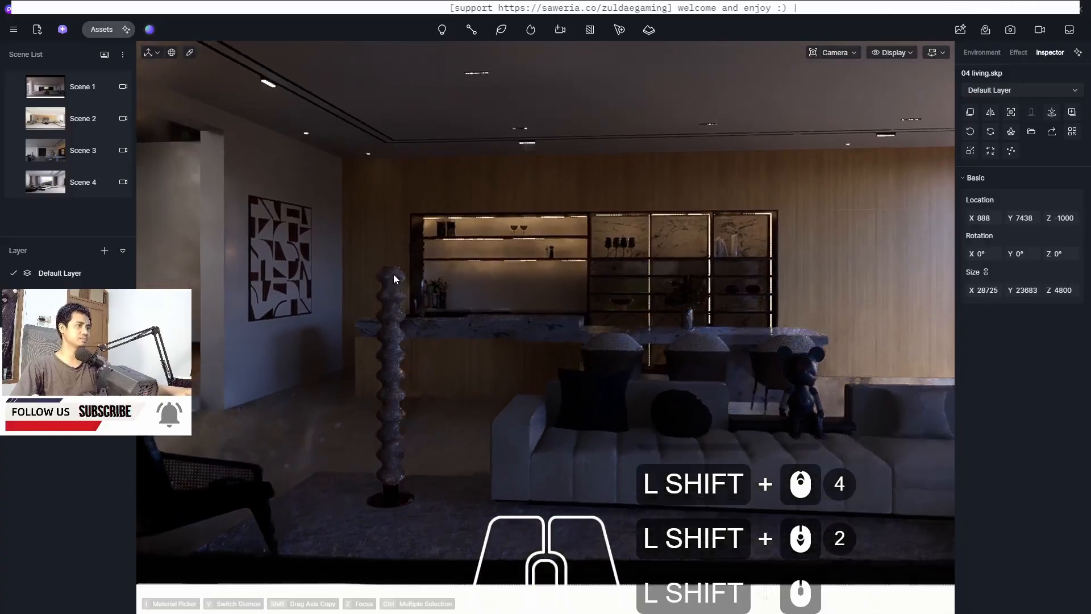
Pick the floor lamp's material and turn on its Emissive property
shift+click(838, 52)
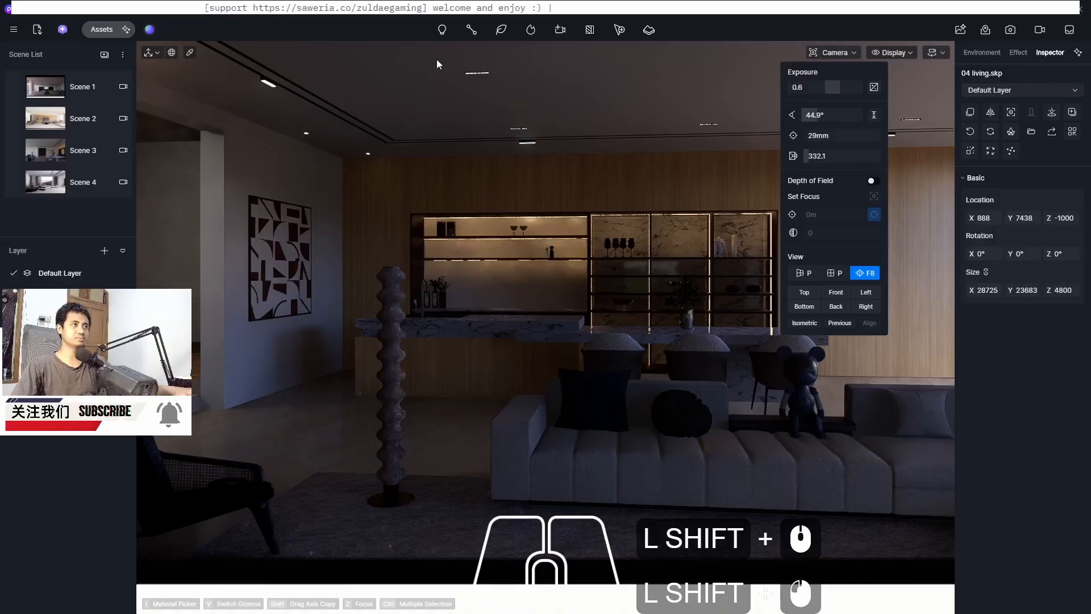
shift+middle_drag(393, 285, 389, 295)
shift+scroll(392, 299, up, 8)
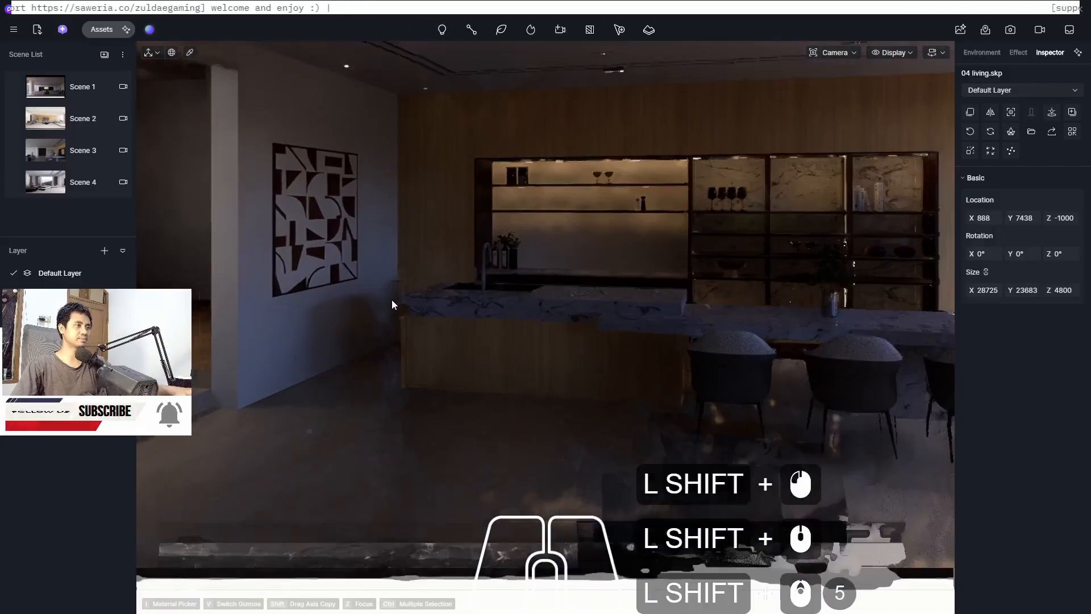
shift+scroll(392, 300, down, 3)
shift+click(836, 54)
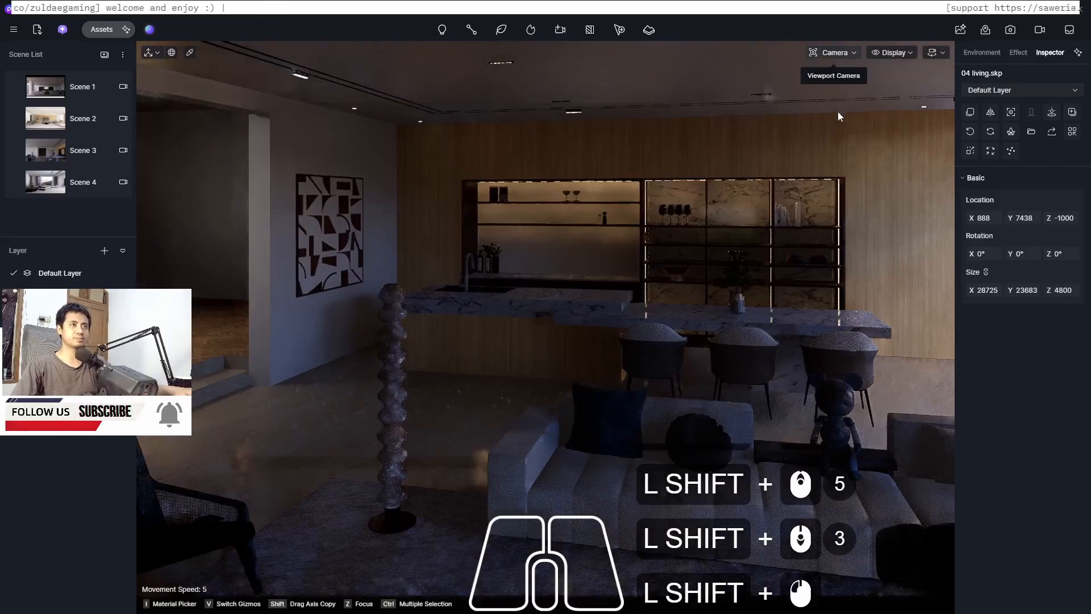
drag(811, 160, 410, 261)
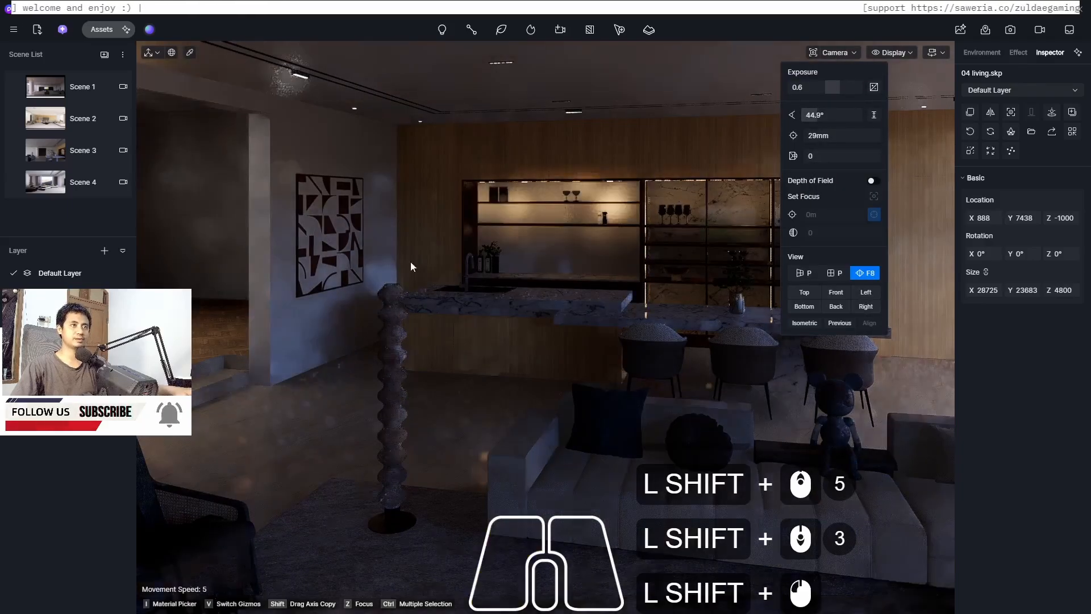
shift+scroll(389, 312, up, 6)
shift+scroll(394, 306, up, 1)
shift+scroll(393, 305, down, 2)
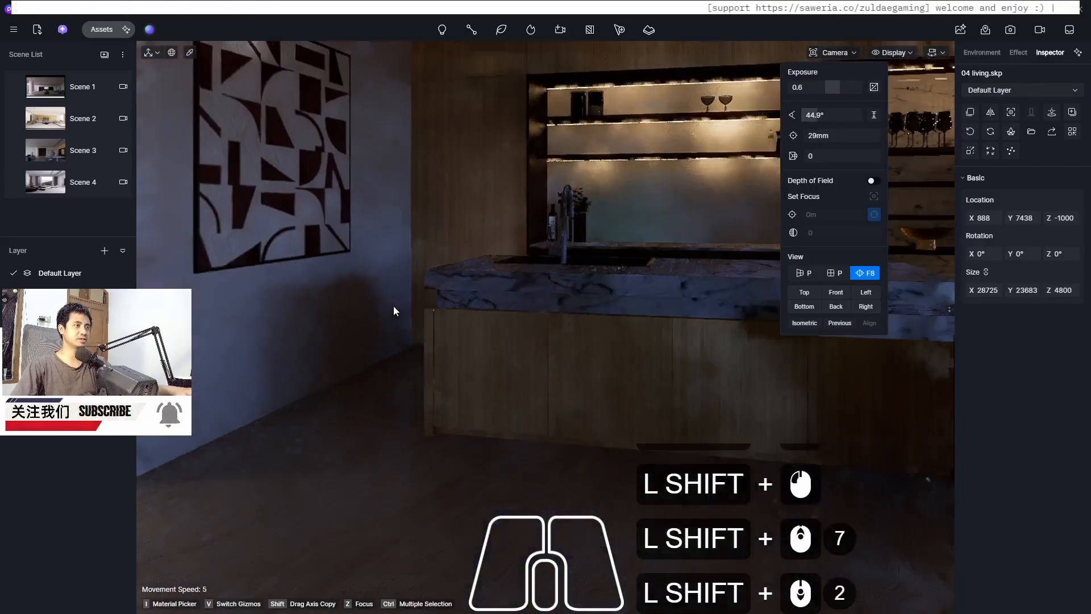
shift+middle_drag(569, 349, 575, 353)
shift+scroll(576, 358, up, 4)
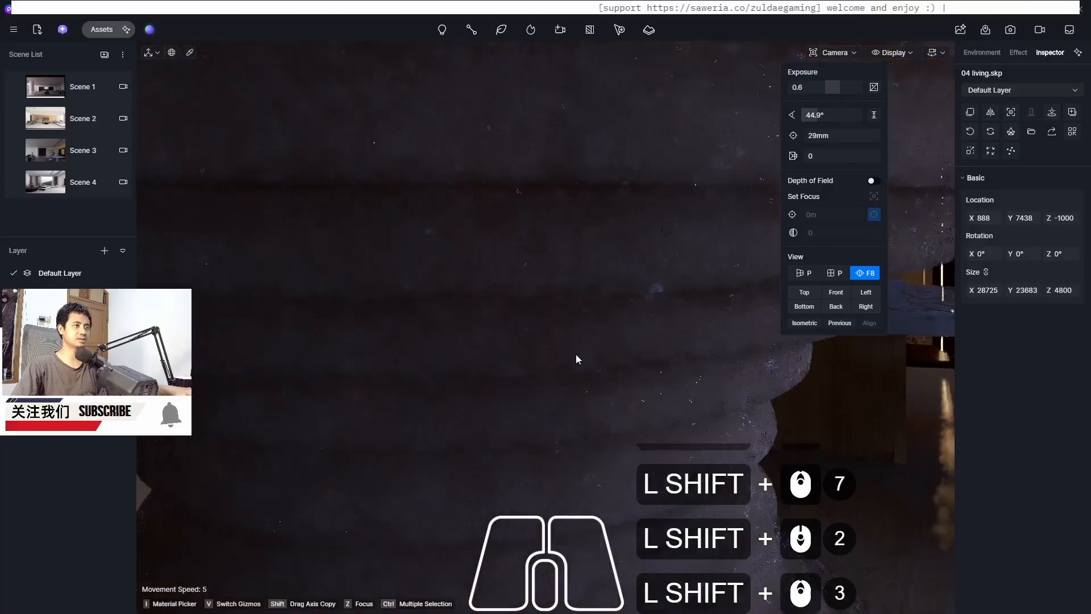
shift+scroll(576, 355, down, 1)
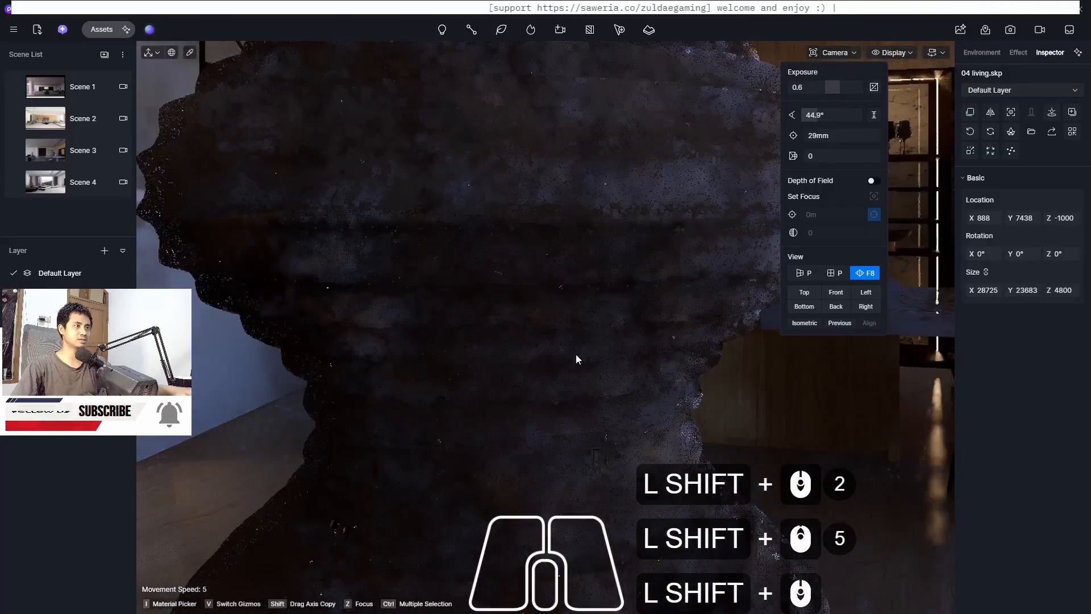
shift+middle_drag(547, 252, 549, 498)
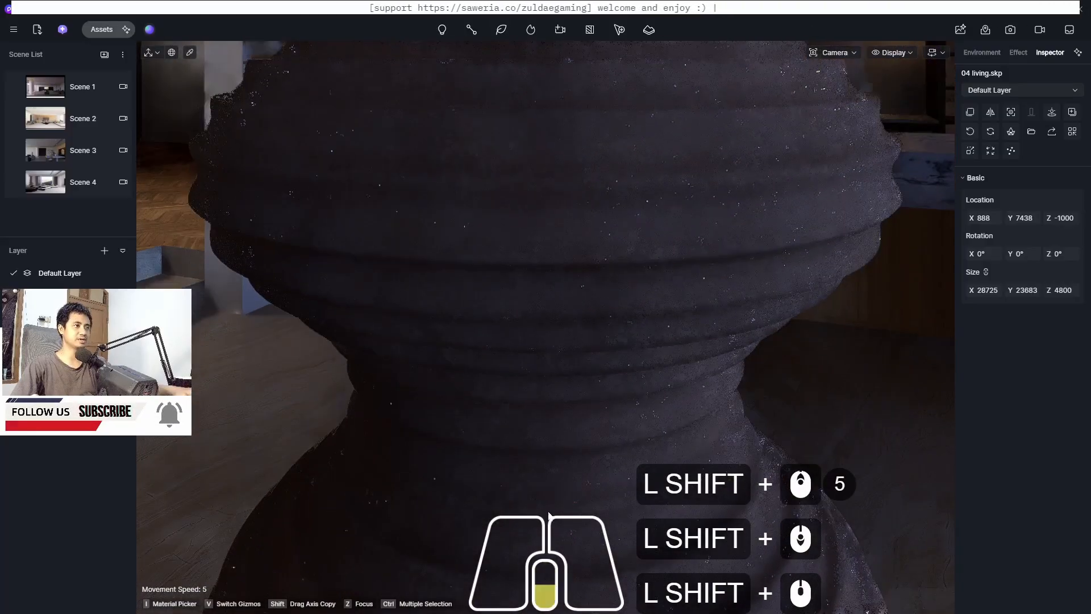
shift+scroll(550, 498, down, 7)
shift+middle_drag(566, 302, 546, 423)
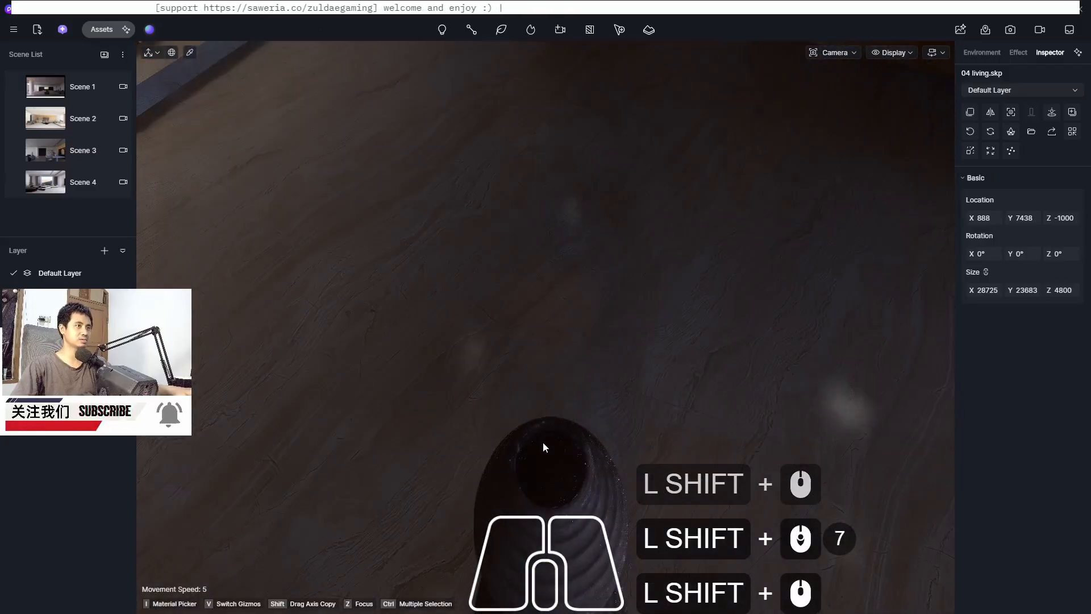
key(shift+F8)
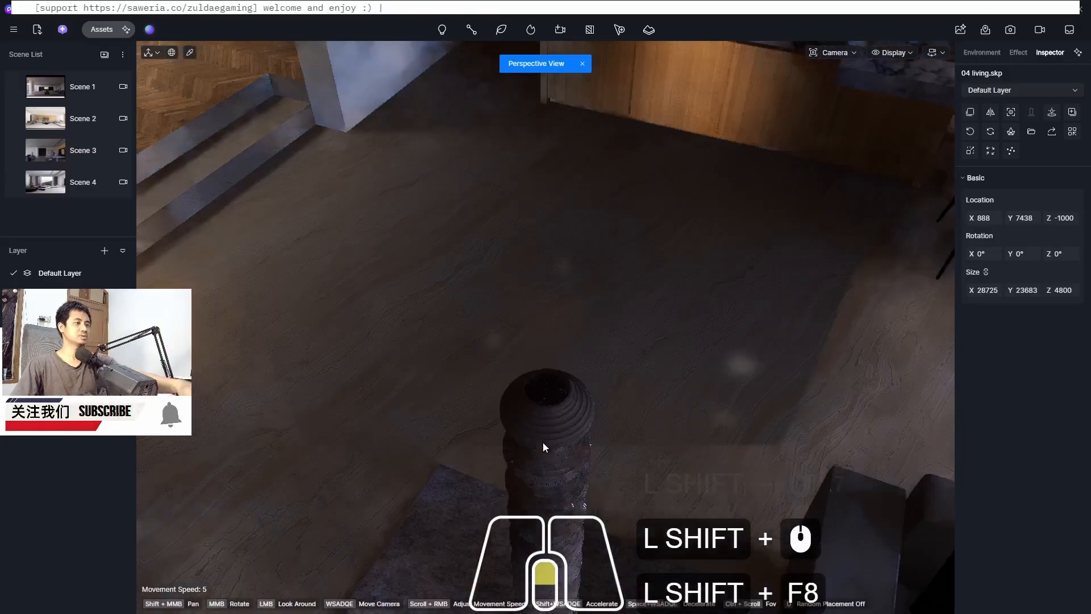
shift+scroll(543, 438, up, 12)
shift+scroll(541, 352, up, 1)
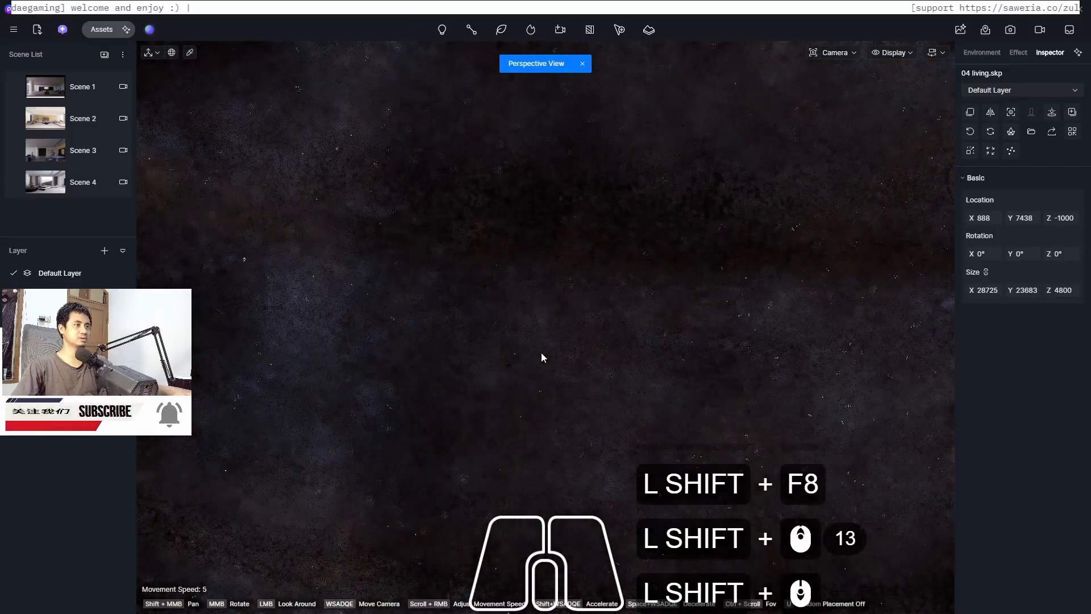
shift+middle_drag(541, 352, 508, 394)
shift+scroll(487, 432, down, 10)
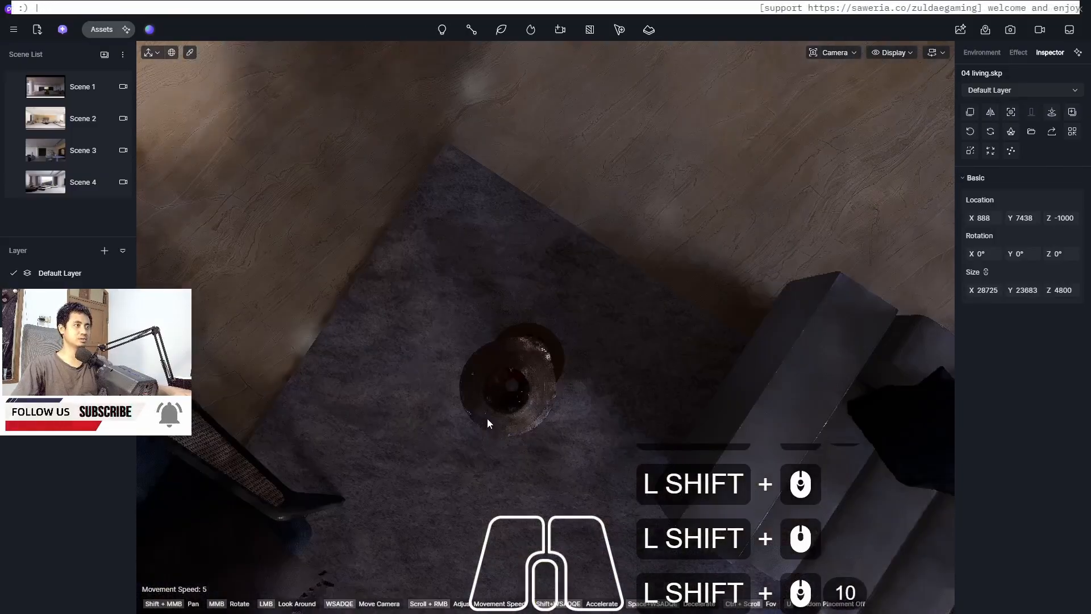
shift+scroll(503, 408, up, 3)
shift+scroll(512, 384, up, 9)
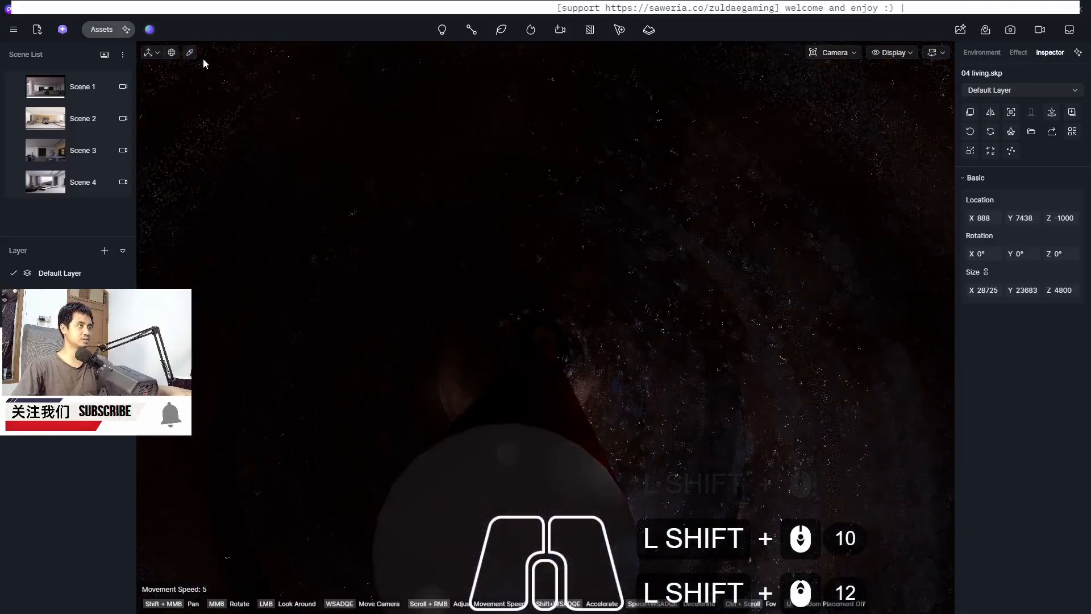
click(190, 54)
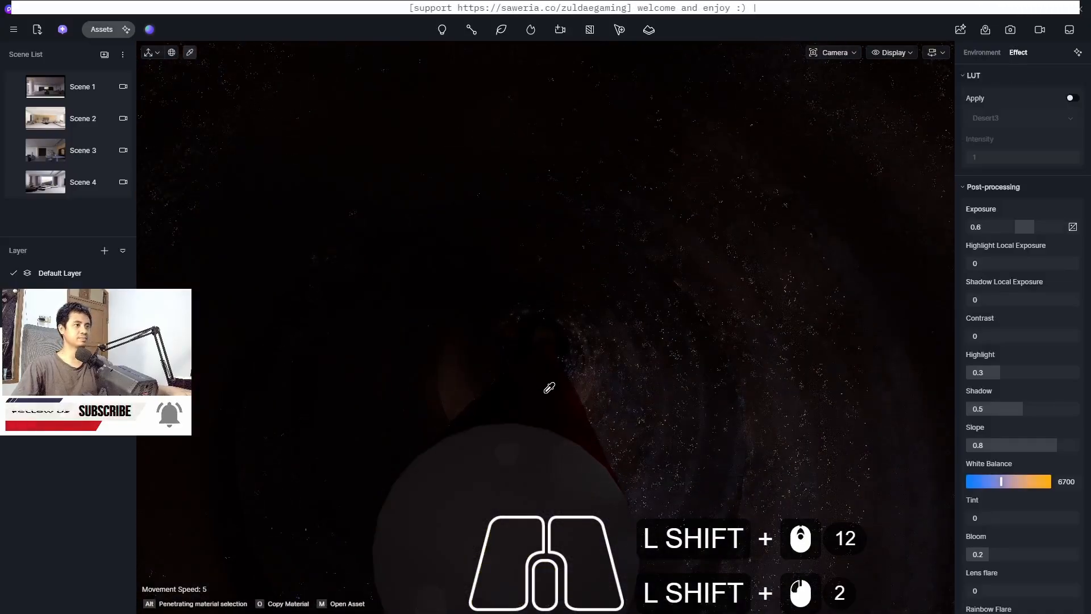
click(548, 388)
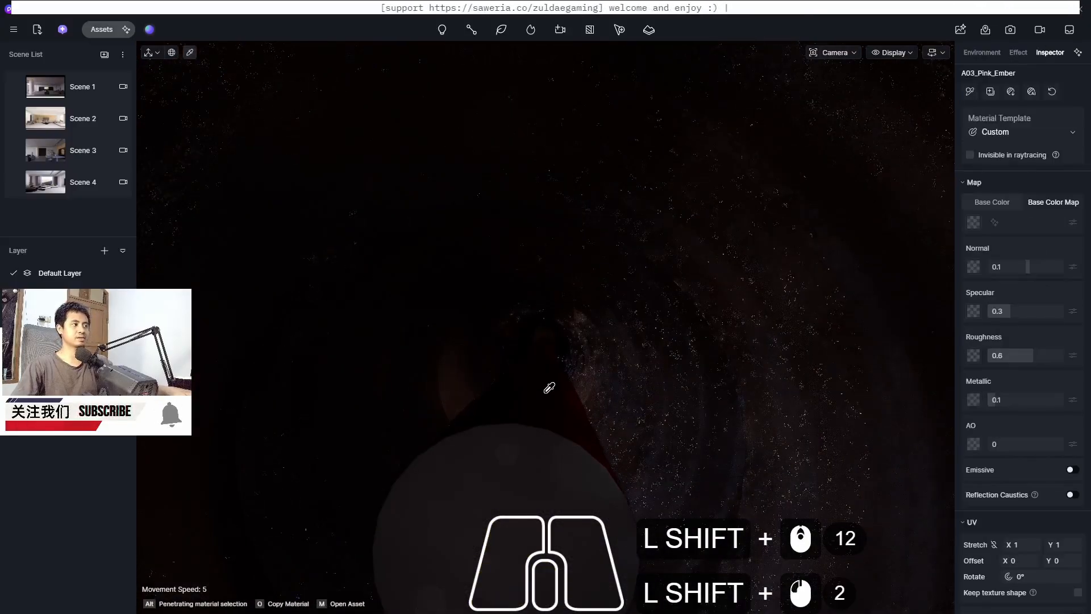
click(1071, 470)
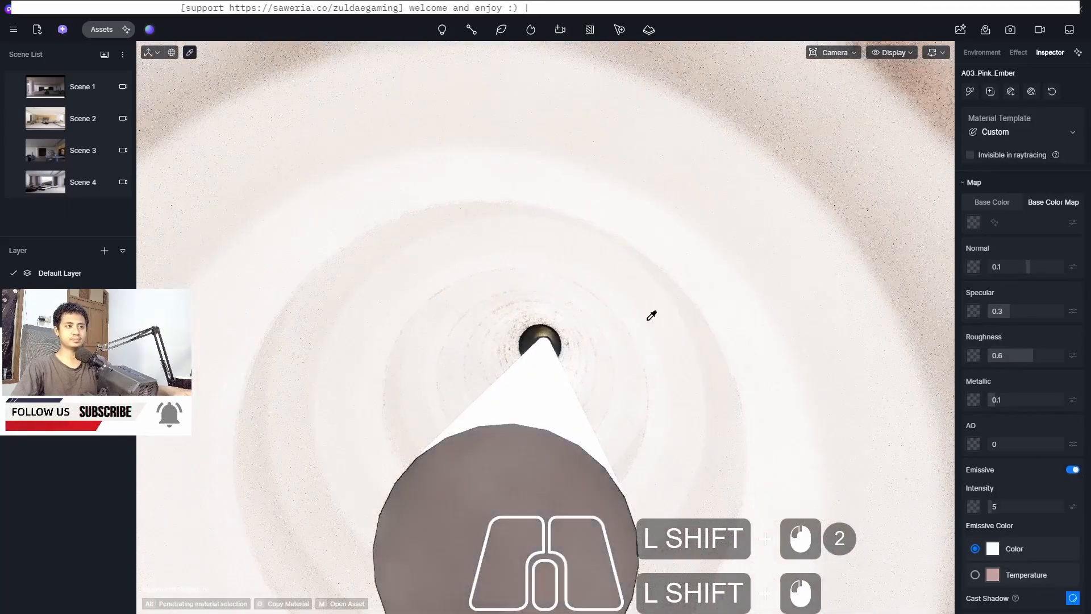
Set the lamp's emissive colour to a temperature of 3500
shift+scroll(628, 267, down, 13)
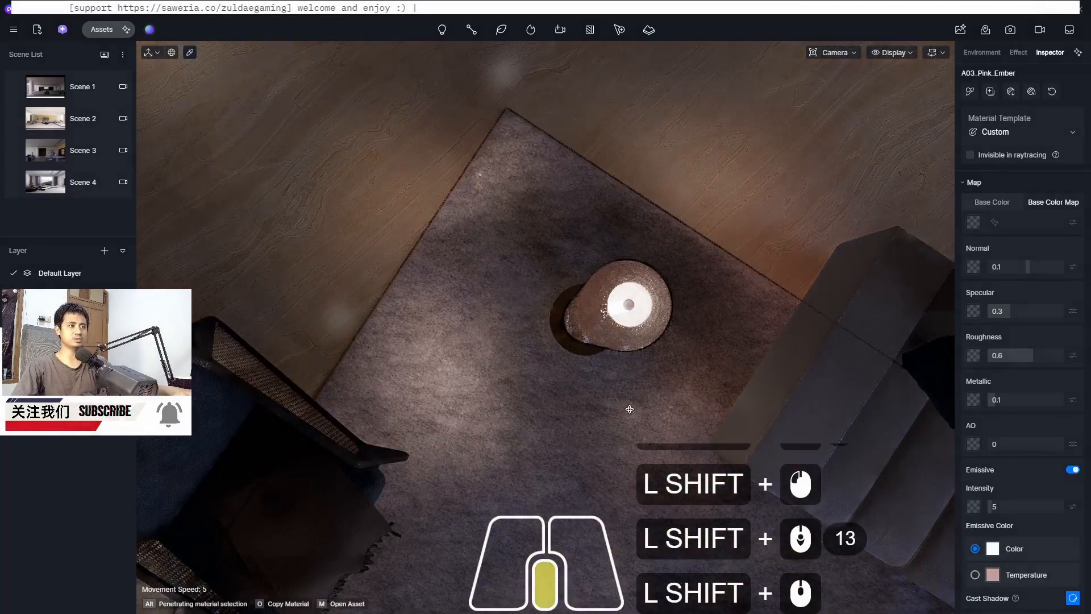
shift+middle_drag(630, 409, 628, 410)
shift+middle_drag(624, 301, 599, 441)
shift+scroll(600, 437, up, 5)
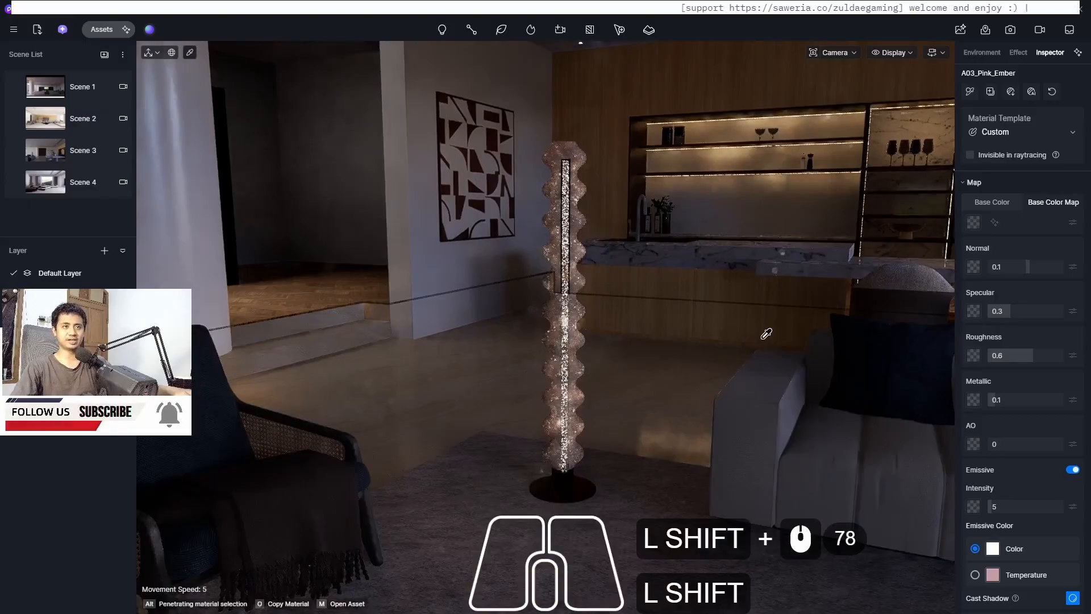
shift+click(993, 554)
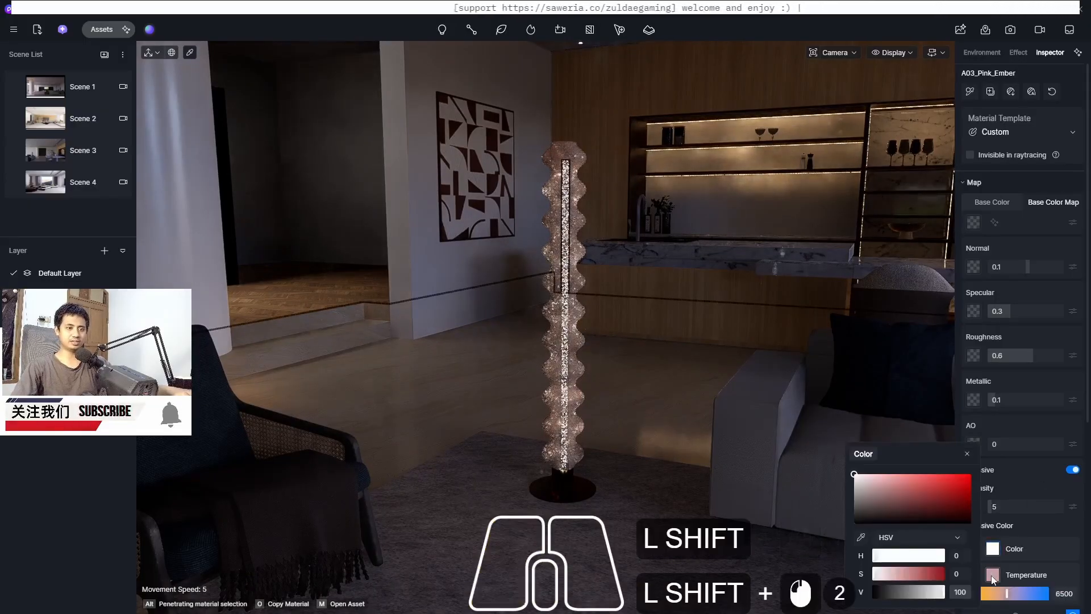
shift+click(993, 576)
shift+click(1071, 594)
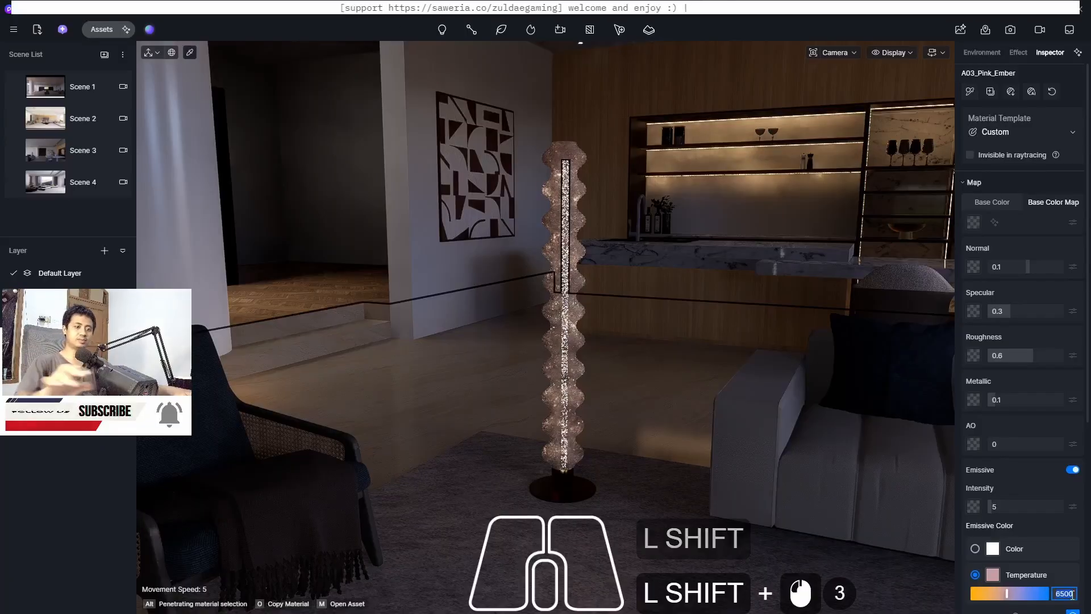
text(3500)
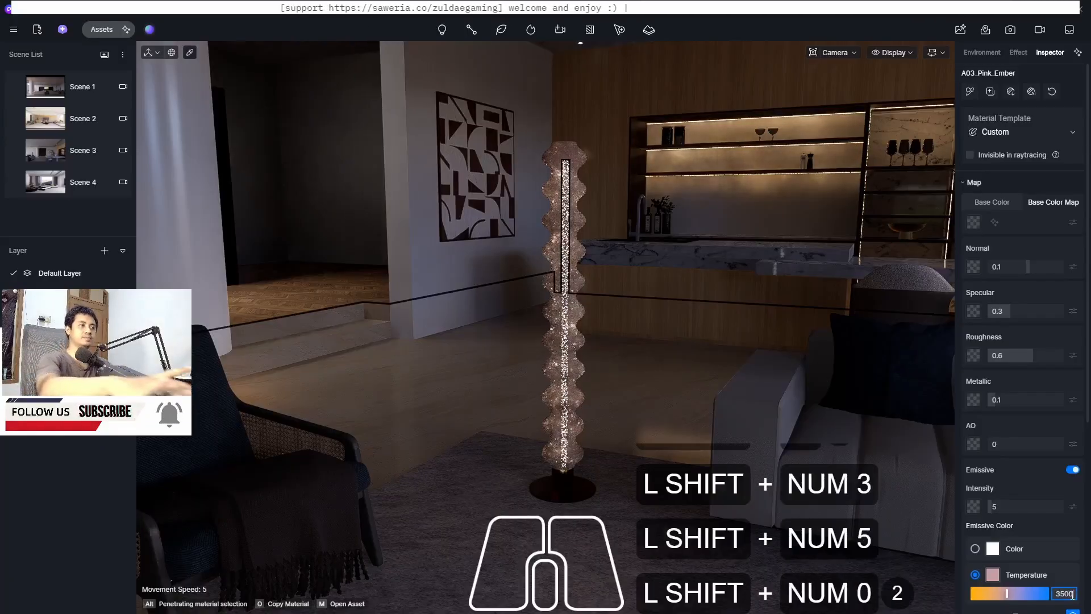
key(shift+Return)
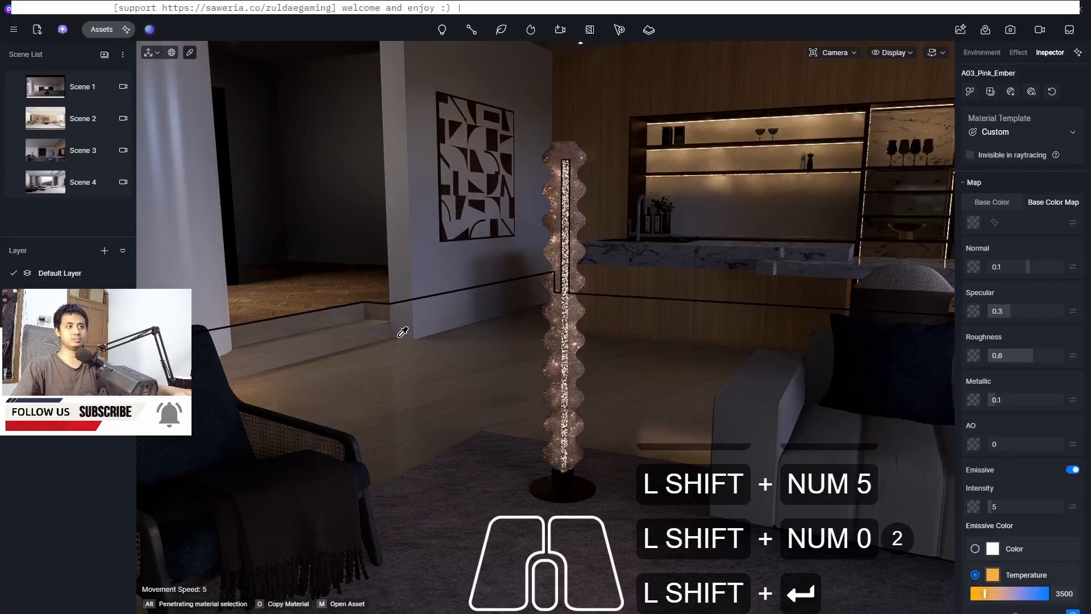
Set the lamp's emissive intensity to 1
shift+scroll(361, 310, down, 3)
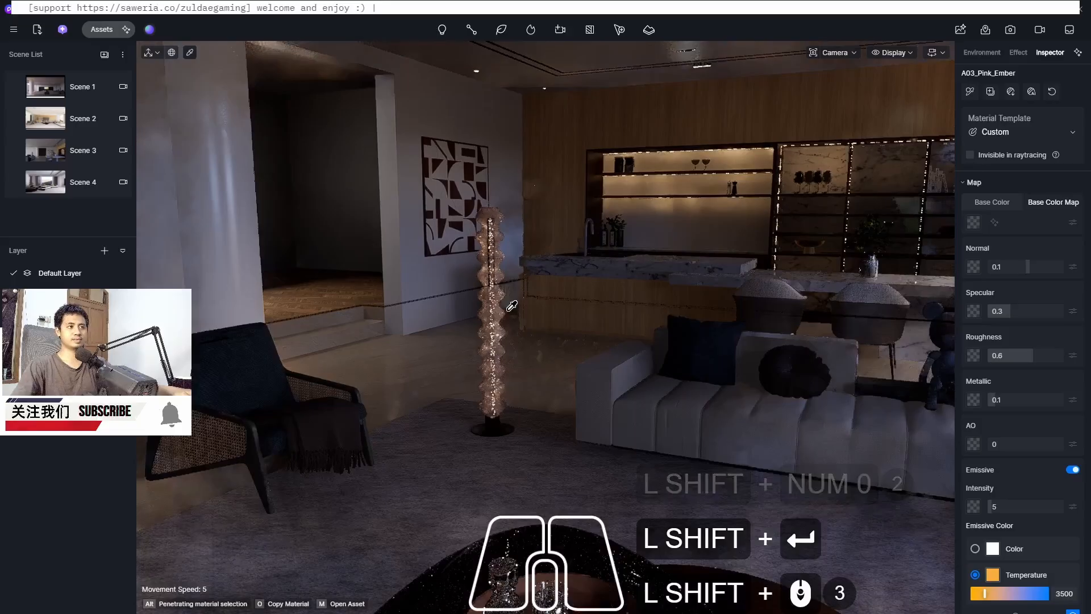
shift+middle_drag(511, 306, 591, 317)
shift+click(1019, 507)
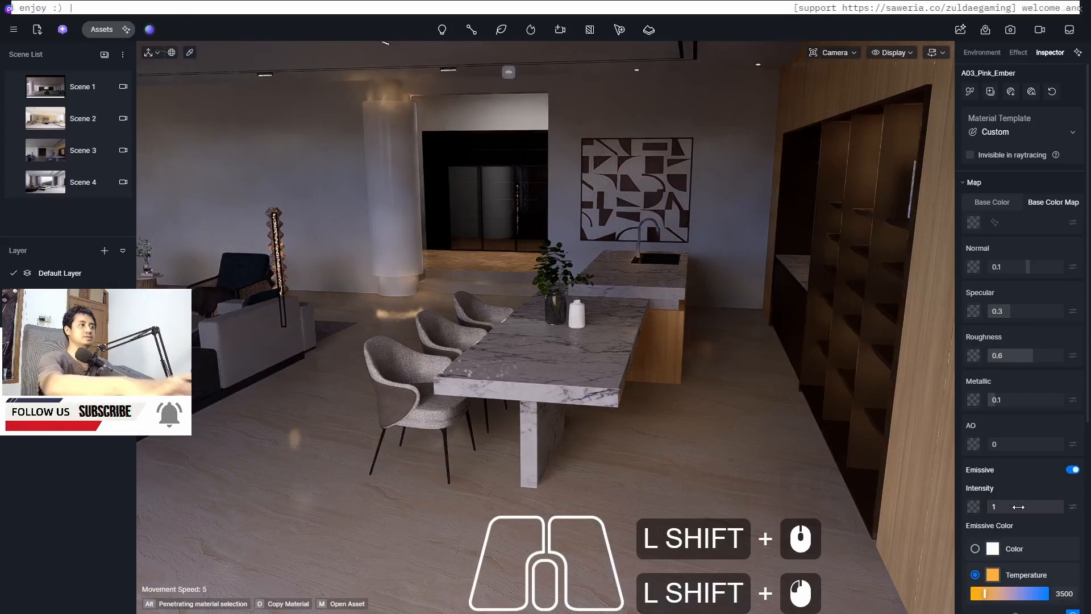
key(shift+KP_1)
key(shift+Return)
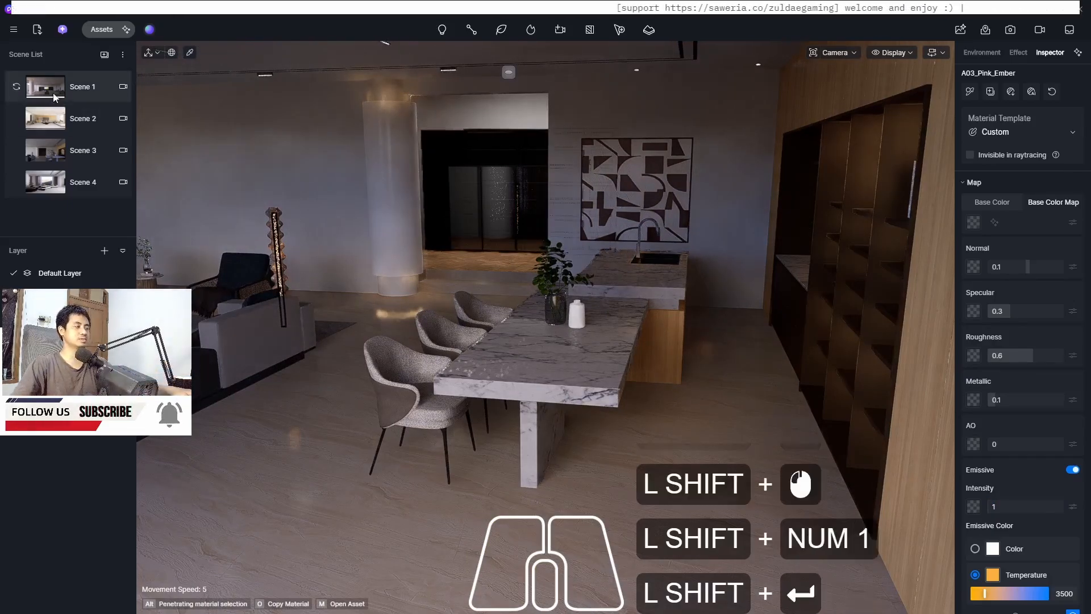
Switch to Scene 2 and turn on Reflection Caustics for the lamp's material
shift+click(46, 120)
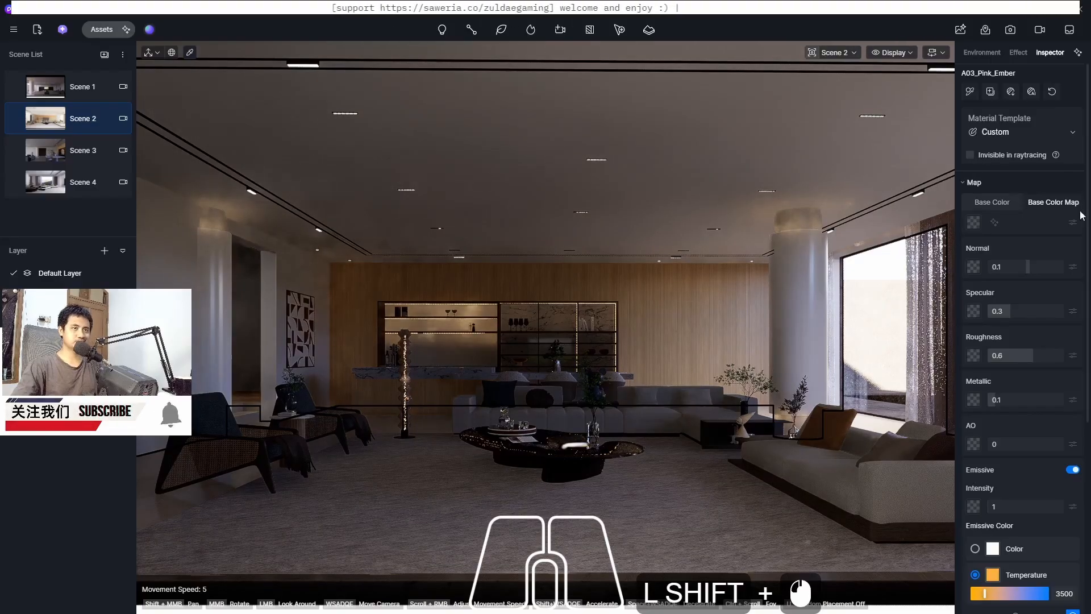
drag(1086, 230, 1087, 392)
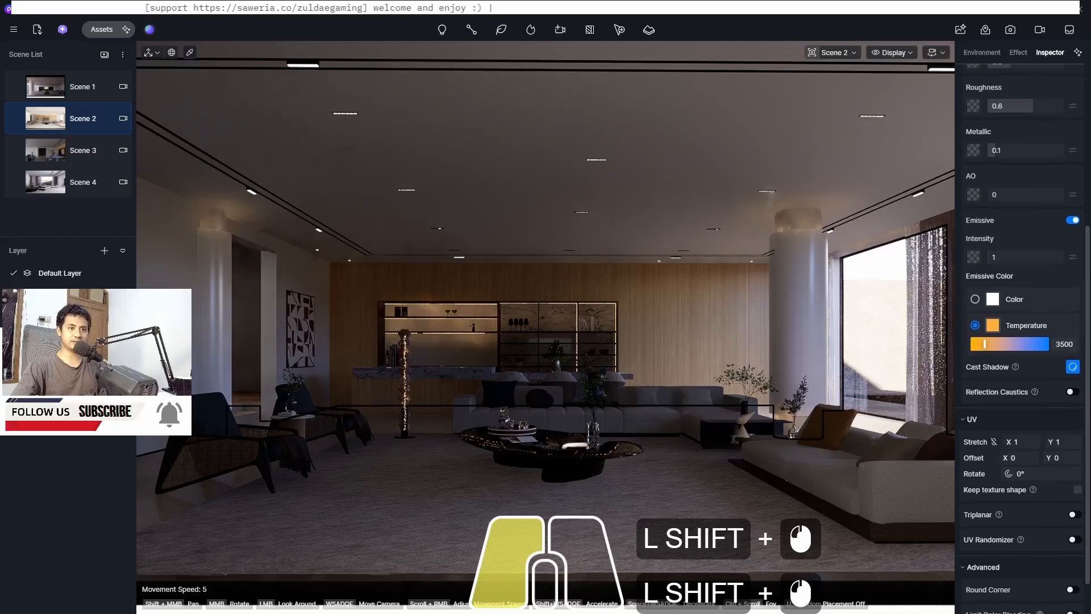
scroll(1071, 358, down, 1)
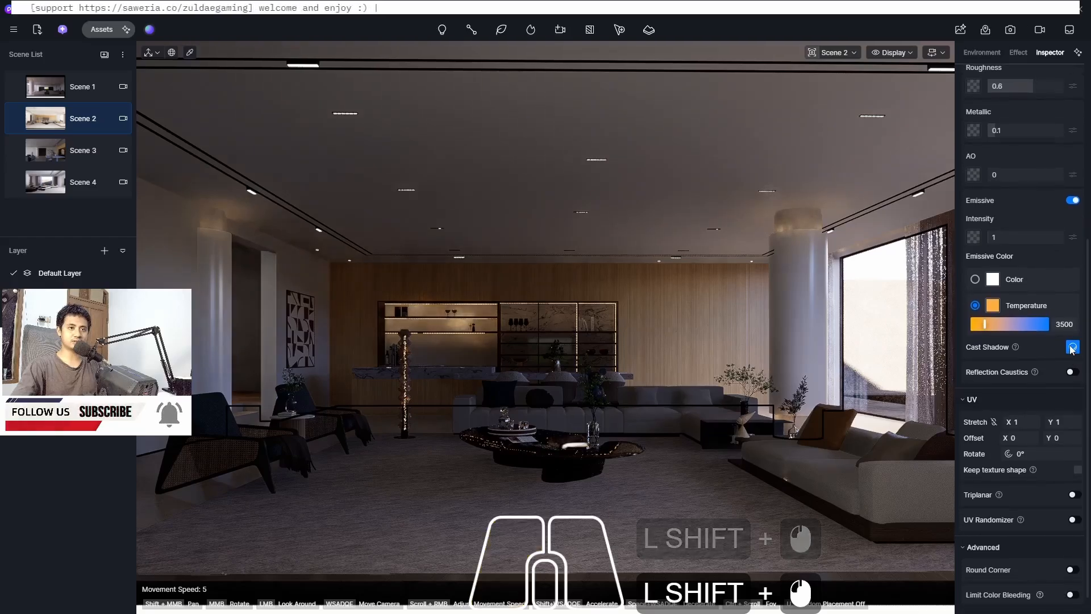
click(1073, 373)
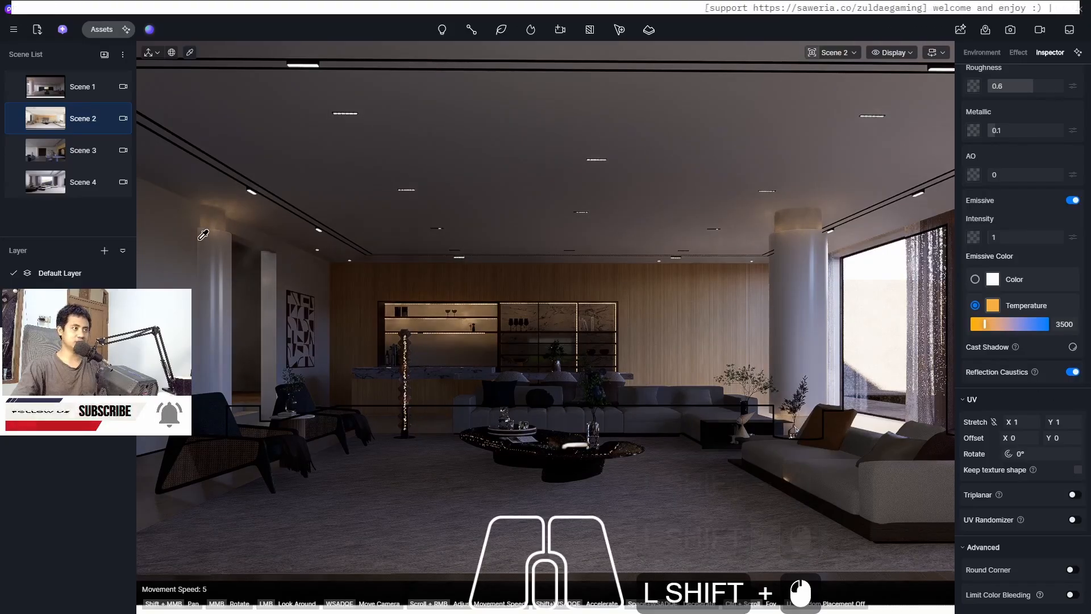
Compare Scene 1 with Scene 2 and try a post-processing exposure of 0.7 for Scene 2
click(49, 91)
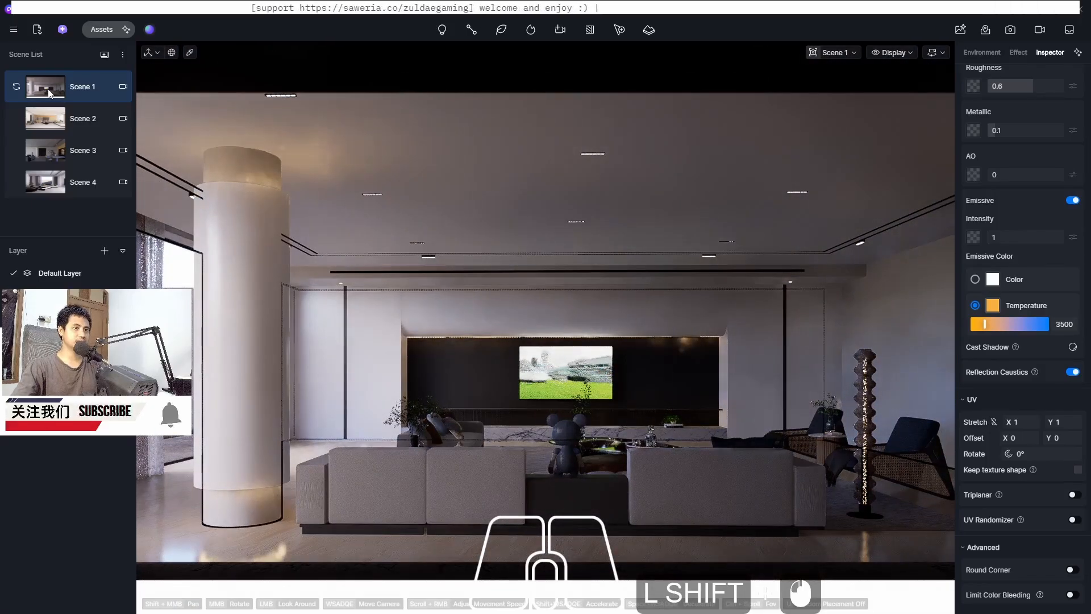
click(42, 135)
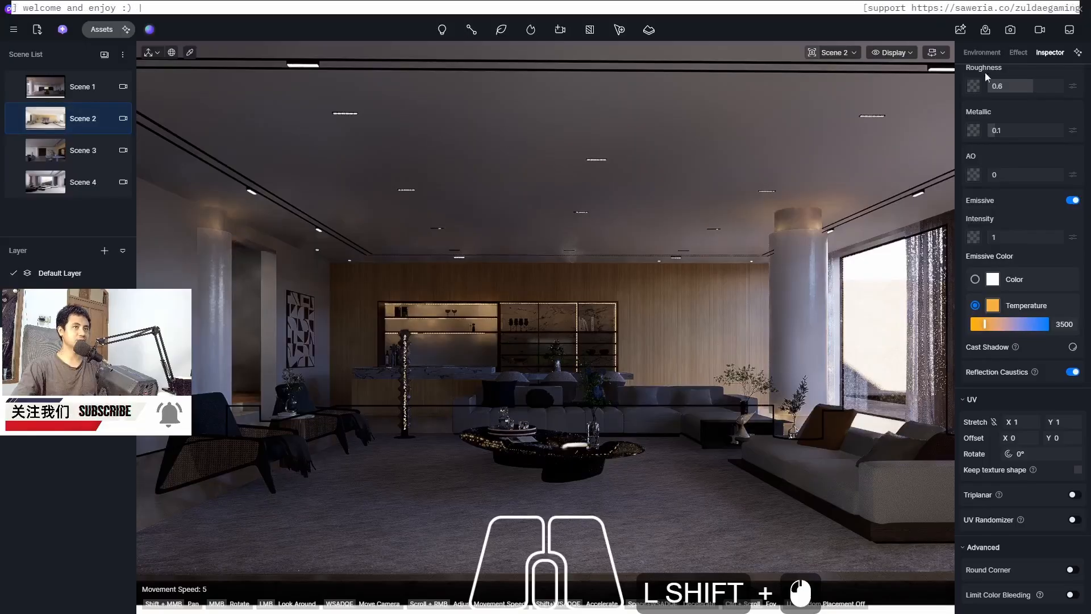
shift+click(1018, 53)
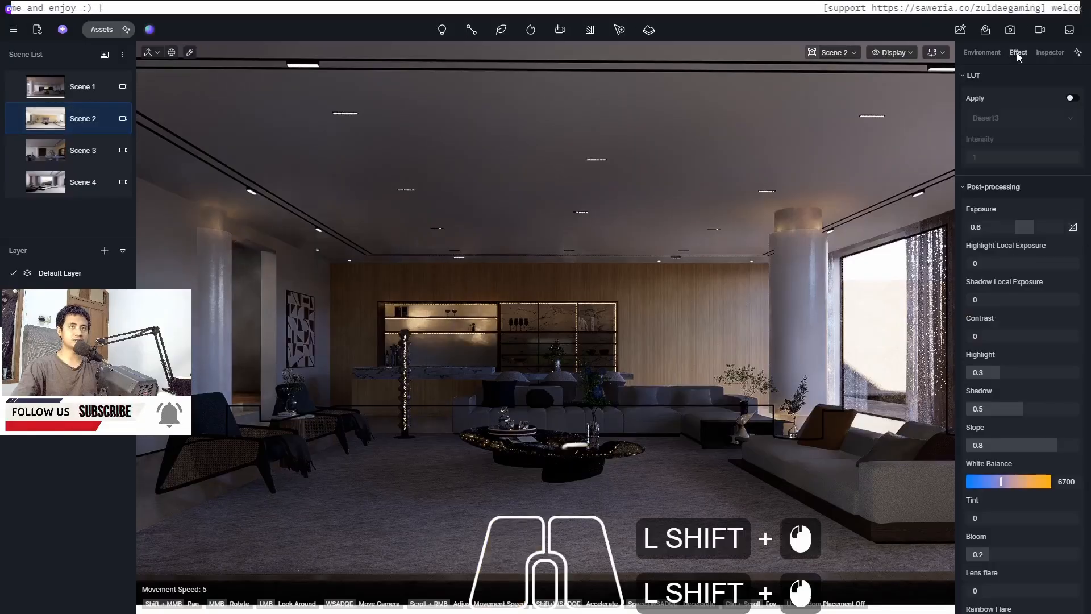
shift+click(984, 226)
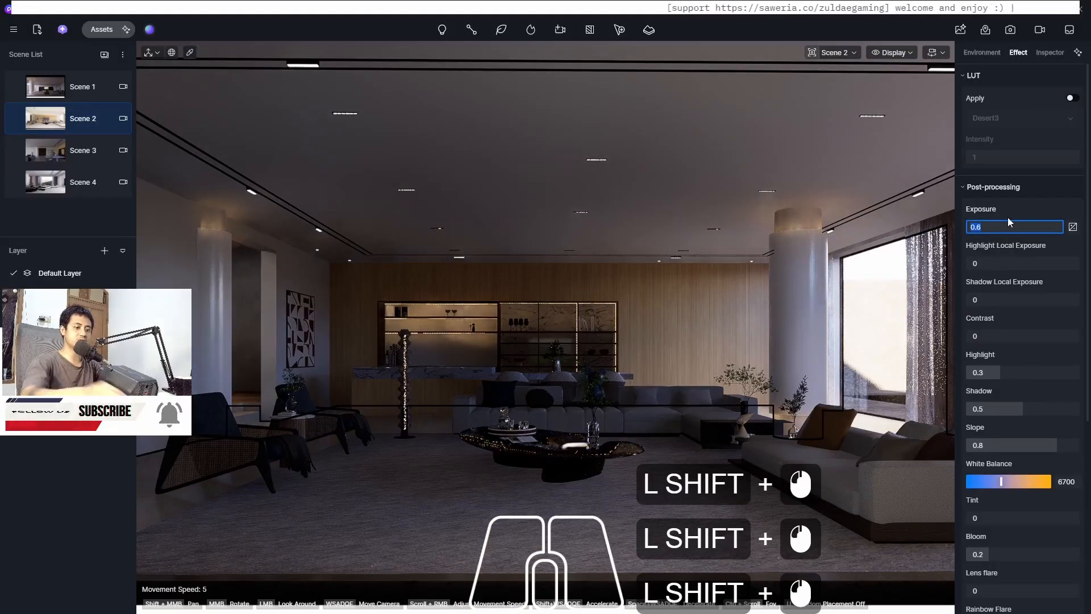
key(BackSpace)
text(7)
key(Return)
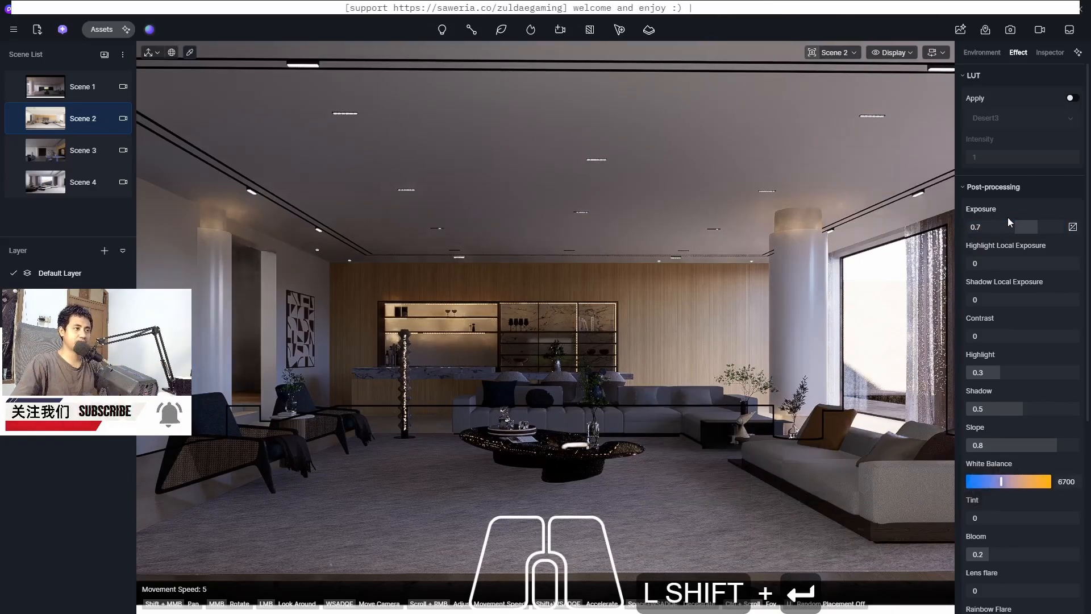
Set Scene 2's post-processing exposure to 0.8
double_click(1007, 227)
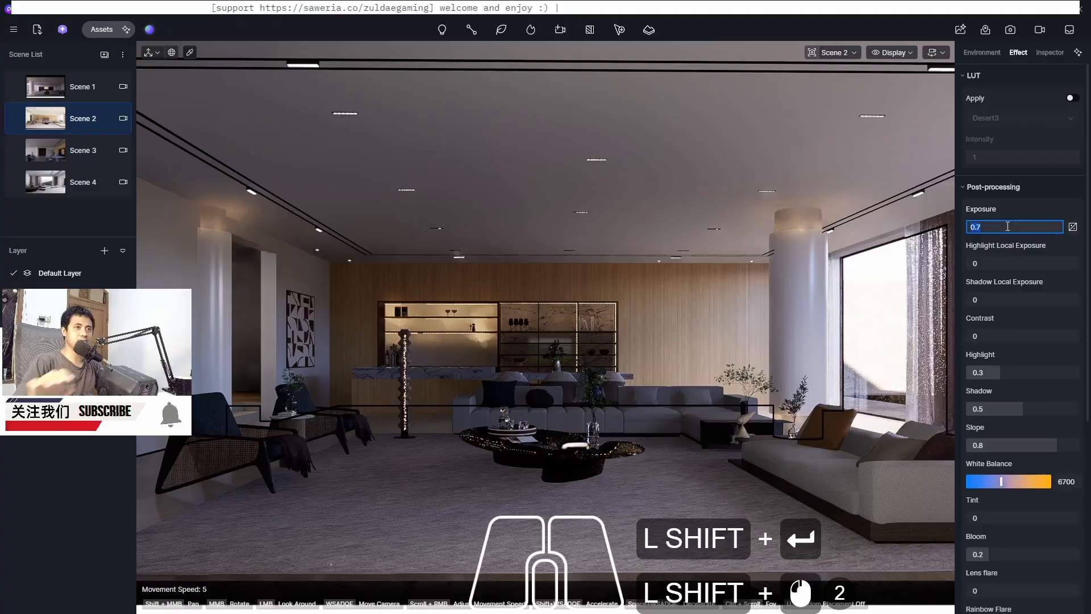
text(0.8)
key(Return)
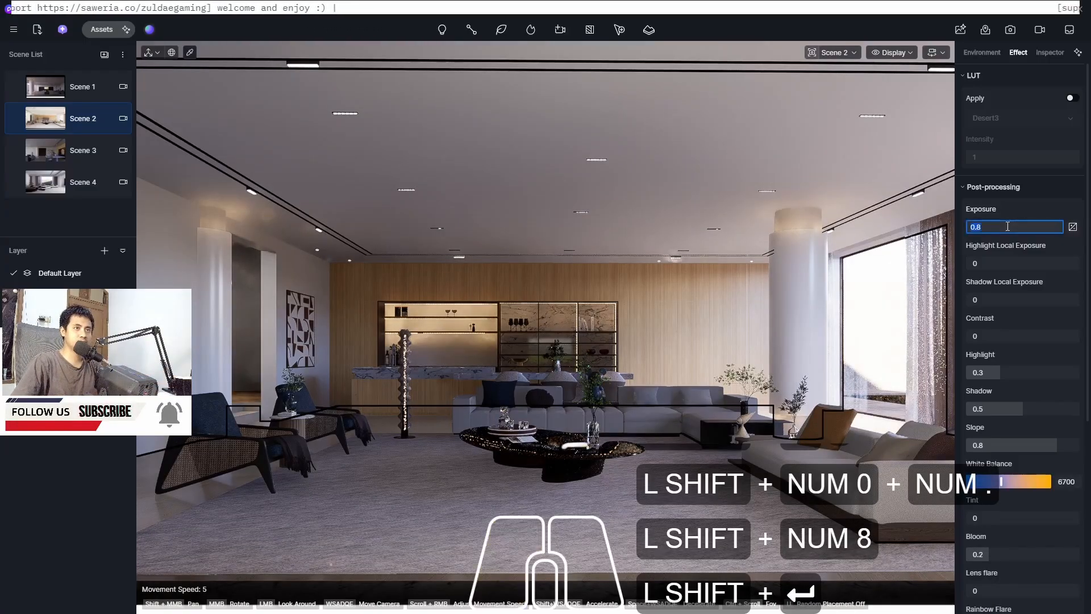
Set Scene 2's post-processing exposure to 0.75 and update the scene
click(1007, 226)
text(0.75)
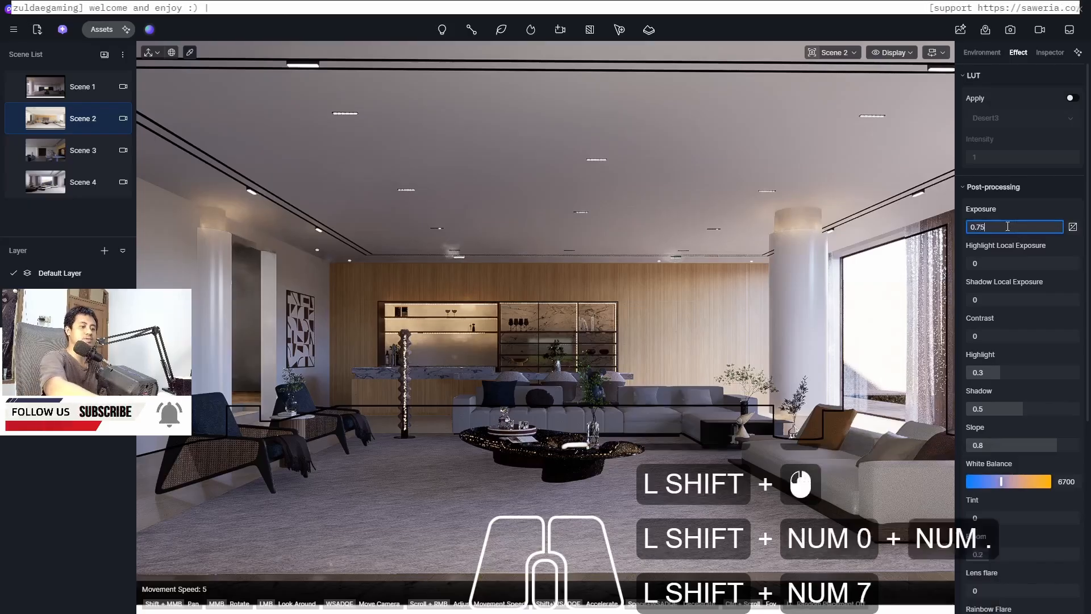
key(Return)
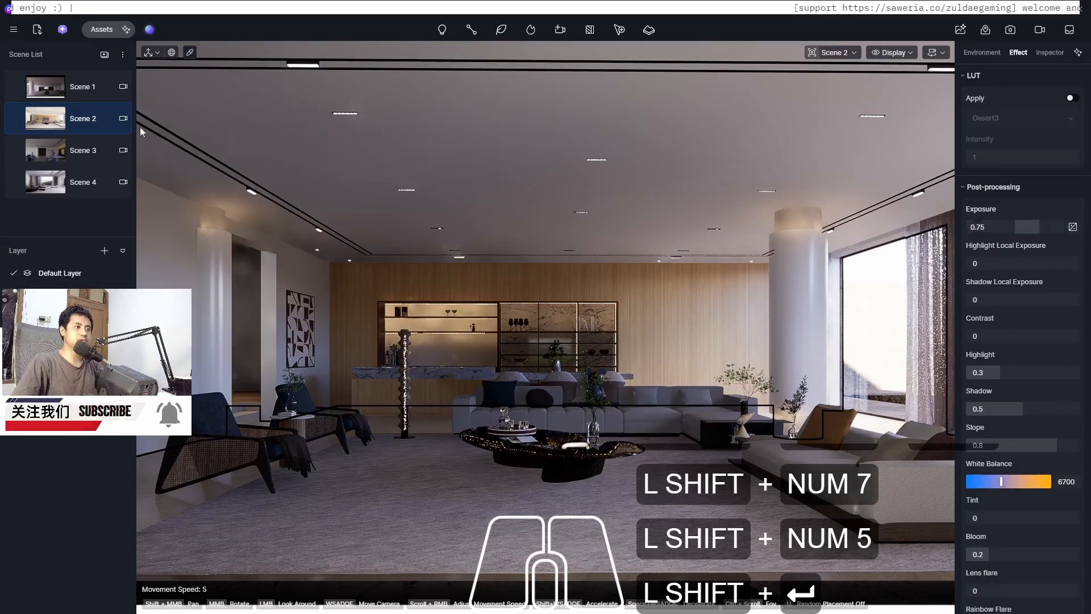
click(17, 118)
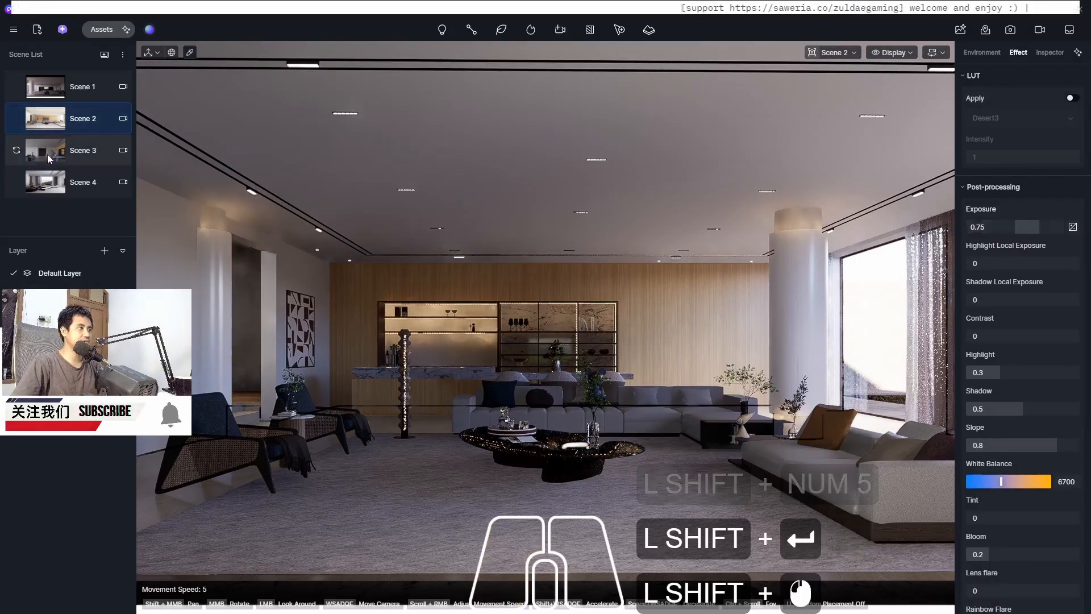
Switch to Scene 3 and try post-processing exposures of 0.7 and 0.8
click(46, 155)
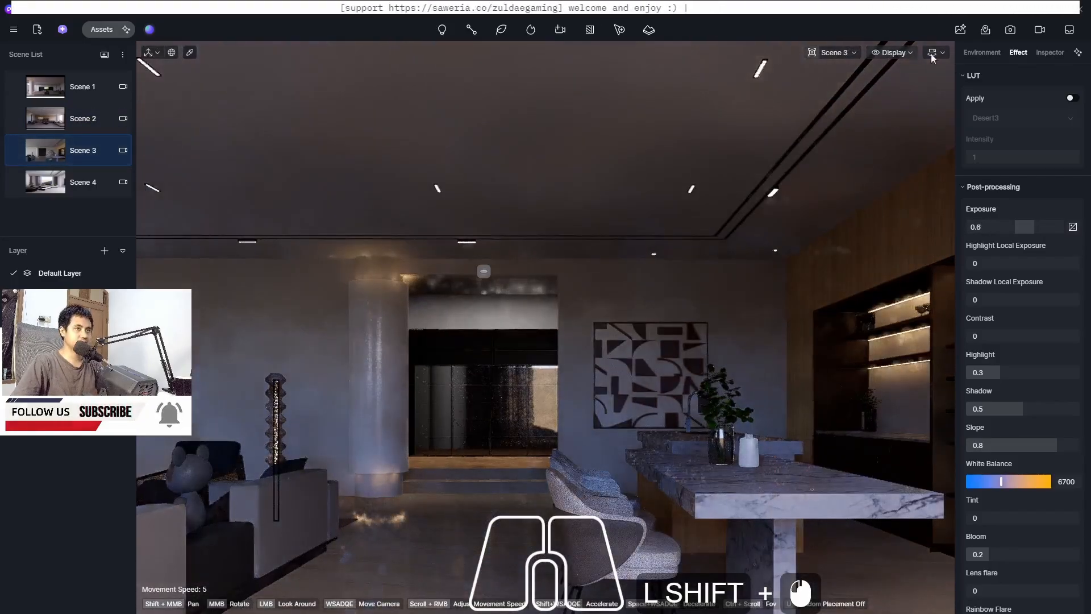
click(993, 227)
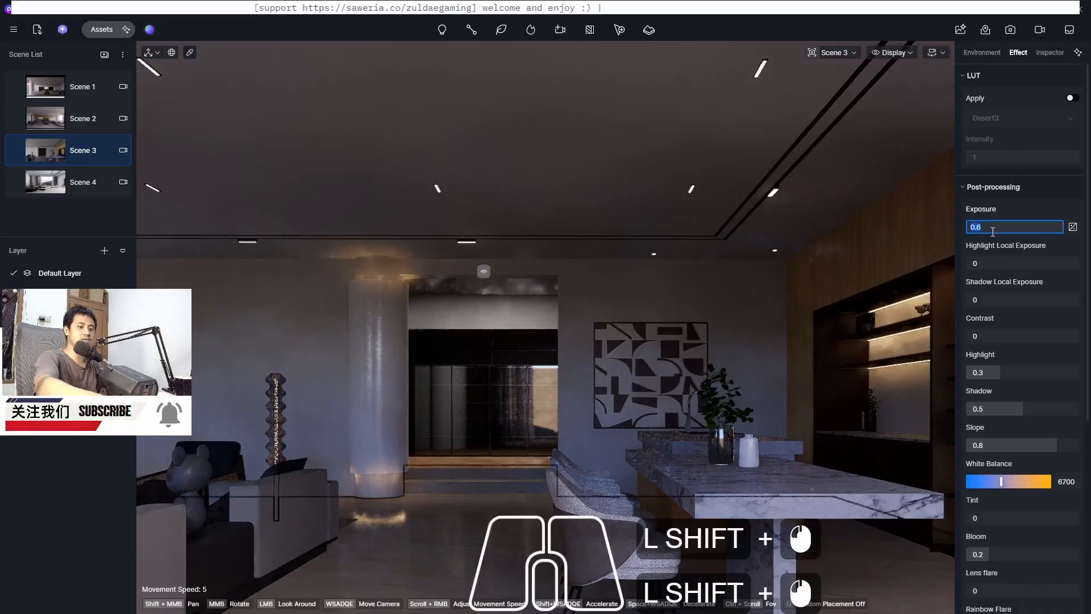
key(Return)
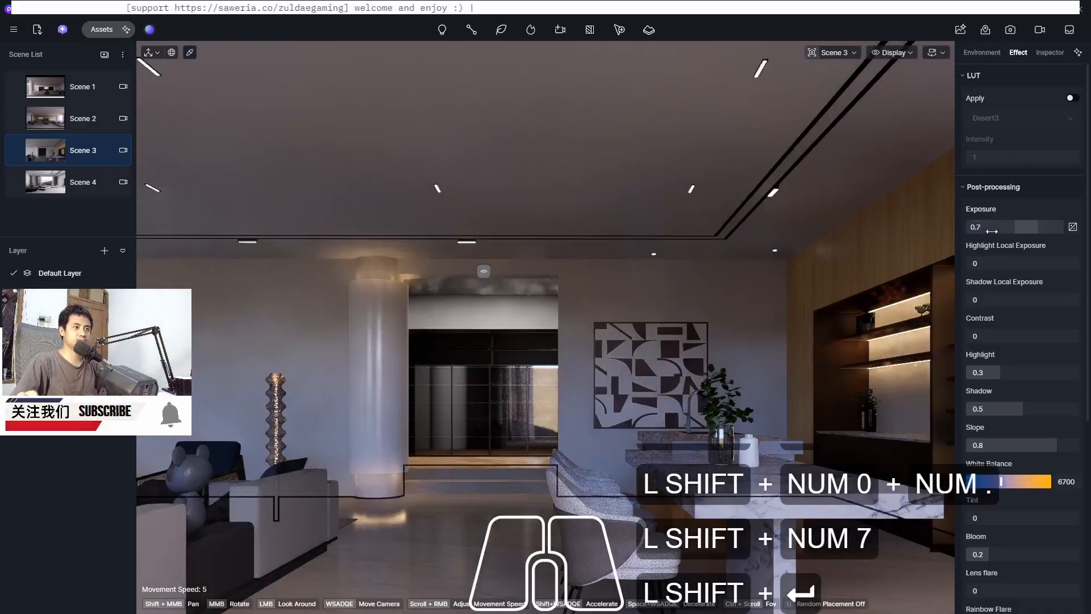
click(992, 228)
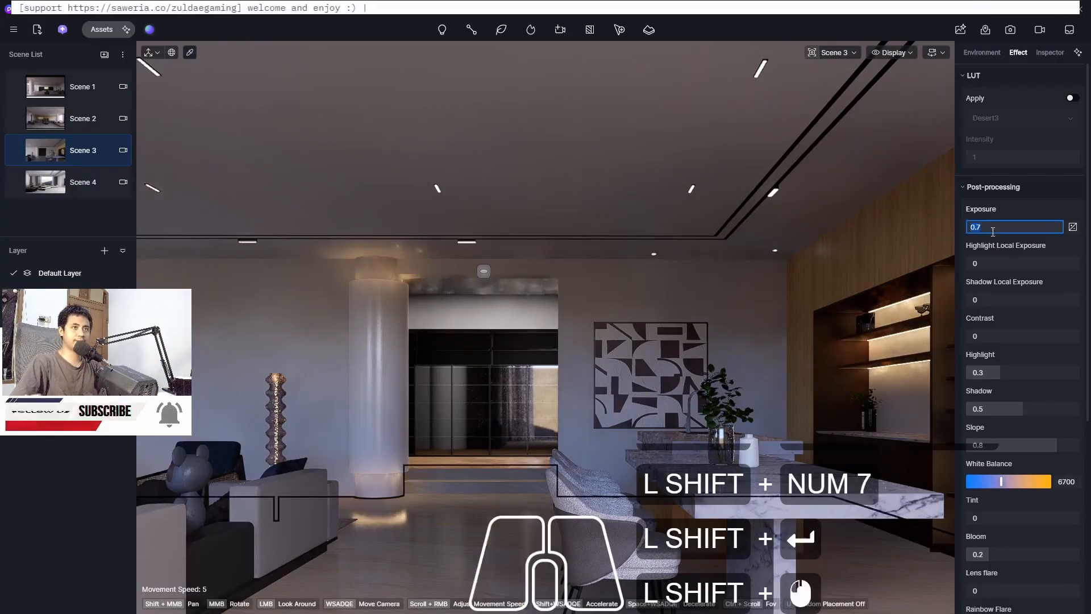
text(0.8)
key(Return)
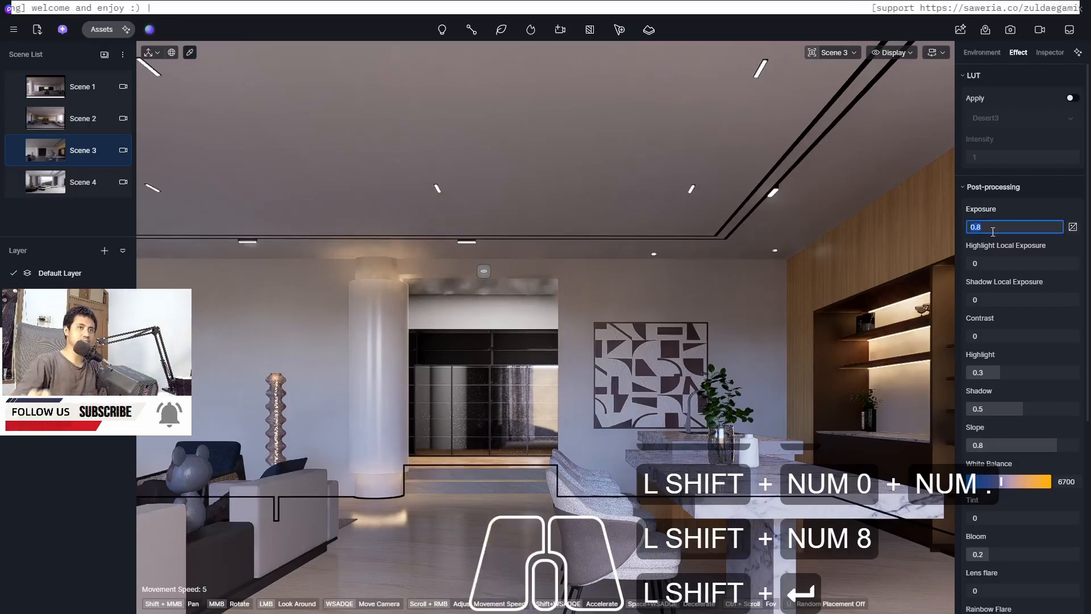
click(993, 227)
key(Return)
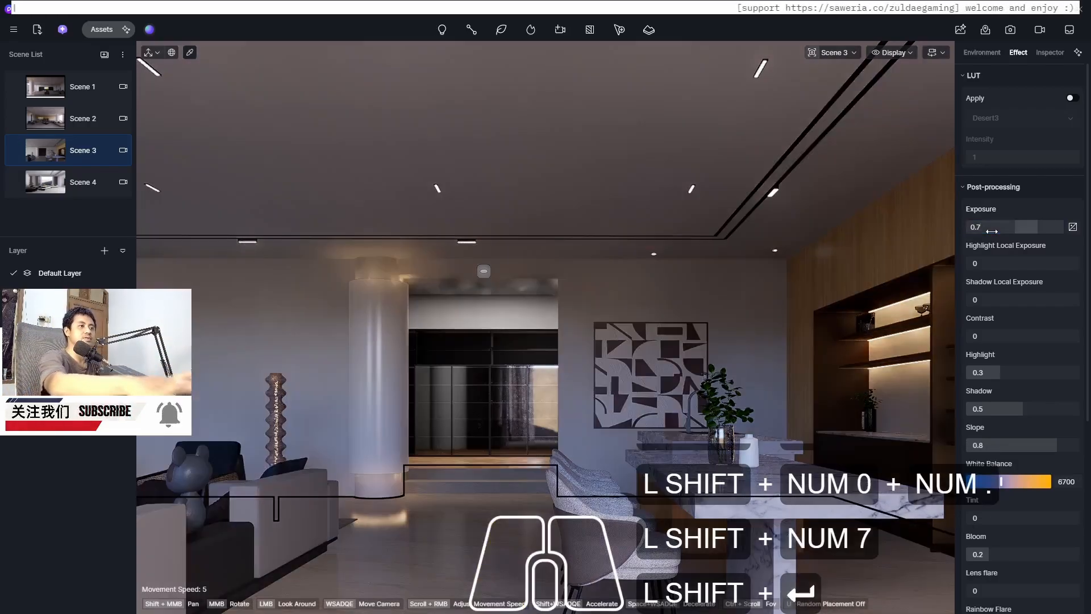
Set Scene 3's post-processing exposure to 0.75 and update the scene
click(993, 227)
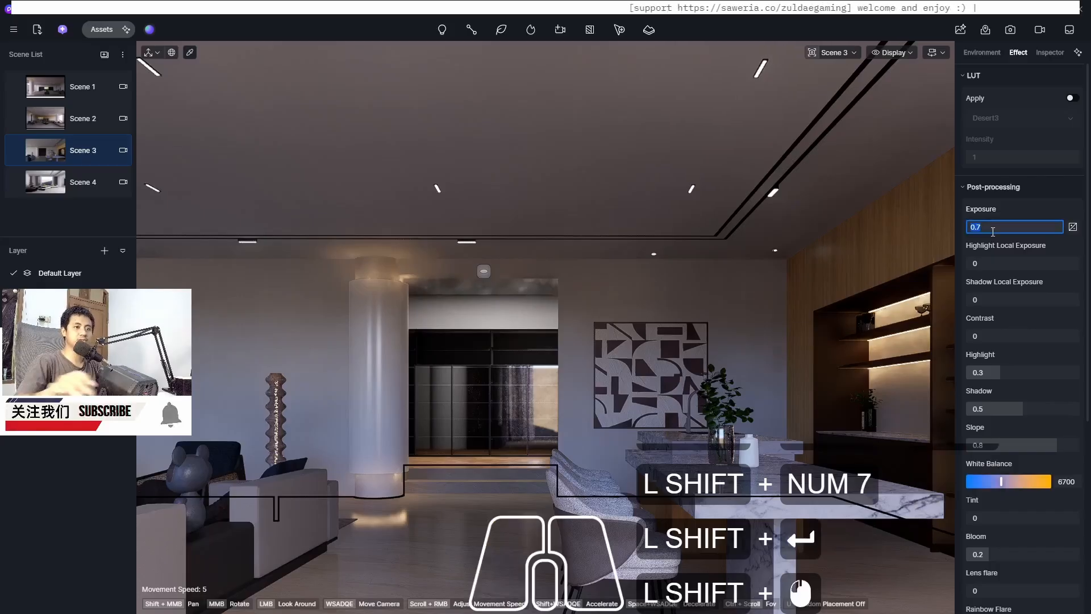
text(0.75)
key(Return)
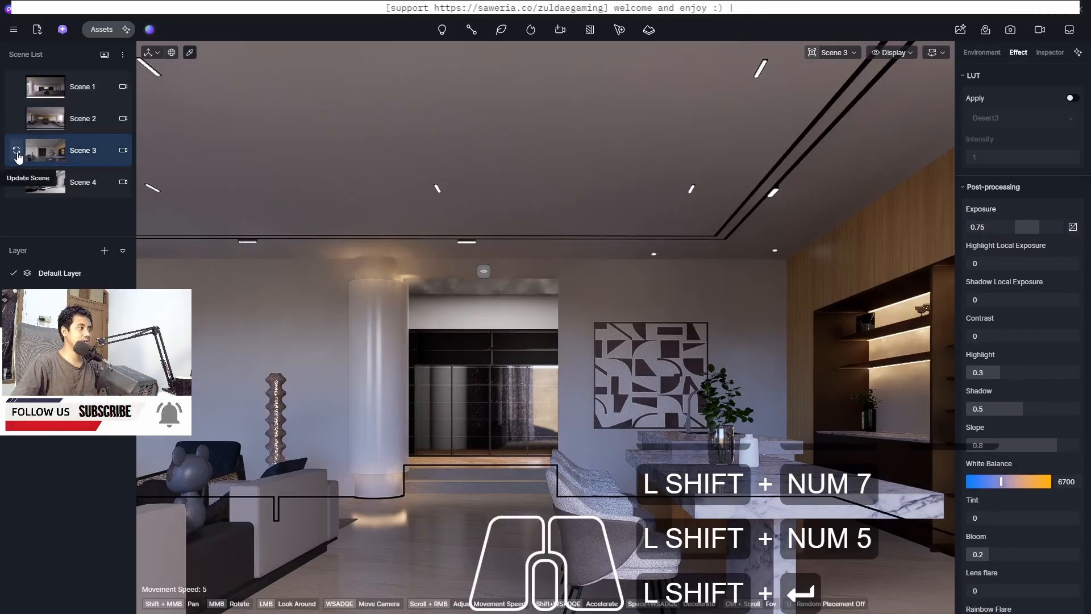
click(16, 150)
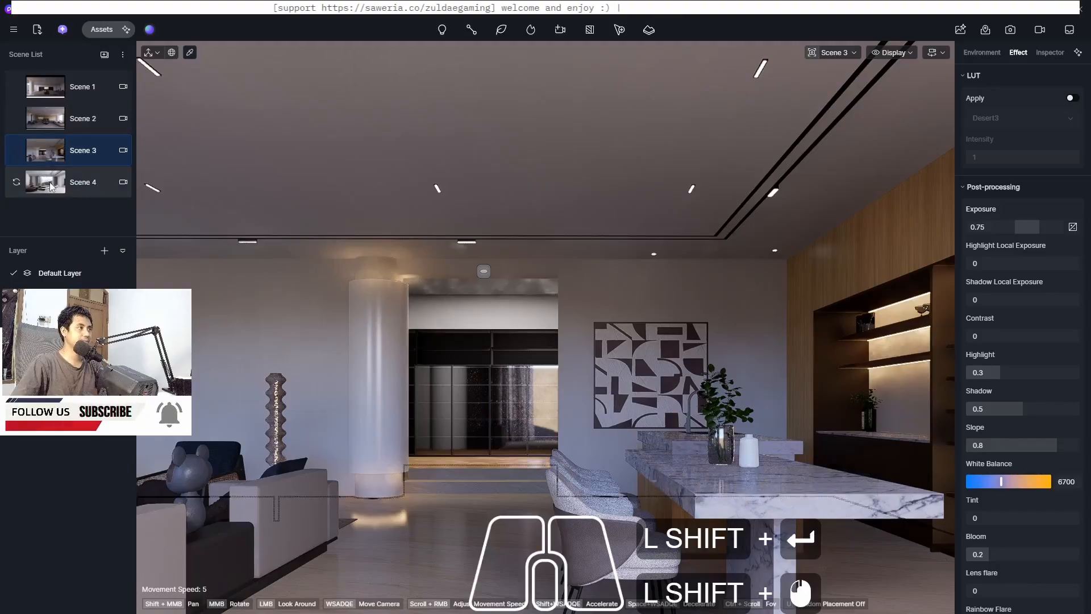
Switch to Scene 4 and try a post-processing exposure of 0.75
click(50, 182)
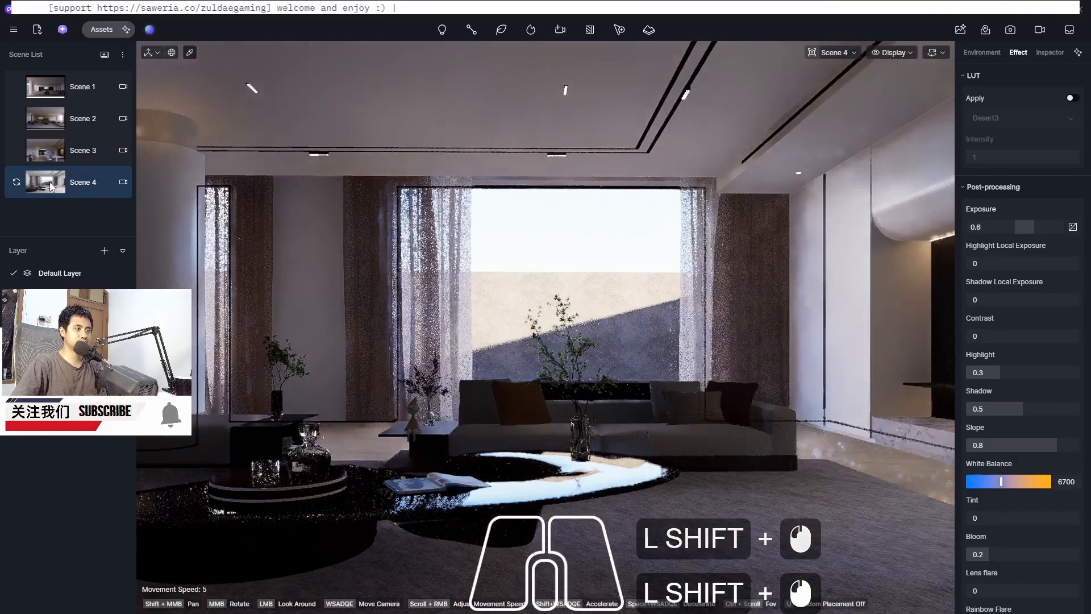
click(1010, 228)
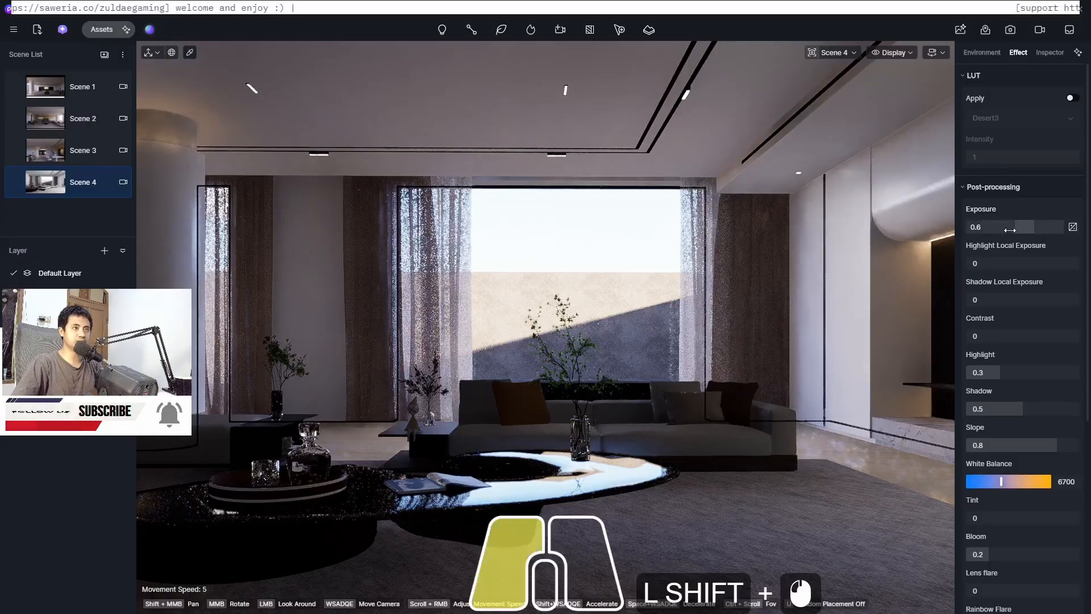
text(0.75)
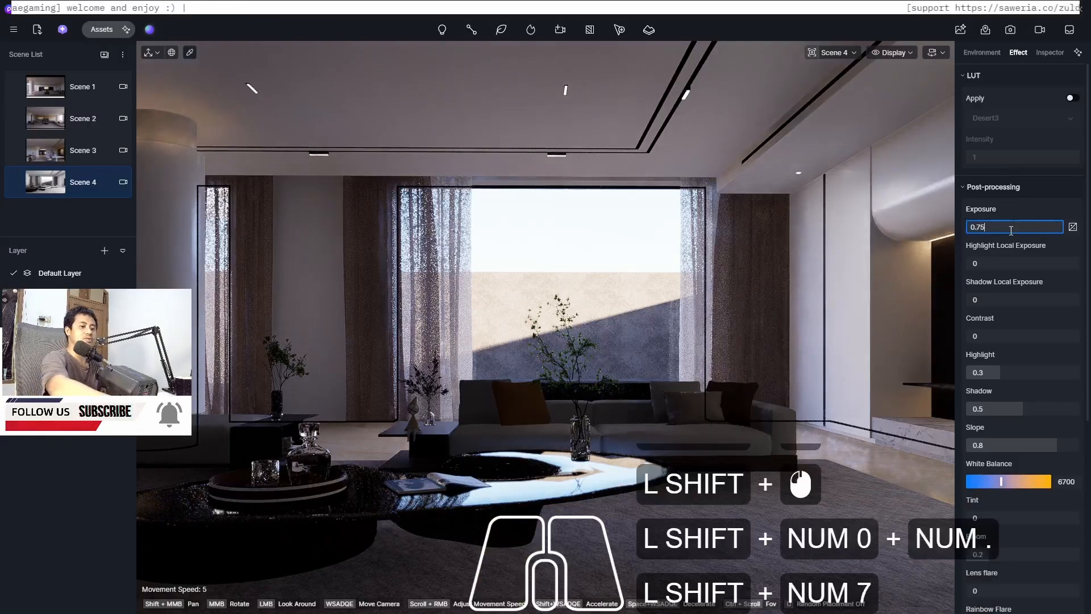
key(Return)
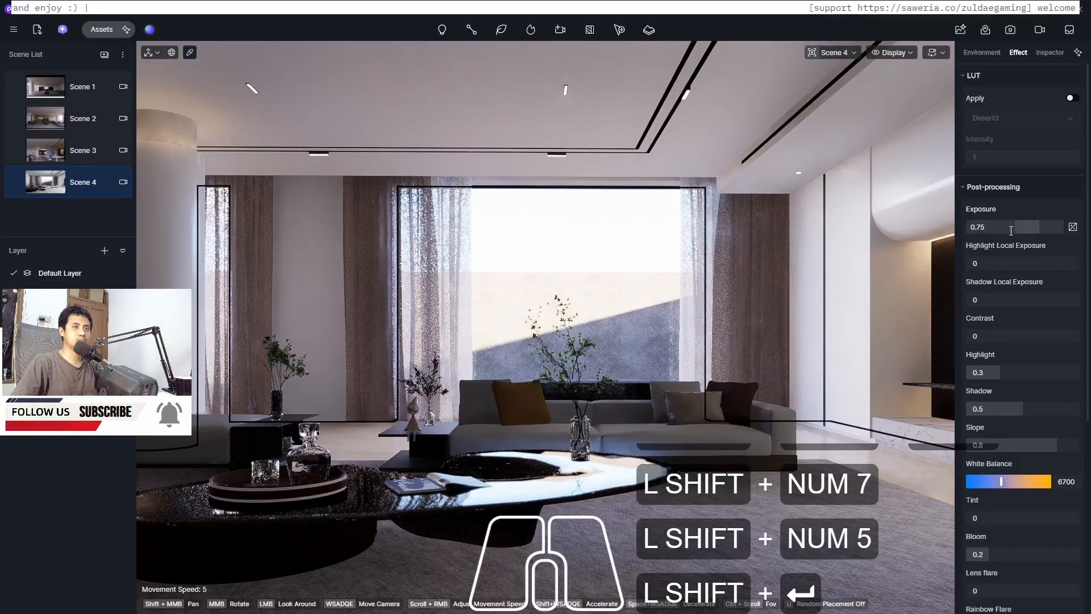
Set Scene 4's post-processing exposure to 0.7 and update the scene
click(1011, 228)
text(0.7)
key(Return)
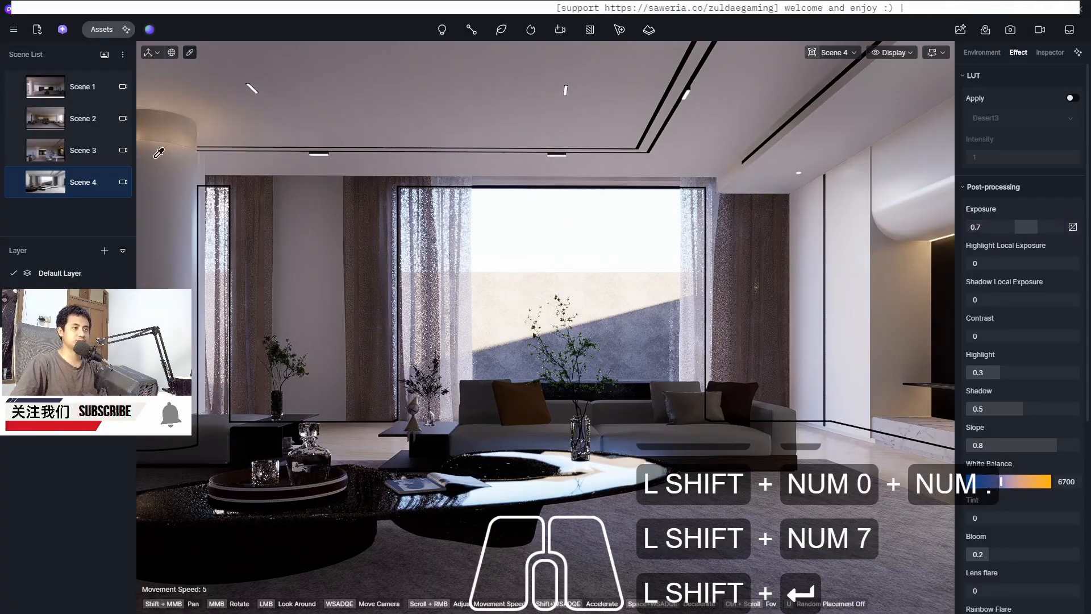
click(17, 184)
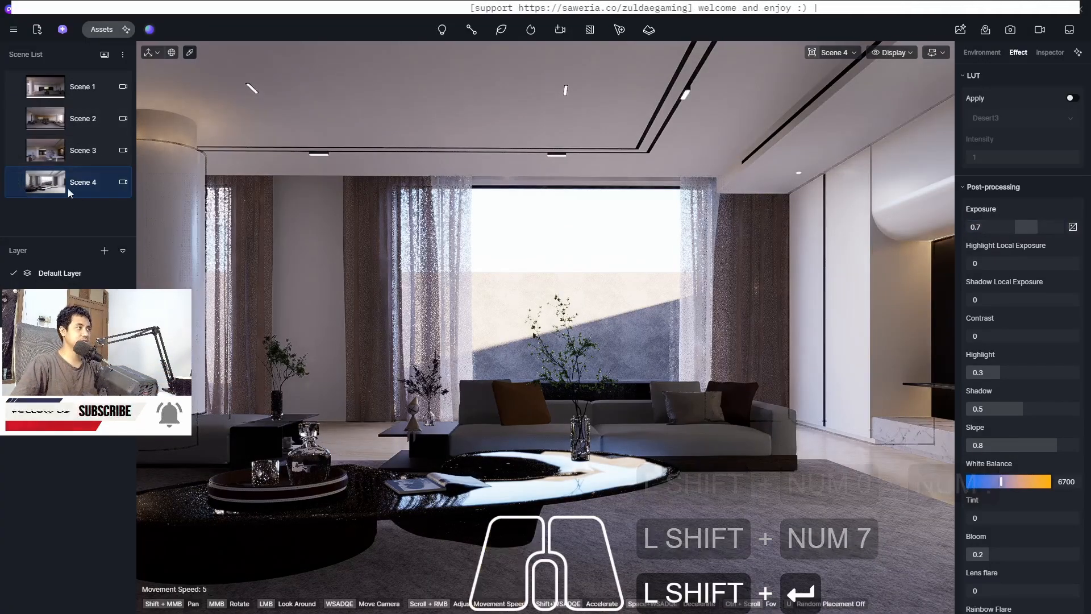
In Scene 3, apply the Normal Glass material from the glass library to the vase on the dining table
click(45, 155)
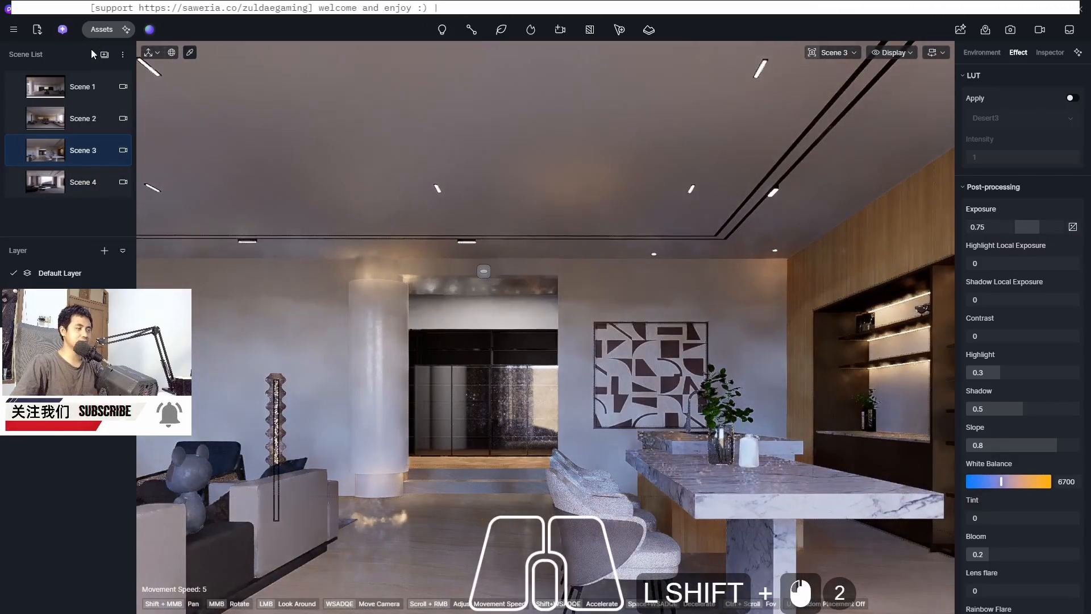
click(96, 31)
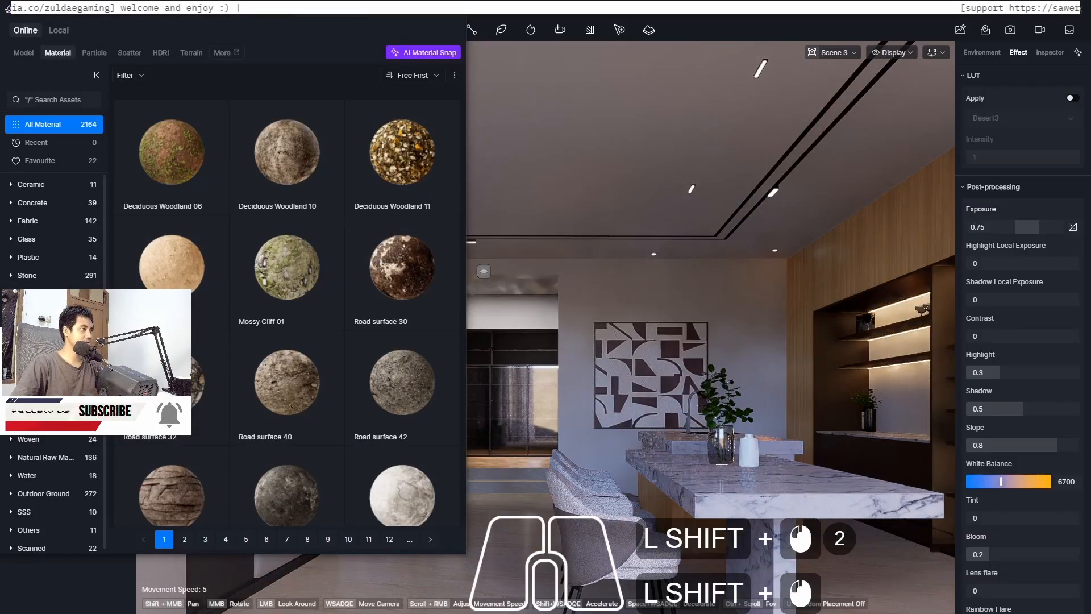
click(27, 237)
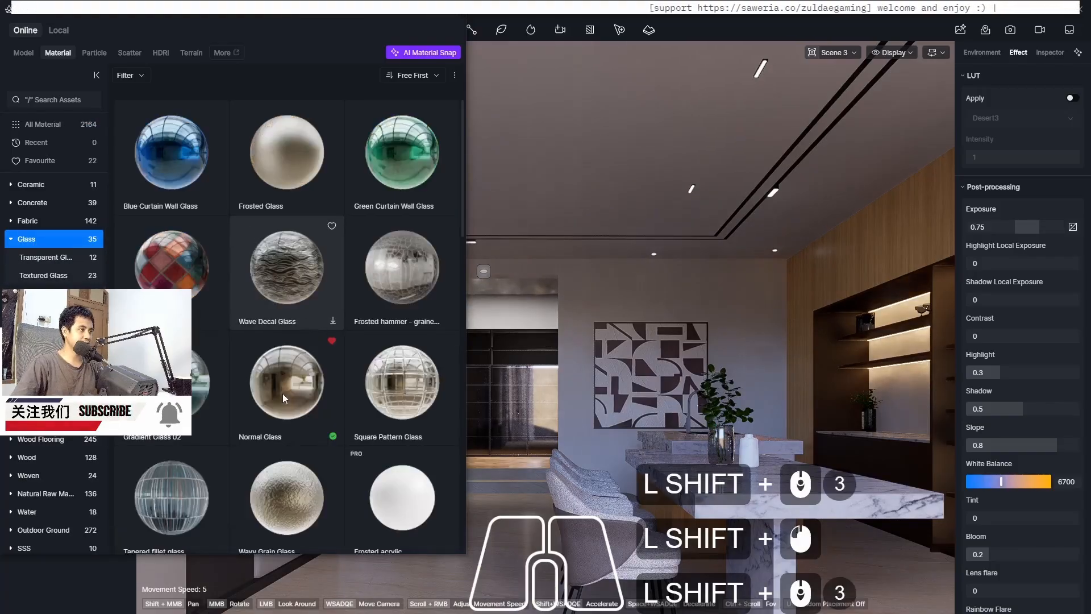
drag(283, 394, 724, 441)
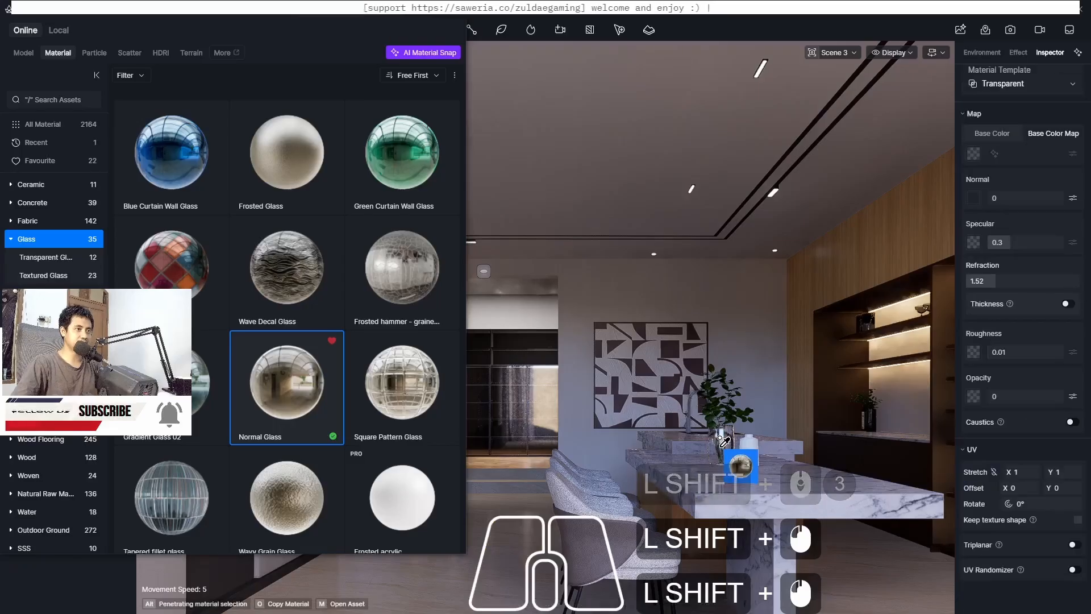
click(452, 13)
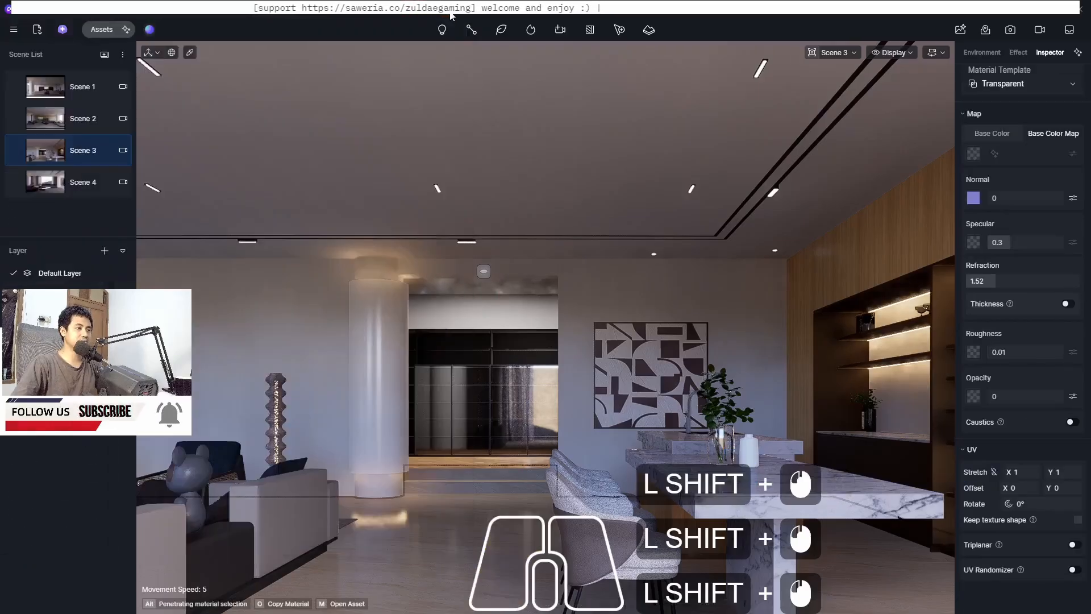
Switch to Scene 1, open image rendering and set the custom width to 1920
click(50, 91)
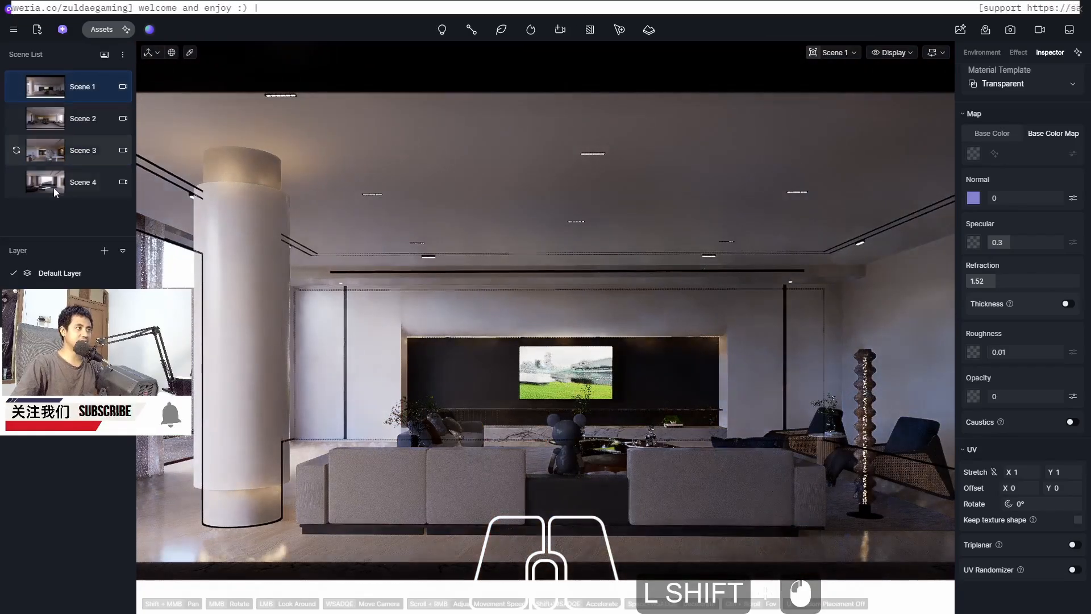
click(1007, 32)
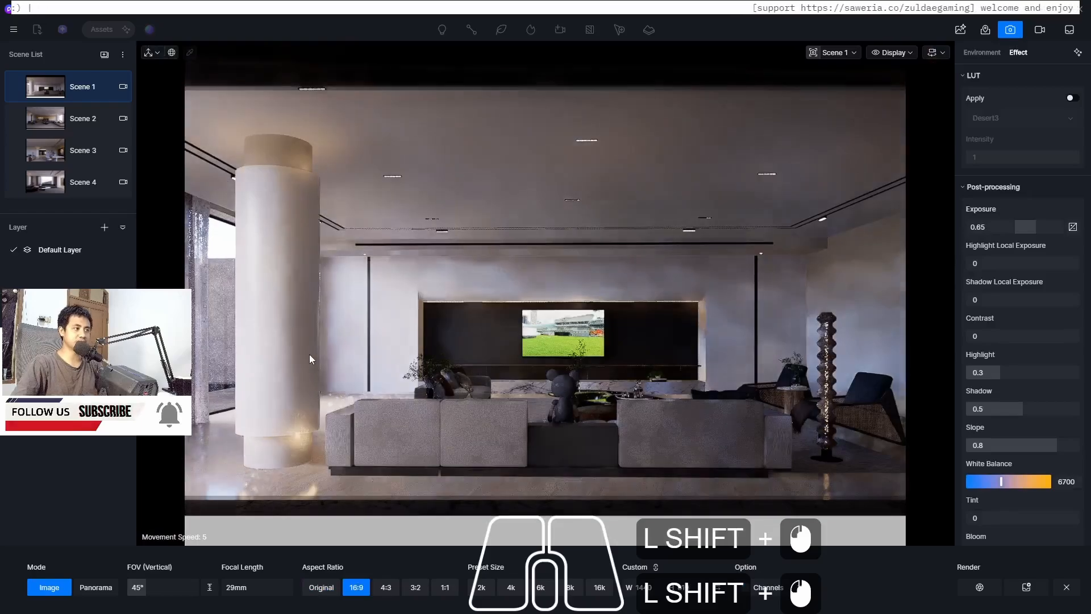
click(648, 587)
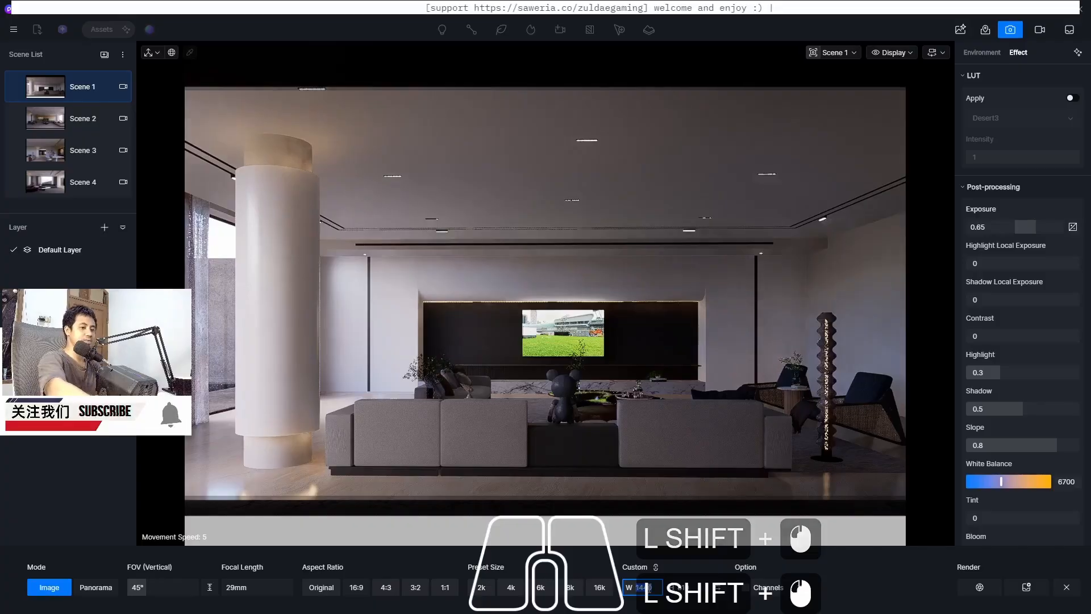
text(1920)
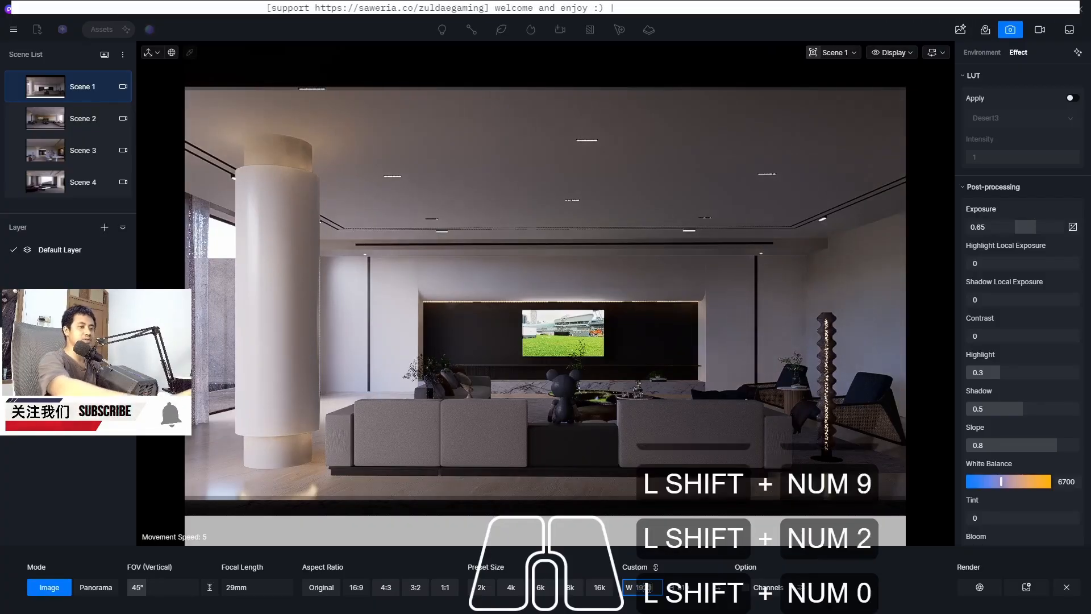
key(Return)
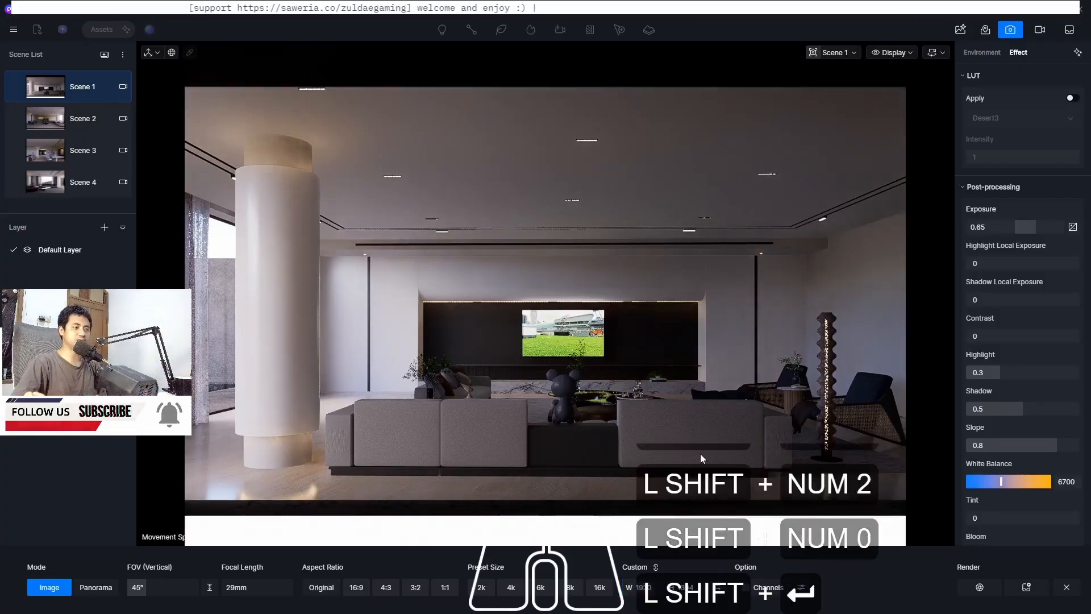
Choose the 16:9 aspect ratio at 1920 width and add Scene 1's image to the render queue
shift+click(356, 587)
shift+click(643, 587)
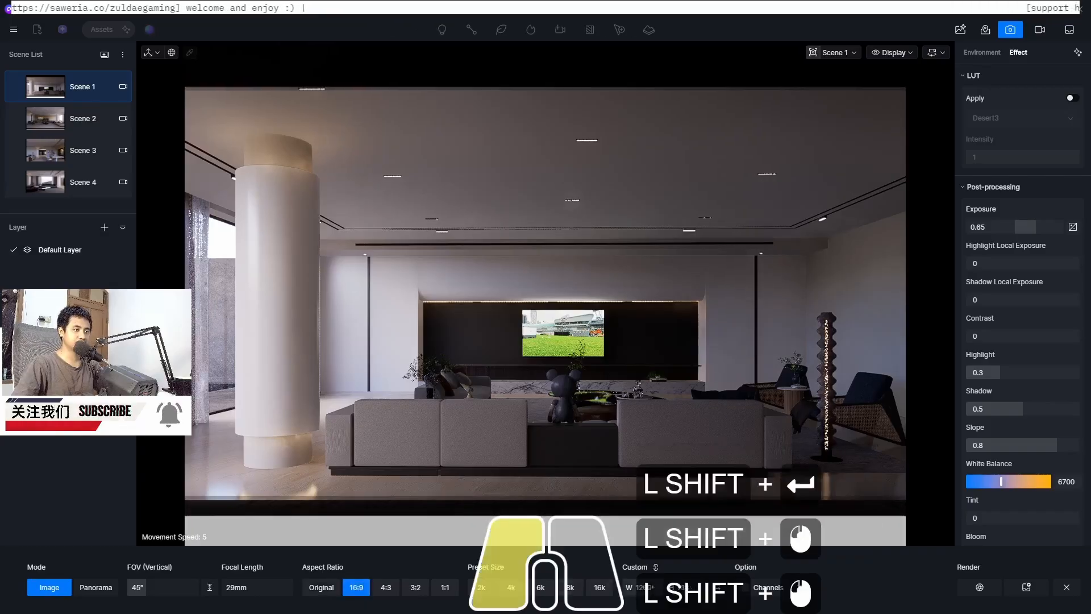
text(1920)
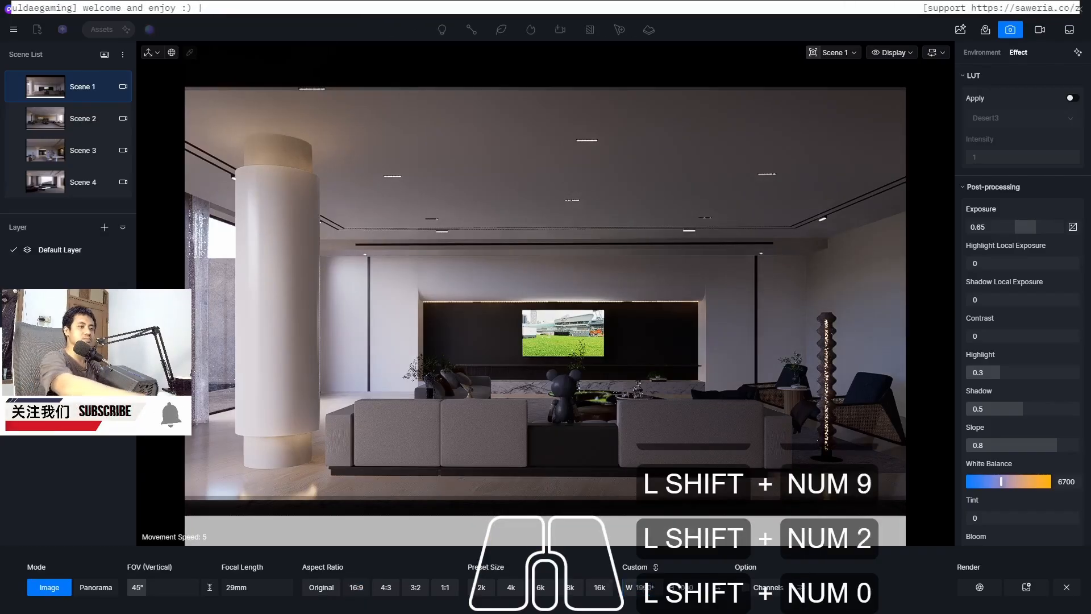
key(shift+Return)
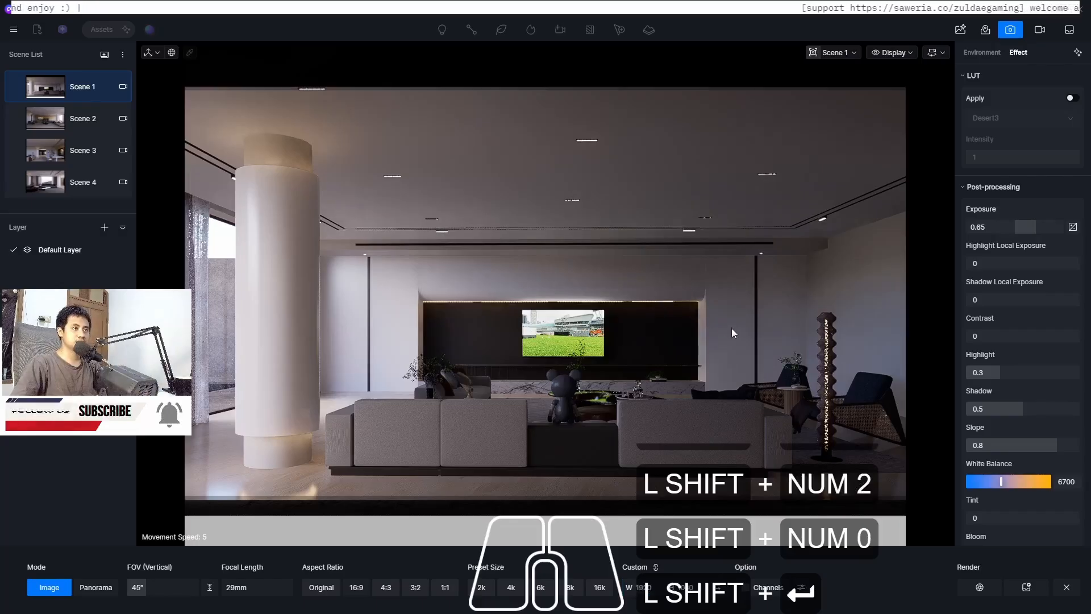
click(1030, 589)
Switch to Scene 2, set the custom width to 1920 and add it to the render queue
click(41, 115)
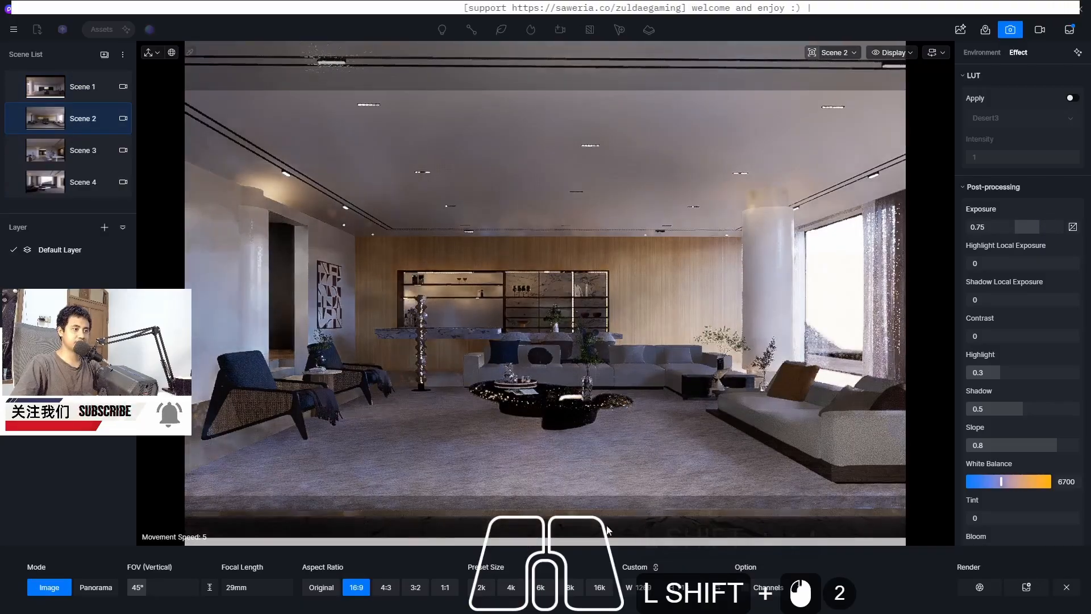
shift+double_click(647, 587)
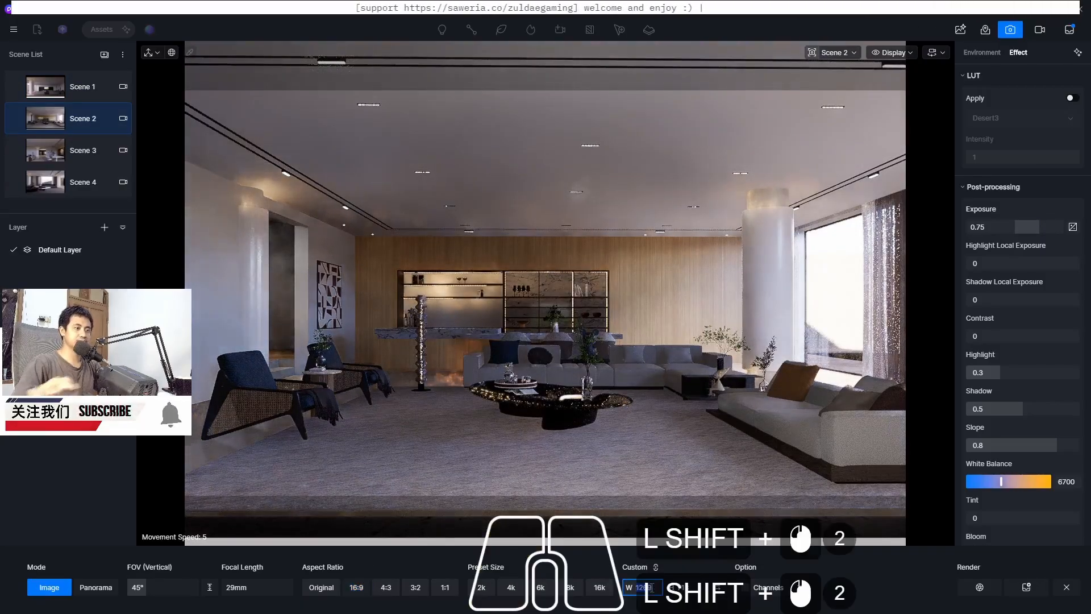
text(1920)
key(Return)
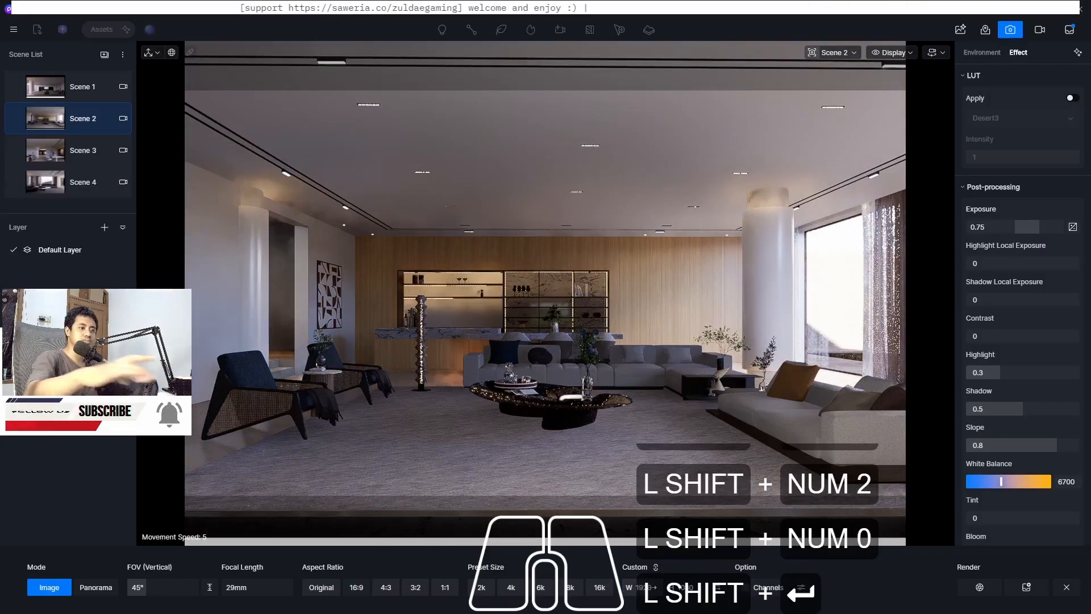
click(1027, 588)
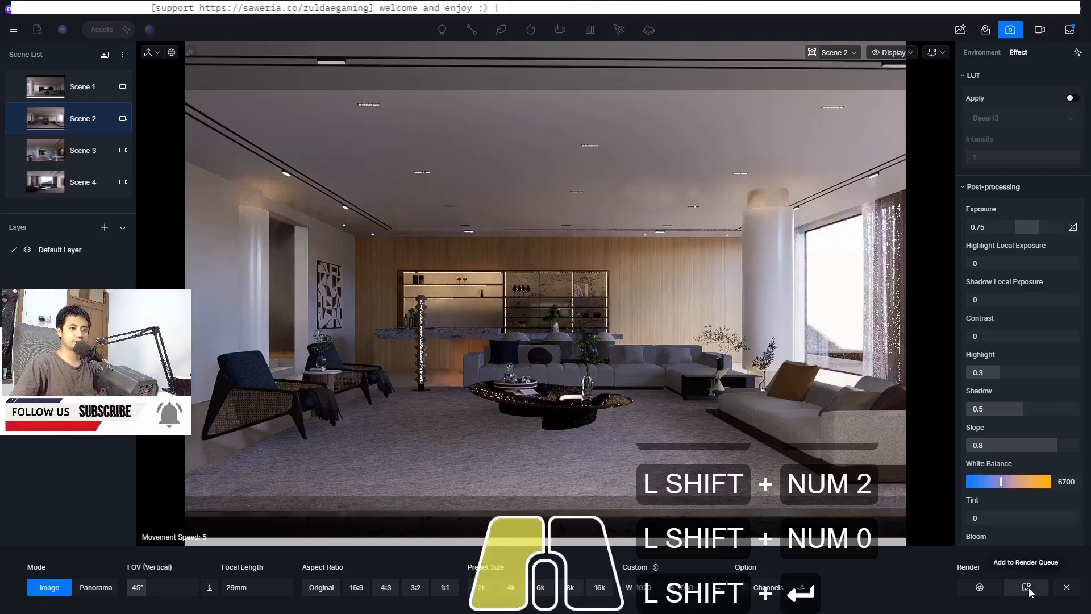
Switch to Scene 3, choose 16:9 at a custom width of 1920 and add it to the render queue
shift+click(49, 149)
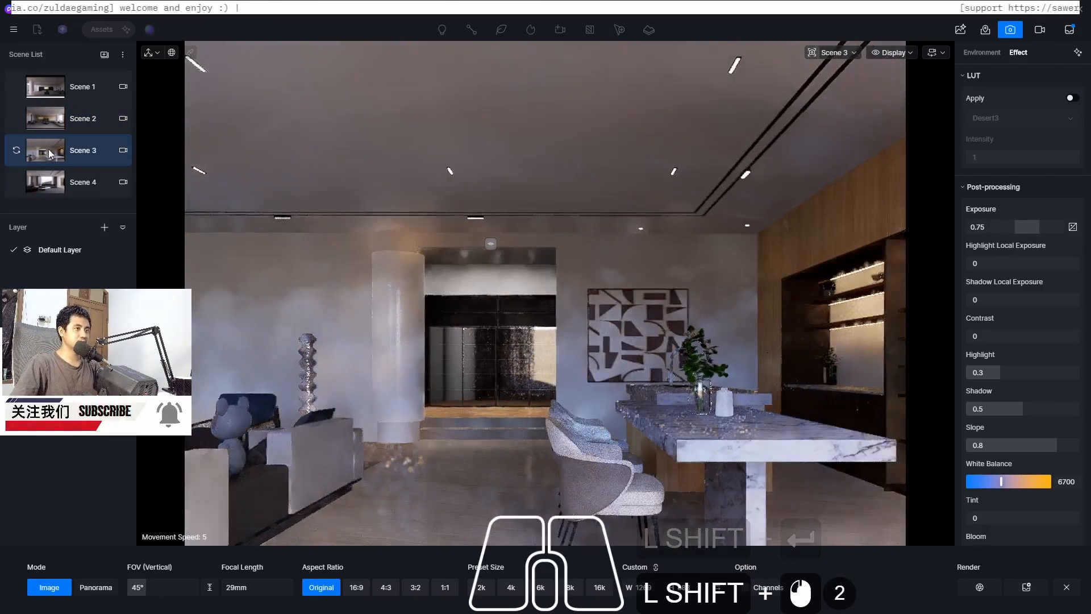
shift+click(355, 586)
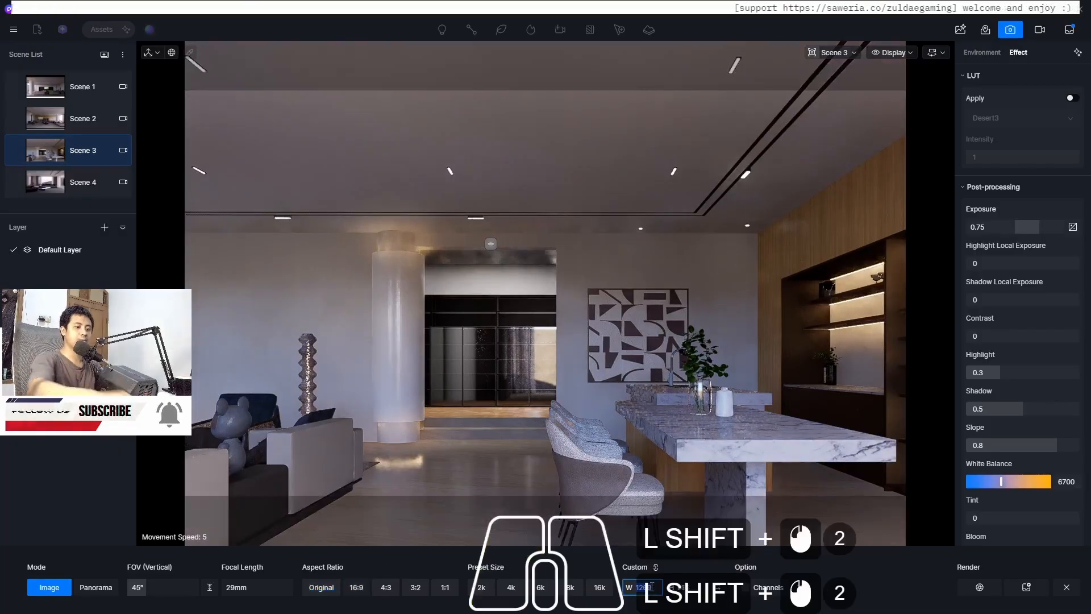
text(1920)
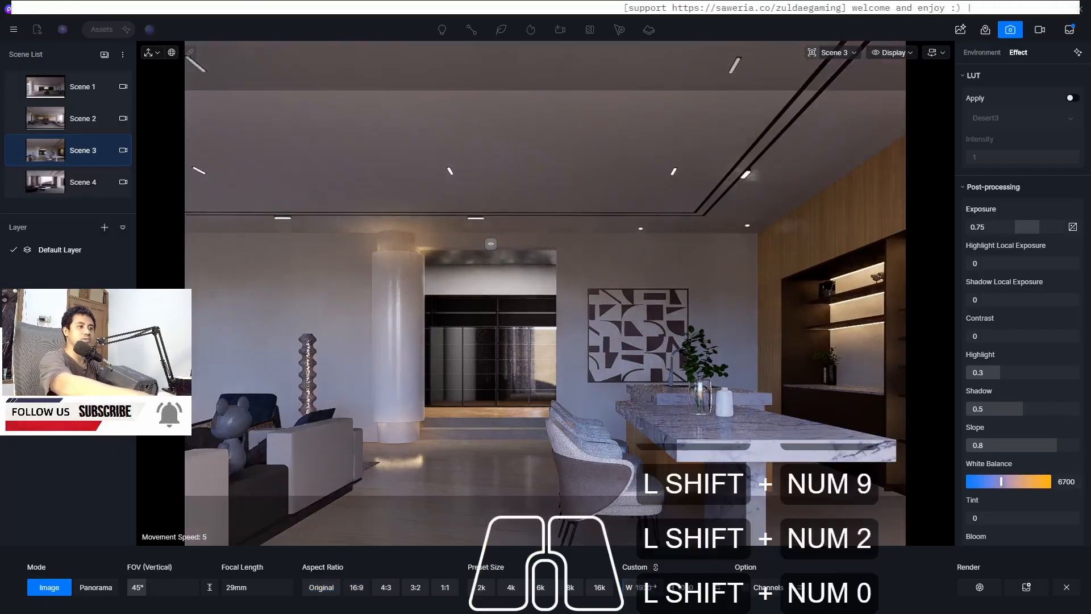
key(Return)
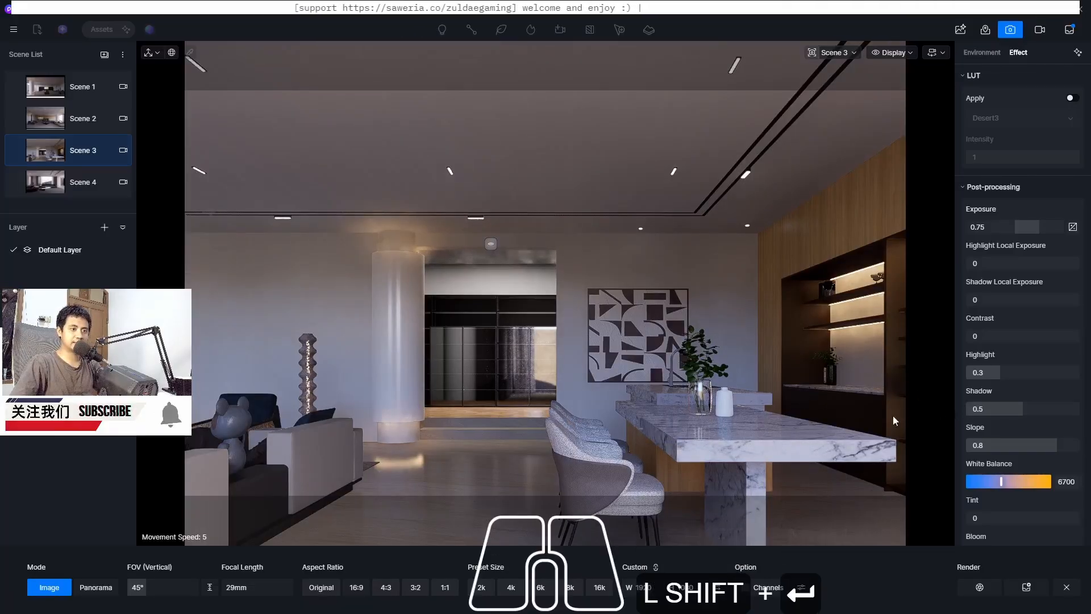
click(1027, 588)
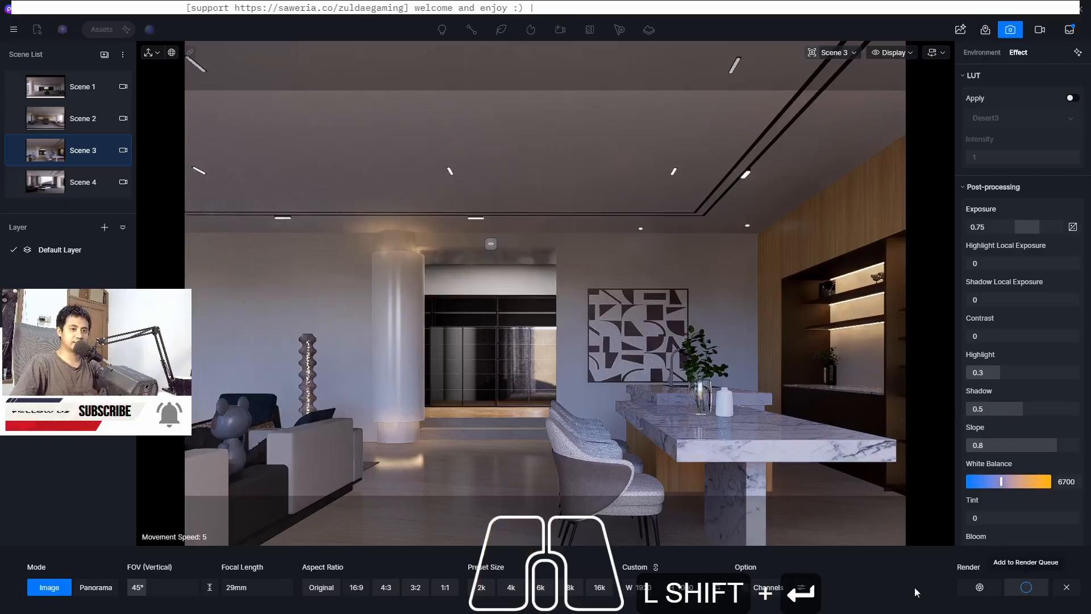
Switch to Scene 4, choose 16:9, set the custom width to 1920 and add it to the render queue
click(43, 182)
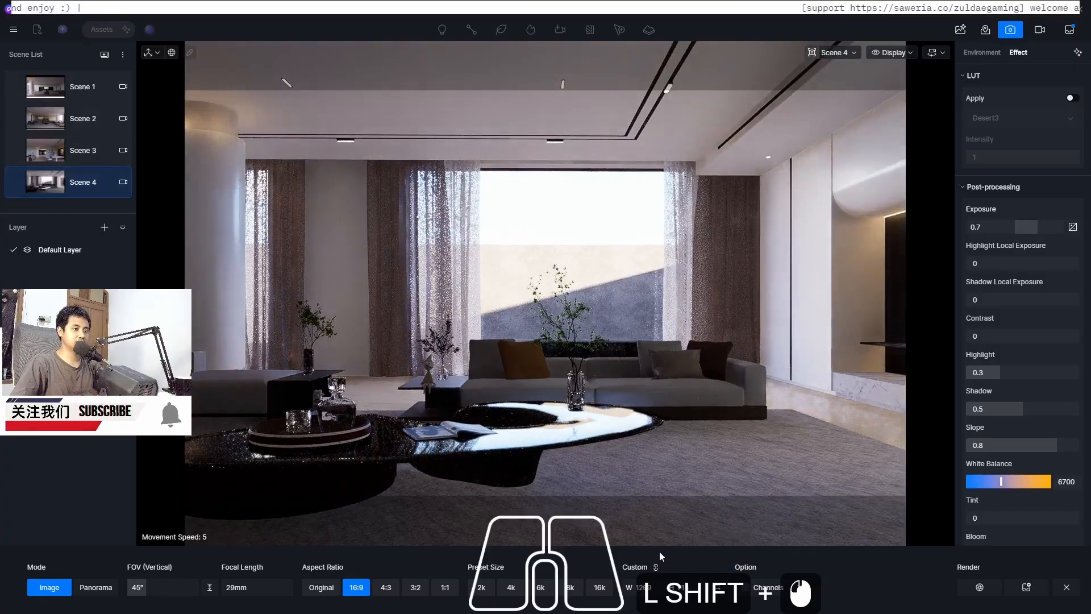
click(356, 590)
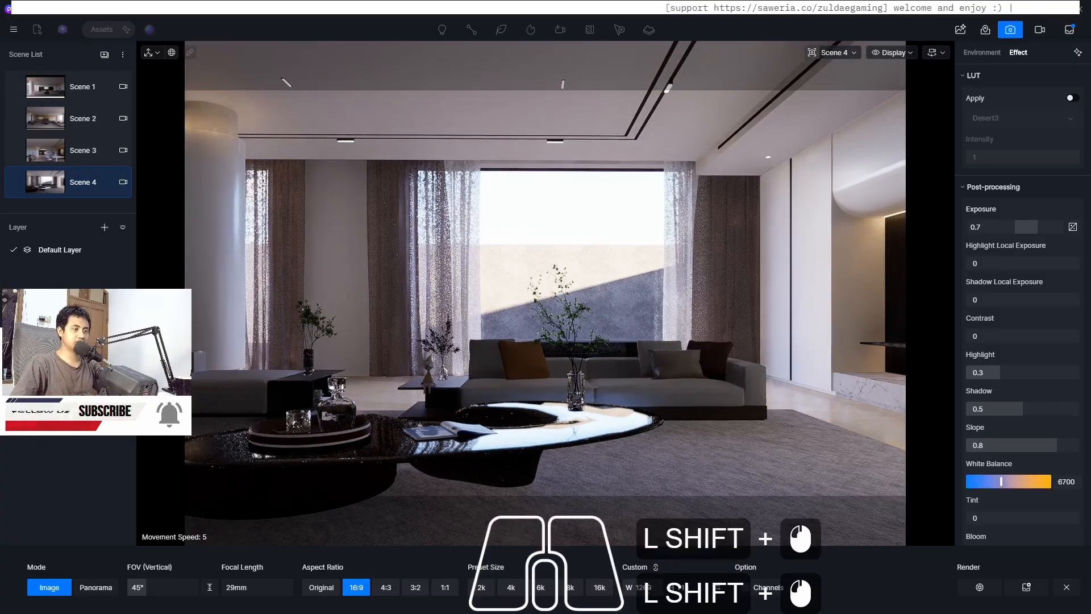
click(643, 587)
text(1920)
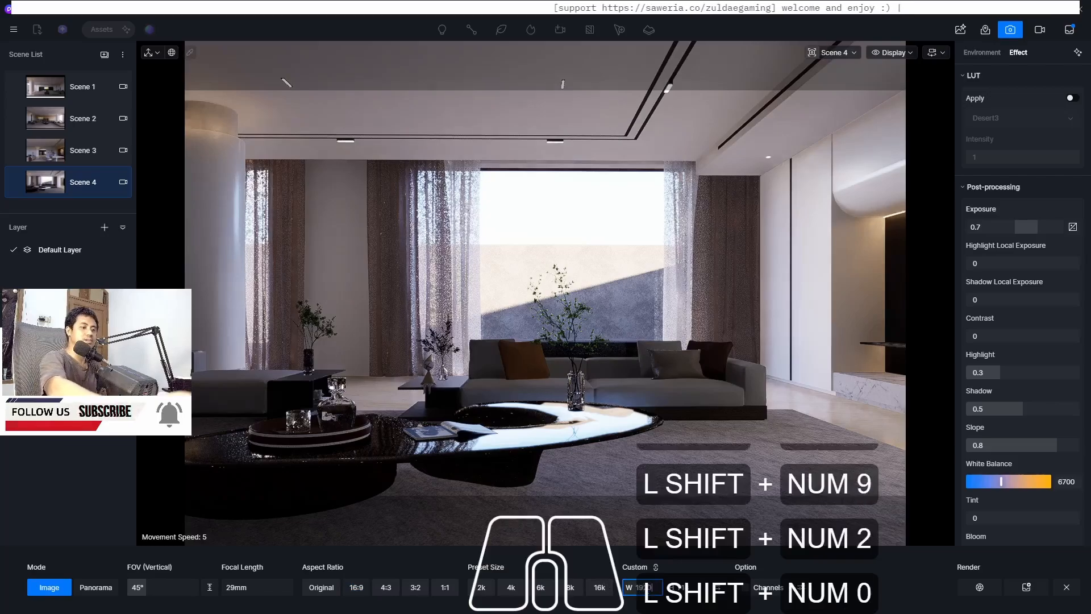
key(shift+Return)
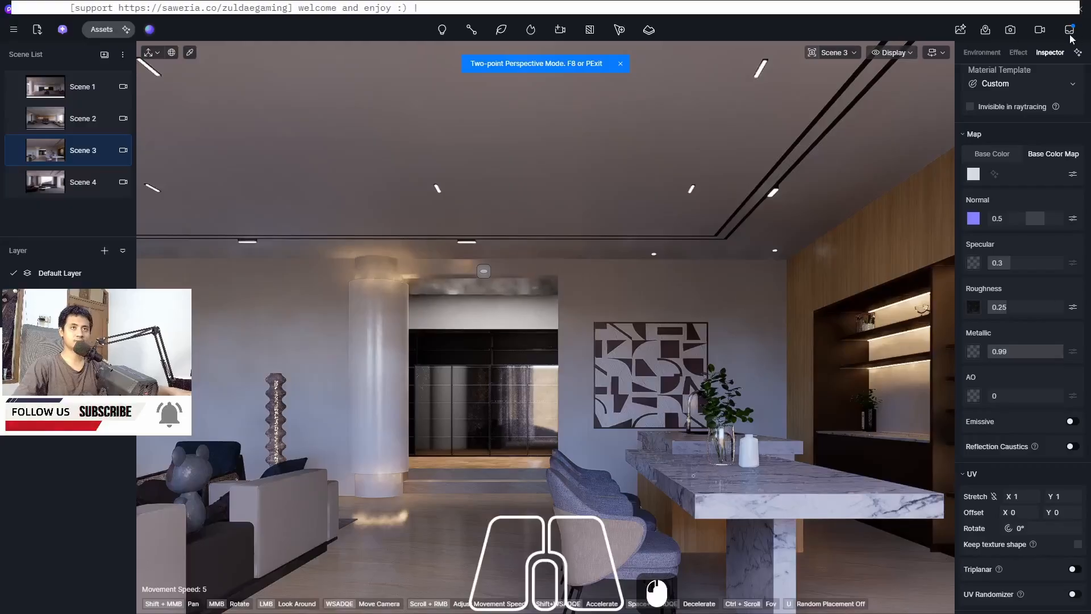
Open the render queue, select all four scene images and start Save & Render
click(1071, 33)
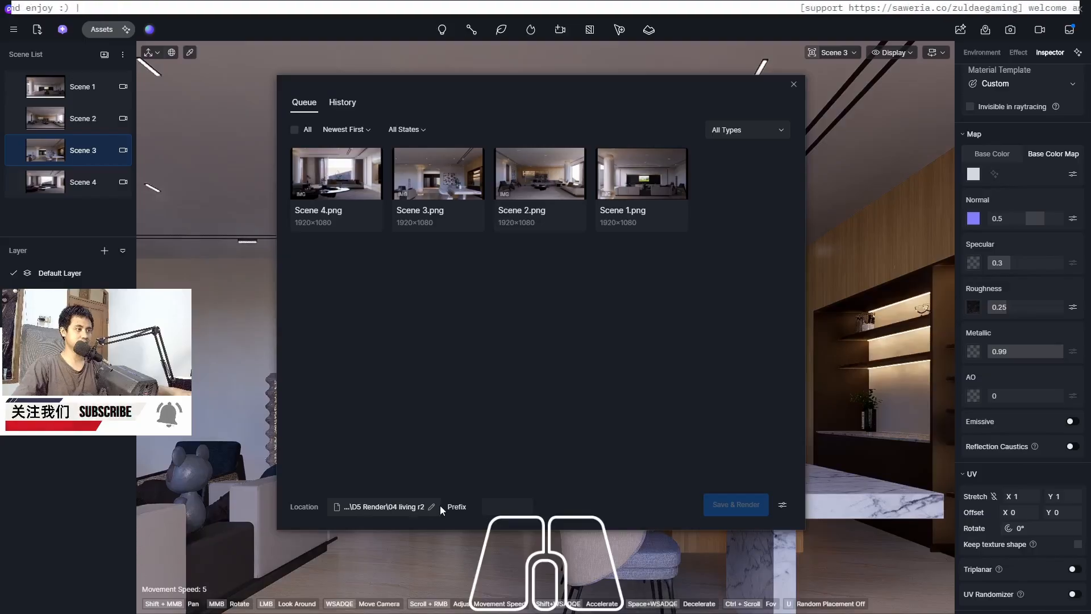
click(318, 181)
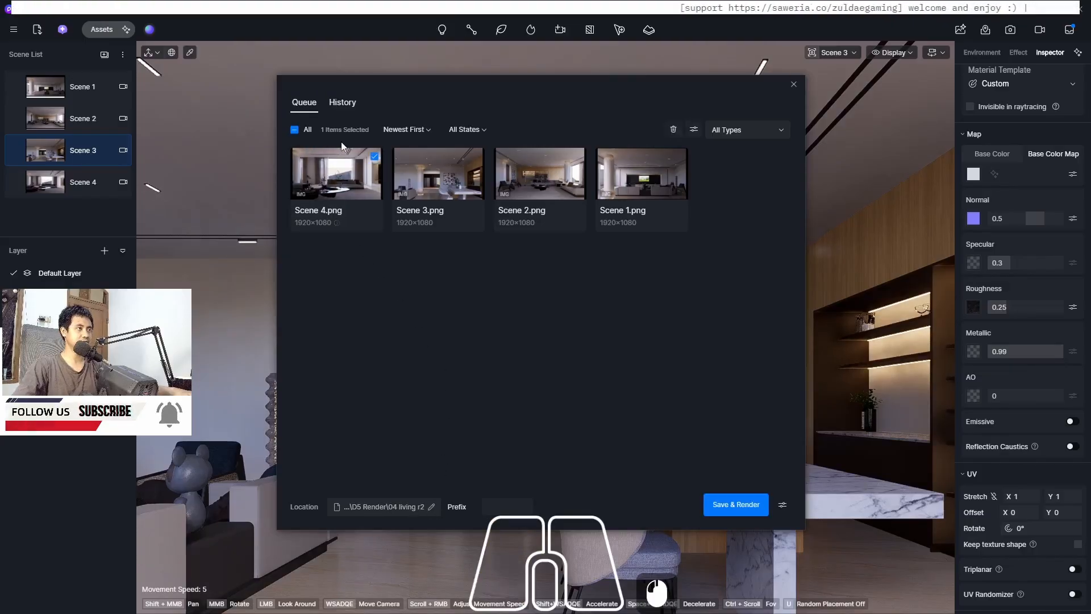
click(449, 174)
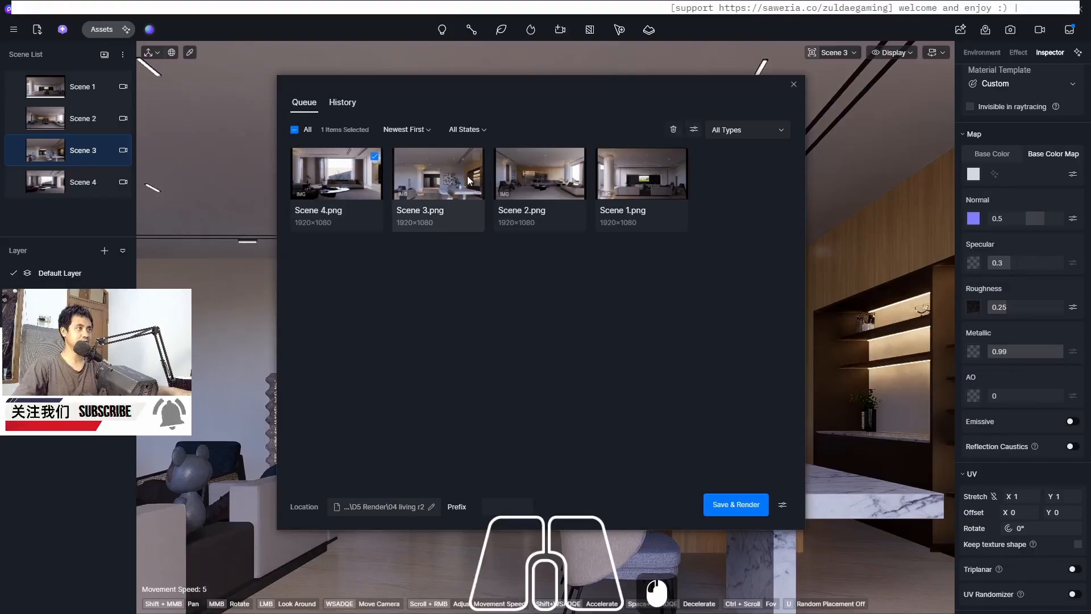
click(559, 187)
click(639, 178)
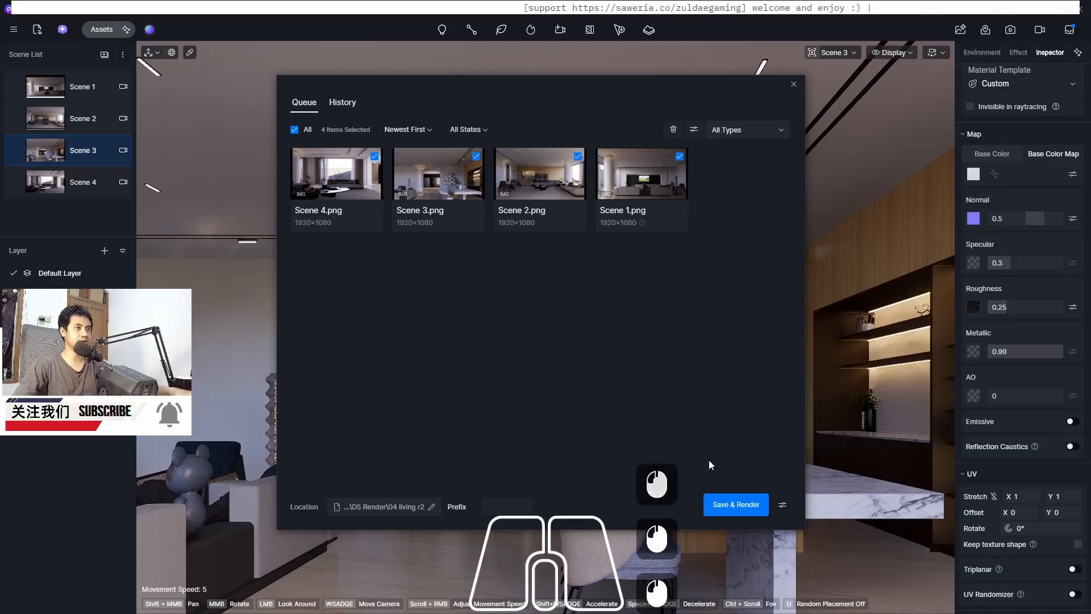
click(737, 505)
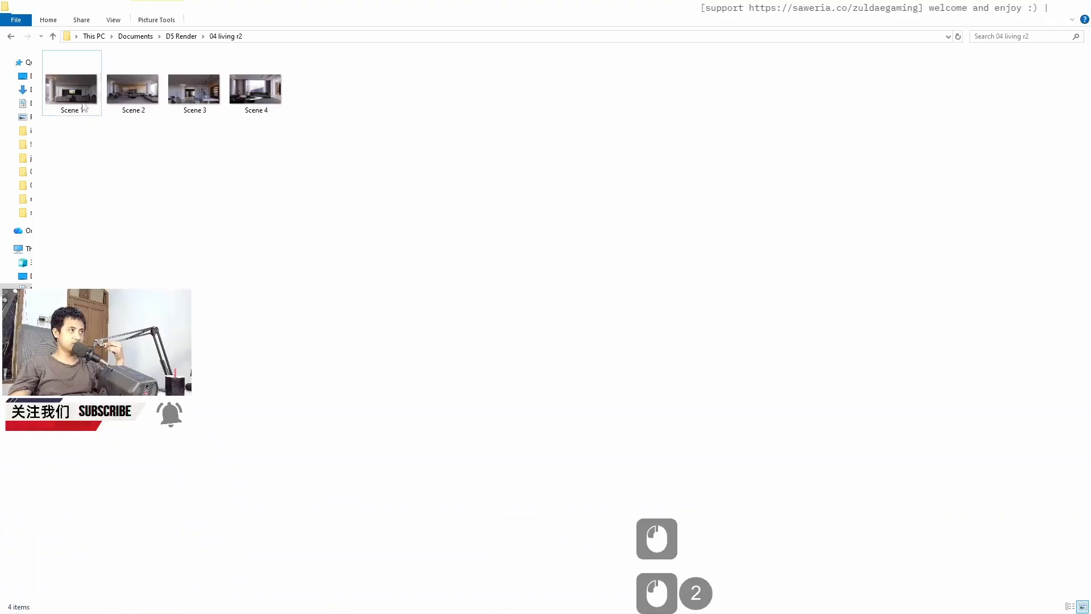
Browse through the finished scene renders in the image viewer
click(84, 102)
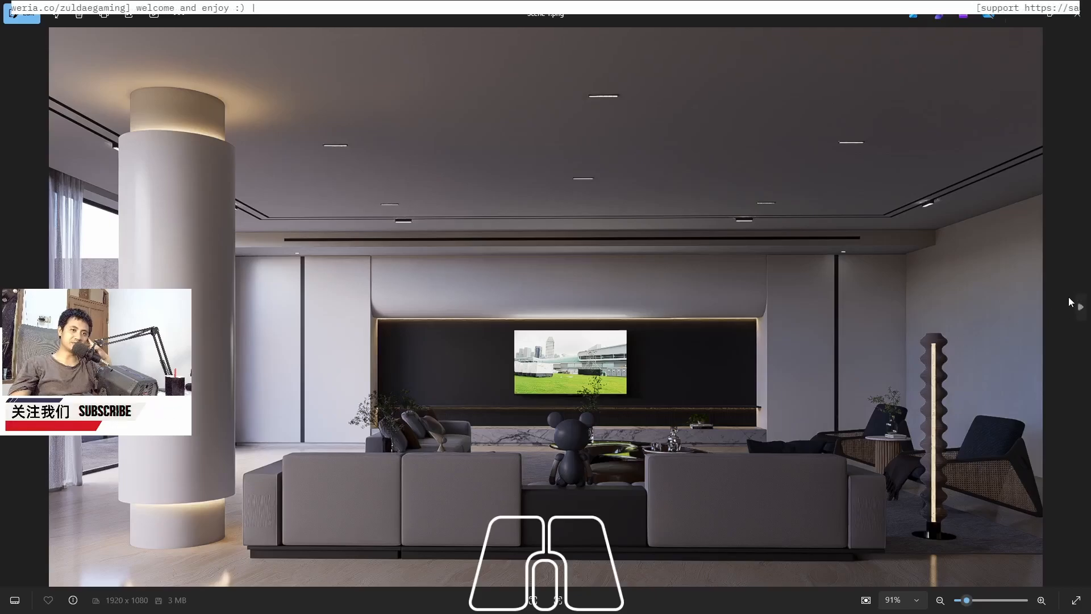
click(1079, 307)
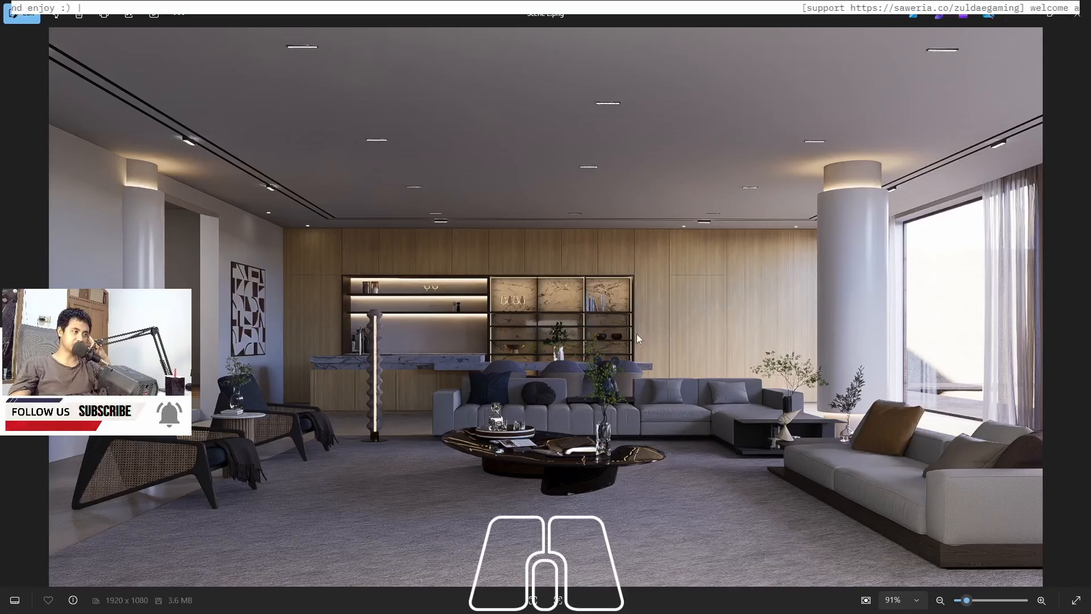
click(1082, 310)
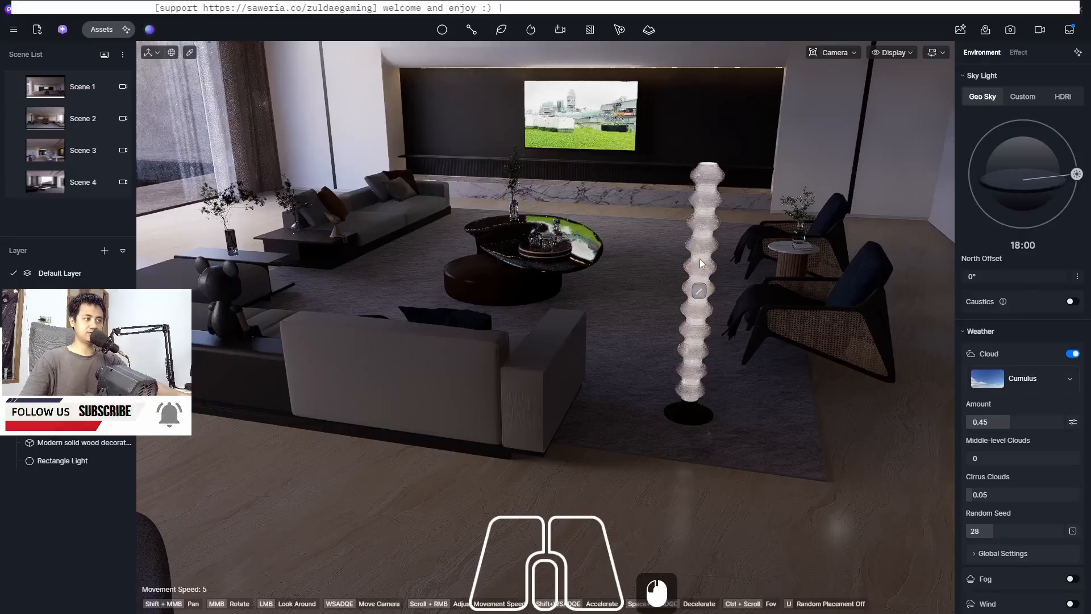
Zoom in around the floor lamp beside the armchairs and inspect the disc light inside it
scroll(700, 258, up, 3)
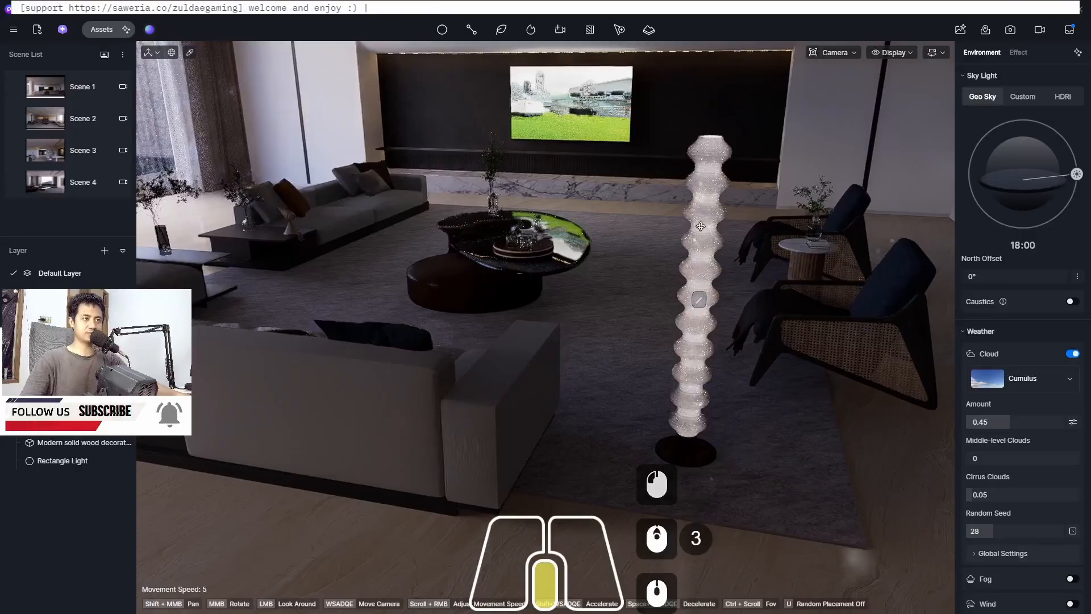
shift+middle_drag(700, 226, 671, 264)
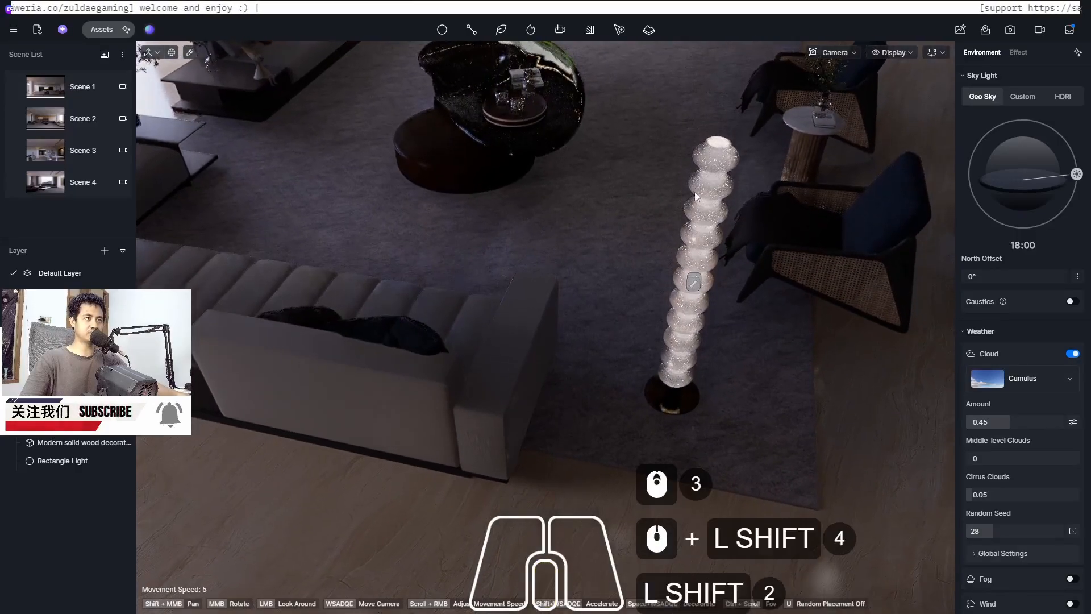
scroll(710, 169, up, 4)
shift+middle_drag(711, 168, 702, 209)
key(shift)
key(shift)
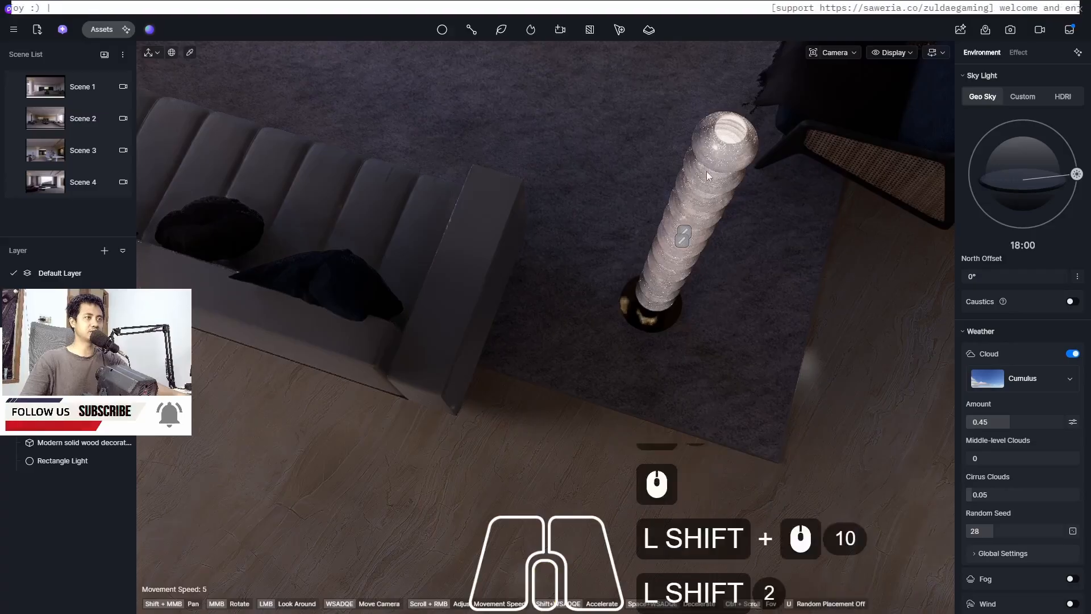
scroll(727, 141, up, 11)
middle_drag(727, 142, 720, 162)
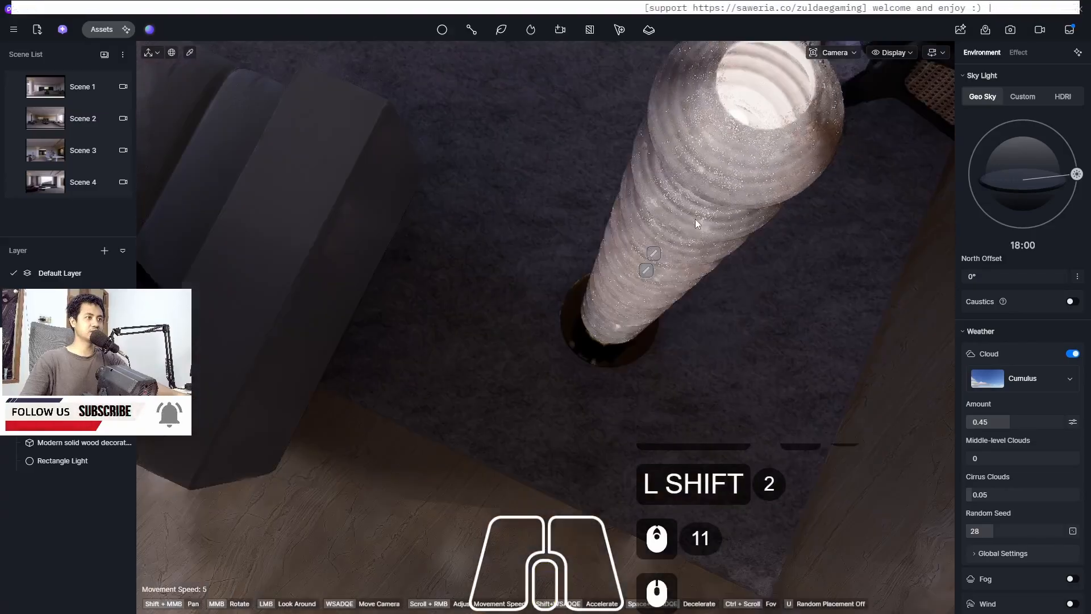
click(645, 271)
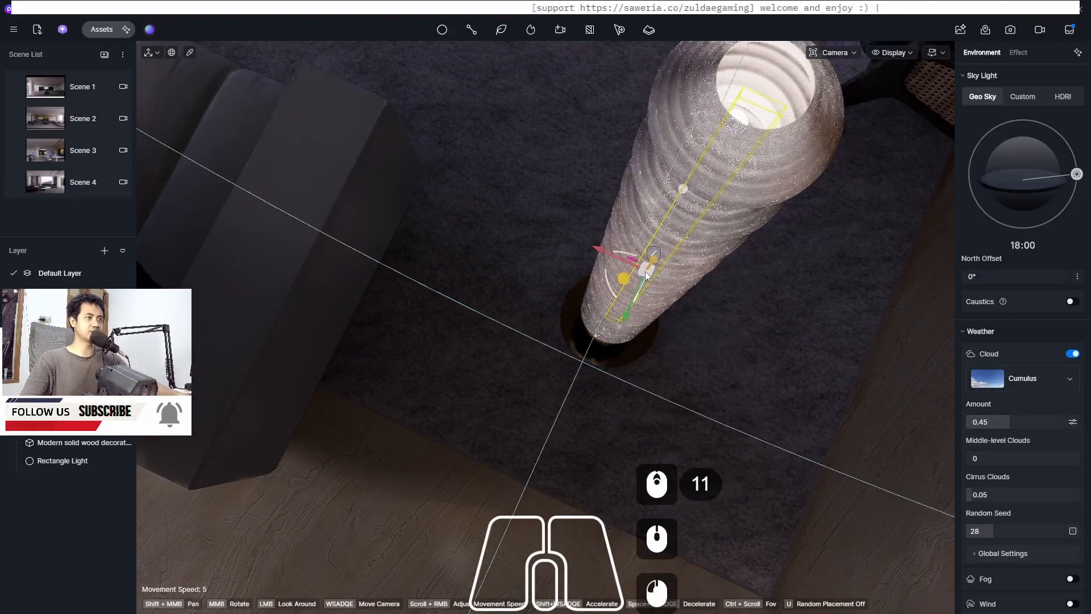
click(656, 252)
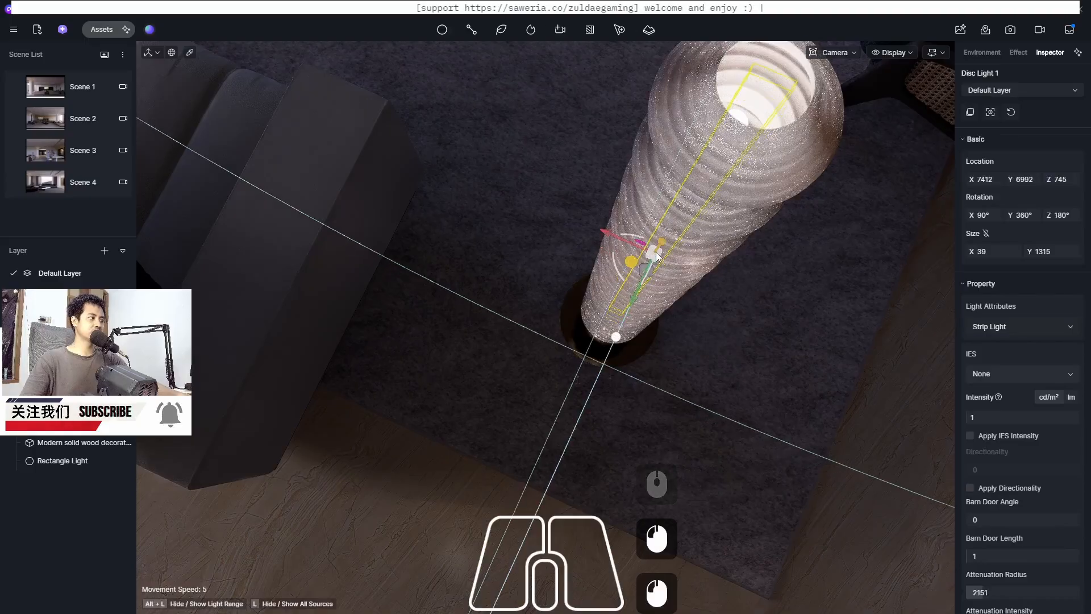
shift+middle_drag(754, 146, 754, 147)
shift+middle_drag(652, 244, 611, 295)
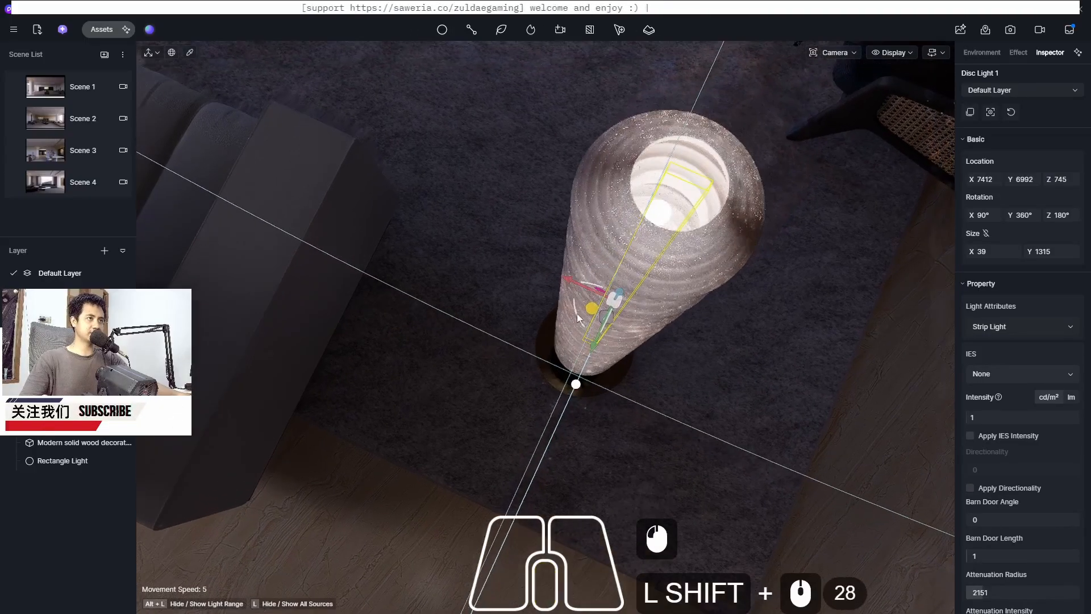
scroll(693, 177, up, 3)
middle_drag(693, 177, 672, 191)
scroll(673, 192, up, 3)
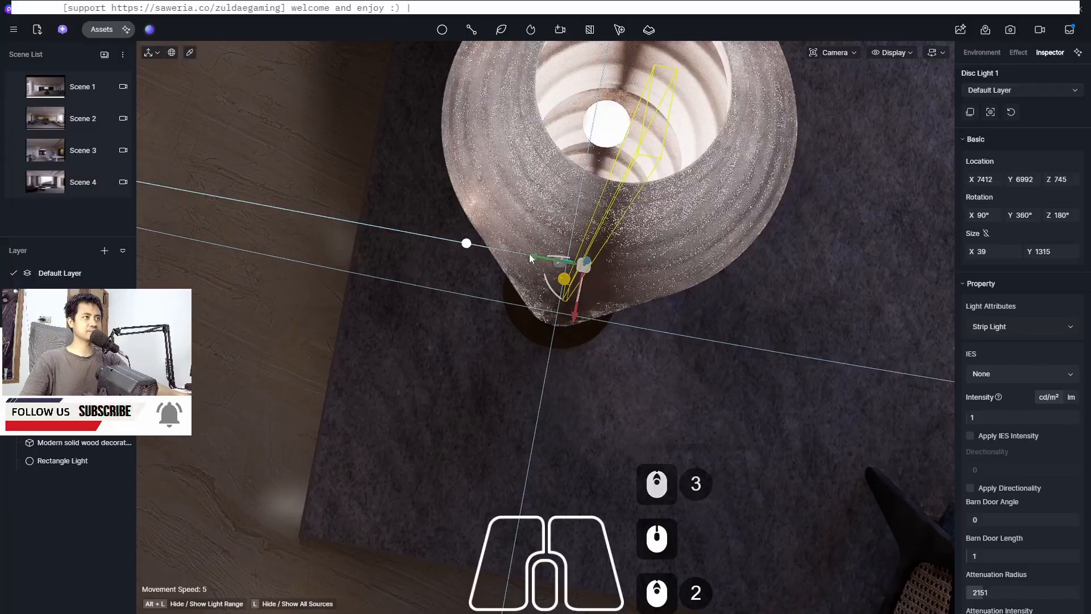
scroll(496, 384, down, 6)
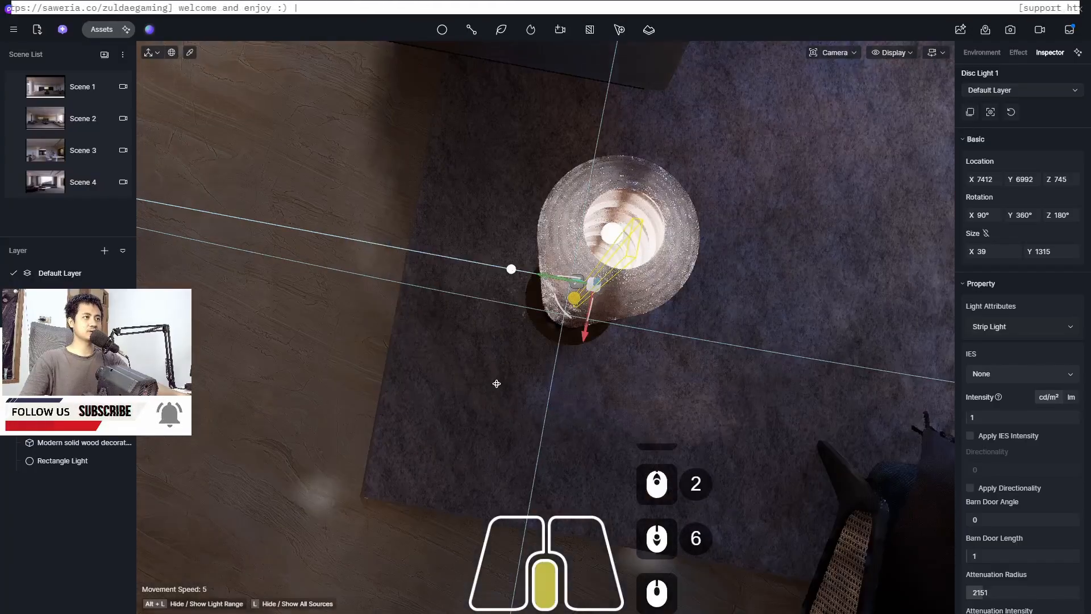
middle_drag(497, 383, 458, 295)
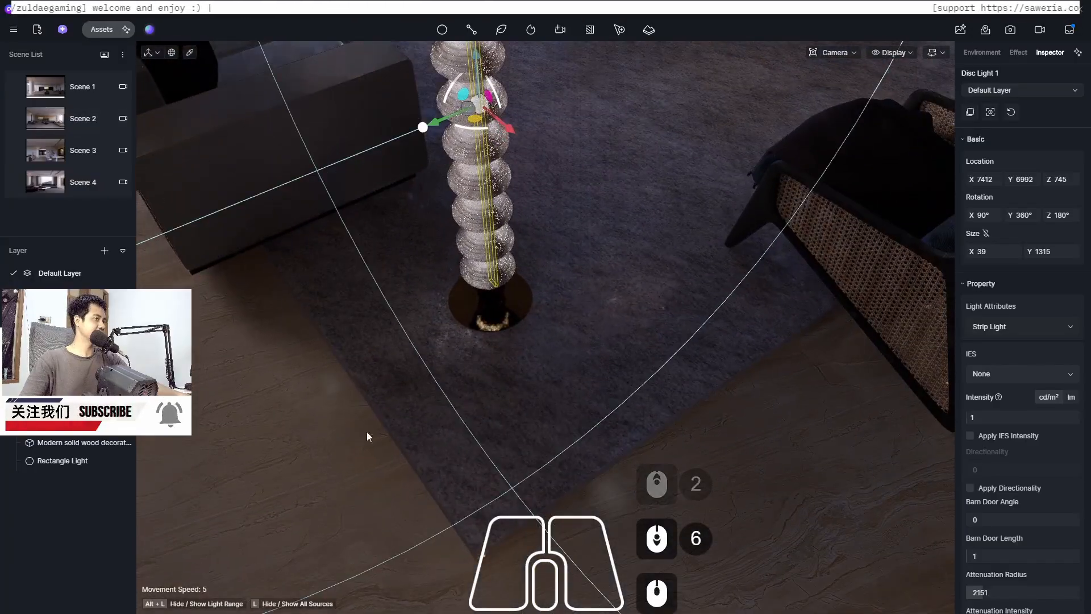
click(346, 448)
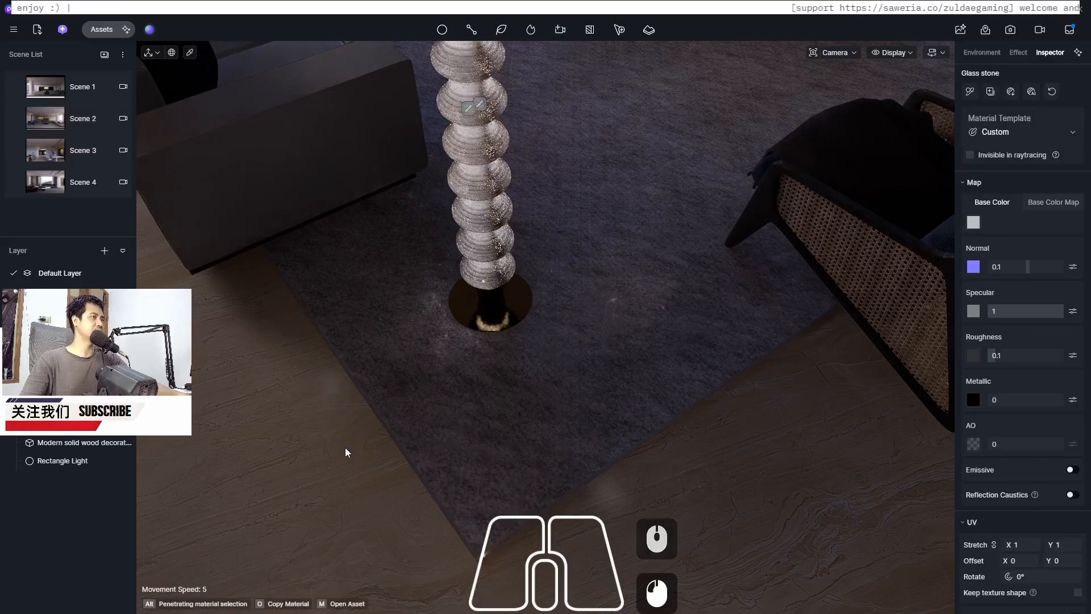
middle_click(487, 328)
middle_drag(430, 135, 458, 131)
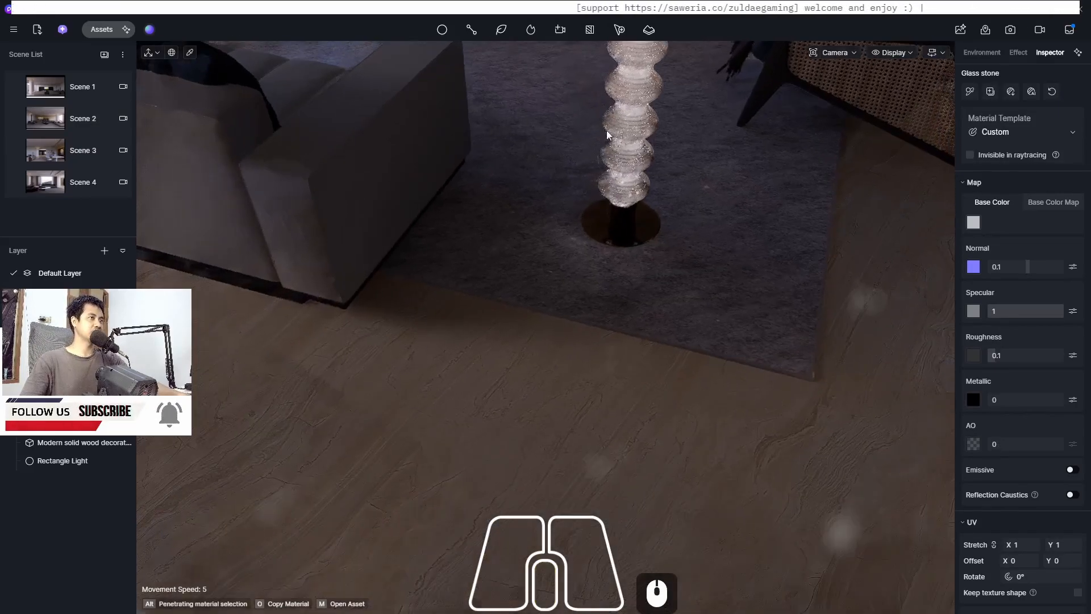
mouse_move(605, 216)
shift+middle_down()
mouse_move(574, 326)
mouse_move(586, 218)
shift+middle_up()
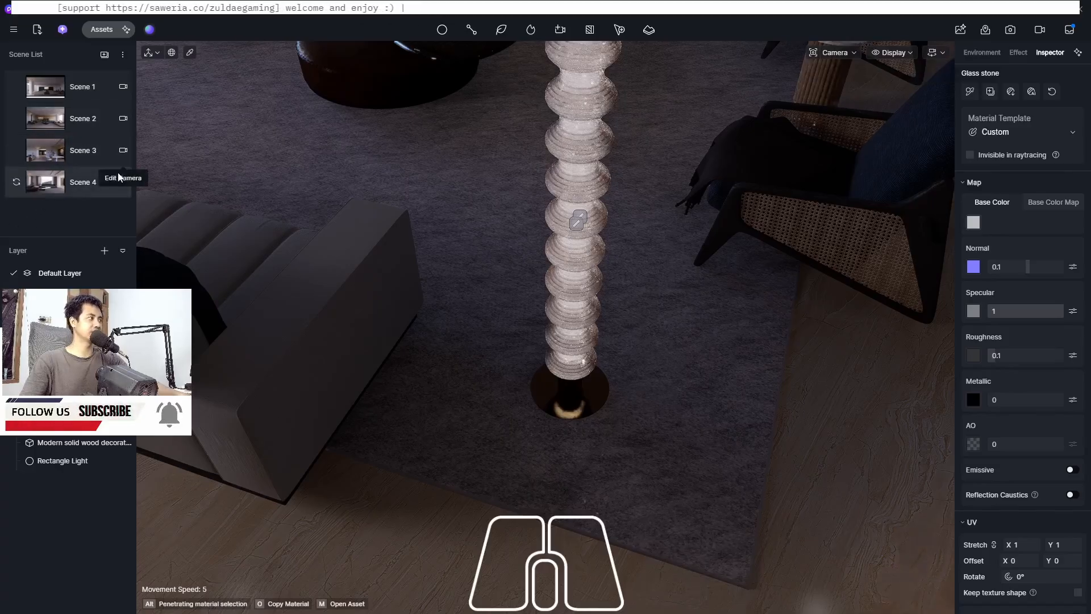
Check the render queue, switch to the project folder and page through the rendered Scene images starting from Scene 1
click(1067, 32)
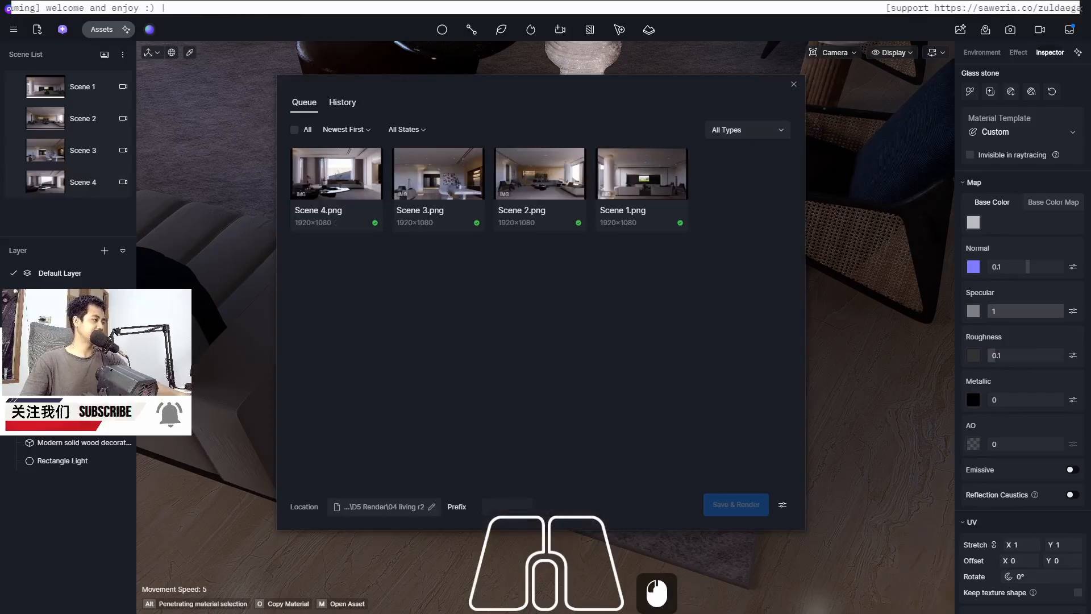
key(alt+Tab)
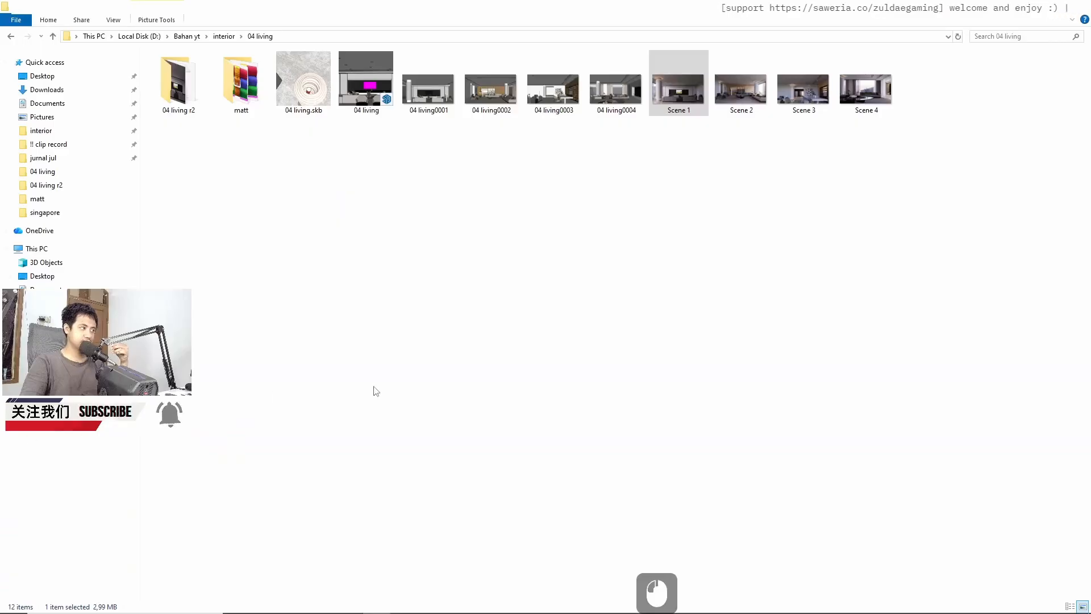
double_click(677, 96)
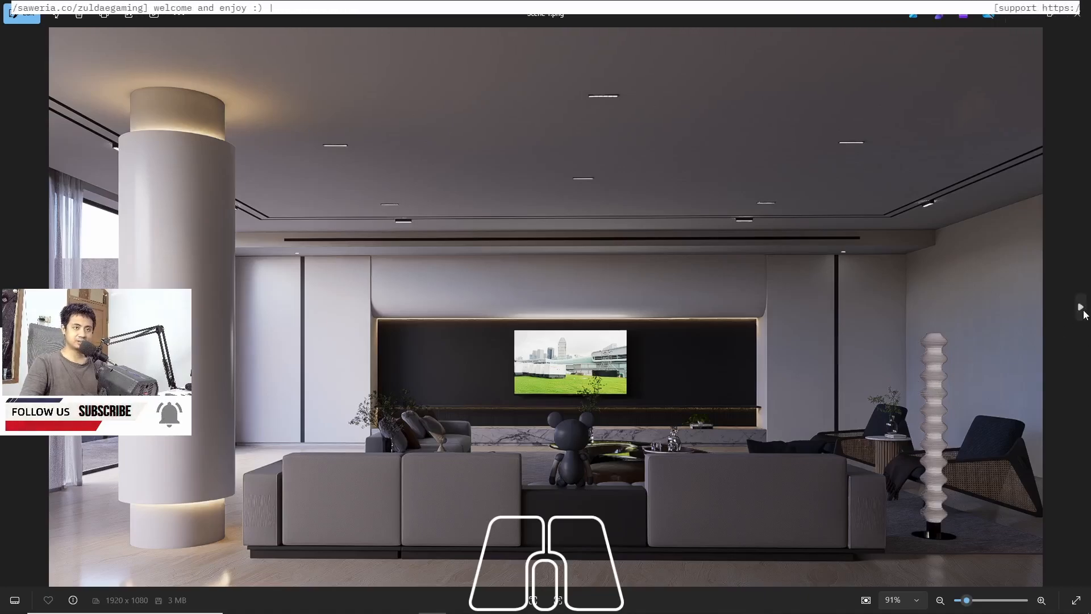
click(1084, 312)
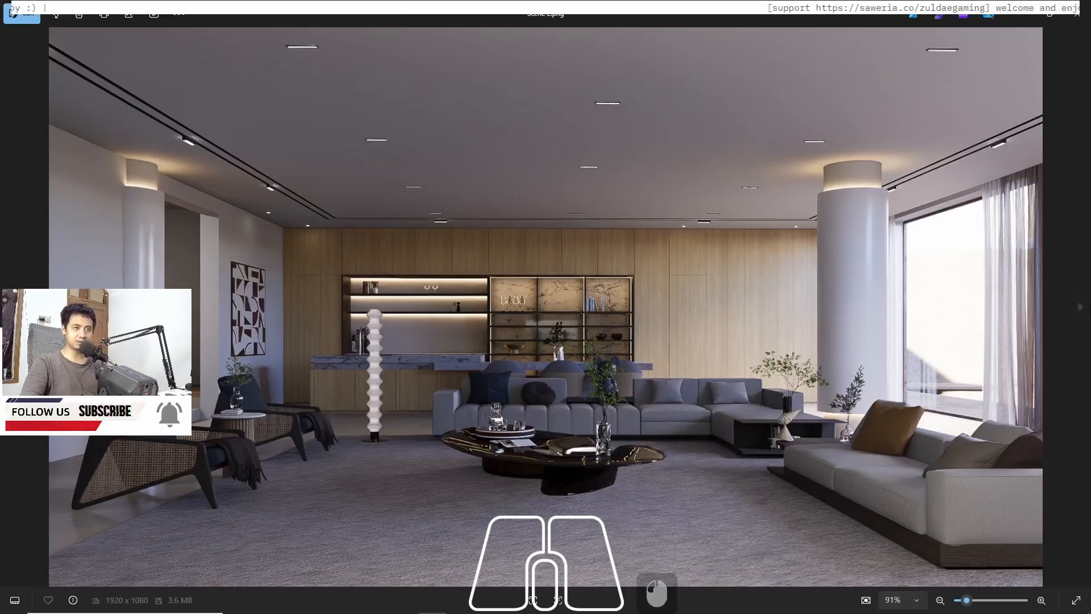
click(1079, 309)
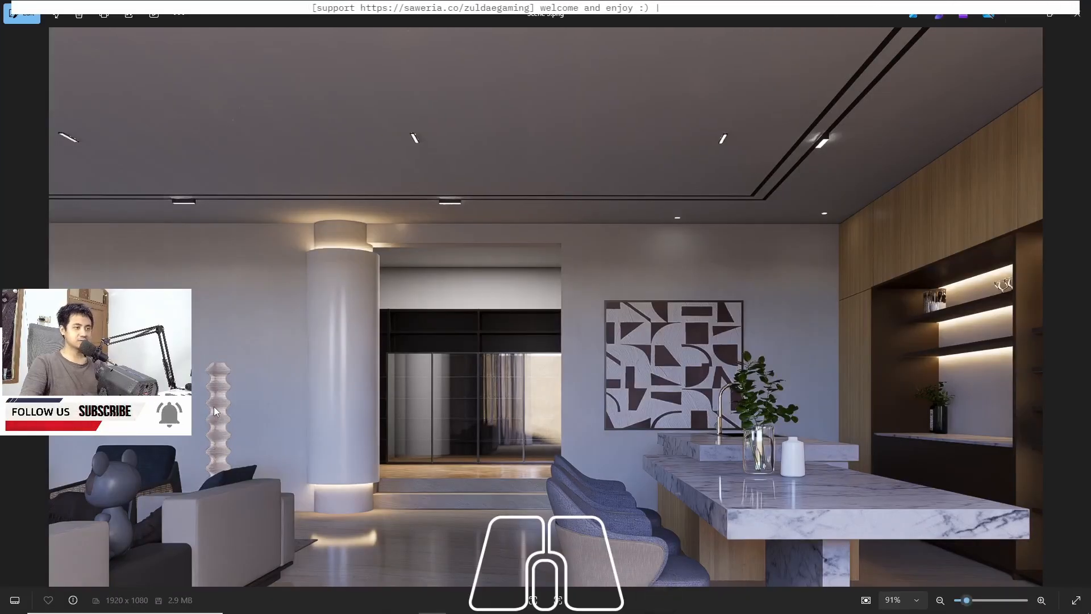
Close the image viewer and the render history, and return to Scene 1
click(1075, 16)
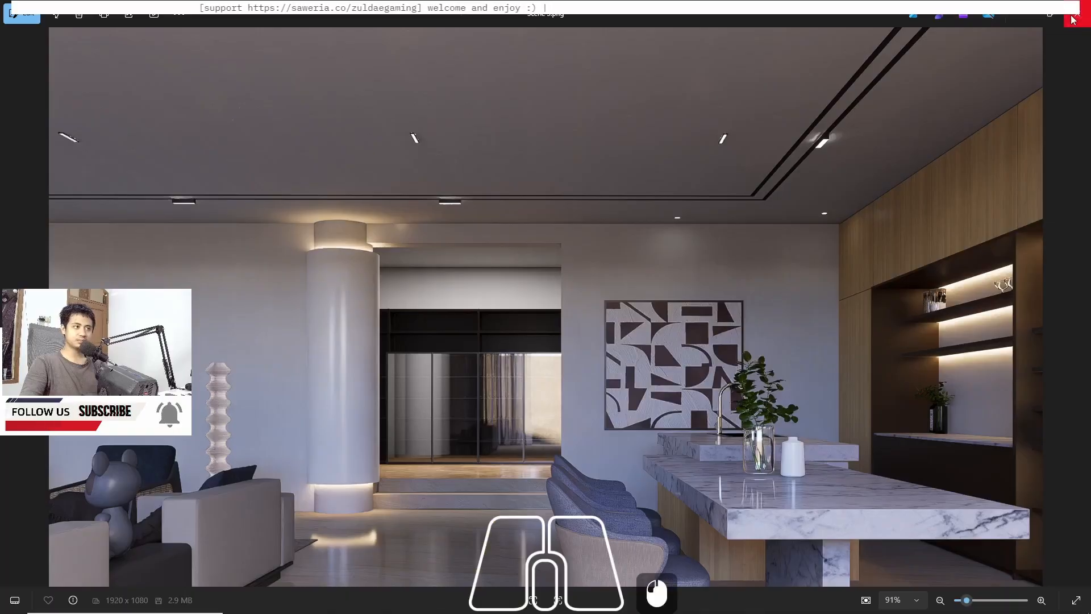
click(408, 604)
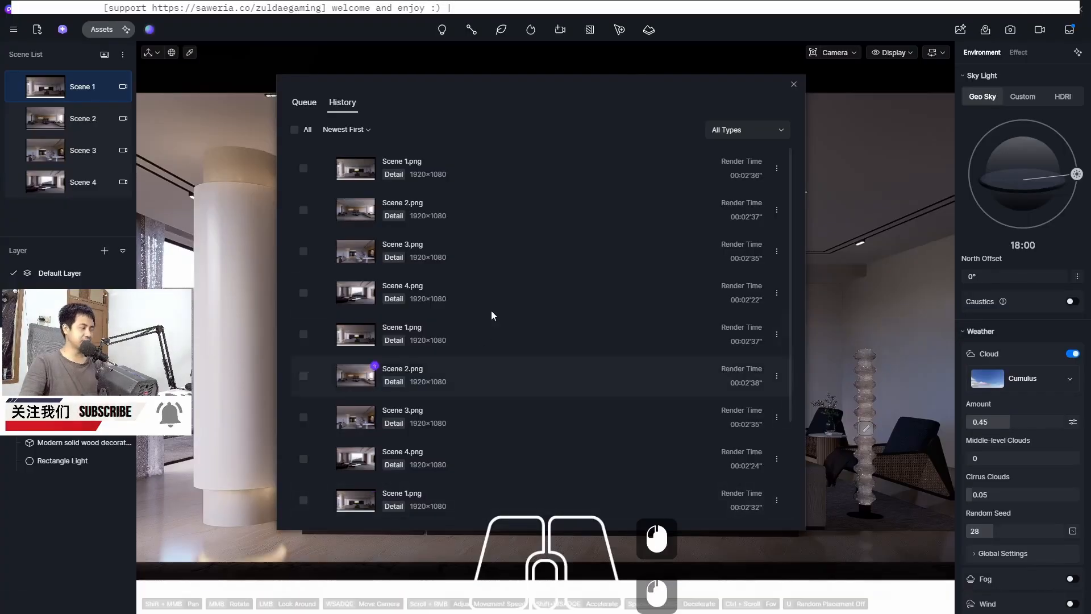
click(794, 84)
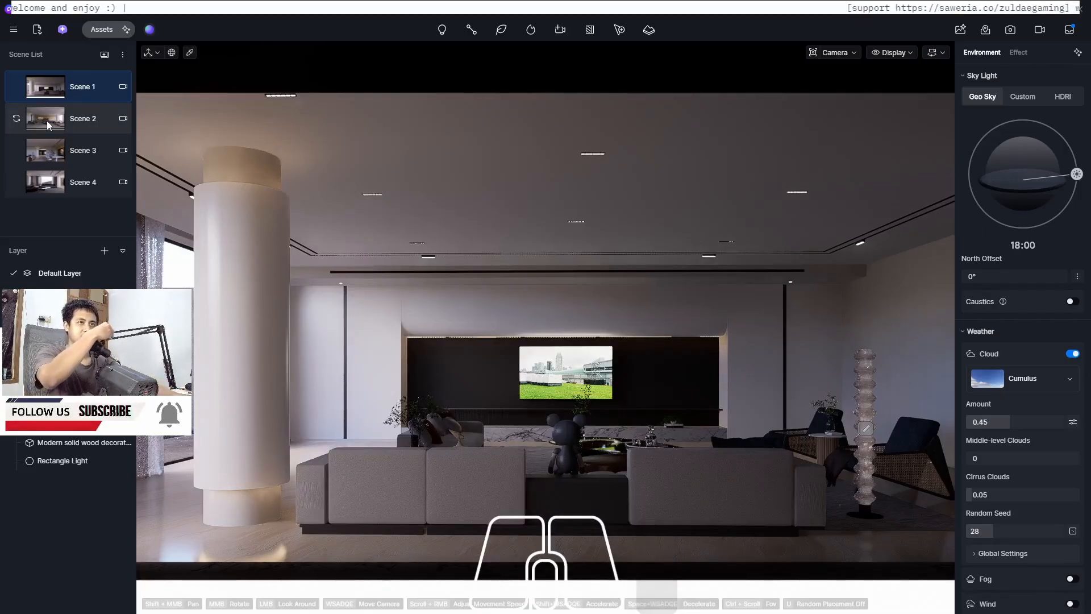
click(39, 85)
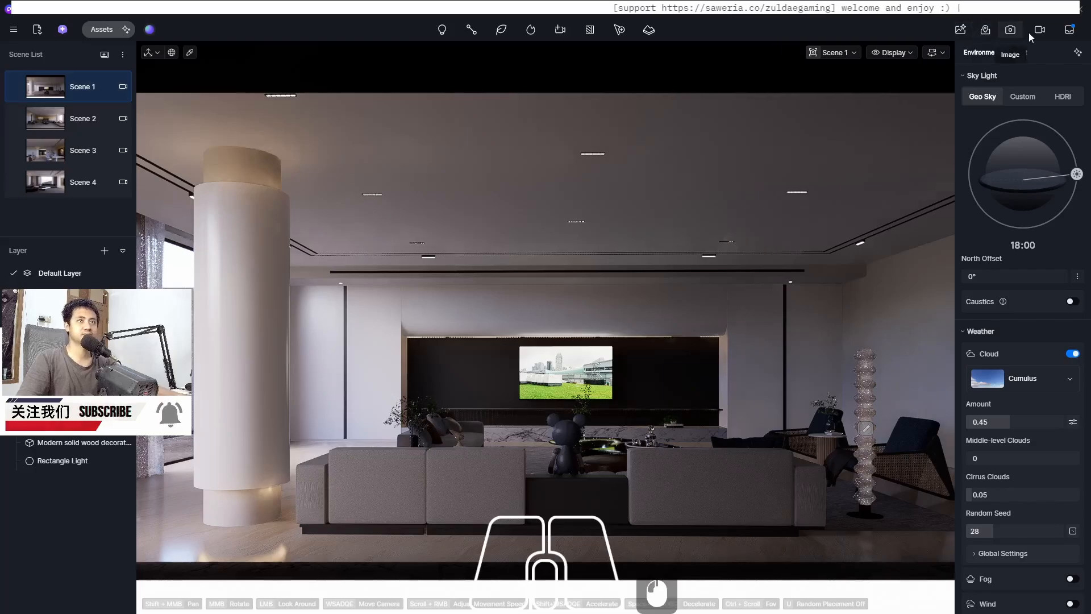
Select the current camera and set its aspect ratio to 16:9
click(565, 30)
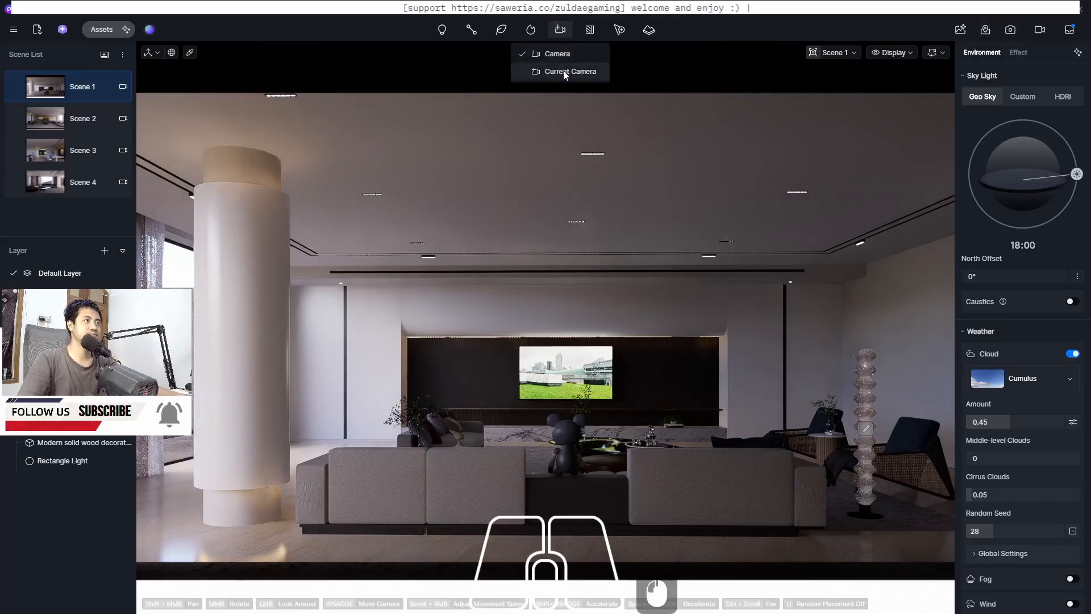
click(566, 72)
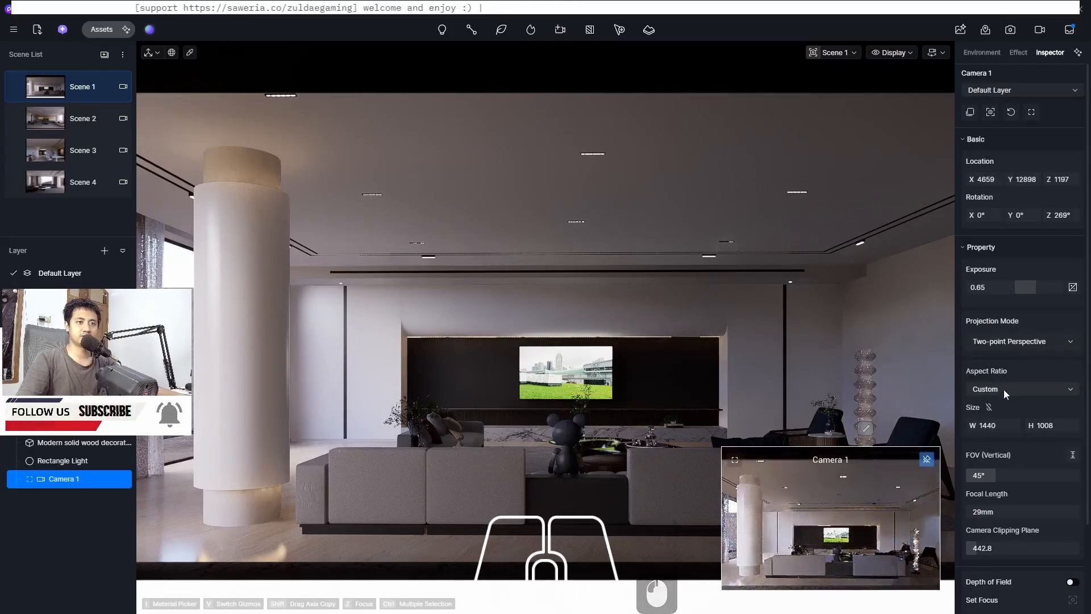
click(1003, 390)
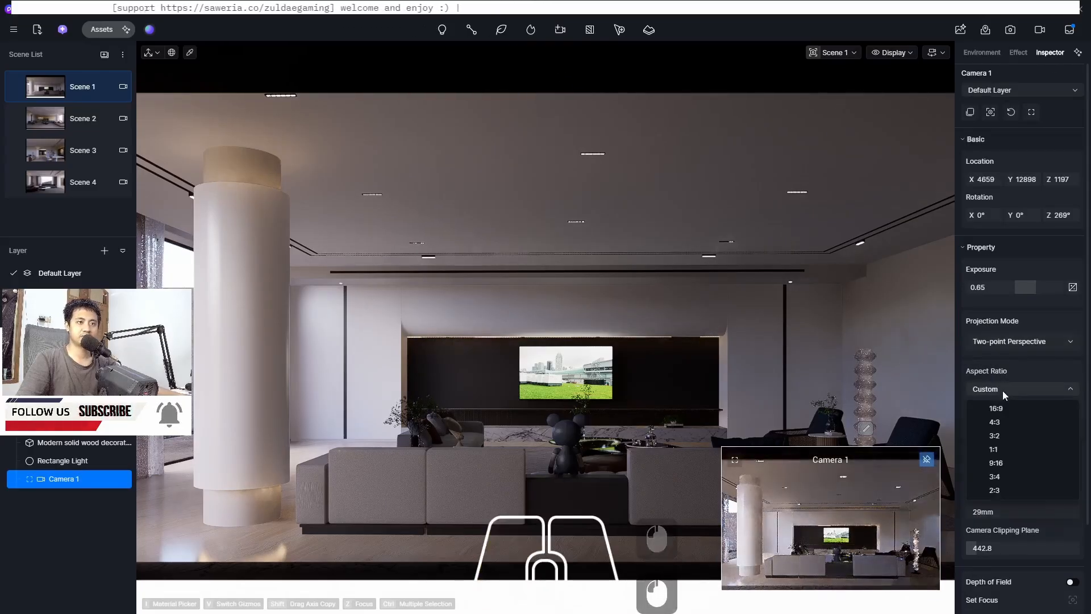
click(1002, 461)
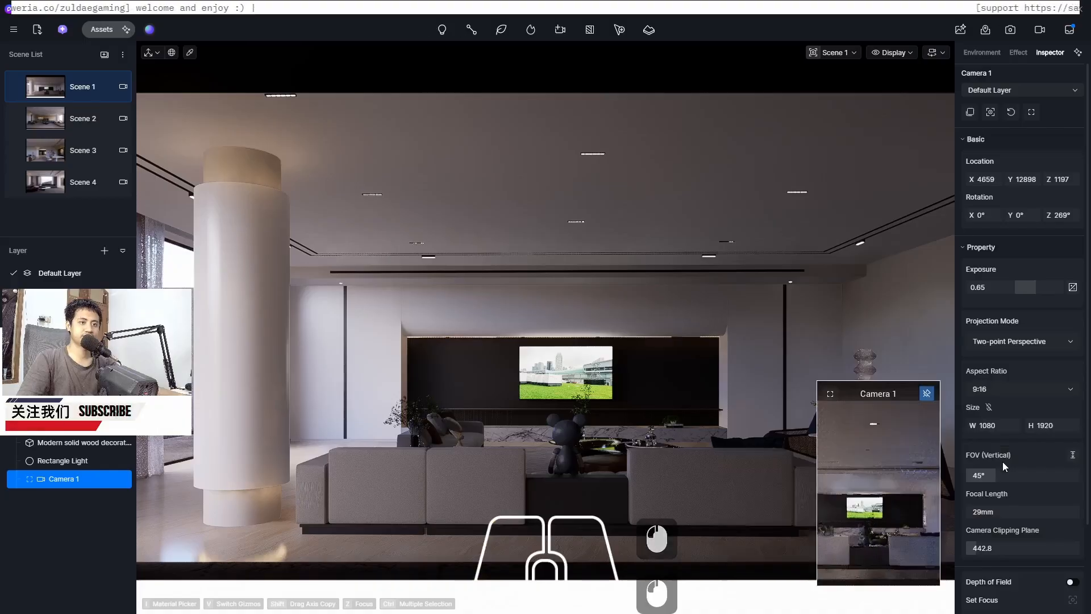
click(1001, 388)
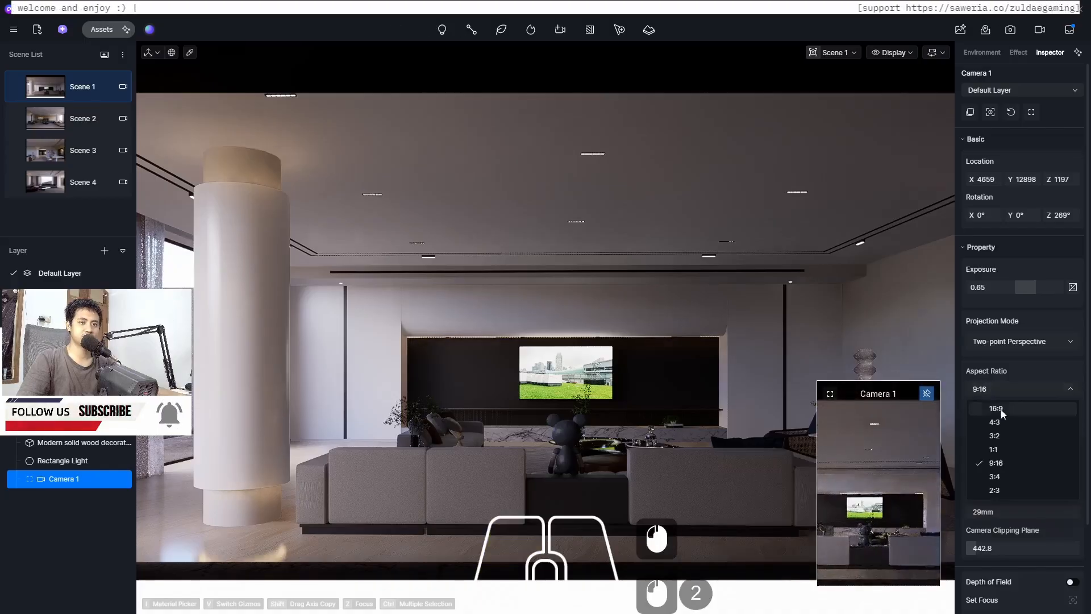
click(1000, 409)
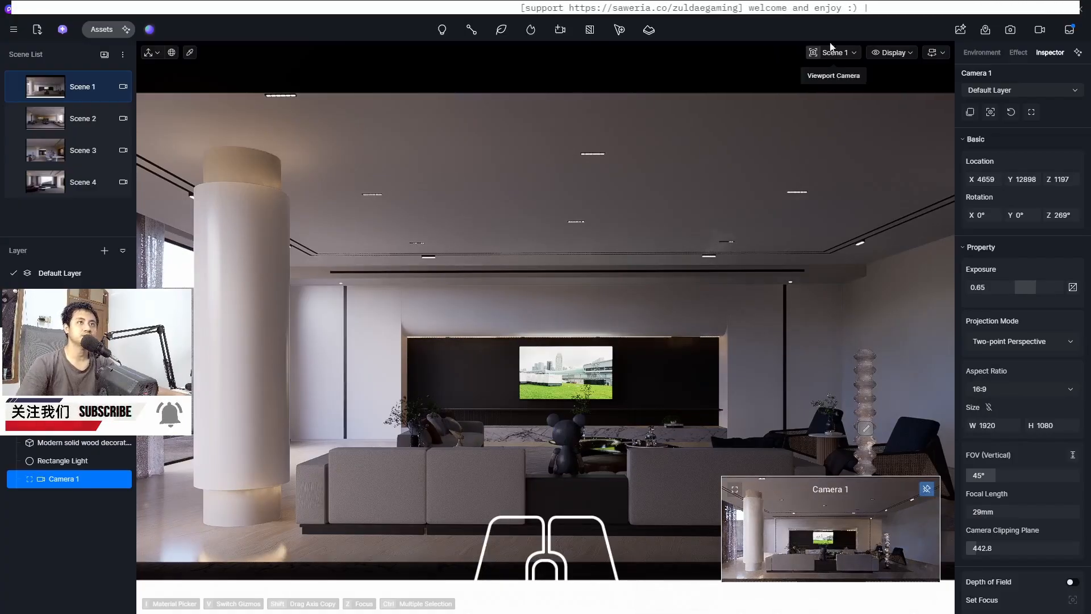
Switch to video mode and add a new shot from the selected camera
click(1041, 30)
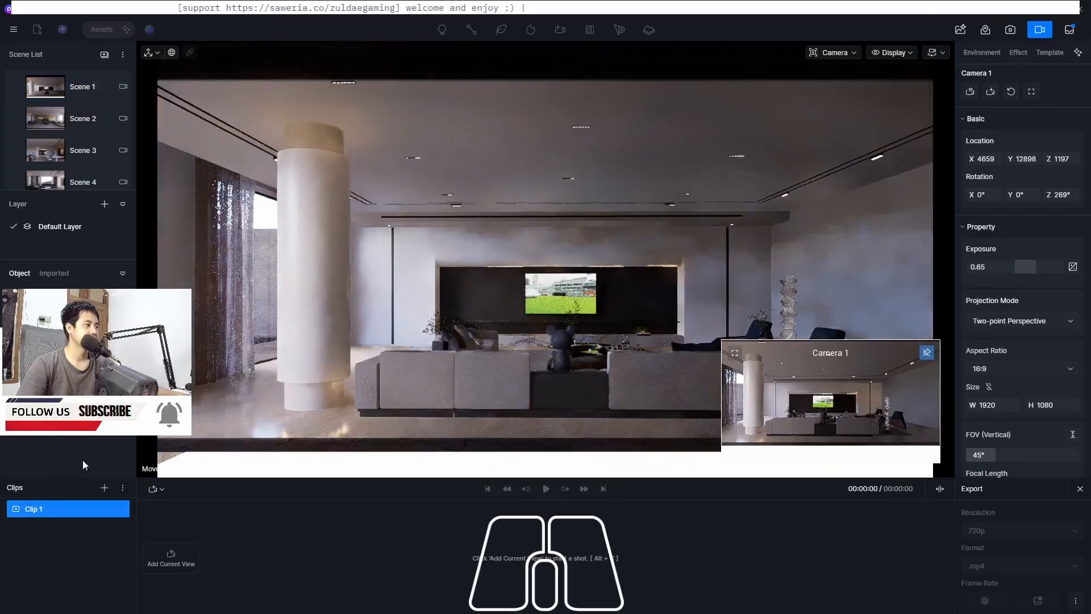
click(153, 490)
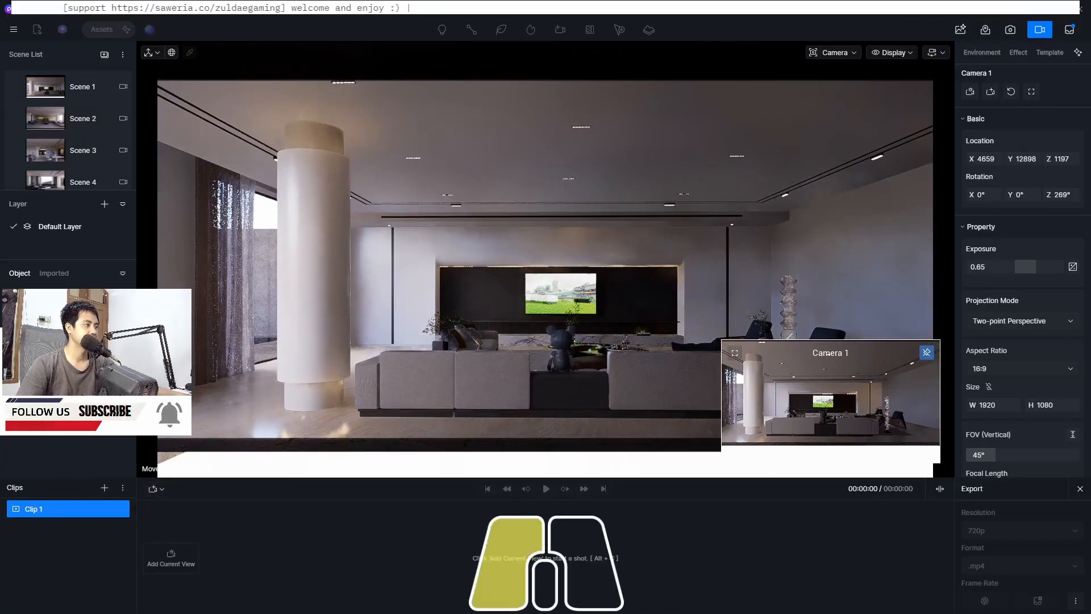
click(154, 490)
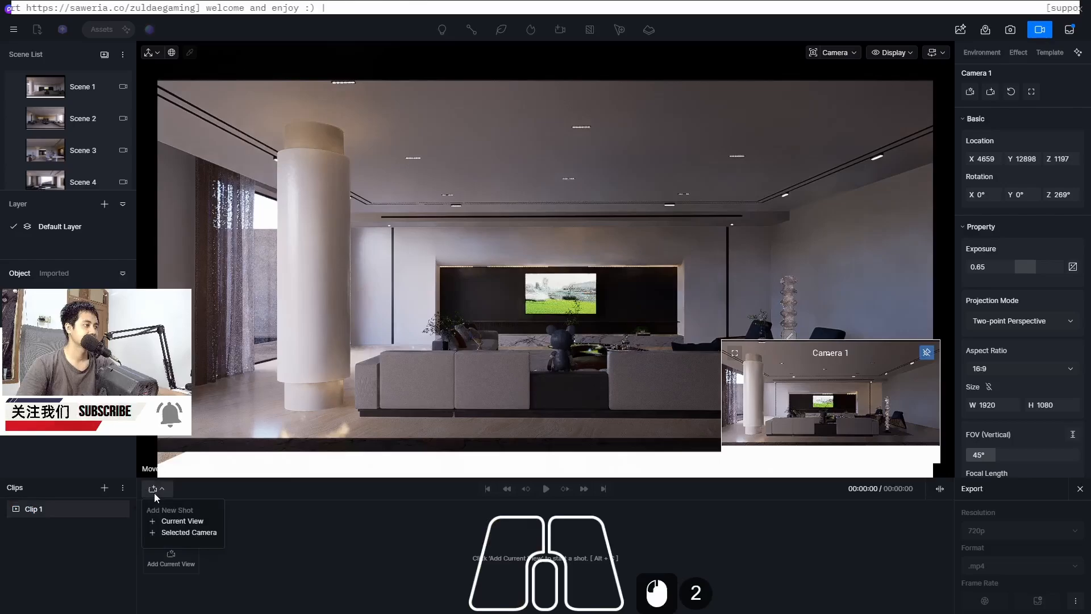
click(189, 533)
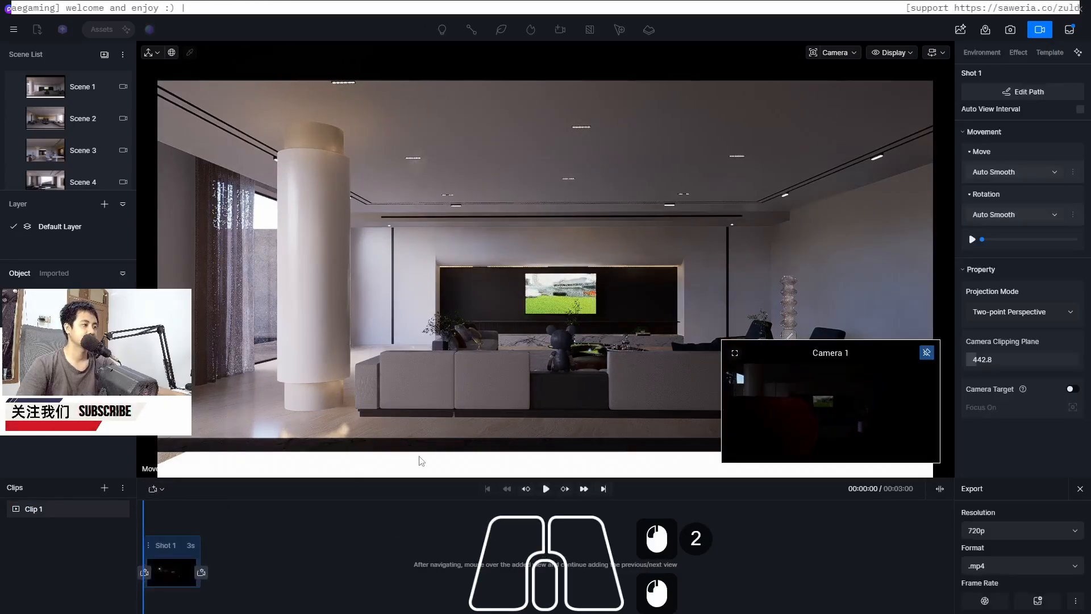
Preview the shot, set the camera clipping plane to 350 and update Shot 1 with the current view
click(545, 489)
click(546, 489)
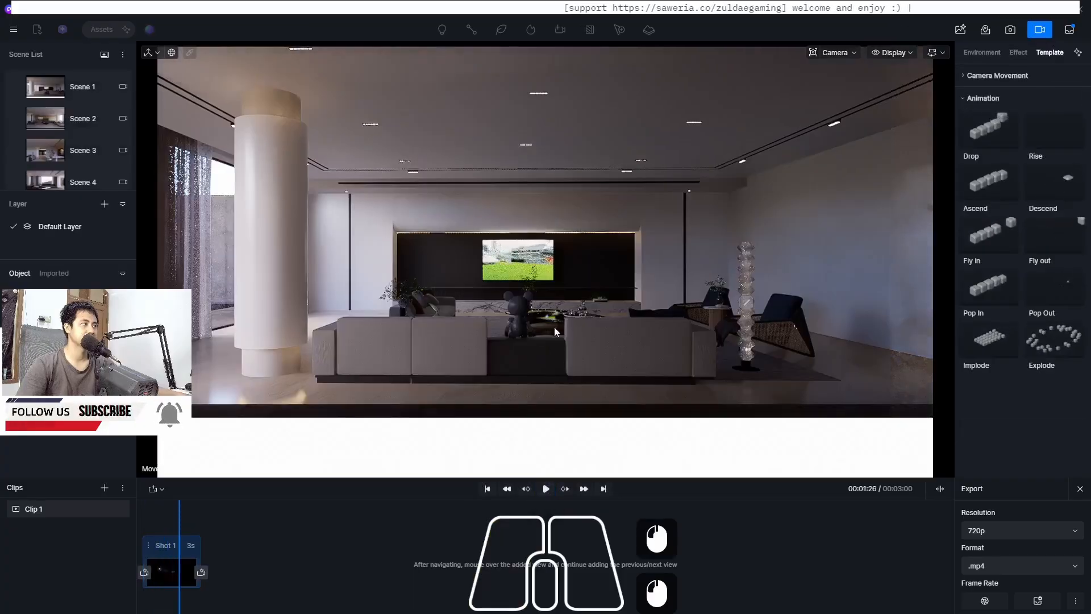
key(q)
key(q)
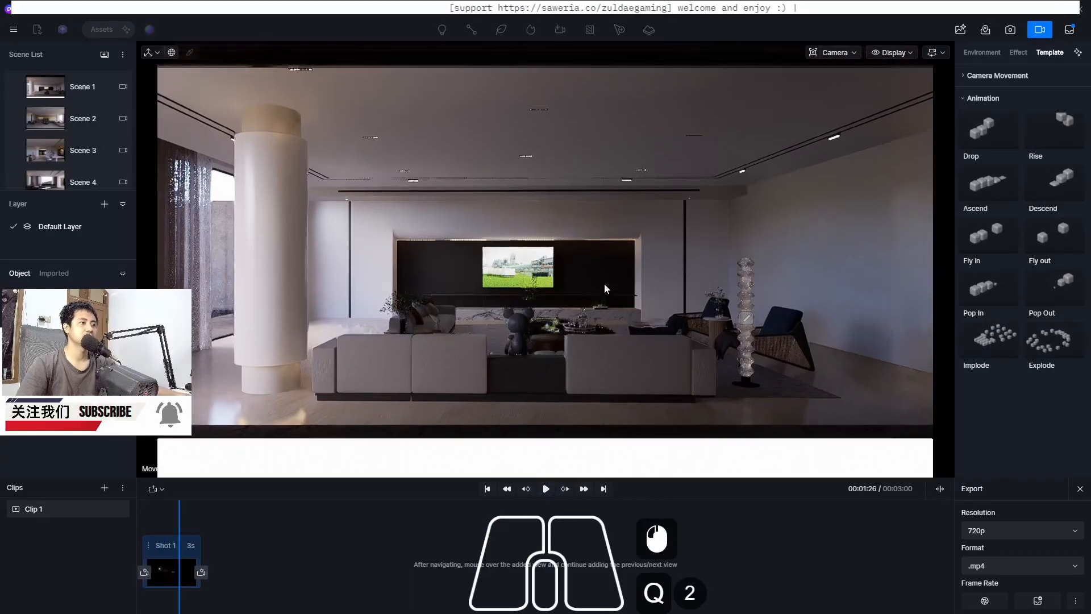
key(q)
key(e)
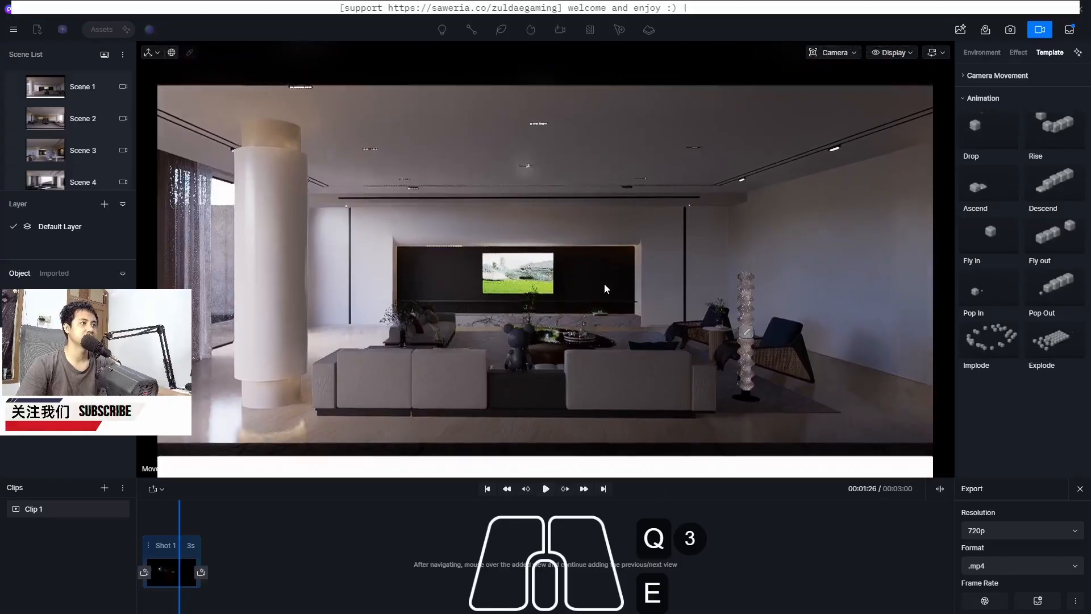
click(846, 53)
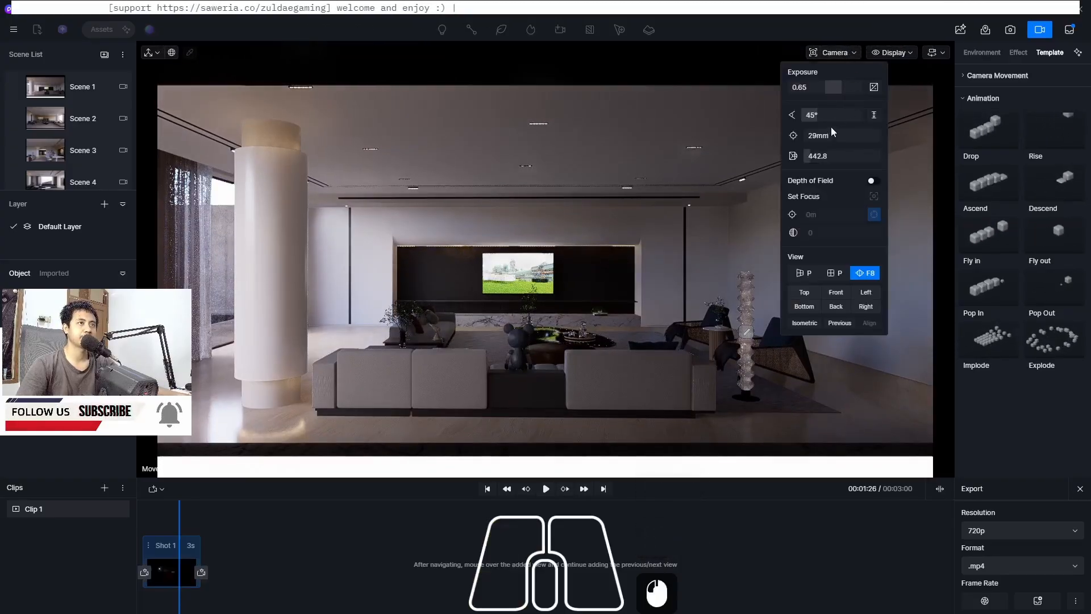
drag(813, 156, 813, 157)
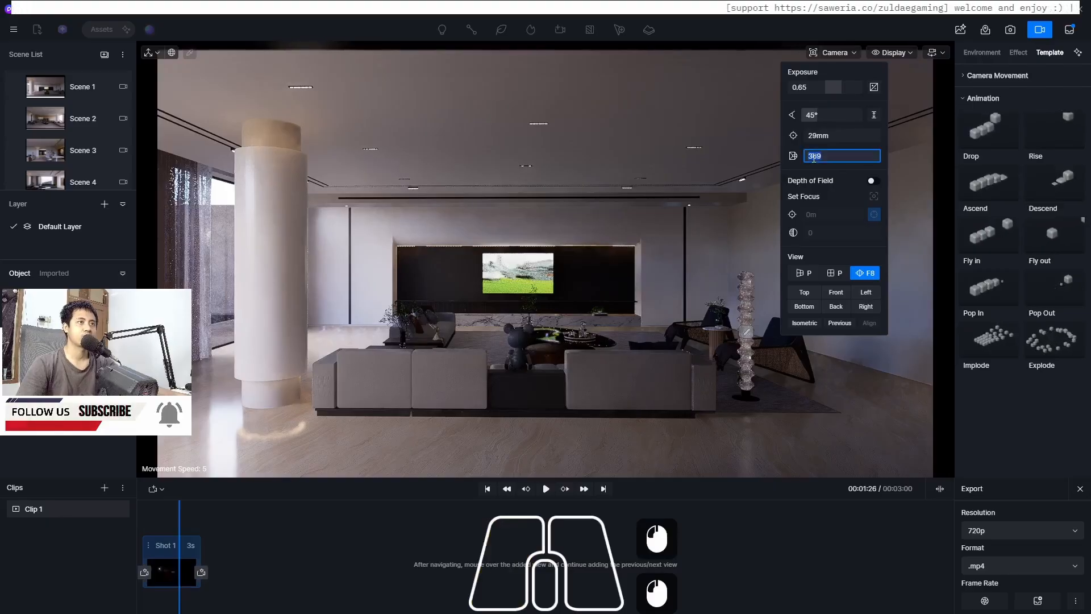
text(365)
key(Return)
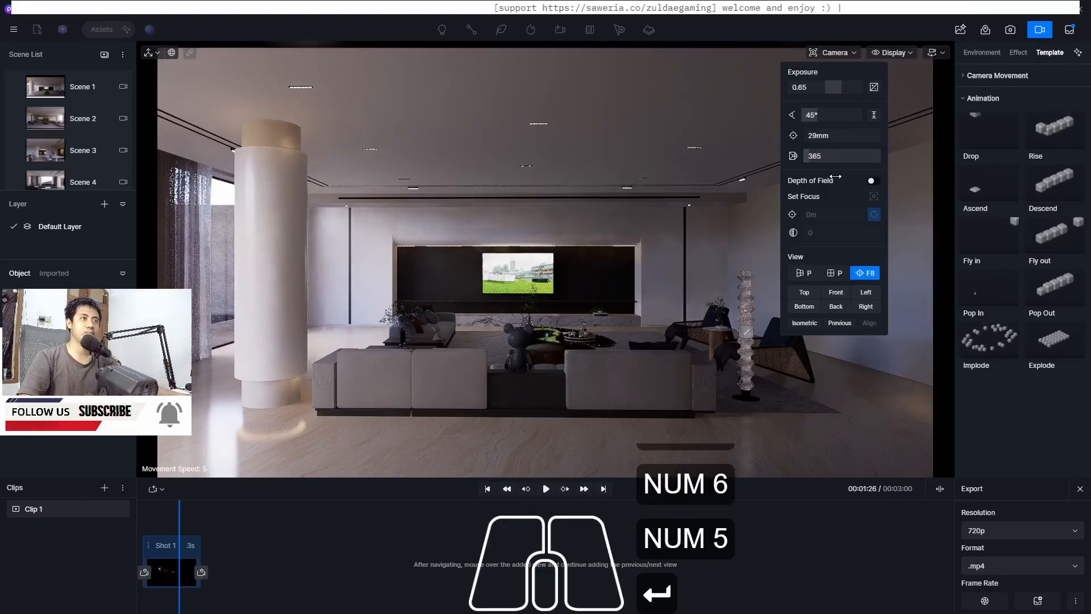
click(828, 156)
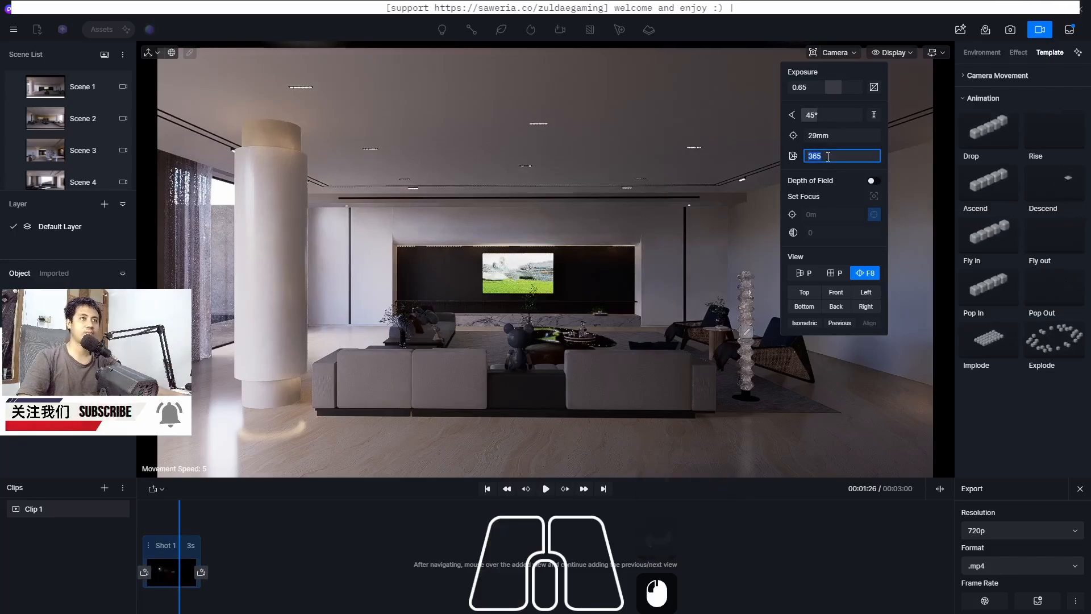
text(360)
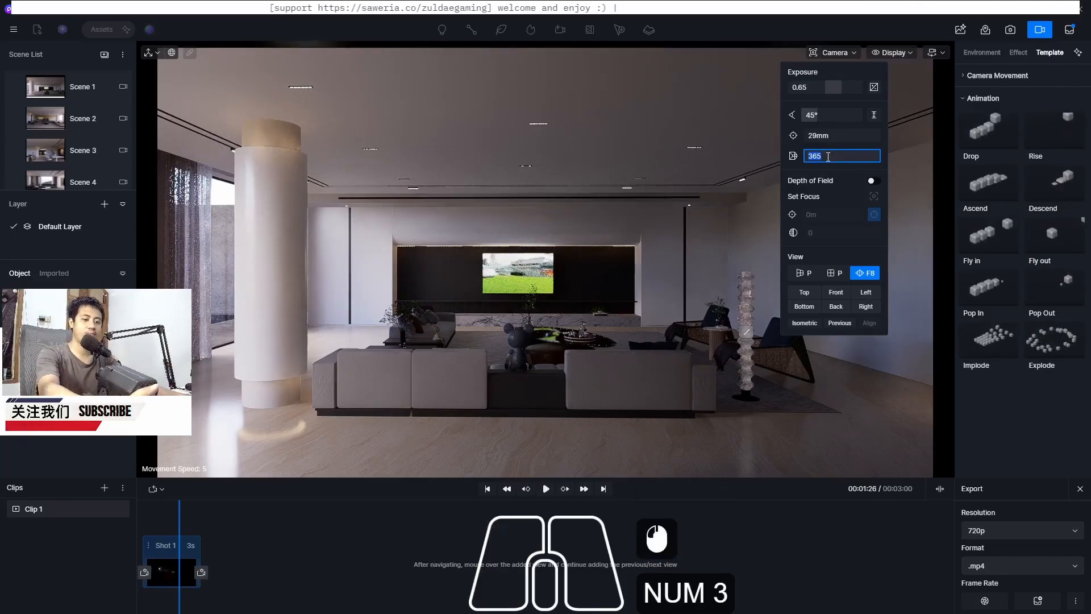
key(Return)
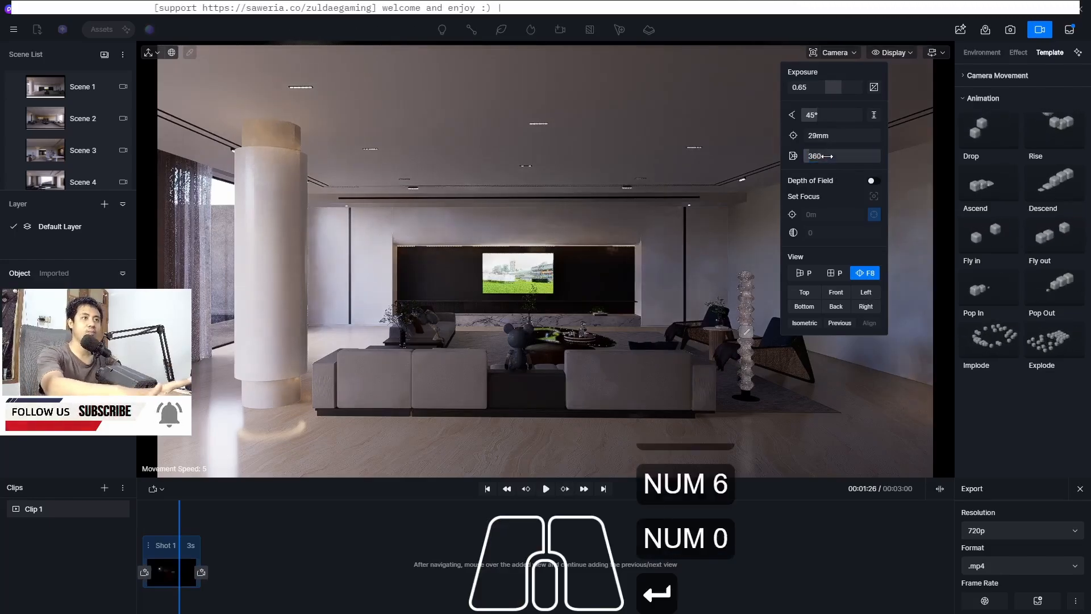
click(825, 157)
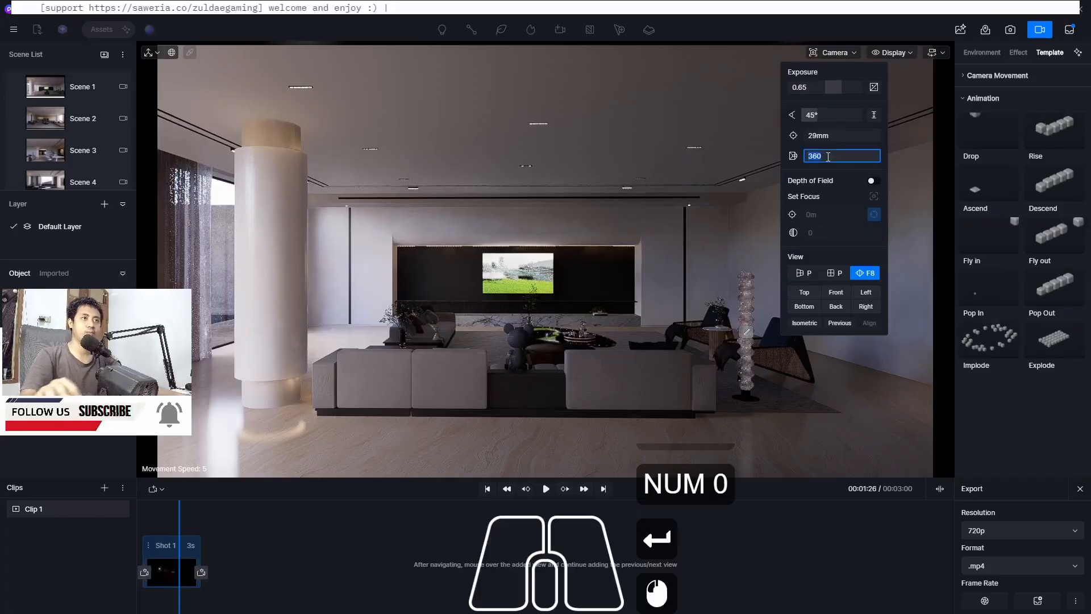
text(350)
key(Return)
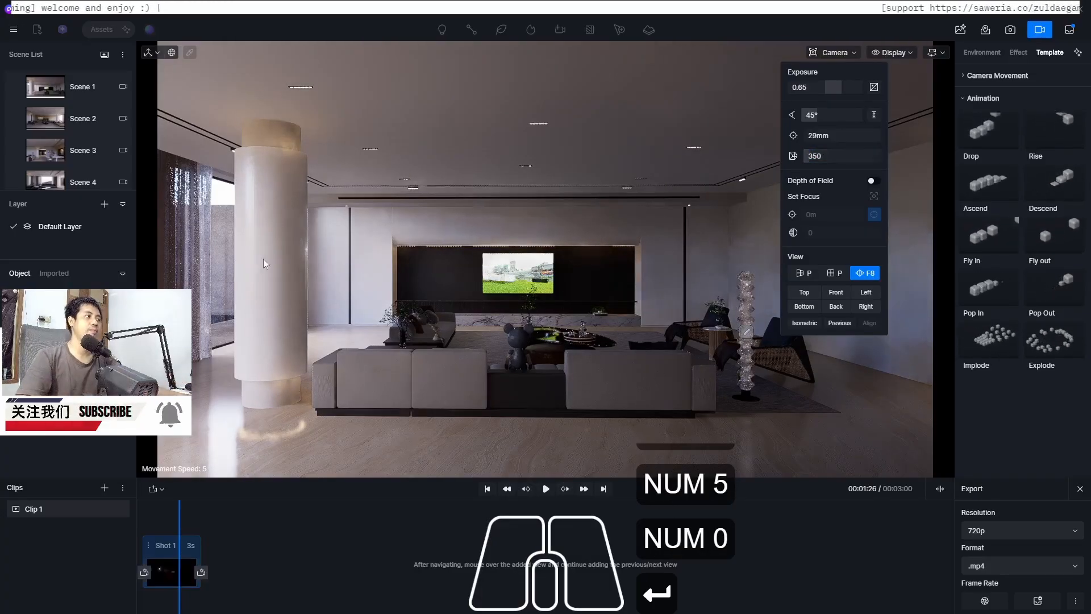
mouse_move(169, 582)
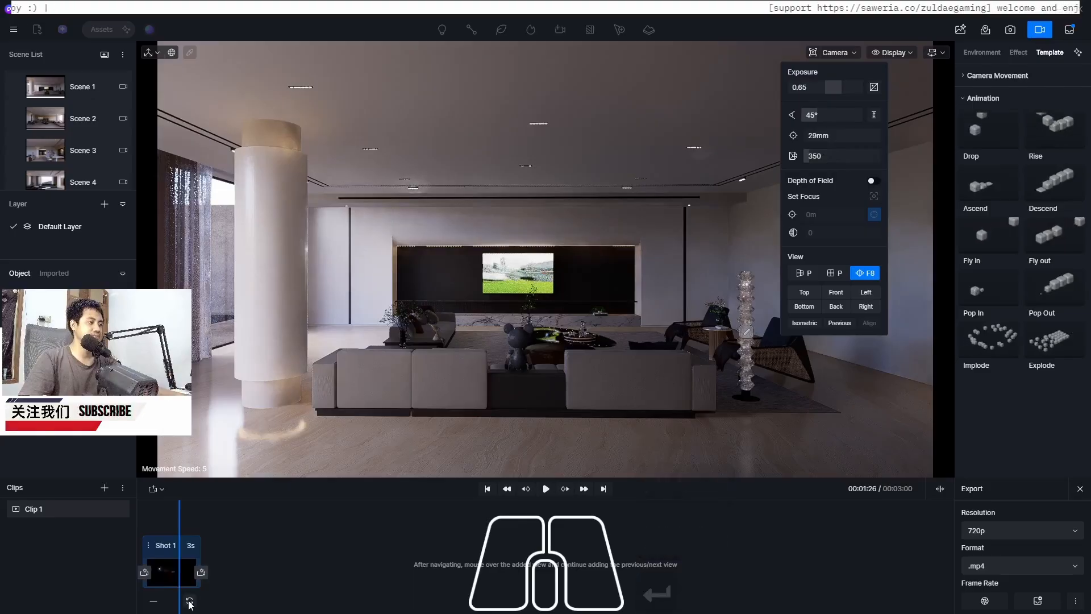
click(328, 581)
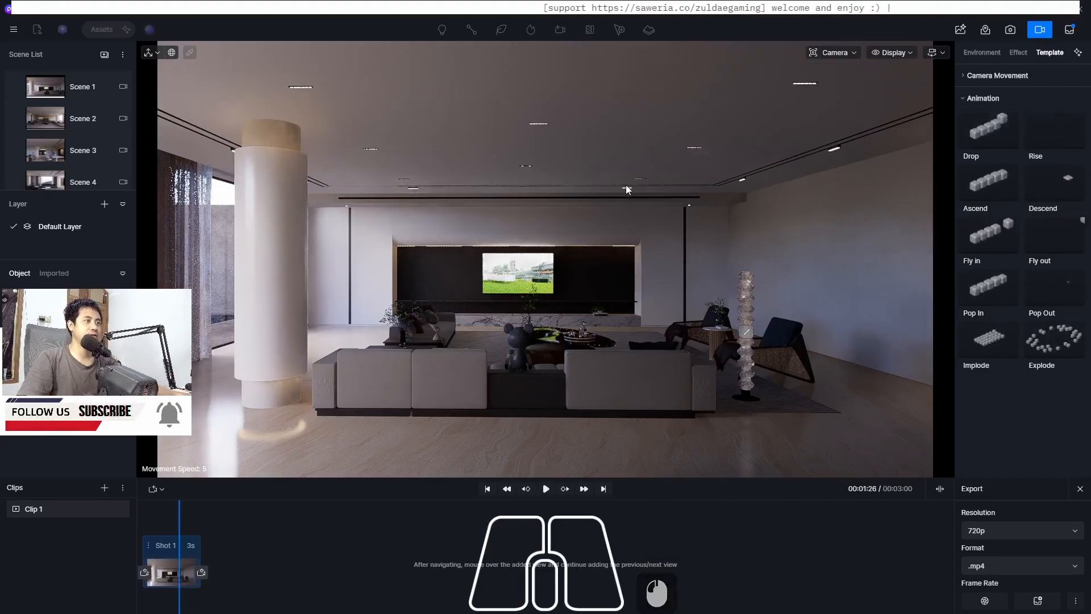
Move the camera forward toward the TV wall and set its clipping plane to 0
key(w)
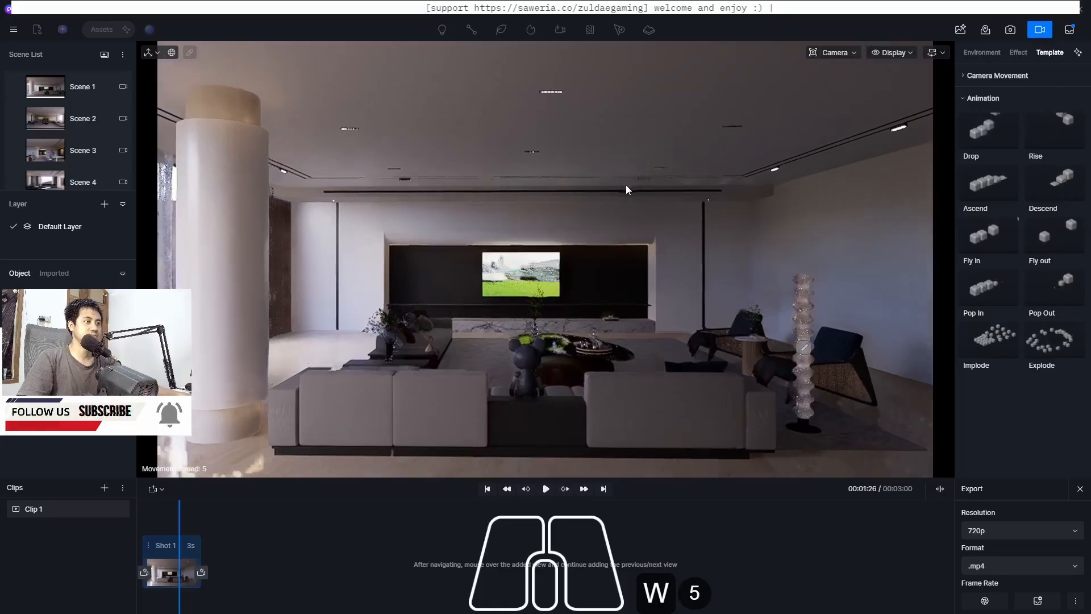
key(w)
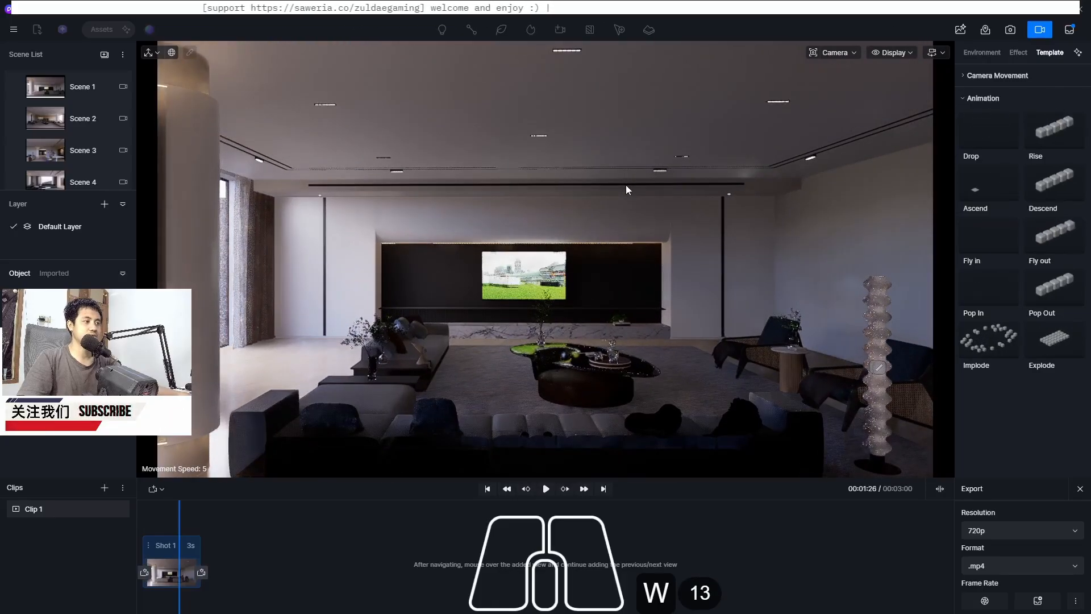
key(w)
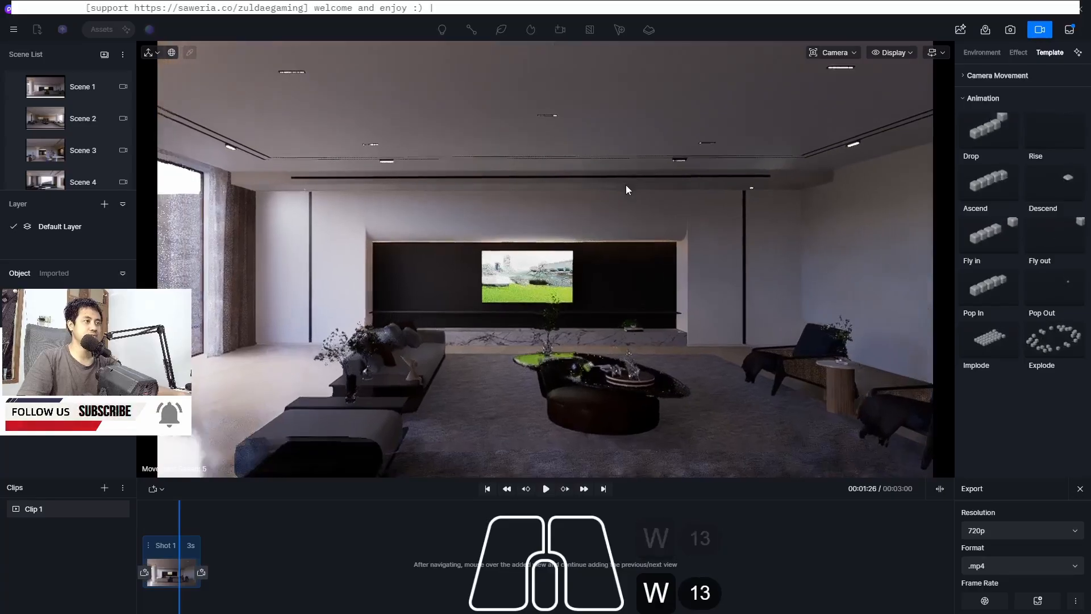
key(w)
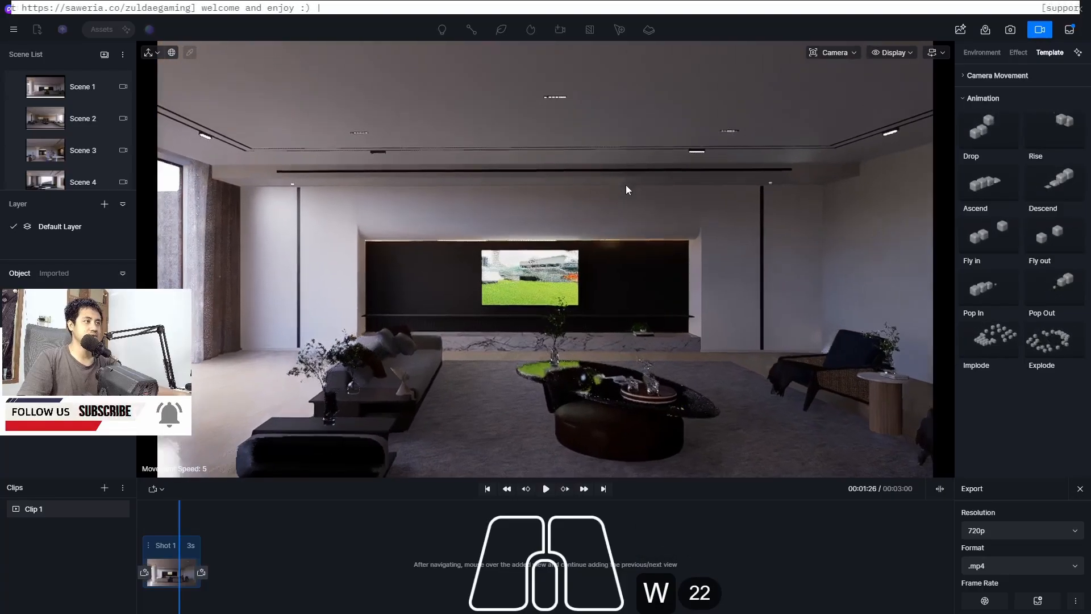
key(w)
key(s)
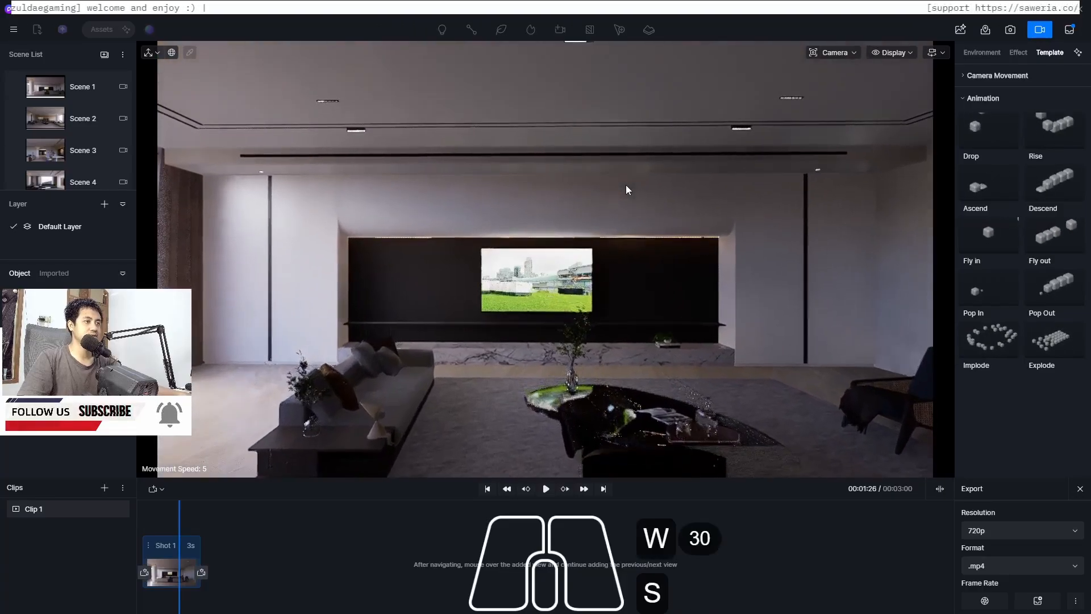
key(s)
key(w)
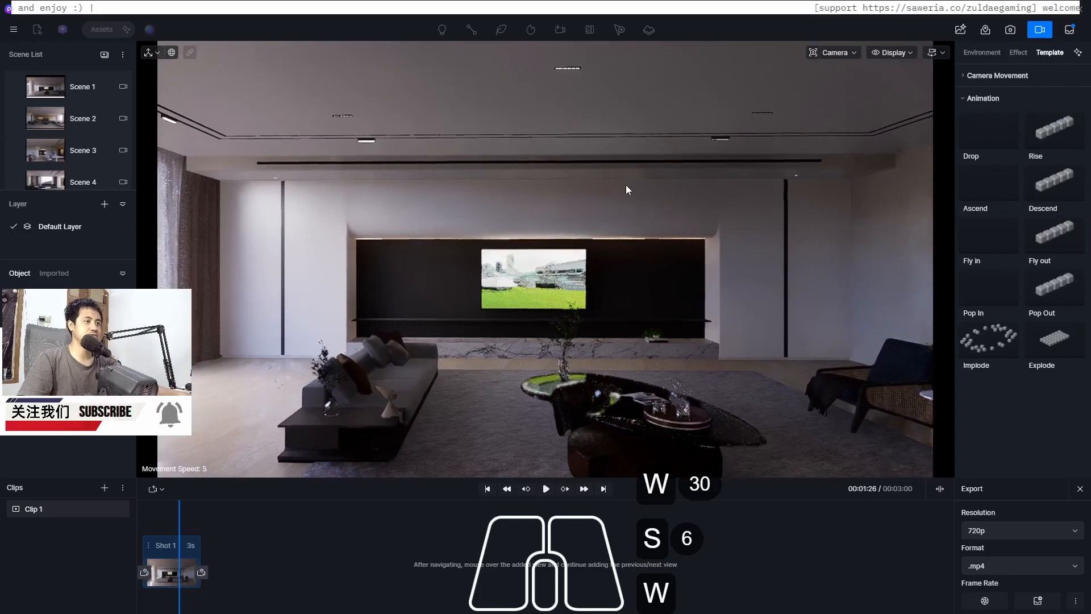
click(835, 53)
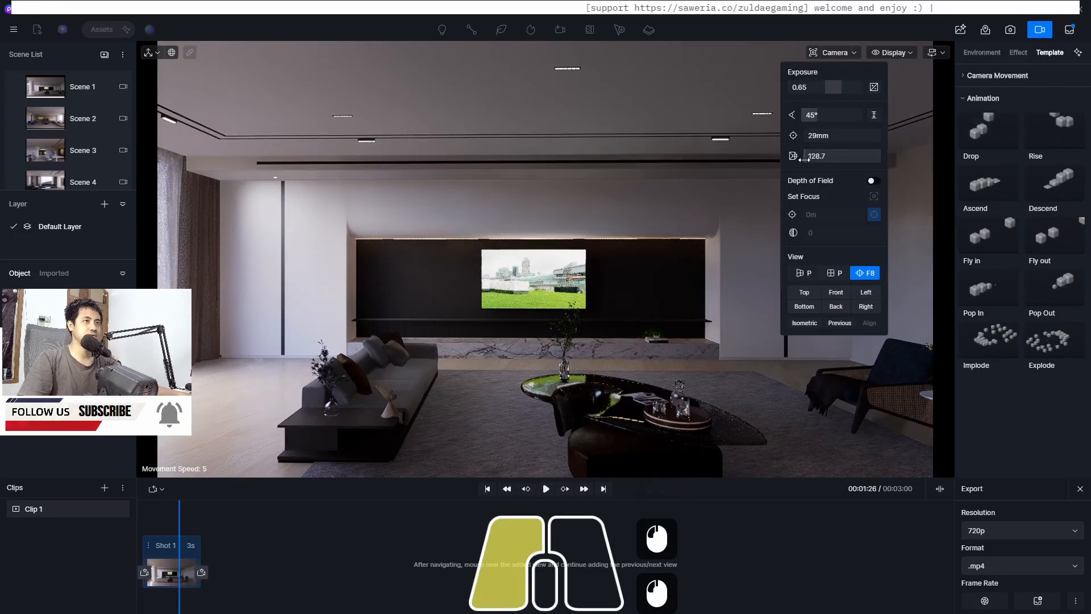
drag(804, 160, 791, 164)
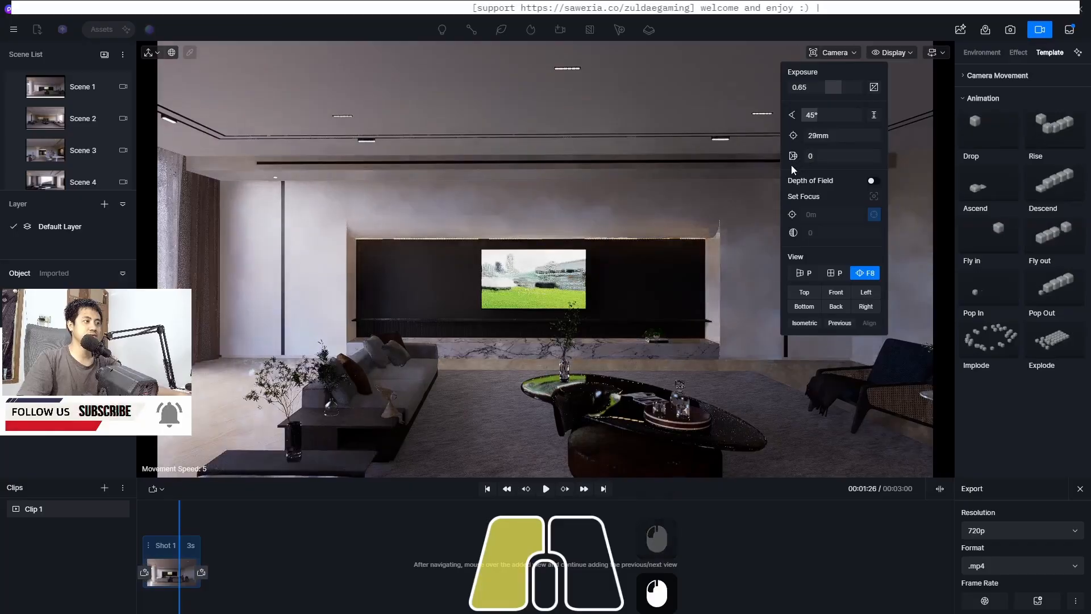
Add a second view to Shot 1 and set the shot's duration to 10 s
click(202, 574)
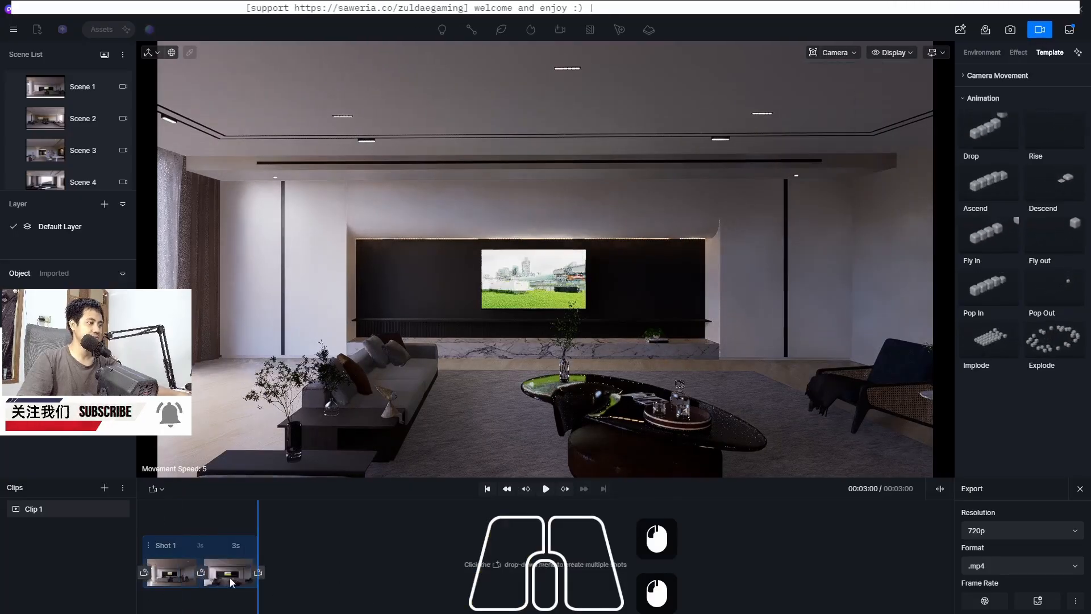
click(176, 575)
mouse_move(225, 568)
mouse_down()
mouse_move(165, 578)
mouse_move(223, 574)
mouse_up()
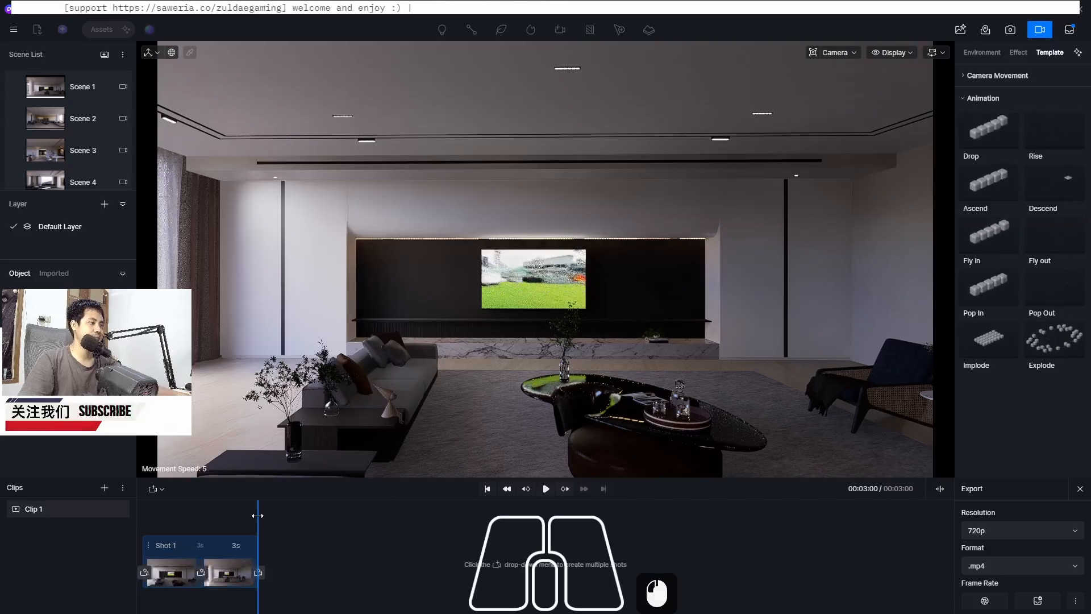
click(230, 545)
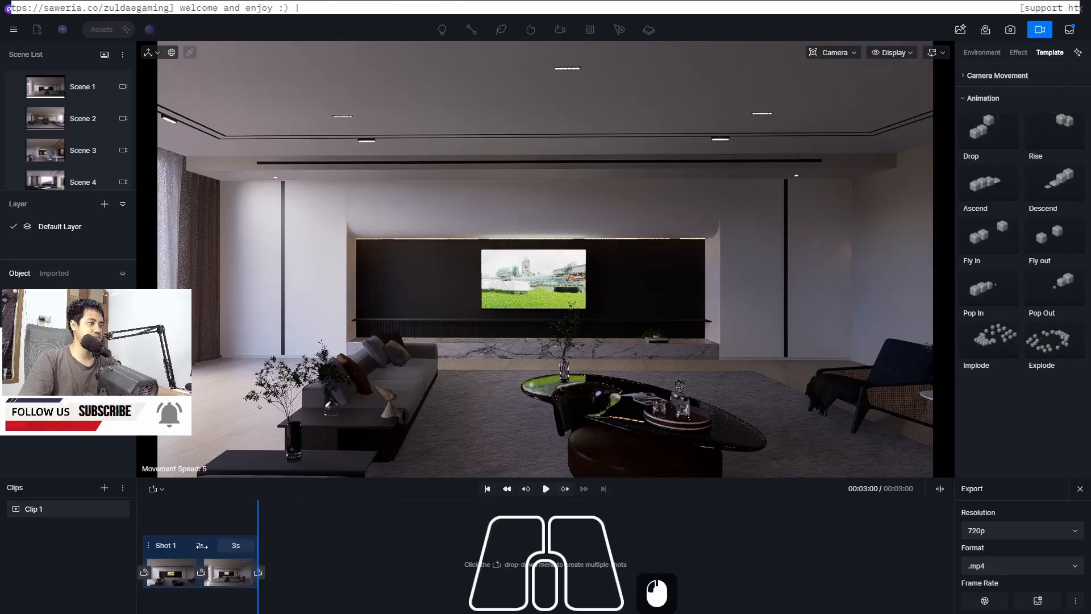
click(201, 547)
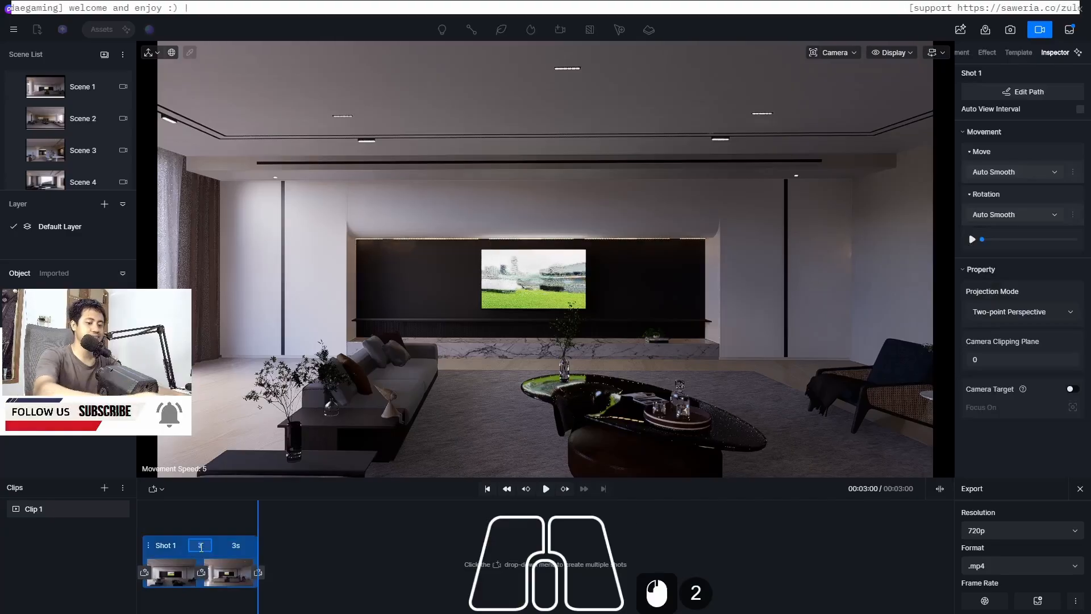
text(10)
key(Return)
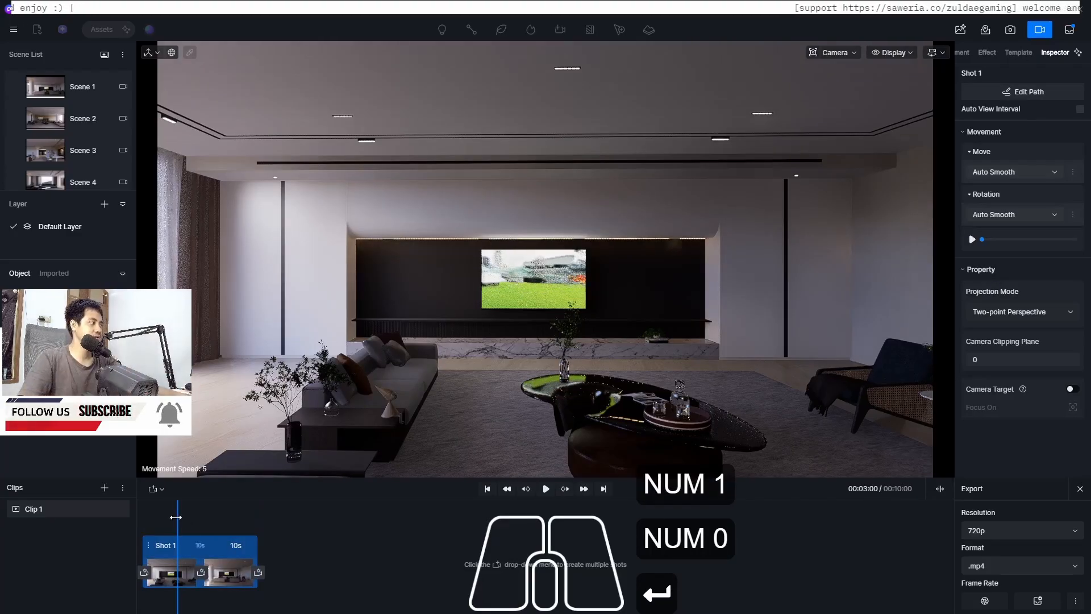
Play Clip 1 from the start to preview the camera movement
click(104, 523)
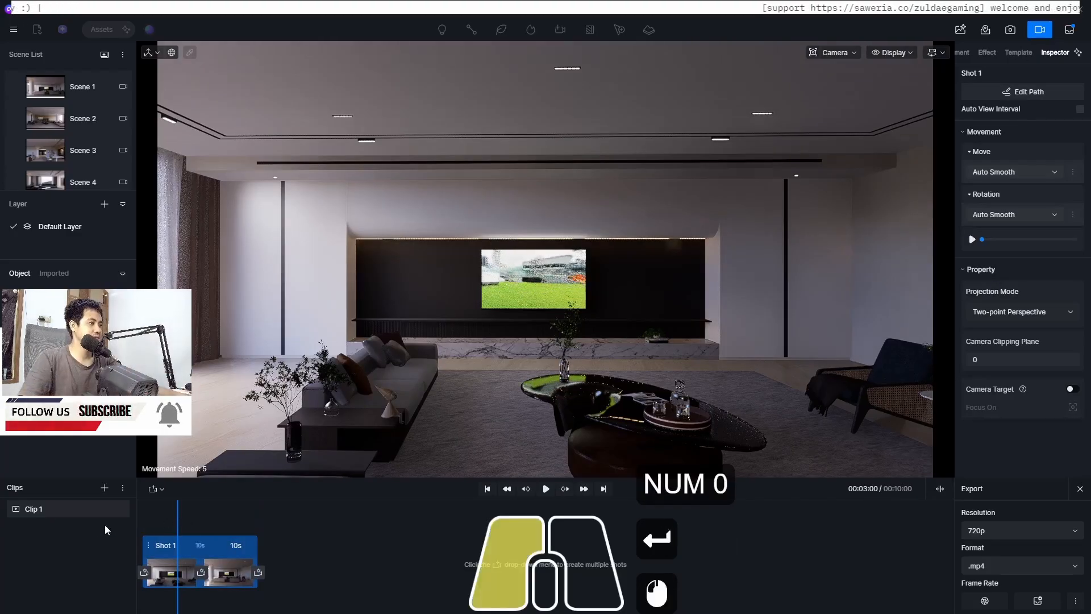
click(546, 488)
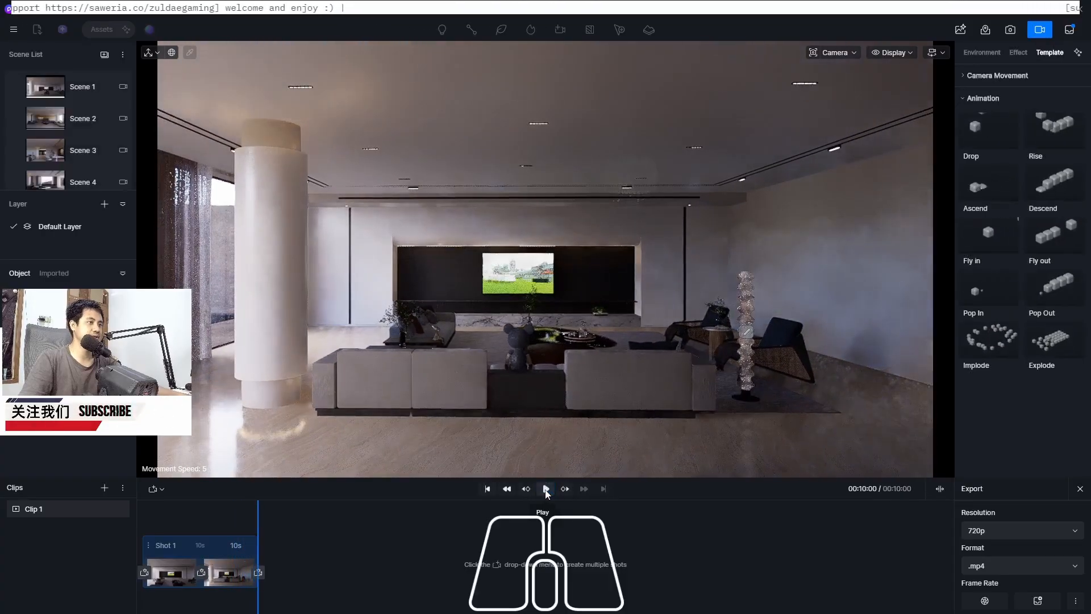
Fly the camera through the living room and inspect the camera settings of Shot 1's end view
key(w)
key(w)
key(w)
key(w)
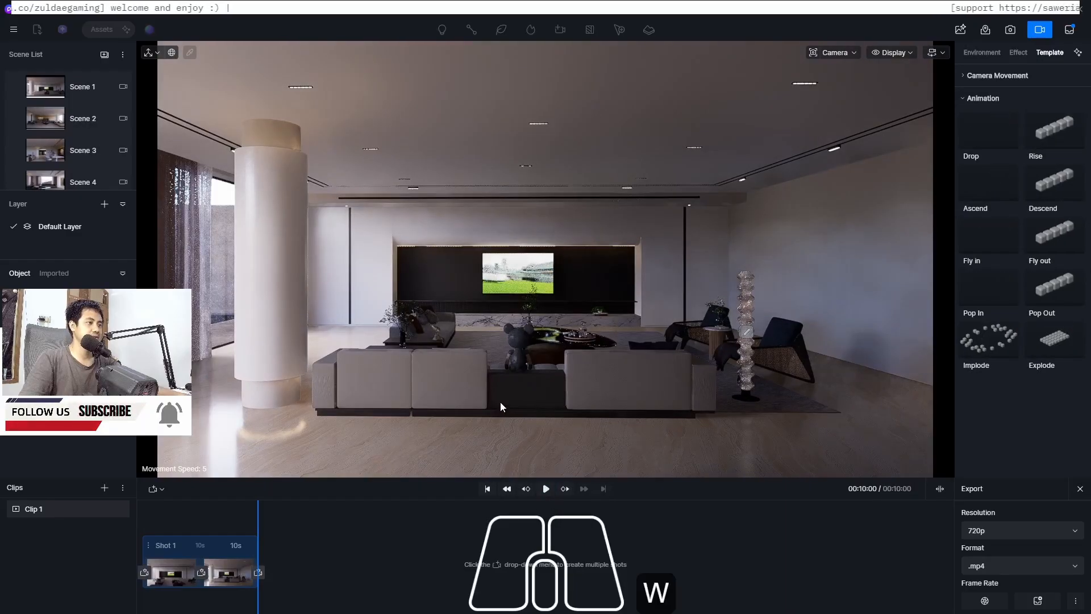
key(w)
key(w)
key(w)
key(w)
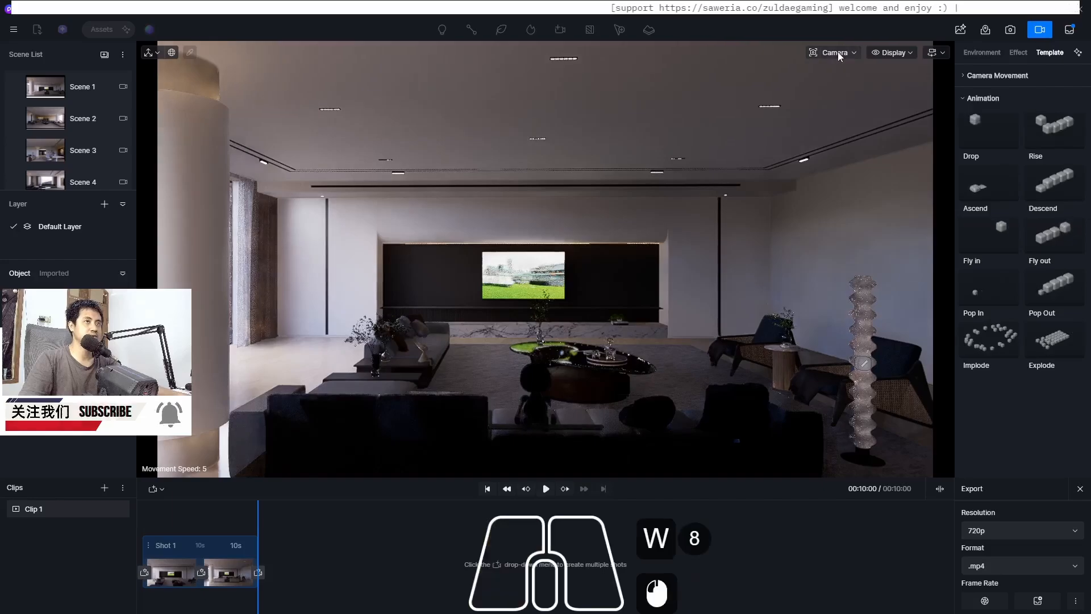
click(855, 53)
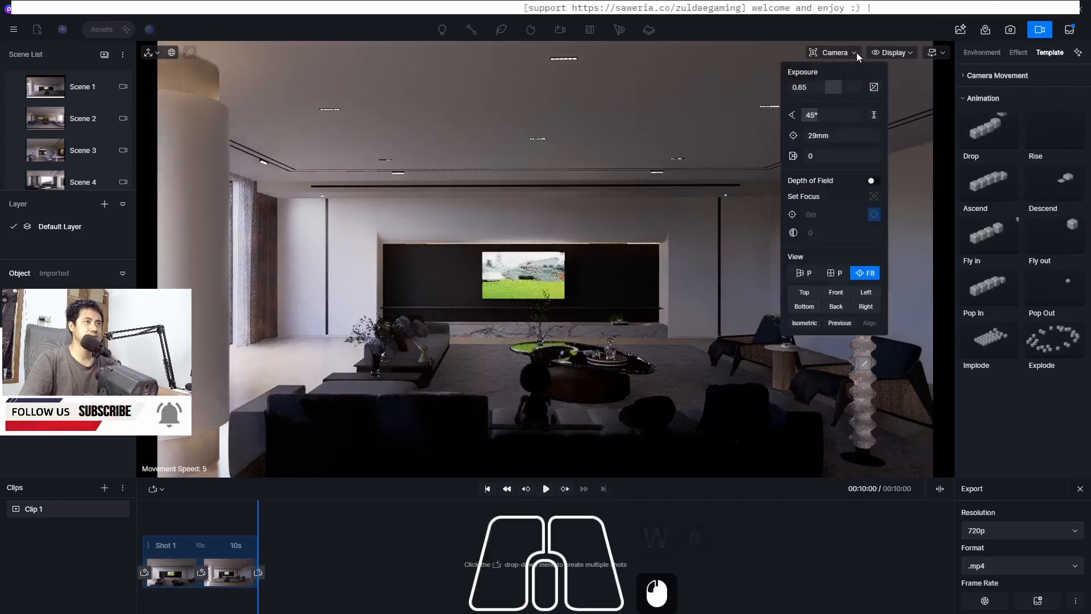
click(827, 156)
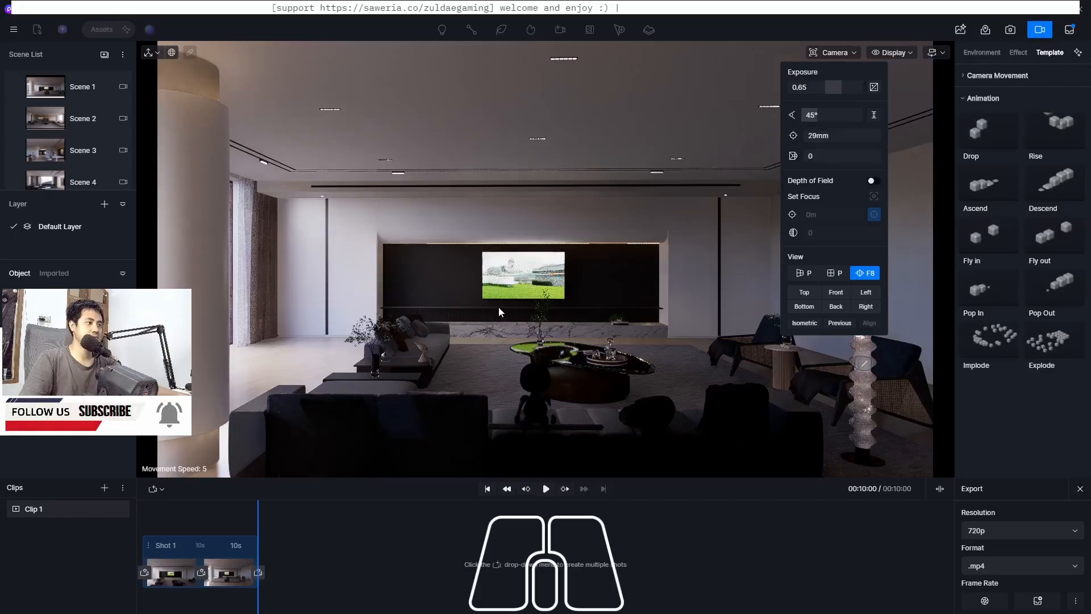
key(s)
key(w)
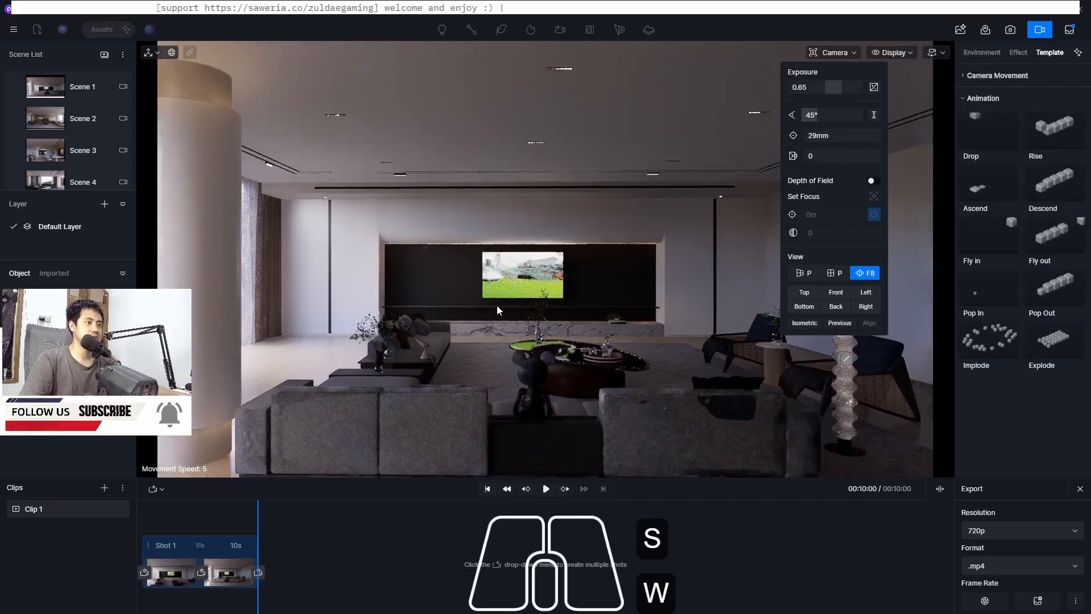
key(s)
key(w)
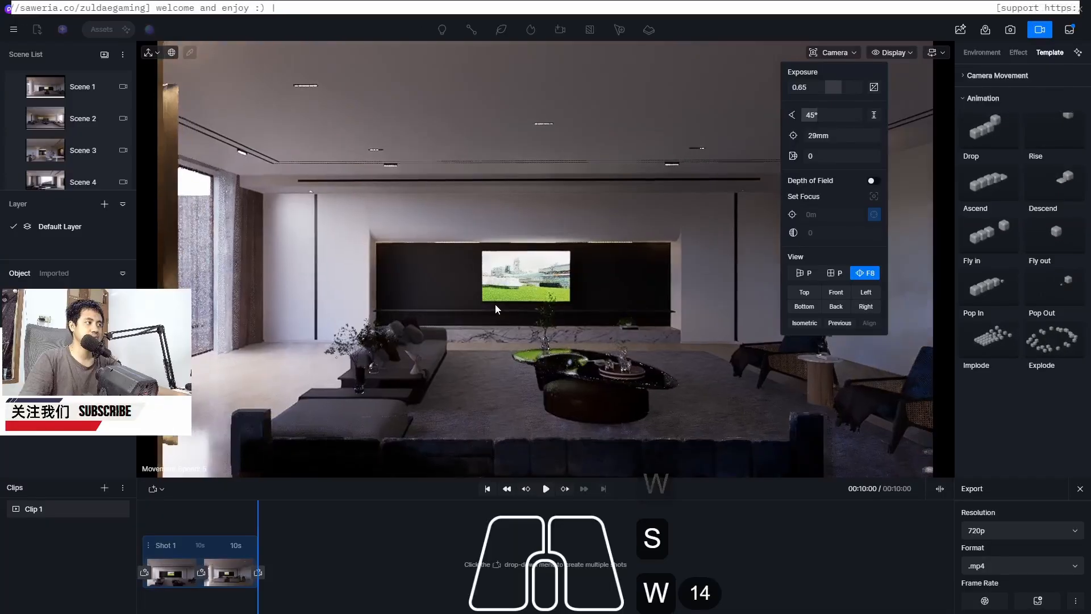
key(s)
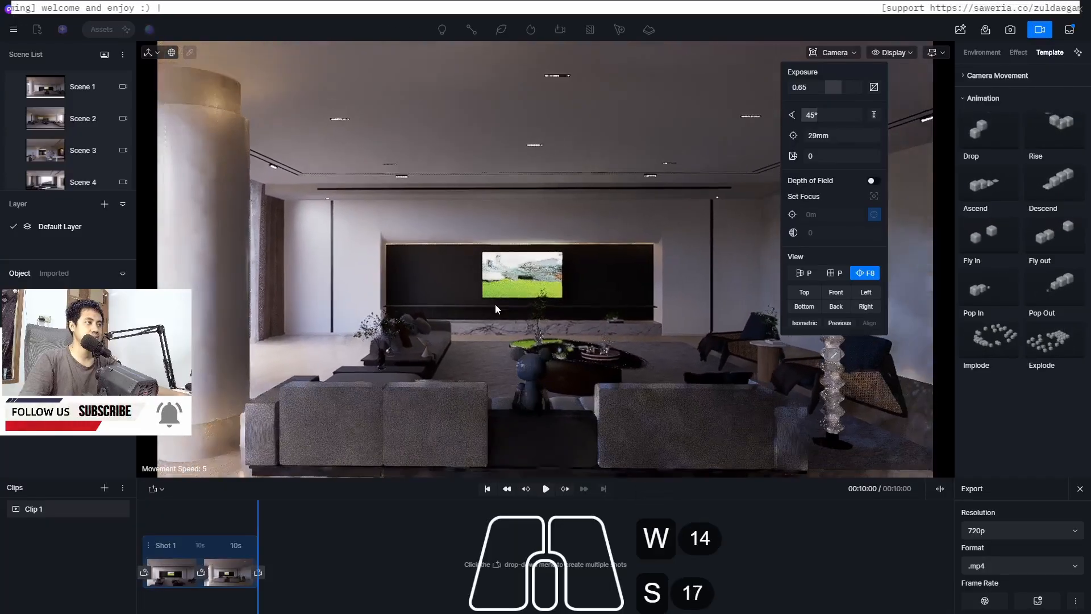
key(s)
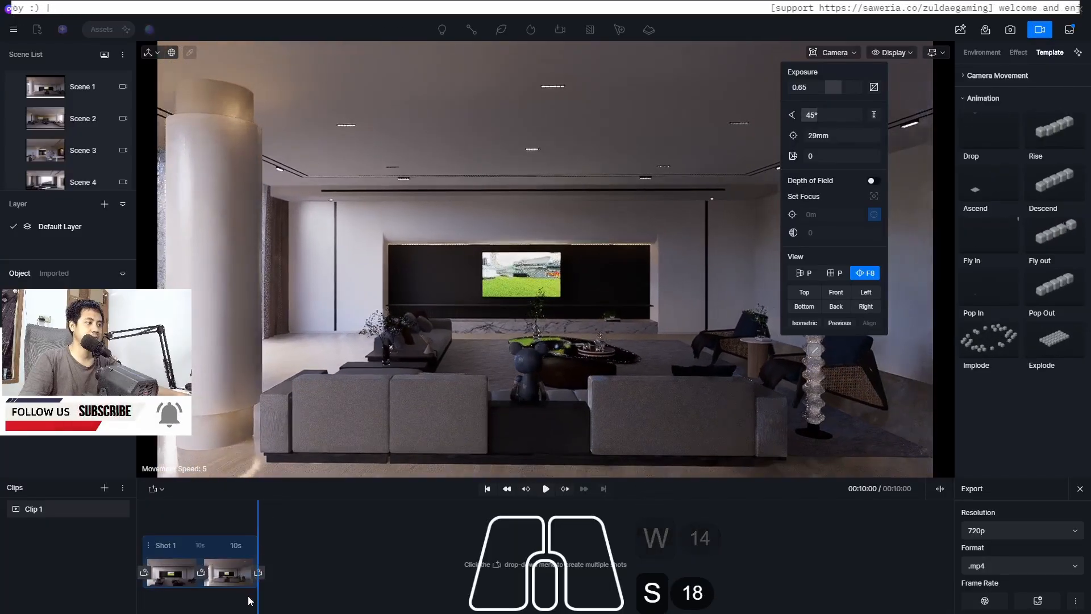
mouse_move(242, 579)
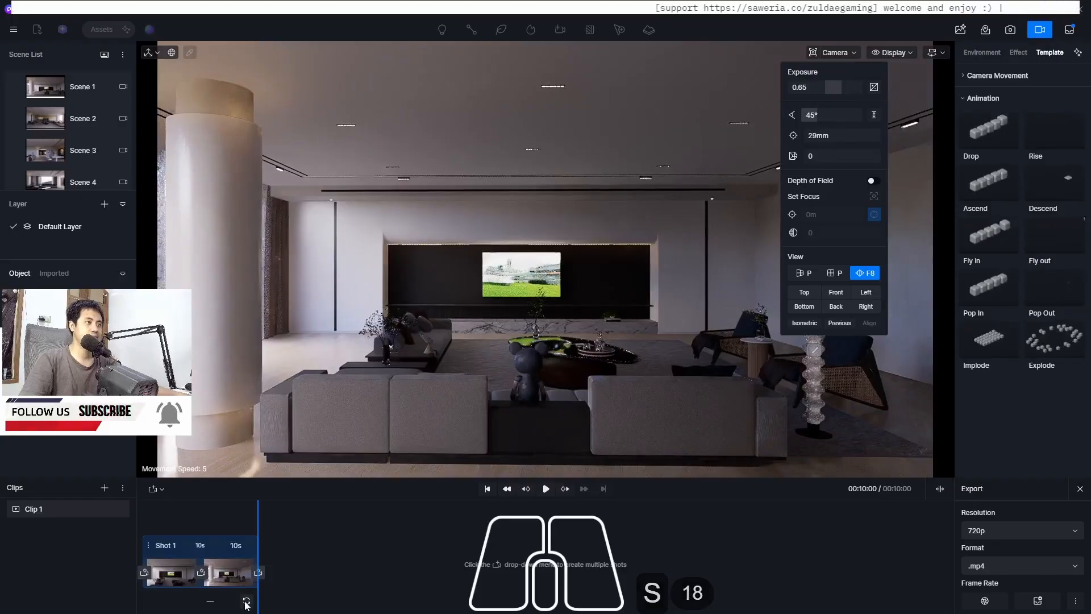
click(478, 592)
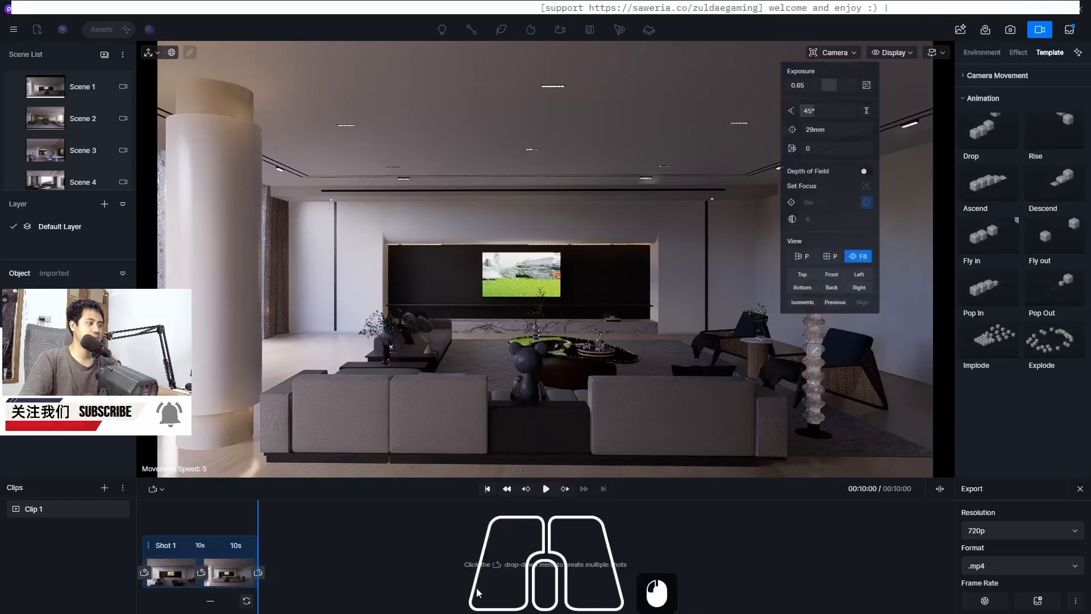
click(227, 575)
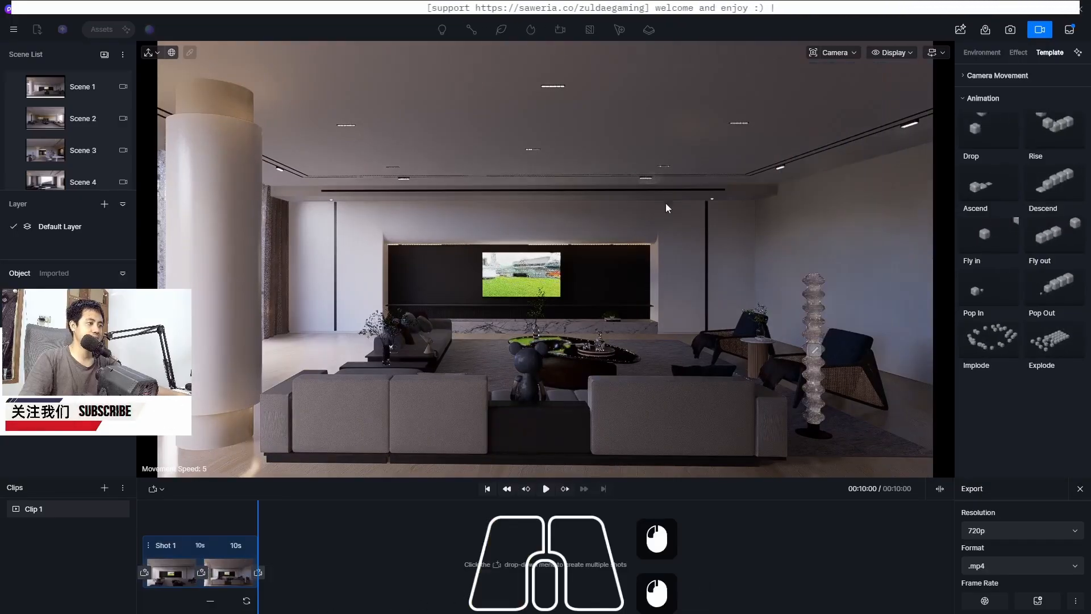
click(834, 50)
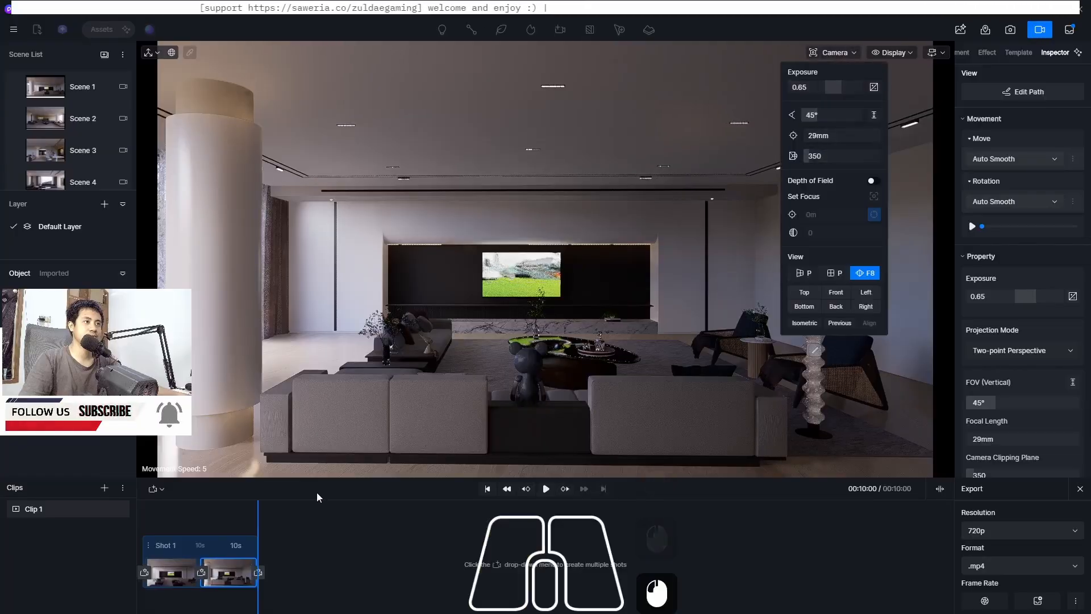
Set Shot 1's move interpolation to Linear and play the clip to preview it
drag(256, 510, 131, 547)
click(170, 546)
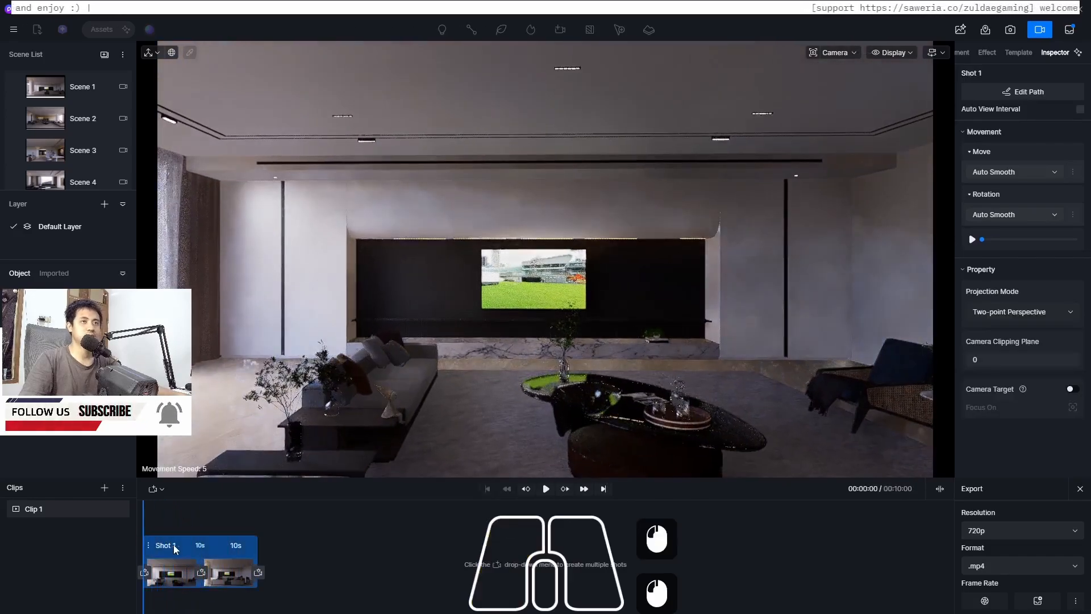
click(990, 172)
click(999, 205)
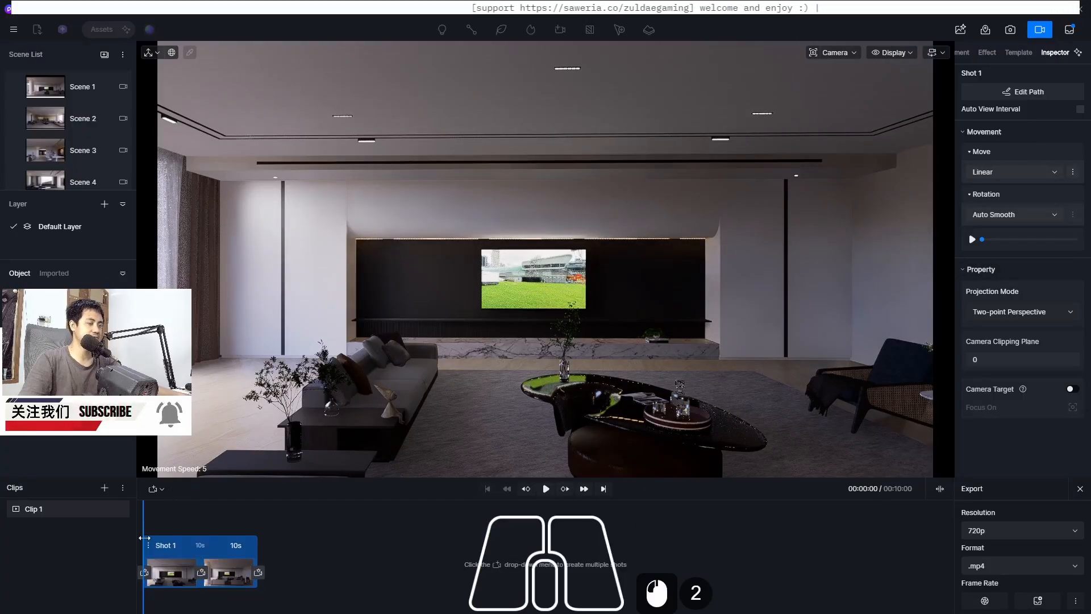
click(544, 489)
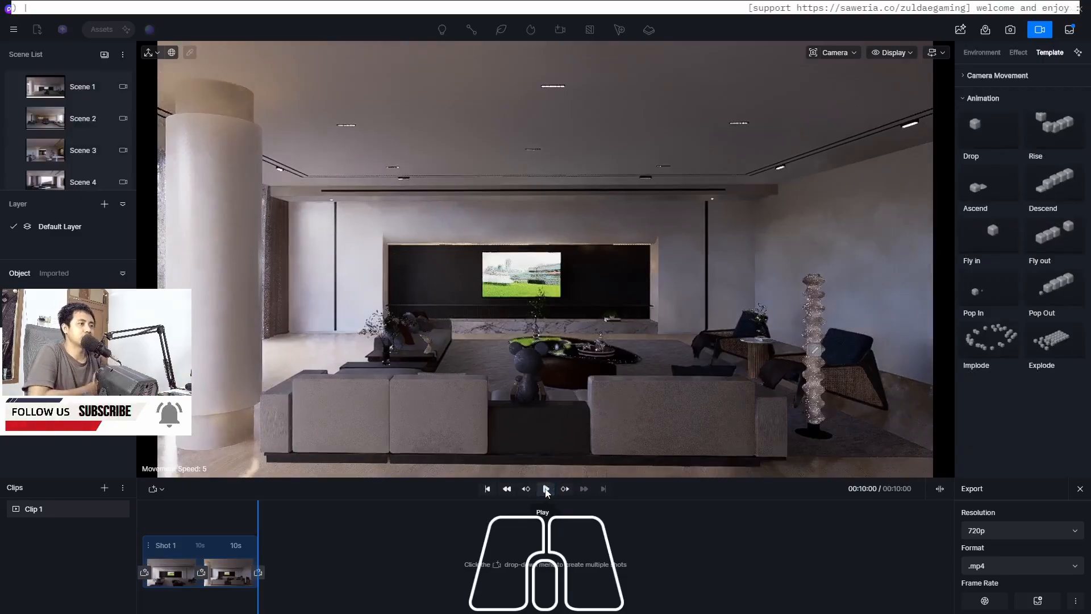
In Scene 2, add a camera from the current view and set its aspect ratio to 16:9
click(1042, 29)
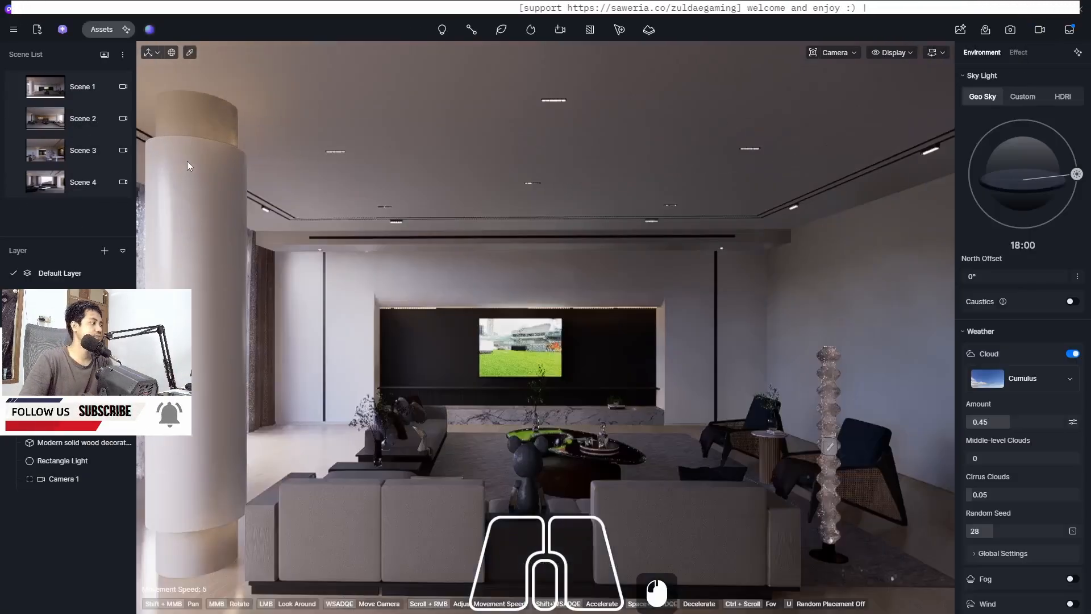
click(48, 120)
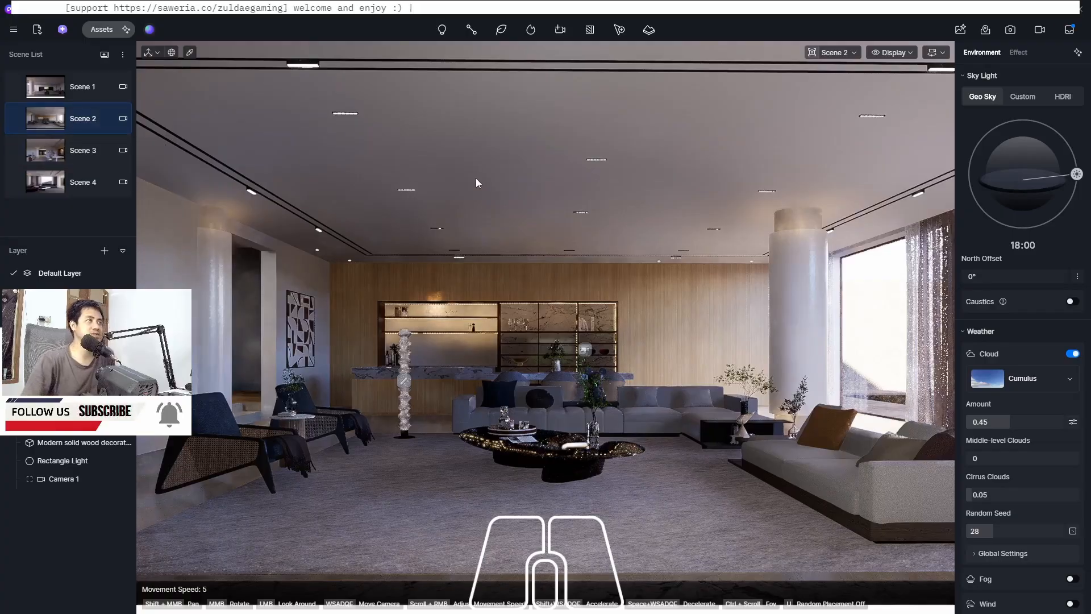
click(559, 30)
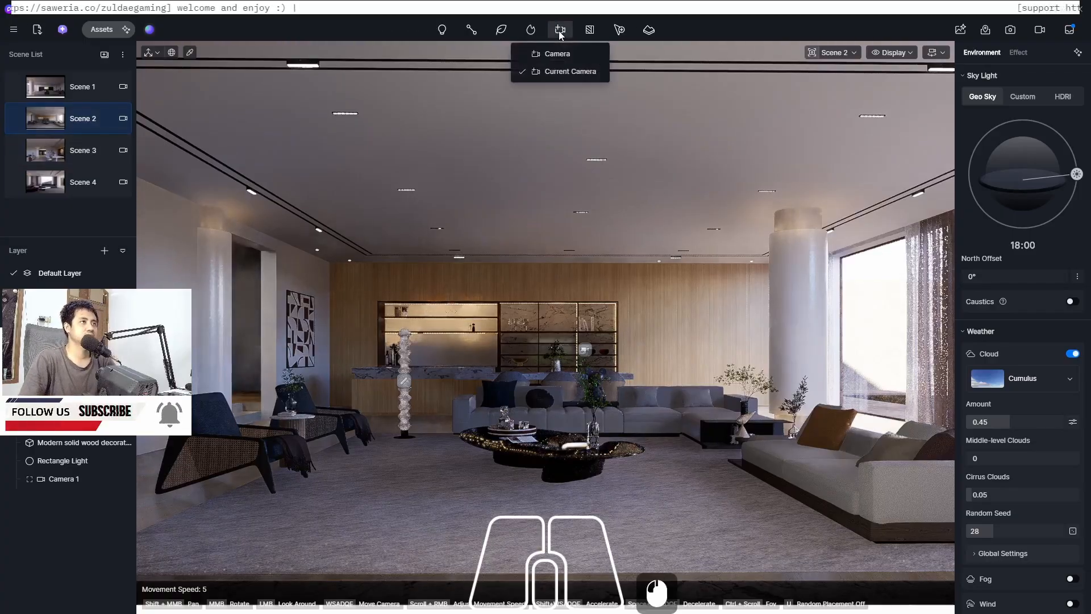
click(561, 72)
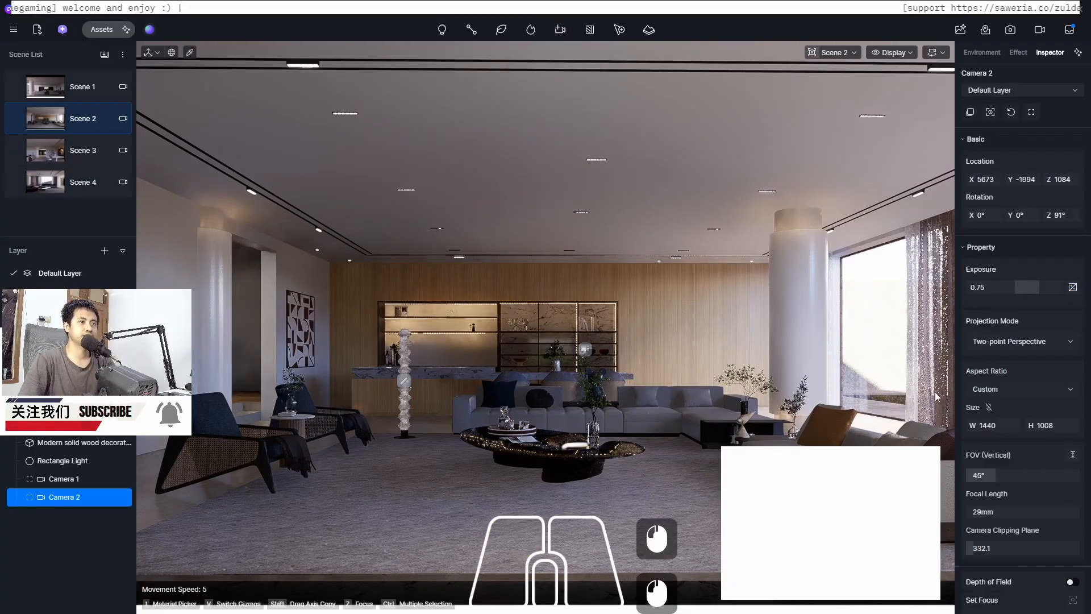
click(1005, 385)
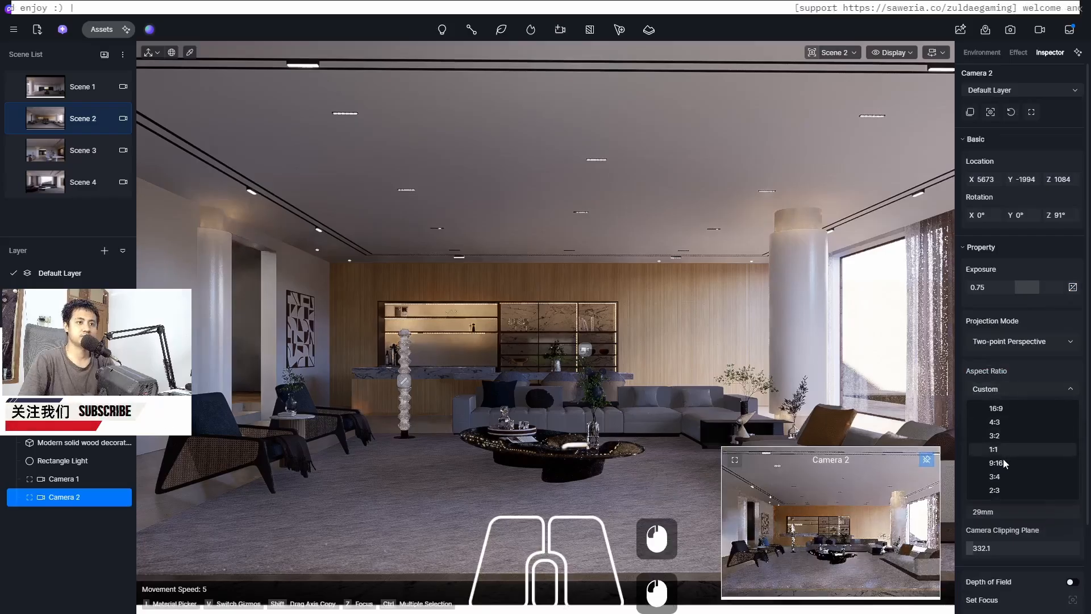
click(999, 411)
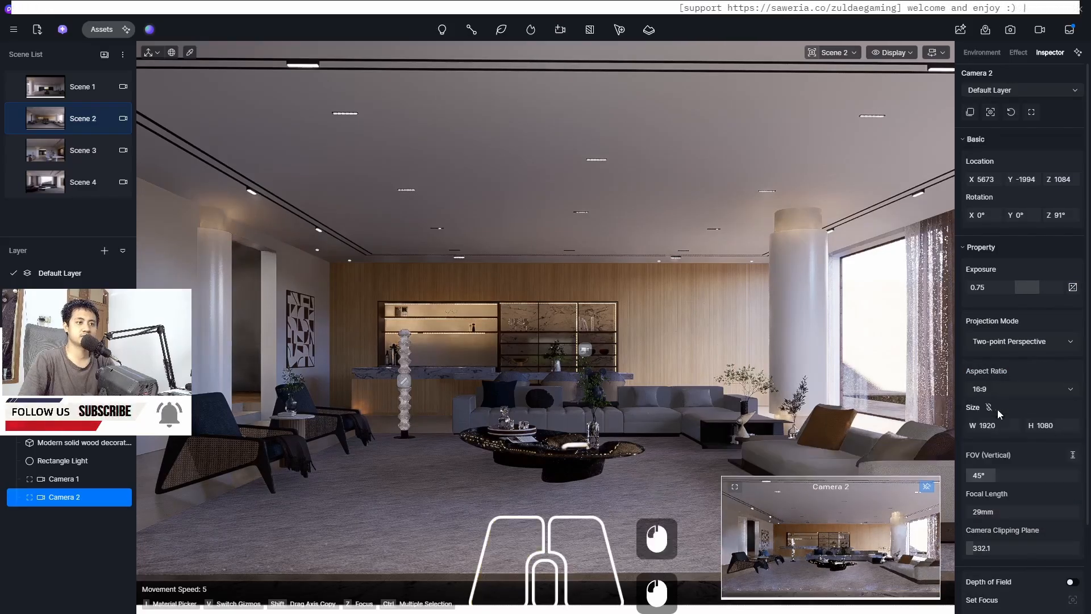
Return to video mode and append a new shot from the selected Camera 2 after Shot 1
click(1040, 31)
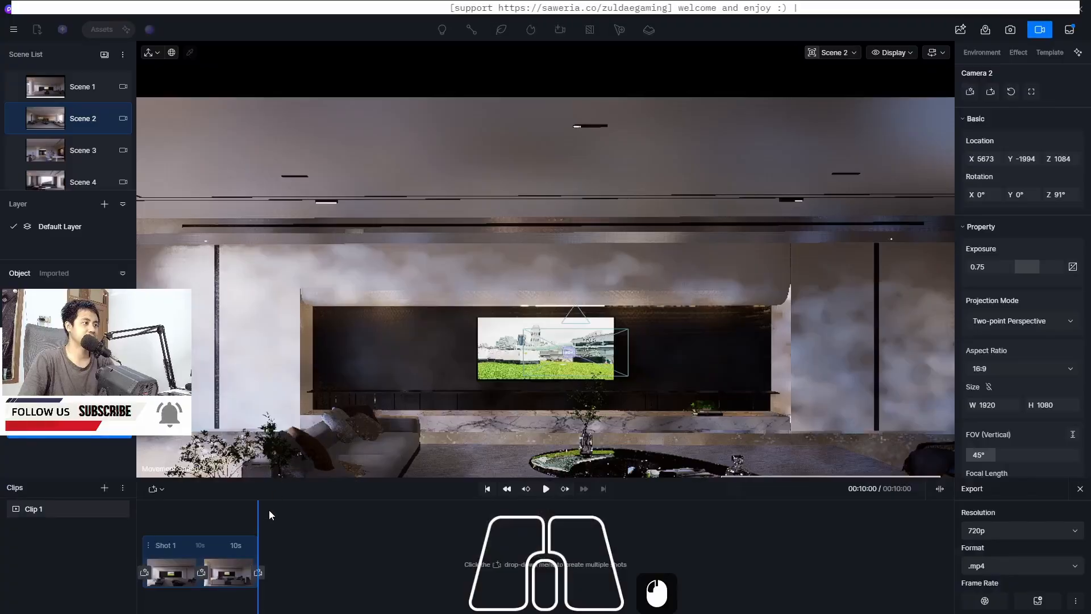
click(258, 519)
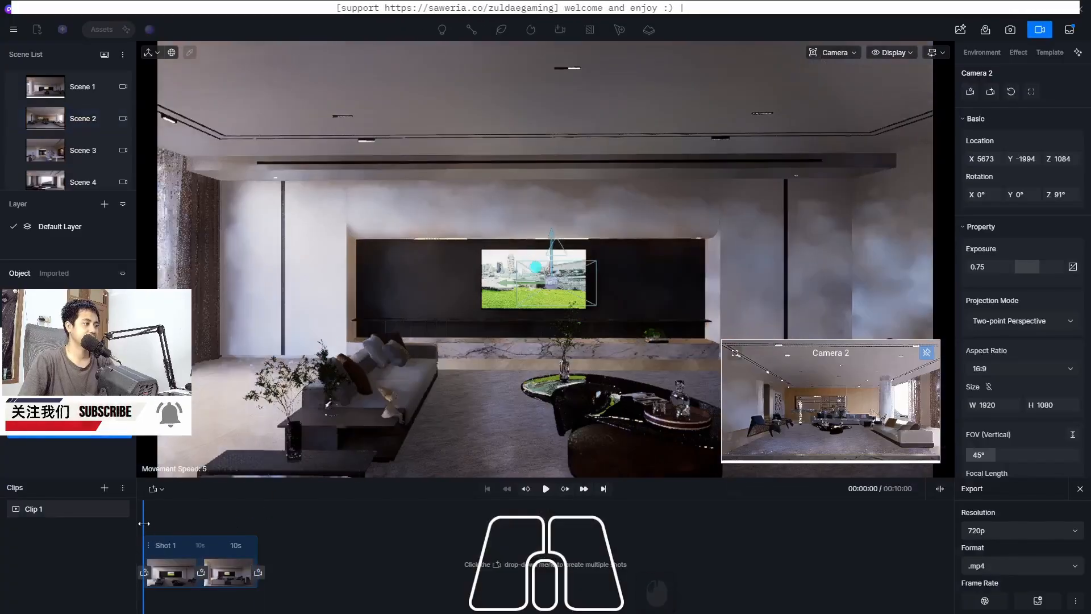
drag(144, 523, 438, 521)
click(155, 492)
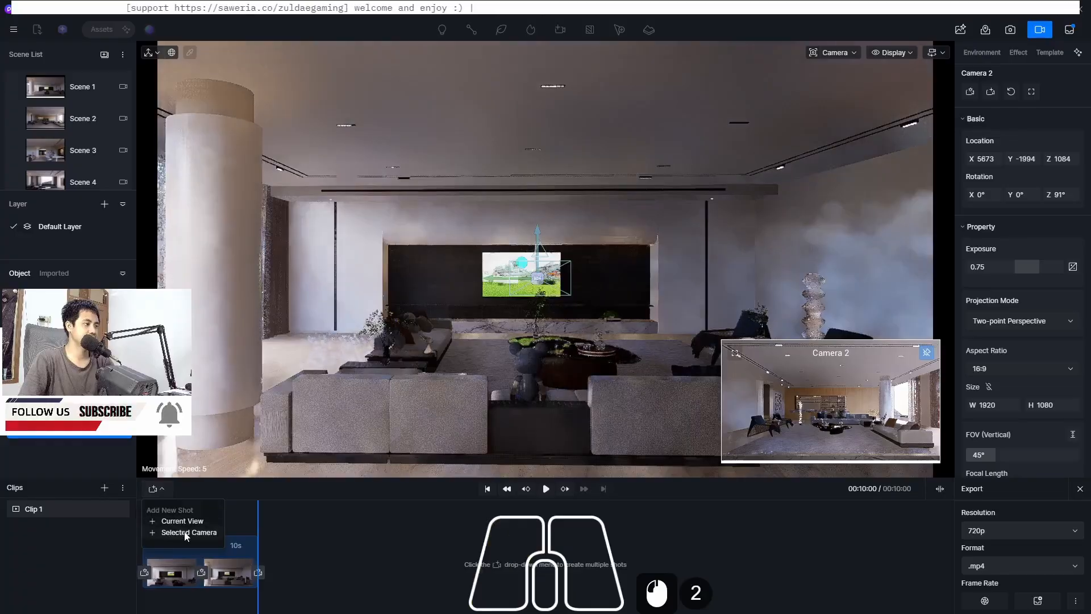
click(185, 533)
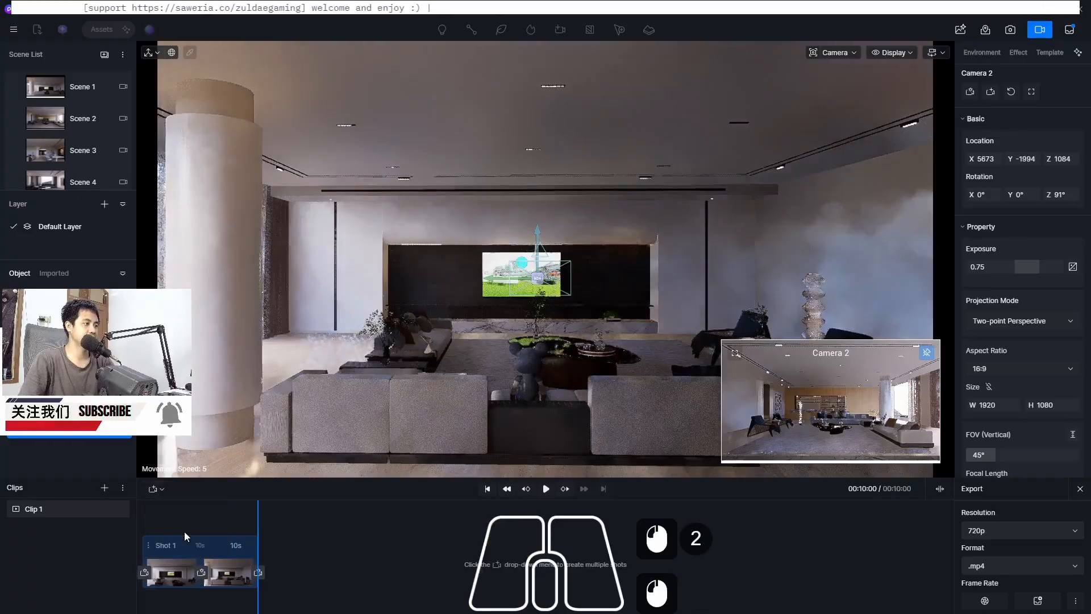
Preview Shot 2 and adjust the camera clipping plane to about 258.3
click(545, 490)
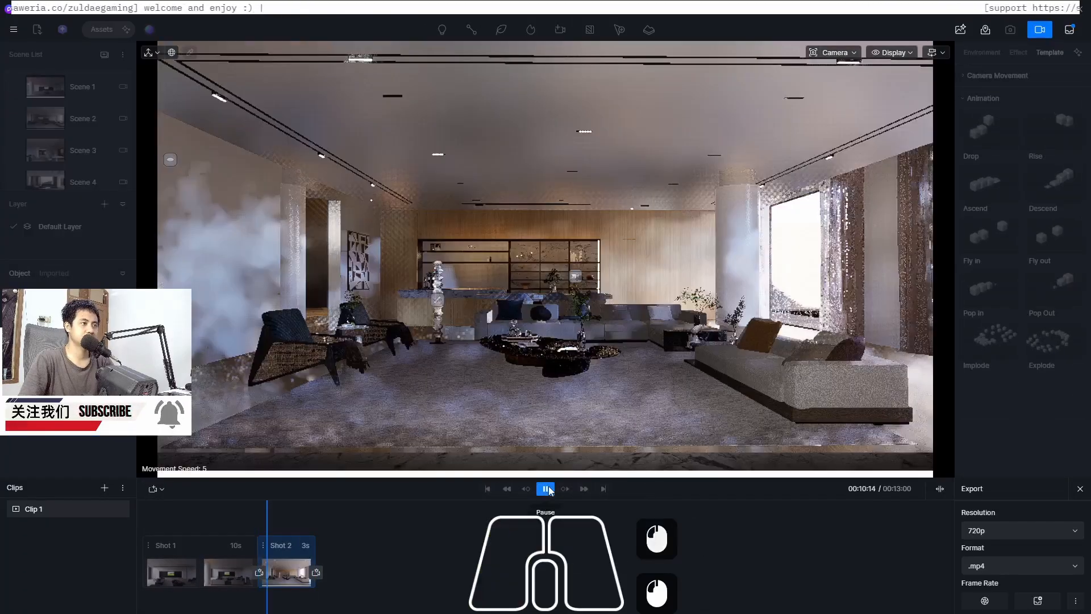
click(547, 488)
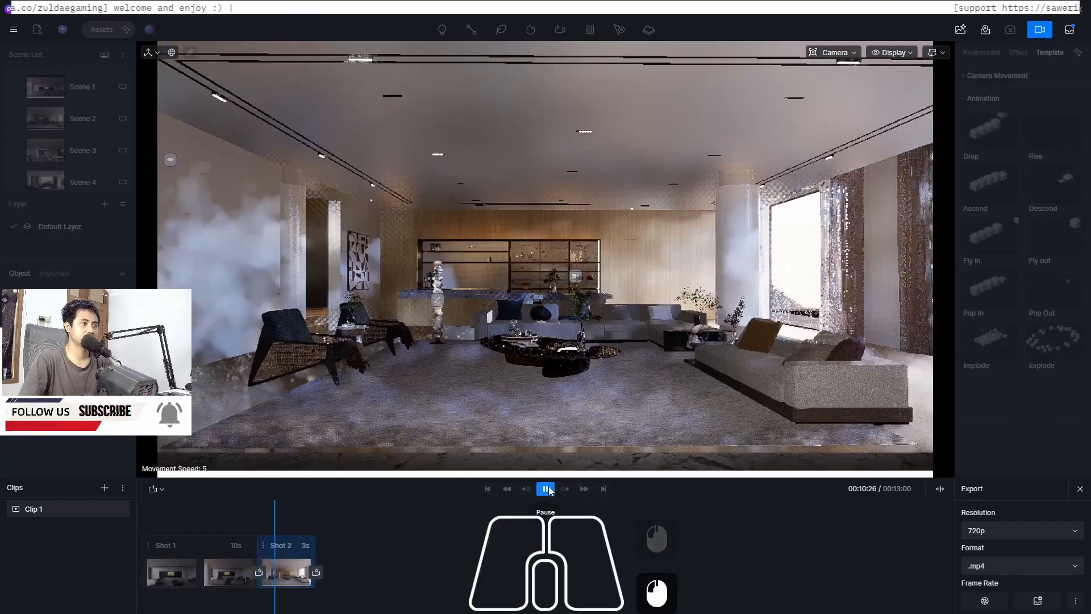
click(833, 52)
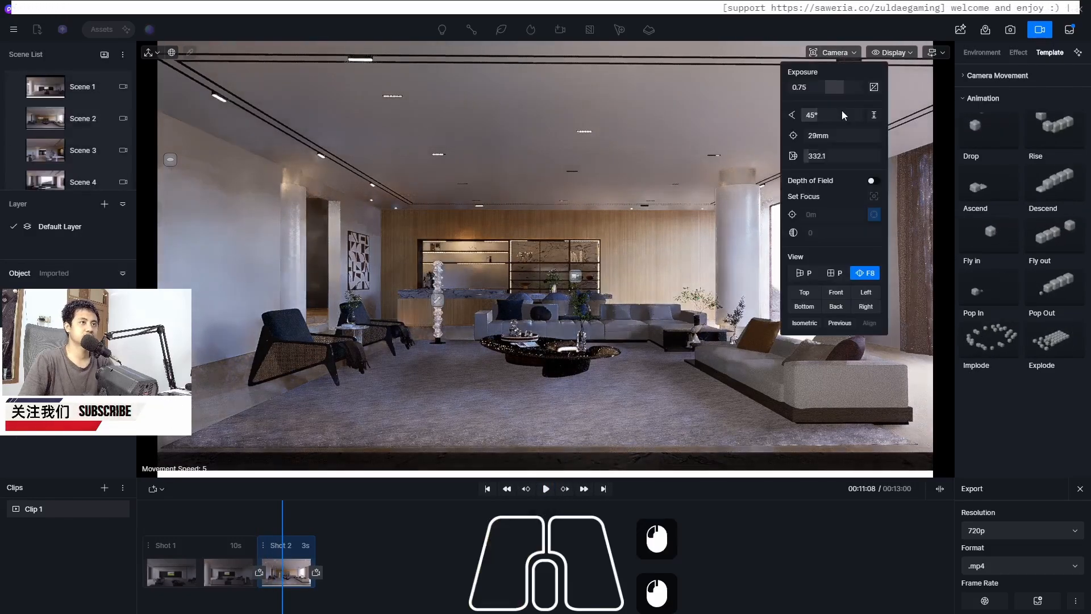
drag(807, 158, 806, 158)
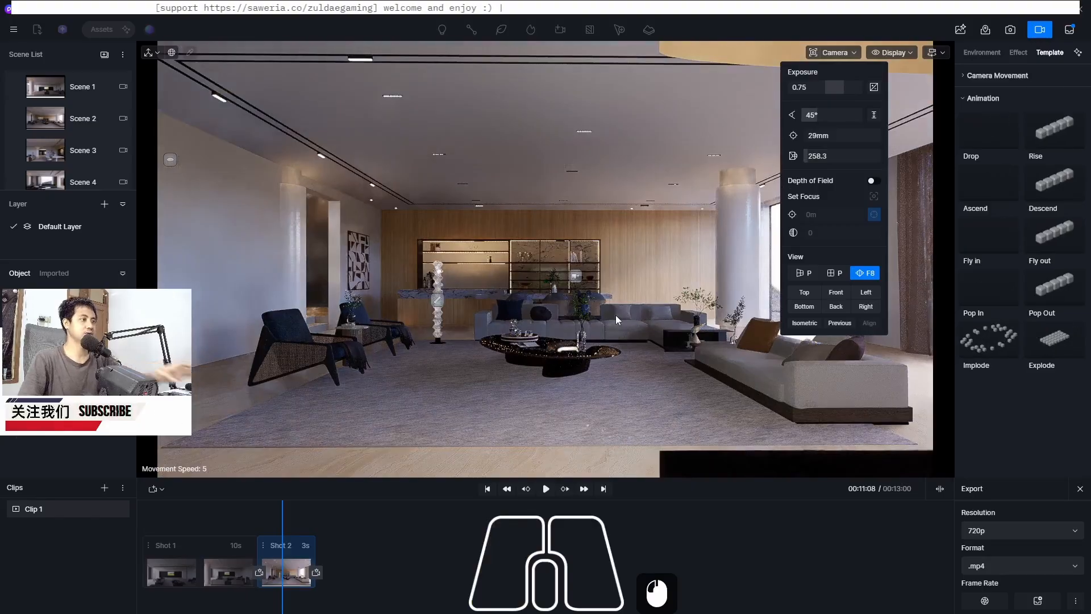
Switch the viewport navigation preset to D5 Preset 1
key(w)
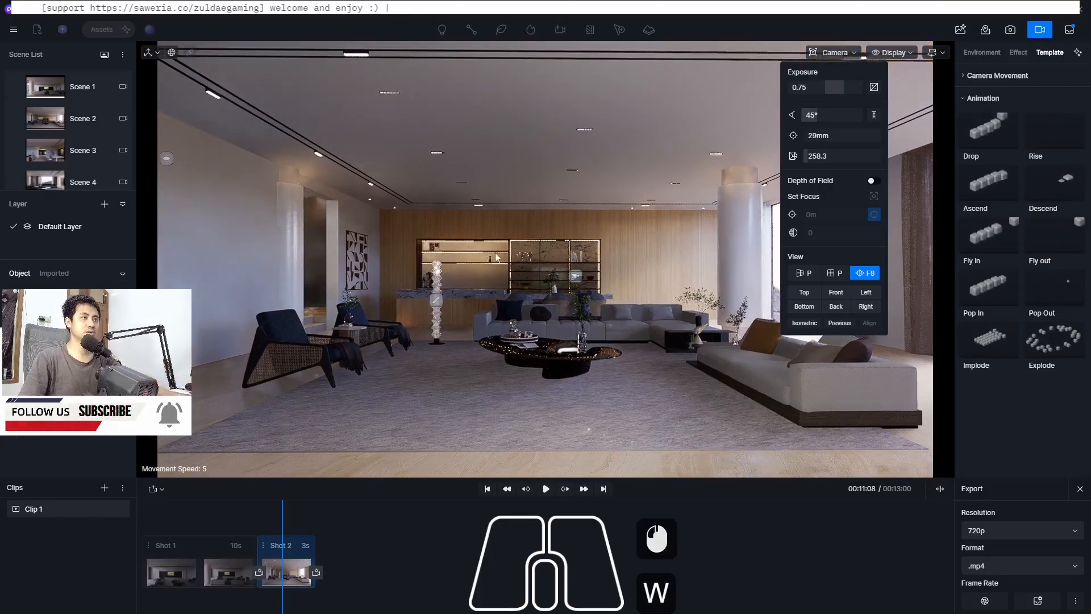
click(591, 230)
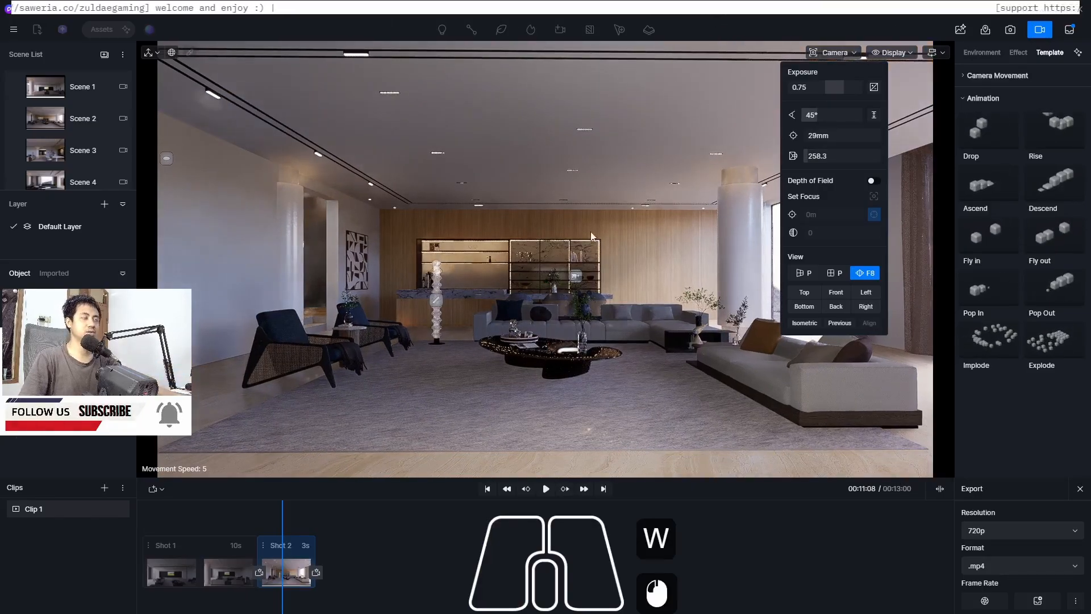
middle_drag(545, 240, 544, 240)
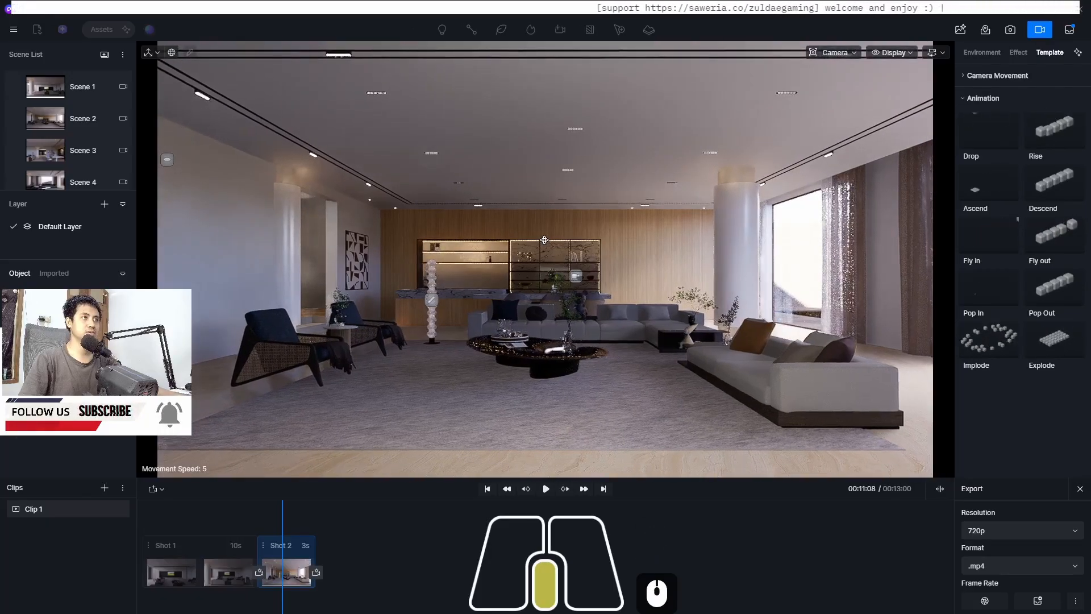
click(848, 52)
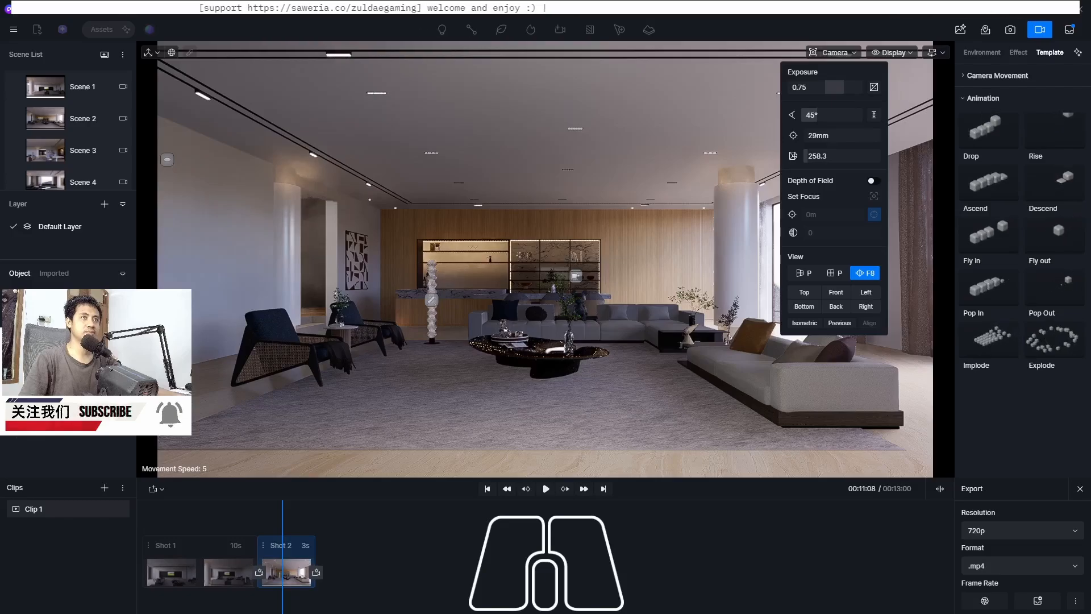
click(945, 53)
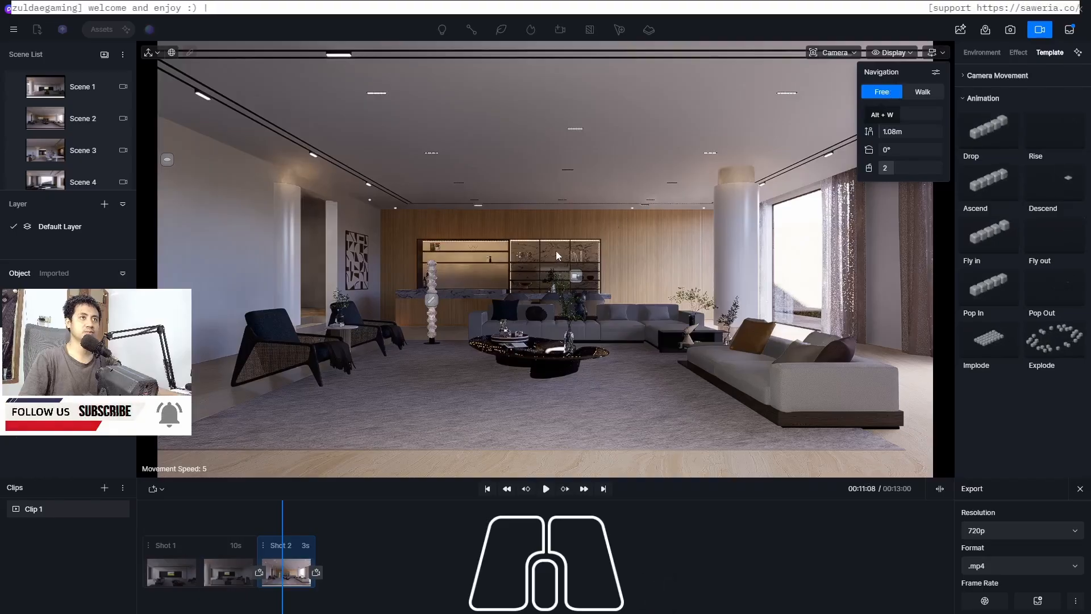
click(936, 72)
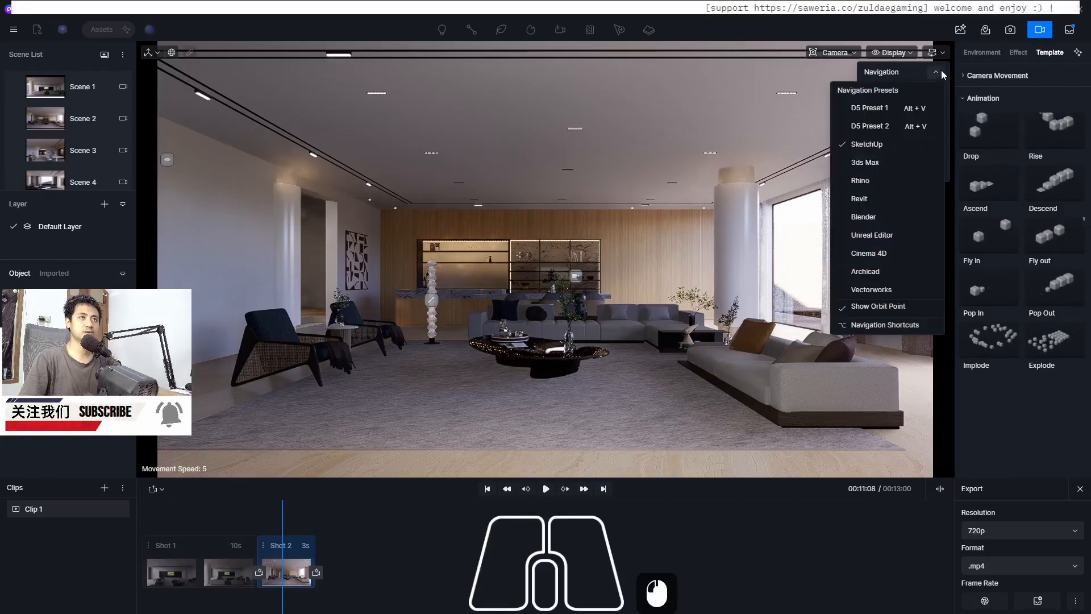
mouse_move(879, 112)
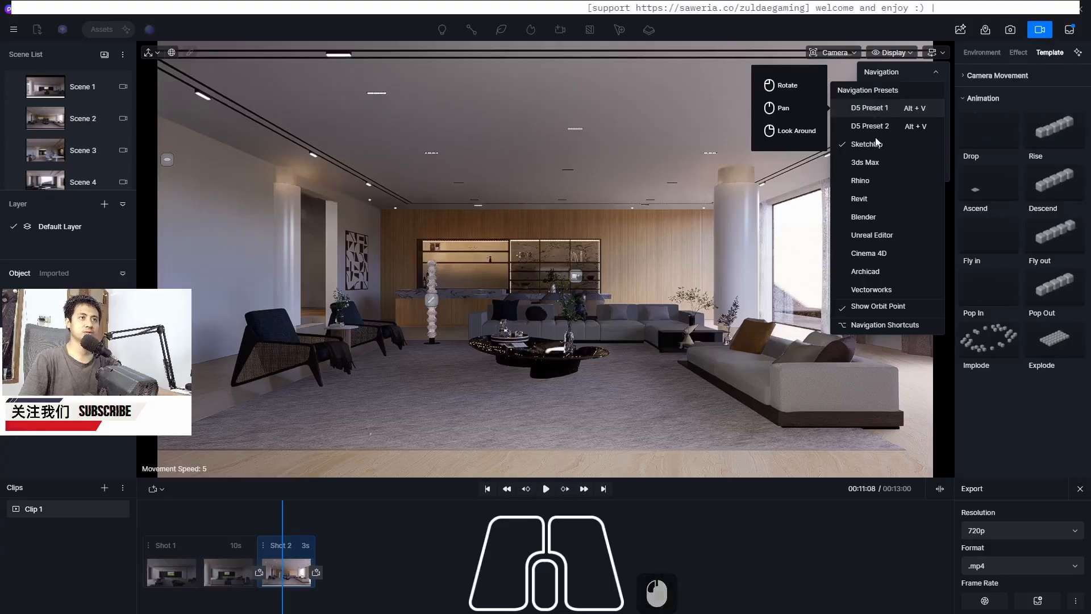
mouse_move(875, 147)
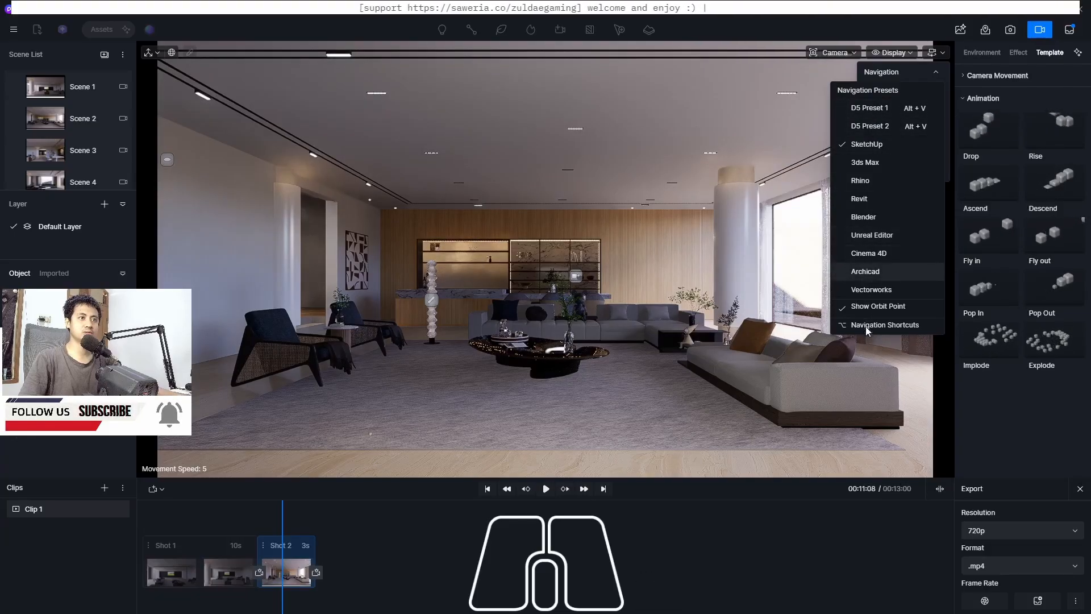
click(871, 108)
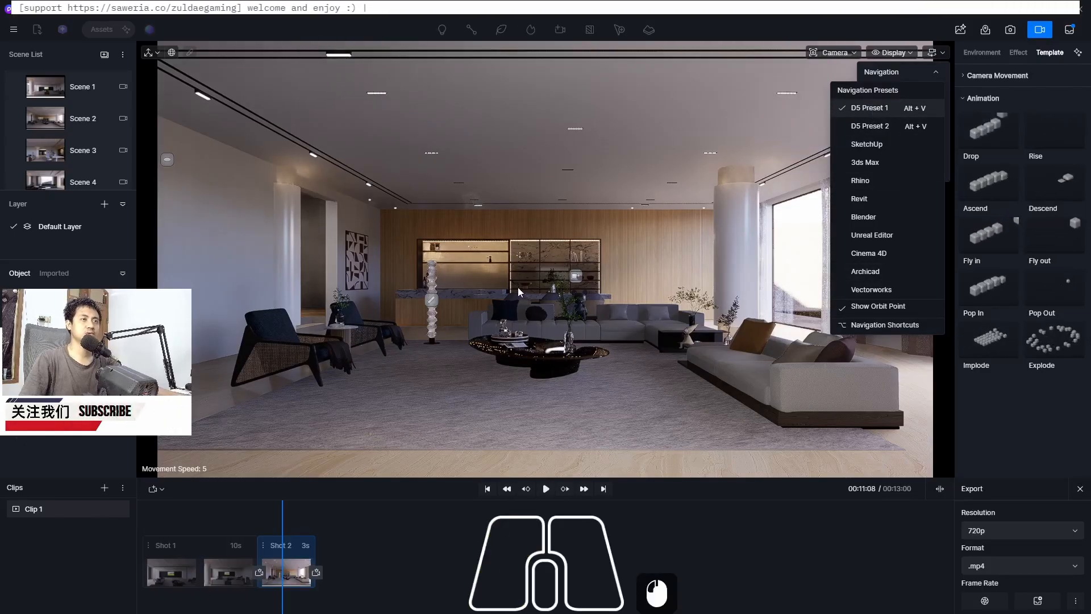
Frame a closer view of the sofa and kitchen counter and add it as a new keyframe at the end of Shot 2
mouse_move(863, 113)
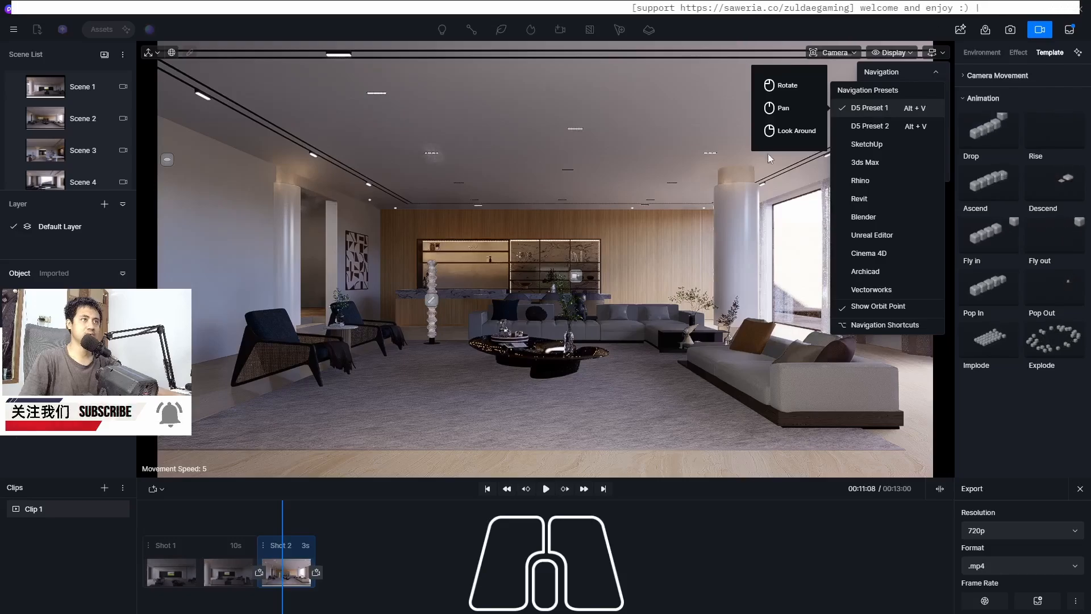
click(493, 365)
drag(493, 362, 514, 329)
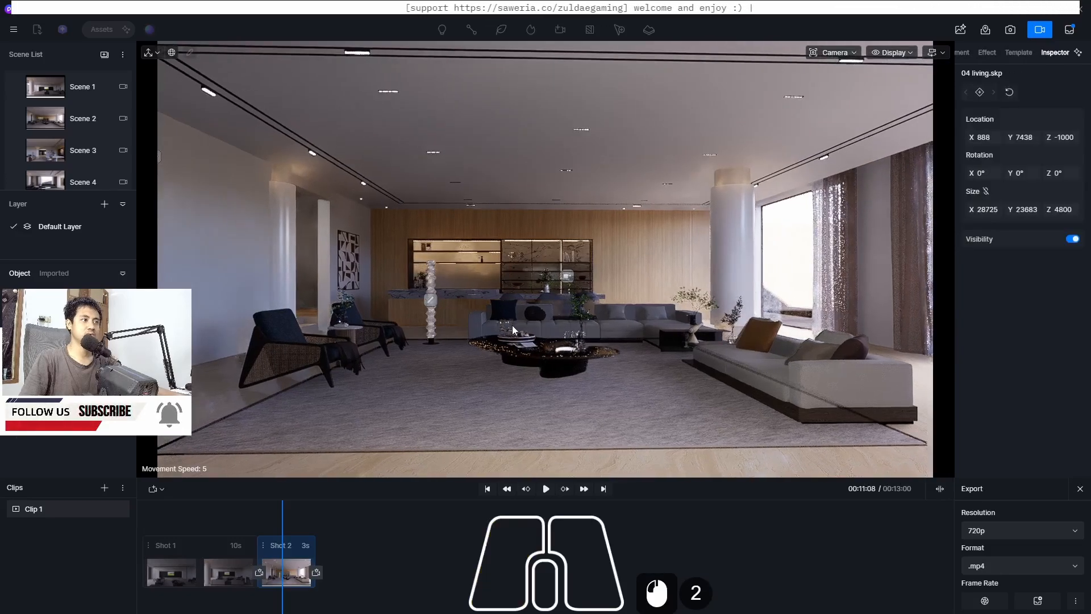
mouse_move(521, 305)
right_down()
mouse_move(491, 306)
mouse_move(517, 303)
mouse_move(494, 301)
mouse_move(505, 301)
right_up()
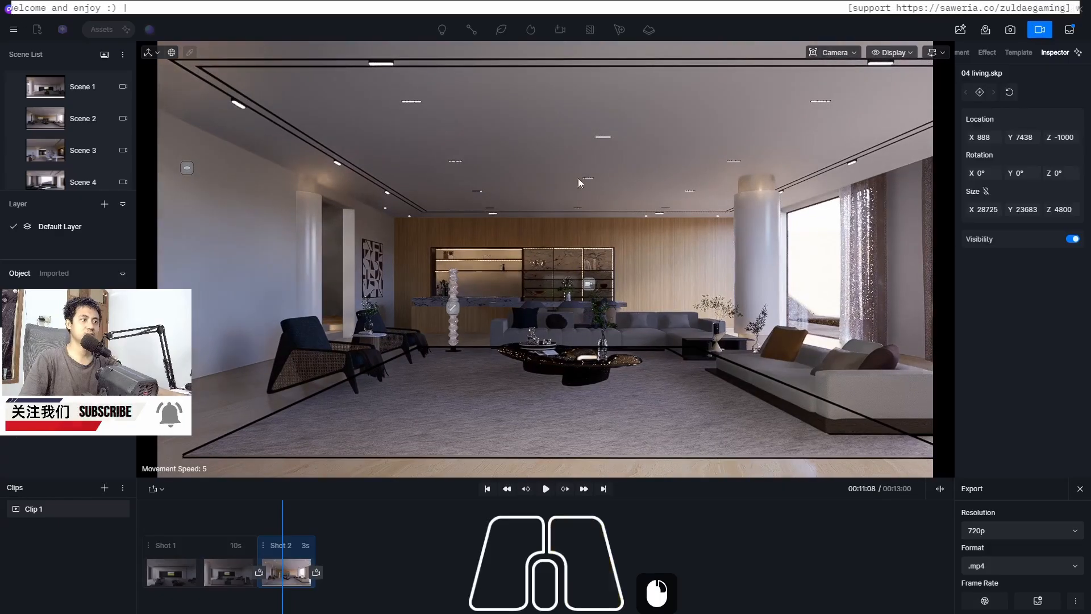
click(754, 12)
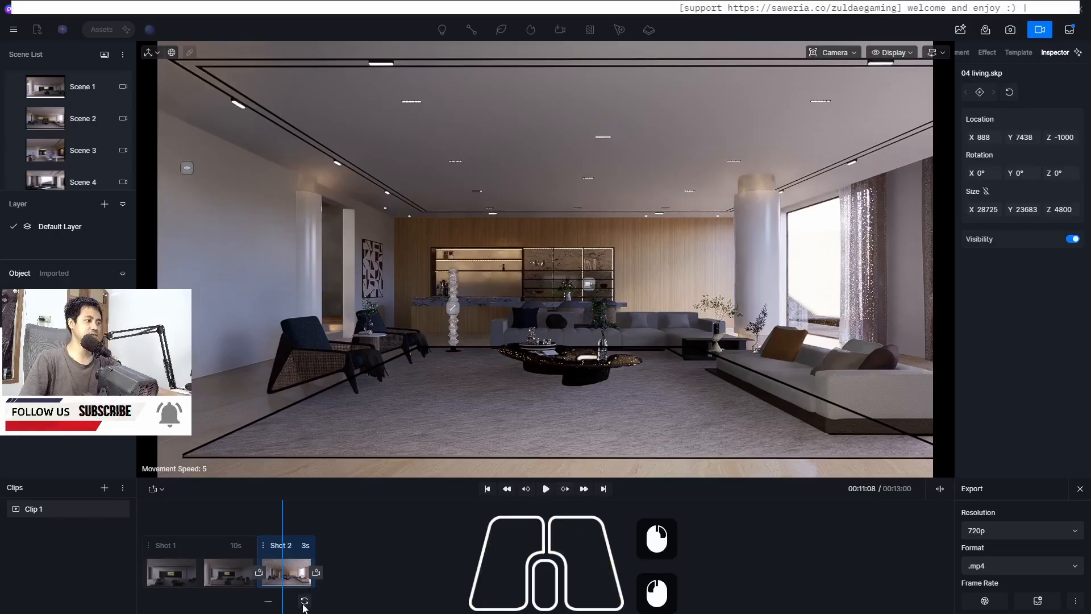
click(305, 601)
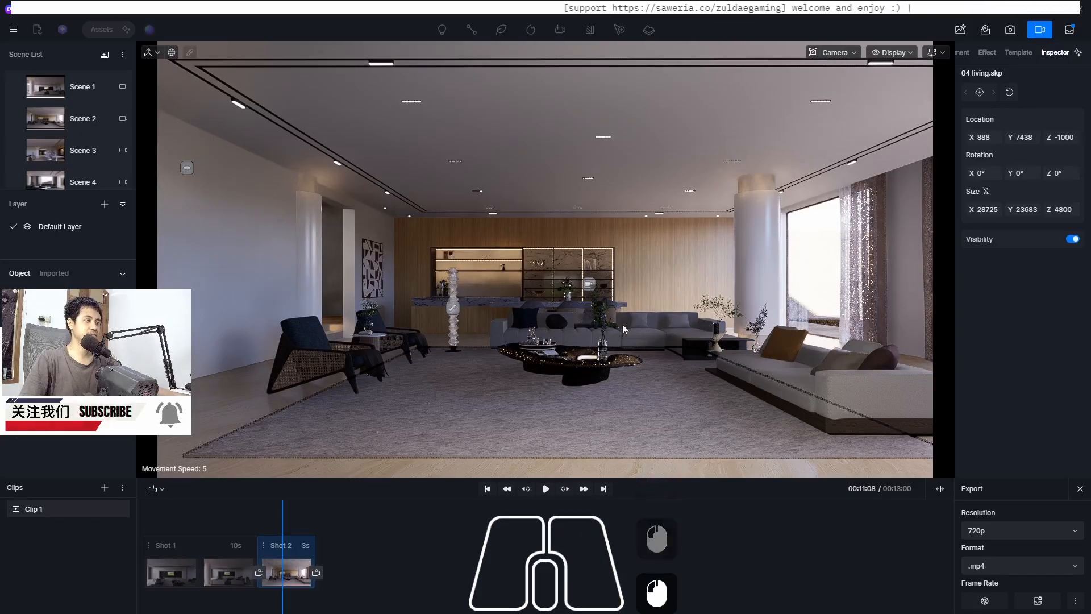
key(w)
key(w)
key(w)
key(w)
key(w)
key(w)
key(w)
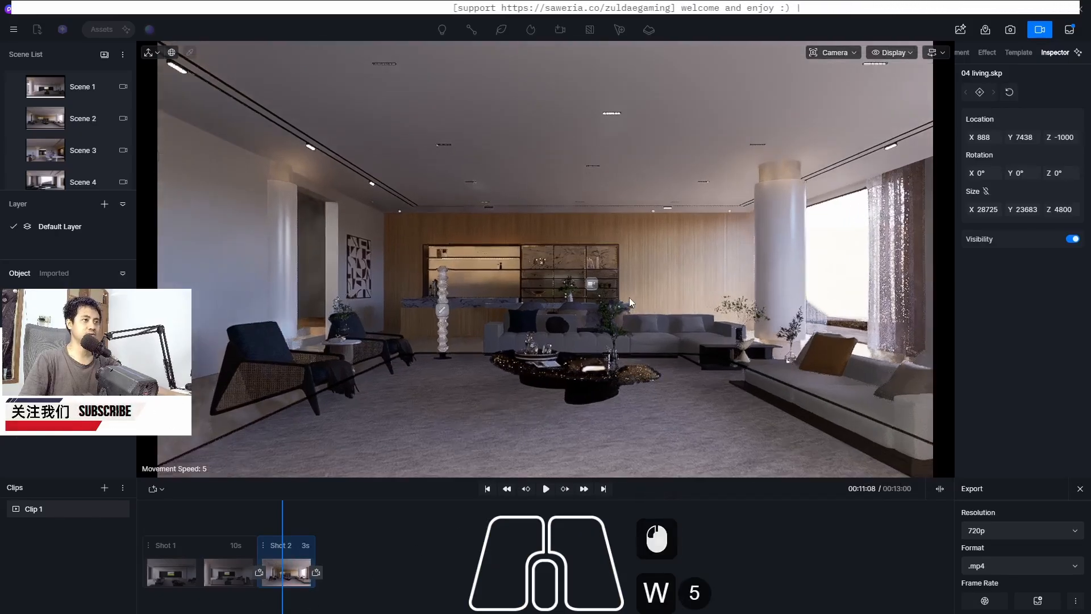
key(w)
key(w)
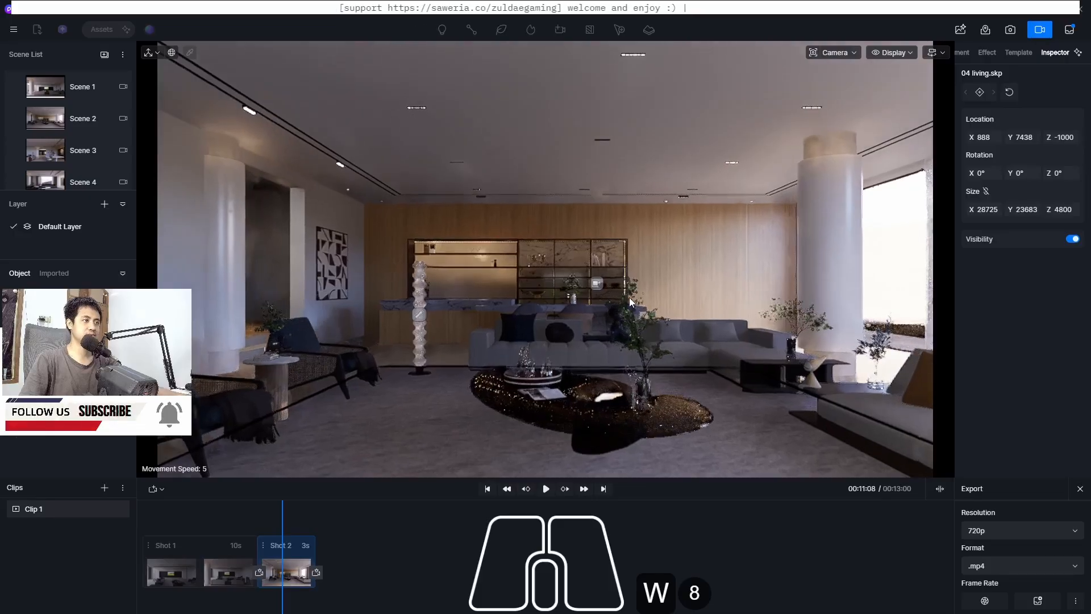
key(w)
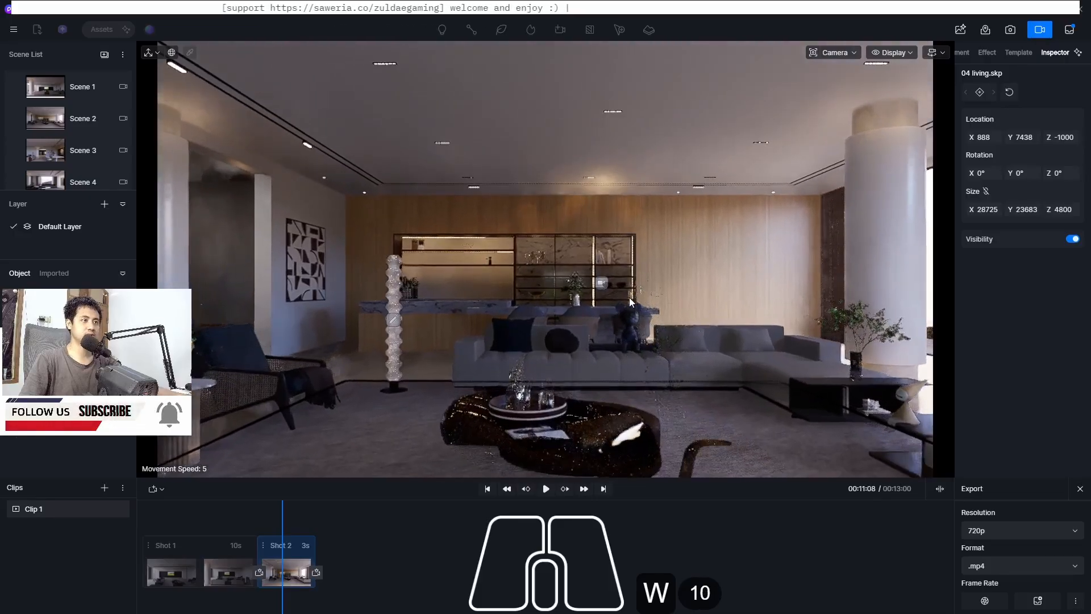
key(w)
key(w)
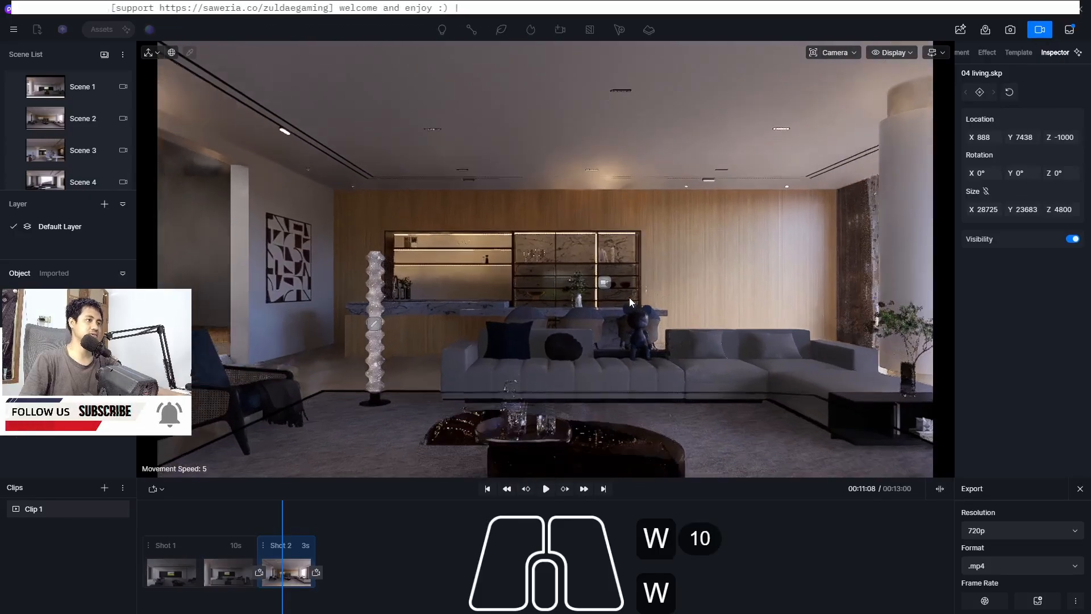
key(w)
key(w)
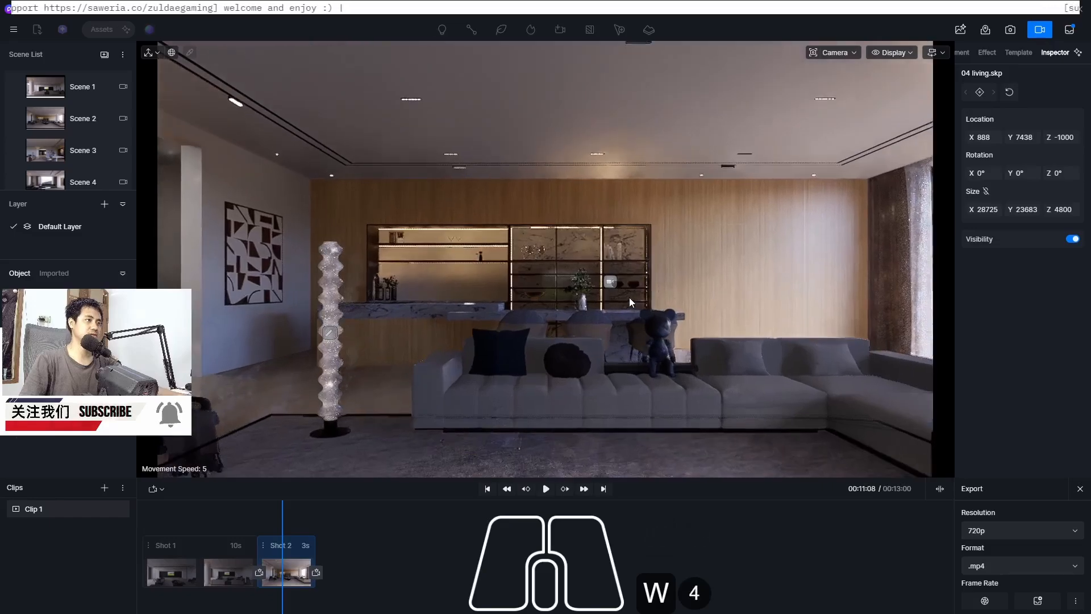
key(s)
key(s)
key(w)
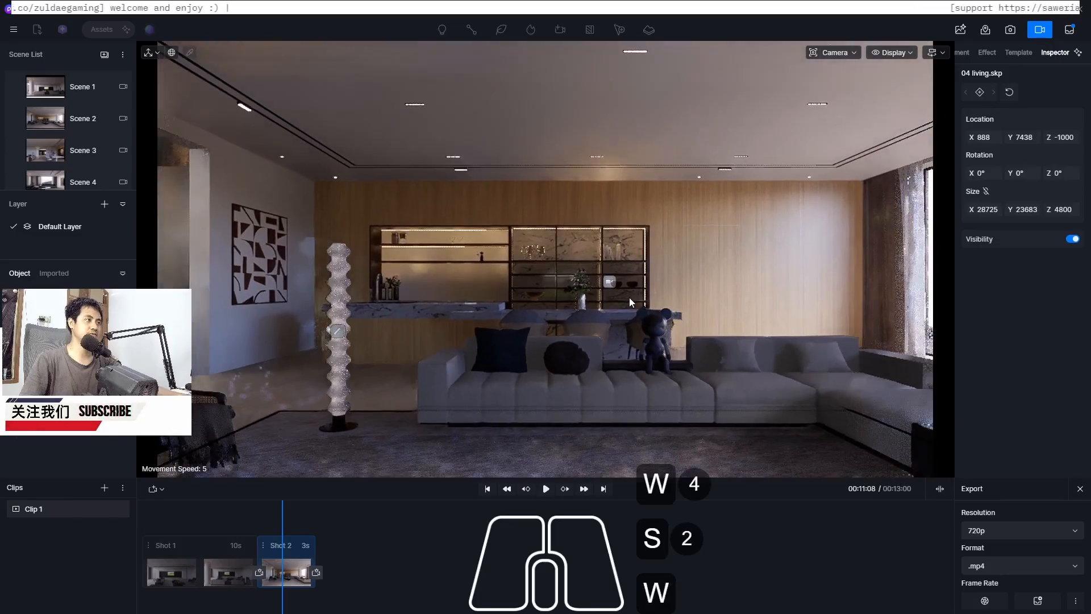
key(s)
key(w)
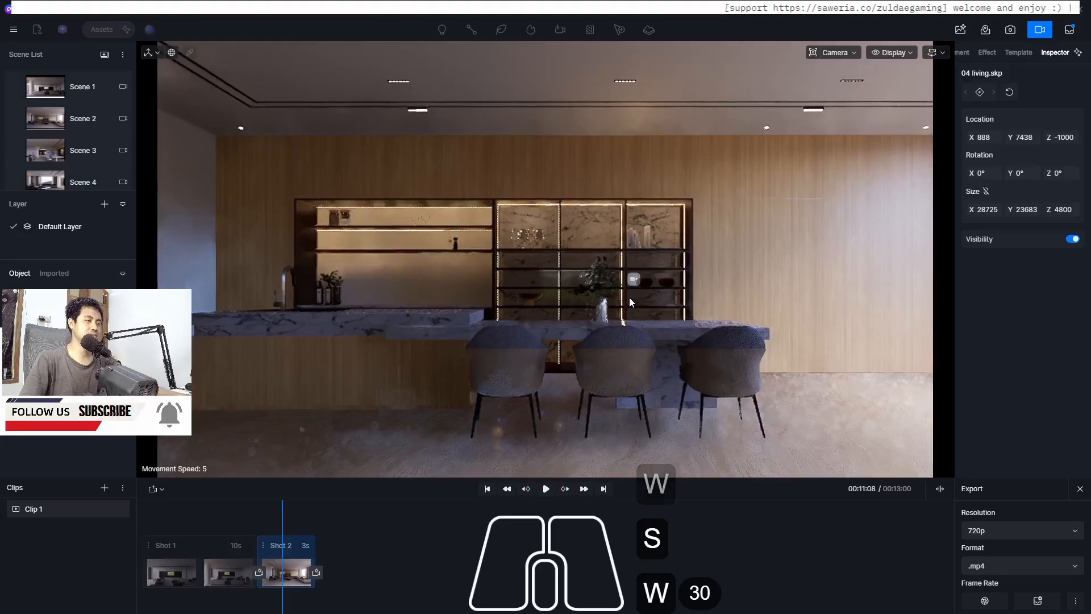
key(w)
key(s)
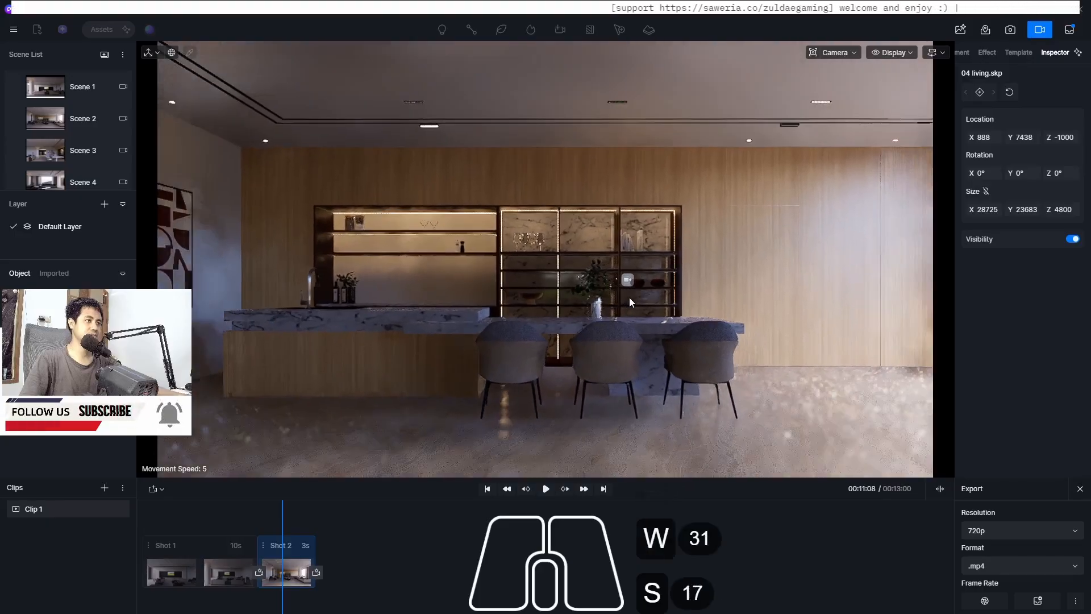
key(s+w)
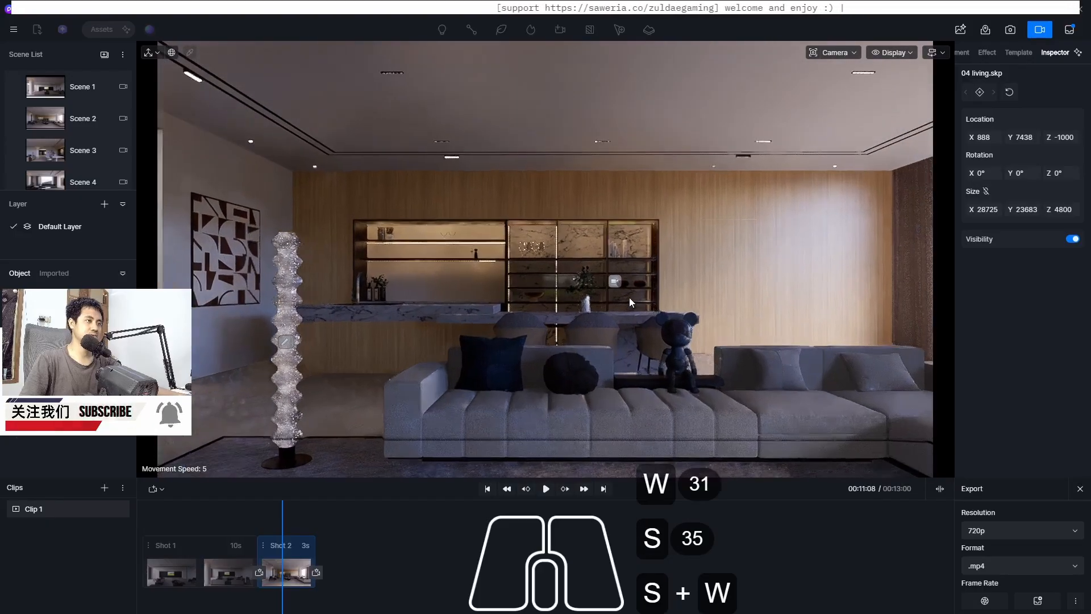
key(s)
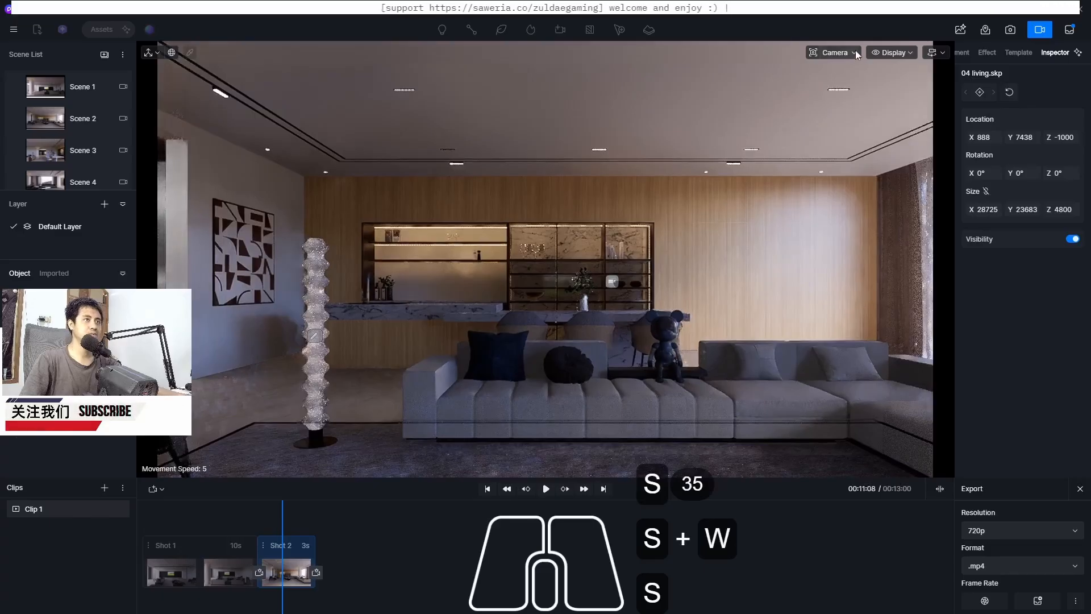
click(856, 52)
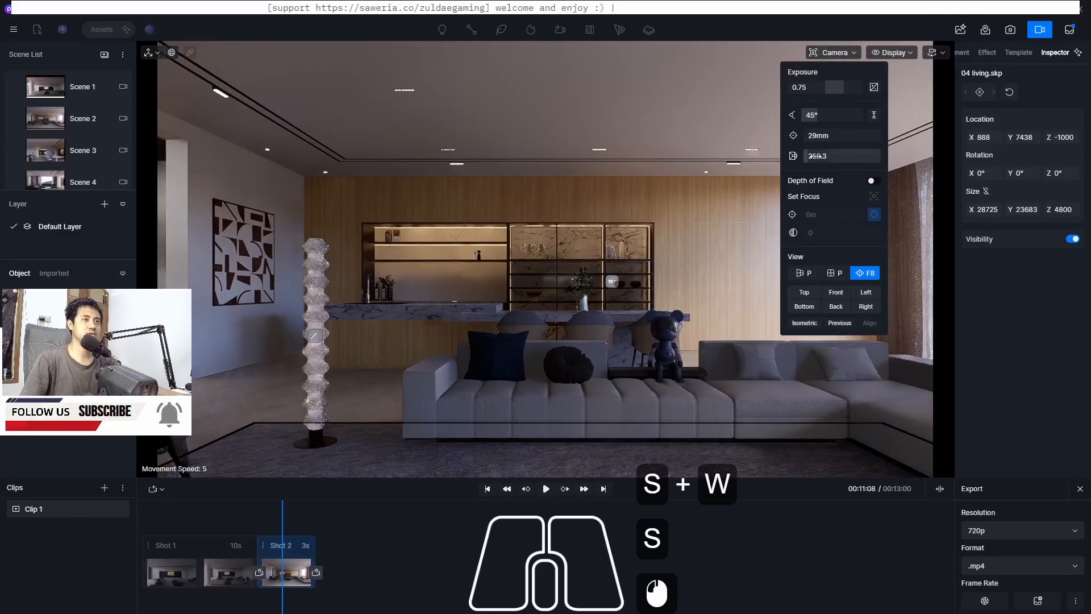
drag(816, 156, 596, 207)
click(316, 571)
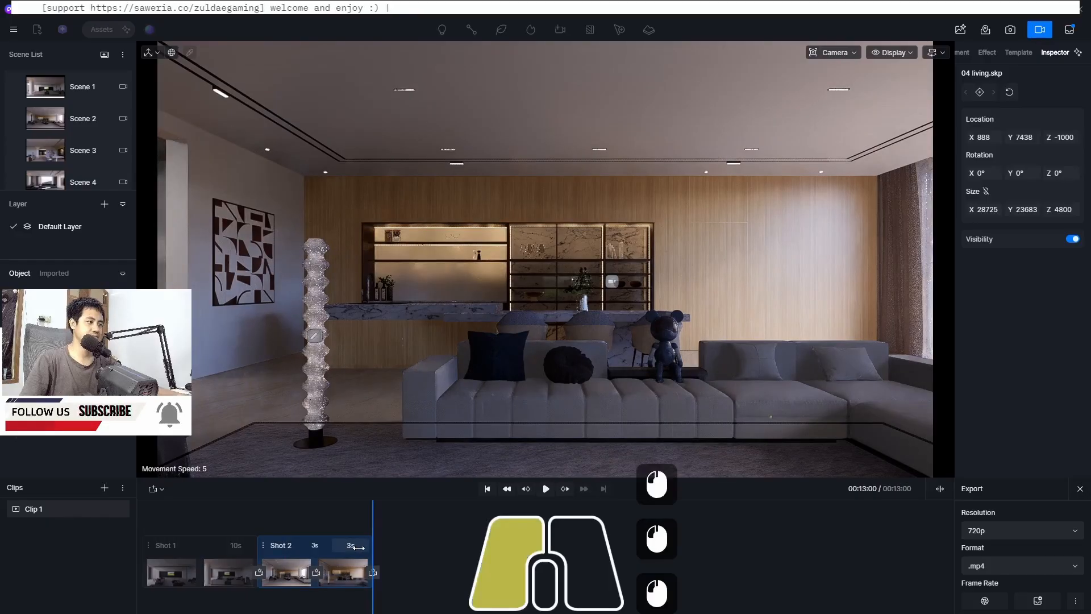
Set the new keyframe segment's duration to 10 seconds
click(357, 547)
text(10)
key(Return)
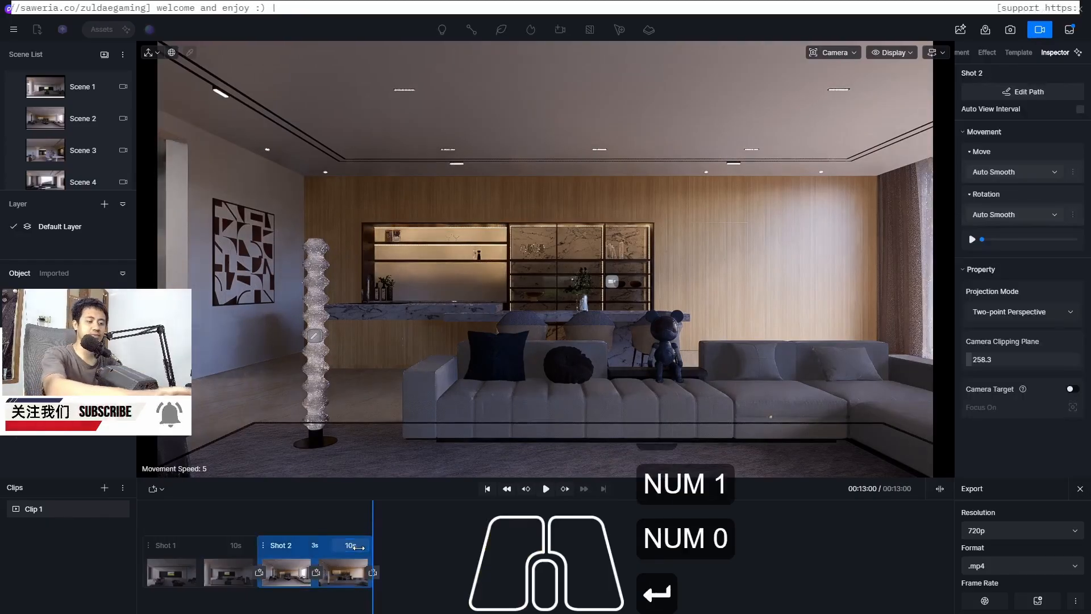
Set Shot 2's move interpolation to Linear and play the clip from Shot 1 to preview it
click(994, 172)
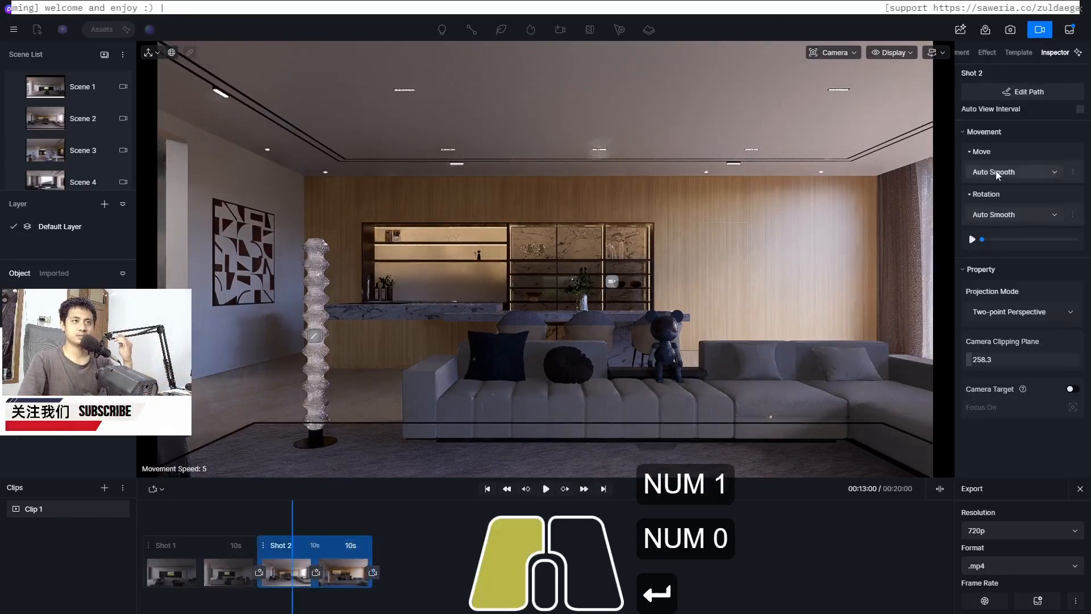
click(998, 205)
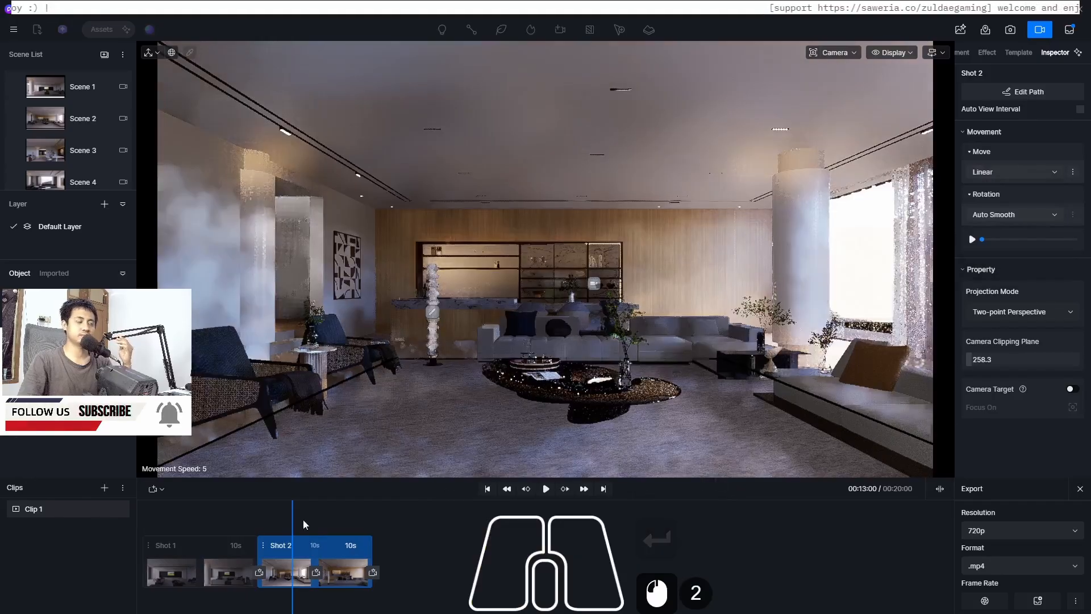
click(235, 533)
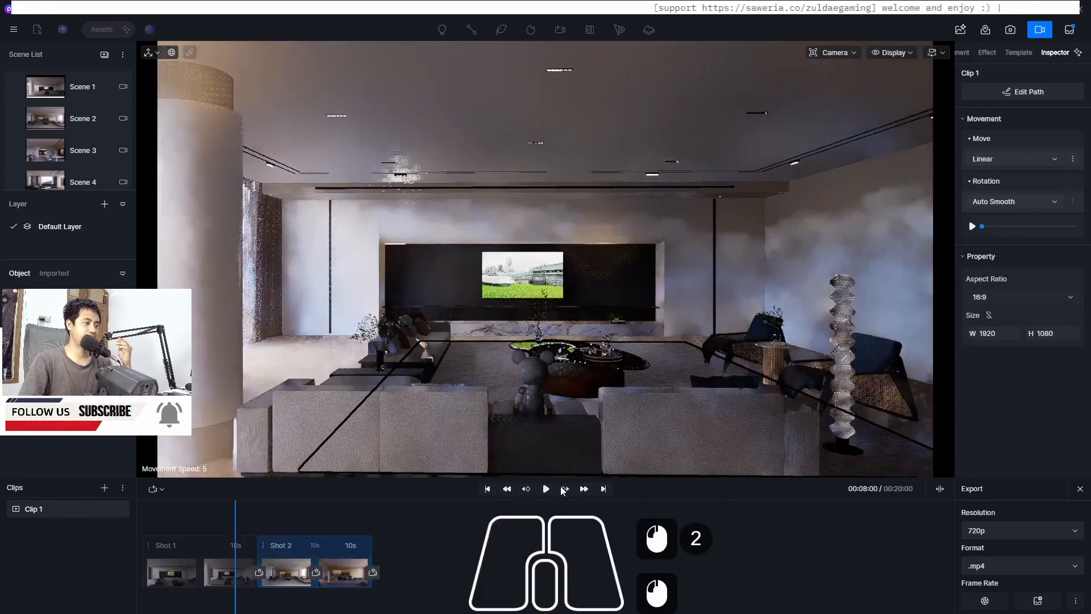
click(545, 490)
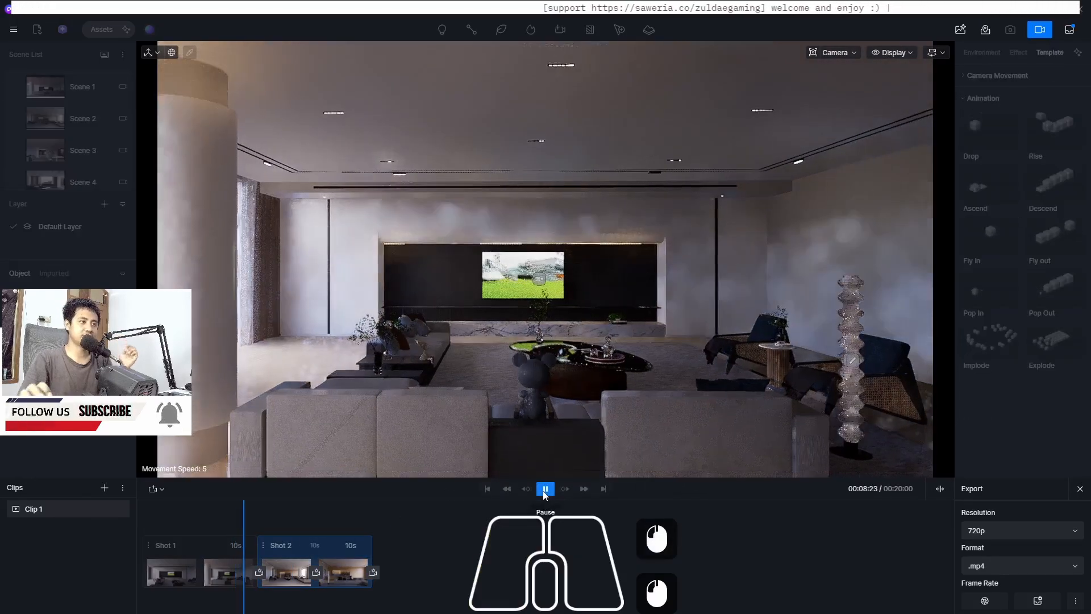
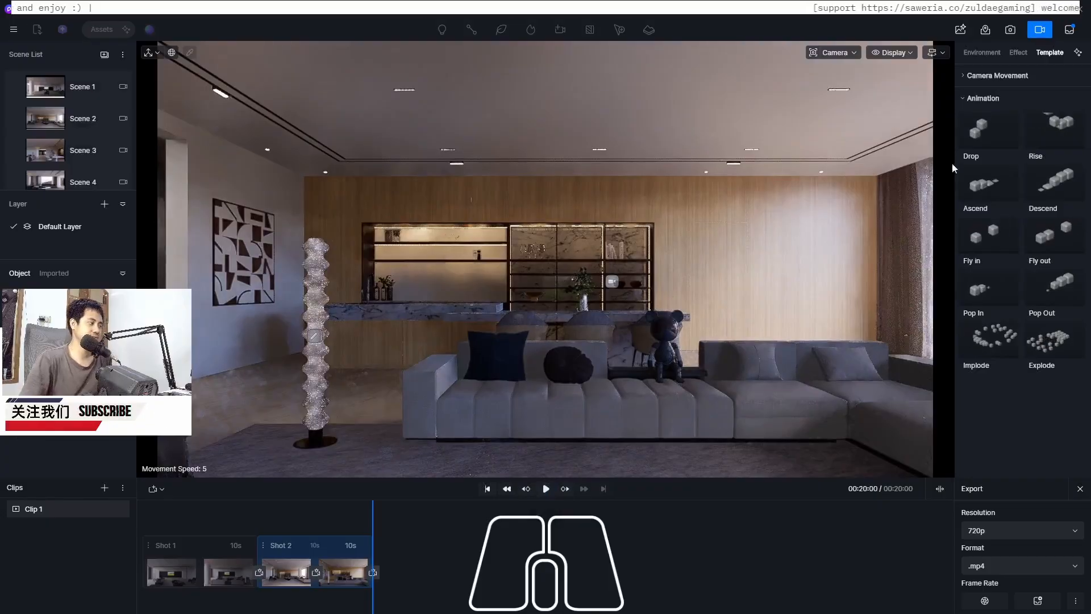
Open Scene 3 and add a new camera from the current view
click(48, 148)
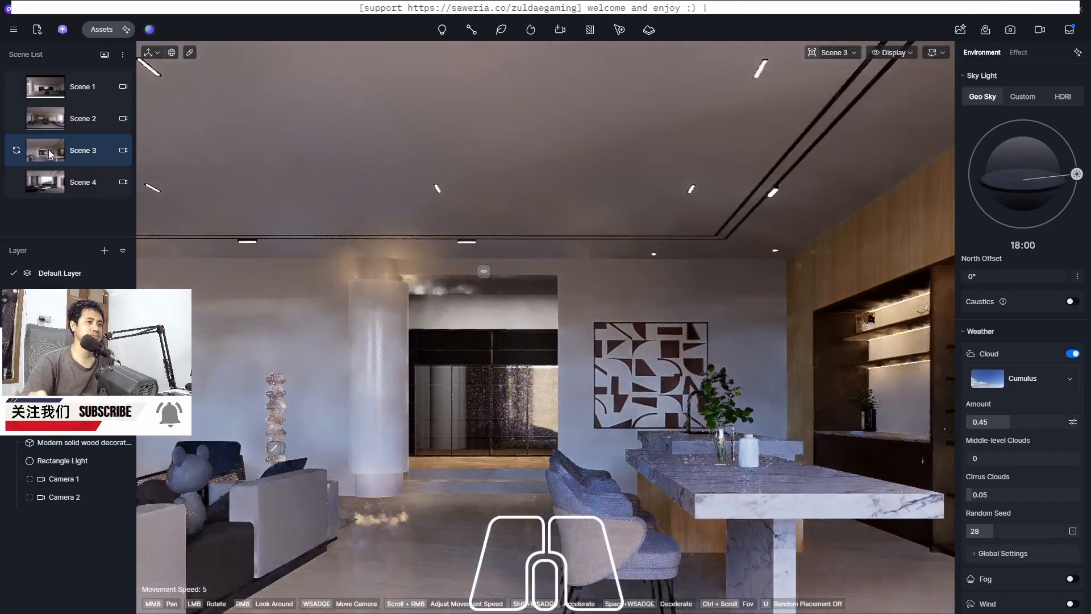
click(561, 30)
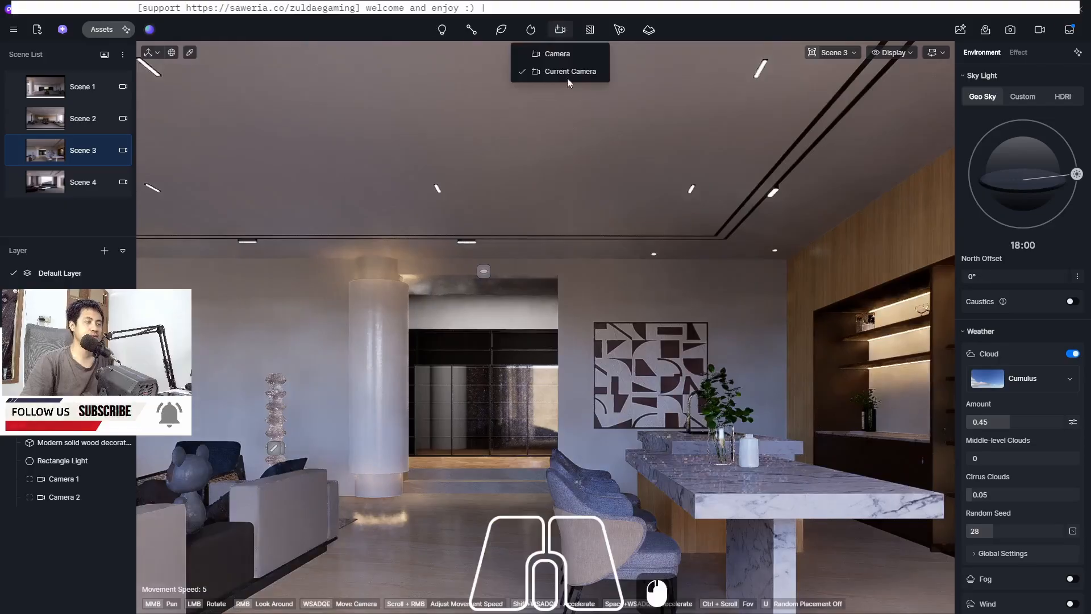
click(582, 73)
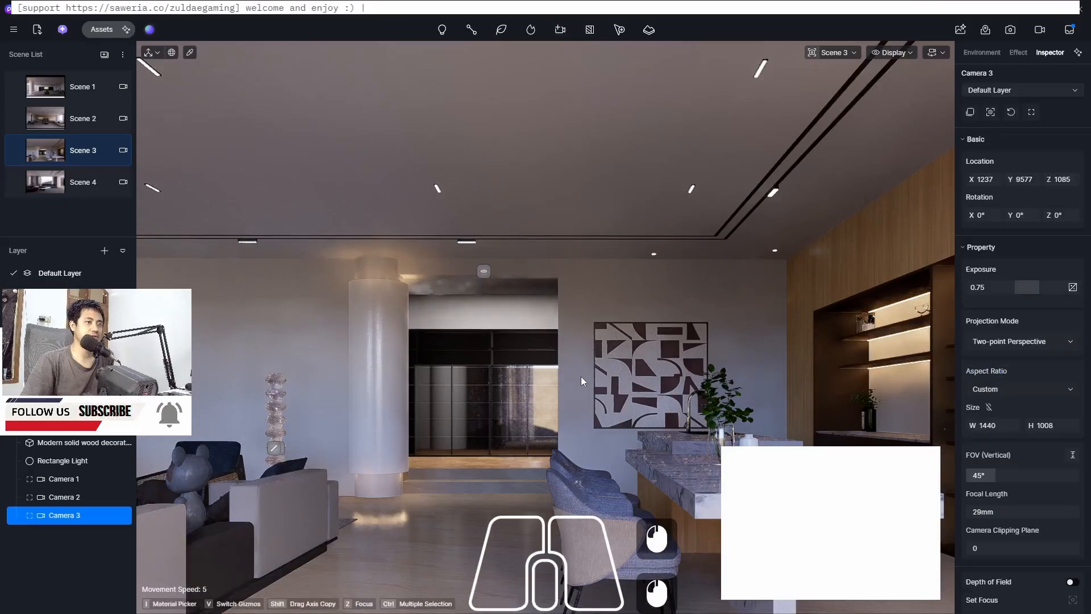
Set the new camera's aspect ratio to 16:9
click(997, 387)
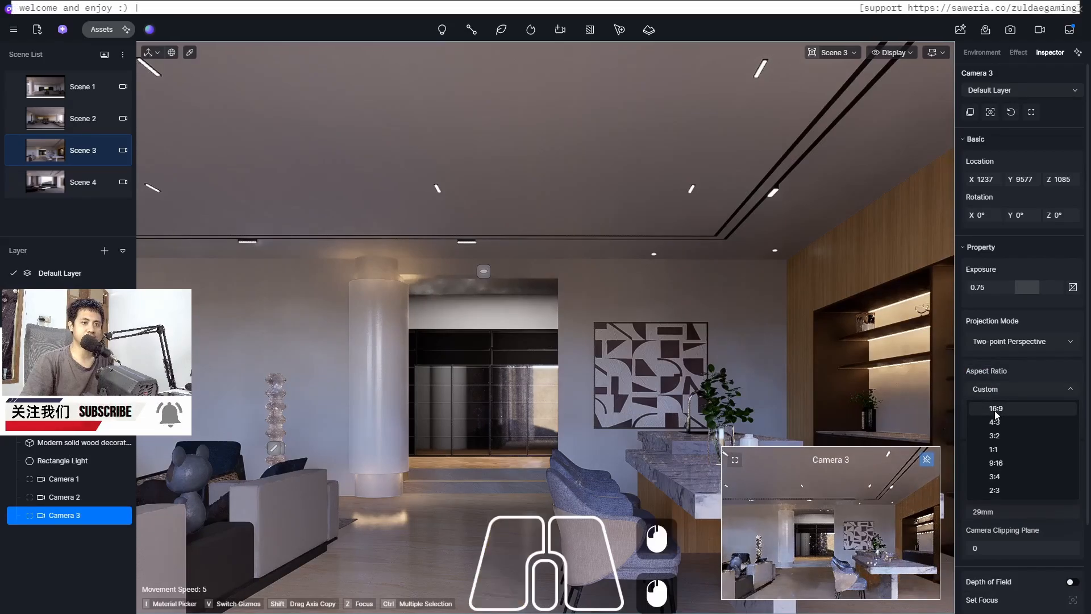
click(995, 409)
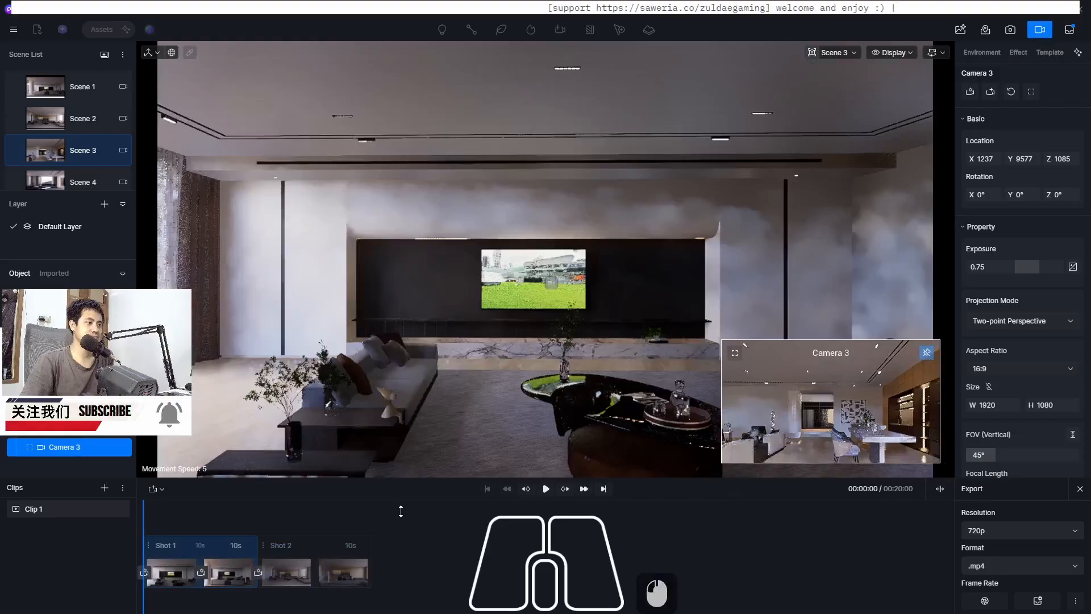
Move the playhead to the clip's end and add a new shot from the current view
click(172, 537)
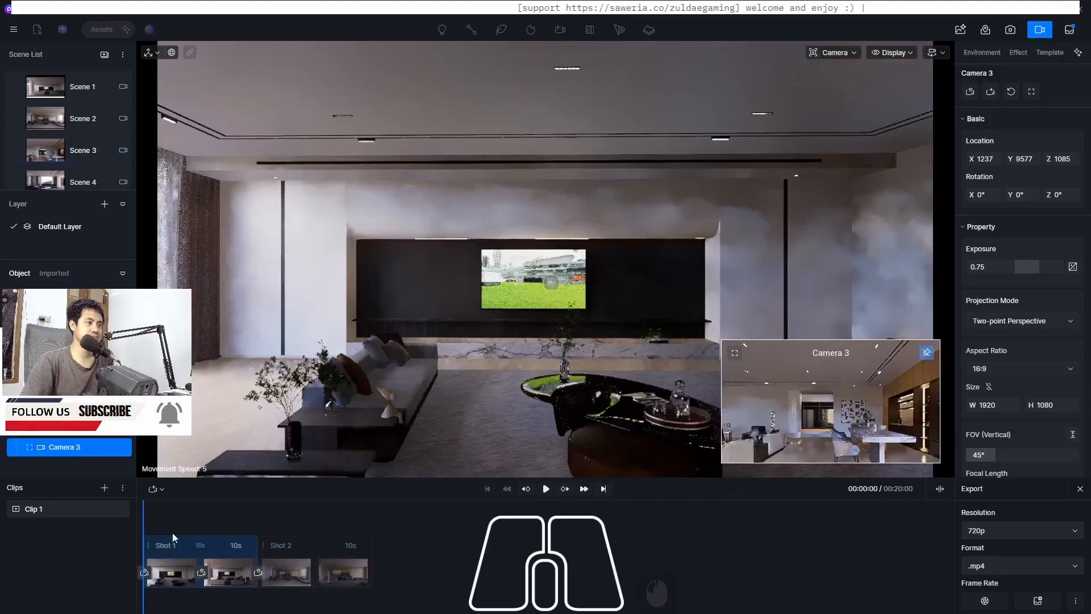
click(422, 535)
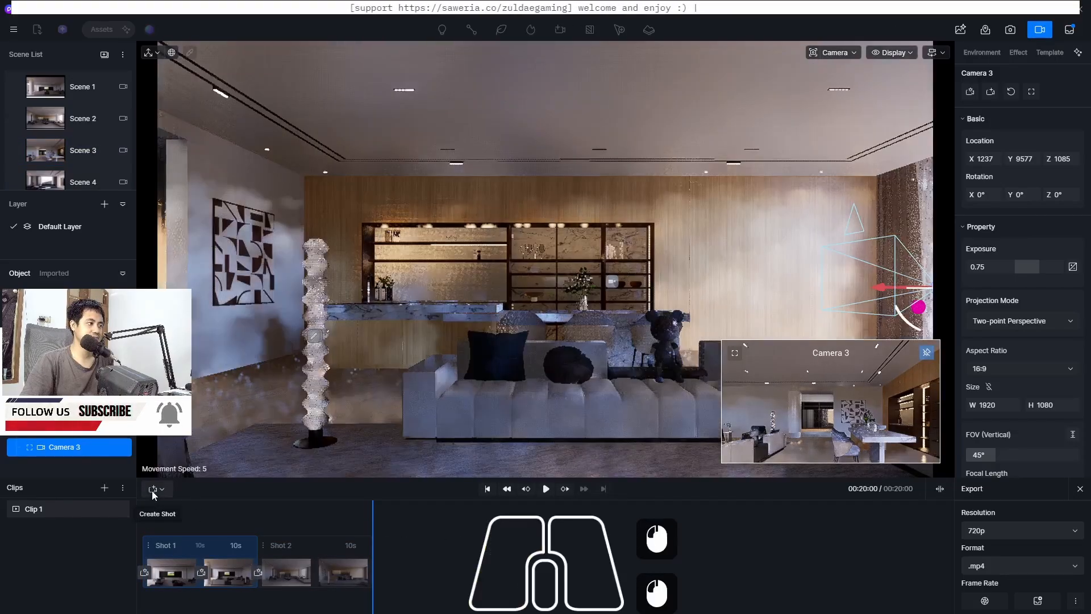
click(153, 490)
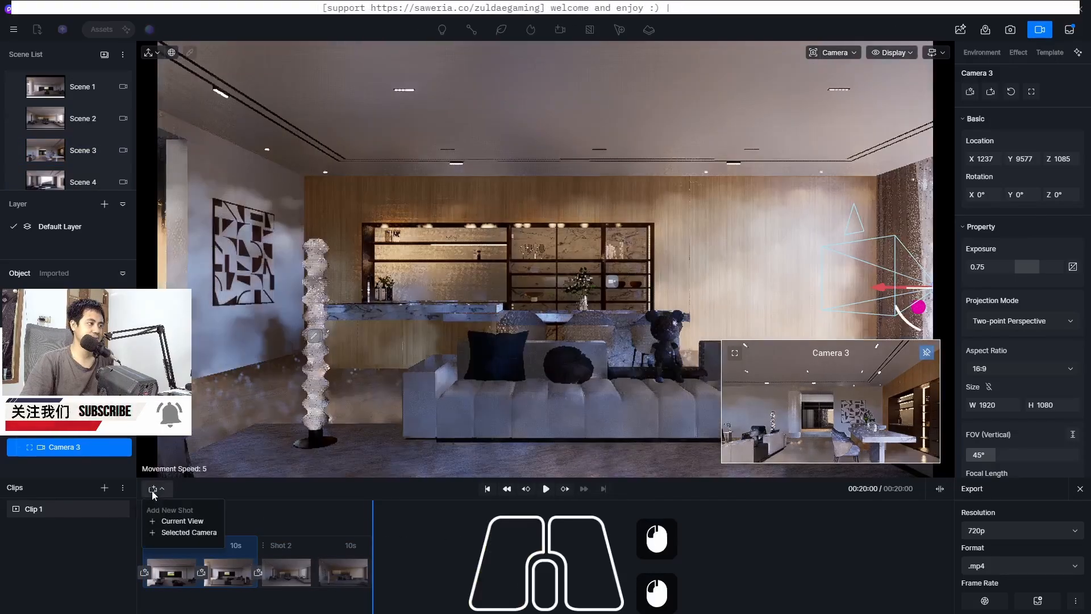
click(170, 531)
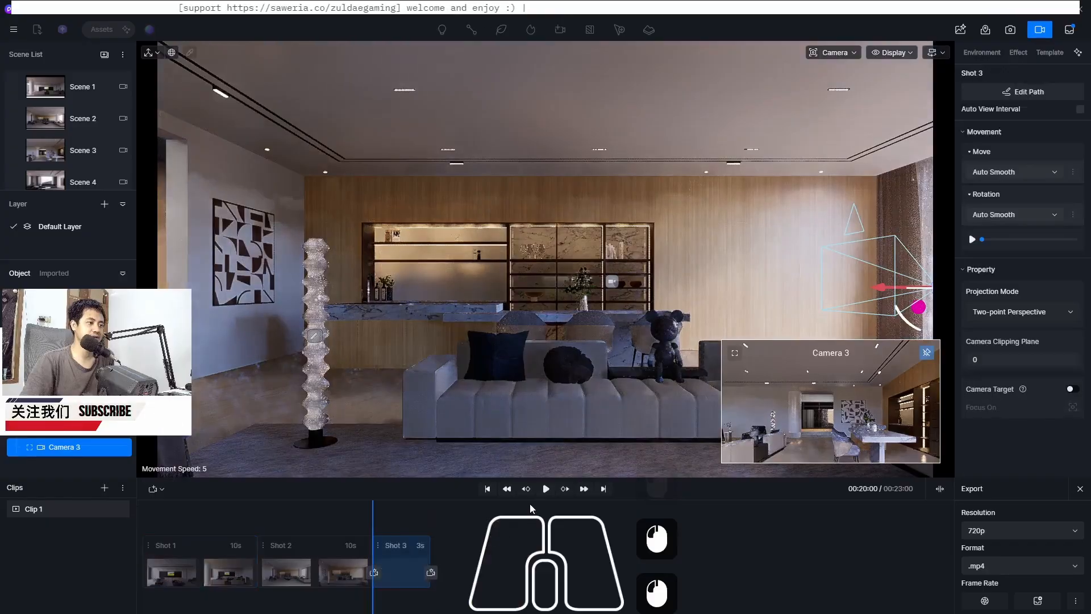
Play the clip preview and look around the dining area from the new shot's position
click(546, 488)
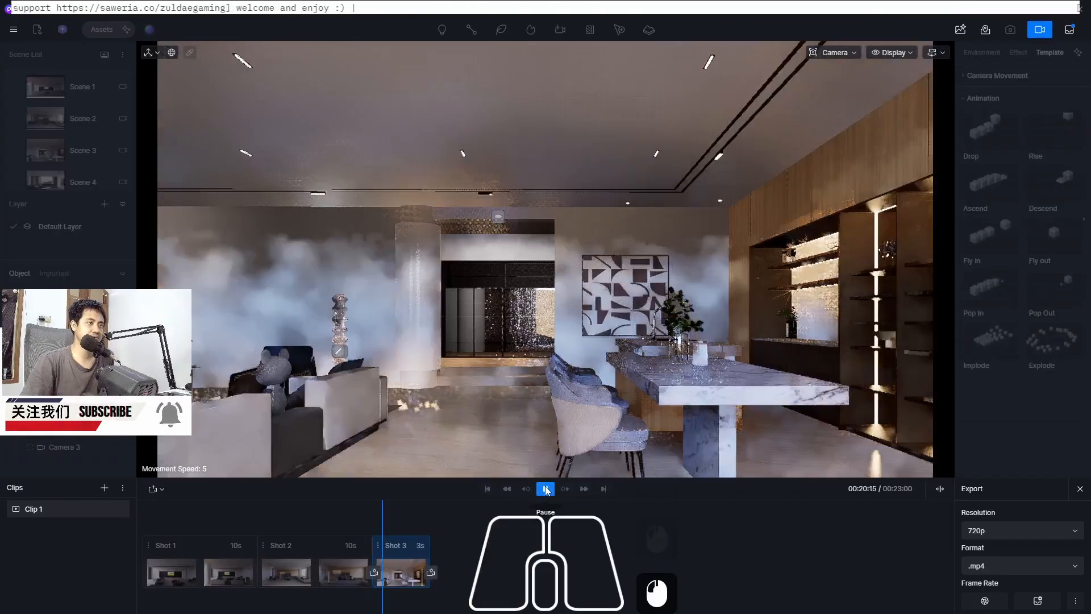
click(547, 488)
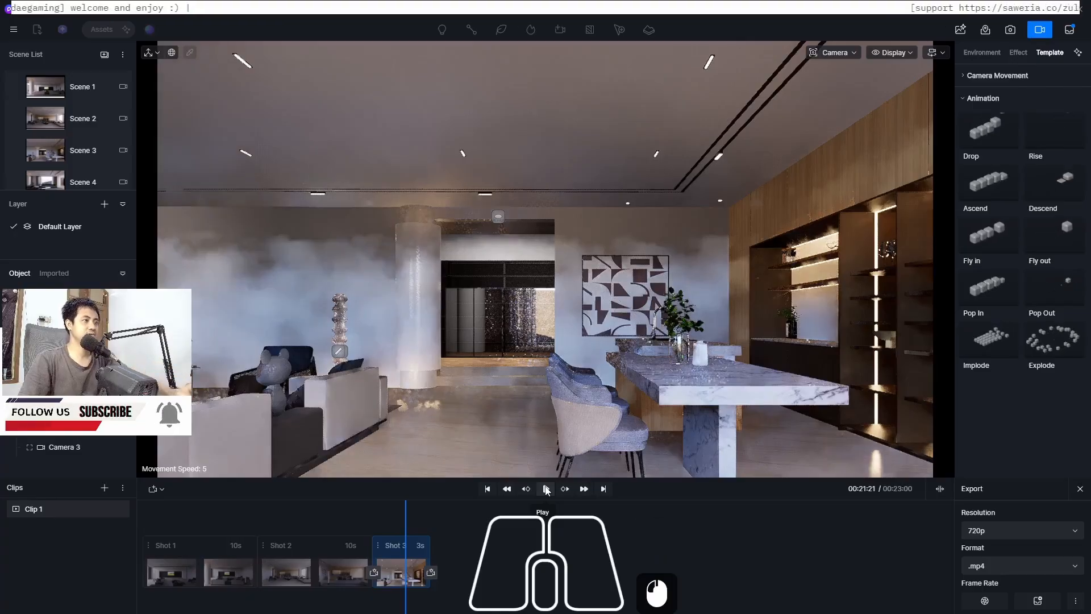
key(a)
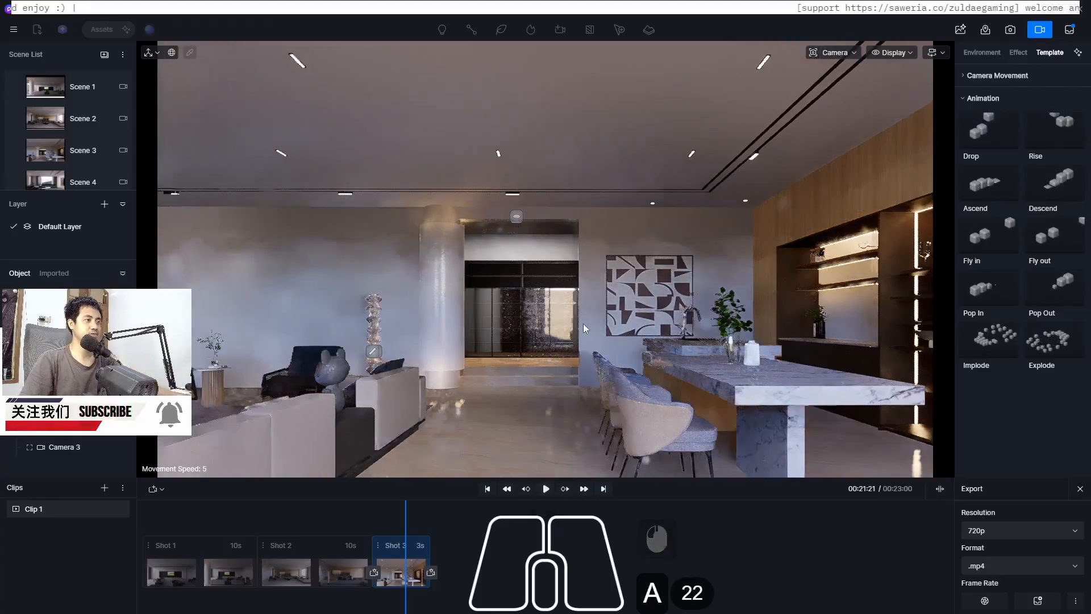
key(a)
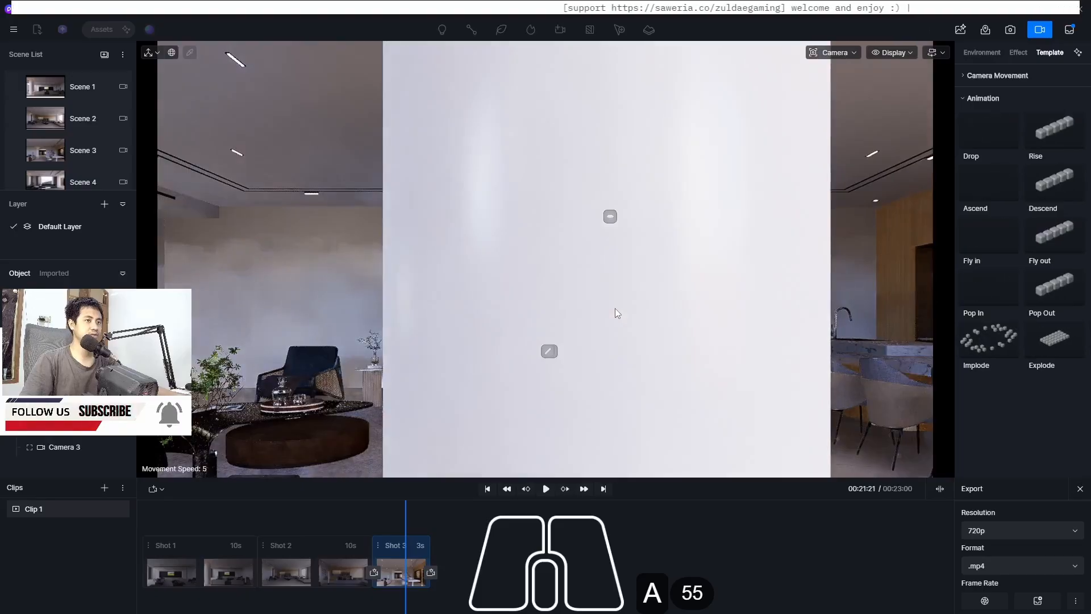
key(a)
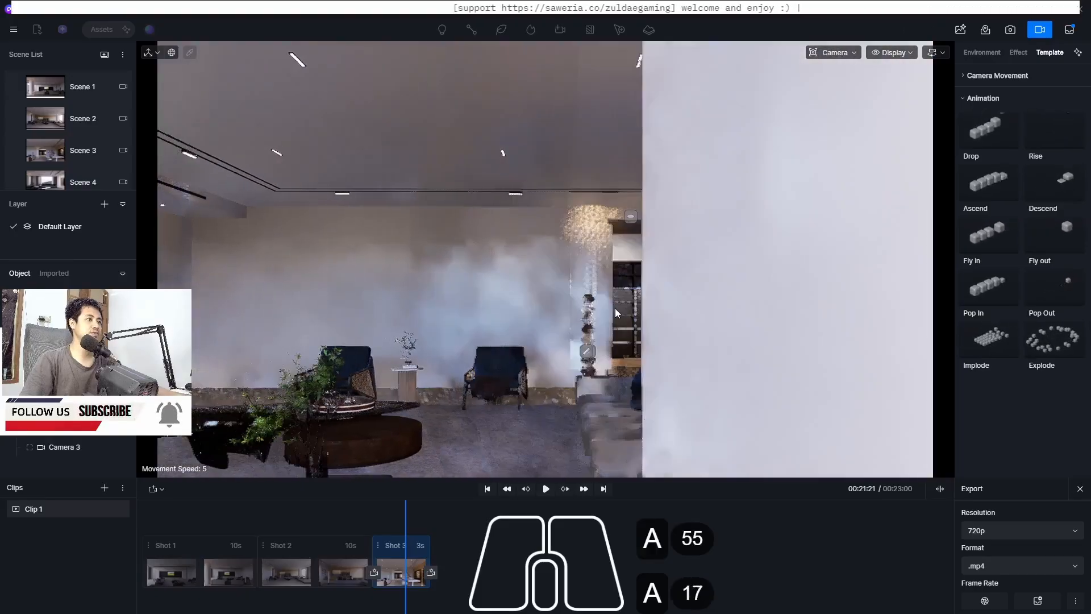
key(d)
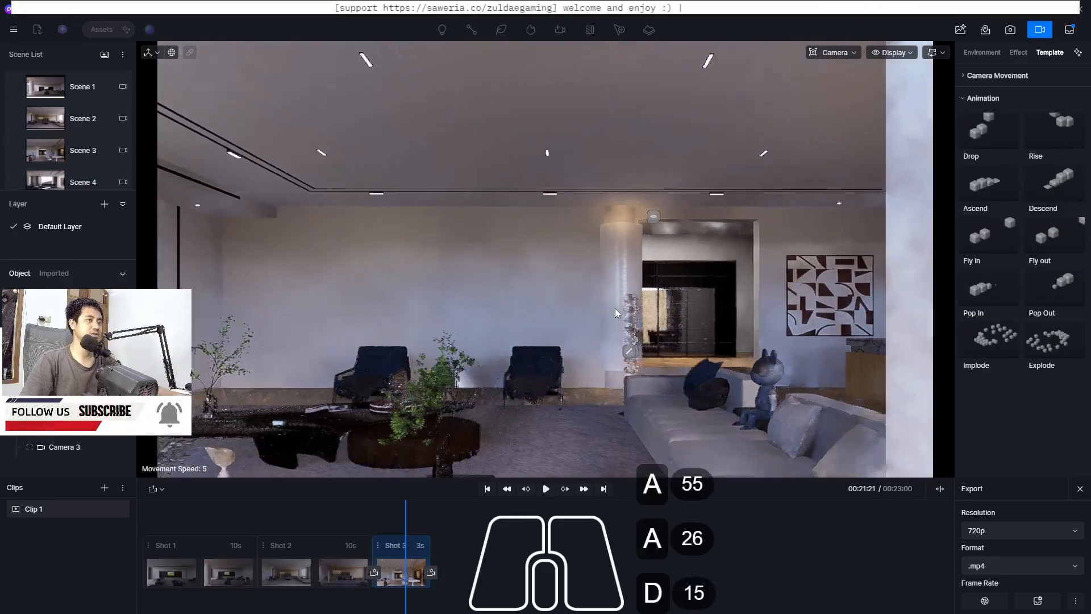
key(d)
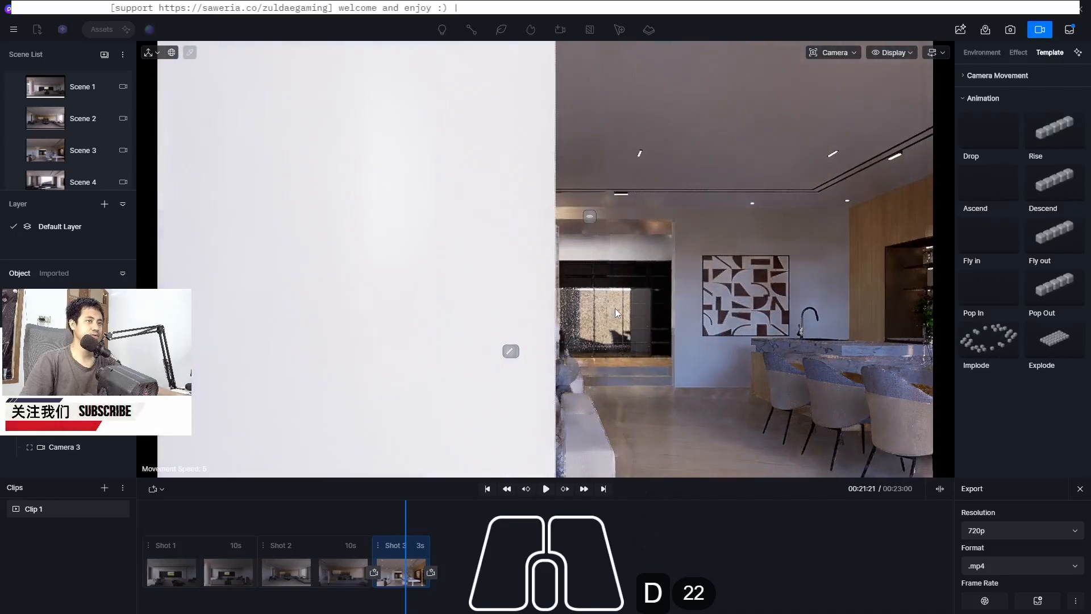
key(a)
key(d)
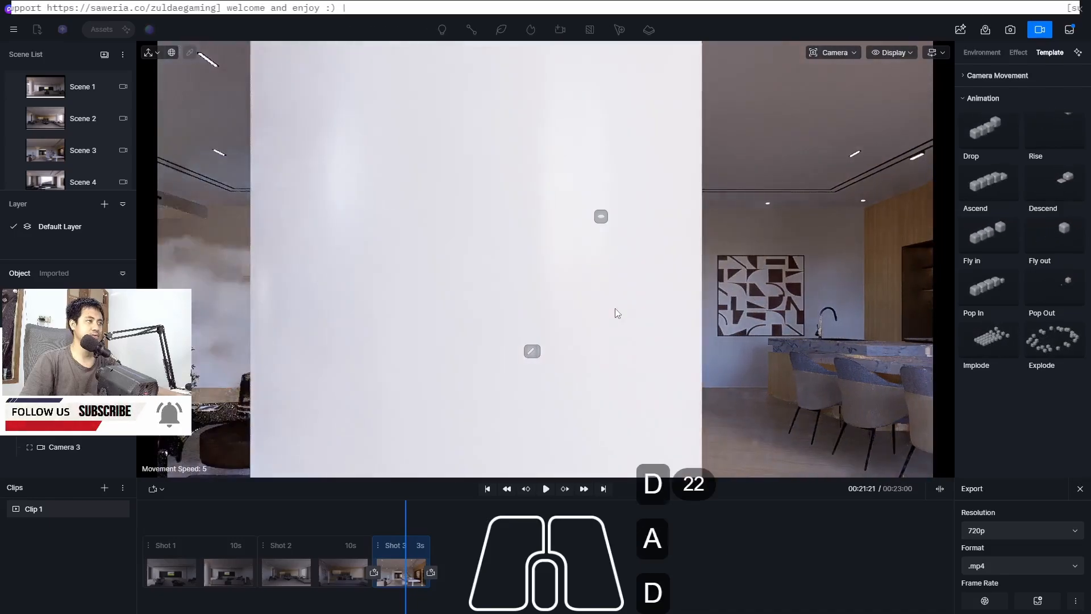
key(d)
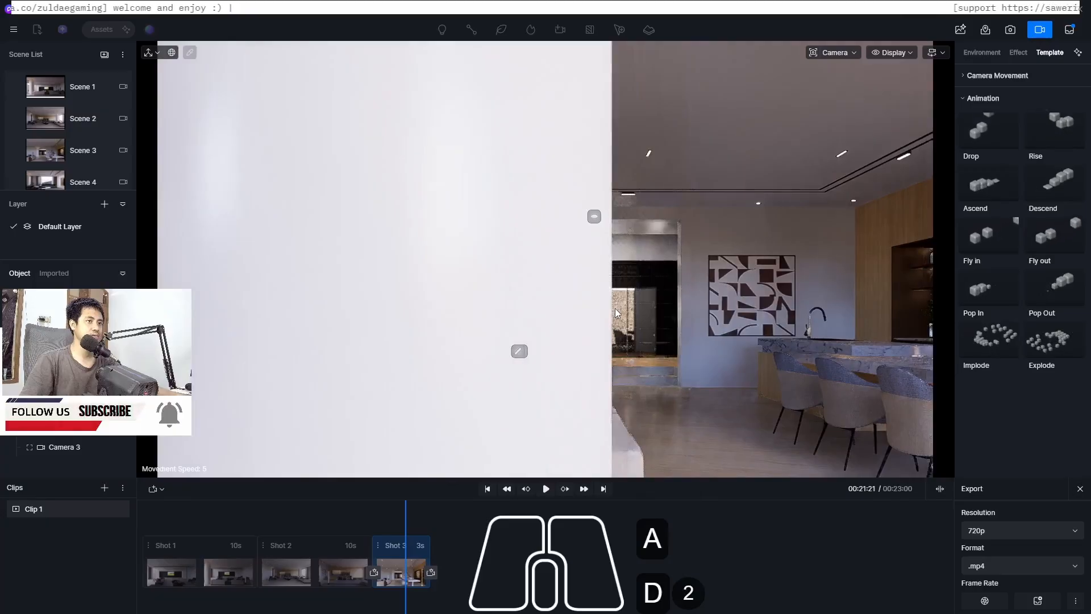
Enable depth of field for the viewport camera with a picked focus point and an aperture of 5.8
click(858, 55)
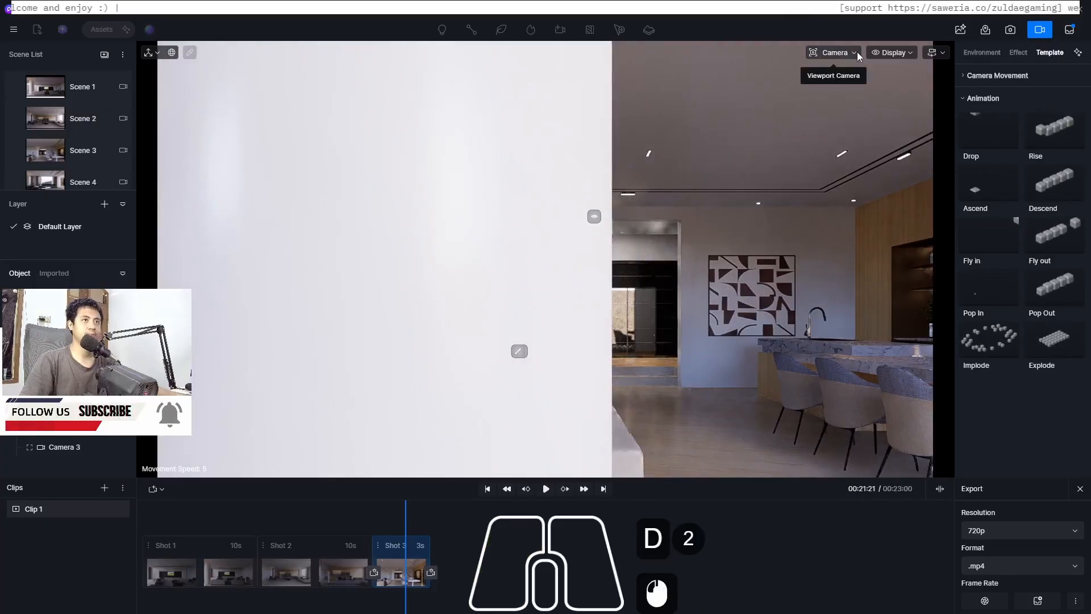
click(857, 55)
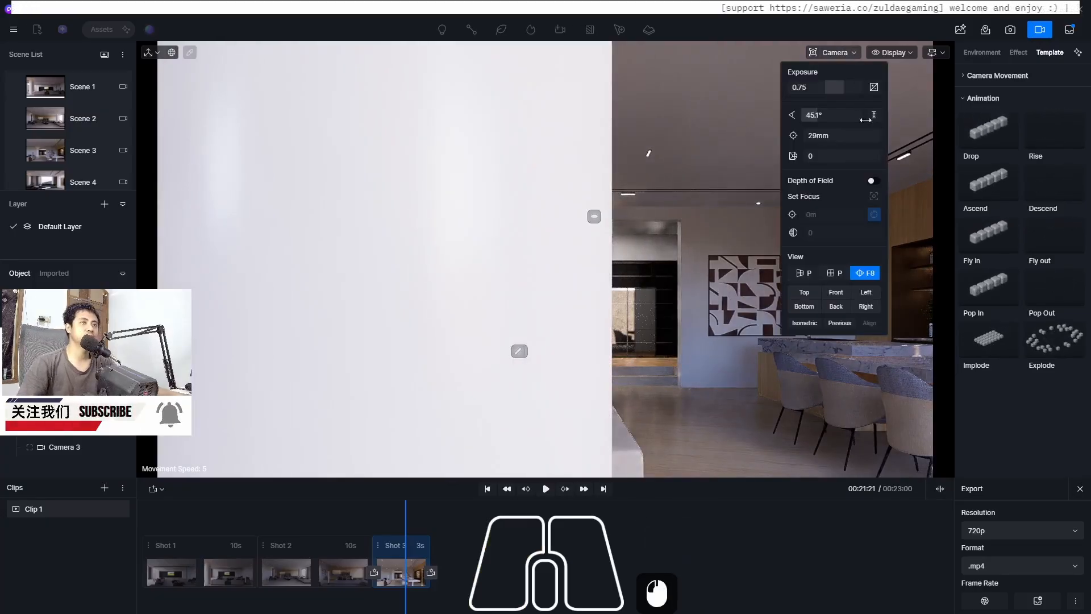
click(877, 183)
click(873, 196)
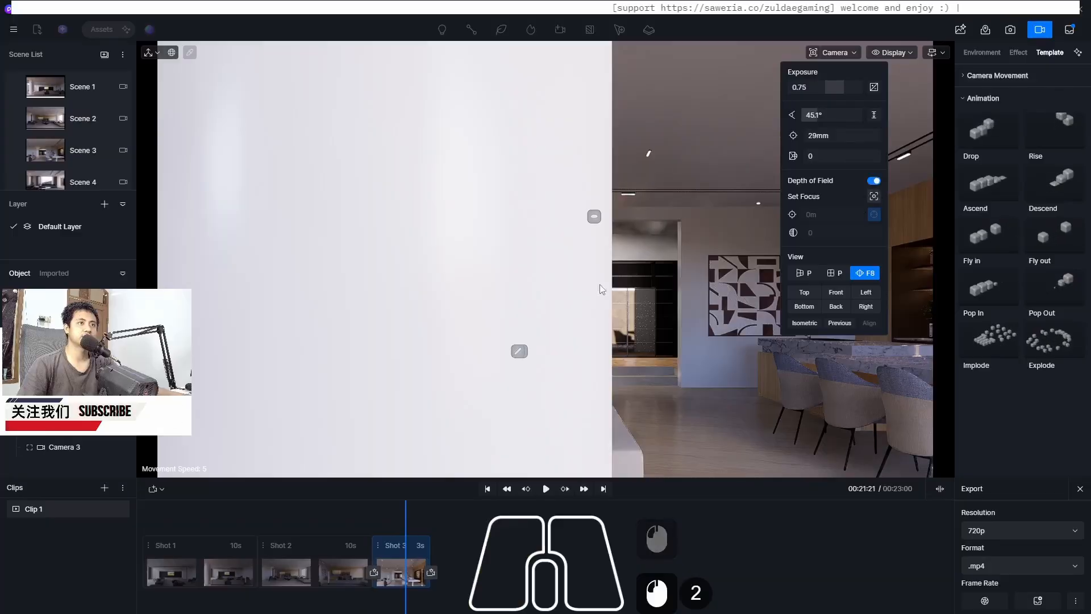
click(531, 299)
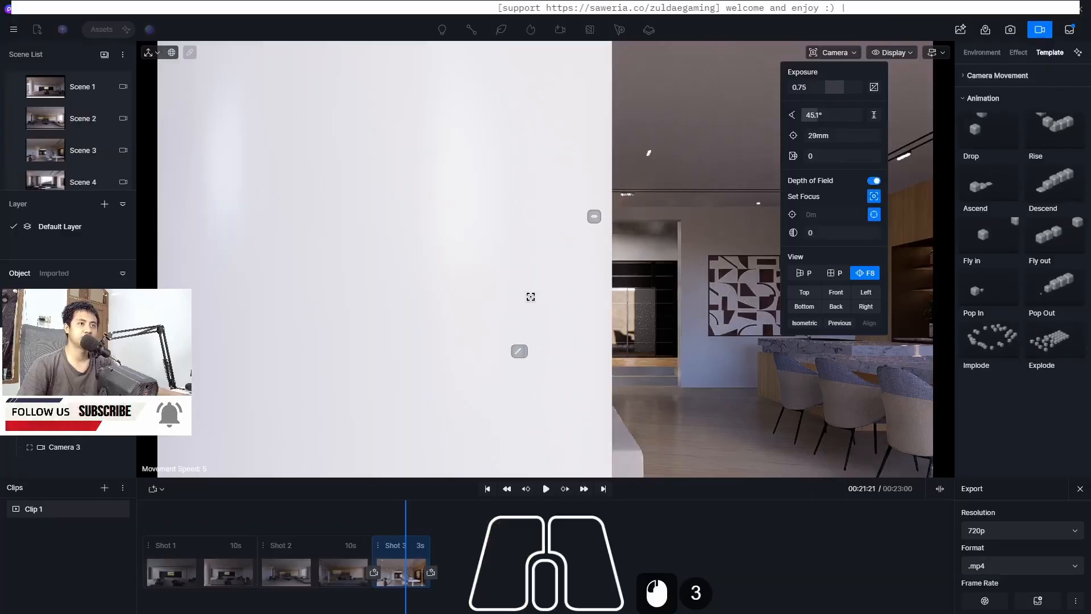
click(525, 283)
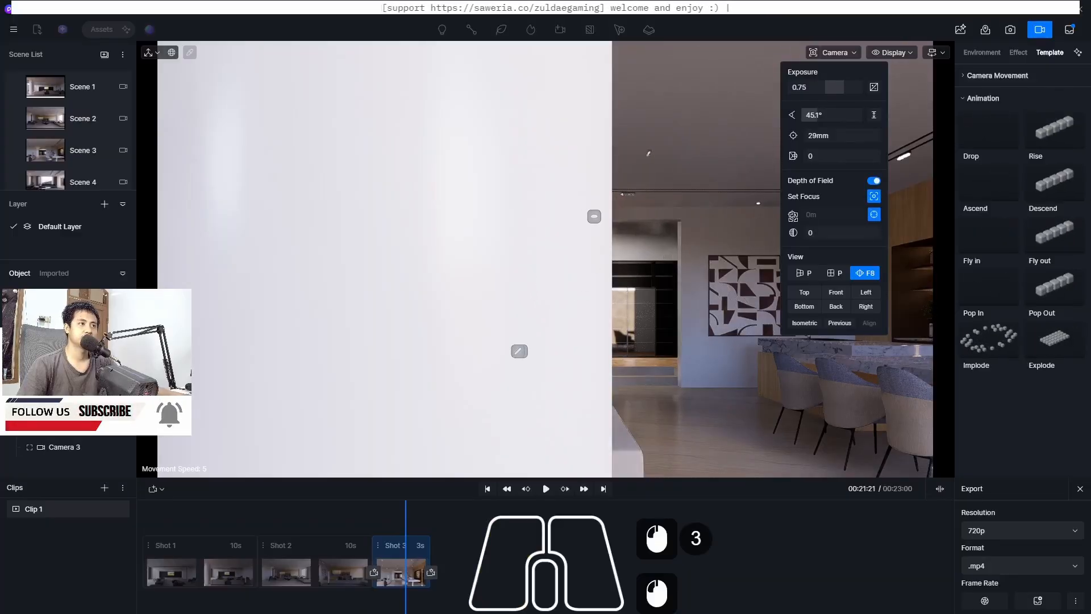
drag(811, 234, 887, 235)
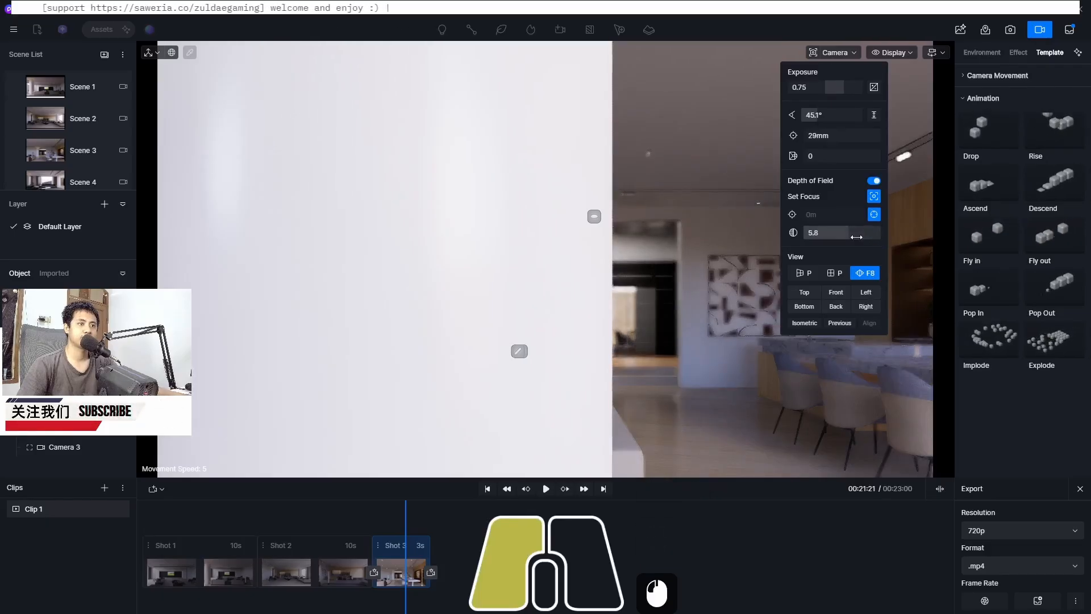
drag(856, 236, 856, 237)
Update Shot 3's first keyframe to the current view
click(540, 305)
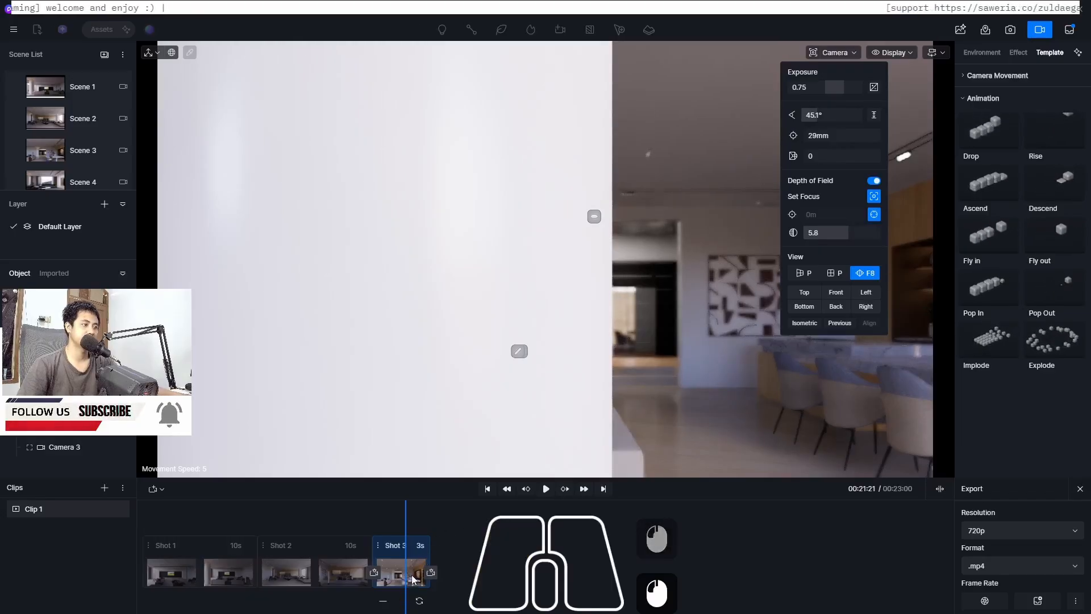
click(418, 600)
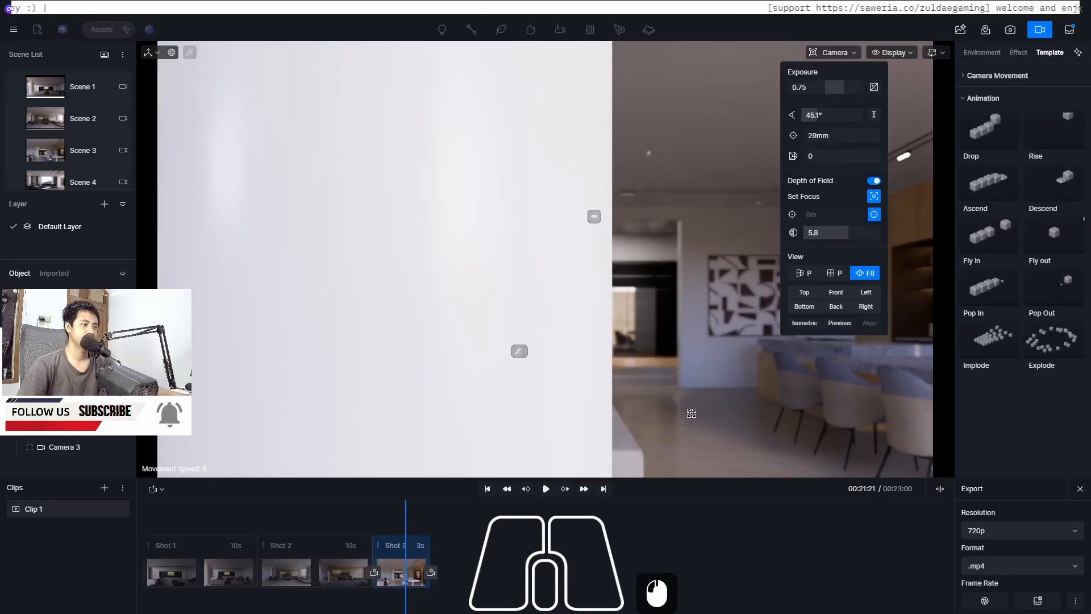
Refocus on the plant by the dining table and add a second keyframe to Shot 3 from this view
key(d)
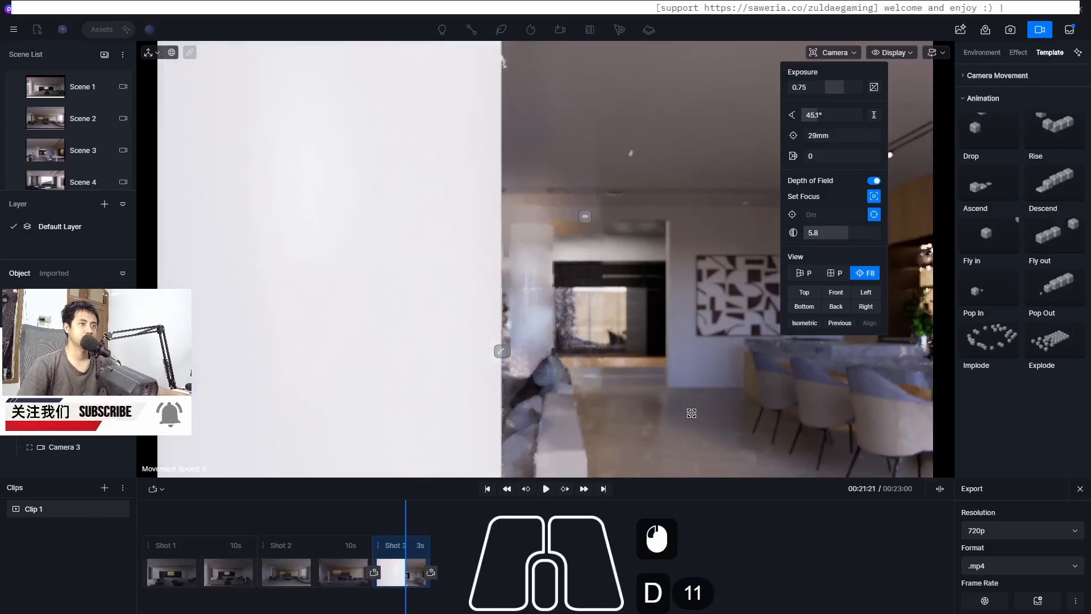
key(d)
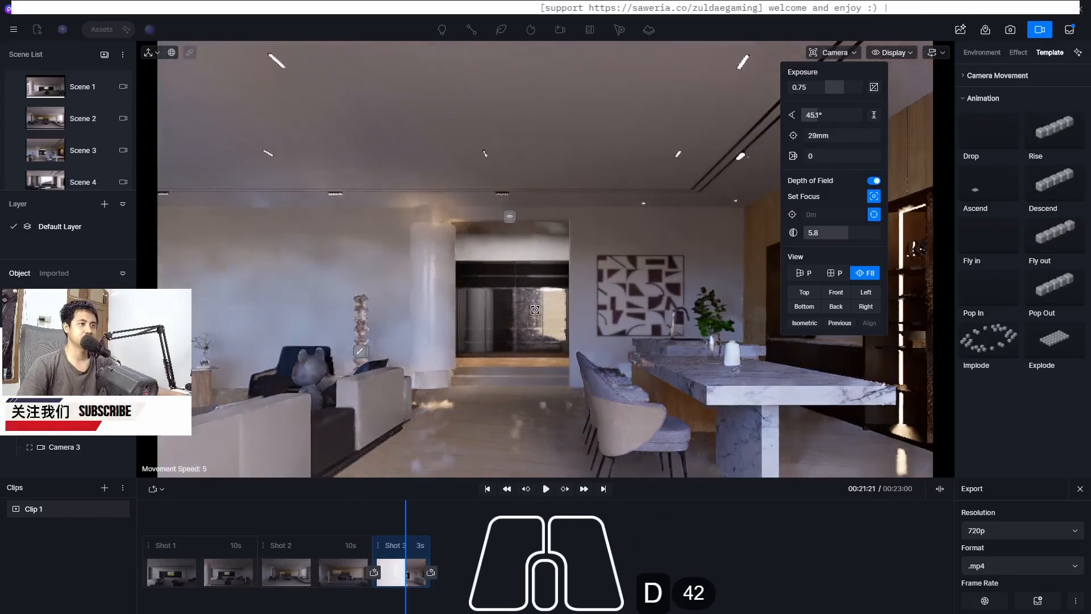
key(d)
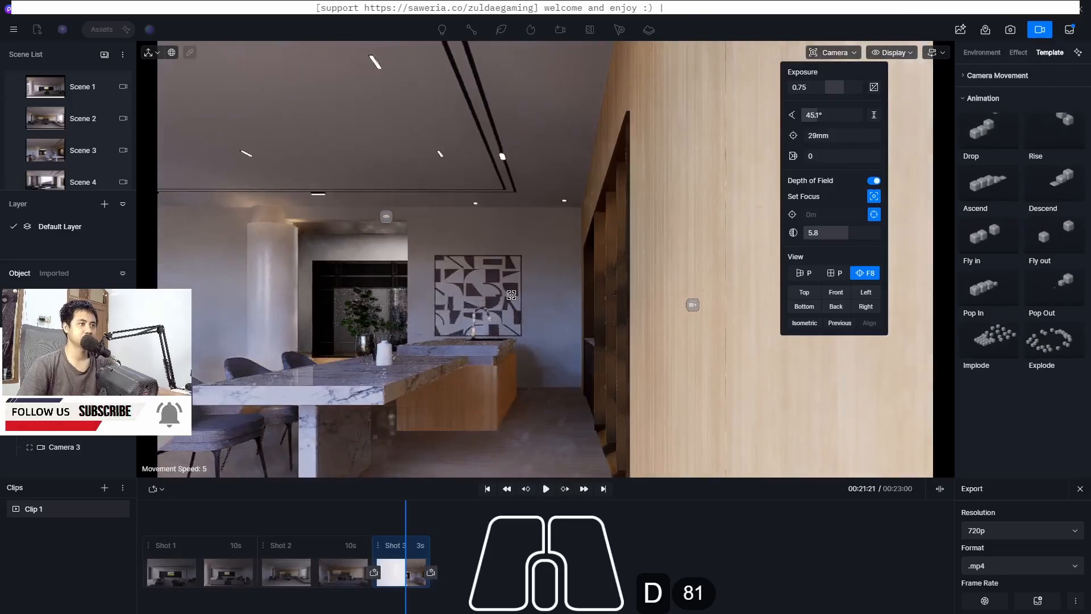
key(a)
key(a)
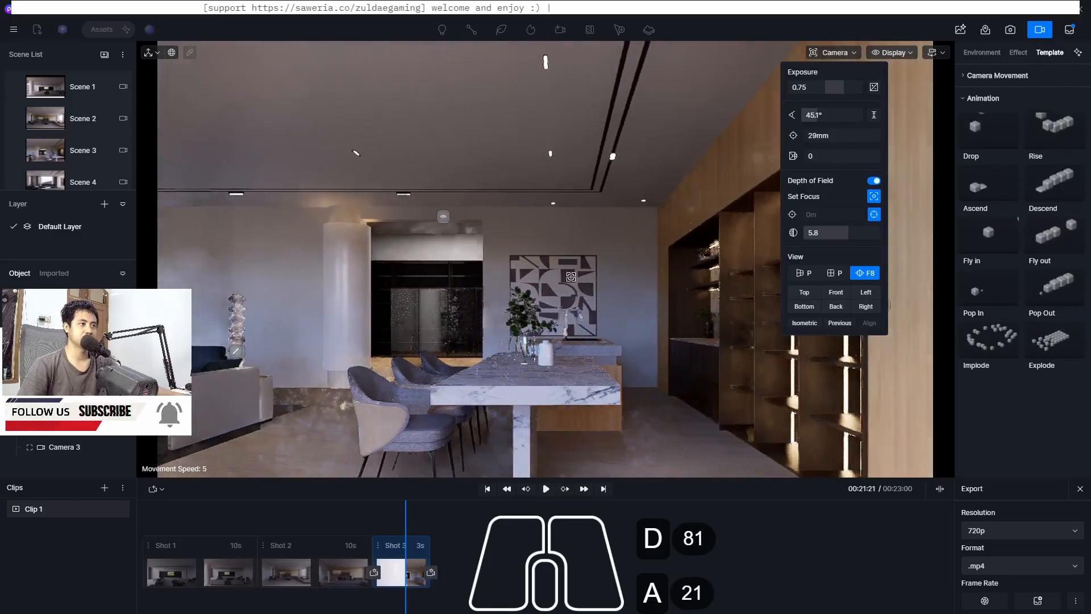
click(556, 310)
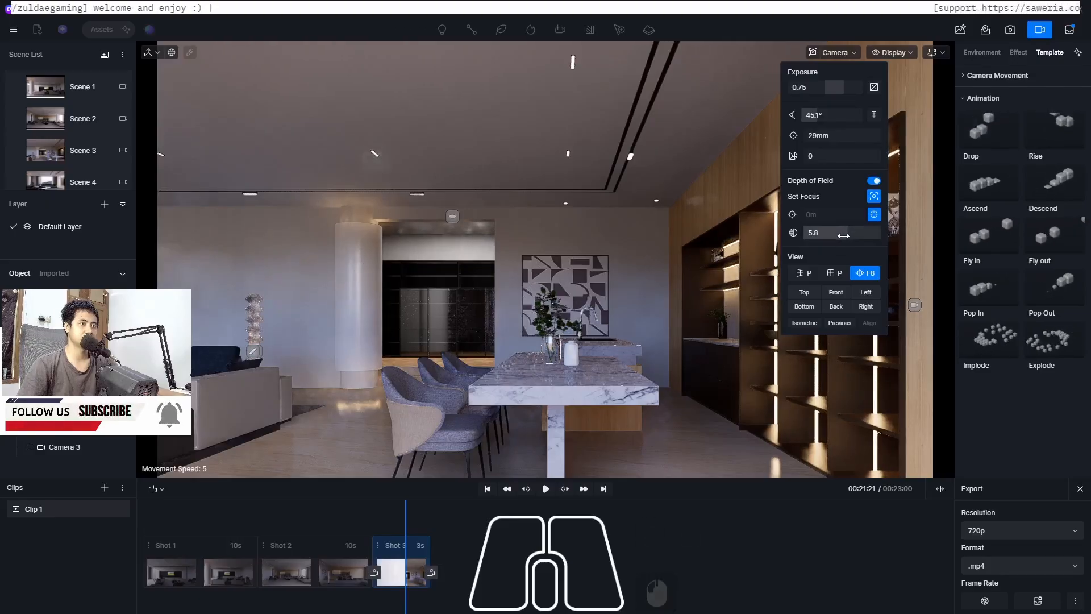
click(560, 325)
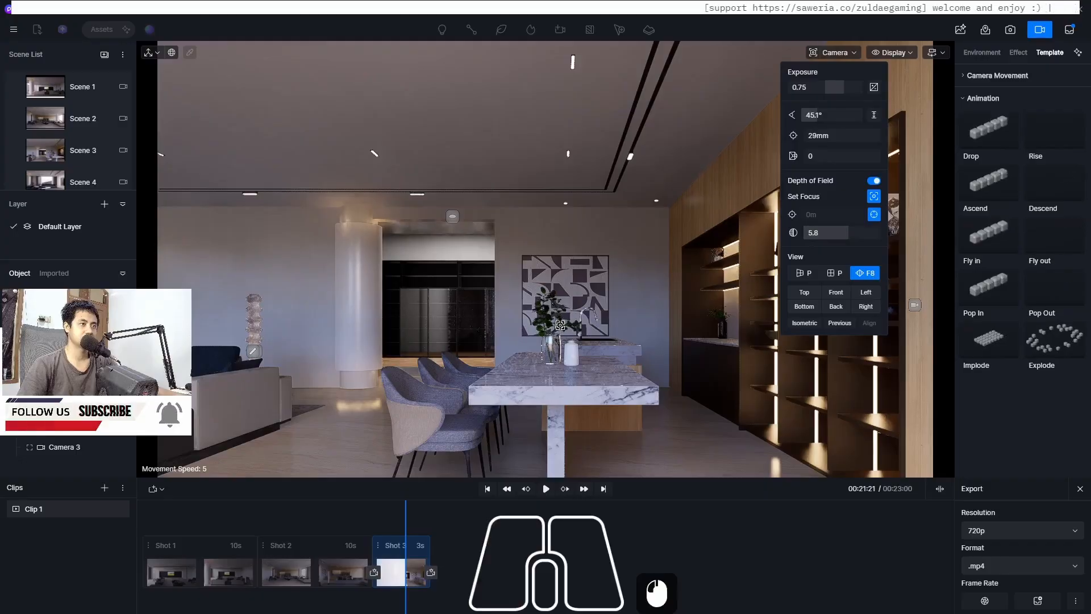
click(430, 575)
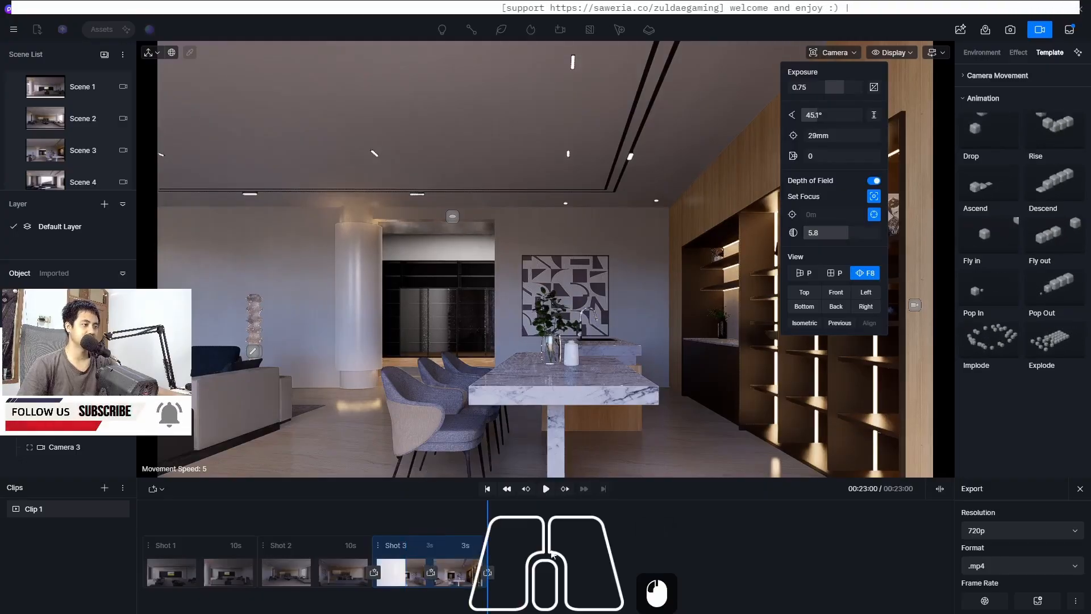
Set the duration of Shot 3's new segment to 8 seconds
double_click(475, 545)
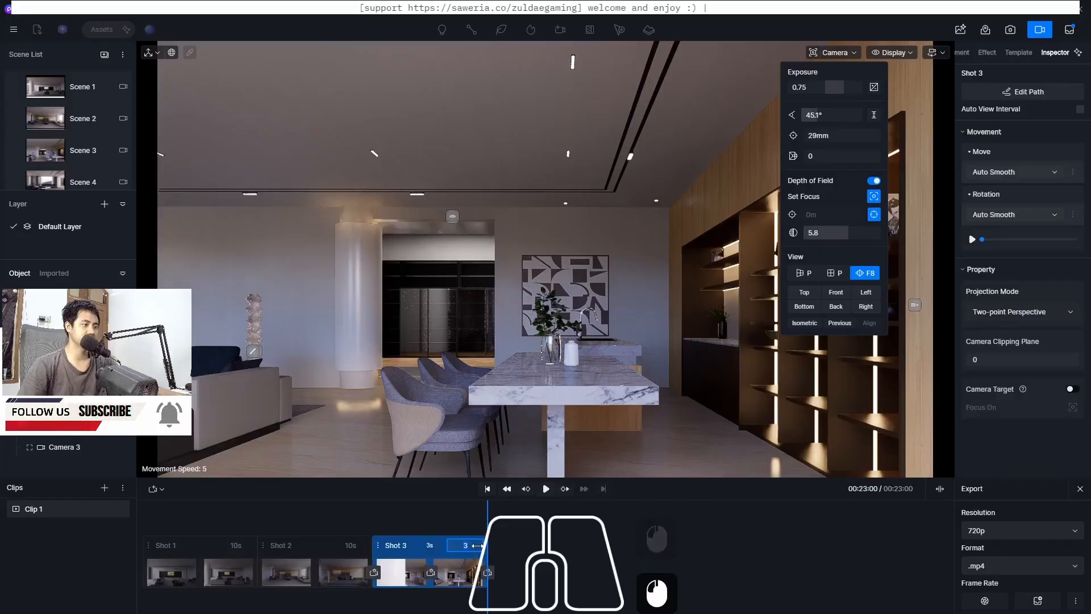
text(8)
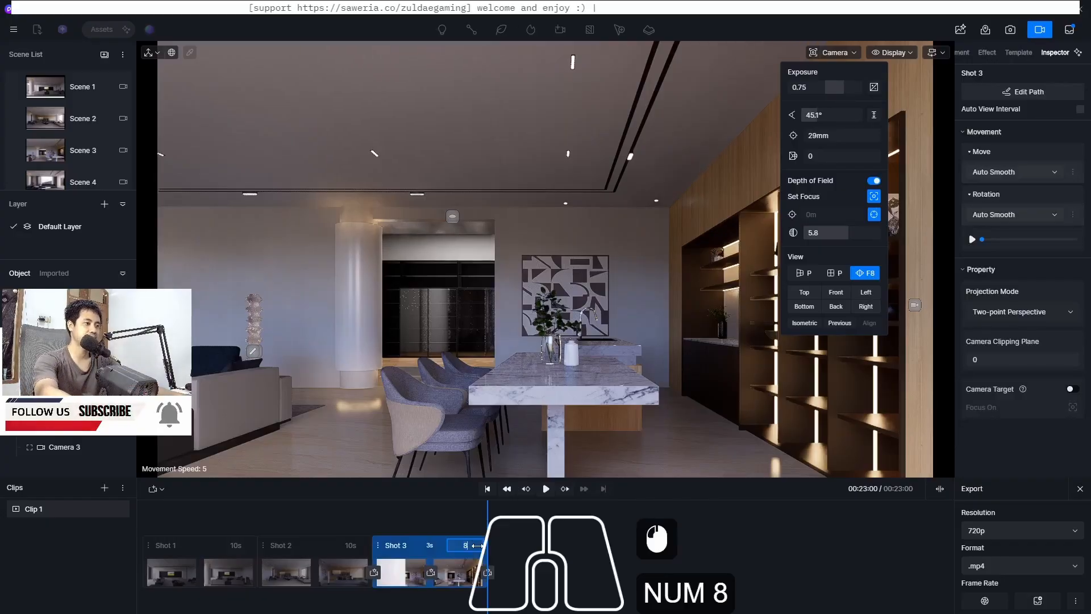
Set Shot 3's move interpolation to Linear and play back the clip to preview it
click(992, 172)
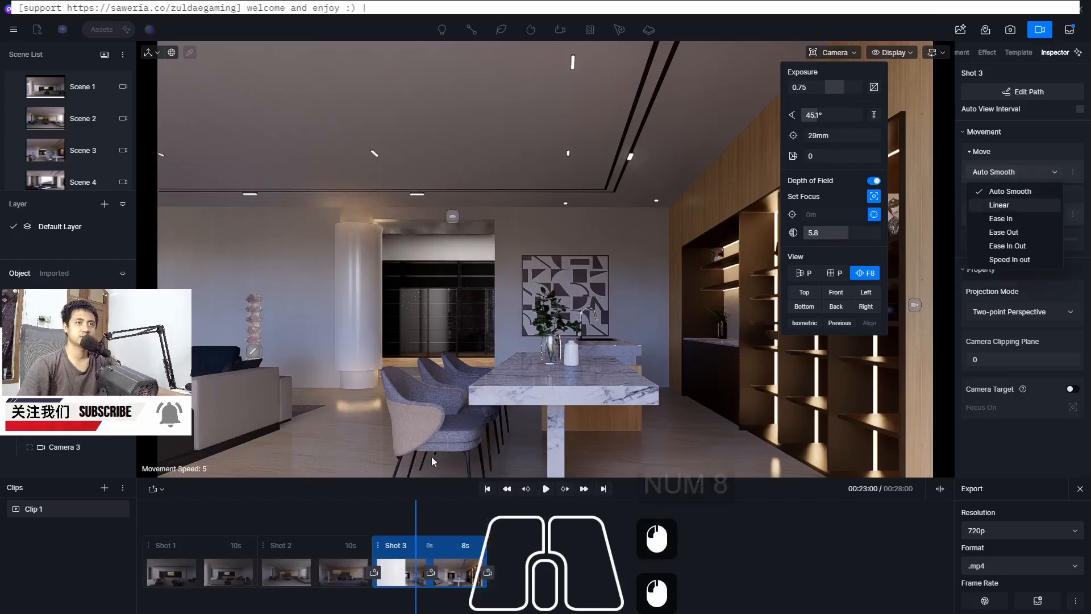
click(999, 205)
drag(417, 513, 367, 526)
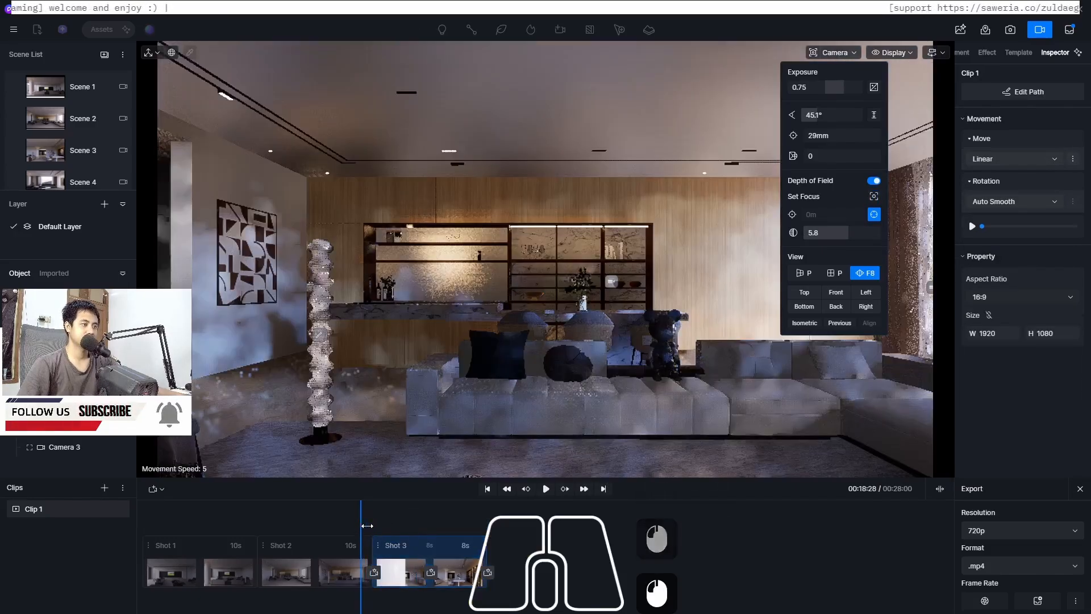
click(545, 489)
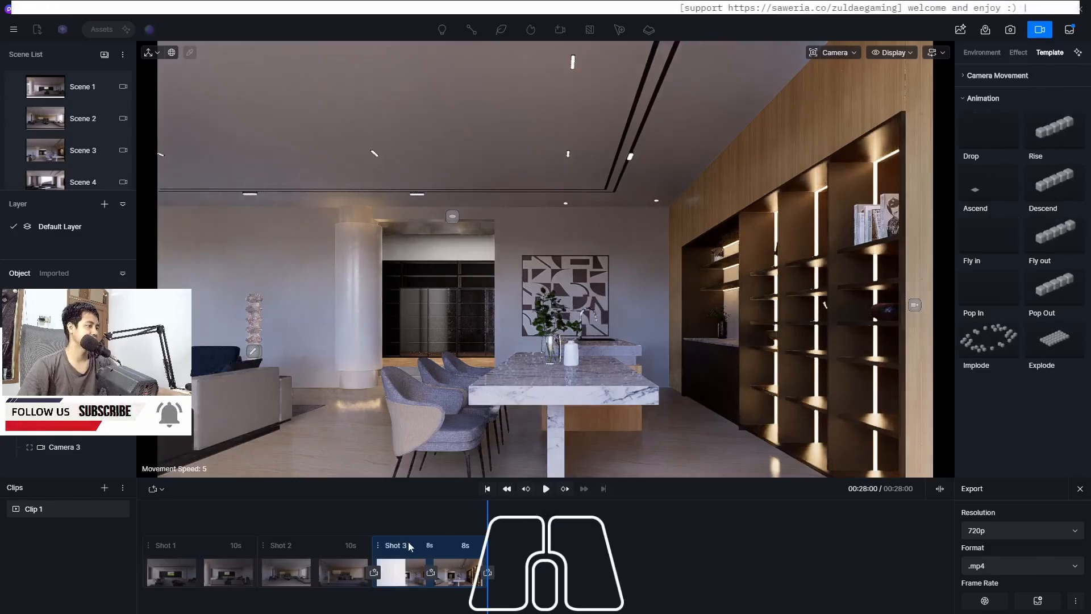
Try moving Shot 3 ahead of Shot 2 on the timeline, then restore the original shot order
mouse_move(409, 546)
mouse_down()
mouse_move(161, 541)
mouse_move(155, 551)
mouse_move(419, 550)
mouse_move(401, 543)
mouse_up()
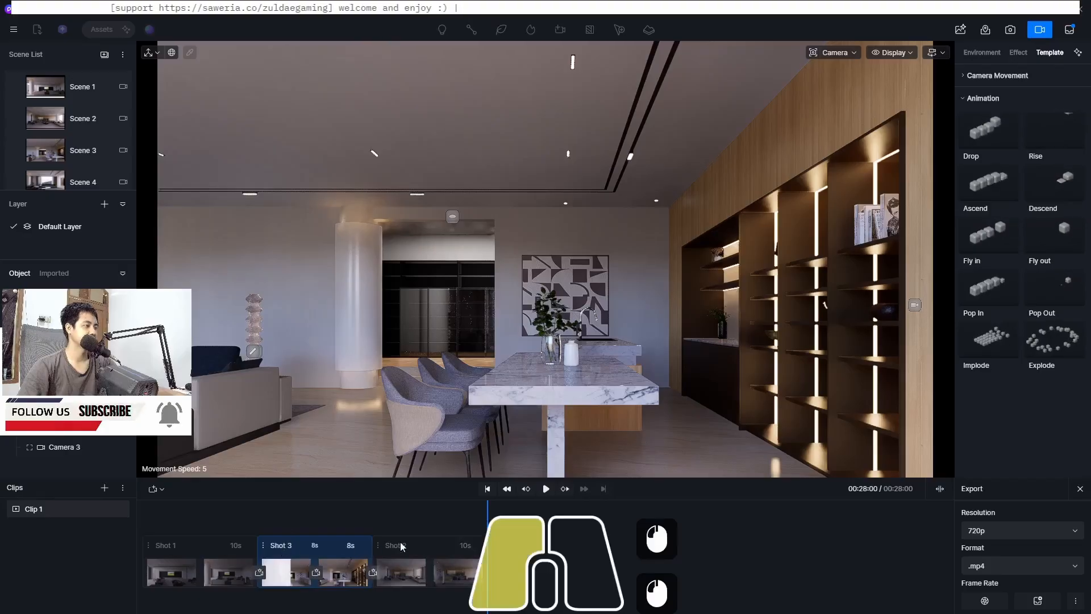
drag(528, 534, 348, 513)
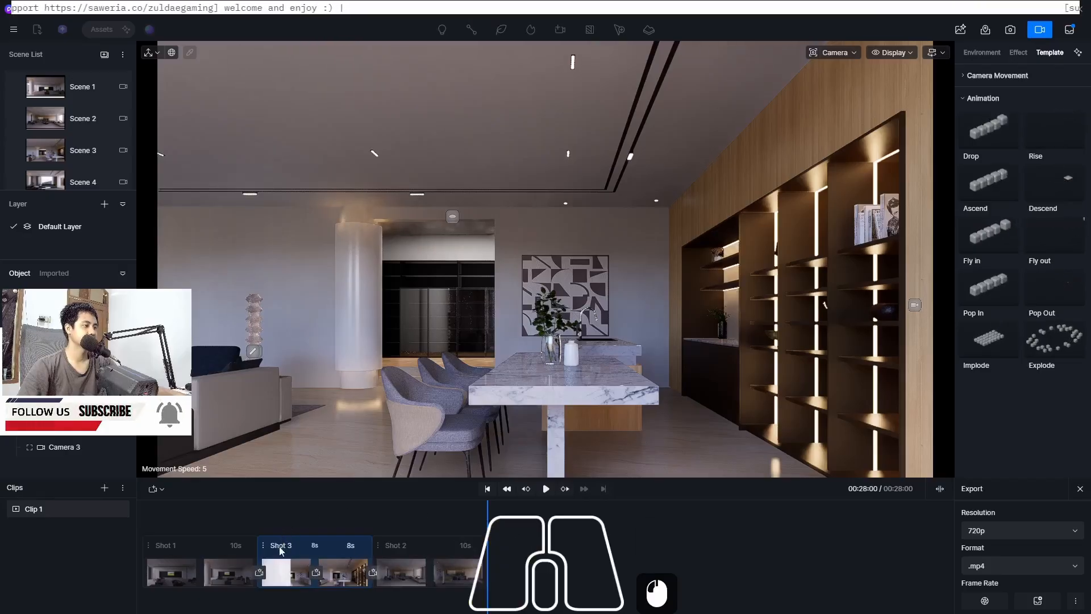
drag(282, 552, 515, 544)
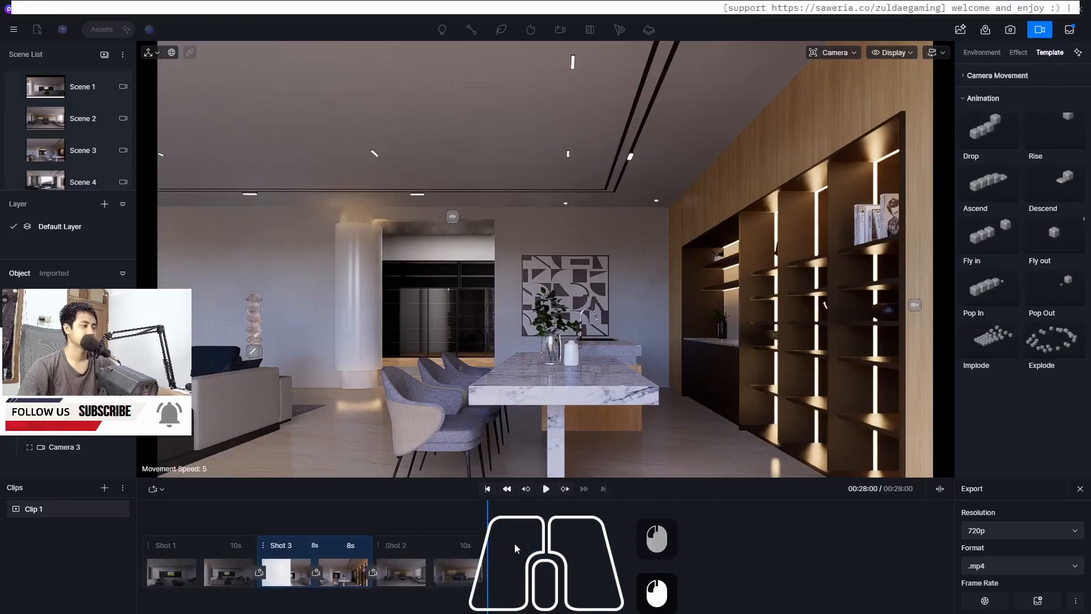
drag(287, 550, 511, 545)
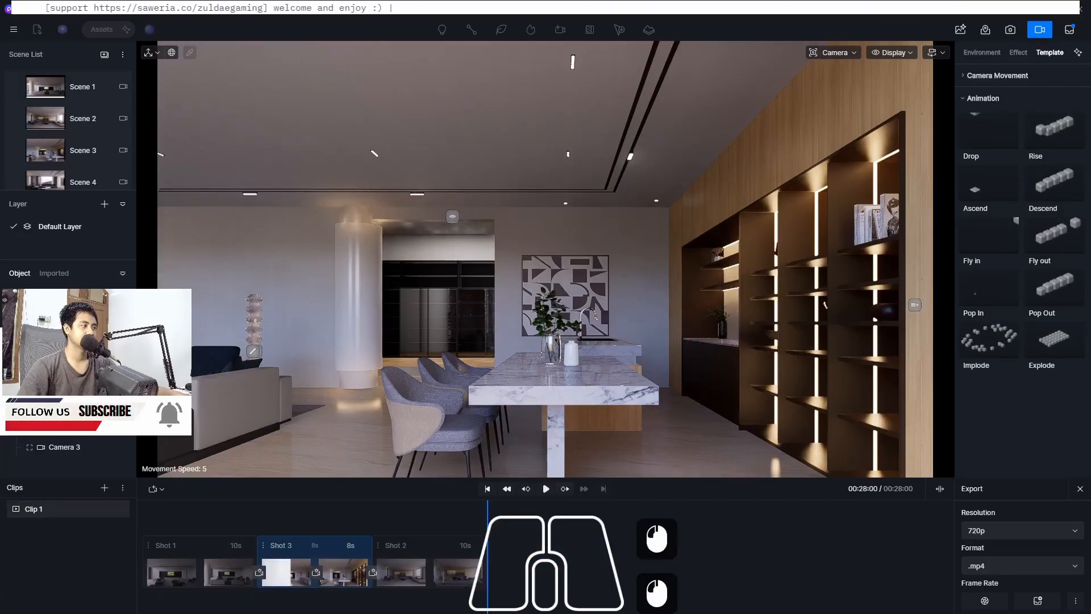
click(1041, 33)
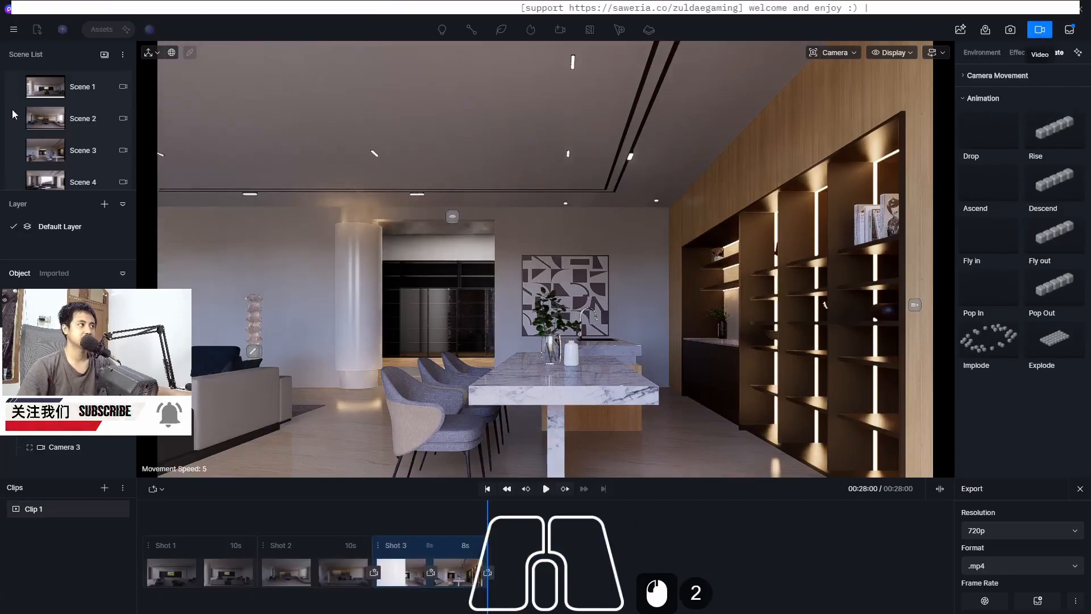
Open Scene 4, place a new camera at the current view and set its aspect ratio to 16:9
double_click(54, 183)
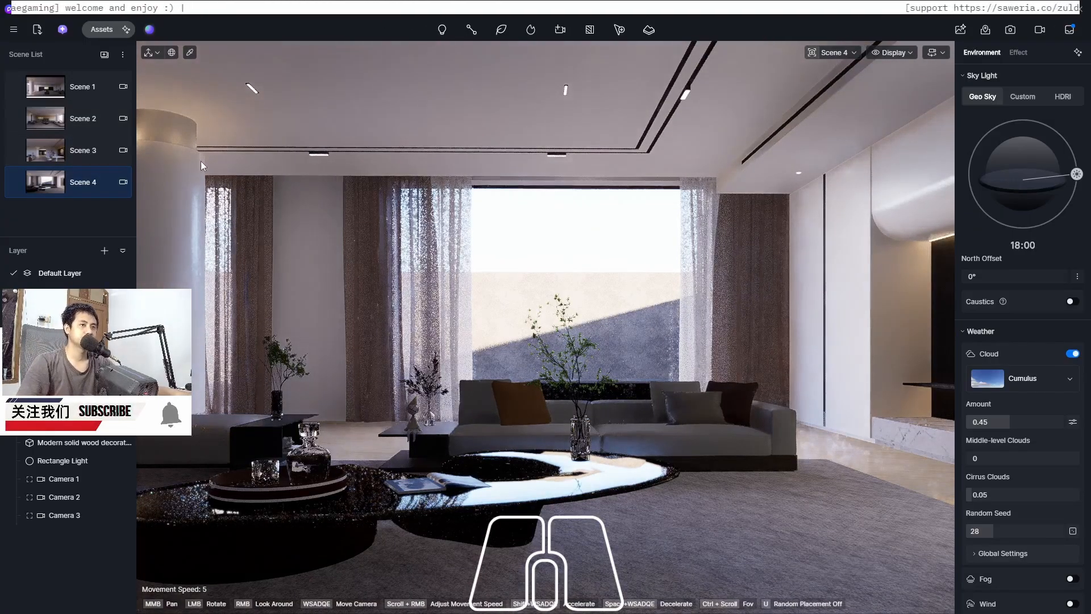
click(561, 29)
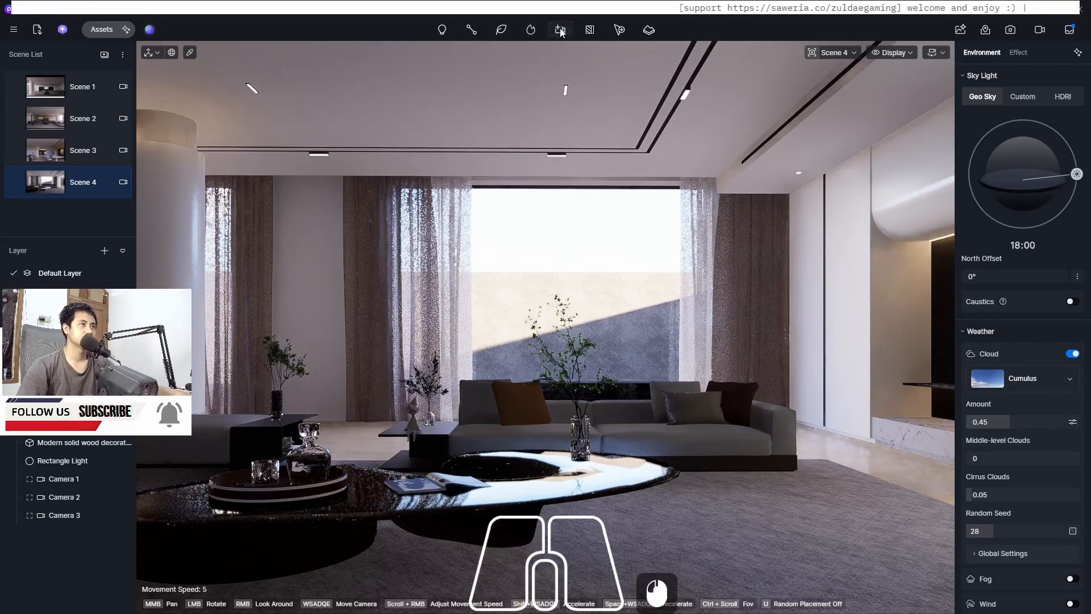
click(569, 72)
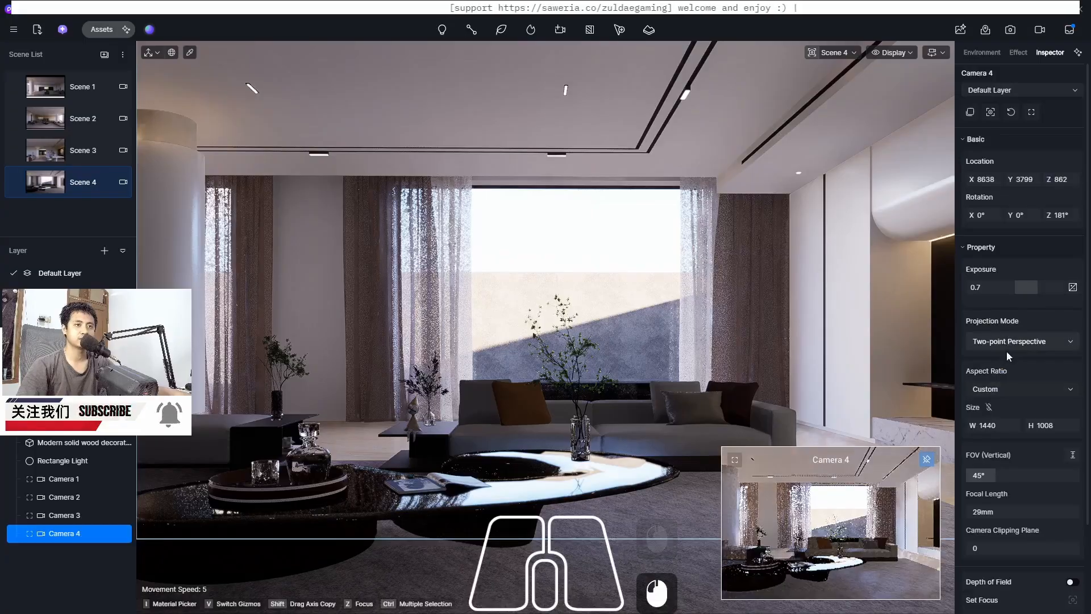
click(1004, 389)
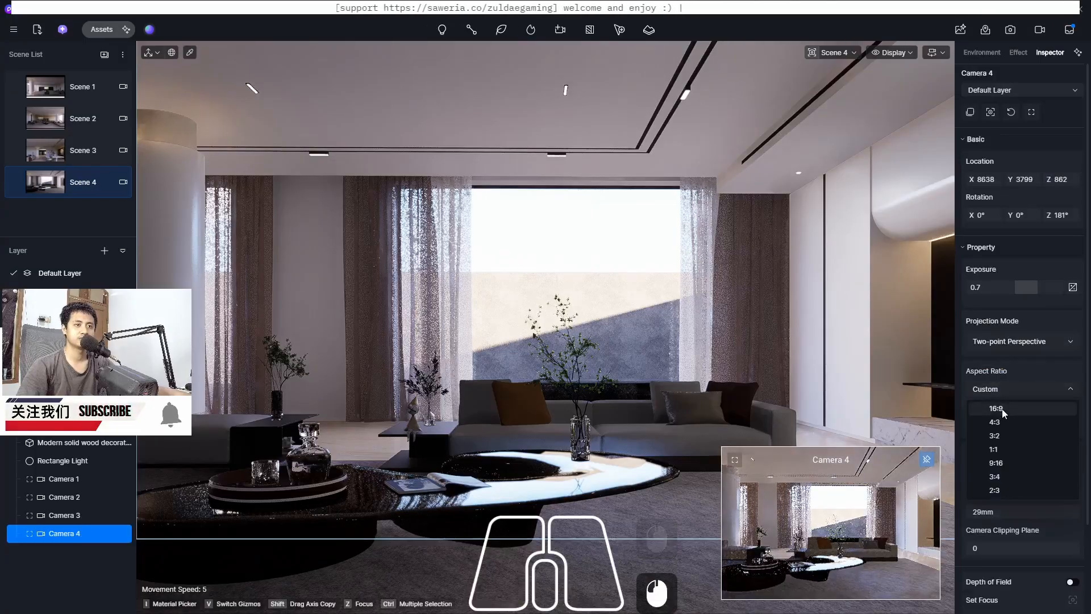
click(998, 408)
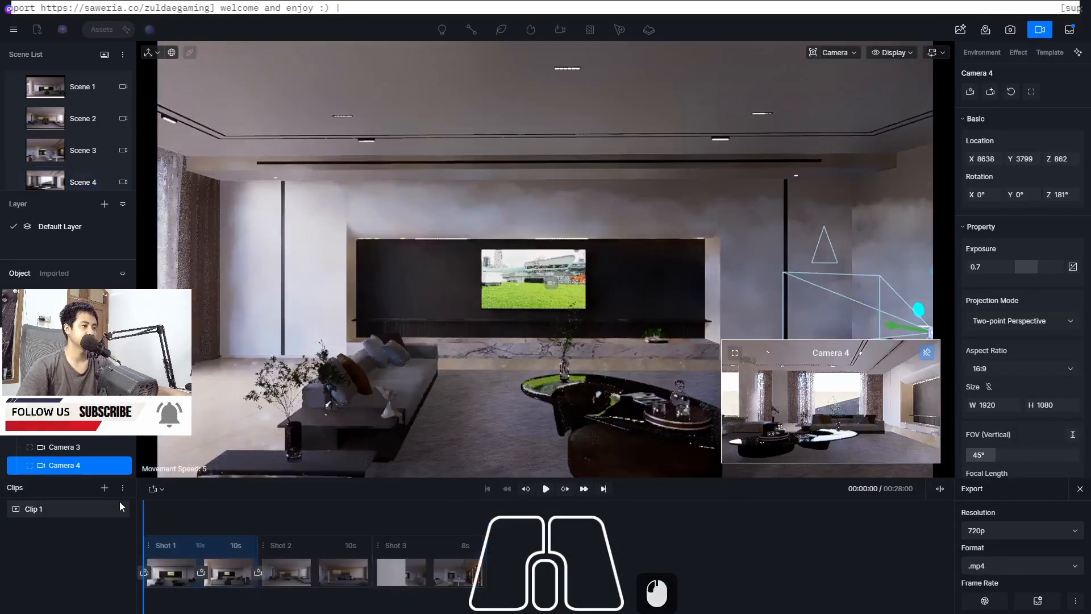
Add a new shot from the selected camera to the clip and play it back
click(160, 485)
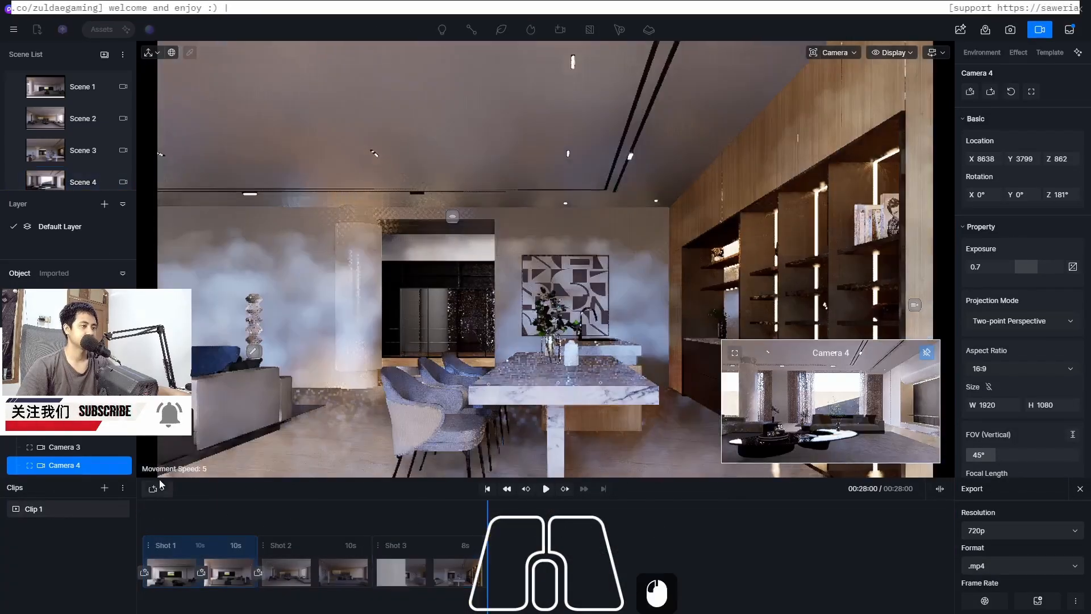
click(154, 490)
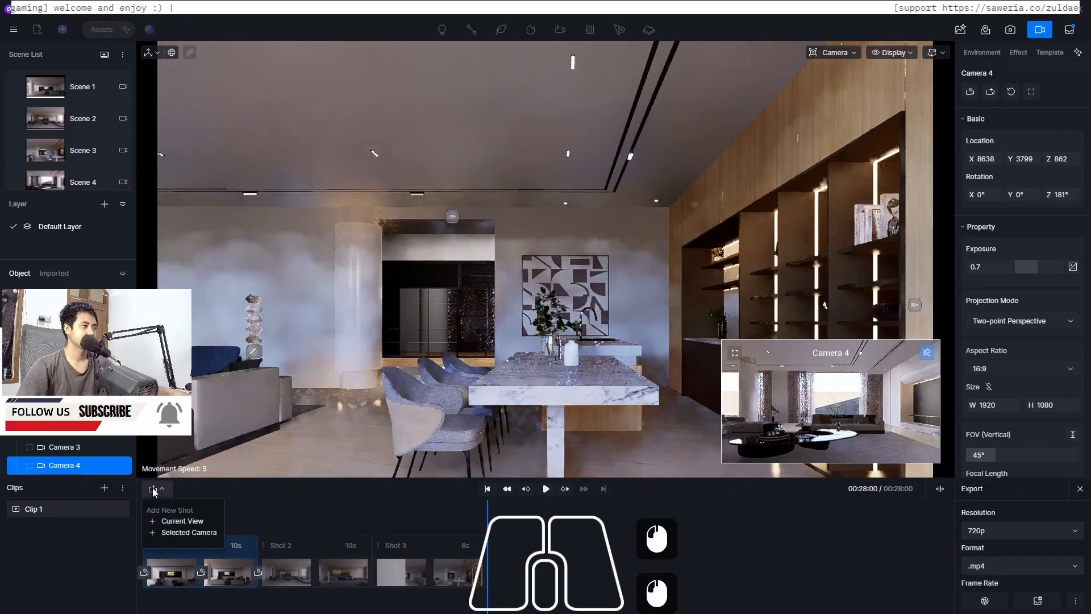
click(221, 532)
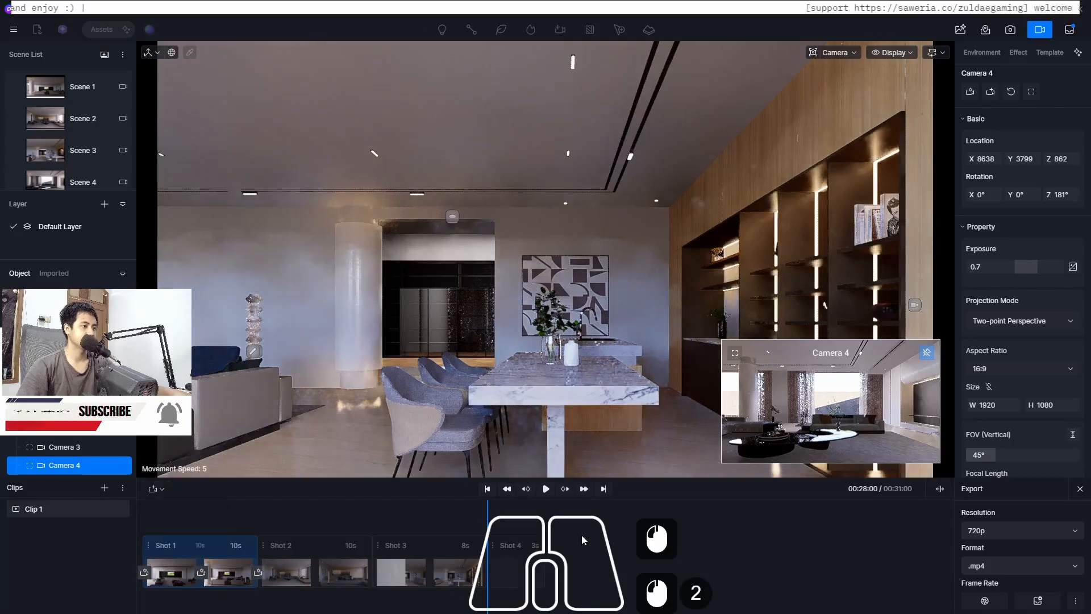
click(546, 489)
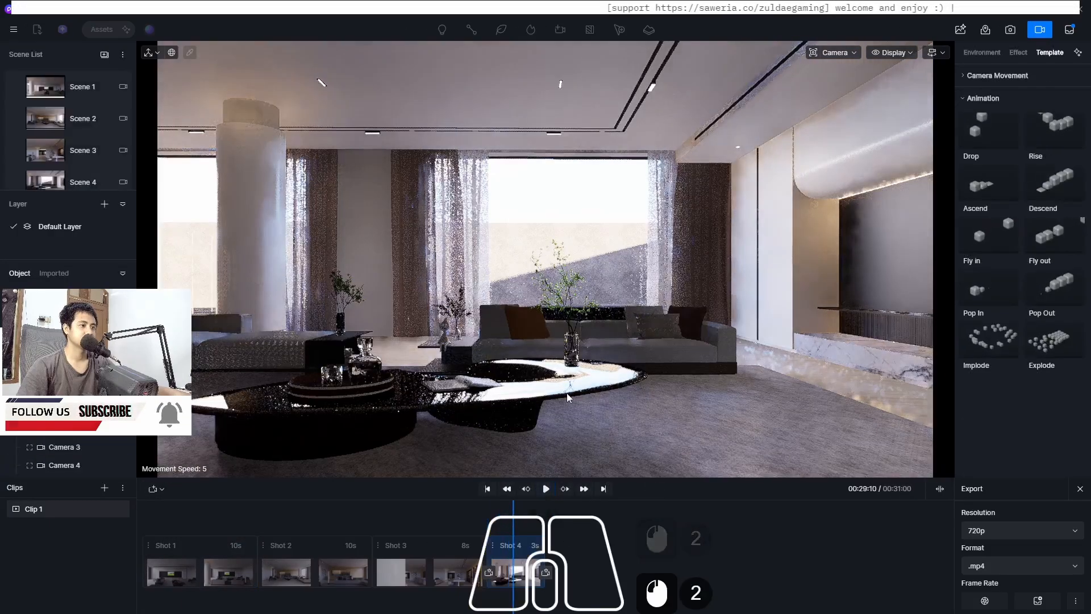
Move the view sideways to frame the living room with the coffee table and add a second keyframe to Shot 4
key(d)
key(d)
key(d)
key(d)
key(d)
key(d)
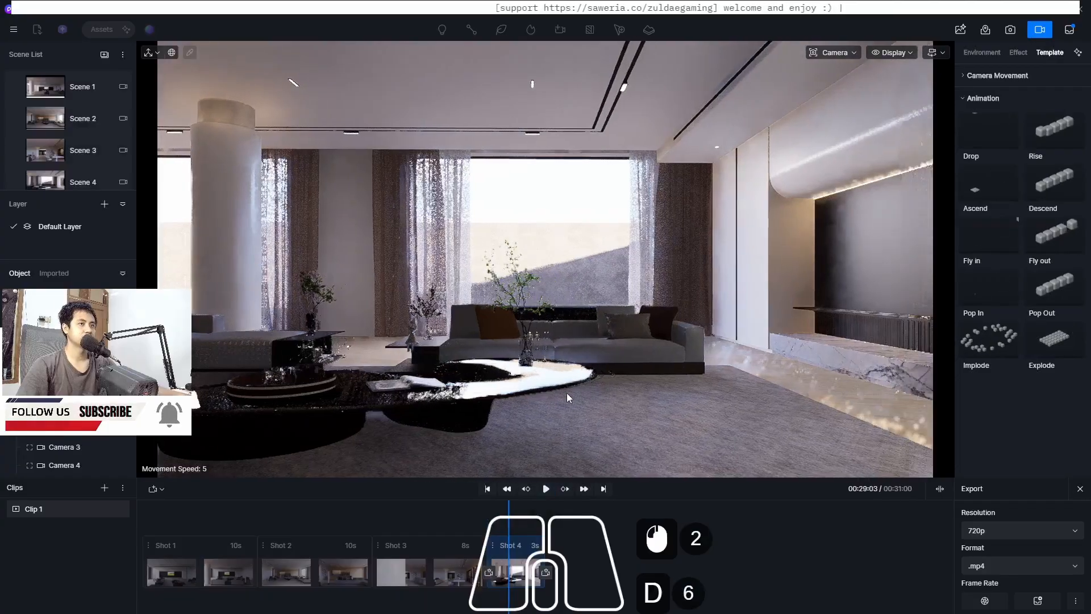
key(d)
key(d)
key(d)
key(d)
key(d)
key(d)
key(d)
key(d)
key(d)
key(d)
key(d)
key(d)
key(d)
key(d)
key(d)
key(d)
key(d)
key(d)
key(d)
key(d)
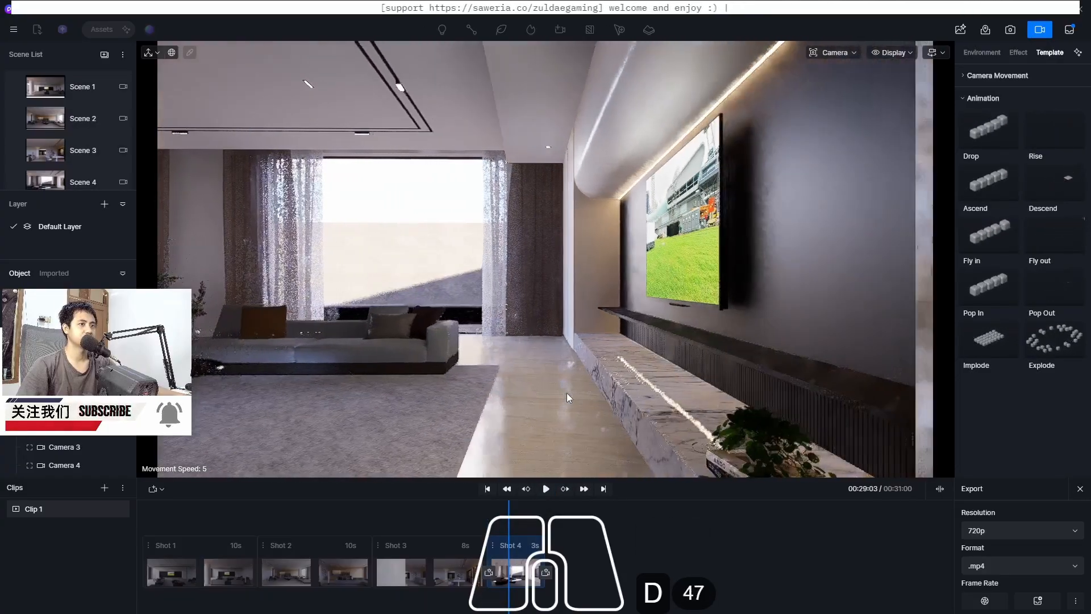
key(d)
key(a)
key(a)
key(a)
key(a)
key(a)
key(a)
key(a)
key(a)
key(a)
key(a)
key(a)
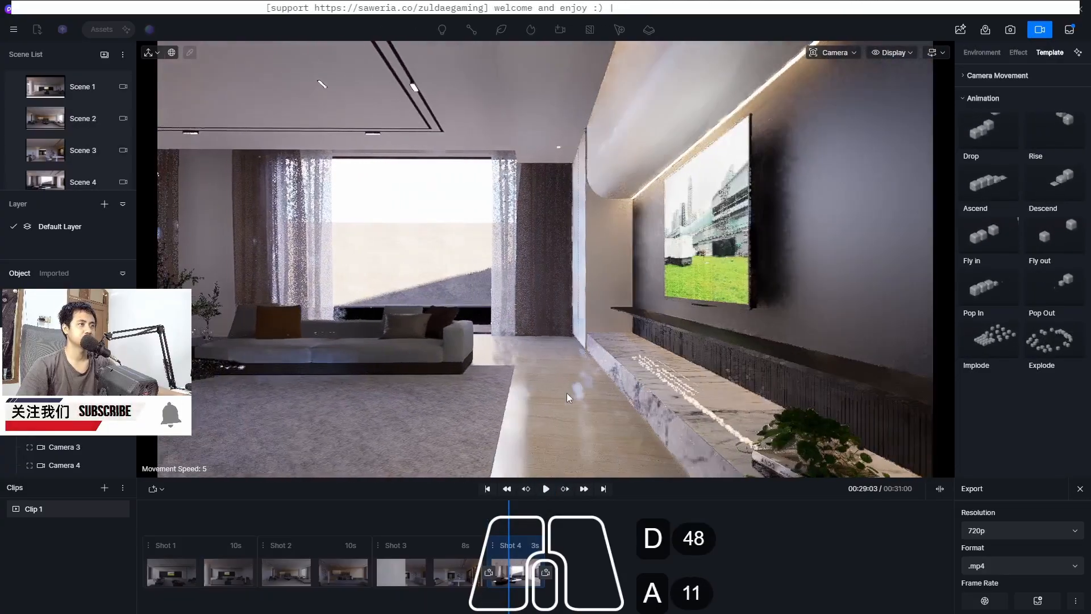
key(a)
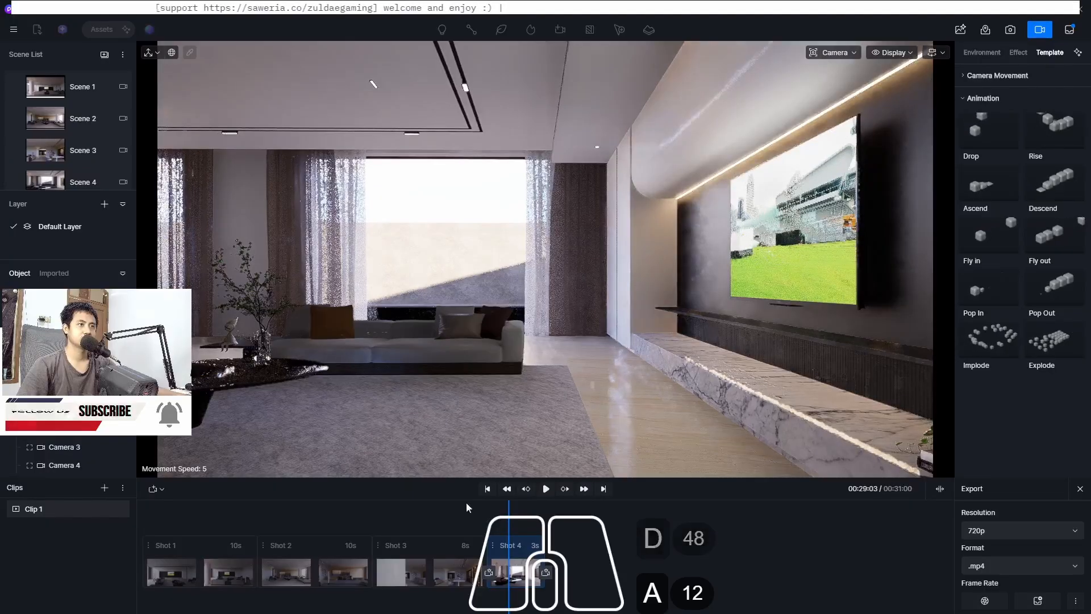
click(535, 602)
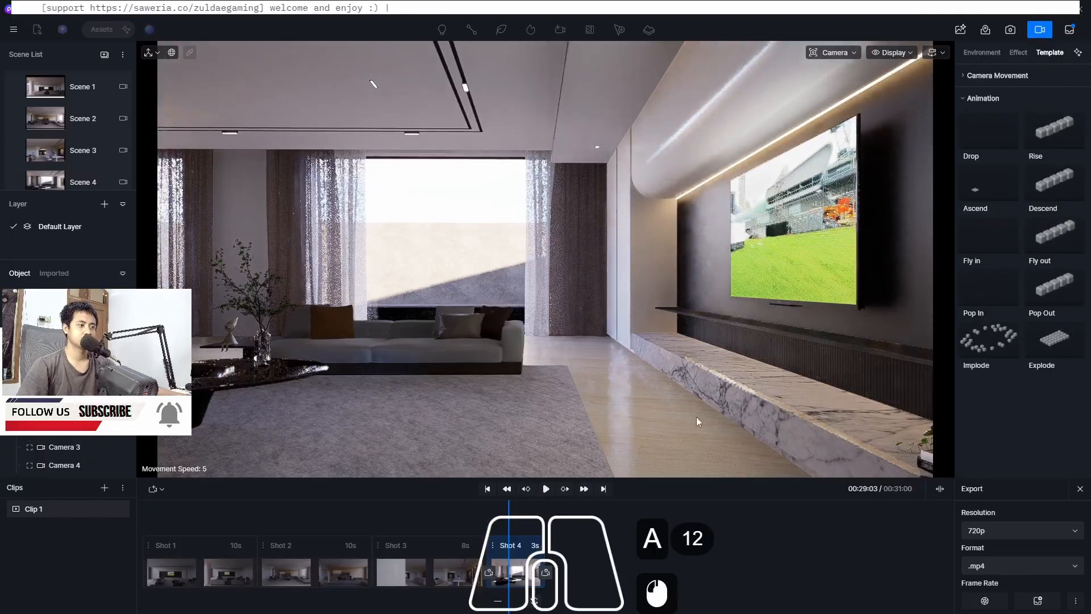
key(a)
key(a)
key(a)
key(a)
key(a)
key(a)
key(a)
key(a)
key(a)
key(a)
key(a)
key(a)
key(a)
key(a)
key(a)
key(a)
key(a)
key(a)
key(a)
key(a)
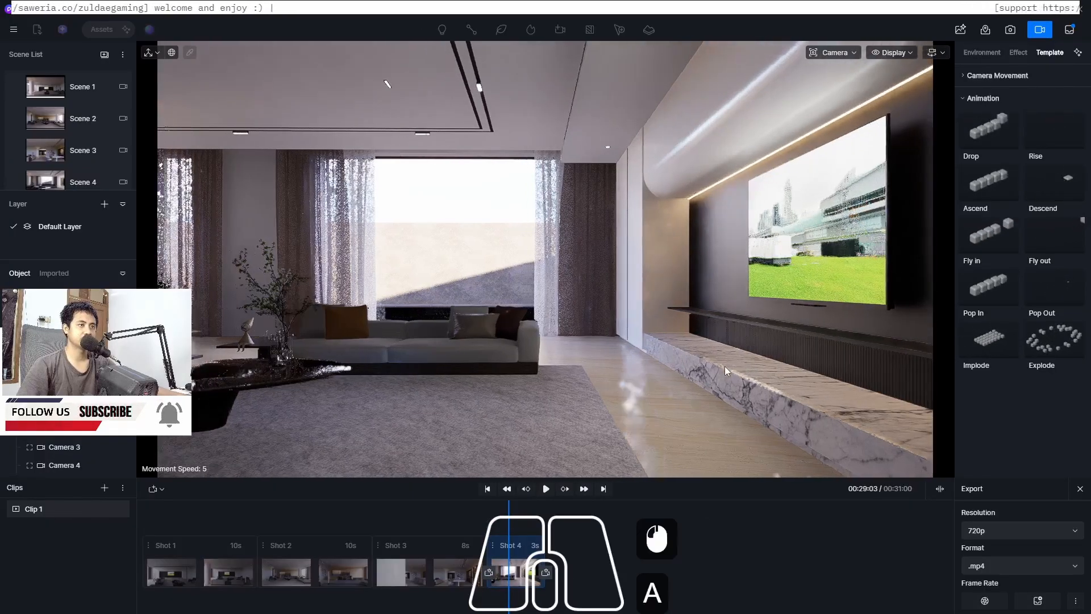
key(a)
key(a)
key(a)
key(a)
key(a)
key(a)
key(a)
key(a)
key(a)
key(a)
key(a)
key(a)
key(a)
key(a)
key(a)
key(a)
key(a)
key(a)
key(a)
key(a)
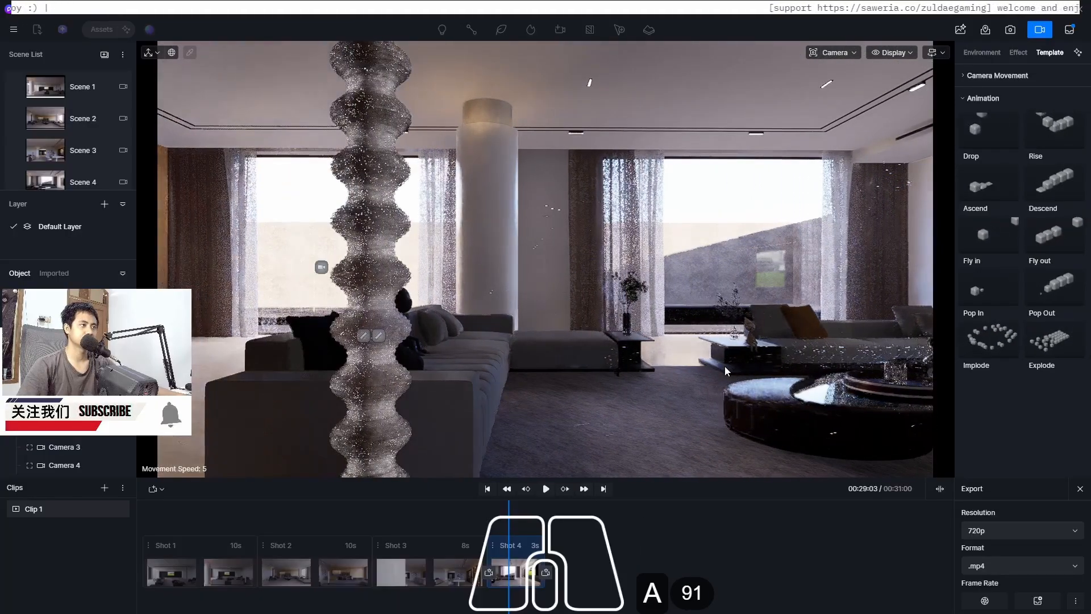
key(a)
key(a)
key(a)
key(a)
key(a)
key(a)
key(a)
key(a)
key(a)
key(a)
key(a)
key(a)
key(a)
key(a)
key(a)
key(a)
key(a)
key(a)
key(a)
key(a)
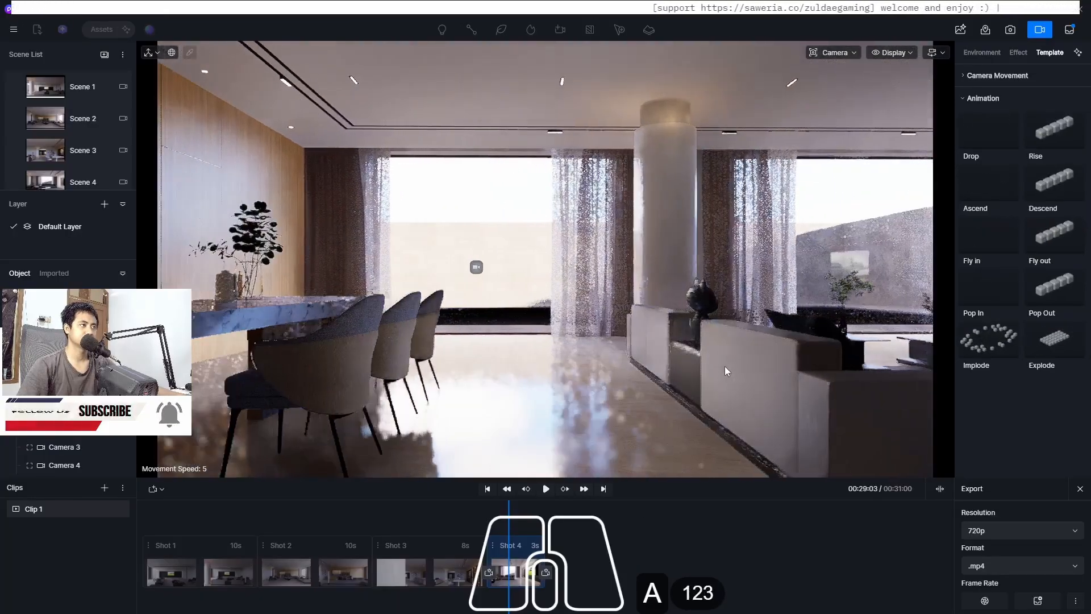
key(a)
key(a)
key(a)
key(a)
key(a)
key(a)
key(a)
key(a)
key(a)
key(a)
key(a)
key(a)
key(a)
key(a)
key(a)
key(a)
key(a)
key(a)
key(a)
key(a)
key(a)
key(a)
key(a)
key(a)
key(a)
key(a)
key(a)
key(a)
key(a)
key(a)
key(a)
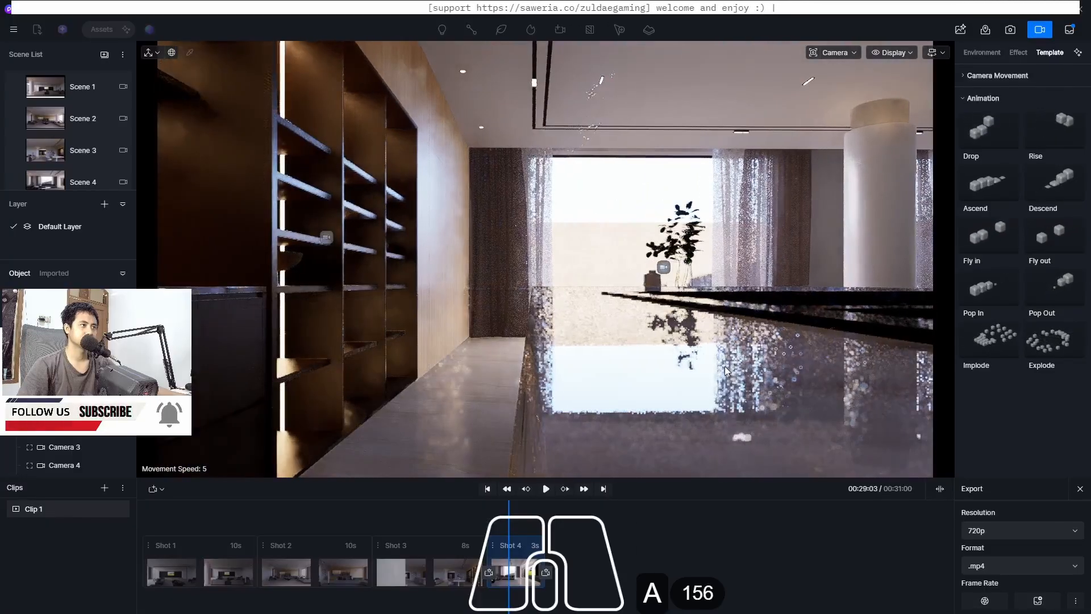
key(d)
key(d)
key(d)
key(d)
key(d)
key(d)
key(d)
key(d)
key(d)
key(d)
key(d)
key(d)
key(d)
key(d)
key(d)
key(d)
key(d)
key(d)
key(d)
key(d)
key(d)
key(d)
key(d)
key(d)
key(d)
key(d)
key(d)
key(d)
key(d)
key(d)
key(d)
key(d)
key(d)
key(d)
key(d)
key(d)
key(d)
key(d)
key(d)
key(d)
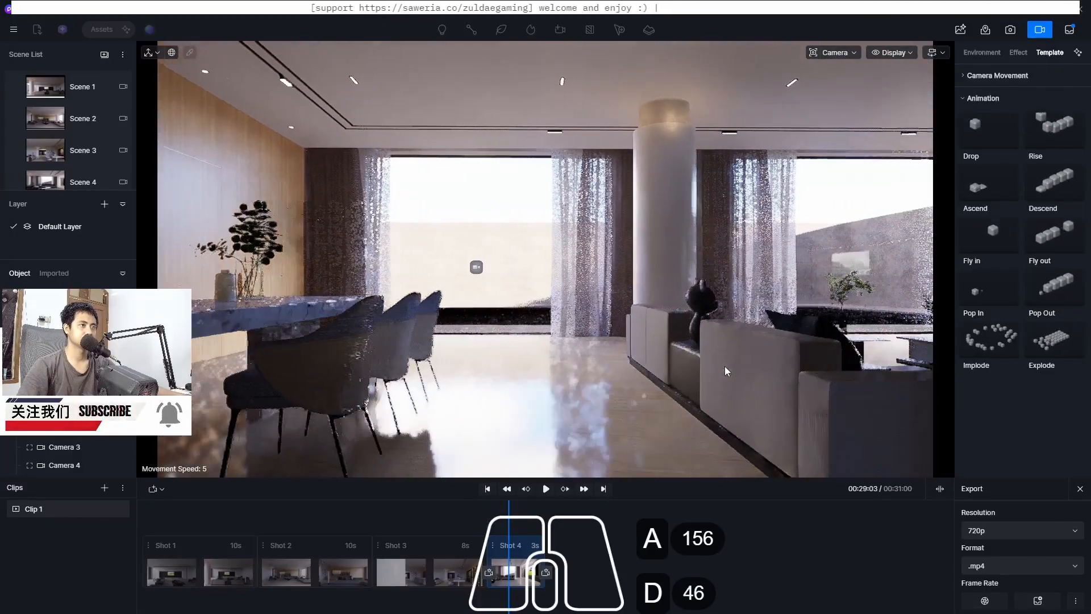
key(d)
key(d)
key(d)
key(d)
key(d)
key(d)
key(d)
key(d)
key(d)
key(d)
key(d)
key(d)
key(d)
key(d)
key(d)
key(d)
key(d)
key(d)
key(d)
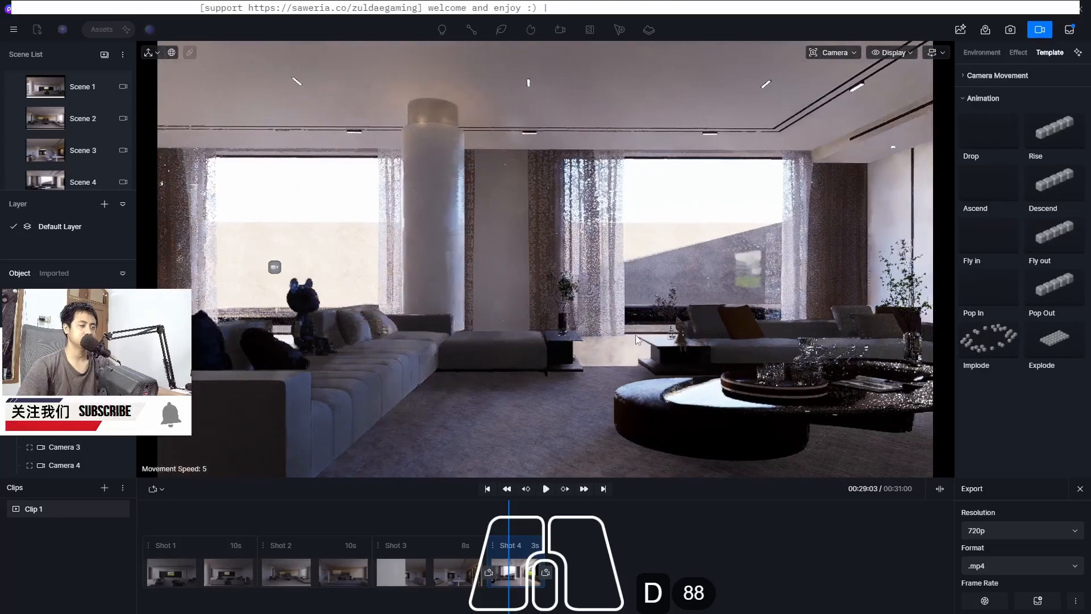
key(d)
key(d)
key(d)
key(d)
key(d)
key(d)
key(d)
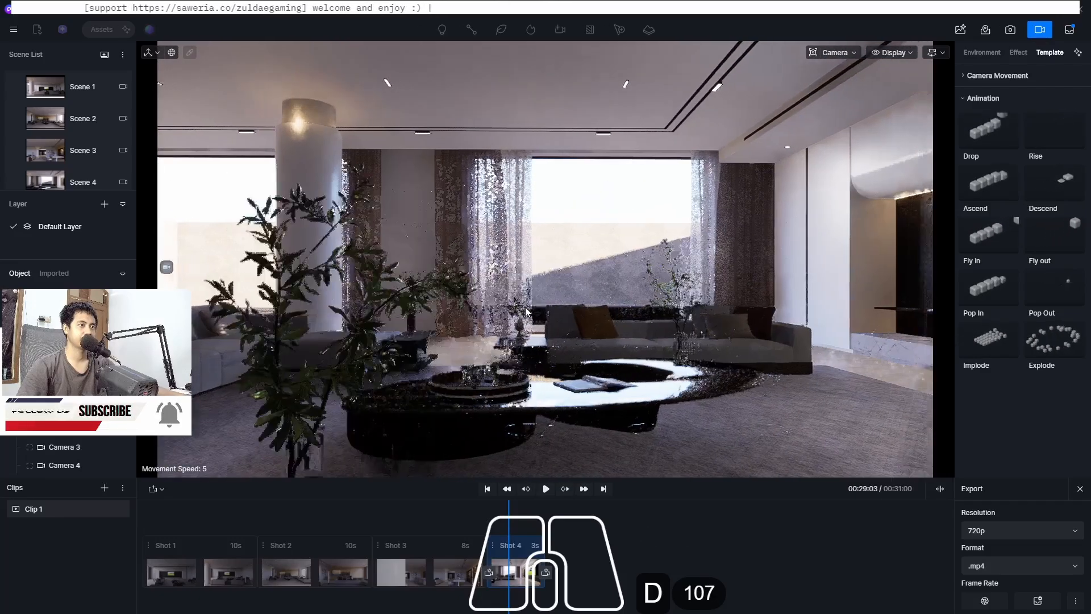
key(a)
key(a)
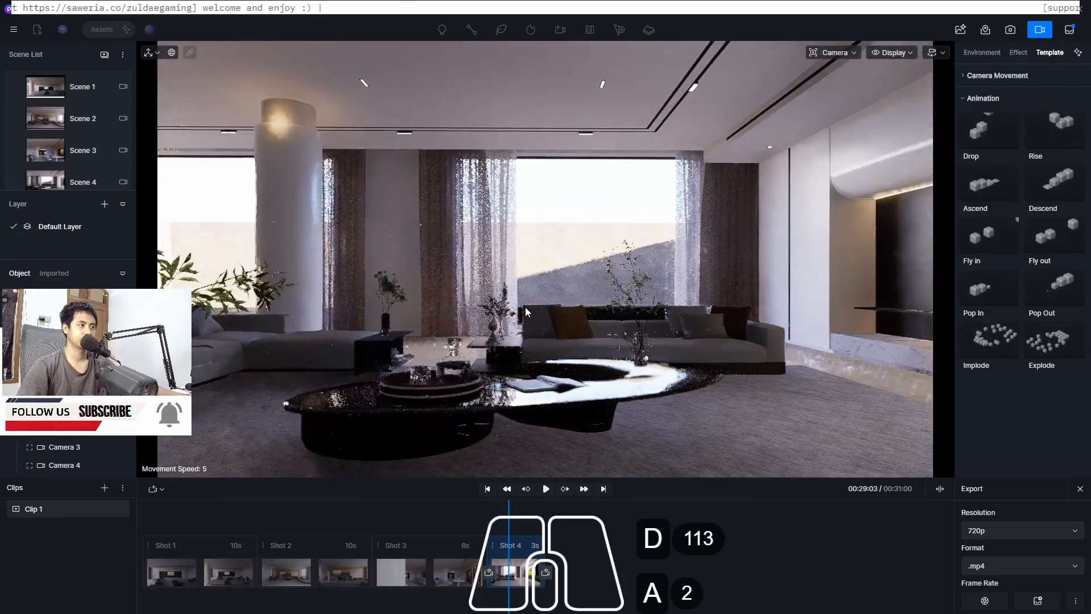
key(d)
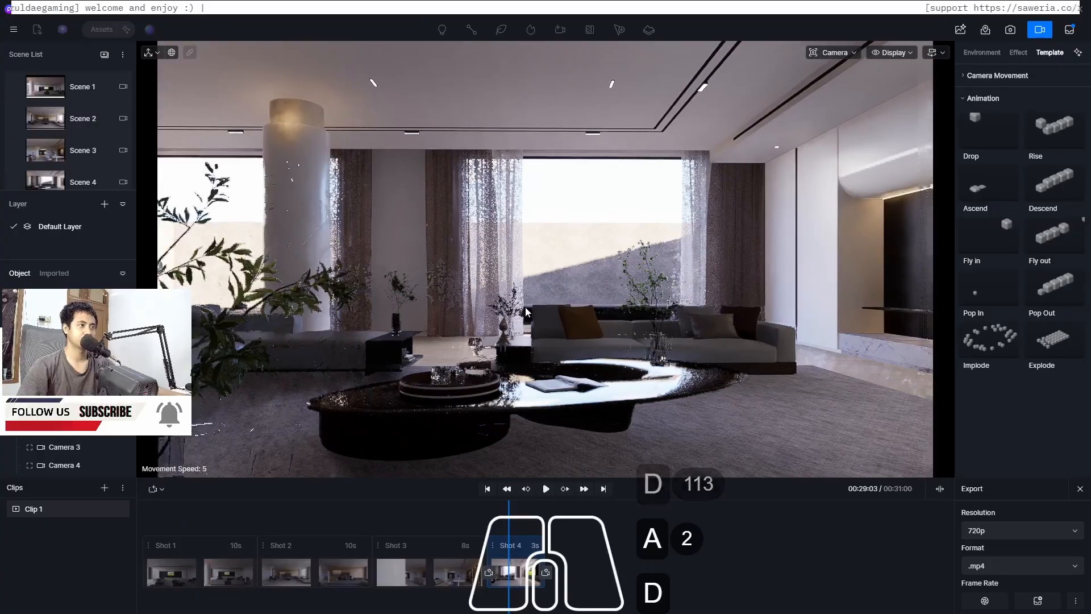
key(a)
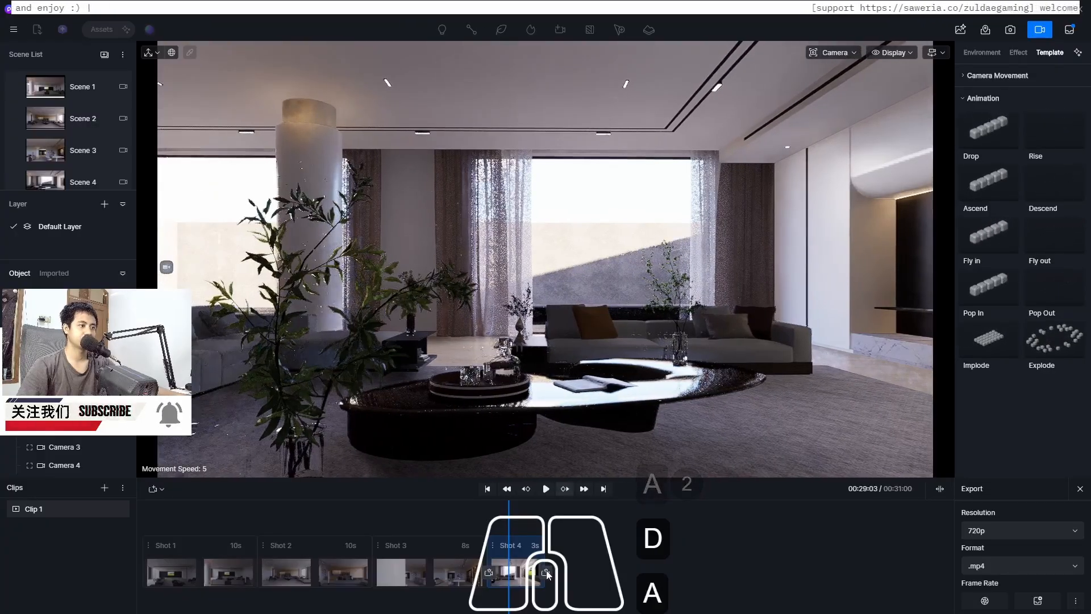
click(547, 571)
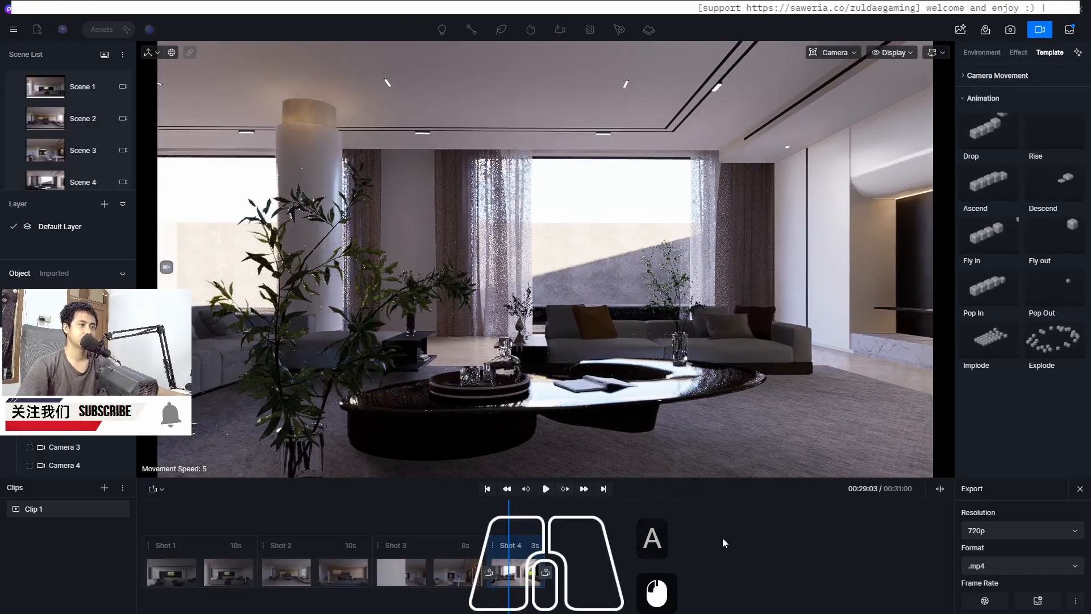
Set the duration of Shot 4's new segment to 10 seconds
click(581, 546)
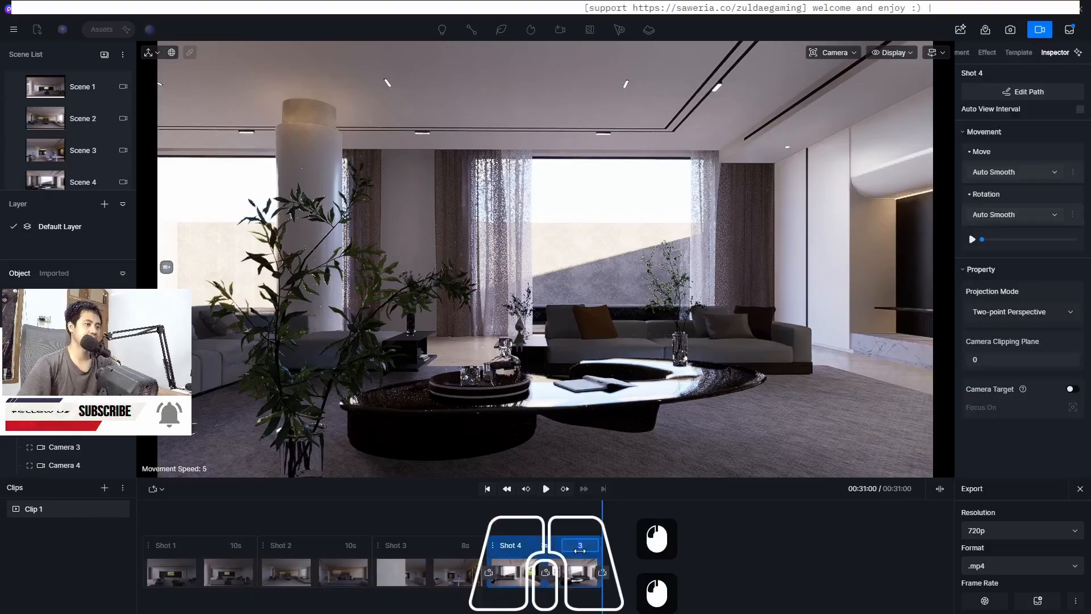
text(10)
key(Return)
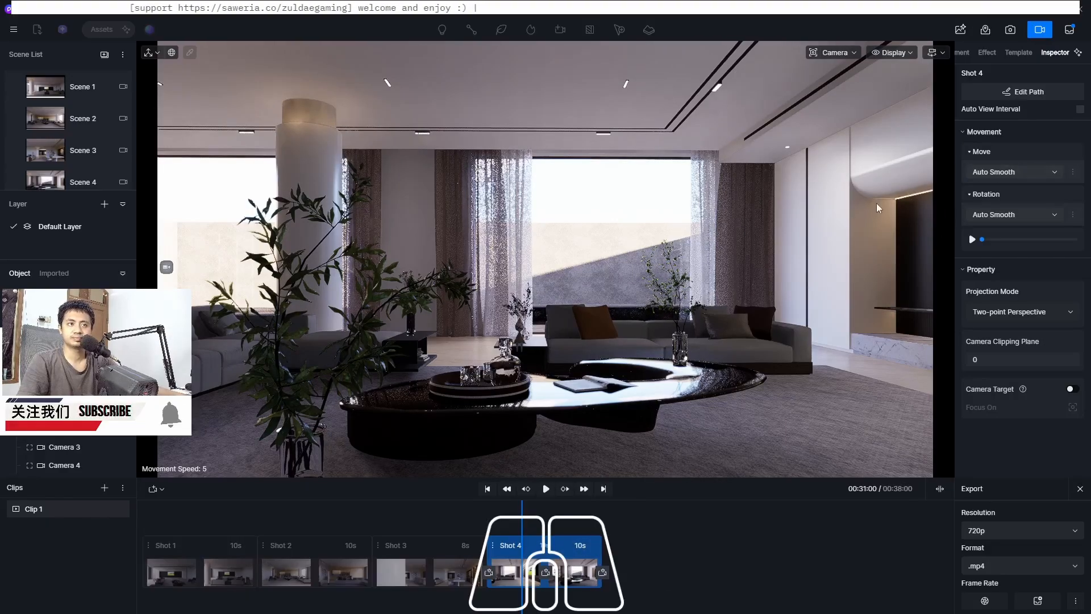
Set Shot 4's move interpolation to Linear and play the shot back from its start
click(1006, 172)
click(1005, 205)
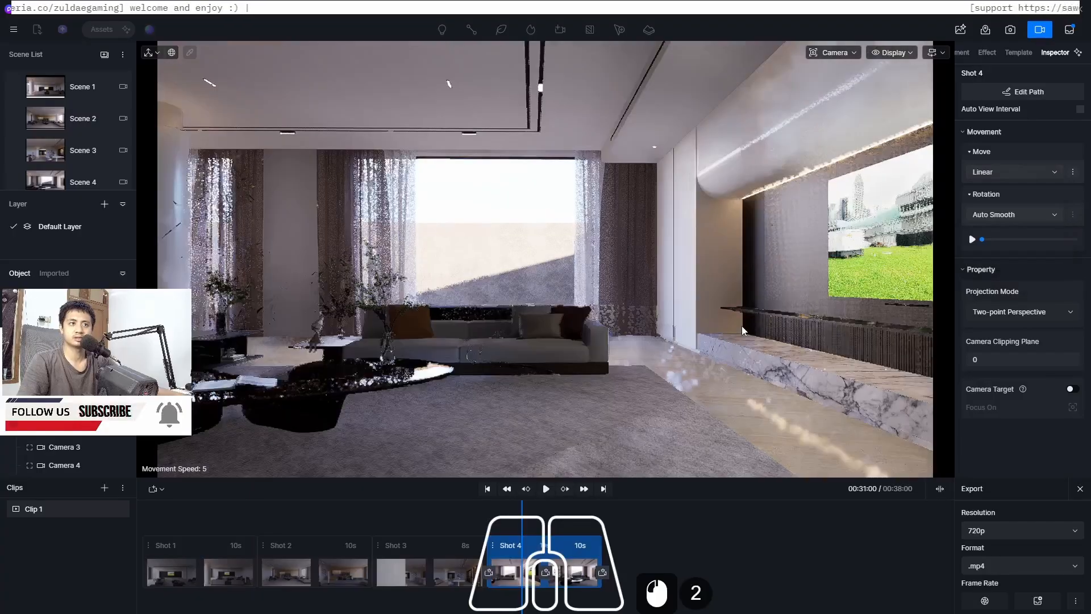
click(470, 529)
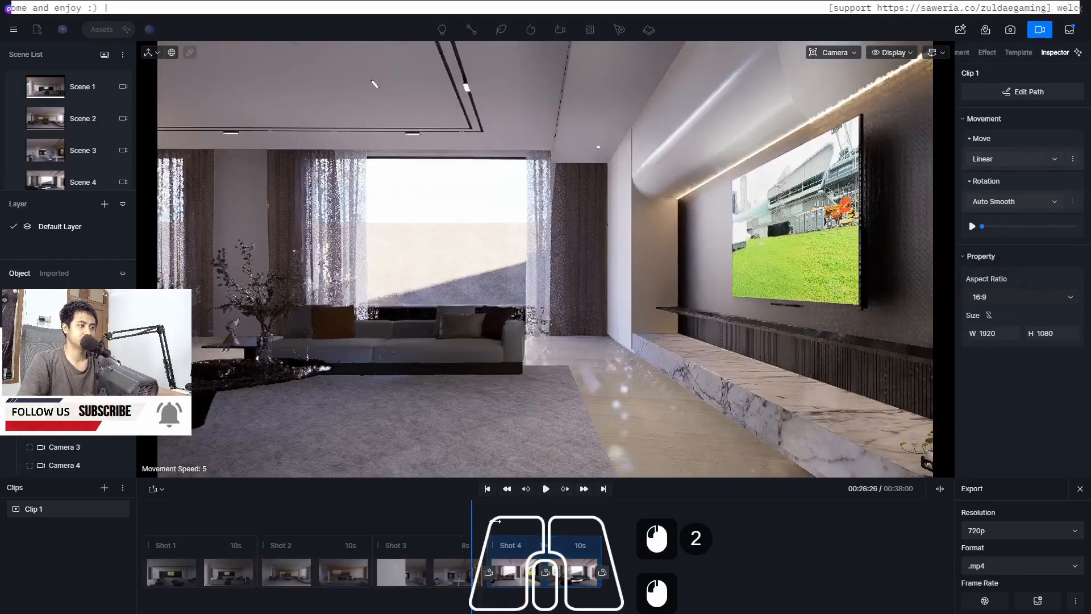
click(545, 489)
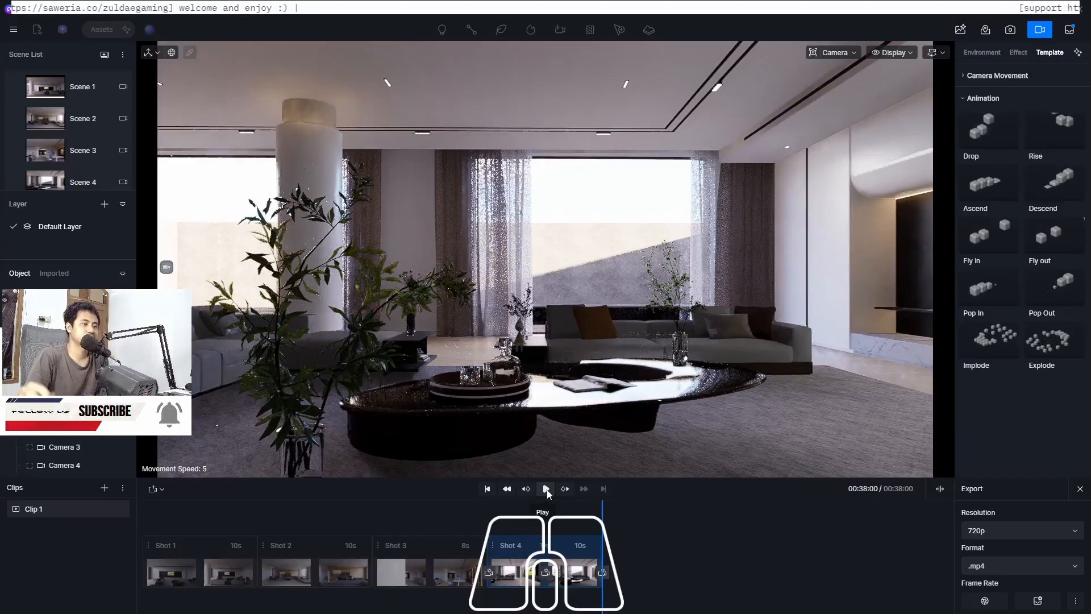
Scrub the timeline back to the beginning and play the whole clip
drag(603, 521, 670, 520)
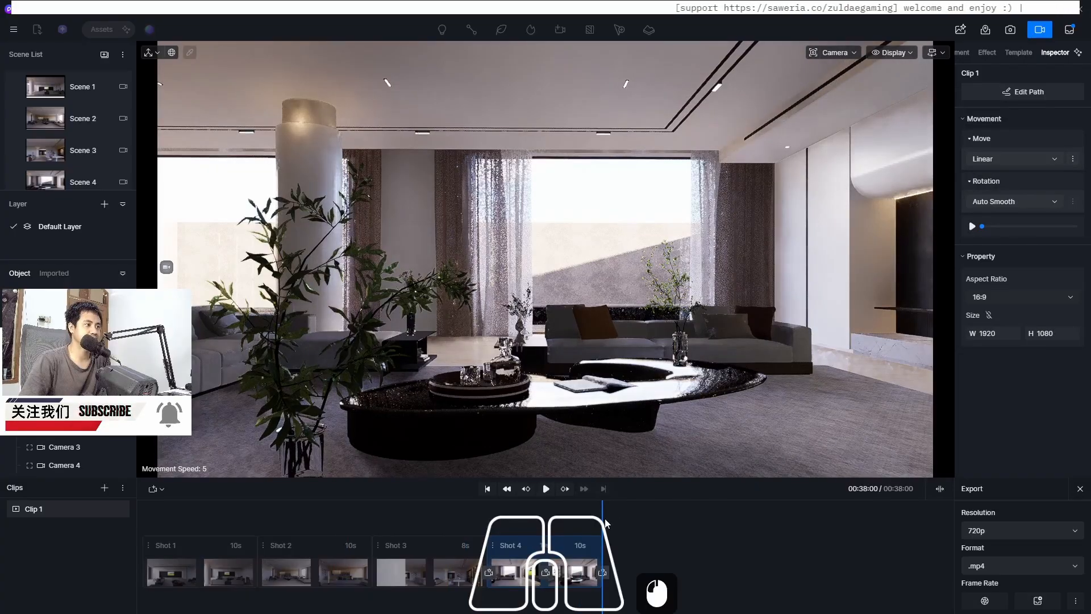
drag(603, 521, 315, 529)
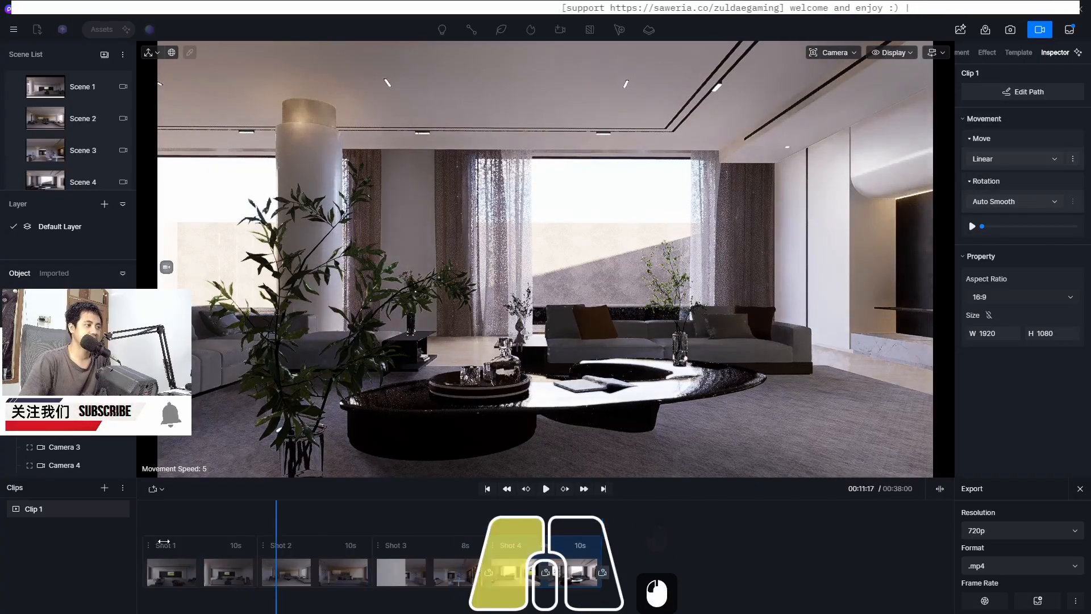
drag(163, 541, 135, 540)
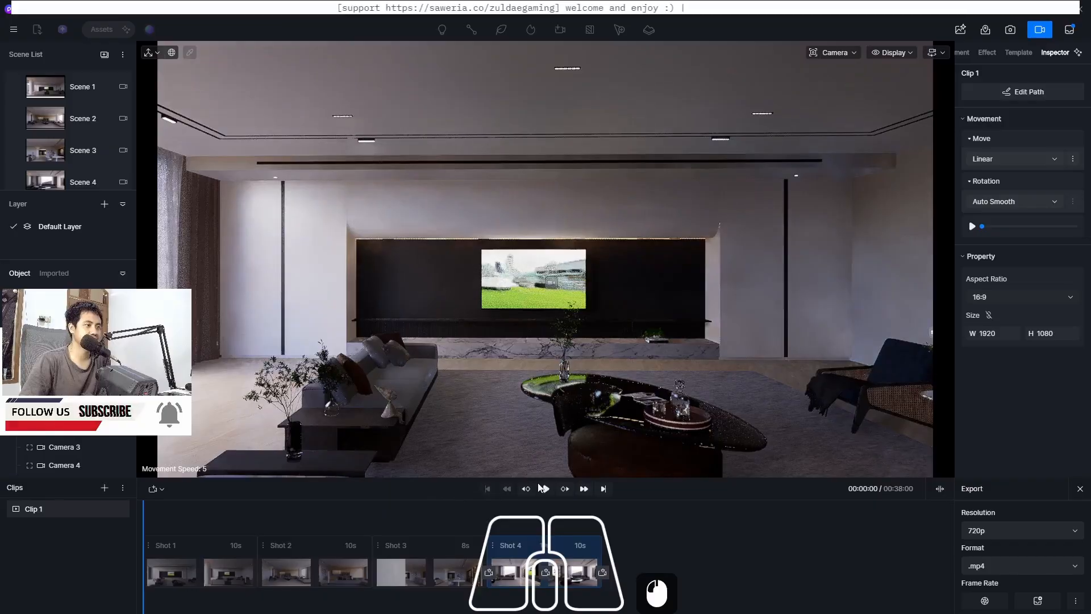
click(546, 490)
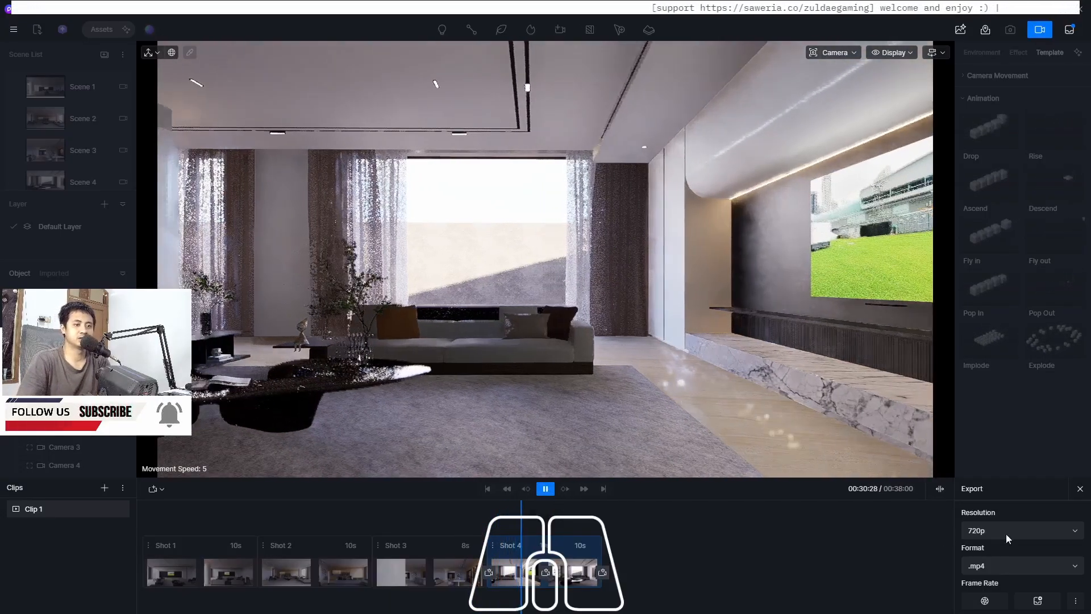
Set the export resolution to 1080p and add the clip to the render queue
click(1020, 533)
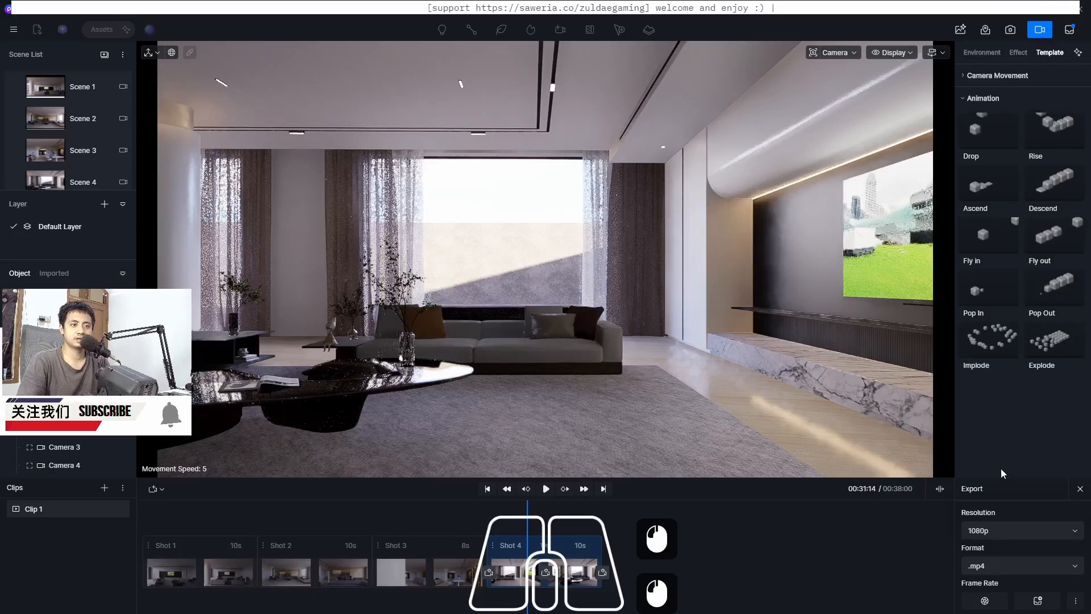
click(1038, 601)
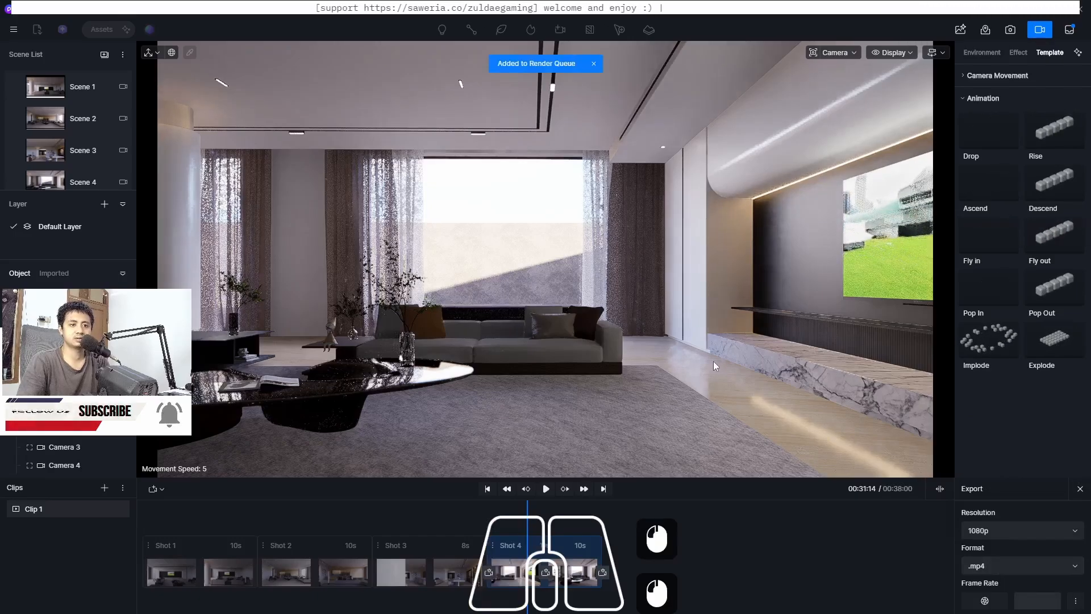
Open the render queue and select the Clip 1.mp4 video job
click(1068, 30)
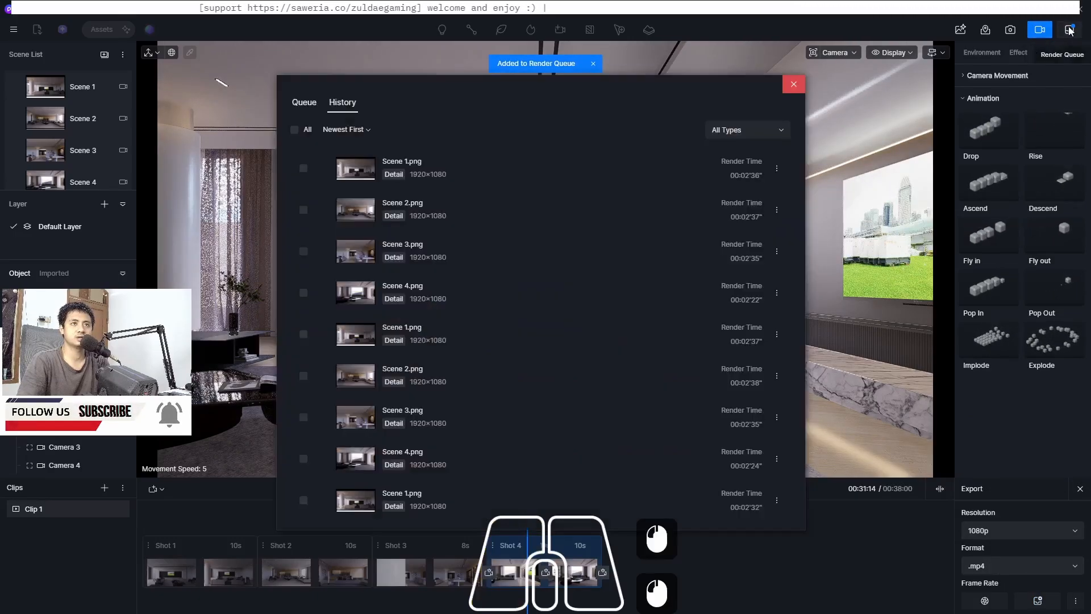
click(305, 104)
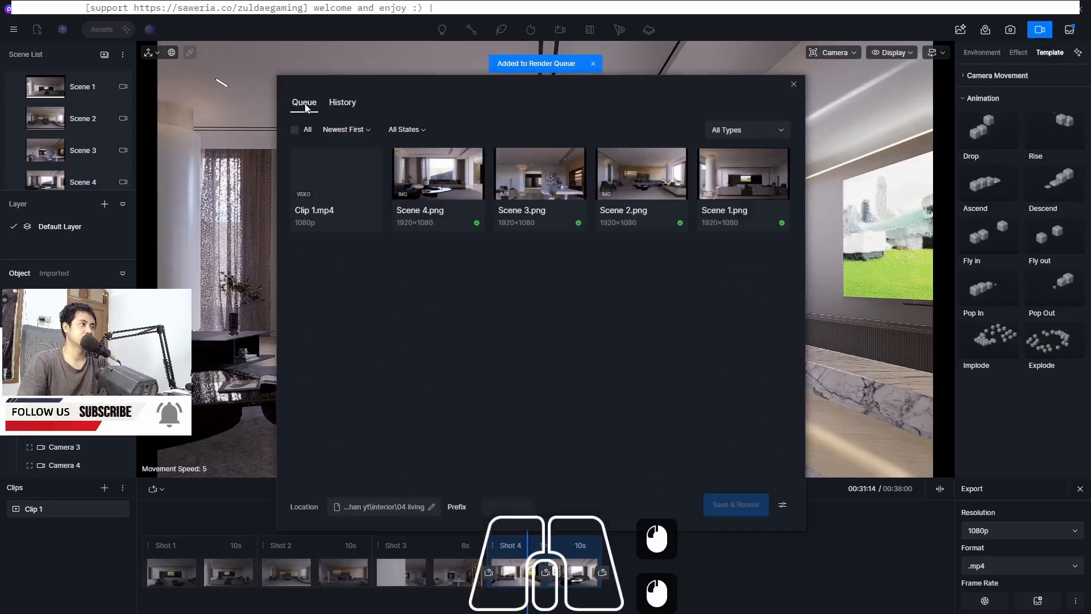
click(318, 161)
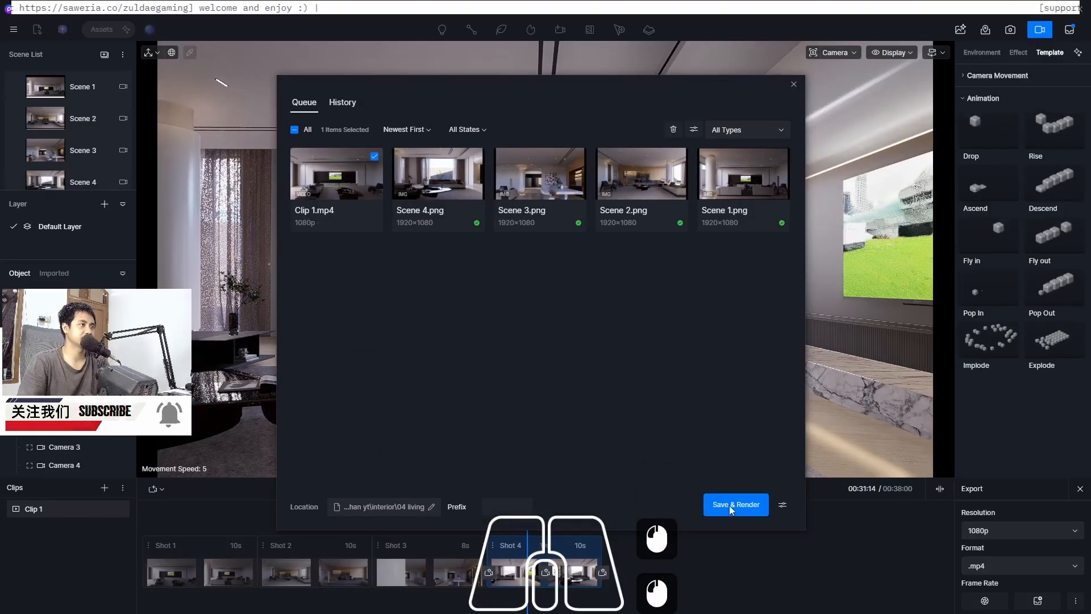